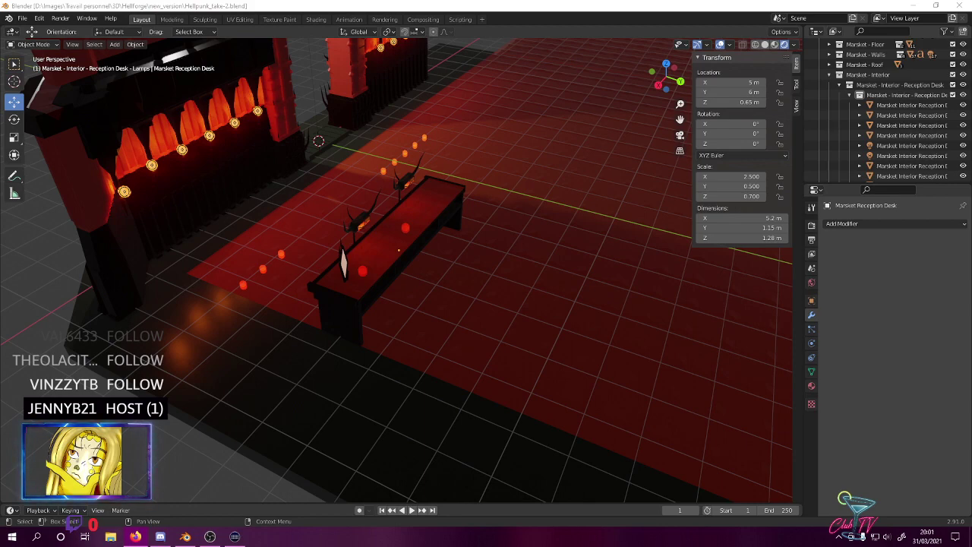
- Save the scene file Hellpunk_take-2.blend after reviewing the reception desk
middle_drag(440, 307, 406, 314)
middle_drag(383, 278, 457, 264)
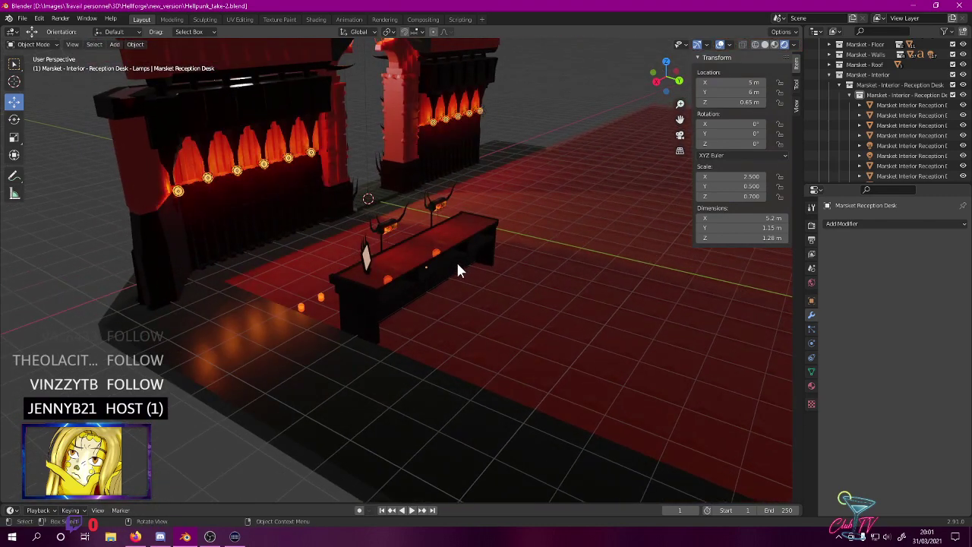
key(ctrl+s)
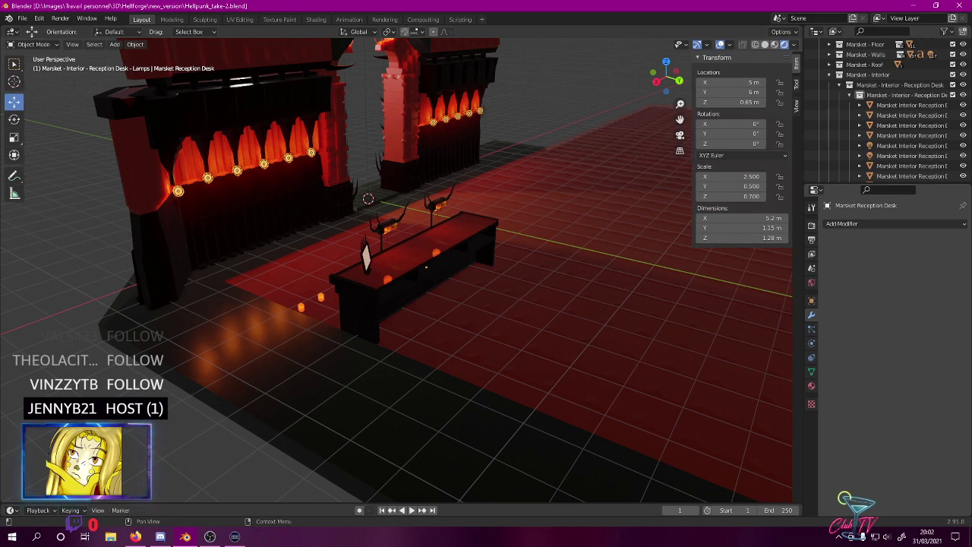
- Examine the Marsket front wall from inside and outside, including the row of ambers on its rear side
middle_drag(408, 197, 394, 214)
mouse_move(408, 180)
middle_down()
mouse_move(399, 217)
mouse_move(392, 204)
mouse_move(402, 181)
mouse_move(400, 190)
middle_up()
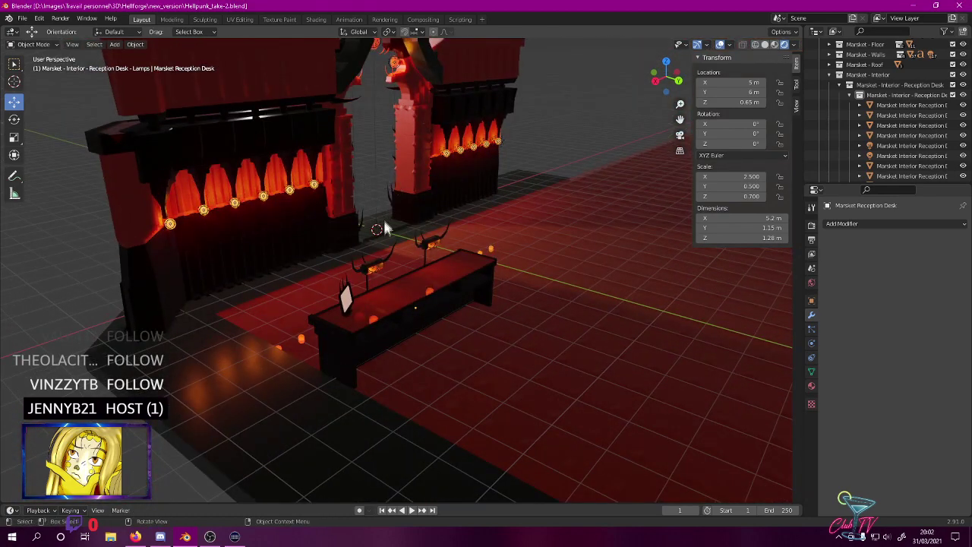
mouse_move(357, 206)
shift+middle_down()
mouse_move(543, 196)
mouse_move(359, 197)
mouse_move(369, 200)
shift+middle_up()
scroll(370, 201, up, 5)
shift+middle_drag(344, 155, 403, 226)
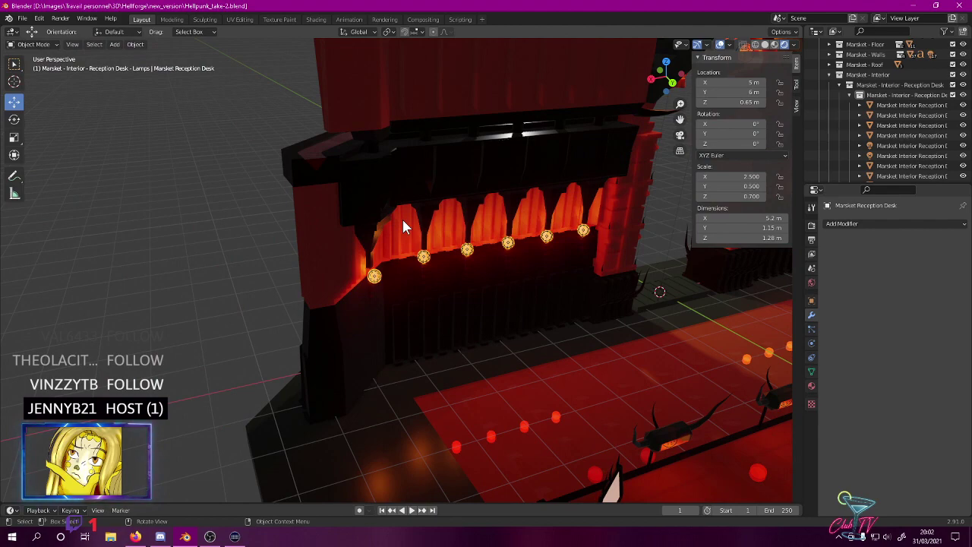
middle_drag(404, 226, 272, 307)
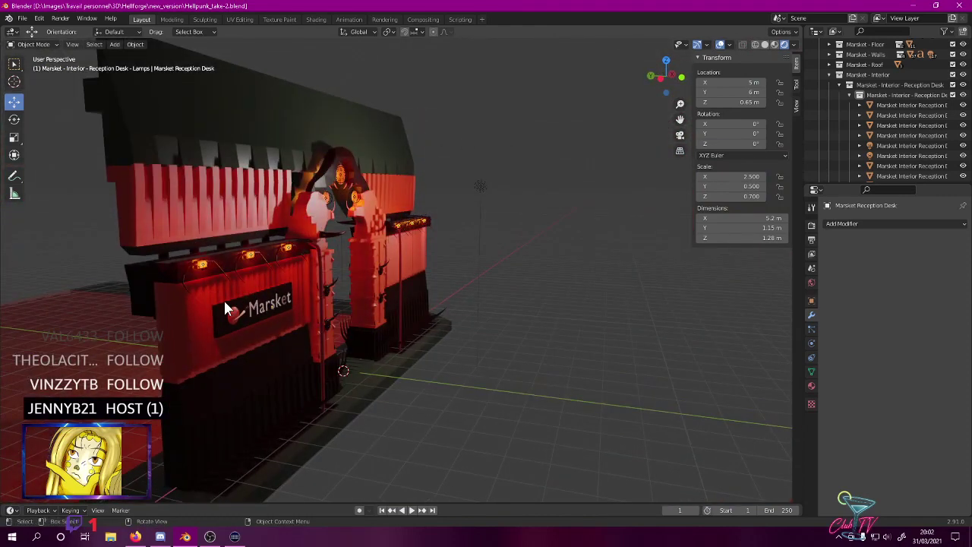
middle_drag(223, 299, 451, 226)
scroll(440, 216, up, 6)
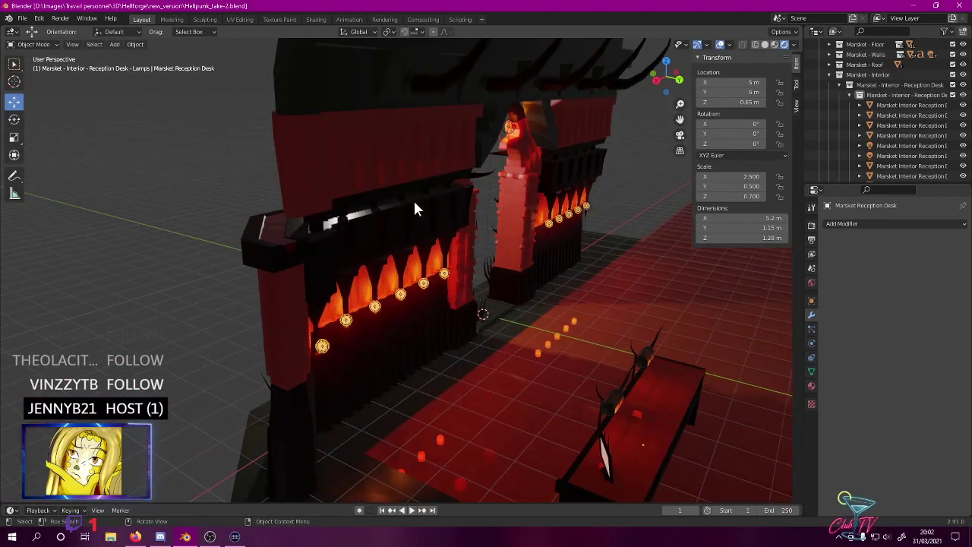
- Move the last rear wall amber beside the outer red pillar to X 8.11 m, Y 0.97 m, working in a wireframe top view
middle_drag(322, 298, 327, 311)
click(318, 316)
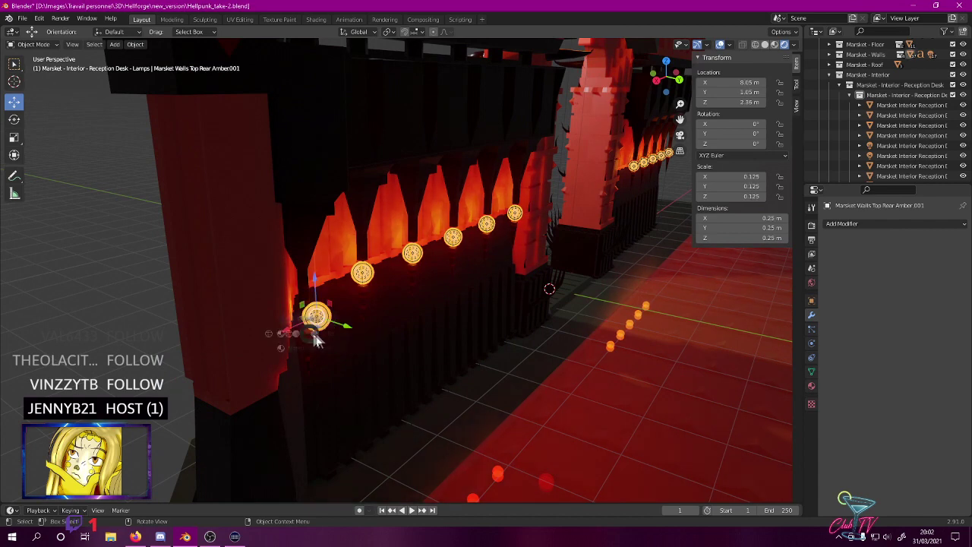
key(z)
key(z)
key(z)
click(314, 287)
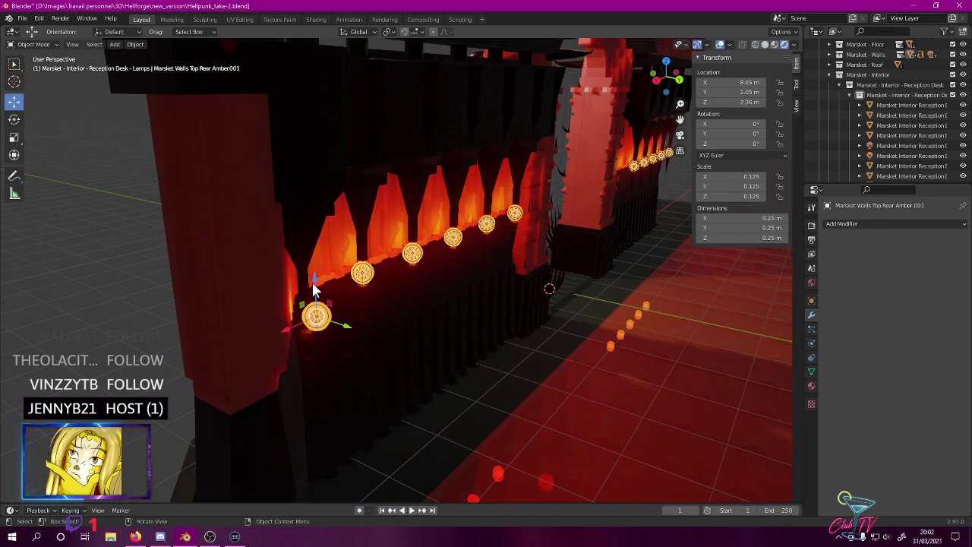
key(KP_7)
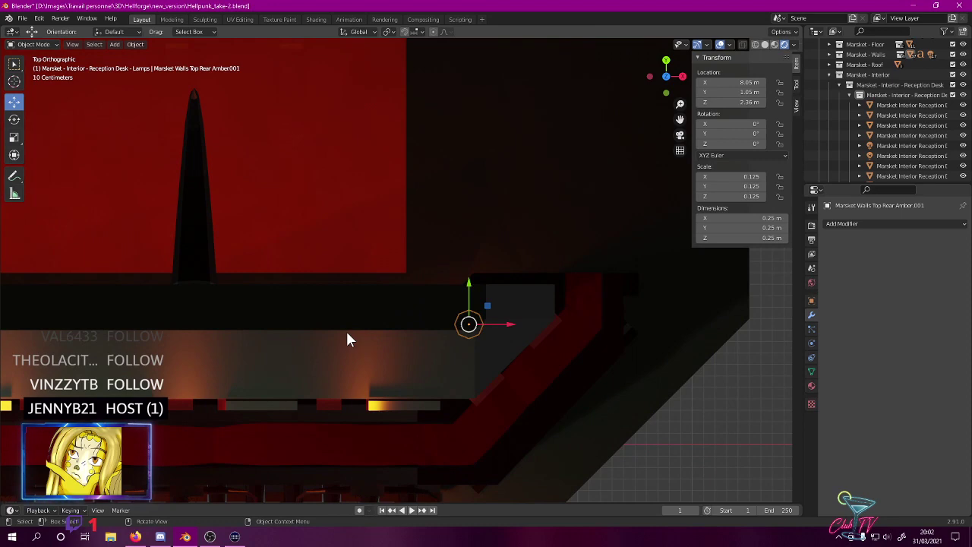
key(z)
click(398, 321)
scroll(454, 233, up, 4)
scroll(453, 238, up, 4)
shift+middle_drag(543, 176, 392, 153)
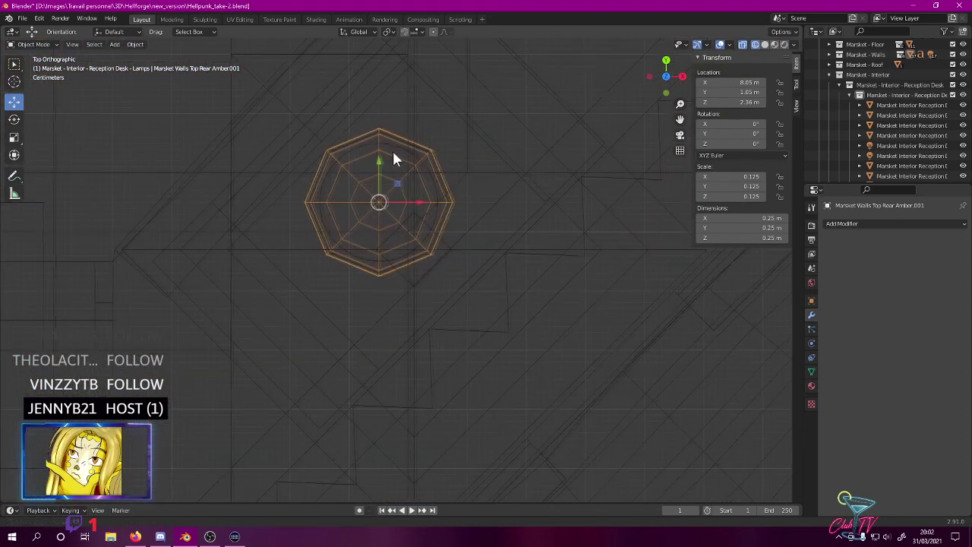
key(g)
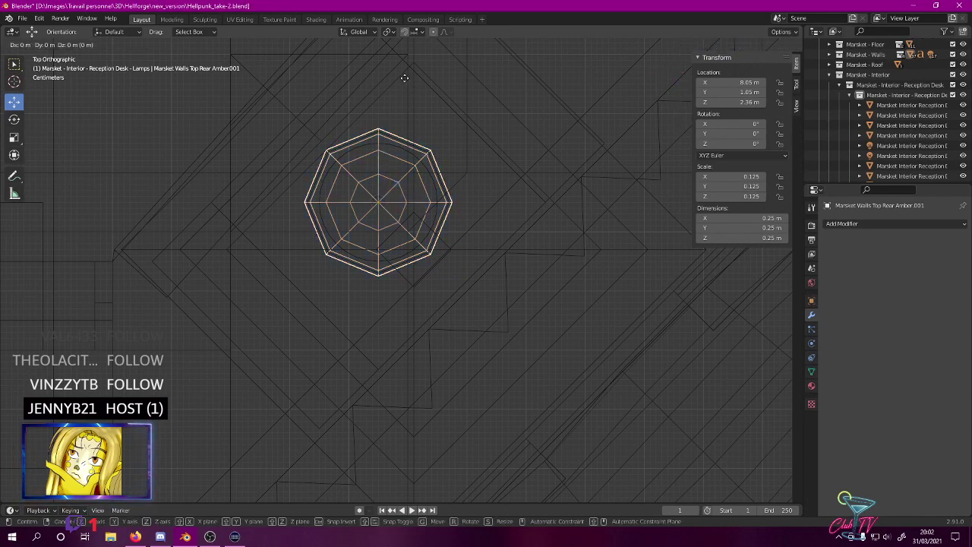
click(440, 127)
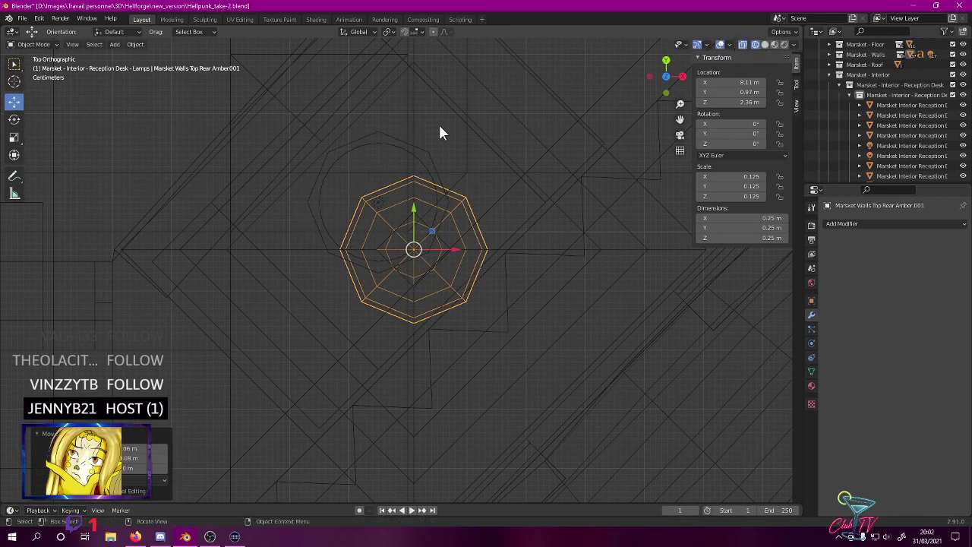
- Move that amber's small light by 0.06 m in X and -0.08 m in Y onto the relocated amber's centre
click(388, 150)
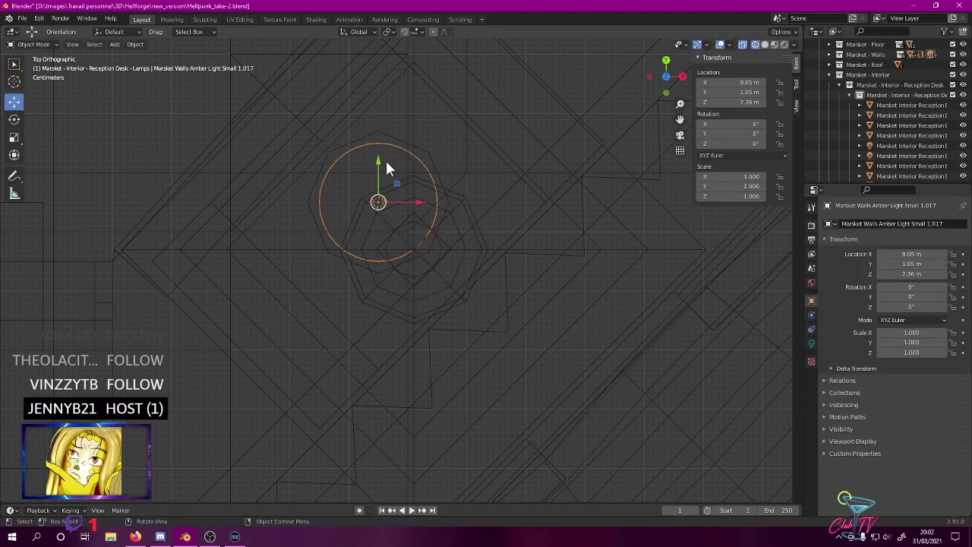
key(g)
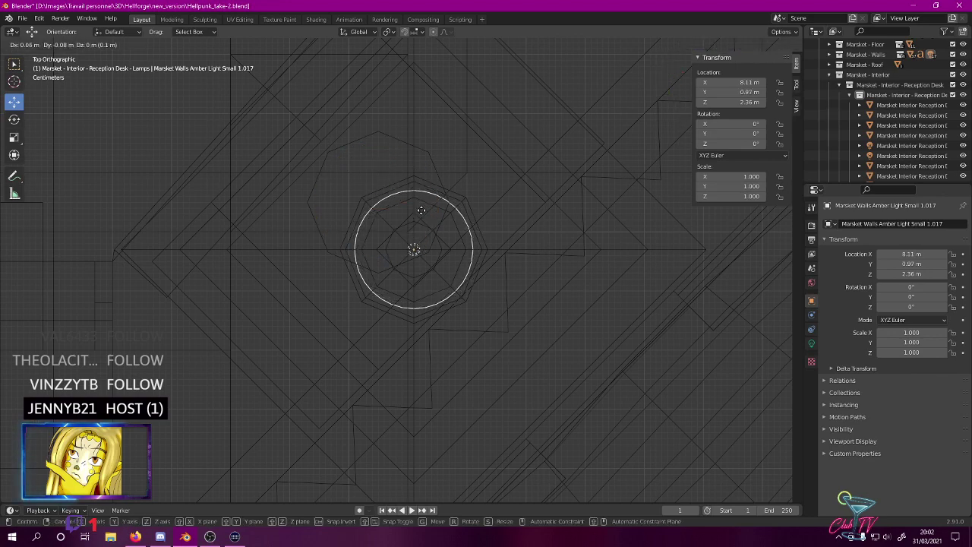
click(418, 208)
- Return the perspective view to Rendered shading and save the file
mouse_move(417, 207)
middle_down()
mouse_move(458, 174)
mouse_move(399, 209)
mouse_move(398, 188)
mouse_move(432, 159)
mouse_move(422, 188)
mouse_move(173, 124)
mouse_move(99, 88)
middle_up()
key(z)
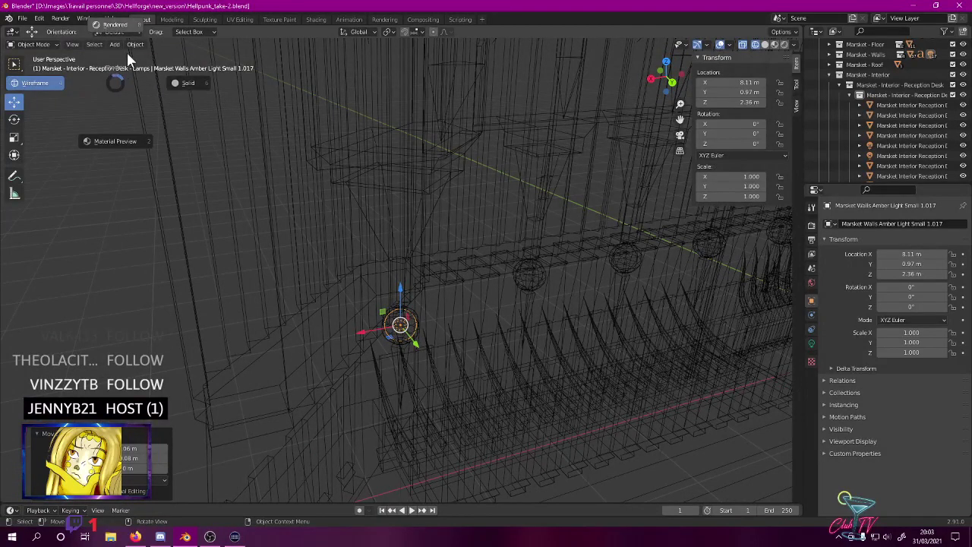
click(118, 38)
scroll(324, 209, down, 10)
click(277, 215)
key(ctrl+s)
- Inspect the whole Marsket building in rendered shading from outside and inside, saving the file along the way
middle_drag(403, 172, 357, 181)
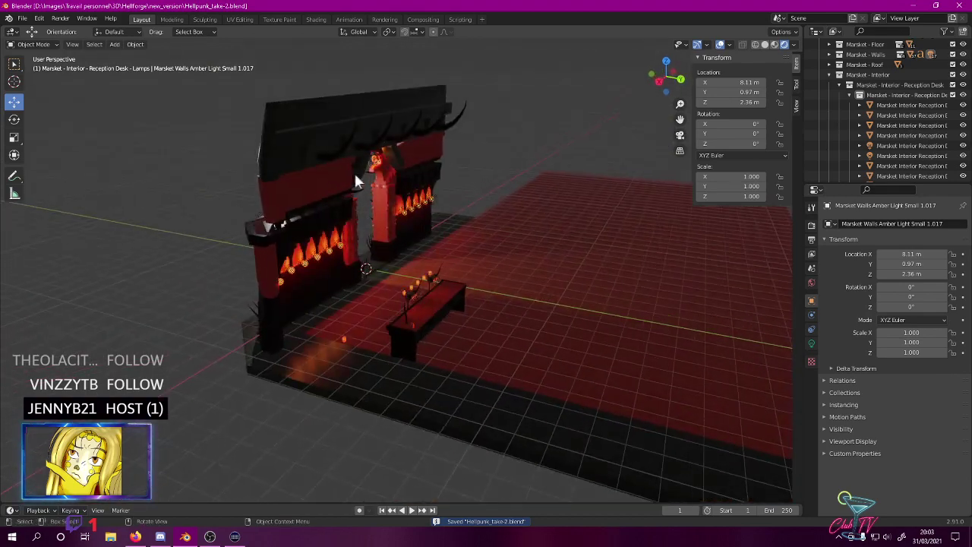
scroll(890, 69, down, 3)
scroll(890, 75, up, 5)
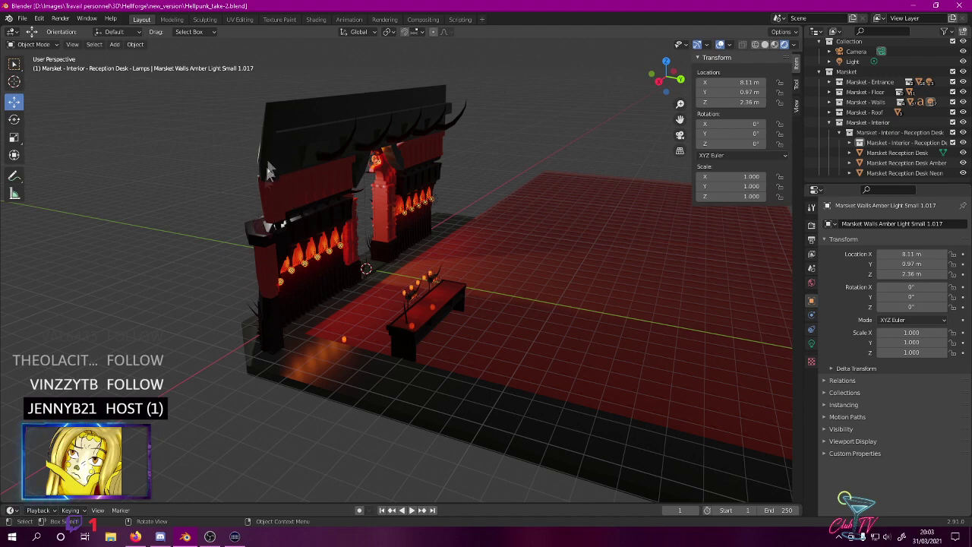
middle_drag(240, 170, 453, 165)
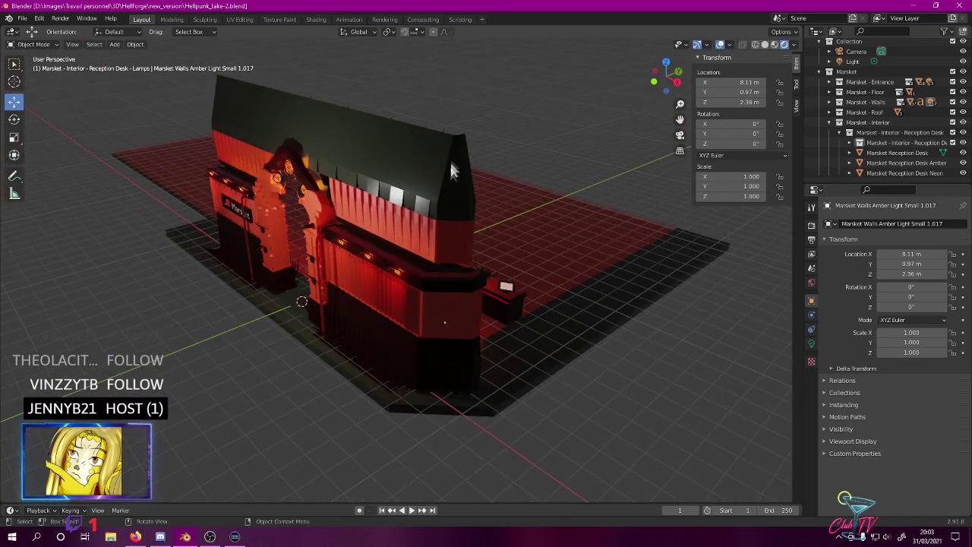
middle_drag(486, 223, 459, 241)
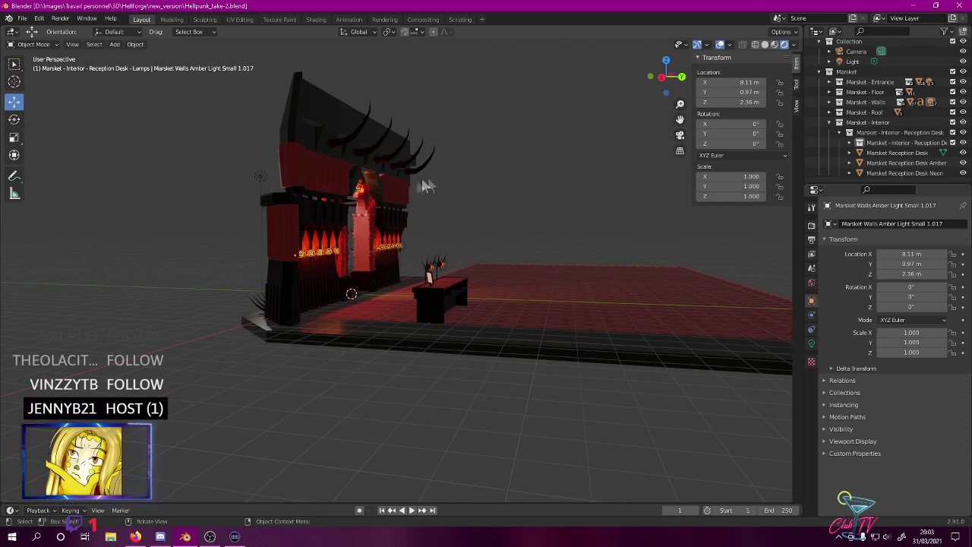
key(ctrl+s)
middle_drag(448, 160, 417, 184)
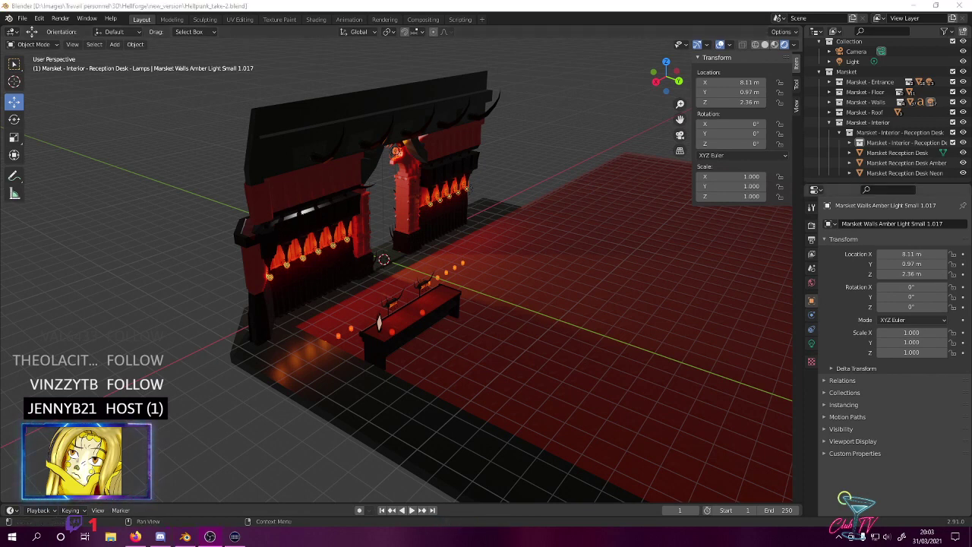
key(alt+Tab)
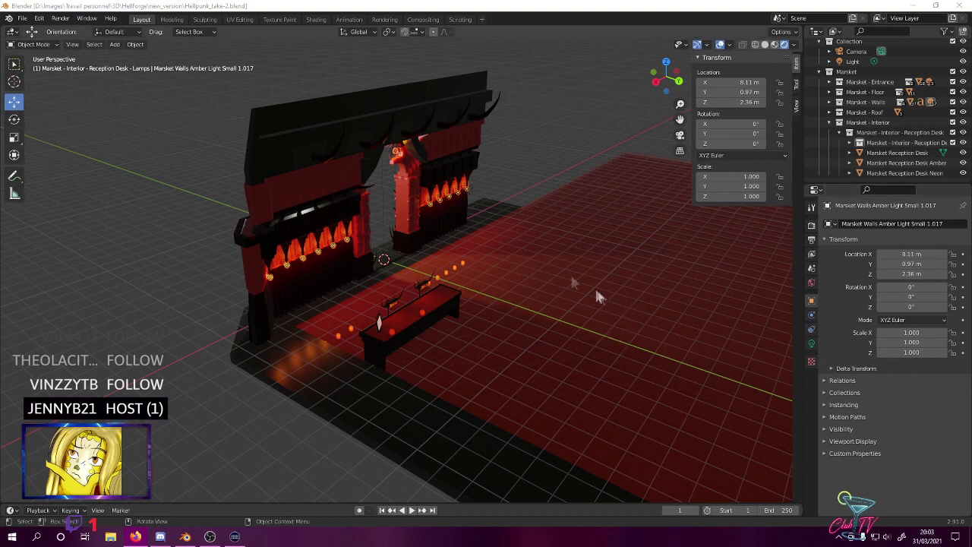
middle_drag(450, 207, 456, 231)
middle_drag(509, 216, 486, 220)
key(ctrl+s)
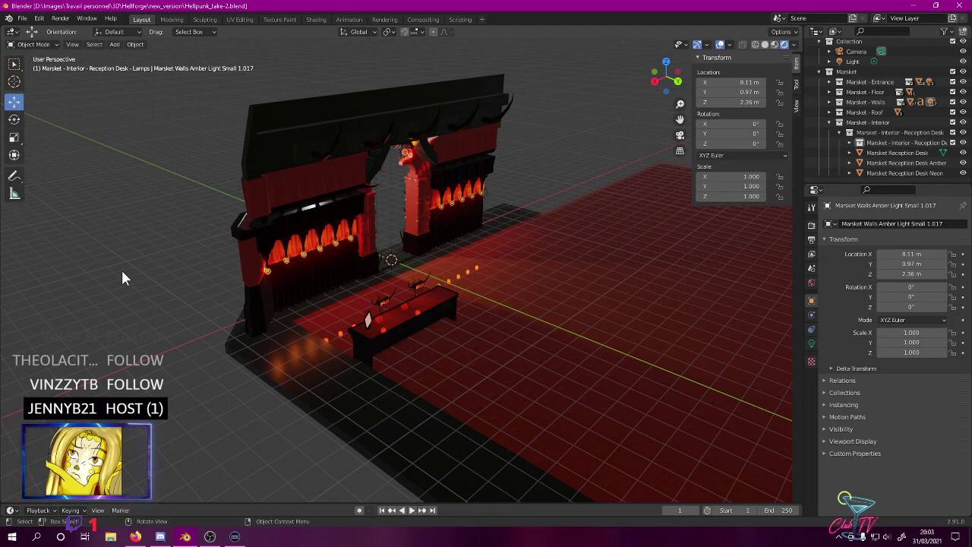
- Select the neon strip along the reception desk's front edge and inspect its Fuchsia Lights material
middle_drag(360, 311, 439, 302)
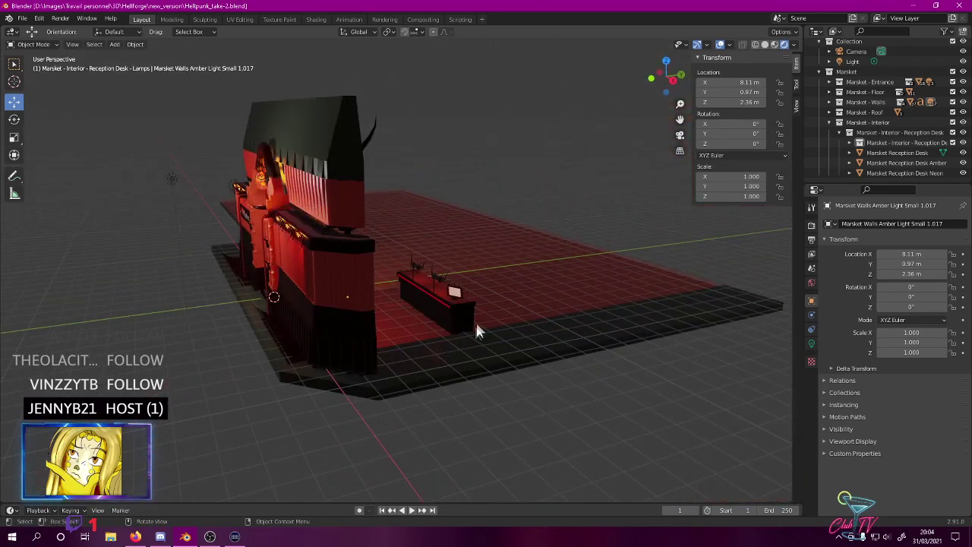
scroll(443, 323, up, 7)
middle_drag(447, 335, 445, 278)
click(583, 302)
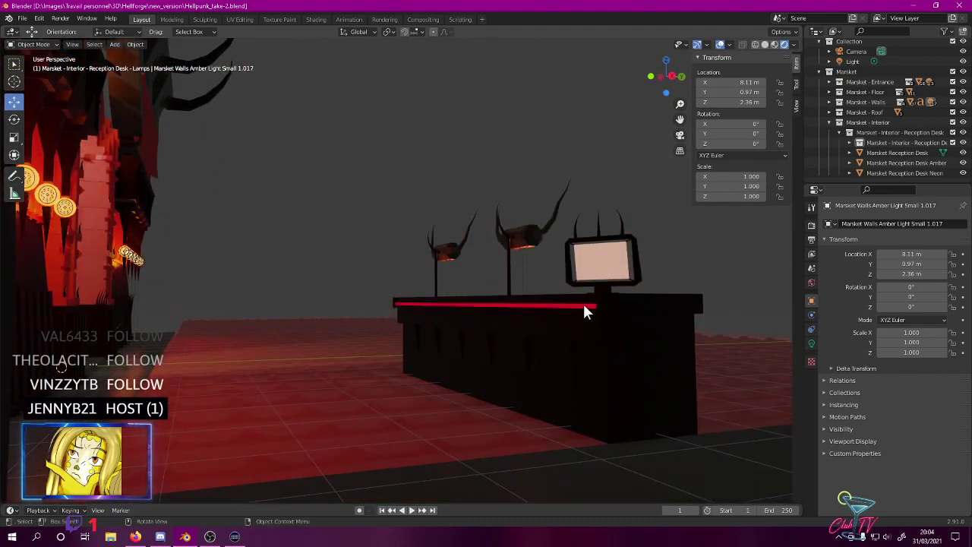
click(811, 314)
click(811, 385)
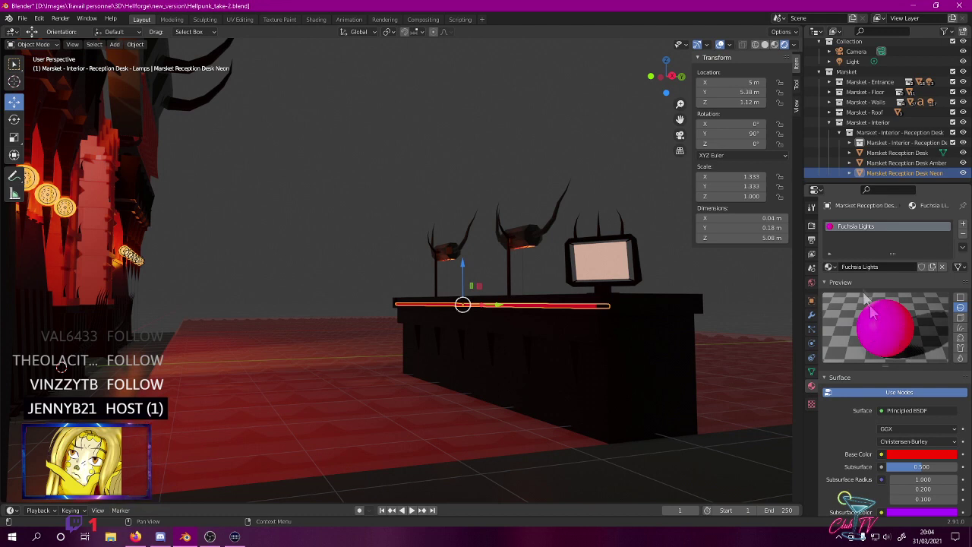
click(505, 156)
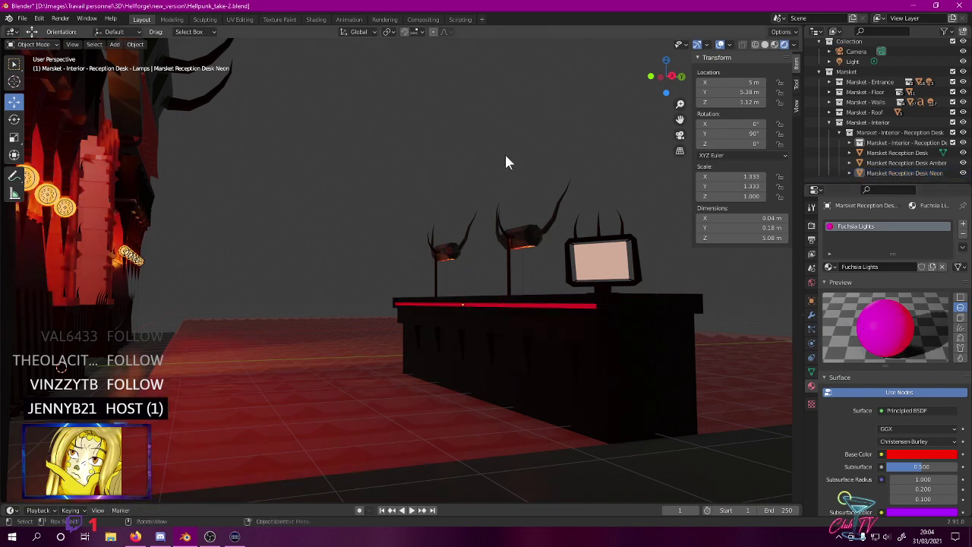
click(539, 305)
click(541, 305)
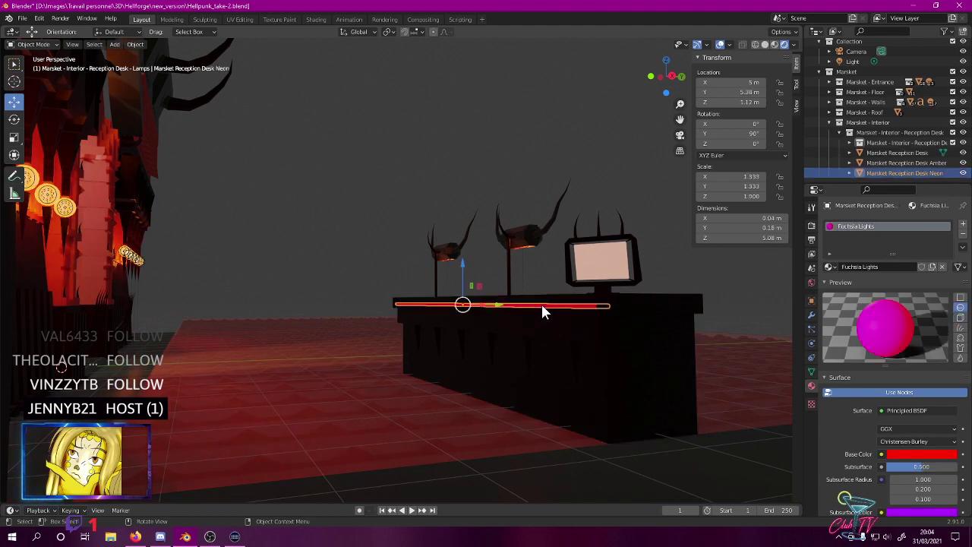
right_click(524, 303)
click(512, 306)
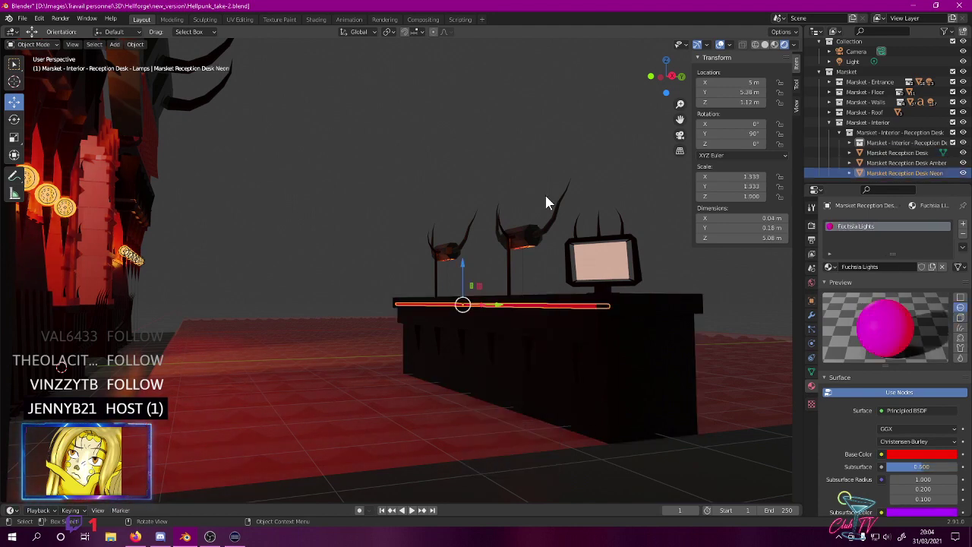
- Deselect the neon strip and save the file
click(405, 92)
key(ctrl)
key(ctrl+s)
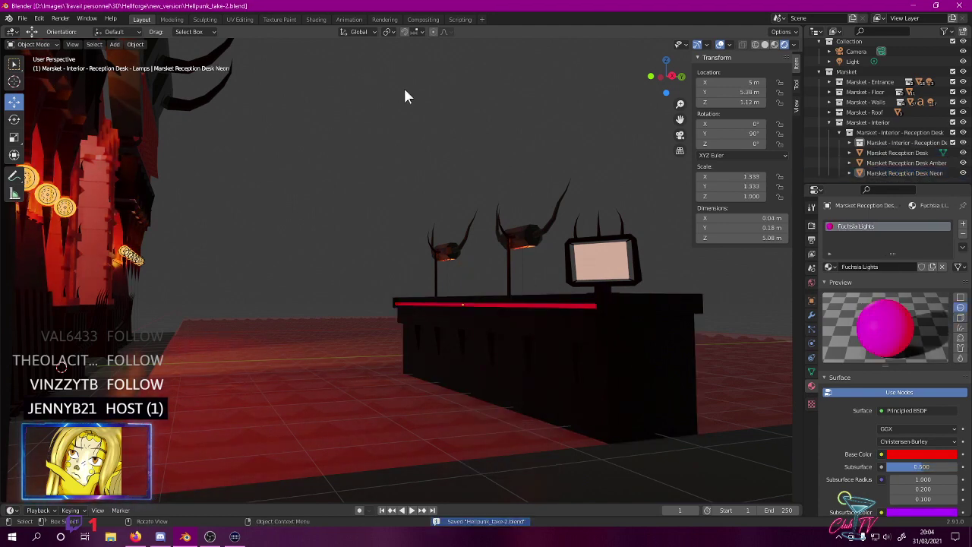
middle_drag(446, 113, 390, 141)
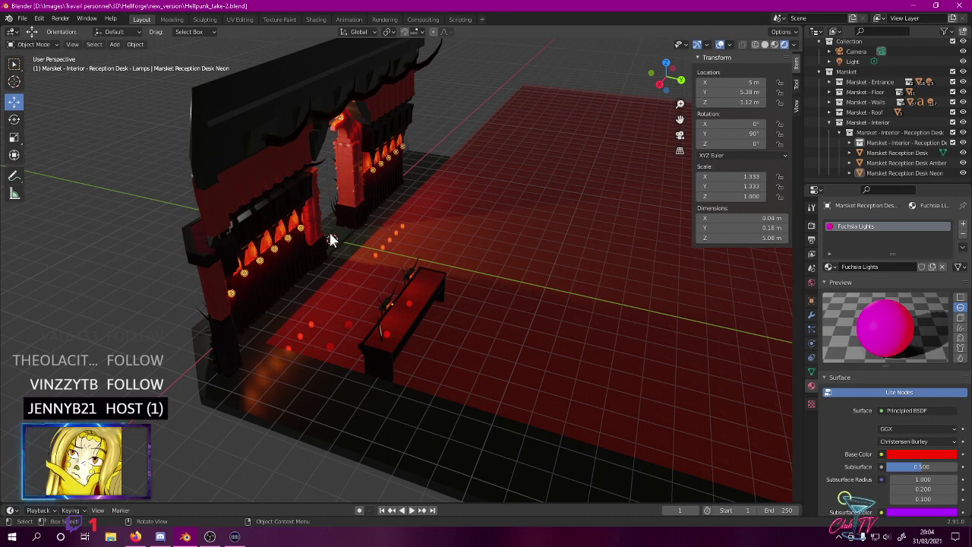
middle_drag(331, 239, 328, 233)
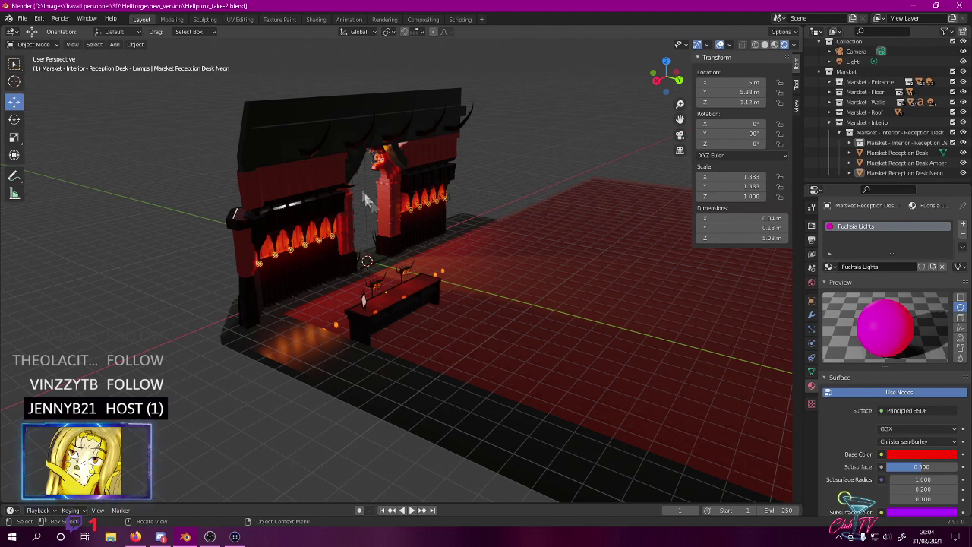
middle_drag(351, 177, 385, 195)
middle_drag(257, 219, 466, 242)
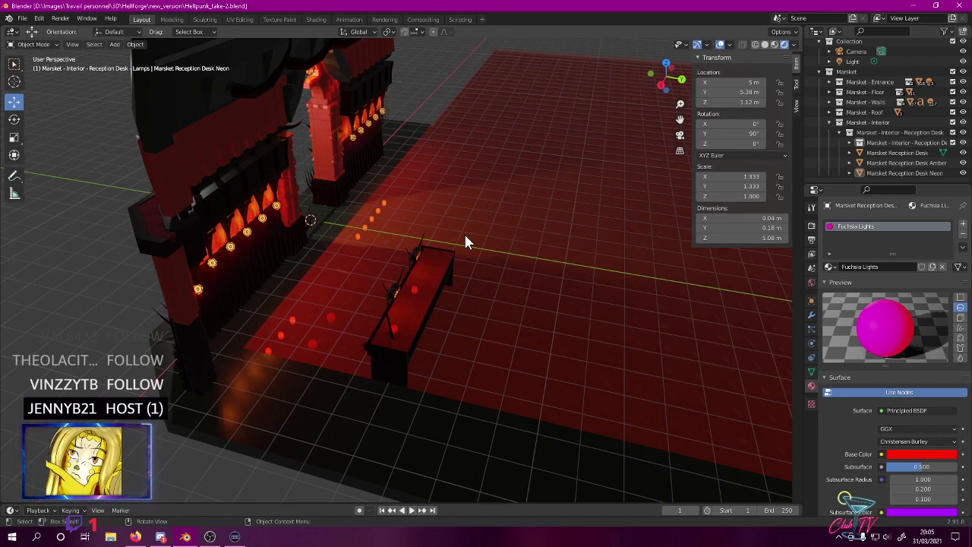
- Collapse the Marsket - Interior collection together with its Reception Desk subcollection
click(849, 132)
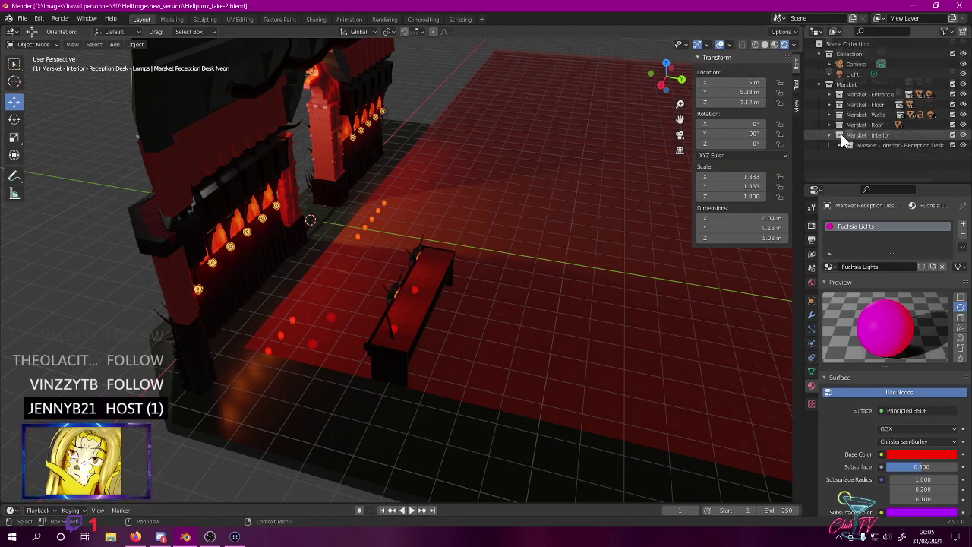
click(829, 135)
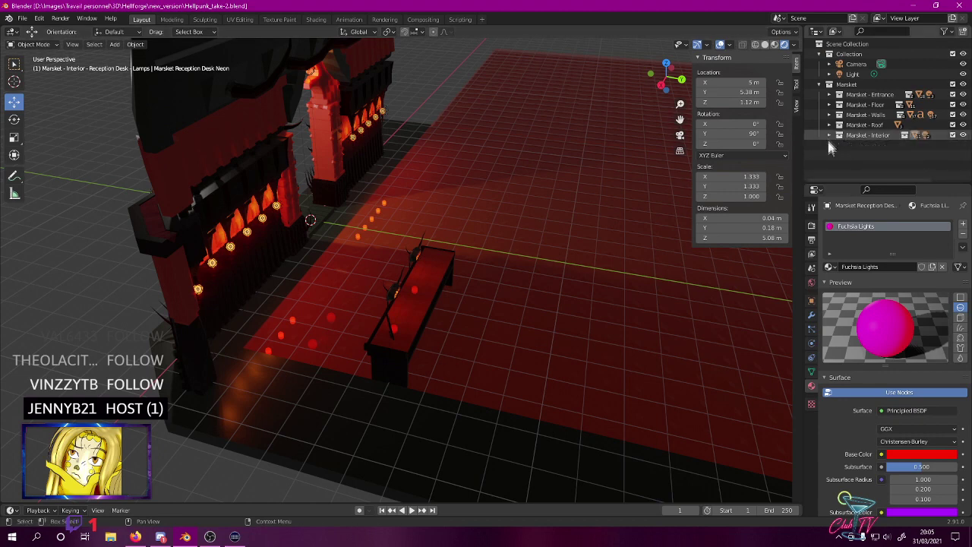
scroll(248, 207, down, 3)
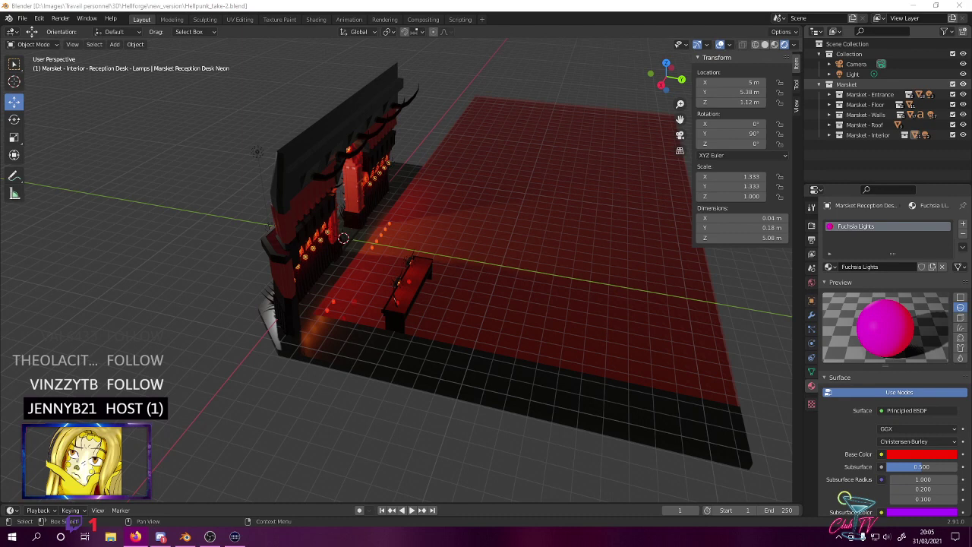
- Create a new collection inside the Marsket collection and name it "Marsket - Exterior"
middle_drag(698, 250, 486, 285)
click(854, 85)
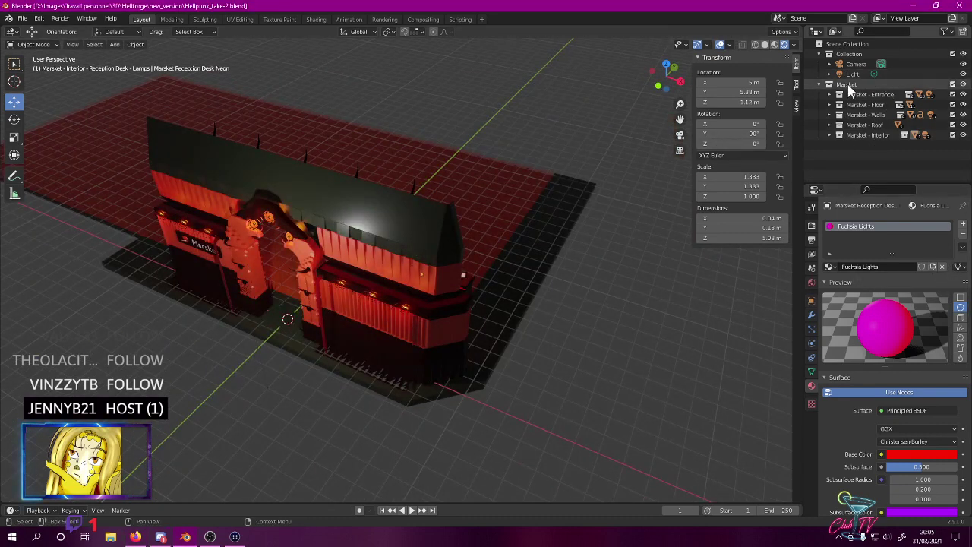
right_click(851, 89)
click(839, 86)
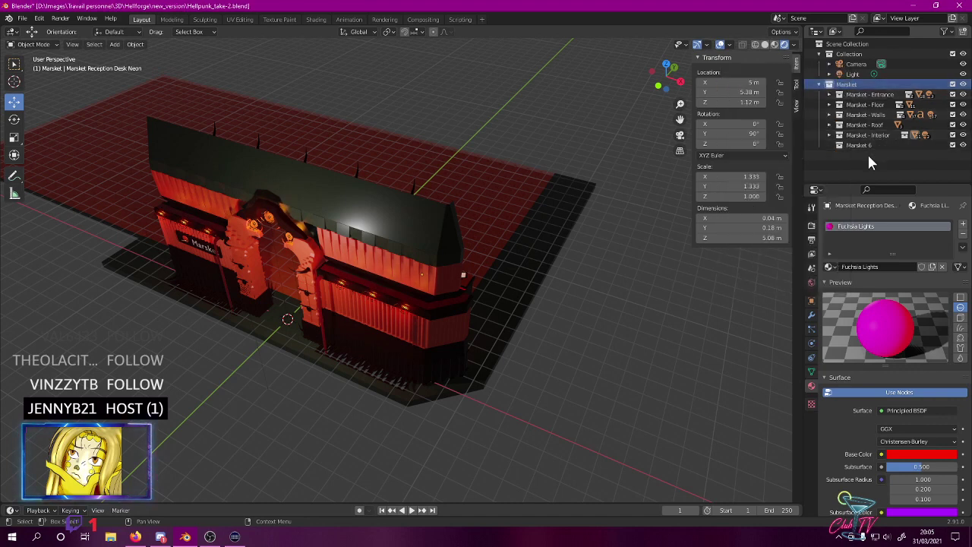
click(877, 144)
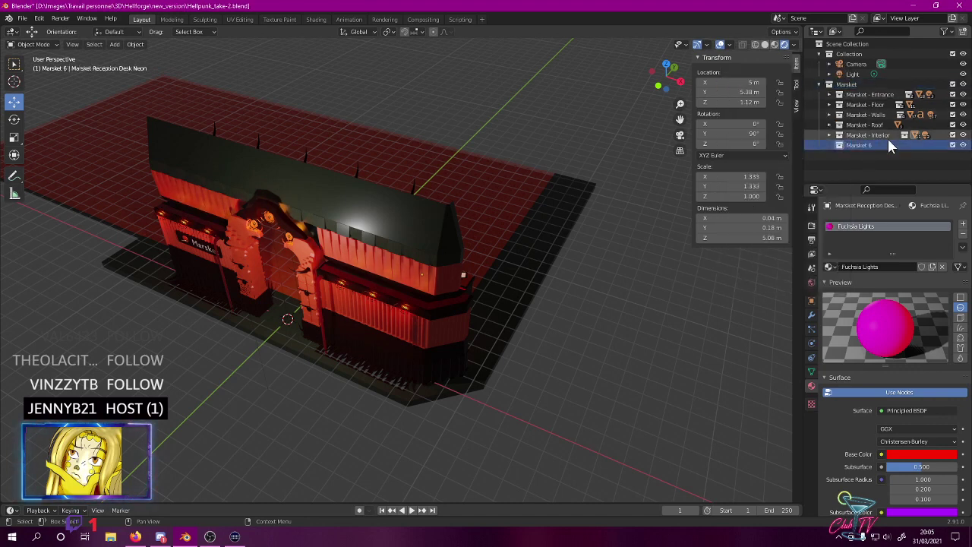
double_click(887, 142)
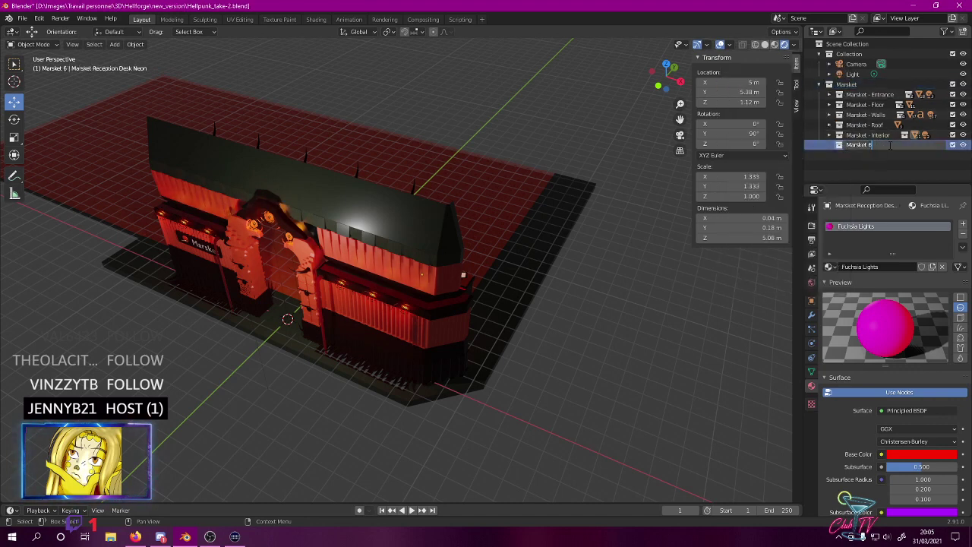
text(- Exterior)
key(Return)
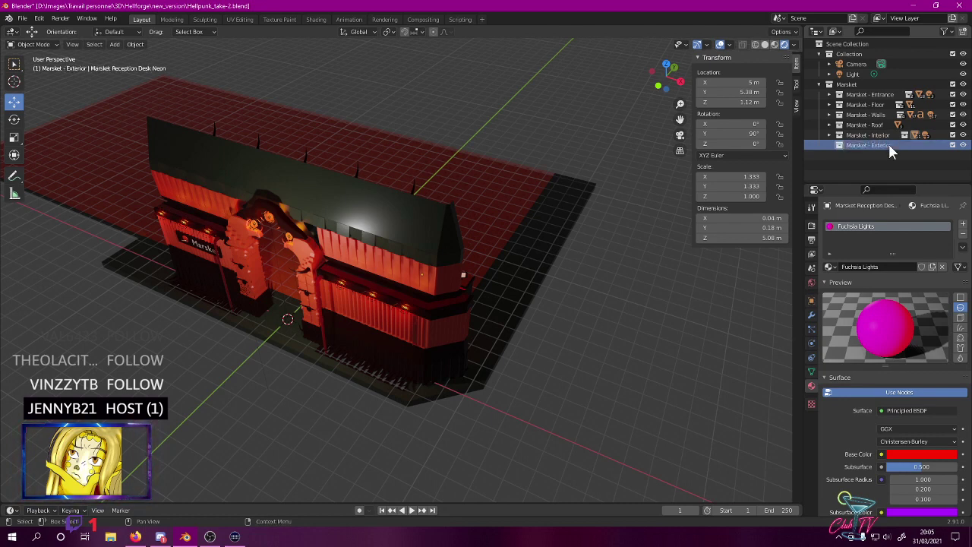
- Create a subcollection inside Marsket - Exterior and name it "Marsket - Exterior - Courtyard"
right_click(856, 144)
click(856, 150)
double_click(889, 155)
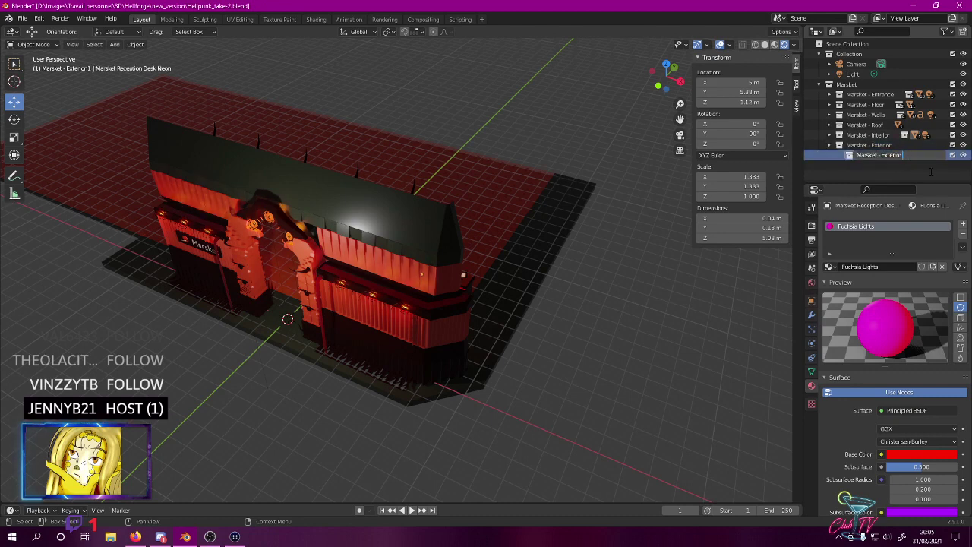
text(-)
text( Coup)
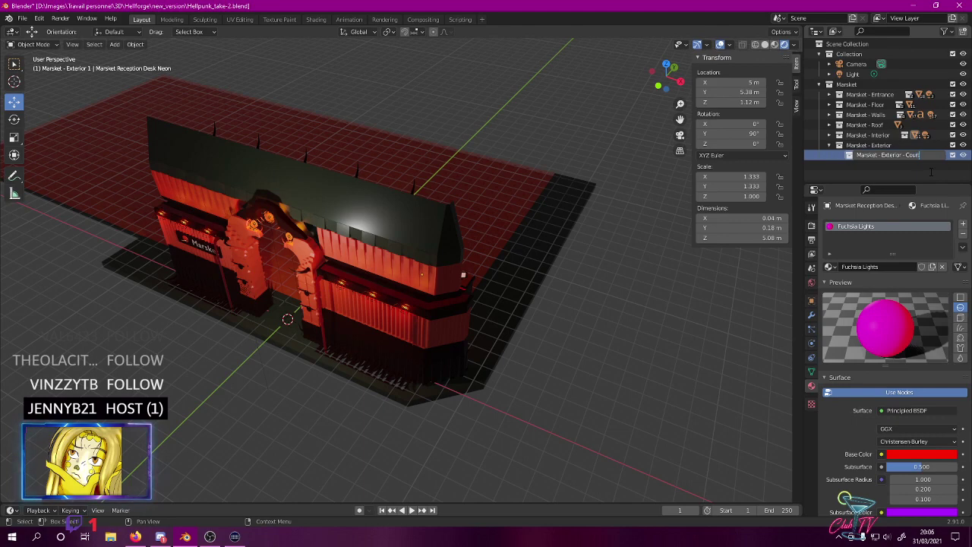
key(Return)
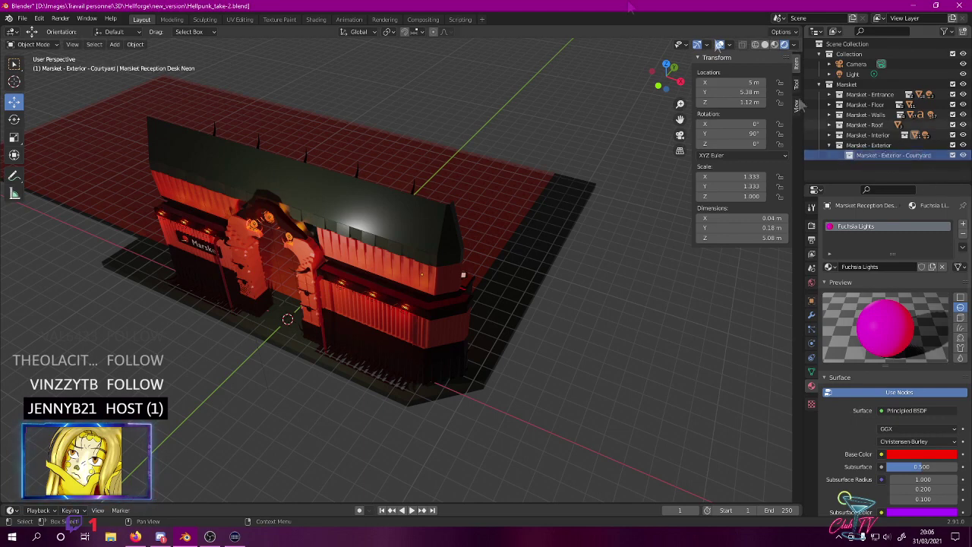
- View the Marsket building's front from the outside and save the file
middle_drag(498, 250, 599, 434)
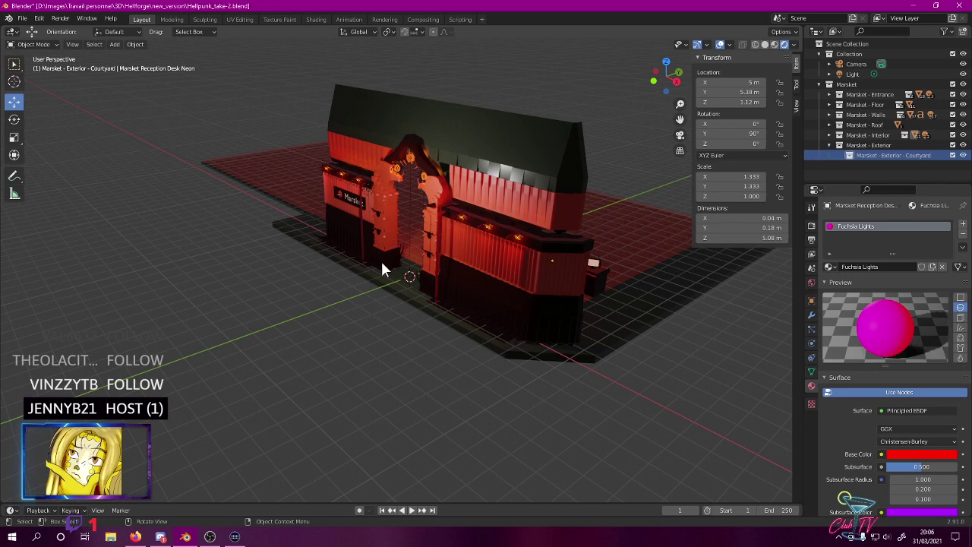
middle_drag(394, 259, 414, 319)
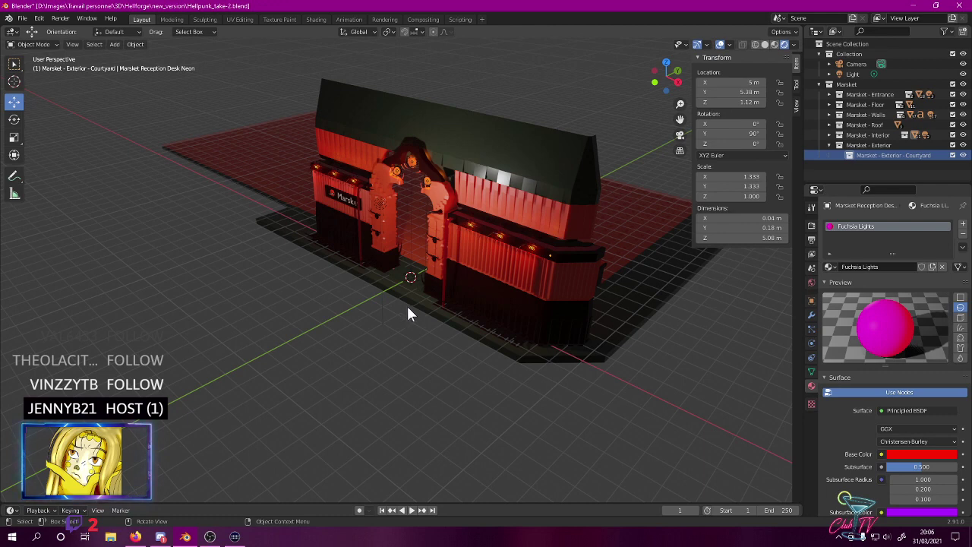
key(ctrl+s)
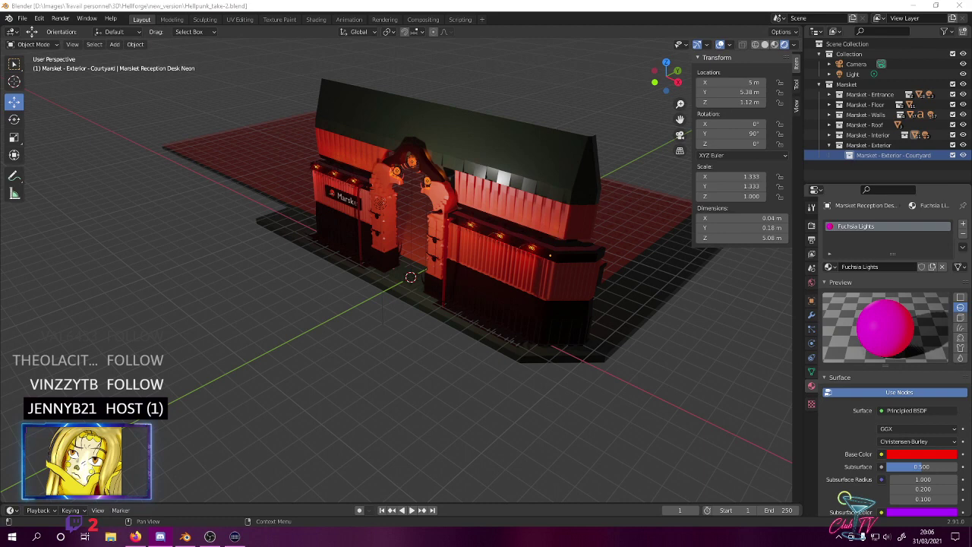
click(411, 4)
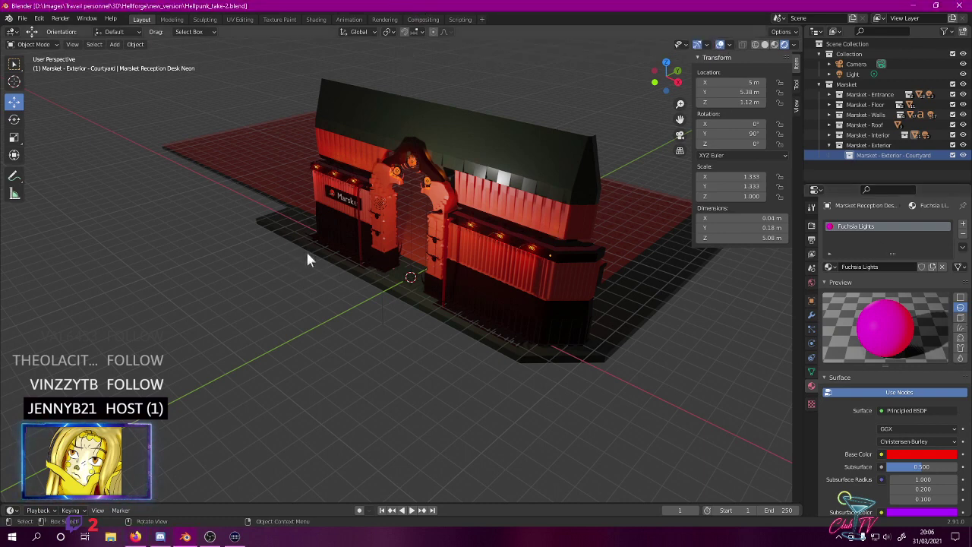
- Add a cube to the Courtyard collection and rename it "Marsket Exterior Courtyard Floor"
click(114, 45)
mouse_move(152, 56)
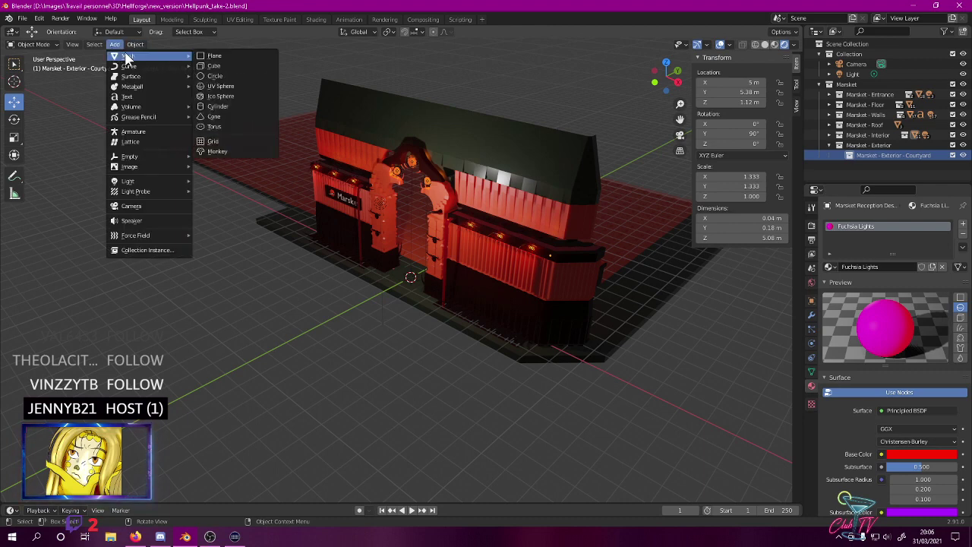
click(244, 65)
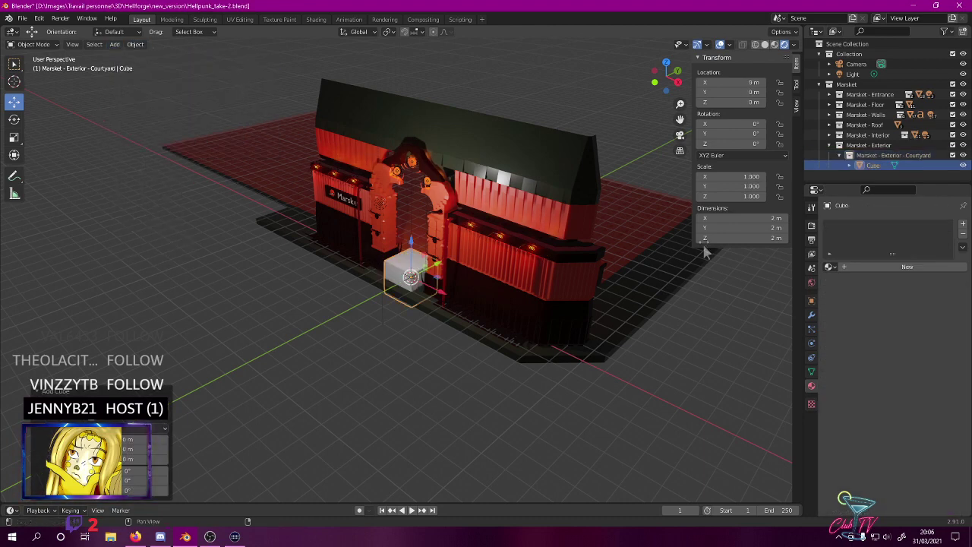
double_click(873, 165)
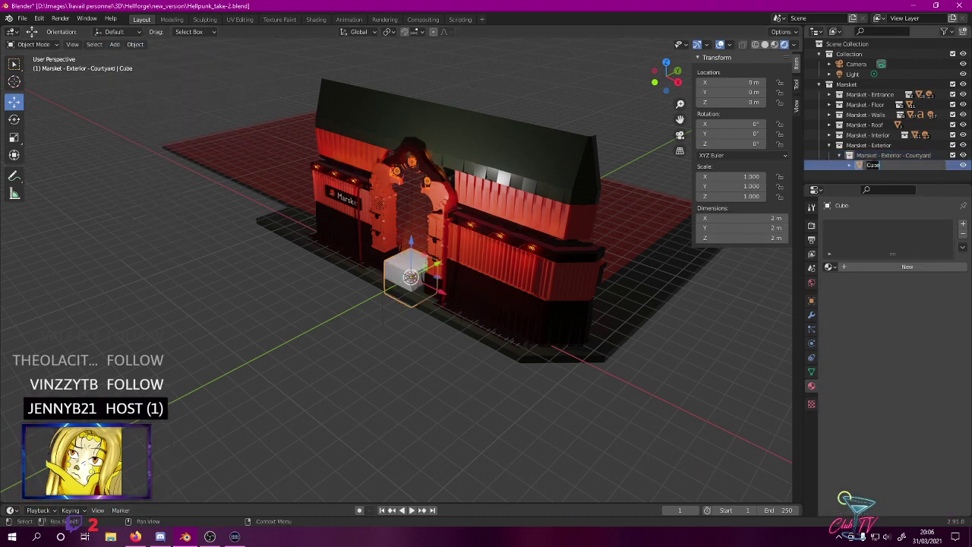
text(Marsket)
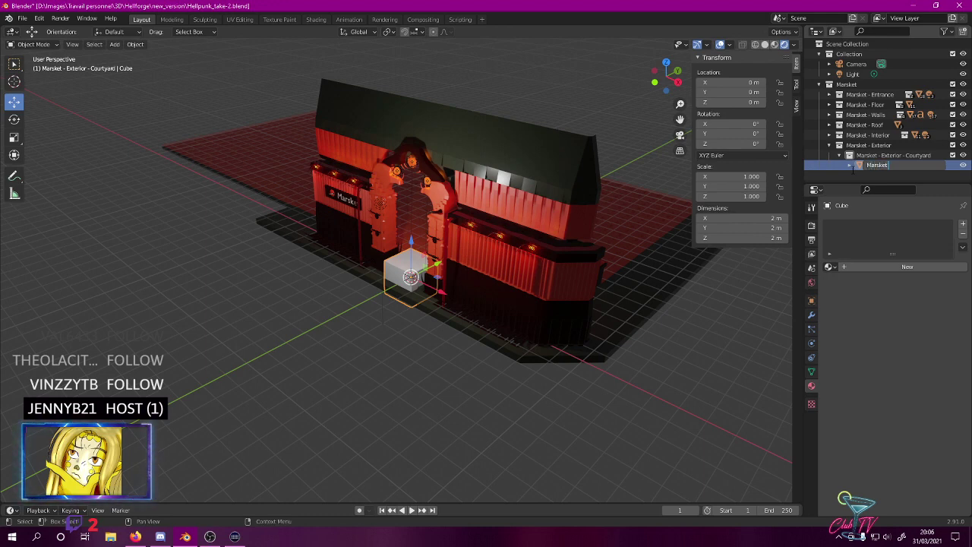
text( Exterior Courtyard)
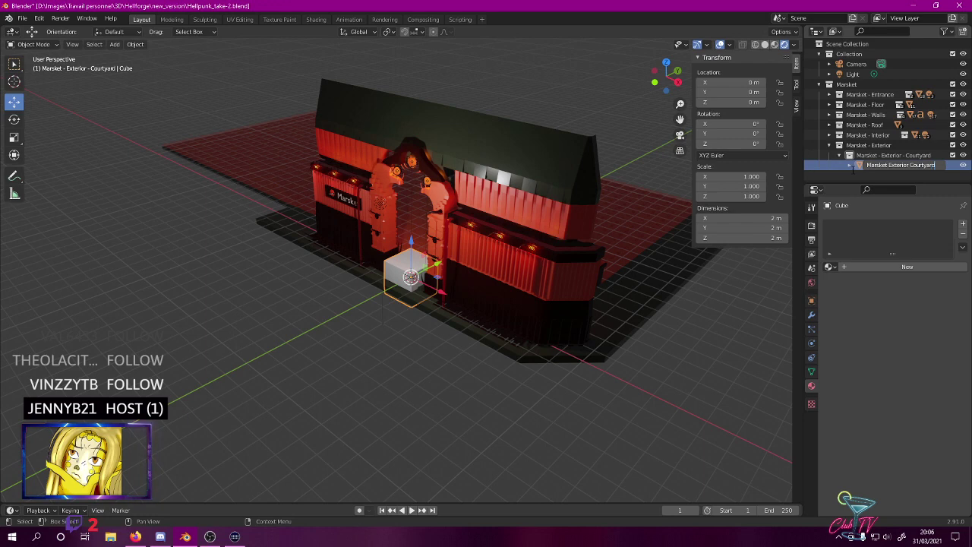
text( Floor)
key(Return)
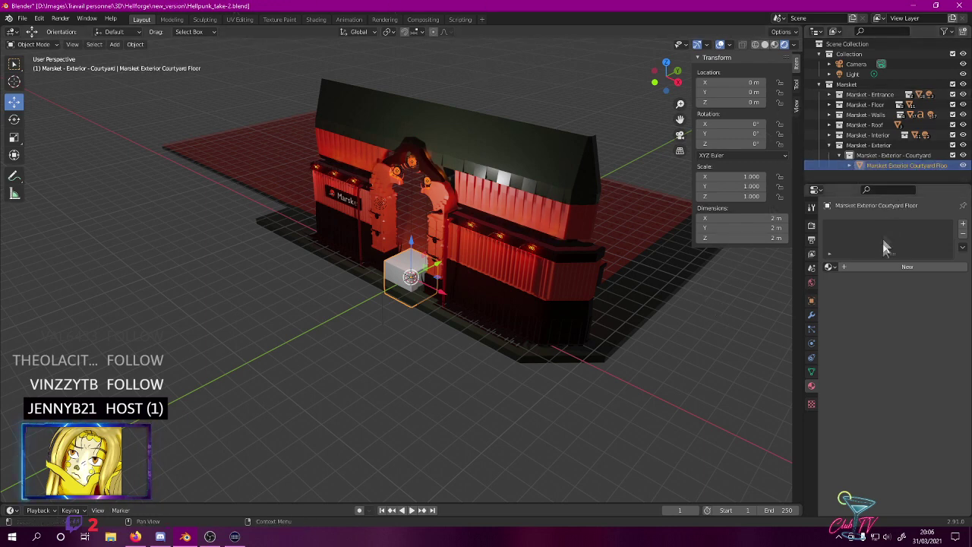
- Assign the Grayish Metal material to the courtyard floor cube and move it in front of the shop to Y -11 m
click(829, 266)
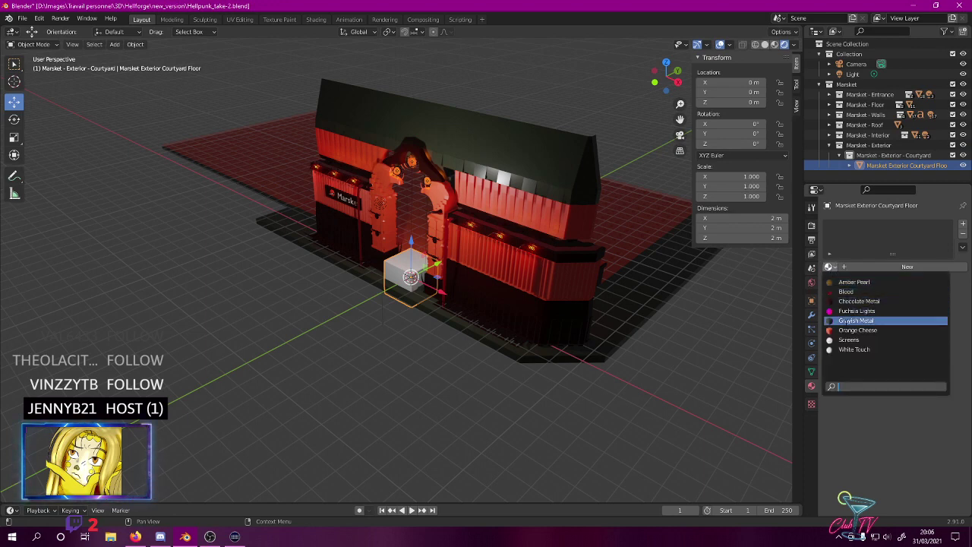
click(858, 320)
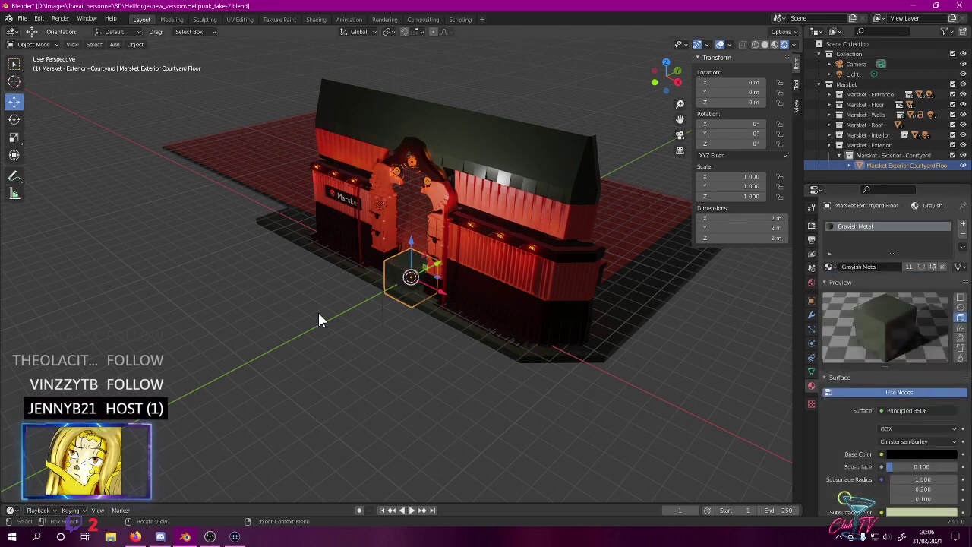
key(KP_7)
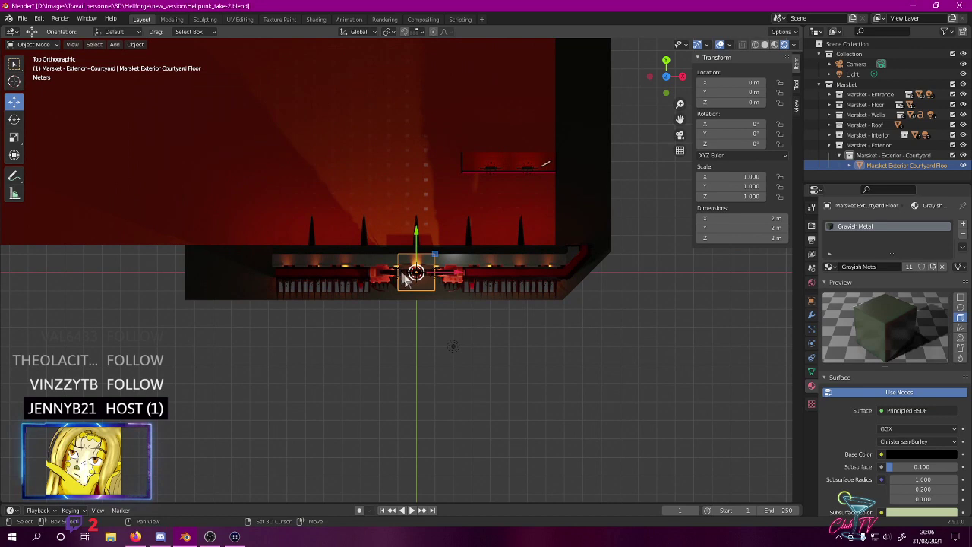
shift+middle_drag(397, 268, 402, 149)
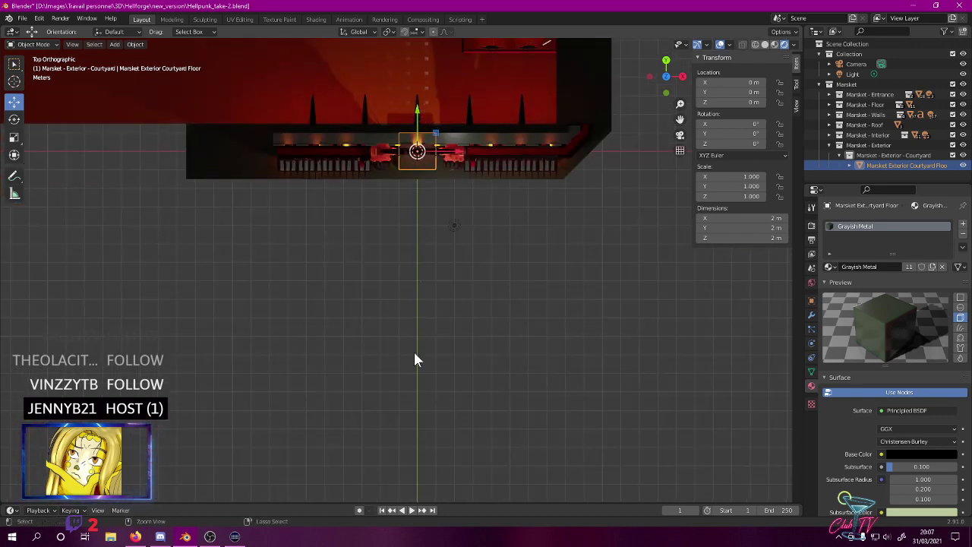
drag(419, 111, 405, 313)
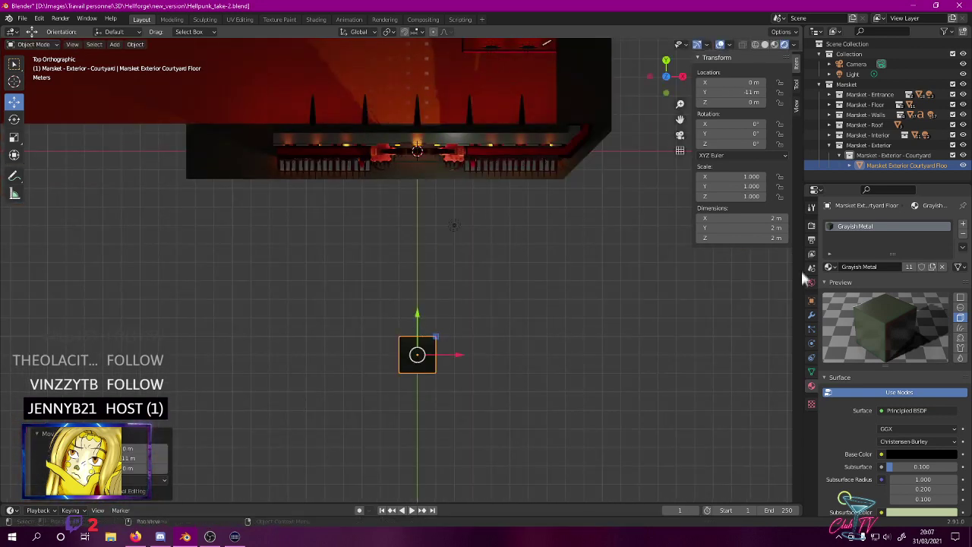
- Set the courtyard floor's Z dimension to 40 cm and check its height against the shop's base
click(706, 238)
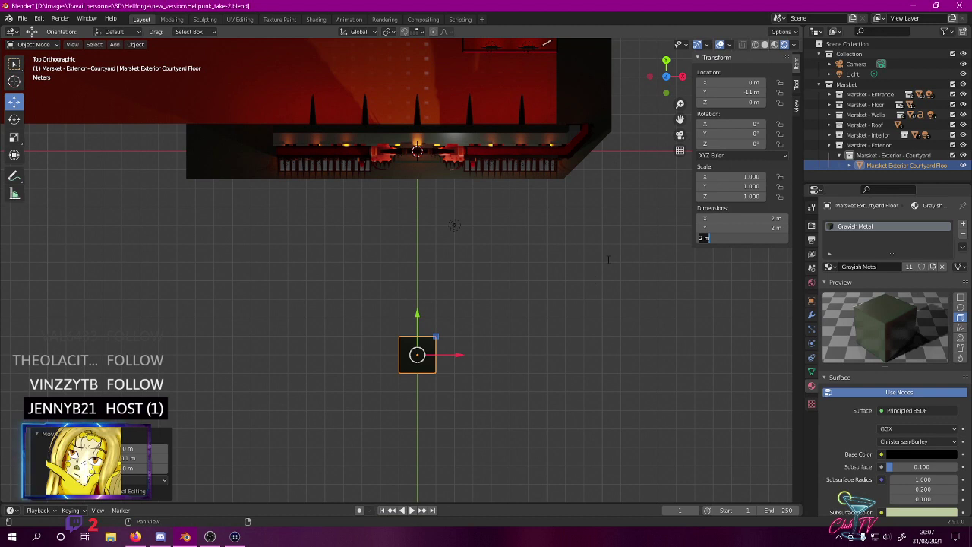
text(40cm)
key(Return)
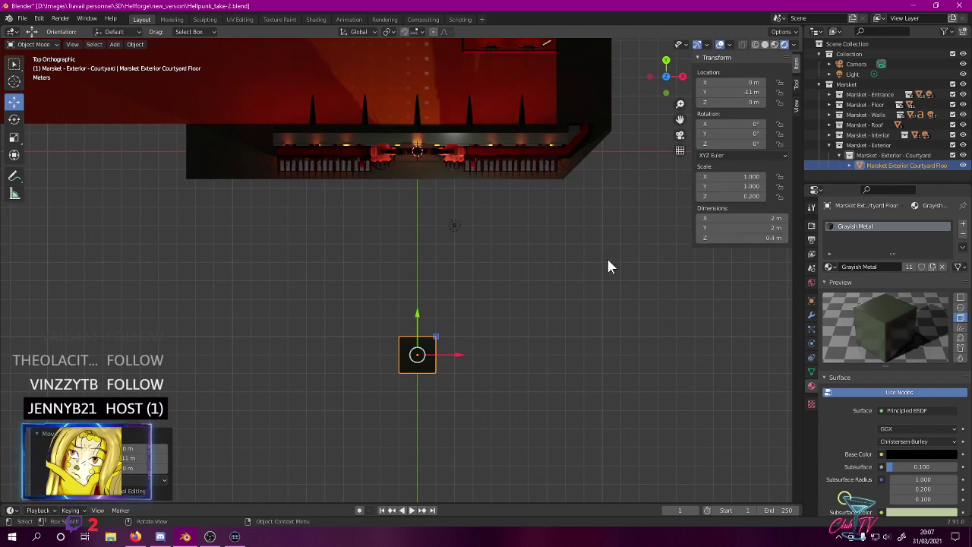
middle_drag(679, 304, 678, 231)
key(KP_3)
shift+middle_drag(515, 307, 496, 345)
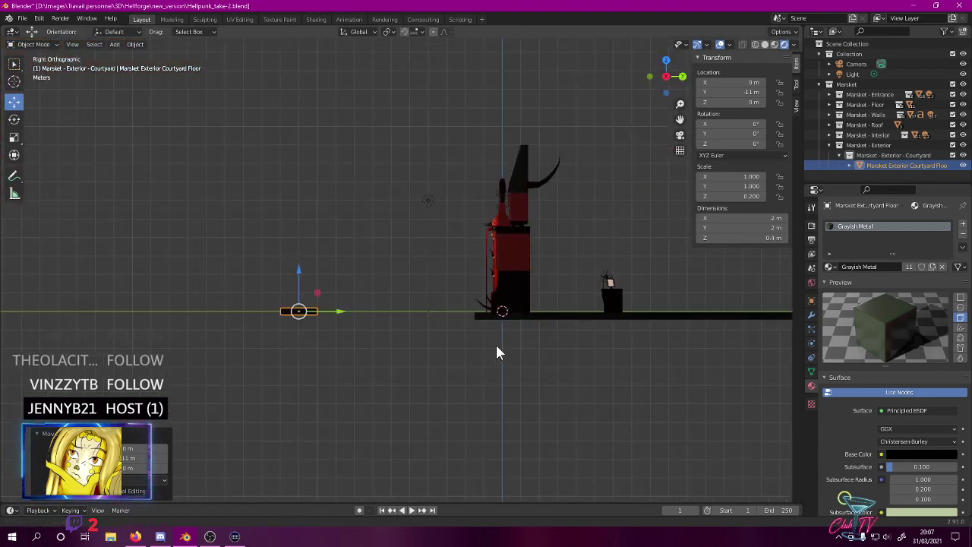
scroll(489, 316, up, 4)
shift+middle_drag(406, 310, 339, 175)
scroll(468, 200, up, 4)
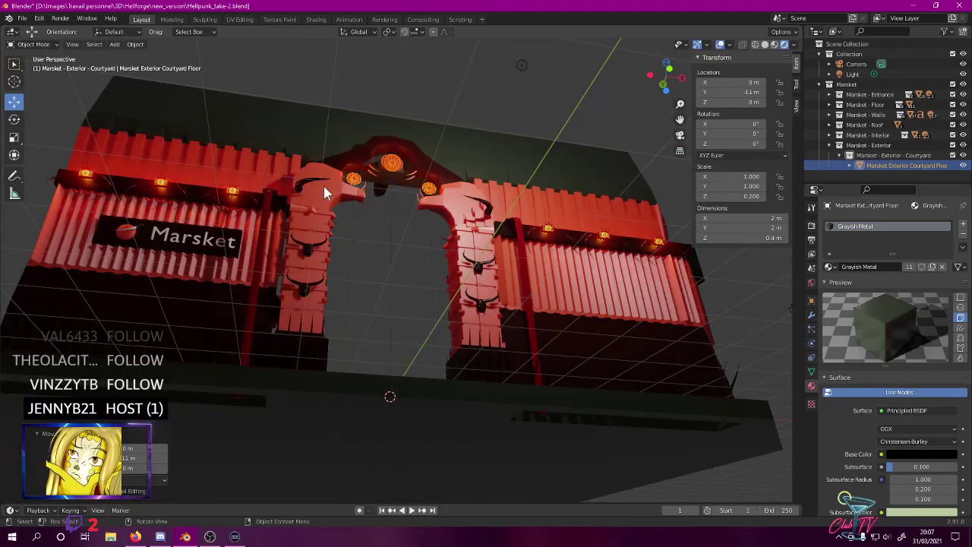
- Set the courtyard floor's X and Y dimensions to 20 m each
key(KP_7)
scroll(319, 180, down, 10)
click(770, 218)
text(20)
key(Return)
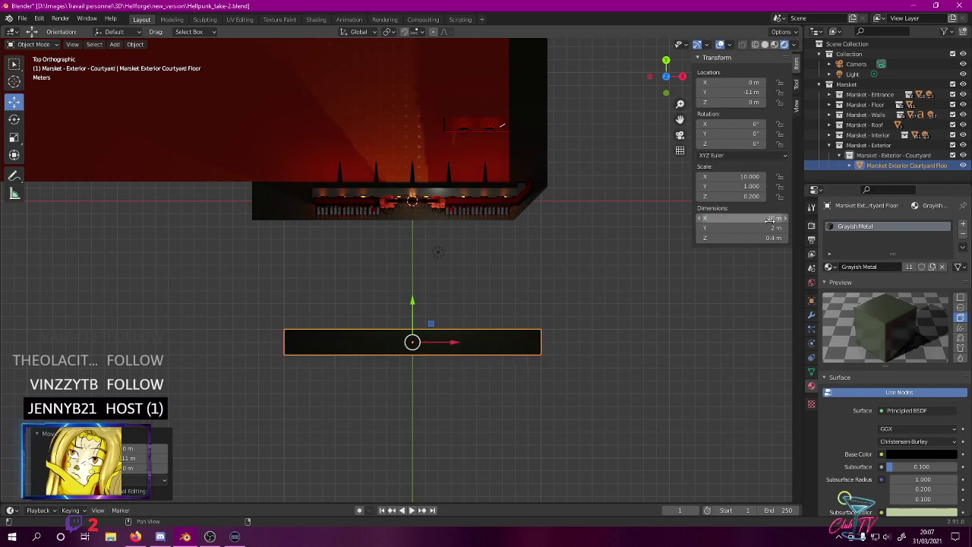
click(770, 227)
text(20)
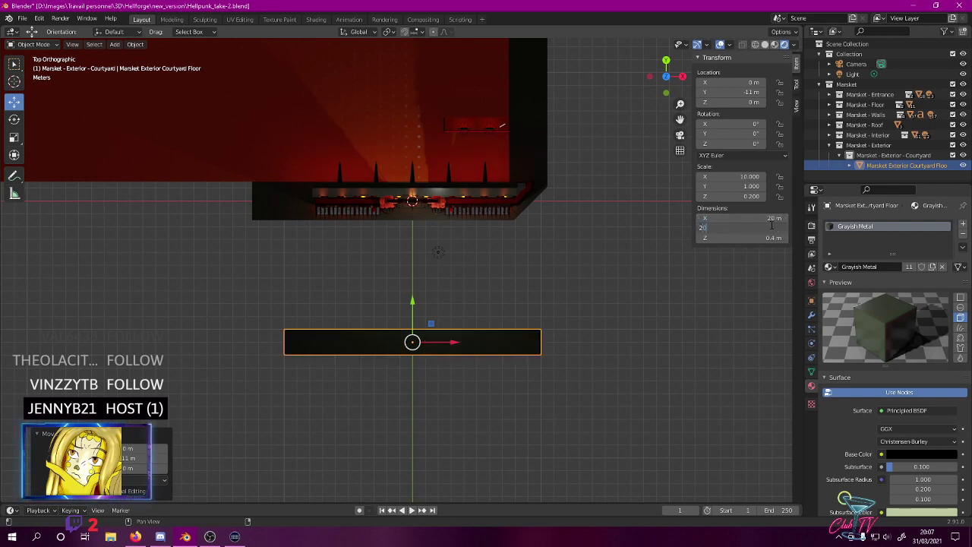
key(Return)
- Move the courtyard floor to Y -14 m and set its X and Y dimensions to 24 m each
drag(414, 304, 414, 342)
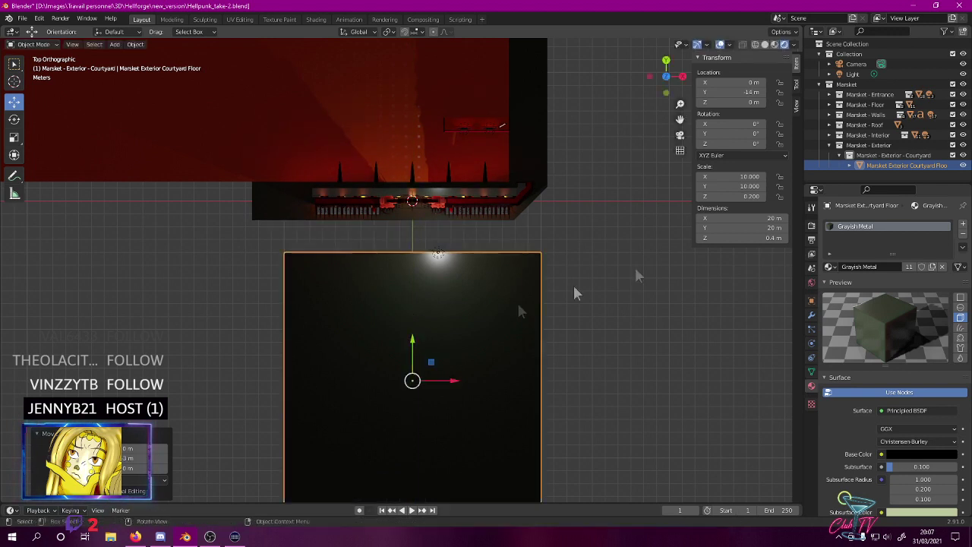
click(769, 218)
text(24)
key(Return)
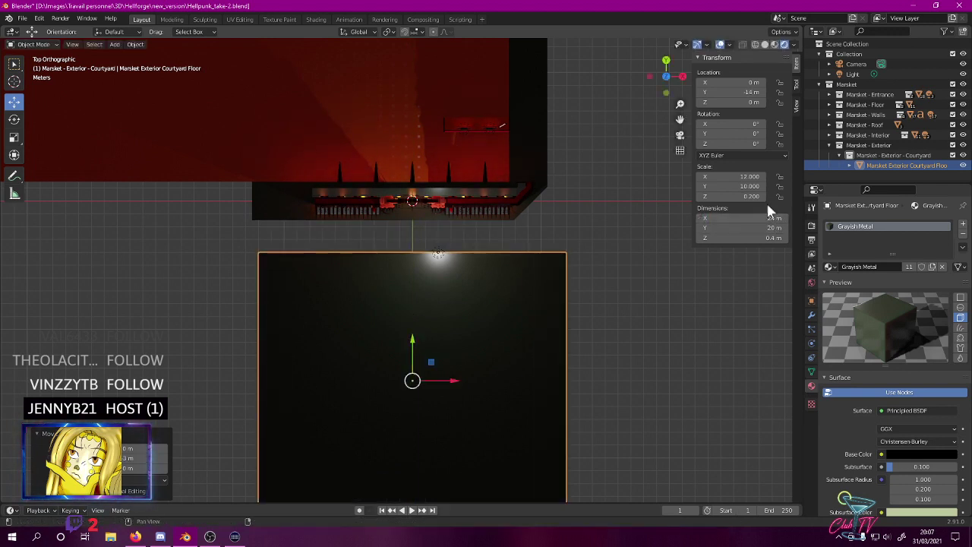
click(761, 227)
text(24)
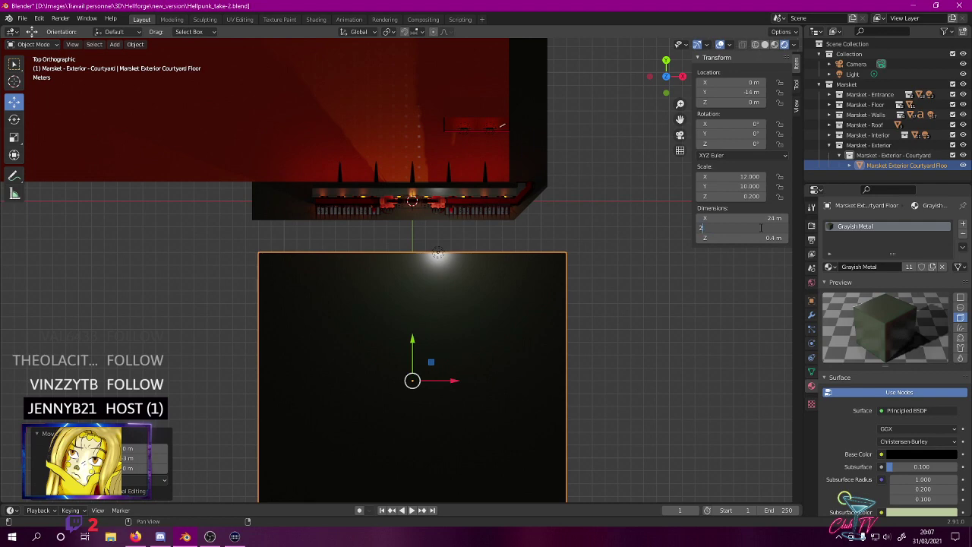
key(Return)
- Move the courtyard floor closer to the shop front by setting its Y location to -13.5 m
scroll(530, 255, up, 3)
scroll(524, 244, up, 3)
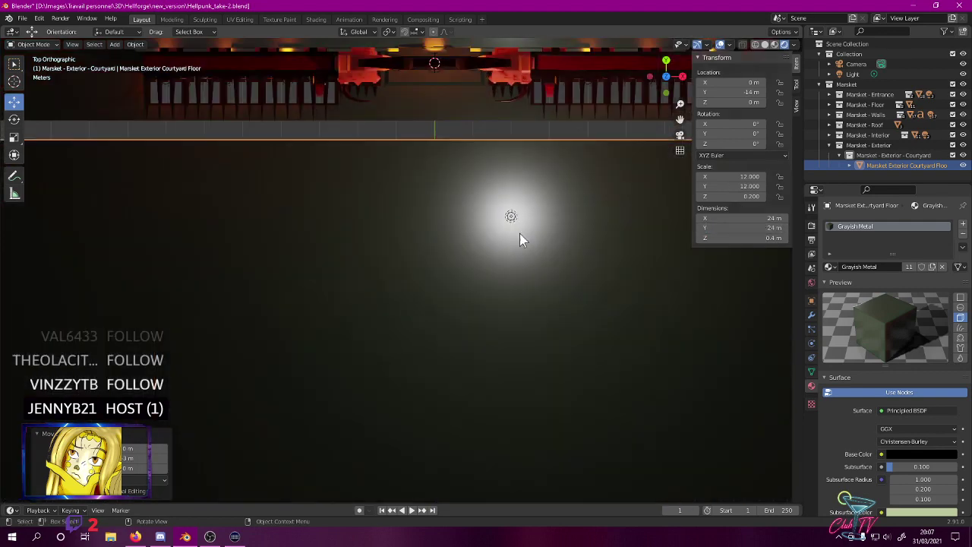
shift+middle_drag(520, 233, 491, 119)
scroll(483, 149, down, 1)
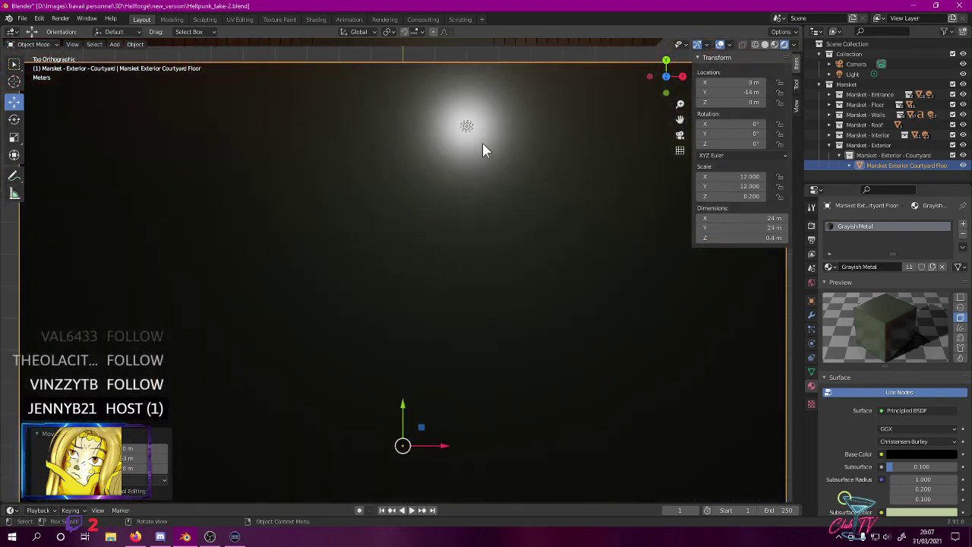
mouse_move(402, 410)
mouse_down()
mouse_move(409, 385)
mouse_move(405, 406)
mouse_move(401, 393)
mouse_up()
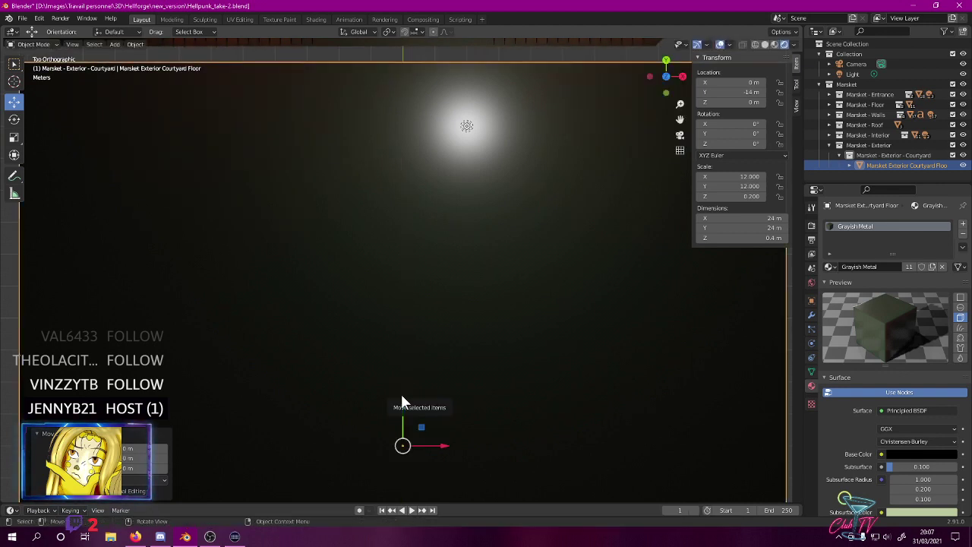
click(746, 92)
click(704, 92)
text(3.)
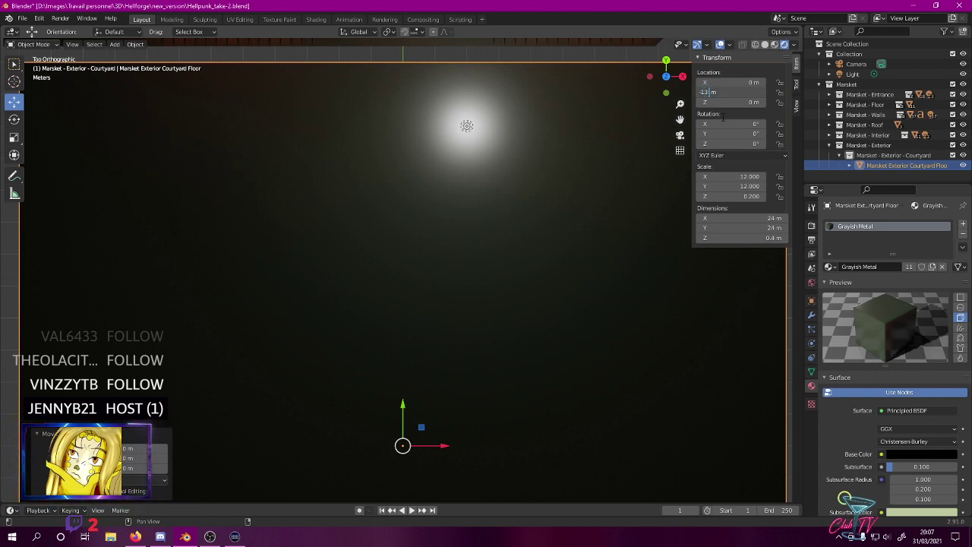
key(Return)
shift+middle_drag(484, 129, 238, 78)
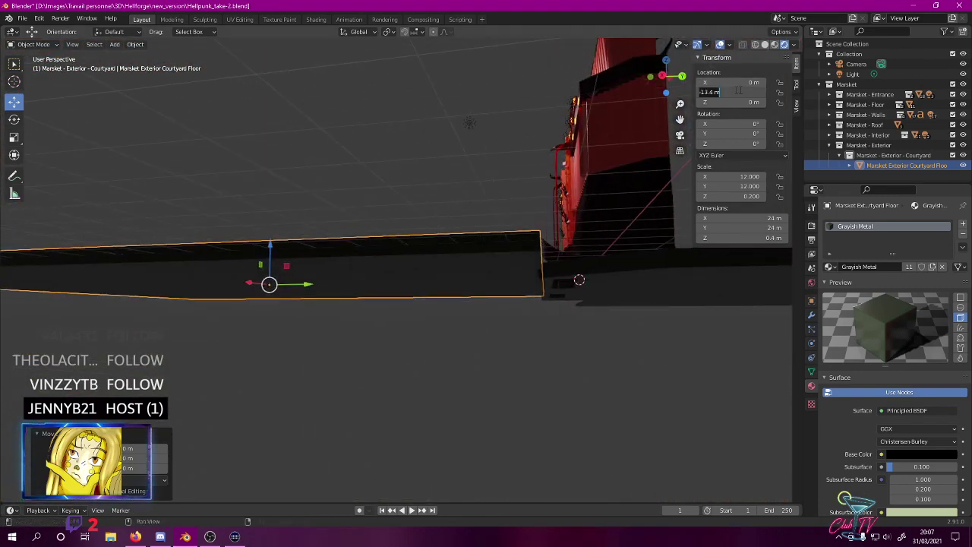
click(712, 92)
key(BackSpace)
text(5)
key(Return)
- Lower the courtyard floor to Z -30 cm and compare its height with the shop's base from the side
click(749, 102)
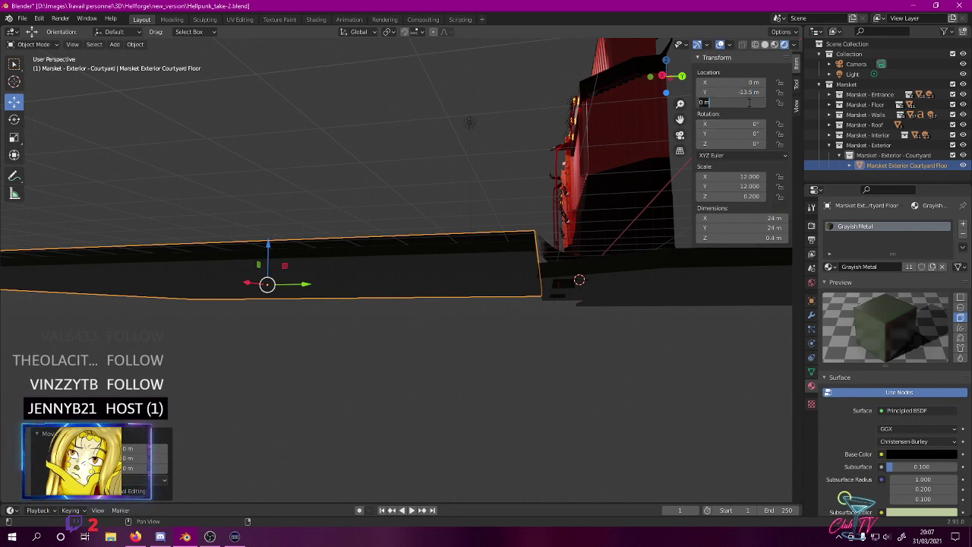
text(-0.3)
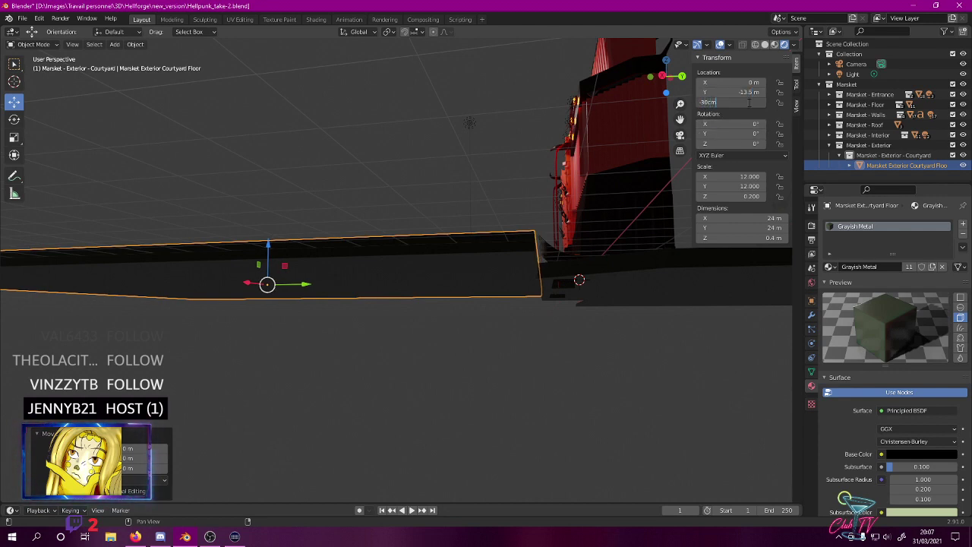
key(Return)
middle_drag(244, 64, 354, 116)
key(KP_3)
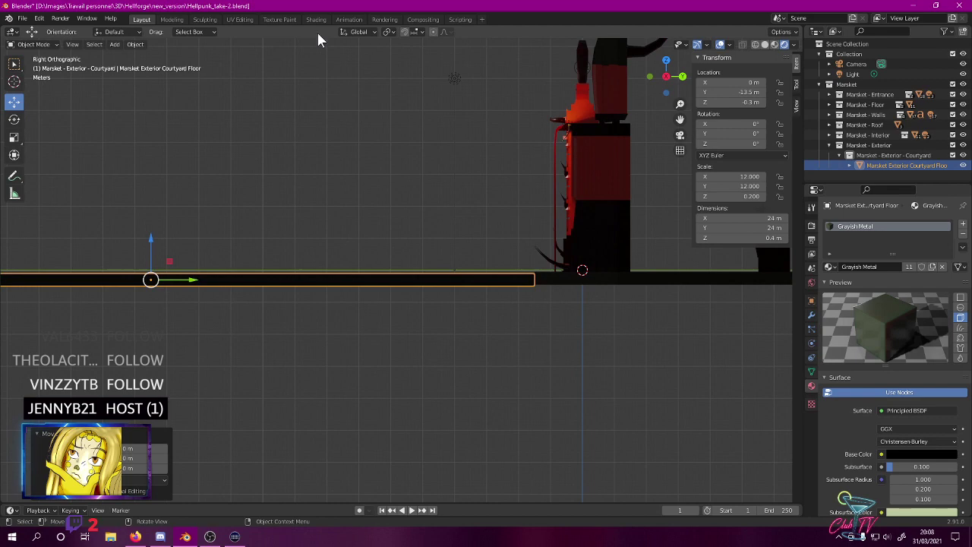
scroll(266, 190, up, 8)
shift+middle_drag(267, 190, 499, 157)
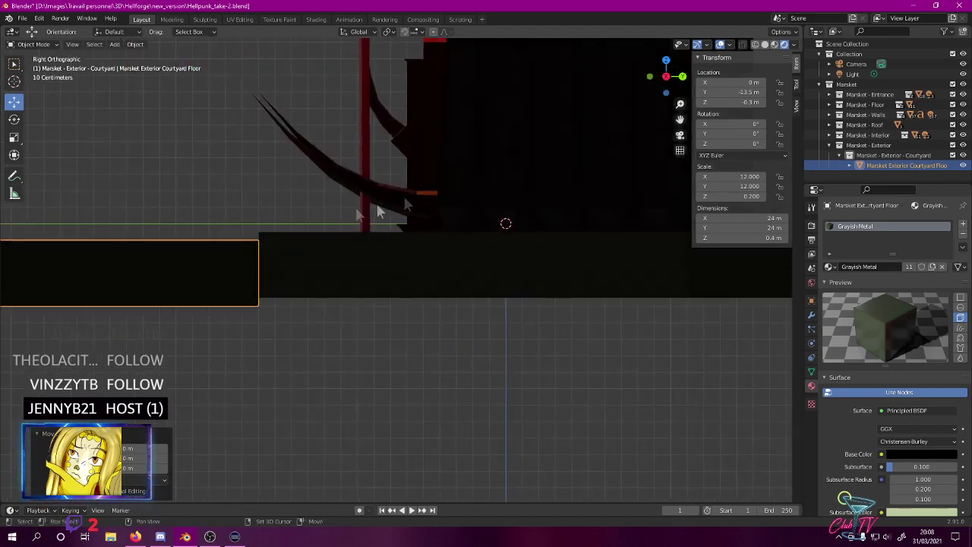
- Set the courtyard floor's Z location to -0.25 m to align it with the shop's base
scroll(228, 244, up, 3)
shift+middle_drag(195, 252, 355, 212)
click(740, 102)
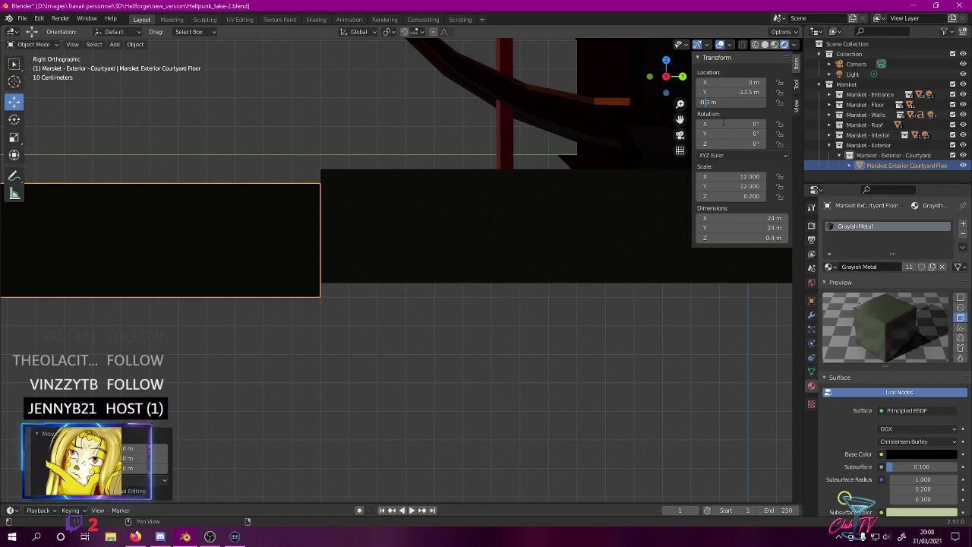
key(Return)
scroll(319, 119, down, 10)
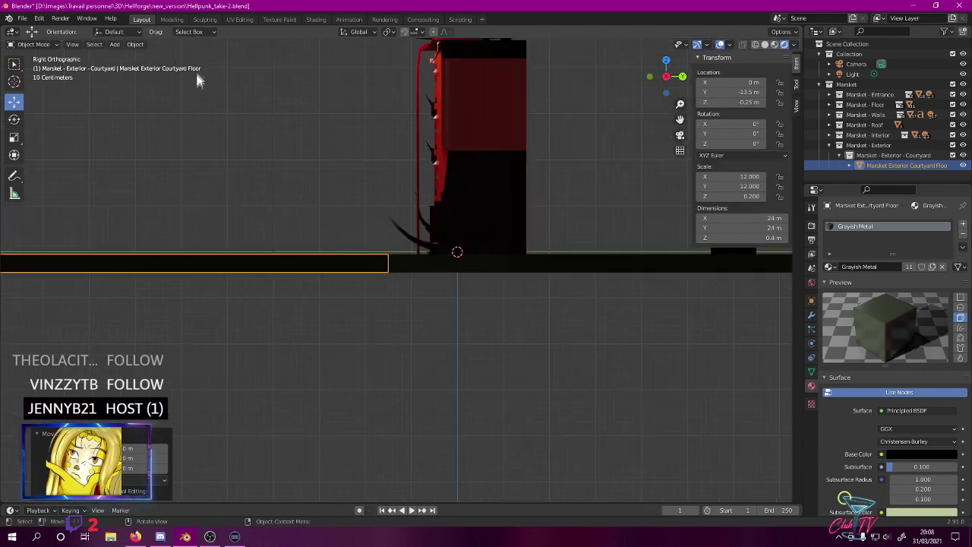
middle_drag(361, 201, 340, 134)
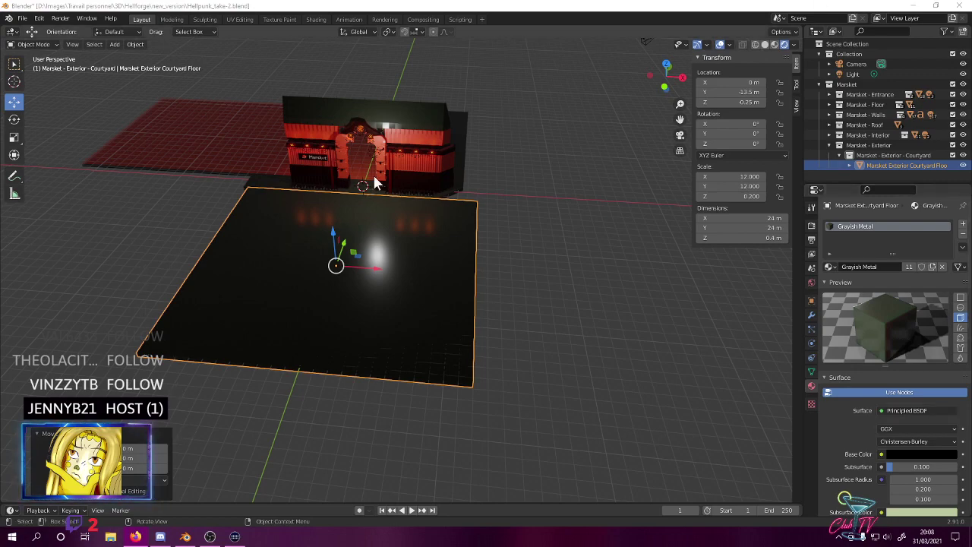
middle_drag(406, 254, 420, 236)
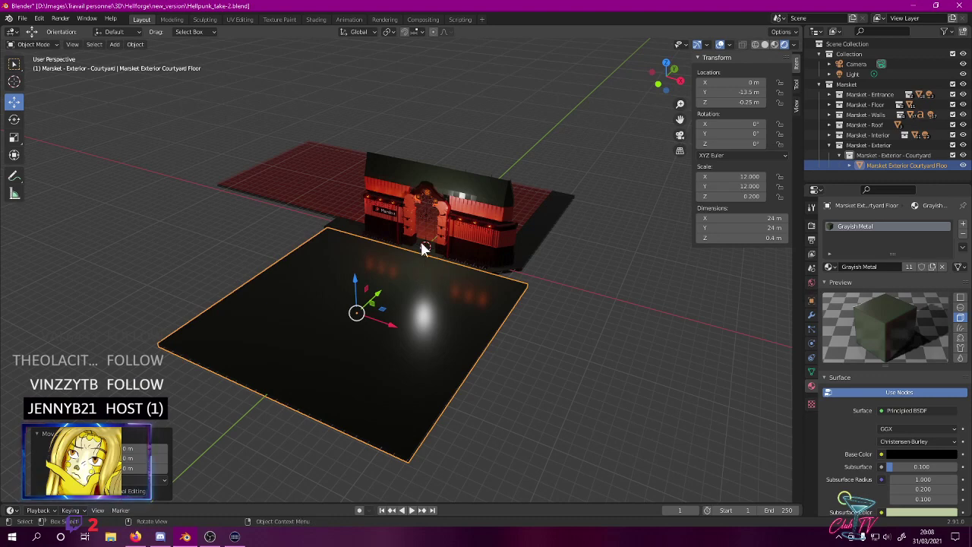
- Try the Chocolate Metal material on the courtyard floor
key(r)
key(Escape)
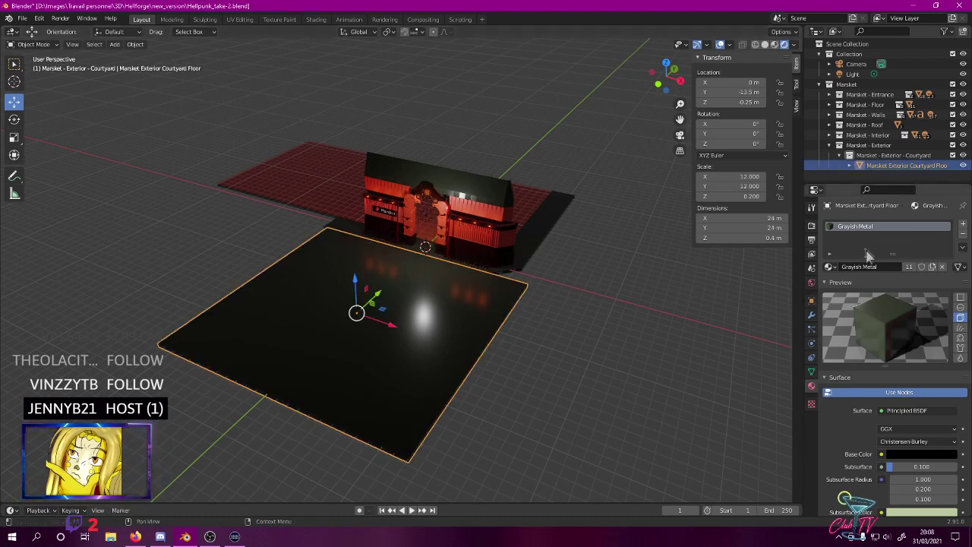
click(829, 266)
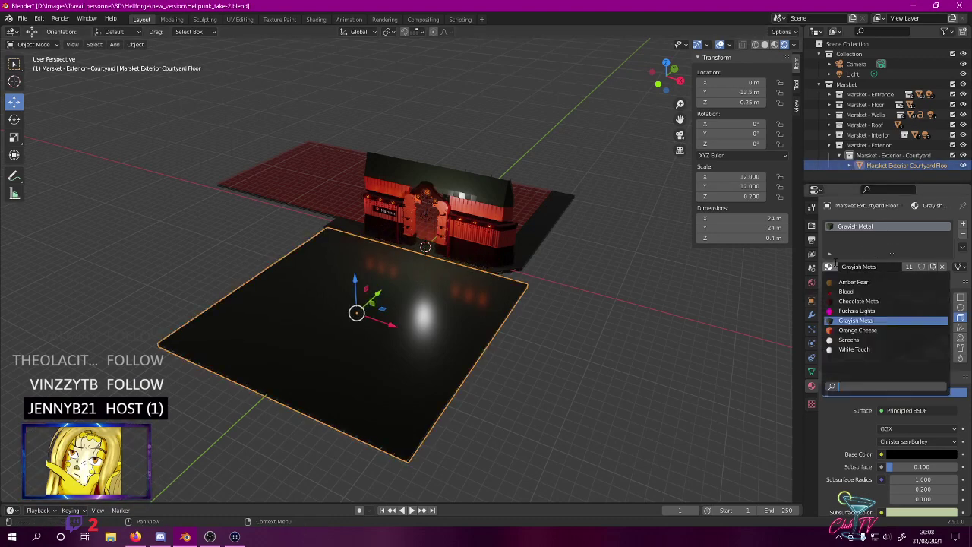
click(843, 300)
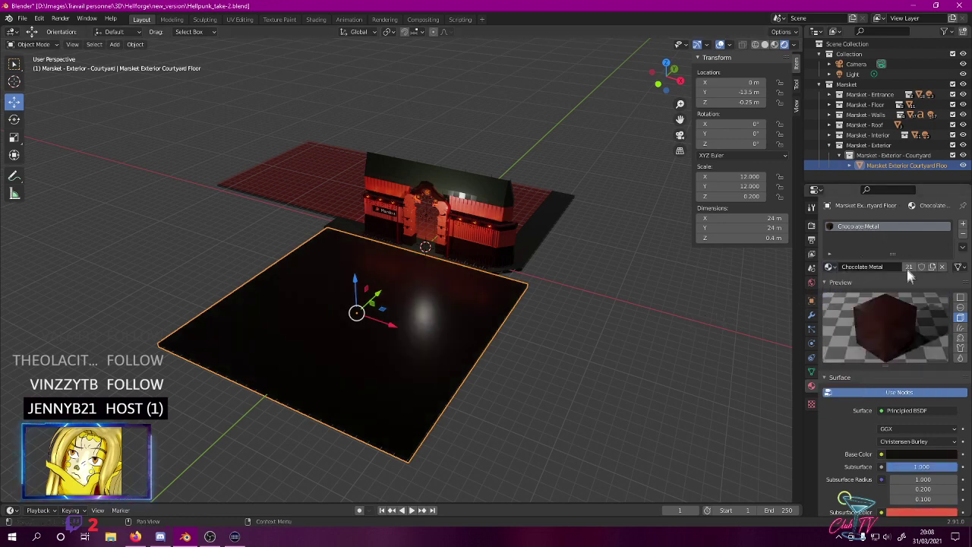
- Replace the courtyard floor's material slot with a new one and create a material named Ground Metal in it
click(962, 224)
click(925, 228)
click(962, 234)
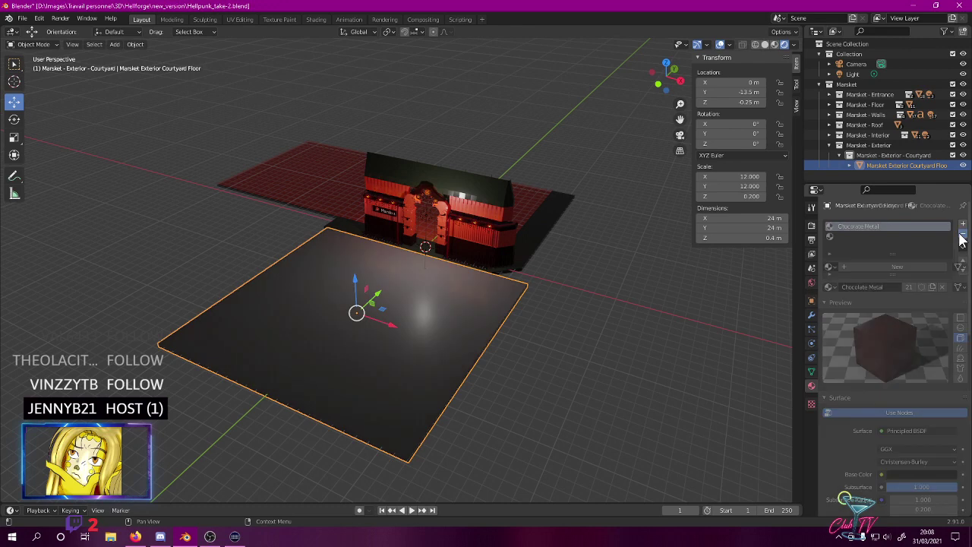
click(885, 268)
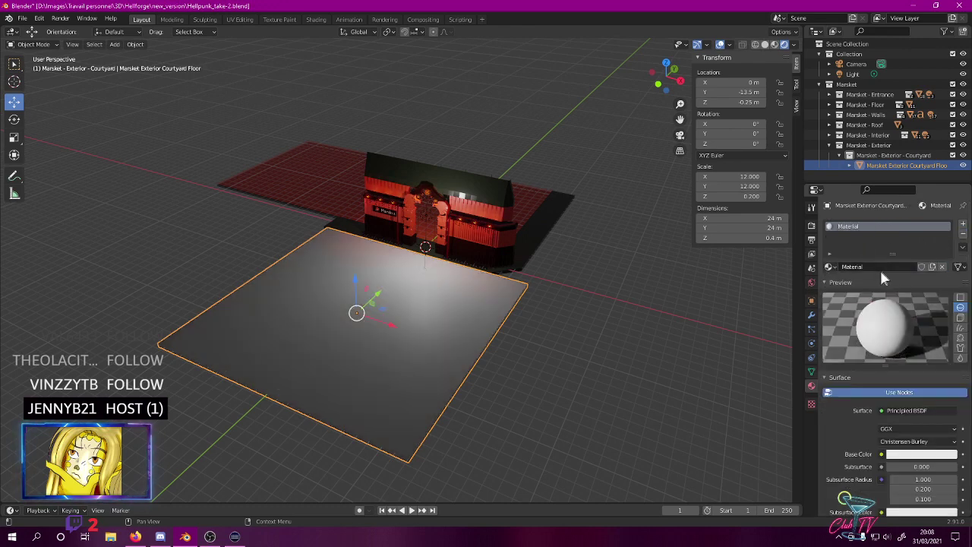
double_click(874, 265)
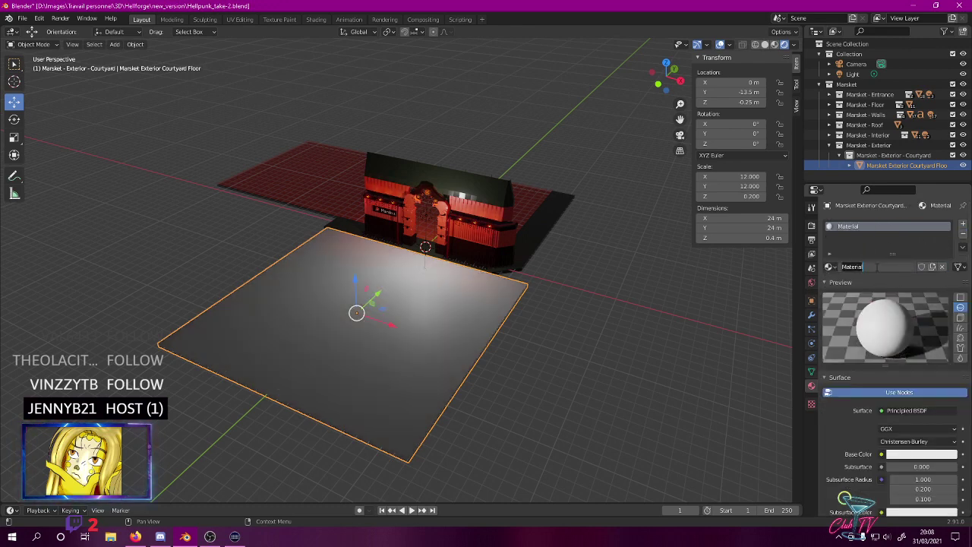
text(Ground Me)
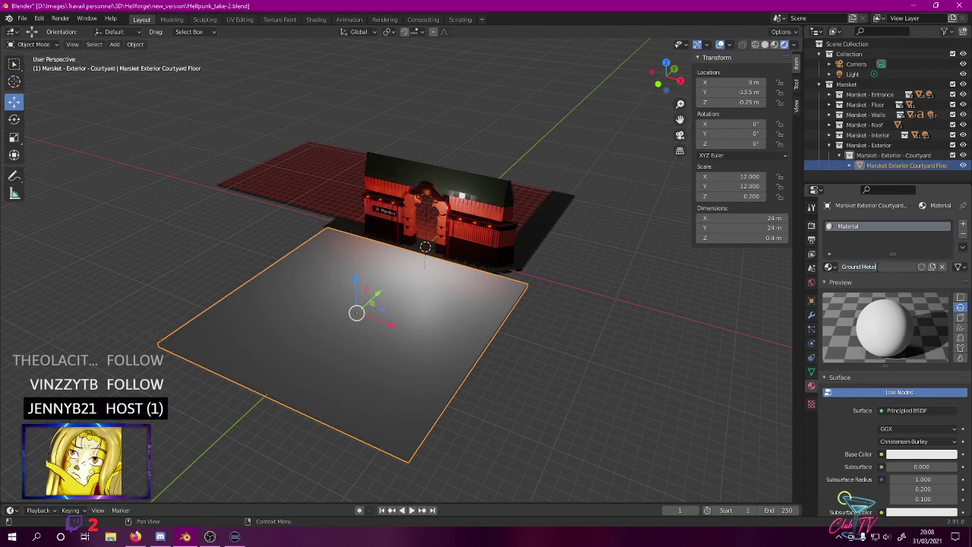
key(Return)
- Darken the Ground Metal material's base color to pure black
scroll(866, 297, down, 10)
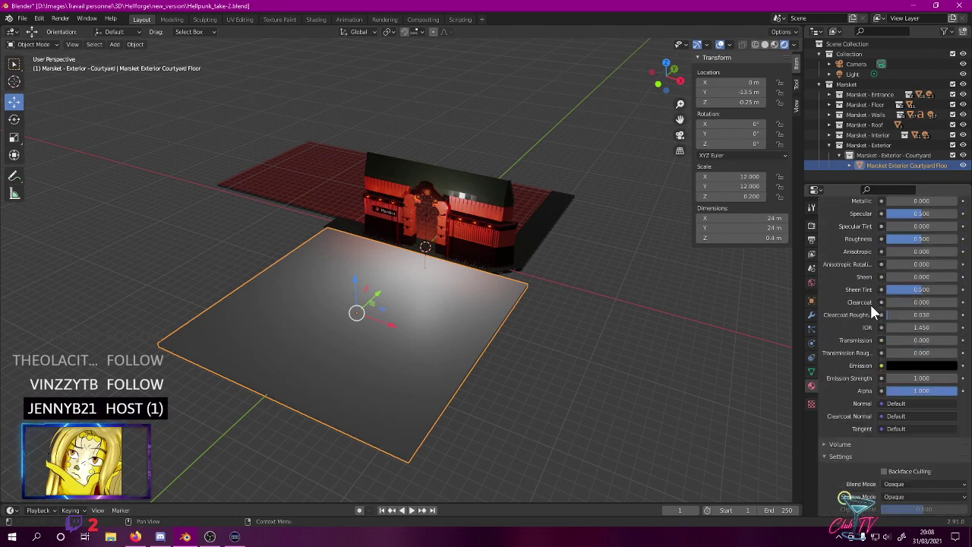
scroll(903, 304, up, 10)
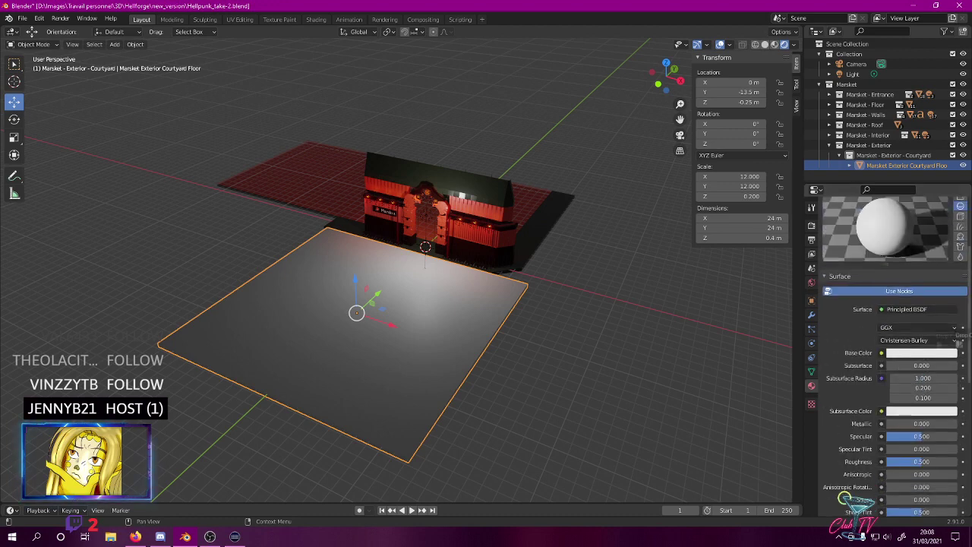
click(959, 353)
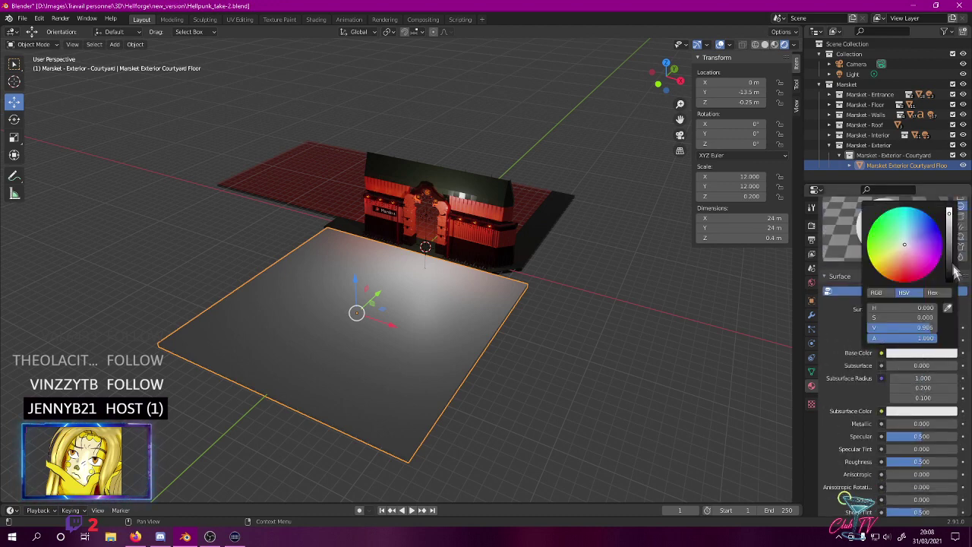
drag(950, 252, 949, 282)
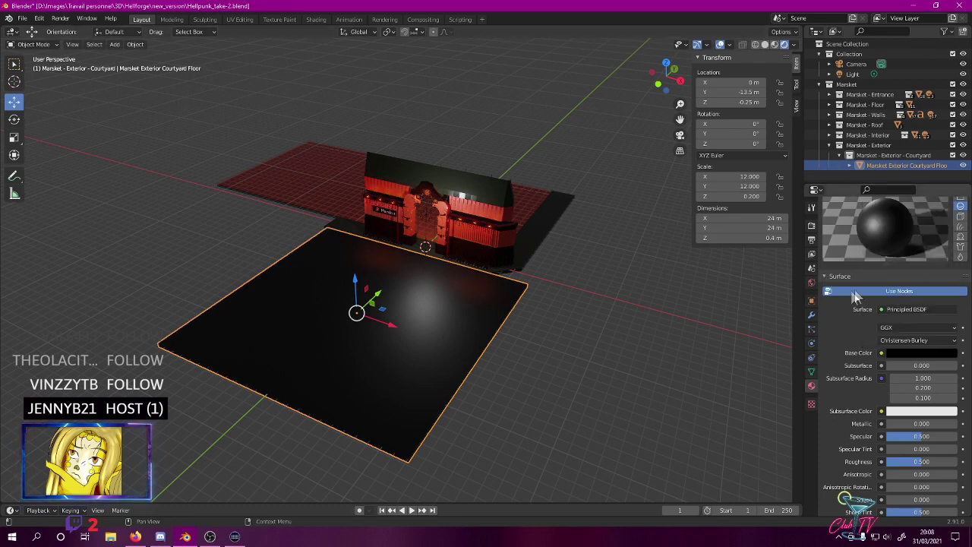
mouse_move(897, 365)
mouse_down()
mouse_move(966, 365)
mouse_move(889, 366)
mouse_up()
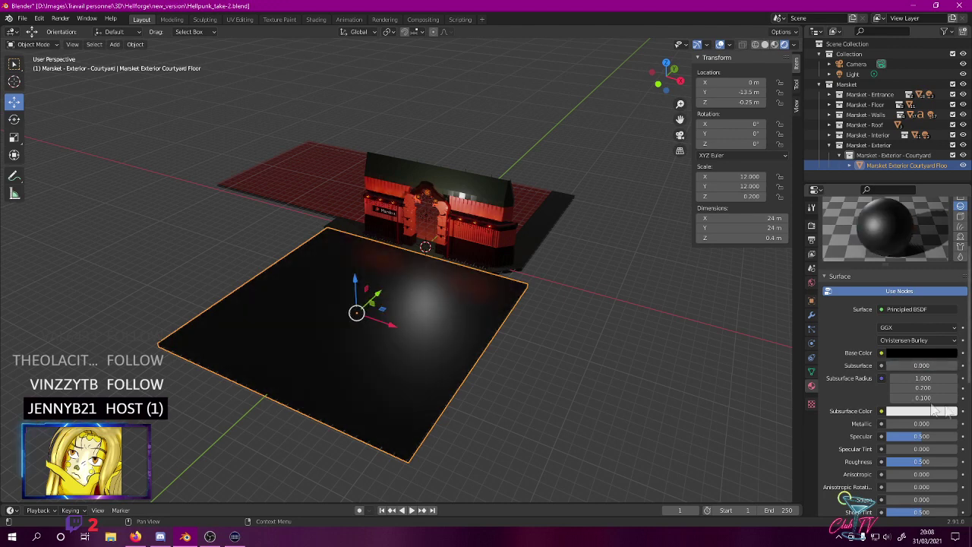
scroll(935, 410, down, 1)
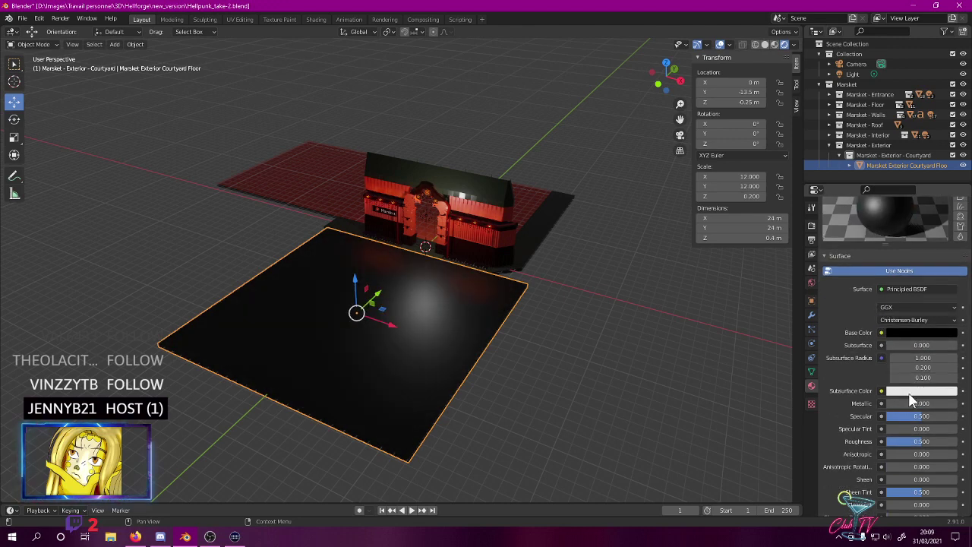
- Try Metallic 1.0 and Roughness 1.0 on the Ground Metal material
drag(903, 407, 959, 407)
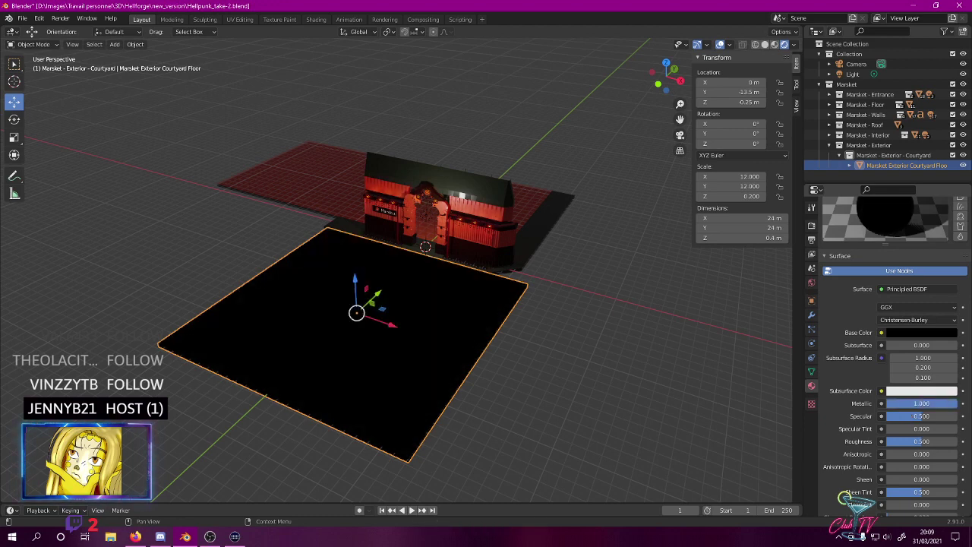
key(ctrl+z)
drag(902, 406, 958, 406)
drag(902, 442, 958, 442)
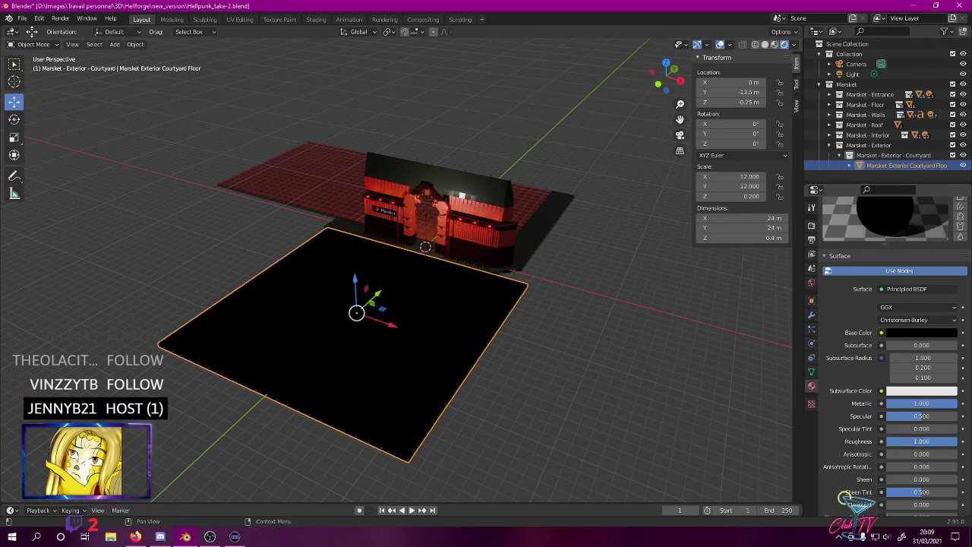
- Set the Ground Metal material's Roughness to 0 and Metallic to 0.5, and check the floor's reflections
drag(950, 441, 886, 438)
scroll(915, 228, up, 1)
scroll(916, 237, down, 1)
double_click(936, 398)
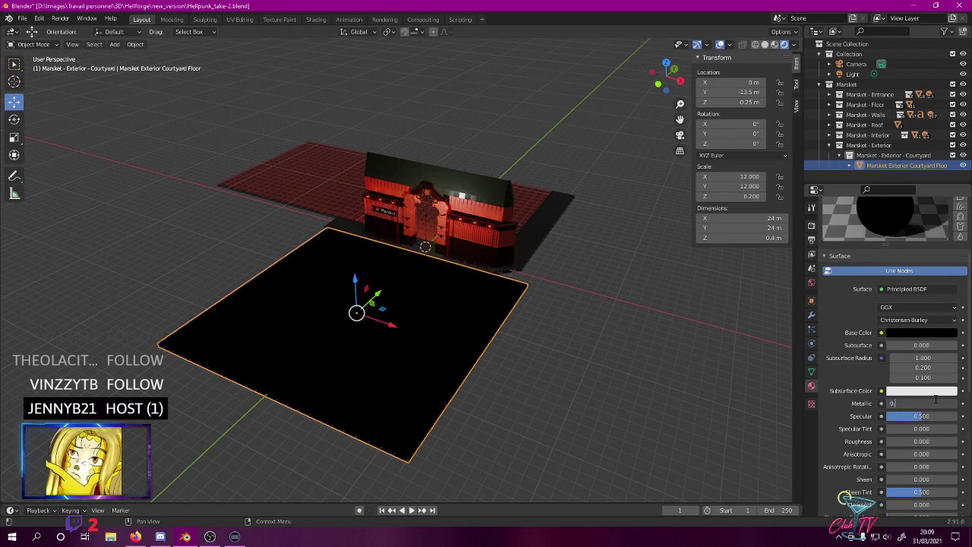
text(0.5)
key(Return)
middle_drag(707, 425, 651, 403)
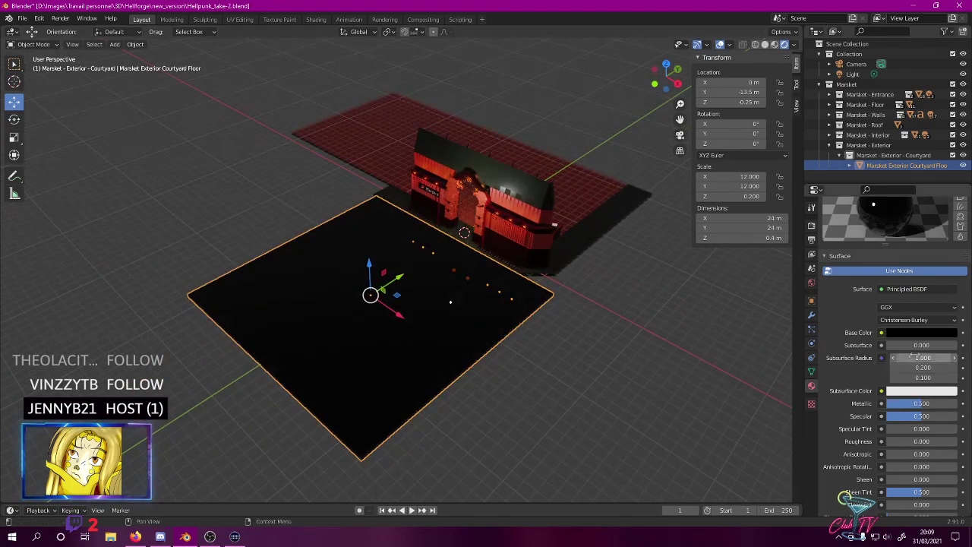
- Try full Metallic on the Ground Metal material, set it to 0.75, and inspect the floor's reflections
drag(921, 404, 958, 404)
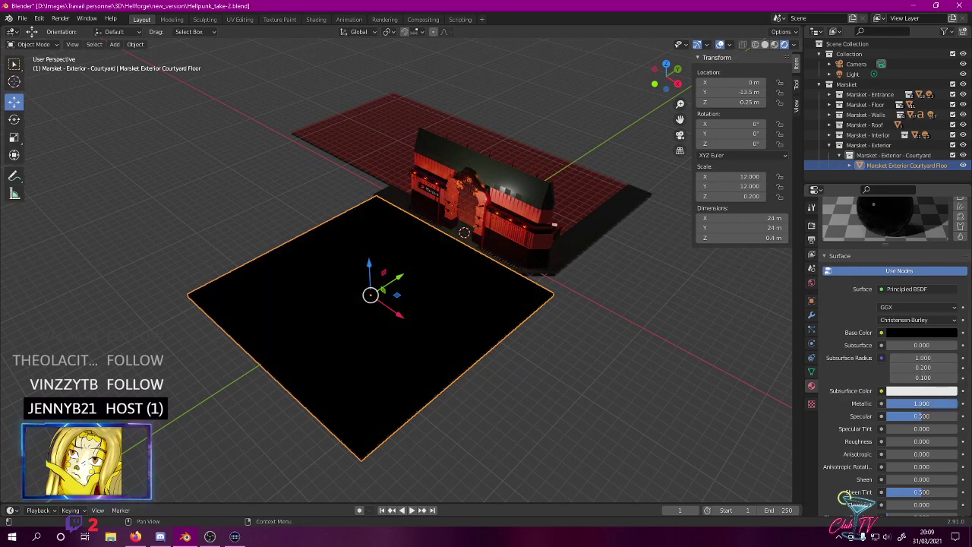
double_click(940, 404)
text(0.75)
key(Return)
middle_drag(480, 133, 487, 247)
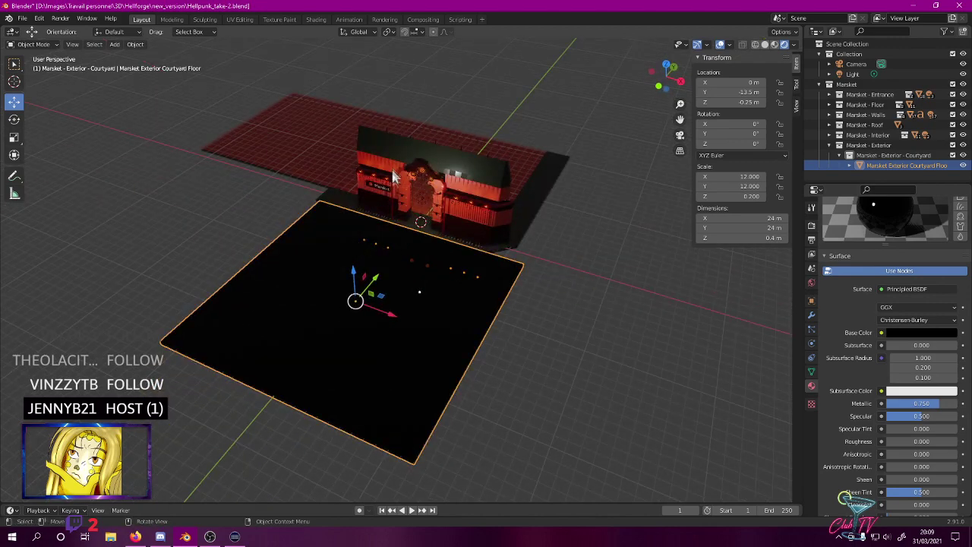
middle_drag(490, 244, 507, 215)
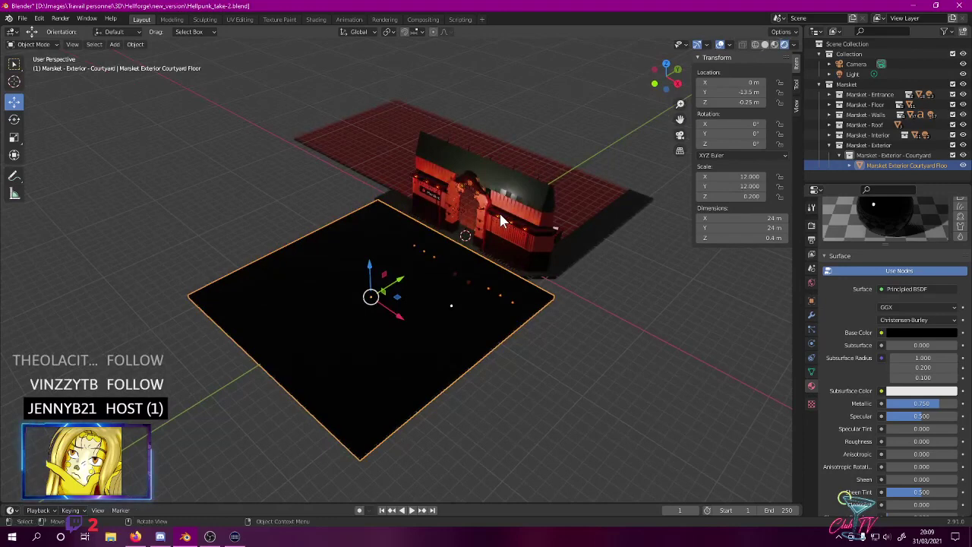
click(897, 334)
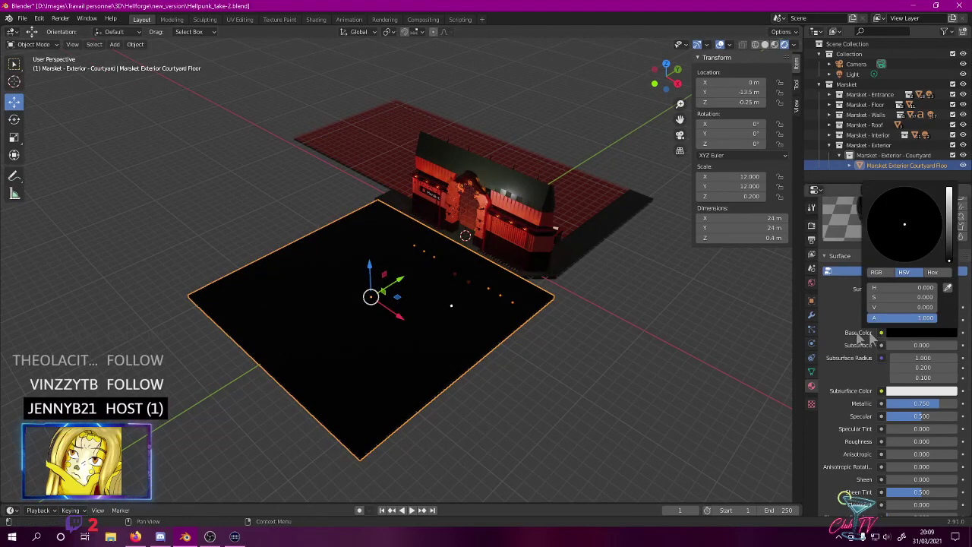
click(757, 329)
click(384, 299)
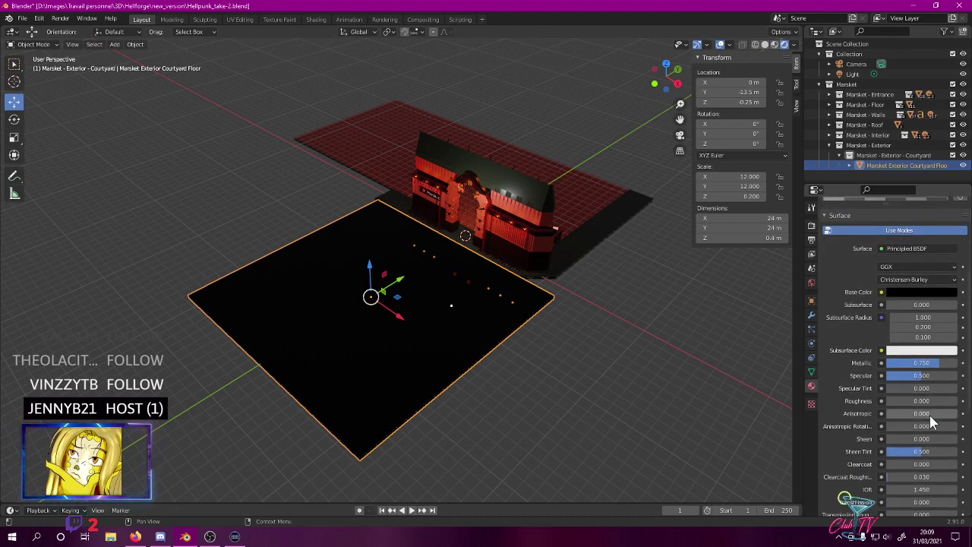
- Try full Specular on the Ground Metal material, and set it to 0.25
scroll(933, 380, down, 1)
scroll(933, 382, up, 3)
drag(922, 456, 958, 457)
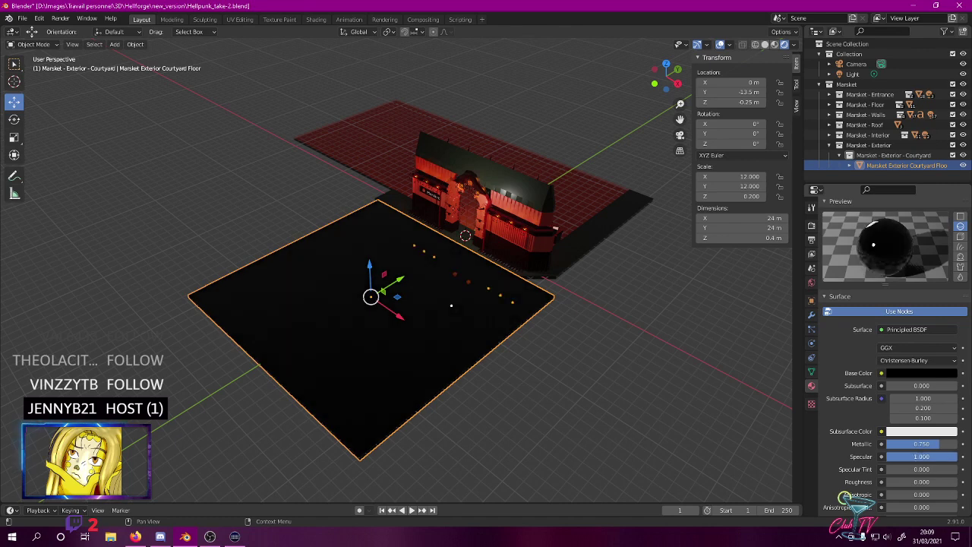
click(914, 456)
text(0.25)
key(Return)
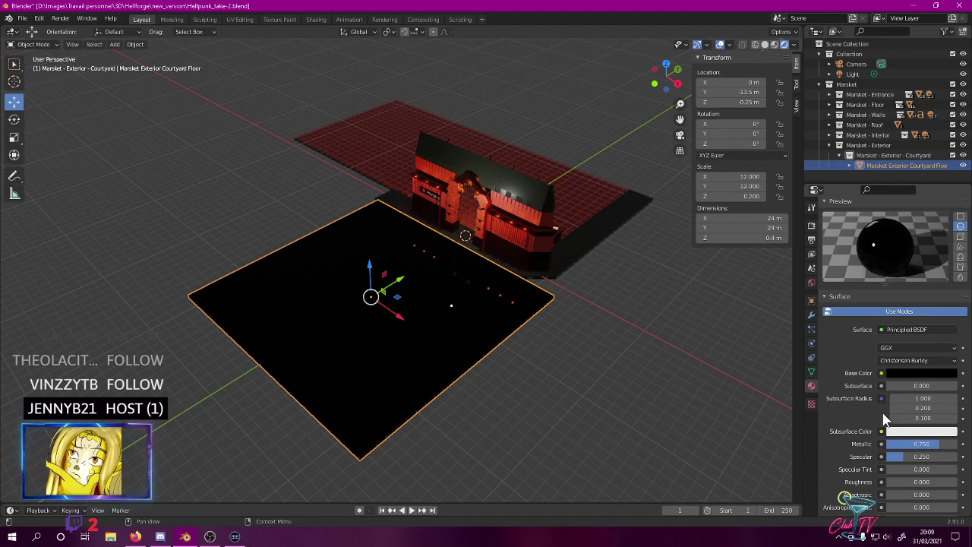
- Look over the remaining Ground Metal settings, deselect the courtyard floor, and save the file
scroll(889, 419, down, 8)
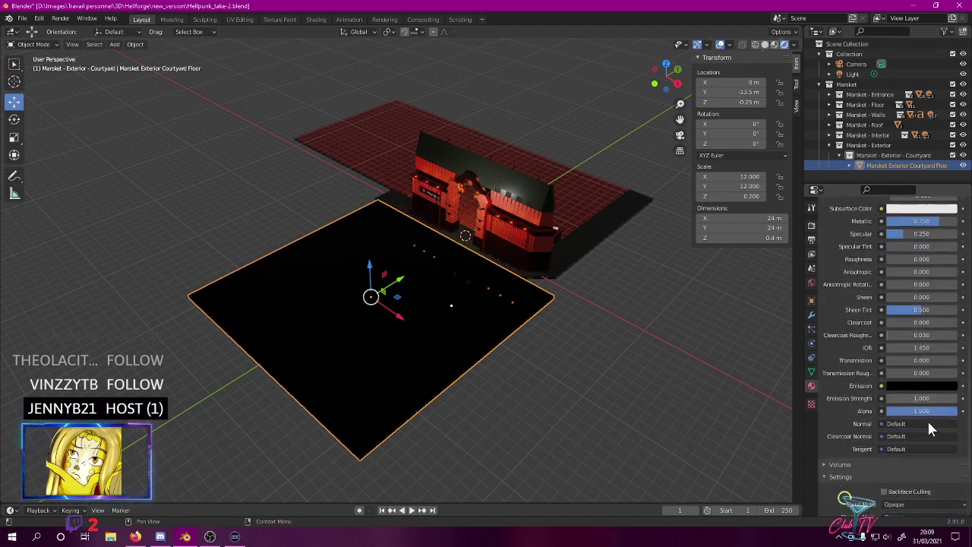
scroll(928, 423, down, 1)
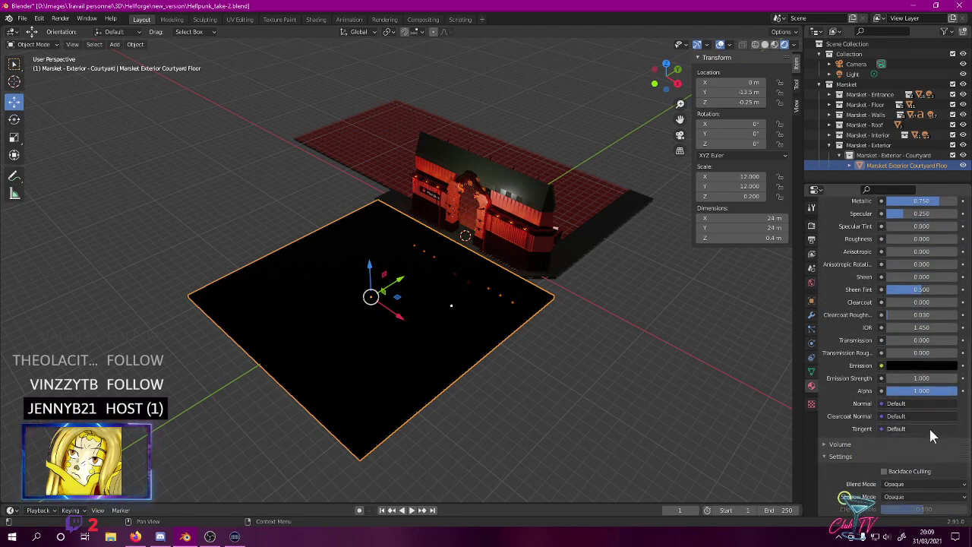
scroll(929, 426, up, 15)
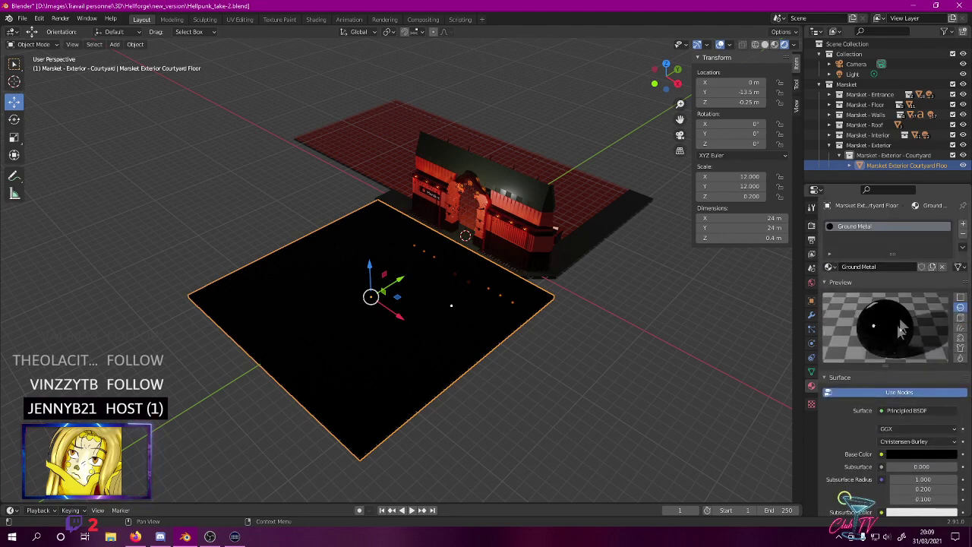
mouse_move(582, 345)
middle_down()
mouse_move(612, 339)
mouse_move(566, 351)
middle_up()
click(567, 352)
key(ctrl+s)
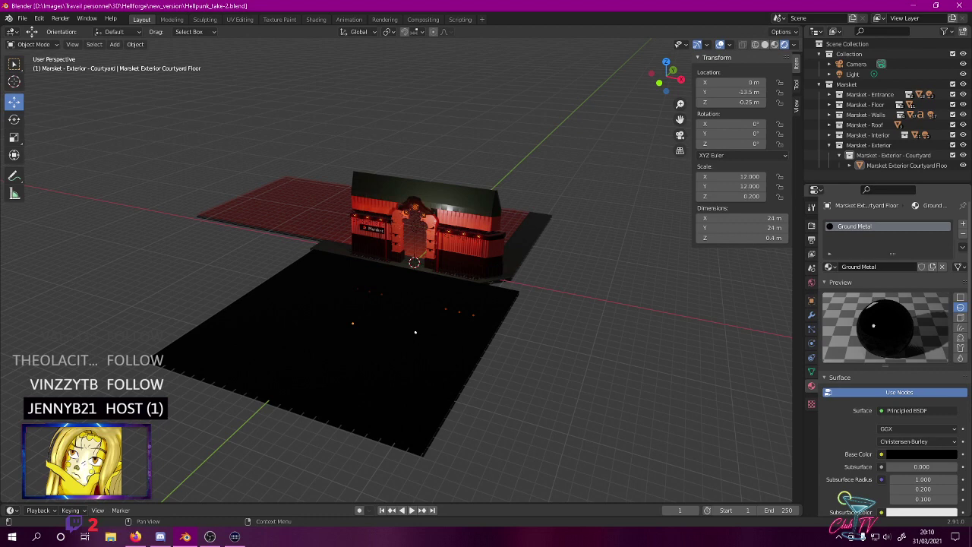
- In a wireframe top view, extend the courtyard floor's mesh by moving its -X side -8 m along X
middle_drag(579, 310, 605, 310)
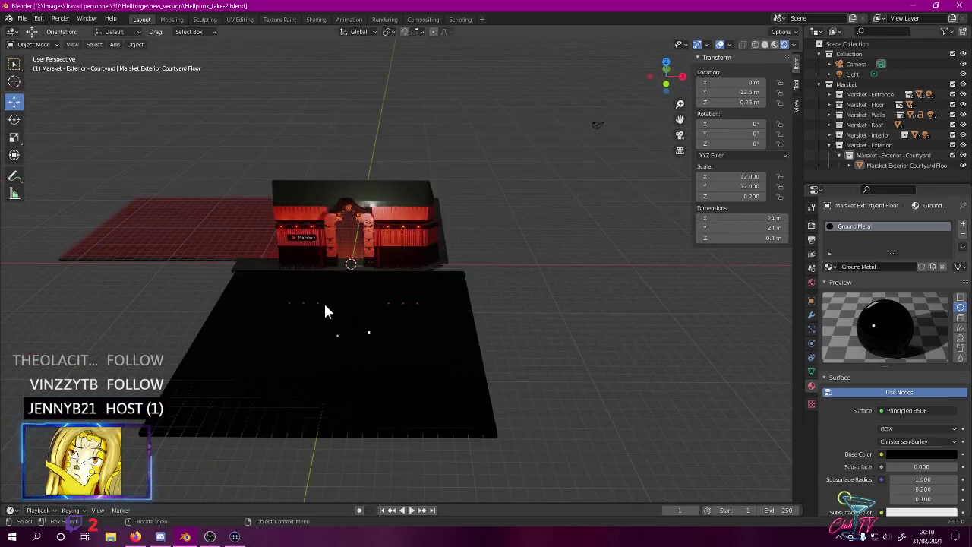
click(447, 399)
middle_drag(382, 343, 307, 354)
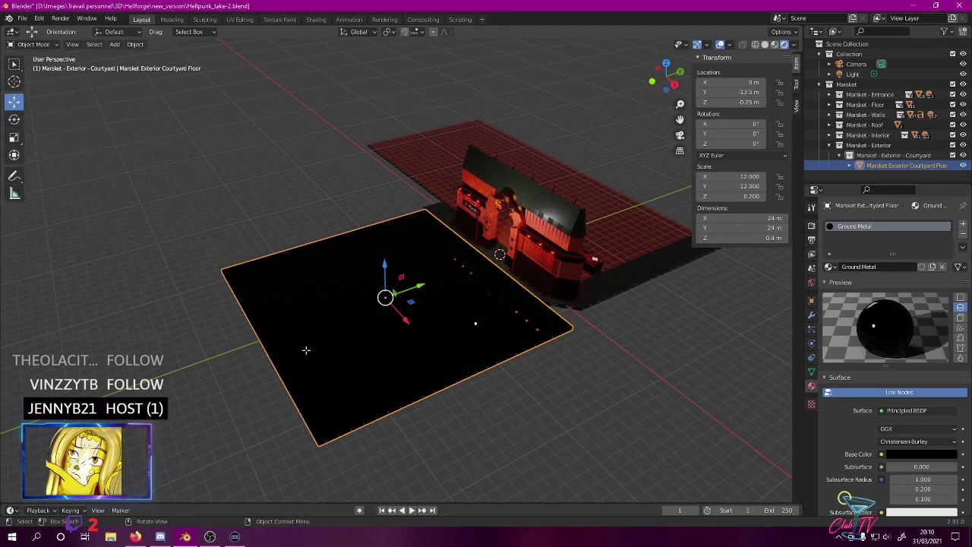
key(Tab)
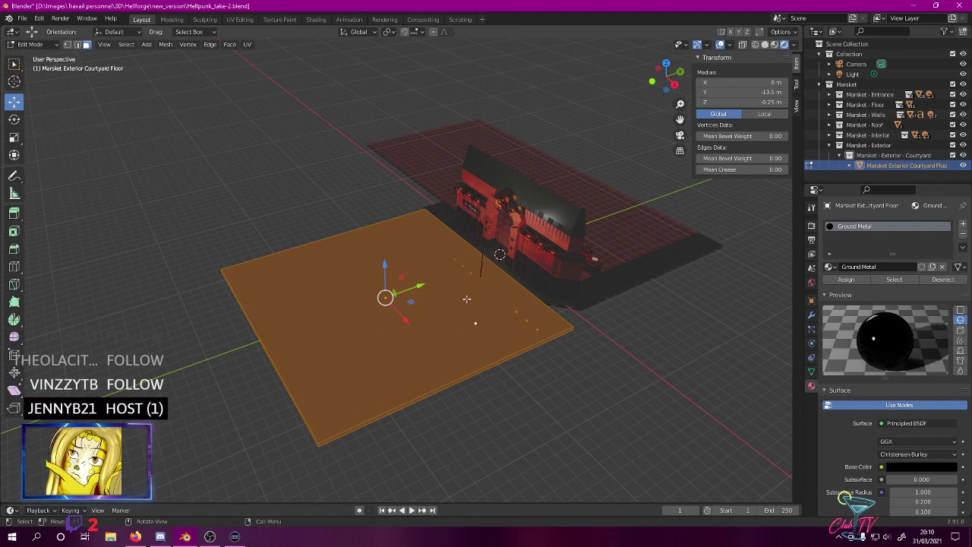
key(KP_7)
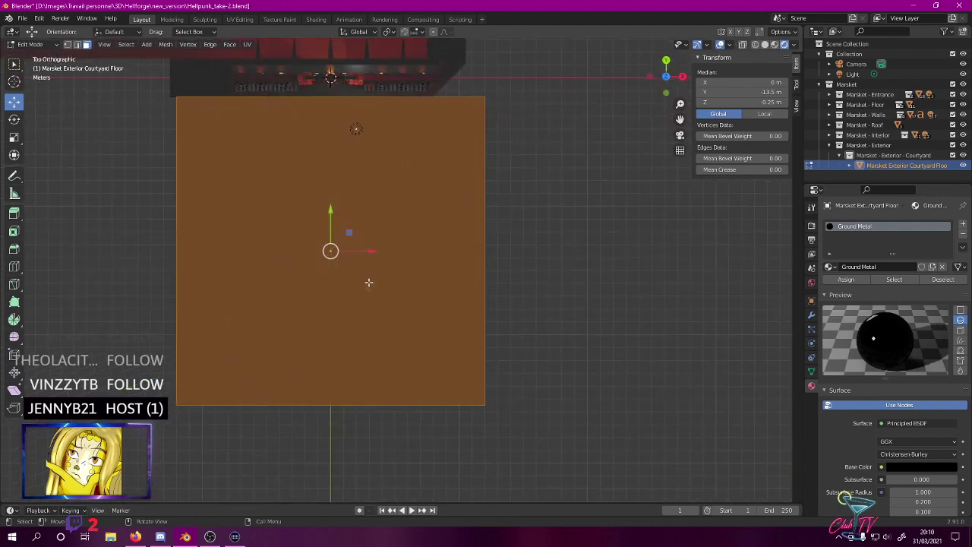
key(z)
click(299, 274)
drag(138, 89, 258, 490)
ctrl+drag(187, 248, 135, 249)
click(128, 450)
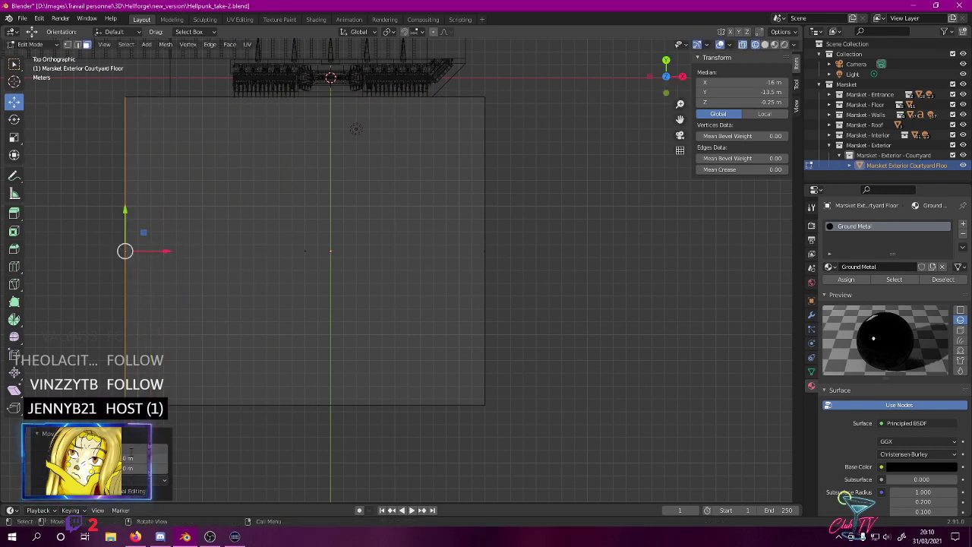
text(-8)
key(Return)
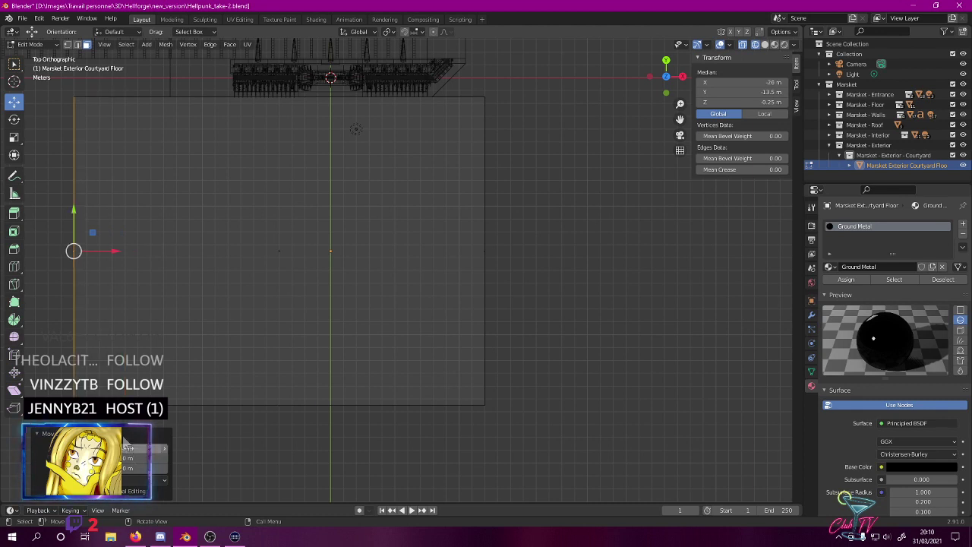
- Move the +X side of the courtyard floor's mesh outward by 8 m along X
drag(470, 82, 619, 502)
drag(525, 251, 553, 246)
click(145, 448)
text(8)
key(Return)
- Try to move the courtyard floor's side farthest from the shop 4 m along Y, and undo it
shift+middle_drag(362, 373, 456, 269)
drag(143, 278, 688, 343)
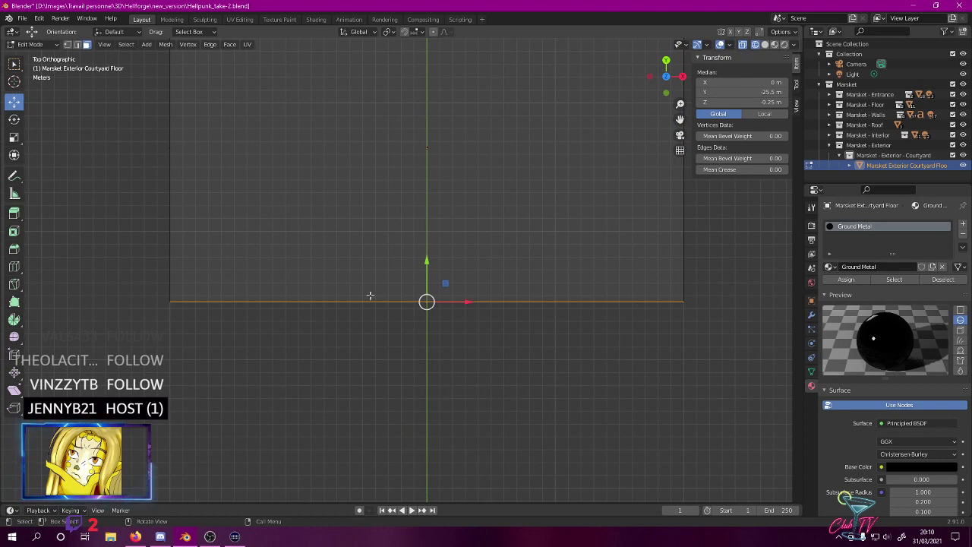
key(g)
key(y)
click(429, 287)
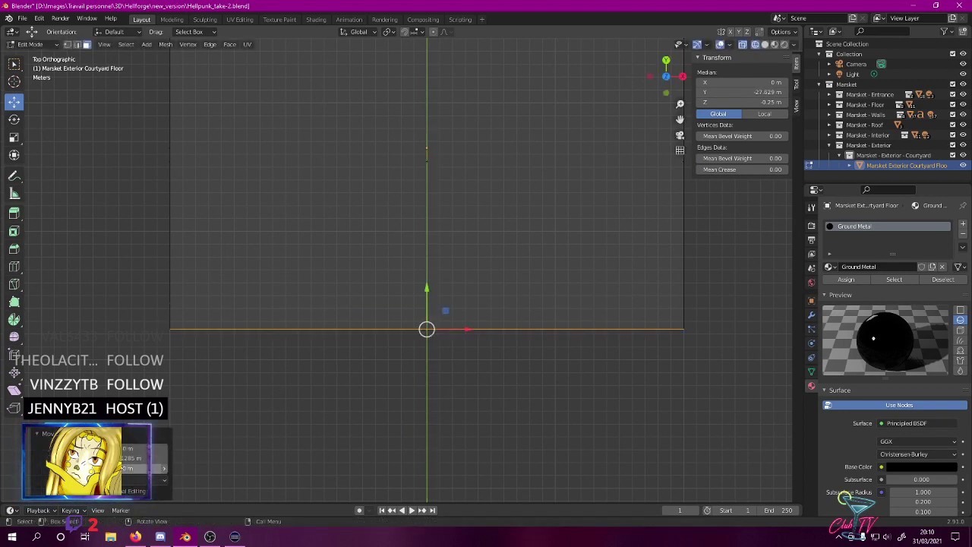
double_click(133, 458)
text(4)
key(Return)
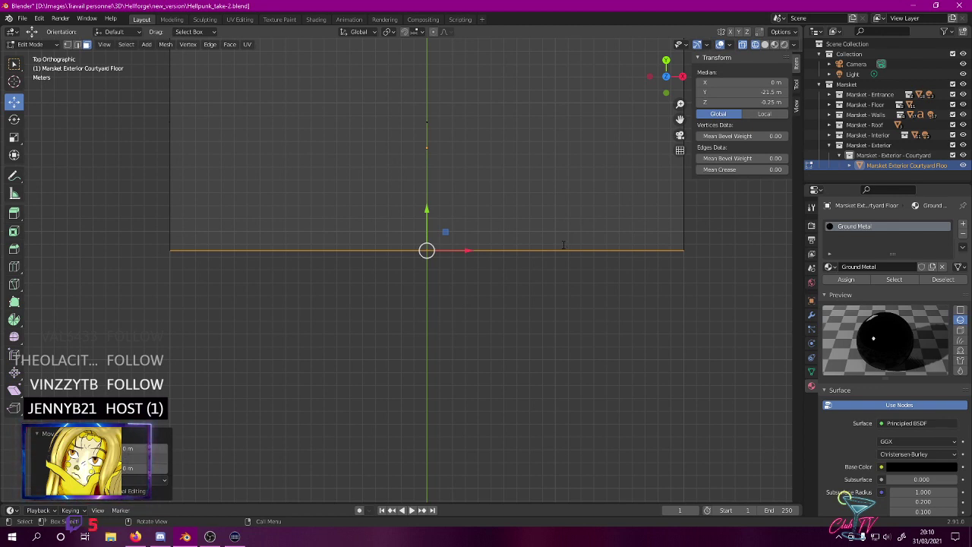
key(ctrl+z)
key(ctrl+z)
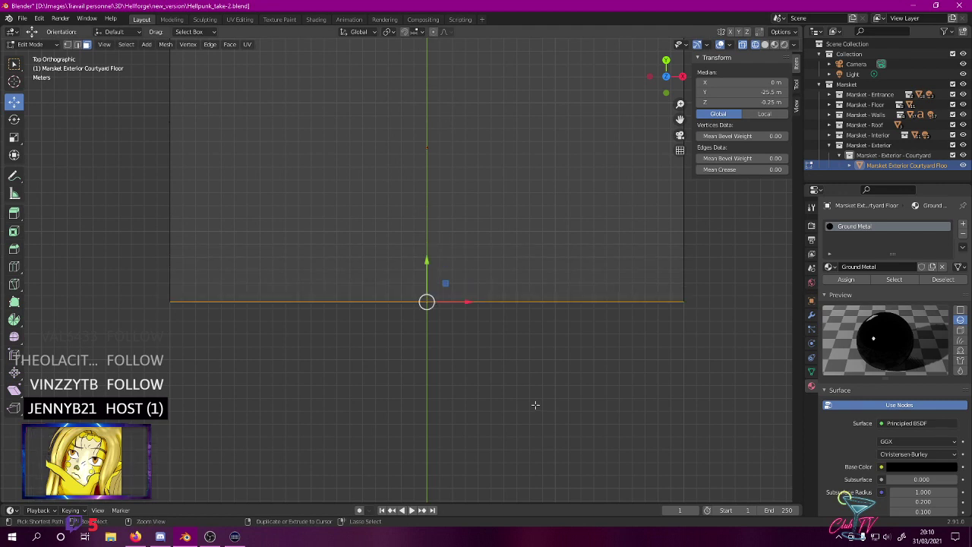
- Extend the courtyard floor's side farthest from the shop outward by 4 m along negative Y
drag(330, 256, 501, 344)
drag(427, 258, 427, 307)
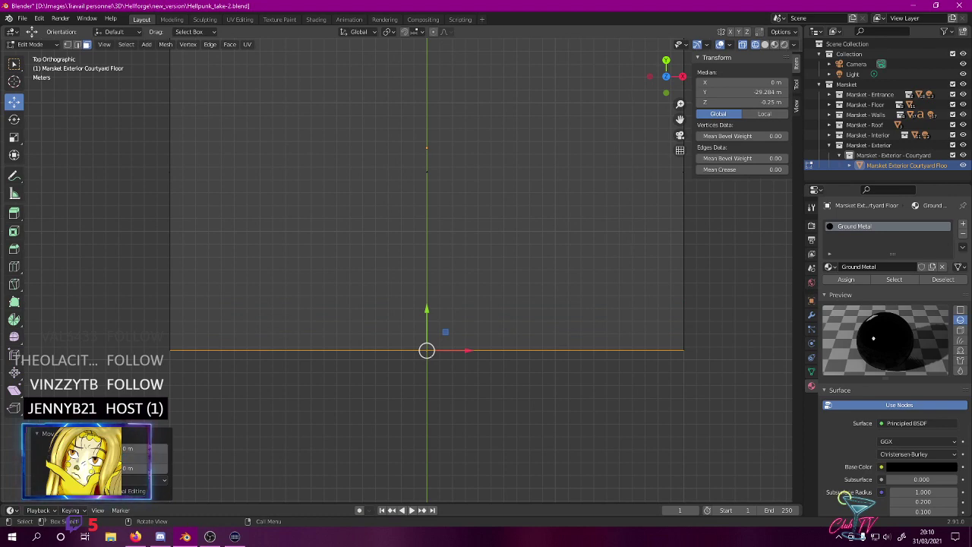
key(Return)
- Deselect the floor's geometry, switch back to rendered shading in perspective, and save the file
click(502, 454)
middle_drag(502, 454, 384, 243)
key(z)
click(379, 187)
key(ctrl+s)
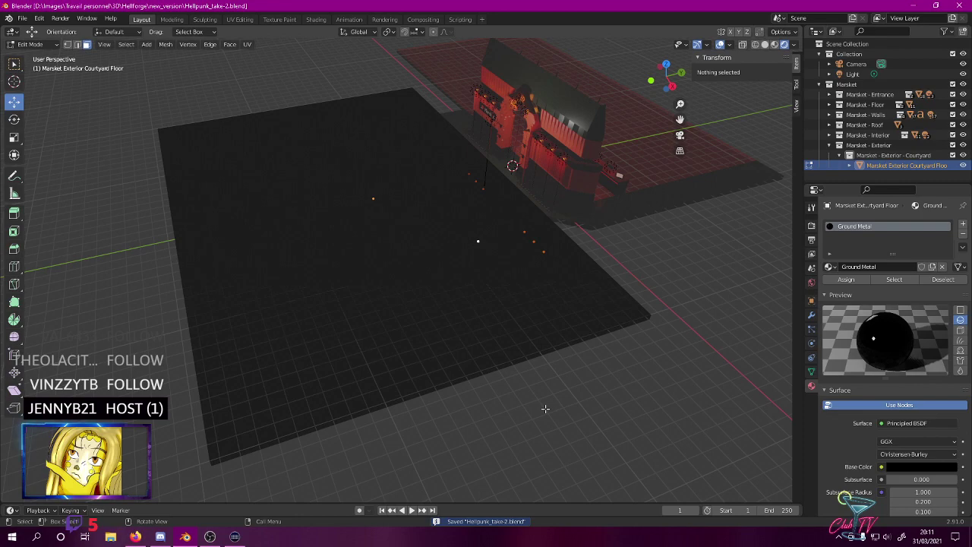
- Examine the enlarged courtyard floor and its light reflections from the front, at an angle and close to the shop entrance
middle_drag(546, 408, 600, 259)
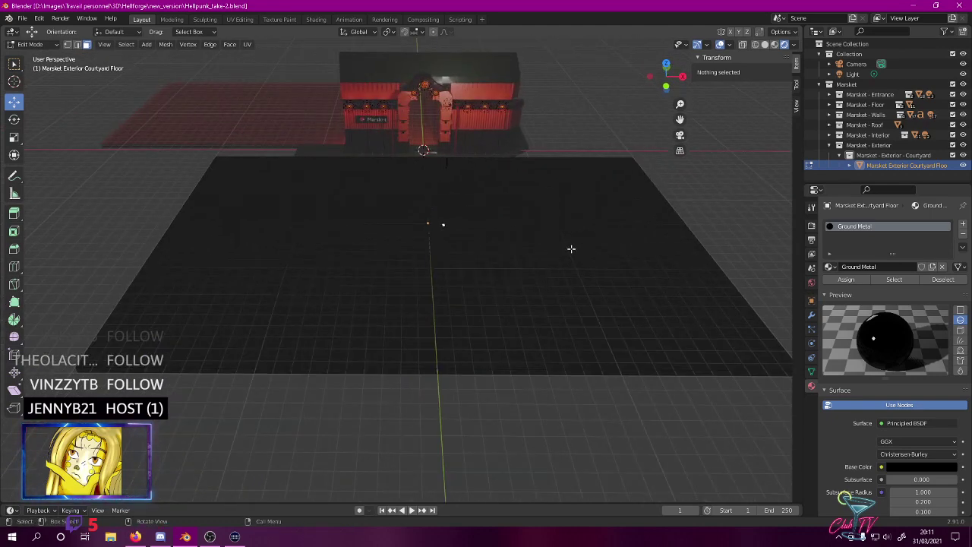
shift+middle_drag(480, 195, 437, 243)
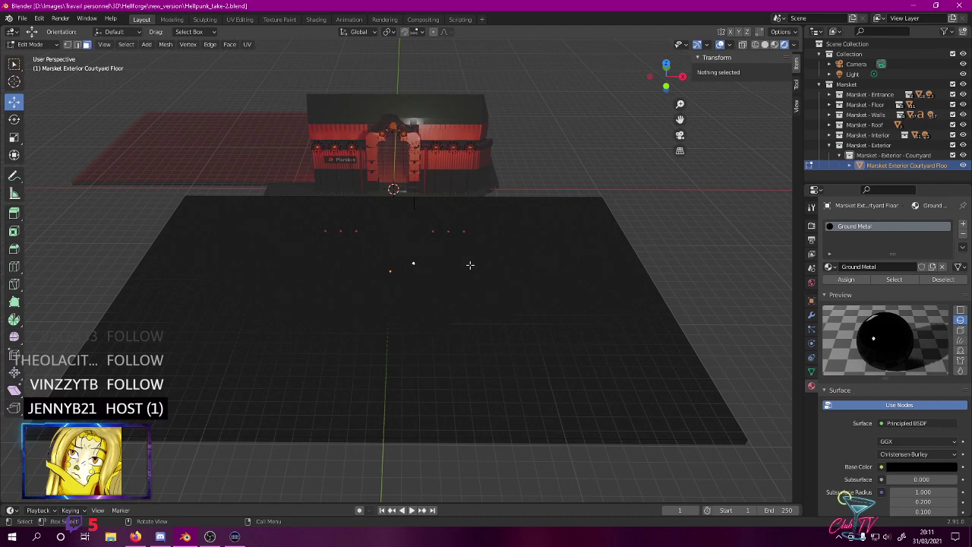
middle_drag(469, 264, 367, 246)
middle_drag(332, 248, 393, 215)
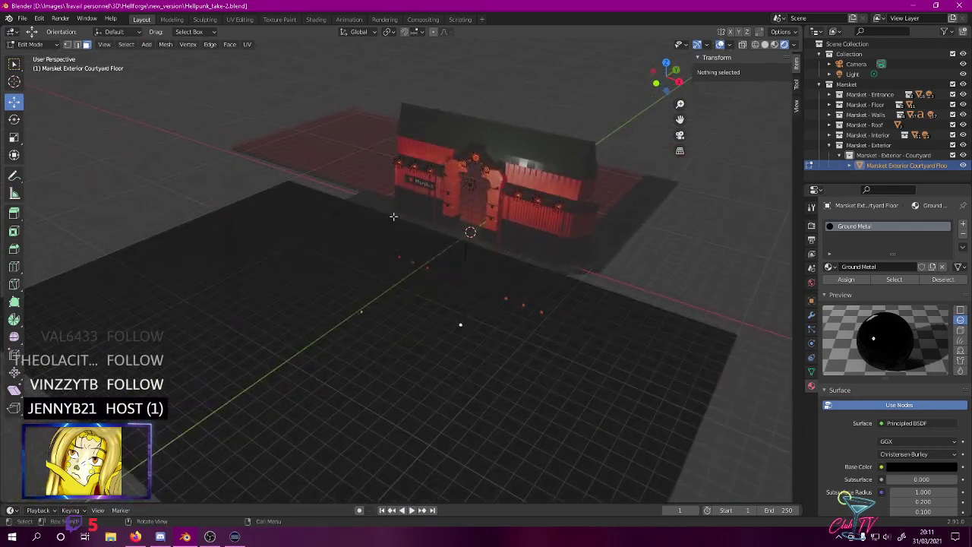
key(ctrl+s)
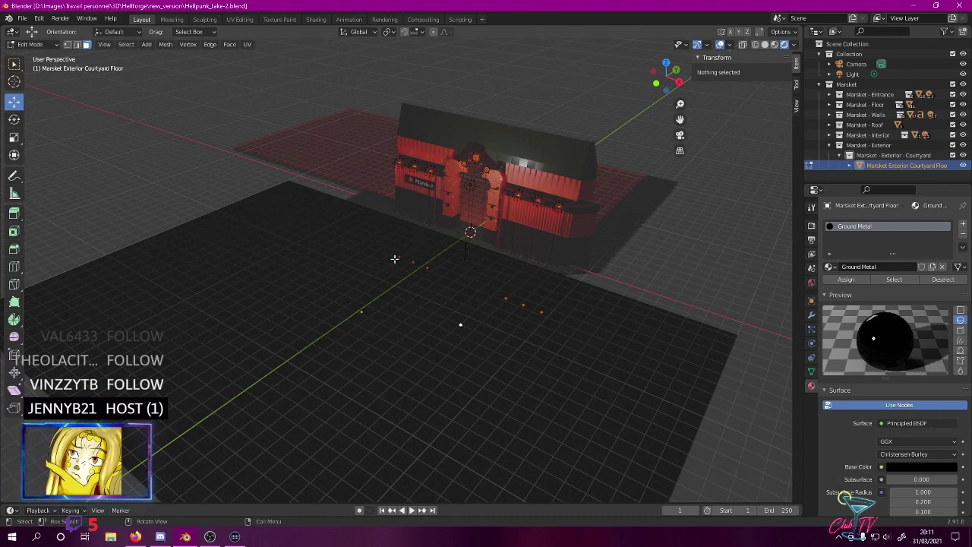
scroll(432, 259, up, 10)
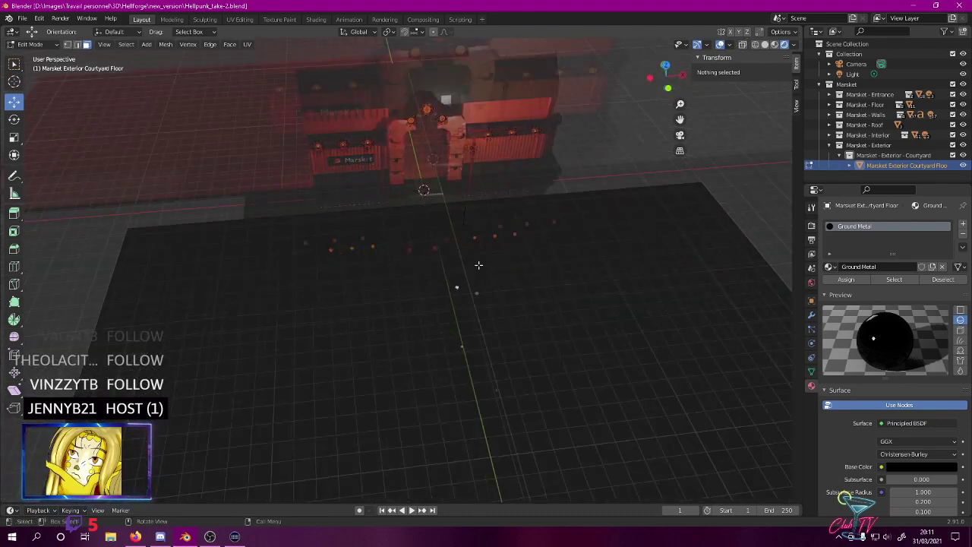
middle_drag(416, 281, 413, 351)
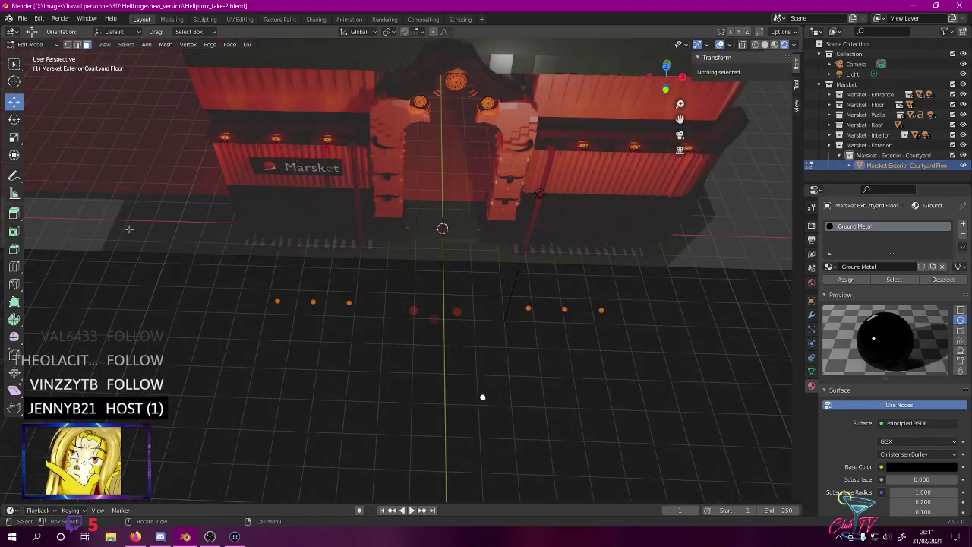
- Return from mesh editing to Object Mode with the courtyard floor deselected, and save the file
key(a)
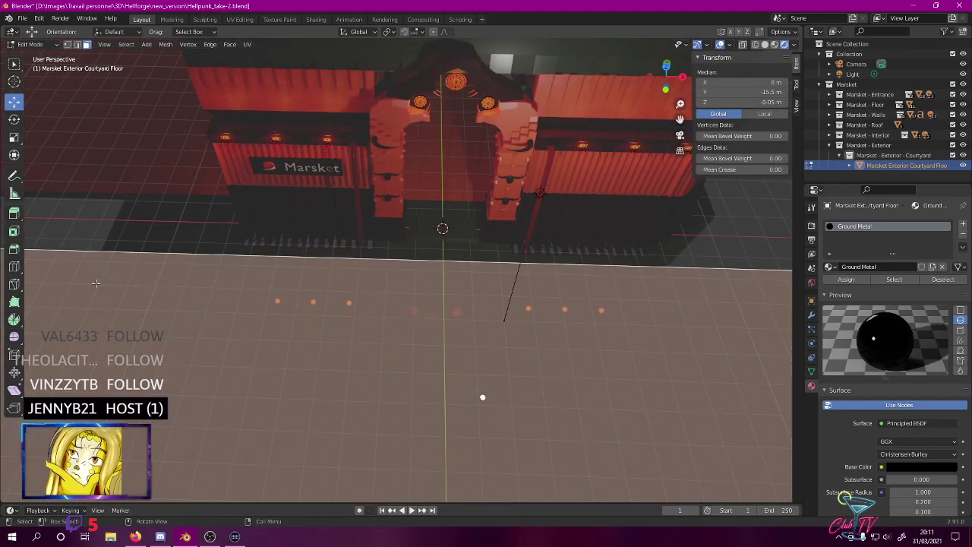
key(Tab)
key(ctrl+s)
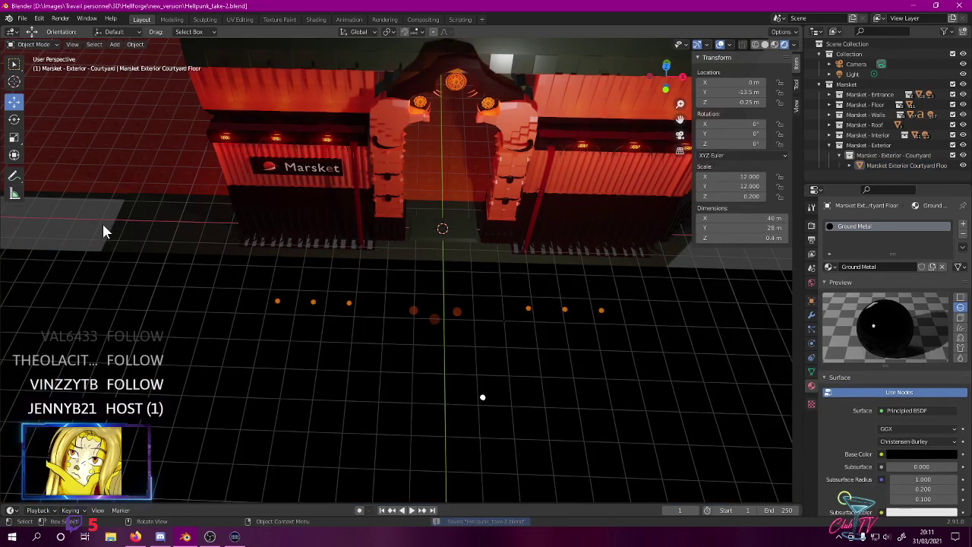
- Add a cube mesh to the Marsket - Exterior - Courtyard collection
click(887, 156)
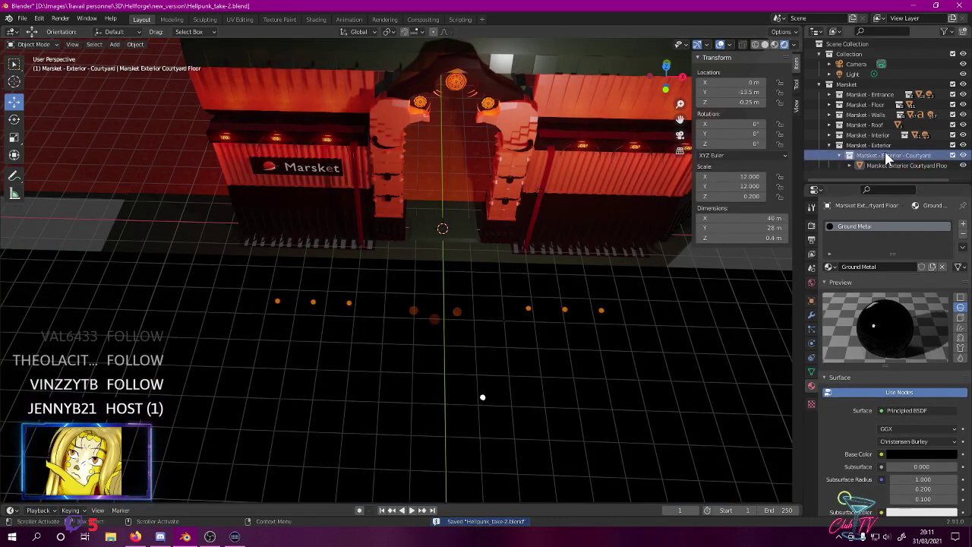
click(114, 44)
mouse_move(130, 56)
click(244, 65)
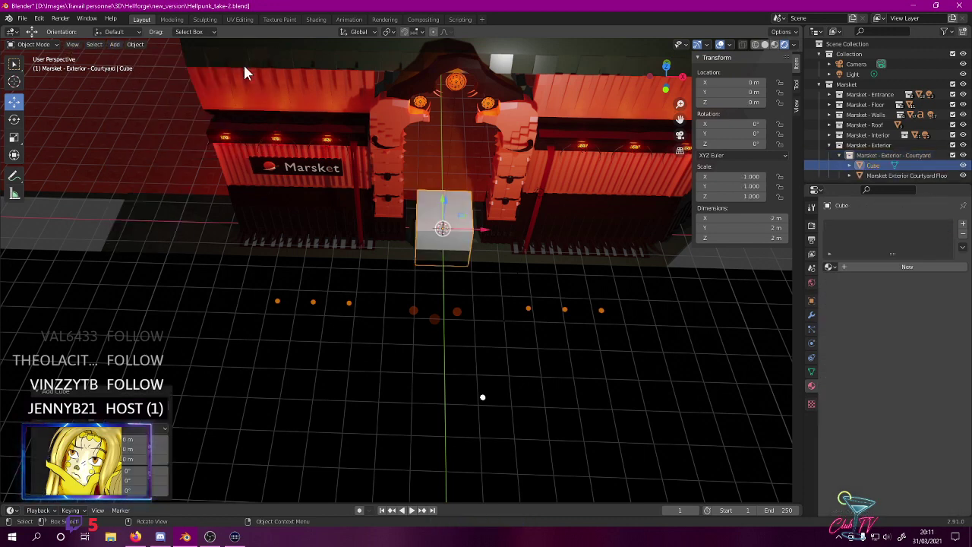
- Rename the new cube to "Marsket Exterior Courtyard Car Park Limits"
double_click(874, 165)
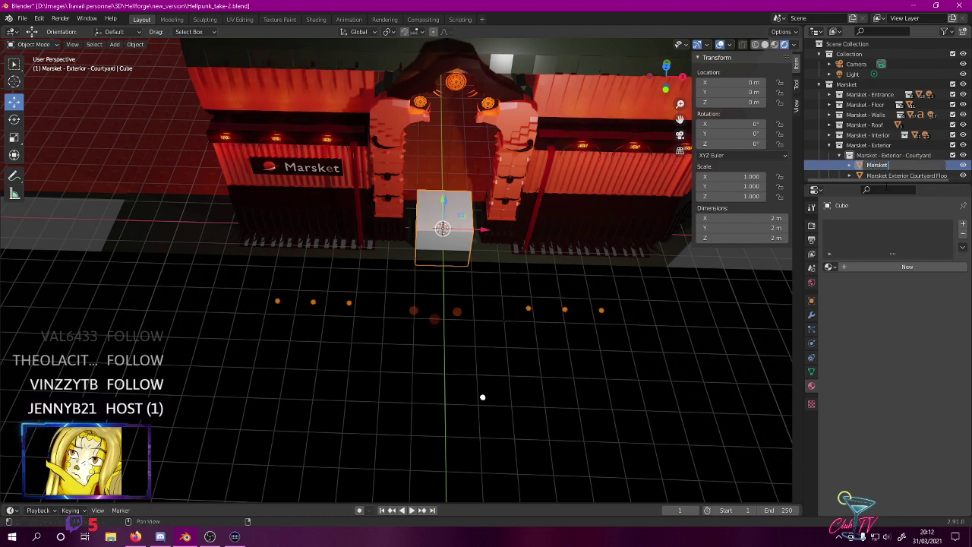
text(Marsket Exterior Courtyard)
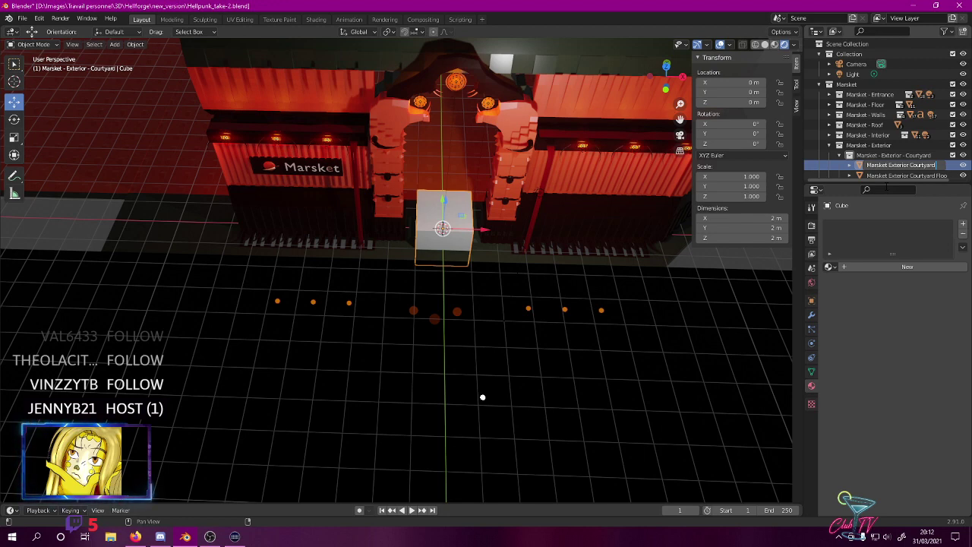
text(ar Park)
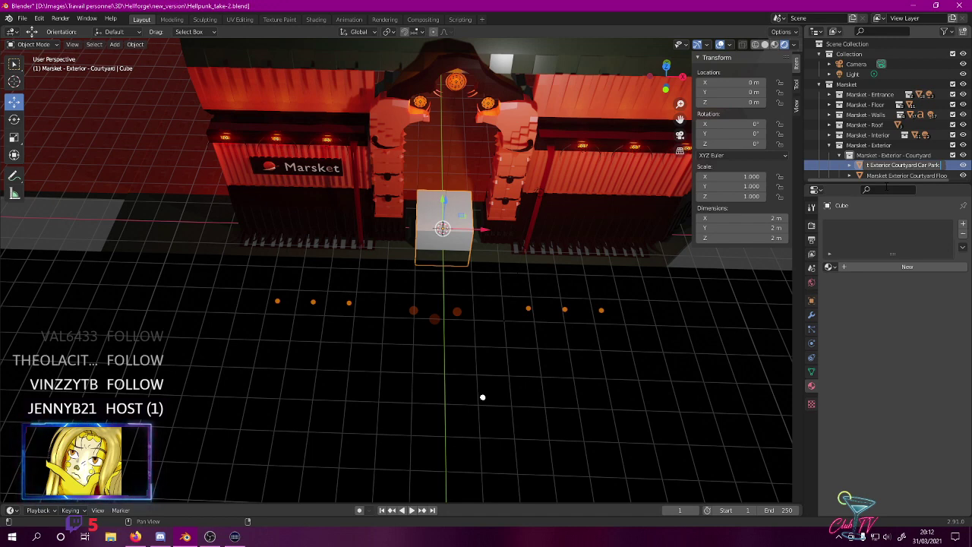
text(Limits)
key(Return)
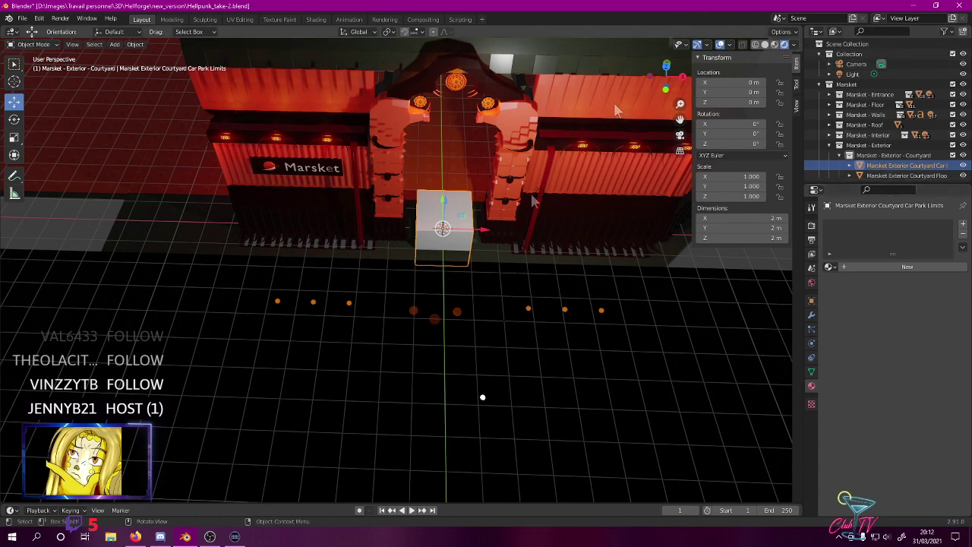
- Move the car park limits cube onto the courtyard at X -3 m, Y -4 m, and view it from the front
middle_drag(326, 397, 443, 281)
key(KP_7)
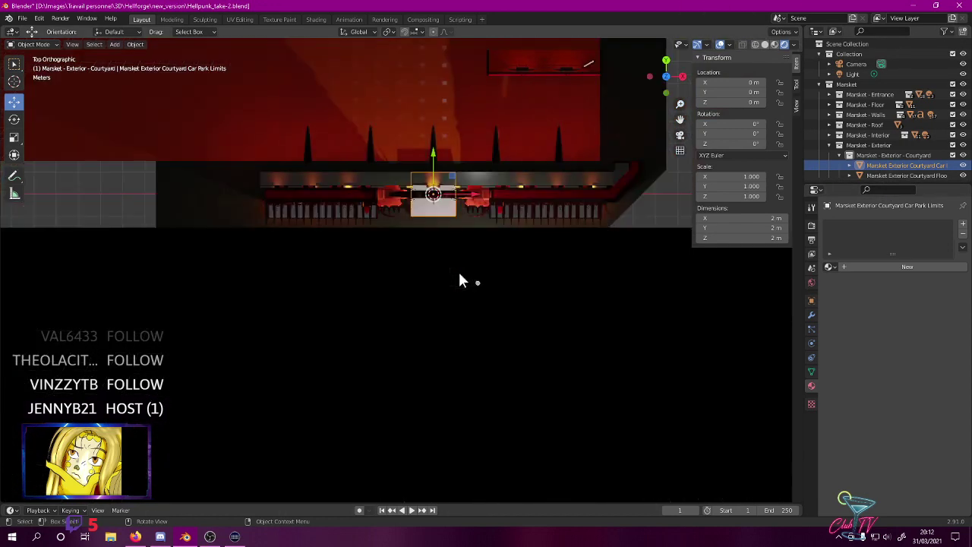
key(g)
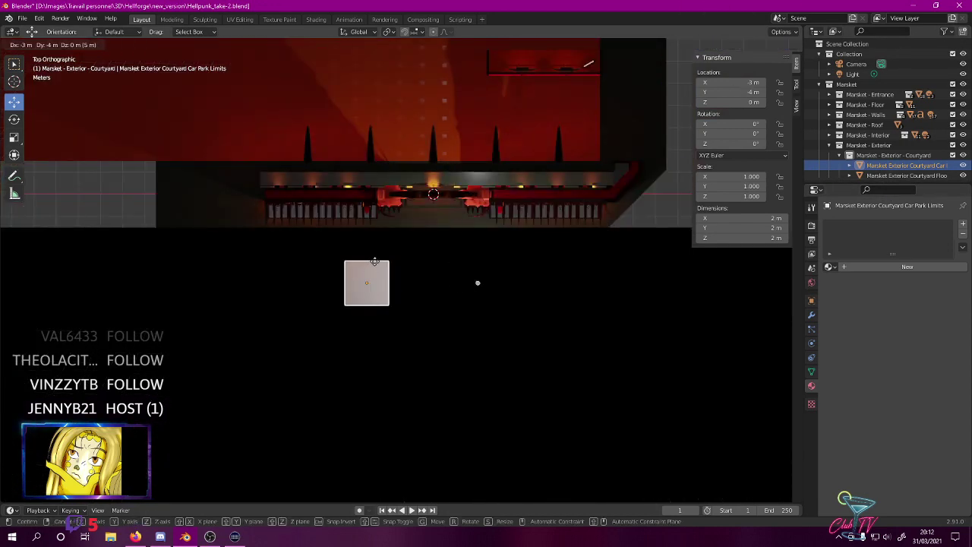
click(374, 260)
key(KP_1)
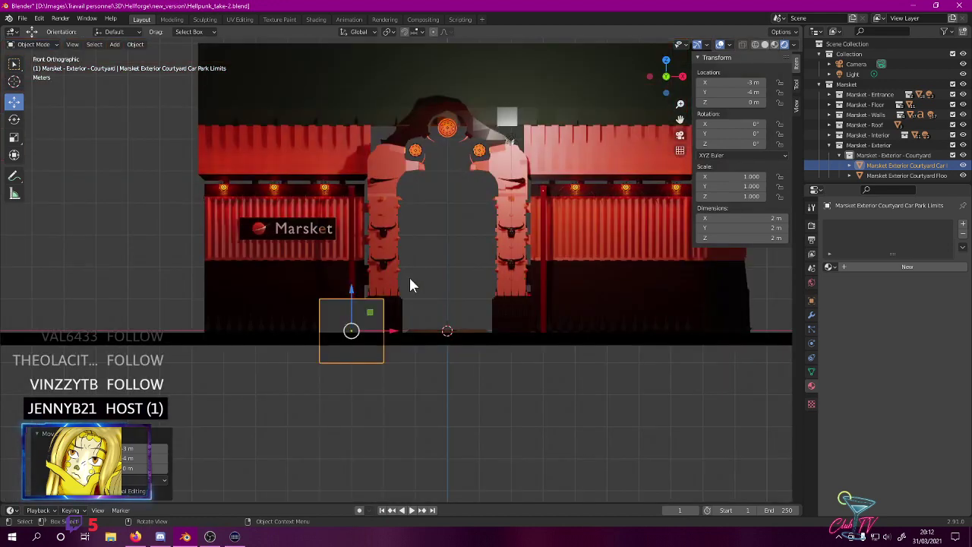
- Set the car park limits cube's Z dimension to 1 cm
scroll(409, 285, up, 3)
click(763, 238)
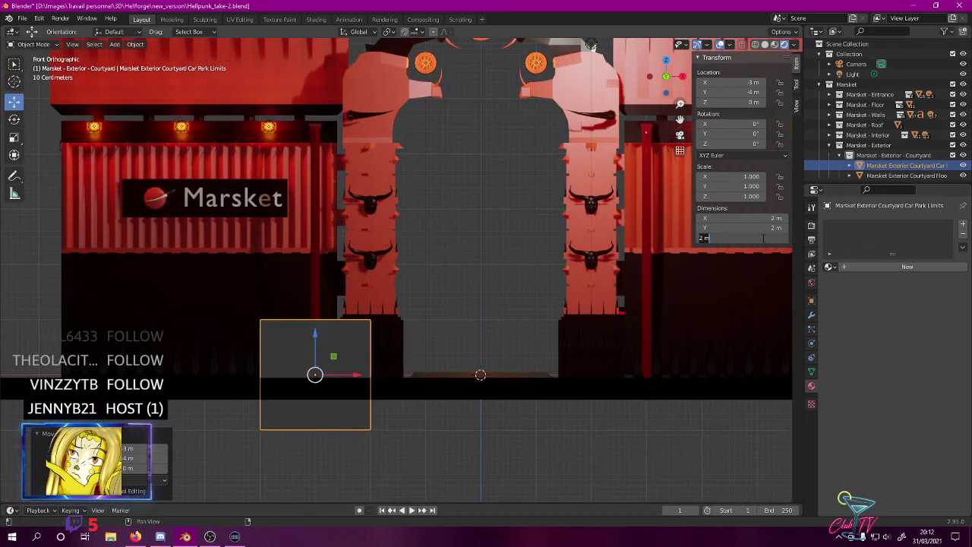
text(1cm)
key(Return)
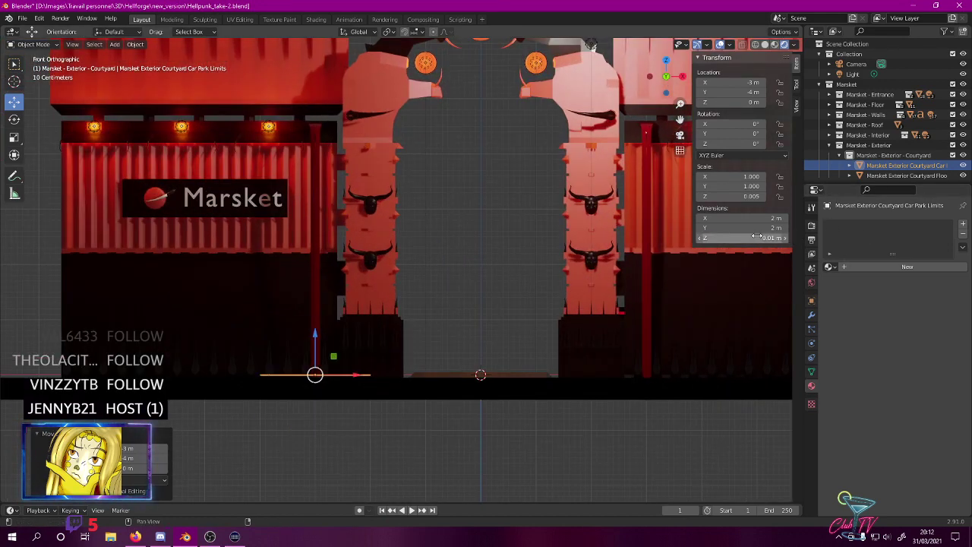
middle_drag(352, 280, 331, 326)
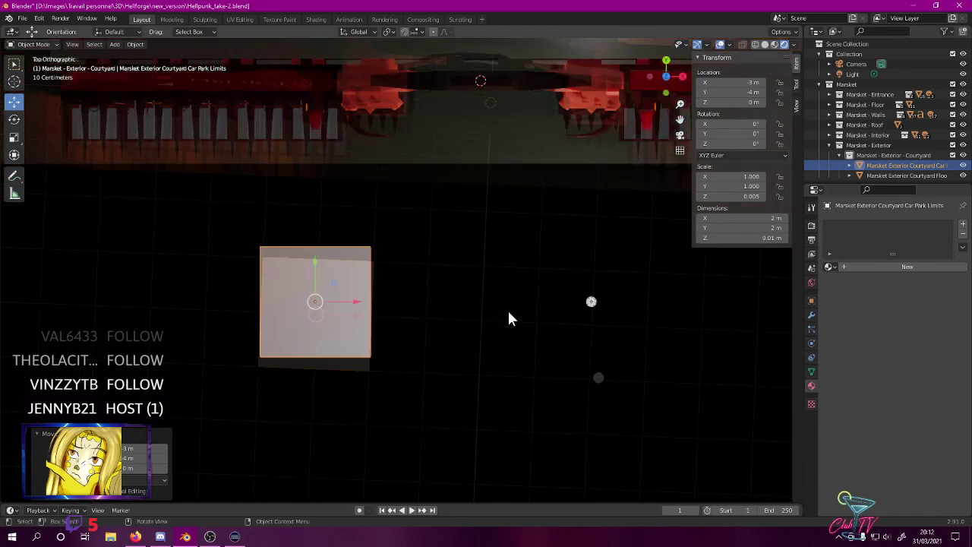
- From a top wireframe view, narrow the flattened mesh in Edit Mode to a 0.2 m wide strip centred at X -3 m
key(KP_7)
scroll(445, 300, down, 2)
key(Tab)
key(Tab)
key(z)
click(276, 275)
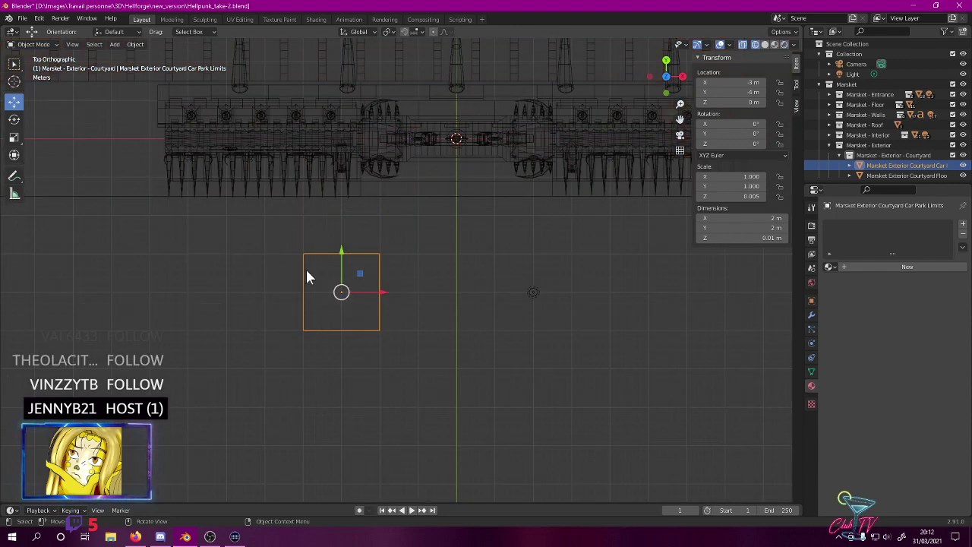
scroll(305, 267, up, 2)
key(Tab)
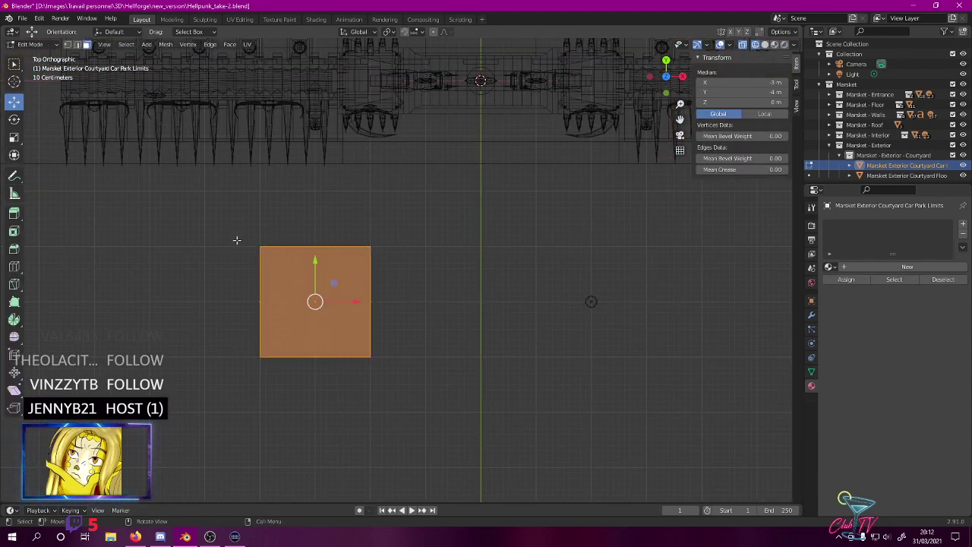
drag(253, 228, 286, 395)
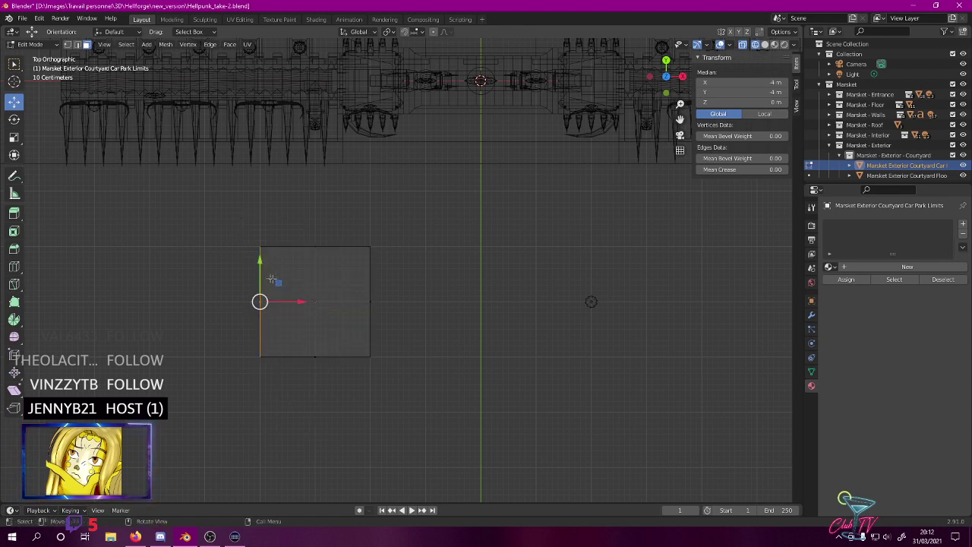
drag(309, 302, 358, 302)
drag(348, 226, 413, 393)
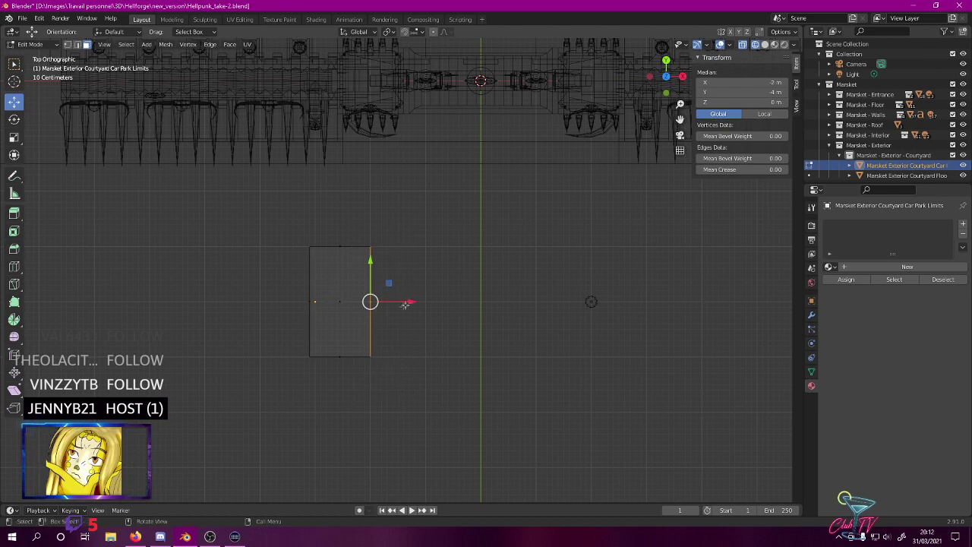
drag(402, 301, 352, 292)
- Lengthen the strip by moving its end near the building to Y -1.5 m and its opposite end to Y -7.5 m
drag(298, 221, 342, 277)
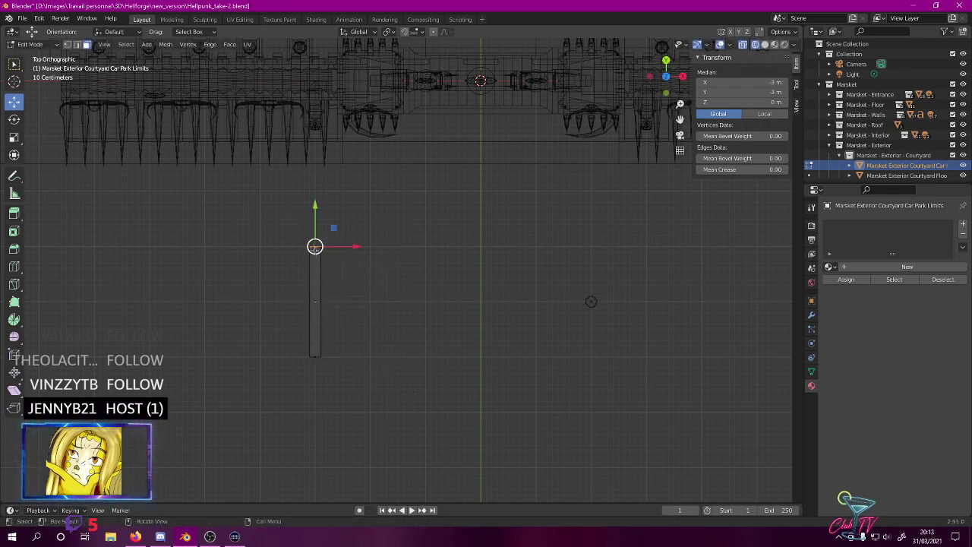
drag(315, 205, 315, 122)
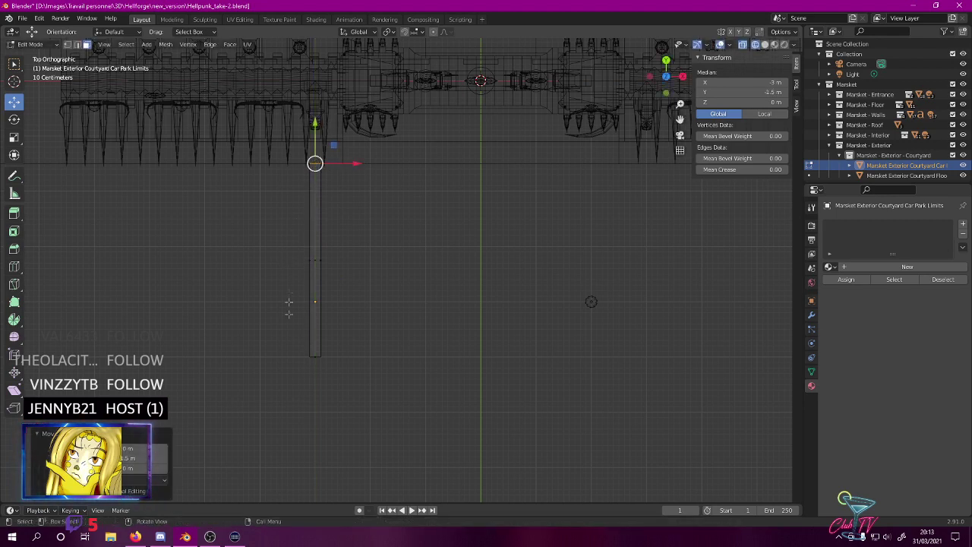
drag(300, 336, 363, 406)
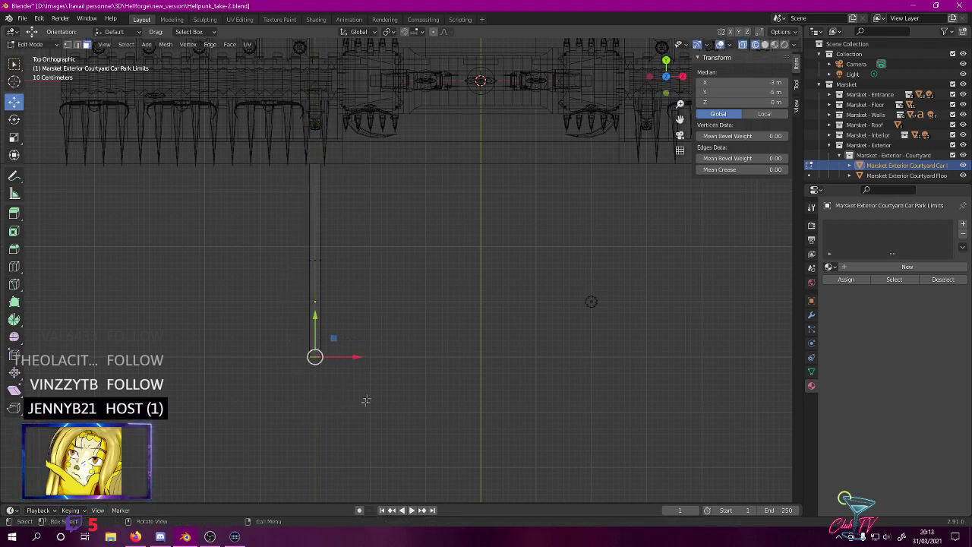
middle_drag(298, 318, 296, 269)
key(z)
click(285, 229)
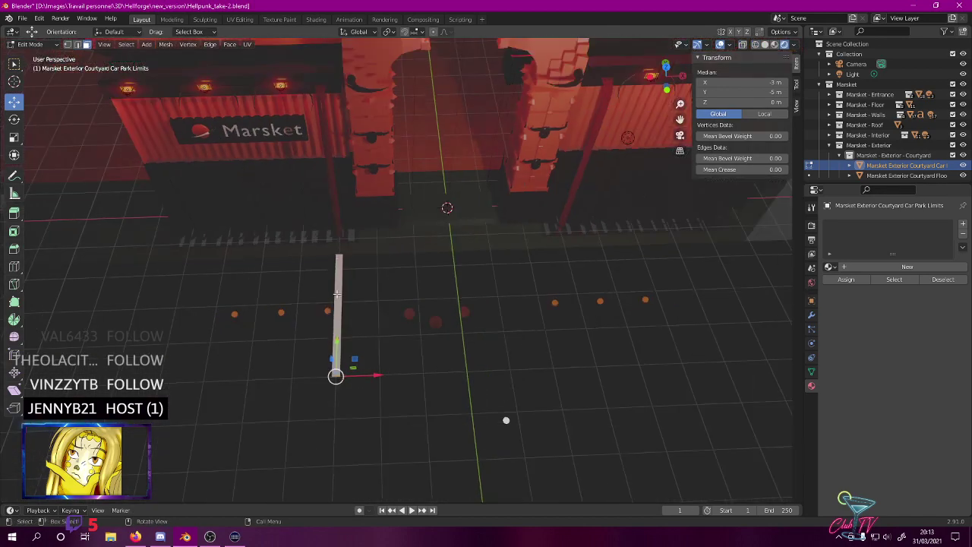
key(KP_7)
key(z)
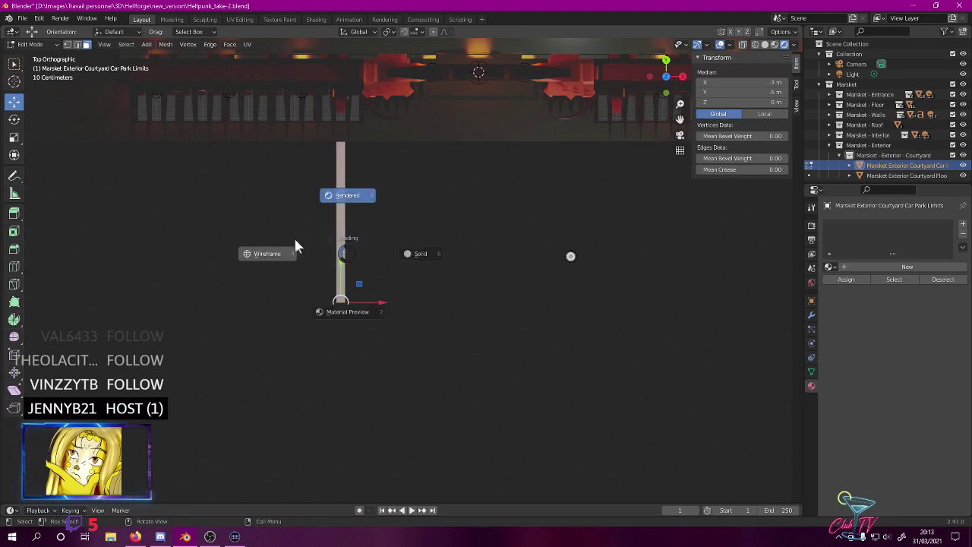
click(294, 235)
drag(344, 272, 333, 393)
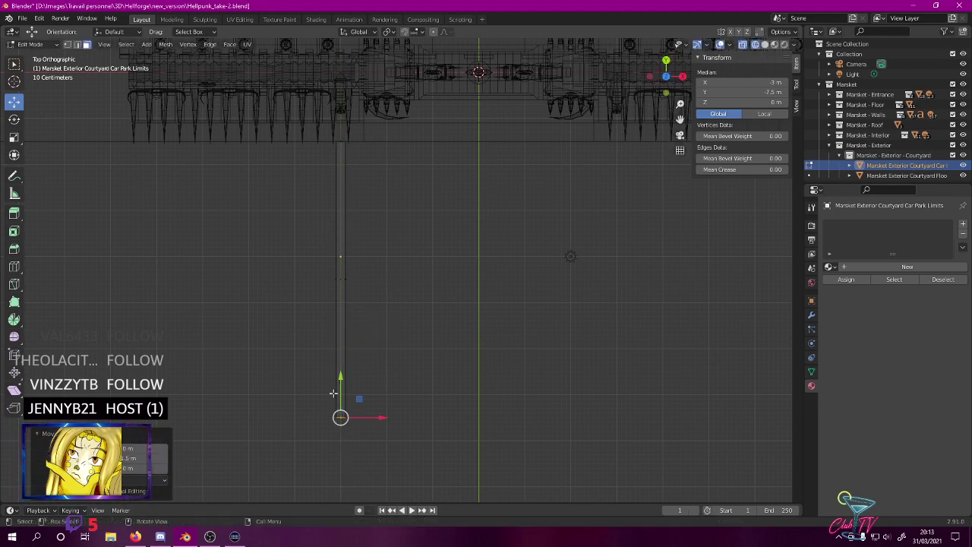
- Inspect the strip at ground level in rendered shading and return to Object Mode
middle_drag(381, 311, 408, 236)
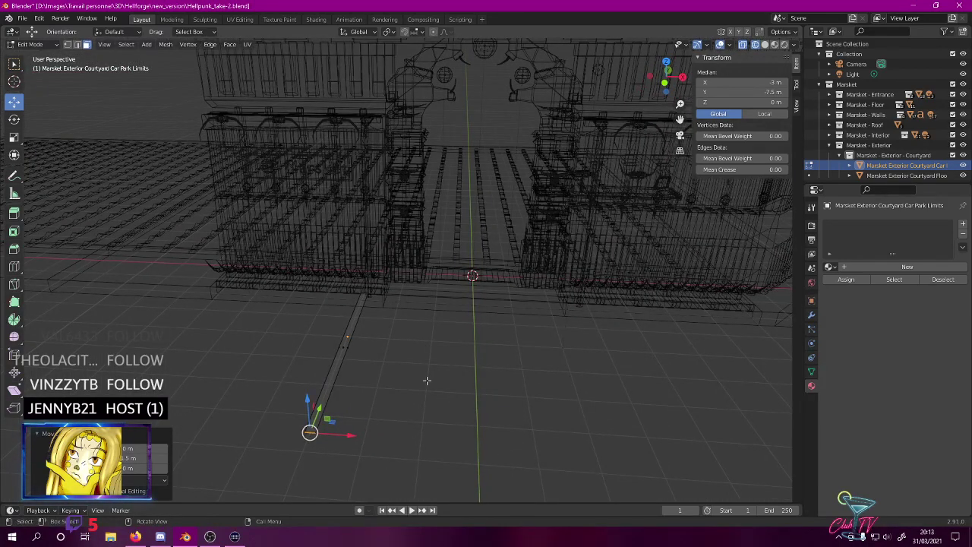
key(z)
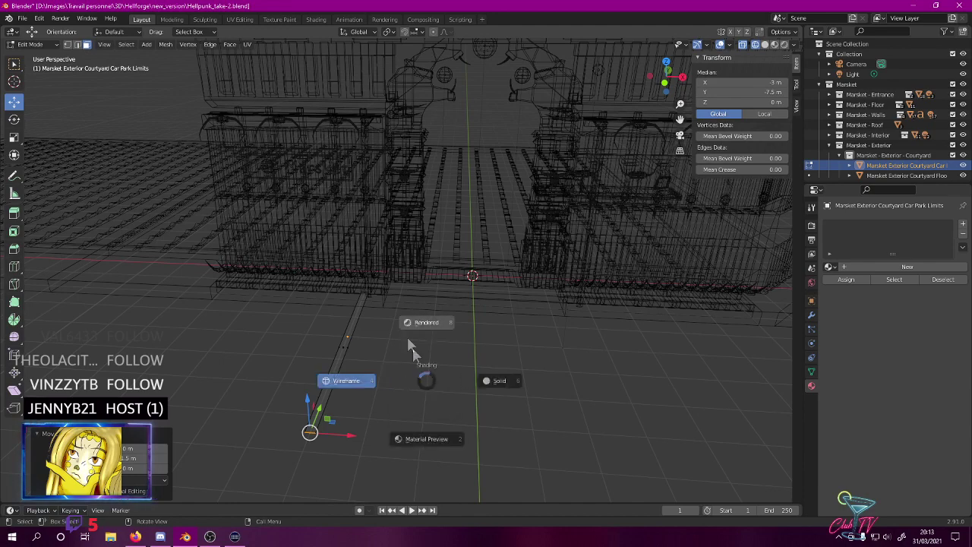
click(426, 325)
mouse_move(405, 330)
middle_down()
mouse_move(431, 306)
mouse_move(412, 212)
mouse_move(503, 314)
mouse_move(518, 295)
mouse_move(455, 321)
mouse_move(294, 334)
mouse_move(304, 417)
mouse_move(521, 412)
mouse_move(601, 284)
mouse_move(451, 215)
mouse_move(423, 76)
mouse_move(380, 387)
mouse_move(408, 289)
mouse_move(240, 255)
mouse_move(515, 250)
mouse_move(466, 187)
mouse_move(451, 189)
mouse_move(525, 202)
mouse_move(375, 228)
mouse_move(392, 203)
mouse_move(339, 234)
mouse_move(358, 261)
mouse_move(300, 284)
mouse_move(314, 256)
middle_up()
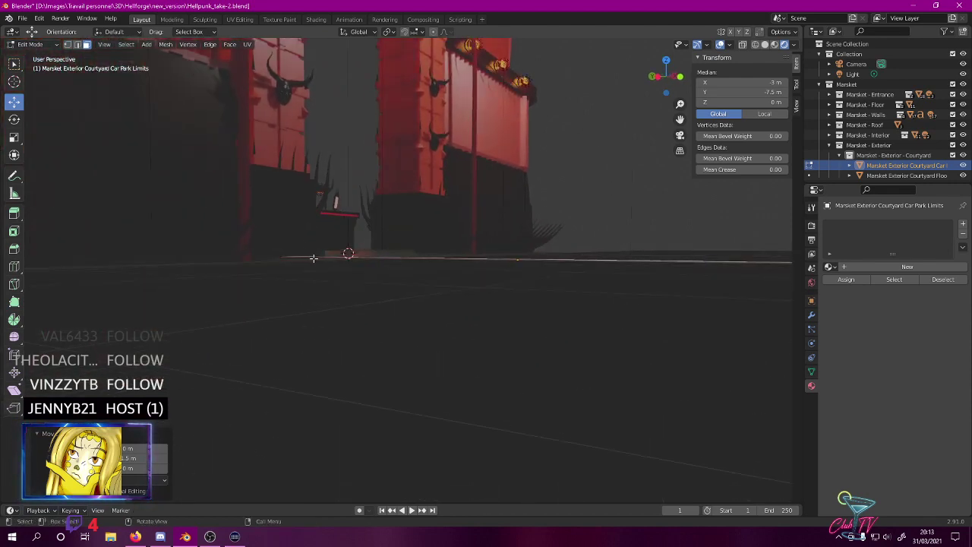
key(Tab)
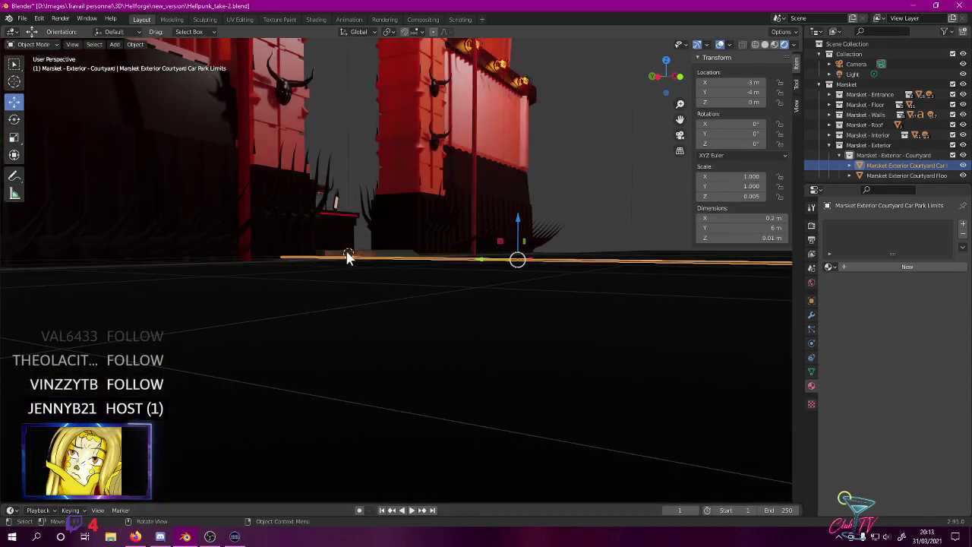
- Set the car park limits strip's Z location to -2 cm
click(755, 237)
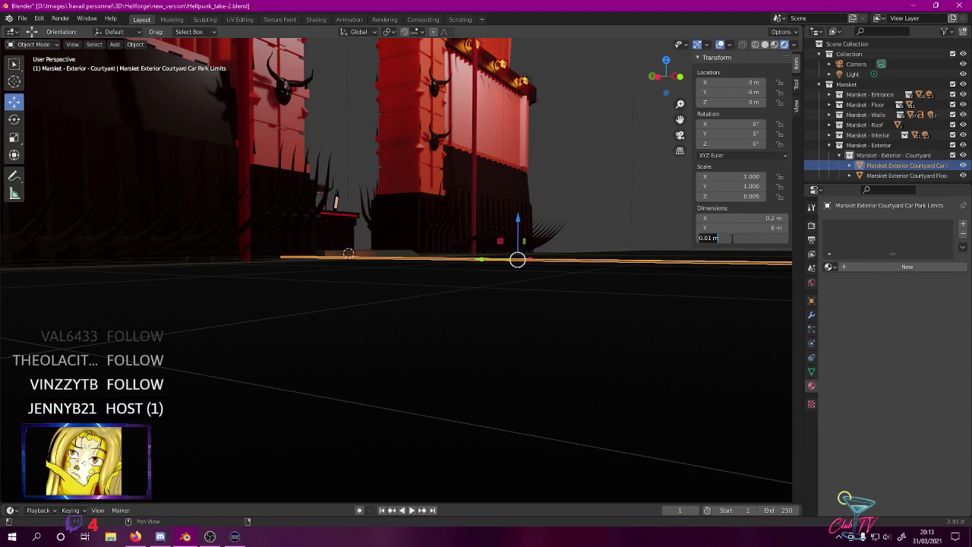
click(751, 103)
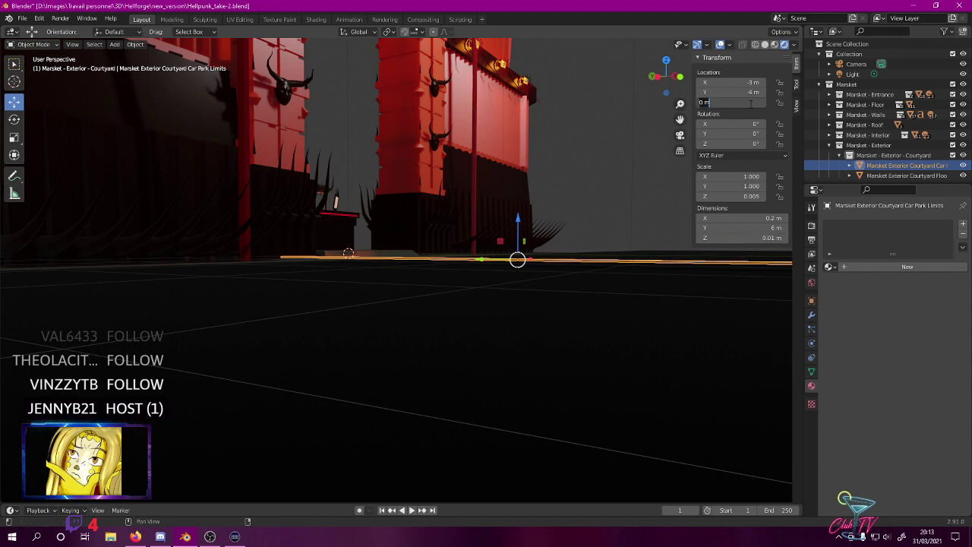
text(-2xc)
key(BackSpace)
key(BackSpace)
text(cm)
key(Return)
- Check the gap above the floor from a close right view and set the strip's Z location to -0.045 m
key(KP_3)
scroll(396, 263, up, 10)
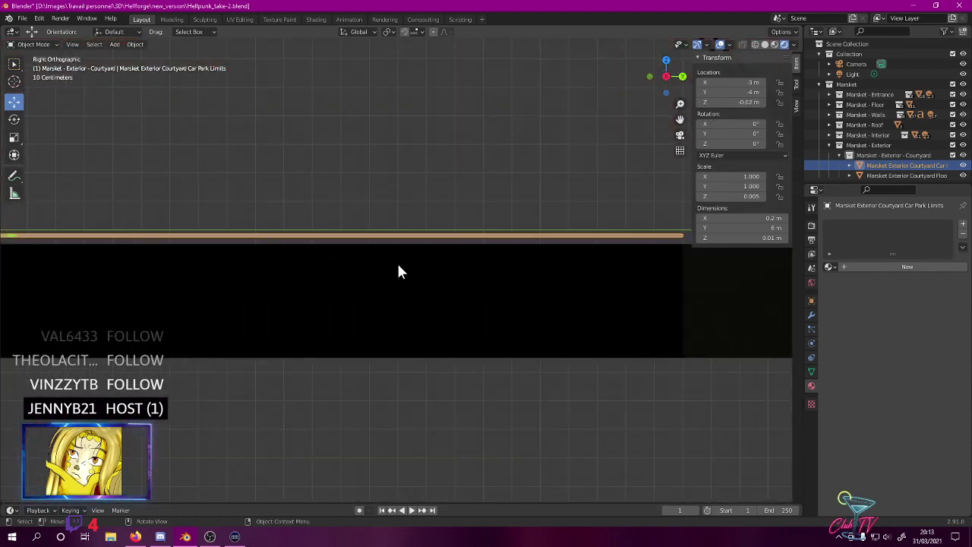
shift+middle_drag(481, 276, 107, 254)
scroll(395, 260, up, 2)
shift+middle_drag(384, 242, 235, 231)
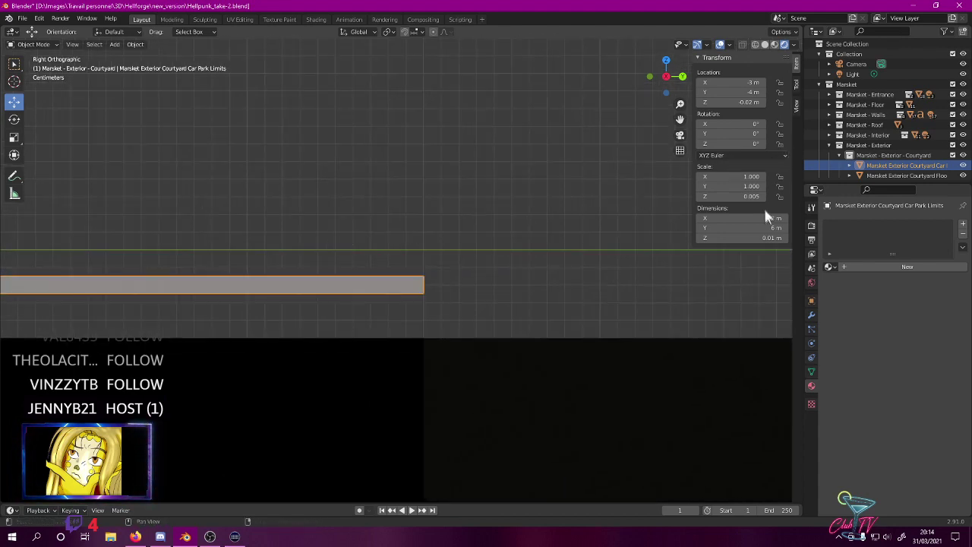
click(747, 102)
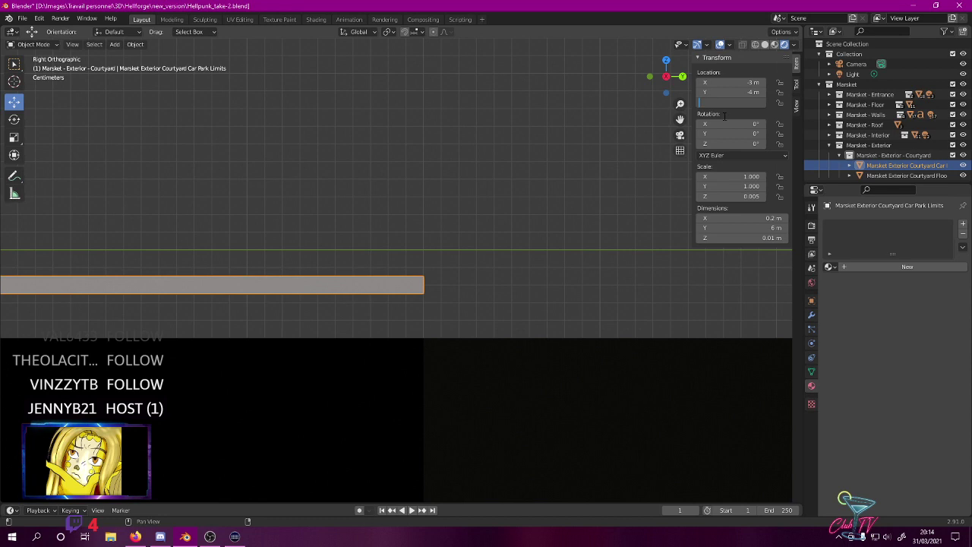
text(-0.04)
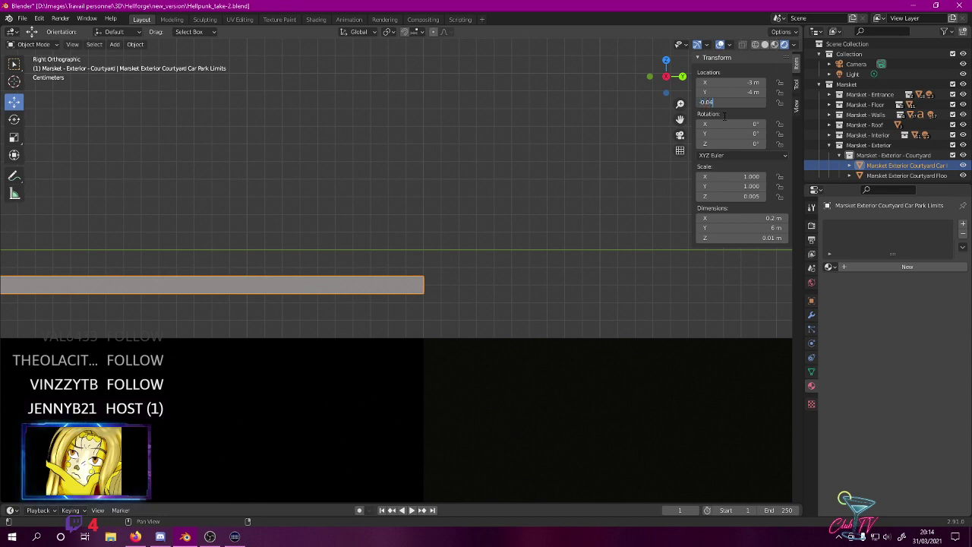
text(5)
key(Return)
- In Edit Mode, select the edge loop around the strip's long side at X -3.1 m and subdivide it
scroll(186, 422, down, 6)
middle_drag(183, 411, 360, 380)
scroll(354, 373, up, 4)
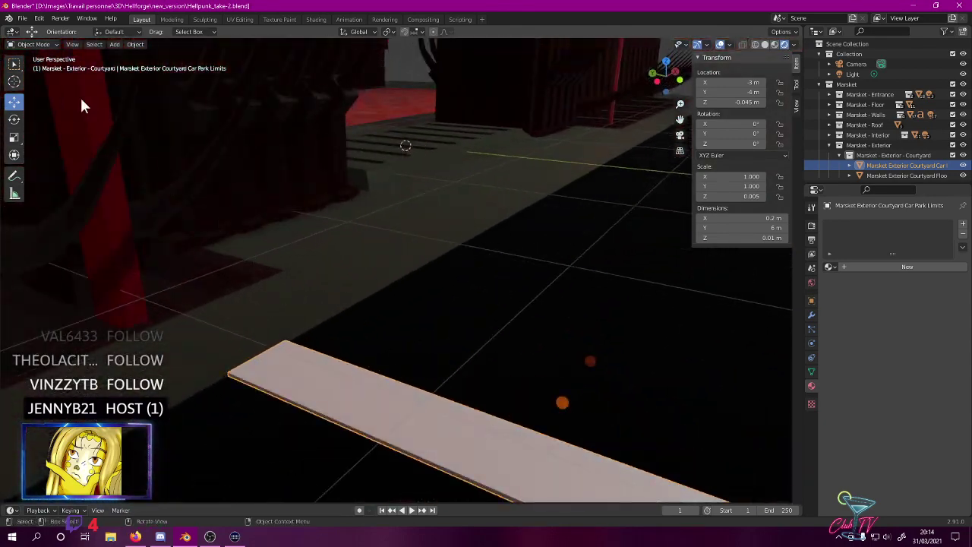
key(Tab)
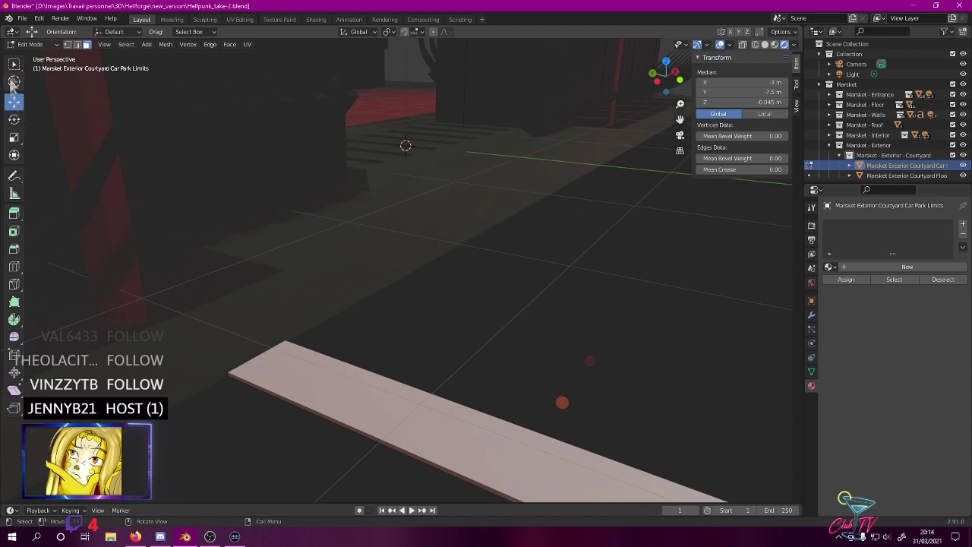
click(327, 415)
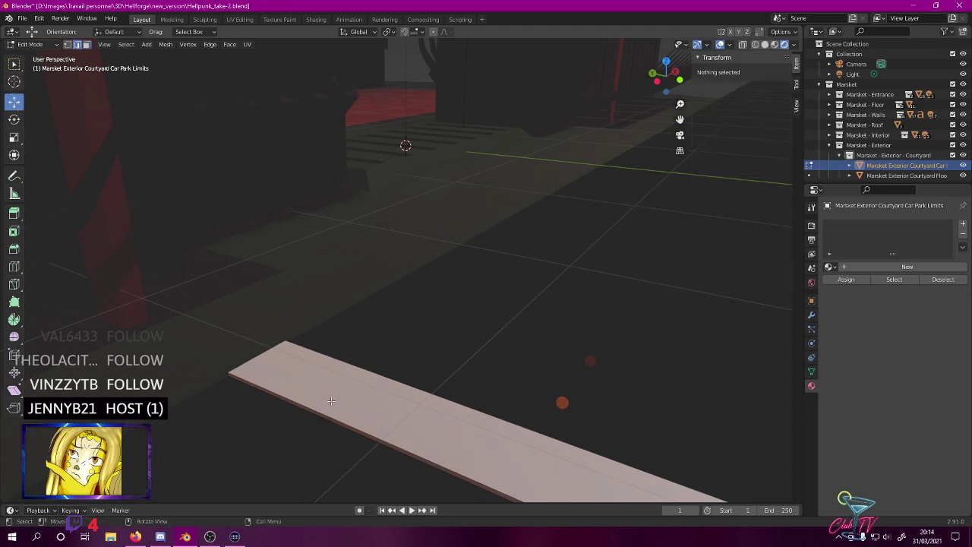
middle_drag(318, 404, 428, 370)
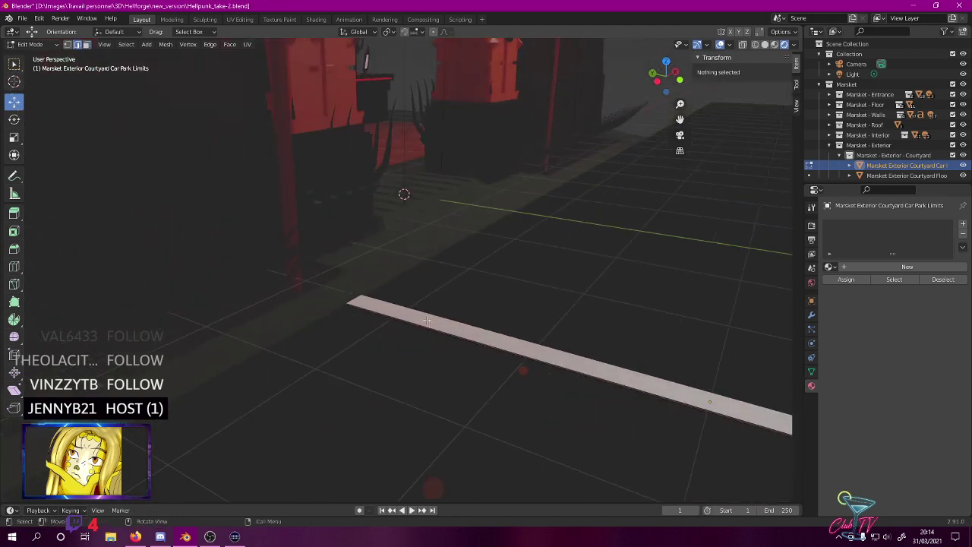
alt+click(435, 346)
scroll(415, 344, up, 5)
right_click(332, 388)
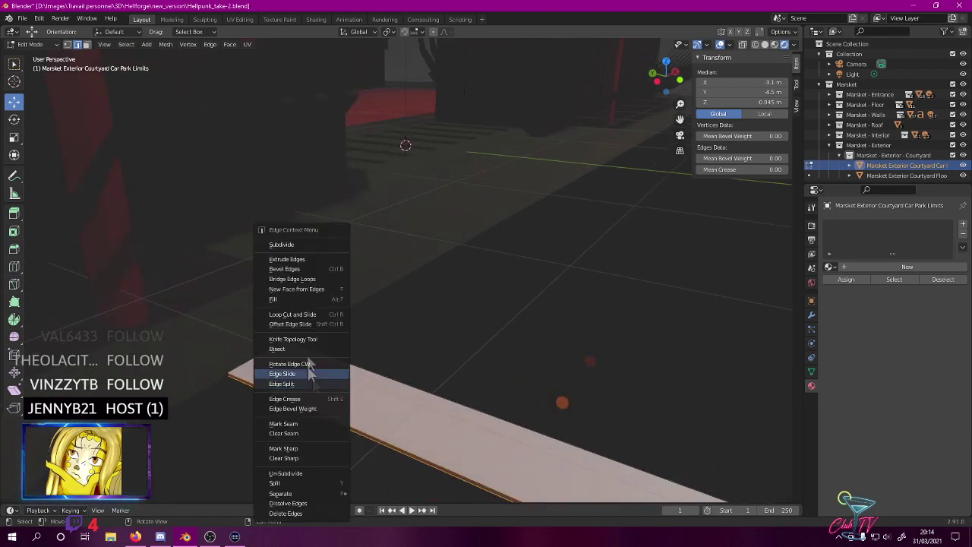
click(288, 244)
middle_drag(289, 244, 375, 261)
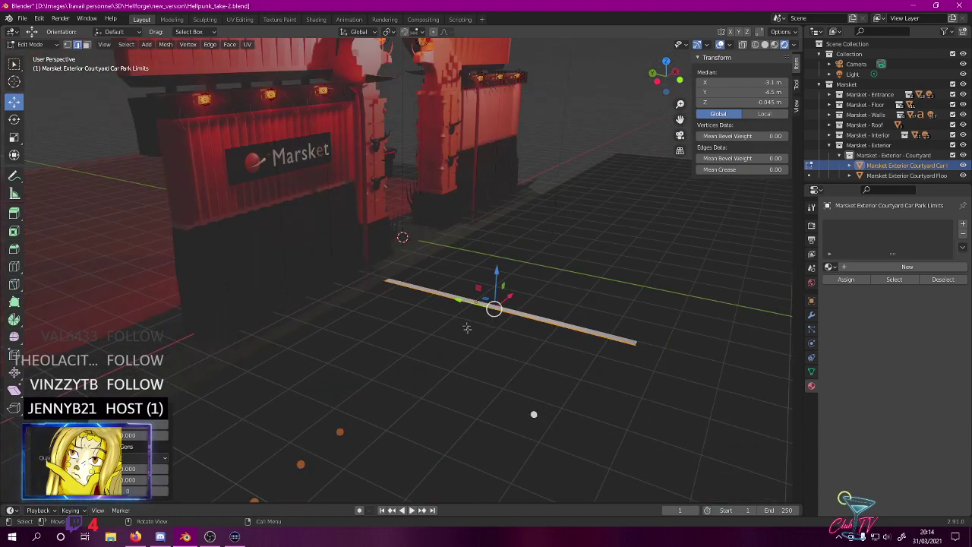
- Try moving the subdivided side edges along the Y axis
middle_drag(475, 314, 619, 337)
scroll(457, 331, up, 4)
key(g)
key(y)
click(605, 337)
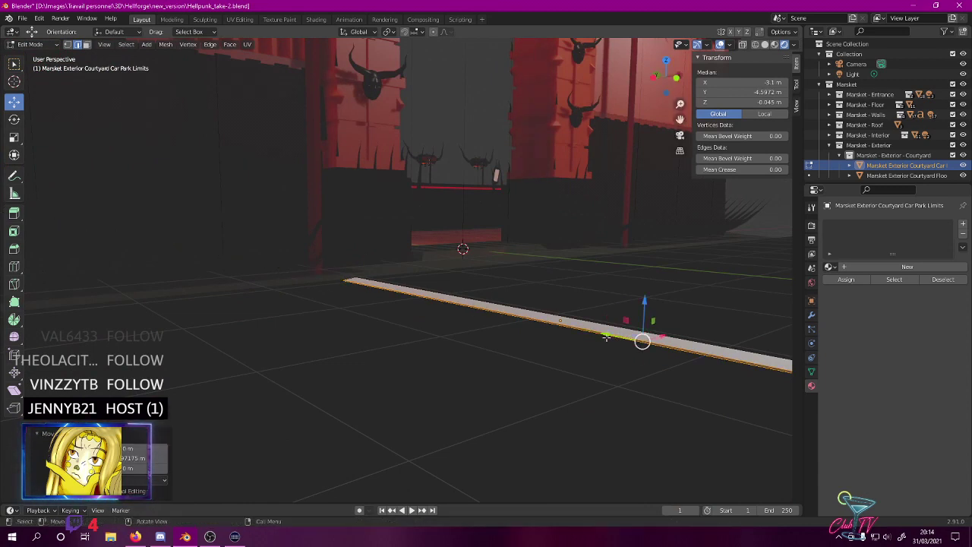
key(alt+a)
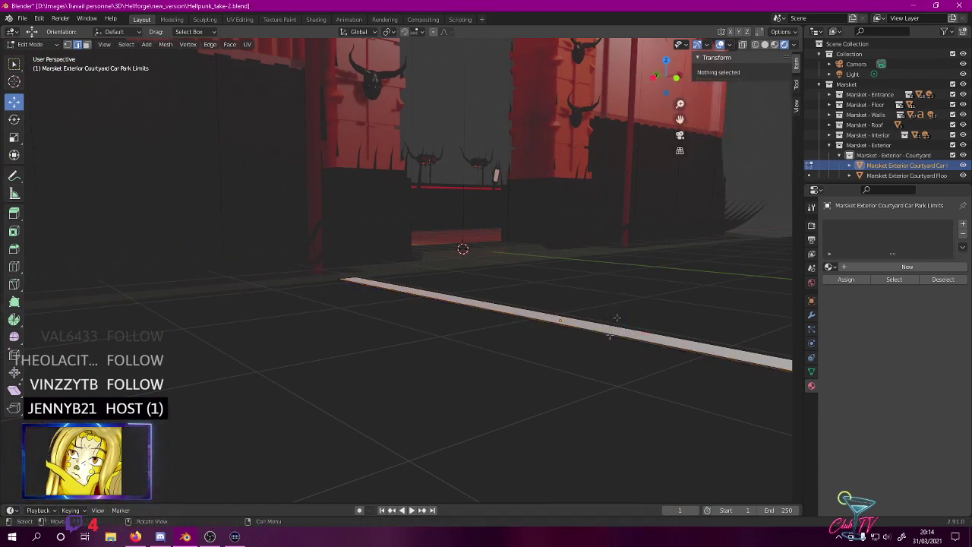
- Move the edge that divides the car park strip's long side along Y toward the building, to Y -1.7 m
click(636, 354)
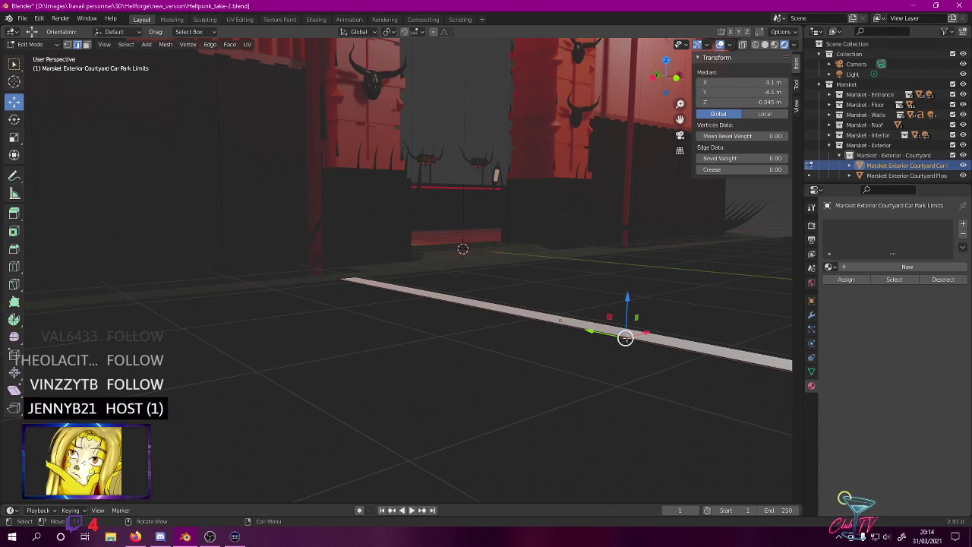
key(KP_7)
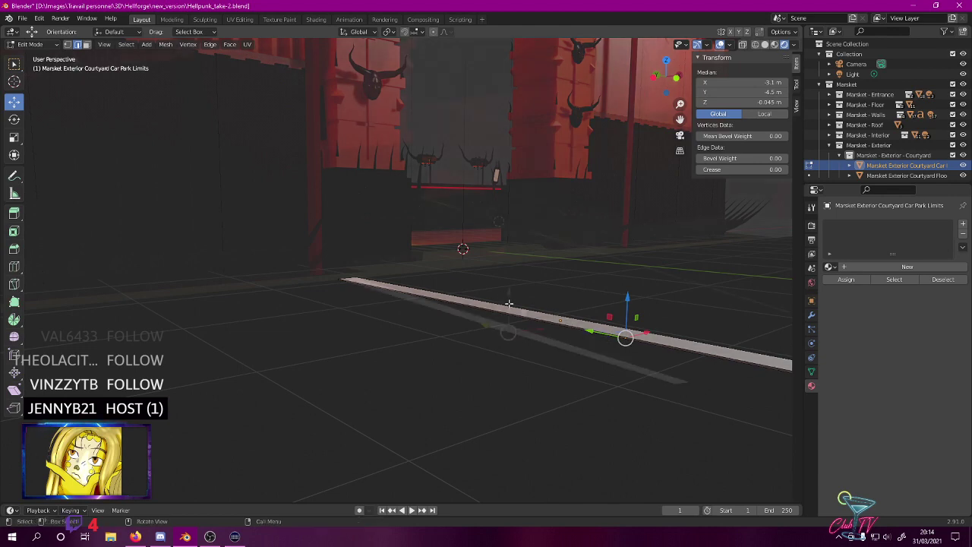
key(KP_3)
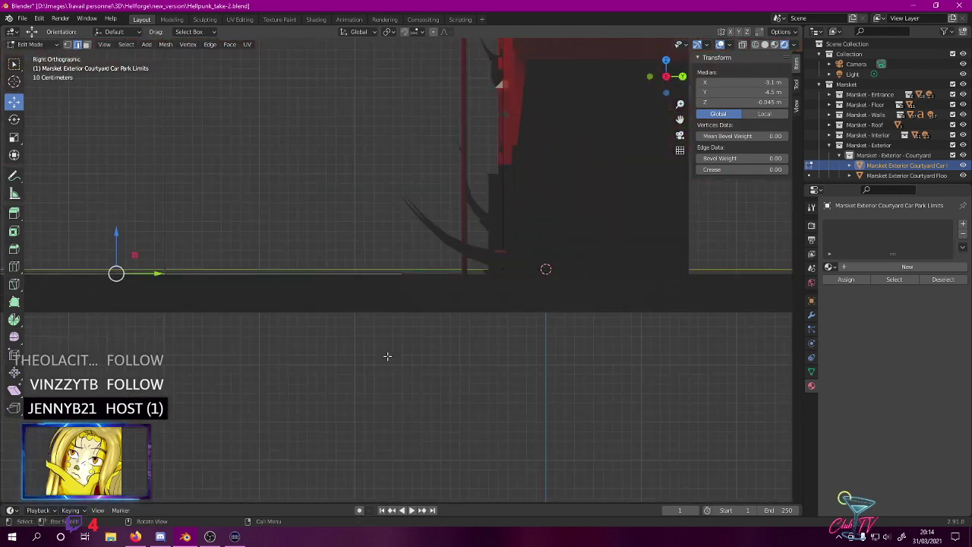
key(z)
click(256, 347)
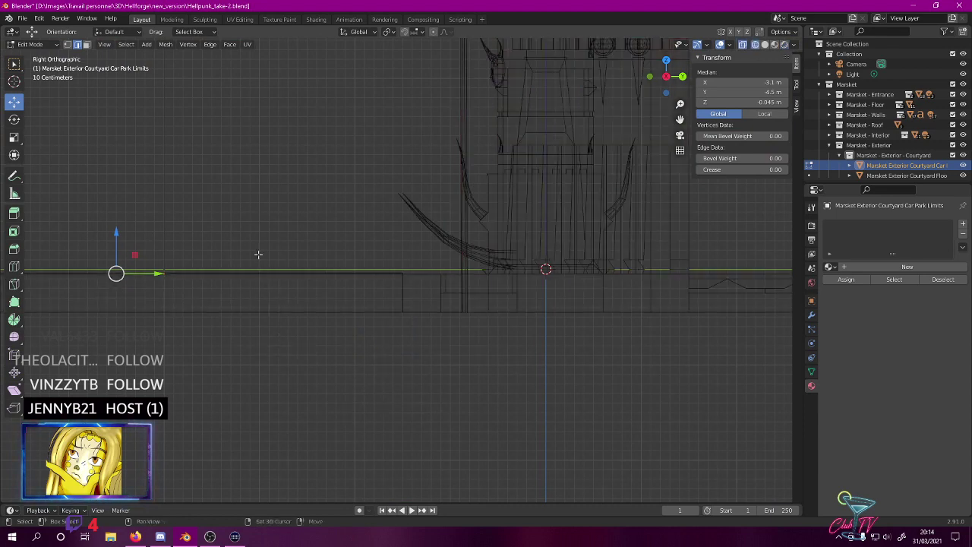
shift+middle_drag(256, 254, 320, 304)
scroll(317, 302, up, 5)
shift+middle_drag(271, 283, 514, 187)
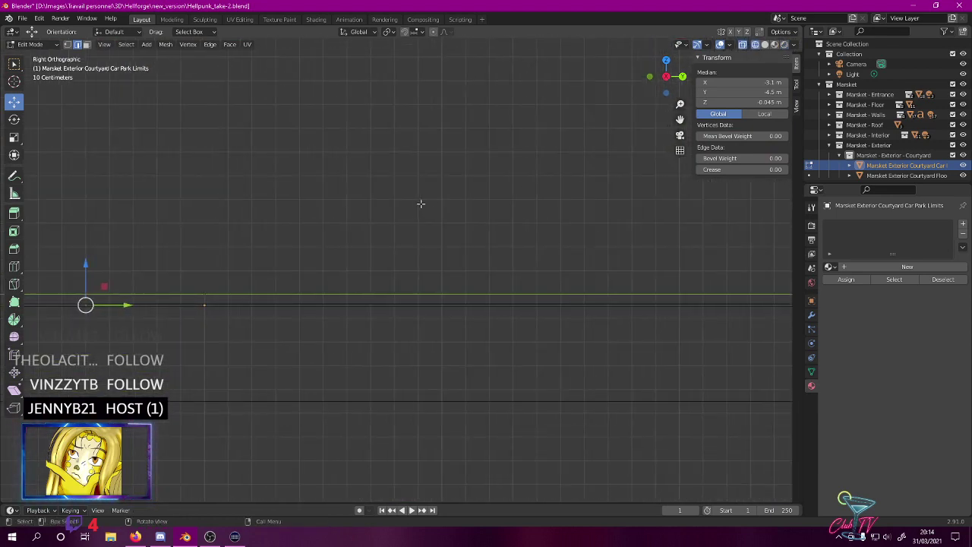
drag(130, 301, 589, 320)
drag(756, 314, 756, 313)
shift+middle_drag(645, 232, 355, 267)
drag(460, 340, 514, 335)
- Examine the moved edge at the strip's building end in perspective and rendered shading
middle_drag(358, 267, 430, 319)
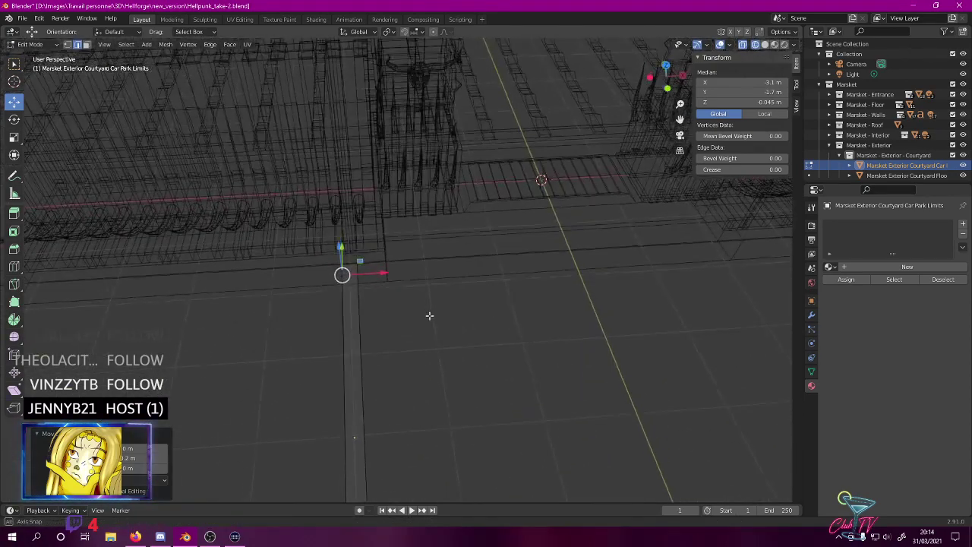
middle_drag(283, 368, 192, 356)
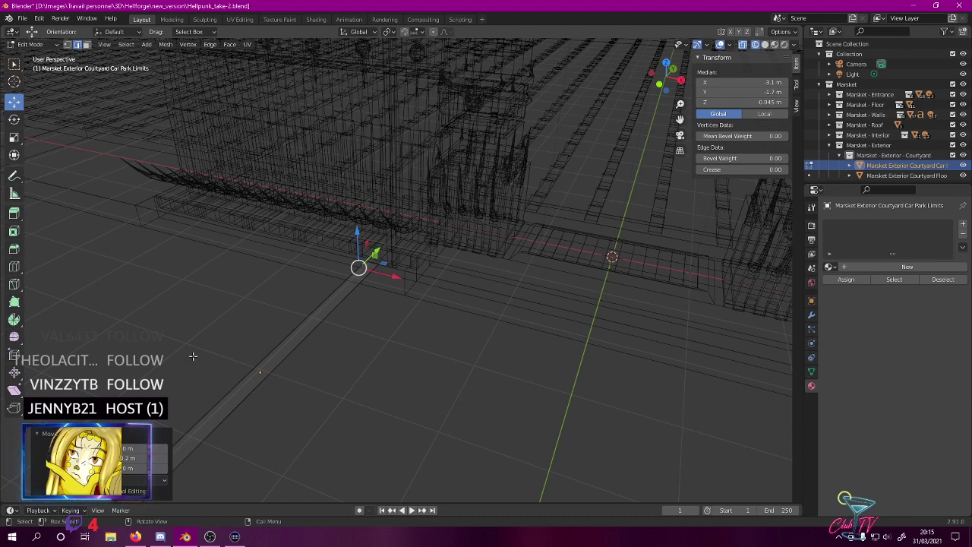
key(z)
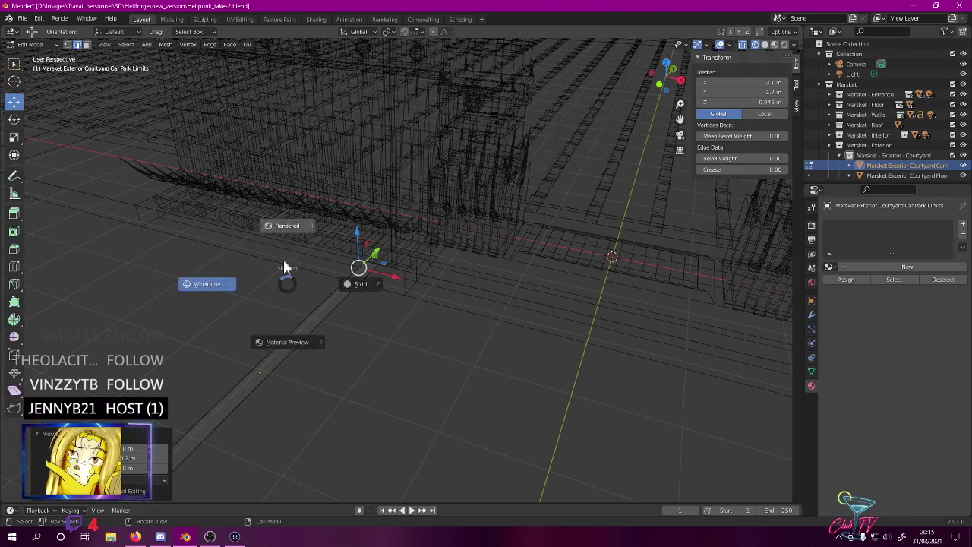
click(288, 256)
scroll(291, 255, down, 5)
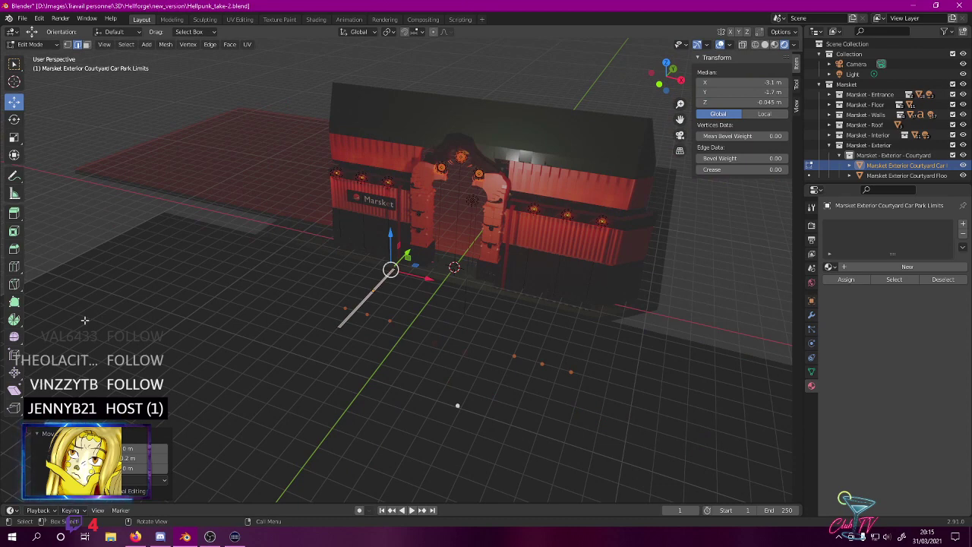
middle_drag(149, 323, 375, 271)
scroll(268, 275, up, 9)
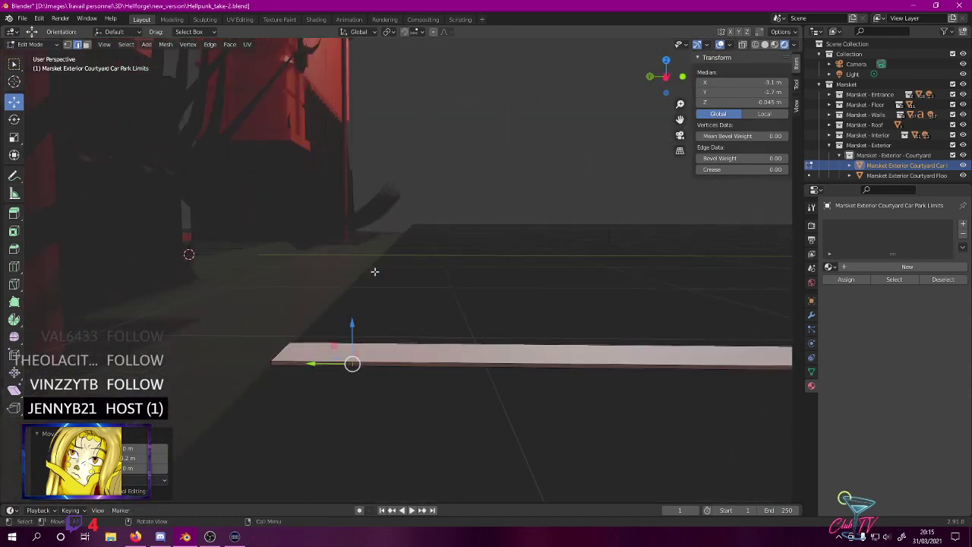
- Extrude the short side face at the strip's building end 2.8 m along negative X, with a further 0.2 m segment to X -6.1 m
key(alt+a)
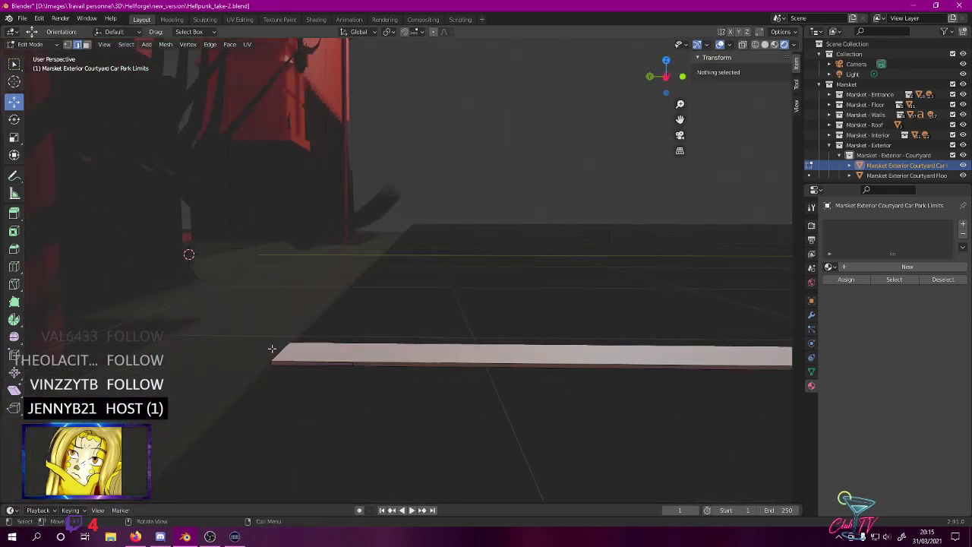
click(87, 45)
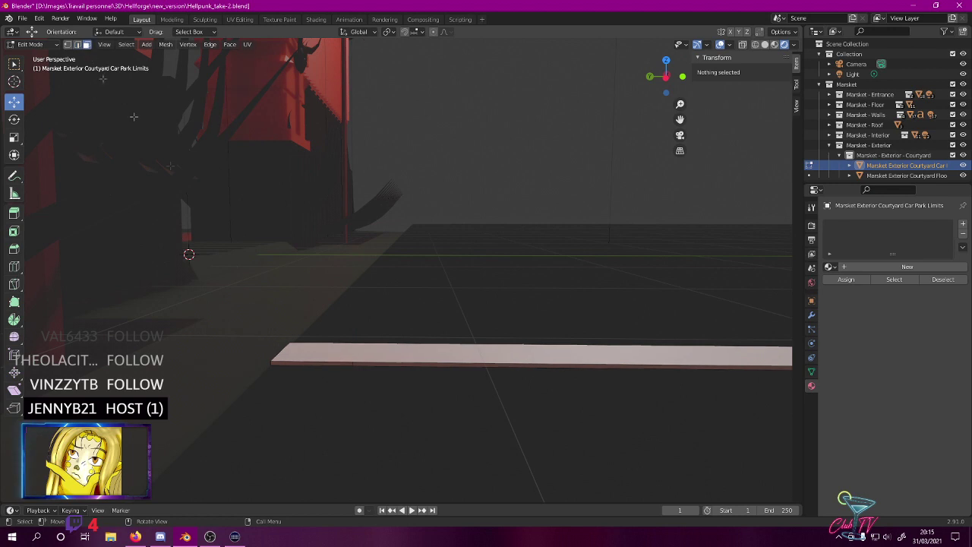
click(316, 367)
key(KP_7)
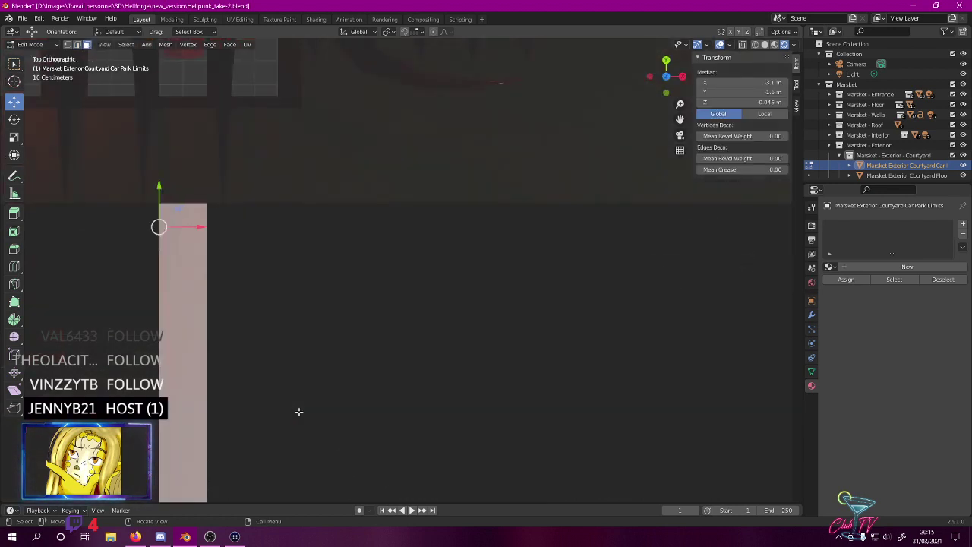
scroll(278, 416, down, 4)
key(z)
click(206, 417)
mouse_move(244, 417)
shift+middle_down()
mouse_move(336, 397)
mouse_move(390, 405)
shift+middle_up()
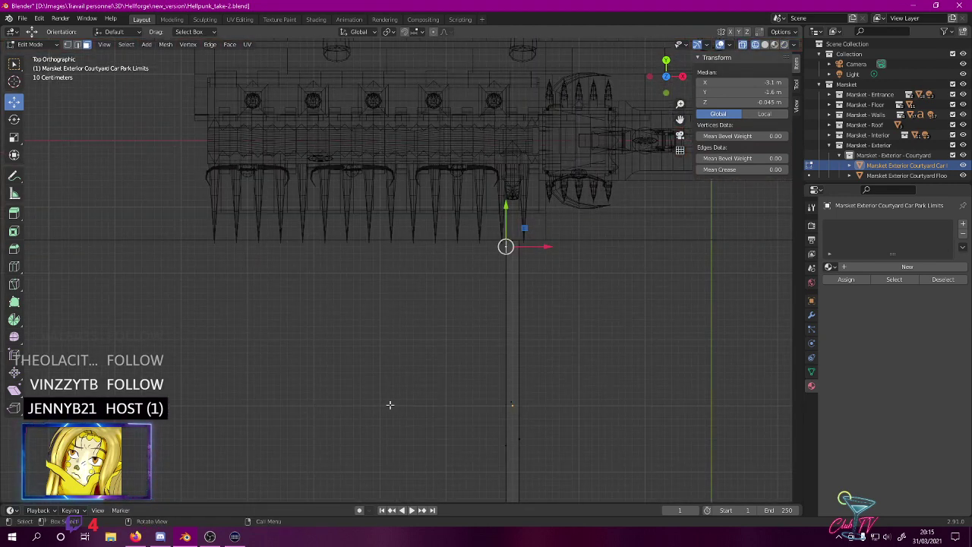
key(e)
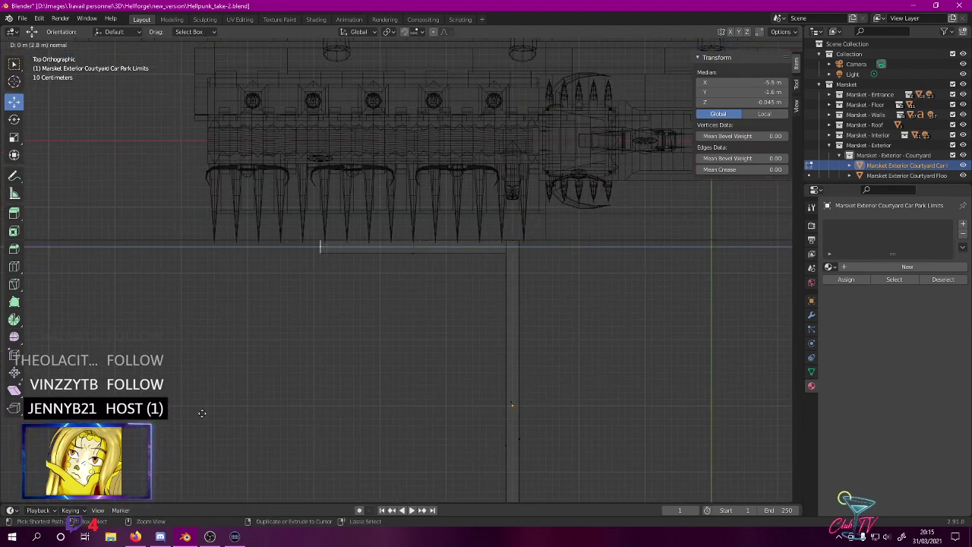
click(202, 412)
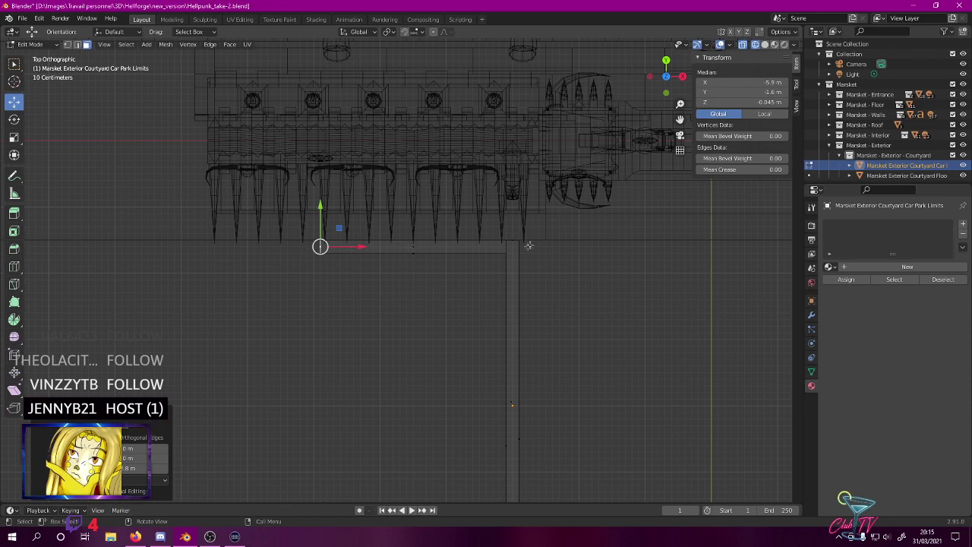
key(e)
click(400, 255)
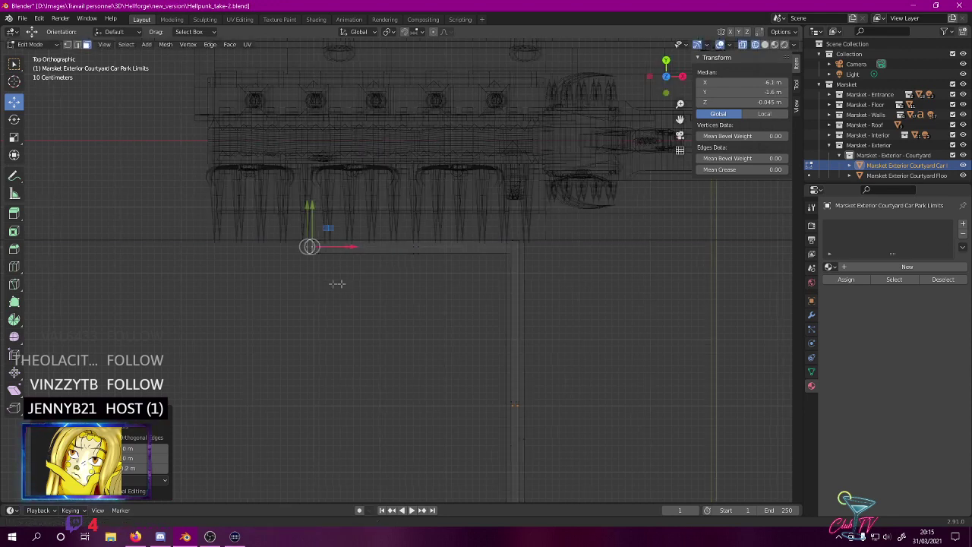
- Extrude the end face along the building in a long segment plus a 0.2 m segment, reaching X -9.1 m
shift+middle_drag(337, 283, 527, 341)
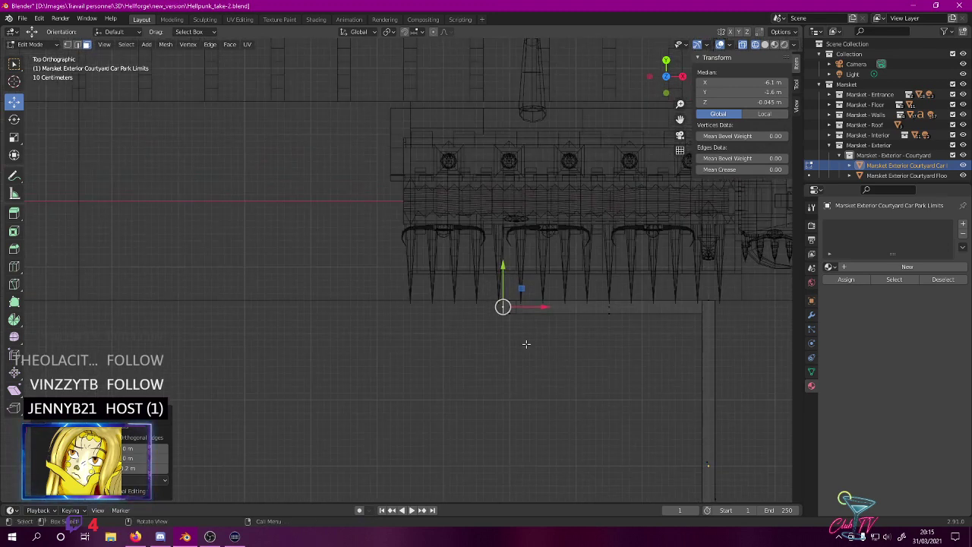
key(e)
click(339, 336)
key(e)
click(325, 336)
- Extrude a long segment and a short one from X -9.1 m to X -12.2 m, and shift the end face back 0.1 m
key(e)
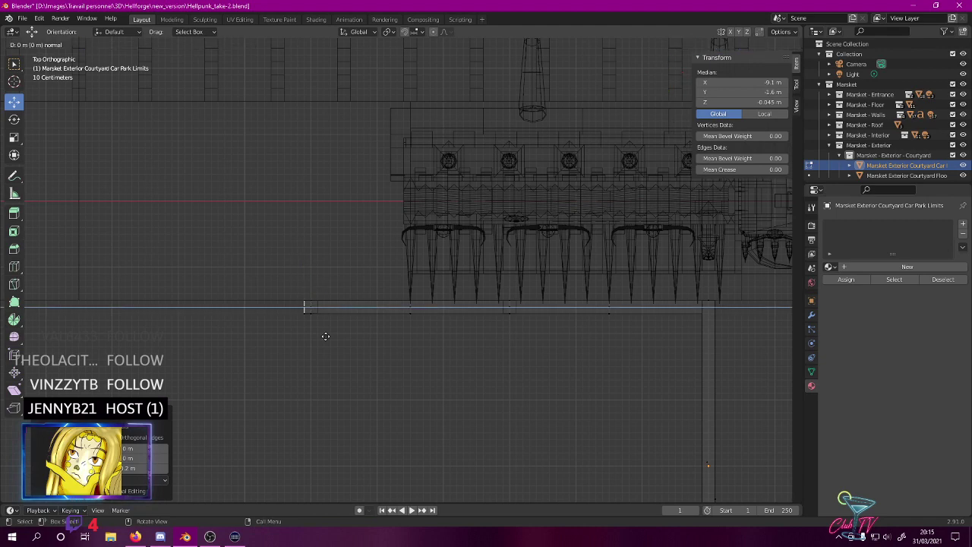
click(139, 335)
key(e)
click(122, 340)
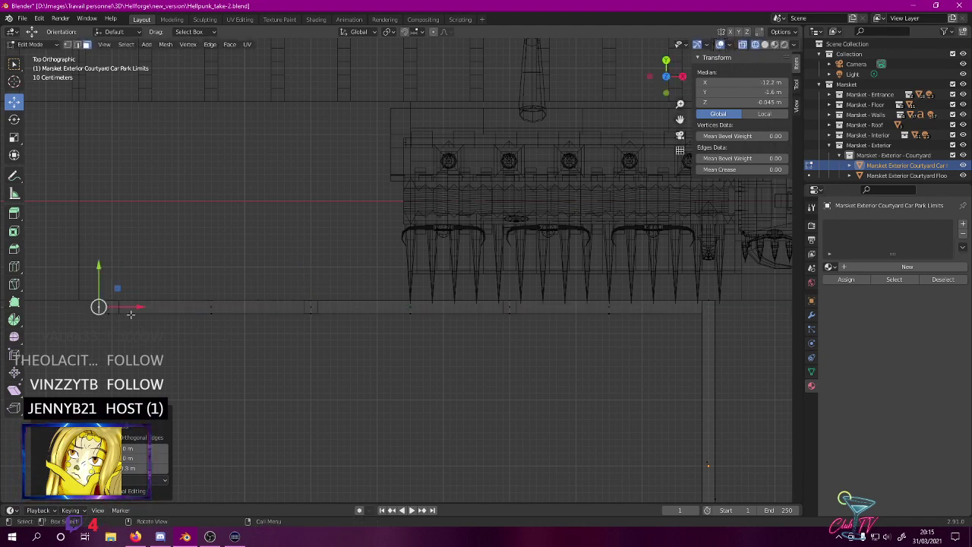
drag(139, 309, 146, 311)
- Extrude the end face another 2.8 m to X -14.9 m, plus a 0.2 m segment to X -15.1 m
shift+middle_drag(154, 319, 555, 369)
key(e)
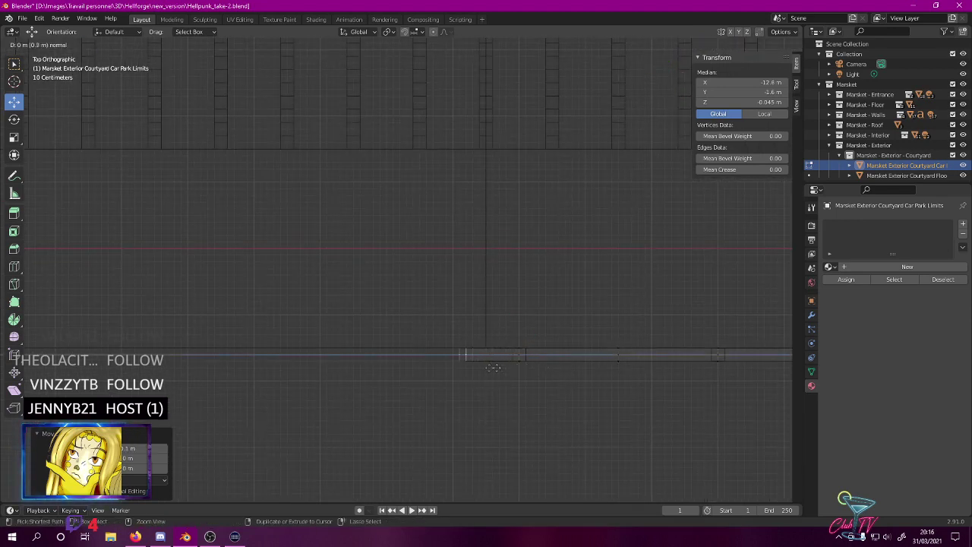
ctrl+click(369, 367)
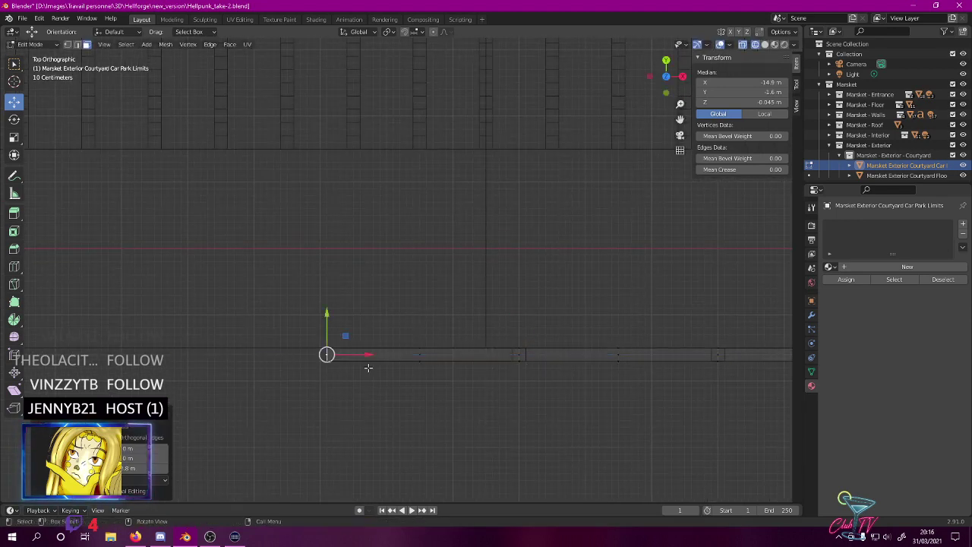
key(e)
click(354, 369)
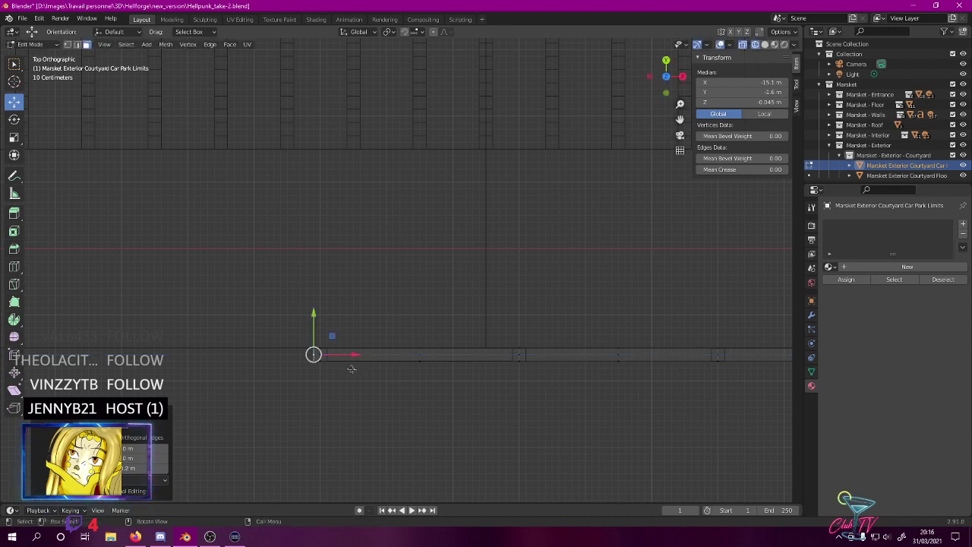
- Extrude the final bay 2.8 m to X -17.9 m, plus a 0.2 m segment to X -18.1 m
key(e)
click(129, 357)
key(z)
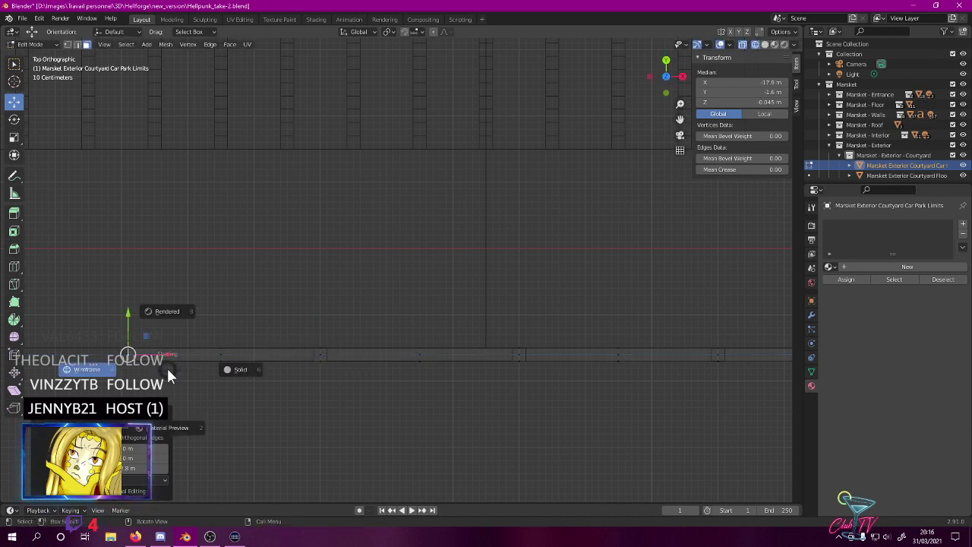
click(98, 374)
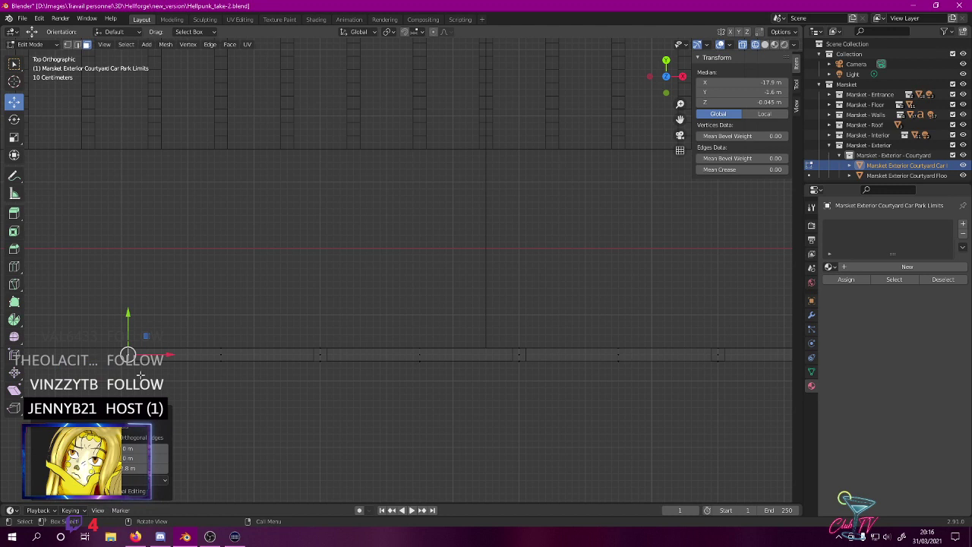
key(e)
click(126, 377)
- Select the five short outward faces along the horizontal strip and extrude them 6 m away from the building to Y -7.7 m
shift+middle_drag(180, 334, 454, 297)
shift+middle_drag(549, 357, 195, 277)
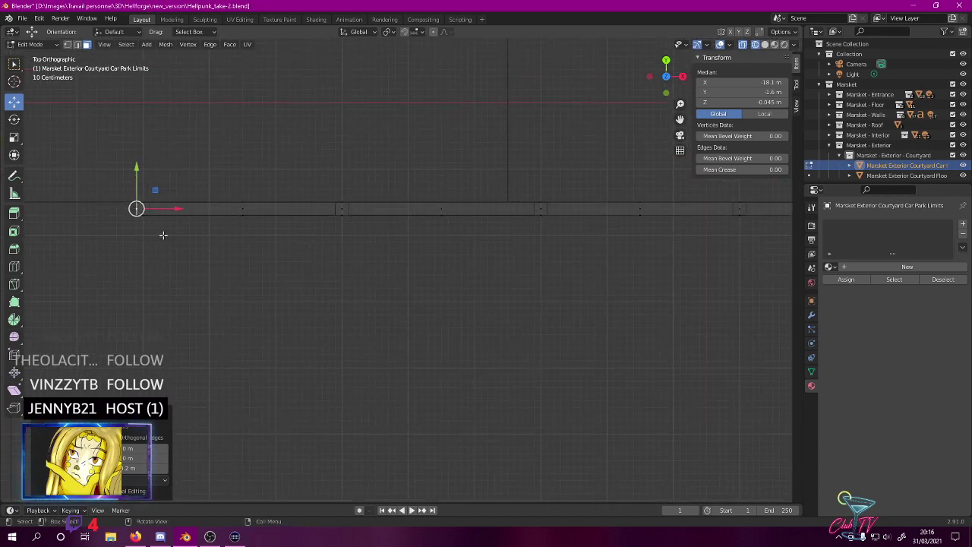
drag(136, 208, 143, 215)
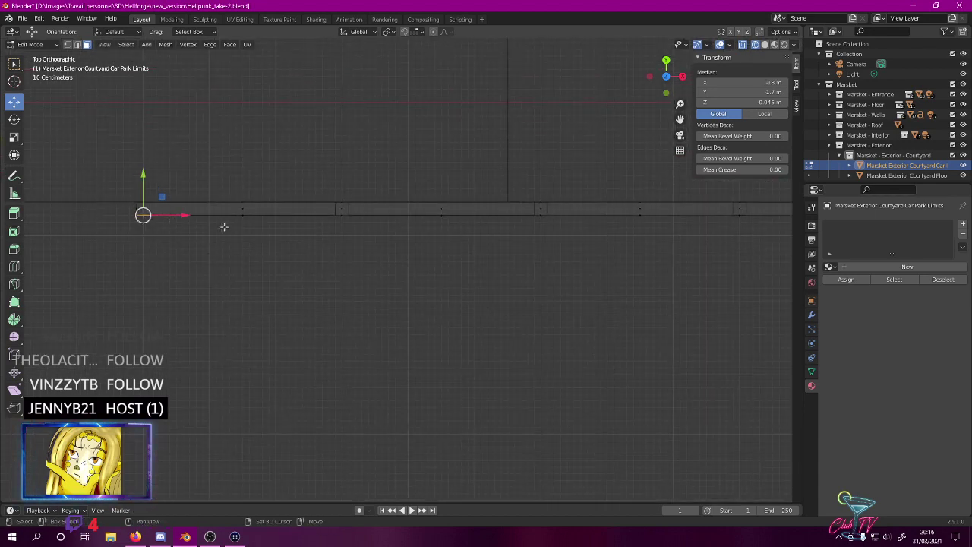
drag(334, 221, 359, 214)
drag(518, 221, 575, 212)
shift+middle_drag(596, 218, 183, 256)
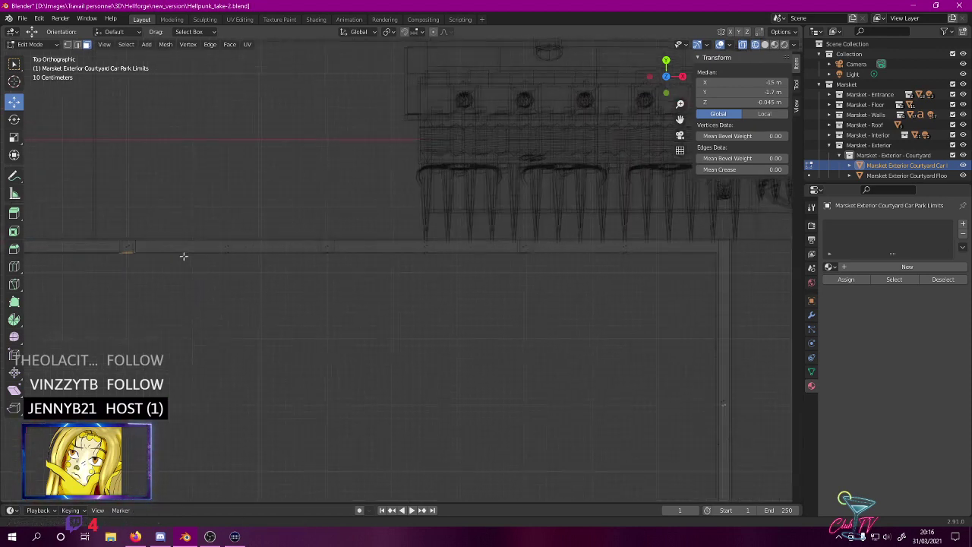
drag(315, 251, 355, 251)
mouse_move(504, 251)
mouse_down()
mouse_move(531, 257)
mouse_move(517, 256)
mouse_up()
scroll(510, 260, down, 3)
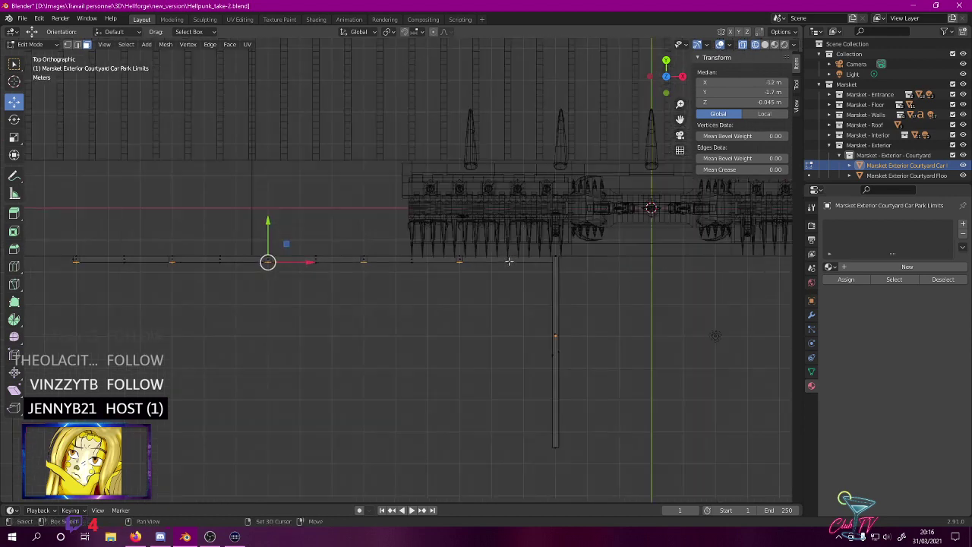
shift+middle_drag(491, 266, 488, 207)
key(e)
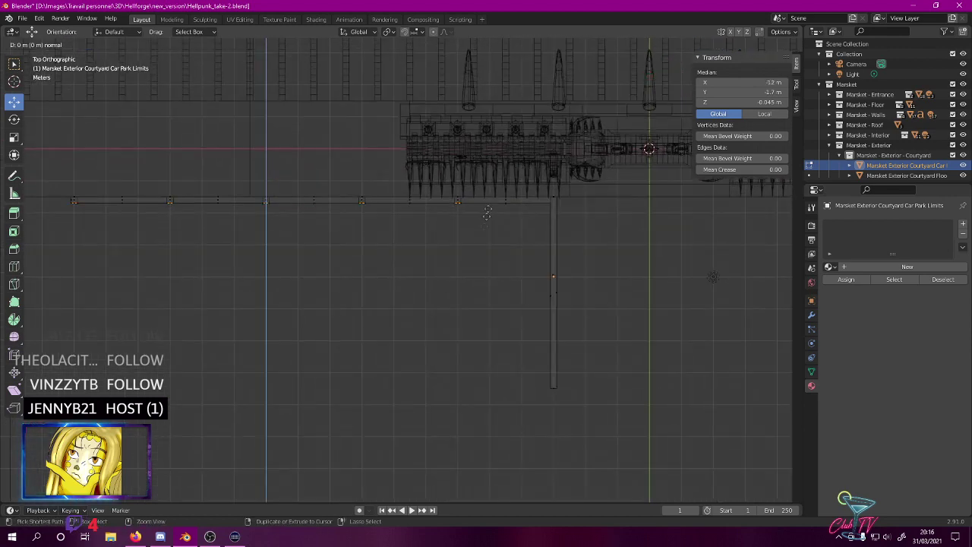
click(464, 400)
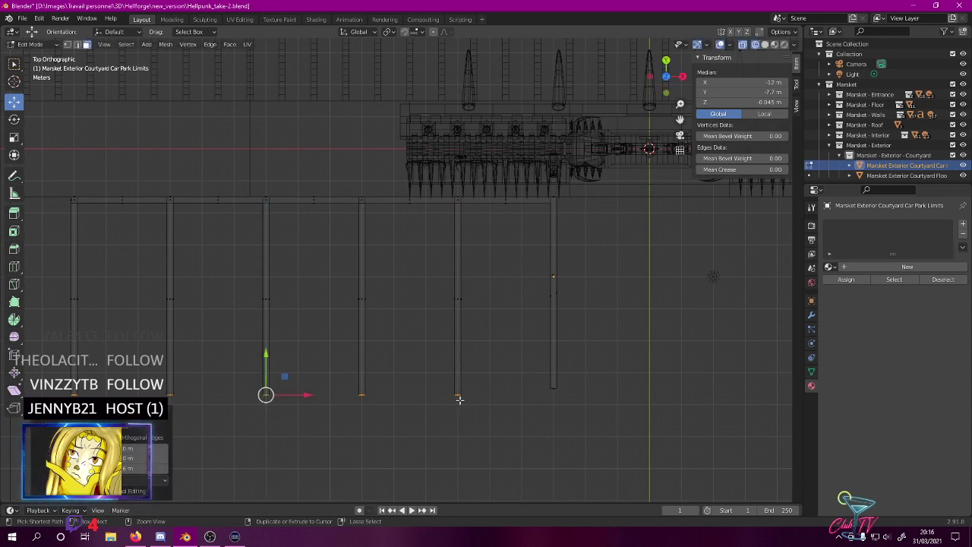
- Move the outer end face of the original strip at X -3 m by 0.2 m along Y to Y -7.7 m
scroll(384, 289, up, 5)
scroll(384, 290, up, 2)
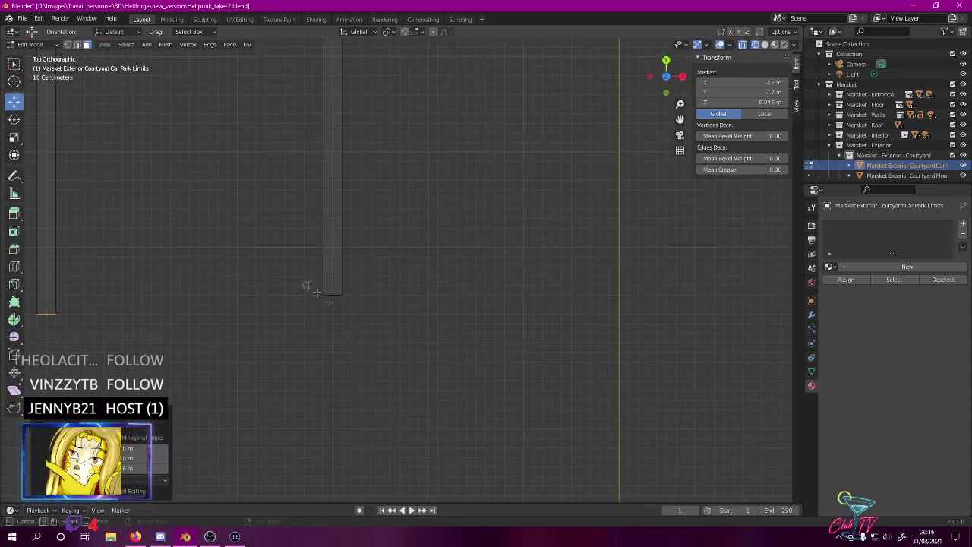
click(334, 292)
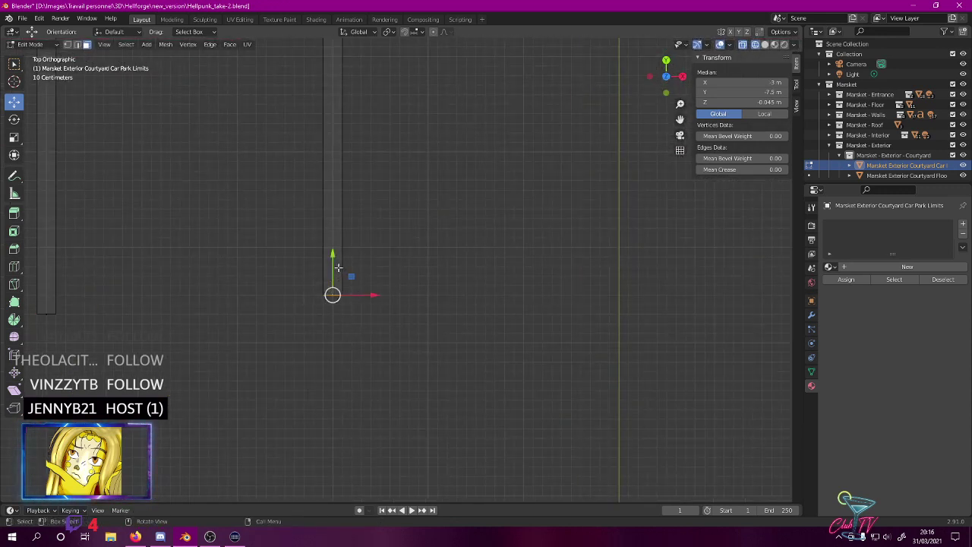
drag(335, 262, 335, 277)
- Examine the complete row of parking lines in rendered shading from perspective and from above
scroll(303, 290, down, 5)
scroll(303, 291, down, 1)
shift+middle_drag(303, 291, 485, 272)
middle_drag(478, 277, 425, 215)
key(z)
click(416, 174)
mouse_move(417, 174)
middle_down()
mouse_move(447, 178)
mouse_move(519, 158)
mouse_move(418, 208)
mouse_move(437, 164)
mouse_move(448, 196)
mouse_move(457, 173)
mouse_move(459, 207)
mouse_move(468, 203)
middle_up()
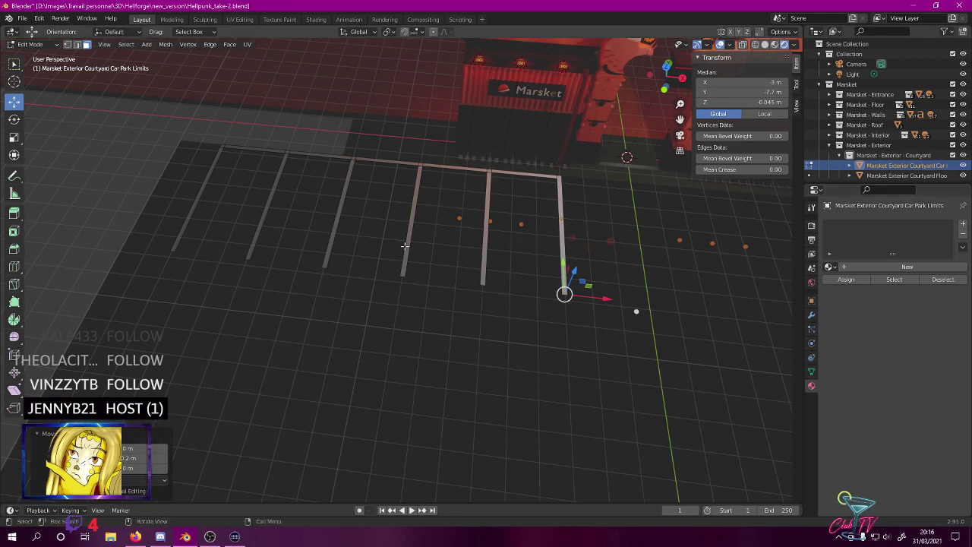
key(KP_7)
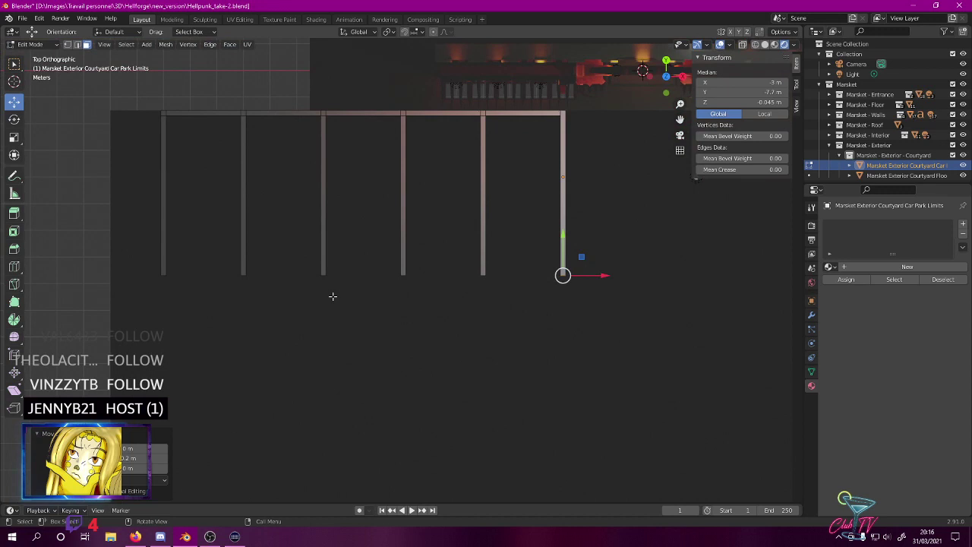
- Delete the faces of the four bays farthest from the entrance, keeping only the single bay closest to it
key(z)
click(199, 269)
drag(138, 104, 475, 318)
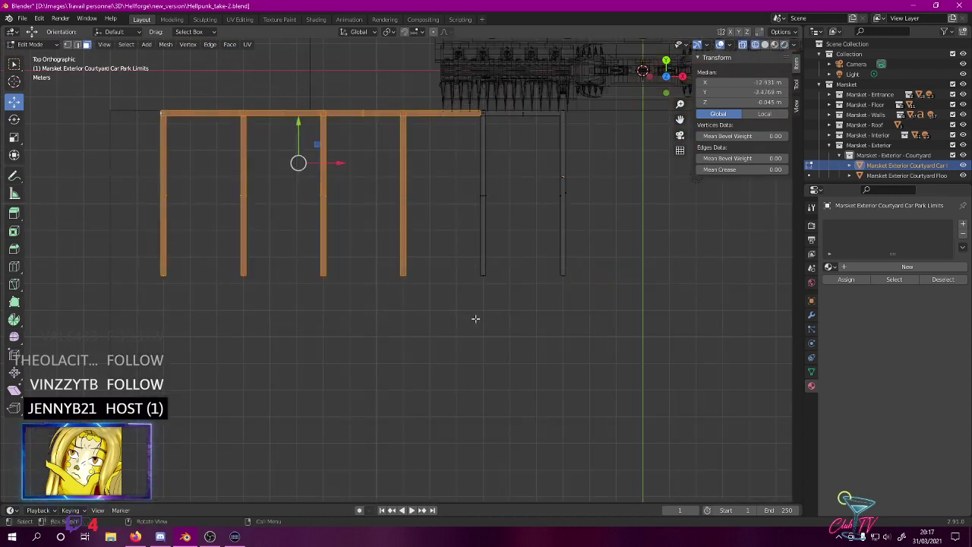
key(x)
click(425, 326)
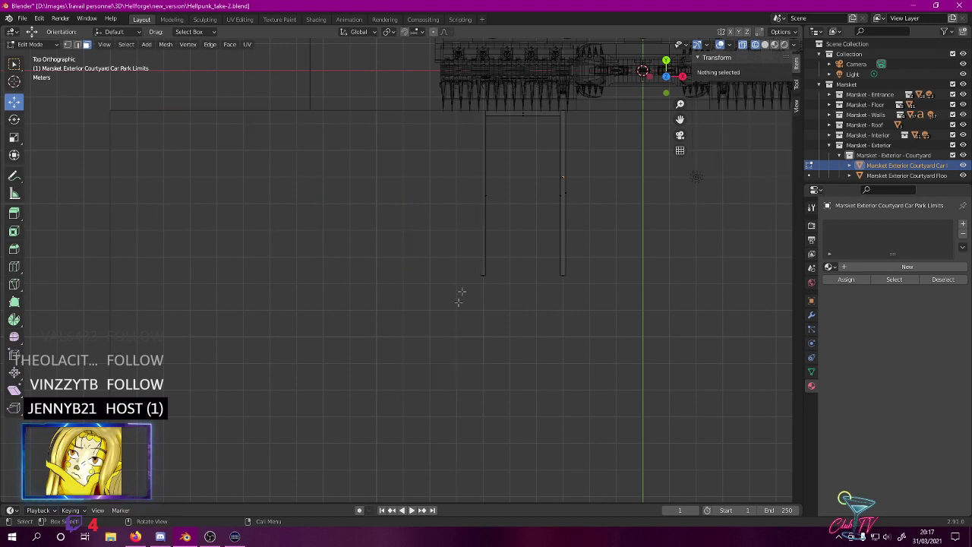
key(ctrl+z)
key(x)
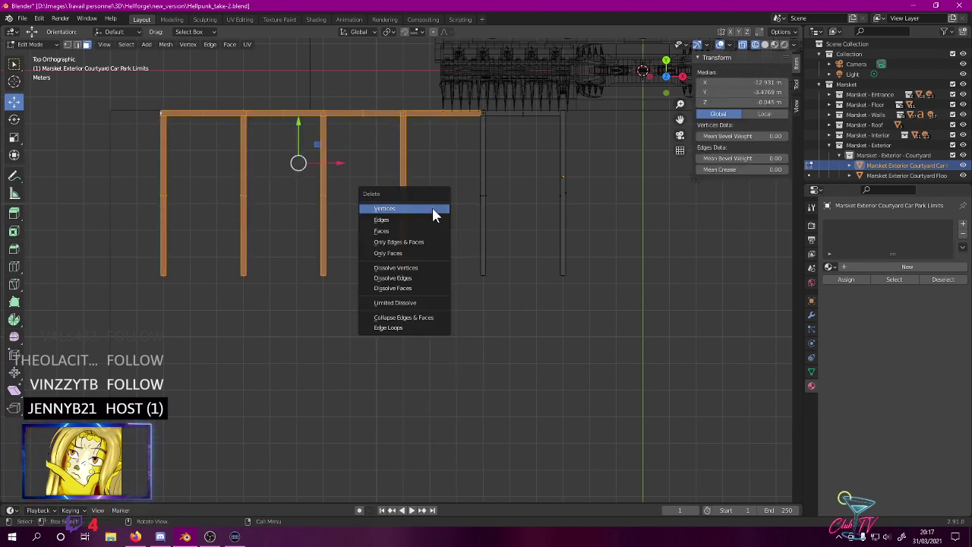
click(387, 232)
middle_drag(542, 195, 466, 308)
scroll(466, 308, up, 4)
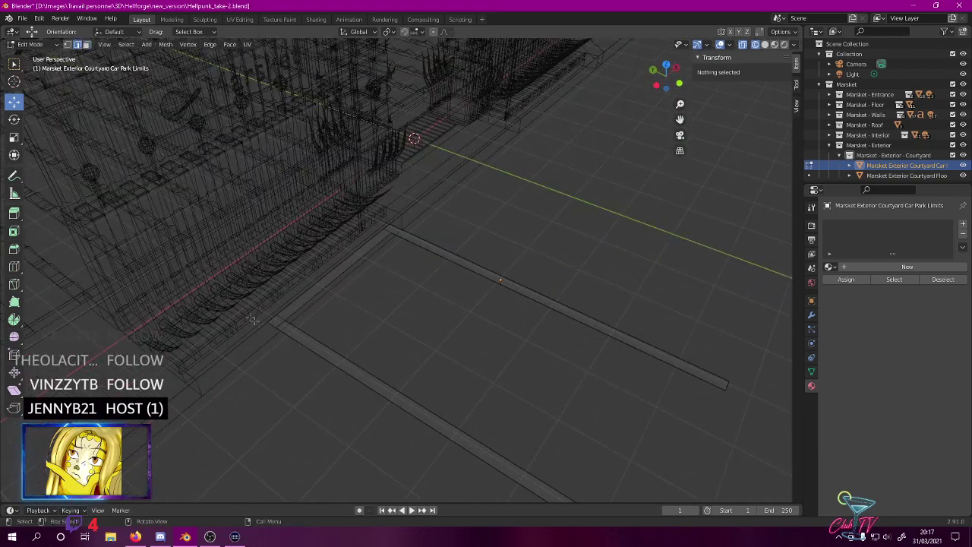
click(271, 325)
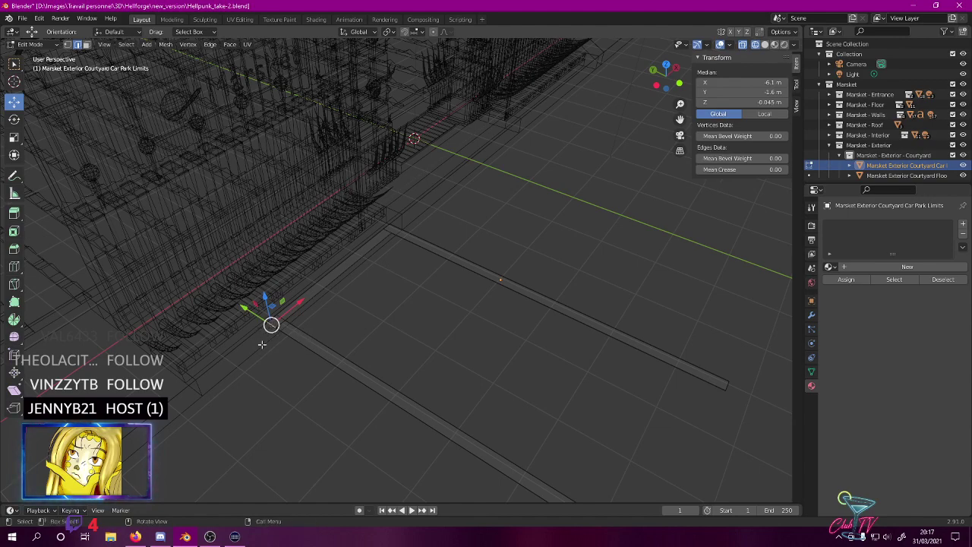
middle_drag(293, 335, 336, 327)
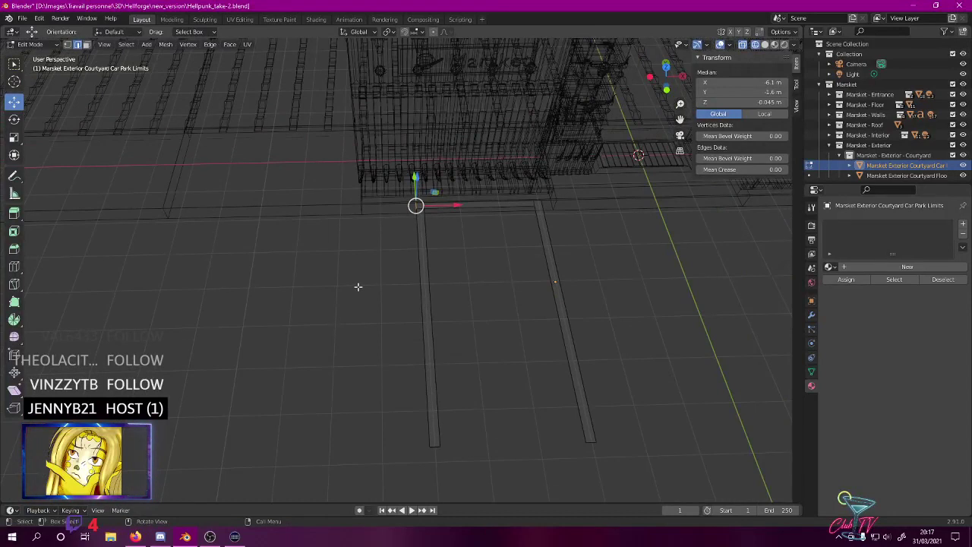
key(KP_7)
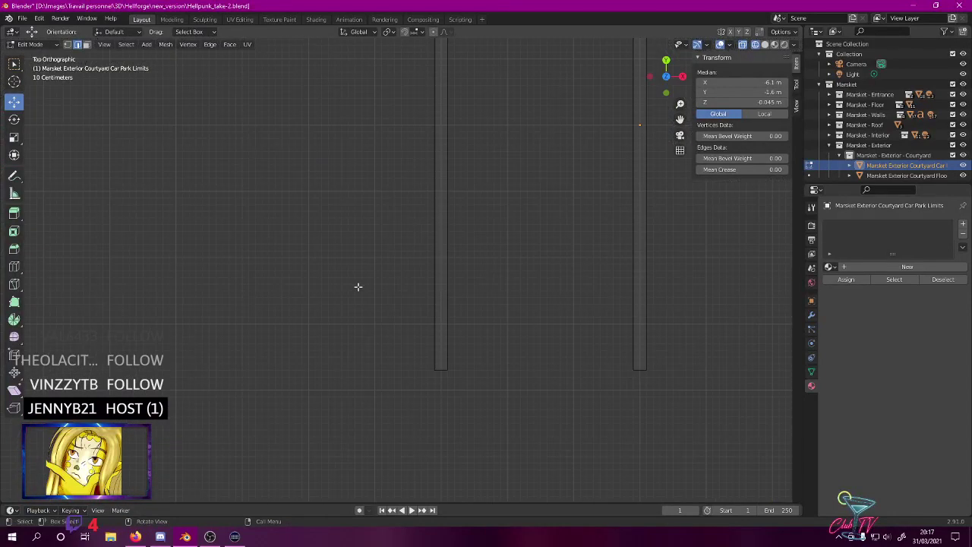
shift+middle_drag(411, 289, 282, 453)
drag(508, 119, 527, 490)
shift+middle_drag(549, 455, 517, 209)
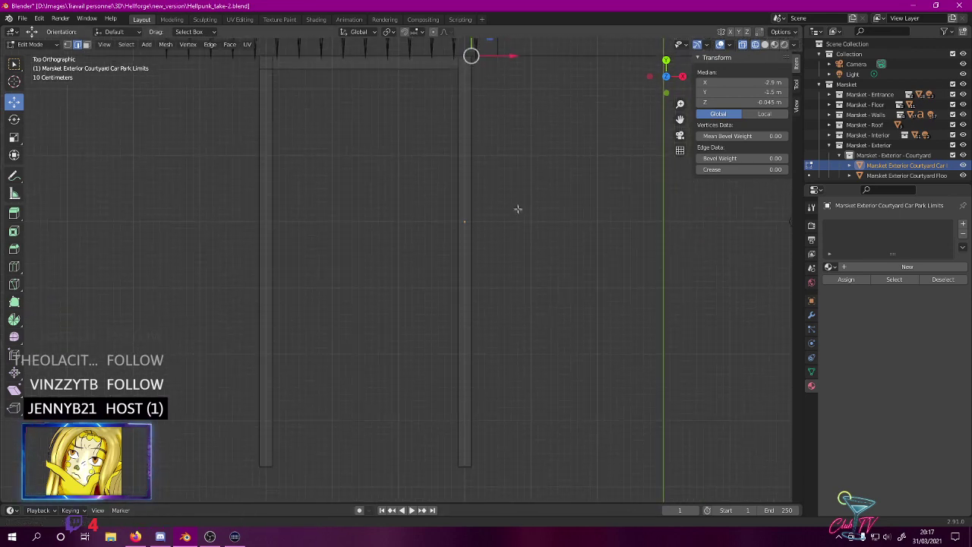
drag(471, 56, 532, 375)
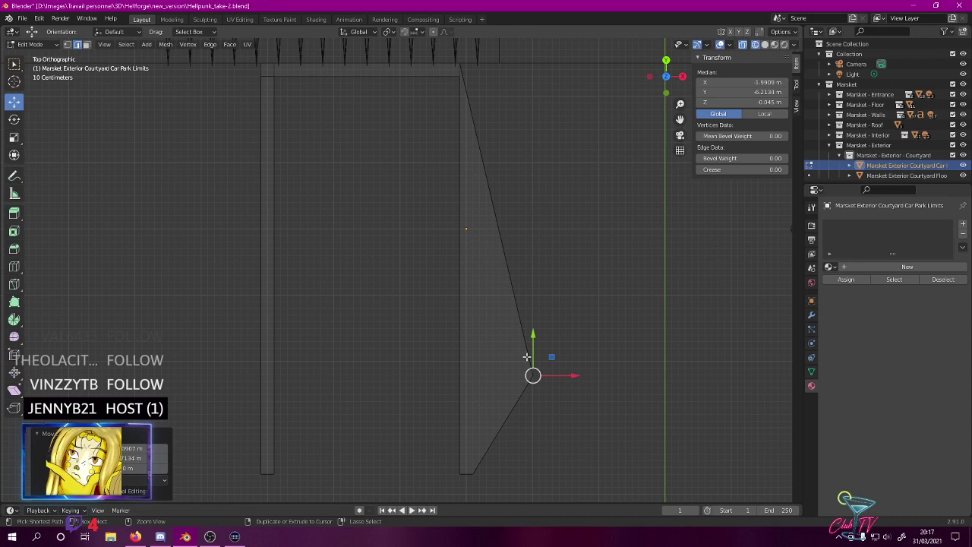
key(ctrl+z)
key(alt+a)
- Move the outer long edges of the bay's two side lines inward by 0.1 m to X -3 m and X -6 m, and save the file
drag(471, 60, 487, 498)
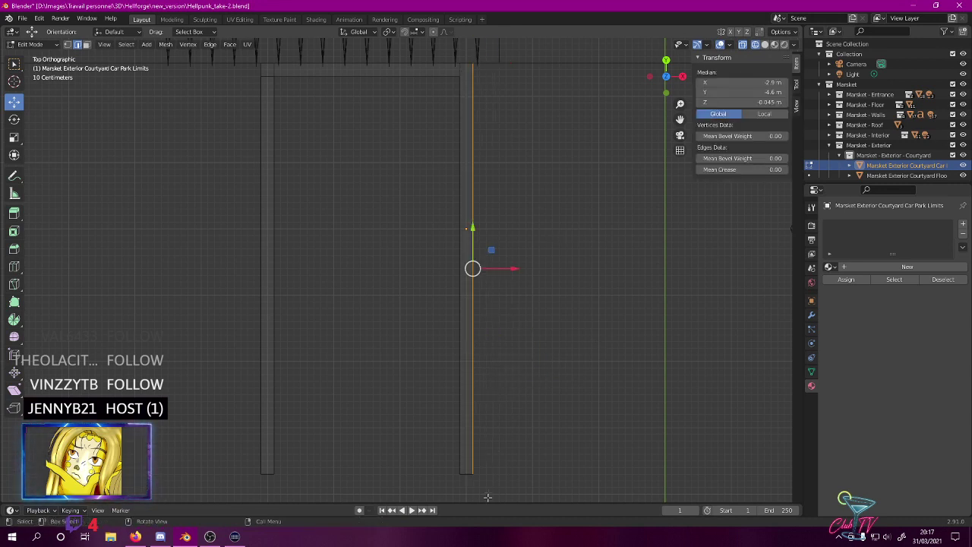
drag(513, 268, 506, 268)
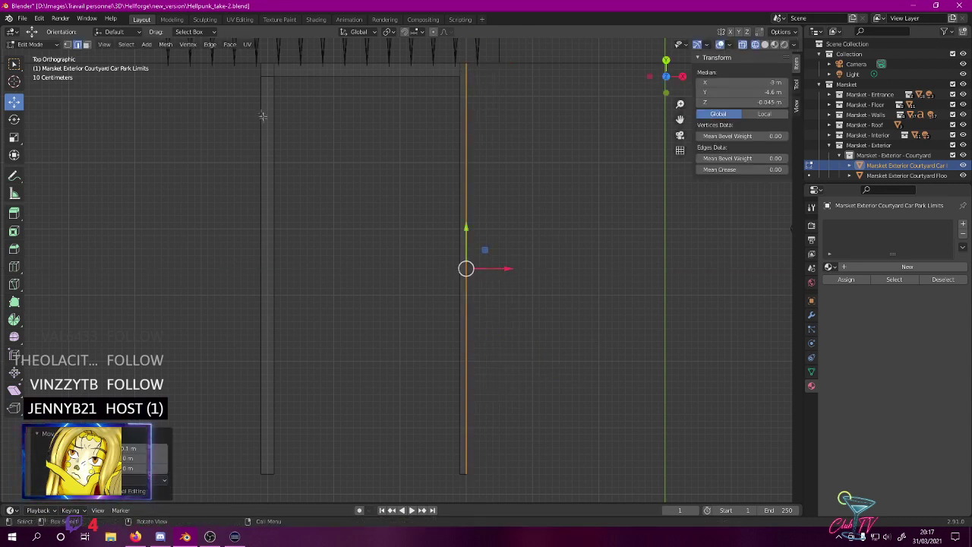
drag(247, 56, 267, 506)
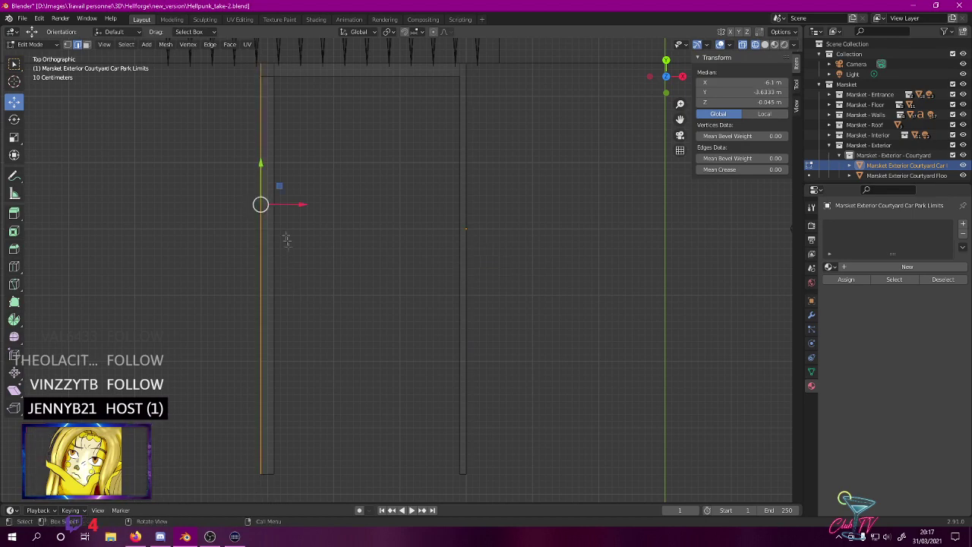
mouse_move(300, 202)
mouse_down()
mouse_move(317, 200)
mouse_move(306, 202)
mouse_up()
middle_drag(306, 202, 363, 160)
shift+middle_drag(364, 350, 435, 130)
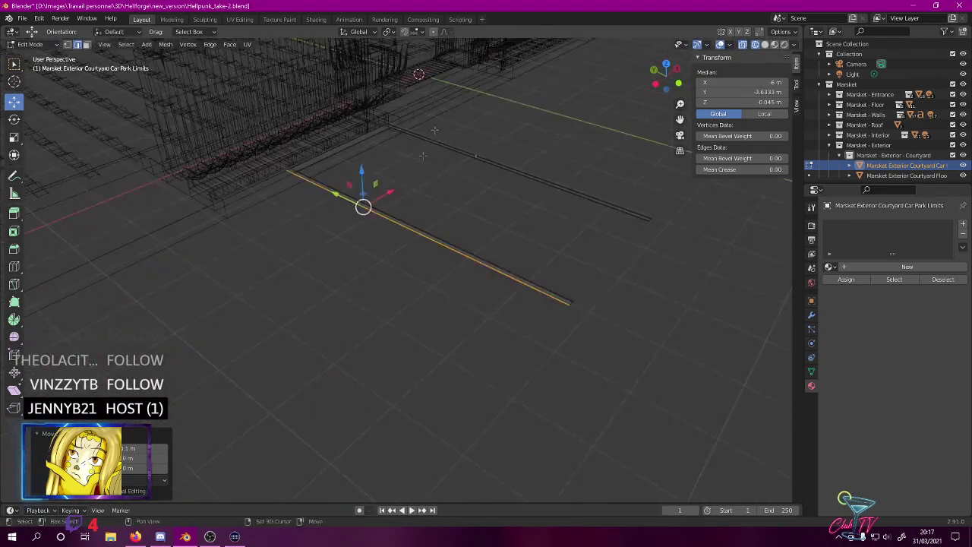
click(439, 246)
shift+click(438, 246)
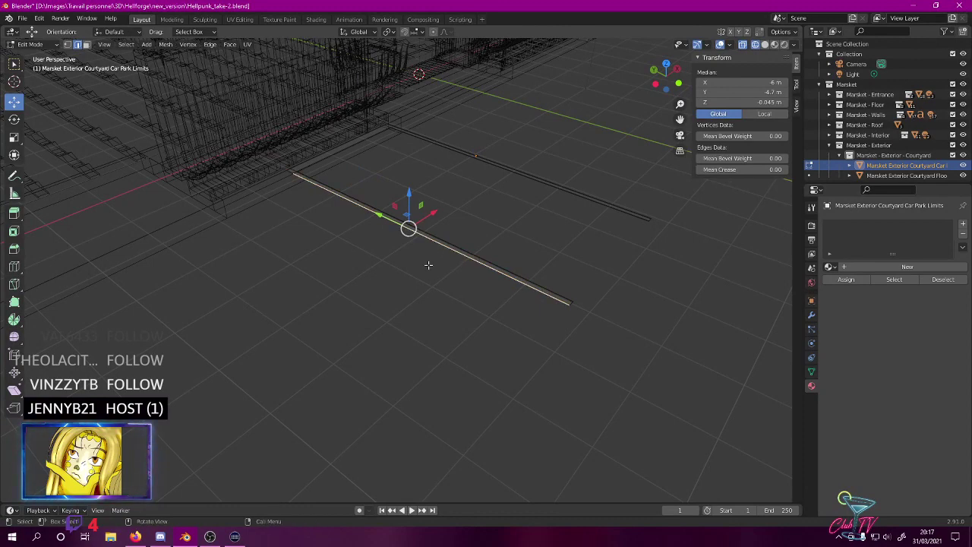
click(437, 294)
key(ctrl+s)
- Leave mesh editing and add an Array modifier to the car park limits object
middle_drag(439, 293, 396, 284)
key(KP_7)
scroll(396, 285, down, 3)
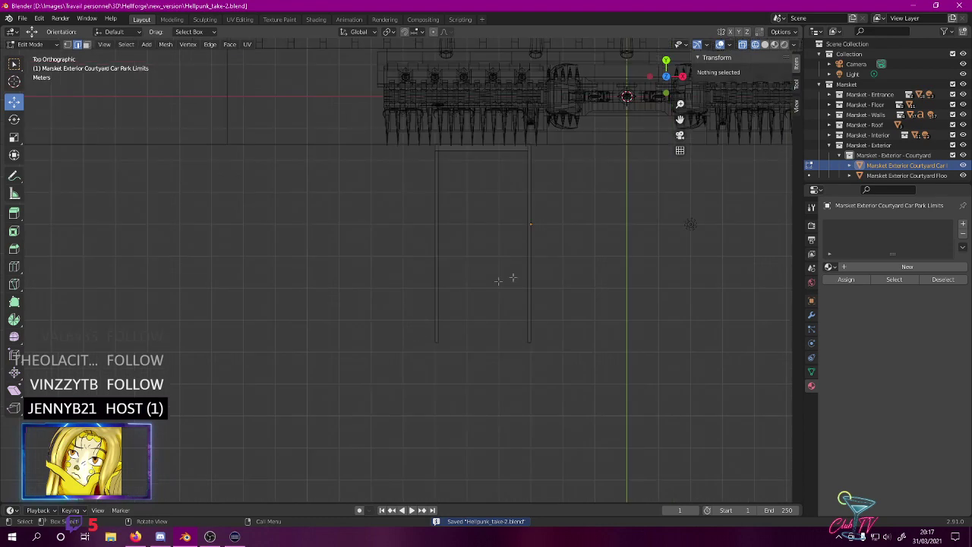
key(Tab)
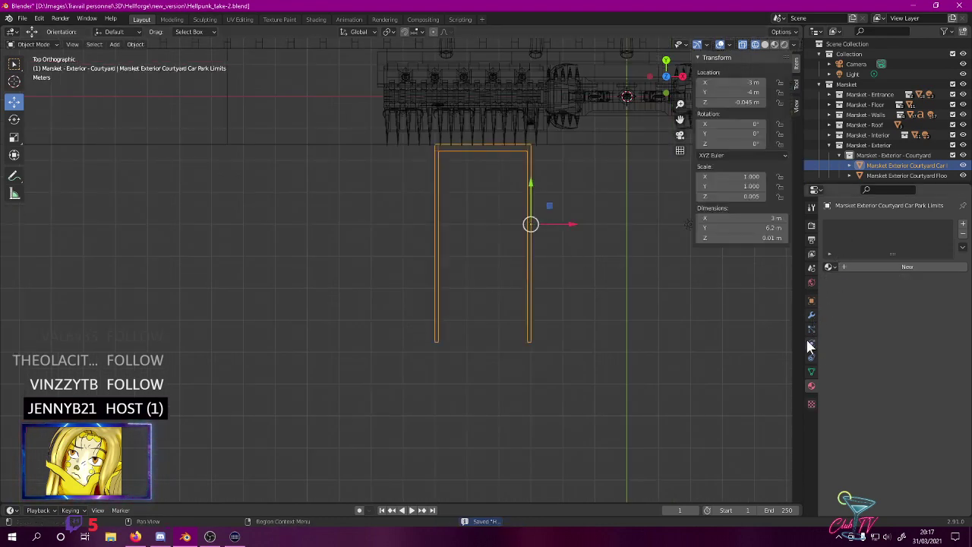
click(812, 316)
click(830, 224)
click(828, 225)
click(839, 224)
click(759, 252)
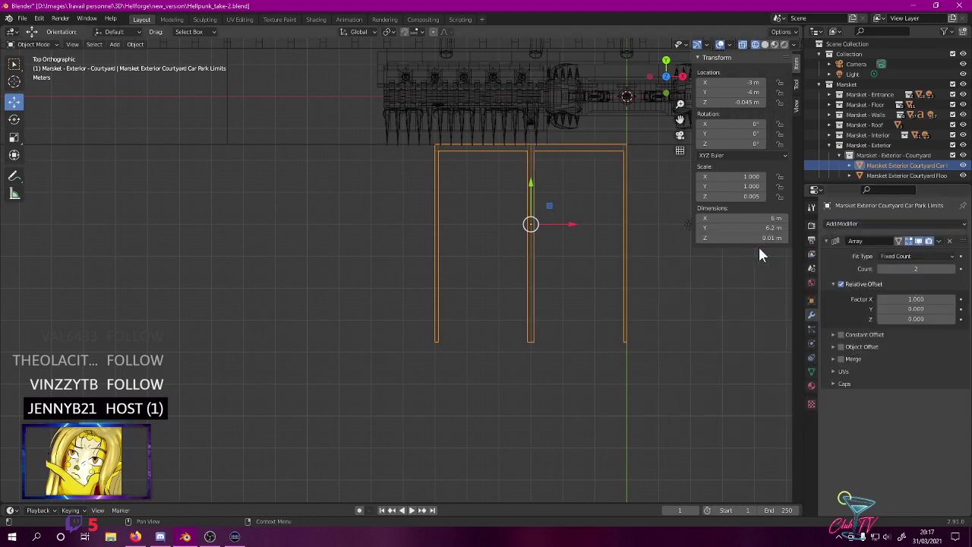
- Try a relative X offset factor of 0.9 on the array
click(917, 298)
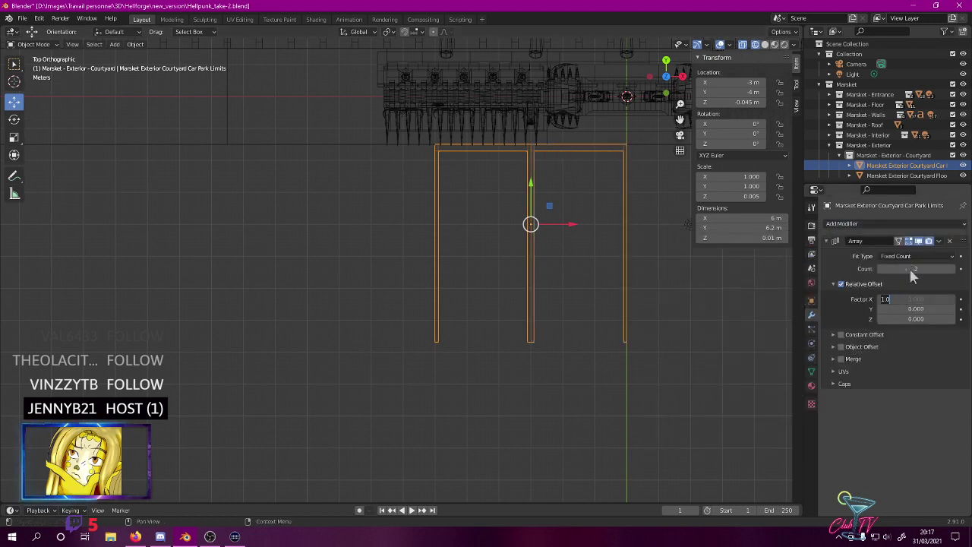
text(0.9)
key(Return)
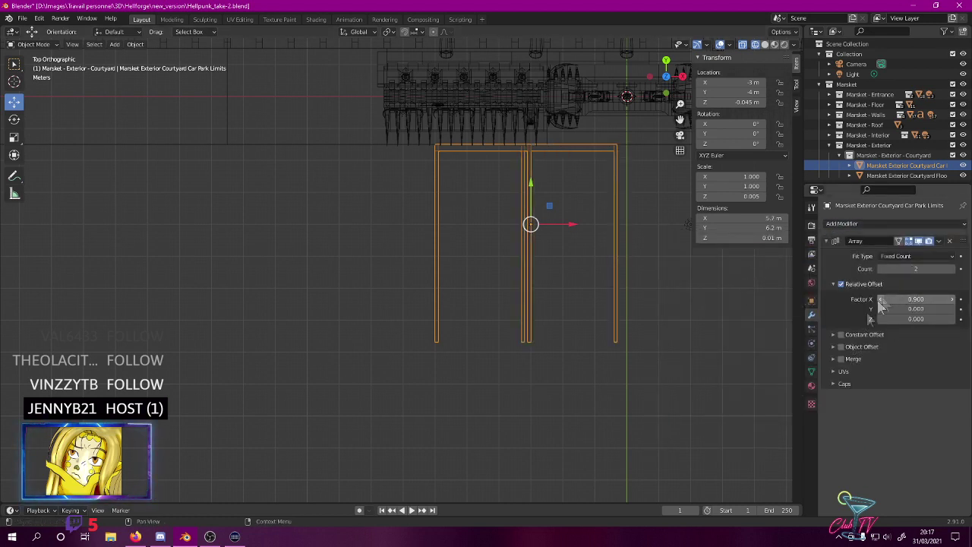
- Set the array's relative X offset factor to -1 and its count to 5
click(913, 299)
text(-1)
key(Return)
click(921, 268)
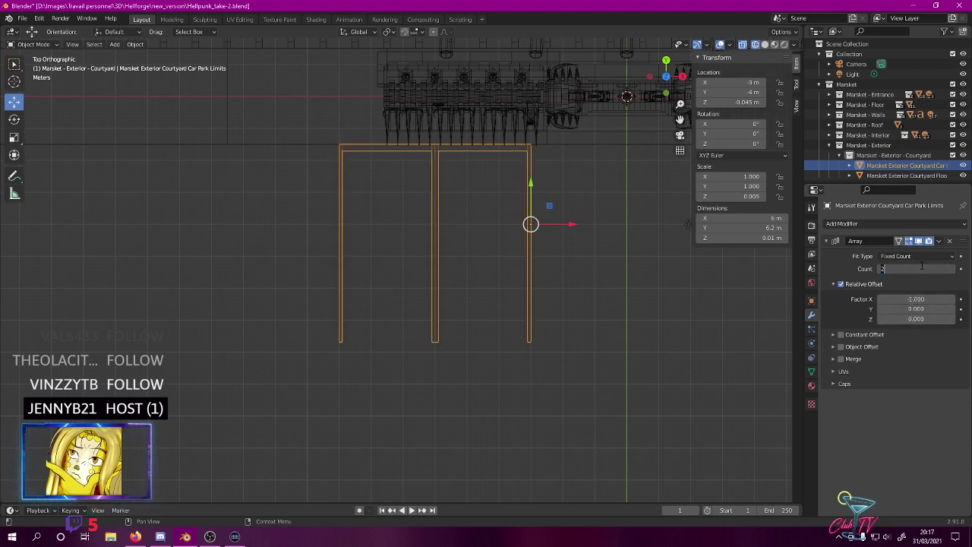
text(5)
key(Return)
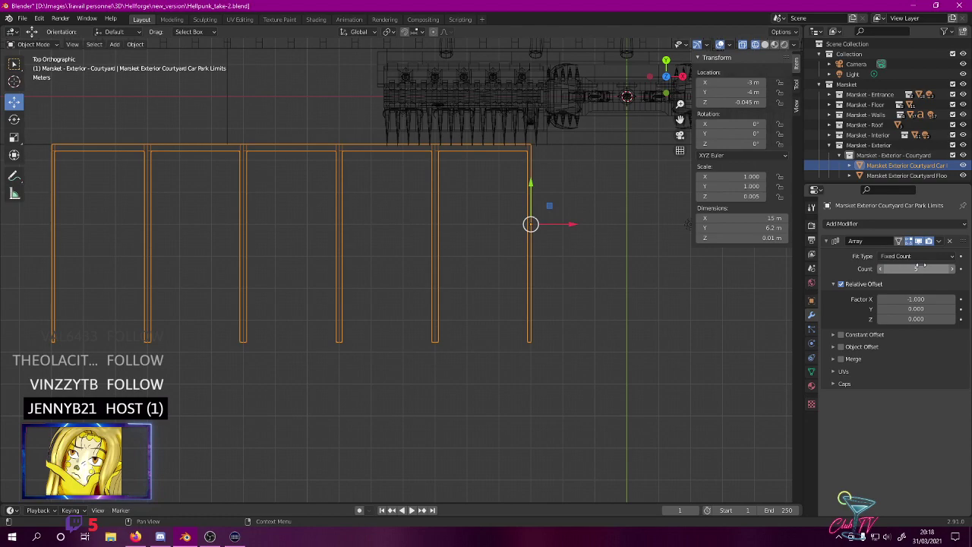
- Examine the arrayed row of parking bays in front of the building in wireframe and rendered shading
scroll(403, 366, down, 3)
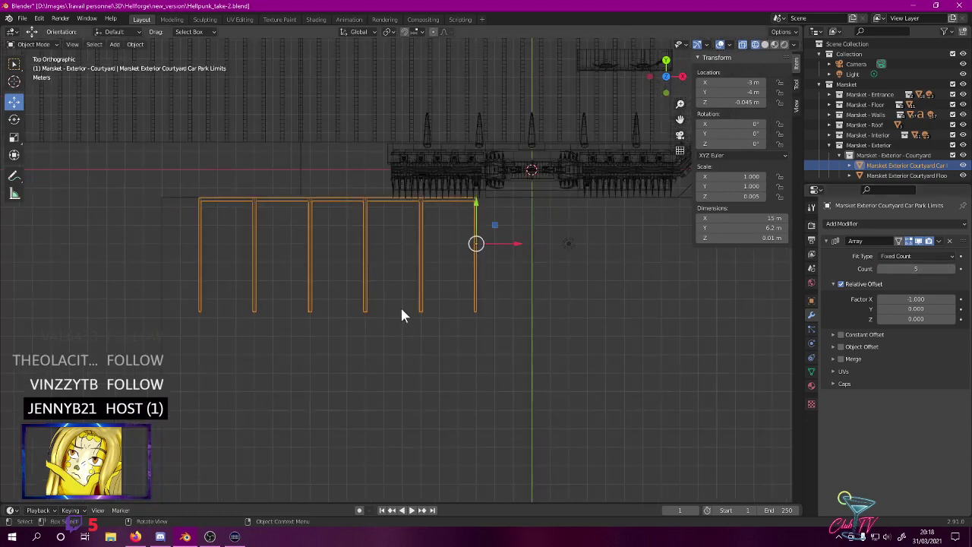
middle_drag(402, 312, 414, 259)
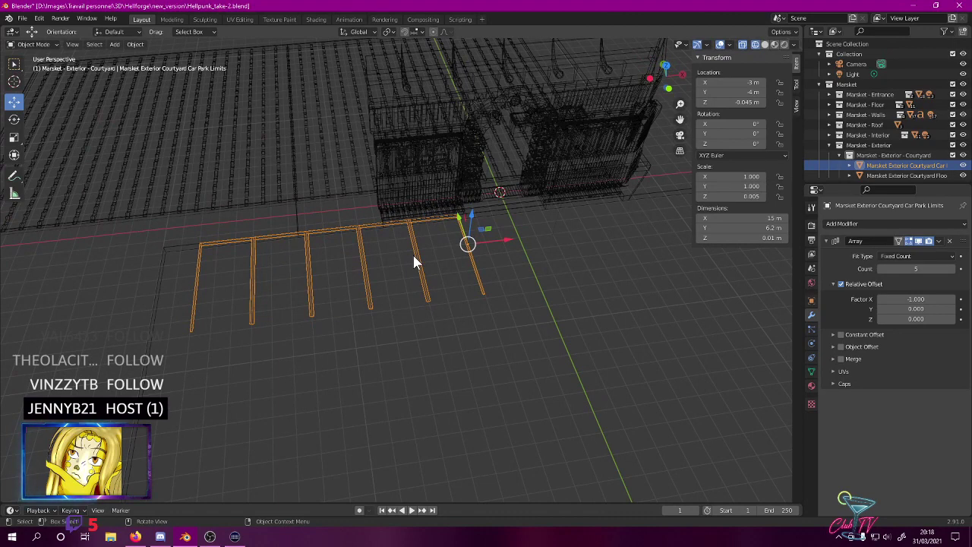
key(z)
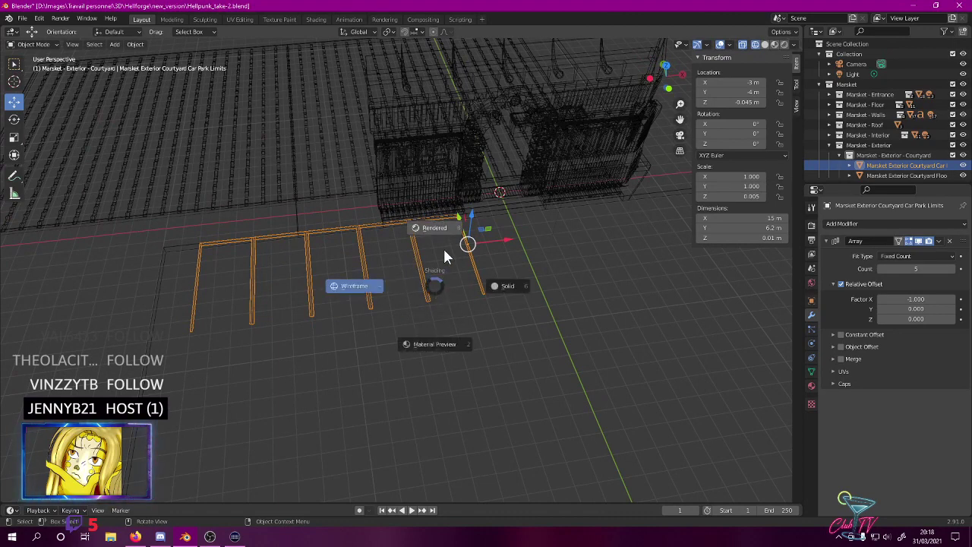
click(526, 241)
key(z)
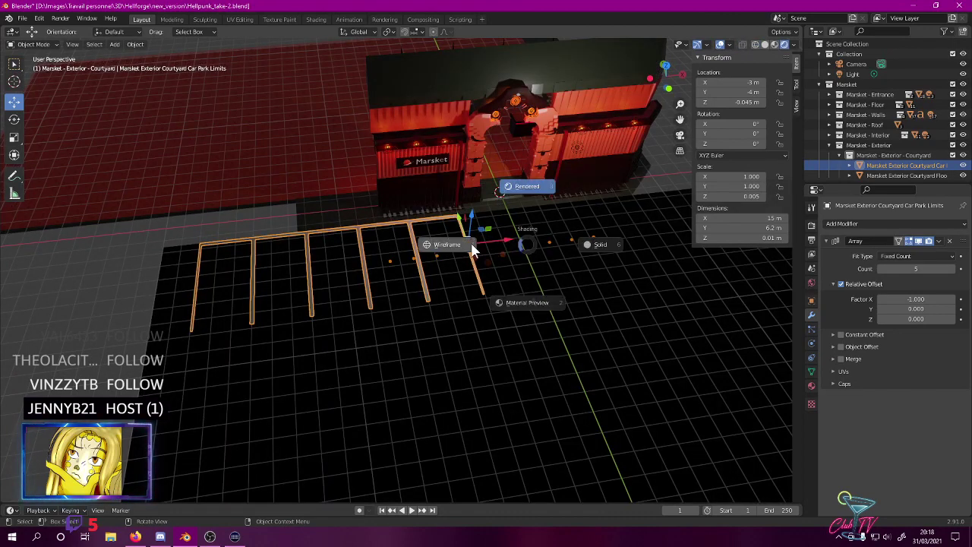
click(471, 246)
middle_drag(536, 178, 460, 196)
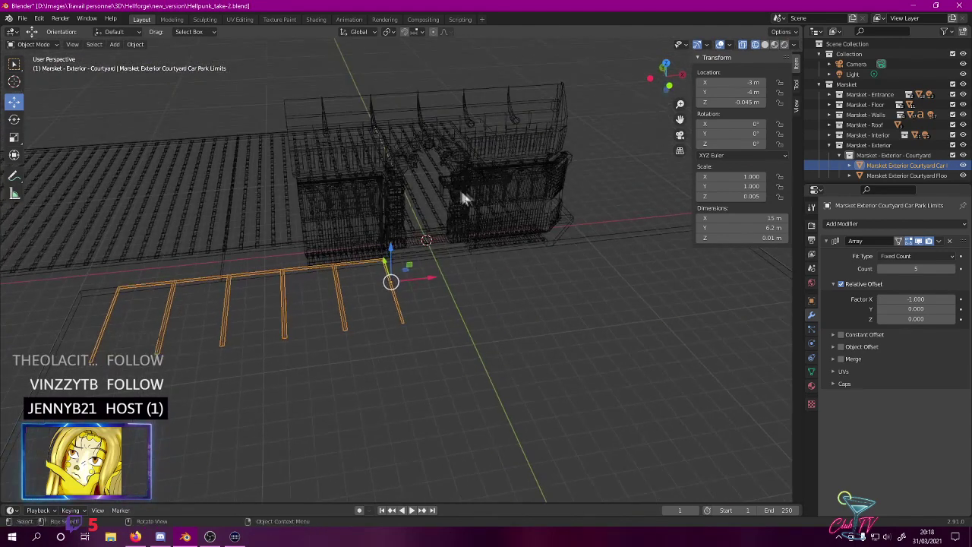
mouse_move(433, 201)
middle_down()
mouse_move(511, 194)
mouse_move(441, 191)
mouse_move(445, 200)
middle_up()
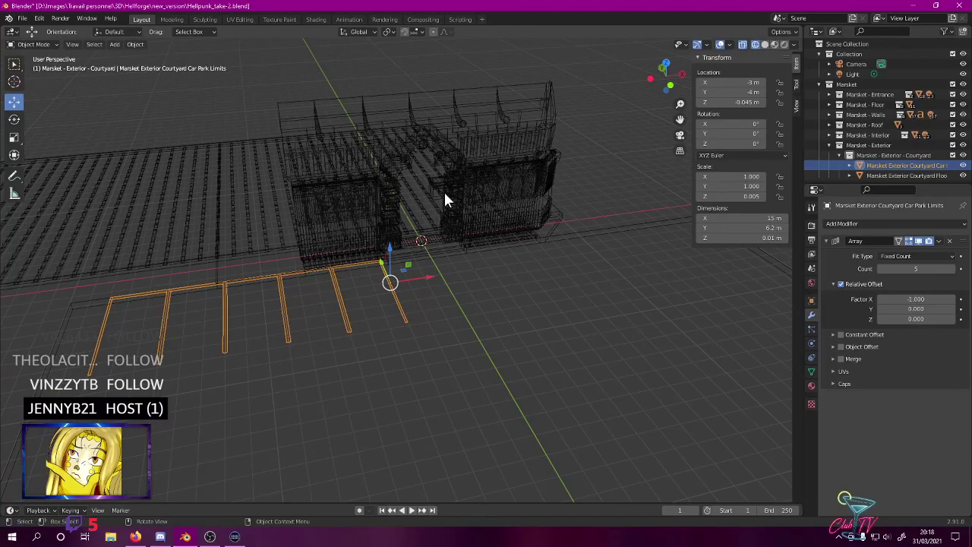
key(z)
click(462, 143)
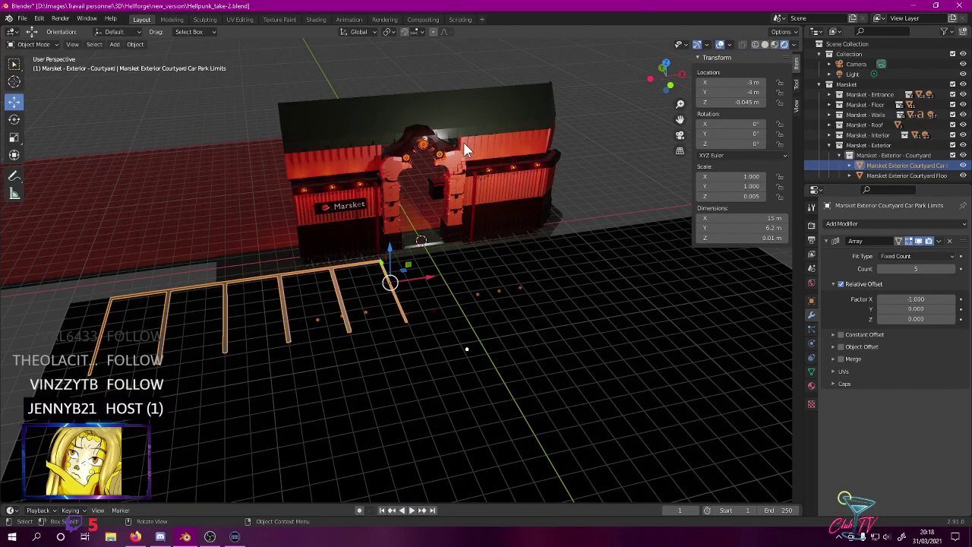
middle_drag(408, 220, 227, 257)
scroll(266, 279, up, 3)
- Move the car park lines 1 m away from the building along Y to Y -5 m
key(KP_7)
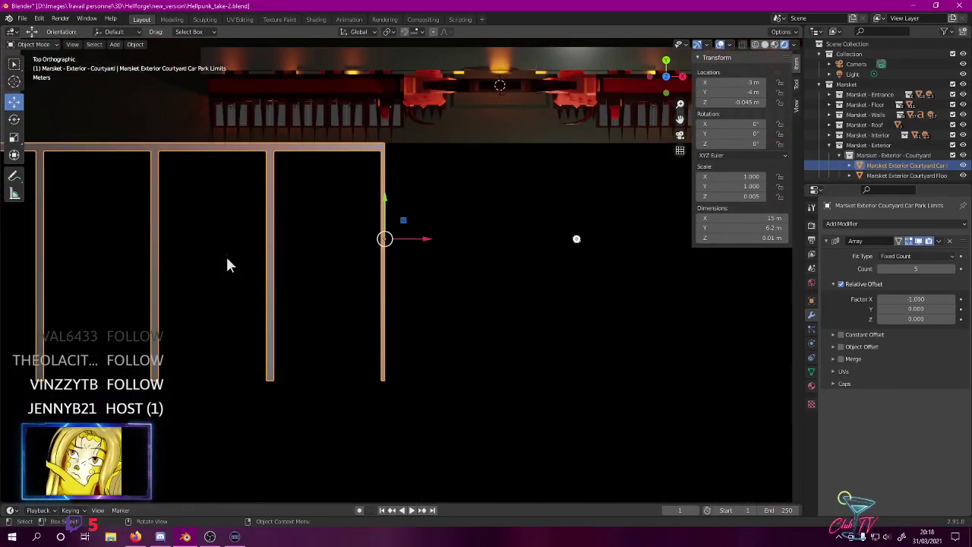
key(g)
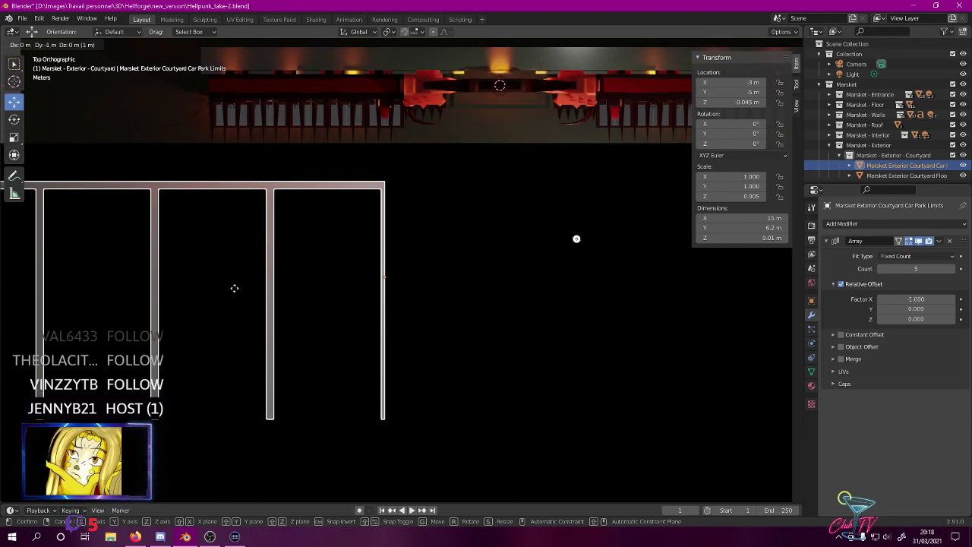
click(234, 288)
middle_drag(501, 319, 426, 310)
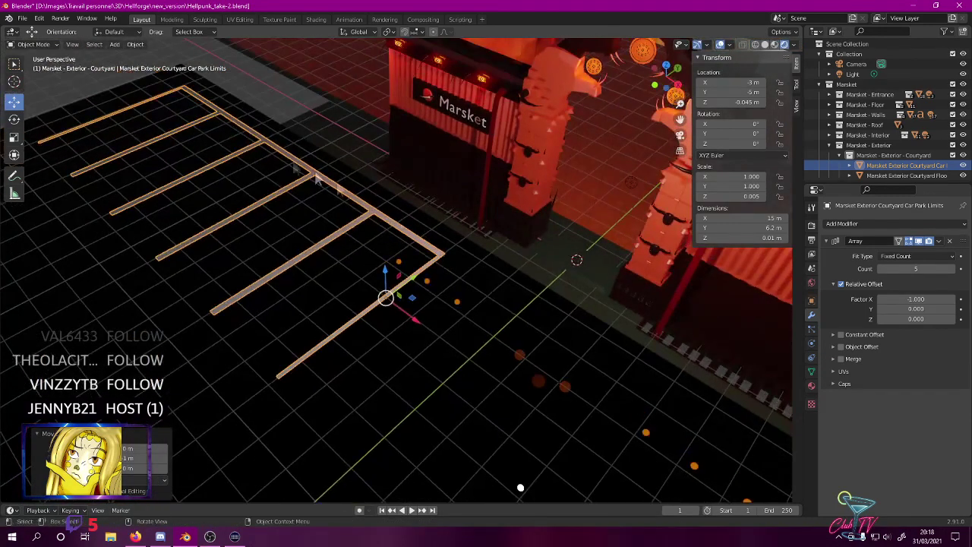
- Assign the existing White Touch material to the car park lines
key(z)
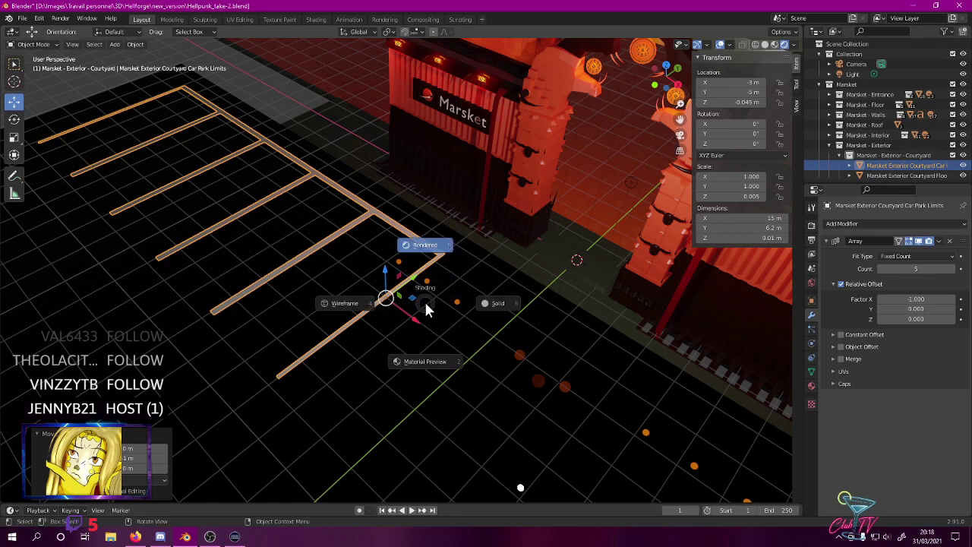
click(439, 256)
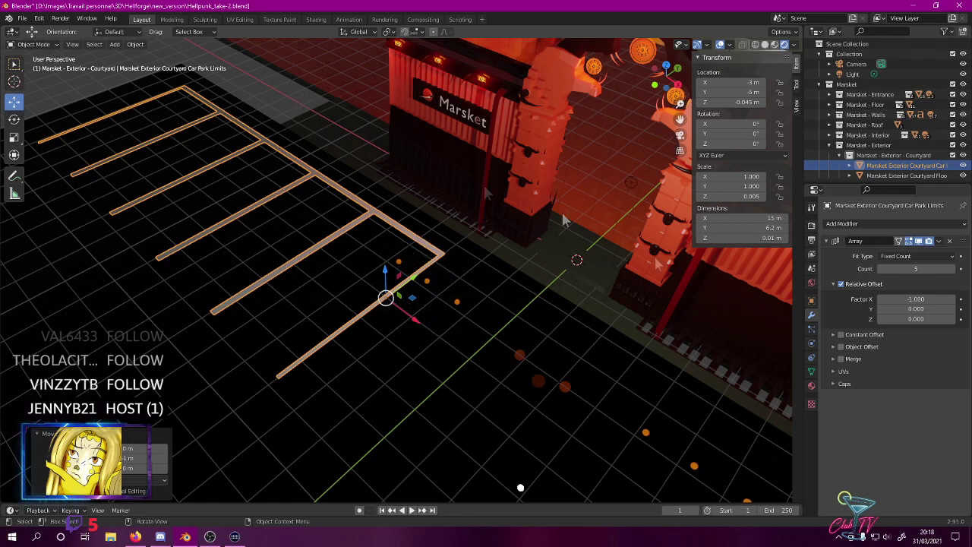
click(811, 385)
click(830, 266)
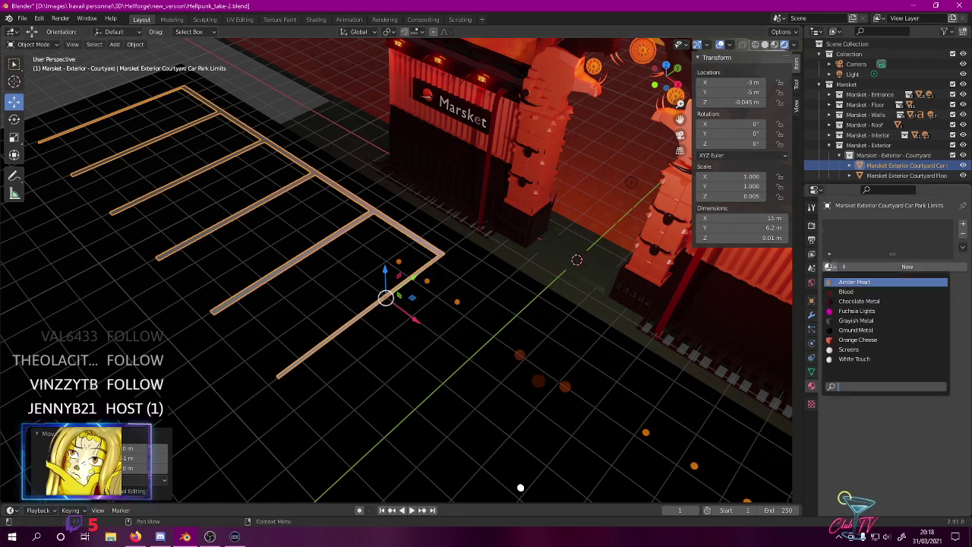
click(856, 360)
click(258, 108)
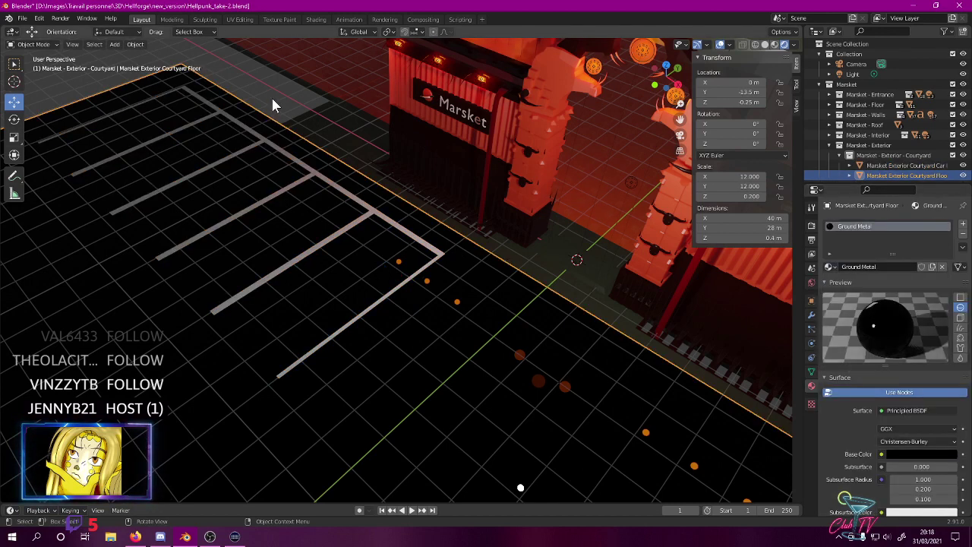
- Select the car park lines, check their material against the available materials, keeping White Touch, and save the file
click(272, 95)
click(442, 256)
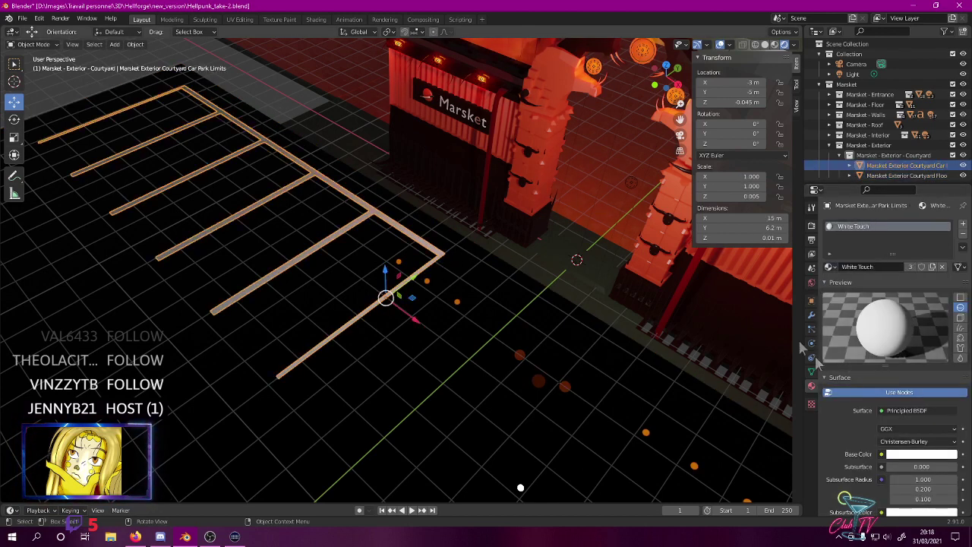
click(830, 266)
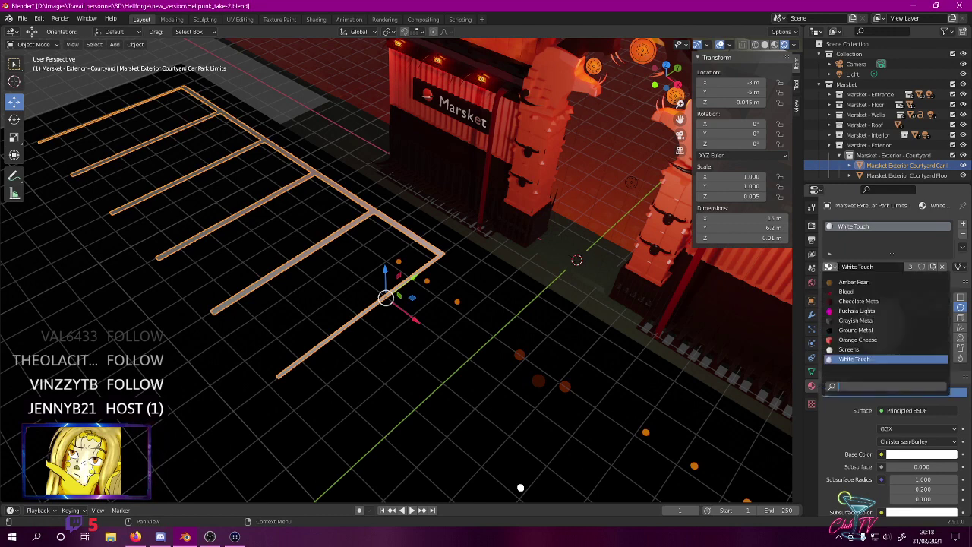
click(838, 265)
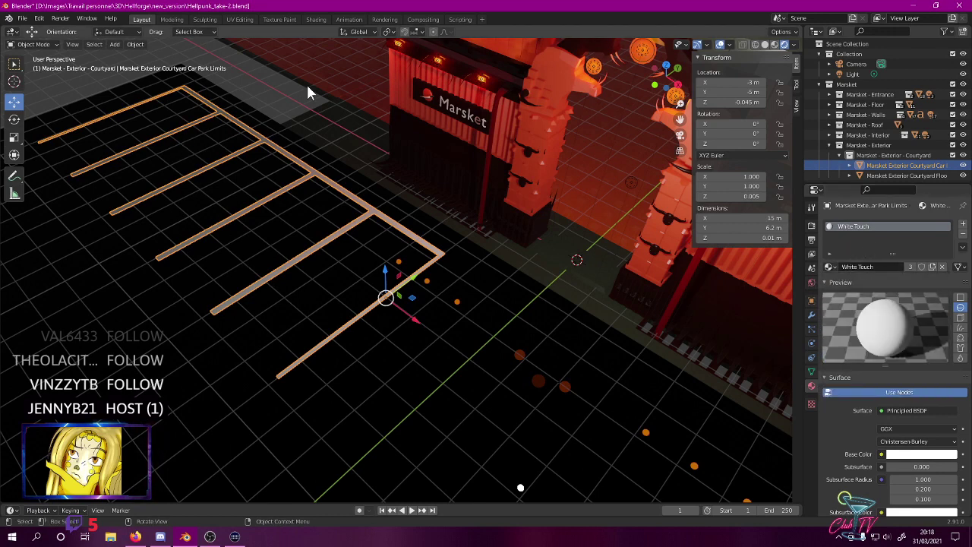
click(288, 101)
key(ctrl+s)
- Set the emission colour of the car park lines' White Touch material to full white, with a value of 1.000
middle_drag(289, 99, 477, 183)
scroll(919, 437, down, 10)
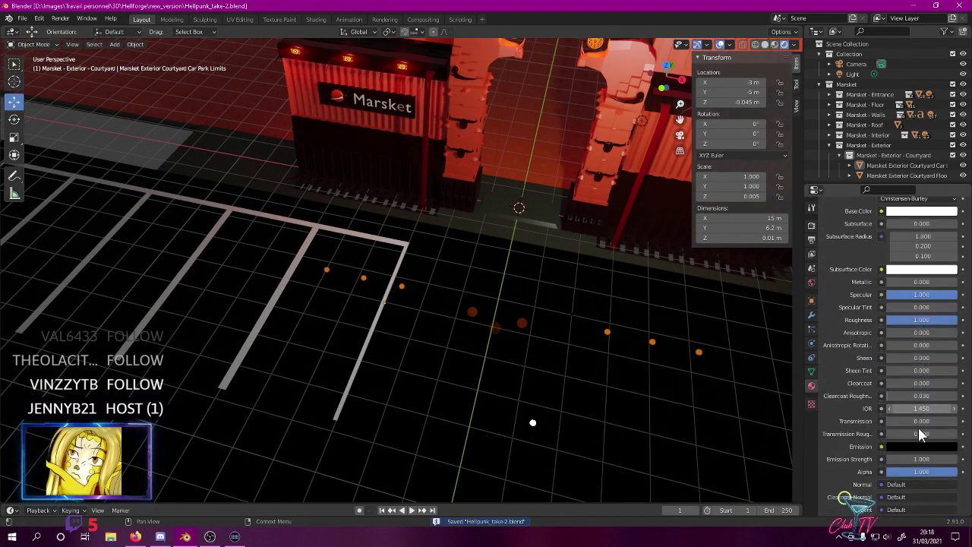
click(921, 345)
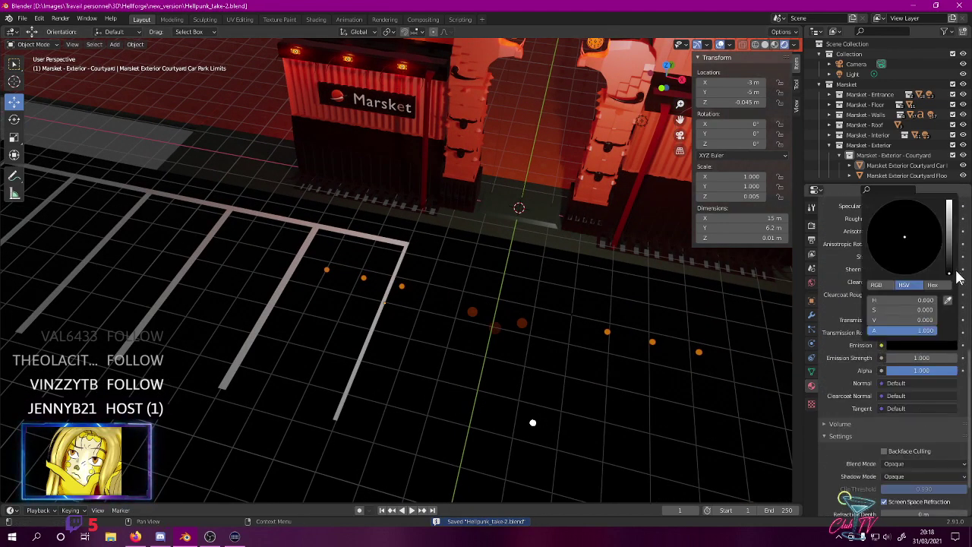
drag(949, 275, 943, 213)
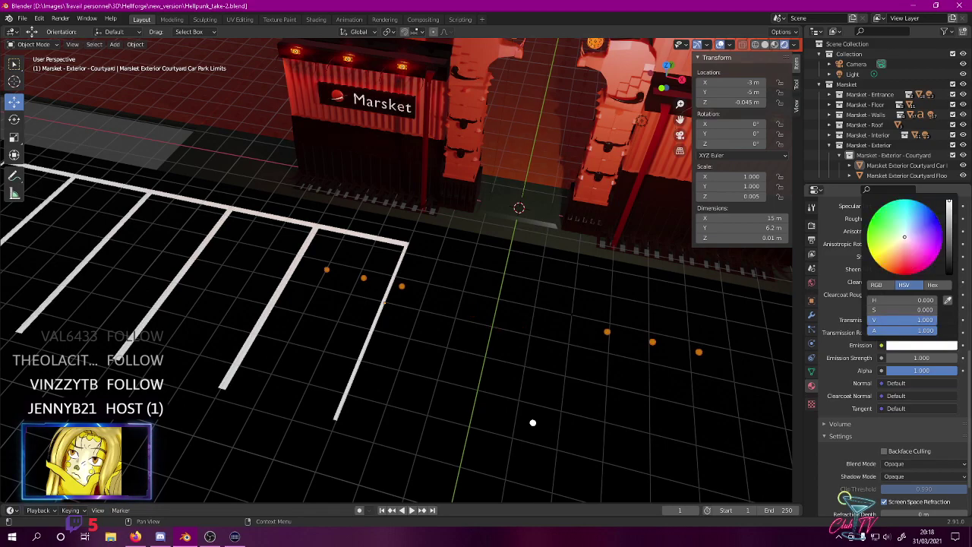
middle_drag(600, 301, 572, 262)
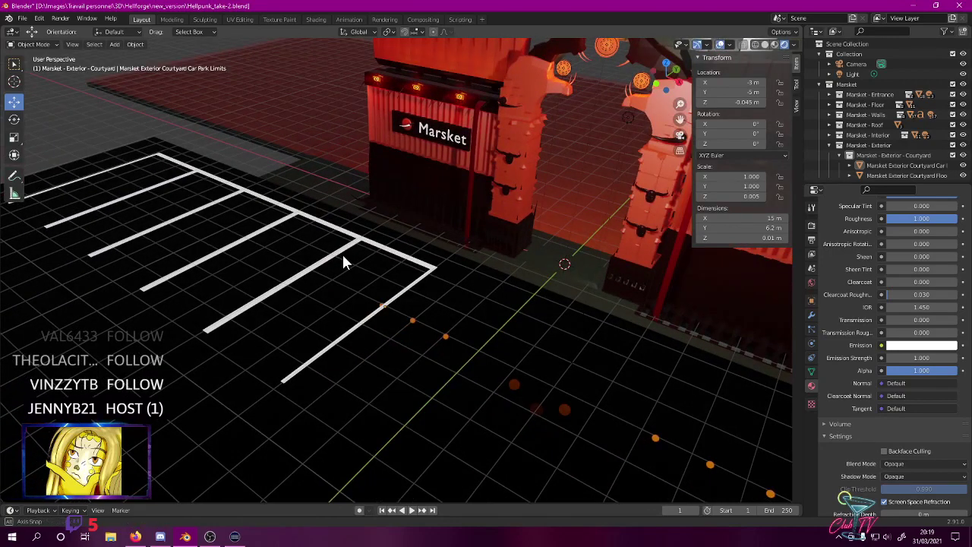
middle_drag(343, 261, 448, 303)
- Try alpha values of 0.8 and 0.5 on the car park lines' White Touch material
click(911, 370)
text(0.8)
key(Return)
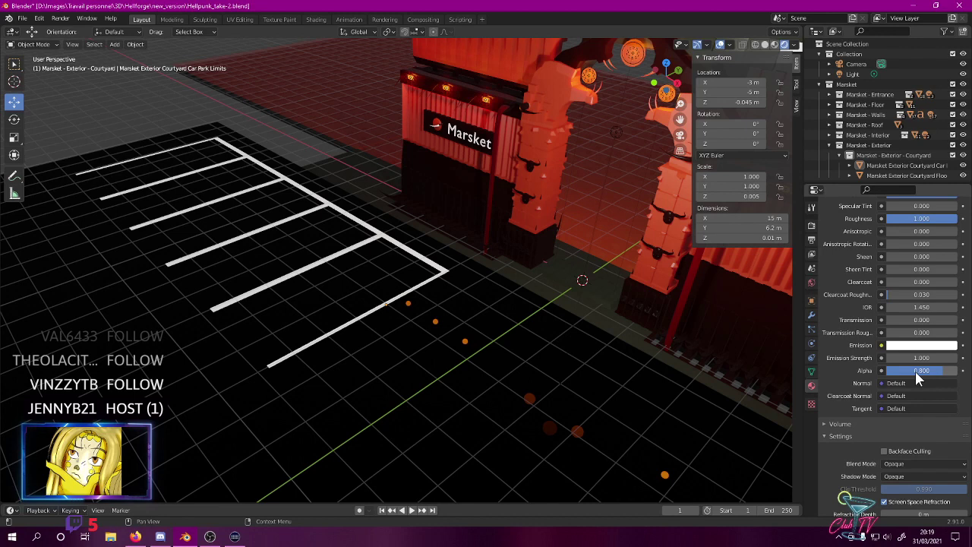
click(917, 368)
key(Return)
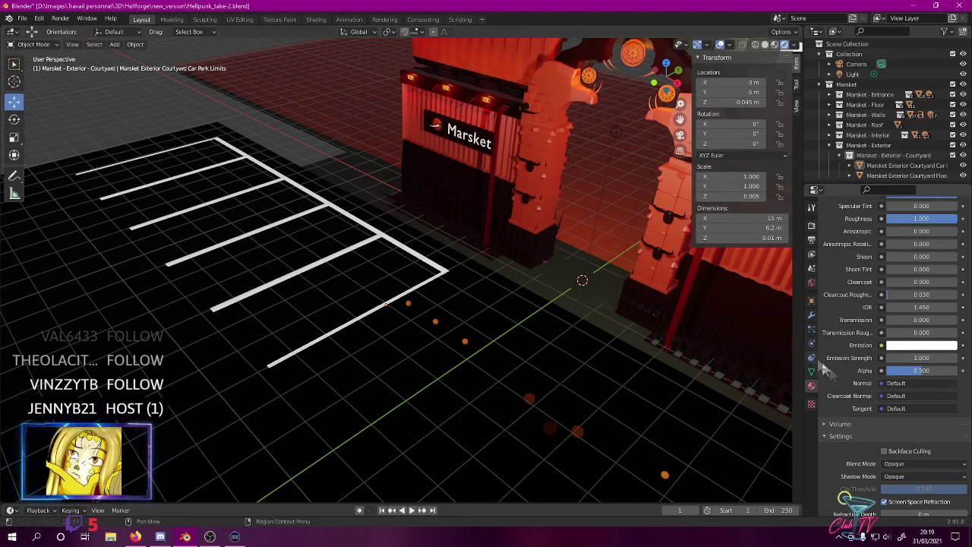
- Set the White Touch material's alpha to 0.25, deselect everything and save the file
click(905, 371)
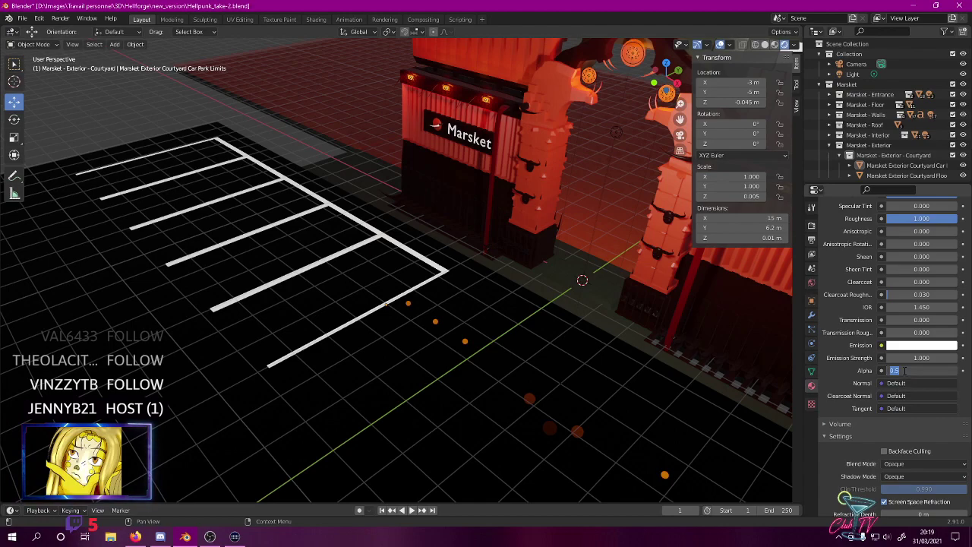
text(0.25)
key(Return)
middle_drag(683, 365, 304, 158)
click(304, 158)
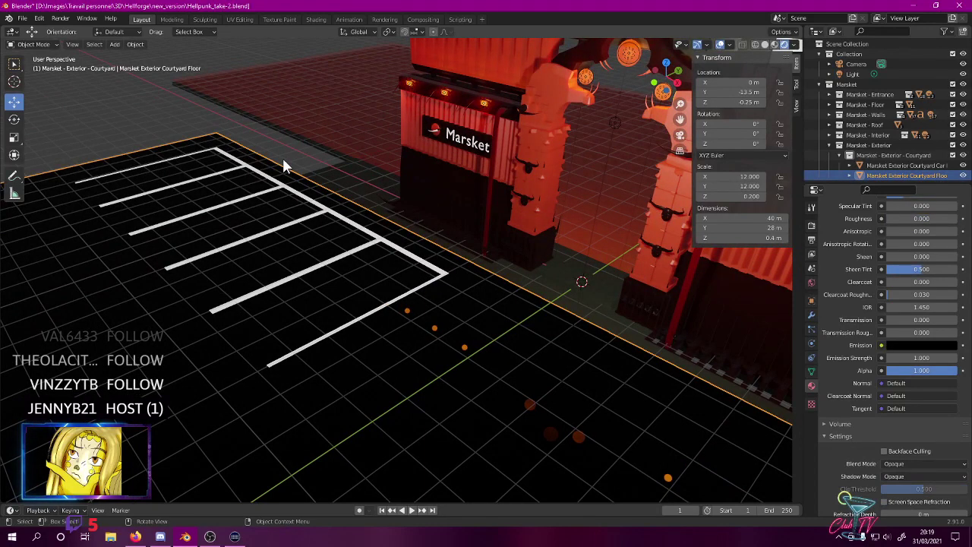
click(282, 155)
key(ctrl+s)
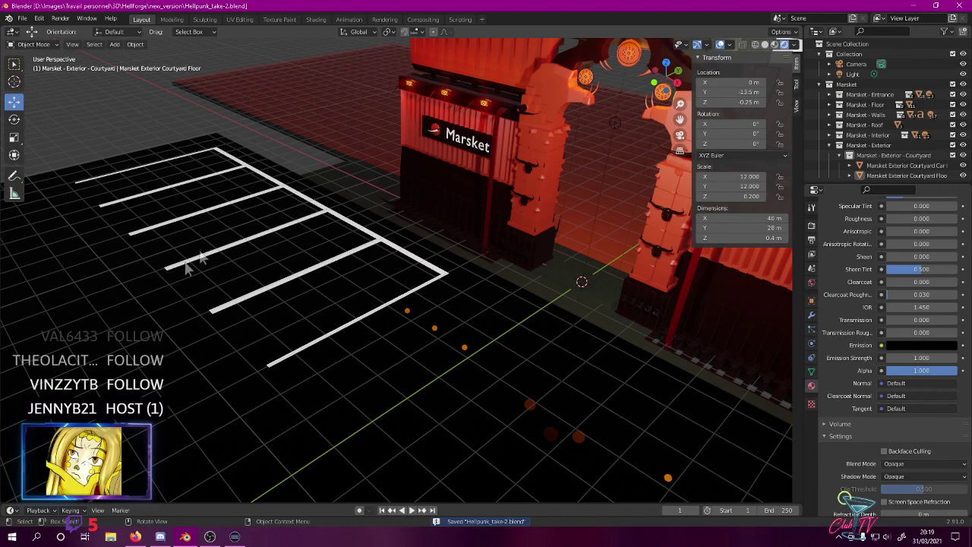
- In Edit Mode, subdivide the upper and lower long edges of the courtyard floor on the side facing the building
mouse_move(386, 210)
middle_down()
mouse_move(477, 202)
mouse_move(431, 216)
mouse_move(395, 210)
middle_up()
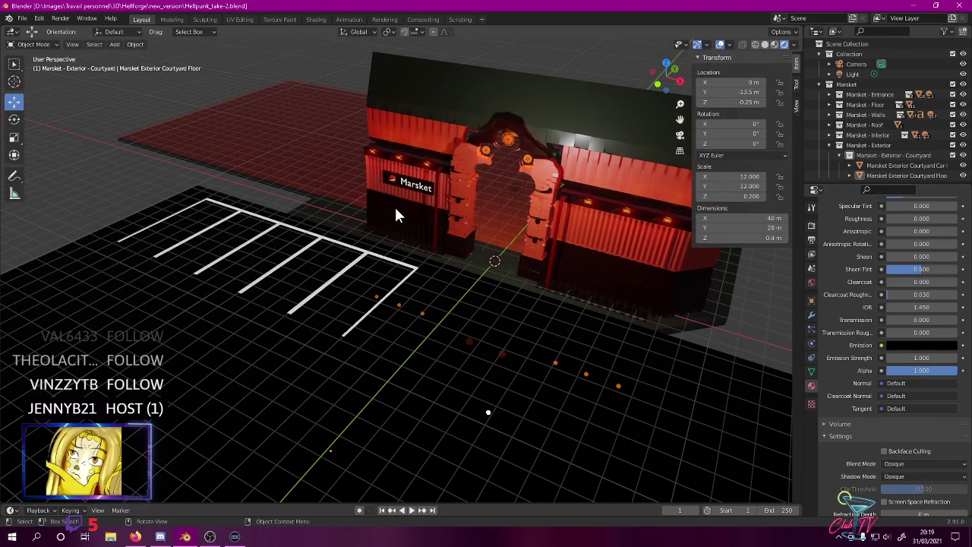
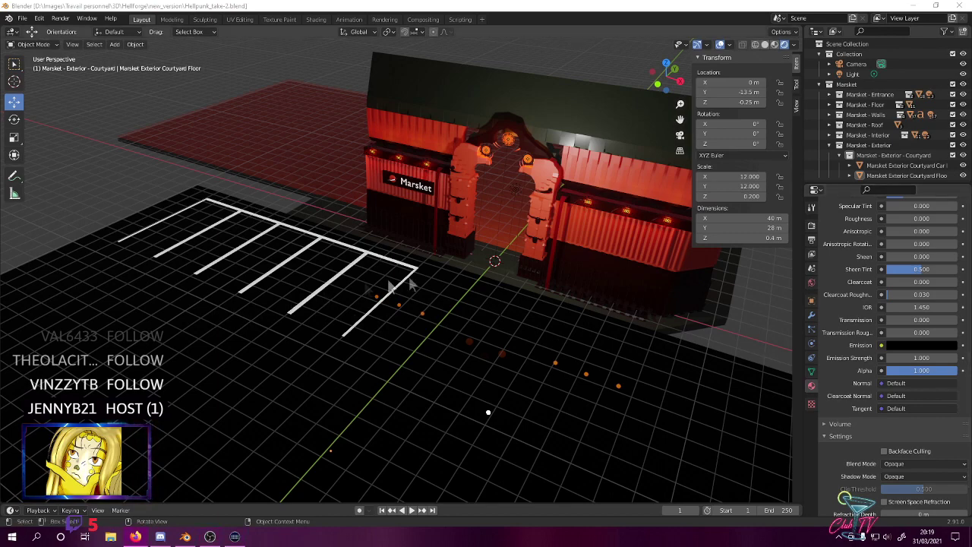
middle_drag(419, 269, 466, 245)
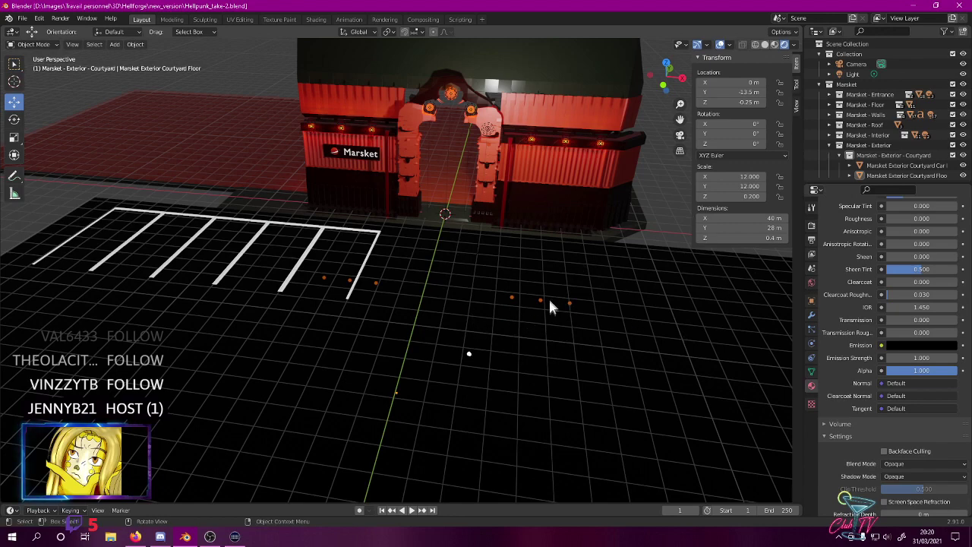
middle_drag(538, 306, 482, 263)
scroll(485, 262, down, 6)
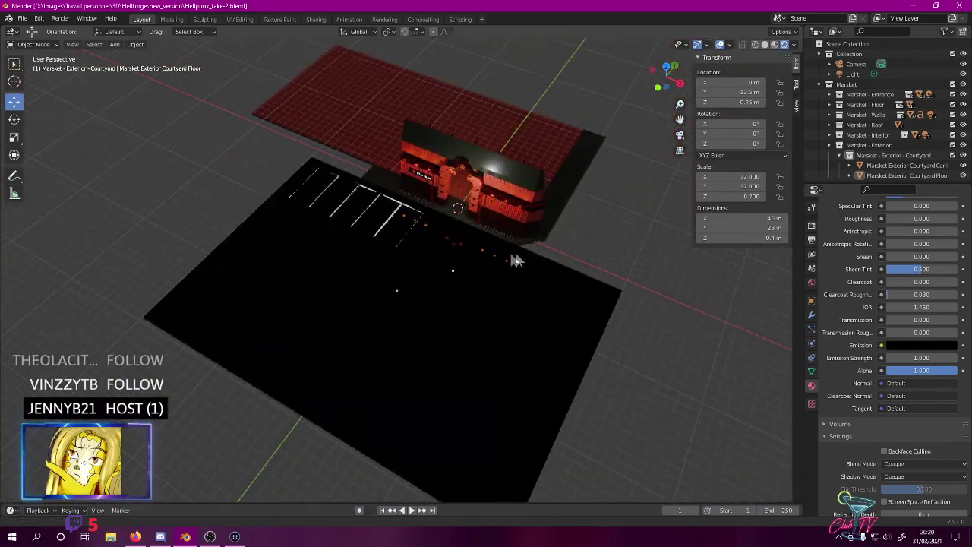
middle_drag(516, 260, 351, 230)
click(435, 279)
key(Tab)
scroll(463, 265, up, 1)
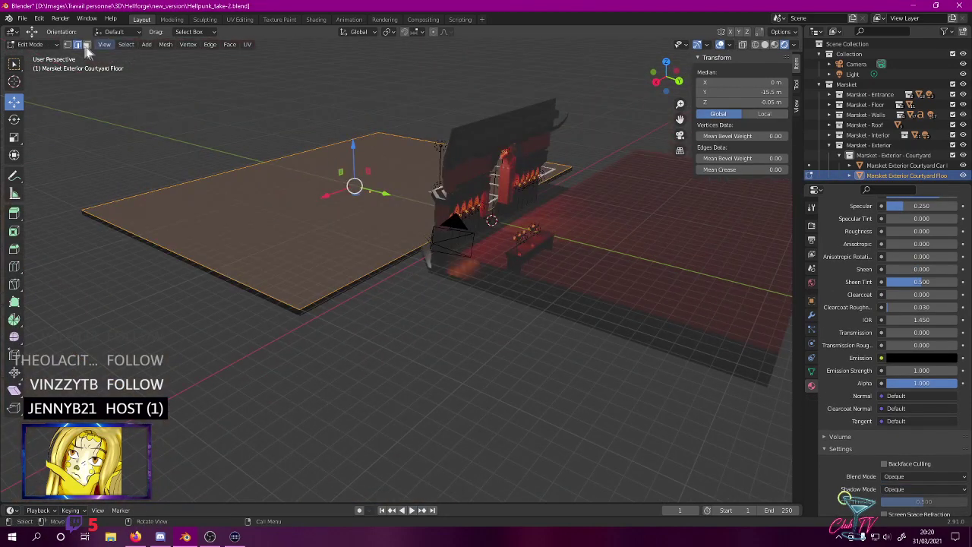
drag(339, 251, 416, 351)
right_click(381, 254)
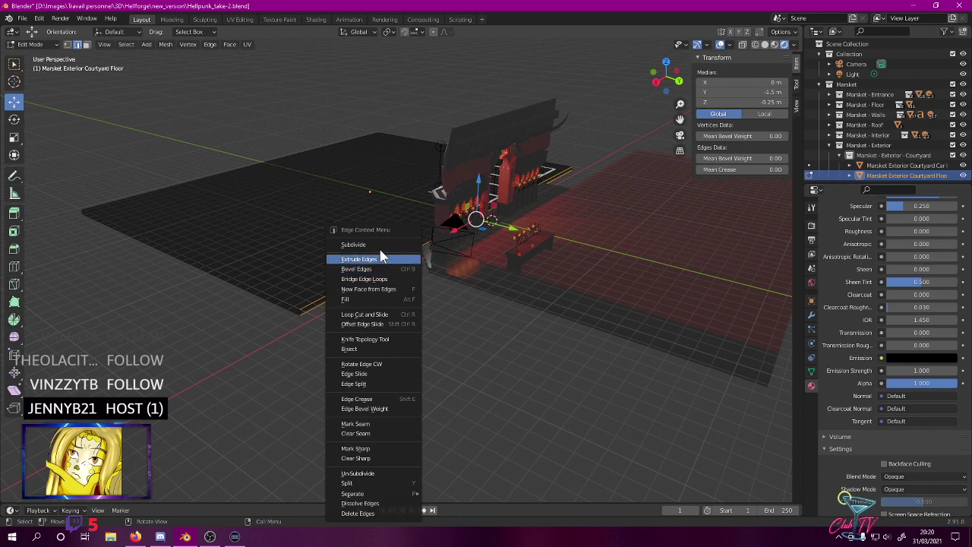
click(378, 245)
- Move the new vertical edge on the courtyard floor's building side 8 m along X
drag(404, 179, 508, 284)
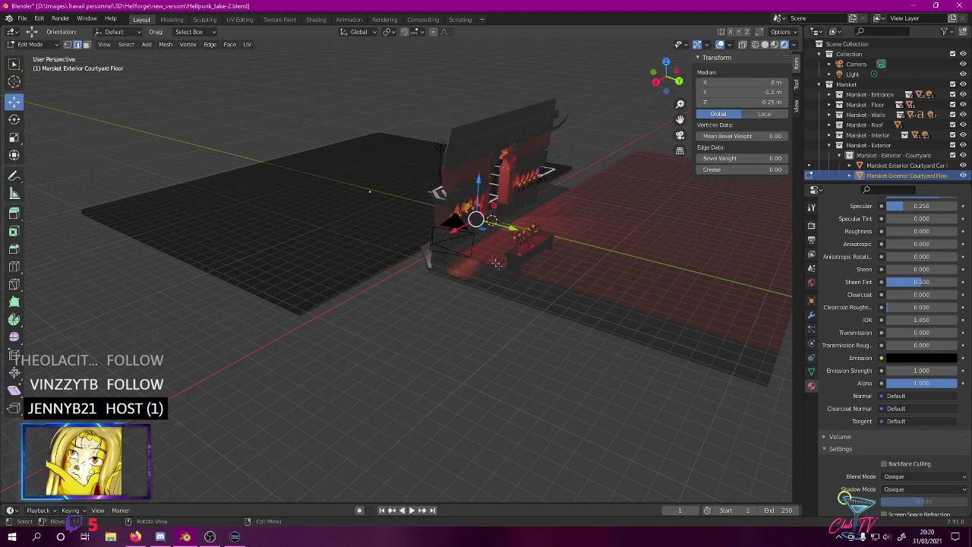
key(g)
key(x)
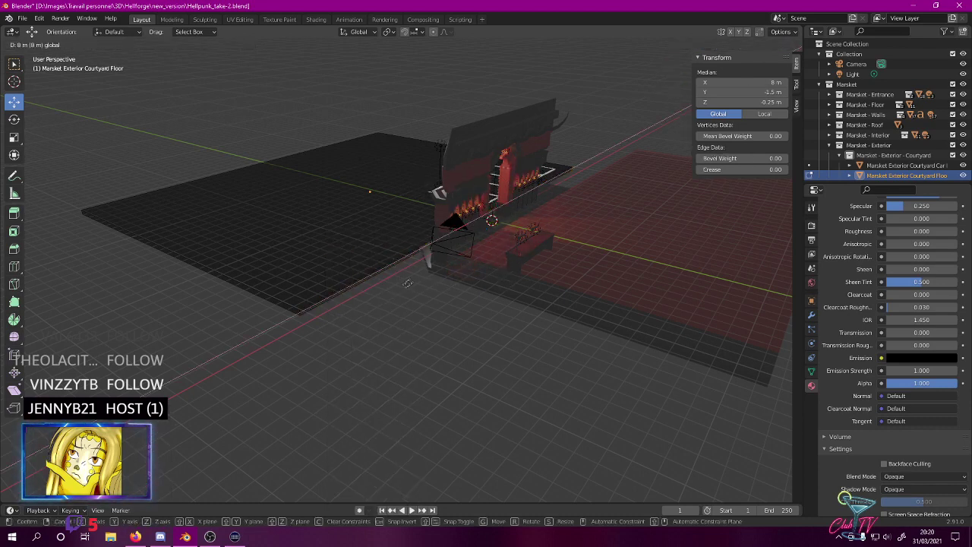
click(408, 281)
- Shift the vertical edge in the front wireframe view to X 7.9 m to line it up with the building floor's corner
scroll(418, 277, up, 10)
shift+middle_drag(445, 260, 453, 337)
key(KP_7)
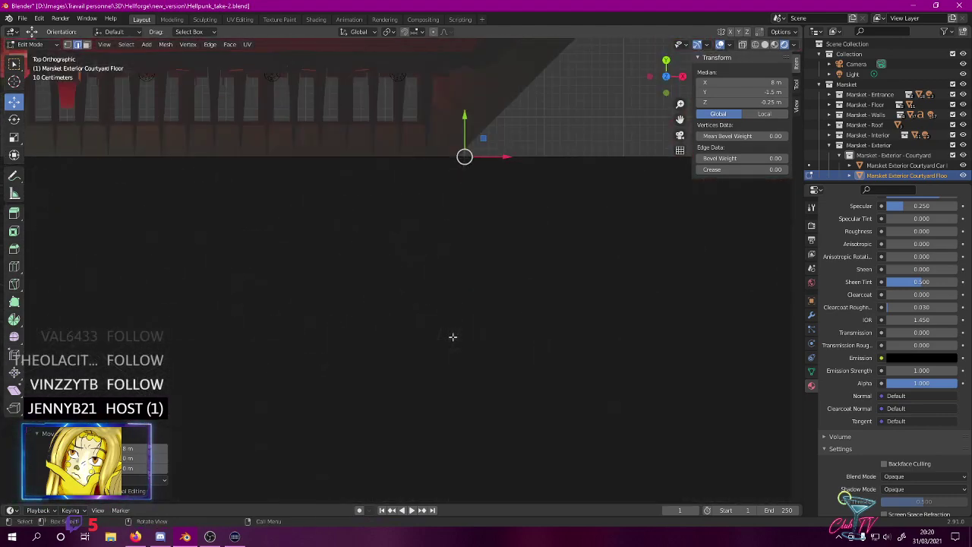
key(ctrl+KP_7)
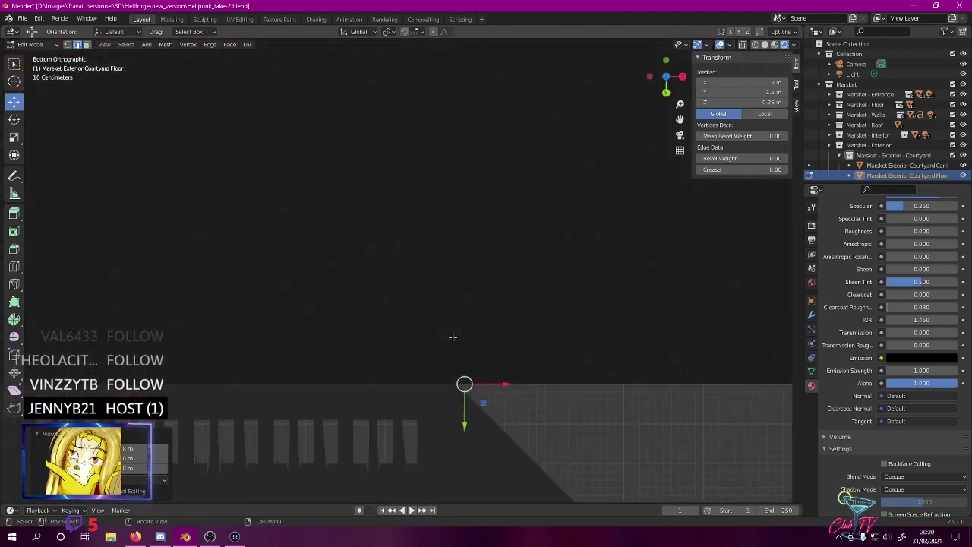
key(ctrl+KP_1)
key(ctrl+KP_1)
key(KP_1)
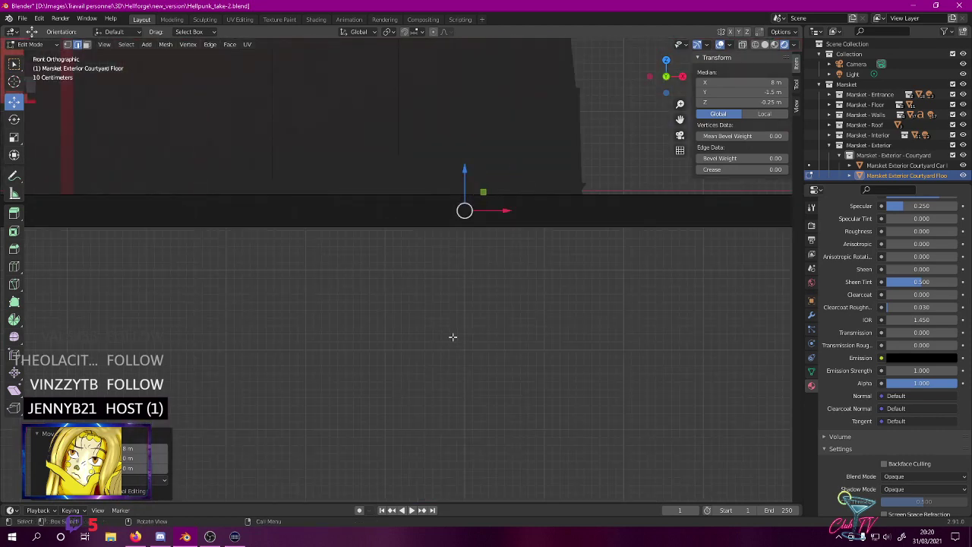
shift+middle_drag(411, 244, 340, 348)
key(z)
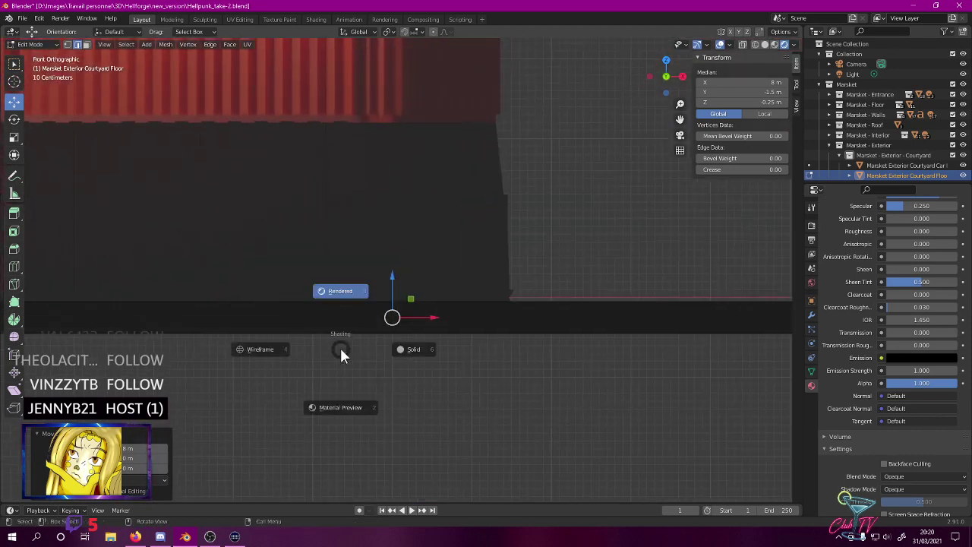
click(279, 350)
scroll(365, 329, up, 5)
scroll(363, 330, up, 5)
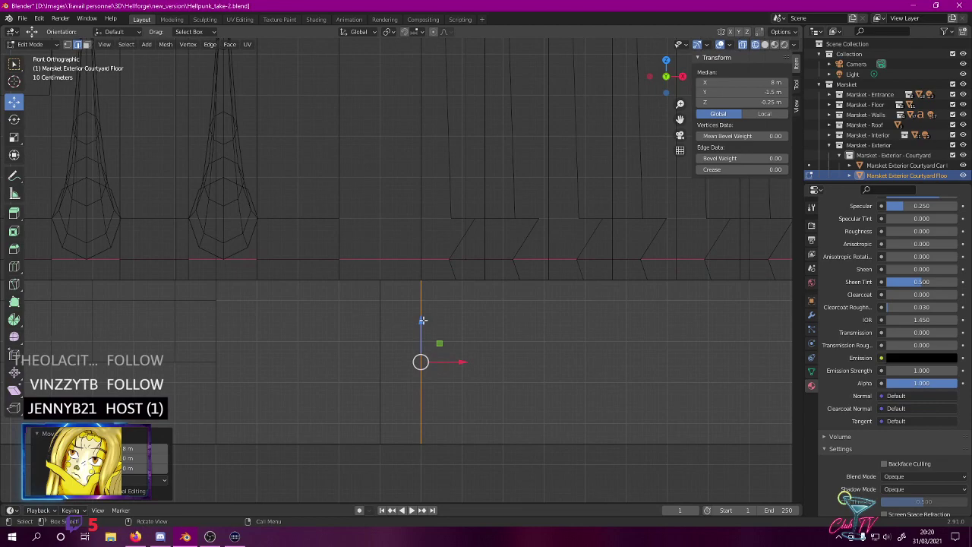
drag(471, 362, 430, 362)
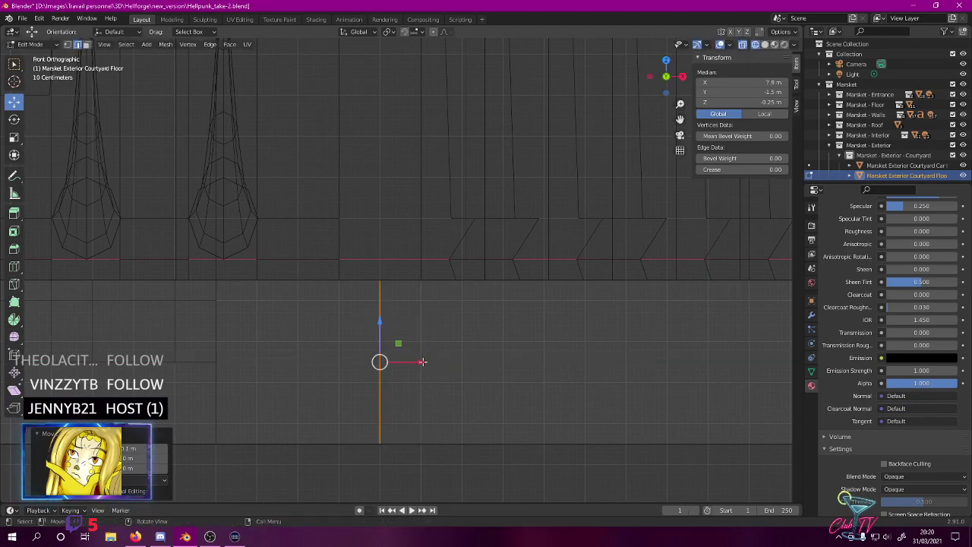
- Subdivide the upper and lower edges between the 7.9 m vertical edge and the courtyard floor's outer corner
scroll(423, 362, down, 3)
middle_drag(471, 289, 256, 311)
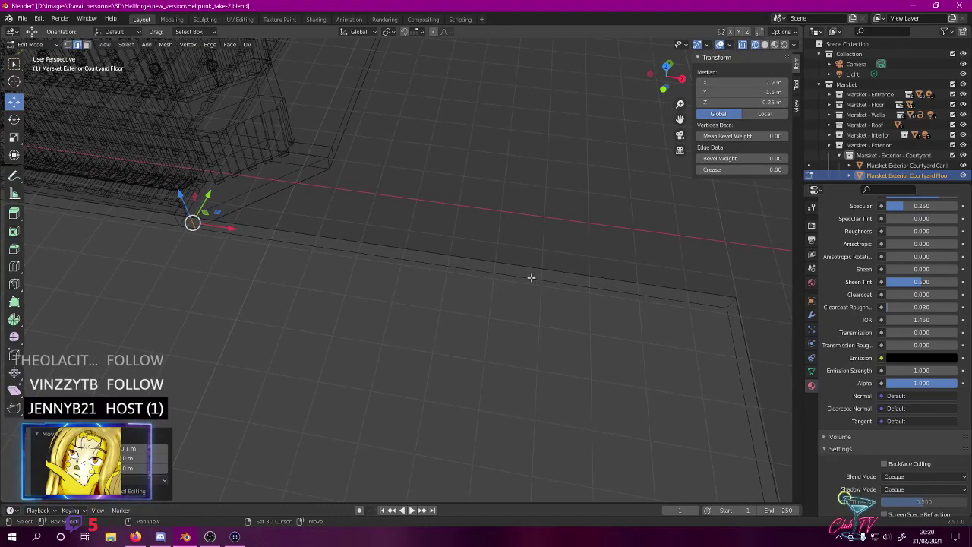
drag(303, 228, 327, 275)
right_click(321, 247)
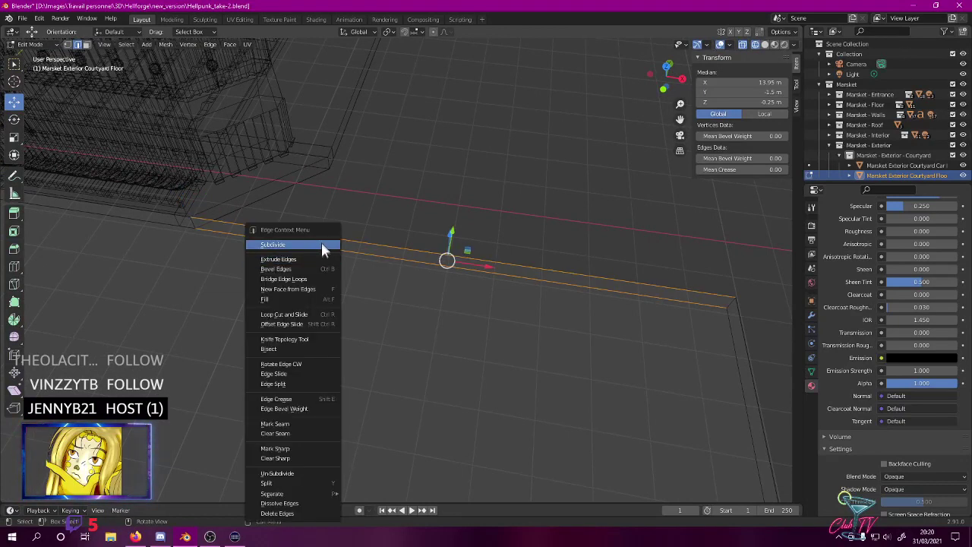
click(322, 247)
- Move the second new vertical edge along X toward the building, placing it at X 10.5 m
key(KP_7)
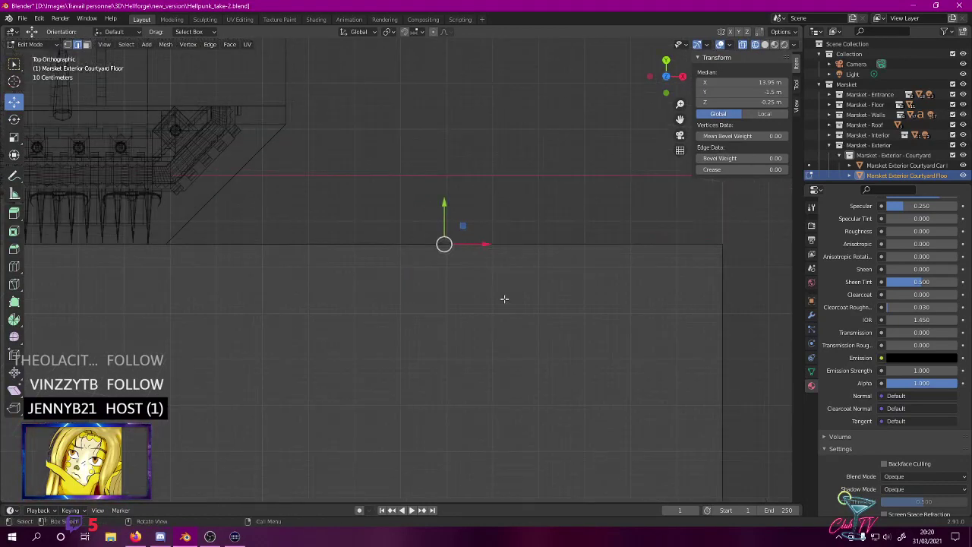
key(KP_1)
drag(487, 276, 322, 270)
scroll(410, 259, up, 8)
middle_drag(433, 250, 464, 300)
key(KP_1)
shift+middle_drag(450, 266, 390, 403)
scroll(464, 291, up, 3)
drag(449, 295, 472, 294)
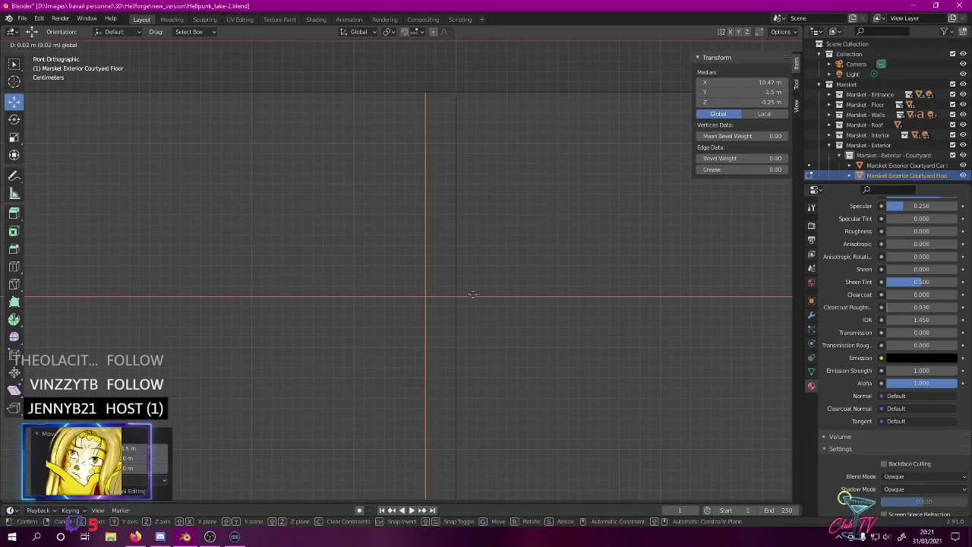
click(494, 294)
- Move the courtyard floor's side face beyond the X 10.5 m edge by 2.6 m along Y, to Y 1.1 m
scroll(419, 228, down, 5)
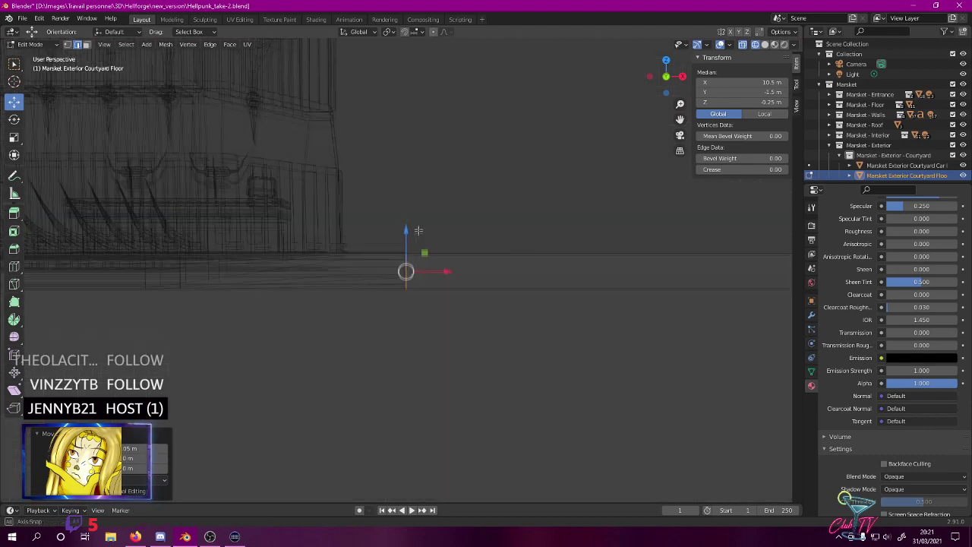
middle_drag(418, 225, 464, 258)
middle_drag(561, 238, 327, 247)
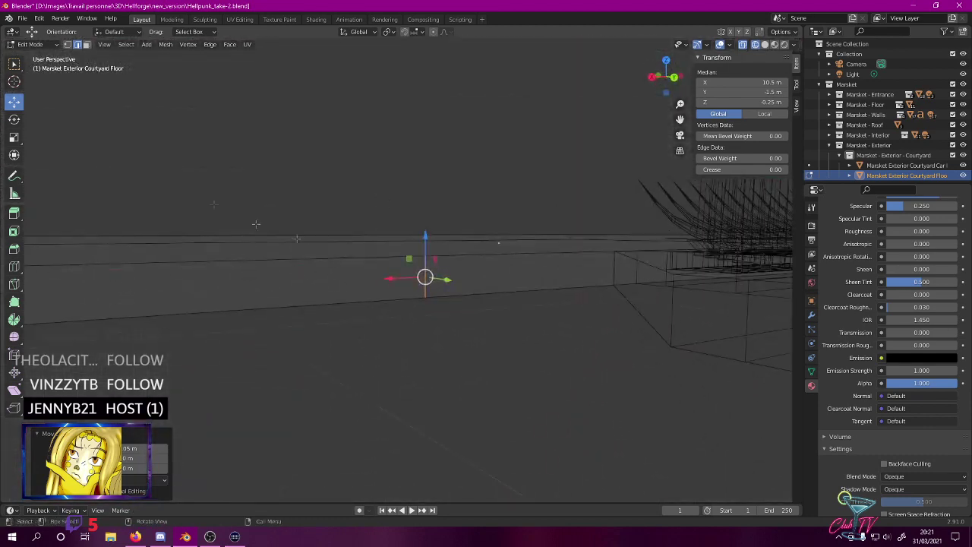
click(88, 45)
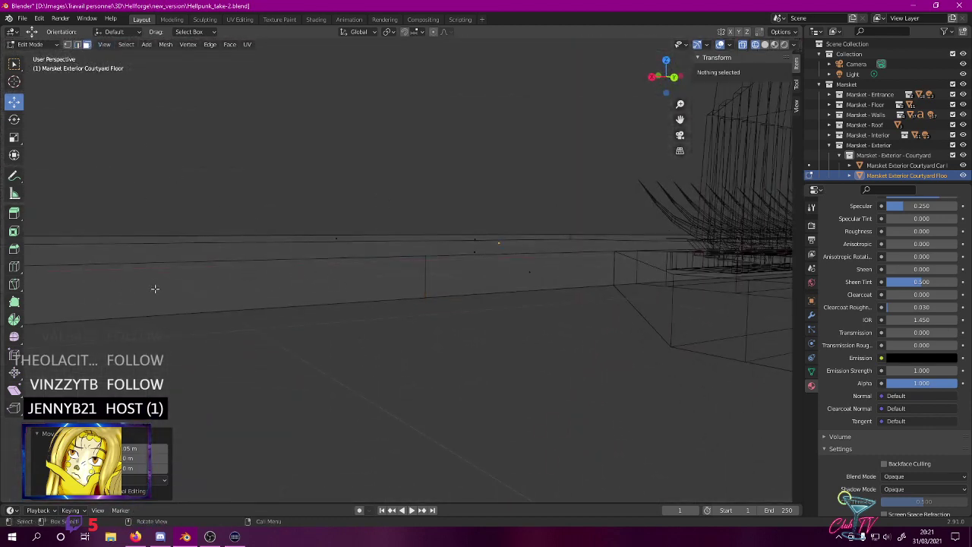
key(2)
key(3)
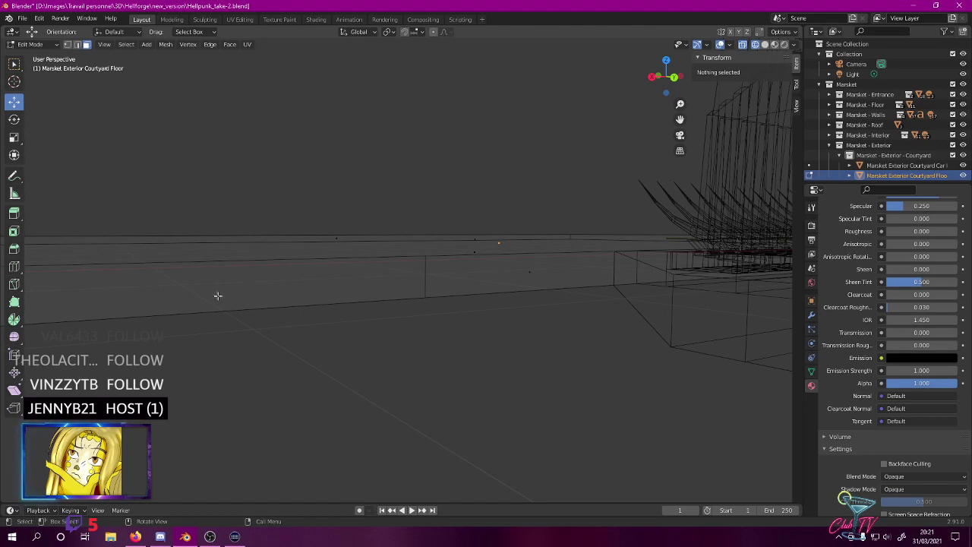
scroll(122, 295, down, 4)
click(141, 289)
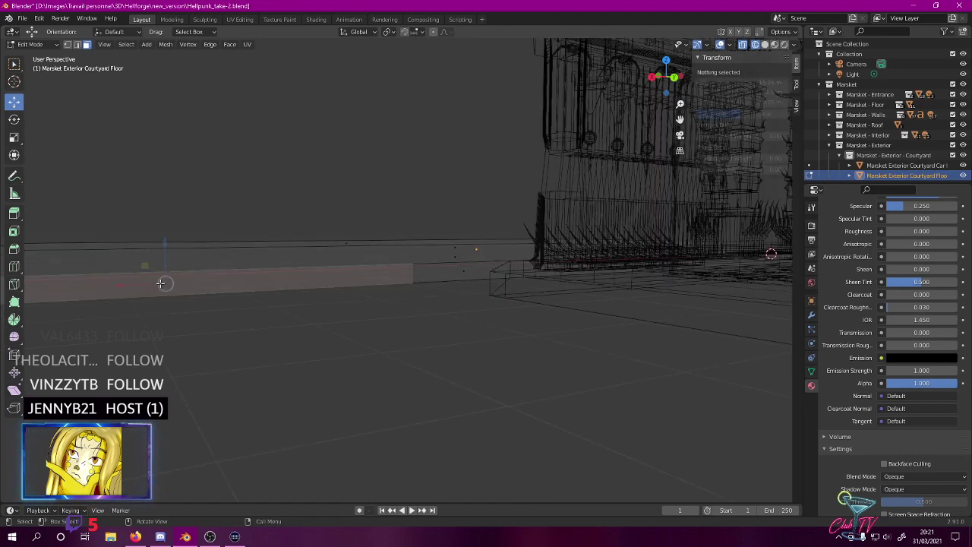
key(KP_7)
shift+middle_drag(456, 190, 341, 319)
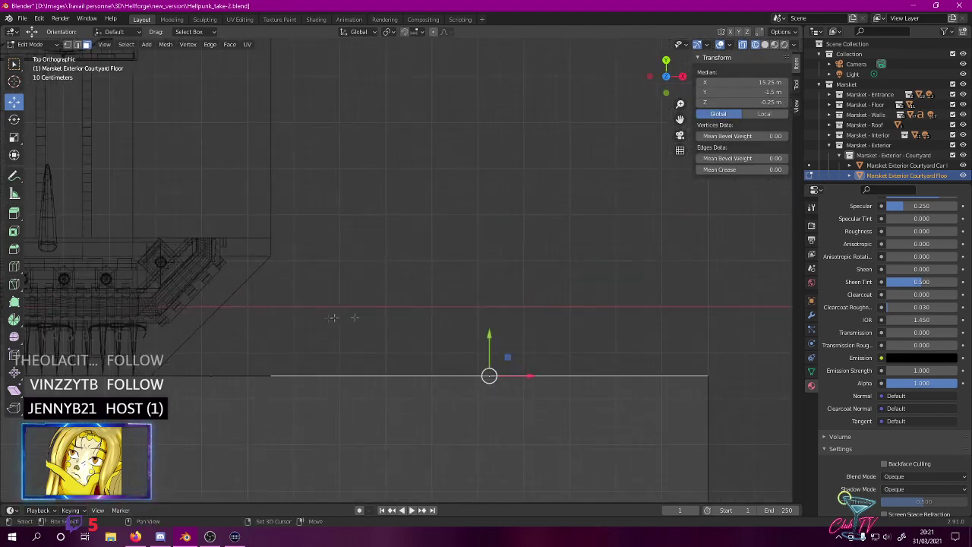
drag(498, 341, 494, 217)
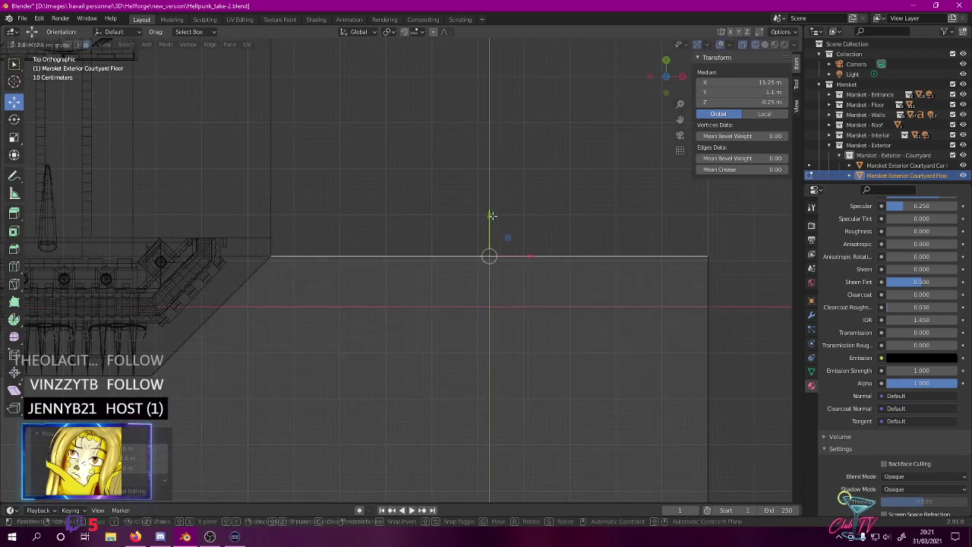
shift+middle_drag(496, 218, 483, 354)
- Extrude that courtyard floor face 12 m along the building's side, and move its end a further 9 m to Y 22.1 m
scroll(485, 354, down, 5)
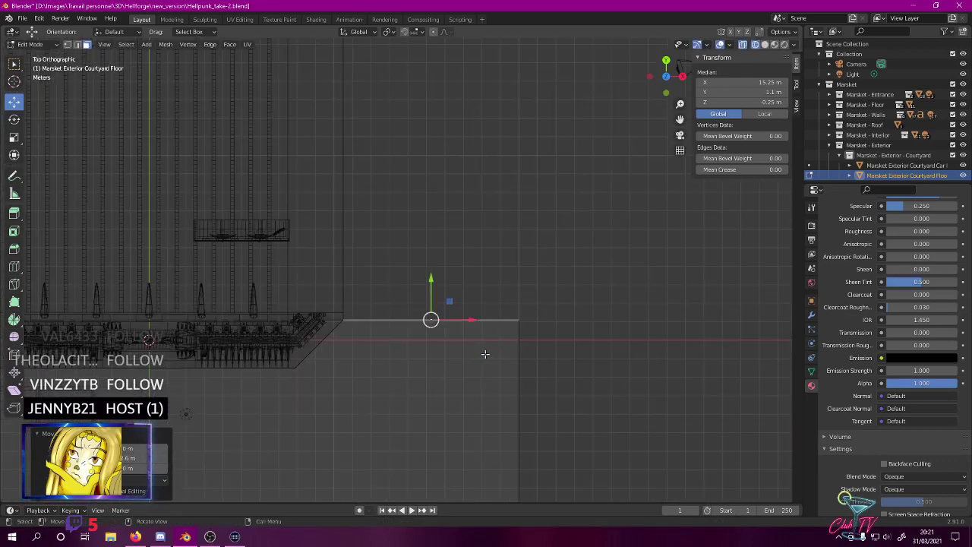
key(e)
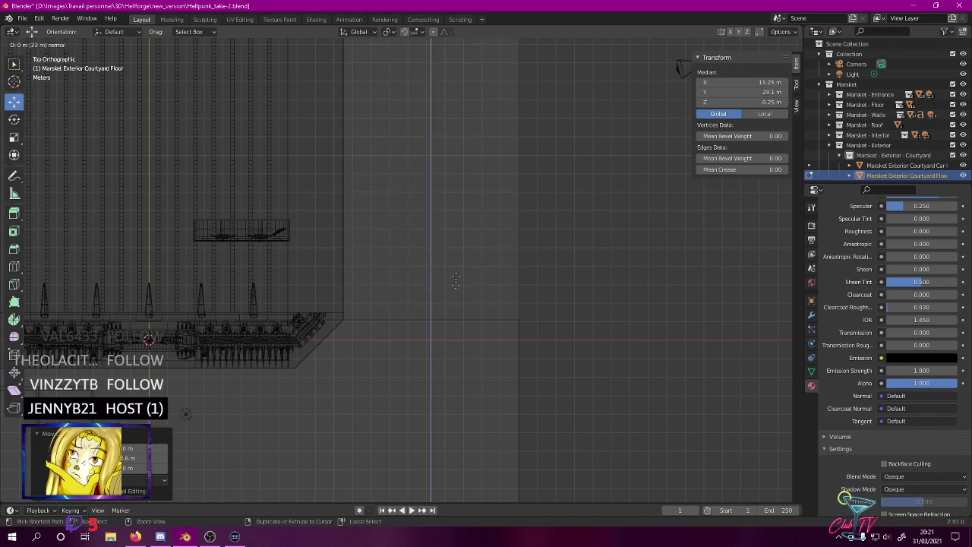
ctrl+click(491, 480)
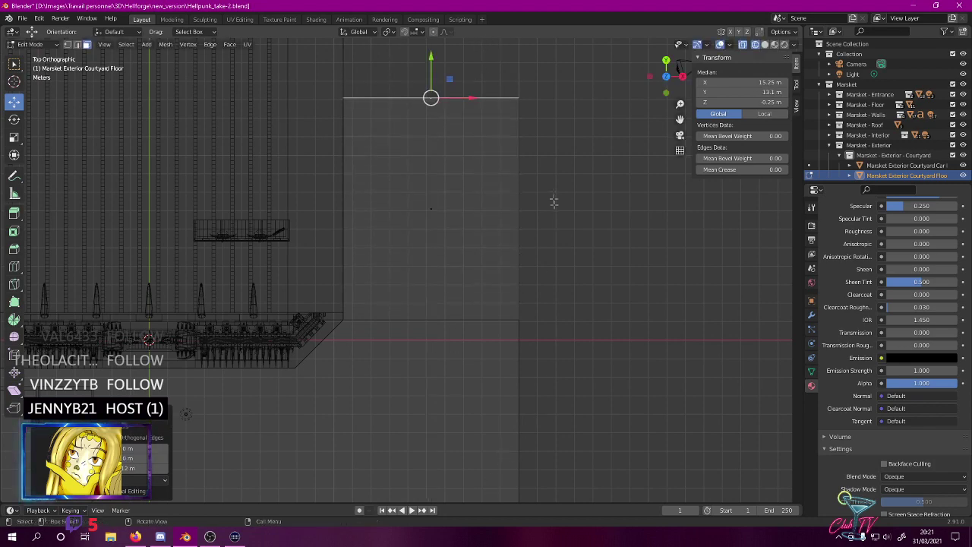
shift+middle_drag(553, 189, 512, 405)
key(g)
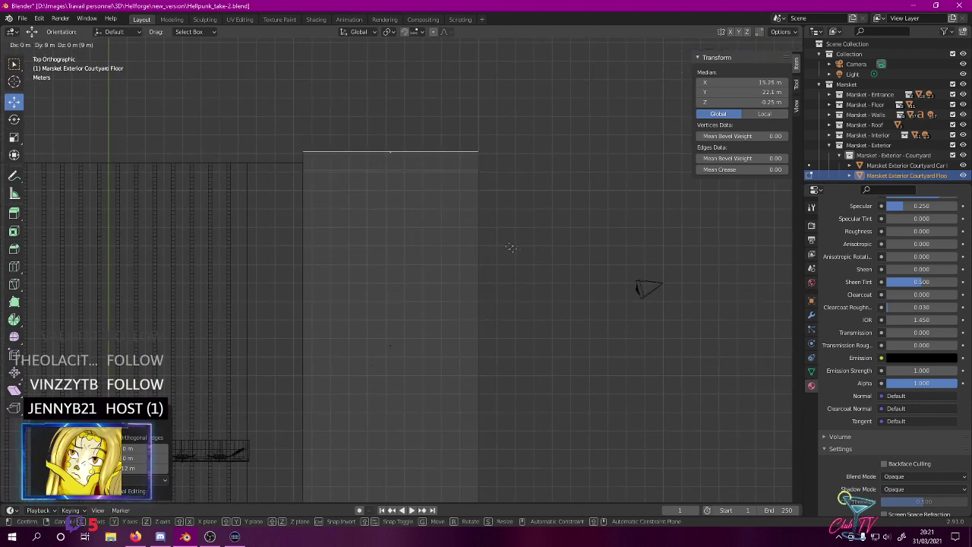
click(517, 247)
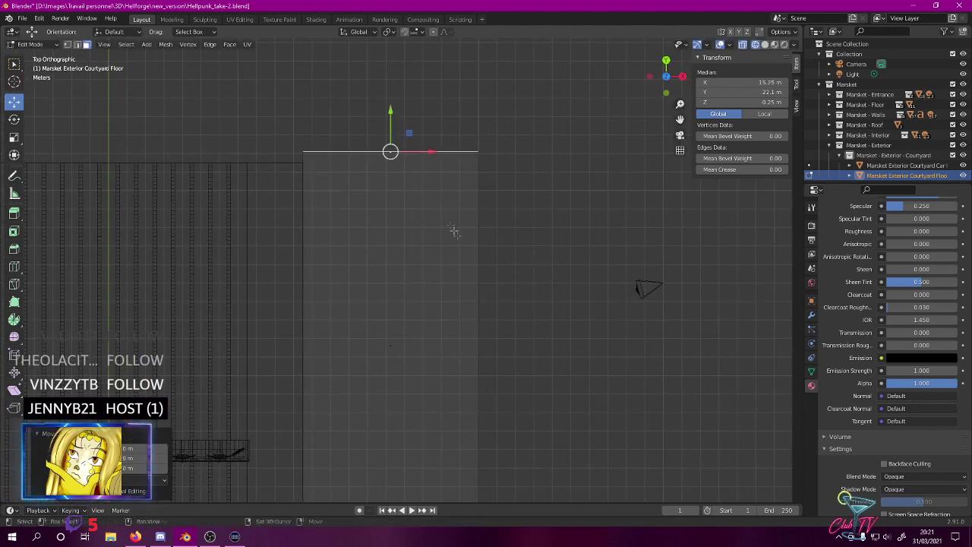
shift+middle_drag(458, 236, 503, 326)
scroll(484, 292, up, 10)
scroll(537, 189, down, 3)
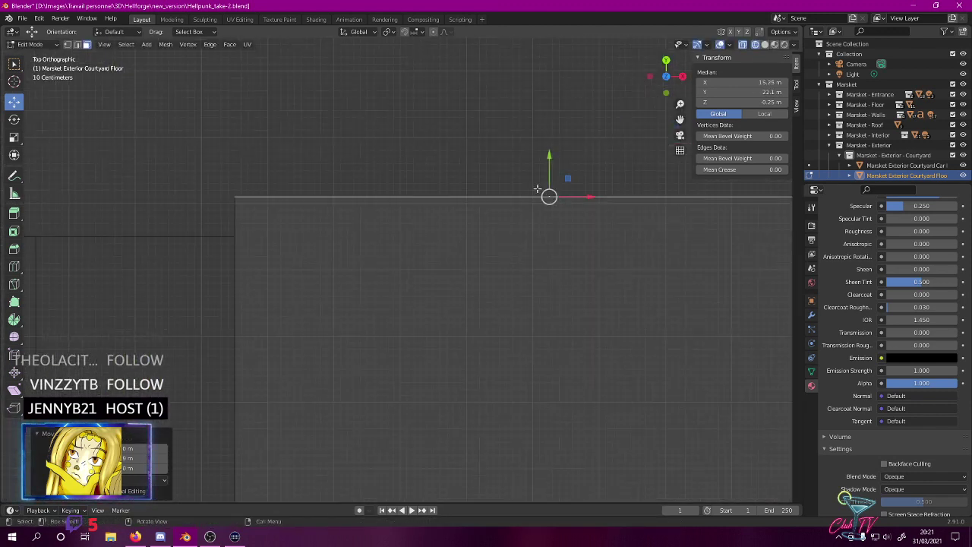
scroll(536, 189, down, 4)
shift+middle_drag(506, 351, 540, 160)
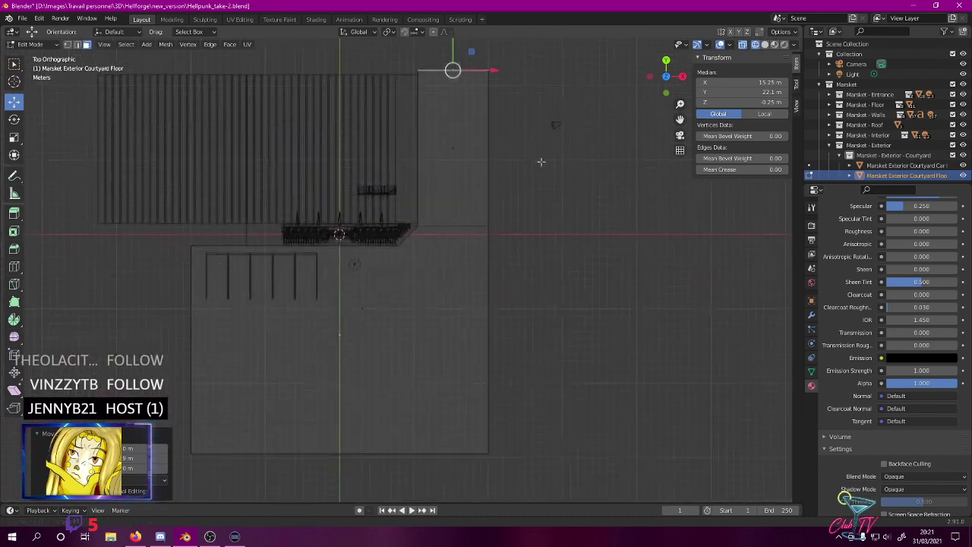
- Deselect the face, show the scene in rendered shading and save the file
click(534, 251)
middle_drag(534, 251, 483, 183)
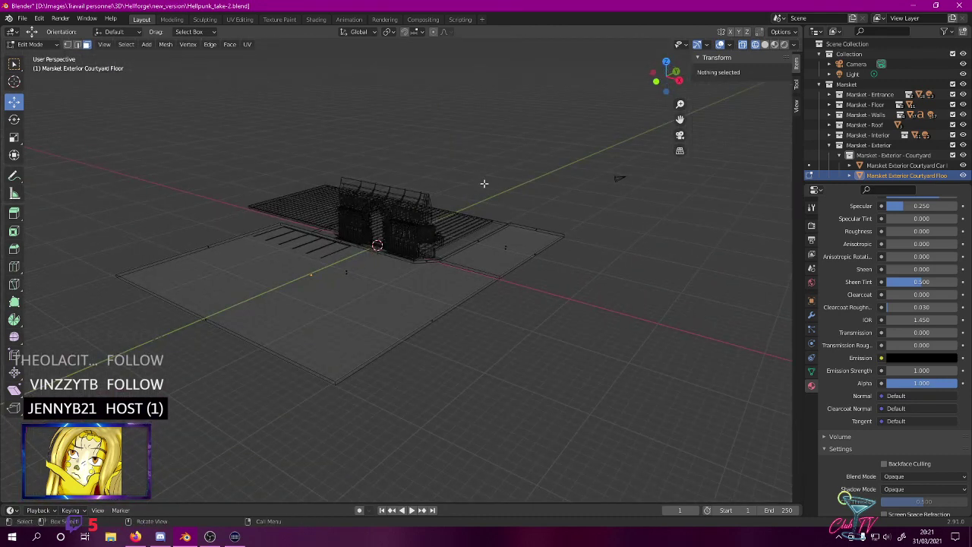
key(z)
click(519, 143)
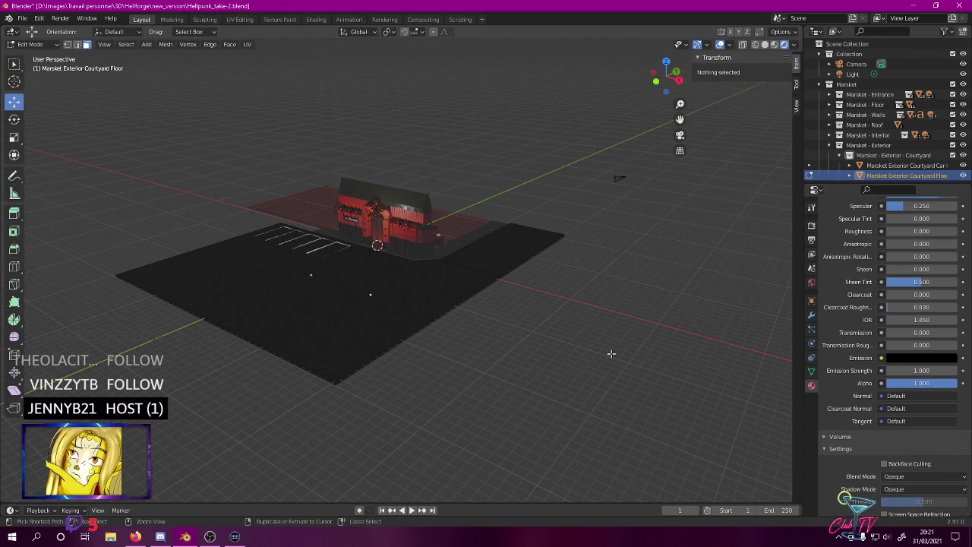
scroll(611, 354, up, 4)
key(ctrl+s)
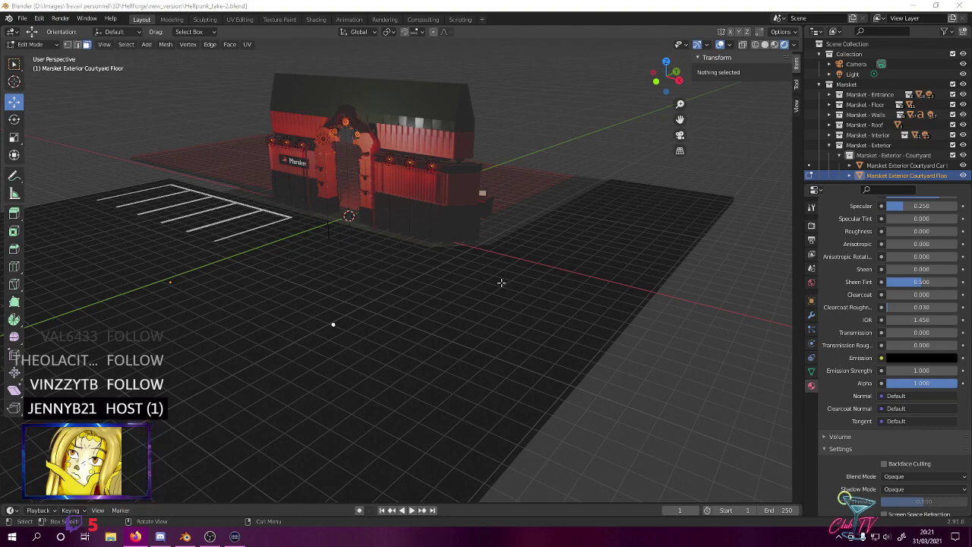
- Return from floor editing to Object Mode, save the file and select the courtyard's car park limits object
middle_drag(473, 273, 295, 297)
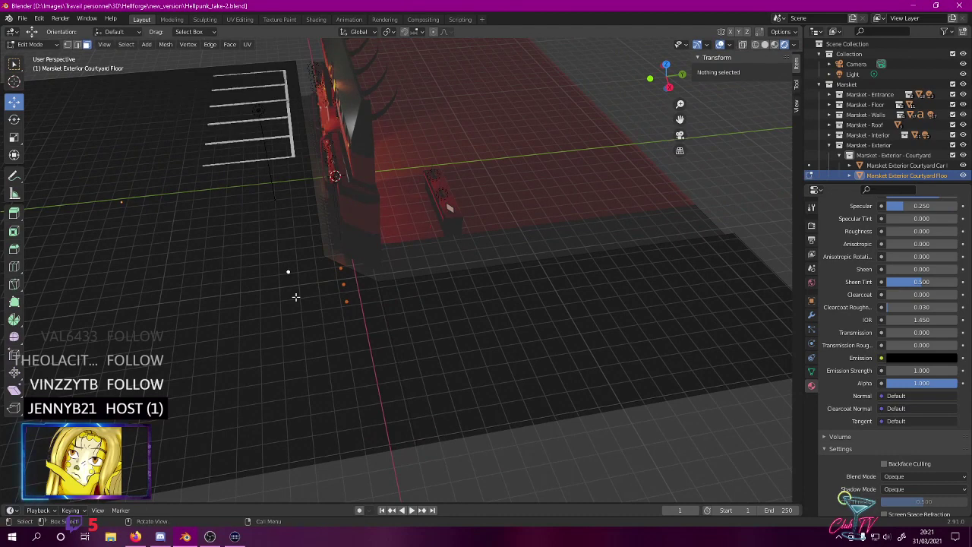
click(290, 150)
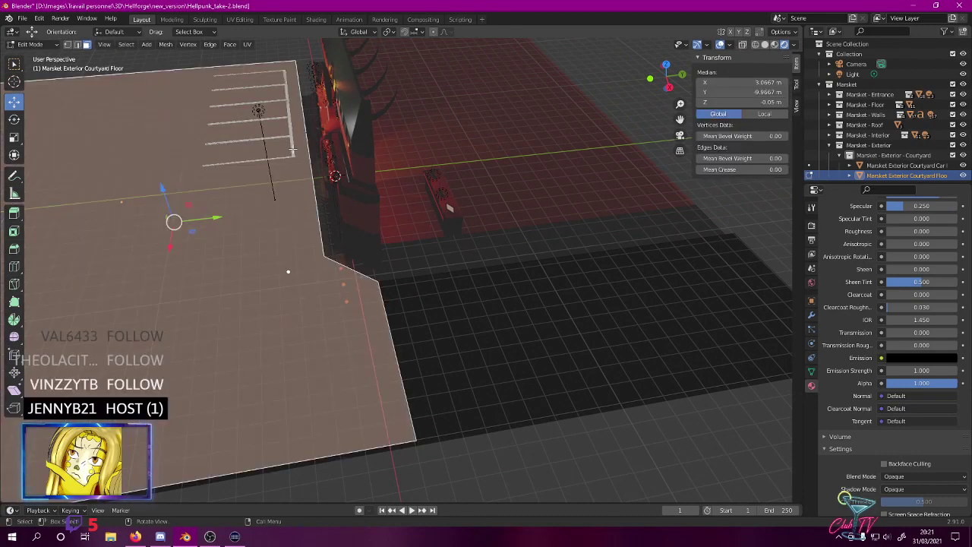
scroll(925, 171, down, 1)
click(900, 163)
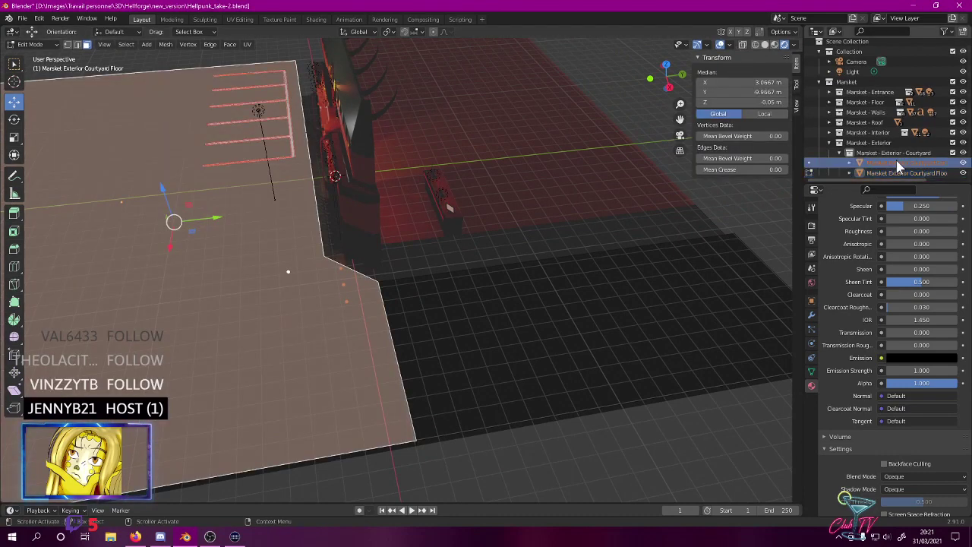
click(772, 428)
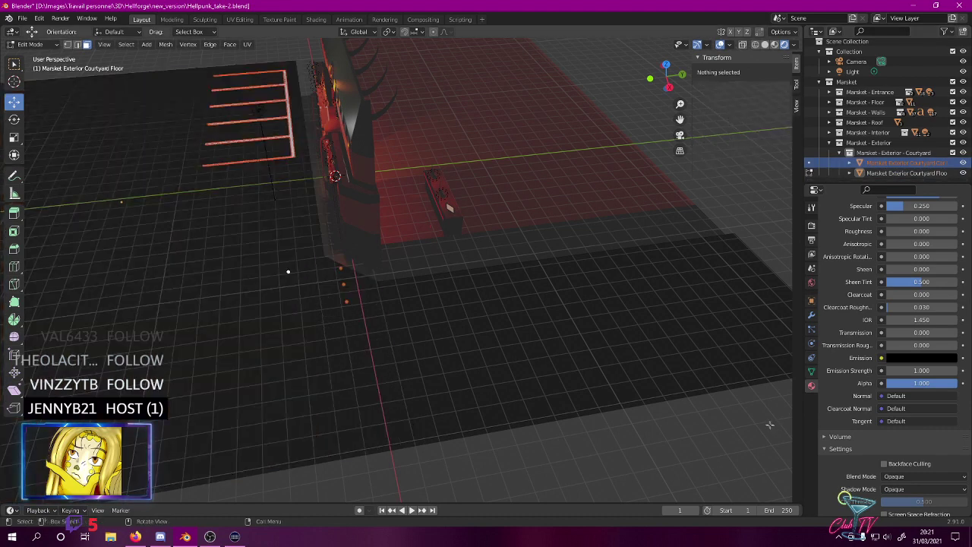
key(Tab)
click(585, 448)
key(ctrl+s)
click(895, 163)
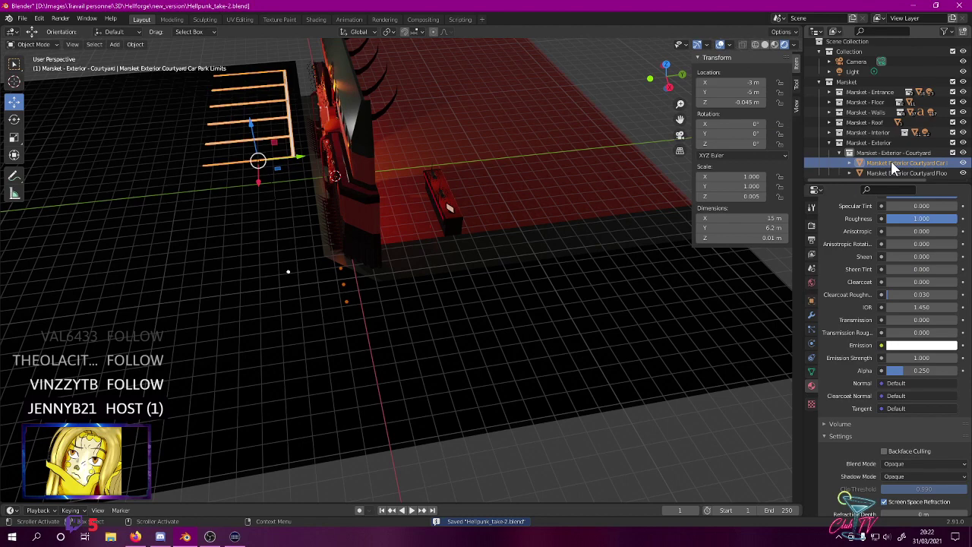
middle_drag(551, 166, 523, 184)
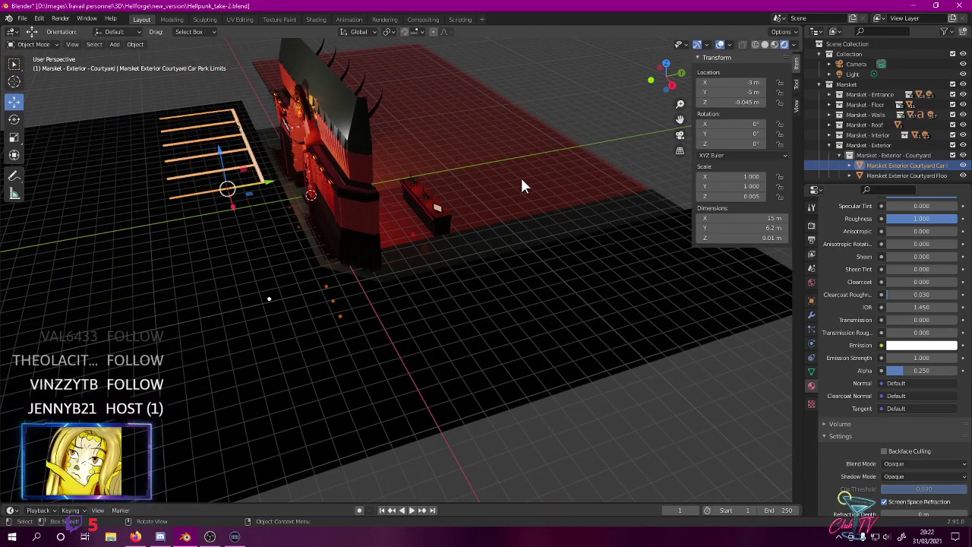
middle_drag(463, 134, 497, 213)
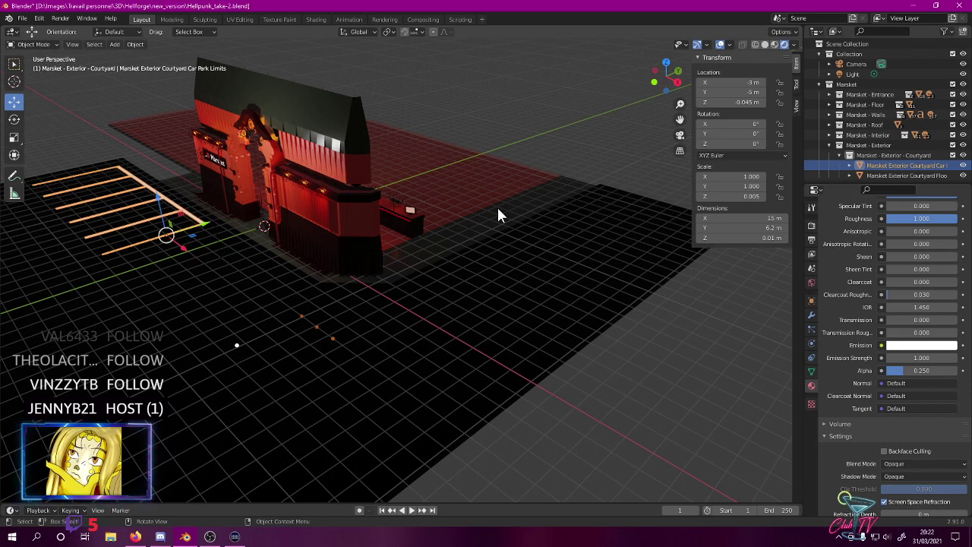
middle_drag(478, 236, 479, 263)
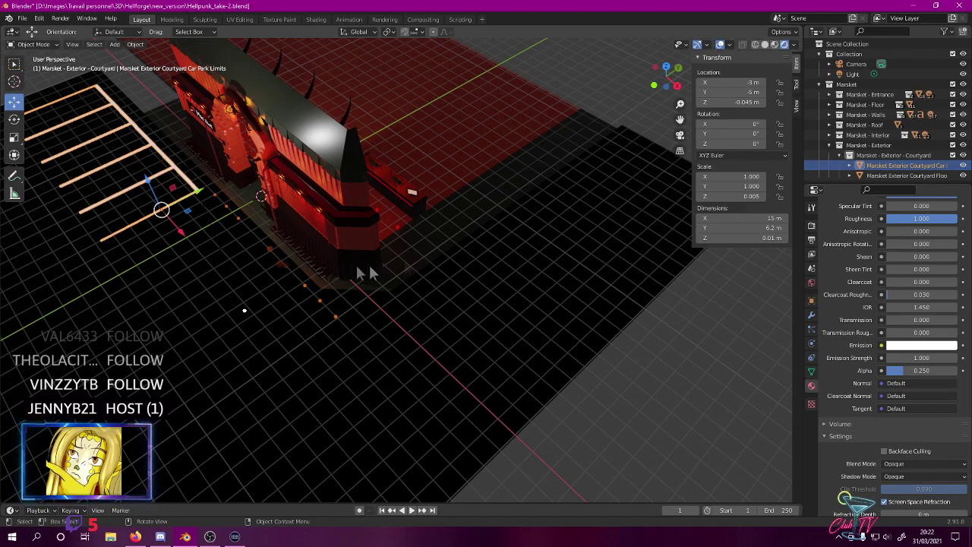
- Add a 1.2 m cube to the Marsket - Exterior - Courtyard collection and assign it the Orange Cheese material
shift+middle_drag(258, 226, 622, 339)
click(884, 155)
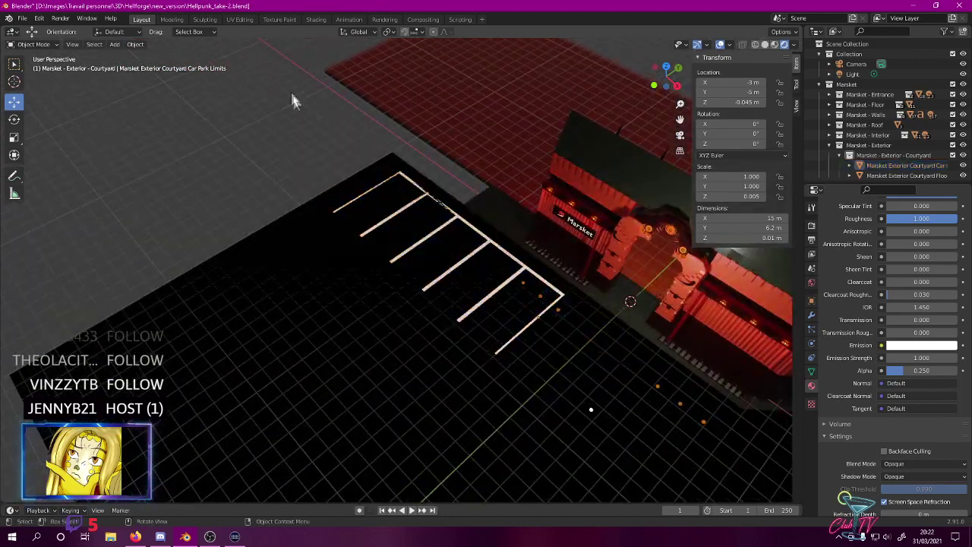
click(136, 44)
mouse_move(125, 58)
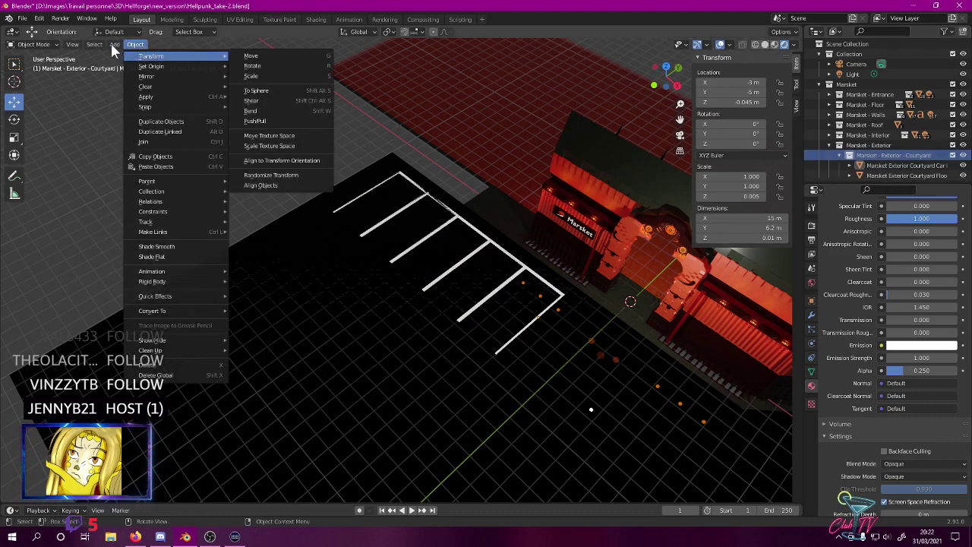
click(248, 62)
middle_drag(444, 227, 468, 403)
key(KP_7)
text(1.2)
key(Return)
click(829, 267)
click(859, 341)
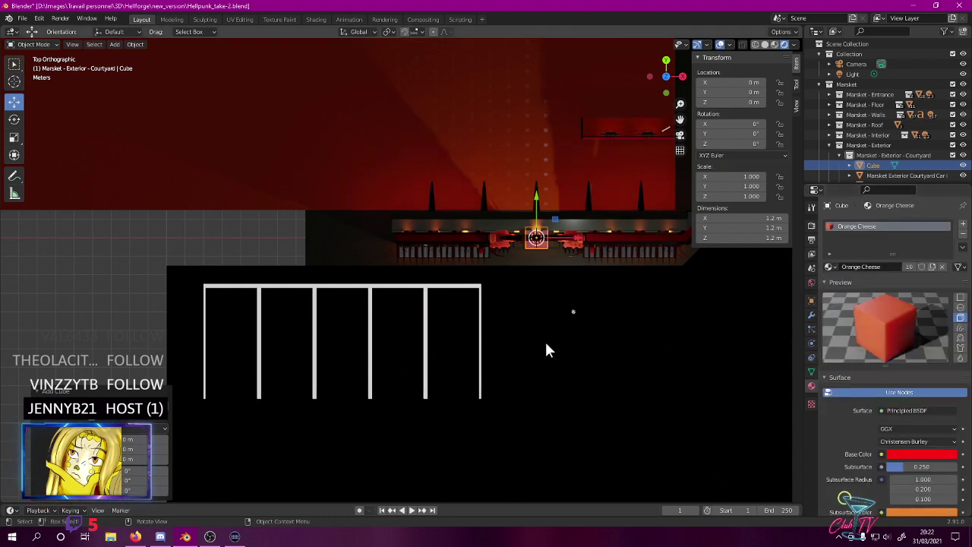
- Place the cube between the shop front and the car park lines at X -4.6 m, Y -2 m, using wireframe shading
key(g)
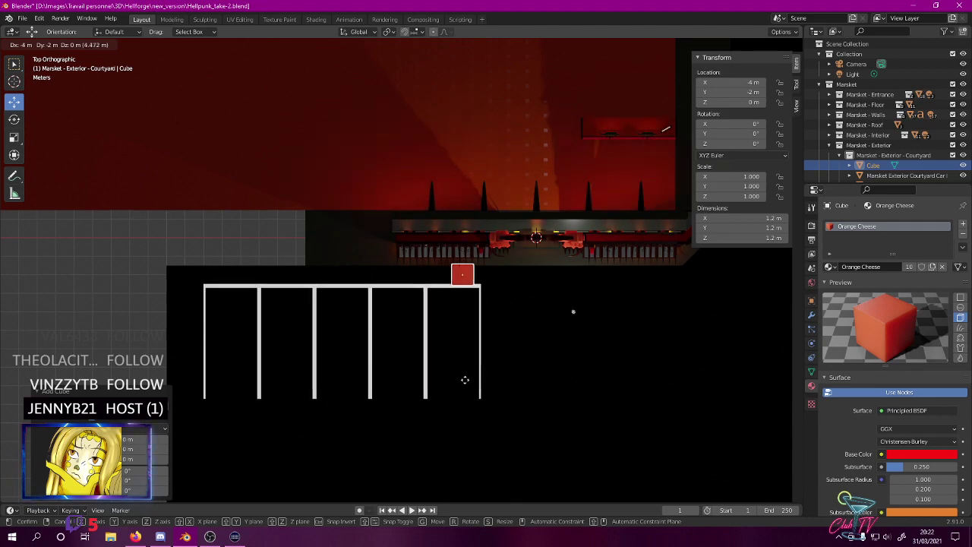
click(465, 380)
scroll(475, 384, up, 6)
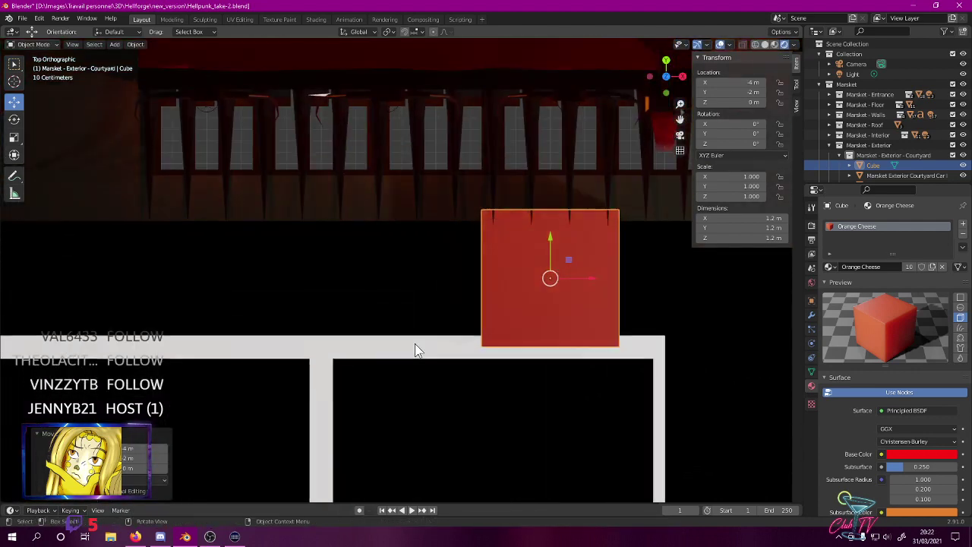
key(z)
click(362, 337)
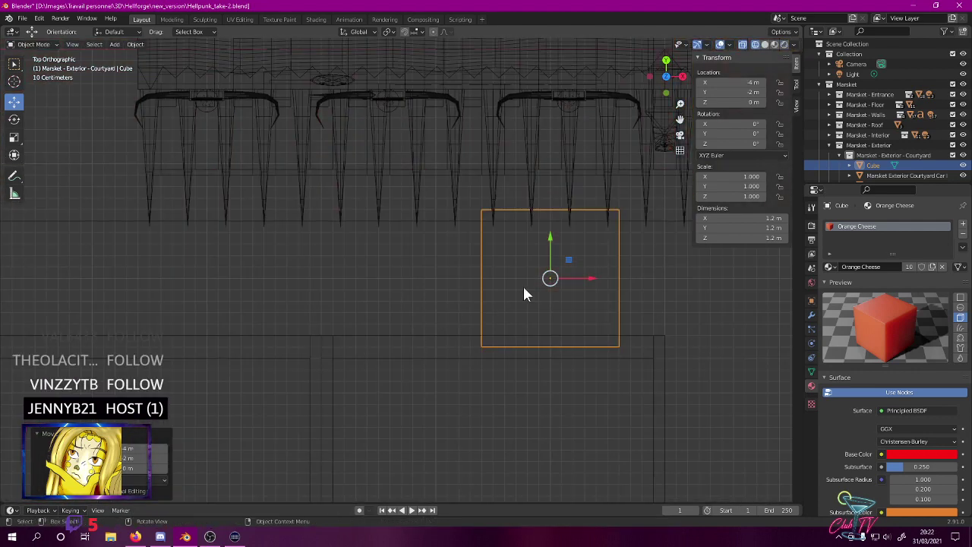
key(g)
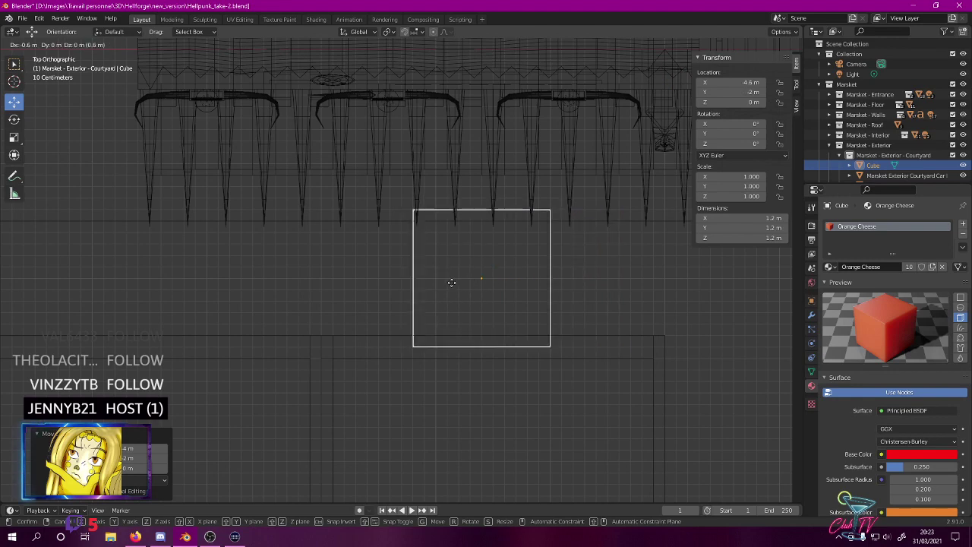
click(451, 282)
shift+middle_drag(532, 304, 467, 305)
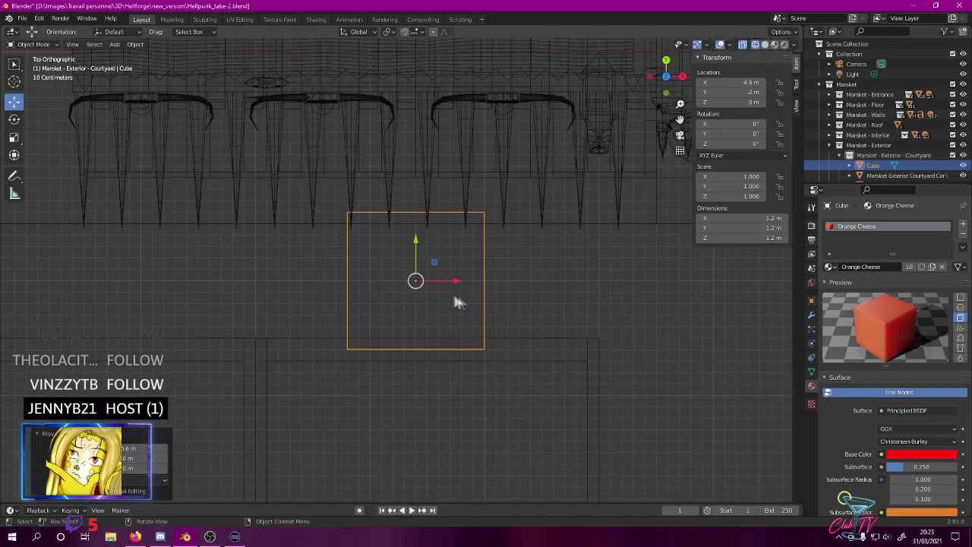
- Set the cube's Y dimension to 0.4 m and its Z dimension to 0.6 m
click(752, 228)
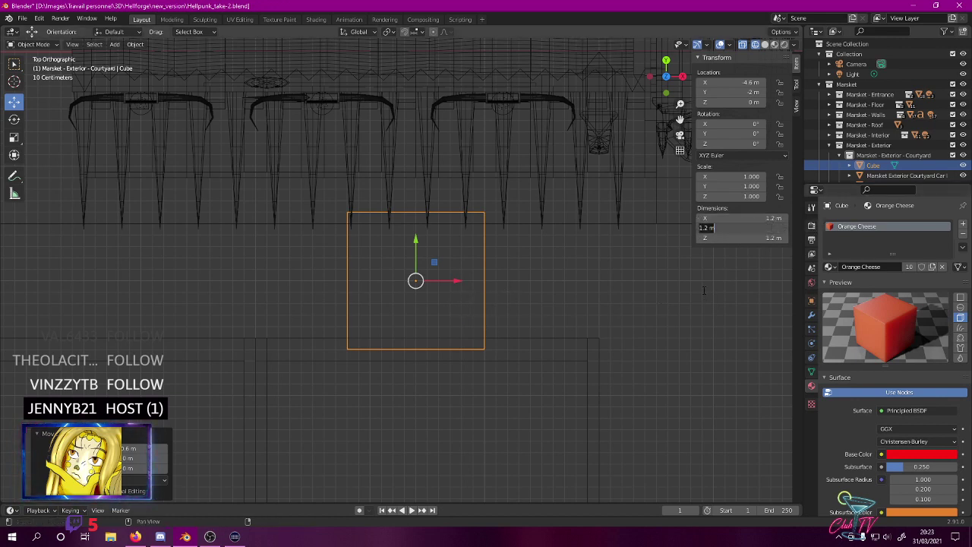
text(40cm)
key(Return)
click(767, 238)
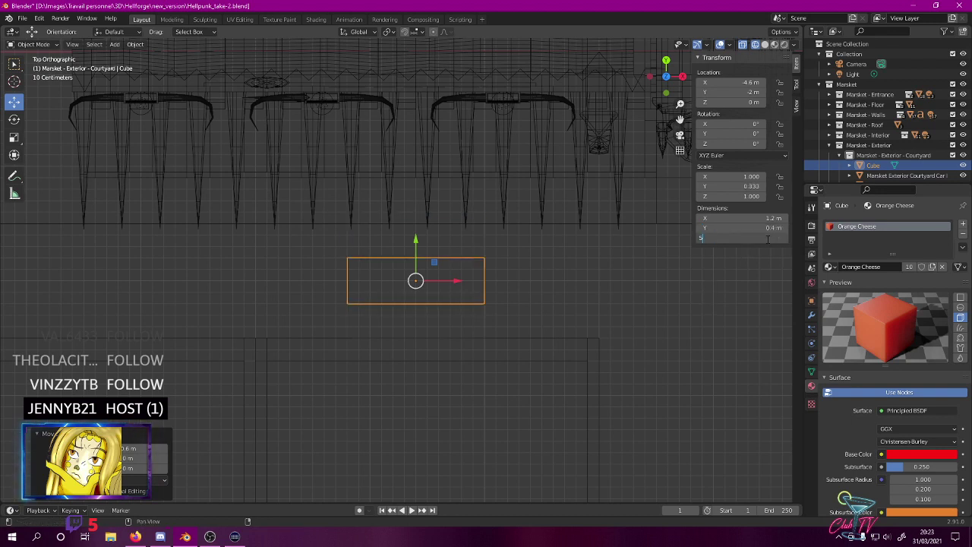
text(60cm)
key(Return)
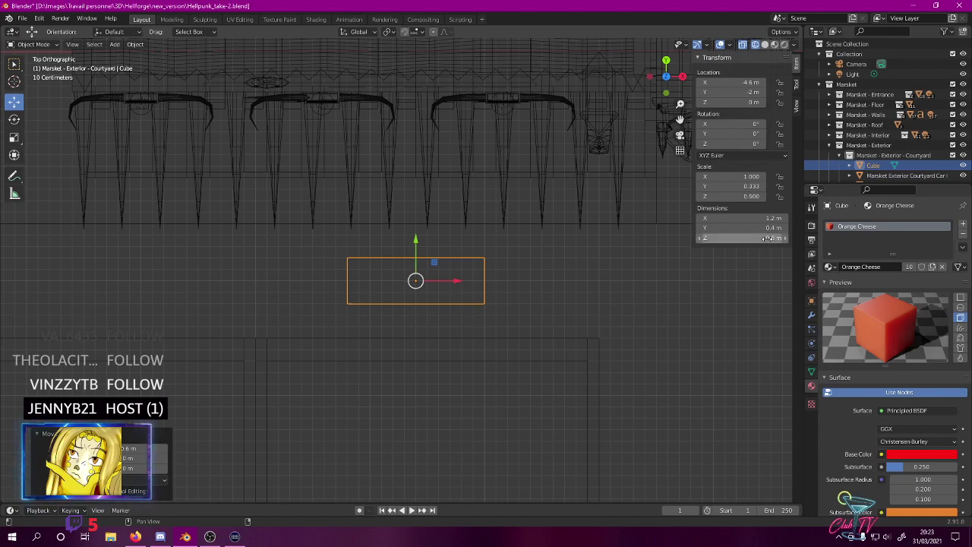
- Lower the block vertically to Z -0.1 m in the front view
key(KP_1)
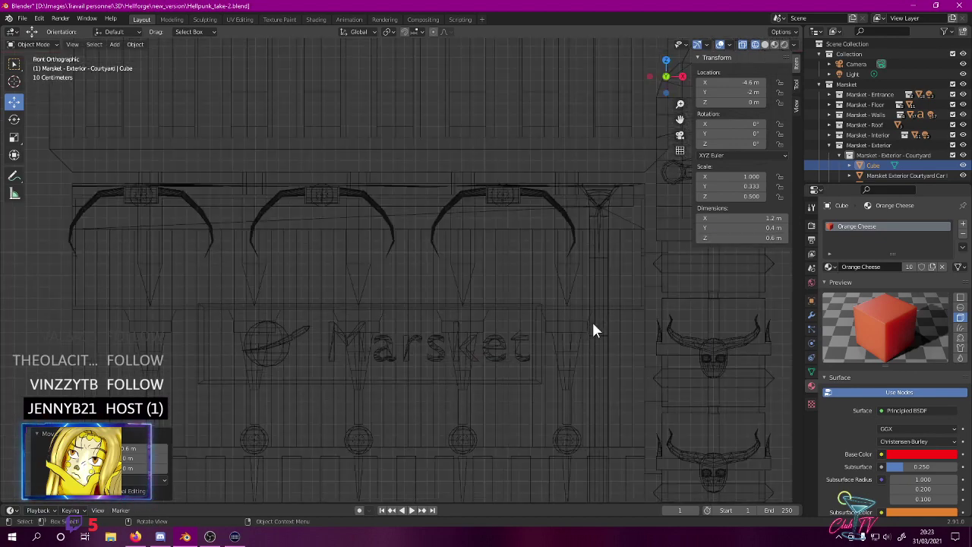
shift+middle_drag(502, 372, 480, 411)
scroll(480, 425, up, 5)
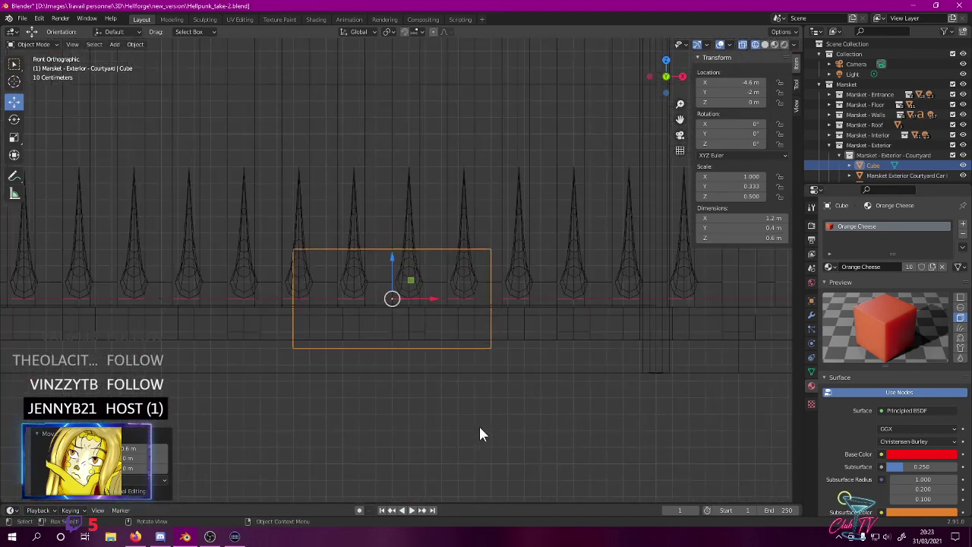
ctrl+drag(387, 275, 388, 306)
shift+middle_drag(387, 423, 391, 282)
scroll(395, 269, down, 11)
scroll(393, 288, up, 3)
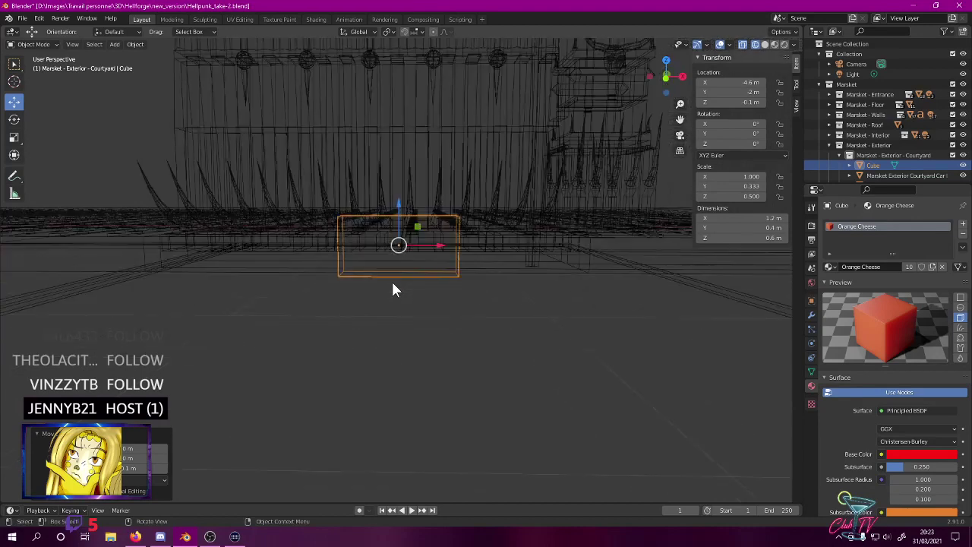
- Raise the block vertically to Z 0.25 m so that it stands on the courtyard floor
key(KP_1)
scroll(393, 288, up, 3)
scroll(393, 289, up, 3)
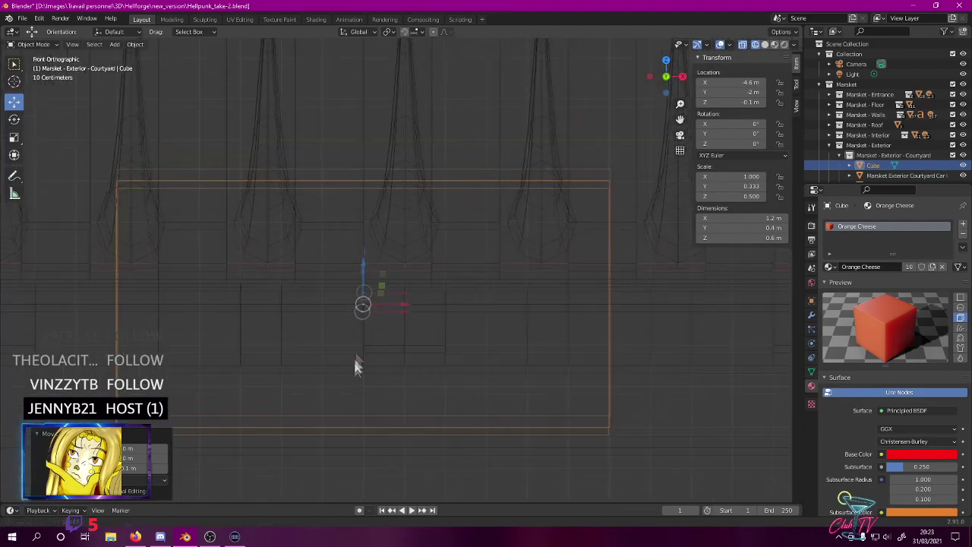
key(g)
key(z)
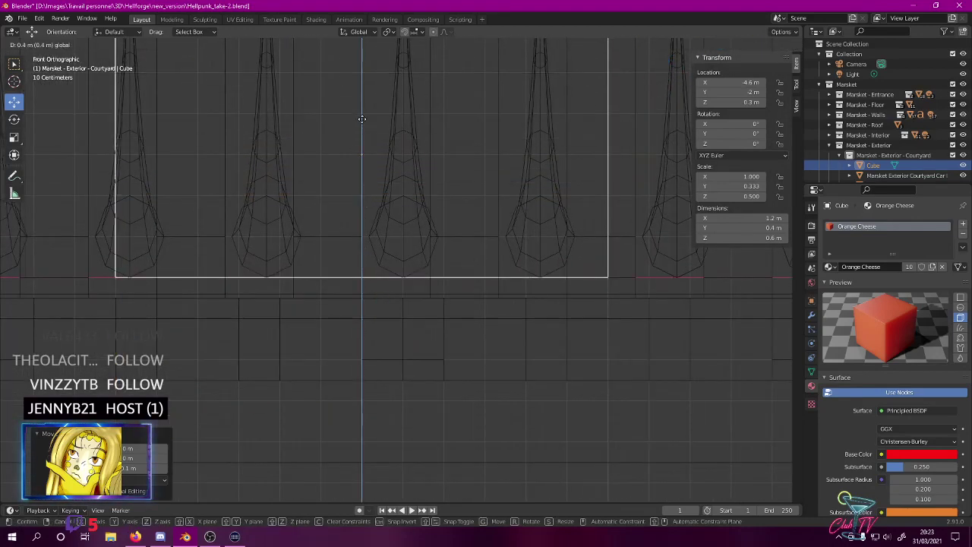
click(363, 129)
scroll(374, 271, up, 4)
ctrl+drag(376, 127, 376, 177)
scroll(376, 180, down, 12)
middle_drag(380, 178, 330, 241)
- Taper the block by scaling its top face to 0.9 along X and 0.8 along Y
key(Tab)
scroll(351, 223, up, 2)
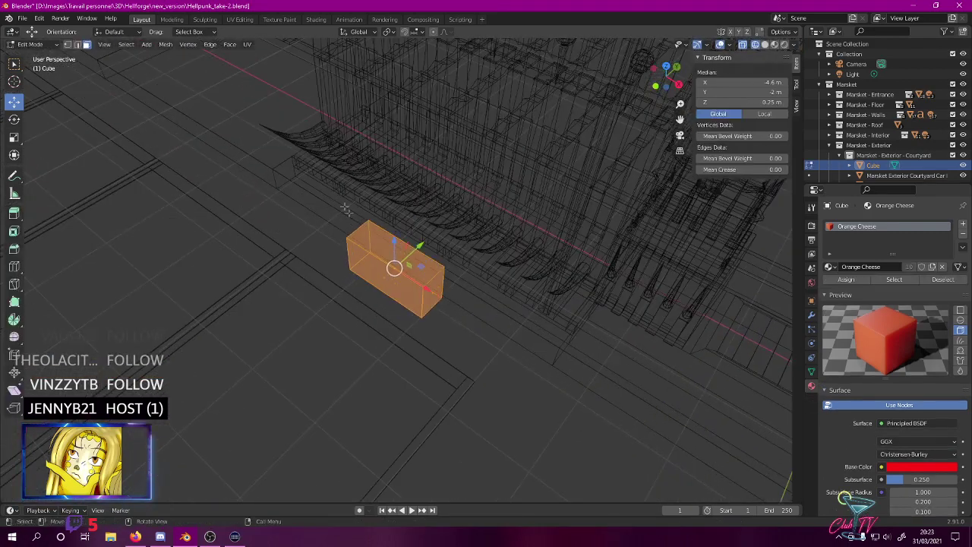
click(395, 250)
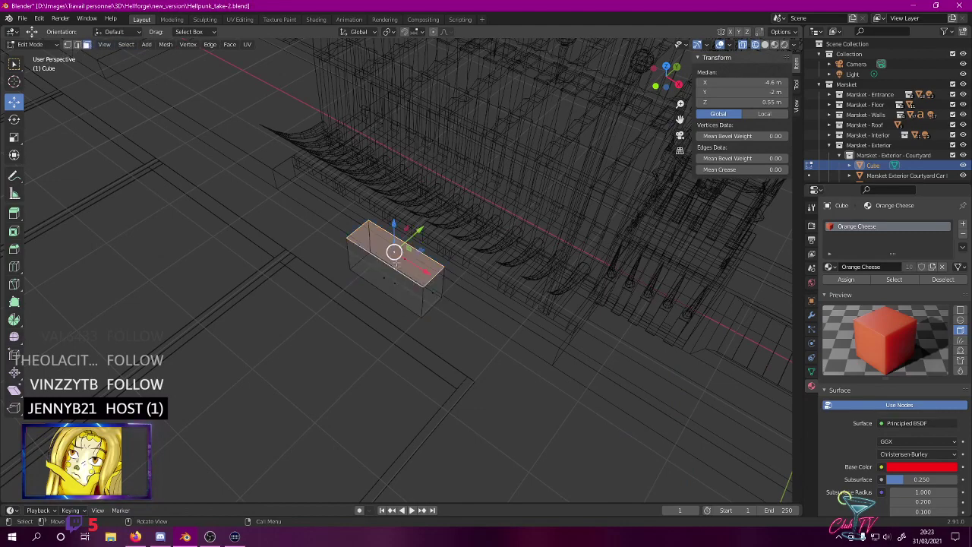
scroll(401, 305, up, 4)
key(KP_1)
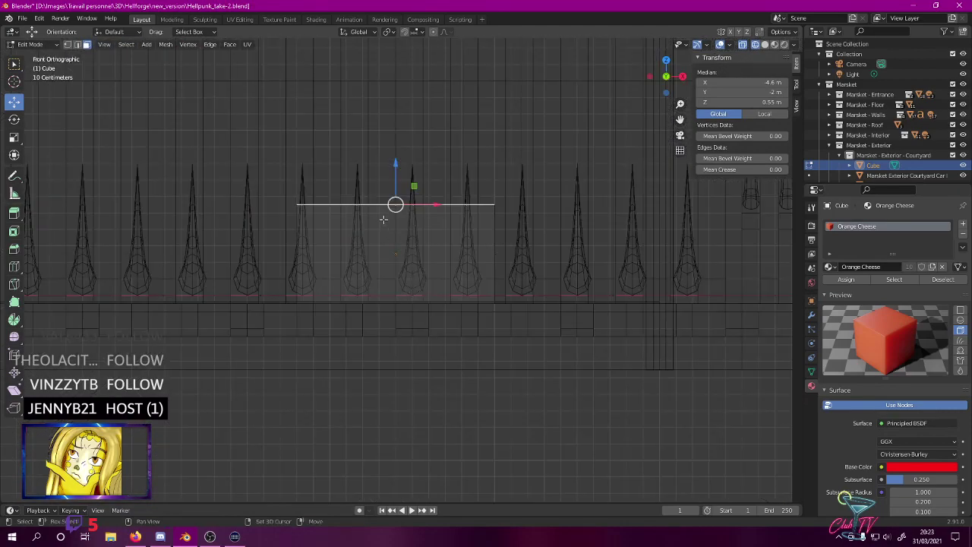
shift+middle_drag(384, 218, 371, 270)
click(17, 142)
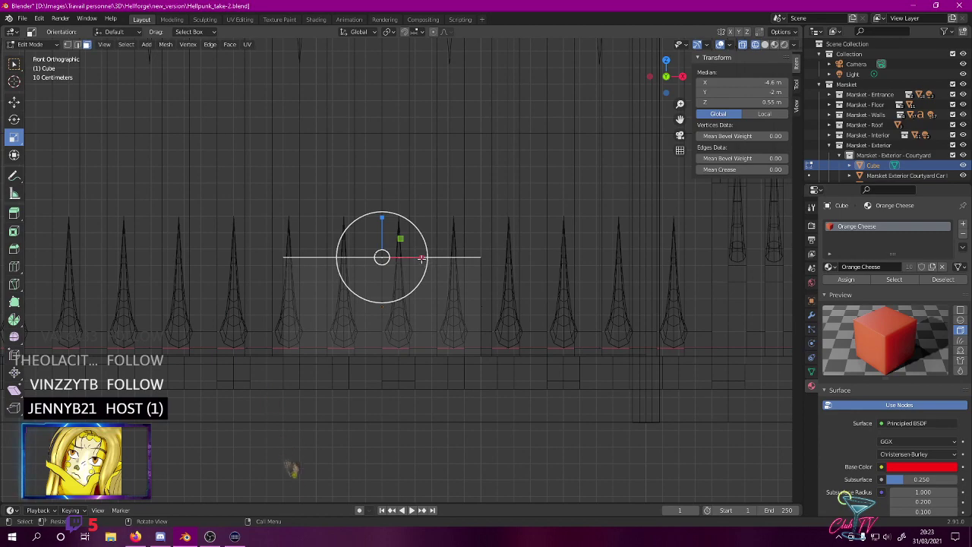
key(s)
drag(414, 256, 414, 257)
middle_drag(418, 255, 311, 261)
key(KP_3)
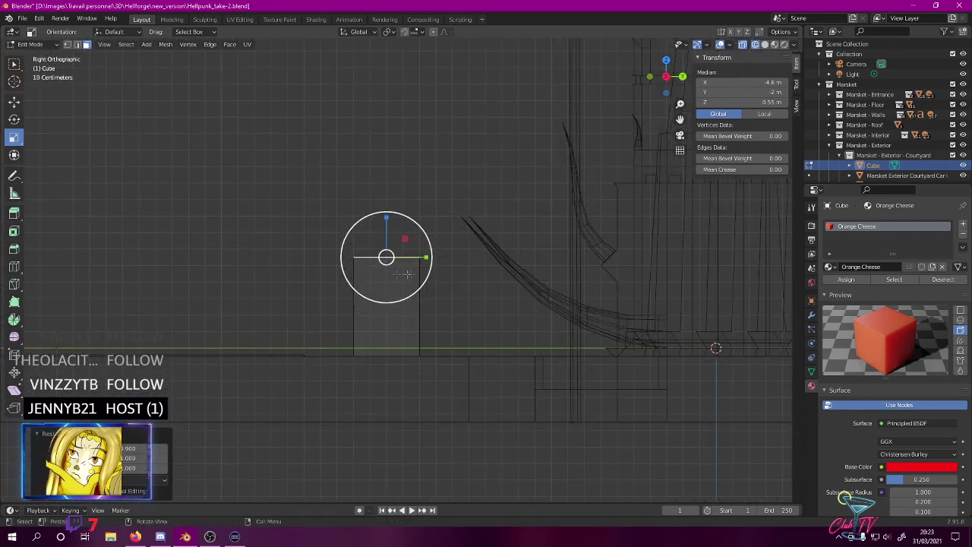
drag(425, 257, 417, 256)
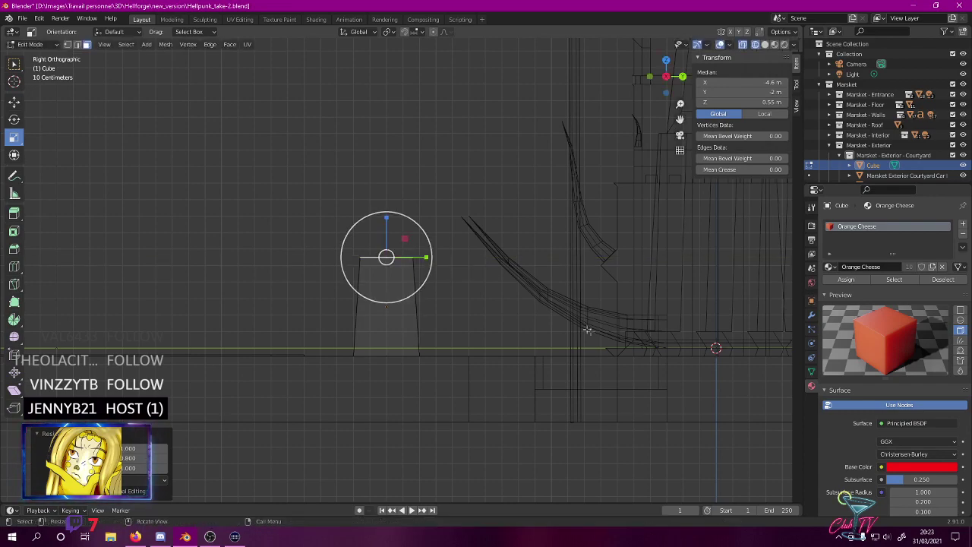
- Show the scene in rendered shading, return to Object Mode and select the tapered block again
mouse_move(395, 262)
middle_down()
mouse_move(490, 284)
mouse_move(472, 318)
mouse_move(483, 310)
middle_up()
key(z)
click(491, 268)
scroll(483, 310, down, 8)
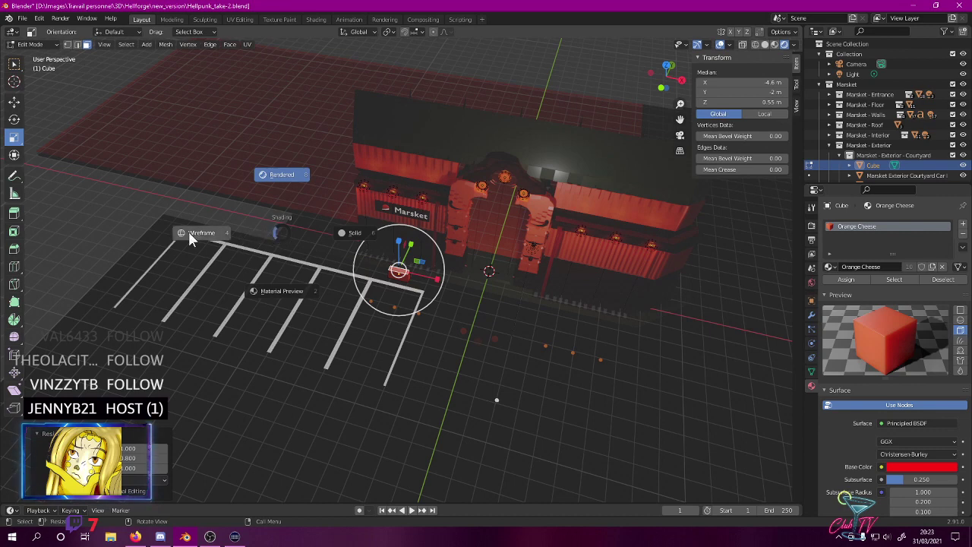
key(Tab)
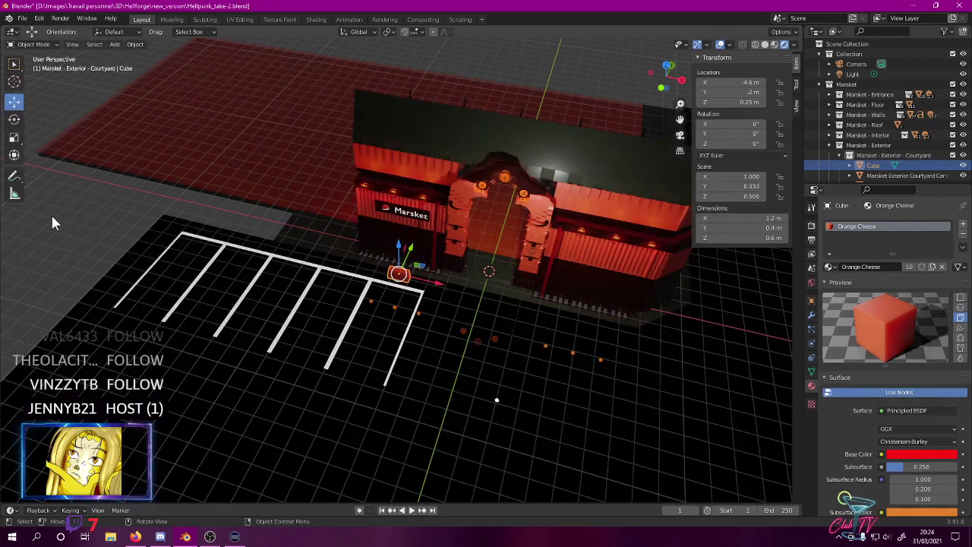
click(54, 217)
click(398, 275)
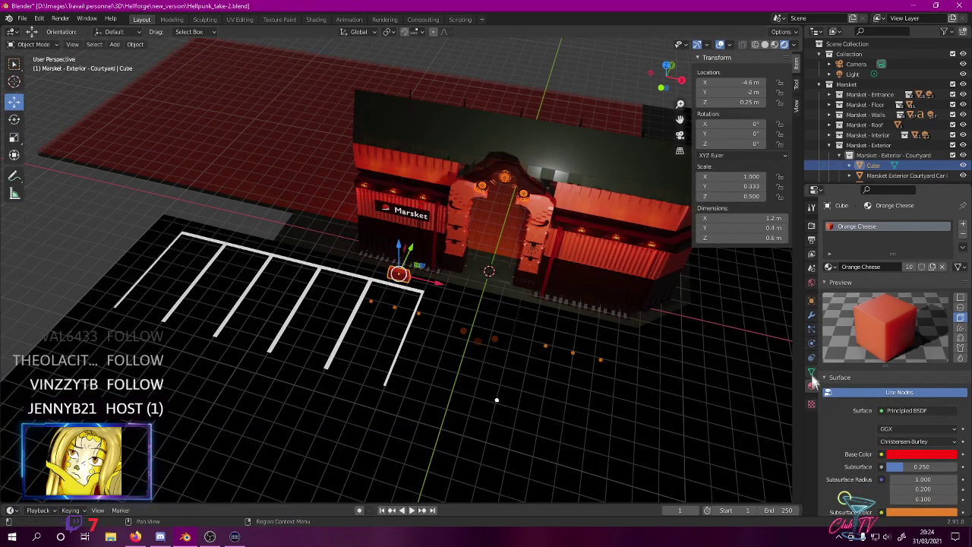
- Add an Array modifier to the block with a relative offset factor X of -2
click(812, 314)
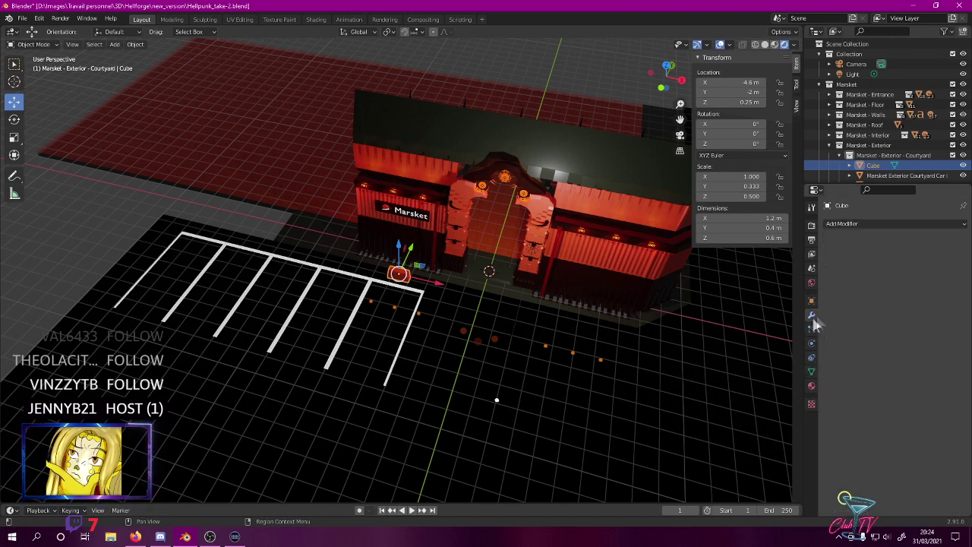
click(853, 225)
click(761, 251)
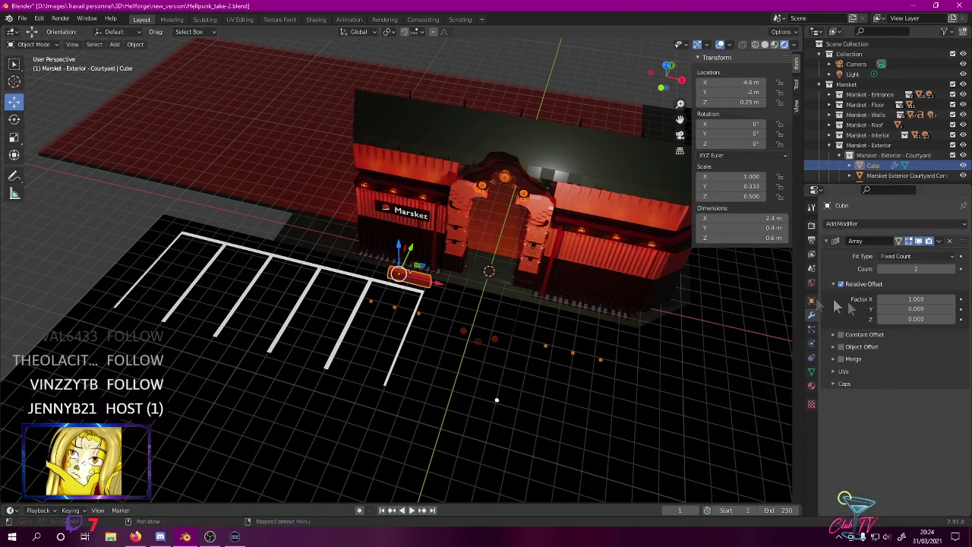
click(893, 299)
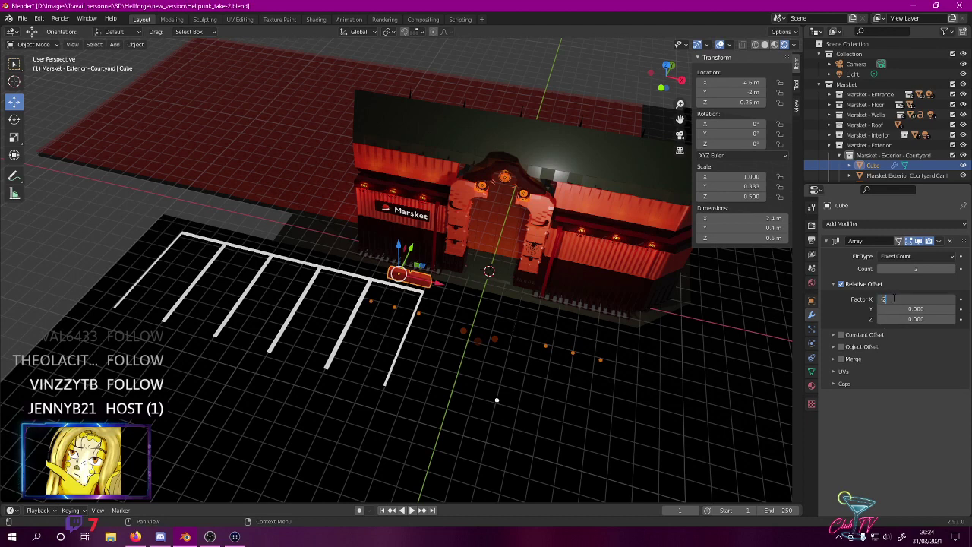
text(-2)
key(Return)
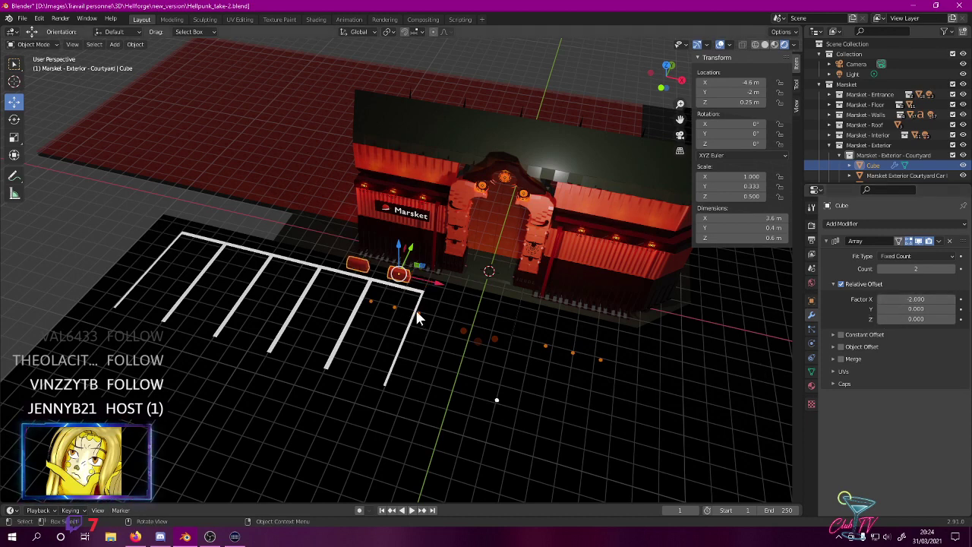
- Space the array at a relative X factor of -2.4, checked from above, and set its count to 5
key(KP_7)
shift+middle_drag(416, 309, 466, 323)
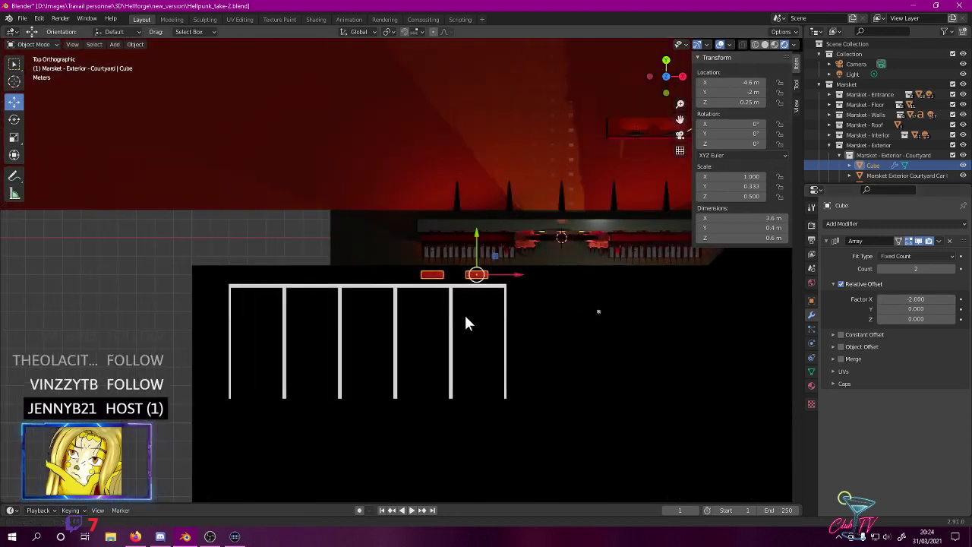
click(923, 302)
text(-2.5)
key(Return)
click(921, 297)
text(-2.4)
key(Return)
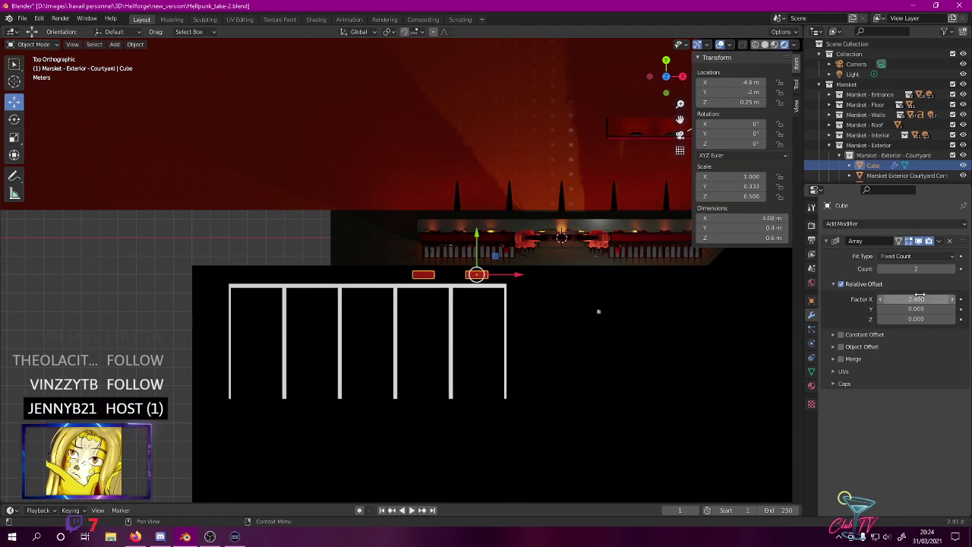
click(920, 270)
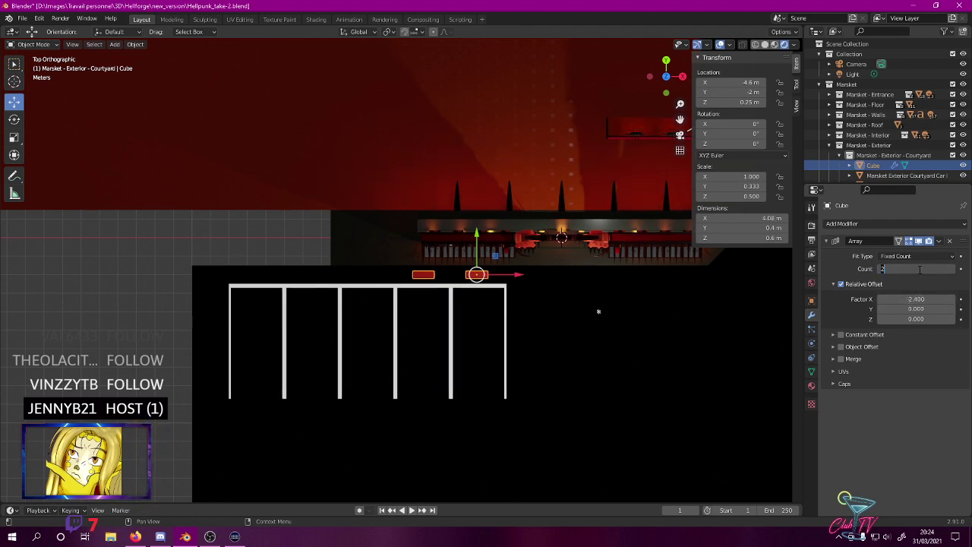
text(5)
key(Return)
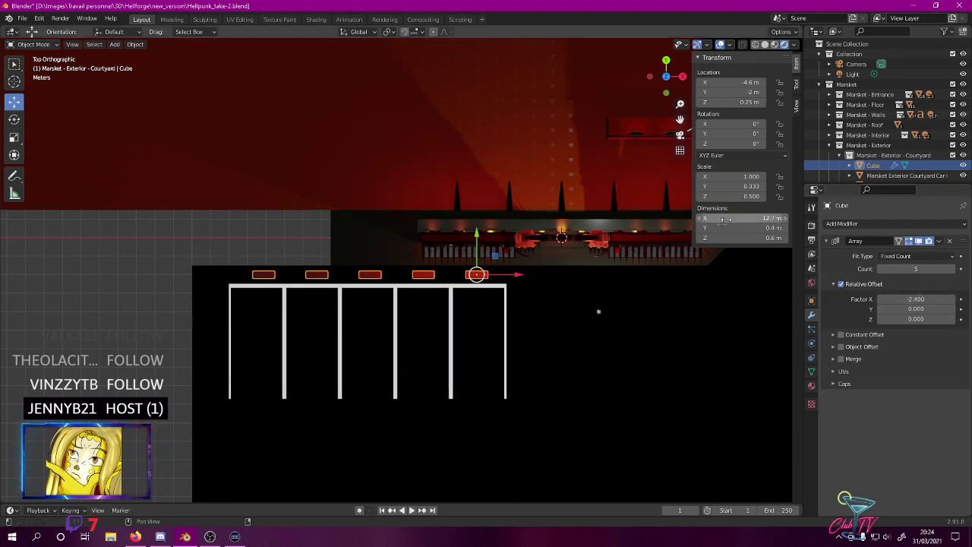
- Fine-tune the array's relative X factor to -2.475 to line the blocks up with the parking bays, and save the file
click(924, 298)
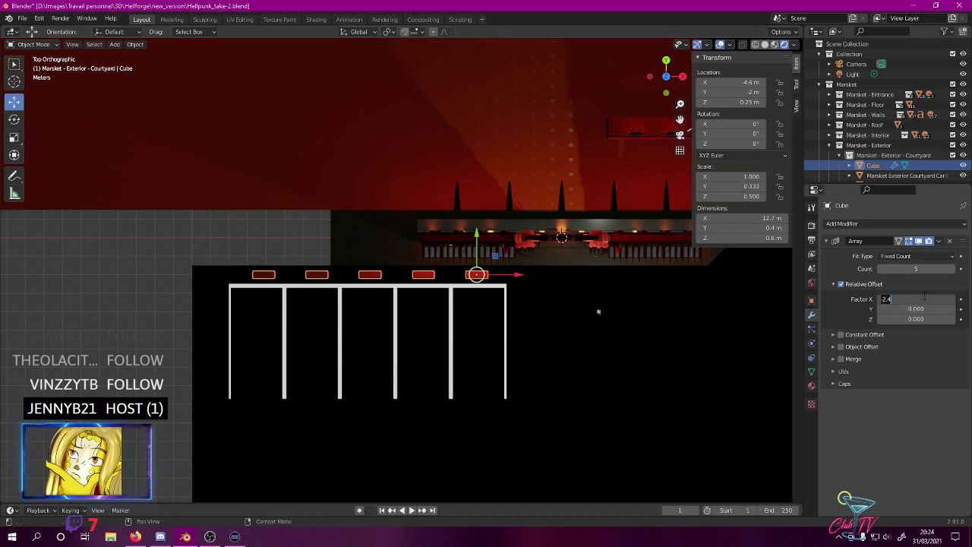
text(5)
key(Return)
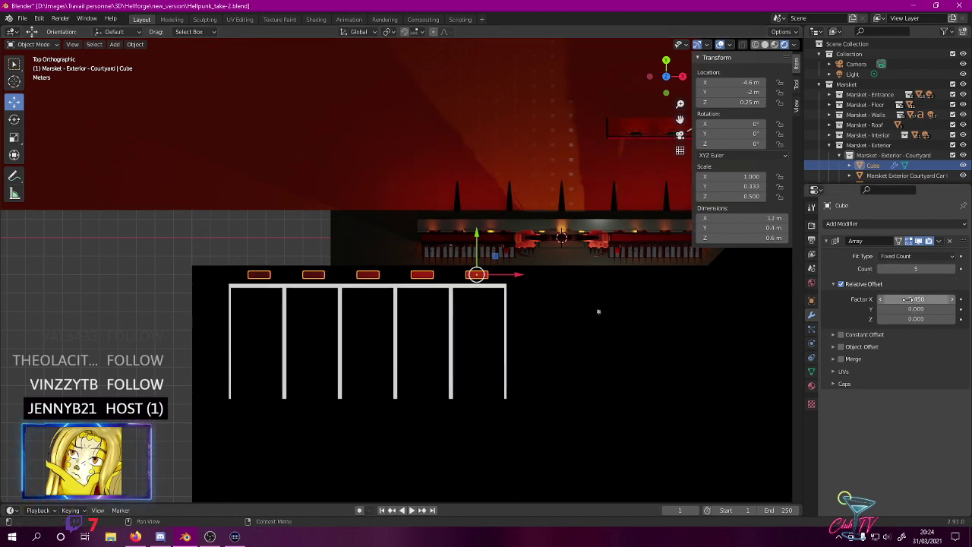
click(928, 299)
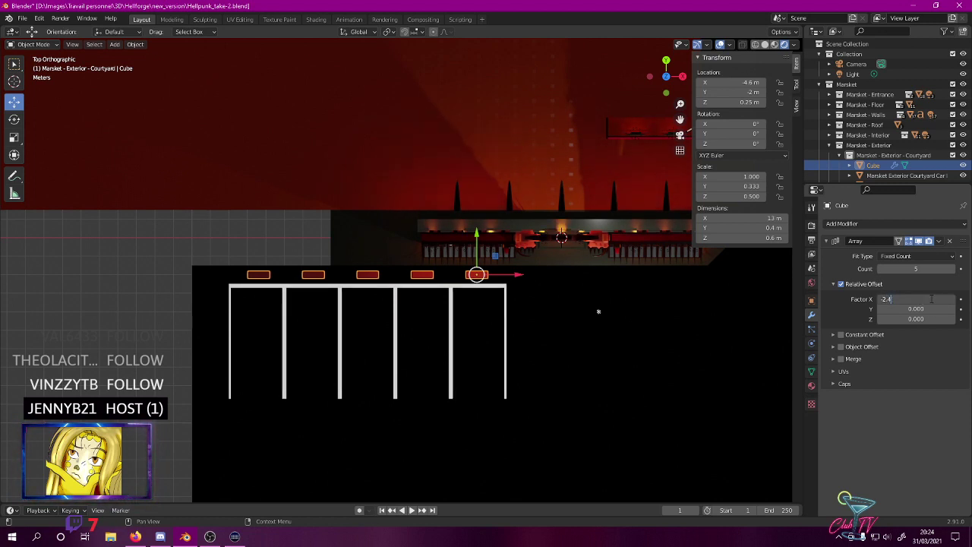
text(6)
key(Return)
click(928, 299)
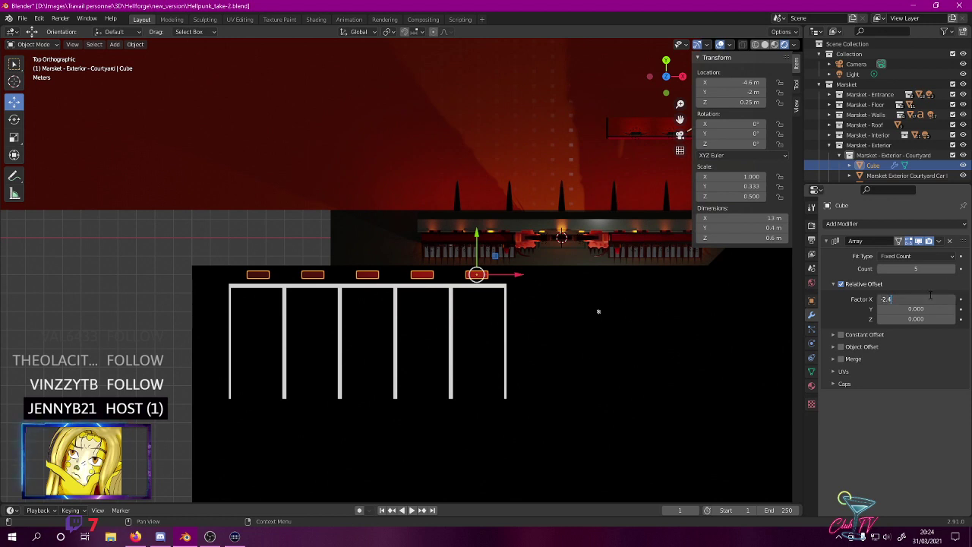
key(Return)
key(ctrl+s)
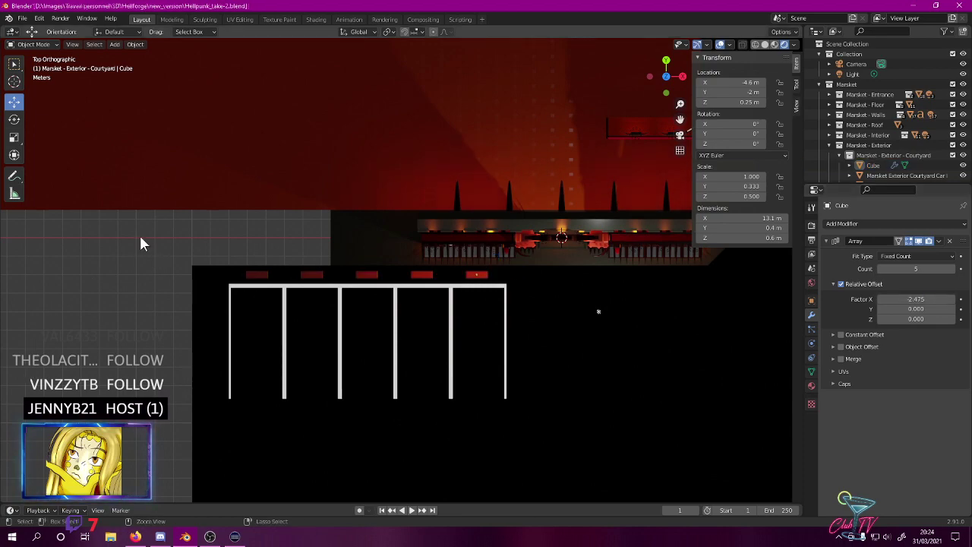
- Save the file with the blocks deselected and open the arrayed block's Orange Cheese material settings
middle_drag(314, 354, 276, 279)
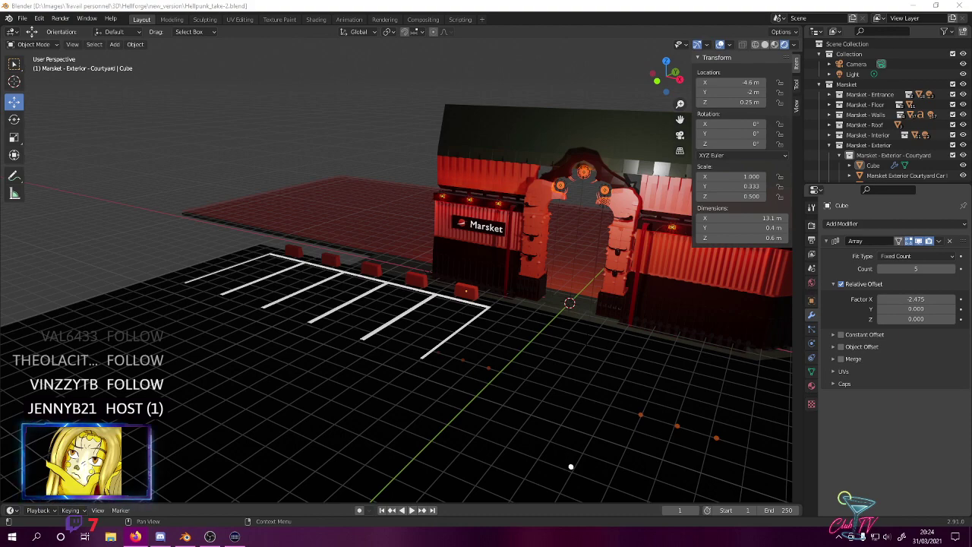
middle_drag(469, 245, 451, 326)
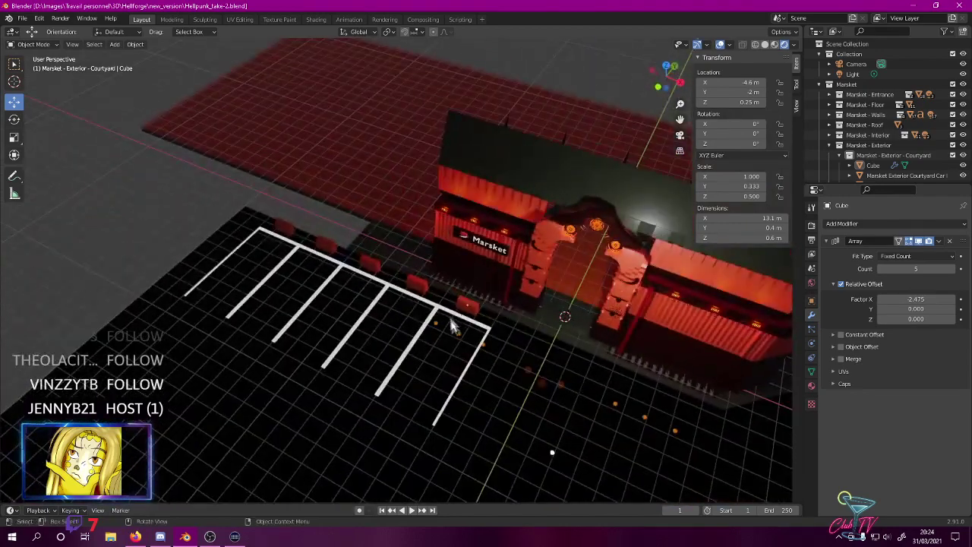
click(413, 282)
click(164, 213)
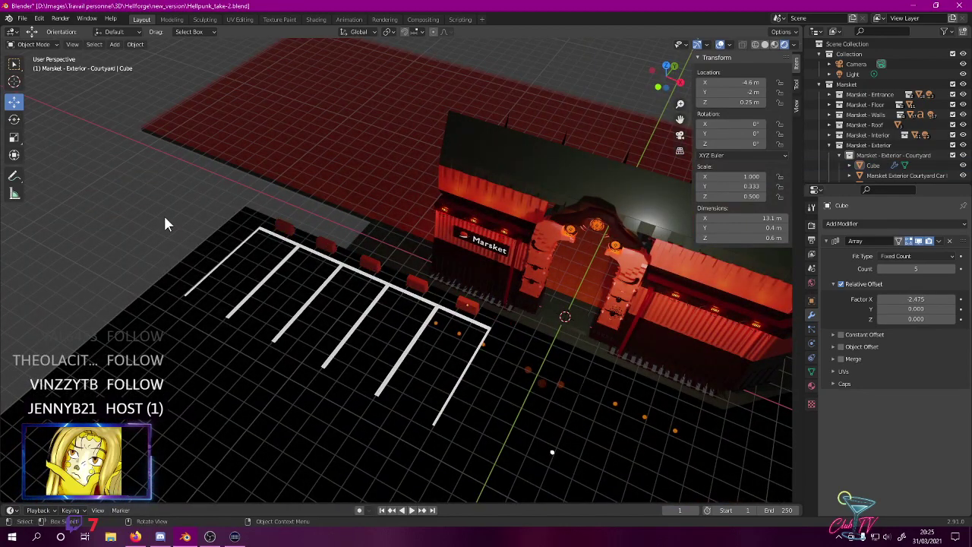
key(ctrl+s)
middle_drag(163, 214, 355, 275)
middle_drag(450, 326, 373, 245)
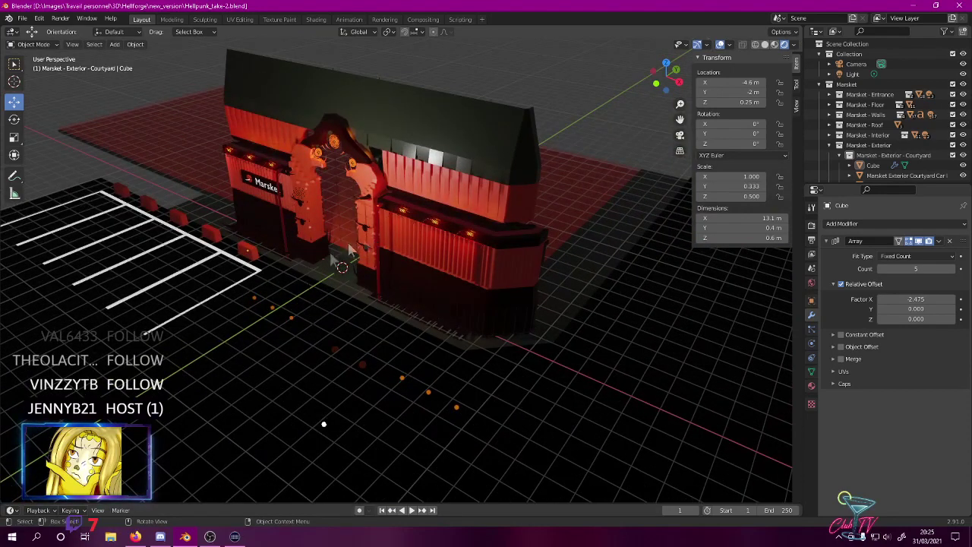
click(811, 385)
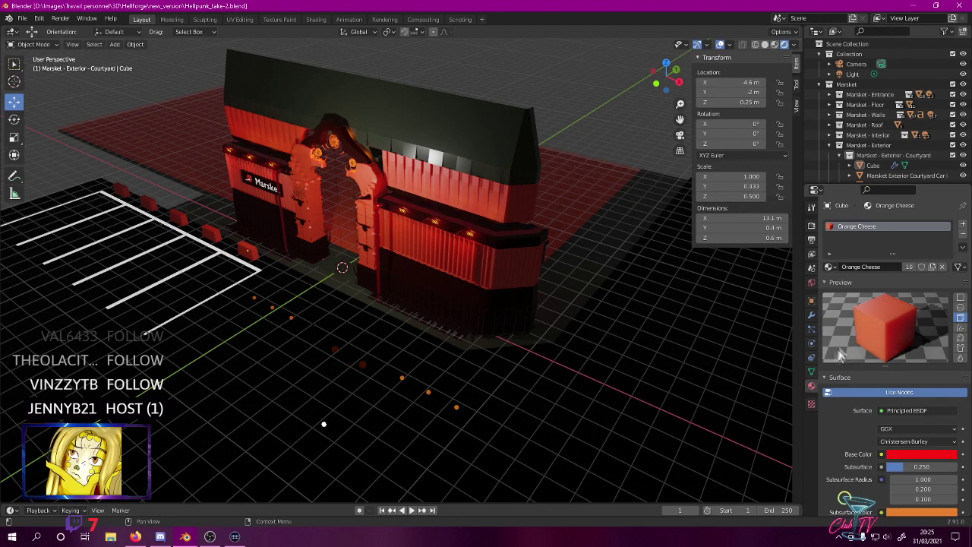
- Duplicate the white car park lines in top view and place the copy at about X 26 m, Y 6 m
scroll(383, 293, down, 3)
middle_drag(388, 301, 288, 335)
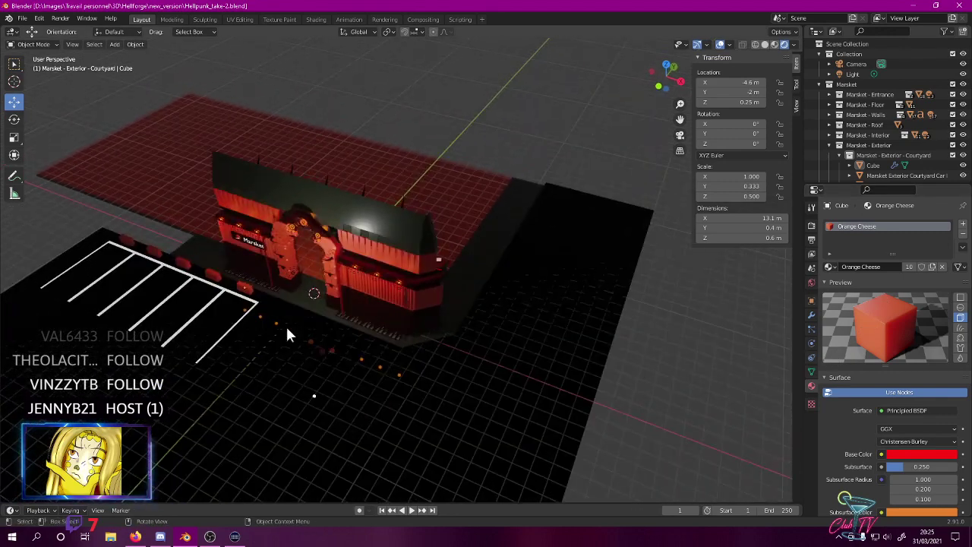
click(243, 316)
click(240, 323)
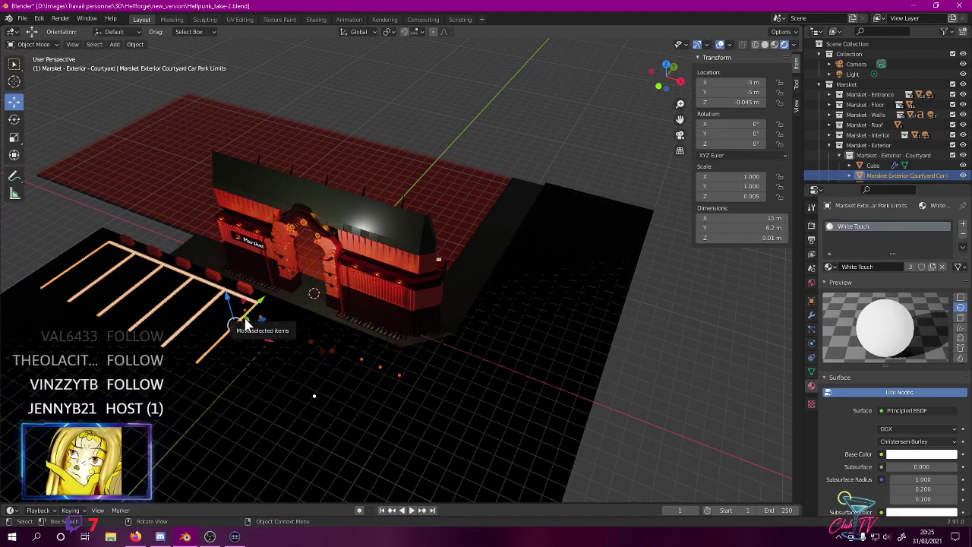
key(KP_7)
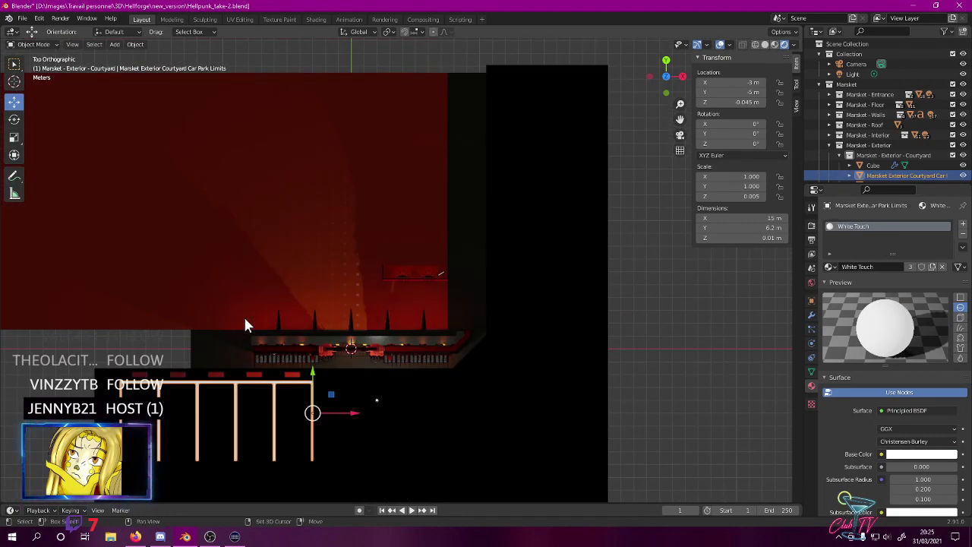
key(shift+d)
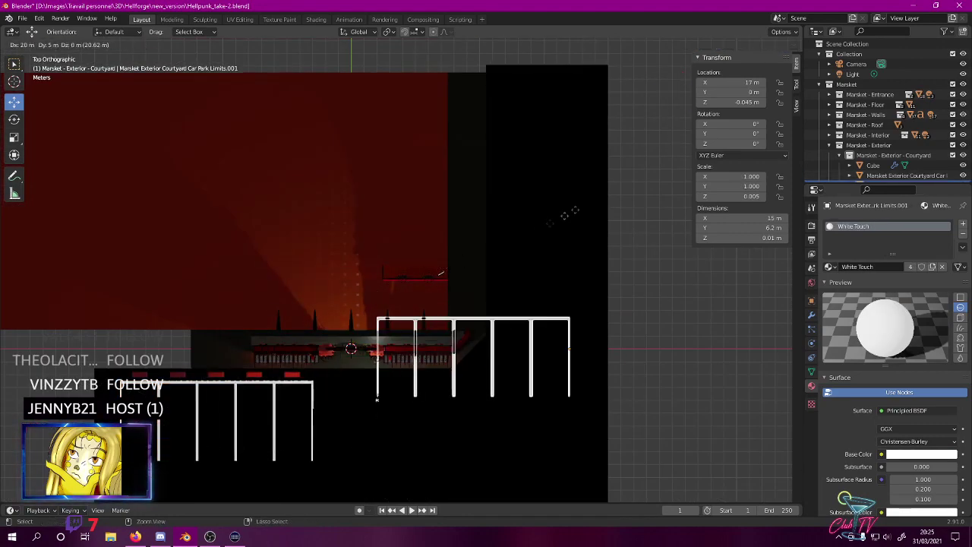
click(615, 172)
- Rotate the duplicated car park lines 90° about the vertical Z axis
click(15, 119)
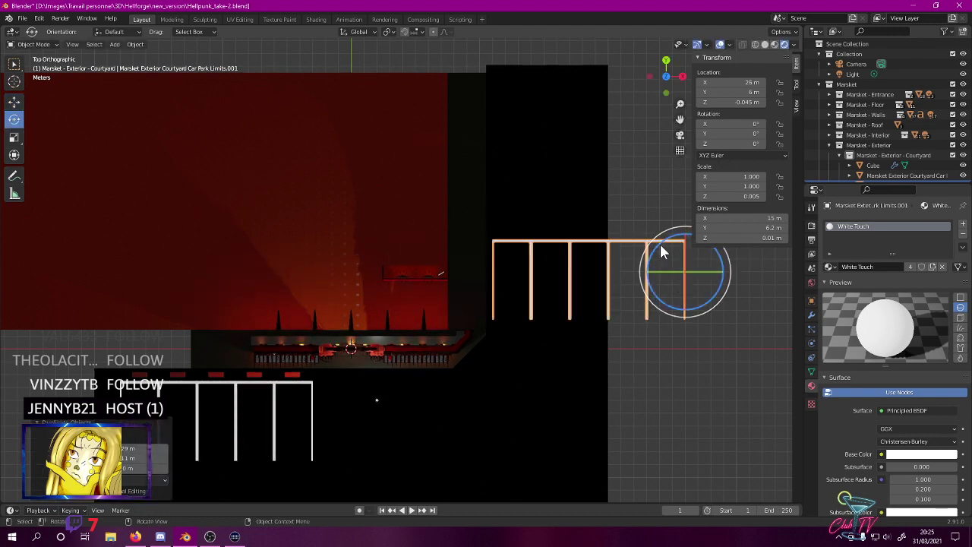
drag(661, 250, 651, 275)
click(133, 458)
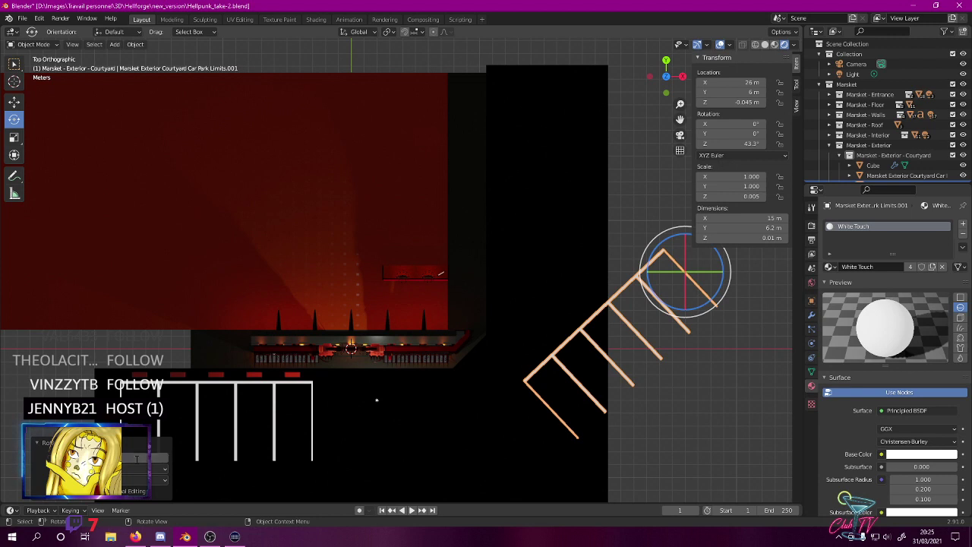
text(90)
key(Return)
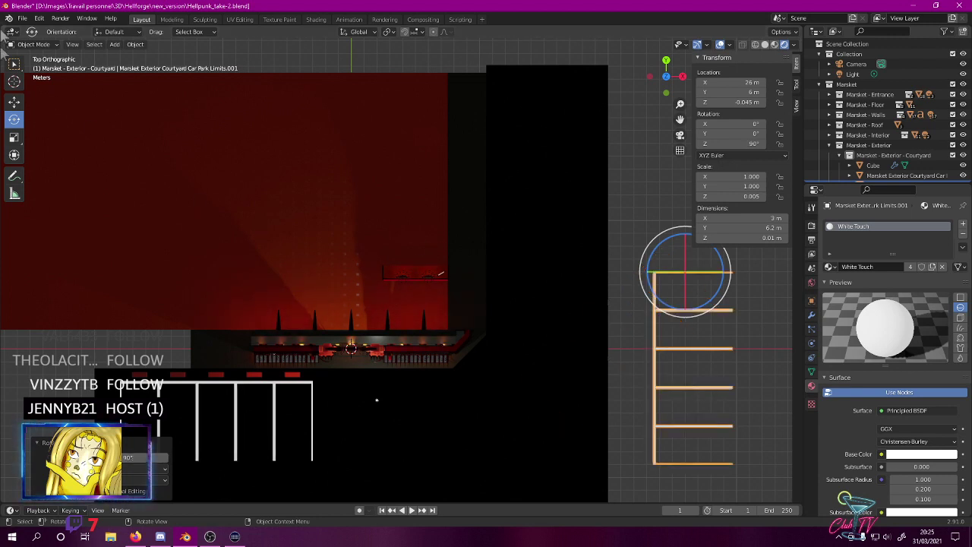
- Move the rotated car park lines onto the dark floor beside the shop, at X 15 m, Y 17 m
click(14, 100)
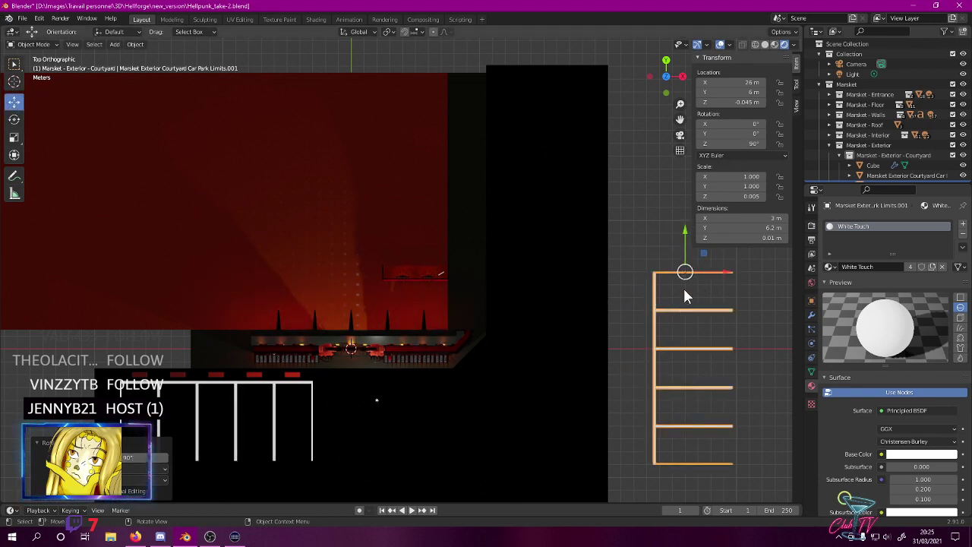
drag(684, 289, 533, 149)
shift+middle_drag(574, 269, 436, 268)
scroll(436, 262, up, 5)
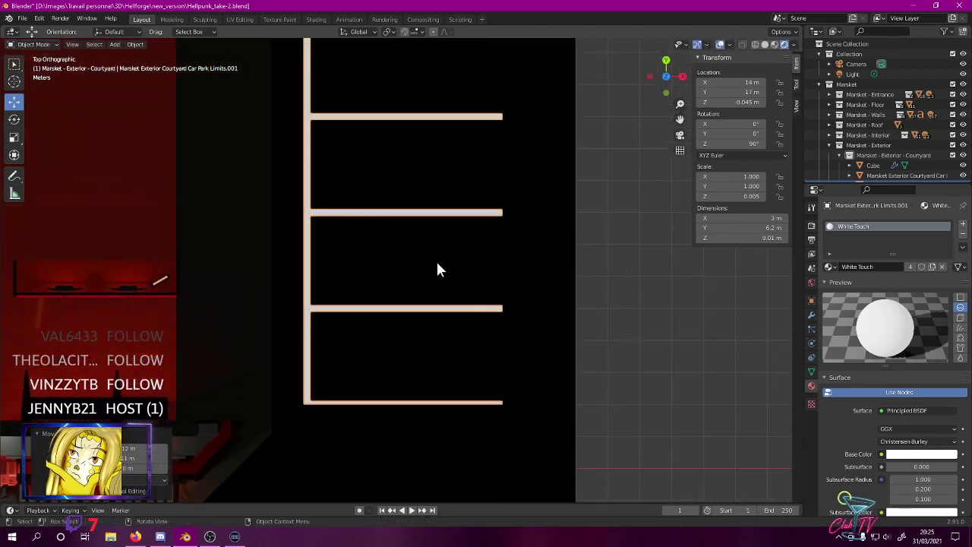
scroll(436, 259, down, 4)
drag(431, 109, 448, 108)
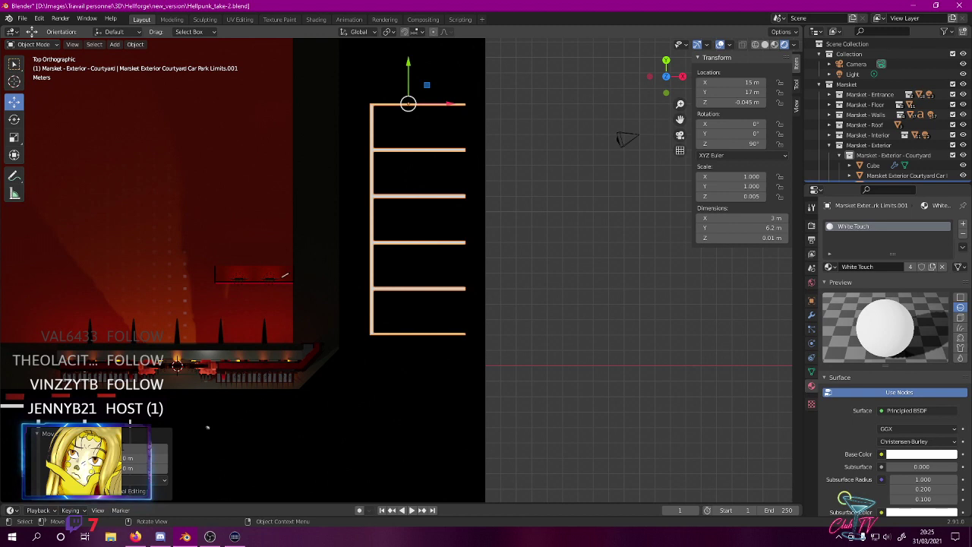
key(Return)
- Duplicate the arrayed row of orange blocks and place the copy at X 11.4 m, Y 4 m, by the second parking lines
shift+middle_drag(143, 439, 219, 386)
click(183, 347)
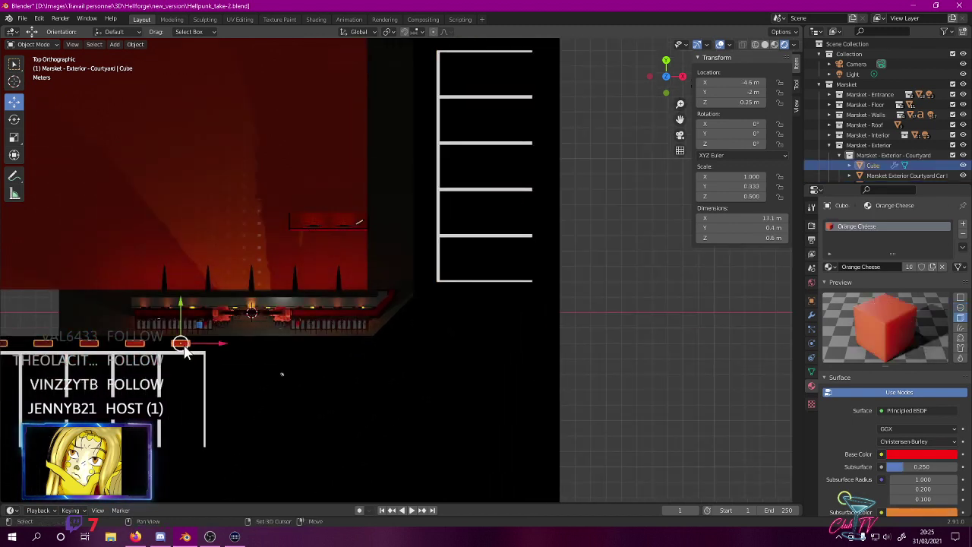
key(shift+d)
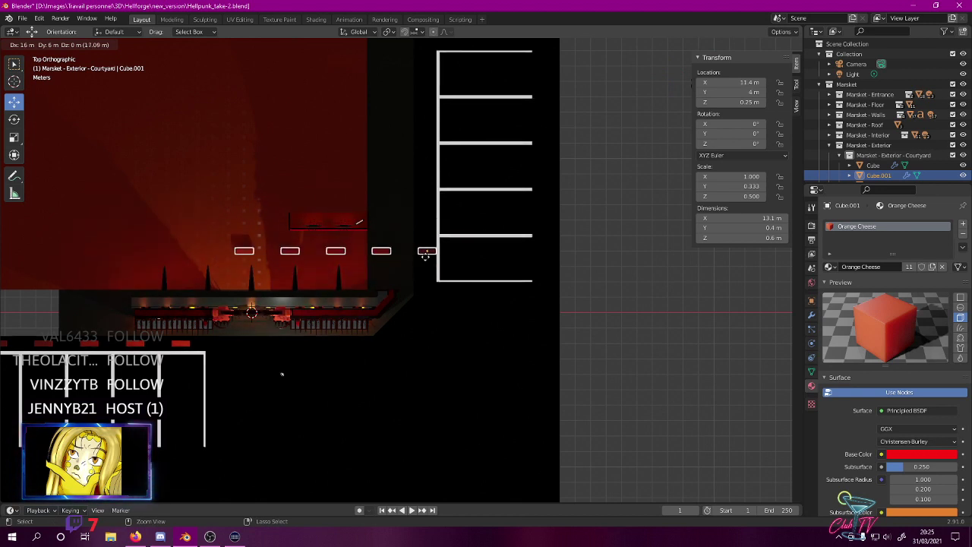
click(433, 262)
shift+middle_drag(524, 214, 439, 318)
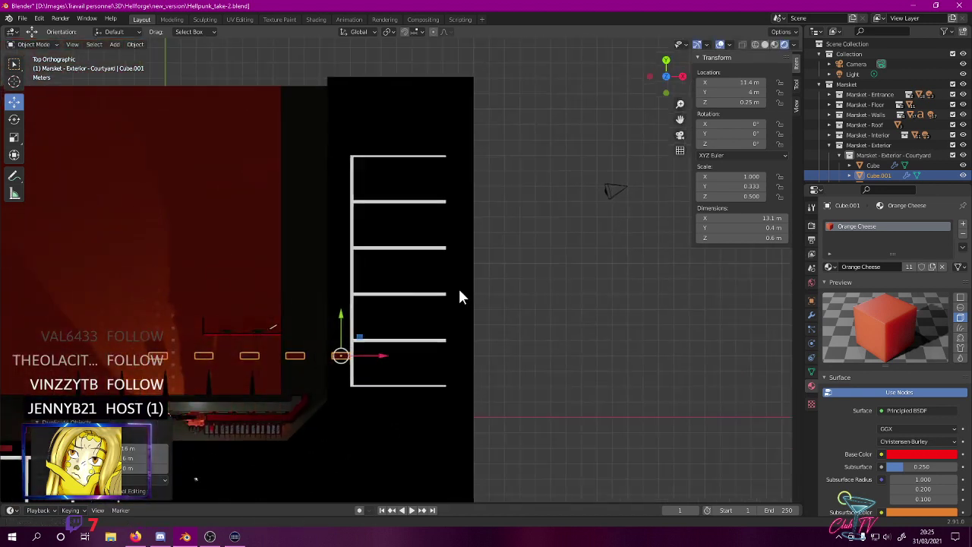
- Rotate the duplicated row of blocks to run along the second set of parking lines
click(13, 119)
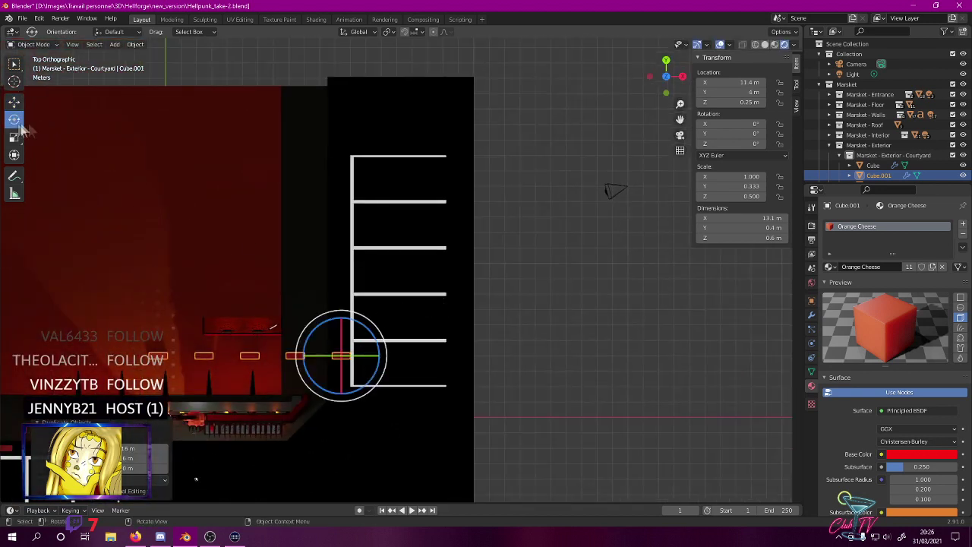
- Rotate the duplicated row of orange blocks, Cube.001, by -90° about the Z axis
drag(374, 337, 375, 370)
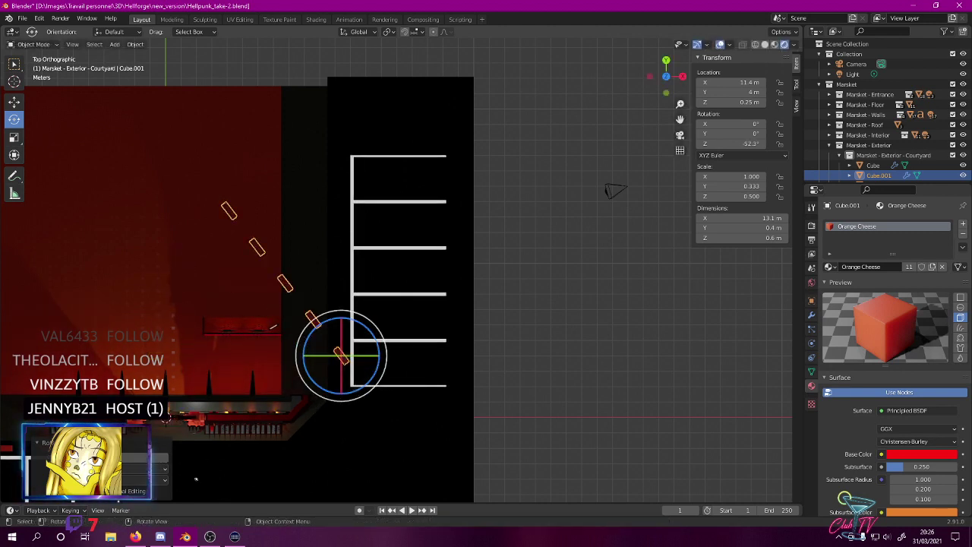
text(-90)
key(Return)
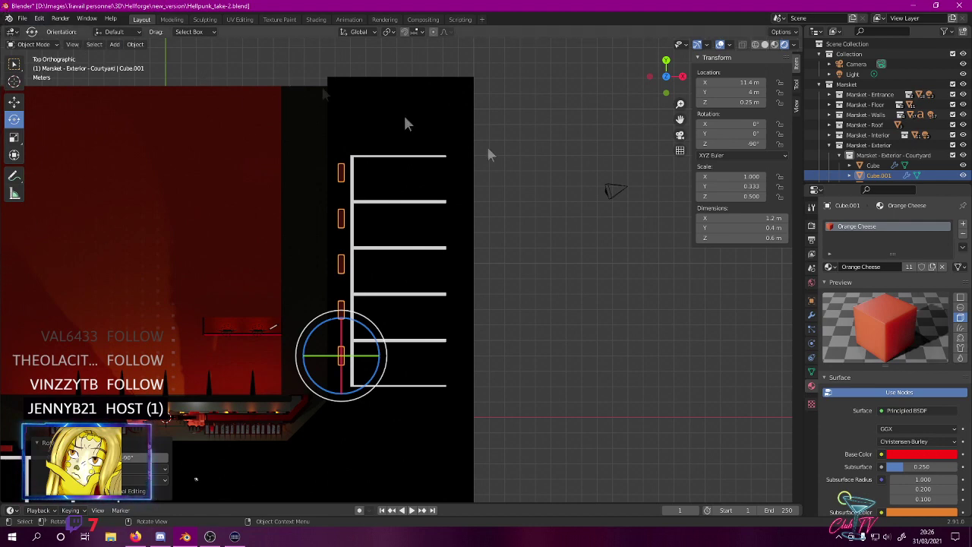
- In wireframe top view, move the rotated block row by -0.1 m in X and -0.5 m in Y beside the parking lines
scroll(437, 251, up, 5)
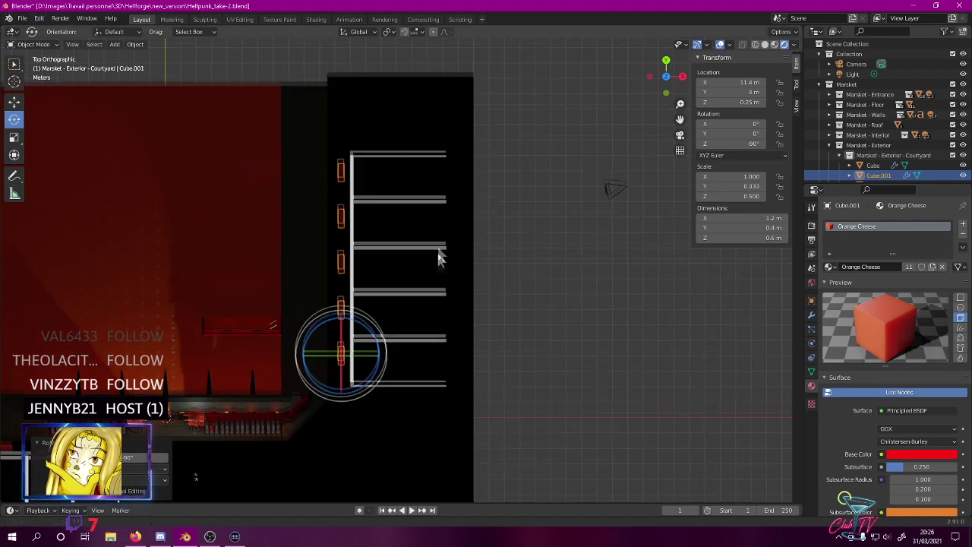
click(13, 101)
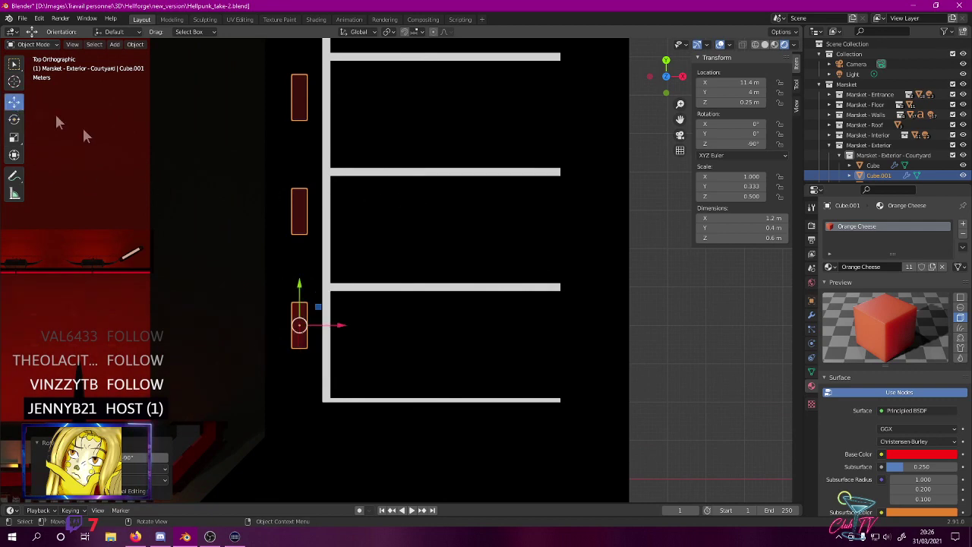
key(z)
click(385, 281)
middle_drag(385, 282, 417, 222)
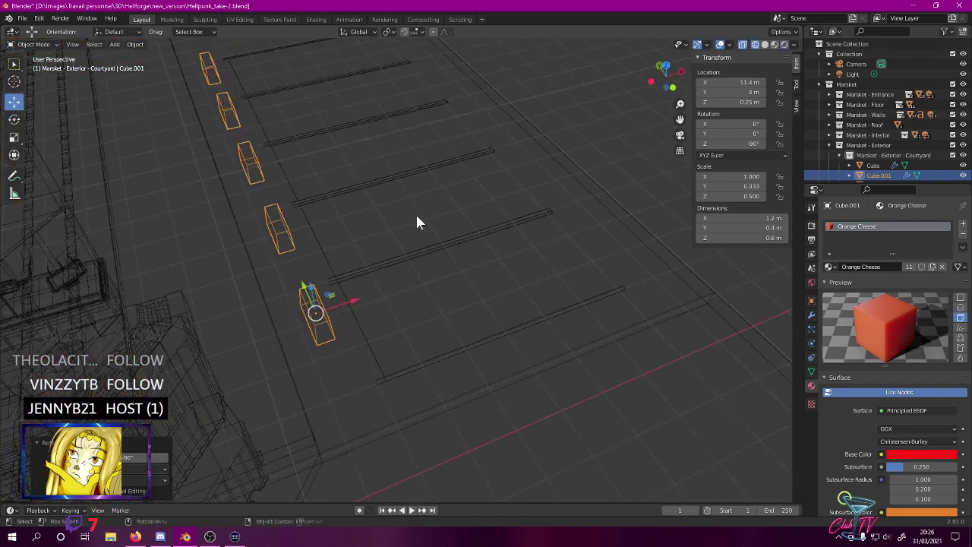
key(KP_7)
scroll(383, 199, up, 4)
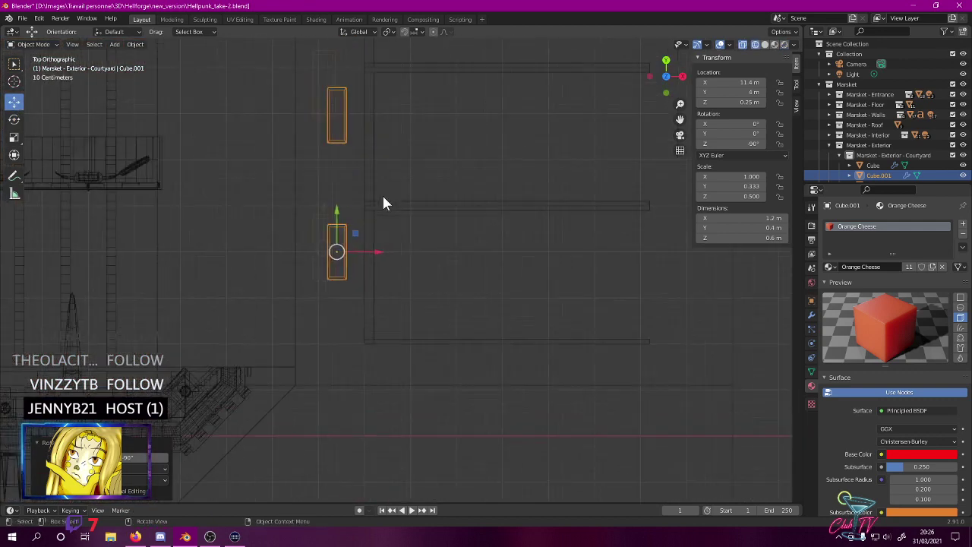
key(g)
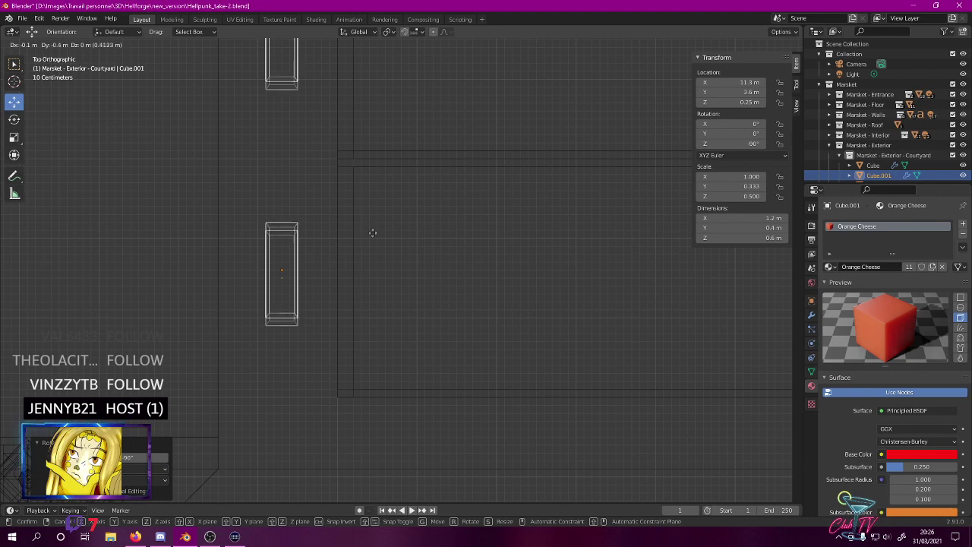
click(371, 232)
- Set the array count of the car park limits on the building's right side to 6 and move them 3 m along Y
scroll(389, 221, down, 8)
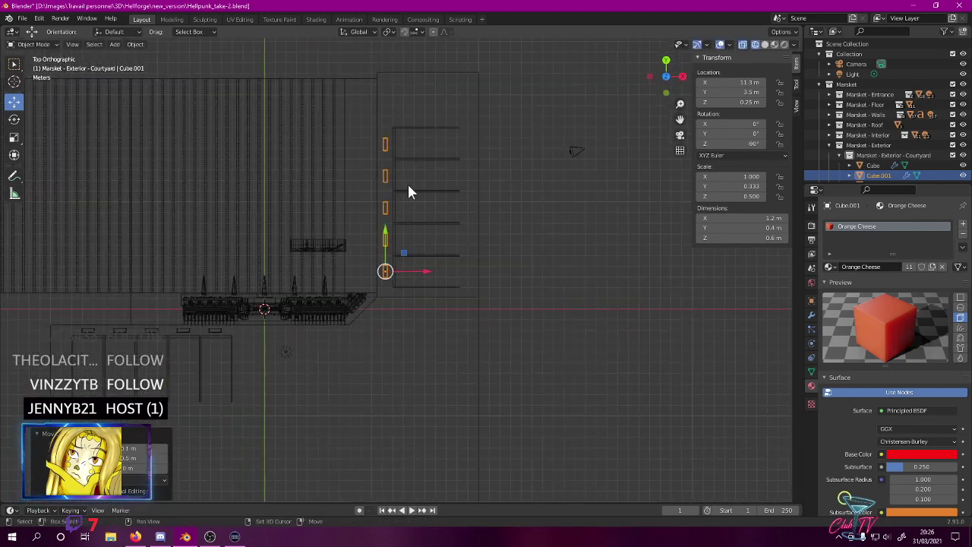
shift+middle_drag(409, 191, 354, 282)
click(370, 257)
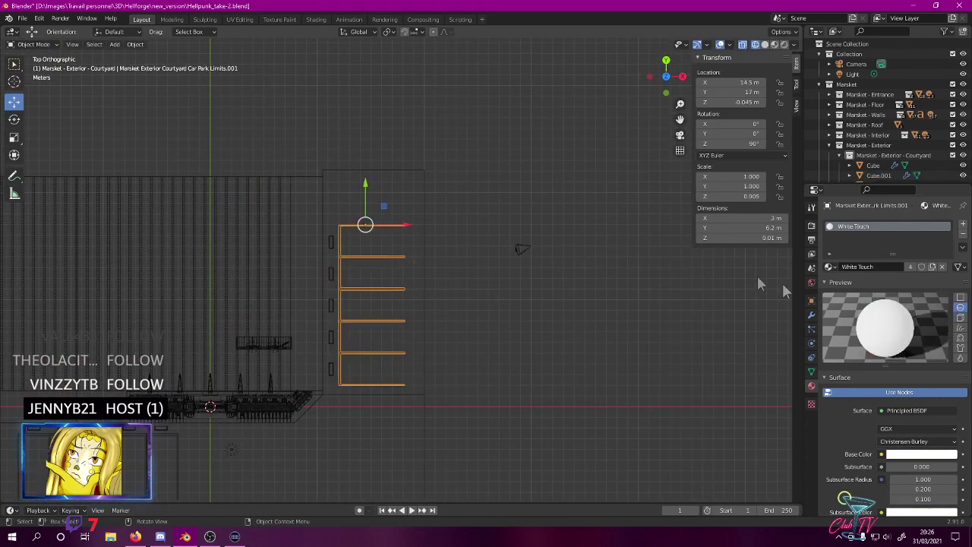
click(811, 314)
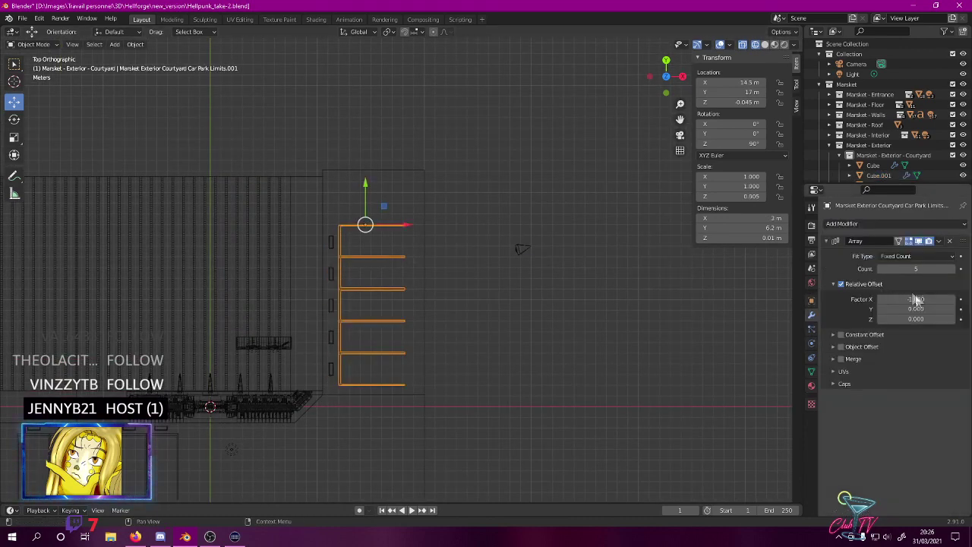
click(927, 268)
text(63)
key(Return)
click(925, 271)
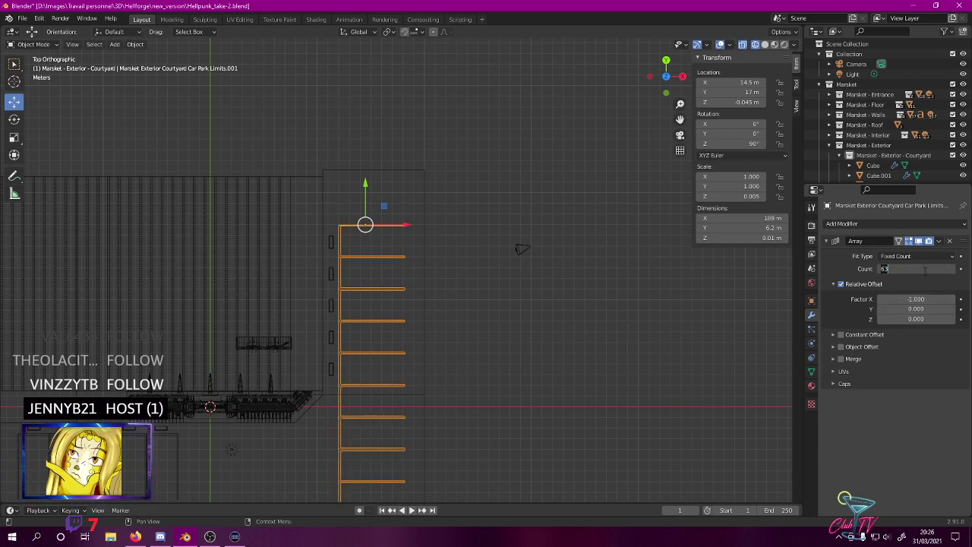
text(6)
key(Return)
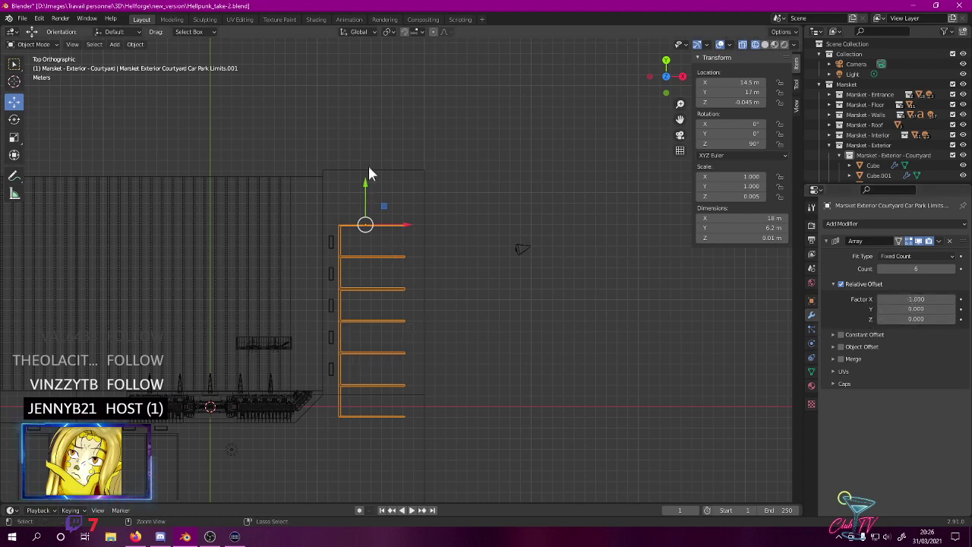
drag(364, 186, 364, 155)
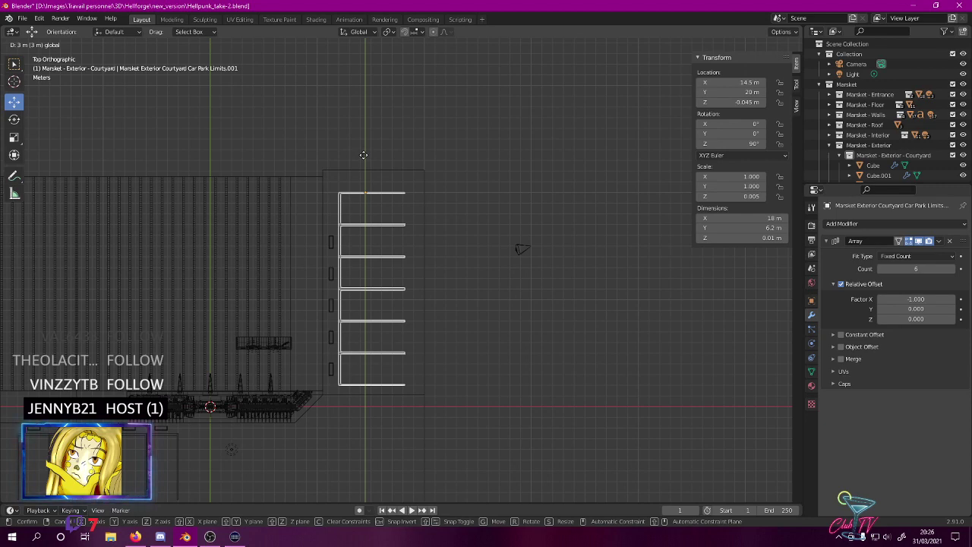
drag(364, 155, 363, 154)
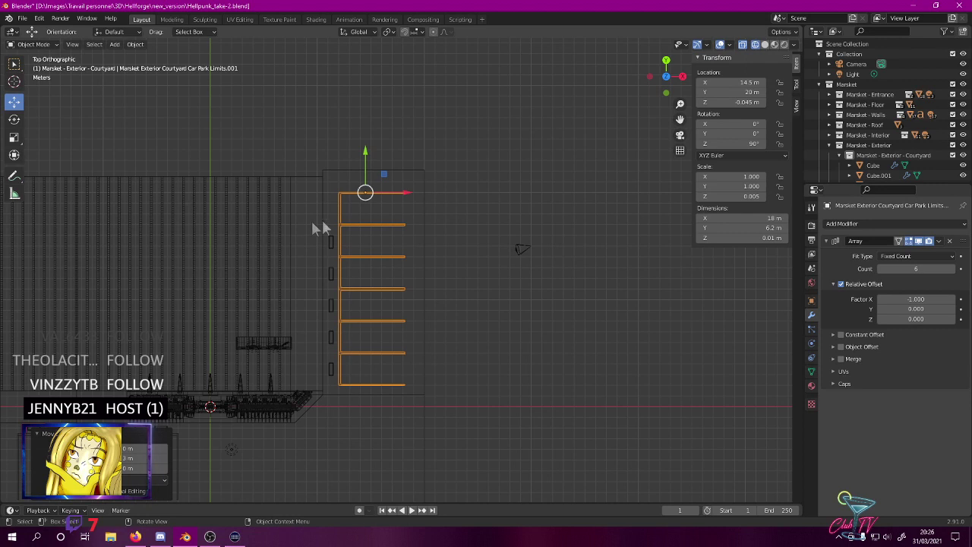
- Set the array of the block row beside the right-hand car park to count 6 and relative X factor -2.48
click(332, 236)
click(328, 242)
click(331, 243)
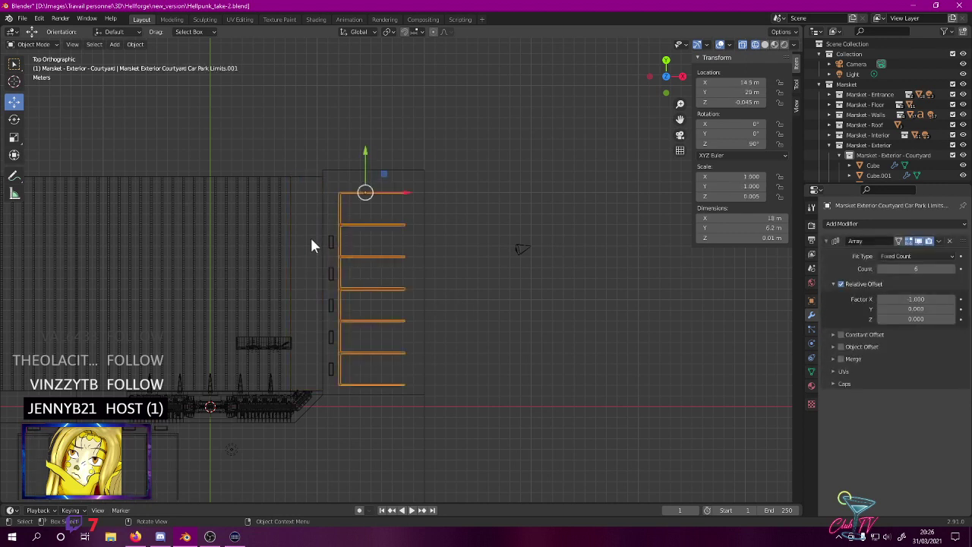
click(330, 244)
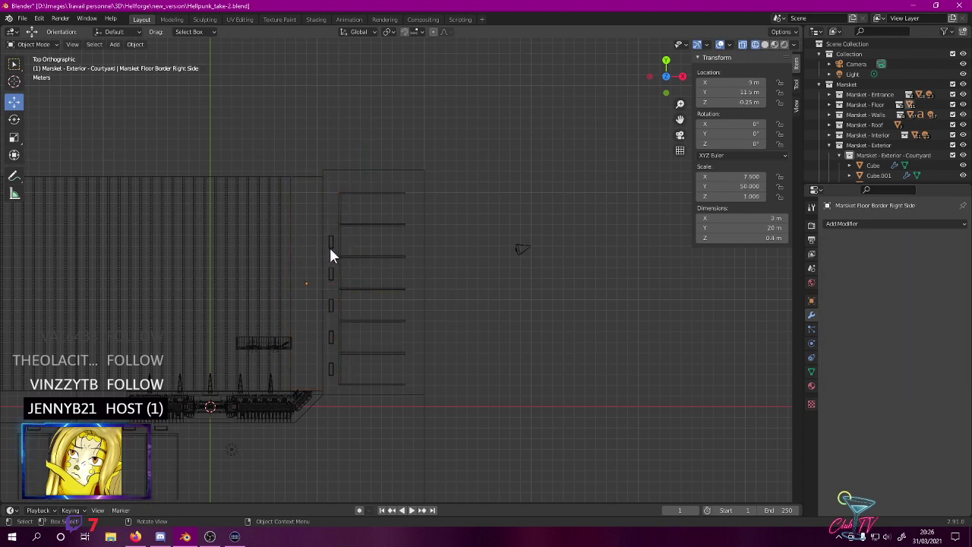
click(329, 368)
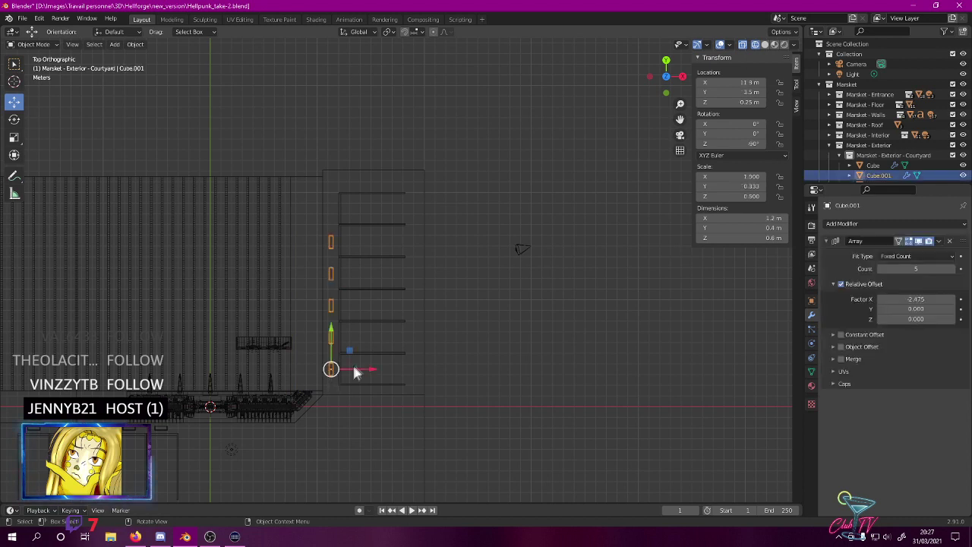
click(917, 270)
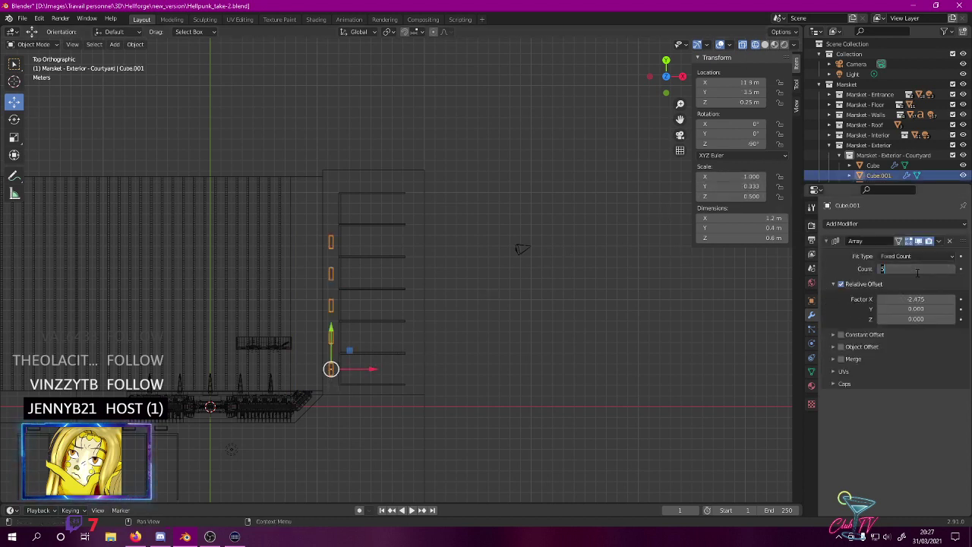
text(6)
key(Return)
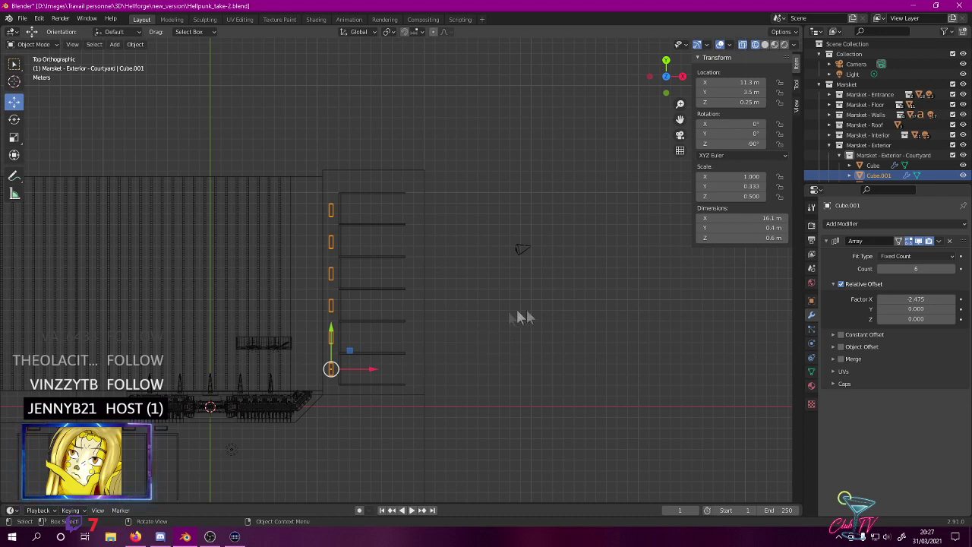
click(928, 299)
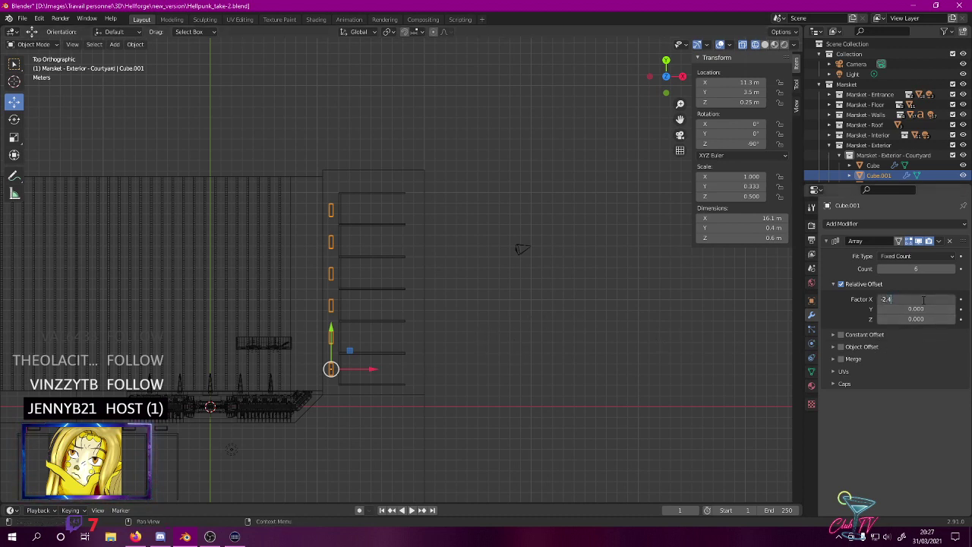
key(Return)
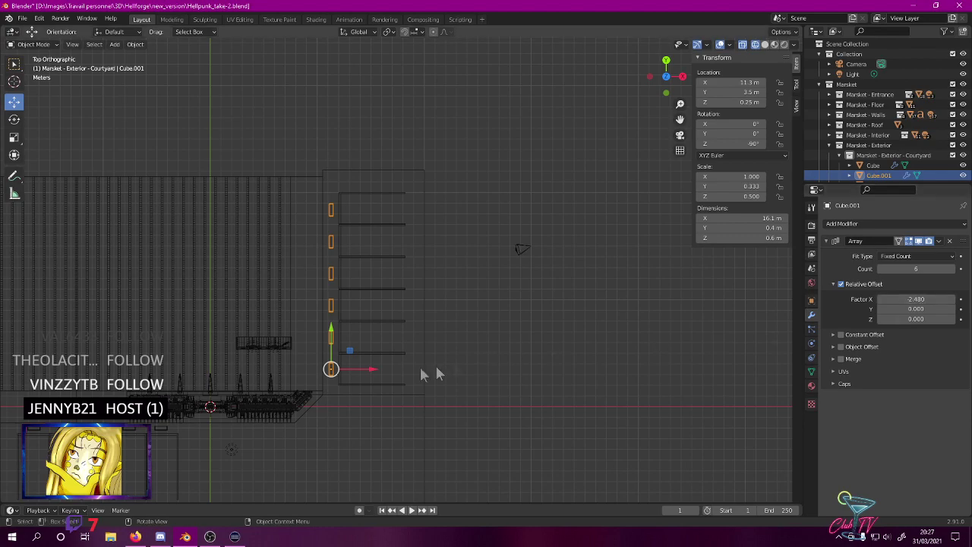
- Move the front car park's block row 0.1 m along X and set its array's relative X factor to -2.5
shift+middle_drag(378, 348, 518, 266)
click(300, 343)
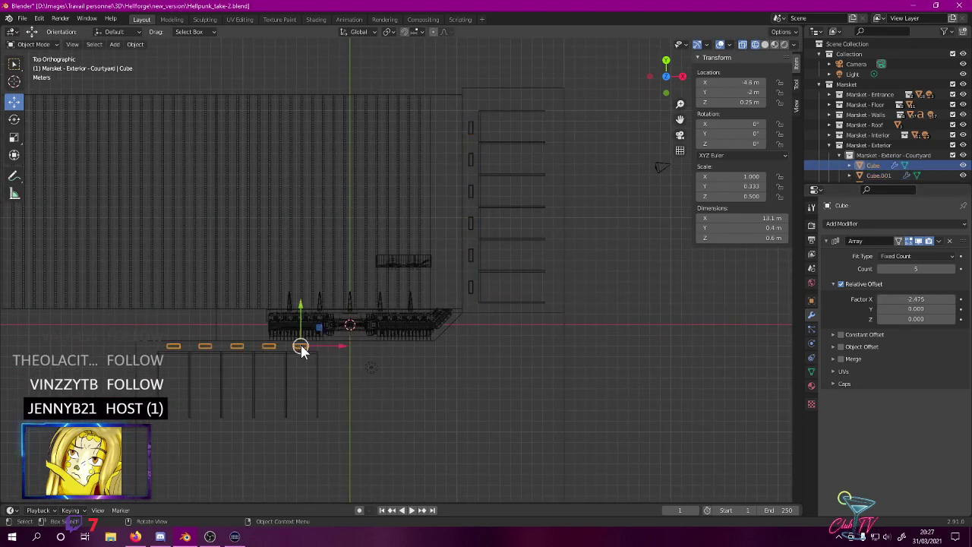
scroll(251, 370, up, 10)
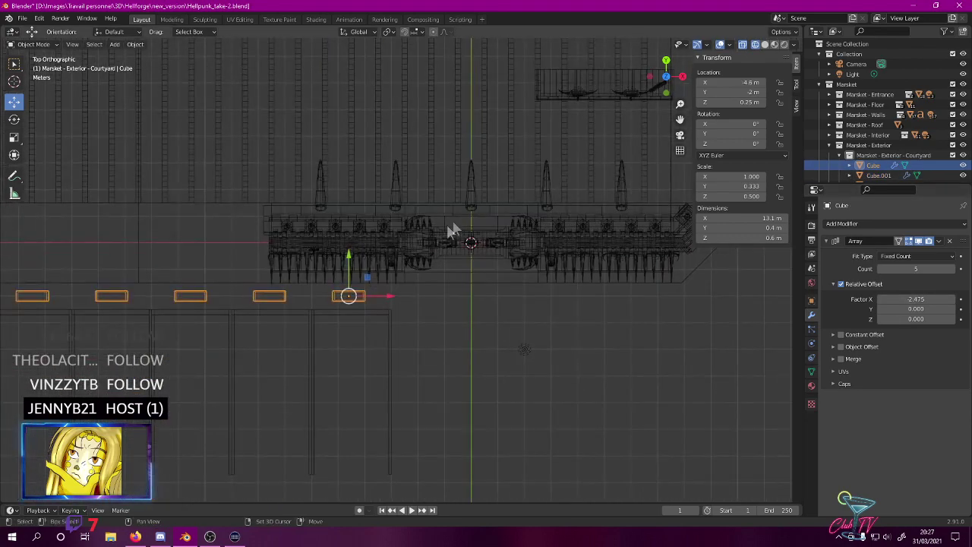
scroll(352, 321, up, 3)
key(g)
click(405, 215)
scroll(397, 226, down, 6)
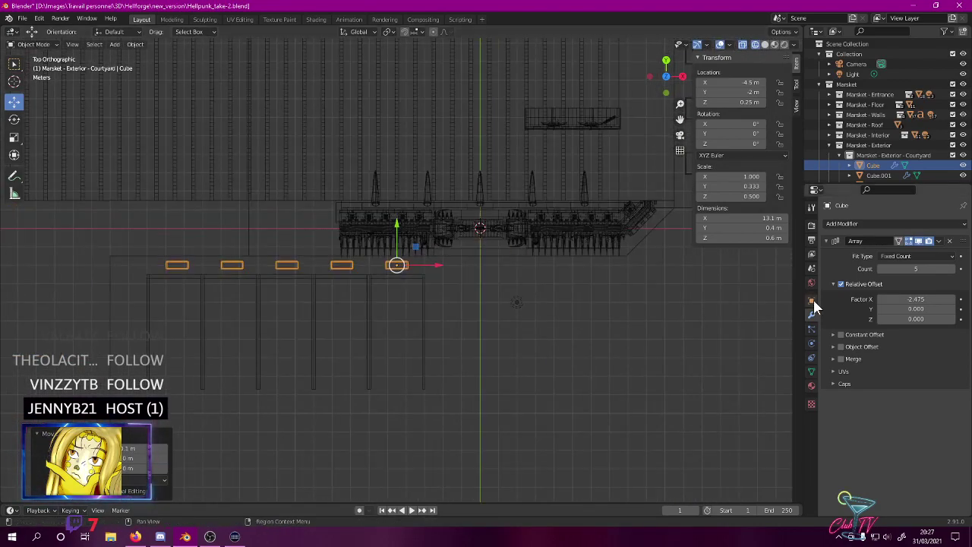
click(904, 298)
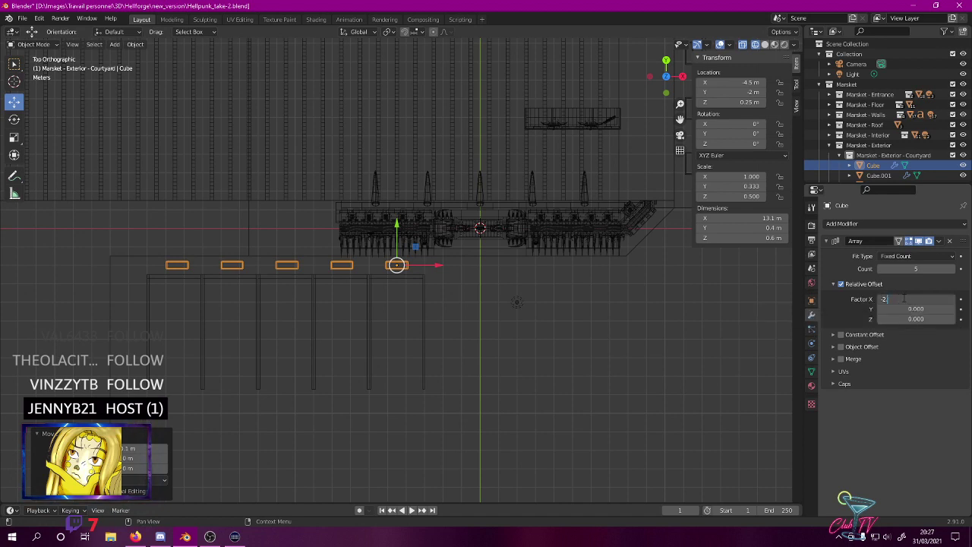
key(Return)
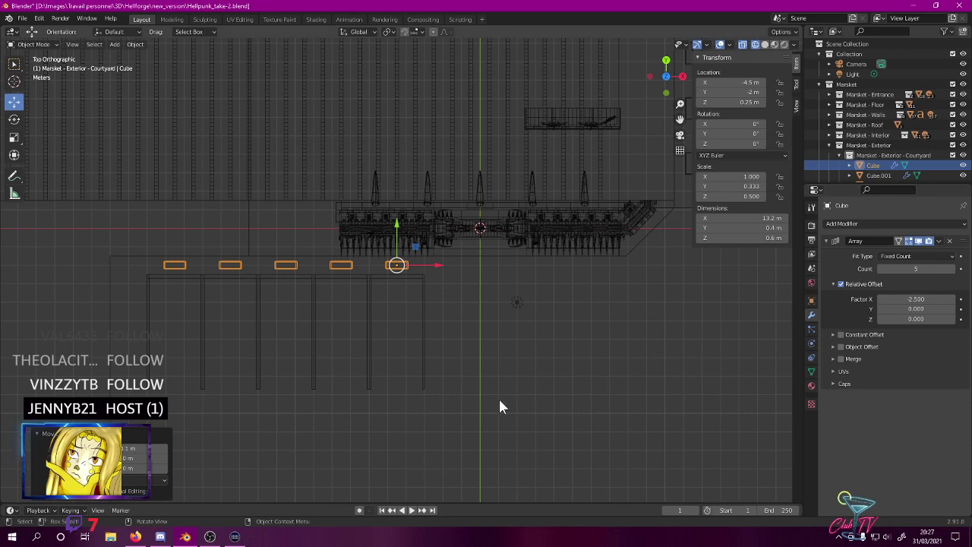
- Set the array's relative X factor of the right-hand car park's block row to -2.5 and deselect it
shift+middle_drag(639, 204, 221, 392)
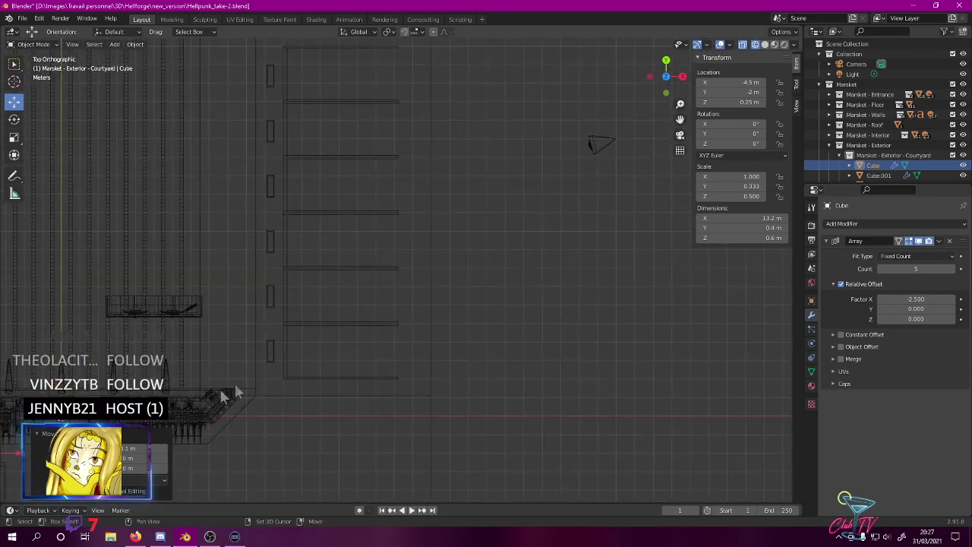
click(268, 357)
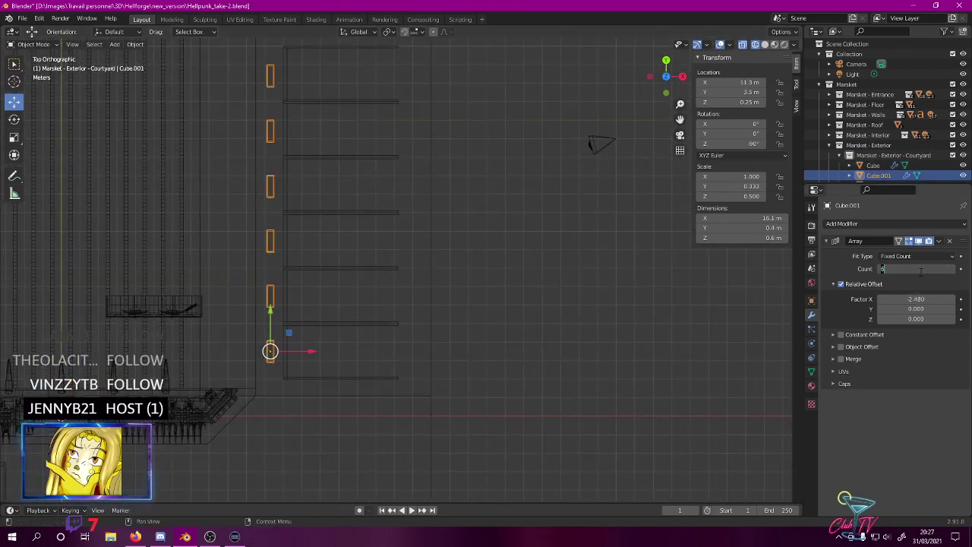
click(916, 299)
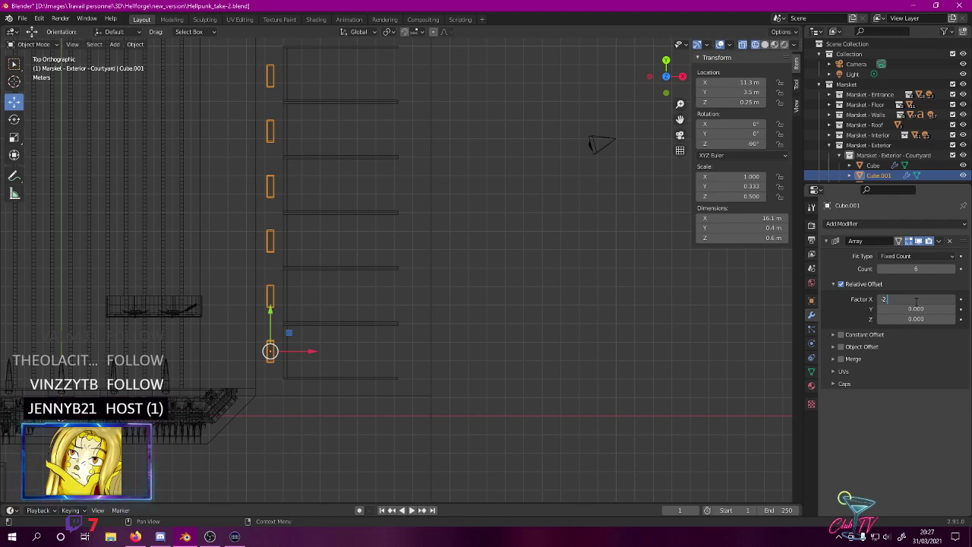
key(Return)
click(534, 329)
- Save the file and switch the viewport to rendered shading in a perspective view of the whole building and both car parks
key(ctrl+s)
key(z)
click(511, 284)
mouse_move(511, 284)
middle_down()
mouse_move(445, 189)
mouse_move(386, 226)
mouse_move(532, 196)
mouse_move(293, 208)
mouse_move(302, 154)
mouse_move(322, 220)
mouse_move(245, 232)
mouse_move(412, 208)
mouse_move(362, 251)
mouse_move(337, 236)
middle_up()
key(ctrl+s)
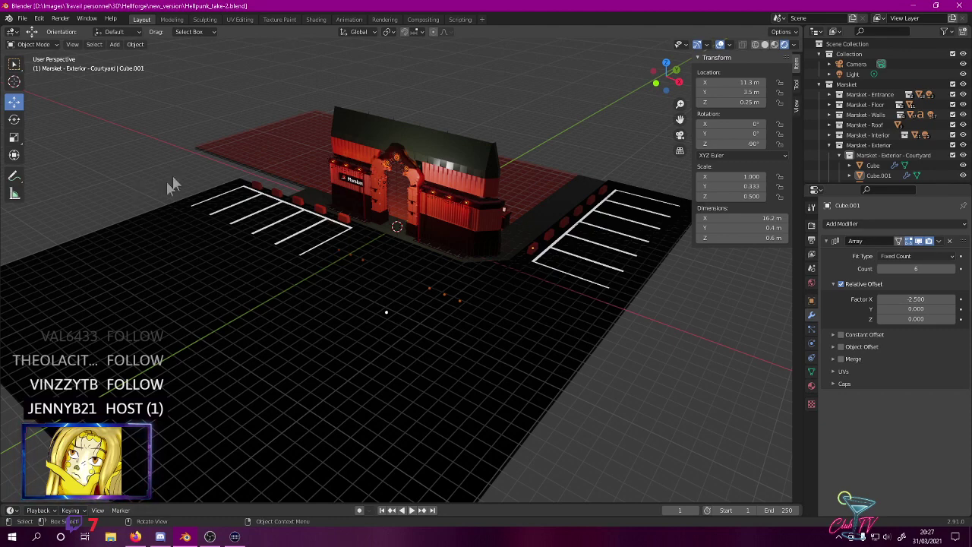
middle_drag(494, 199, 439, 171)
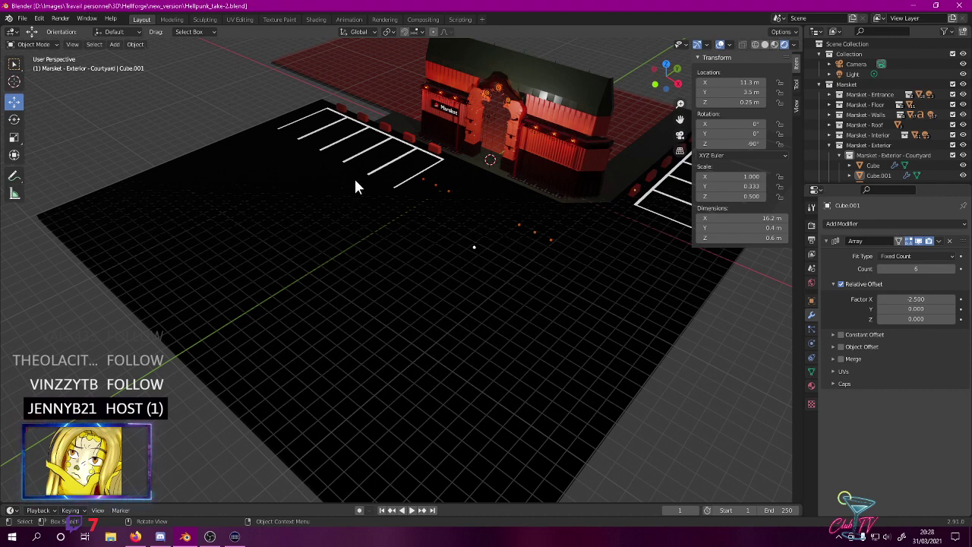
click(161, 537)
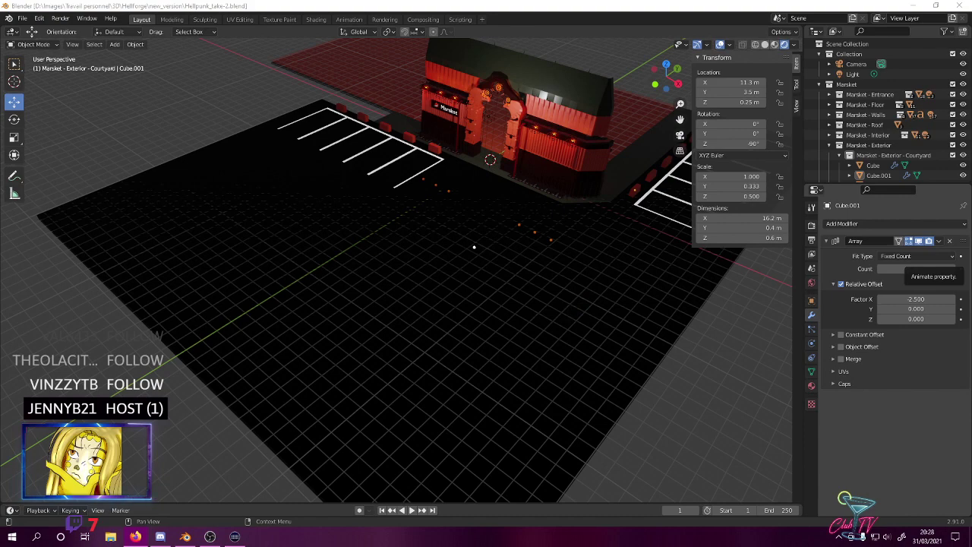
- Open the courtyard floor in edit mode and select the edges of its outer side beside the right-hand car park
middle_drag(294, 179, 322, 226)
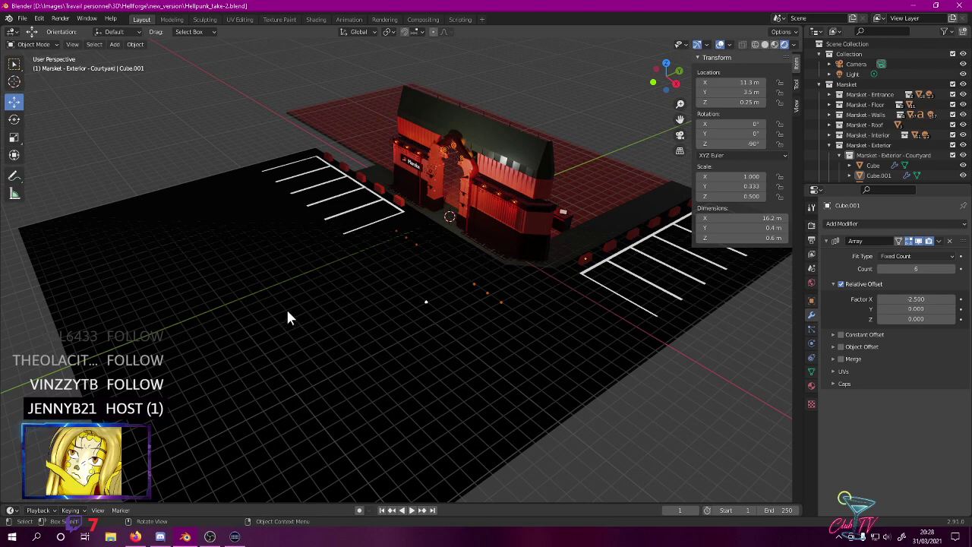
middle_drag(286, 307, 450, 286)
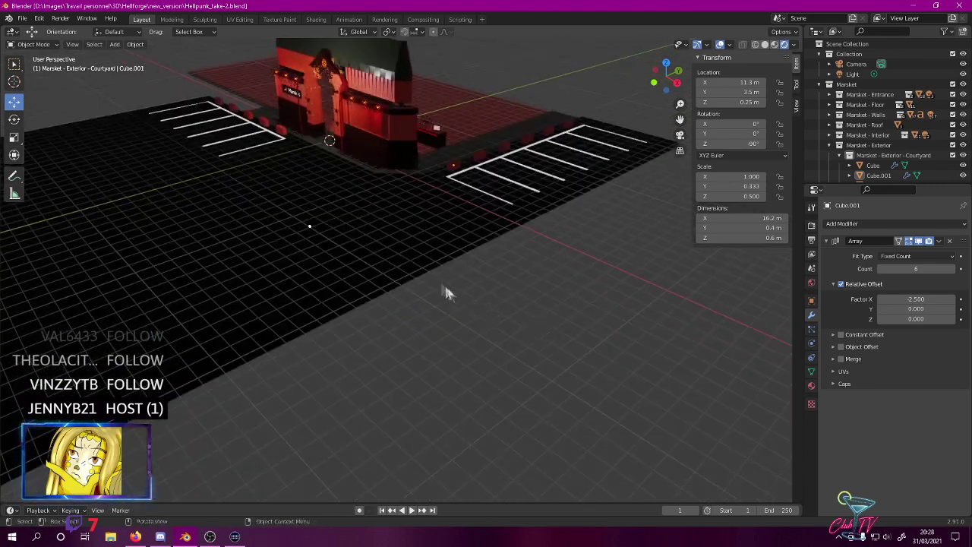
click(421, 266)
key(Tab)
drag(315, 276, 425, 339)
shift+drag(507, 207, 550, 245)
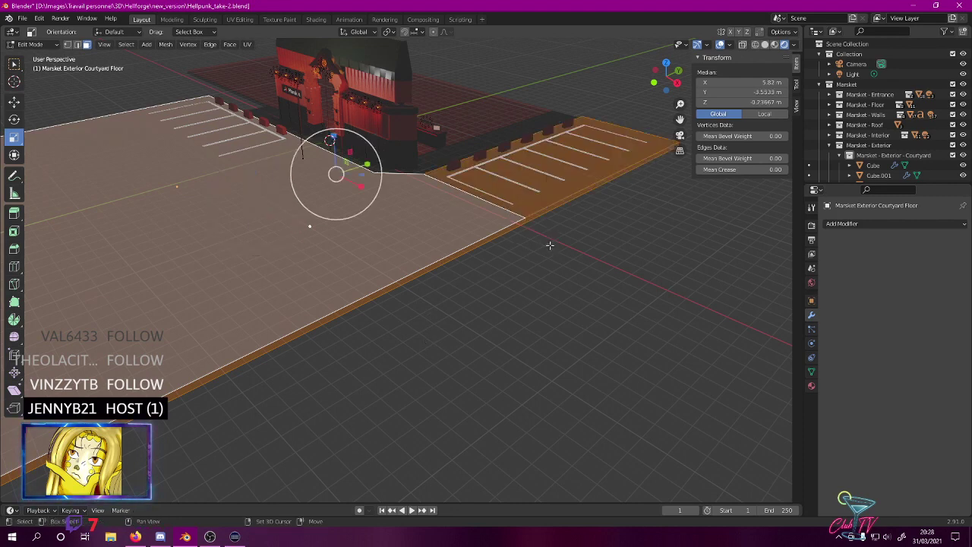
click(77, 44)
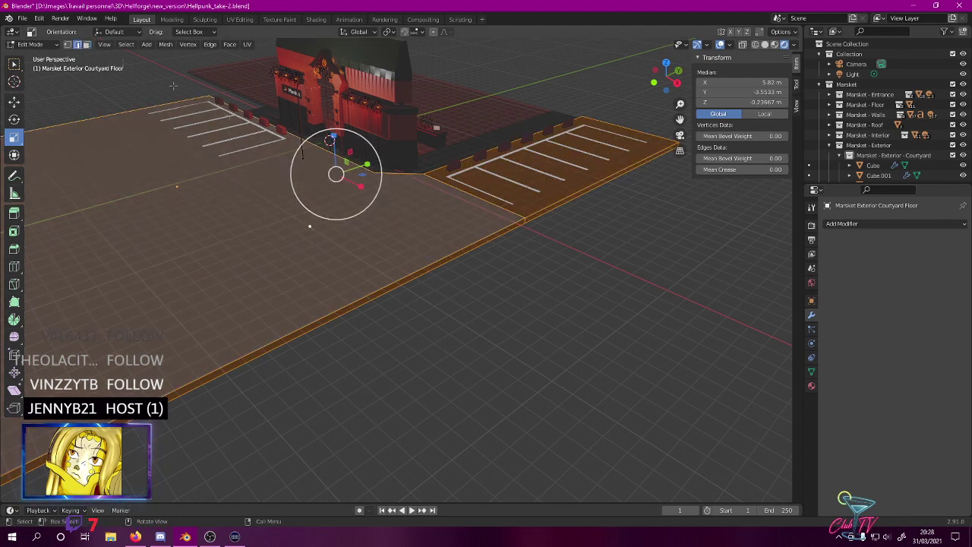
drag(493, 211, 538, 237)
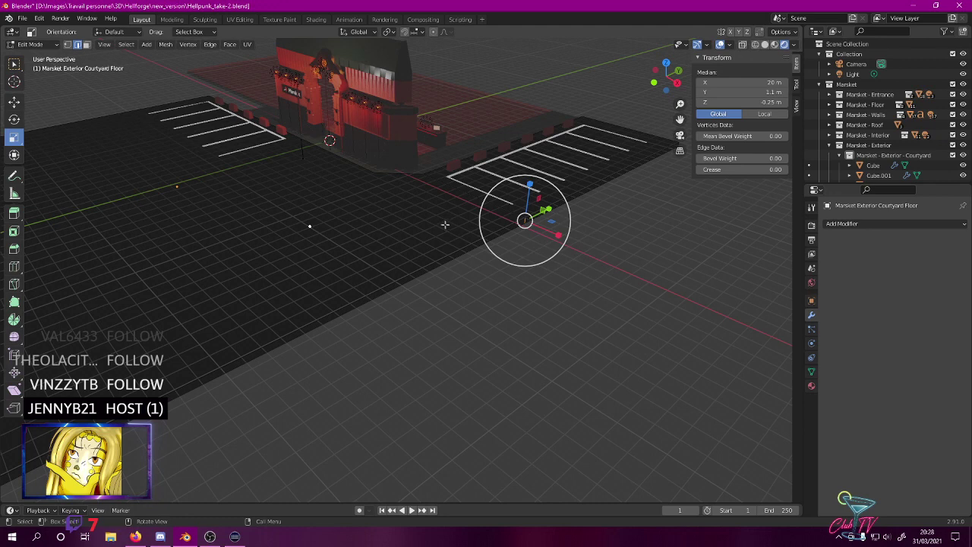
drag(446, 225, 471, 270)
click(563, 243)
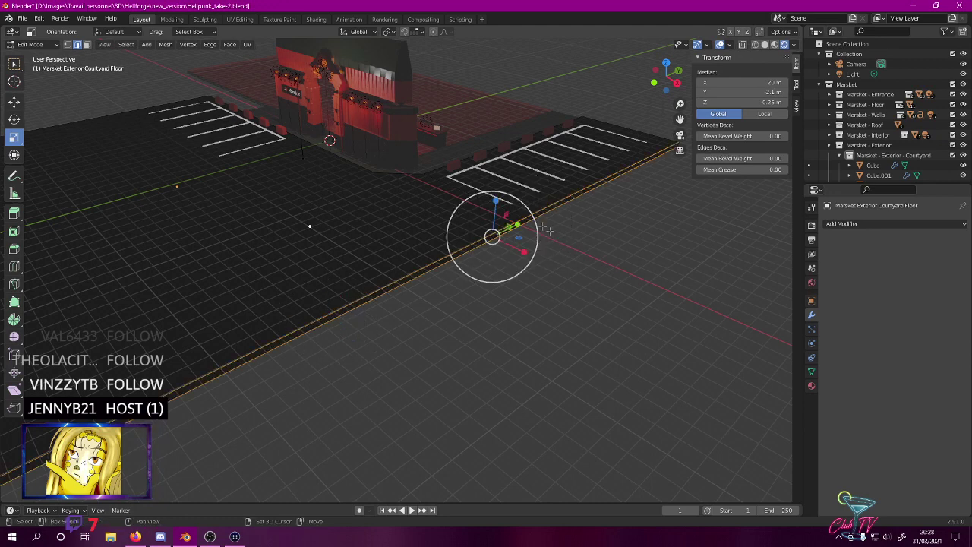
drag(536, 235, 532, 234)
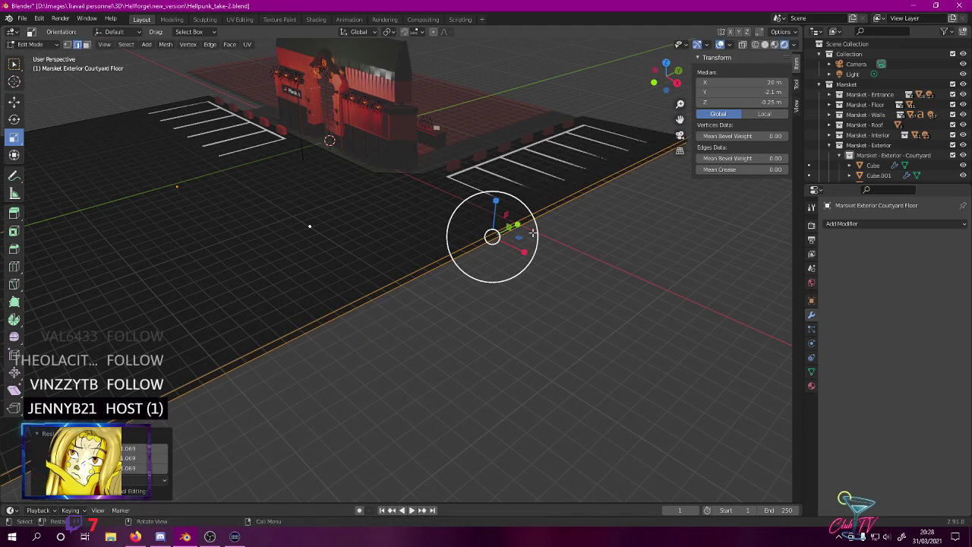
key(ctrl+z)
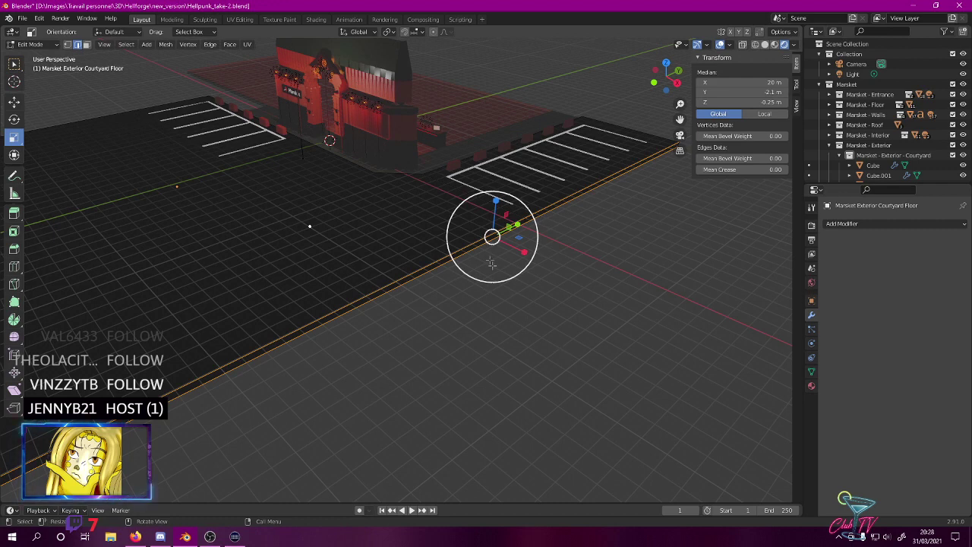
drag(588, 249, 432, 210)
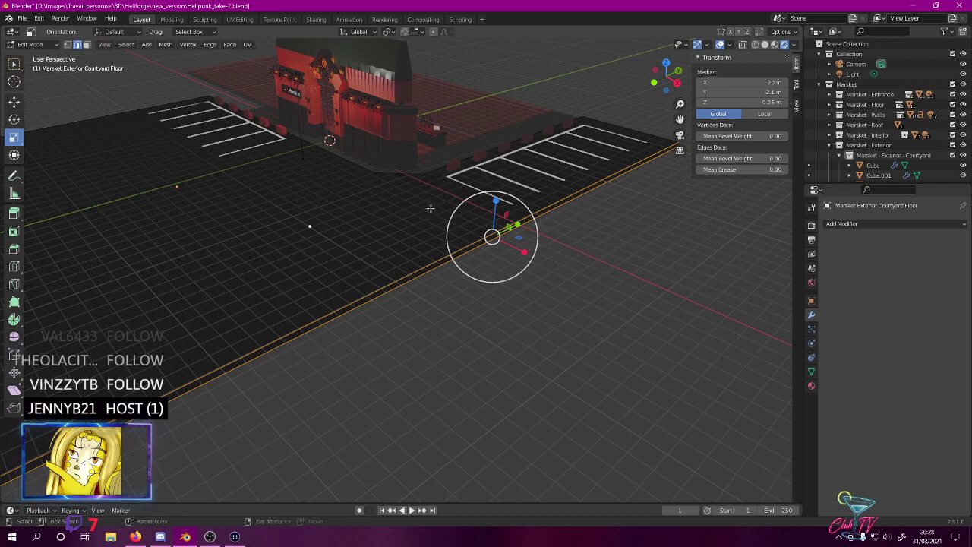
- Widen the courtyard floor by moving the selected side edges 16 m along X to X 36 m, and deselect them
scroll(446, 213, down, 2)
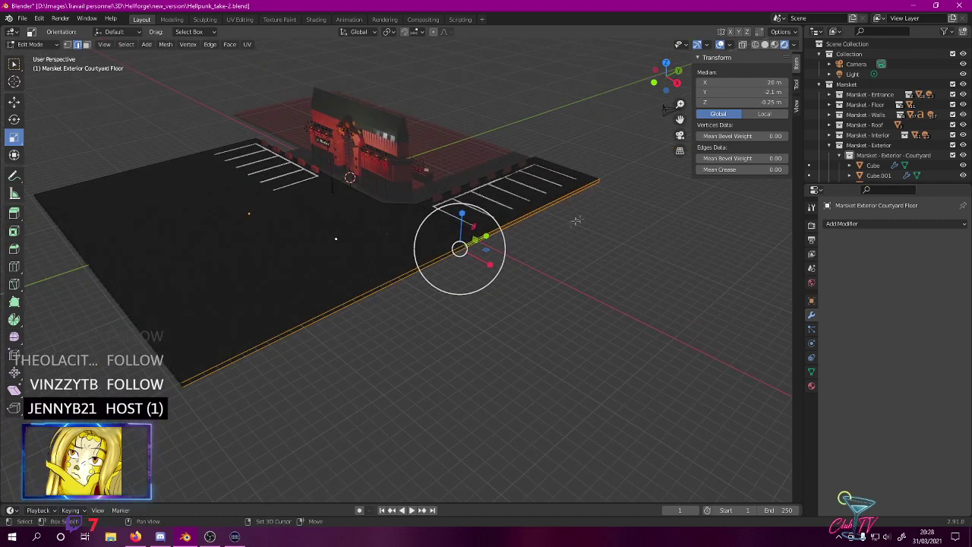
key(KP_7)
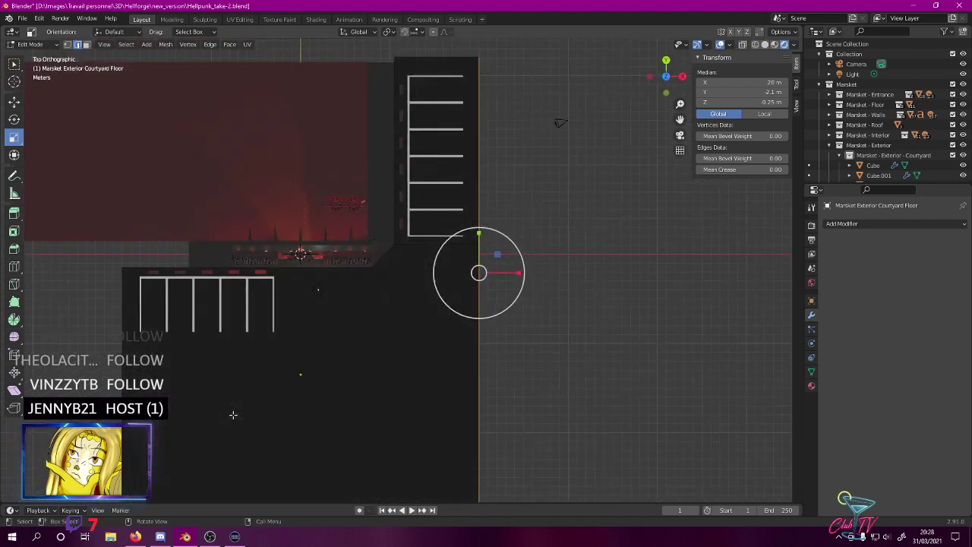
click(13, 101)
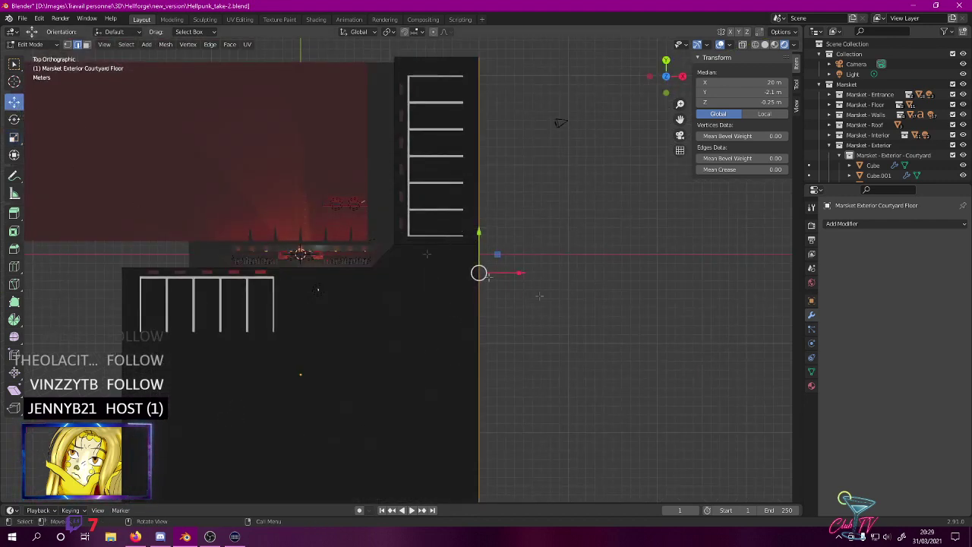
ctrl+drag(521, 272, 567, 273)
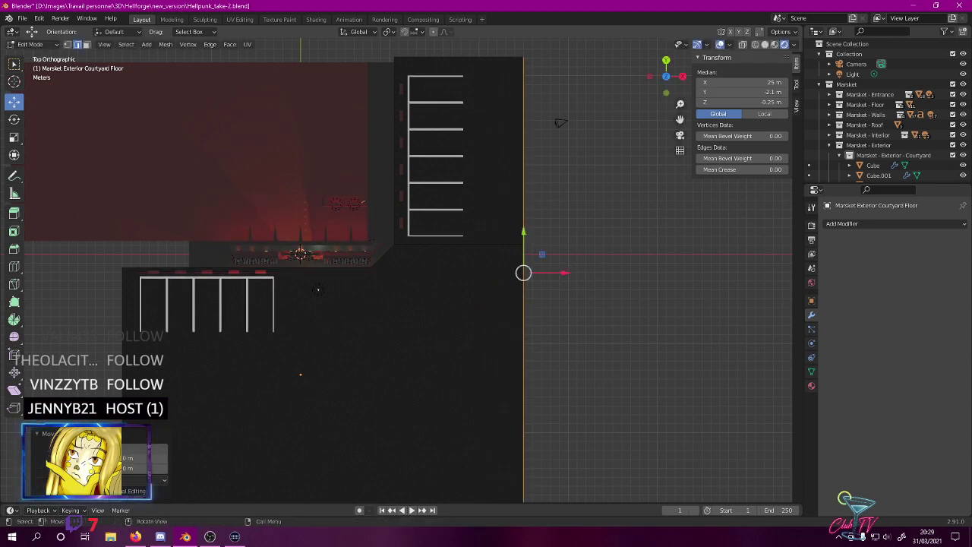
key(Return)
shift+middle_drag(509, 316, 379, 308)
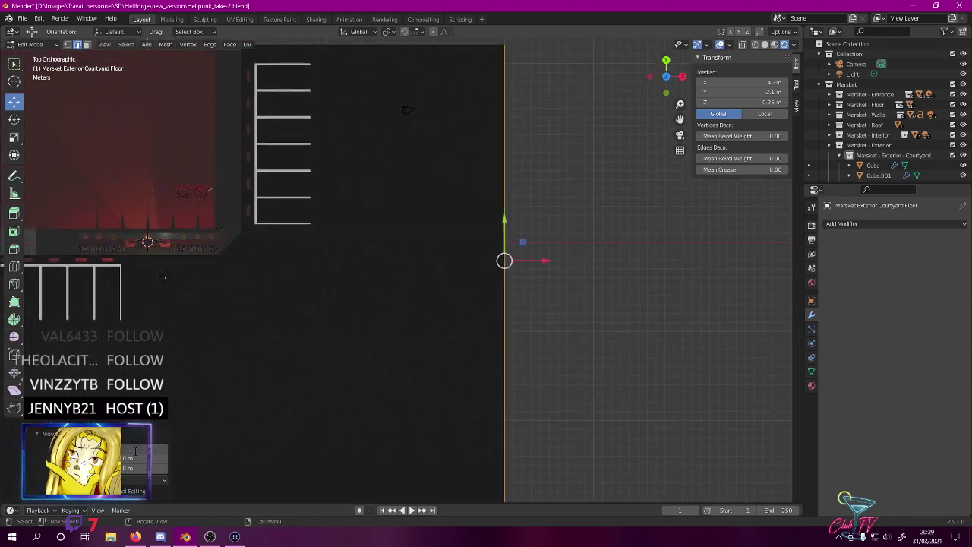
drag(135, 451, 136, 449)
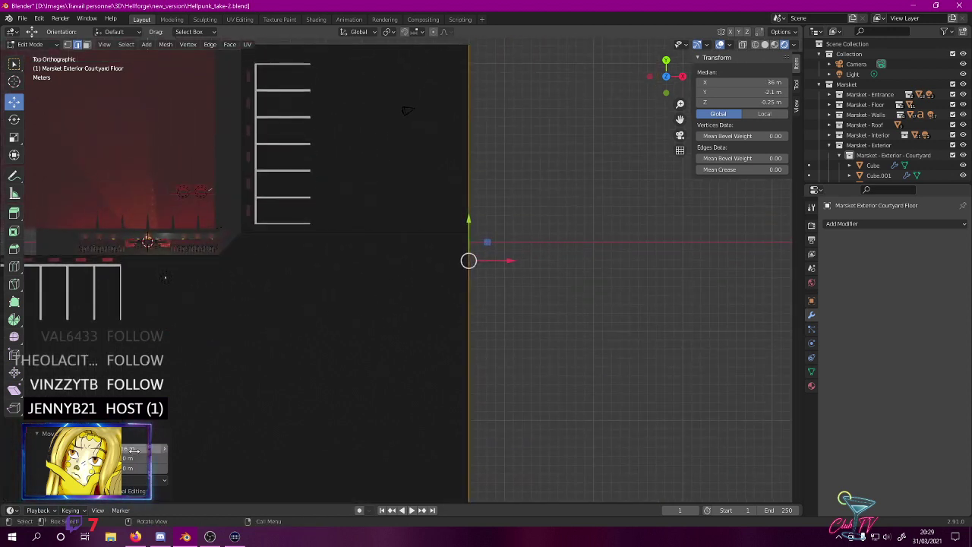
click(580, 321)
- Leave edit mode and check the widened courtyard floor in a rendered perspective view
key(z)
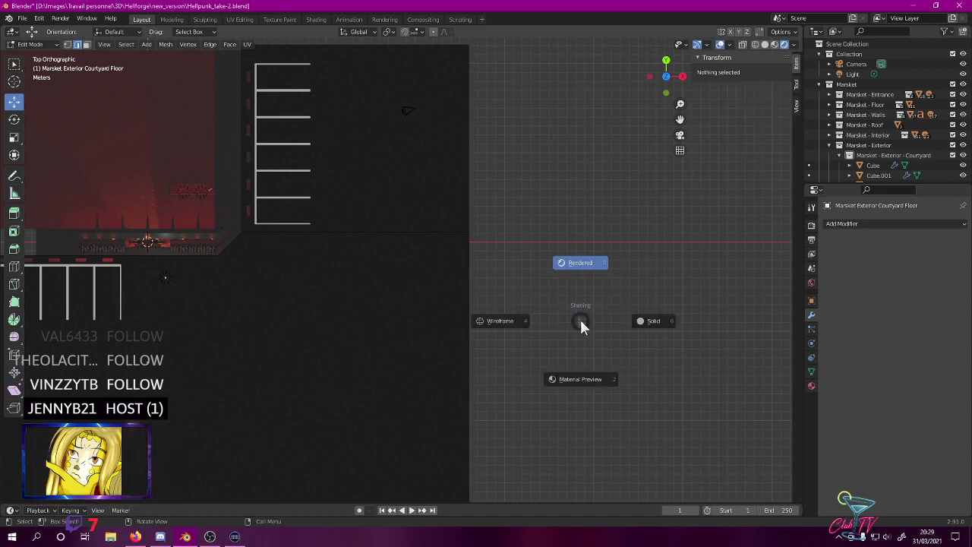
click(483, 323)
key(z)
click(513, 258)
key(Tab)
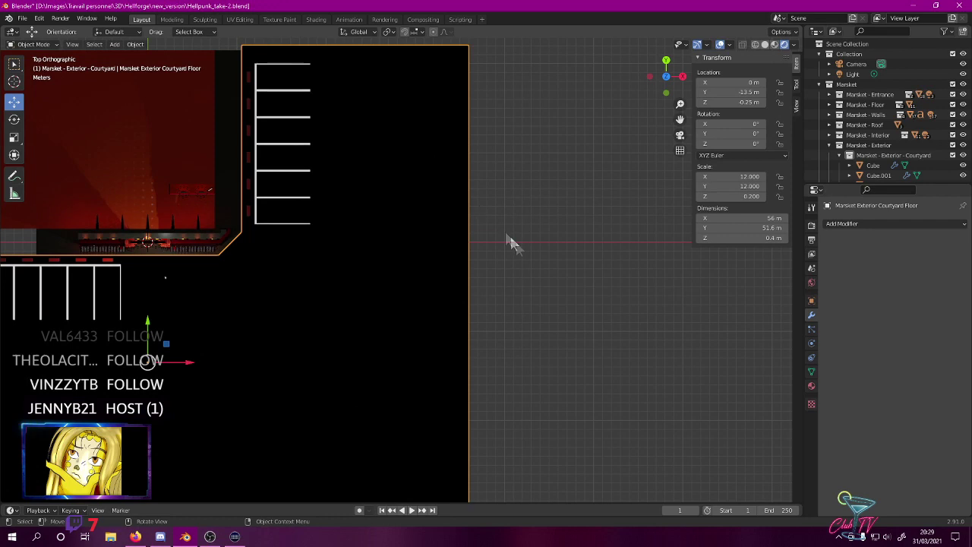
middle_drag(510, 243, 444, 194)
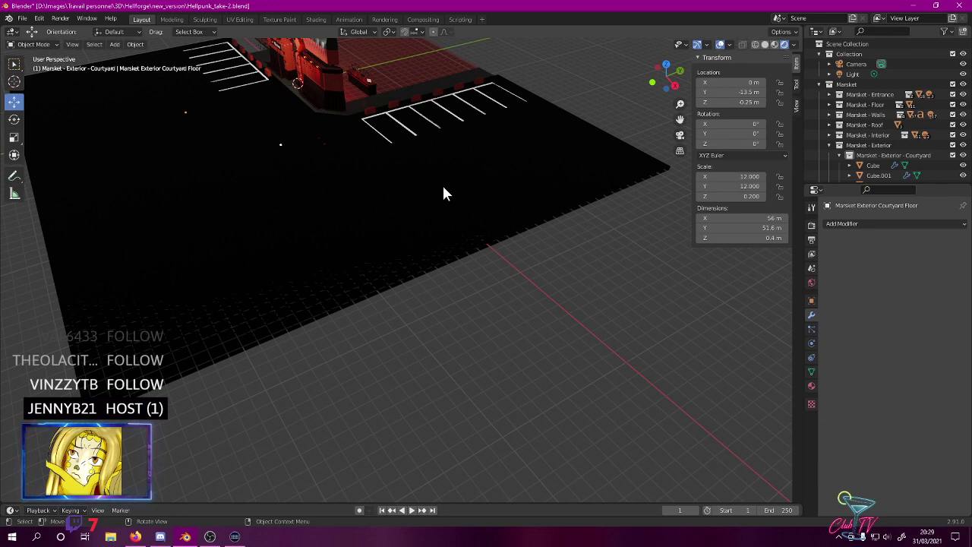
middle_drag(442, 193, 401, 189)
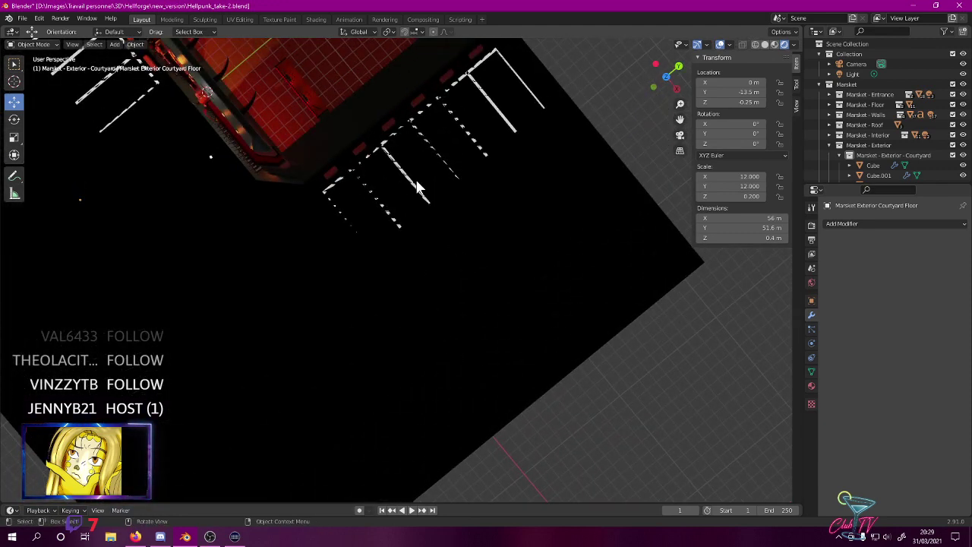
- Duplicate the right-hand car park's parking lines and place the copy 16 m along X, at X 30.5 m
click(416, 190)
key(KP_1)
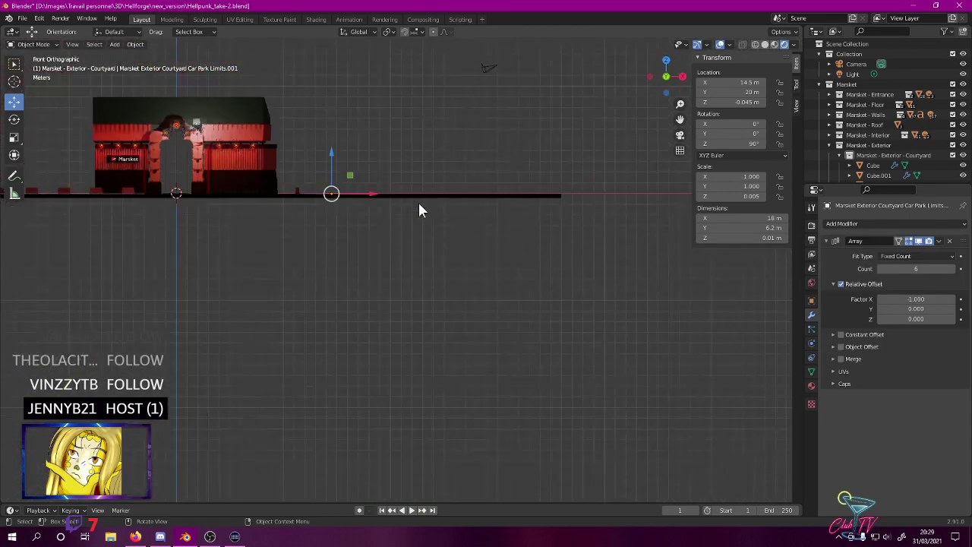
key(KP_7)
shift+middle_drag(408, 222, 326, 307)
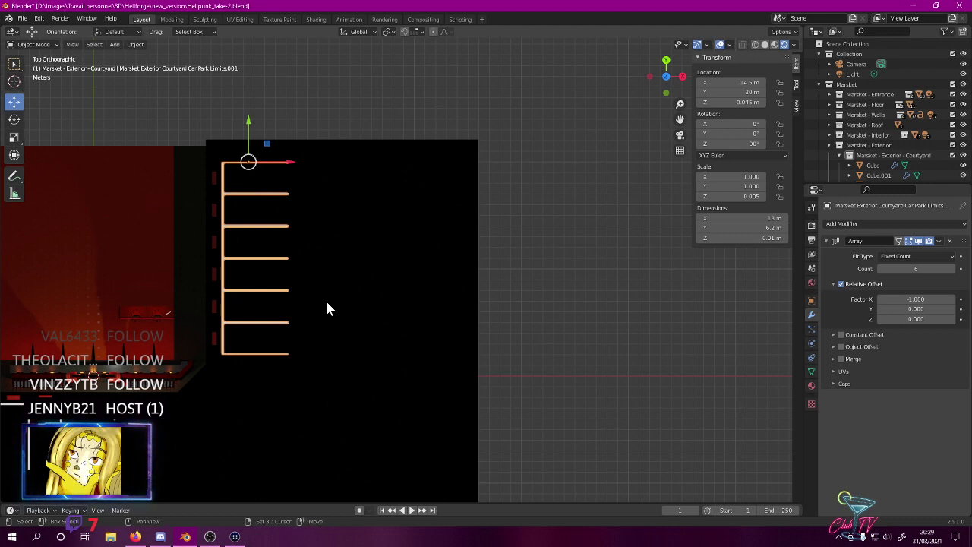
key(shift+d)
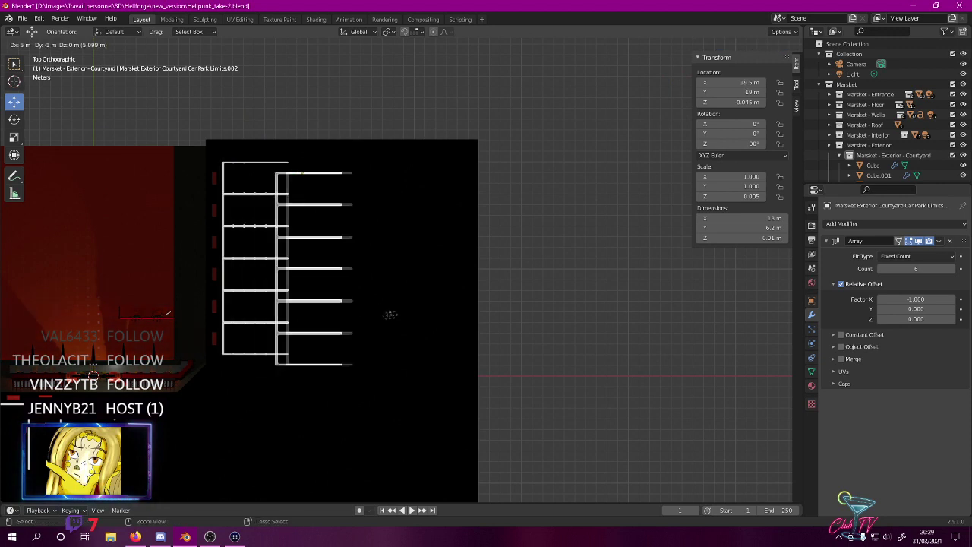
click(497, 302)
- Try to flip the duplicated parking lines by scaling them by -1 along global X, and undo the scaling
click(15, 120)
click(14, 137)
drag(458, 163, 443, 161)
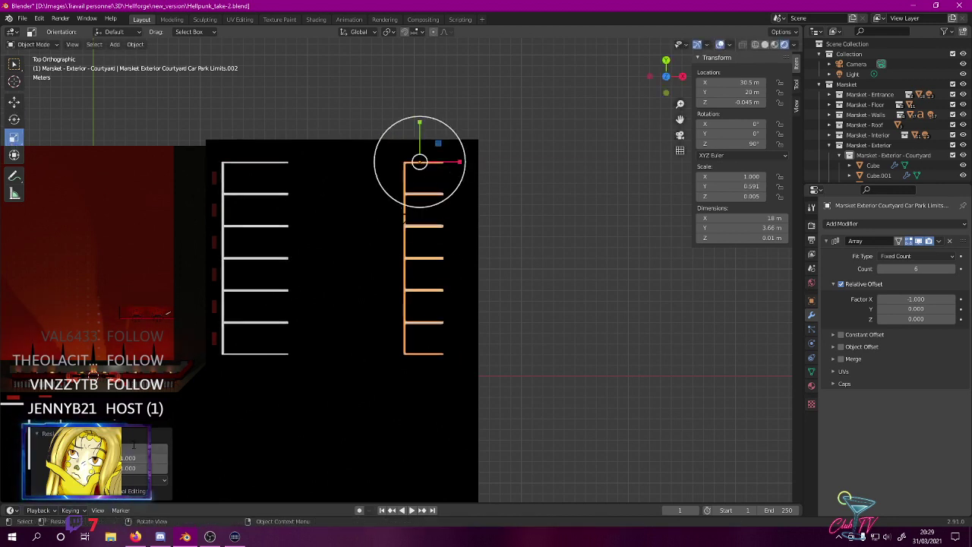
key(Return)
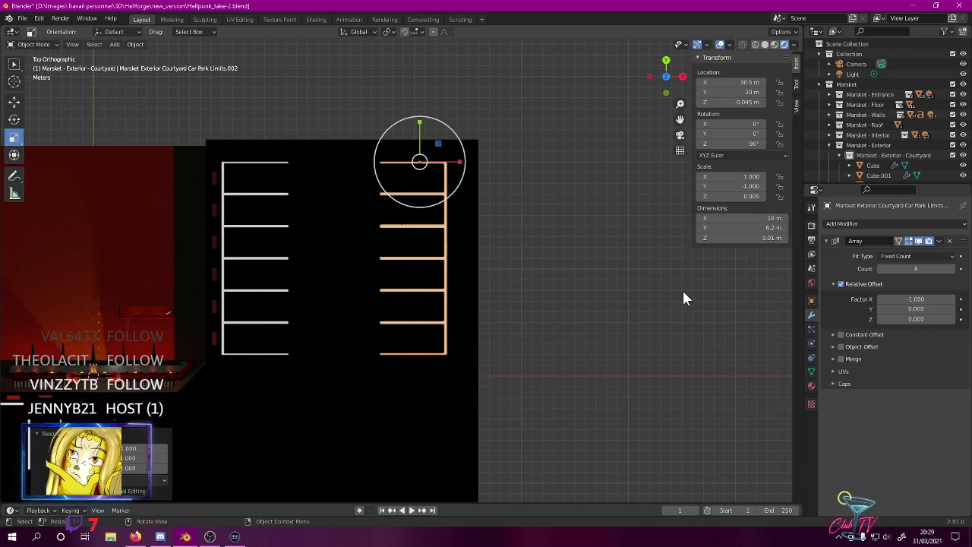
click(567, 295)
key(ctrl+s)
key(ctrl+z)
key(ctrl+z)
- Mirror the duplicated parking lines with the Mirror command so their bays open toward the building
right_click(410, 201)
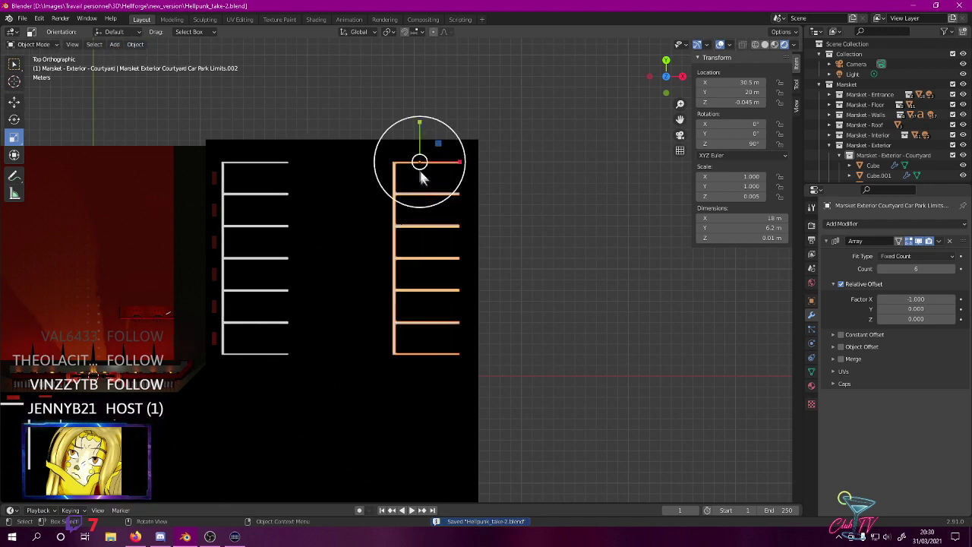
right_click(420, 173)
mouse_move(408, 270)
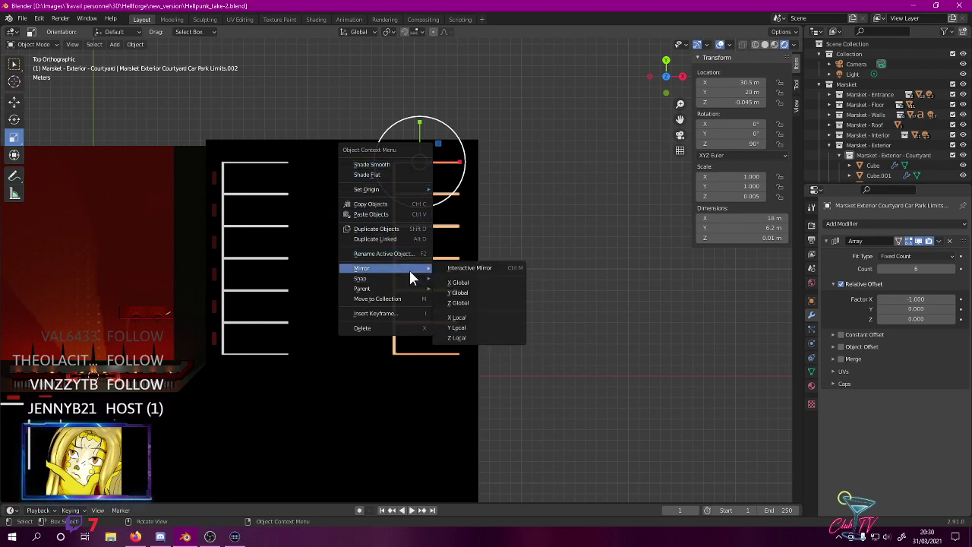
click(460, 292)
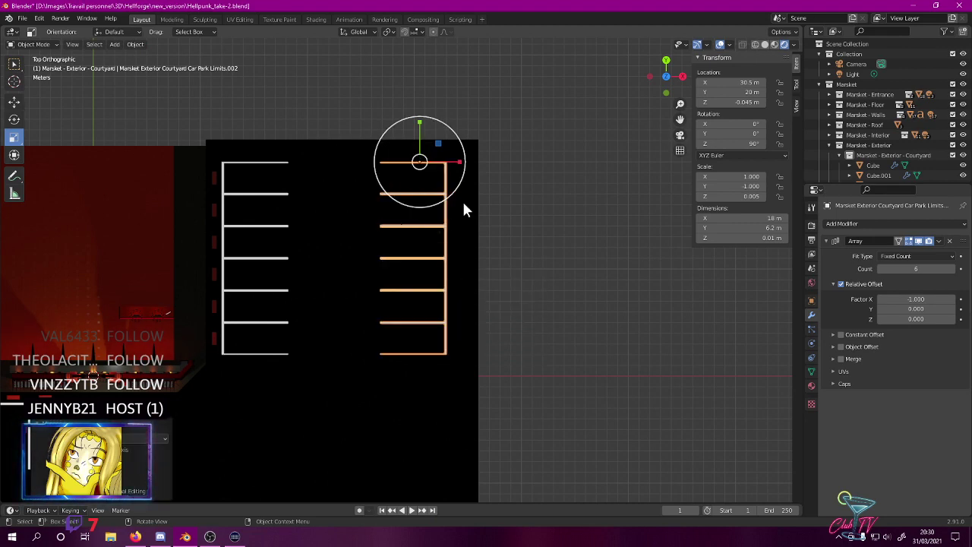
middle_drag(534, 315, 597, 322)
key(KP_7)
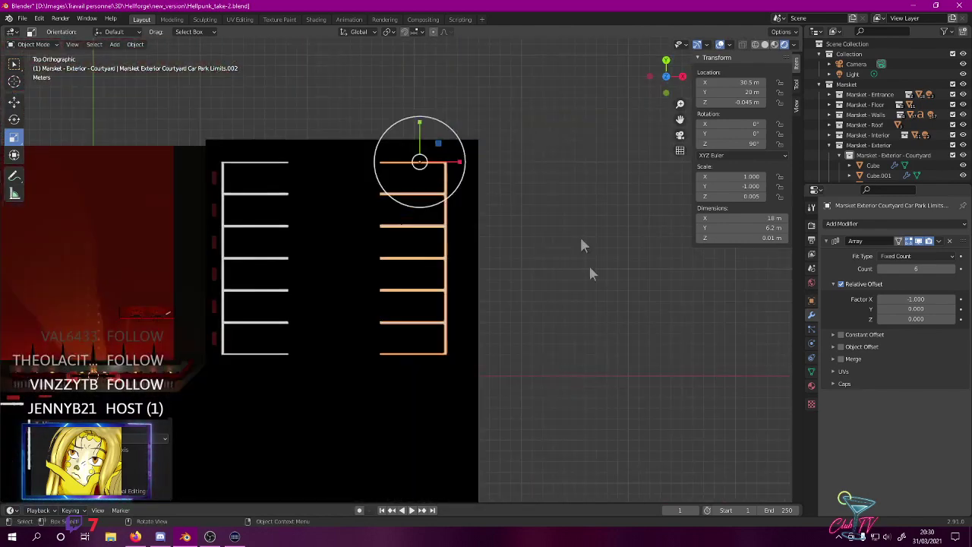
- Move the mirrored parking lines 1 m along X, to X 31.5 m
scroll(554, 226, up, 4)
click(13, 102)
scroll(471, 175, down, 2)
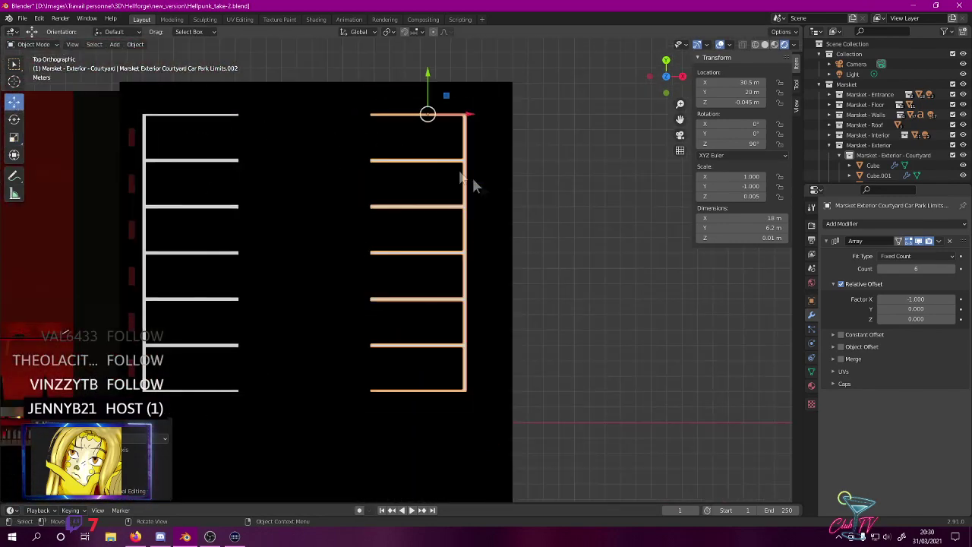
drag(471, 119, 486, 116)
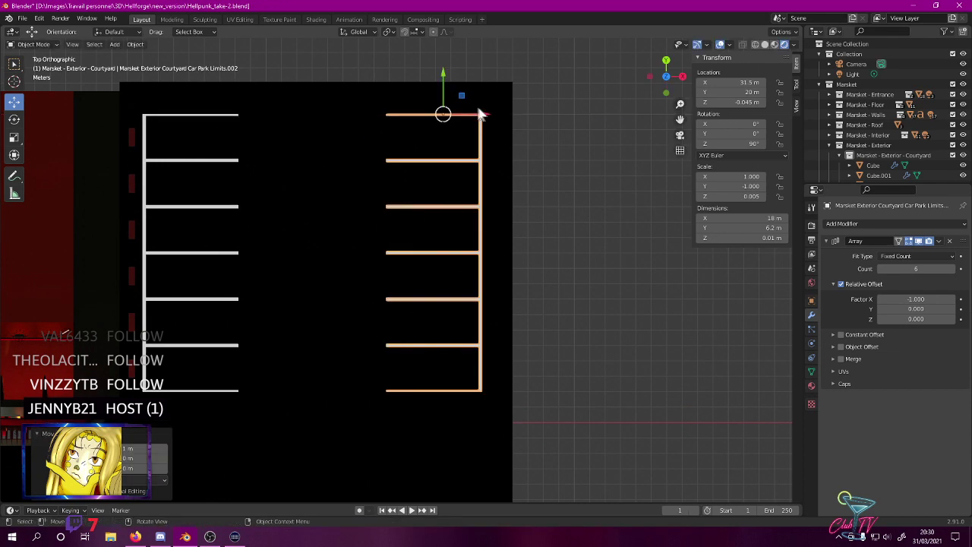
- Make a linked duplicate of the right-hand car park's block row and place it 23 m along X, behind the mirrored lines
click(133, 370)
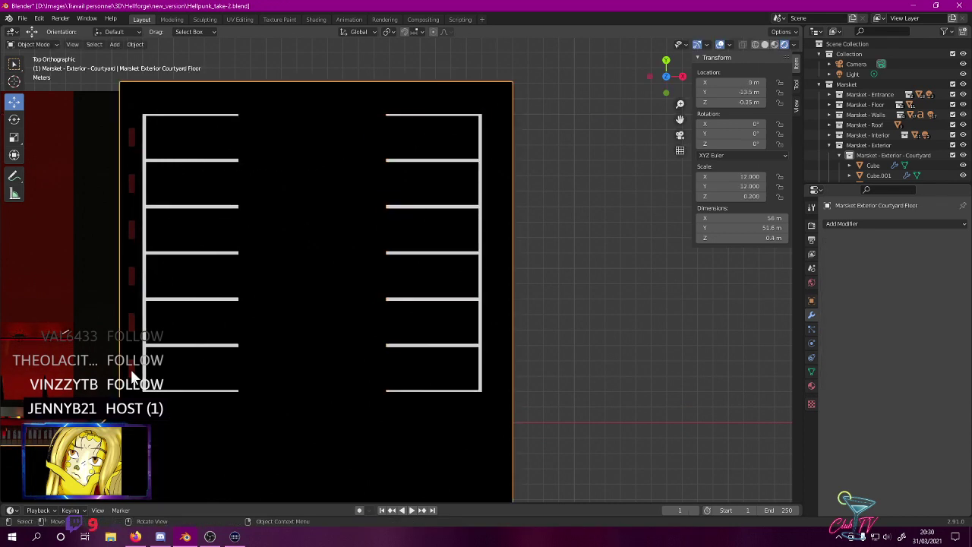
click(131, 370)
key(shift+d)
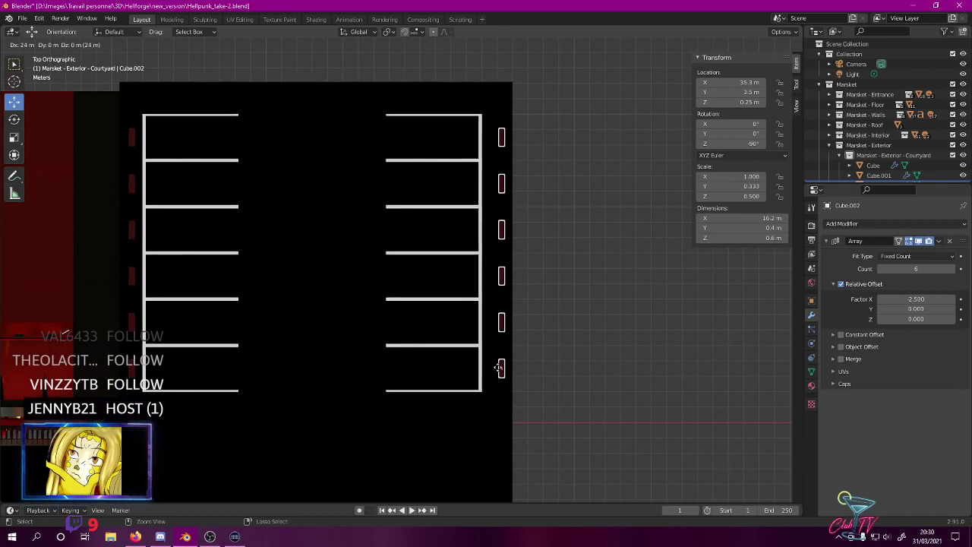
click(490, 371)
- In wireframe shading, move the duplicated block row 0.7 m along X, to X 35 m
shift+middle_drag(508, 383, 398, 215)
scroll(397, 215, up, 6)
shift+middle_drag(349, 170, 402, 295)
key(z)
click(352, 290)
key(g)
key(x)
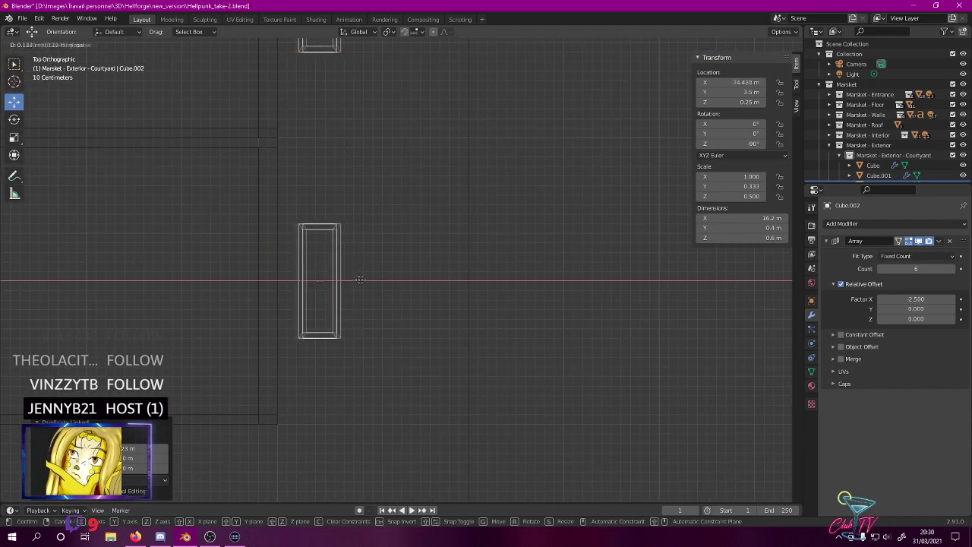
click(404, 279)
- Return to rendered shading in a perspective view of the courtyard and save the file
scroll(364, 264, down, 8)
key(z)
click(359, 195)
mouse_move(358, 195)
middle_down()
mouse_move(444, 231)
mouse_move(467, 285)
mouse_move(431, 192)
middle_up()
key(ctrl+s)
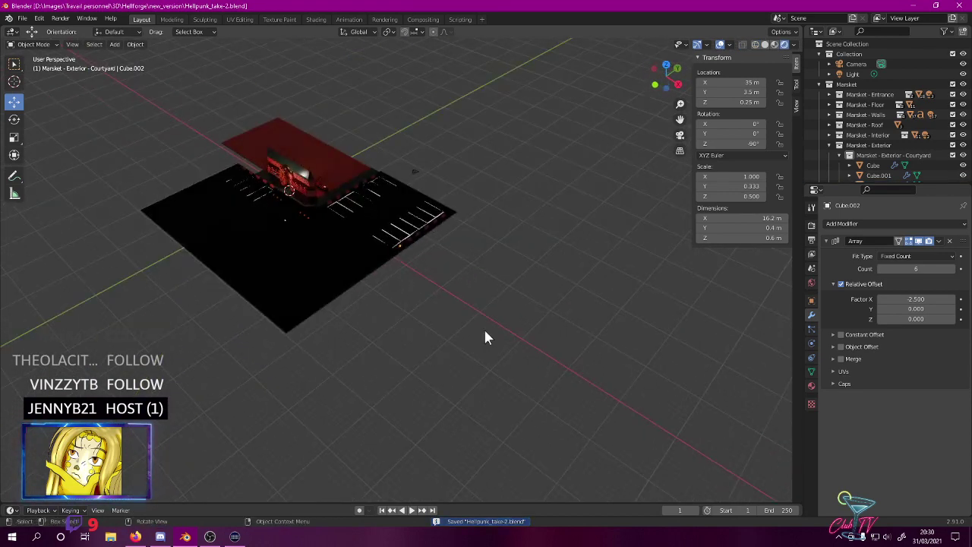
scroll(483, 328, up, 4)
shift+middle_drag(478, 299, 484, 354)
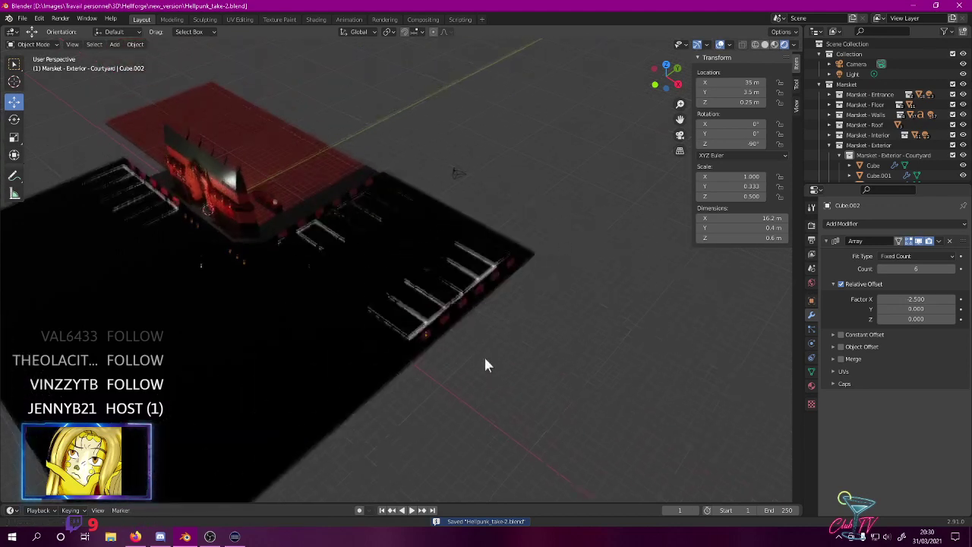
- Try array counts of 10 and 20 on the mirrored parking lines along the courtyard's outer edge
click(484, 240)
click(485, 243)
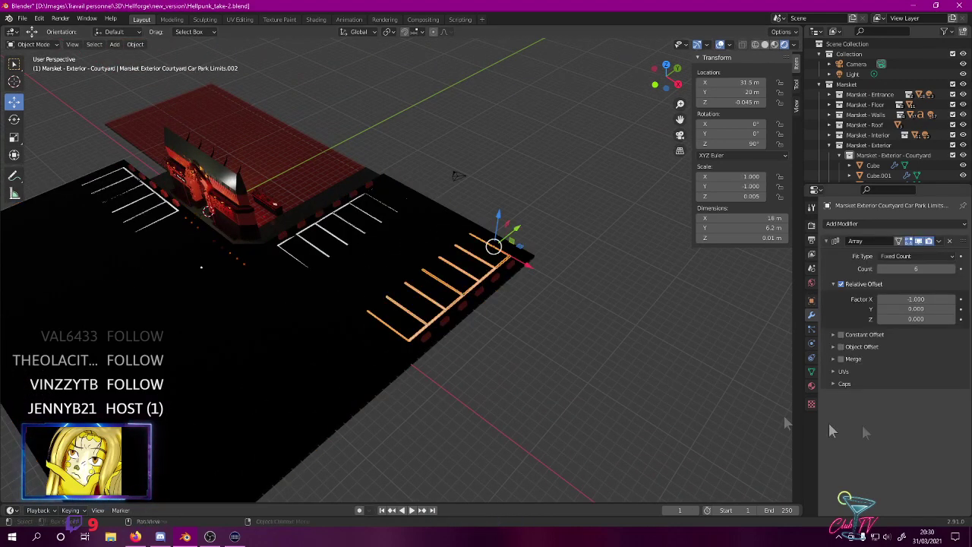
click(911, 269)
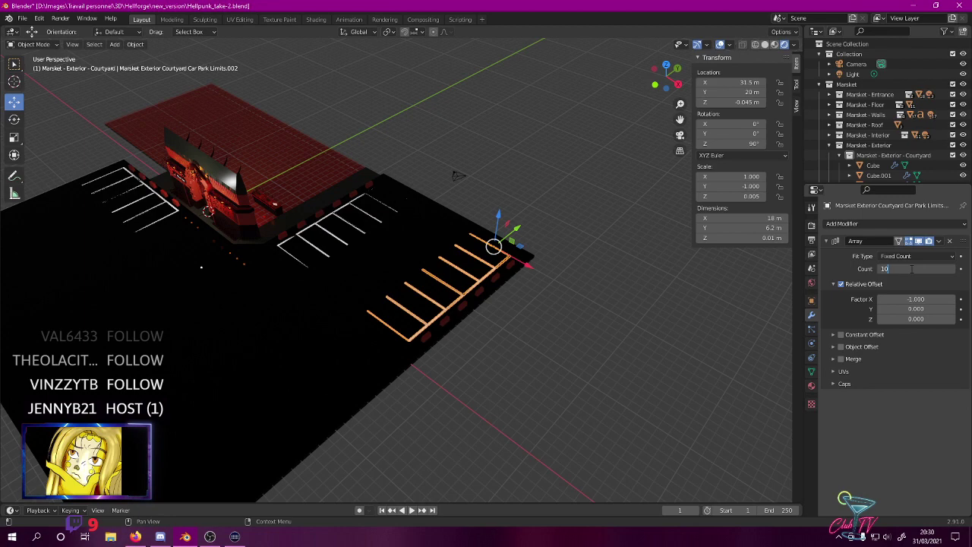
key(Return)
click(917, 269)
text(20)
key(Return)
scroll(542, 372, down, 4)
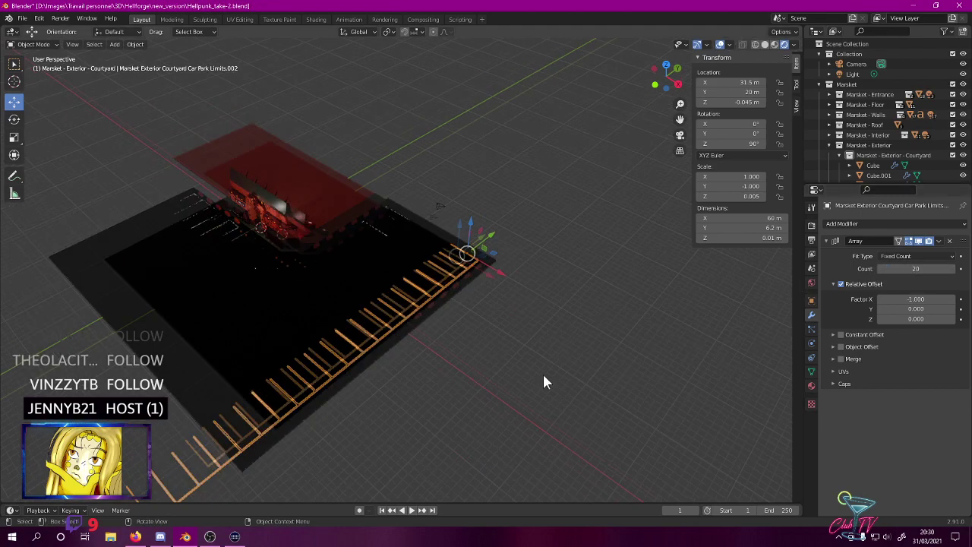
- Set the mirrored parking lines' array count to 16 so they run along the courtyard's outer edge
click(919, 300)
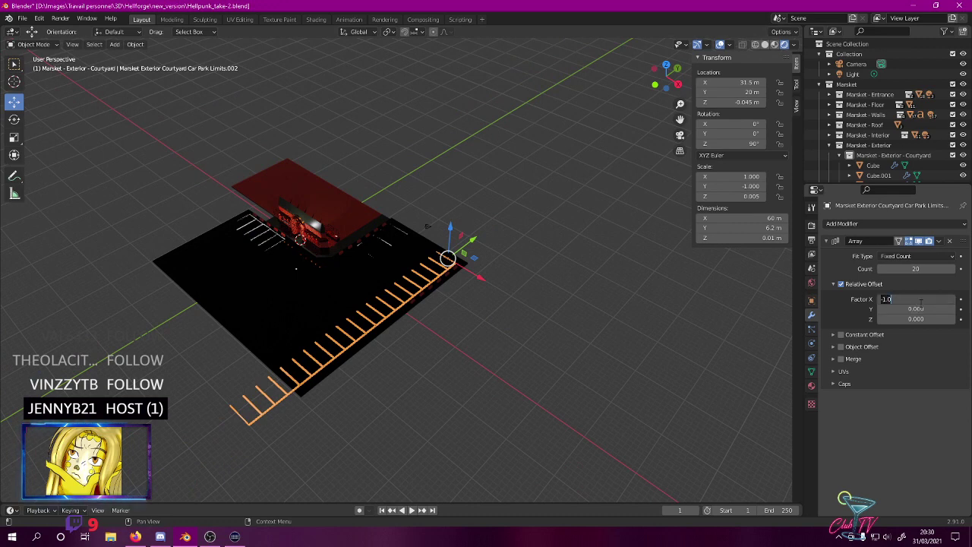
click(931, 270)
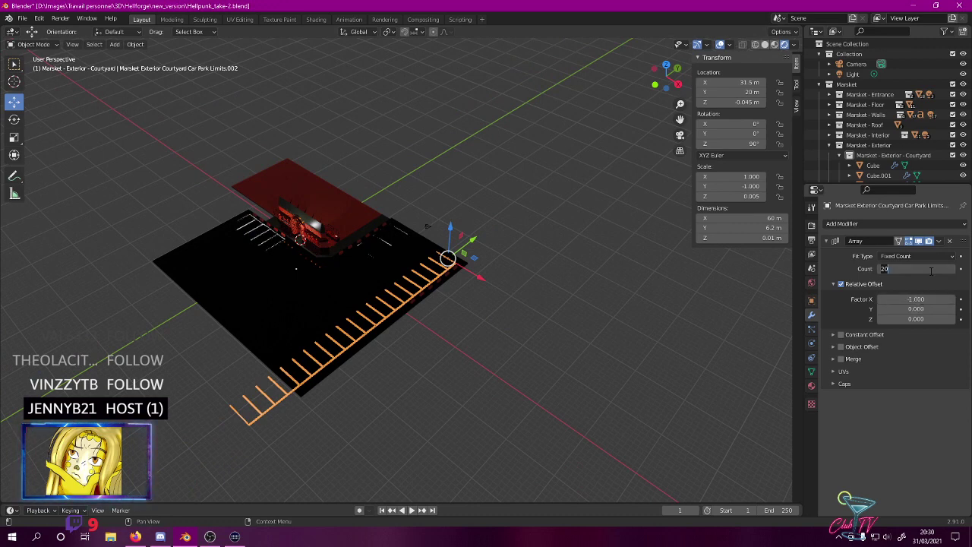
text(16)
key(Return)
middle_drag(314, 354, 334, 328)
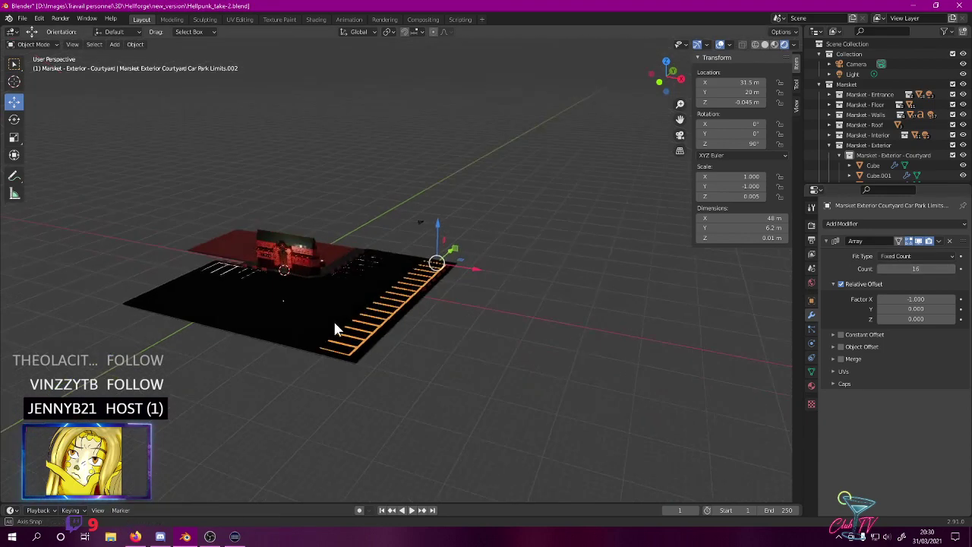
scroll(342, 316, up, 7)
scroll(569, 352, down, 3)
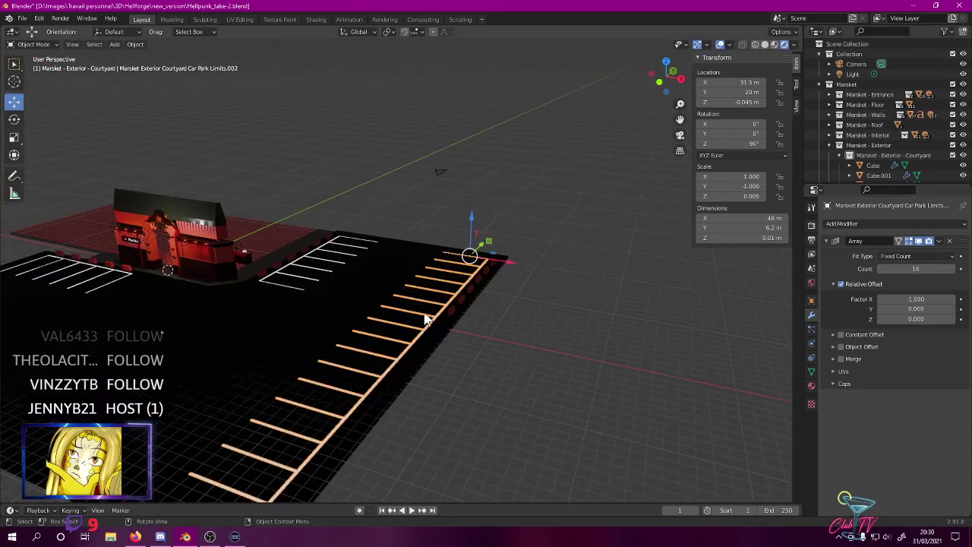
- Set the array count of the block row behind the mirrored parking lines to 16
click(452, 309)
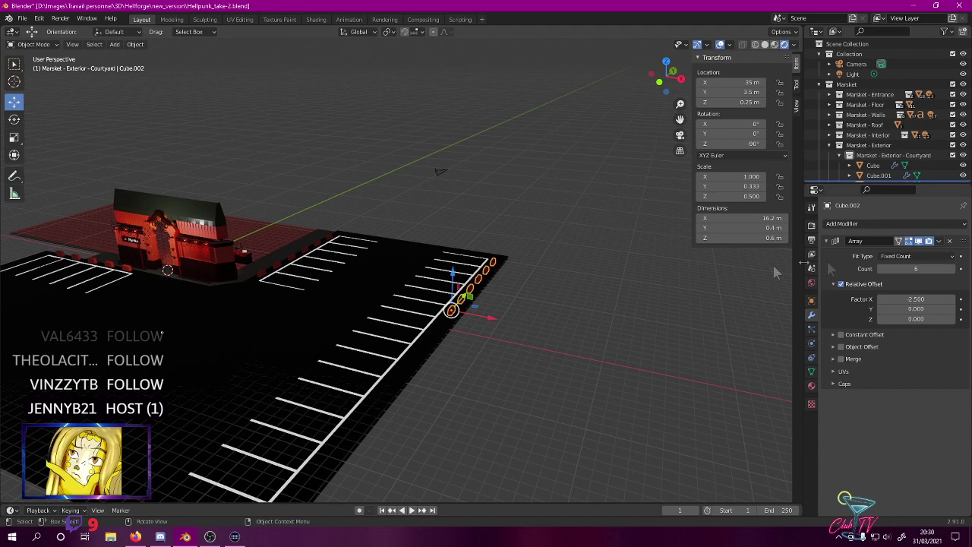
double_click(912, 269)
text(16)
key(Return)
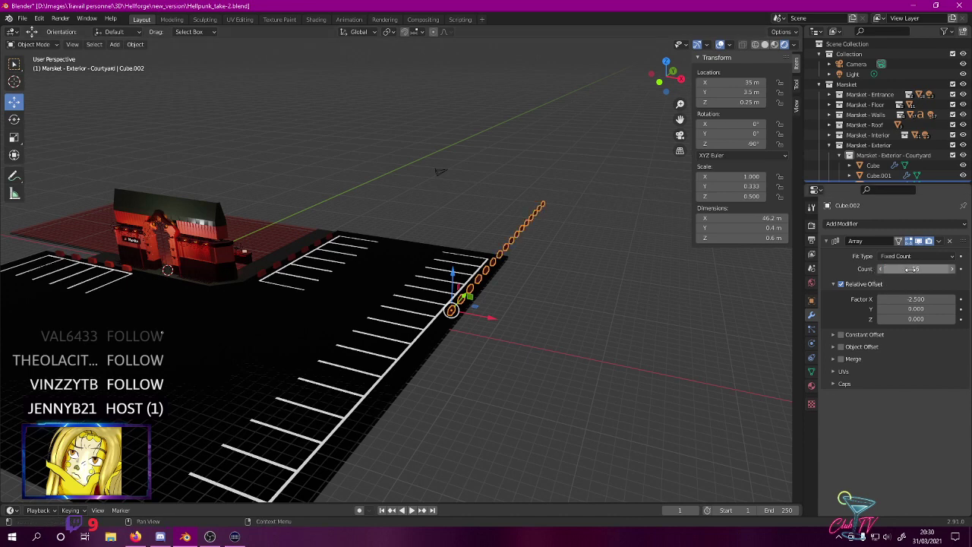
- Rotate the outer block row 180° about Z so it runs in the opposite direction, alongside the parking lines
middle_drag(630, 343, 169, 79)
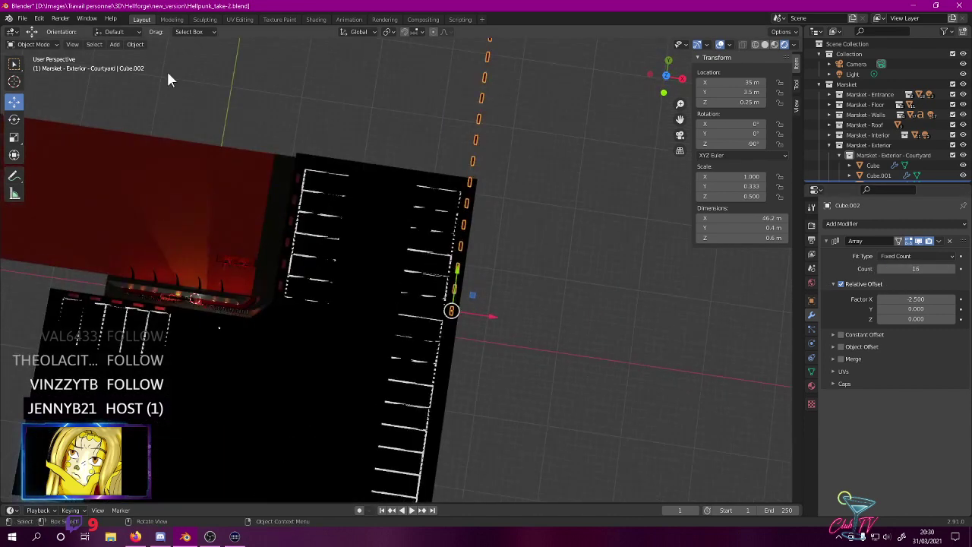
click(14, 120)
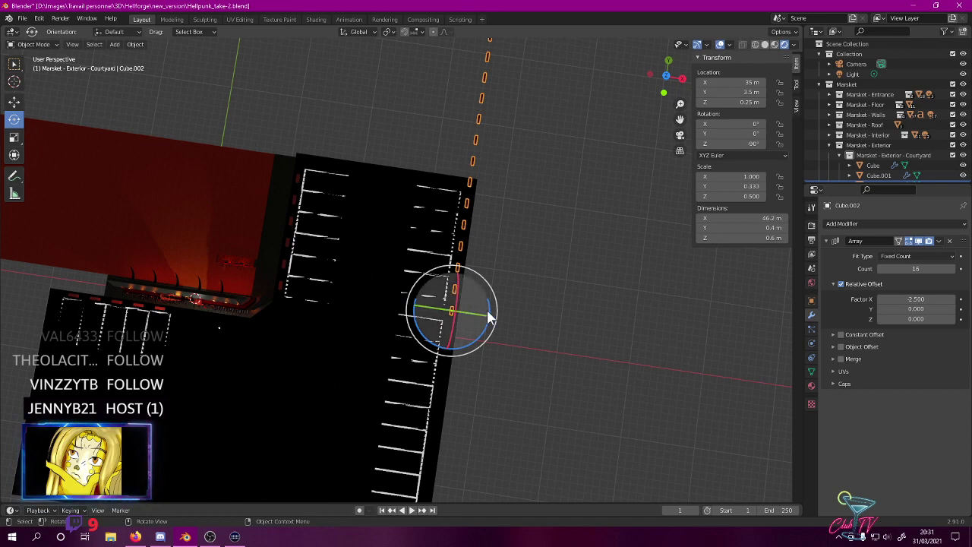
drag(491, 317, 414, 321)
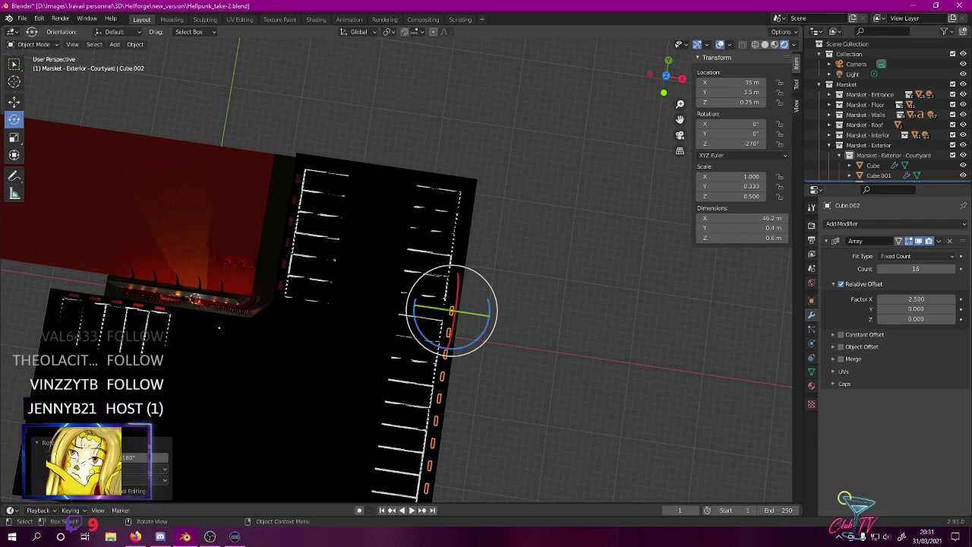
click(126, 169)
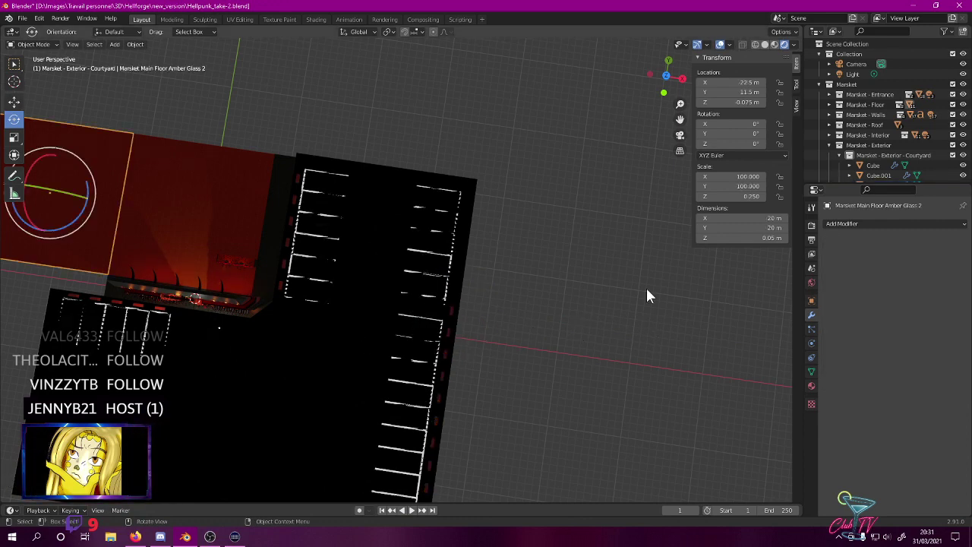
- In top view, move the outer block row 15 m along Y, to Y 18.5 m
key(KP_7)
click(457, 307)
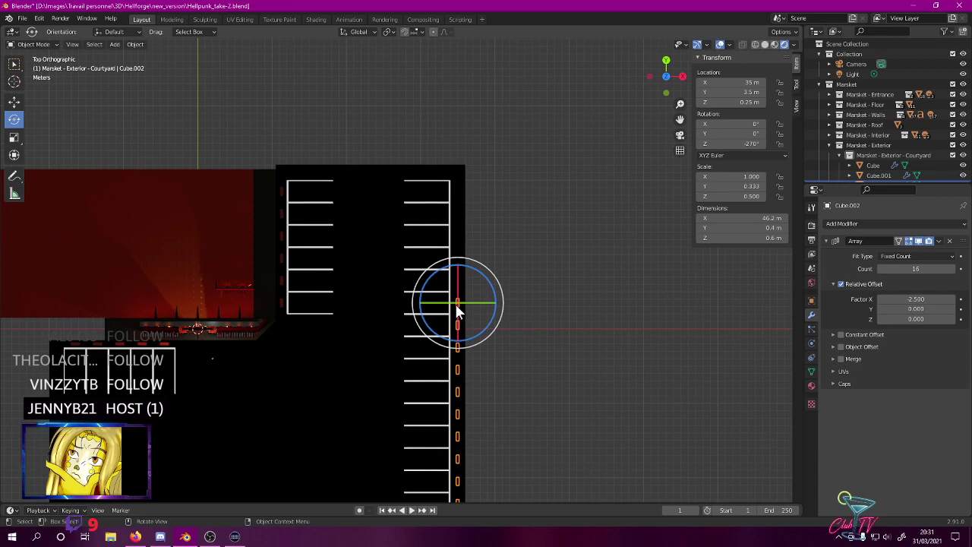
click(13, 101)
drag(459, 259, 454, 143)
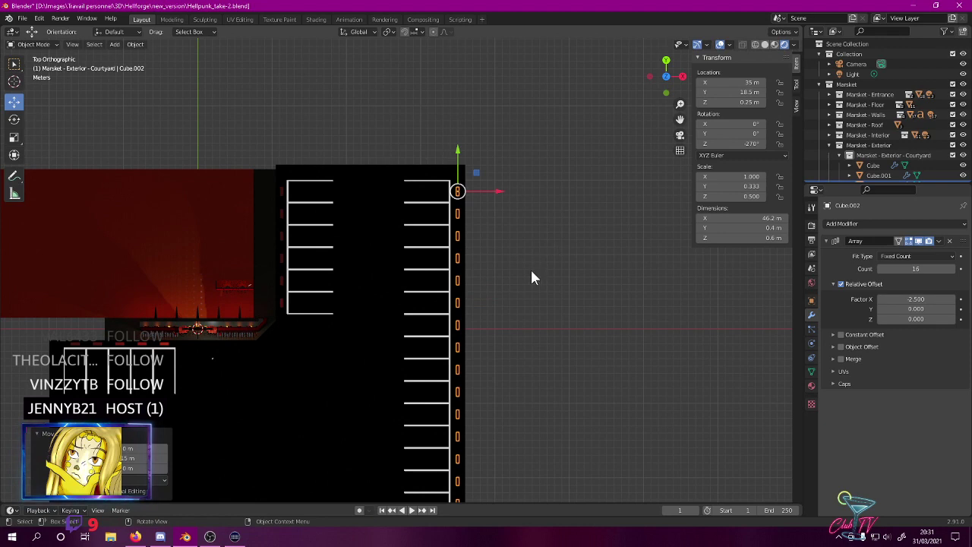
- Save the file and look over the whole courtyard in a perspective view from several angles
key(ctrl+s)
middle_drag(530, 268, 572, 219)
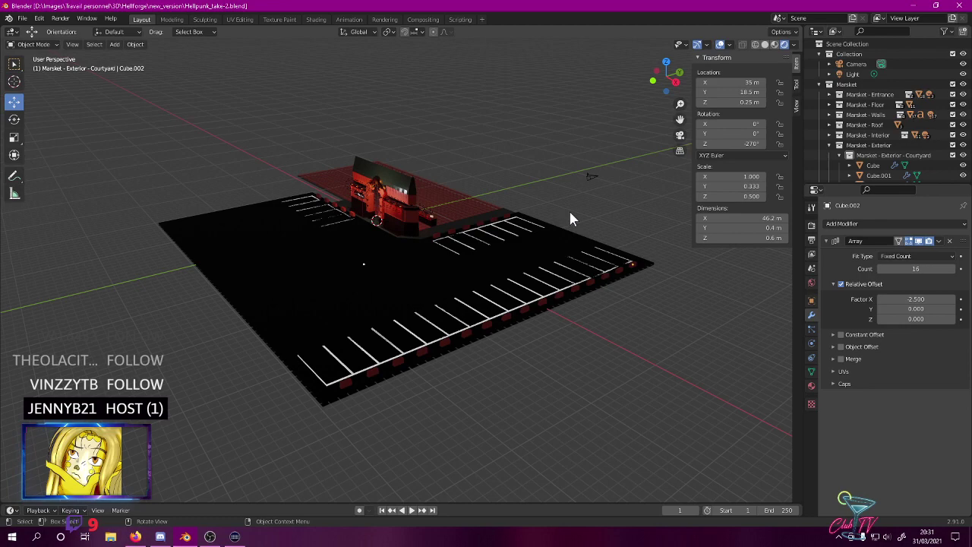
middle_drag(438, 288, 467, 315)
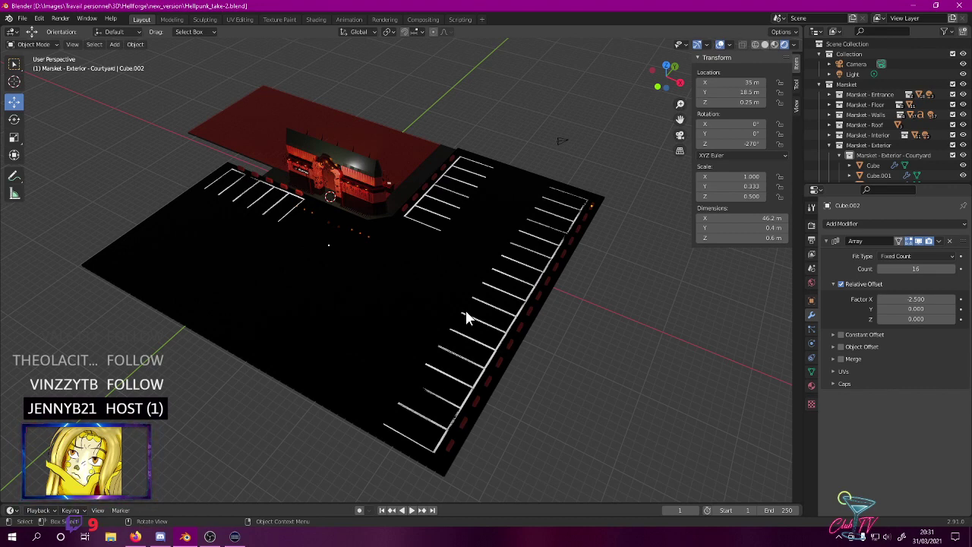
middle_drag(351, 383, 412, 387)
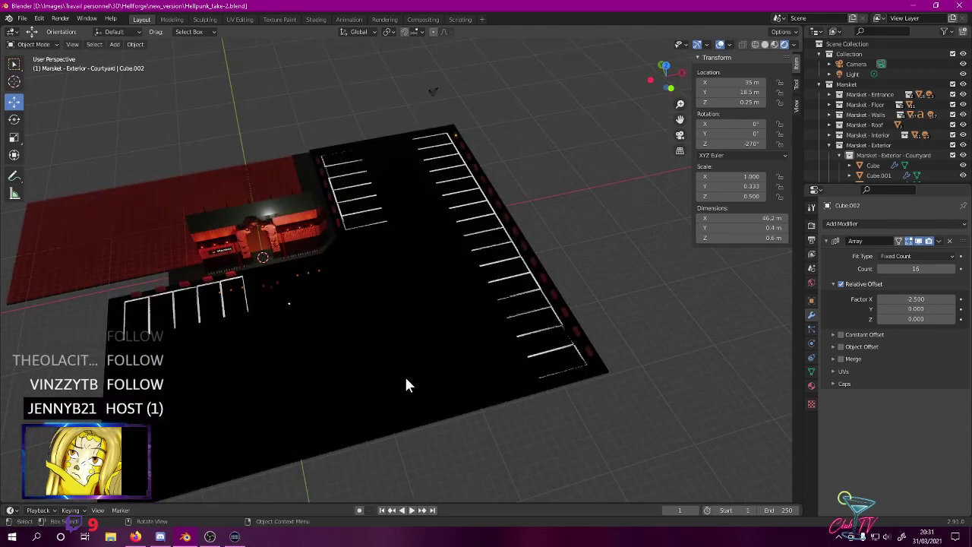
key(ctrl+s)
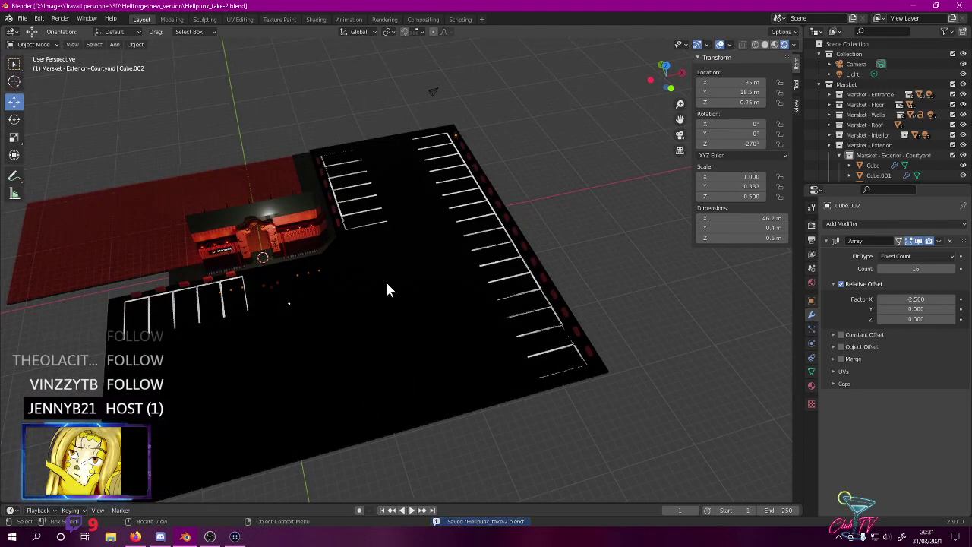
middle_drag(243, 133, 186, 117)
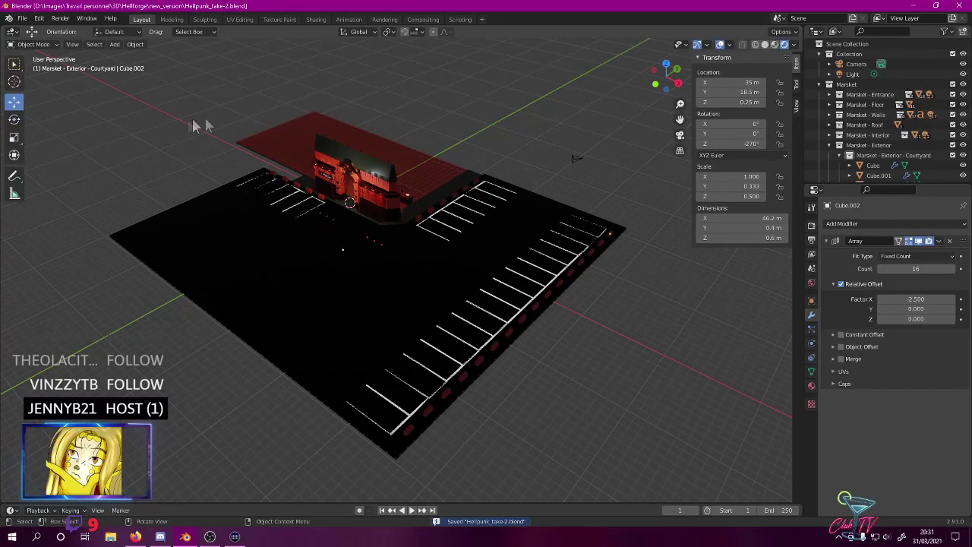
- Rename the front block row object Cube as "Marsket Exterior Courtyard Bricks"
scroll(888, 137, down, 5)
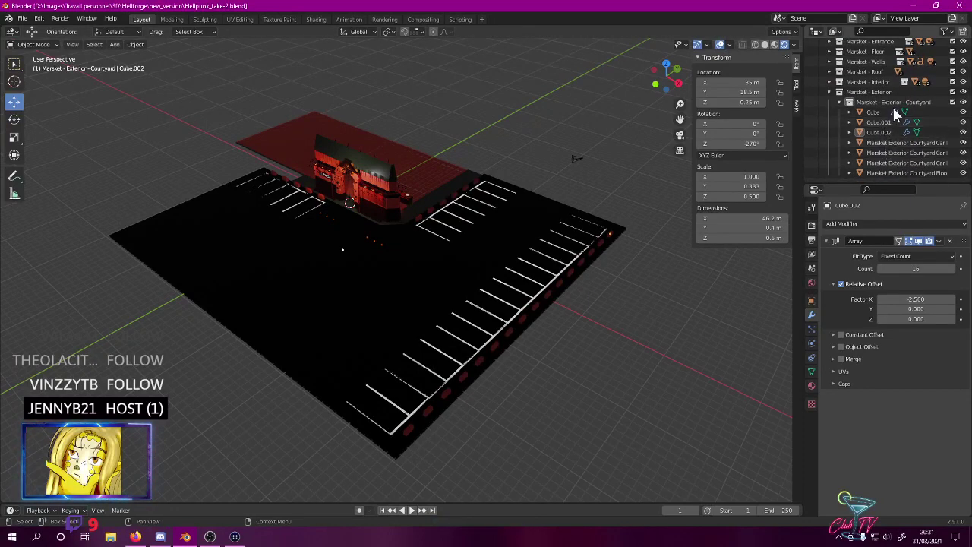
click(873, 112)
double_click(889, 112)
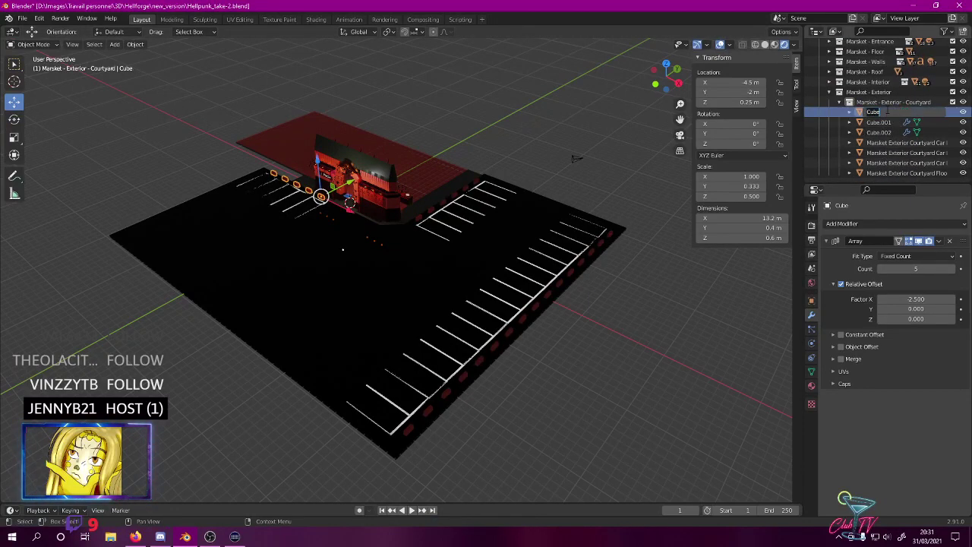
text(M)
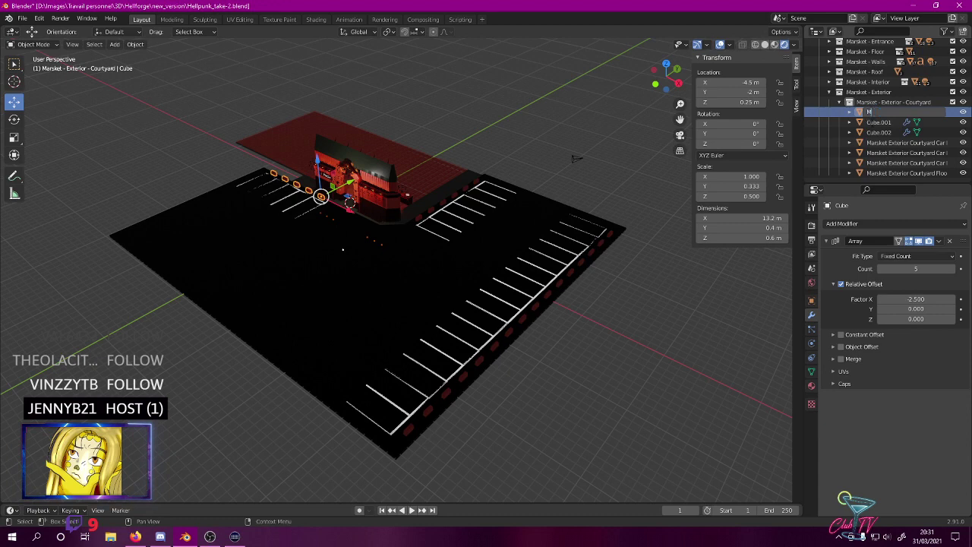
text(arske)
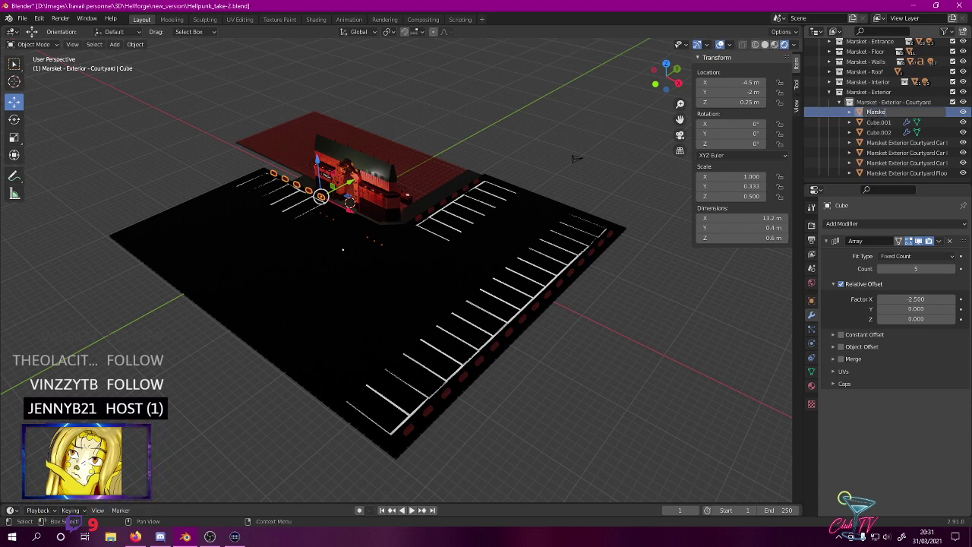
text(t Exte)
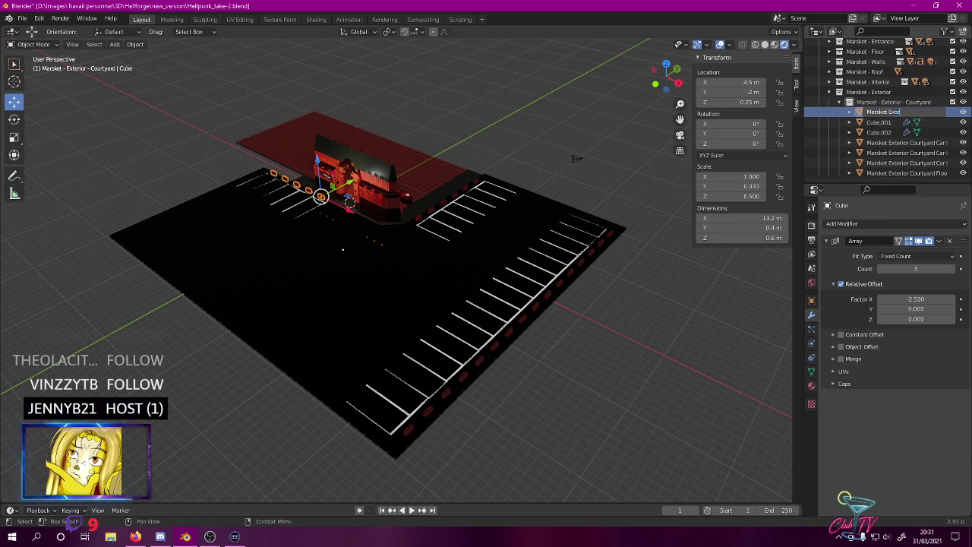
text(rior)
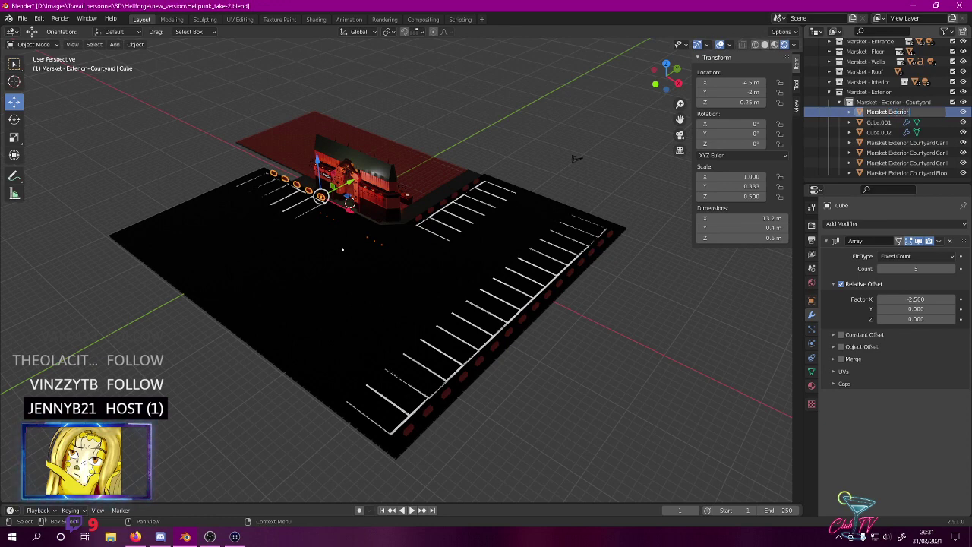
text( Courtyard)
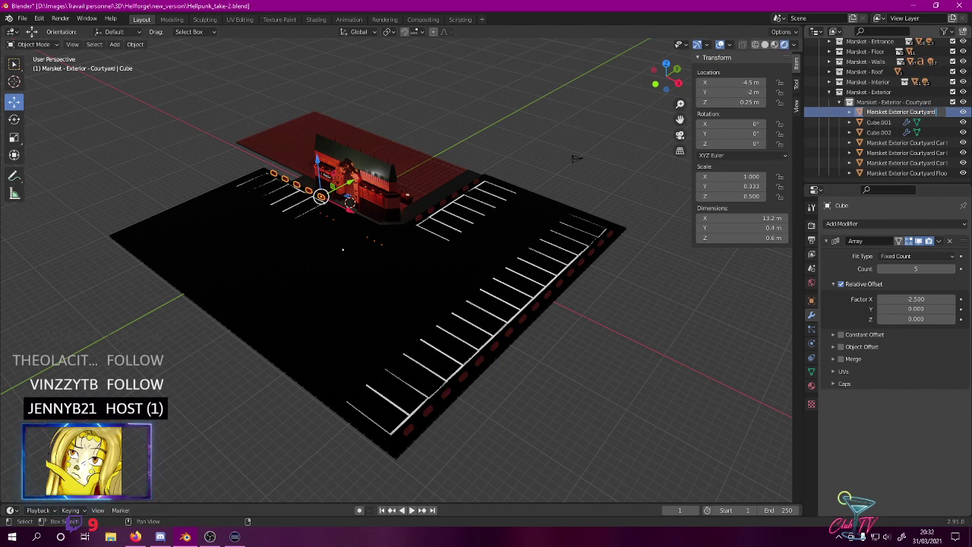
text( Car Pa)
text(r)
key(BackSpace)
key(BackSpace)
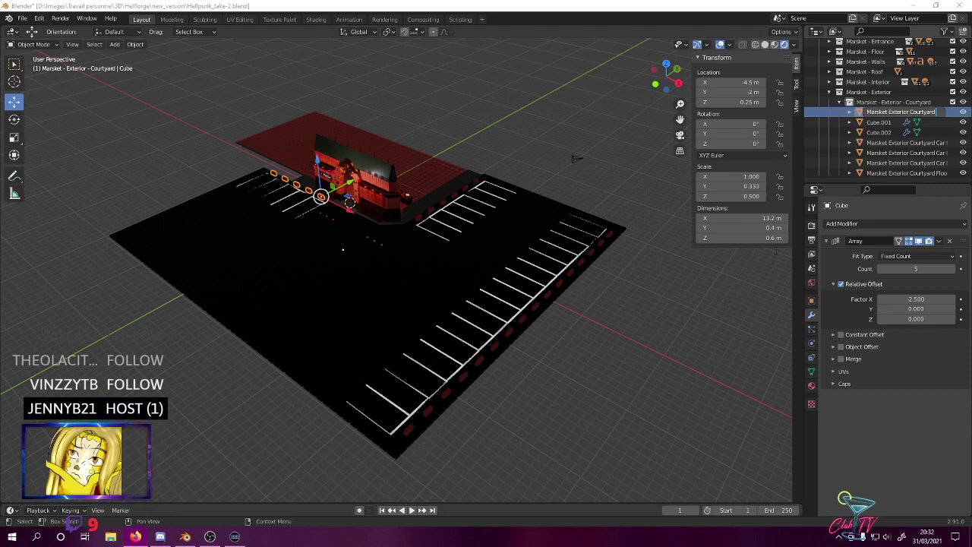
click(883, 6)
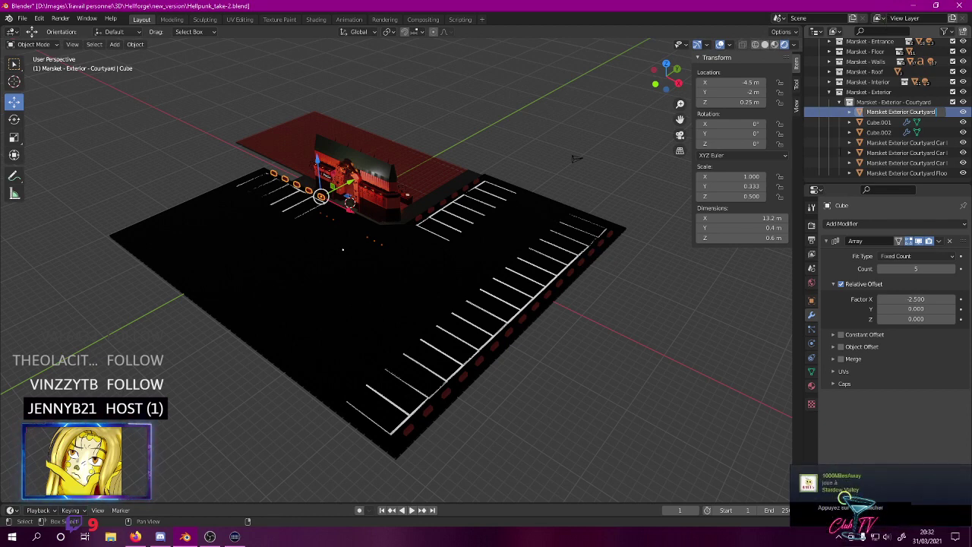
text(Bricks)
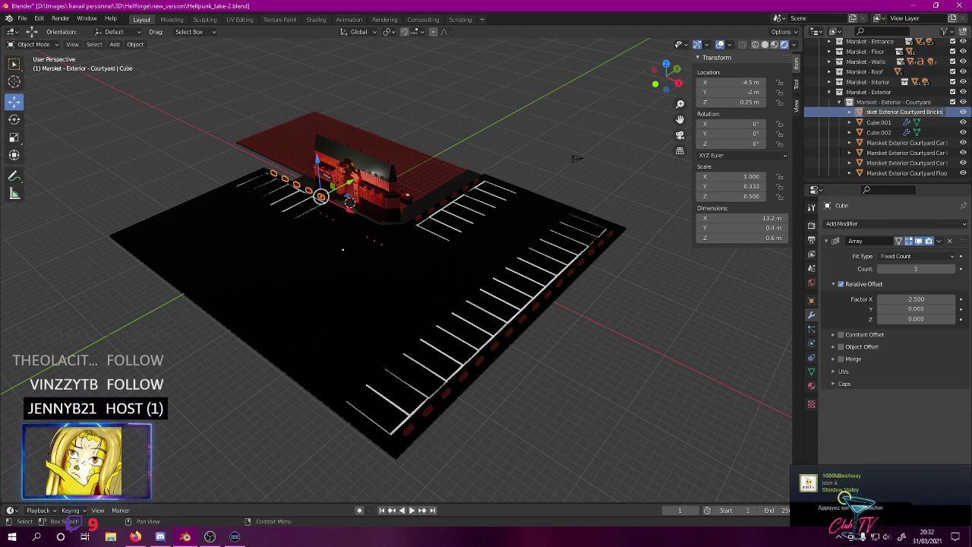
key(Return)
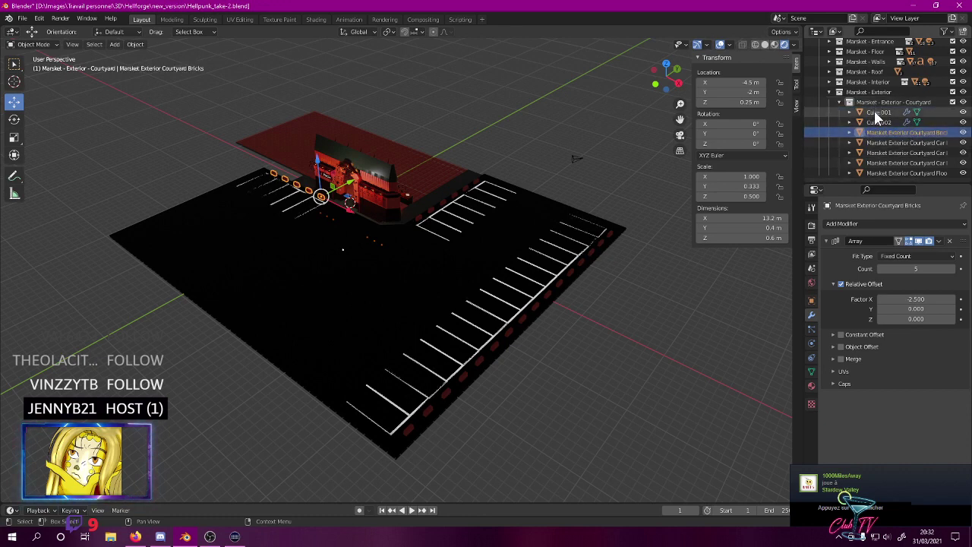
- Extend the front block row's name to "Marsket Exterior Courtyard Bricks Front"
double_click(917, 133)
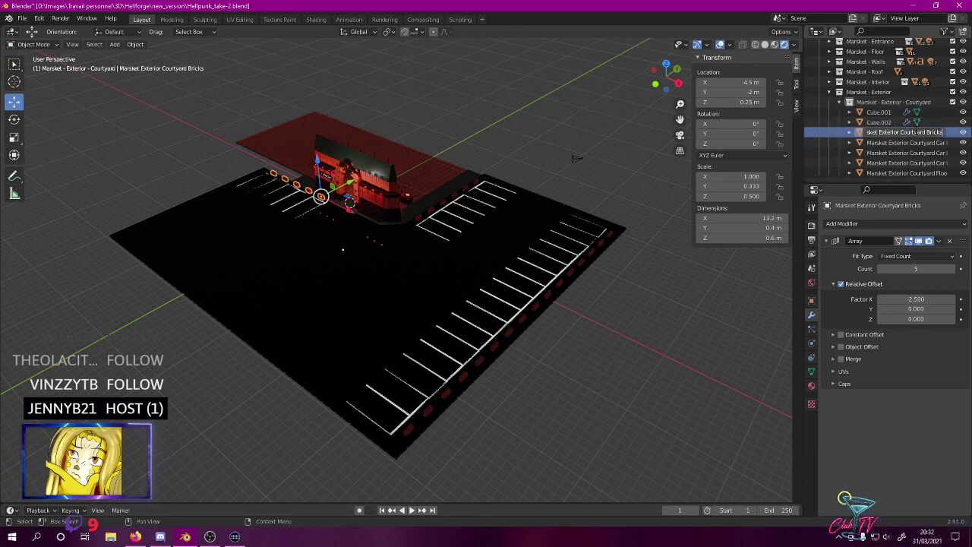
text(Front)
key(Return)
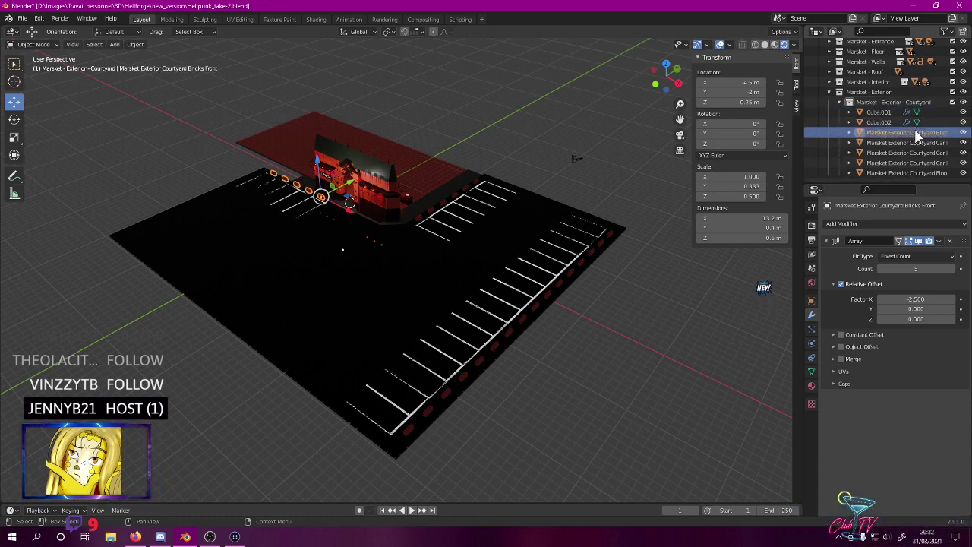
- Rename the side block row object Cube.001 as "Marsket Exterior Courtyard Bricks Side 1", reusing the front row's name
click(881, 112)
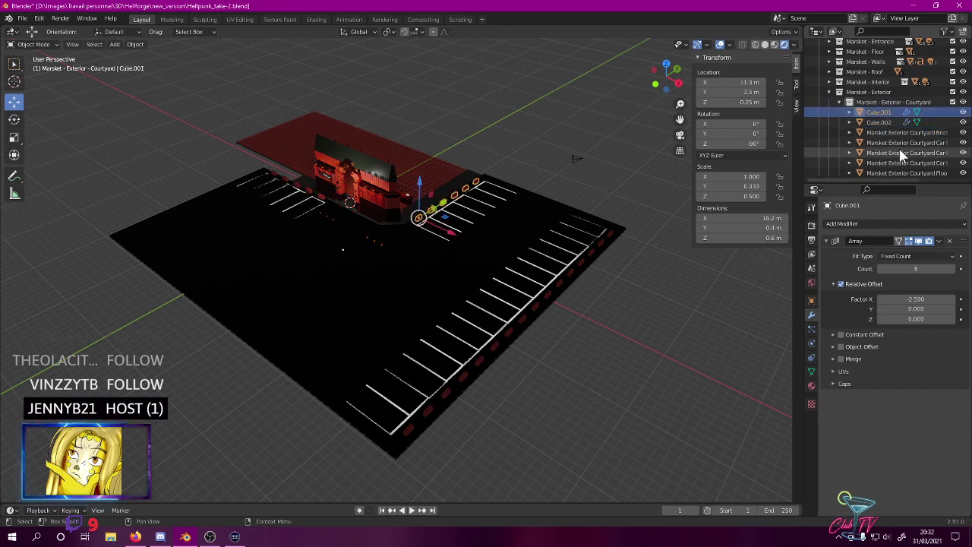
double_click(903, 132)
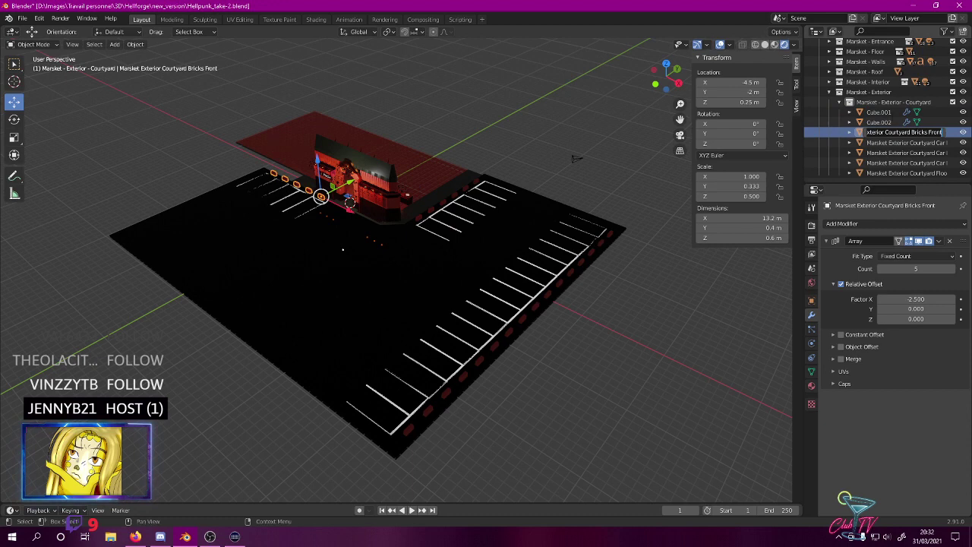
double_click(882, 112)
drag(893, 112, 779, 106)
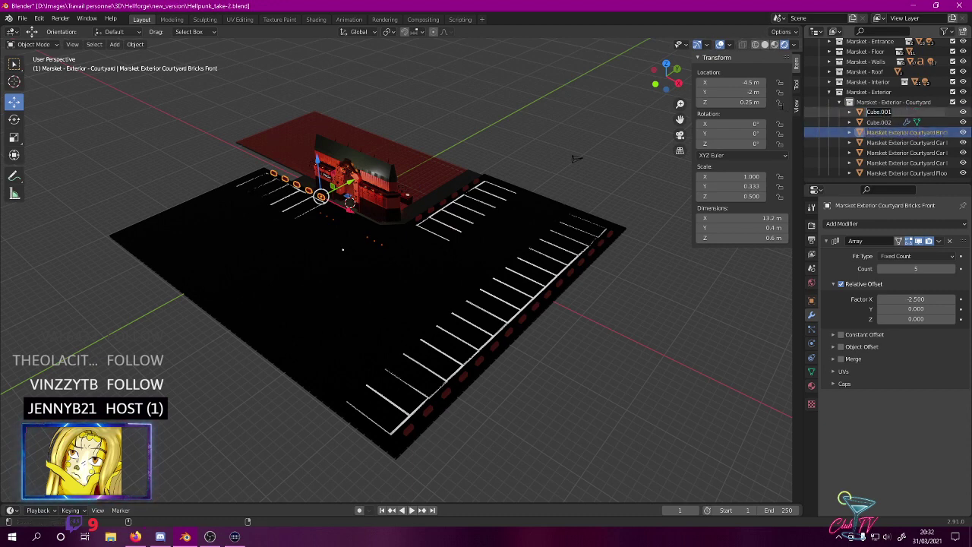
text(Marsket Exterior Courtyard Bricks Front)
key(BackSpace)
key(BackSpace)
key(BackSpace)
key(BackSpace)
key(BackSpace)
text(Side 1)
key(Return)
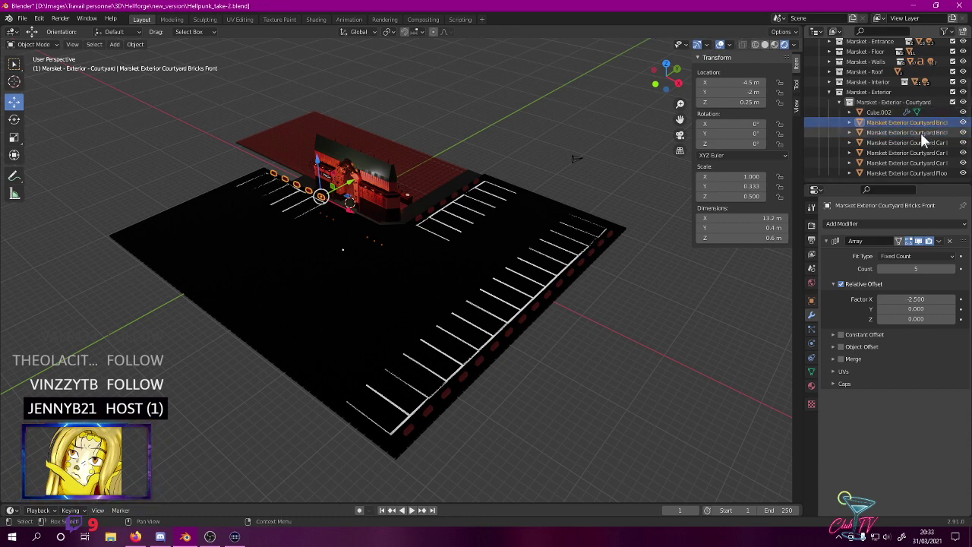
- Rename the outer block row object Cube.002 as "Marsket Exterior Courtyard Bricks Side 2" and save the file
click(921, 133)
click(881, 111)
double_click(881, 112)
text(Marsket Exterior Courtyard Bricks Front)
key(BackSpace)
key(BackSpace)
key(BackSpace)
key(BackSpace)
text(Side 2)
key(Return)
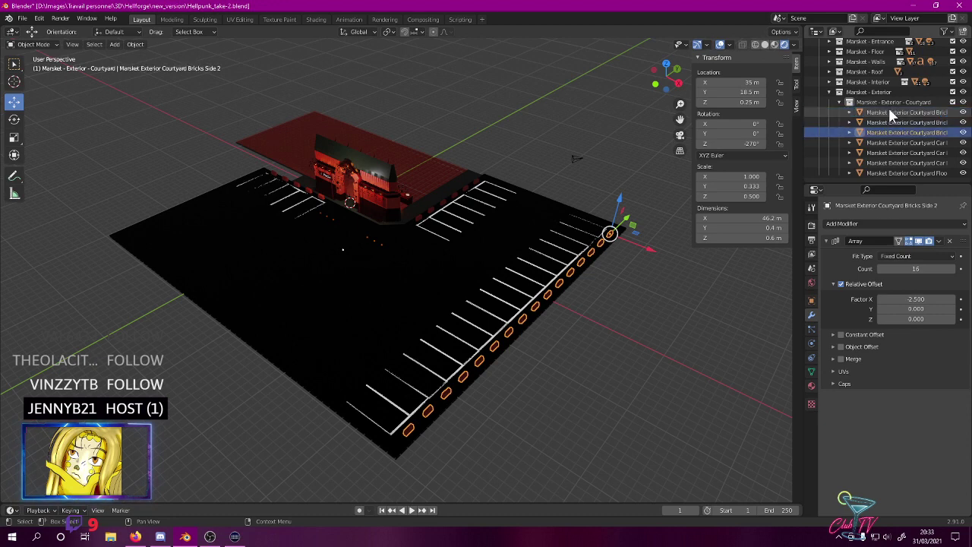
click(638, 396)
key(ctrl+s)
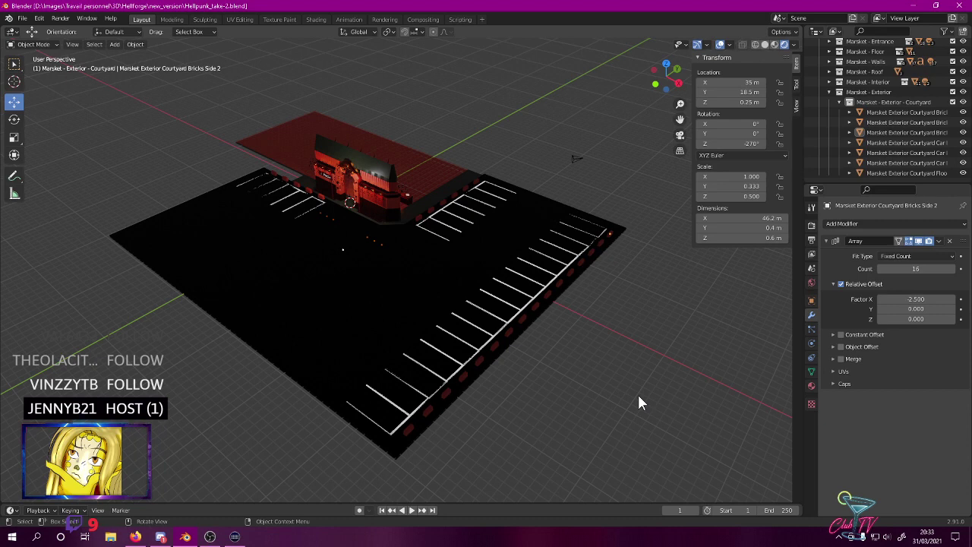
- Look over the courtyard from several angles and examine the front row blocks up close
middle_drag(326, 408, 444, 395)
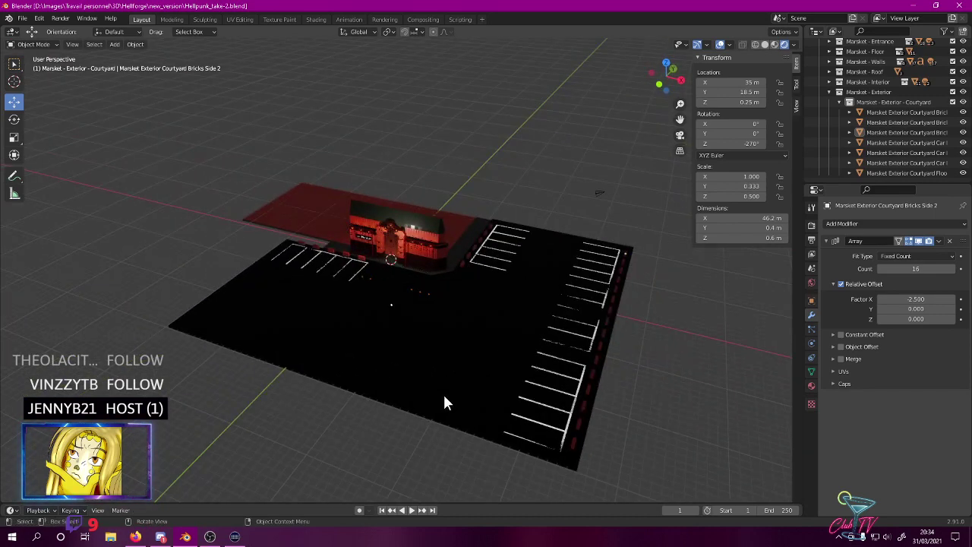
middle_drag(483, 289, 480, 312)
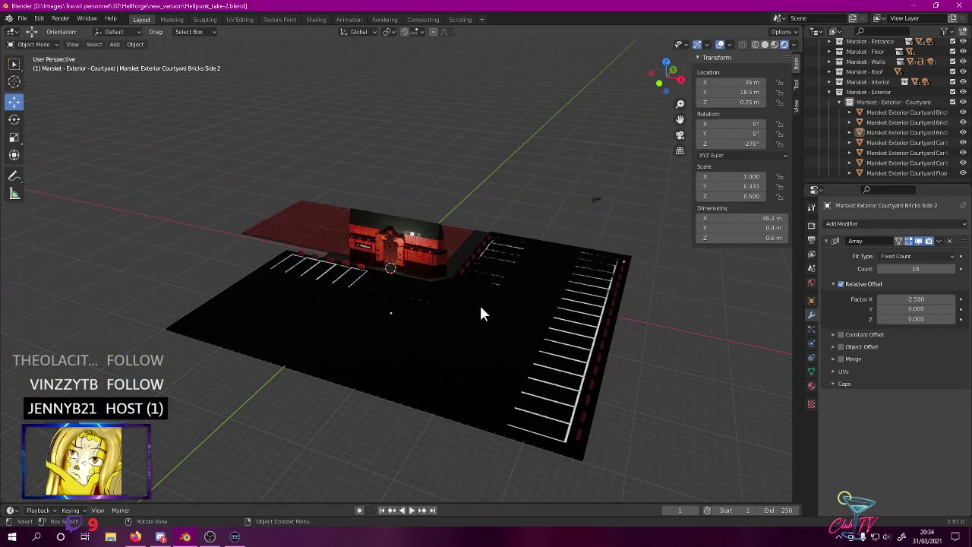
middle_drag(436, 317, 506, 360)
scroll(453, 295, up, 4)
middle_drag(453, 301, 306, 243)
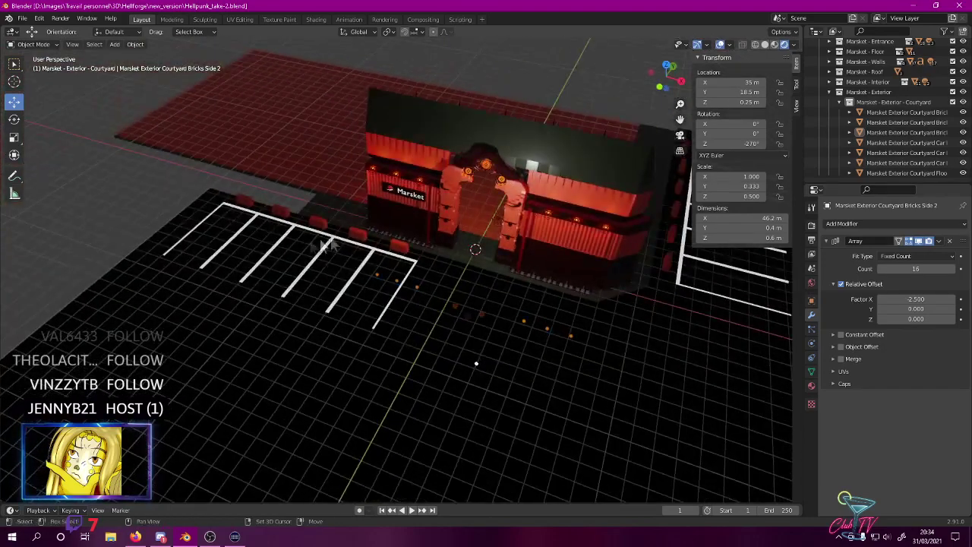
scroll(392, 190, up, 2)
scroll(394, 217, down, 1)
scroll(394, 220, down, 2)
middle_drag(461, 346, 237, 58)
scroll(237, 58, down, 2)
middle_drag(228, 91, 464, 213)
scroll(447, 233, up, 4)
scroll(464, 218, down, 5)
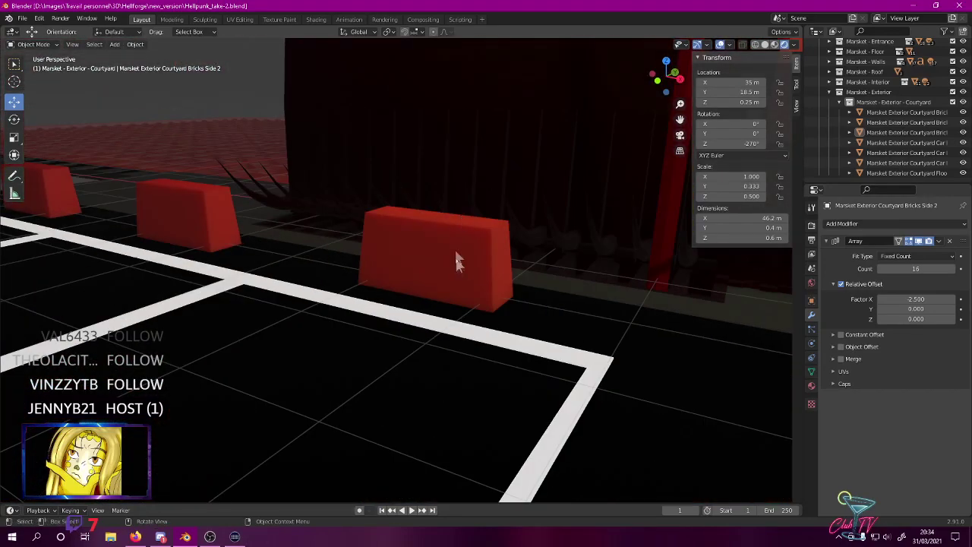
- Edit the front block row's mesh and subdivide the long top edges of the block with two crosswise cuts
click(456, 247)
key(Tab)
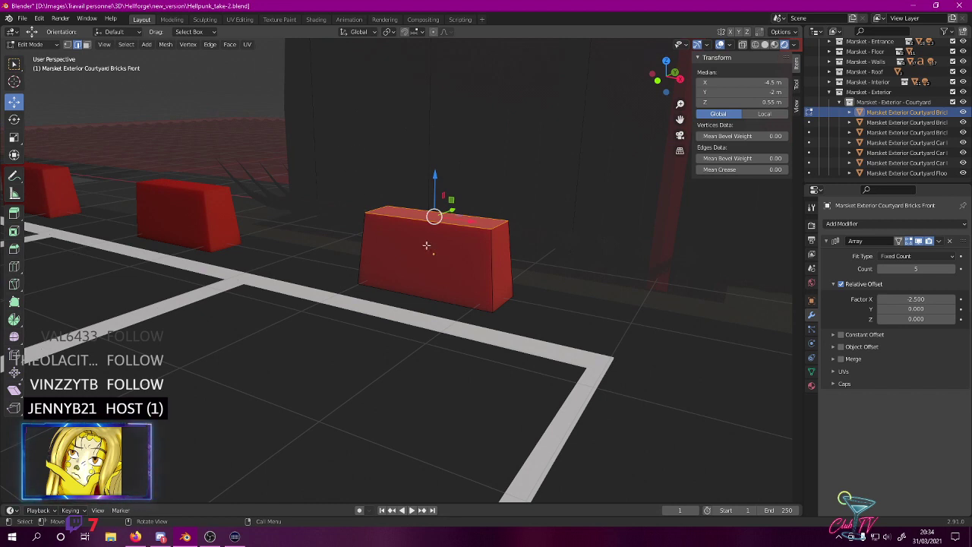
click(77, 44)
click(424, 220)
alt+click(424, 219)
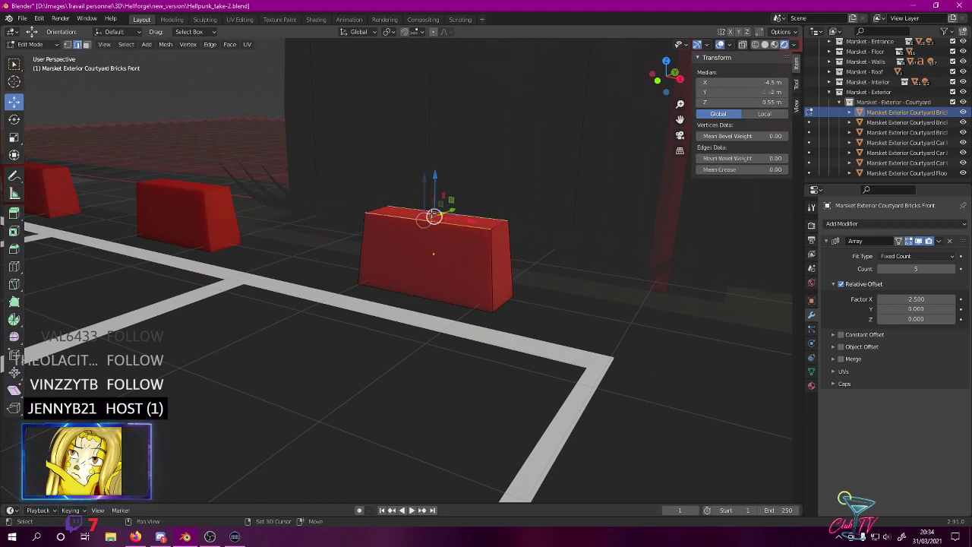
right_click(426, 219)
click(409, 215)
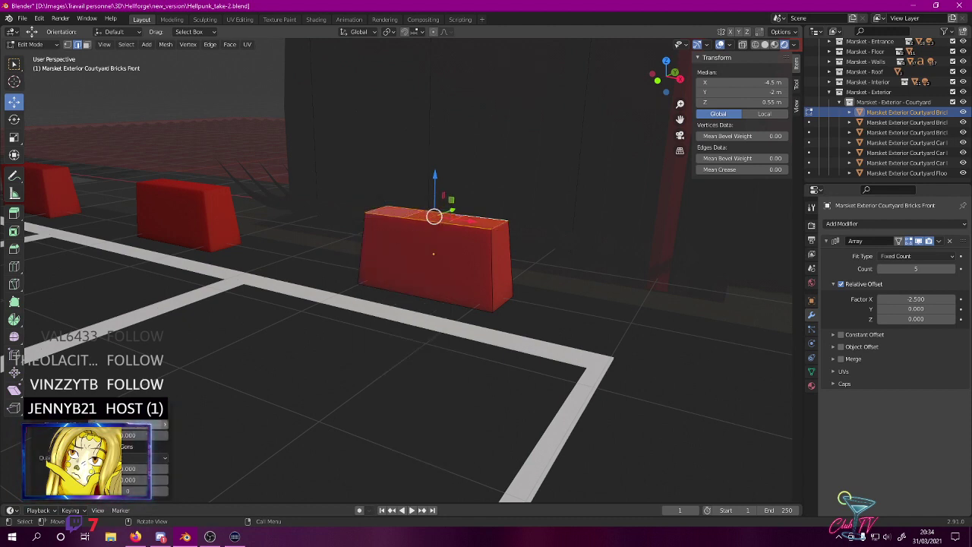
- In a wireframe top view, move the cut edge on the block's negative X side about 0.3 m outward along X
click(458, 223)
shift+click(463, 220)
key(KP_1)
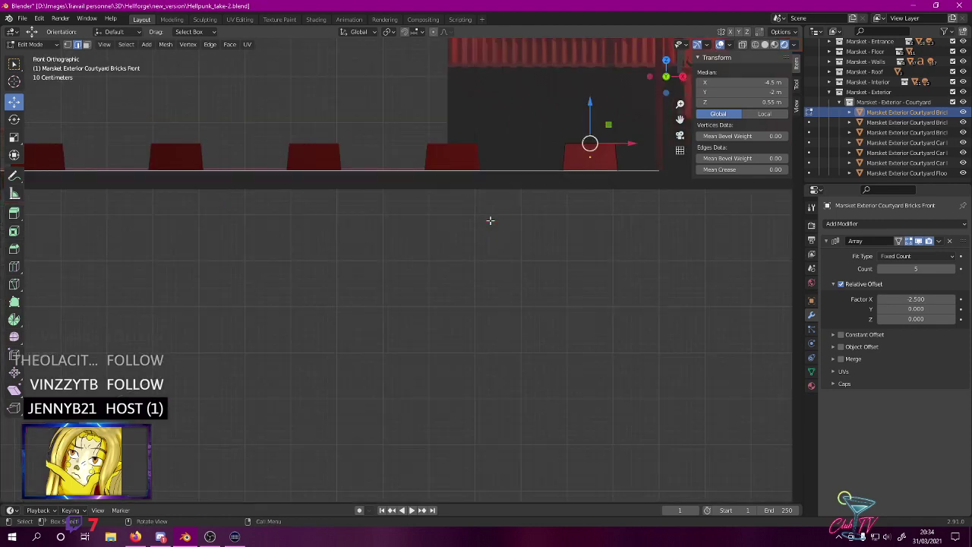
key(KP_7)
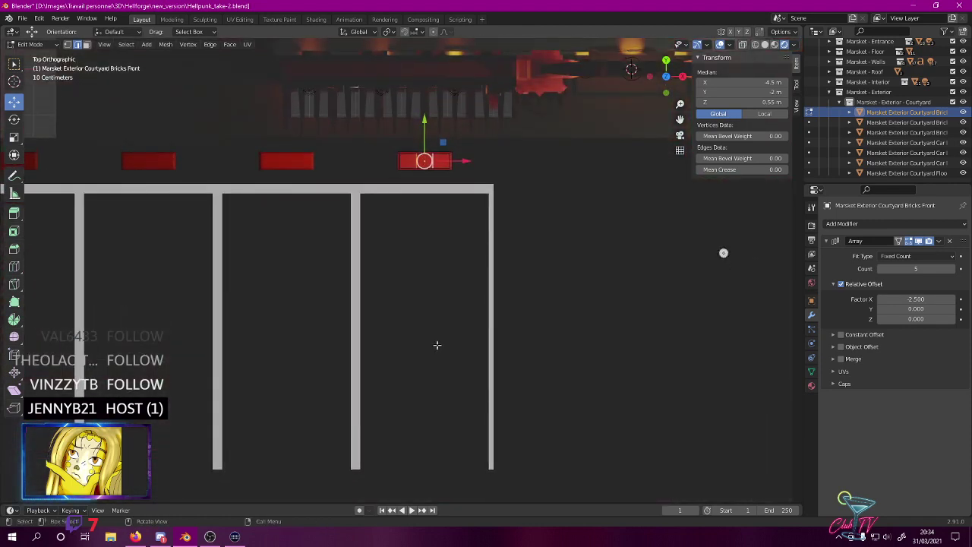
scroll(436, 345, up, 6)
shift+middle_drag(414, 221, 358, 518)
shift+middle_drag(448, 342, 432, 405)
scroll(430, 387, up, 3)
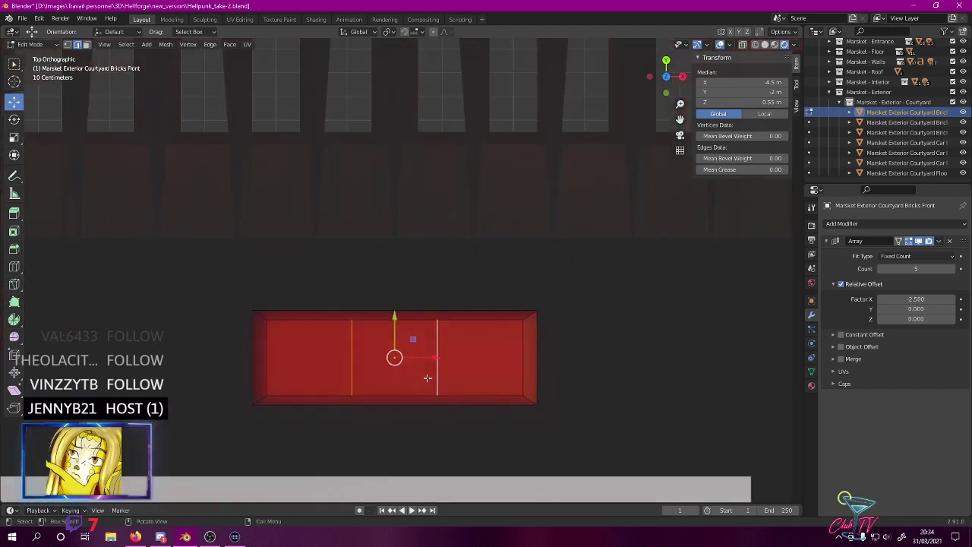
key(z)
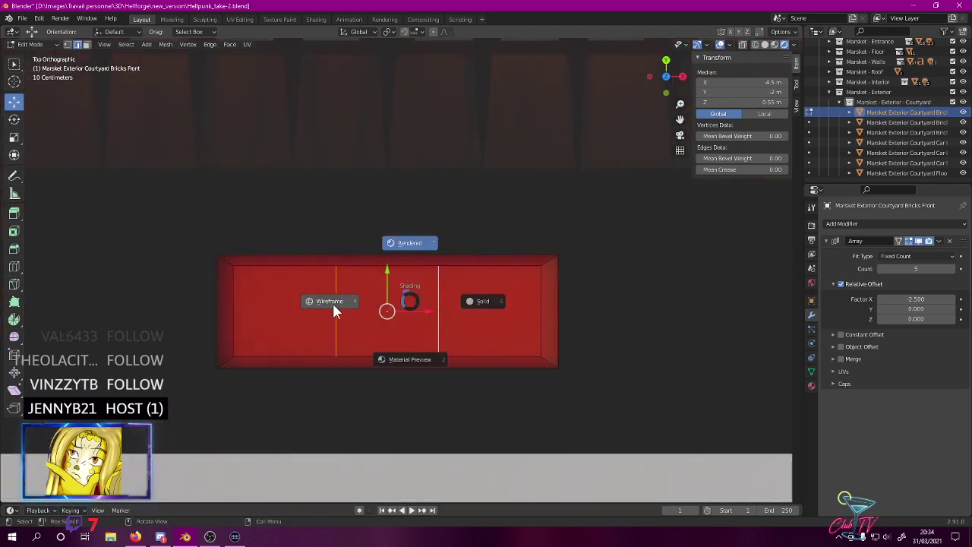
click(332, 305)
click(339, 310)
key(g)
key(x)
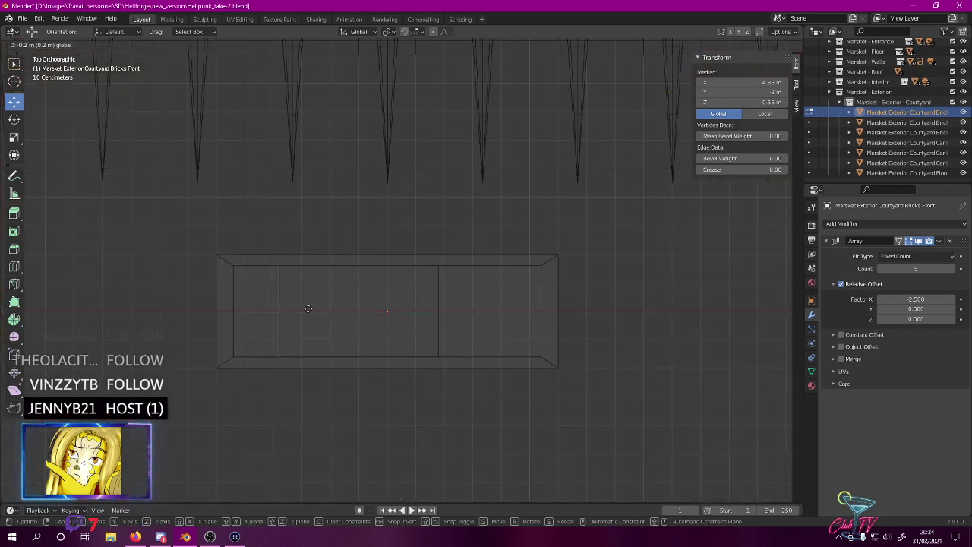
click(296, 307)
- Move the other cut edge outward along X towards the block's opposite end and set its X to -4 m
click(440, 308)
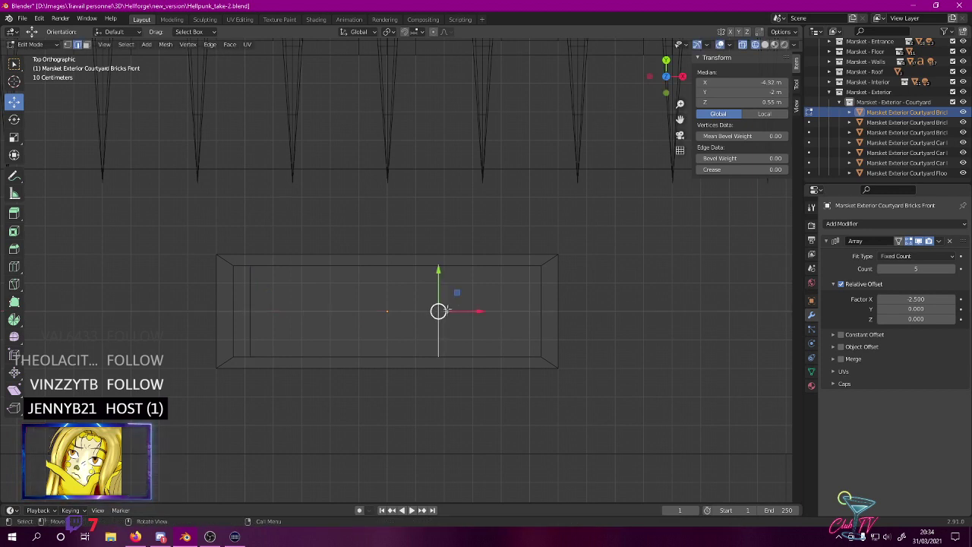
key(g)
key(x)
click(566, 318)
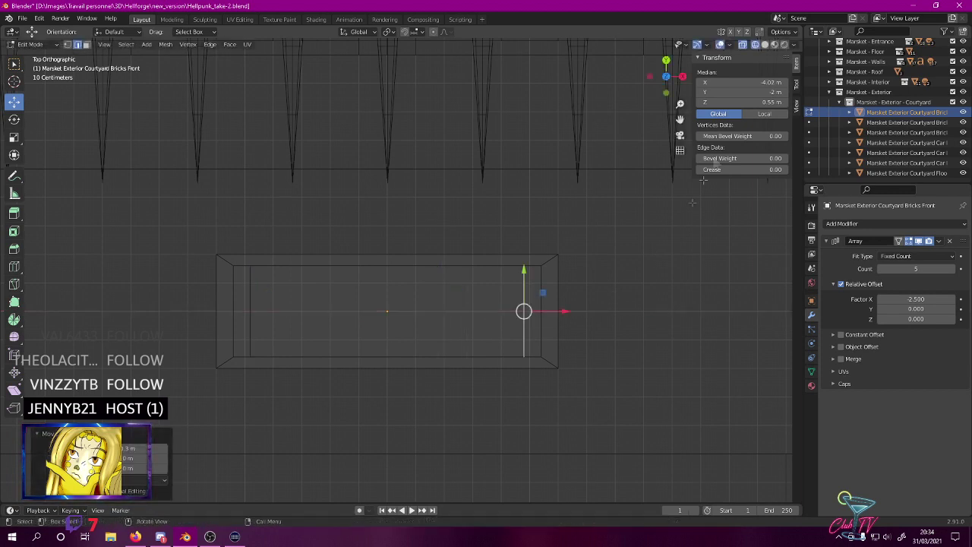
click(756, 82)
key(Home)
text(-)
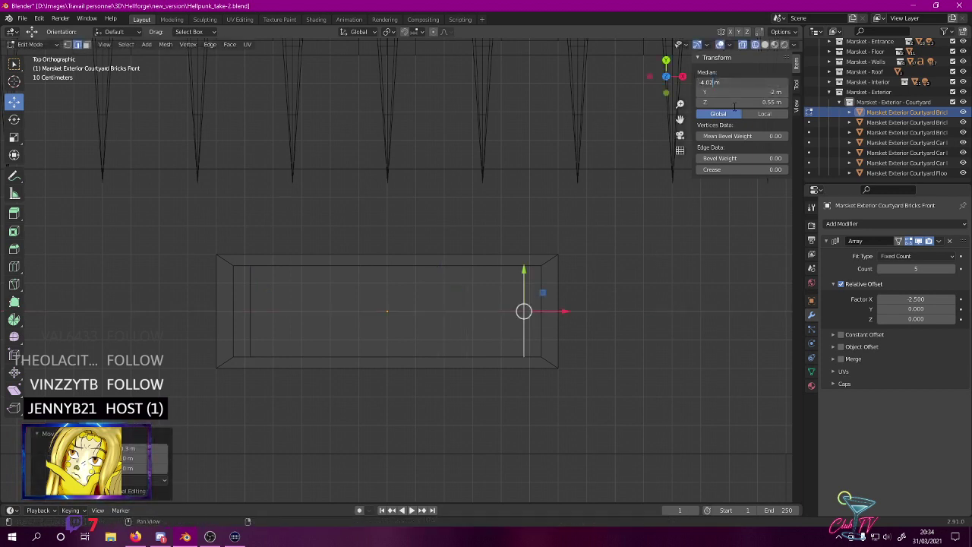
key(Return)
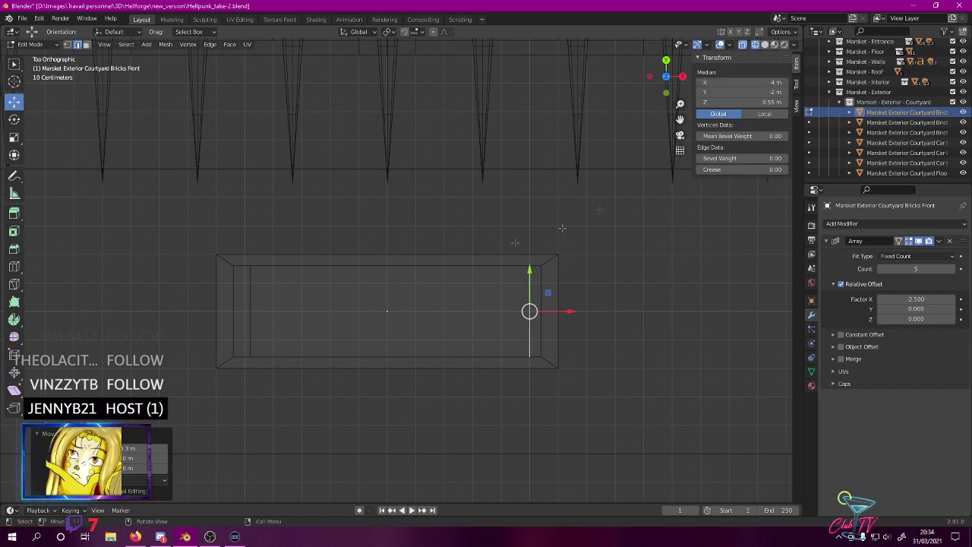
- Set the X position of the cut edge on the block's negative X side to -5 m
click(244, 299)
click(730, 82)
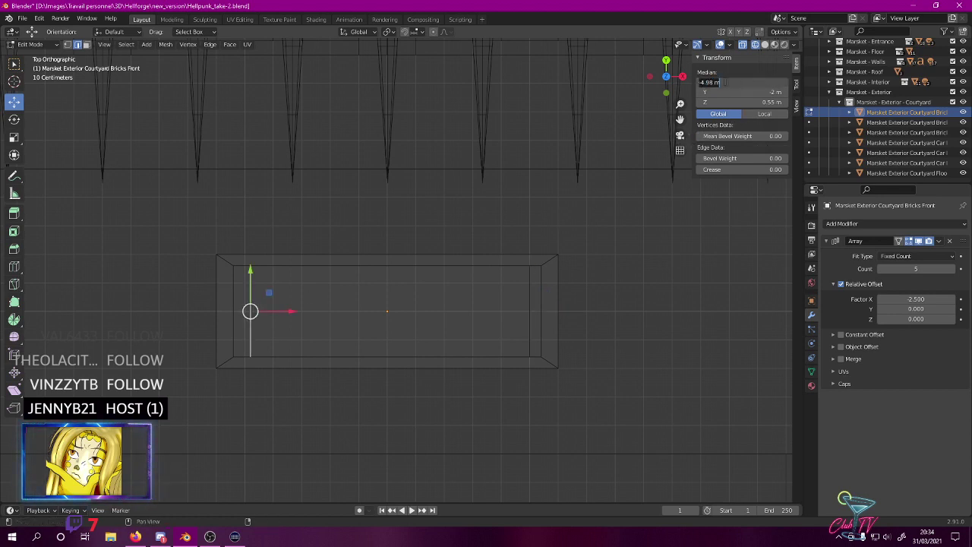
key(Home)
text(-)
key(Return)
click(762, 84)
text(-)
key(Return)
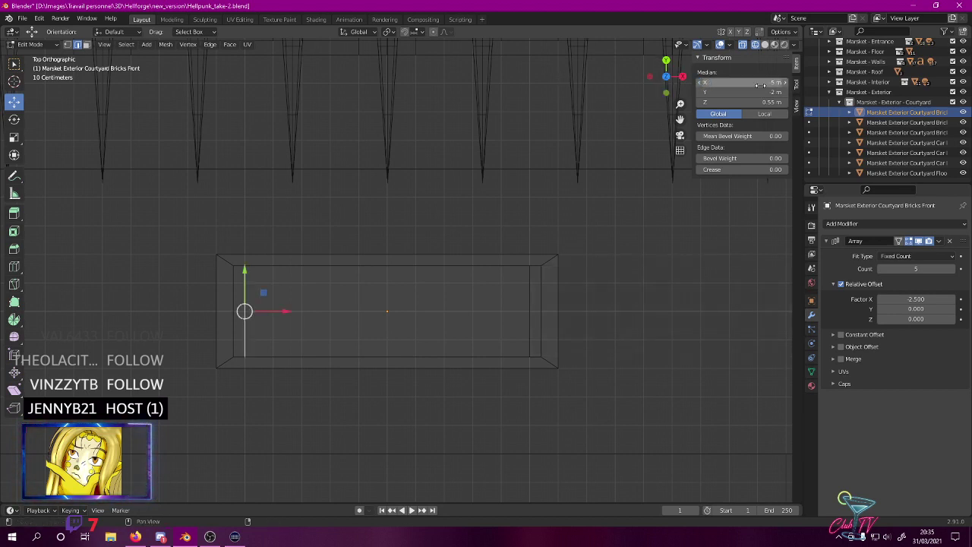
- In front view, raise the two outer end edges of the block's top to a Z of about 0.59 m
middle_drag(348, 286, 404, 257)
scroll(357, 322, down, 5)
scroll(373, 296, up, 4)
scroll(404, 256, up, 5)
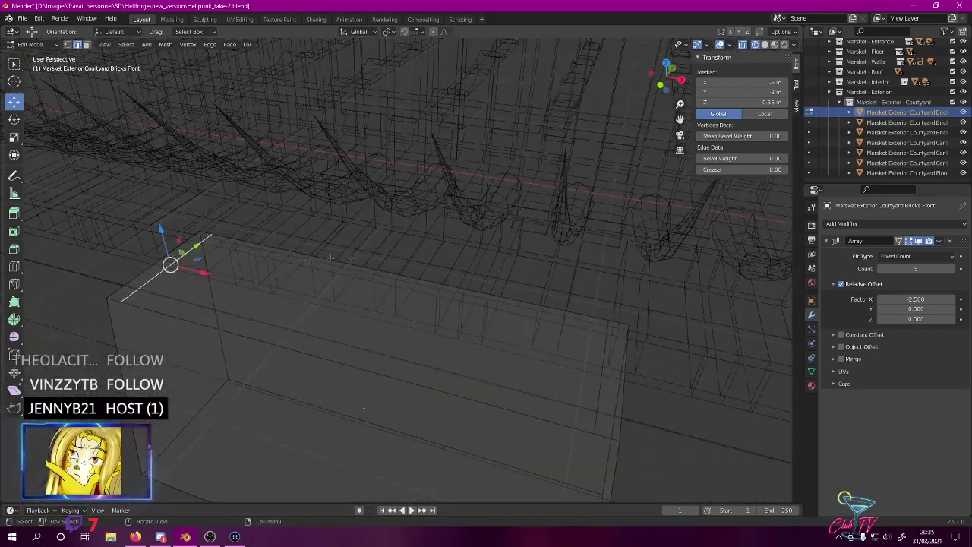
shift+click(626, 382)
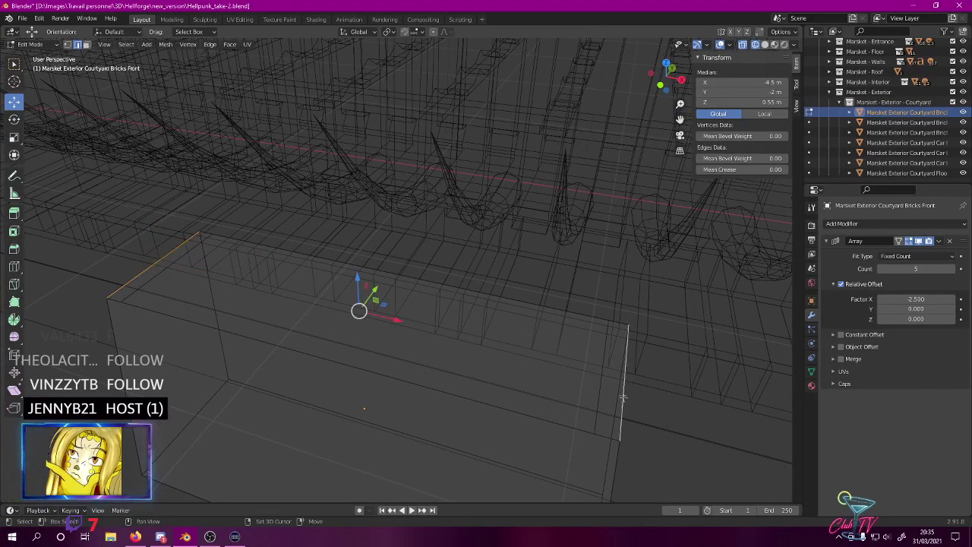
key(KP_1)
shift+middle_drag(556, 230, 441, 450)
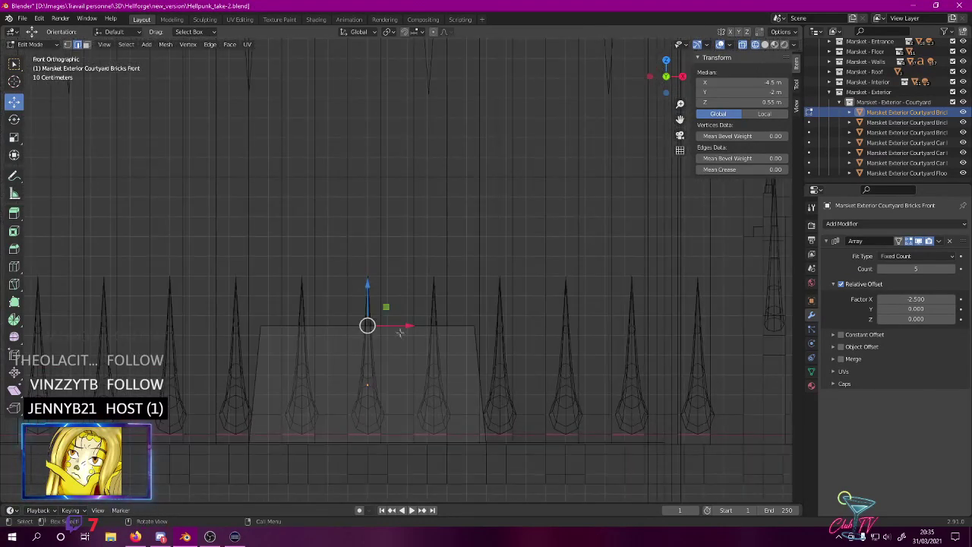
drag(368, 280, 369, 266)
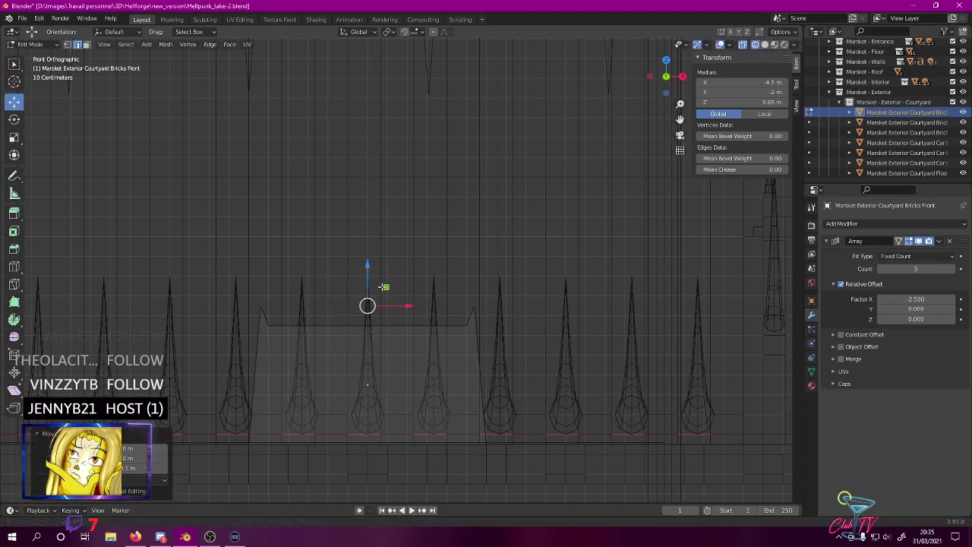
scroll(372, 264, up, 6)
shift+middle_drag(360, 260, 472, 223)
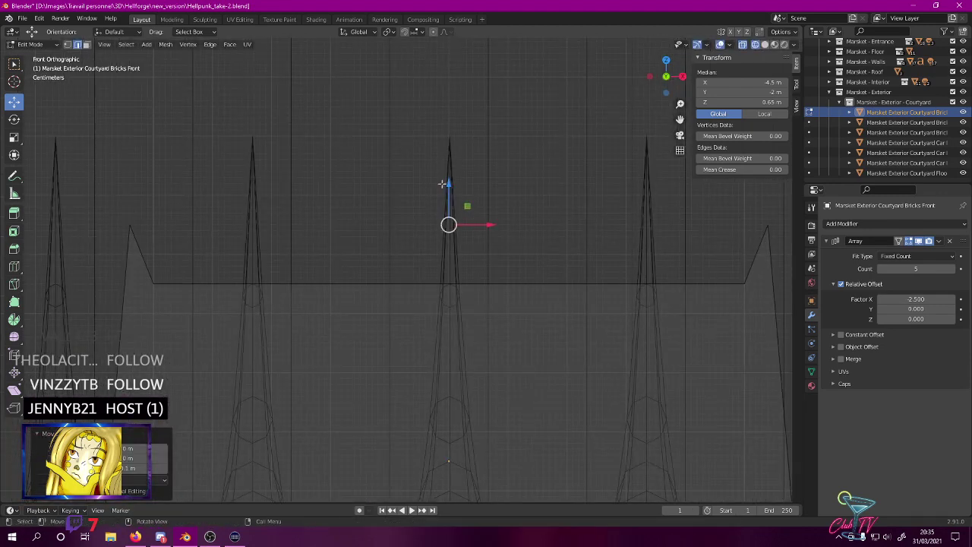
drag(451, 185, 454, 219)
- Switch back to rendered shading, leave mesh editing of the front block row and save the file
scroll(454, 219, down, 5)
middle_drag(455, 220, 448, 245)
key(z)
click(405, 187)
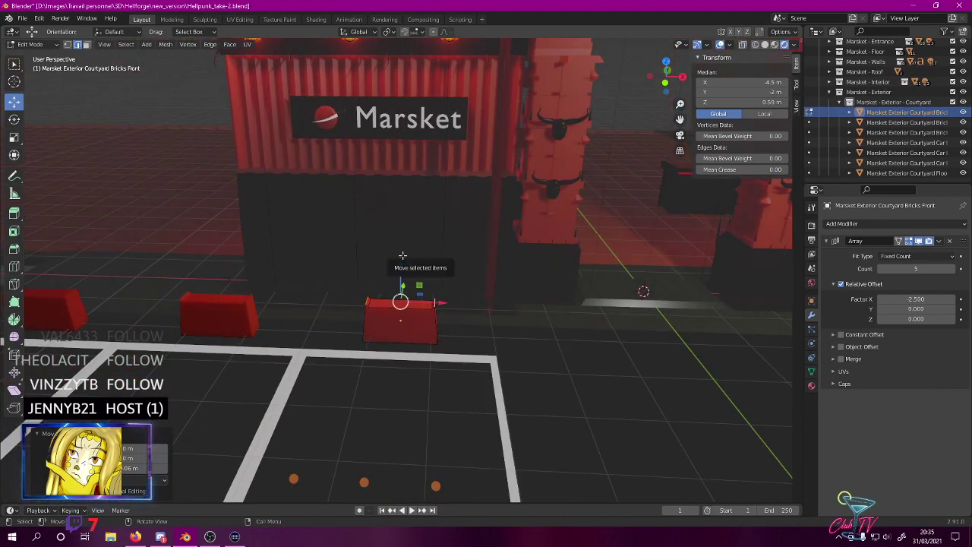
mouse_move(437, 249)
middle_down()
mouse_move(462, 217)
mouse_move(540, 222)
mouse_move(418, 260)
mouse_move(446, 249)
middle_up()
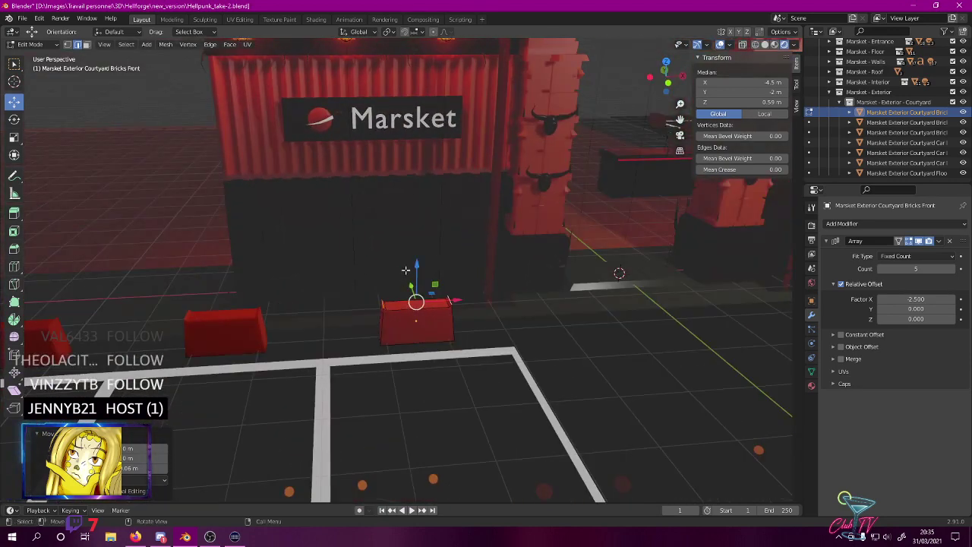
key(Tab)
scroll(524, 248, down, 3)
key(ctrl+s)
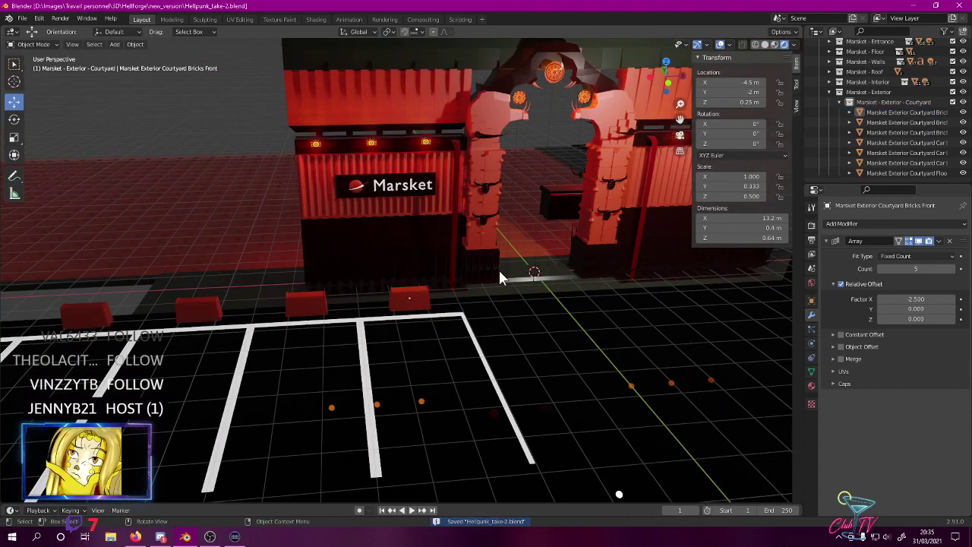
- Add a cylinder mesh with the default 2 m dimensions to the courtyard collection at the scene origin
mouse_move(371, 284)
middle_down()
mouse_move(514, 281)
mouse_move(478, 258)
mouse_move(363, 276)
middle_up()
scroll(366, 290, up, 4)
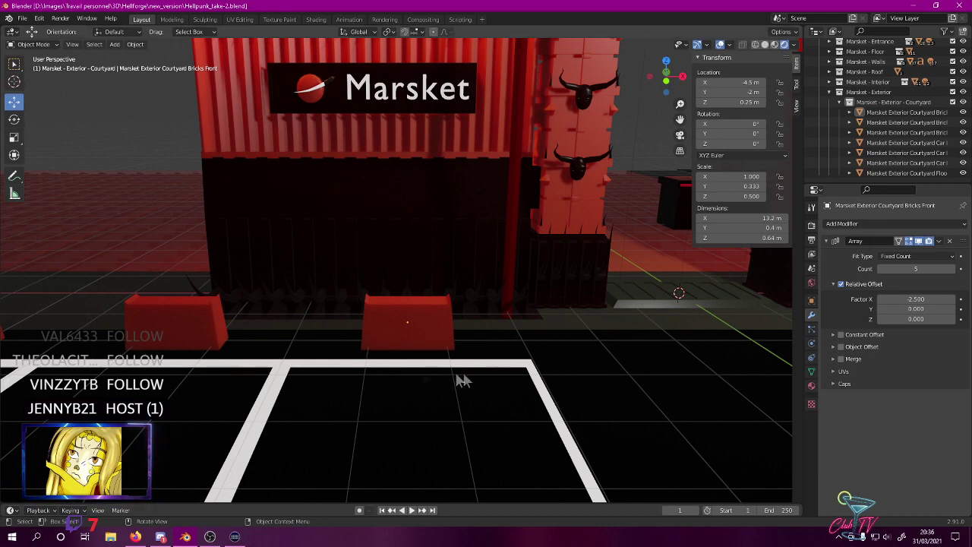
click(114, 44)
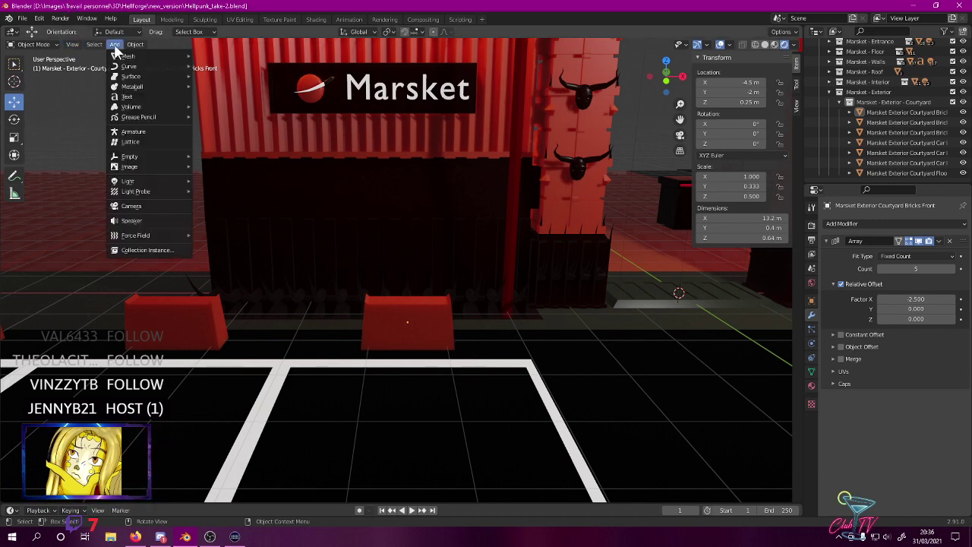
mouse_move(127, 56)
click(221, 106)
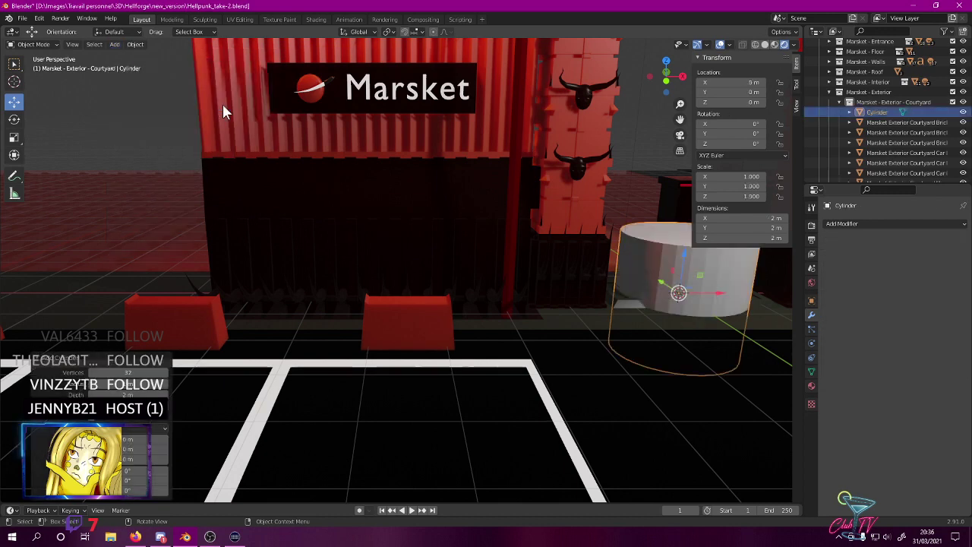
- Delete the cylinder and add a cone mesh at the scene origin instead
key(Delete)
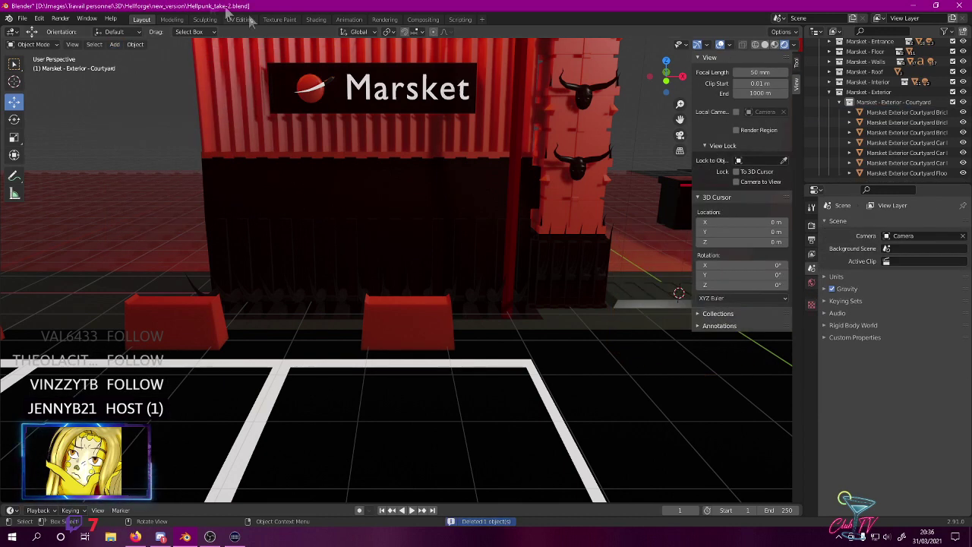
click(114, 44)
mouse_move(126, 56)
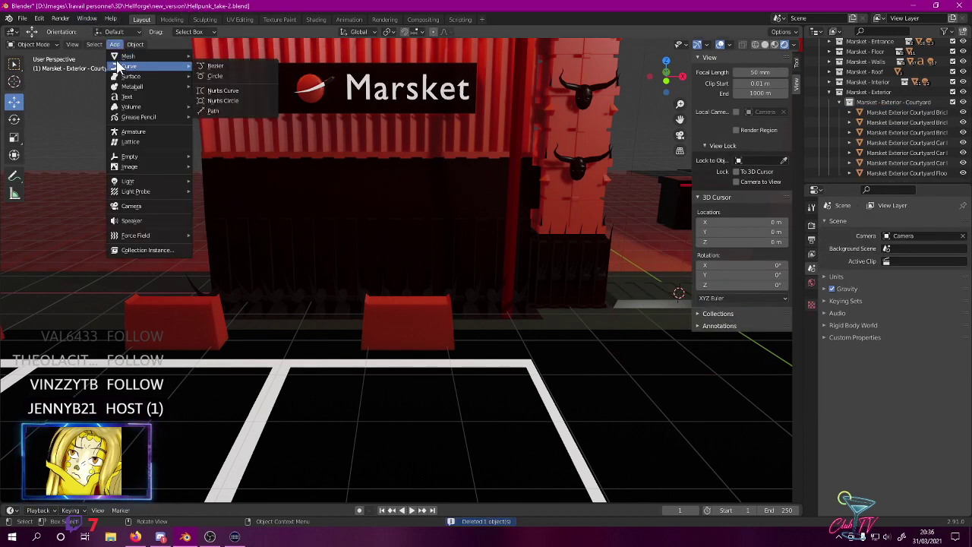
click(240, 117)
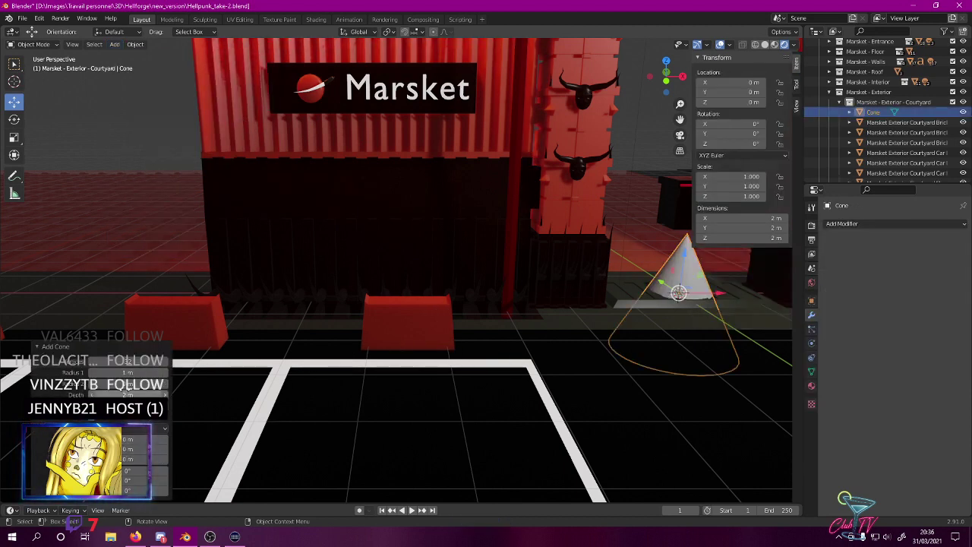
- Set the new cone's base radius to 15 cm and its depth to 1.2 m
click(129, 373)
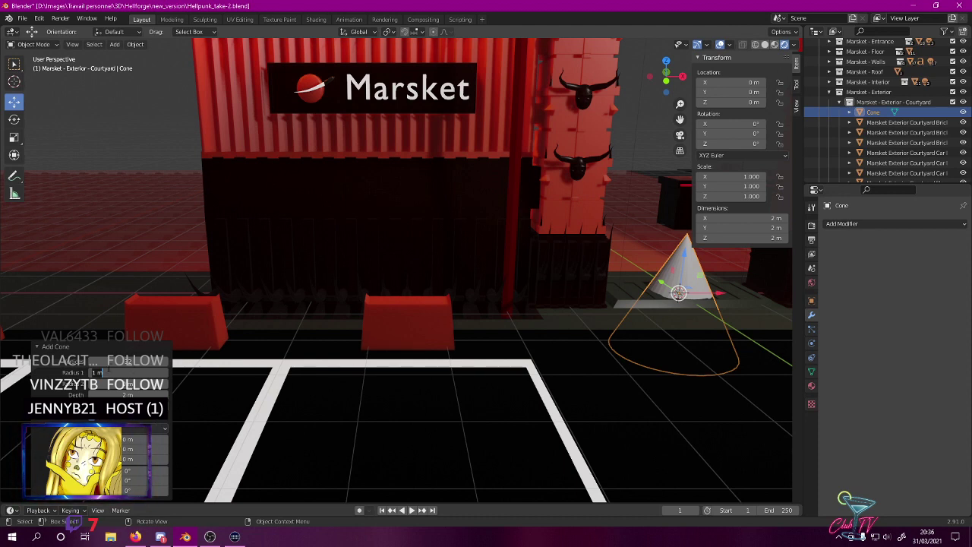
text(m)
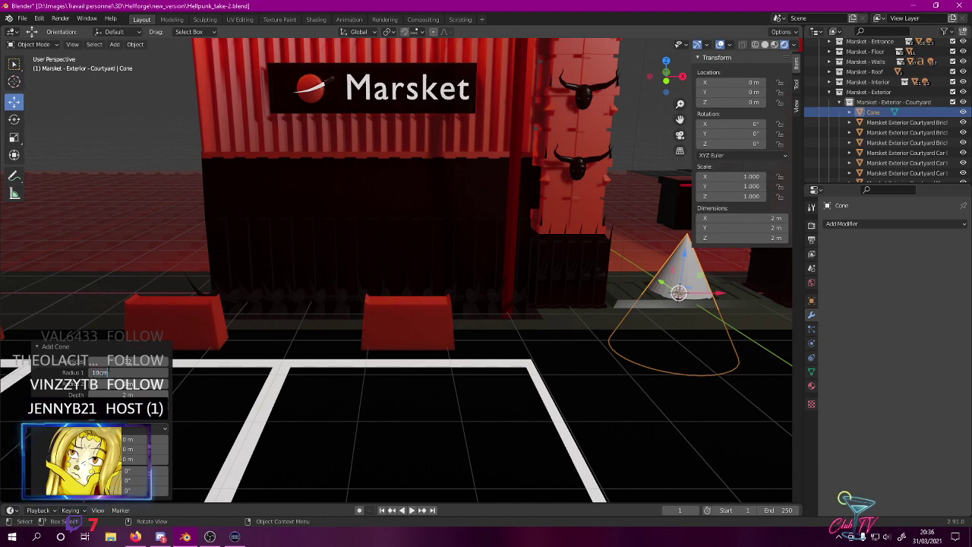
key(Return)
click(138, 371)
text(15)
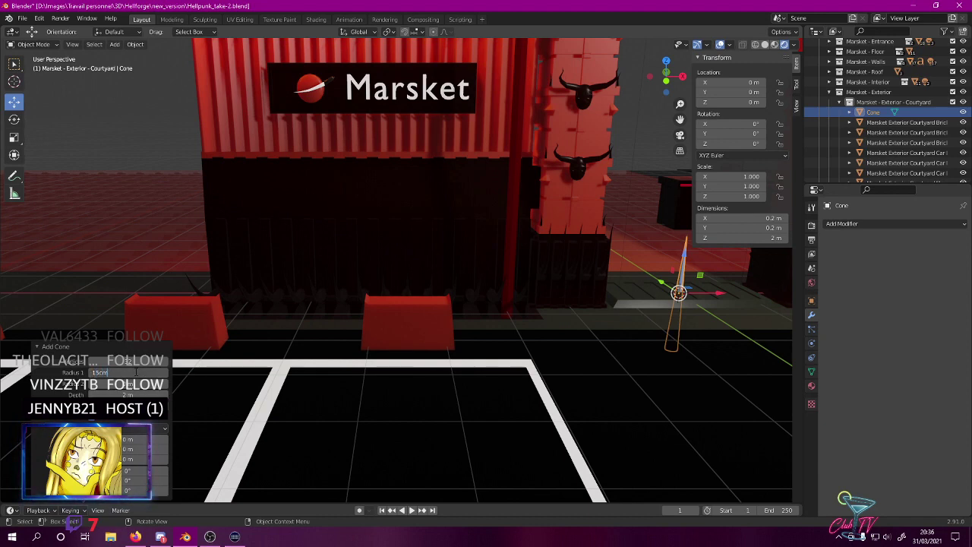
key(Return)
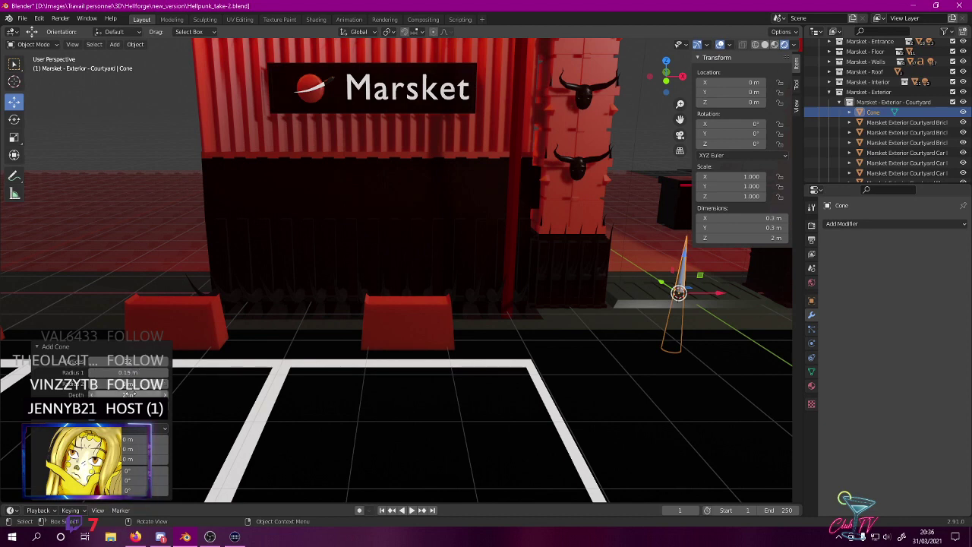
click(131, 395)
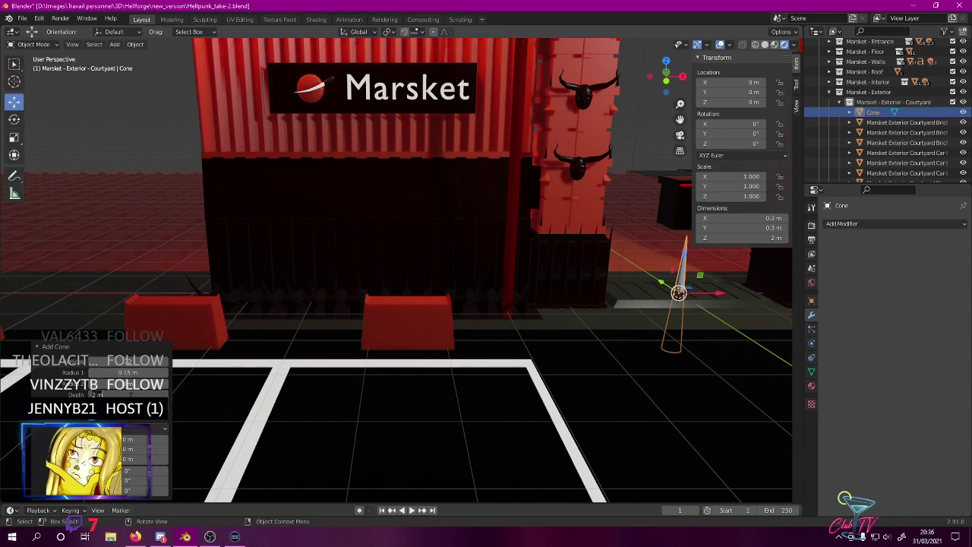
text(1.2)
key(Return)
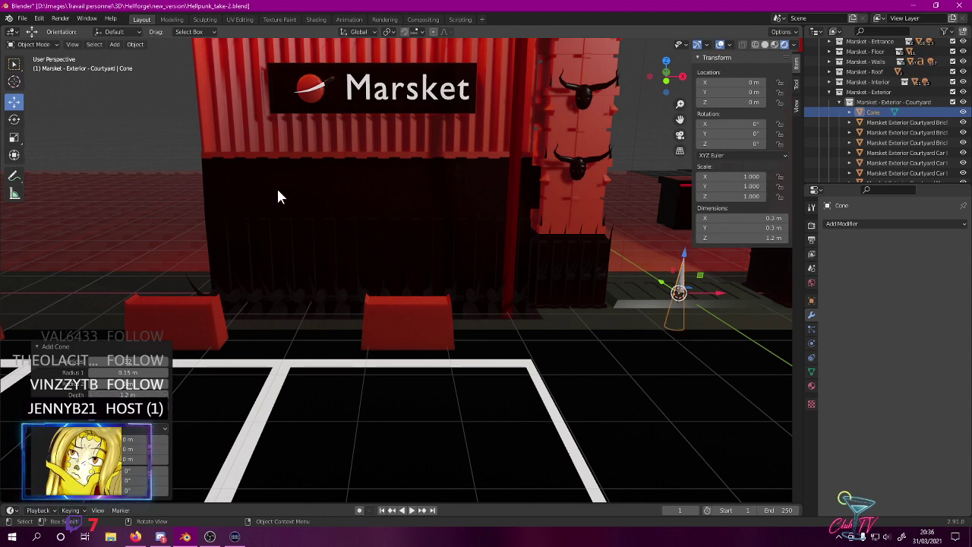
- In front view, move the cone to about X -3.8 m, Z 0.7 m beside the block and assign the Chocolate Metal material
key(KP_1)
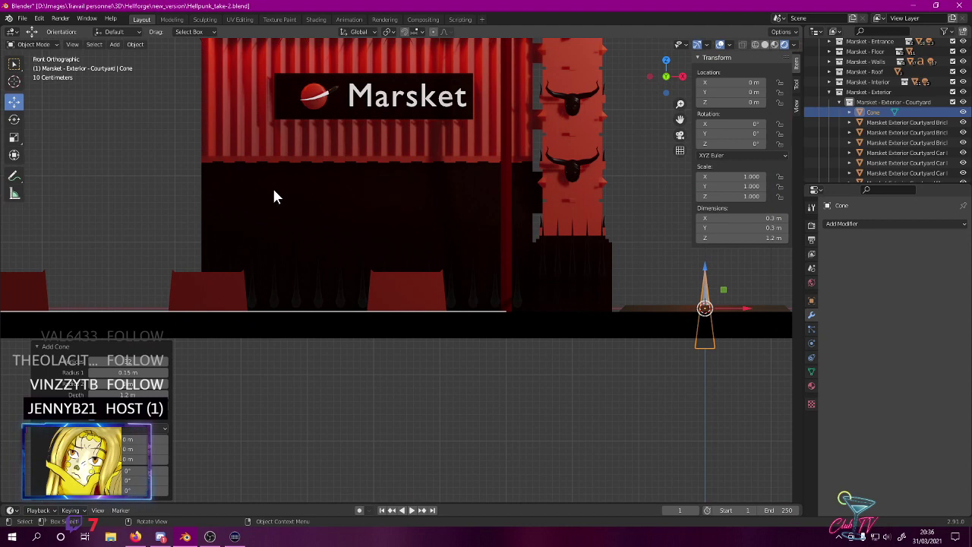
key(g)
click(101, 280)
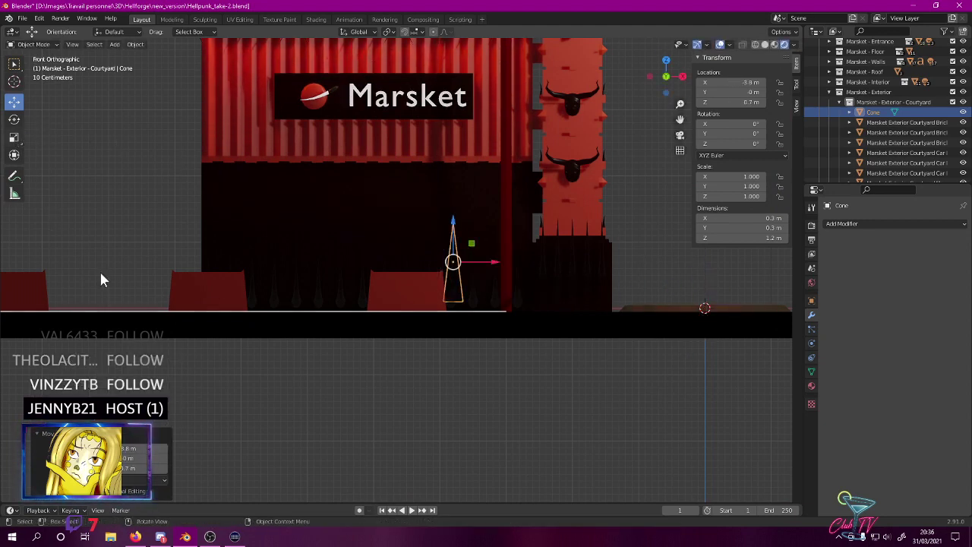
click(811, 386)
click(828, 267)
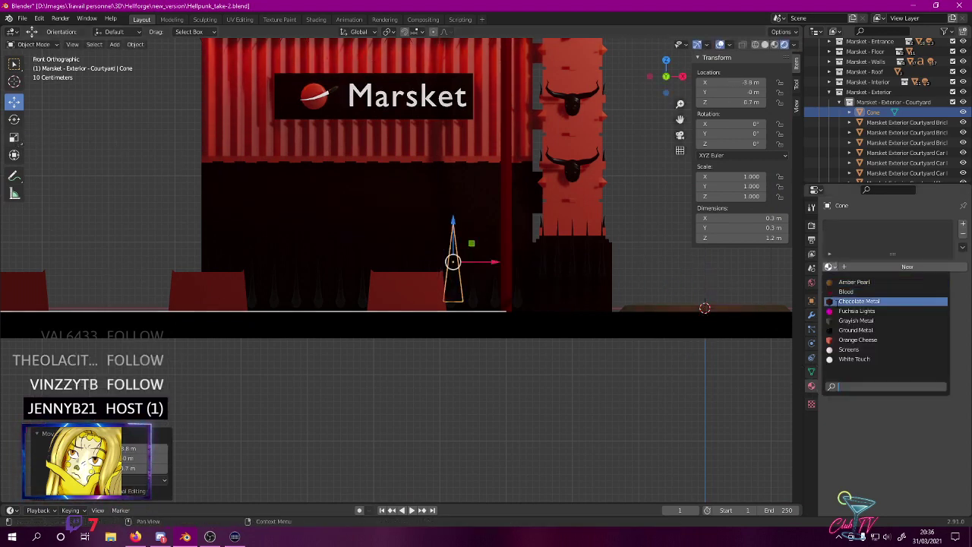
click(844, 301)
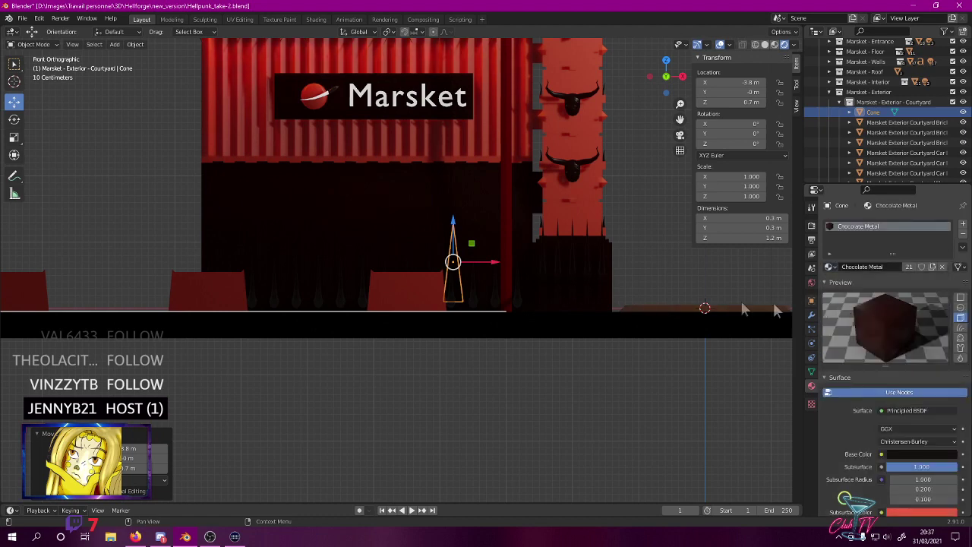
- Align the cone with the red block by moving it to Y -2 m in top view and X -4.5 m in front view
key(KP_7)
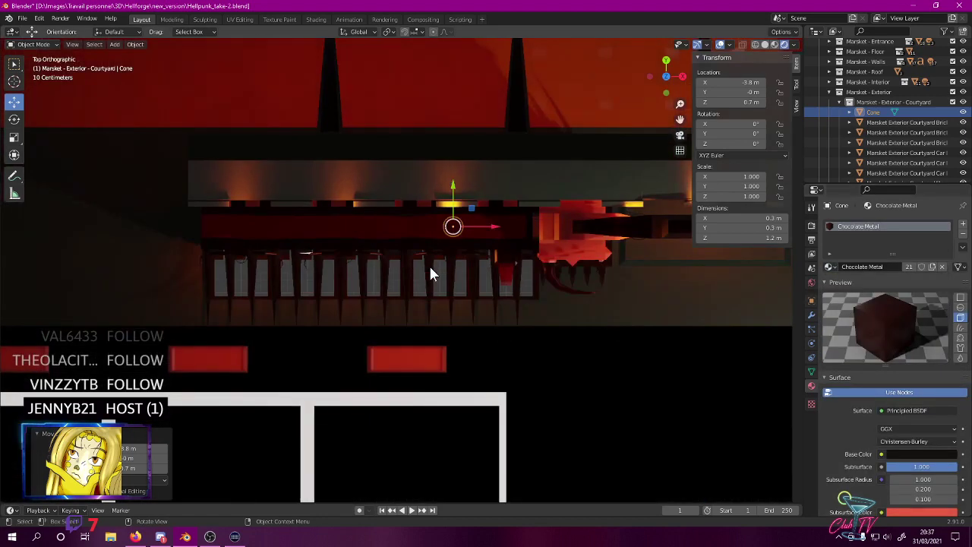
key(g)
click(433, 400)
key(KP_1)
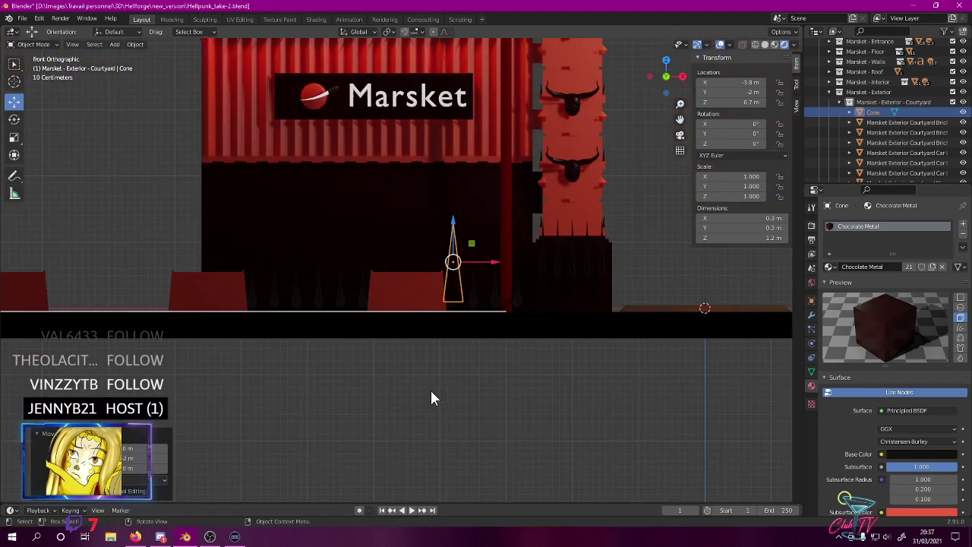
scroll(392, 249, up, 4)
shift+middle_drag(430, 101, 356, 298)
click(14, 119)
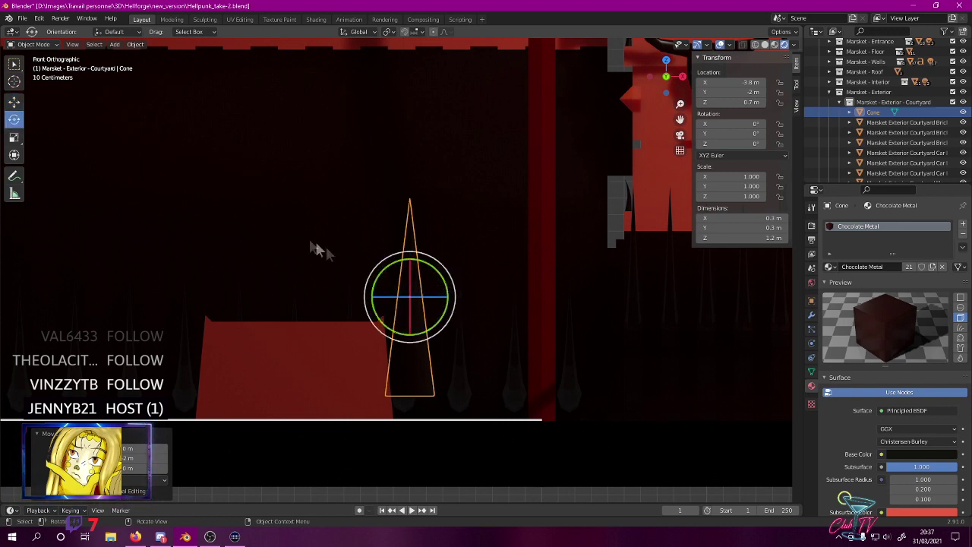
click(17, 101)
drag(458, 302, 339, 294)
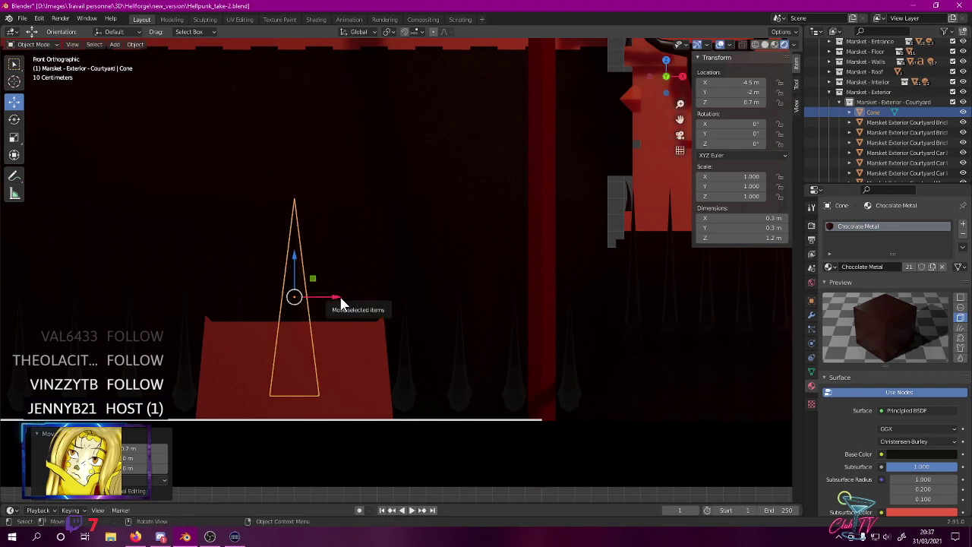
- In edit mode, shift the cone's mesh 0.8 m along X past the block and rotate it about 80° so the tip points outward
key(Tab)
drag(332, 389, 469, 395)
key(shift+space)
key(r)
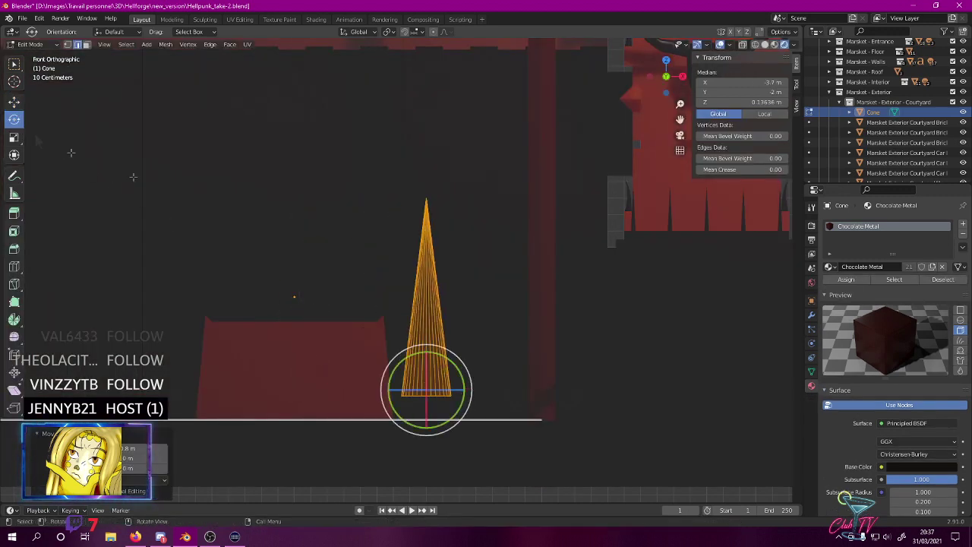
drag(465, 369, 452, 447)
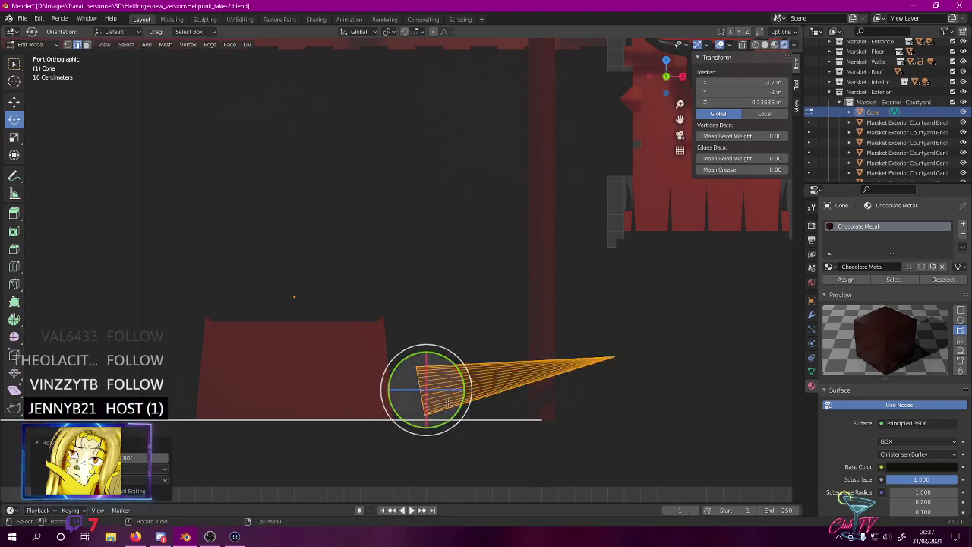
- Move the laid-down cone mesh against the block's side at about X -3.9 m, Z 0.24 m and switch to wireframe shading
drag(462, 377, 403, 372)
click(14, 101)
key(z)
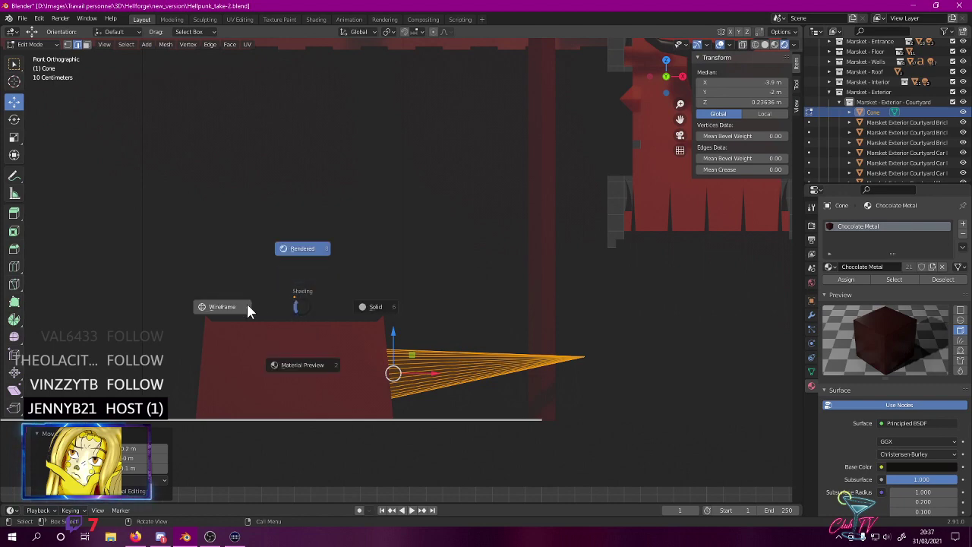
click(247, 308)
scroll(337, 267, down, 1)
scroll(336, 267, up, 2)
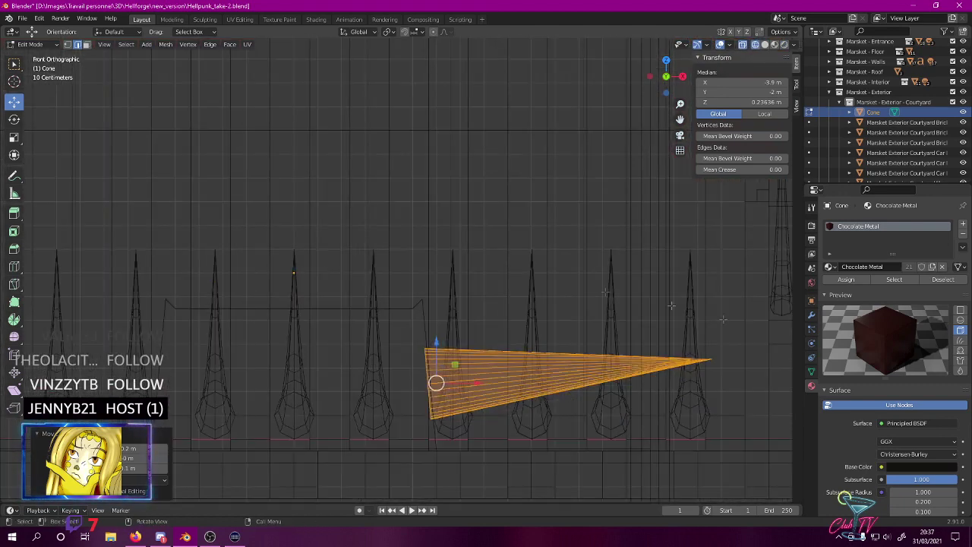
- Add a Mirror modifier on the X axis to the cone
click(811, 316)
click(840, 224)
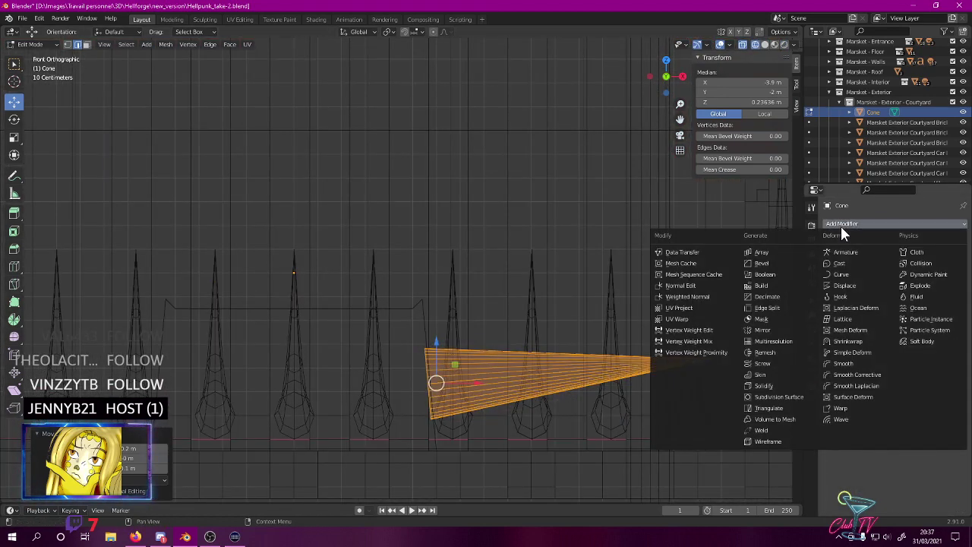
click(762, 329)
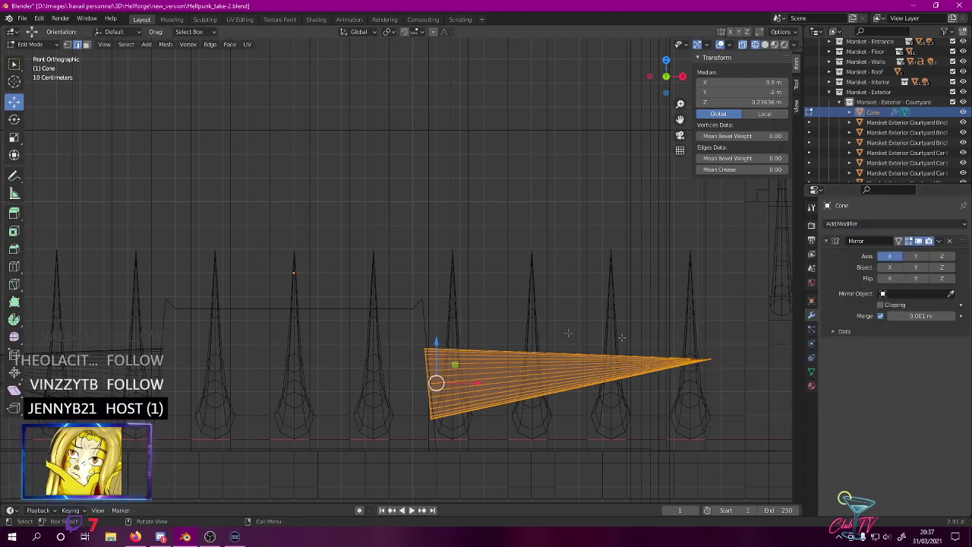
scroll(606, 343, down, 2)
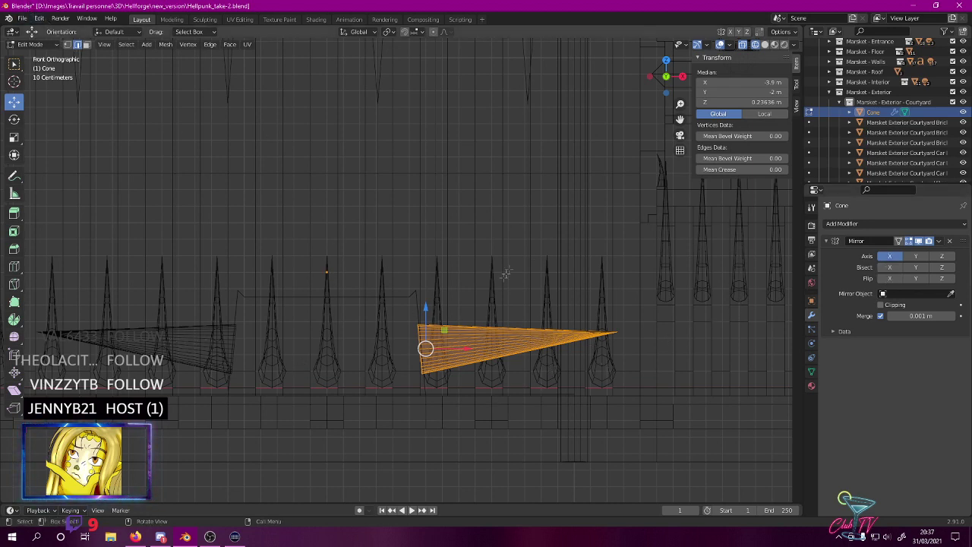
right_click(464, 244)
click(469, 258)
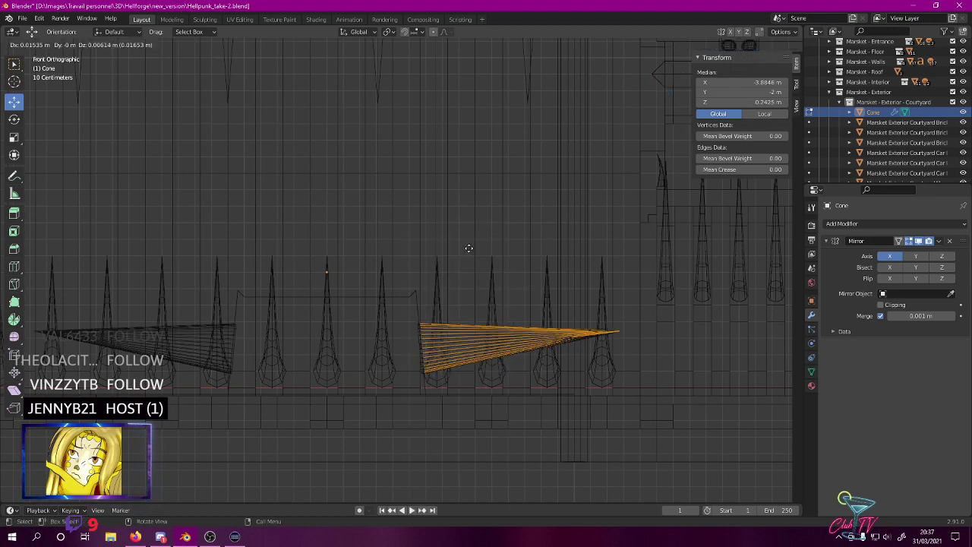
click(476, 282)
key(z)
click(405, 305)
drag(473, 282, 517, 414)
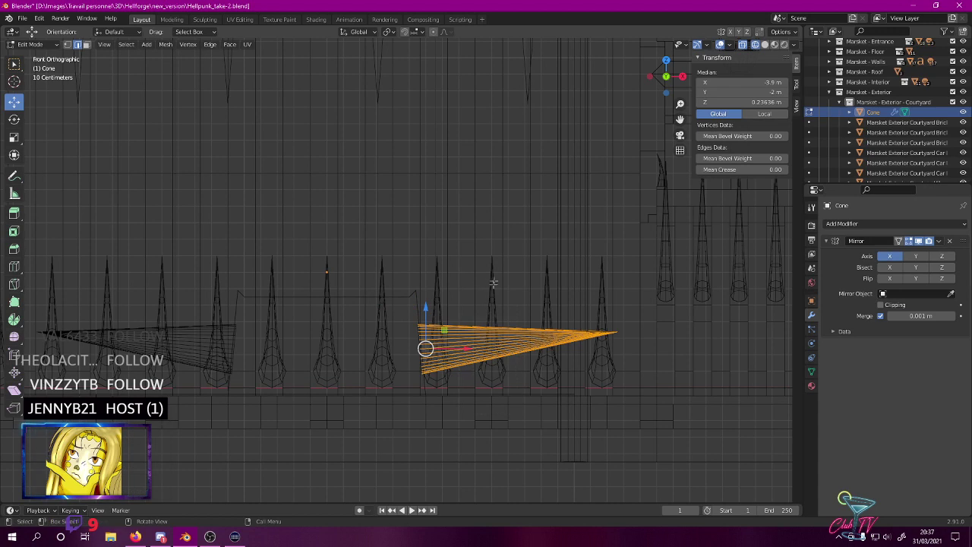
right_click(473, 261)
click(472, 243)
drag(486, 306, 544, 377)
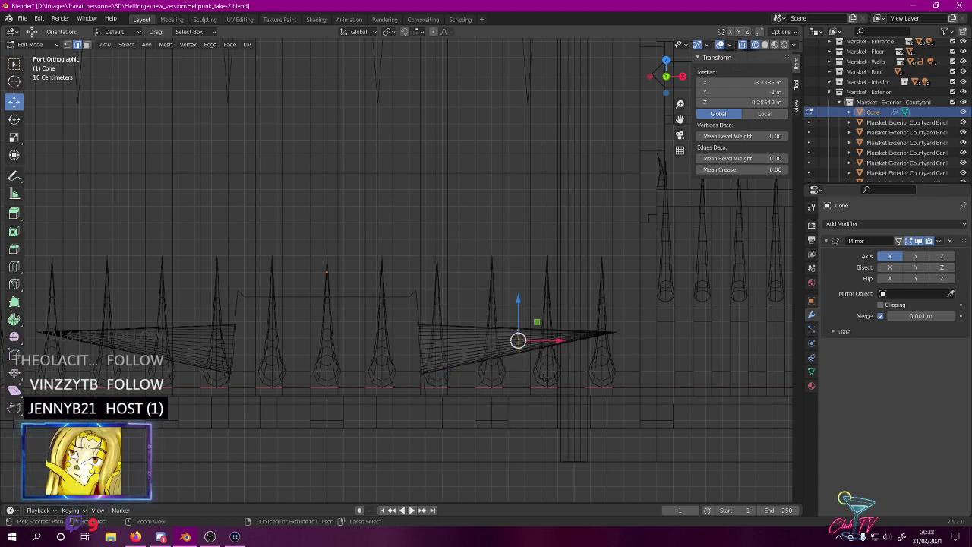
key(a)
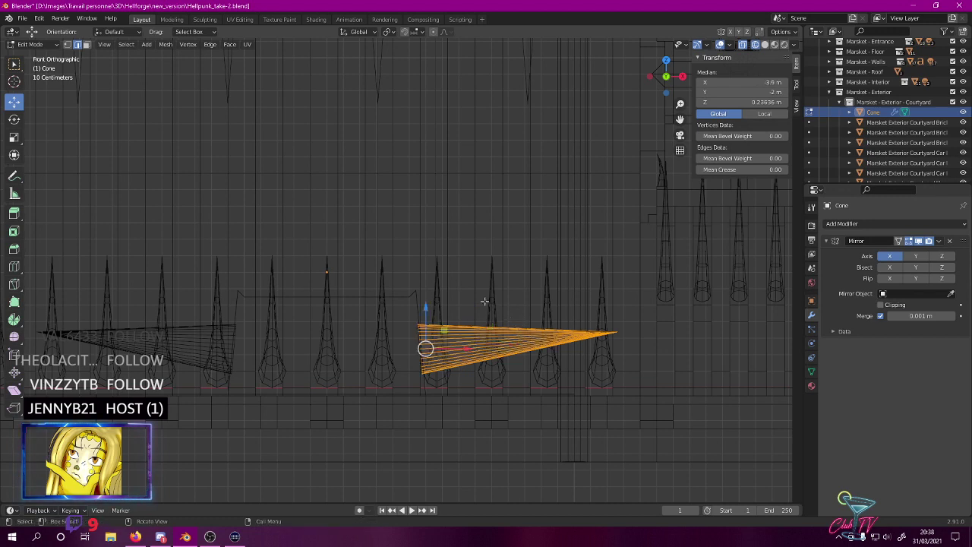
- Subdivide the whole cone mesh into several segments along its length
right_click(498, 302)
click(454, 262)
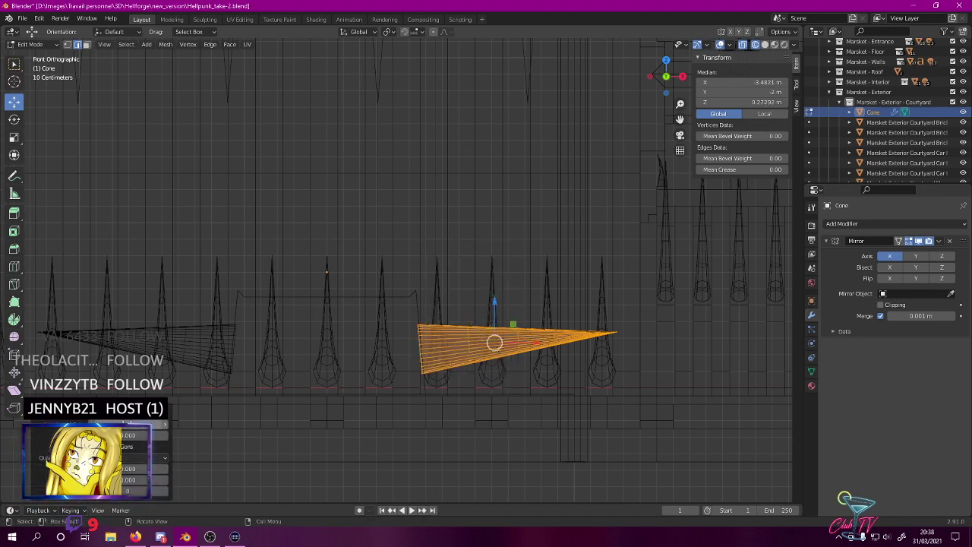
key(g)
key(z)
click(590, 376)
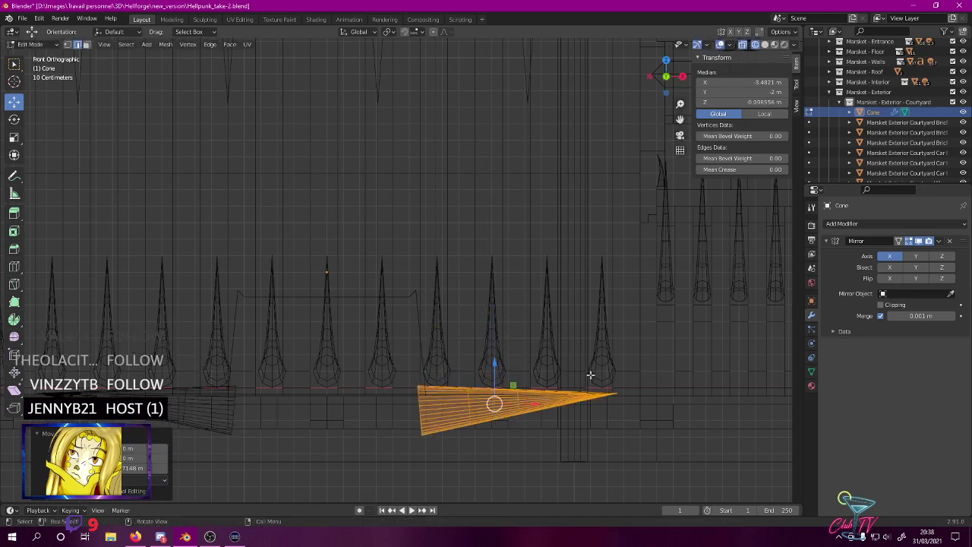
key(ctrl+z)
- Rotate the cone segments beyond the first cut by -35° in front view and raise them 0.3 m to bend the horn upward
click(495, 247)
drag(449, 314, 666, 398)
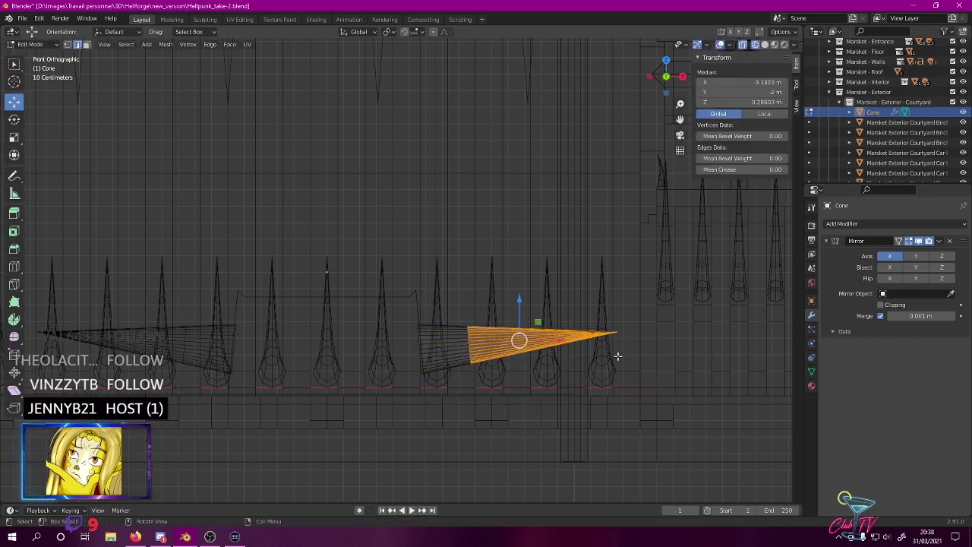
click(13, 119)
drag(552, 339, 539, 288)
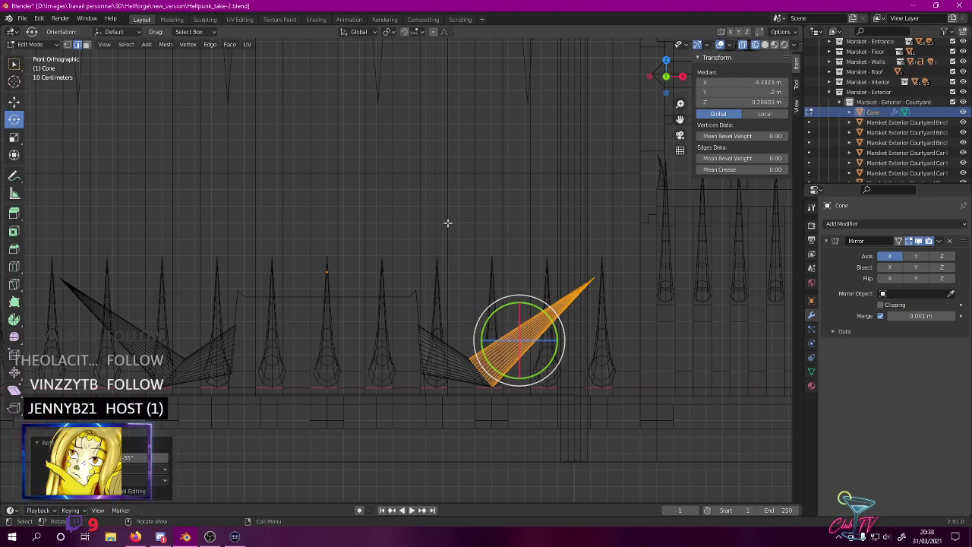
key(g)
click(451, 170)
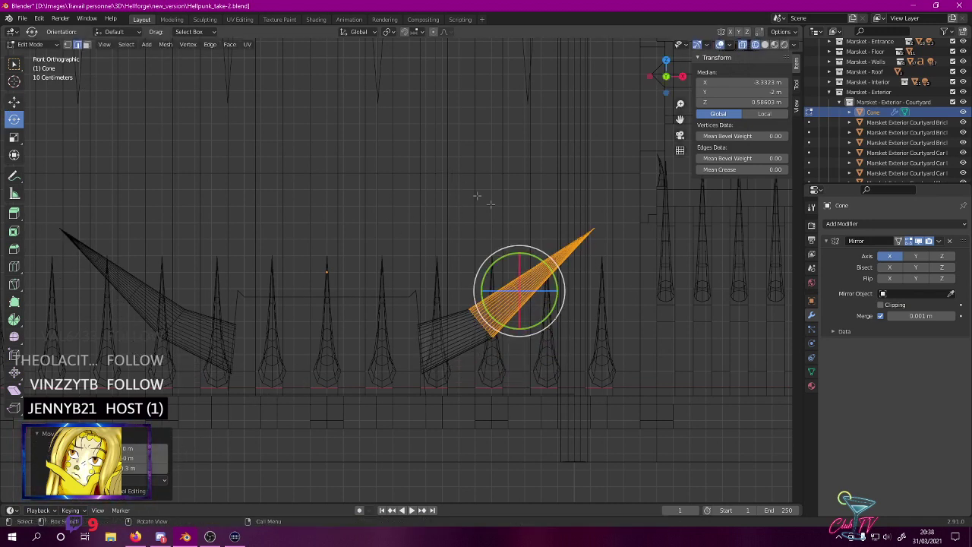
- Rotate the cone segments beyond the second cut 35° upward in front view and raise them 0.3 m
drag(493, 194, 624, 310)
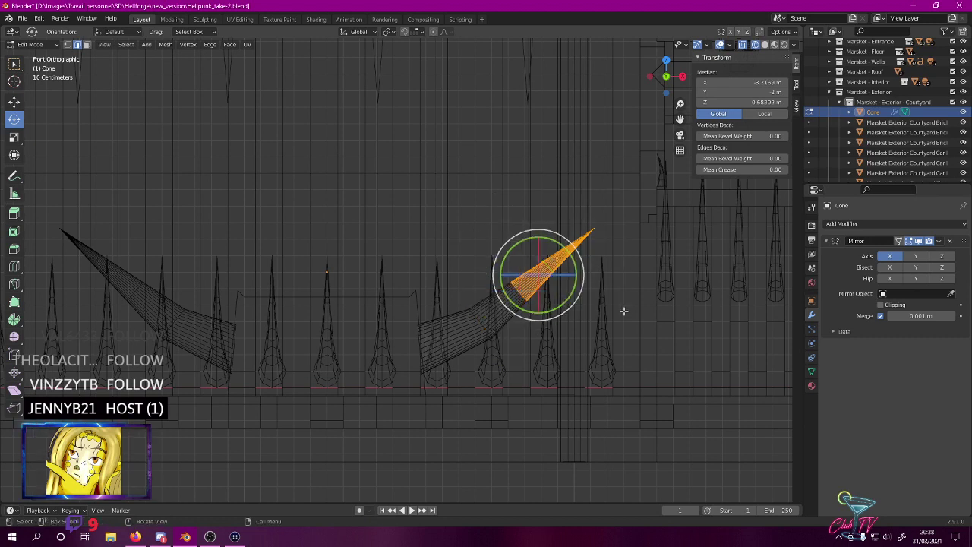
key(r)
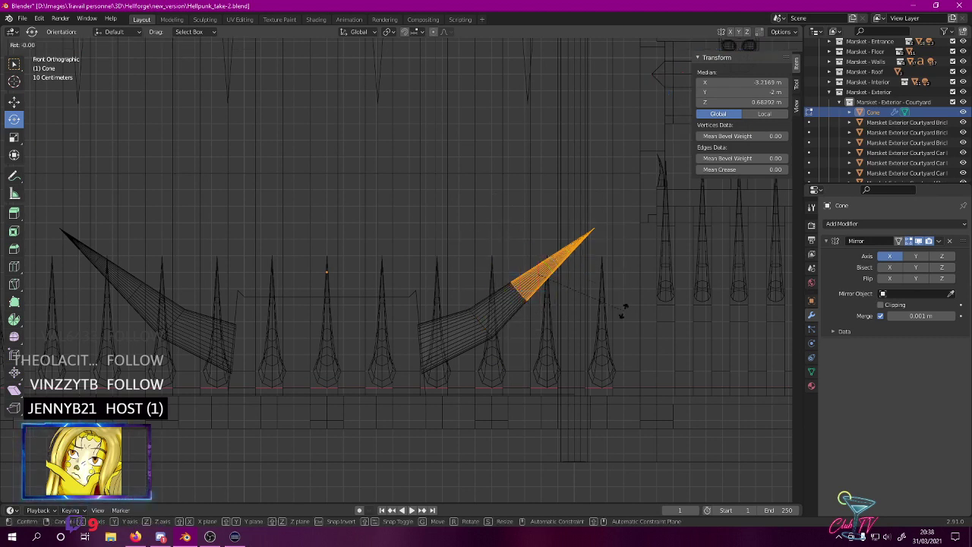
click(612, 255)
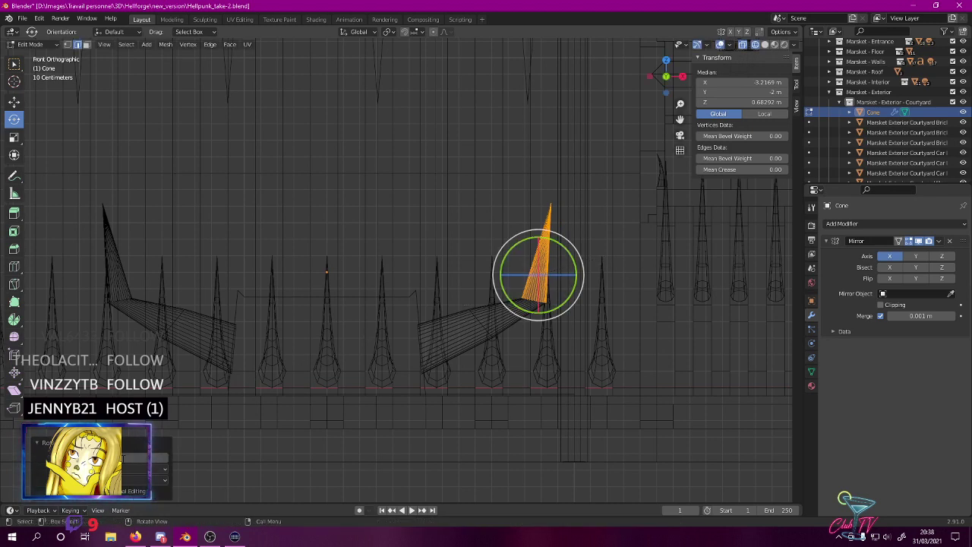
key(Return)
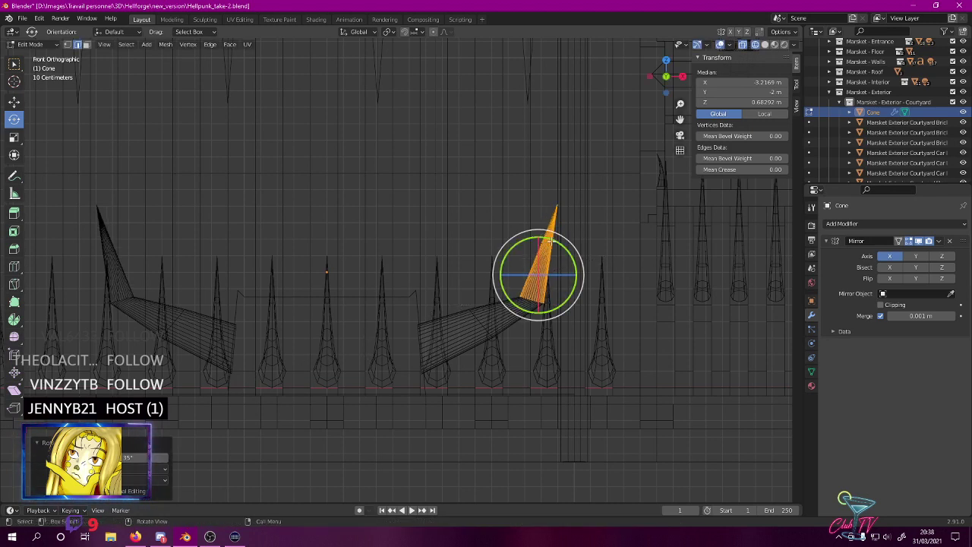
key(g)
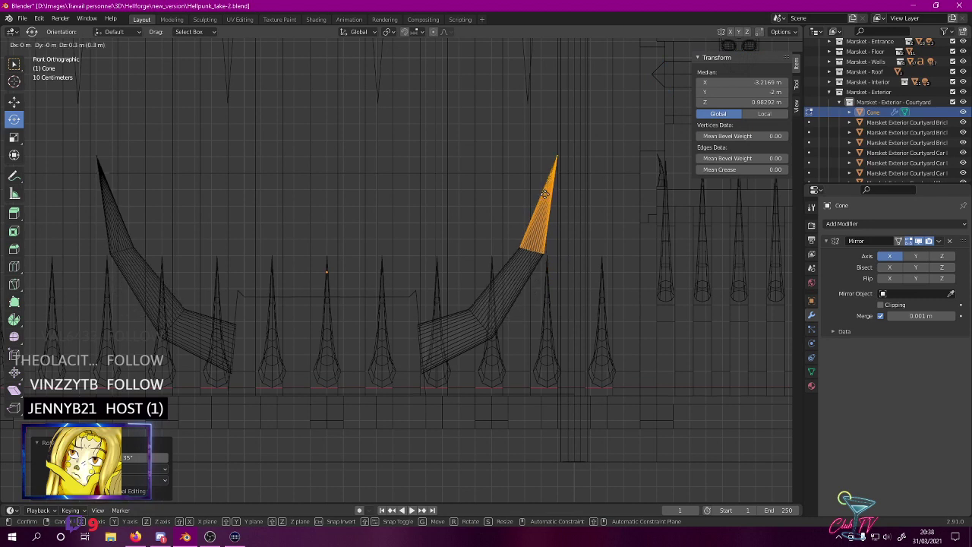
ctrl+click(544, 194)
- Rotate the horn's tip segment 35° outward in front view
drag(516, 127, 604, 228)
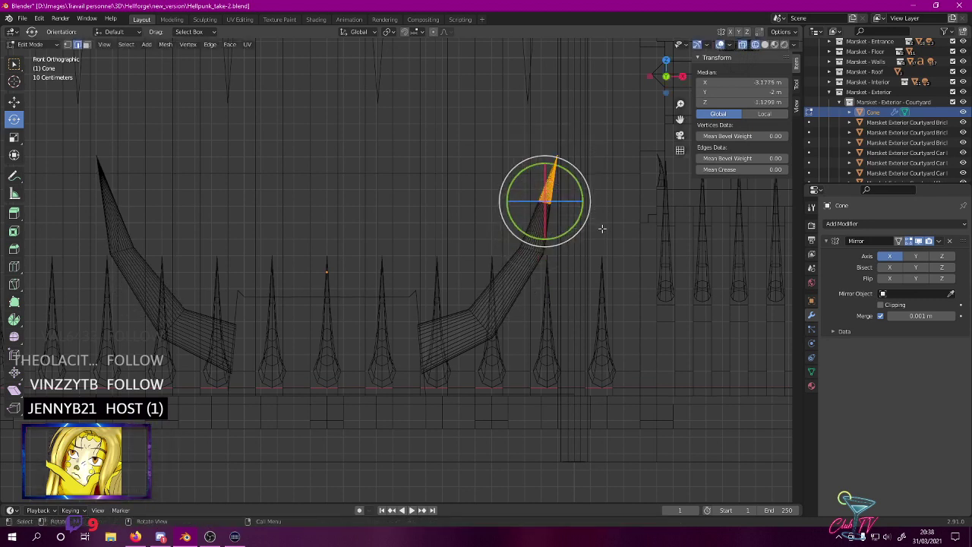
key(r)
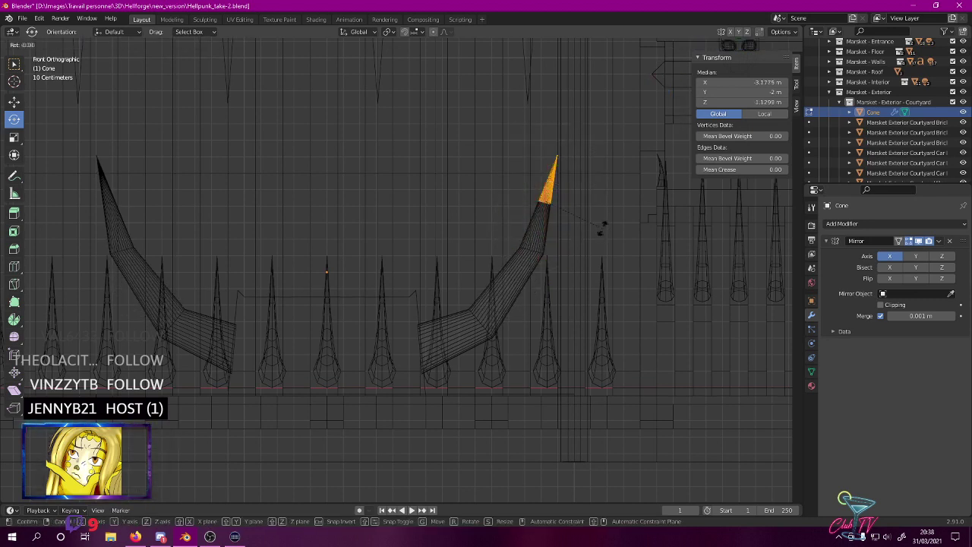
click(598, 251)
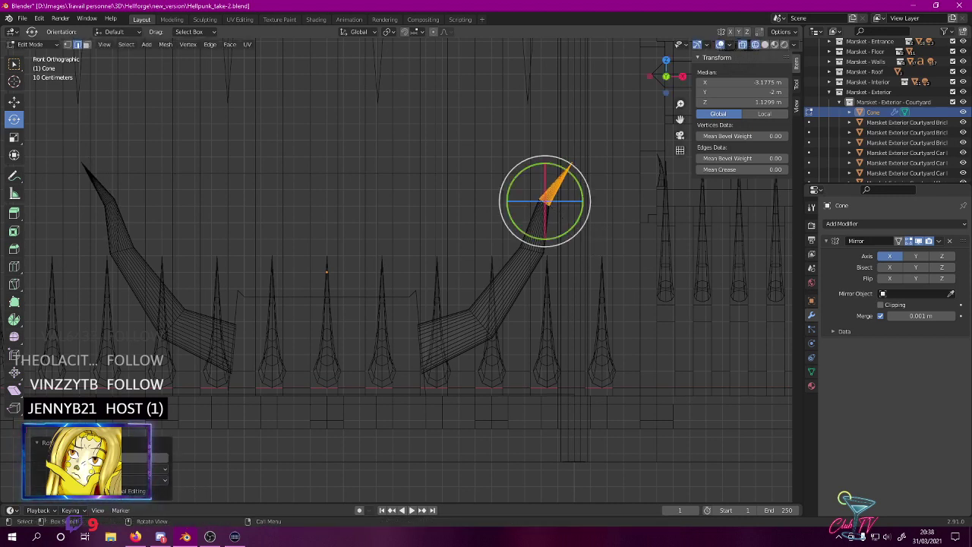
key(Return)
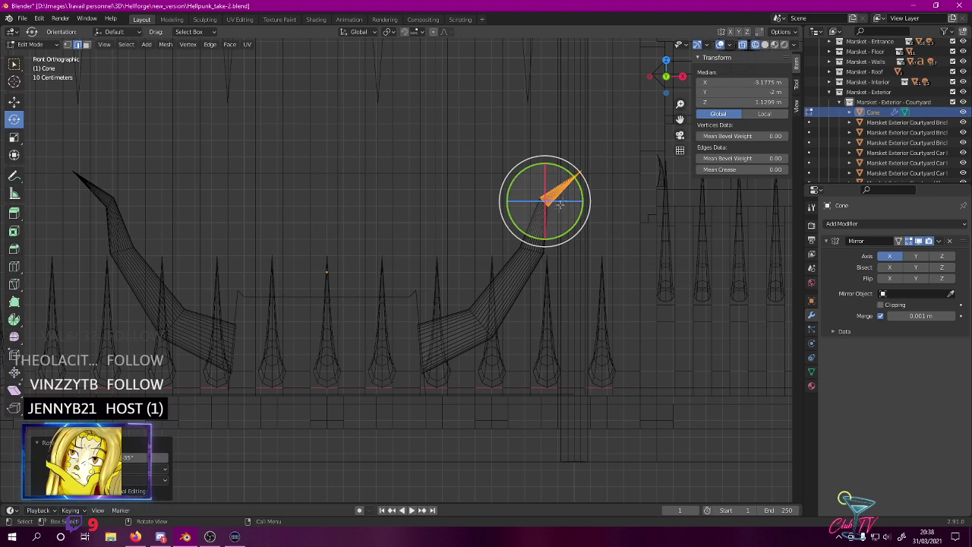
key(g)
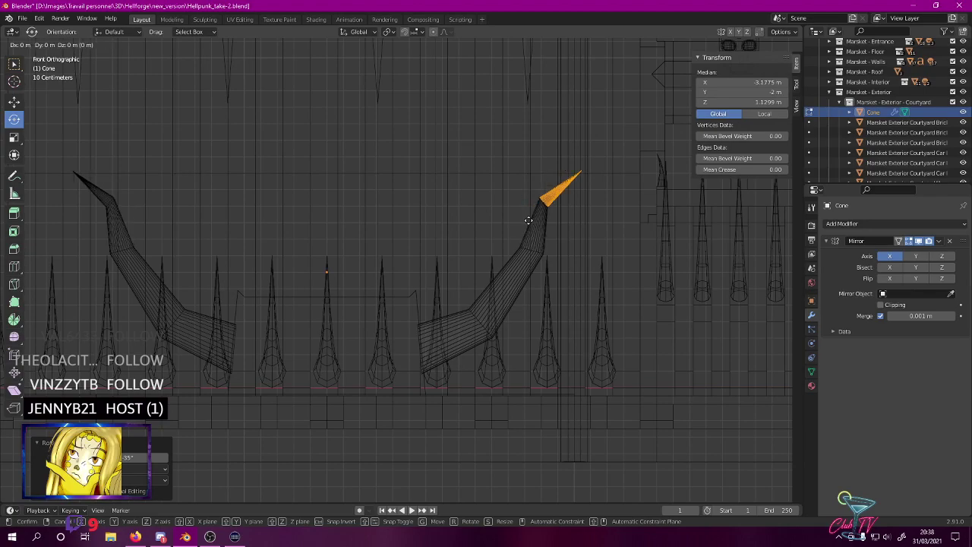
click(528, 220)
- In top view, shift the horn segments beyond the first cut 0.04 m toward negative Y
middle_drag(586, 171, 491, 208)
key(KP_7)
shift+middle_drag(505, 271, 457, 71)
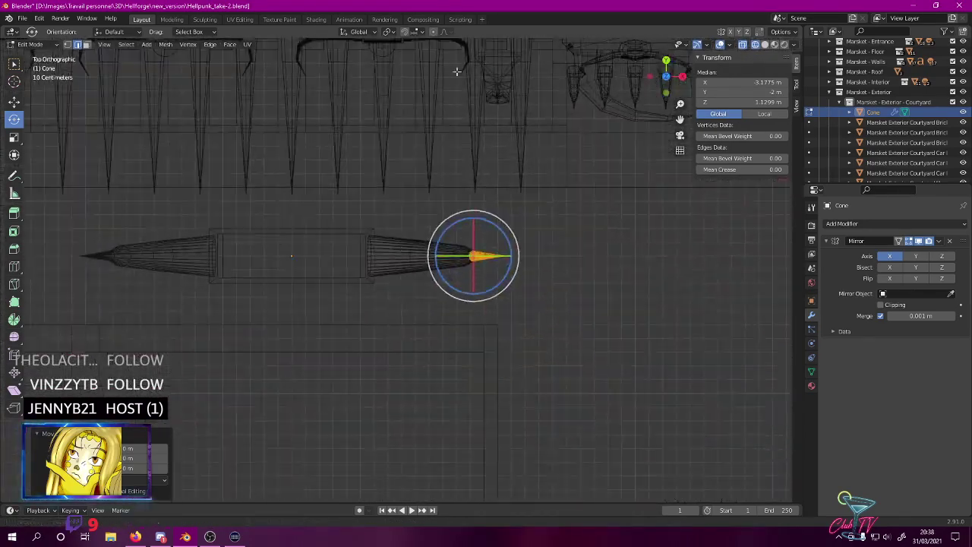
drag(380, 221, 527, 306)
scroll(527, 306, up, 3)
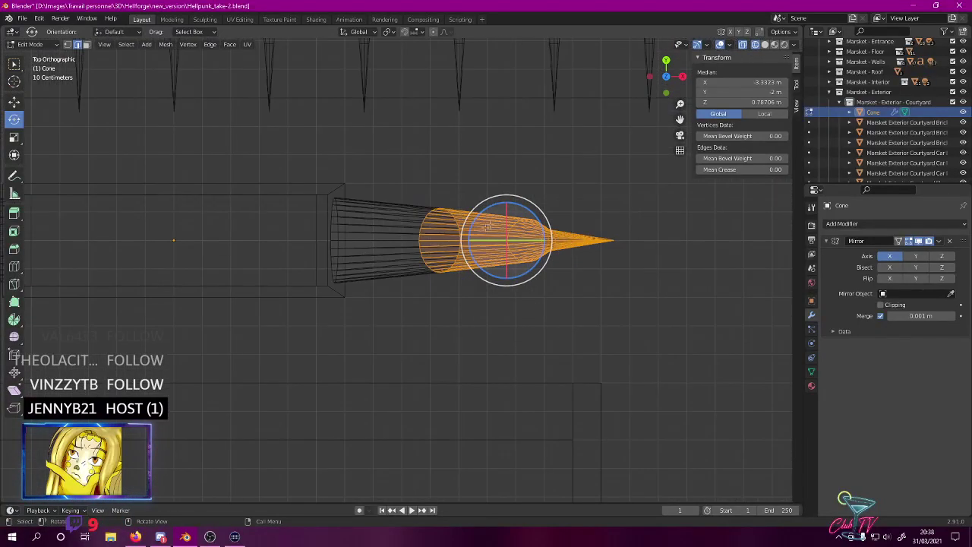
middle_drag(487, 227, 394, 214)
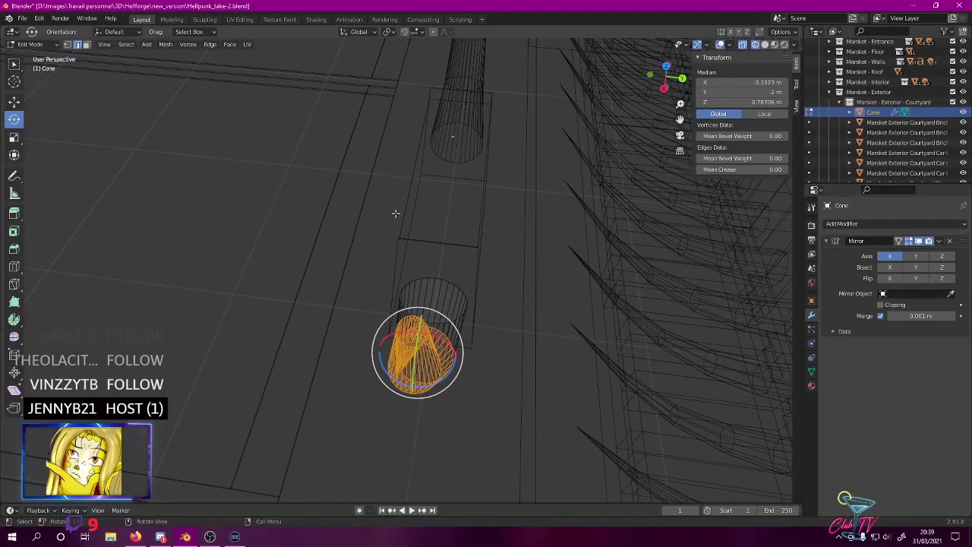
key(KP_7)
shift+middle_drag(486, 218, 448, 233)
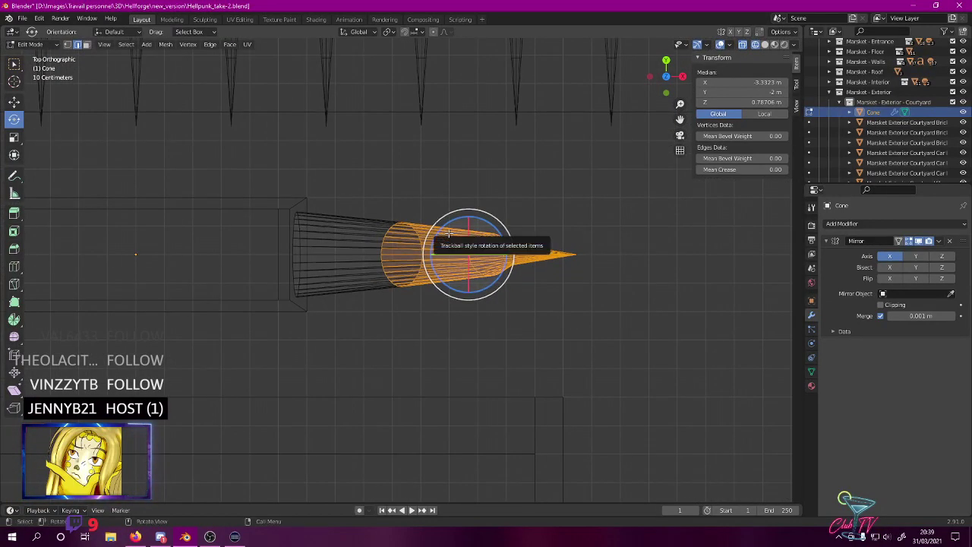
key(g)
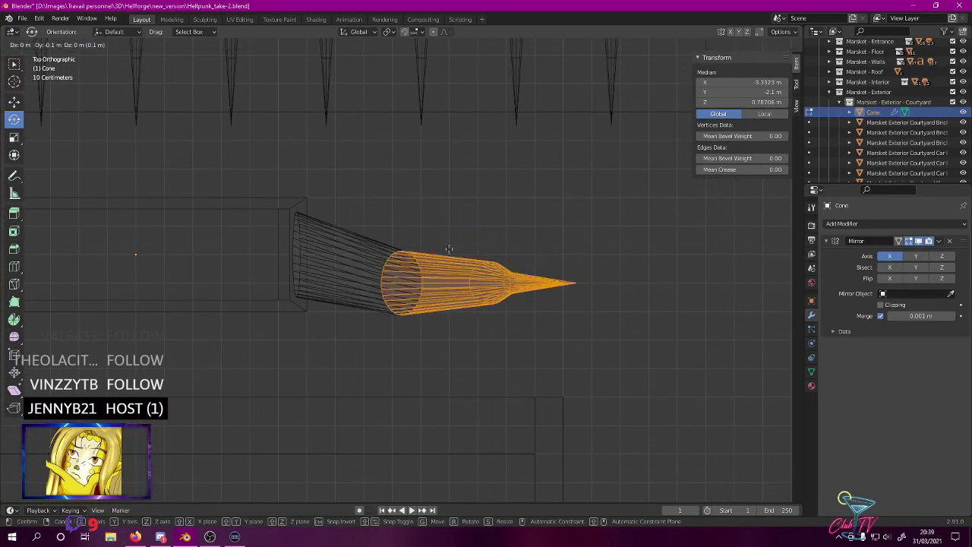
click(448, 245)
scroll(450, 242, up, 5)
key(g)
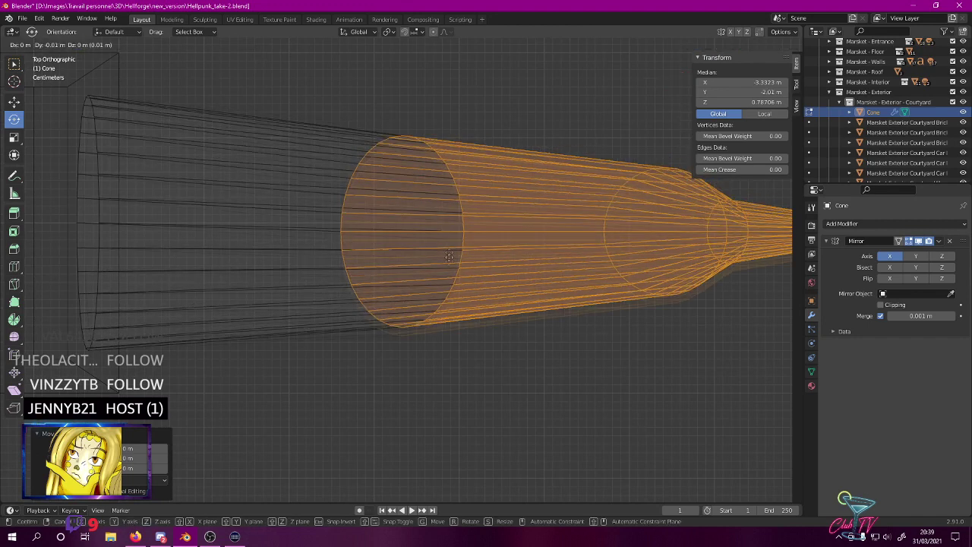
click(451, 270)
scroll(452, 267, down, 4)
- Shift the horn segments beyond the second cut a further 0.1 m toward negative Y
drag(482, 200, 650, 349)
drag(482, 209, 719, 365)
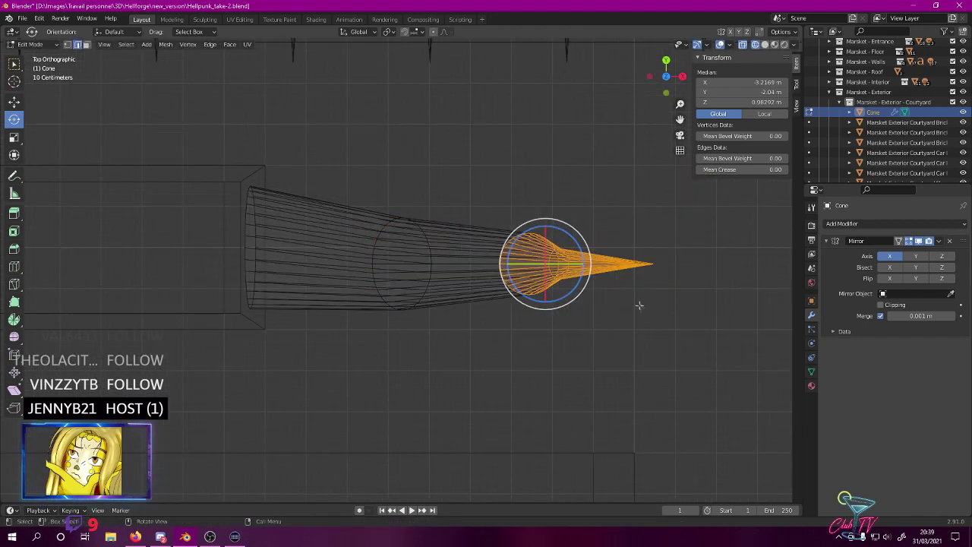
key(g)
ctrl+click(624, 334)
key(r)
key(Escape)
click(665, 347)
- Select only the horn's tip segment in front view and shift it 0.1 m toward negative Y in top view
drag(536, 273, 678, 347)
middle_drag(684, 332, 615, 261)
key(KP_1)
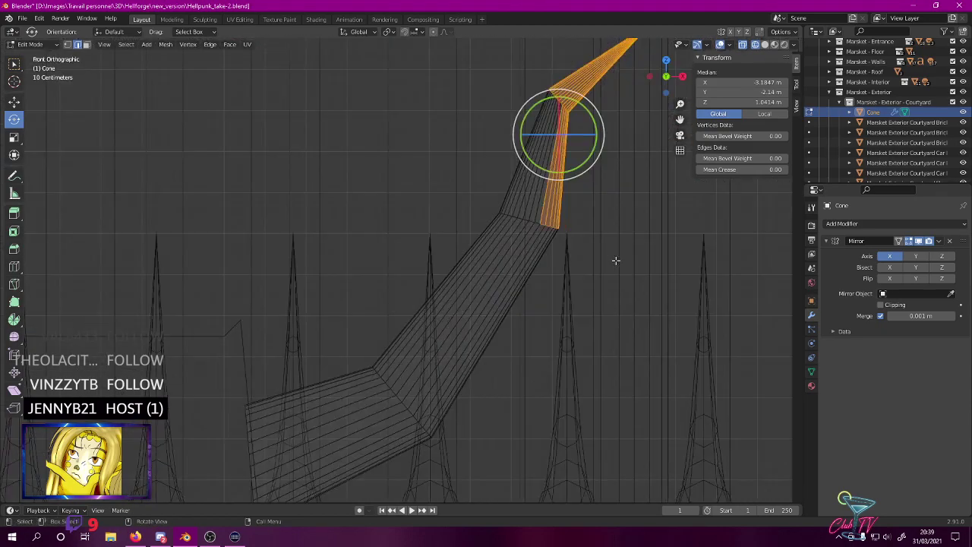
scroll(655, 278, down, 2)
shift+middle_drag(649, 266, 564, 351)
drag(344, 142, 526, 255)
key(KP_7)
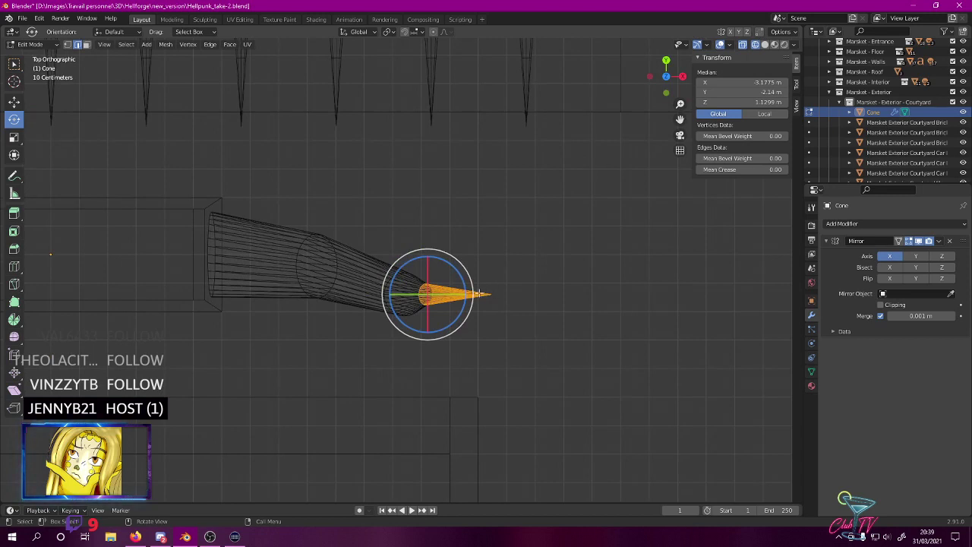
key(g)
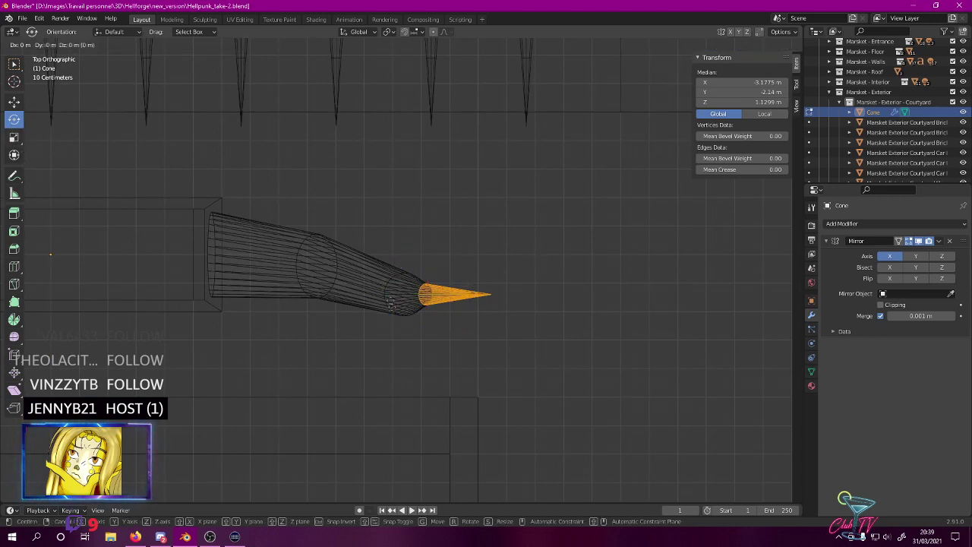
click(395, 319)
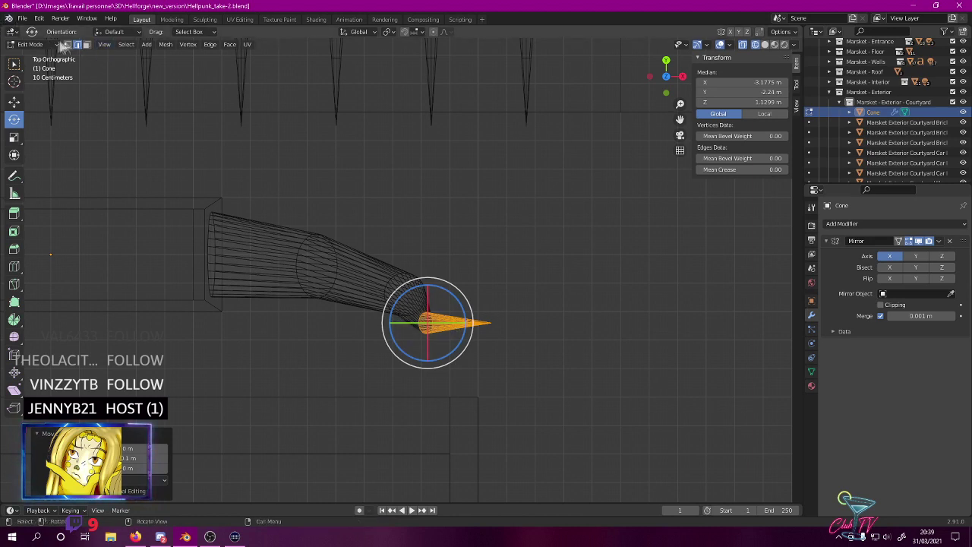
click(491, 322)
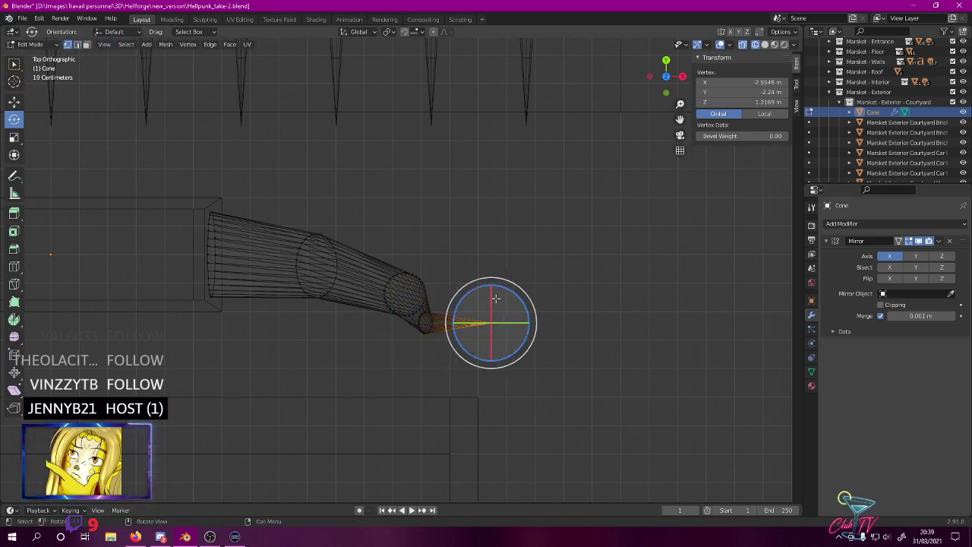
key(g)
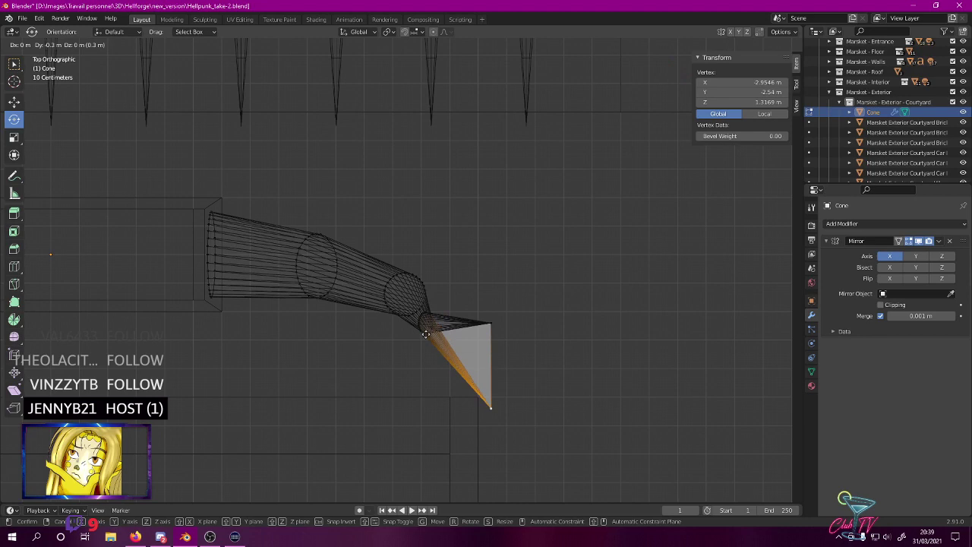
key(Escape)
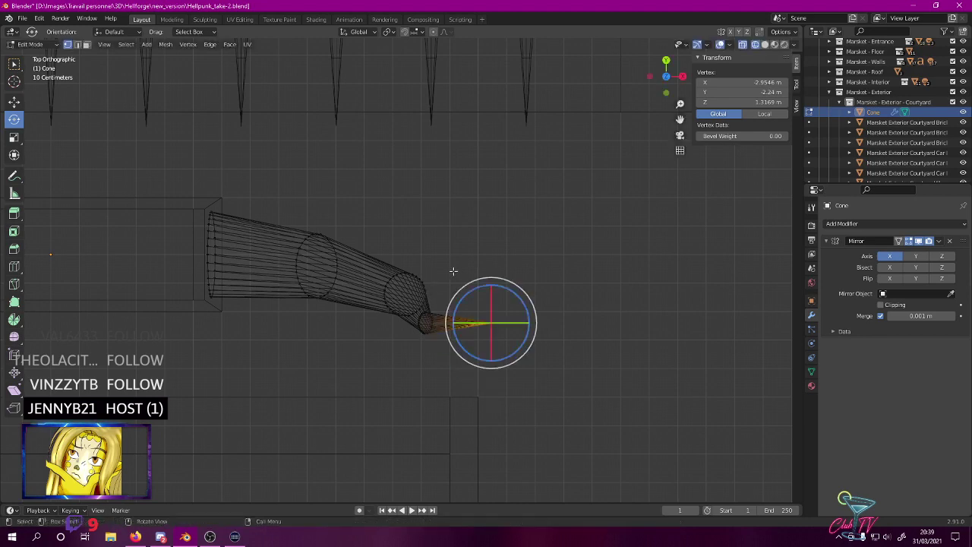
- Merge the duplicate vertices at the horn's tip by distance
click(13, 64)
click(13, 101)
mouse_move(190, 152)
middle_down()
mouse_move(250, 200)
mouse_move(249, 190)
mouse_move(334, 214)
mouse_move(562, 195)
mouse_move(494, 151)
mouse_move(448, 95)
middle_up()
drag(438, 87, 507, 161)
right_click(507, 161)
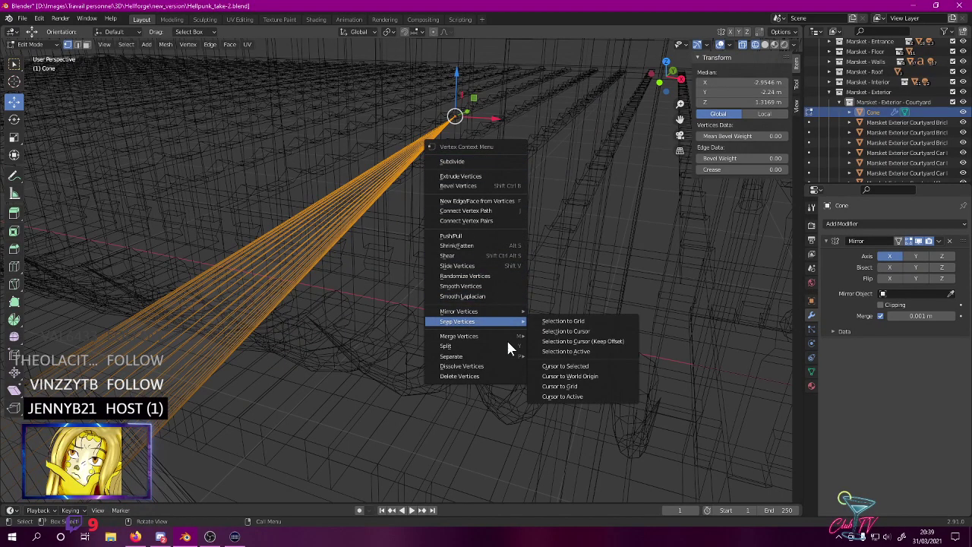
mouse_move(481, 338)
click(546, 371)
middle_drag(546, 371, 562, 292)
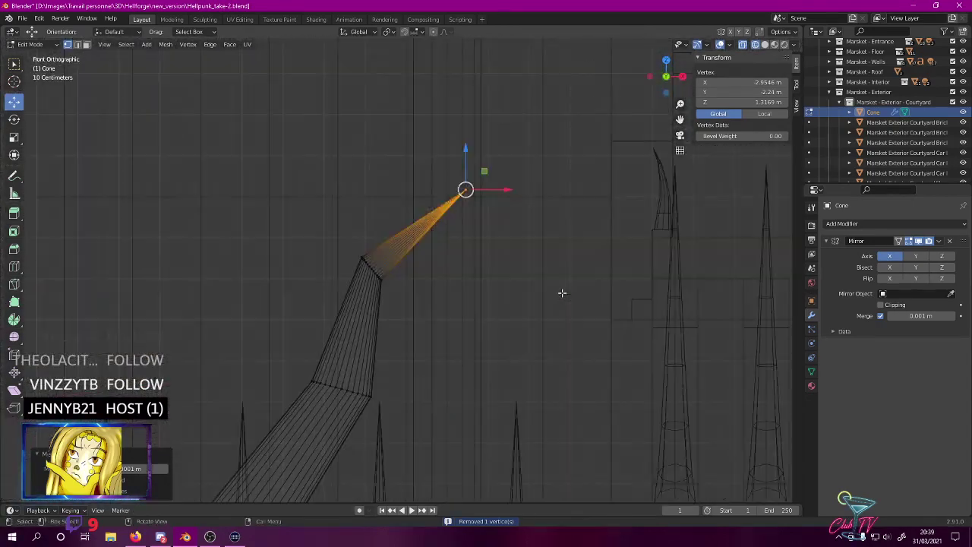
scroll(473, 153, down, 3)
- In top view, pull the tip vertex about 0.4 m toward negative Y and shift the whole tip segment back 0.03 m
key(KP_7)
drag(436, 313, 406, 400)
ctrl+drag(341, 292, 529, 451)
middle_drag(379, 328, 332, 169)
drag(330, 162, 474, 302)
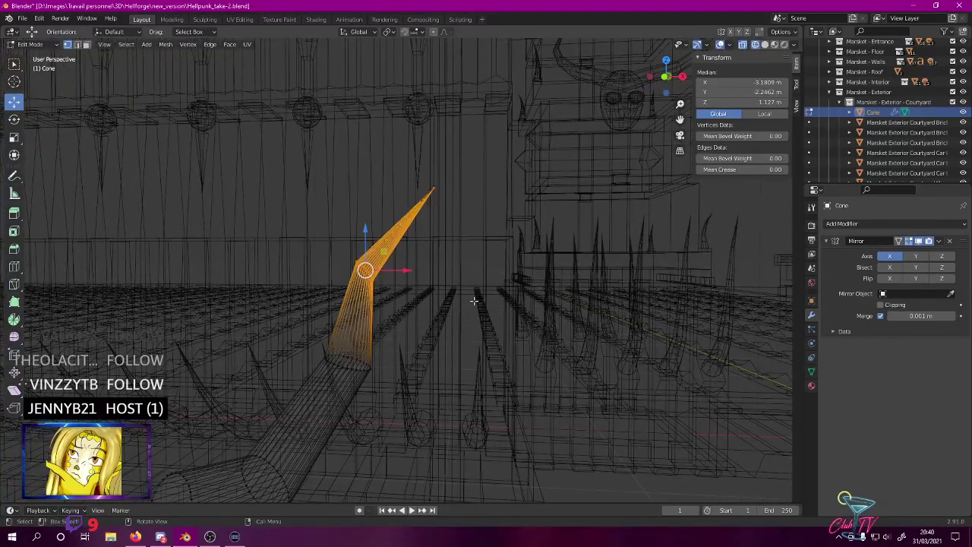
key(KP_7)
mouse_move(381, 319)
mouse_down()
mouse_move(381, 300)
mouse_move(381, 319)
mouse_up()
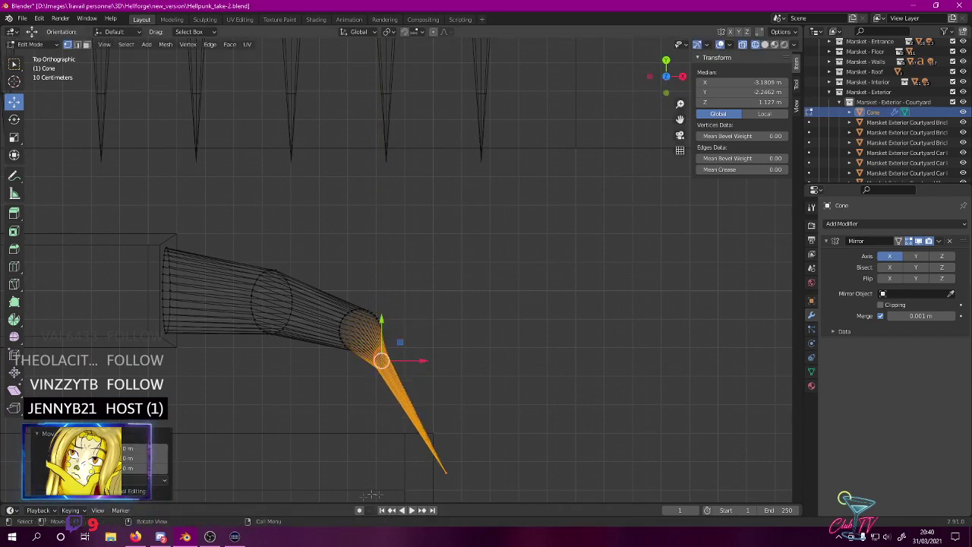
scroll(468, 414, up, 3)
shift+middle_drag(410, 376, 410, 266)
drag(400, 261, 405, 239)
- Move the horn's tip vertex 0.1 m toward positive Y in top view
middle_drag(521, 305, 518, 303)
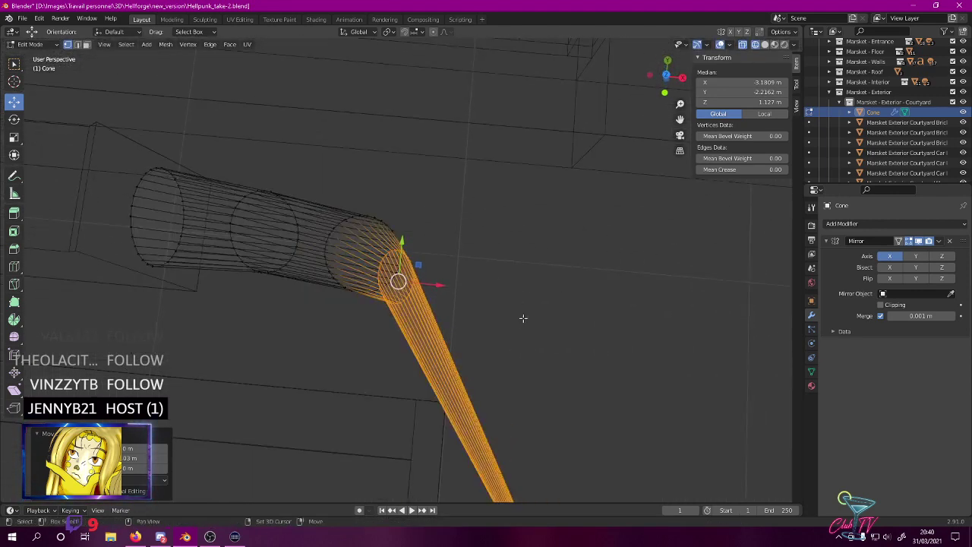
scroll(523, 318, down, 3)
click(460, 395)
key(KP_7)
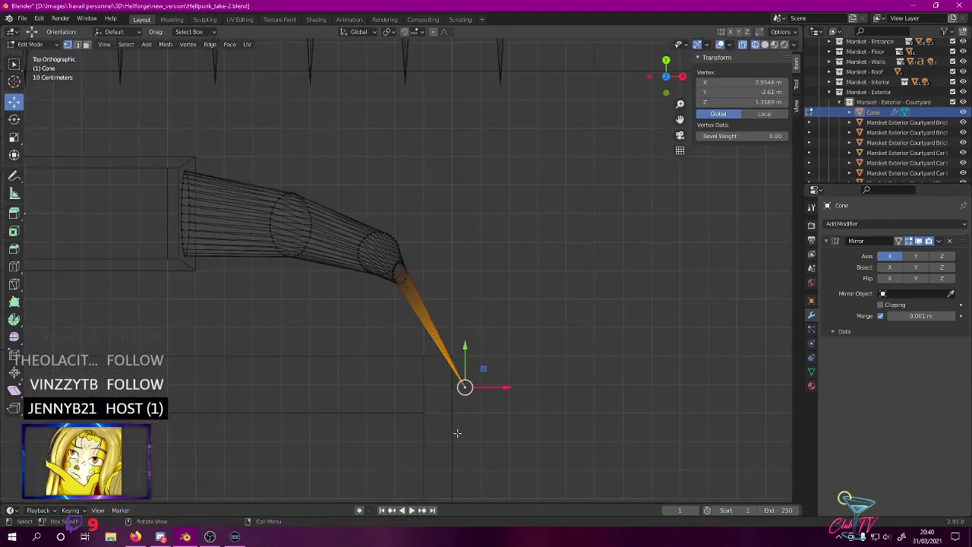
key(g)
key(y)
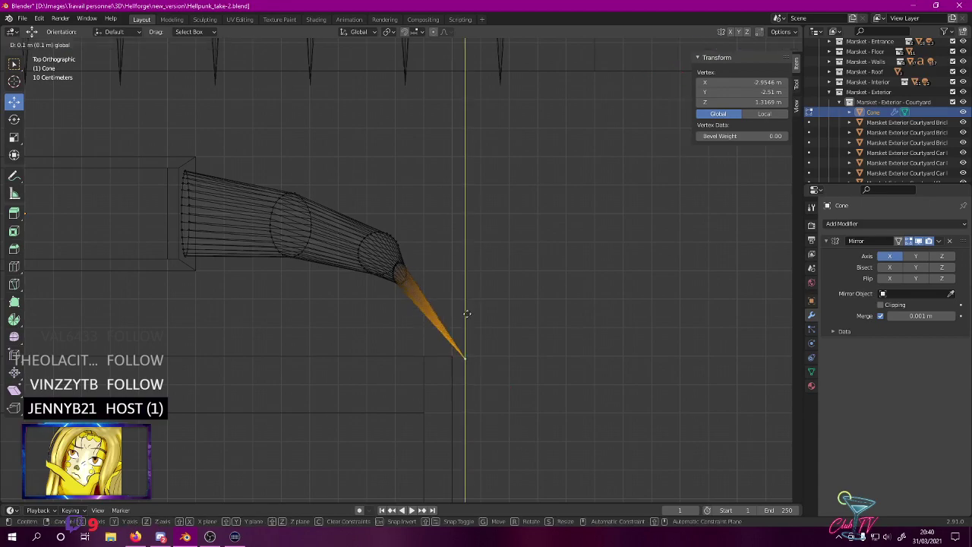
click(464, 317)
- Return to Object Mode with rendered shading and shade the horns smooth
middle_drag(465, 317, 428, 249)
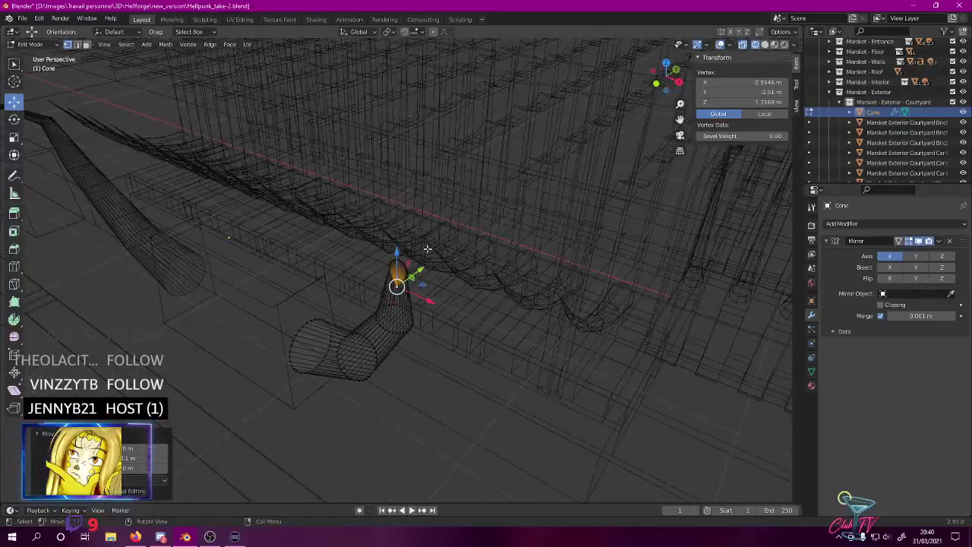
key(z)
click(403, 191)
scroll(403, 190, down, 6)
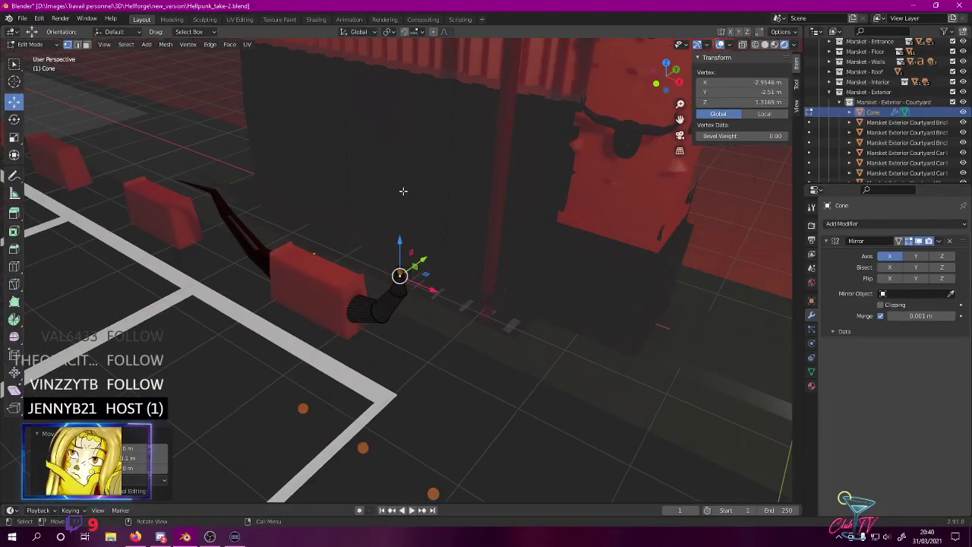
key(Tab)
key(z)
click(332, 274)
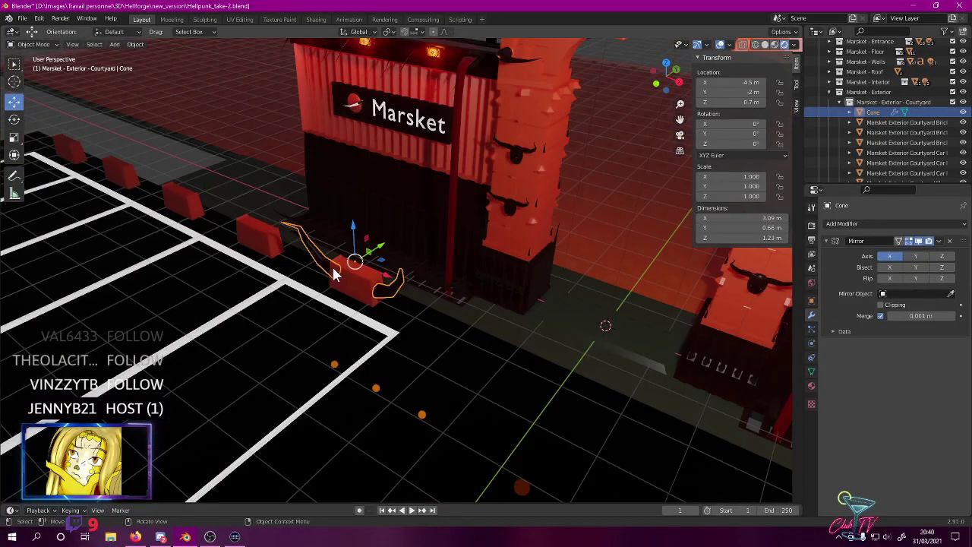
right_click(396, 286)
click(380, 183)
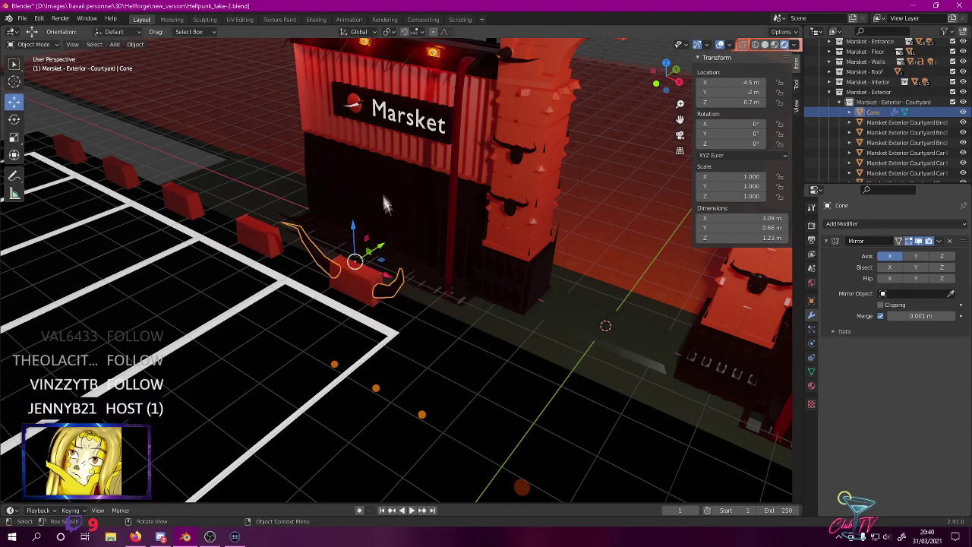
- Add an Array modifier to the mirrored horns and set its count to 5
middle_drag(397, 211, 510, 251)
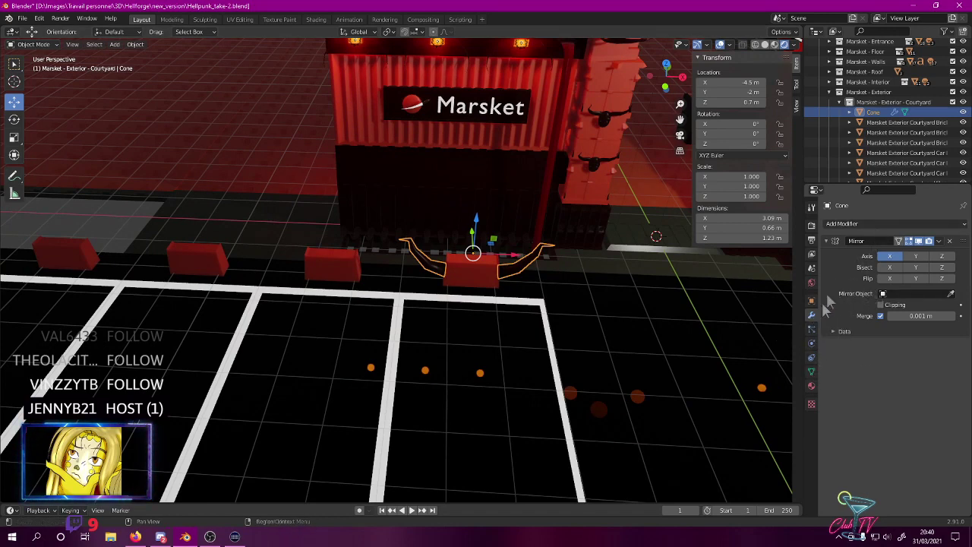
click(853, 223)
click(758, 249)
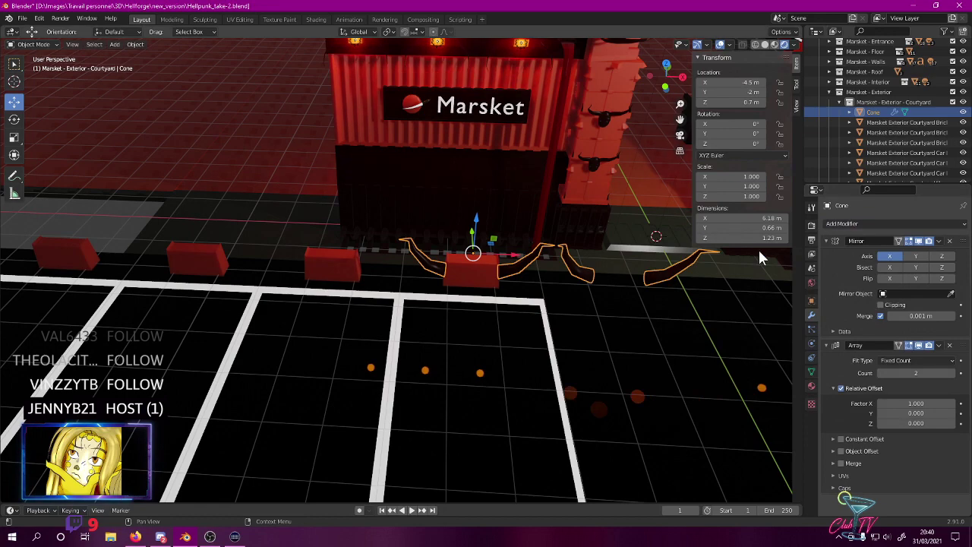
click(913, 373)
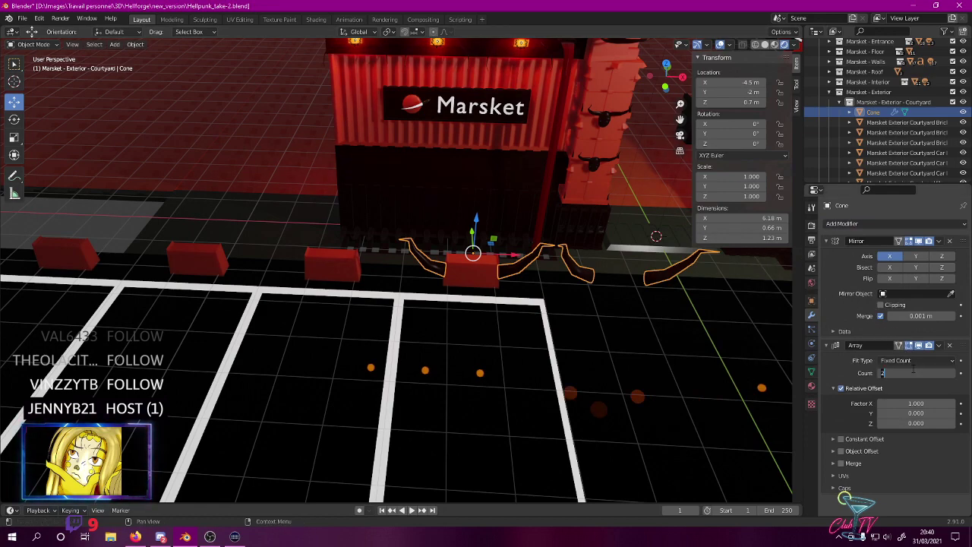
key(Return)
- Set the horn array's relative X offset factor to -1 and check the horns against the row of blocks
scroll(510, 302, down, 4)
click(915, 402)
text(-1)
key(Return)
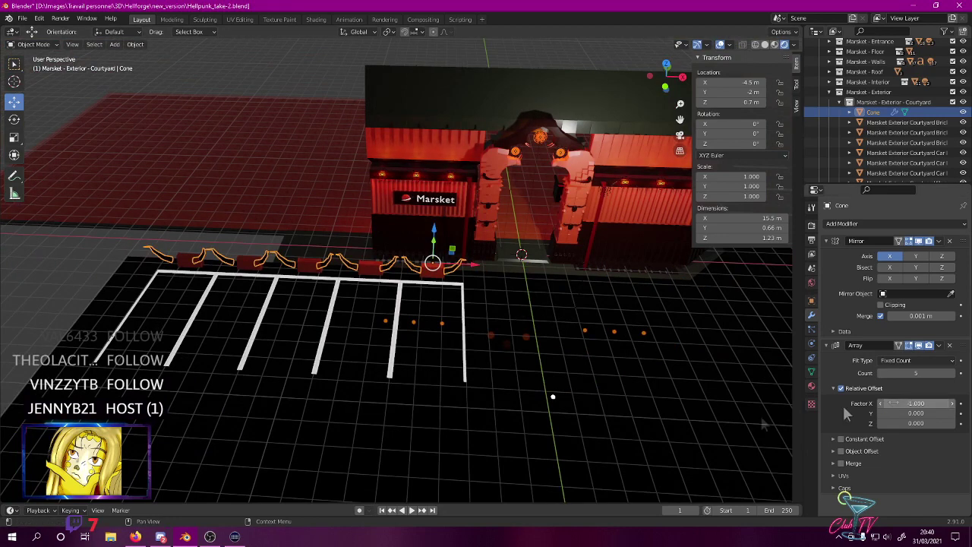
scroll(487, 327, up, 6)
scroll(486, 326, up, 2)
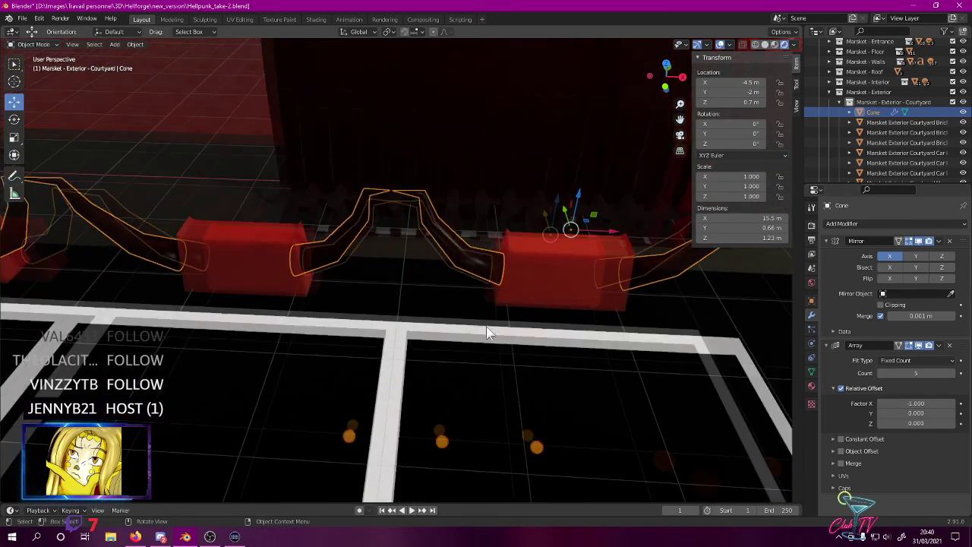
mouse_move(478, 280)
middle_down()
mouse_move(513, 247)
mouse_move(480, 274)
middle_up()
scroll(480, 278, down, 3)
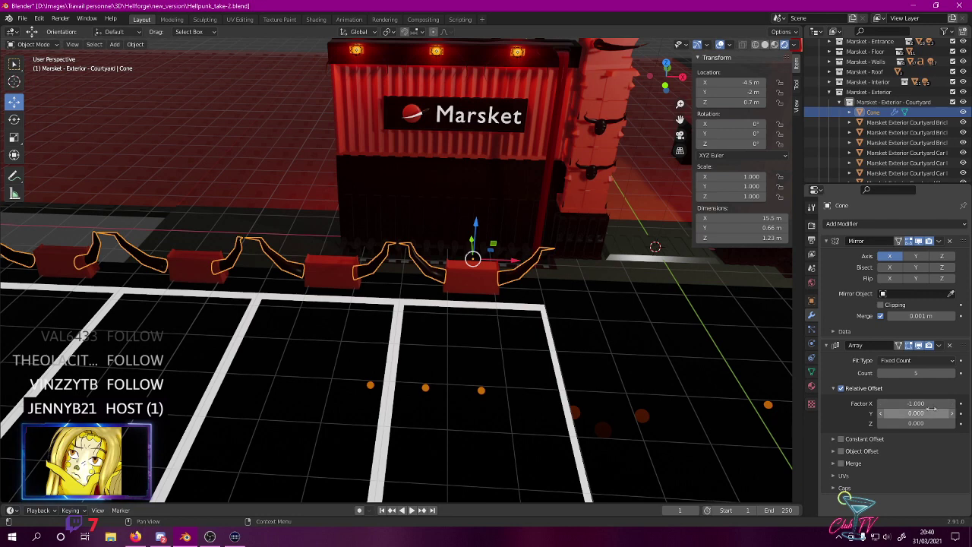
scroll(250, 245, up, 4)
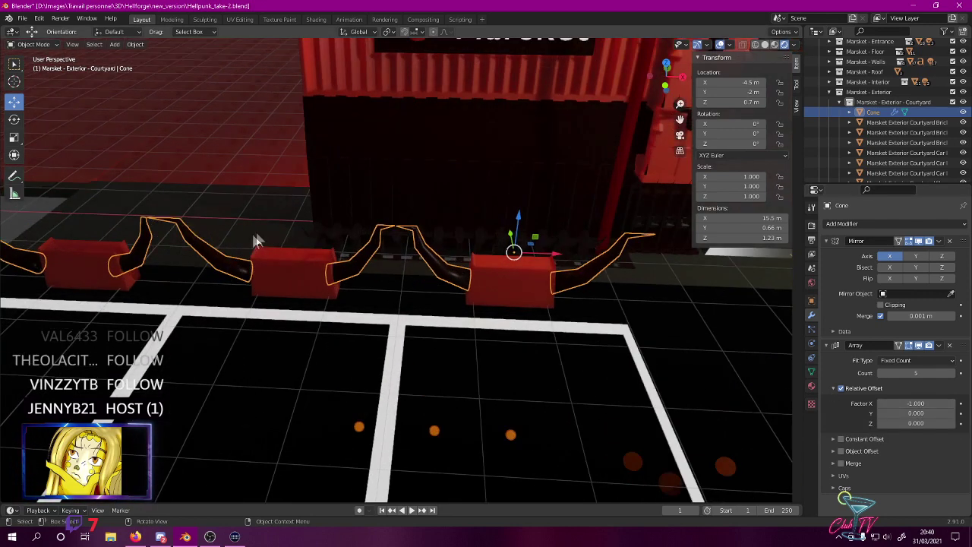
click(624, 269)
key(Tab)
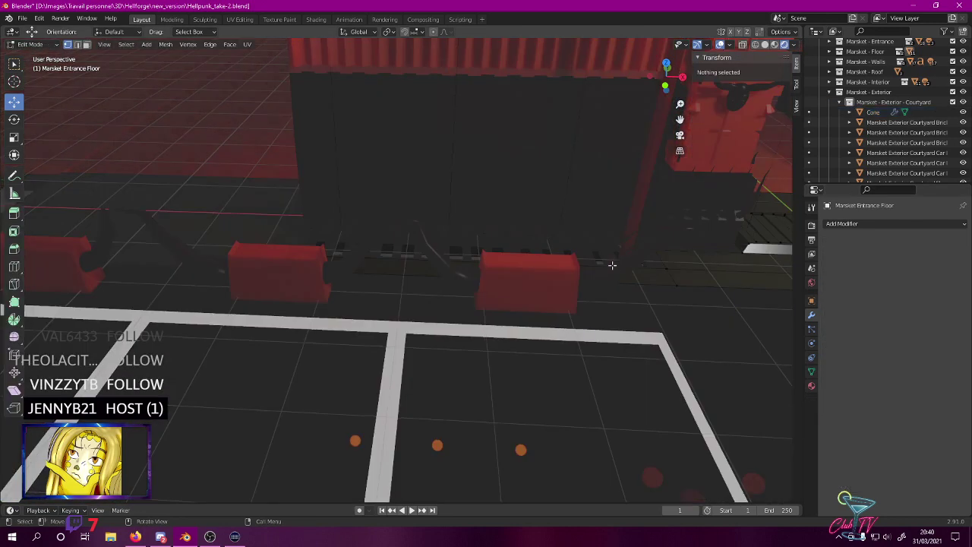
key(Tab)
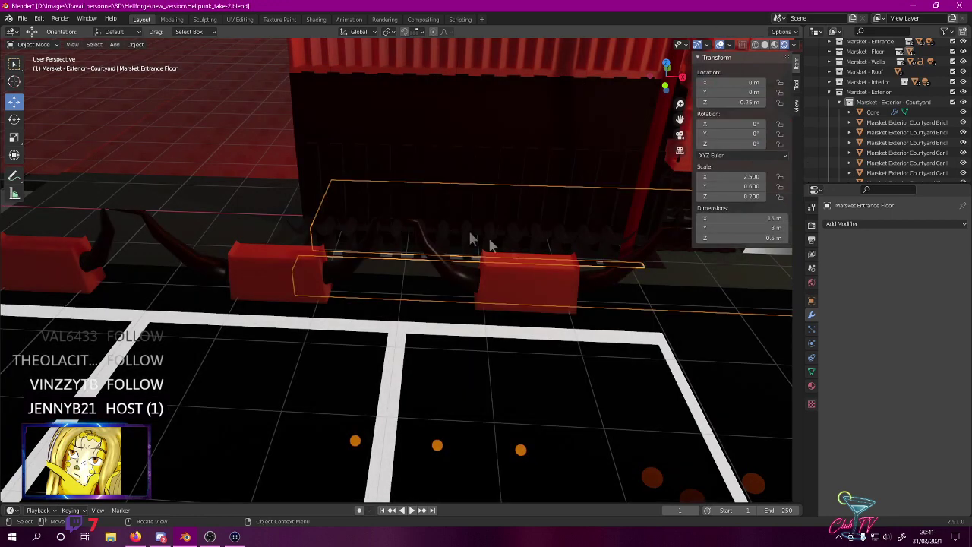
- Open the horn mesh in Edit Mode and show it in front view with wireframe shading
click(592, 282)
key(Tab)
shift+middle_drag(568, 262, 438, 276)
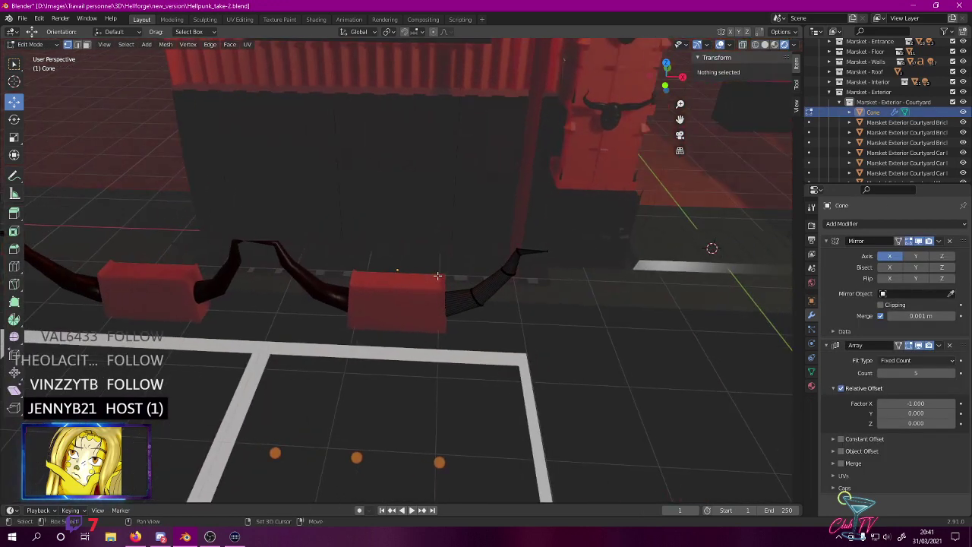
key(KP_1)
shift+middle_drag(318, 267, 200, 199)
key(z)
click(115, 195)
scroll(382, 230, up, 4)
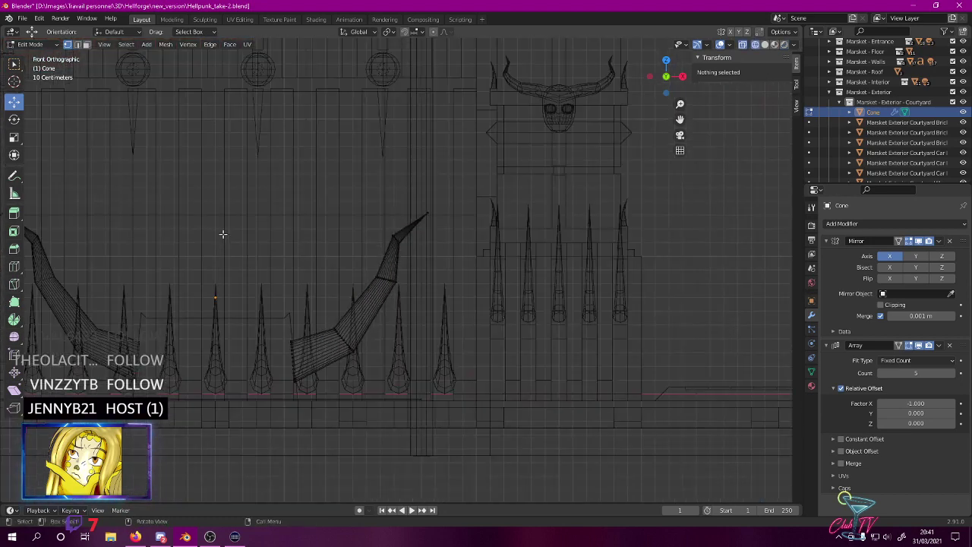
- Select the horn's vertices above the first bend and move them 0.1 m toward negative X and 0.1 m down
drag(289, 130, 513, 435)
drag(255, 143, 524, 436)
drag(314, 126, 447, 278)
drag(394, 249, 353, 277)
shift+middle_drag(253, 243, 542, 136)
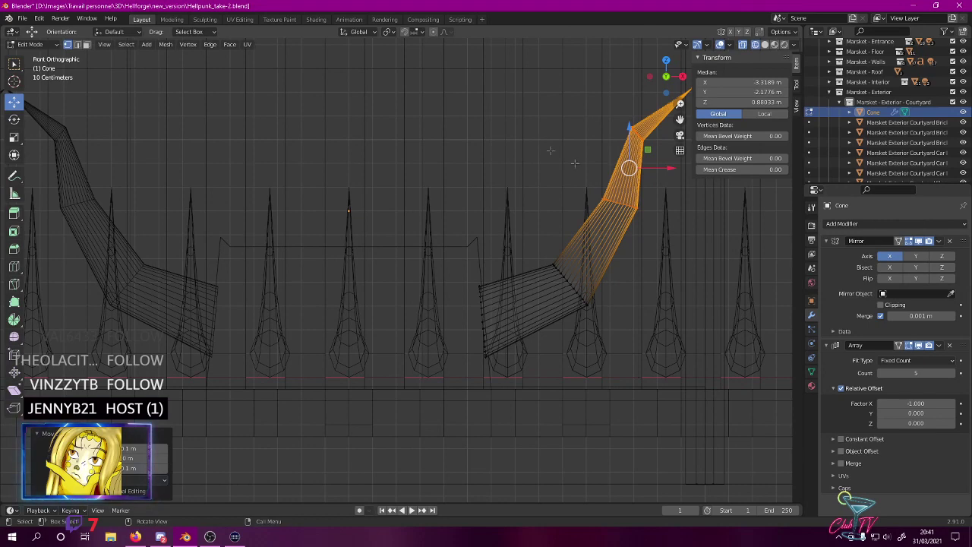
scroll(438, 238, down, 4)
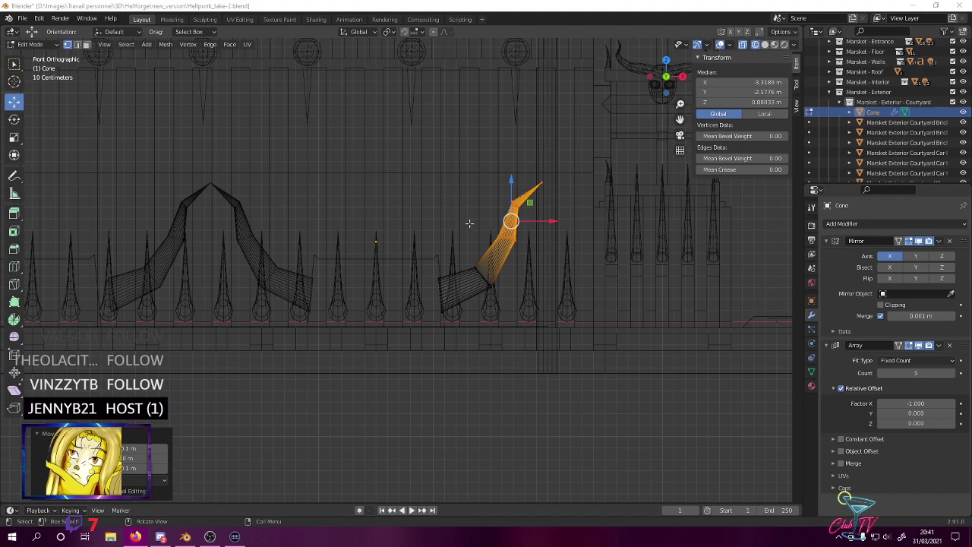
click(599, 6)
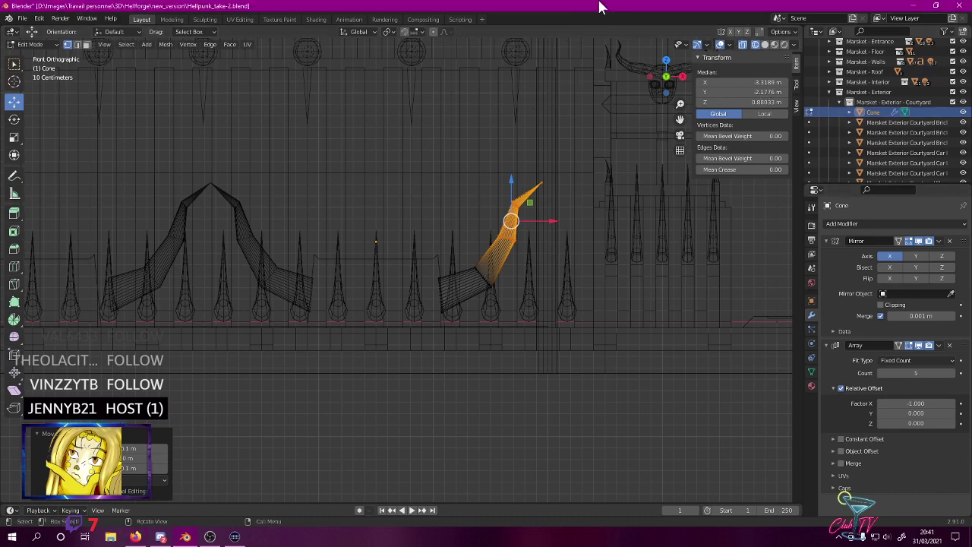
- Return to Object Mode and switch the viewport back to rendered shading around the horned blocks
key(Tab)
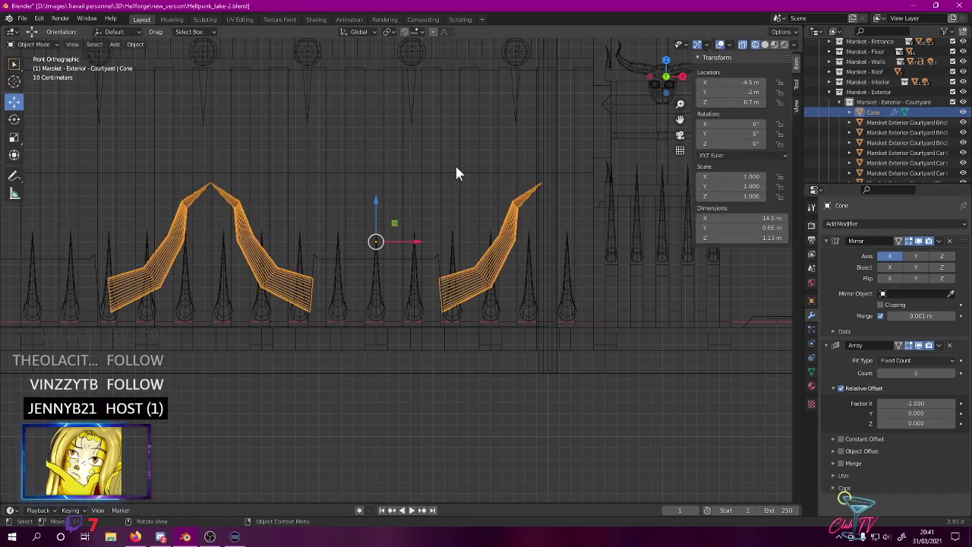
mouse_move(456, 173)
middle_down()
mouse_move(445, 175)
mouse_move(482, 163)
mouse_move(386, 168)
mouse_move(398, 160)
middle_up()
key(z)
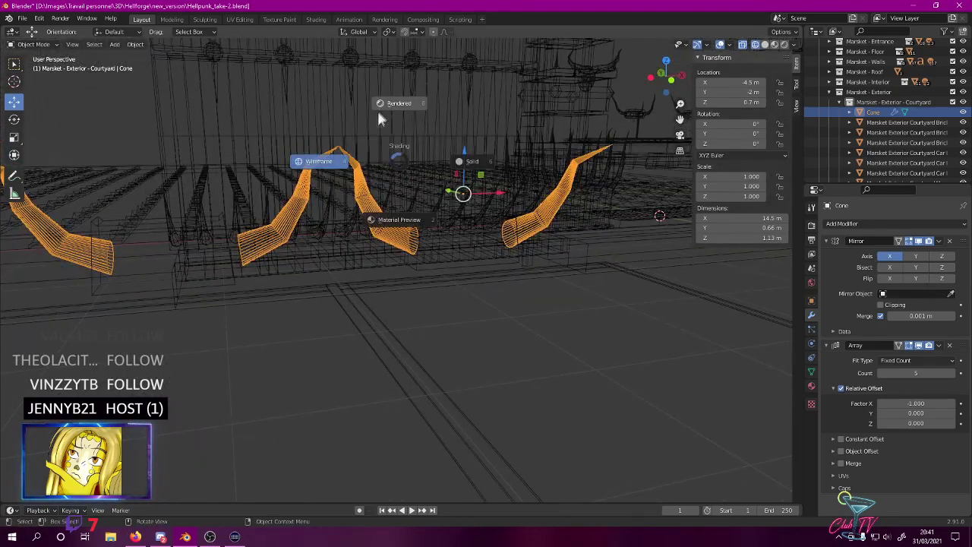
click(382, 118)
scroll(220, 250, up, 4)
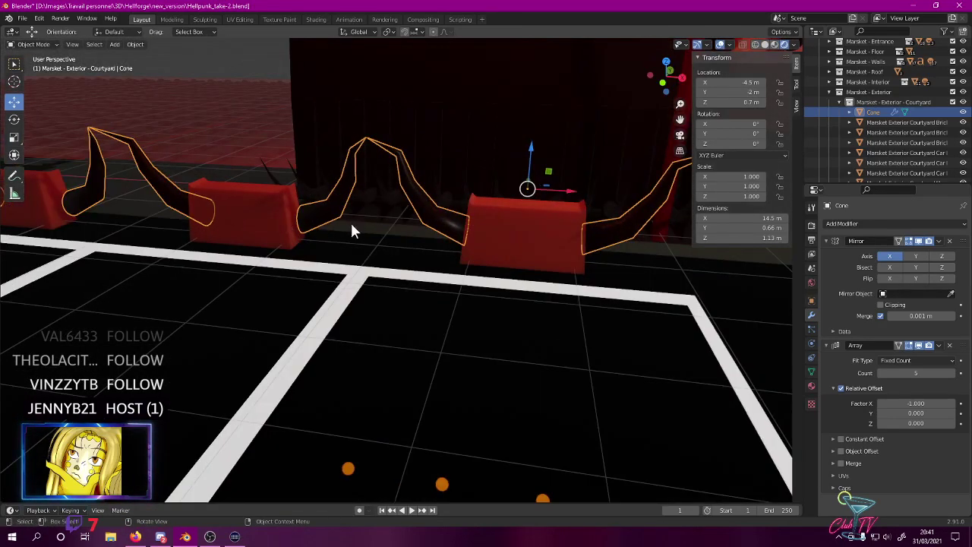
scroll(354, 231, down, 2)
- Try relative X offset factors of -1.1 and -1.05 for the horn array
click(921, 401)
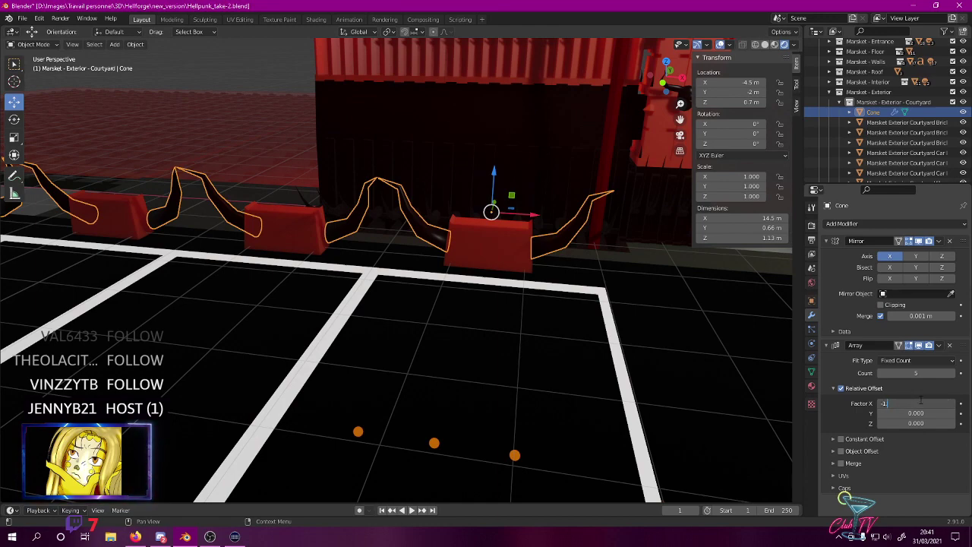
text(.1)
key(Return)
middle_drag(744, 462, 222, 325)
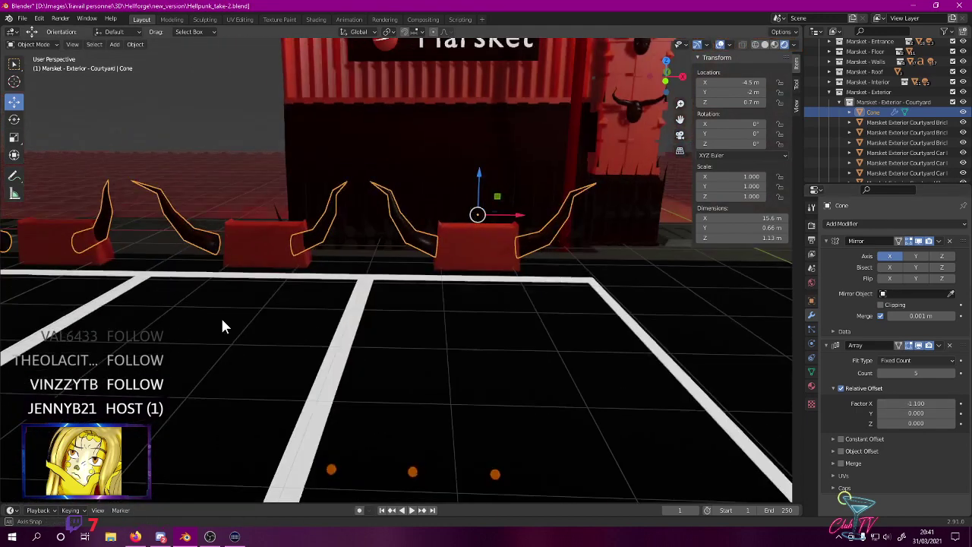
click(916, 403)
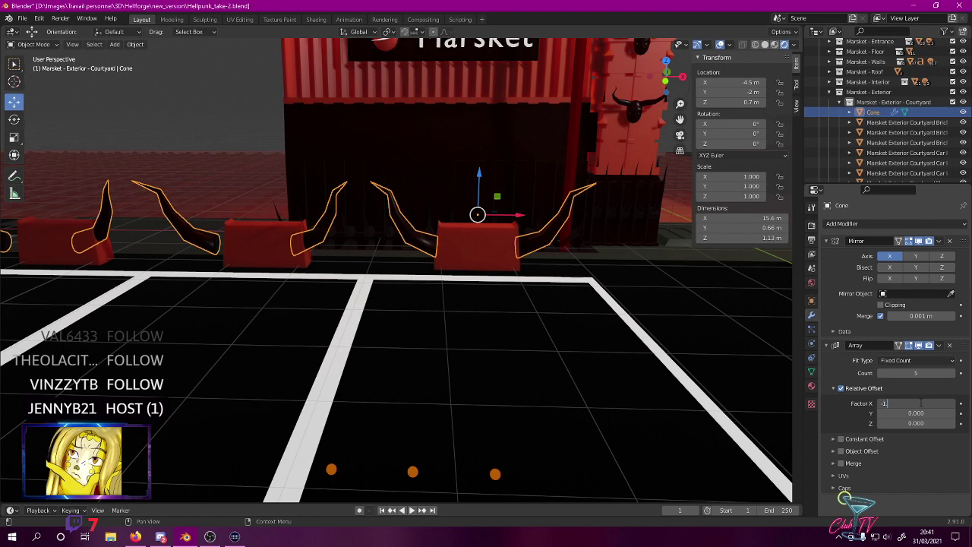
text(-1.05)
key(Return)
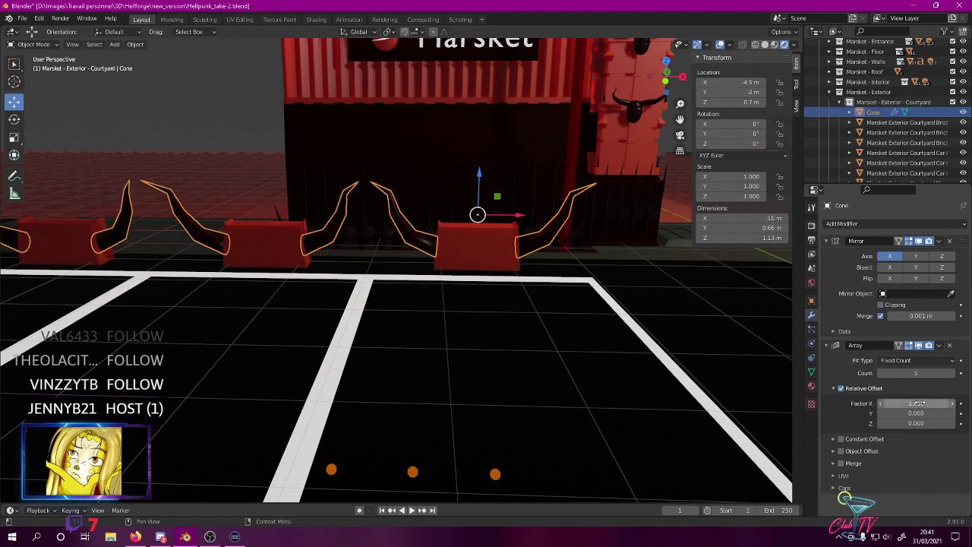
- In top view, try relative X offset factors of -1.075 and -1.025 to align the horns with the blocks
key(KP_7)
shift+middle_drag(394, 221, 433, 245)
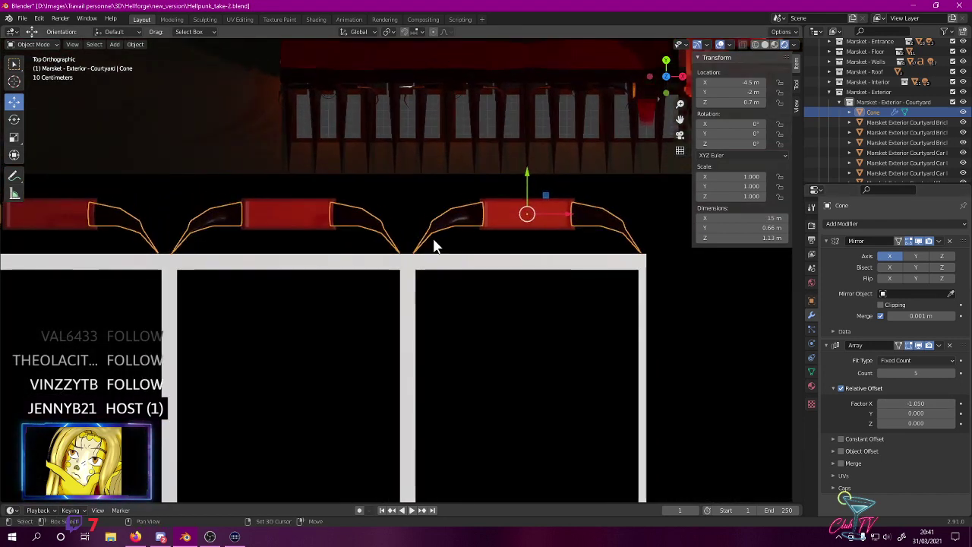
click(930, 403)
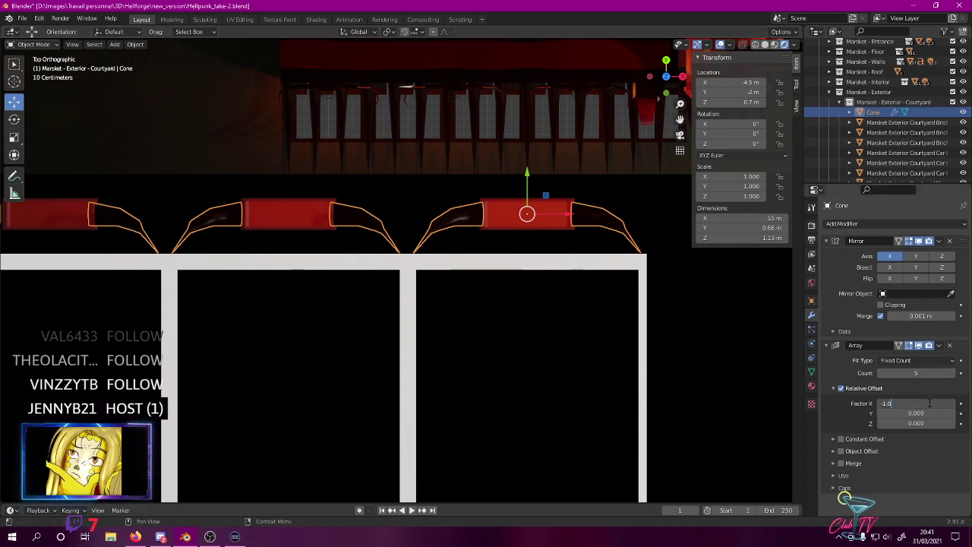
text(-1.075)
key(Return)
click(930, 403)
text(-1.0)
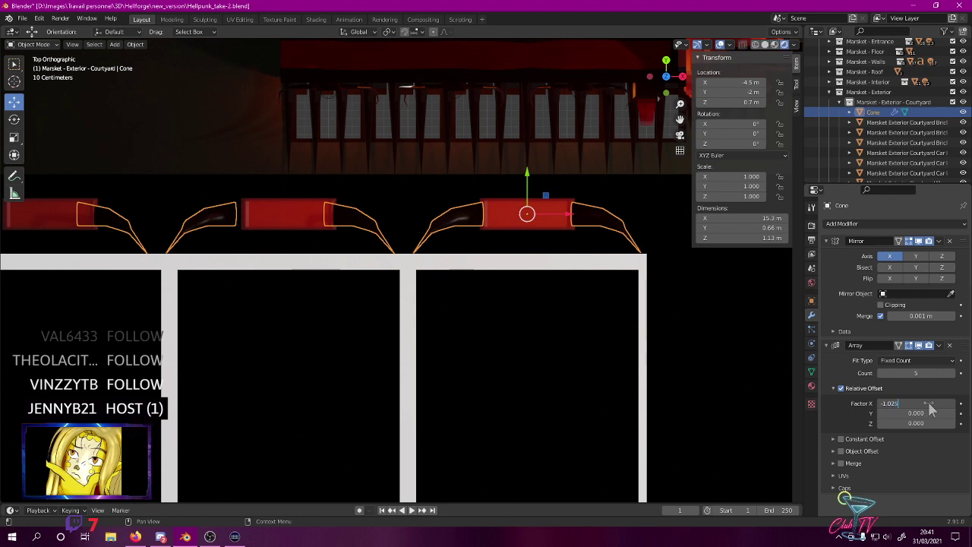
text(25)
key(Return)
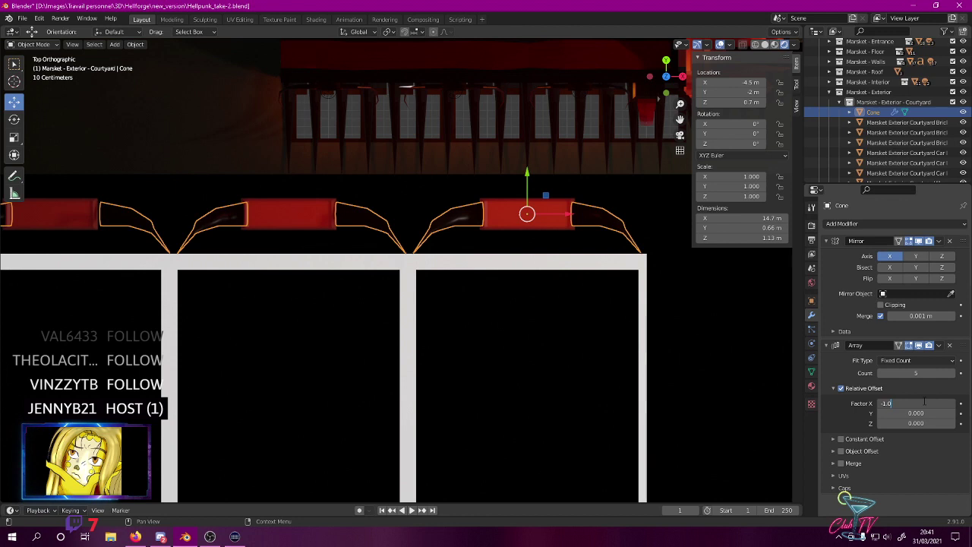
- Fine-tune the horn array's relative X offset factor, trying -1.03 and settling on -1.035
text(3)
key(Return)
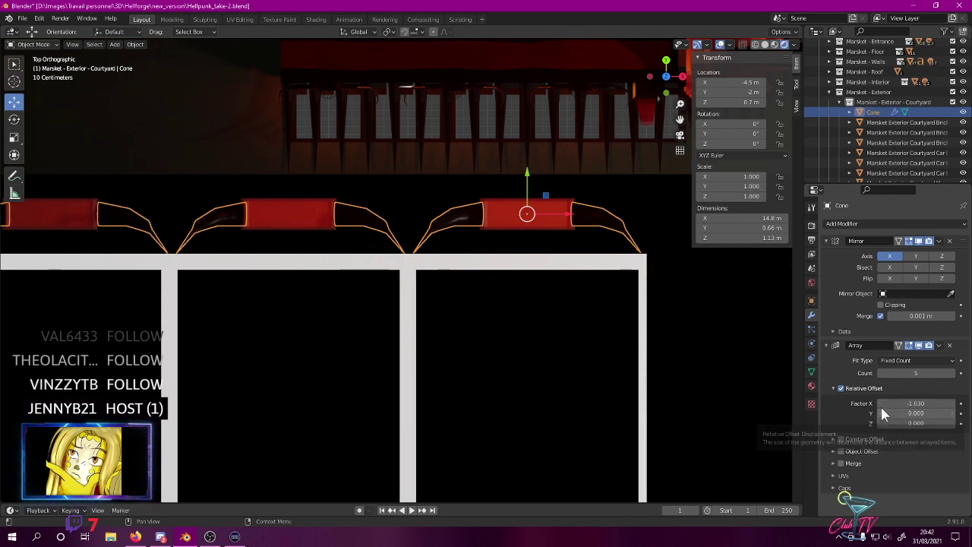
click(919, 402)
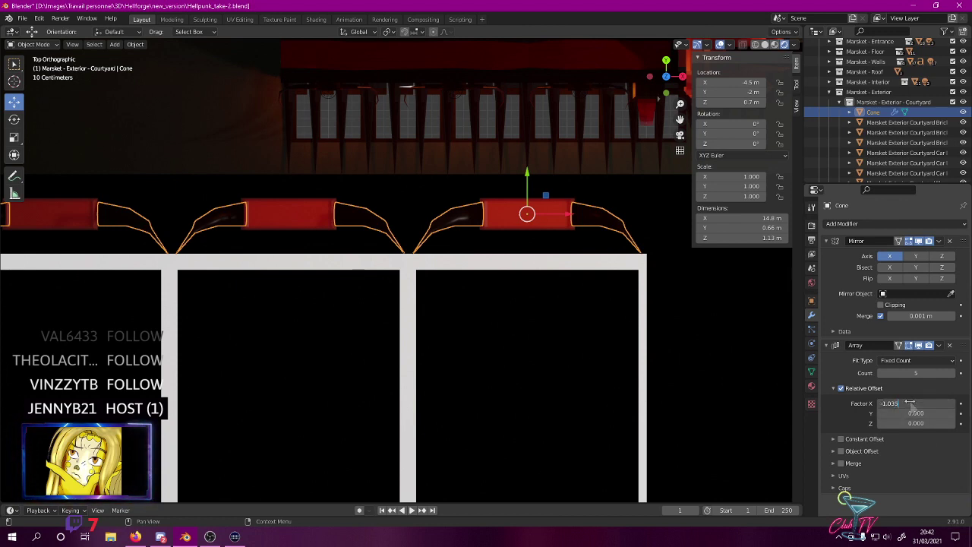
text(-1.035)
key(Return)
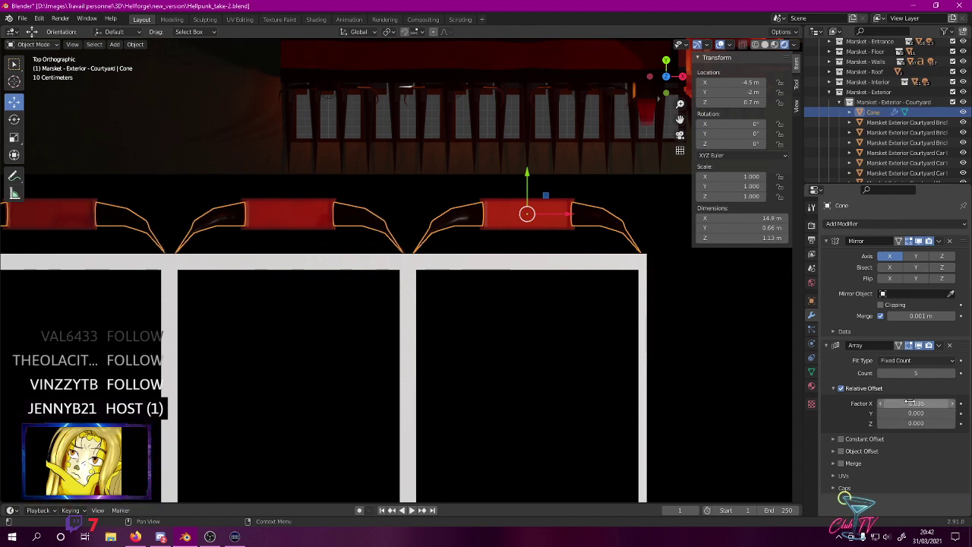
- Duplicate the horn array in top view and move the copy 16 m in X and 6 m in Y, beside the side car park
middle_drag(593, 387, 223, 321)
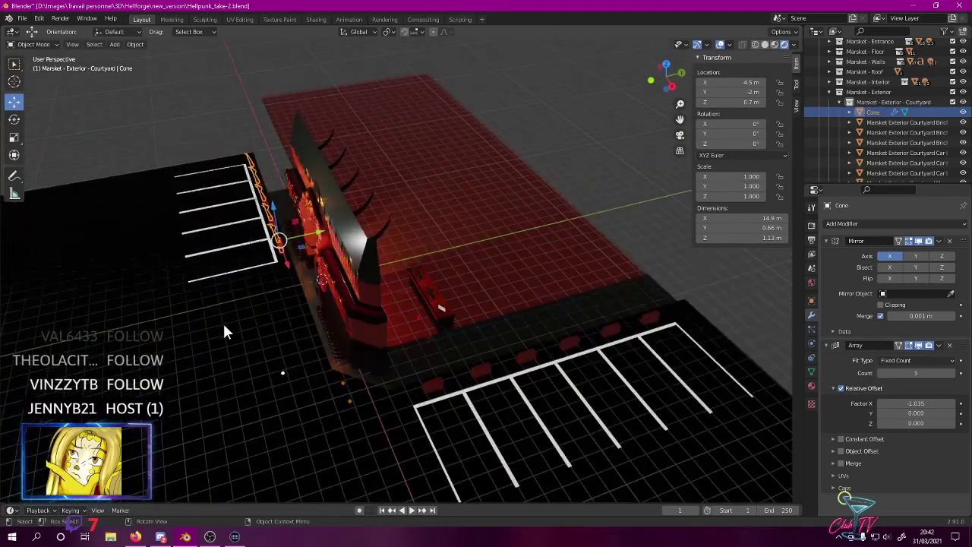
key(KP_7)
key(shift+d)
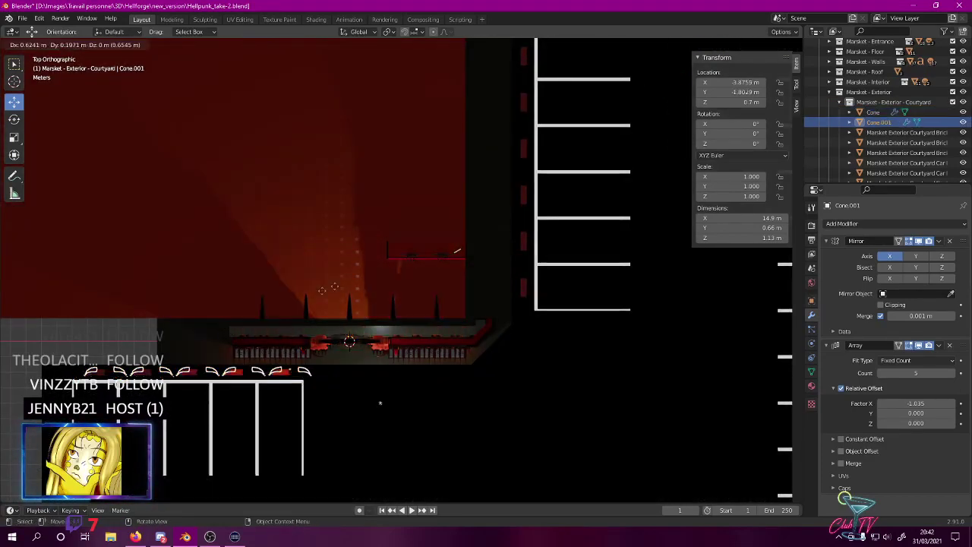
click(465, 239)
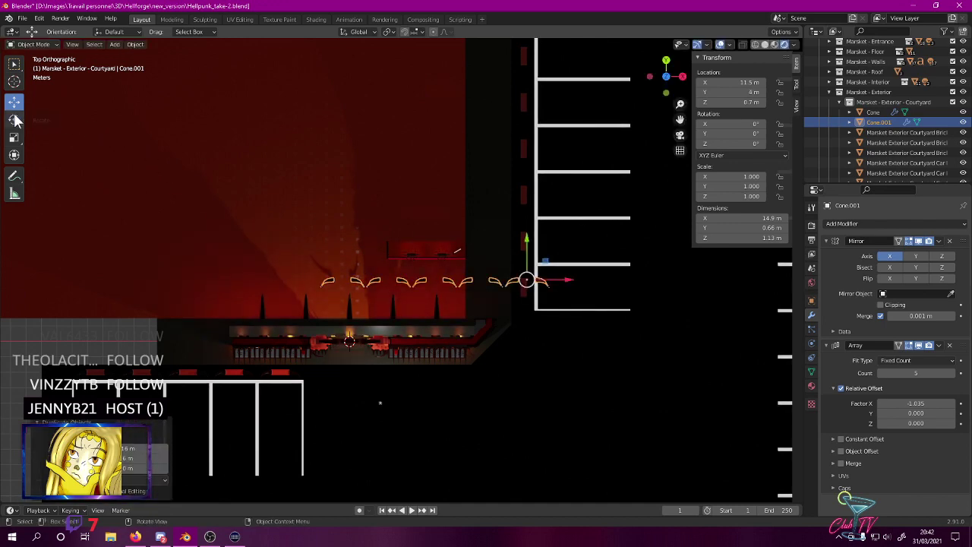
shift+middle_drag(333, 165, 70, 228)
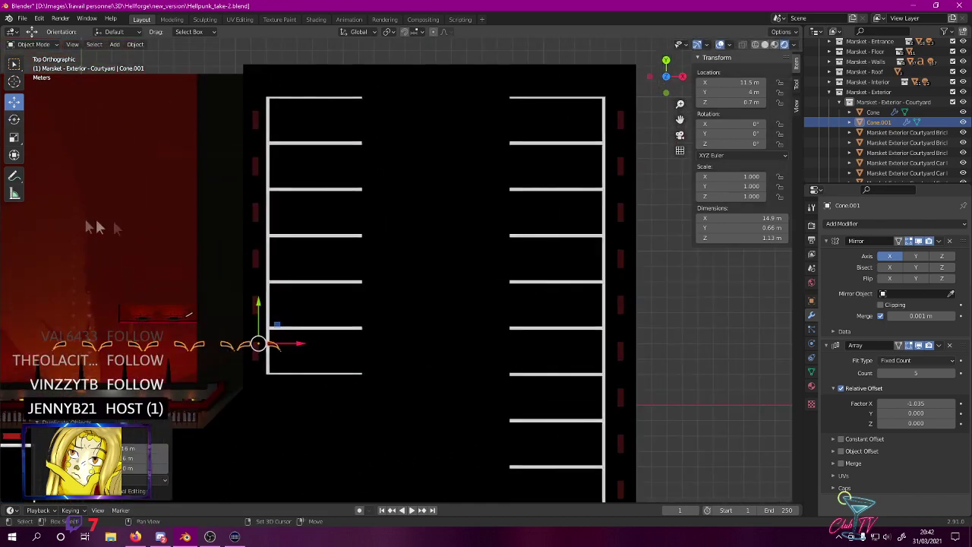
- Rotate the copied horn array to -90° about Z, mirror it along the global X axis and activate the Move tool
click(14, 122)
drag(299, 338, 271, 410)
right_click(267, 237)
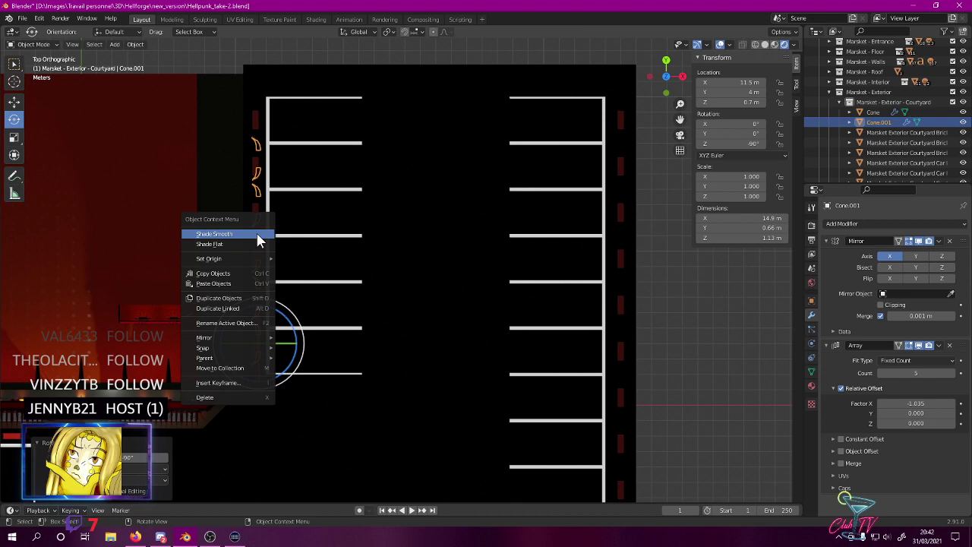
mouse_move(234, 340)
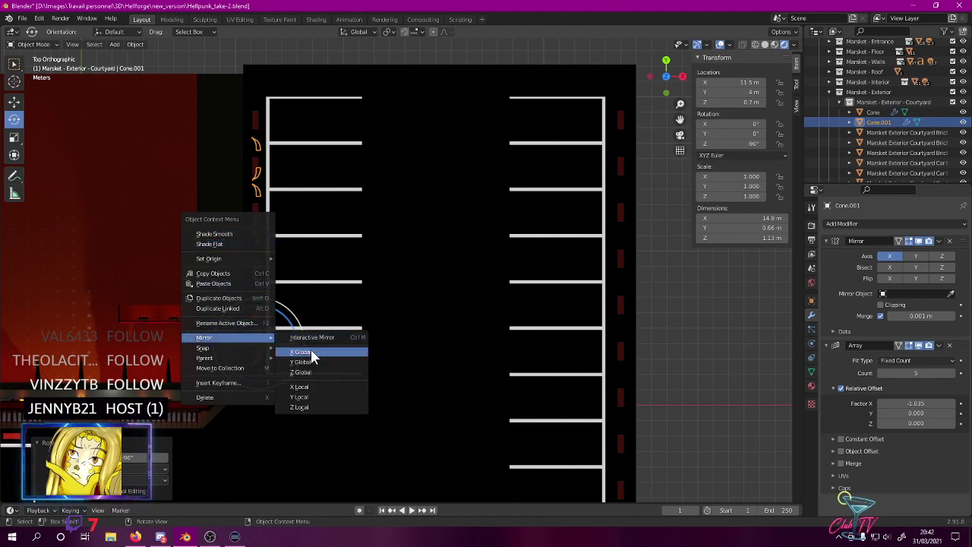
click(310, 351)
click(6, 105)
click(14, 101)
click(260, 340)
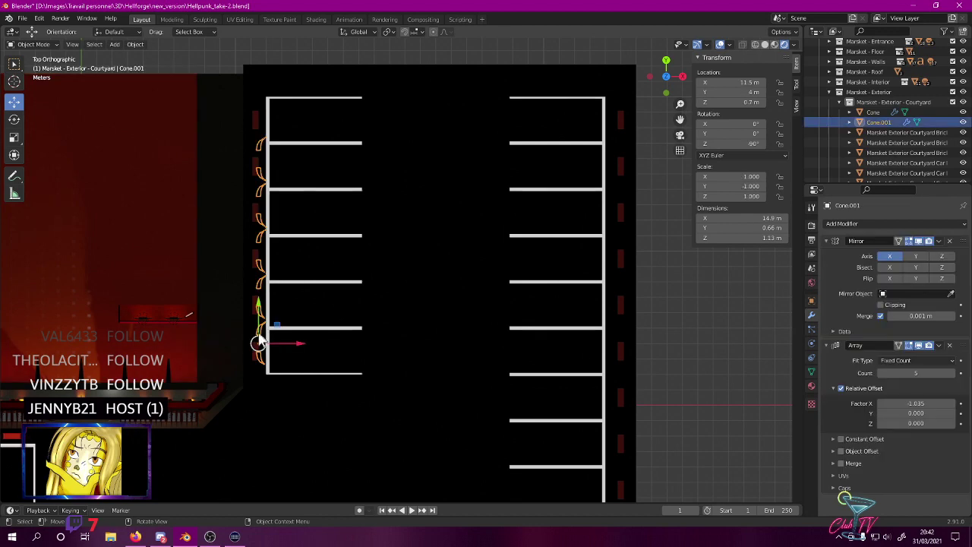
- Move the copied horn array -0.2 m in X and -0.5 m in Y so it lines up with the side car park's blocks
drag(262, 347, 263, 347)
shift+middle_drag(271, 340, 436, 264)
scroll(436, 264, up, 11)
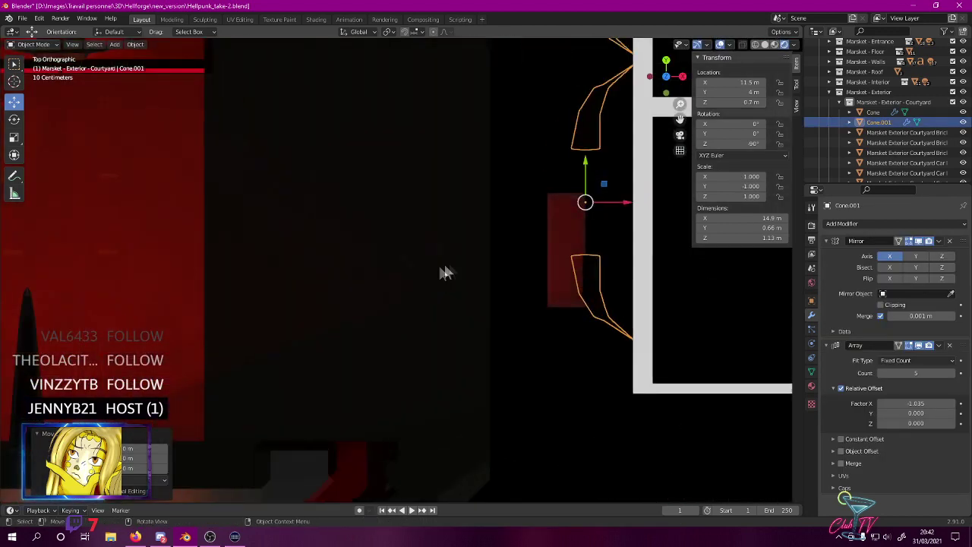
shift+middle_drag(492, 222, 236, 277)
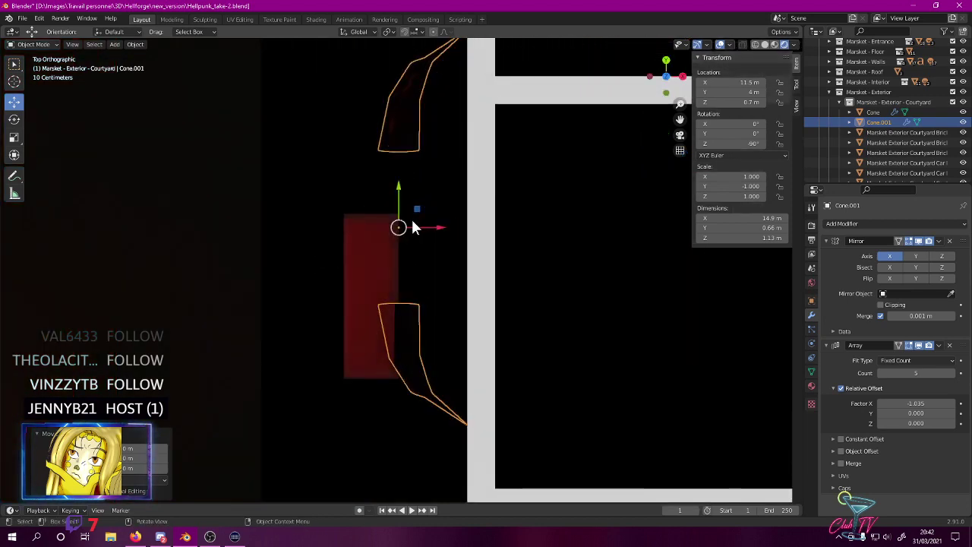
drag(407, 225, 379, 292)
scroll(440, 250, down, 8)
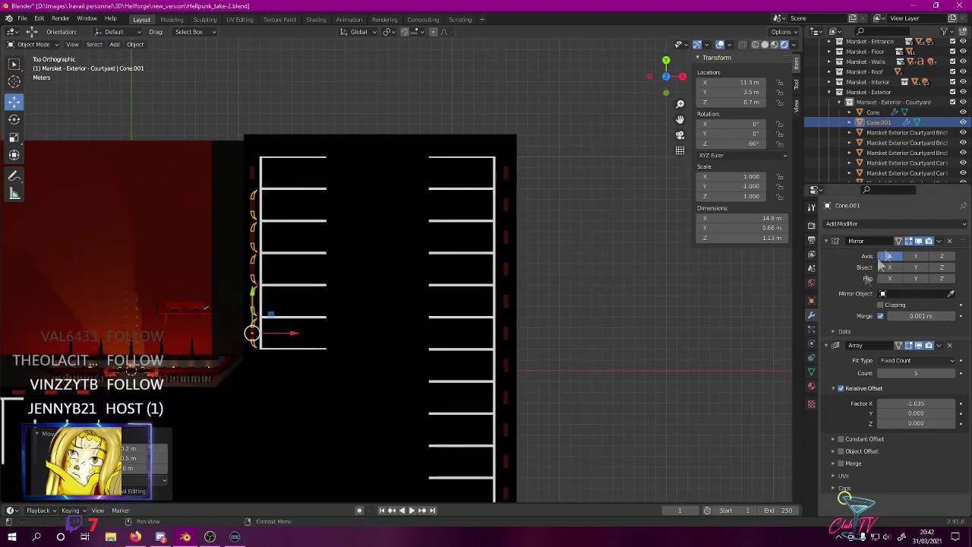
- Set the side car park horn array's count to 6
click(919, 372)
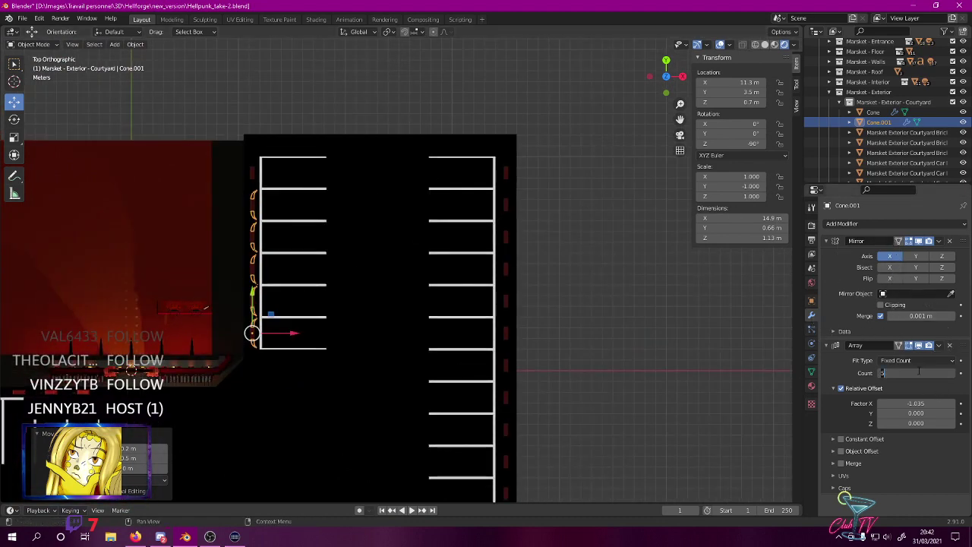
text(6)
key(Return)
scroll(582, 213, down, 2)
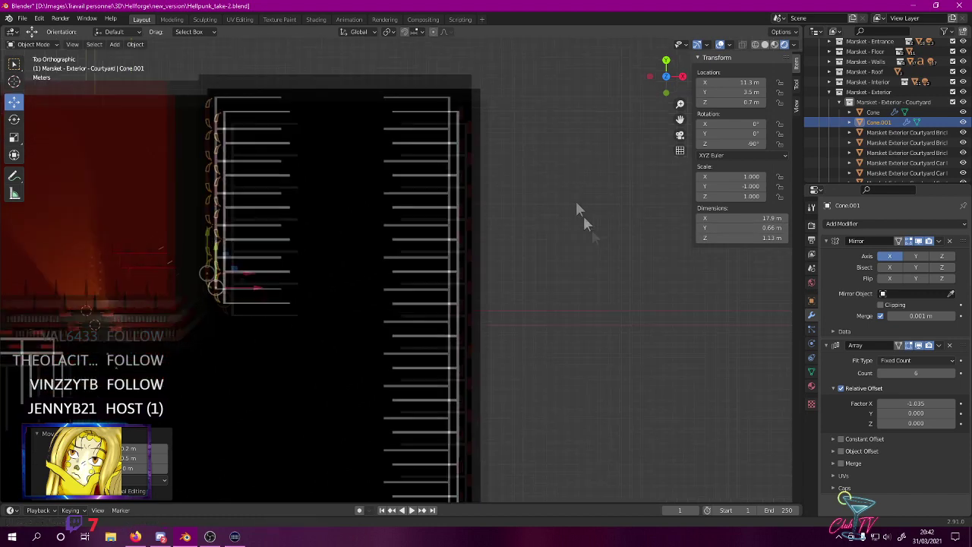
- Duplicate the side horn array 24 m in X and -22 m in Y, and lower the copy another 8 m along Y beside the long car park
shift+middle_drag(582, 213, 566, 124)
scroll(162, 169, up, 3)
key(shift+d)
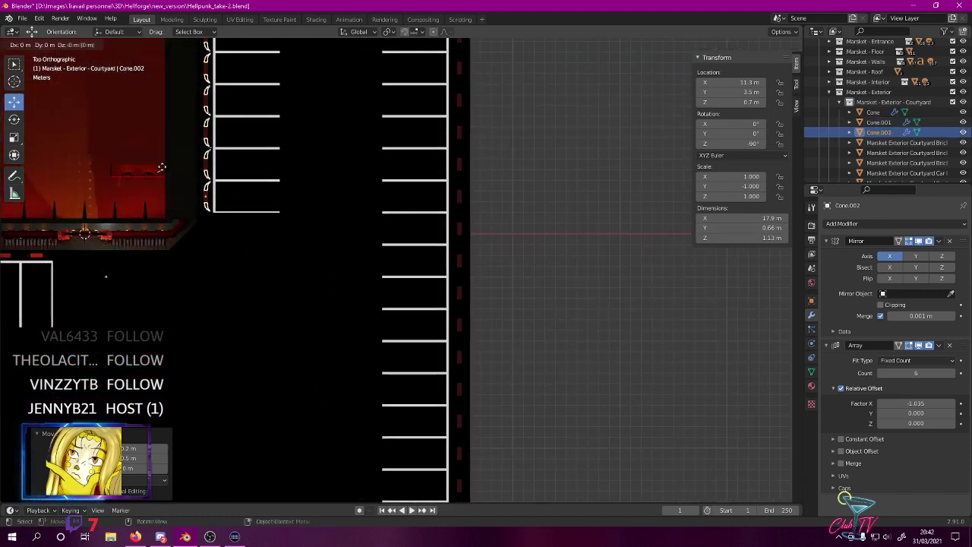
click(424, 399)
shift+middle_drag(471, 399, 465, 212)
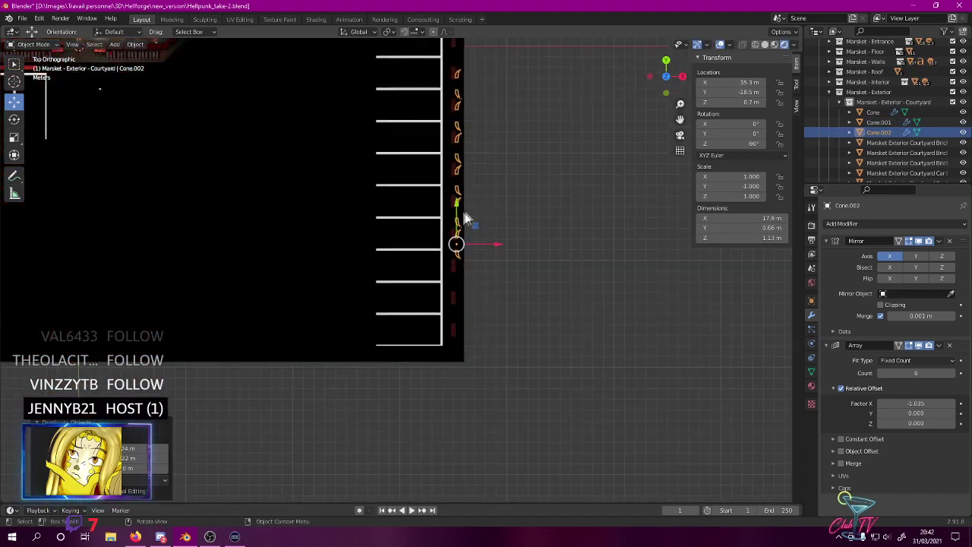
key(g)
key(y)
click(478, 310)
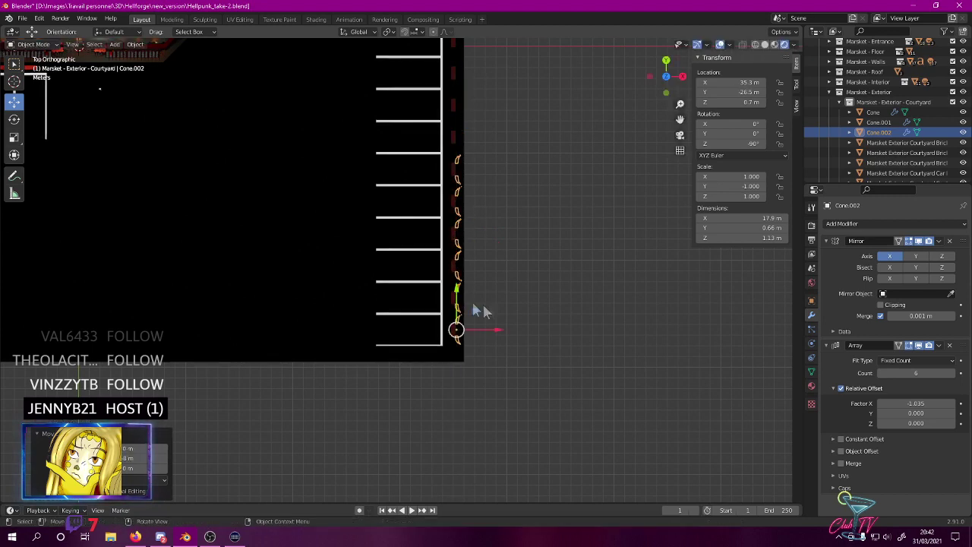
- Shift the new horn copy -0.3 m in X onto the outer blocks and mirror it along the global X axis
scroll(479, 310, up, 6)
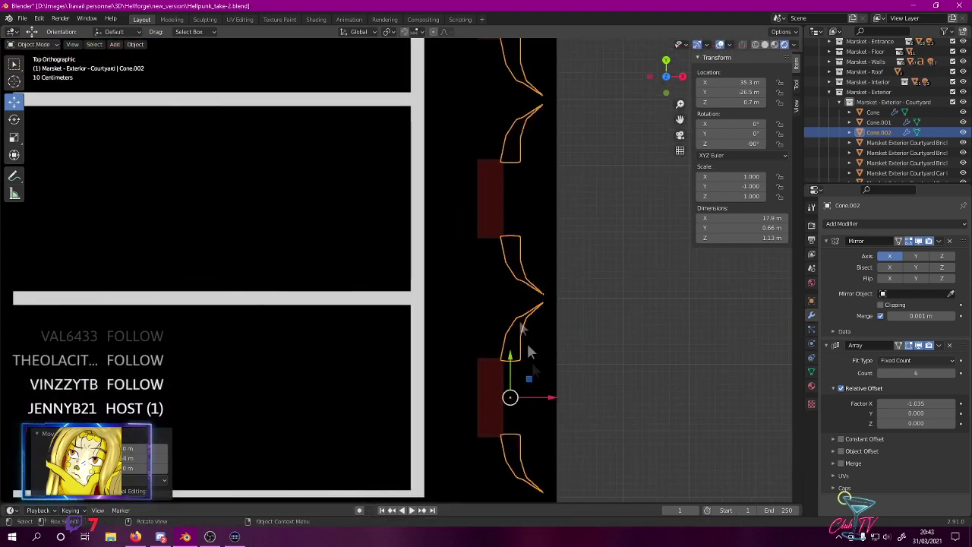
drag(538, 400, 518, 401)
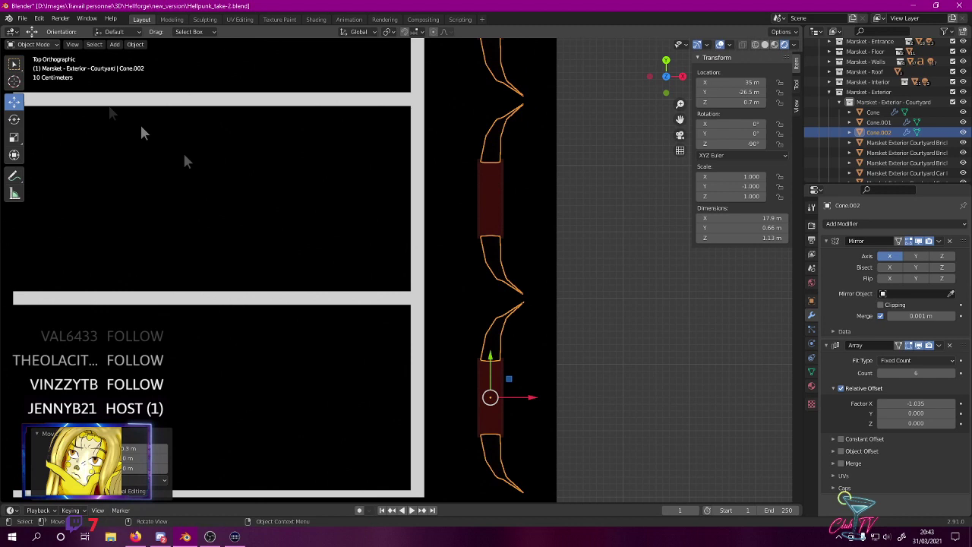
right_click(483, 220)
mouse_move(455, 210)
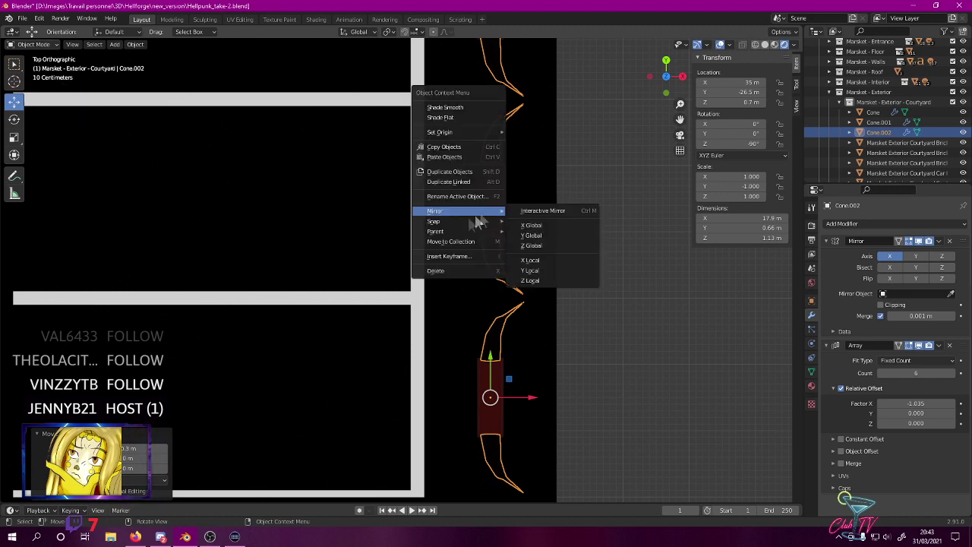
click(534, 232)
scroll(536, 234, down, 3)
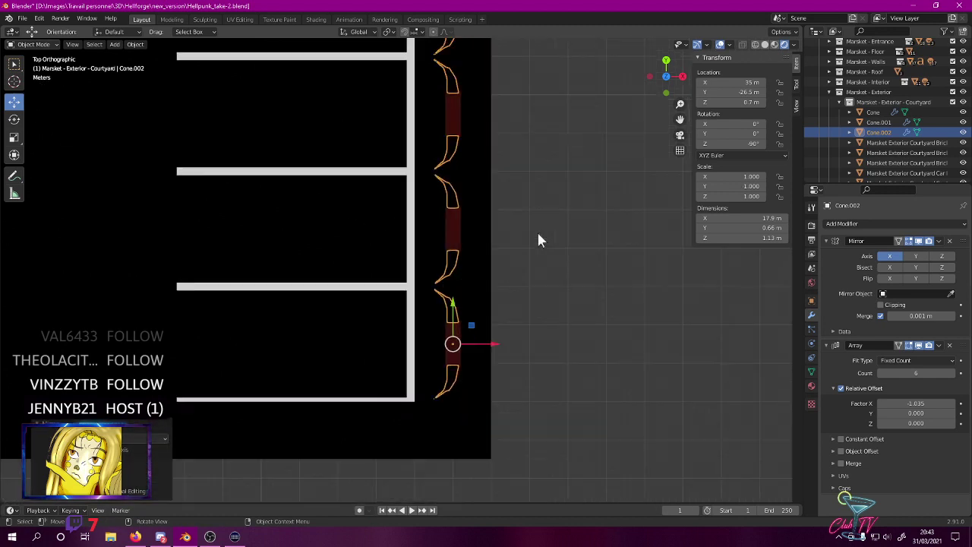
- Set the outer horn array's count to 16 to cover the whole long block row
scroll(559, 182, down, 3)
scroll(536, 352, up, 2)
shift+middle_drag(512, 232, 510, 373)
double_click(909, 373)
text(1)
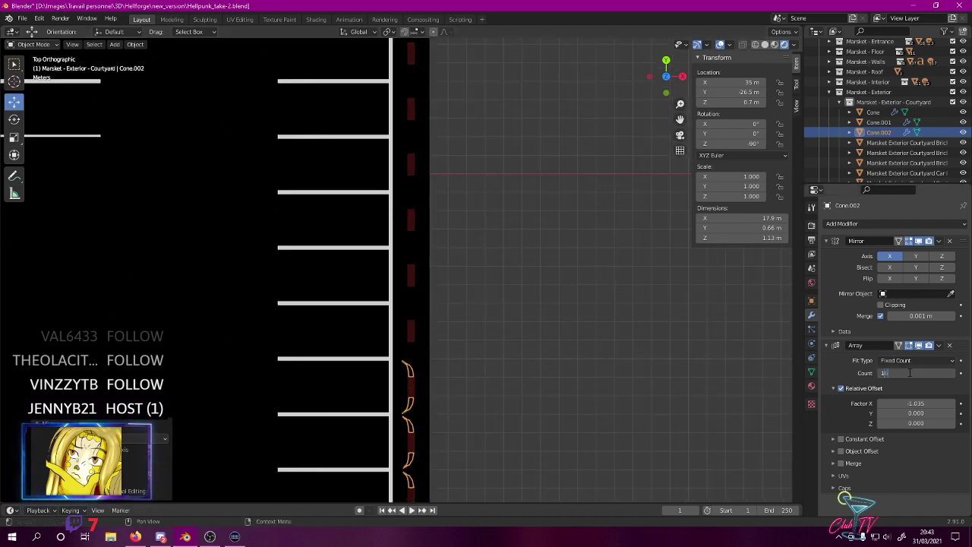
text(6)
key(Return)
scroll(461, 255, down, 4)
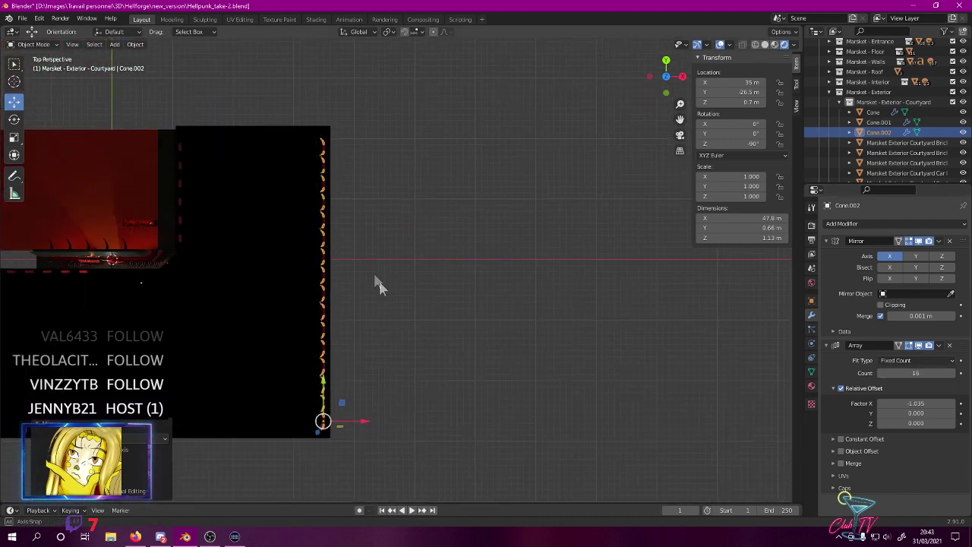
- Deselect the outer horn array in perspective view and save the file
middle_drag(379, 280, 313, 194)
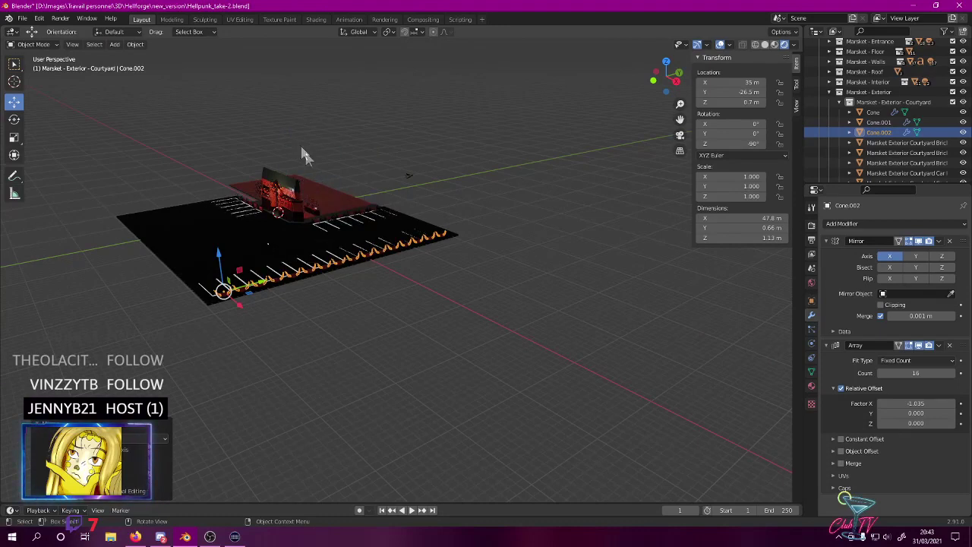
key(z)
click(292, 201)
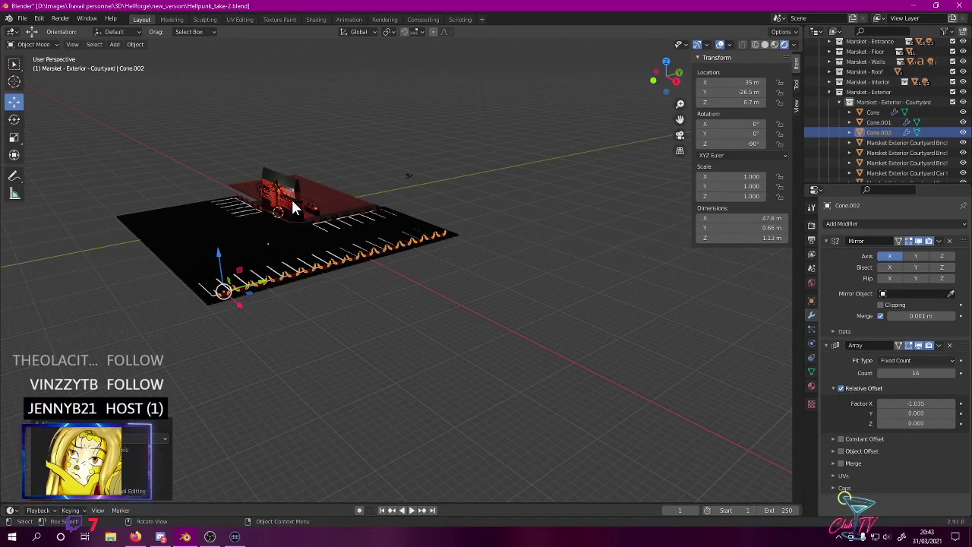
key(Tab)
key(Tab)
click(318, 328)
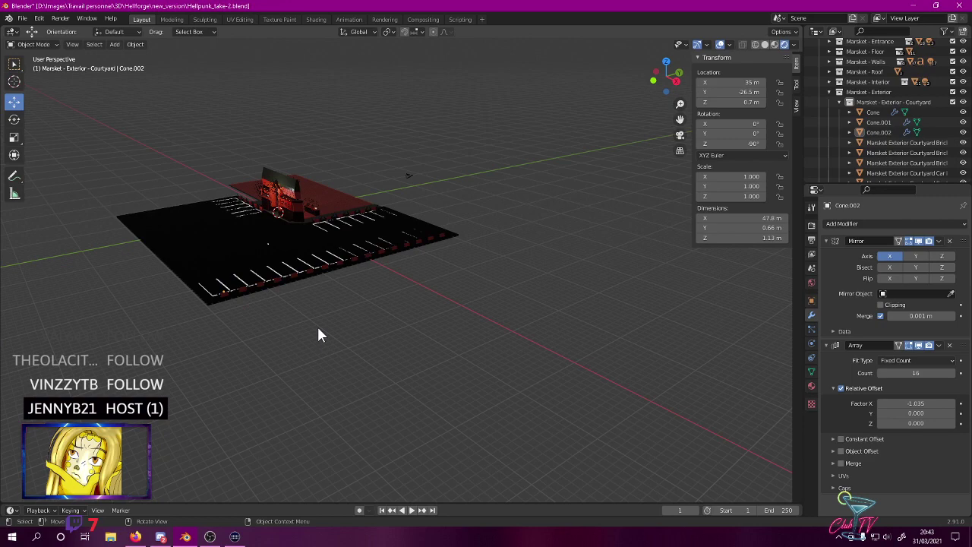
key(ctrl+s)
- Examine the decorated courtyard through the camera and from several angles, and save the file again
middle_drag(322, 319, 441, 227)
key(KP_0)
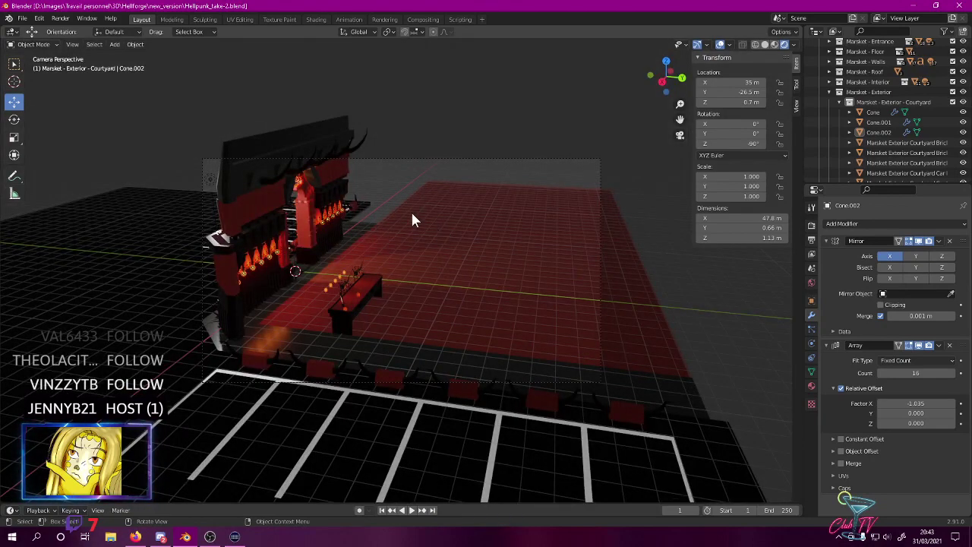
key(KP_0)
middle_drag(377, 170, 486, 214)
key(ctrl+s)
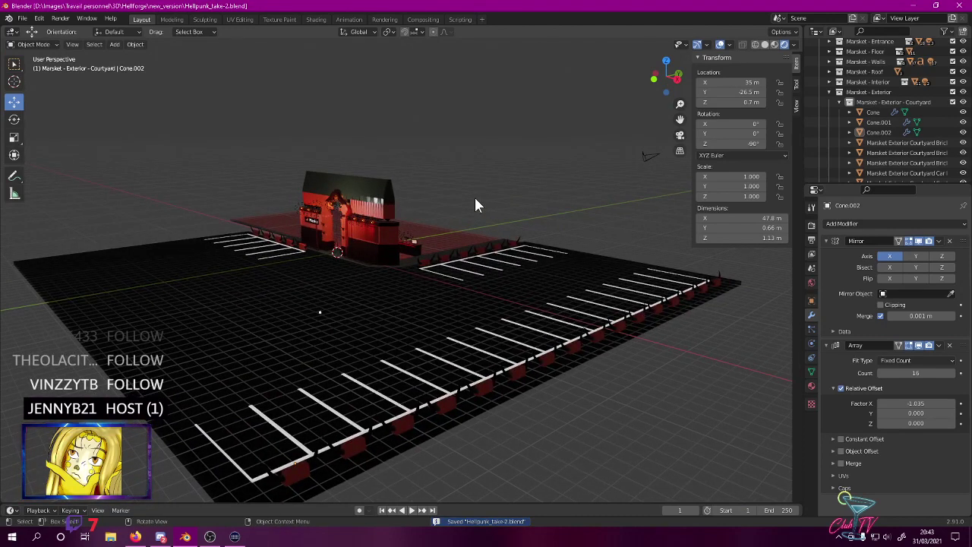
middle_drag(476, 201, 436, 195)
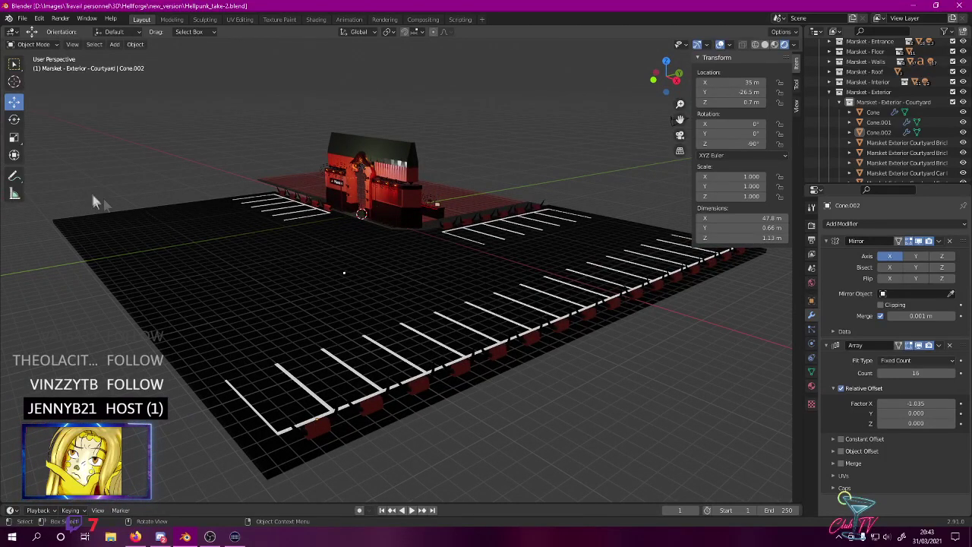
- Duplicate the car park lines at the front of the store in top view and move the copy -15 m in Y
middle_drag(220, 209, 347, 256)
click(354, 262)
click(353, 259)
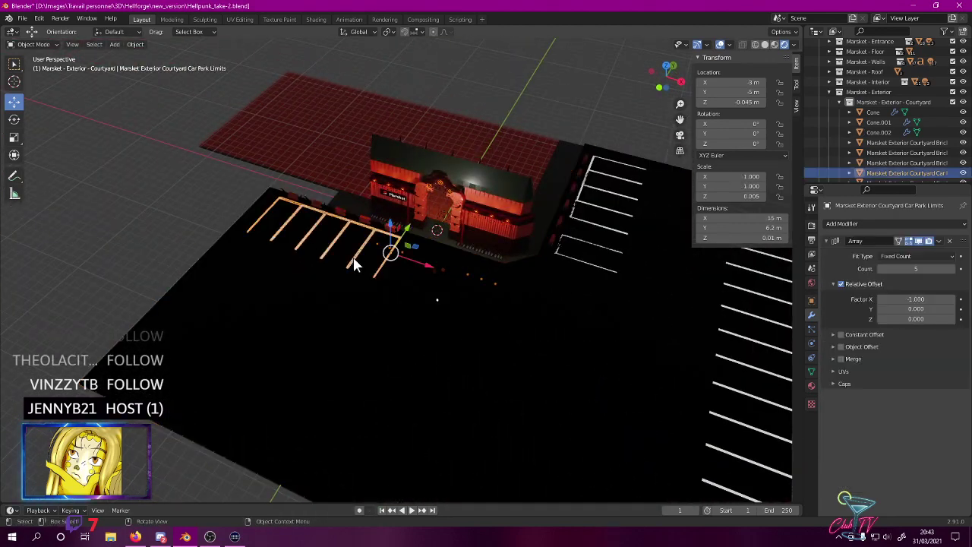
key(KP_7)
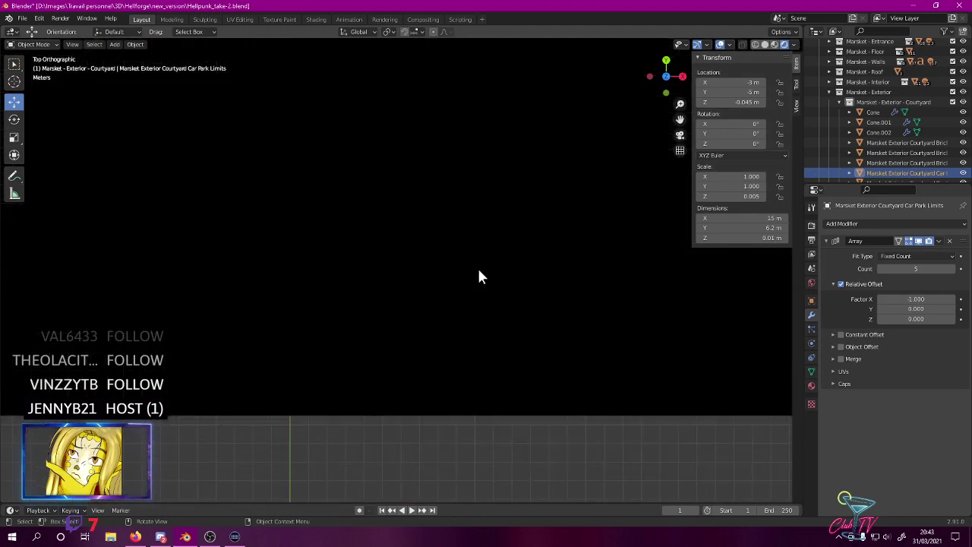
key(KP_Decimal)
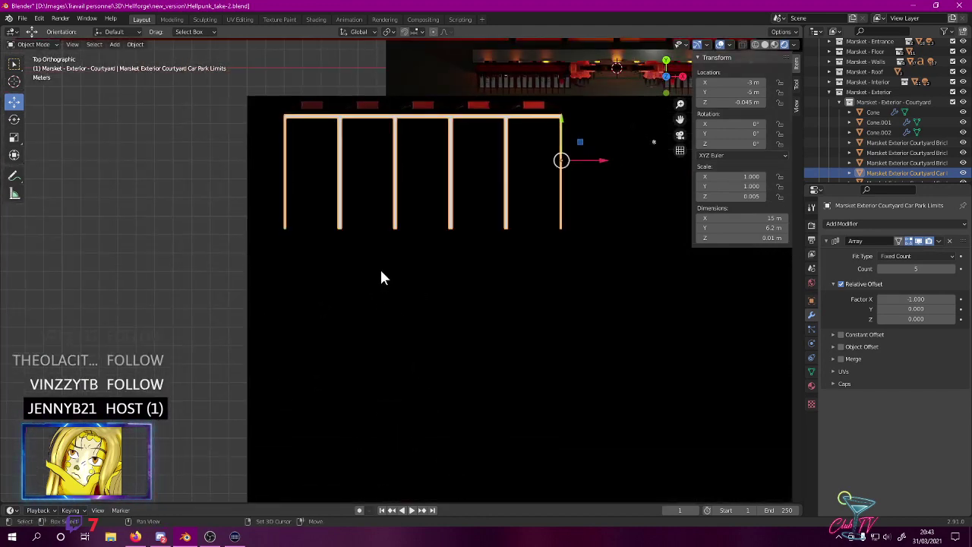
key(shift+d)
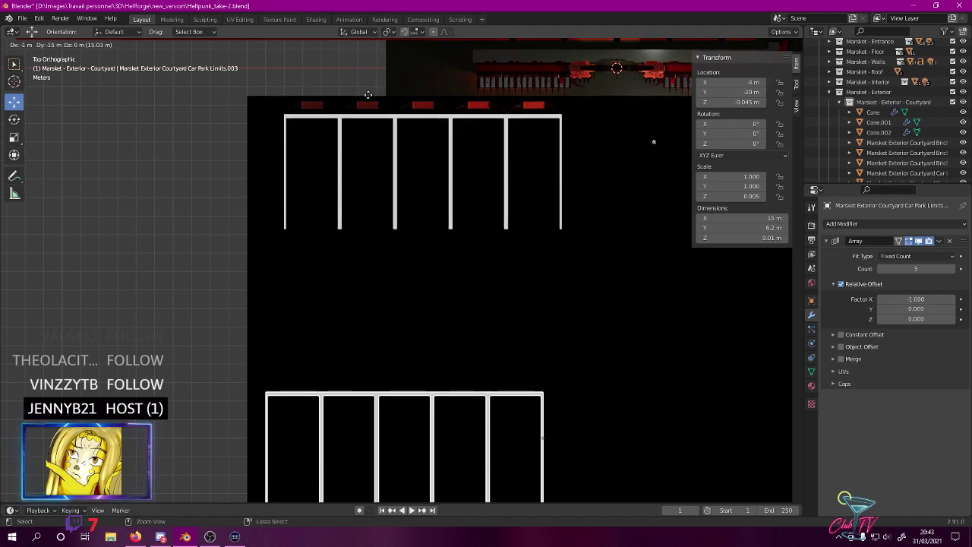
ctrl+click(370, 88)
- Mirror the duplicated front car park lines along the global Y axis so the bays face the store
shift+middle_drag(480, 190, 439, 65)
right_click(409, 275)
mouse_move(410, 271)
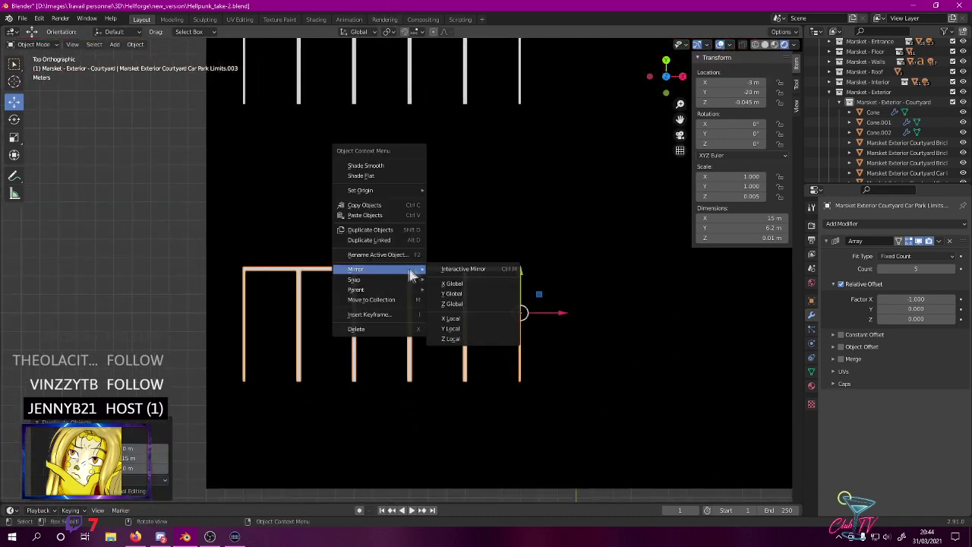
click(468, 296)
- Select the front block row with its horns, duplicate both in top view and move them -21 m in Y behind the new car park
mouse_move(433, 223)
middle_down()
mouse_move(385, 135)
mouse_move(411, 153)
mouse_move(390, 217)
mouse_move(431, 173)
mouse_move(403, 199)
mouse_move(425, 240)
middle_up()
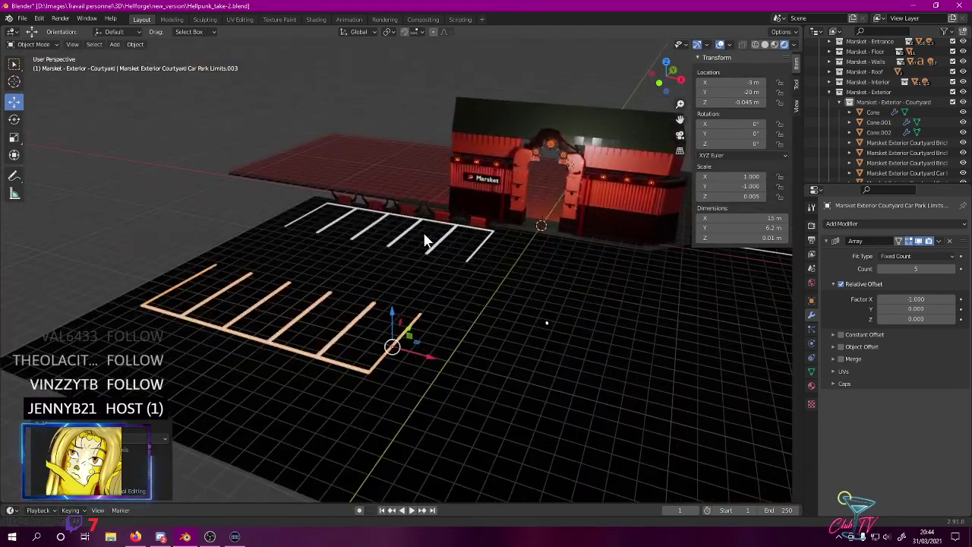
click(481, 226)
click(470, 230)
shift+click(471, 227)
key(KP_7)
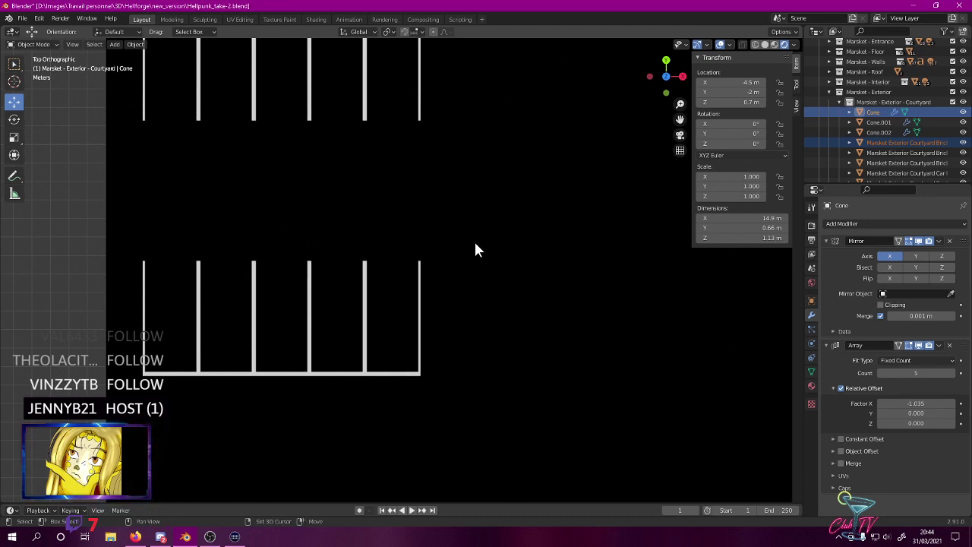
key(shift+d)
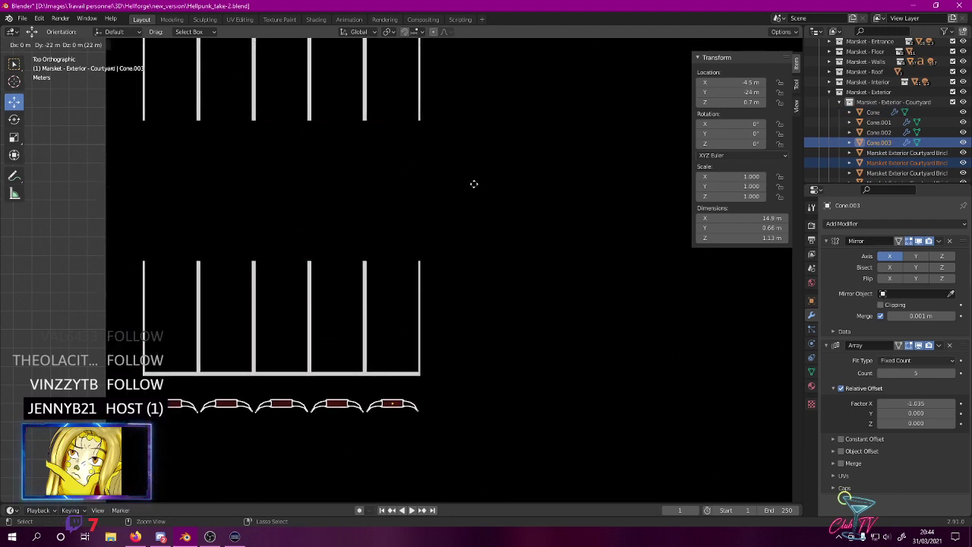
click(473, 171)
- Mirror the copied blocks and horns along the global Y axis
right_click(342, 392)
mouse_move(335, 384)
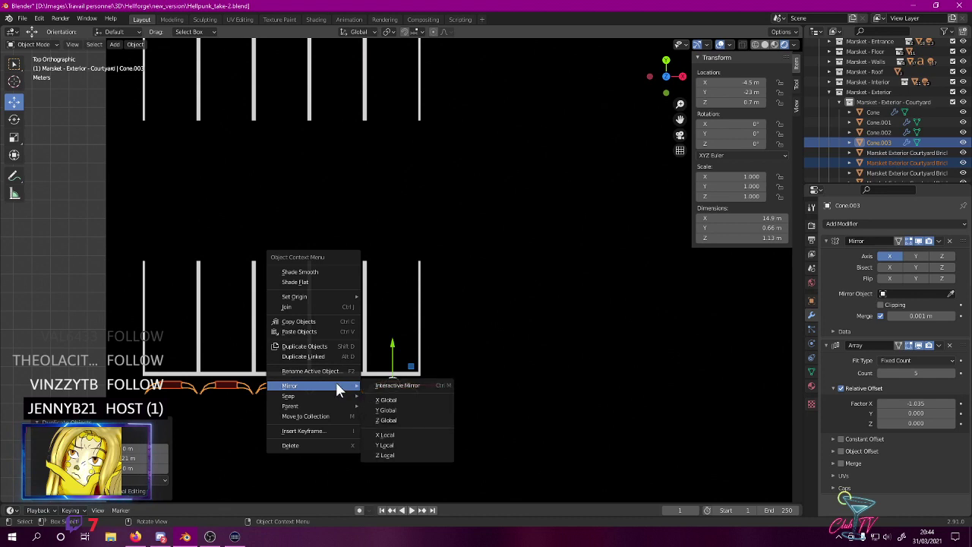
click(408, 411)
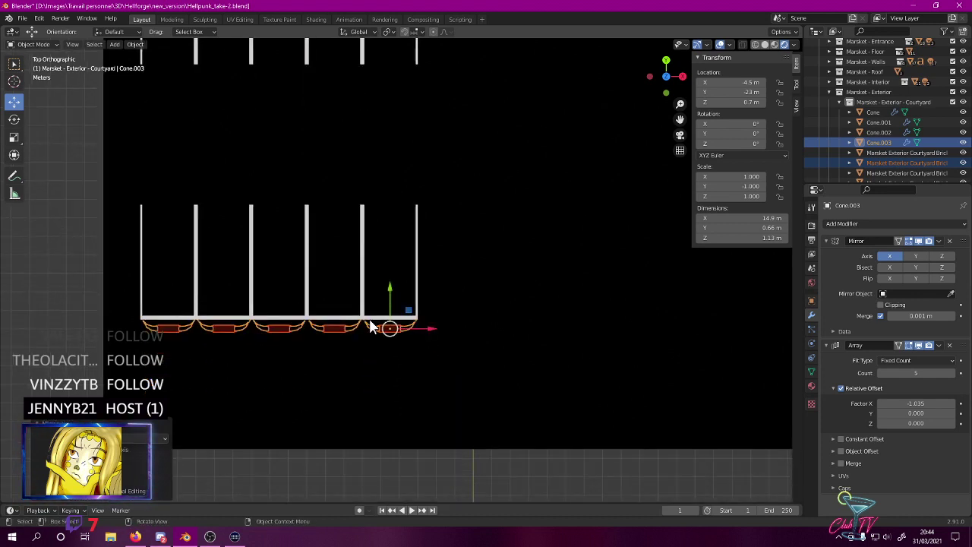
- Duplicate the mirrored blocks and horns -1 m in Y, mirror the copy along the global Y axis and deselect it
key(shift+d)
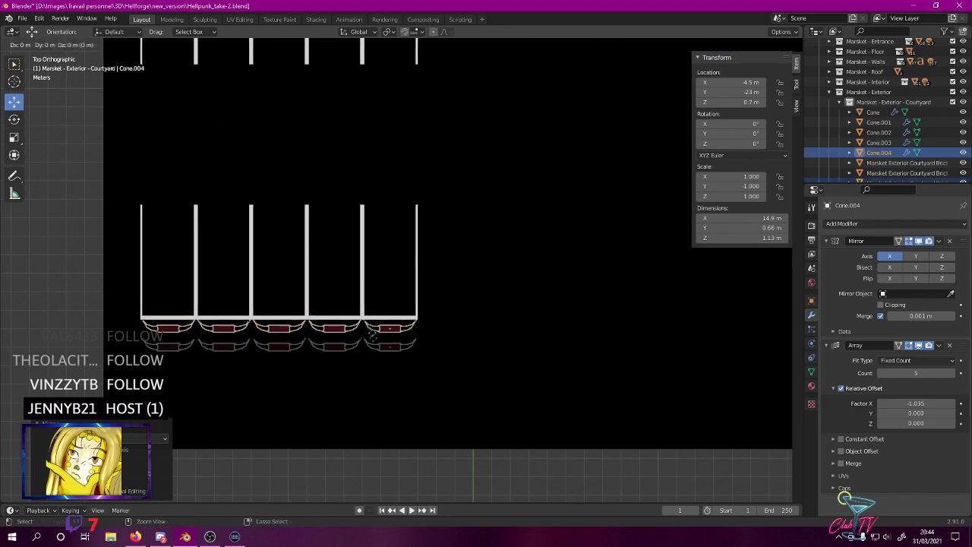
click(375, 345)
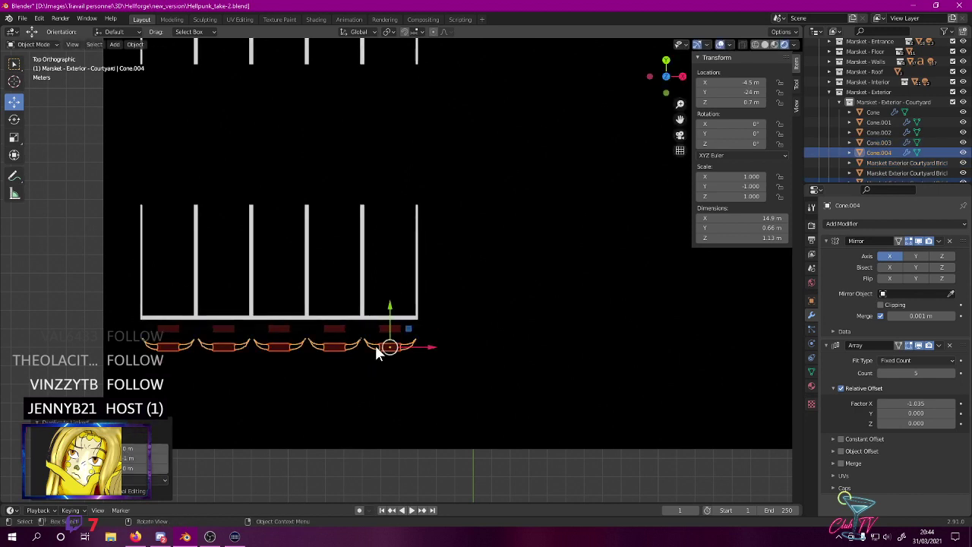
right_click(375, 345)
mouse_move(376, 347)
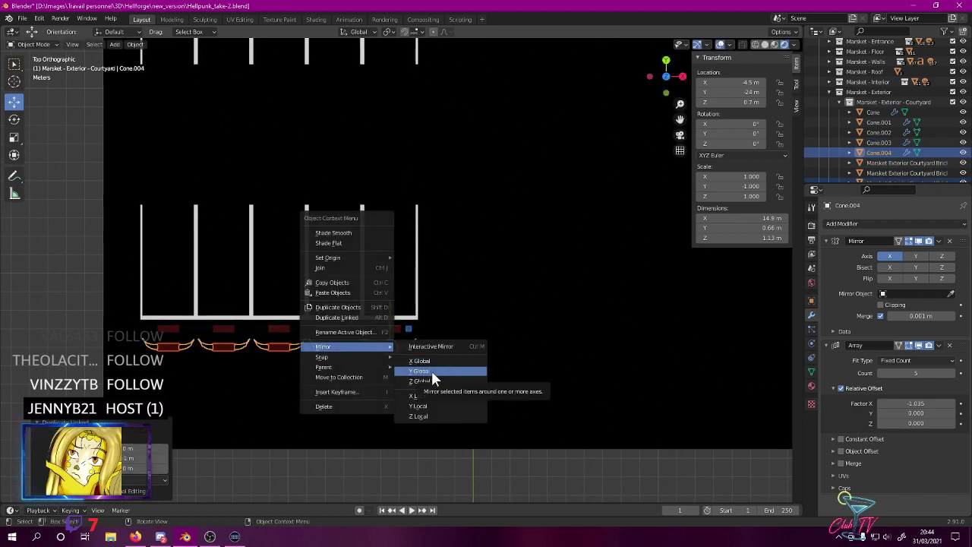
click(431, 369)
middle_drag(430, 378, 289, 152)
click(362, 354)
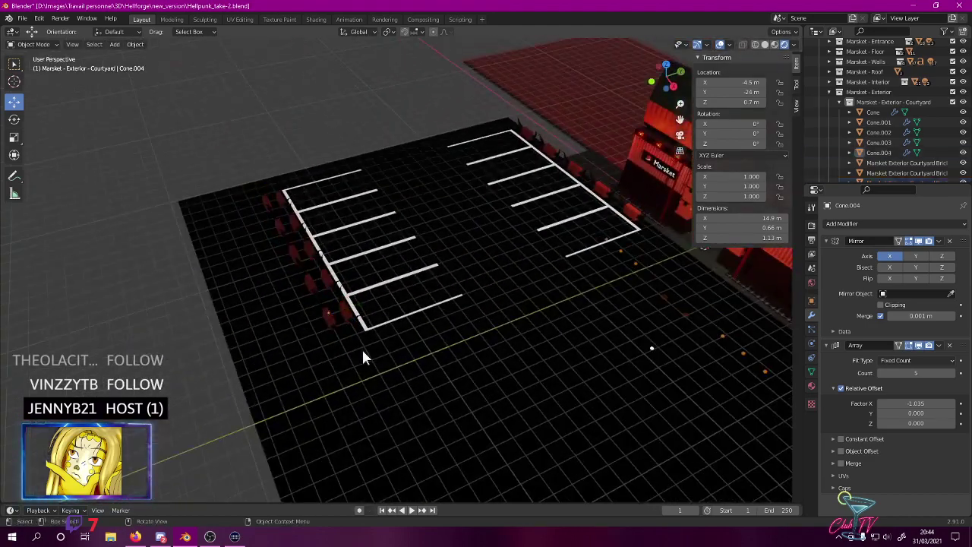
middle_drag(445, 341, 160, 222)
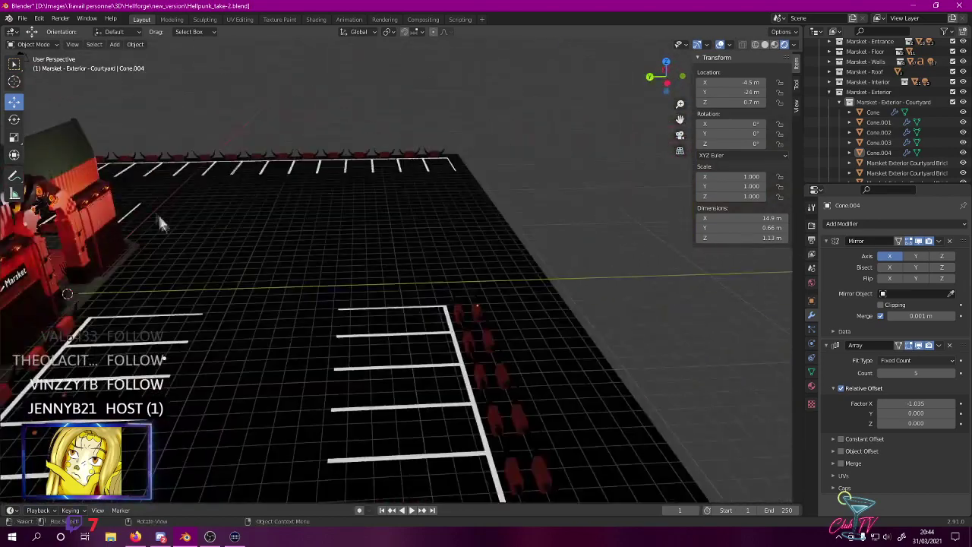
- Select the rear car park lines and, in top view, duplicate them -9 m in Y
click(127, 186)
middle_drag(177, 254, 92, 207)
middle_drag(461, 283, 410, 315)
click(399, 332)
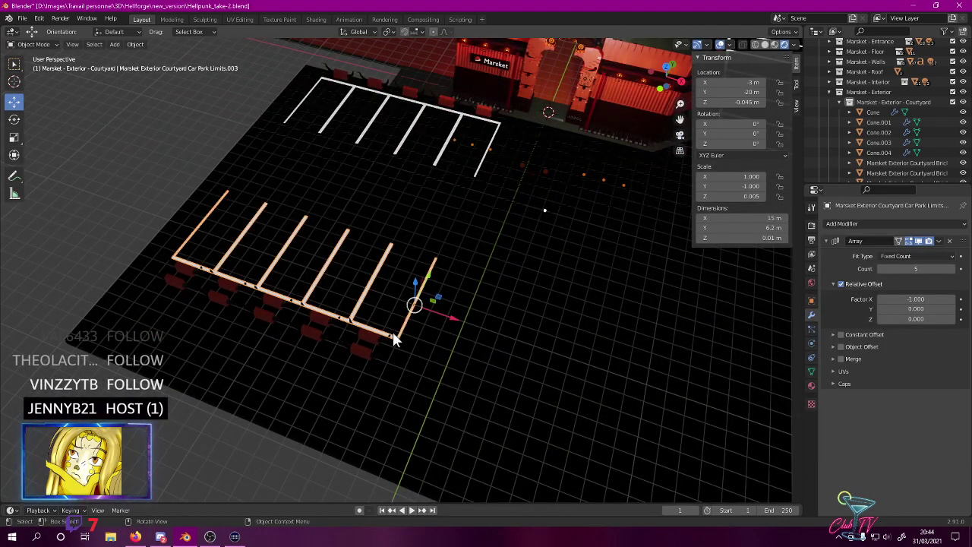
key(KP_7)
key(shift+d)
click(397, 495)
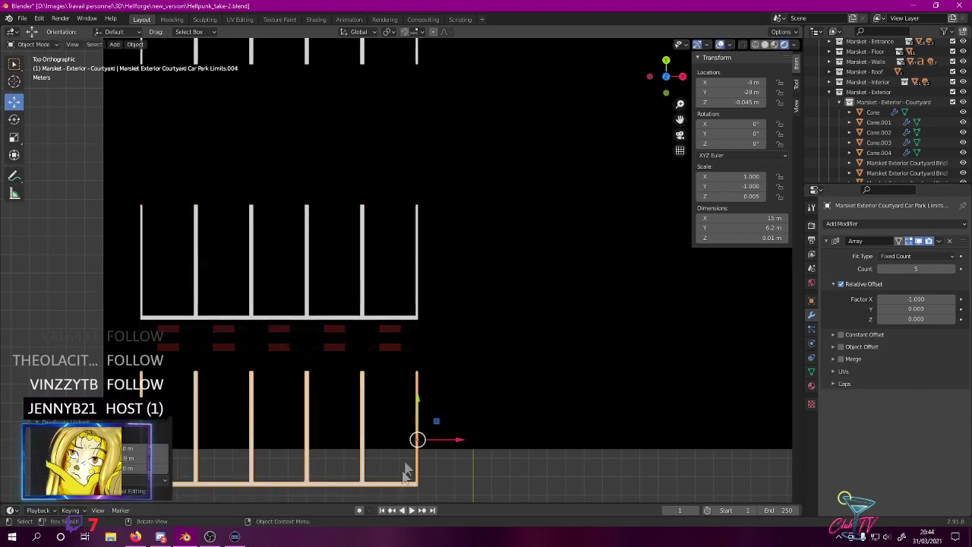
- Mirror the duplicated car park lines along the global Y axis and move them 2 m in Y towards the block rows
right_click(359, 391)
mouse_move(360, 389)
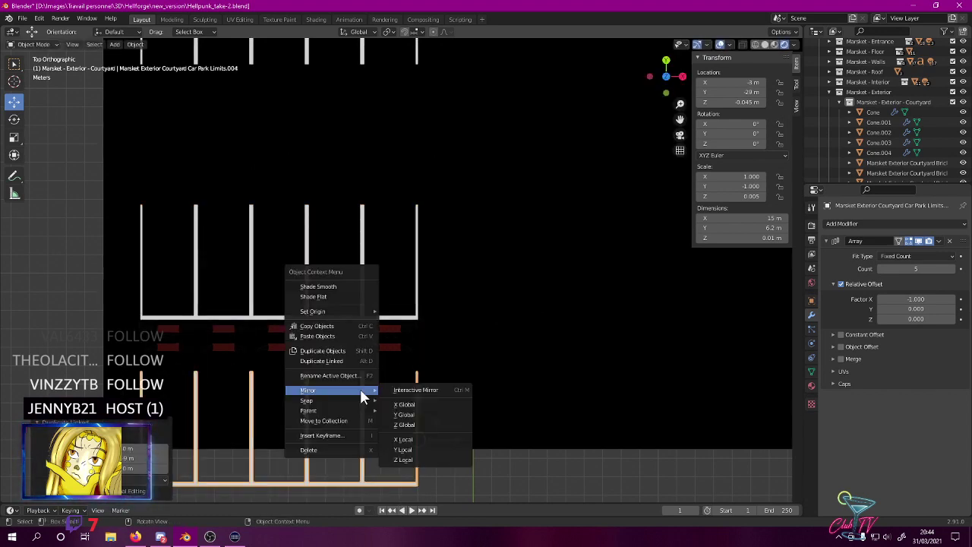
click(411, 420)
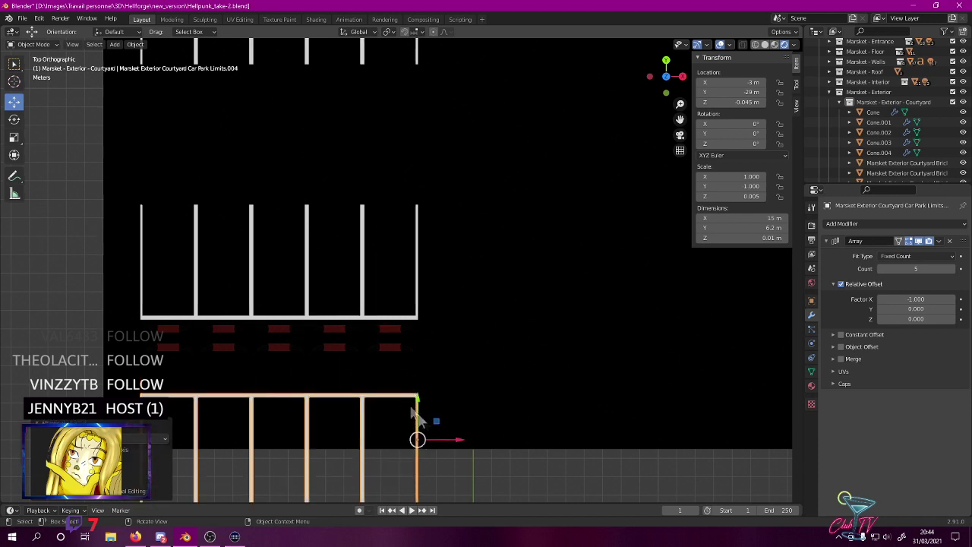
key(g)
key(y)
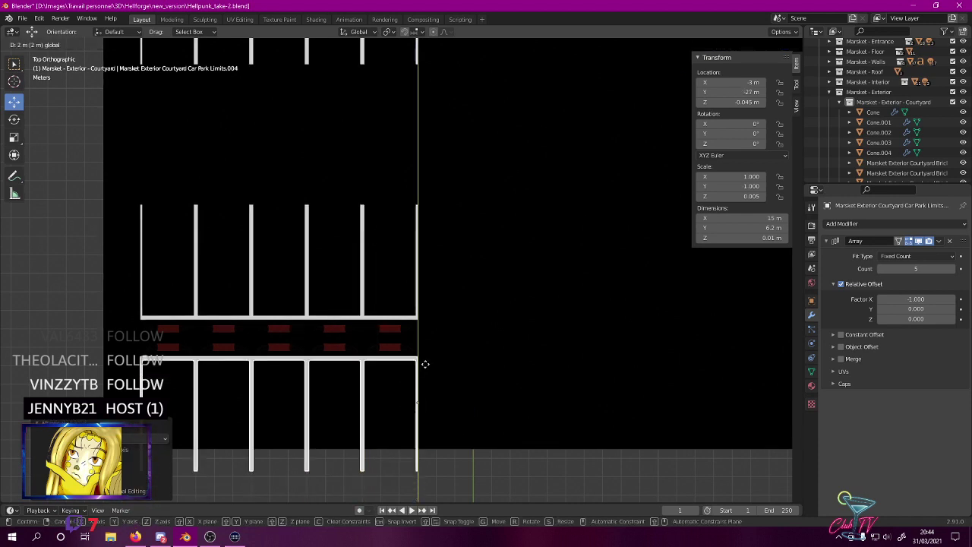
click(425, 363)
- Check the new back-to-back car parks from several views and save the file
scroll(449, 353, up, 3)
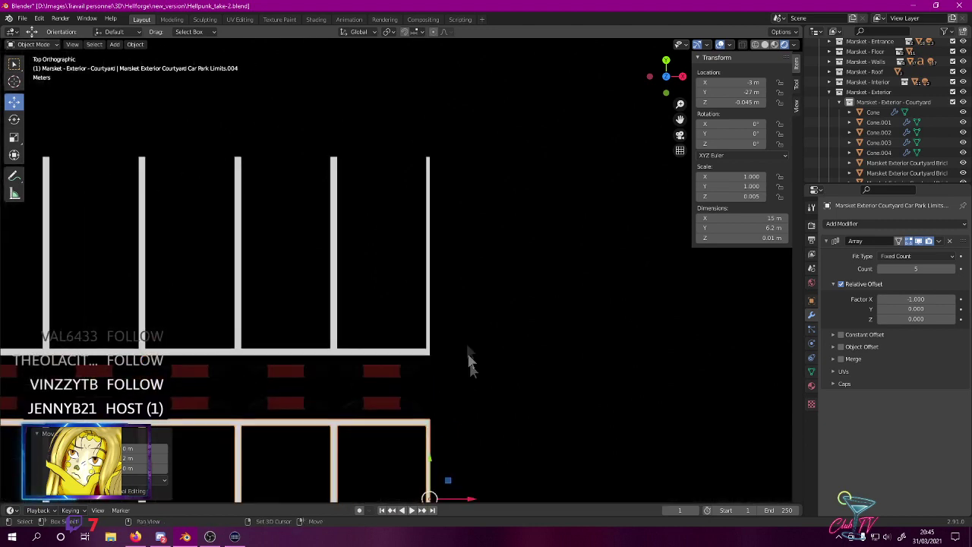
shift+middle_drag(471, 366, 455, 255)
scroll(448, 242, down, 4)
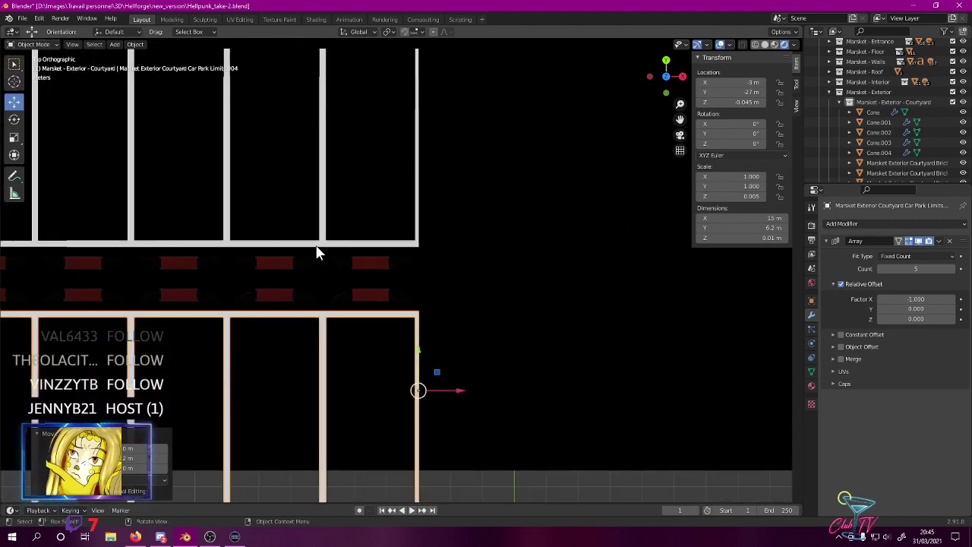
middle_drag(352, 250, 277, 155)
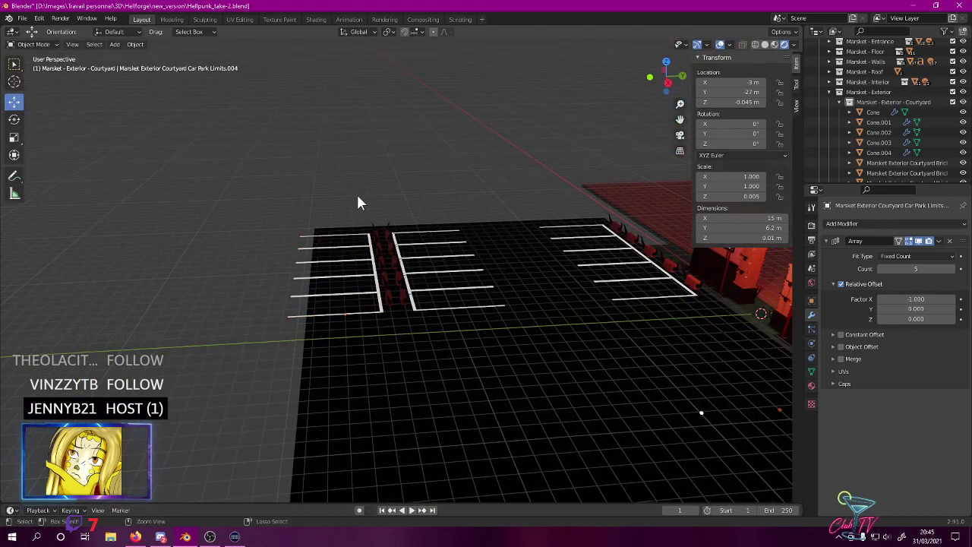
scroll(363, 202, down, 5)
scroll(364, 203, up, 6)
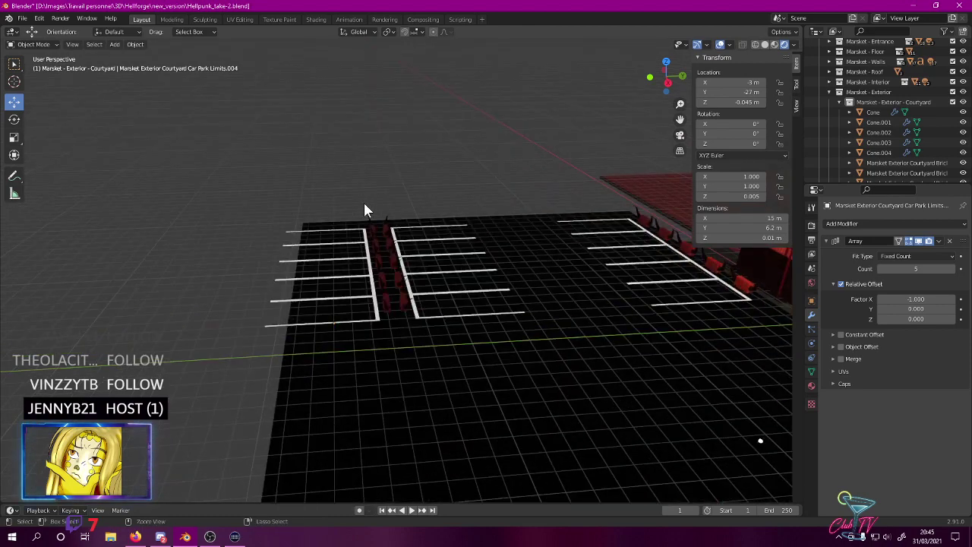
key(ctrl+s)
- Reuse the front brick row's name to rename its Cone horns as Marsket Exterior Courtyard Bricks Front Horns
middle_drag(364, 203, 271, 245)
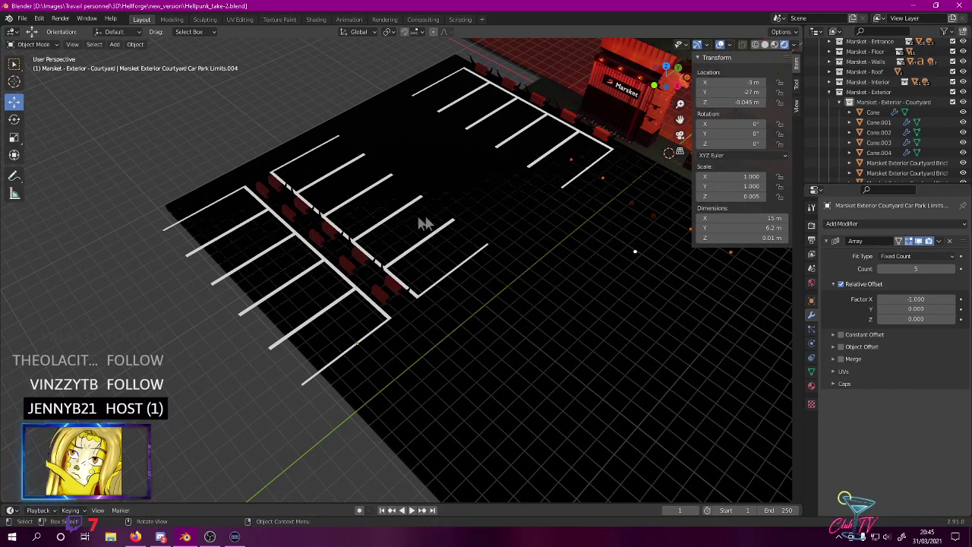
click(889, 102)
click(863, 113)
shift+middle_drag(516, 192, 472, 240)
double_click(908, 162)
key(ctrl+c)
scroll(908, 163, down, 3)
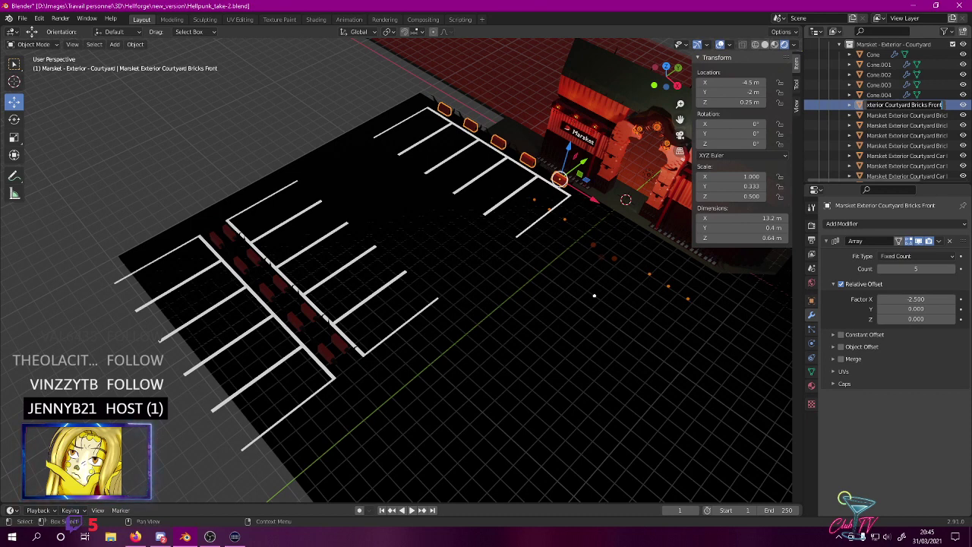
click(868, 53)
double_click(872, 53)
key(ctrl+v)
text(Horn)
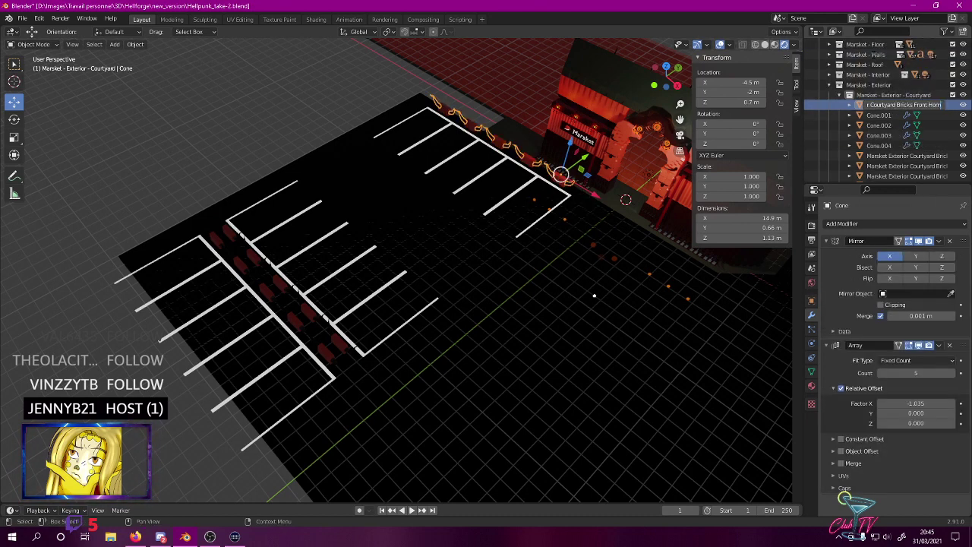
key(Return)
- Rename the brick row Bricks Front.001 as Marsket Exterior Courtyard Bricks Front 2
scroll(907, 171, down, 1)
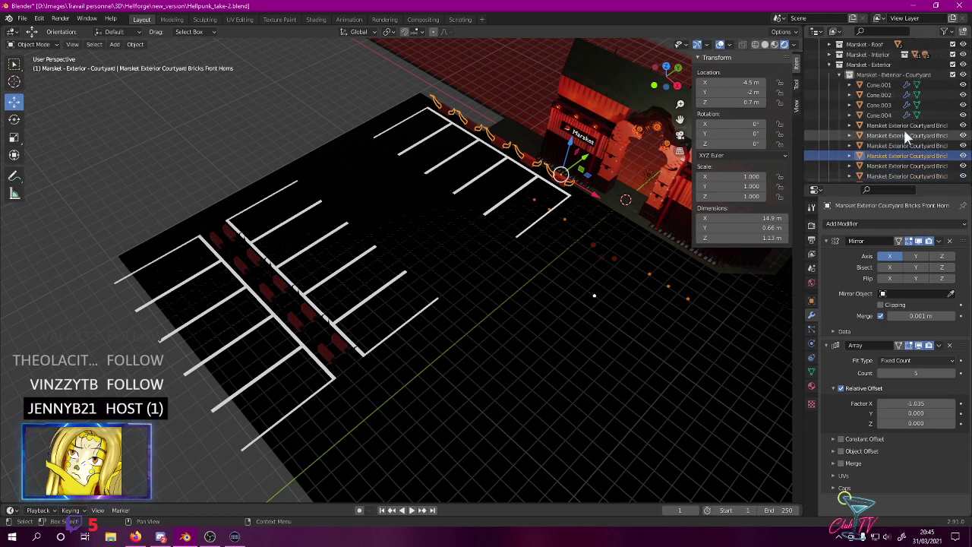
double_click(903, 126)
click(912, 116)
scroll(911, 115, down, 1)
double_click(904, 105)
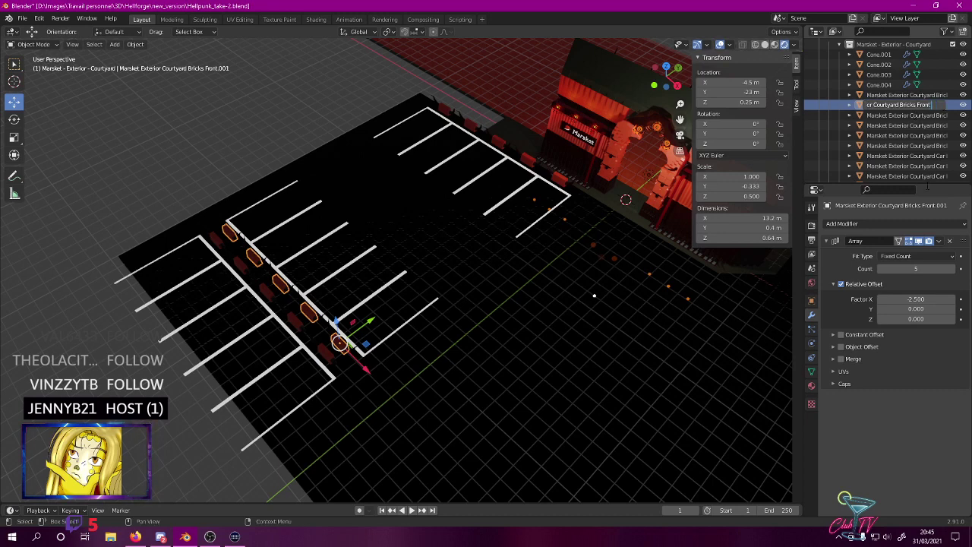
key(Return)
- Rename the brick row Bricks Front.002 as Marsket Exterior Courtyard Bricks Front 3
click(906, 107)
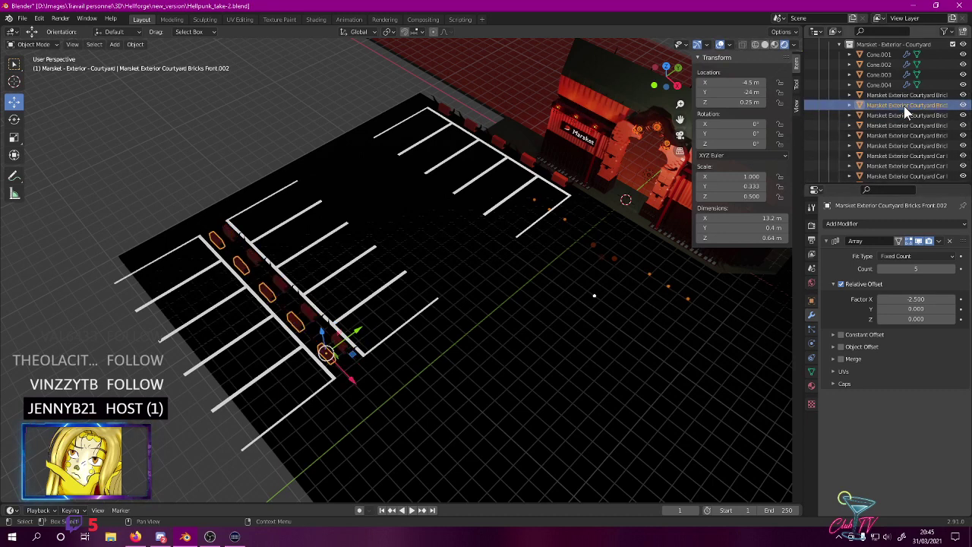
double_click(906, 107)
key(BackSpace)
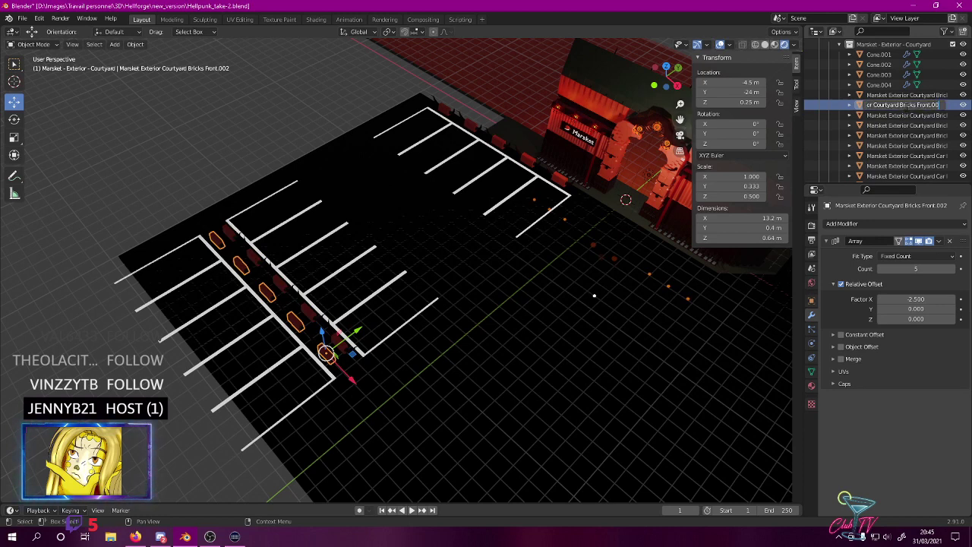
text(3)
key(Return)
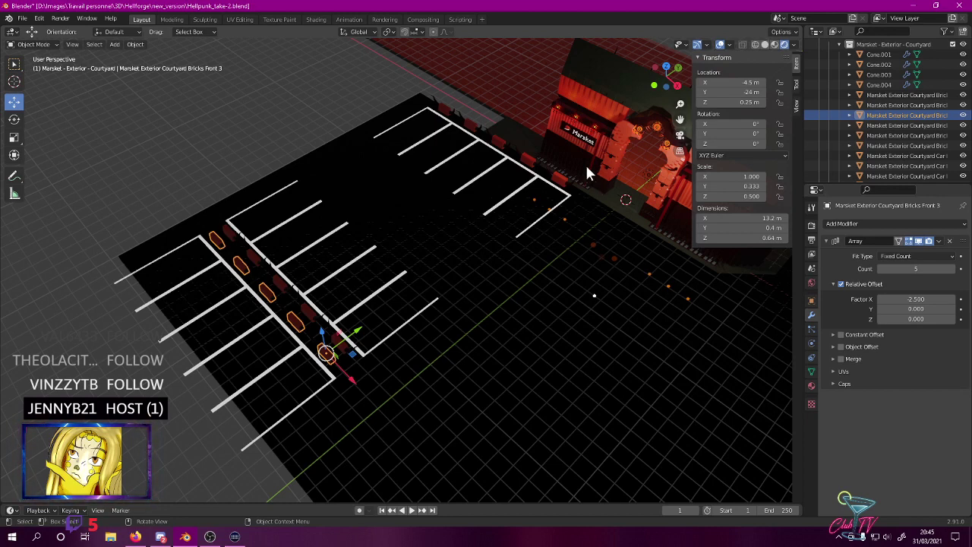
- Examine the courtyard brick entries to match the horns along the car park beside the store with their brick row
click(893, 125)
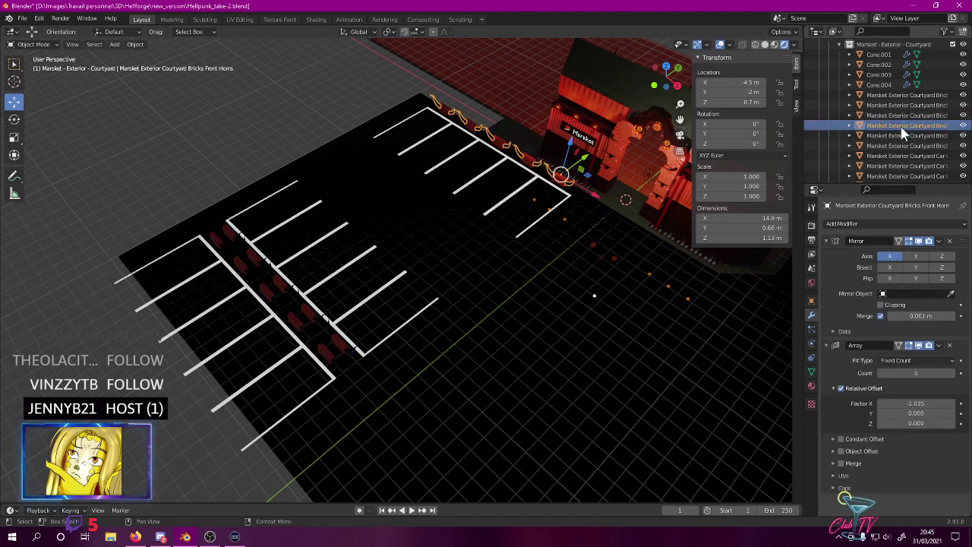
double_click(901, 127)
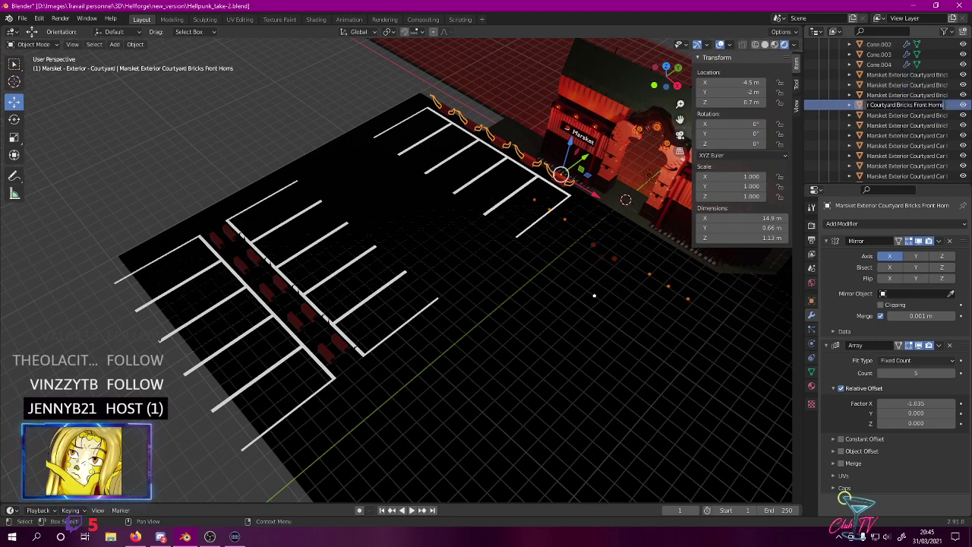
double_click(904, 115)
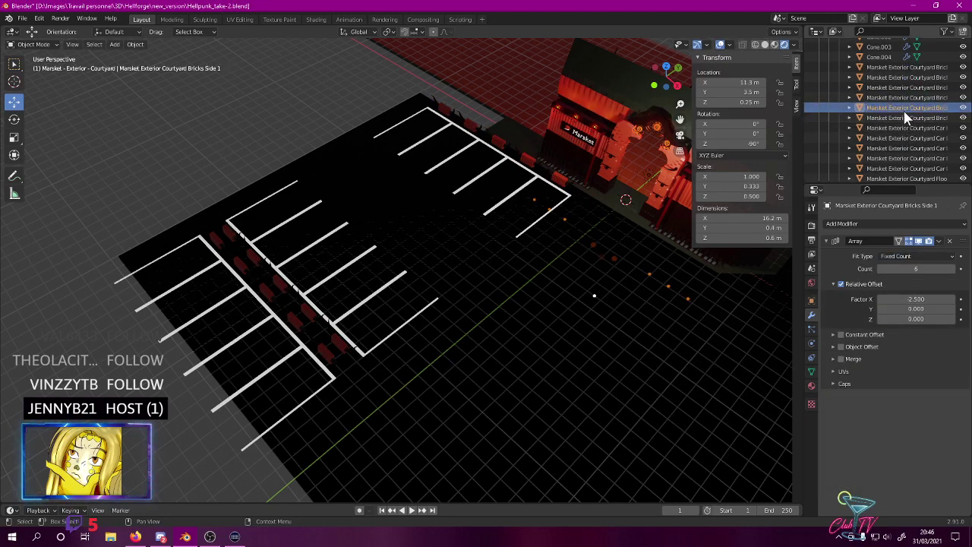
key(Return)
shift+middle_drag(554, 281, 205, 282)
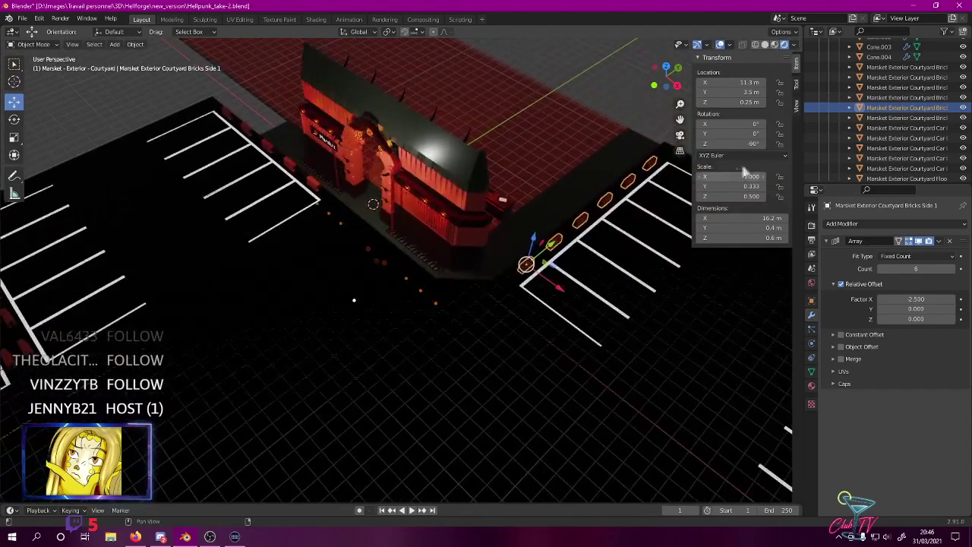
shift+middle_drag(459, 198, 383, 272)
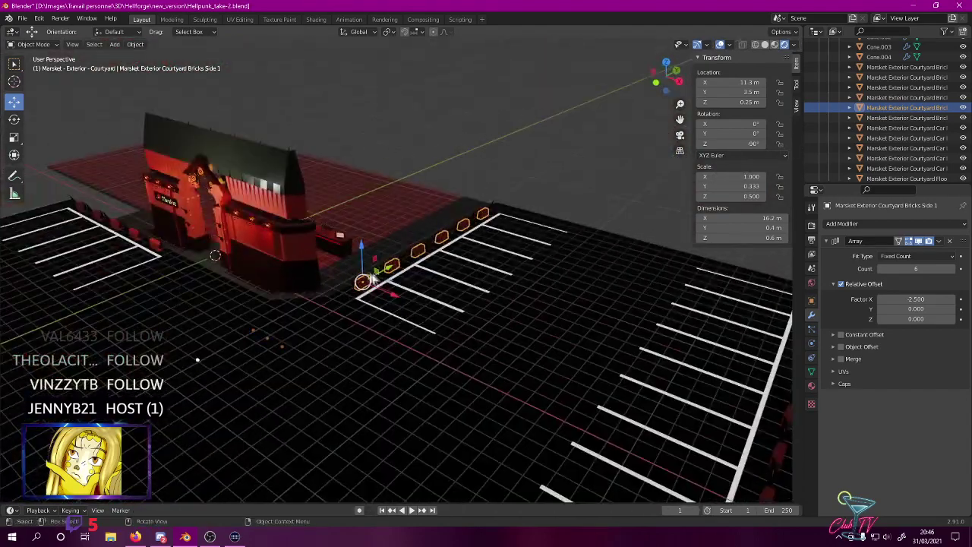
click(385, 274)
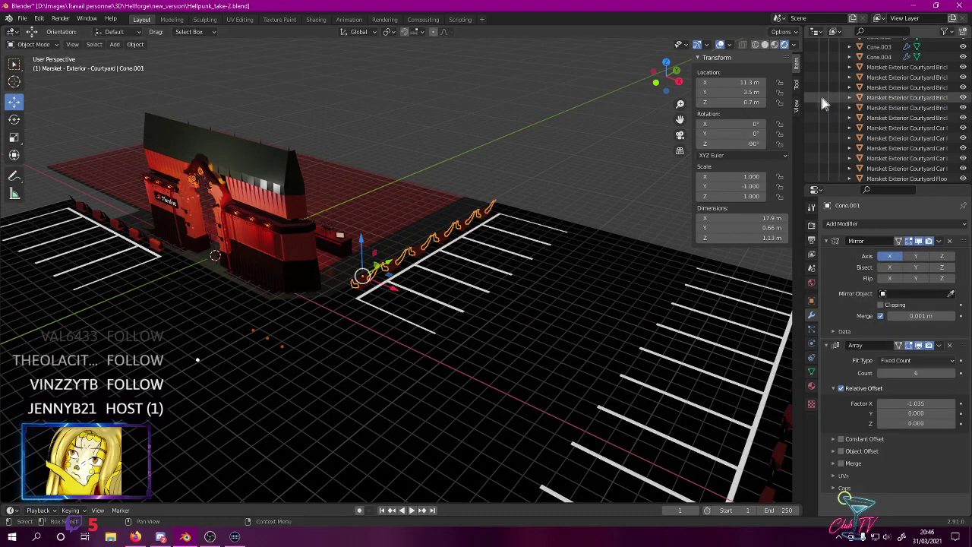
scroll(830, 102, up, 5)
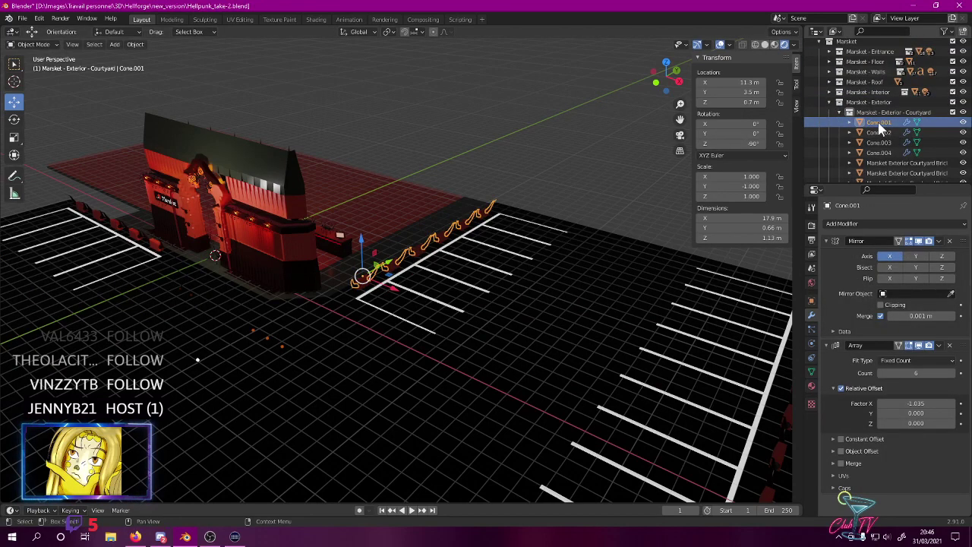
scroll(885, 128, down, 3)
click(904, 117)
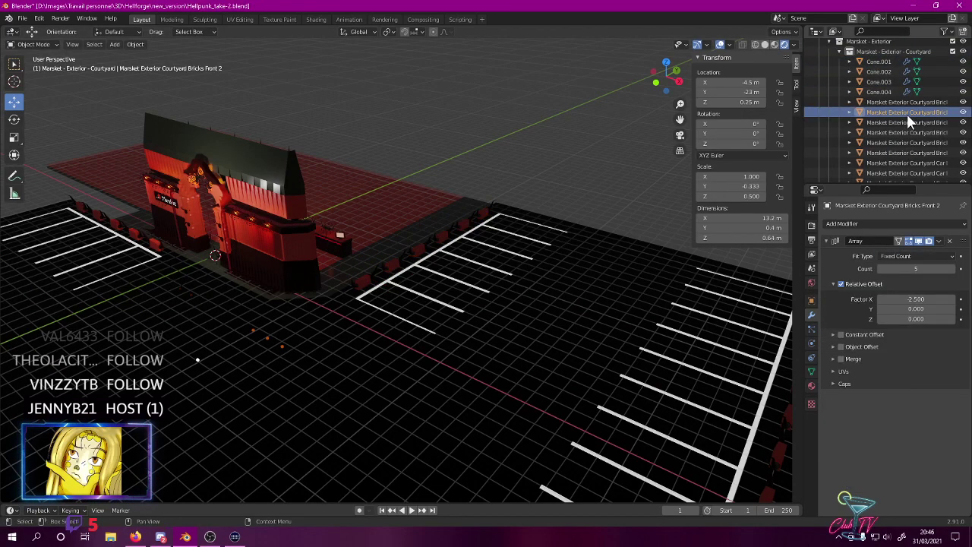
click(902, 132)
click(898, 143)
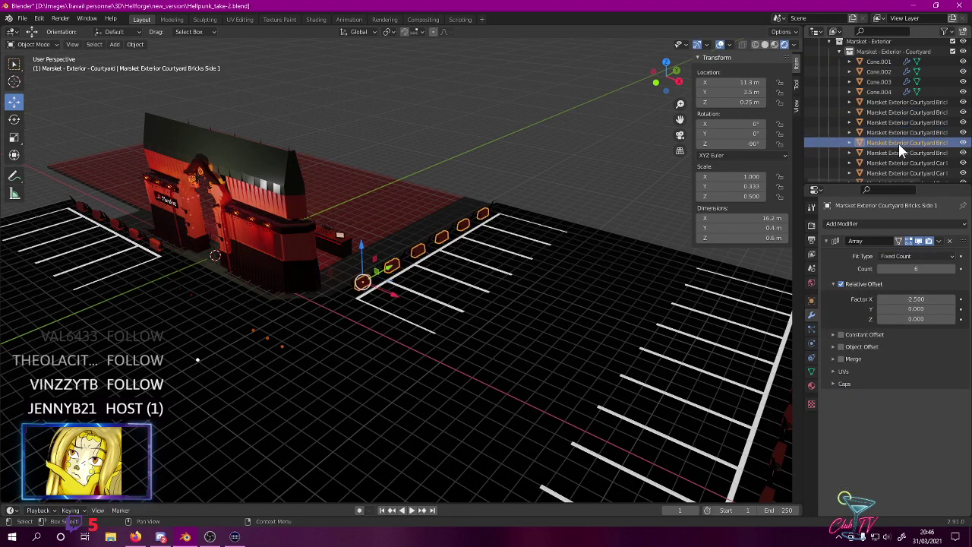
- Copy the Side 1 brick row's name and rename Cone.001 as Marsket Exterior Courtyard Bricks Side 1 Horns
double_click(897, 142)
key(ctrl+c)
scroll(898, 142, down, 2)
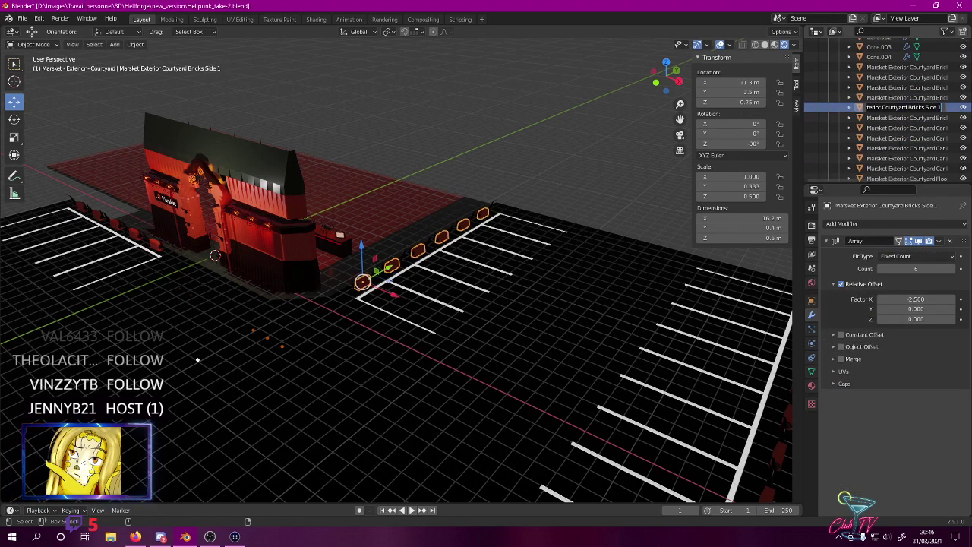
scroll(892, 80, up, 4)
click(895, 68)
scroll(898, 73, up, 3)
double_click(885, 105)
key(ctrl+v)
text(Ho)
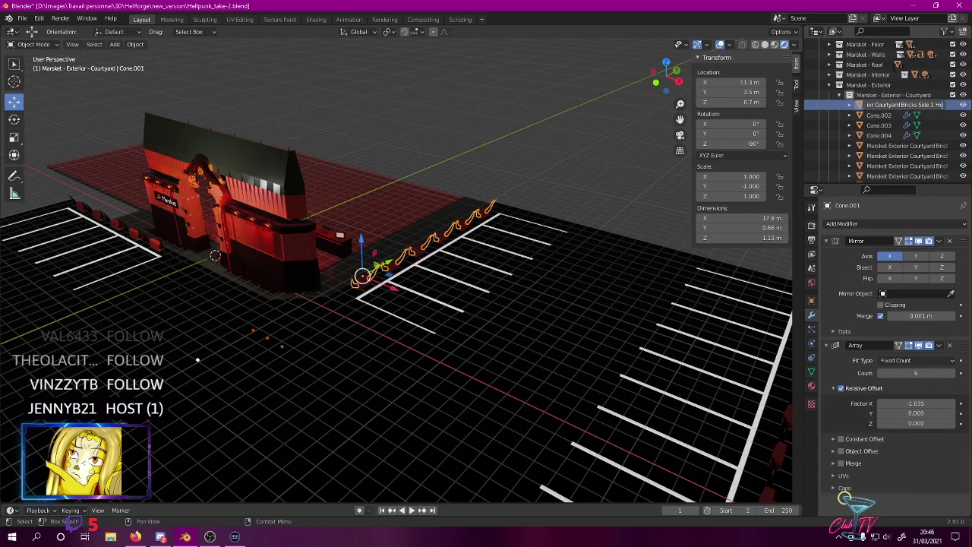
text(rns)
key(Return)
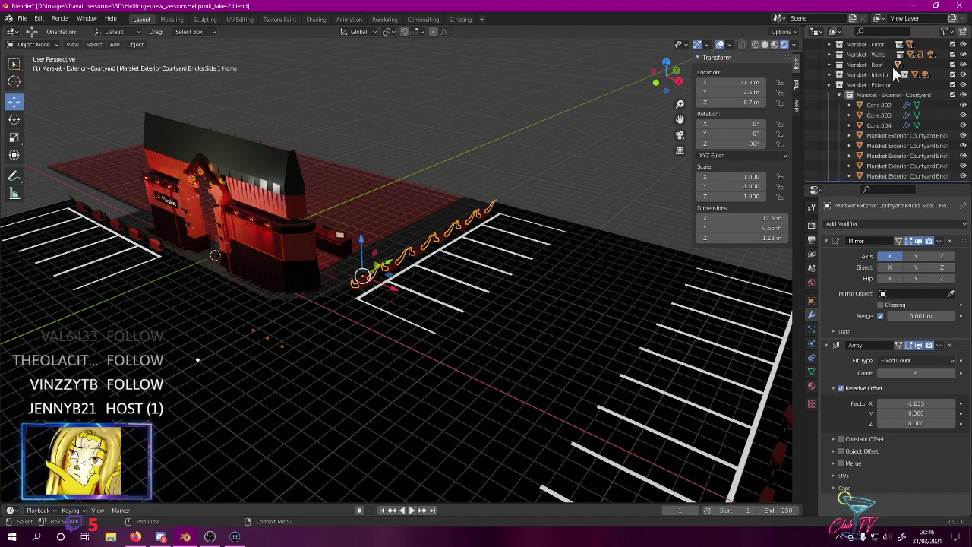
- Rename Cone.002 as Marsket Exterior Courtyard Bricks Side 2 Horns
click(879, 106)
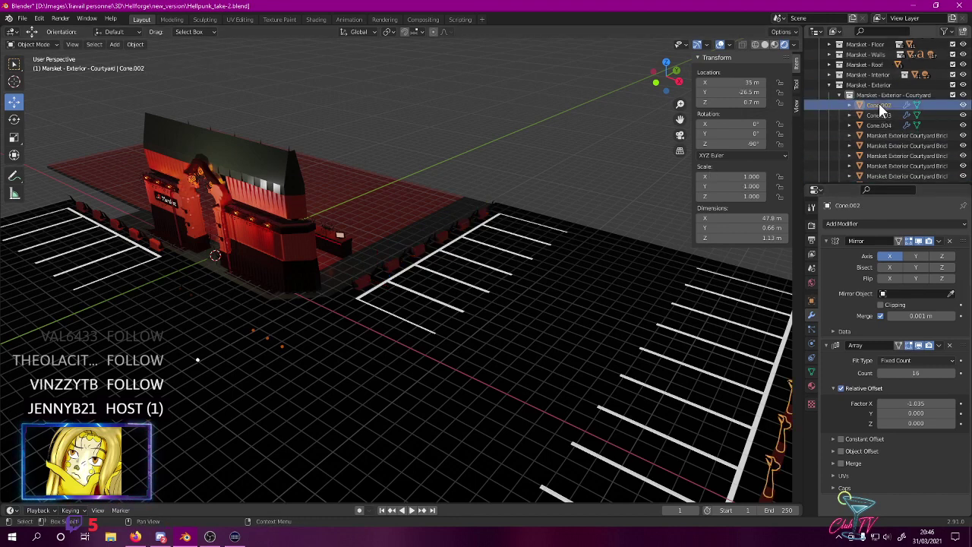
double_click(879, 106)
key(ctrl+v)
text(Horns)
key(Return)
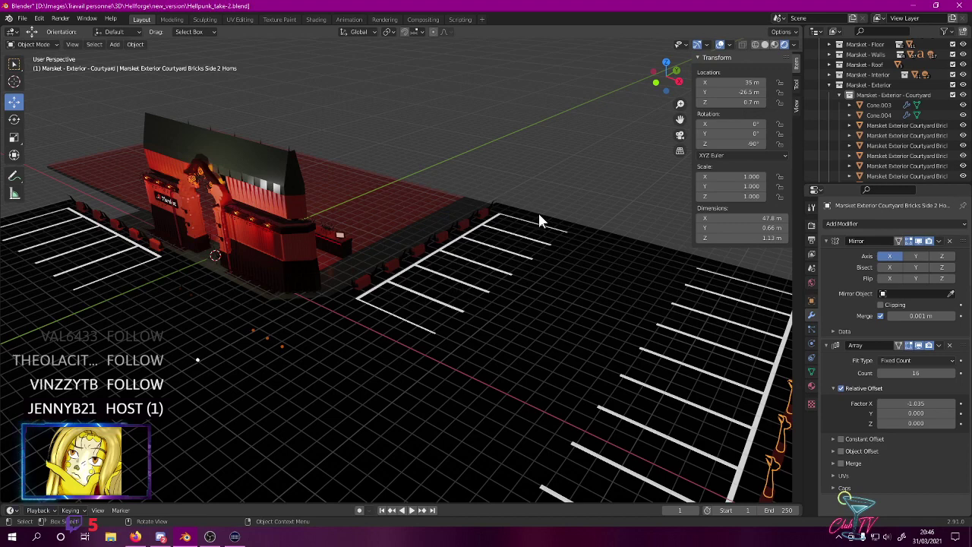
- Copy the Front 2 brick row's name and rename Cone.003 as Marsket Exterior Courtyard Bricks Front 2 Horns
scroll(511, 222, down, 4)
shift+middle_drag(431, 235, 396, 239)
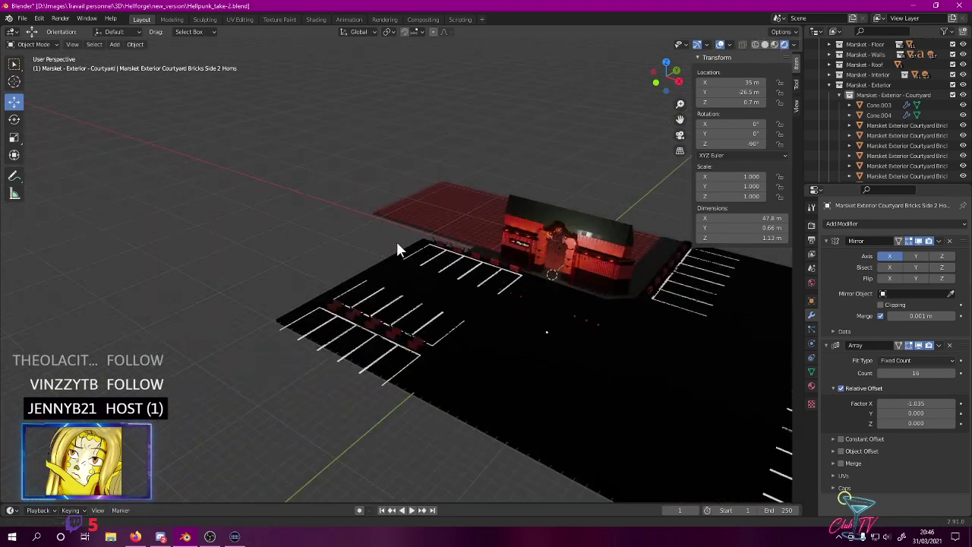
click(873, 105)
click(877, 115)
click(881, 125)
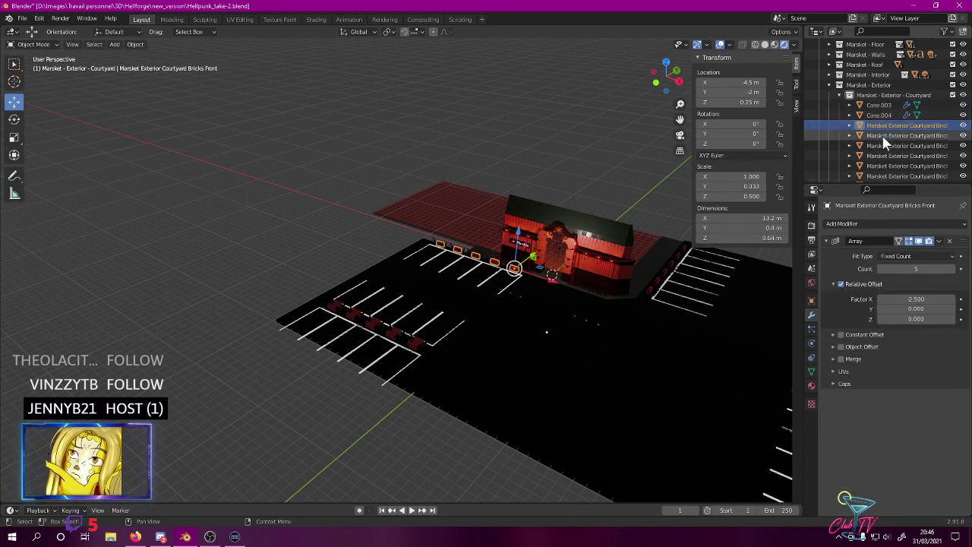
click(881, 135)
double_click(884, 137)
key(ctrl+c)
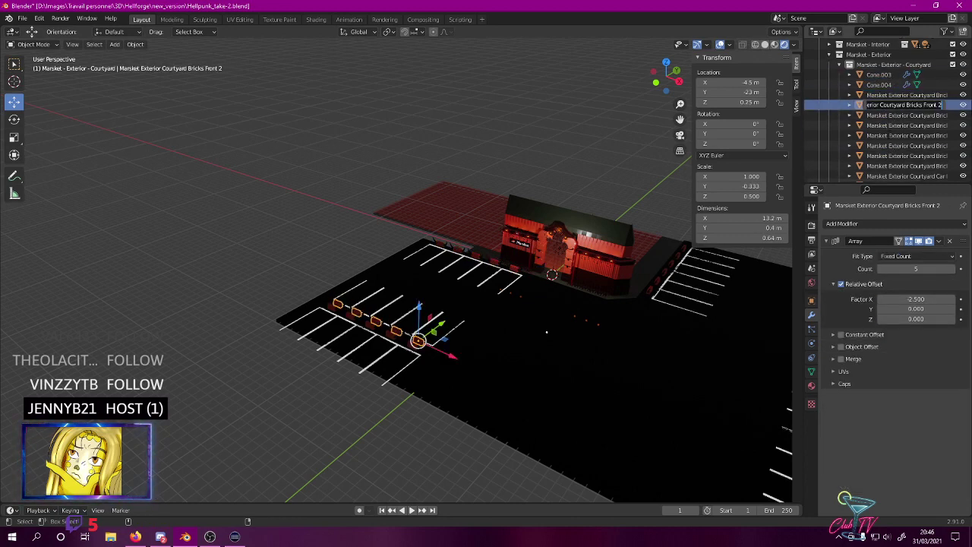
key(Return)
double_click(880, 75)
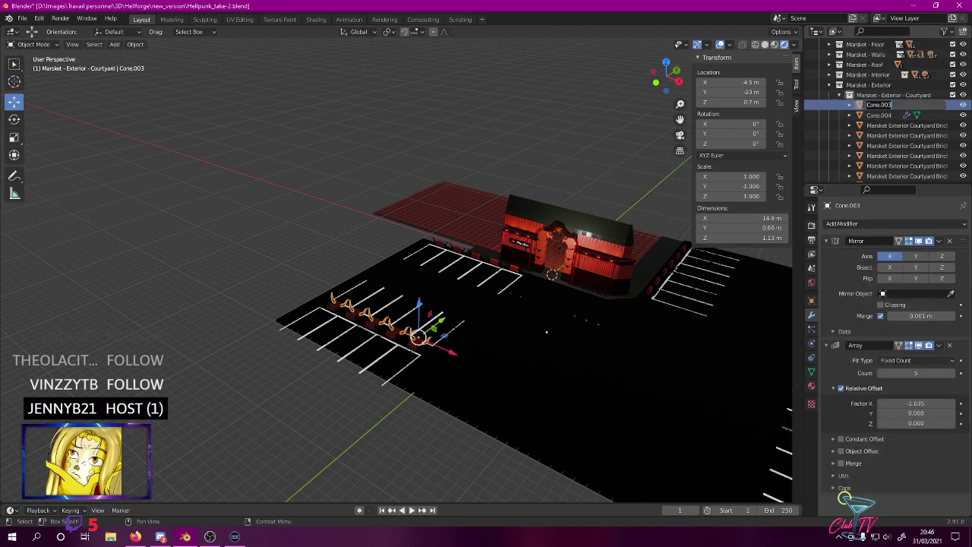
key(ctrl+v)
text(Homs)
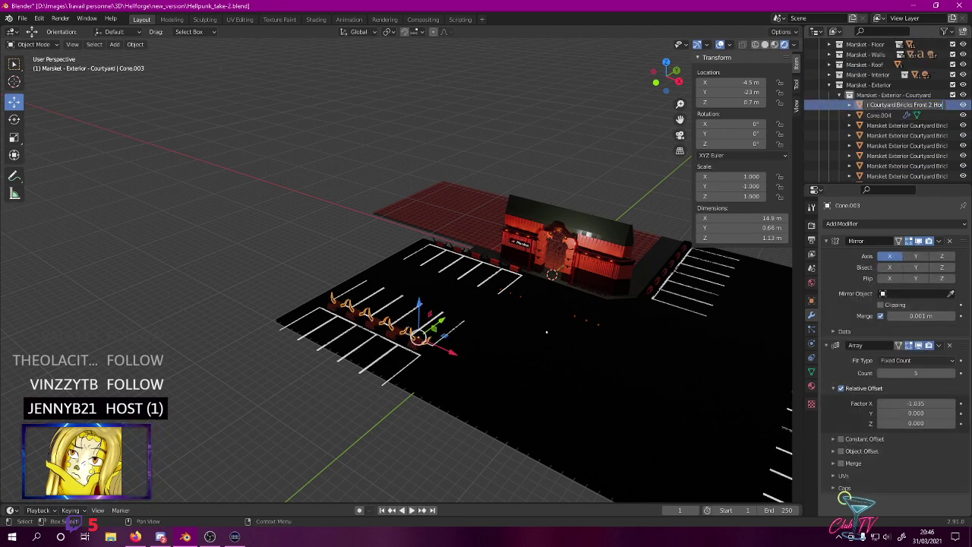
key(Return)
- Copy the Front 3 brick row's name, rename Cone.004 as Marsket Exterior Courtyard Bricks Front 3 Horns, and save the file
click(908, 146)
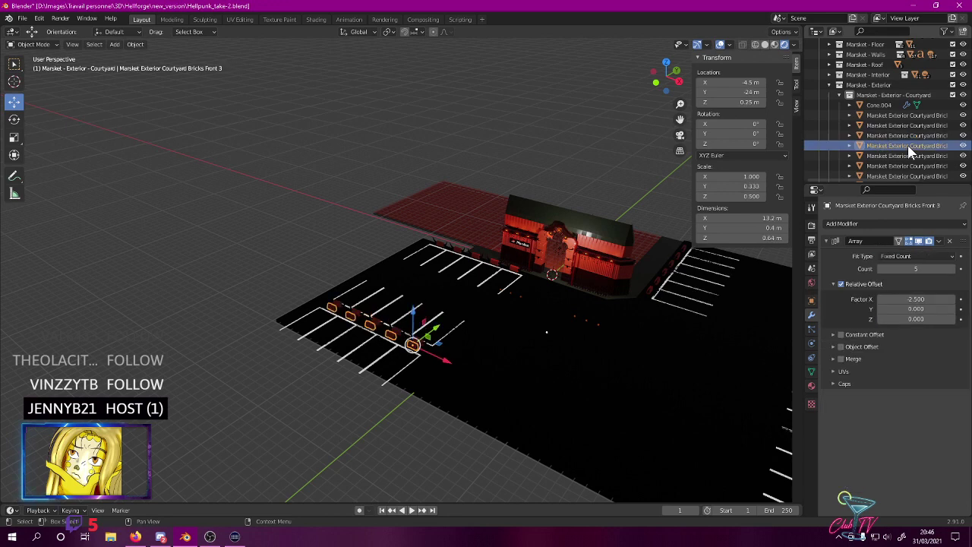
double_click(908, 145)
key(ctrl+c)
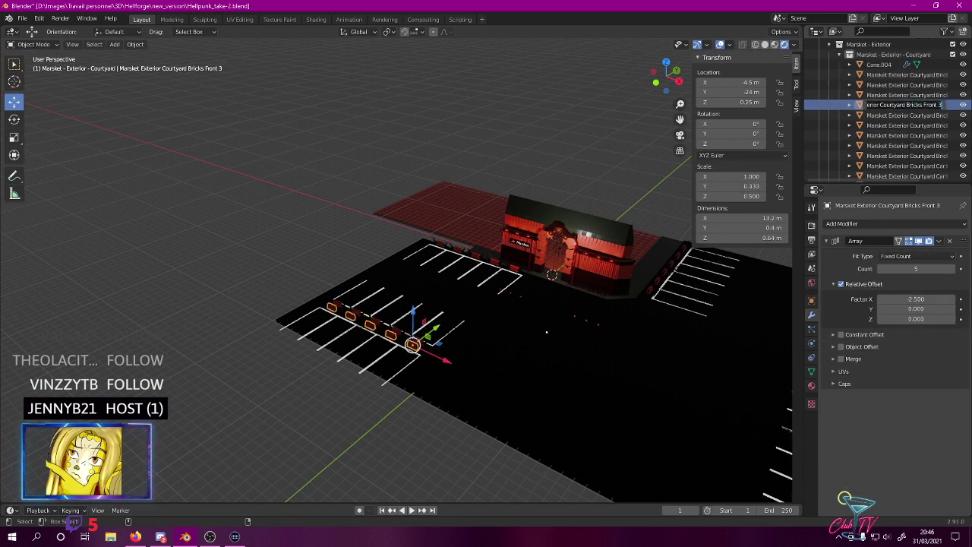
click(874, 68)
click(874, 73)
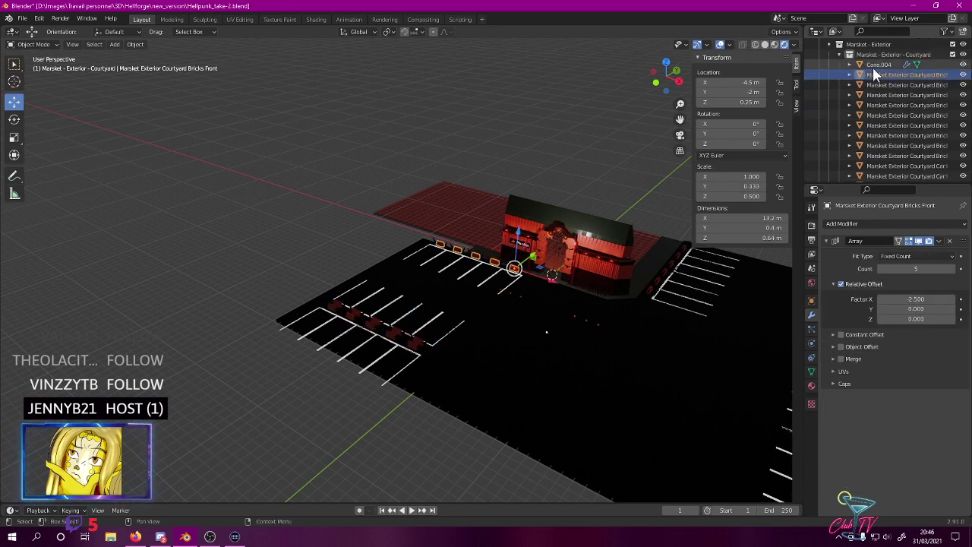
double_click(873, 65)
key(ctrl+v)
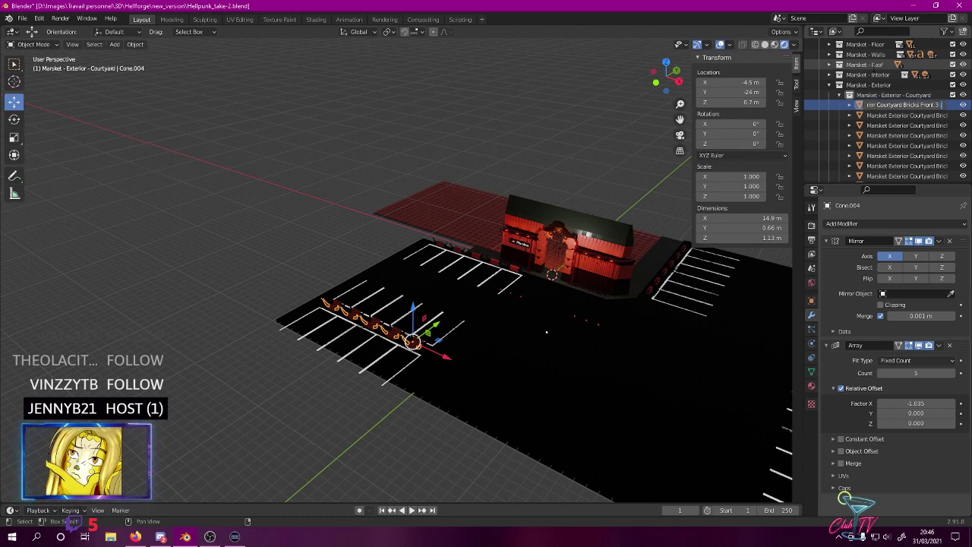
text(Horns)
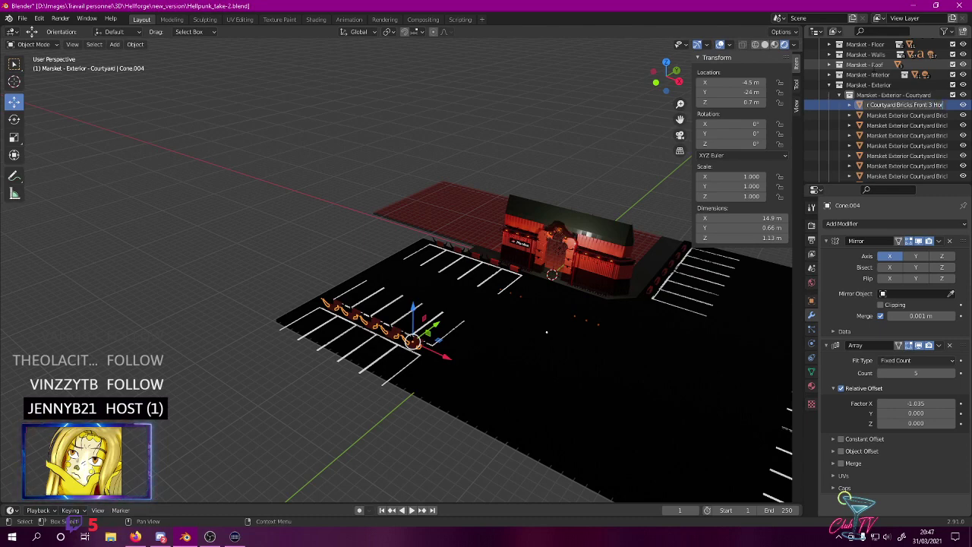
key(Return)
middle_drag(623, 205, 456, 162)
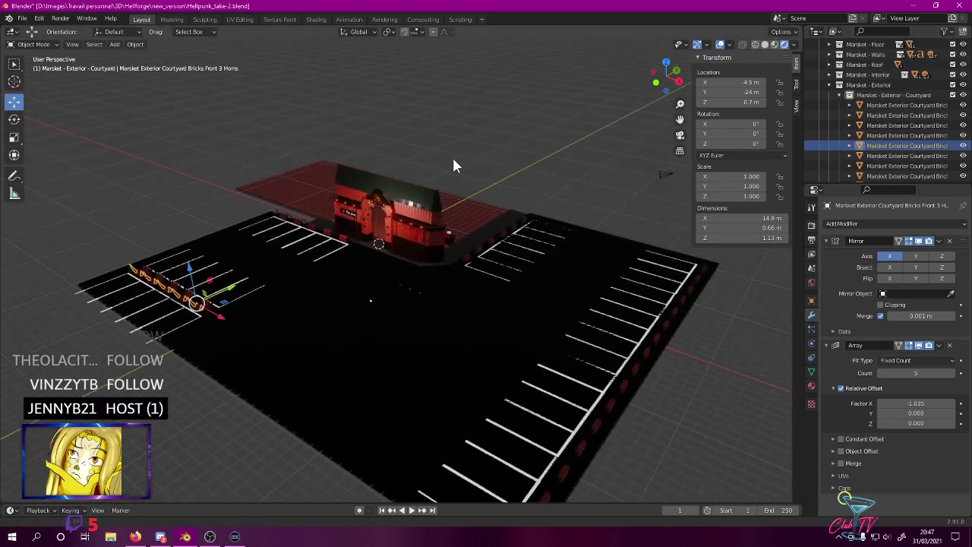
key(ctrl+s)
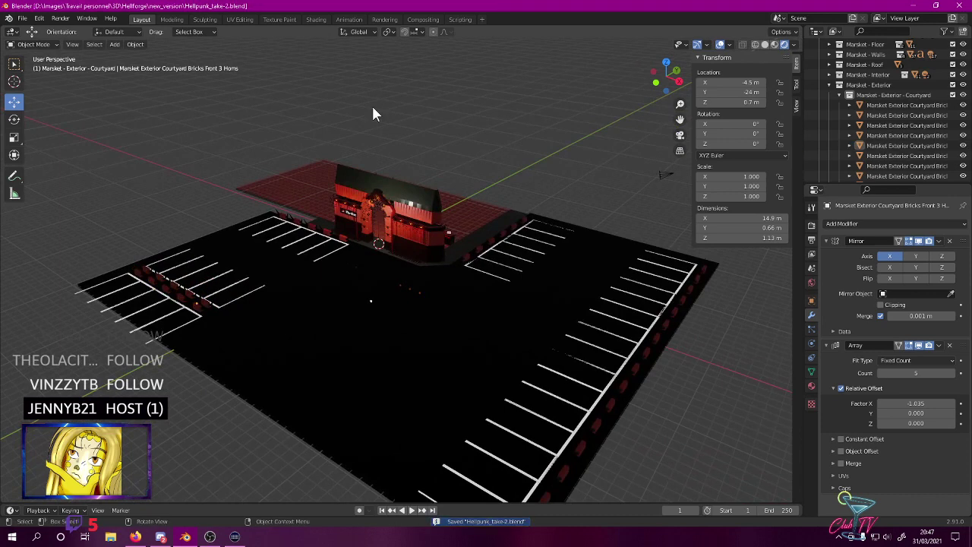
- Create a collection inside Marsket - Exterior - Courtyard and name it Marsket - Exterior - Courtyard Bricks
click(194, 318)
click(190, 313)
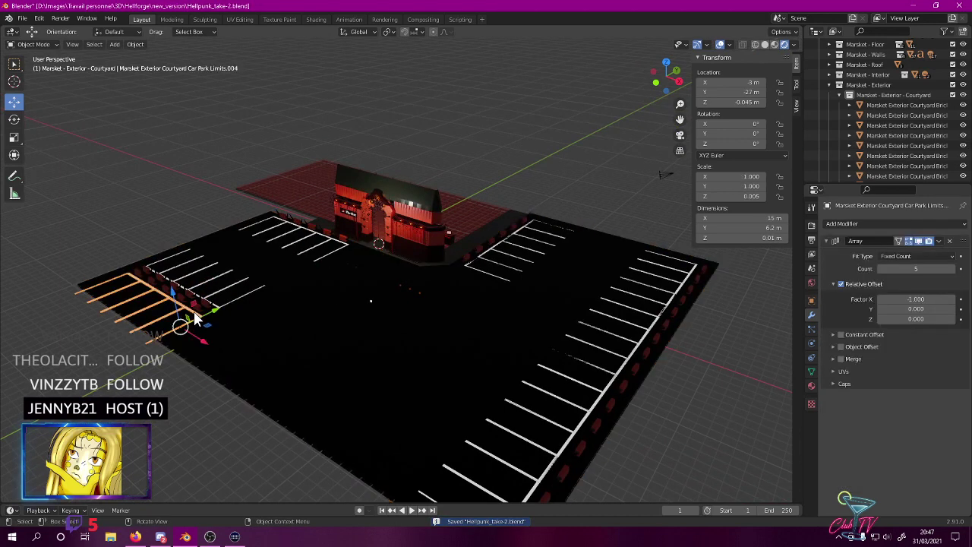
scroll(850, 152, down, 3)
scroll(850, 144, up, 5)
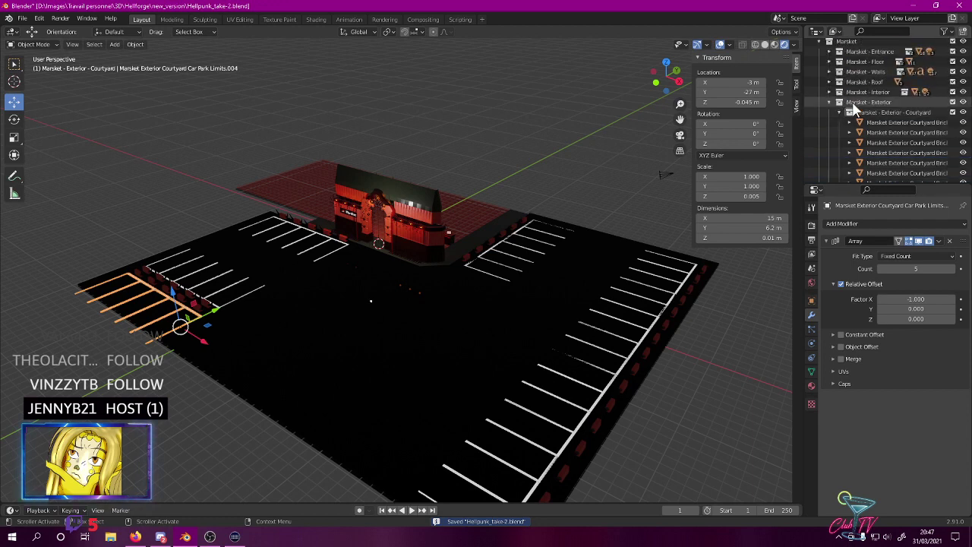
right_click(863, 96)
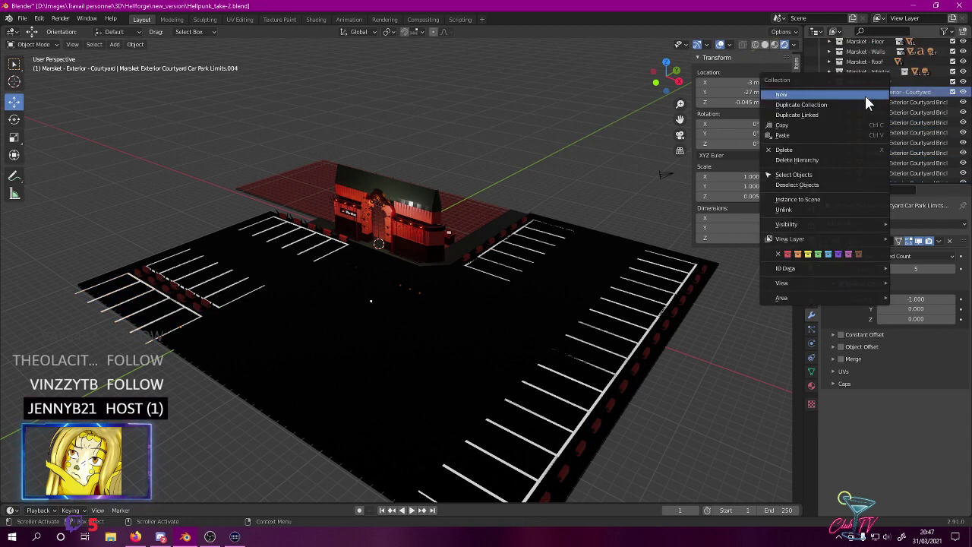
click(866, 96)
double_click(900, 104)
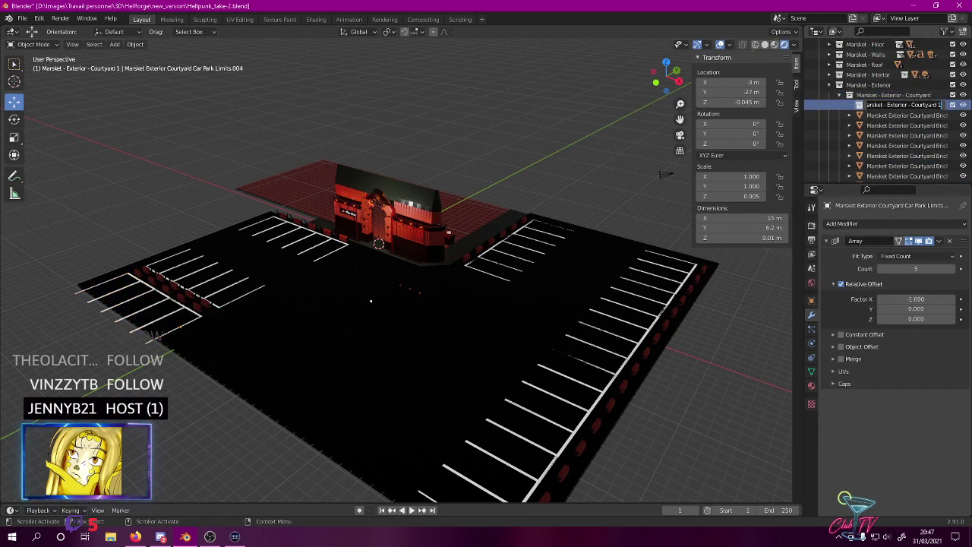
key(BackSpace)
text(Bricks)
key(BackSpace)
text(cks)
key(Return)
- Move all the courtyard brick rows and their horns into the Courtyard Bricks collection and save the file
click(911, 115)
scroll(910, 113, down, 2)
scroll(910, 113, down, 3)
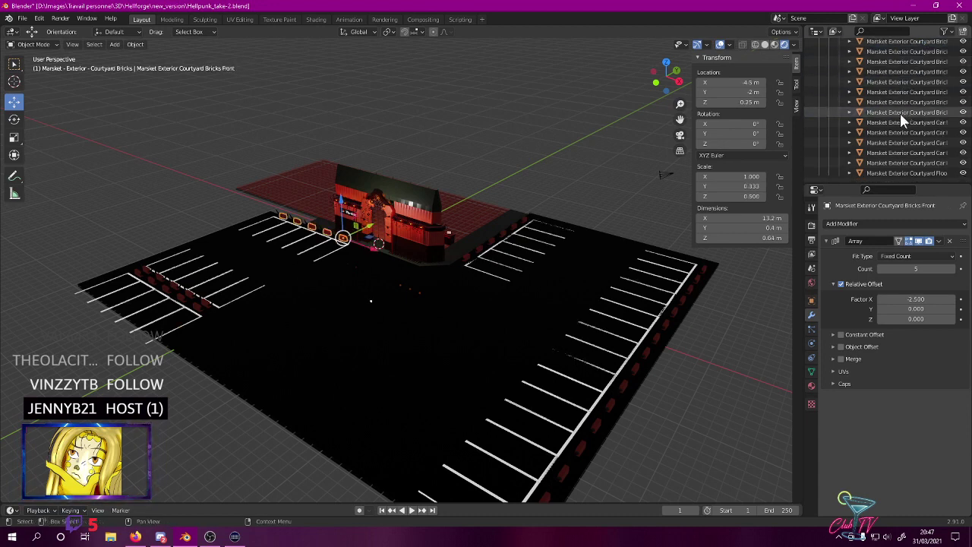
shift+click(901, 114)
scroll(910, 114, up, 6)
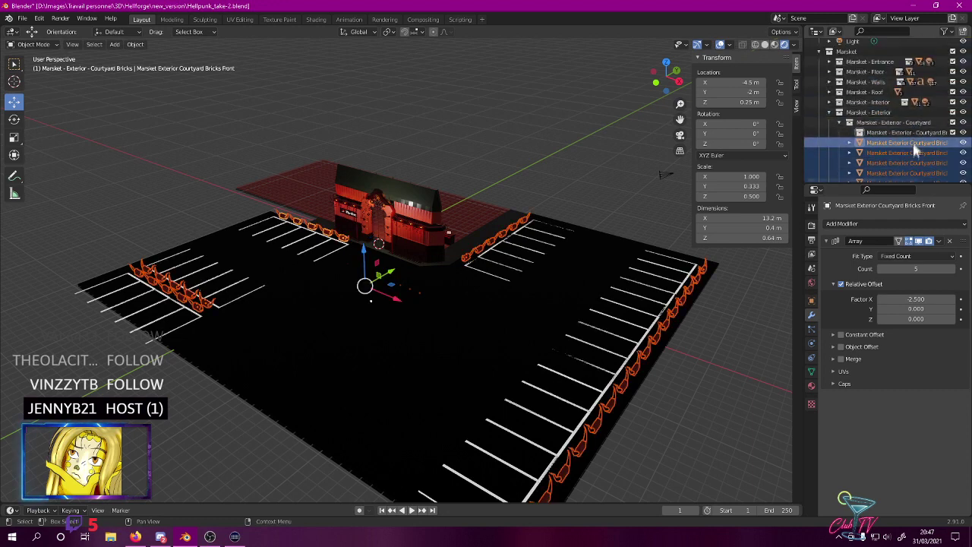
drag(900, 143, 904, 123)
scroll(852, 149, down, 1)
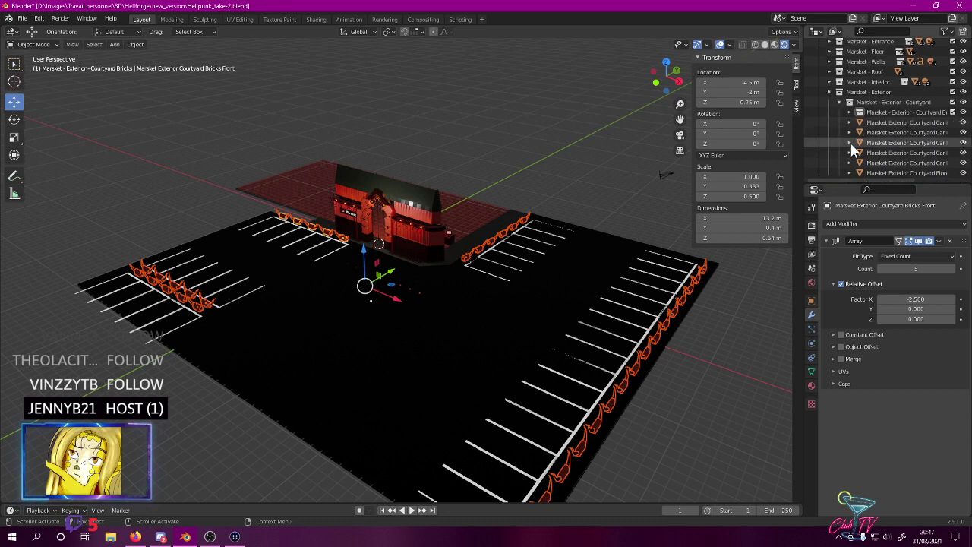
click(455, 157)
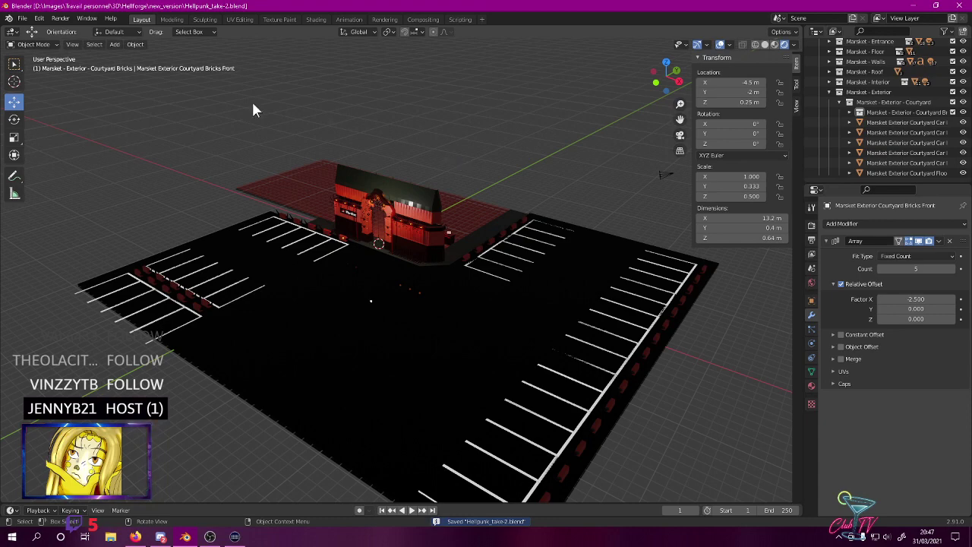
- Move the car park lines Car Park Limits.003, on the store-facing side of the double brick row, 12 m along X
middle_drag(423, 235, 429, 272)
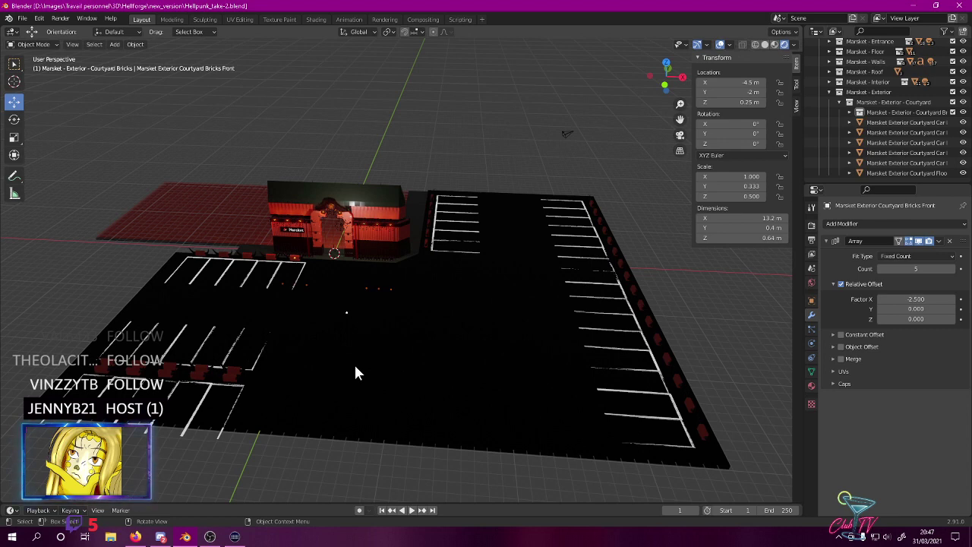
key(KP_7)
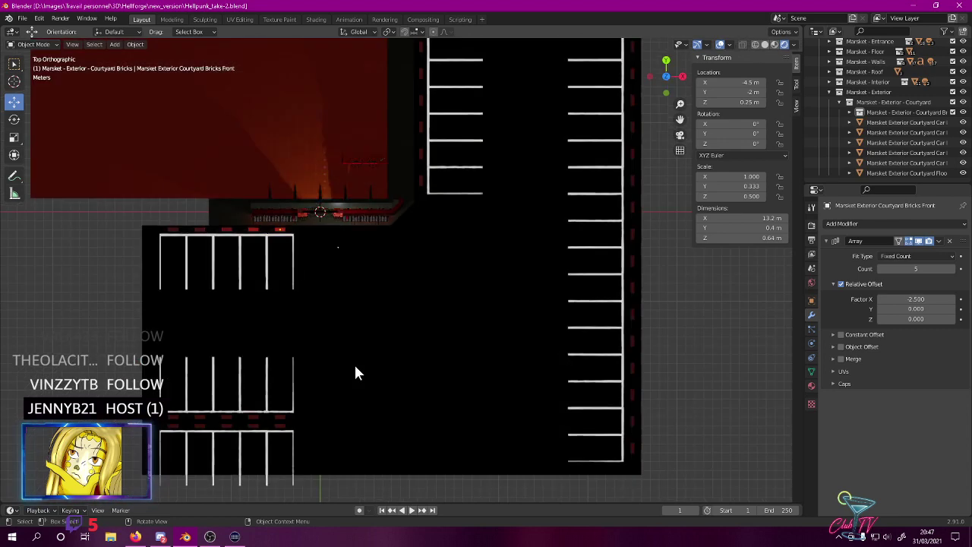
click(304, 297)
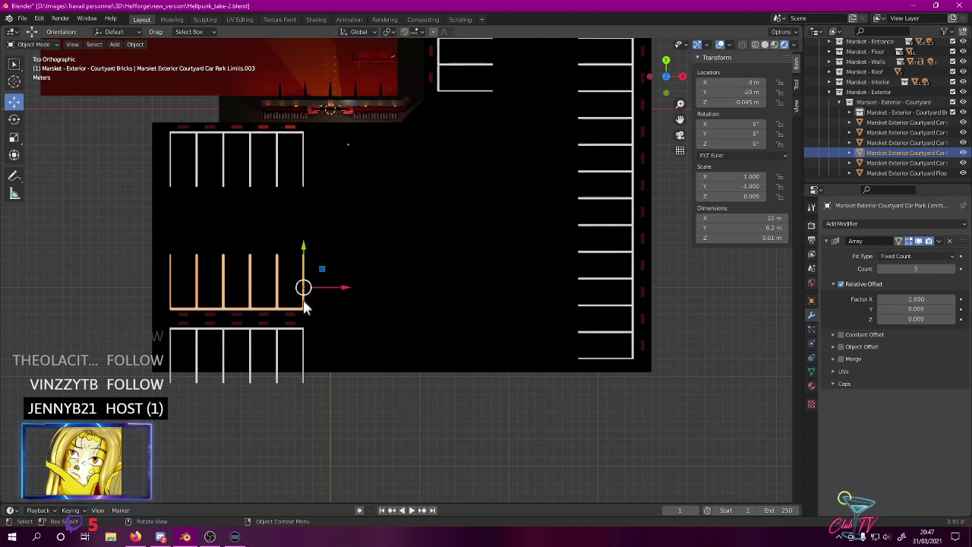
key(g)
key(x)
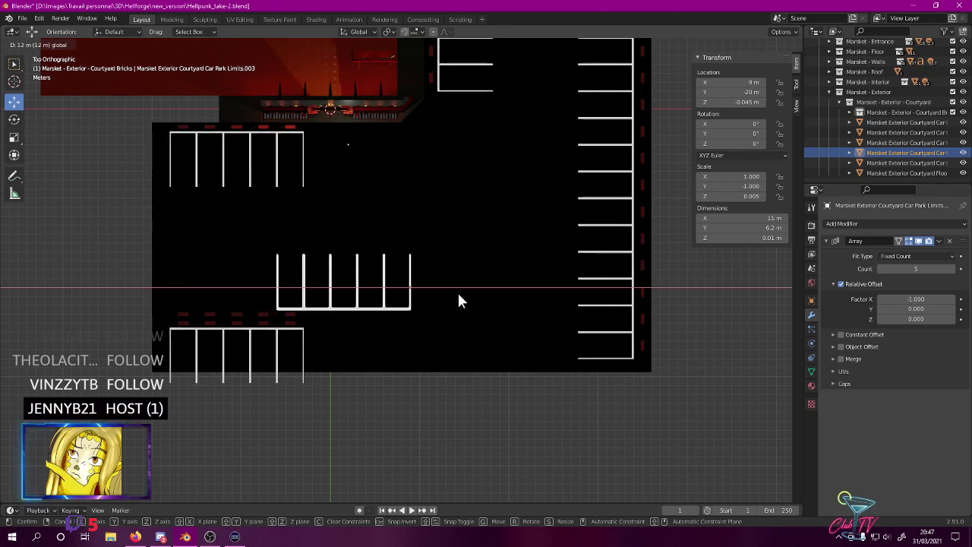
click(460, 298)
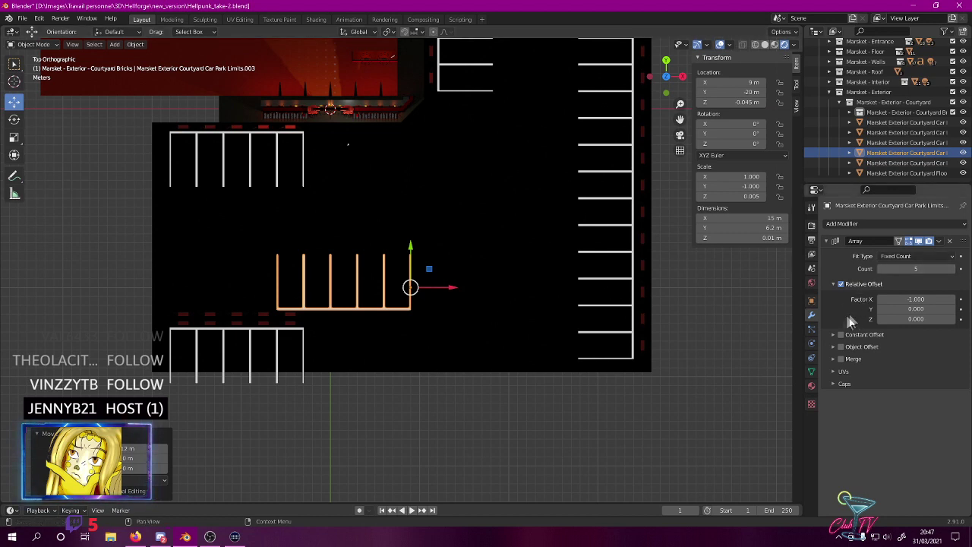
- Set the Array count of Car Park Limits.003 to 9
click(914, 269)
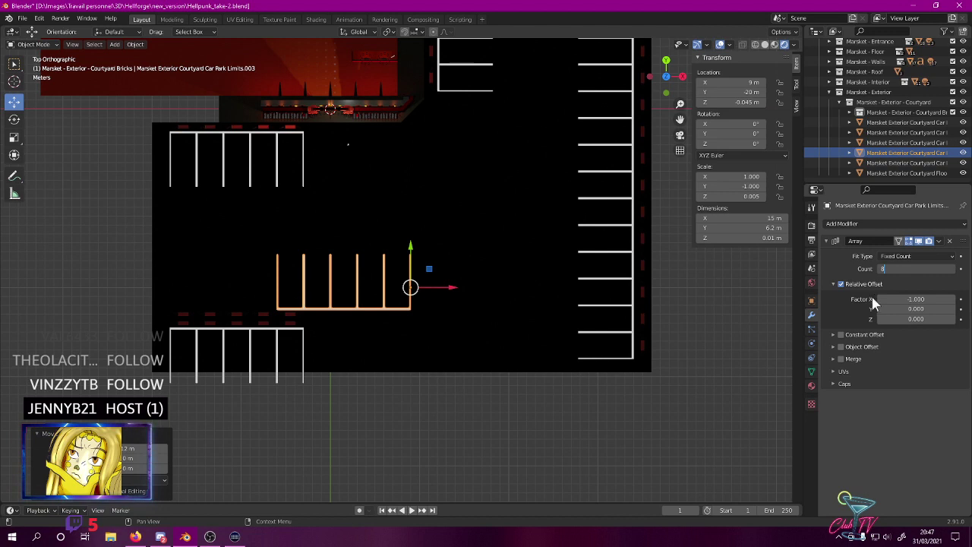
text(8)
key(Return)
click(914, 269)
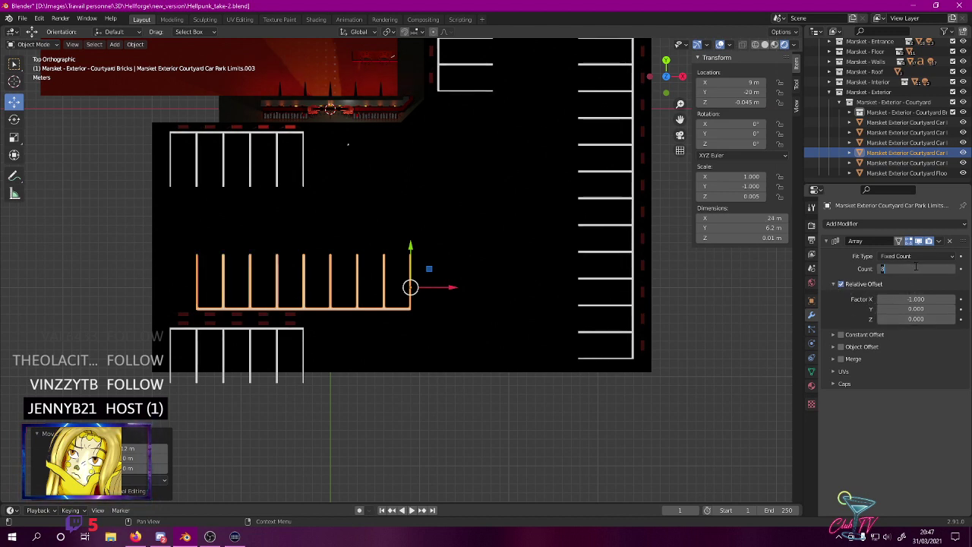
text(9)
key(Return)
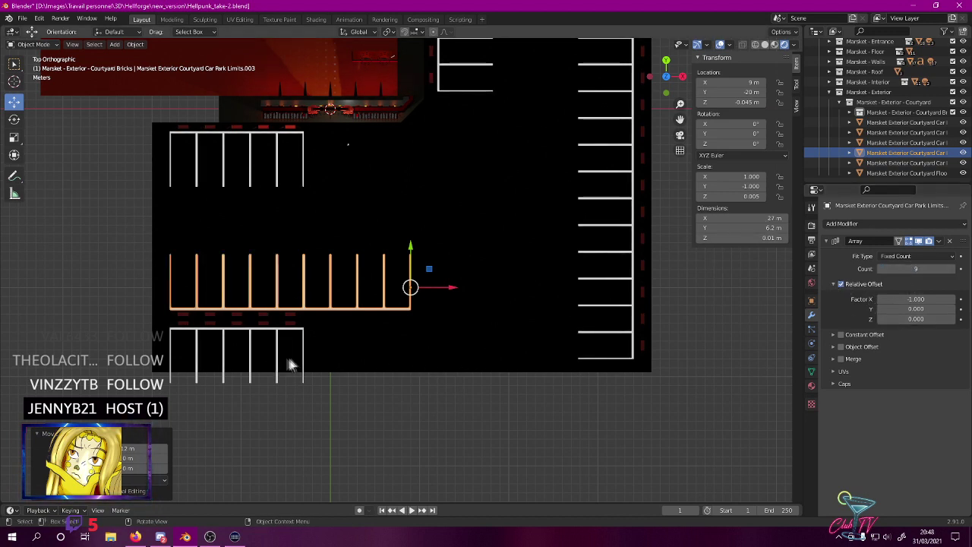
- Move the facing car park lines, Car Park Limits.004, 12 m along X
click(304, 354)
click(309, 349)
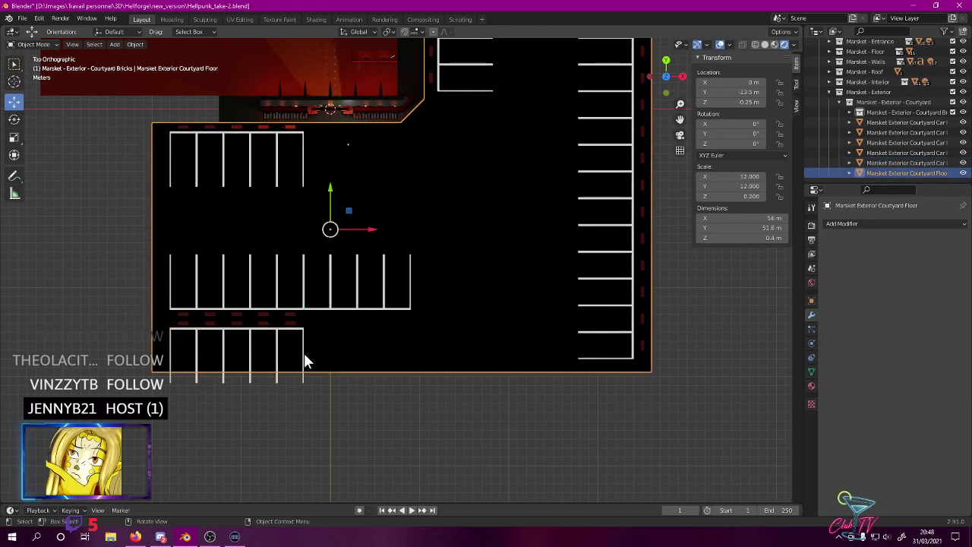
click(304, 352)
drag(341, 354, 383, 346)
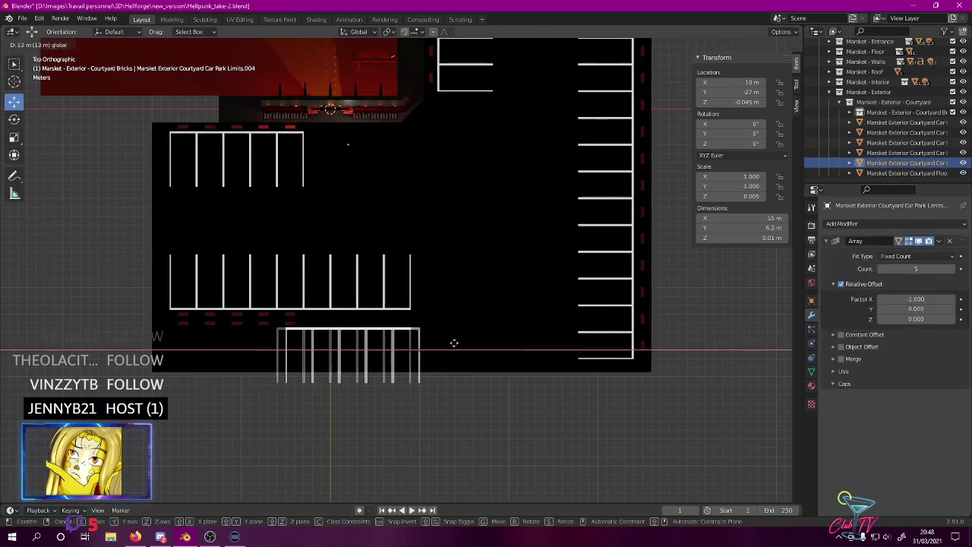
click(517, 339)
- Set the Array count of Car Park Limits.004 to 9 and save the file
double_click(922, 267)
text(9)
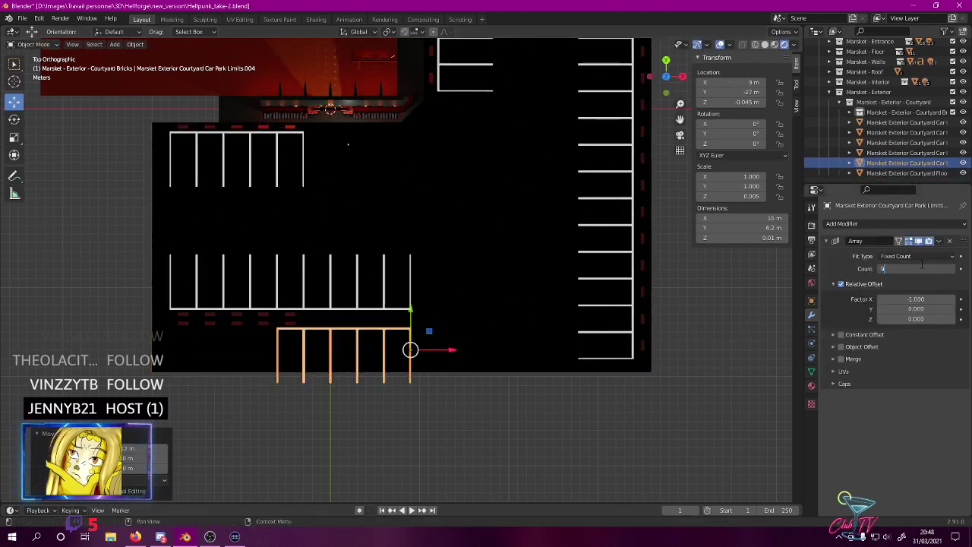
key(Return)
click(313, 483)
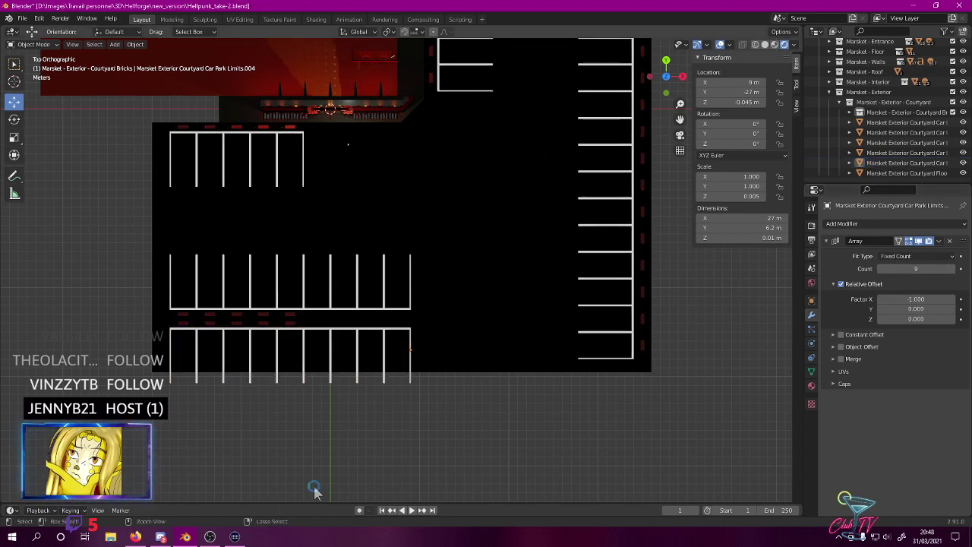
key(ctrl+s)
- Move both facing brick rows, Bricks Front 2 and Front 3, together with their horn rows 12 m along X
middle_drag(338, 426, 301, 336)
click(284, 320)
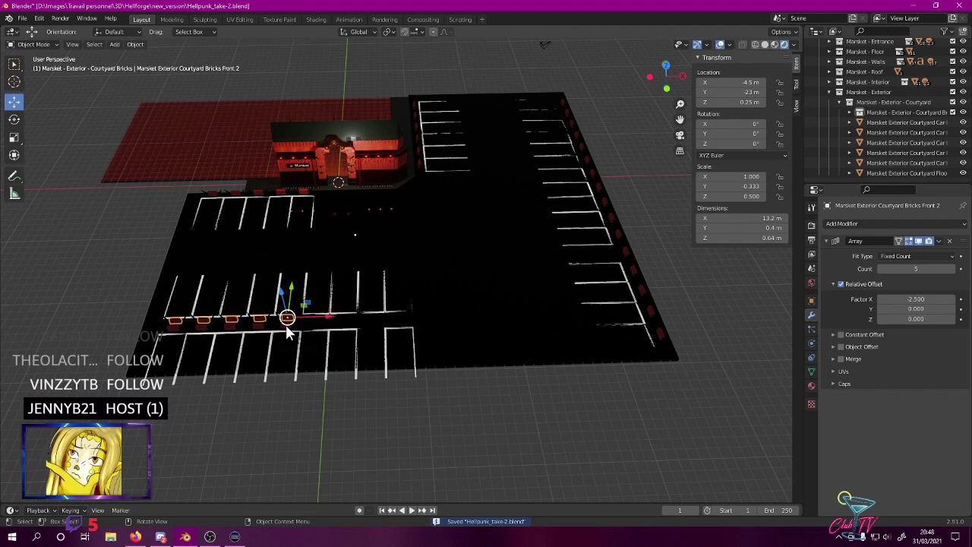
click(283, 323)
click(281, 322)
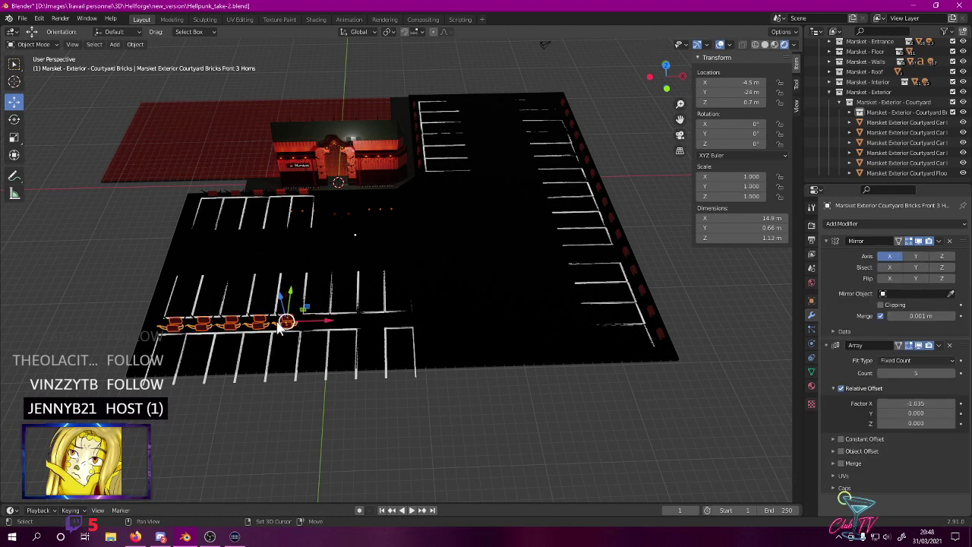
key(KP_7)
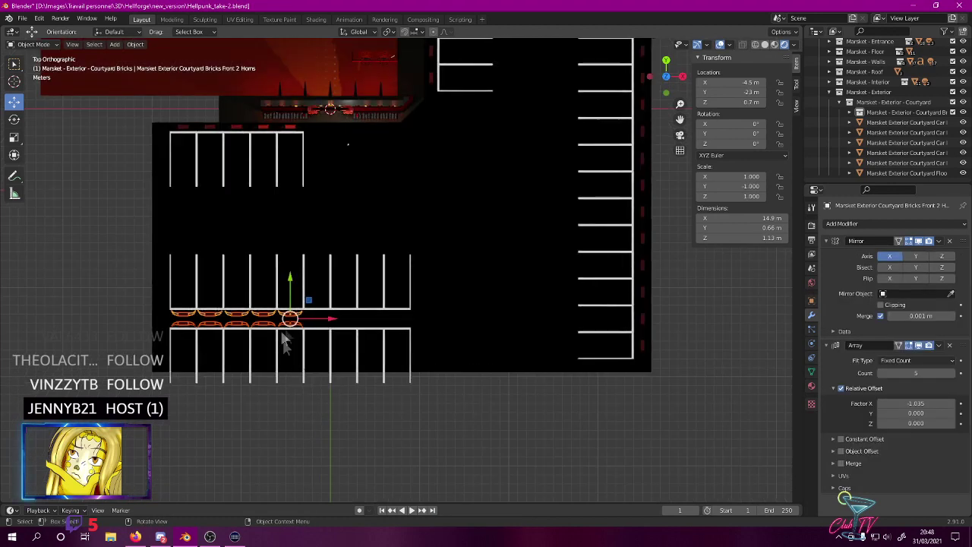
key(g)
key(x)
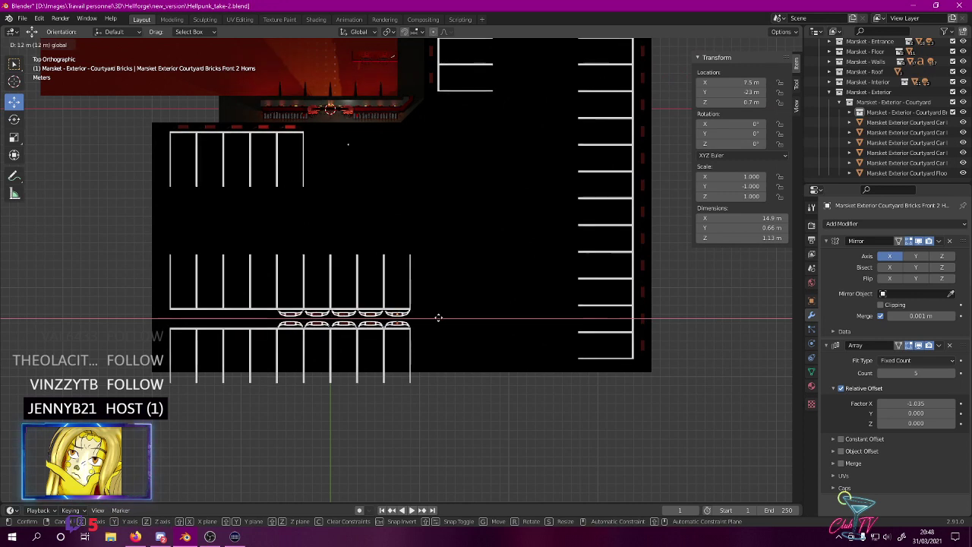
click(441, 318)
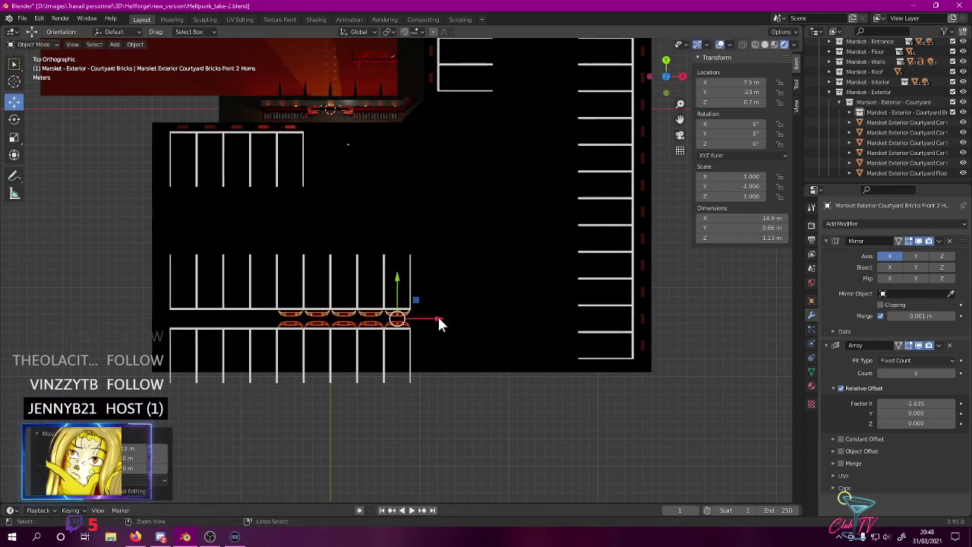
- Set the Array count of both horn rows, Bricks Front 2 Horns and Bricks Front 3 Horns, to 9
click(918, 373)
text(9)
key(Return)
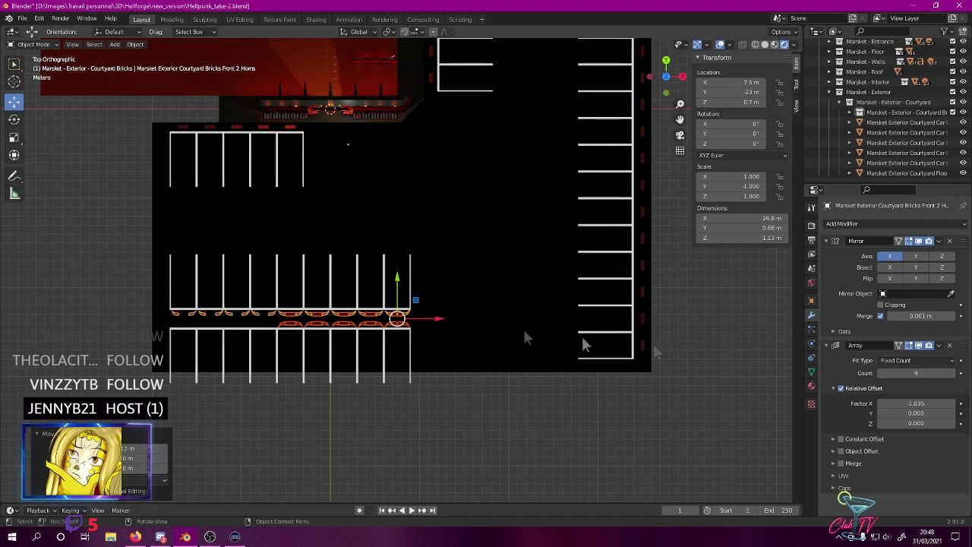
click(302, 330)
click(301, 331)
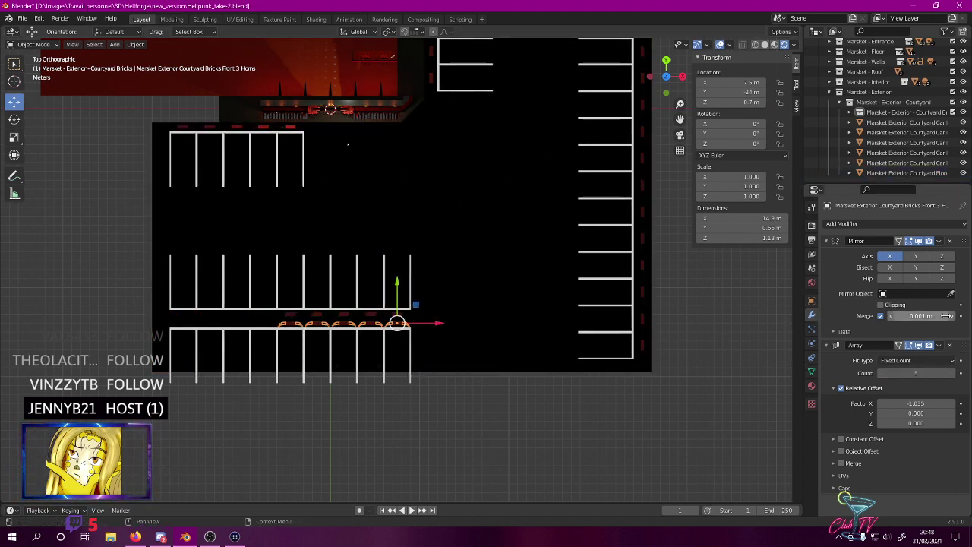
click(923, 372)
text(9)
key(Return)
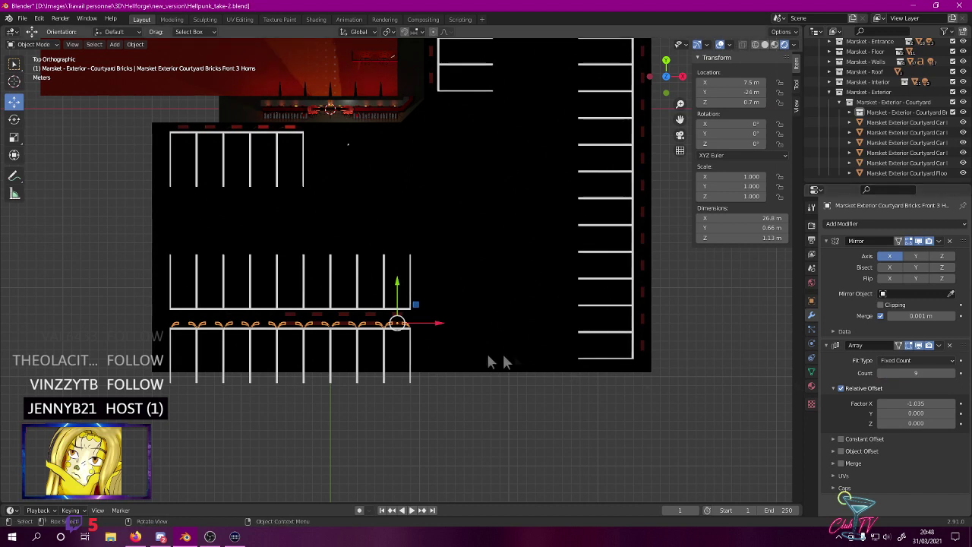
- Set the Array count of the store-side brick row, Bricks Front 2, to 9
click(291, 317)
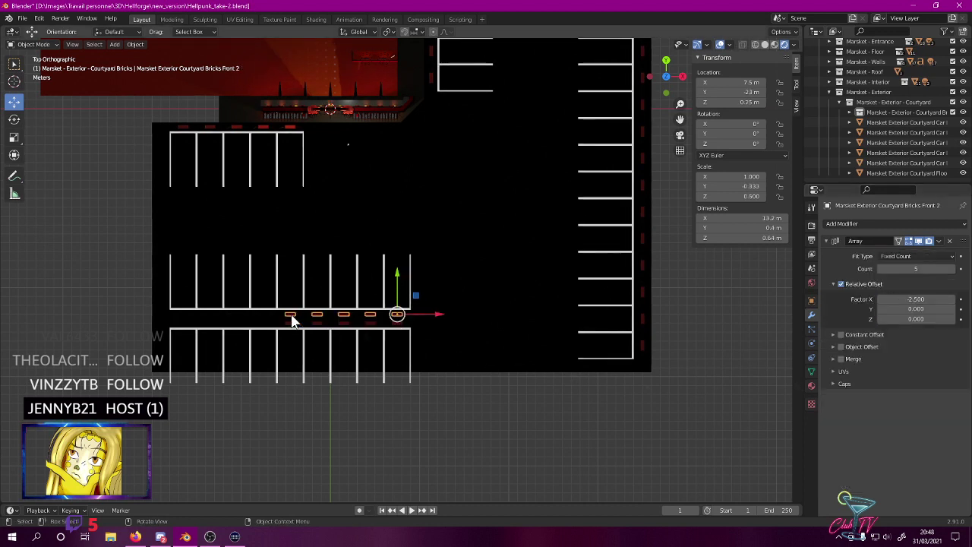
click(928, 269)
text(9)
key(Return)
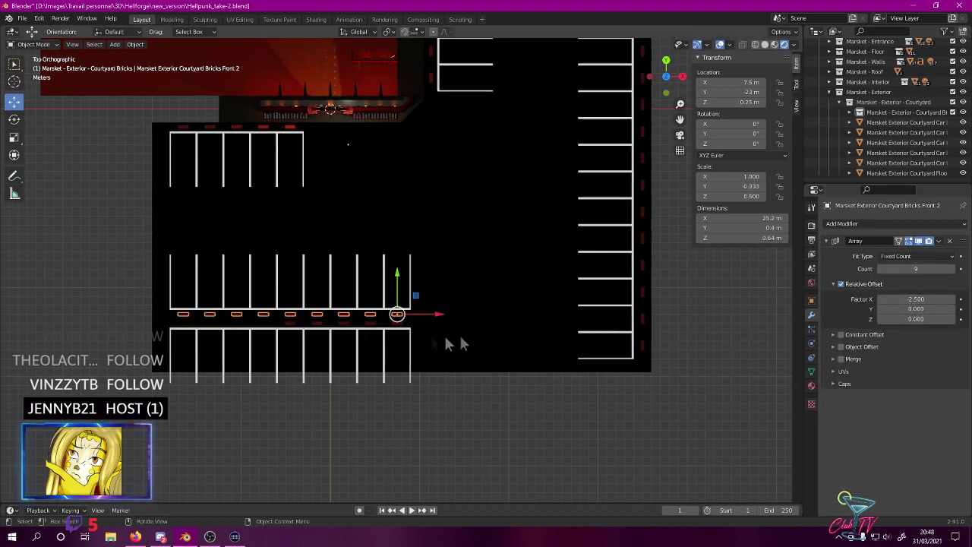
- Set the Array count of the other brick row, Bricks Front 3, to 9 and save the file
click(315, 325)
click(928, 270)
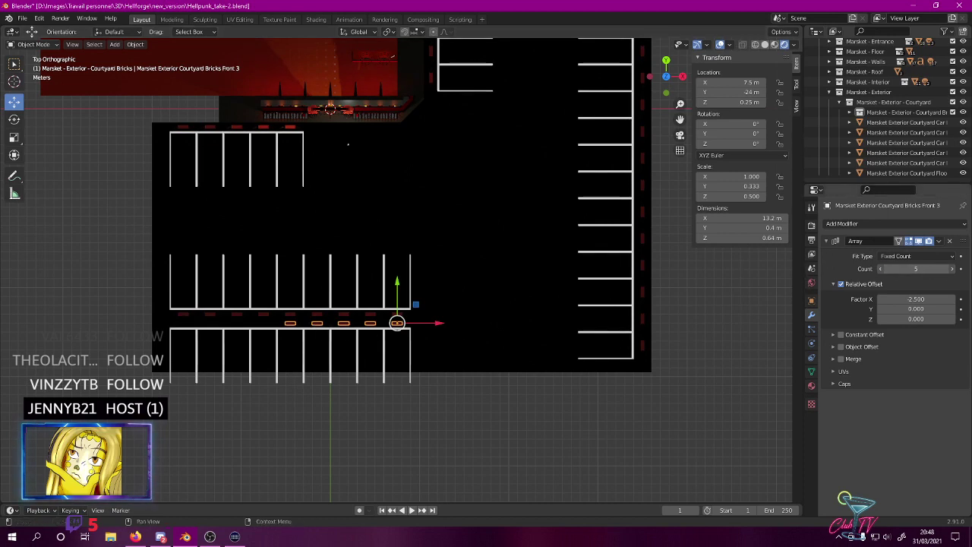
text(9)
key(Return)
key(ctrl+s)
middle_drag(402, 451, 360, 375)
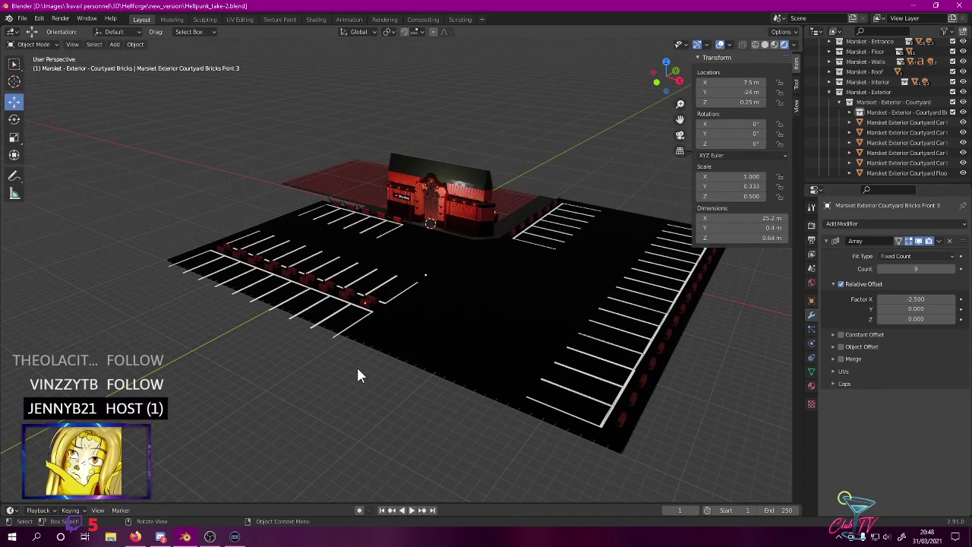
middle_drag(392, 343, 524, 475)
scroll(340, 332, up, 4)
key(ctrl+s)
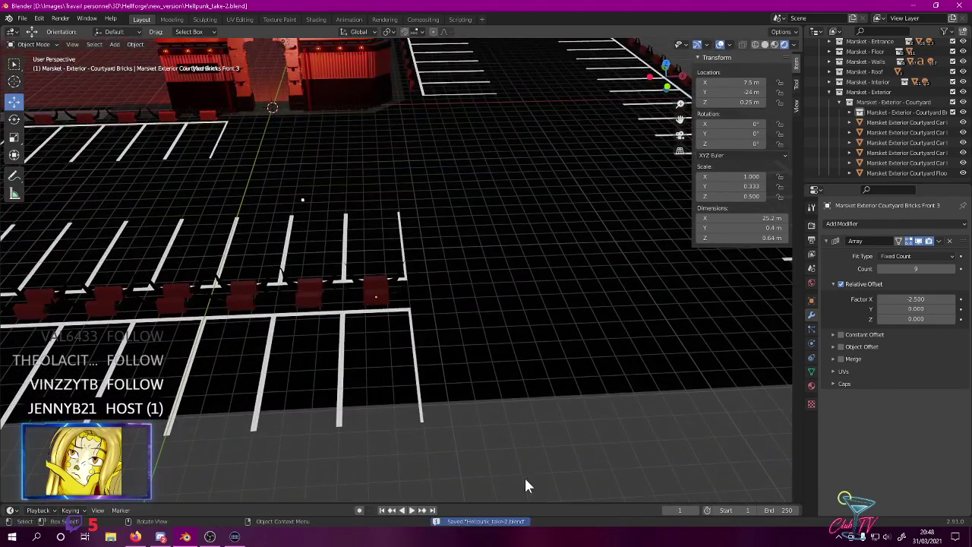
middle_drag(510, 421, 476, 425)
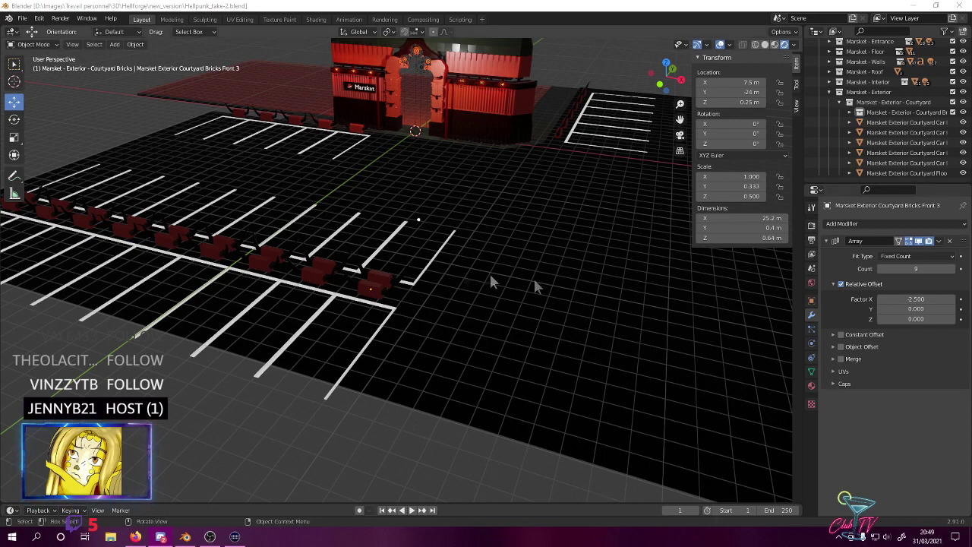
- Create a collection inside the Marsket - Exterior - Courtyard collection, name it "Marsket - Exterior - Courtyard Lights", and save the file
middle_drag(444, 221, 488, 228)
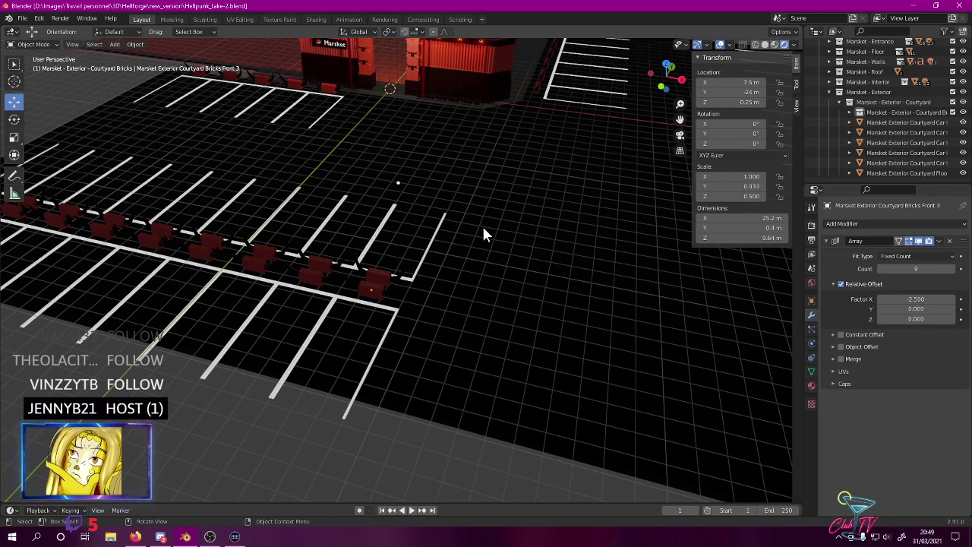
middle_drag(430, 171, 417, 208)
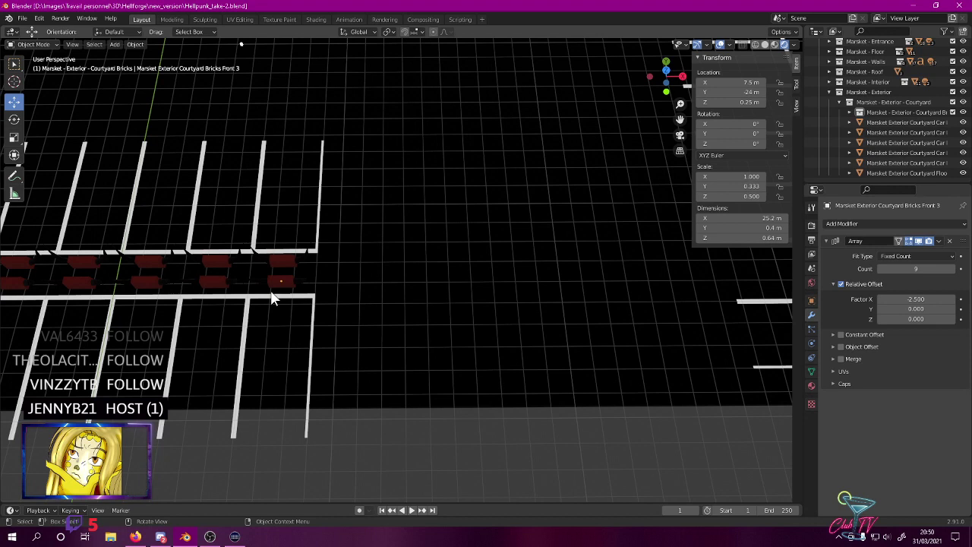
click(892, 103)
right_click(892, 105)
click(894, 105)
double_click(888, 124)
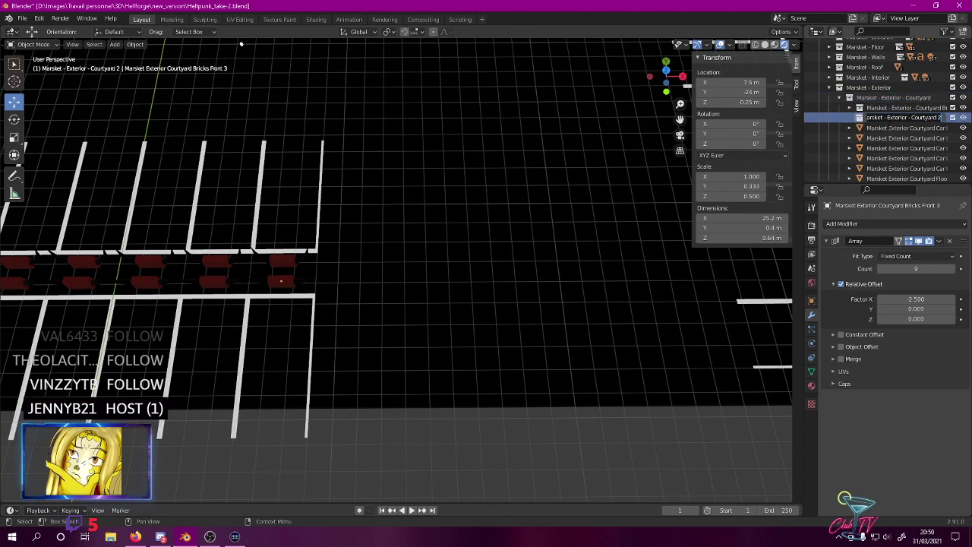
key(Right)
key(BackSpace)
key(BackSpace)
text(Light)
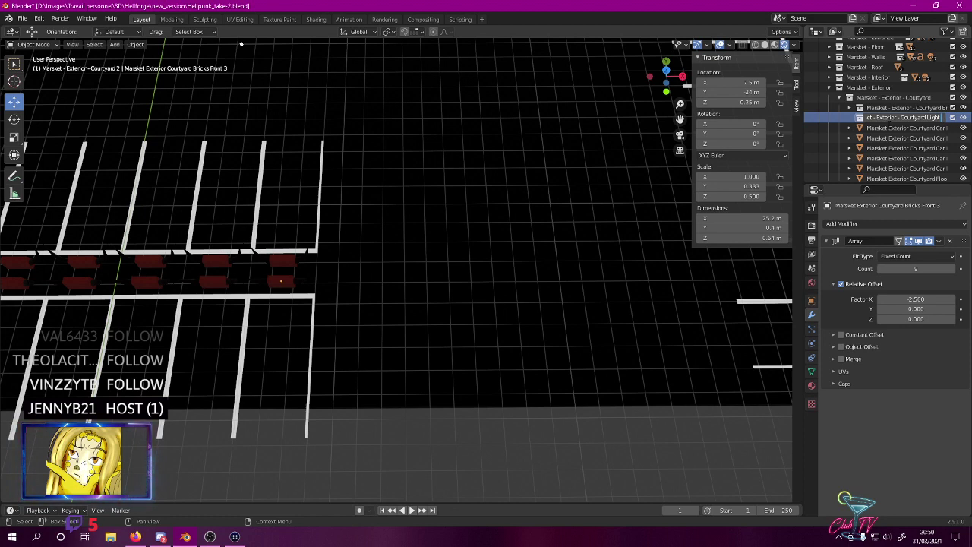
key(Return)
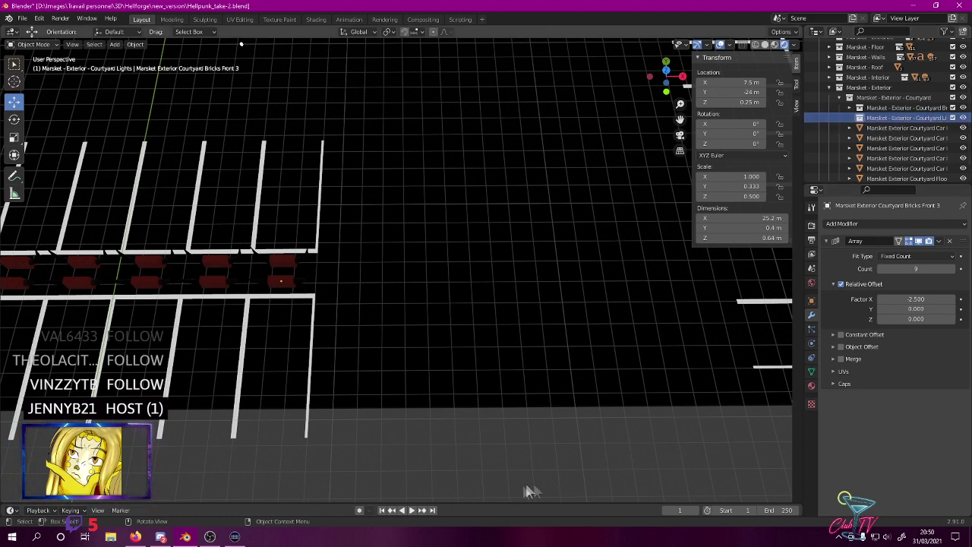
key(ctrl+s)
- Examine the parking courtyard in front of the Marsket building from above and from several angles
middle_drag(354, 172, 276, 135)
middle_drag(368, 220, 288, 161)
middle_drag(214, 116, 369, 163)
middle_drag(310, 120, 423, 279)
scroll(429, 163, down, 6)
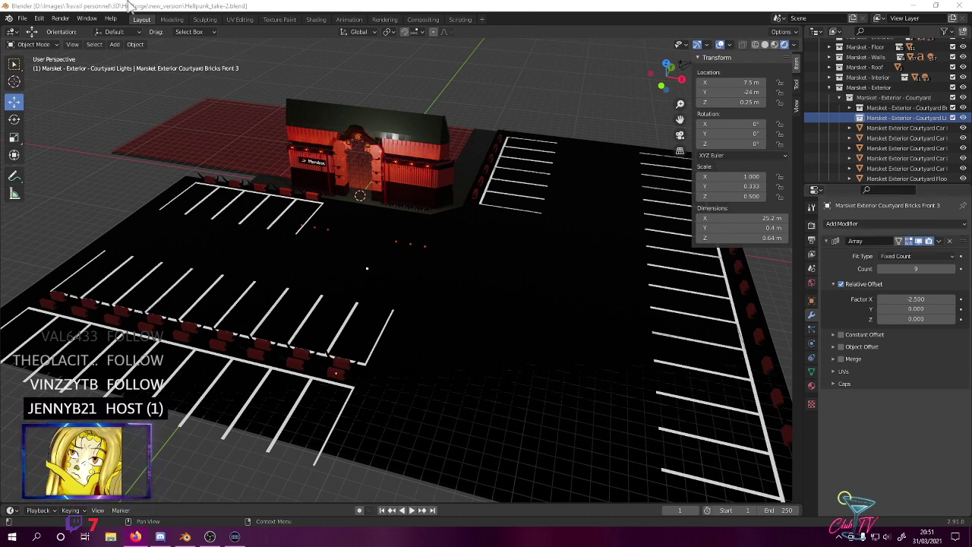
click(490, 6)
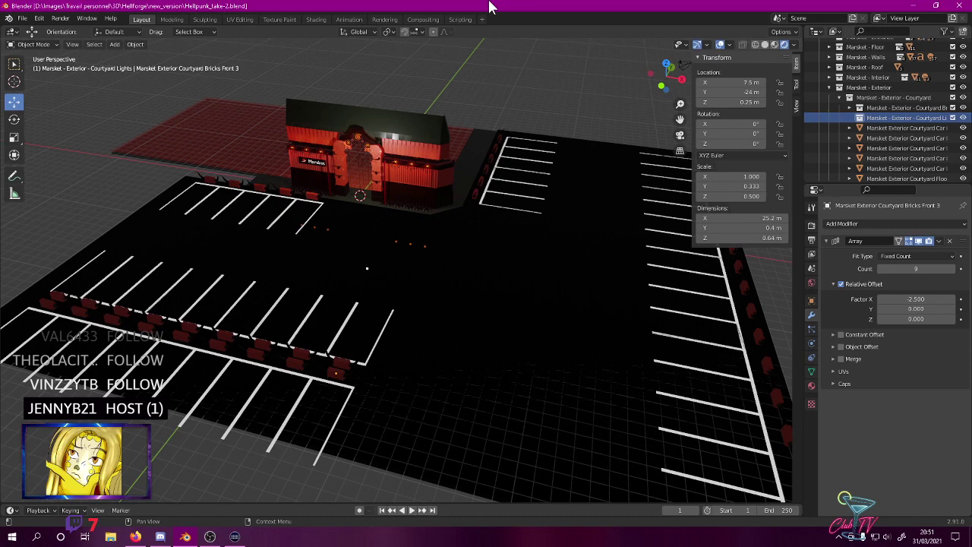
middle_drag(354, 241, 361, 206)
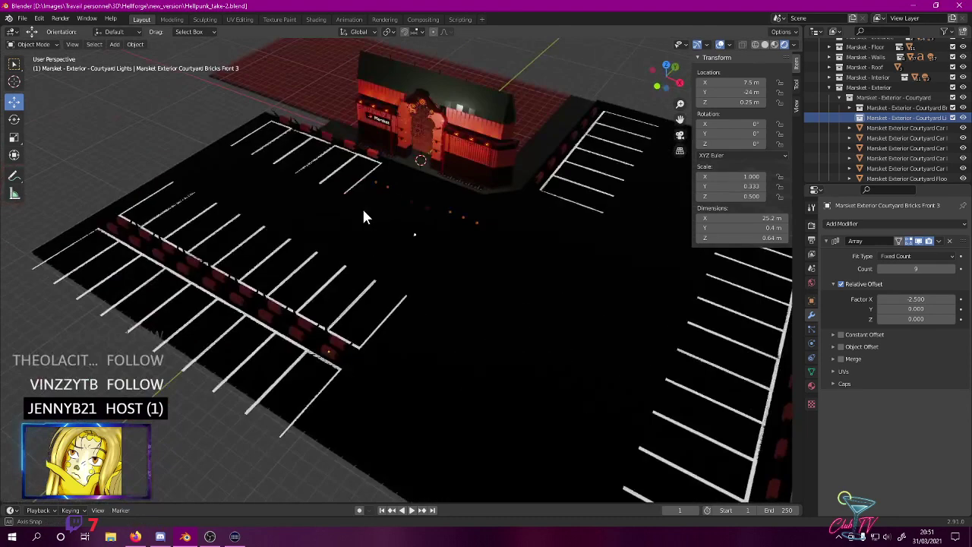
key(KP_7)
middle_drag(375, 391, 401, 352)
middle_drag(462, 228, 433, 238)
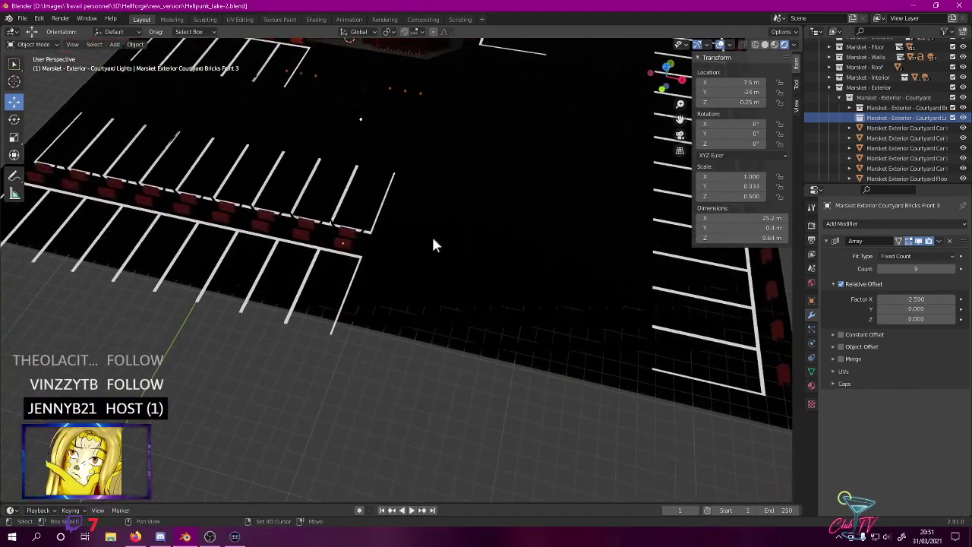
scroll(433, 245, down, 5)
middle_drag(443, 191, 434, 261)
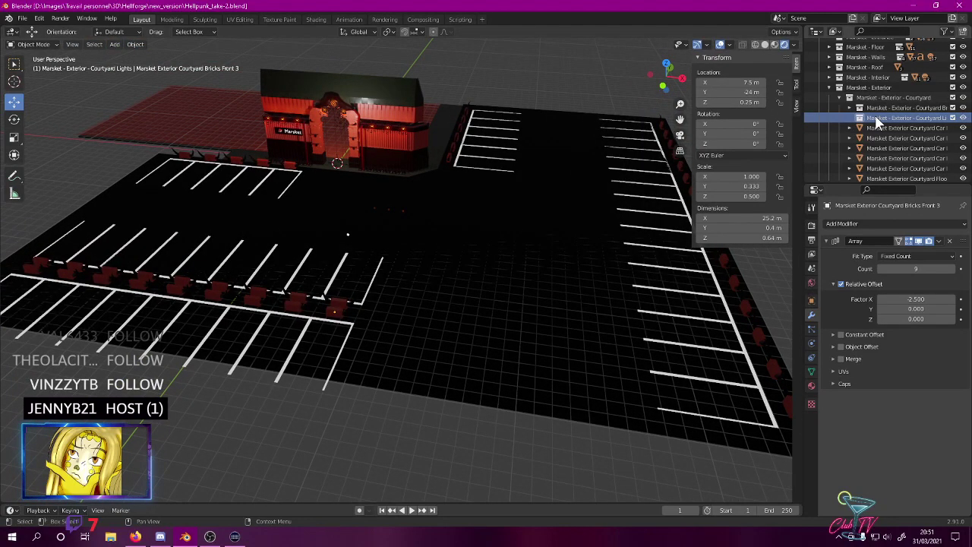
click(135, 44)
mouse_move(122, 59)
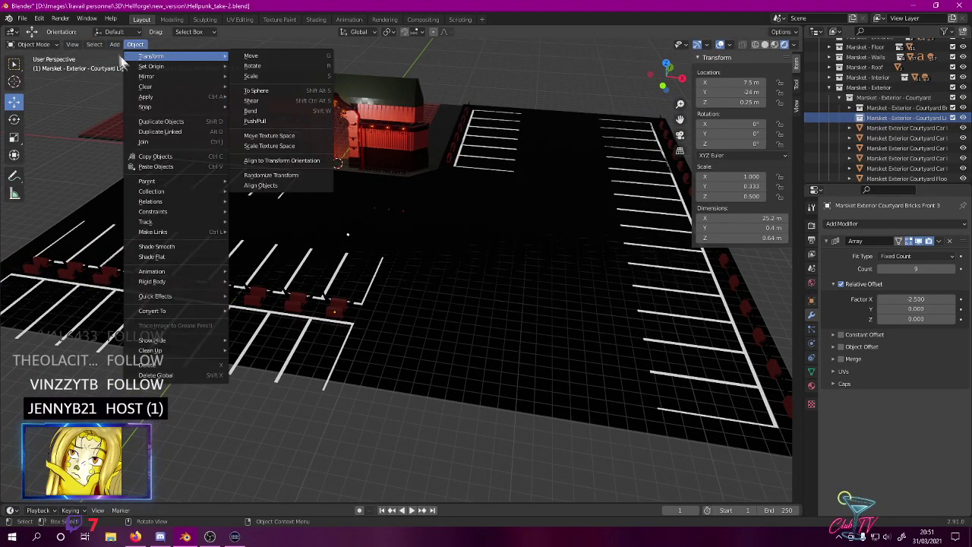
mouse_move(152, 56)
click(247, 76)
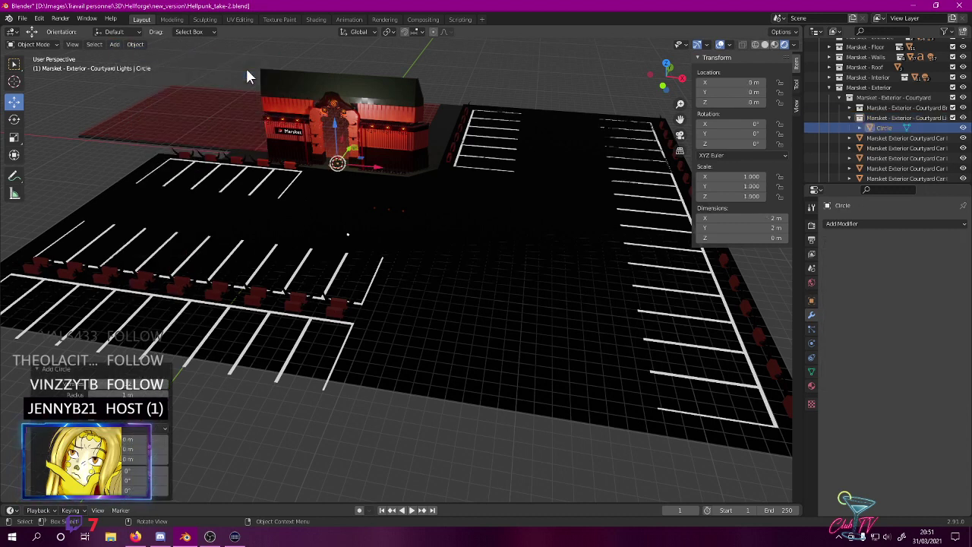
key(ctrl+z)
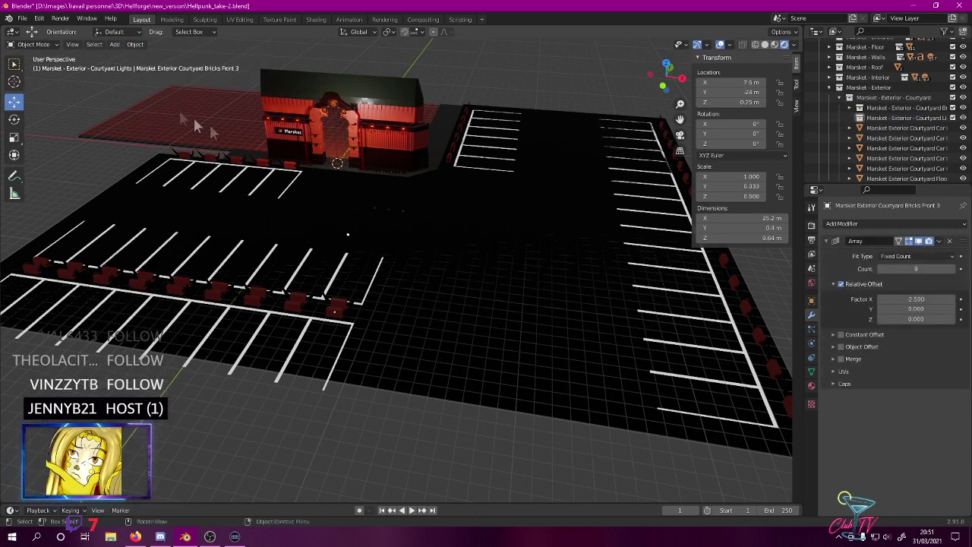
- Add a cube mesh to the Courtyard Lights collection and assign it the Orange Cheese material
click(114, 44)
mouse_move(152, 57)
click(235, 64)
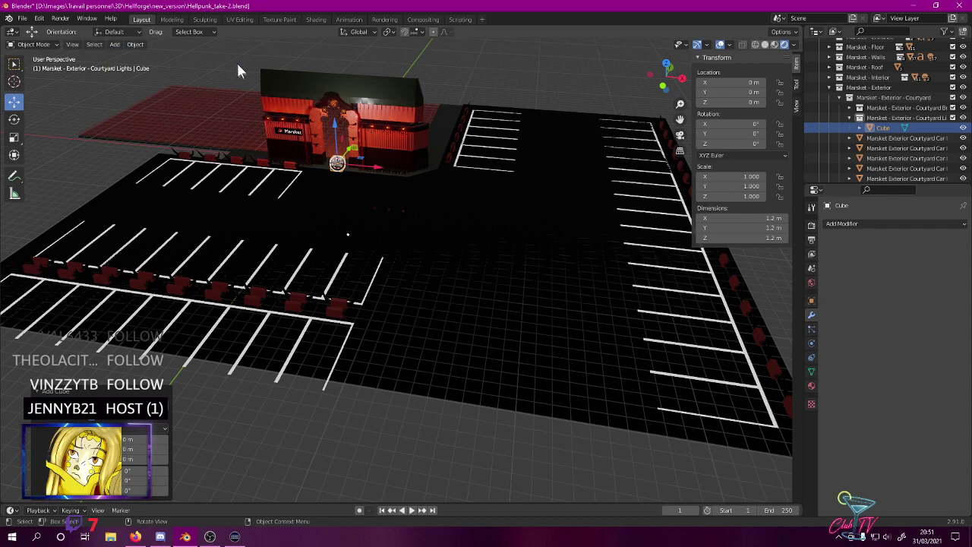
click(811, 386)
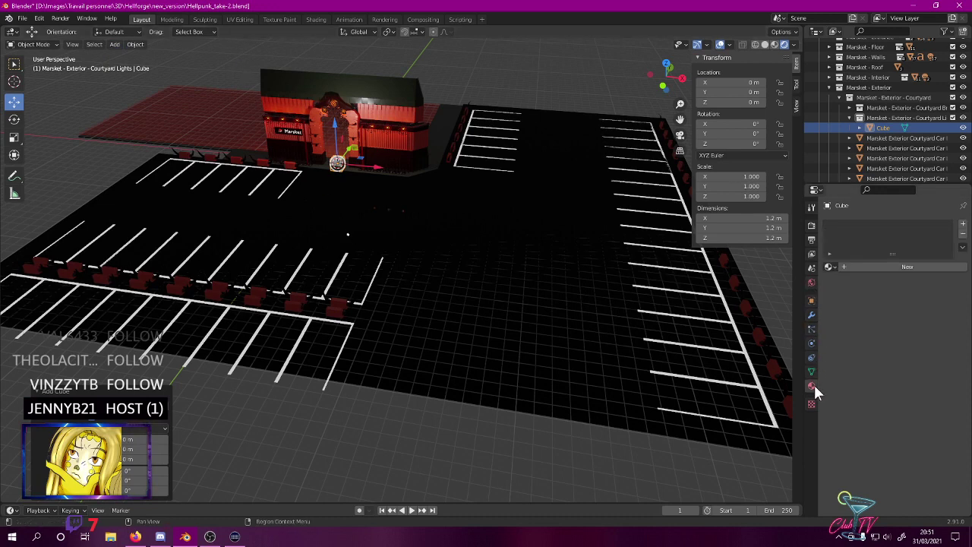
click(830, 267)
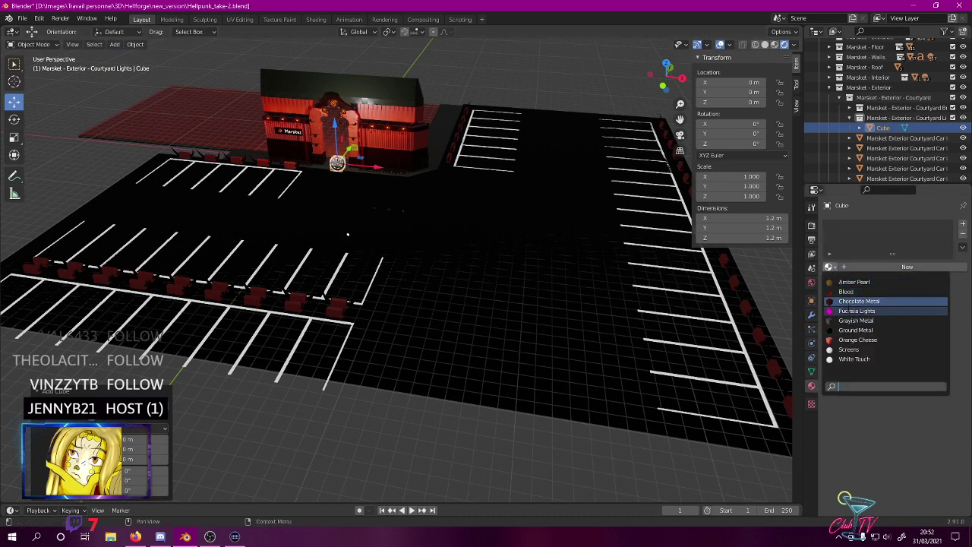
click(857, 340)
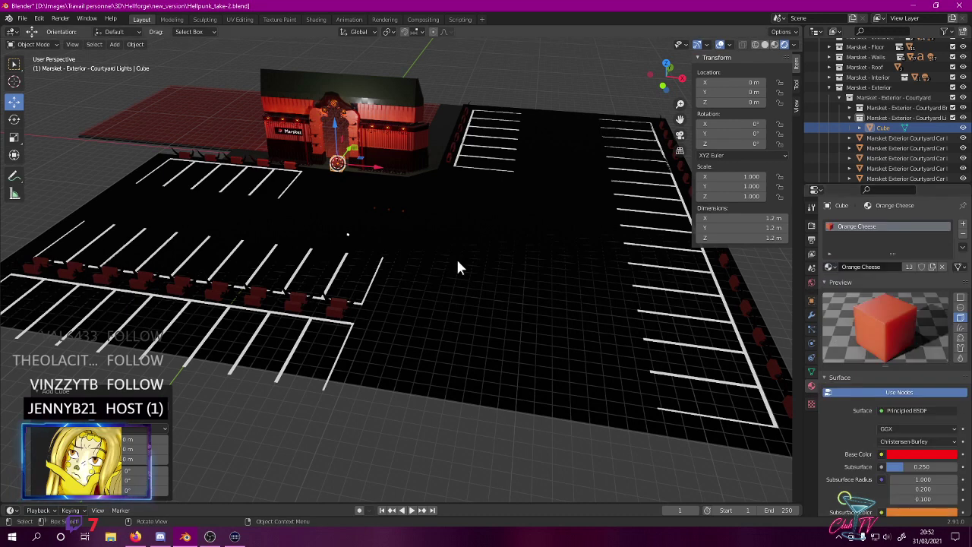
- Move the cube to X 11 m, Y -23 m, beside the end of the central double parking row
key(KP_7)
key(g)
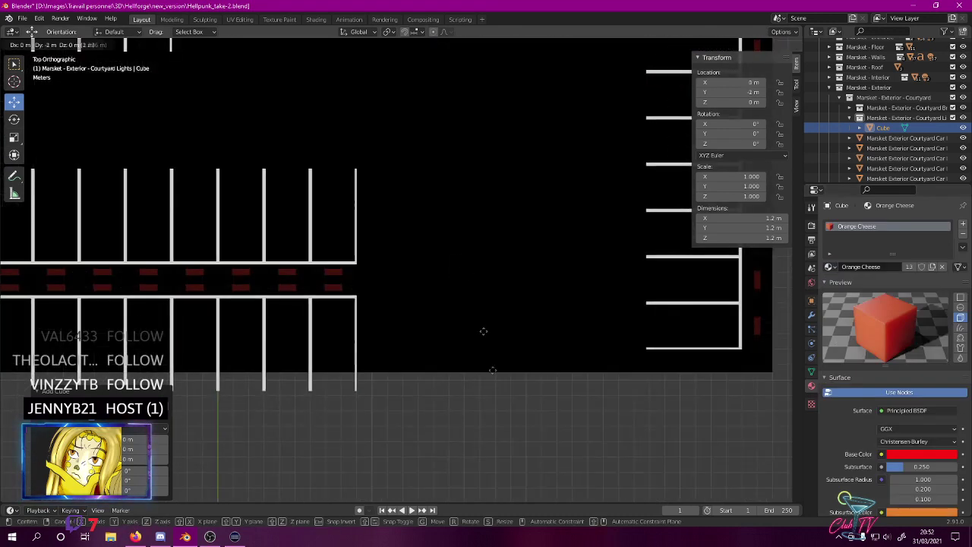
click(620, 151)
- Set the cube's X and Y dimensions to 2.4 m each
click(774, 218)
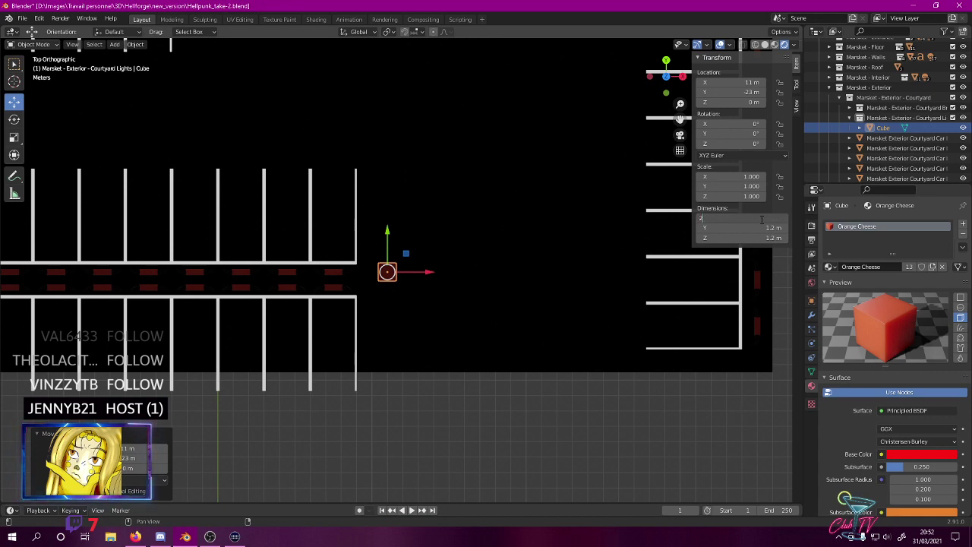
text(2.4)
key(Return)
click(762, 229)
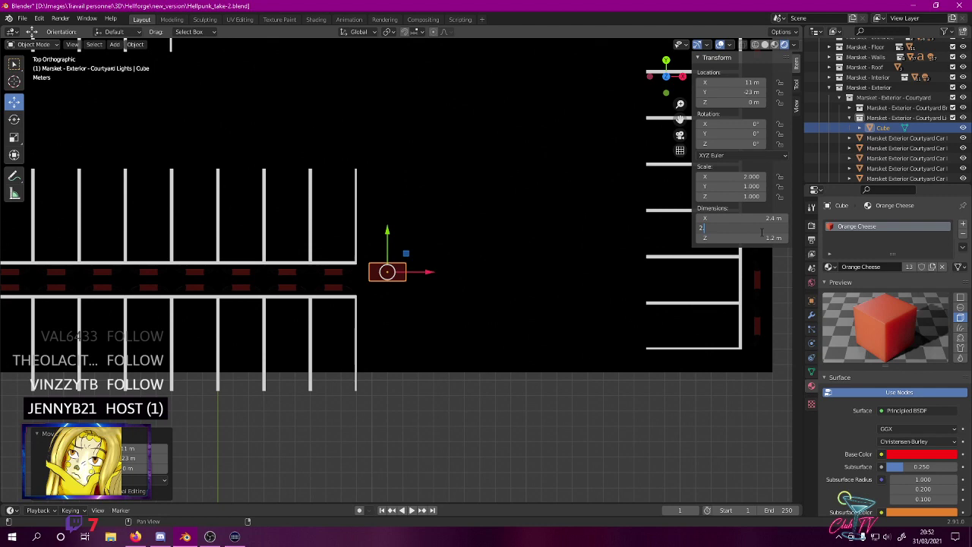
text(2.4)
key(Return)
- Set the cube's Z dimension to 60 cm
click(770, 234)
text(60)
key(Return)
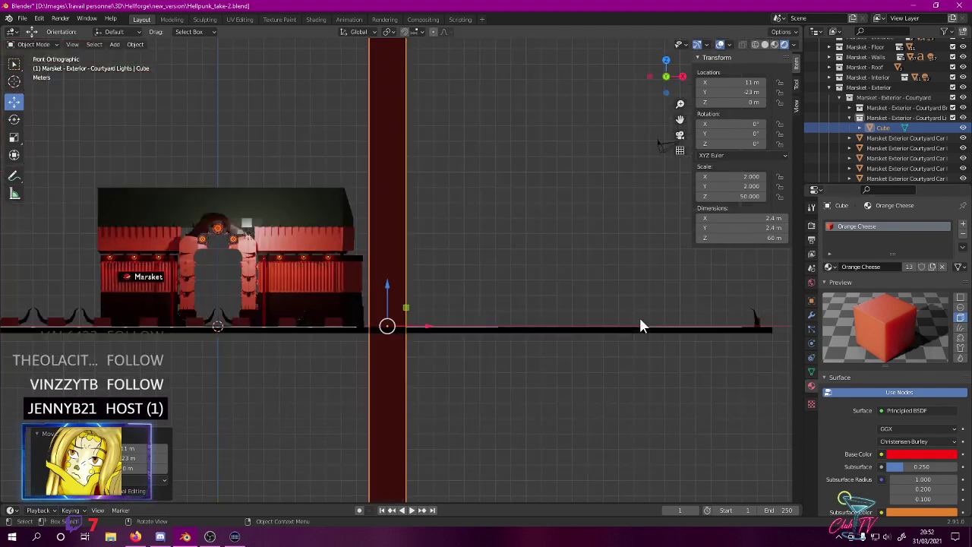
key(KP_1)
click(770, 238)
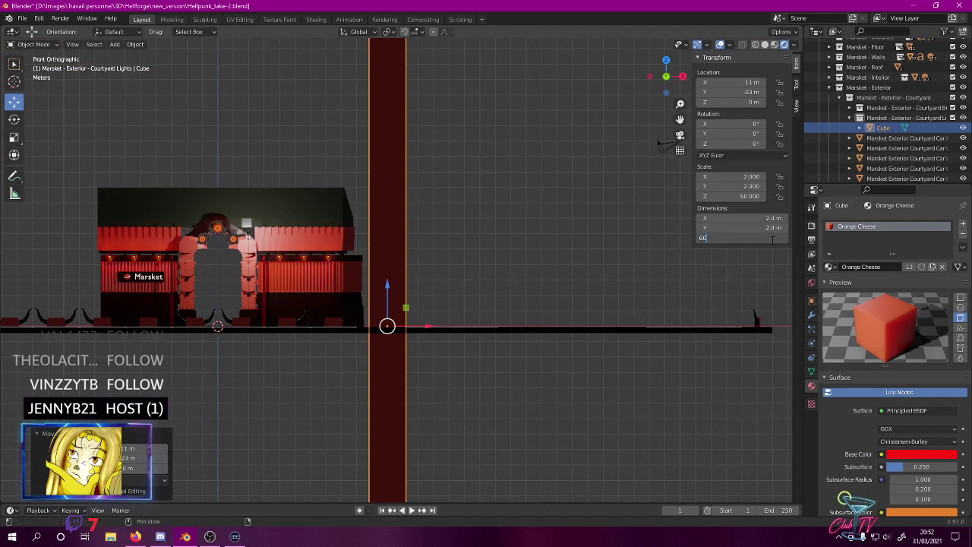
text(60cm)
key(Return)
- Raise the flattened cube along Z to 0.25 m, resting it on the courtyard floor
scroll(310, 293, up, 5)
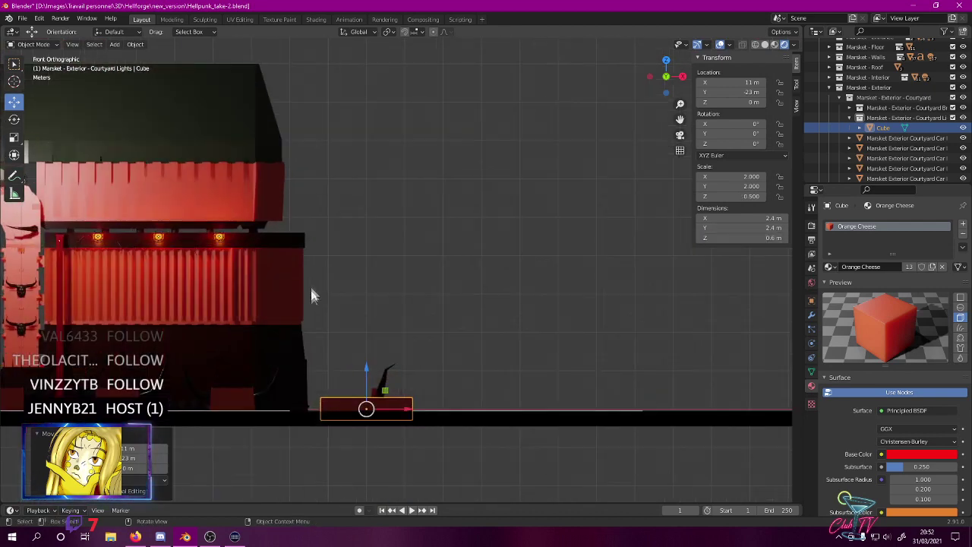
shift+middle_drag(309, 293, 423, 173)
scroll(388, 306, up, 8)
drag(574, 384, 573, 323)
shift+middle_drag(595, 375, 501, 294)
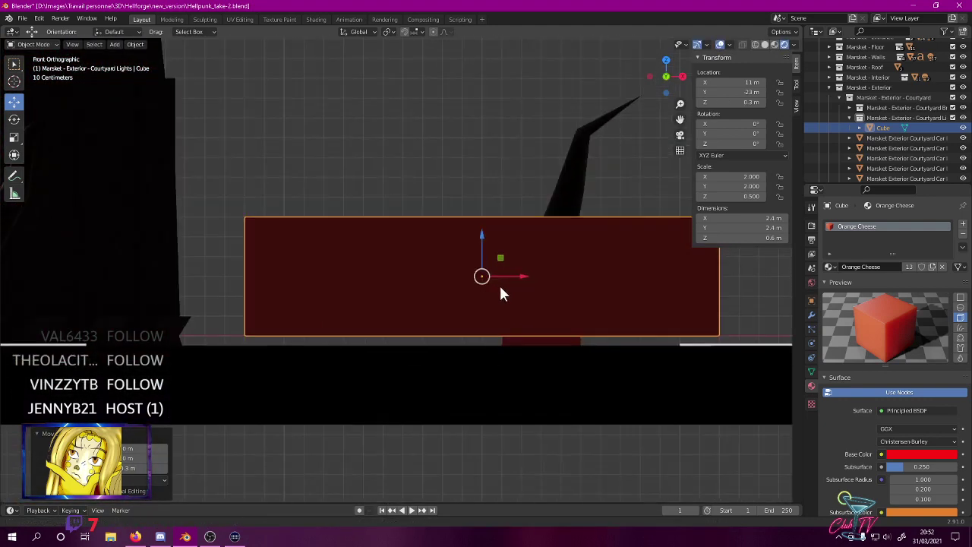
scroll(499, 293, up, 5)
drag(599, 254, 603, 274)
- Open the flattened cube for mesh editing, seen from directly above
middle_drag(587, 243, 562, 313)
key(KP_7)
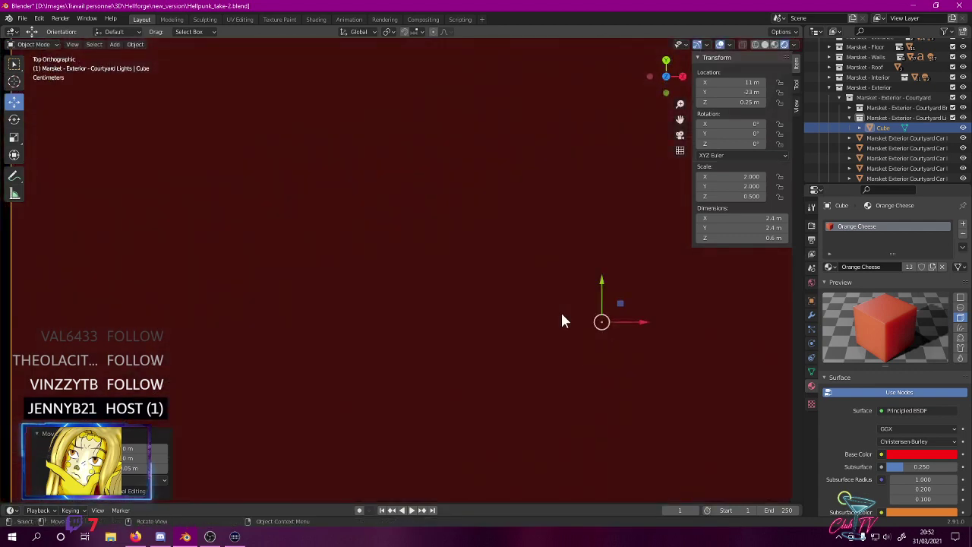
scroll(211, 142, down, 8)
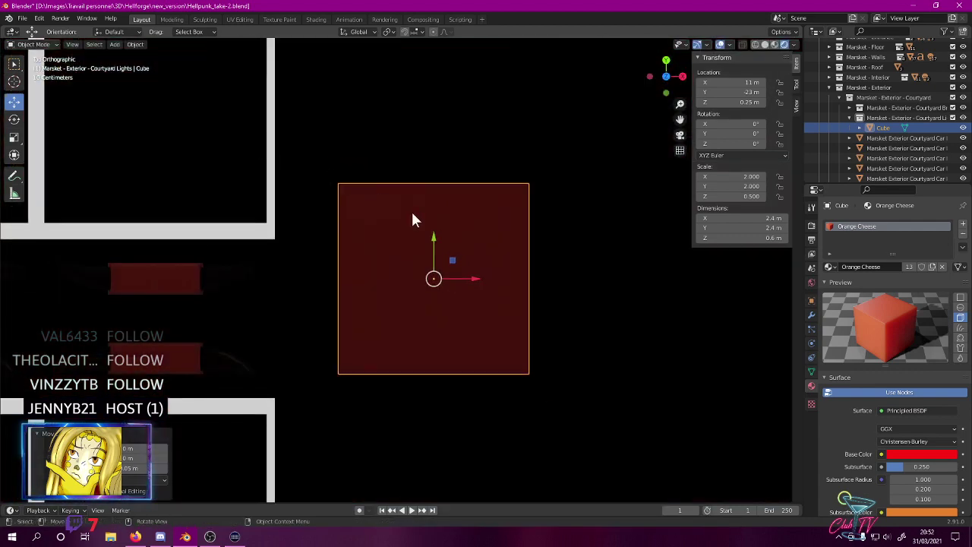
key(Tab)
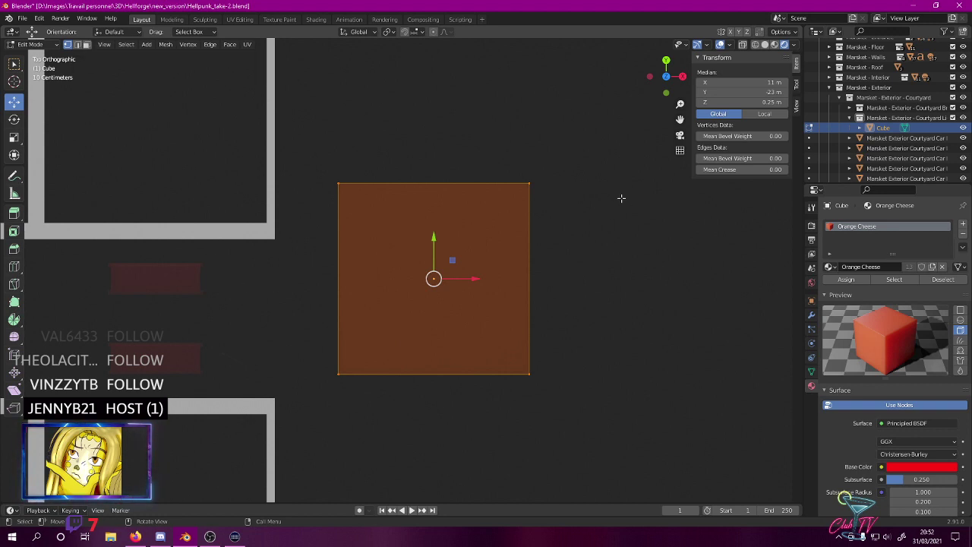
key(s)
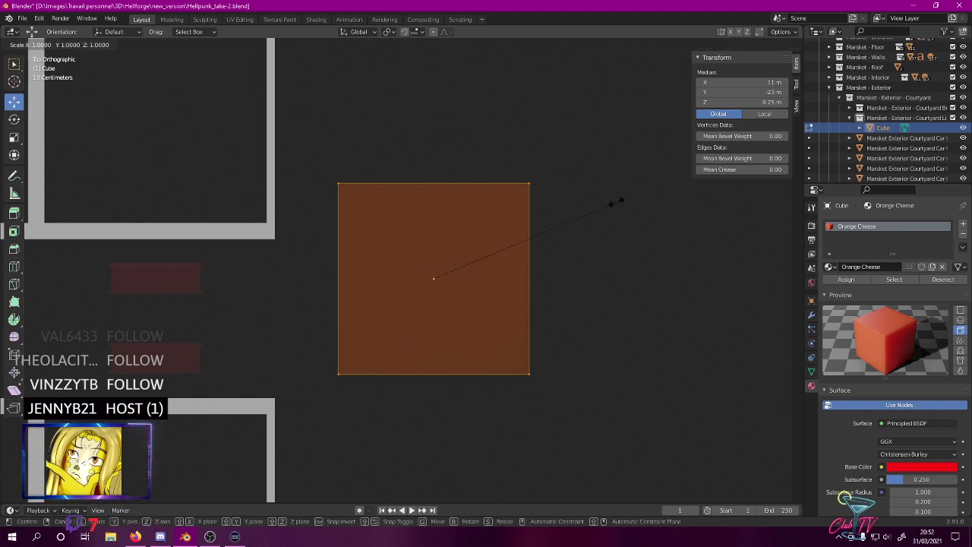
key(Escape)
middle_drag(608, 208, 602, 177)
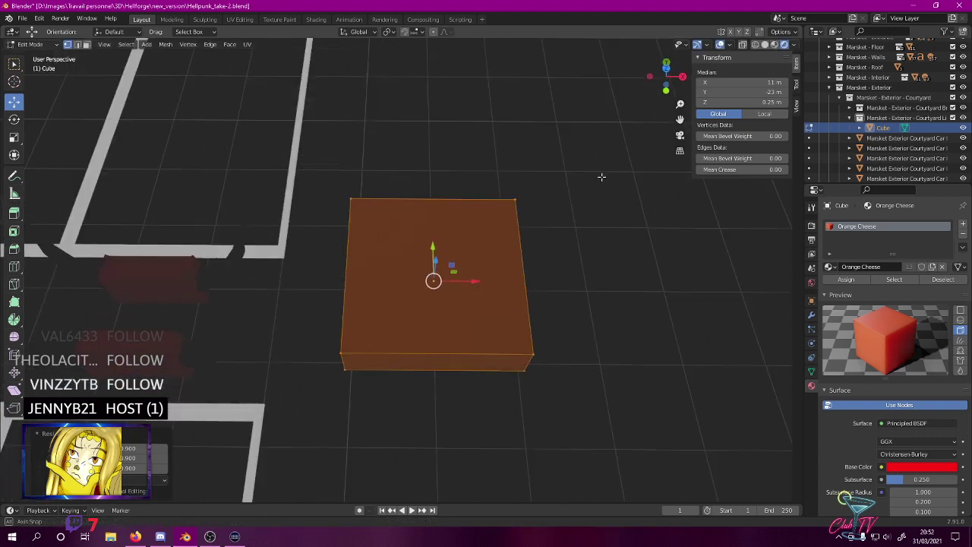
key(ctrl+z)
- Scale only the block's top face down to 0.9, tapering the sides inward
key(KP_7)
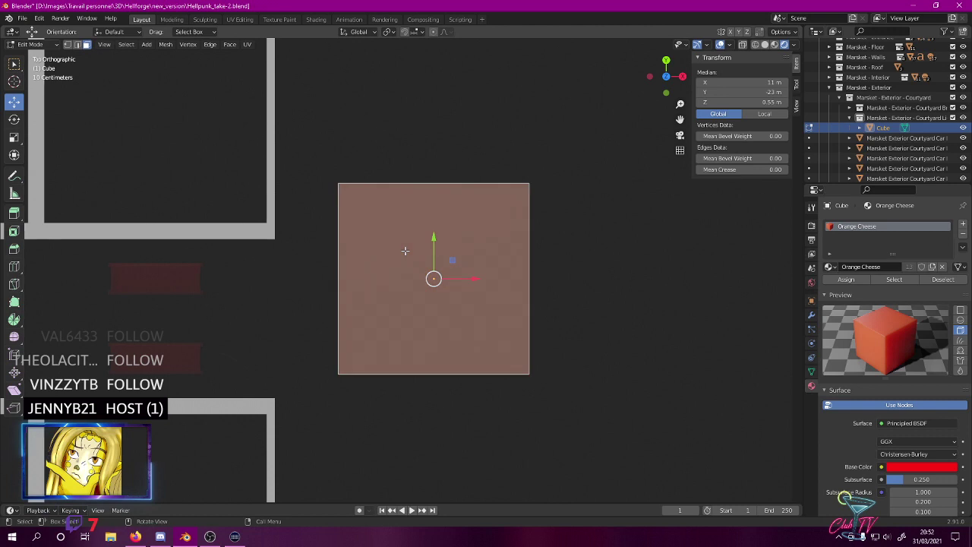
key(s)
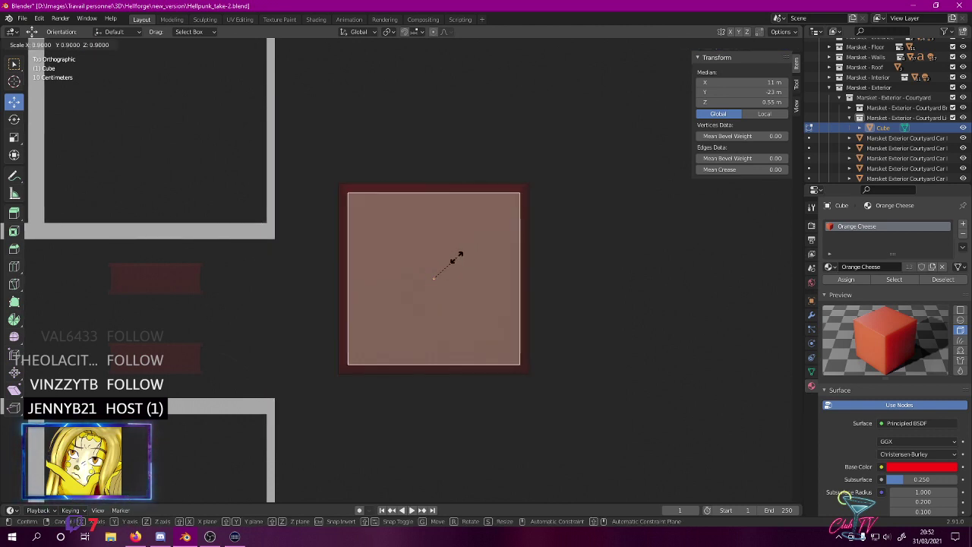
click(454, 260)
middle_drag(454, 260, 483, 230)
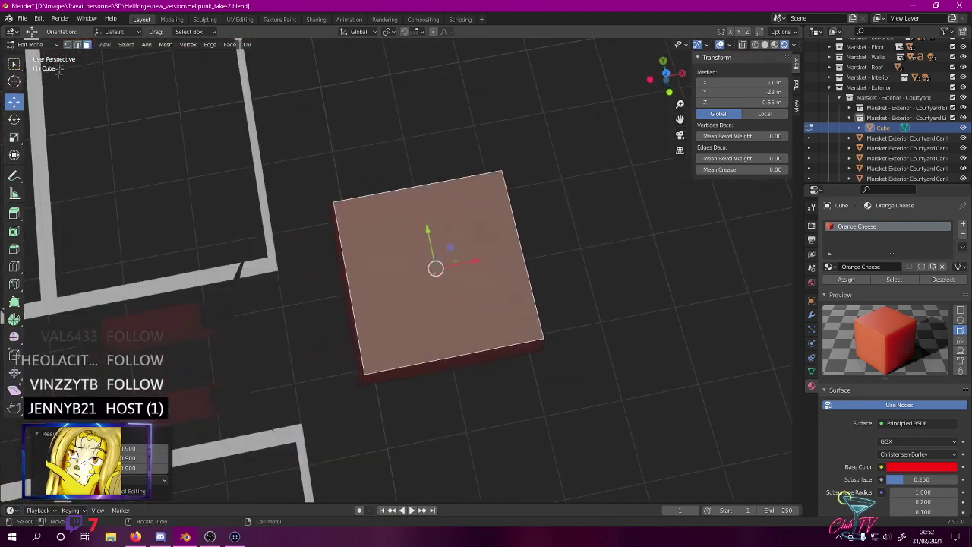
- Subdivide the edges of the block's top face into a five-by-five grid
click(76, 44)
right_click(440, 260)
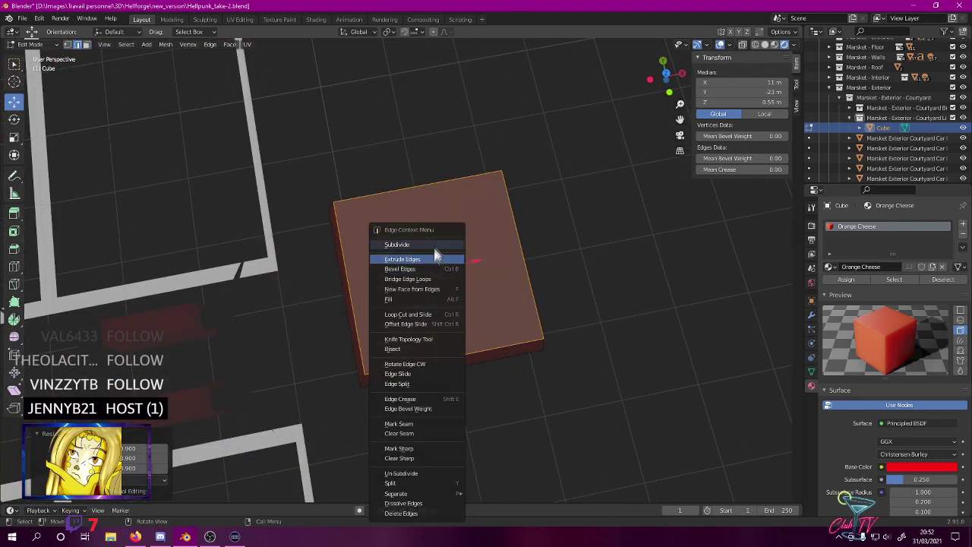
click(433, 245)
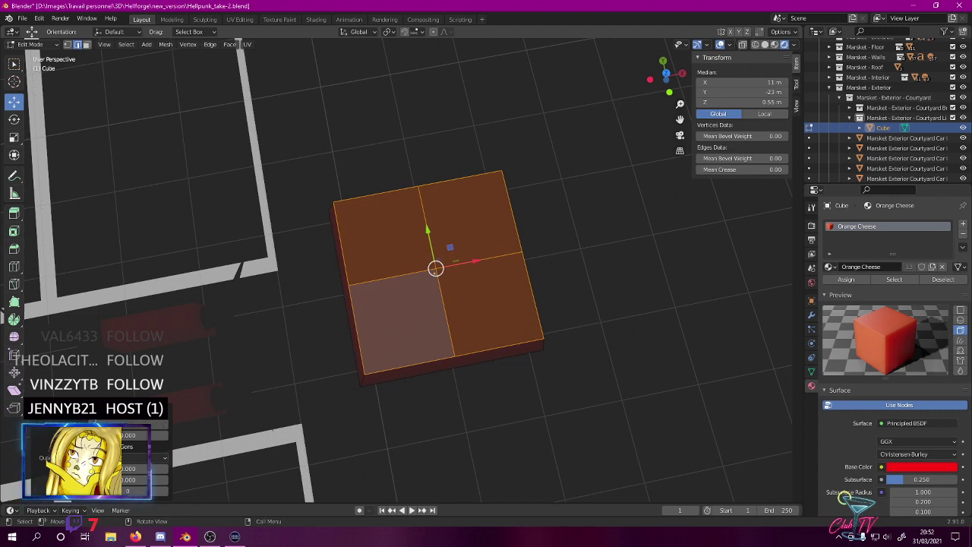
key(Return)
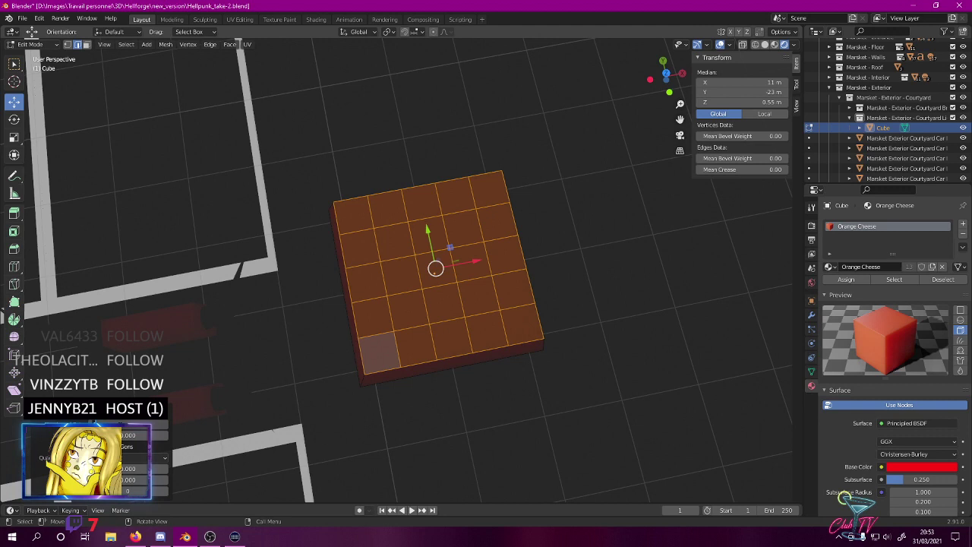
- Reduce the subdivision of the block's top face to a three-by-three grid, seen from directly above
key(Return)
middle_drag(467, 255, 459, 258)
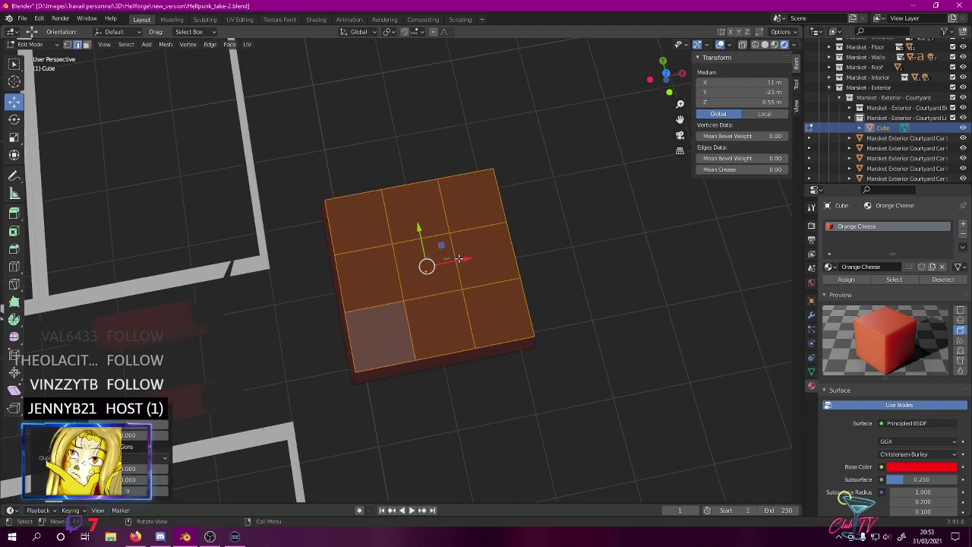
key(KP_7)
scroll(465, 254, up, 4)
- In wireframe shading, move the two inner grid lines parallel to Y outward by 0.5 m each along X
key(z)
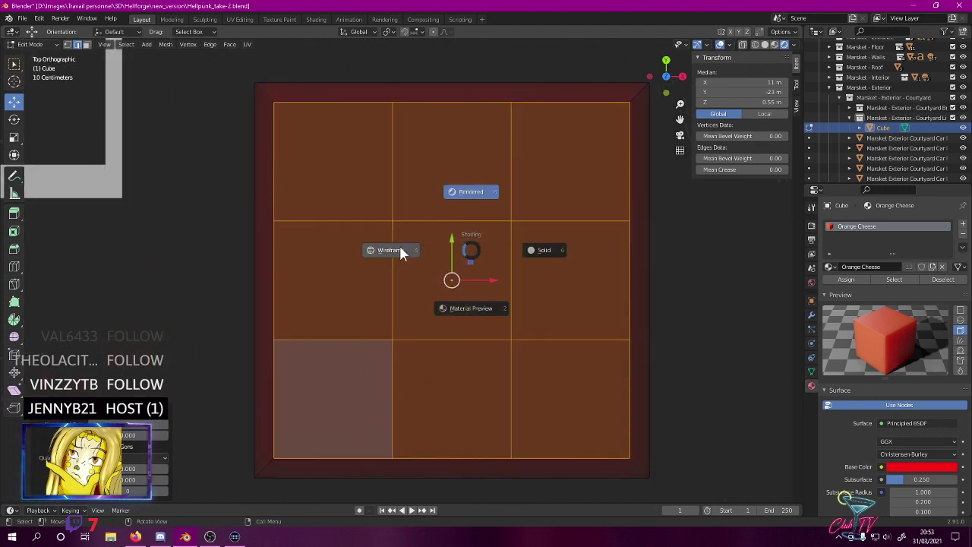
click(399, 252)
drag(369, 98, 430, 511)
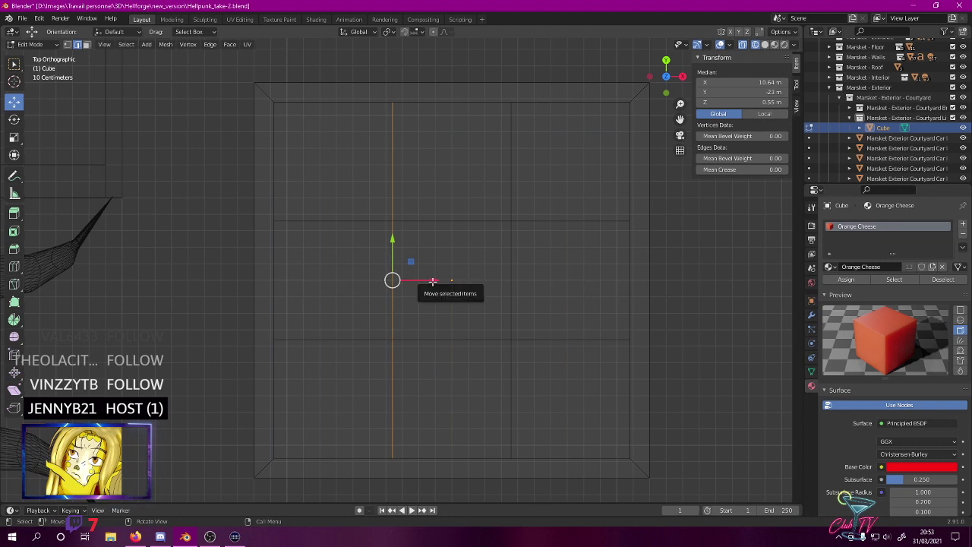
drag(434, 281, 351, 280)
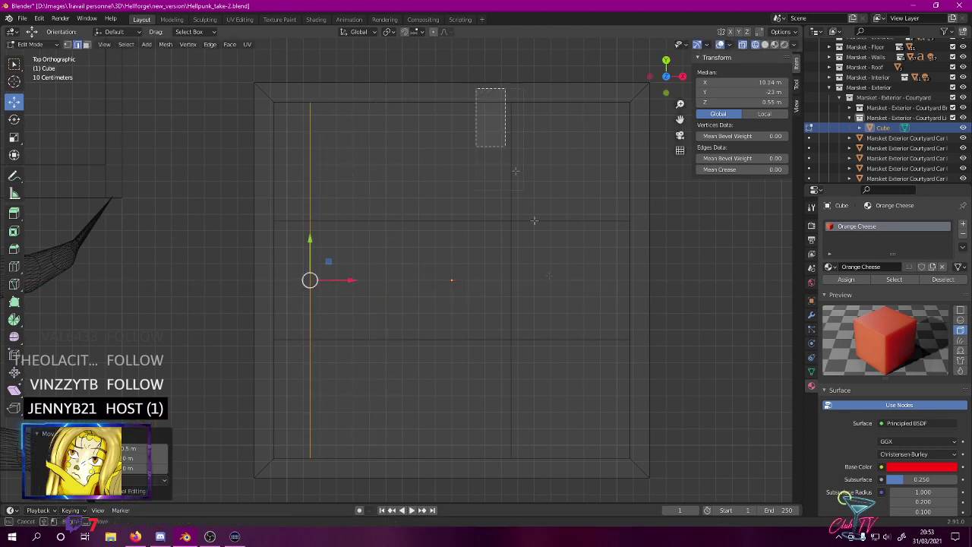
drag(480, 91, 572, 498)
drag(549, 280, 635, 270)
- Move the two inner grid lines parallel to X outward by 0.5 m each along Y, leaving a narrow rim
drag(227, 332, 752, 381)
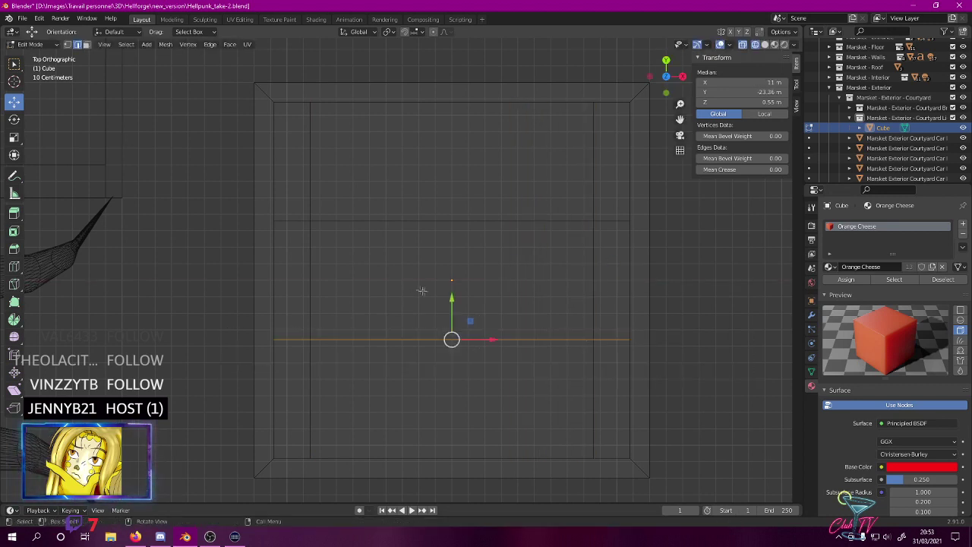
ctrl+drag(453, 306, 454, 388)
drag(223, 148, 707, 279)
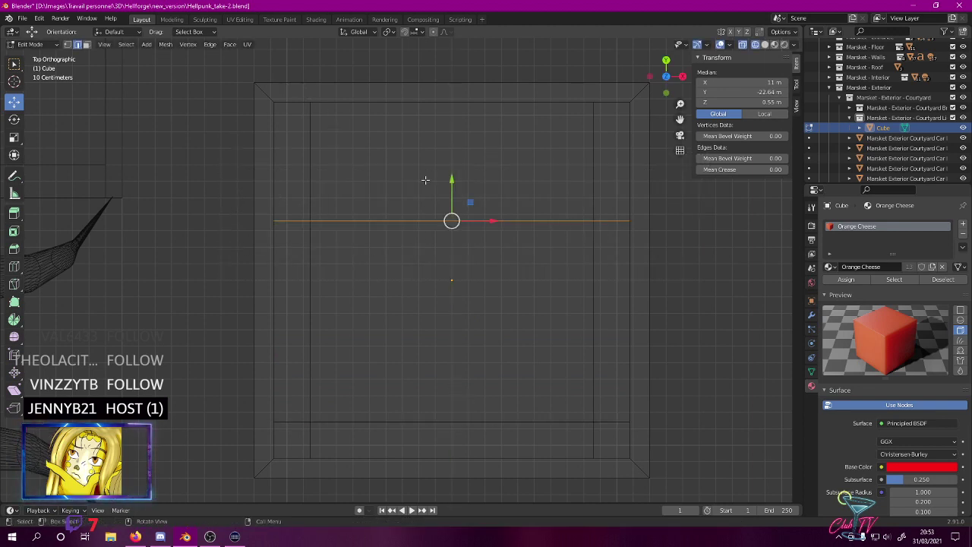
drag(452, 180, 462, 96)
- Extrude the large central face of the block's top 0.5 m downward to form a recess
middle_drag(462, 96, 418, 101)
click(88, 45)
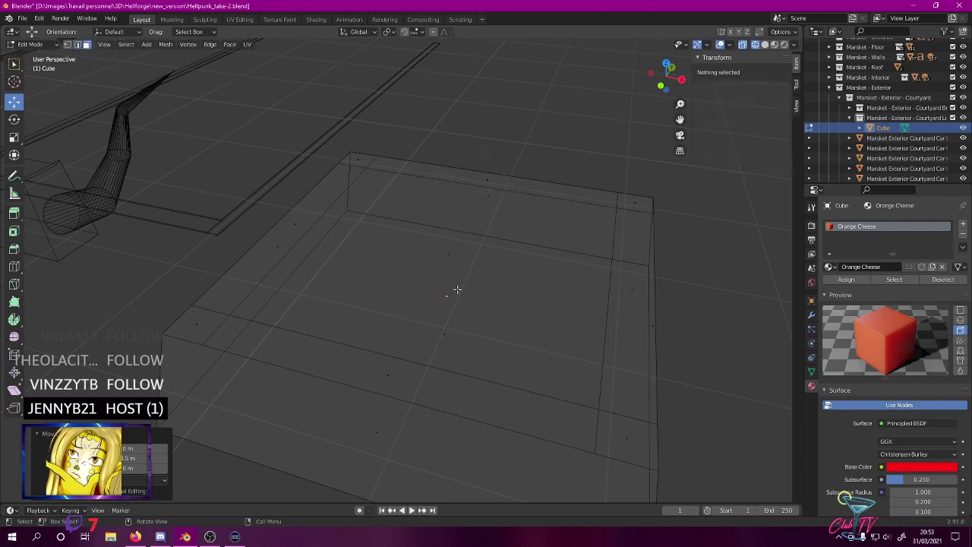
click(449, 255)
key(KP_1)
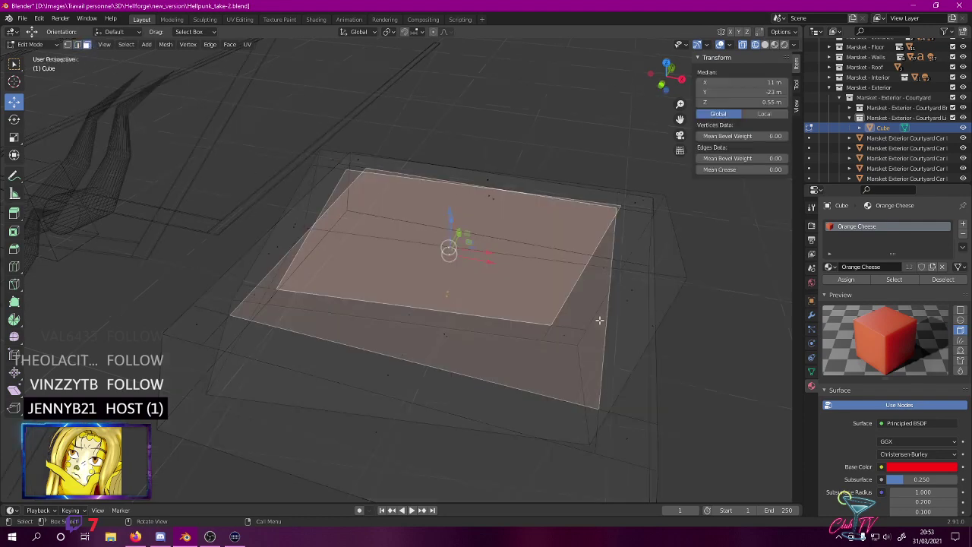
shift+middle_drag(547, 301, 548, 337)
scroll(520, 307, up, 1)
scroll(519, 307, up, 5)
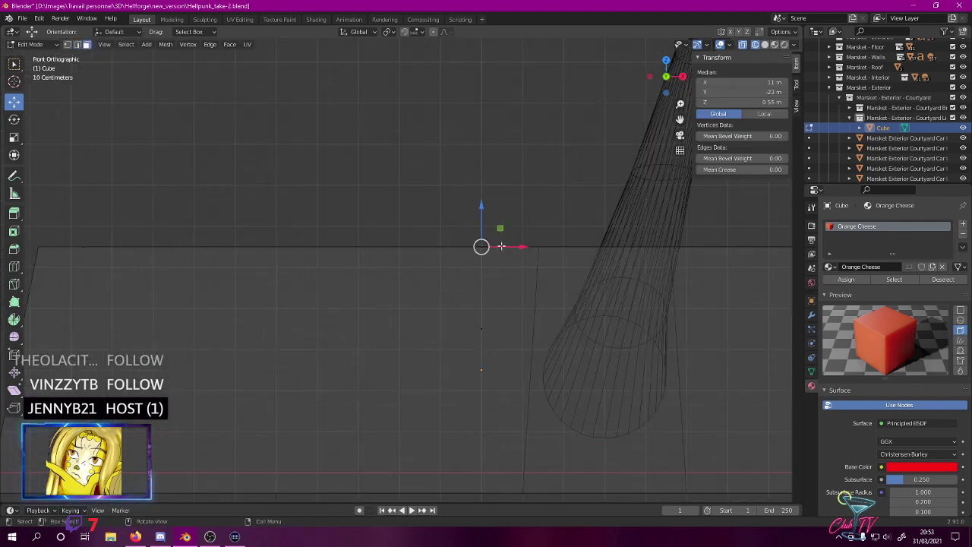
scroll(510, 292, down, 3)
key(e)
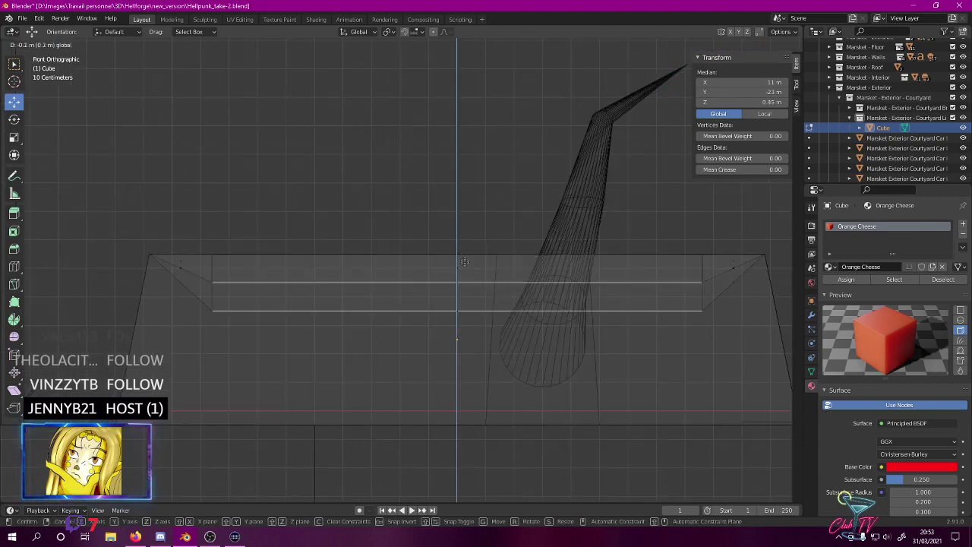
ctrl+click(463, 271)
key(g)
key(z)
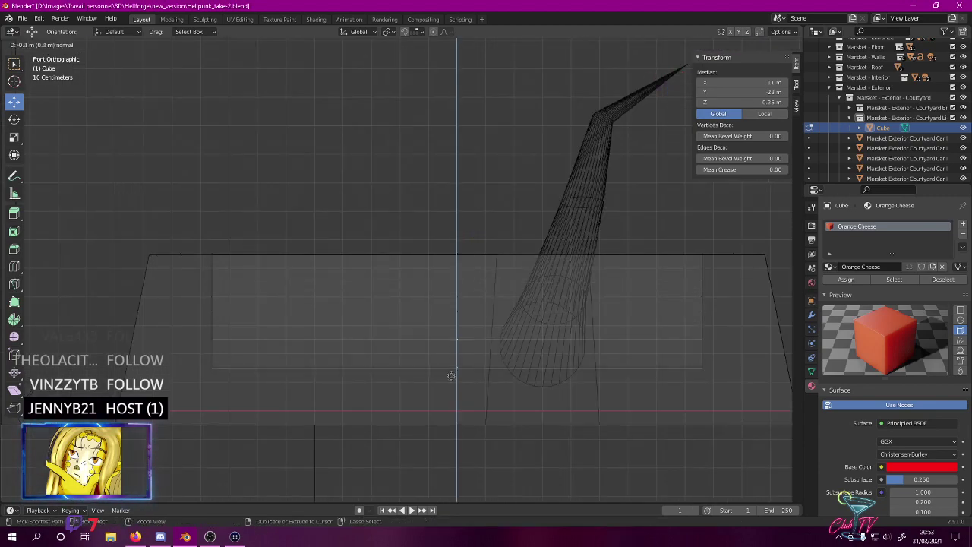
middle_drag(447, 420, 384, 273)
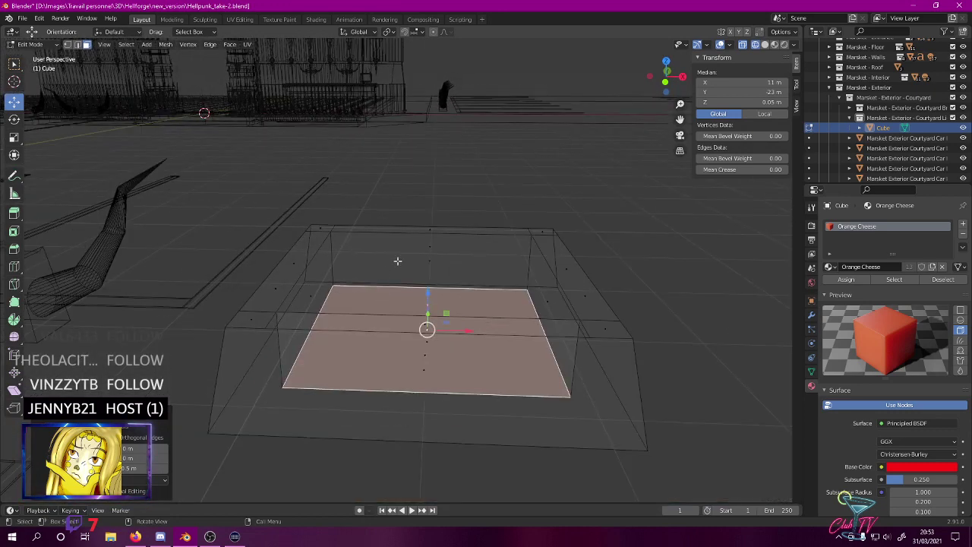
- Scale the recess's floor face down to 0.9 so the inner walls slope inward
key(KP_7)
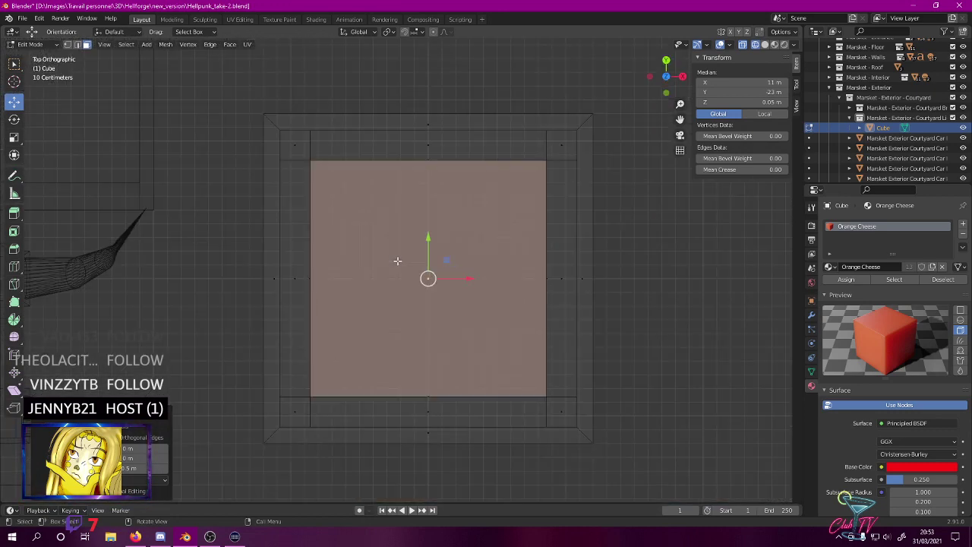
key(g)
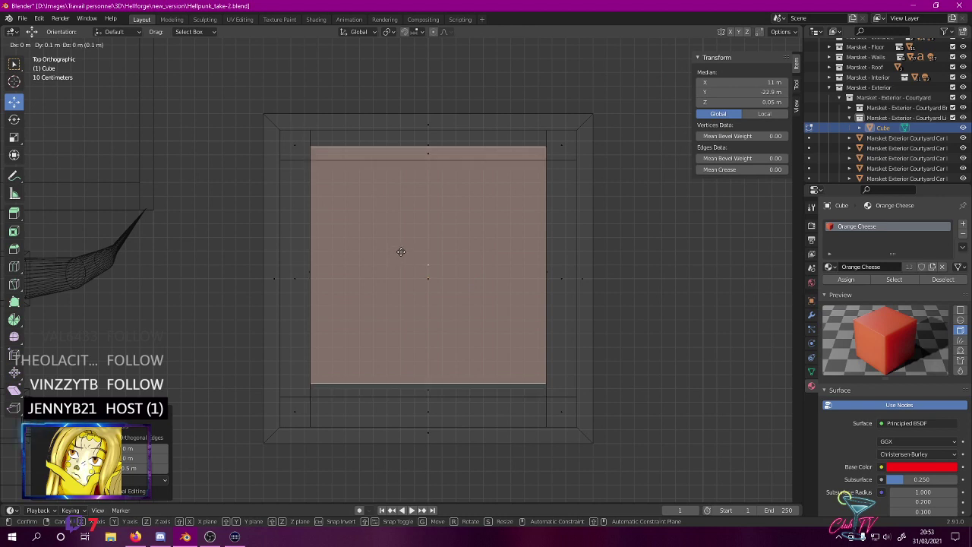
right_click(402, 262)
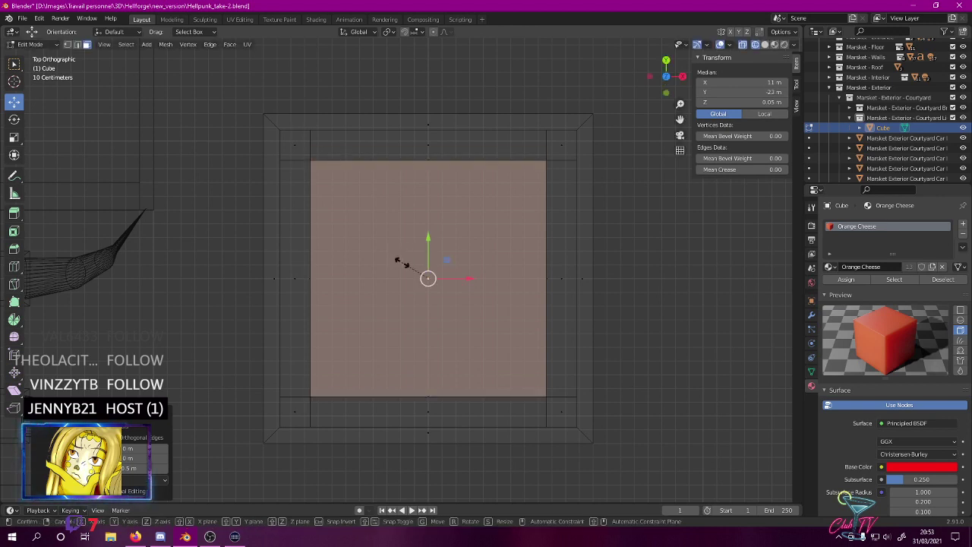
key(s)
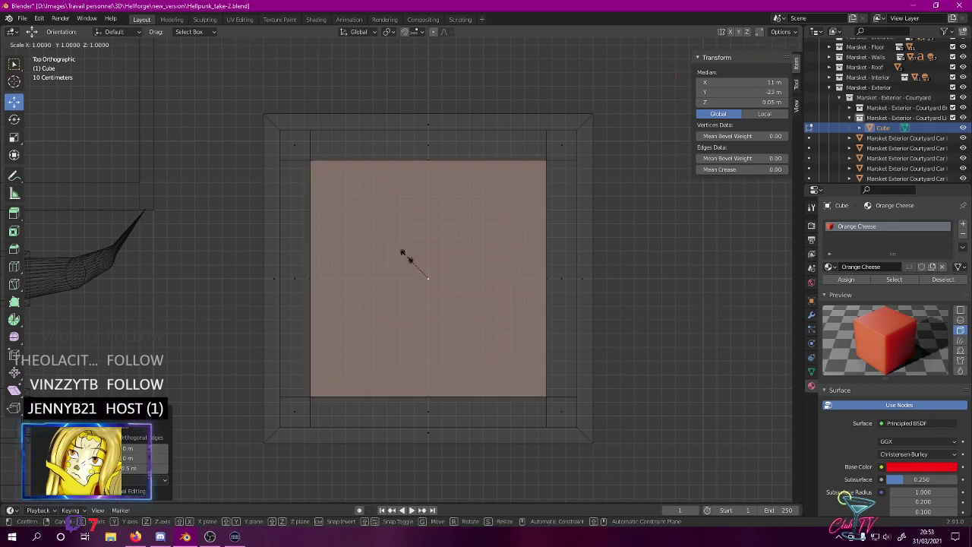
click(412, 259)
middle_drag(413, 260, 344, 264)
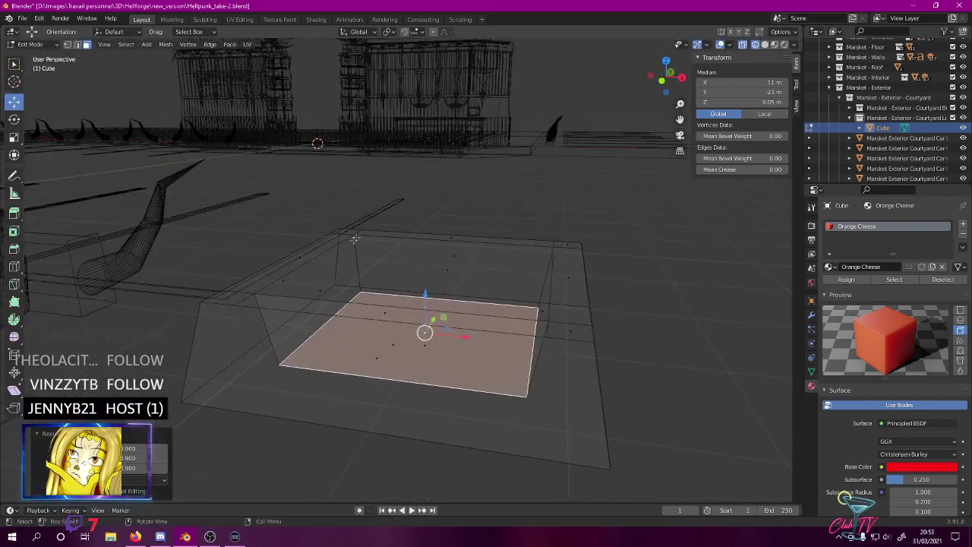
- Restore rendered shading and leave mesh editing, examining the hollowed block beside the parking row
scroll(354, 239, down, 3)
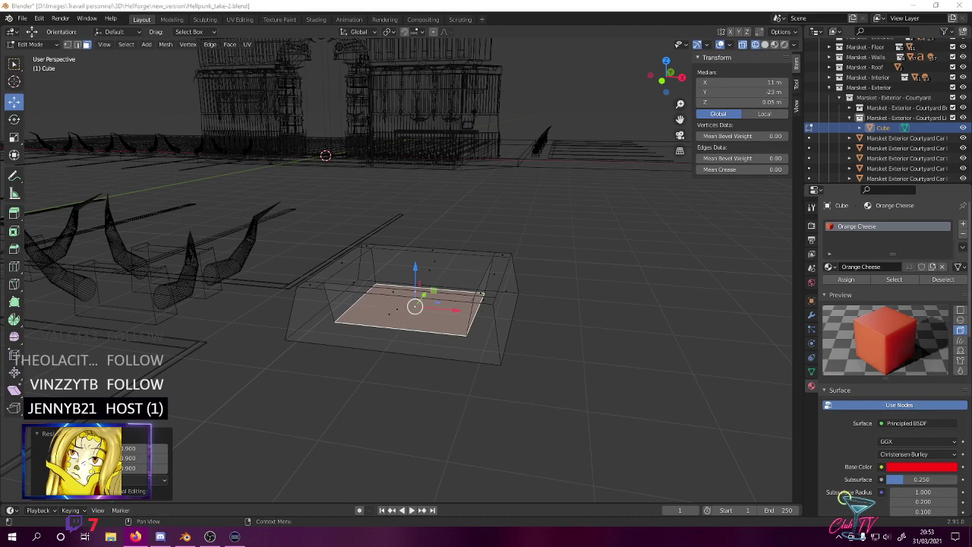
middle_drag(334, 288, 443, 259)
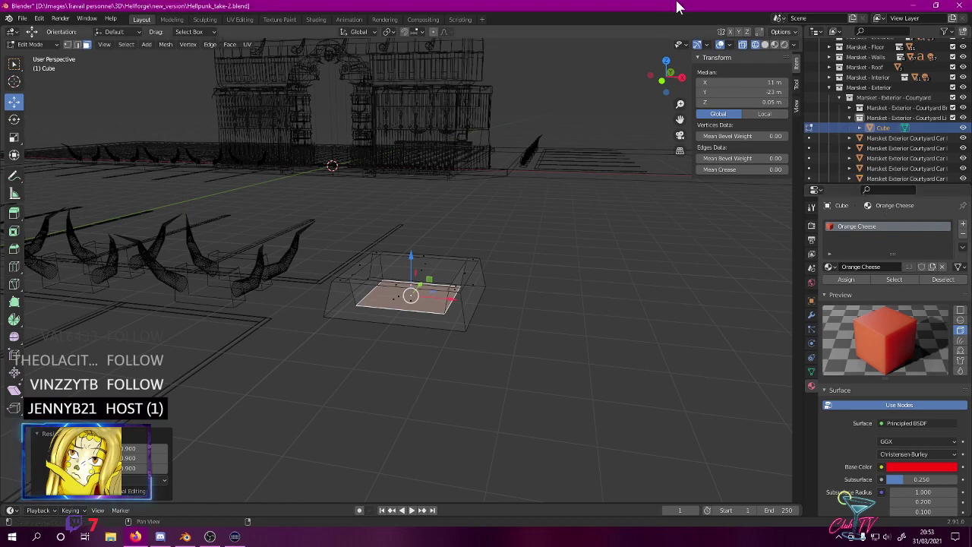
key(z)
click(549, 151)
scroll(445, 246, down, 3)
mouse_move(445, 245)
middle_down()
mouse_move(452, 137)
mouse_move(432, 240)
middle_up()
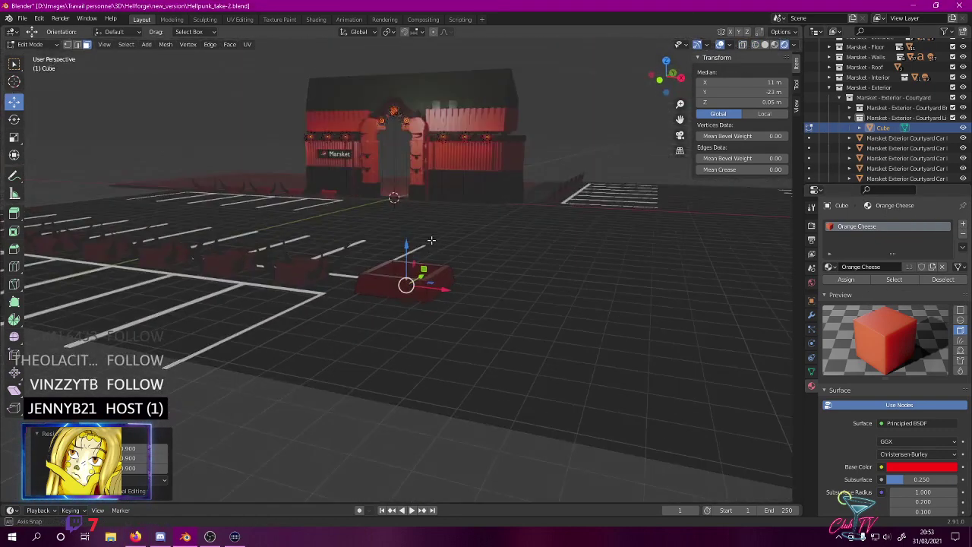
click(322, 446)
key(Tab)
middle_drag(366, 359, 213, 458)
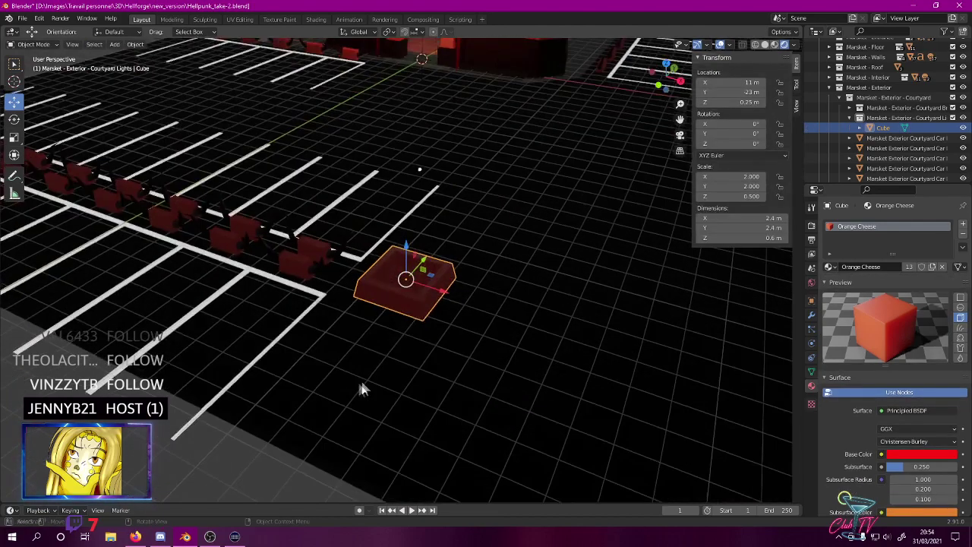
click(213, 459)
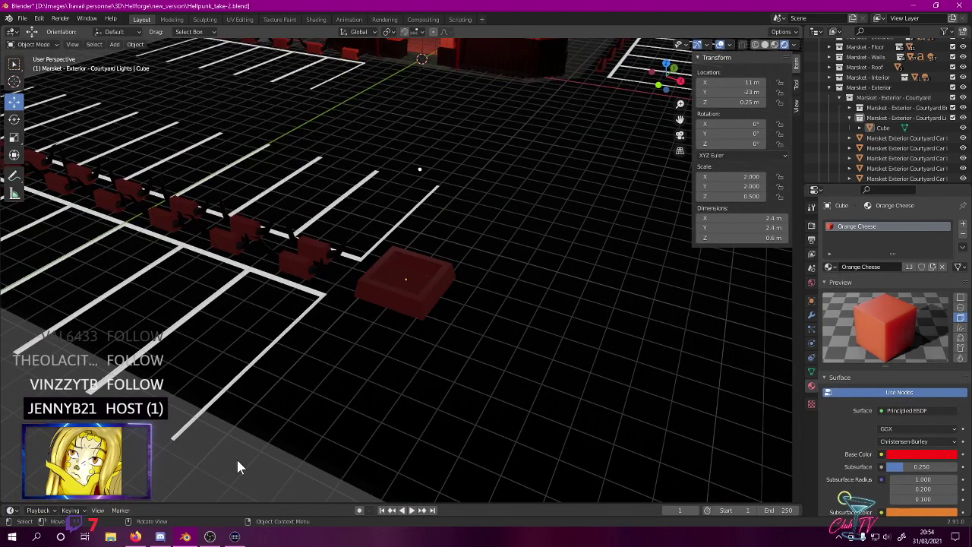
- Move the hollowed block along Y to -23.5 m, aligning it with the end of the parking row in wireframe
middle_drag(436, 306, 417, 343)
click(411, 291)
key(KP_7)
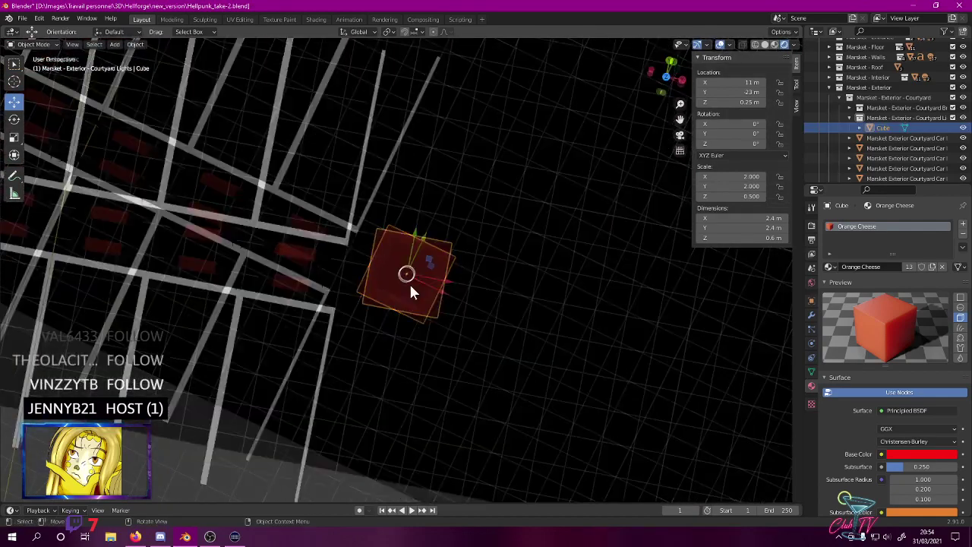
scroll(409, 282, up, 3)
drag(407, 243, 414, 269)
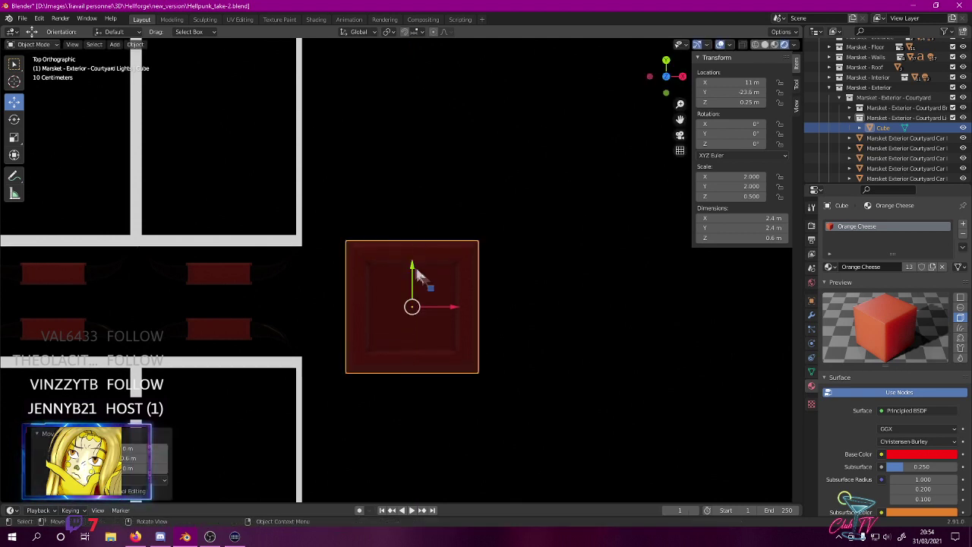
key(z)
click(412, 290)
drag(411, 263, 414, 258)
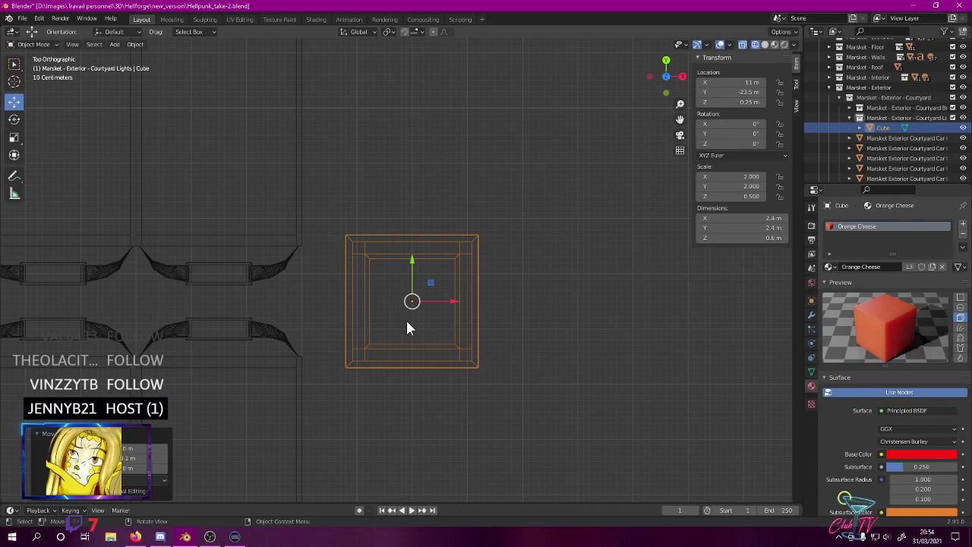
- Examine the block's position in the whole parking lot with rendered shading
key(z)
click(381, 265)
scroll(361, 285, down, 5)
scroll(361, 279, down, 4)
middle_drag(360, 279, 313, 234)
click(376, 395)
middle_drag(376, 385, 374, 359)
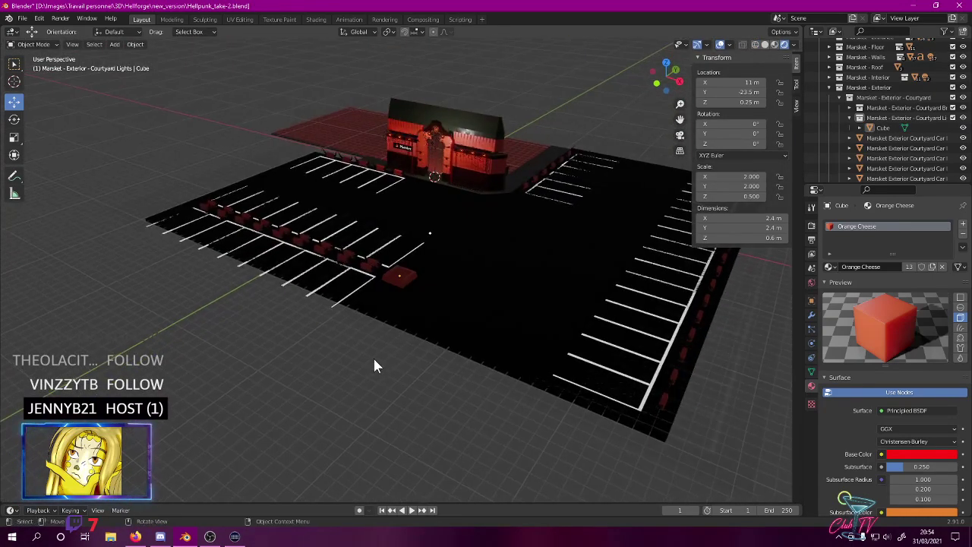
scroll(373, 356, up, 3)
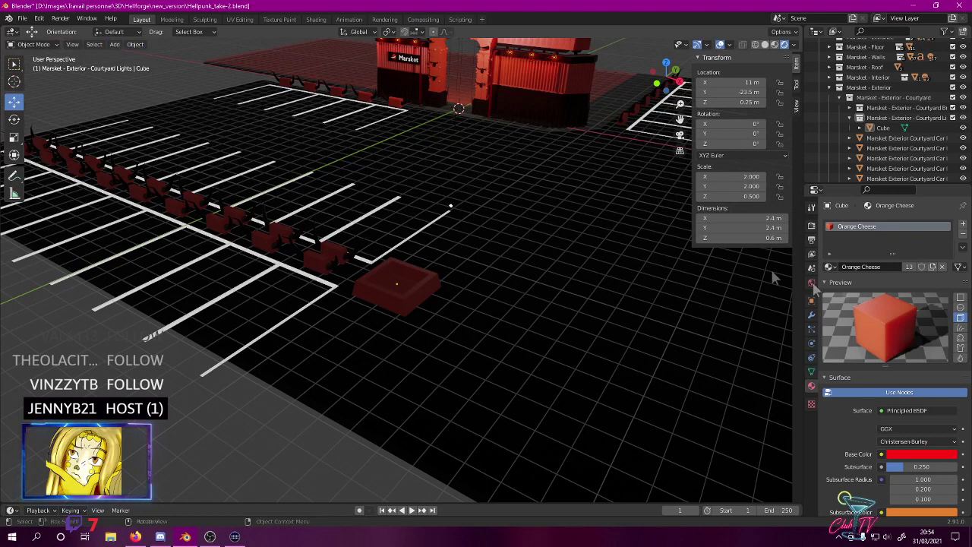
- Rename the block's Cube object to Marsket Exterior Courtyard Lamp Protection Base
double_click(889, 128)
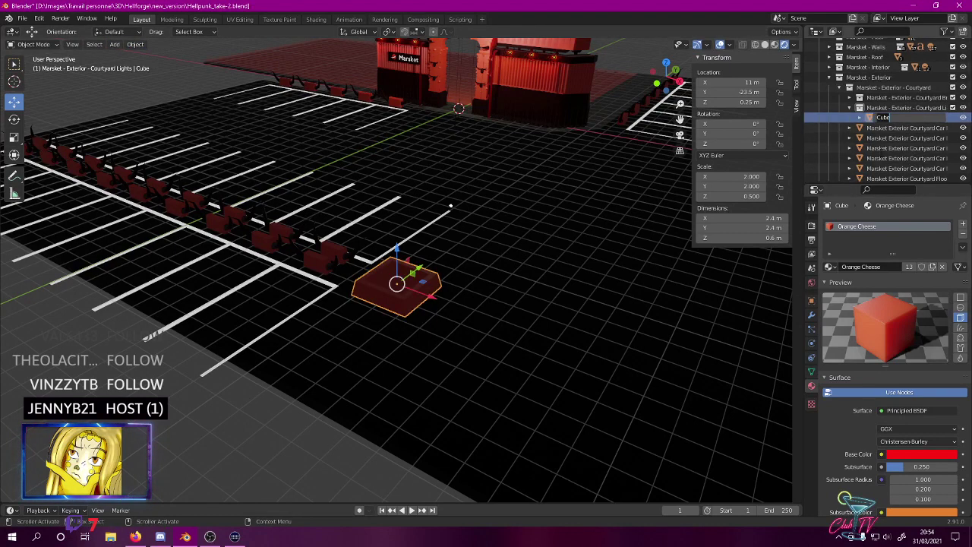
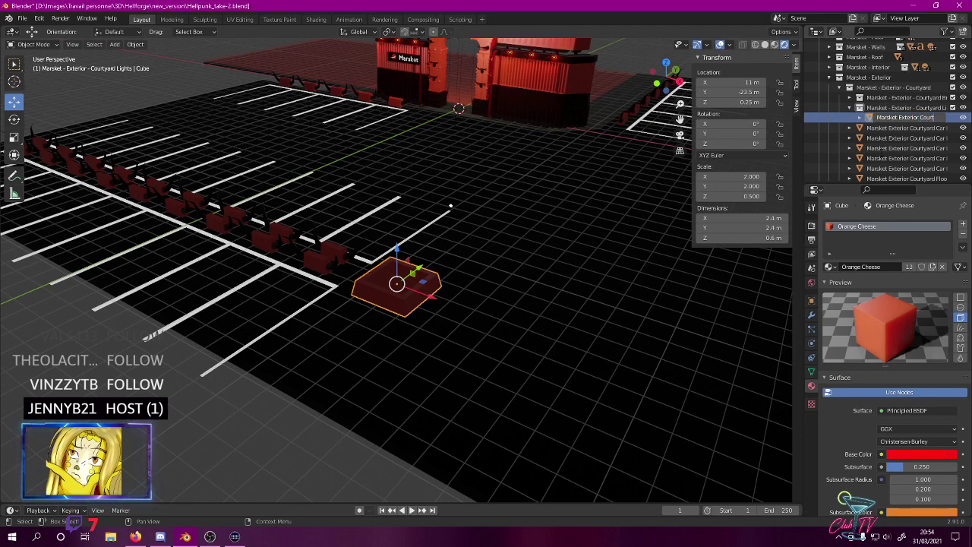
text(rd Lamp)
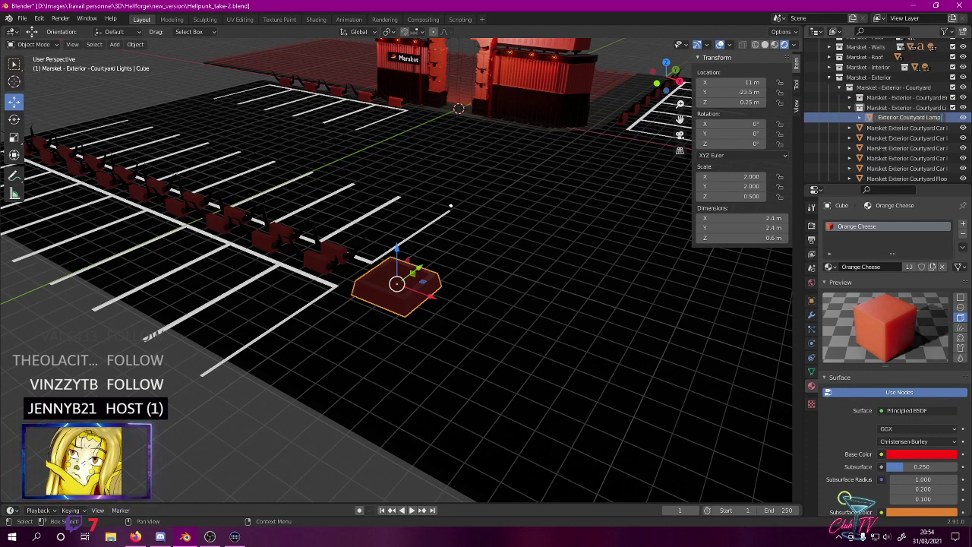
text(P)
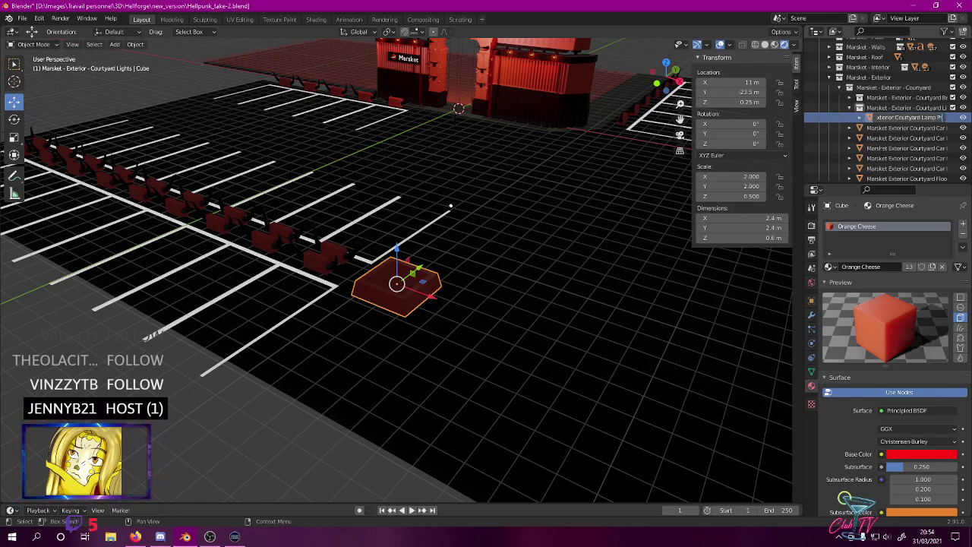
text(rotection)
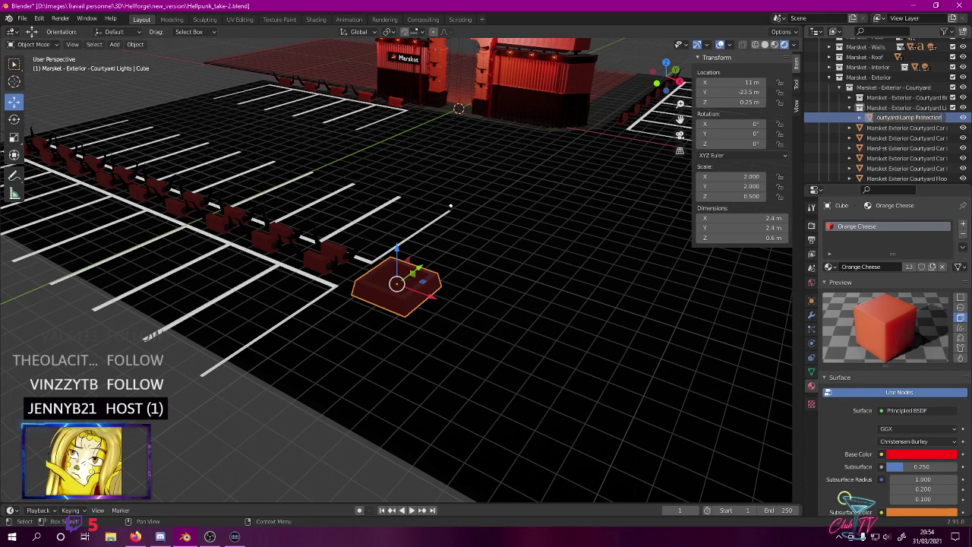
text( Base)
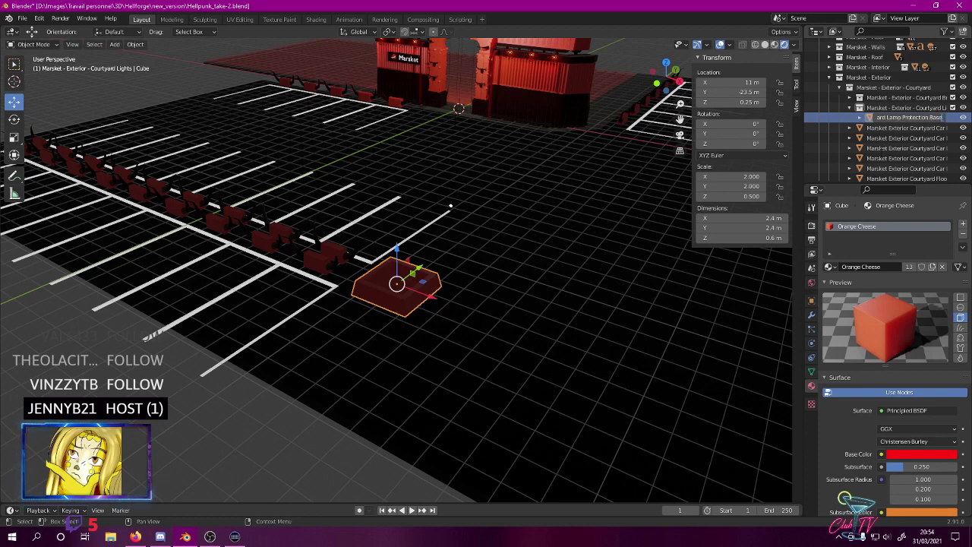
key(Return)
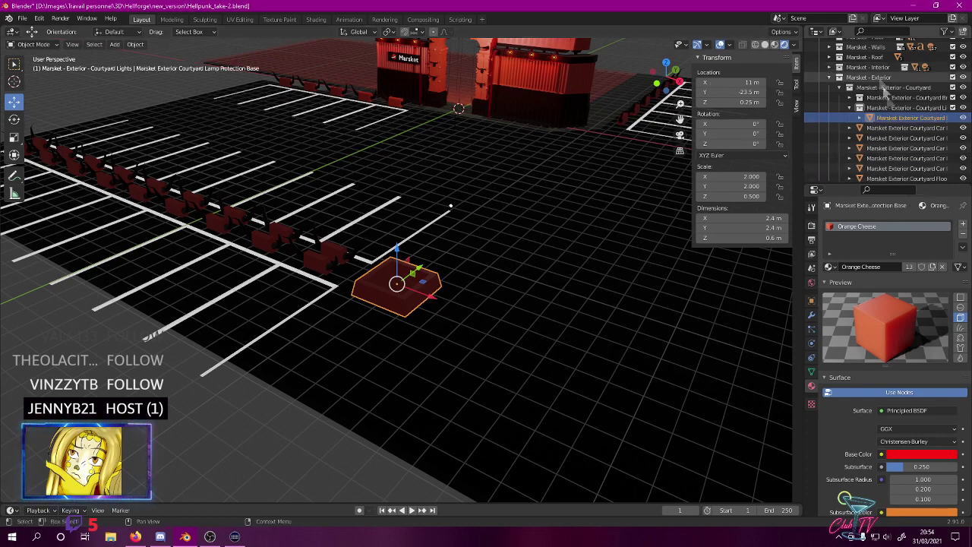
- Add a cylinder with 8 vertices to the Marsket - Exterior - Courtyard Lights collection
click(902, 107)
click(115, 44)
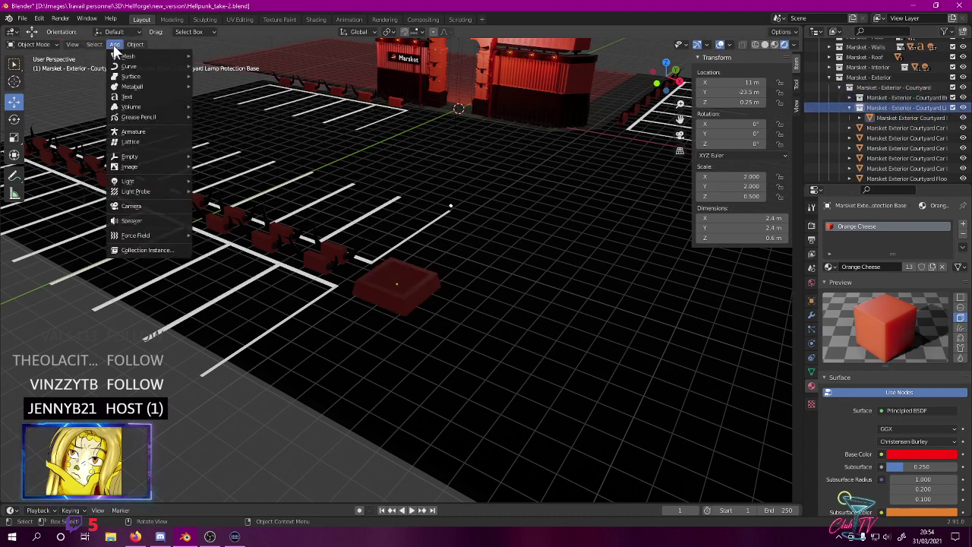
mouse_move(127, 58)
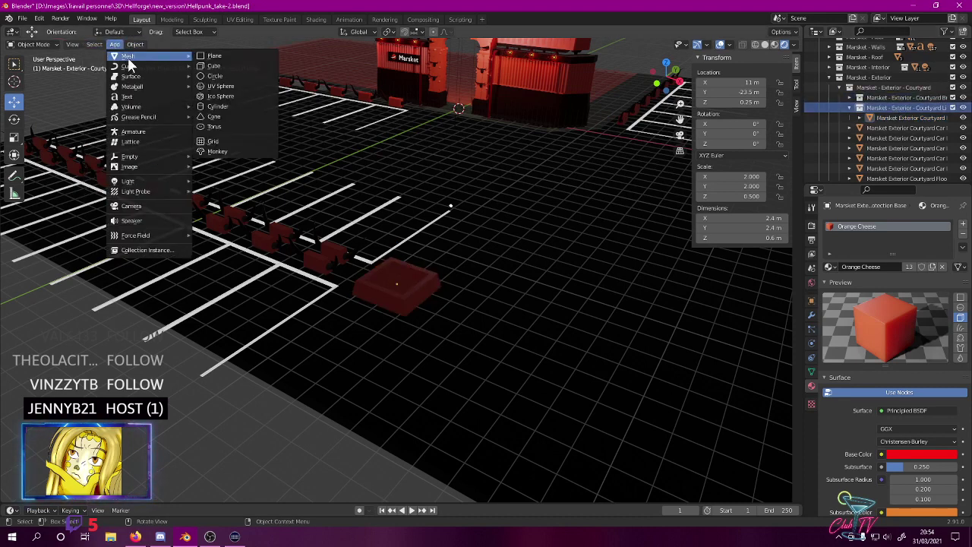
click(224, 106)
click(130, 373)
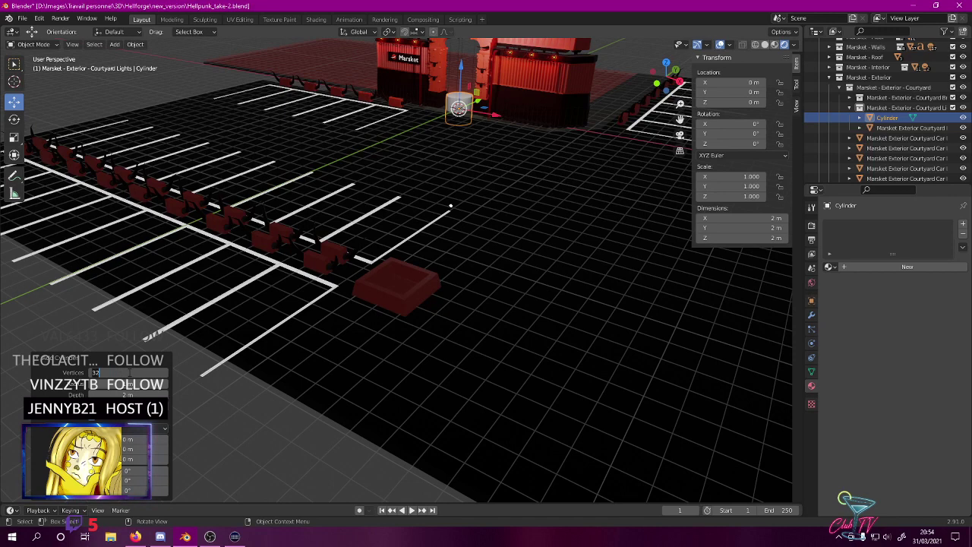
text(8)
key(Return)
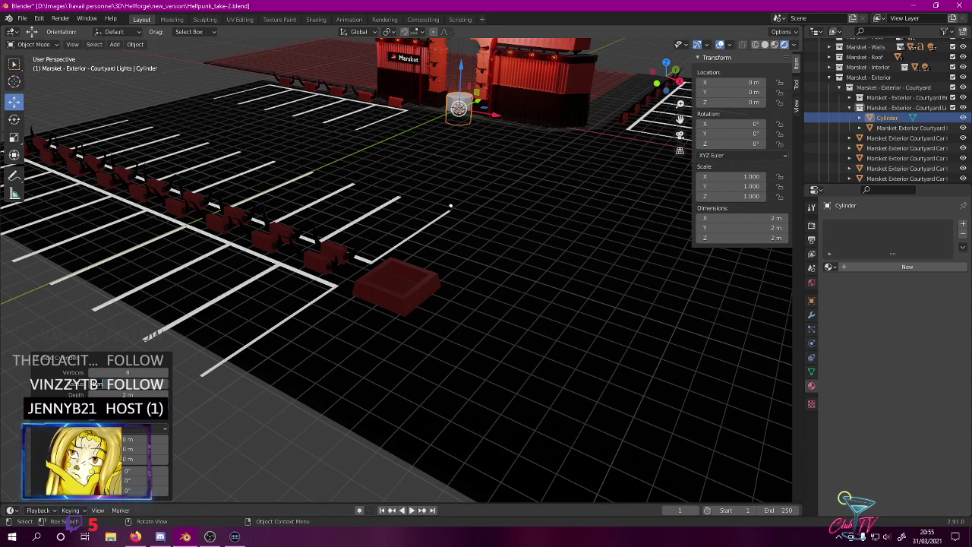
- Set the new cylinder's radius to 0.8 m and its depth to 0.1 m
click(127, 385)
text(0.8)
key(Return)
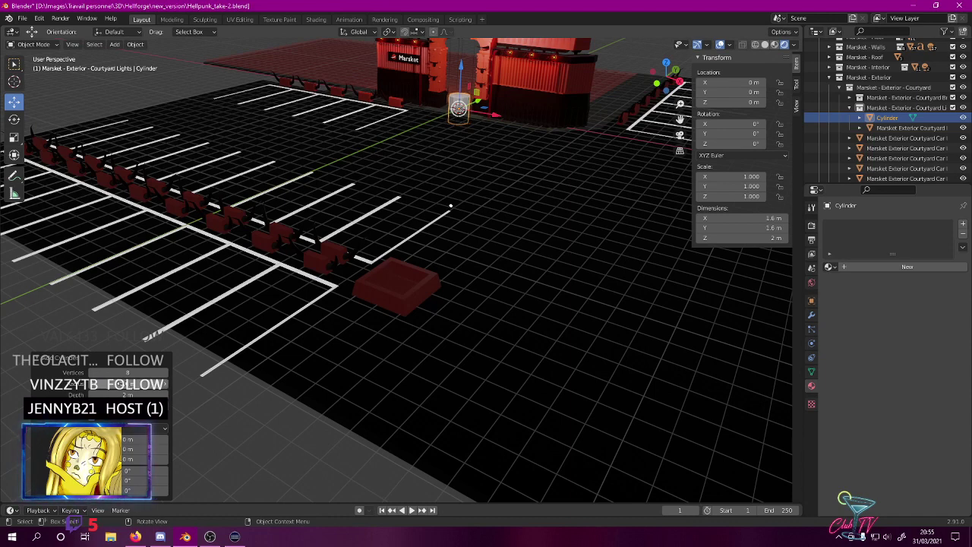
click(130, 395)
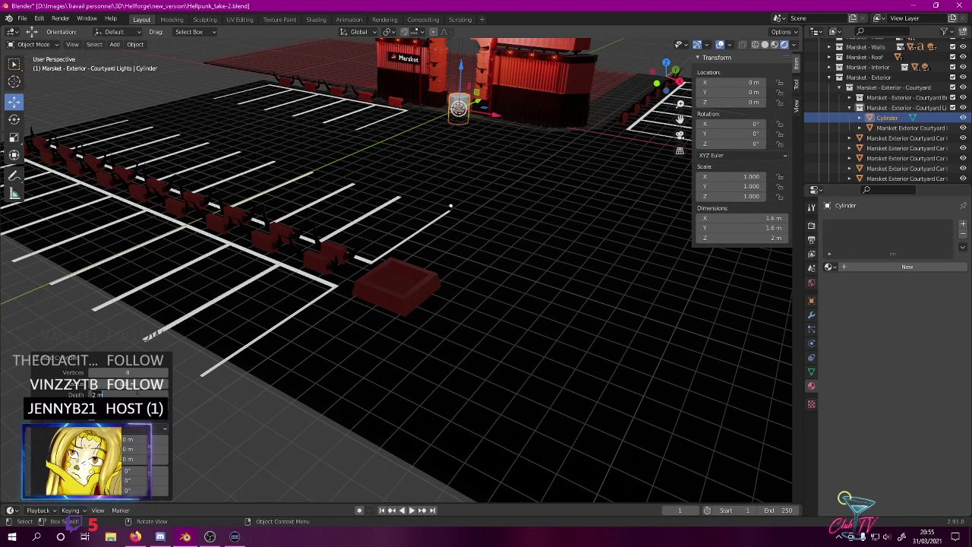
text(0.1)
key(Return)
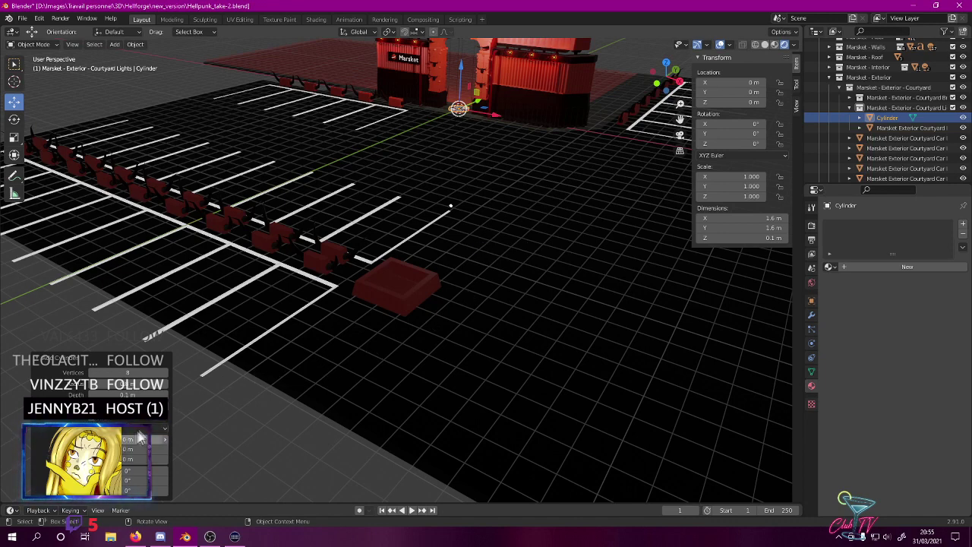
- Move the cylinder to X 11 m, Y -23.5 m, centring it inside the lamp protection base
key(KP_7)
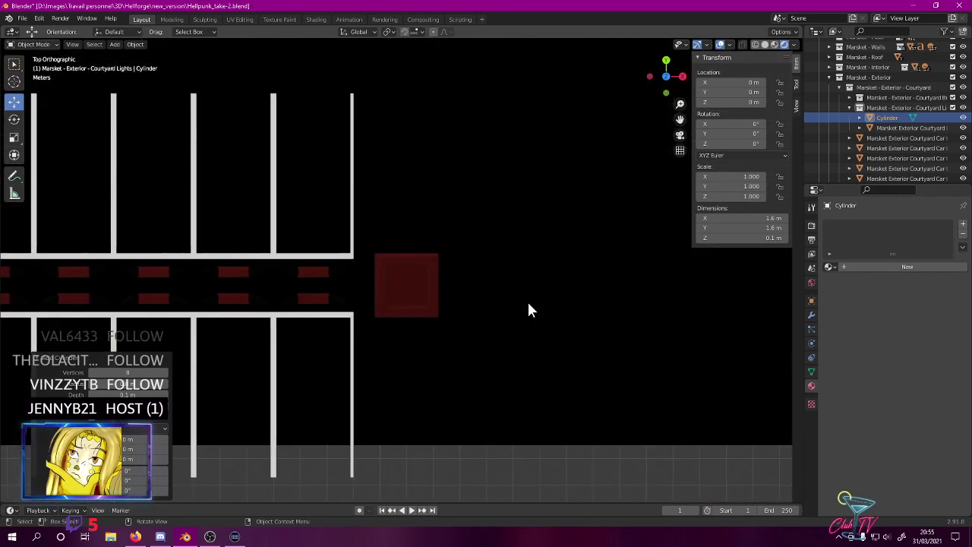
key(g)
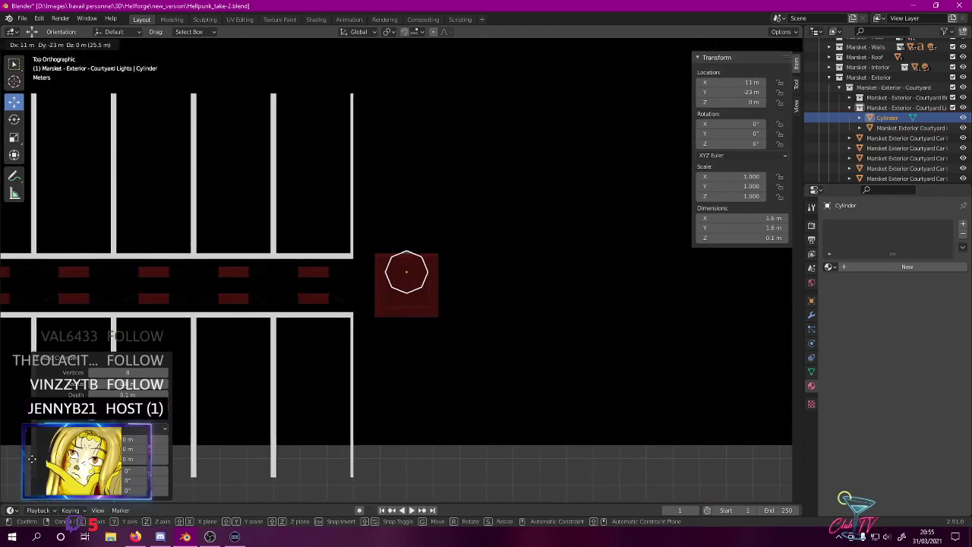
click(425, 300)
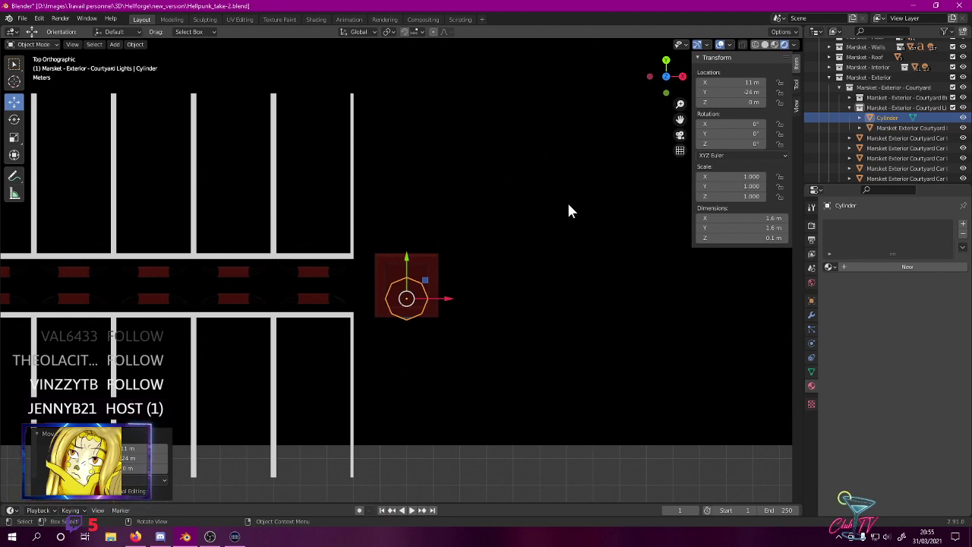
key(KP_1)
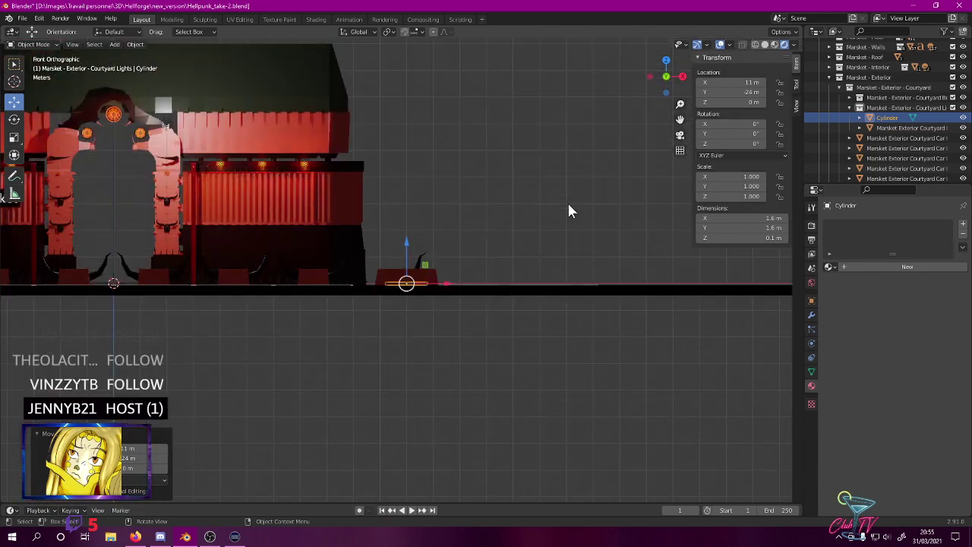
key(KP_7)
scroll(364, 235, up, 7)
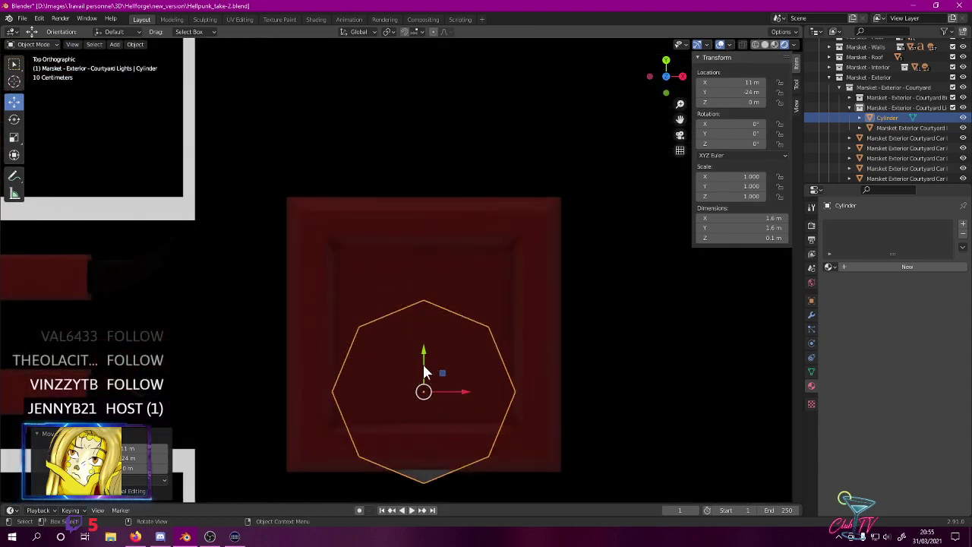
drag(423, 349, 423, 348)
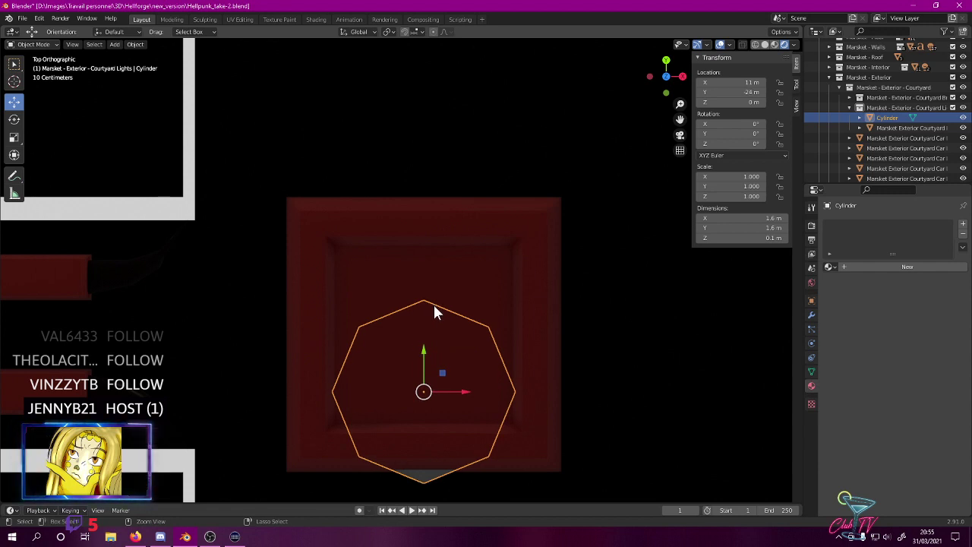
drag(422, 351, 431, 287)
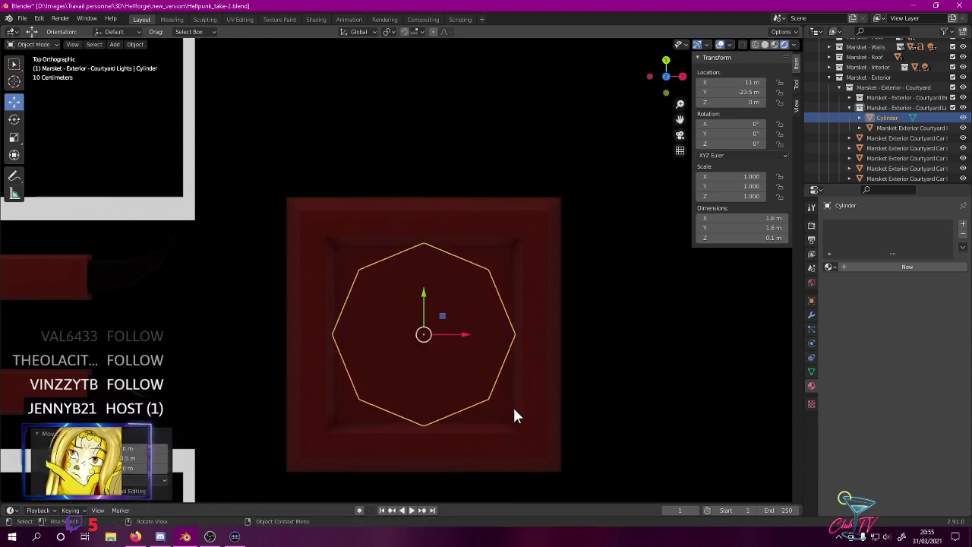
- Raise the cylinder to Z 0.1 m inside the protection base, using wireframe shading in front view
key(z)
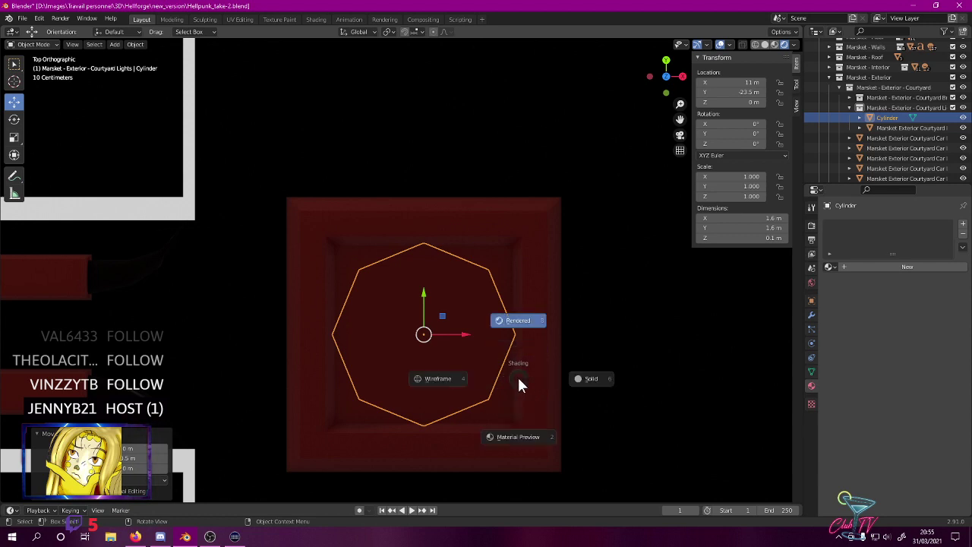
click(441, 385)
key(KP_1)
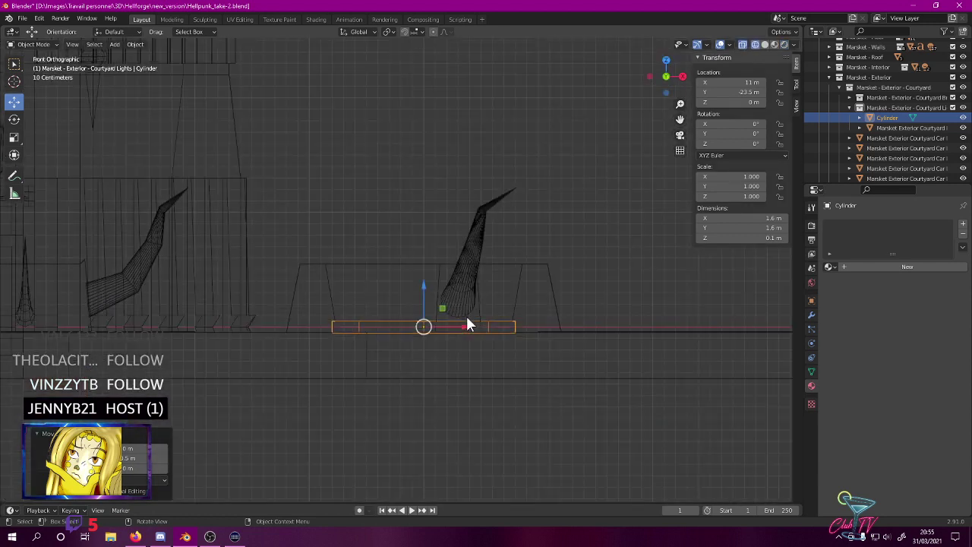
scroll(435, 300, up, 9)
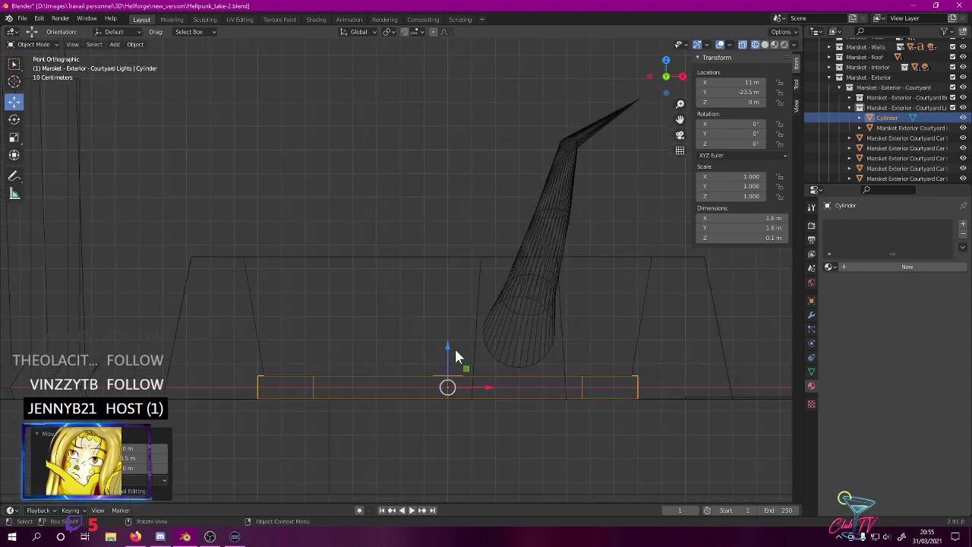
ctrl+drag(458, 359, 464, 308)
middle_drag(464, 308, 480, 371)
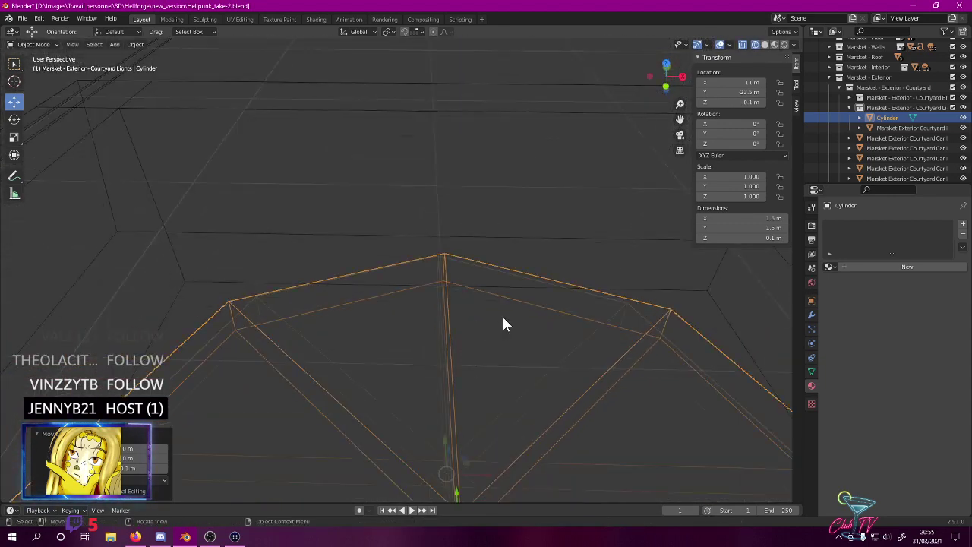
scroll(498, 315, down, 7)
- Subdivide the radial edges on the cylinder's two caps in edge-select editing, forming an inner octagon ring
key(Tab)
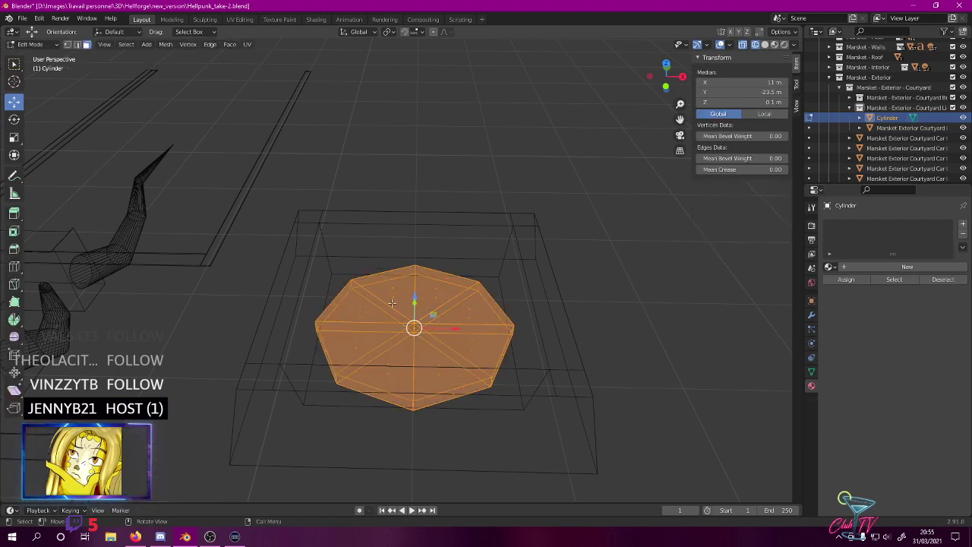
click(77, 44)
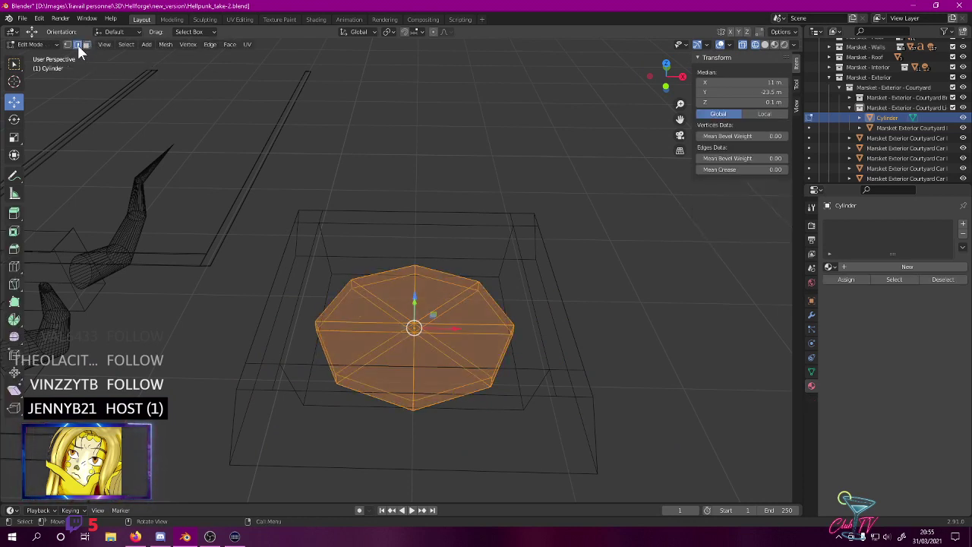
alt+click(423, 329)
right_click(422, 329)
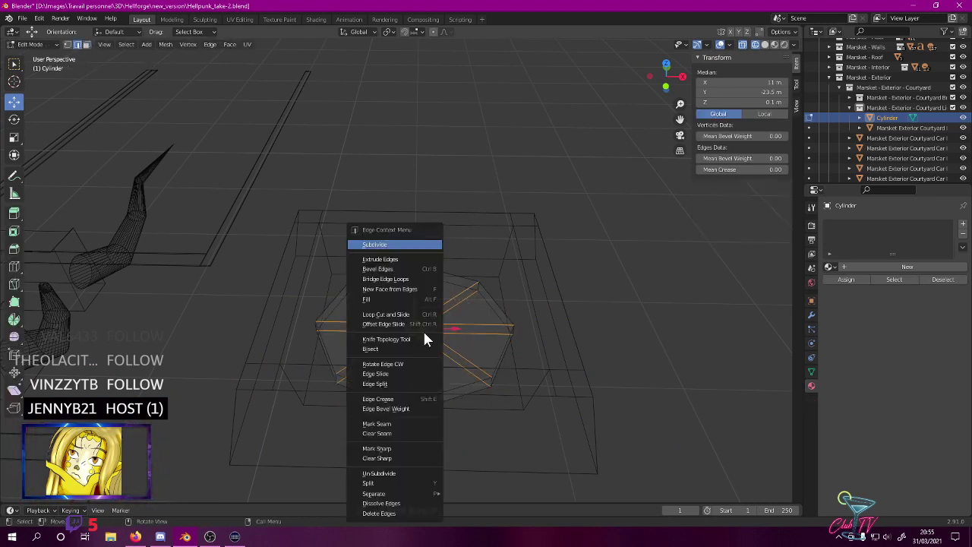
click(388, 244)
middle_drag(386, 238, 437, 251)
middle_drag(425, 305, 409, 309)
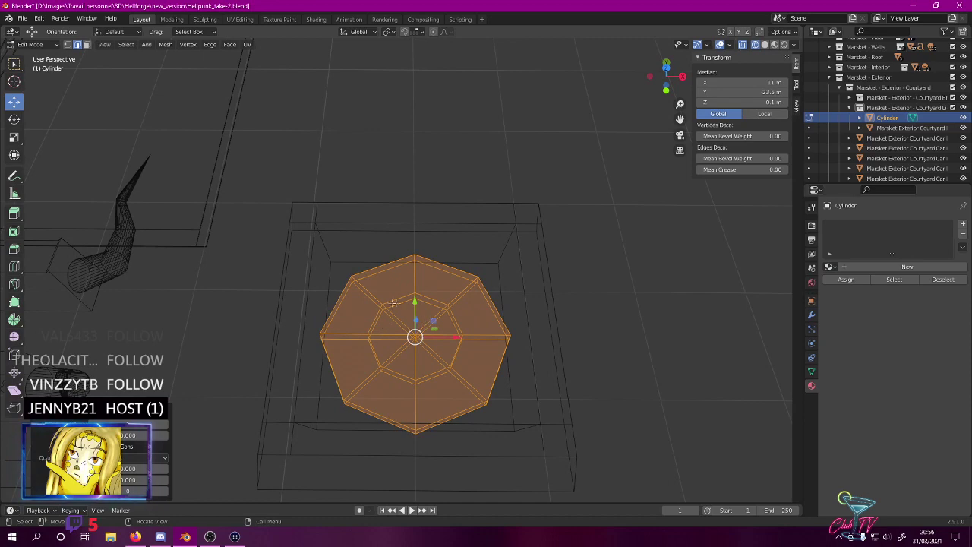
- Select the inner octagons of both caps in top view and activate the Scale tool
drag(355, 284, 480, 388)
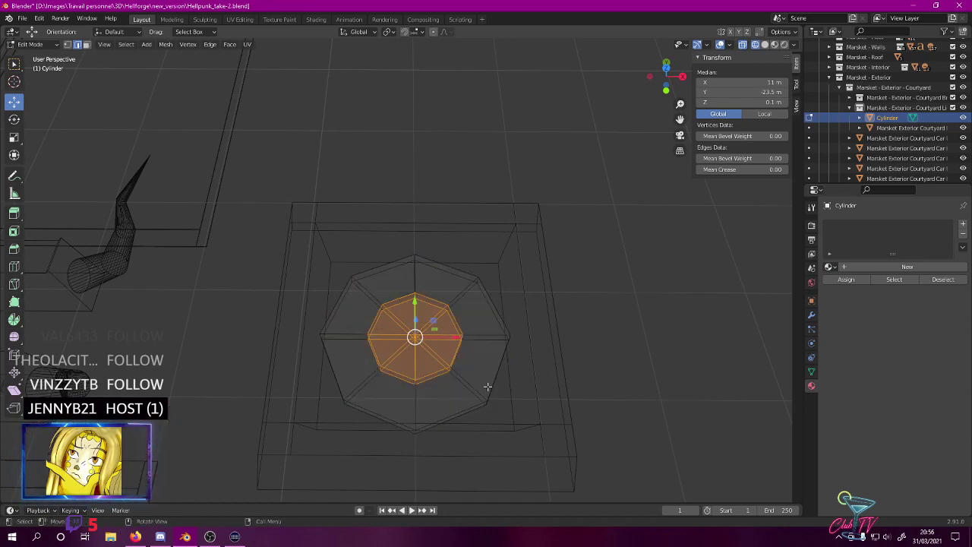
key(KP_7)
scroll(448, 220, up, 4)
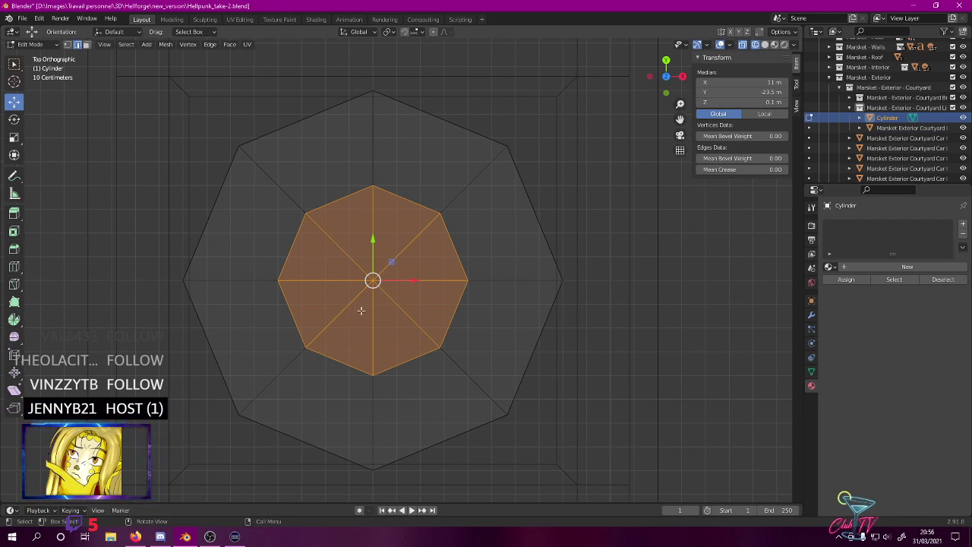
click(14, 136)
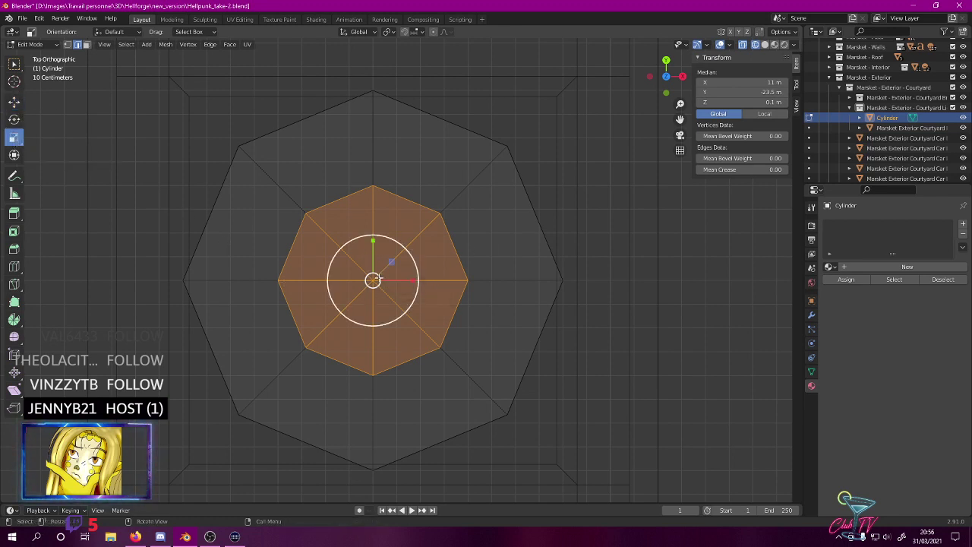
key(s)
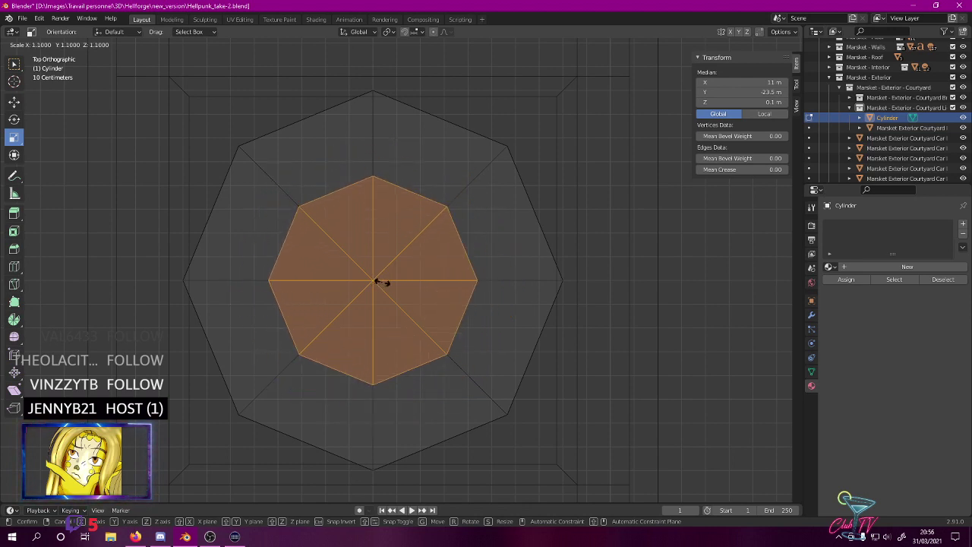
click(382, 282)
key(ctrl+z)
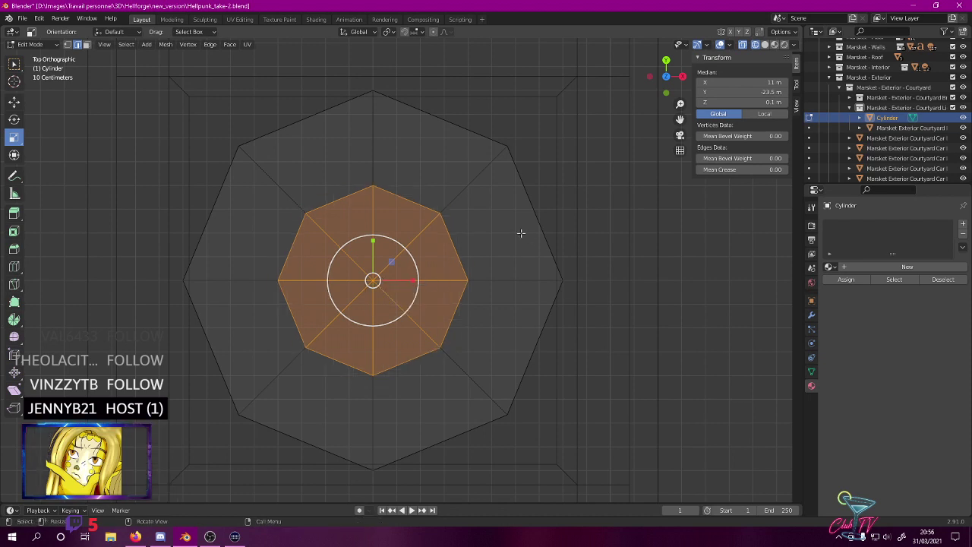
- Scale the inner octagons to 0.6 in X and Y only, and view the cylinder with rendered shading
key(s)
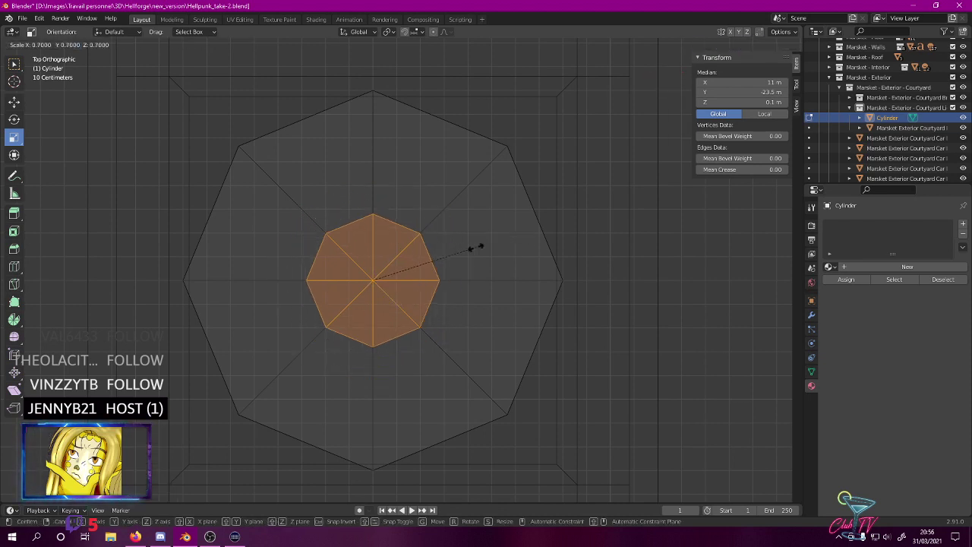
click(455, 255)
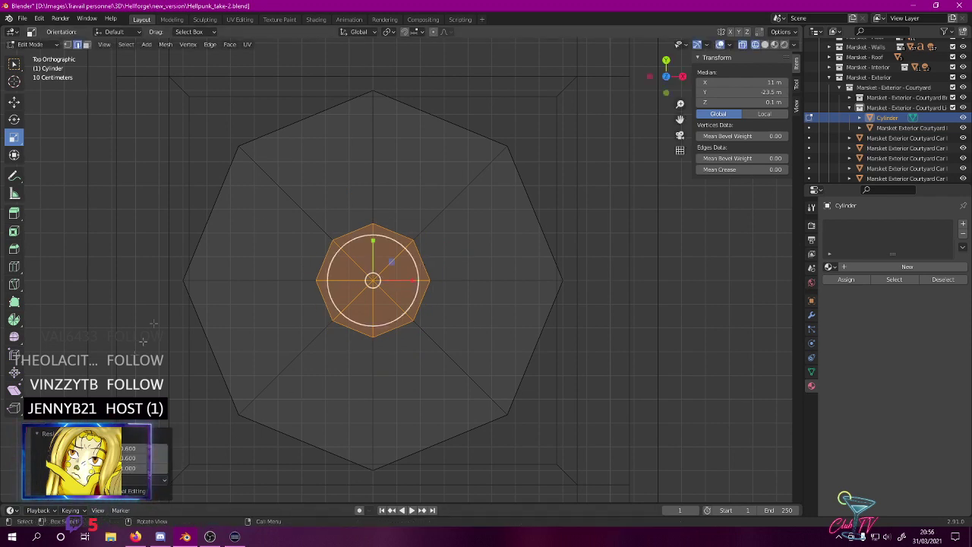
key(KP_1)
middle_drag(278, 219, 304, 243)
key(KP_1)
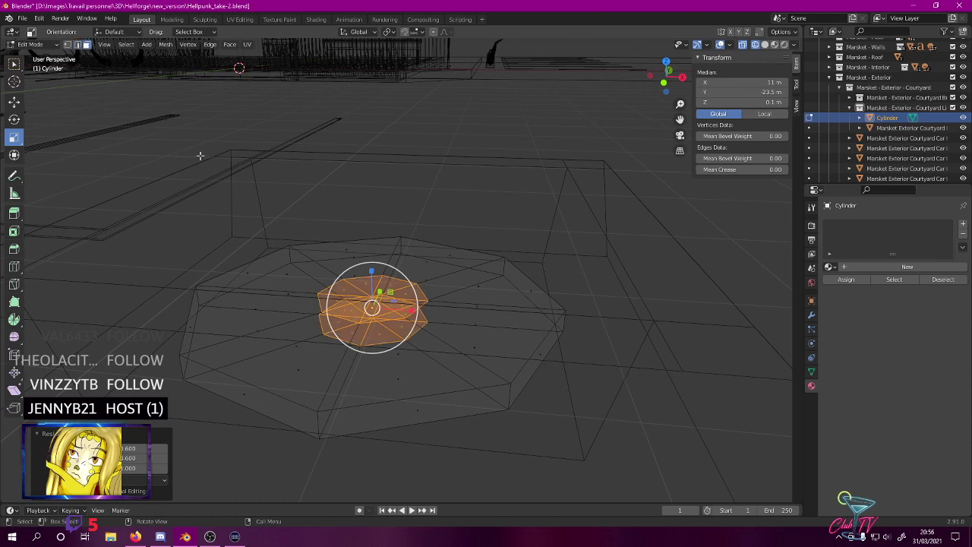
key(z)
click(199, 99)
middle_drag(333, 259, 338, 280)
drag(328, 257, 451, 373)
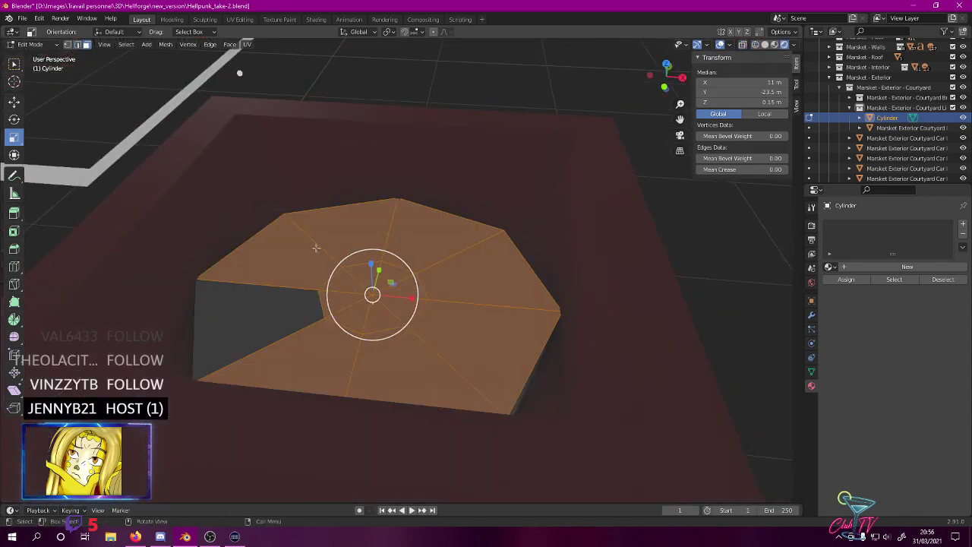
key(s)
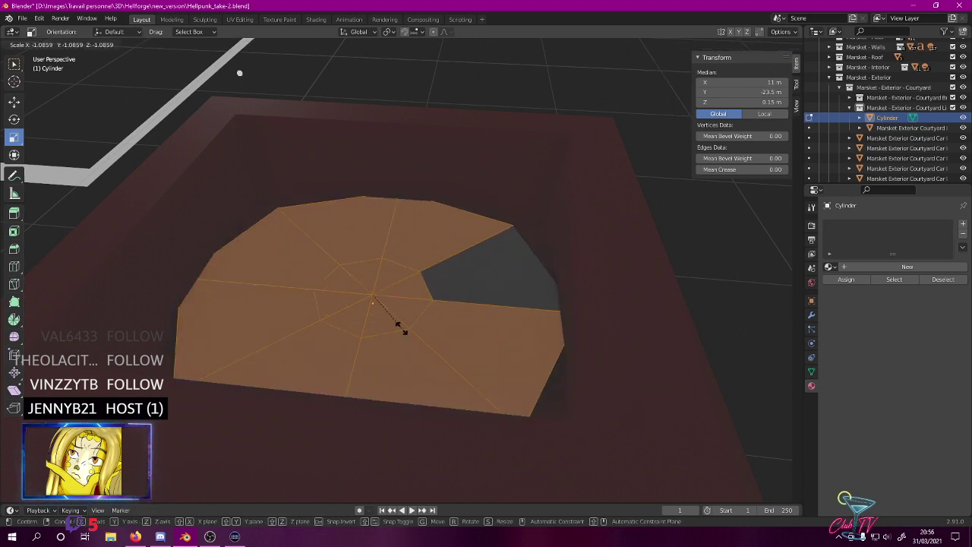
click(400, 326)
key(ctrl+z)
- Select the inner octagon on the foot's top cap and extrude it 2.9 m upward to Z 3.05 m, using wireframe front view
click(536, 105)
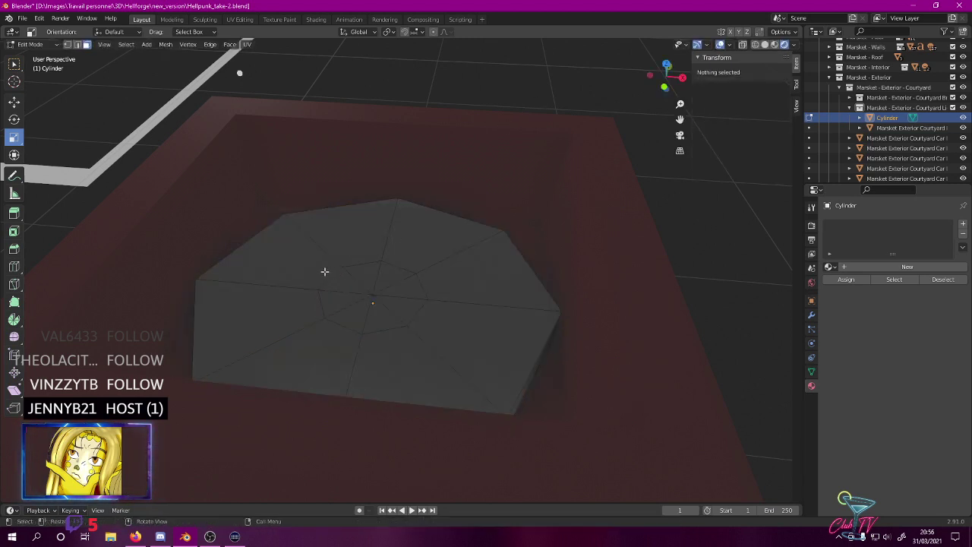
drag(400, 317, 403, 319)
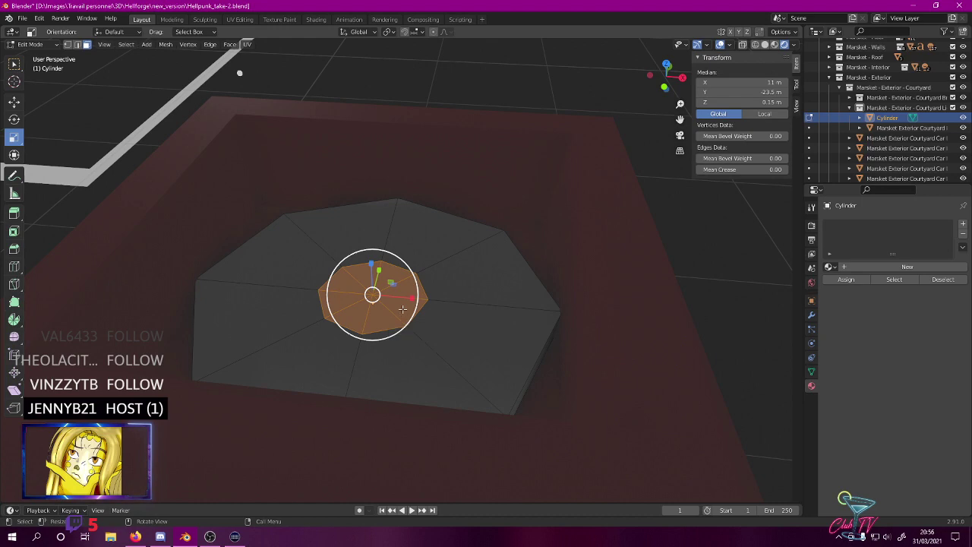
key(KP_1)
key(z)
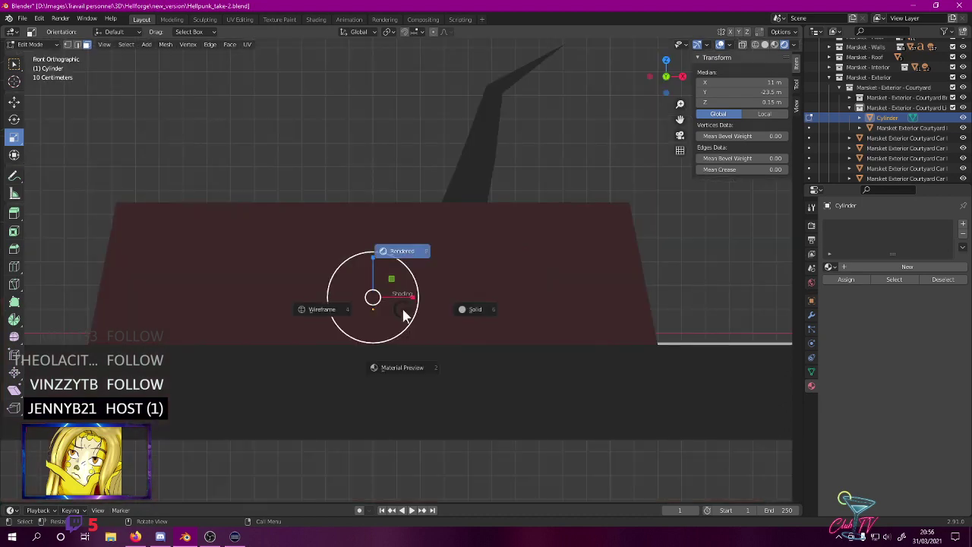
click(350, 313)
scroll(365, 303, down, 5)
shift+middle_drag(398, 240, 390, 371)
key(e)
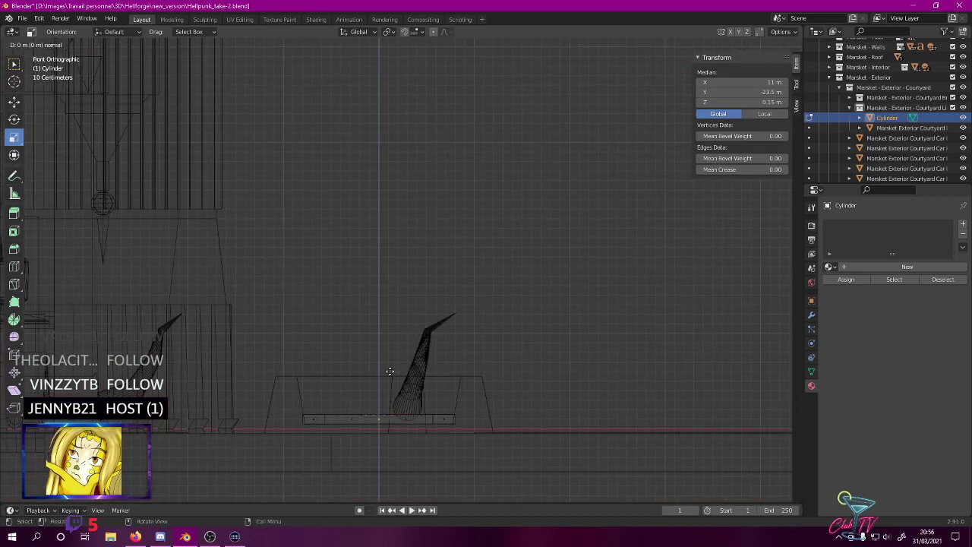
click(417, 96)
middle_drag(407, 139, 432, 190)
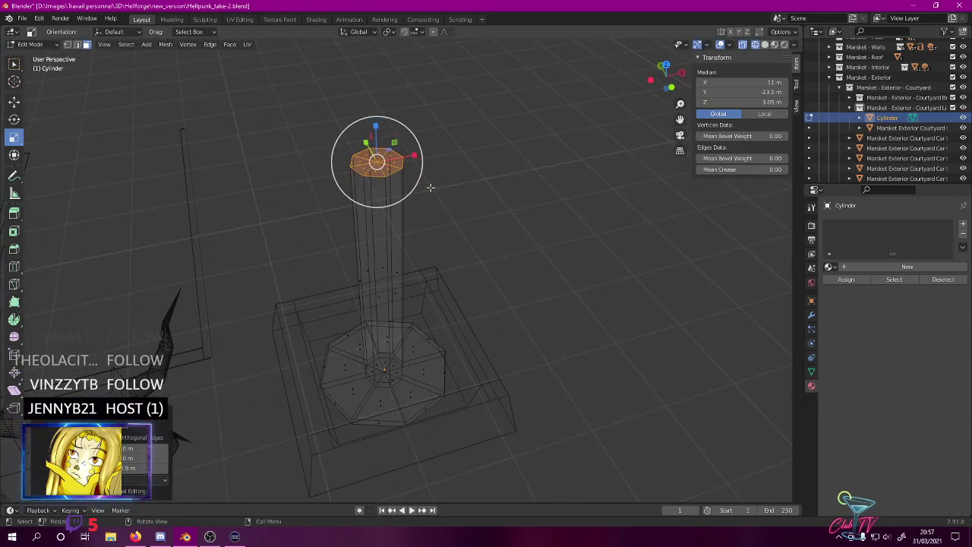
- Raise the selected top octagon of the pole by 4.9 m to Z 7.95 m in front view
key(KP_1)
middle_drag(391, 136, 416, 145)
key(KP_1)
shift+middle_drag(373, 121, 373, 344)
key(g)
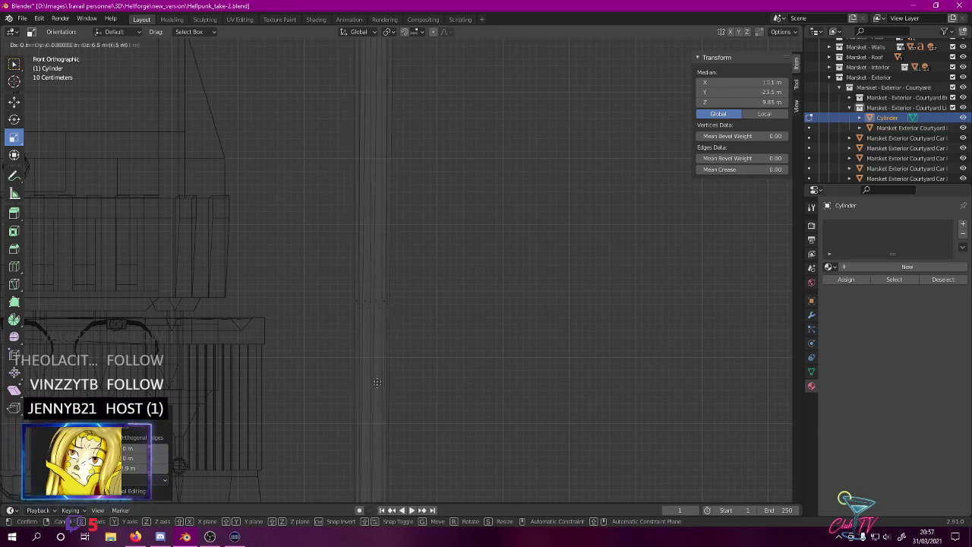
click(374, 479)
middle_drag(373, 481, 454, 262)
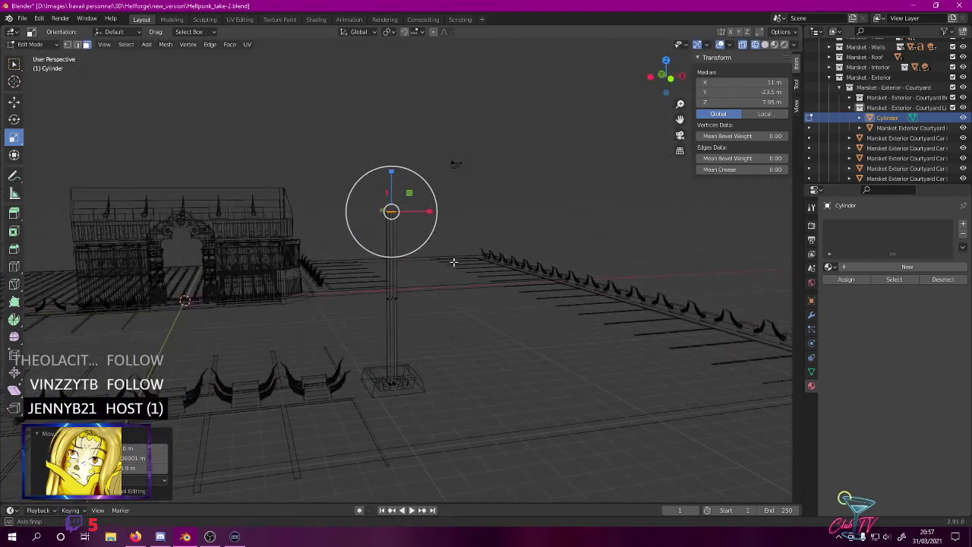
- Raise the pole's top octagon another 2 m to Z 9.95 m in front view
key(KP_1)
scroll(440, 258, up, 5)
shift+middle_drag(411, 144, 387, 354)
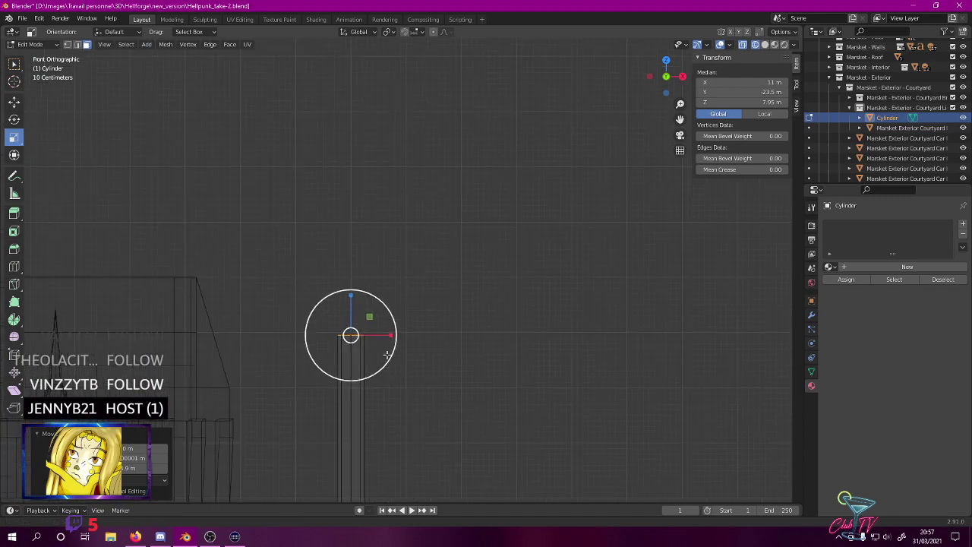
key(g)
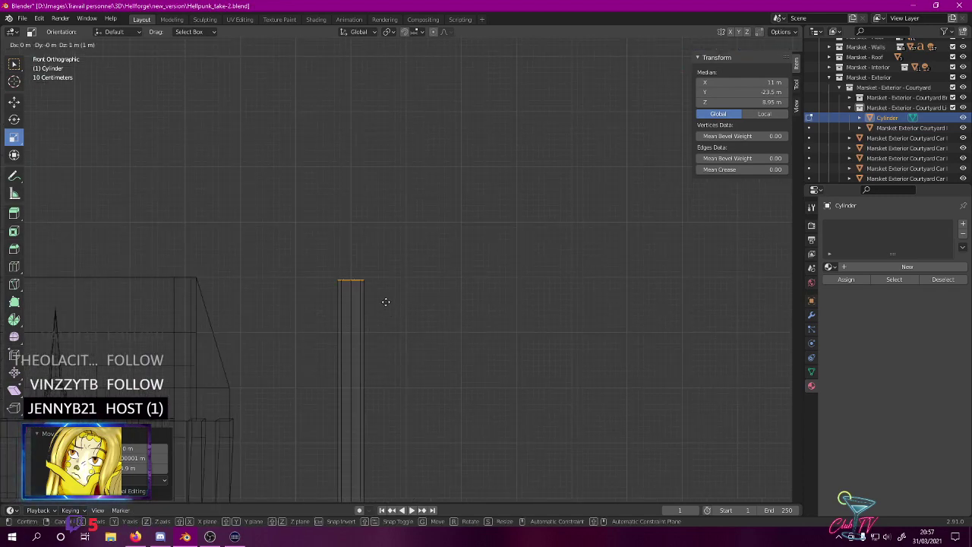
click(384, 241)
middle_drag(384, 242, 368, 270)
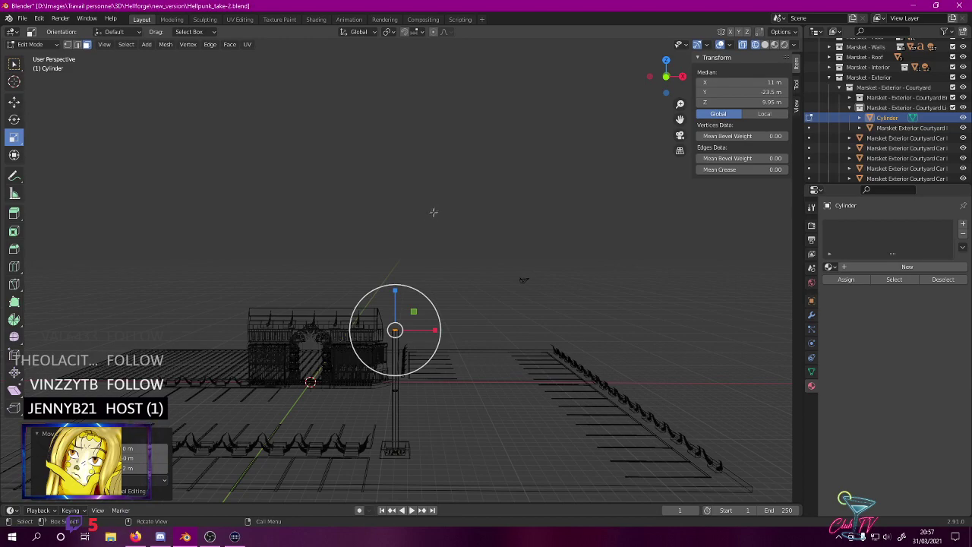
- Select the centre vertex of the pole's top cap in vertex mode and raise it about 0.5 m into a pointed tip
scroll(430, 221, up, 5)
shift+middle_drag(430, 221, 475, 39)
scroll(452, 92, up, 3)
middle_drag(451, 91, 415, 200)
click(67, 44)
click(430, 494)
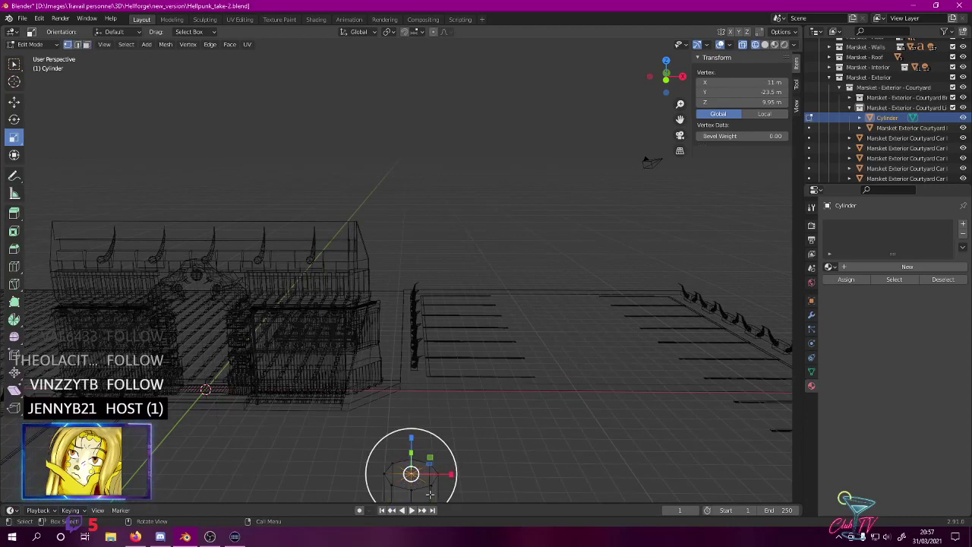
key(KP_1)
key(KP_Decimal)
shift+middle_drag(424, 330, 398, 362)
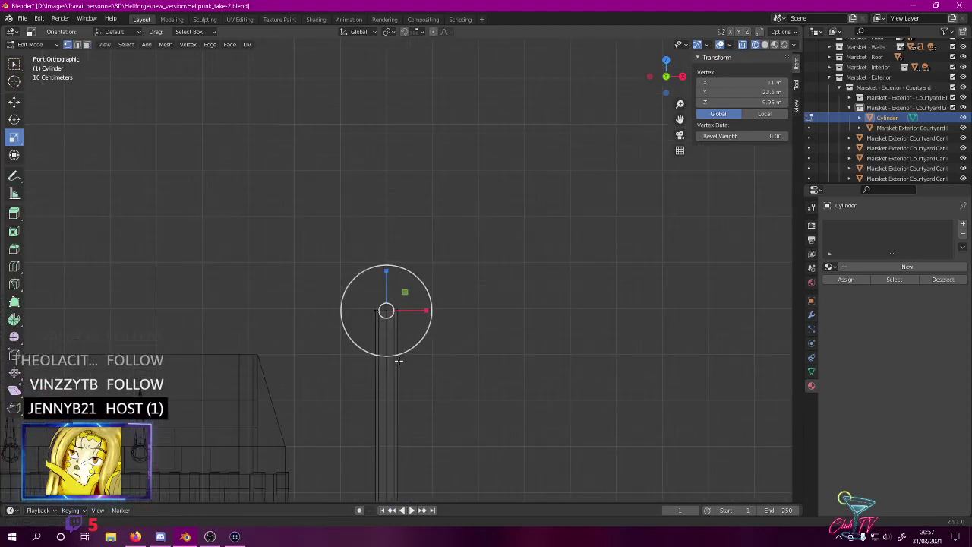
scroll(419, 296, up, 5)
key(g)
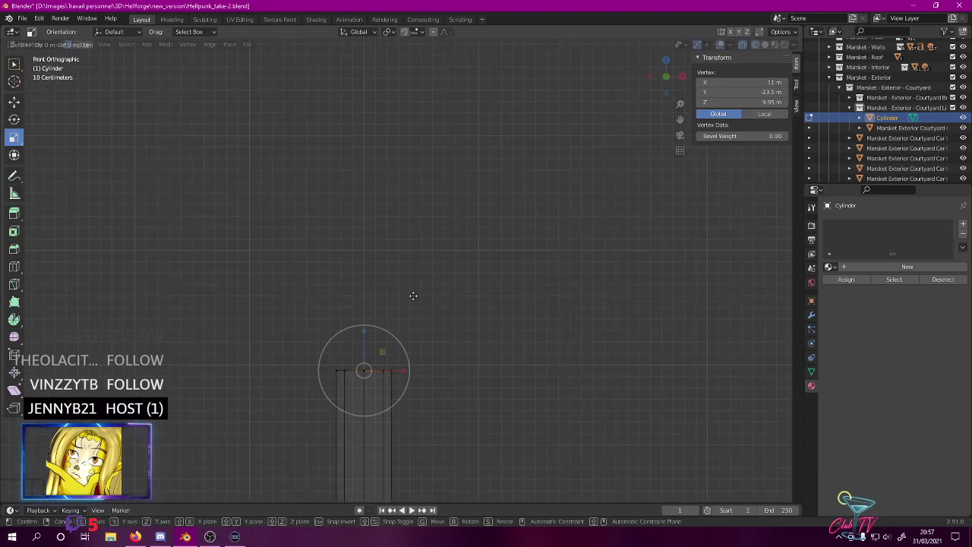
click(414, 239)
middle_drag(413, 238, 423, 272)
scroll(419, 278, down, 3)
- Deselect the tip vertex and save the file
click(424, 228)
key(ctrl+s)
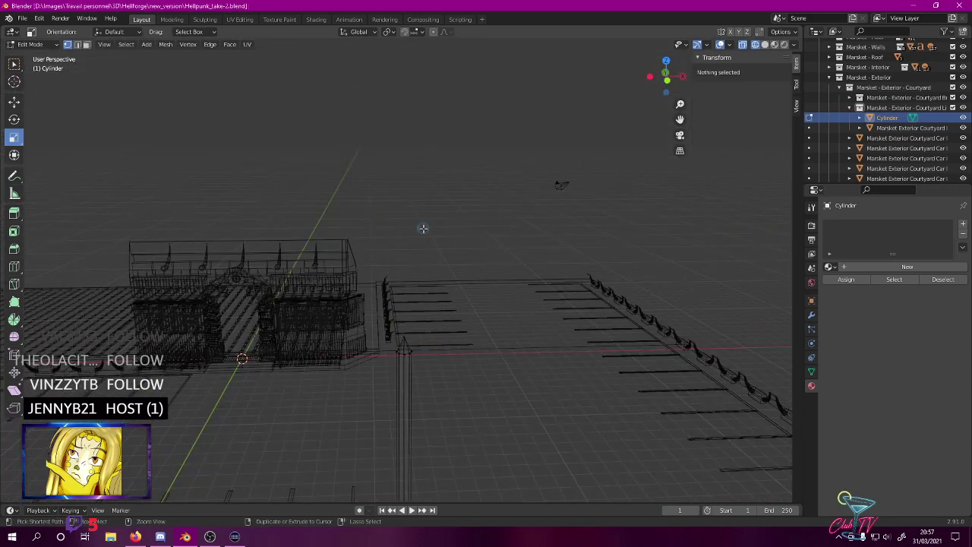
key(ctrl+s)
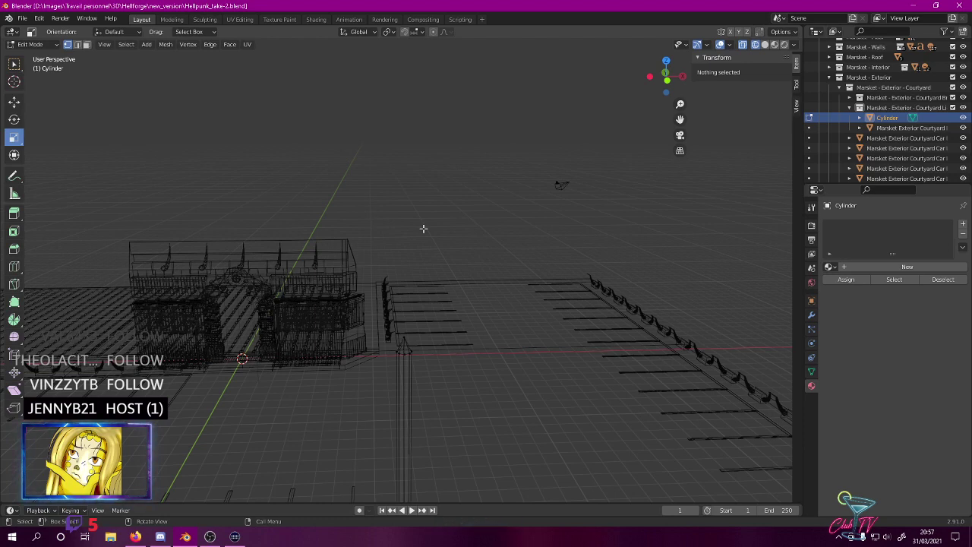
- View the lamp post with rendered shading and activate the Move tool
middle_drag(386, 246, 458, 311)
key(z)
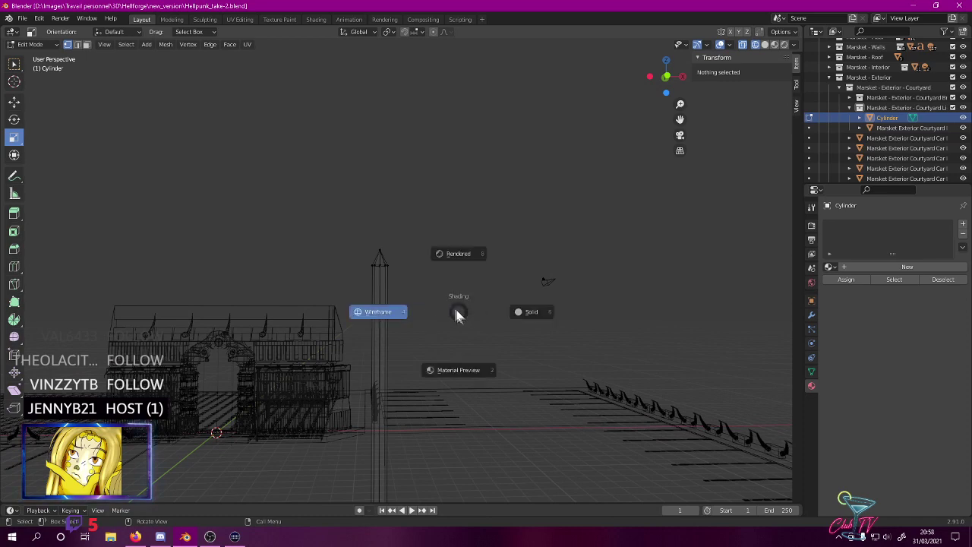
click(446, 261)
mouse_move(453, 239)
middle_down()
mouse_move(395, 272)
mouse_move(372, 395)
middle_up()
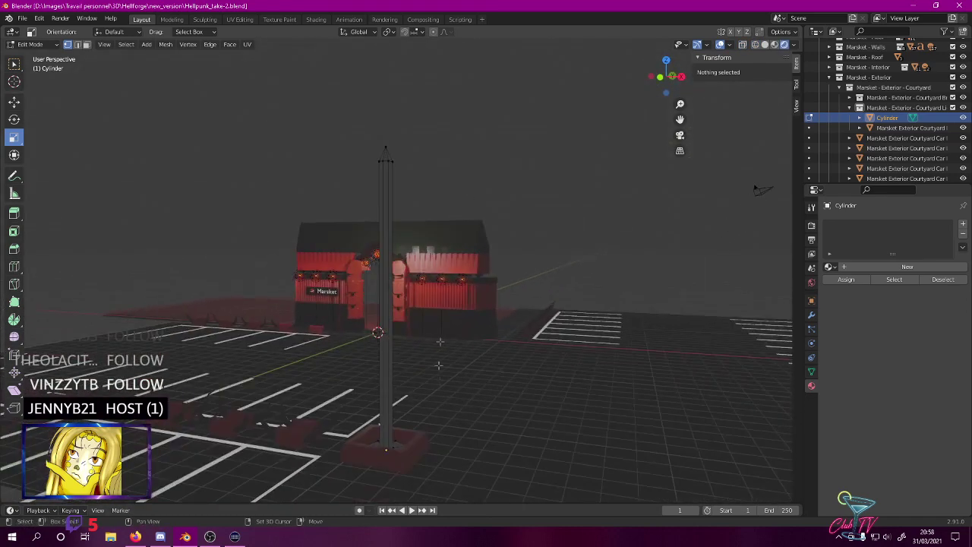
click(14, 101)
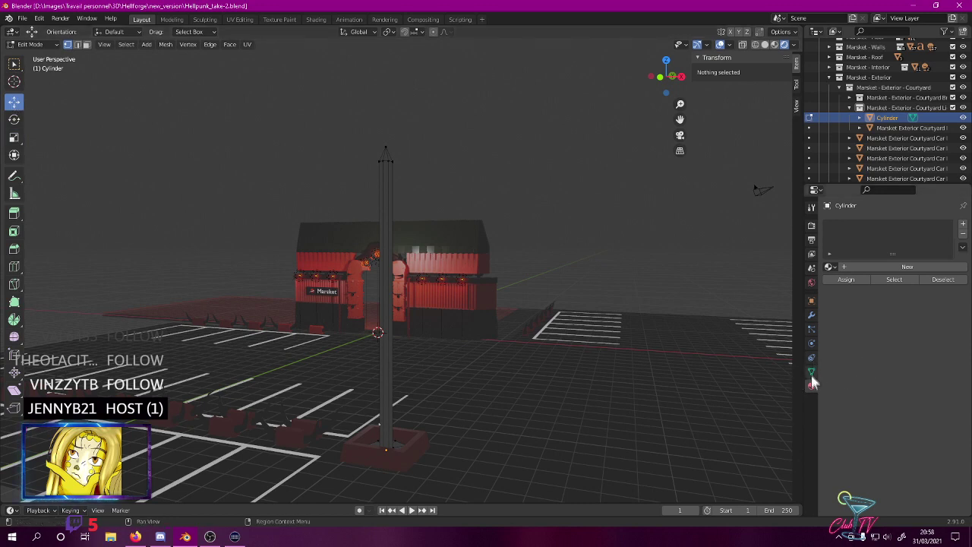
- Try the Ground Metal material on the lamp post, replace it with Chocolate Metal, and view it in Object Mode
click(829, 266)
click(837, 330)
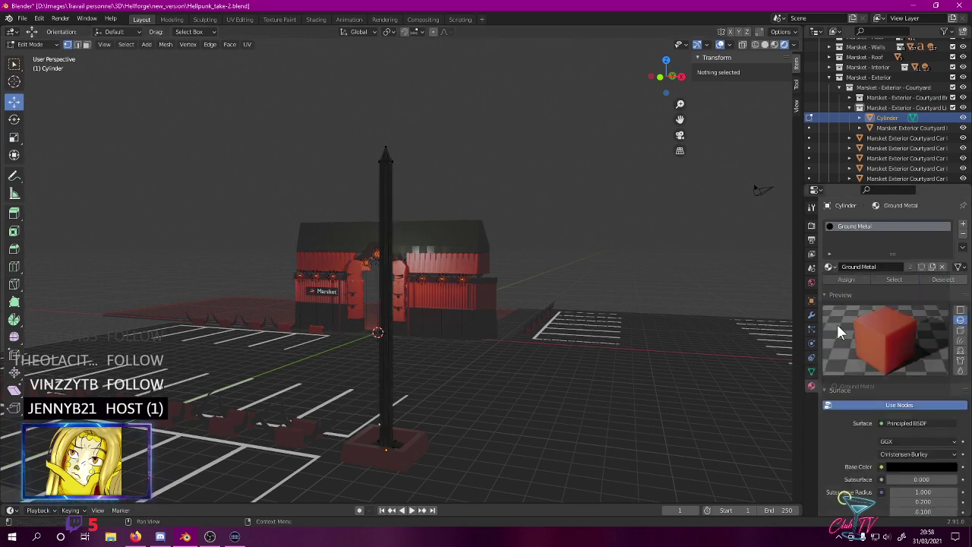
click(831, 267)
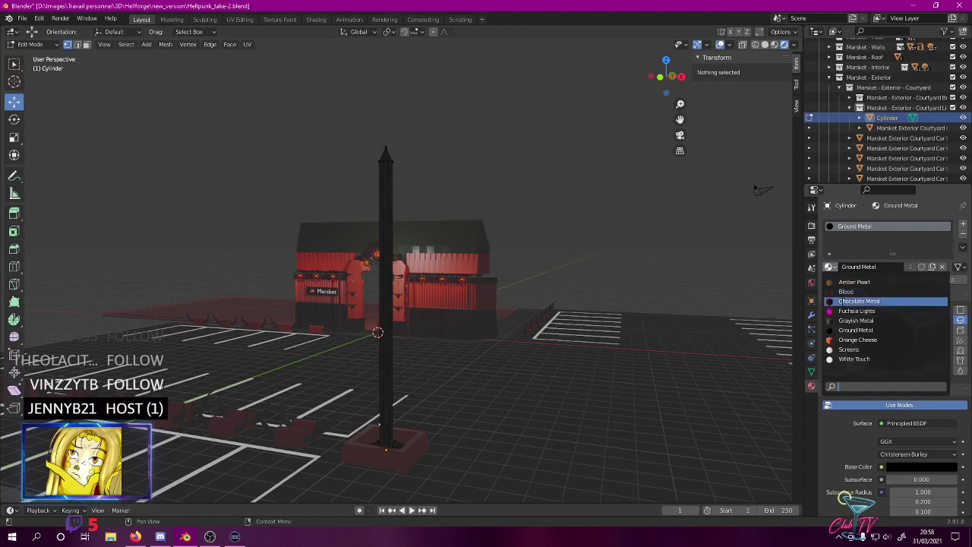
click(847, 312)
middle_drag(498, 269, 552, 315)
key(Tab)
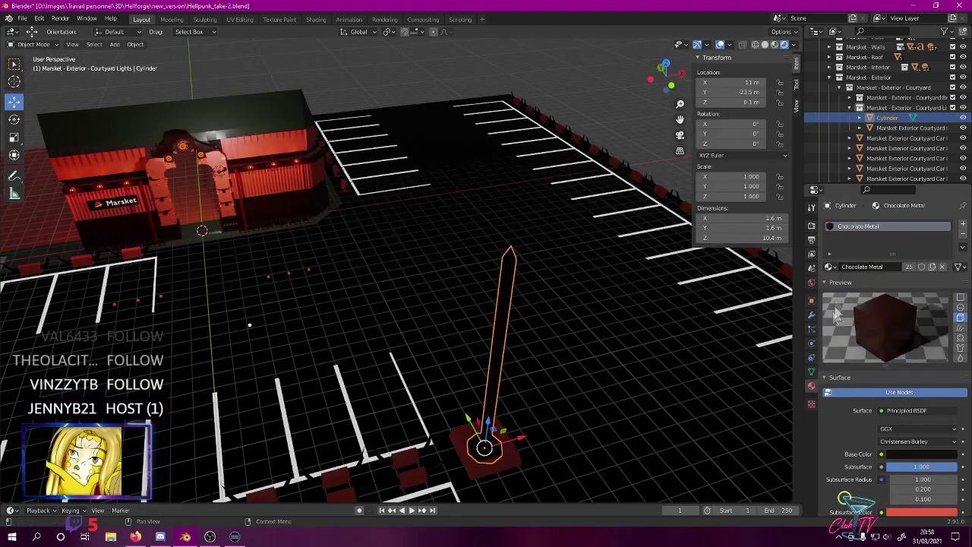
- Try Ground Metal on the lamp post once more and return to Chocolate Metal
click(831, 267)
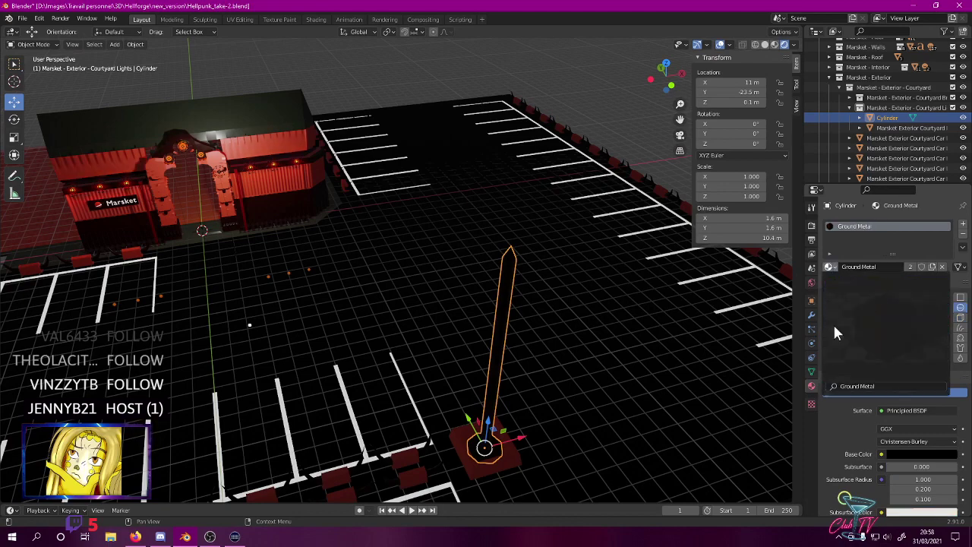
click(856, 329)
click(830, 267)
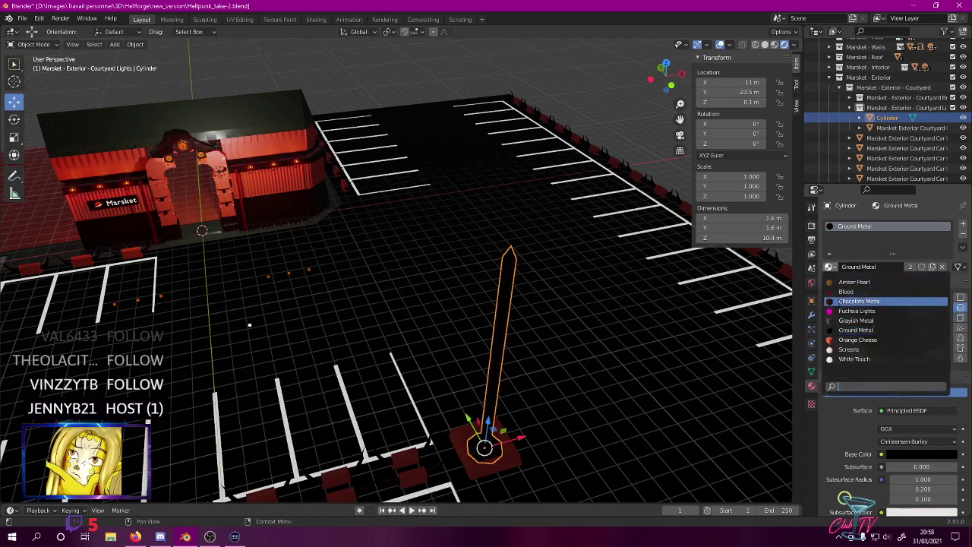
click(840, 302)
- Add a cone to the lamp post's mesh in Edit Mode with 8 vertices, radius 0.15 m and depth 1.2 m
middle_drag(477, 295, 114, 137)
key(Tab)
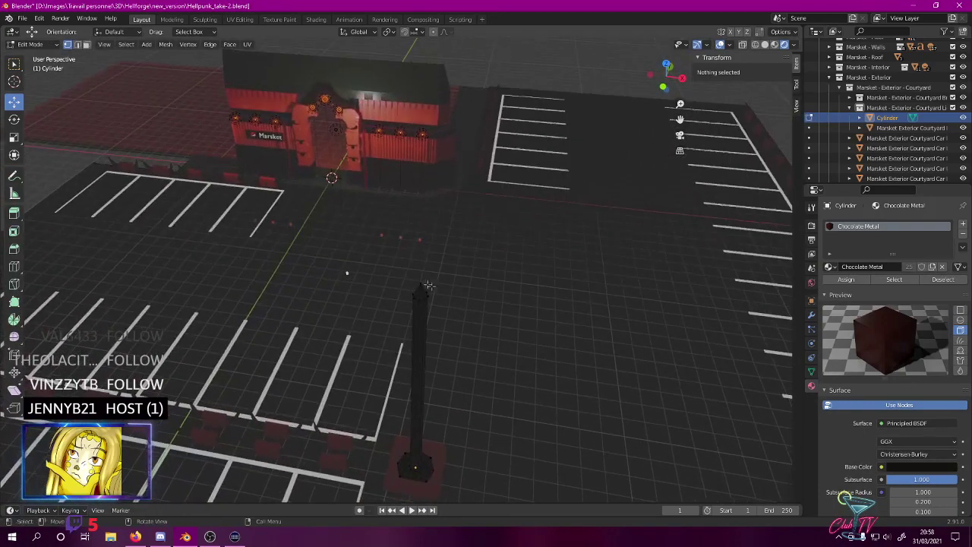
click(148, 46)
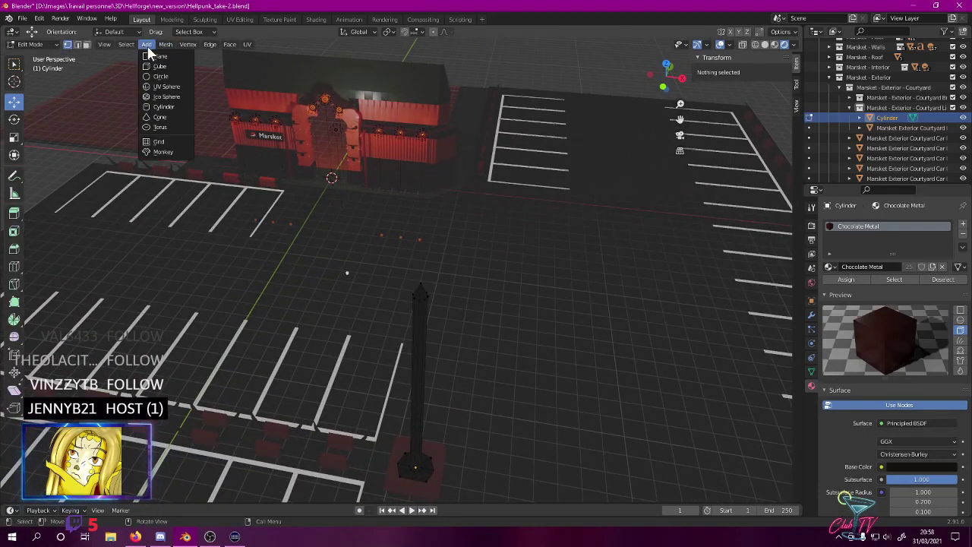
mouse_move(165, 48)
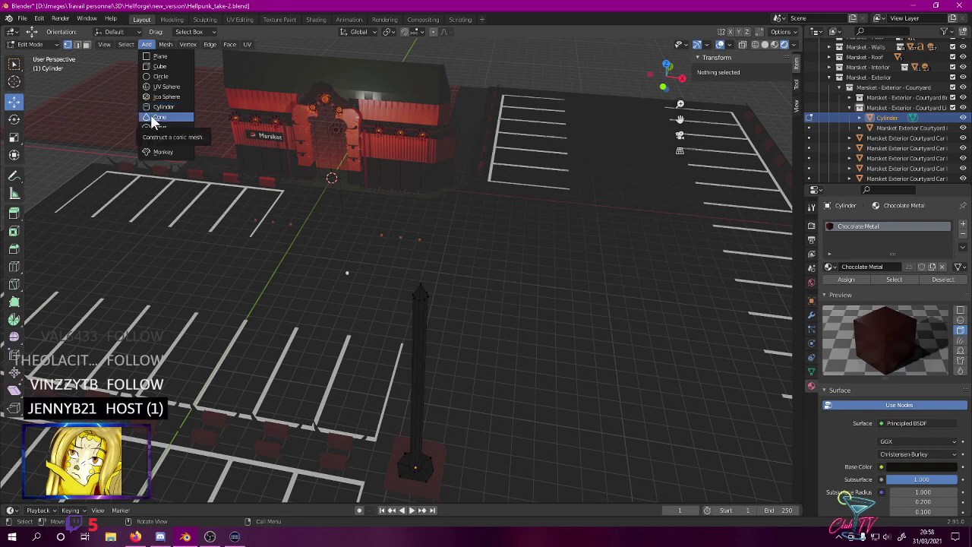
click(151, 116)
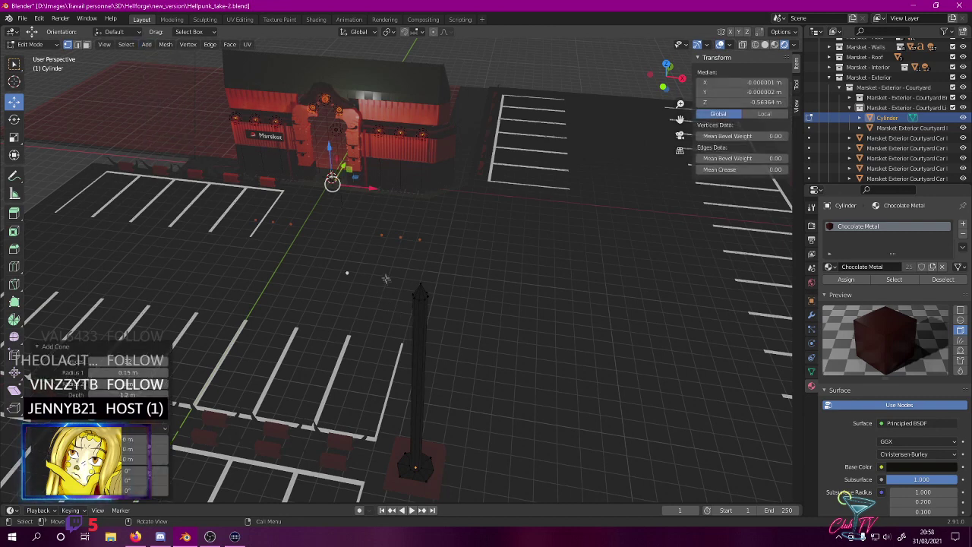
click(128, 394)
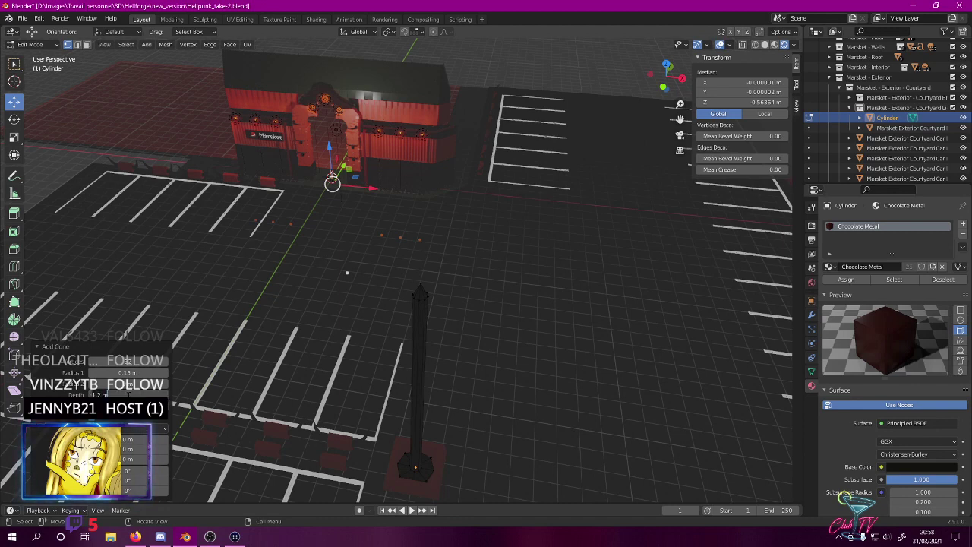
click(124, 373)
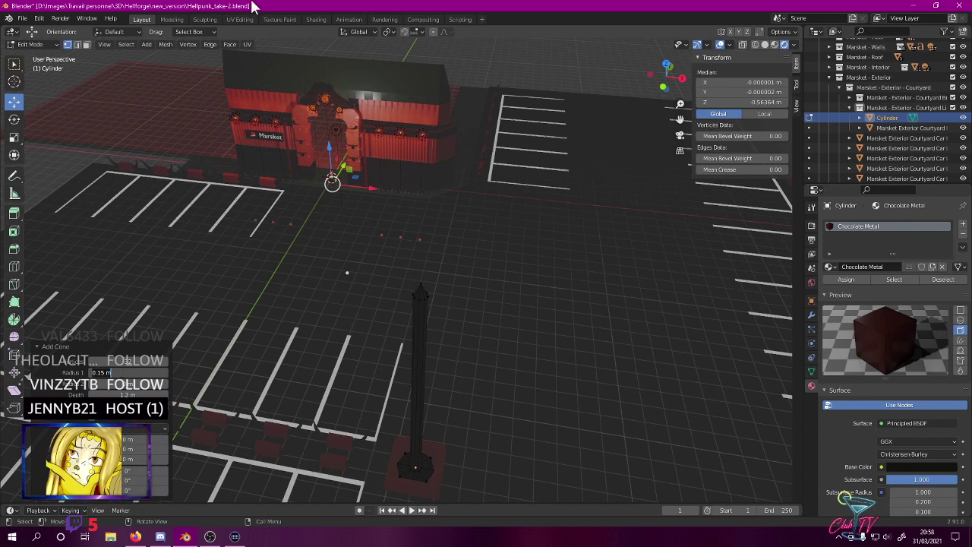
key(Return)
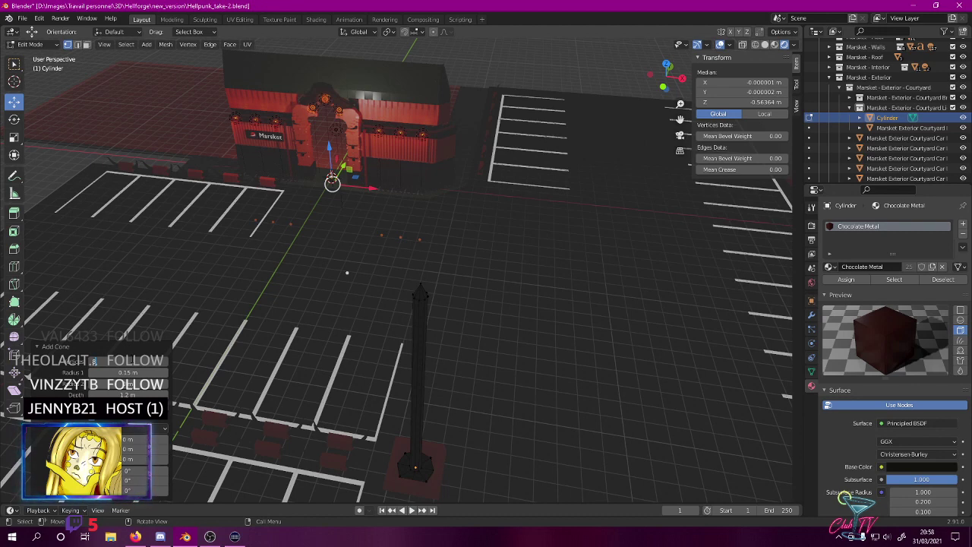
click(133, 360)
text(8)
key(Return)
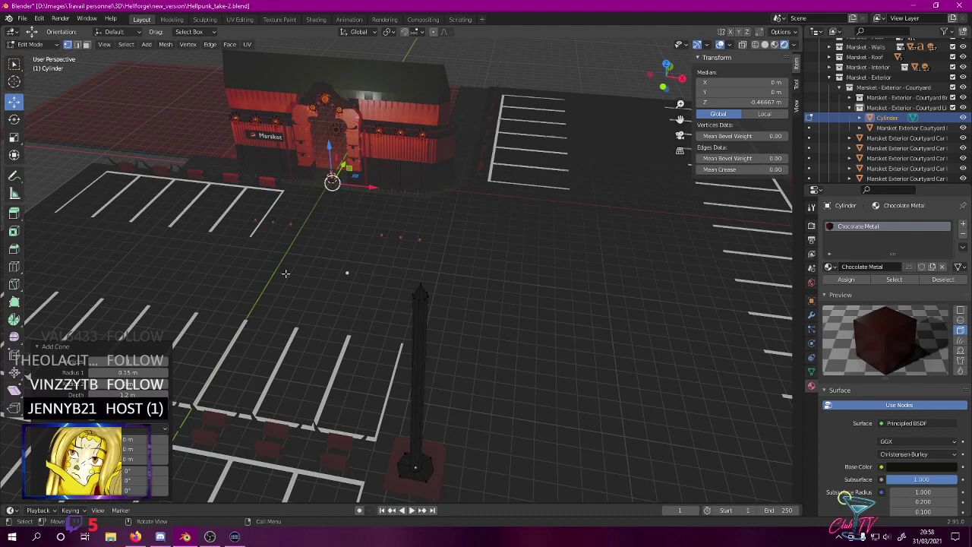
- Move the cone in front view 10 m along X and 11 m up, beside the lamp post's tip
key(KP_1)
key(g)
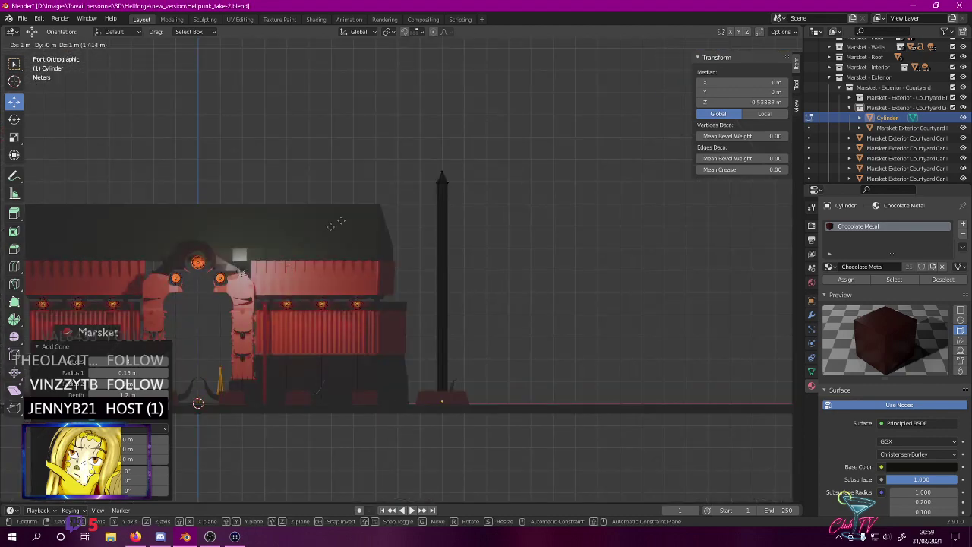
click(504, 497)
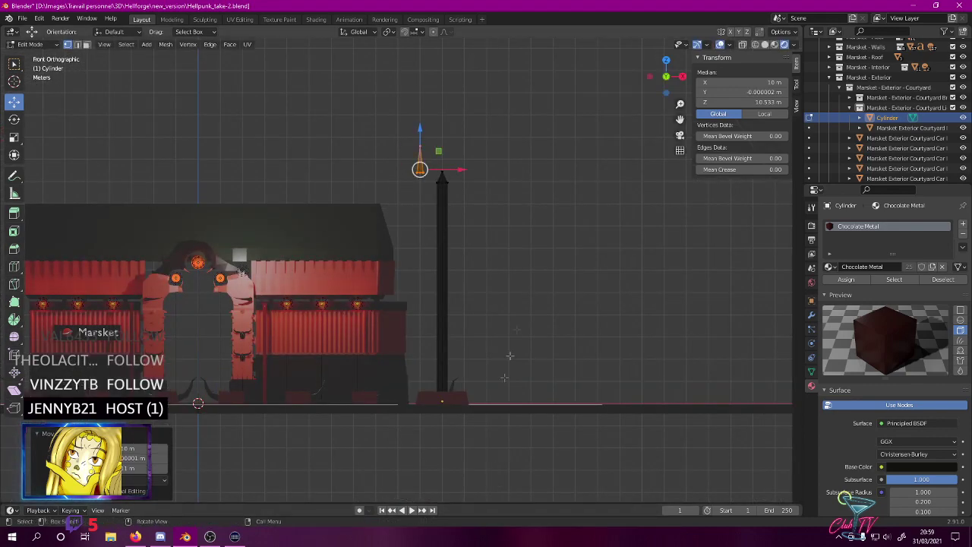
- Move the cone in top view -1 m along X and -22 m along Y, near the lamp post
middle_drag(511, 289, 516, 326)
key(KP_7)
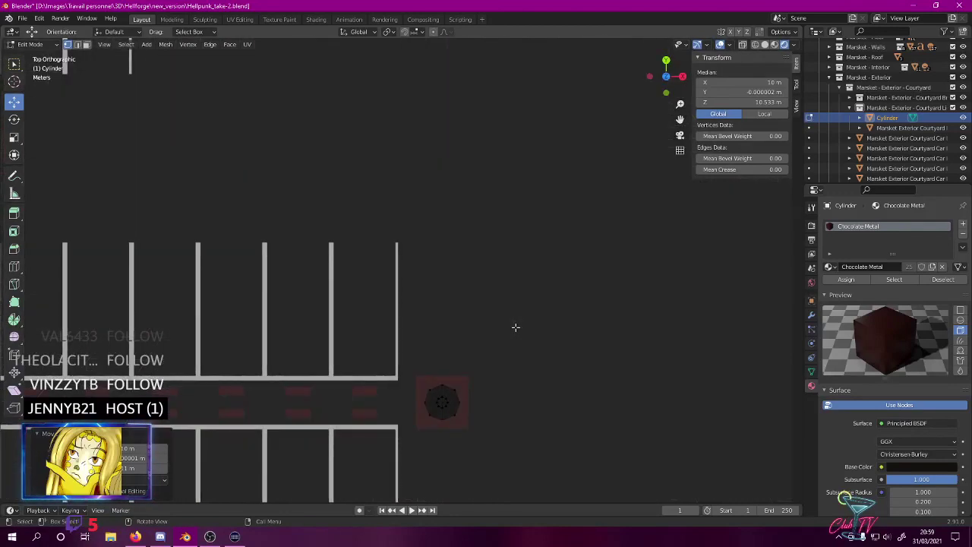
key(g)
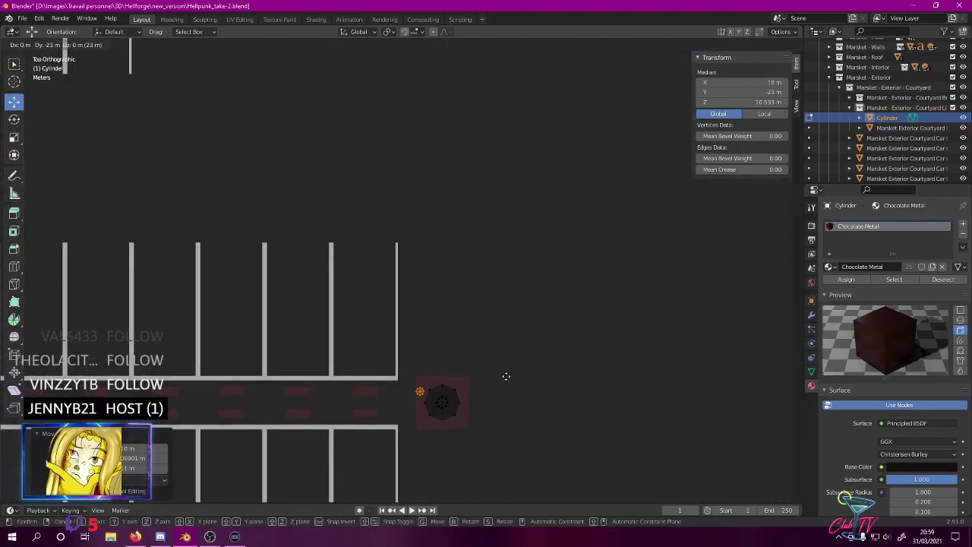
click(501, 360)
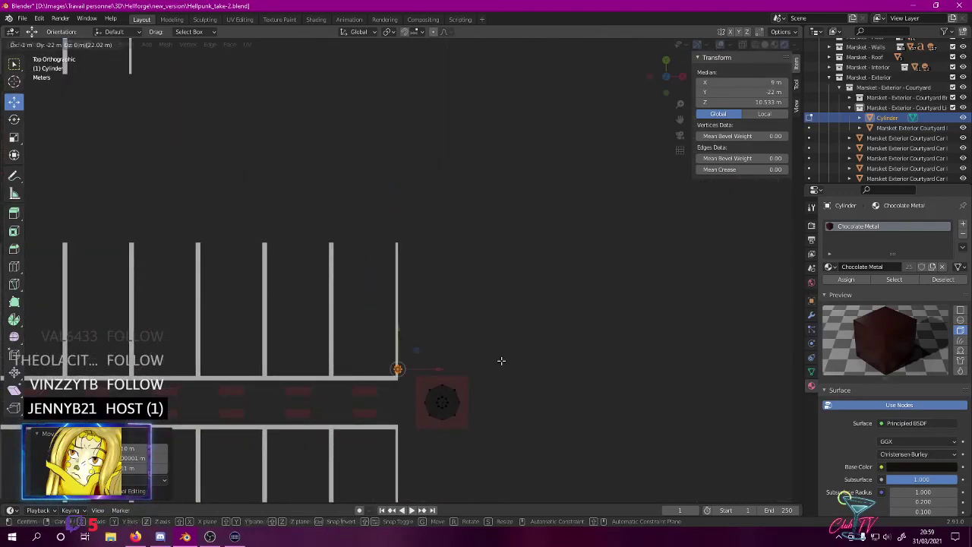
key(KP_1)
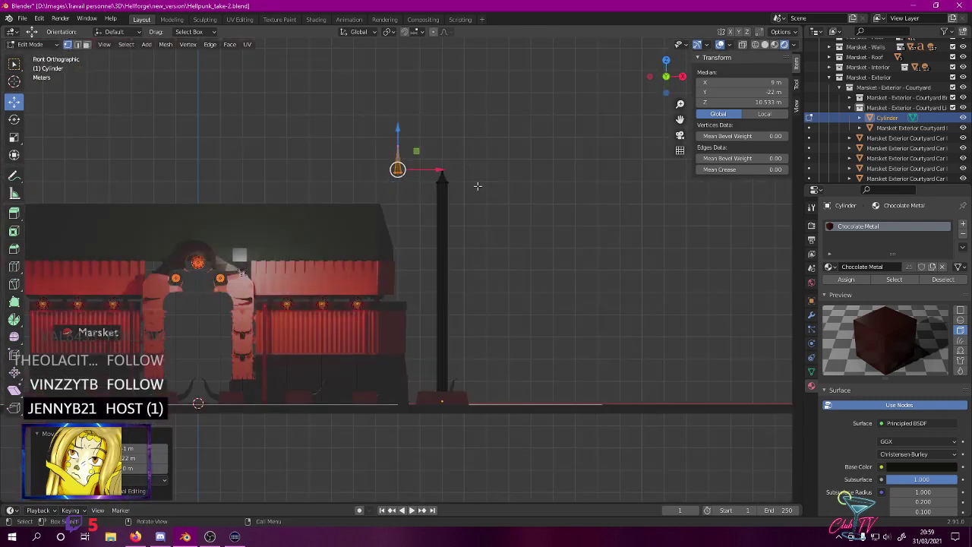
scroll(476, 276, up, 5)
shift+middle_drag(429, 220, 426, 282)
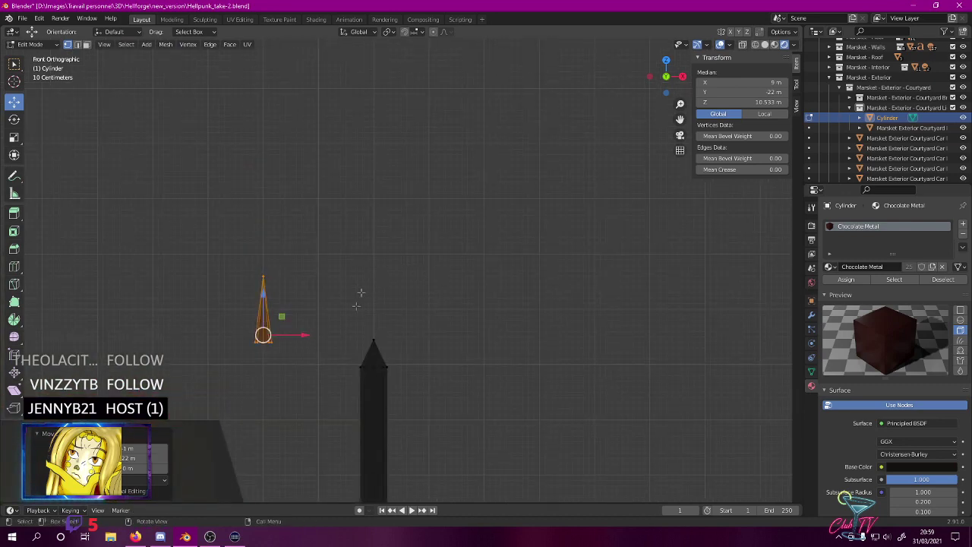
- Rotate the cone 90° in front view so that its tip points horizontally toward the lamp post
key(KP_7)
scroll(348, 305, down, 5)
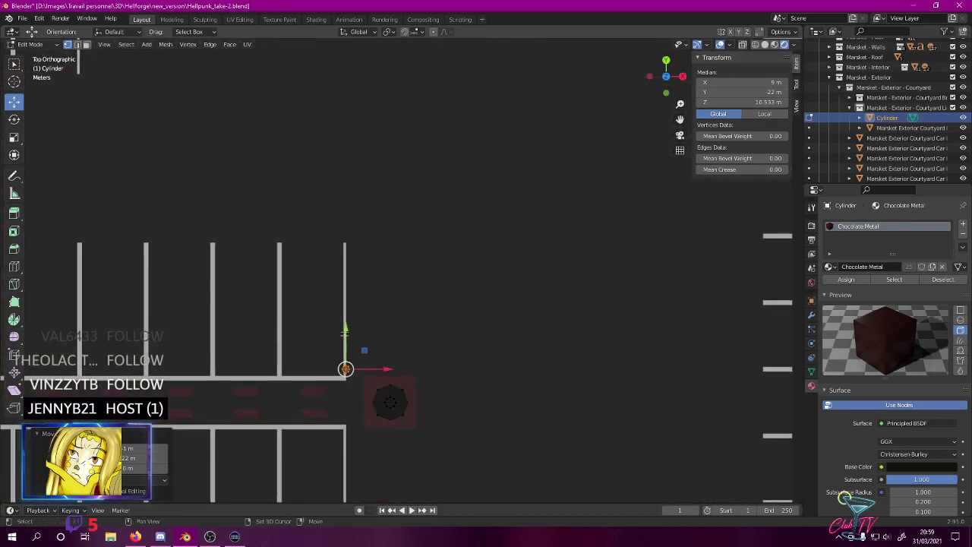
shift+middle_drag(343, 327, 353, 183)
scroll(352, 184, up, 2)
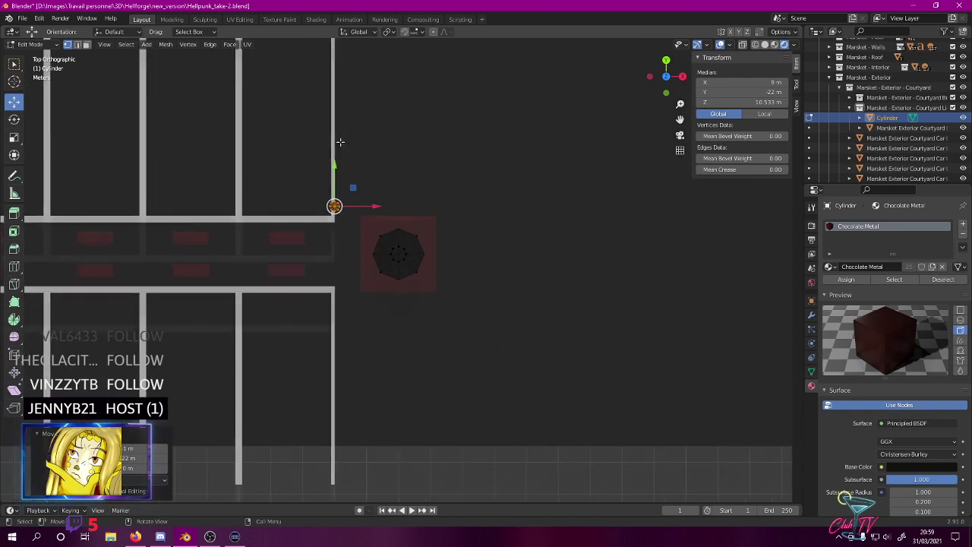
key(KP_1)
click(14, 119)
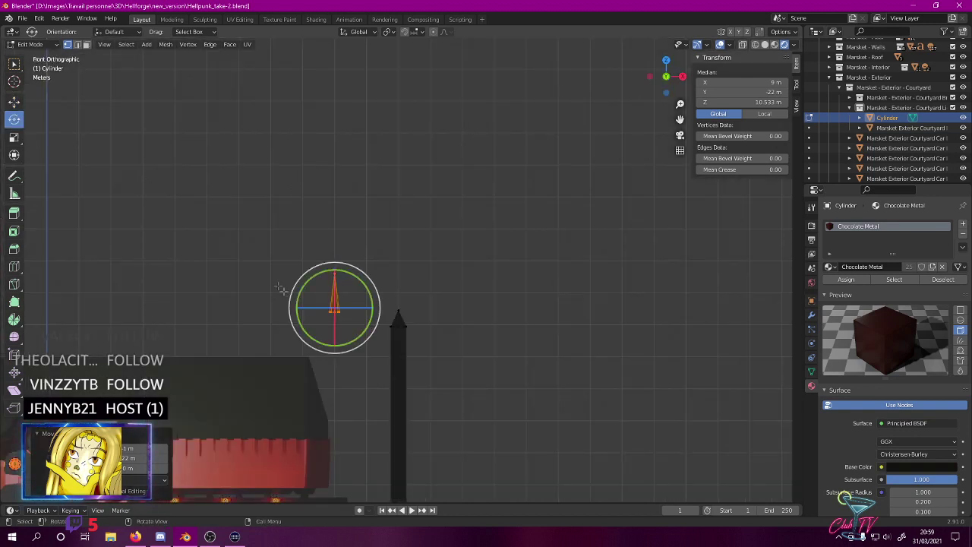
drag(370, 309, 330, 359)
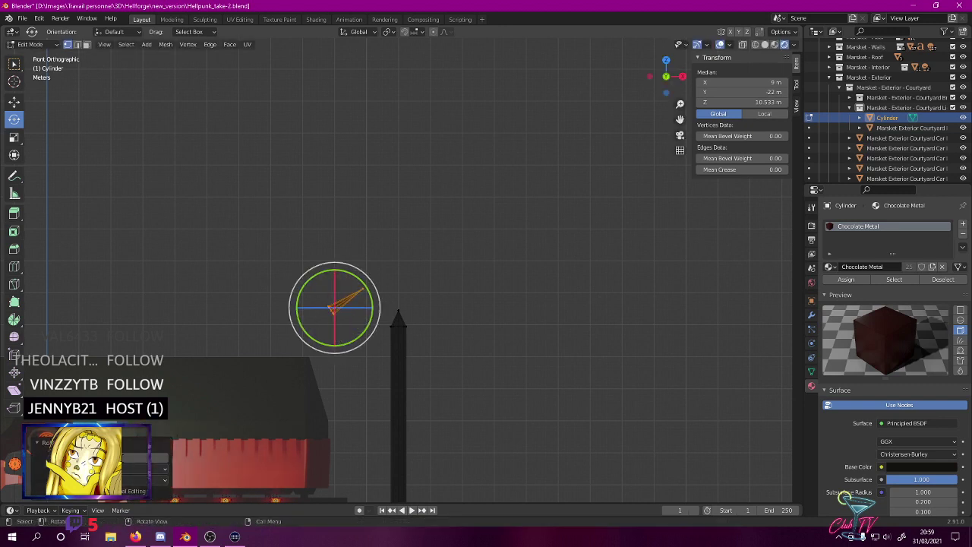
text(90)
key(Return)
- Switch to wireframe shading and lower the whole cone 0.1 m along Z
scroll(212, 365, up, 5)
shift+middle_drag(213, 365, 224, 269)
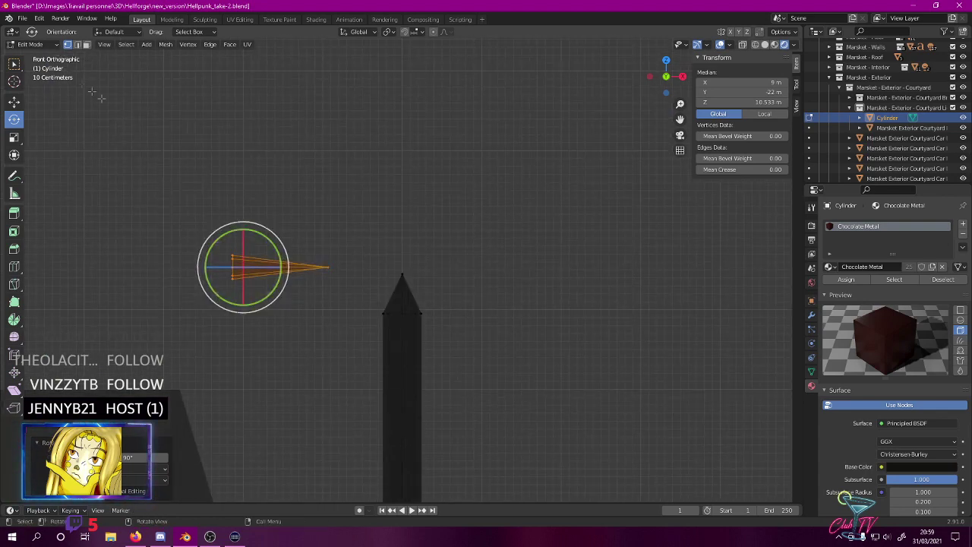
key(z)
click(33, 123)
drag(125, 169, 257, 334)
click(14, 137)
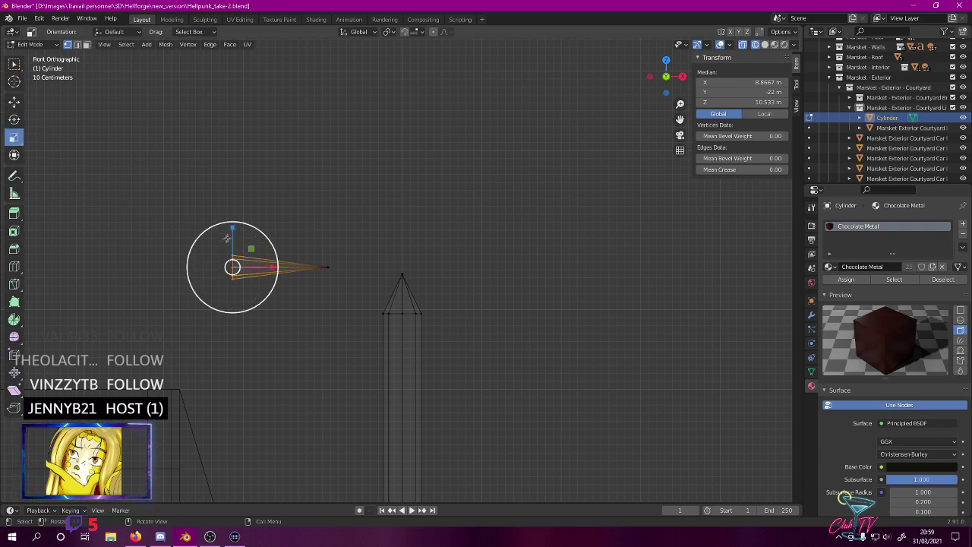
drag(207, 217, 354, 303)
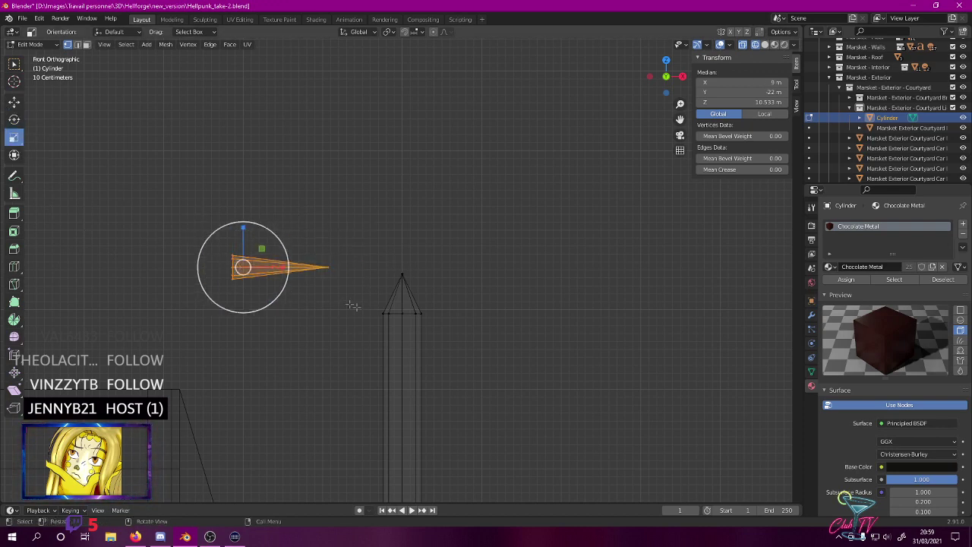
key(g)
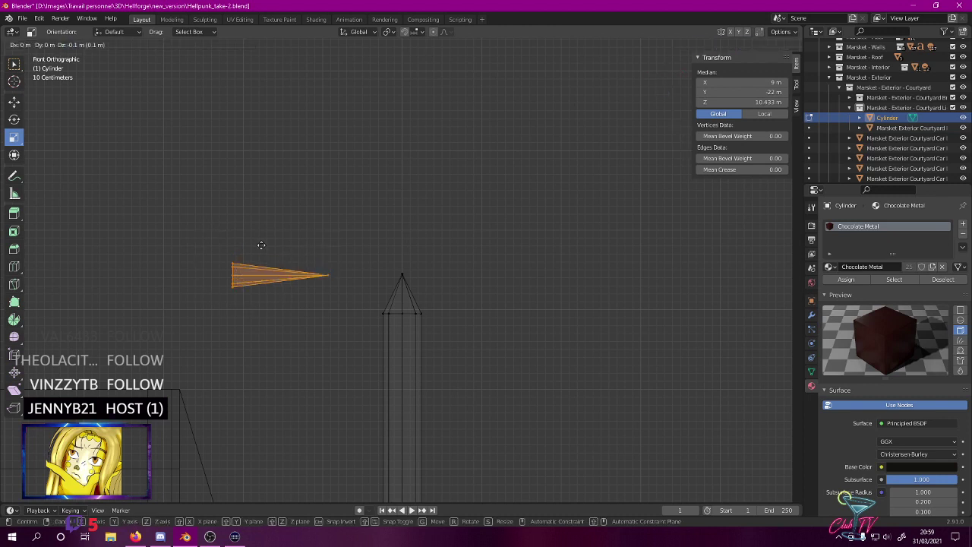
click(261, 245)
- Scale the cone's base vertices by 3.2 along Z
drag(177, 213, 276, 340)
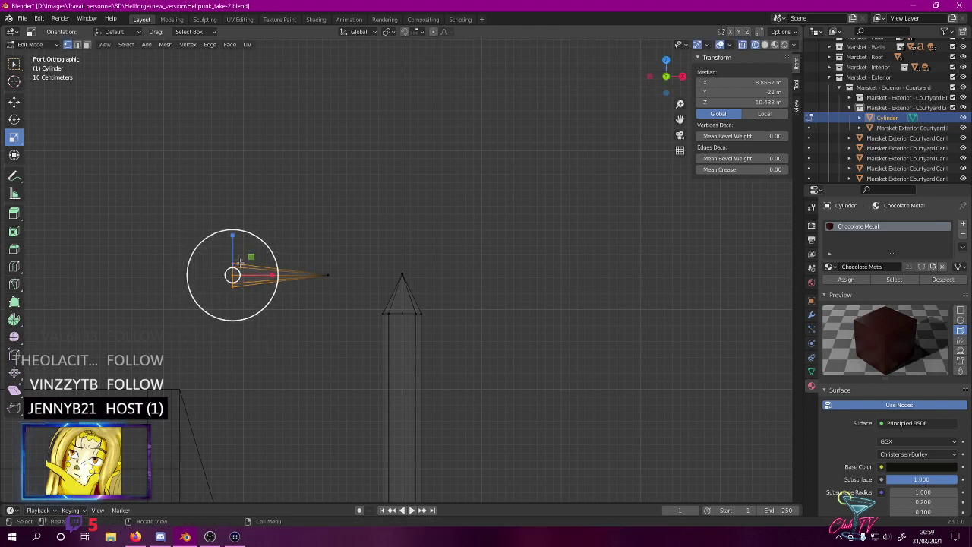
drag(233, 235, 241, 134)
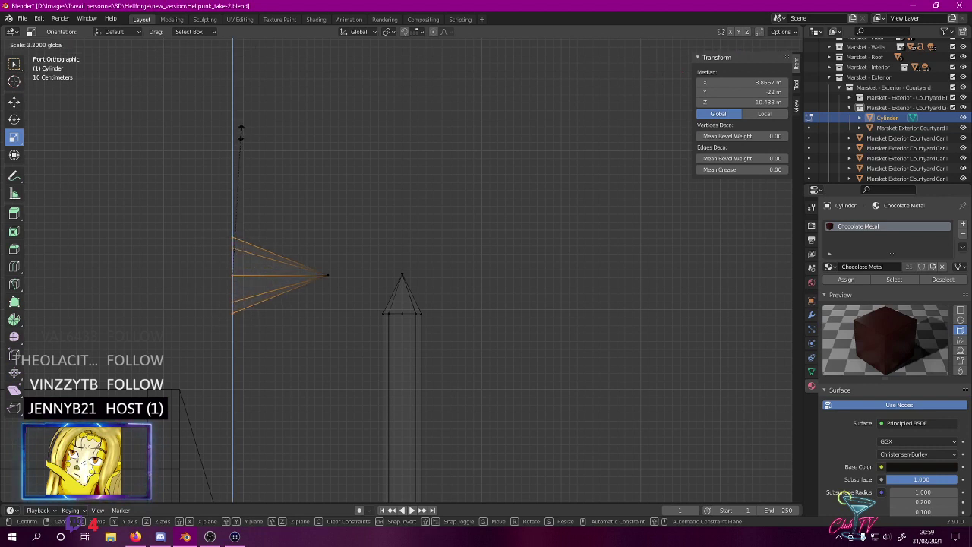
drag(241, 134, 241, 134)
- Shorten the cone by moving its base vertices 0.9 m along X, and move the whole cone 0.9 m along X to the post's tip
drag(312, 251, 361, 297)
click(14, 101)
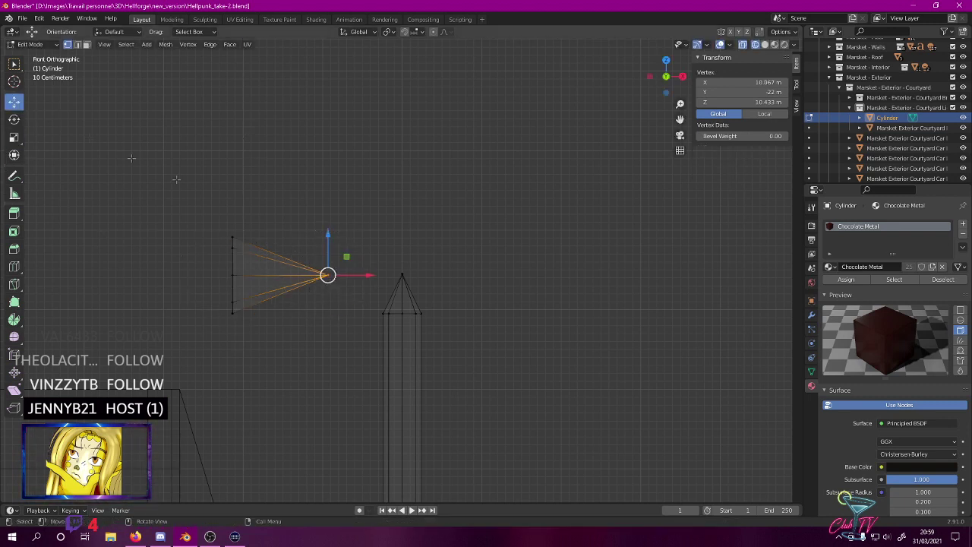
drag(204, 212, 253, 339)
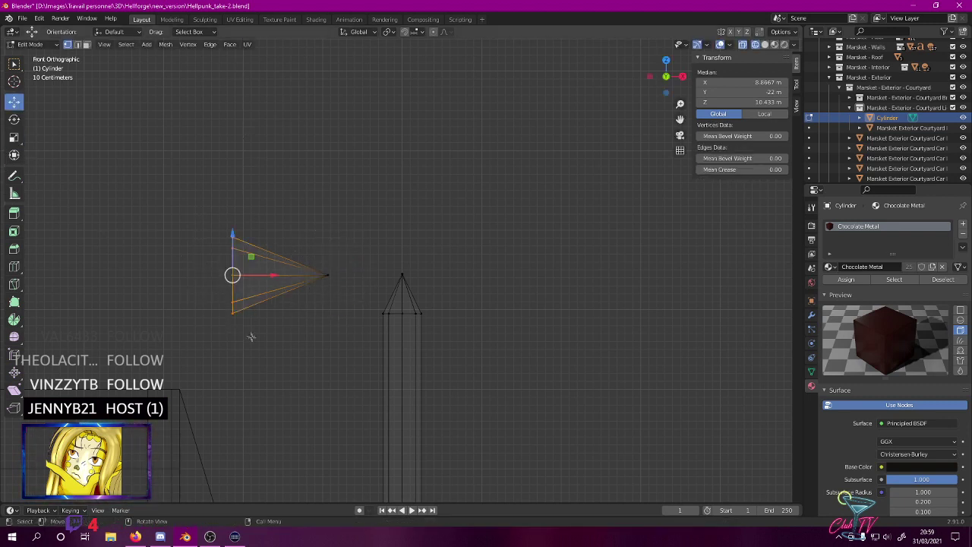
drag(266, 280, 352, 261)
drag(287, 220, 363, 358)
drag(349, 277, 422, 269)
- Flatten the cone further by moving its base vertices 0.06 m along X toward its tip
scroll(495, 294, up, 5)
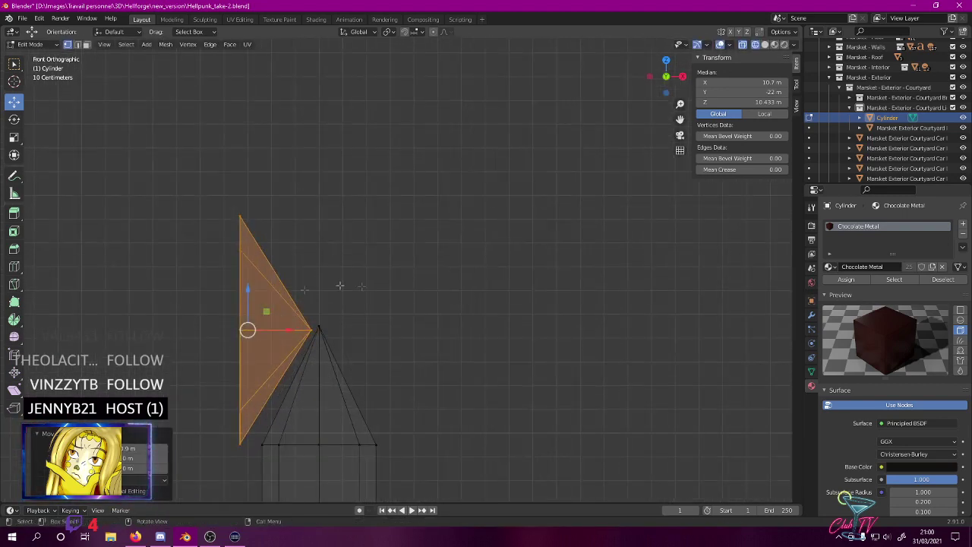
drag(213, 189, 256, 480)
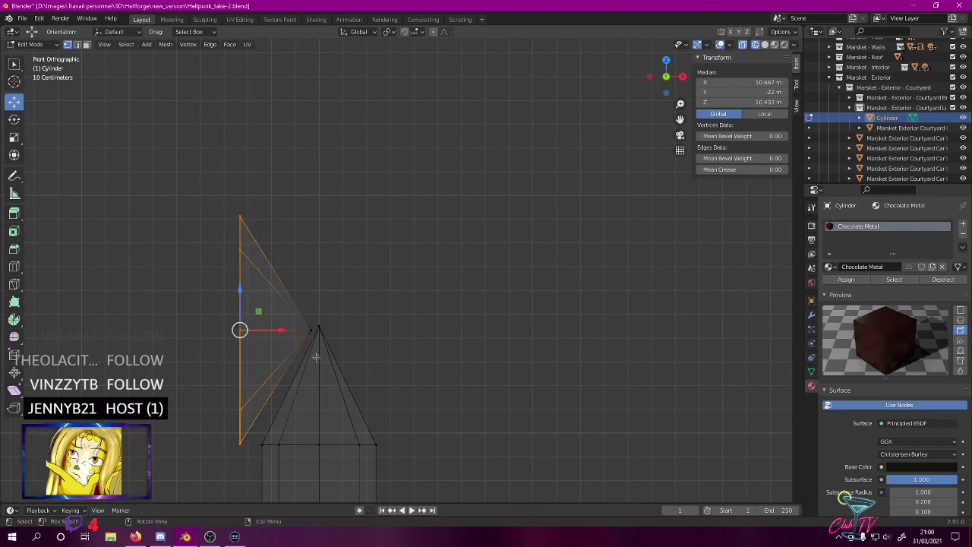
drag(280, 332, 291, 330)
shift+middle_drag(286, 342, 474, 177)
scroll(297, 316, up, 4)
scroll(455, 181, up, 1)
drag(314, 162, 353, 163)
scroll(334, 144, down, 4)
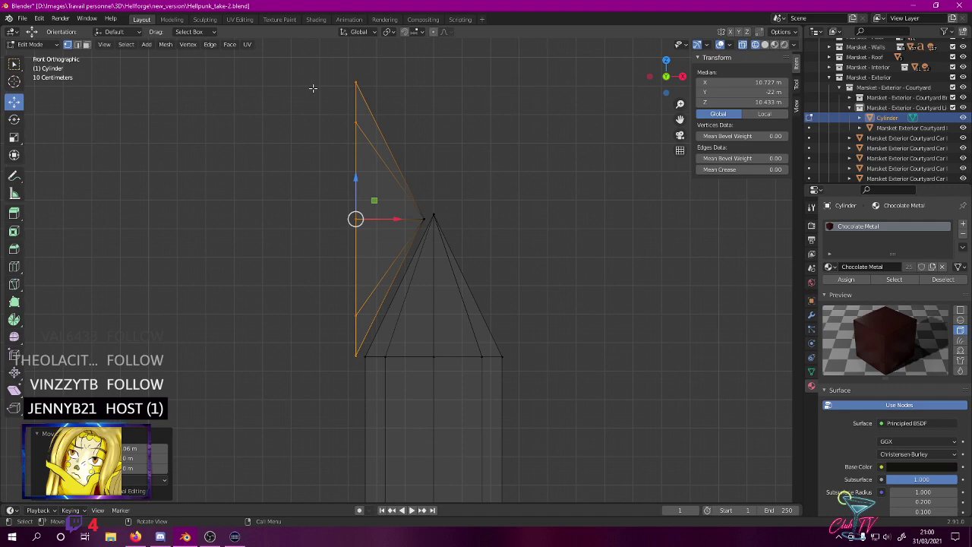
- Move the whole cone -1.5 m along Y in top view, in line with the post's centre
middle_drag(314, 82, 345, 121)
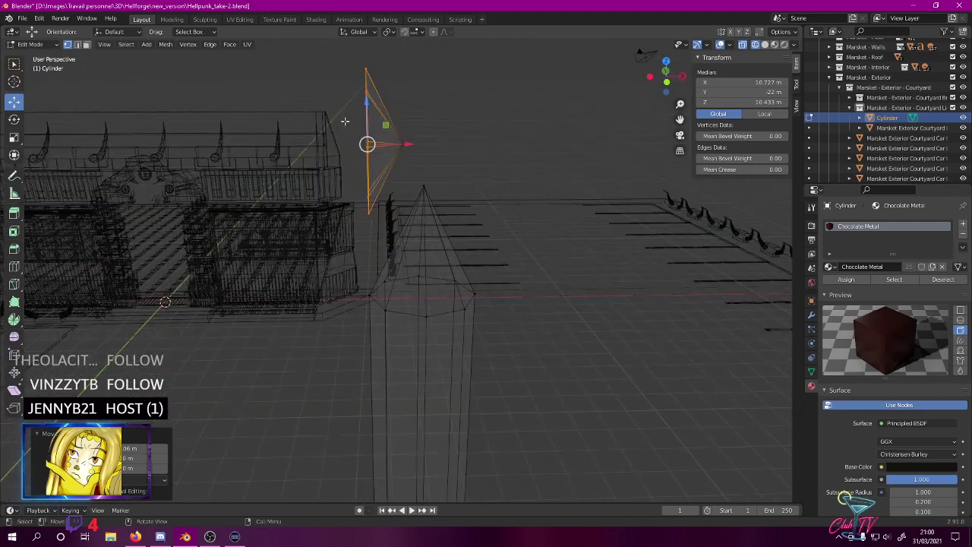
key(KP_7)
scroll(340, 91, down, 8)
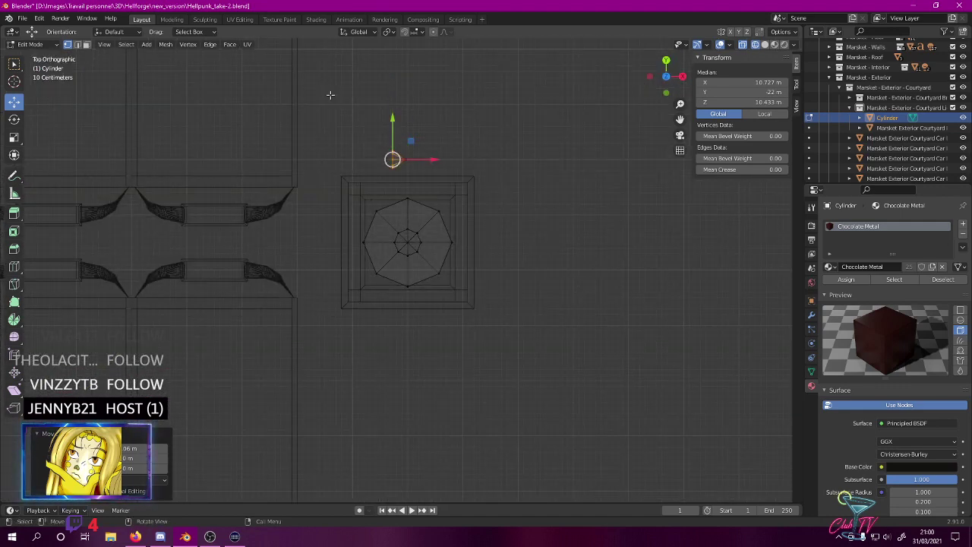
key(g)
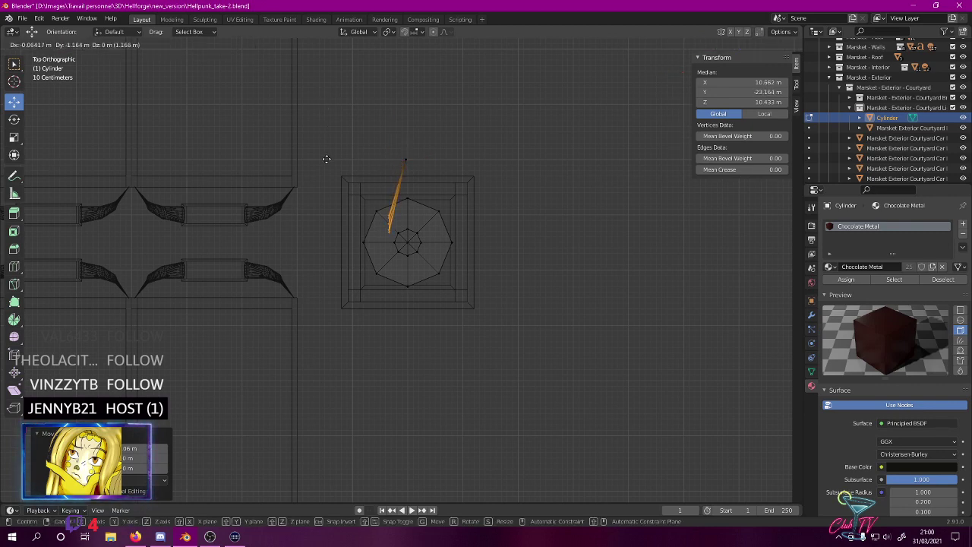
right_click(327, 152)
key(g)
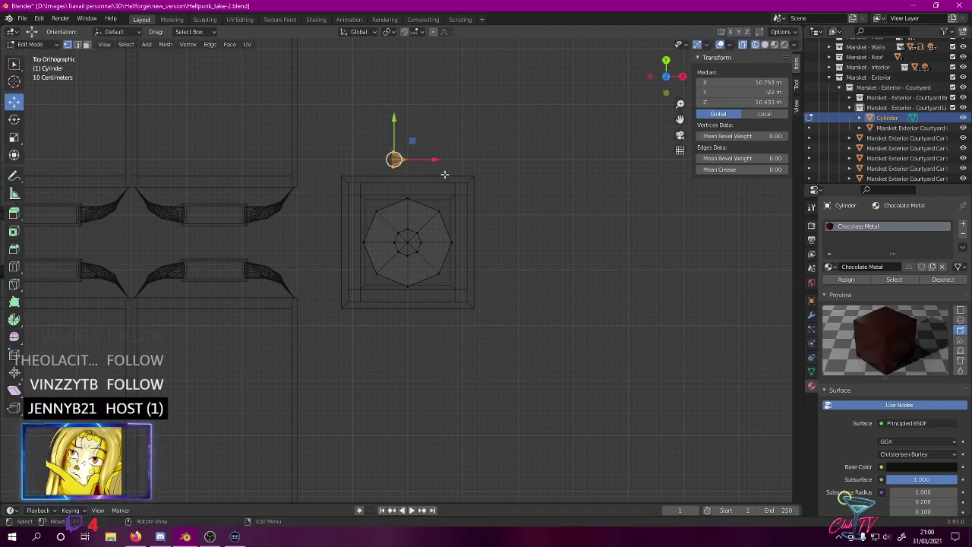
key(g)
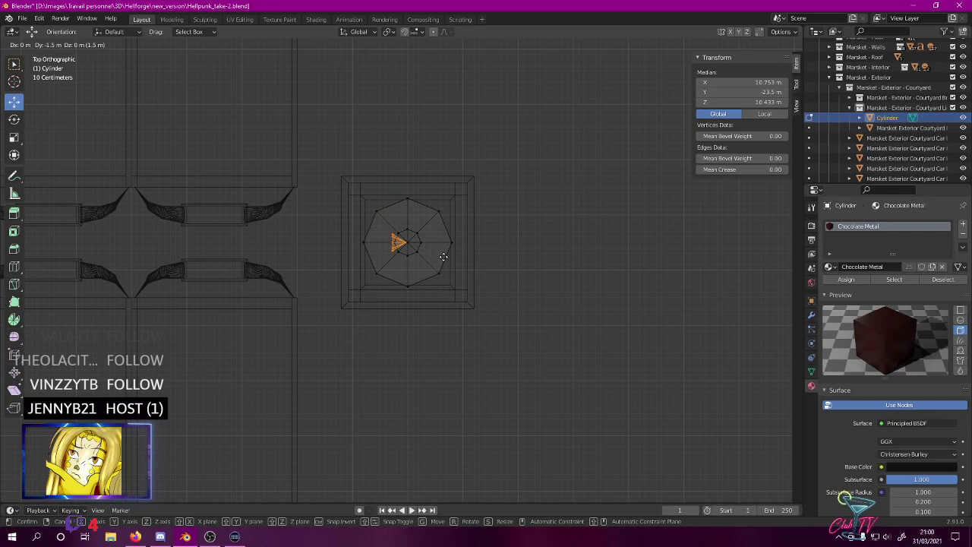
click(444, 257)
middle_drag(443, 257, 479, 147)
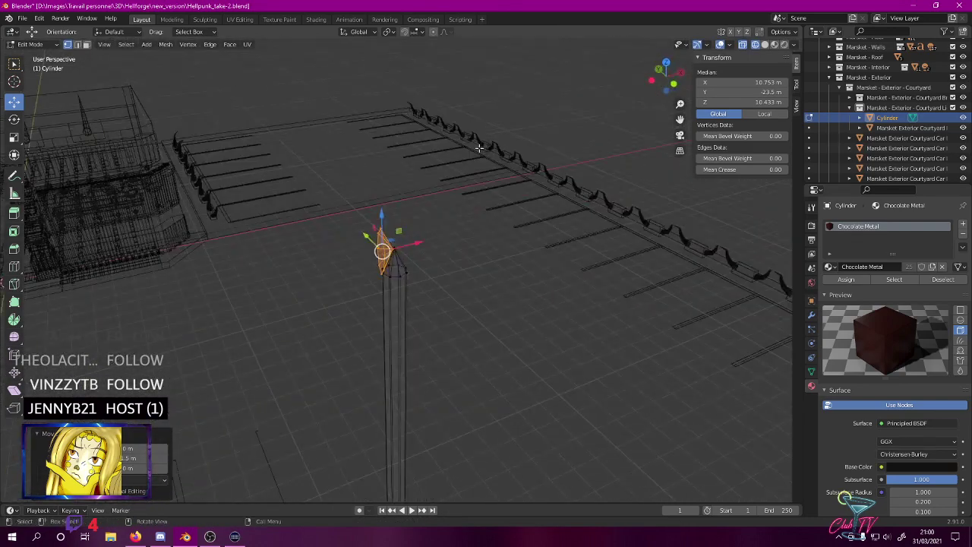
- Widen the cone along Y with a scale factor of 4.6 and return to rendered shading
key(KP_7)
scroll(479, 148, up, 7)
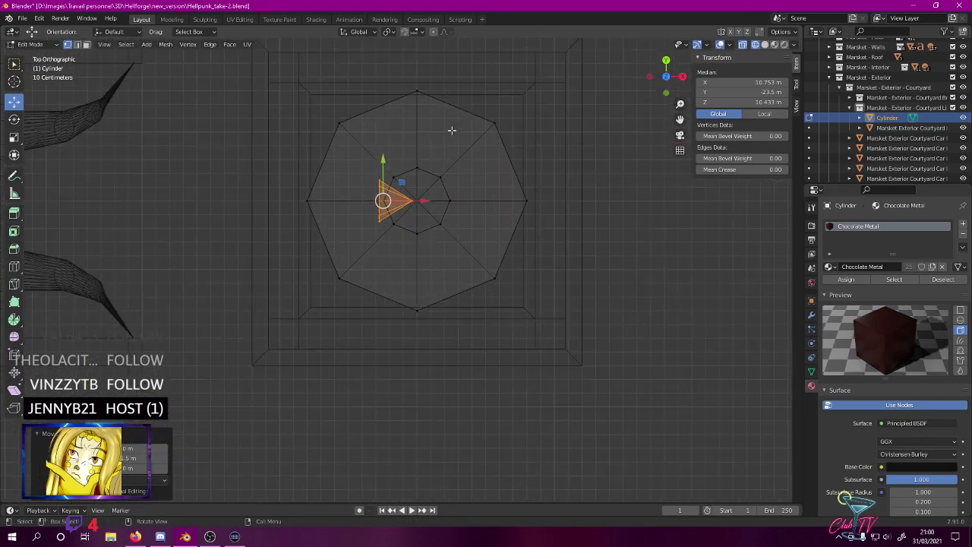
click(13, 119)
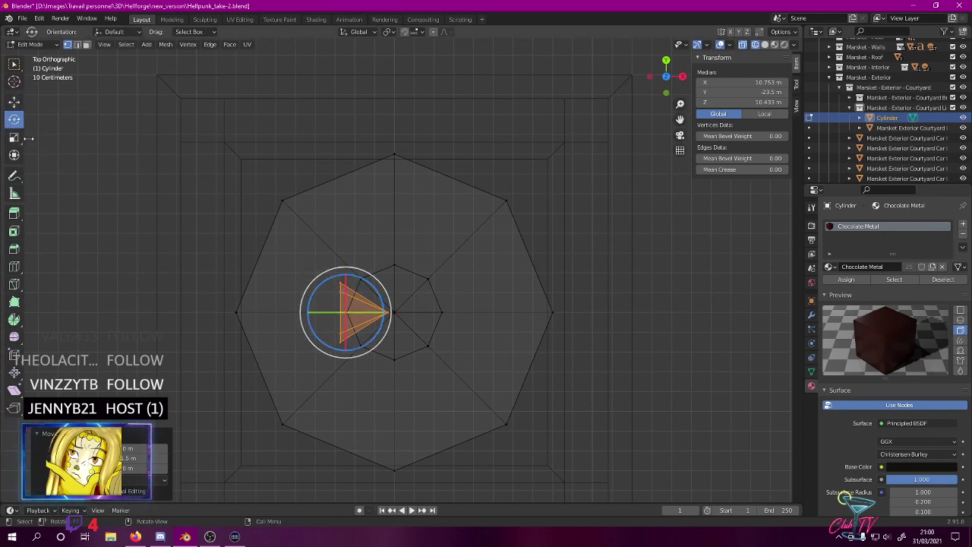
click(13, 137)
drag(346, 265, 351, 232)
drag(355, 196, 375, 111)
mouse_move(376, 110)
middle_down()
mouse_move(385, 150)
mouse_move(449, 81)
mouse_move(349, 47)
mouse_move(274, 83)
mouse_move(339, 114)
mouse_move(395, 98)
mouse_move(394, 76)
mouse_move(352, 79)
mouse_move(416, 80)
mouse_move(392, 64)
mouse_move(360, 71)
mouse_move(330, 97)
mouse_move(238, 106)
mouse_move(286, 113)
mouse_move(397, 80)
mouse_move(342, 76)
mouse_move(324, 85)
mouse_move(363, 105)
mouse_move(360, 91)
mouse_move(341, 113)
middle_up()
key(z)
click(408, 60)
- Duplicate the cone in front view with a 0.3 m offset along X and mirror the copy on the global X axis
key(KP_1)
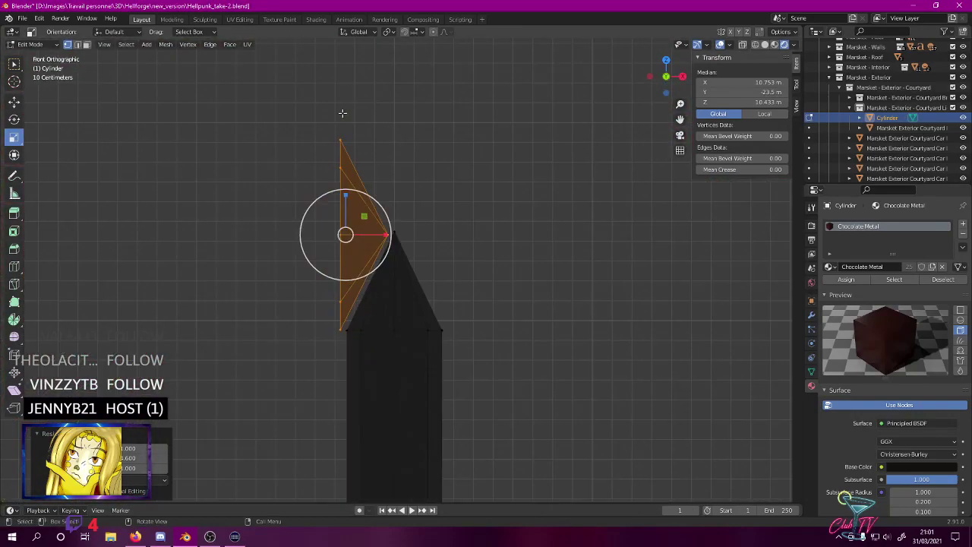
key(shift+d)
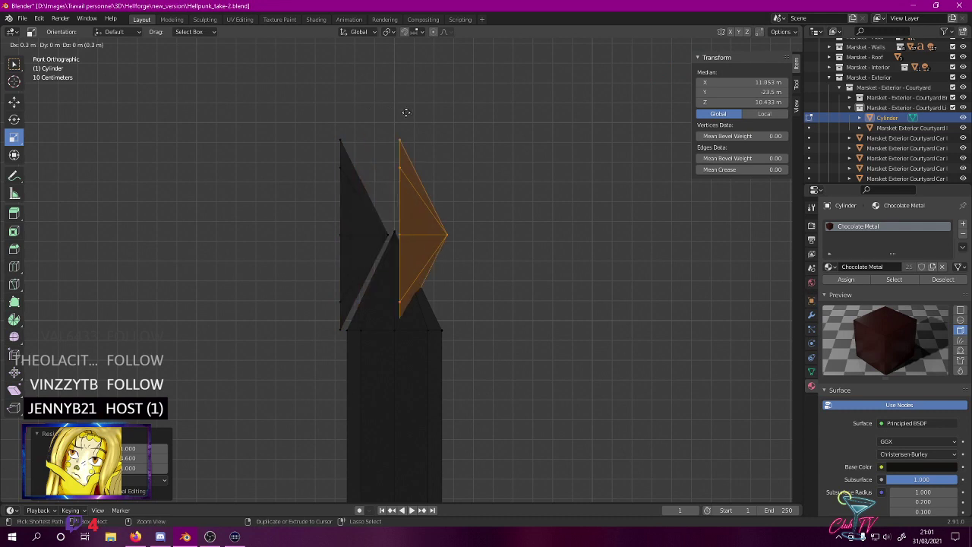
click(406, 115)
right_click(449, 142)
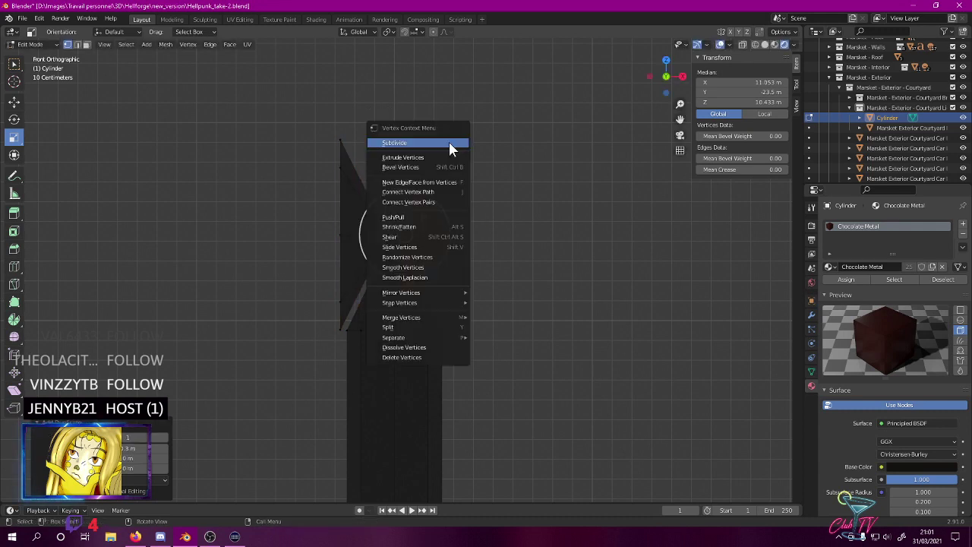
mouse_move(419, 296)
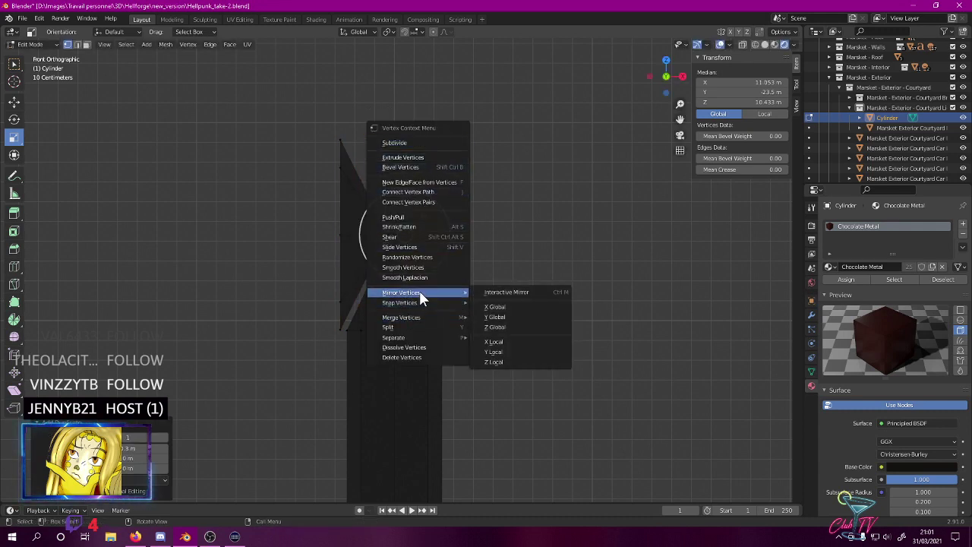
click(497, 307)
- Move the mirrored cone 0.2 m along X to the opposite side of the post's tip and check both cones in perspective
key(g)
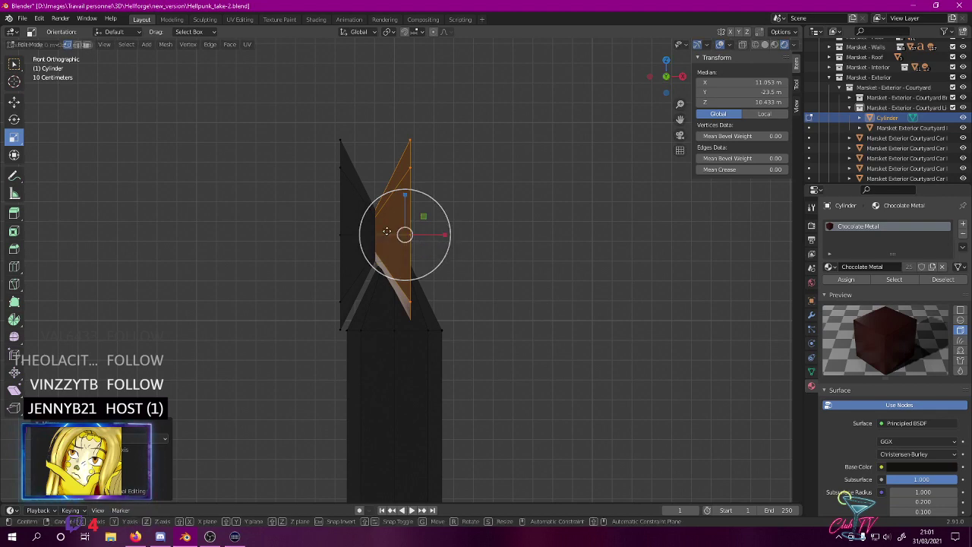
click(430, 221)
middle_drag(425, 168, 393, 182)
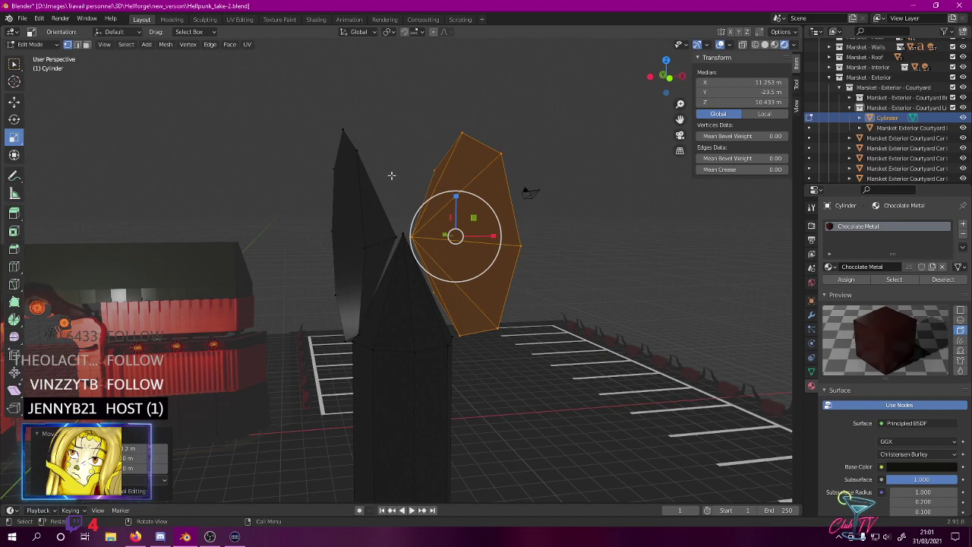
middle_drag(345, 246, 357, 217)
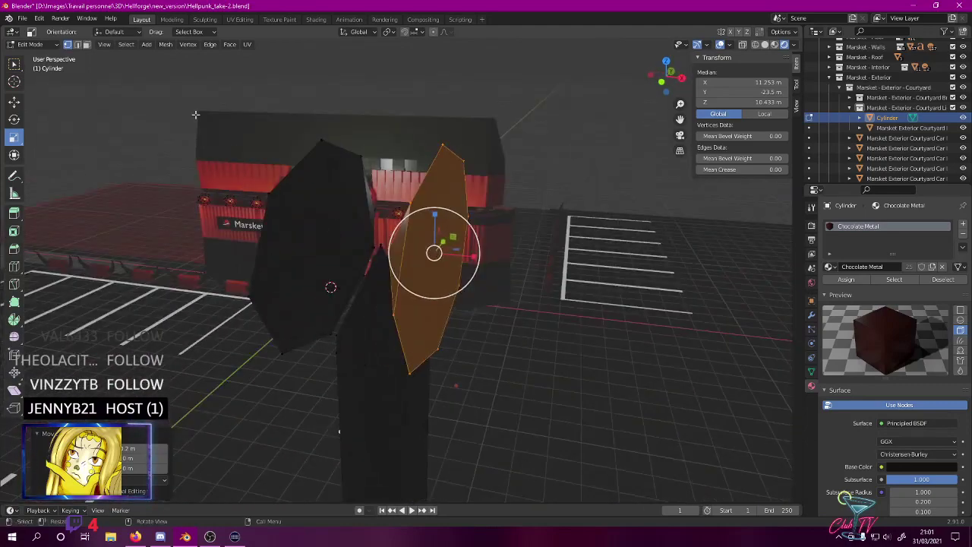
- Save the file, leave Edit Mode and inspect the finished lamp from several angles against the parking lot
click(196, 114)
key(ctrl+s)
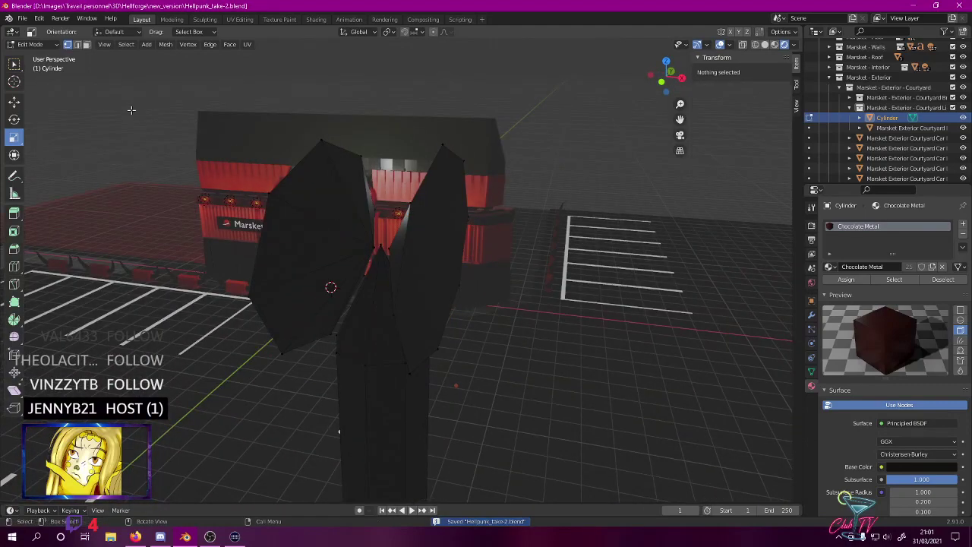
key(Tab)
middle_drag(190, 130, 322, 142)
scroll(245, 149, down, 5)
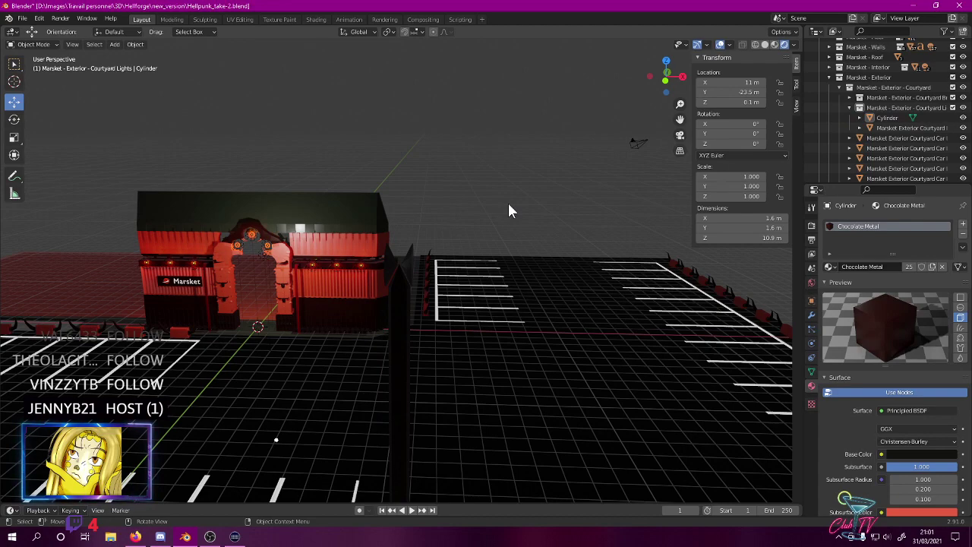
middle_drag(508, 211, 497, 260)
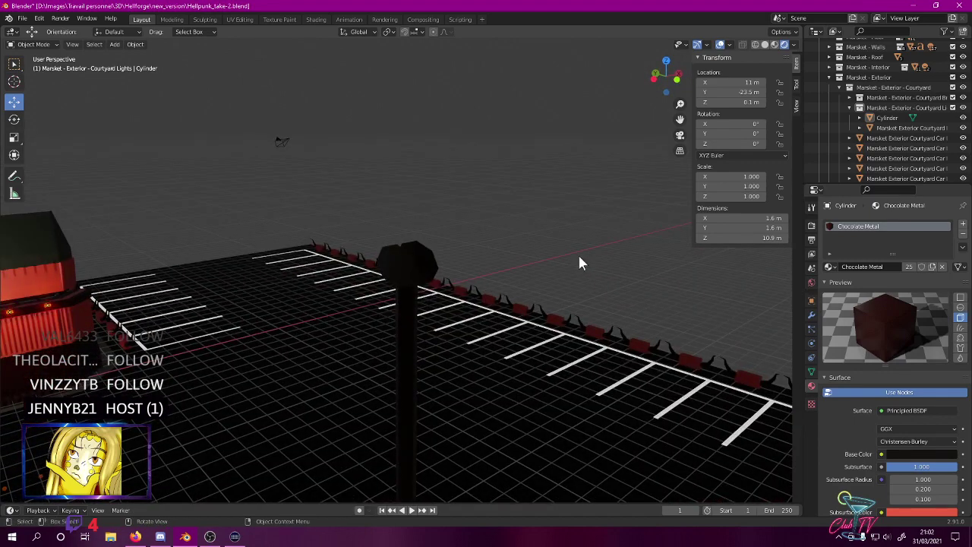
scroll(430, 220, up, 4)
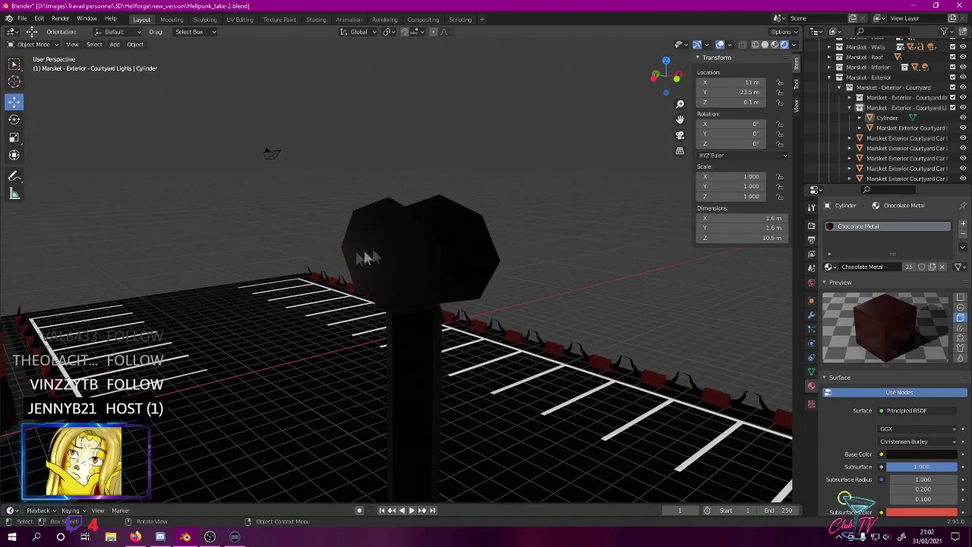
scroll(394, 242, down, 1)
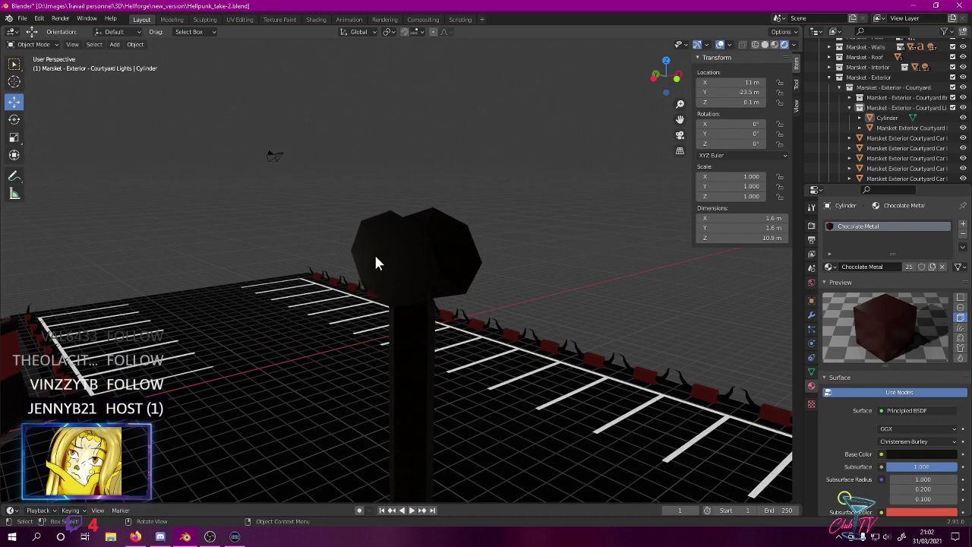
- Rename the lamp post object as "Marsket Exterior Courtyard Lamp Mast"
click(392, 253)
click(887, 108)
double_click(889, 119)
text(Marsket Exterior)
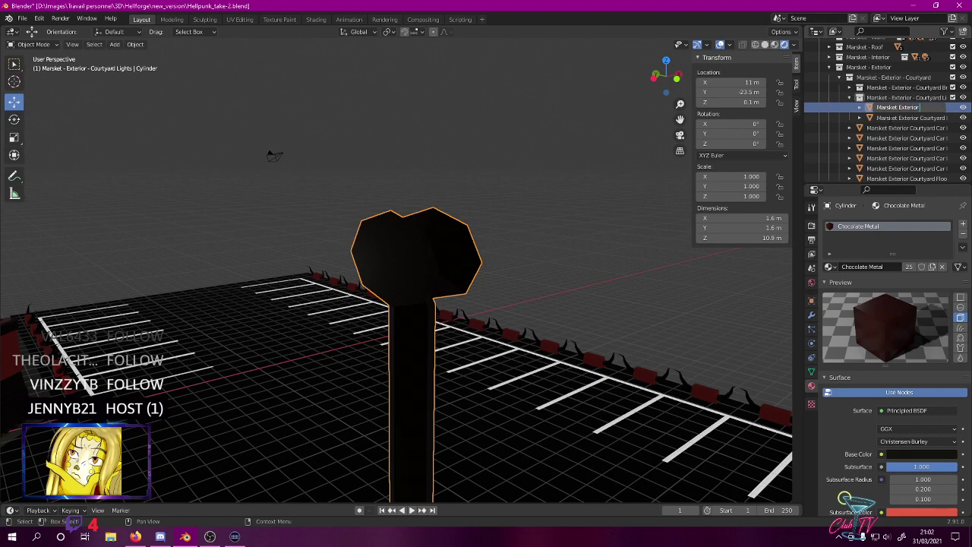
text(Court)
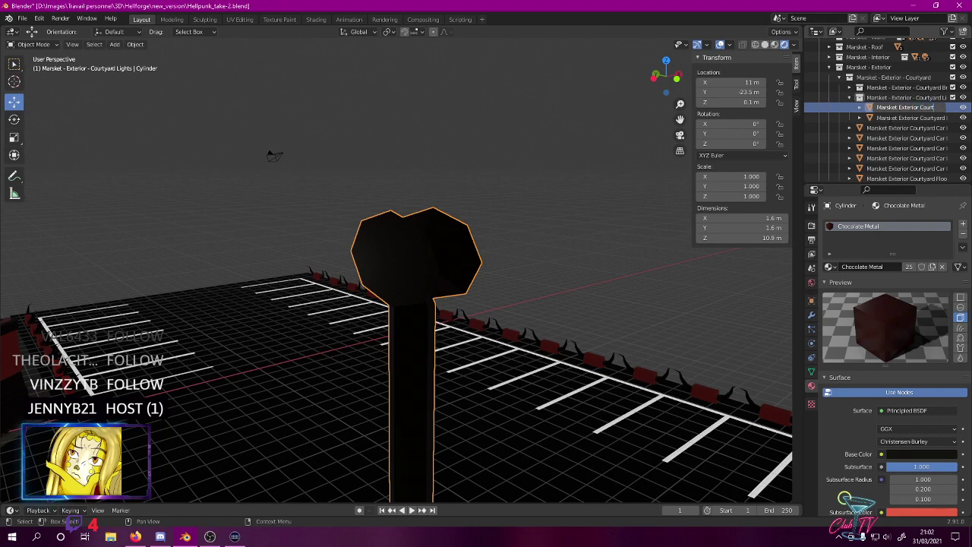
text(yard)
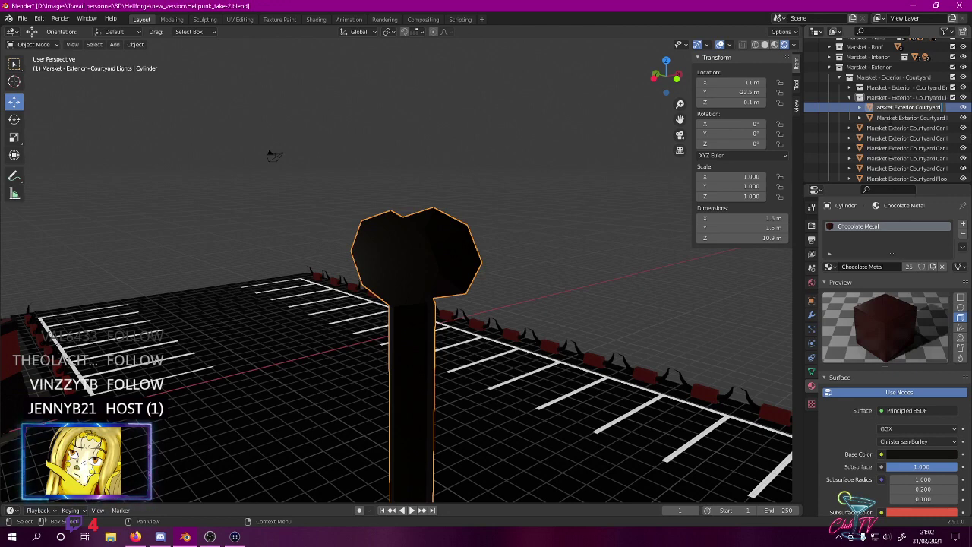
text( Lamp)
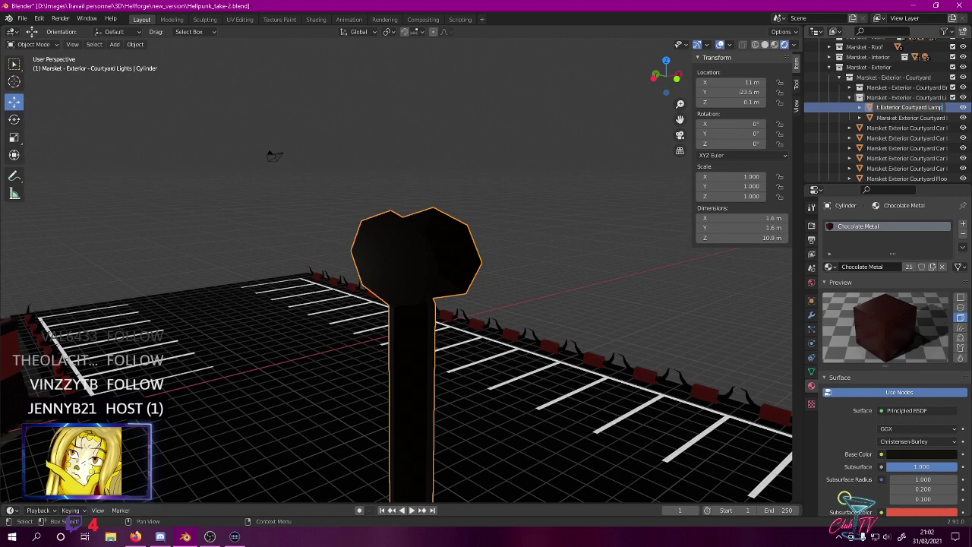
text( Mast)
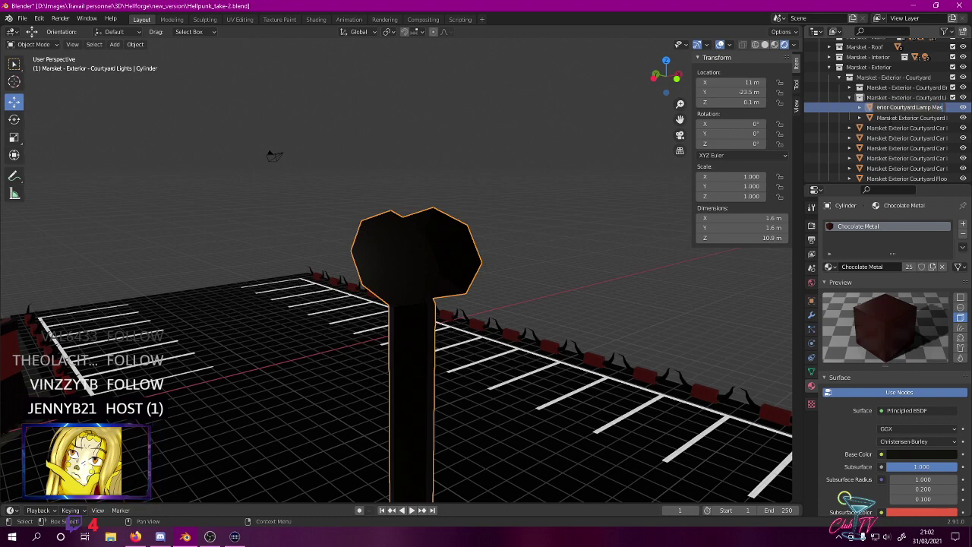
key(Return)
- Rename the courtyard lights collection as "Marsket - Exterior - Courtyard - Lamp" and save the file
scroll(893, 121, up, 2)
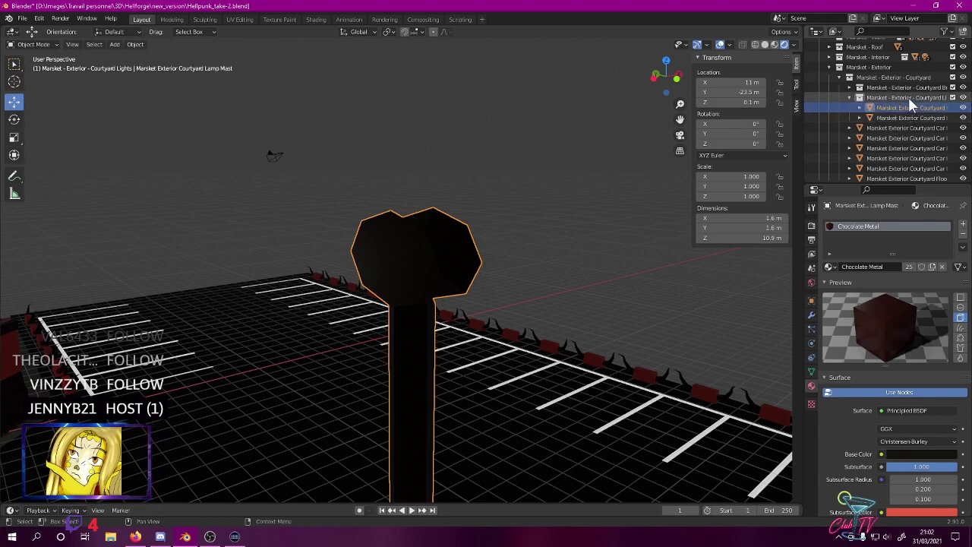
double_click(904, 105)
key(End)
key(BackSpace)
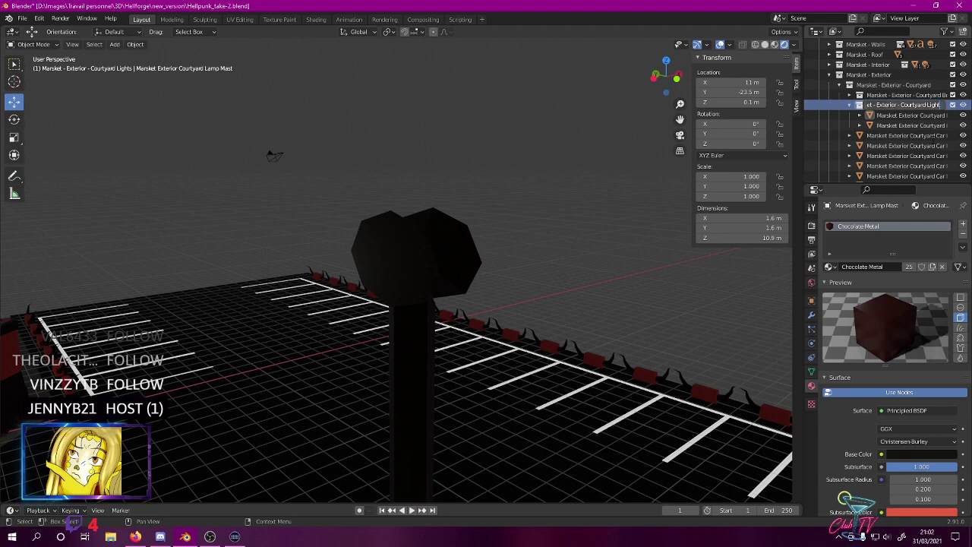
key(BackSpace)
key(BackSpace)
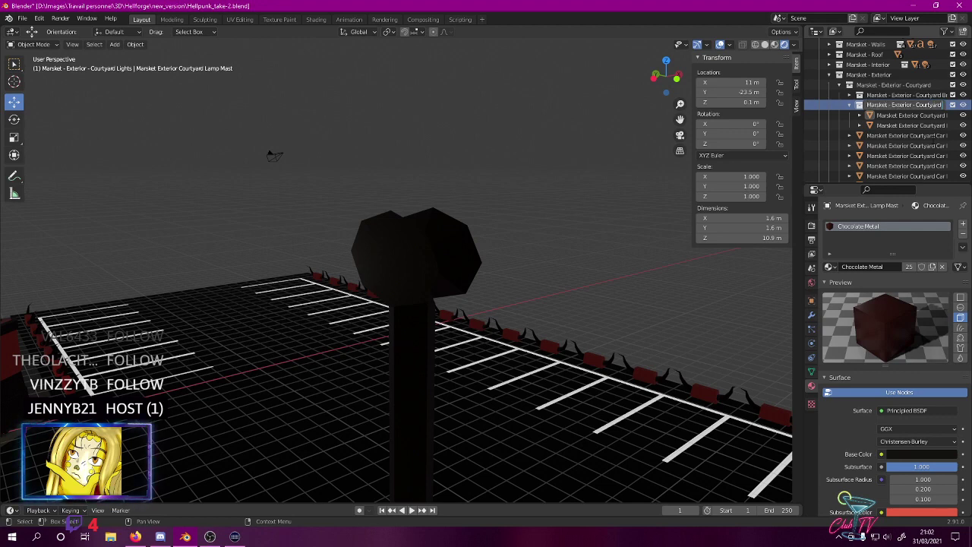
text(- Lamp)
key(Return)
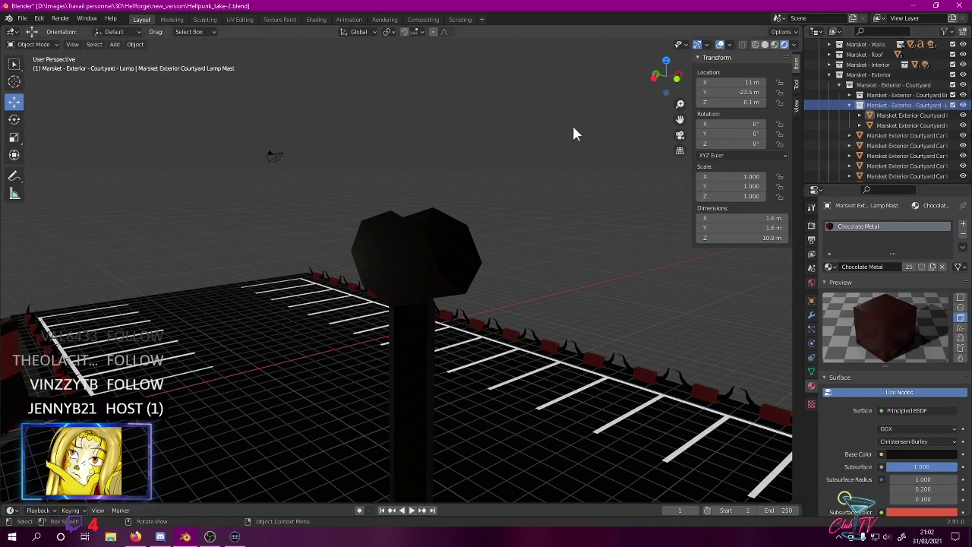
key(ctrl+s)
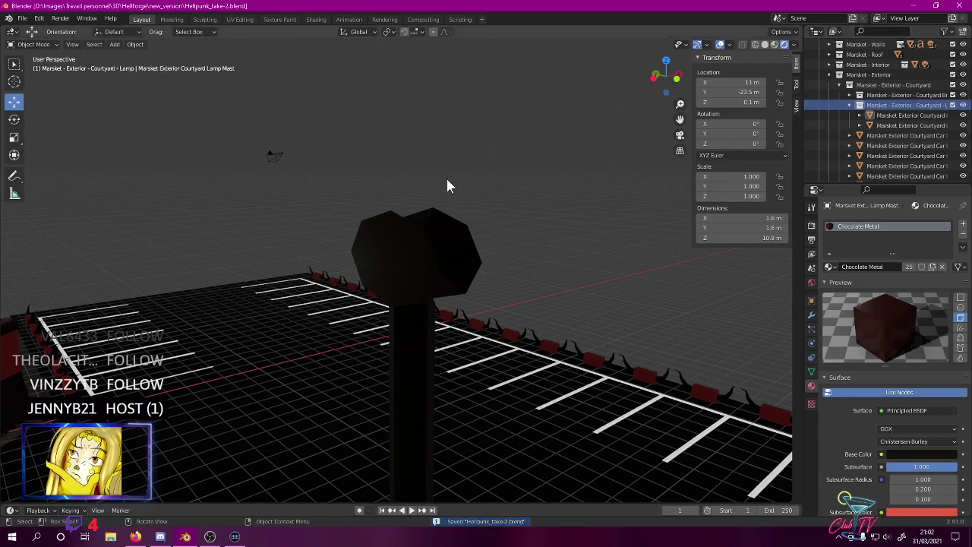
- Add a cube to the lamp mast's mesh in Edit Mode, working in front view
click(369, 226)
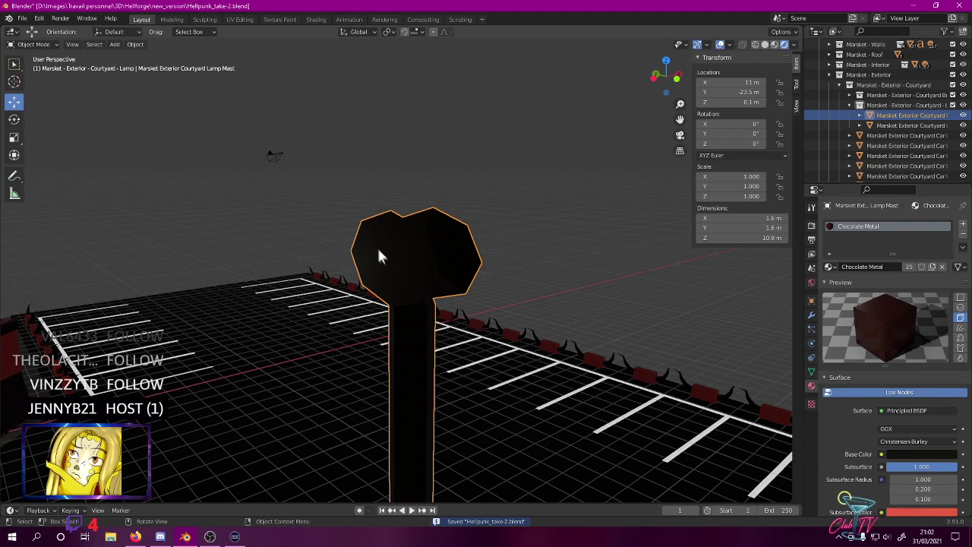
key(Tab)
middle_drag(384, 261, 341, 255)
key(KP_7)
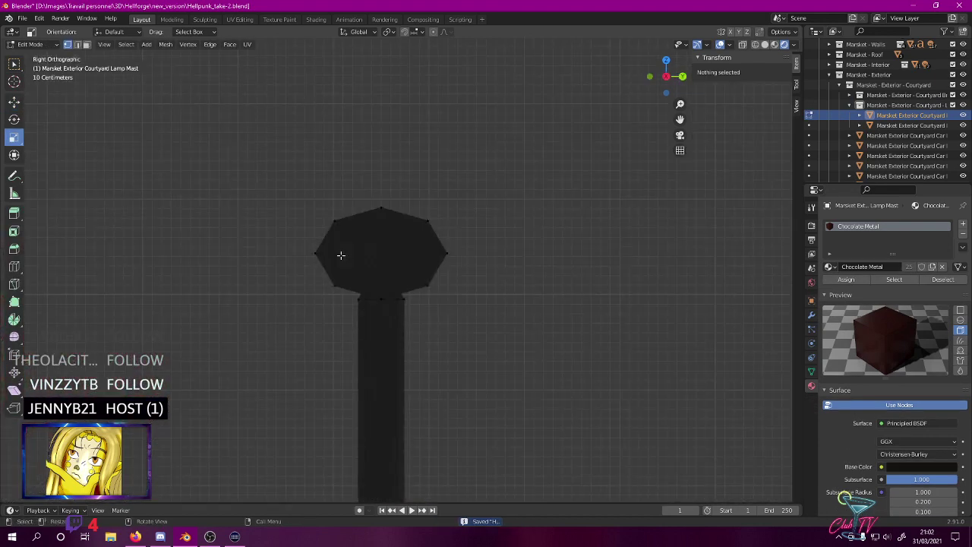
key(KP_1)
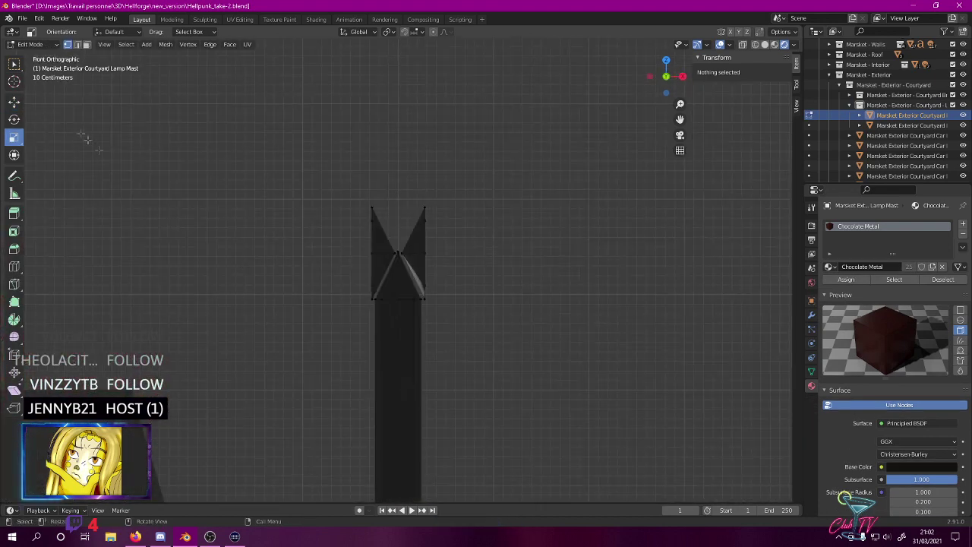
click(146, 44)
click(157, 66)
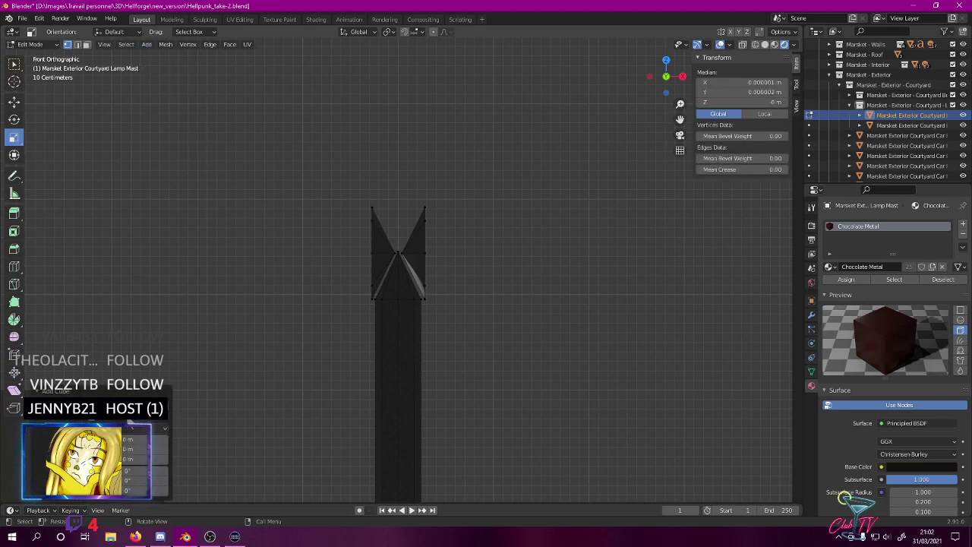
- Move the new cube in front view beside the lamp head's tip, at X 10.6 m and Z 10.8 m
scroll(193, 266, down, 5)
key(g)
key(x)
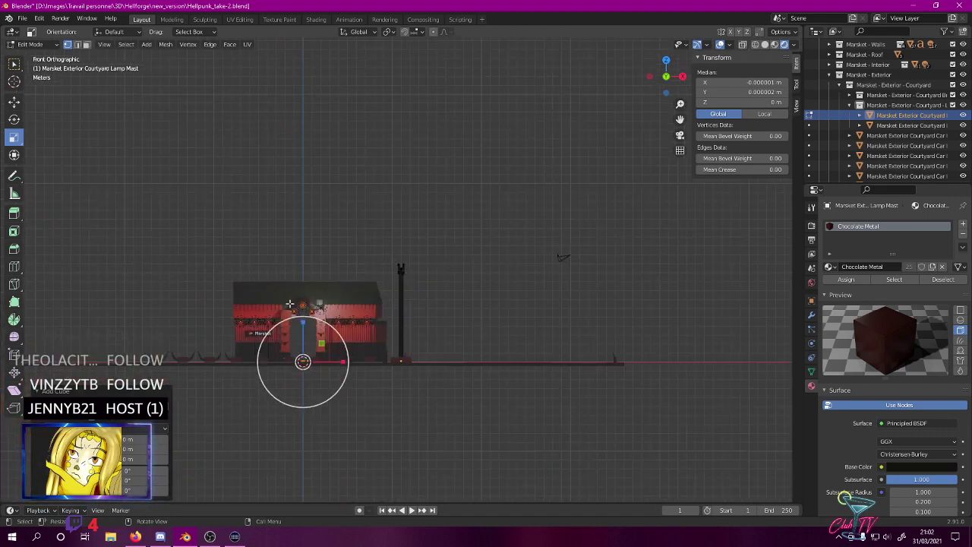
ctrl+click(380, 184)
scroll(373, 211, up, 11)
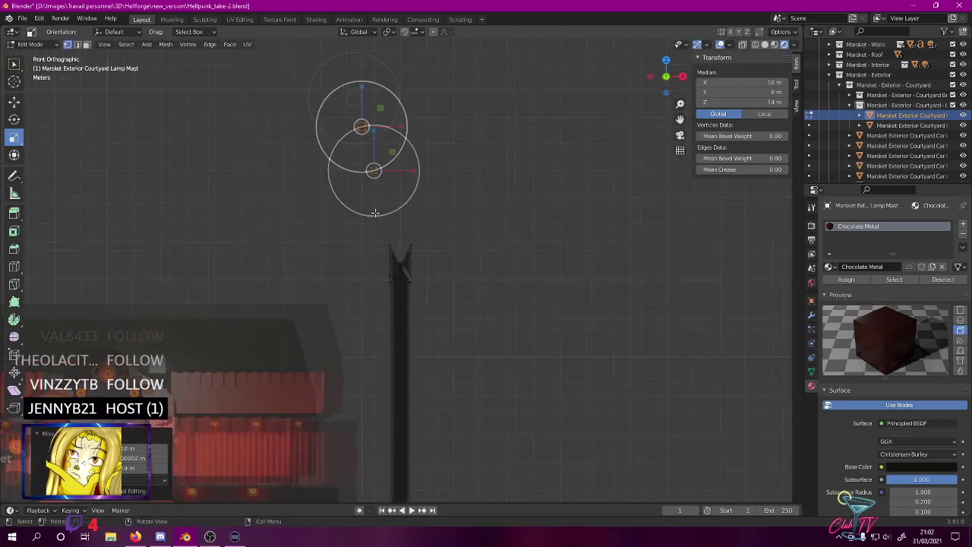
shift+middle_drag(373, 210, 368, 312)
key(g)
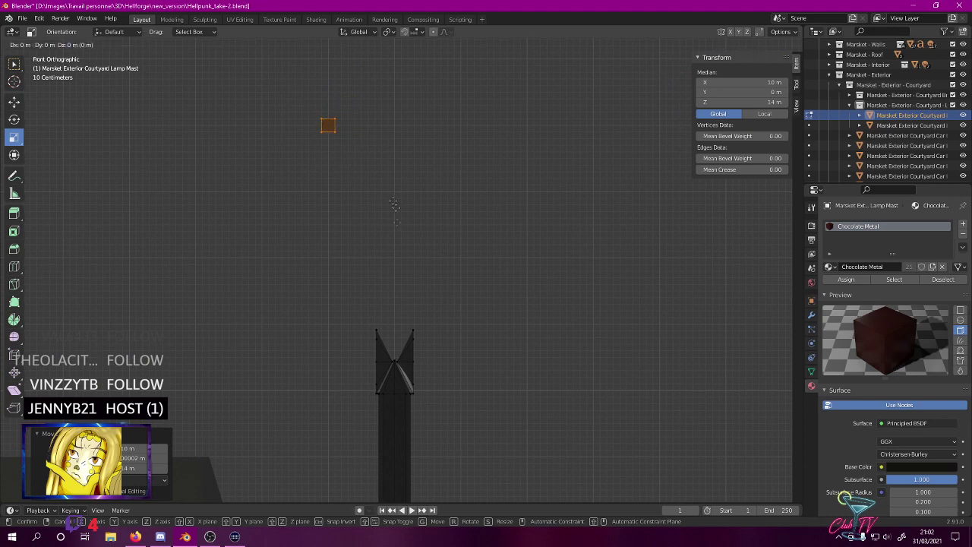
click(426, 414)
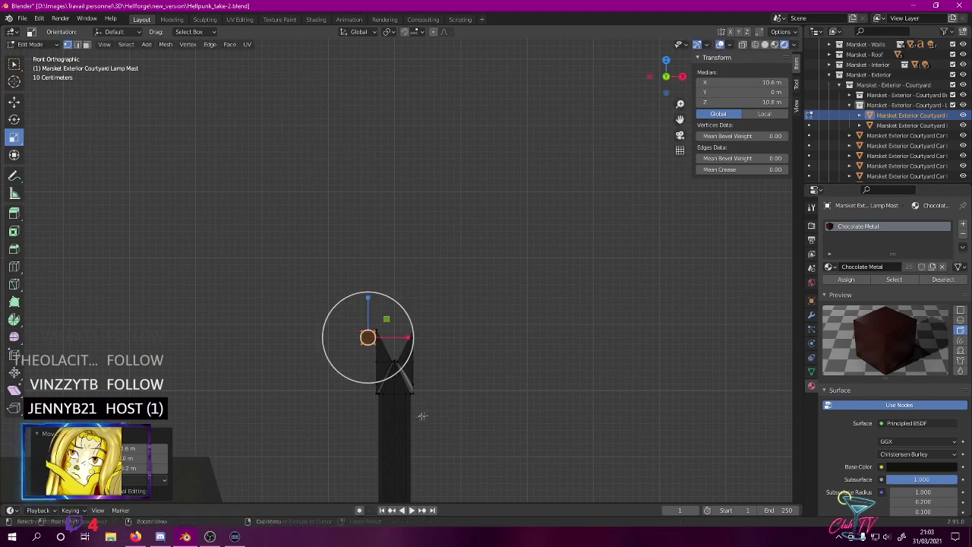
- Move the cube -1 m along X and -22 m along Y in top view, next to the lamp post
middle_drag(425, 414, 403, 403)
key(KP_1)
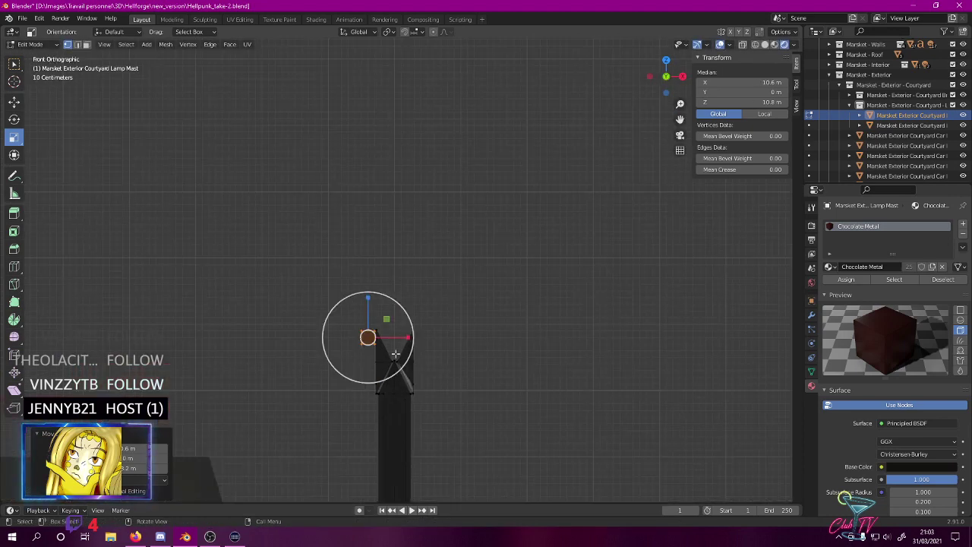
key(KP_7)
scroll(395, 350, down, 10)
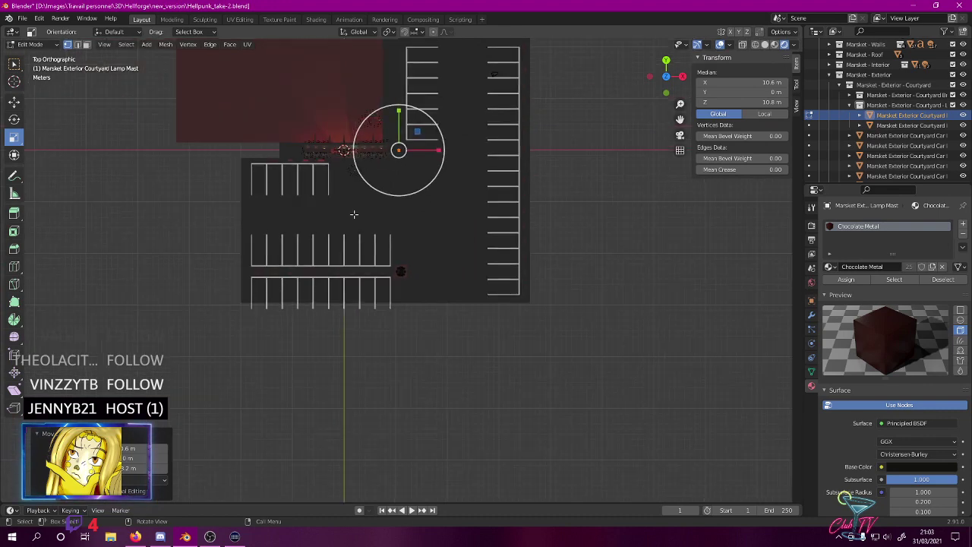
key(g)
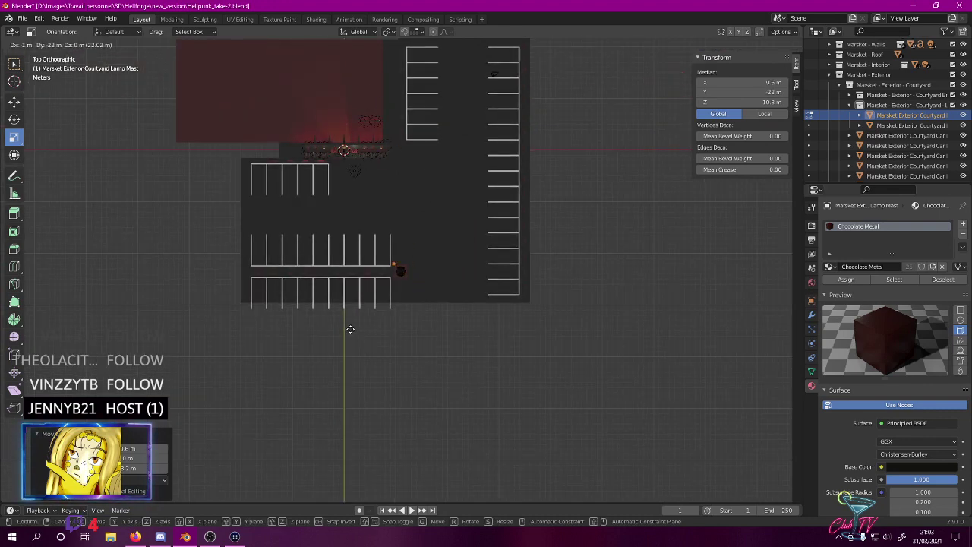
click(350, 329)
- Move the cube 1 m along X and -0.1 m along Z in front view, close against the lamp head's outer face
scroll(351, 327, up, 8)
middle_drag(347, 321, 335, 260)
key(KP_1)
shift+middle_drag(290, 300, 318, 231)
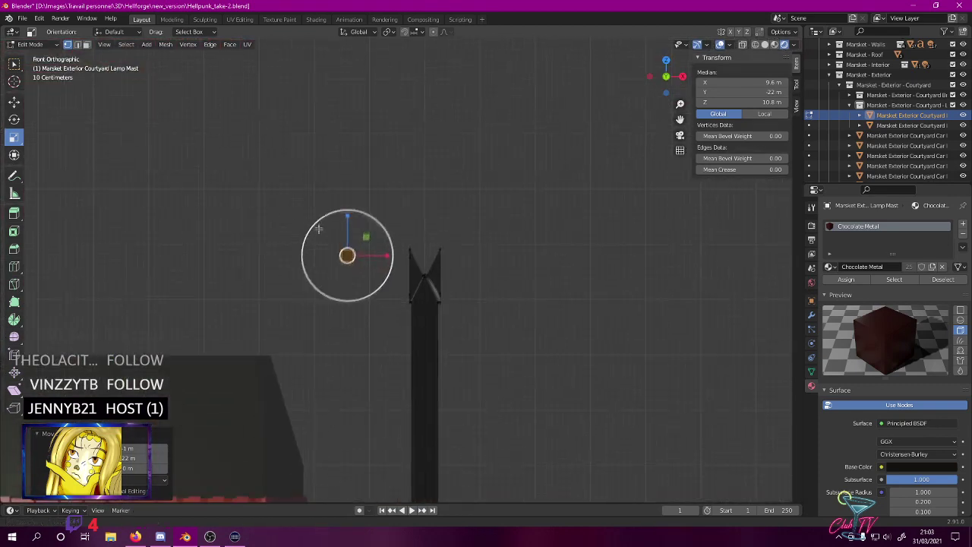
scroll(357, 209, up, 6)
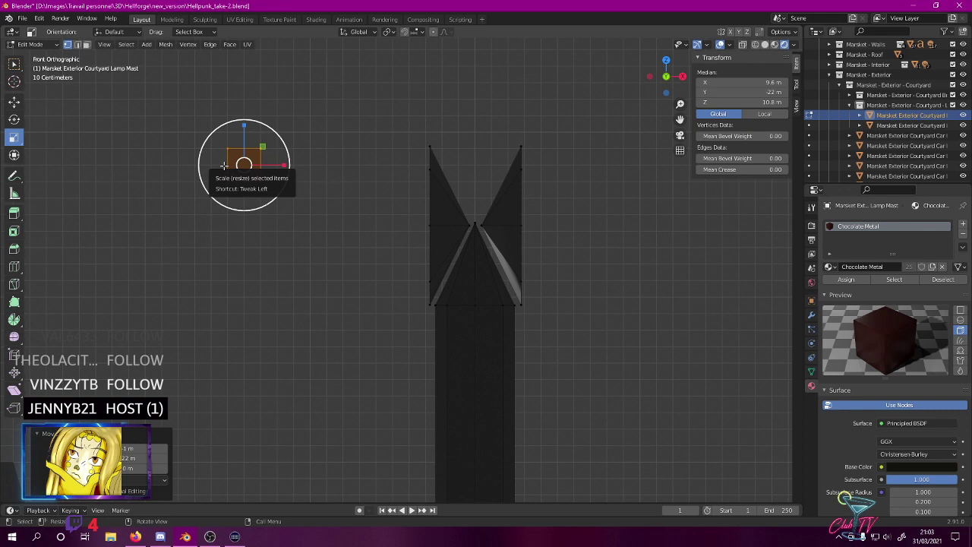
key(g)
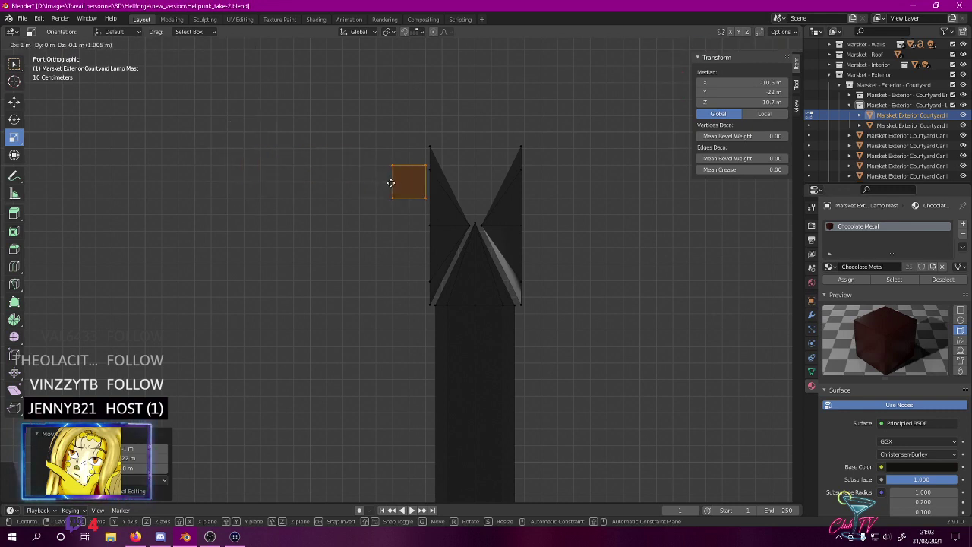
click(385, 183)
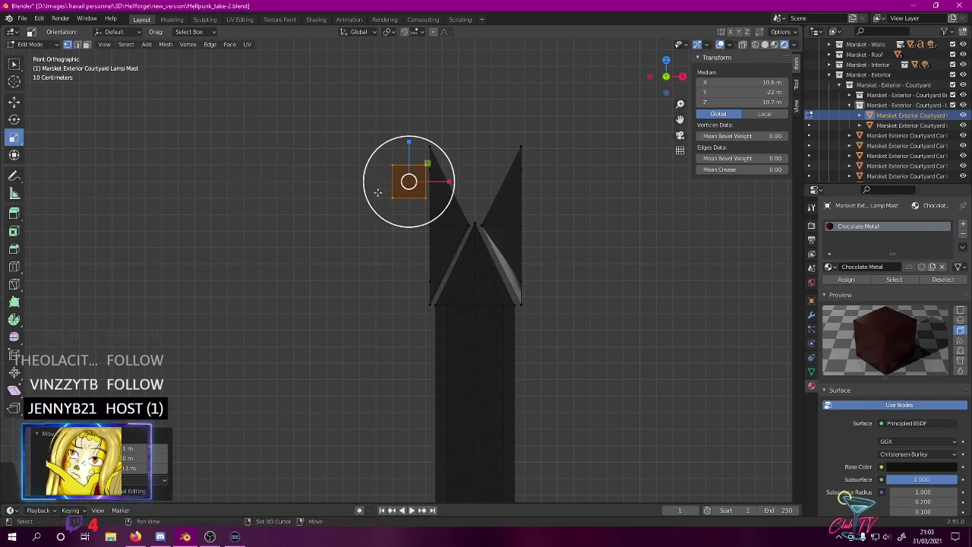
- Duplicate the cube with a -0.4 m offset along Z and switch to wireframe shading
key(shift+d)
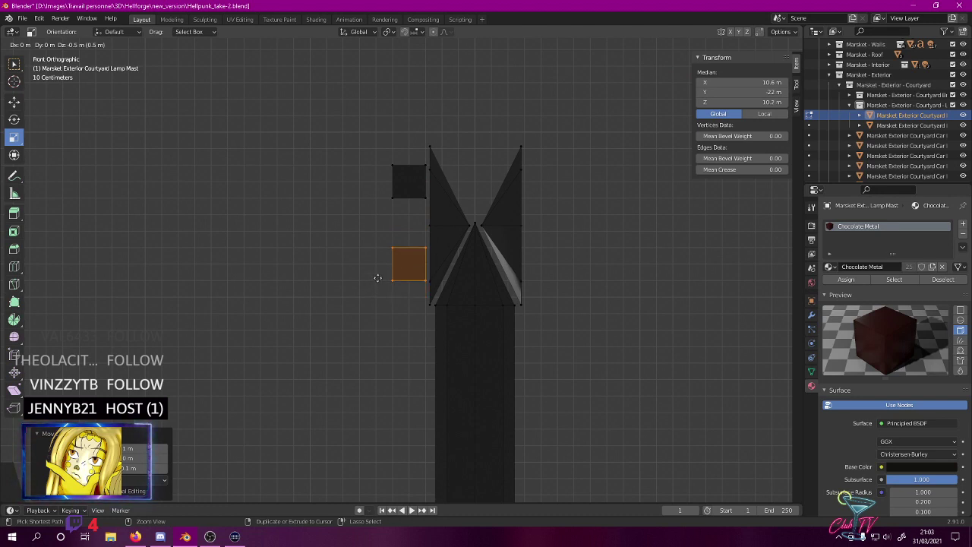
click(379, 260)
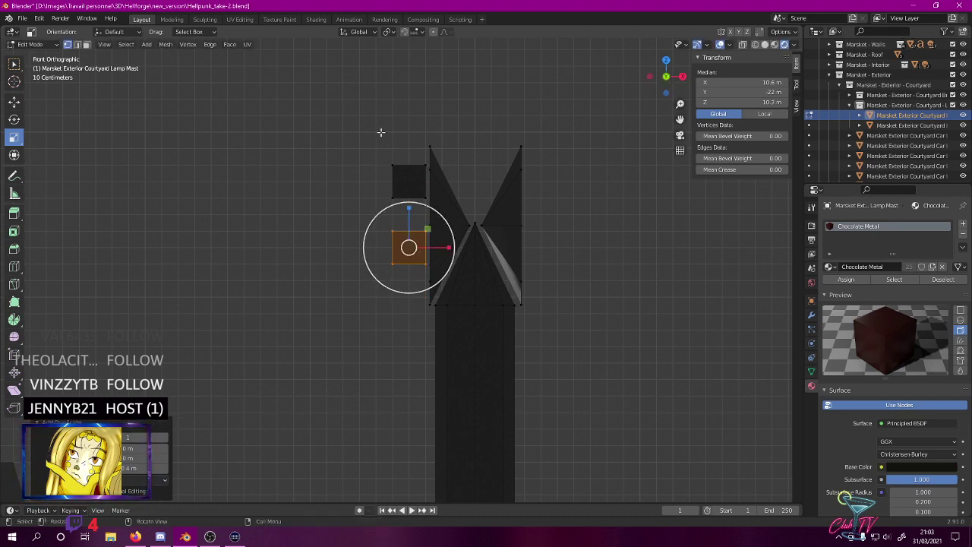
key(z)
click(334, 160)
- Duplicate both cubes with a 0.8 m offset along X, onto the opposite side of the lamp head
drag(374, 145, 428, 290)
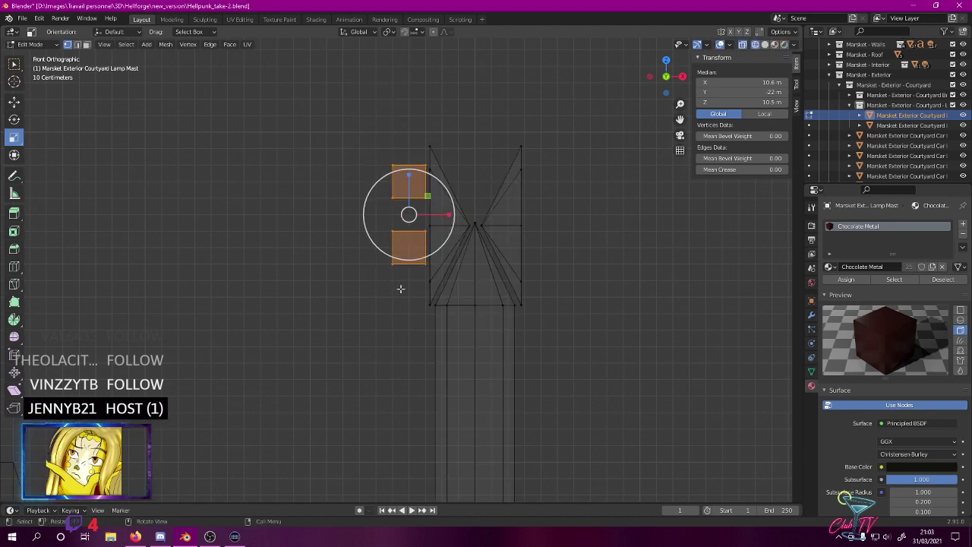
key(shift+d)
click(538, 282)
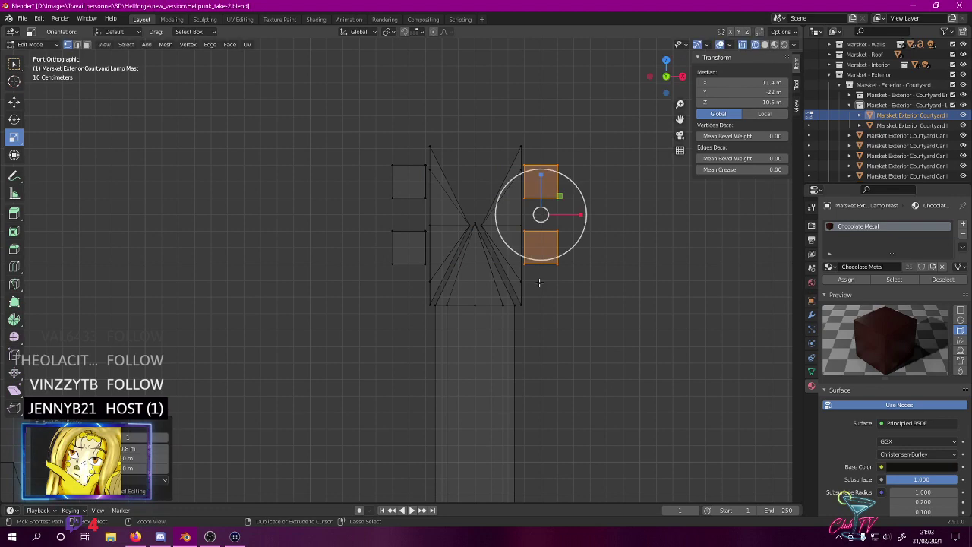
scroll(425, 178, up, 5)
shift+middle_drag(425, 178, 154, 239)
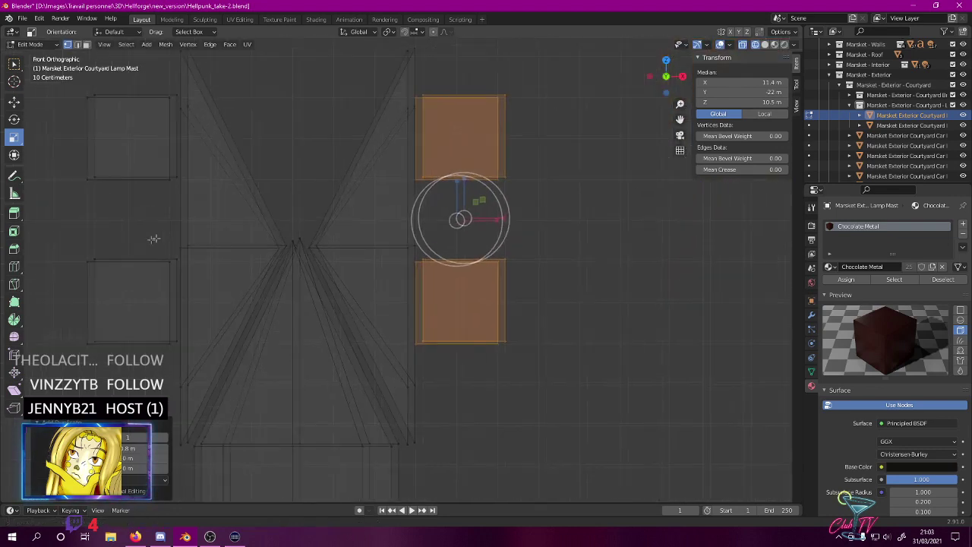
- Move the duplicated cube pair -0.02 m along X, against the side of the lamp head
scroll(353, 202, up, 4)
key(g)
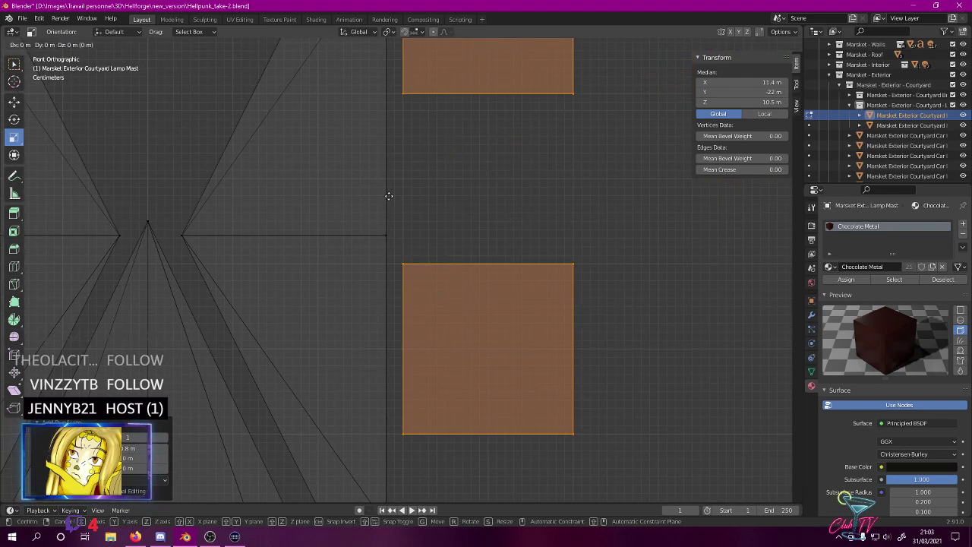
click(375, 197)
scroll(362, 196, down, 5)
scroll(349, 184, down, 2)
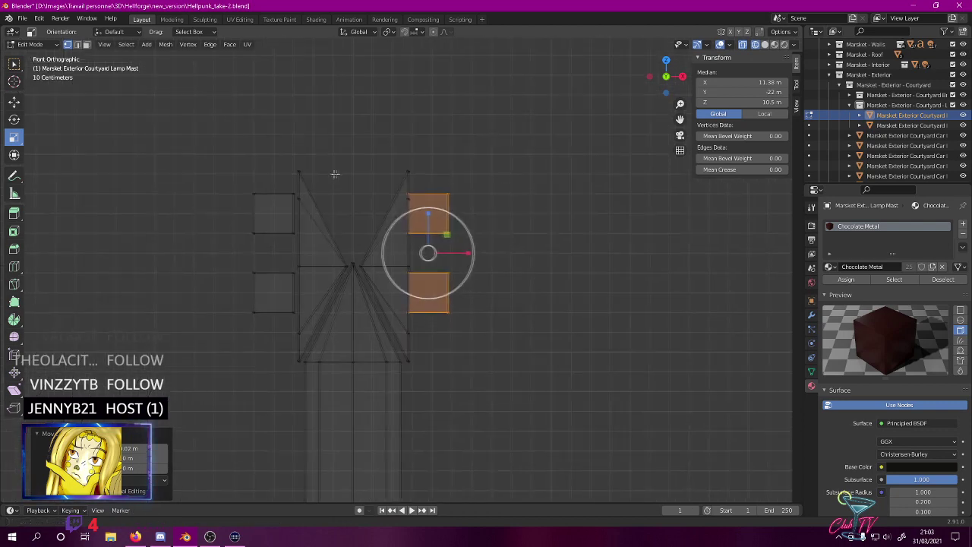
- Select the cube pair on the opposite side of the lamp head and move it 0.03 m along X
scroll(297, 210, up, 1)
drag(285, 200, 334, 351)
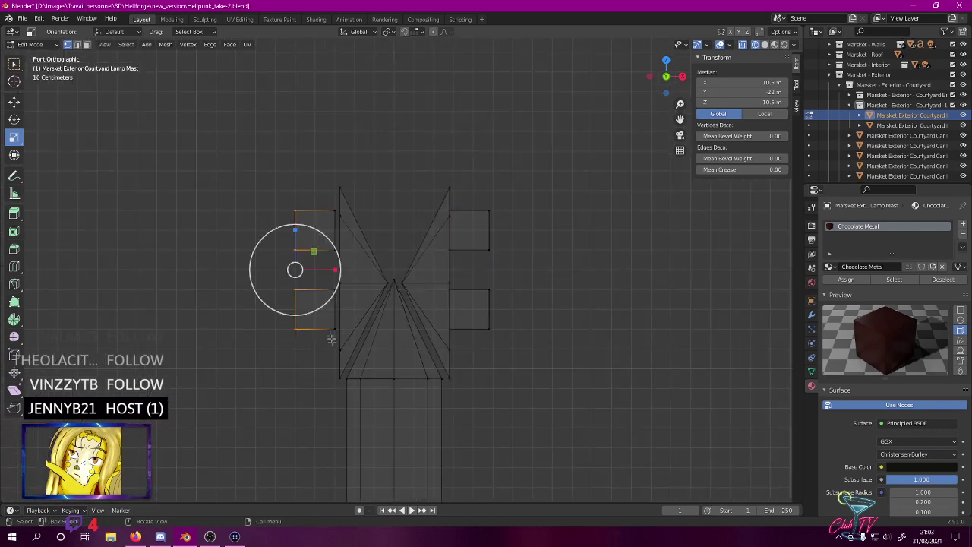
drag(306, 176, 337, 379)
shift+drag(248, 172, 325, 370)
scroll(325, 233, up, 6)
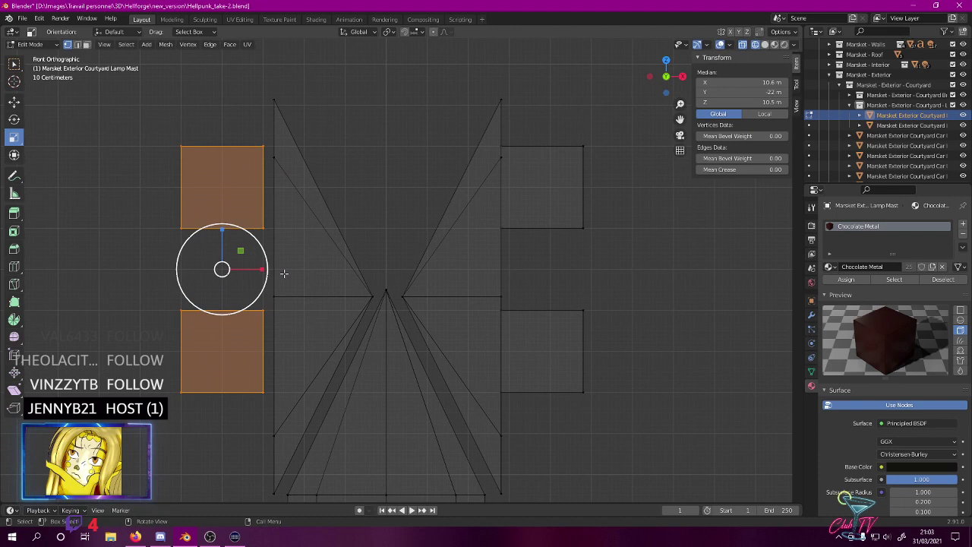
key(g)
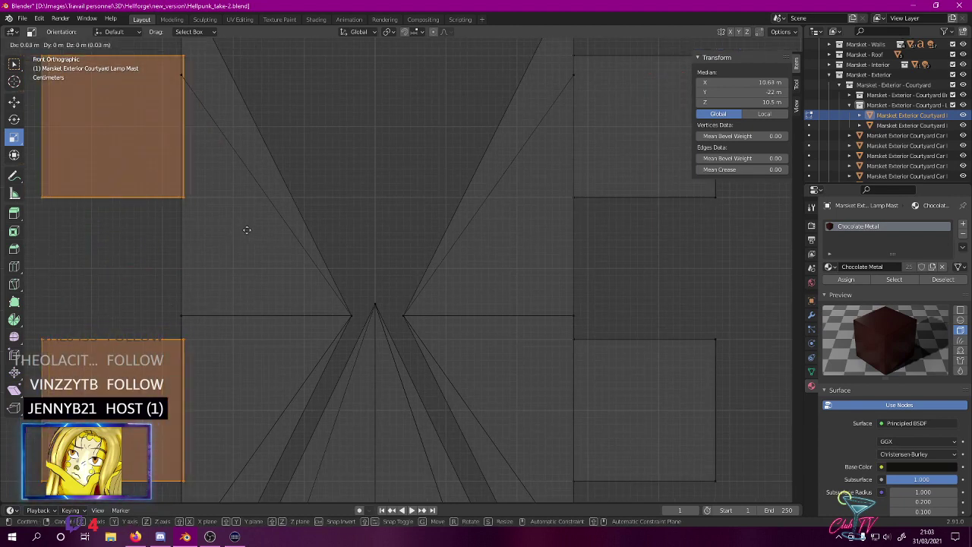
click(243, 228)
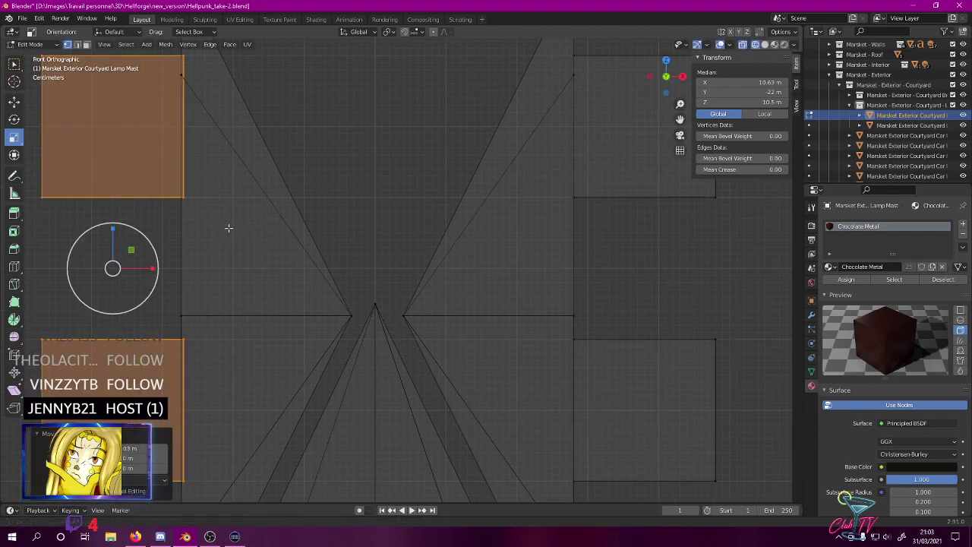
- Fine-tune the same cube pair by moving it -0.003 m along X, nearly flush with the lamp head's vertical edge
shift+middle_drag(228, 225, 377, 202)
scroll(394, 197, up, 4)
shift+middle_drag(302, 165, 466, 254)
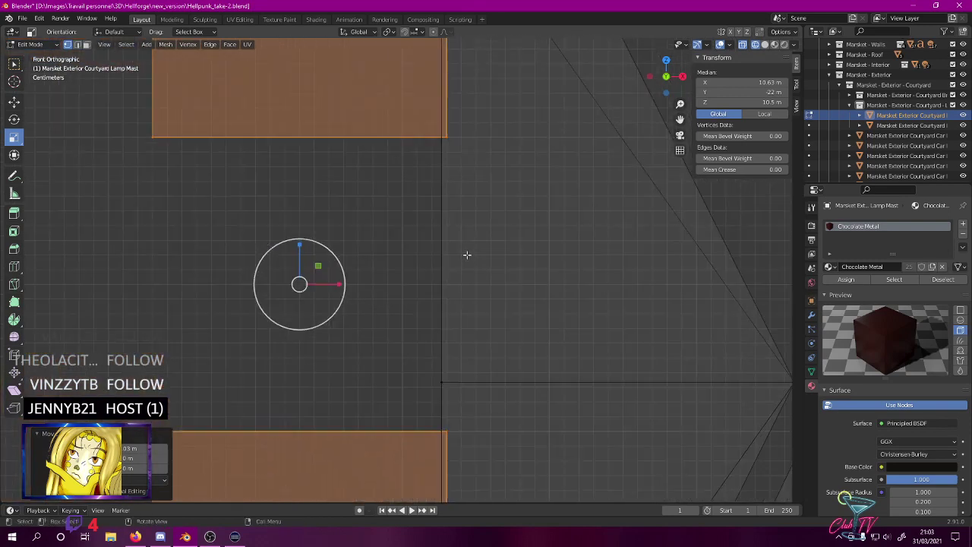
scroll(467, 254, up, 4)
shift+middle_drag(543, 246, 408, 263)
key(KP_1)
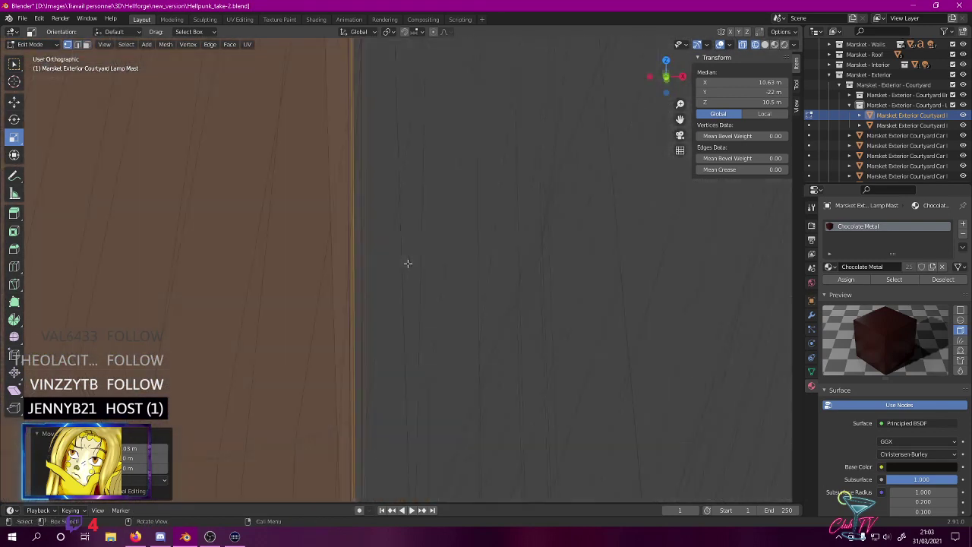
shift+middle_drag(385, 108, 366, 496)
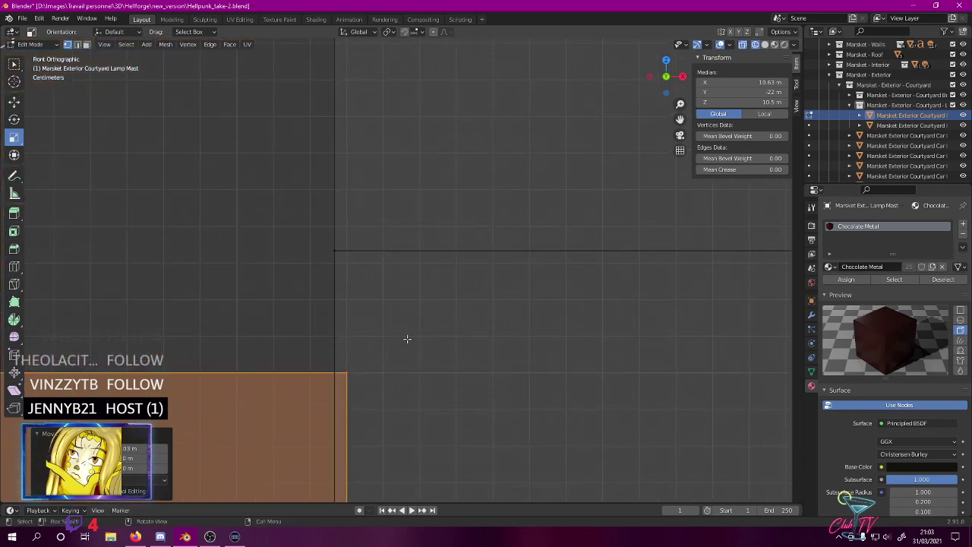
key(g)
click(392, 339)
shift+middle_drag(396, 351, 415, 242)
scroll(414, 242, up, 4)
scroll(415, 243, up, 1)
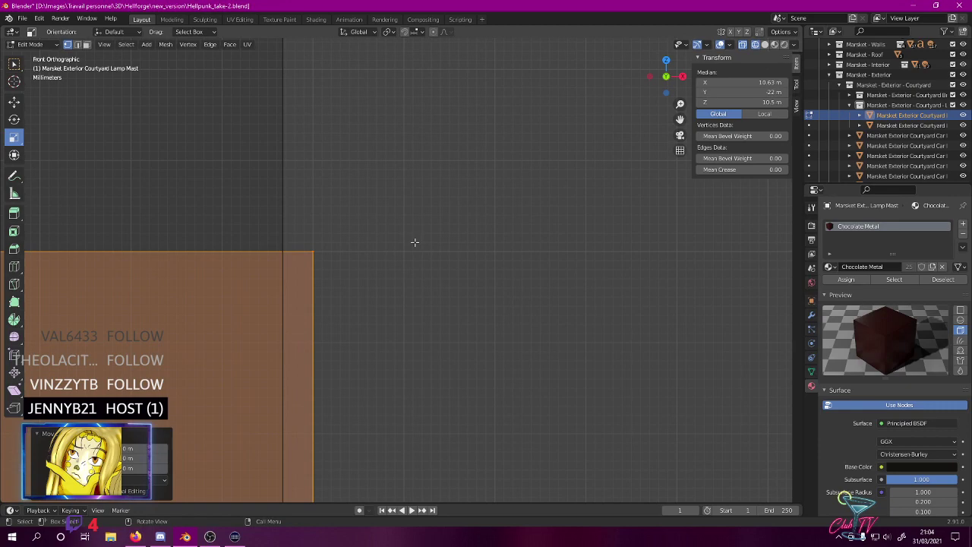
key(g)
click(385, 244)
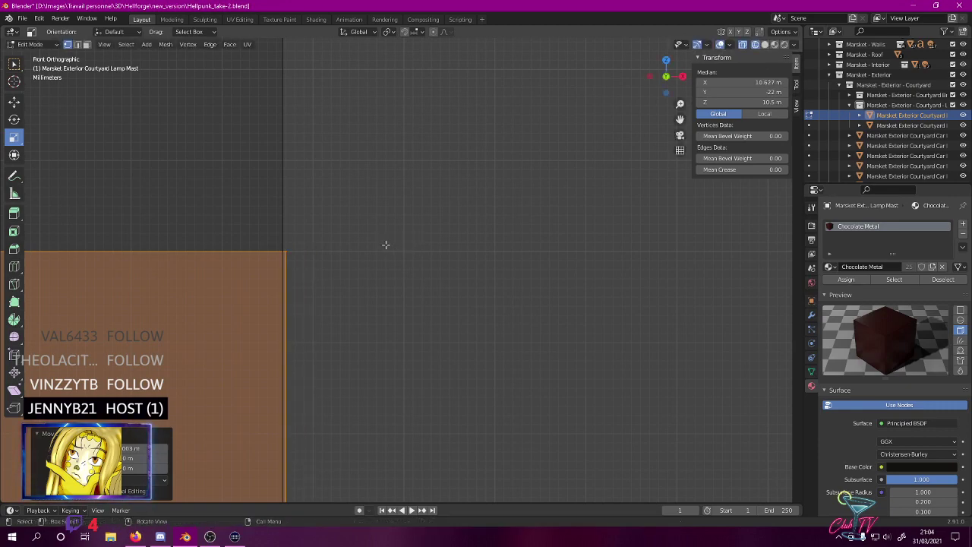
- In top view, select the cubes on both sides and move them -1 m along Y, over the lamp head
scroll(385, 245, down, 4)
middle_drag(394, 203, 508, 191)
key(KP_7)
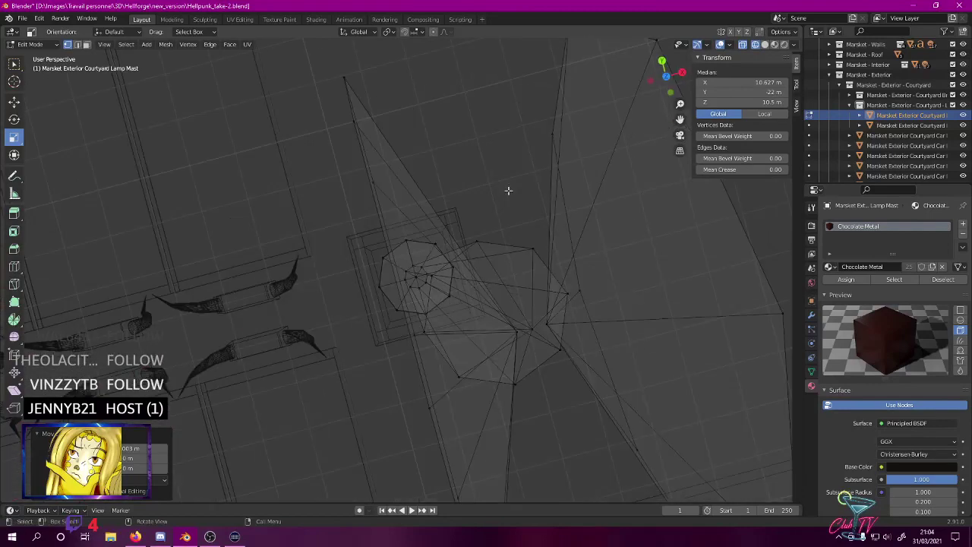
key(KP_7)
scroll(510, 183, down, 3)
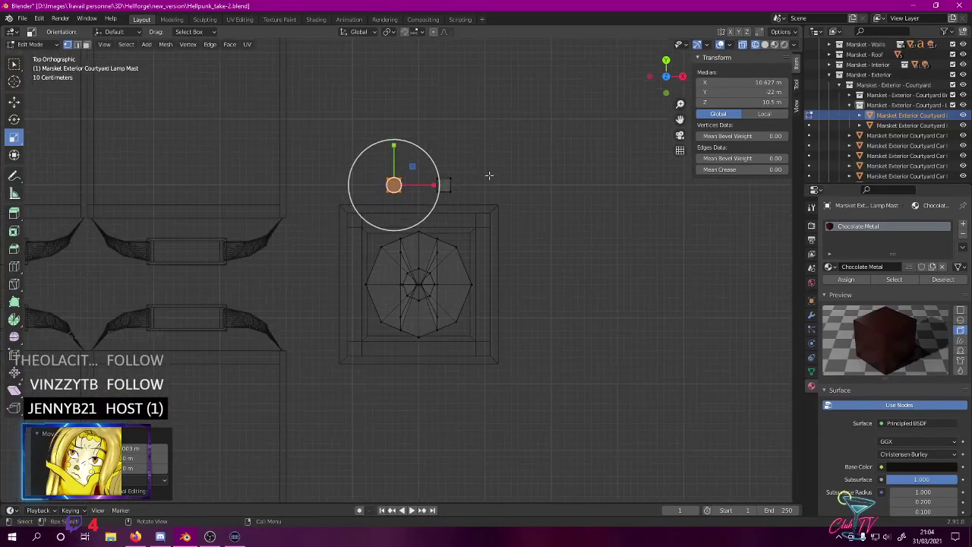
drag(338, 146, 500, 203)
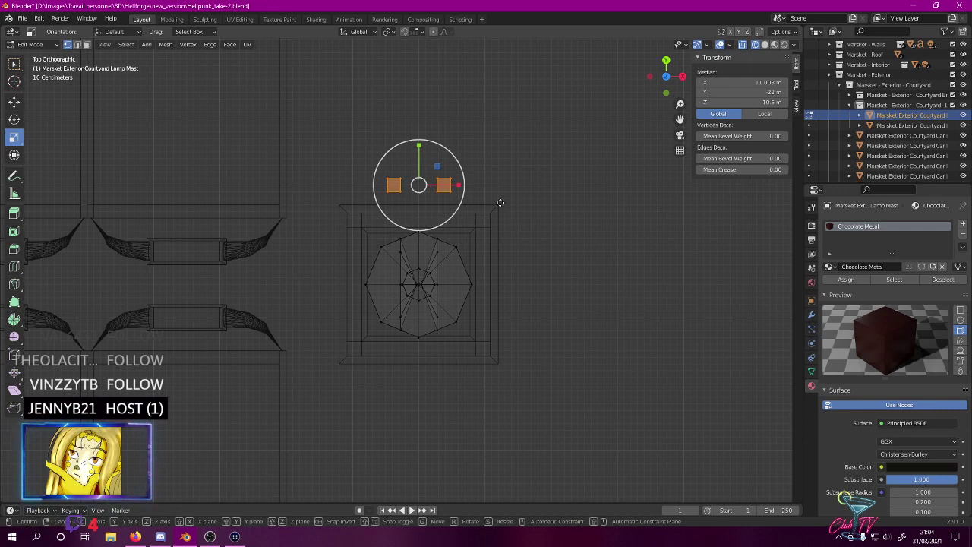
key(g)
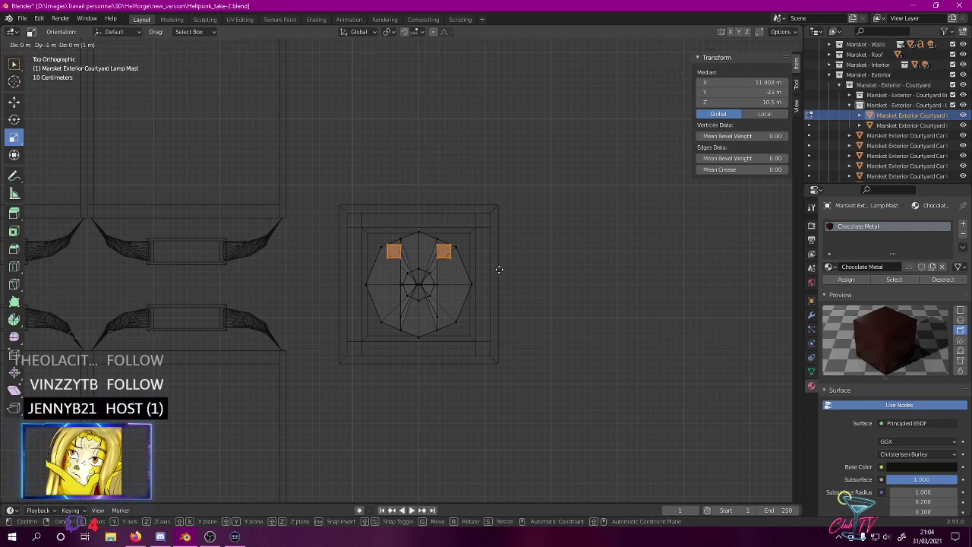
click(500, 276)
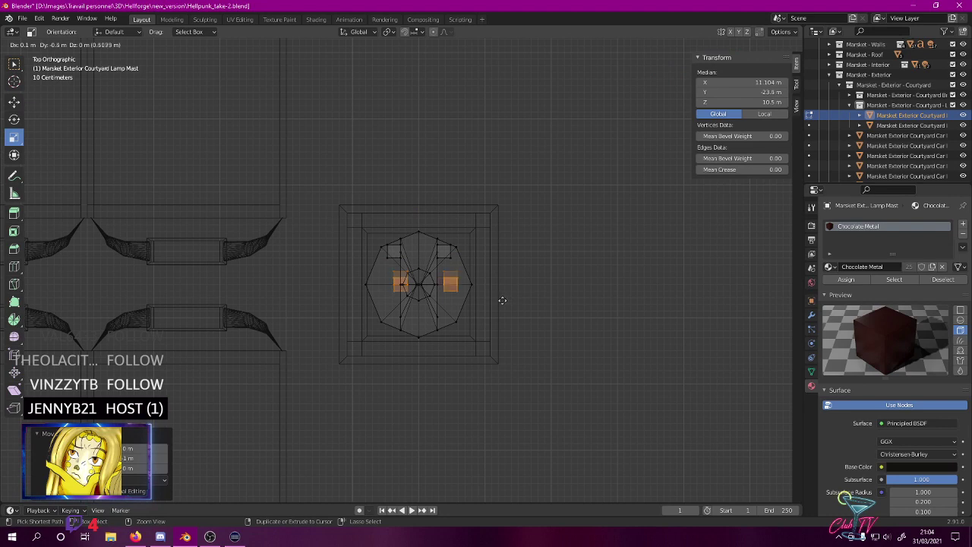
- Duplicate the cubes twice along Y, by -0.5 m and -0.4 m, and move the last copies another -0.1 m
click(500, 304)
key(g)
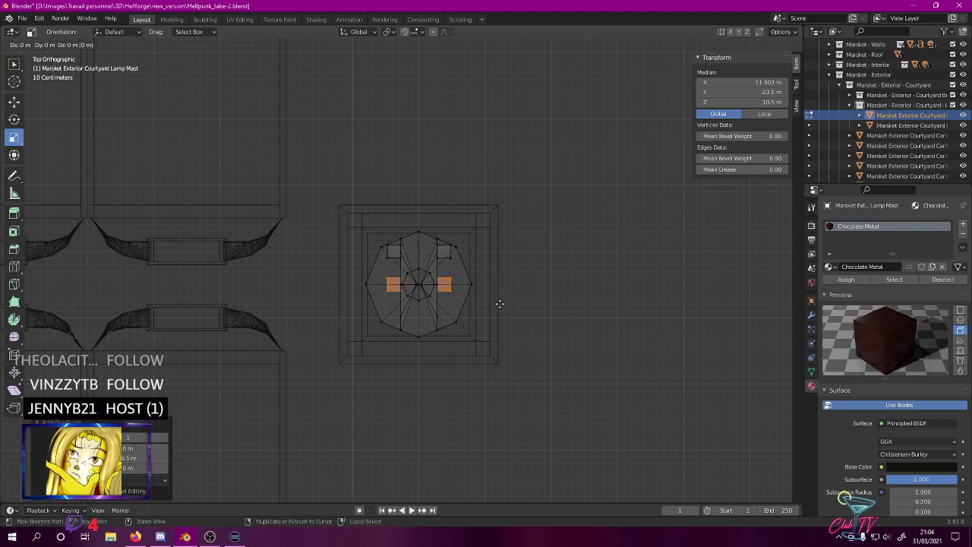
click(499, 332)
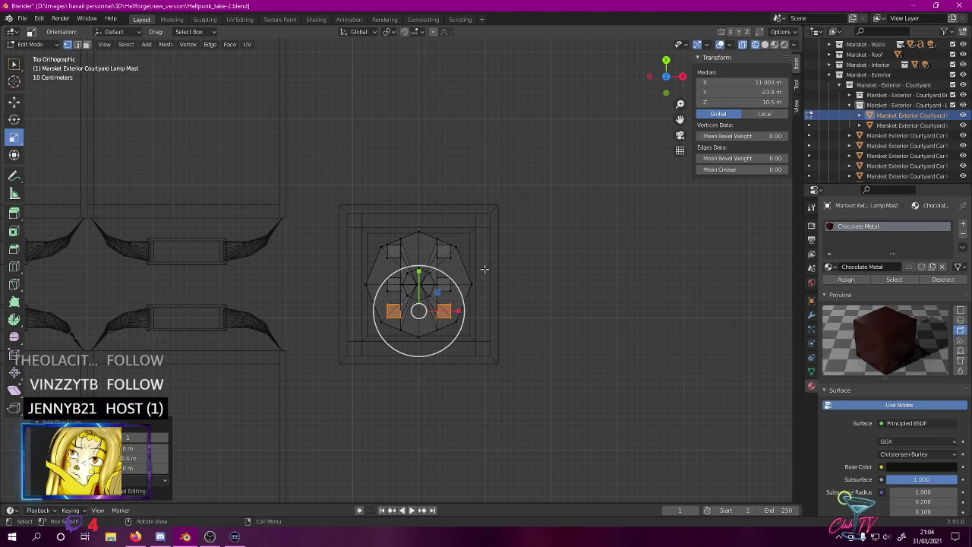
key(g)
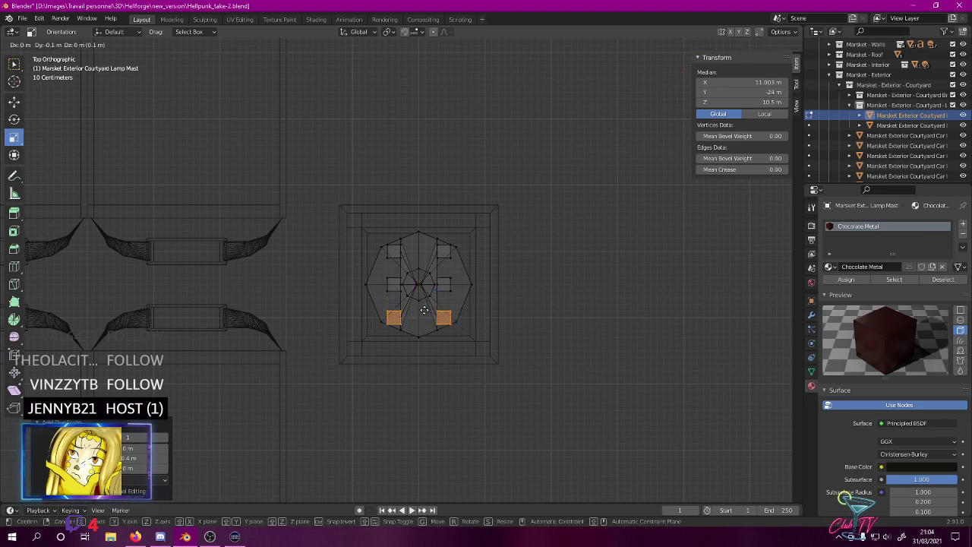
click(424, 310)
- Switch to rendered shading and object mode to examine the cubes on the lamp head
click(476, 245)
mouse_move(478, 237)
middle_down()
mouse_move(487, 189)
mouse_move(538, 135)
mouse_move(587, 120)
mouse_move(535, 174)
middle_up()
click(535, 174)
key(Tab)
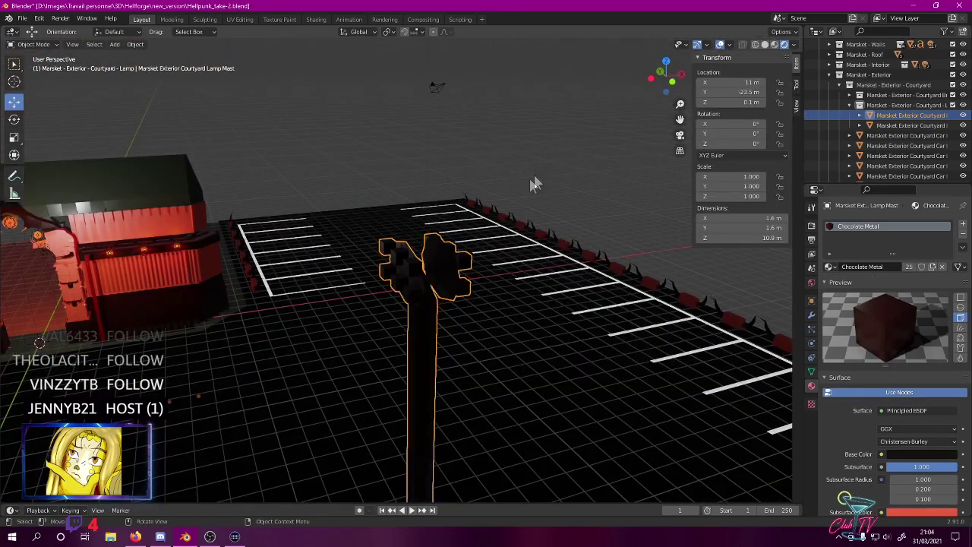
middle_drag(475, 180, 426, 254)
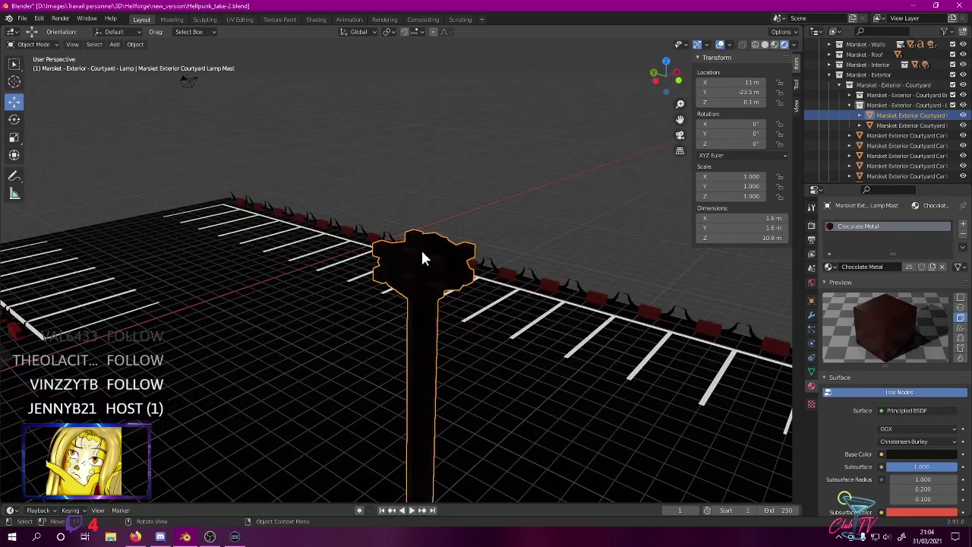
click(433, 264)
click(430, 264)
- Select the six outer cube faces on one side of the lamp head and extrude them -0.1 m along X
key(Tab)
scroll(424, 250, up, 4)
click(86, 44)
click(502, 254)
shift+click(427, 244)
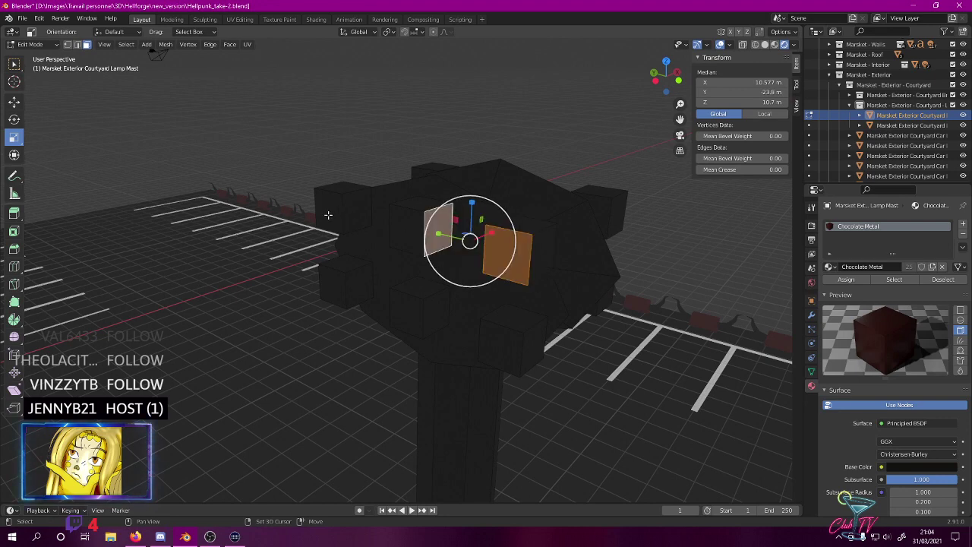
shift+click(434, 222)
shift+click(410, 231)
shift+click(329, 210)
shift+click(333, 287)
shift+click(489, 337)
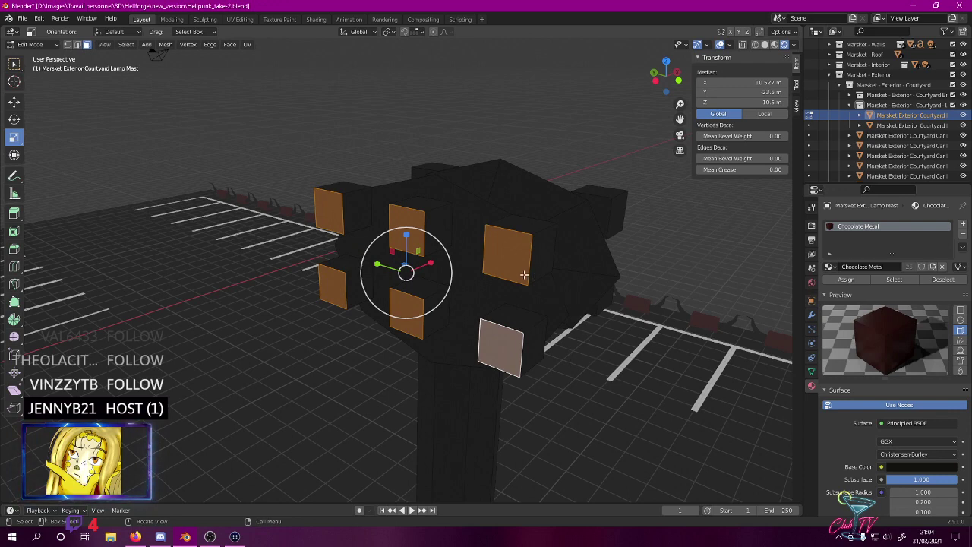
key(KP_7)
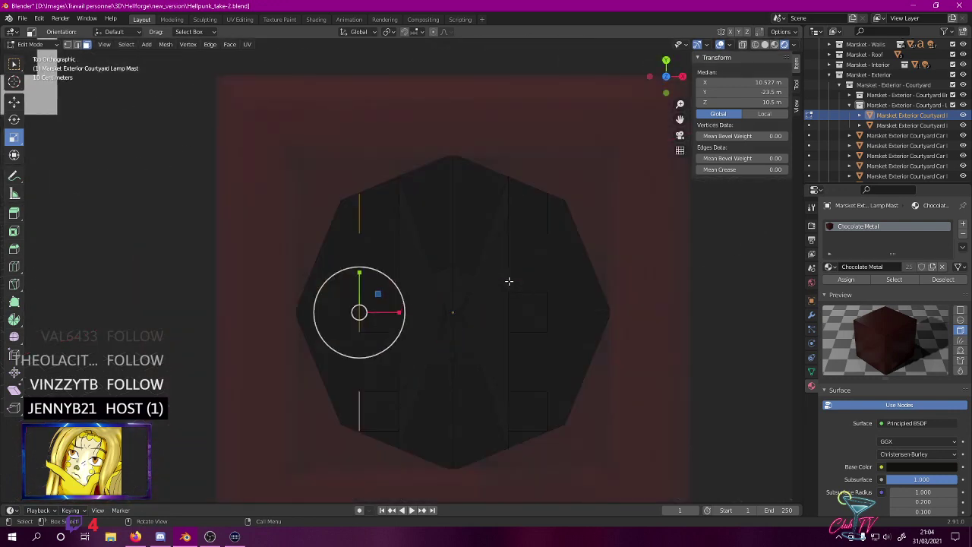
key(e)
click(495, 276)
- Switch to wireframe shading and move the extruded faces 0.09 m along X to leave a thin layer
shift+middle_drag(420, 252, 456, 218)
key(z)
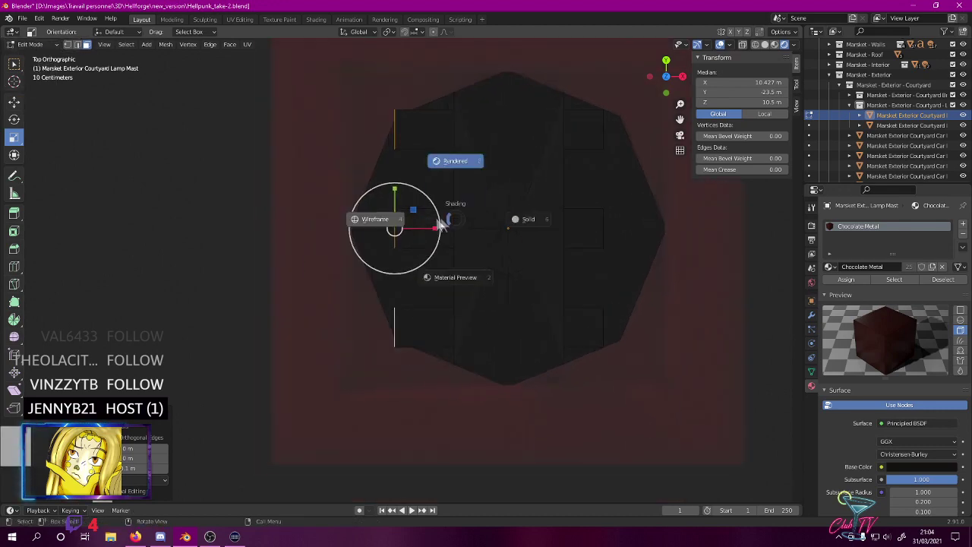
click(376, 226)
scroll(376, 226, up, 8)
shift+middle_drag(420, 129, 403, 281)
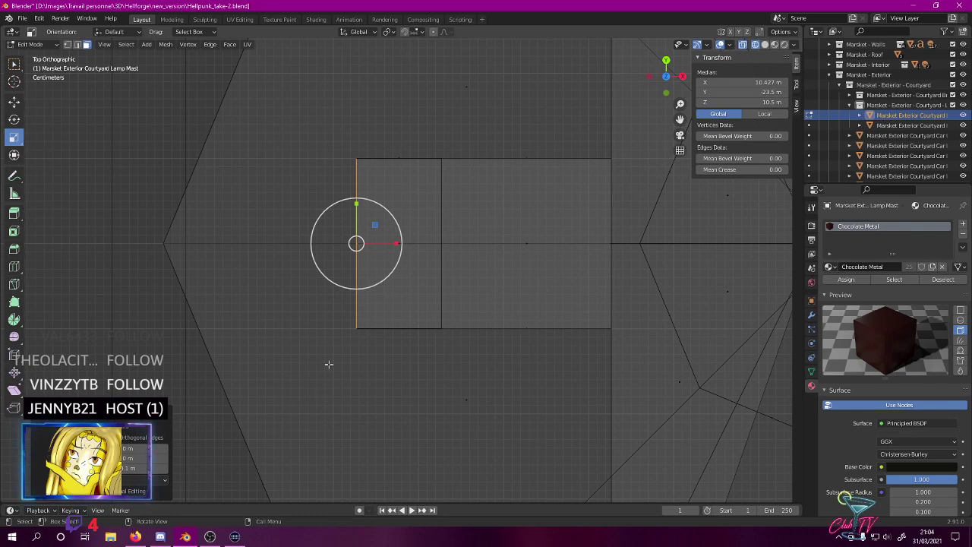
key(g)
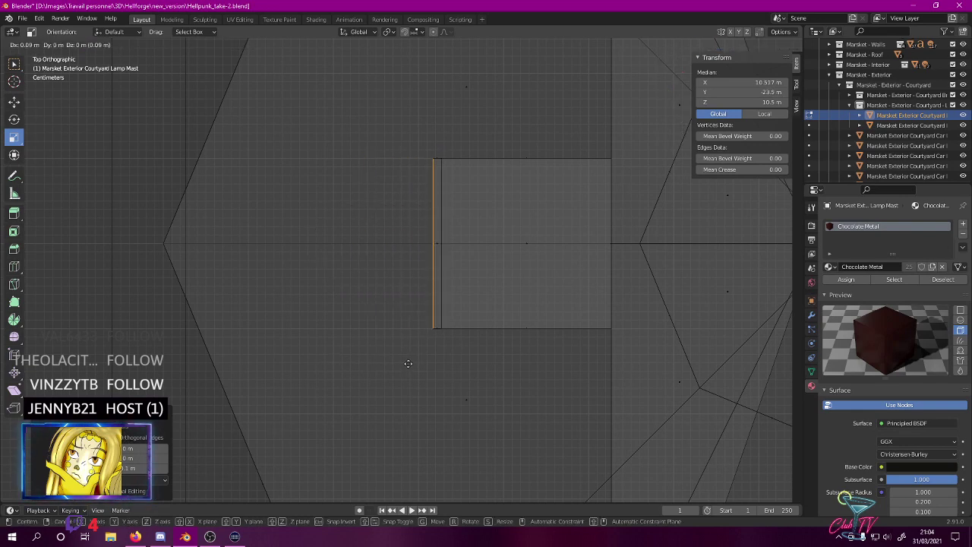
click(406, 363)
- Select the six outer cube faces on the opposite side and extrude them 0.1 m along X
key(Home)
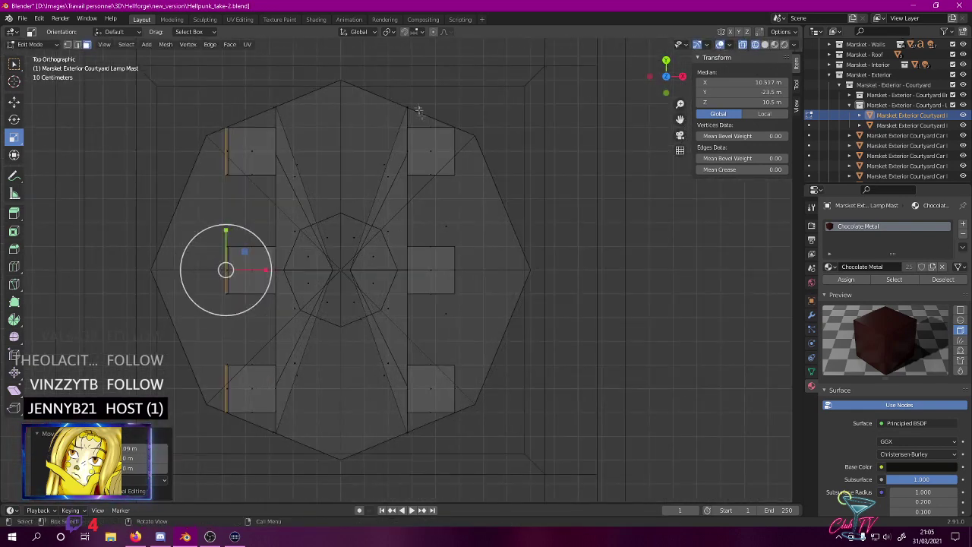
drag(448, 111, 509, 507)
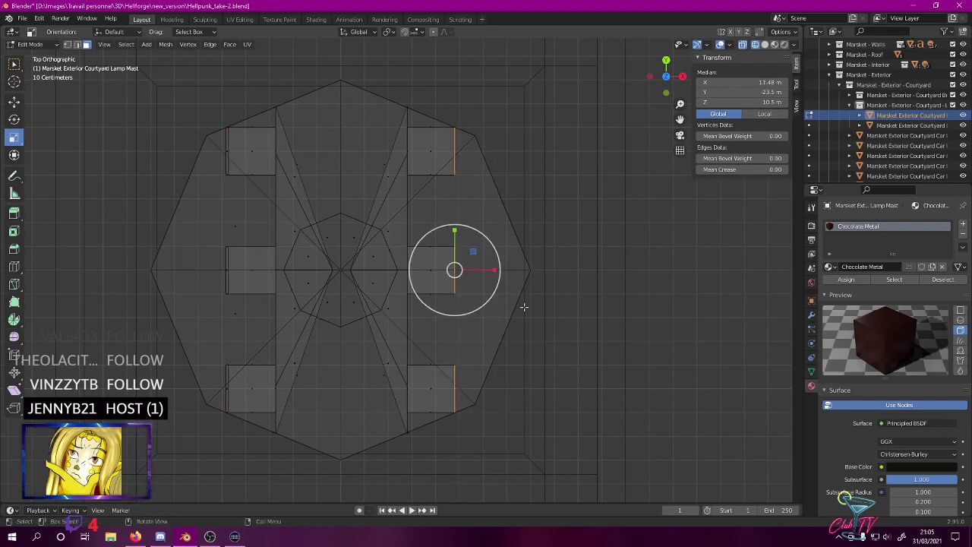
key(e)
ctrl+click(538, 303)
- Move the opposite side's extruded faces -0.09 m along X to match the thin layer
scroll(542, 302, up, 6)
scroll(544, 300, up, 4)
shift+middle_drag(543, 300, 258, 306)
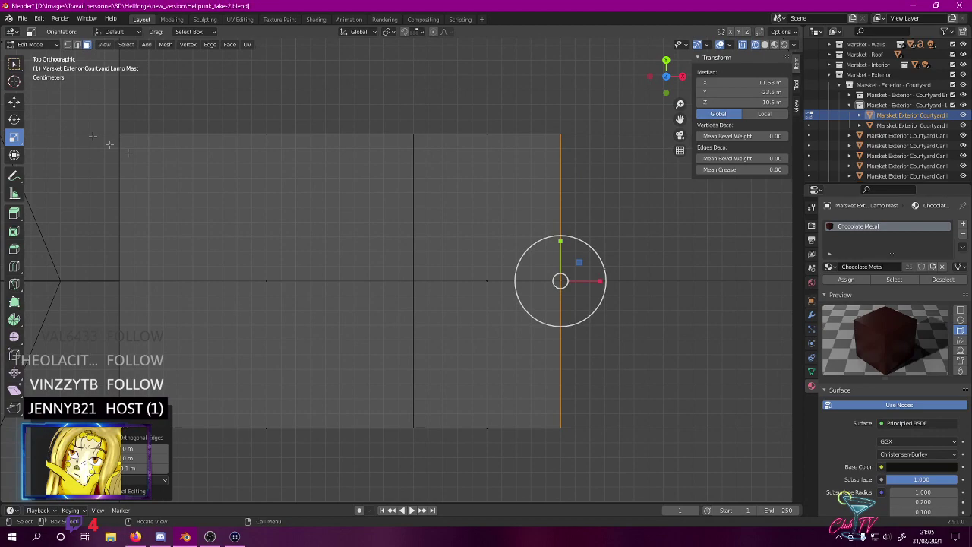
click(17, 103)
ctrl+drag(605, 282, 468, 275)
scroll(448, 309, down, 11)
- Scale the upper outer cube face at the -Y end of the lamp head's -X side to 0.9 along Y and Z
shift+middle_drag(427, 281, 334, 305)
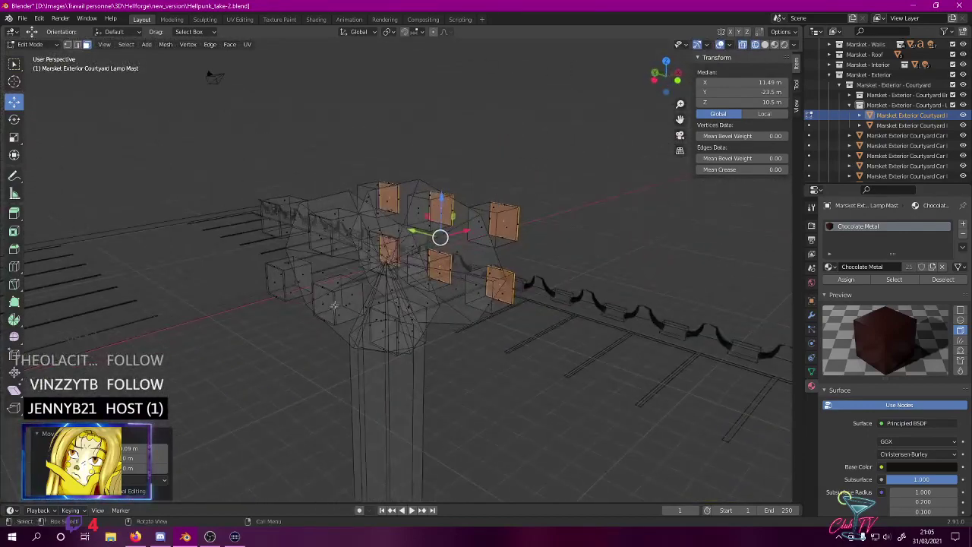
click(380, 257)
click(14, 137)
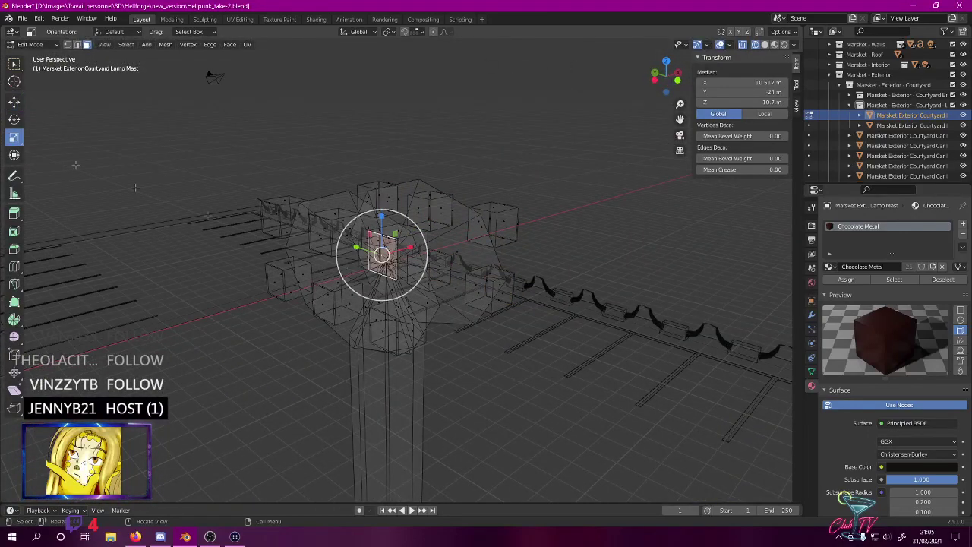
key(s)
key(shift+z)
text(.31)
key(Return)
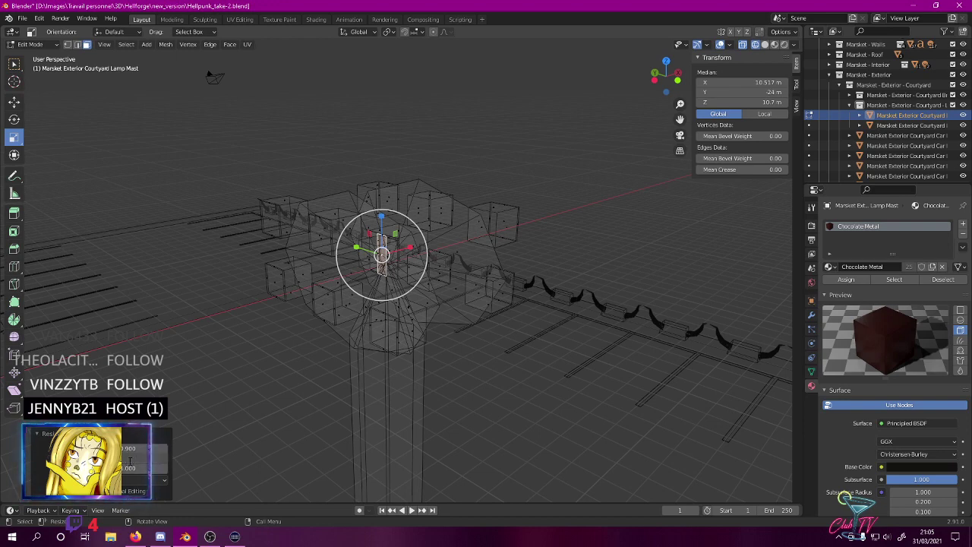
key(Return)
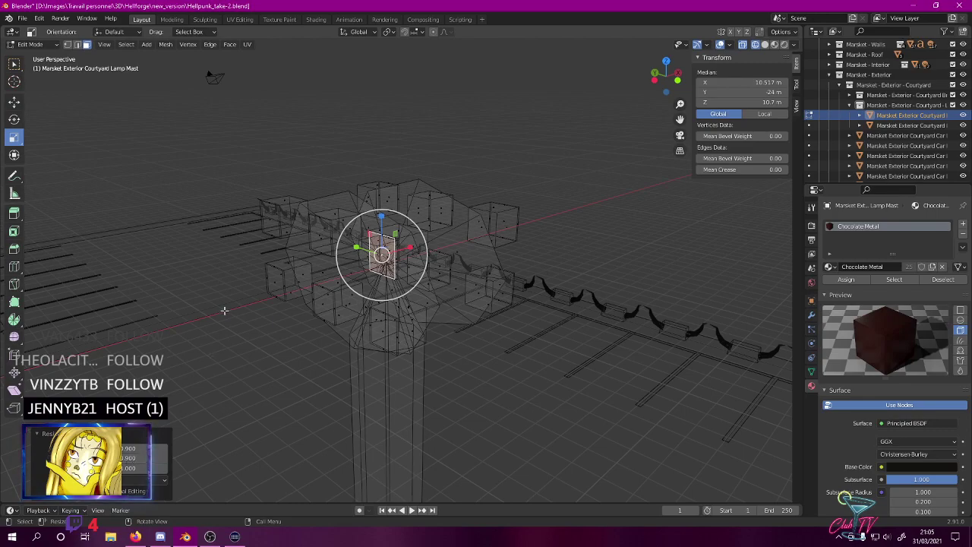
middle_drag(225, 311, 263, 304)
scroll(304, 281, up, 4)
shift+middle_drag(380, 234, 292, 284)
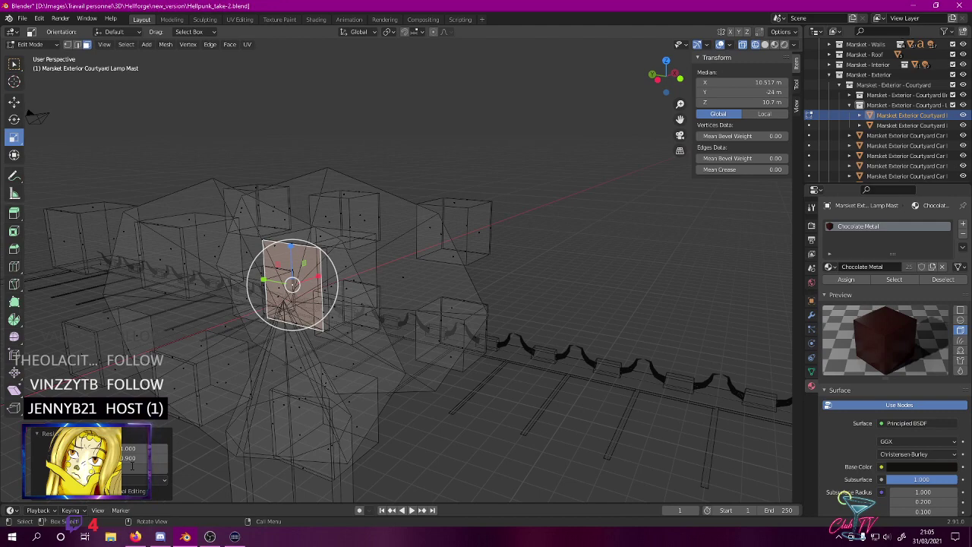
middle_drag(244, 269, 279, 255)
- Switch to rendered shading and scale the lower -Y end cube face on the -X side to 0.9 along Y and Z
key(z)
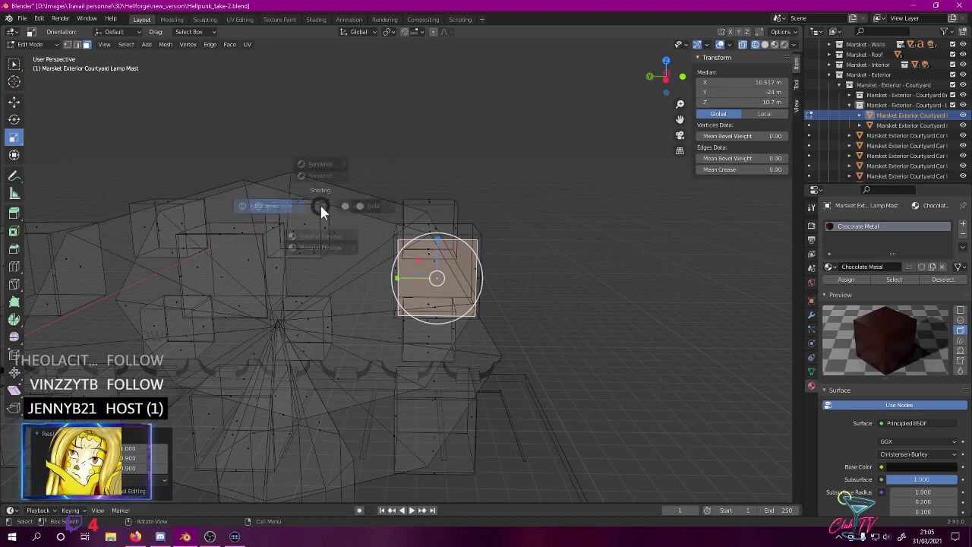
click(335, 152)
key(KP_1)
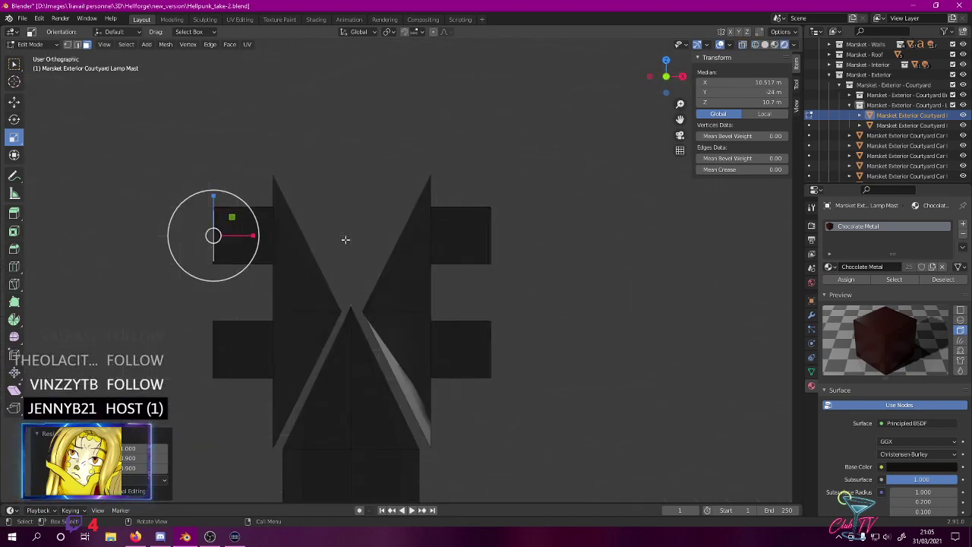
key(ctrl+KP_1)
key(KP_3)
key(ctrl+KP_3)
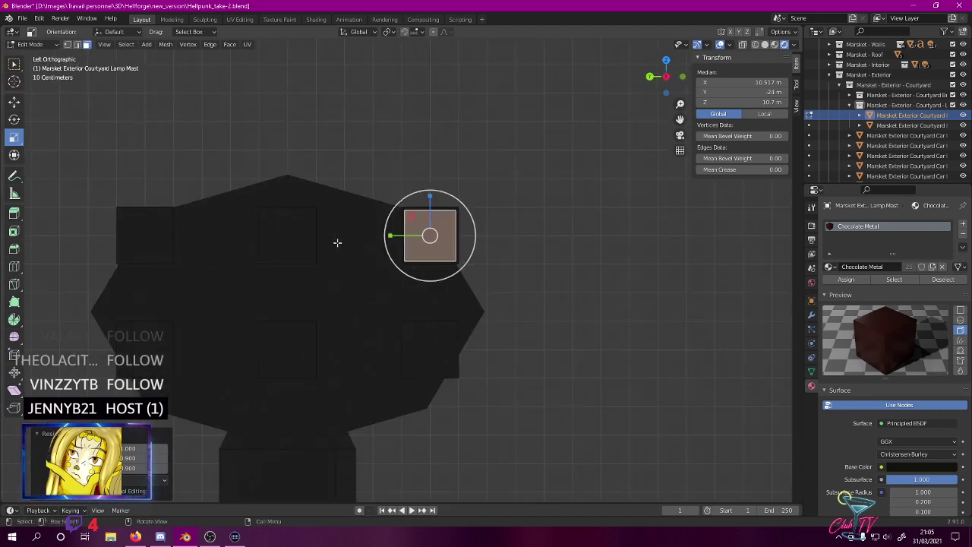
click(449, 344)
drag(432, 308, 432, 326)
click(144, 469)
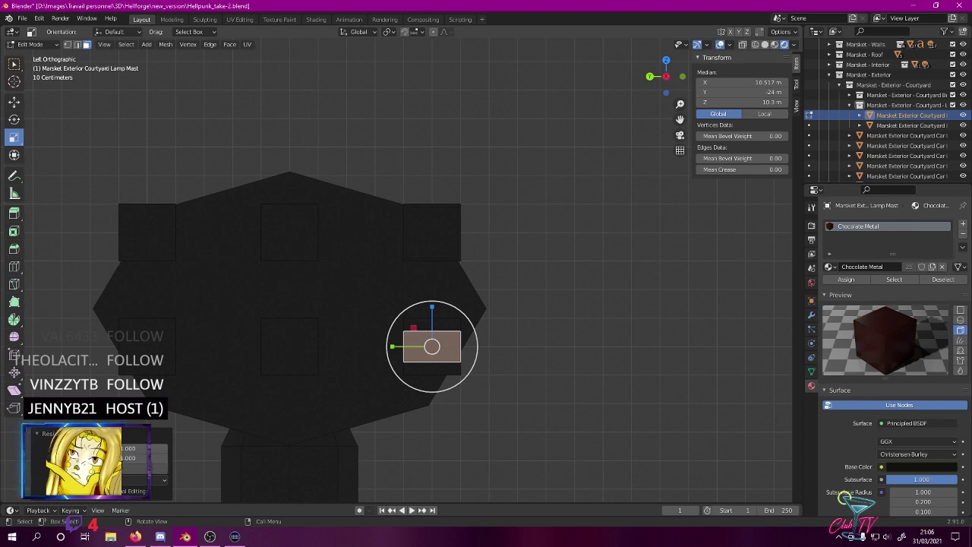
text(1)
key(Return)
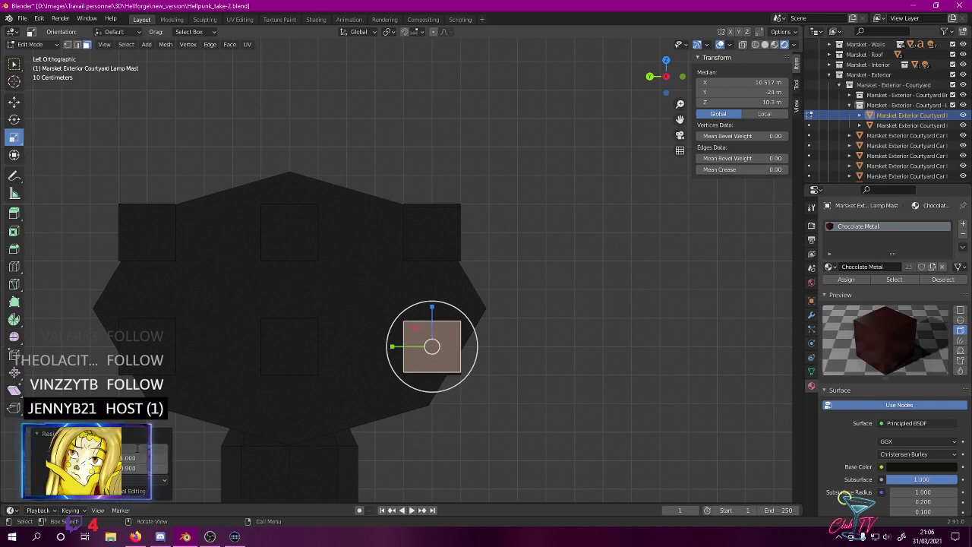
key(Escape)
click(138, 459)
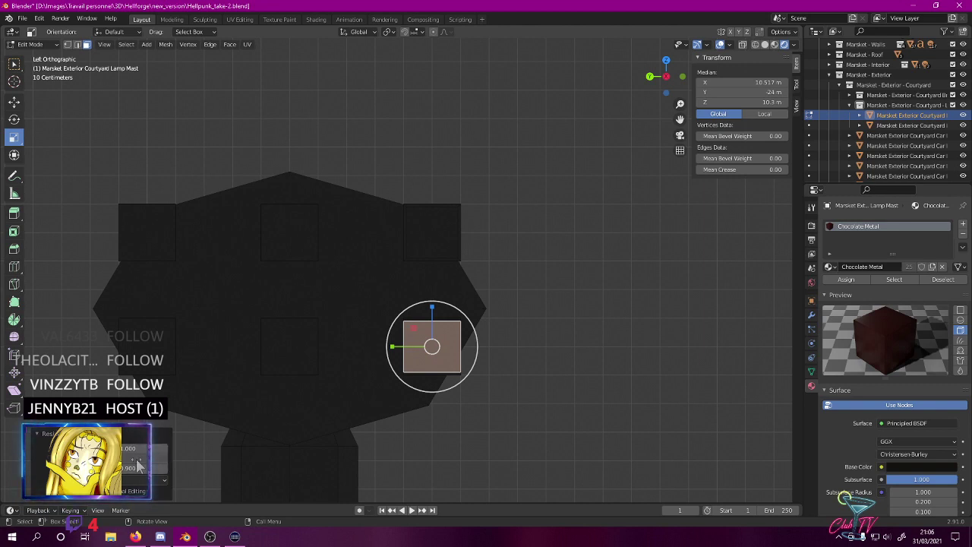
- Scale the lower middle cube face on the -X side to 1 along X and 0.9 along Y and Z
click(286, 344)
click(286, 343)
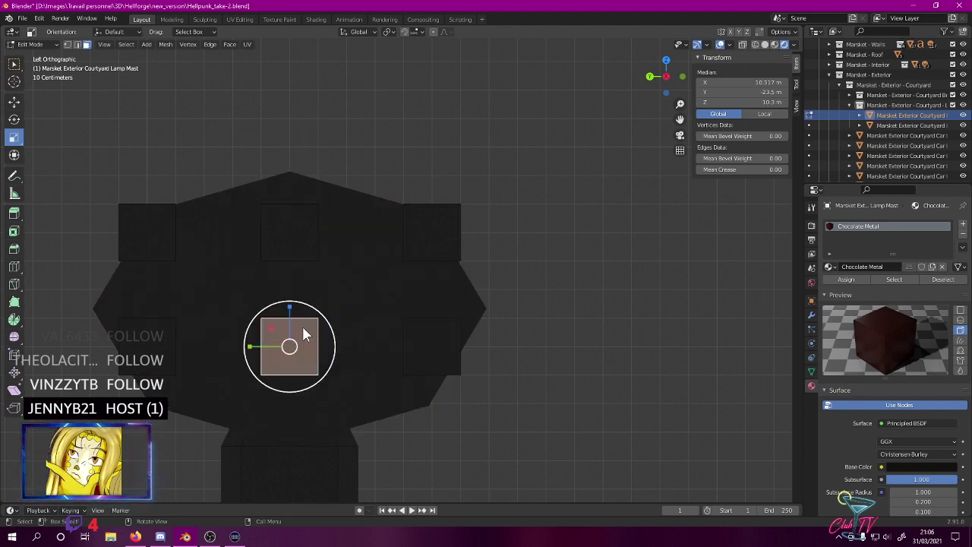
drag(290, 307, 291, 316)
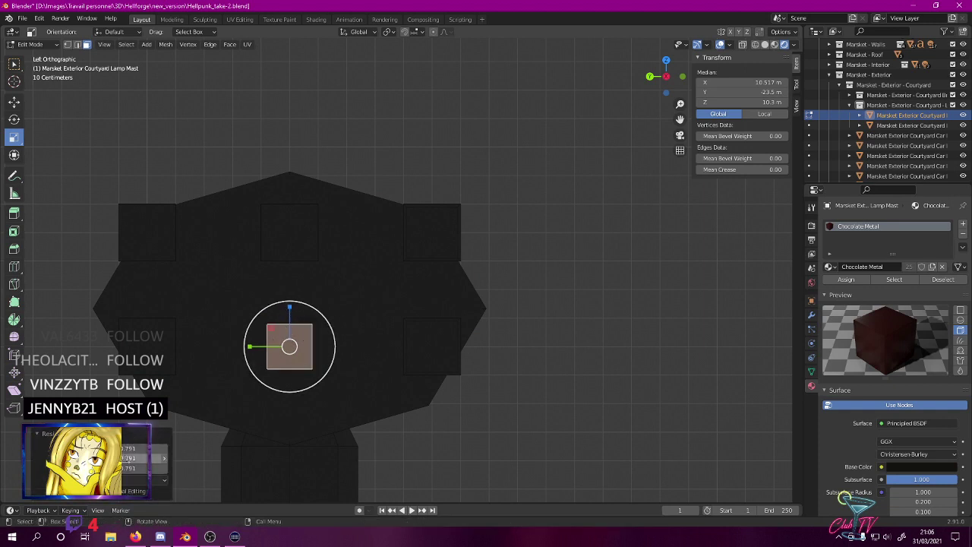
click(129, 448)
text(1)
key(Return)
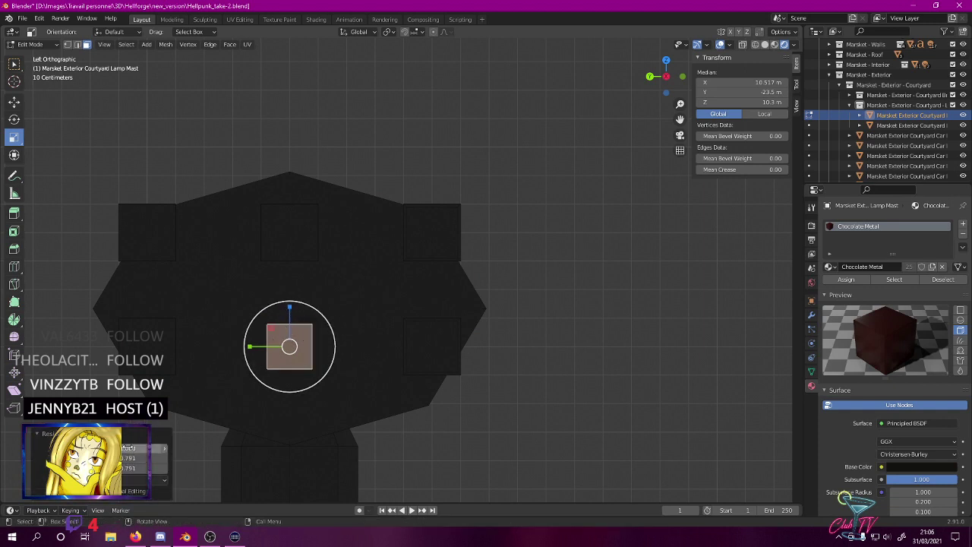
click(129, 458)
text(0.9)
key(Return)
click(137, 469)
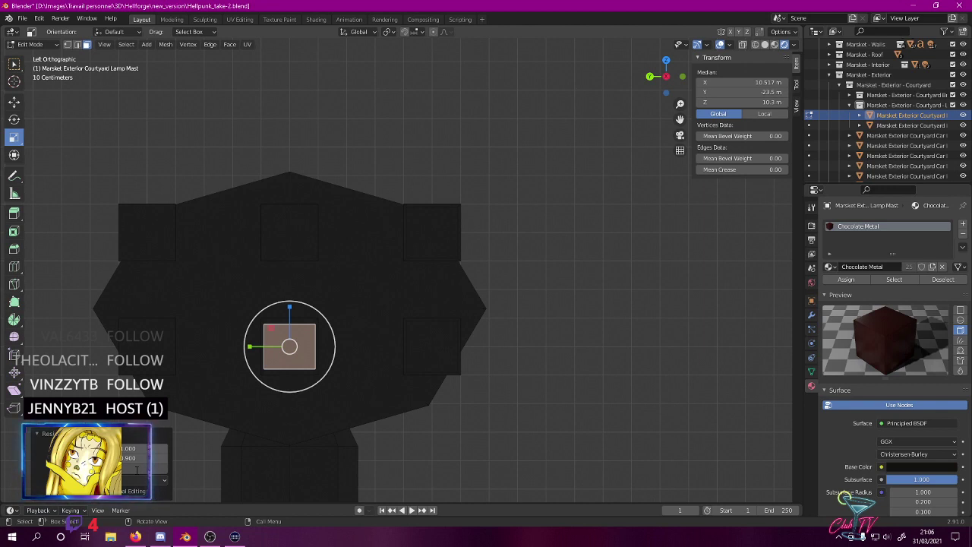
text(0.9)
key(Return)
- Scale the lower and upper cube faces at the +Y end of the -X side to 0.9 along Y and Z
click(157, 336)
key(s)
click(156, 338)
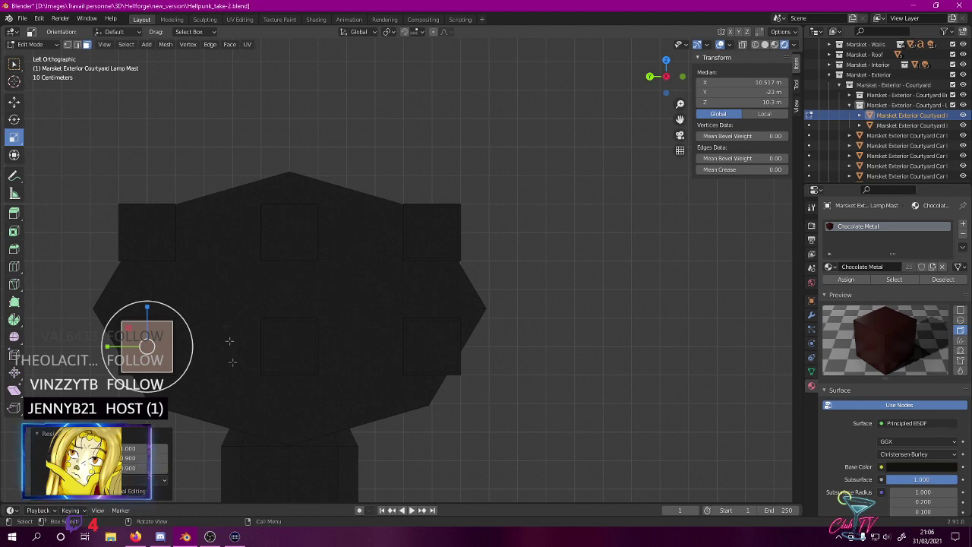
click(145, 242)
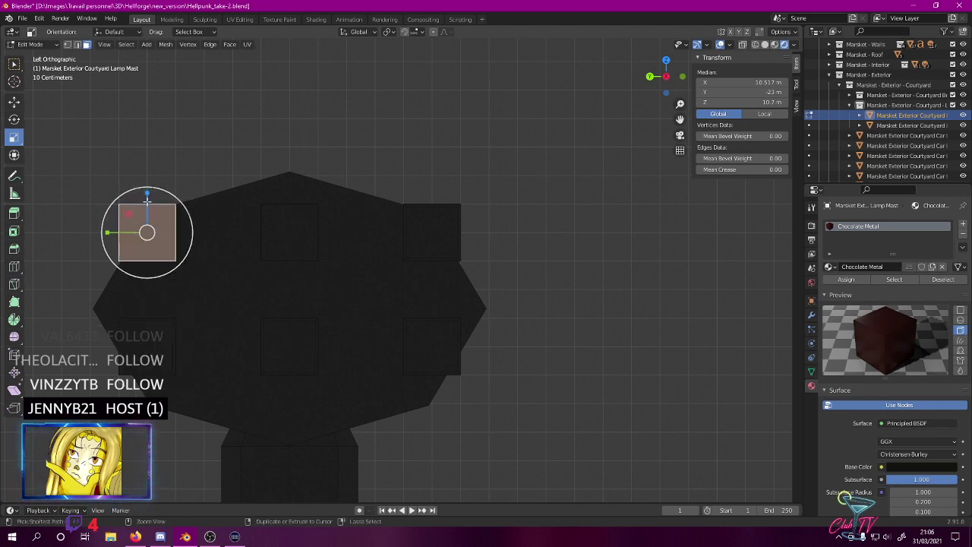
drag(147, 195, 146, 199)
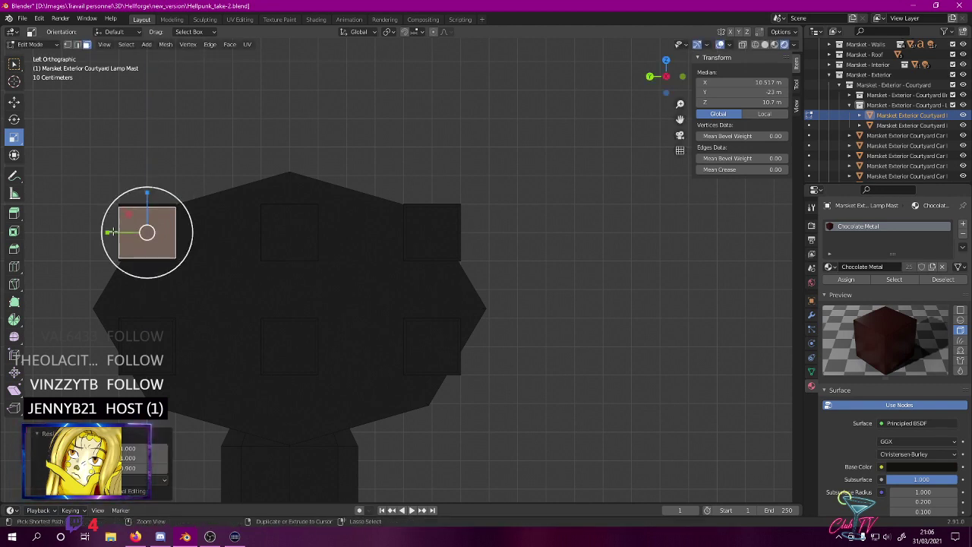
drag(110, 232, 115, 234)
- Scale the upper middle cube face on the -X side to 0.9 along Z and Y
click(254, 227)
click(285, 221)
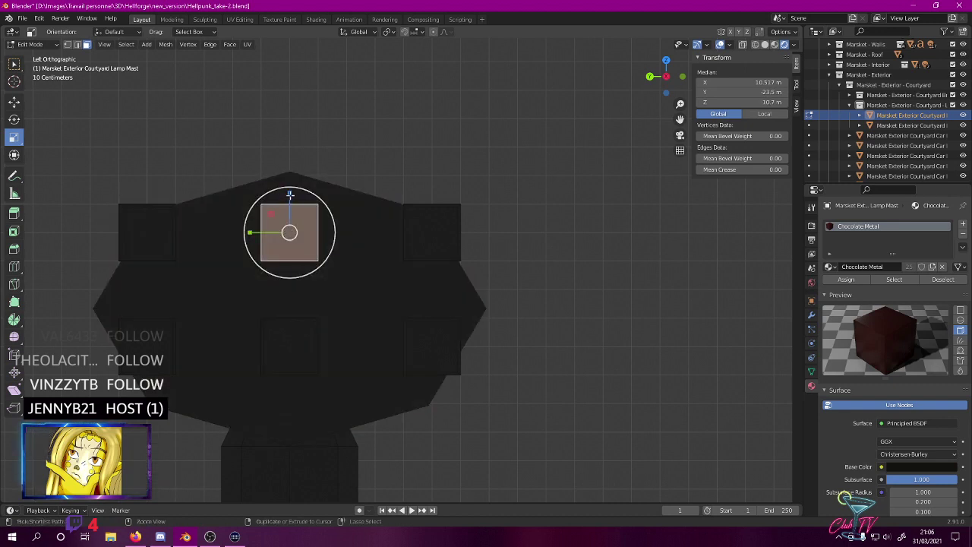
drag(289, 196, 289, 200)
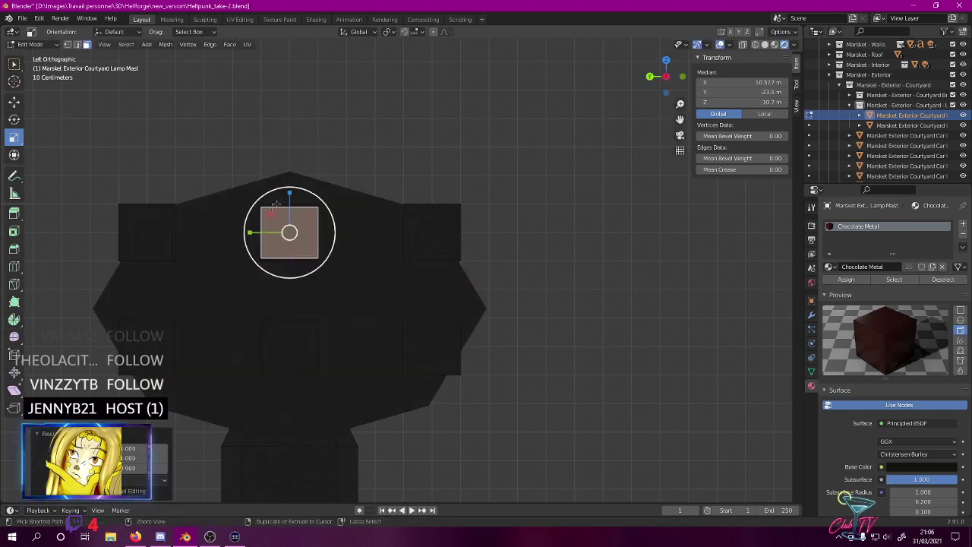
mouse_move(251, 232)
mouse_down()
mouse_move(262, 229)
mouse_move(253, 230)
mouse_up()
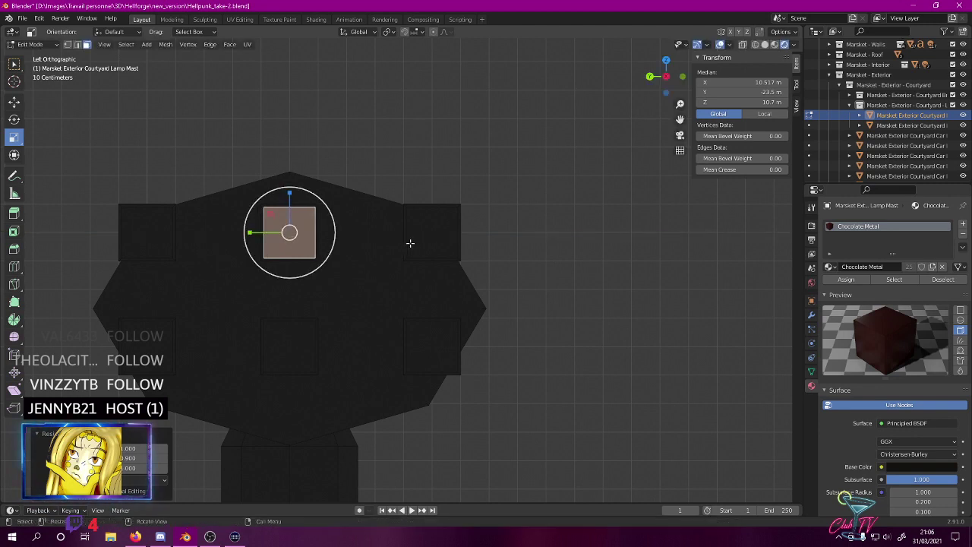
- On the opposite +X side, scale the upper cube face at the -Y end to 0.9 along Z and Y
key(KP_1)
key(KP_3)
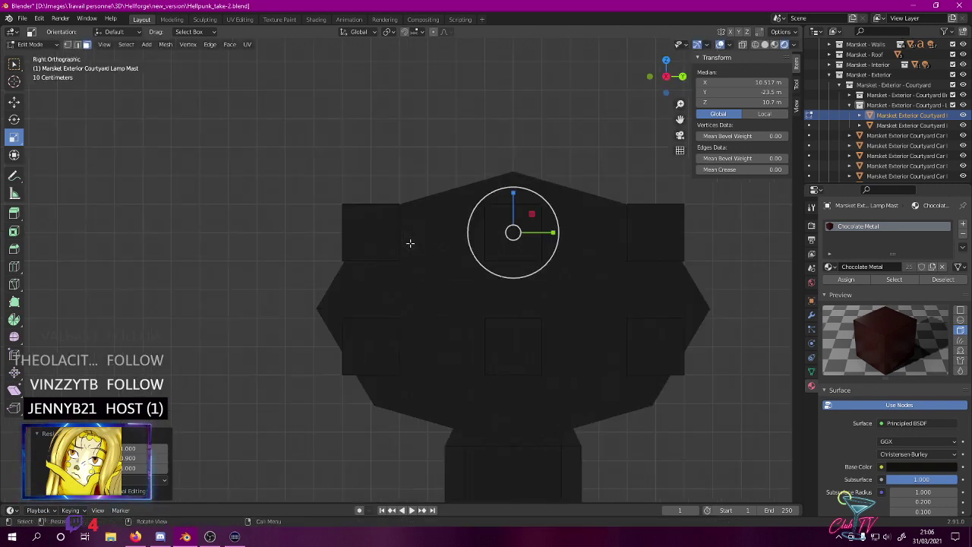
click(377, 224)
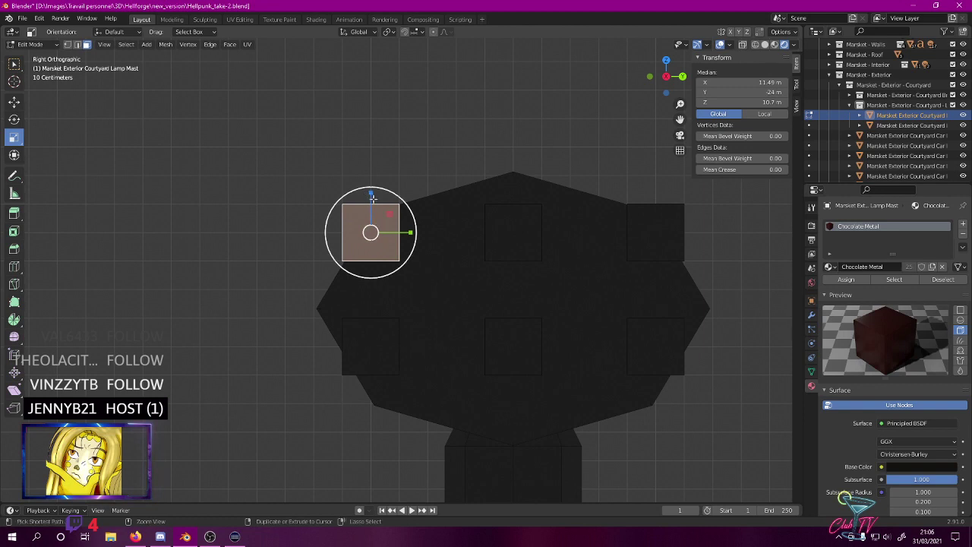
ctrl+drag(371, 196, 370, 198)
ctrl+drag(411, 232, 403, 232)
ctrl+click(531, 238)
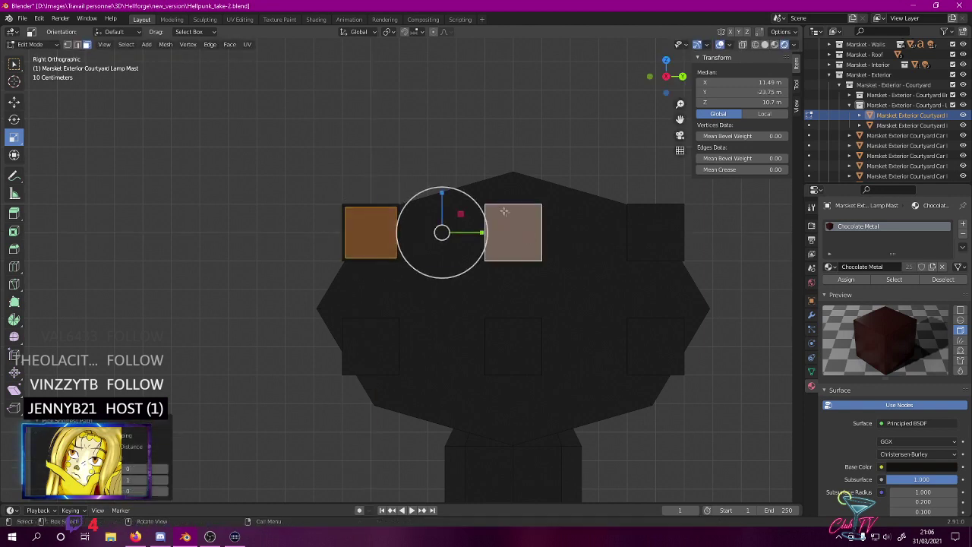
key(ctrl+z)
- Scale the upper middle +X cube face by 0.8 and again by 1.1 along Z, and narrow it slightly along Y
click(486, 236)
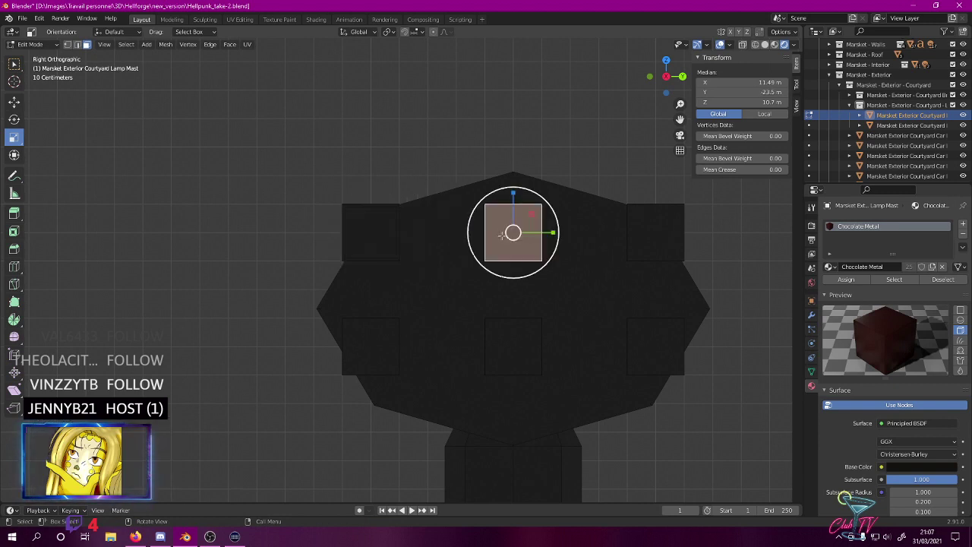
key(s)
key(z)
click(514, 202)
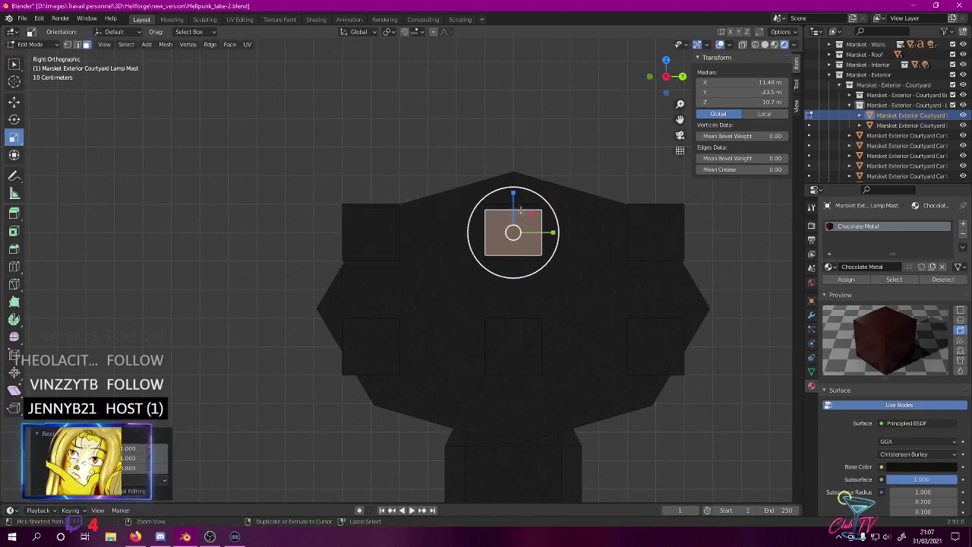
ctrl+drag(513, 195, 513, 191)
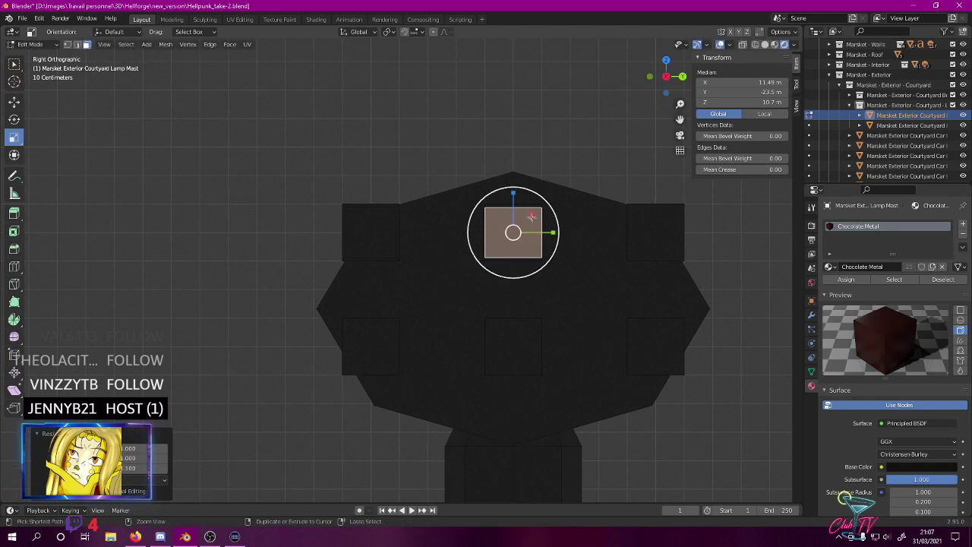
ctrl+drag(550, 235, 547, 234)
- Scale the upper and lower cube faces at the +Y end of the +X side to 0.9 along Z and Y
click(667, 223)
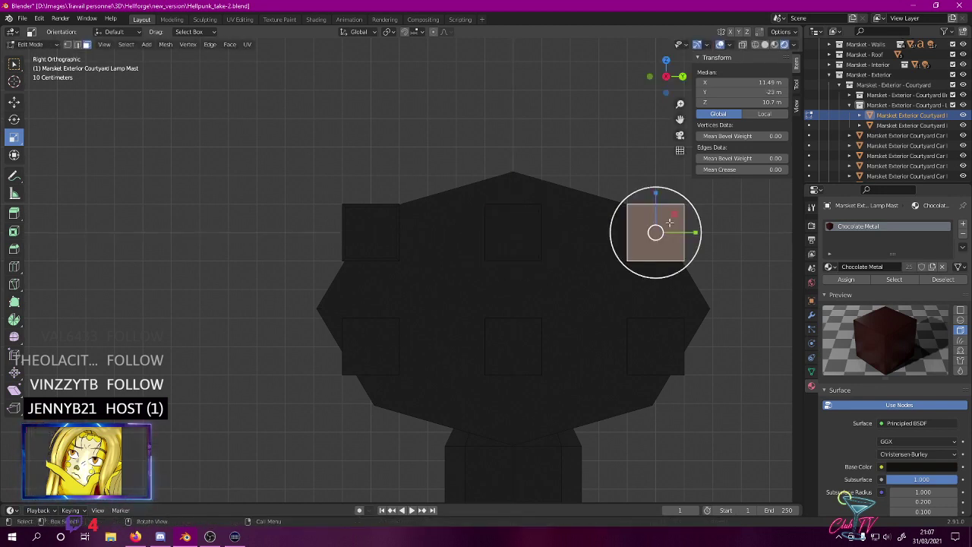
drag(653, 198, 655, 202)
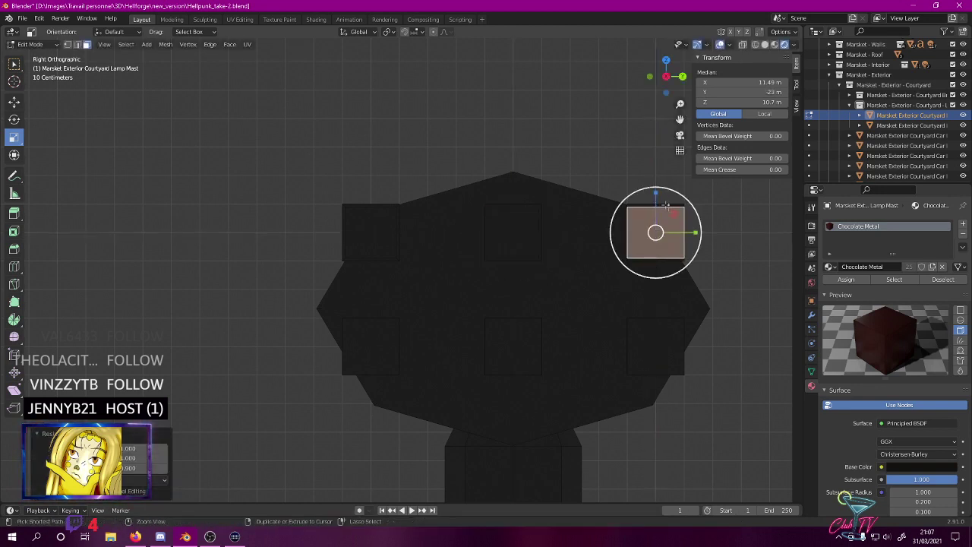
ctrl+drag(690, 233, 685, 233)
click(638, 339)
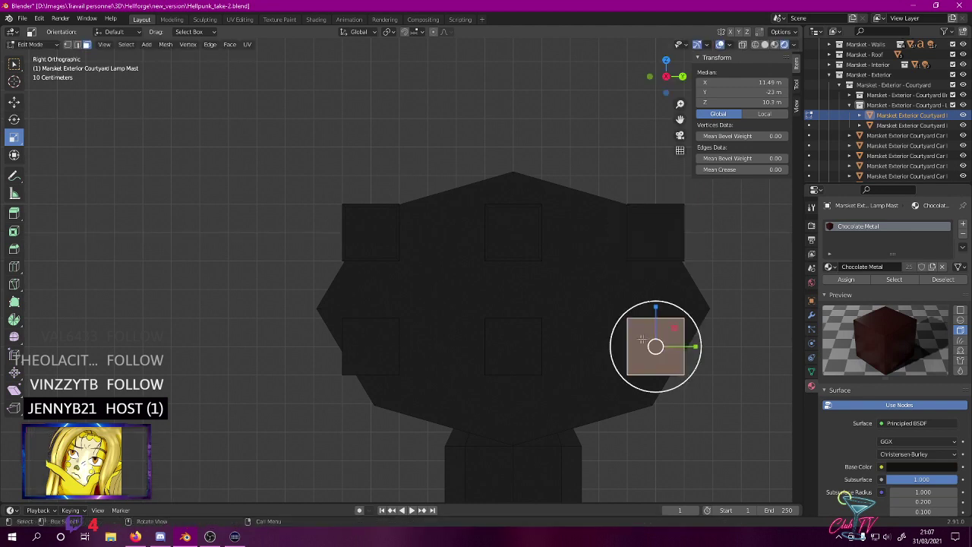
drag(657, 306, 657, 312)
ctrl+drag(695, 346, 691, 346)
- Scale the lower middle and lower -Y end cube faces on the +X side to 0.9 along Z and Y
click(498, 344)
drag(514, 308, 518, 312)
drag(552, 345, 550, 345)
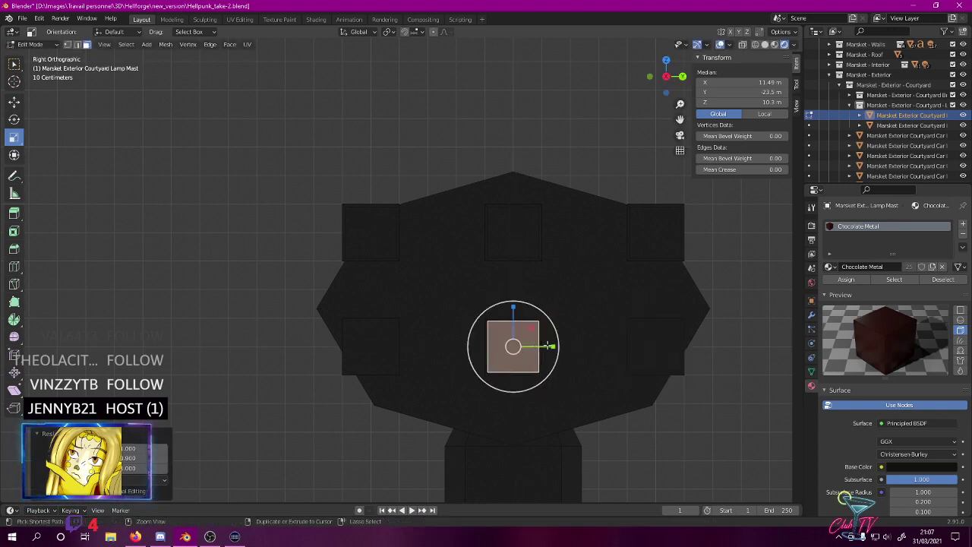
ctrl+right_click(382, 334)
click(376, 326)
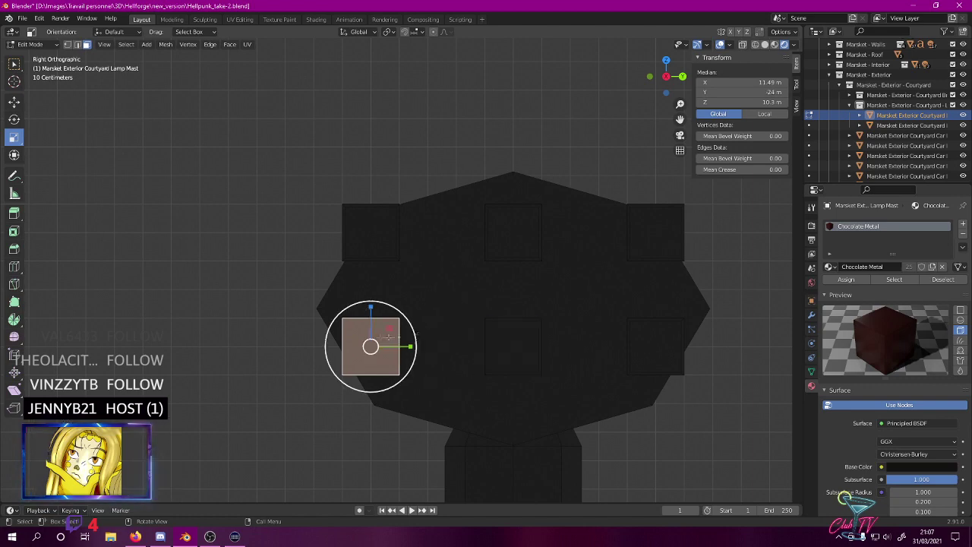
drag(372, 309, 373, 313)
drag(409, 346, 399, 346)
- Extrude the outer faces of the six -X side lamp cubes 0.08 m inward along X, working in wireframe
middle_drag(399, 345, 221, 186)
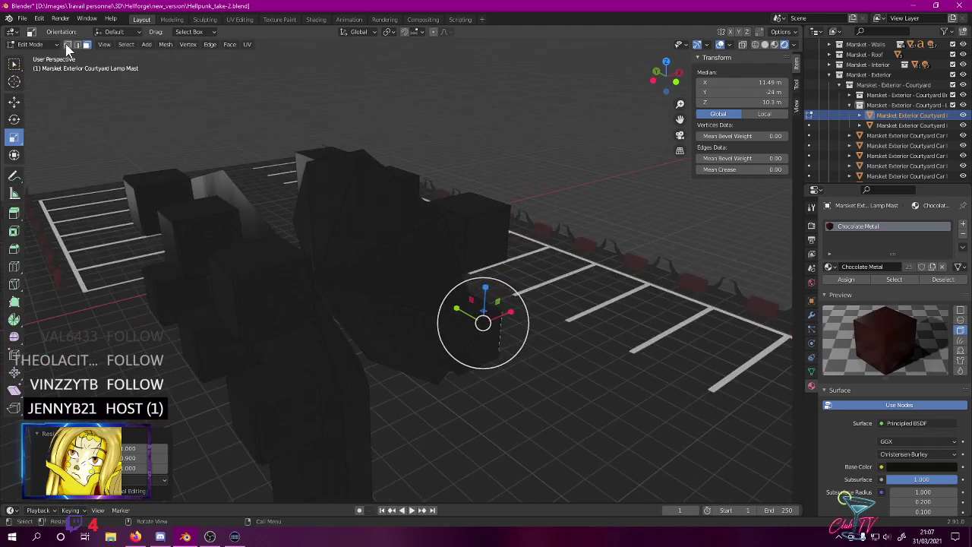
click(133, 209)
shift+click(169, 241)
shift+click(225, 323)
shift+click(186, 351)
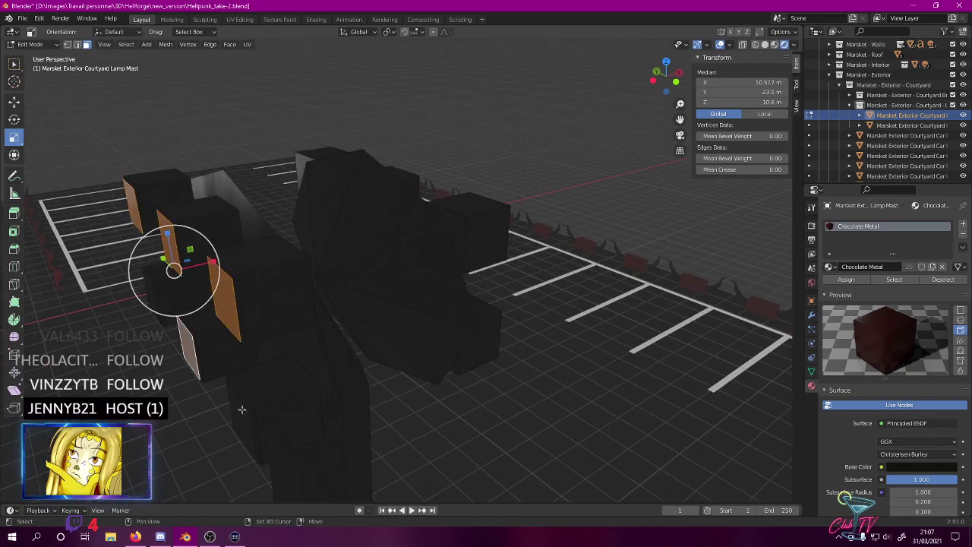
shift+click(243, 414)
shift+click(150, 296)
key(KP_7)
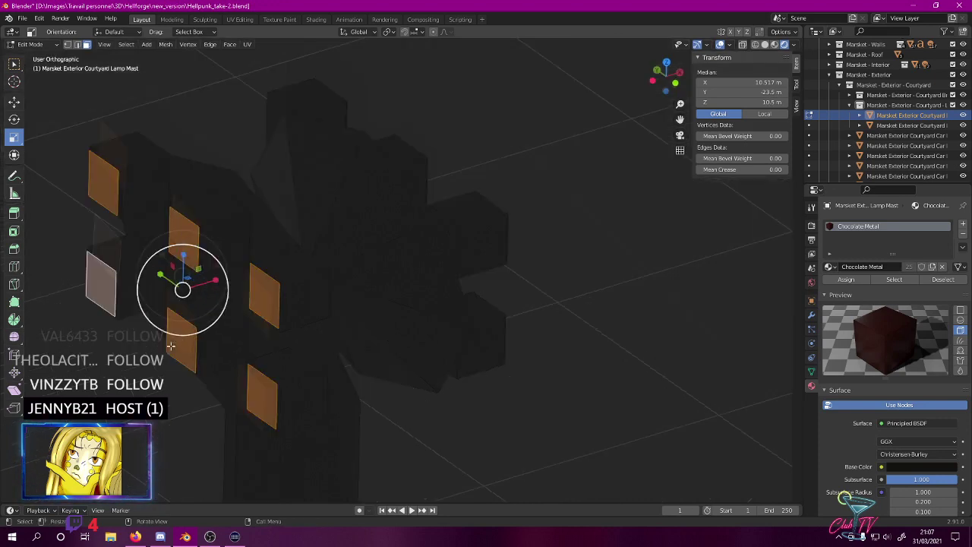
key(KP_Decimal)
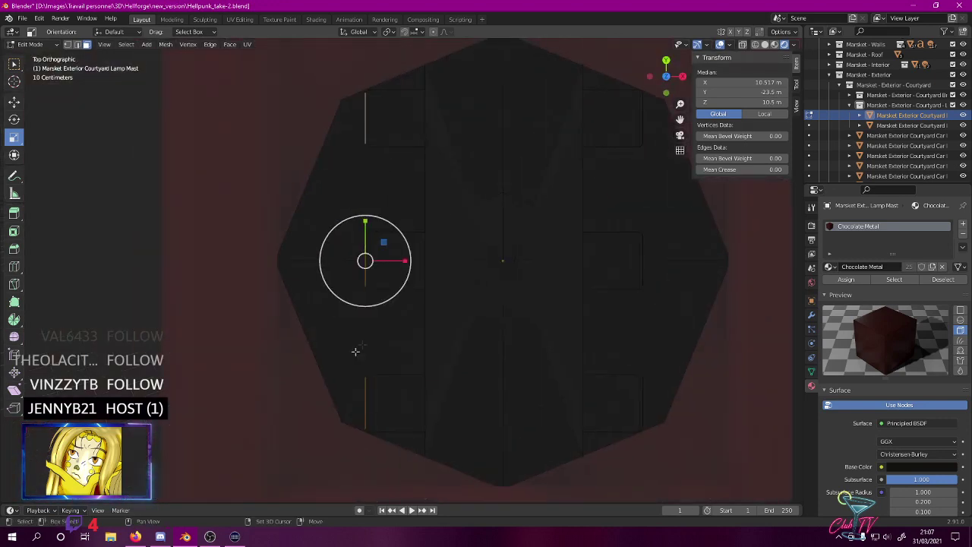
key(z)
click(311, 344)
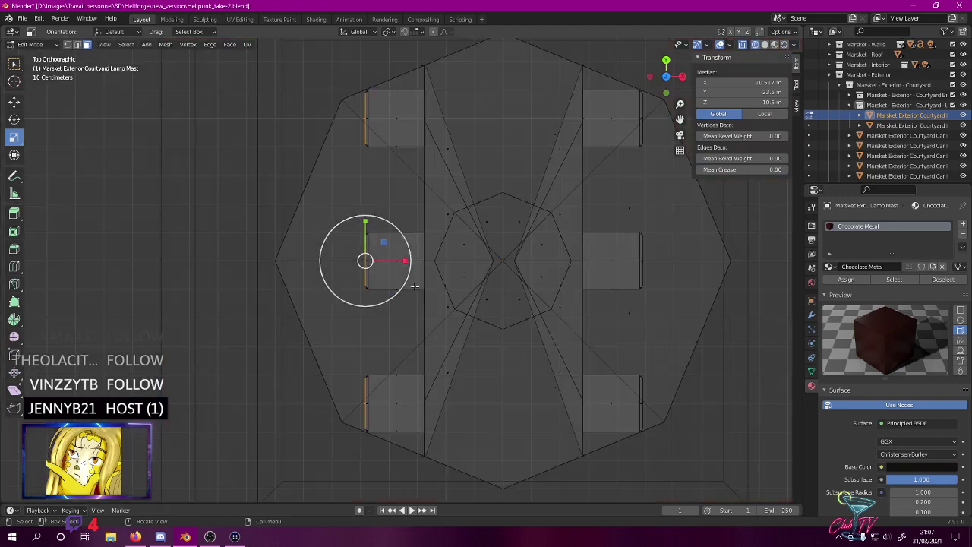
scroll(415, 287, up, 2)
scroll(414, 286, up, 3)
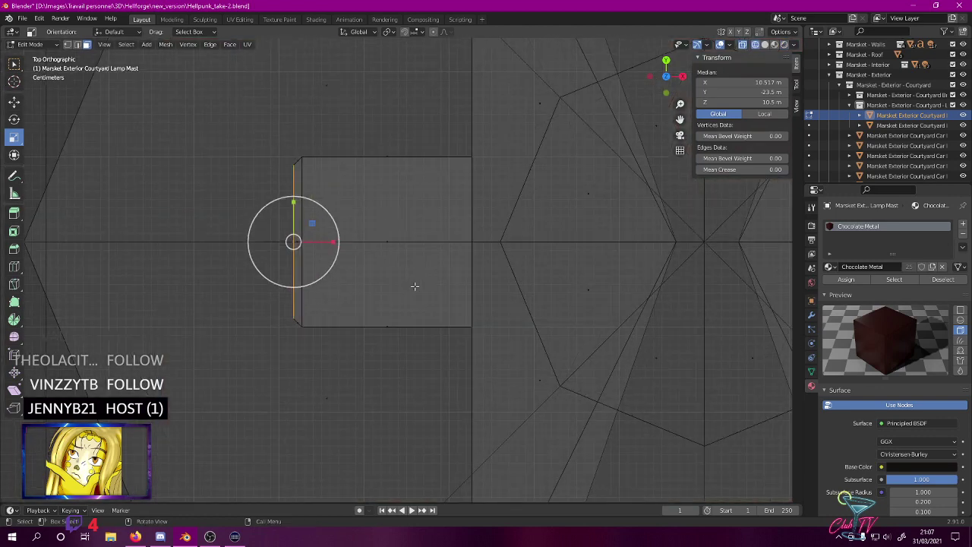
key(e)
right_click(486, 281)
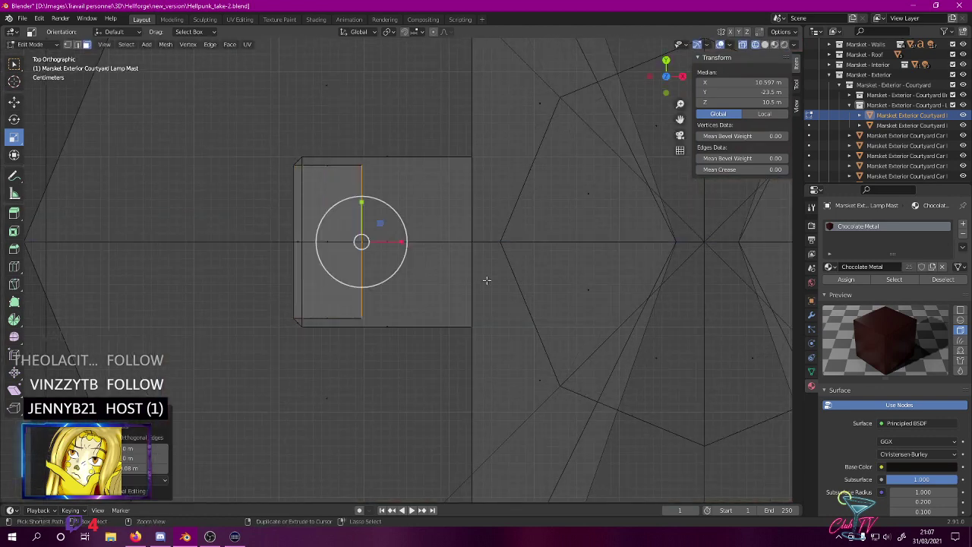
- Extrude the outer faces of the six +X side lamp cubes 0.1 m inward along X
scroll(492, 278, down, 6)
middle_drag(535, 193, 555, 197)
click(552, 196)
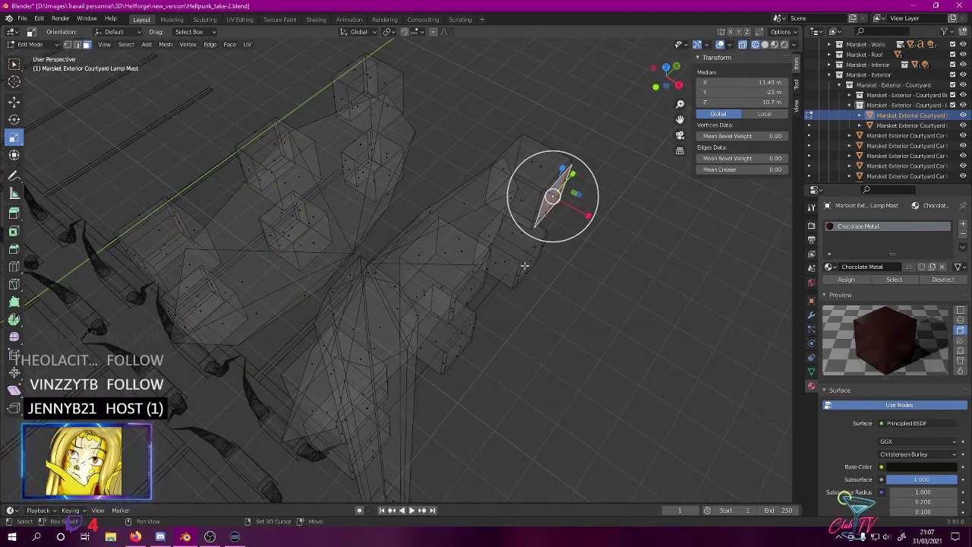
shift+click(529, 263)
shift+click(471, 288)
shift+click(464, 342)
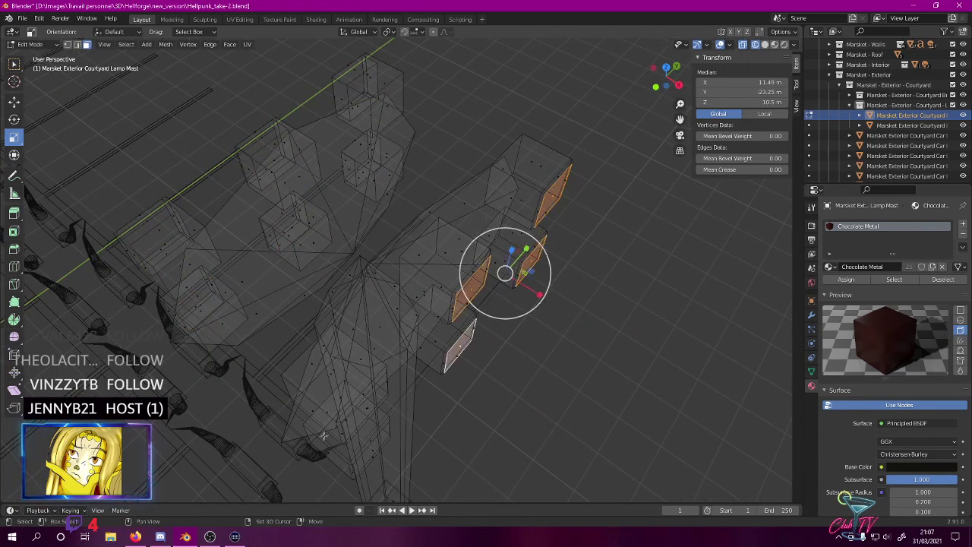
shift+click(365, 446)
shift+click(363, 409)
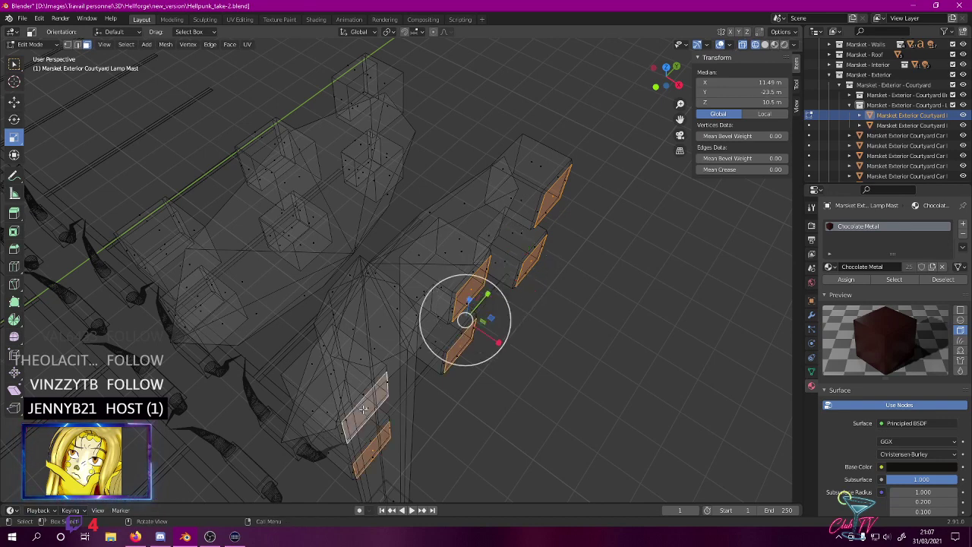
key(KP_7)
key(e)
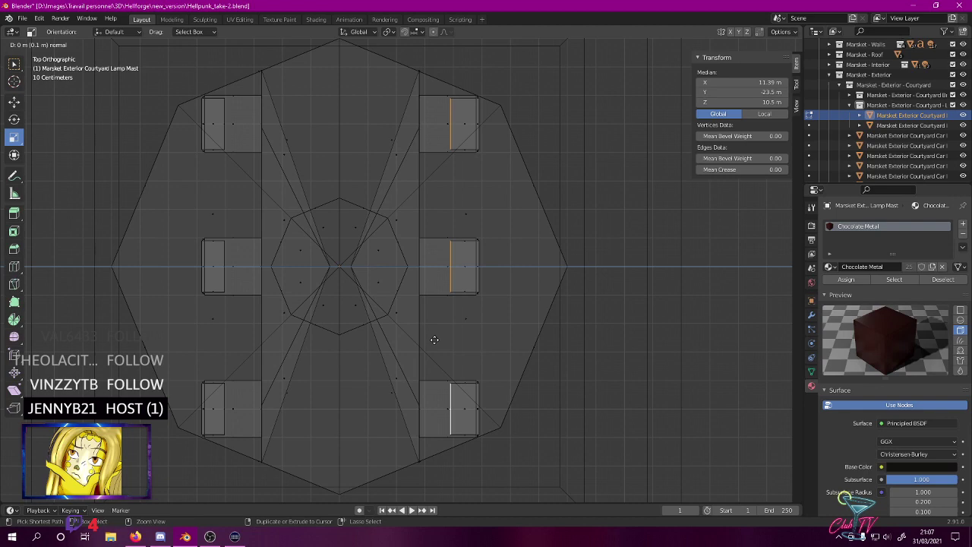
ctrl+click(434, 339)
- Move the six extruded +X recess faces 0.02 m outward along X
scroll(512, 297, up, 8)
shift+middle_drag(578, 243, 420, 296)
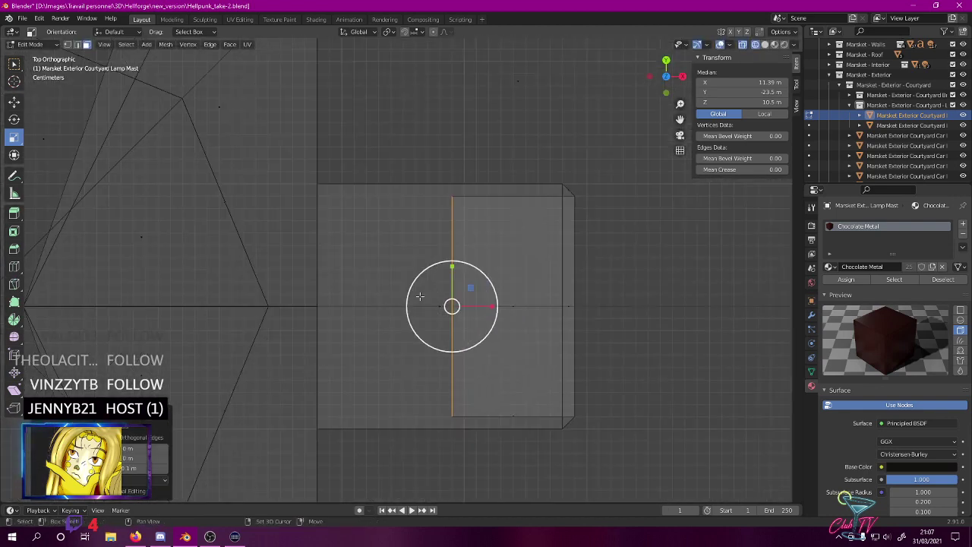
key(g)
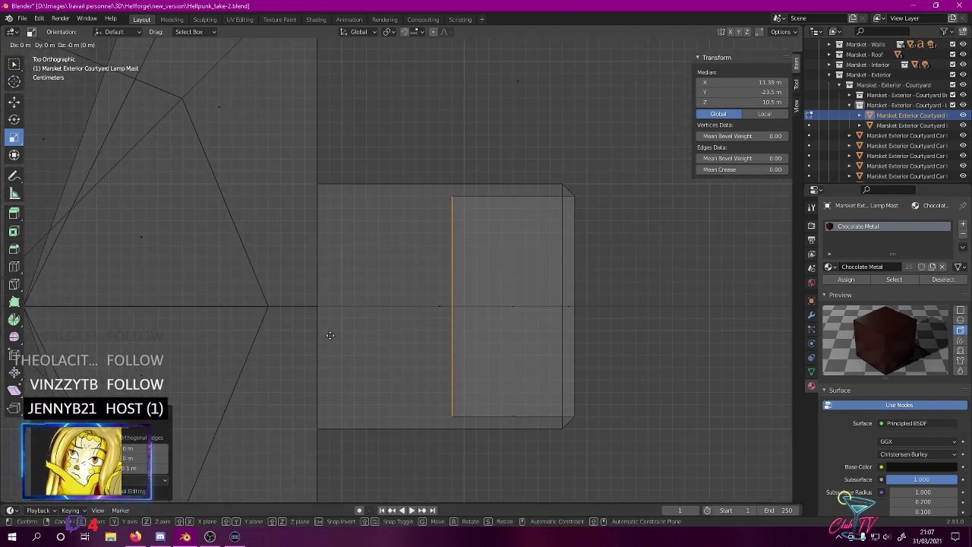
click(362, 325)
scroll(364, 318, down, 5)
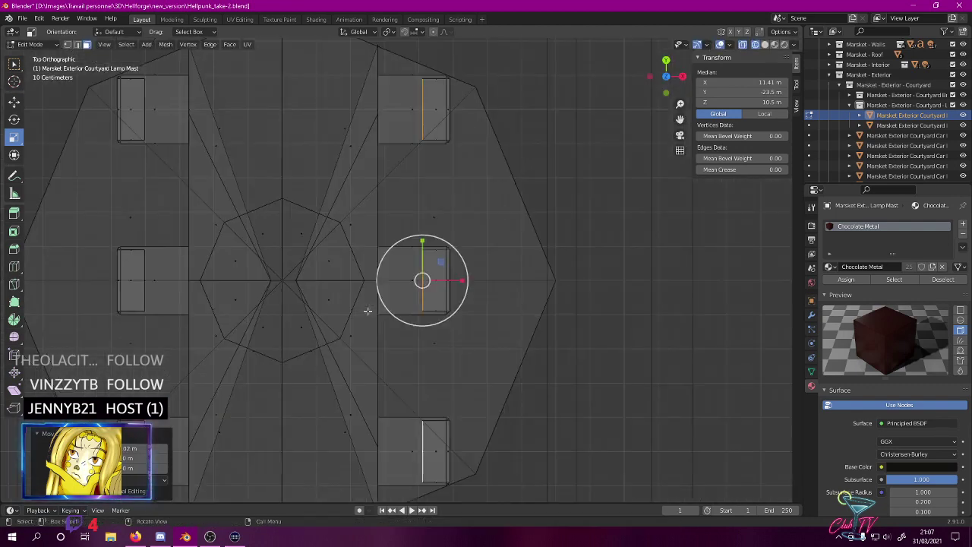
- Compare with the -X recesses, shift the +X recess faces 0.01 m inward along X, and return to rendered shading
scroll(363, 302, down, 2)
scroll(460, 281, up, 6)
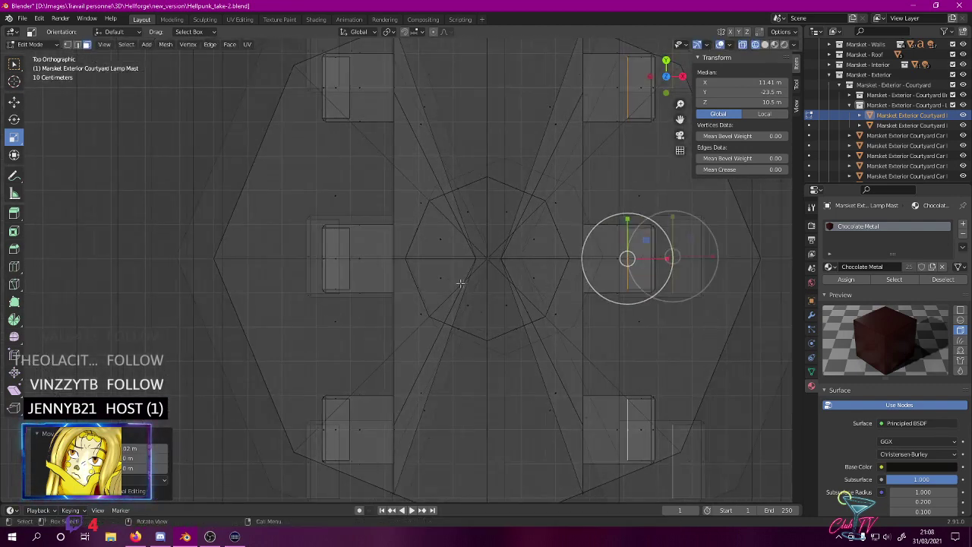
scroll(403, 299, up, 2)
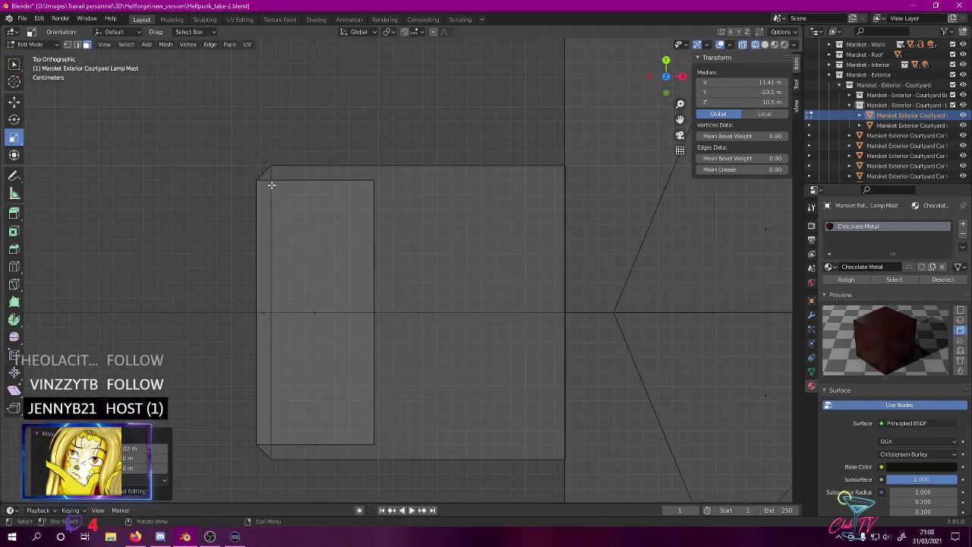
scroll(388, 197, down, 3)
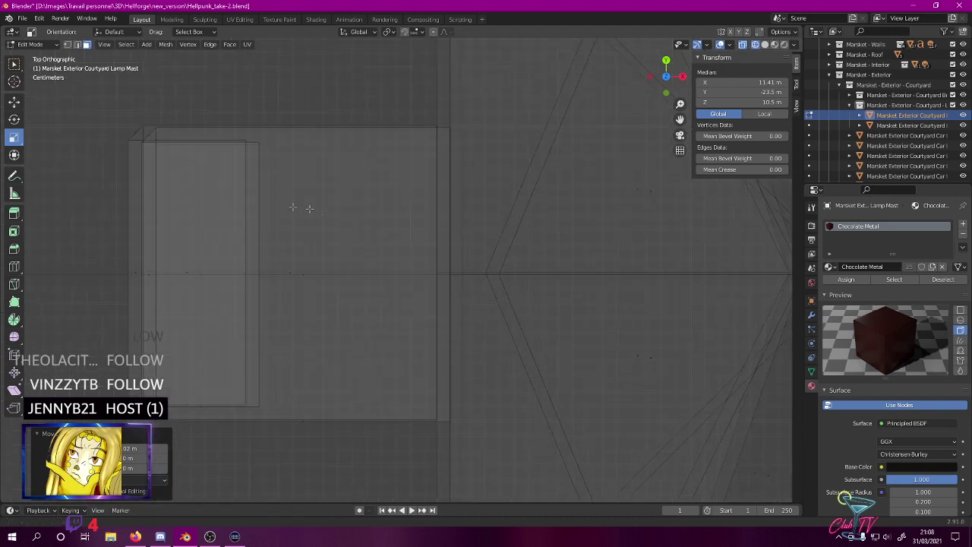
scroll(410, 228, up, 3)
click(413, 167)
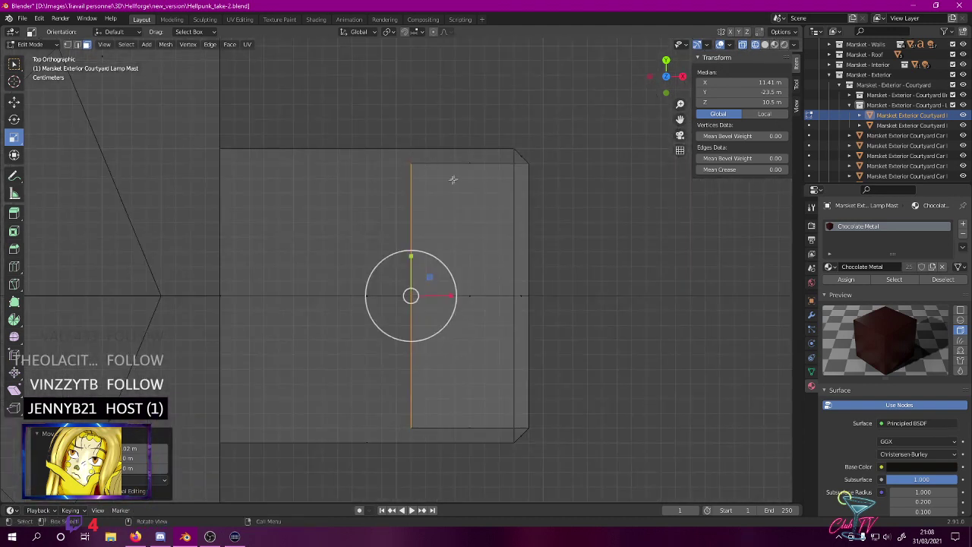
key(g)
click(290, 219)
scroll(336, 241, down, 4)
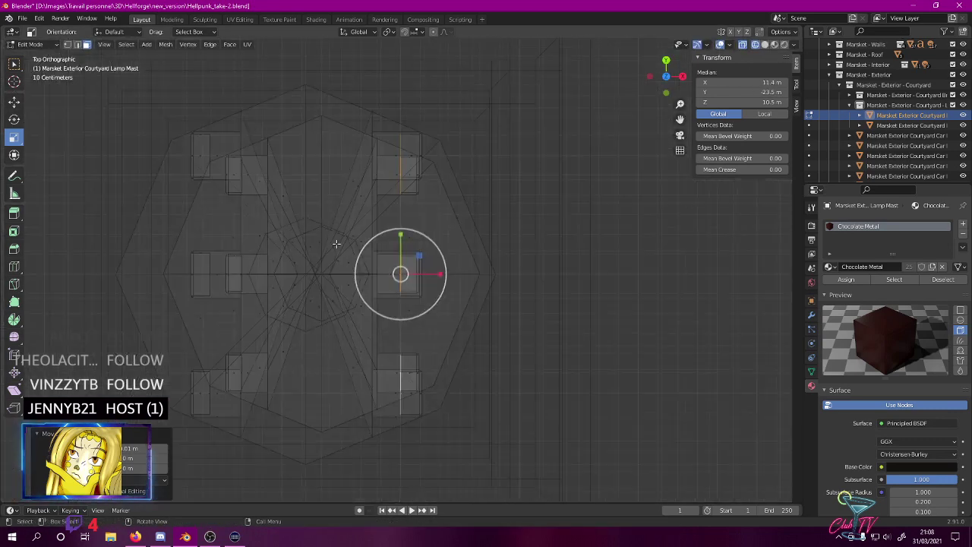
shift+middle_drag(389, 227, 393, 227)
click(613, 228)
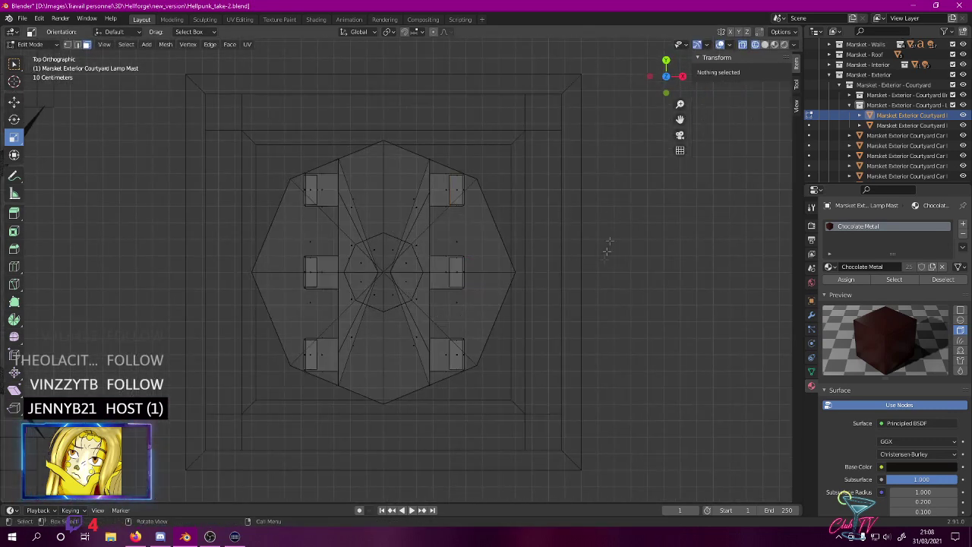
key(z)
click(586, 228)
- Move the lower sloped rim faces of the six -X cubes 0.03 m inward along X so their fronts slant
mouse_move(585, 220)
middle_down()
mouse_move(642, 124)
mouse_move(241, 82)
middle_up()
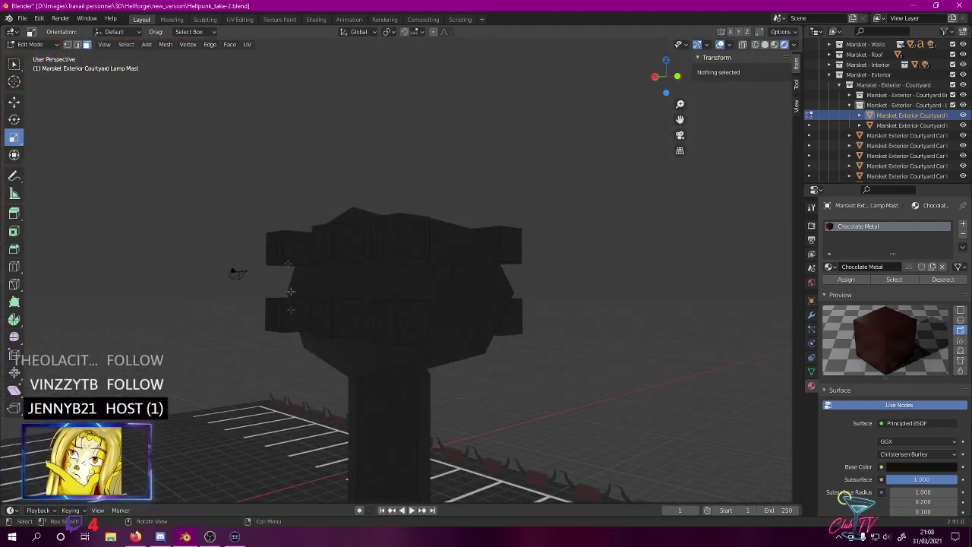
click(326, 336)
click(328, 336)
click(327, 340)
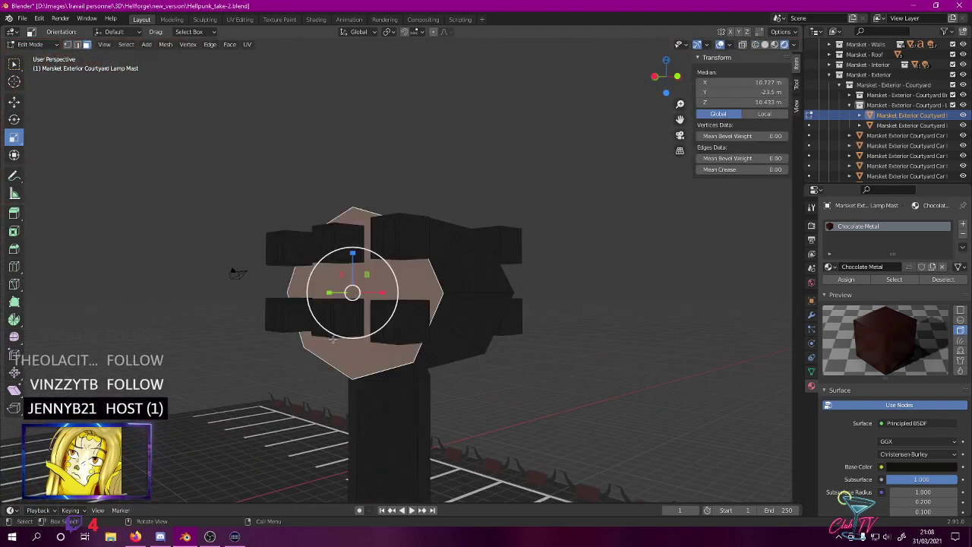
scroll(333, 339, up, 4)
shift+middle_drag(338, 336, 440, 214)
click(513, 288)
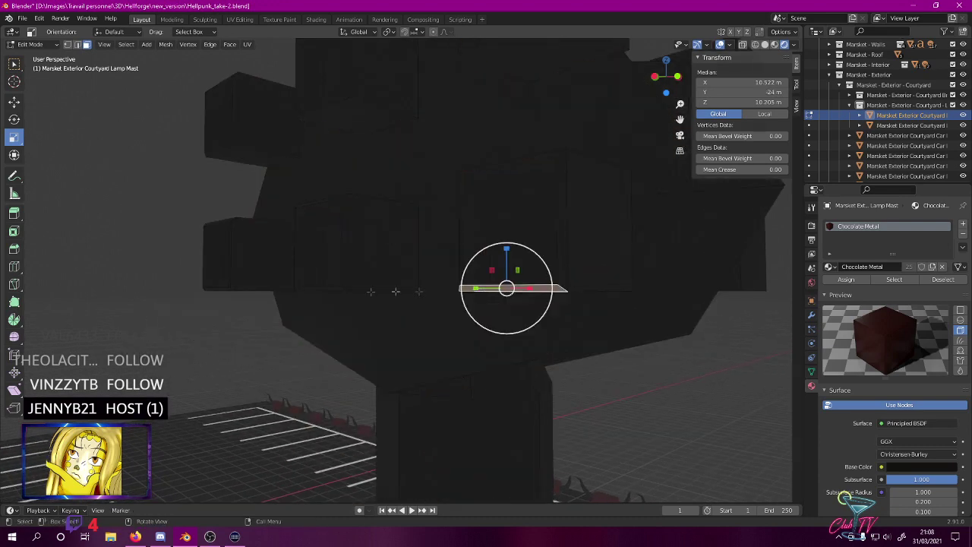
shift+click(326, 288)
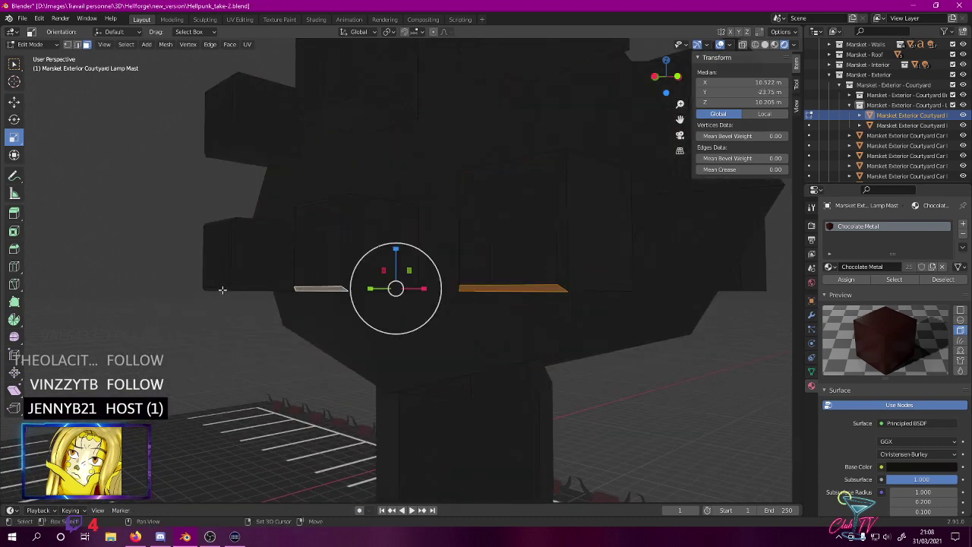
shift+click(221, 289)
shift+click(222, 151)
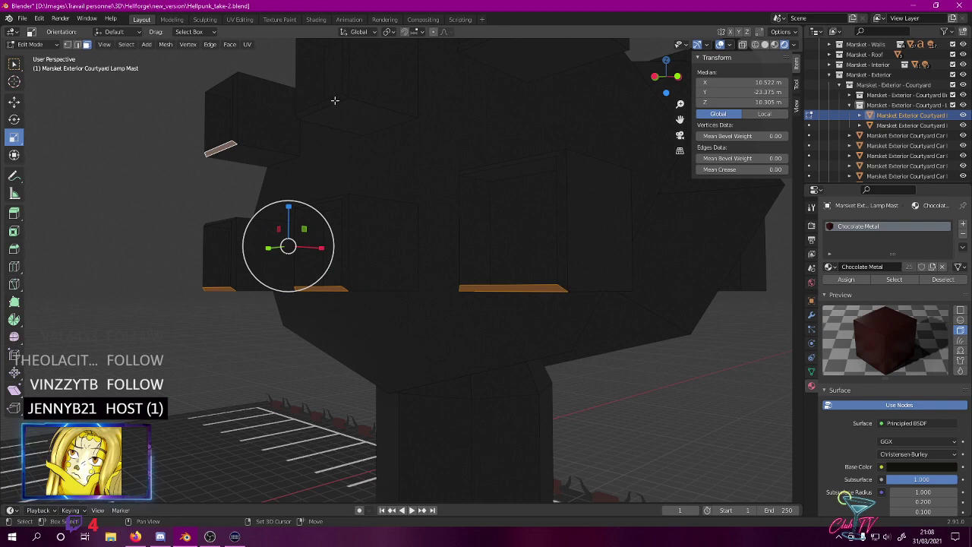
shift+click(334, 101)
shift+click(476, 46)
shift+click(474, 46)
shift+click(512, 61)
key(KP_1)
key(KP_3)
key(KP_1)
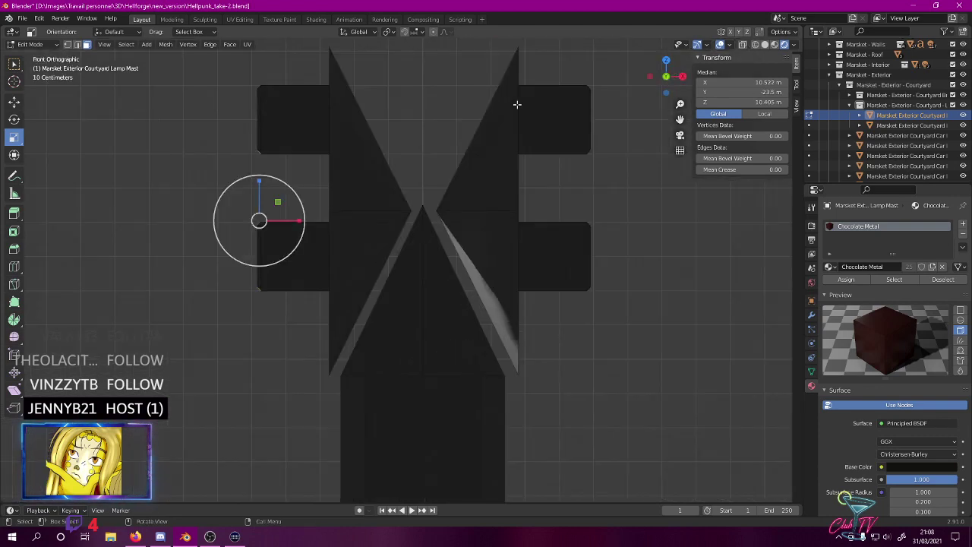
shift+middle_drag(30, 167, 116, 236)
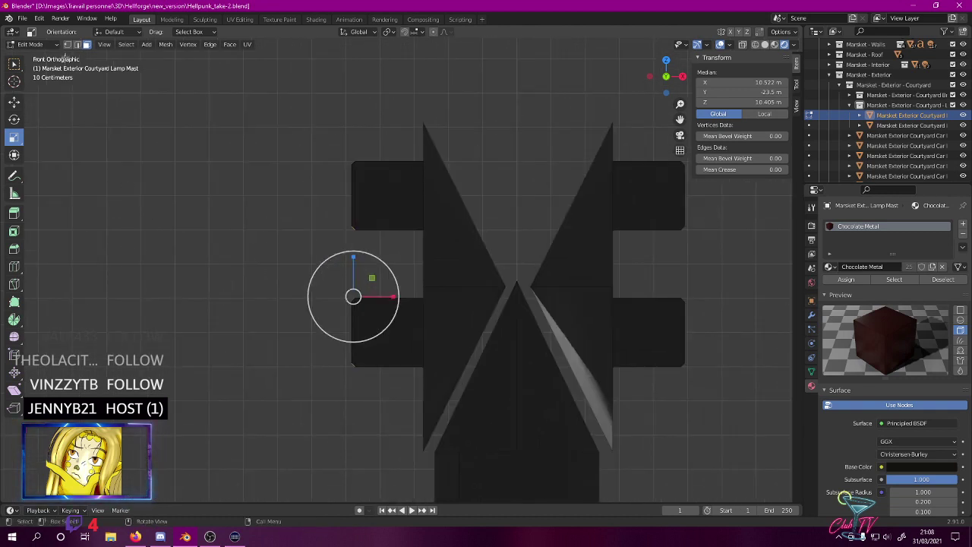
click(13, 101)
scroll(155, 172, up, 5)
drag(322, 335, 353, 329)
- Move the lower sloped rim faces of the six +X cubes inward along X to match the -X side, and save the file
scroll(378, 272, down, 6)
shift+middle_drag(482, 242, 313, 217)
middle_drag(450, 199, 345, 183)
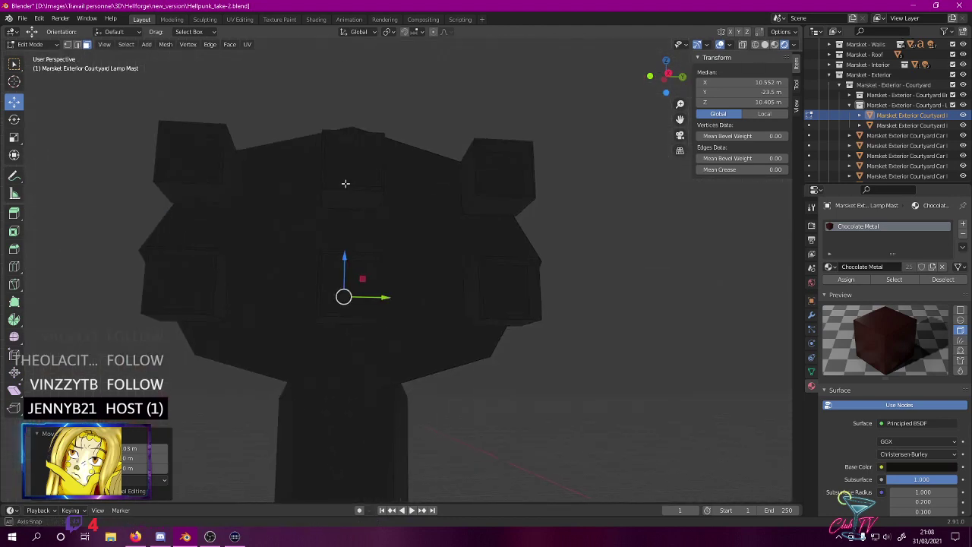
click(357, 185)
click(372, 189)
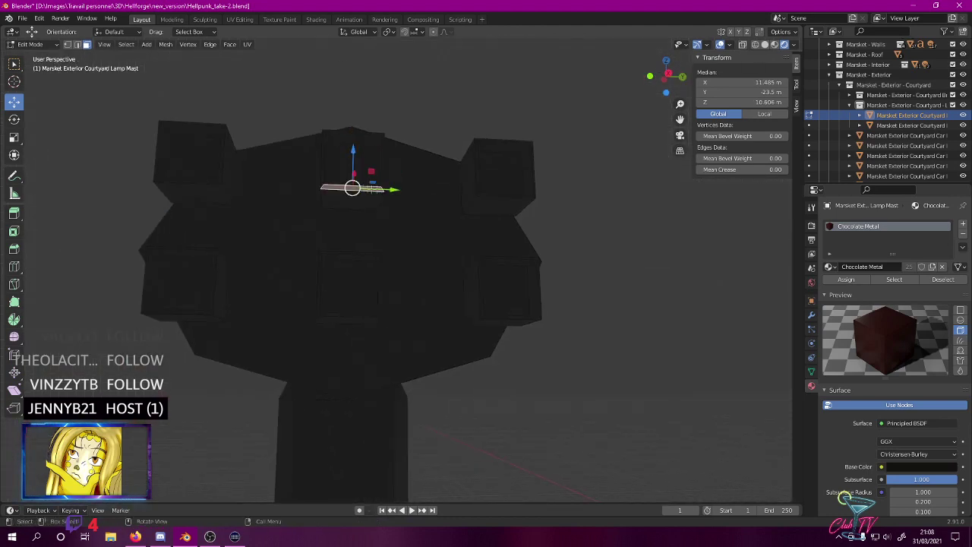
shift+click(496, 195)
shift+click(505, 316)
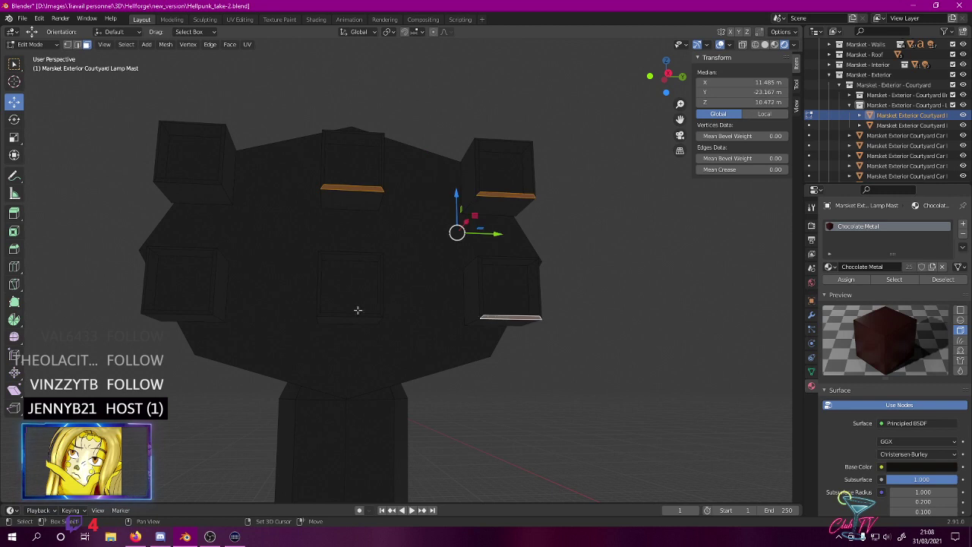
shift+click(360, 314)
shift+click(182, 312)
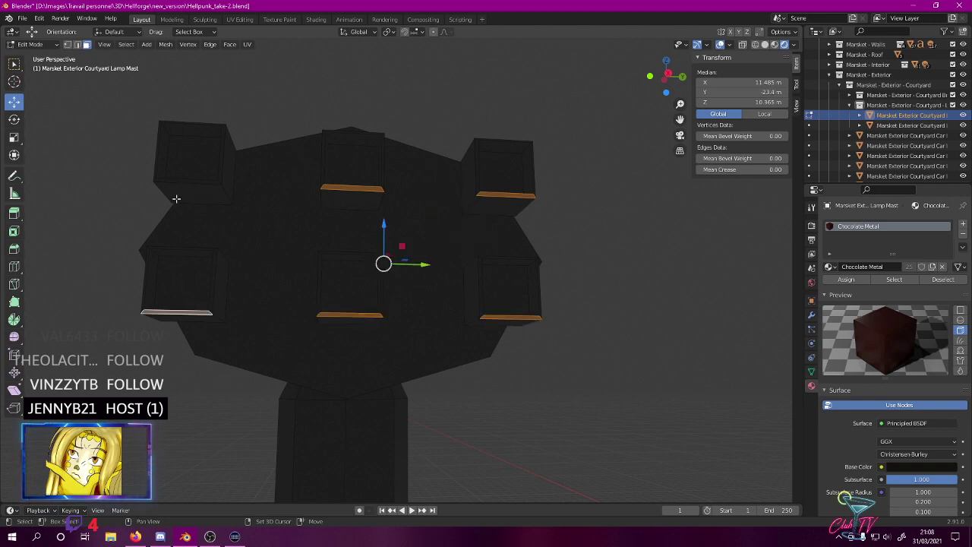
shift+click(189, 183)
key(KP_3)
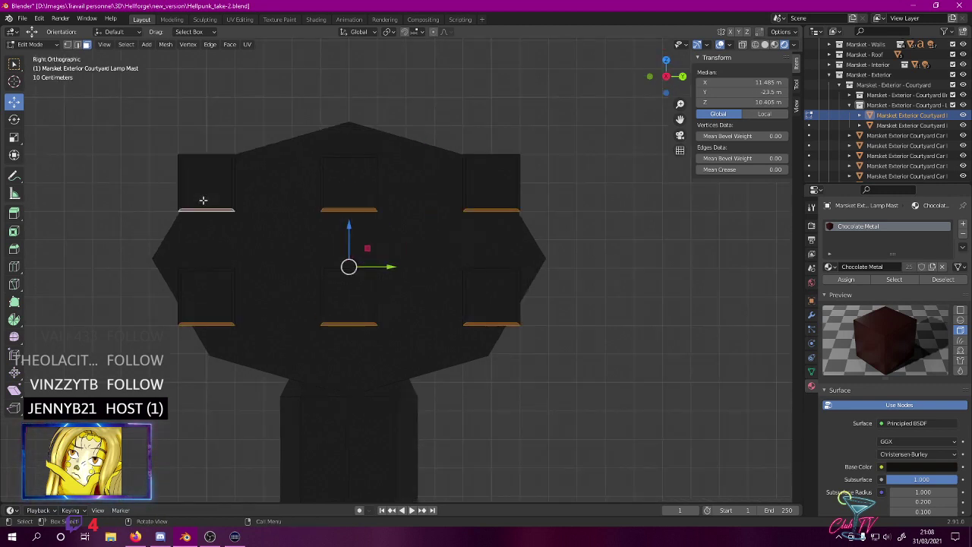
key(KP_1)
scroll(271, 202, up, 4)
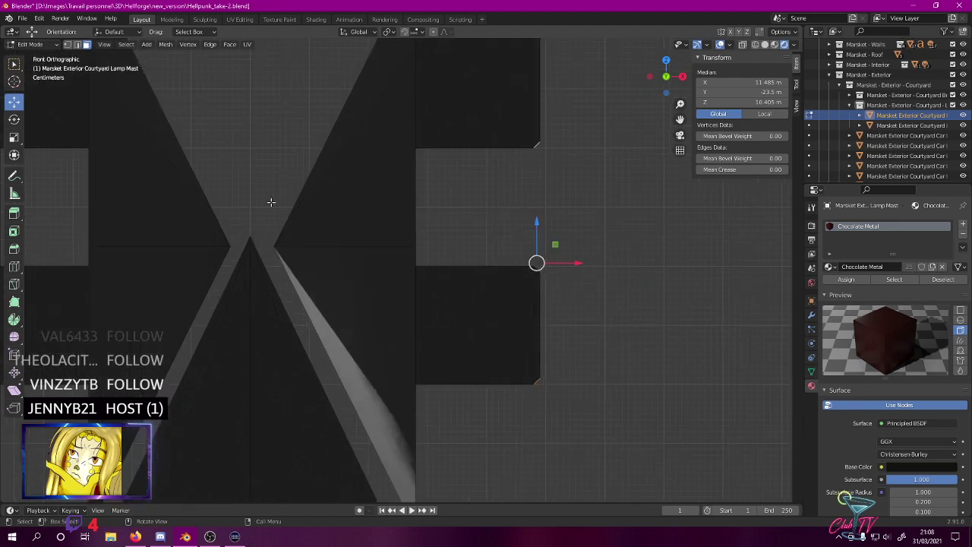
drag(572, 264, 558, 259)
scroll(559, 260, down, 6)
click(555, 248)
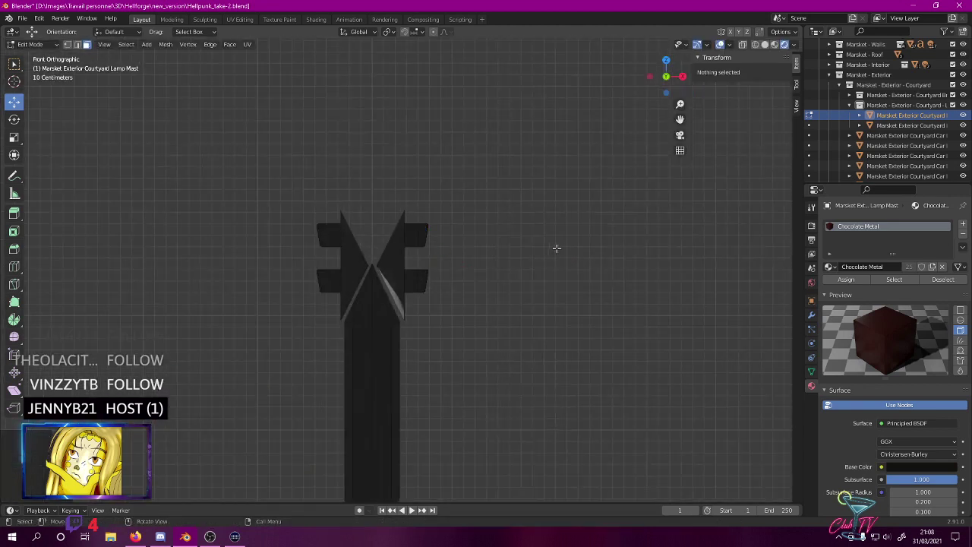
key(ctrl+s)
mouse_move(557, 248)
middle_down()
mouse_move(548, 261)
mouse_move(555, 250)
middle_up()
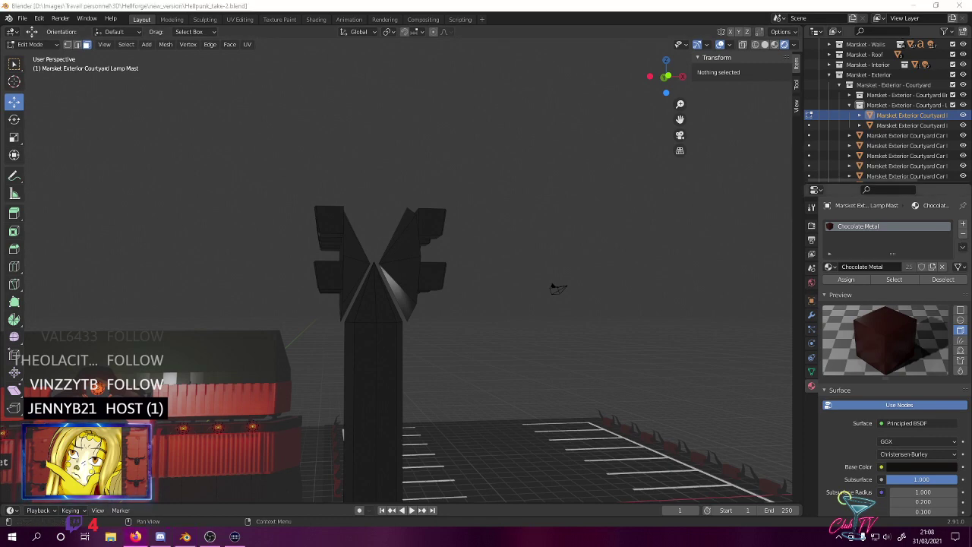
- Leave mesh editing on the lamp mast, deselect it and save the file
middle_drag(556, 286, 436, 175)
key(Tab)
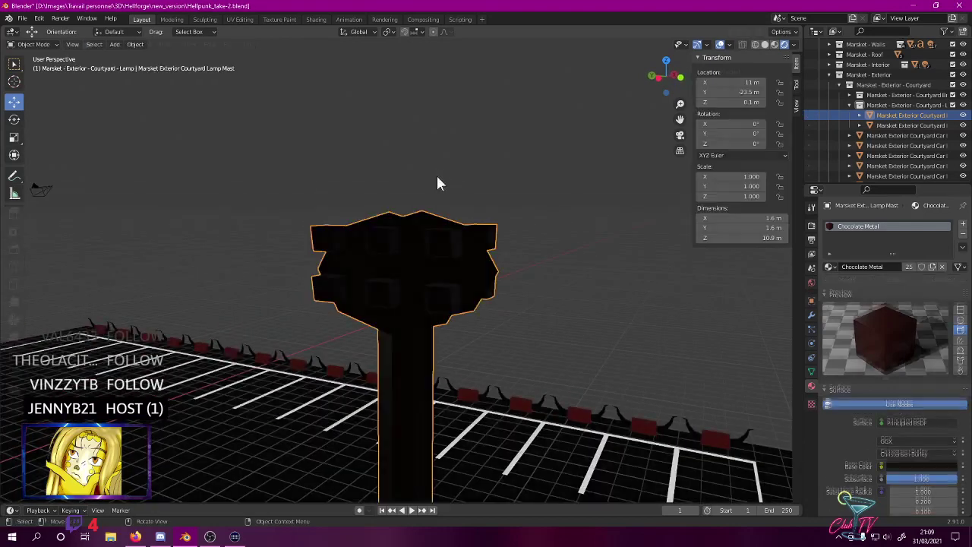
click(426, 171)
key(ctrl+s)
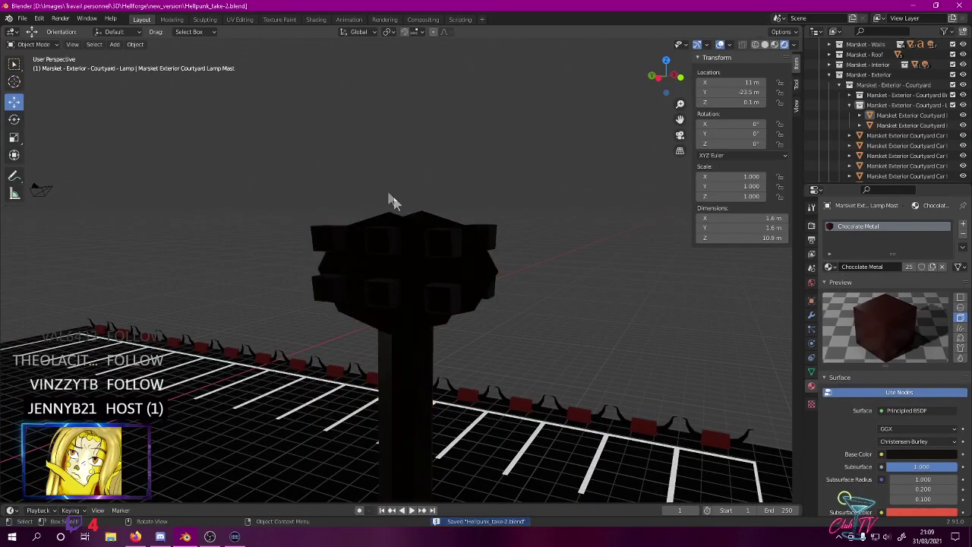
- Add a cube mesh and place it at X 10 m and Z 10 m
click(118, 45)
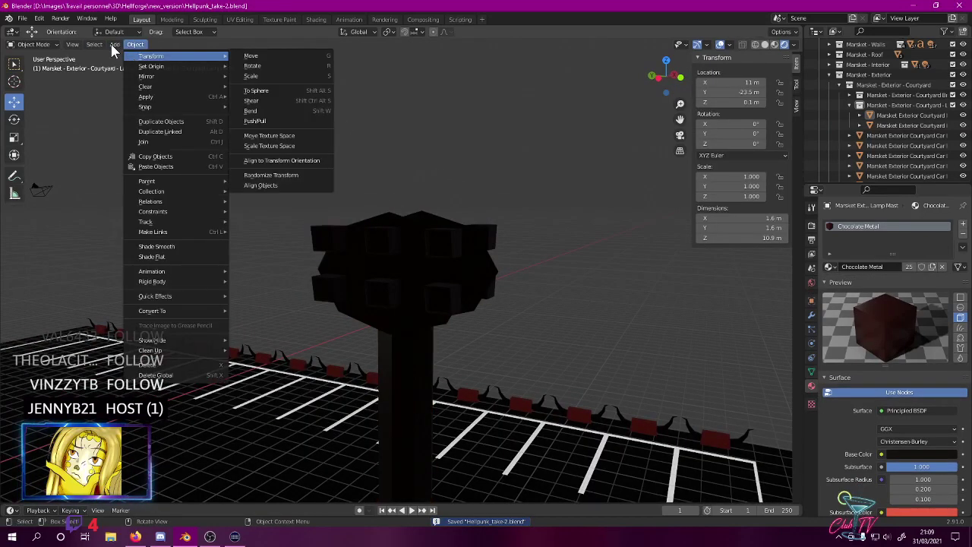
mouse_move(125, 58)
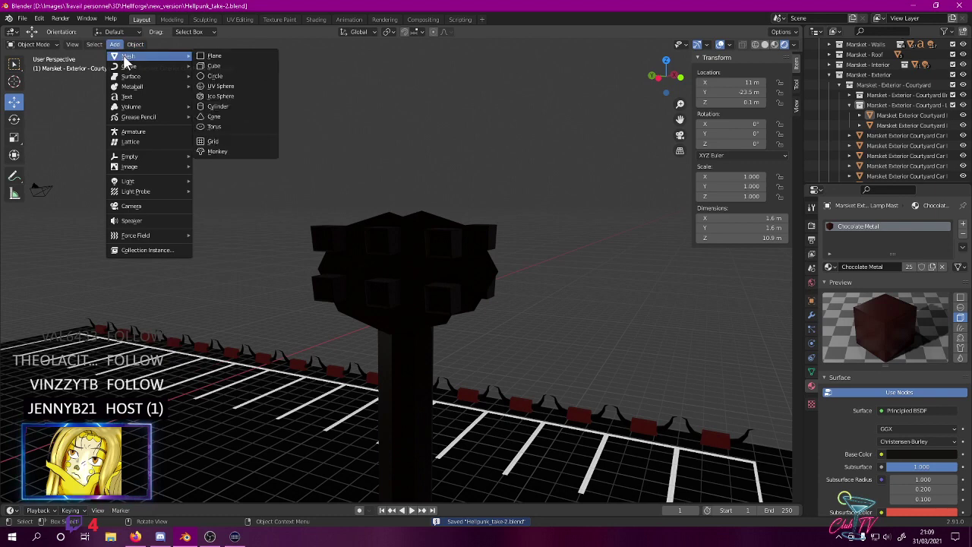
click(228, 65)
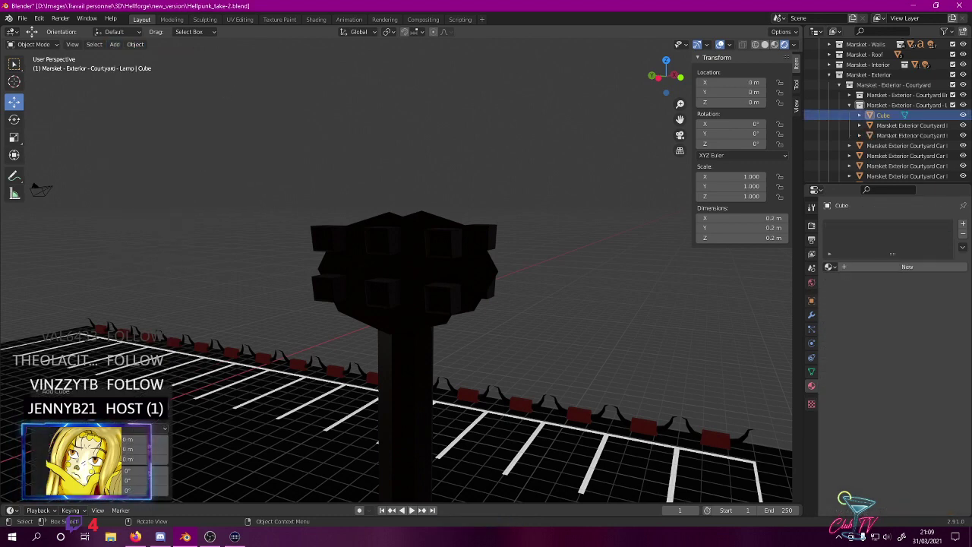
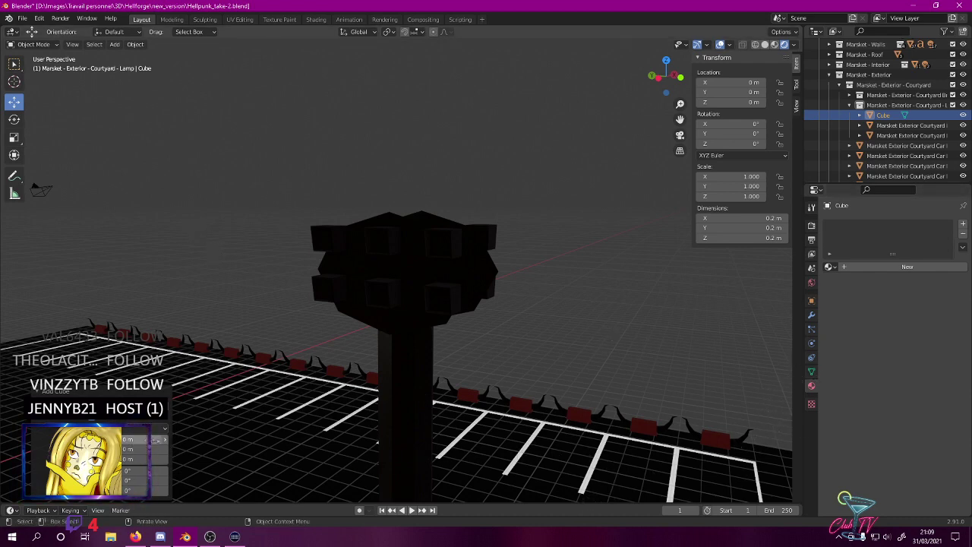
middle_drag(292, 272, 219, 311)
click(134, 441)
text(5)
key(Return)
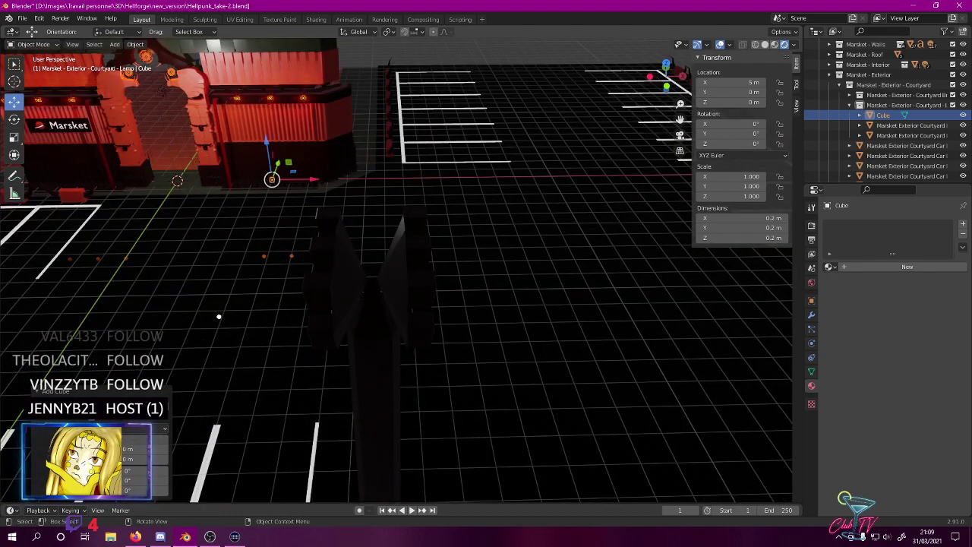
click(129, 439)
text(10)
key(Return)
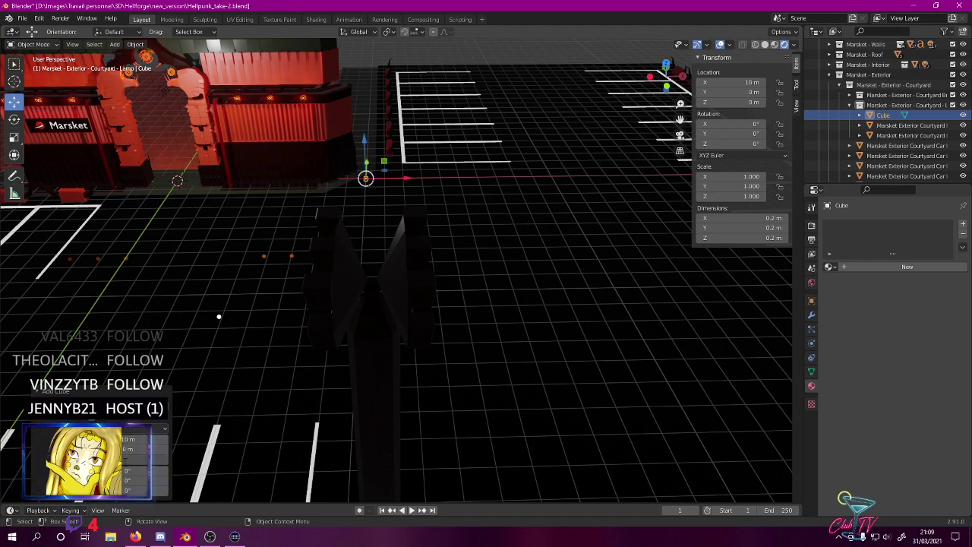
text(10)
key(Return)
- Scale the new cube by 0.9 and move it in the XZ plane onto the upper -X lamp housing
middle_drag(315, 305, 303, 269)
key(KP_1)
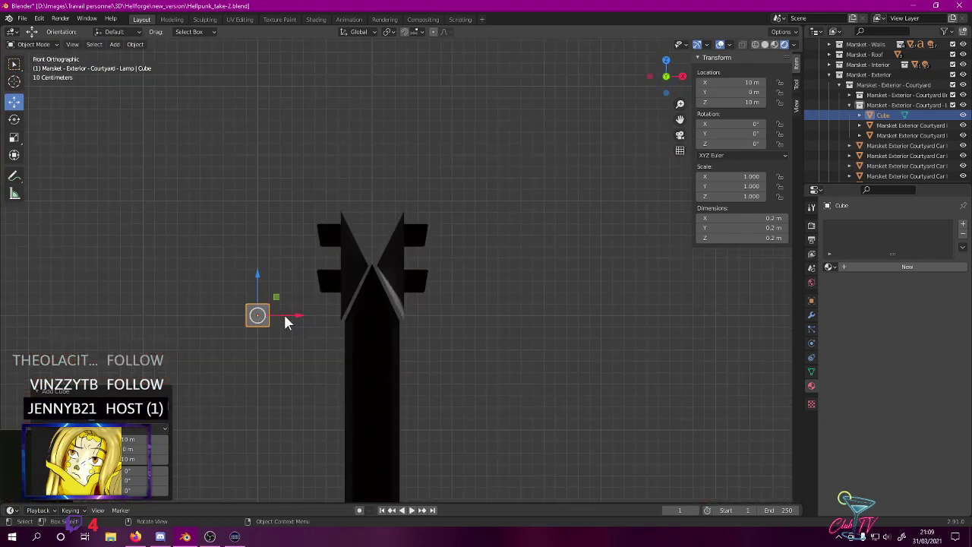
scroll(259, 314, up, 3)
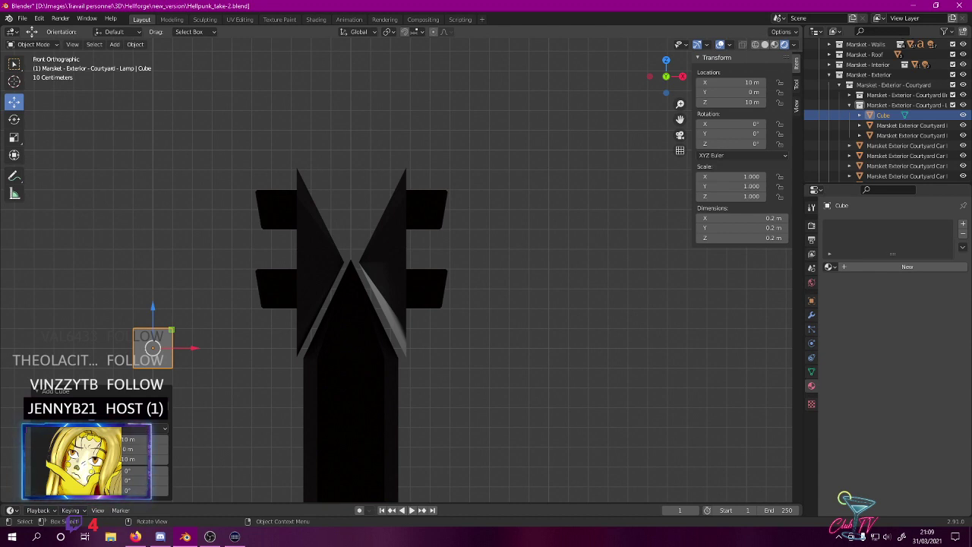
text(s.9)
key(Return)
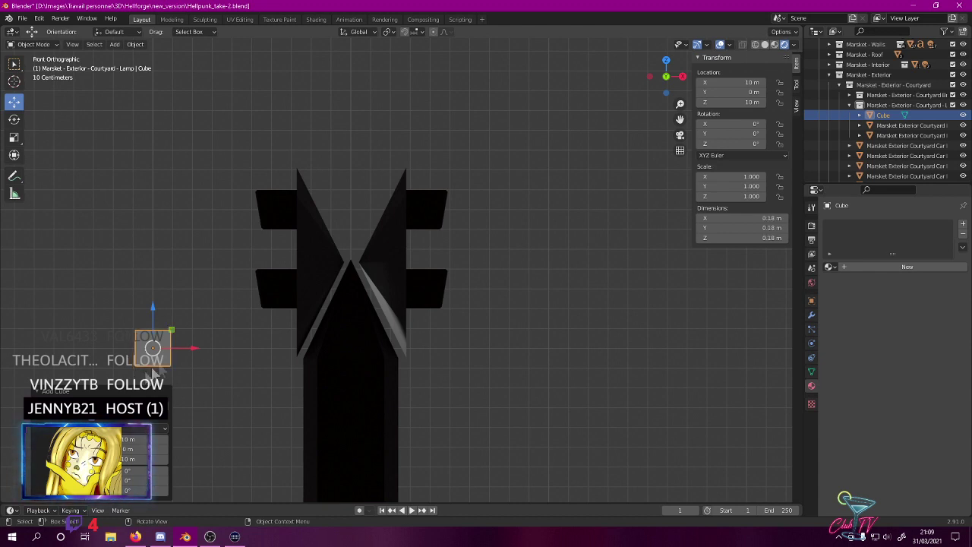
key(g)
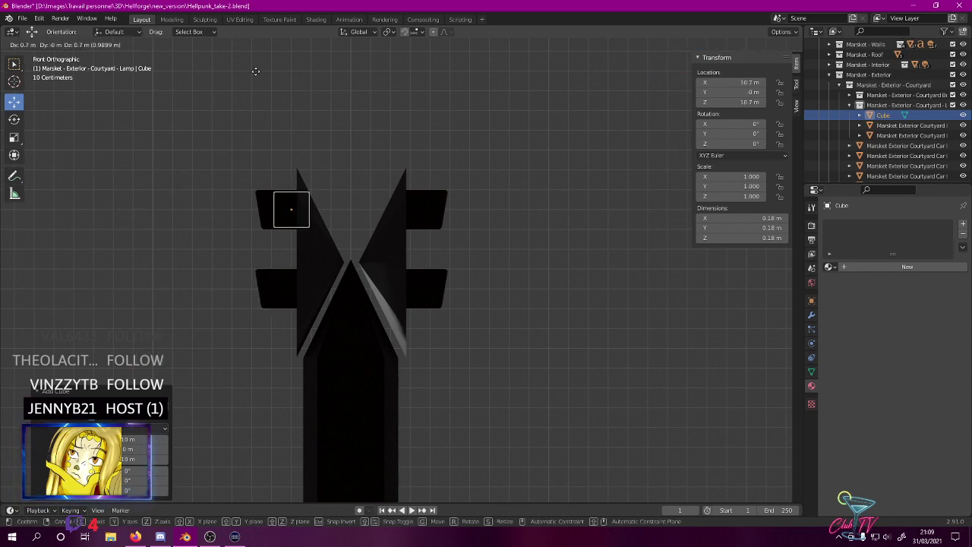
click(243, 79)
- Move the cube along Y to about -23 m so it sits in the mast head's upper corner housing
shift+middle_drag(237, 153, 370, 216)
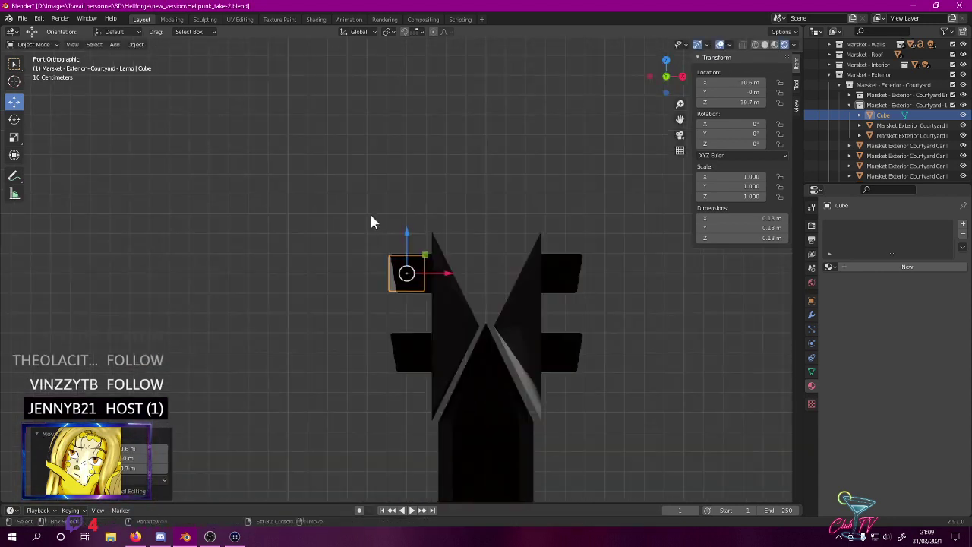
scroll(371, 216, up, 4)
scroll(370, 216, down, 1)
key(KP_3)
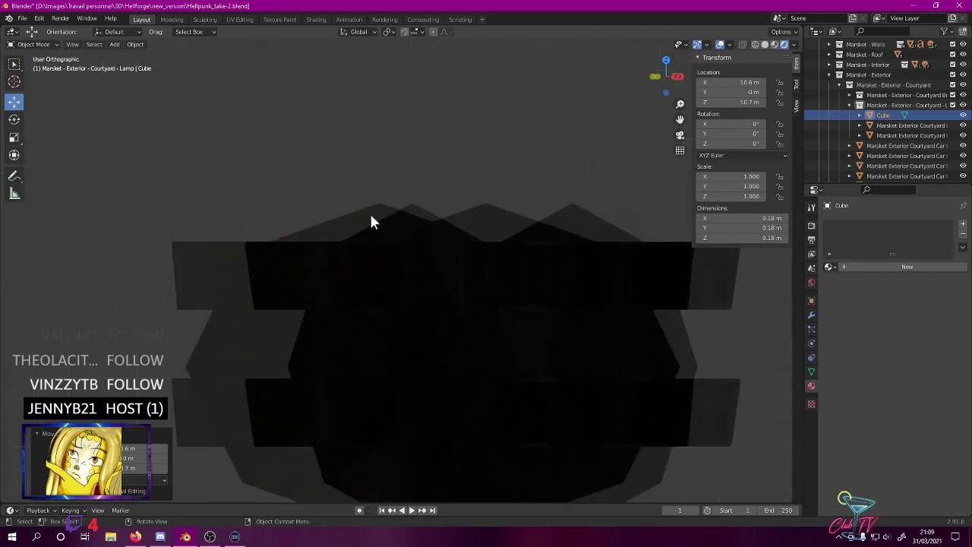
scroll(371, 221, down, 8)
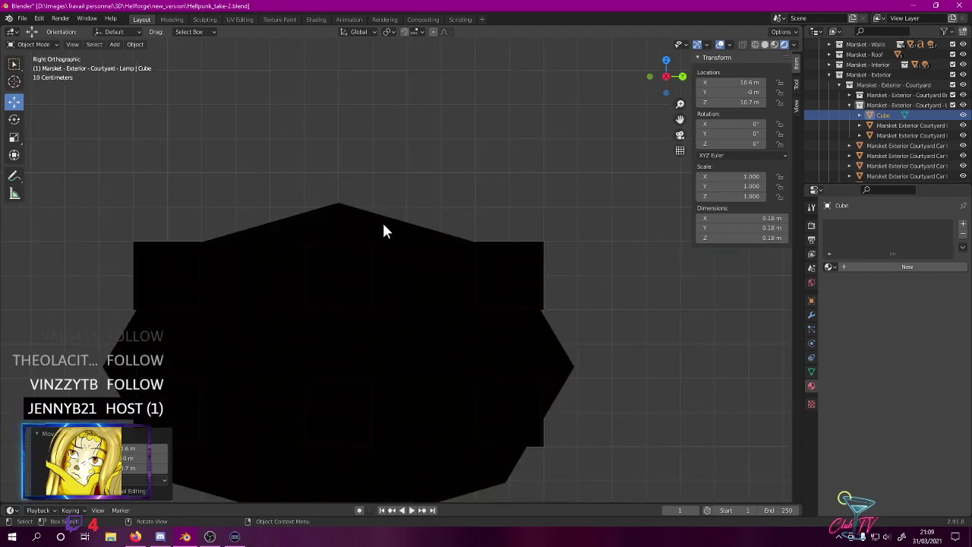
key(g)
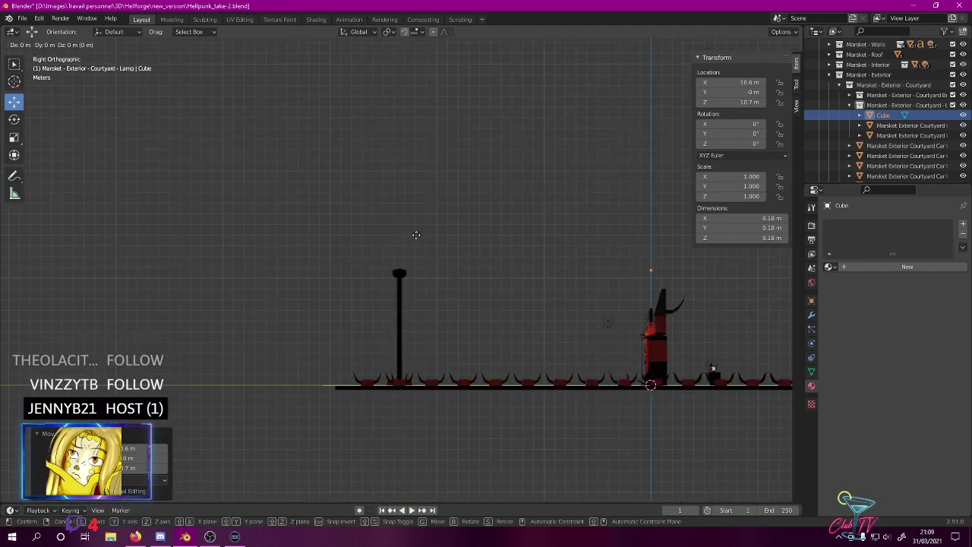
click(170, 234)
scroll(302, 230, up, 6)
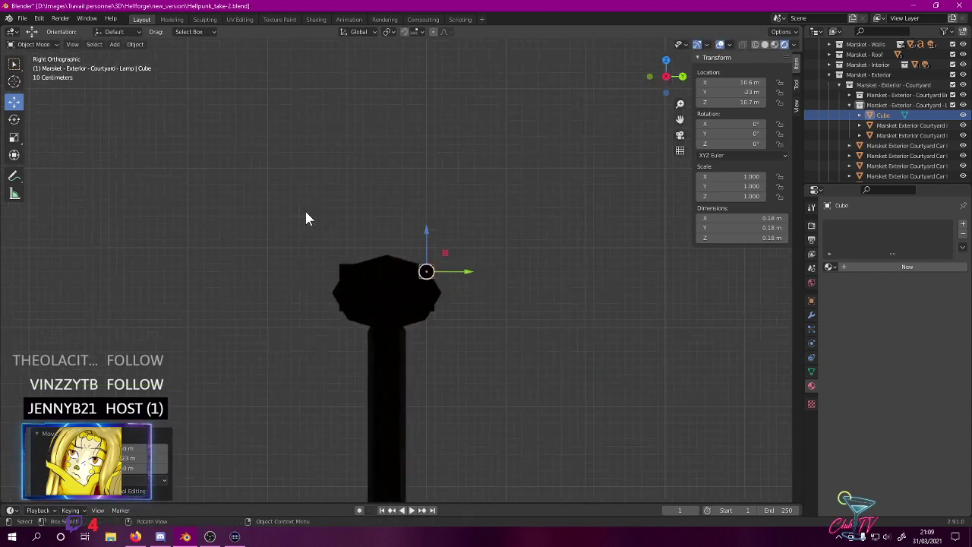
- Assign the existing Amber Pearl material to the cube and check its fit in the housing from the back and side
middle_drag(297, 213, 429, 223)
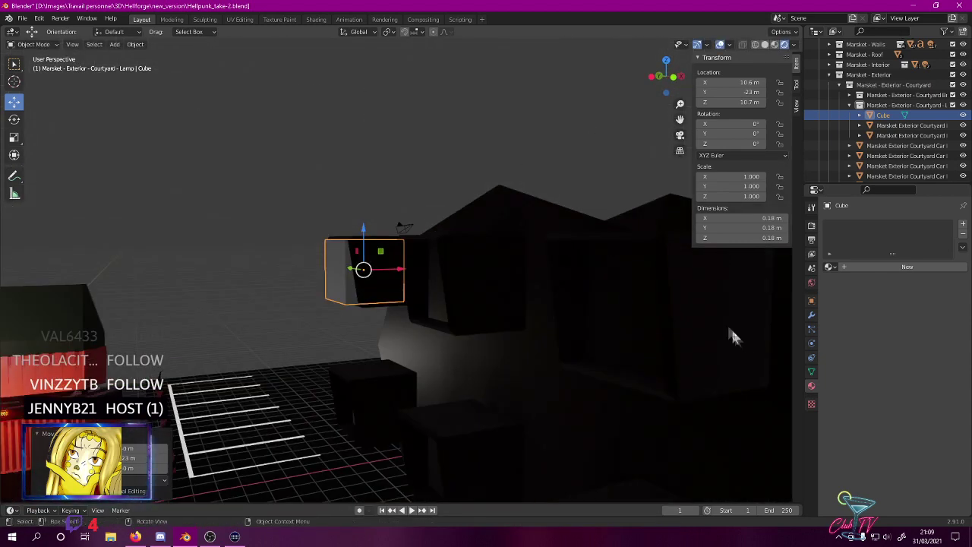
click(829, 266)
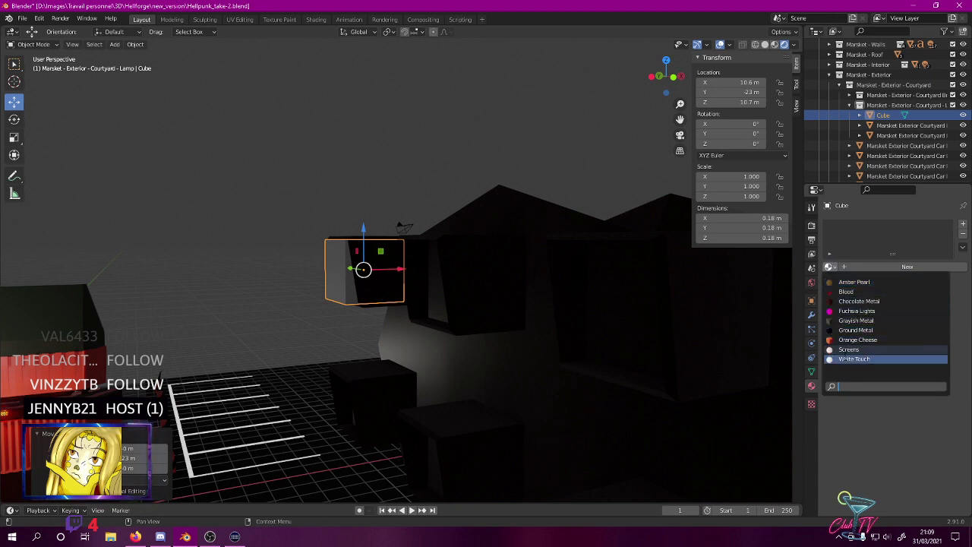
click(861, 280)
key(KP_3)
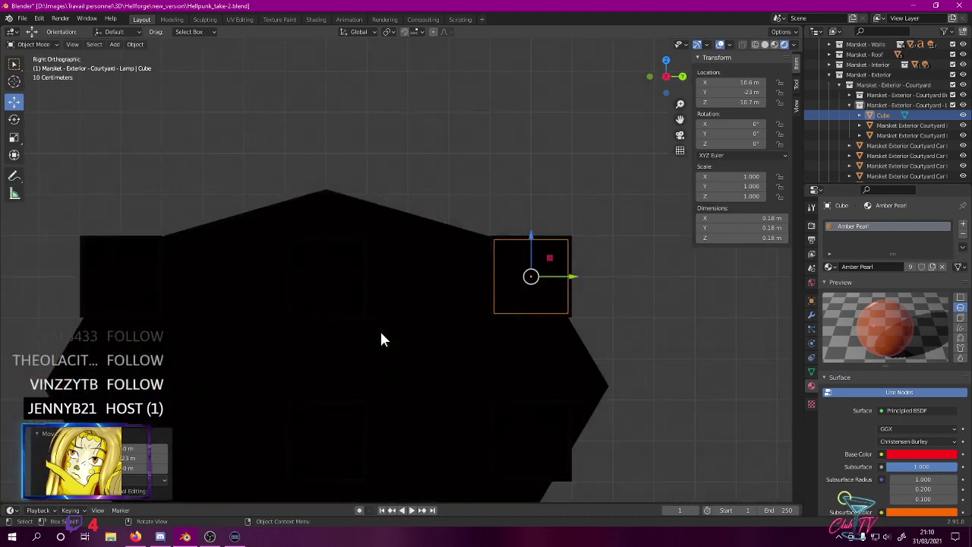
key(ctrl+KP_1)
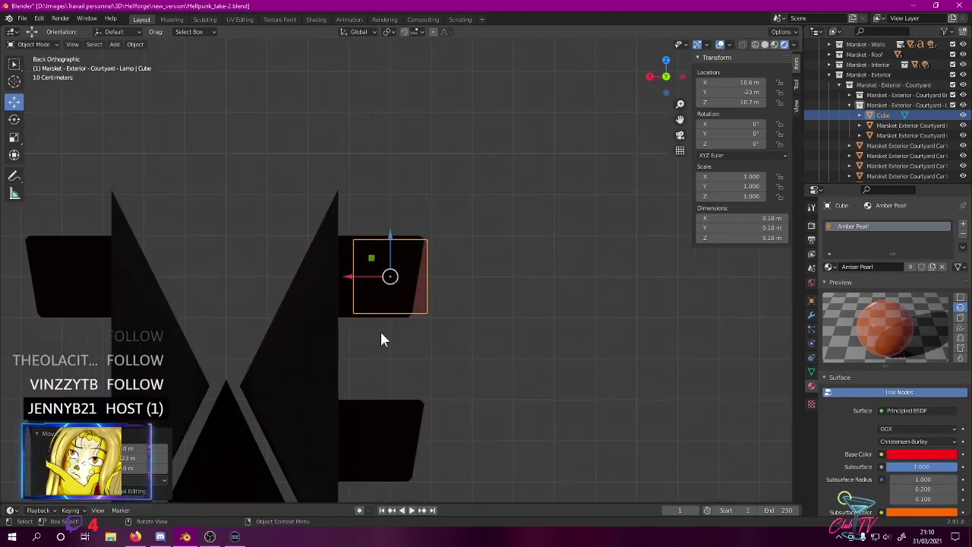
middle_drag(273, 344, 158, 343)
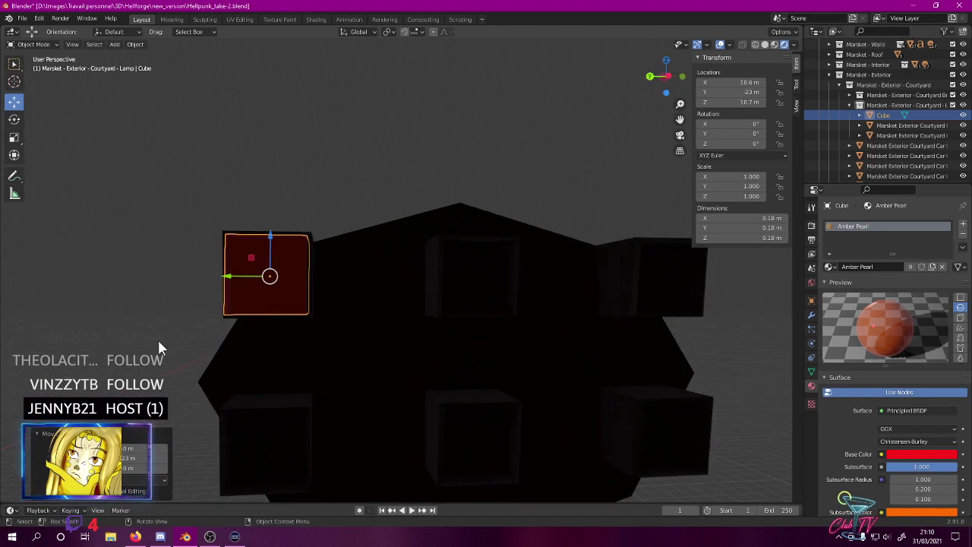
key(KP_3)
key(ctrl+KP_3)
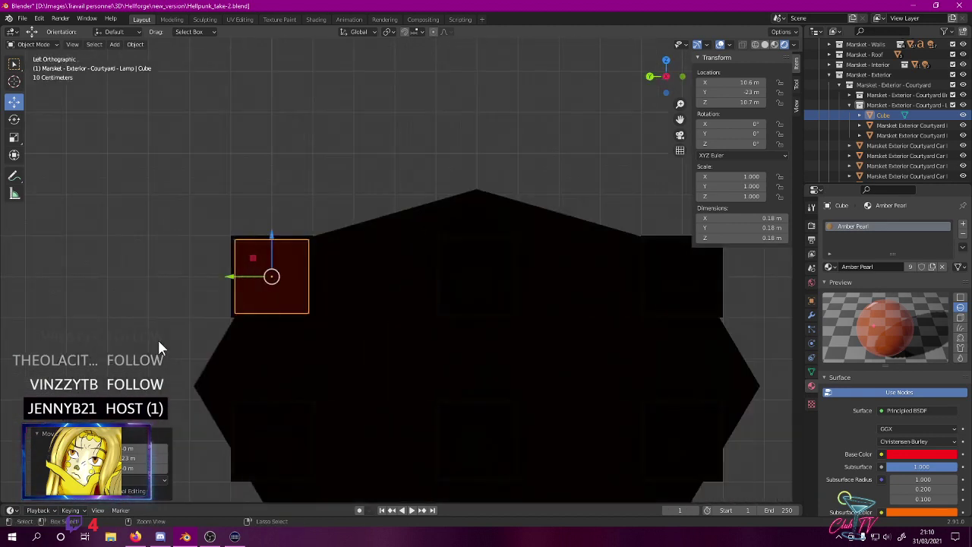
- Edit the amber cube in wireframe and move its -X front edges 0.01 m inward along X
key(Tab)
middle_drag(243, 304, 174, 183)
click(76, 44)
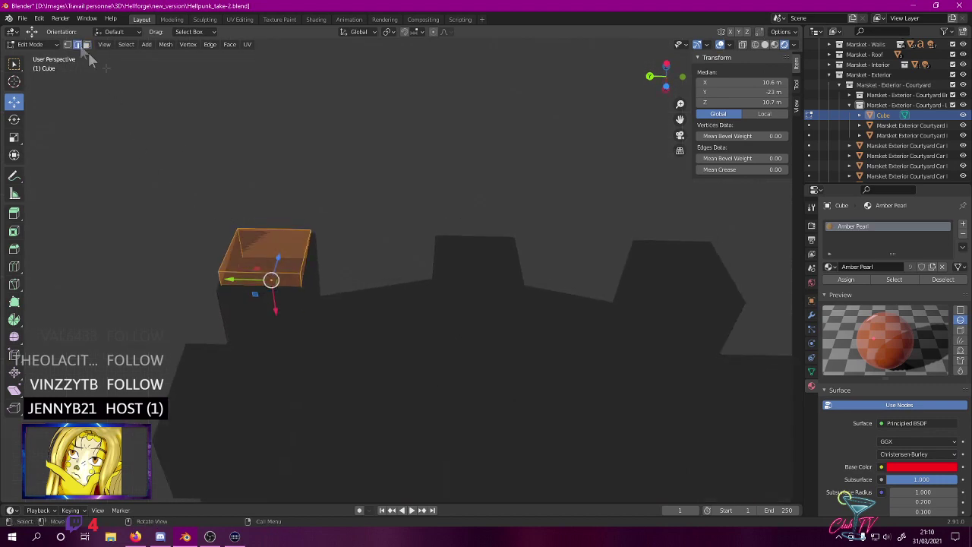
click(262, 275)
key(KP_3)
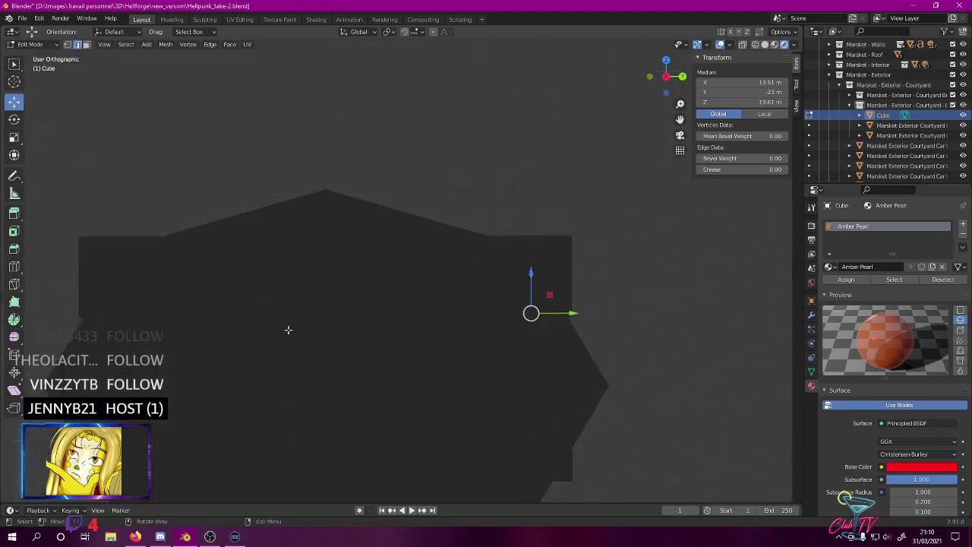
key(KP_1)
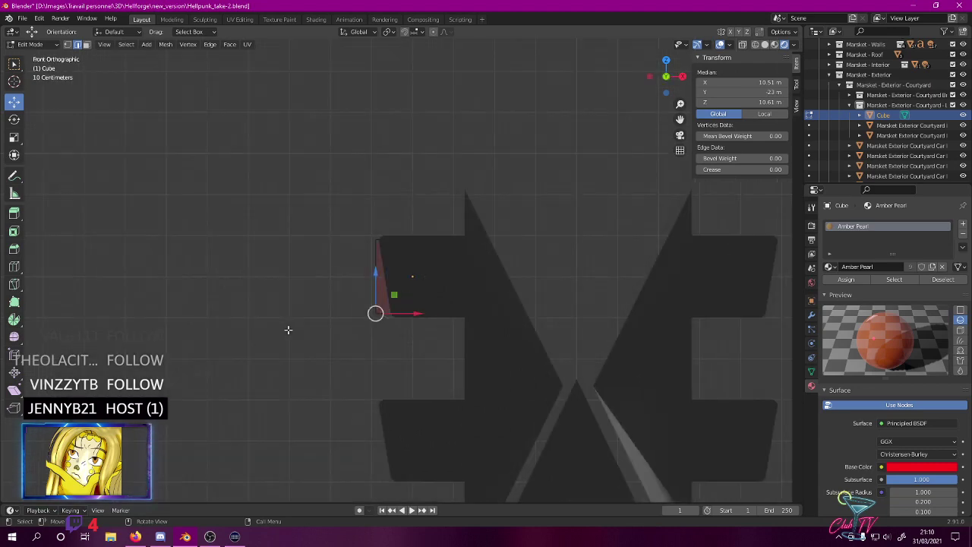
key(KP_Decimal)
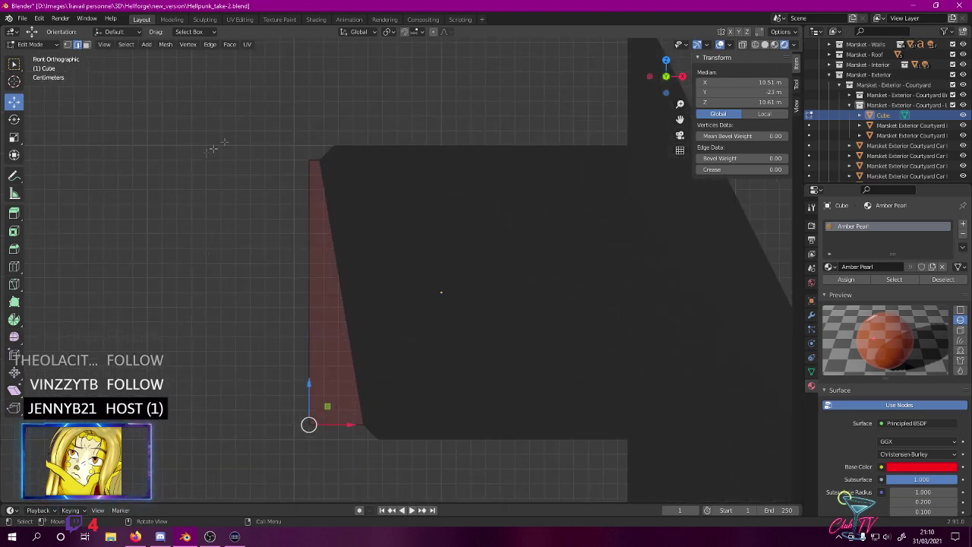
drag(272, 117, 265, 303)
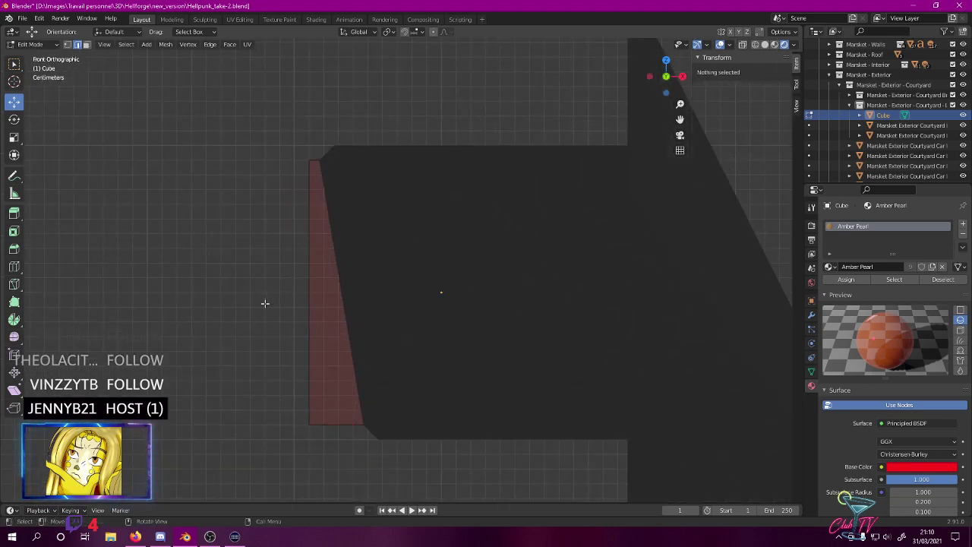
key(z)
click(159, 297)
drag(281, 133, 321, 454)
drag(354, 292, 369, 292)
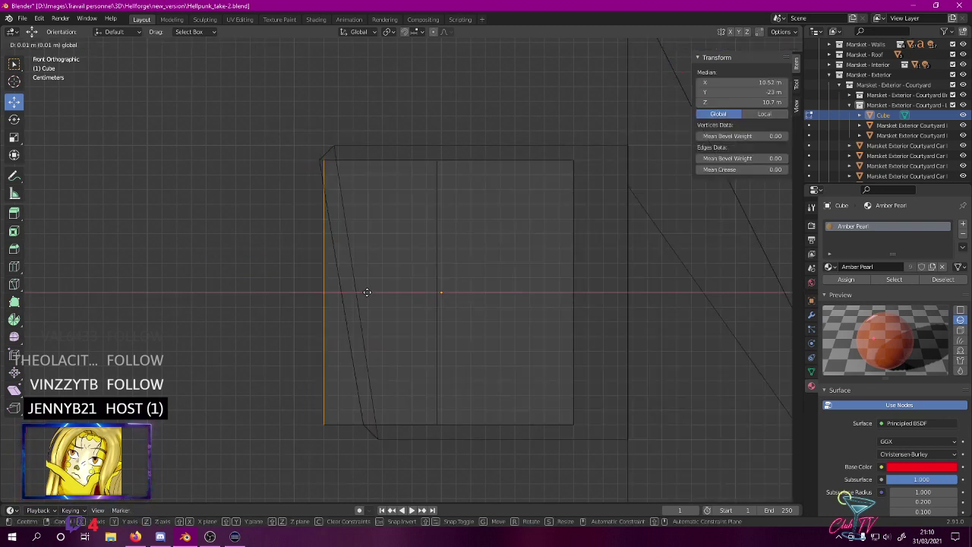
- Move the amber cube's lower front edge 0.03 m inward along X to follow the housing's slant, and return to rendered object view
drag(261, 382, 348, 463)
drag(361, 420, 407, 414)
scroll(406, 399, down, 5)
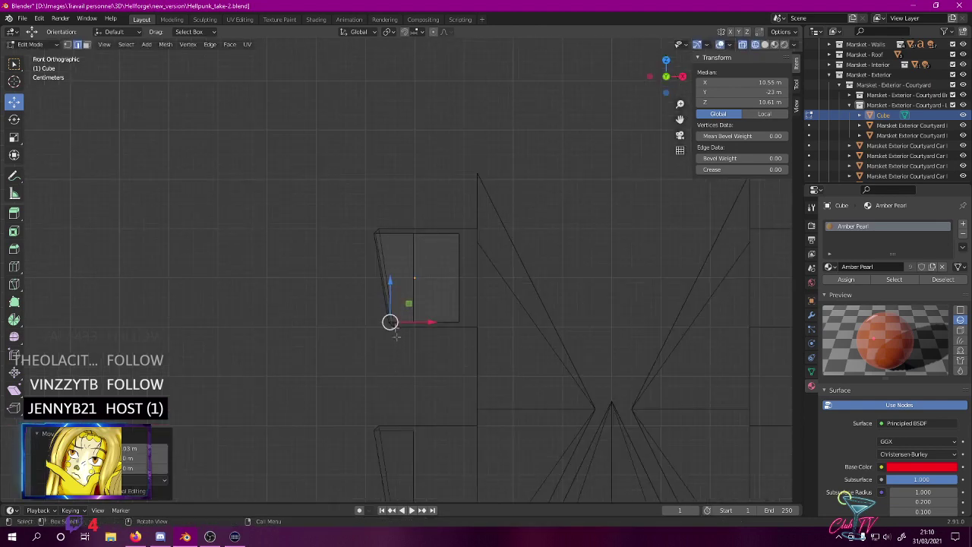
key(z)
click(364, 231)
middle_drag(363, 229, 448, 259)
scroll(307, 258, down, 2)
key(Tab)
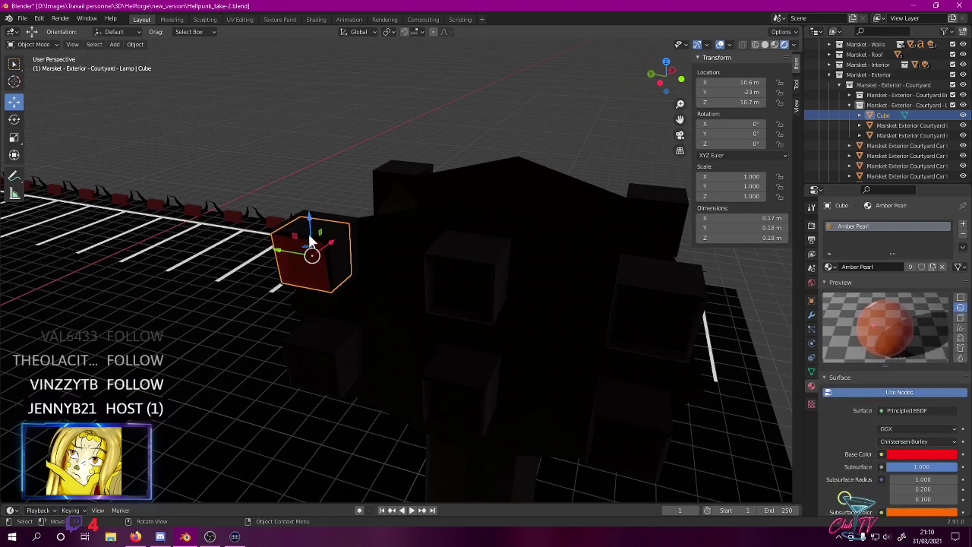
- Add an Array modifier to the amber cube and set its relative offset factor X to 0
click(812, 314)
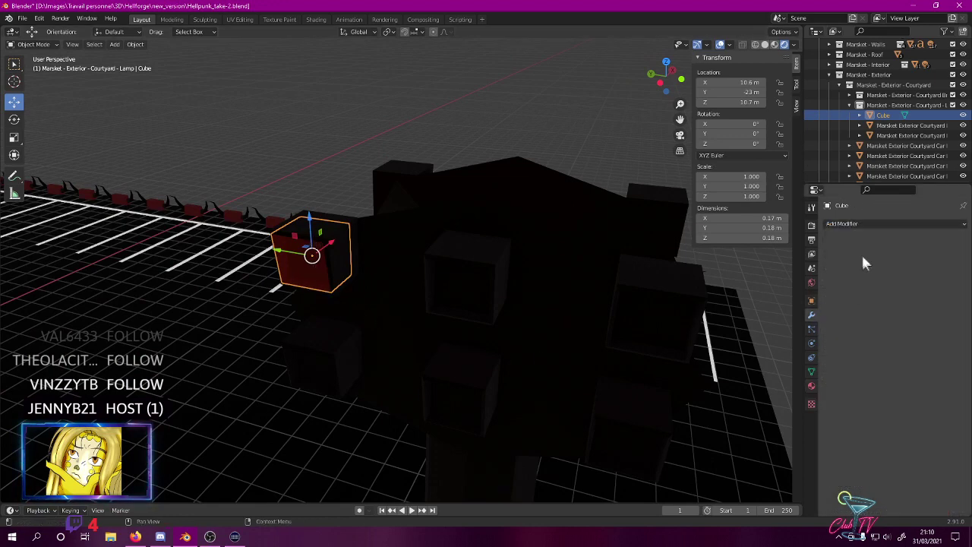
click(860, 225)
click(784, 251)
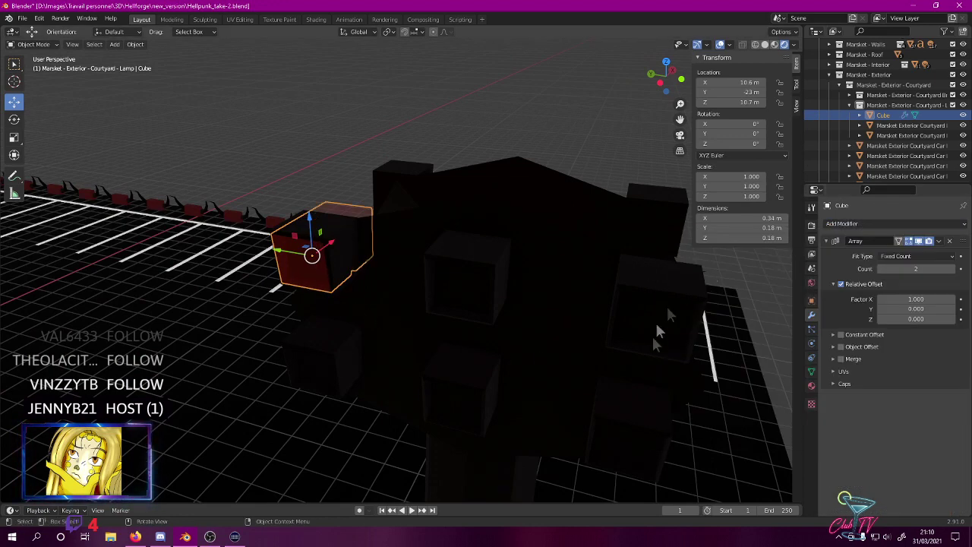
click(915, 299)
text(0)
key(Return)
- Set the array's relative offset factor Z to 1 to stack the copies vertically
click(908, 319)
text(0.0)
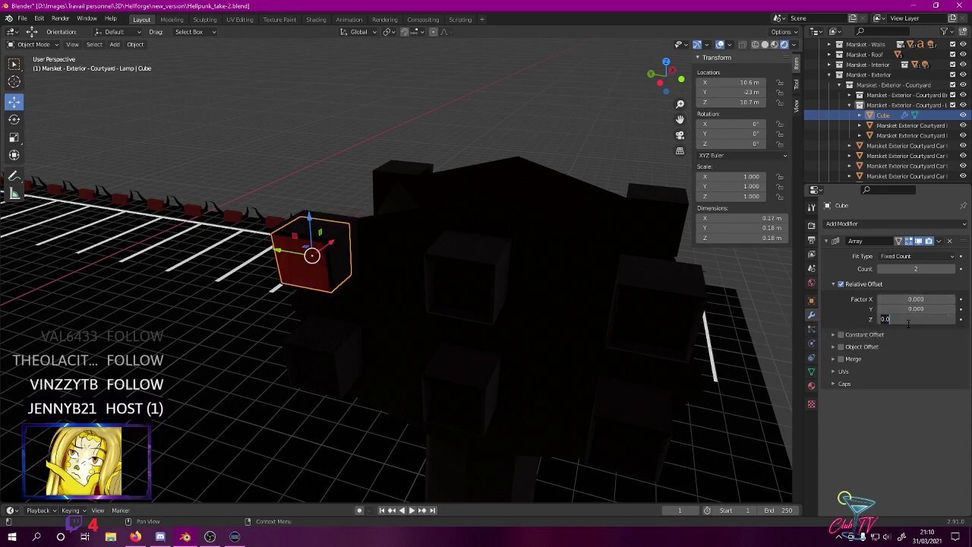
key(BackSpace)
key(BackSpace)
key(BackSpace)
text(1)
key(Return)
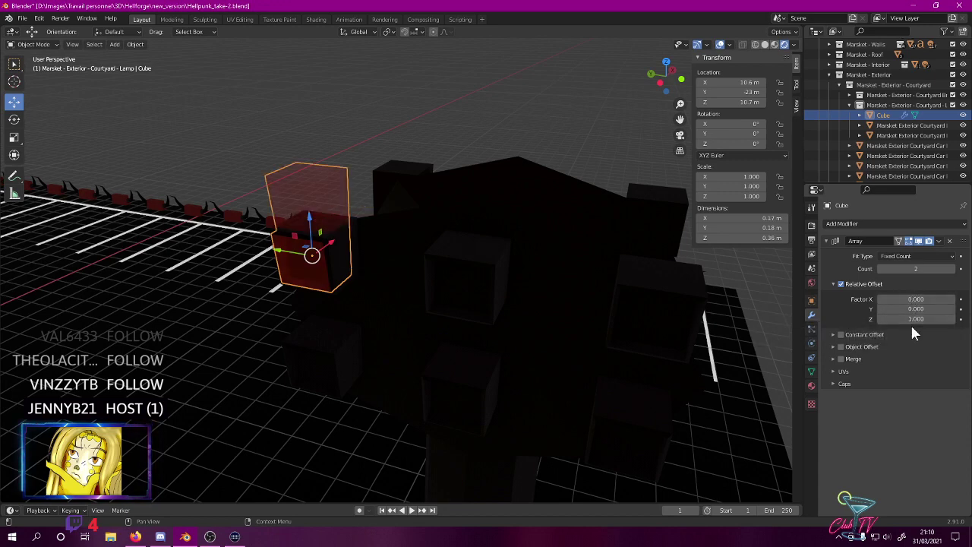
- Set the array's relative offset factor Z back to 0 and factor Y to -1 so the copies run sideways
click(910, 319)
text(0)
key(Return)
click(916, 309)
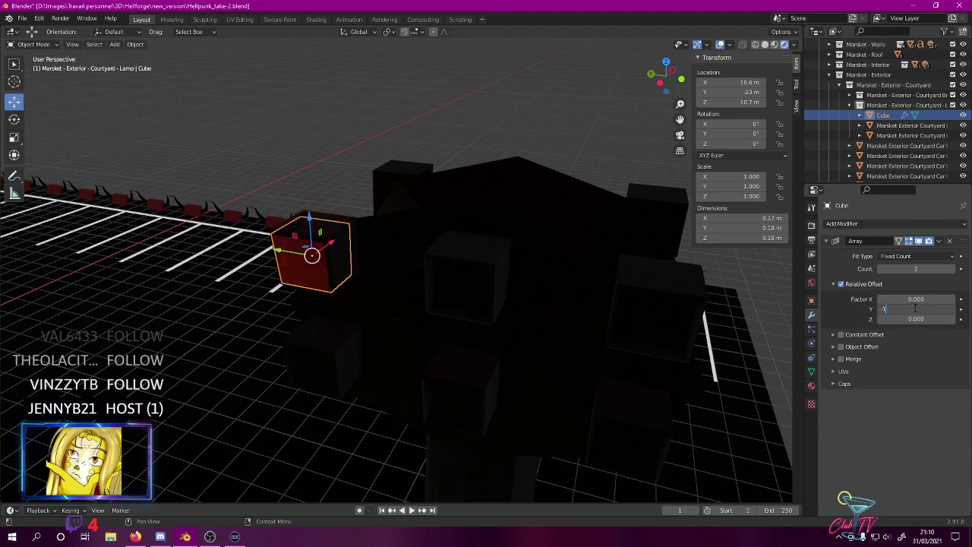
text(1)
key(Return)
- Try relative offset factor Y values of -2, -3 and -2.5 to bring the second cube towards the middle housing
click(920, 306)
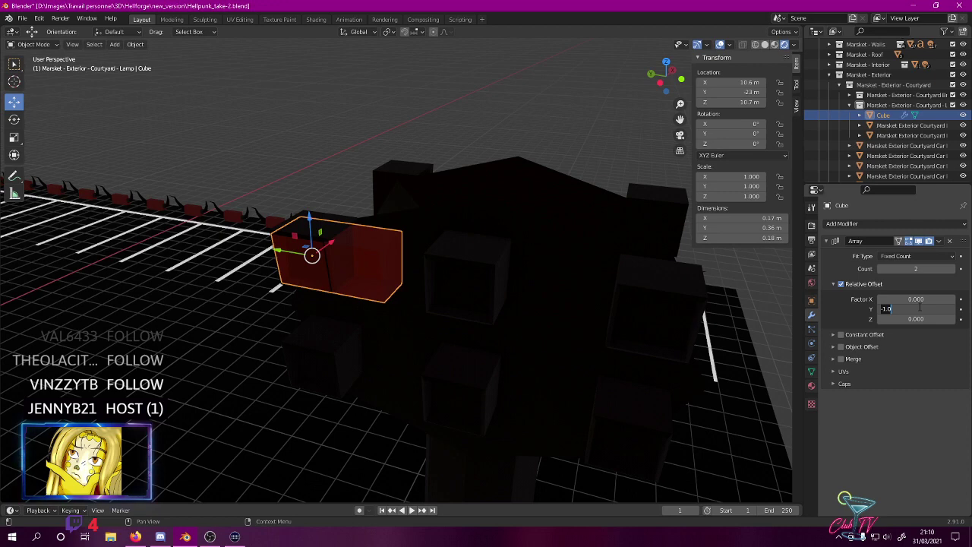
text(2)
key(Return)
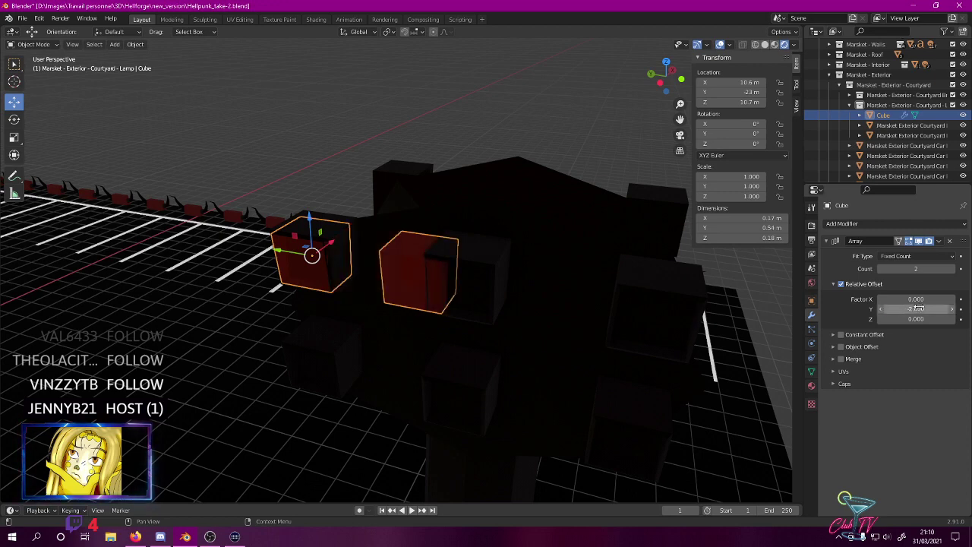
click(929, 309)
text(-3)
key(Return)
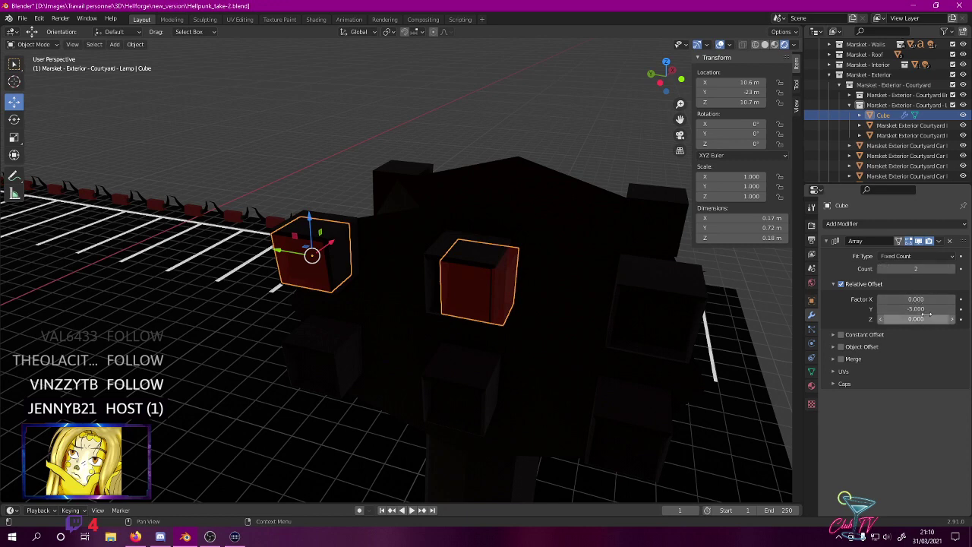
click(926, 310)
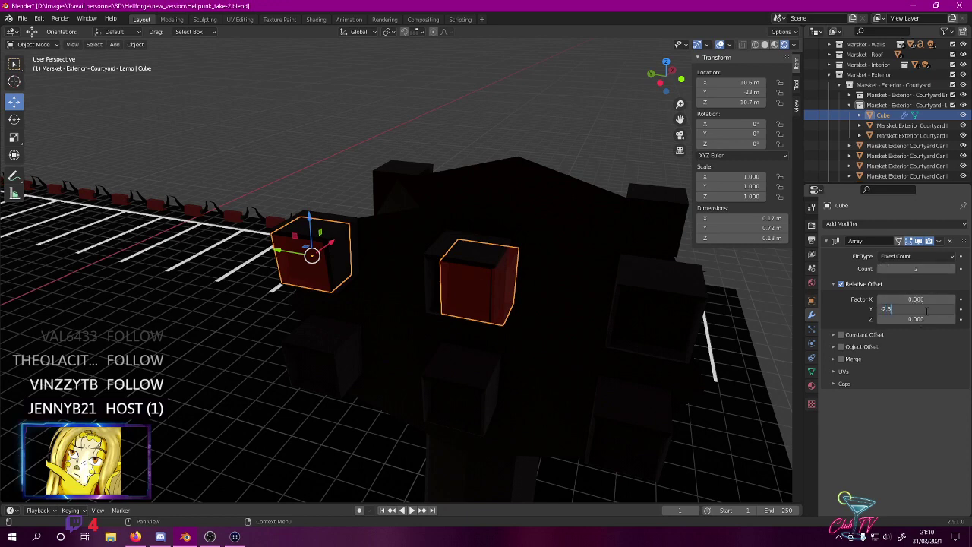
text(-2.5)
key(Return)
- Set the array's relative offset factor Y to -2.75 and its count to 3 for the upper row of housings
click(927, 309)
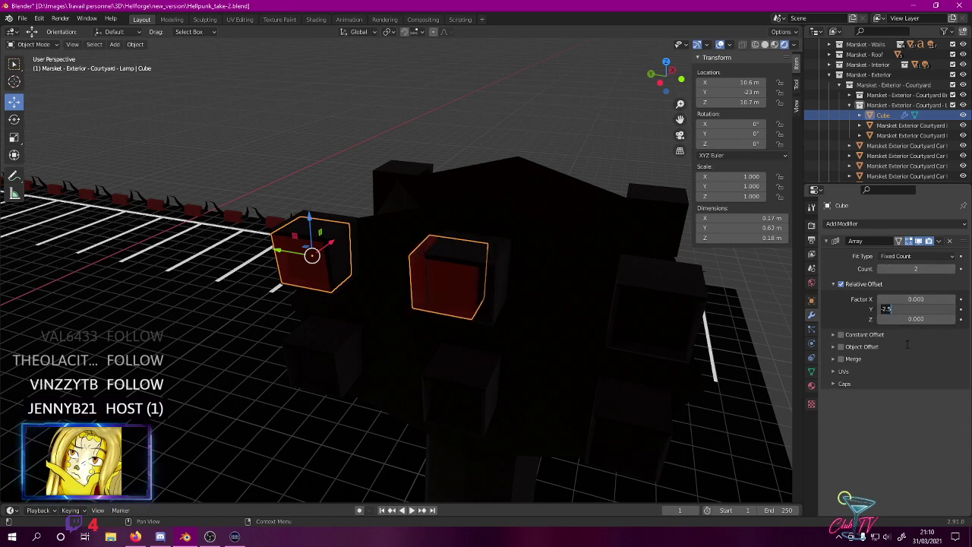
text(-2.75)
key(Return)
middle_drag(654, 322, 663, 299)
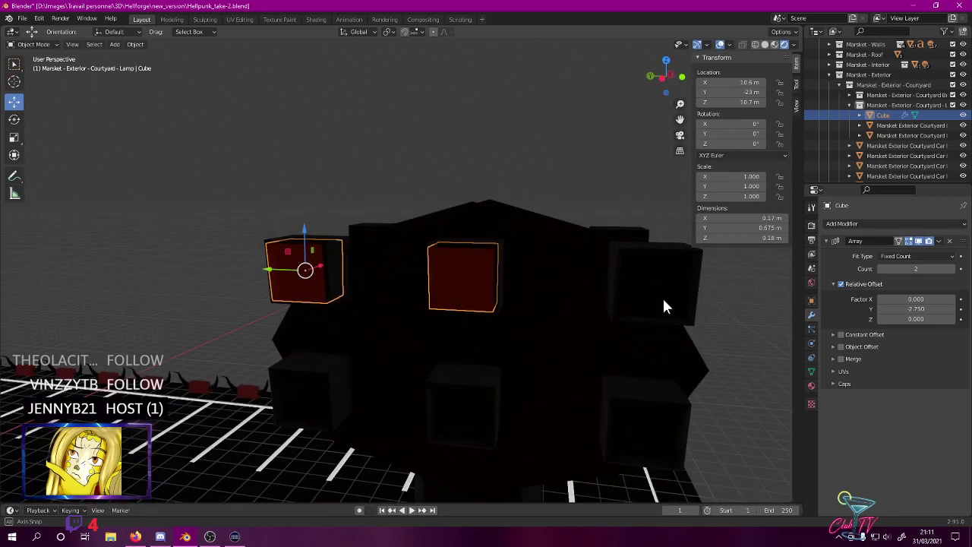
double_click(922, 269)
text(3)
key(Return)
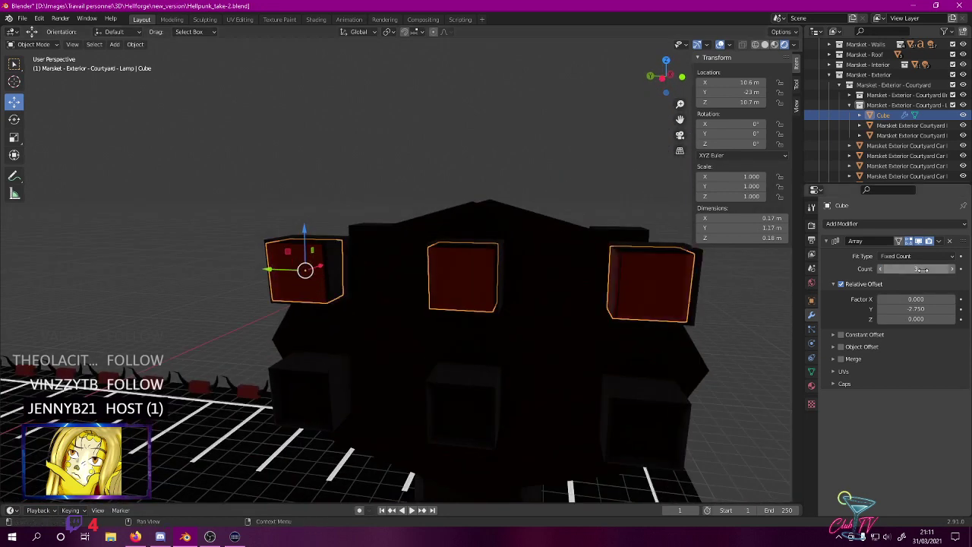
middle_drag(692, 314, 719, 315)
- Fine-tune the array's relative offset factor Y to -2.8 and then -2.775, and check the cubes against the housings
click(914, 309)
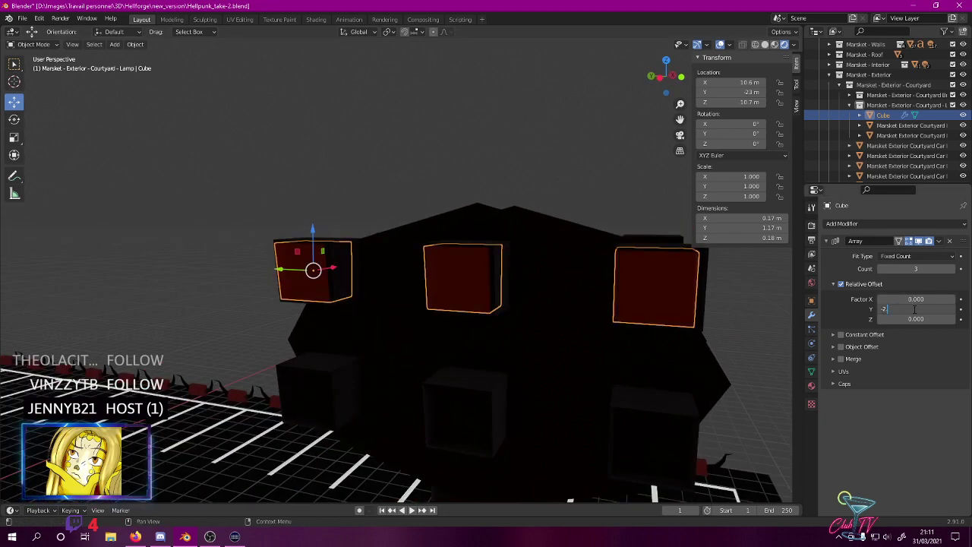
key(Return)
middle_drag(668, 303, 656, 271)
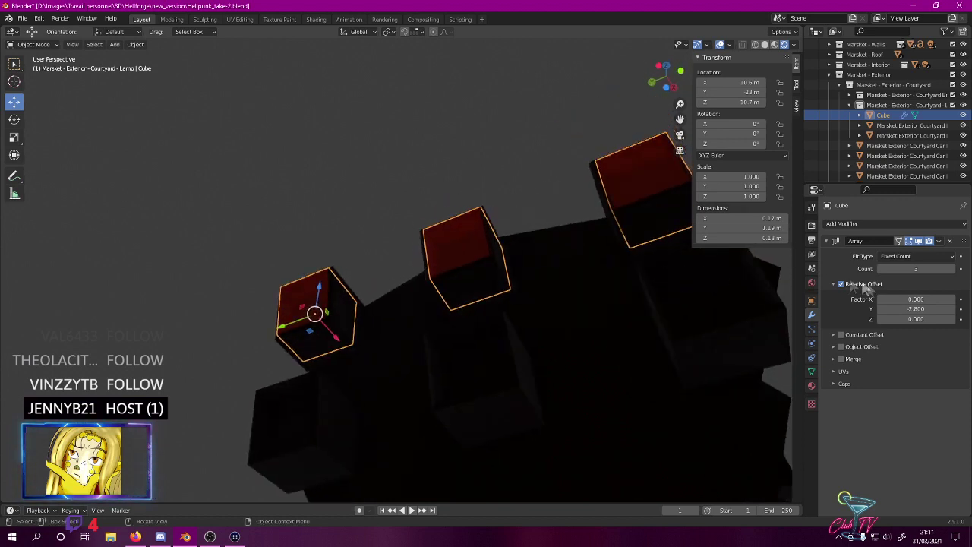
click(918, 309)
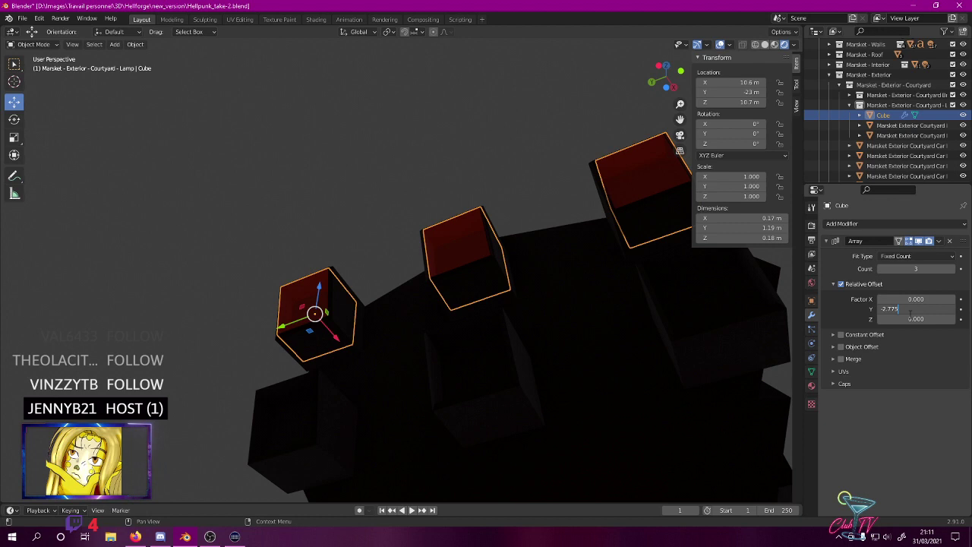
text(-2.775)
key(Return)
middle_drag(686, 287, 608, 298)
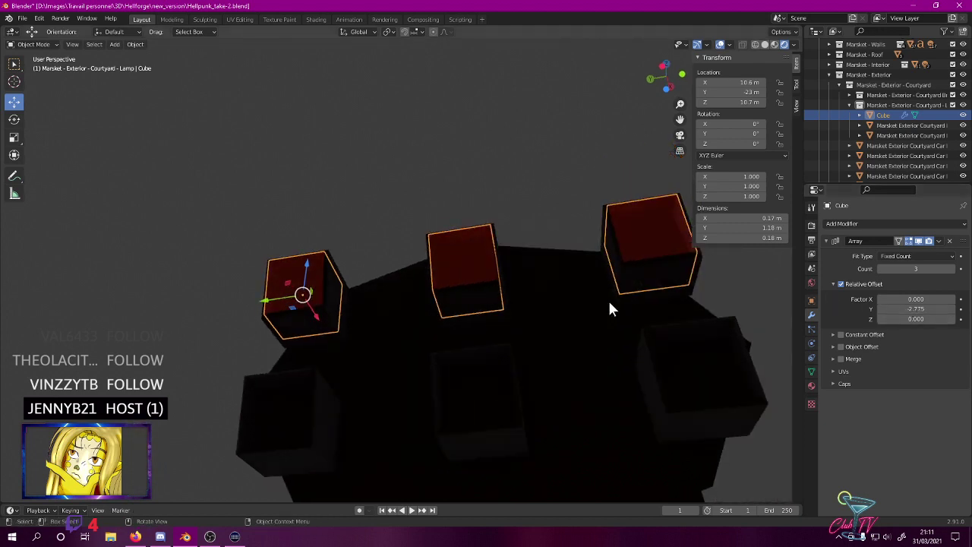
key(KP_1)
key(ctrl+KP_3)
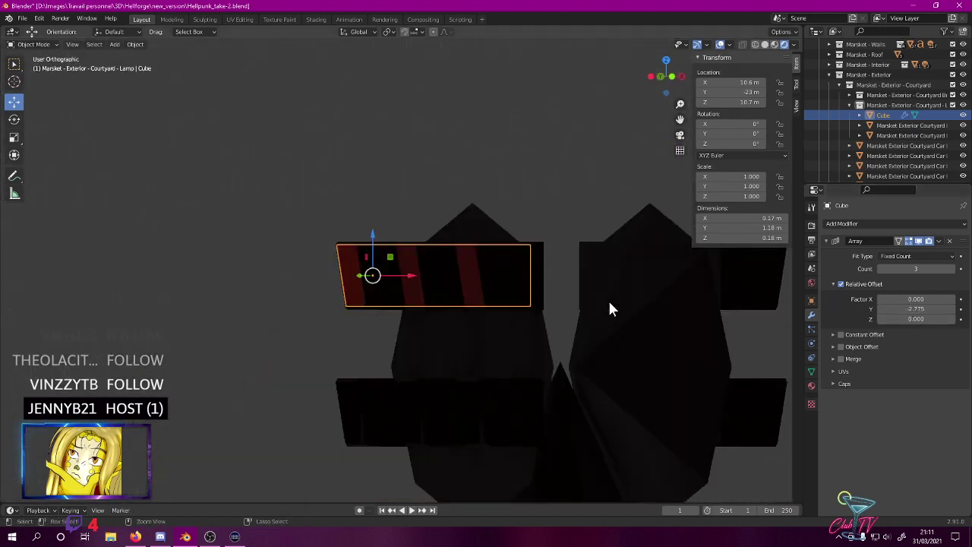
shift+middle_drag(495, 336, 452, 269)
click(877, 224)
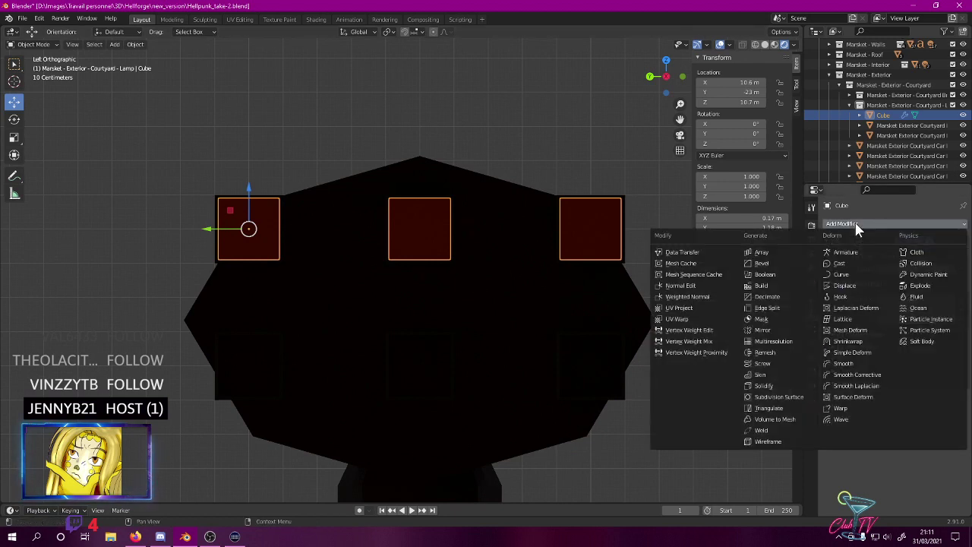
click(795, 250)
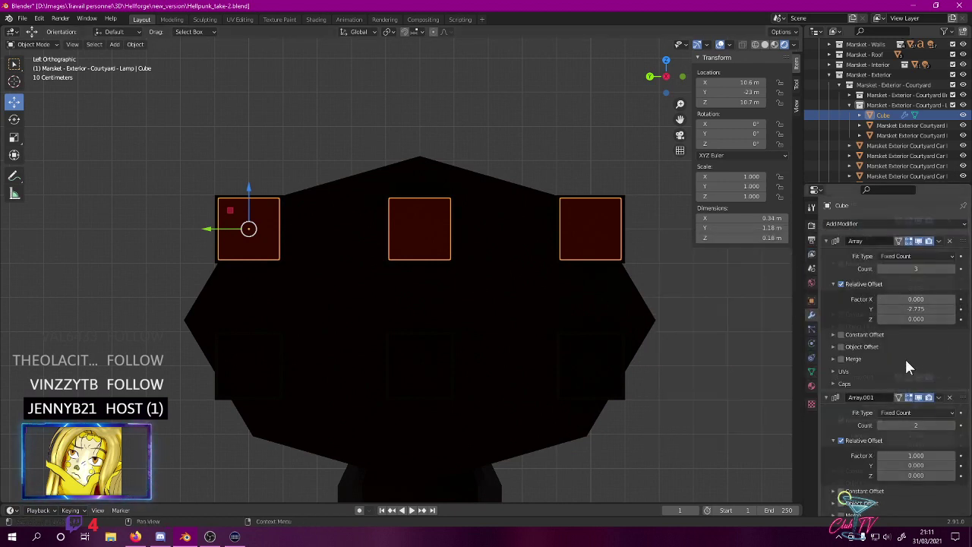
scroll(889, 335, down, 2)
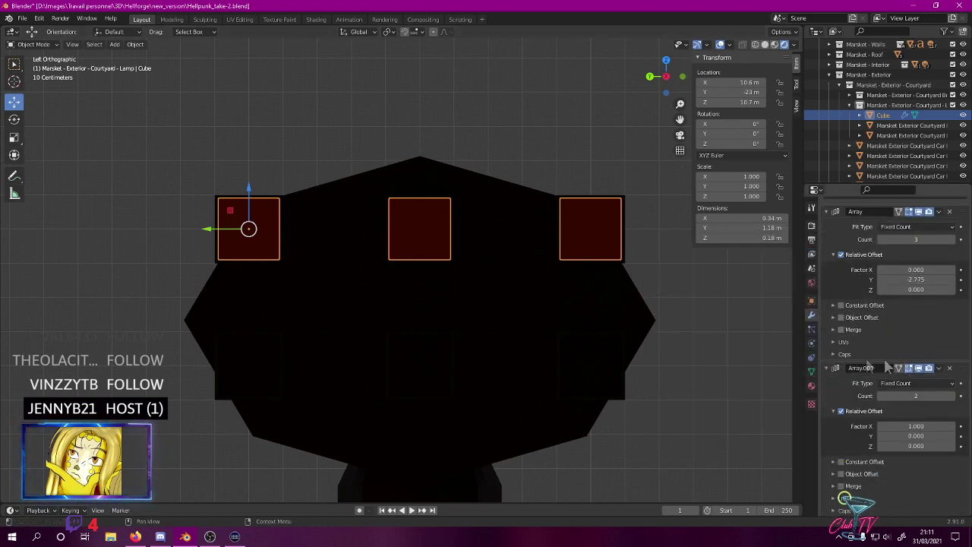
click(950, 367)
click(840, 335)
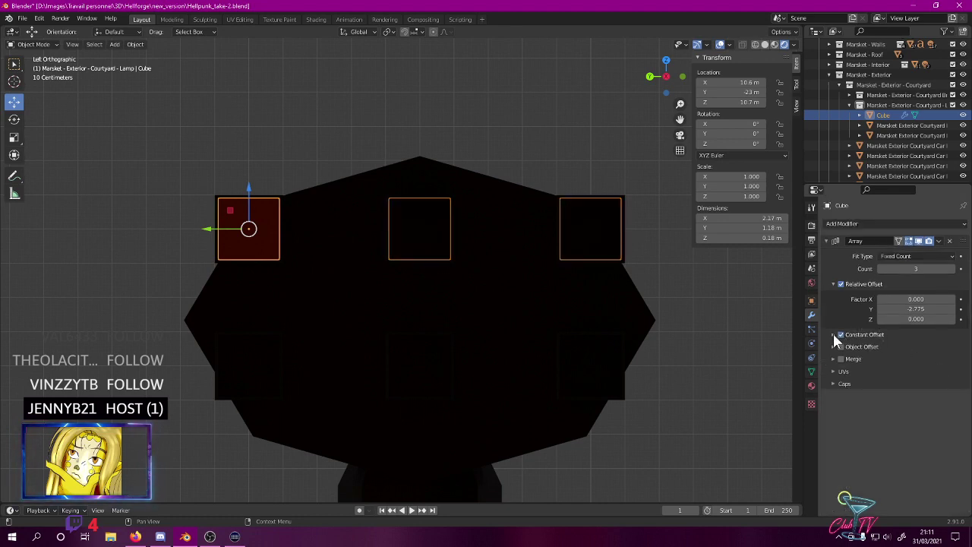
click(833, 334)
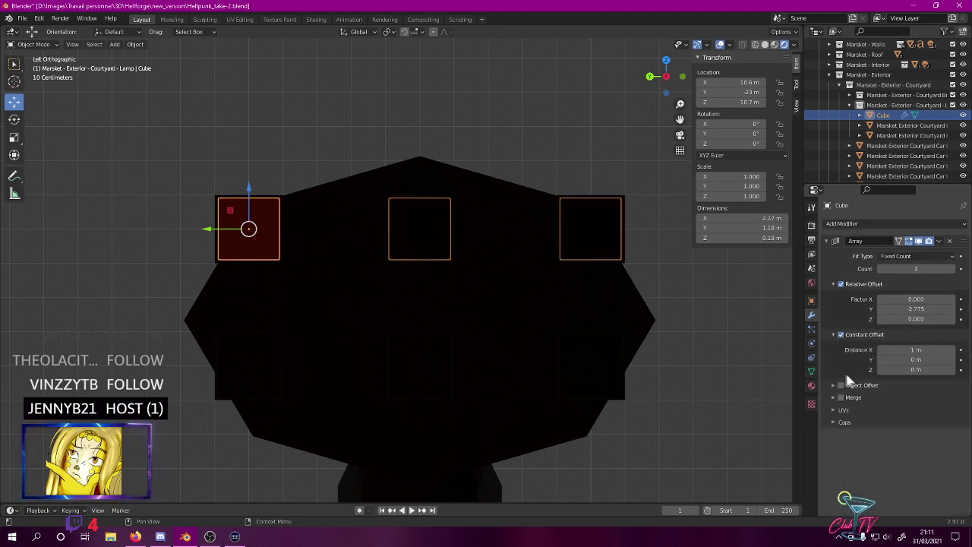
middle_drag(683, 304, 661, 315)
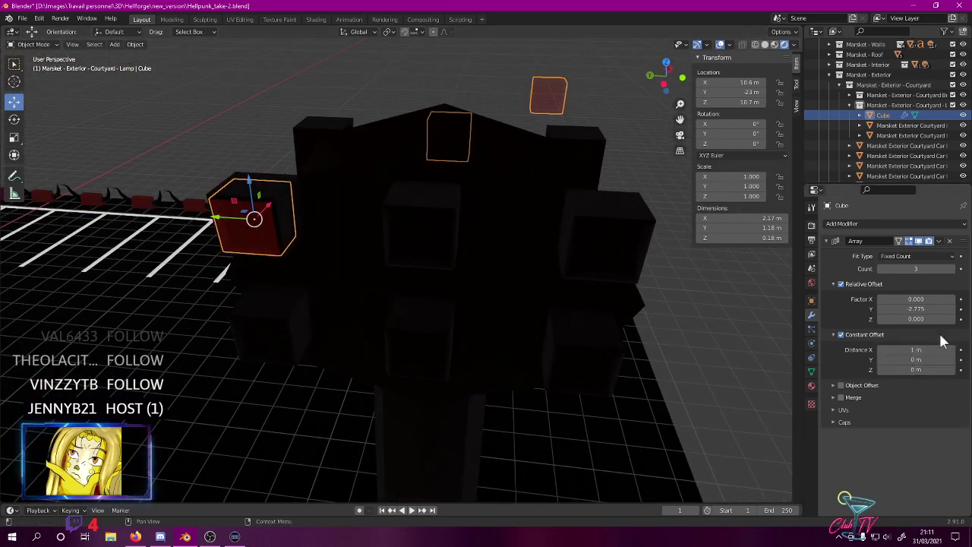
click(841, 335)
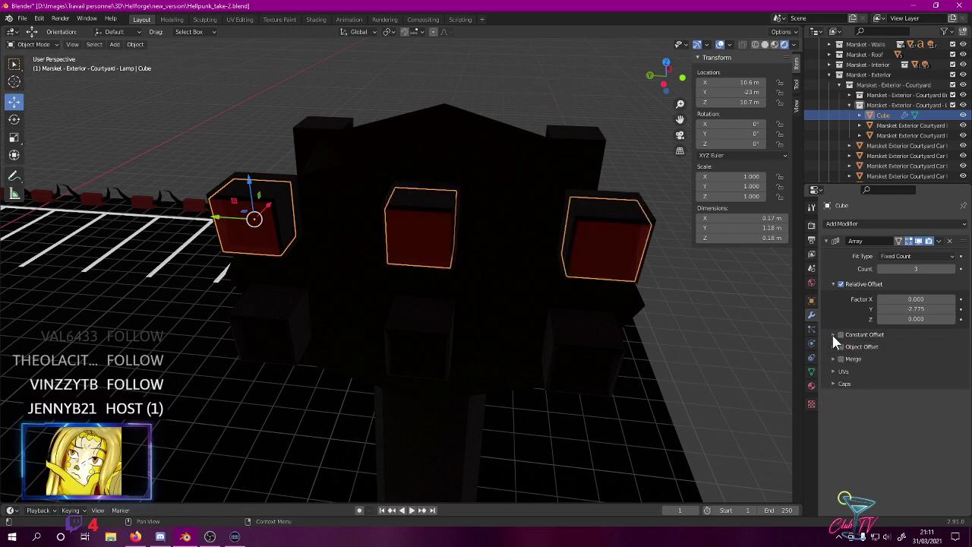
- Add a second Array modifier to the row of cubes with a relative Z offset factor of -2
click(877, 223)
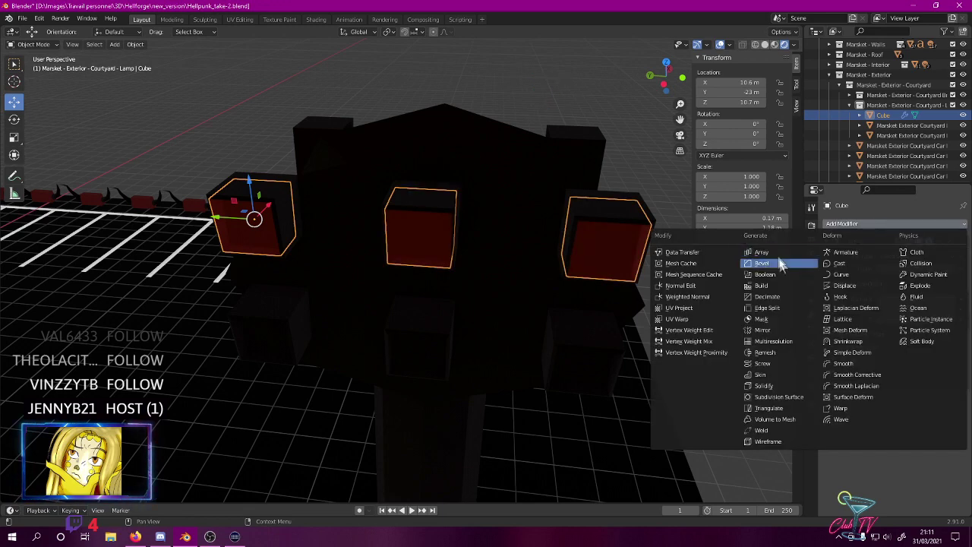
click(775, 252)
middle_drag(462, 313, 477, 299)
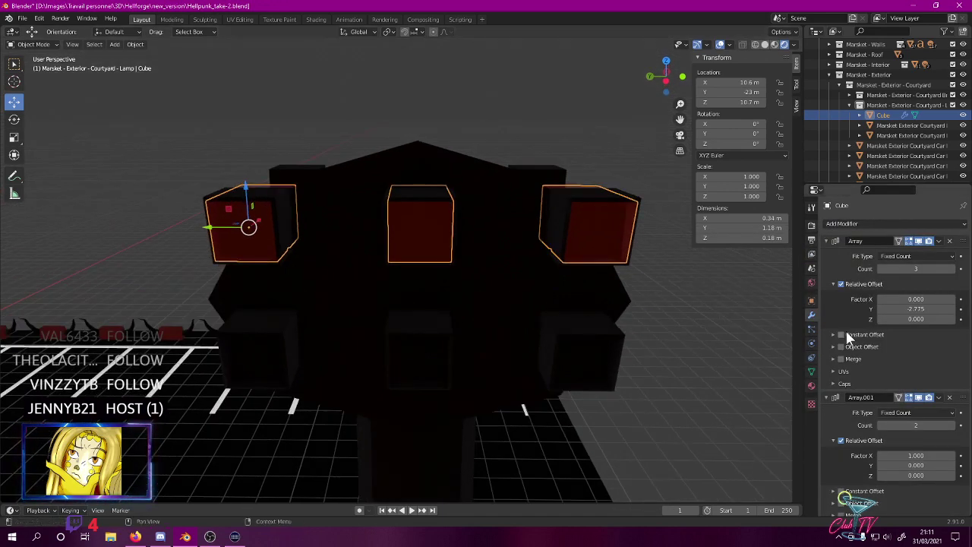
click(916, 455)
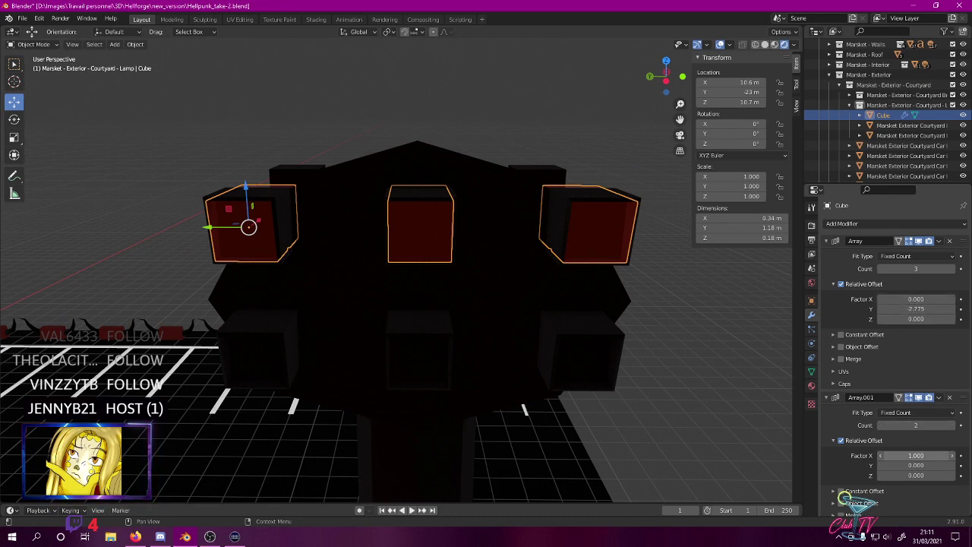
click(914, 475)
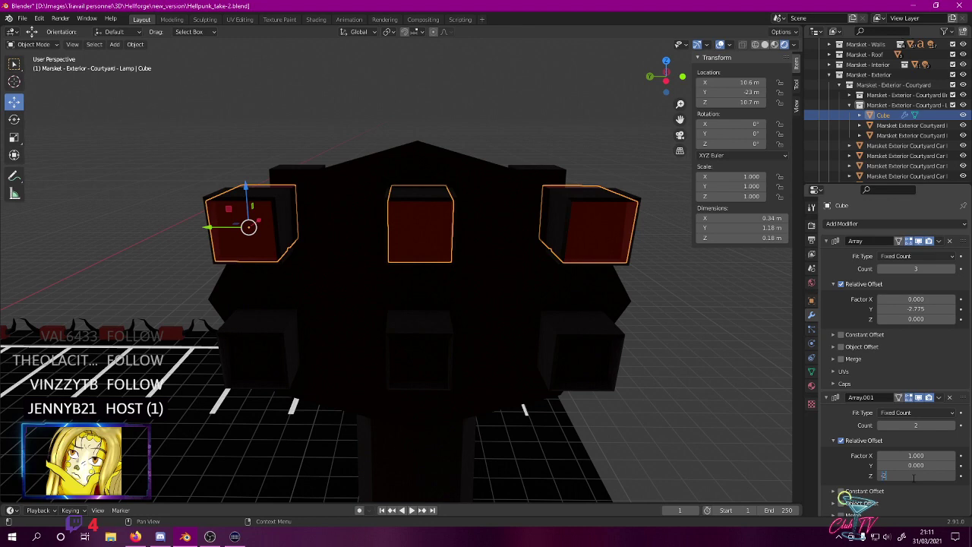
text(-2)
key(Return)
mouse_move(760, 325)
middle_down()
mouse_move(682, 316)
mouse_move(760, 326)
middle_up()
- Set the second array's relative X offset factor to 0
click(928, 455)
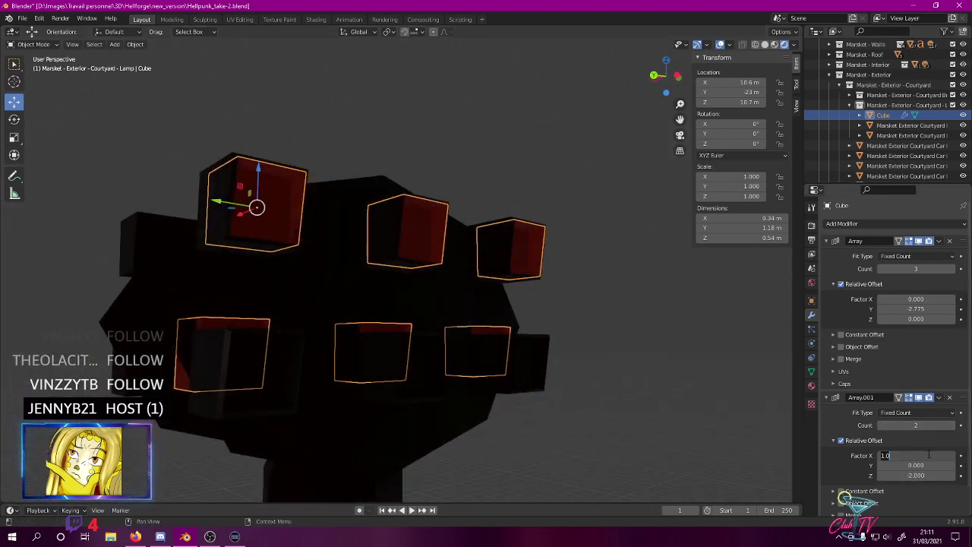
text(0)
key(Return)
middle_drag(393, 298, 296, 330)
- Adjust the second array's relative Z offset factor to -2.25 so the lower cubes fit their lamp housings
key(ctrl+KP_3)
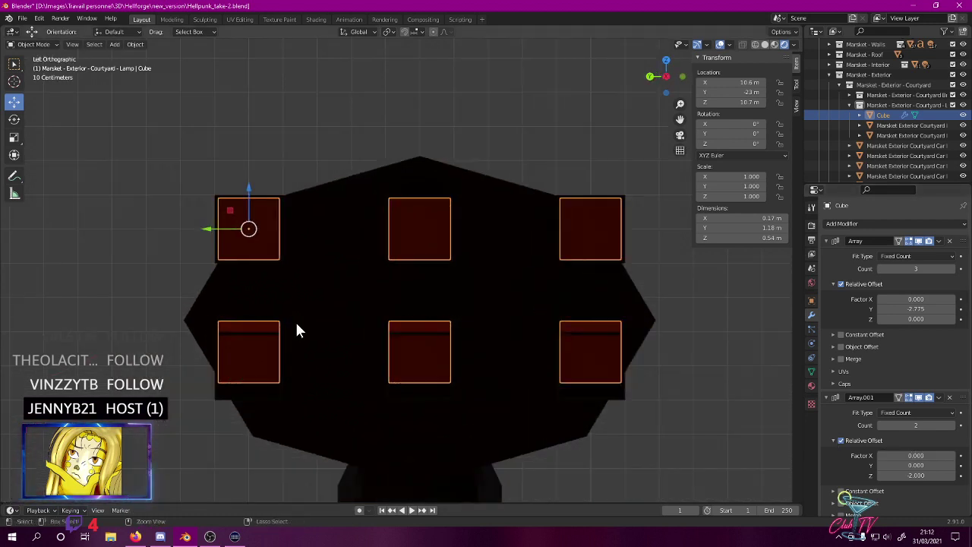
click(913, 475)
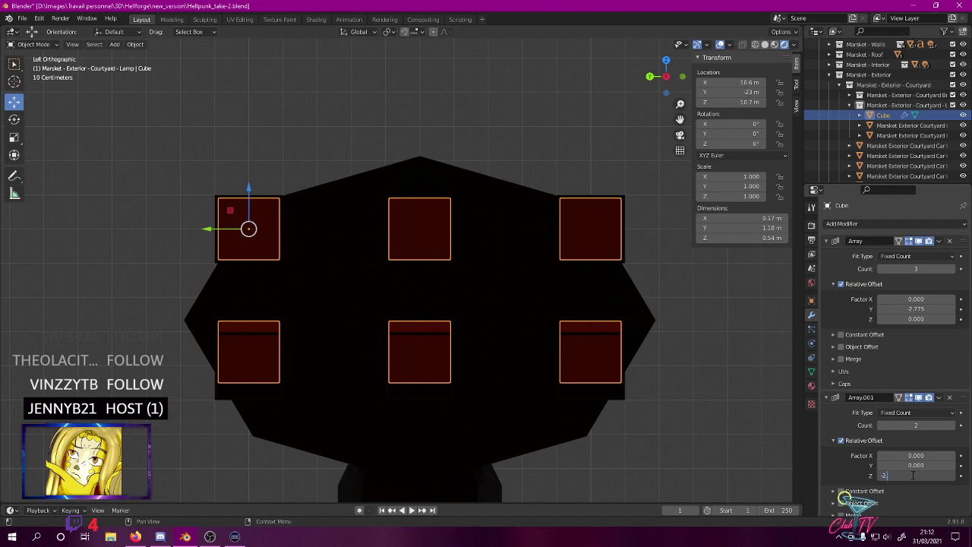
key(Return)
click(914, 475)
click(913, 476)
text(-2.2)
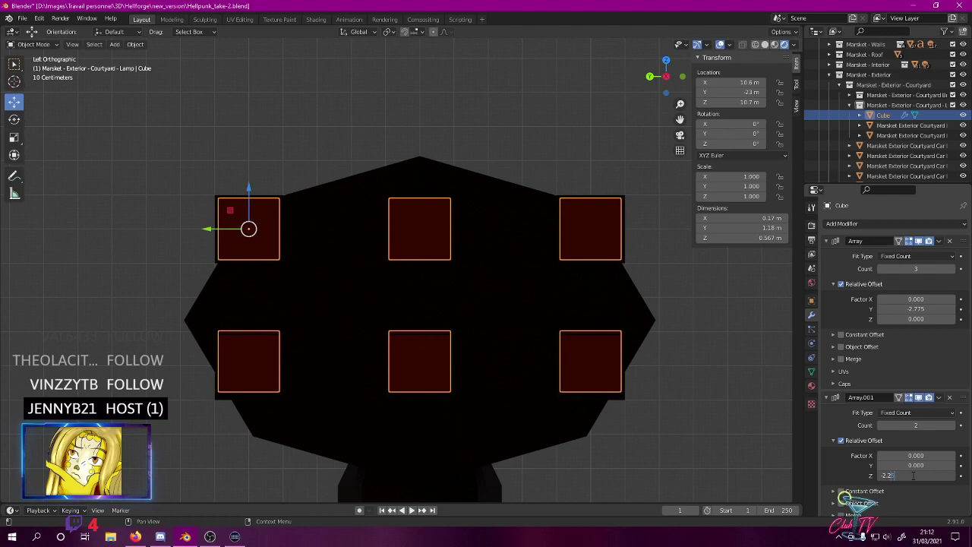
text(5)
key(Return)
- Display the lamp in wireframe shading from directly above
middle_drag(502, 357, 466, 289)
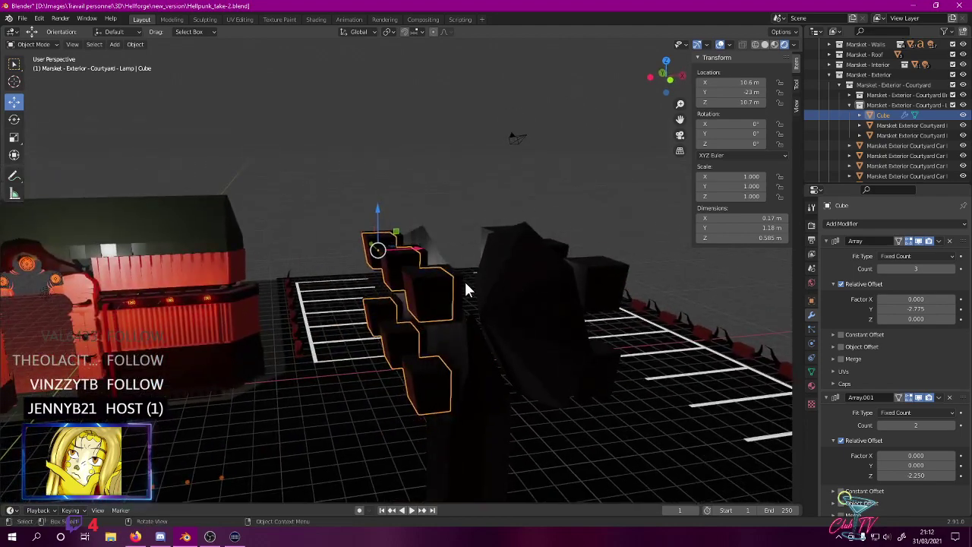
key(KP_7)
key(z)
click(377, 290)
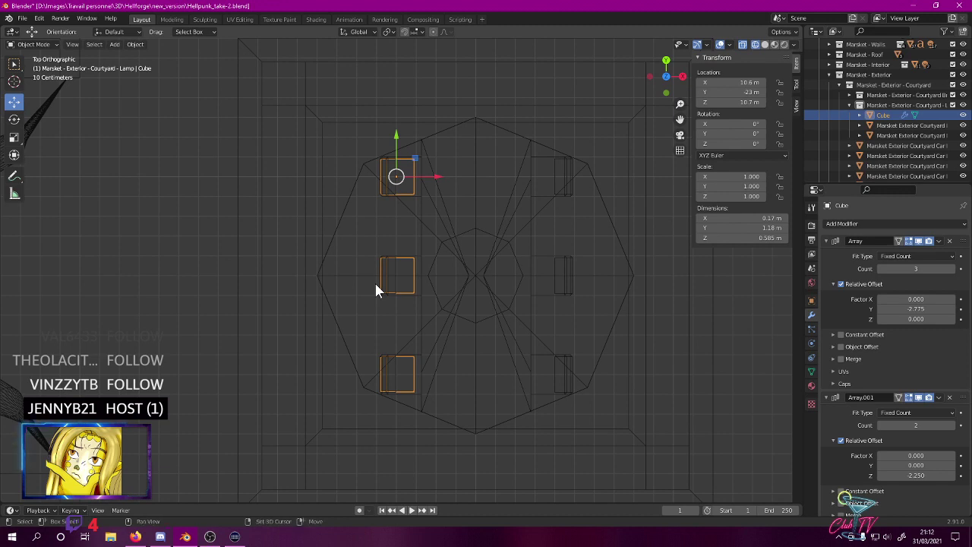
key(shift+d)
right_click(388, 286)
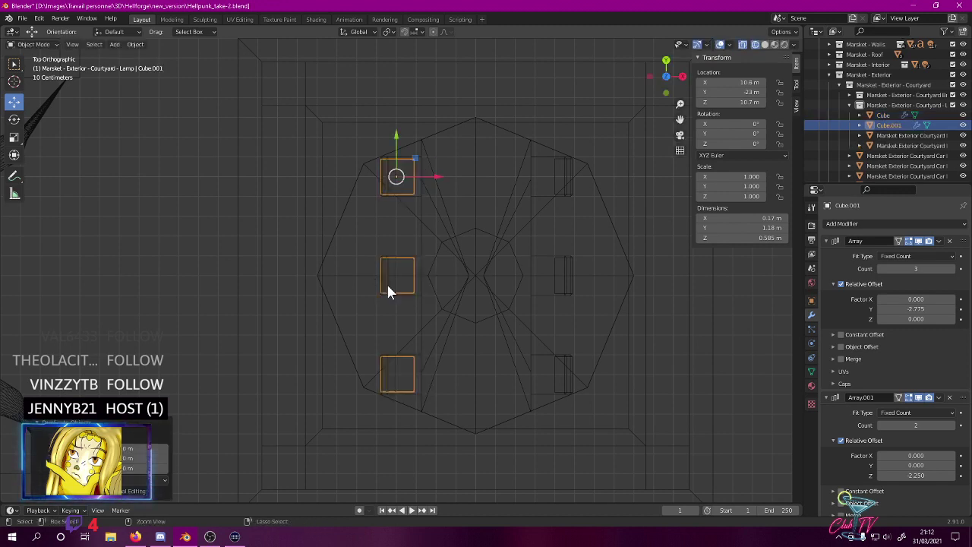
key(ctrl+z)
- Create a linked duplicate of the cube array about 0.8 m along X in the opposite lamp bank and mirror it on global X
key(shift+d)
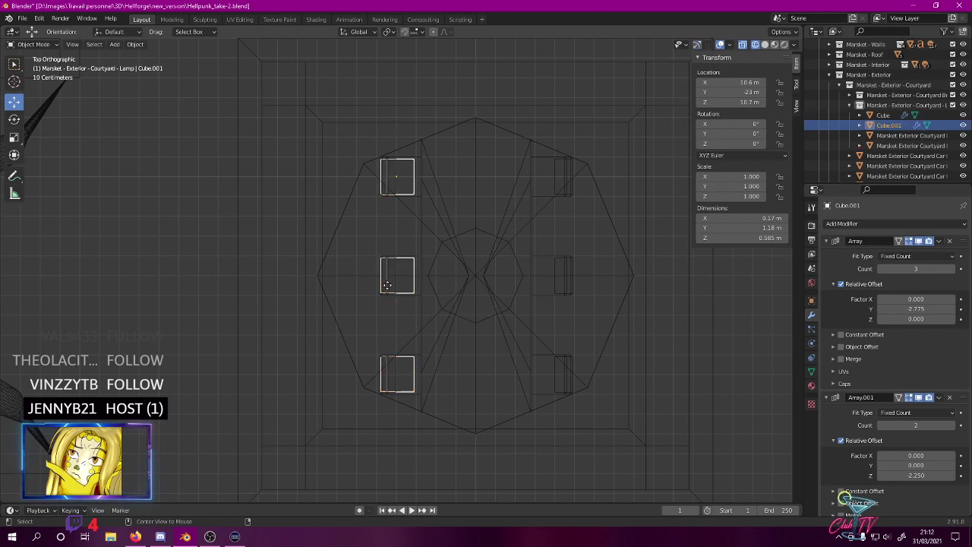
click(548, 287)
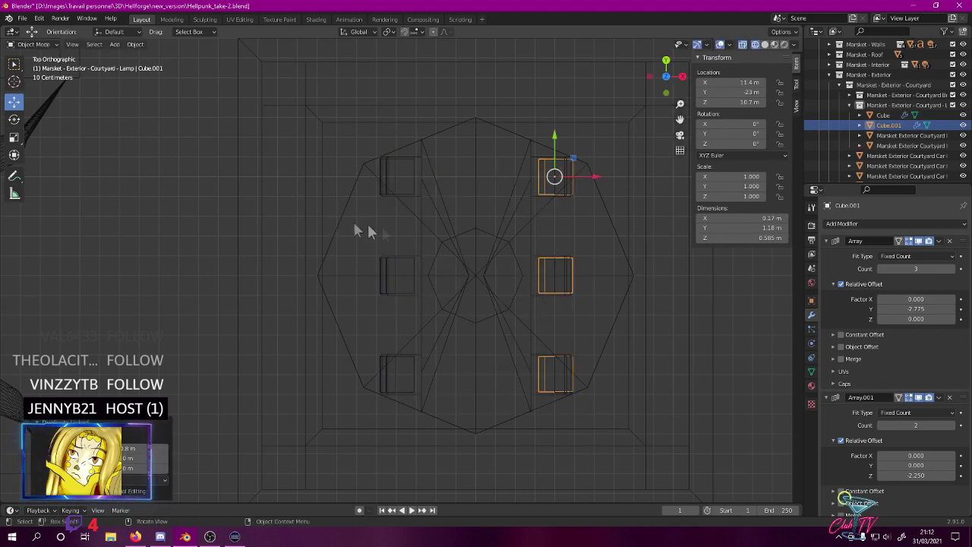
right_click(541, 279)
mouse_move(567, 278)
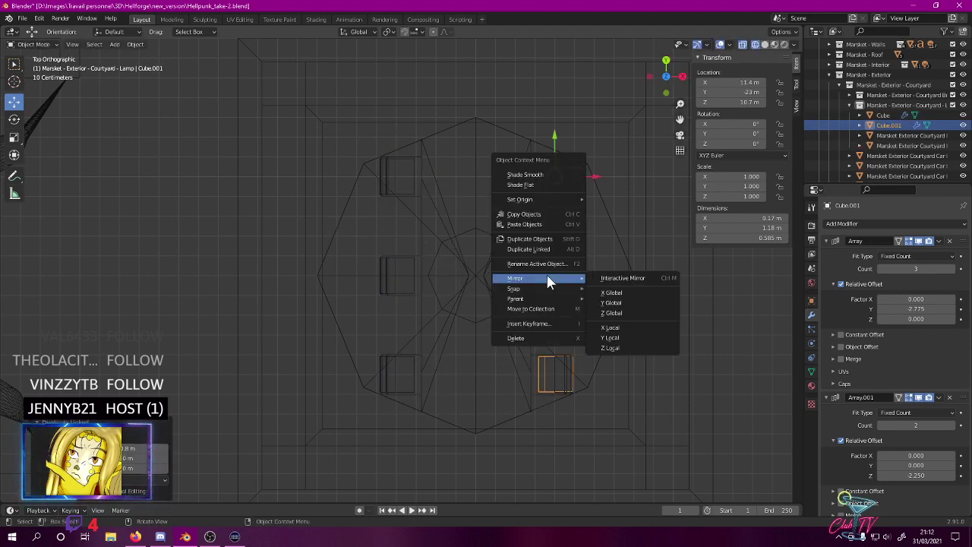
click(612, 294)
middle_drag(608, 293, 582, 206)
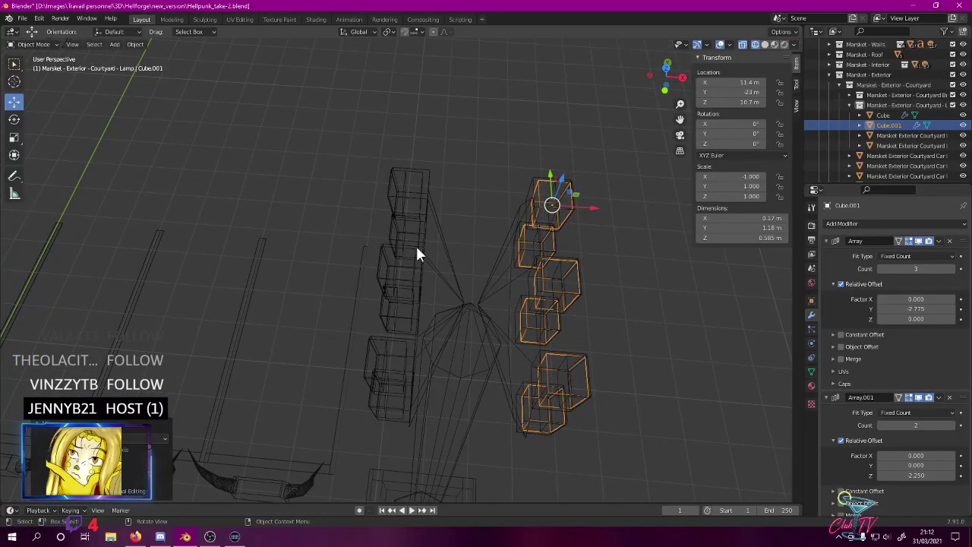
- In the original cube's mesh, move the edges facing the lamp's centre about -0.1 m along X to thin the cubes
click(388, 250)
click(387, 247)
key(Tab)
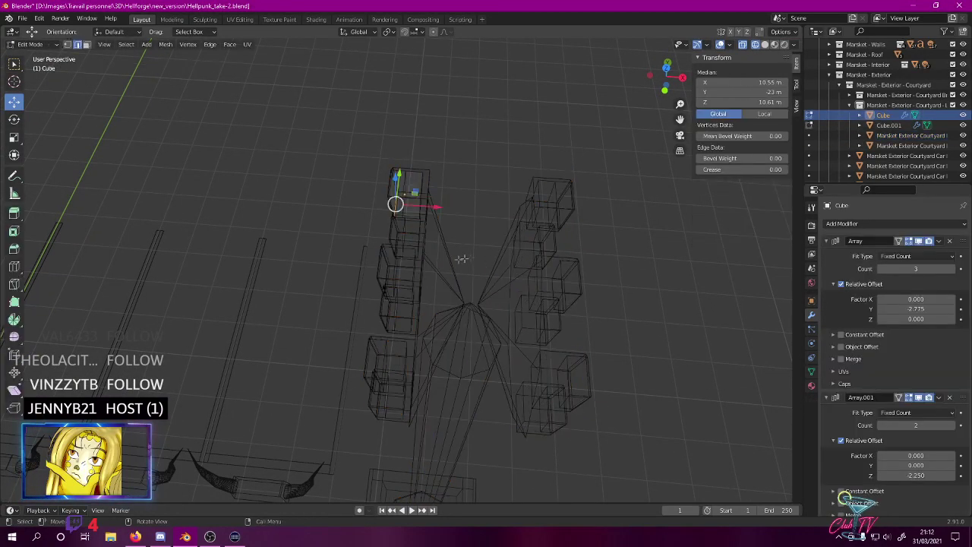
key(KP_7)
drag(400, 140, 486, 402)
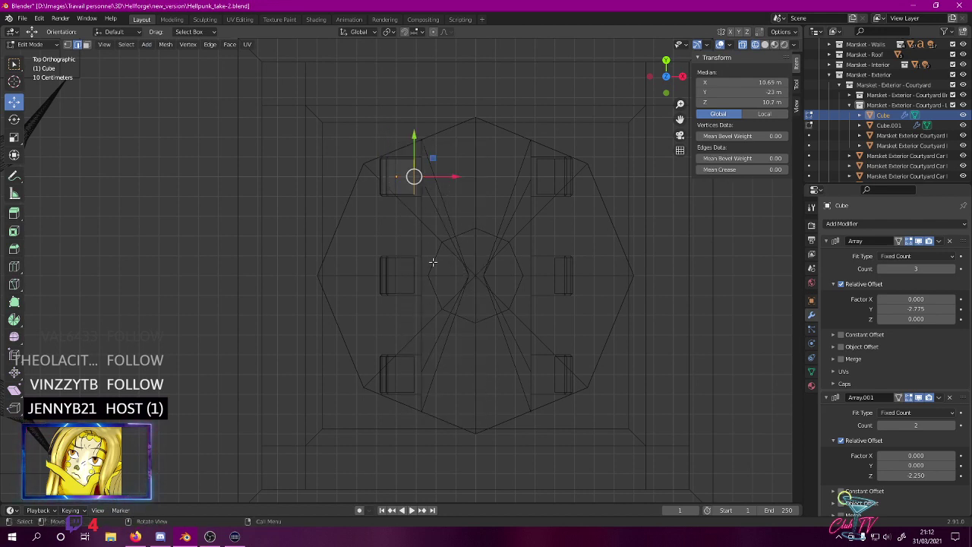
key(g)
key(x)
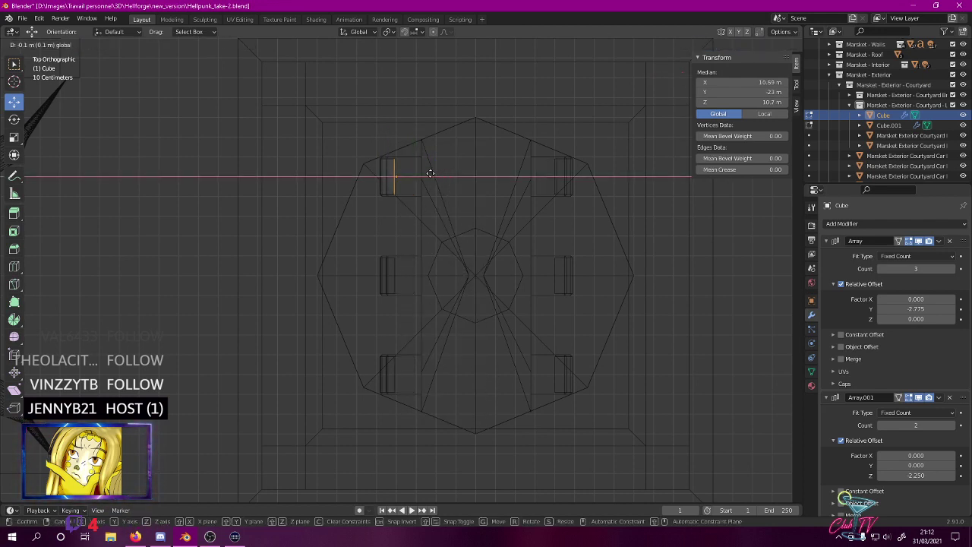
click(436, 172)
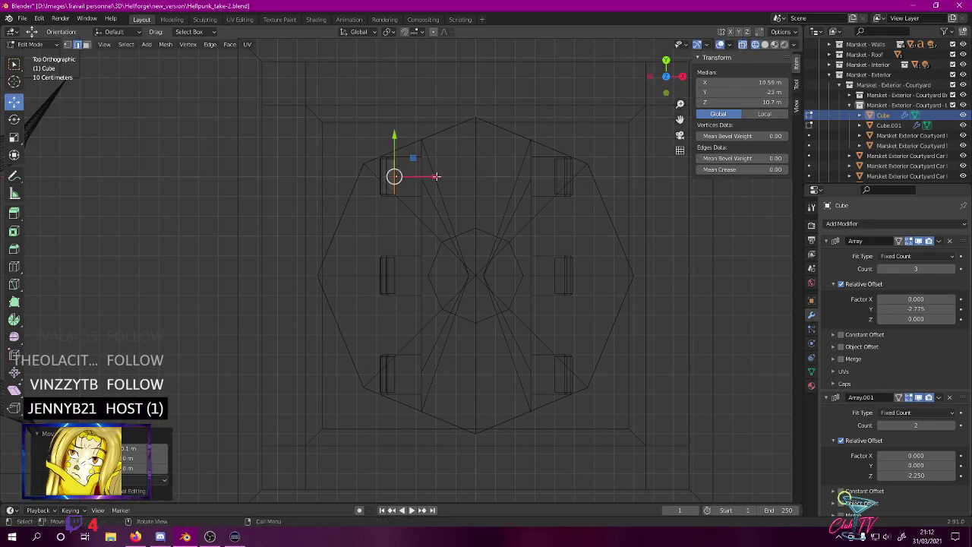
- Return the viewport to rendered shading with X-ray off and leave Edit Mode
middle_drag(417, 189, 404, 123)
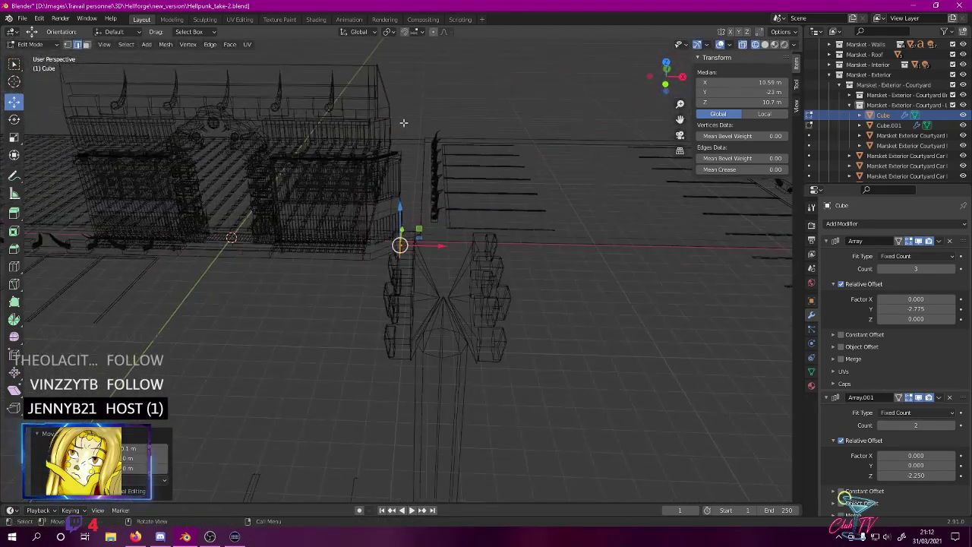
key(z)
click(399, 74)
mouse_move(382, 231)
middle_down()
mouse_move(474, 209)
mouse_move(359, 272)
middle_up()
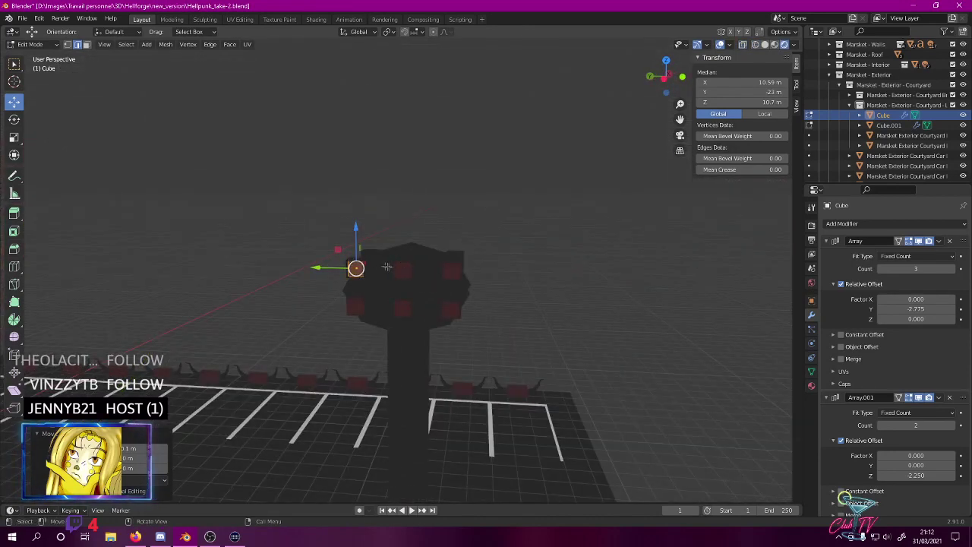
middle_drag(476, 317, 471, 265)
click(465, 237)
middle_drag(365, 139, 365, 191)
key(Tab)
key(alt+z)
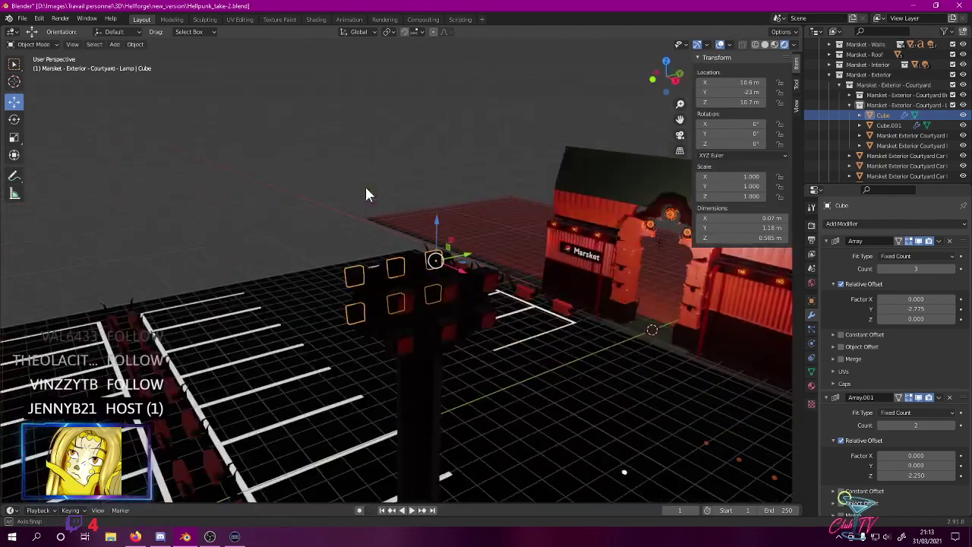
- Deselect the cubes and save the Blender file
click(332, 159)
key(ctrl+s)
middle_drag(332, 154, 358, 109)
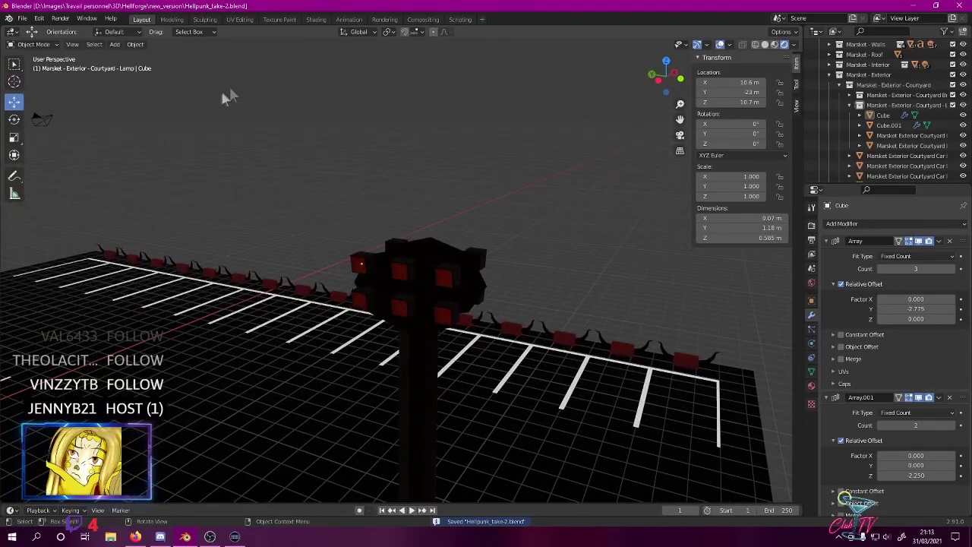
- Add a point light to the courtyard lamp collection
click(115, 44)
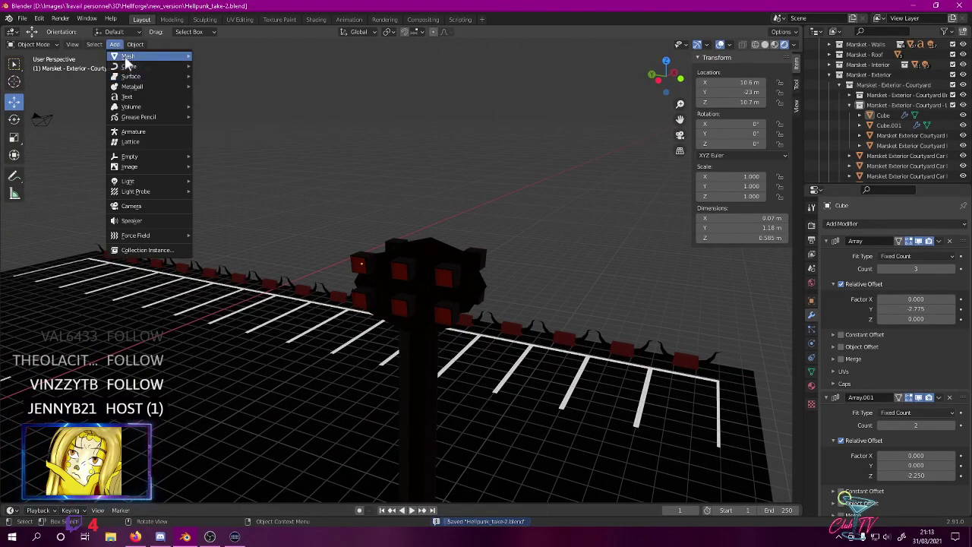
mouse_move(132, 180)
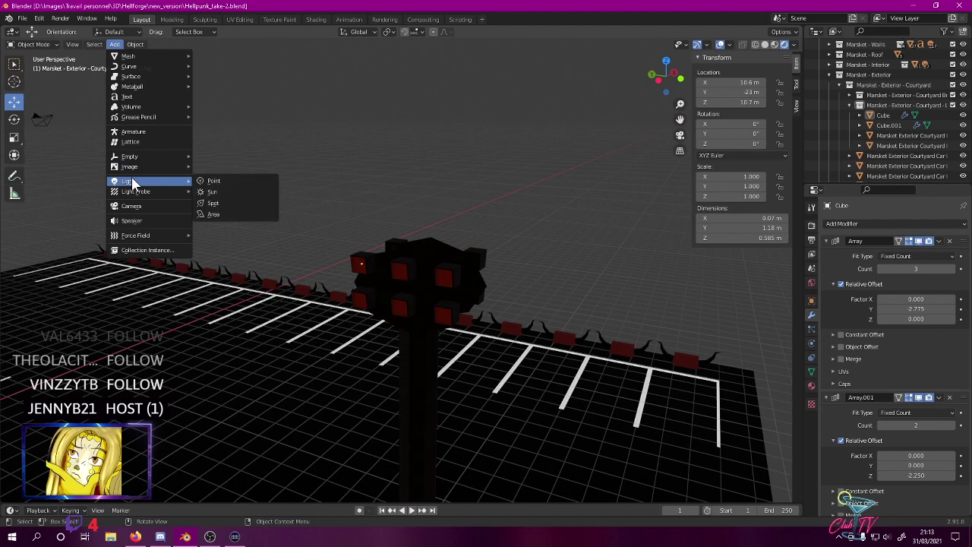
click(232, 179)
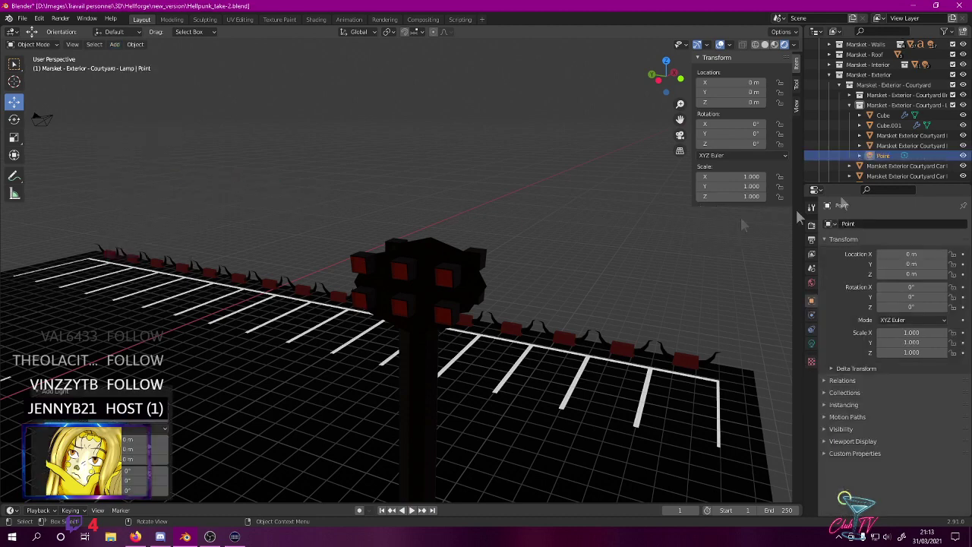
- Rename the first bulb cube object as "Marsket Exterior Courtyard Lamp Amber Lights"
click(885, 115)
double_click(885, 116)
scroll(885, 119, down, 1)
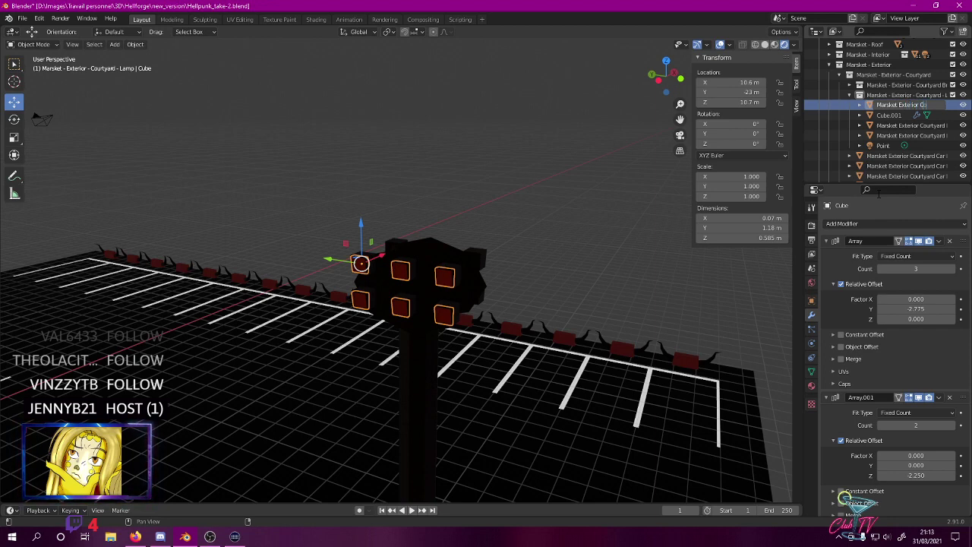
text(ard)
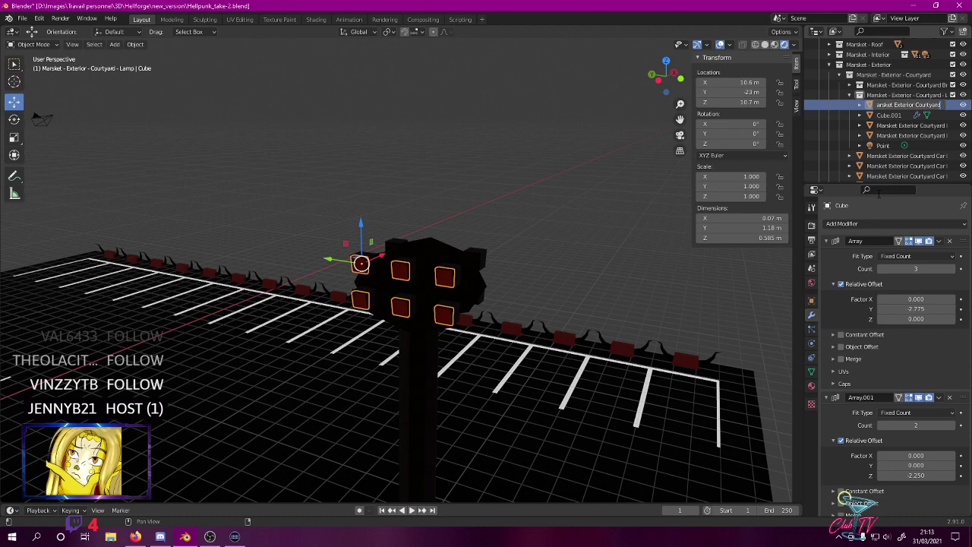
text( Lamp)
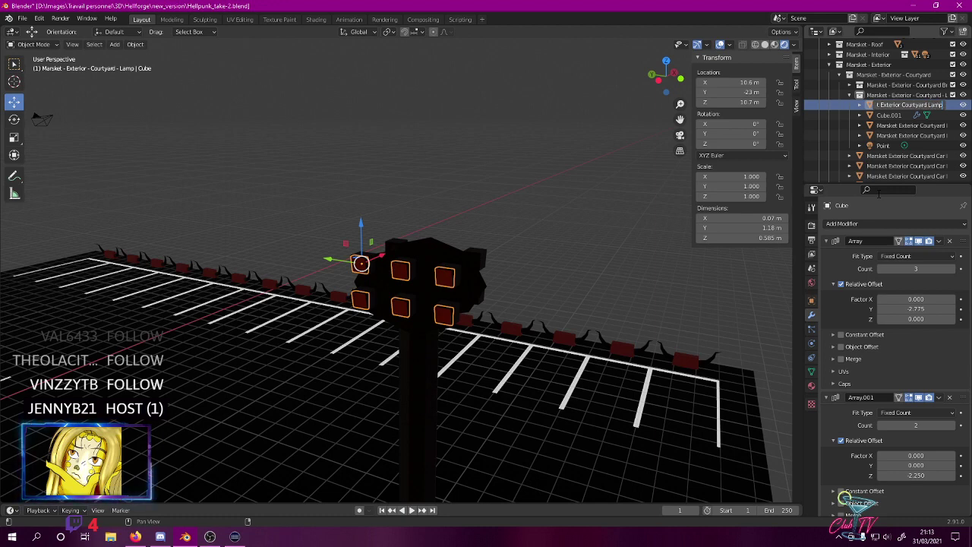
text( Ambe)
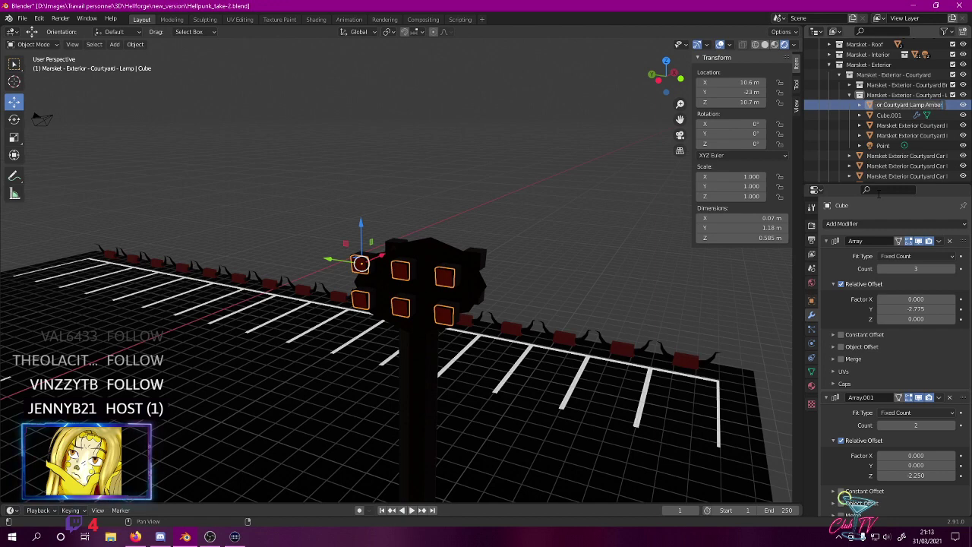
text(r Lights)
key(Return)
scroll(881, 129, down, 1)
- Reuse that name for the mirrored bulb cube, renaming Cube.001 as "Marsket Exterior Courtyard Lamp Amber Lights 2"
double_click(884, 108)
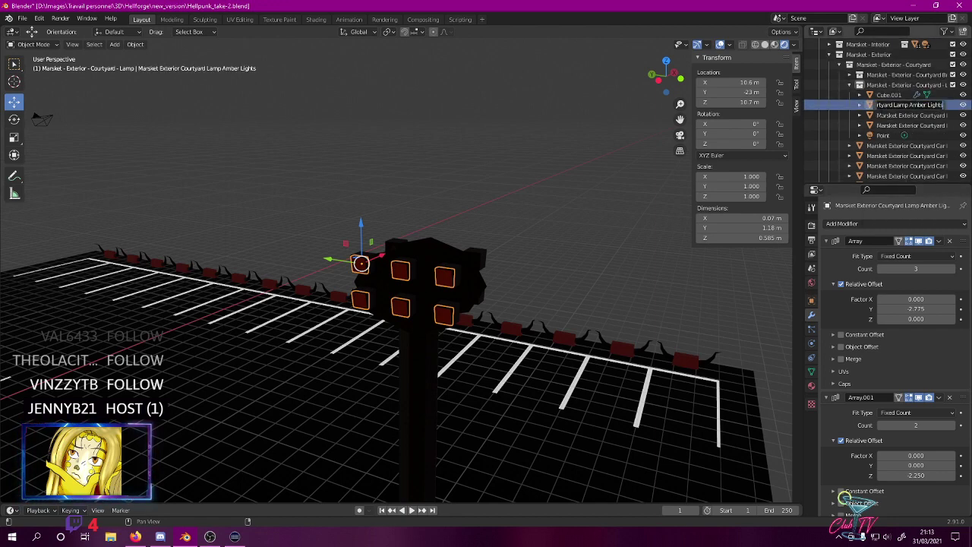
double_click(893, 95)
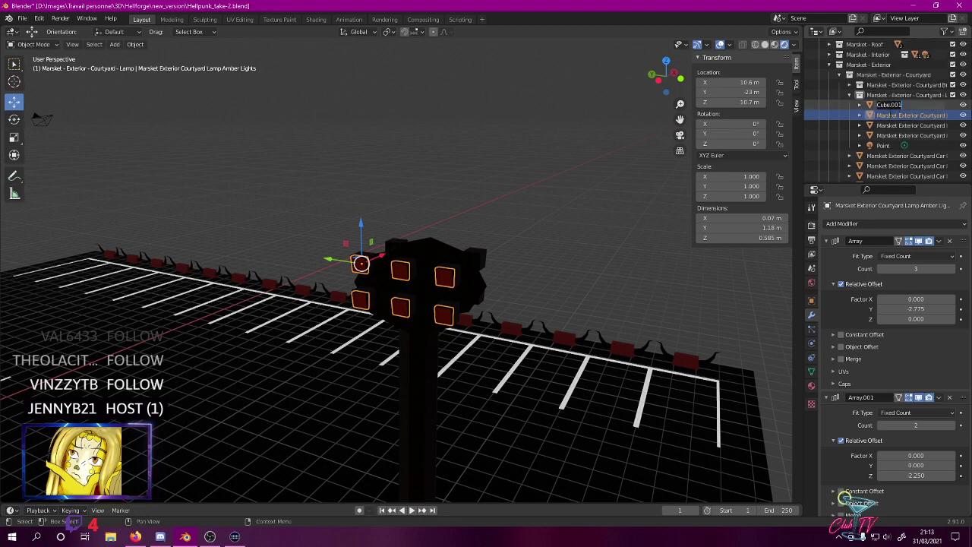
click(890, 106)
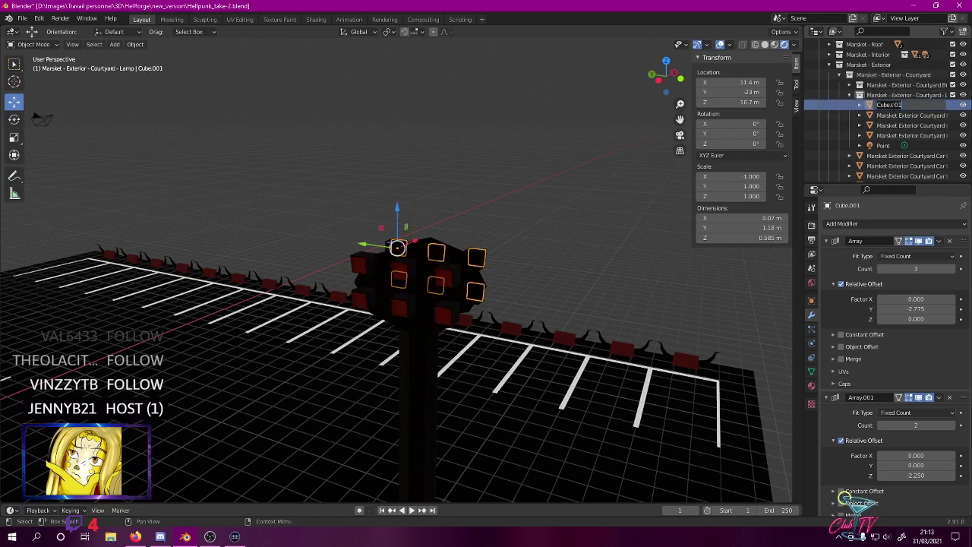
text(Marsket Exterior Courtyard Lamp Amber Lights)
text(2)
key(Return)
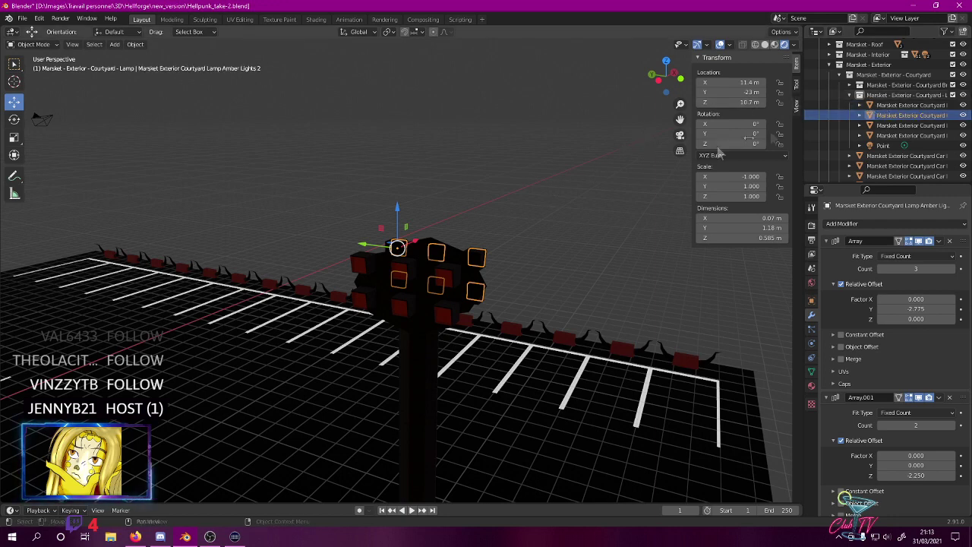
- Rename the point light as "Marsket Exterior Courtyard Lamp Light"
click(883, 145)
scroll(882, 129, down, 2)
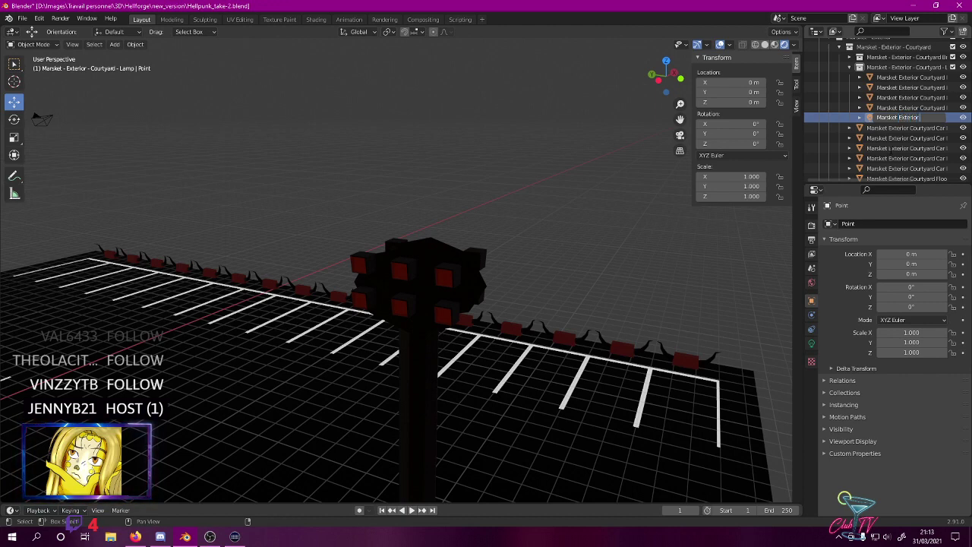
text(Lamp)
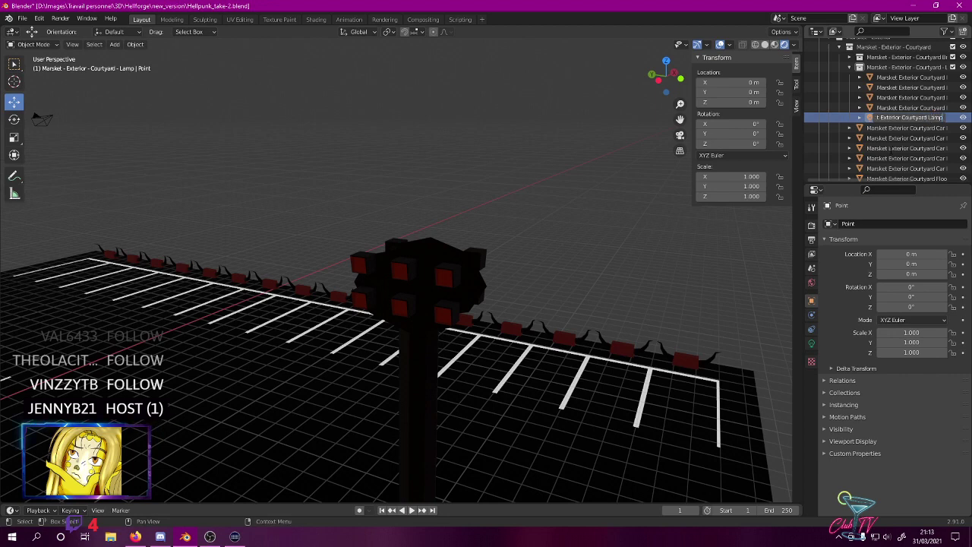
text( Light)
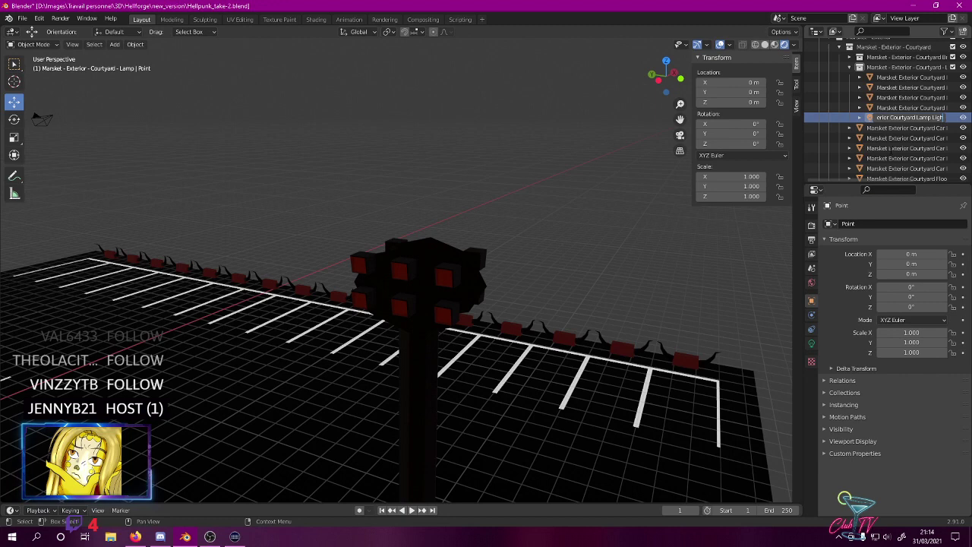
key(Return)
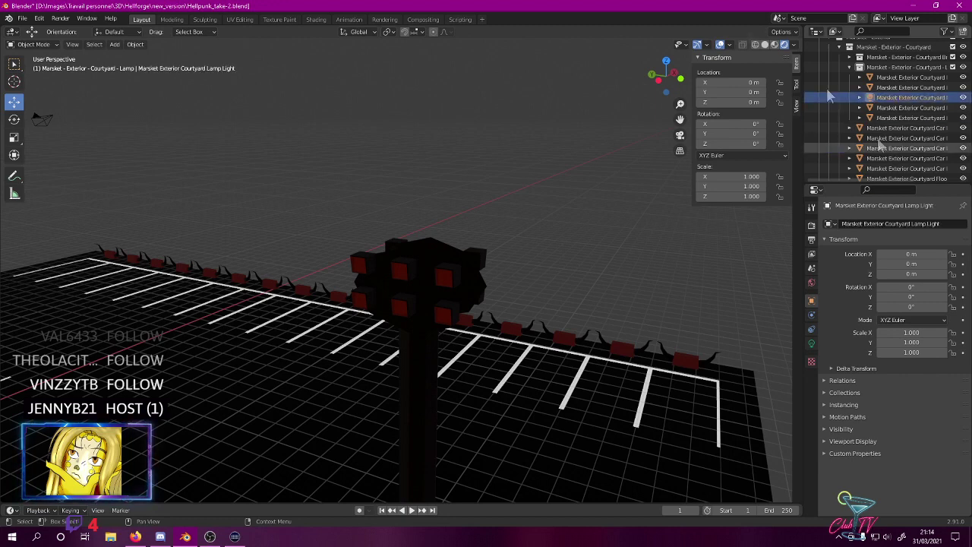
- In top view, move the lamp light beside the lamp base, to X 9 m and Y -23 m
key(KP_7)
scroll(445, 159, down, 3)
scroll(445, 165, down, 5)
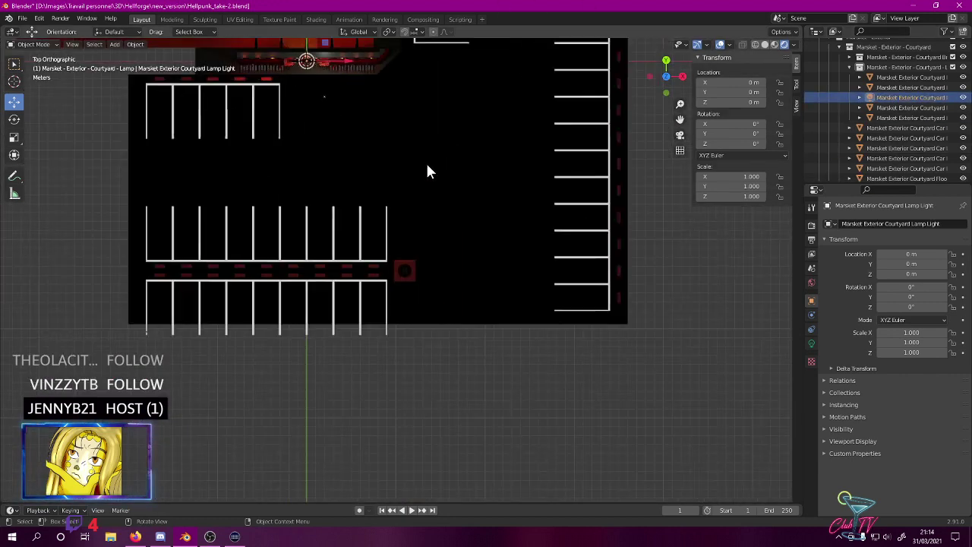
key(g)
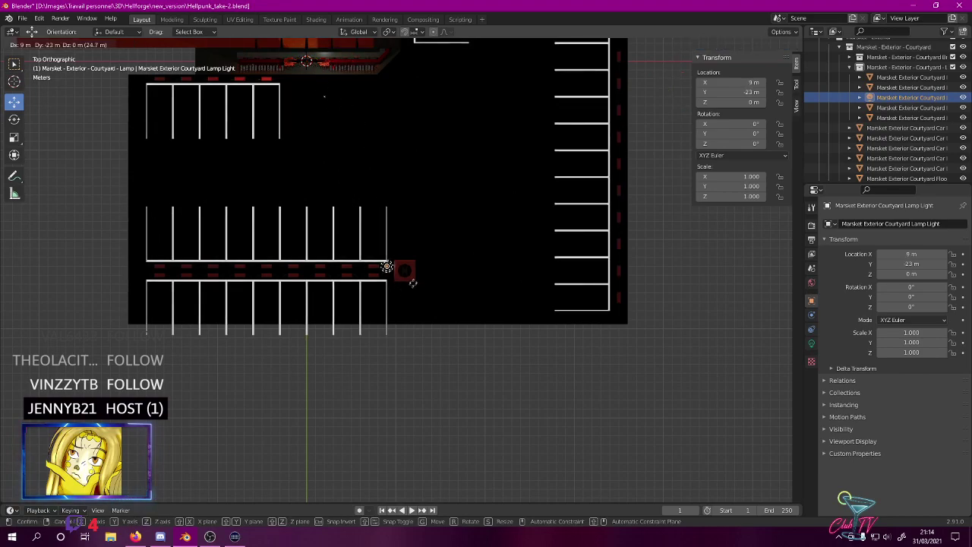
click(413, 282)
scroll(410, 278, up, 12)
scroll(397, 258, up, 3)
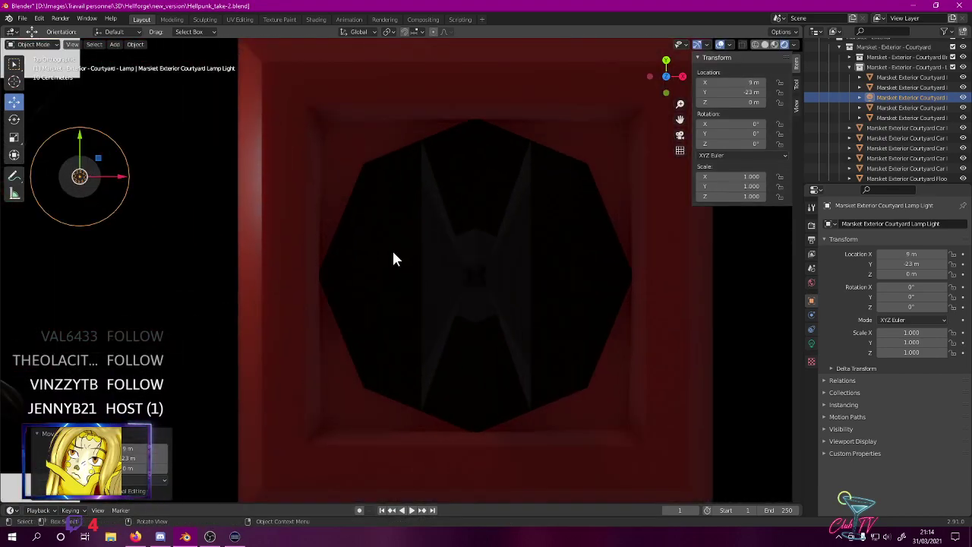
- Raise the lamp light 10 m along Z, near the height of the lamp head
scroll(390, 251, down, 9)
middle_drag(390, 252, 425, 225)
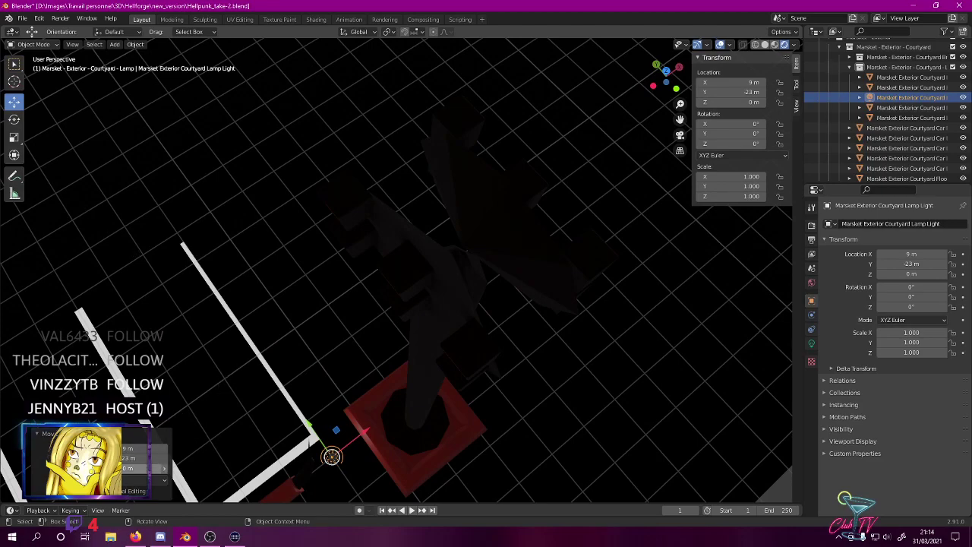
key(Return)
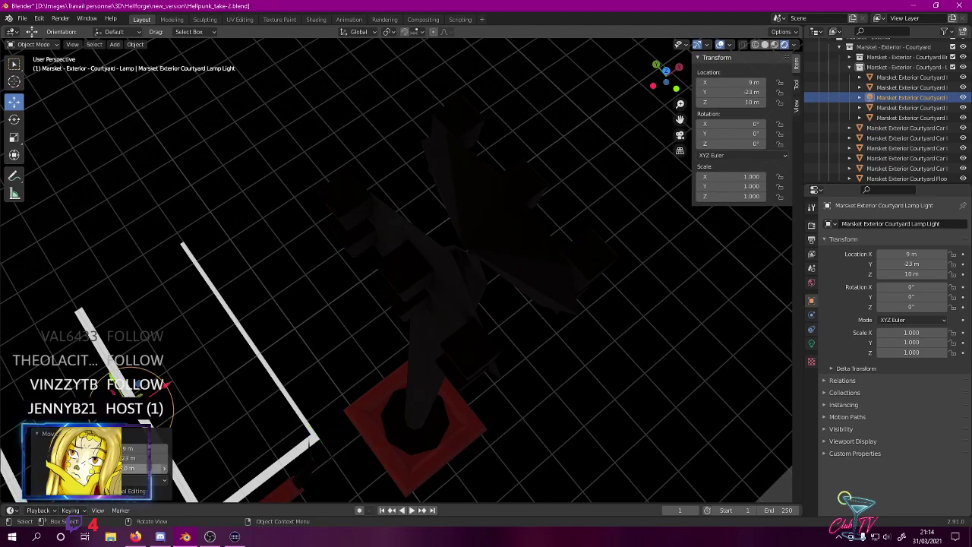
middle_drag(230, 365, 392, 256)
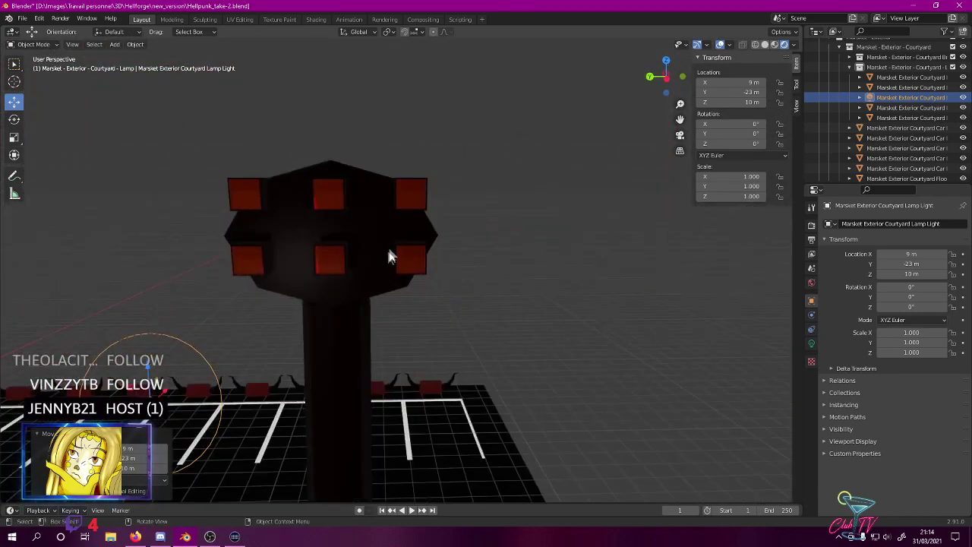
- Set the point light's radius to 10 cm
click(811, 343)
click(912, 316)
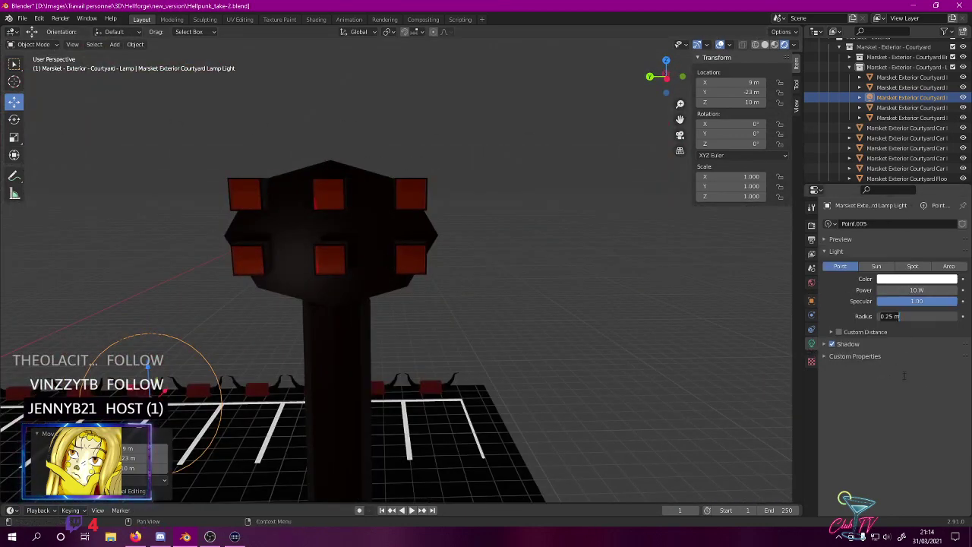
text(10cm)
key(Return)
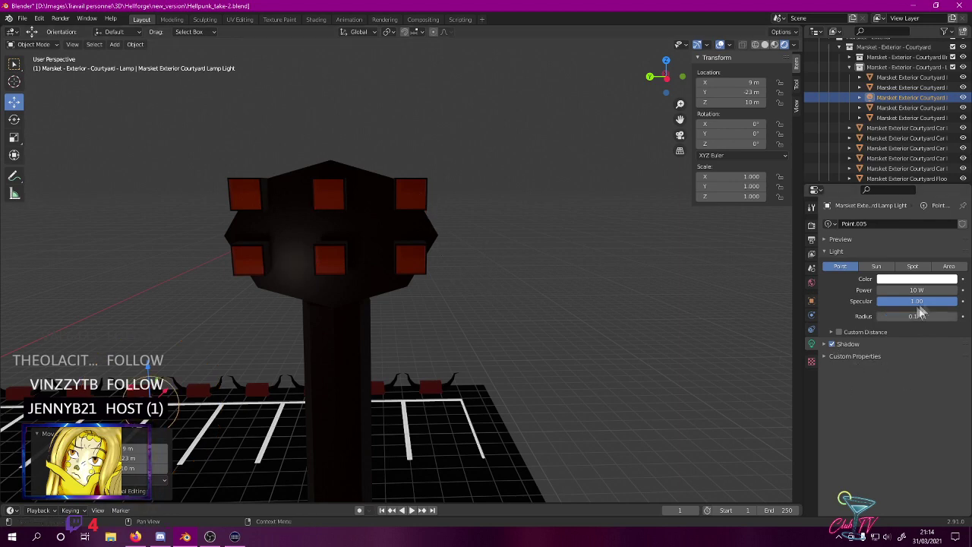
middle_drag(354, 336, 406, 334)
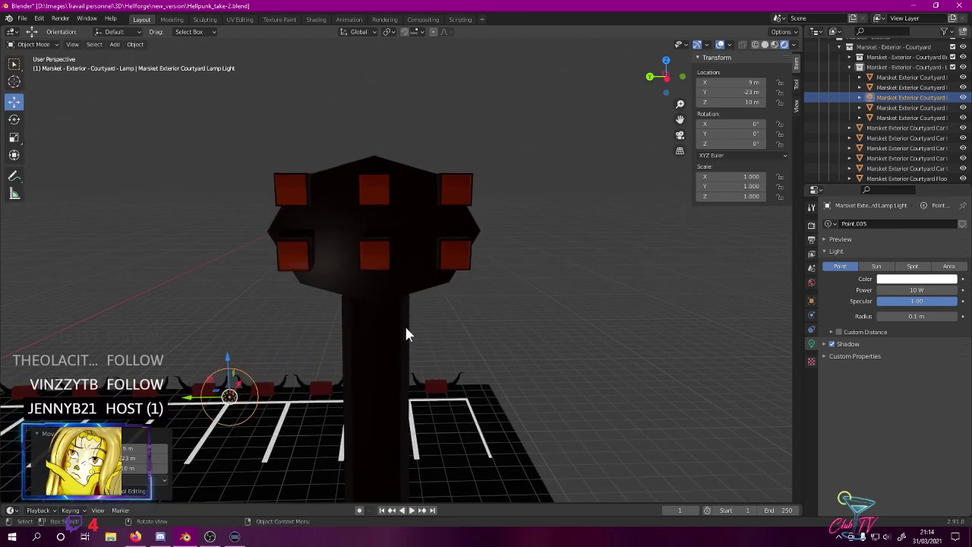
- Convert the lamp light to a square area light and set its size to 0.18 m
click(949, 266)
middle_drag(395, 296, 359, 309)
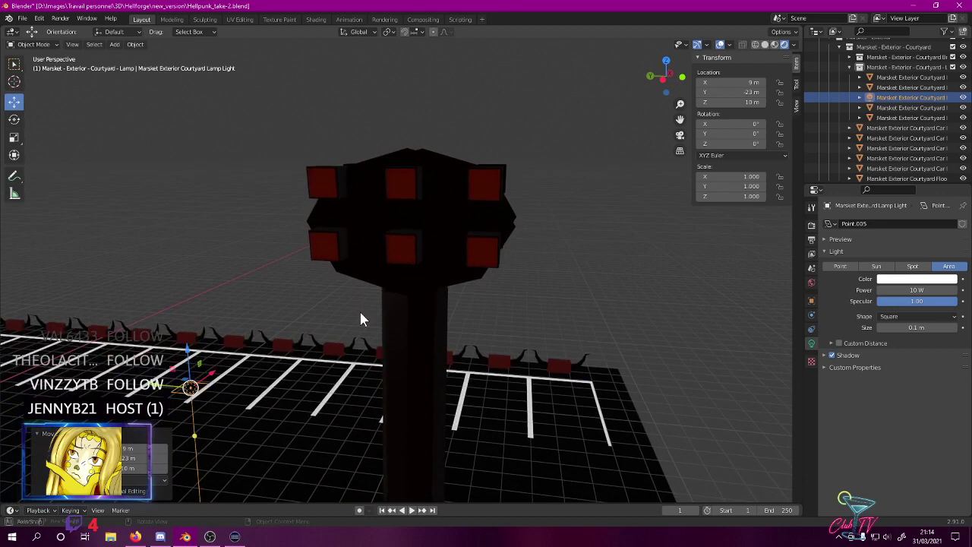
click(917, 327)
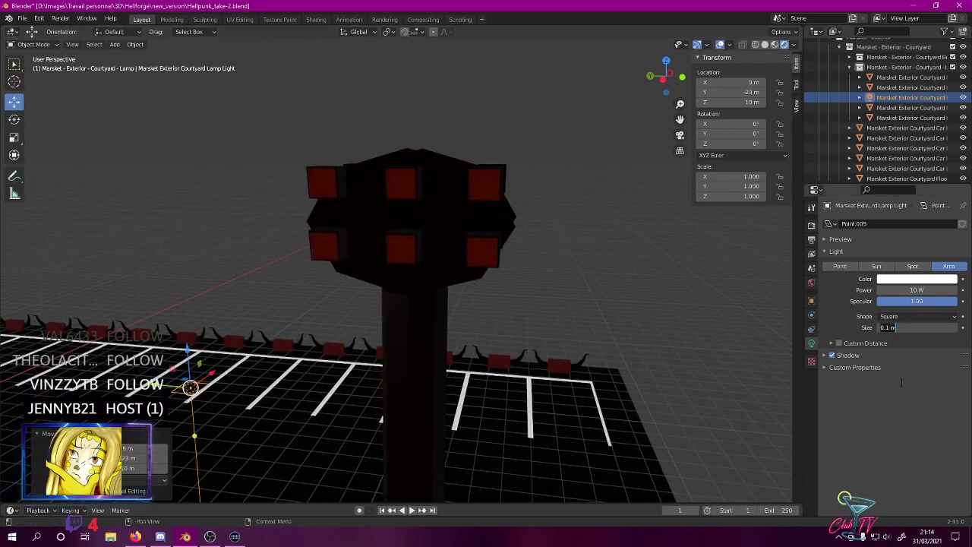
text(10cm)
key(Return)
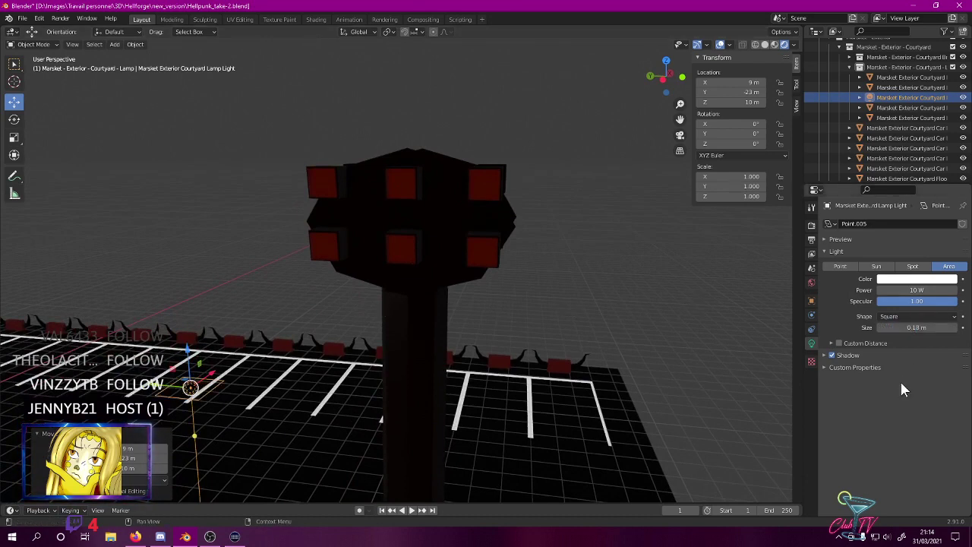
- In front view, rotate the area light 80° about the Y axis so it points away from the lamp
middle_drag(251, 336, 433, 305)
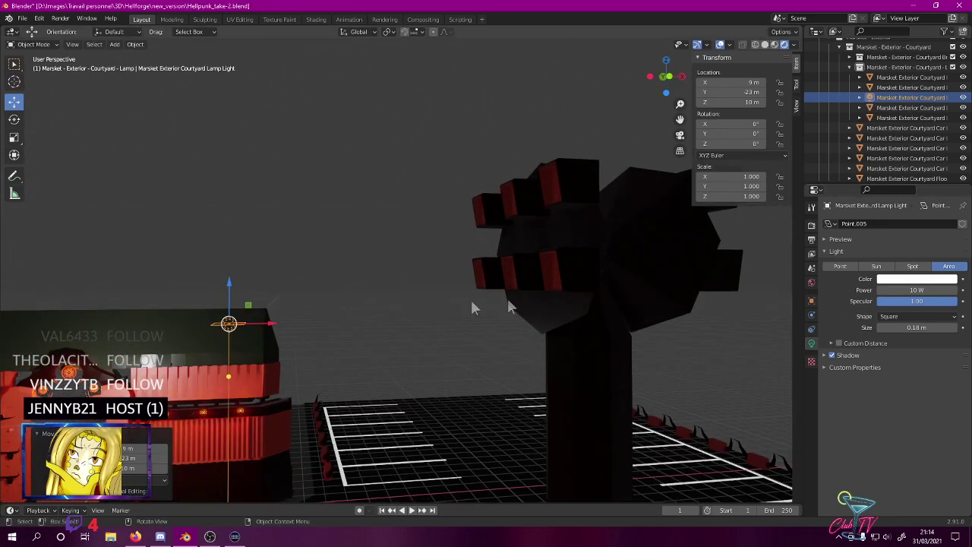
key(KP_3)
key(KP_1)
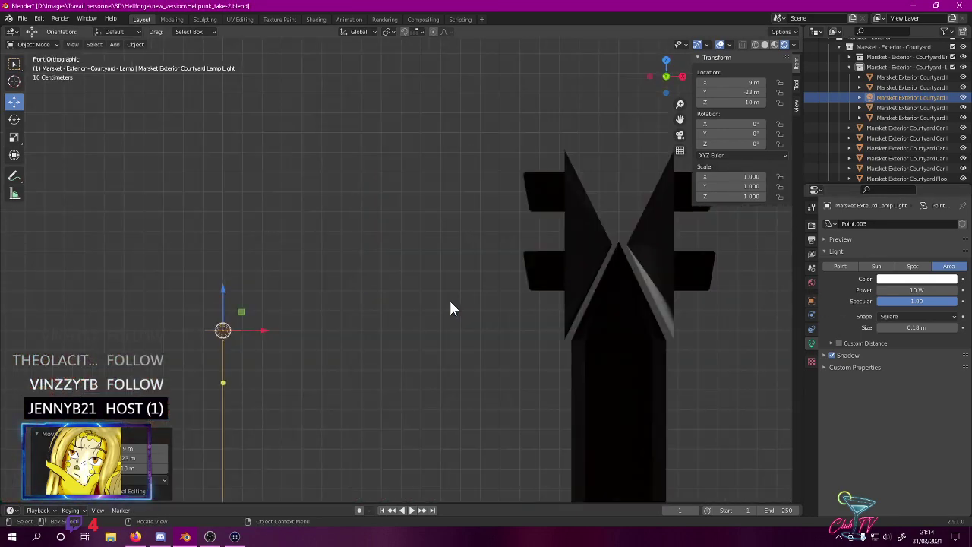
click(13, 120)
ctrl+drag(238, 313, 260, 402)
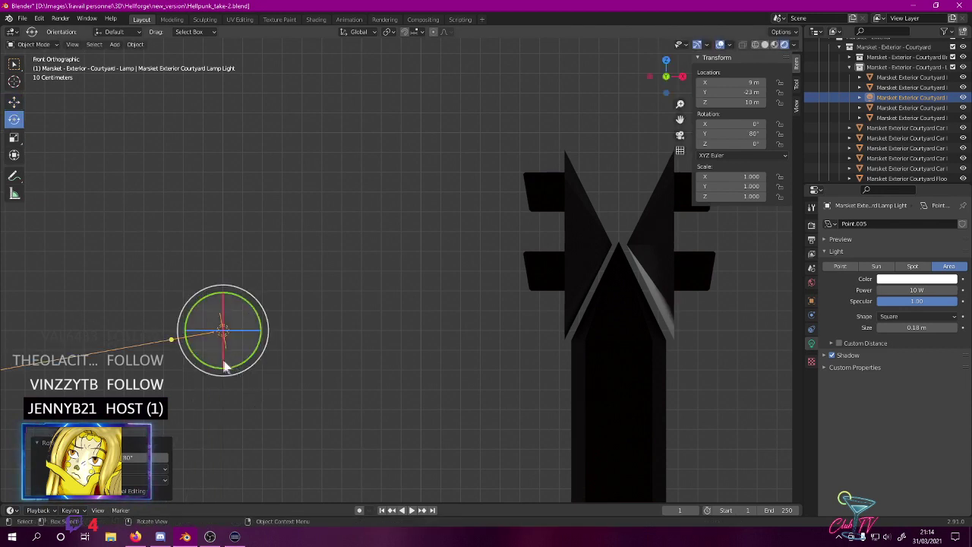
- Move the area light onto the outer face of the upper bulb cube, at X 10.53 m and Z 10.7 m
click(13, 102)
drag(232, 336, 519, 197)
shift+middle_drag(519, 197, 348, 399)
scroll(403, 239, up, 9)
drag(386, 278, 423, 273)
scroll(397, 304, down, 3)
- Try different power values on the area light and set it to 1000 W
middle_drag(397, 304, 334, 353)
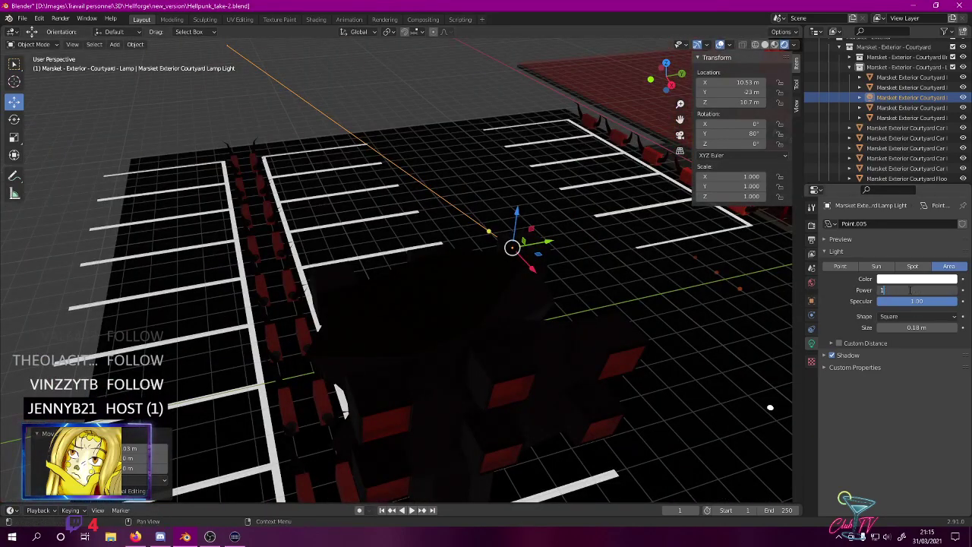
key(Return)
mouse_move(357, 332)
middle_down()
mouse_move(390, 298)
mouse_move(470, 313)
mouse_move(345, 311)
mouse_move(342, 321)
middle_up()
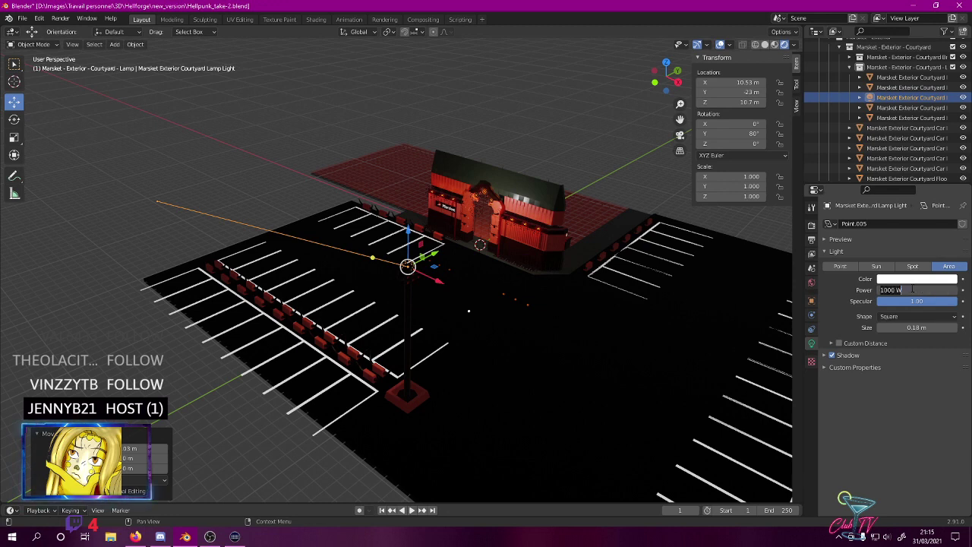
key(Return)
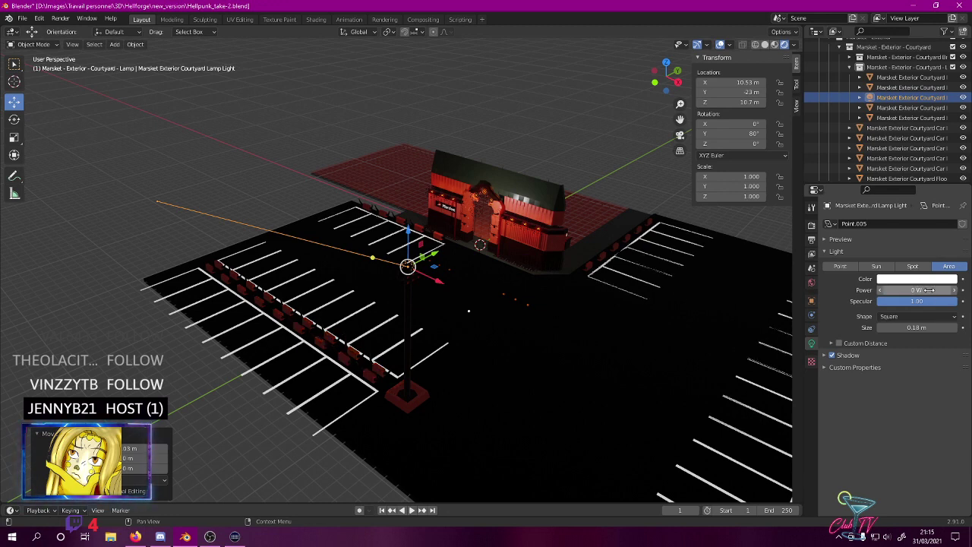
key(Return)
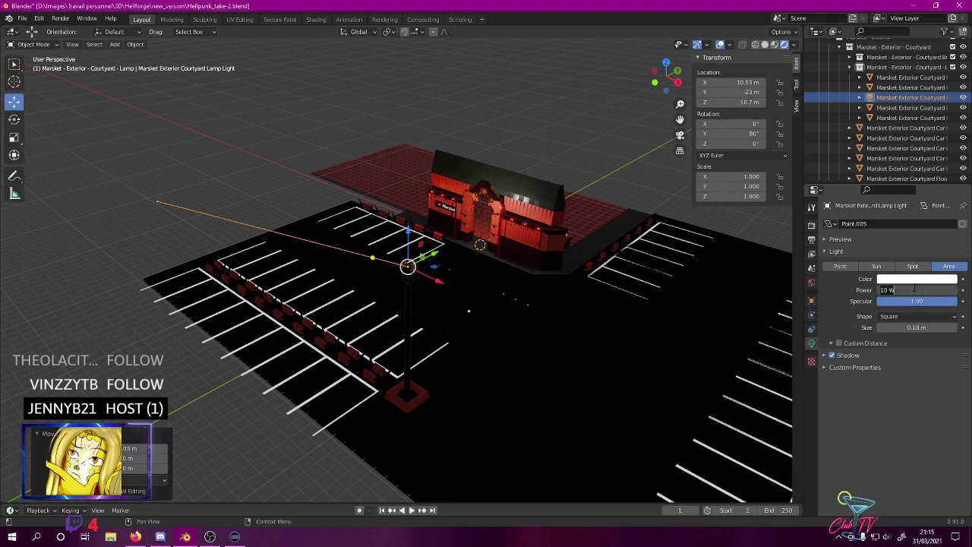
key(Return)
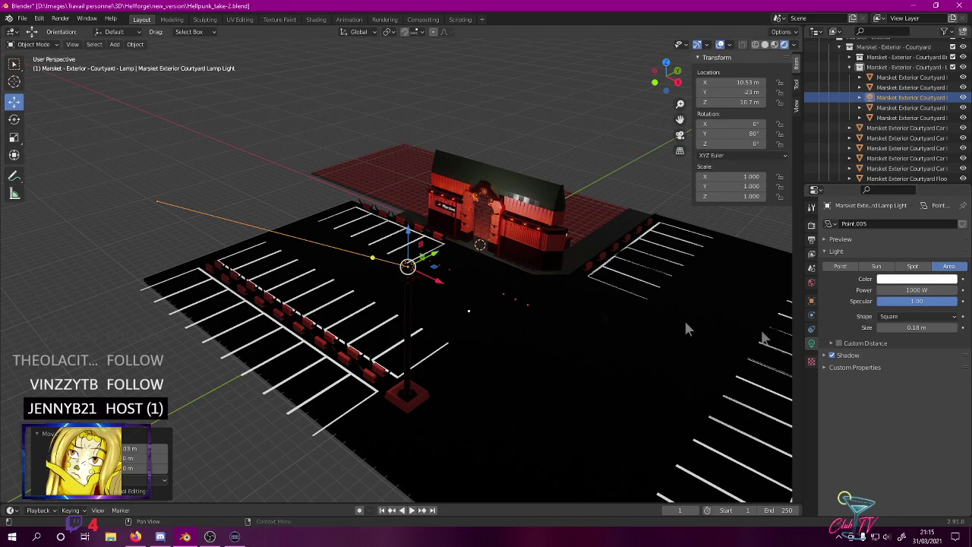
- In front view, shift the area light slightly into the upper bulb cube along X, to X 10.54 m
middle_drag(684, 318, 491, 270)
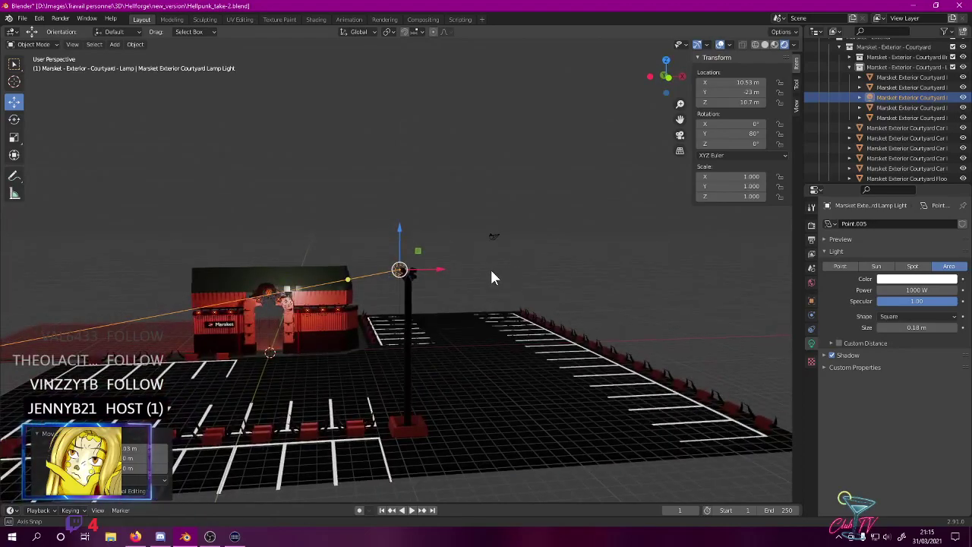
scroll(431, 279, up, 12)
middle_drag(429, 287, 361, 274)
key(KP_1)
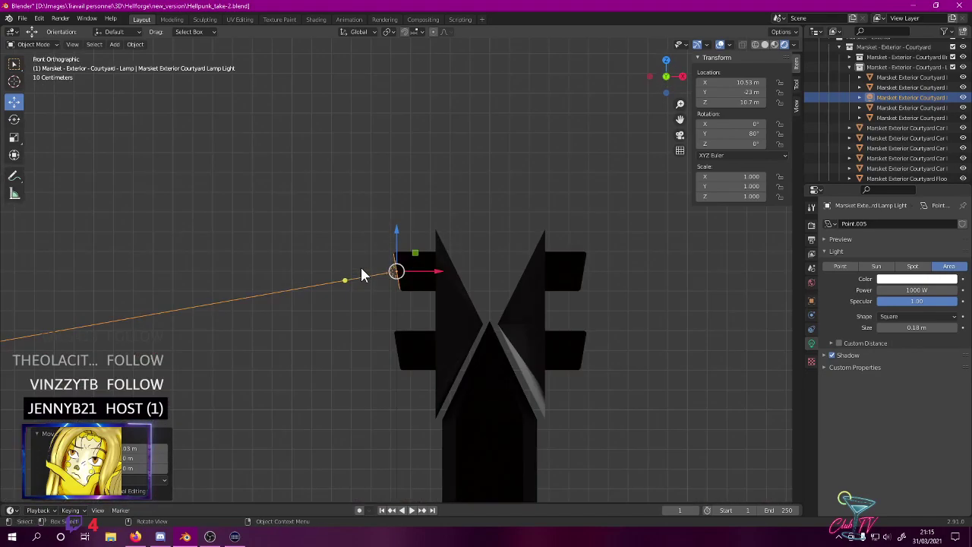
scroll(360, 265, up, 4)
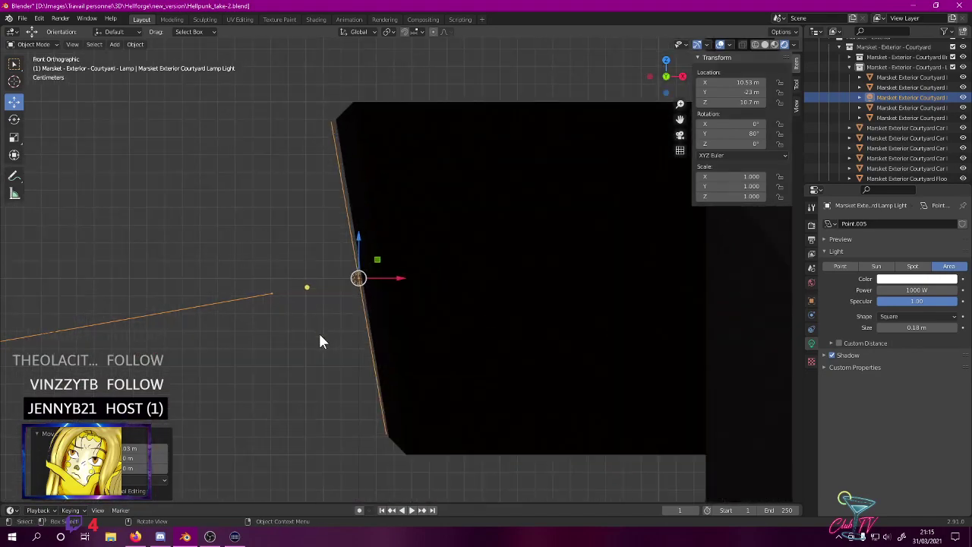
key(z)
click(250, 333)
drag(395, 281, 426, 271)
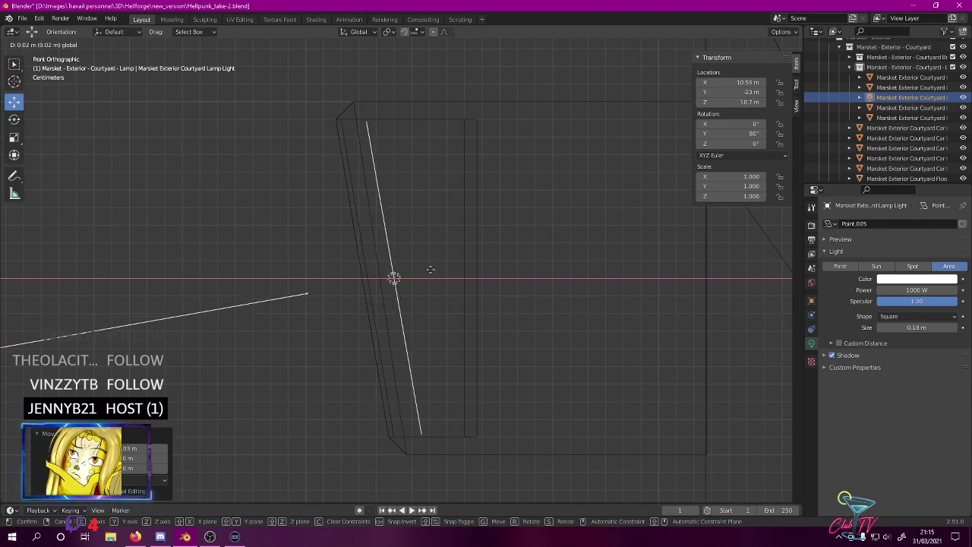
scroll(425, 271, down, 6)
key(z)
click(417, 209)
mouse_move(417, 209)
middle_down()
mouse_move(445, 224)
mouse_move(470, 257)
mouse_move(555, 245)
mouse_move(588, 218)
mouse_move(468, 240)
mouse_move(694, 289)
middle_up()
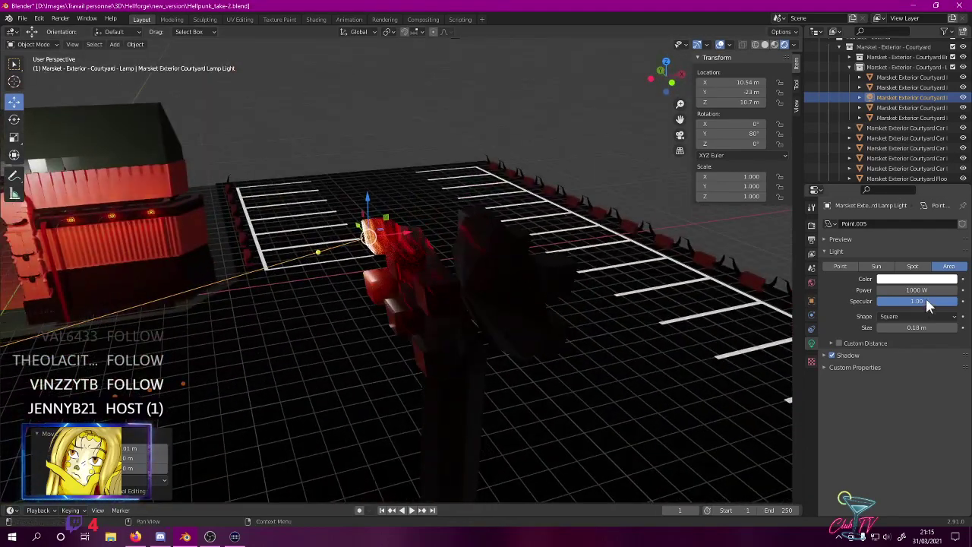
- Try a power of 250 W on the area light, and undo it together with the last move
key(Return)
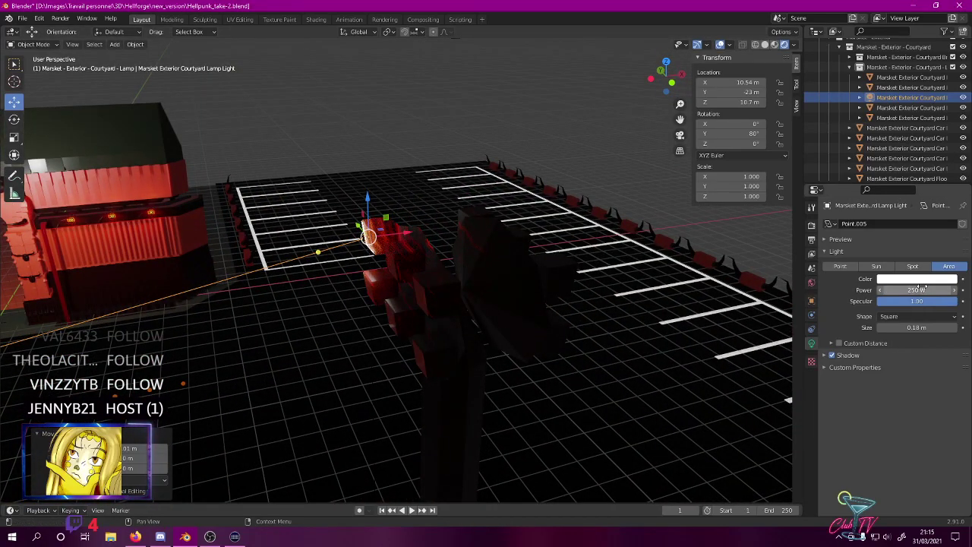
middle_drag(449, 328, 434, 290)
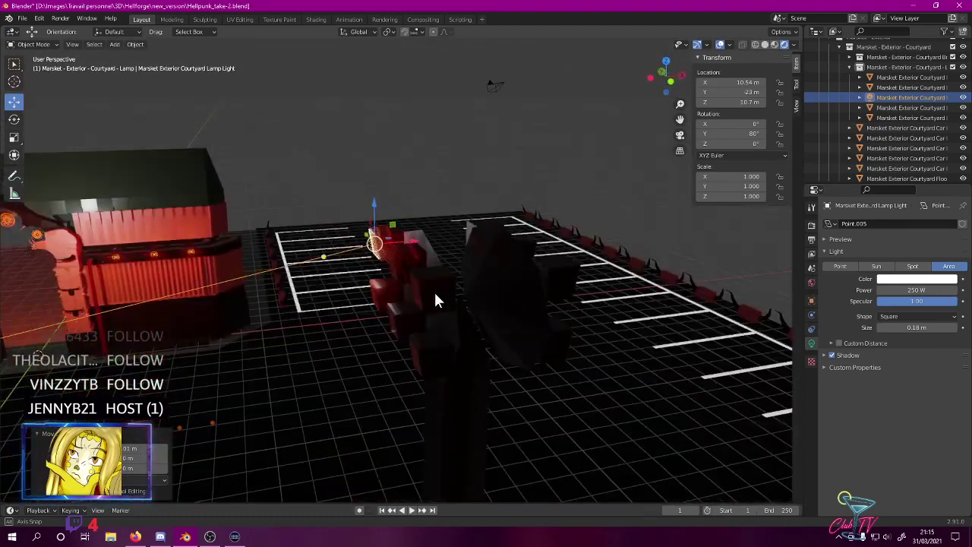
key(ctrl+z)
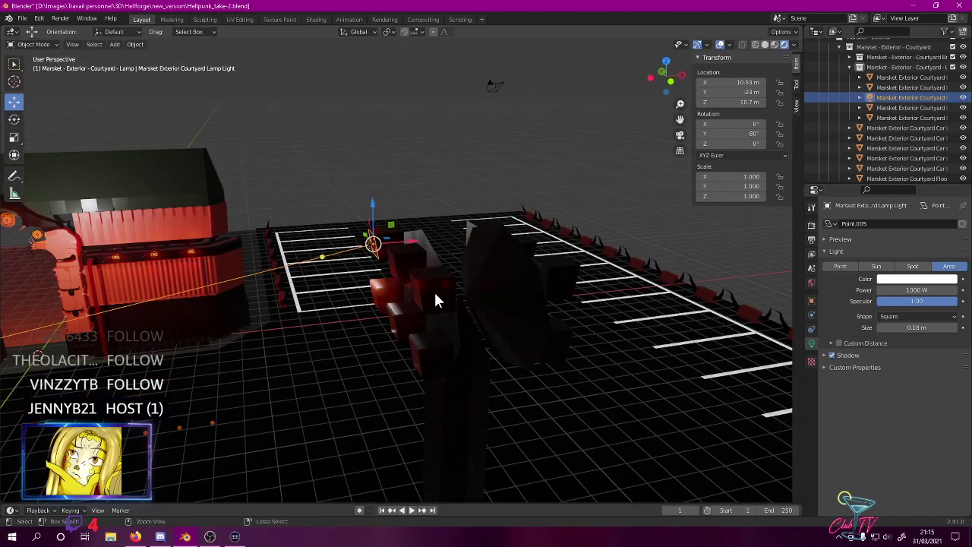
- Set the area light's power to 250 W
click(933, 289)
text(250)
key(Return)
middle_drag(250, 372, 119, 393)
scroll(119, 392, down, 3)
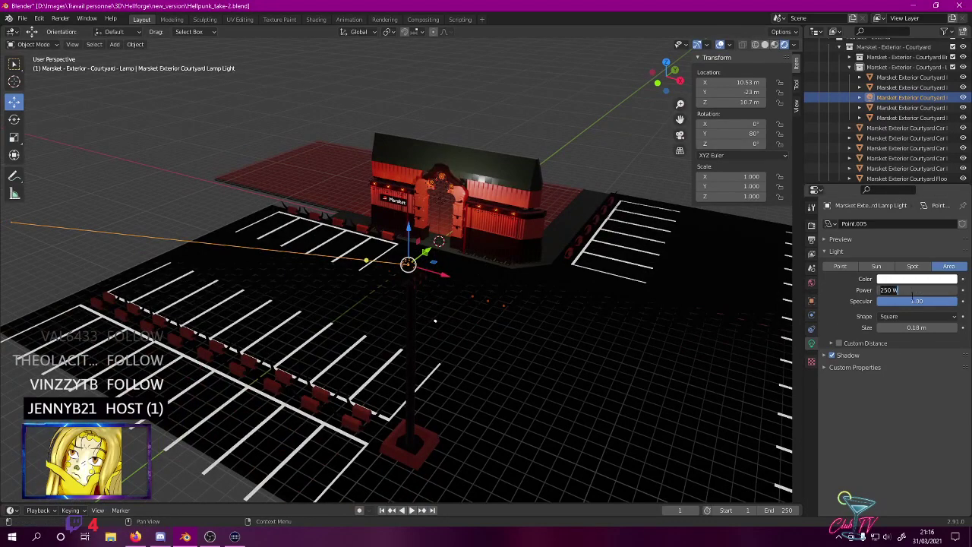
key(ctrl+z)
- In left view, place linked duplicates of the area light on the other two upper bulbs, at Y -23.5 m and Y -24 m
middle_drag(449, 294, 549, 295)
scroll(458, 285, up, 4)
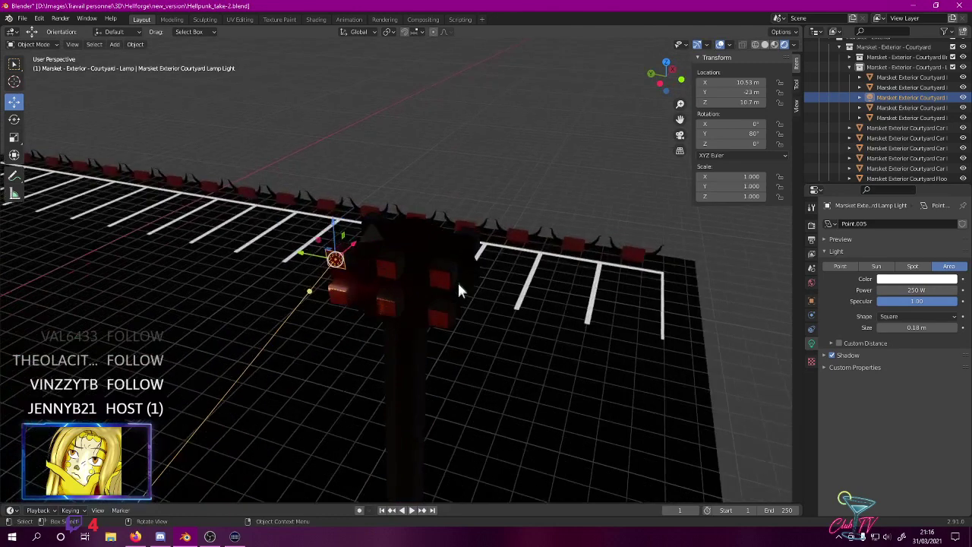
scroll(464, 271, up, 3)
key(KP_1)
key(KP_3)
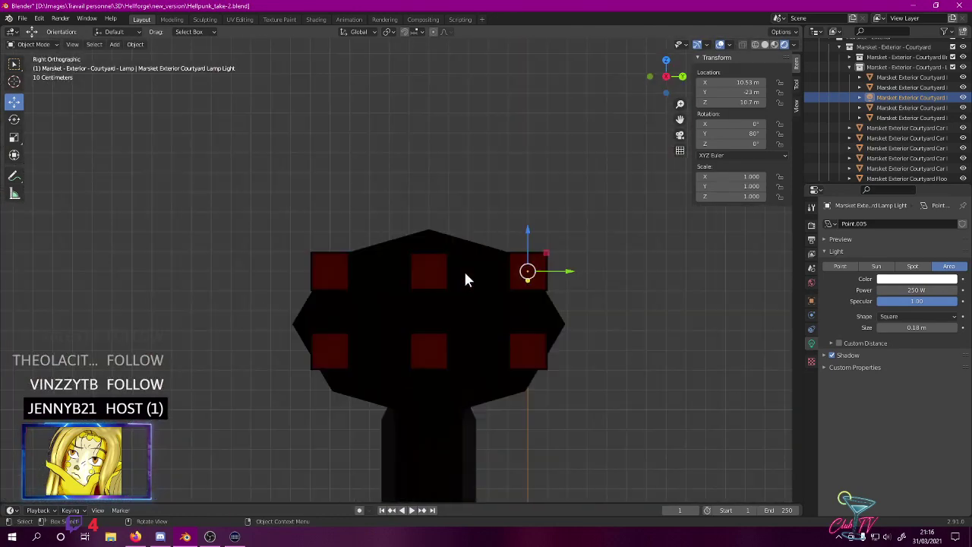
key(ctrl+KP_3)
scroll(322, 322, up, 3)
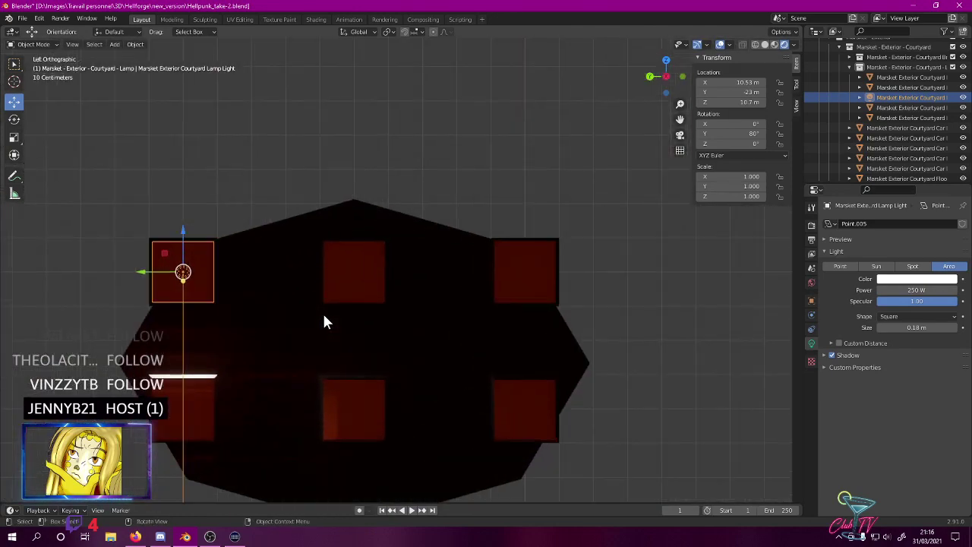
key(shift+d)
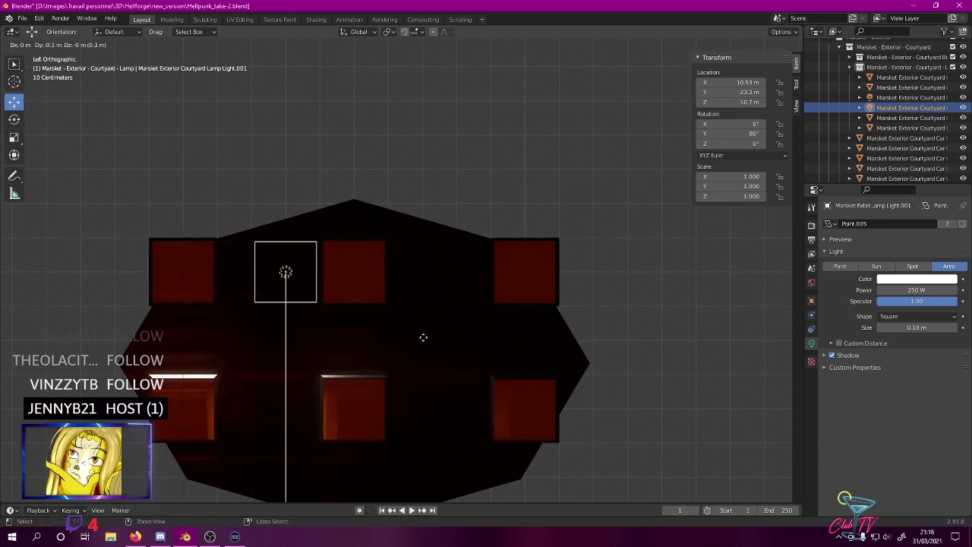
click(463, 342)
key(shift+d)
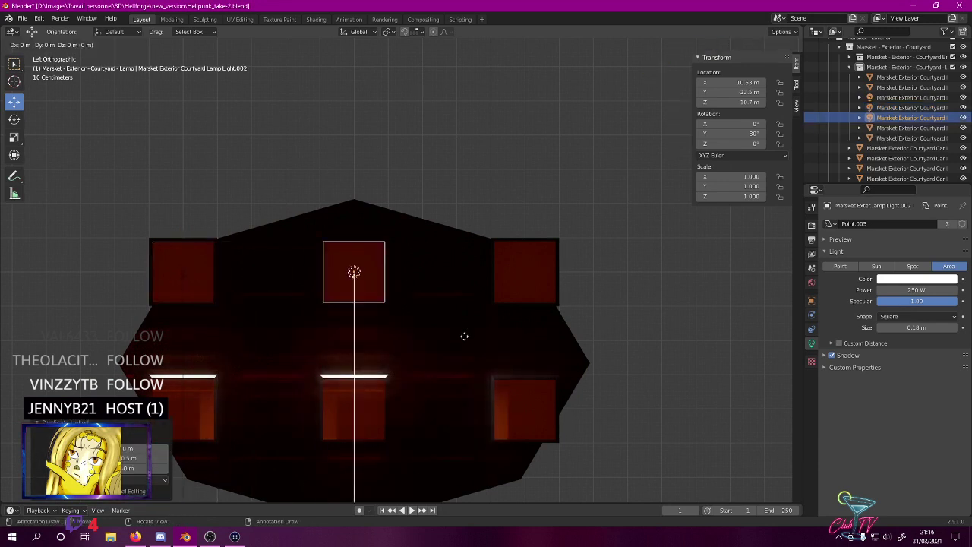
click(626, 331)
- Place three more linked duplicates on the lower bulbs at Z 10.3 m, at Y -24 m, -23.5 m and -23 m
key(shift+d)
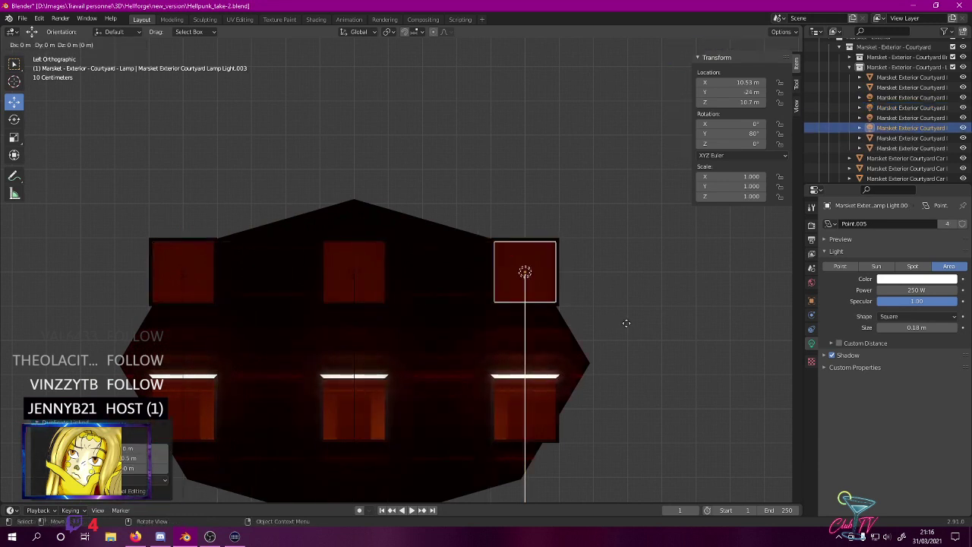
click(638, 464)
key(shift+d)
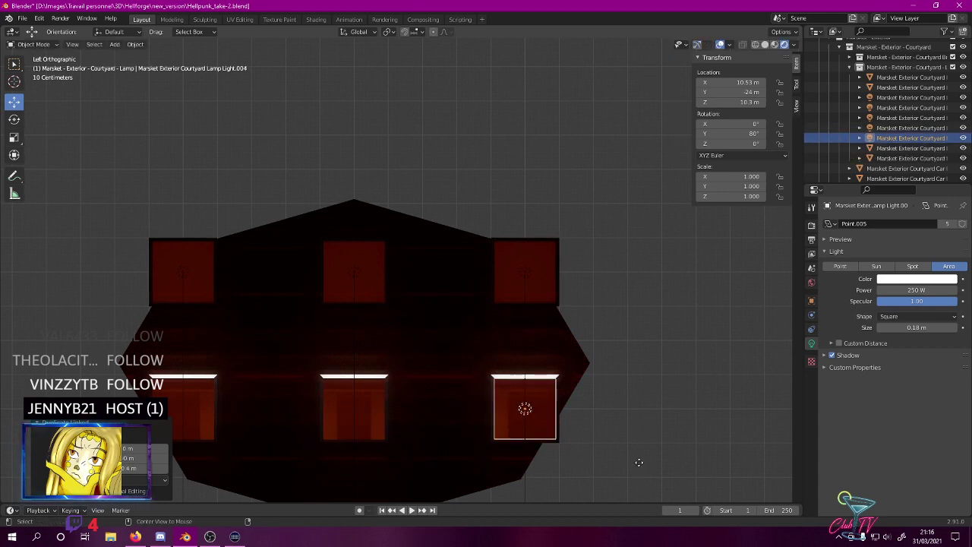
click(475, 468)
key(shift+d)
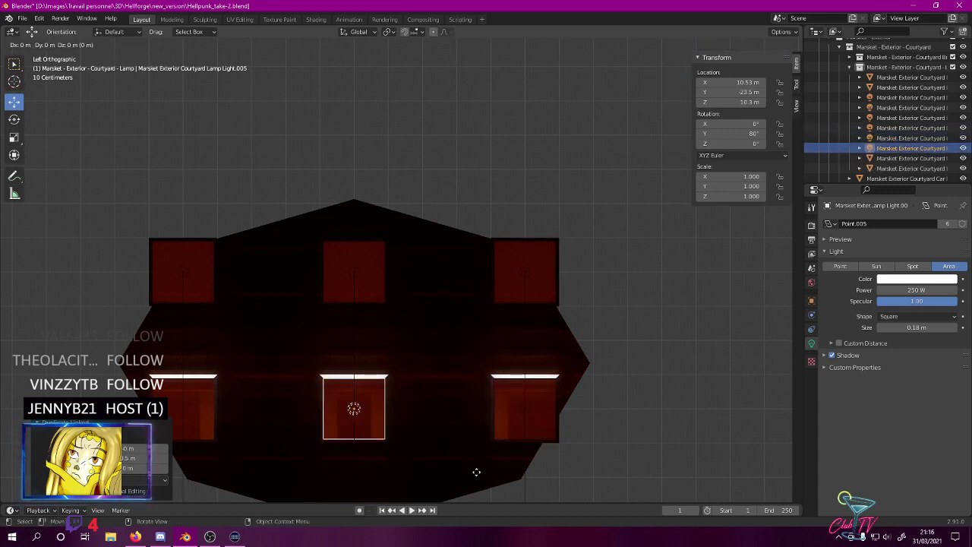
click(307, 479)
- Select all six area lights and place linked duplicates of them 1 m along X, at the bulbs on the lamp's opposite side
middle_drag(306, 479, 294, 342)
middle_drag(382, 323, 395, 316)
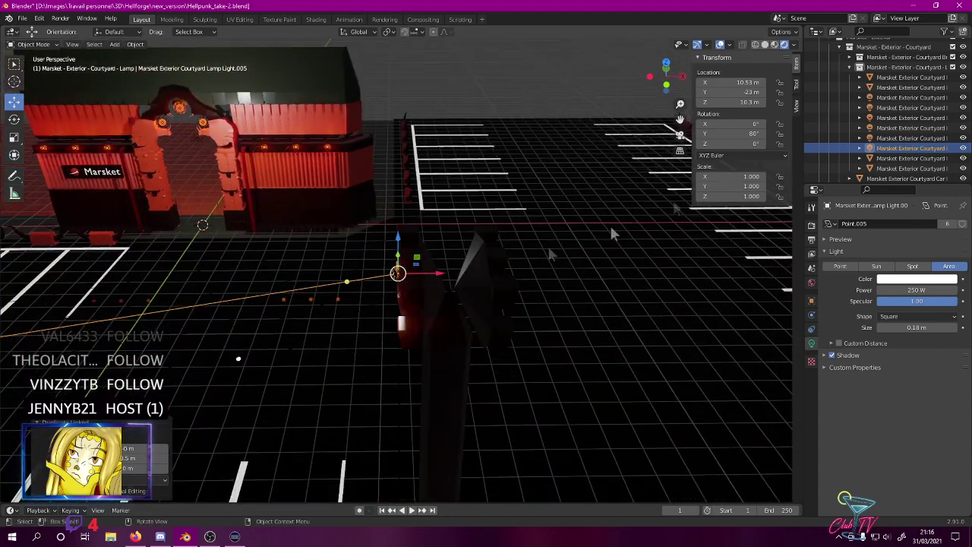
click(899, 97)
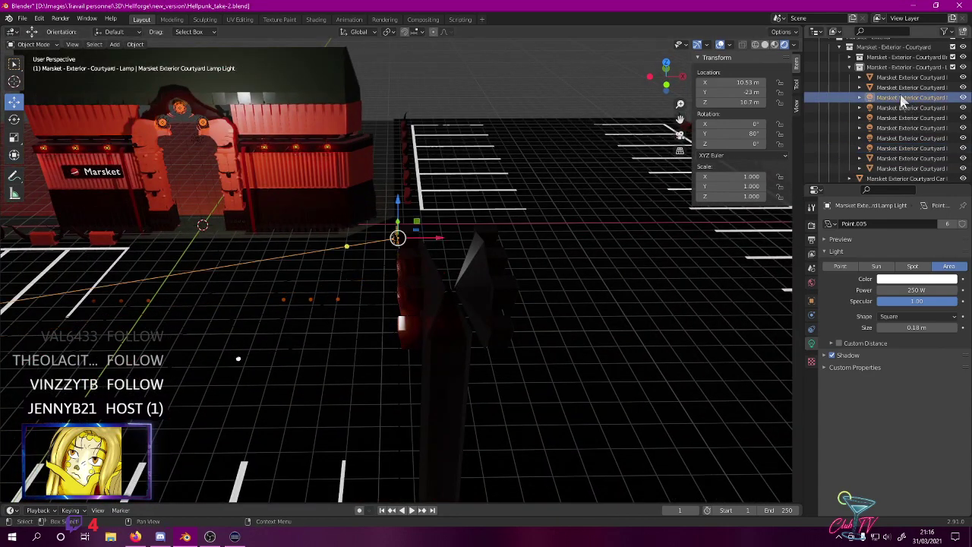
shift+click(887, 168)
click(884, 128)
click(882, 98)
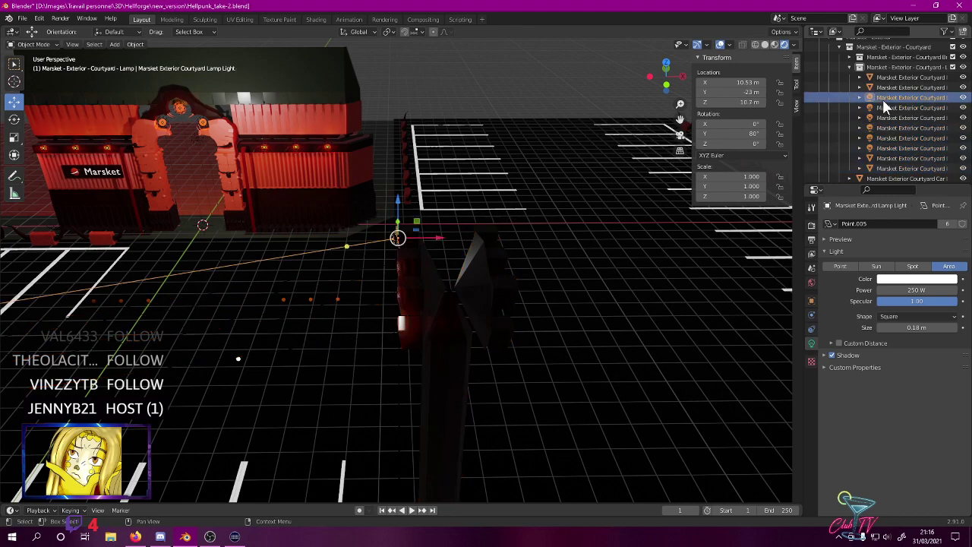
shift+click(894, 151)
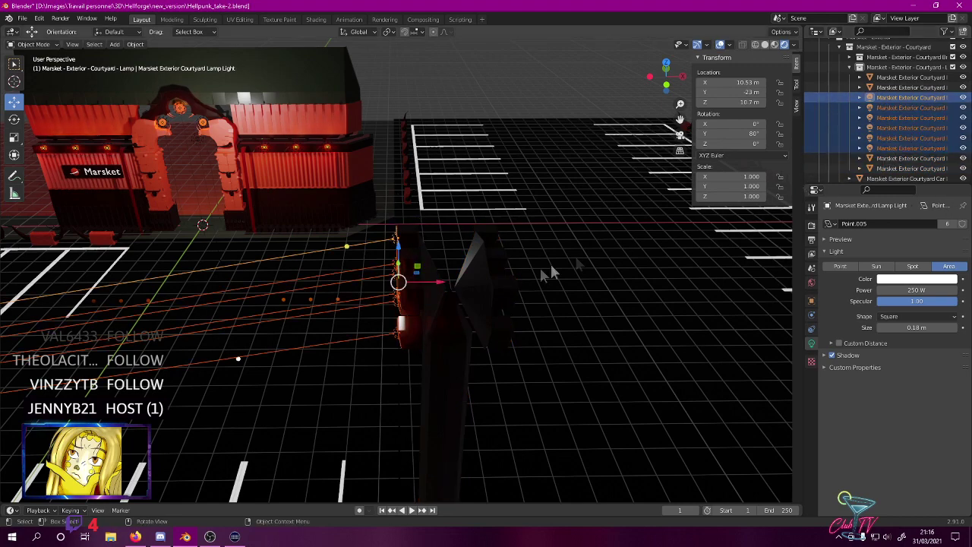
key(KP_1)
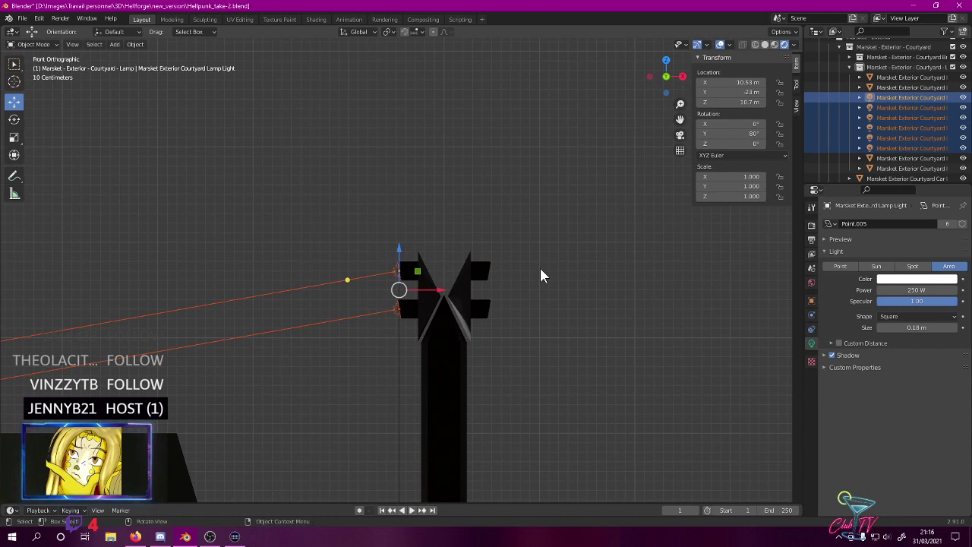
key(shift+d)
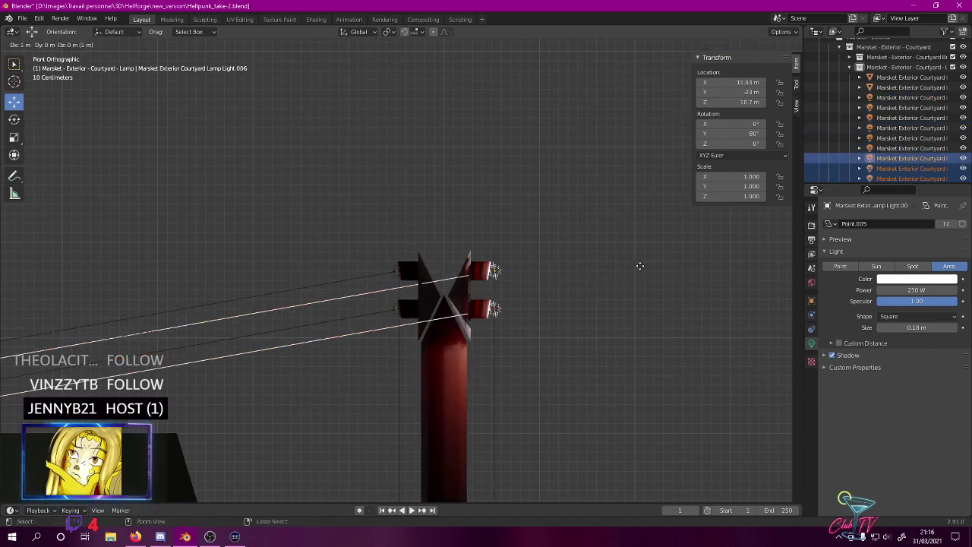
click(639, 265)
- Mirror the six duplicated lights along the global X axis so they point away from the lamp
right_click(597, 284)
mouse_move(574, 287)
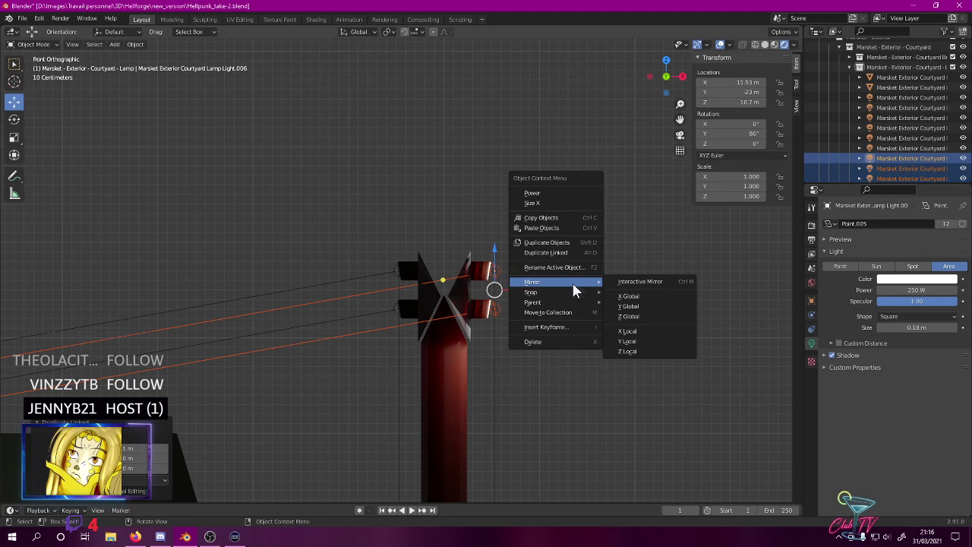
click(628, 296)
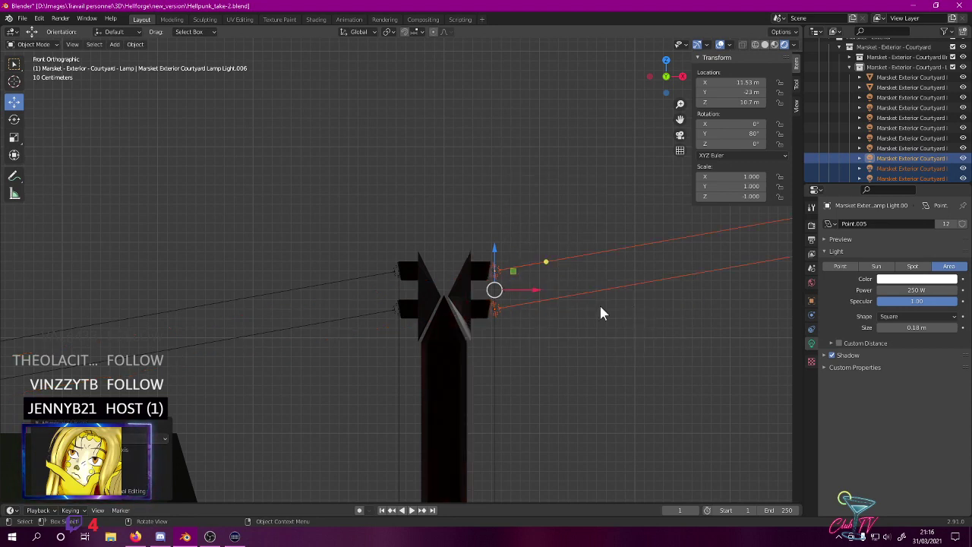
right_click(568, 294)
mouse_move(571, 296)
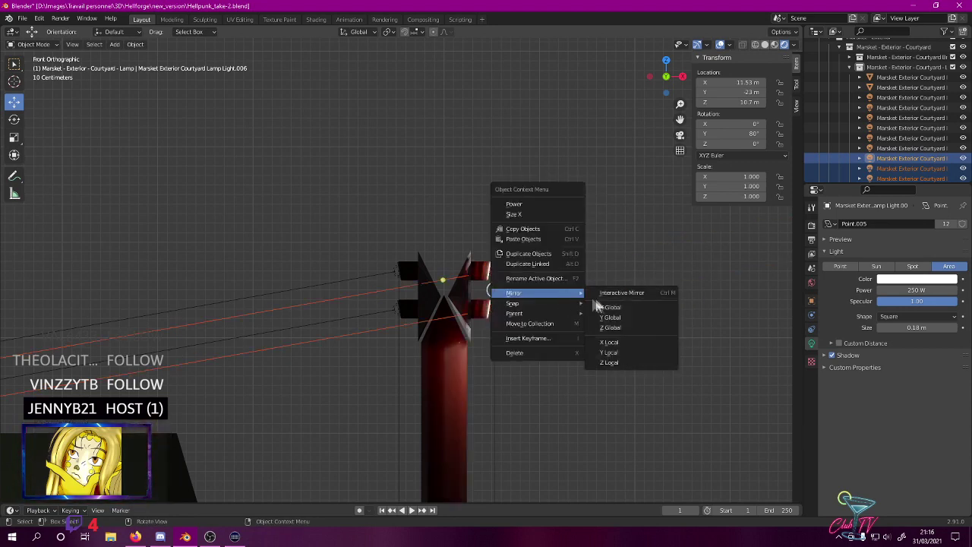
click(605, 311)
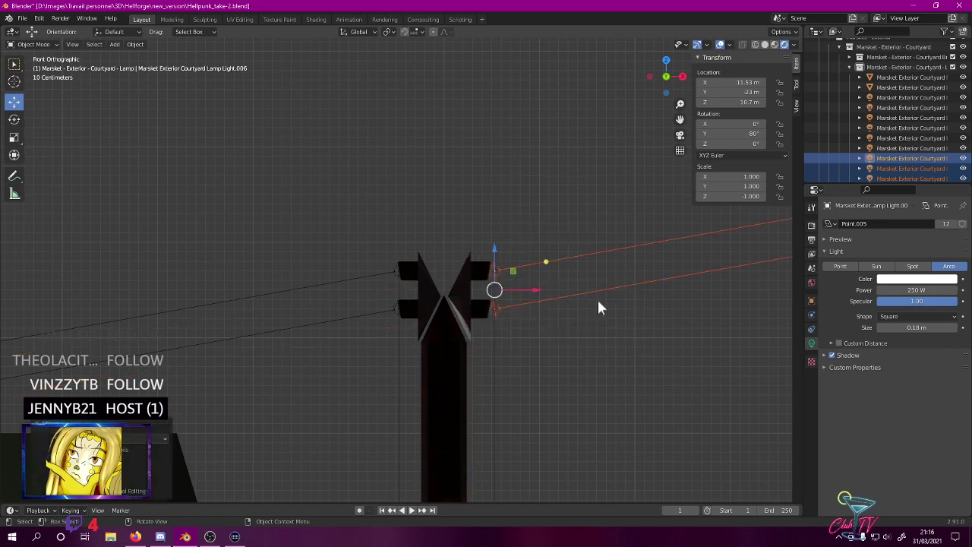
- Try mirroring the six lights along the global Y and global Z axes, undoing each attempt
right_click(597, 298)
mouse_move(603, 302)
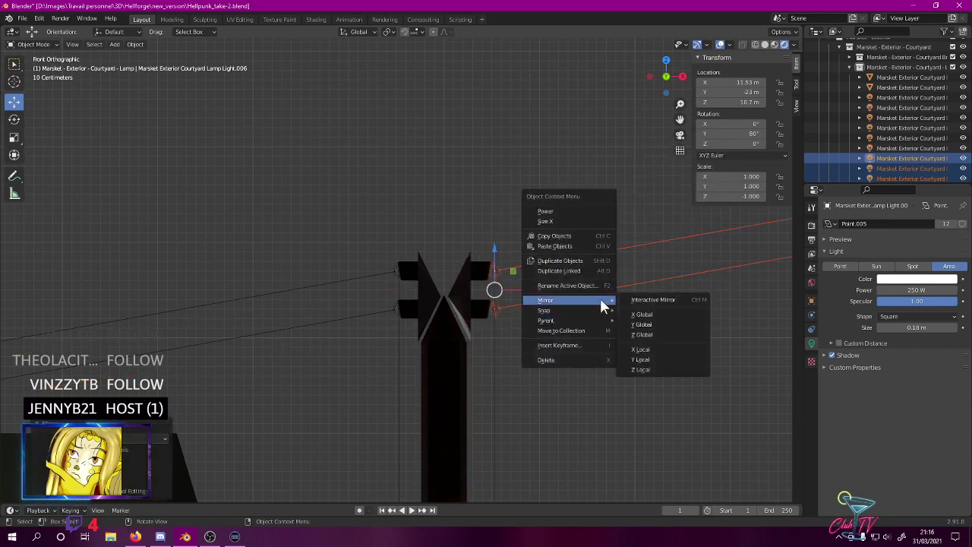
click(640, 328)
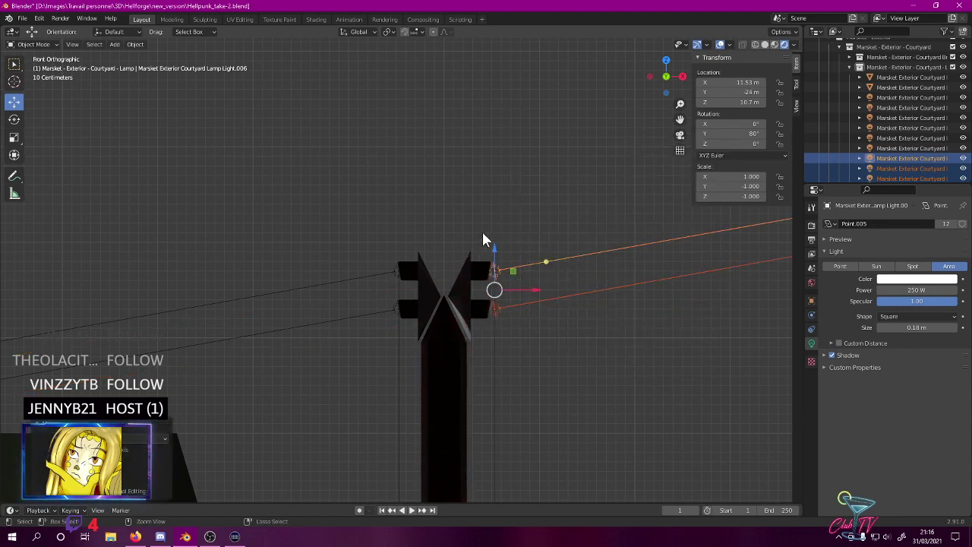
right_click(531, 261)
mouse_move(532, 263)
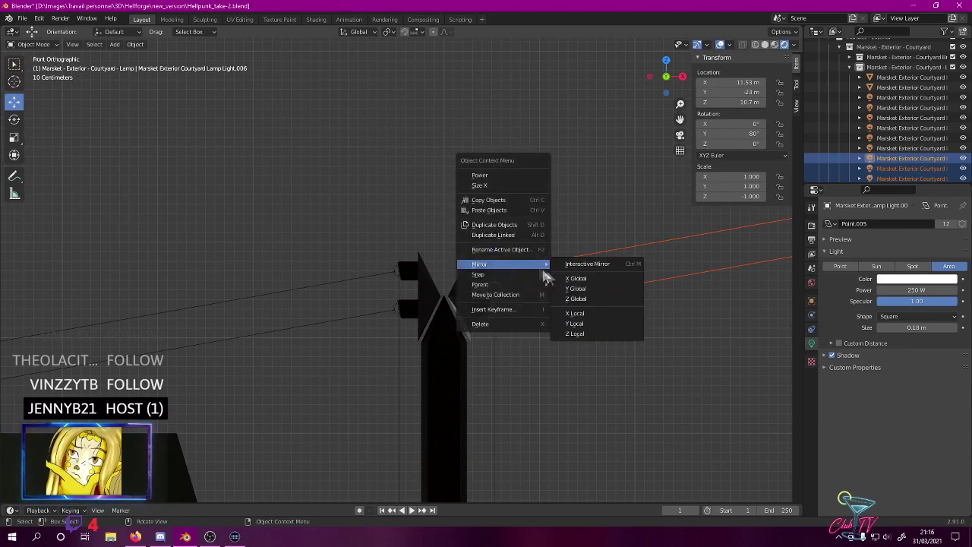
click(571, 298)
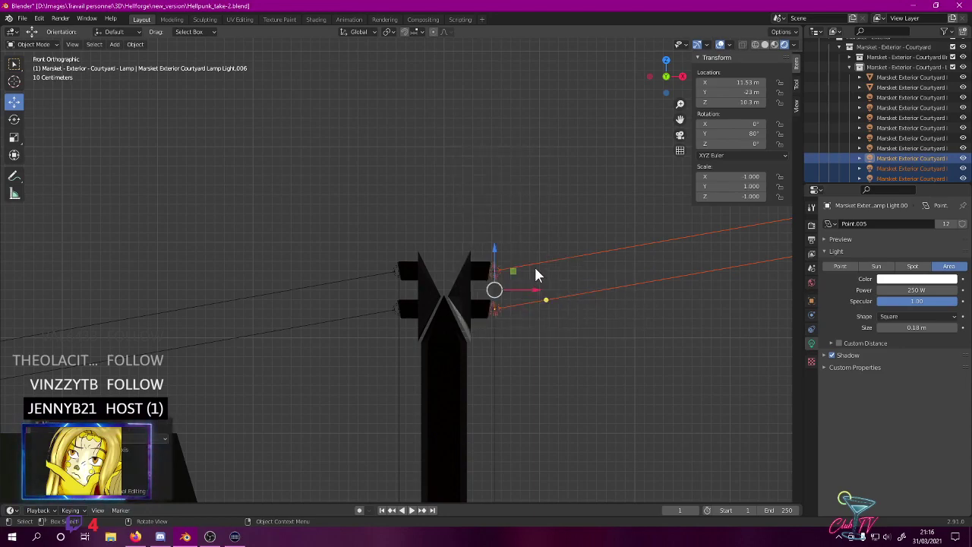
middle_drag(532, 262, 509, 250)
key(ctrl+z)
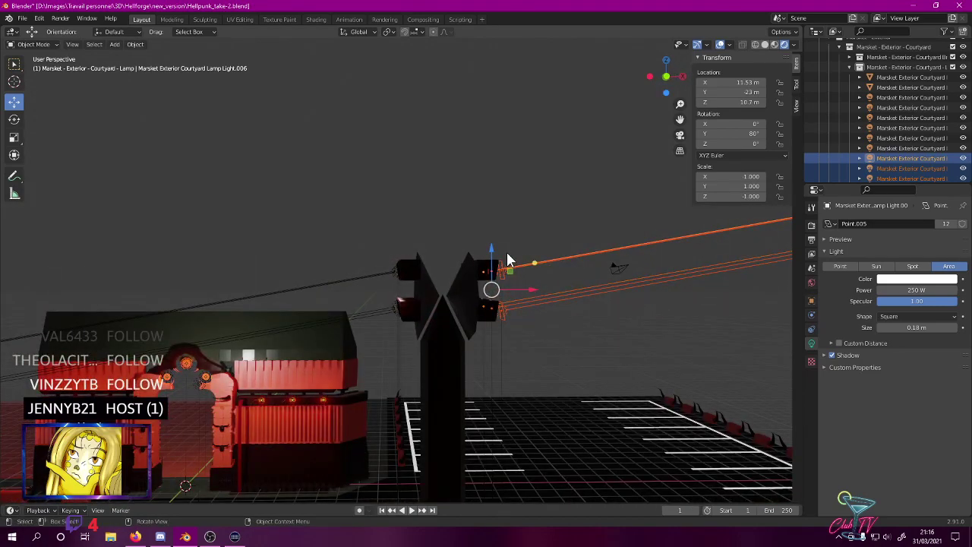
- Mirror the six duplicated lights along their local Z axis in front view
middle_drag(514, 238, 351, 245)
mouse_move(375, 214)
middle_down()
mouse_move(392, 219)
mouse_move(380, 233)
middle_up()
key(KP_1)
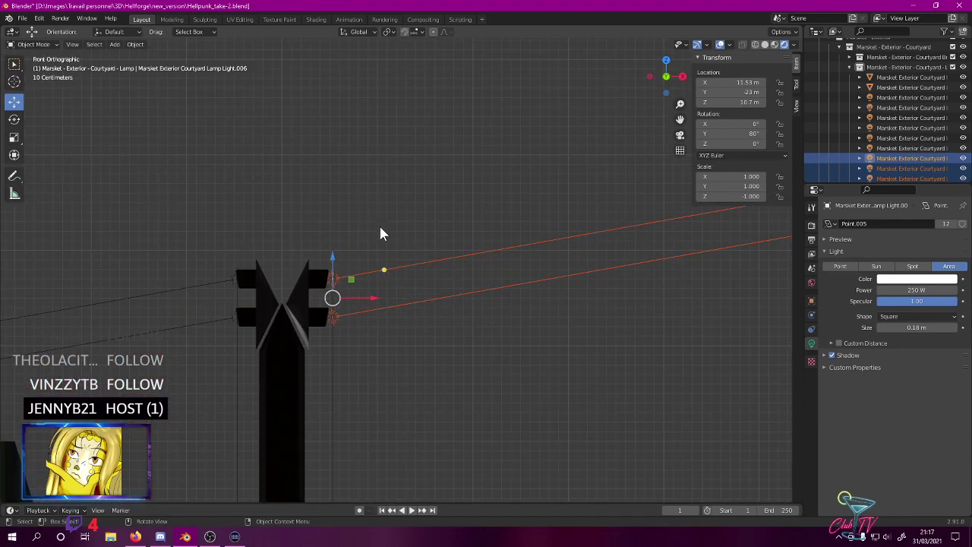
scroll(380, 233, up, 7)
right_click(277, 199)
mouse_move(261, 199)
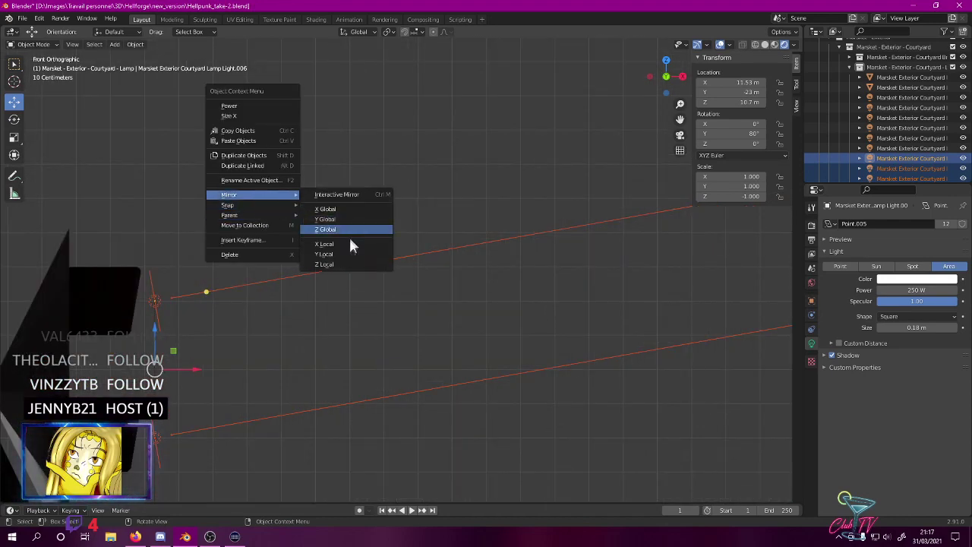
click(325, 265)
scroll(324, 262, down, 5)
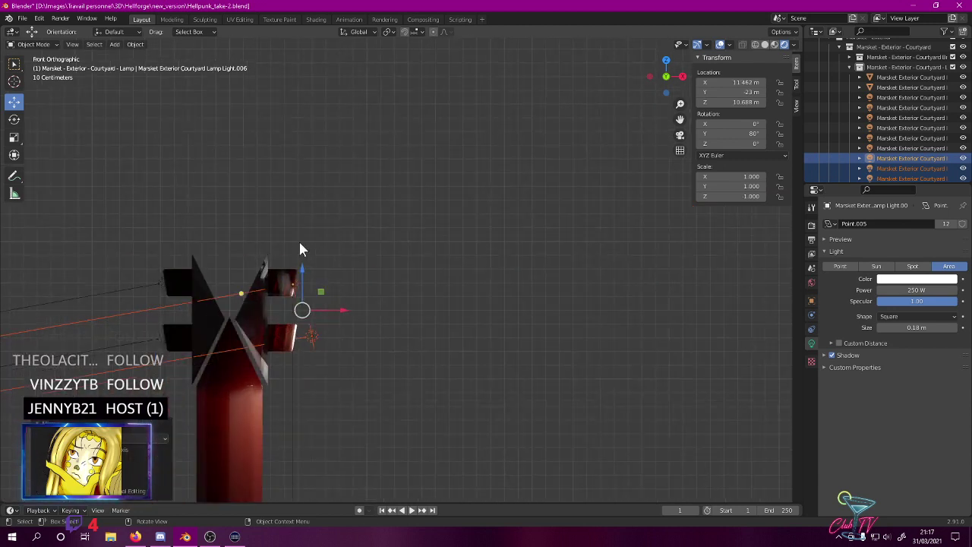
- Undo the mirroring and the linked duplication, and reselect the six original area lights
key(ctrl+z)
key(ctrl+z)
key(ctrl+z)
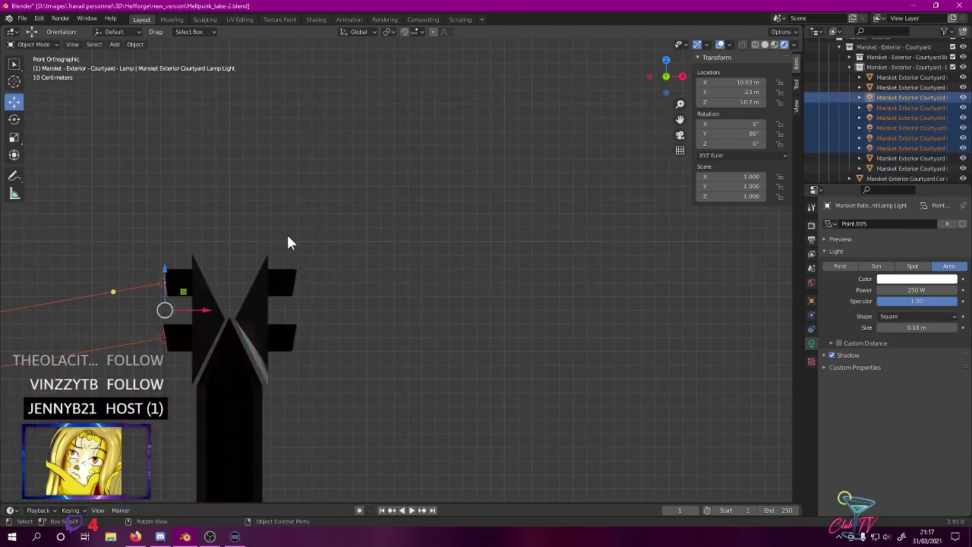
key(ctrl+z)
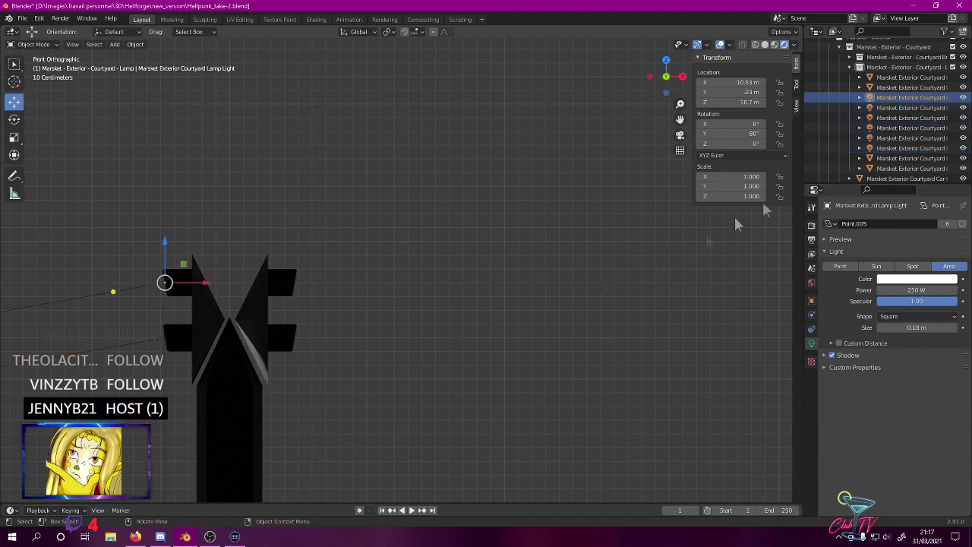
shift+click(904, 149)
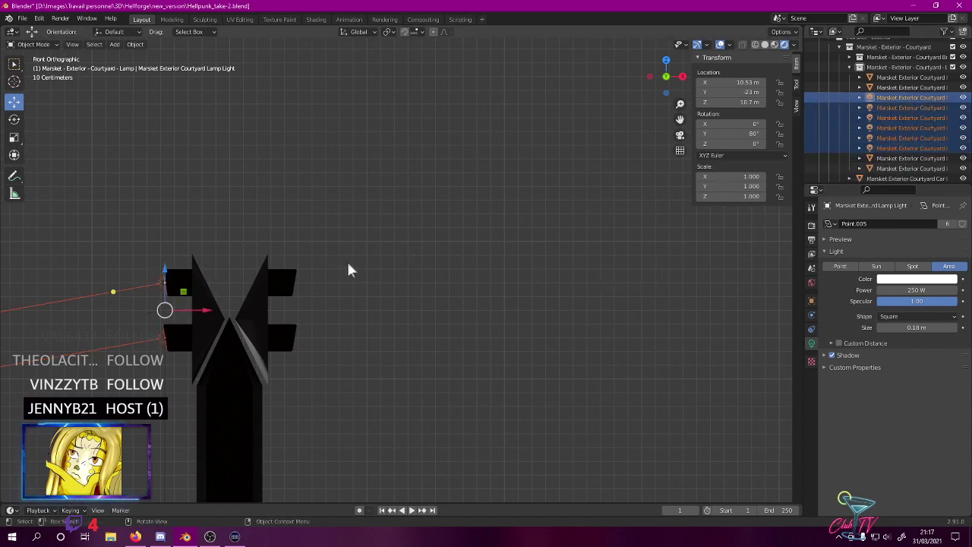
- Place linked duplicates of the six lights 1 m along X and try mirroring them along their local Z axis
key(alt+d)
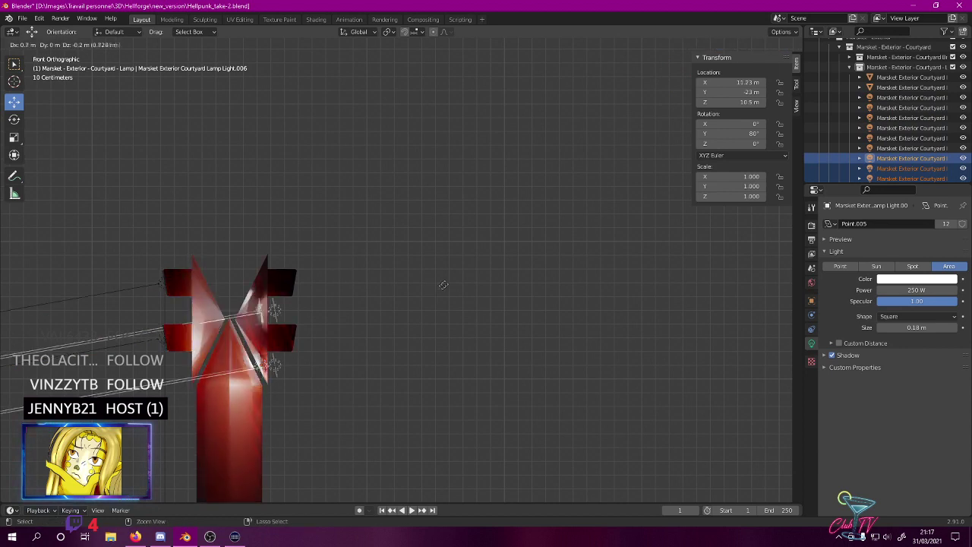
click(456, 274)
right_click(456, 274)
mouse_move(443, 270)
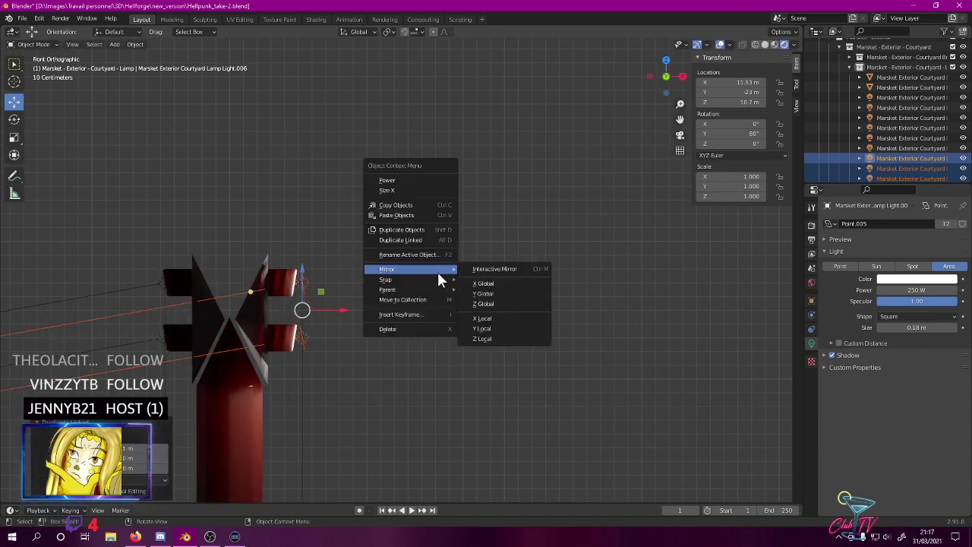
click(484, 337)
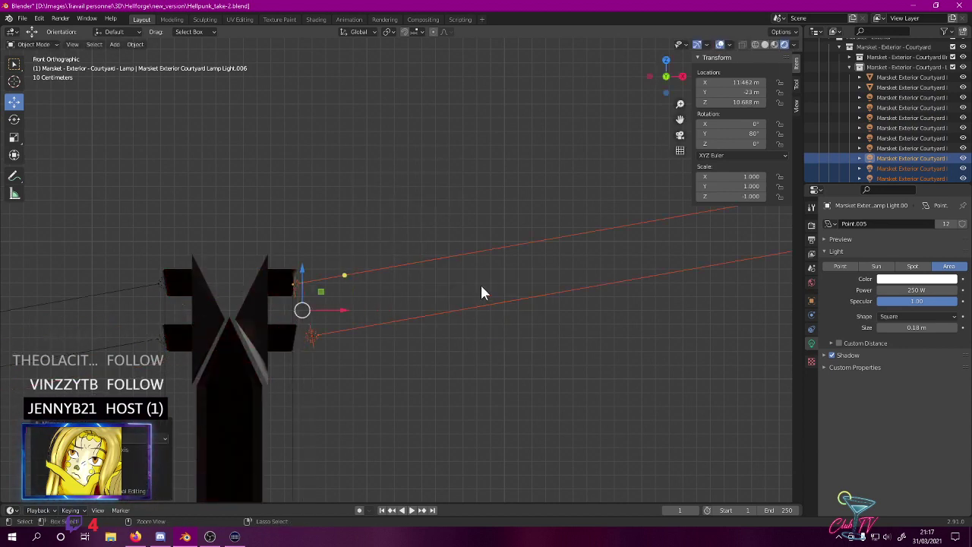
key(ctrl+z)
- Try mirroring the six duplicated lights along their local Y and local X axes, undoing each attempt
right_click(456, 287)
mouse_move(460, 287)
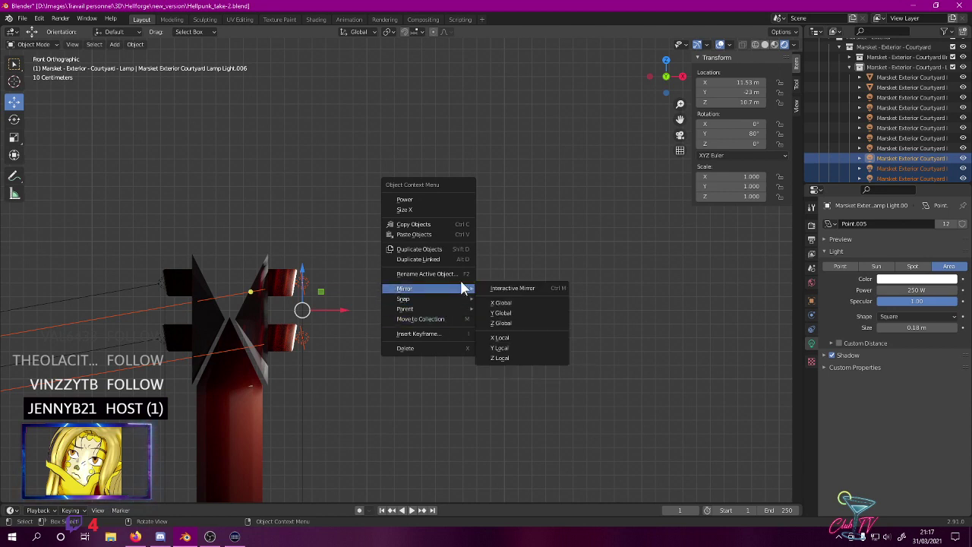
click(495, 350)
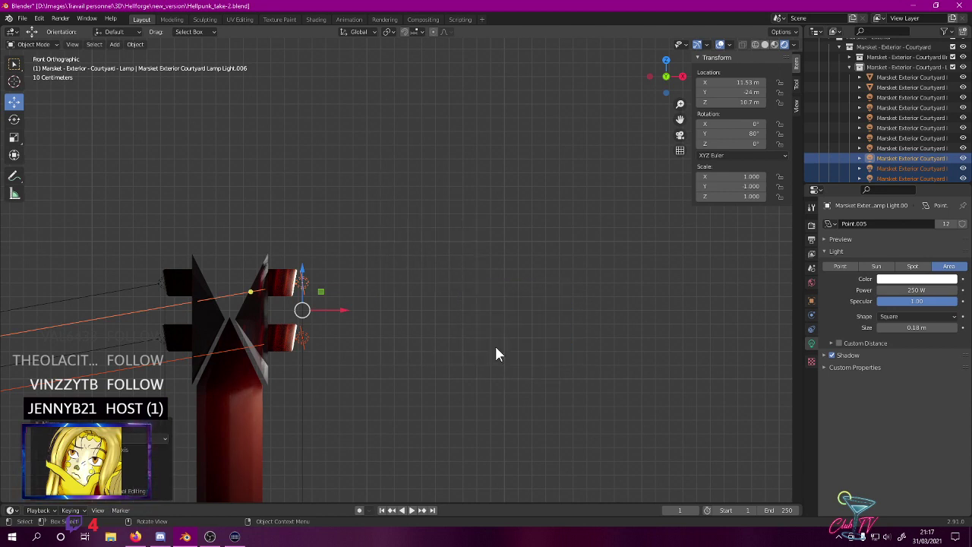
key(ctrl+z)
right_click(418, 293)
mouse_move(437, 292)
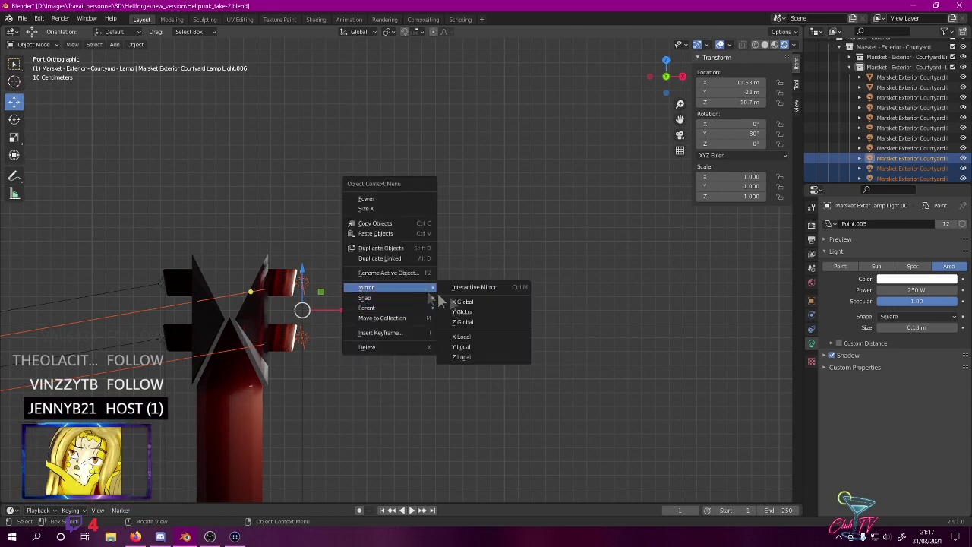
click(468, 338)
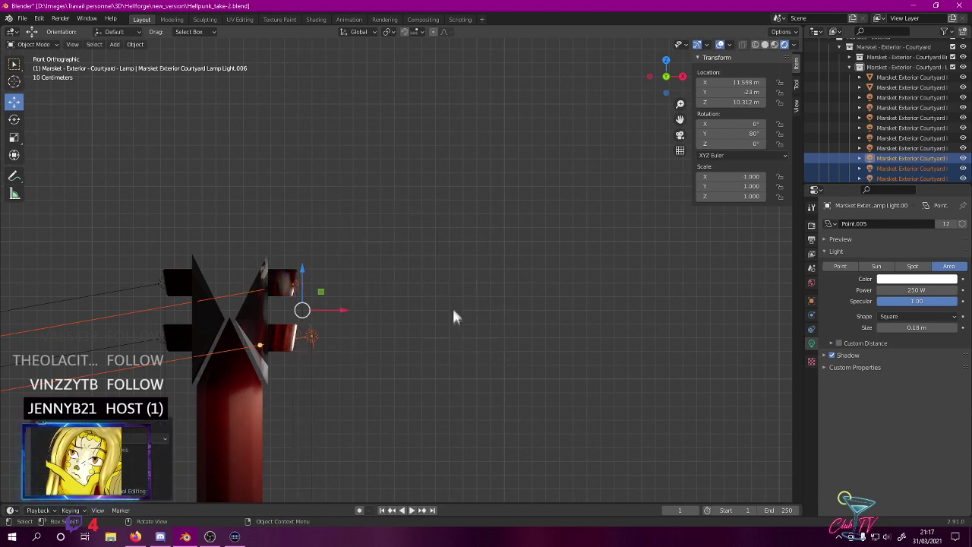
key(ctrl+z)
- Try mirroring the six duplicated lights along the global Z axis, and undo it
right_click(438, 284)
mouse_move(439, 286)
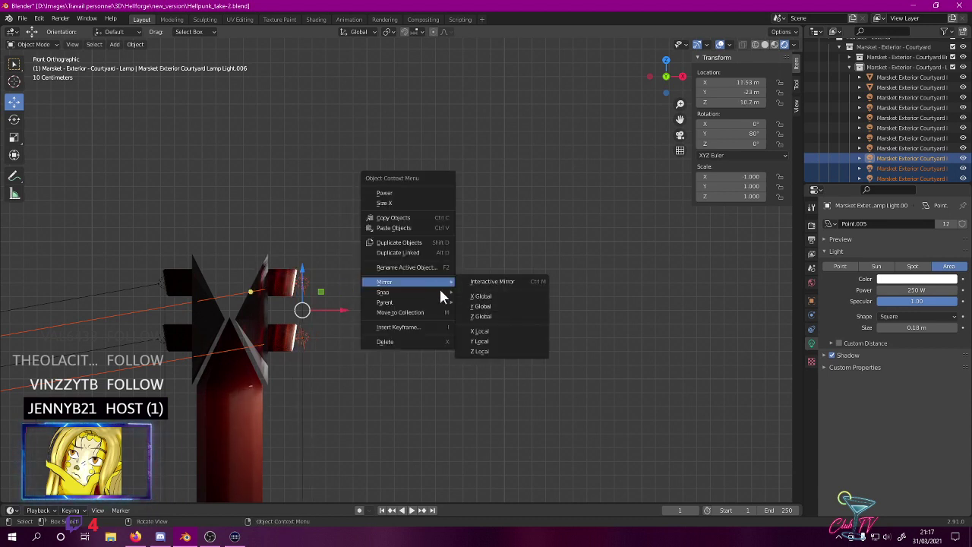
click(485, 316)
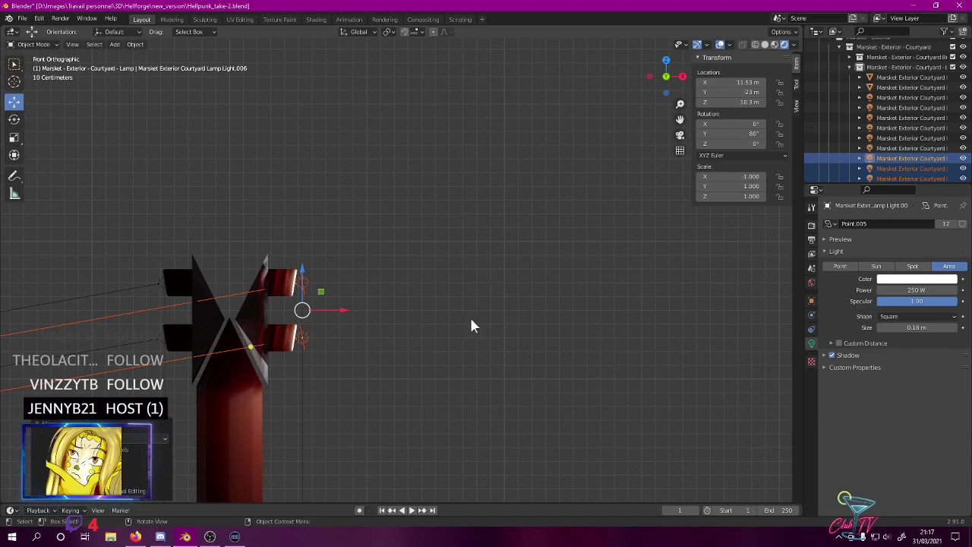
middle_drag(442, 316, 244, 248)
key(ctrl+z)
- Mirror the six duplicated lights along the global X axis and again along the global Z axis
right_click(395, 232)
mouse_move(409, 236)
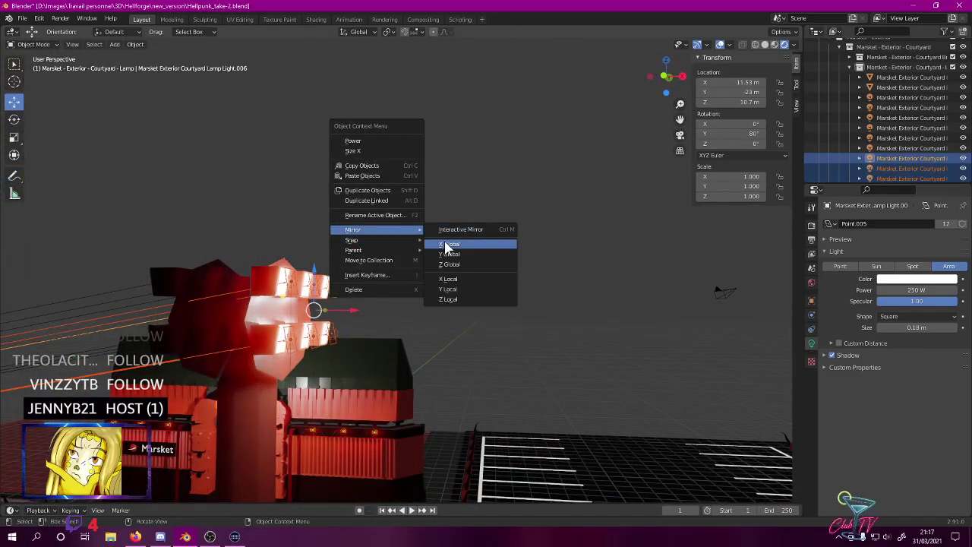
click(445, 244)
middle_drag(445, 248, 471, 206)
right_click(469, 204)
mouse_move(465, 201)
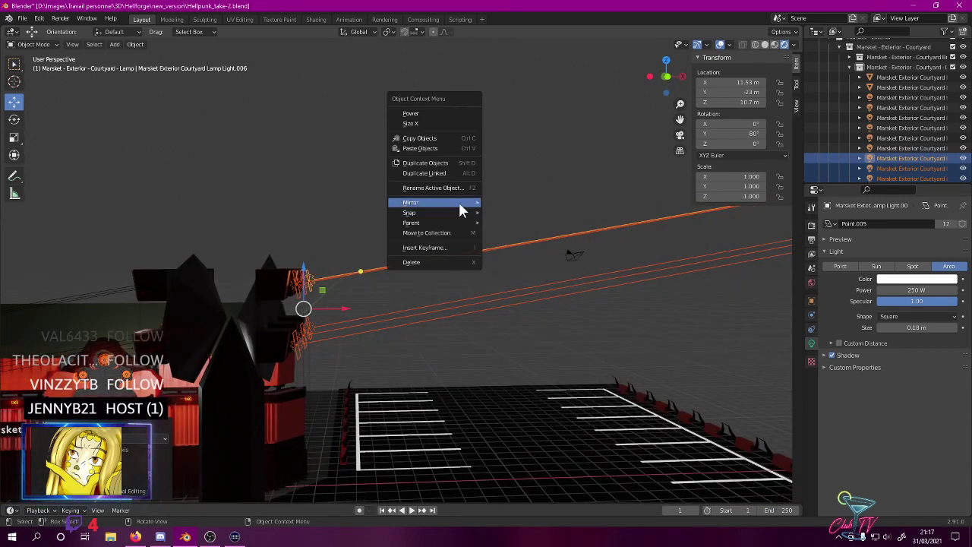
click(524, 237)
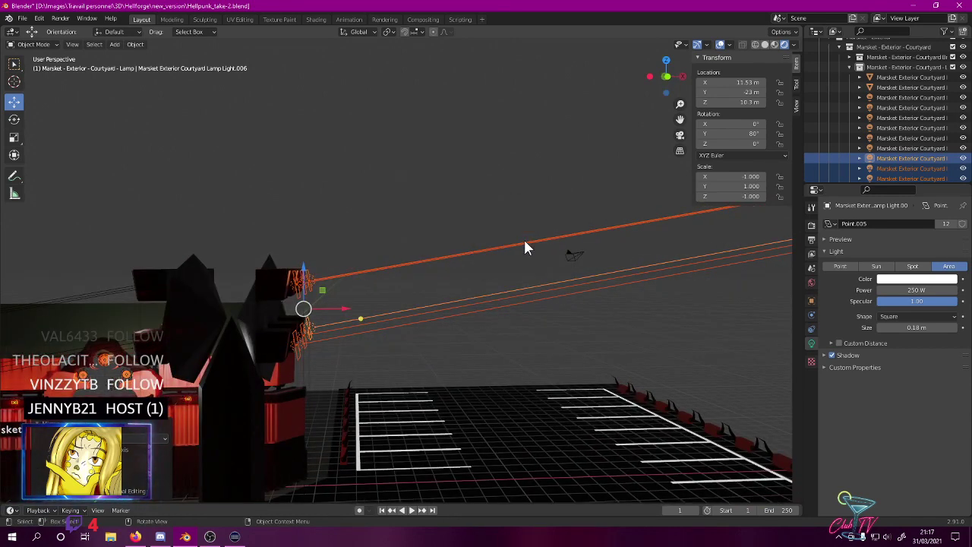
middle_drag(464, 225, 451, 234)
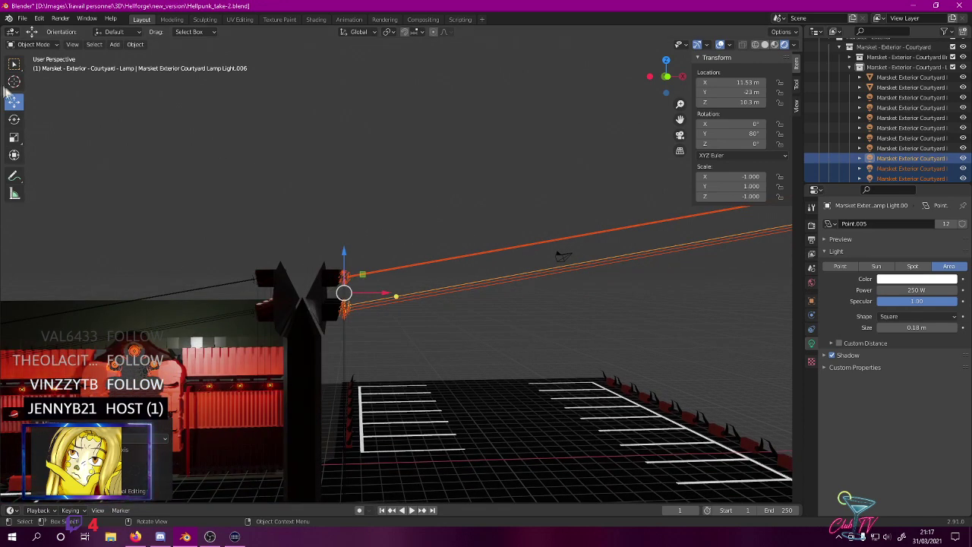
- Try rotating the mirrored lights, and undo everything back to before the linked duplication
click(14, 119)
drag(378, 266, 396, 282)
key(ctrl+z)
key(ctrl+z)
key(ctrl+z)
key(ctrl+z)
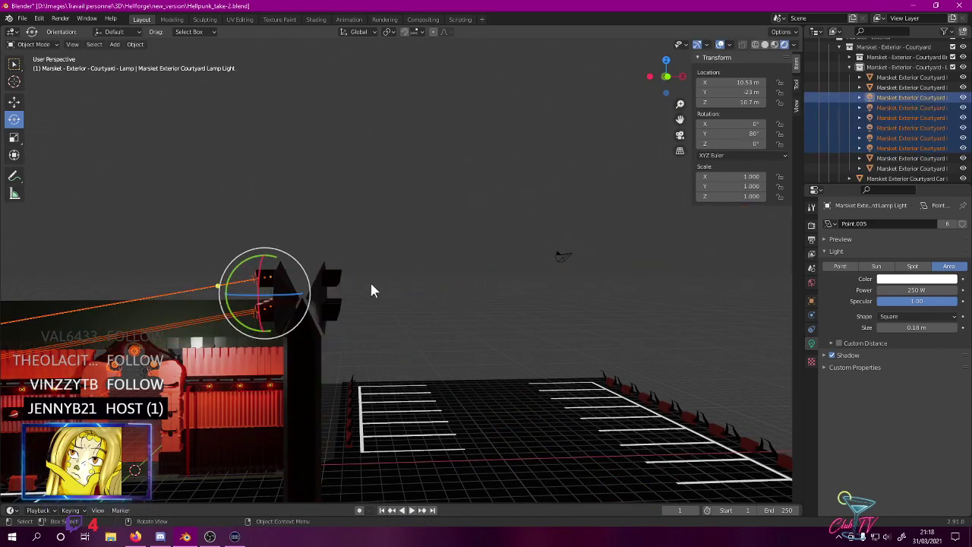
key(ctrl+z)
key(ctrl+z)
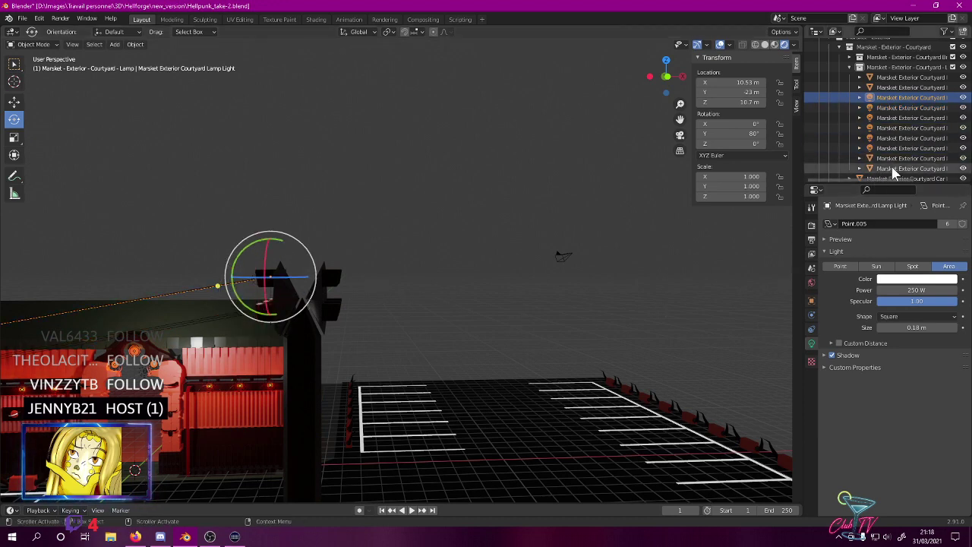
- Select all six original lights and place linked duplicates 1.1 m along X, on the lamp's opposite side, in front view
ctrl+click(884, 149)
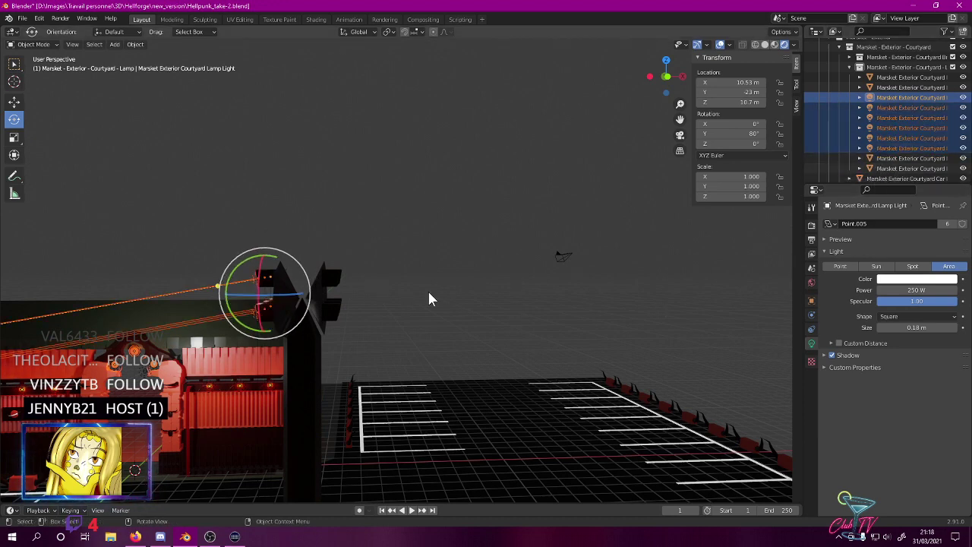
key(KP_1)
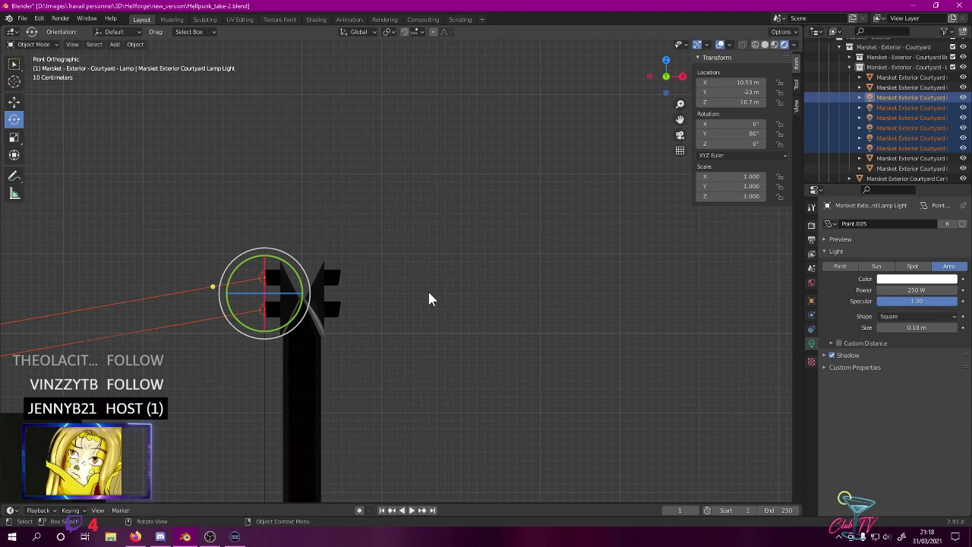
key(shift+d)
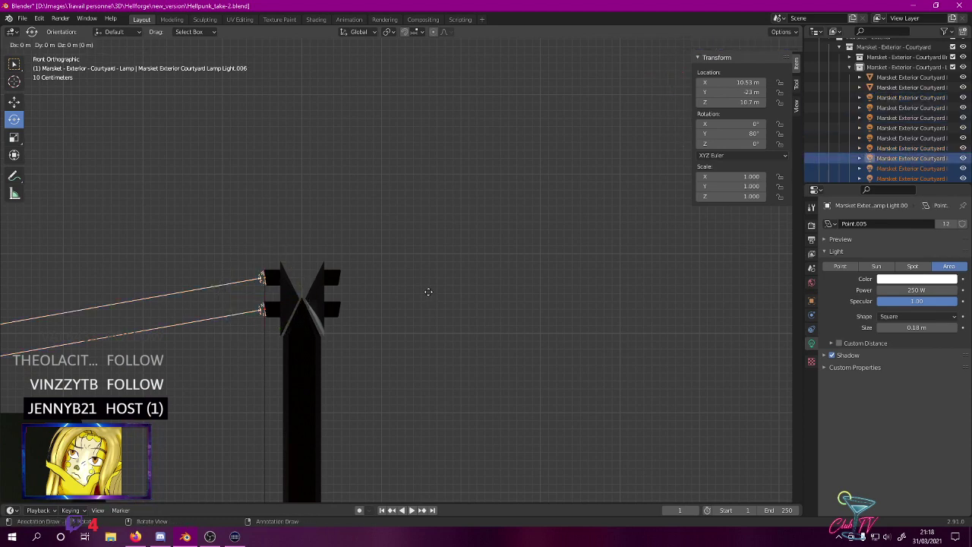
click(512, 290)
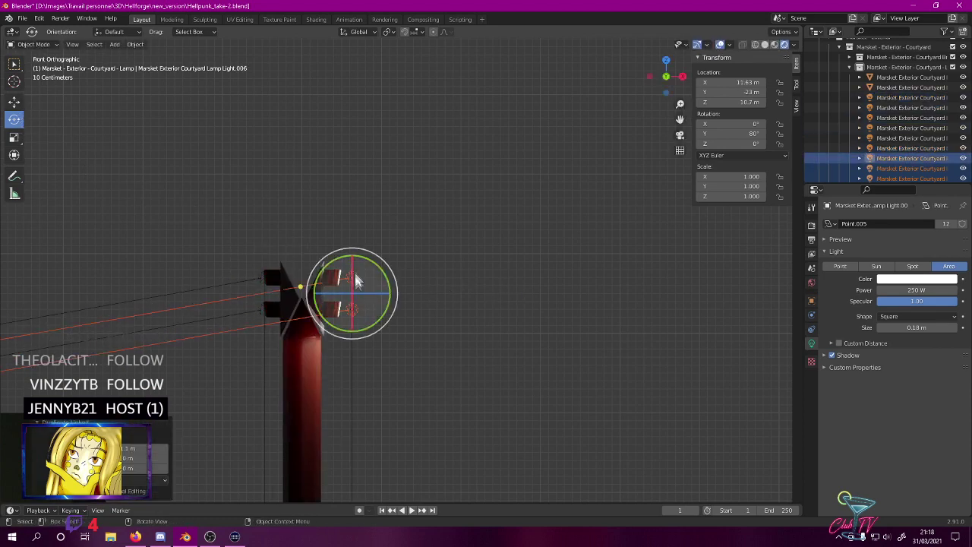
- Rotate the six duplicated lights 180° about the global Z axis so they point away from the lamp
ctrl+drag(350, 294, 376, 292)
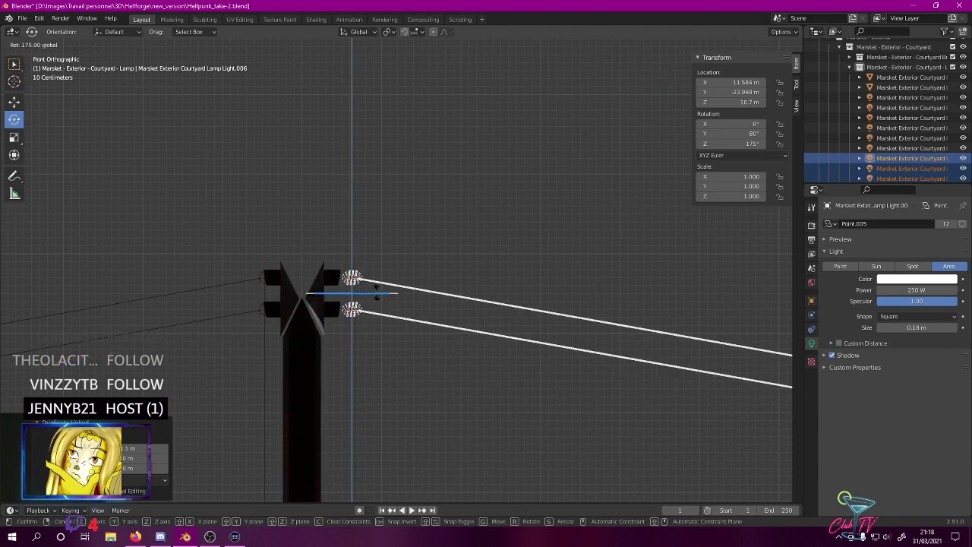
key(Return)
key(Return)
- Move the six rotated lights toward the lamp bulbs along X by 0.1 m and another 0.05 m, and deselect them
shift+middle_drag(266, 347, 286, 301)
scroll(280, 258, up, 8)
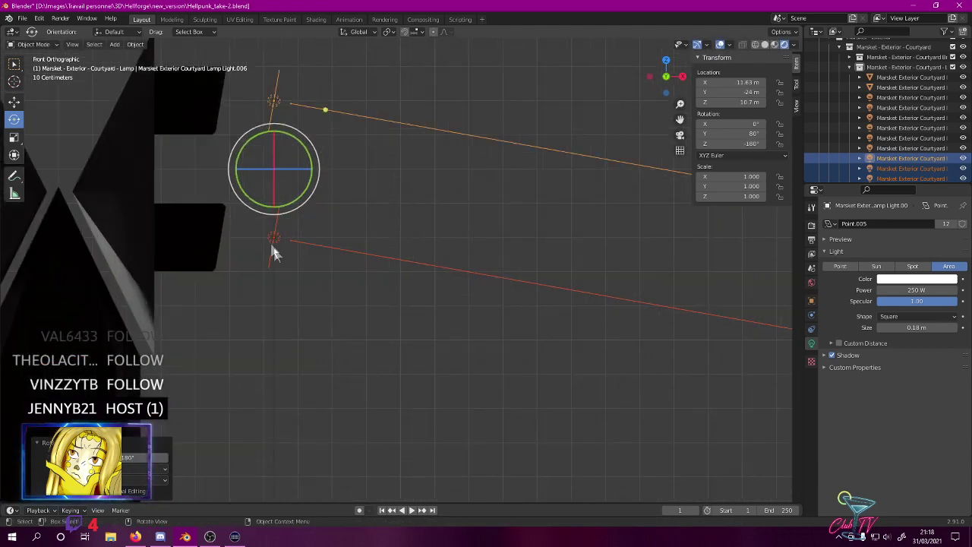
shift+middle_drag(280, 260, 319, 372)
click(13, 101)
drag(372, 324, 351, 291)
scroll(420, 281, up, 5)
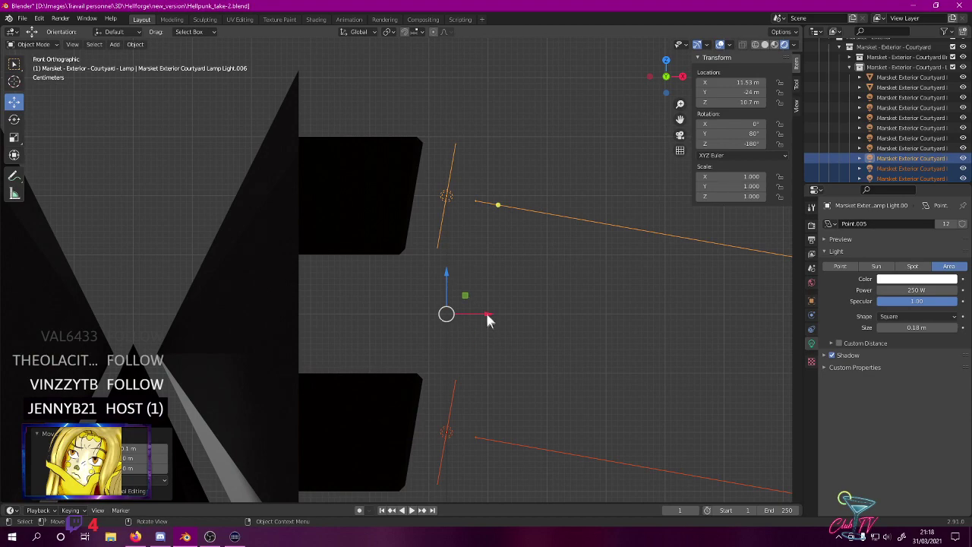
drag(475, 314, 448, 315)
middle_drag(448, 314, 376, 272)
scroll(396, 330, down, 4)
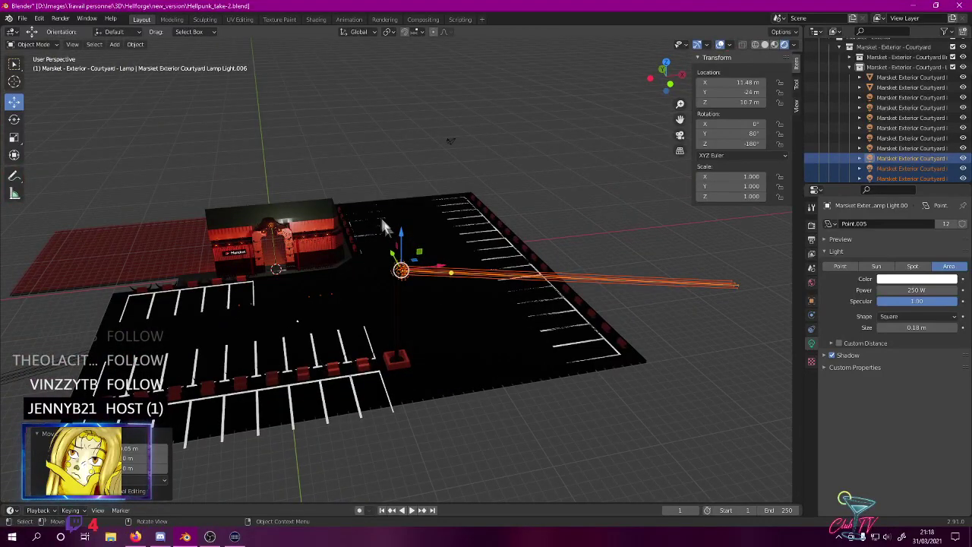
middle_drag(347, 397, 527, 452)
click(527, 453)
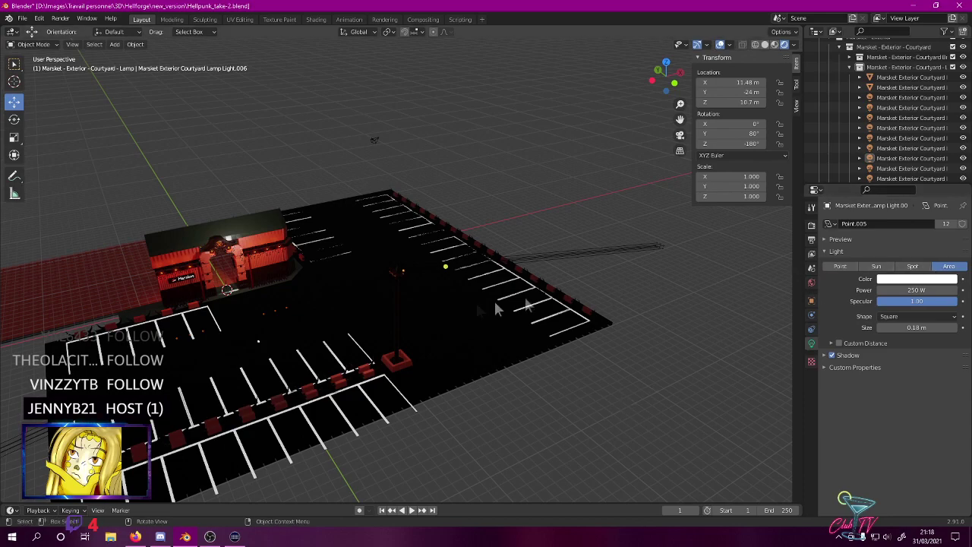
- Select one of the lamp's area lights and switch the linked light data to the Point type
scroll(456, 296, up, 9)
middle_drag(454, 294, 278, 278)
click(267, 274)
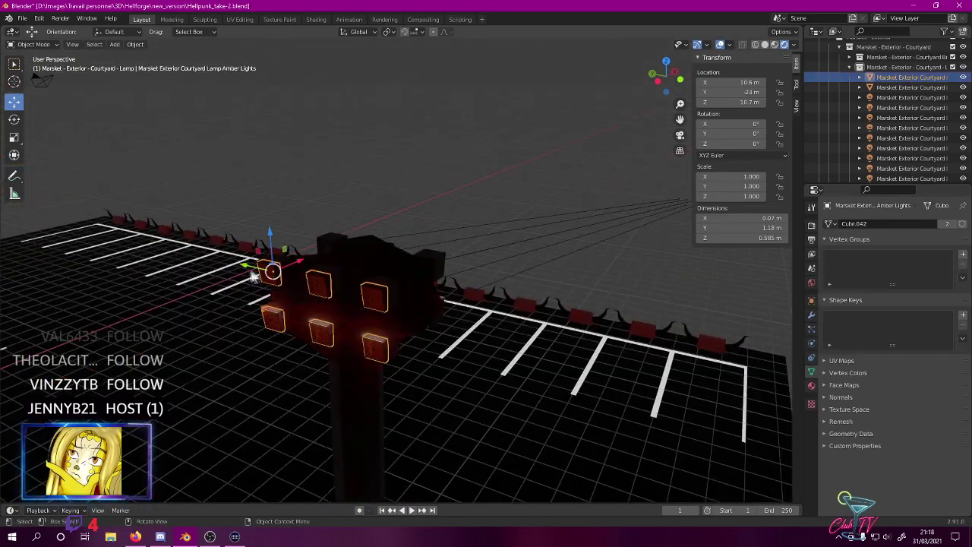
click(839, 266)
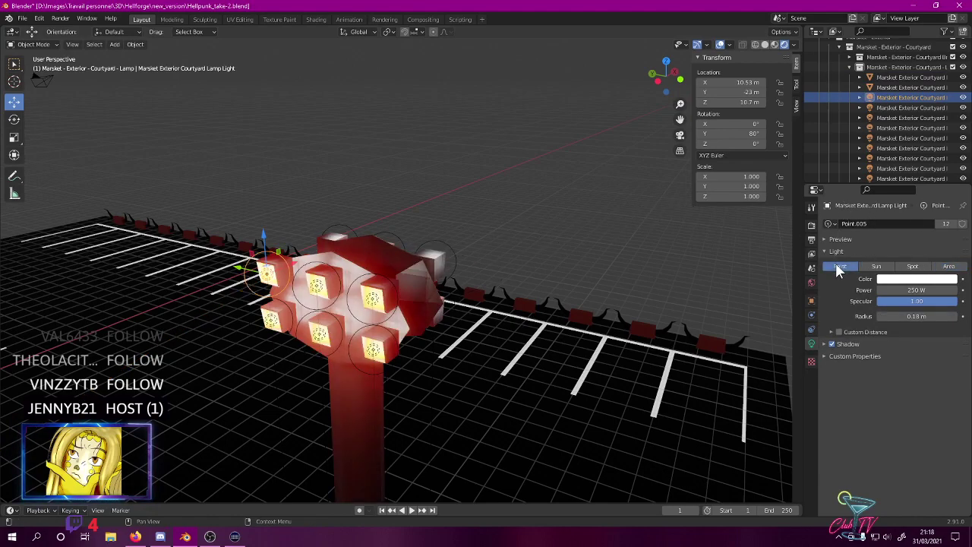
middle_drag(782, 260, 669, 239)
- Try a power of 100 W on the point lights, and undo both the power and type changes
click(915, 289)
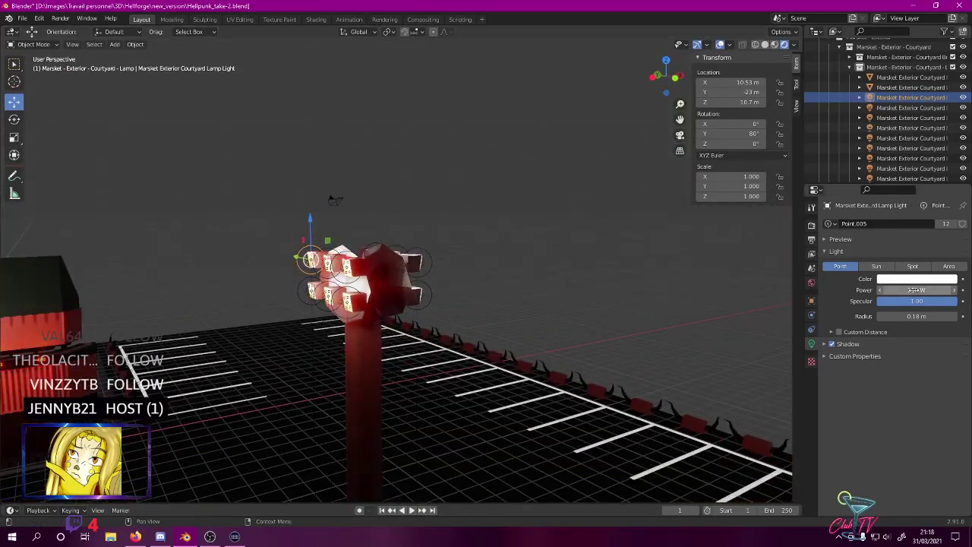
text(100)
key(Return)
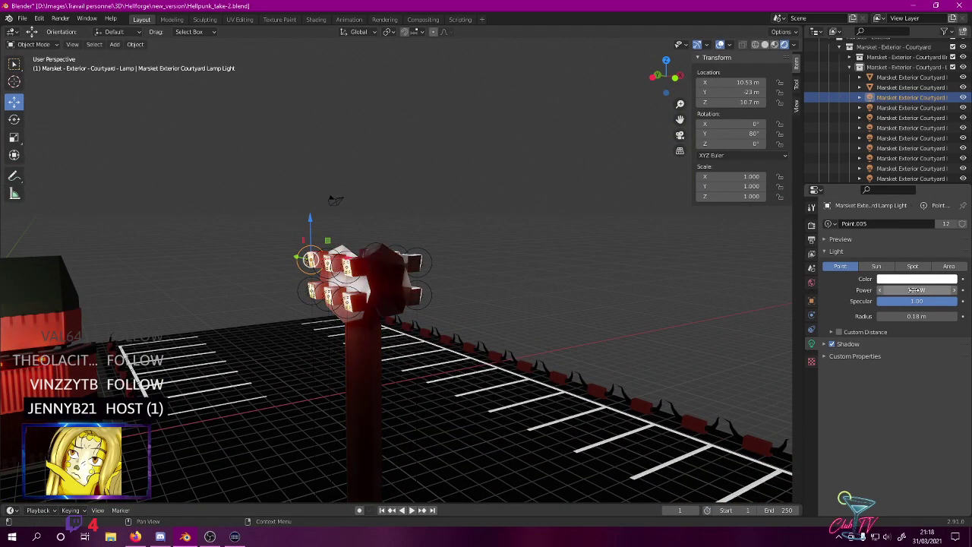
middle_drag(764, 269, 349, 422)
key(ctrl+z)
key(ctrl+z)
- Deselect the lamp light and save the scene file
click(507, 165)
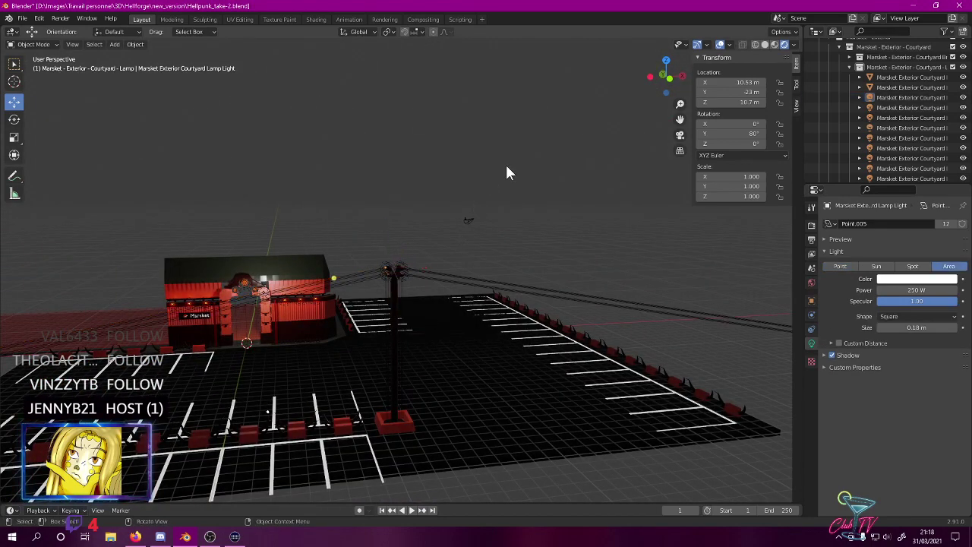
key(ctrl+s)
middle_drag(512, 174, 95, 227)
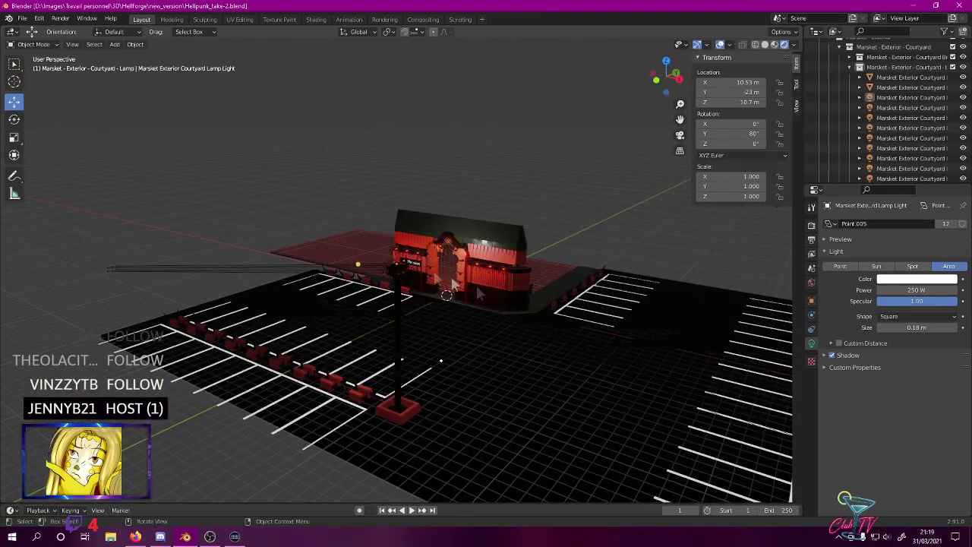
middle_drag(679, 303, 678, 335)
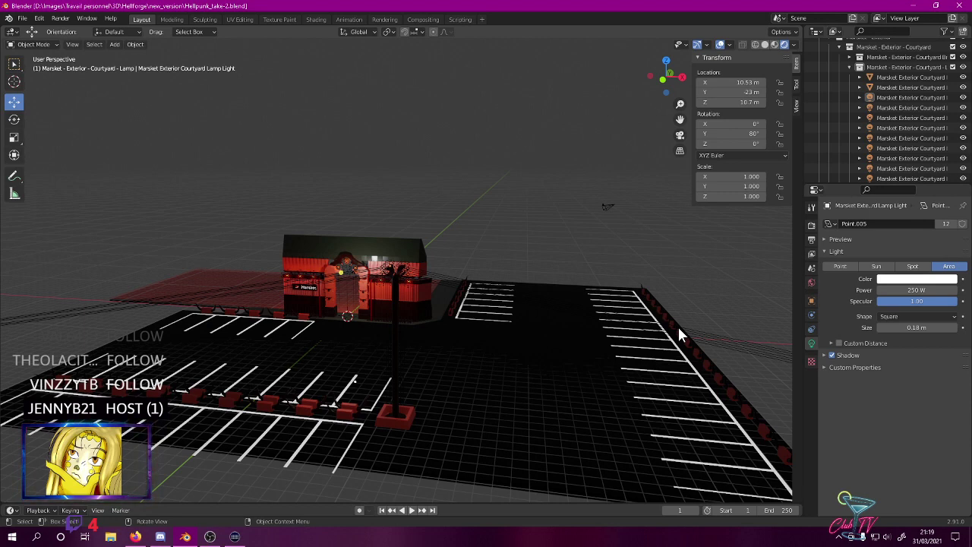
middle_drag(678, 333, 323, 253)
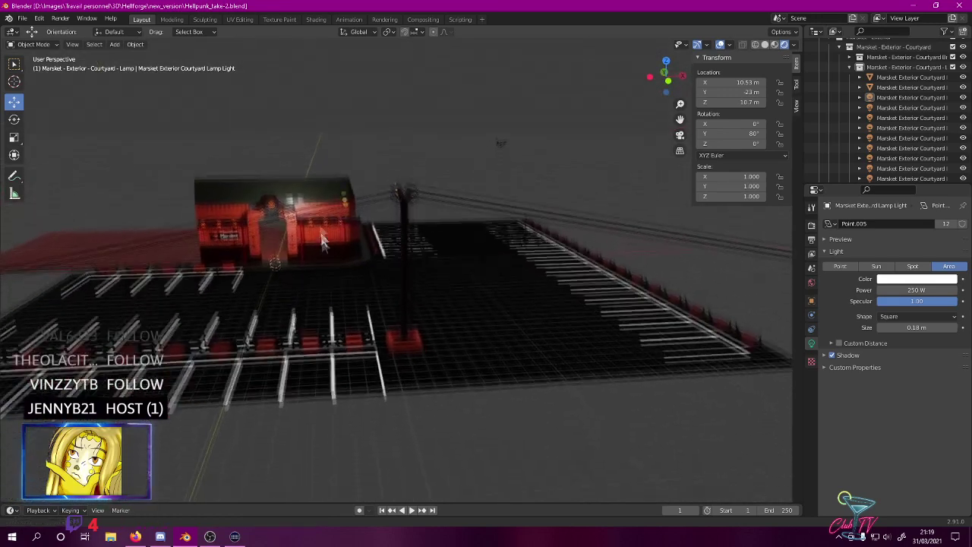
- Make the Marsket - Exterior - Courtyard - Lamp collection the active one for new objects
scroll(366, 275, up, 10)
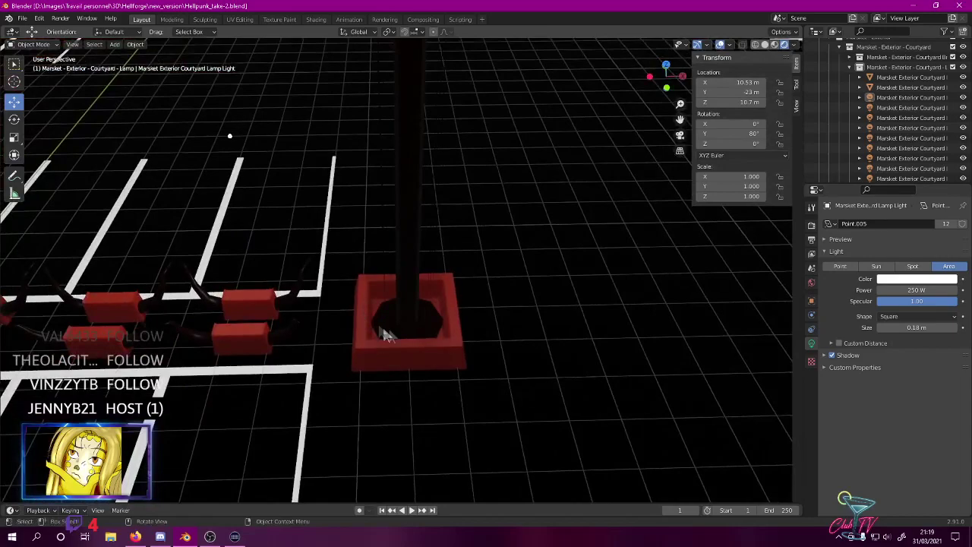
middle_drag(385, 316, 391, 260)
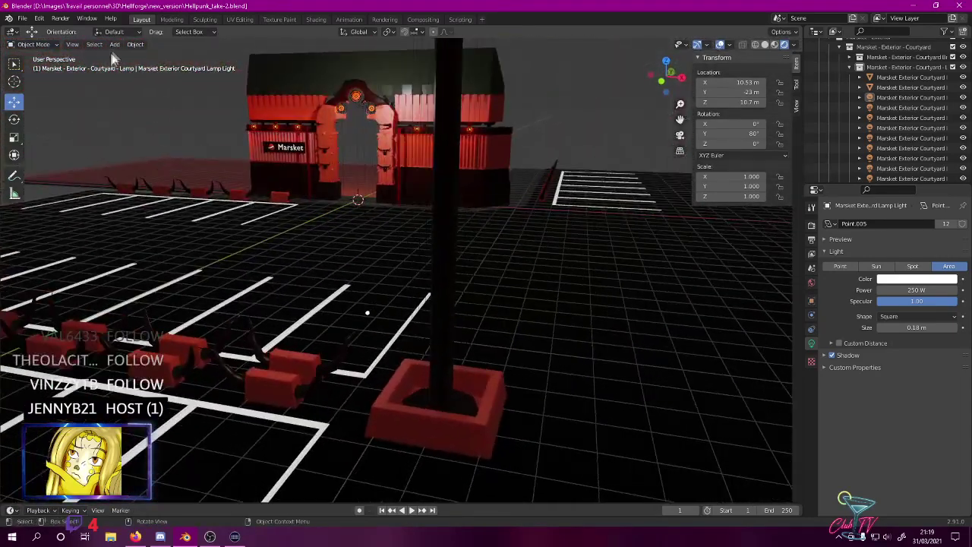
click(850, 66)
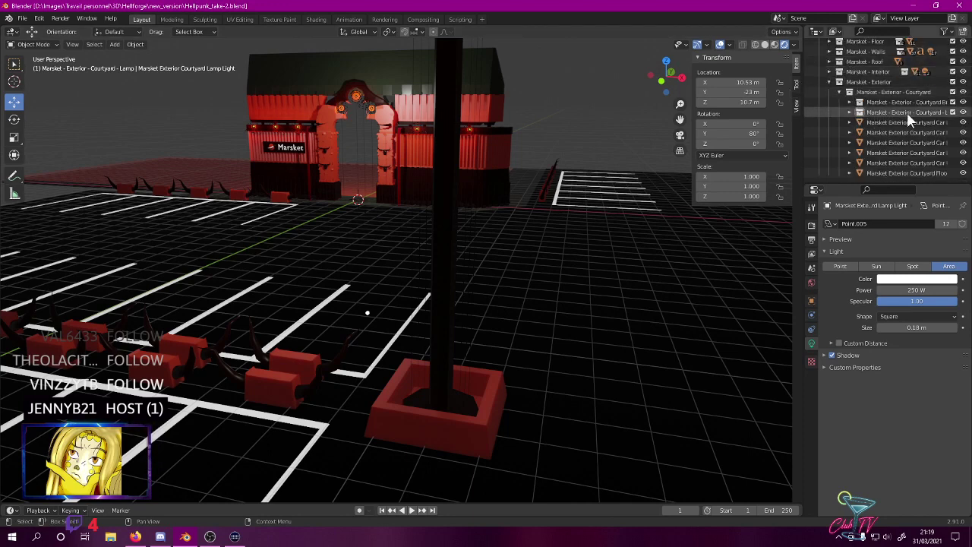
click(874, 112)
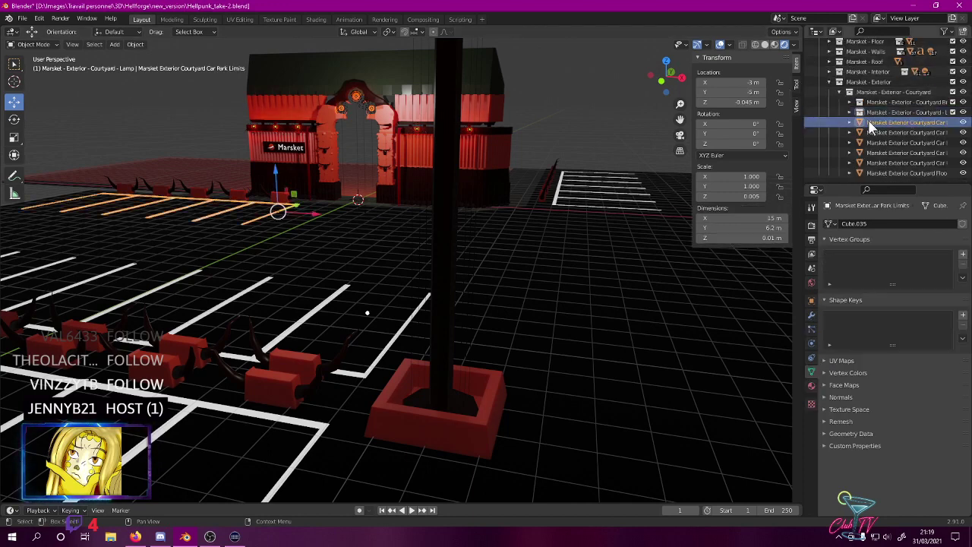
click(850, 113)
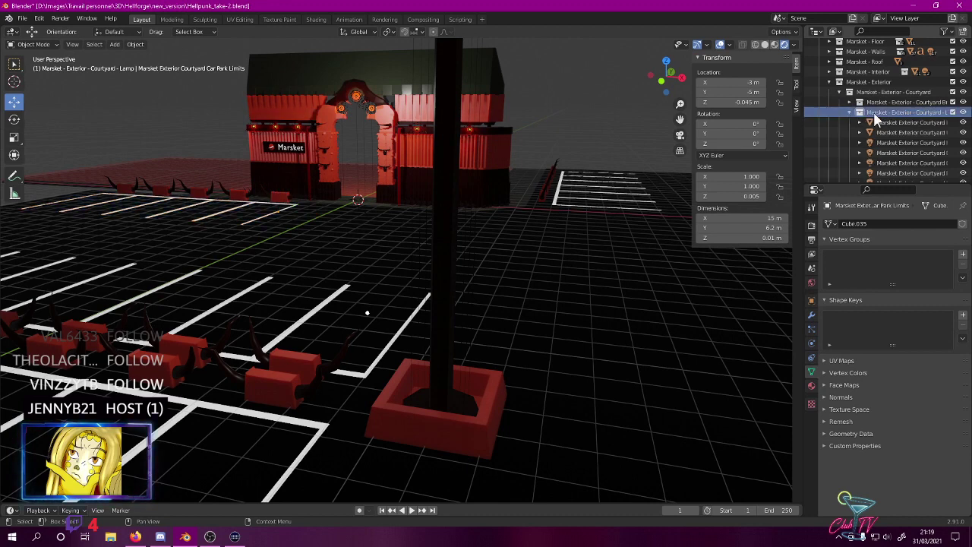
- Add a small cylinder mesh 0.05 m in diameter with a depth of 25 mm
click(115, 44)
mouse_move(123, 56)
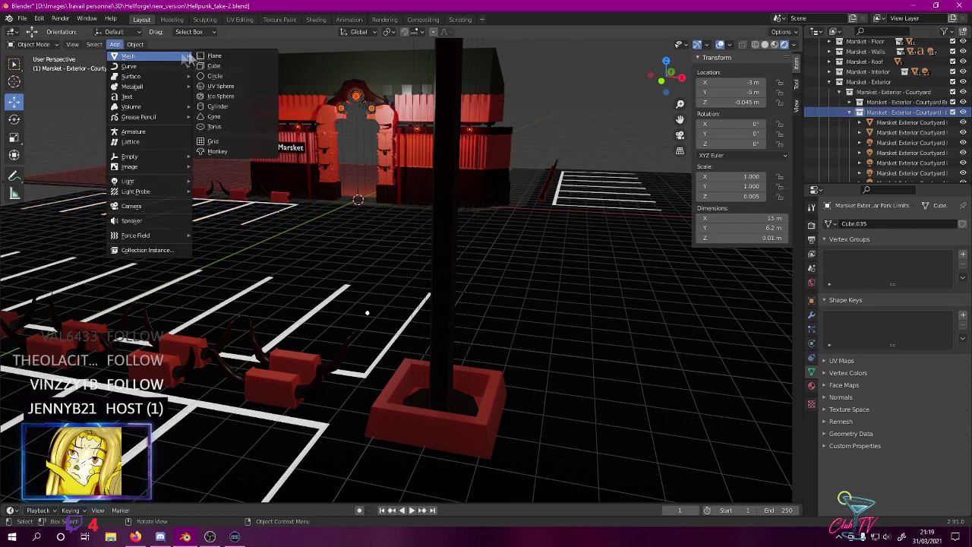
click(228, 106)
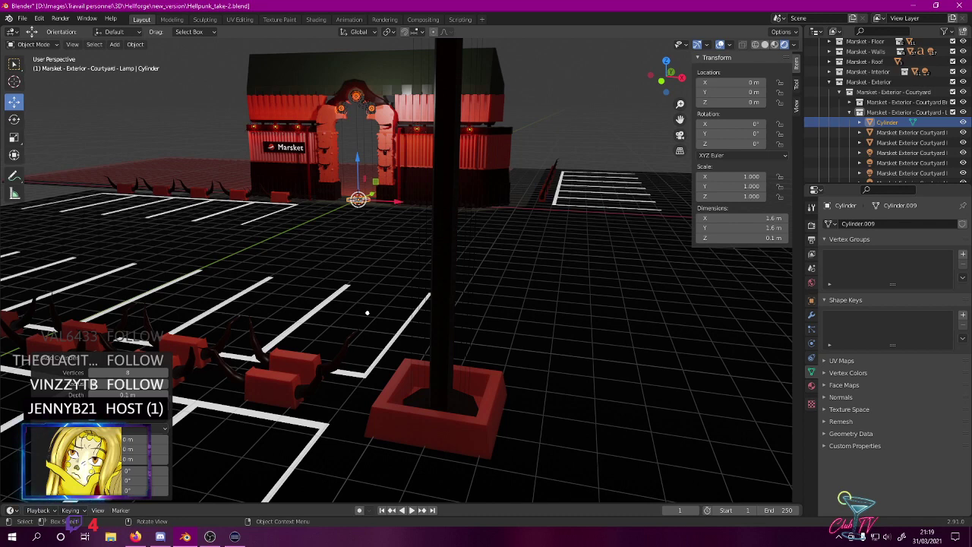
key(Return)
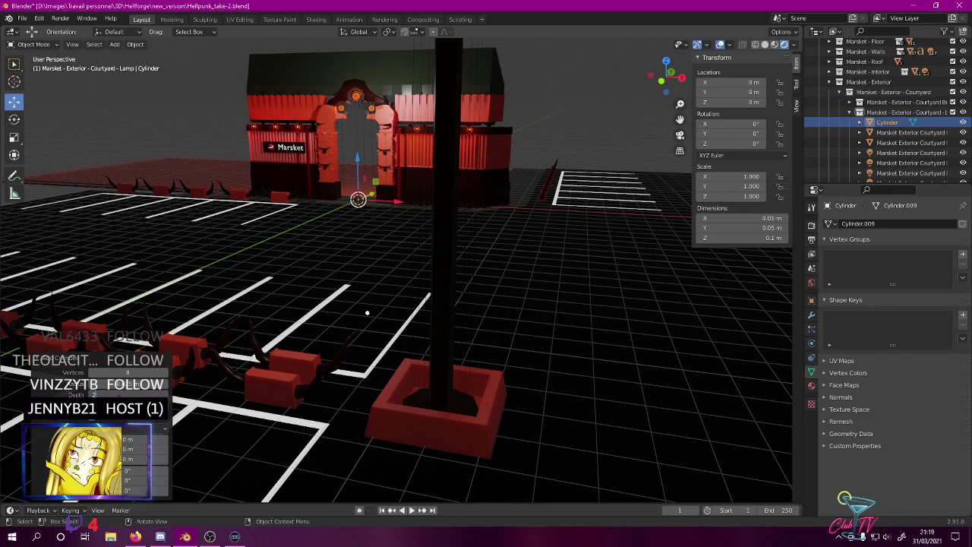
click(119, 396)
text(25mm)
key(Return)
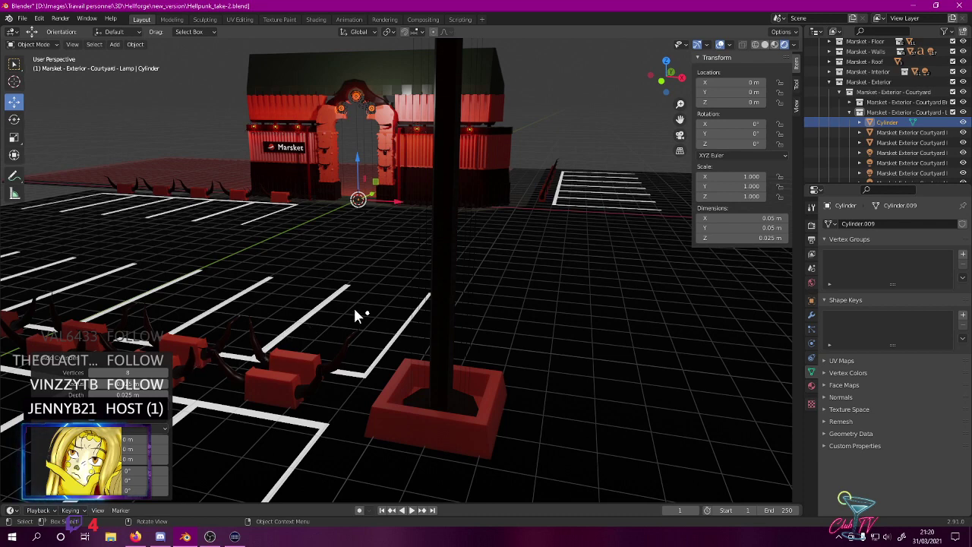
- Move the cylinder onto the courtyard lamp at X 11 m, Y -23 m, and raise it 1 m along Z
key(KP_7)
scroll(342, 300, down, 6)
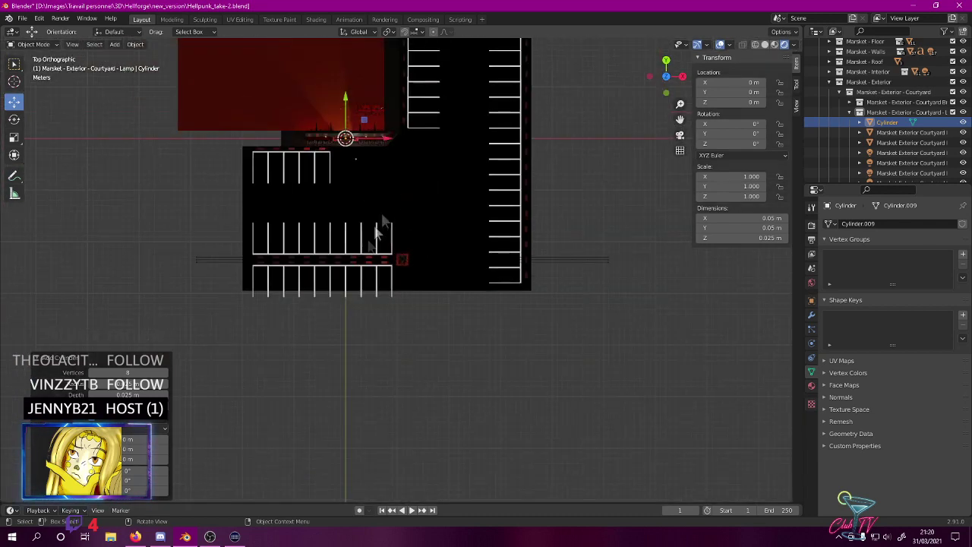
key(g)
click(457, 296)
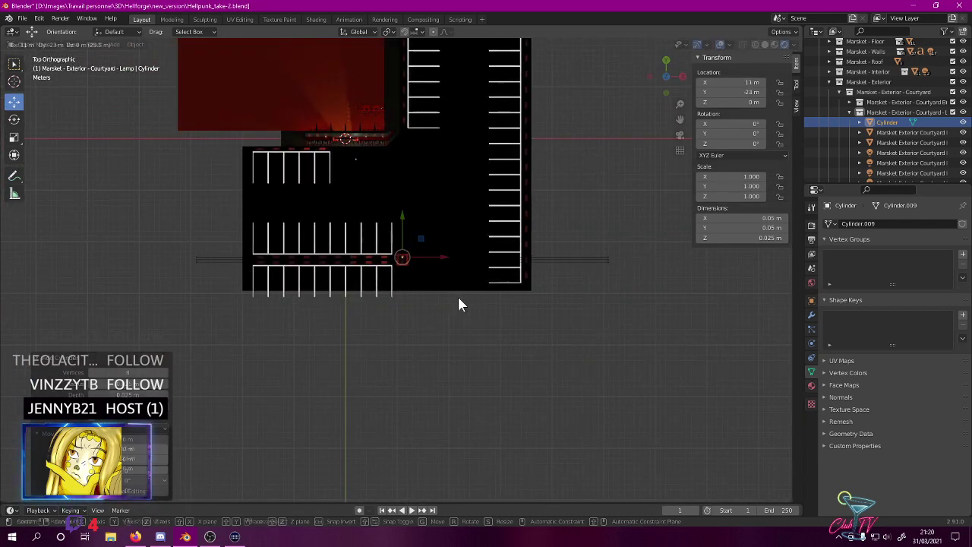
scroll(438, 276, up, 5)
scroll(439, 270, up, 9)
shift+middle_drag(462, 154, 458, 300)
scroll(458, 300, up, 6)
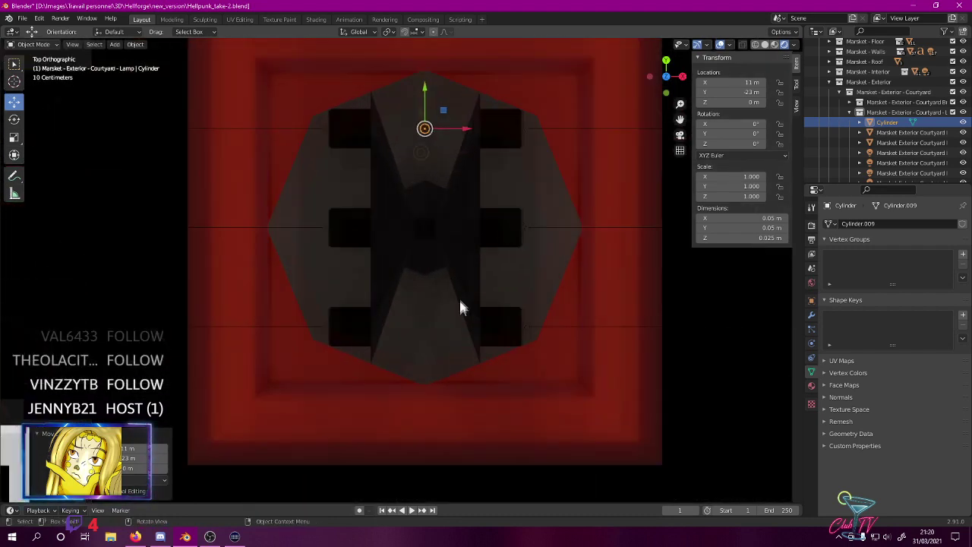
shift+middle_drag(443, 169, 450, 213)
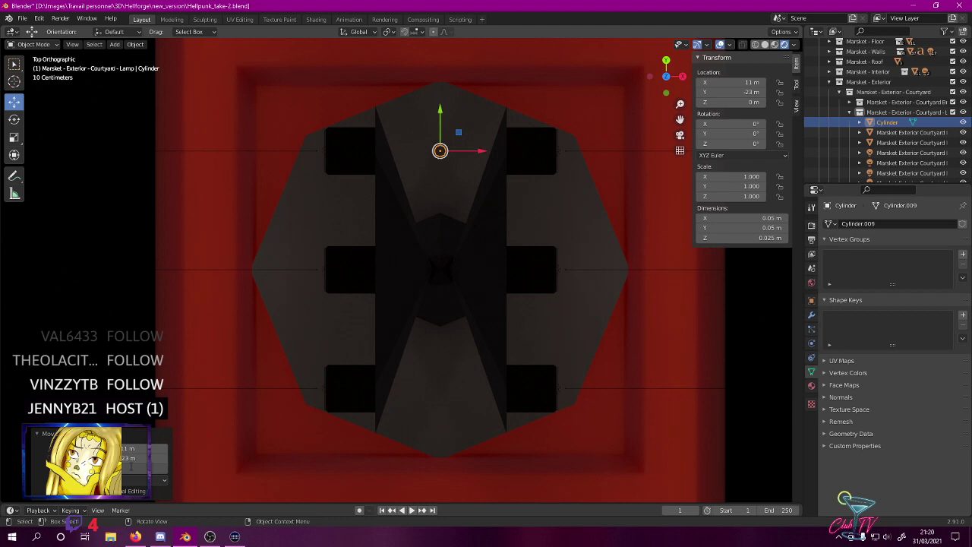
text(1)
key(Return)
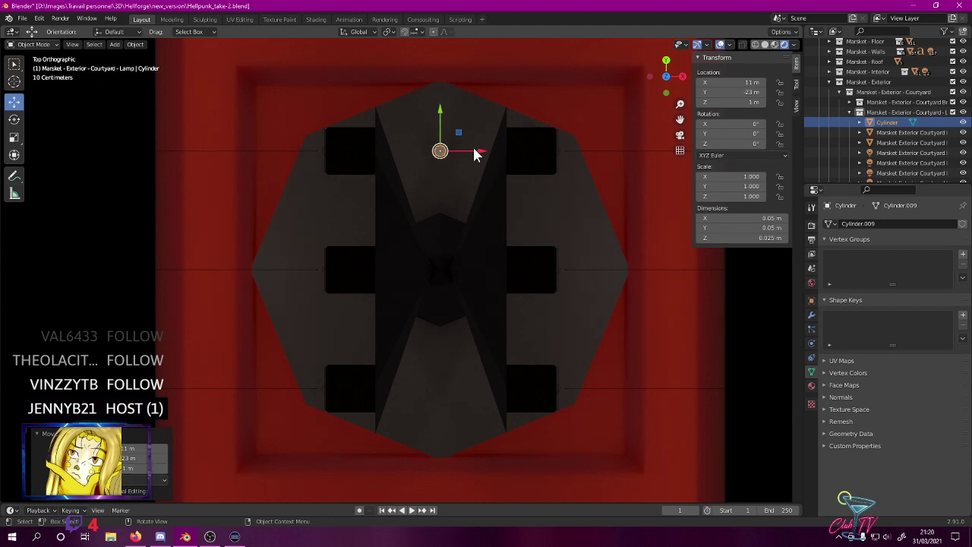
- Shift the cylinder along X to 10.48 m, near the corner of the lamp's octagonal base plate
drag(478, 157, 343, 161)
scroll(352, 179, up, 6)
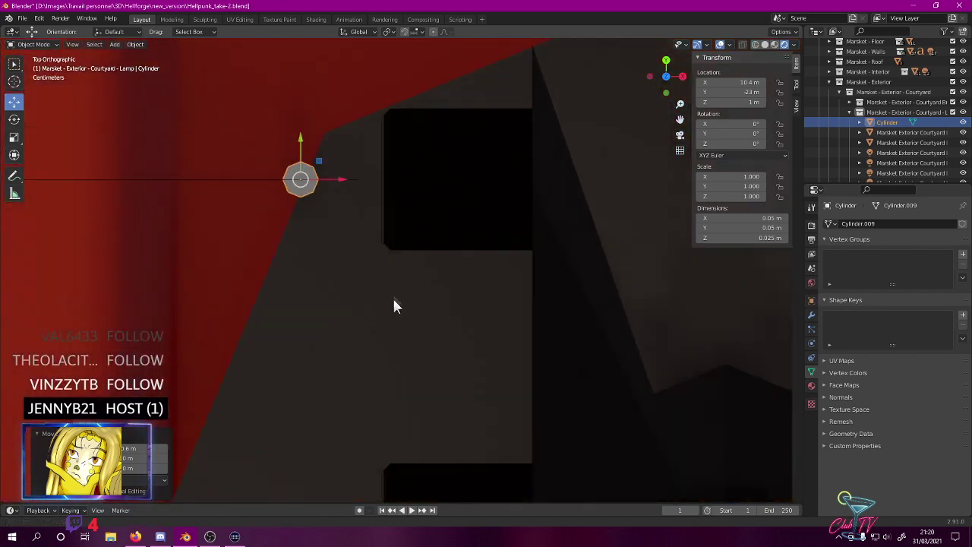
drag(351, 181, 395, 179)
scroll(399, 200, down, 2)
scroll(415, 255, down, 5)
shift+middle_drag(418, 251, 431, 191)
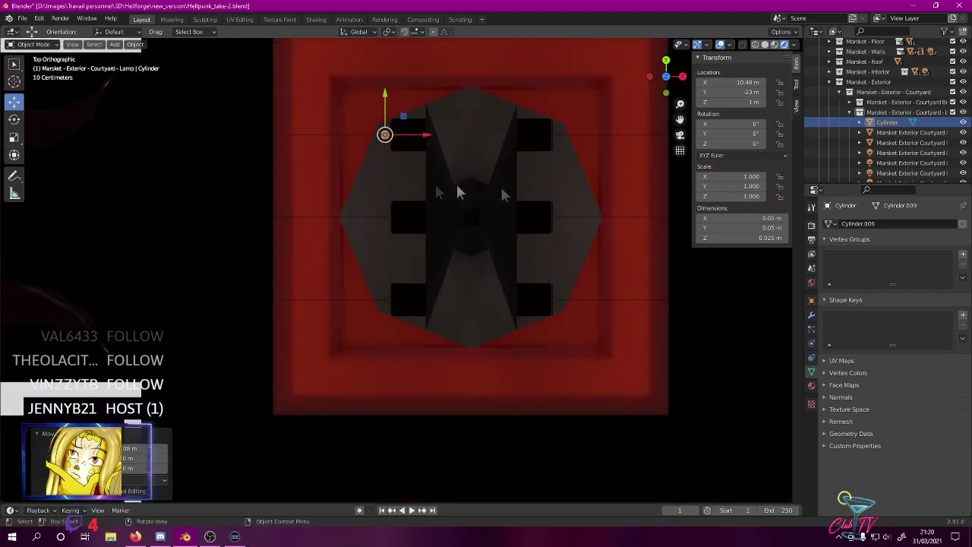
- Assign the existing White Touch material to the small cylinder
click(811, 385)
click(828, 267)
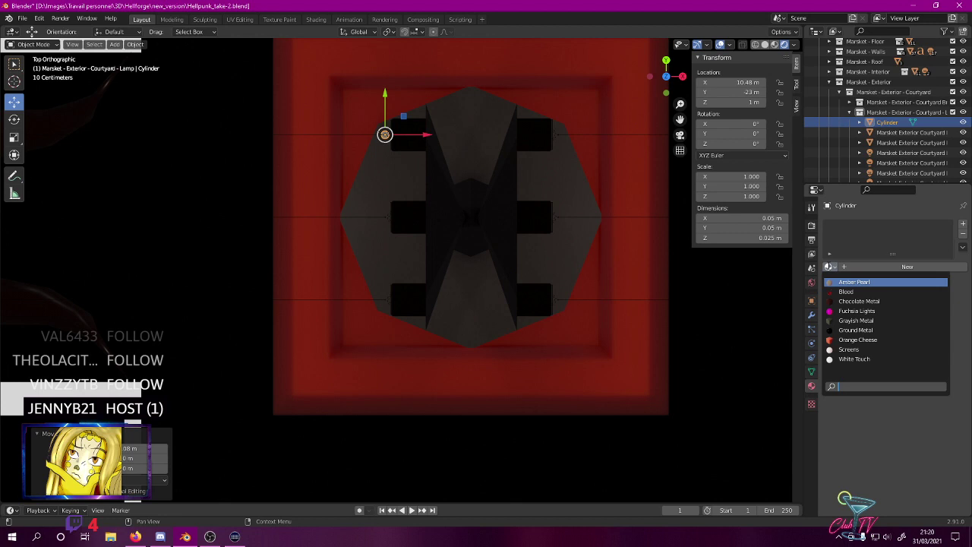
click(854, 358)
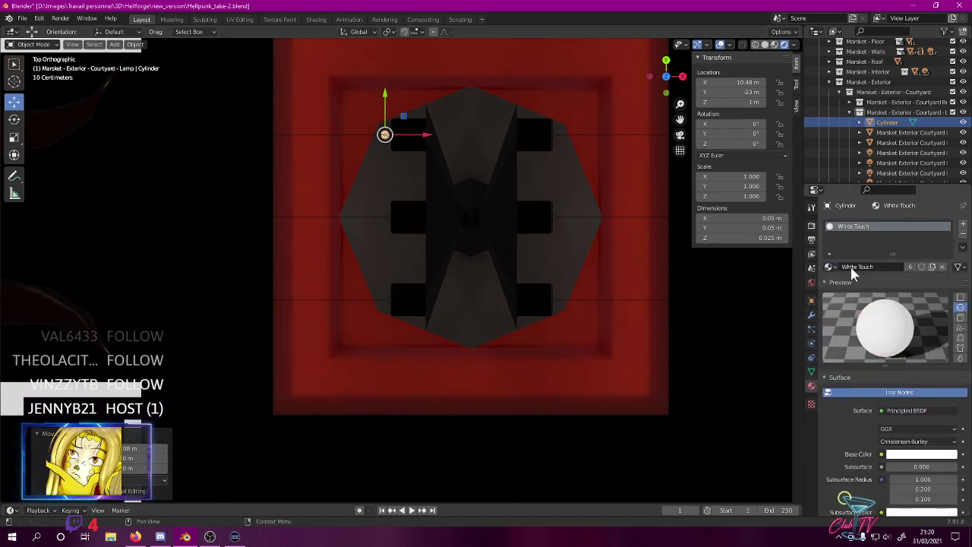
- Try the Screens material on the cylinder, and switch it back to White Touch
click(828, 267)
click(848, 349)
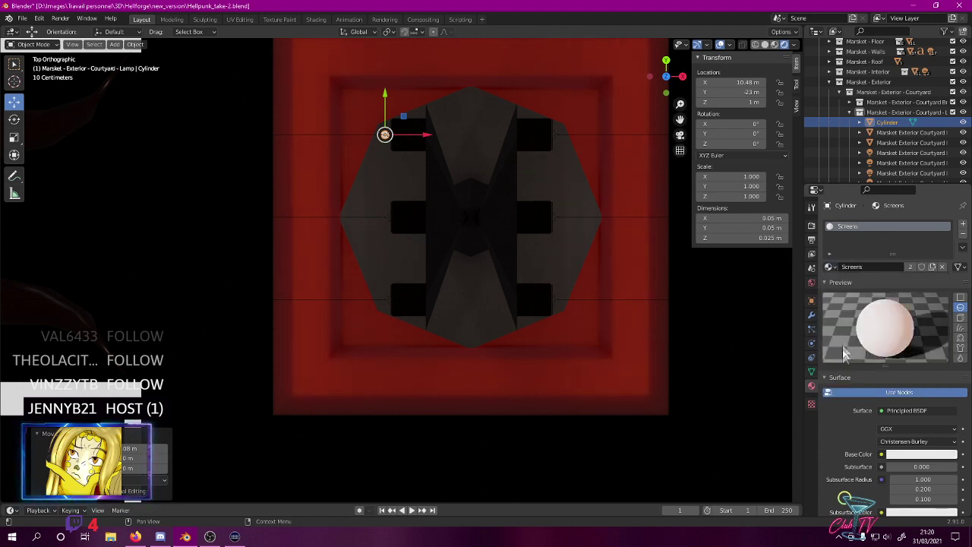
double_click(843, 267)
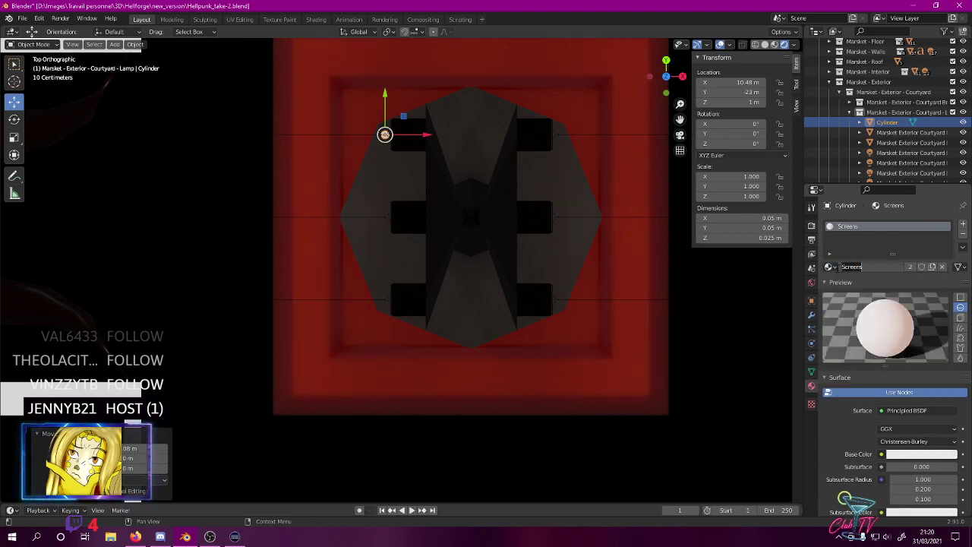
click(830, 268)
click(831, 270)
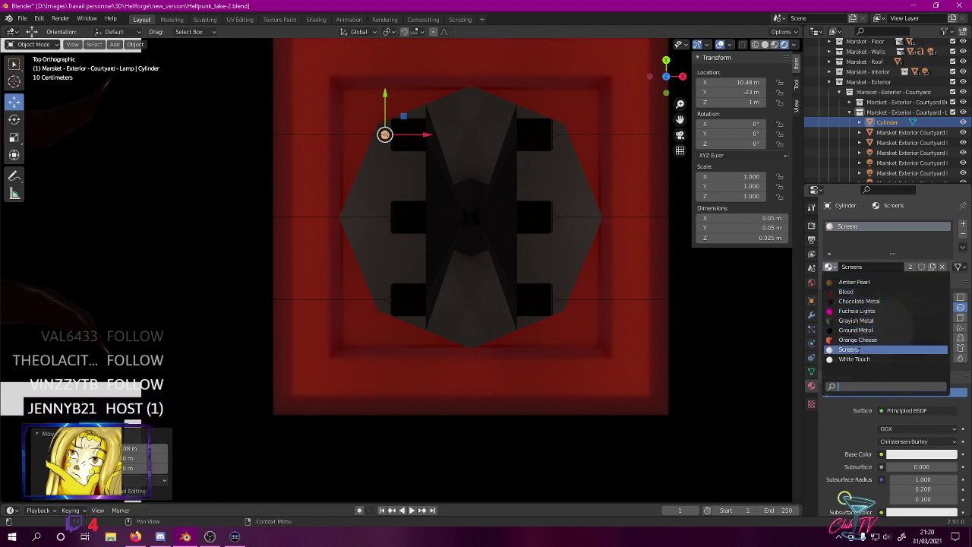
click(854, 358)
- In a wireframe right view, lower the cylinder 0.8 m along Z toward the lamp's base plate
middle_drag(478, 186, 506, 130)
key(KP_3)
shift+middle_drag(388, 247, 388, 282)
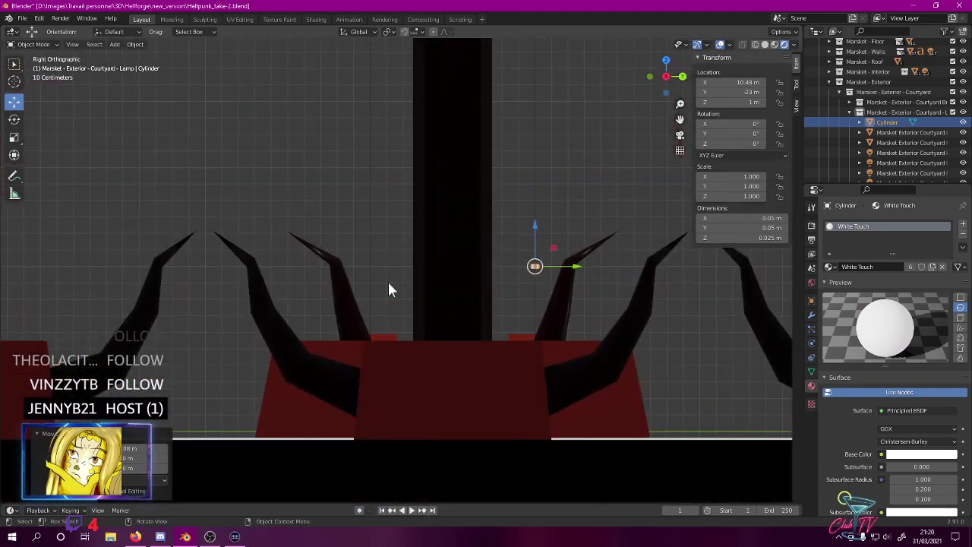
key(z)
click(327, 288)
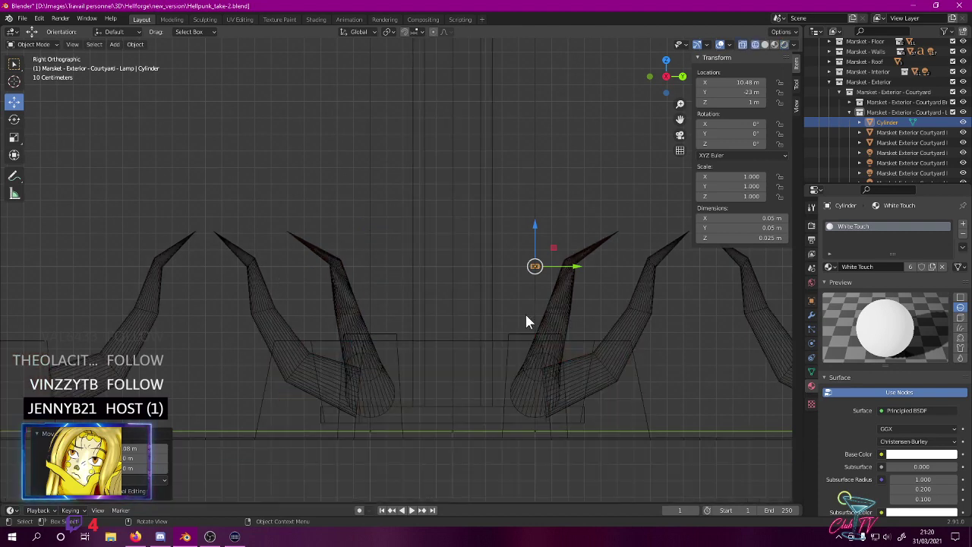
shift+middle_drag(525, 312, 453, 237)
scroll(531, 171, up, 5)
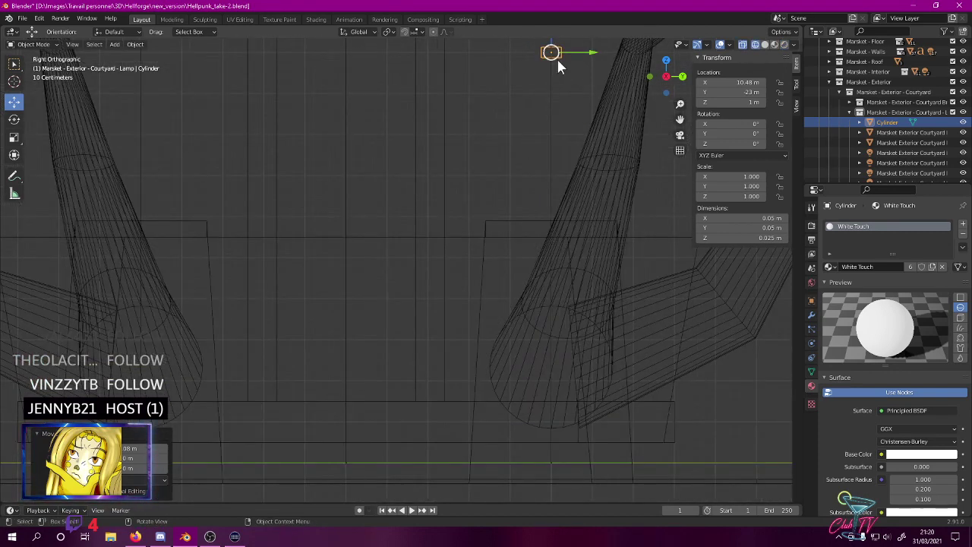
key(g)
key(z)
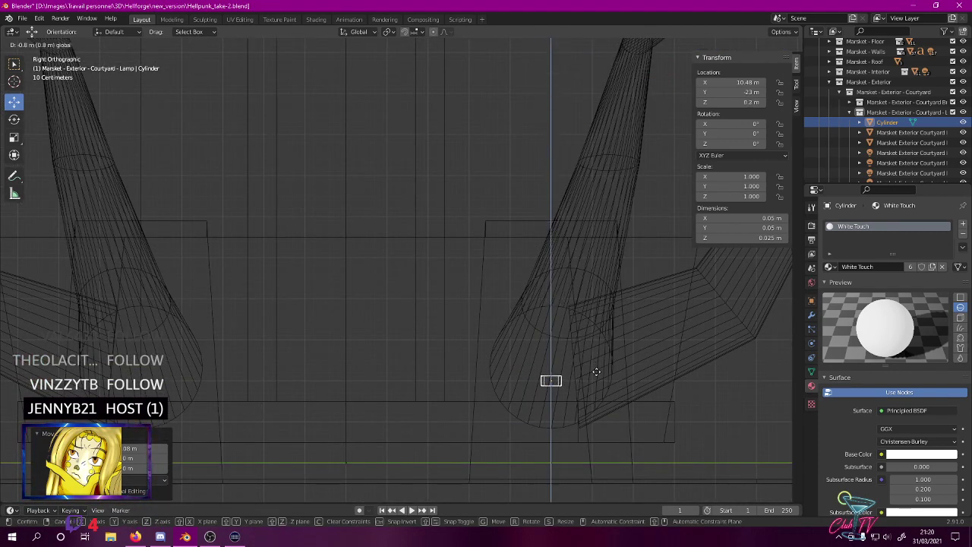
click(596, 379)
- Lower the cylinder another 0.04 m along Z, close to the base plate's surface
shift+middle_drag(596, 365, 494, 280)
scroll(498, 280, up, 9)
shift+middle_drag(558, 277, 344, 70)
drag(425, 199, 429, 281)
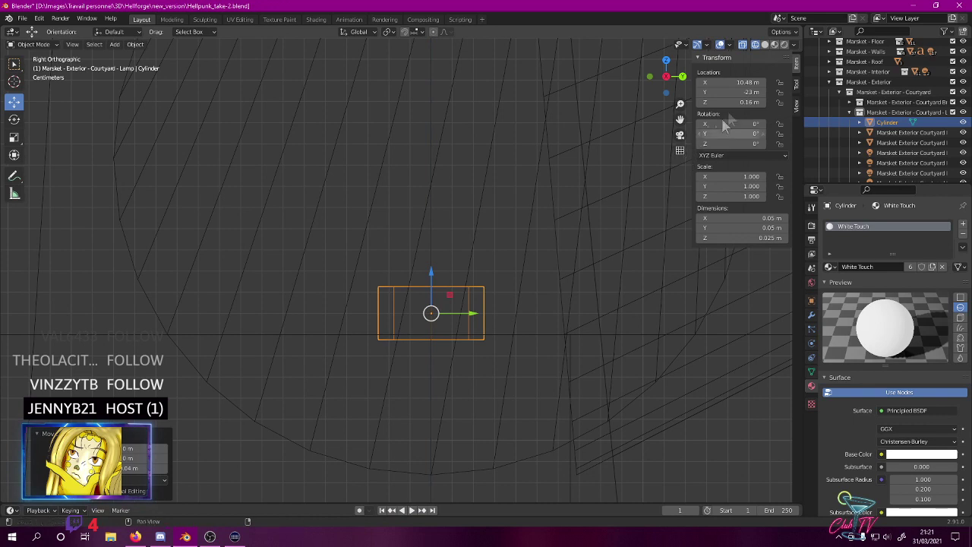
- Fine-tune the cylinder's Z location to 0.1625 m
click(733, 82)
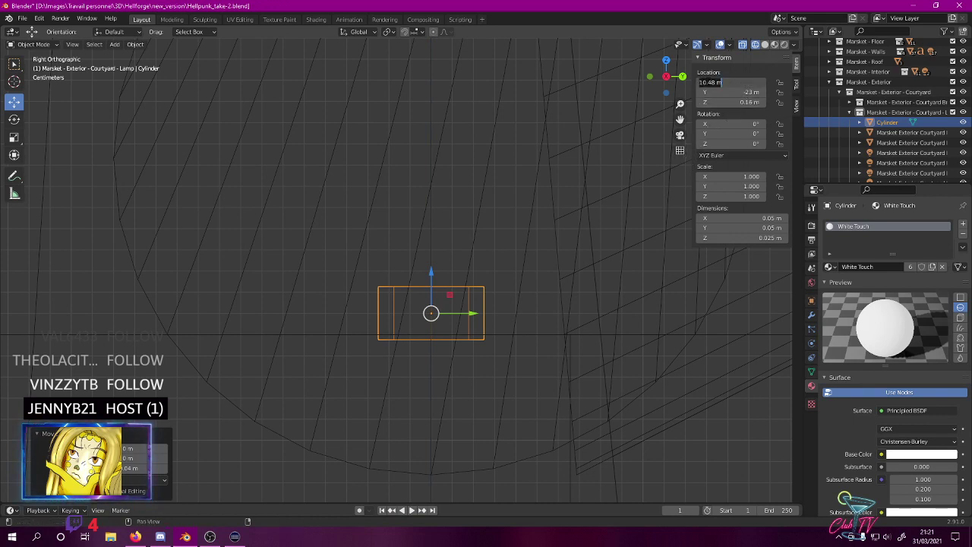
click(770, 107)
click(720, 102)
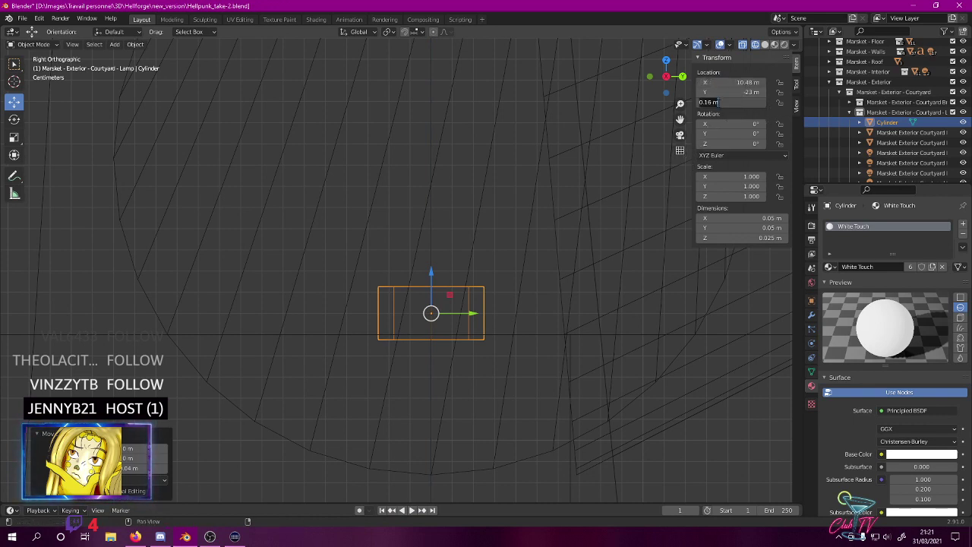
text(5)
key(Return)
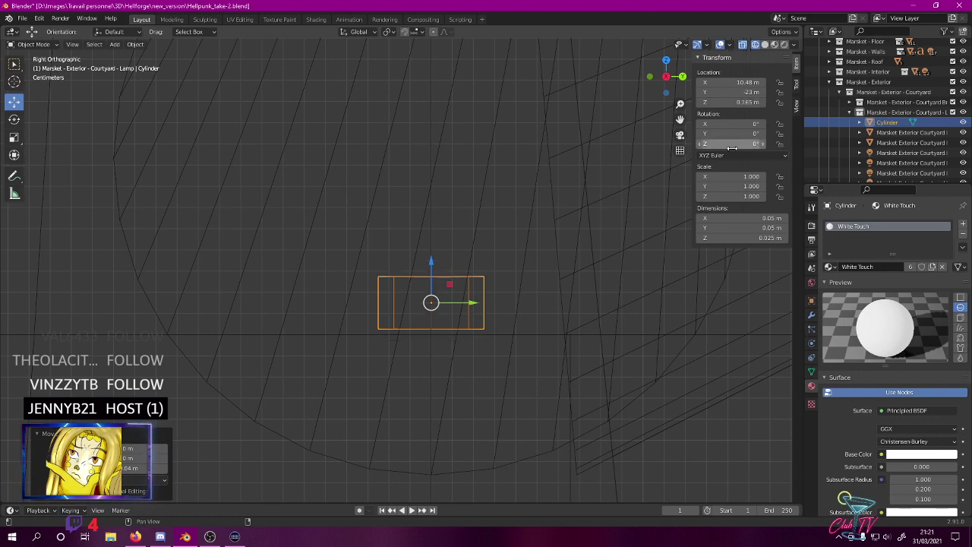
click(740, 102)
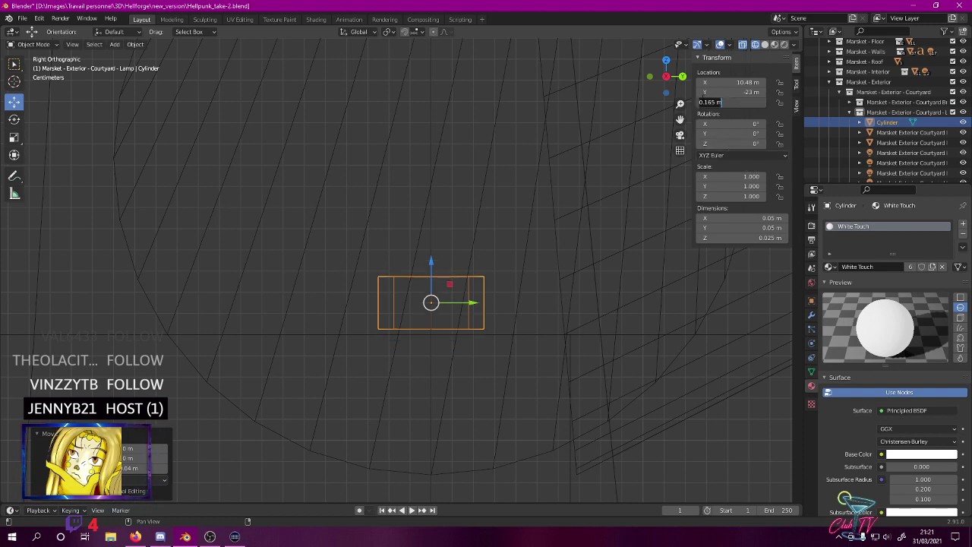
text(2)
key(Return)
- Return the viewport to rendered shading with a close view of the cylinder on the base plate
scroll(531, 243, down, 6)
middle_drag(506, 274, 507, 274)
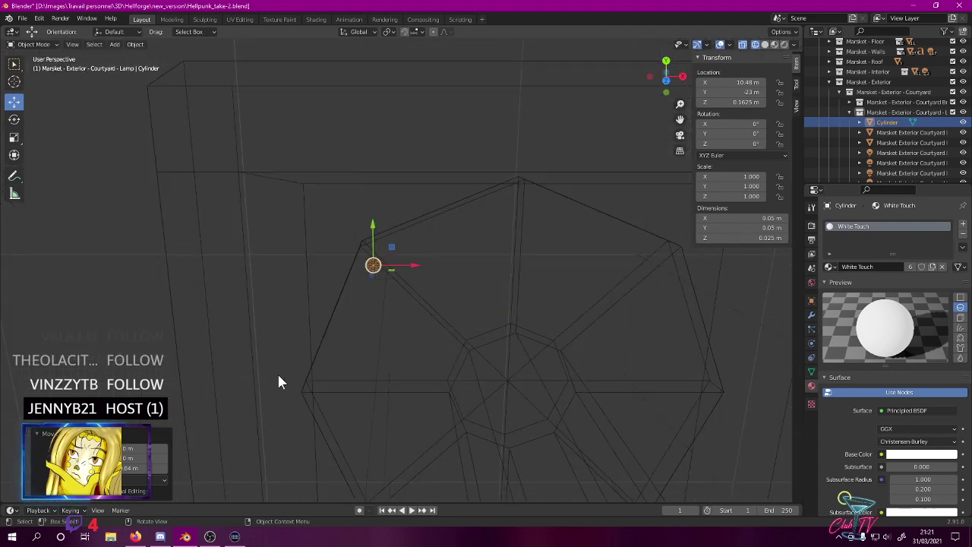
key(KP_7)
key(z)
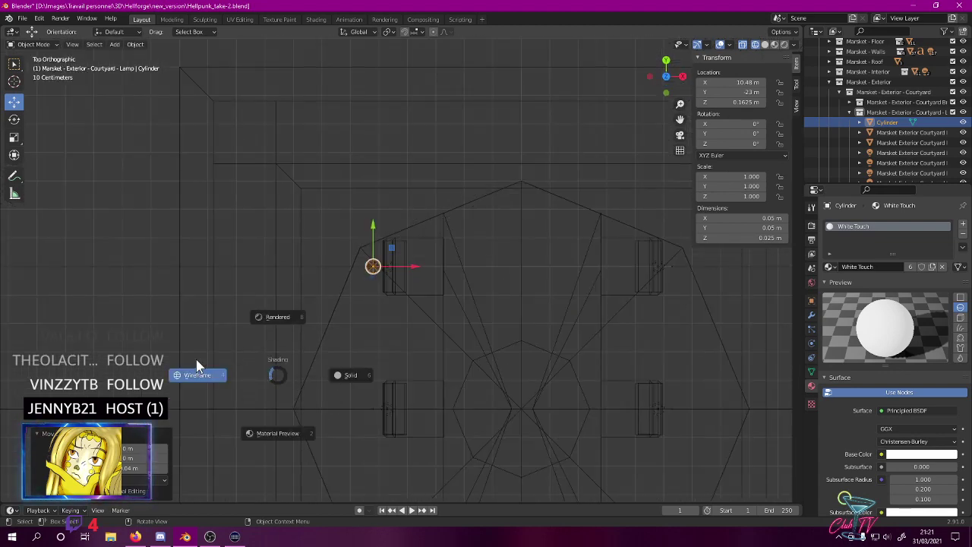
click(263, 313)
scroll(263, 313, up, 5)
middle_drag(285, 311, 302, 294)
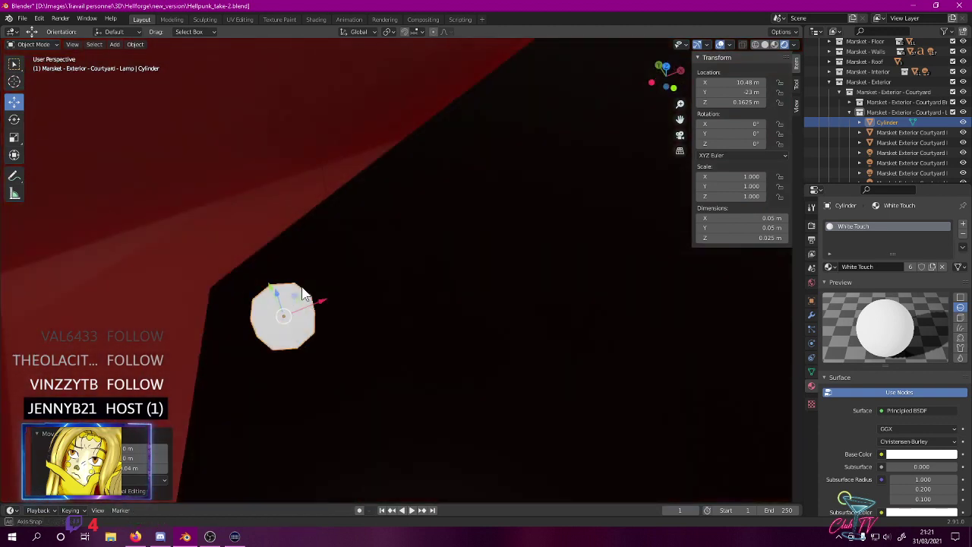
- Subdivide the radial edges on the top face of the small white cylinder
key(Tab)
click(67, 44)
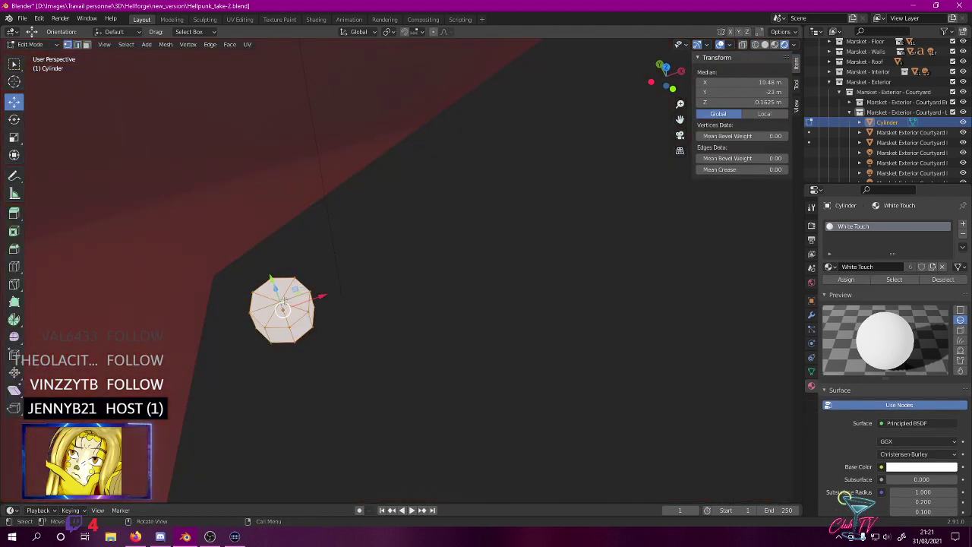
click(161, 137)
click(76, 44)
drag(296, 318, 296, 318)
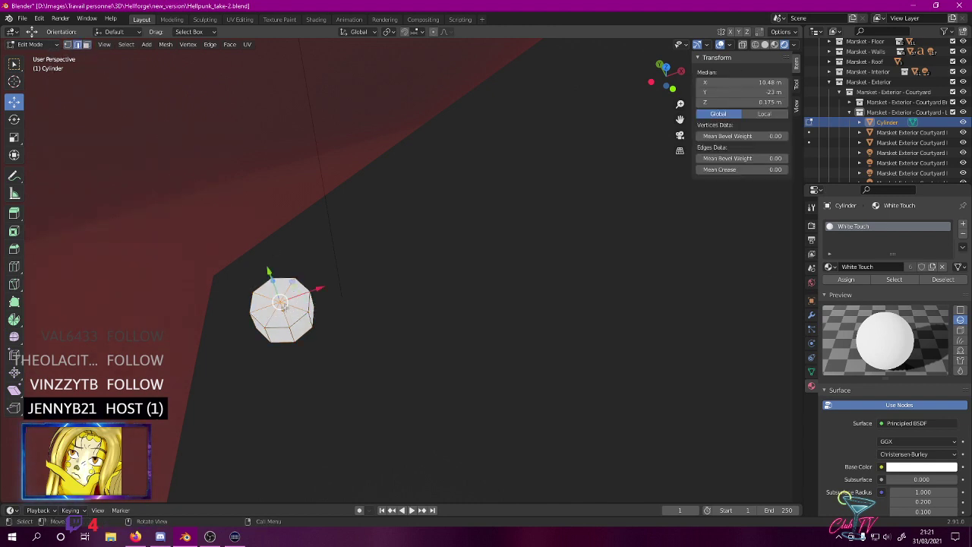
right_click(280, 303)
click(250, 244)
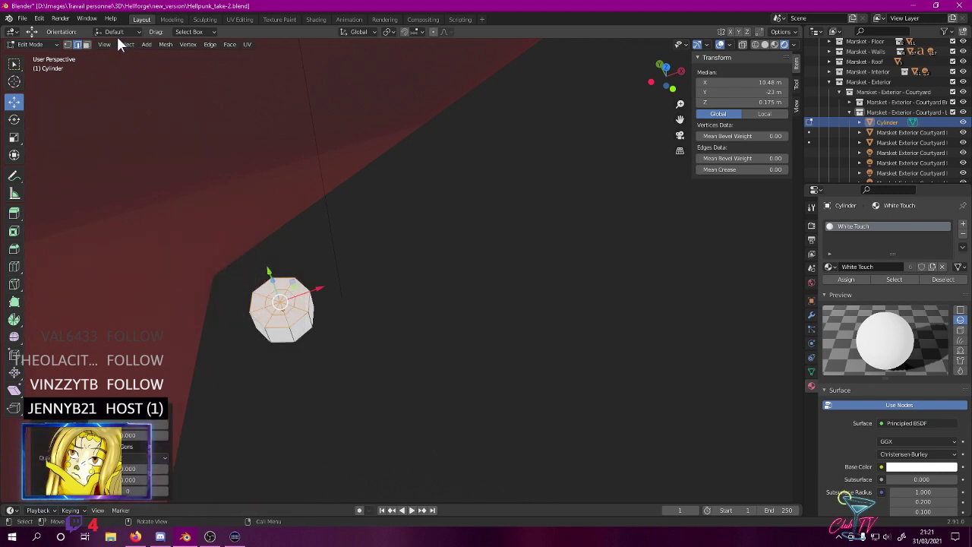
- Extrude the inner ring of faces on the cylinder's top about 0.005 m downward to form a recess, working in a wireframe right view
drag(269, 297, 279, 308)
key(ctrl+z)
key(alt+a)
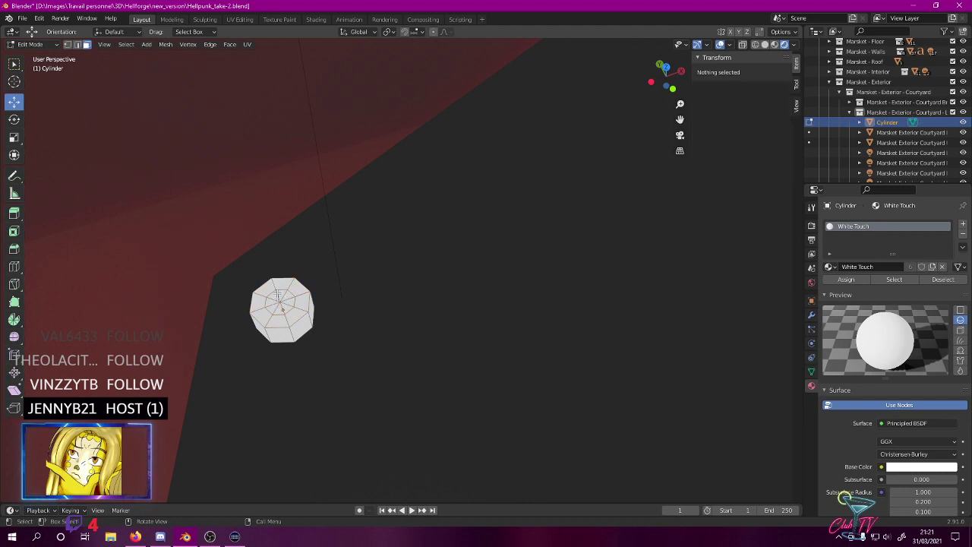
click(289, 309)
shift+click(290, 314)
shift+click(260, 316)
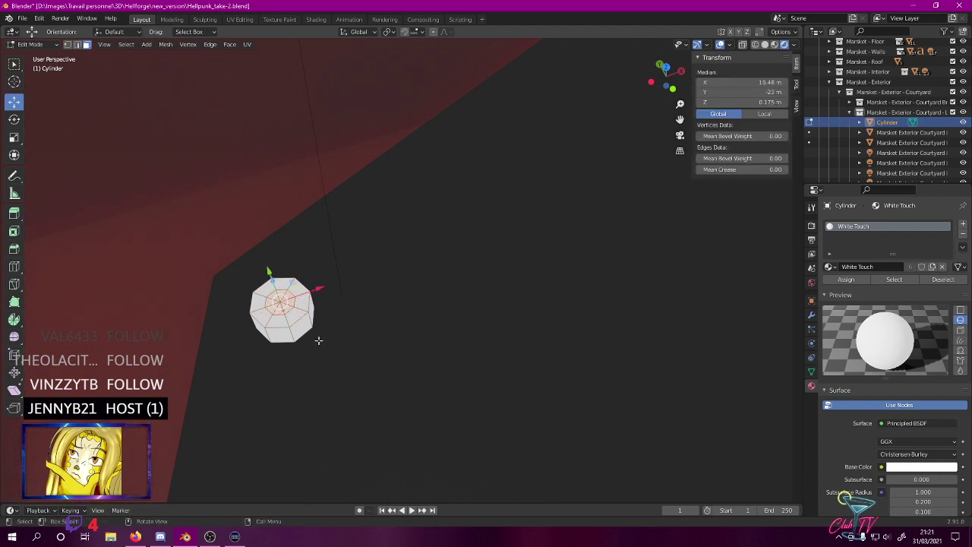
key(KP_3)
key(z)
click(236, 346)
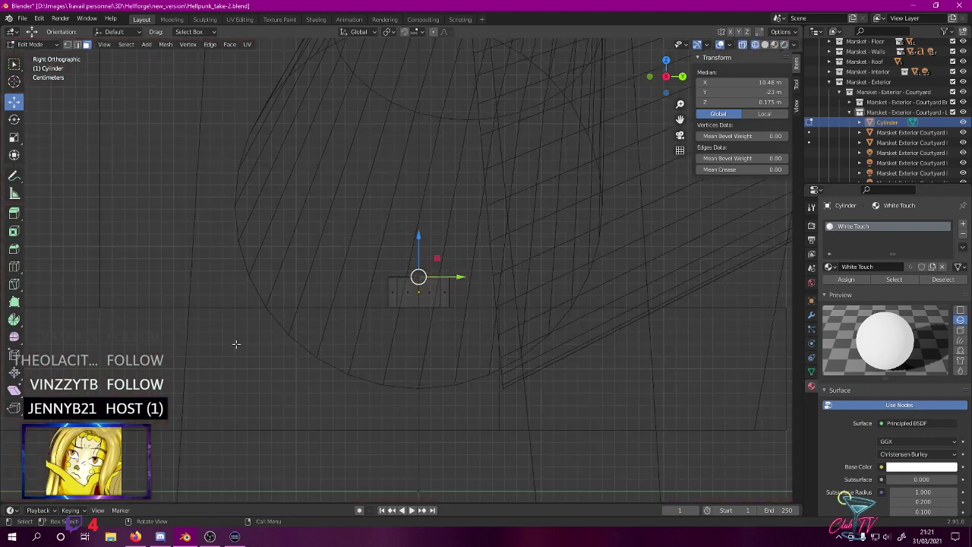
scroll(430, 262, up, 3)
key(e)
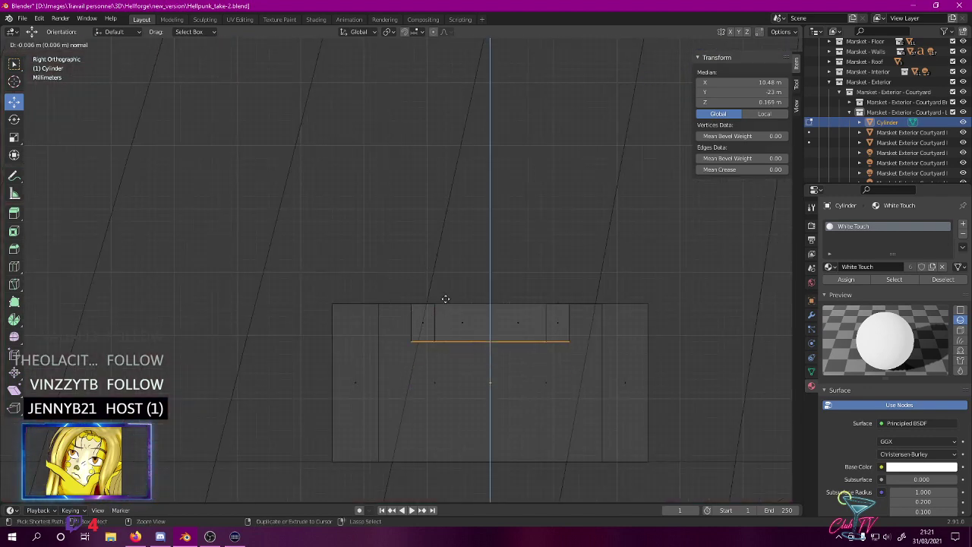
click(445, 293)
middle_drag(445, 293, 474, 225)
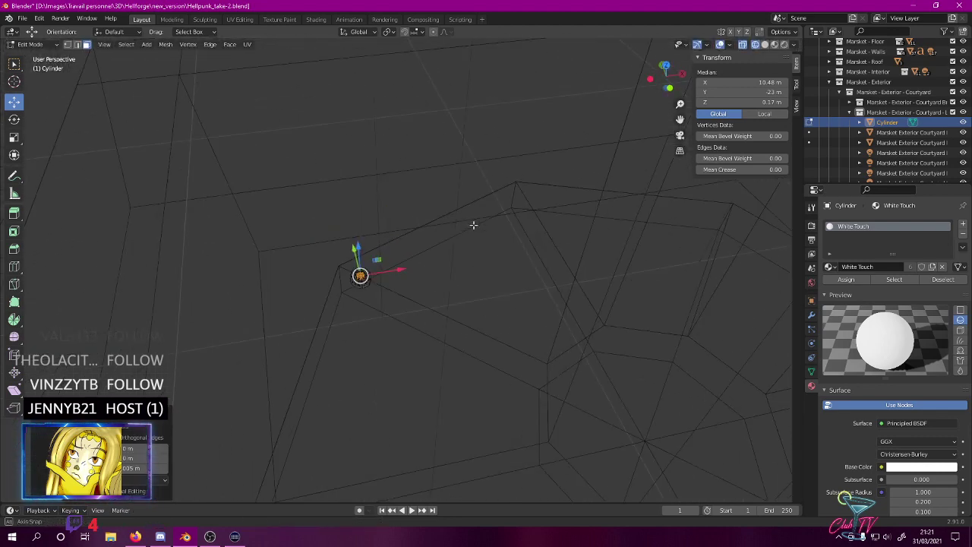
key(Tab)
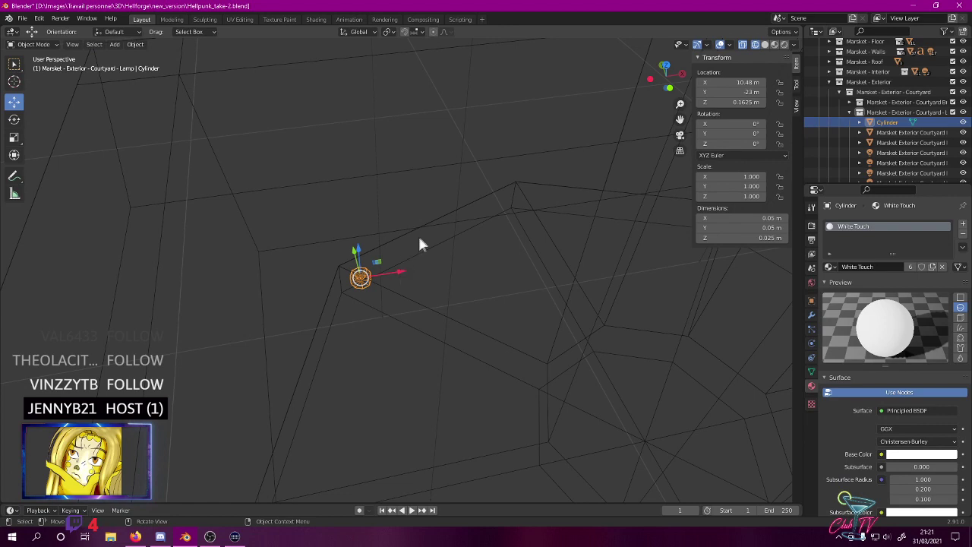
- In a top view of the lamp base, add an Array modifier to the cylinder, keeping a fixed count of 2
key(KP_7)
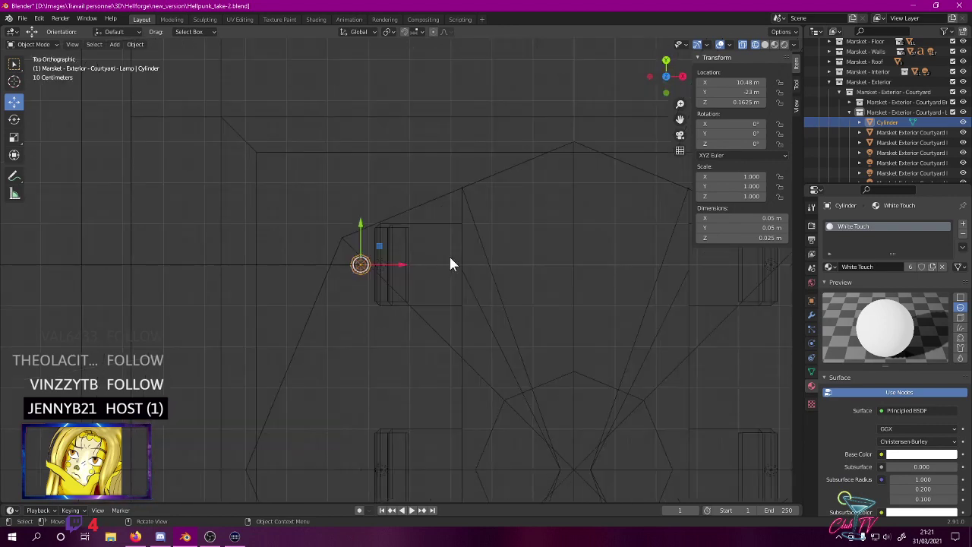
scroll(460, 230, down, 2)
scroll(592, 264, up, 5)
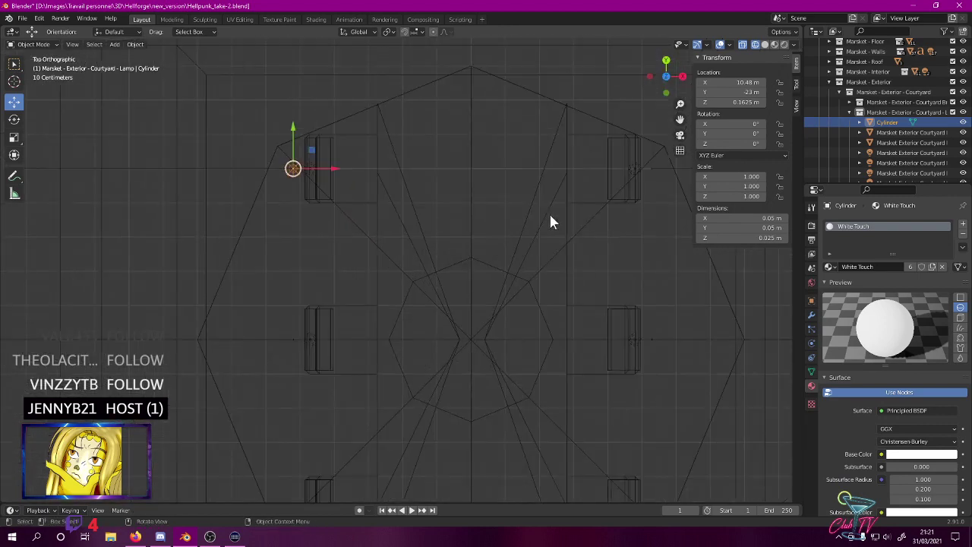
click(811, 314)
click(847, 224)
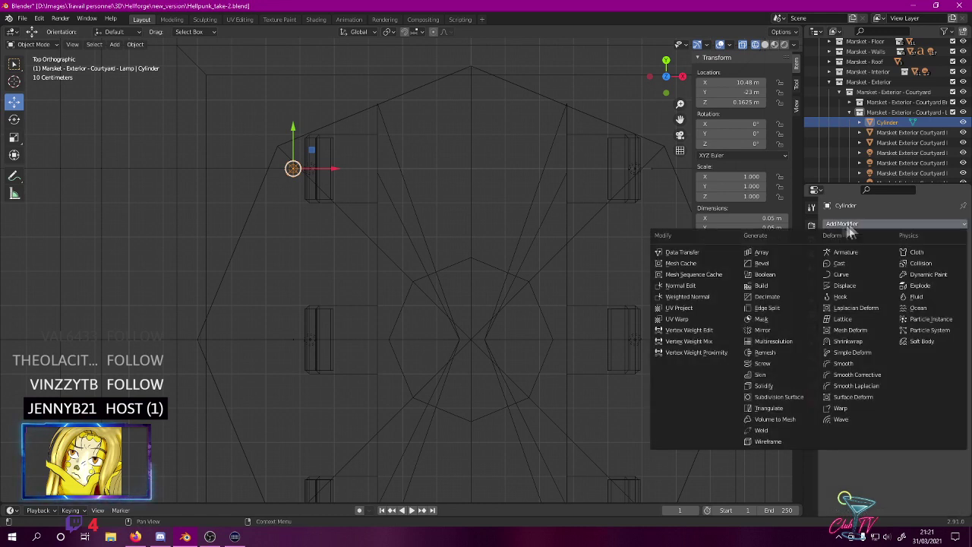
click(762, 252)
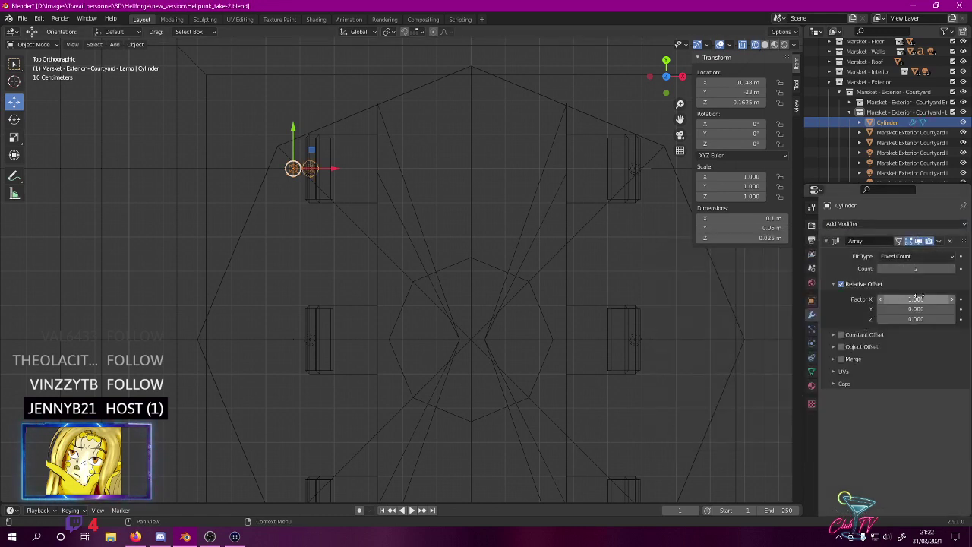
click(913, 269)
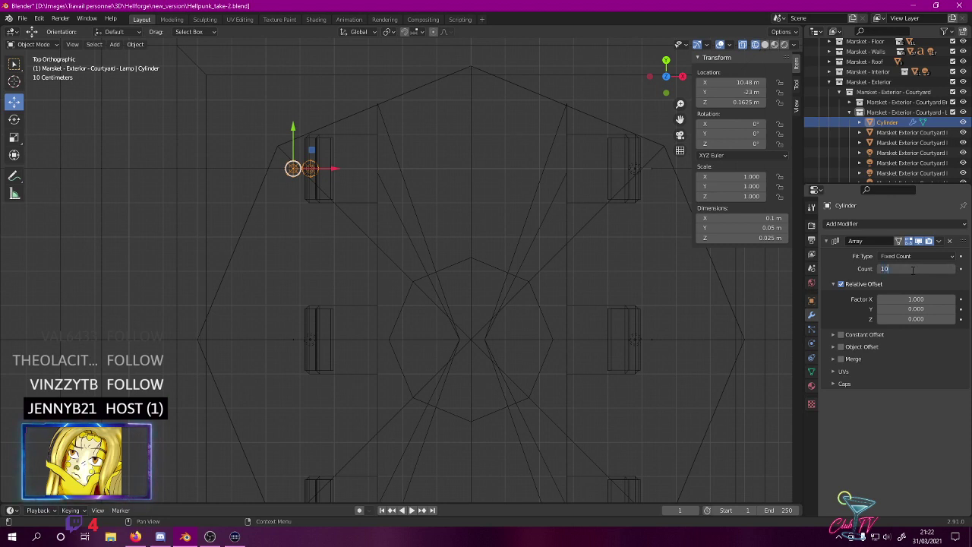
key(Return)
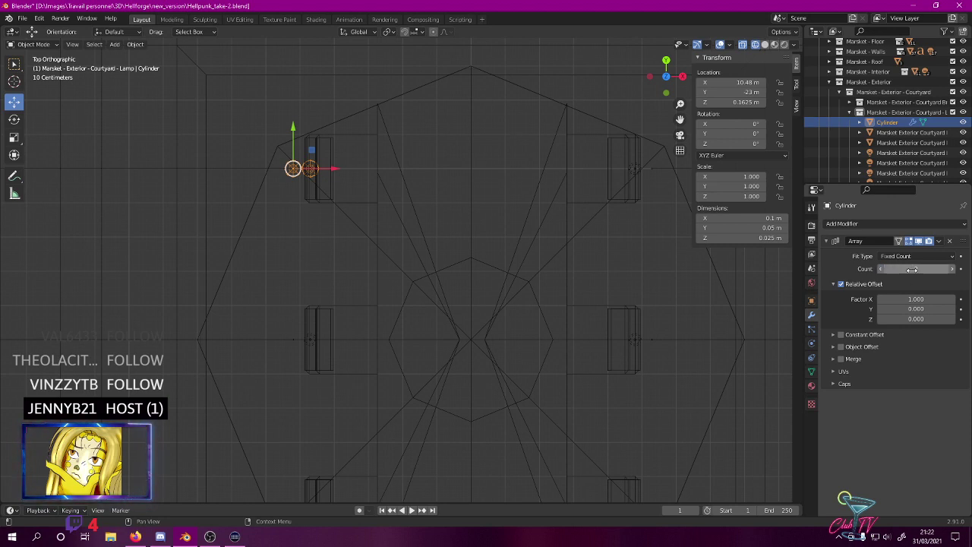
- Try relative X offset factors of 10, 24 and 20 for the cylinder's array
click(907, 298)
text(0)
key(Return)
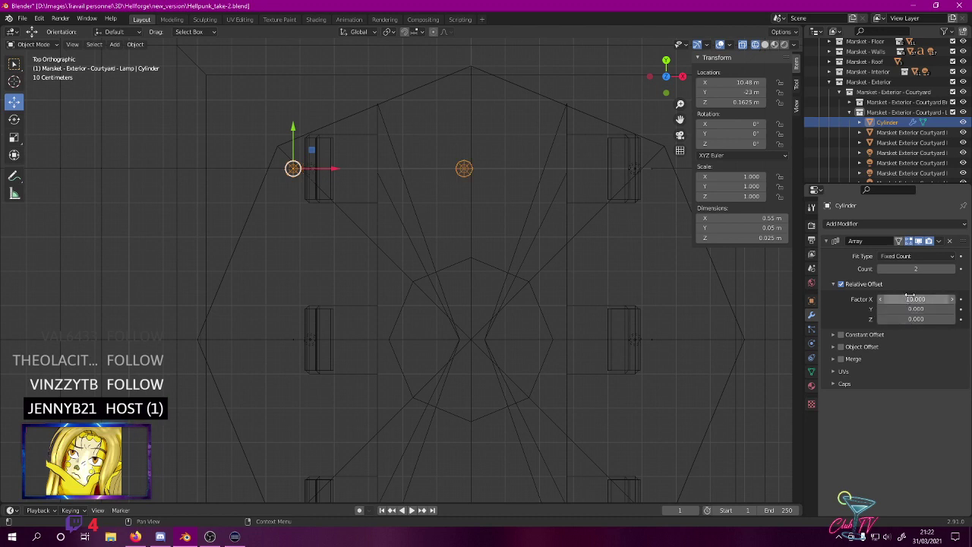
click(910, 300)
text(2)
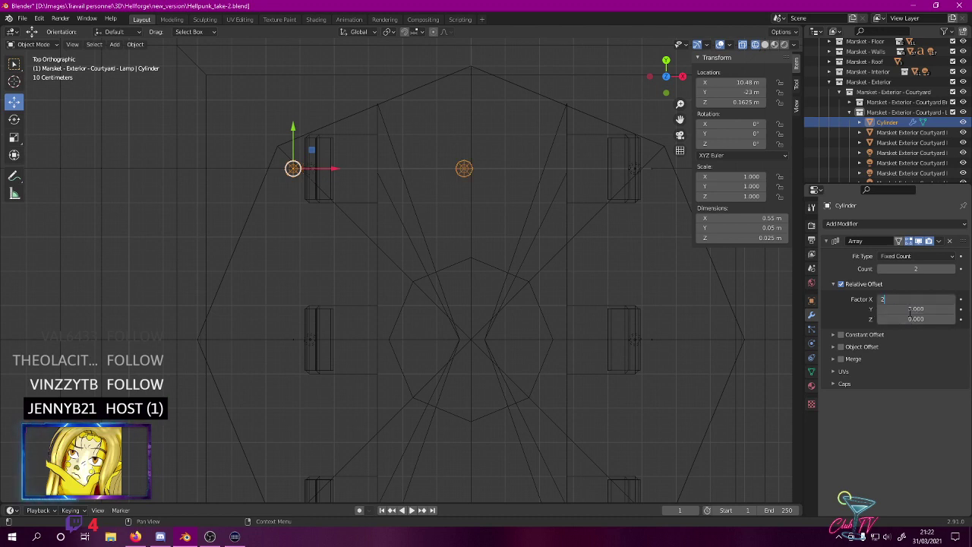
text(4)
key(Return)
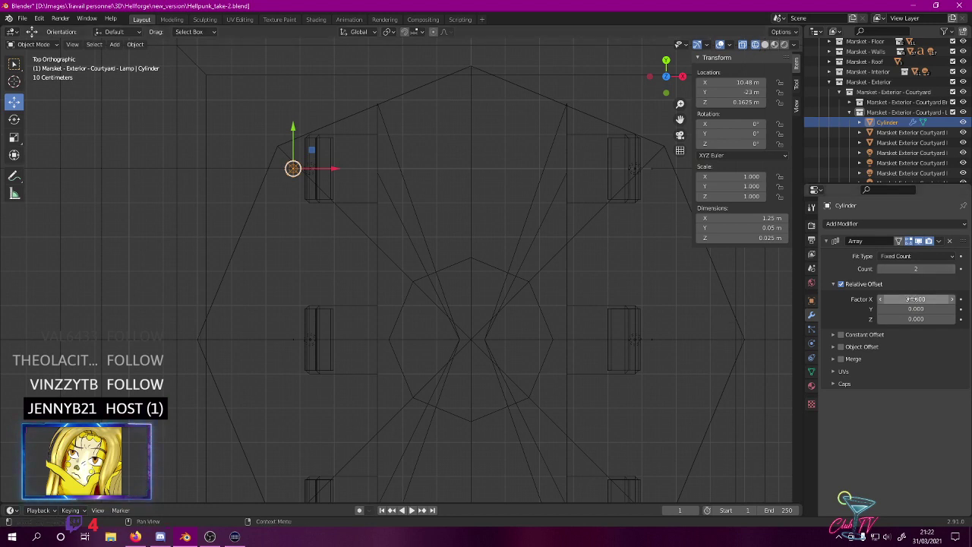
scroll(722, 299, down, 3)
scroll(721, 298, up, 1)
scroll(645, 297, up, 1)
click(909, 299)
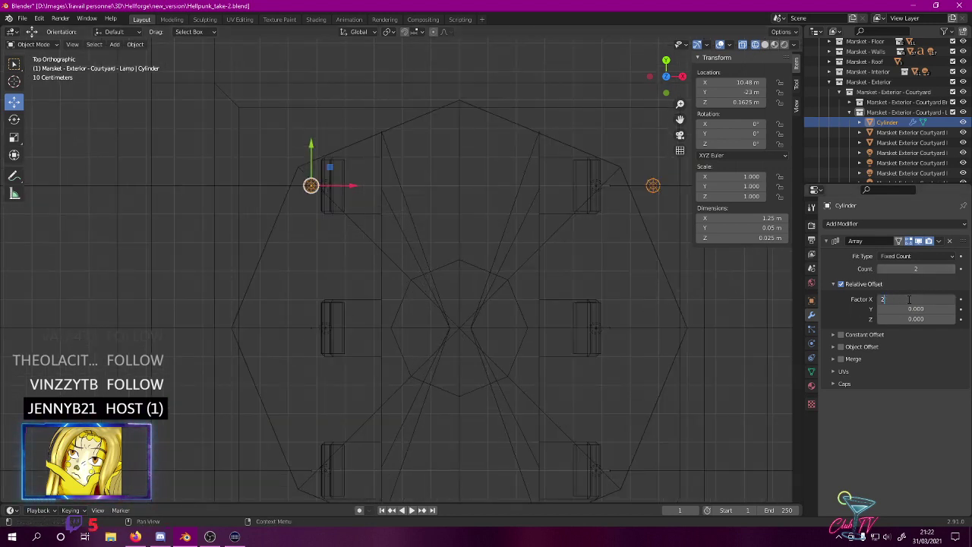
key(Return)
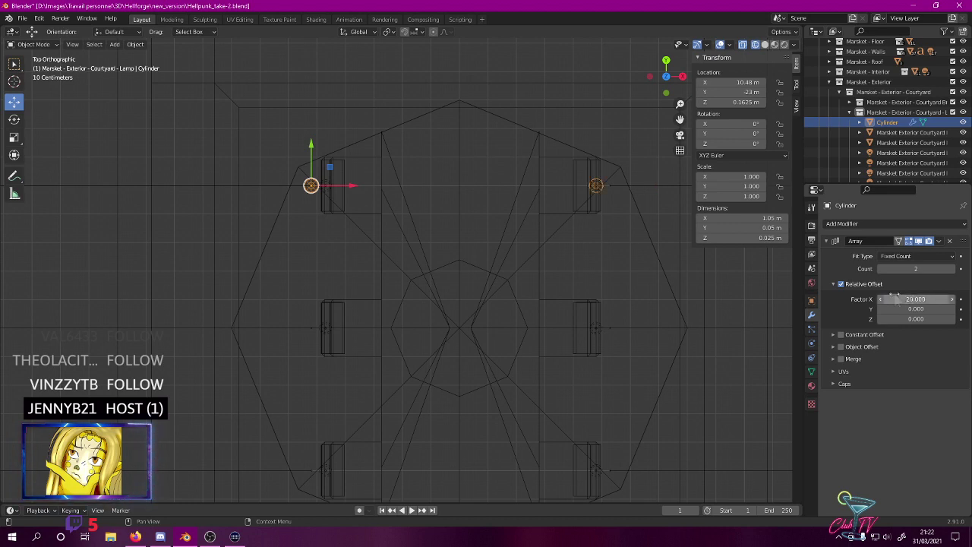
- Try a relative X offset factor of 22 for the cylinder's array
click(911, 300)
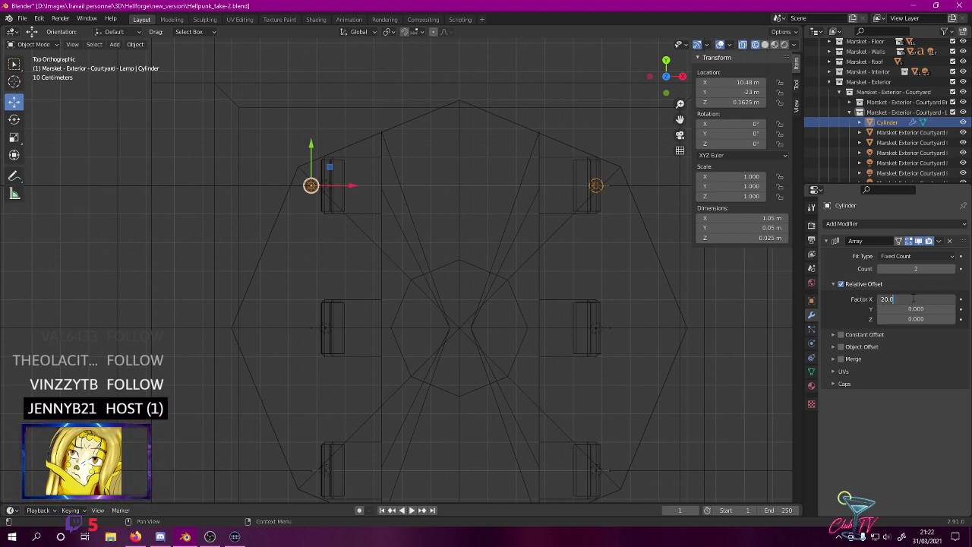
text(222)
key(Return)
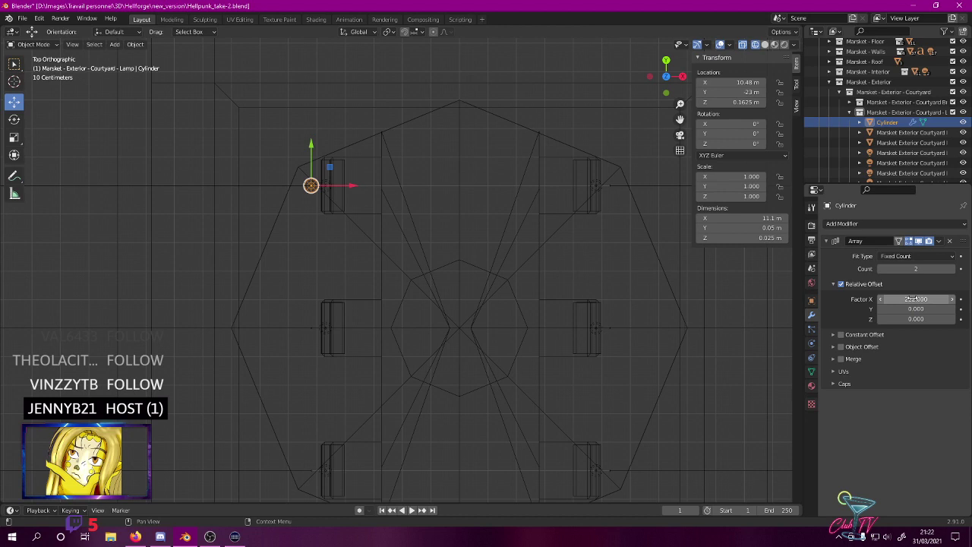
click(796, 106)
click(922, 298)
text(22)
key(Return)
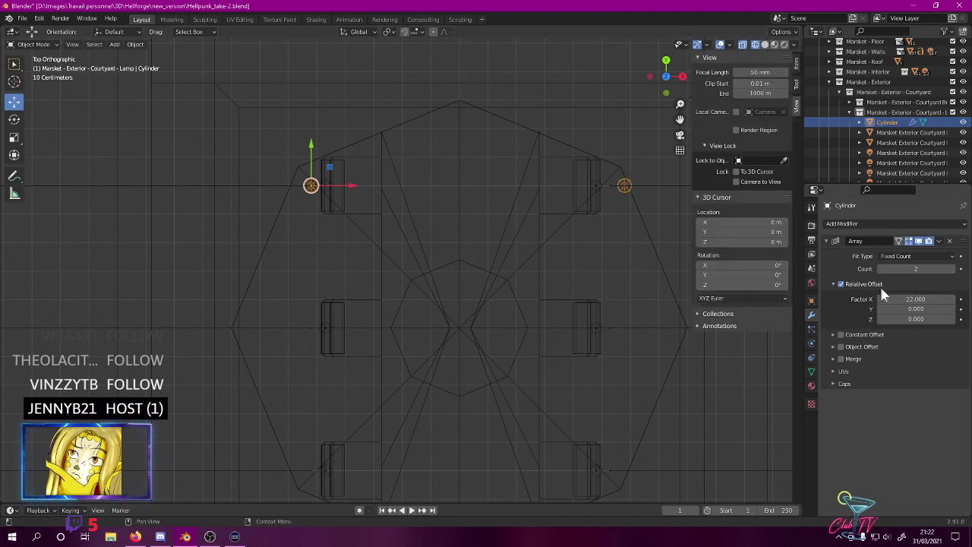
- Set the array's relative X offset factor to 21 so the copy mirrors the first bolt across the base plate
click(920, 309)
click(932, 298)
text(21)
key(Return)
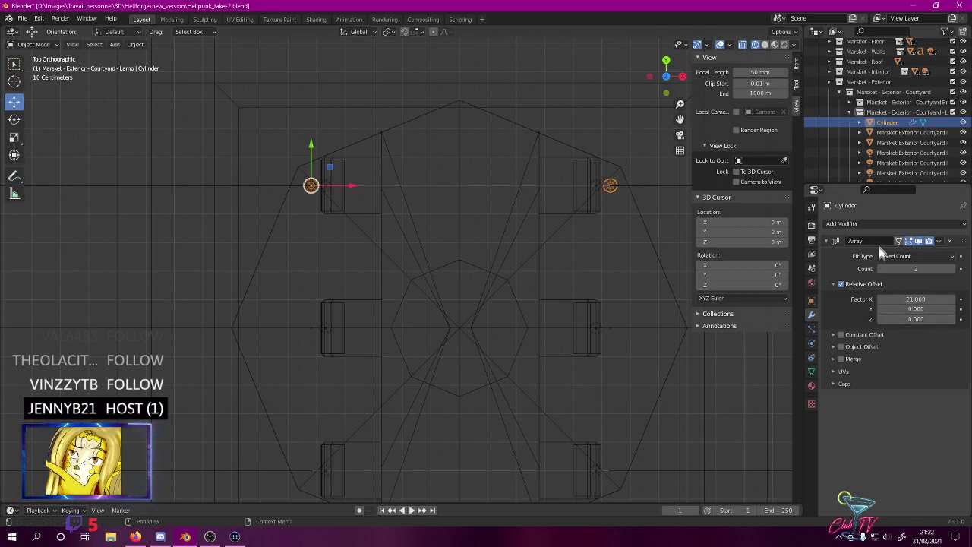
- Add a second Array modifier to the cylinder and set its count to 3
click(849, 224)
click(752, 253)
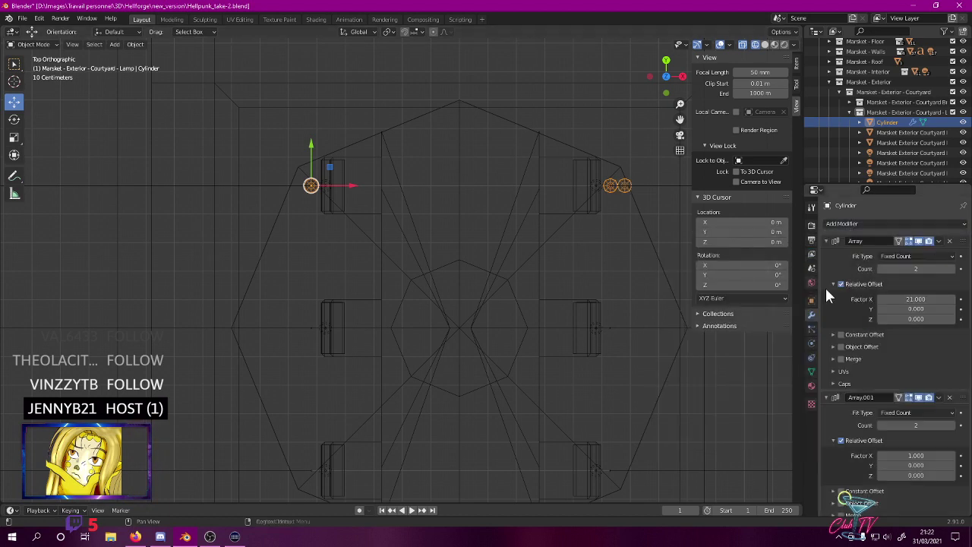
click(928, 453)
key(BackSpace)
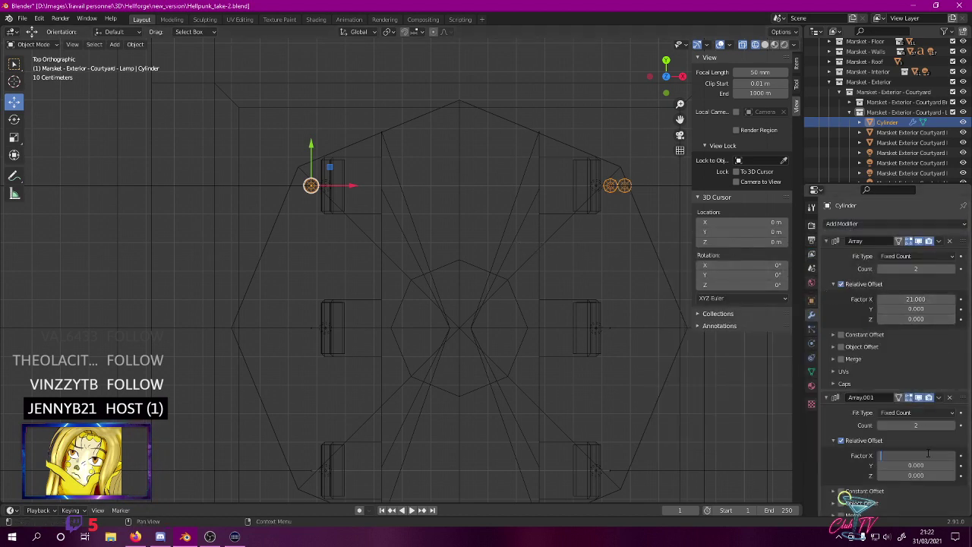
click(916, 425)
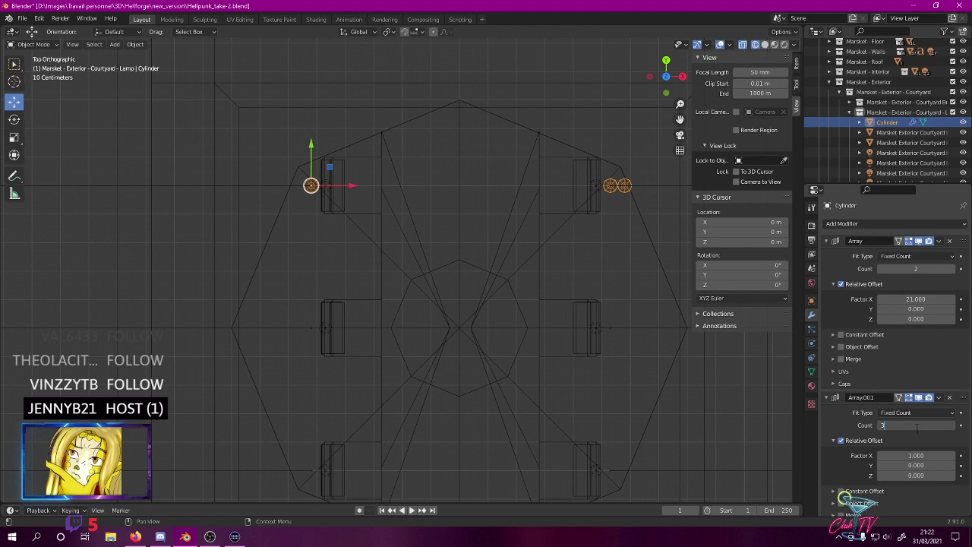
- Set the second array's relative offset factors to 0 on X and -10 on Y
click(916, 456)
text(-)
key(Return)
click(919, 454)
key(Tab)
text(0.0)
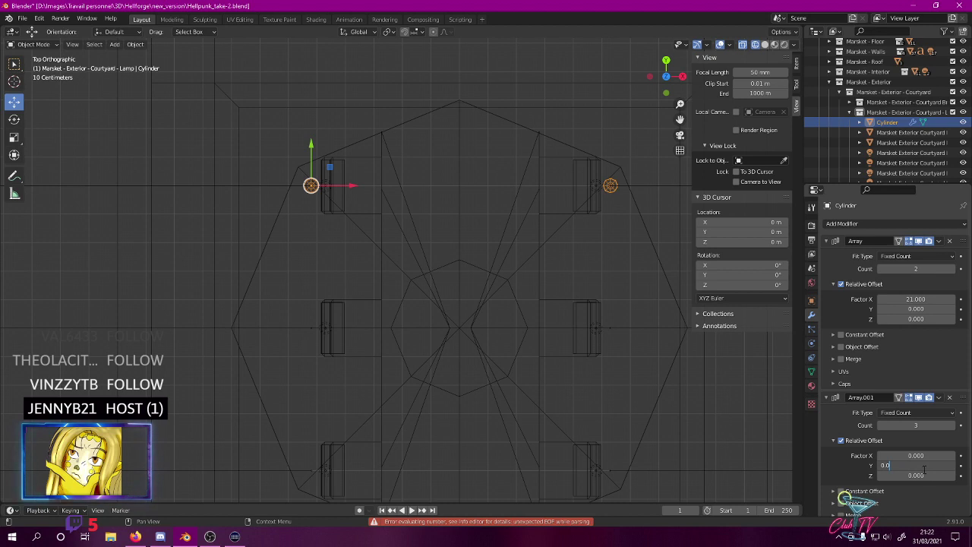
text(-10)
key(Return)
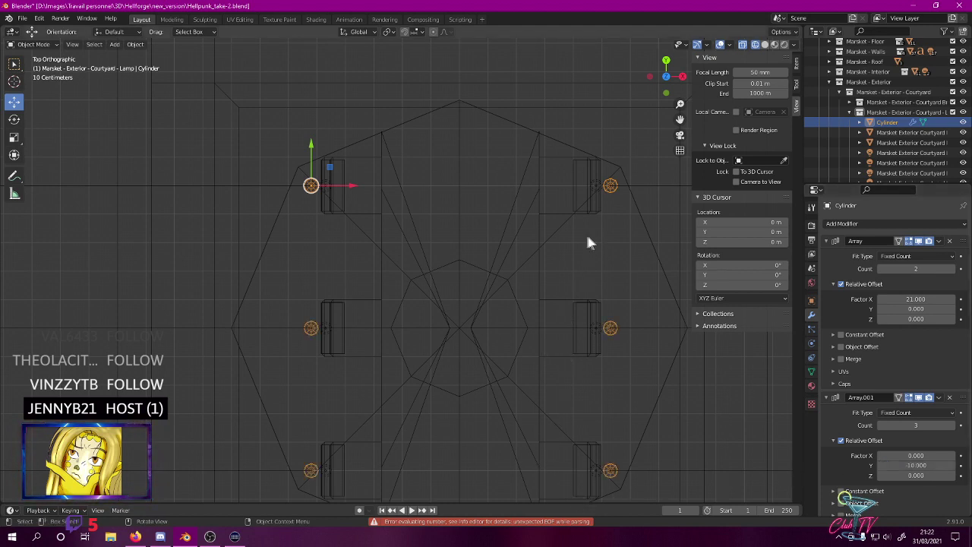
- Orbit to a perspective view of the lamp base in rendered shading and save the file
scroll(589, 243, down, 4)
middle_drag(529, 253, 474, 203)
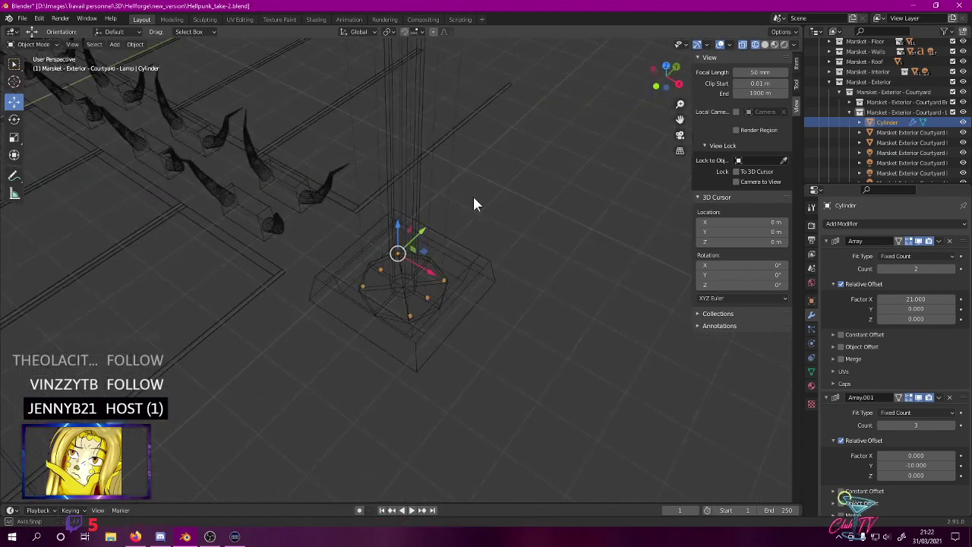
key(z)
click(471, 146)
scroll(507, 209, down, 6)
key(ctrl+s)
- Examine the bolts on the lamp's base plate up close and the whole lamp within the Marsket courtyard from farther away
scroll(380, 380, up, 8)
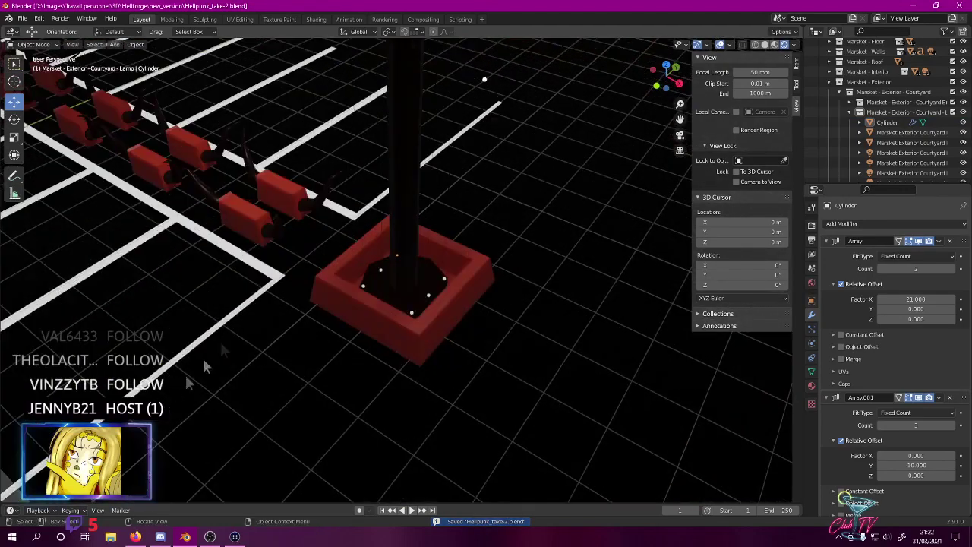
scroll(203, 295, down, 4)
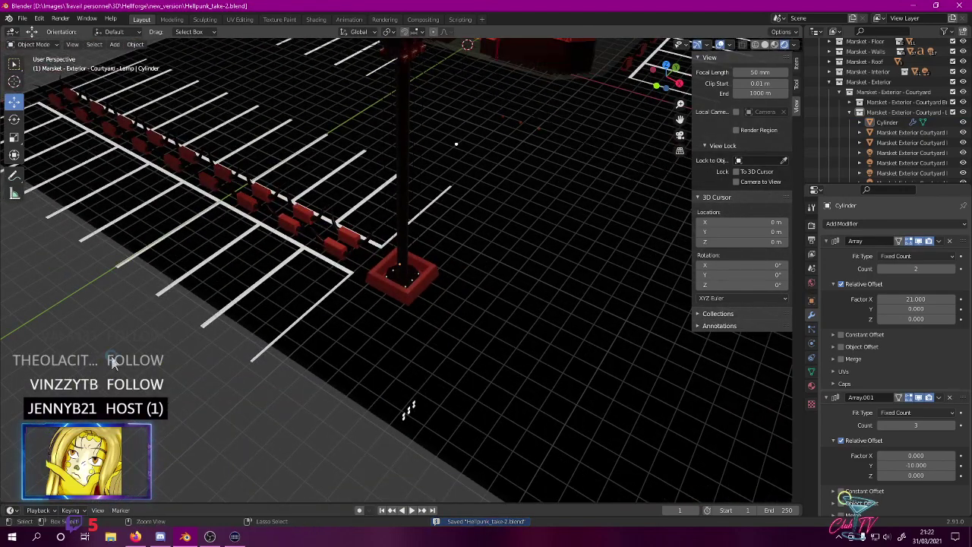
scroll(326, 372, up, 6)
mouse_move(335, 388)
middle_down()
mouse_move(341, 364)
mouse_move(332, 373)
middle_up()
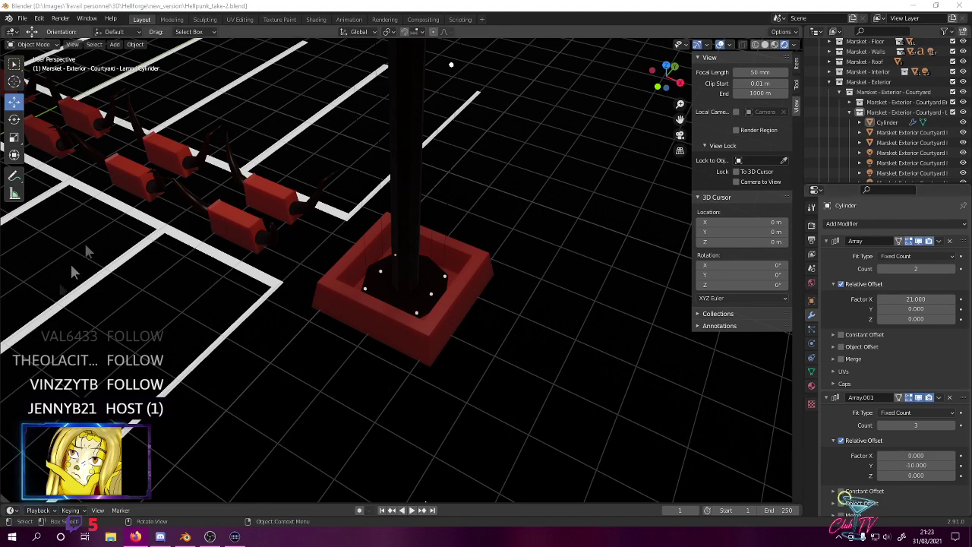
scroll(208, 173, down, 2)
middle_drag(231, 182, 436, 272)
scroll(316, 180, down, 5)
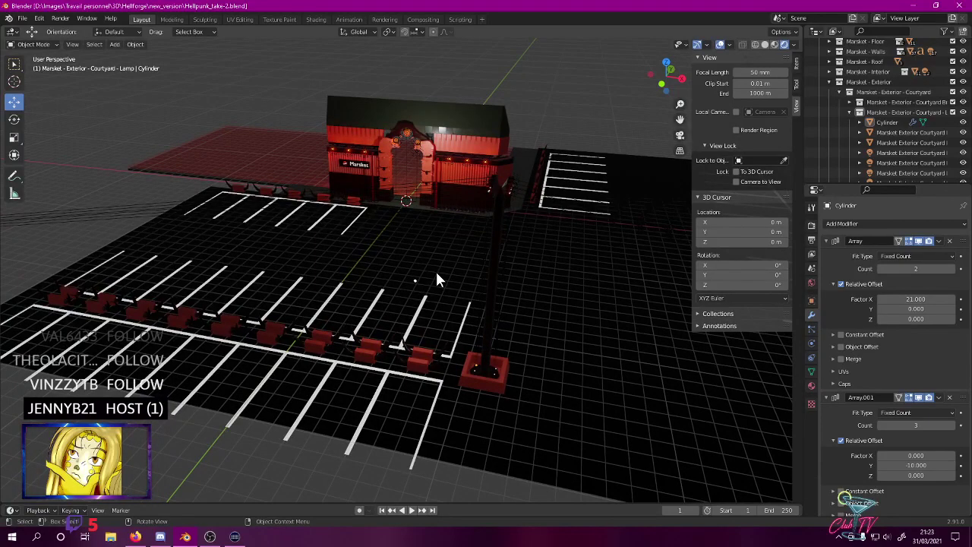
middle_drag(437, 279, 424, 325)
scroll(424, 325, up, 4)
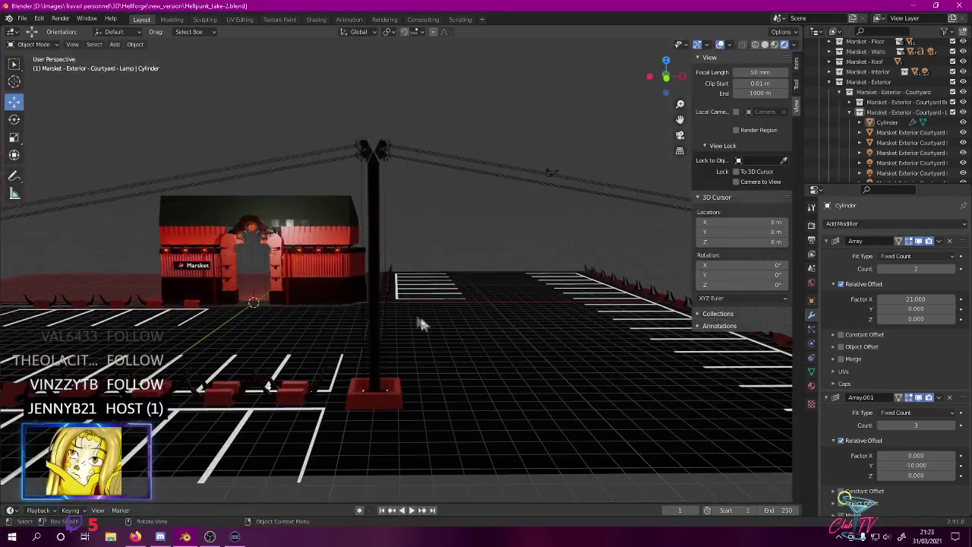
- Examine the Marsket building, its entrance pillars and the courtyard lamp from several angles and distances, and save the file
scroll(381, 417, down, 4)
middle_drag(381, 418, 392, 373)
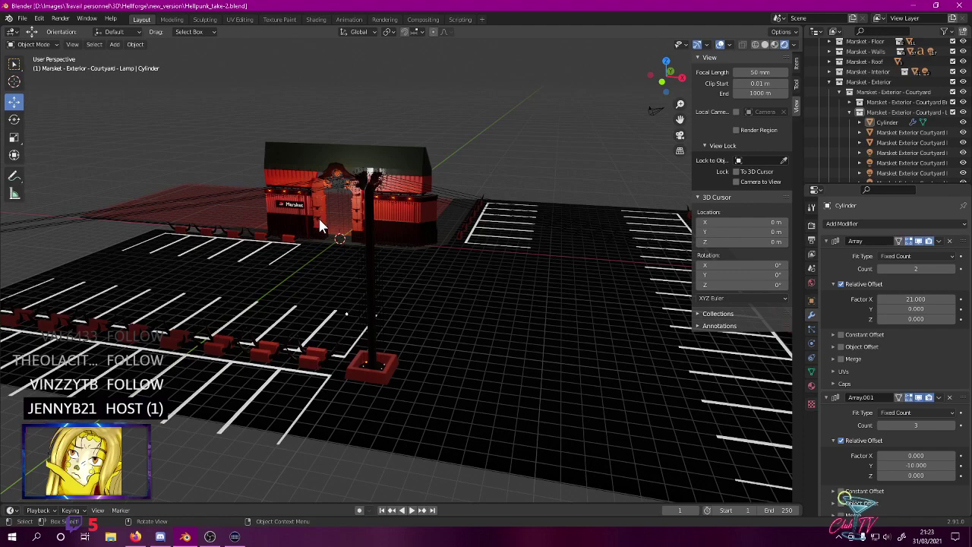
middle_drag(353, 213, 396, 301)
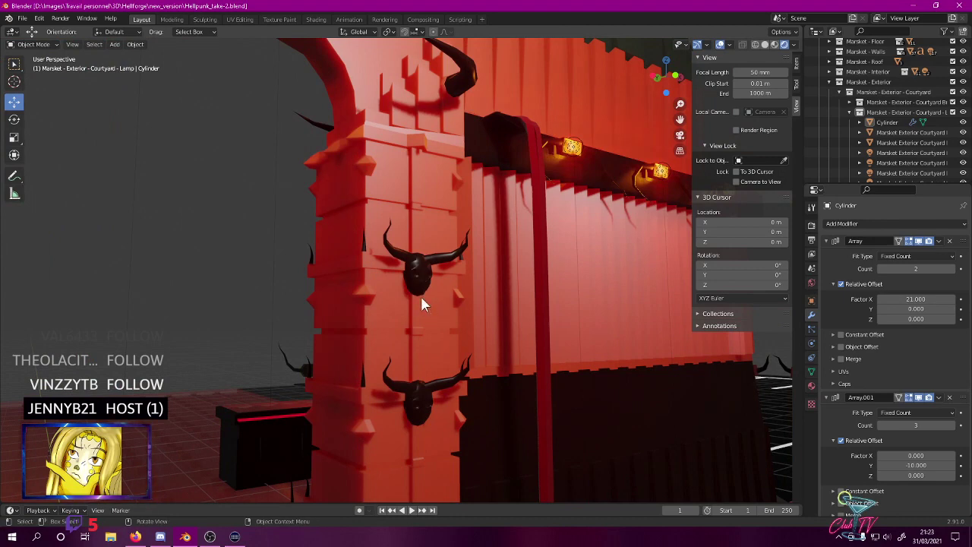
middle_drag(365, 276, 296, 332)
scroll(378, 353, down, 5)
scroll(393, 295, up, 5)
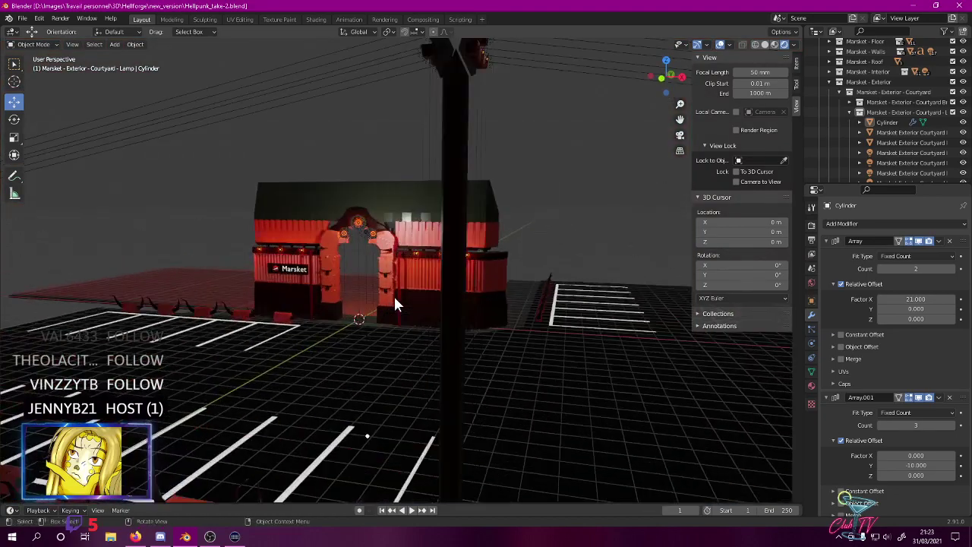
middle_drag(372, 326, 241, 319)
middle_drag(313, 299, 418, 191)
scroll(302, 293, up, 3)
scroll(300, 291, down, 4)
scroll(407, 202, down, 2)
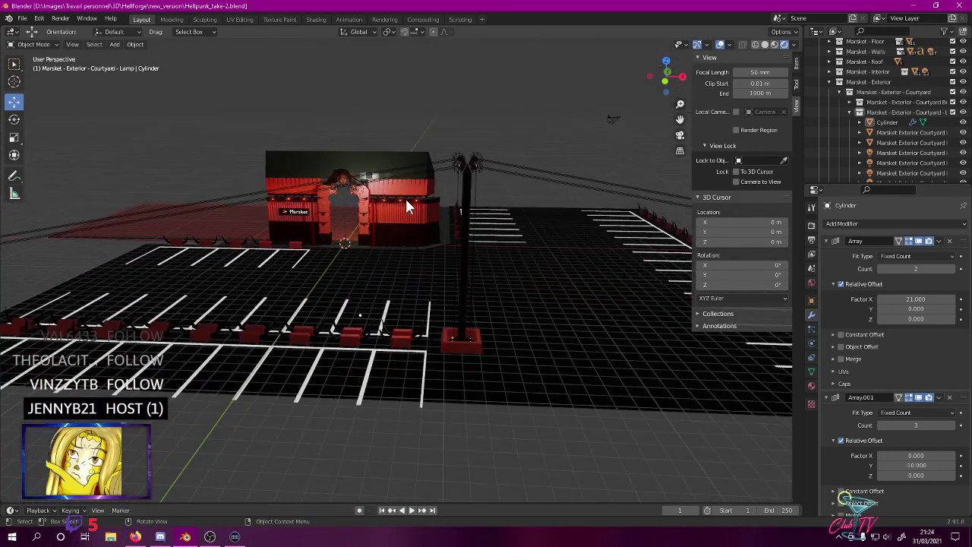
key(ctrl+s)
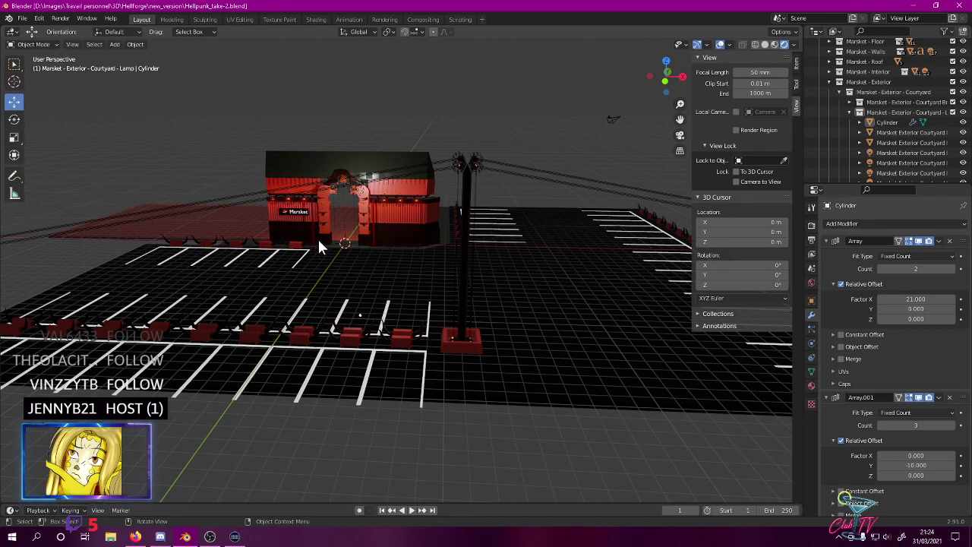
middle_drag(312, 270, 370, 264)
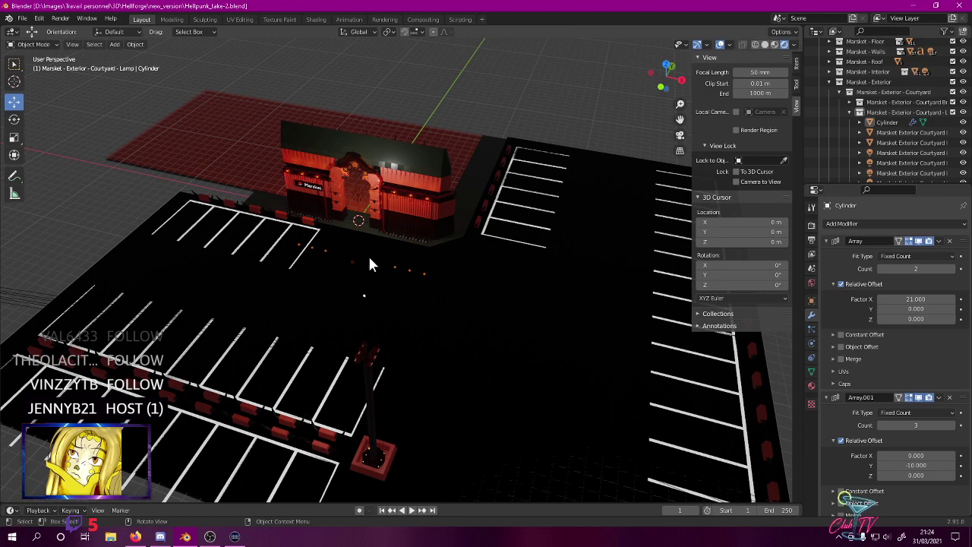
middle_drag(370, 259, 386, 253)
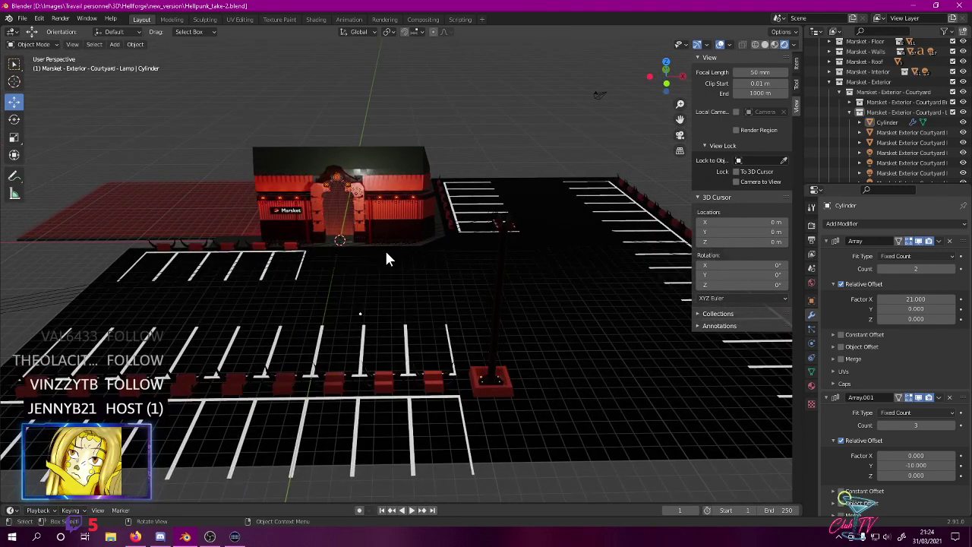
middle_drag(317, 210, 240, 199)
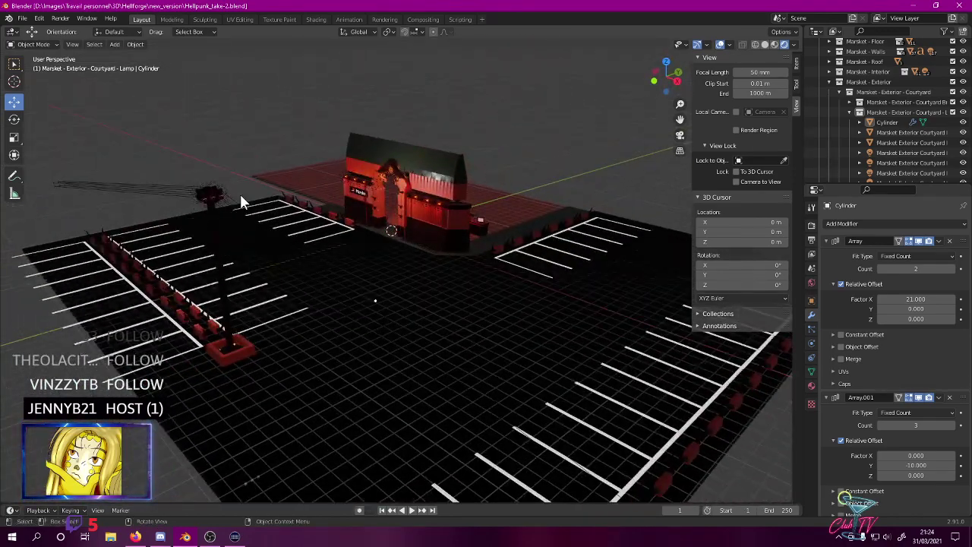
- Apply smooth shading to the Marsket Roof Support Horns behind the roof panel
click(444, 171)
click(492, 99)
scroll(470, 168, up, 5)
shift+middle_drag(470, 167, 573, 225)
middle_drag(467, 256, 418, 319)
click(428, 310)
right_click(429, 311)
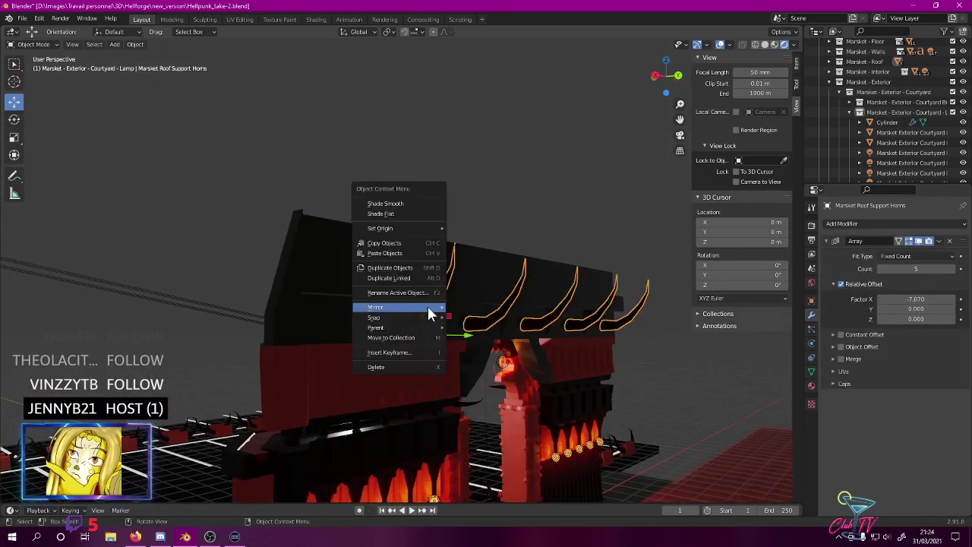
click(415, 203)
click(423, 157)
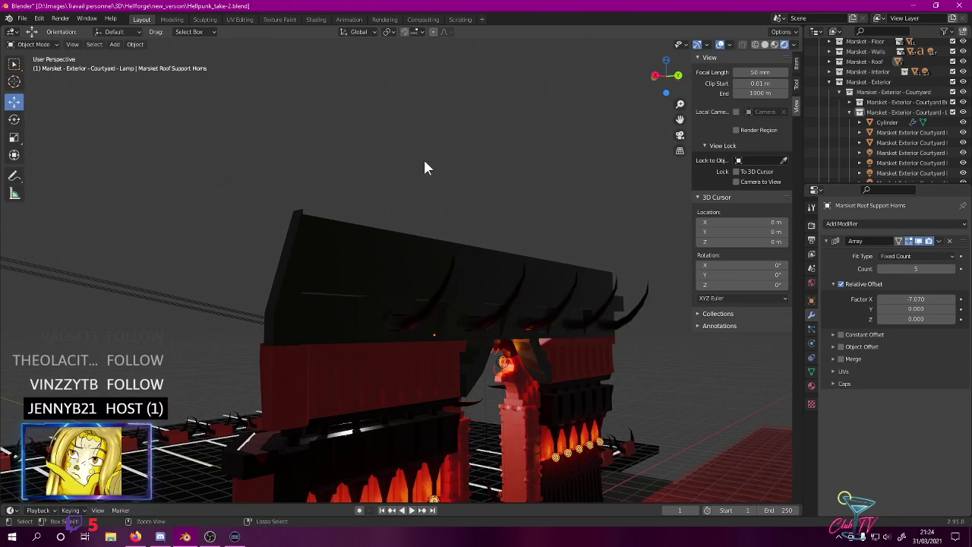
- Set the Marsket Roof Support Horns back to flat shading and save the file
middle_drag(423, 157, 406, 281)
click(406, 284)
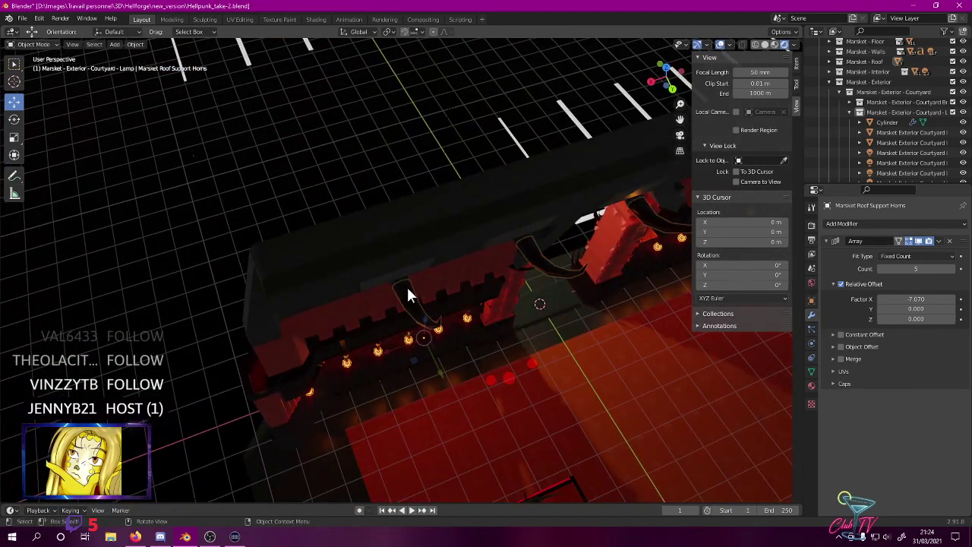
right_click(407, 286)
click(389, 299)
middle_drag(398, 251, 483, 187)
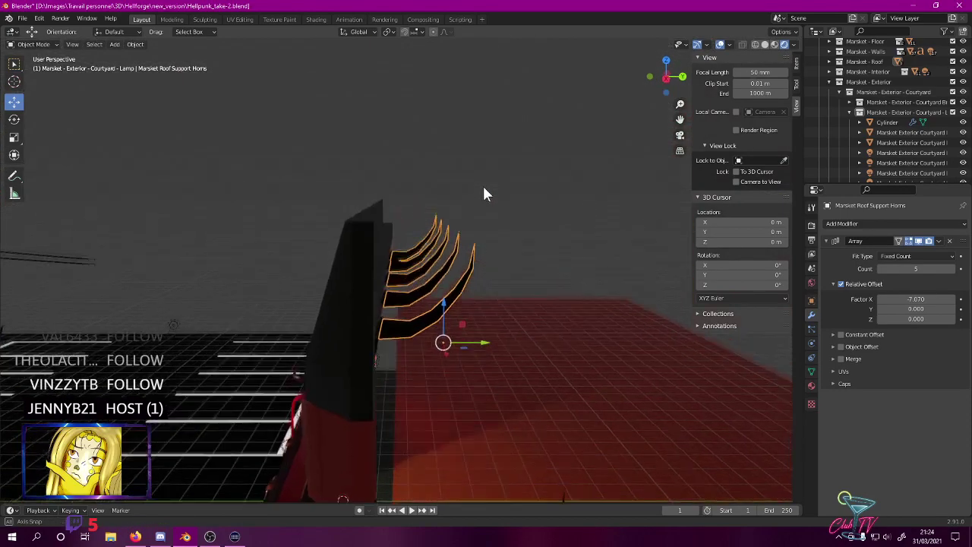
click(297, 167)
middle_drag(293, 165, 453, 132)
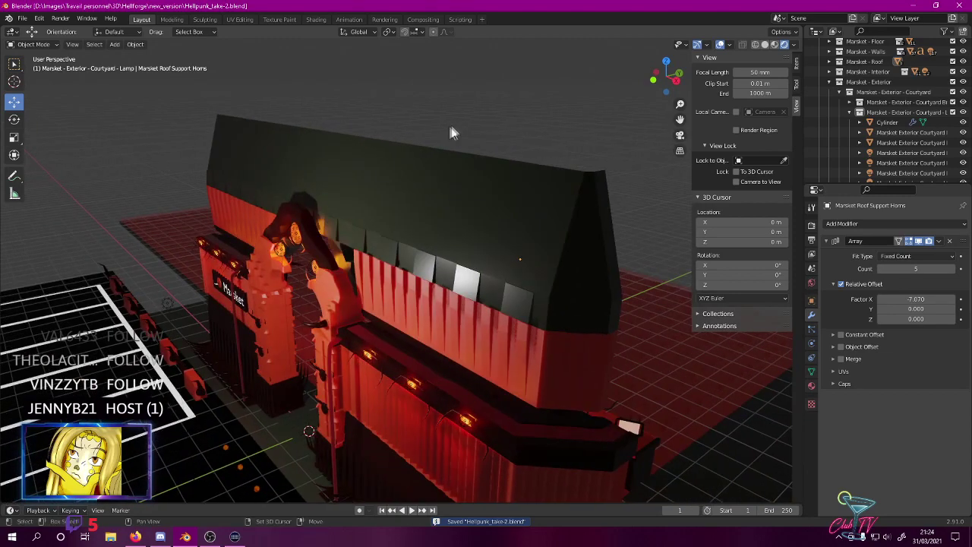
- Rename the arrayed Cylinder on the lamp base to Marsket Exterior Courtyard Lamp Screws
click(885, 122)
middle_drag(600, 220, 552, 245)
scroll(548, 245, down, 8)
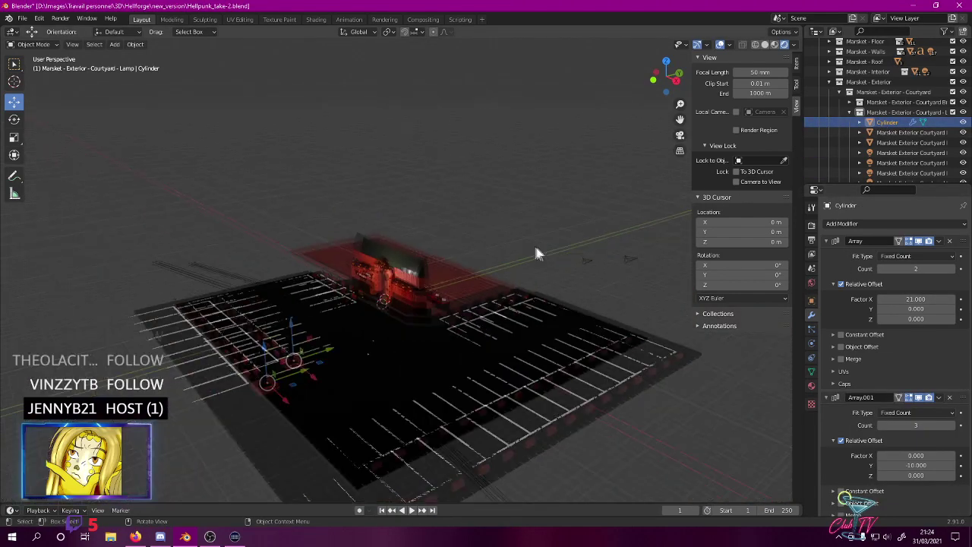
scroll(536, 237, up, 3)
double_click(889, 125)
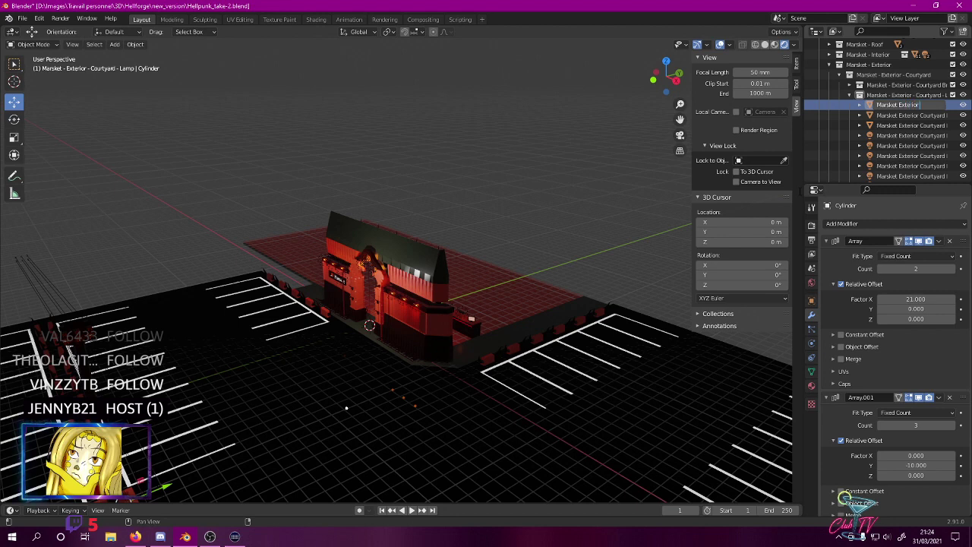
text(rd Lam)
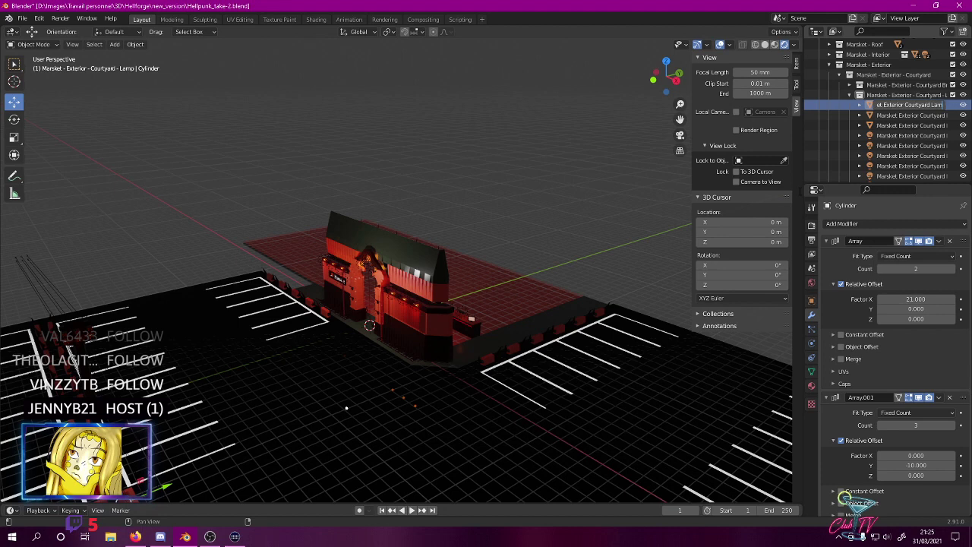
text(p Sconce)
key(Return)
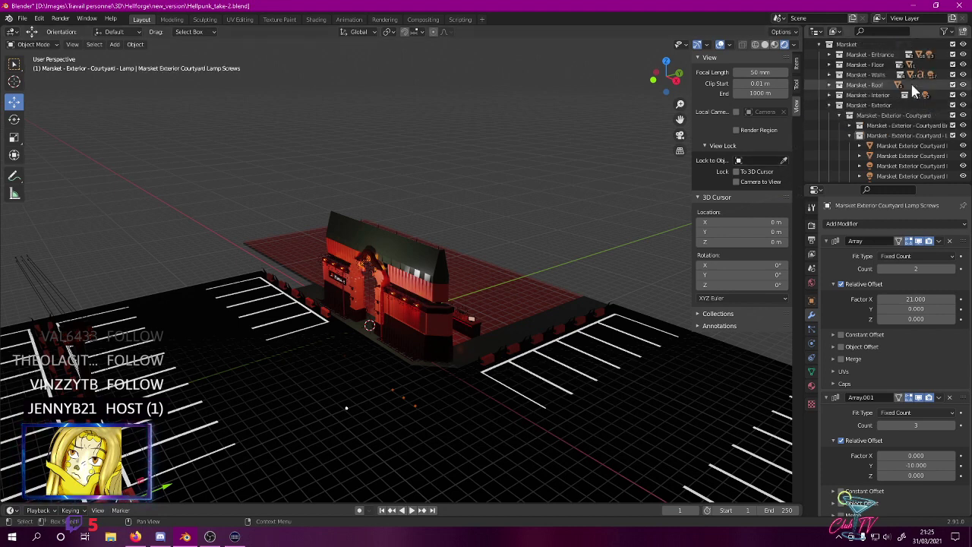
- Collapse the Marsket - Exterior collection with its Courtyard subcollection and expand the Marsket - Roof collection
scroll(858, 152, up, 3)
scroll(851, 160, down, 3)
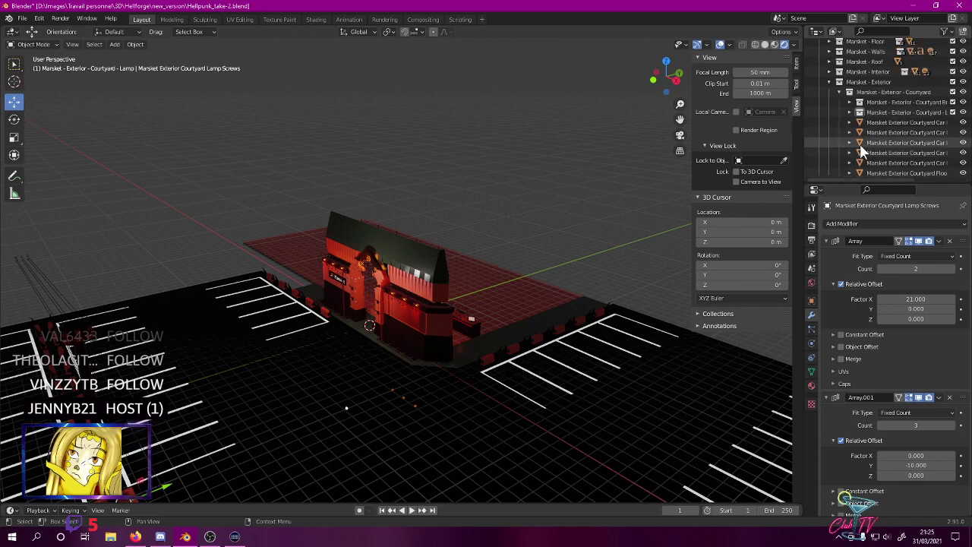
click(839, 92)
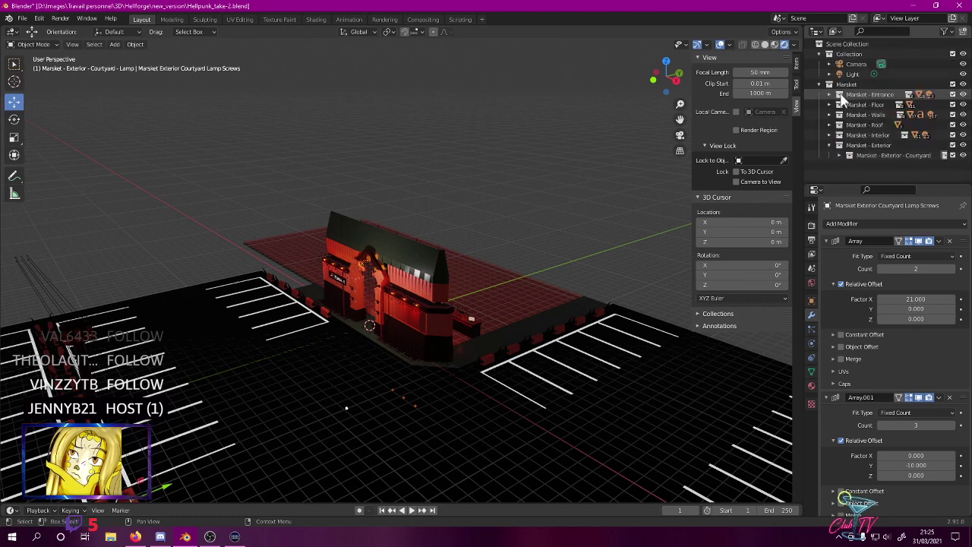
click(829, 145)
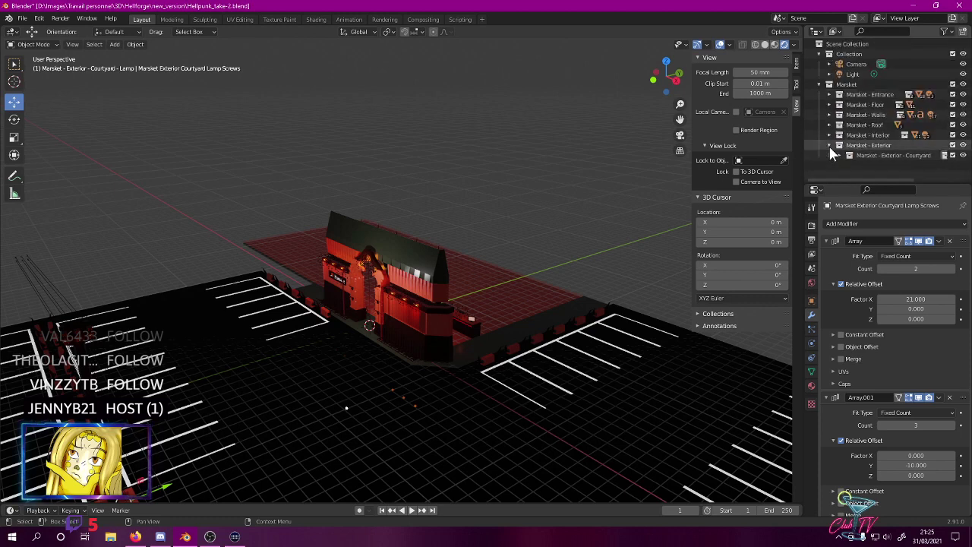
click(830, 124)
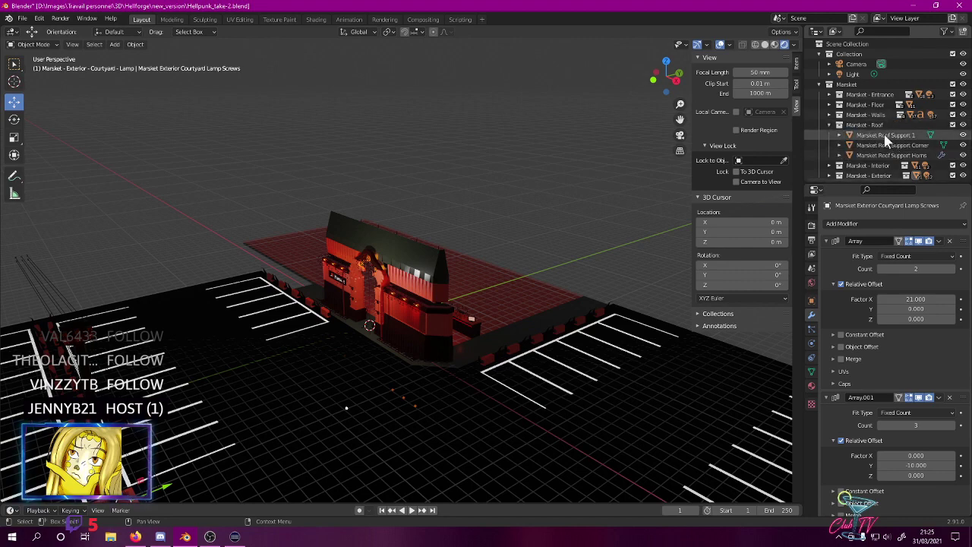
- Frame Marsket Roof Support 1, check which parts belong to it and the horns, and examine the roof from above
click(887, 135)
key(KP_Decimal)
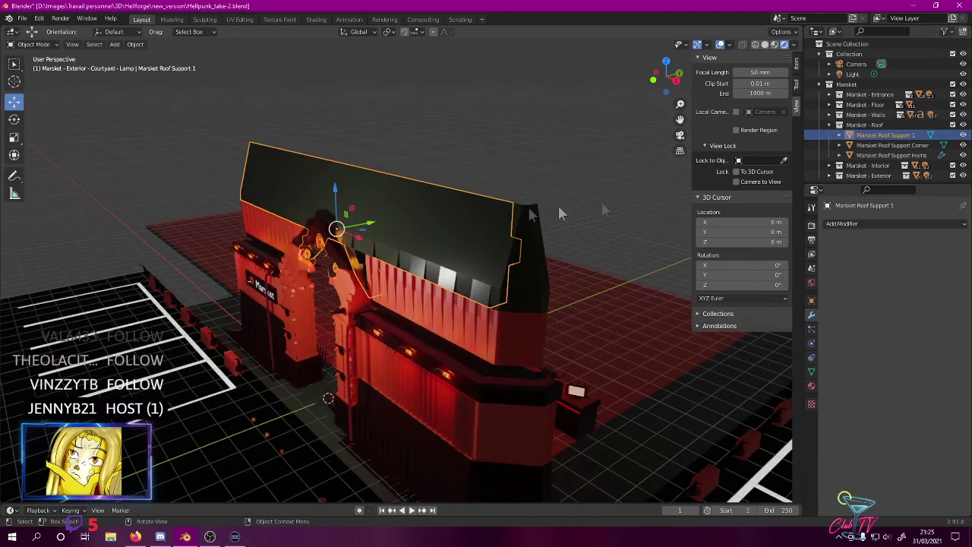
click(873, 155)
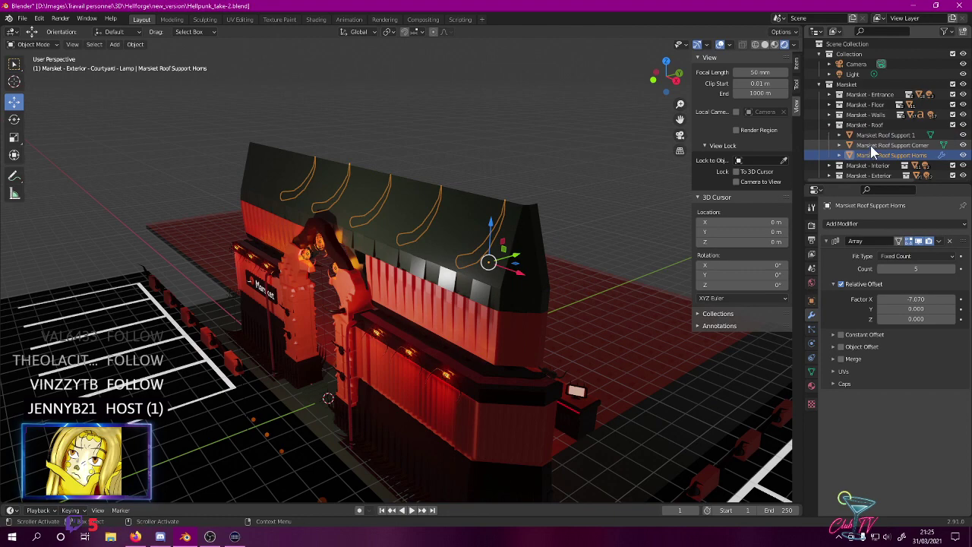
click(877, 137)
click(525, 138)
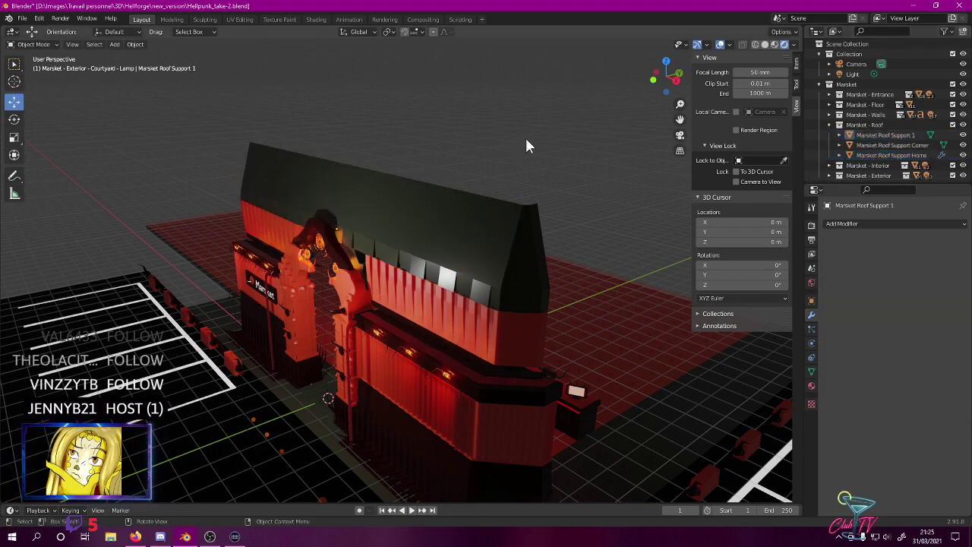
mouse_move(505, 129)
middle_down()
mouse_move(525, 121)
mouse_move(519, 132)
middle_up()
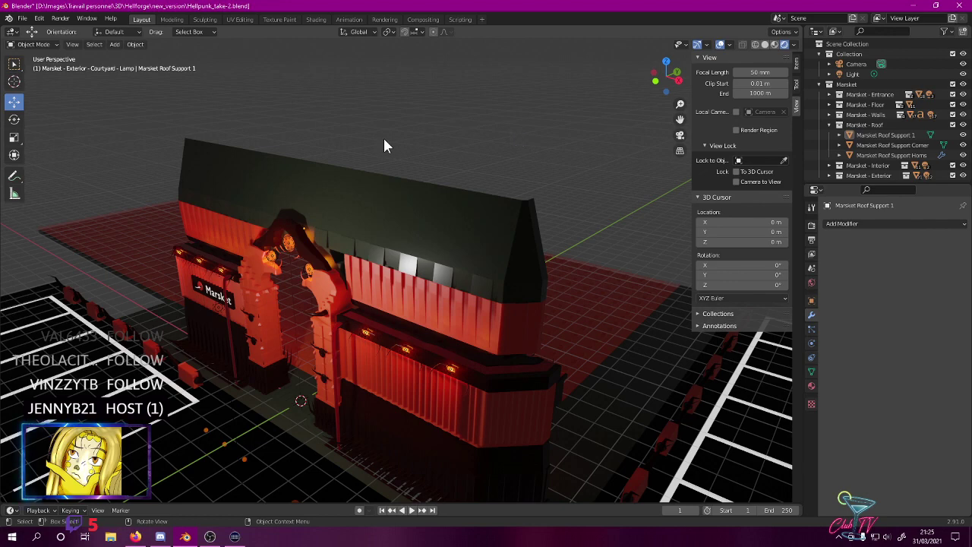
middle_drag(393, 111, 407, 150)
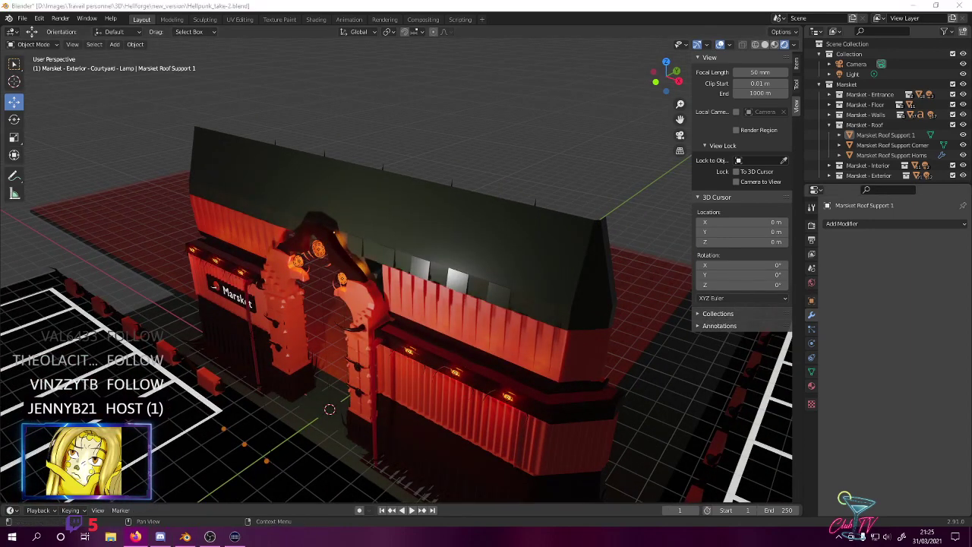
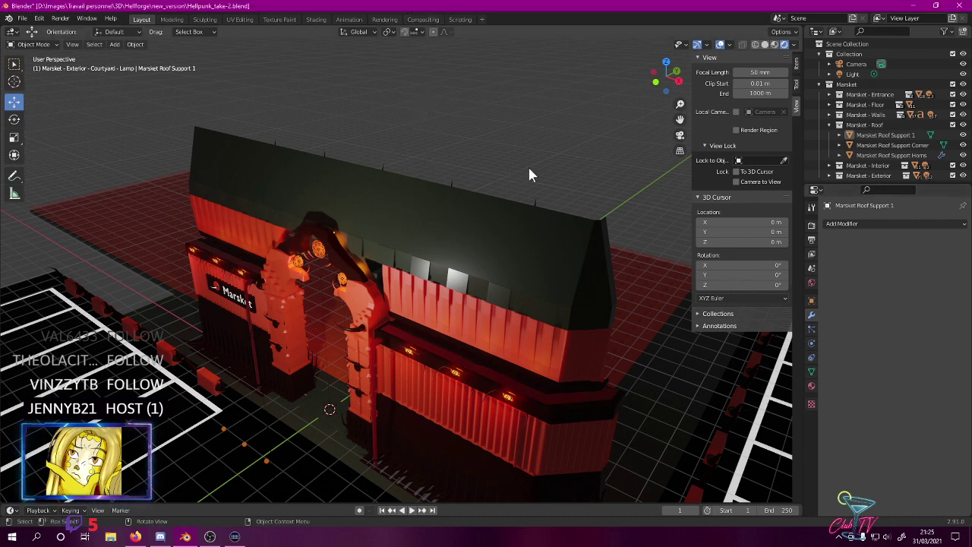
- Add a mesh cylinder to the Marsket - Roof collection with a depth of 20 m and a larger radius
middle_drag(530, 168, 515, 162)
click(850, 126)
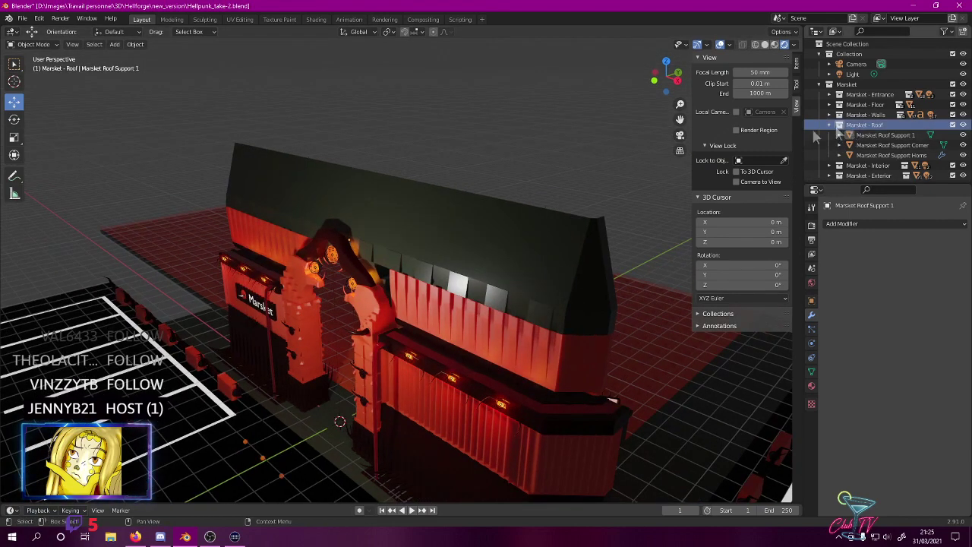
click(114, 44)
mouse_move(136, 44)
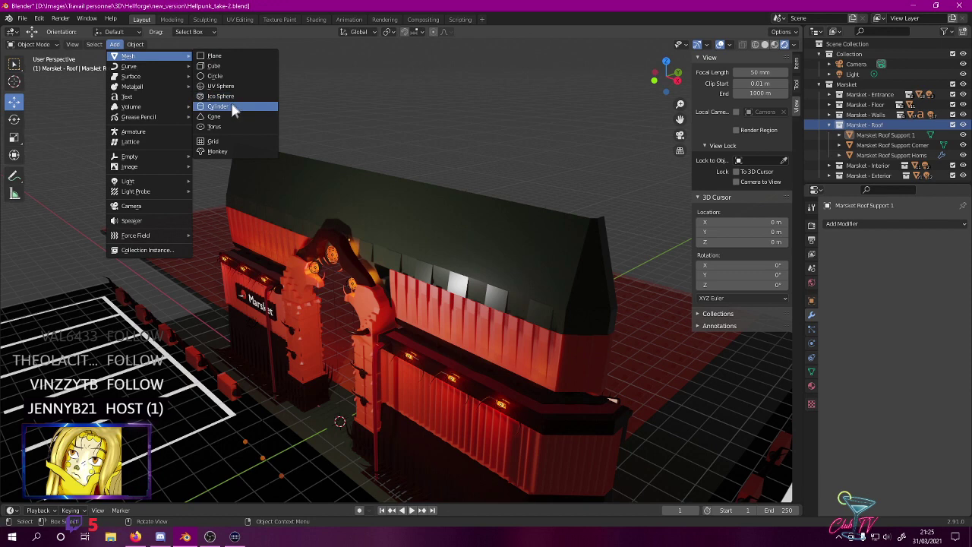
click(234, 110)
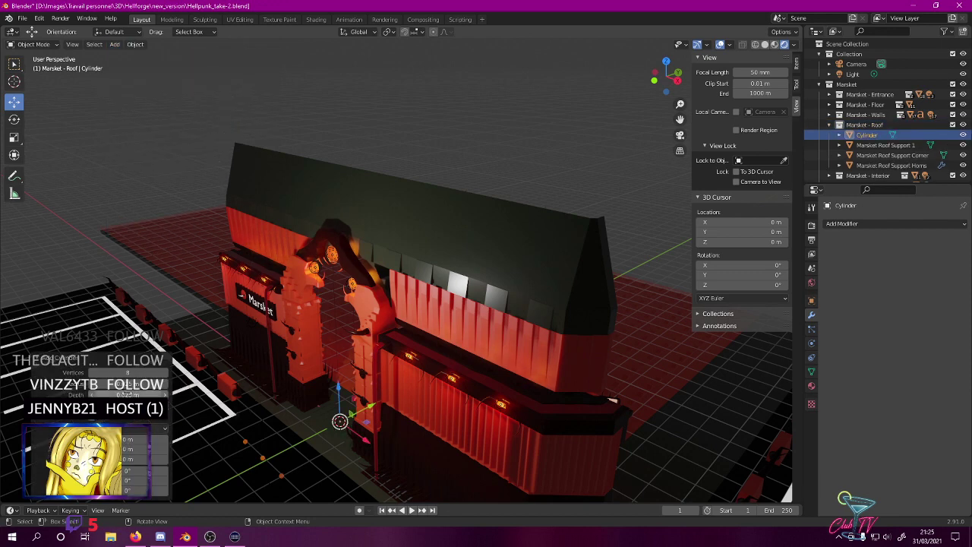
click(127, 395)
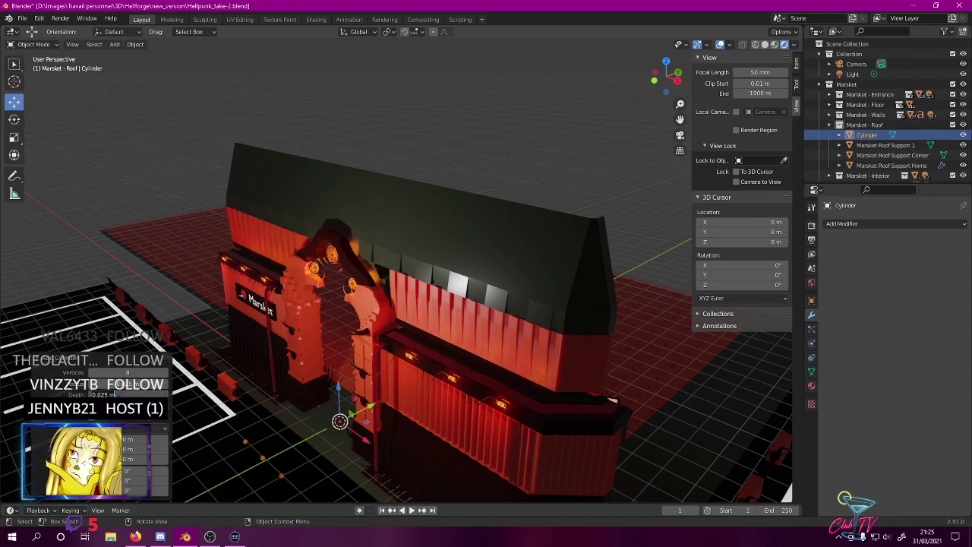
key(Return)
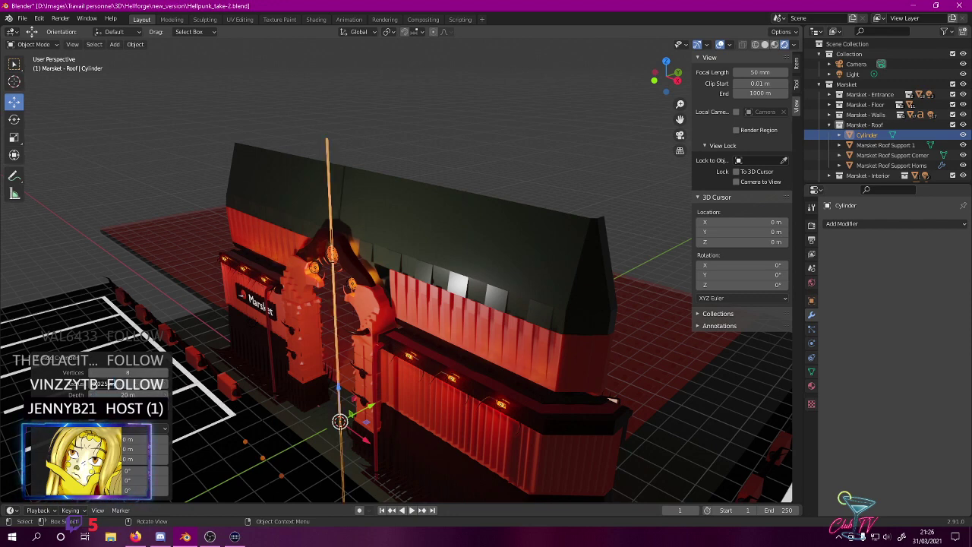
key(Return)
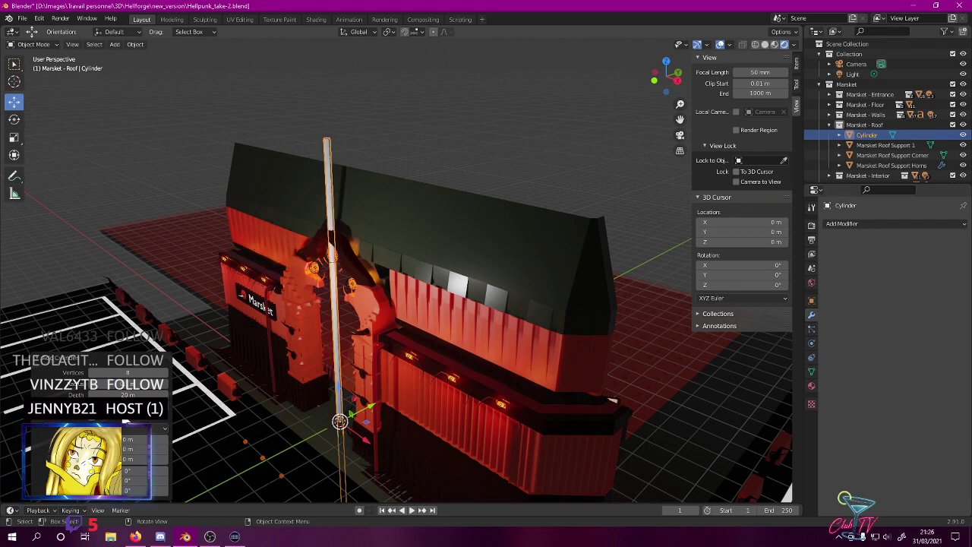
- Assign the existing Chocolate Metal material to the new roof cylinder
click(811, 386)
click(829, 267)
key(Down)
key(Down)
key(Down)
key(Down)
key(Down)
key(Down)
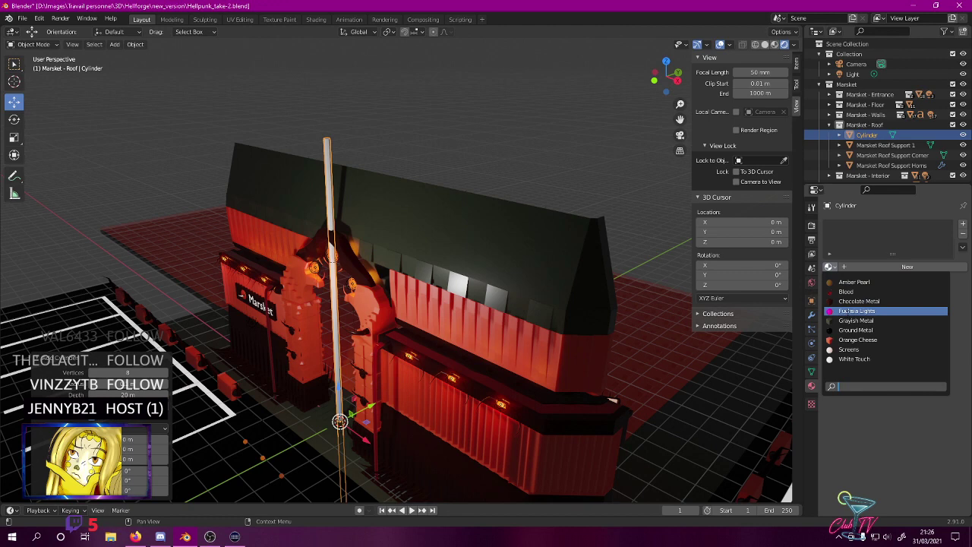
key(Up)
key(Up)
key(Up)
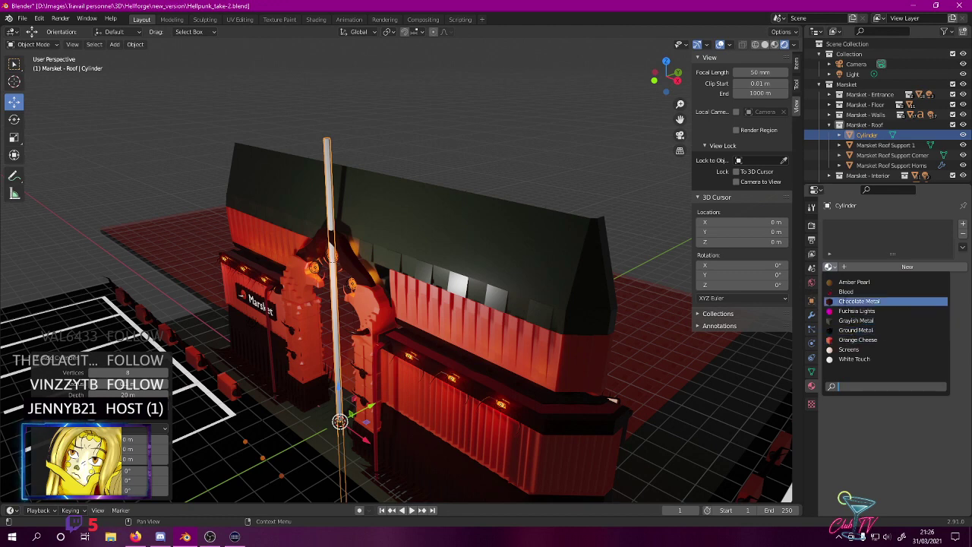
key(Return)
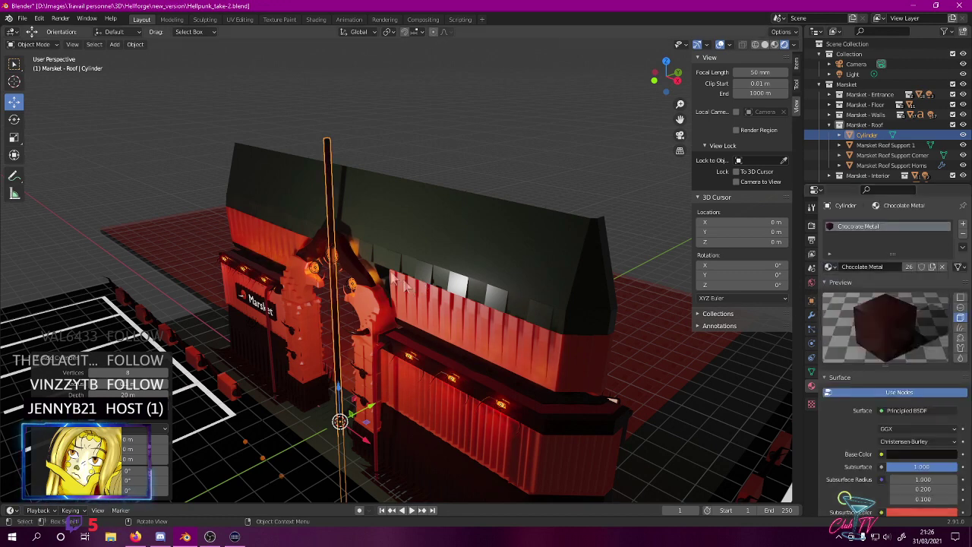
- Rotate the cylinder 90° about the Y axis and raise it to a height of 7 m
click(14, 119)
drag(362, 422, 132, 454)
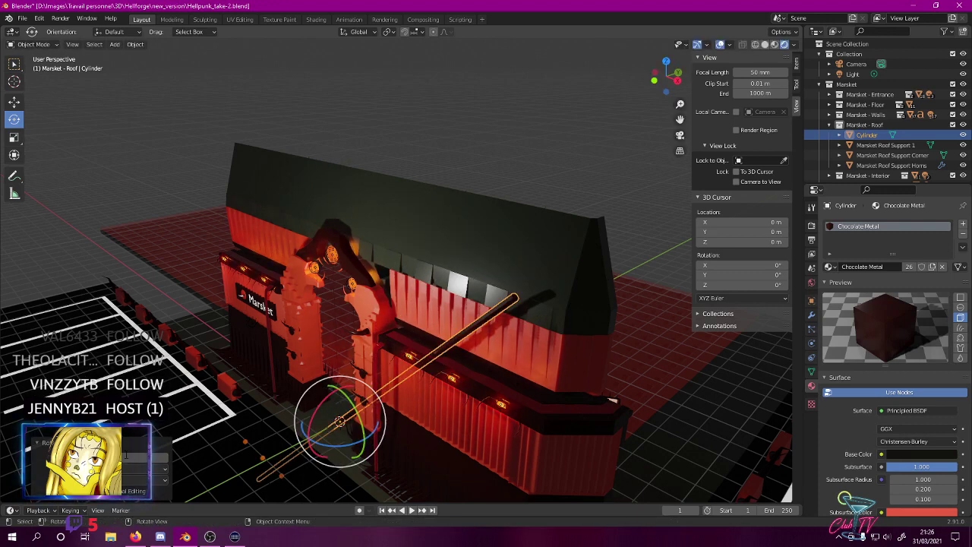
text(90)
key(Return)
click(13, 104)
drag(343, 391, 311, 199)
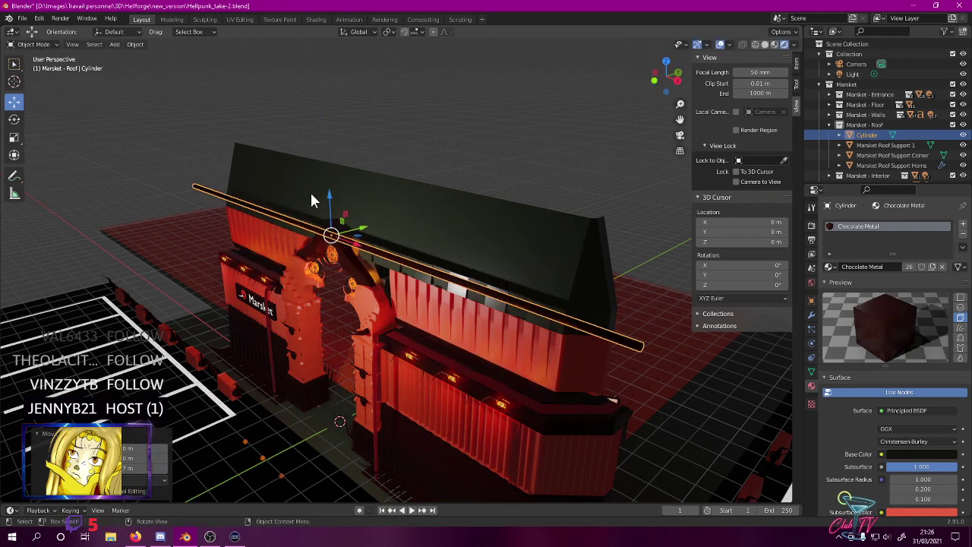
- Move the cylinder along Y to 0.4 m, toward the sloped face of the roof
key(KP_3)
scroll(427, 191, up, 5)
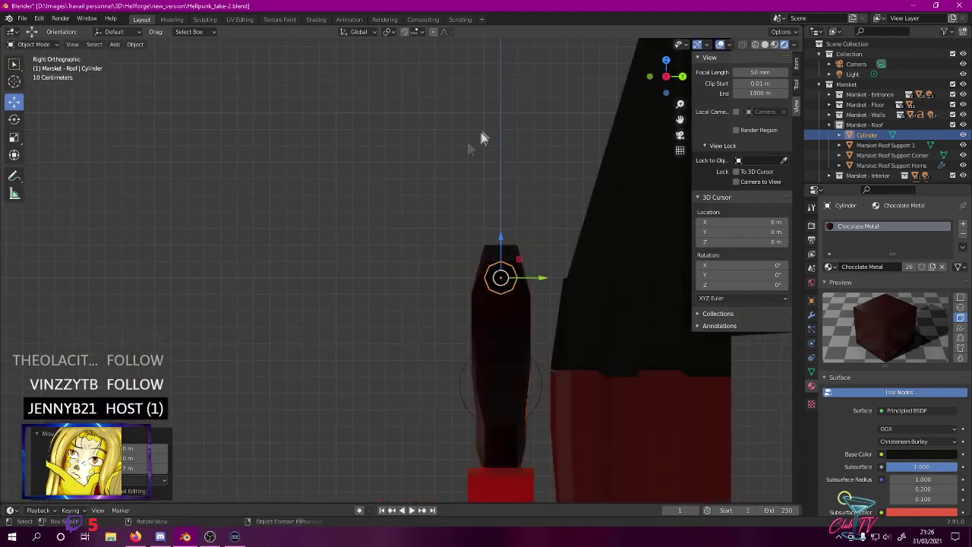
shift+middle_drag(480, 139, 304, 159)
scroll(301, 237, up, 3)
drag(253, 371, 407, 372)
- Set the cylinder's Z dimension to 16 m to fit the roof length
middle_drag(408, 372, 554, 225)
click(794, 76)
scroll(283, 205, down, 3)
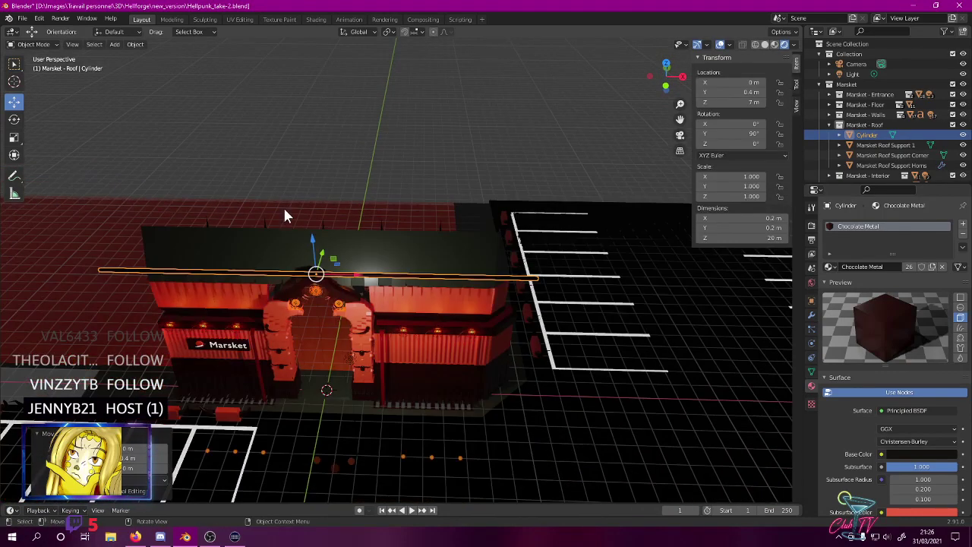
scroll(296, 155, up, 1)
click(770, 238)
text(16)
key(Return)
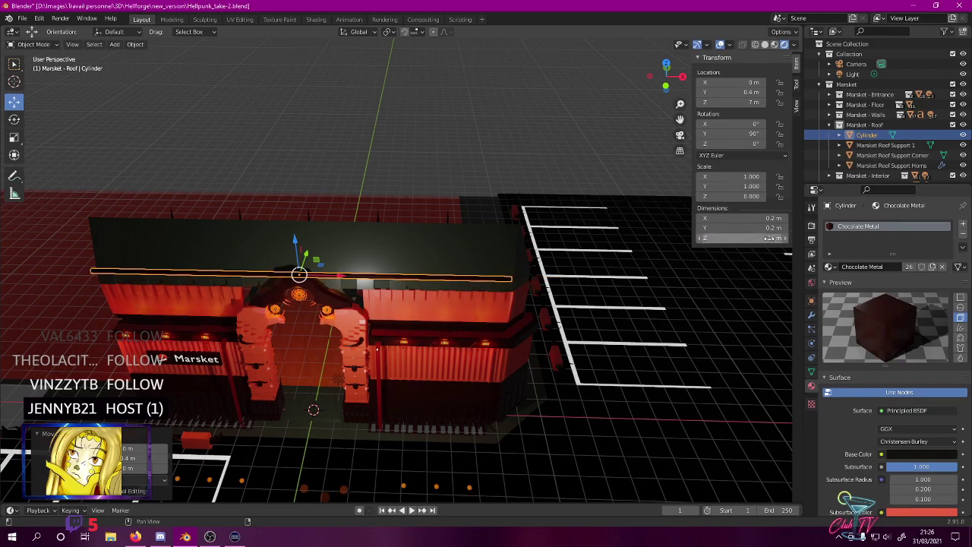
mouse_move(307, 325)
middle_down()
mouse_move(371, 292)
mouse_move(265, 303)
mouse_move(293, 316)
mouse_move(302, 309)
middle_up()
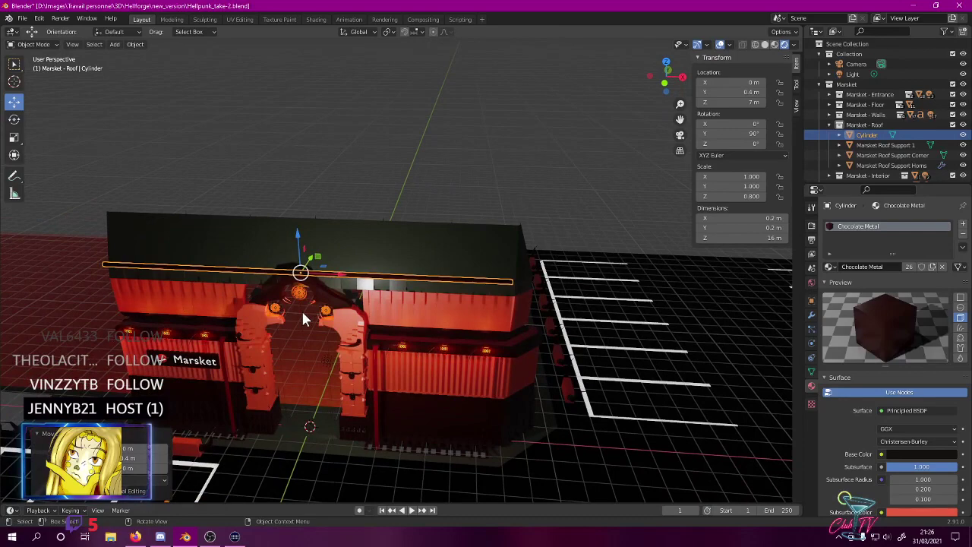
- Compare the cylinder with the roof from the front, trying a Z dimension of 15 m and then 16 m
key(KP_1)
scroll(351, 303, up, 1)
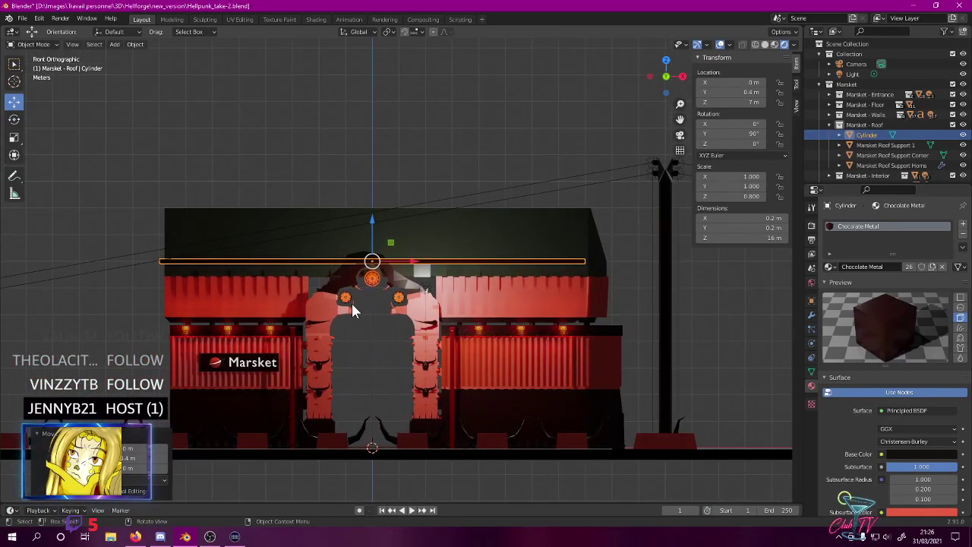
scroll(350, 302, up, 4)
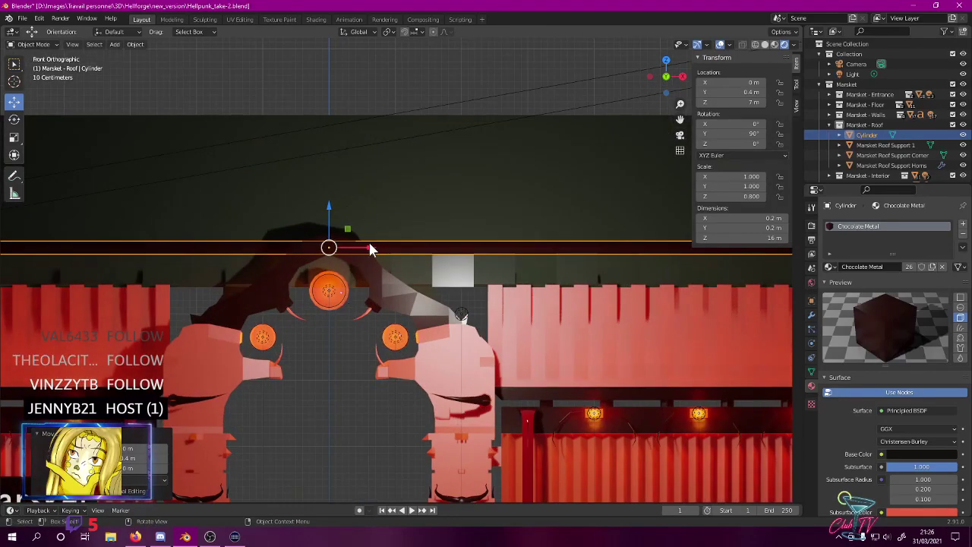
scroll(364, 203, down, 4)
key(g)
mouse_move(406, 257)
mouse_down()
mouse_move(426, 257)
mouse_move(406, 257)
mouse_up()
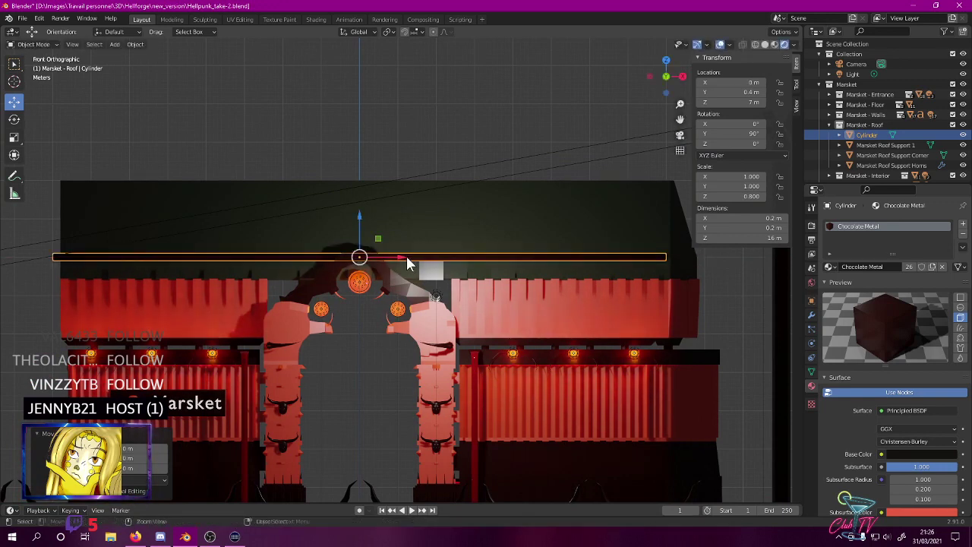
click(770, 238)
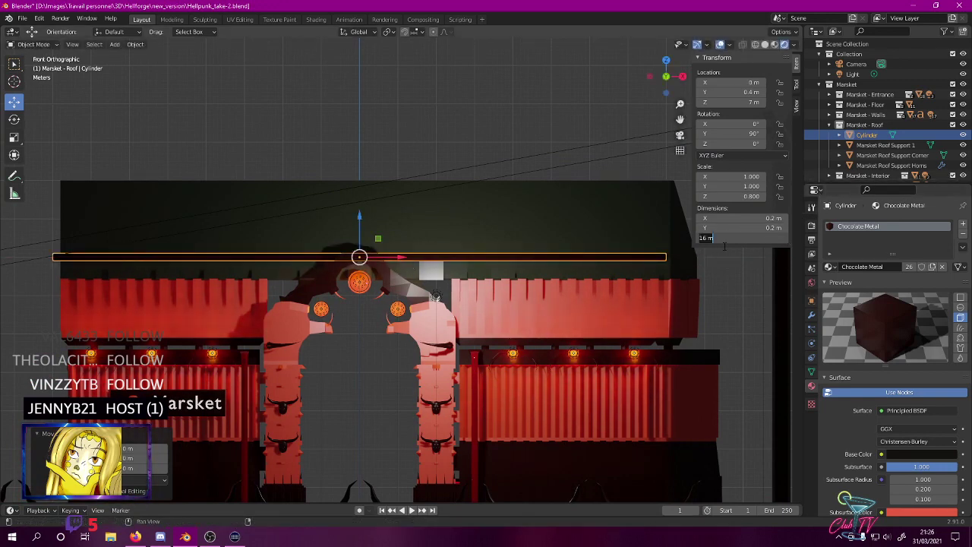
key(Return)
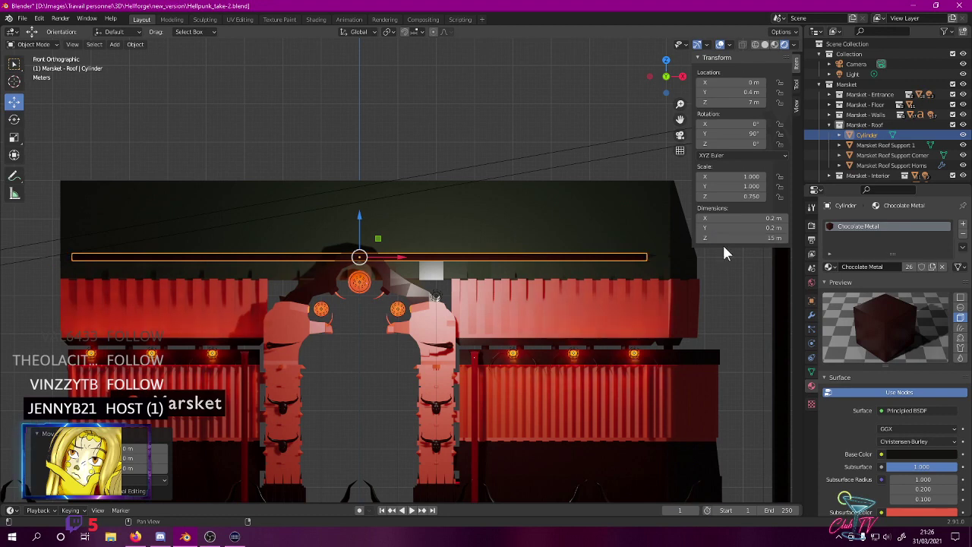
click(729, 238)
text(16)
key(Return)
- Check the cylinder's end against the roof edge and set its Z dimension to 15.6 m
middle_drag(664, 235, 662, 276)
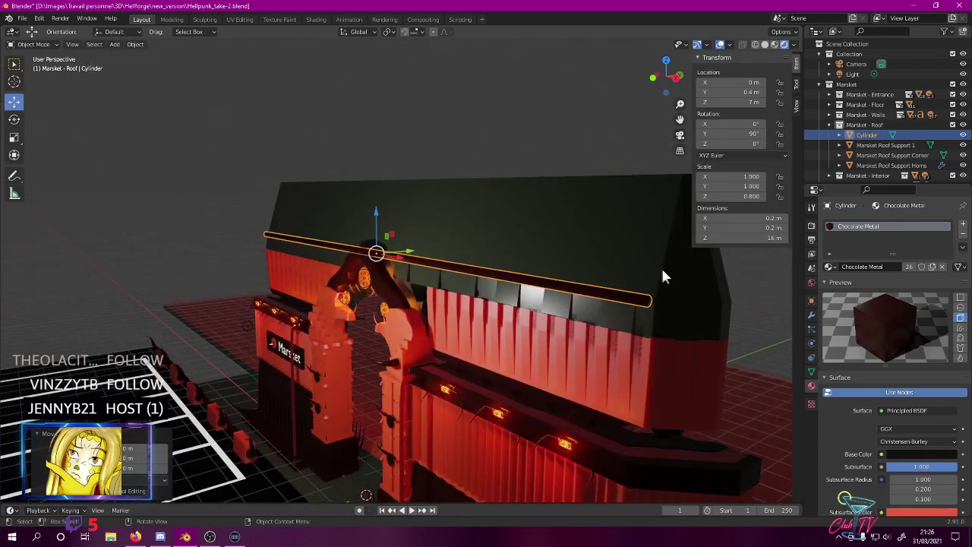
middle_drag(643, 230, 782, 200)
click(764, 238)
key(Return)
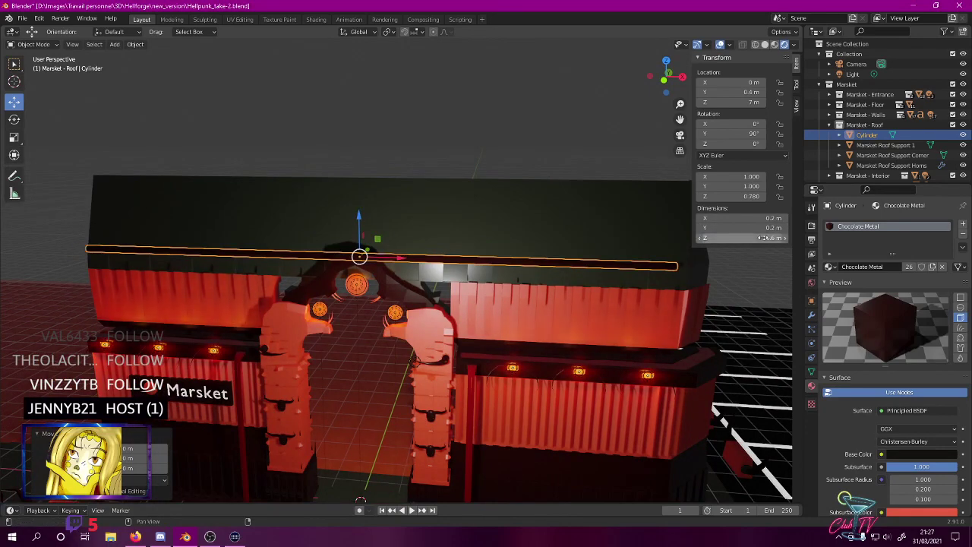
- Set the cylinder's Z dimension to 15.5 m and compare its ends with Marsket Roof Support 1 and Marsket Roof Support Corner
middle_drag(668, 232, 531, 242)
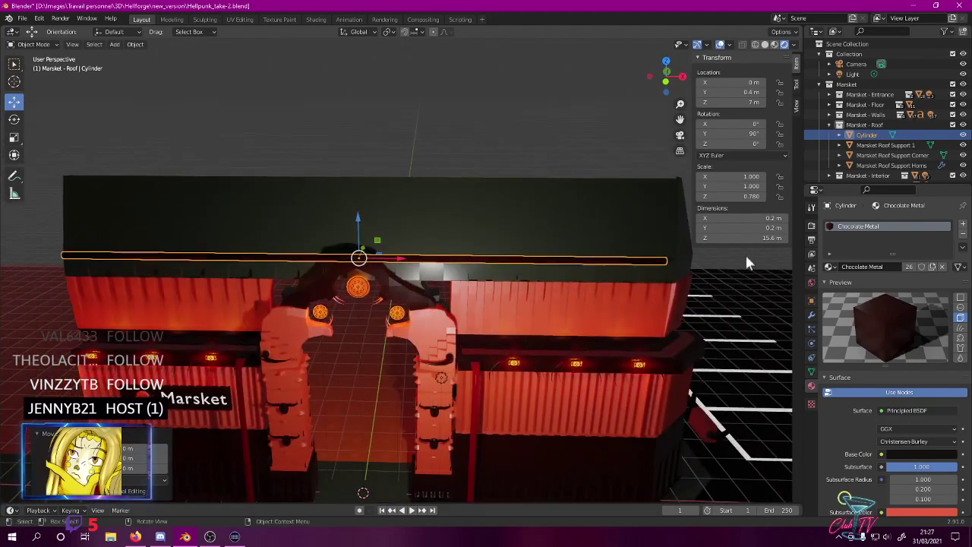
click(756, 240)
text(15)
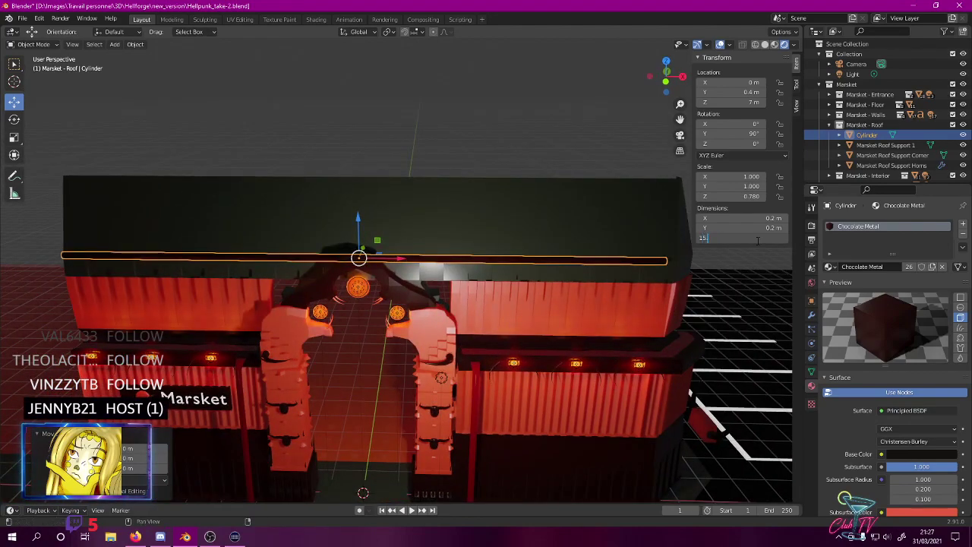
text(.5)
key(Return)
middle_drag(628, 201, 392, 182)
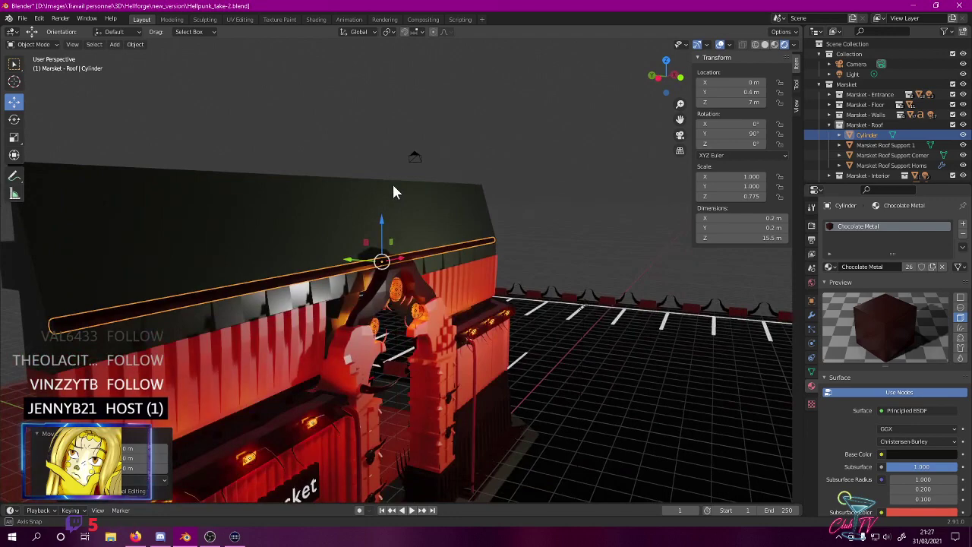
middle_drag(314, 236, 749, 325)
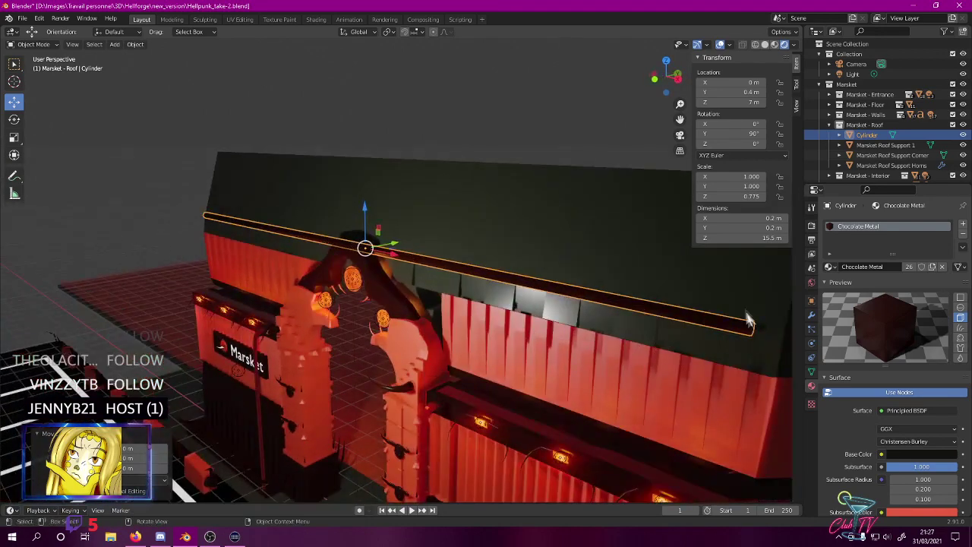
click(732, 286)
middle_drag(732, 285, 637, 309)
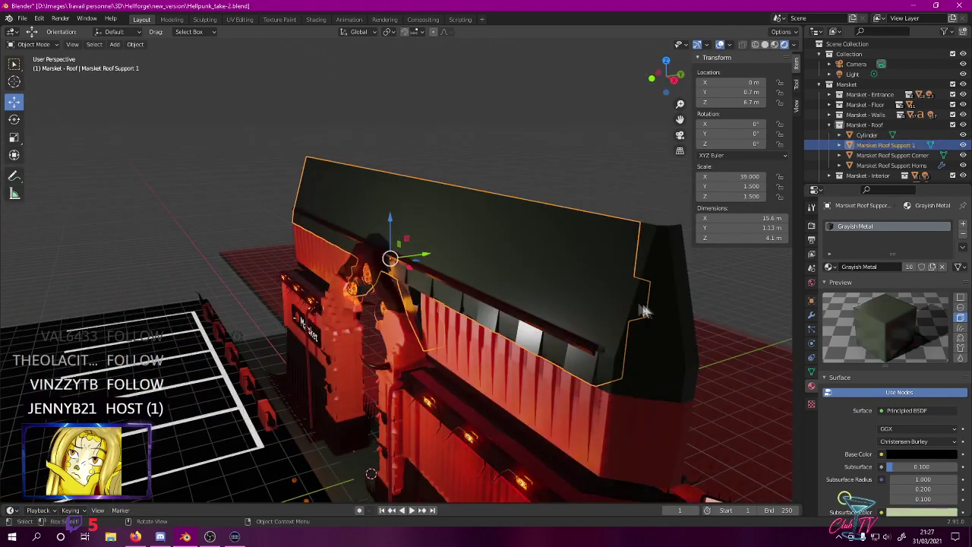
click(651, 306)
middle_drag(602, 349, 638, 343)
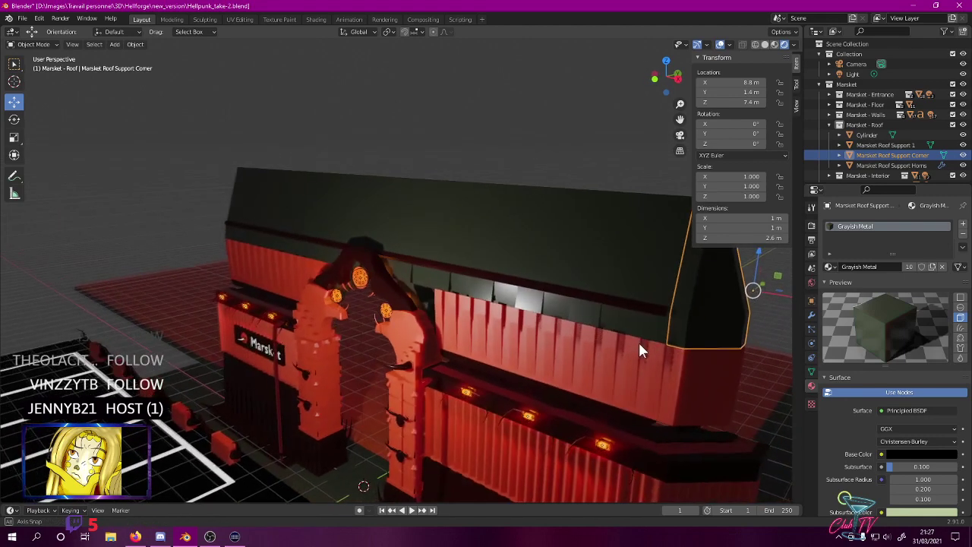
- Thicken the roof cylinder by setting its X and Y dimensions to 0.4 m
click(642, 310)
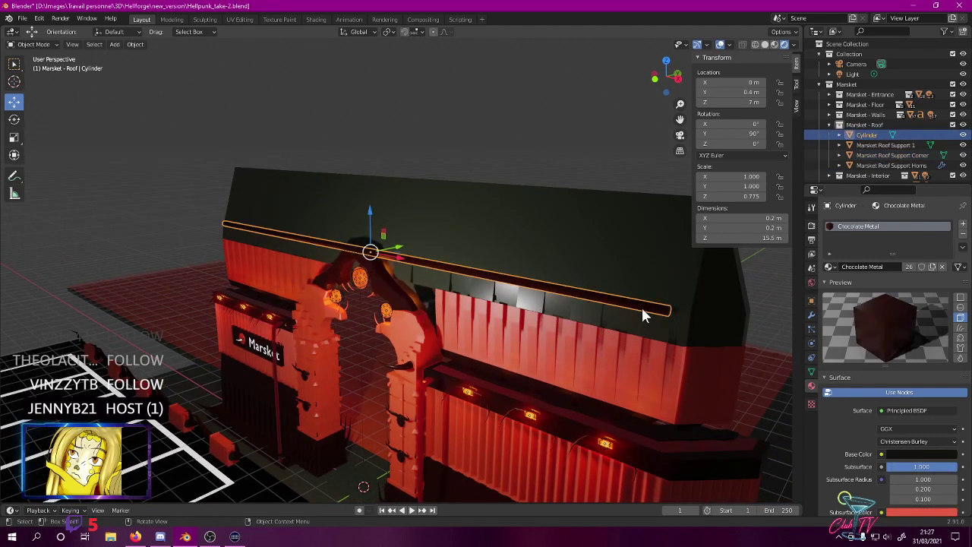
middle_drag(642, 316, 545, 256)
click(776, 227)
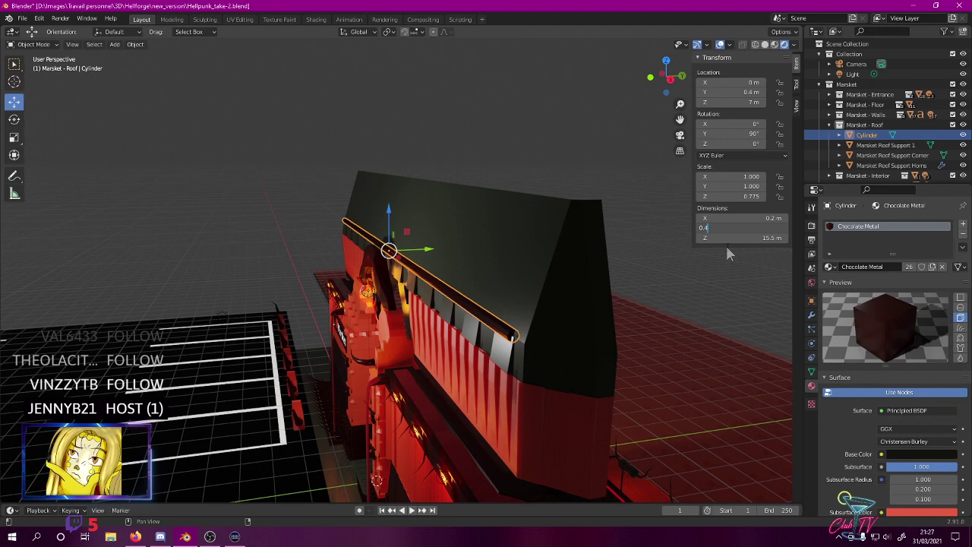
text(0.4)
key(Return)
click(762, 218)
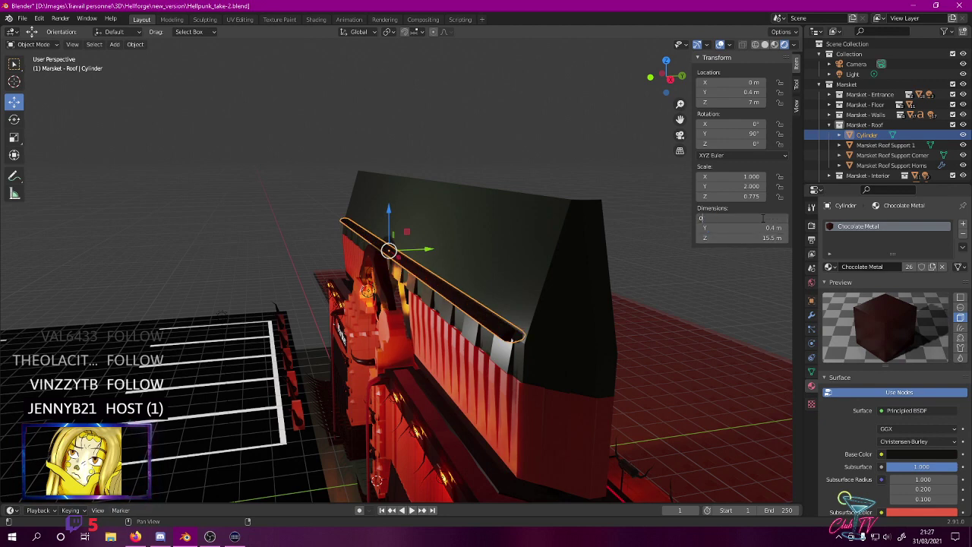
text(0.4)
key(Return)
- In the right side view, move the cylinder along Y to 0.3 m
key(KP_3)
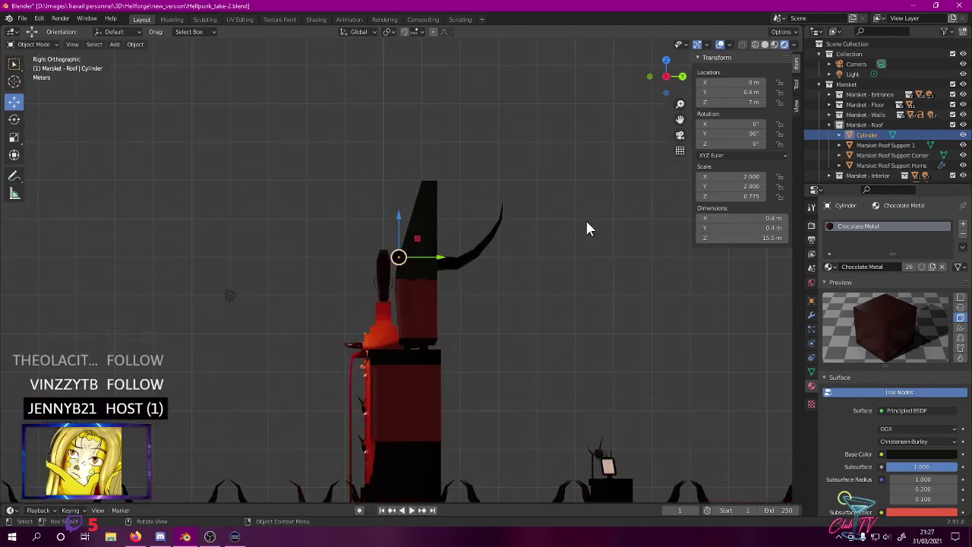
scroll(588, 228, up, 10)
shift+middle_drag(427, 107, 401, 286)
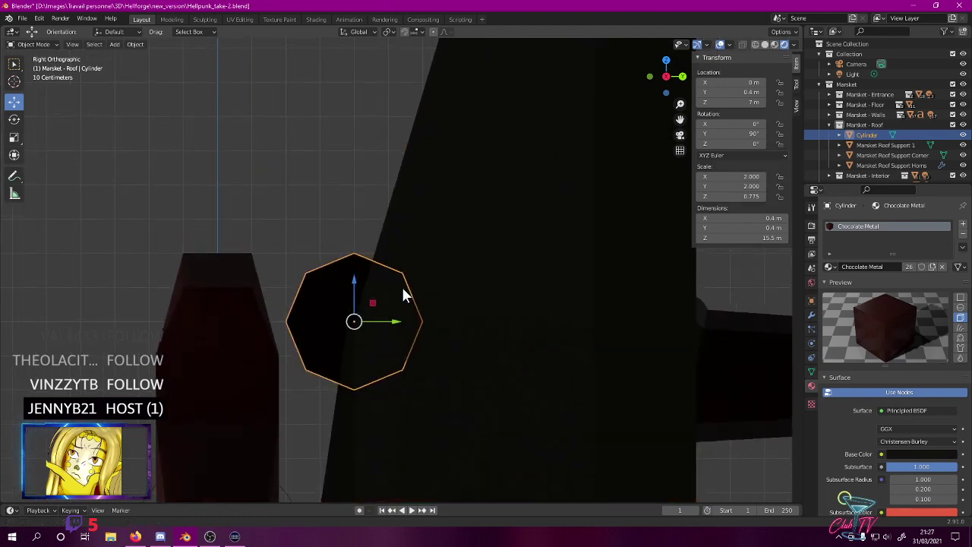
key(g)
key(y)
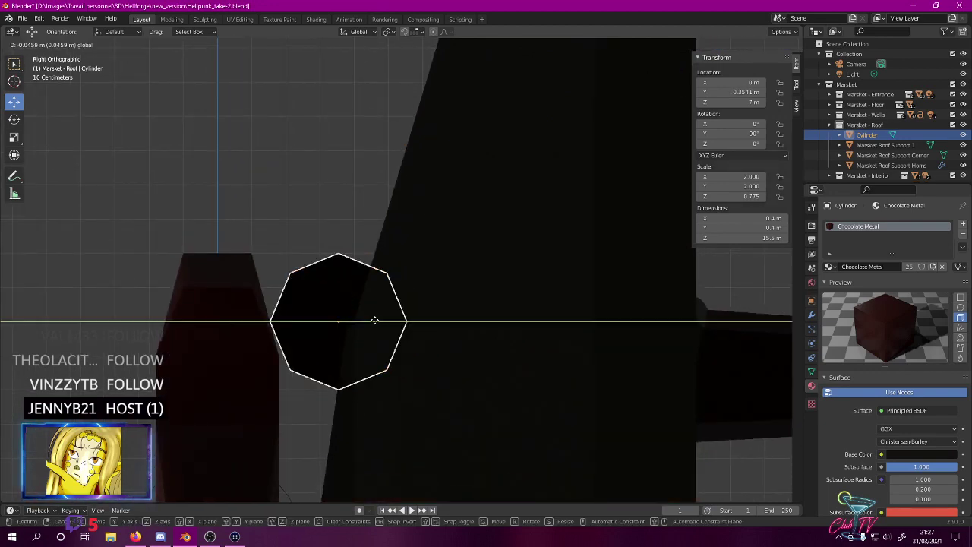
click(366, 324)
- Open the roof cylinder's mesh for editing and display its end in wireframe from the right side
middle_drag(418, 271, 311, 165)
key(Tab)
key(KP_3)
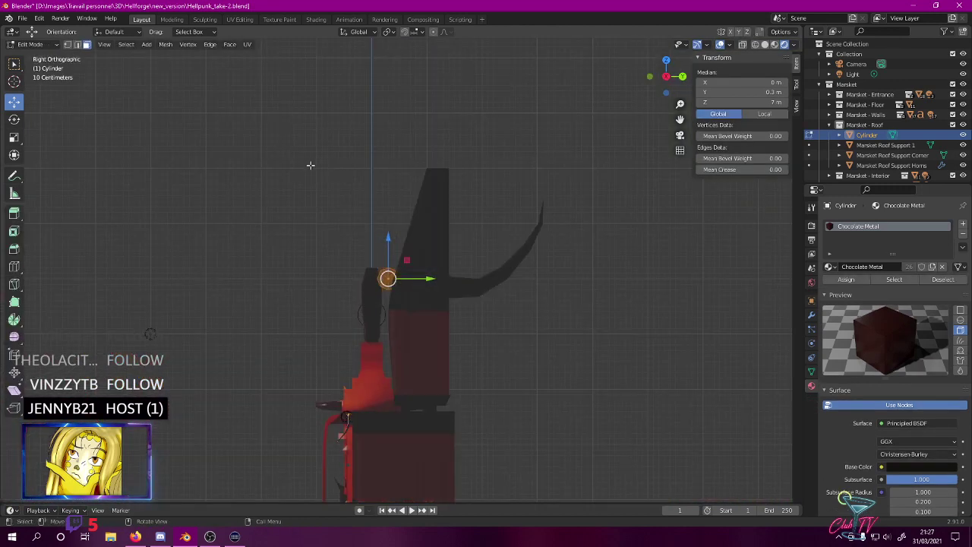
scroll(330, 158, up, 5)
scroll(362, 151, up, 4)
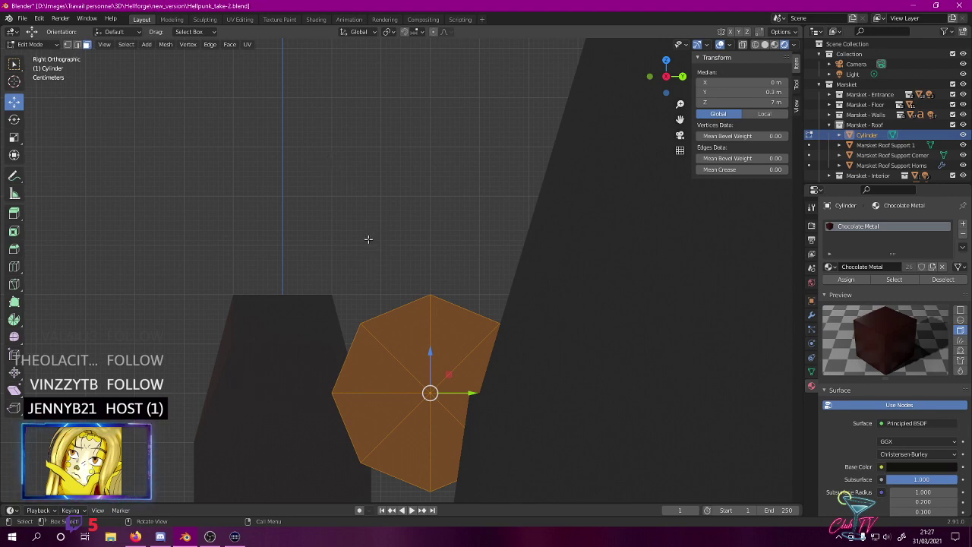
key(z)
click(221, 174)
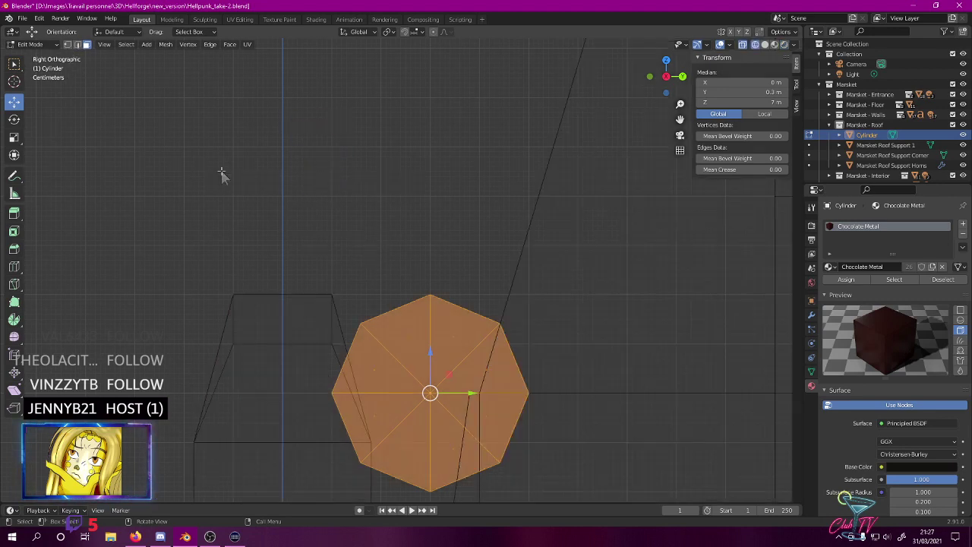
- Try extruding the cylinder's upper long face on the side away from the roof slope 0.18 m inward
drag(337, 257, 445, 348)
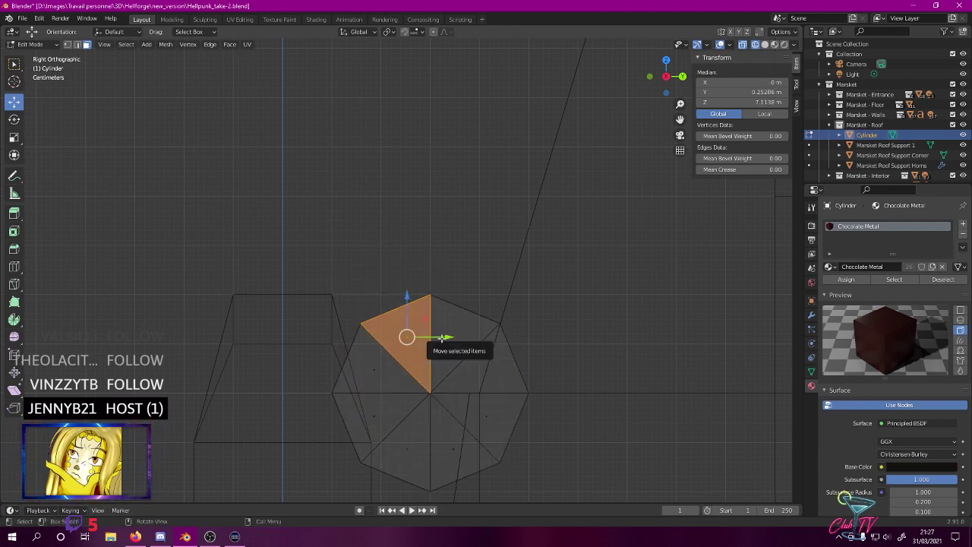
middle_drag(433, 317, 451, 327)
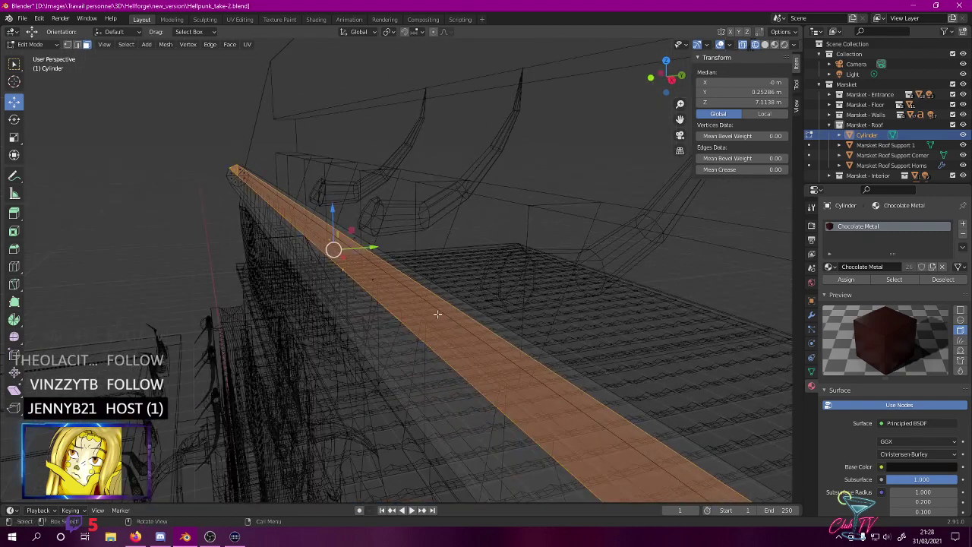
key(KP_3)
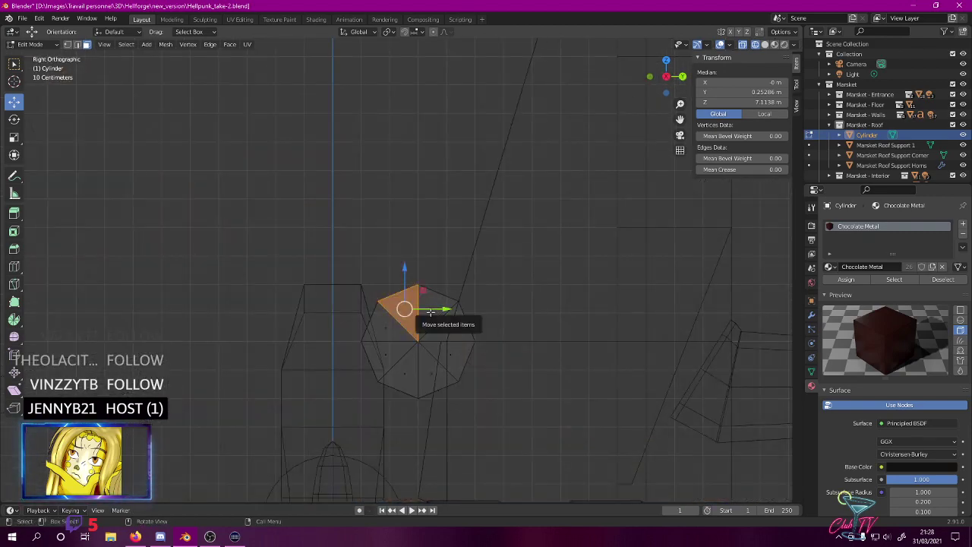
scroll(431, 312, up, 1)
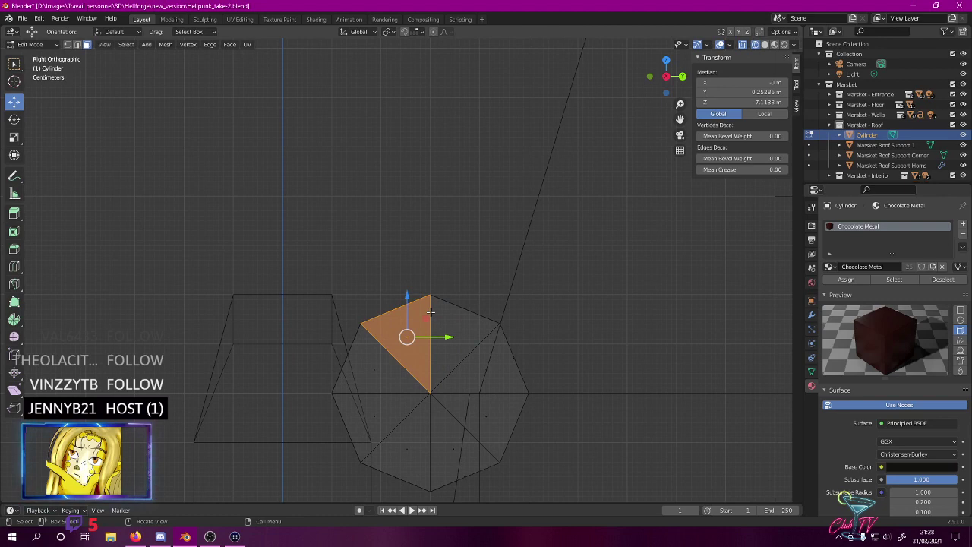
drag(356, 285, 415, 326)
right_click(409, 310)
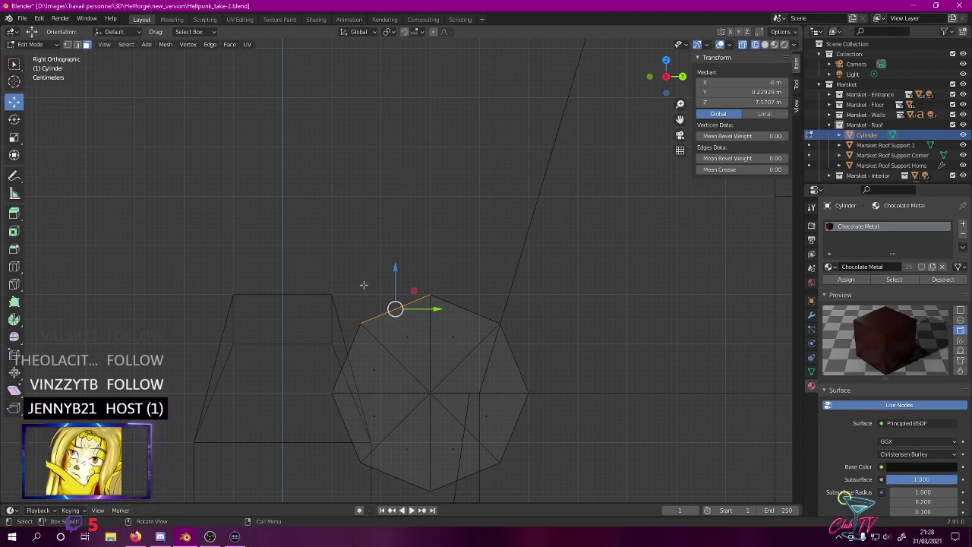
key(e)
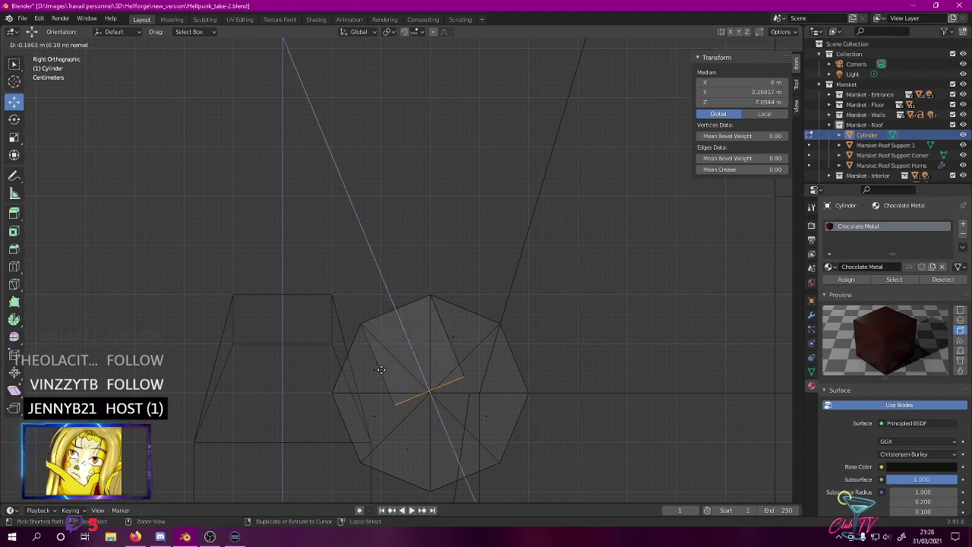
click(381, 370)
middle_drag(381, 370, 375, 327)
key(z)
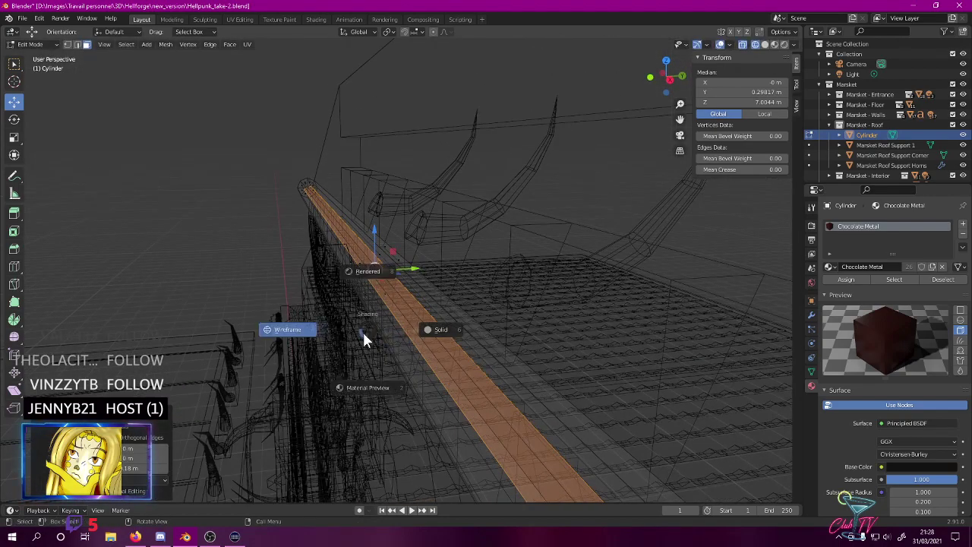
click(375, 266)
mouse_move(373, 262)
middle_down()
mouse_move(354, 232)
mouse_move(364, 272)
mouse_move(363, 239)
mouse_move(362, 248)
middle_up()
key(ctrl+z)
key(ctrl+z)
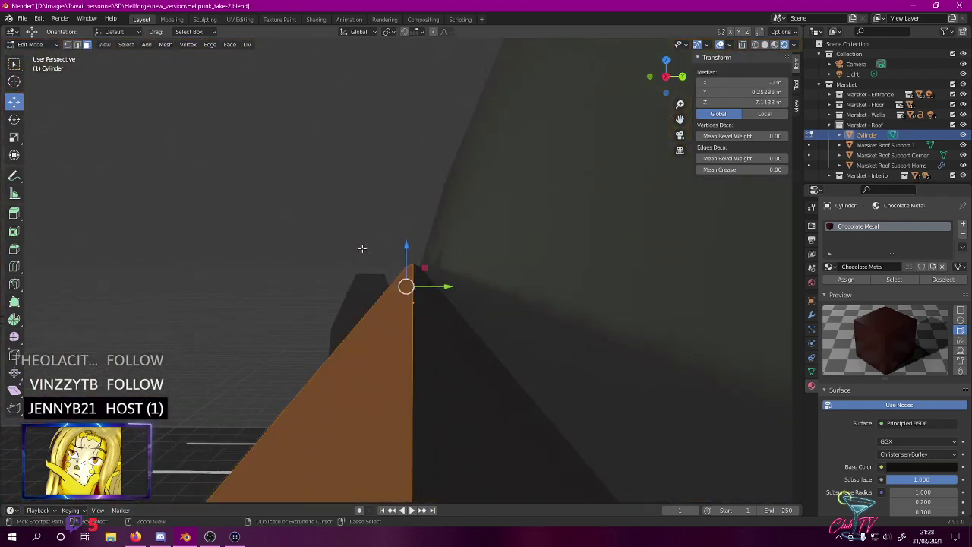
- In the right wireframe view, extrude the cylinder's upper long face next to the roof slope 0.19 m inward, and check it in rendered shading
key(KP_3)
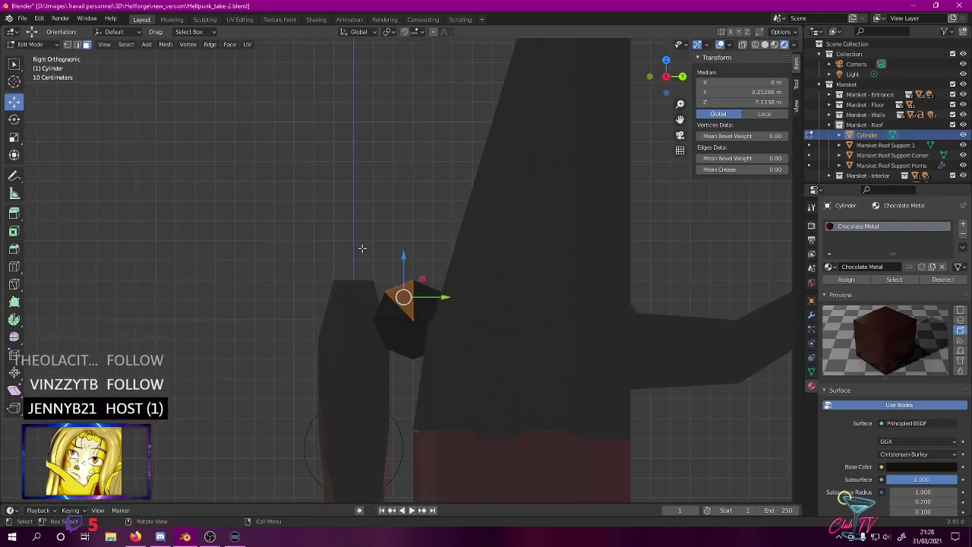
scroll(362, 249, up, 2)
key(z)
click(271, 248)
scroll(271, 233, up, 1)
click(553, 347)
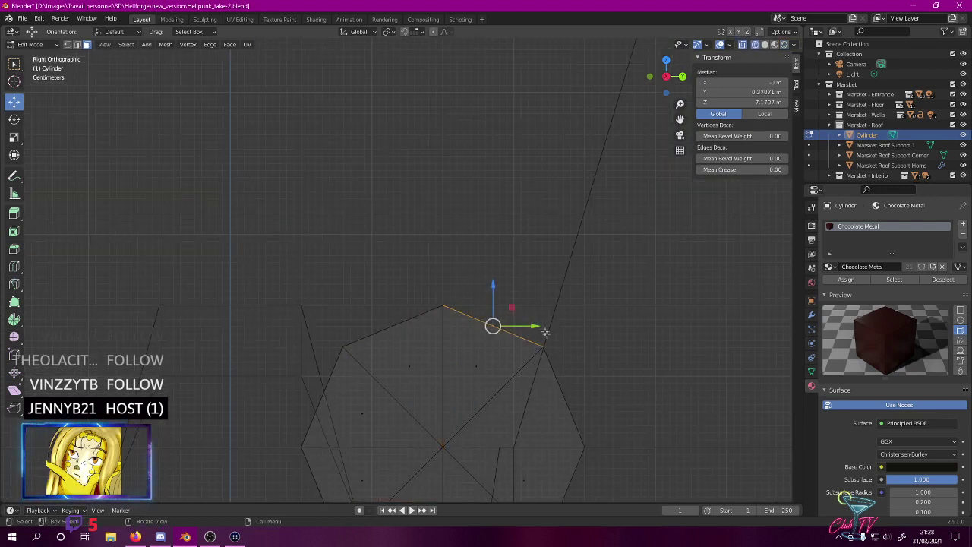
key(e)
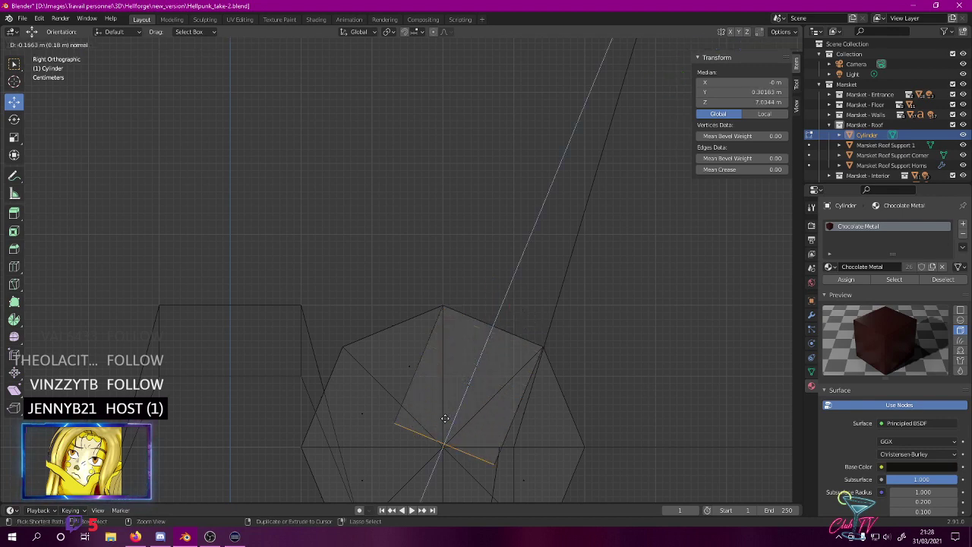
click(444, 420)
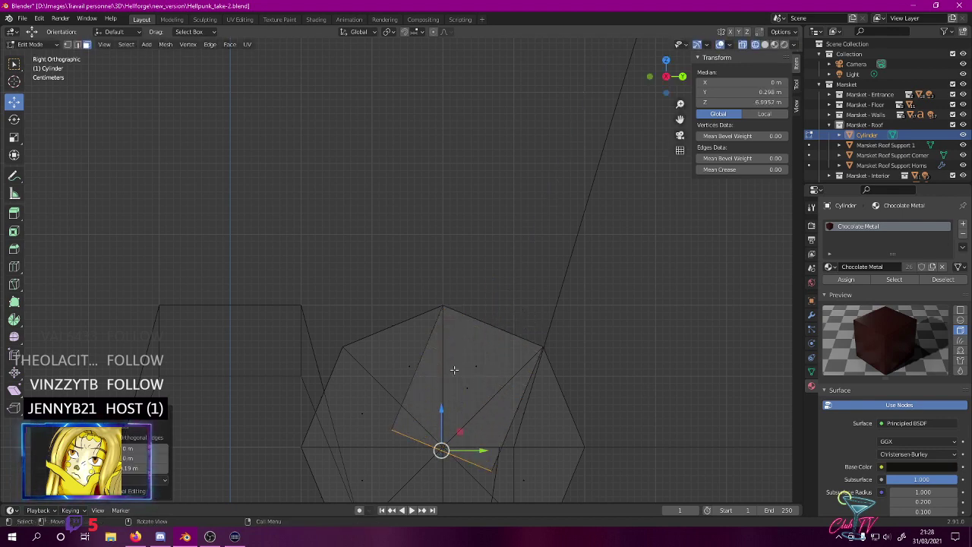
middle_drag(437, 364, 429, 329)
click(420, 274)
mouse_move(422, 266)
middle_down()
mouse_move(425, 234)
mouse_move(412, 215)
mouse_move(407, 276)
middle_up()
click(355, 214)
- Keep the session open and save the changes to Hellpunk_take-2.blend
key(ctrl+q)
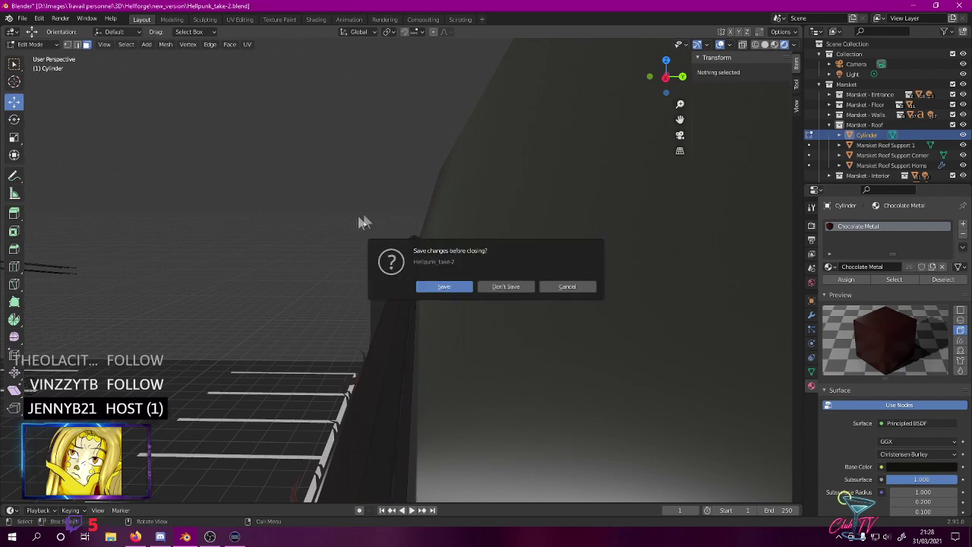
click(547, 287)
key(ctrl+s)
- Examine the extruded section's end face at the positive X end of the roof cylinder
mouse_move(397, 265)
middle_down()
mouse_move(391, 271)
mouse_move(411, 259)
middle_up()
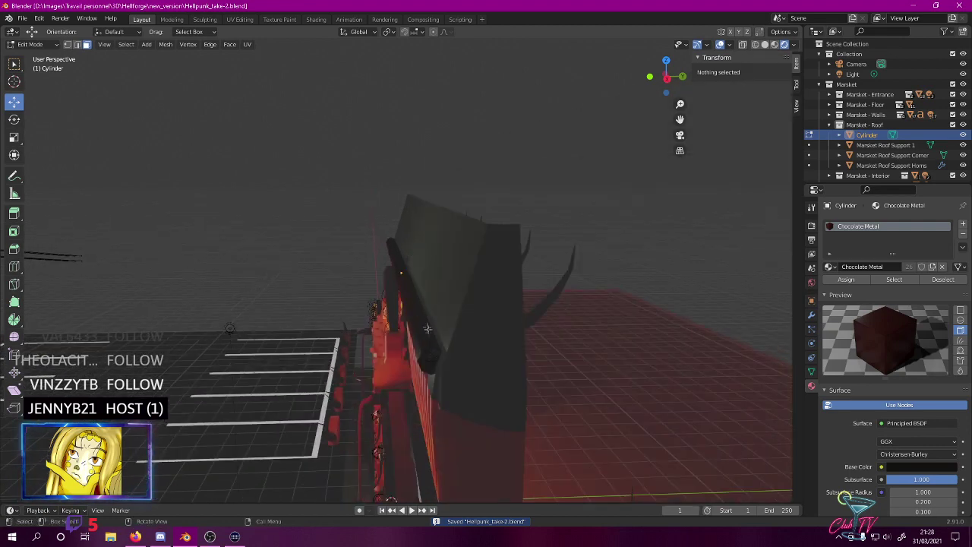
click(428, 354)
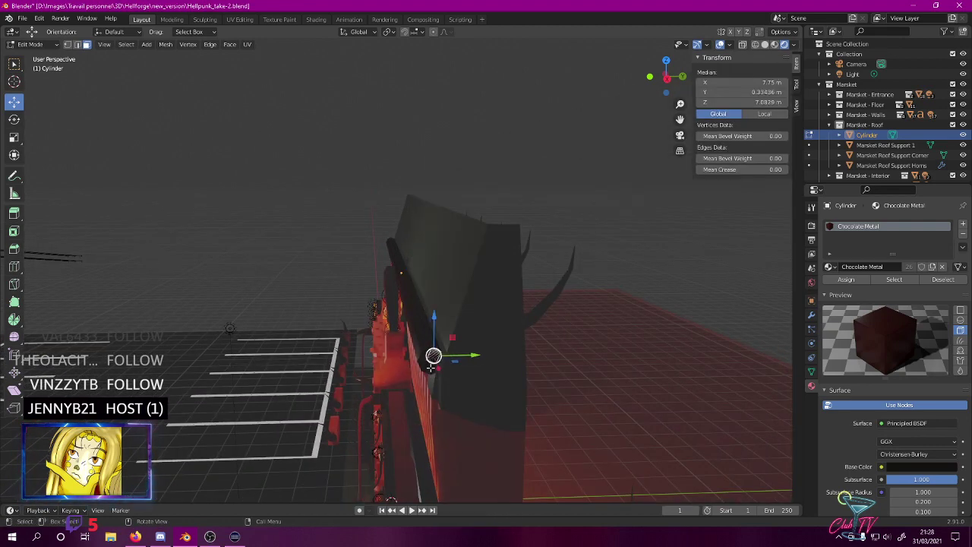
right_click(432, 354)
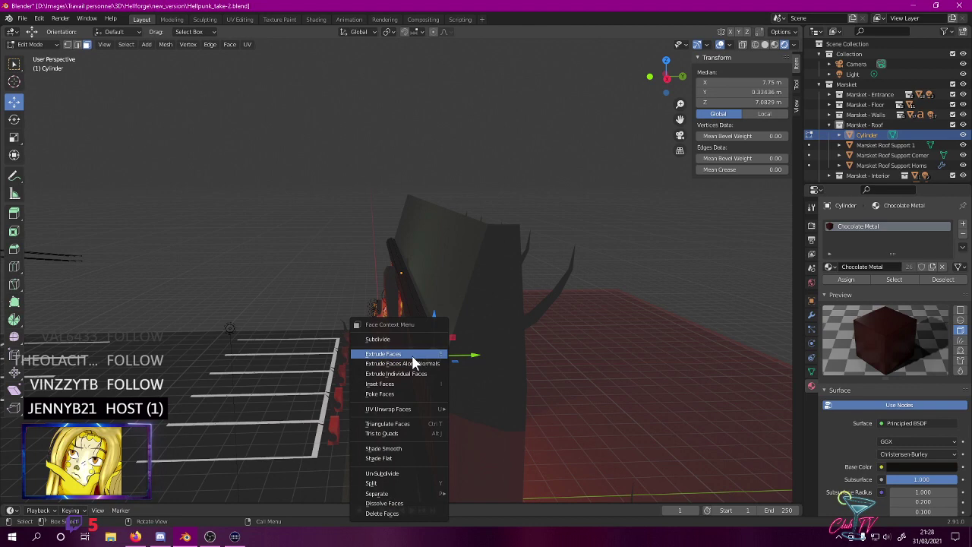
key(x)
click(384, 185)
scroll(384, 189, up, 3)
middle_drag(406, 232, 400, 222)
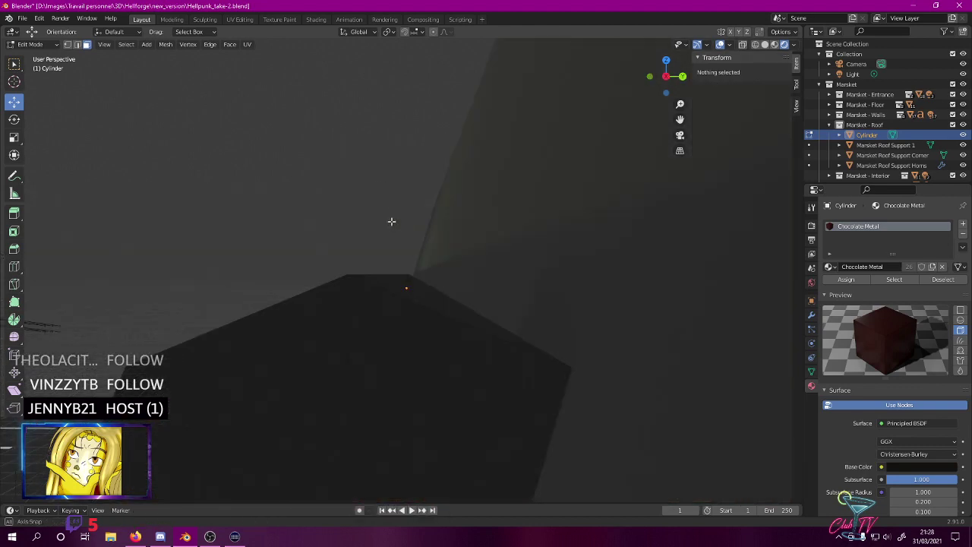
scroll(392, 222, down, 2)
scroll(391, 222, up, 2)
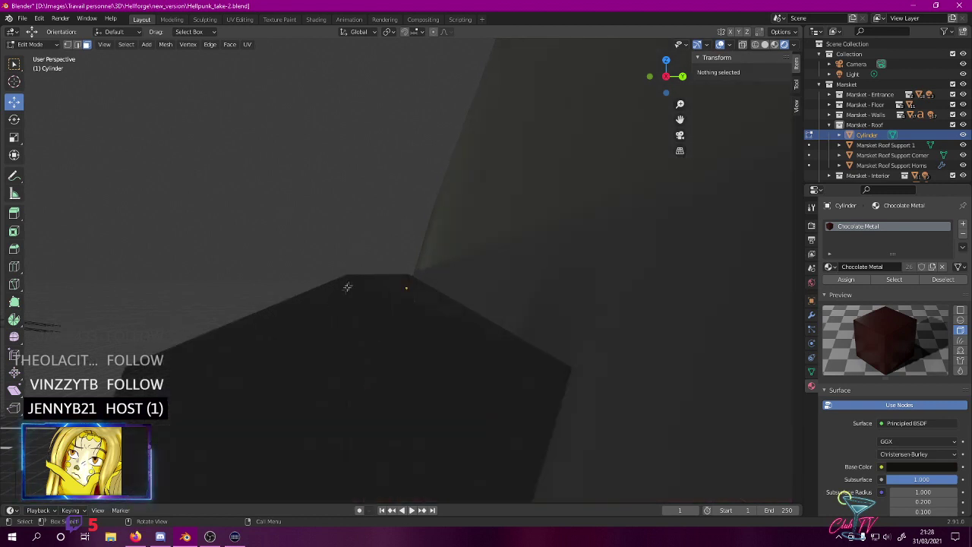
scroll(362, 263, down, 4)
scroll(359, 264, up, 2)
- In edge selection mode, move the extruded section's inner end edge at the cylinder's positive X end to X 7.74 m
click(380, 333)
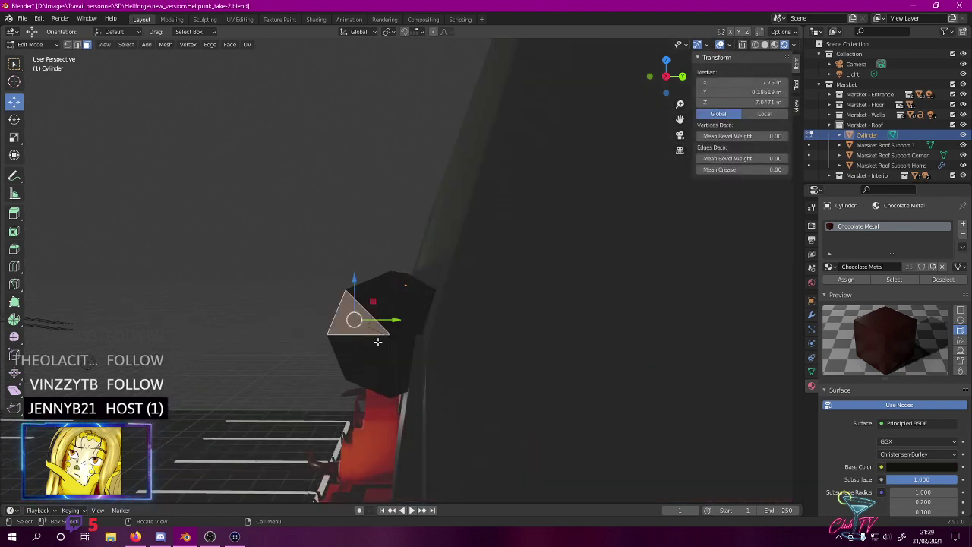
click(77, 44)
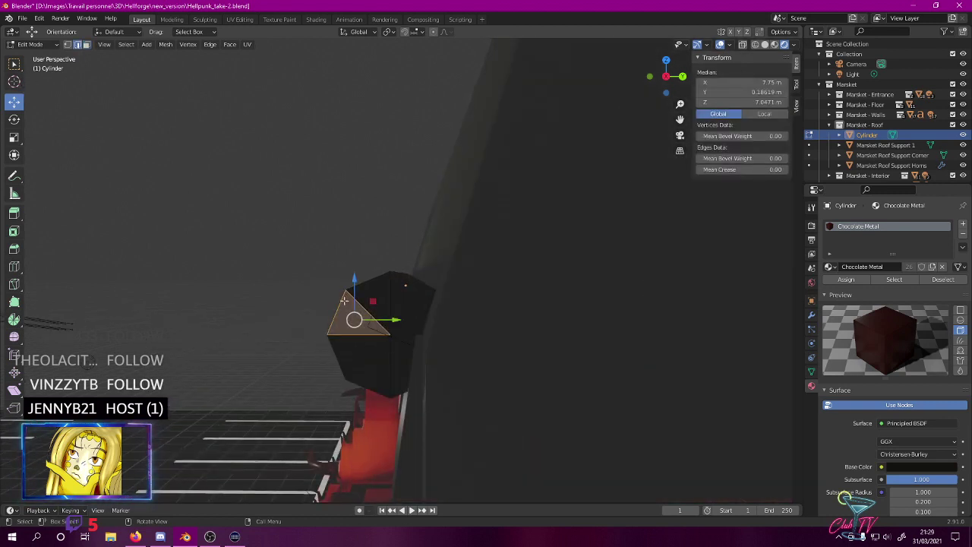
click(400, 348)
key(KP_1)
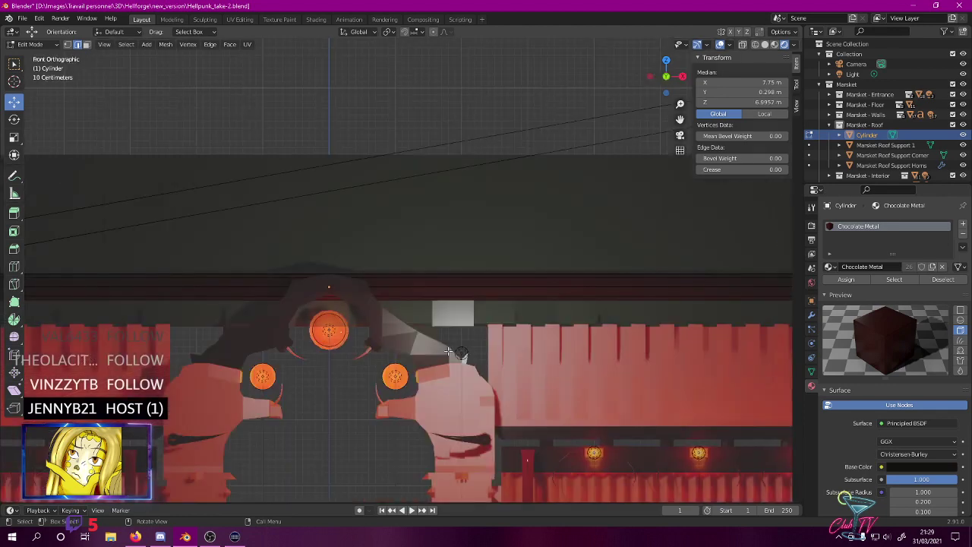
shift+middle_drag(644, 309, 162, 284)
scroll(197, 258, up, 10)
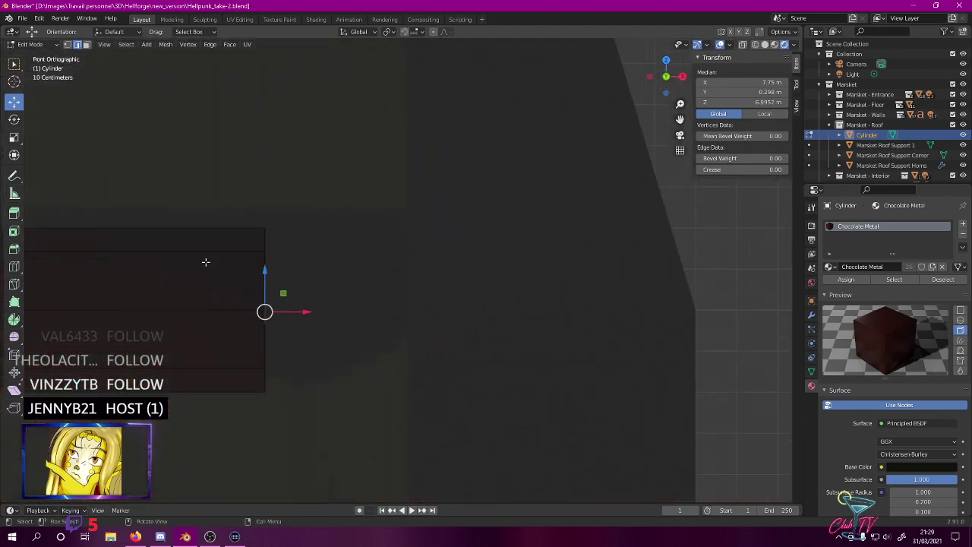
key(z)
click(135, 265)
scroll(147, 234, up, 5)
shift+middle_drag(147, 233, 361, 227)
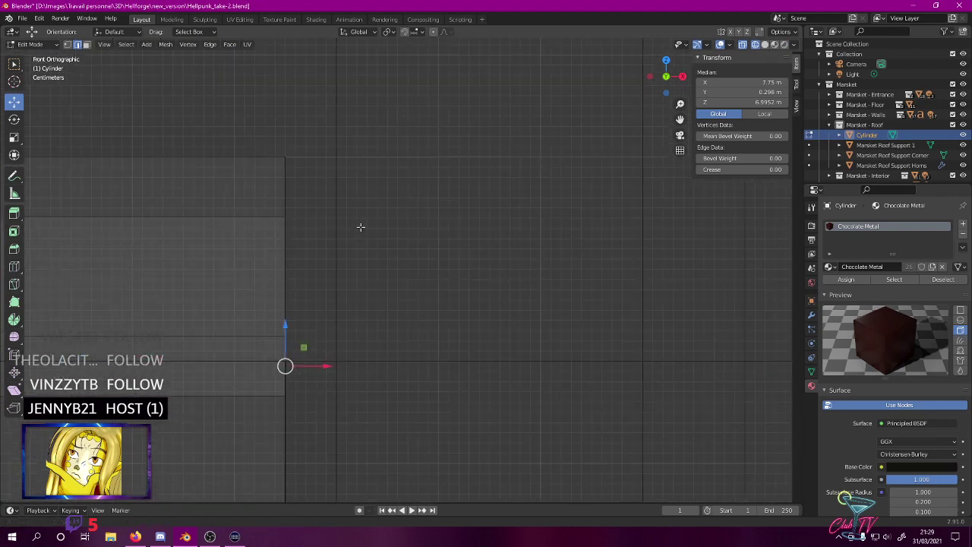
ctrl+drag(318, 366, 306, 366)
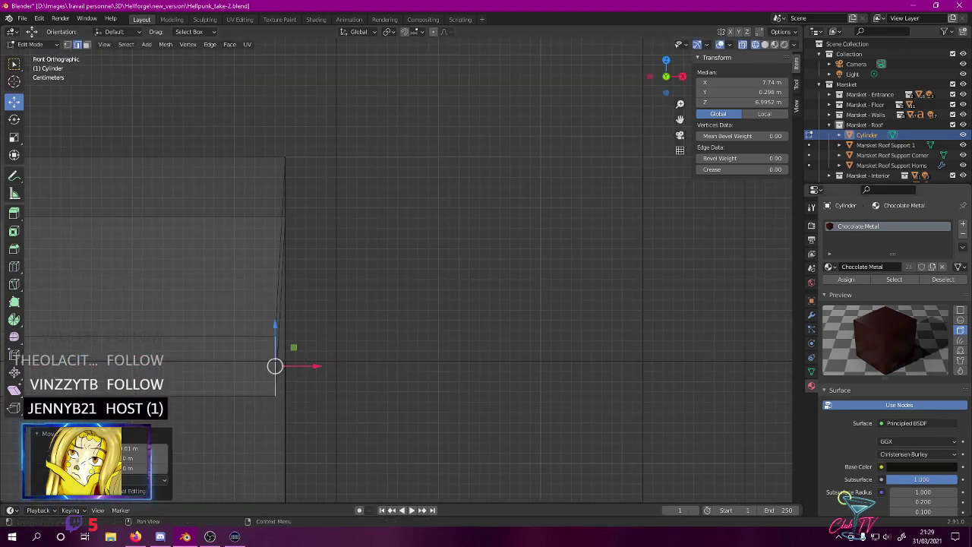
- At the cylinder's opposite end, move the matching inner edge of the extruded section to X -7.74 m
scroll(551, 361, down, 6)
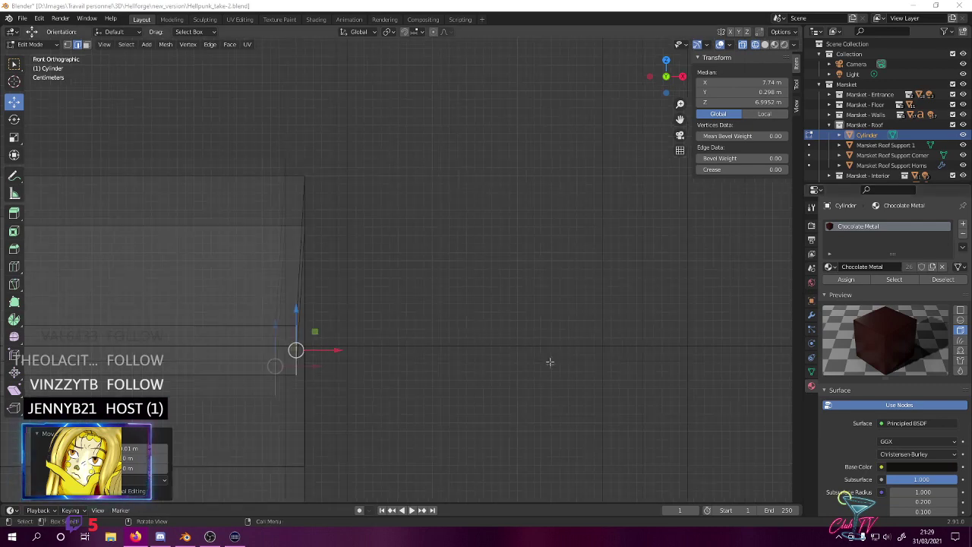
middle_drag(212, 276, 358, 259)
key(KP_1)
scroll(360, 248, up, 10)
shift+middle_drag(561, 205, 709, 236)
middle_drag(516, 241, 422, 290)
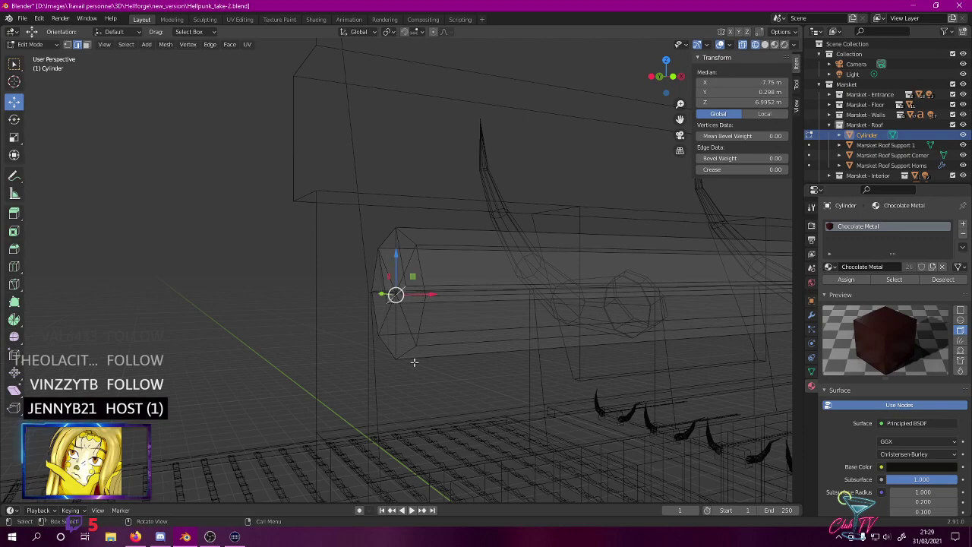
key(KP_3)
key(KP_1)
scroll(388, 316, up, 8)
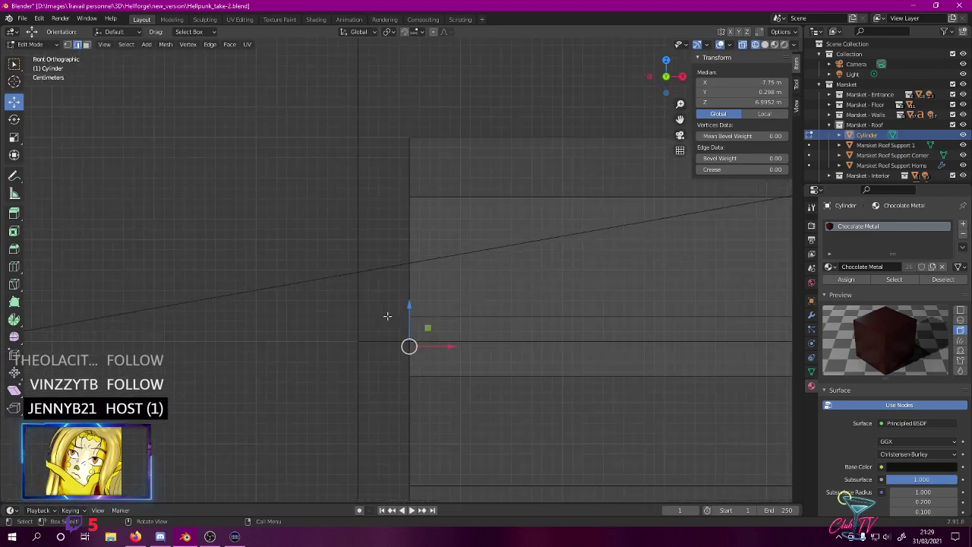
drag(453, 382, 466, 385)
- Examine the adjusted cylinder against the roof in rendered shading, including from the front and right side
middle_drag(466, 384, 536, 250)
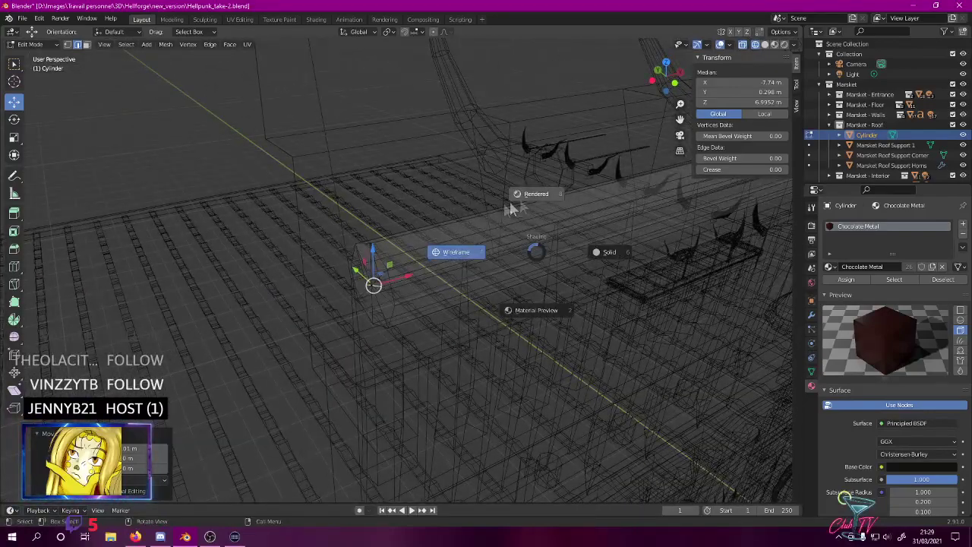
click(510, 201)
mouse_move(481, 194)
middle_down()
mouse_move(573, 177)
mouse_move(538, 208)
mouse_move(545, 216)
middle_up()
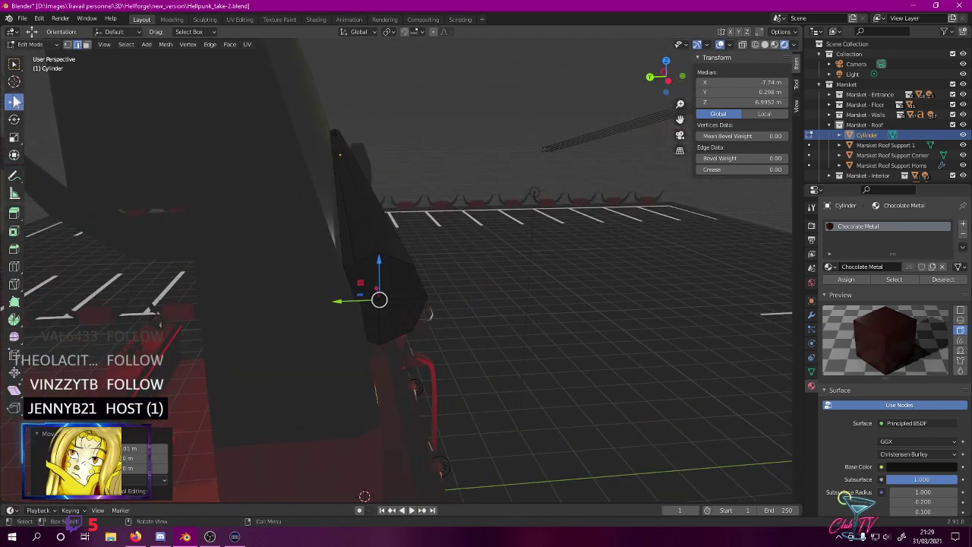
middle_drag(376, 240, 230, 216)
key(KP_1)
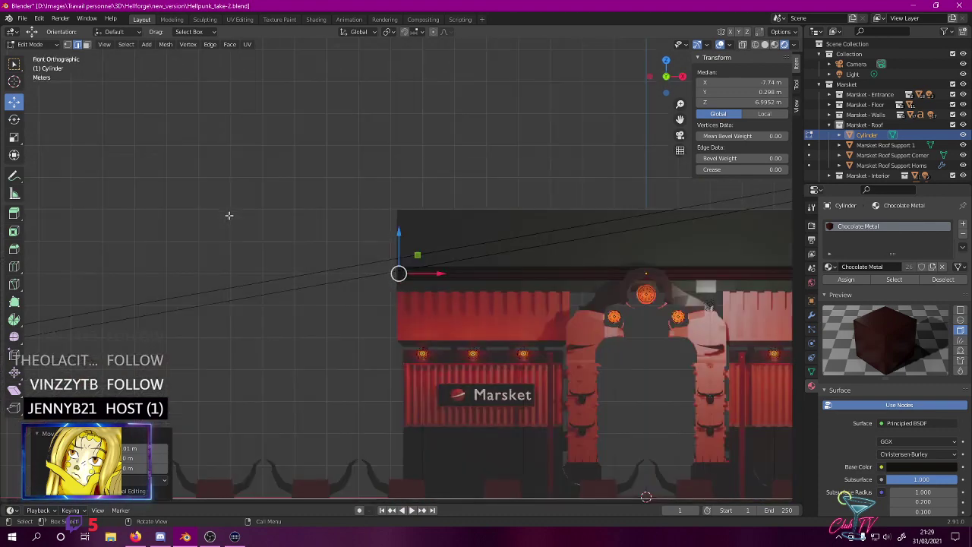
key(KP_3)
scroll(115, 169, up, 4)
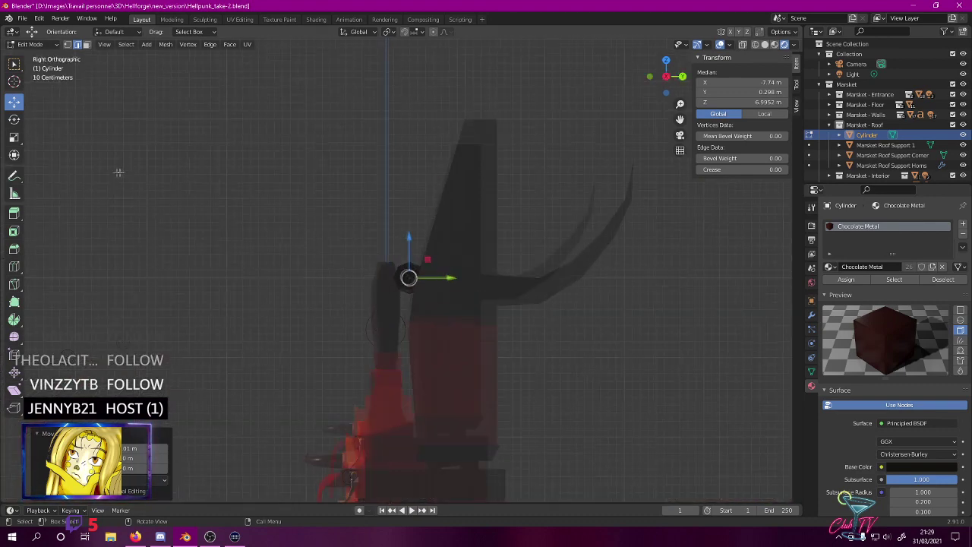
scroll(118, 218, up, 2)
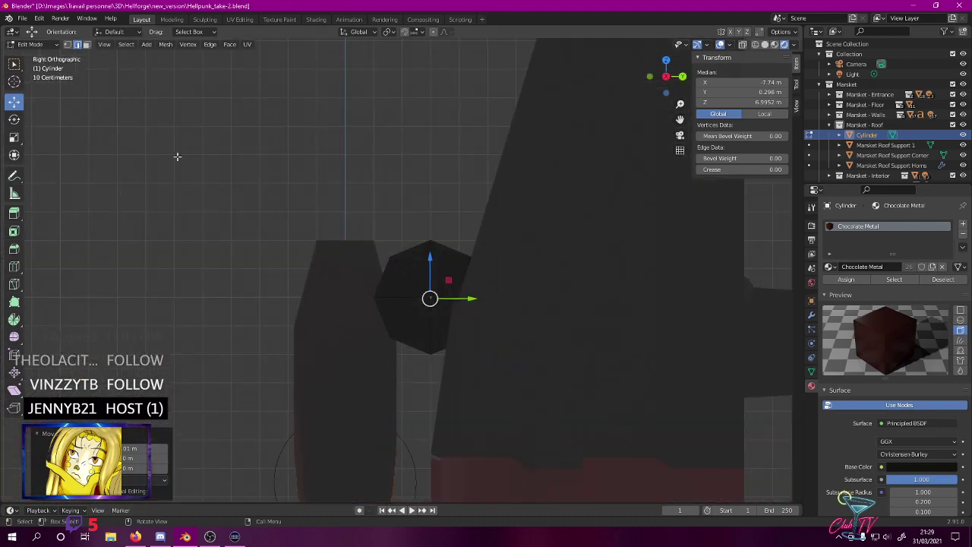
- Return to Object Mode and rename the cylinder as Marsket Roof Tiles Holder
key(Tab)
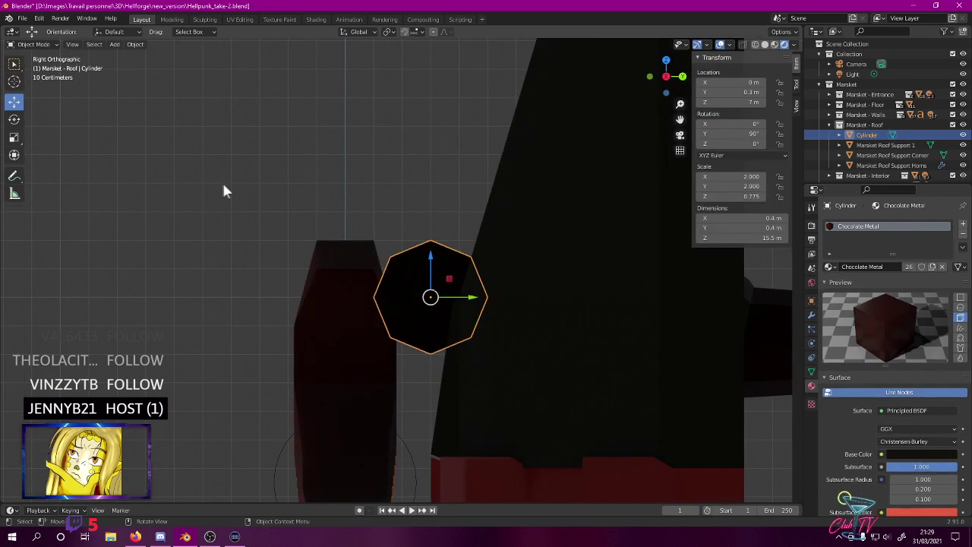
double_click(868, 135)
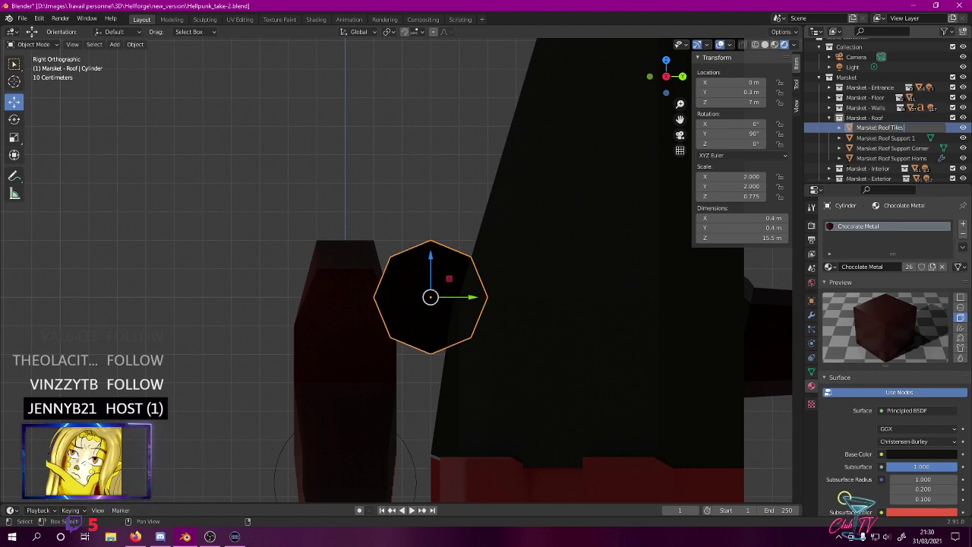
text(er)
key(Return)
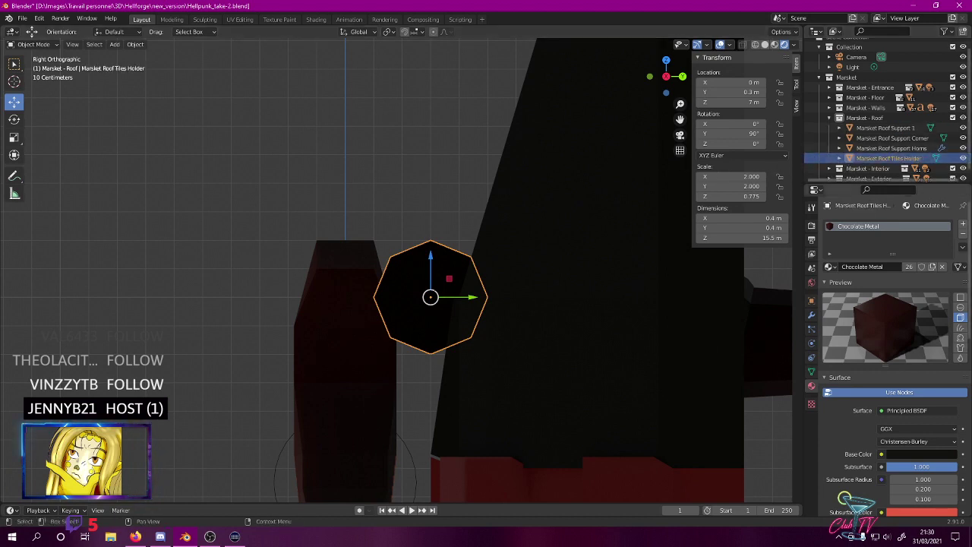
- Deselect the tiles holder and add a new mesh cylinder to the Marsket - Roof collection
middle_drag(603, 250, 320, 160)
scroll(321, 161, down, 5)
middle_drag(439, 170, 143, 76)
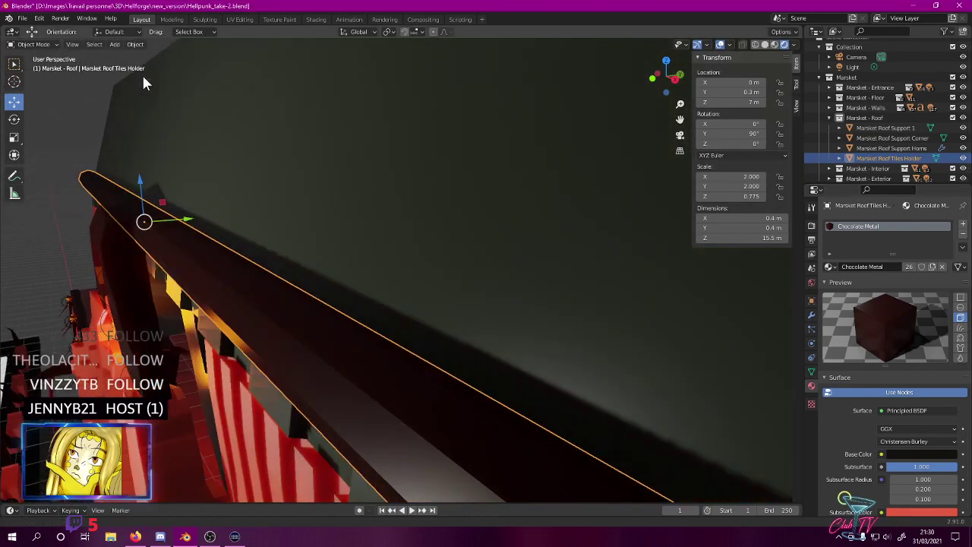
scroll(152, 82, down, 6)
middle_drag(191, 102, 219, 131)
click(200, 118)
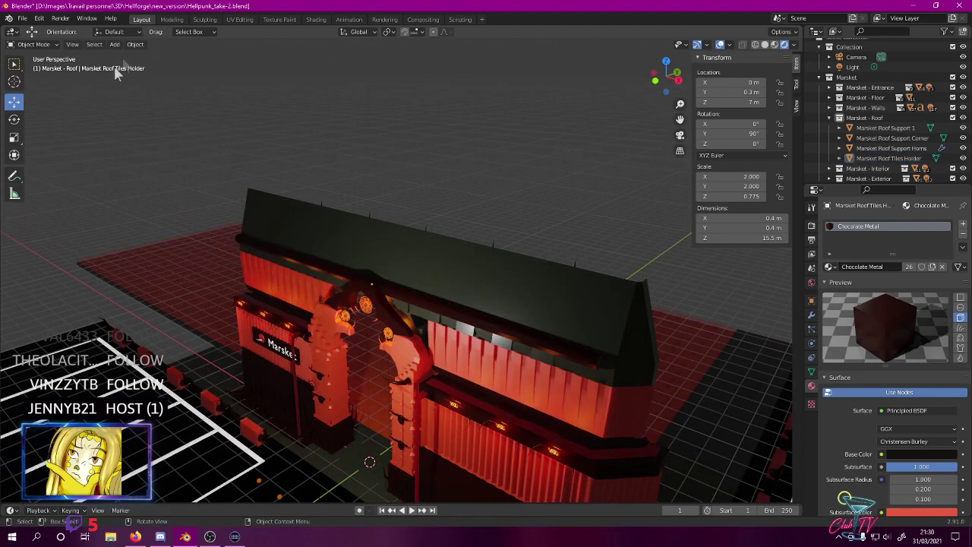
click(114, 44)
mouse_move(118, 69)
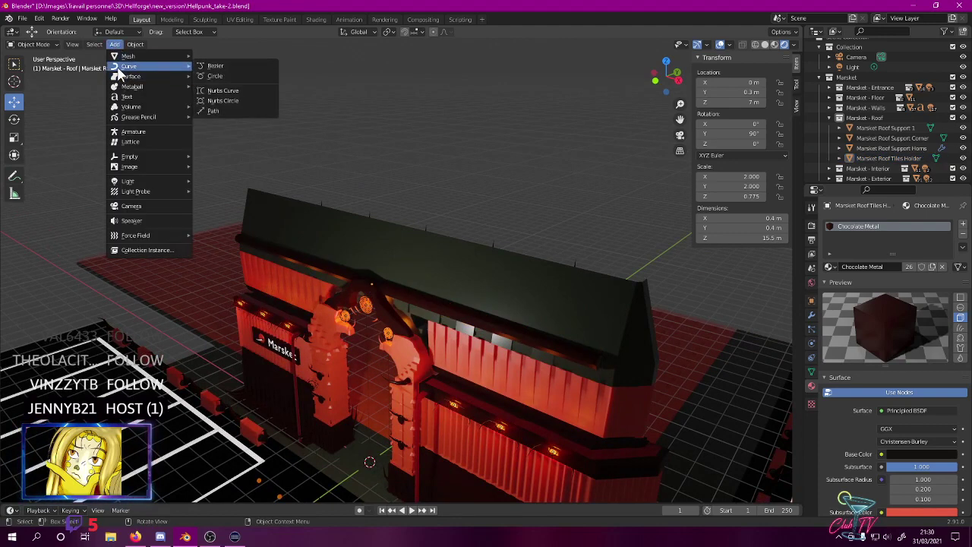
mouse_move(125, 185)
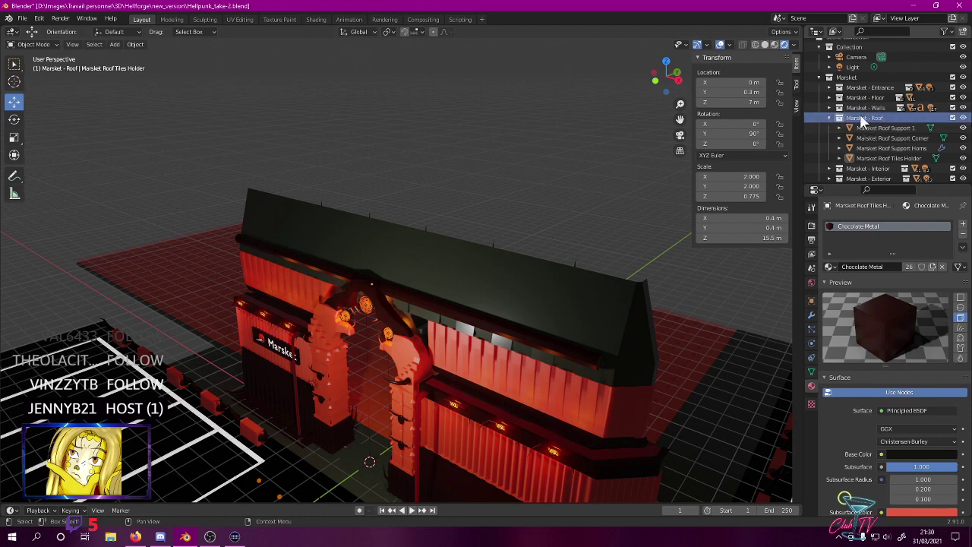
click(114, 44)
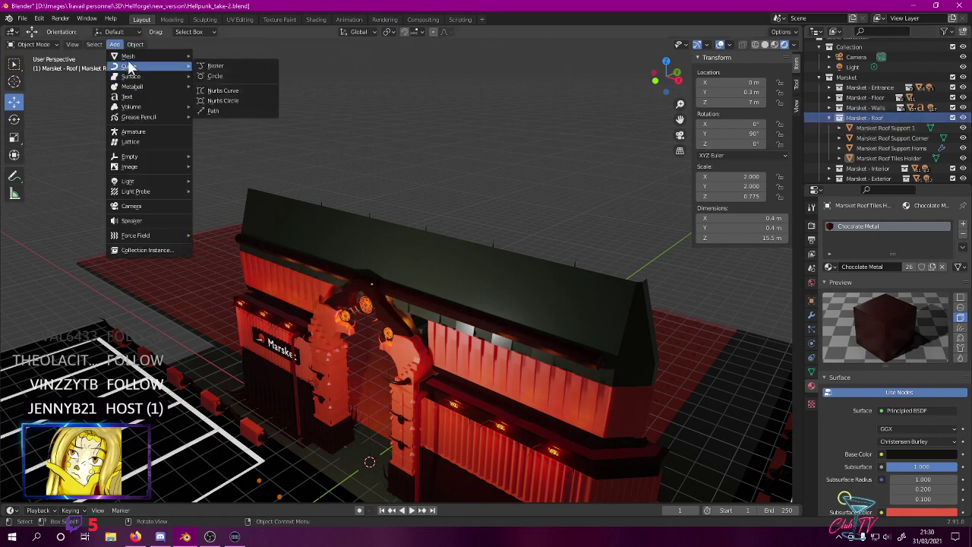
click(223, 100)
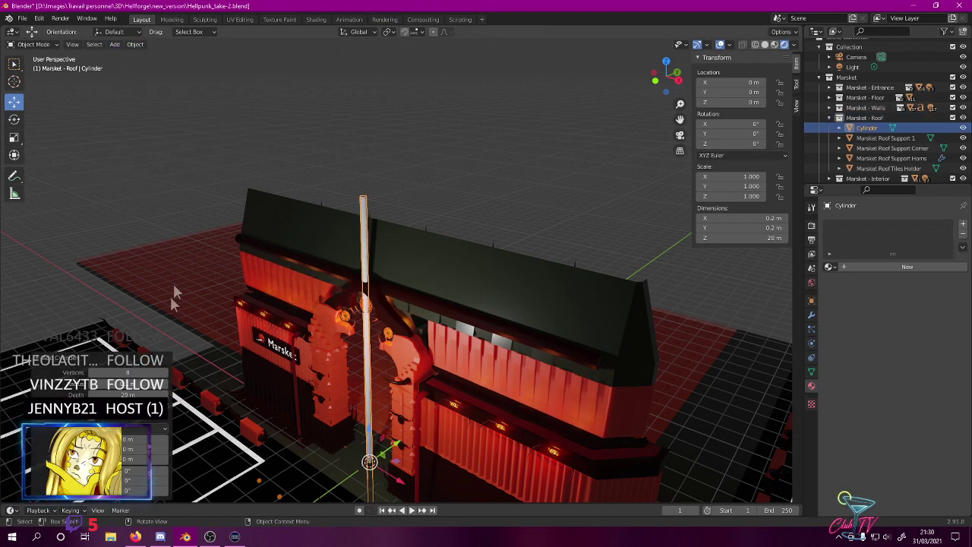
- Set the new cylinder's depth to 1.6 m and reduce its radius for a 0.16 m diameter
click(129, 394)
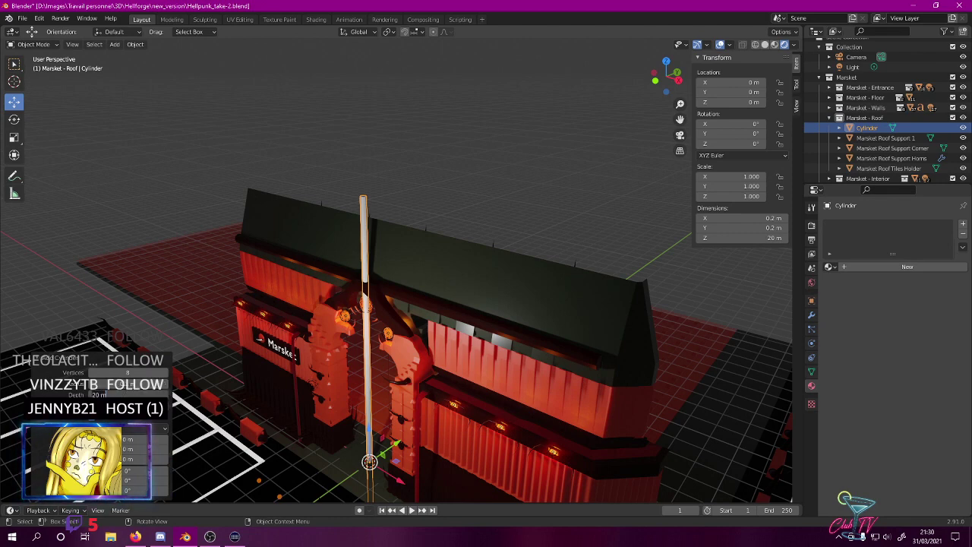
text(1.2)
key(Return)
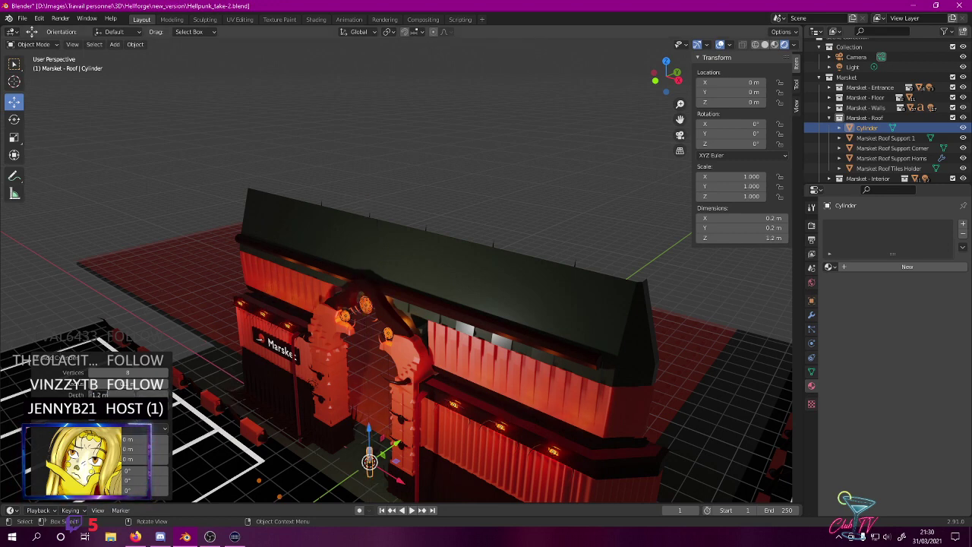
text(.6)
key(Return)
click(127, 384)
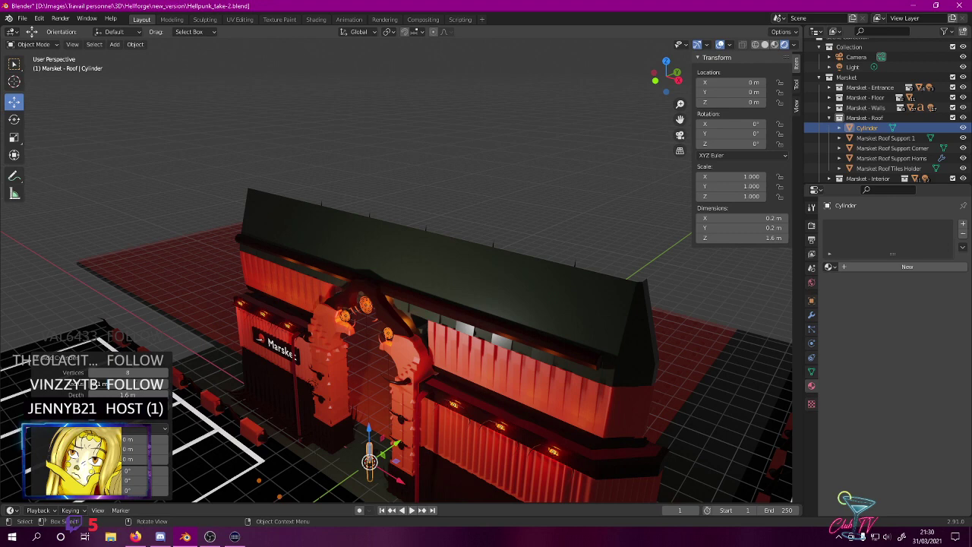
key(Return)
- Raise the new cylinder straight up to Z 8 m, at the height of the Marsket roof
ctrl+drag(369, 431, 376, 220)
key(KP_1)
shift+middle_drag(545, 210, 426, 313)
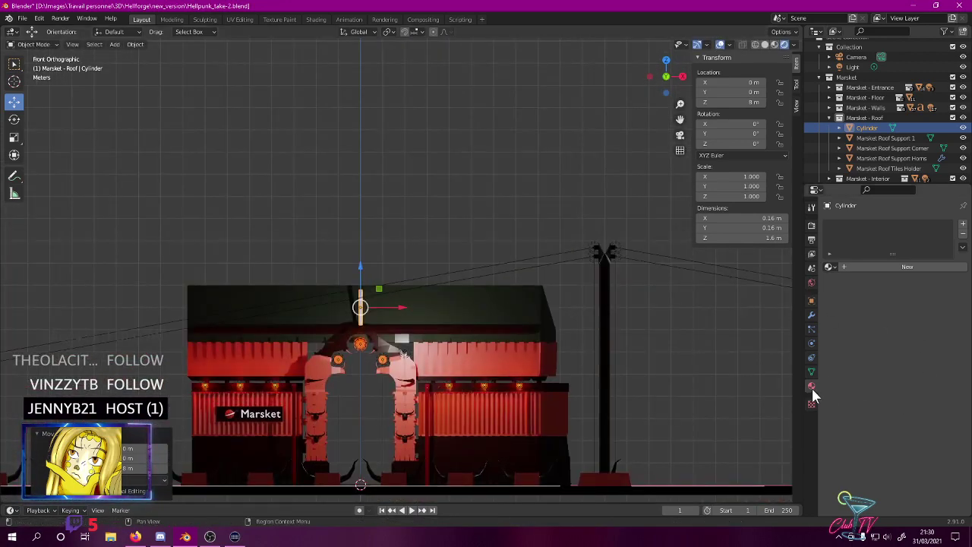
- Assign the Chocolate Metal material to the cylinder and move it along the roof to X 5.6 m
click(829, 266)
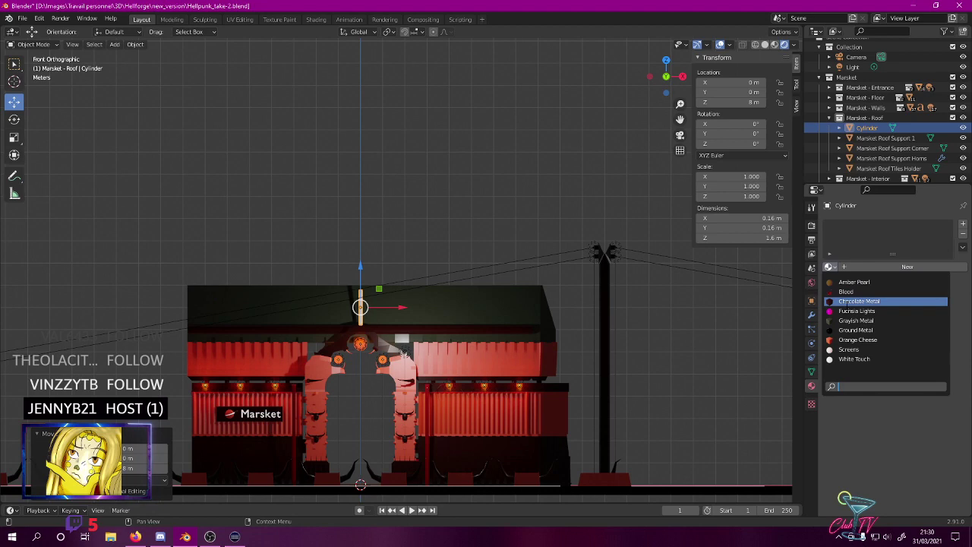
click(848, 304)
scroll(421, 321, up, 6)
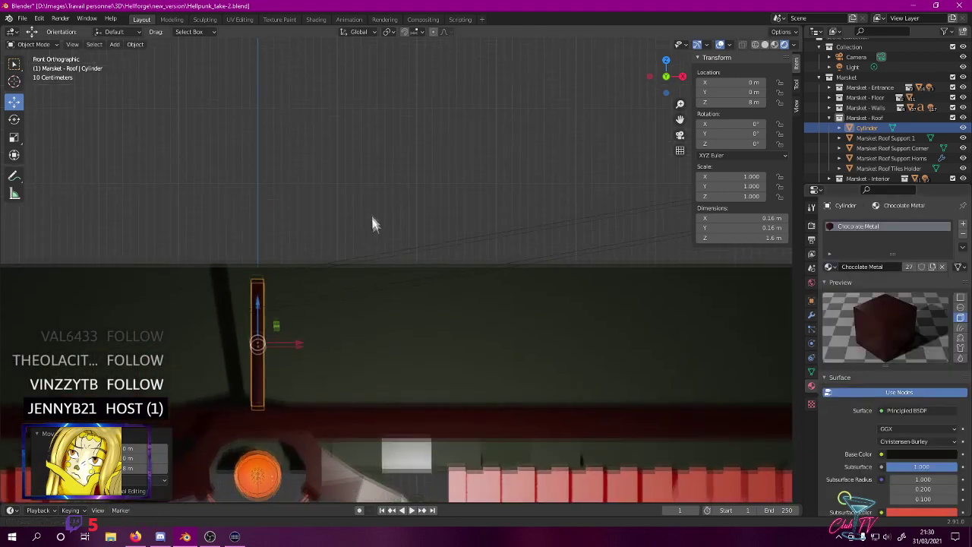
drag(294, 327, 735, 327)
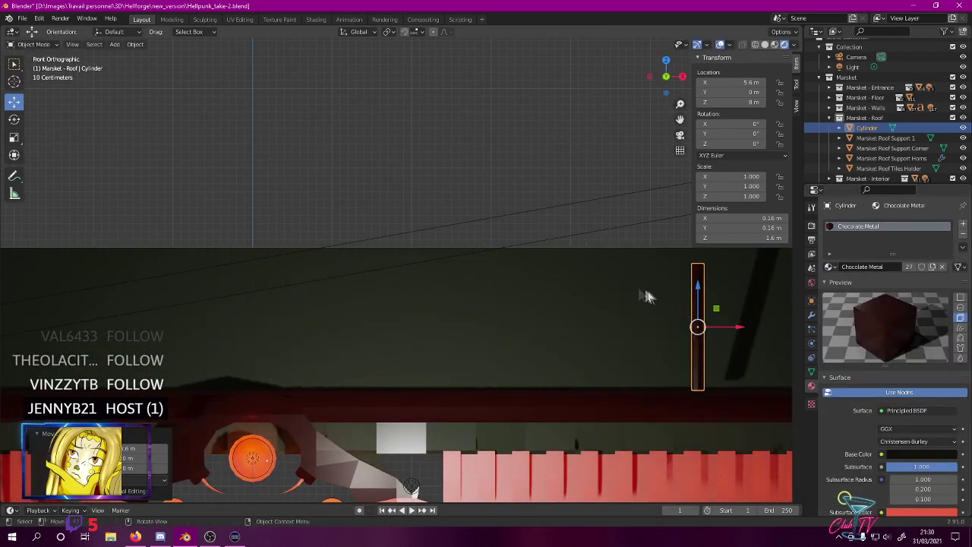
- Try moving the cylinder farther along the roof to about X 7.52 m, and undo that move
shift+middle_drag(644, 295, 297, 281)
drag(401, 314, 557, 319)
key(KP_3)
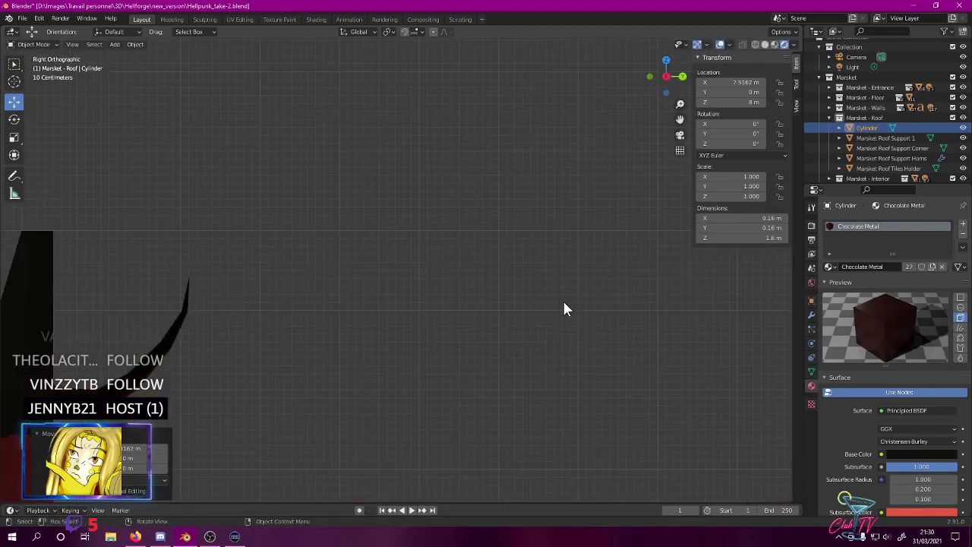
key(ctrl+z)
- From the right view, move the cylinder toward the roof slope to Y 0.5 m
shift+middle_drag(203, 230, 552, 170)
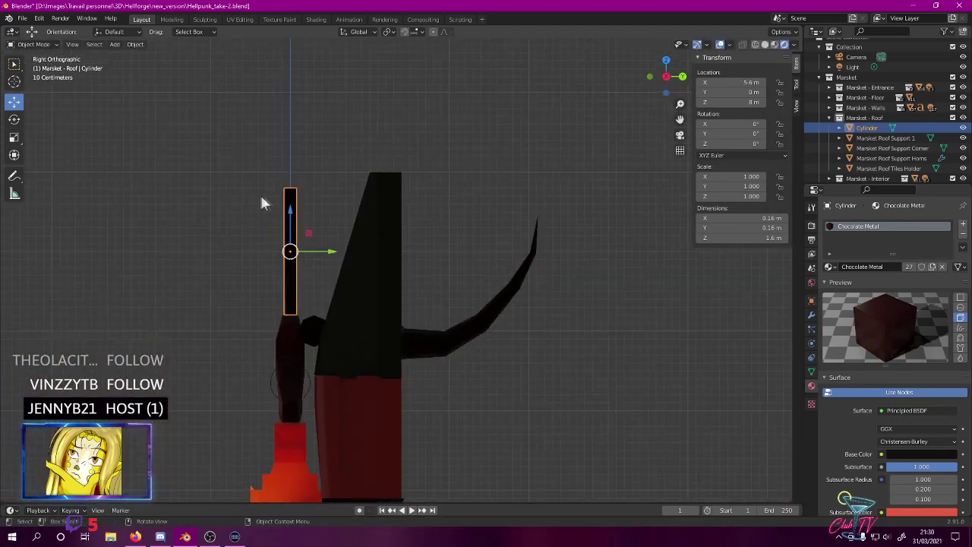
scroll(262, 211, up, 8)
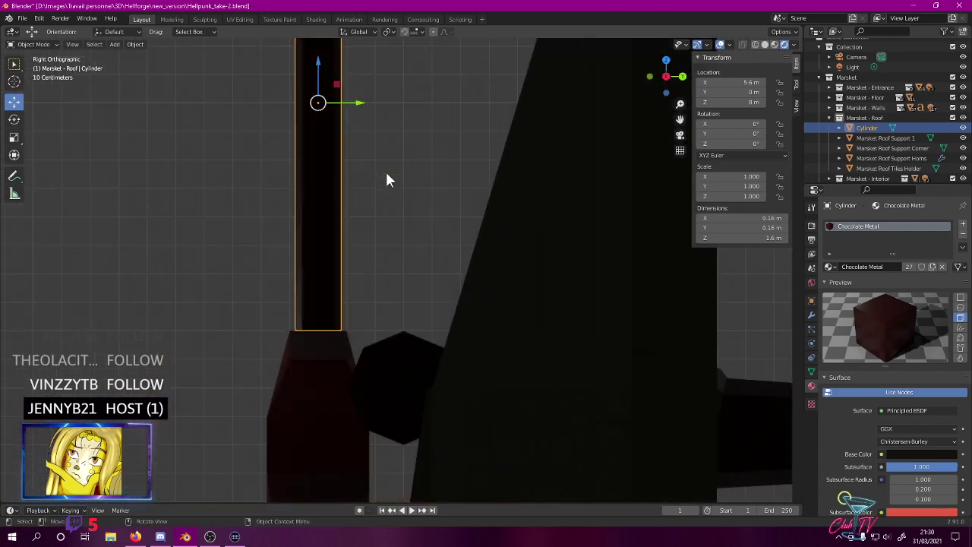
key(g)
key(y)
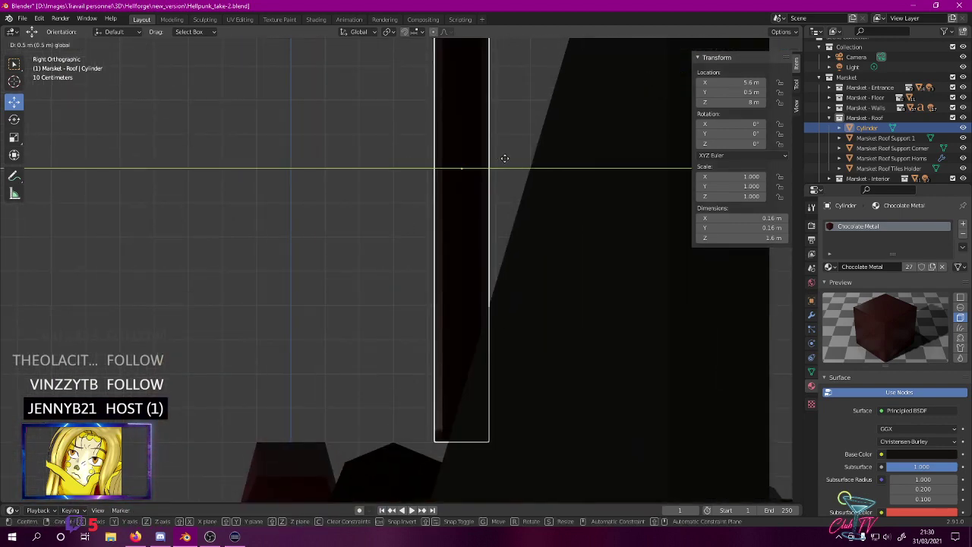
ctrl+drag(497, 157, 497, 158)
- Tilt the cylinder to an X rotation of -17° to follow the front roof slope
scroll(373, 155, down, 3)
click(14, 120)
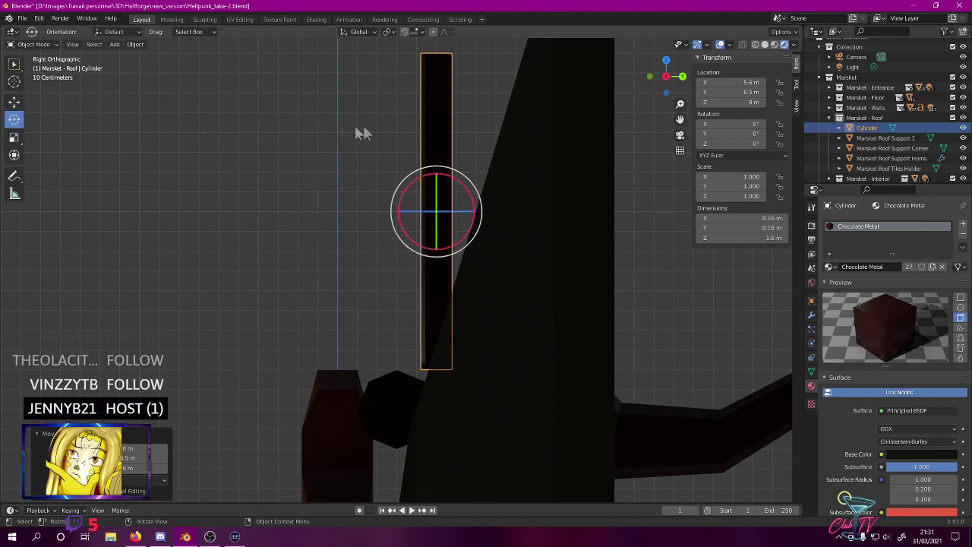
drag(459, 187, 471, 196)
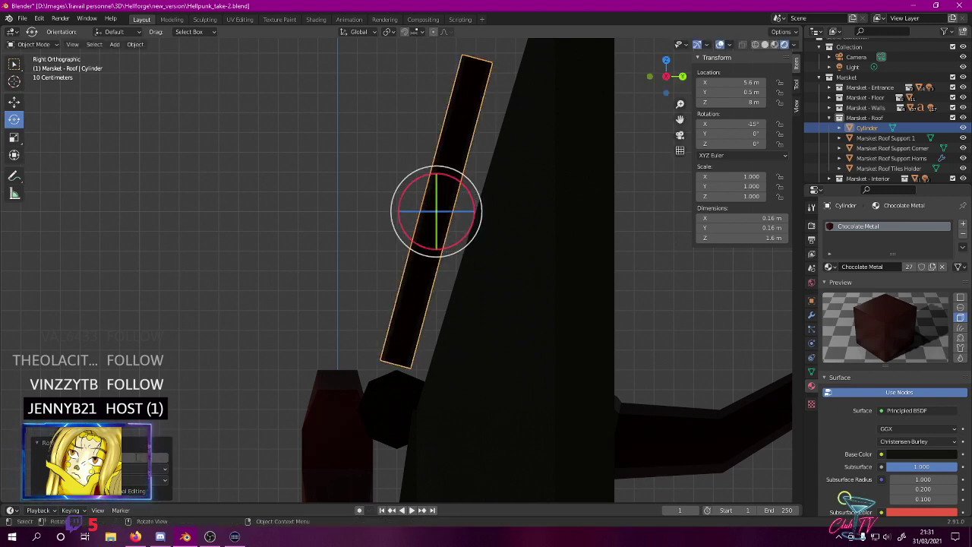
key(Return)
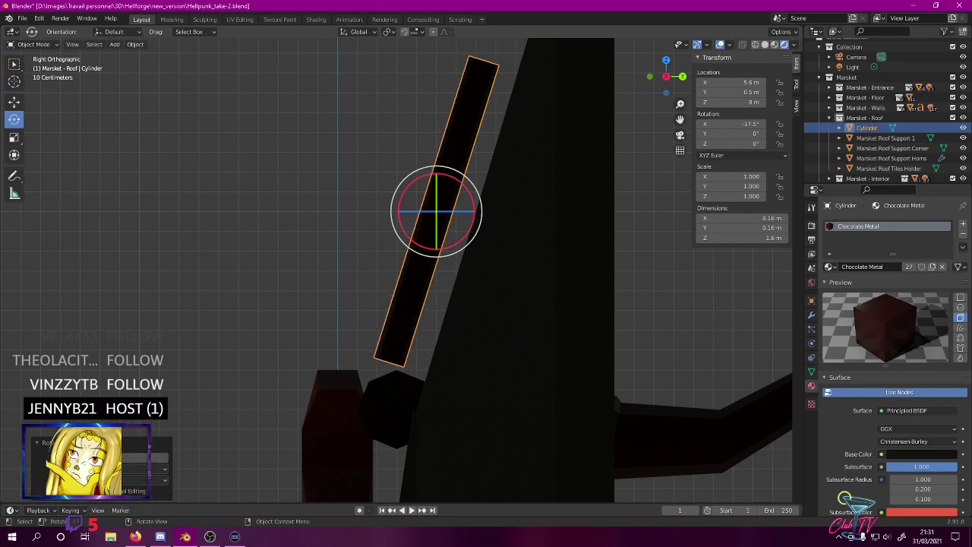
key(Return)
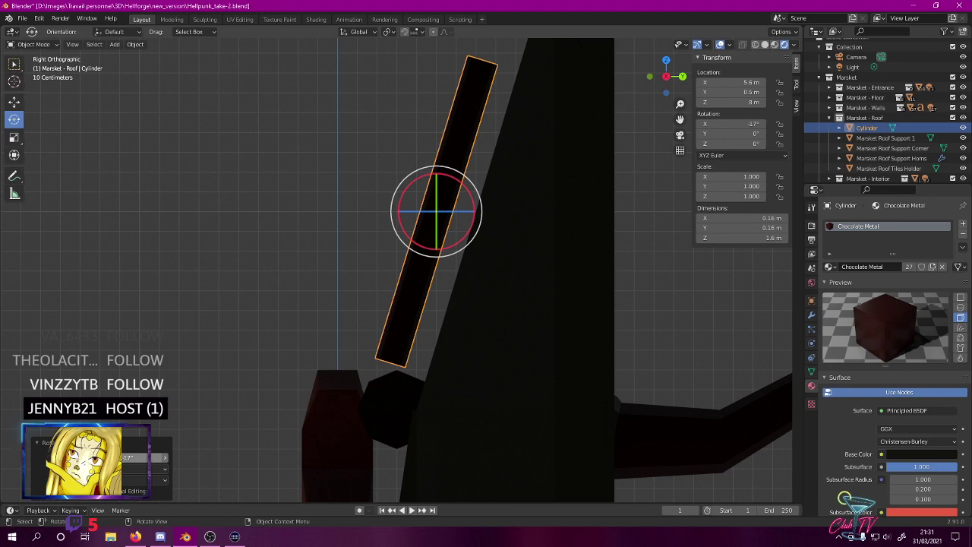
- Move the tilted cylinder against the front roof slope, to Y 0.6 m
shift+middle_drag(471, 276, 420, 281)
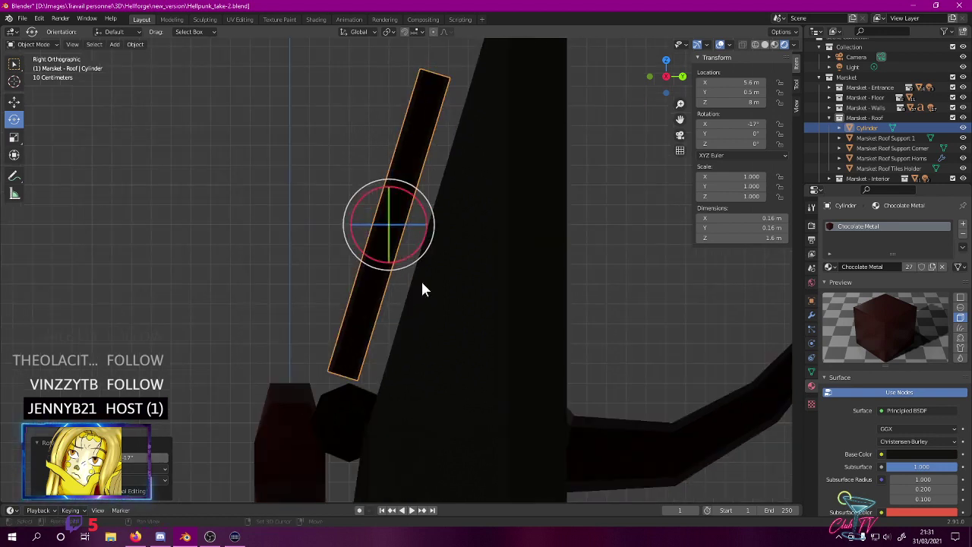
key(z)
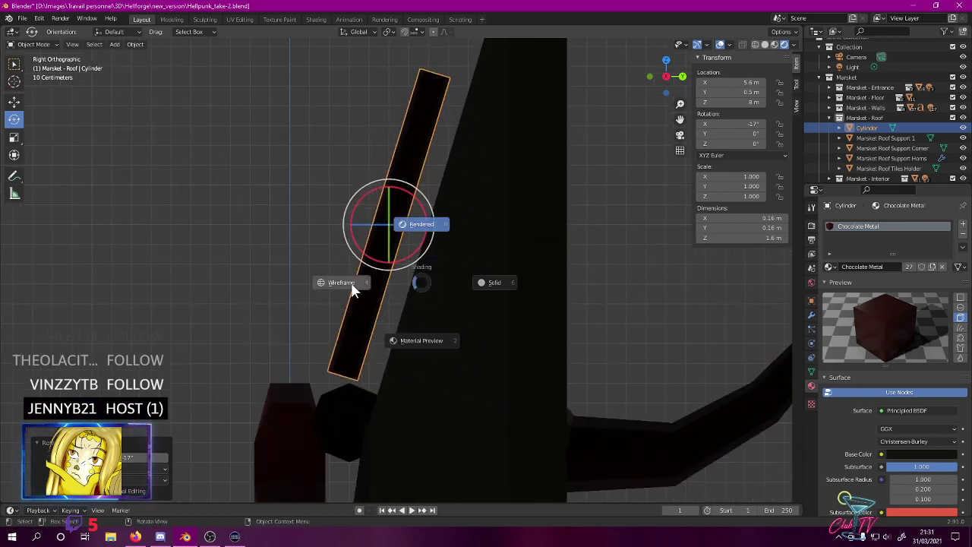
click(429, 228)
click(10, 102)
scroll(452, 208, up, 3)
scroll(443, 217, down, 3)
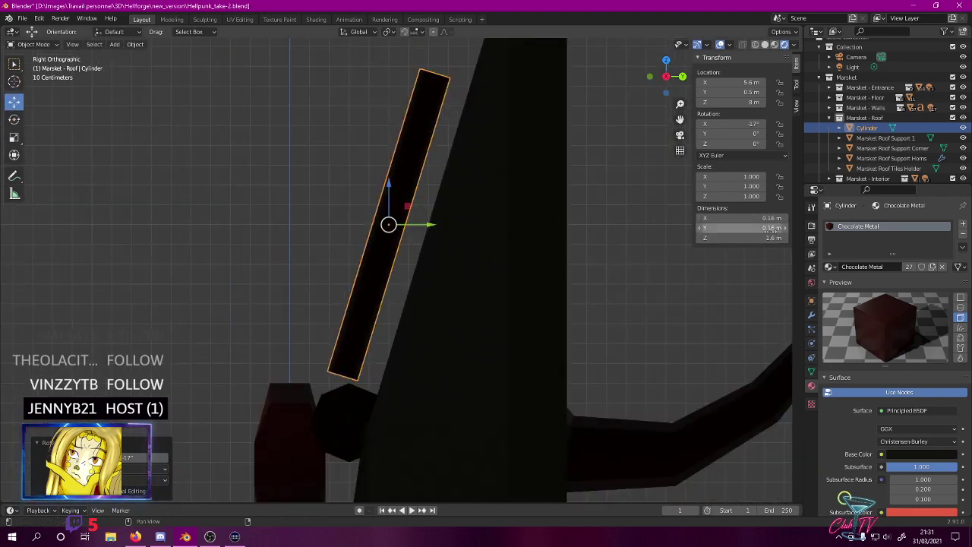
scroll(405, 211, up, 2)
drag(425, 205, 455, 205)
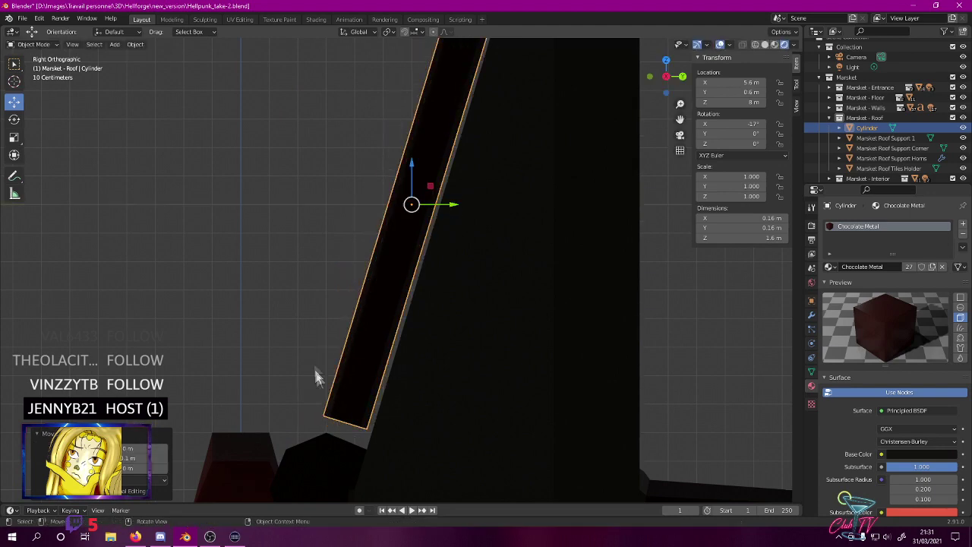
- Examine the tilted cylinder's fit against the roof in wireframe and rendered shading, from the right and from above
key(z)
click(238, 334)
middle_drag(307, 303, 309, 297)
key(KP_3)
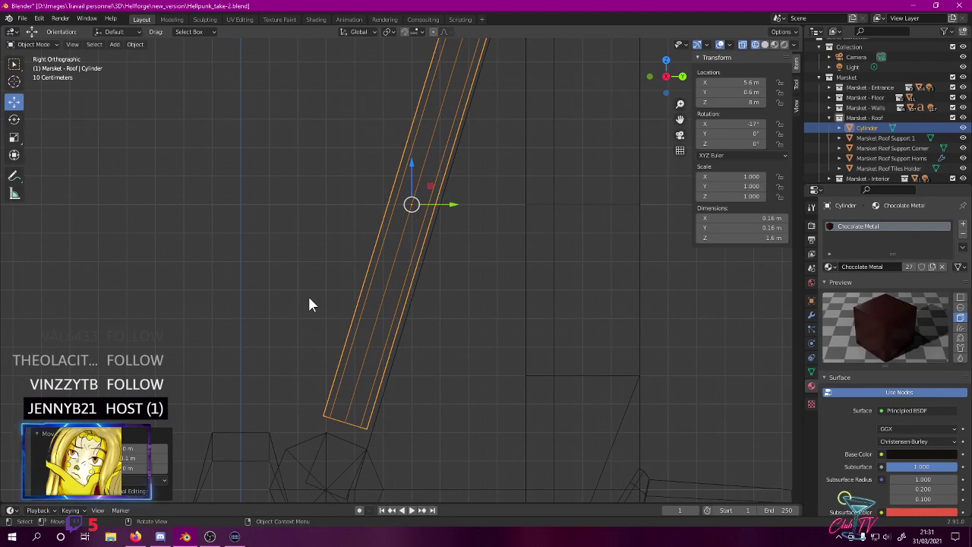
key(KP_1)
key(KP_7)
key(z)
click(348, 225)
scroll(360, 220, up, 5)
drag(341, 262, 343, 240)
scroll(342, 241, down, 3)
scroll(338, 235, up, 5)
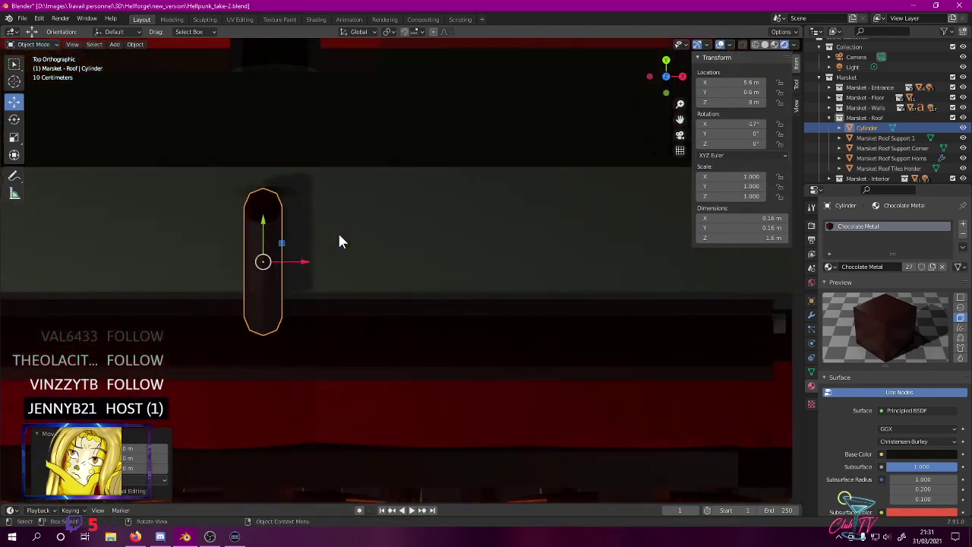
shift+middle_drag(286, 213, 376, 243)
- In wireframe shading from above, shift the tilted cylinder along the roof to X 5.65 m
key(z)
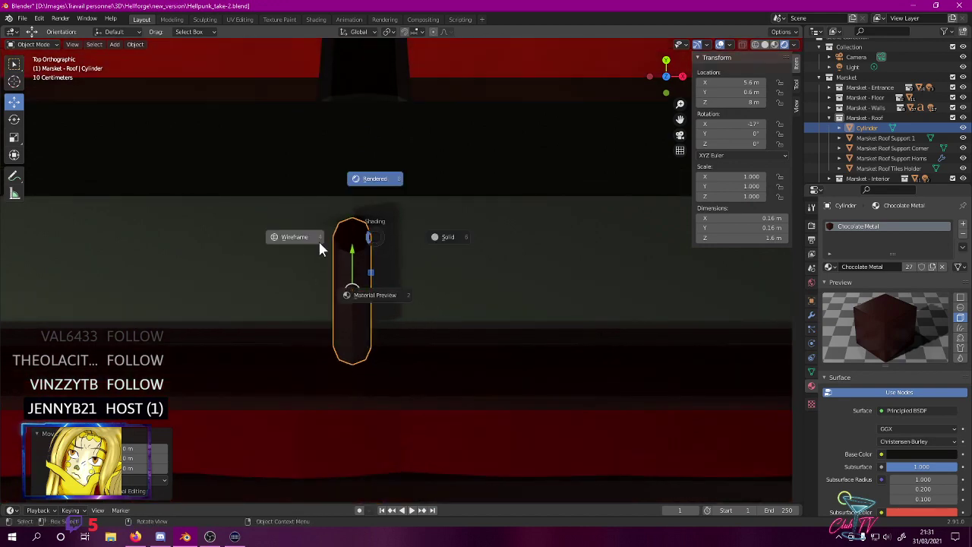
click(319, 249)
scroll(330, 234, up, 2)
mouse_move(330, 234)
shift+middle_down()
mouse_move(334, 408)
mouse_move(347, 332)
shift+middle_up()
key(g)
key(x)
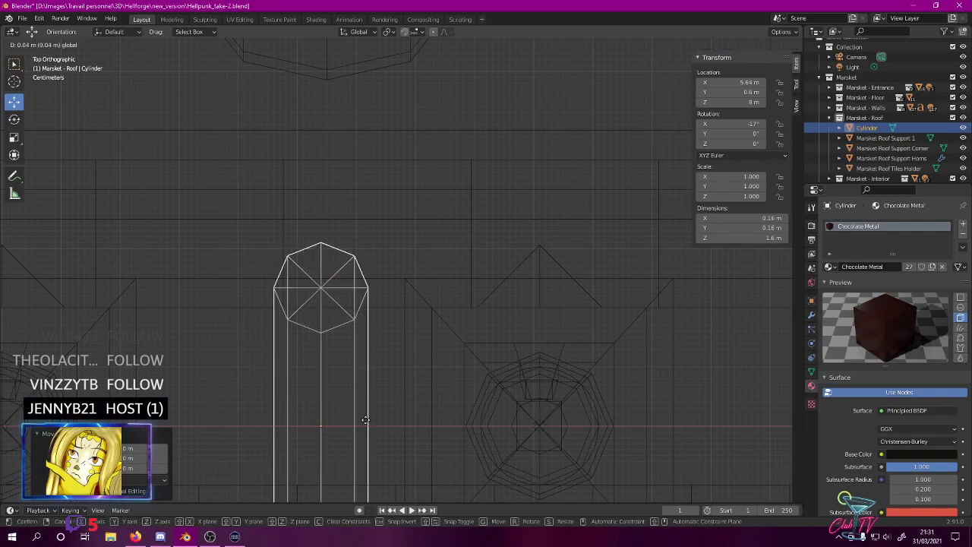
click(370, 406)
- From the right in Edit Mode, extend the tilted cylinder's lower end down along the roof slope into the round tiles holder
middle_drag(373, 401, 341, 228)
key(KP_3)
scroll(249, 228, up, 3)
scroll(278, 190, up, 2)
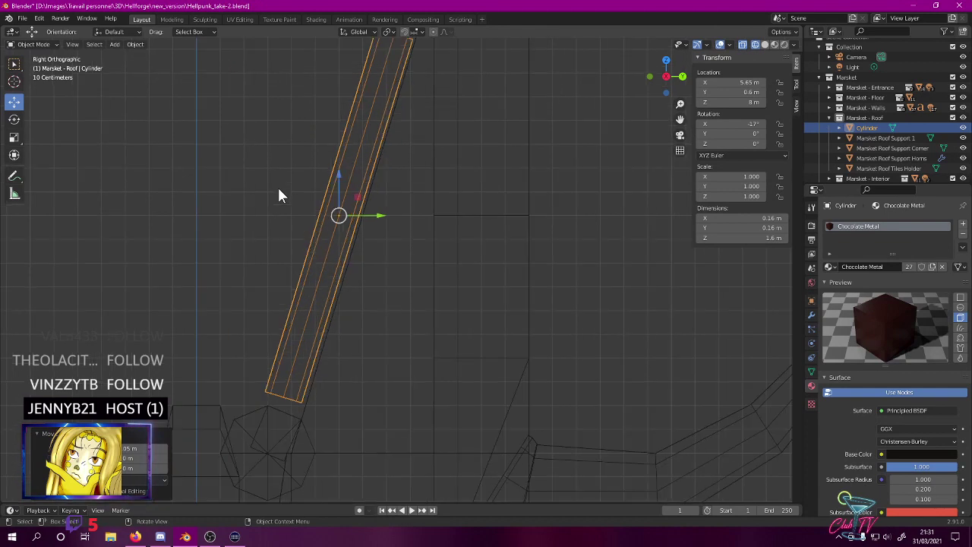
key(Tab)
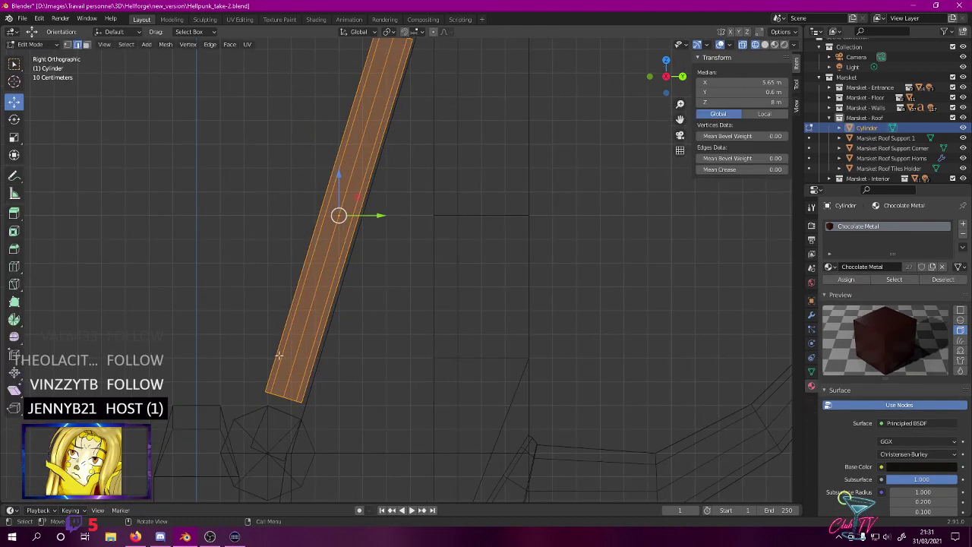
drag(247, 366, 332, 431)
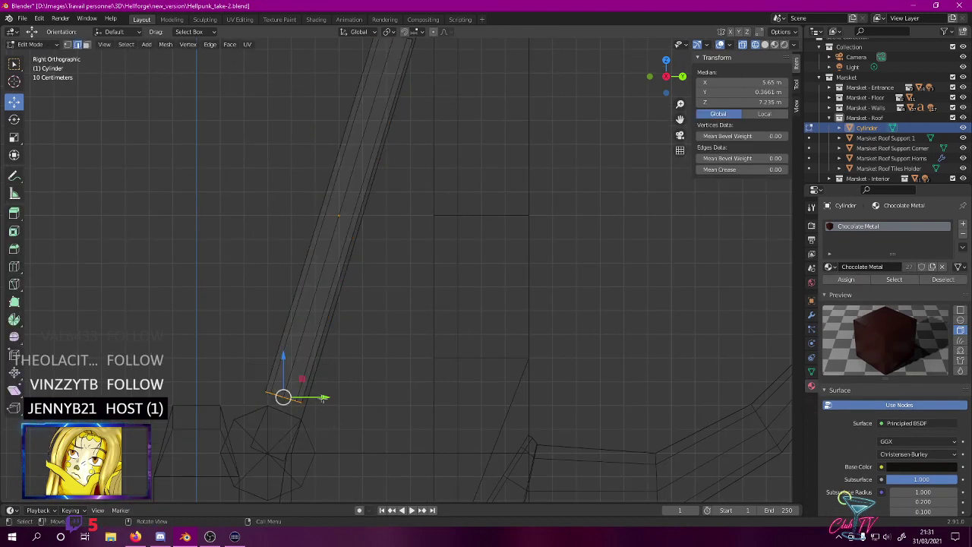
drag(283, 396, 287, 446)
scroll(287, 444, up, 6)
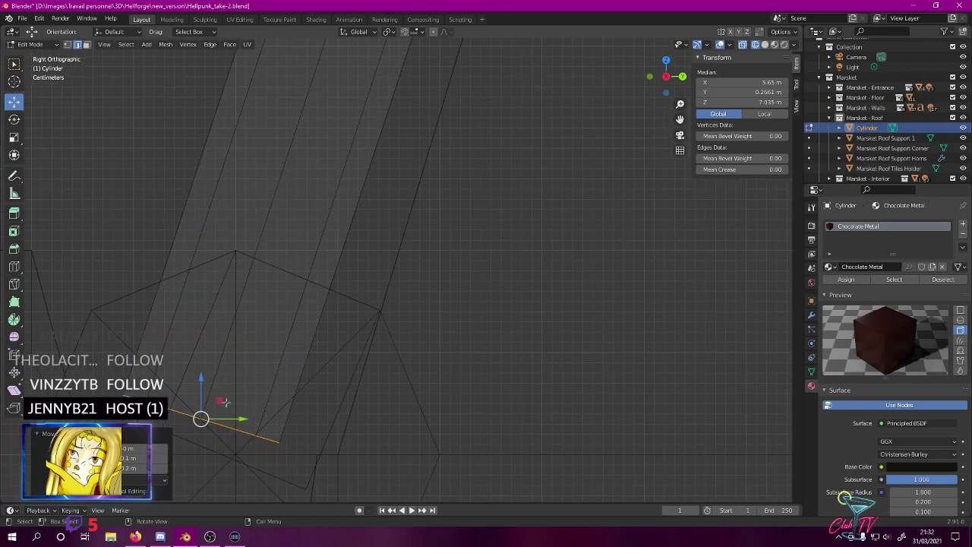
drag(210, 417, 255, 464)
- Extend the cylinder's upper end along the slope to the top of the roof, at Y 0.9239 m and Z 9.025 m
scroll(486, 266, down, 6)
scroll(504, 216, down, 2)
shift+middle_drag(517, 199, 446, 464)
drag(374, 135, 516, 215)
scroll(512, 174, up, 1)
scroll(516, 137, up, 4)
shift+middle_drag(521, 104, 433, 459)
drag(355, 345, 408, 158)
scroll(411, 183, down, 4)
shift+middle_drag(412, 183, 412, 178)
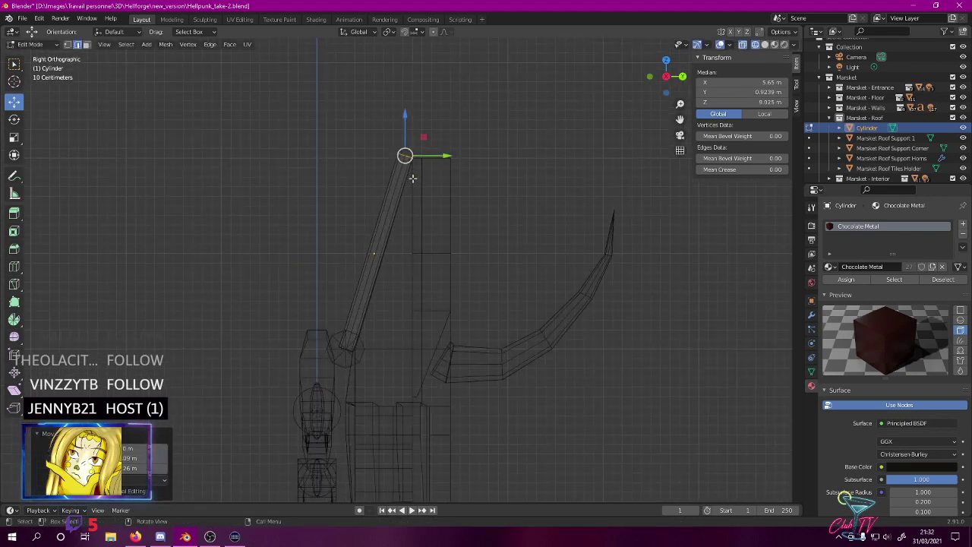
- Rename the cylinder as Marsket Roof Tiles Support 1
double_click(867, 127)
scroll(873, 128, down, 1)
text(Marsket Roof Til)
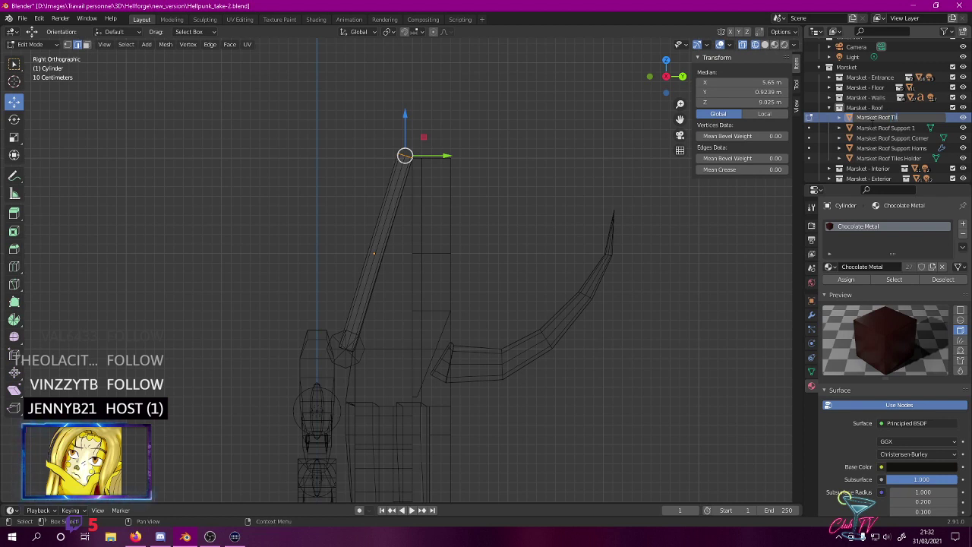
text(upport 1)
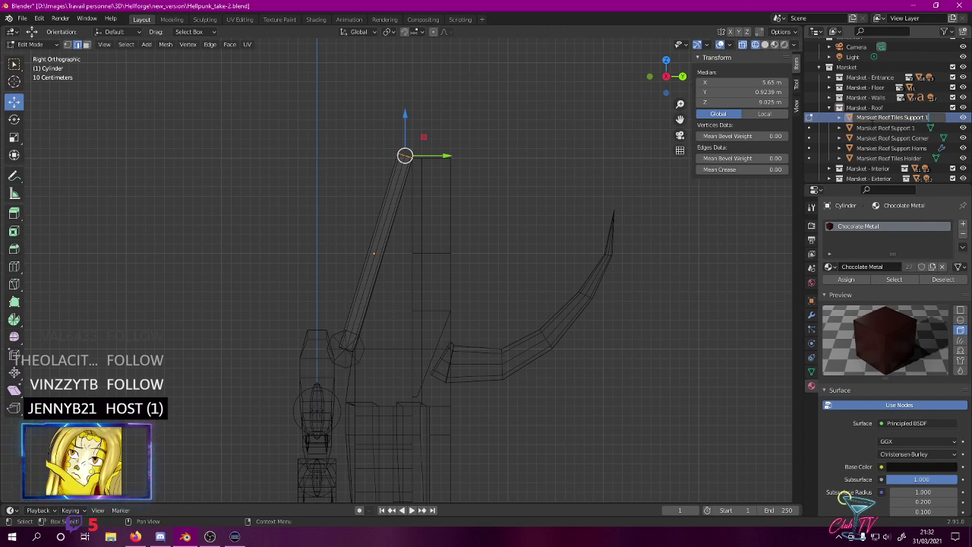
key(Return)
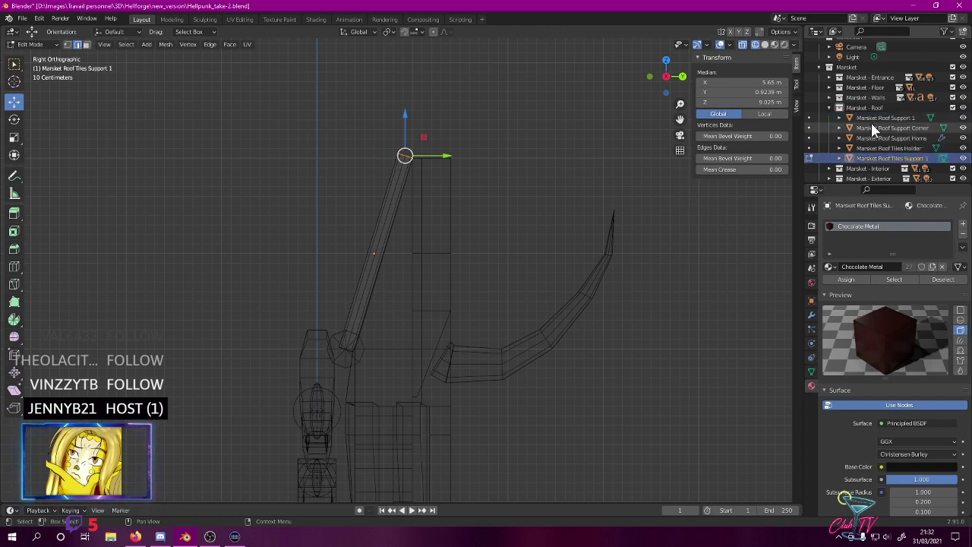
- Rename the tiles holder as Marsket Roof Tiles Holder 1 and the support horns as Marsket Roof Support Horns 1
click(915, 148)
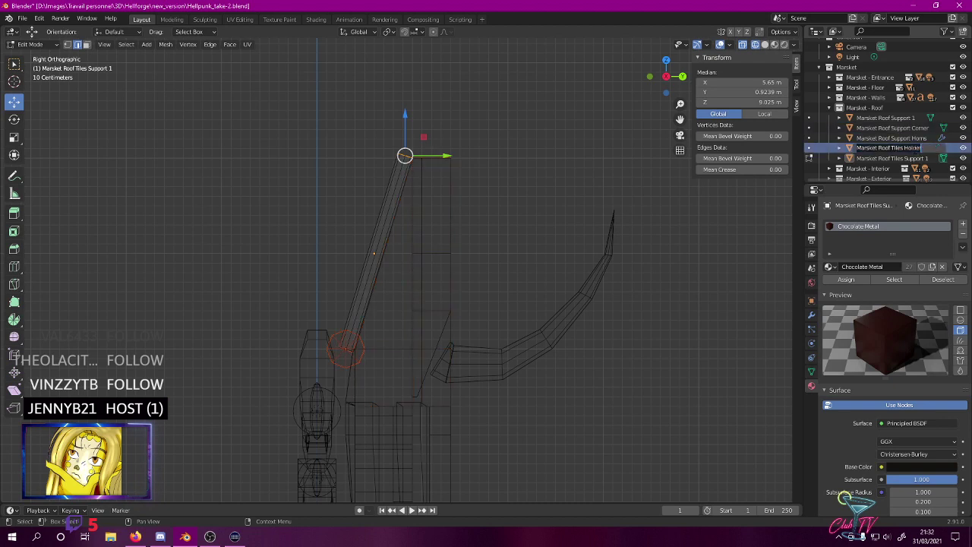
key(Return)
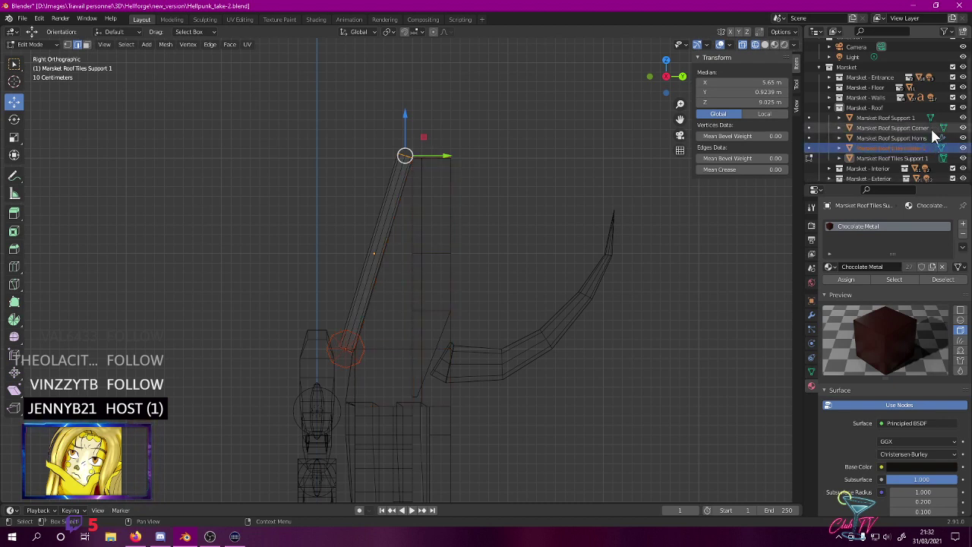
click(932, 131)
double_click(931, 139)
click(931, 139)
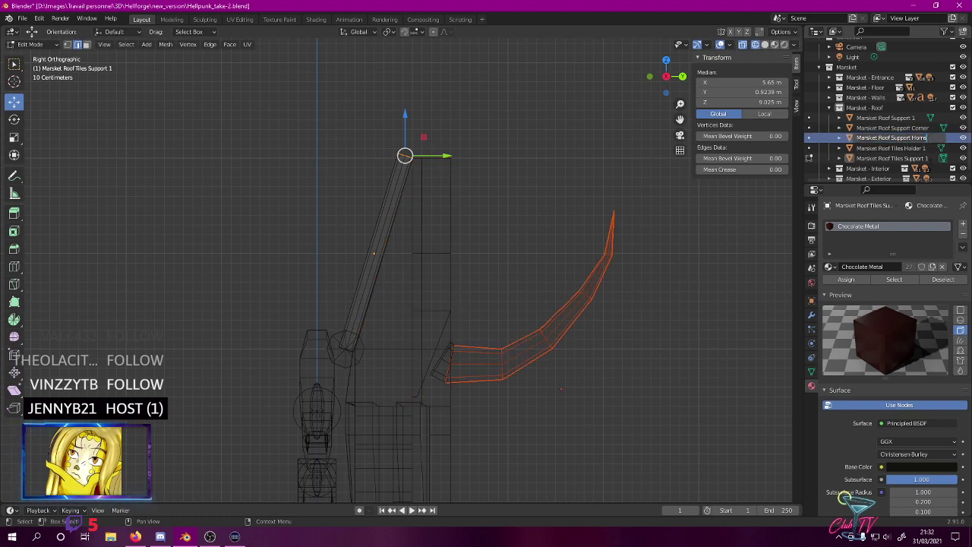
key(Return)
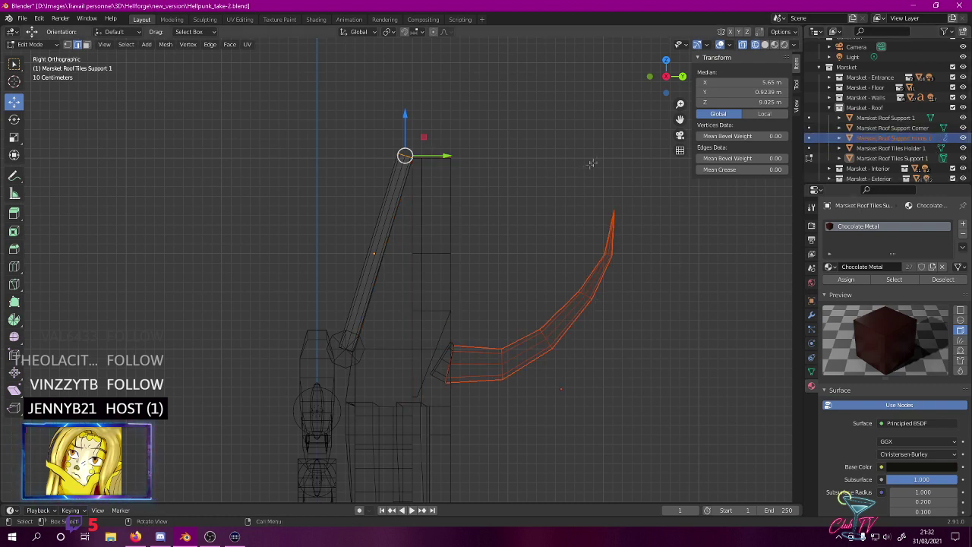
- Reselect the tiles support, inspect it against the roof in rendered shading, and return to Object Mode in front view
click(876, 157)
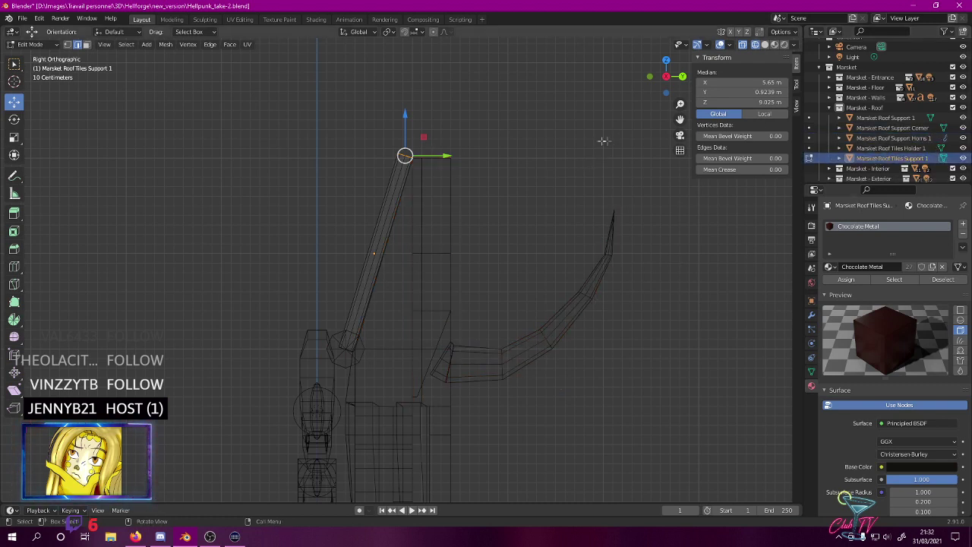
middle_drag(437, 229, 545, 230)
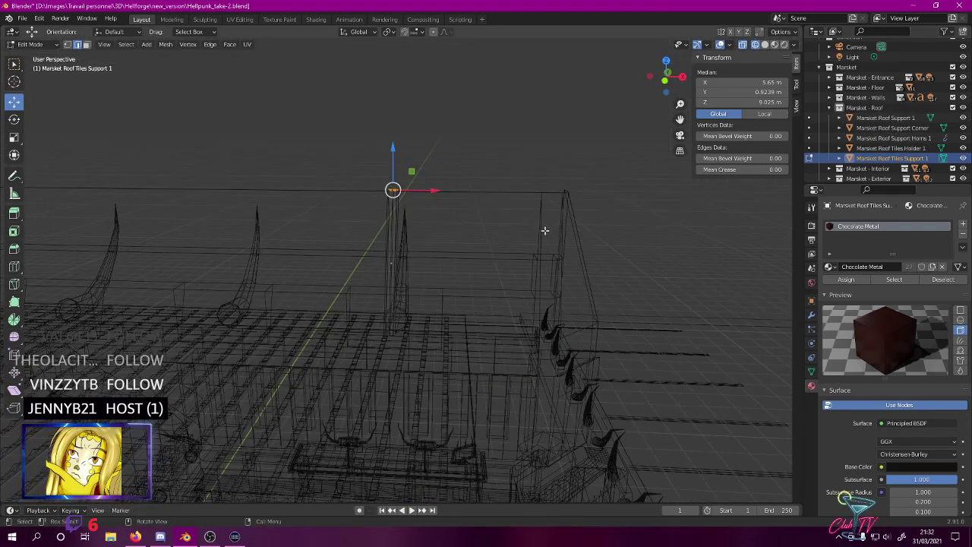
key(z)
click(544, 171)
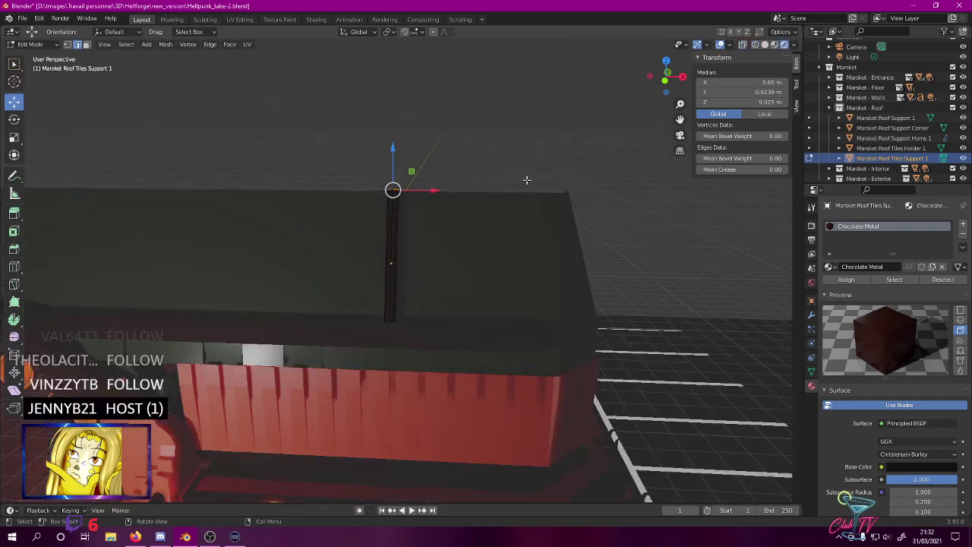
key(Tab)
key(KP_1)
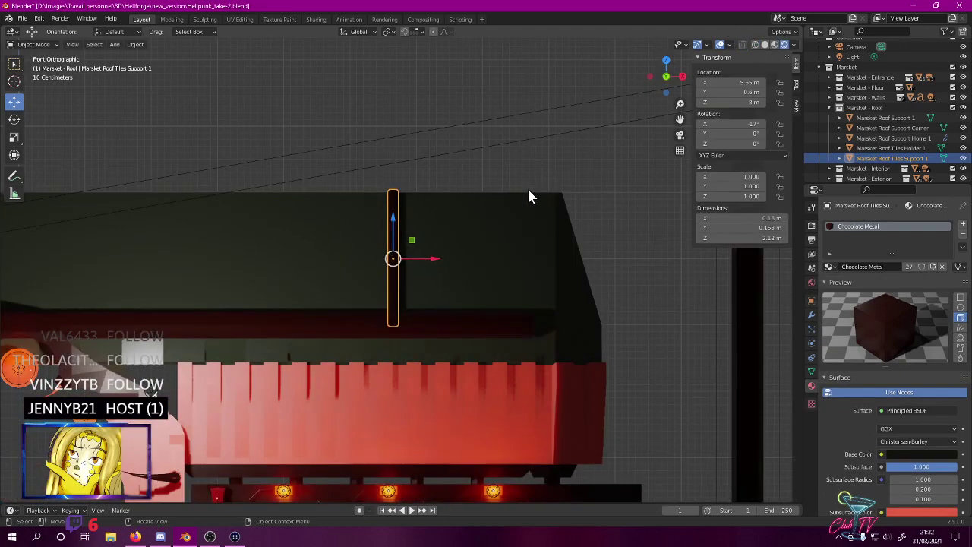
shift+middle_drag(206, 145, 421, 172)
- Show the roof in wireframe shading and add an Array modifier to Marsket Roof Tiles Support 1
key(z)
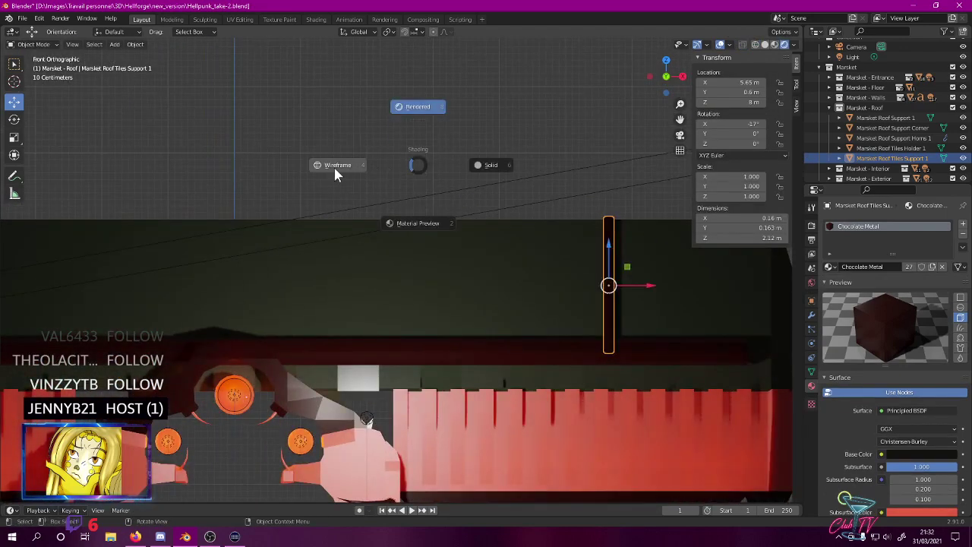
click(337, 166)
click(812, 312)
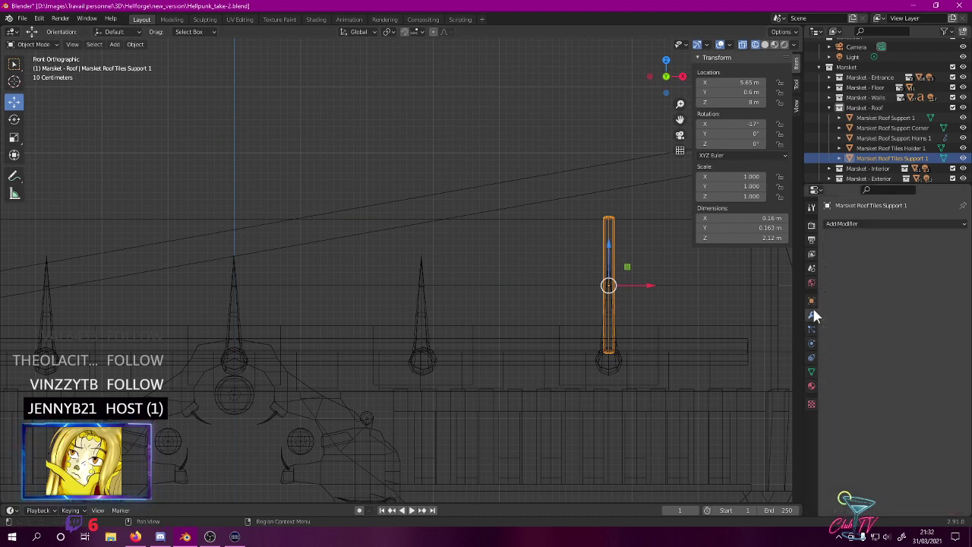
click(863, 220)
click(775, 249)
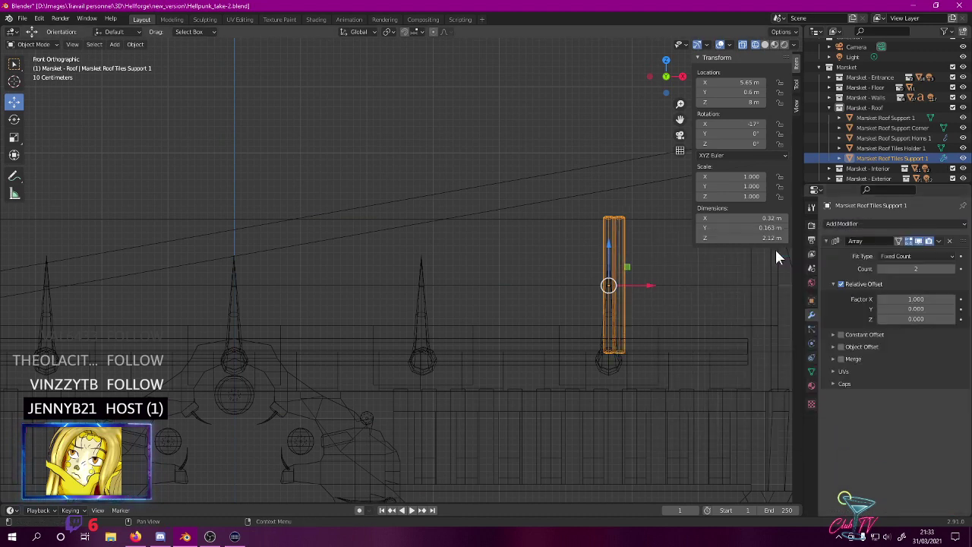
- Try relative X offset factors of -10, -16, -17 and -17.5 on the roof tiles support's Array modifier
click(916, 299)
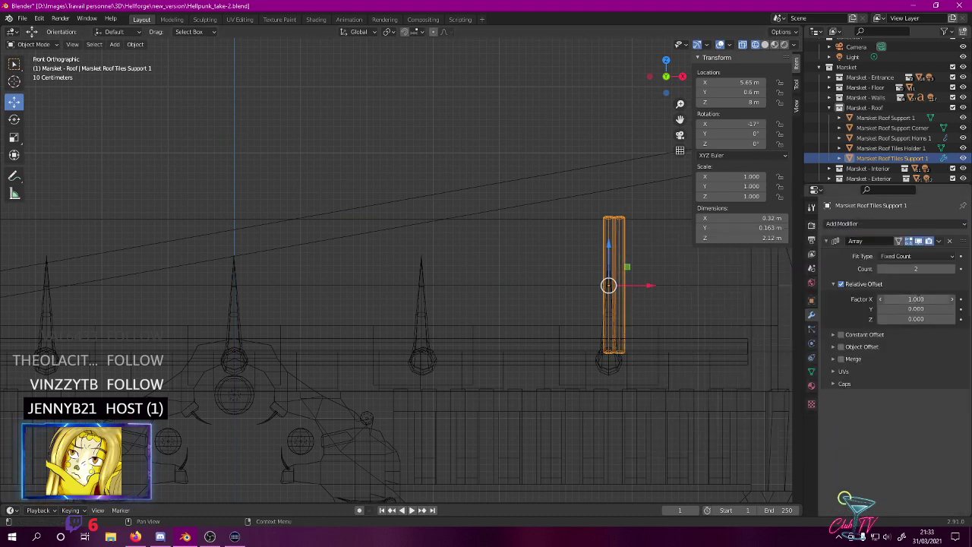
text(-10)
key(Return)
click(927, 300)
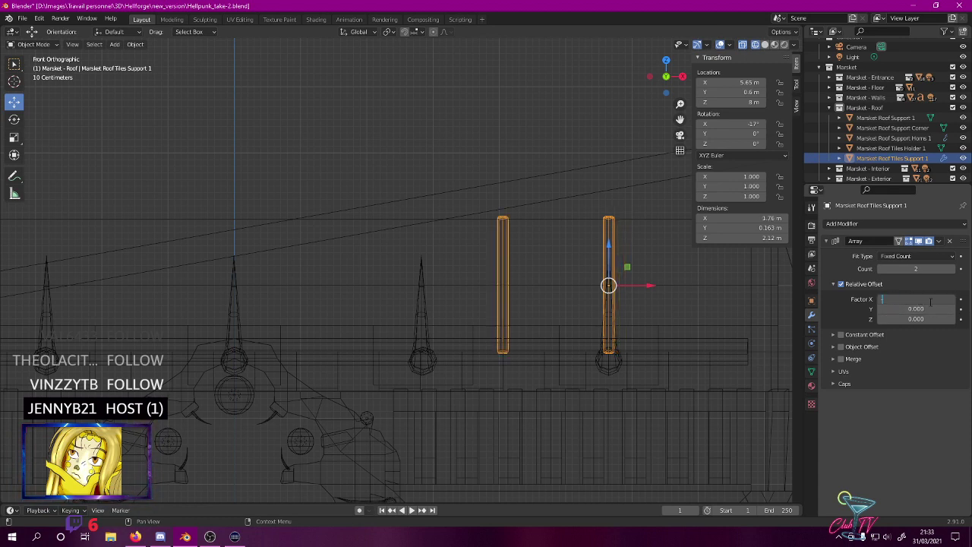
key(Return)
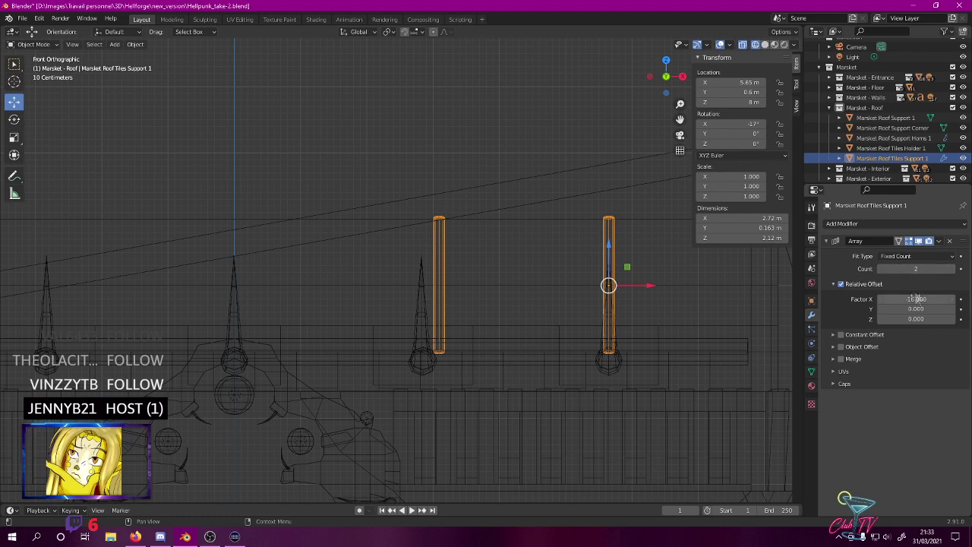
click(916, 299)
text(-17)
key(Return)
click(928, 300)
text(-17.5)
key(Return)
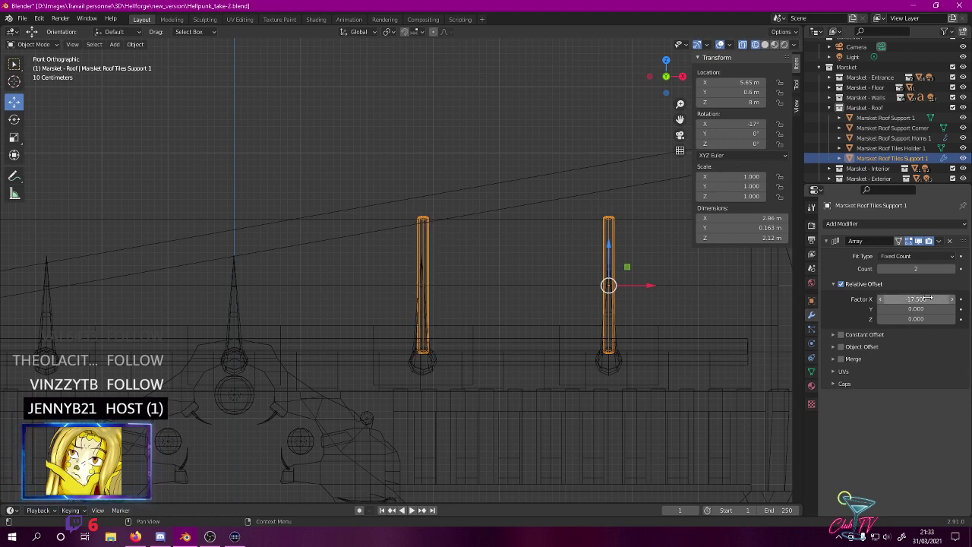
- Fine-tune the array's relative X offset factor through -17.75 and -17.7 to -17.65, aligning the copy with the neighbouring horn
click(926, 298)
text(-17.75)
key(Return)
click(926, 299)
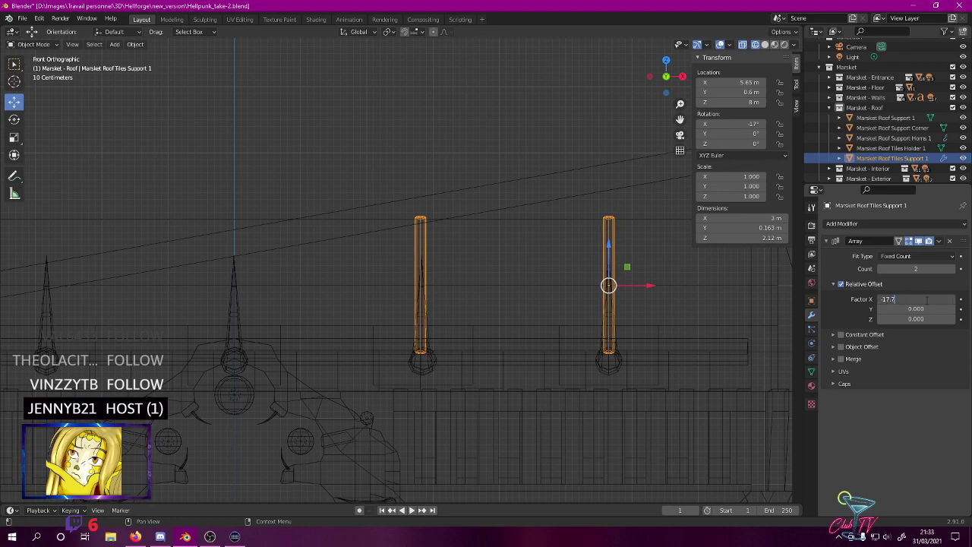
key(Return)
click(927, 299)
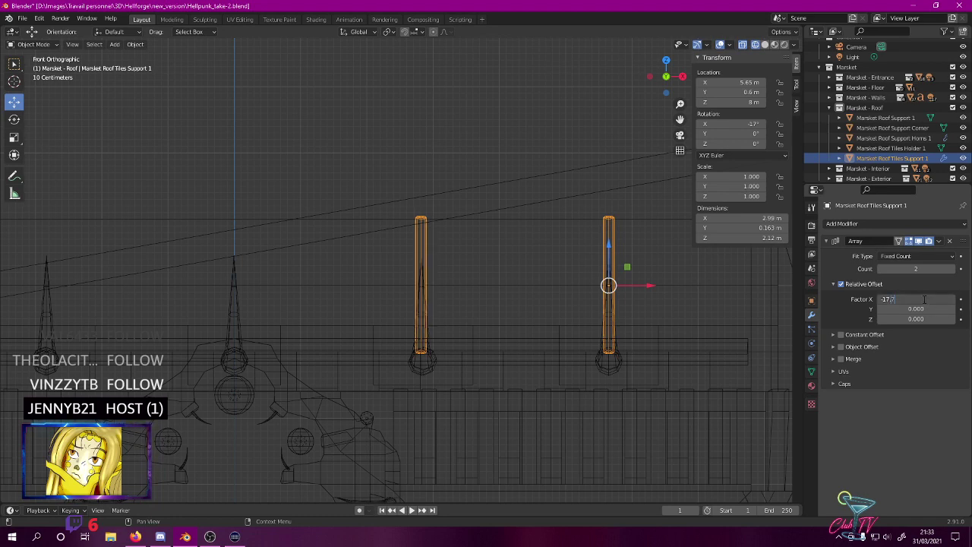
text(-17.65)
key(Return)
- Set the array count of the roof tiles support to 5 and switch the viewport to rendered shading
click(916, 269)
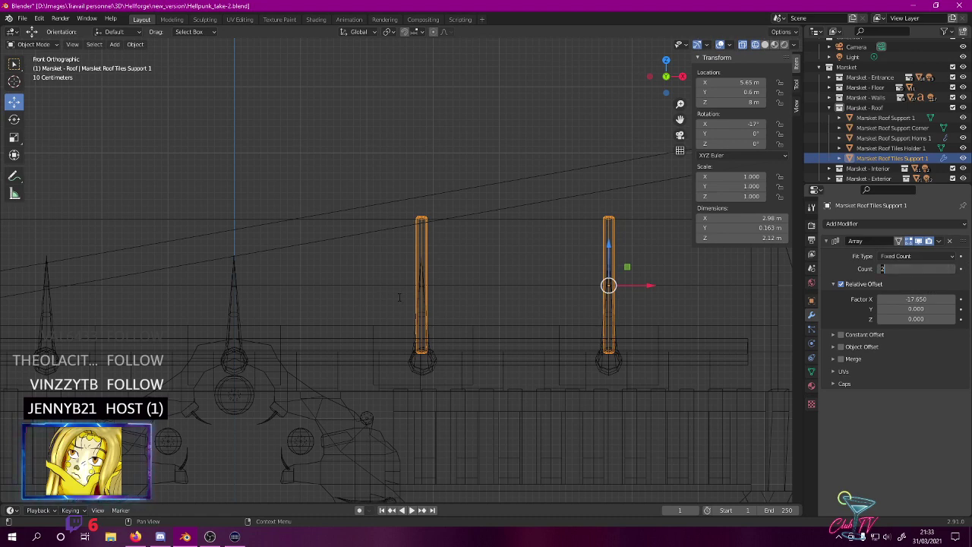
key(Return)
scroll(397, 293, down, 4)
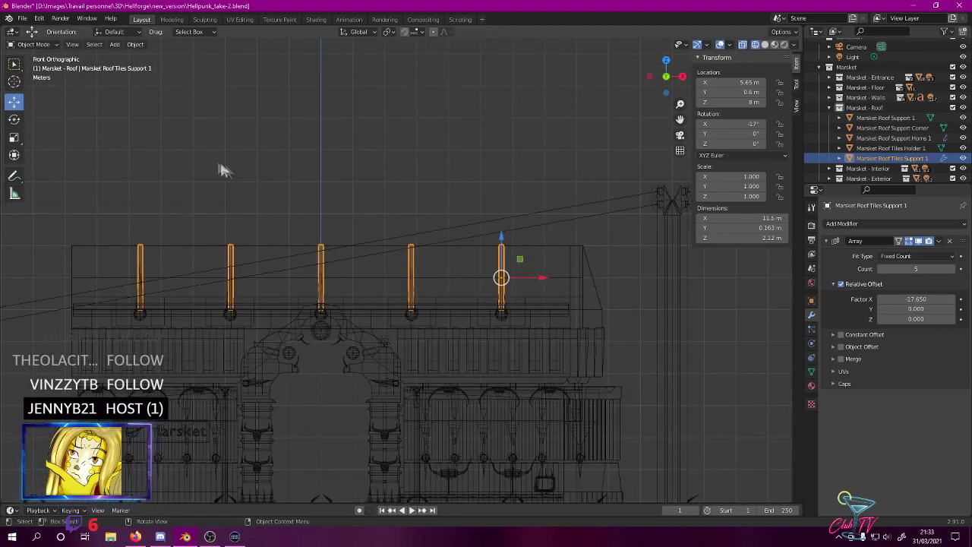
middle_drag(279, 169, 225, 194)
key(z)
click(220, 141)
middle_drag(274, 134, 307, 114)
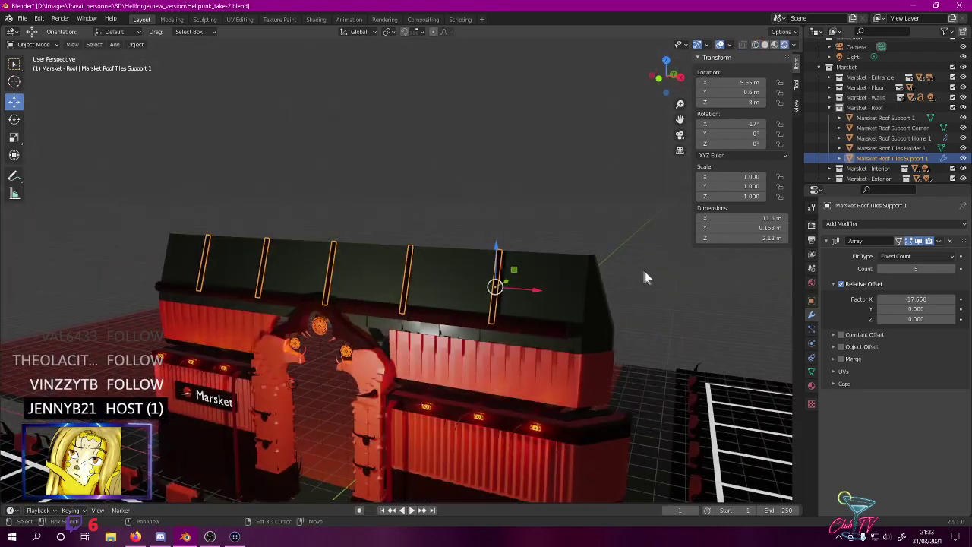
- Deselect the roof tiles support, inspect the repeated supports on the roof from several angles, and save the file
middle_drag(643, 269, 600, 267)
scroll(529, 249, up, 4)
middle_drag(544, 213, 524, 220)
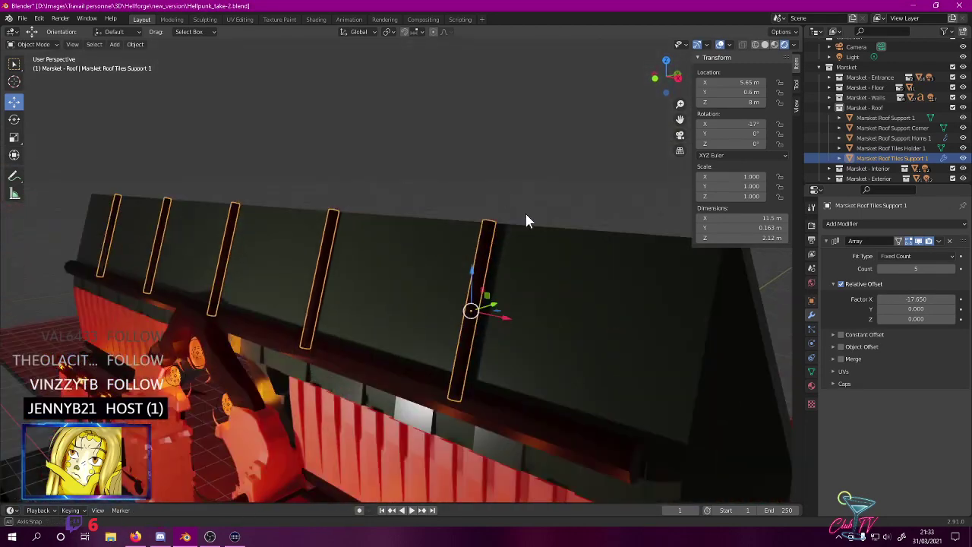
click(465, 141)
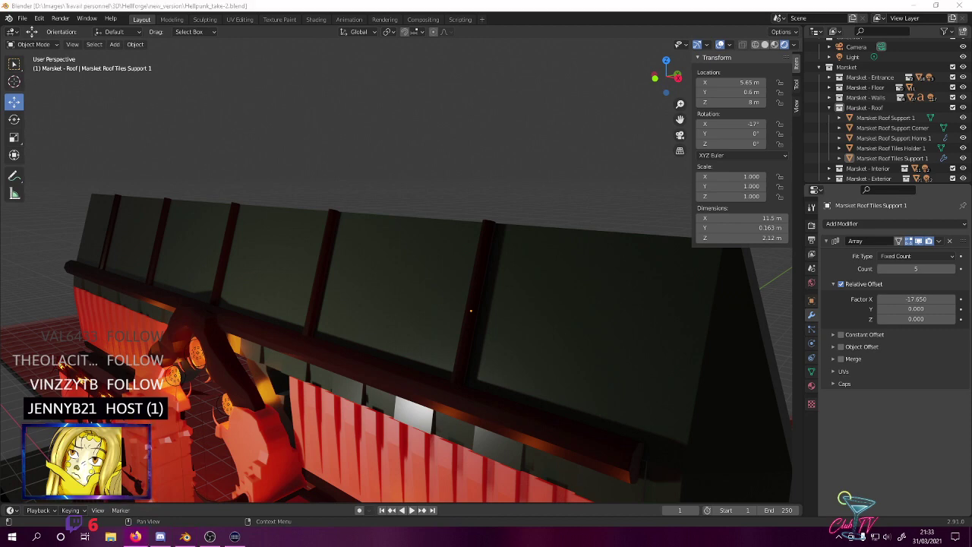
scroll(525, 294, down, 5)
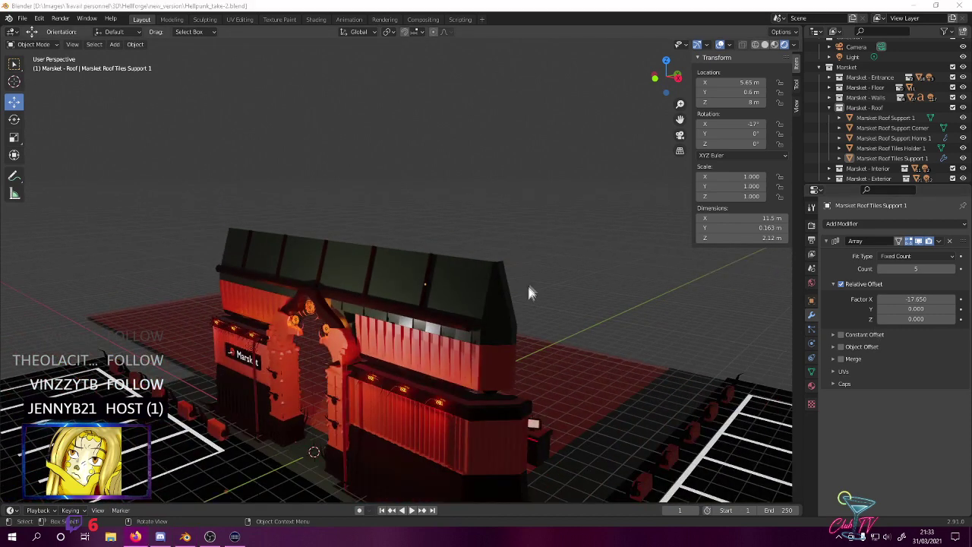
scroll(524, 264, up, 2)
middle_drag(526, 273, 527, 300)
mouse_move(521, 218)
middle_down()
mouse_move(499, 246)
mouse_move(495, 293)
mouse_move(527, 205)
middle_up()
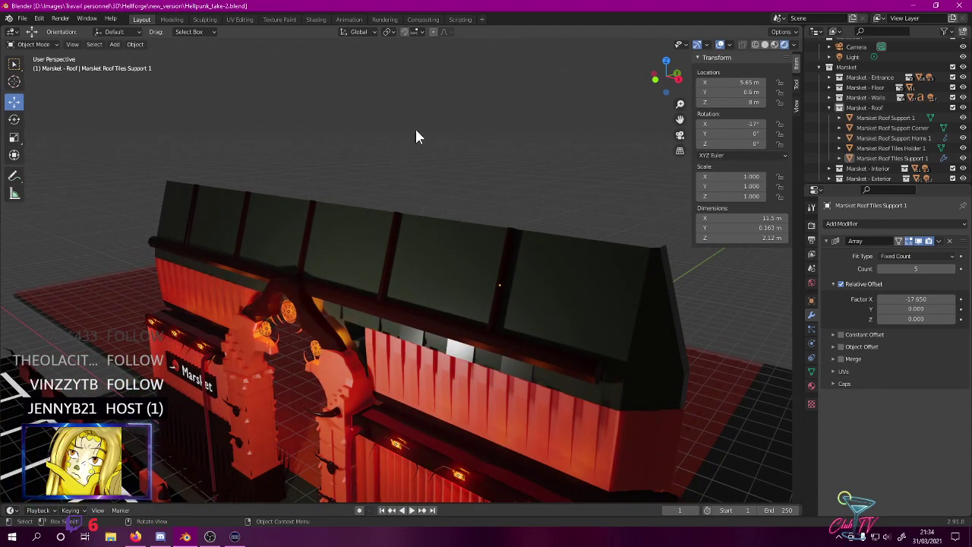
key(ctrl+s)
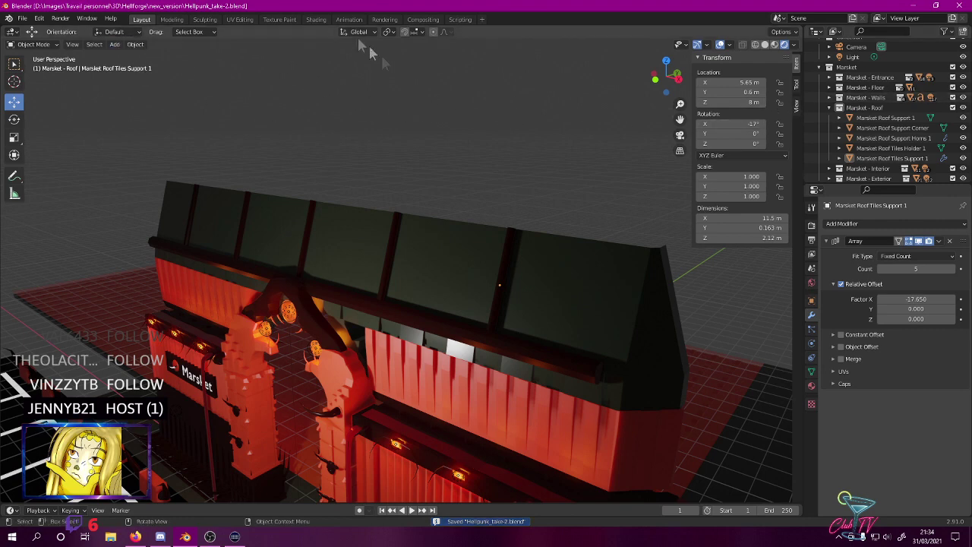
- Add a cube mesh to the Marsket - Roof collection
click(864, 107)
click(115, 44)
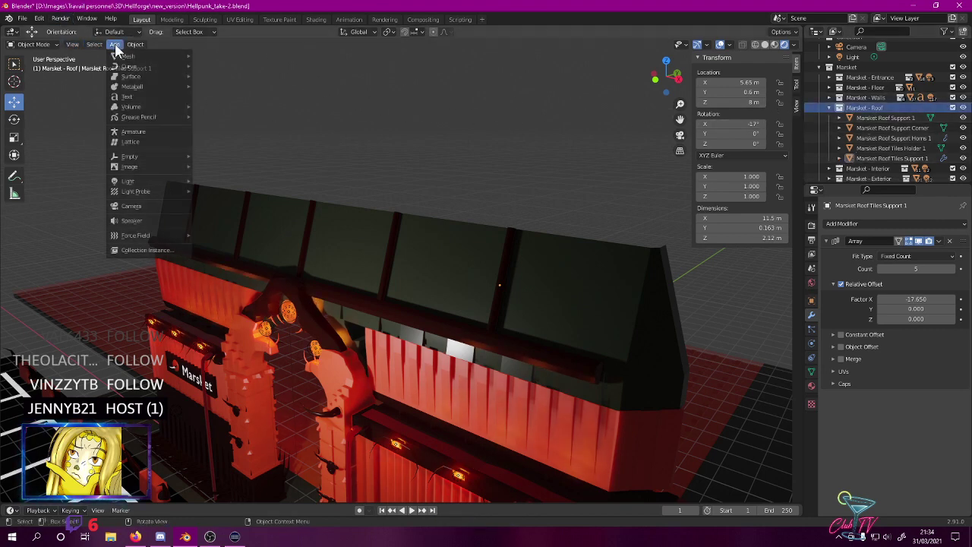
mouse_move(128, 57)
click(219, 64)
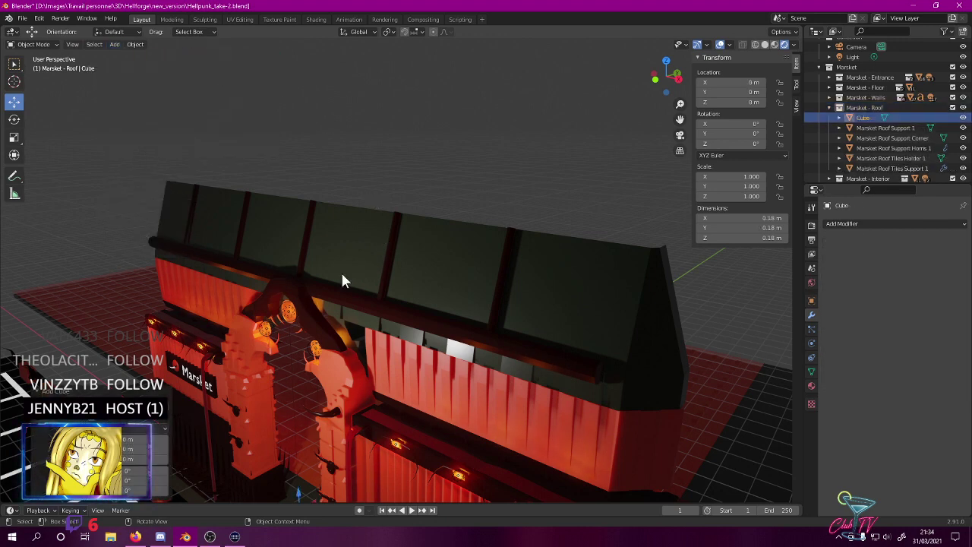
- Move the new cube in front view above the roof to X 5.9 m and Z 10.2 m
key(KP_1)
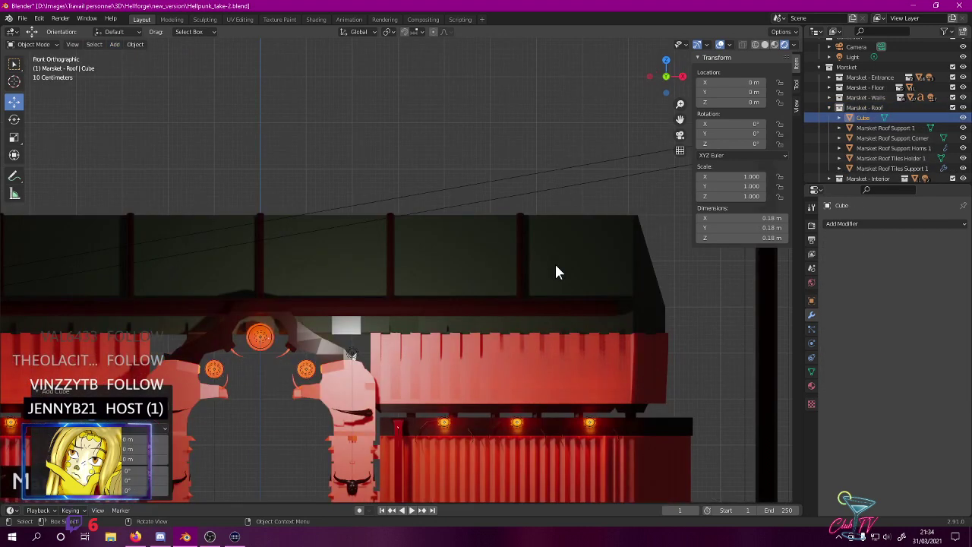
key(g)
ctrl+click(25, 259)
- Set the cube's X dimension to 36 cm
shift+middle_drag(186, 279, 110, 359)
key(KP_5)
scroll(430, 208, up, 1)
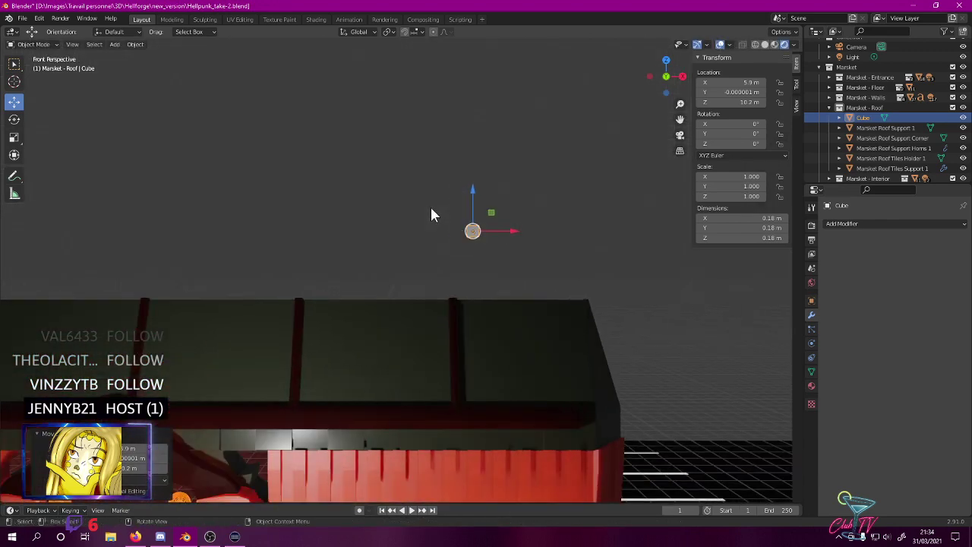
key(KP_5)
shift+middle_drag(471, 254, 364, 244)
scroll(364, 244, up, 2)
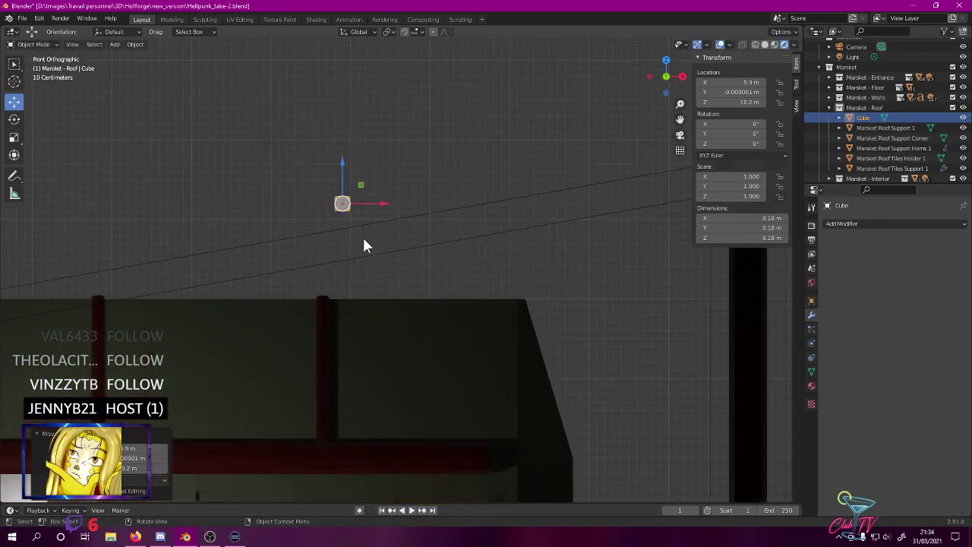
click(770, 218)
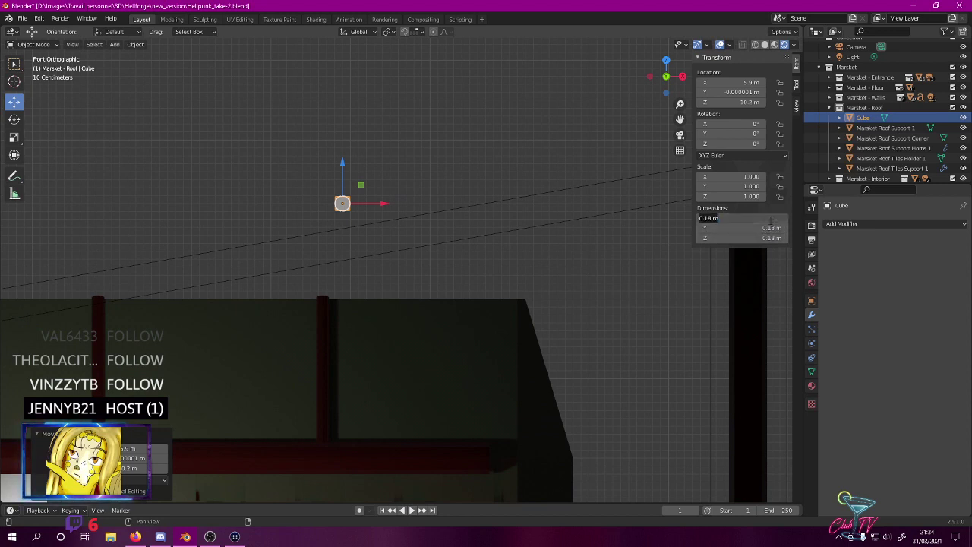
text(3)
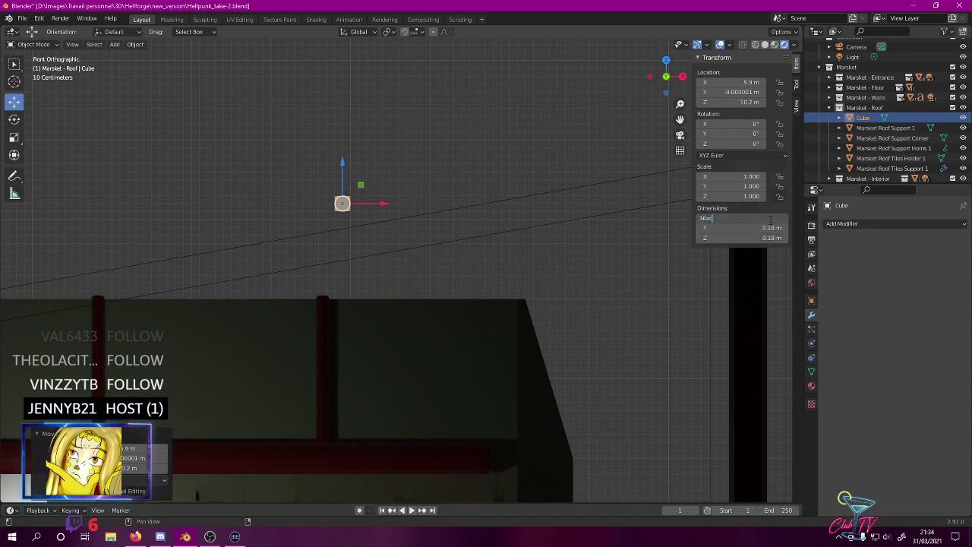
text(6)
key(Return)
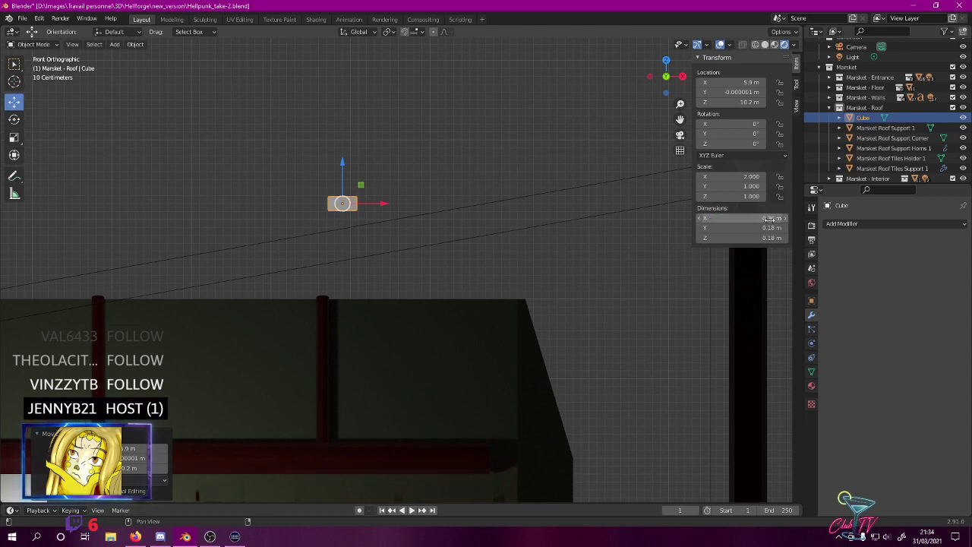
- Set the cube's Y dimension to 0.9 cm and its Z dimension to 0.72 m to form a thin tile
click(752, 227)
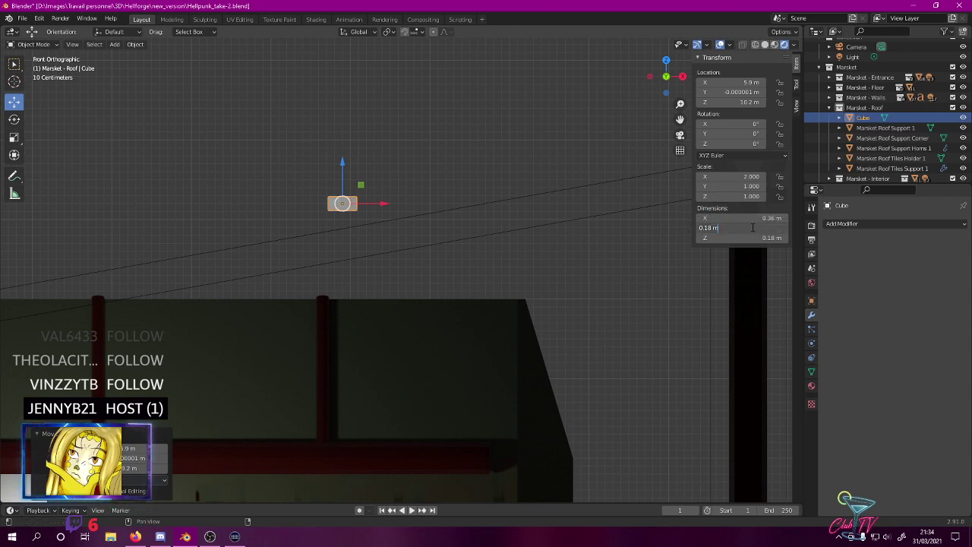
drag(752, 227, 701, 228)
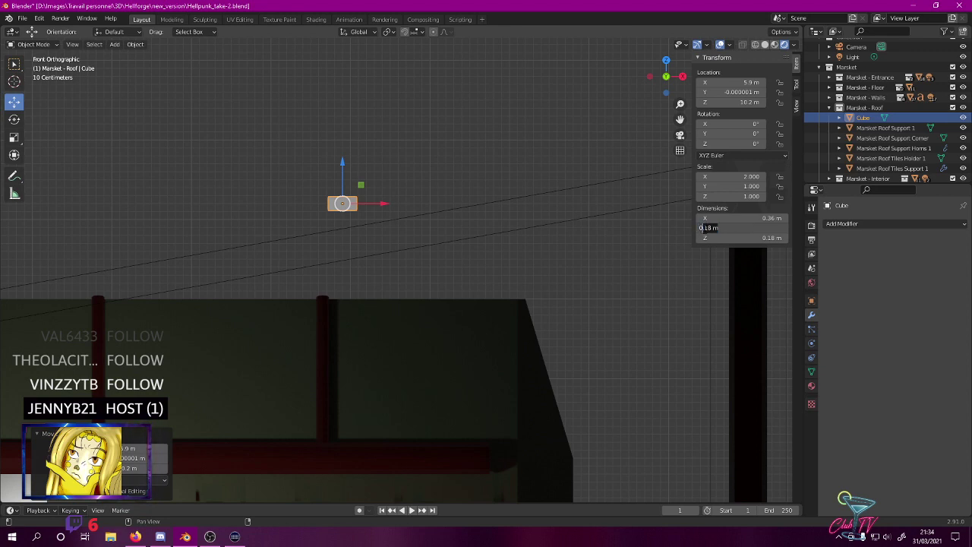
text(0.9cm)
key(Return)
mouse_move(422, 270)
middle_down()
mouse_move(299, 279)
mouse_move(427, 271)
mouse_move(417, 284)
middle_up()
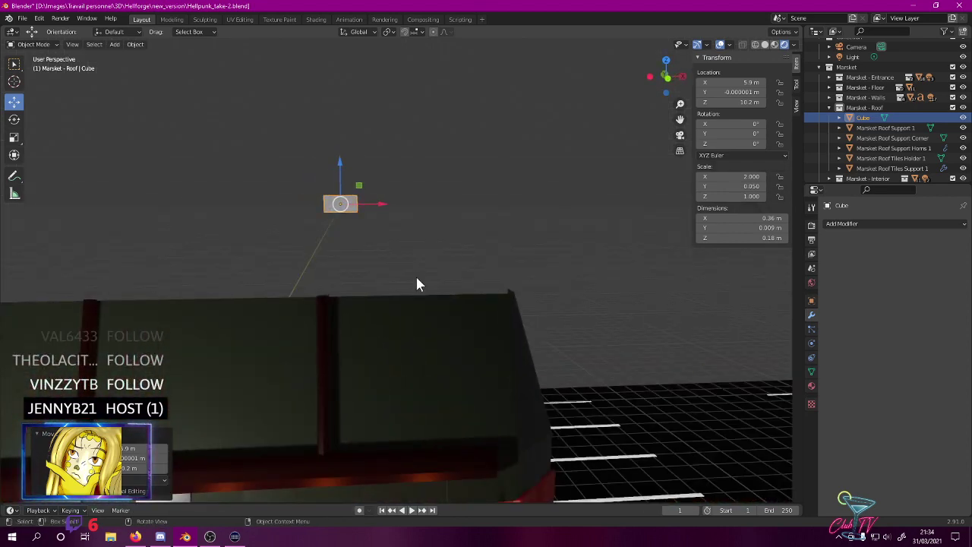
key(KP_1)
double_click(748, 238)
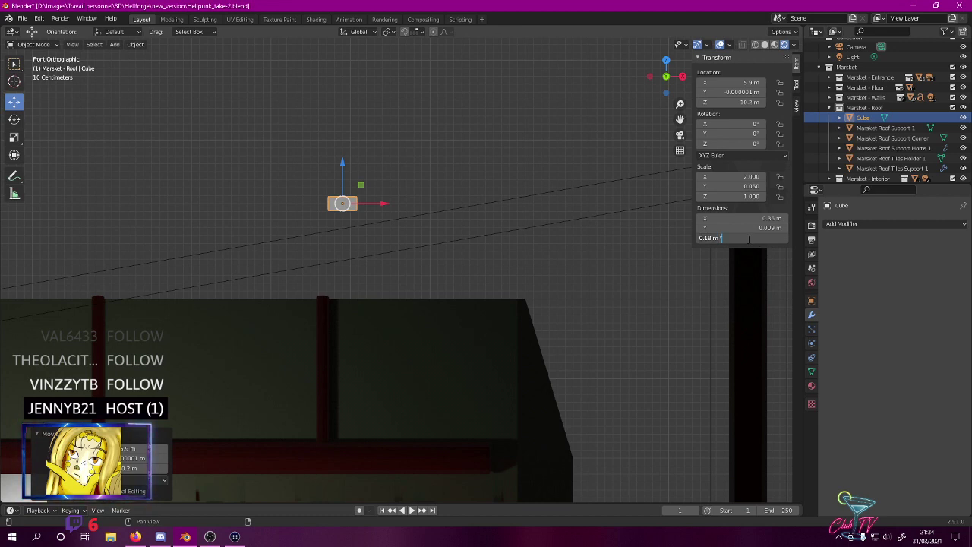
key(Return)
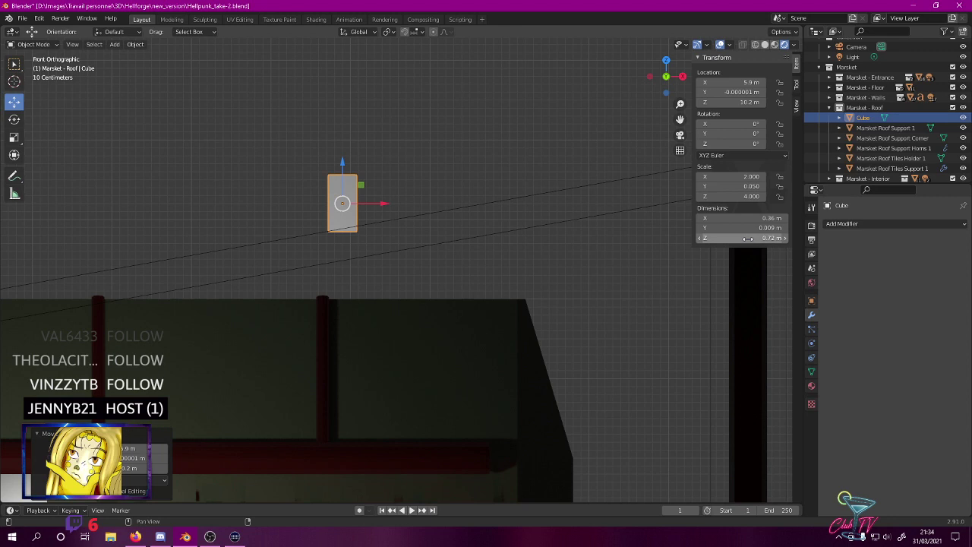
- Assign the existing Orange Cheese material to the thin tile
key(KP_3)
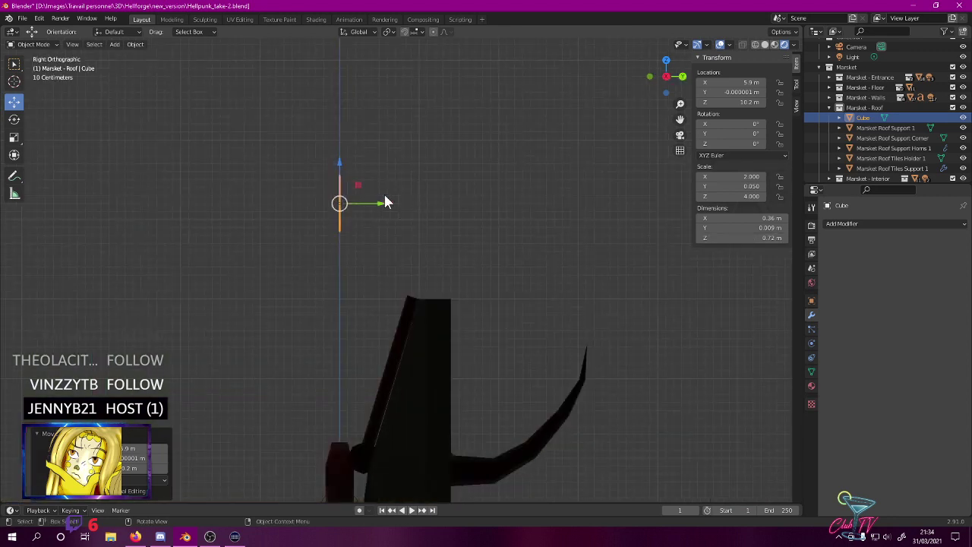
shift+scroll(377, 191, down, 4)
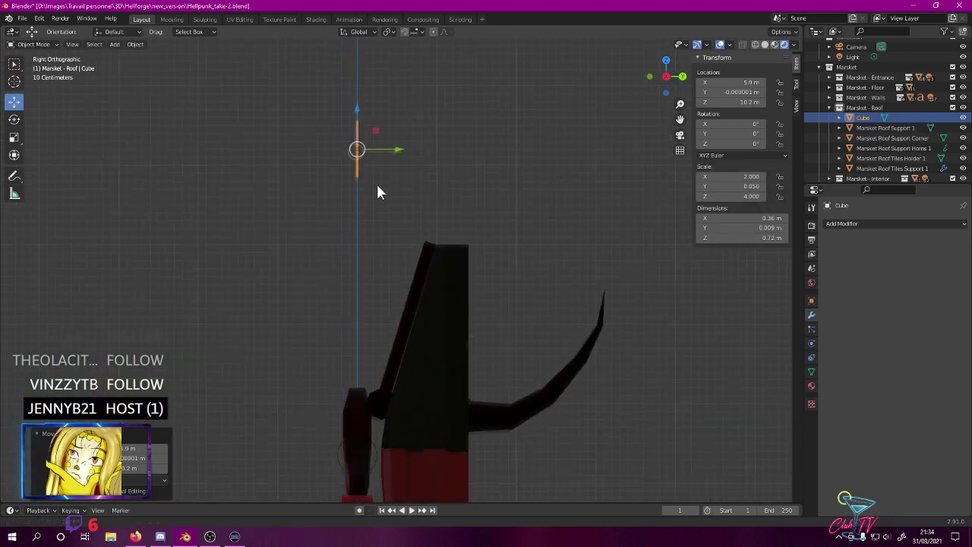
click(811, 385)
click(831, 267)
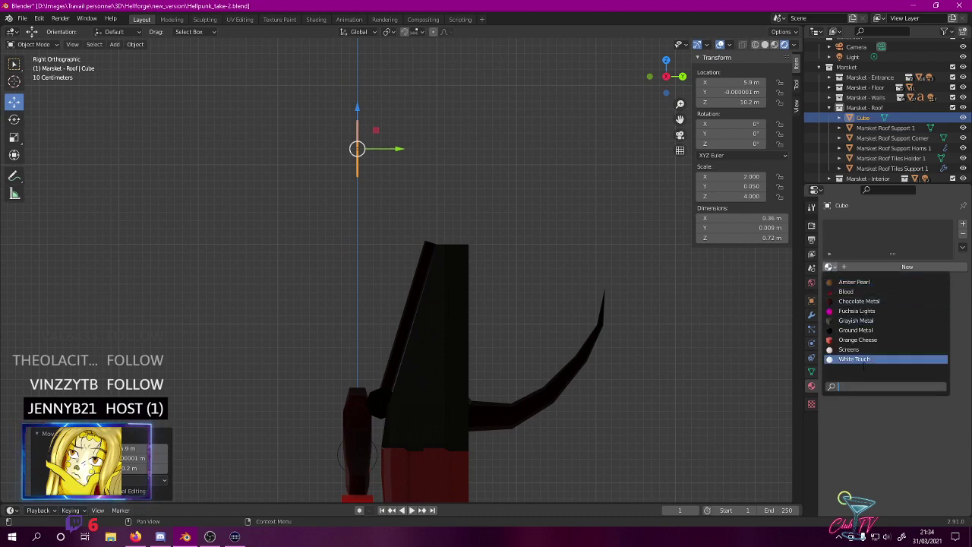
click(867, 341)
mouse_move(516, 359)
middle_down()
mouse_move(574, 363)
mouse_move(547, 347)
middle_up()
key(KP_3)
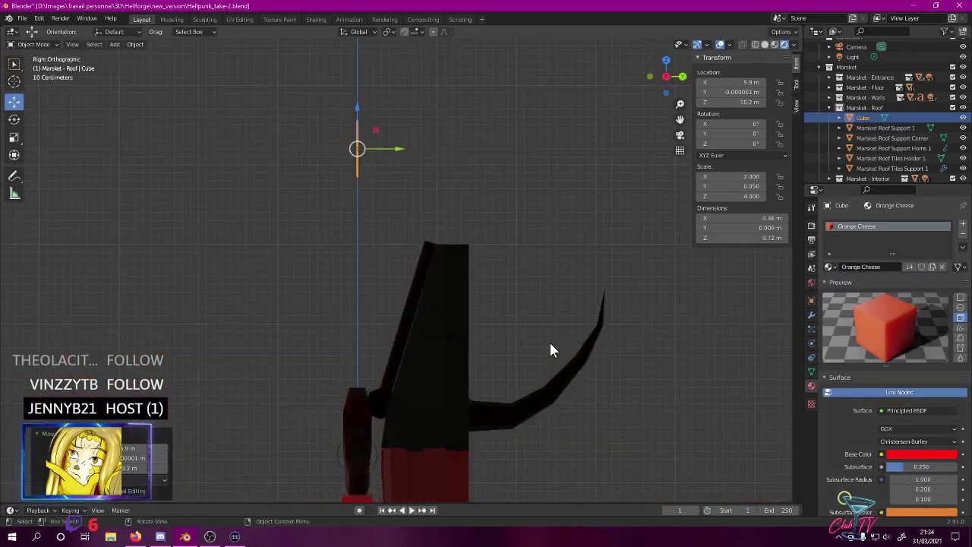
- Move the tile in side view down beside the sloped roof support's base, to Y 0.28 m and Z 7.56 m
key(g)
key(z)
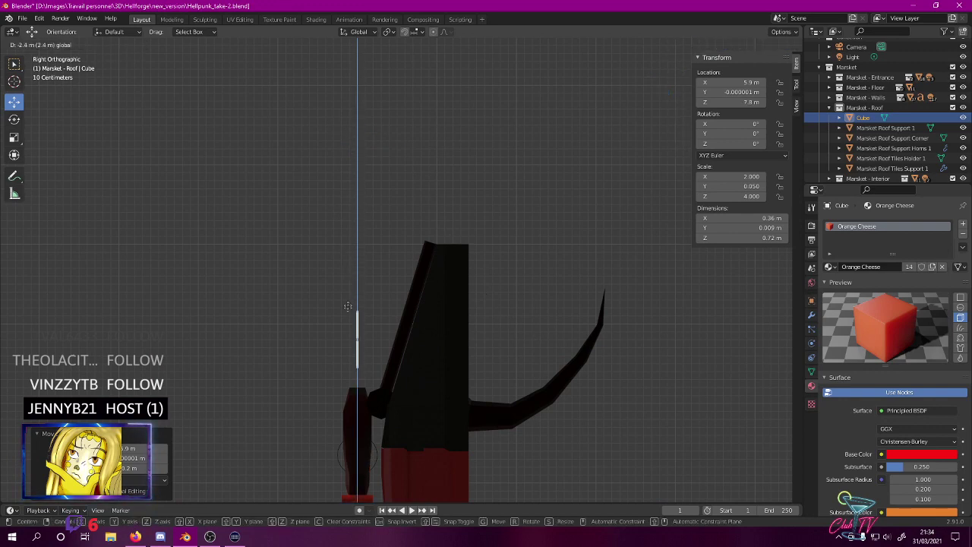
click(345, 325)
scroll(361, 231, up, 8)
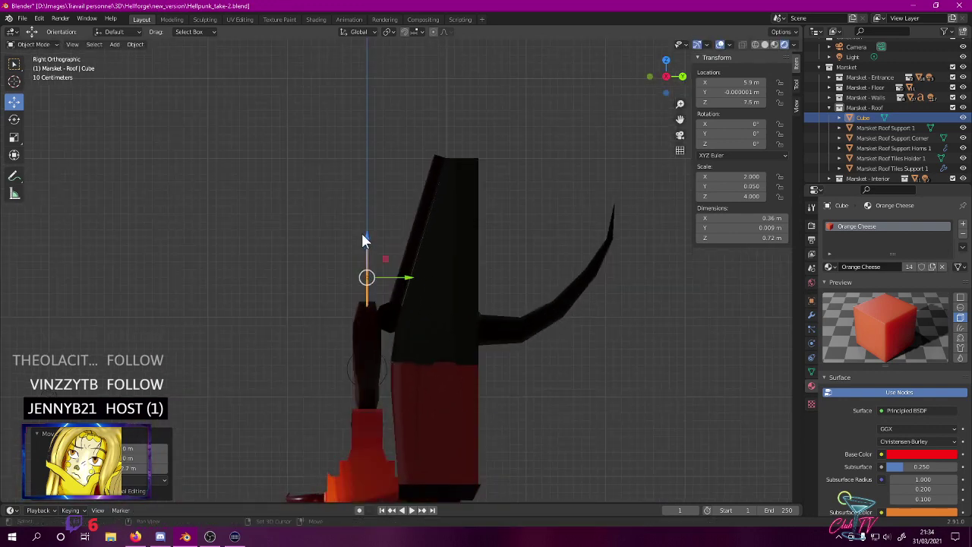
key(g)
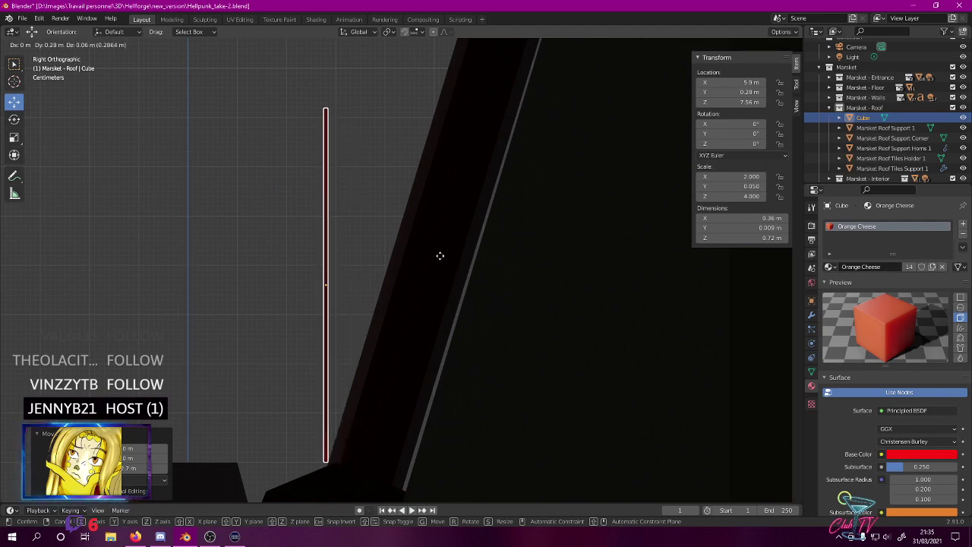
click(440, 258)
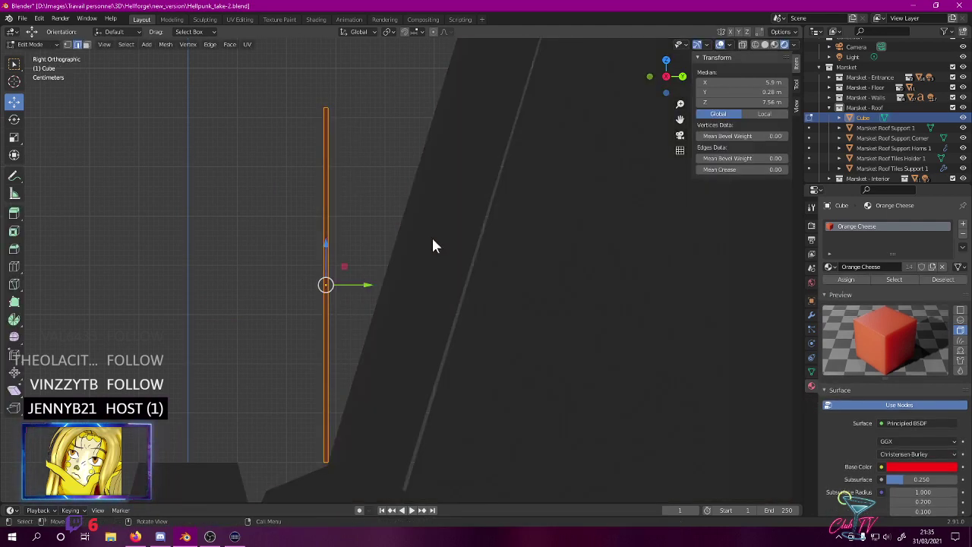
- Move the thin tile along Y to 0.38 m and rotate it -20° about X to follow the roof slope
key(g)
key(y)
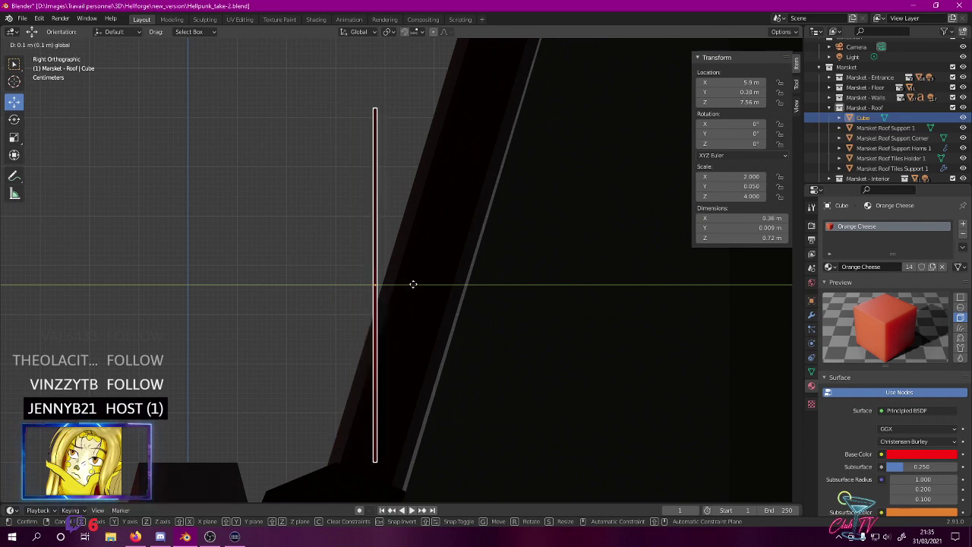
click(413, 284)
click(14, 119)
drag(412, 283, 438, 262)
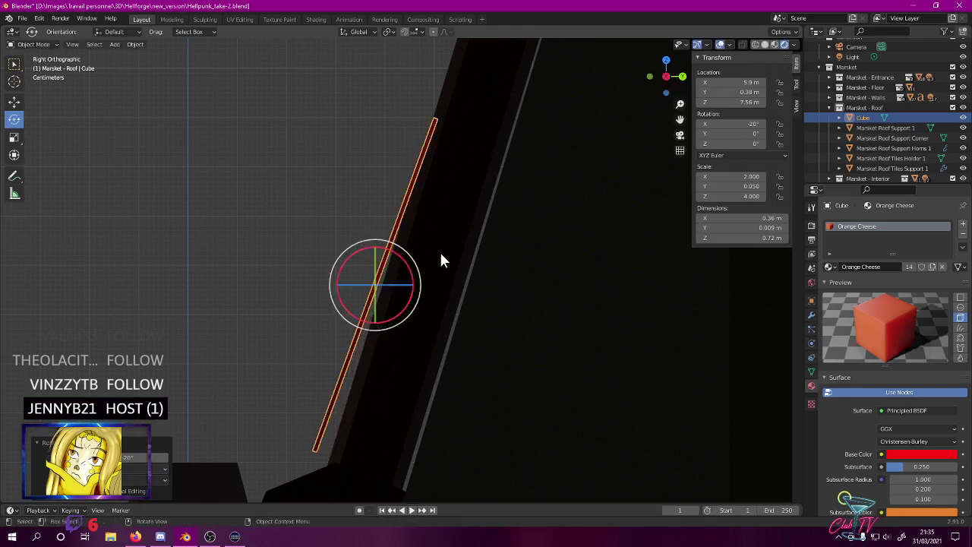
scroll(444, 248, down, 1)
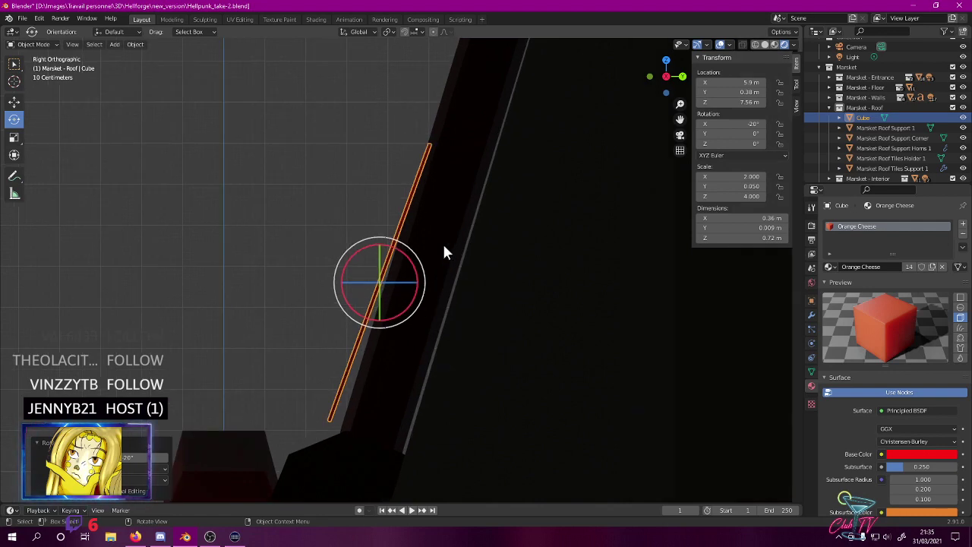
middle_drag(445, 252, 444, 276)
- Move the tile along X in top view toward the roof's outer end, to X 7.6 m
key(KP_7)
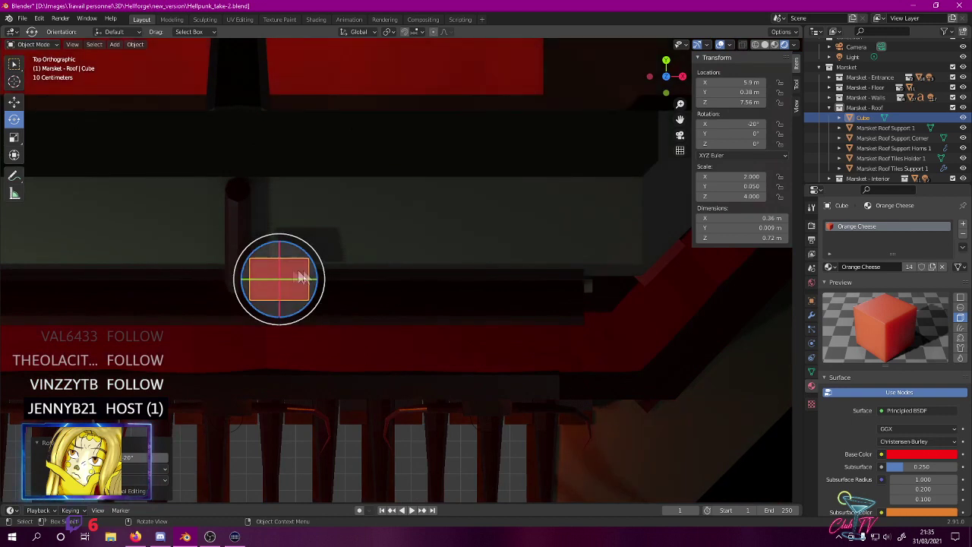
click(20, 99)
drag(317, 283, 599, 293)
middle_drag(727, 326, 541, 231)
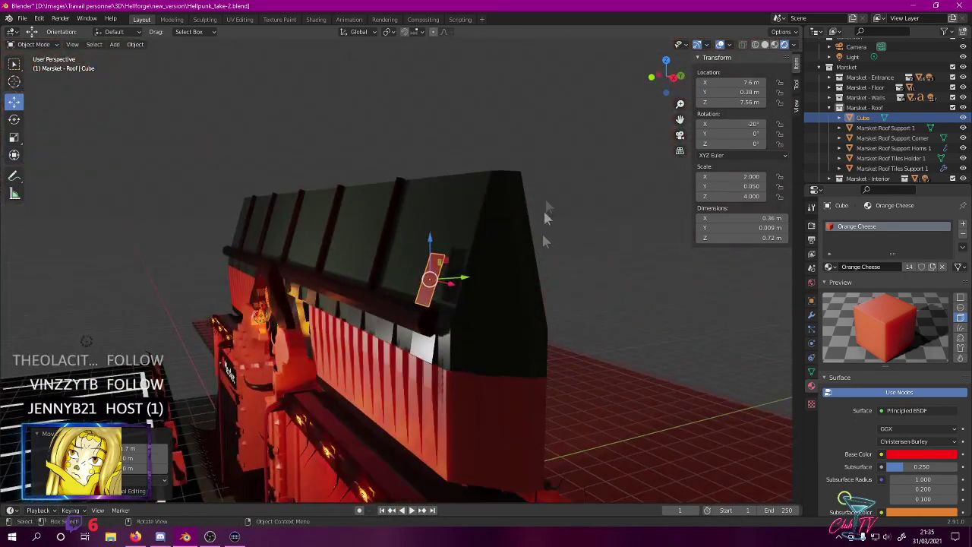
- Add an Array modifier to the tile with a relative X factor of -1.05
click(811, 315)
click(846, 225)
click(797, 250)
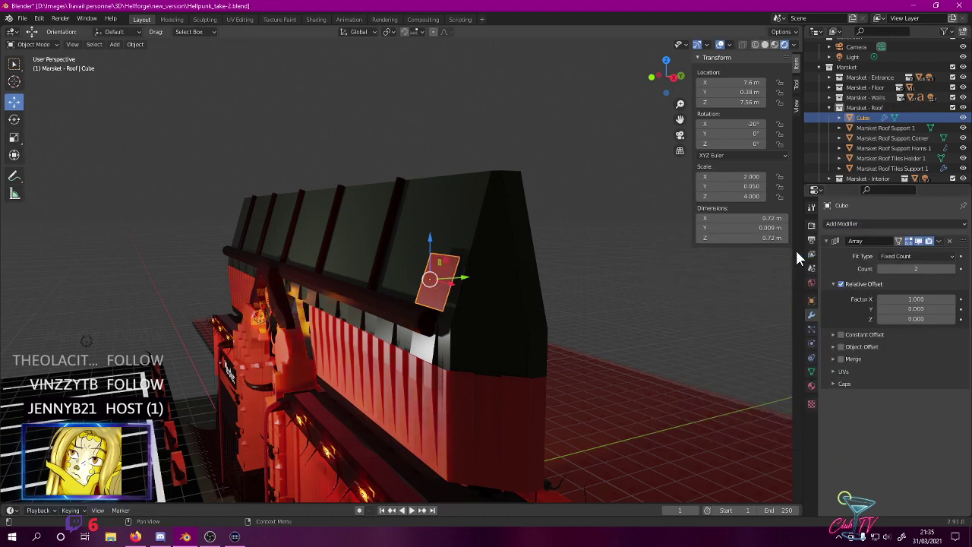
click(915, 300)
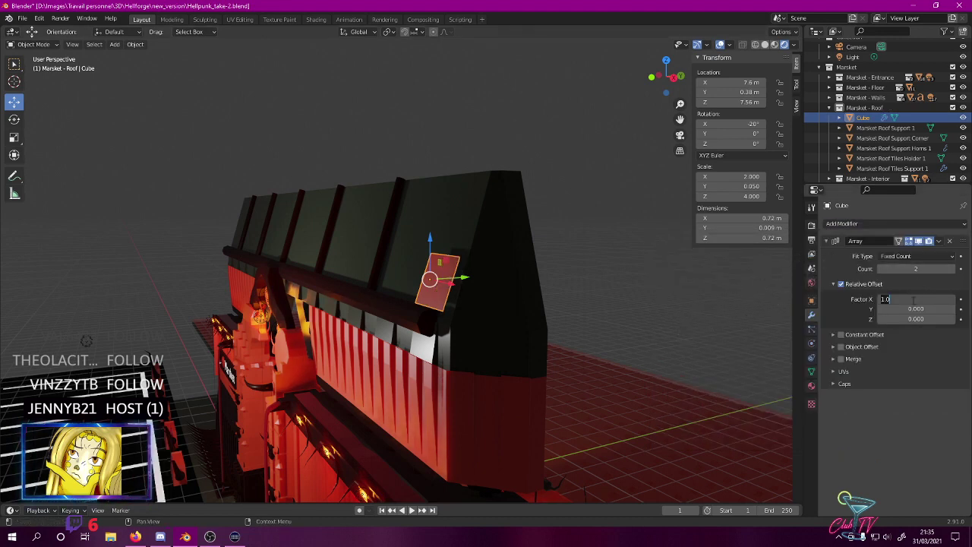
text(-1.0)
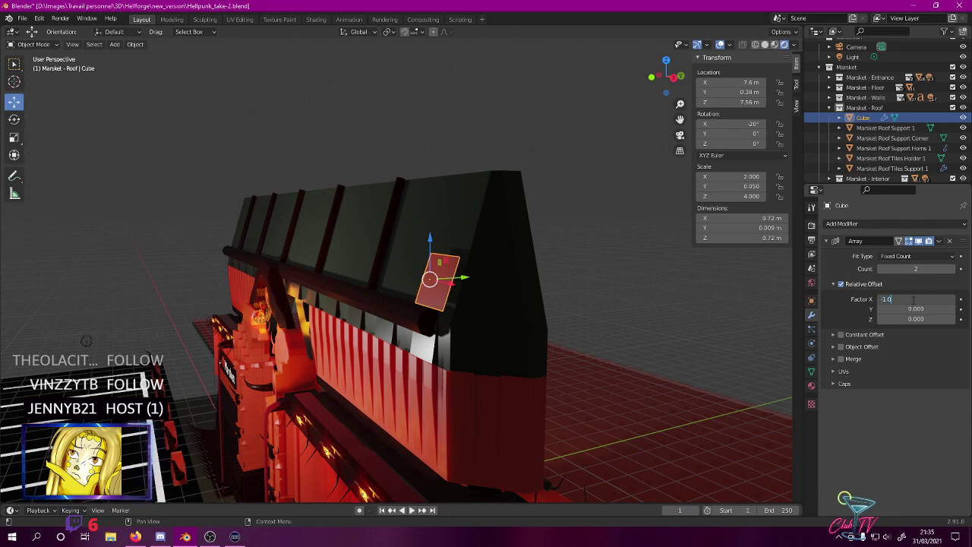
text(5)
key(Return)
- Try tile array counts of 50 and 40 to span the width of the roof
middle_drag(676, 234, 736, 252)
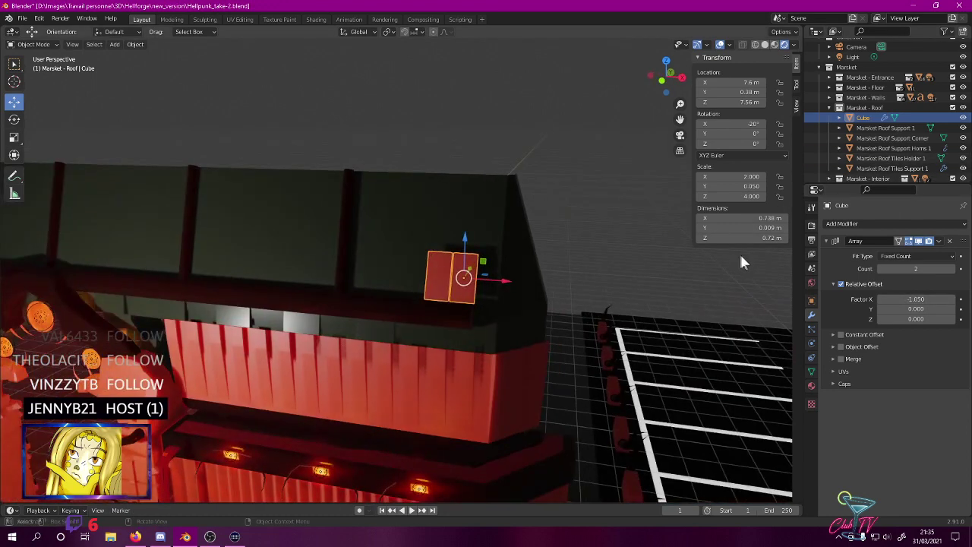
click(927, 270)
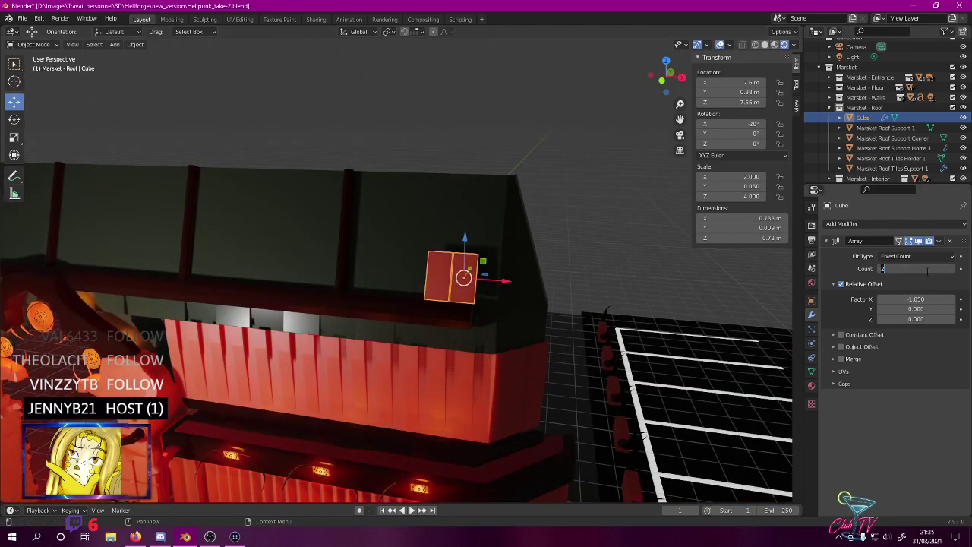
text(50)
key(Return)
scroll(168, 401, down, 4)
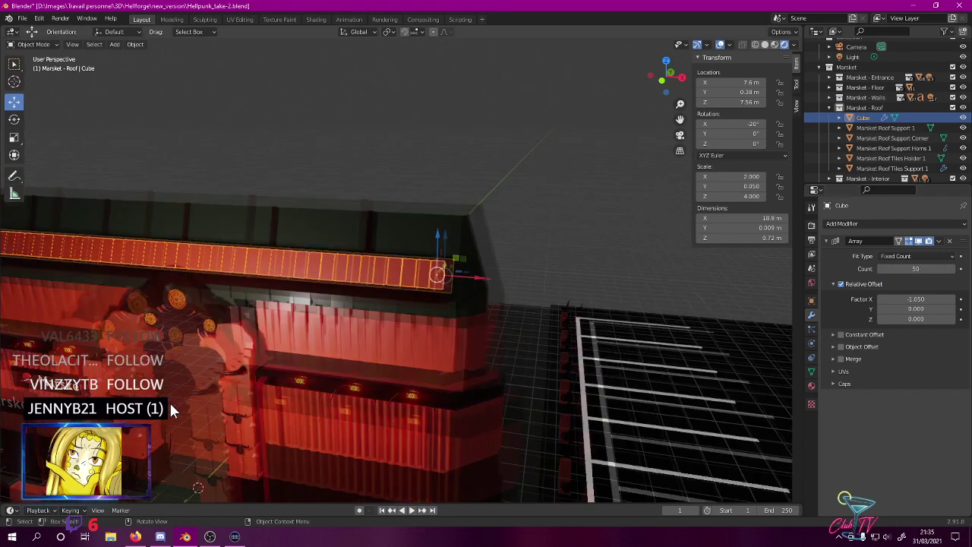
click(913, 270)
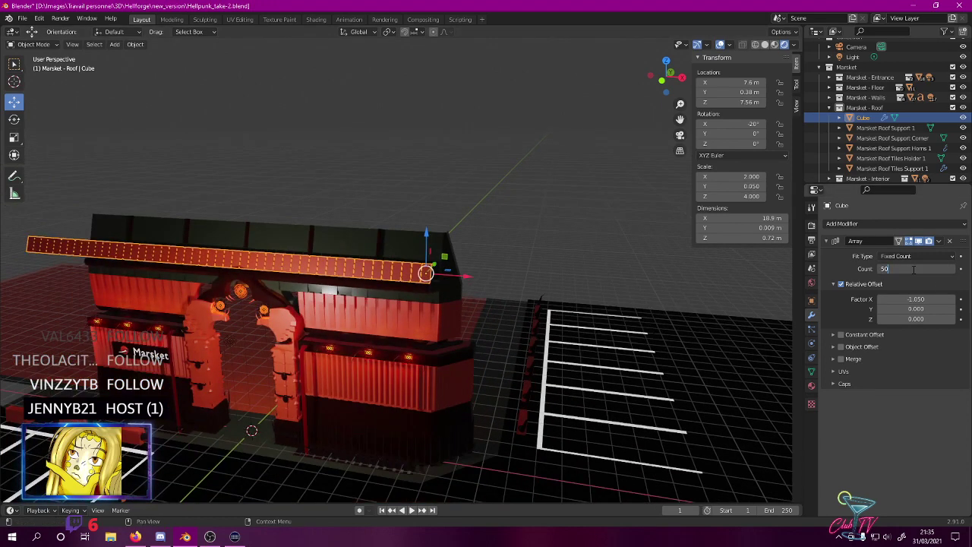
text(40)
key(Return)
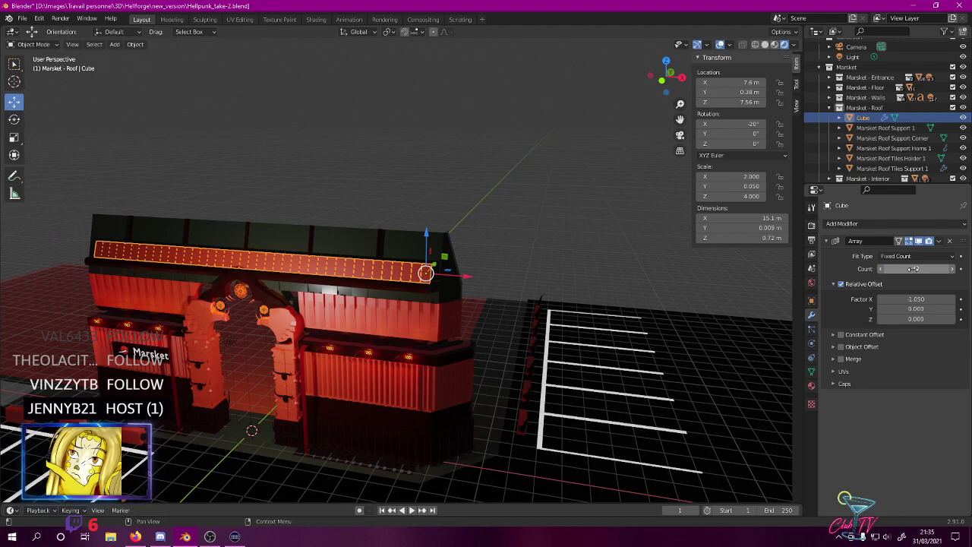
- Set the tile array's count to 41 so the row spans the roof
middle_drag(354, 308, 616, 291)
shift+middle_drag(350, 267, 534, 272)
click(896, 268)
text(41)
key(Return)
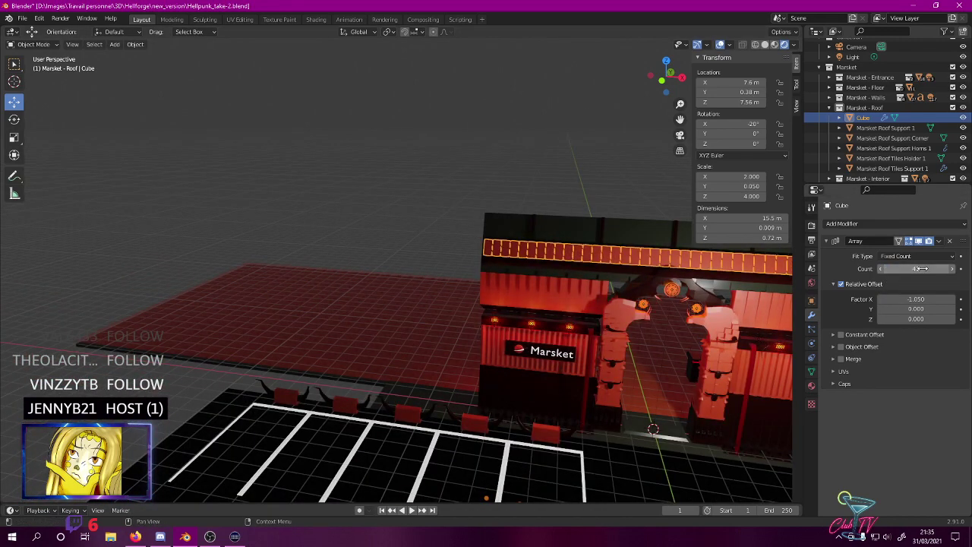
- Move the tile row along X to 7.57 m using the wireframe front view
middle_drag(438, 217, 175, 234)
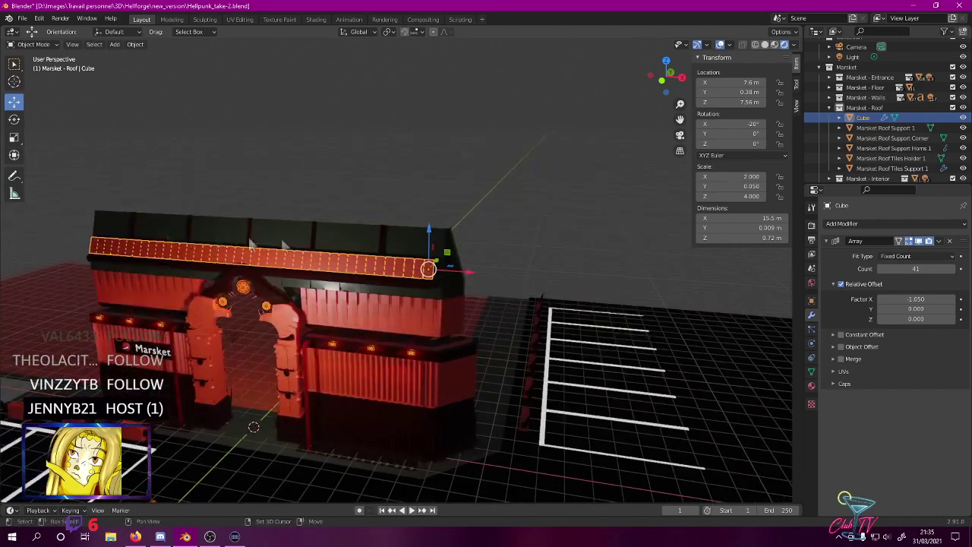
scroll(332, 232, up, 7)
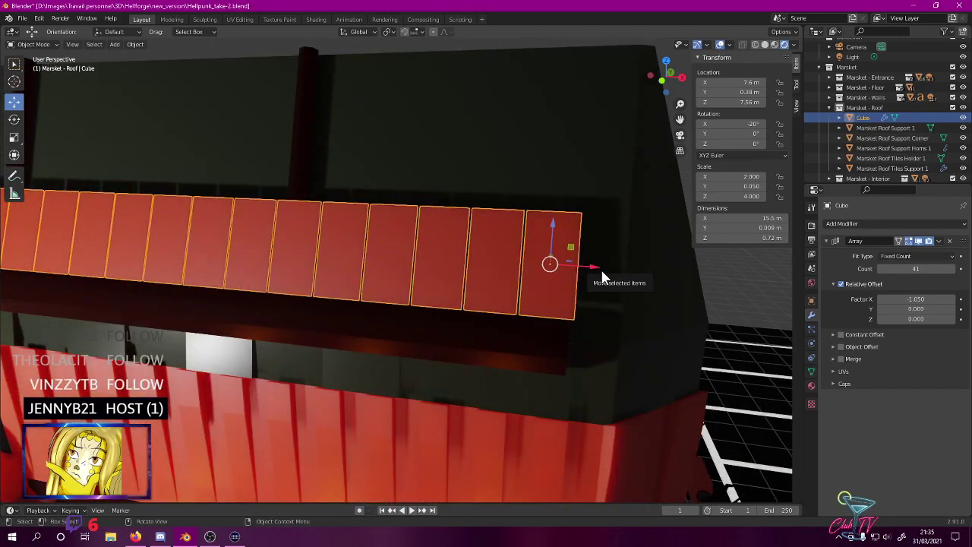
key(KP_1)
shift+middle_drag(542, 257, 441, 290)
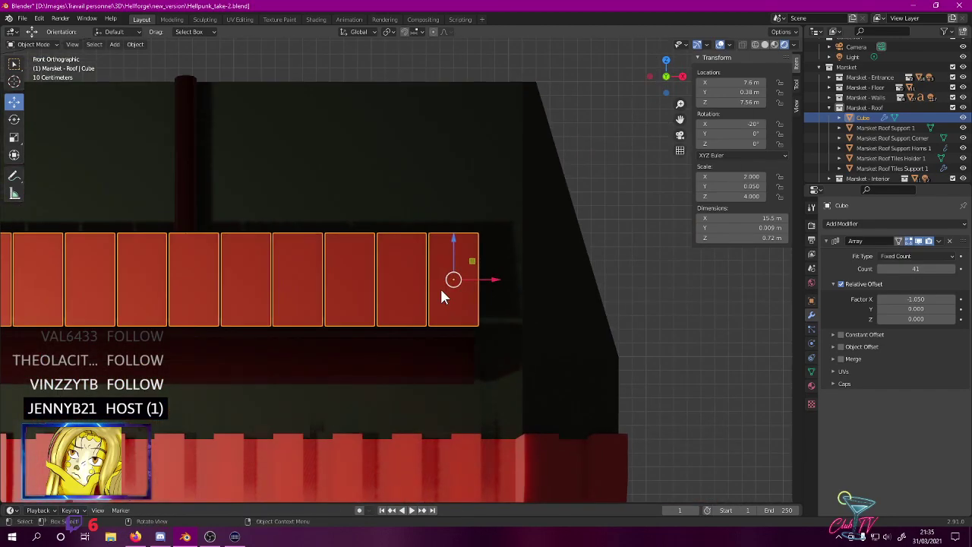
key(z)
click(373, 288)
scroll(501, 307, up, 4)
shift+middle_drag(588, 303, 459, 218)
scroll(446, 260, up, 3)
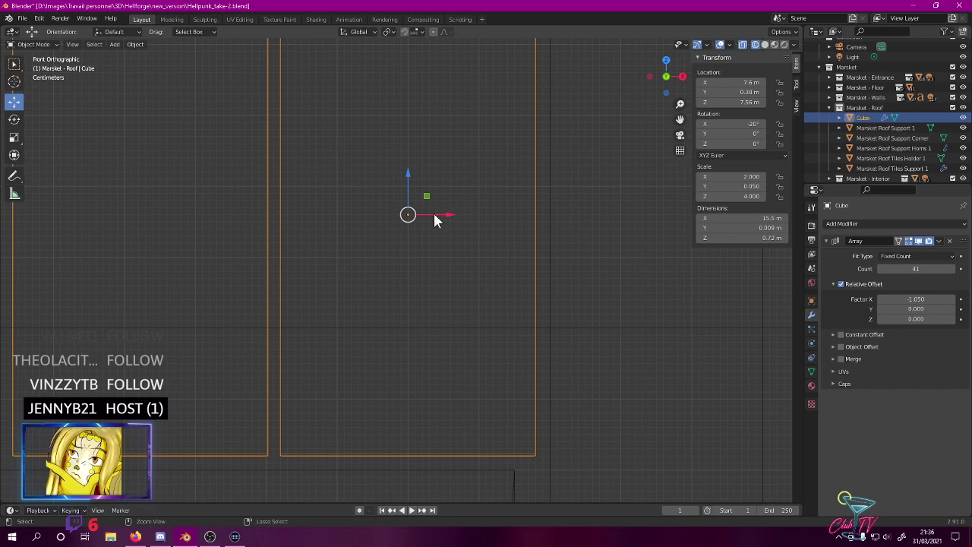
drag(446, 216, 424, 216)
- Examine the tile row's far end against the roof edge and restore the rendered shading
shift+middle_drag(414, 239, 781, 308)
scroll(486, 310, down, 5)
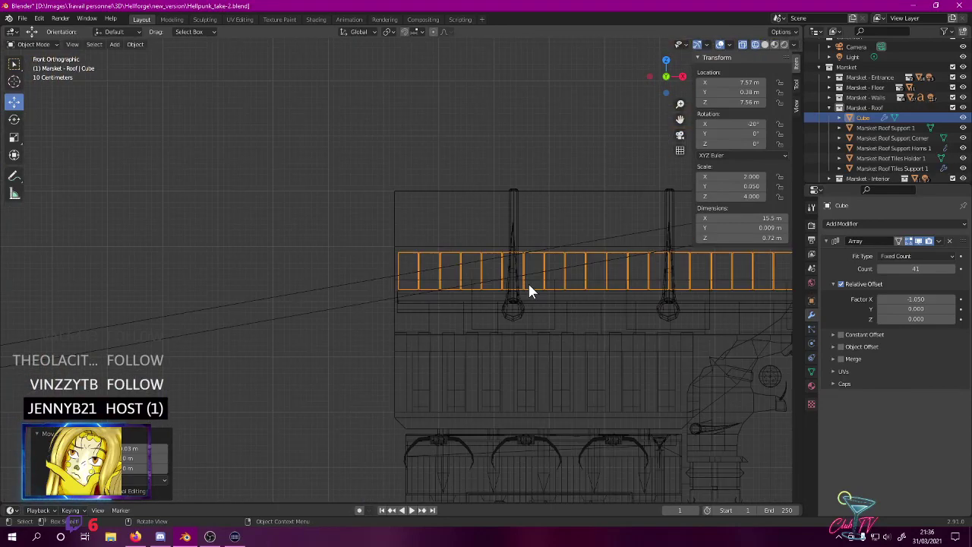
key(z)
click(530, 228)
mouse_move(531, 230)
middle_down()
mouse_move(311, 230)
mouse_move(453, 236)
mouse_move(416, 242)
mouse_move(399, 207)
middle_up()
scroll(449, 247, down, 6)
scroll(397, 245, up, 6)
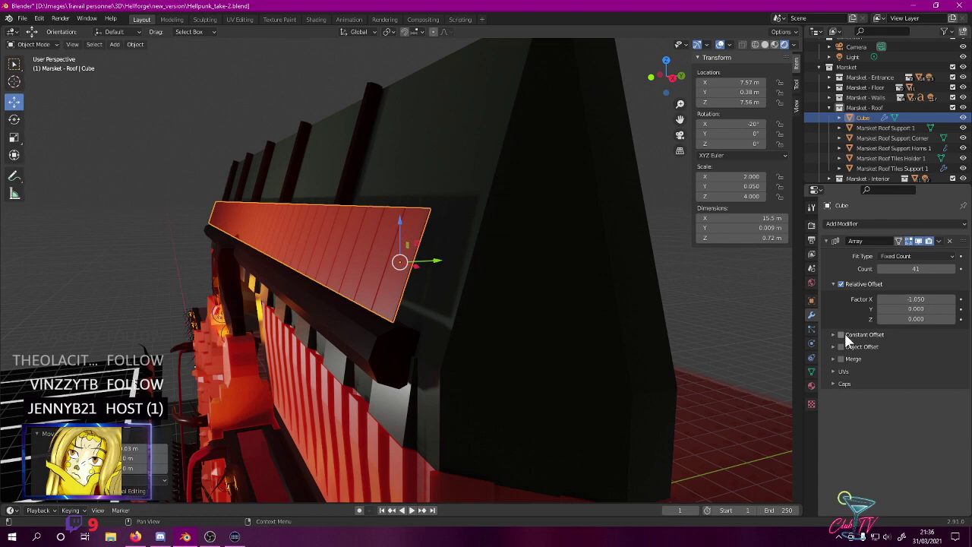
- Add a second Array modifier to the tiles with relative X factor 0 and Z factor 1
click(846, 224)
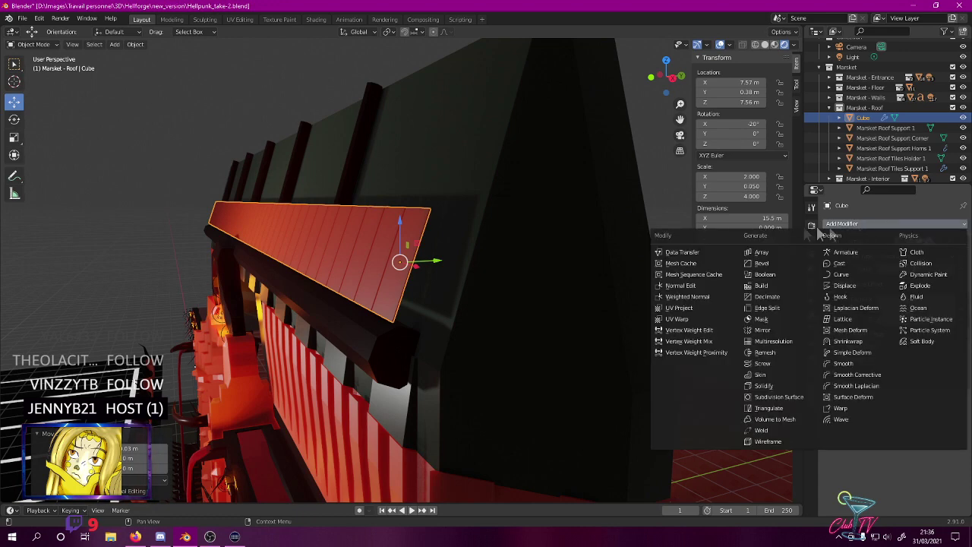
click(764, 254)
click(916, 455)
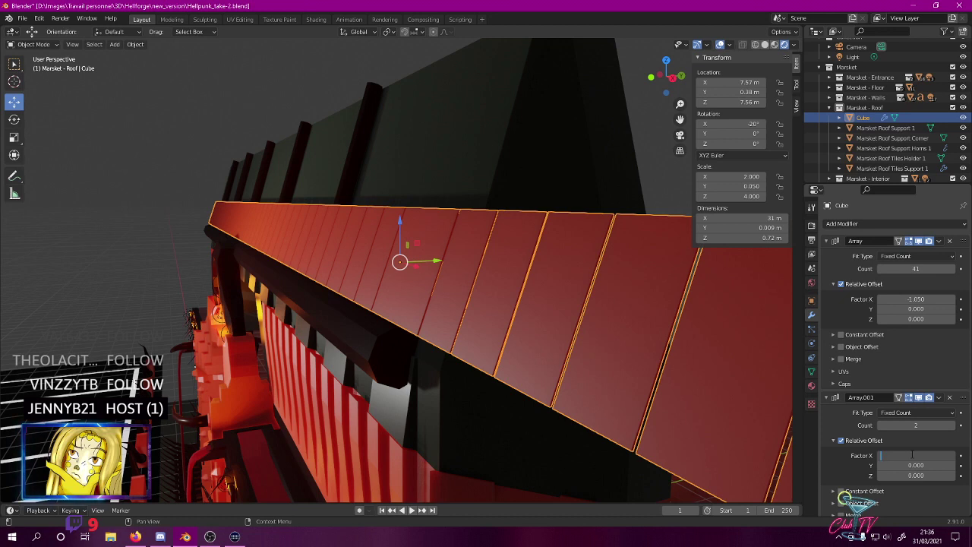
text(0)
key(Return)
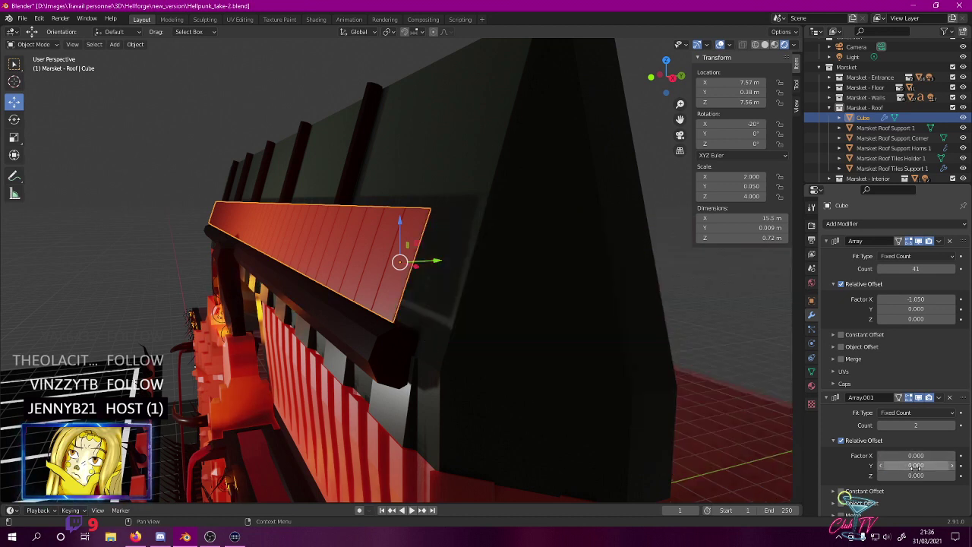
click(917, 475)
text(1)
key(Return)
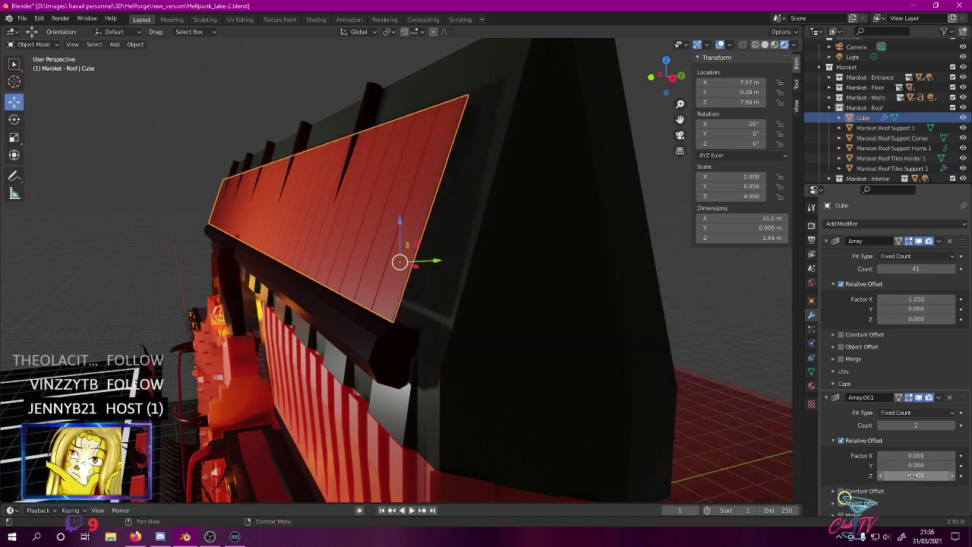
- Set the second array's relative Y factor to -1 and its count to 3 rows
middle_drag(456, 293, 661, 314)
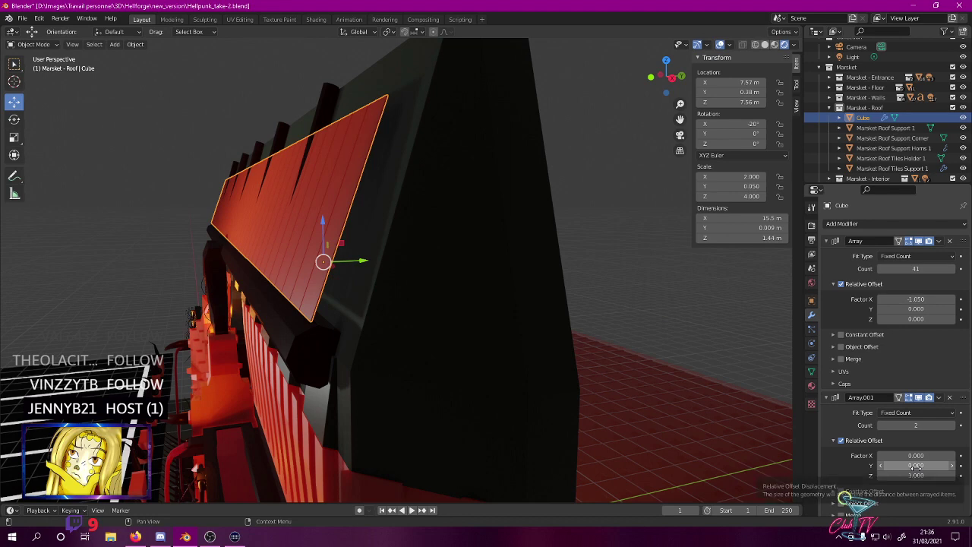
click(916, 466)
text(-1)
key(Return)
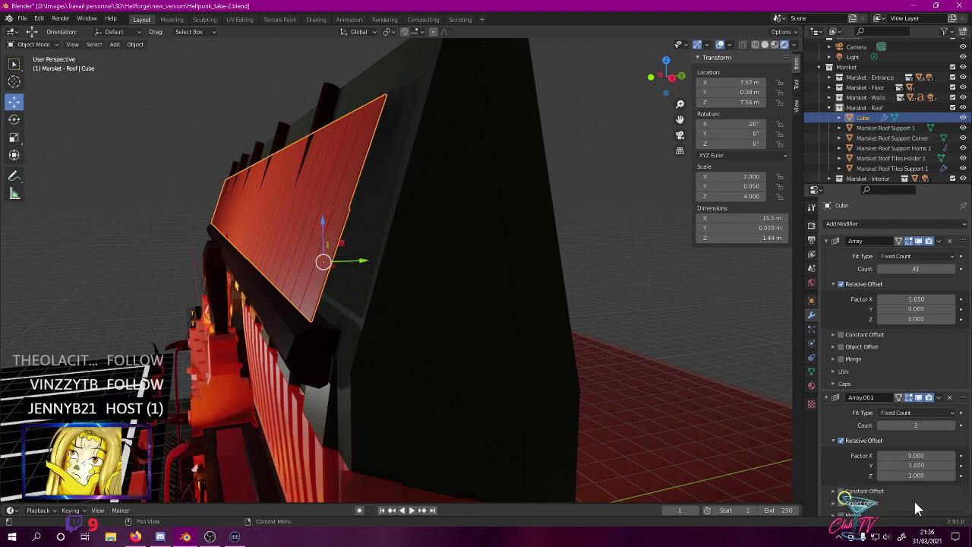
middle_drag(593, 327, 562, 269)
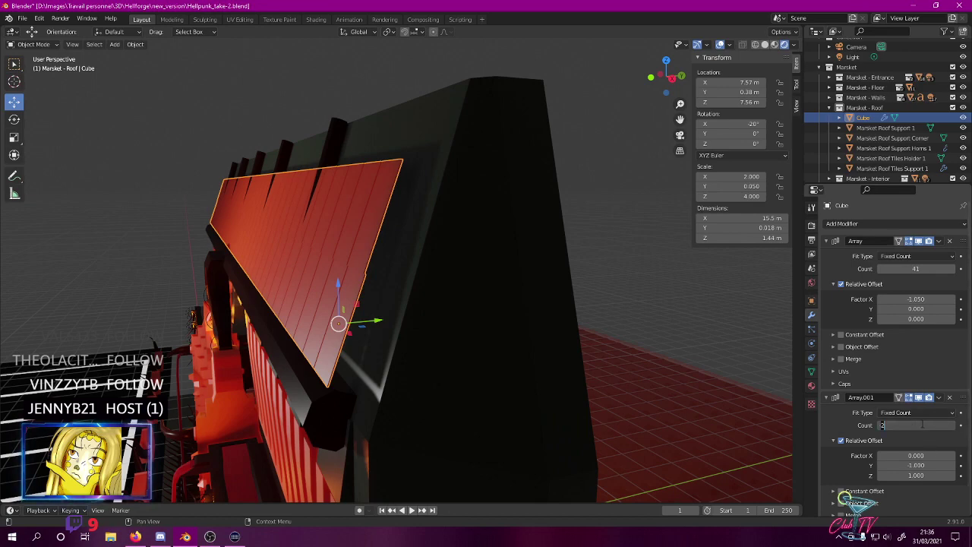
text(3)
key(Return)
- Check the tile rows against the roof slope in side view and delete the Marsket Roof Tiles Support 1 object
middle_drag(759, 334, 553, 304)
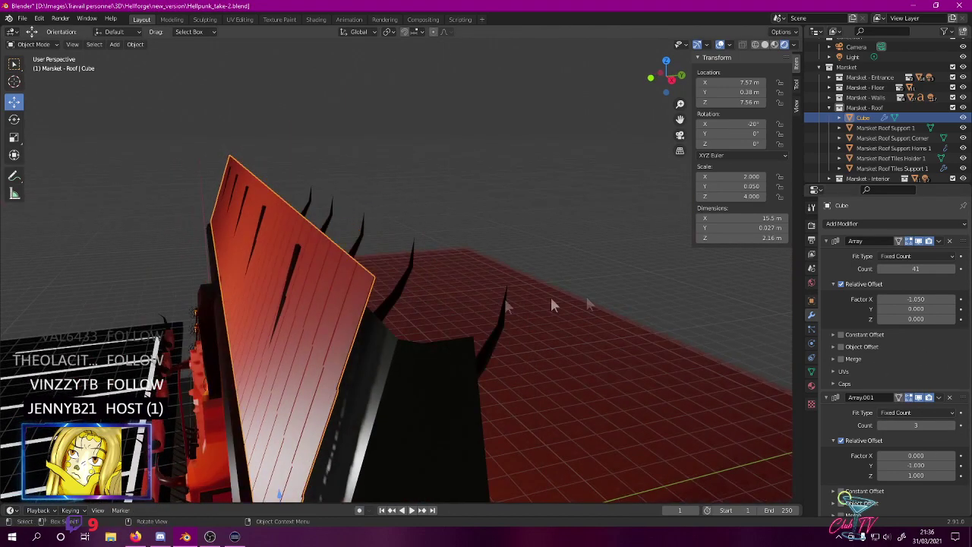
key(KP_3)
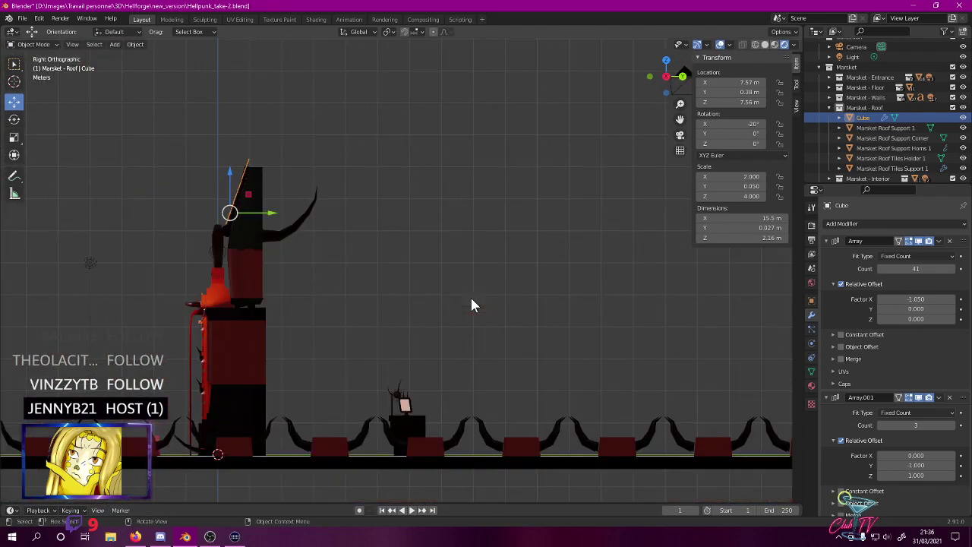
shift+middle_drag(310, 194, 445, 265)
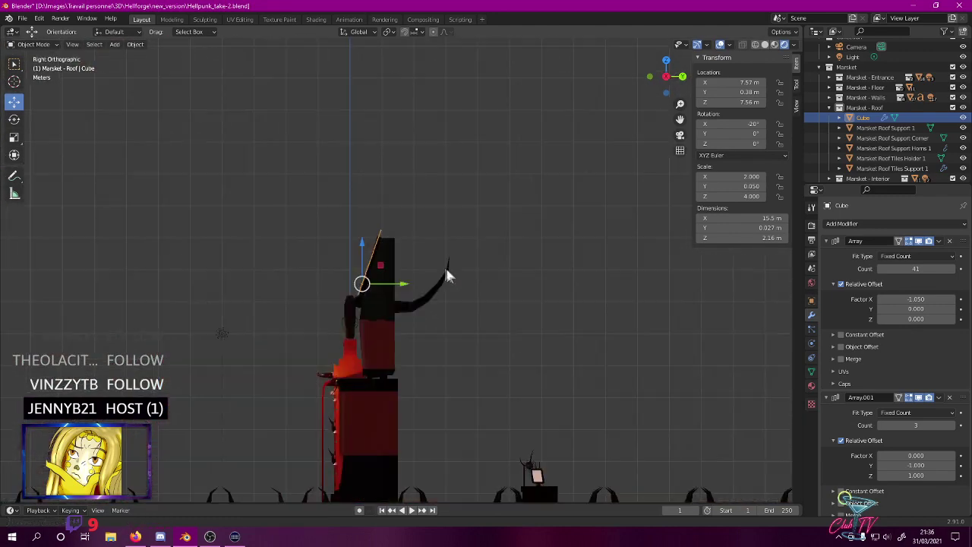
scroll(431, 240, up, 9)
shift+middle_drag(190, 188, 334, 236)
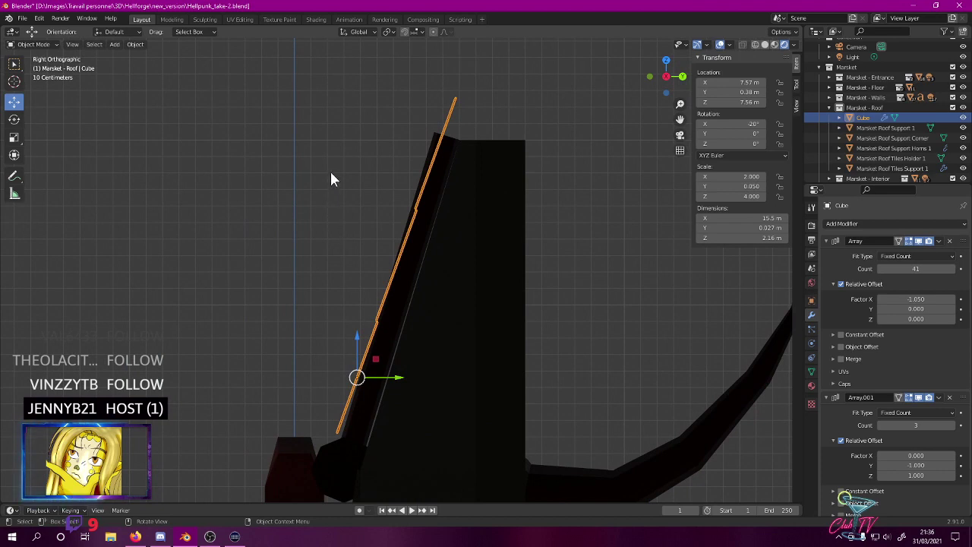
click(873, 128)
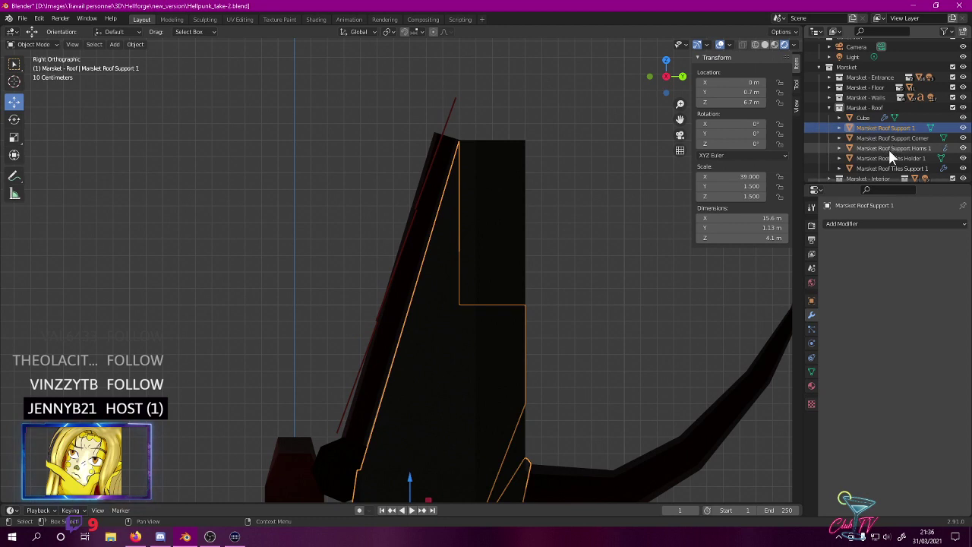
click(889, 158)
click(890, 169)
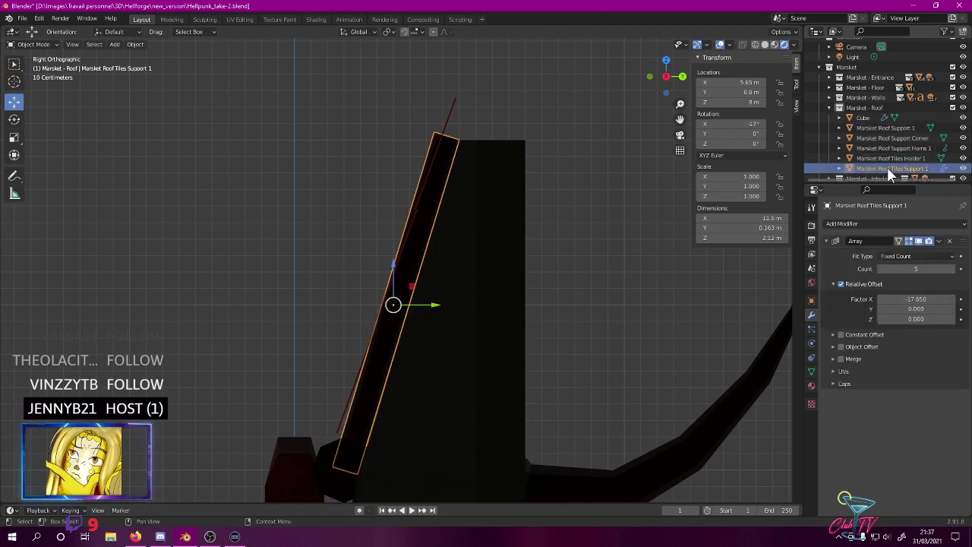
key(Delete)
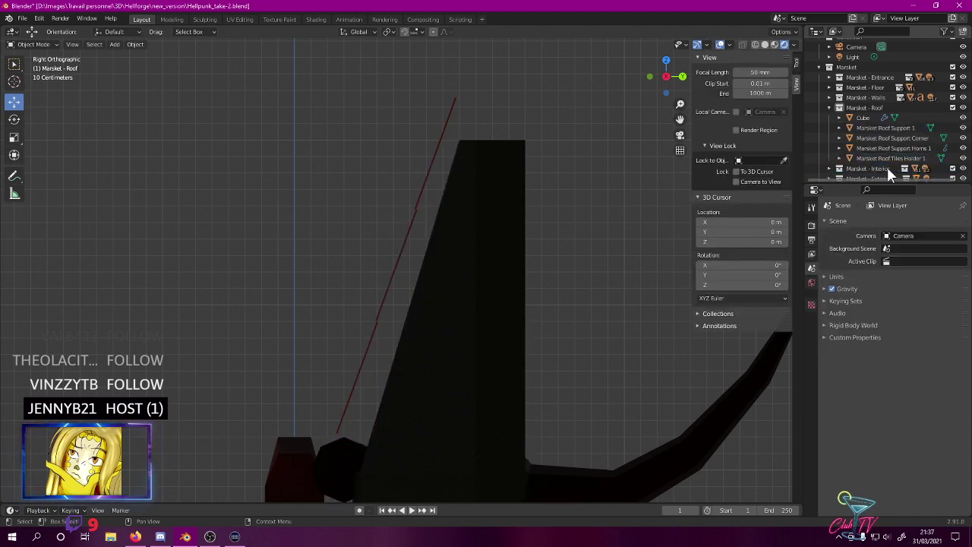
- Rename the Cube object in the Marsket - Roof collection as Marsket Roof Tiles
double_click(863, 117)
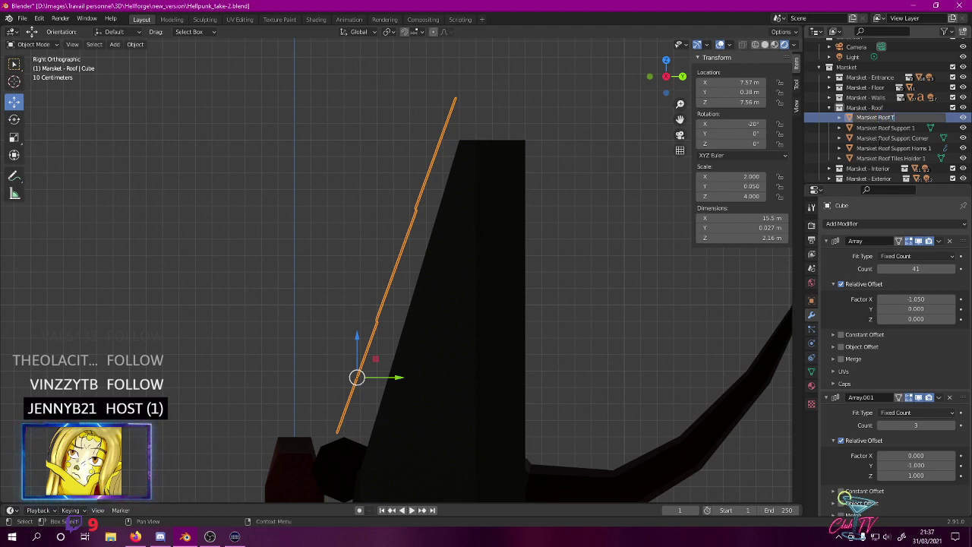
text(*)
key(Return)
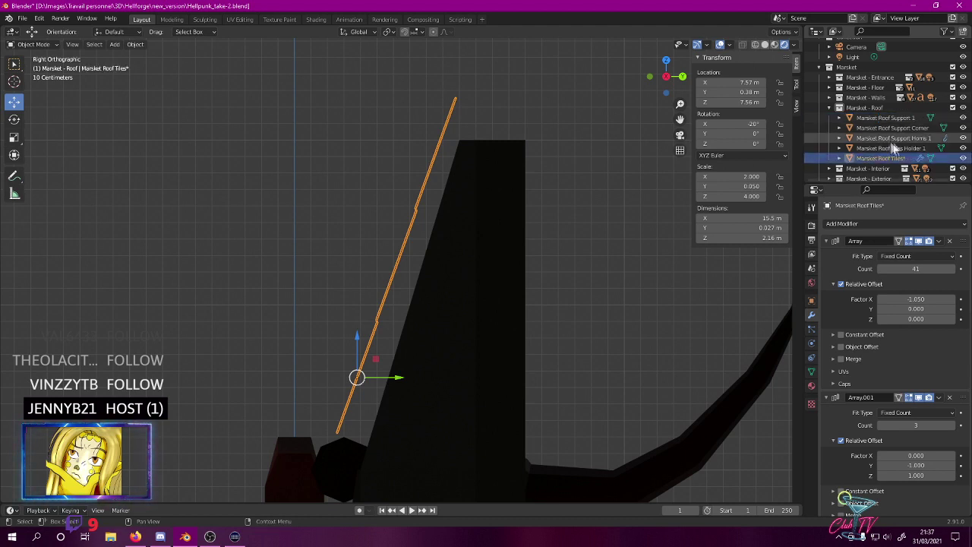
click(905, 169)
double_click(905, 159)
key(ctrl+z)
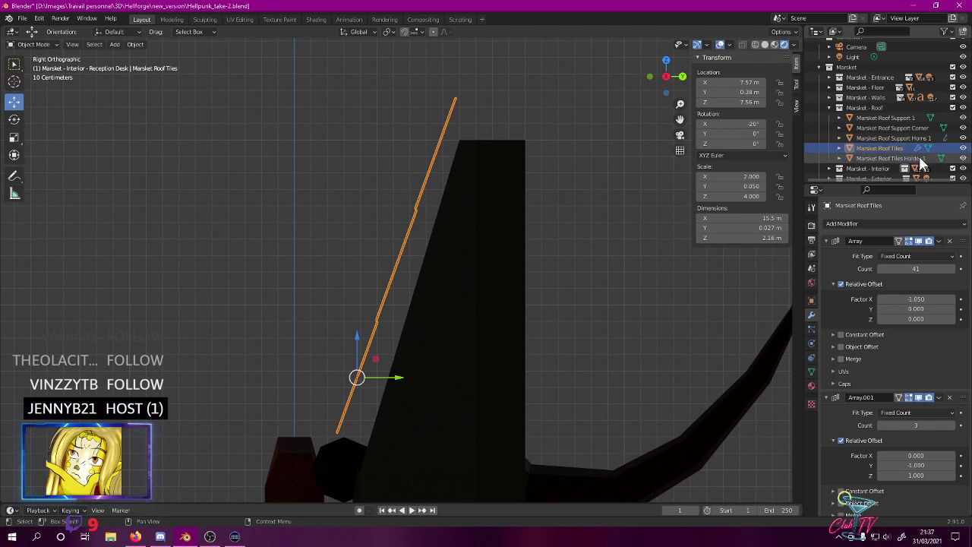
- Move the roof tiles 0.1 m along Y toward the roof slope and lower them by 0.05 m
mouse_move(400, 380)
mouse_down()
mouse_move(425, 377)
mouse_move(417, 376)
mouse_up()
shift+middle_drag(417, 337, 439, 111)
scroll(436, 265, up, 7)
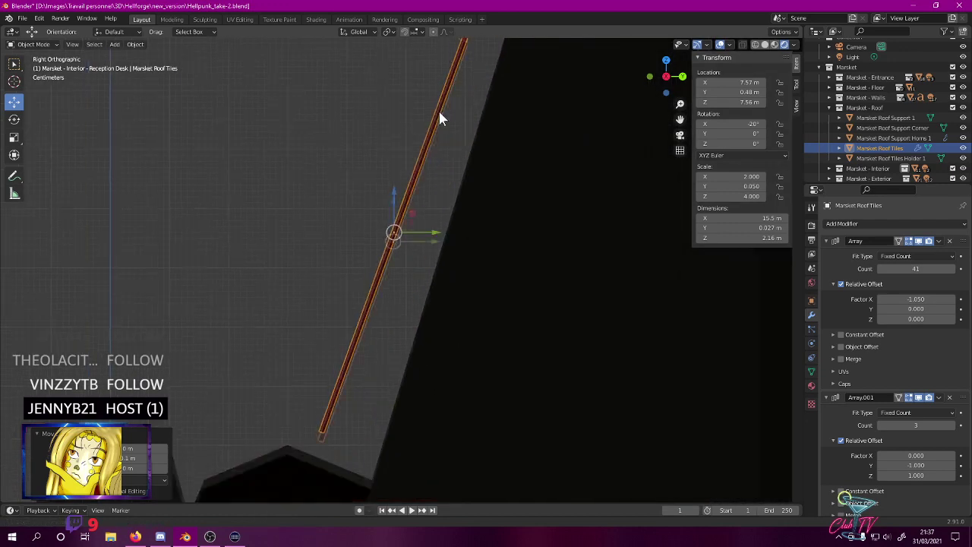
drag(394, 191, 399, 220)
- In wireframe shading, move the tiles by -0.03 m in Y and -0.18 m in Z so their lower end sinks into the support beam
scroll(419, 191, down, 5)
mouse_move(436, 173)
shift+middle_down()
mouse_move(426, 264)
mouse_move(398, 357)
mouse_move(464, 130)
shift+middle_up()
key(z)
click(373, 120)
scroll(458, 109, up, 5)
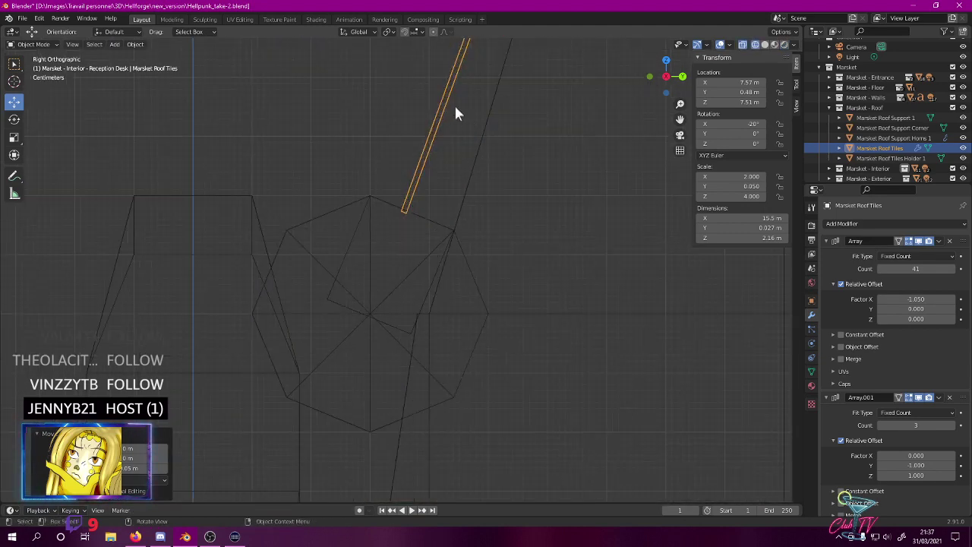
shift+middle_drag(501, 108, 439, 262)
drag(417, 170, 398, 282)
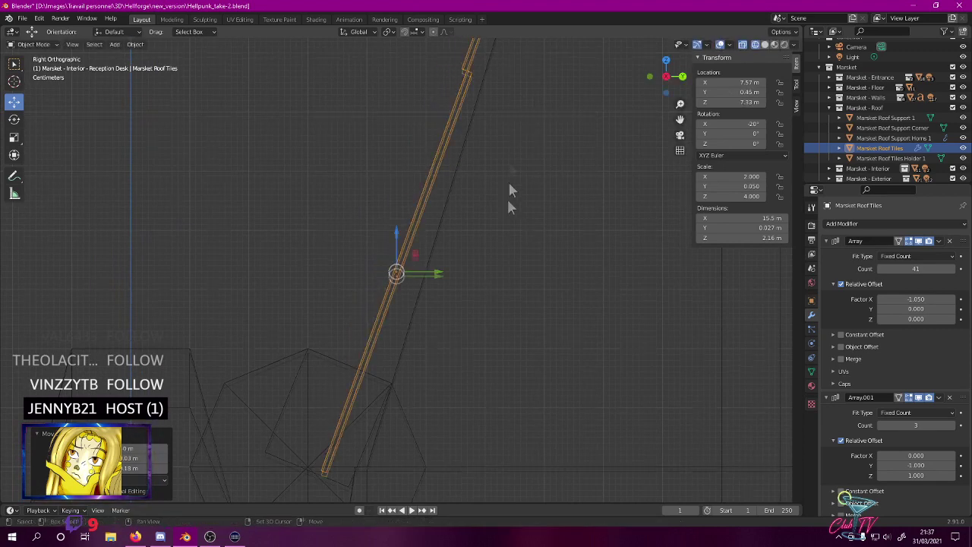
- Shift the tiles by -0.04 m along Y to clear the roof's upper corner
shift+middle_drag(508, 191, 440, 55)
shift+middle_drag(564, 61, 464, 414)
scroll(467, 422, down, 3)
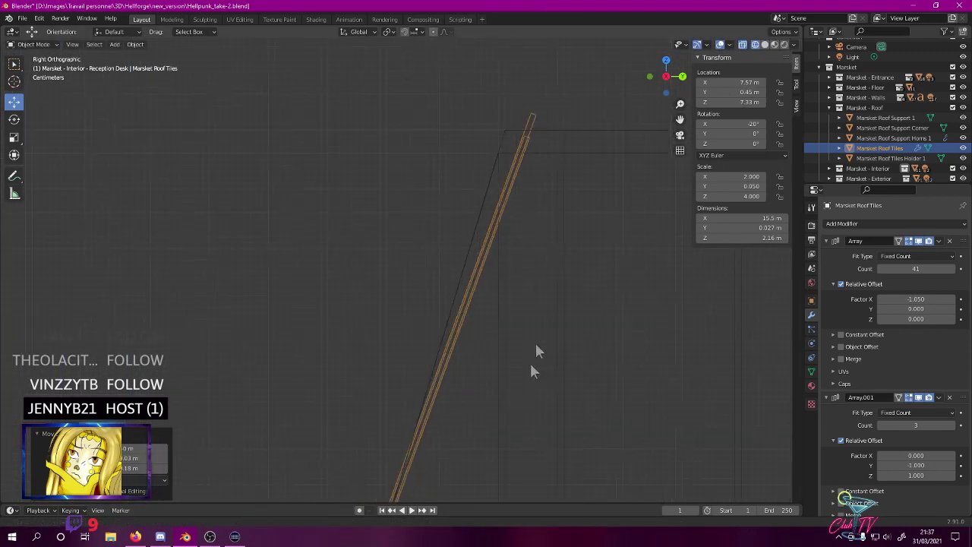
key(g)
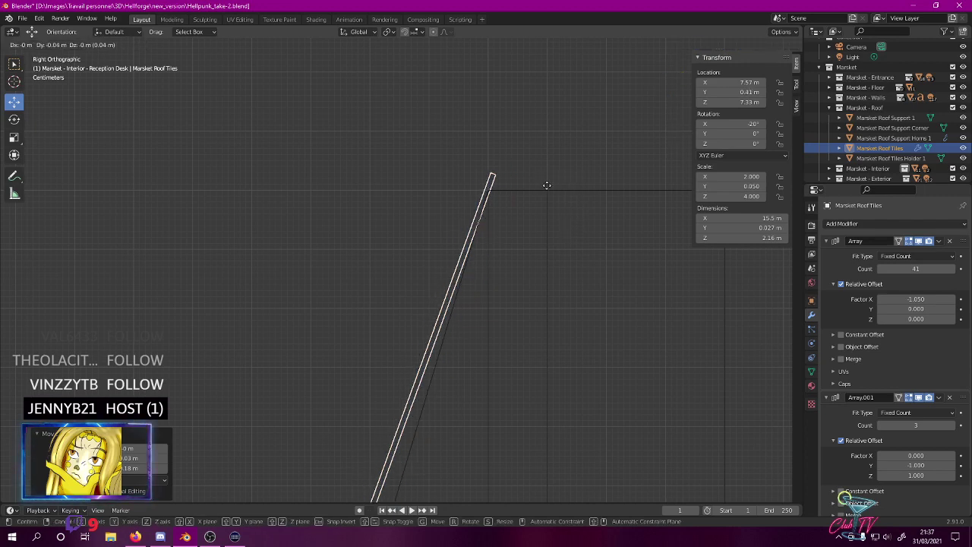
click(546, 184)
- Restore the rendered shading and examine the tiled roof from several angles
middle_drag(501, 262, 527, 282)
key(z)
click(525, 227)
mouse_move(531, 232)
middle_down()
mouse_move(527, 206)
mouse_move(506, 222)
mouse_move(449, 170)
mouse_move(281, 147)
mouse_move(356, 174)
mouse_move(394, 151)
mouse_move(259, 125)
mouse_move(250, 143)
mouse_move(230, 124)
middle_up()
click(229, 120)
middle_drag(328, 126, 352, 267)
click(351, 266)
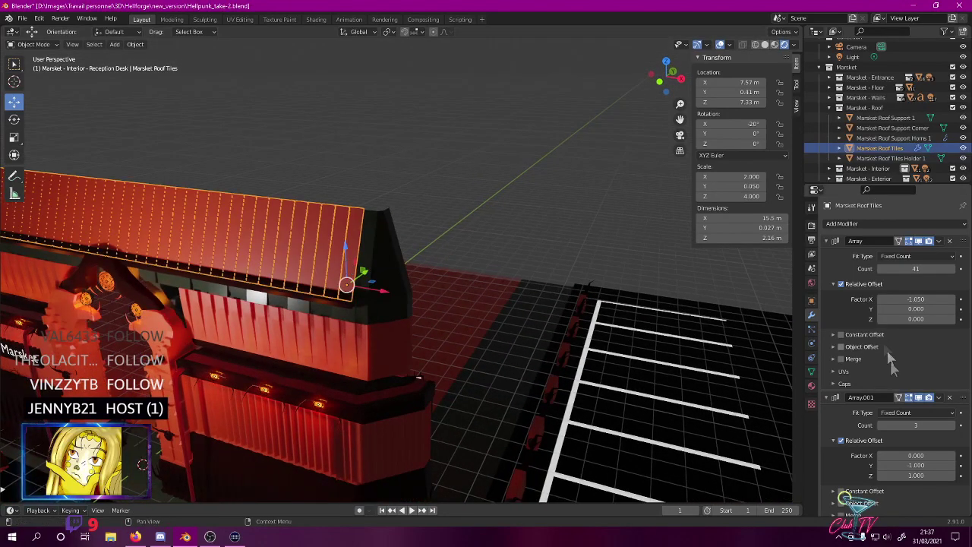
- Set the second array's relative Y factor to -3
click(911, 465)
text(-1.0)
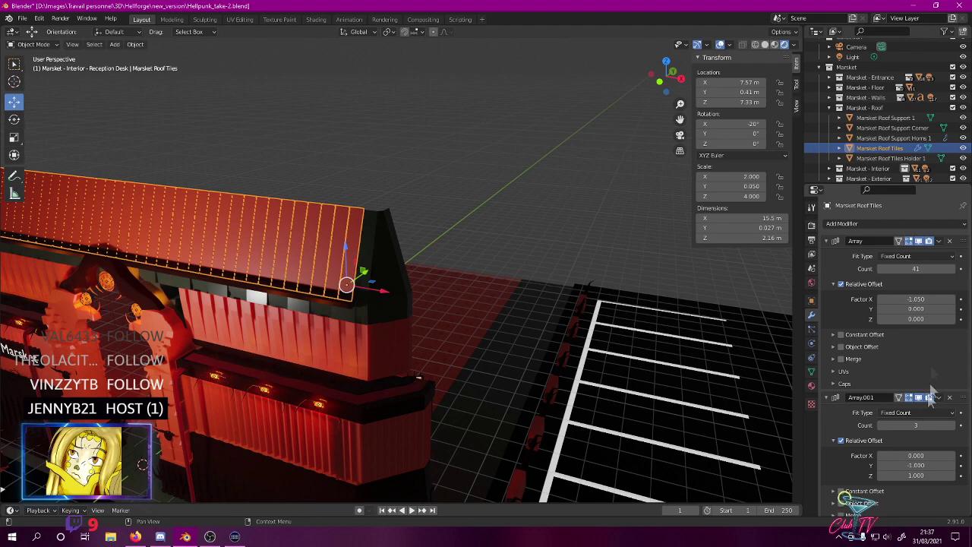
middle_drag(369, 269, 228, 251)
click(915, 465)
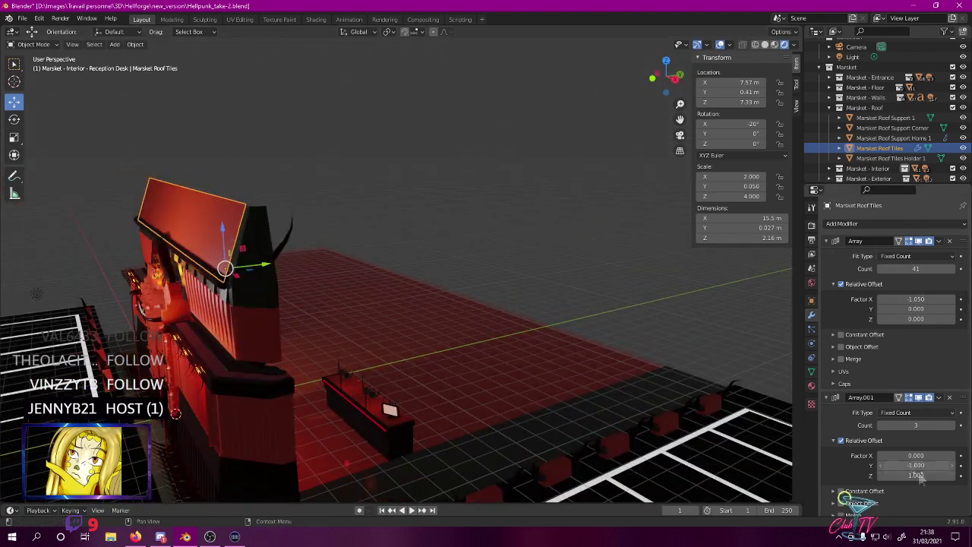
text(-1.0)
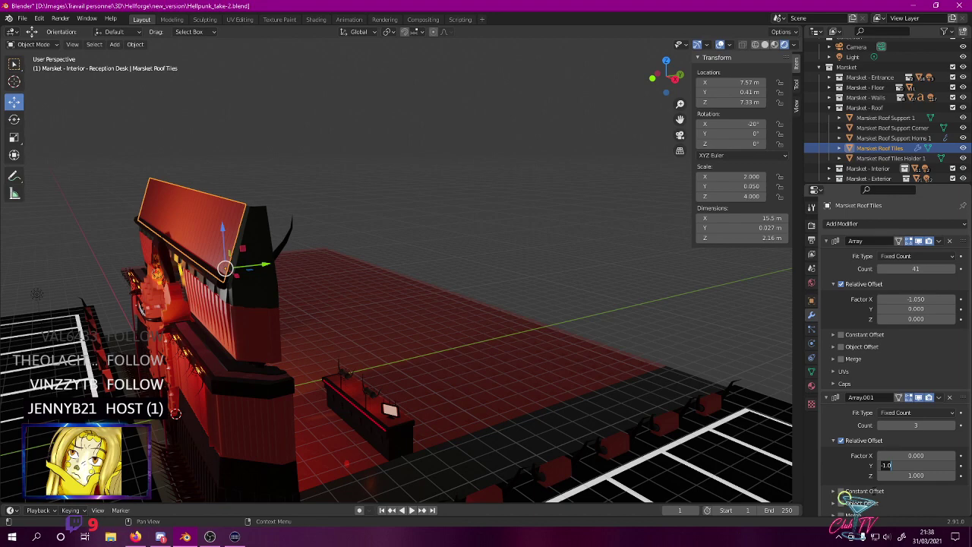
text(-3)
key(Return)
- Check the tile row overlap in side view and set the second array's relative Y factor to -5
middle_drag(683, 288, 169, 304)
key(KP_3)
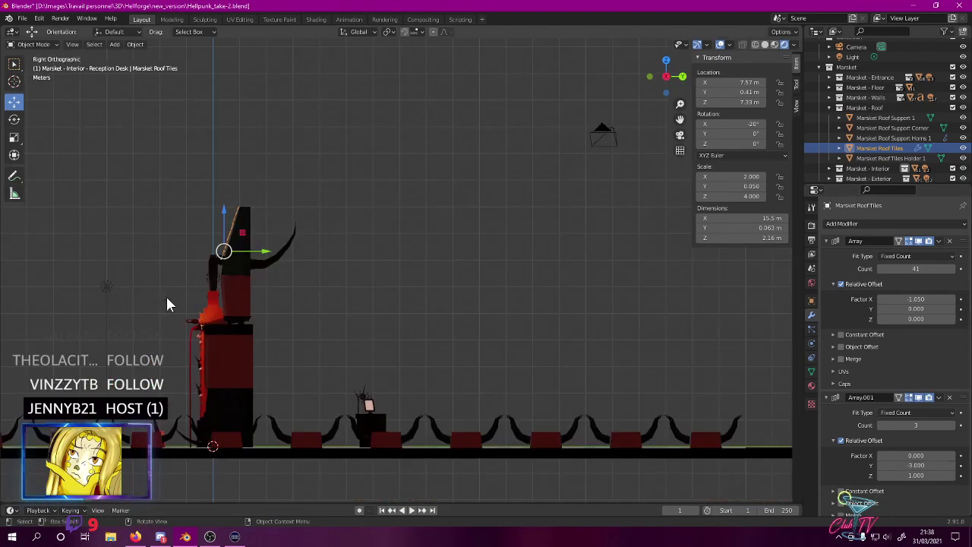
shift+middle_drag(318, 322, 498, 351)
scroll(499, 350, up, 2)
scroll(502, 356, up, 9)
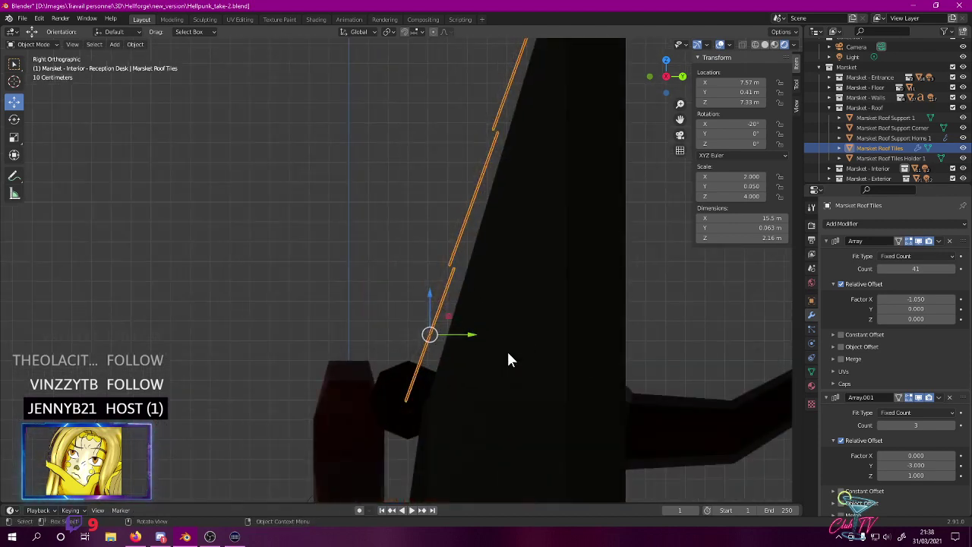
shift+middle_drag(490, 278, 490, 334)
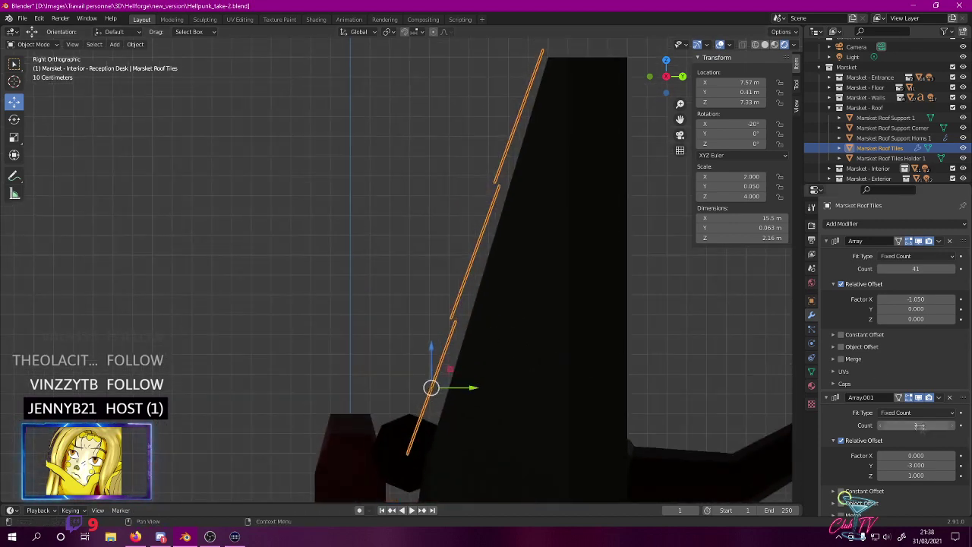
click(919, 465)
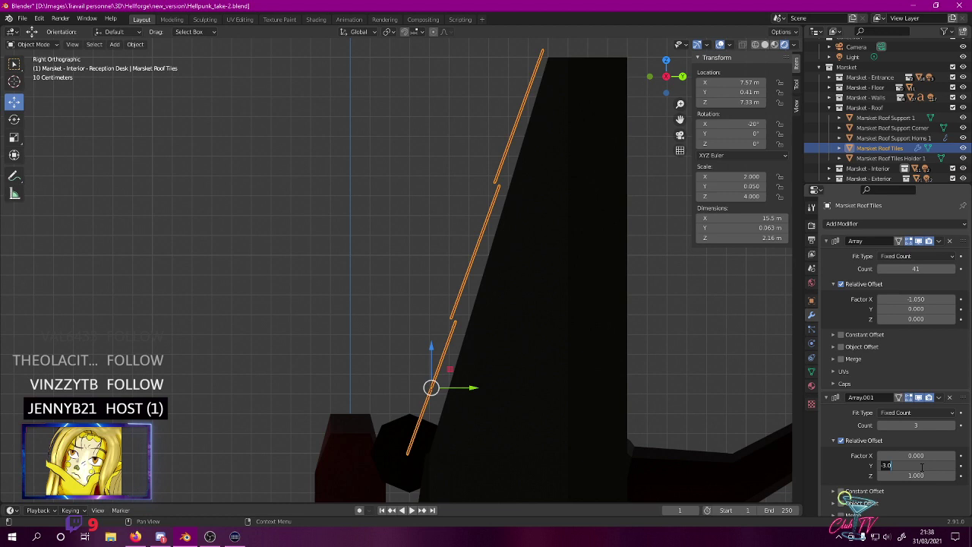
text(-5)
key(Return)
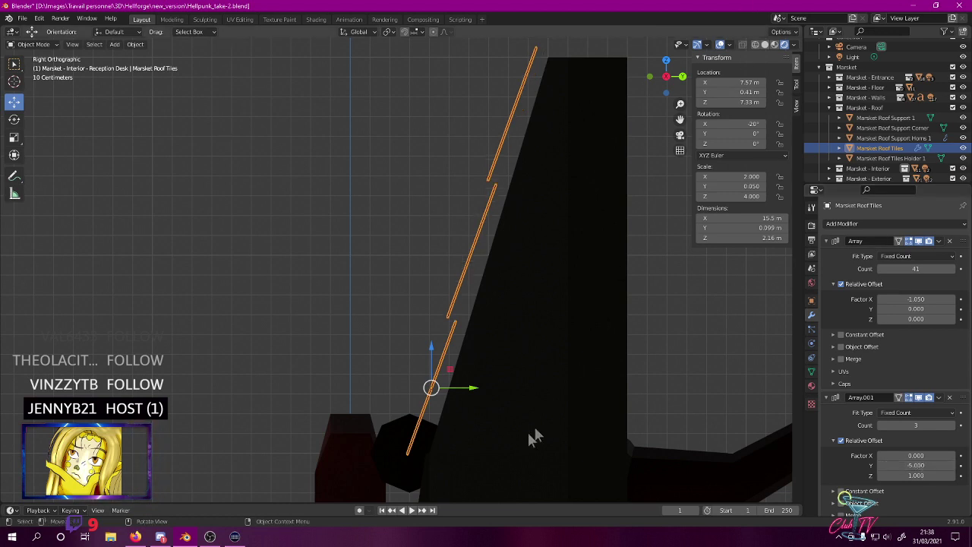
- Move the tiles along Y in two moves of 0.04 m and 0.02 m toward the roof slope
drag(473, 389, 487, 387)
scroll(501, 350, up, 1)
scroll(471, 288, up, 2)
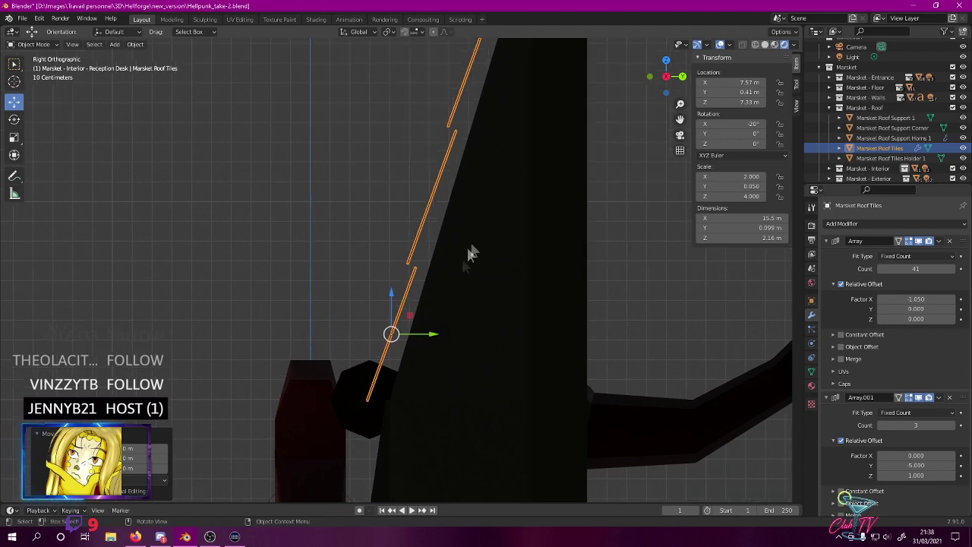
scroll(418, 308, up, 4)
shift+middle_drag(394, 254, 368, 417)
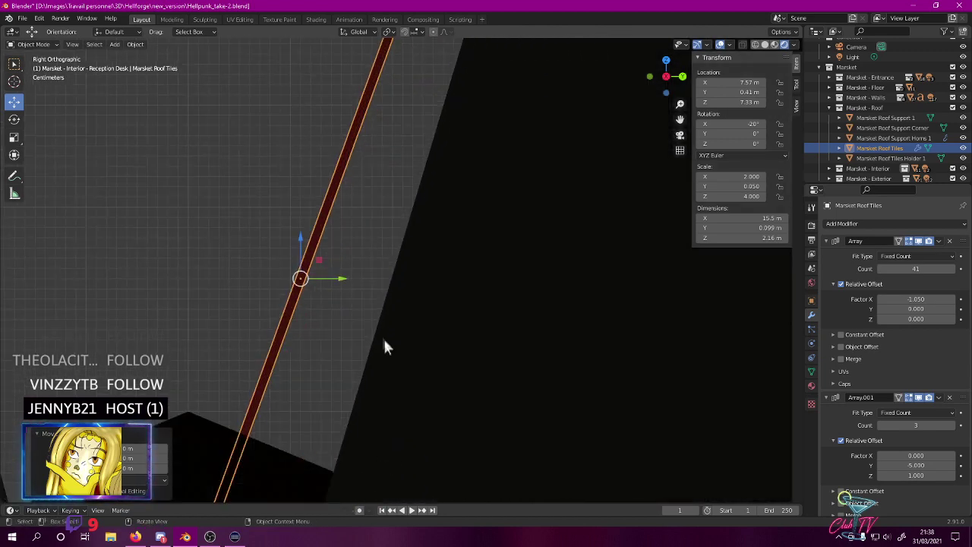
drag(340, 280, 389, 284)
shift+middle_drag(341, 430, 183, 467)
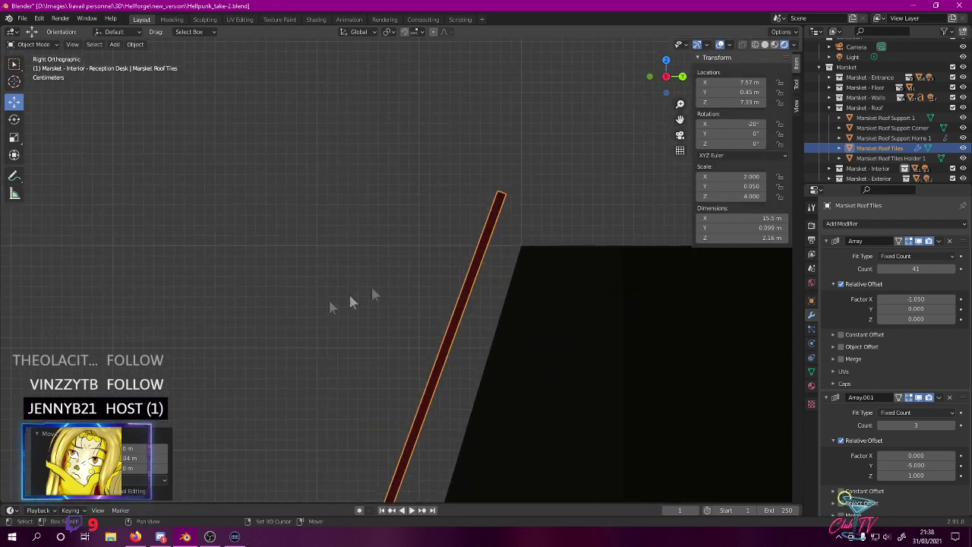
key(g)
key(y)
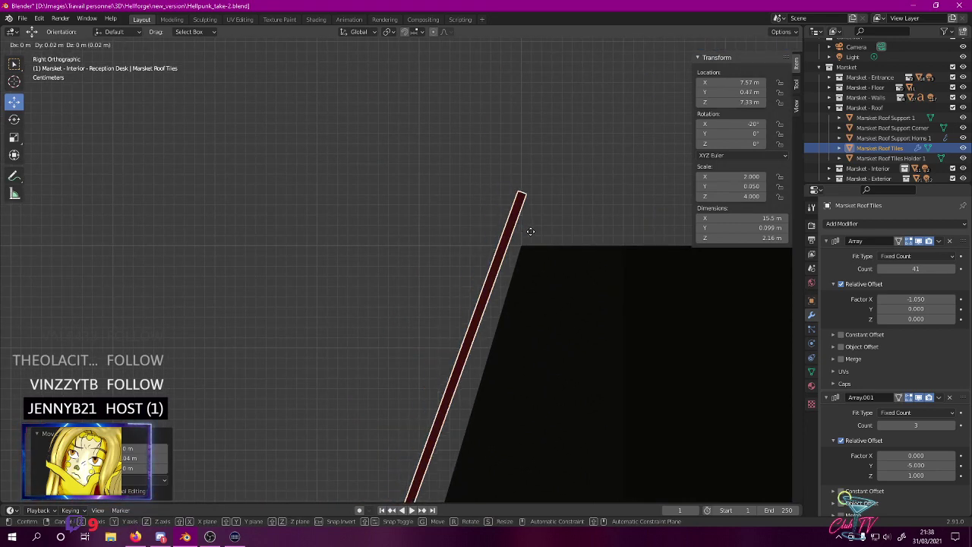
click(531, 231)
- Examine the tiled roof in rendered shading with nothing selected and save the file
scroll(517, 320, down, 9)
shift+middle_drag(509, 316, 455, 184)
scroll(441, 181, down, 5)
key(z)
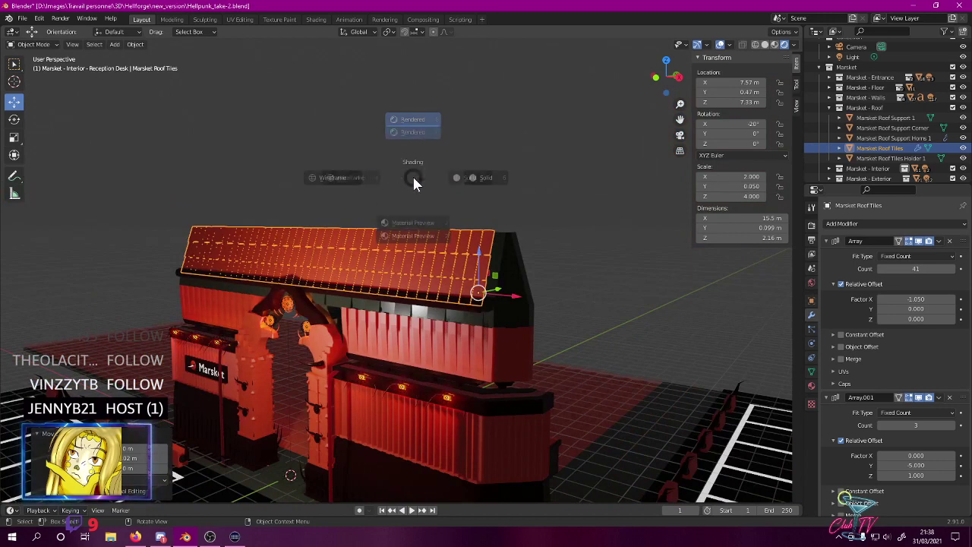
click(417, 106)
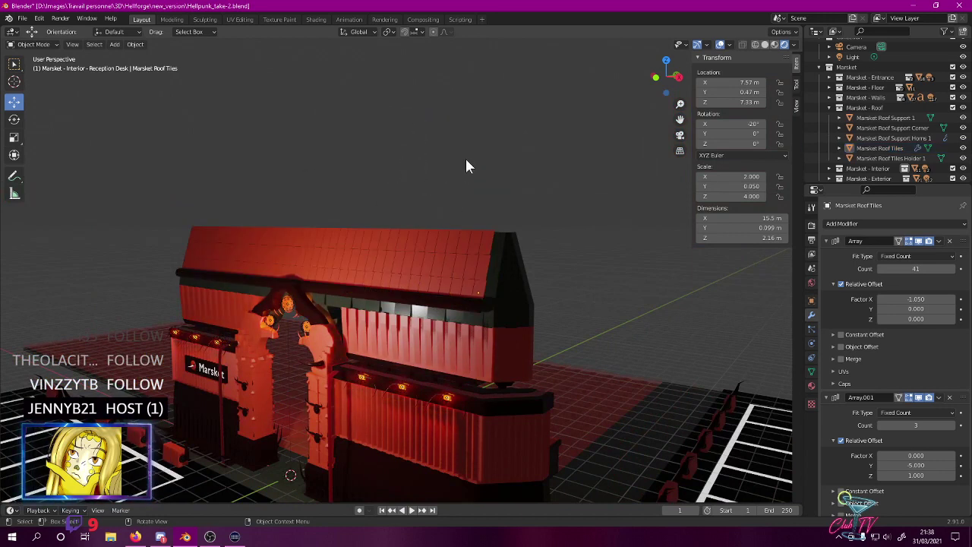
key(ctrl+s)
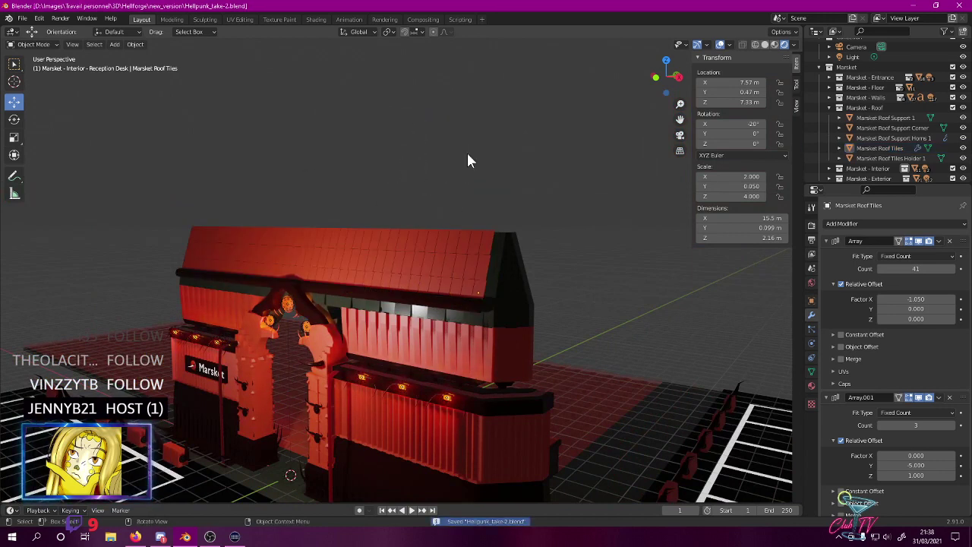
- Render the current frame, close the render result, and select the camera in camera view
key(F12)
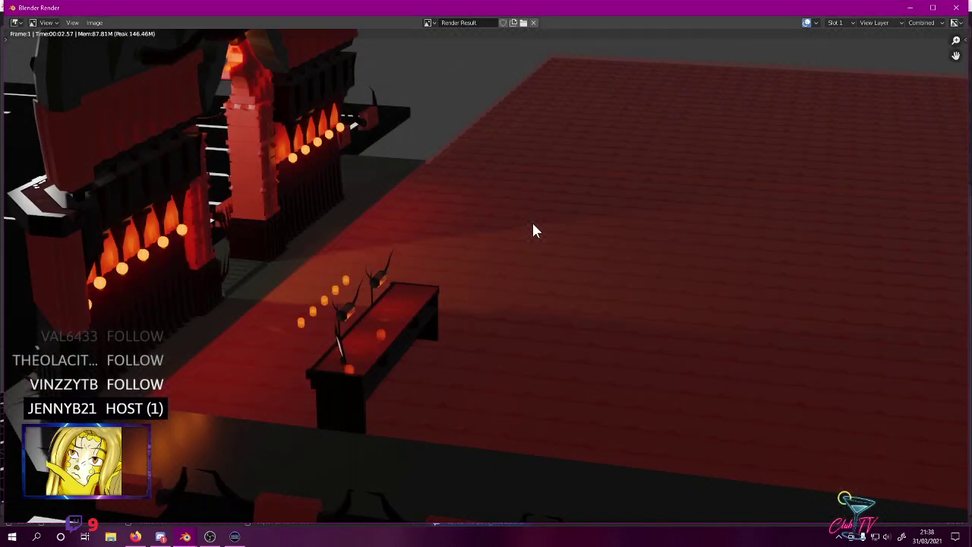
scroll(533, 223, down, 1)
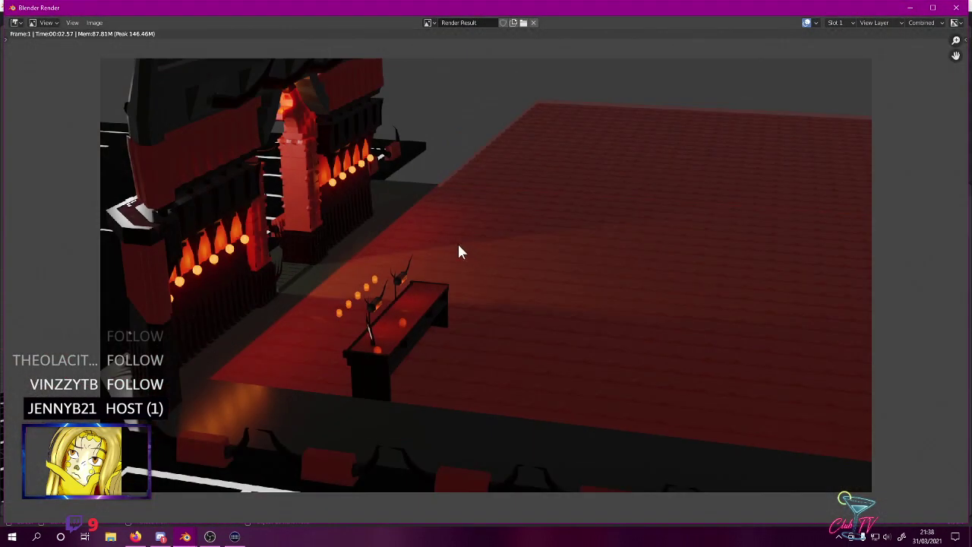
click(955, 8)
key(KP_0)
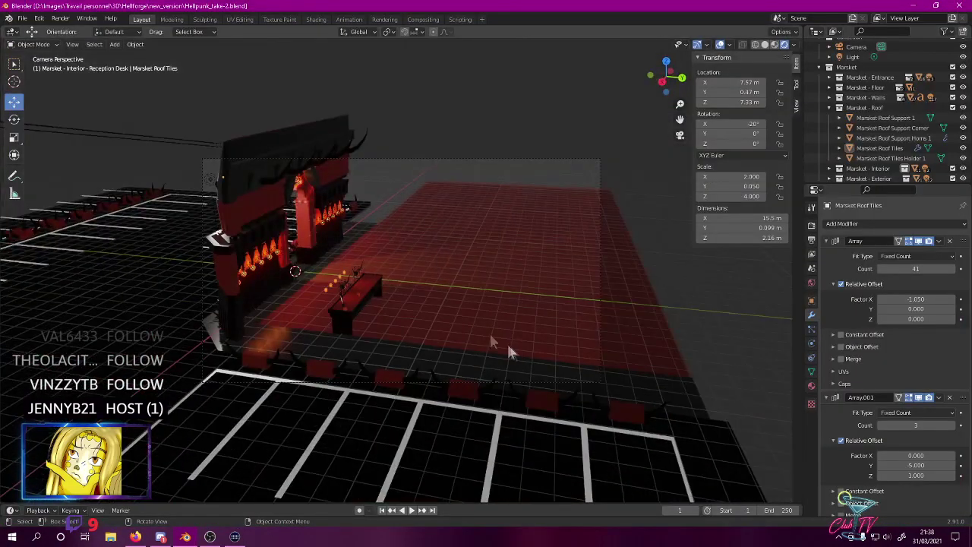
click(456, 160)
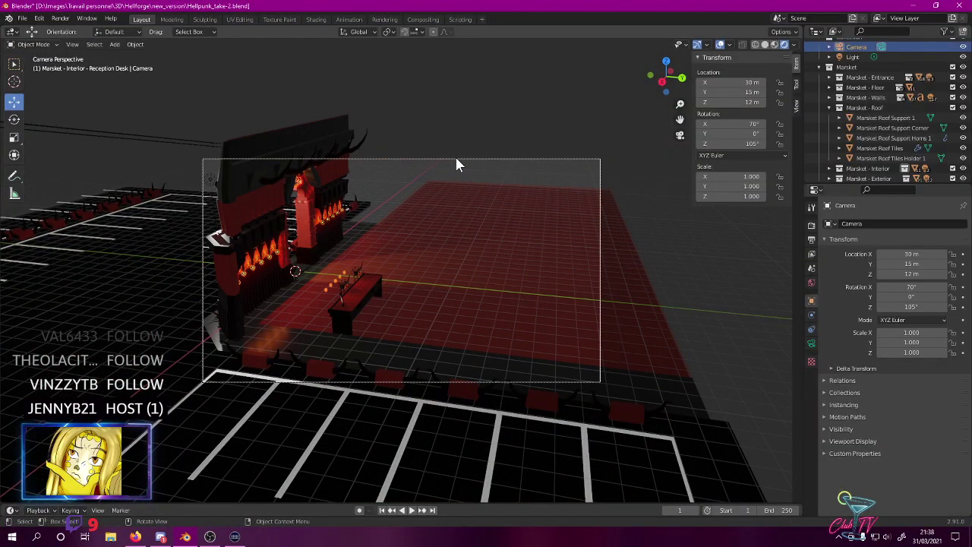
- Try an X location of -30 m for the camera and set it back to 30 m
click(900, 254)
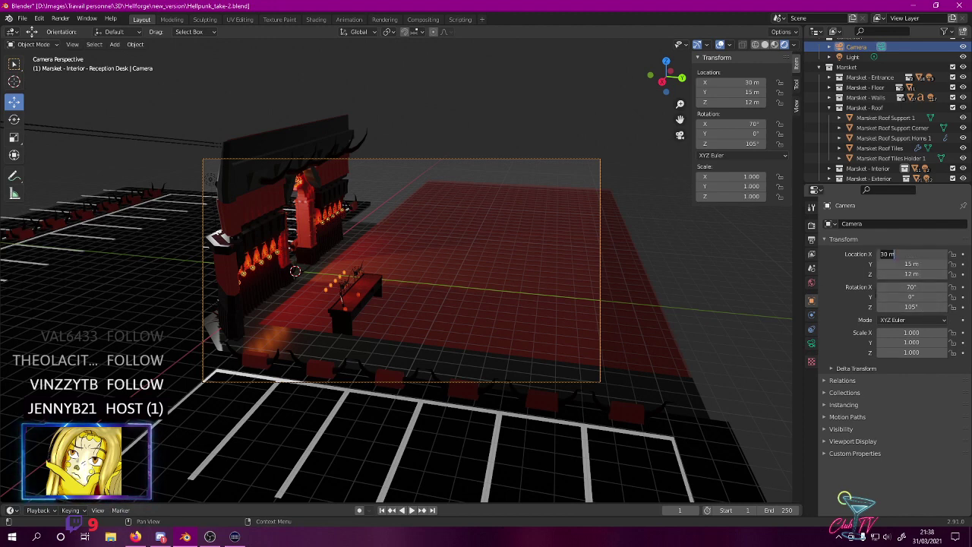
text(-30)
key(Return)
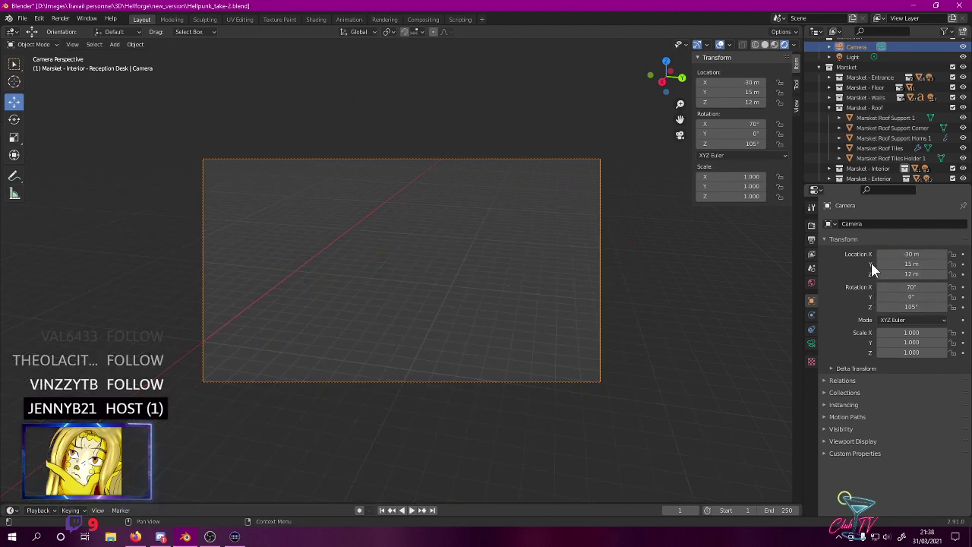
click(910, 254)
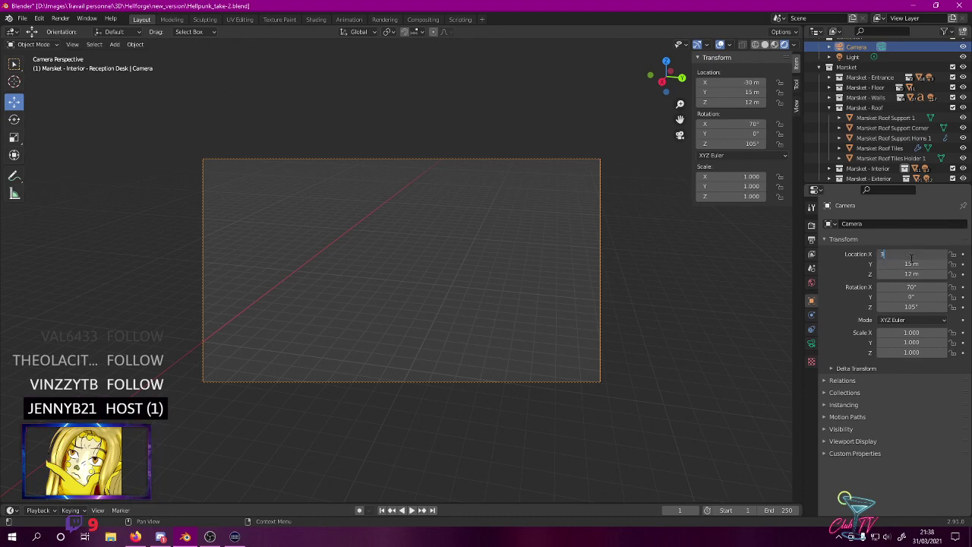
text(30)
key(Return)
- Set the camera's Y location to -30 m after trying -15 m and -25 m
click(911, 265)
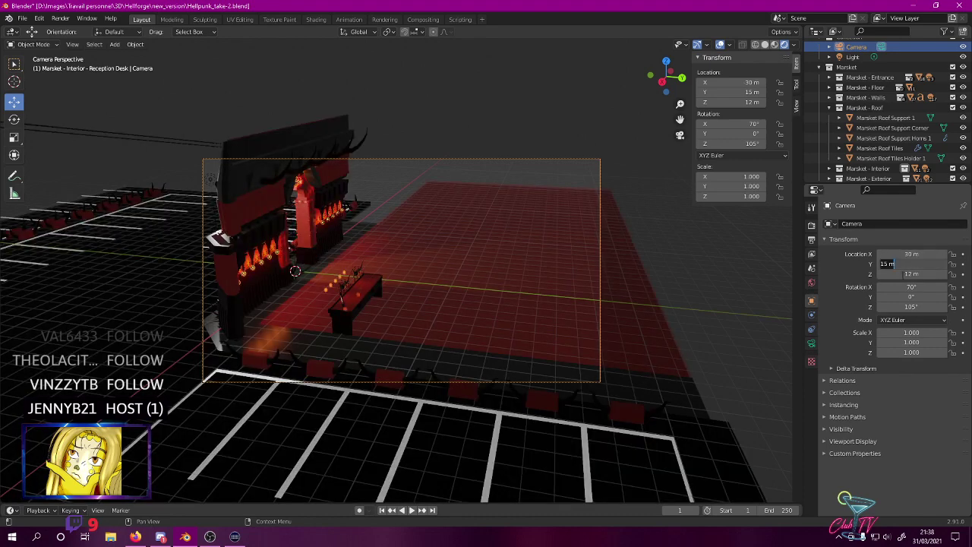
text(-15)
key(Return)
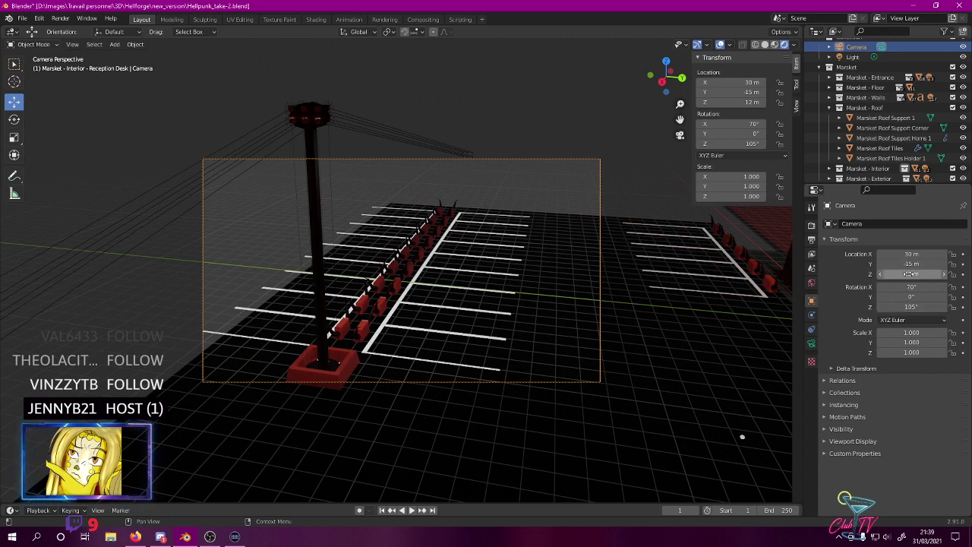
click(909, 265)
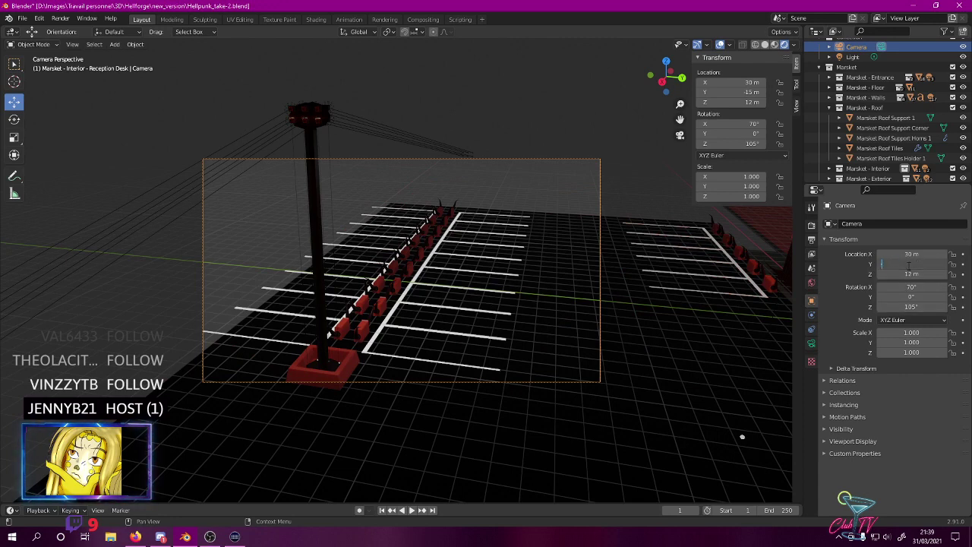
text(-25)
key(Return)
click(909, 264)
text(-30)
key(Return)
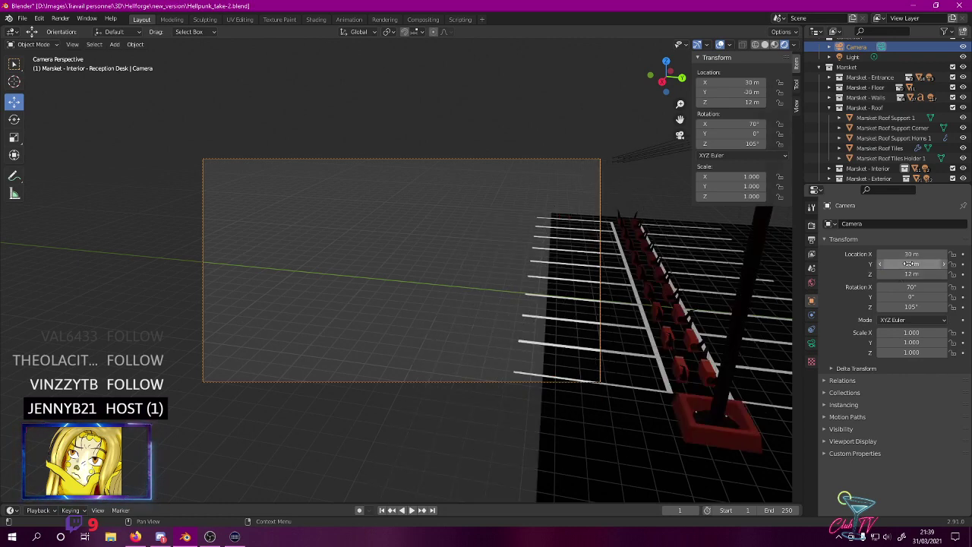
- Set the camera's Z rotation to 45° after trying -105°
click(919, 306)
text(105d)
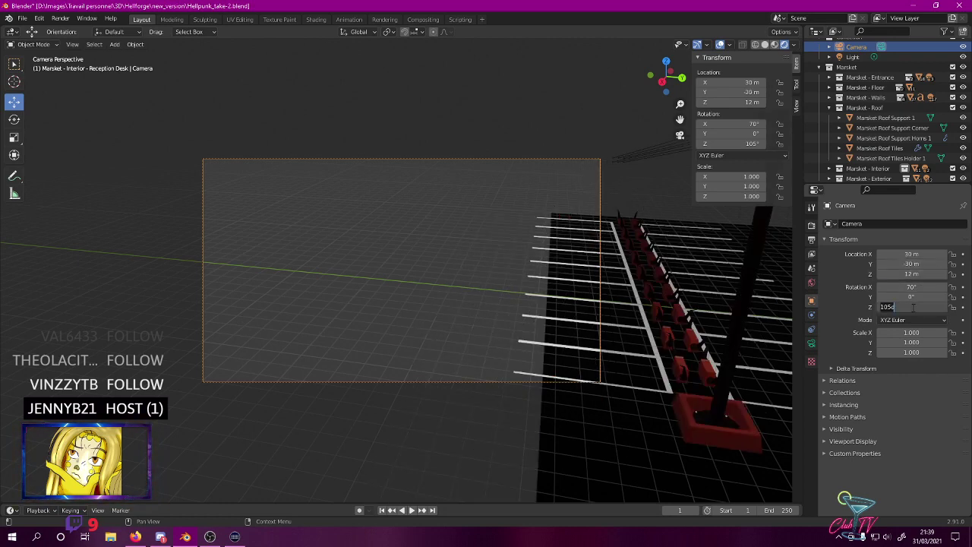
text(-)
key(Return)
key(Up)
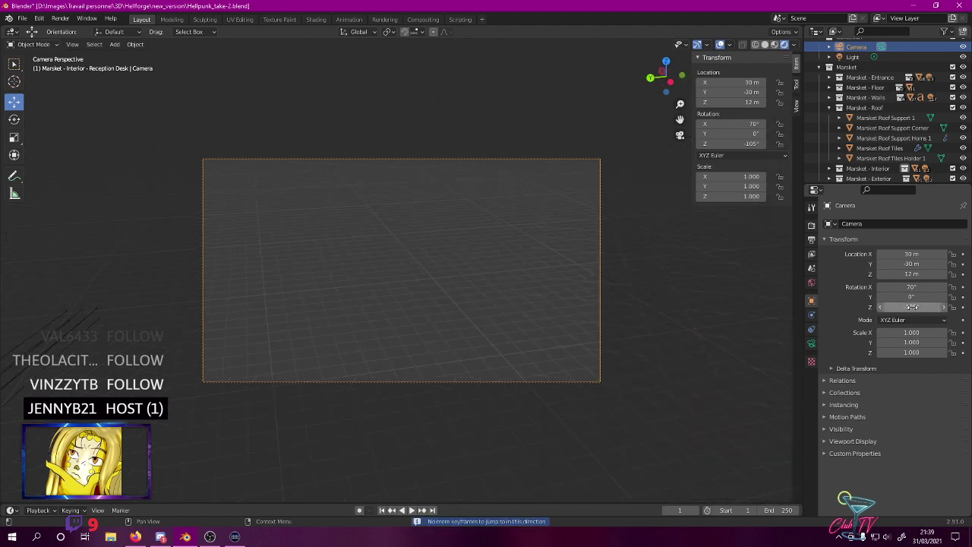
click(912, 306)
text(45)
key(Return)
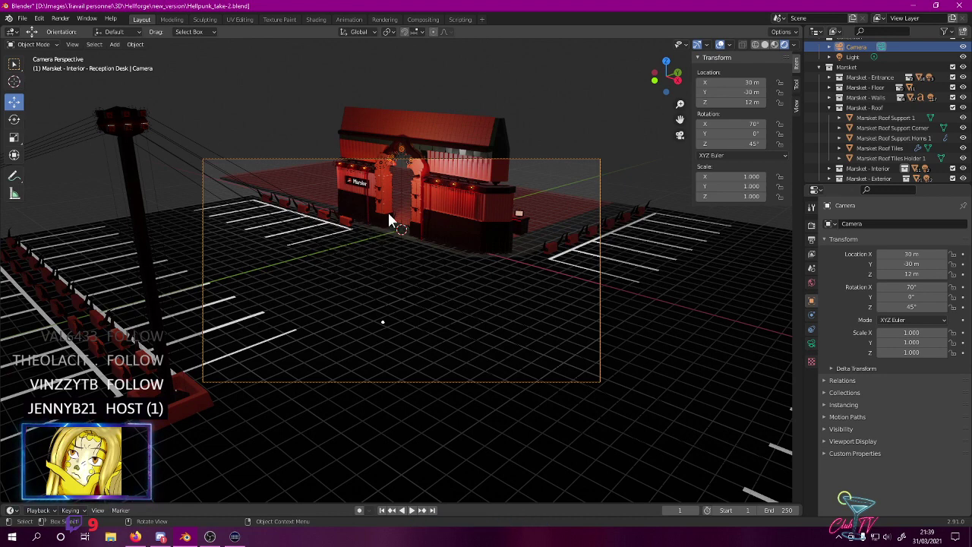
- Set the camera's Y location to -40 m and its X location to 40 m
click(910, 274)
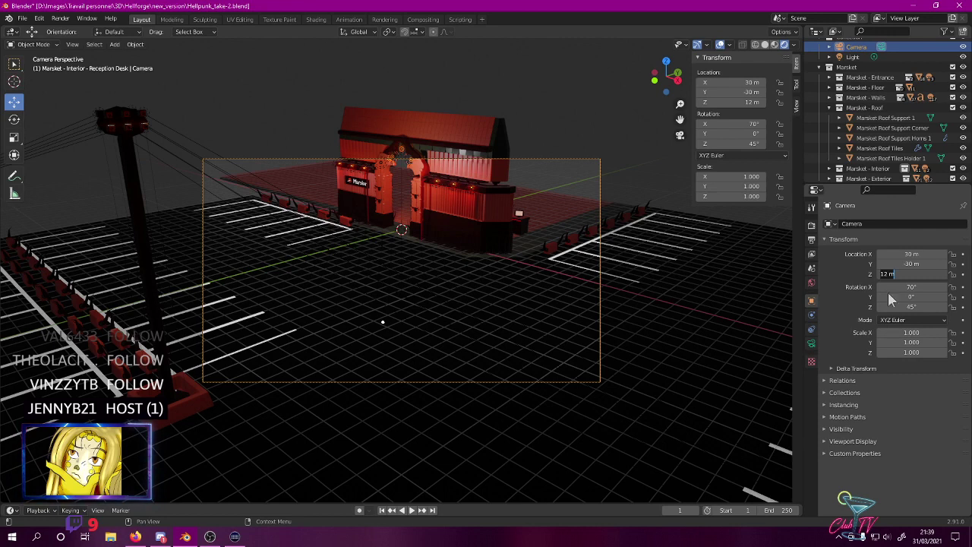
click(918, 264)
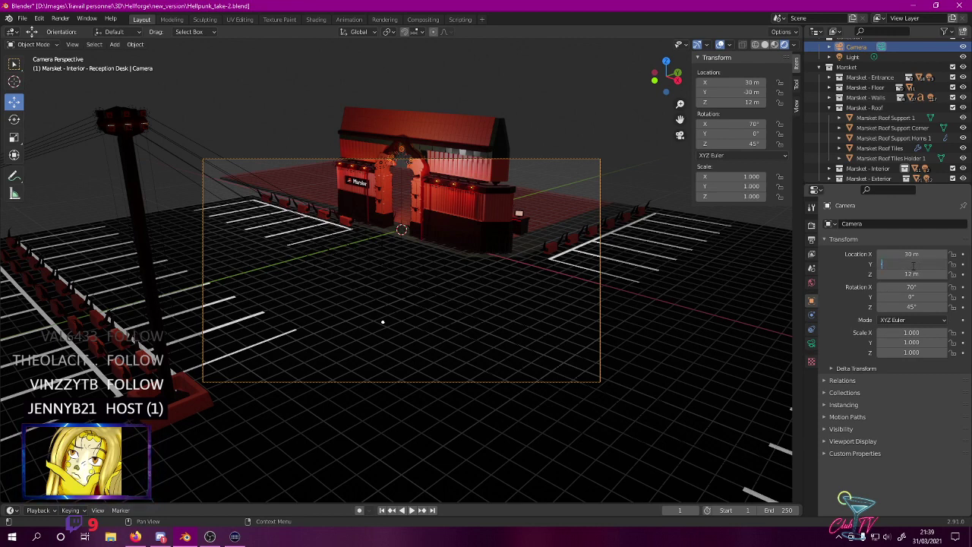
text(-40)
key(Return)
click(918, 254)
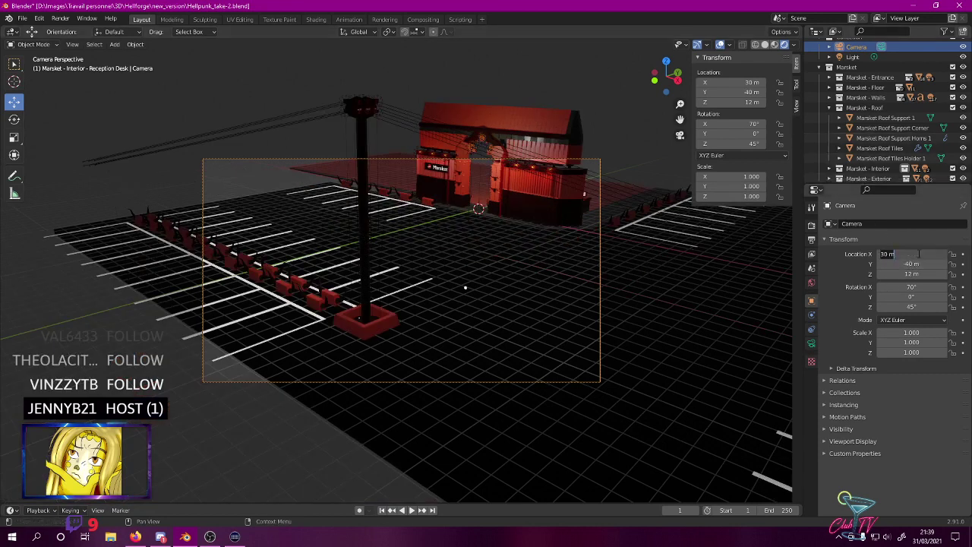
text(40)
key(Return)
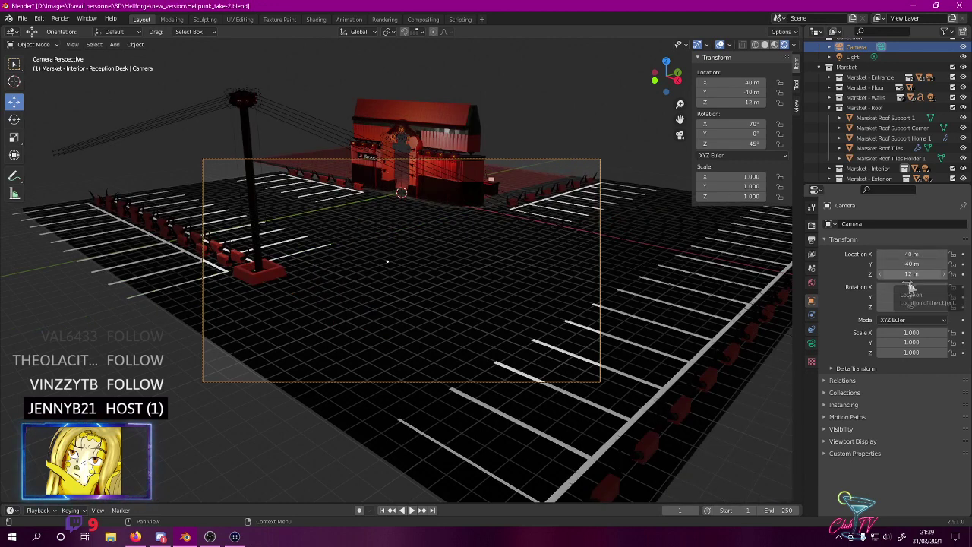
- Set the camera's Y location to -60 m after trying 60 m
click(903, 264)
text(60)
key(Return)
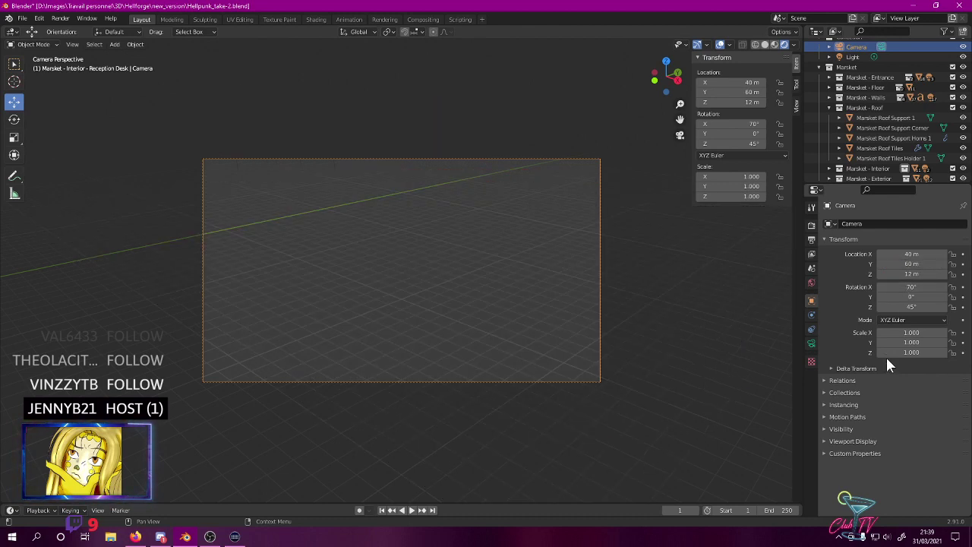
click(915, 264)
text(-60)
key(Return)
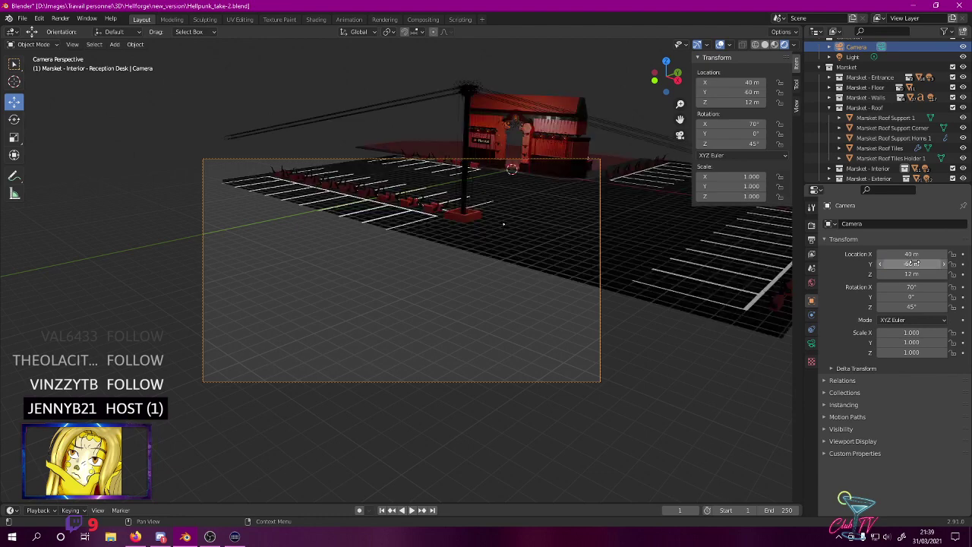
- Set the camera's X location to 60 m and its Z location to 25 m
click(897, 248)
text(6)
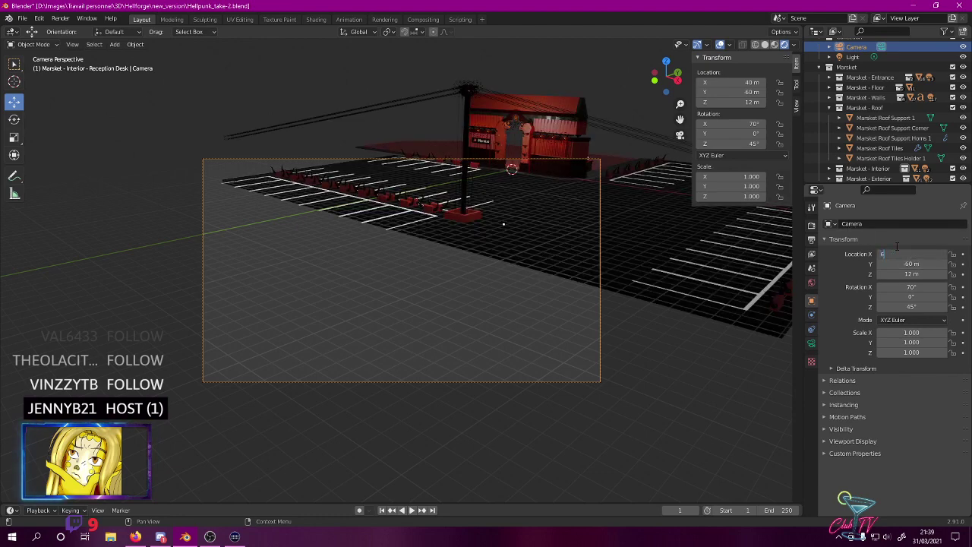
text(0)
key(Return)
click(911, 273)
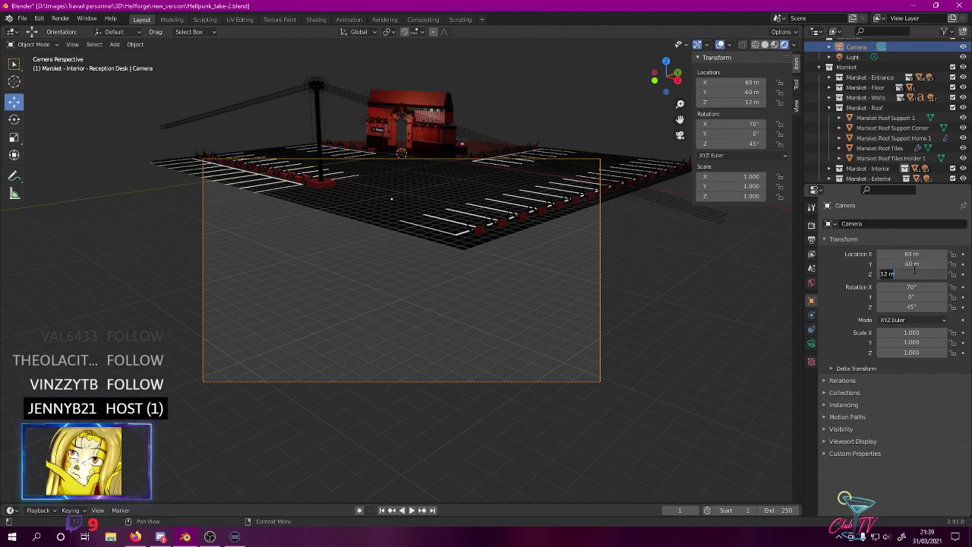
text(25)
key(Return)
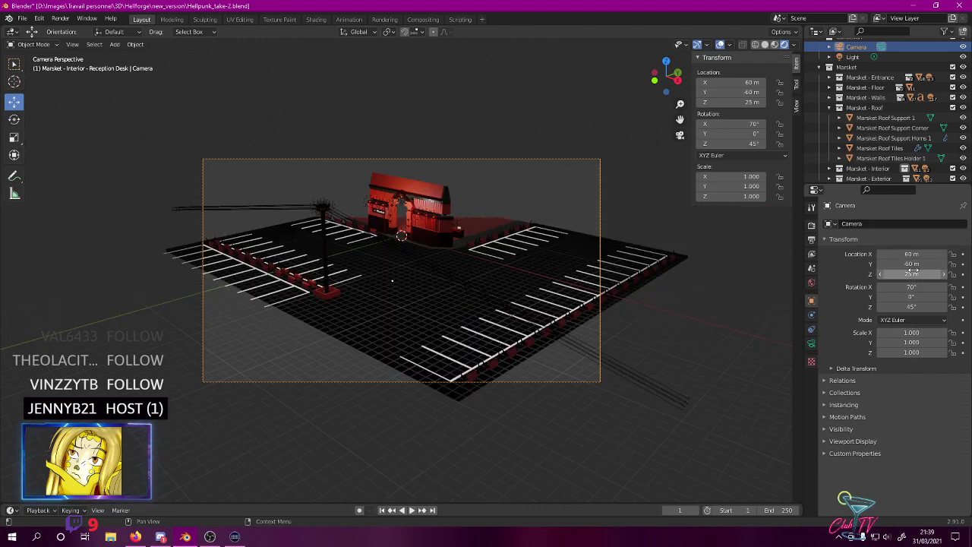
- Render the frame and save the image in Hellpunk V2 Previews under the next number after hellpunk_2_preview-13.png
key(F12)
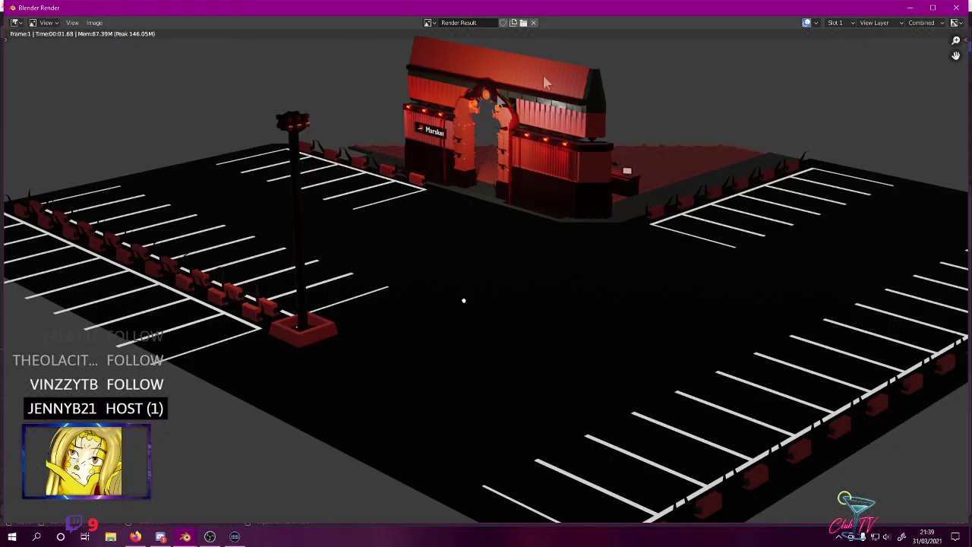
click(94, 22)
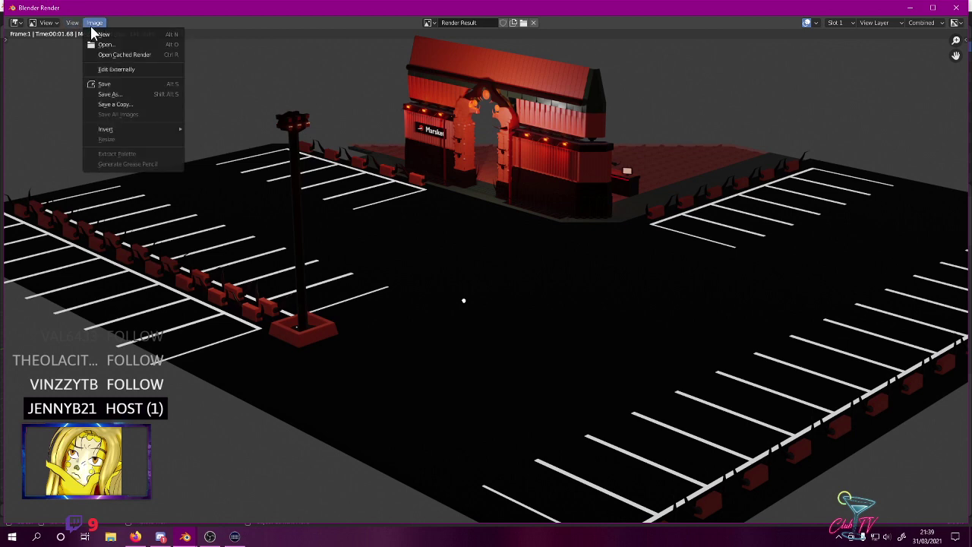
click(122, 85)
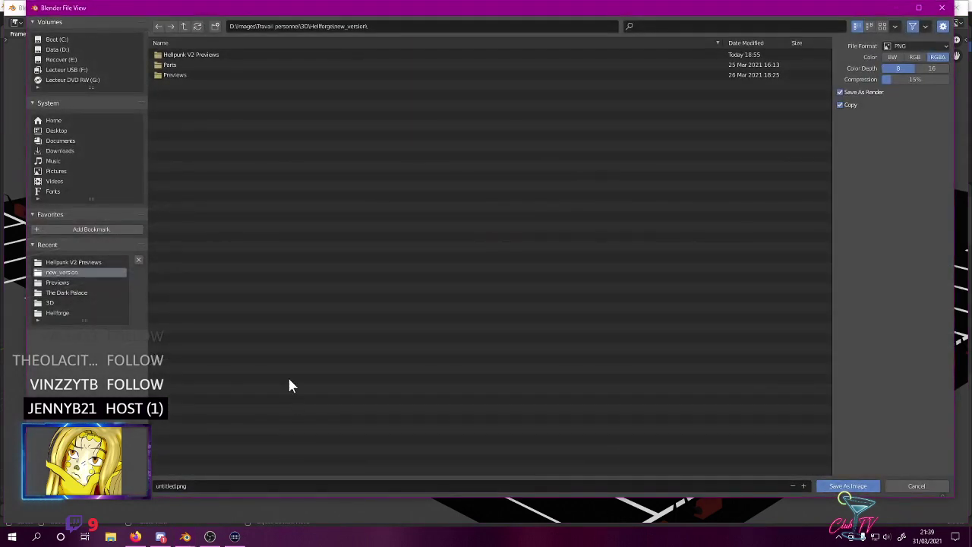
double_click(174, 60)
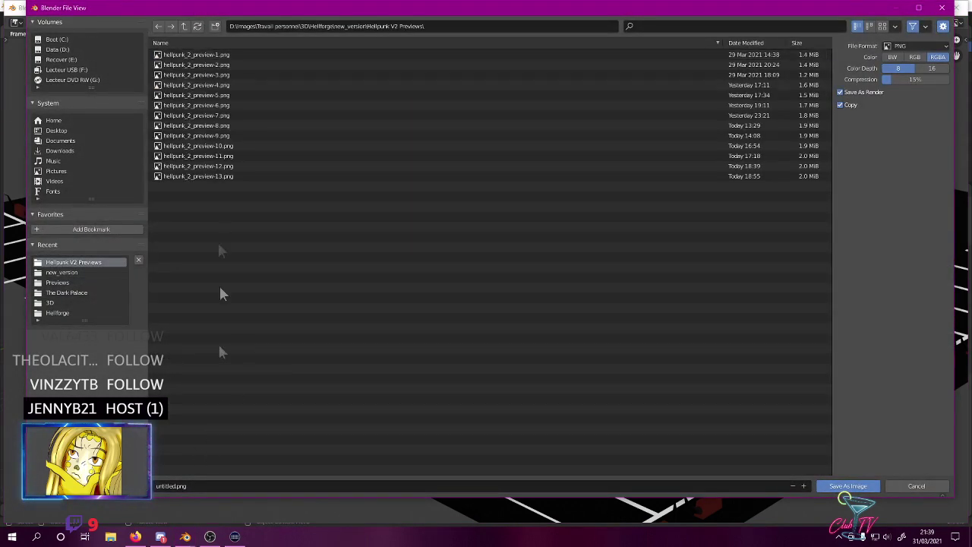
click(219, 175)
key(KP_Add)
key(Return)
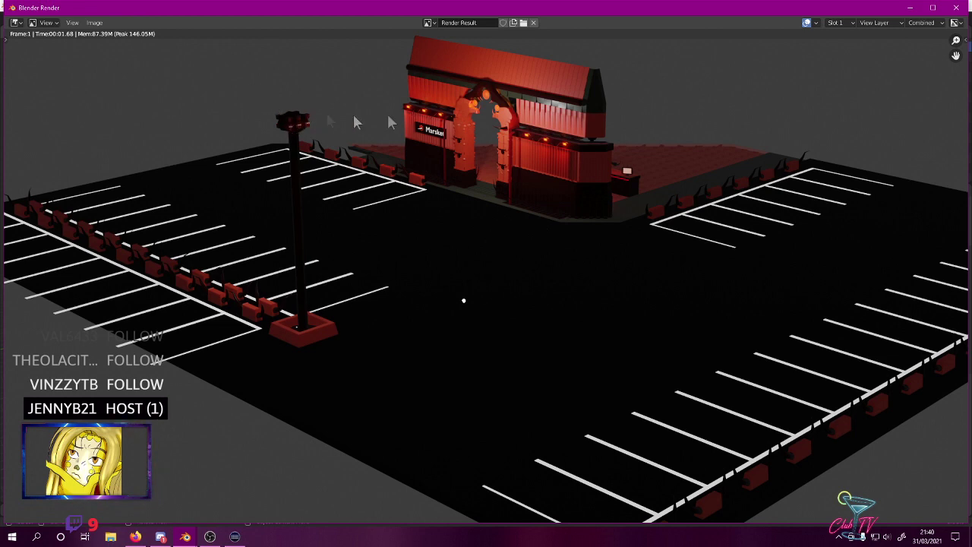
- Close the render result, select the area light on the courtyard lamp head and open its light settings
click(956, 8)
middle_drag(394, 152, 455, 172)
scroll(417, 178, up, 10)
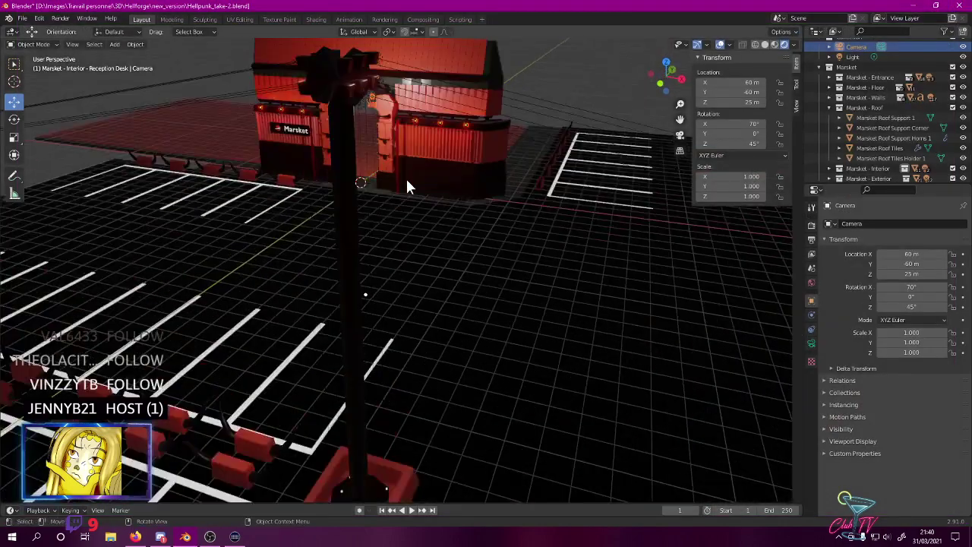
middle_drag(426, 197, 427, 189)
middle_drag(429, 151, 306, 159)
scroll(328, 145, up, 4)
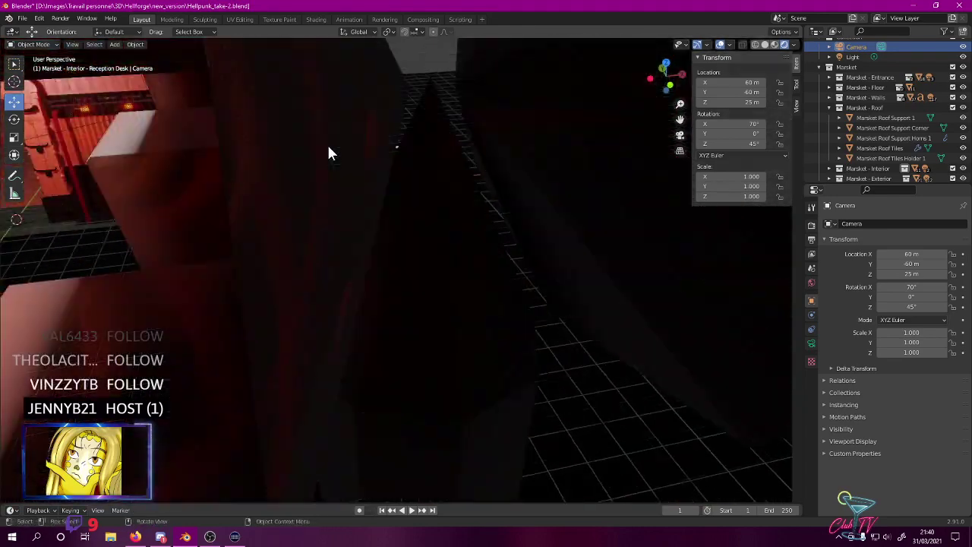
scroll(328, 152, down, 8)
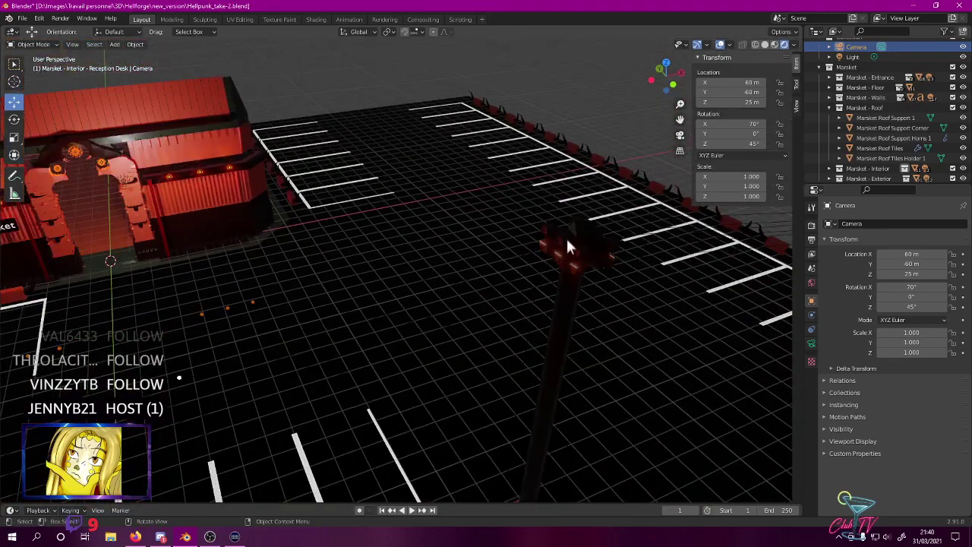
click(544, 239)
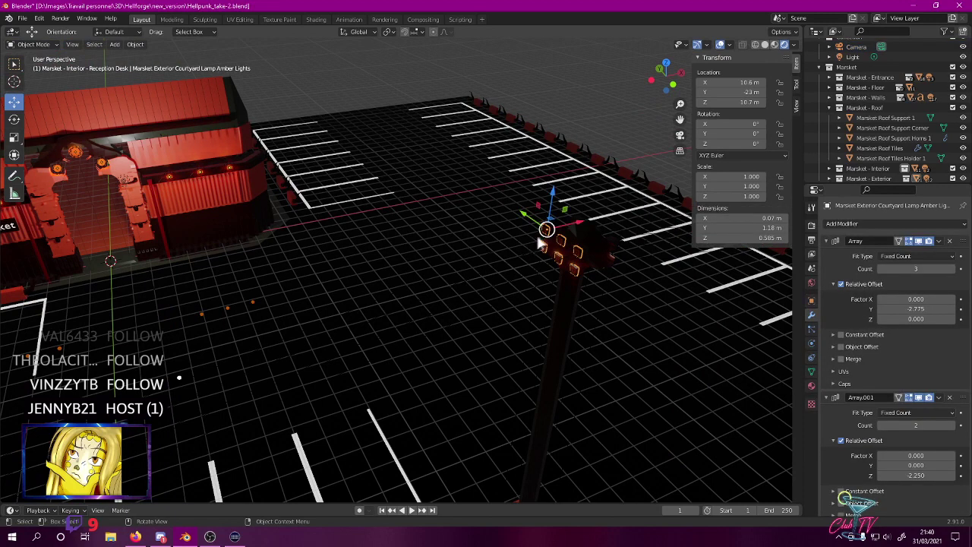
click(544, 230)
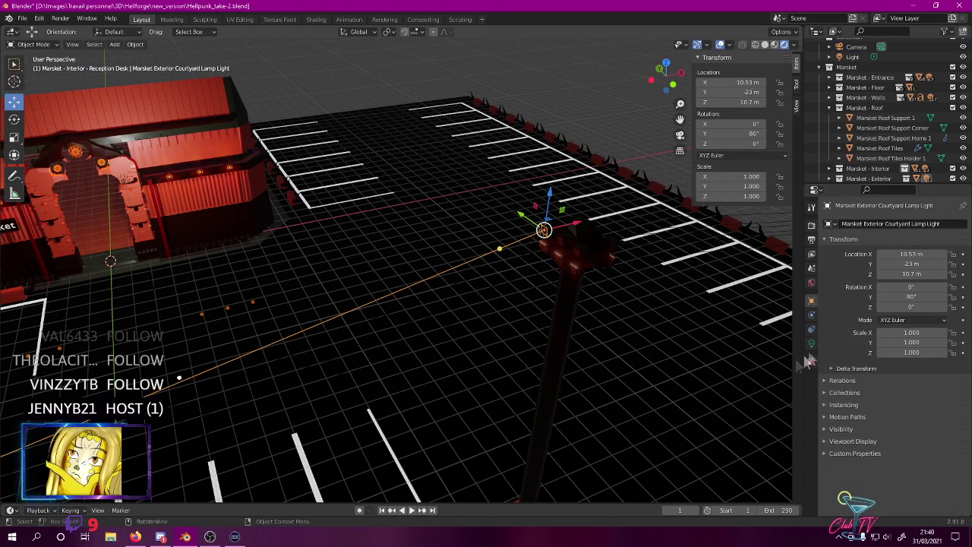
click(811, 343)
- Show the lamp head in front orthographic view and expand the Marsket - Exterior courtyard collections down to the individual lamp lights
key(KP_3)
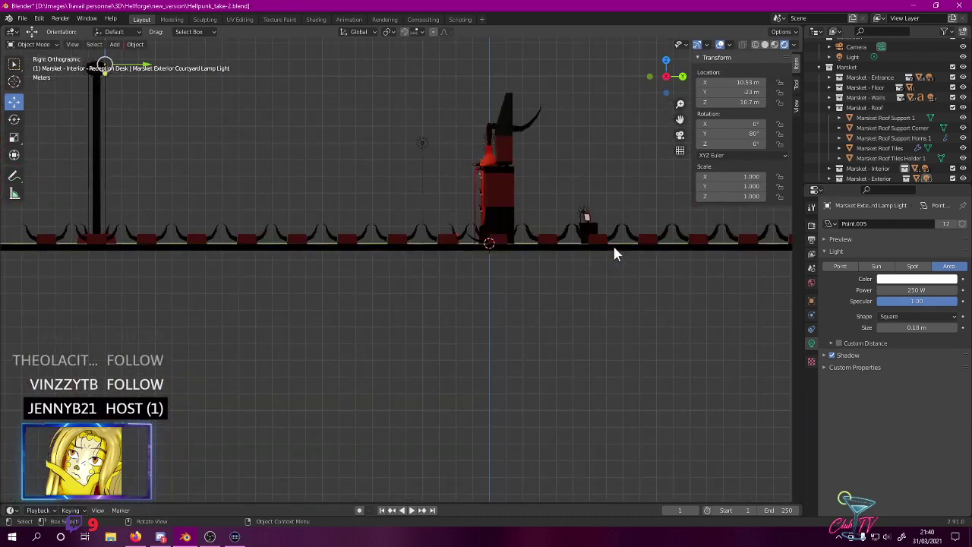
shift+middle_drag(612, 232, 603, 339)
shift+middle_drag(183, 263, 410, 315)
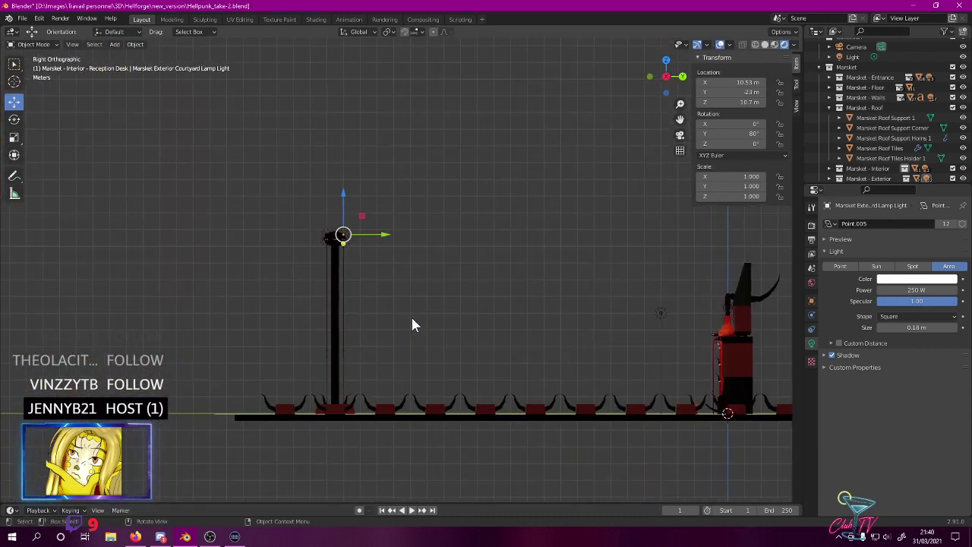
key(KP_1)
shift+middle_drag(319, 305, 385, 324)
scroll(379, 327, up, 13)
shift+middle_drag(278, 207, 409, 364)
scroll(407, 369, up, 5)
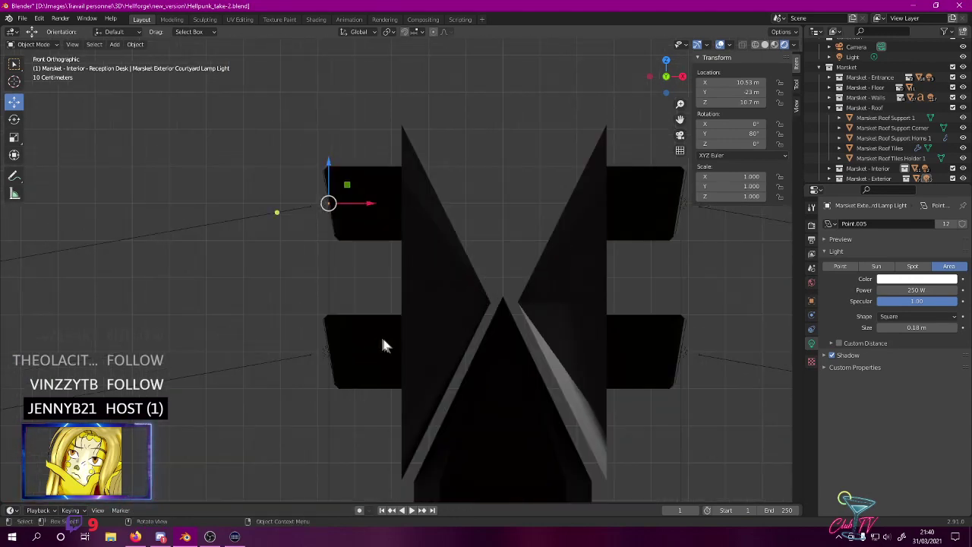
scroll(390, 347, up, 2)
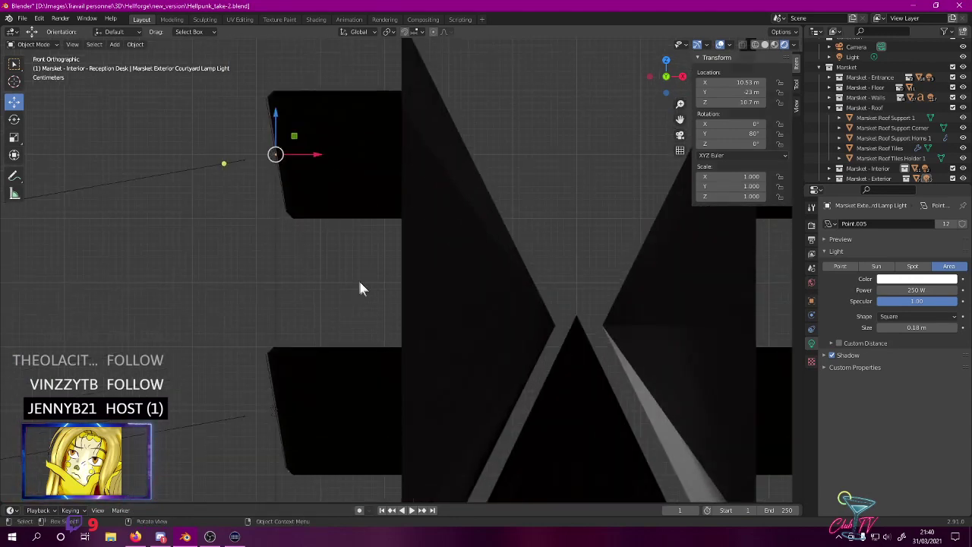
click(828, 108)
click(827, 144)
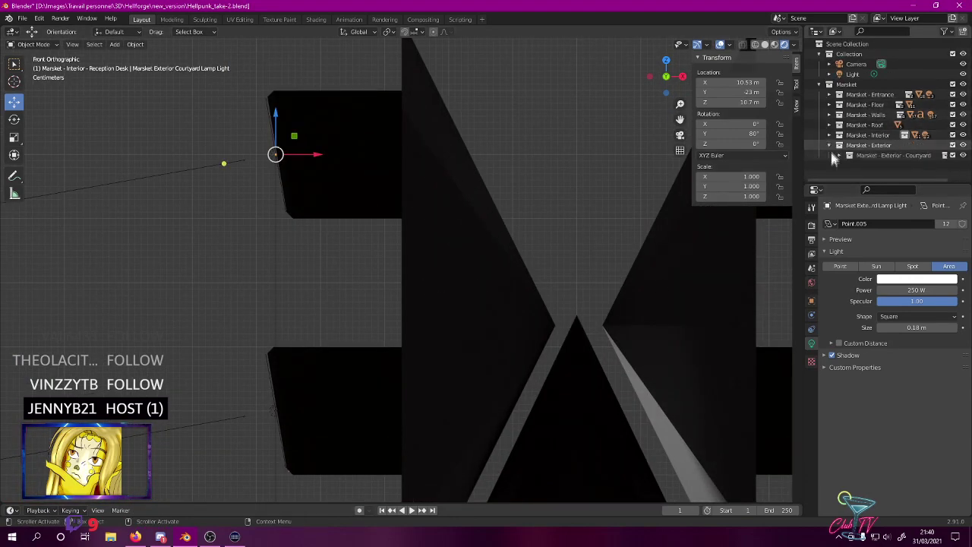
click(835, 154)
scroll(836, 154, down, 2)
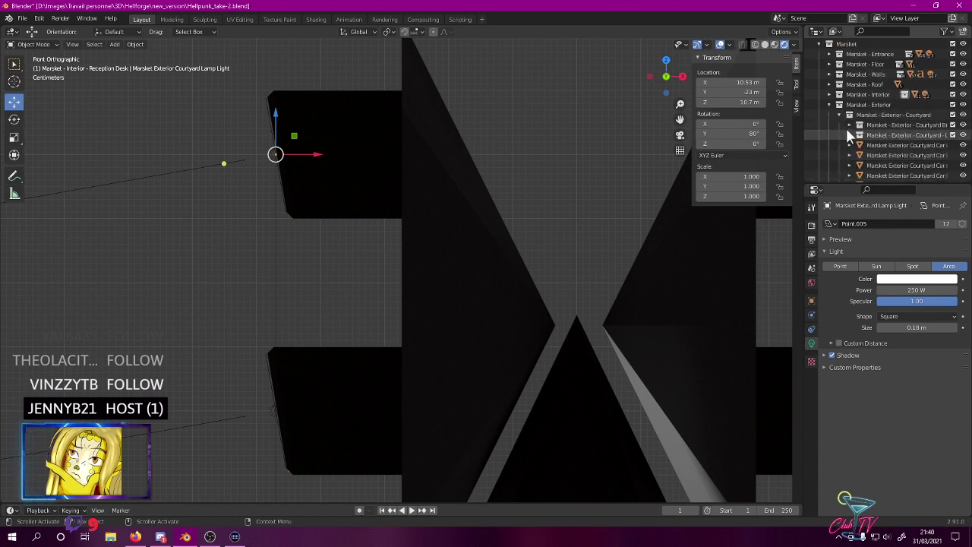
click(849, 134)
scroll(850, 133, down, 2)
scroll(874, 138, down, 3)
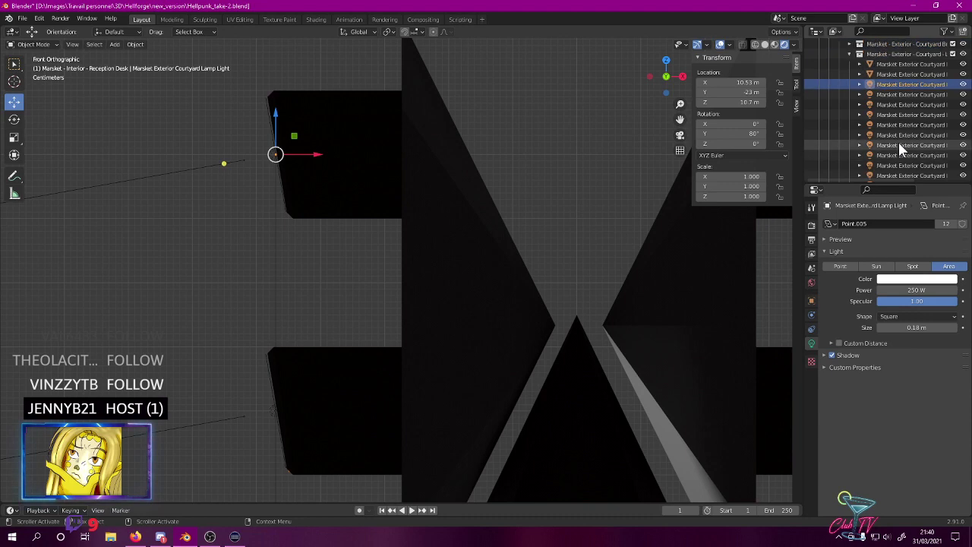
- Select the six courtyard lamp lights on the same side of the lamp head as the active light
shift+click(890, 127)
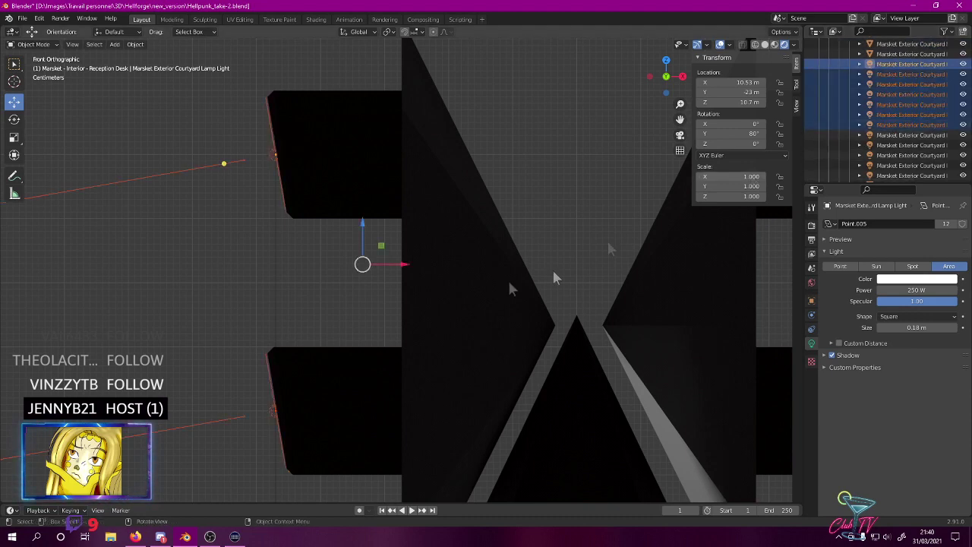
key(KP_Decimal)
scroll(495, 223, down, 1)
ctrl+click(890, 124)
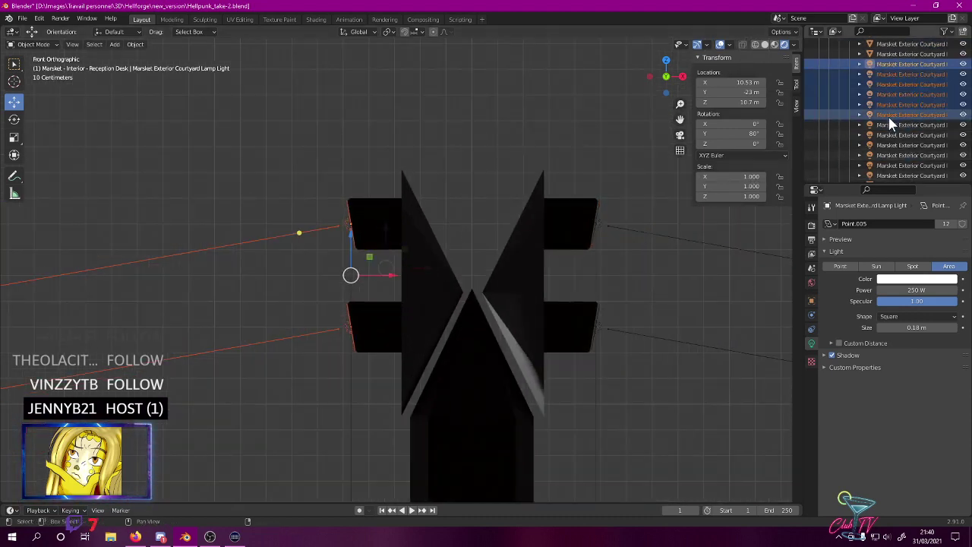
scroll(434, 239, up, 4)
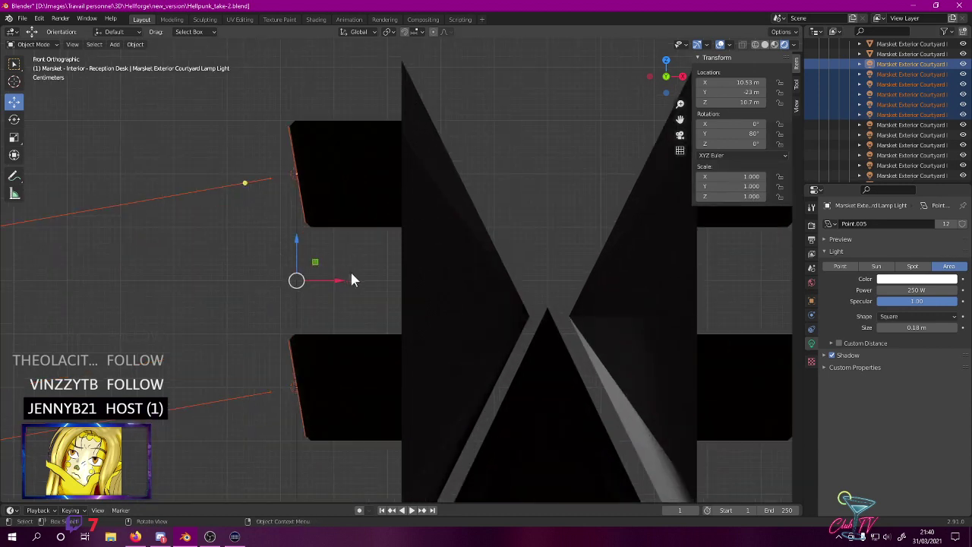
- Move the six selected lamp lights 0.01 m along X into their housings in wireframe, then return to rendered shading
key(z)
click(311, 274)
scroll(319, 265, up, 1)
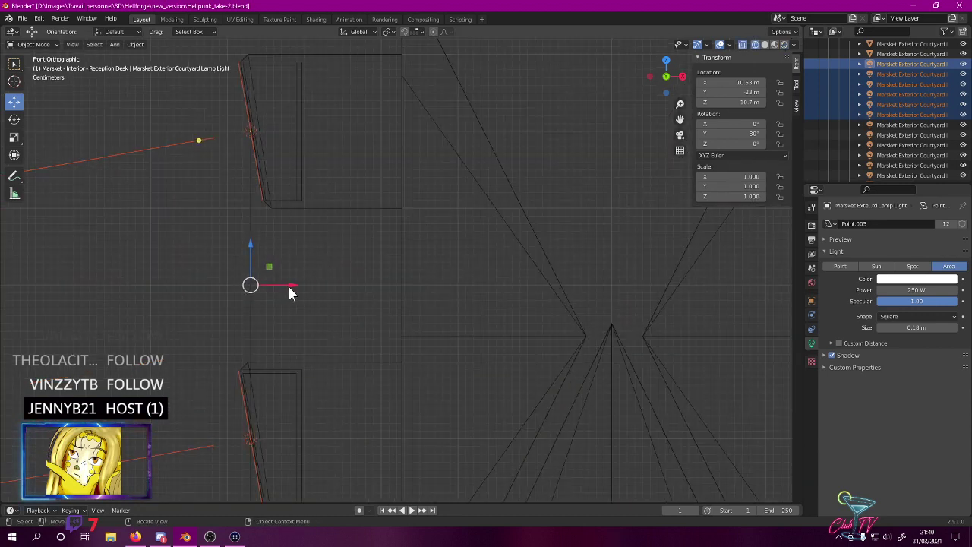
mouse_move(289, 282)
mouse_down()
mouse_move(311, 285)
mouse_move(299, 286)
mouse_up()
key(z)
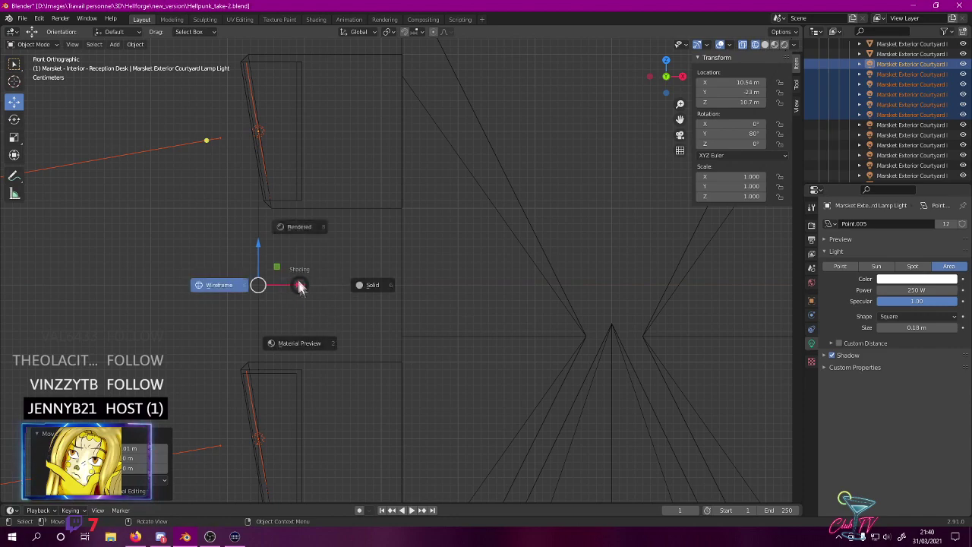
click(280, 241)
- Select the six courtyard lamp lights on the opposite side of the lamp head, with Courtyard Lamp Light.006 as the active light
scroll(278, 238, down, 5)
middle_drag(279, 238, 245, 234)
scroll(308, 219, down, 3)
click(871, 125)
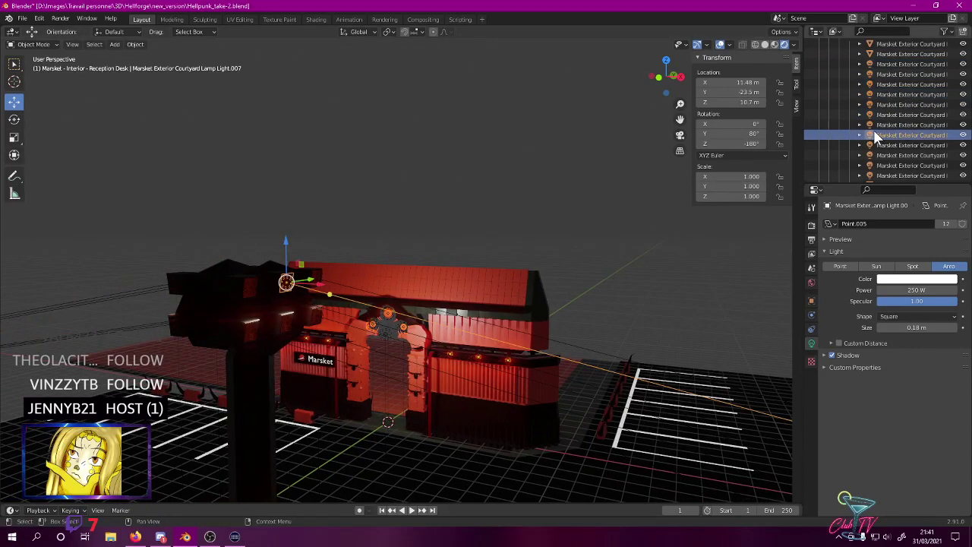
scroll(873, 127, down, 2)
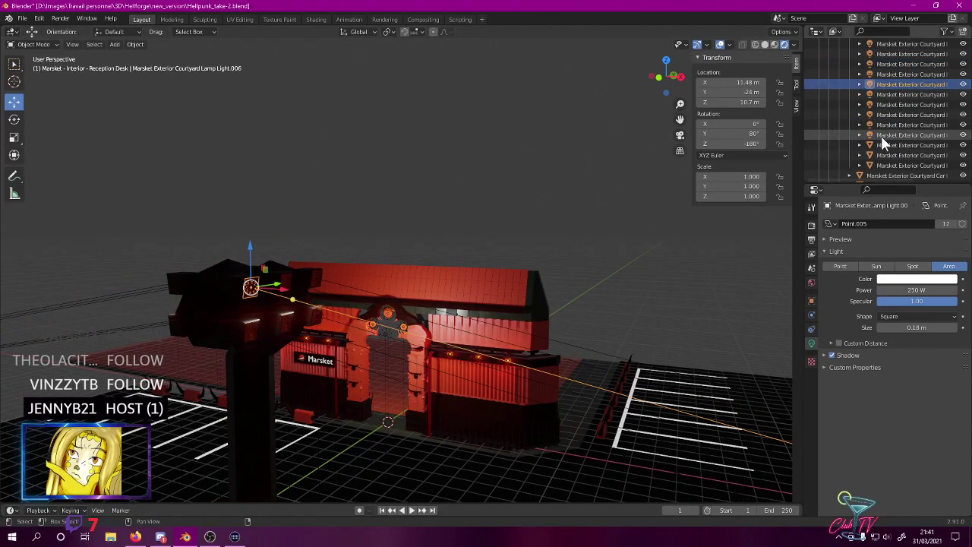
shift+click(881, 135)
- Move the six selected lamp lights 0.02 m along negative X into their housings in wireframe front view, and return to rendered shading
key(KP_1)
scroll(624, 218, up, 7)
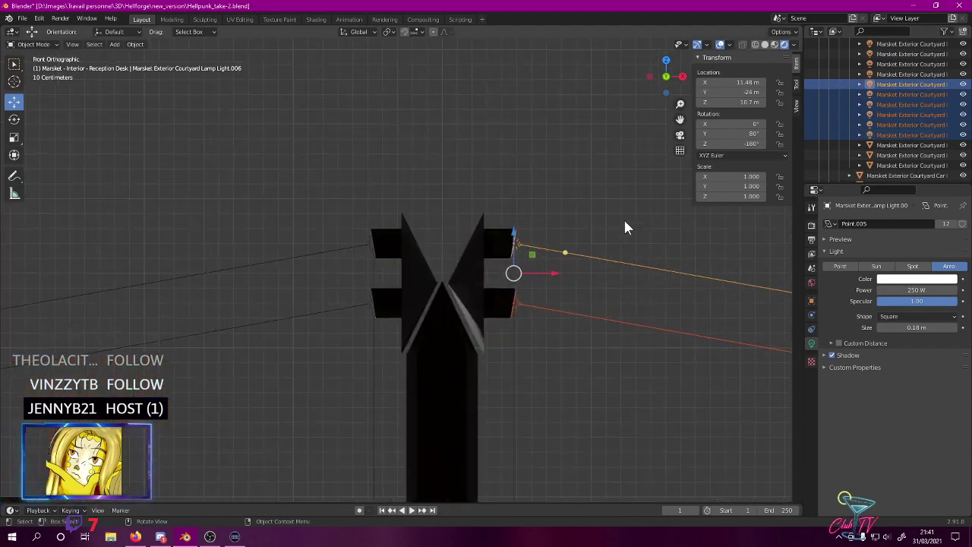
shift+middle_drag(618, 221, 467, 224)
scroll(470, 223, up, 5)
key(z)
click(423, 223)
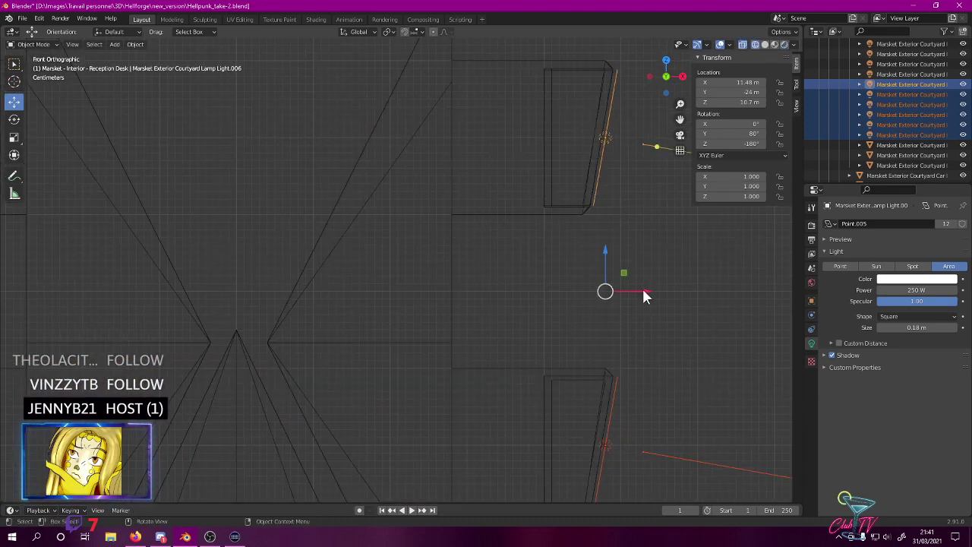
drag(636, 291, 629, 292)
scroll(565, 249, down, 5)
key(z)
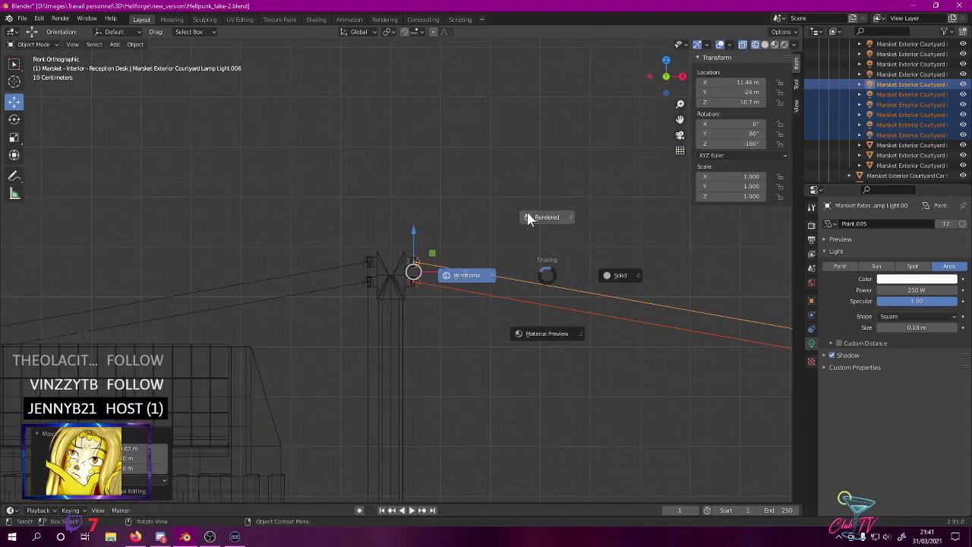
click(529, 219)
- Render the Marsket building and parking lot with the courtyard lamp, save the image among the previews and close the render result
middle_drag(527, 217, 490, 182)
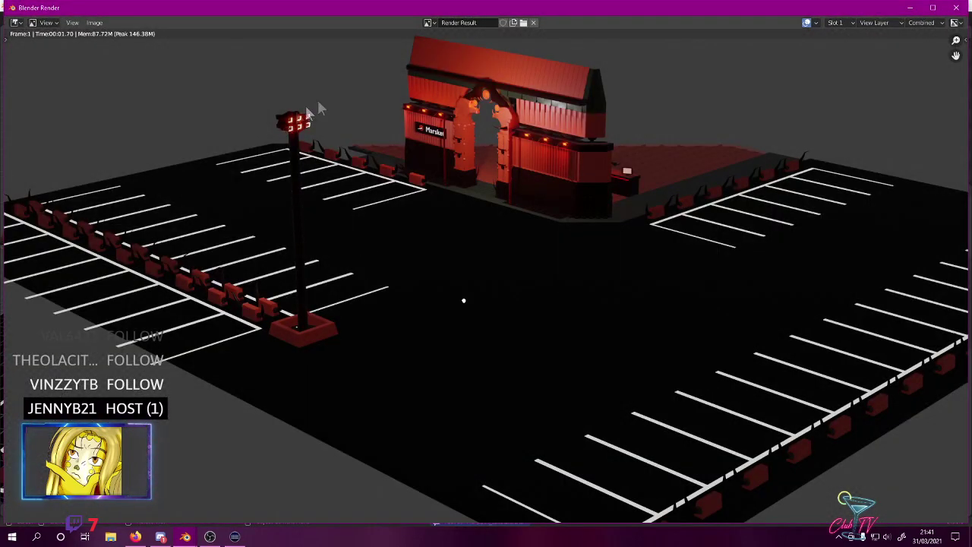
click(94, 22)
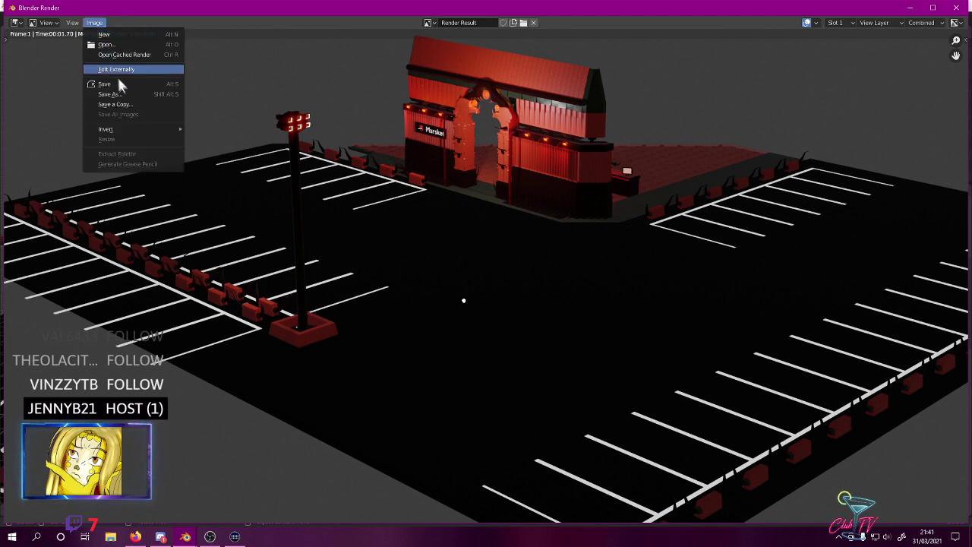
click(118, 87)
click(207, 186)
click(850, 483)
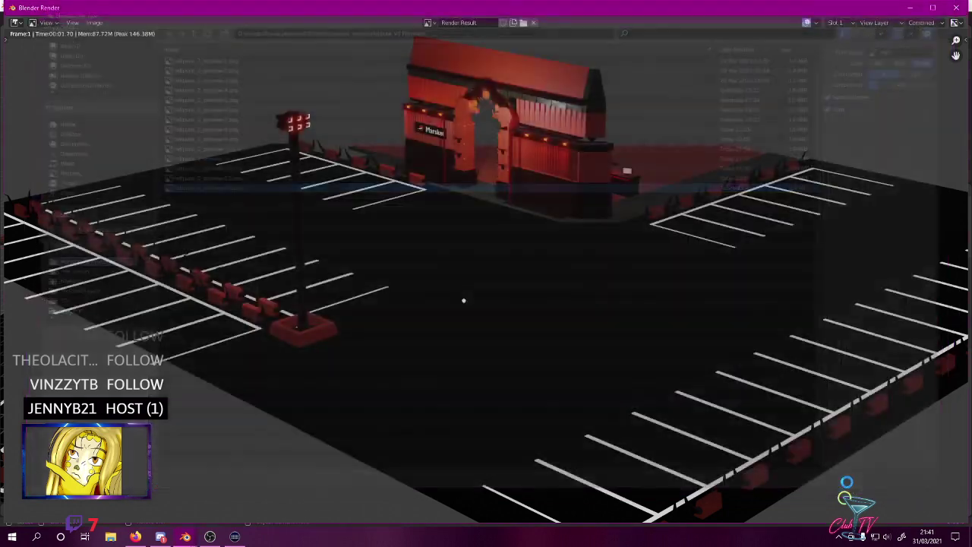
click(933, 7)
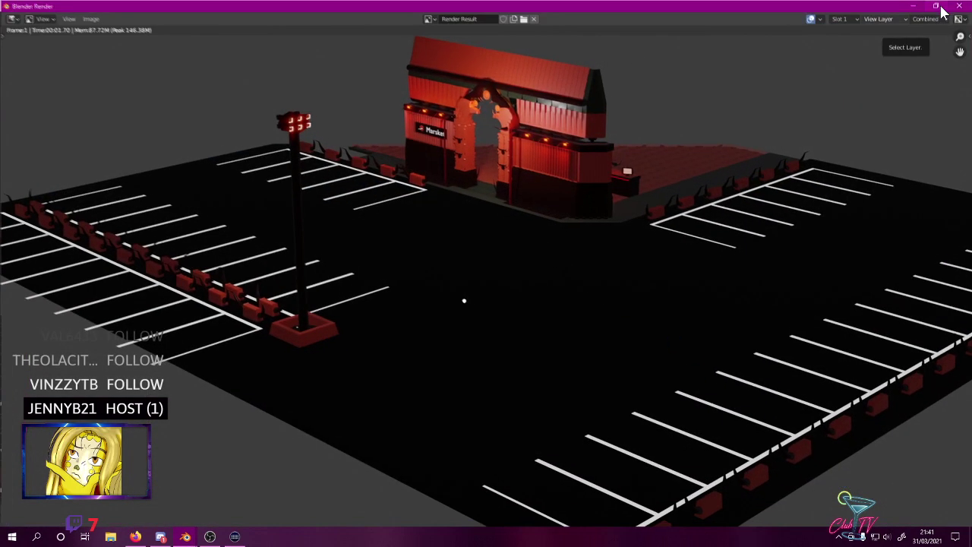
click(958, 6)
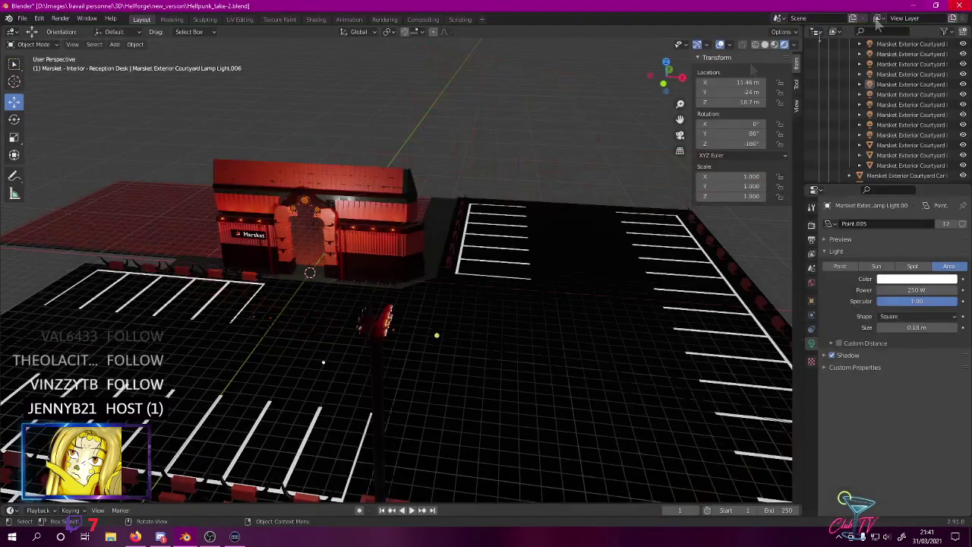
- Save the Hellpunk_take-2.blend project with the repositioned lamp lights
middle_drag(357, 326, 344, 223)
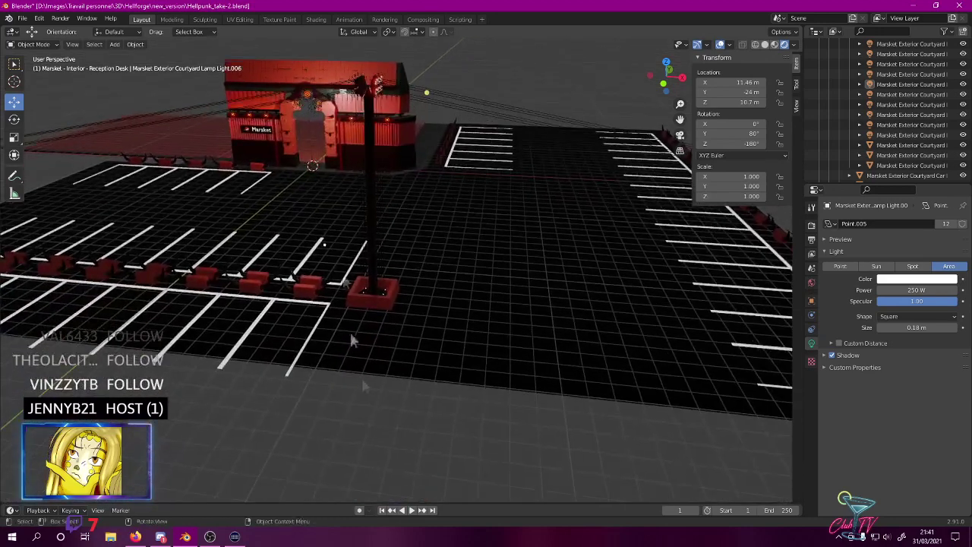
key(ctrl+s)
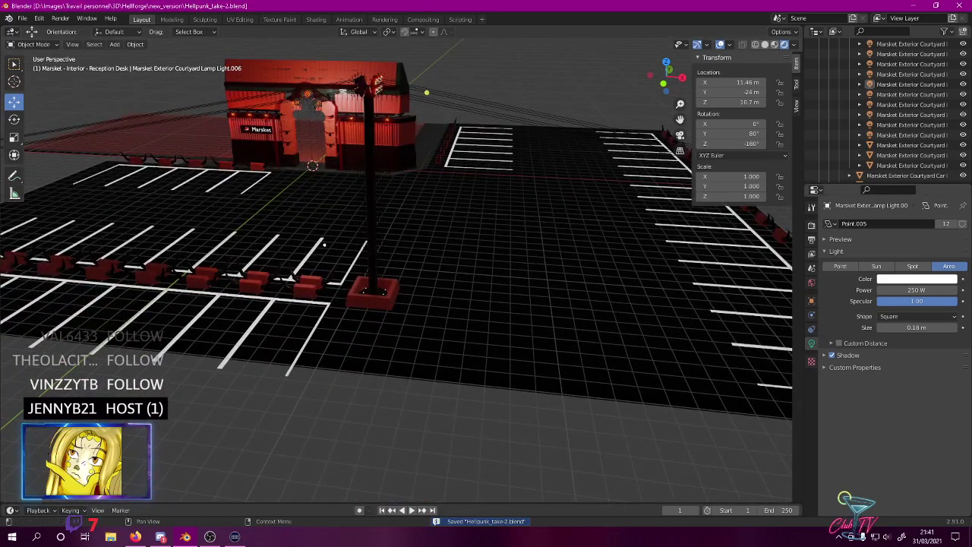
key(alt+Tab)
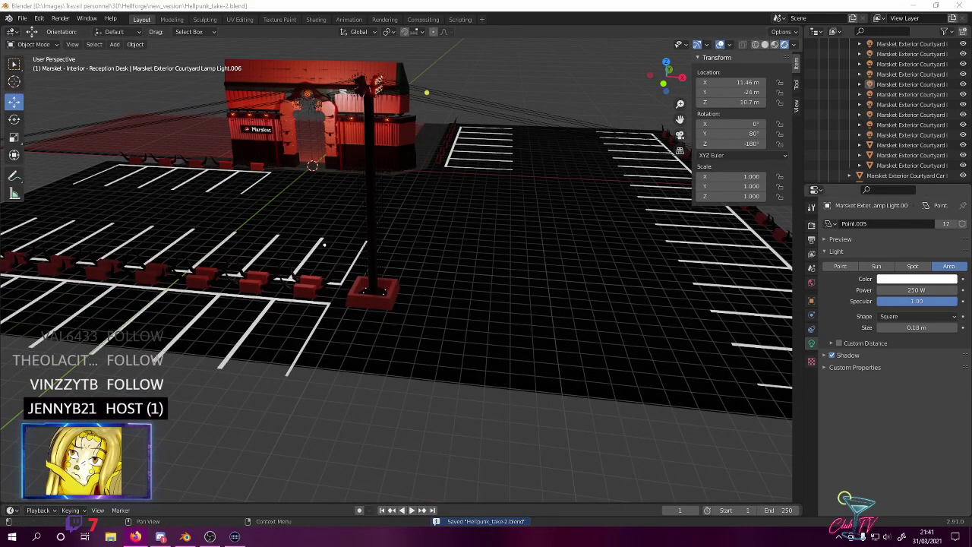
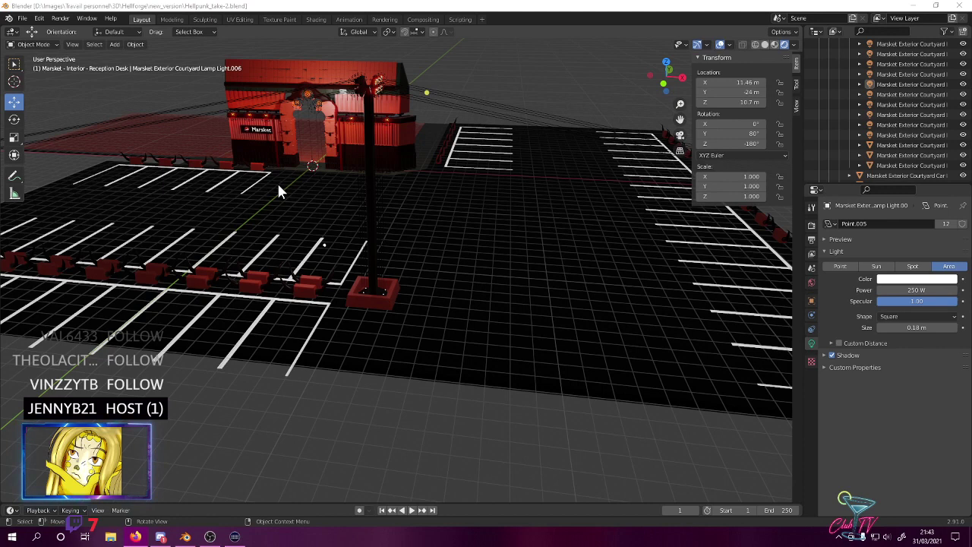
click(439, 419)
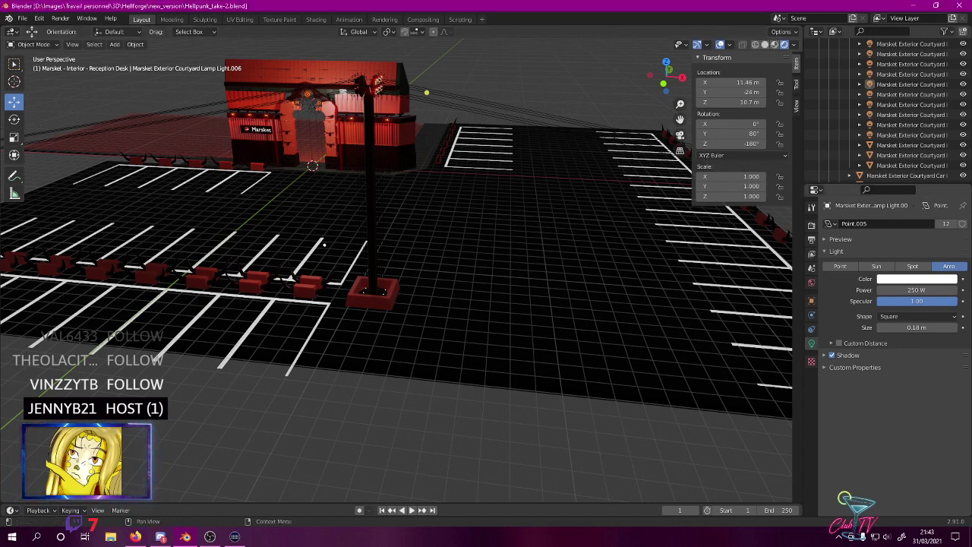
key(super+d)
key(super+d)
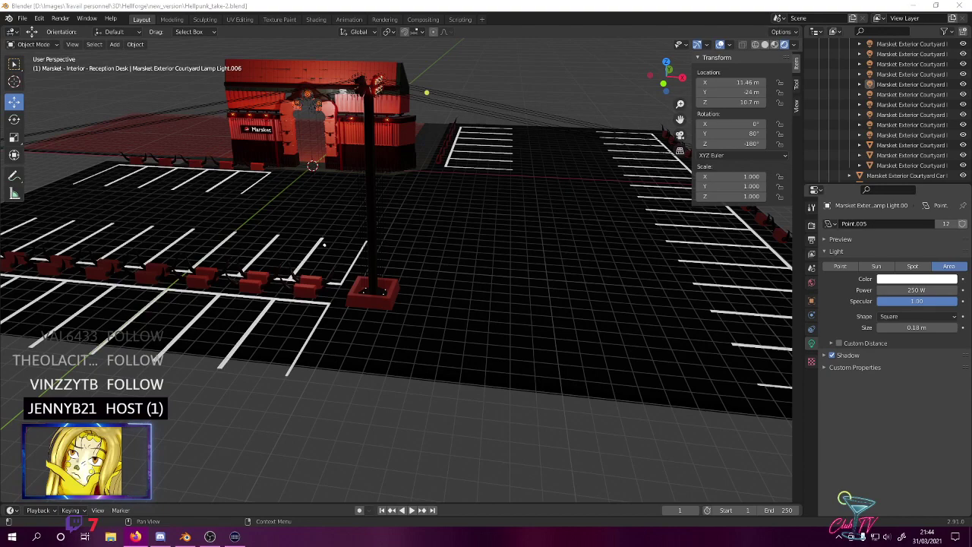
- Review the Marsket building, parking lot and courtyard lamp from several angles and save the project again
middle_drag(452, 420, 455, 257)
scroll(478, 224, up, 2)
scroll(505, 190, up, 1)
middle_drag(505, 191, 260, 375)
scroll(505, 173, down, 4)
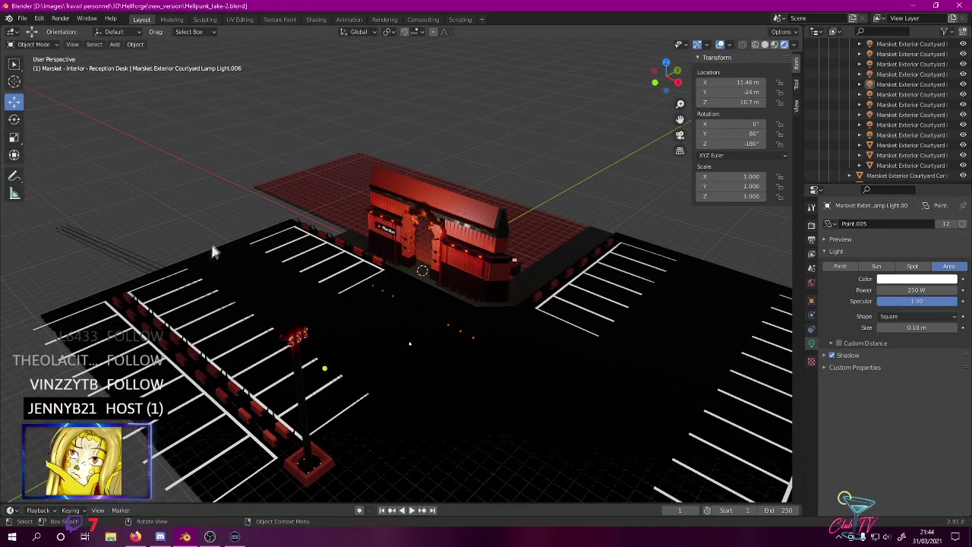
middle_drag(373, 241, 402, 103)
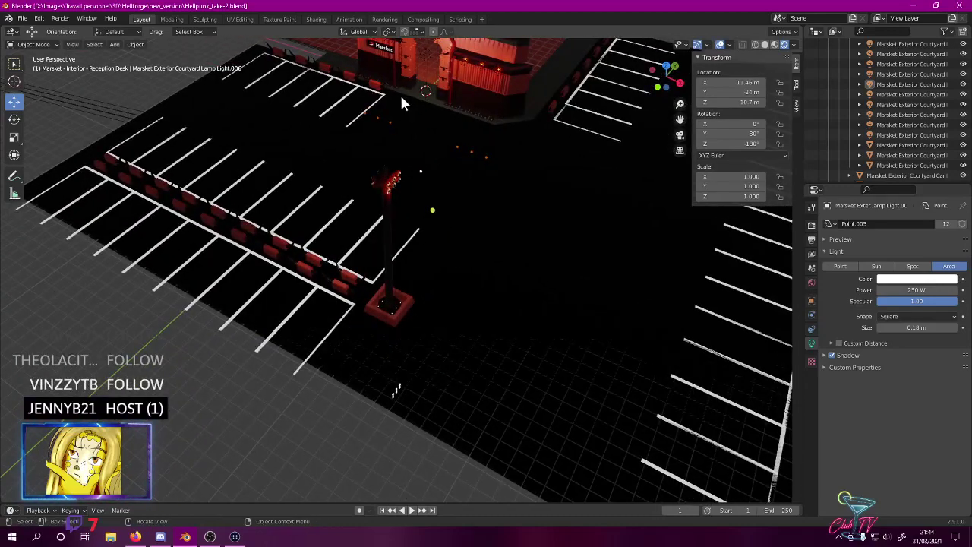
scroll(454, 148, down, 3)
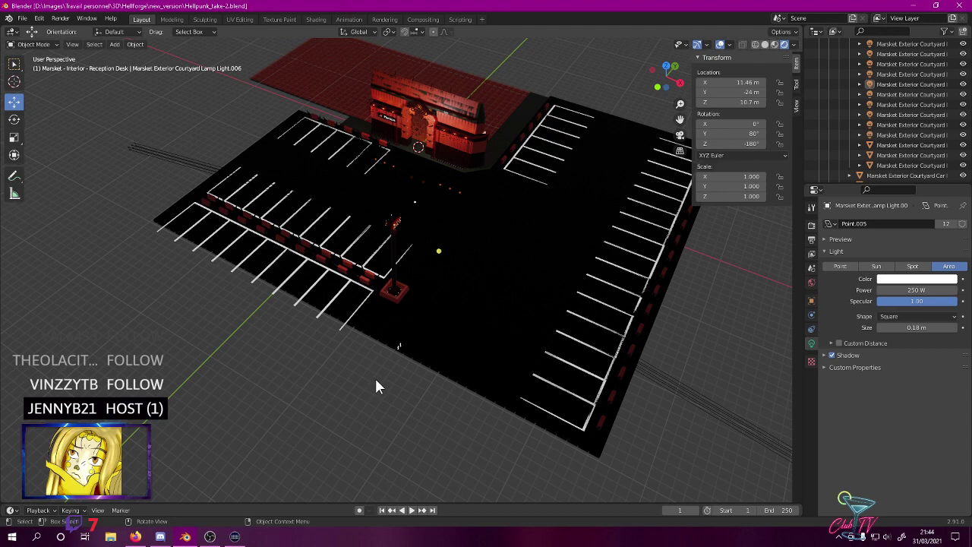
middle_drag(312, 372, 393, 347)
middle_drag(404, 313, 399, 332)
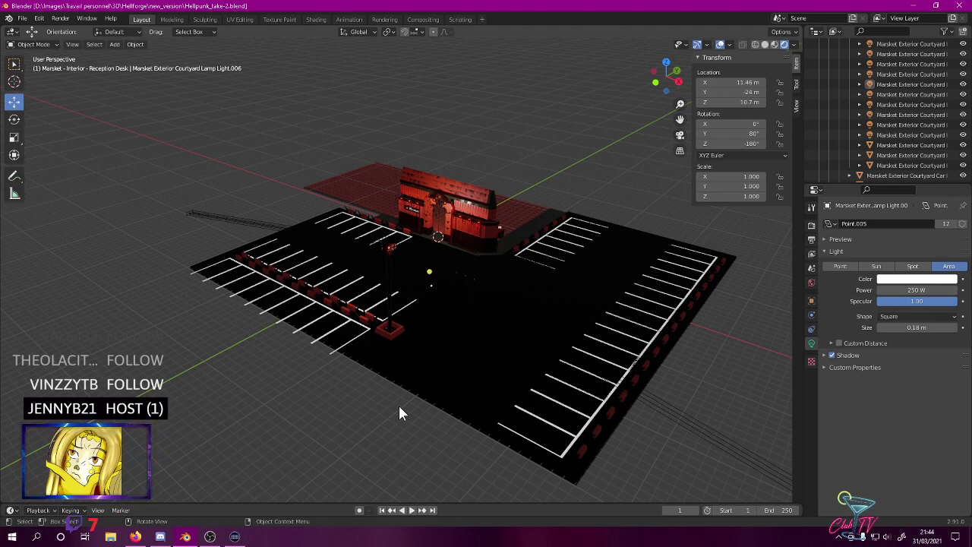
key(ctrl+s)
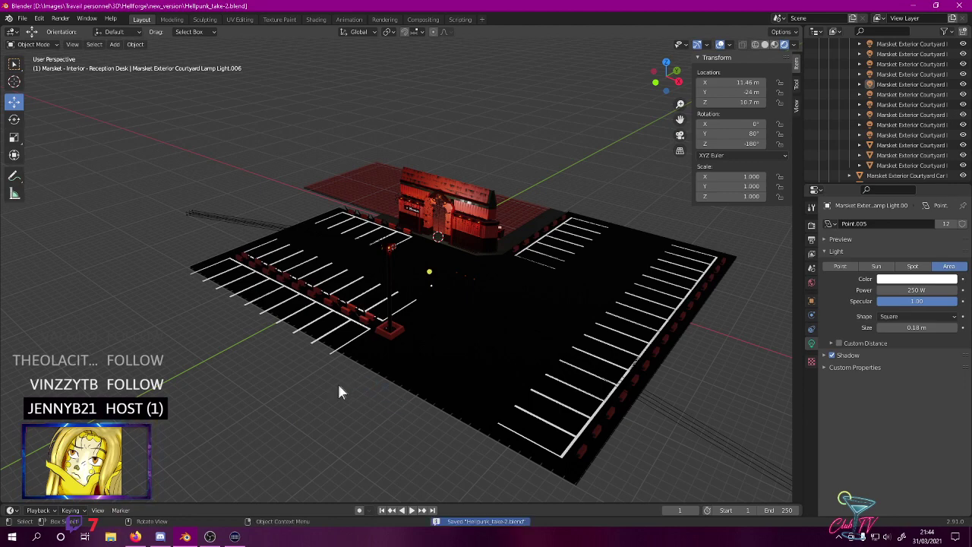
- Collapse the courtyard lamp collection, the Marsket - Exterior - Courtyard collection and the Marsket - Exterior collection in the outliner
middle_drag(234, 313, 622, 321)
scroll(513, 284, down, 6)
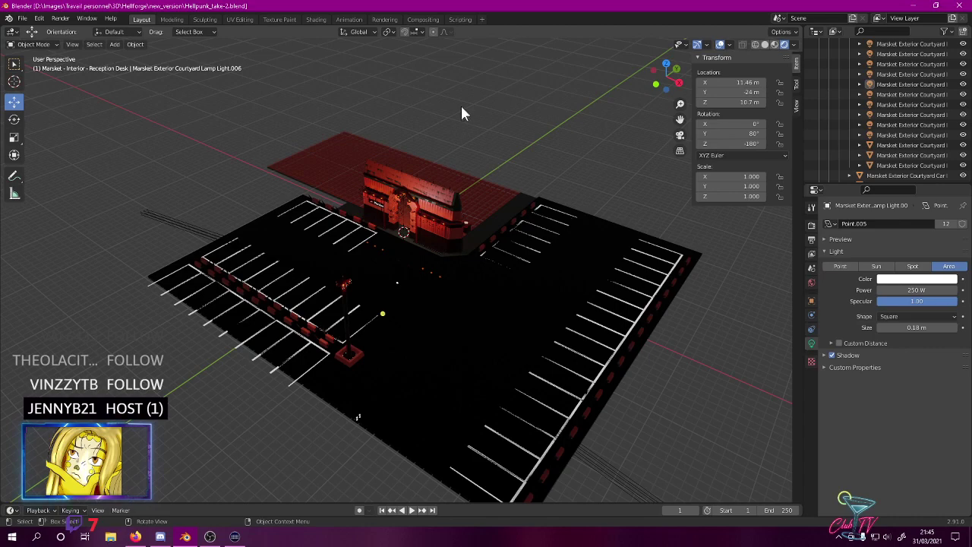
middle_drag(343, 264, 647, 240)
scroll(538, 233, up, 4)
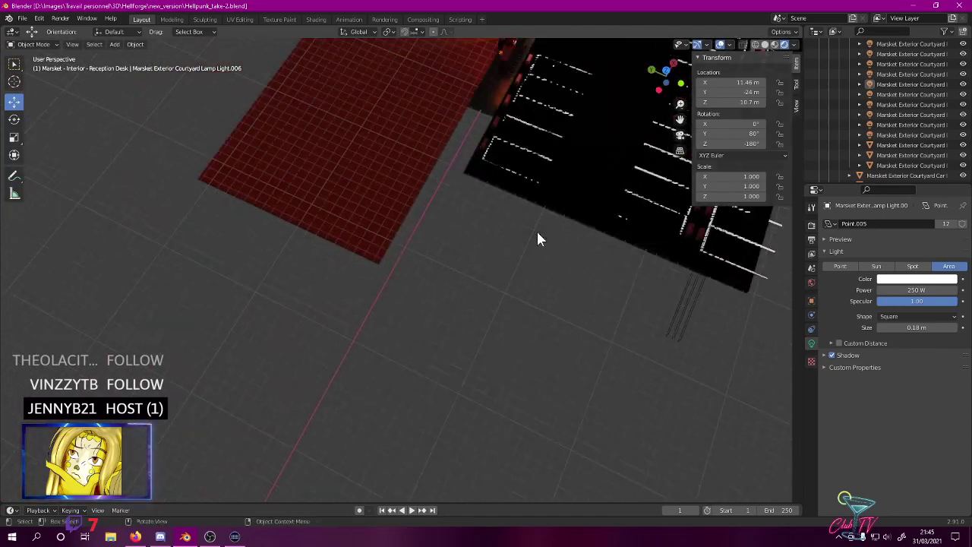
middle_drag(502, 194, 278, 248)
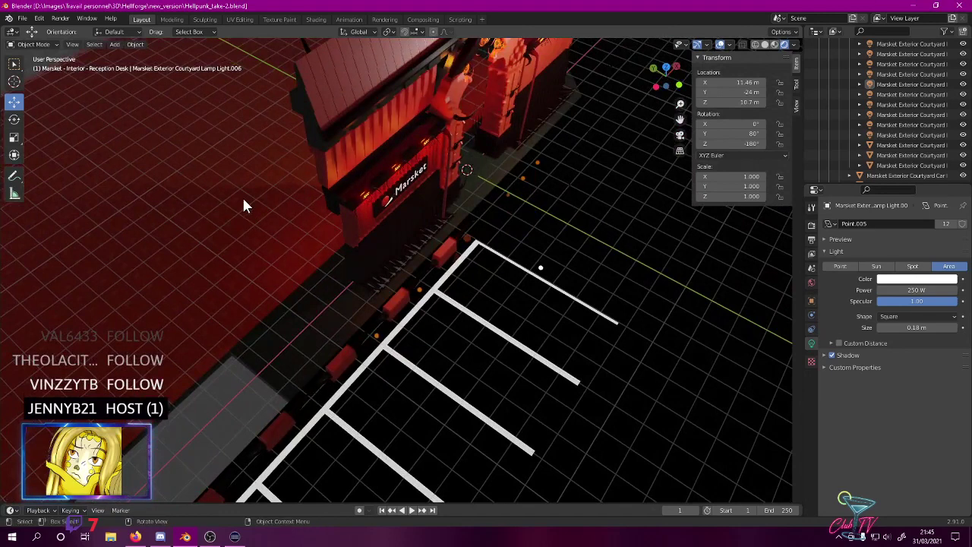
scroll(916, 96, up, 5)
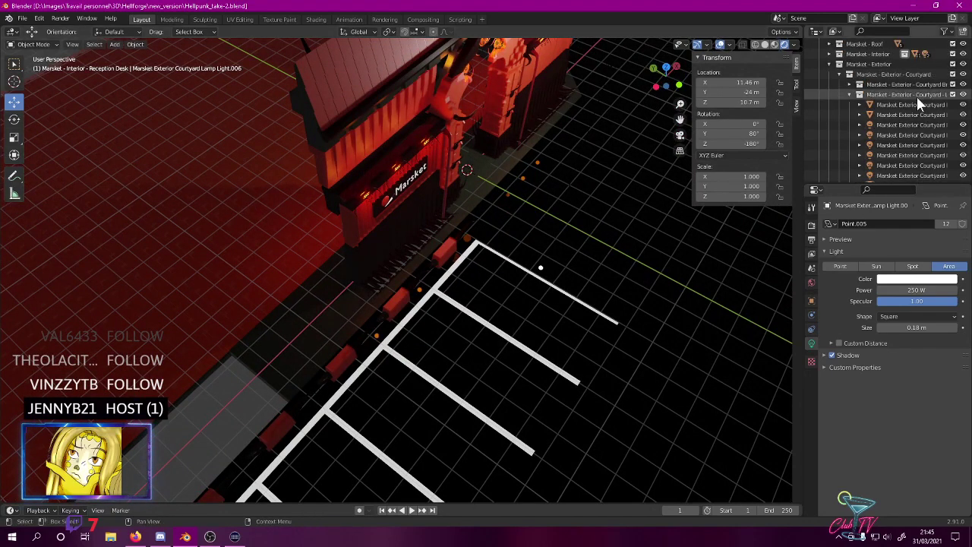
click(849, 95)
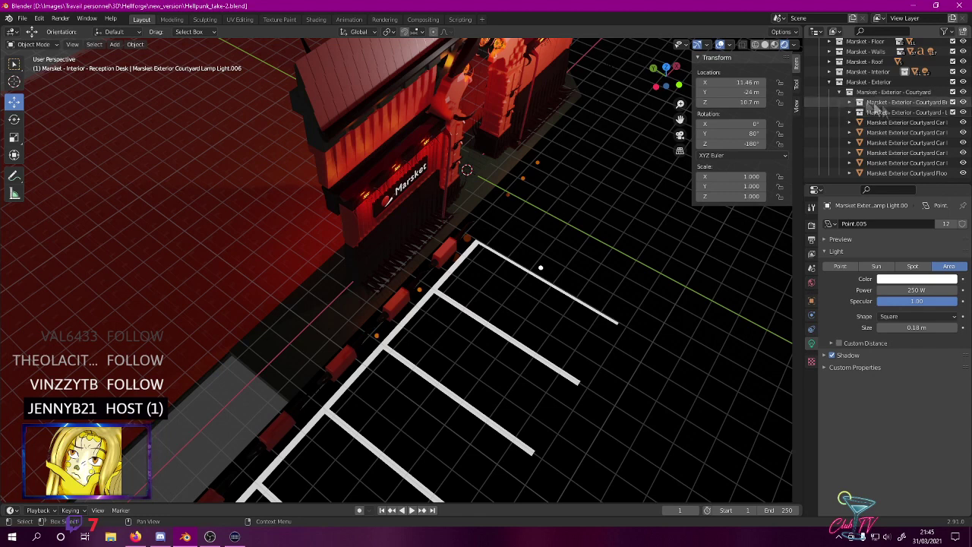
click(840, 92)
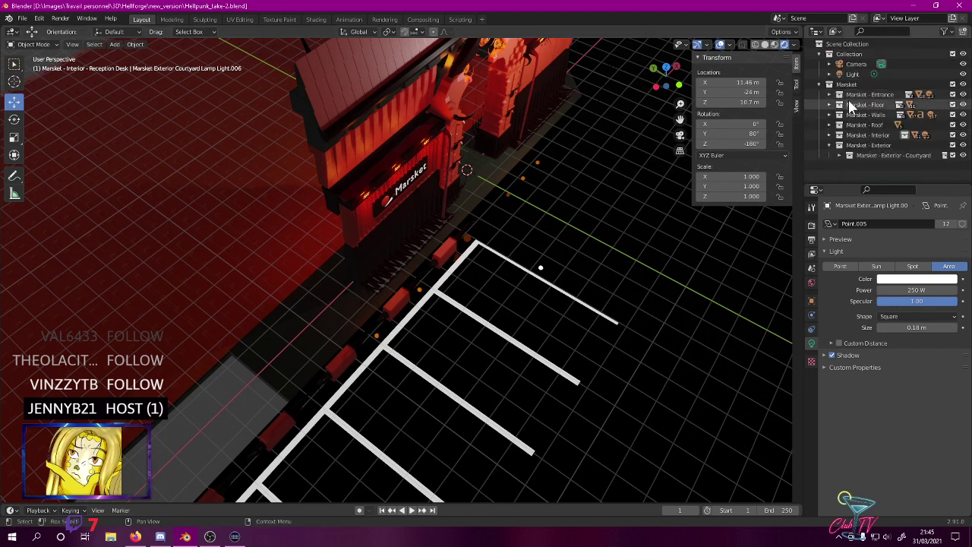
click(829, 146)
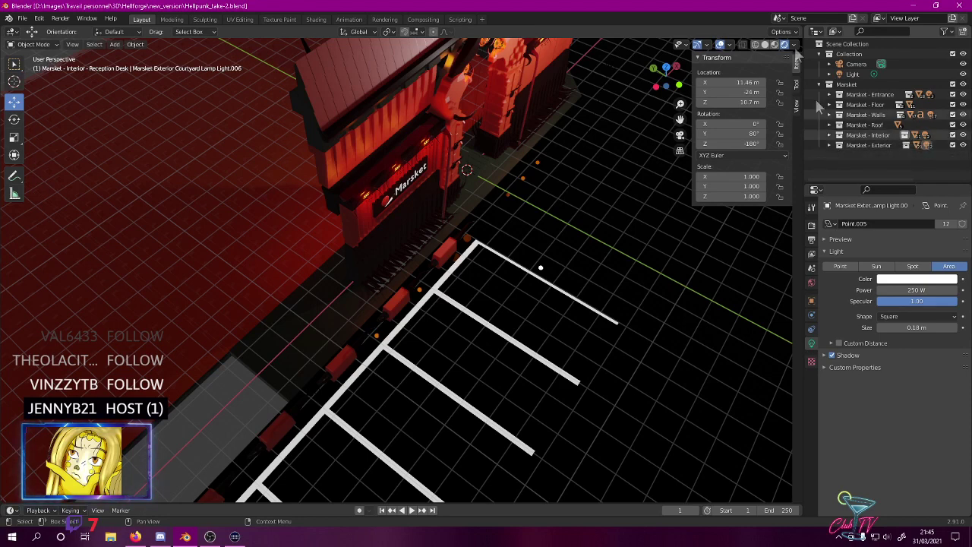
- Expand the Marsket - Walls and Marsket - Walls - Base collections and select the Marsket Walls Base 2 object under the Marsket sign
middle_drag(321, 156, 386, 139)
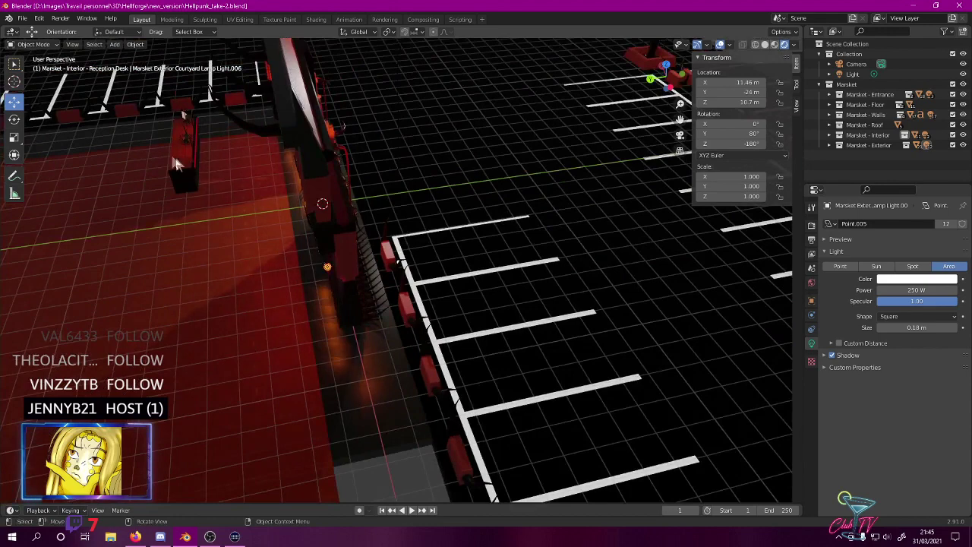
middle_drag(266, 129, 206, 144)
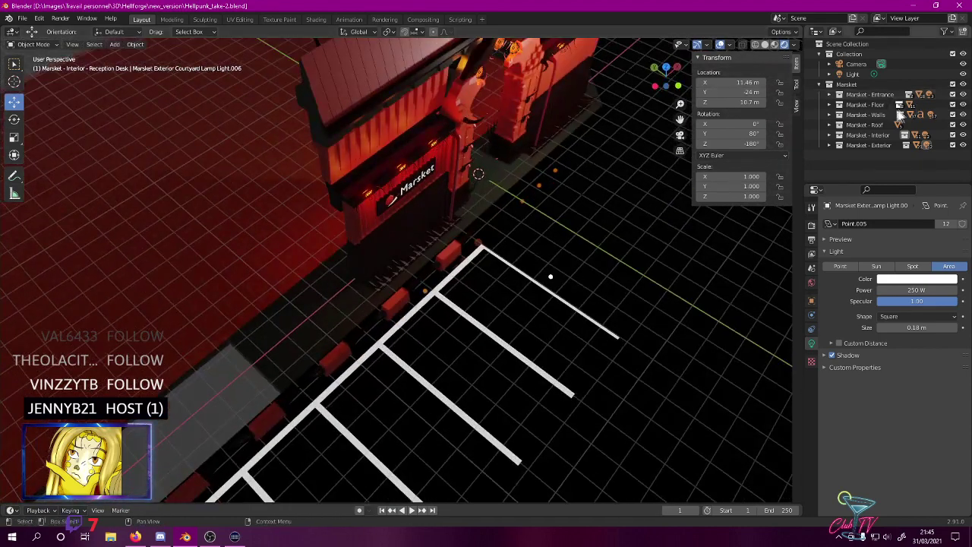
click(829, 114)
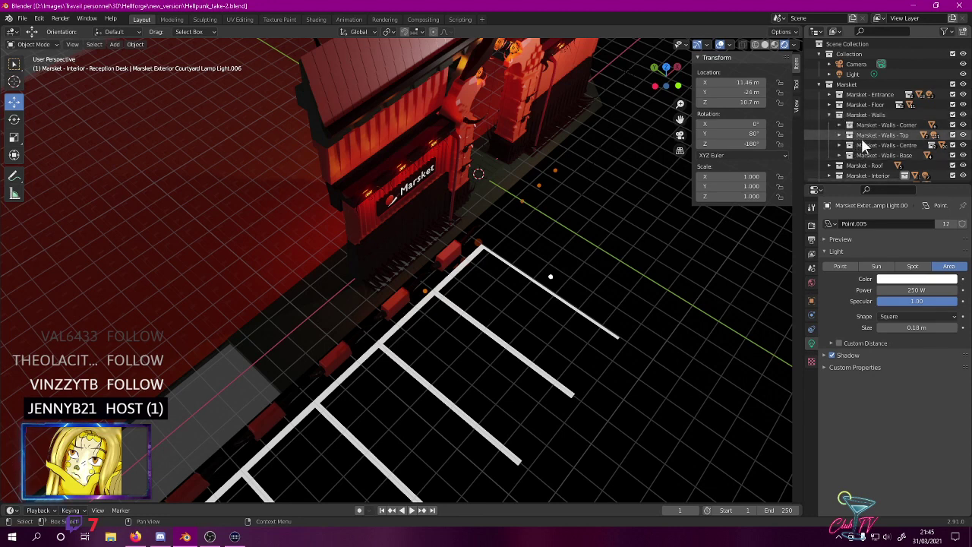
click(840, 155)
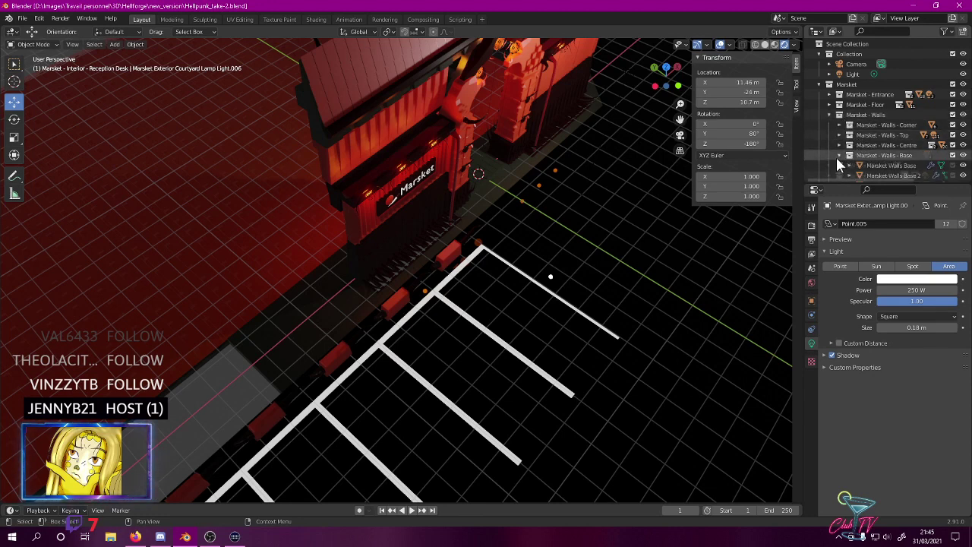
scroll(862, 148, down, 2)
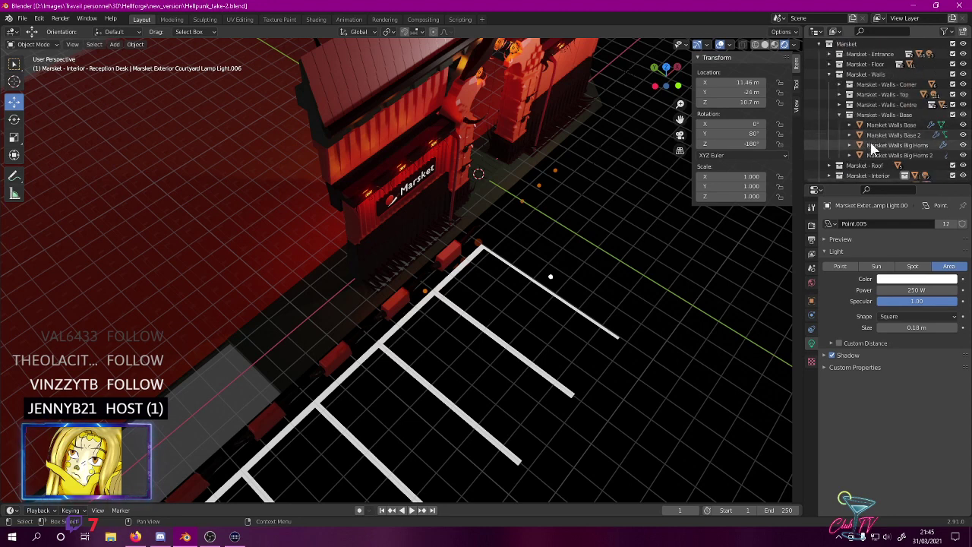
click(872, 126)
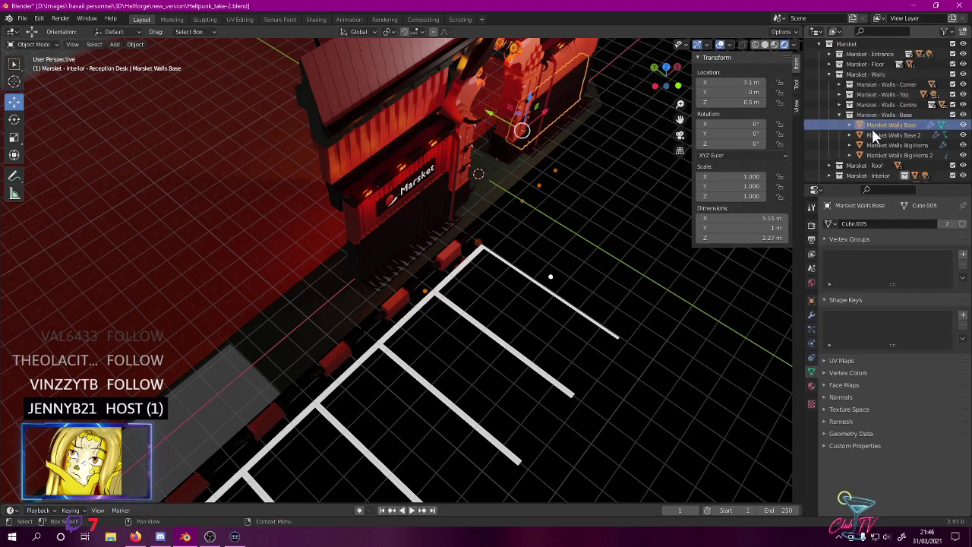
click(874, 133)
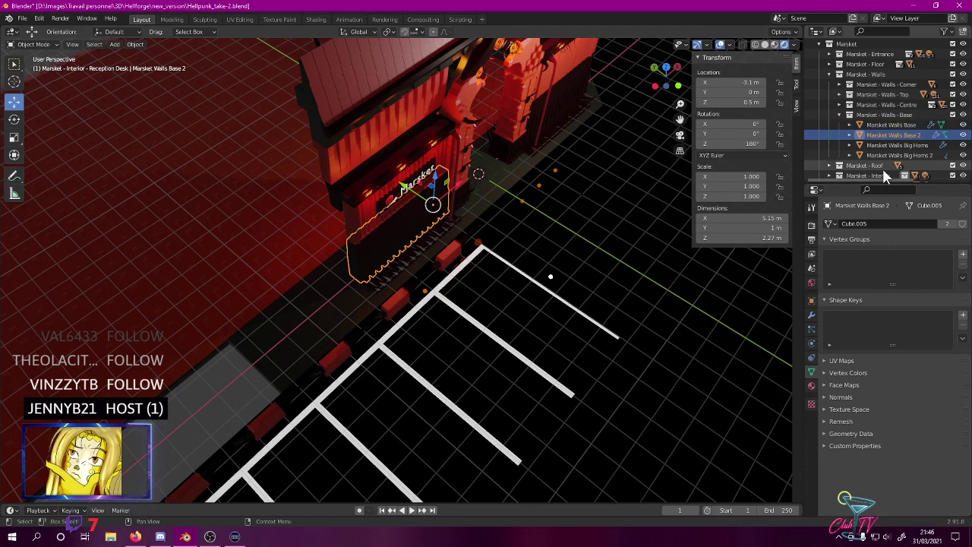
- Check the two Marsket Walls Big Horns pieces in the outliner and reselect Marsket Walls Base 2
click(897, 145)
click(900, 154)
click(896, 144)
click(900, 154)
click(896, 145)
click(887, 135)
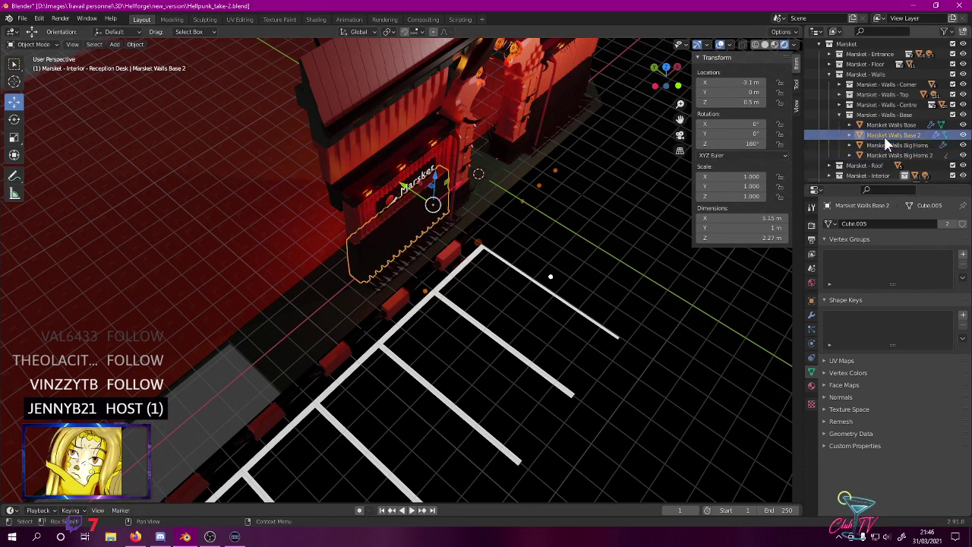
- Duplicate Marsket Walls Base 2 in front view and place the copy 6 m along negative X, at X -9.1 m and Z 0.5 m
middle_drag(511, 239, 480, 199)
key(KP_3)
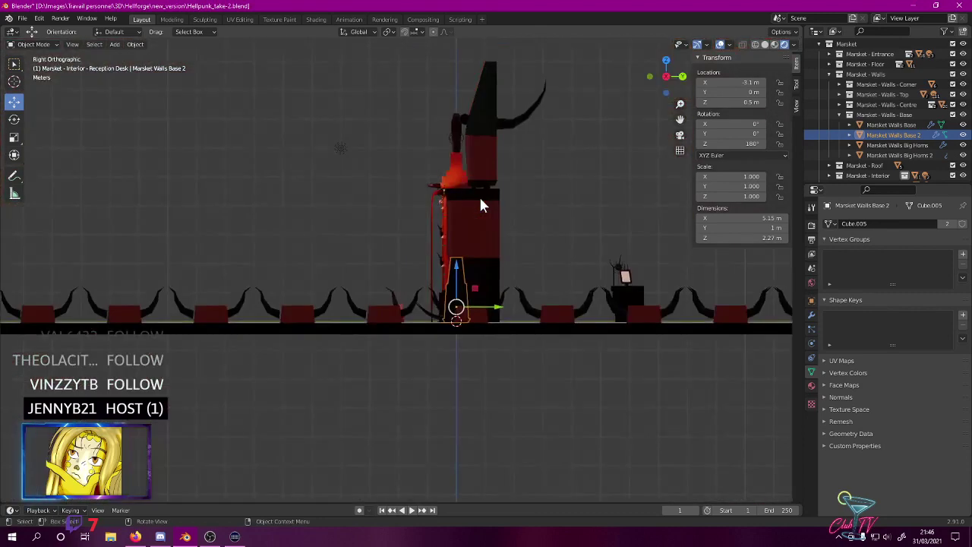
key(KP_1)
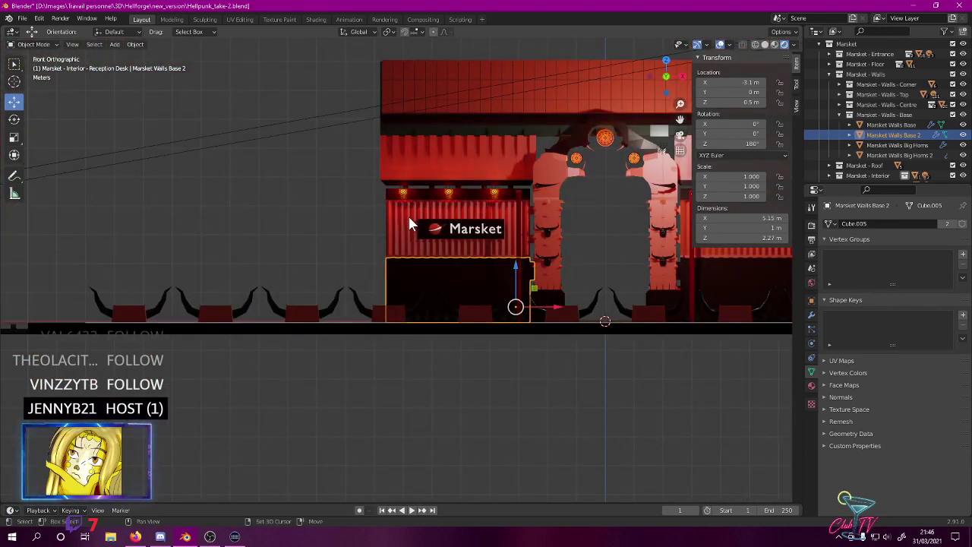
key(shift+d)
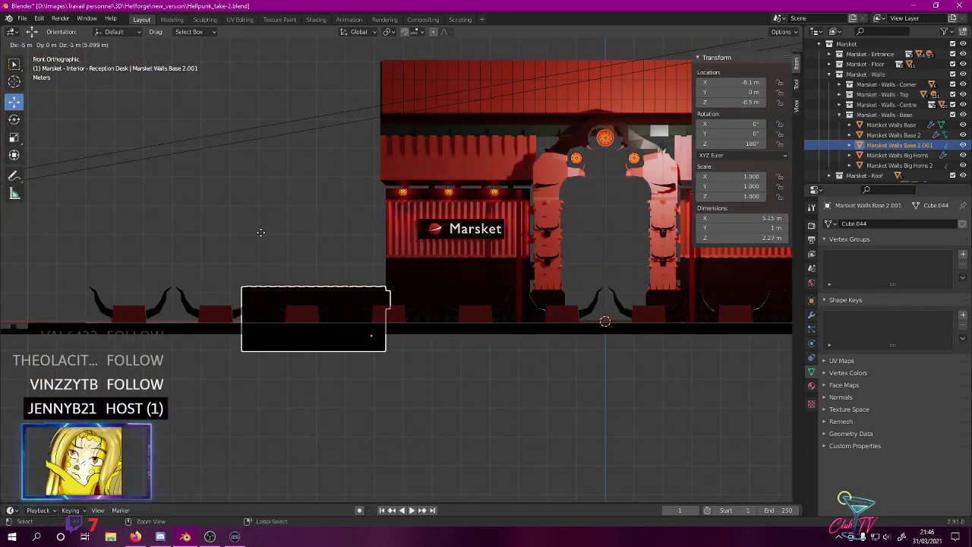
ctrl+click(243, 213)
- Delete the vertices of the protruding connector tab at the entrance-side end of the duplicated base wall
scroll(250, 217, up, 5)
shift+middle_drag(258, 223, 633, 223)
key(Tab)
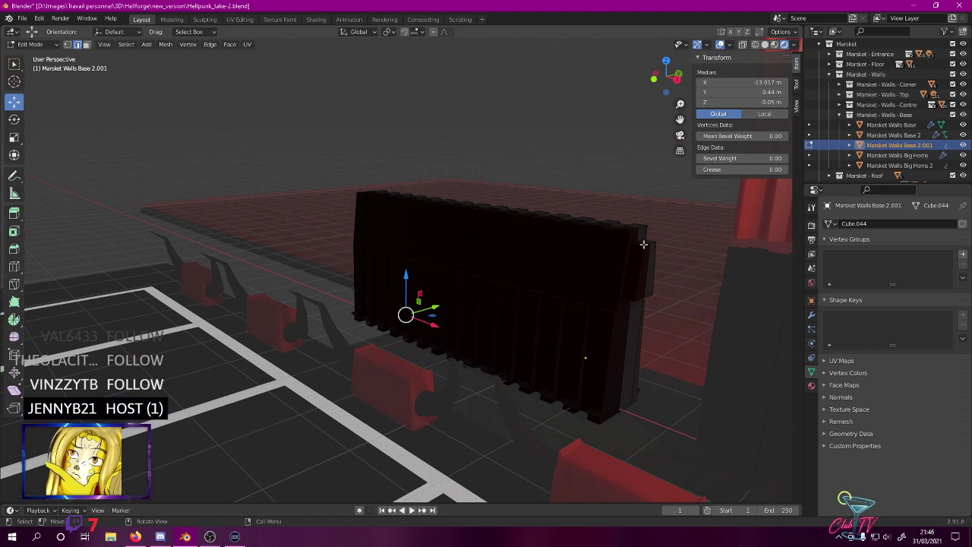
click(87, 44)
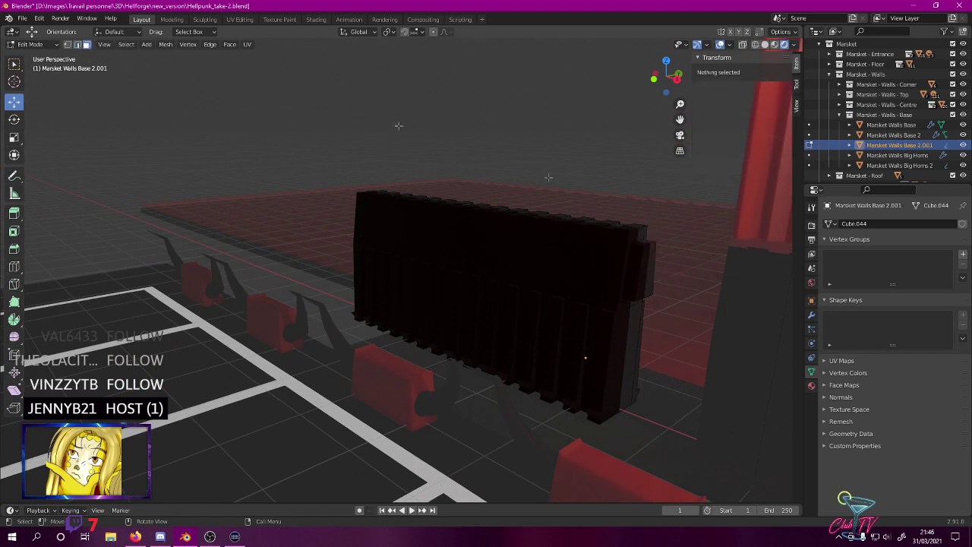
click(627, 262)
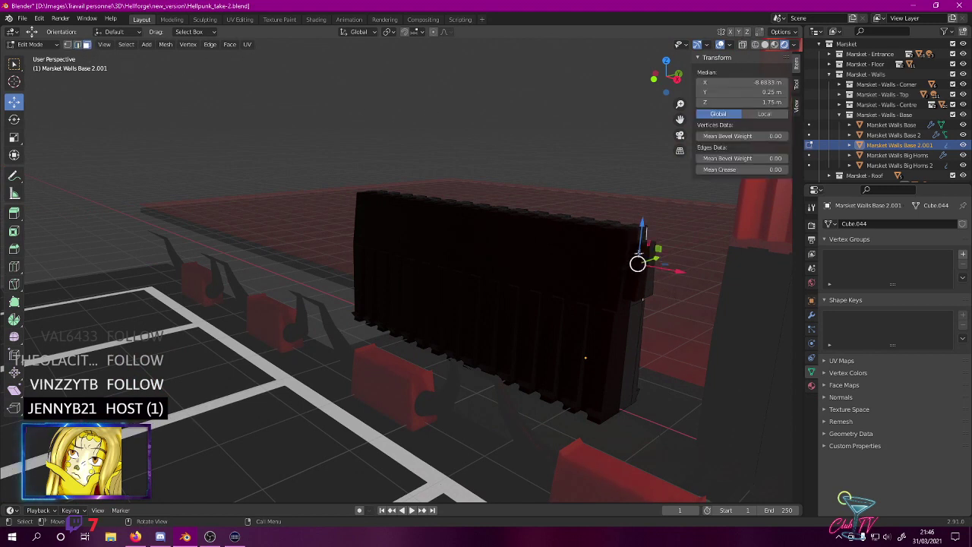
middle_drag(642, 266, 527, 232)
click(364, 250)
shift+click(352, 253)
shift+click(348, 252)
shift+click(360, 248)
middle_drag(361, 248, 373, 282)
shift+click(378, 262)
shift+click(375, 270)
shift+click(378, 247)
middle_drag(434, 413, 393, 384)
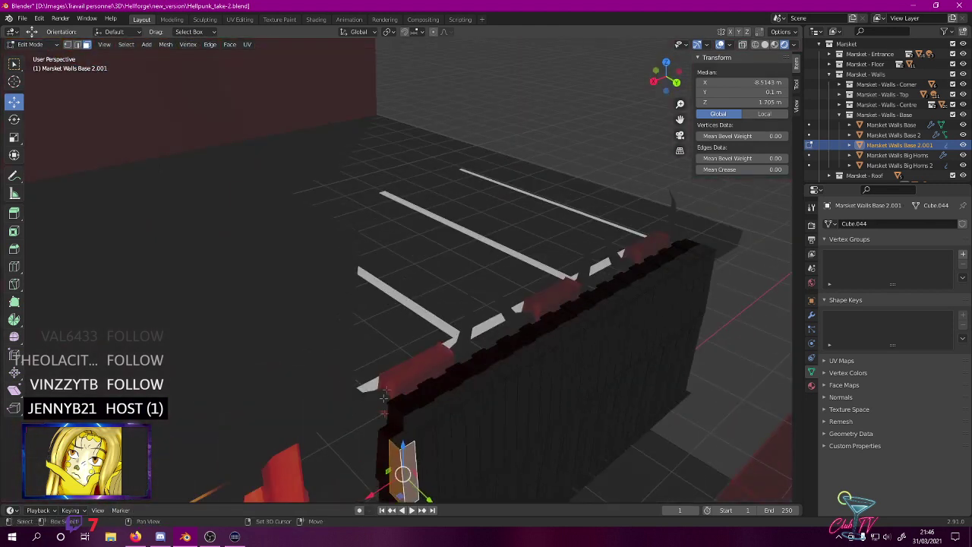
click(400, 443)
key(x)
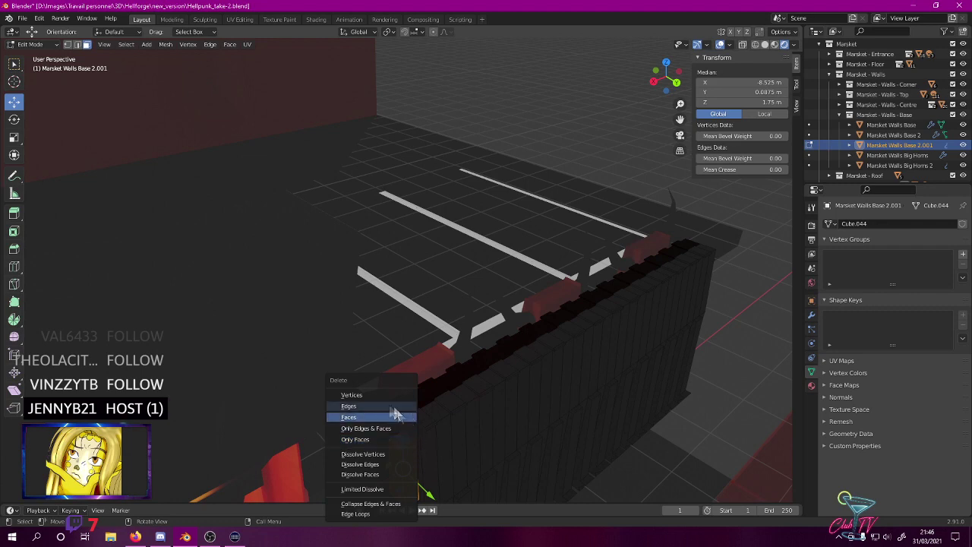
click(365, 396)
- Fill the hole left in the base wall copy's end with a new face between its four corner vertices
middle_drag(365, 396, 324, 198)
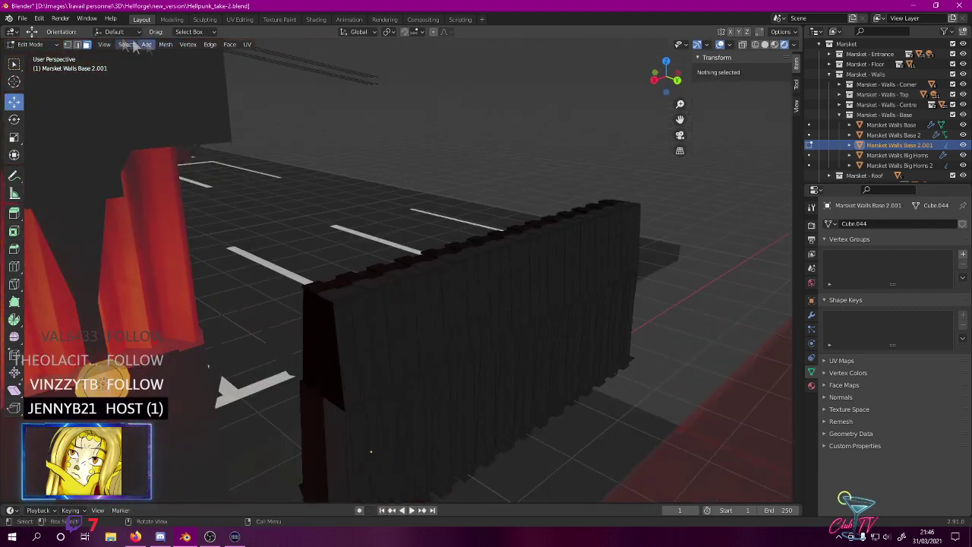
click(312, 403)
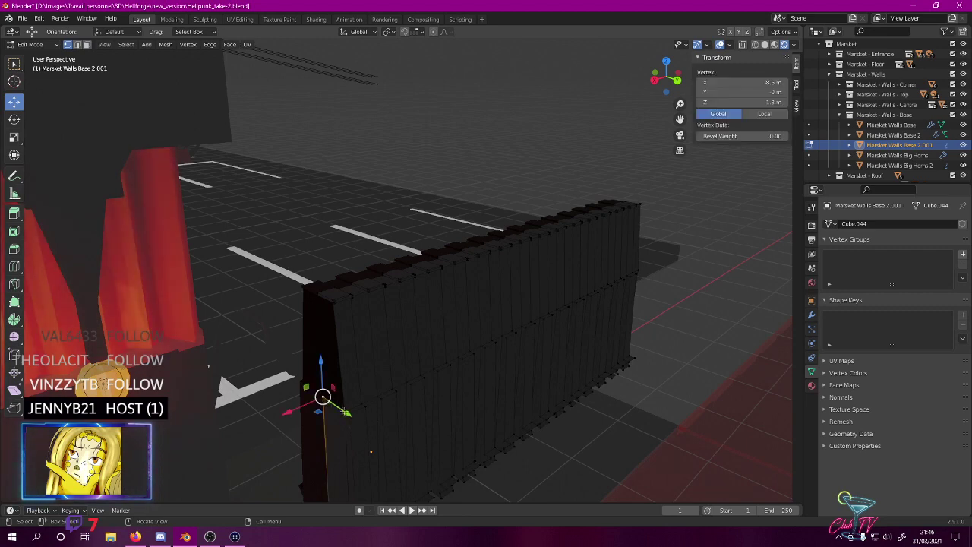
click(352, 382)
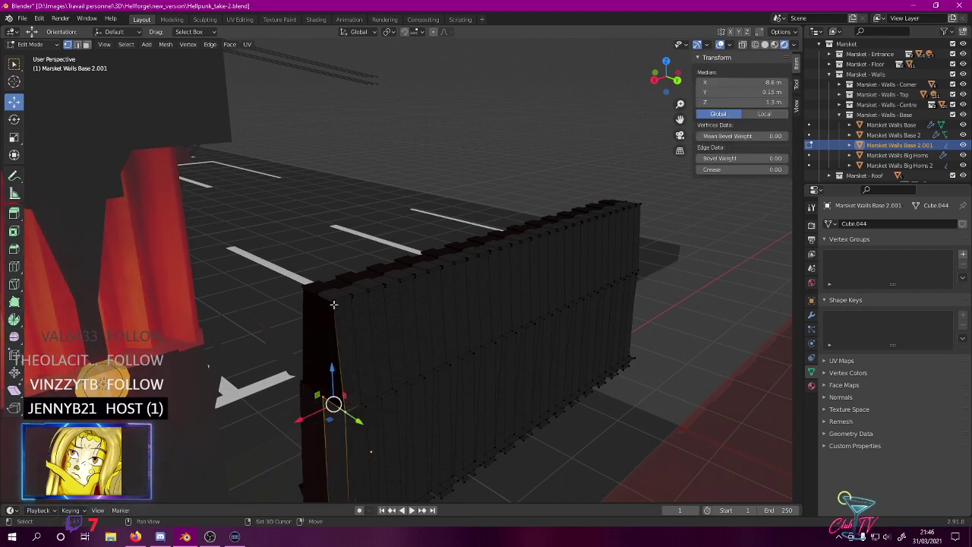
scroll(347, 306, up, 3)
shift+middle_drag(347, 306, 433, 278)
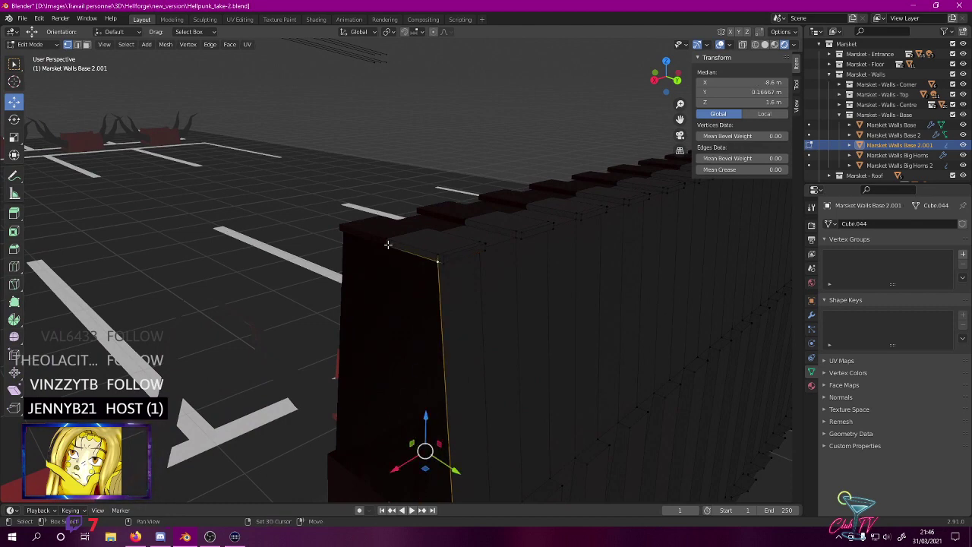
key(f)
middle_drag(440, 300, 590, 282)
scroll(567, 290, down, 2)
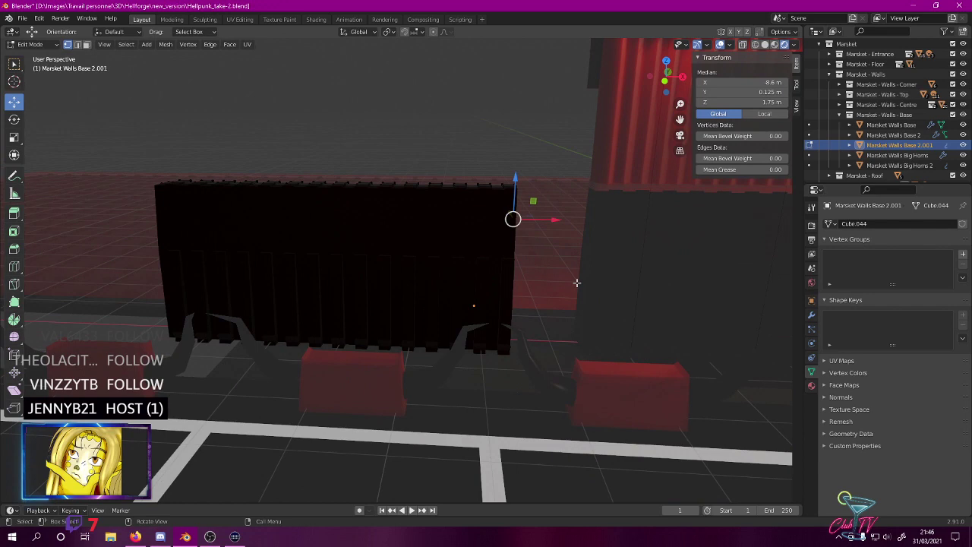
key(Tab)
- Move the trimmed base wall 1 m along X against the neighbouring wall and rename it Marsket Walls Base Seamless 1
key(KP_1)
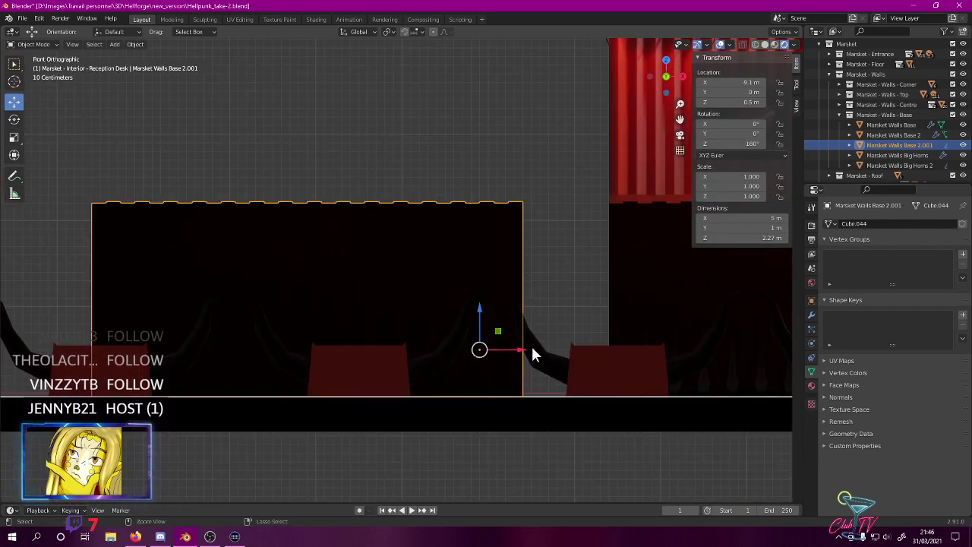
drag(521, 354, 614, 346)
middle_drag(597, 282, 503, 338)
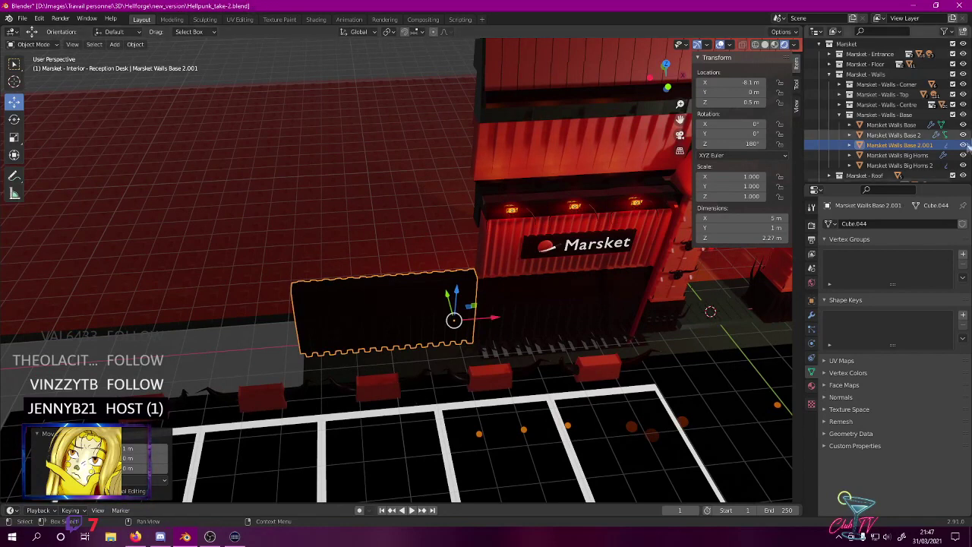
scroll(934, 133, down, 2)
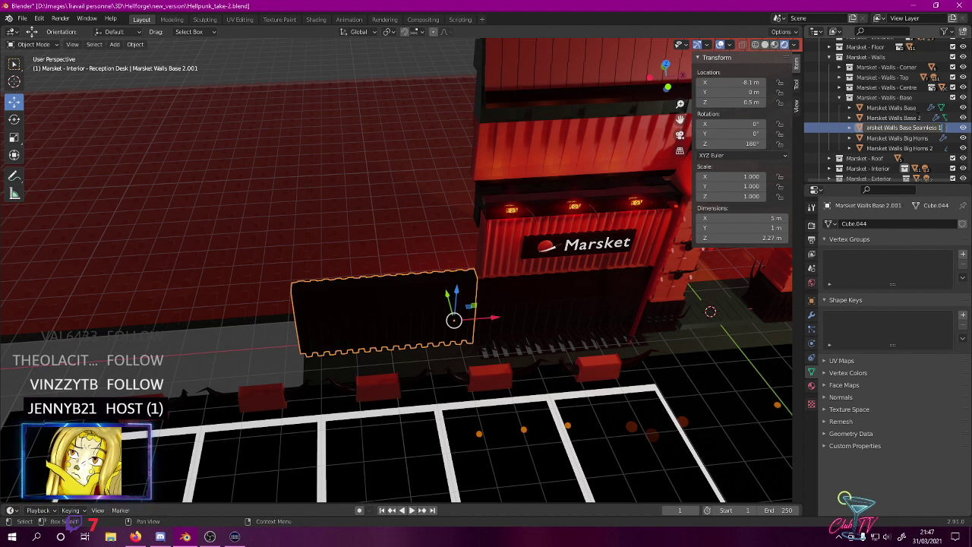
key(Return)
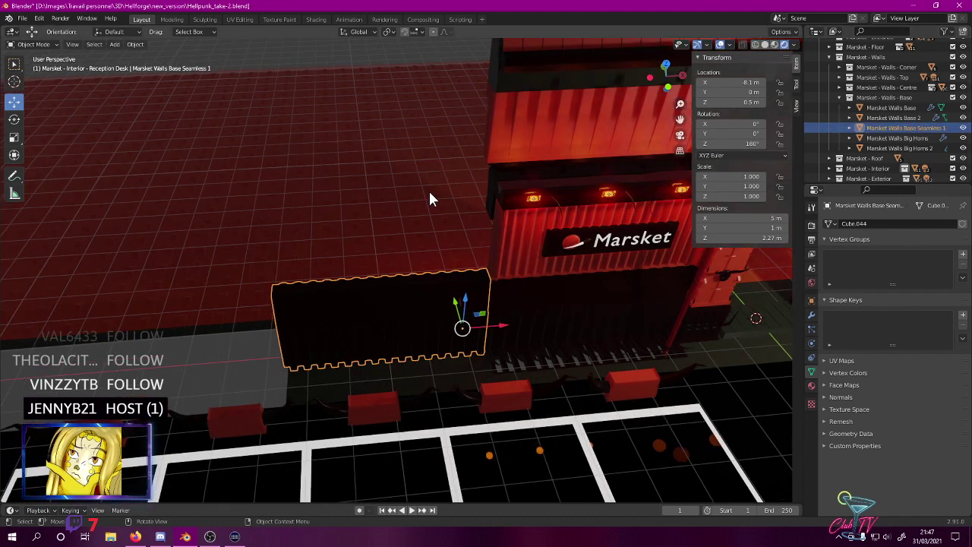
- Extend the base with two linked duplicates of Marsket Walls Base Seamless 1, each offset a further -5 m along X
key(KP_7)
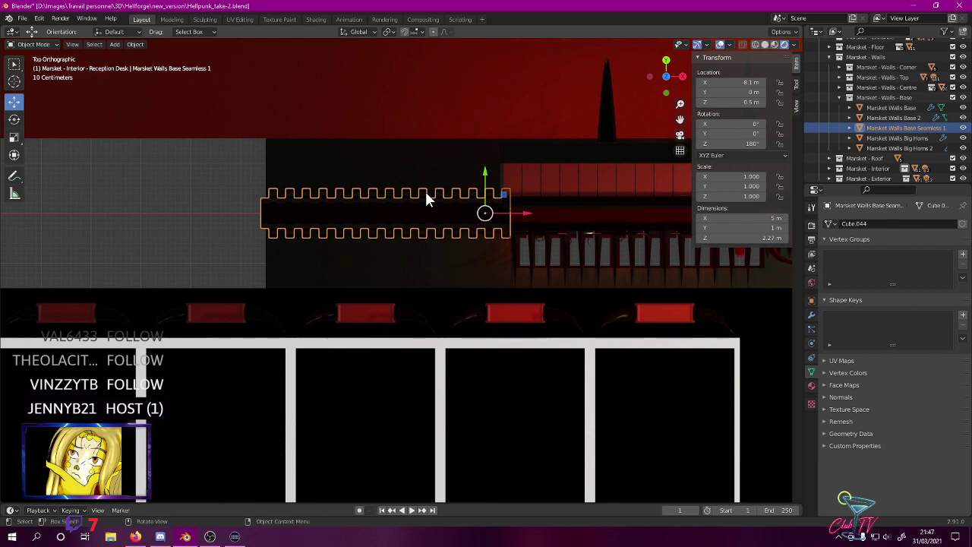
key(shift+d)
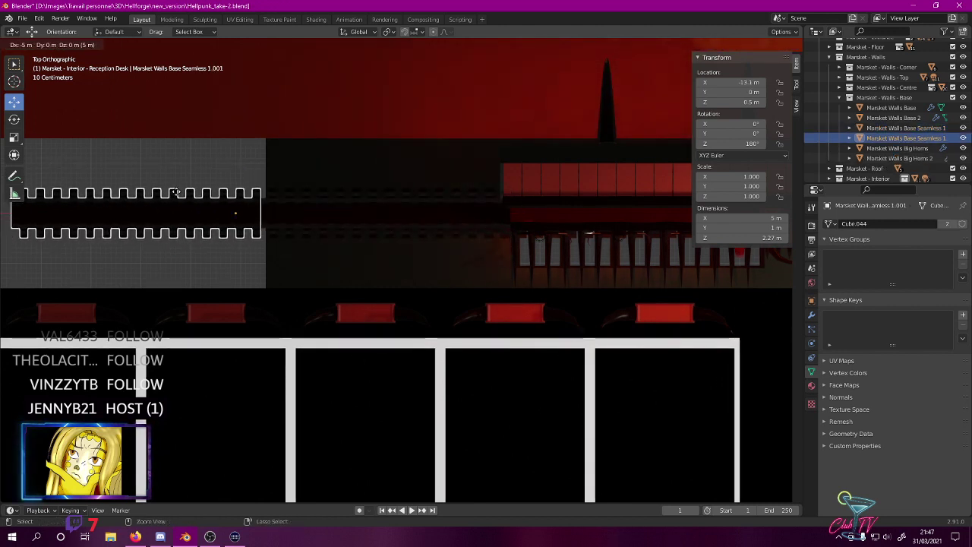
click(175, 192)
shift+middle_drag(199, 205, 580, 215)
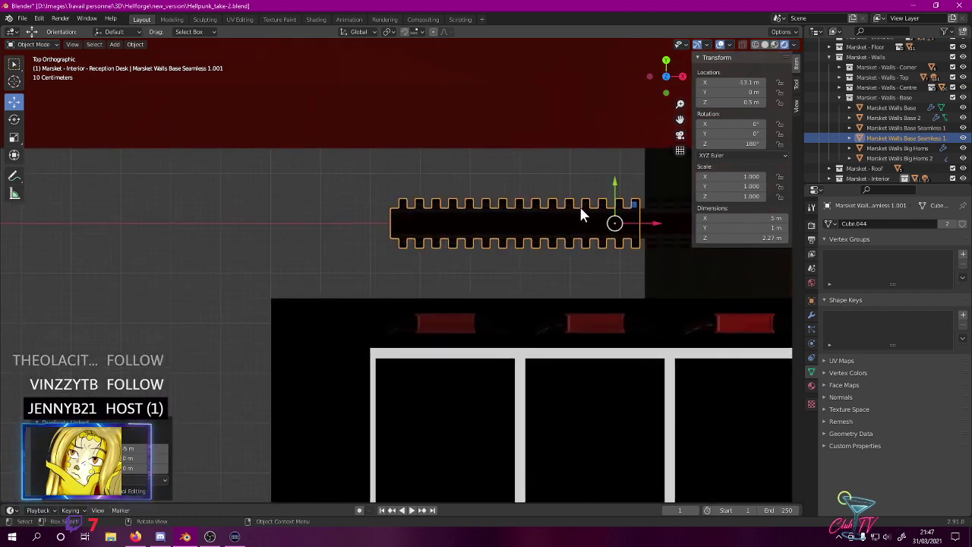
key(shift+d)
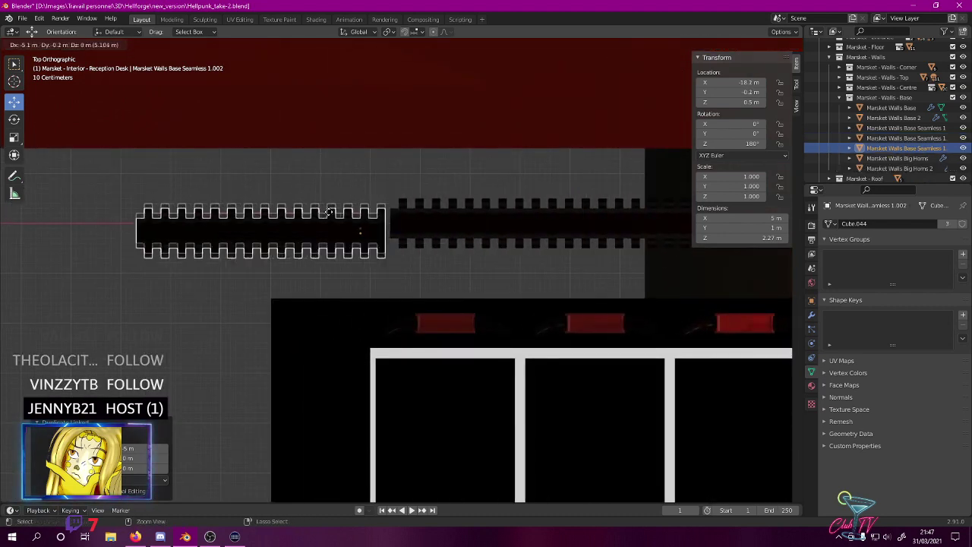
click(364, 220)
middle_drag(365, 221, 490, 220)
middle_drag(582, 239, 452, 217)
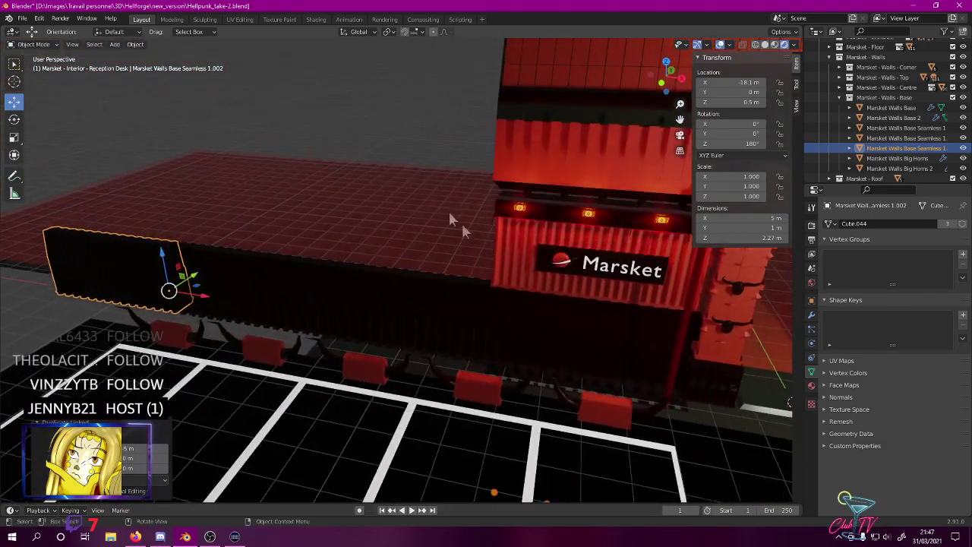
- Duplicate the Marsket Walls Main 2 corrugated wall behind the sign and offset the copy -5 m along X
click(506, 257)
key(KP_1)
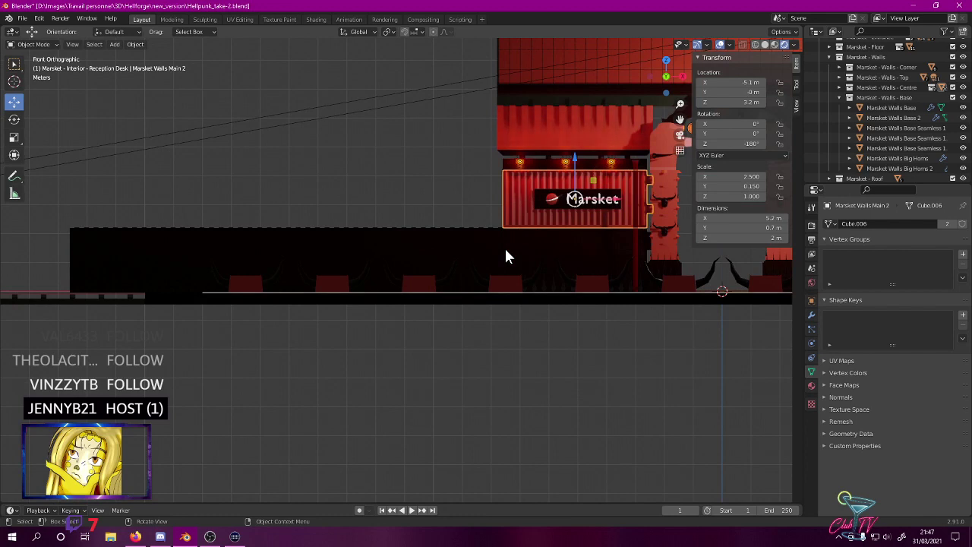
key(shift+d)
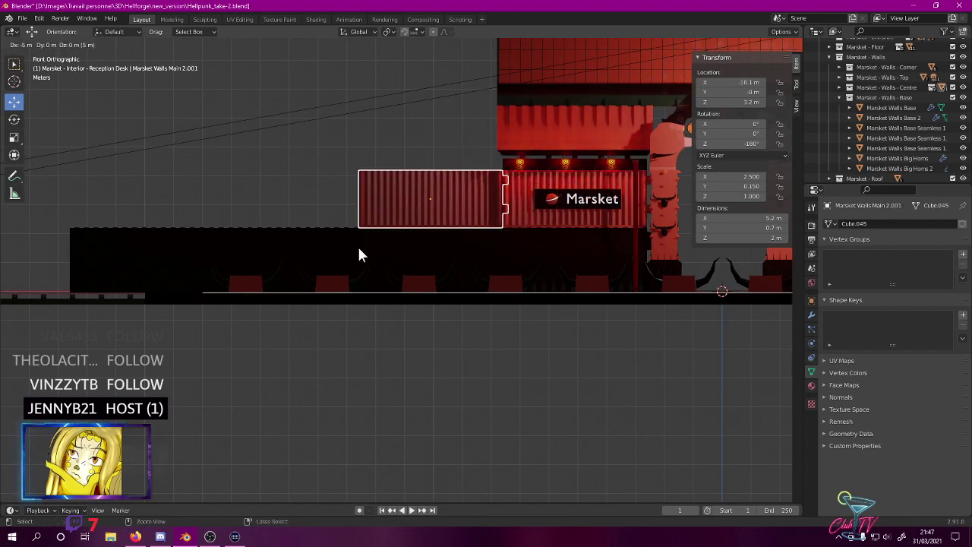
click(360, 253)
- Delete the vertices of the two protruding connector tabs on the copied main wall, working in wireframe shading
scroll(403, 248, up, 6)
shift+middle_drag(435, 145, 363, 349)
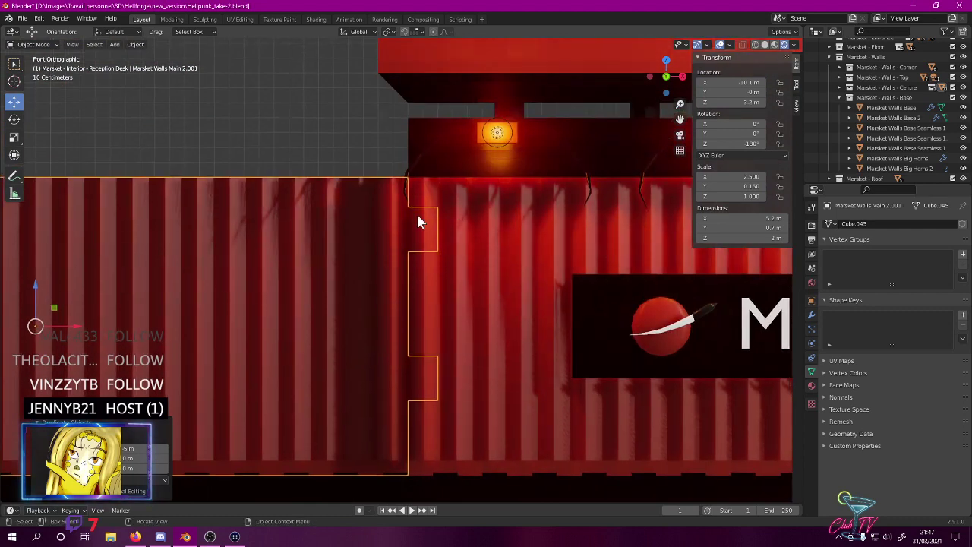
key(Tab)
key(z)
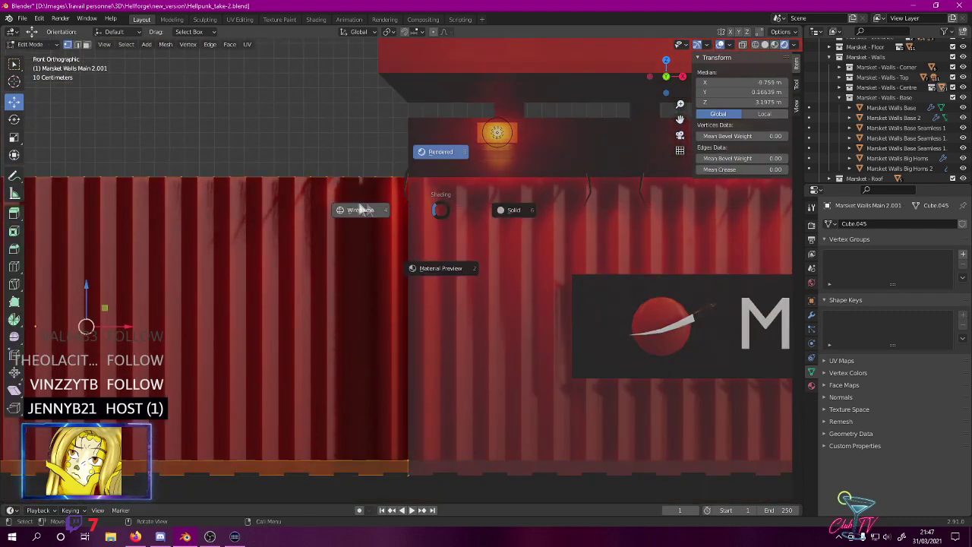
click(371, 206)
click(437, 242)
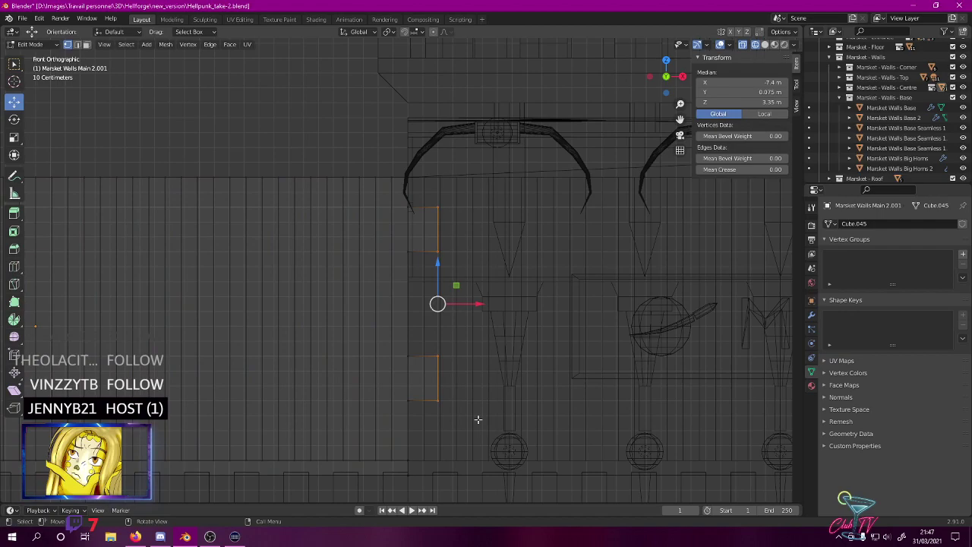
key(x)
click(467, 396)
- Close the two openings in the copied main wall's end using their corner vertices, and return to Object Mode with rendered shading
middle_drag(486, 319, 438, 312)
middle_drag(360, 307, 363, 307)
click(346, 313)
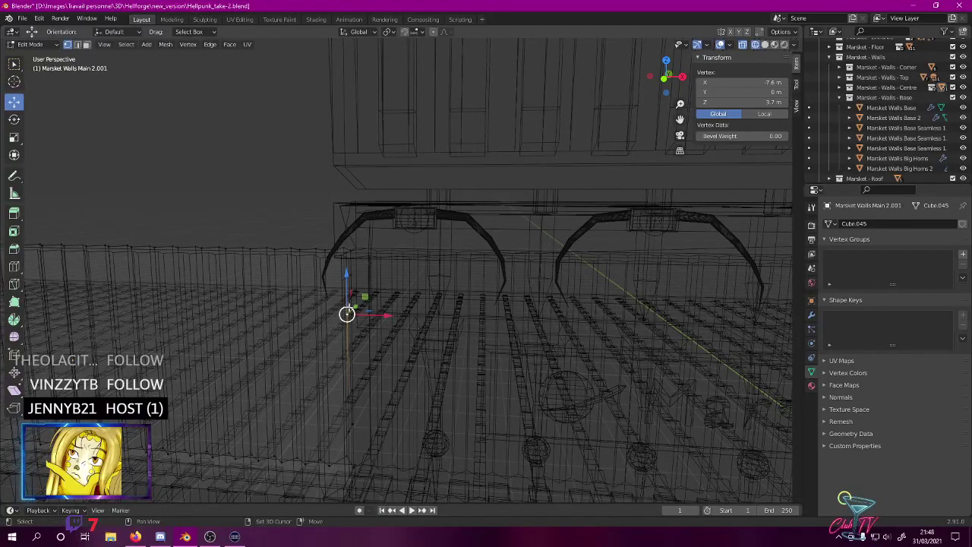
shift+click(352, 310)
shift+click(348, 279)
shift+click(352, 277)
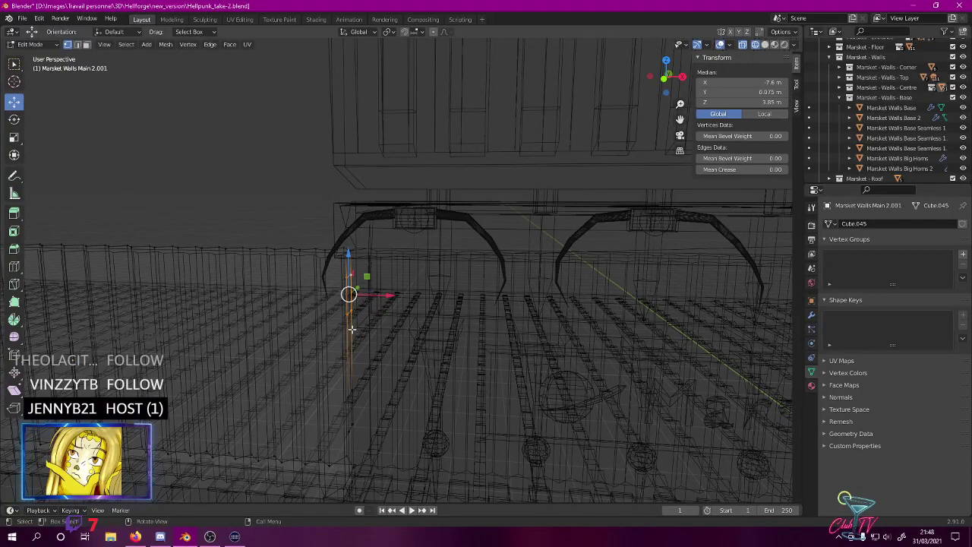
click(348, 393)
shift+click(352, 389)
shift+click(349, 433)
shift+click(352, 426)
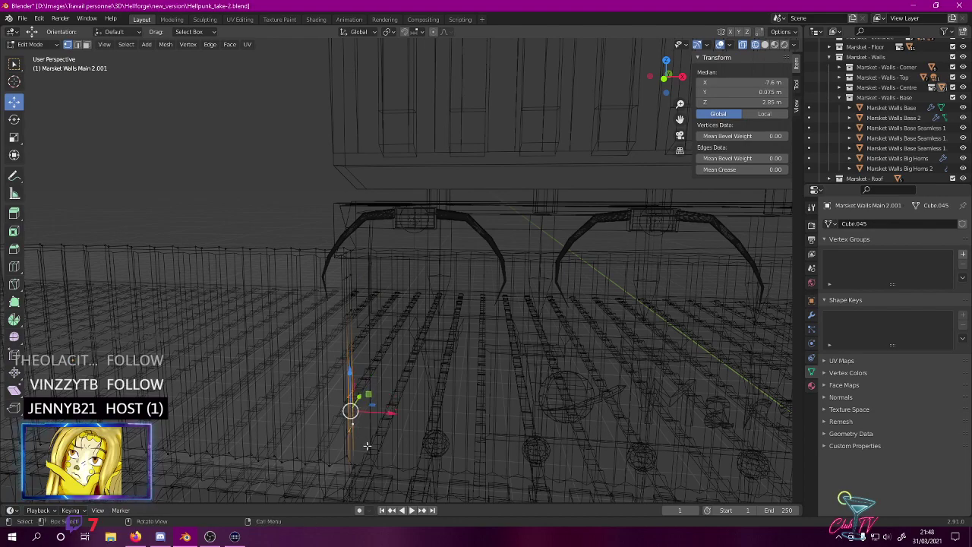
middle_drag(378, 411, 590, 322)
key(Tab)
key(z)
click(594, 272)
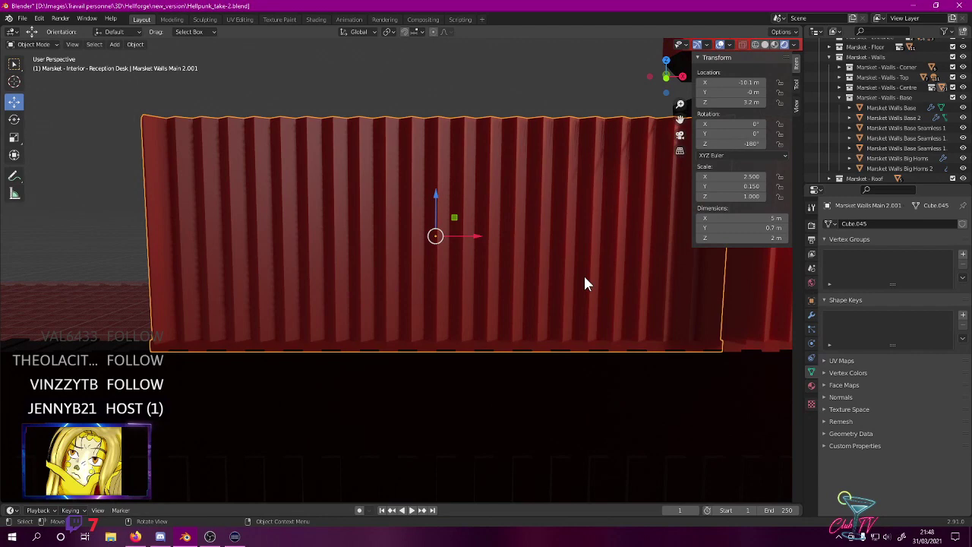
- Collapse the Marsket - Walls - Base collection in the outliner
scroll(566, 280, down, 3)
scroll(561, 280, down, 2)
key(KP_1)
shift+middle_drag(528, 286, 619, 338)
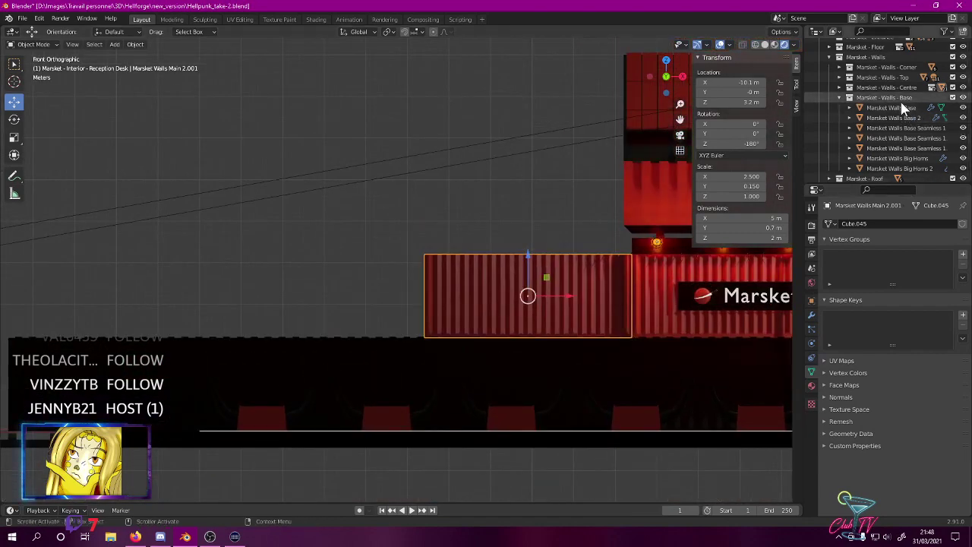
scroll(904, 108, down, 2)
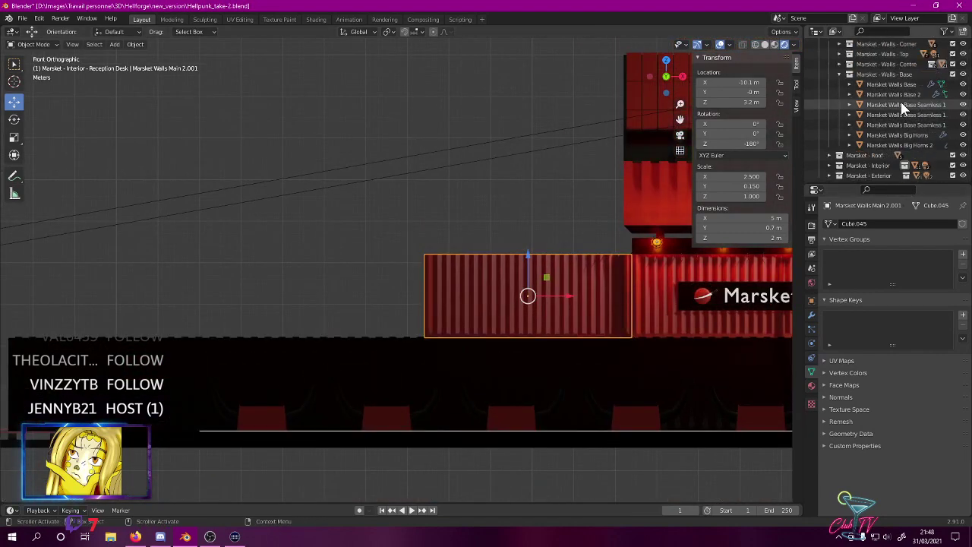
click(838, 73)
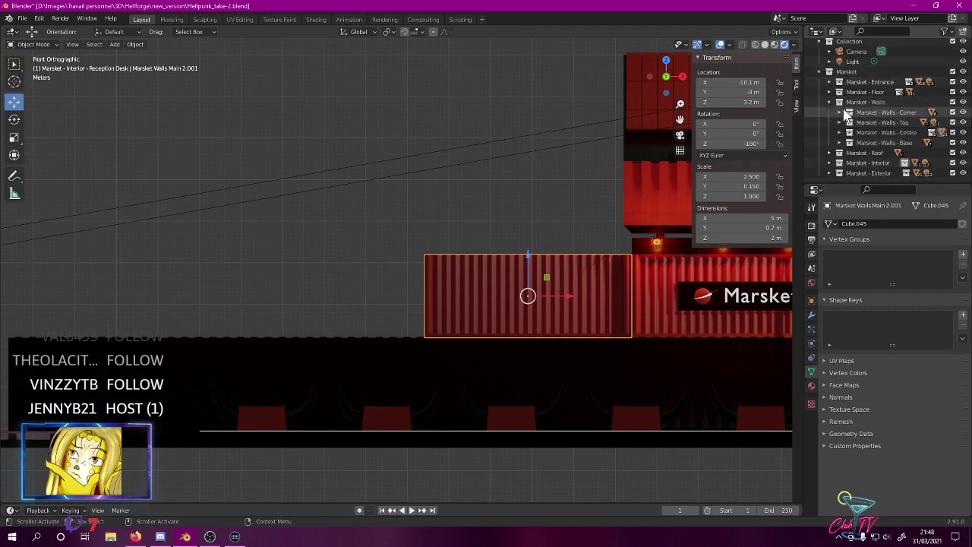
- Expand the Marsket - Walls - Centre collection and rename the copied main wall as Marsket Walls Main Seamless 1
click(839, 132)
scroll(874, 137, down, 5)
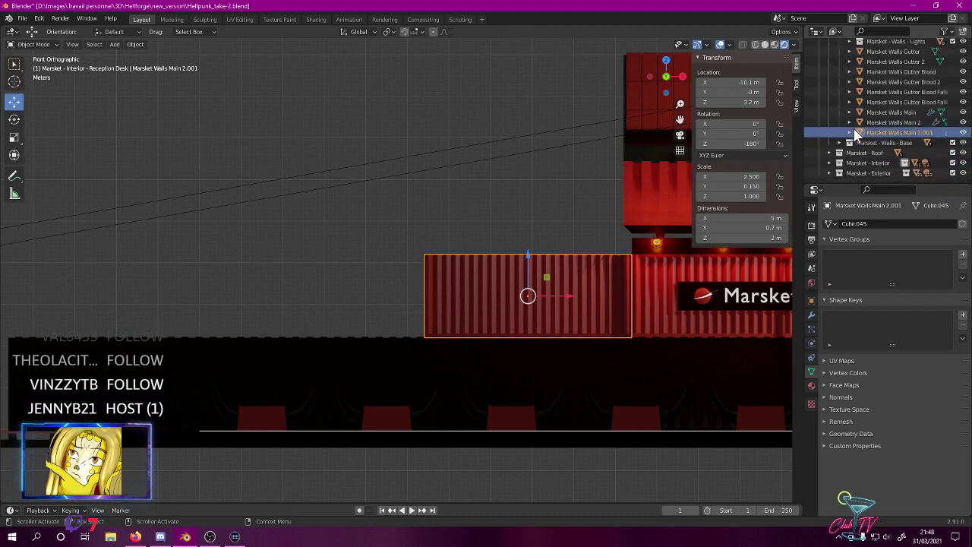
scroll(923, 152, down, 1)
double_click(928, 138)
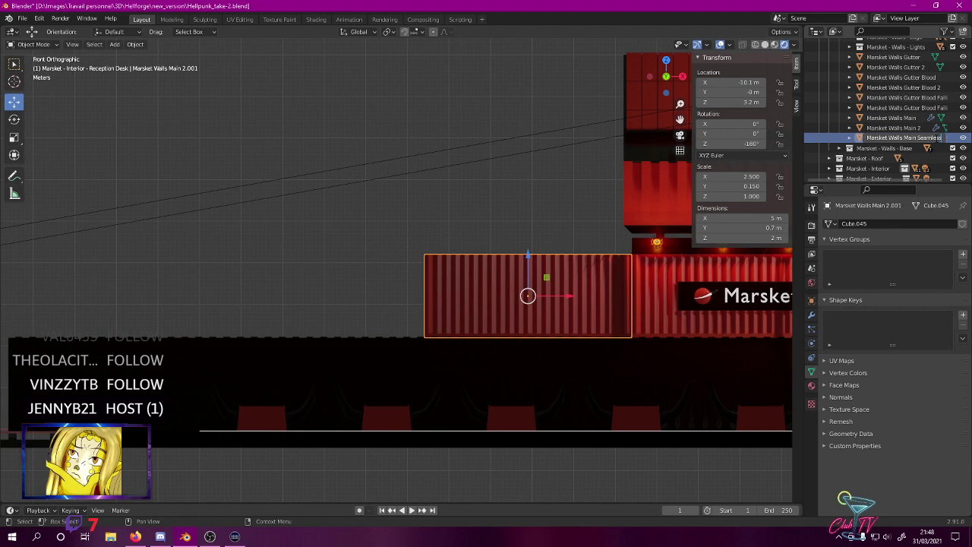
text(Seamless 1)
key(Return)
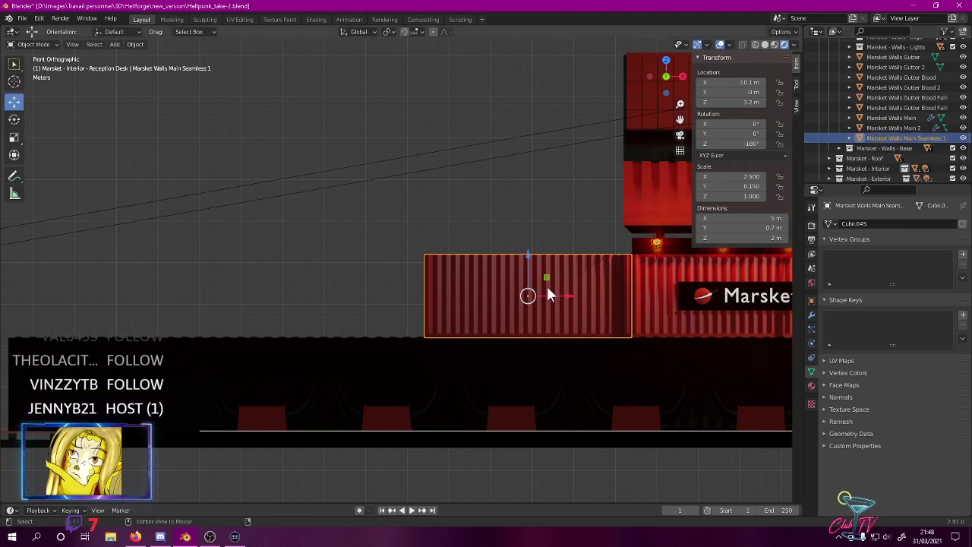
- Extend the wall with two linked duplicates of the seamless main wall, each offset a further -5 m along X, and save the file
key(alt+d)
click(341, 294)
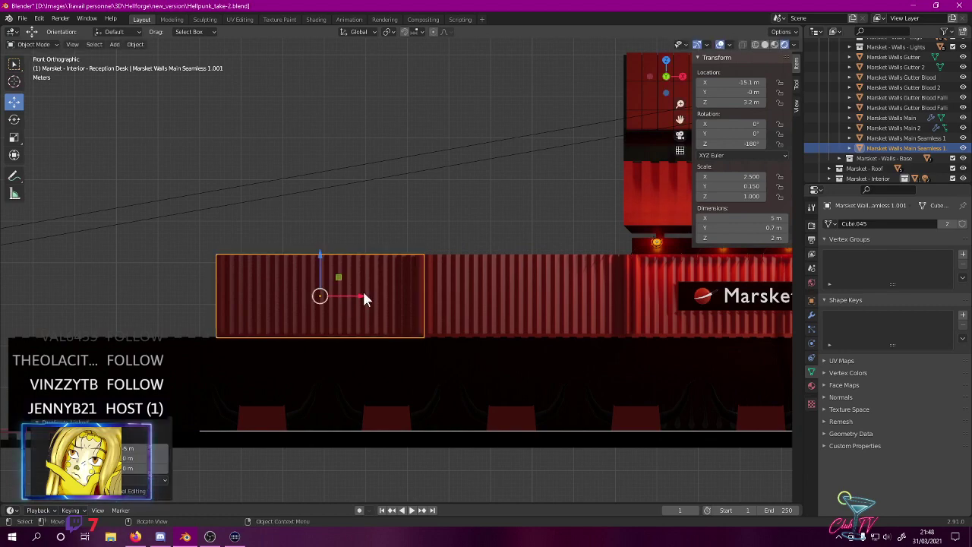
key(alt+d)
click(142, 300)
scroll(393, 312, down, 1)
mouse_move(393, 317)
middle_down()
mouse_move(389, 279)
mouse_move(388, 311)
middle_up()
click(486, 134)
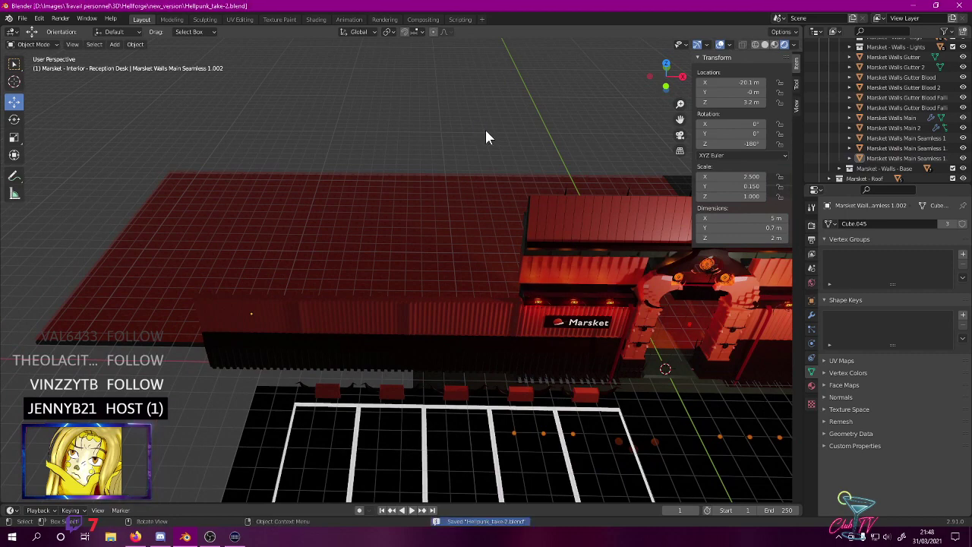
middle_drag(355, 205, 356, 173)
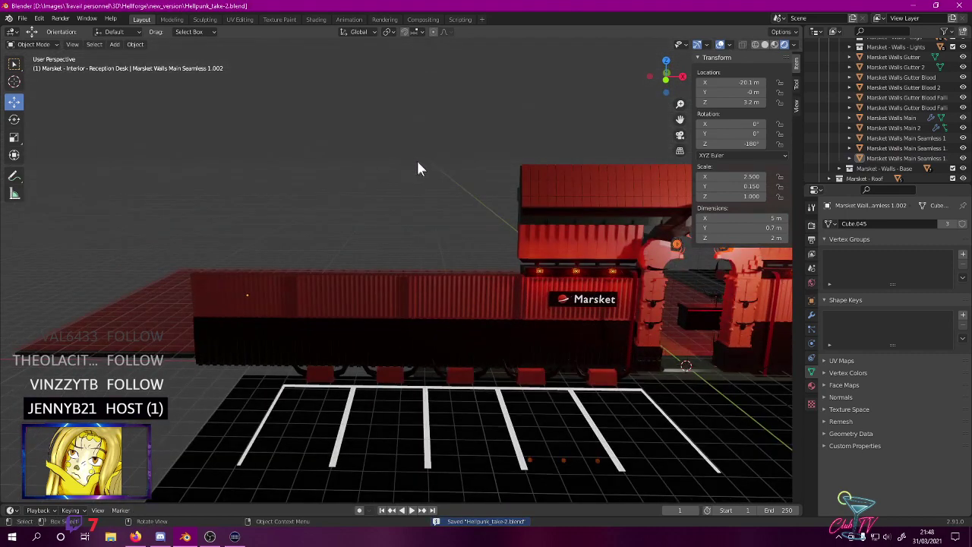
- Duplicate the Marsket Walls Gutter 2 piece above the sign and offset the copy -5 m along X
scroll(455, 228, up, 6)
shift+middle_drag(479, 203, 307, 227)
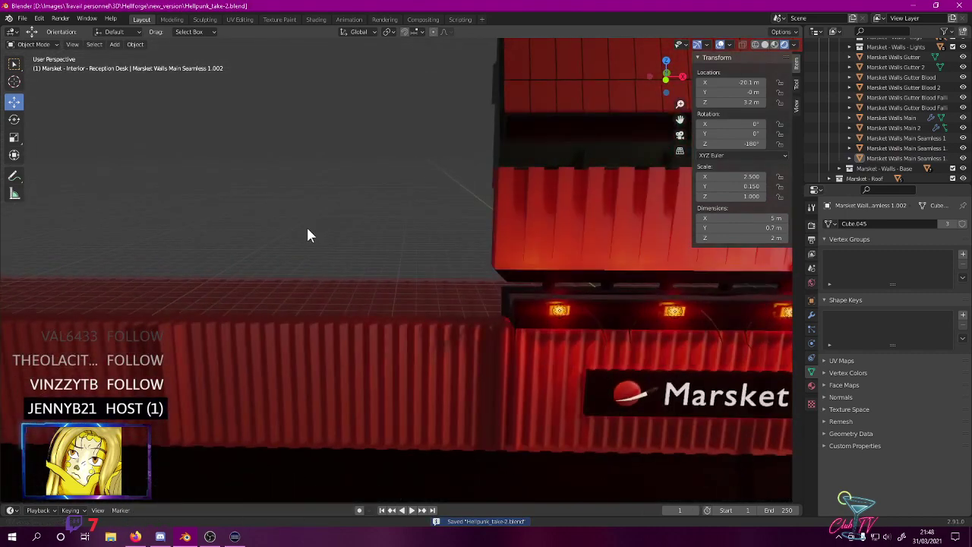
click(526, 313)
click(521, 304)
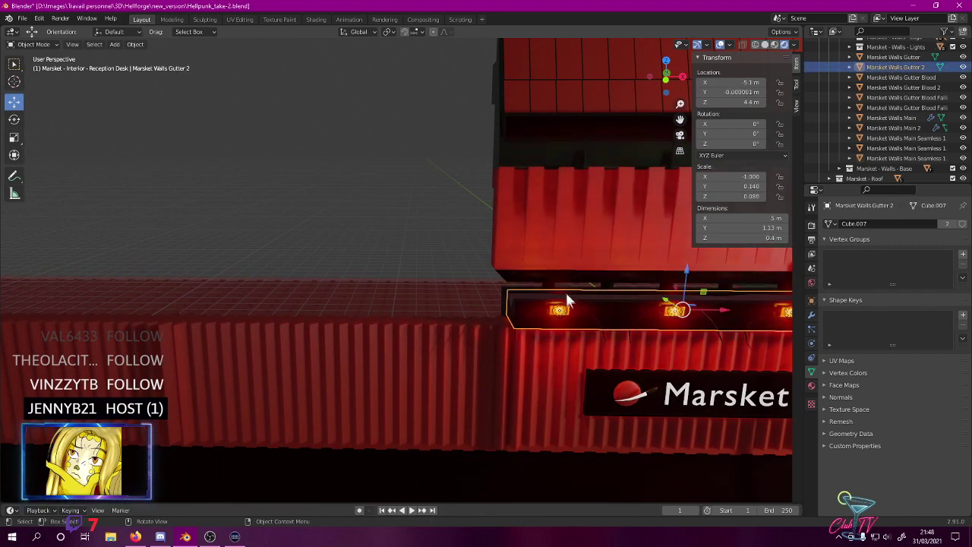
key(KP_1)
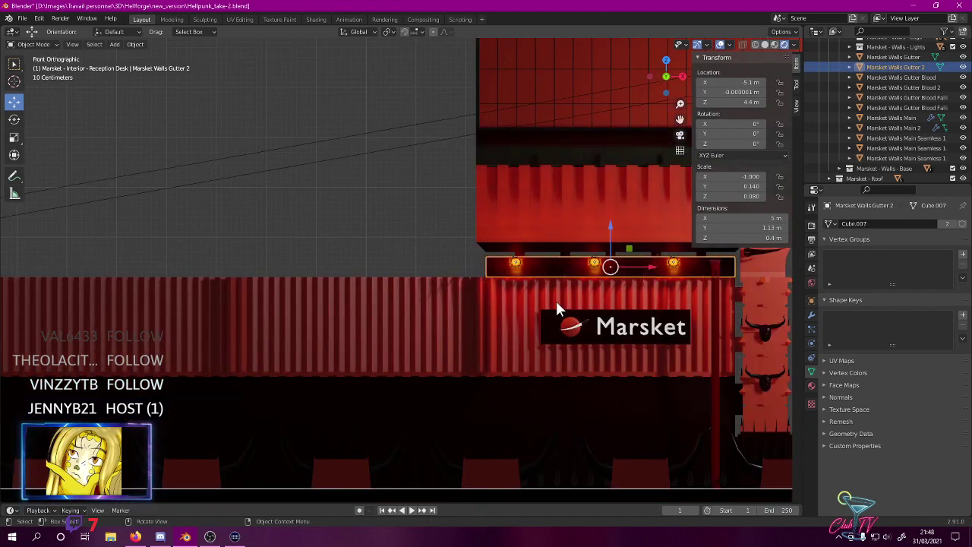
key(shift+d)
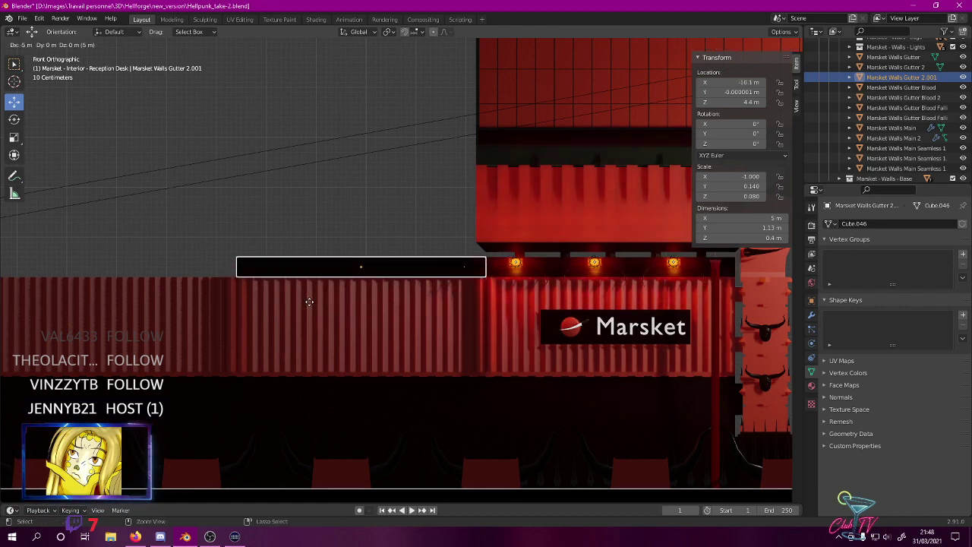
ctrl+click(310, 300)
scroll(290, 275, up, 4)
middle_drag(288, 275, 499, 252)
scroll(286, 261, down, 3)
key(KP_1)
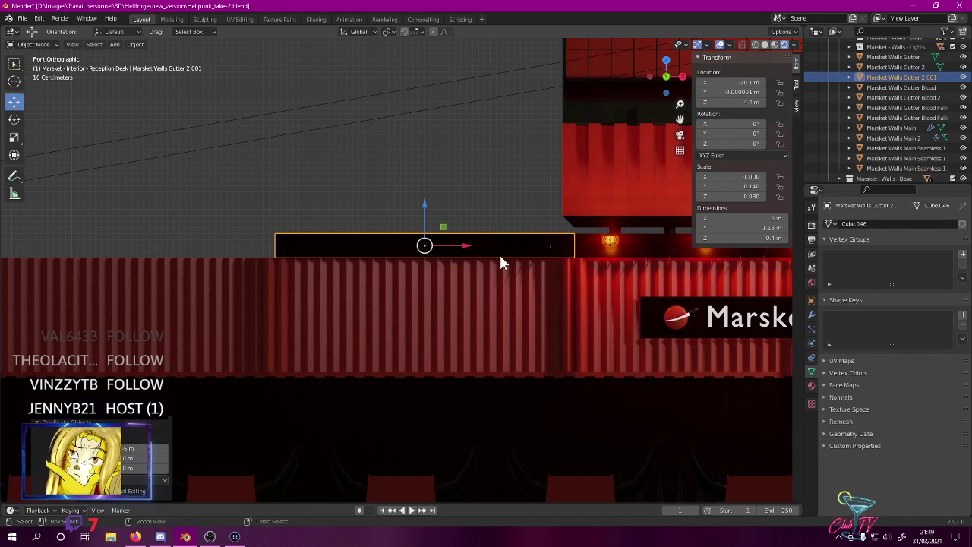
- Delete the gutter copy, undo the deletion, and place the copy again -5 m along X from the original gutter
key(Delete)
click(609, 245)
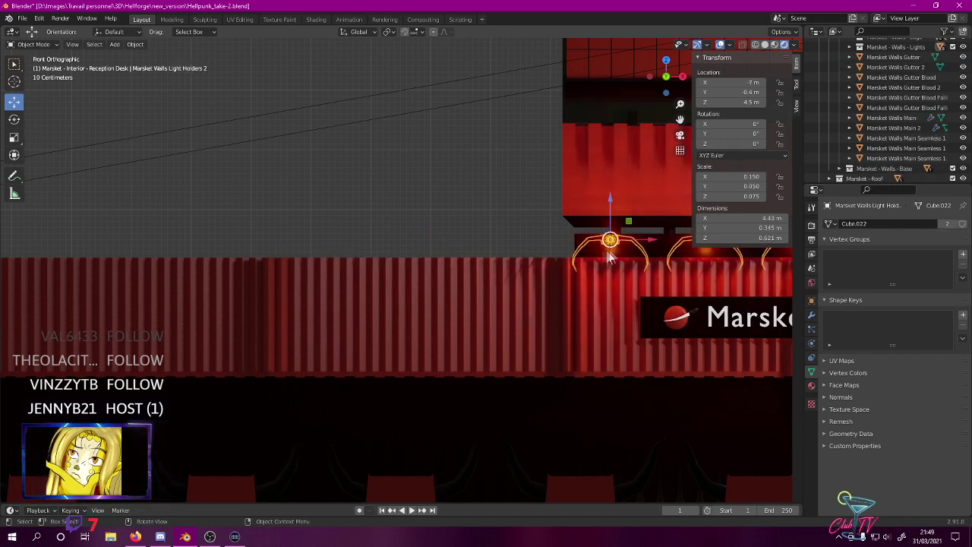
key(ctrl+z)
key(ctrl+z)
key(g)
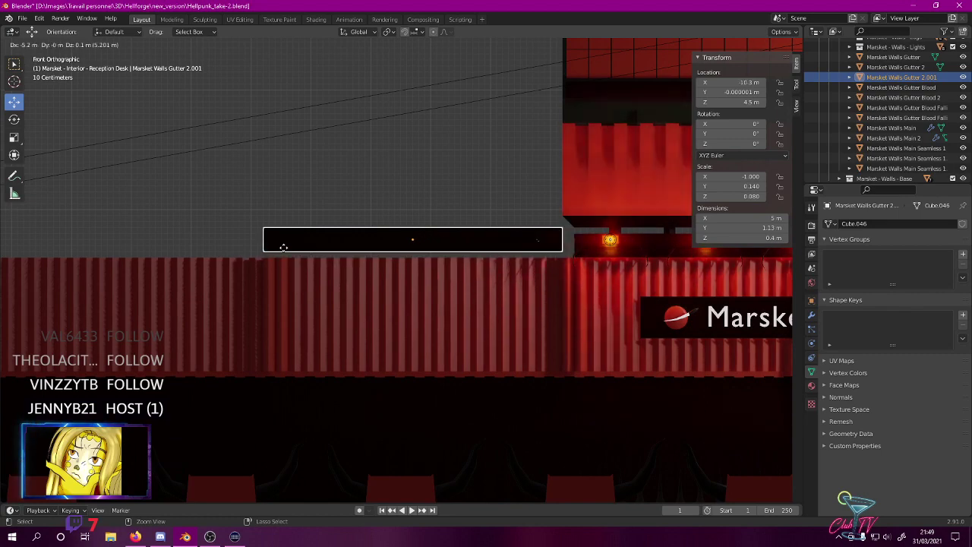
click(293, 249)
- In Edit Mode, delete the vertices of the protruding connector on the gutter copy's end next to the original gutter
middle_drag(395, 242, 408, 284)
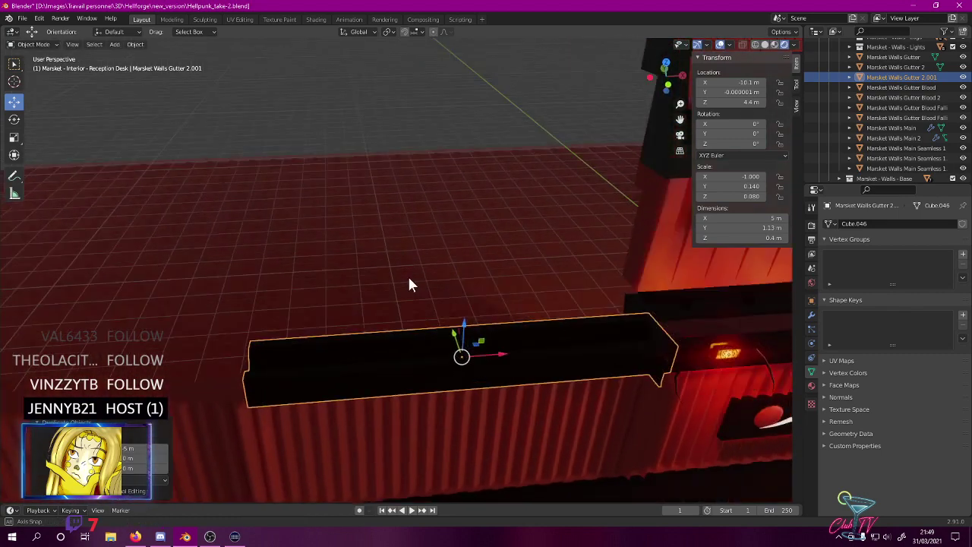
shift+middle_drag(505, 253, 362, 260)
key(Tab)
scroll(390, 195, up, 3)
drag(417, 295, 416, 294)
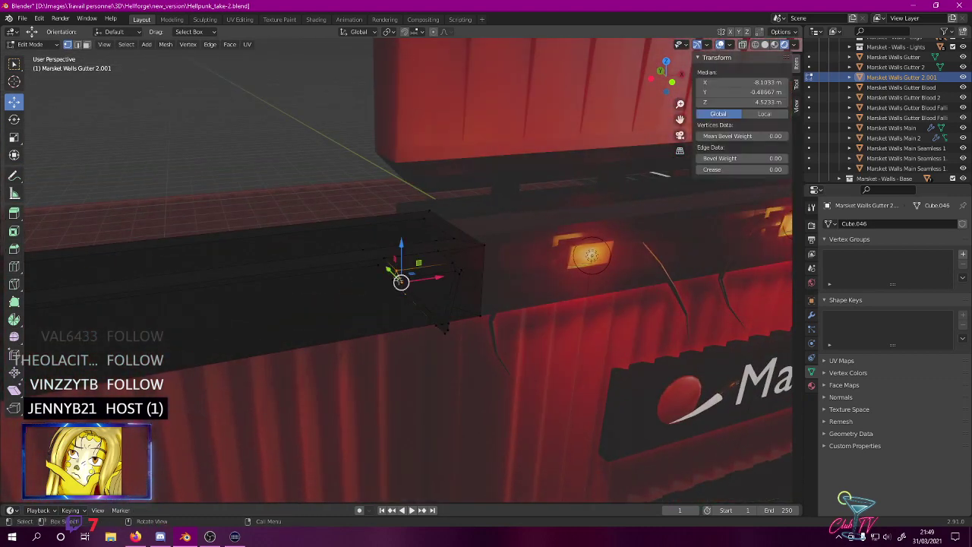
click(315, 191)
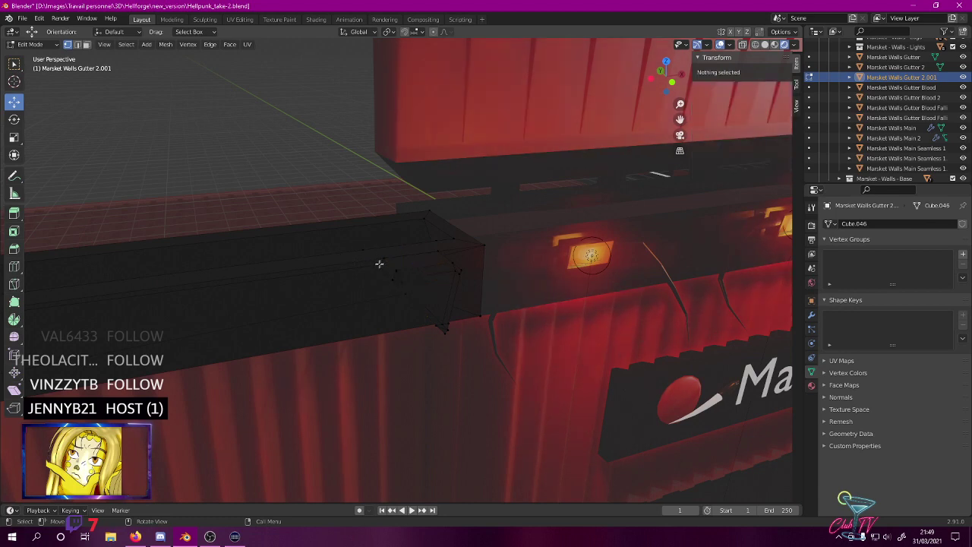
drag(407, 297, 462, 348)
key(x)
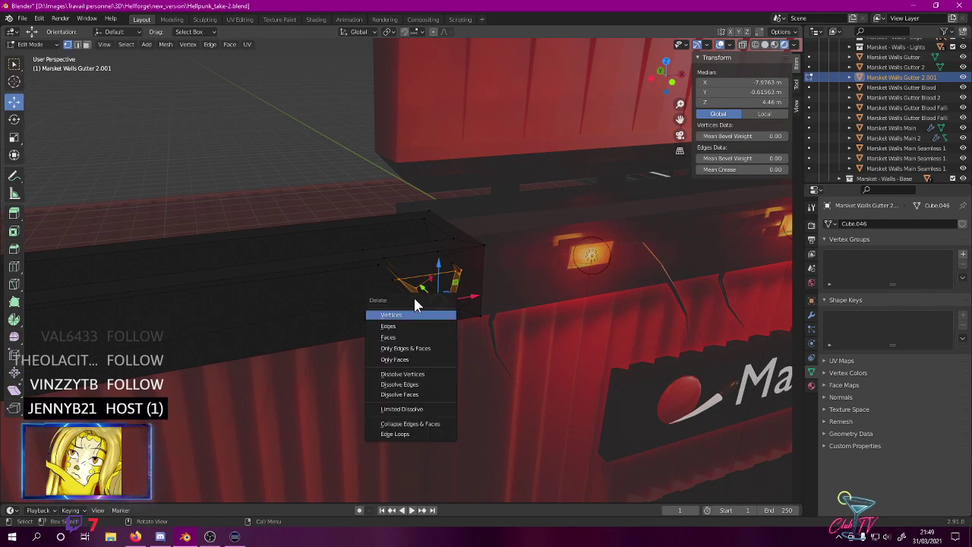
click(413, 309)
- Delete the two leftover connector vertices at the front of the gutter copy's end
middle_drag(380, 267, 325, 464)
click(320, 474)
shift+click(258, 492)
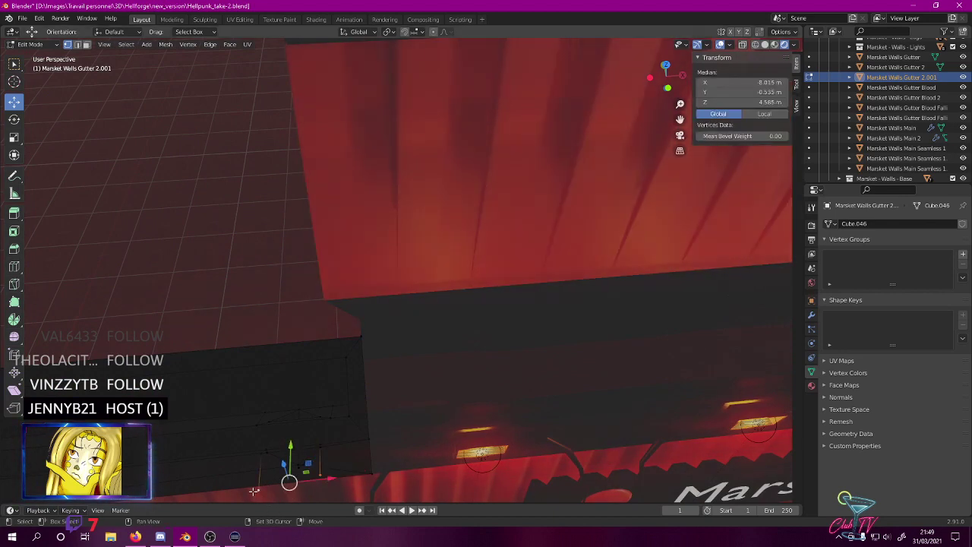
key(x)
click(228, 395)
- Fill between the open vertices left by the removed connector on the gutter copy
middle_drag(233, 401, 312, 313)
click(385, 231)
shift+click(427, 263)
key(f)
middle_drag(423, 260, 479, 288)
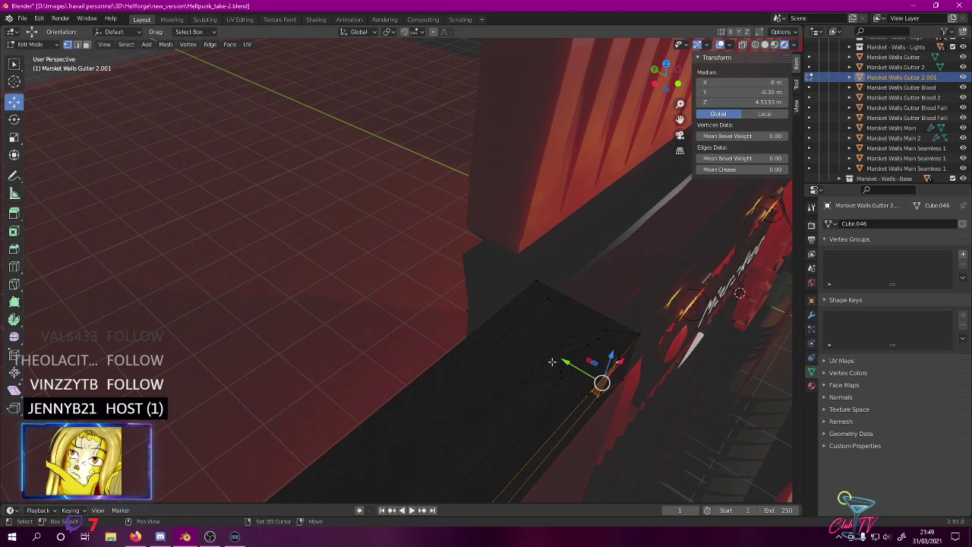
click(545, 364)
shift+click(562, 373)
shift+click(588, 347)
middle_drag(536, 399, 401, 303)
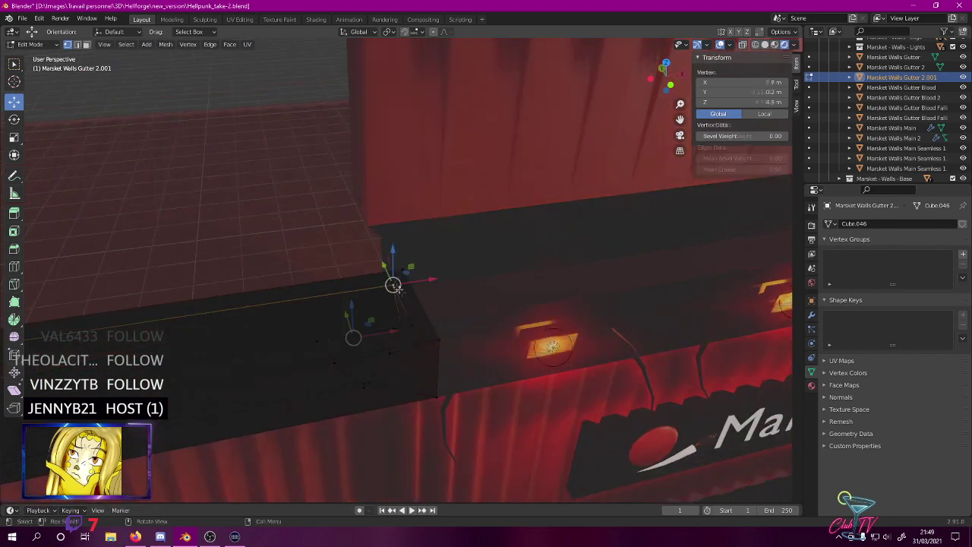
- Move the vertices at the gutter copy's end by 0.1 m along X in wireframe shading
click(392, 282)
middle_drag(403, 299, 501, 407)
shift+click(520, 423)
key(KP_3)
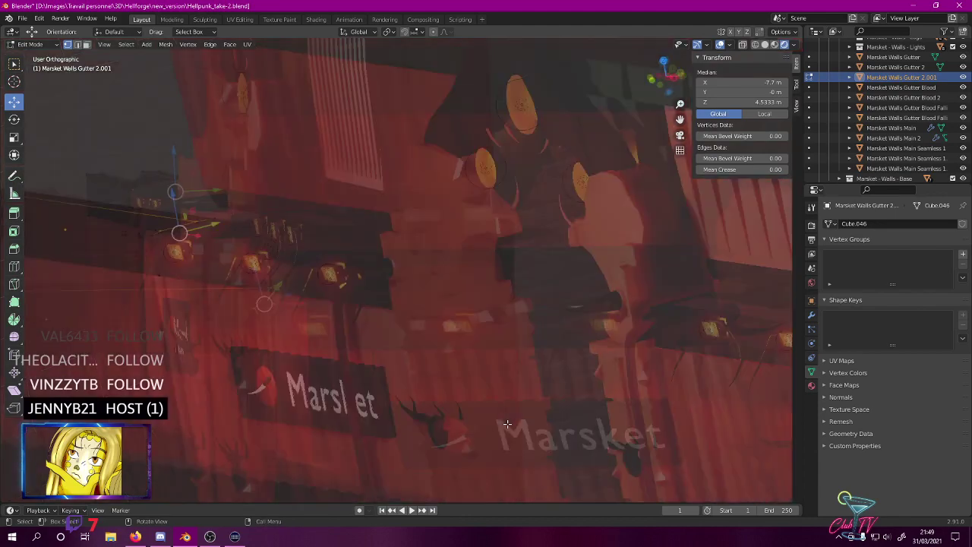
key(KP_1)
key(z)
click(451, 393)
scroll(449, 284, up, 3)
shift+middle_drag(336, 113, 404, 290)
scroll(403, 290, up, 4)
drag(484, 365, 550, 363)
middle_drag(551, 363, 416, 343)
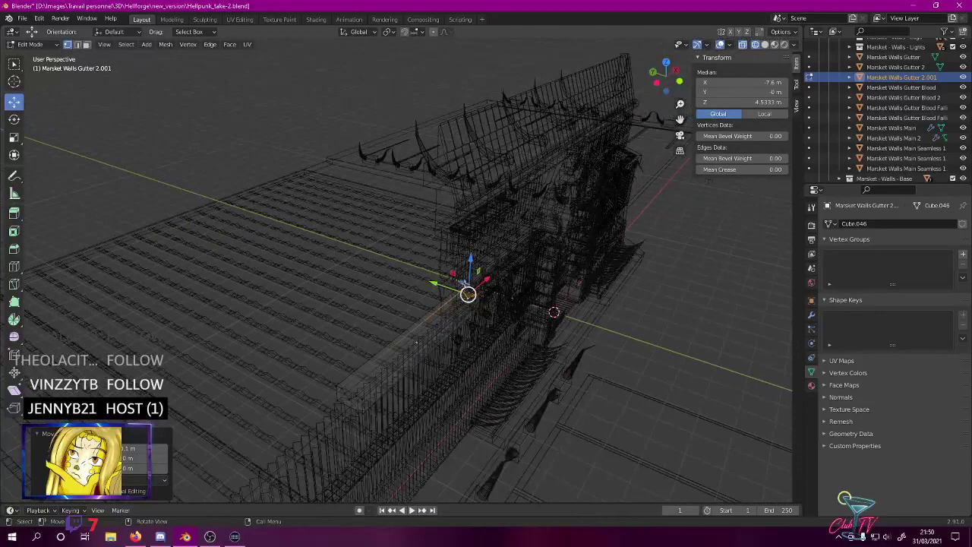
- Delete the faces selected at the gutter copy's end and return to rendered shading
key(x)
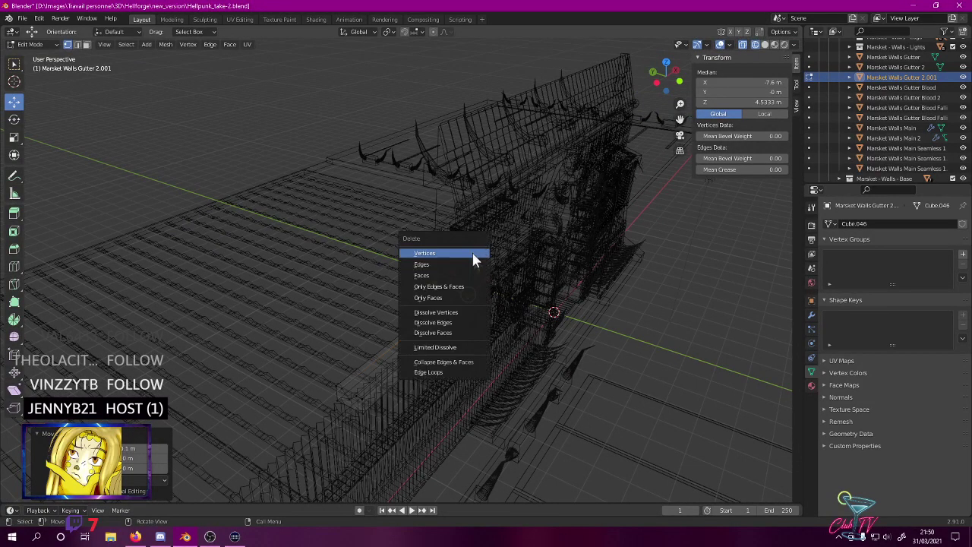
click(455, 276)
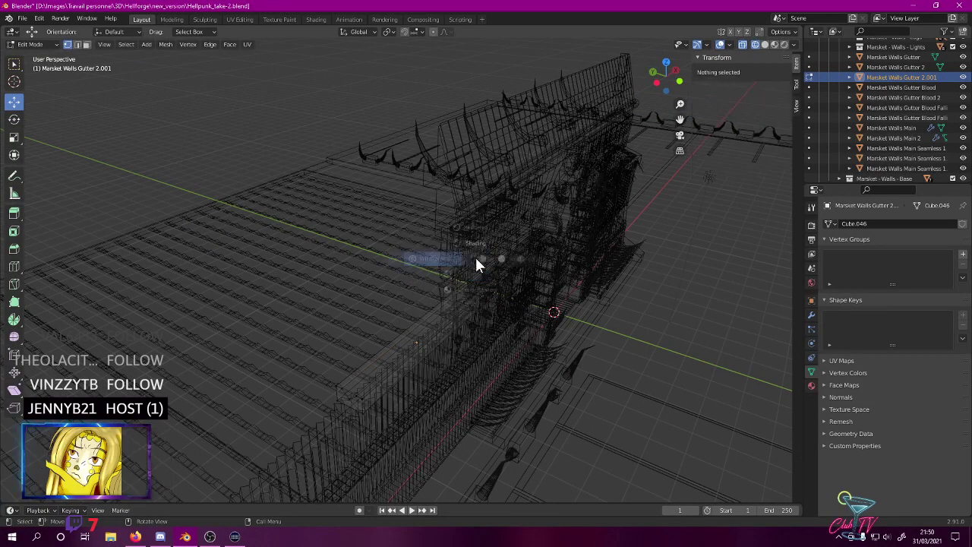
click(491, 195)
scroll(577, 236, up, 3)
shift+middle_drag(581, 238, 388, 185)
scroll(374, 187, up, 2)
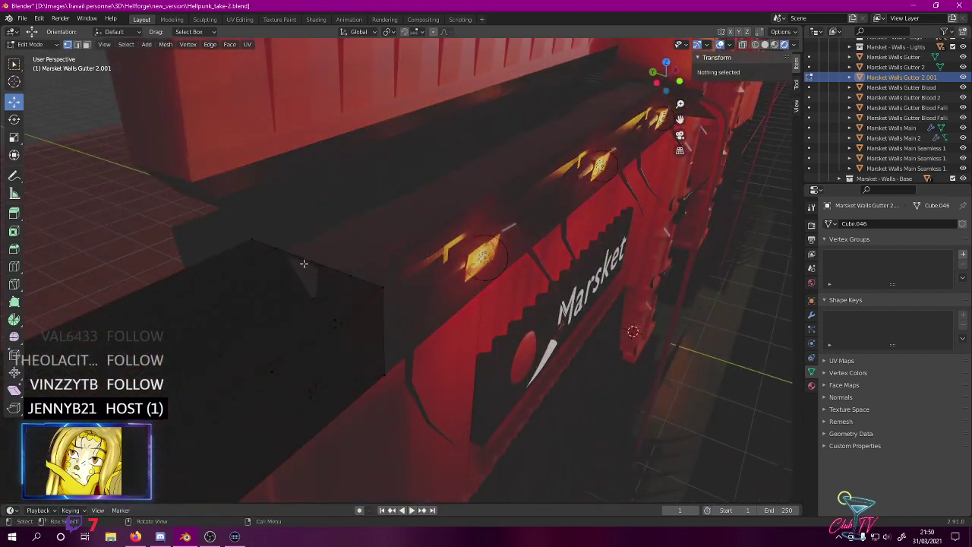
- Try to delete the upper edge of the gutter copy's end with the Vertices and Edges delete options
click(77, 44)
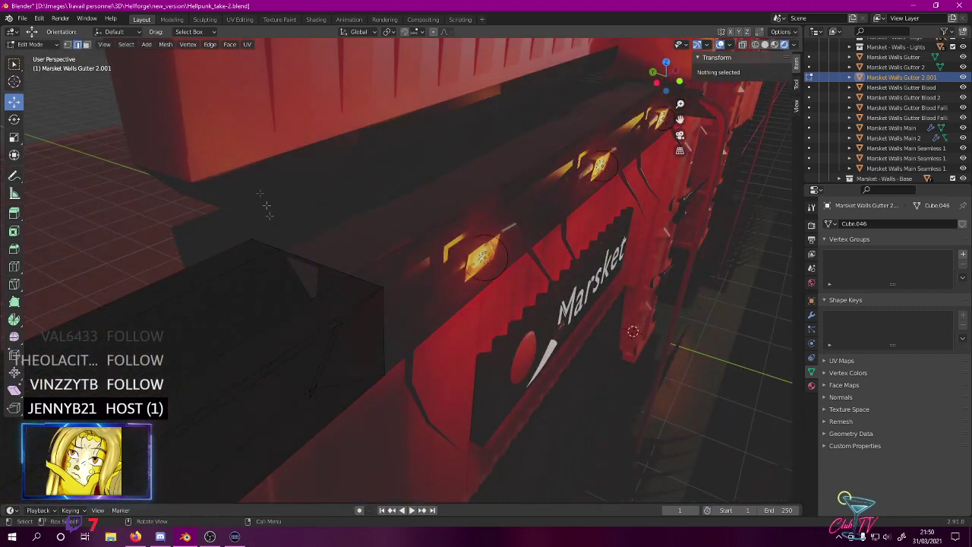
click(310, 265)
key(x)
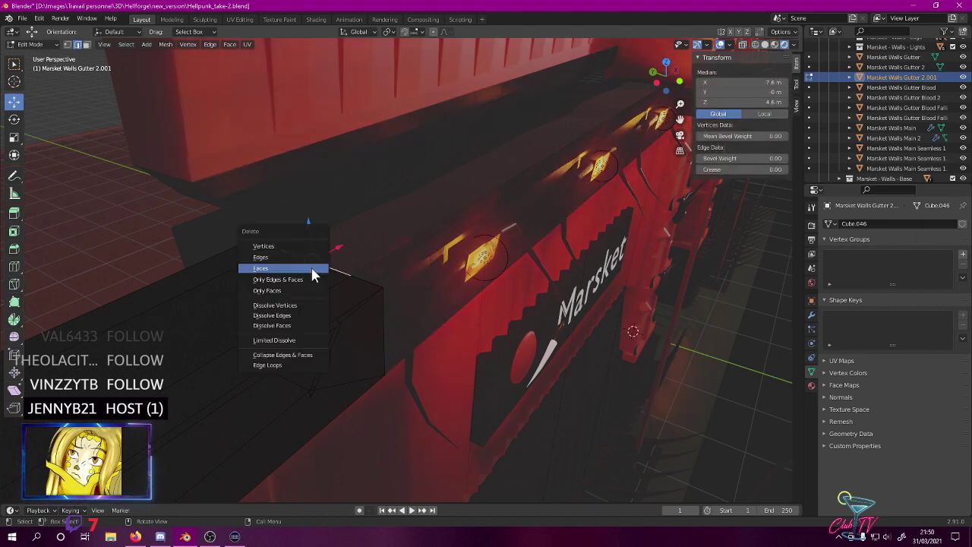
click(298, 246)
key(ctrl+z)
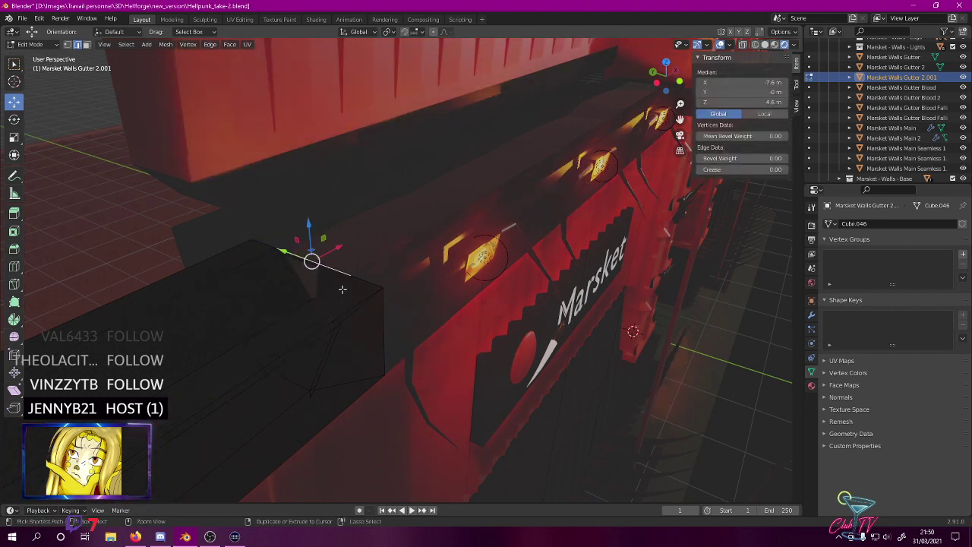
key(x)
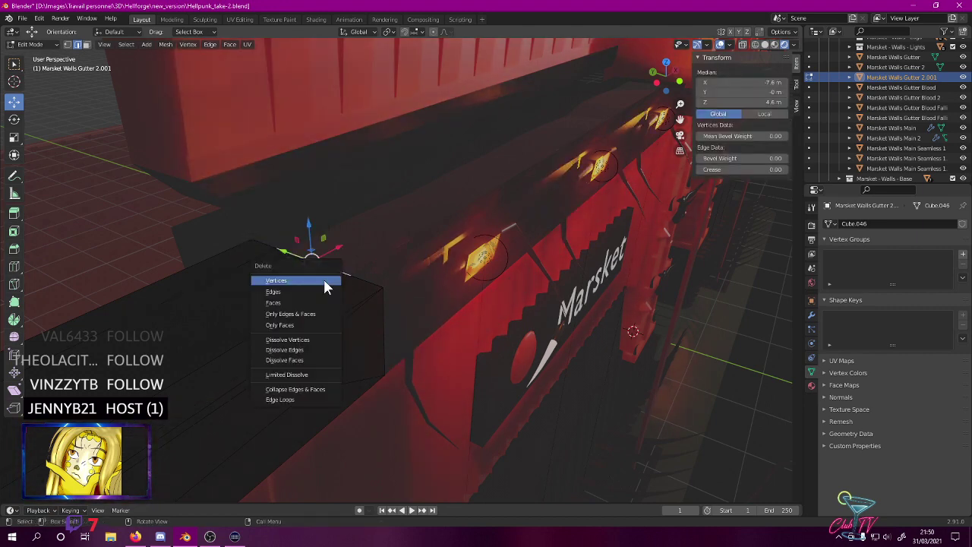
click(279, 291)
key(x)
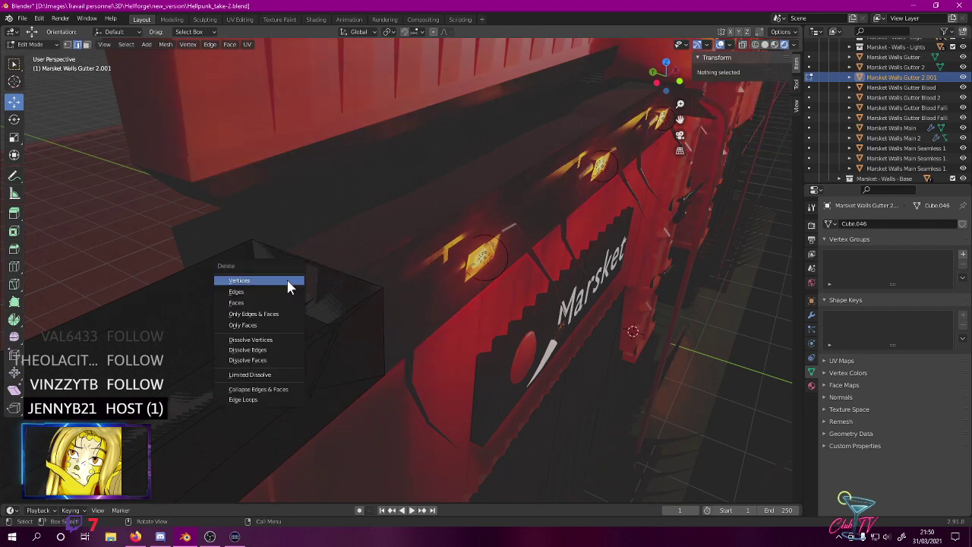
click(288, 281)
click(312, 261)
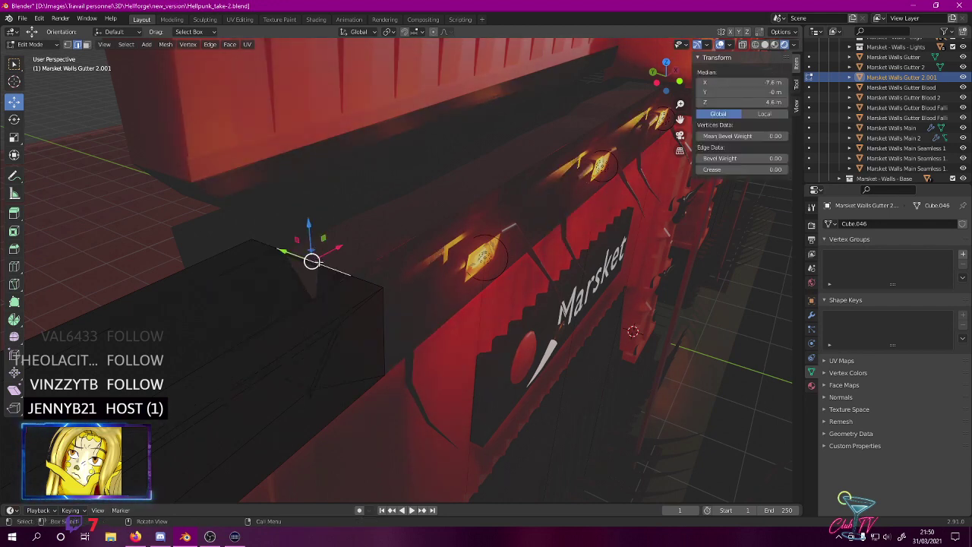
key(x)
click(296, 272)
- Delete the remaining end face of the gutter copy using face selection
middle_drag(387, 250, 459, 255)
click(463, 259)
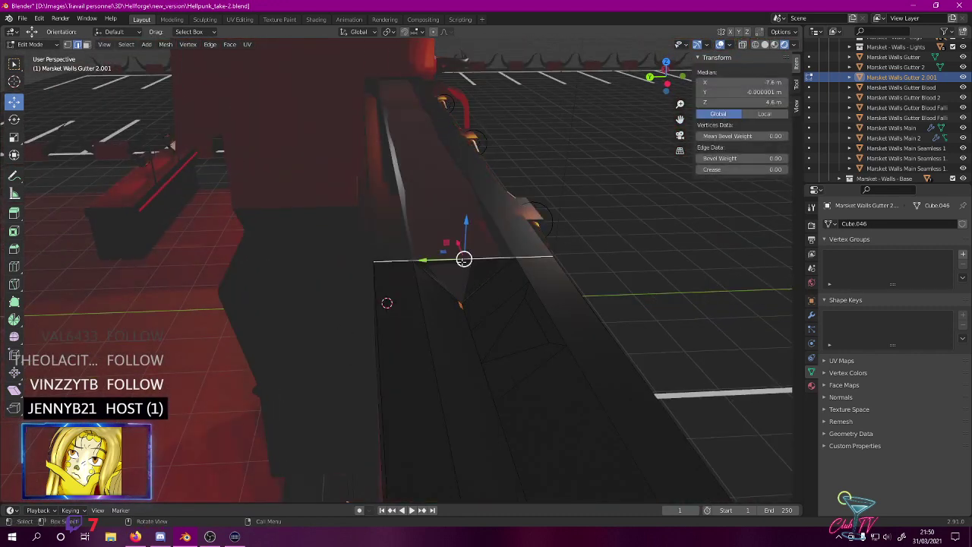
click(495, 266)
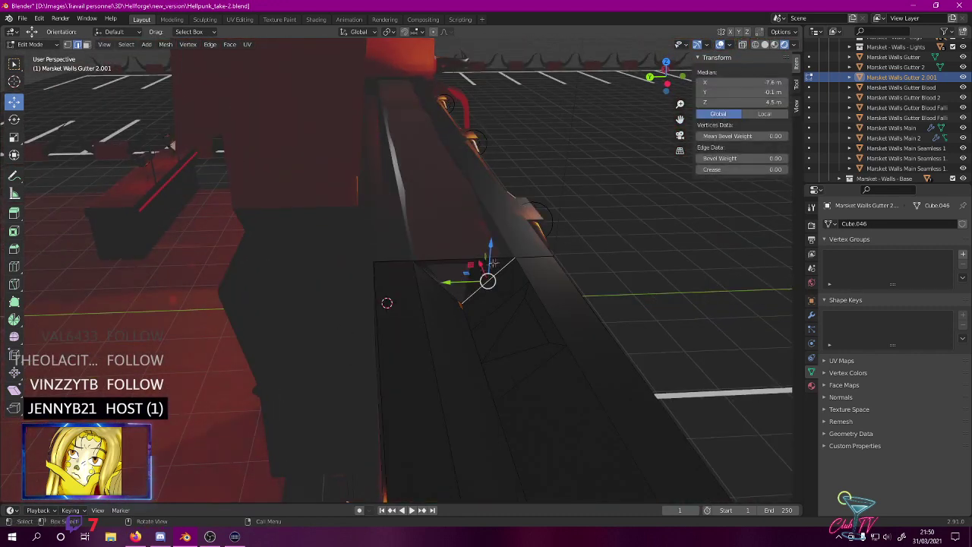
click(451, 271)
click(86, 45)
click(460, 278)
key(x)
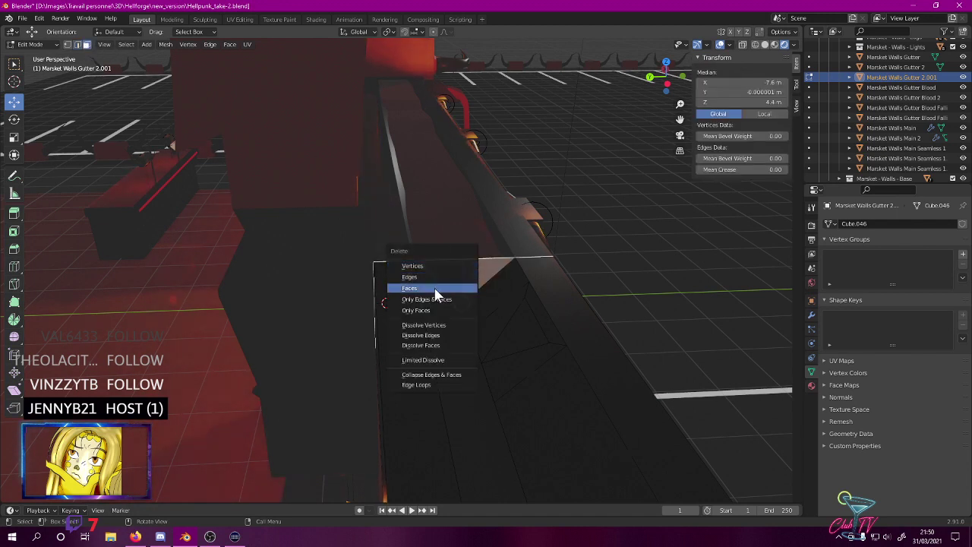
click(435, 290)
middle_drag(463, 281, 511, 306)
scroll(455, 289, down, 2)
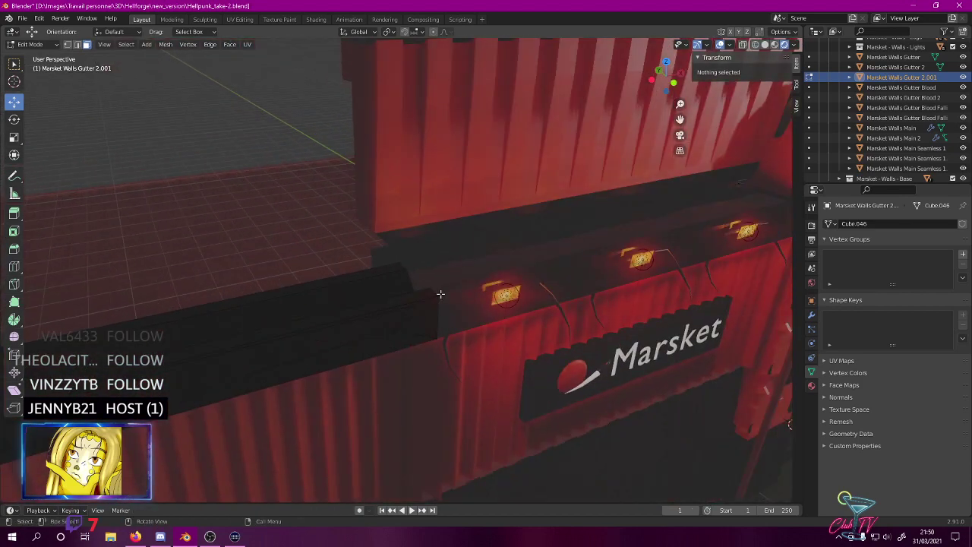
- Select the edges outlining the V-shaped profile at the end of the gutter copy using edge selection
key(Tab)
middle_drag(349, 278, 379, 248)
key(Tab)
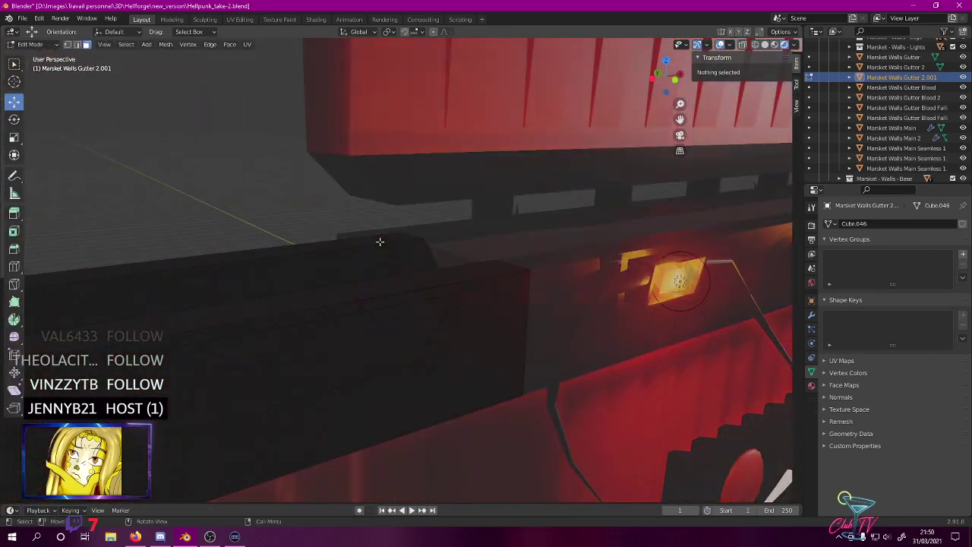
click(77, 44)
click(358, 309)
shift+click(453, 288)
shift+click(446, 319)
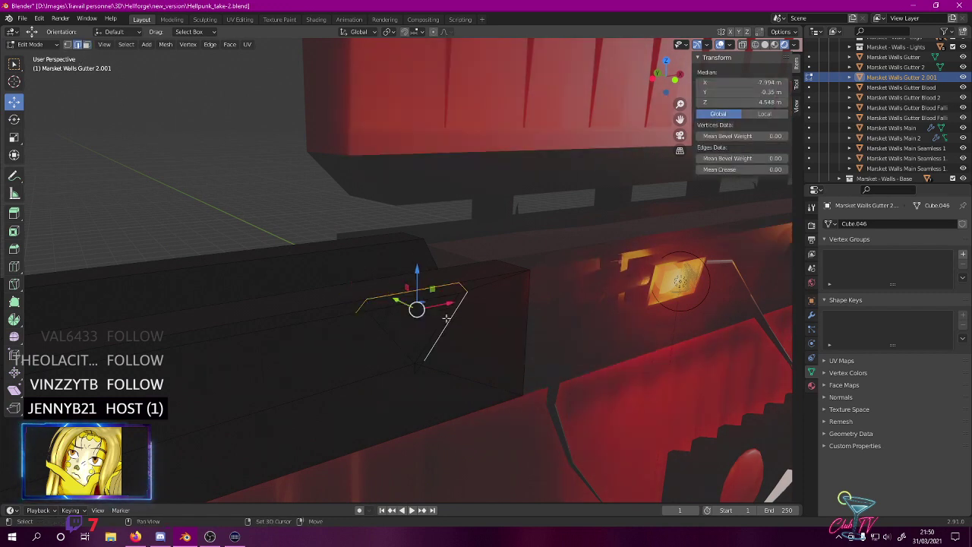
shift+click(387, 340)
right_click(394, 379)
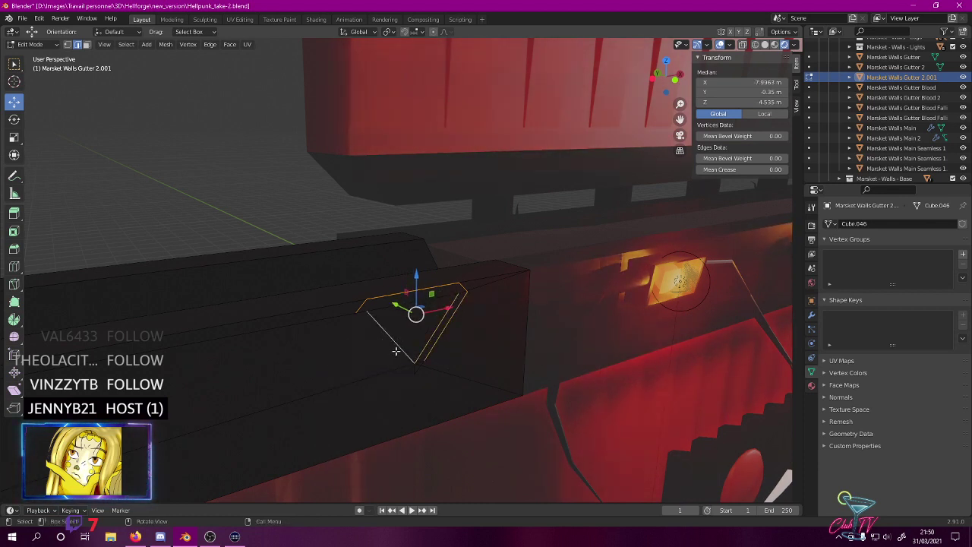
- Try to delete the selected profile edges at the gutter copy's end and undo the deletion
key(x)
click(398, 341)
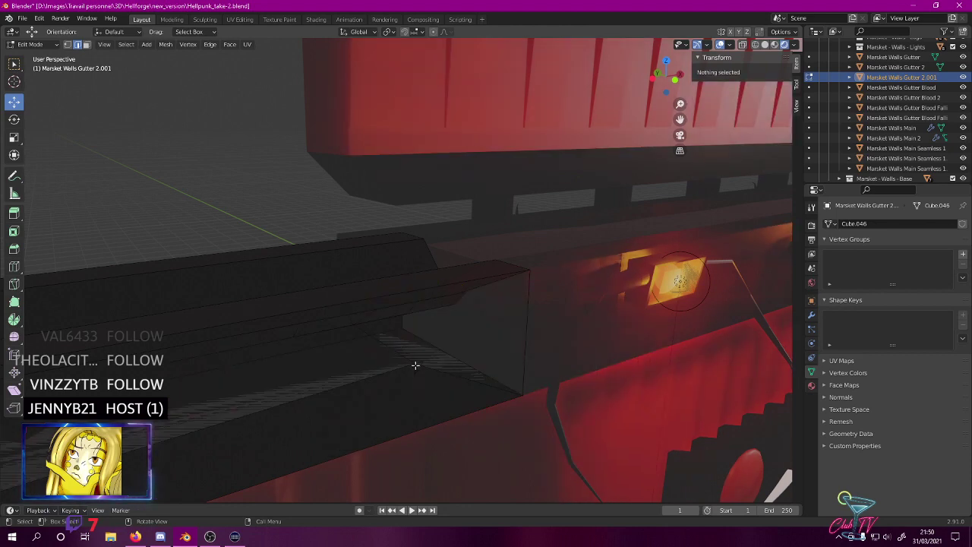
mouse_move(416, 340)
middle_down()
mouse_move(430, 336)
mouse_move(417, 339)
middle_up()
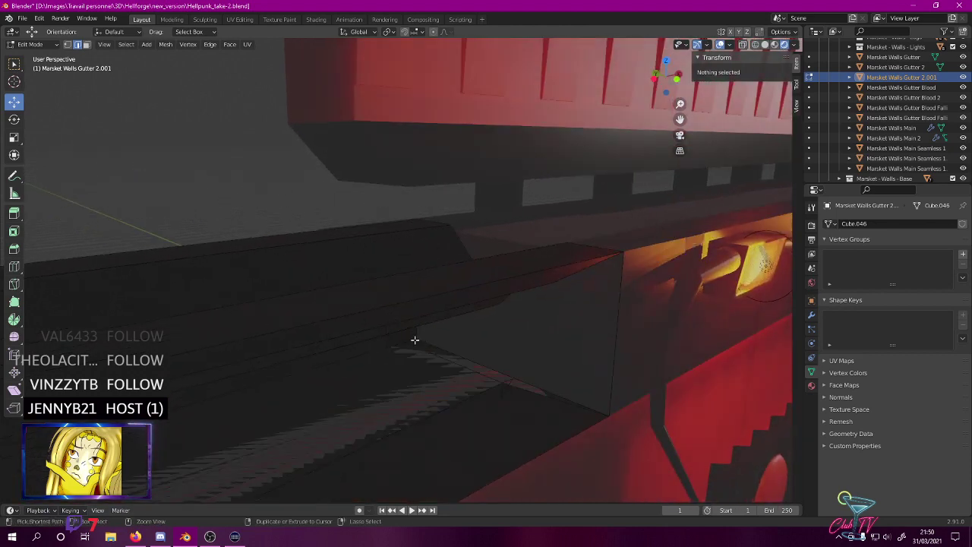
key(ctrl+z)
- Delete the selected profile edges and the short edge at the profile's lower tip with the Edges option
middle_drag(456, 296, 412, 278)
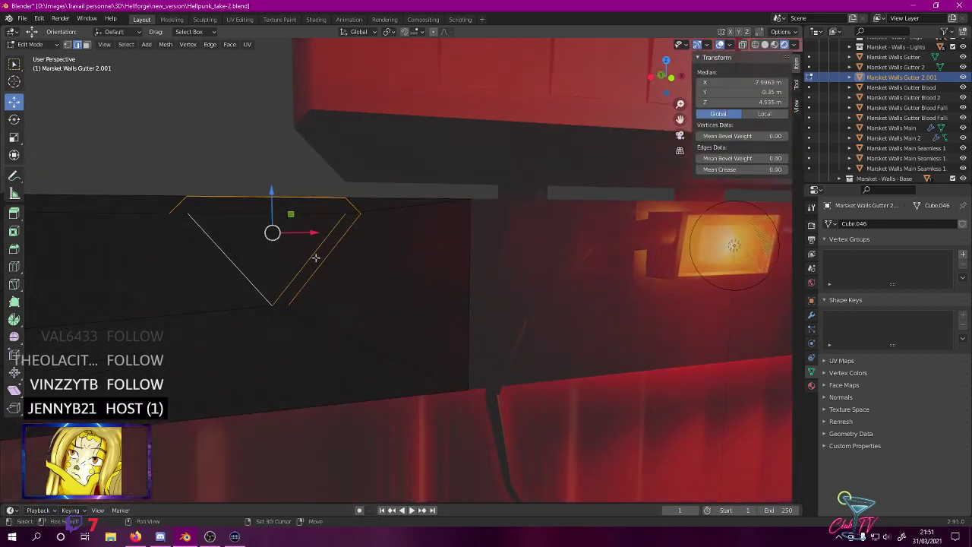
key(x)
click(247, 263)
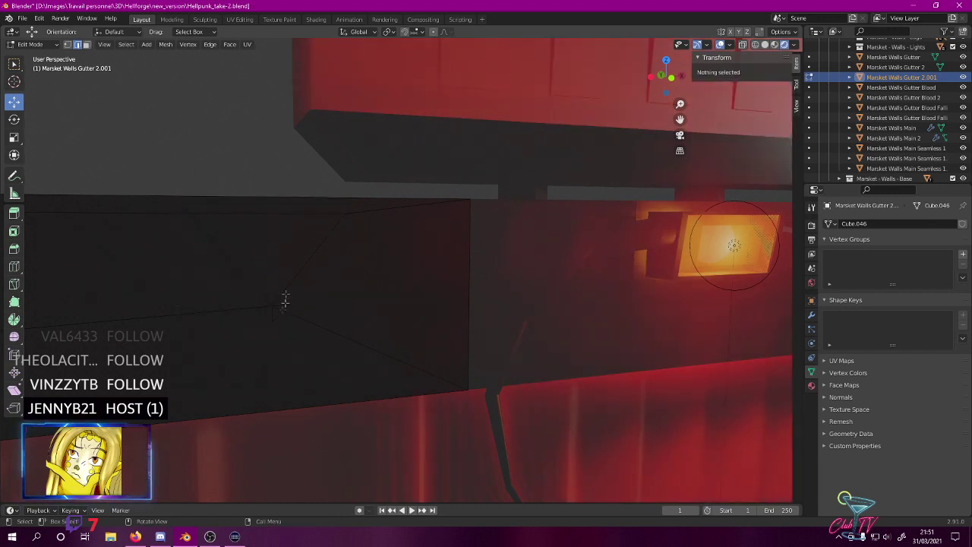
click(278, 313)
key(x)
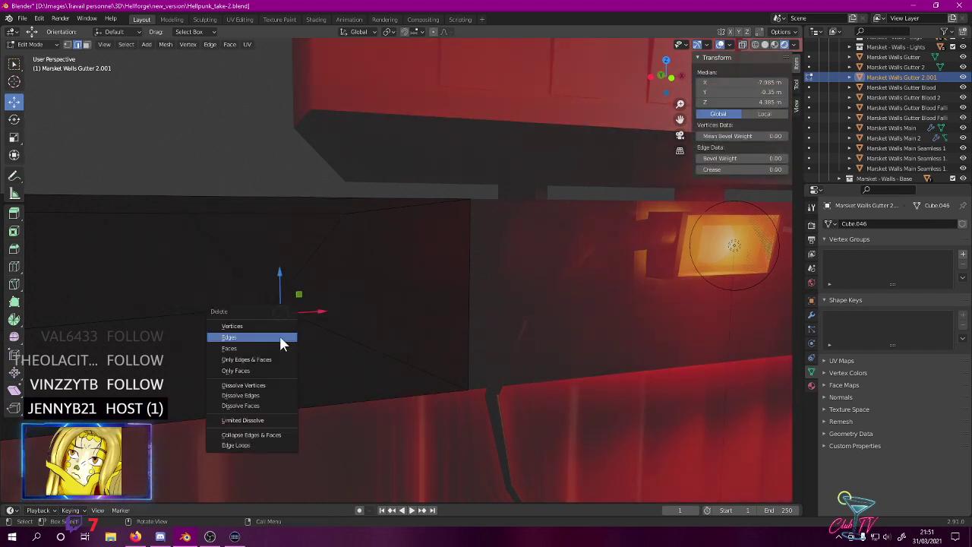
click(279, 338)
- Delete the last two short edges near the profile's lower tip and return to object mode
click(272, 314)
shift+click(288, 305)
key(x)
click(319, 346)
mouse_move(245, 331)
middle_down()
mouse_move(245, 347)
mouse_move(262, 332)
middle_up()
scroll(253, 329, down, 6)
key(Tab)
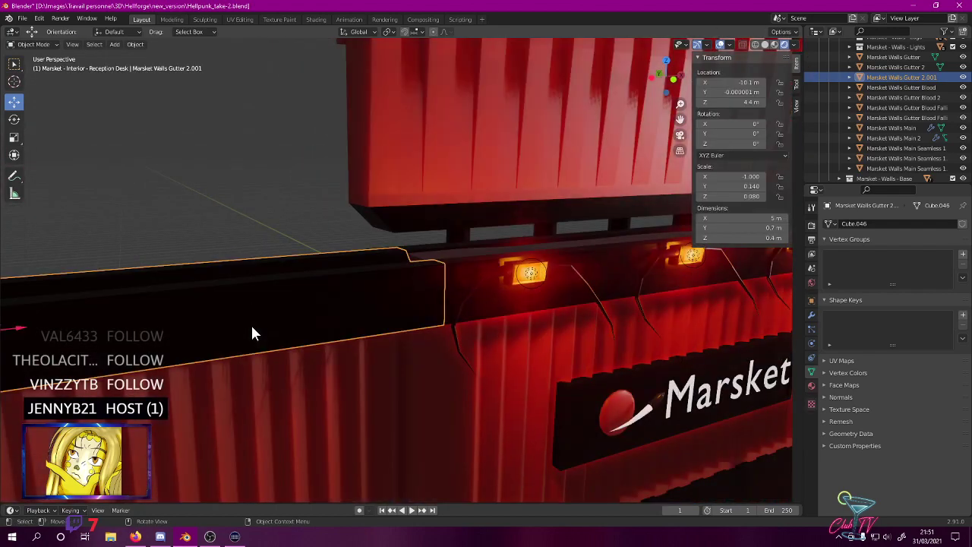
- Rename the gutter copy as Marsket Walls Gutter Seamless 1 in the outliner
scroll(251, 323, down, 3)
mouse_move(256, 162)
middle_down()
mouse_move(251, 217)
mouse_move(233, 230)
mouse_move(260, 155)
middle_up()
key(KP_1)
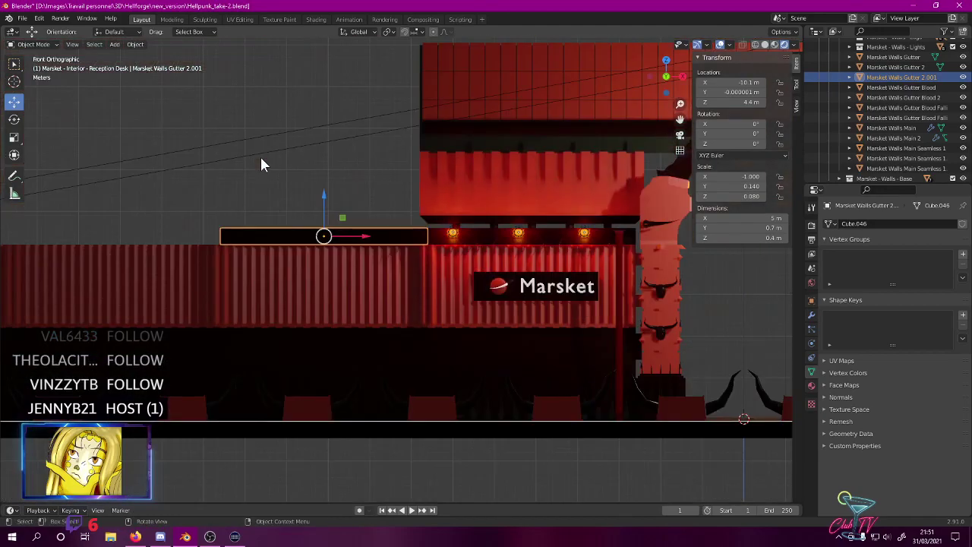
middle_drag(155, 209, 347, 261)
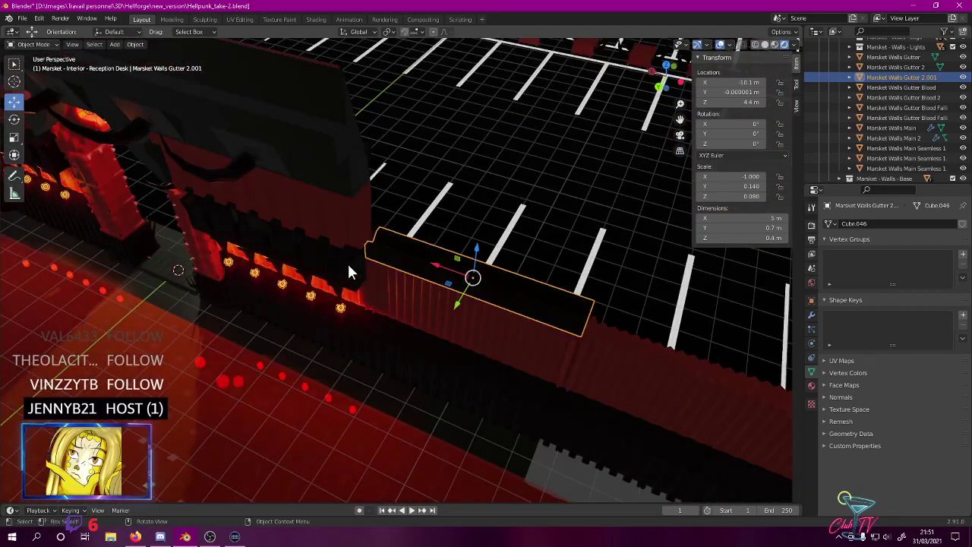
key(KP_1)
shift+middle_drag(96, 220, 217, 267)
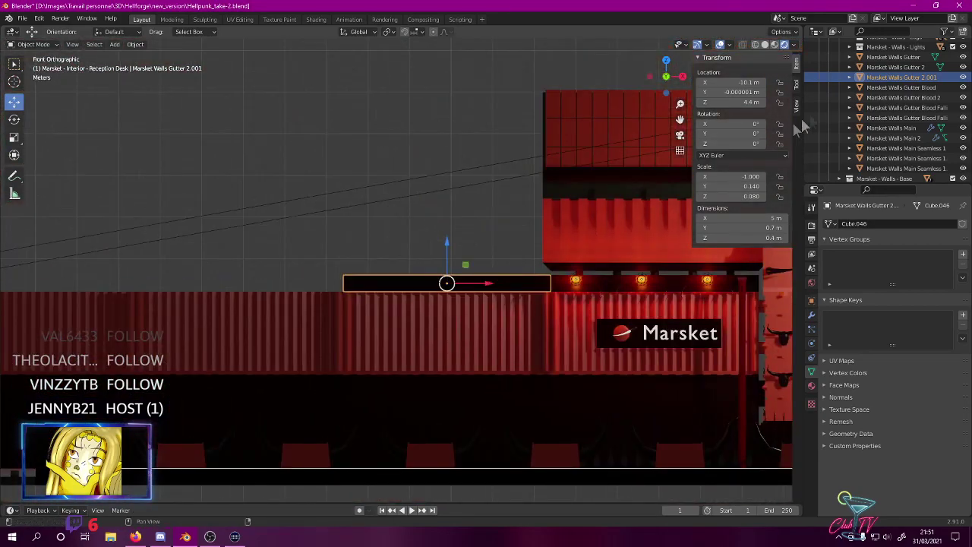
double_click(934, 79)
key(BackSpace)
key(BackSpace)
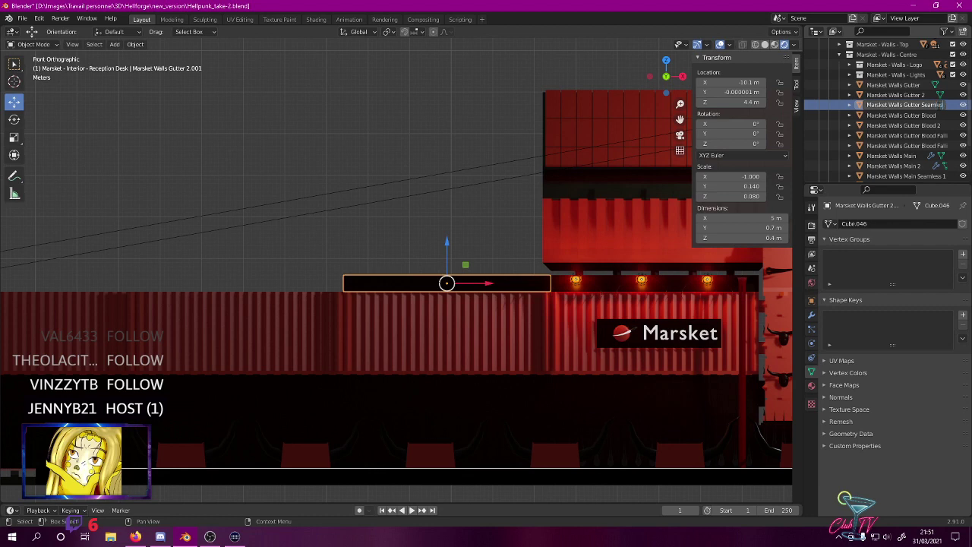
text(1)
key(Return)
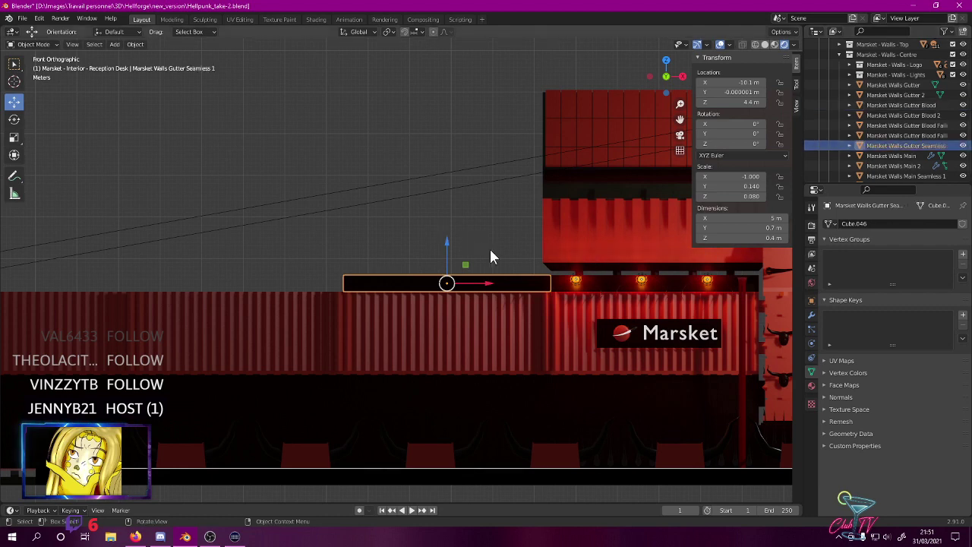
- Make two linked duplicates of Marsket Walls Gutter Seamless 1 along the wall, each offset -5 m in X from the previous one
click(902, 138)
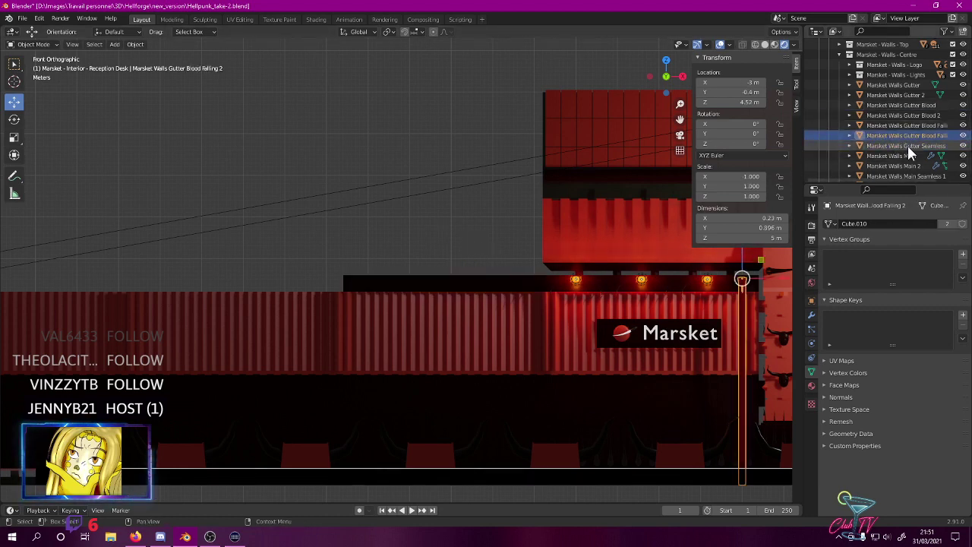
double_click(908, 145)
key(Return)
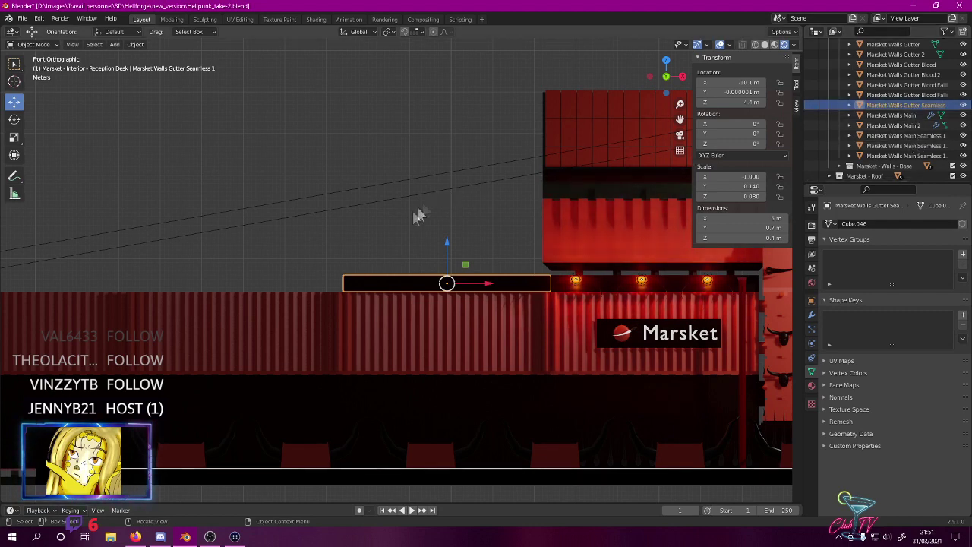
key(alt+d)
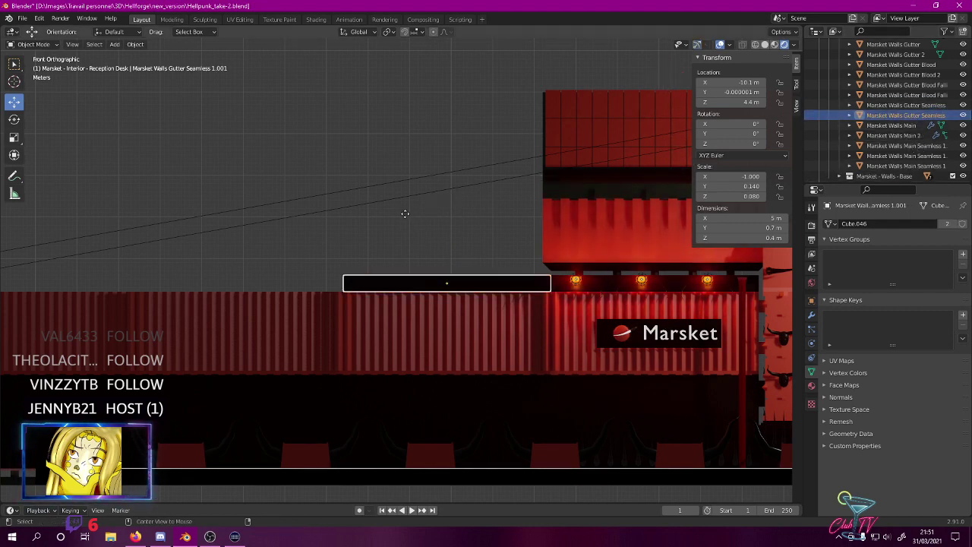
ctrl+click(184, 208)
key(alt+d)
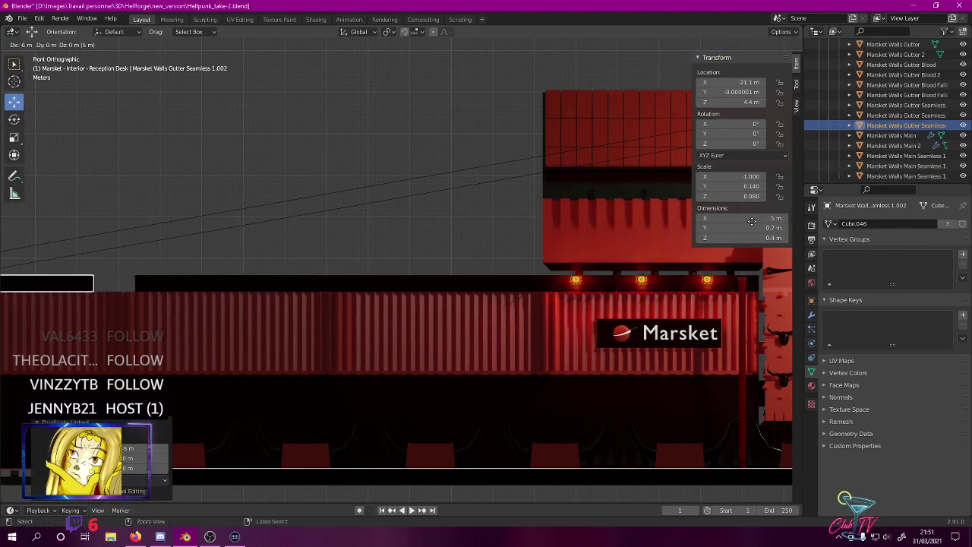
key(Return)
middle_drag(538, 195, 509, 233)
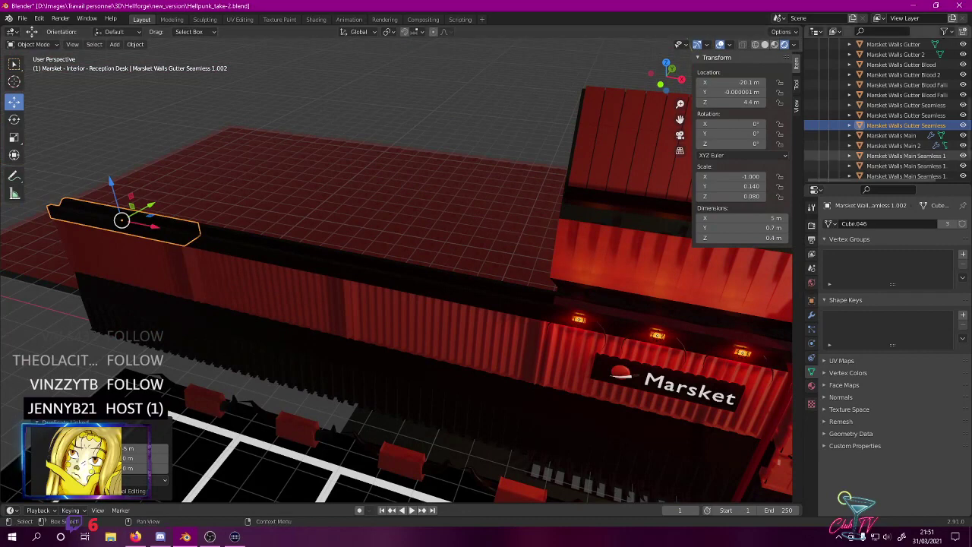
mouse_move(487, 119)
middle_down()
mouse_move(504, 109)
mouse_move(472, 111)
middle_up()
click(470, 106)
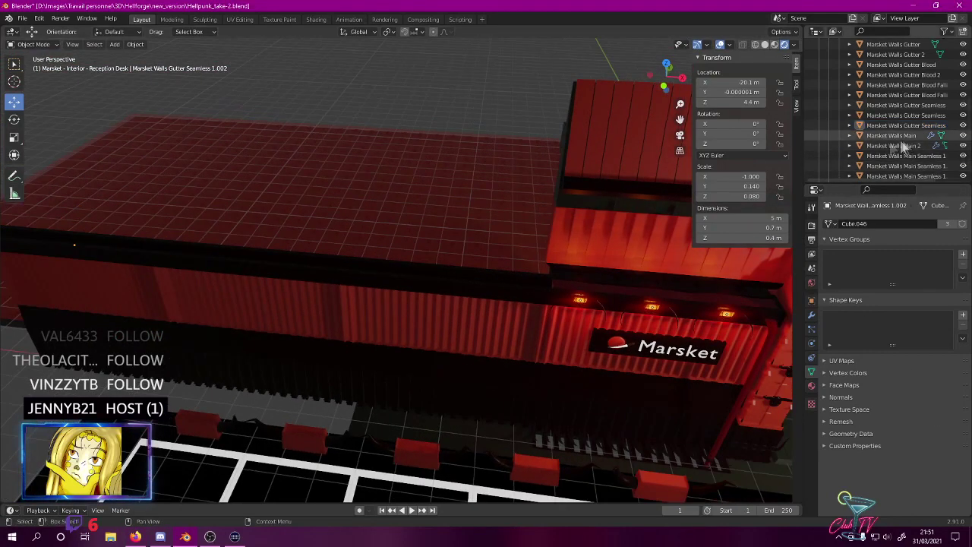
- Make three linked duplicates of Marsket Walls Gutter Blood 2 along the gutter, each offset -5 m in X from the previous one
scroll(881, 129, up, 2)
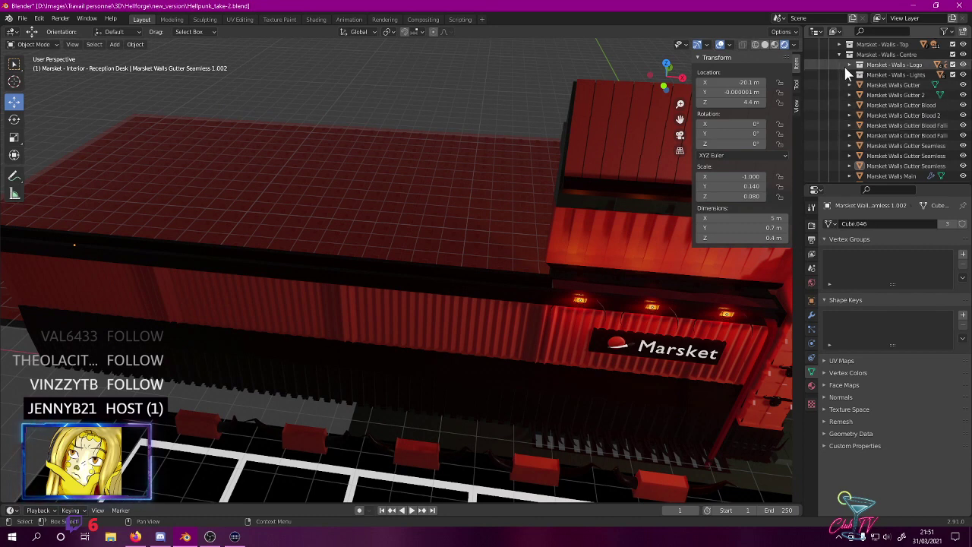
click(850, 114)
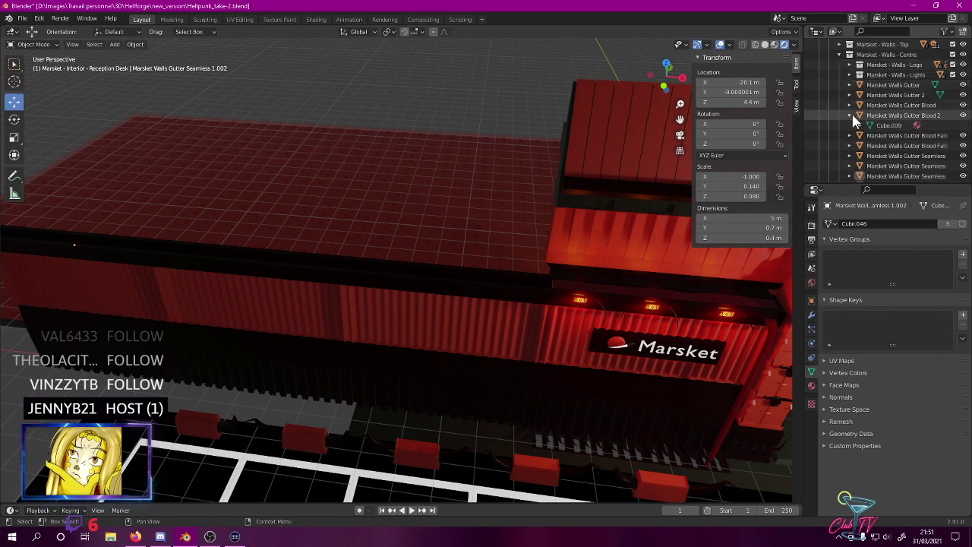
click(850, 115)
click(869, 116)
middle_drag(457, 237, 453, 216)
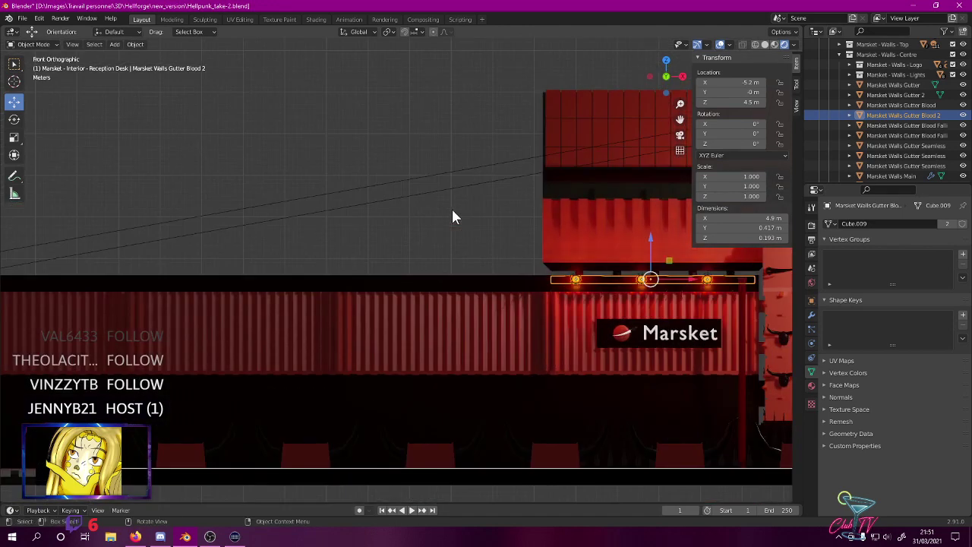
key(alt+d)
click(244, 237)
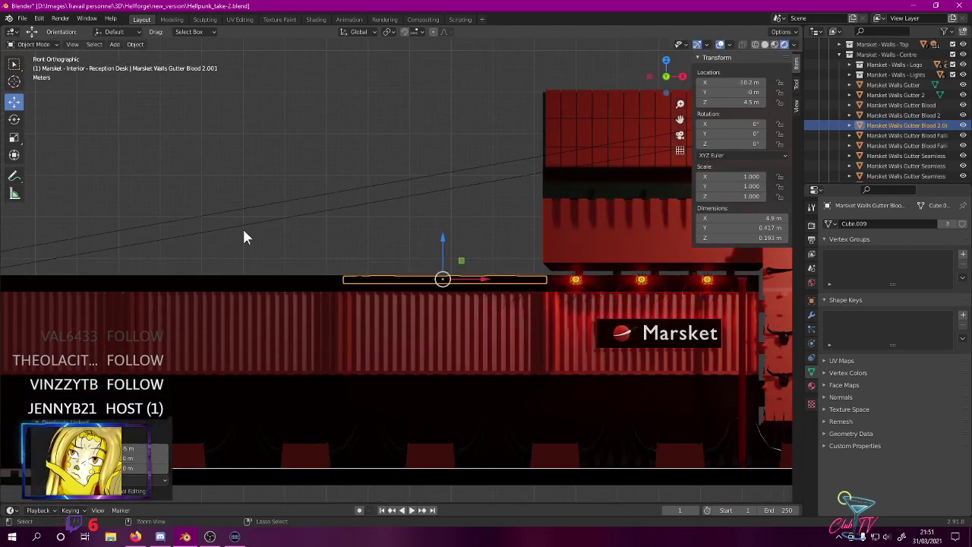
key(alt+d)
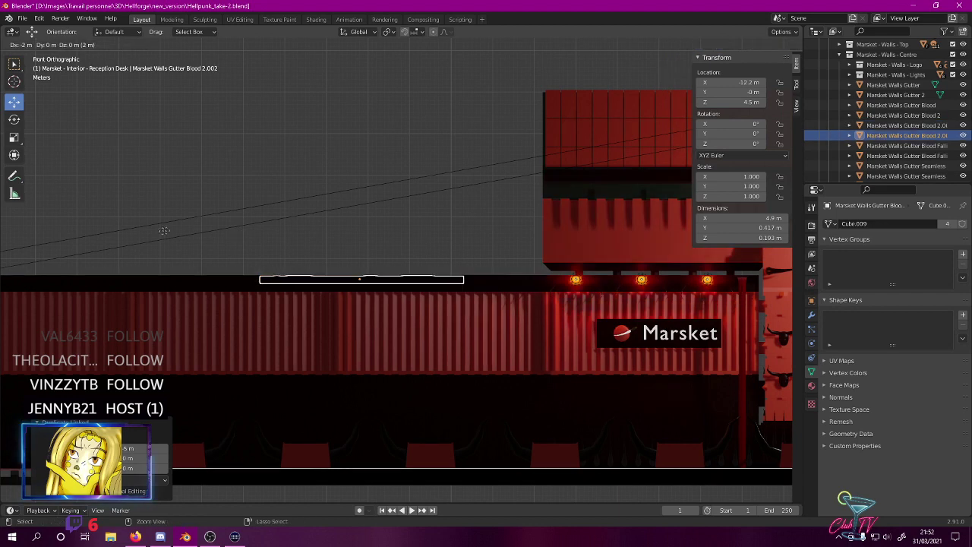
click(44, 238)
key(alt+d)
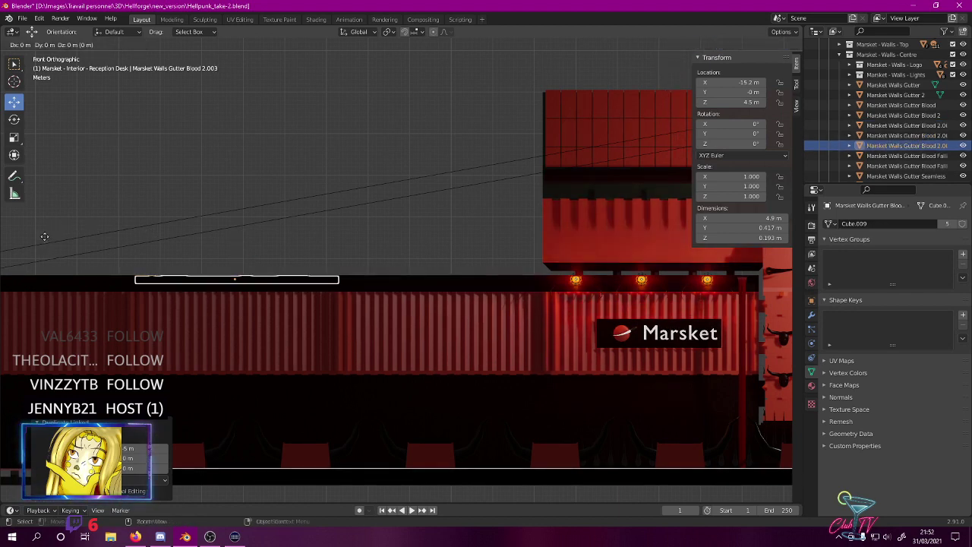
click(629, 253)
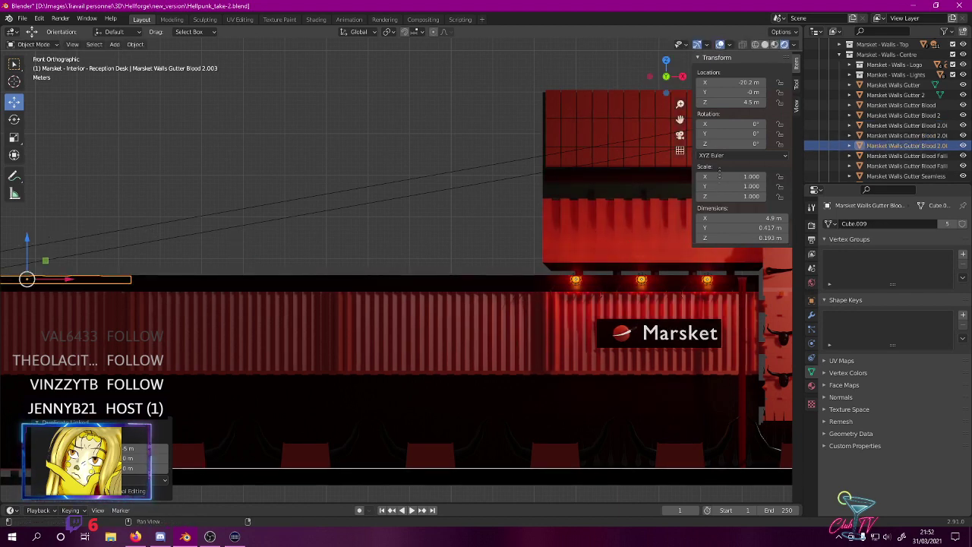
- Select the gutter blood copy nearest the original and examine the joint between the two pieces
middle_drag(357, 180, 362, 265)
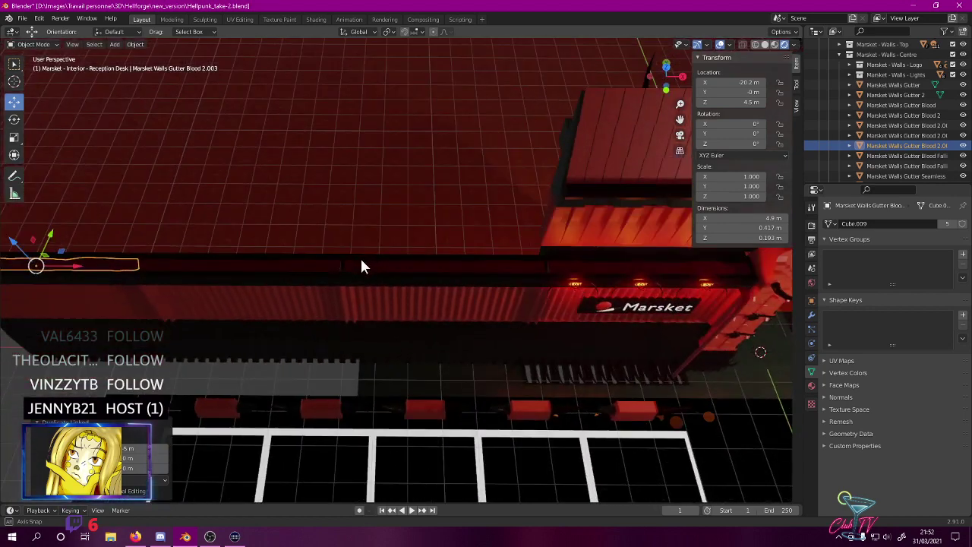
click(388, 268)
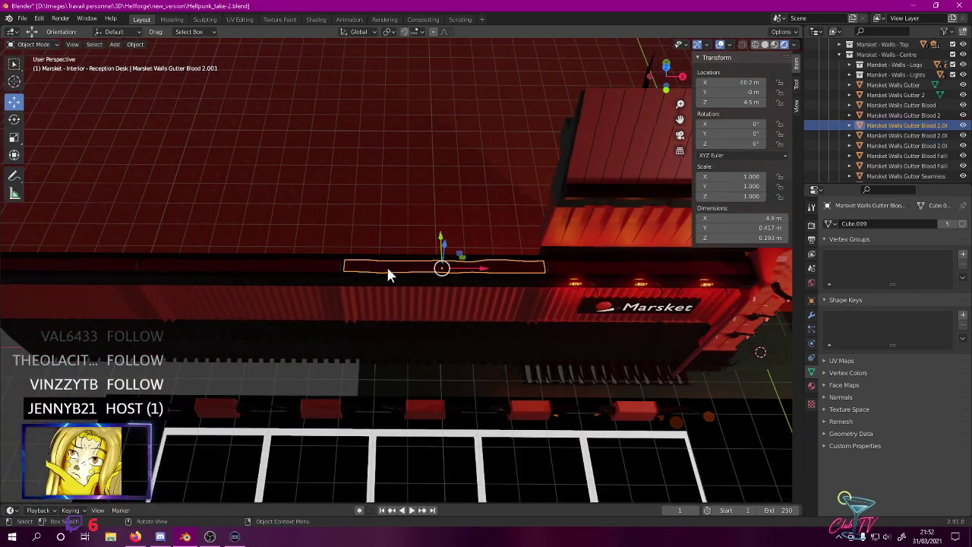
click(463, 268)
key(KP_7)
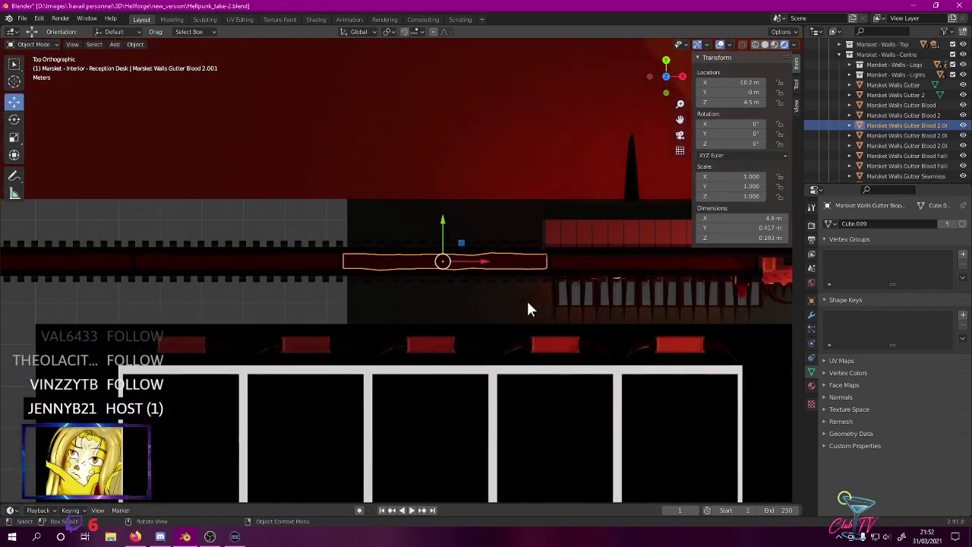
scroll(526, 300, up, 6)
shift+middle_drag(499, 228, 489, 139)
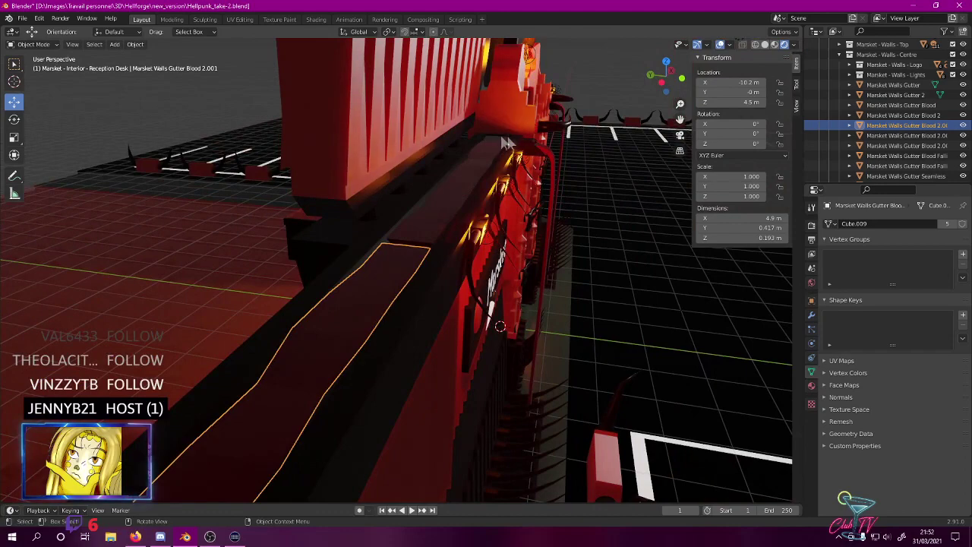
key(KP_7)
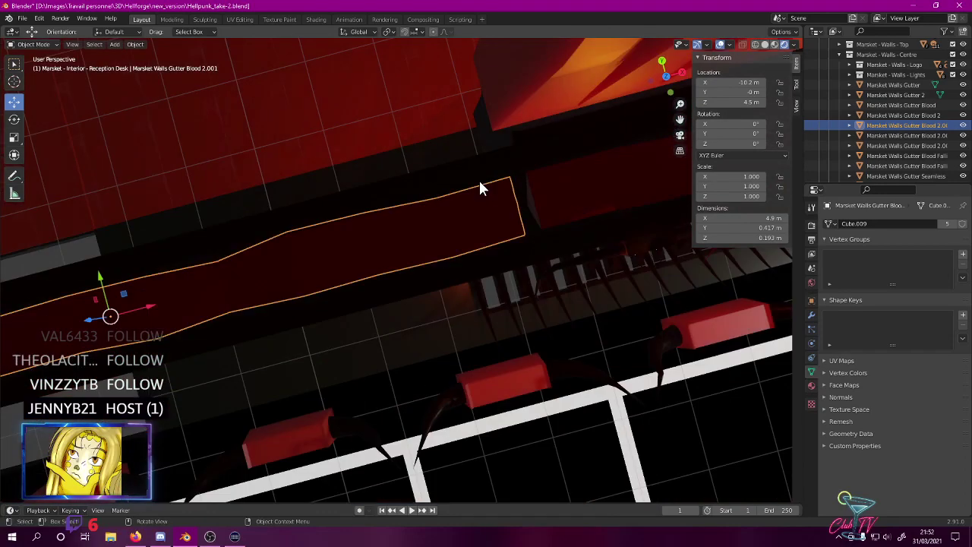
scroll(607, 257, up, 1)
middle_drag(593, 232, 79, 33)
key(KP_7)
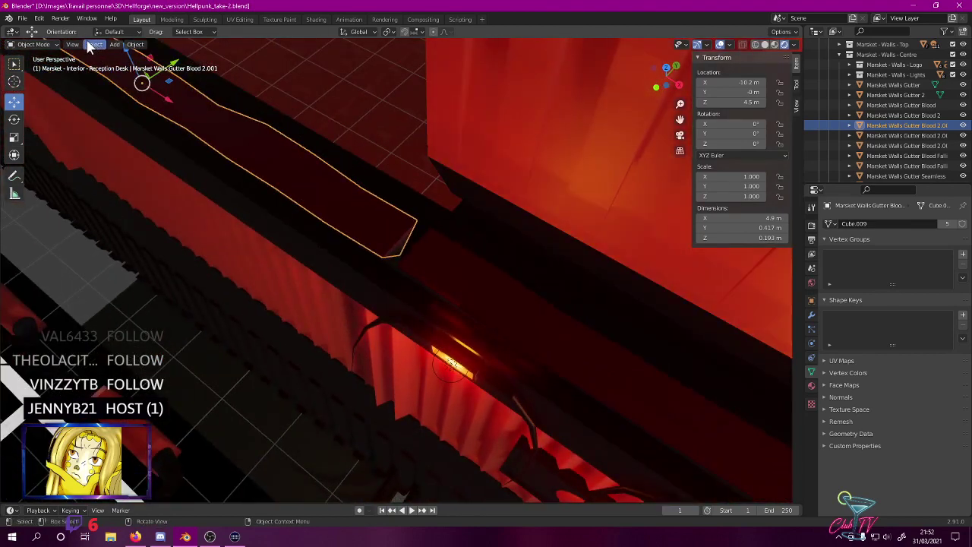
- Move the end face of the selected gutter blood copy about 0.1 m along X to close the gap to the original piece
key(Tab)
click(88, 46)
click(393, 243)
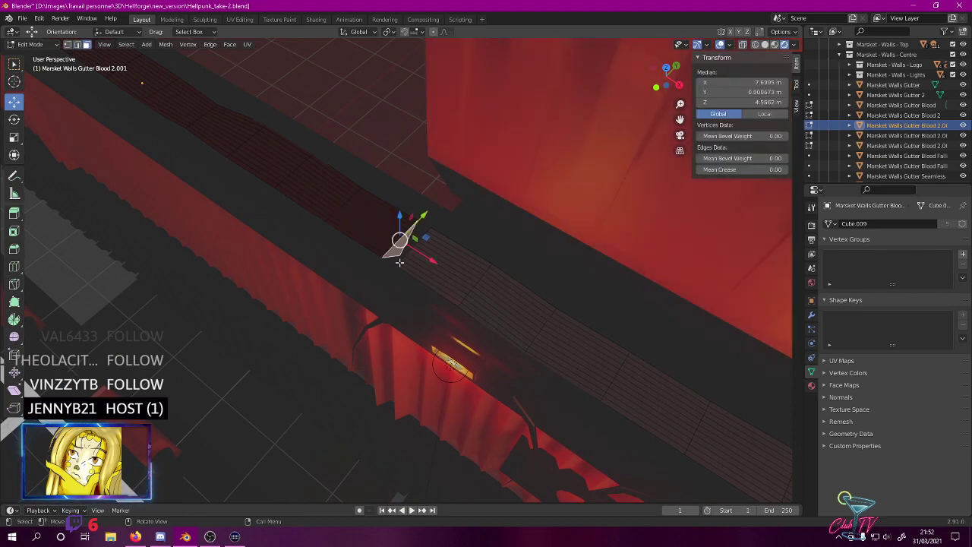
key(KP_7)
scroll(288, 150, up, 4)
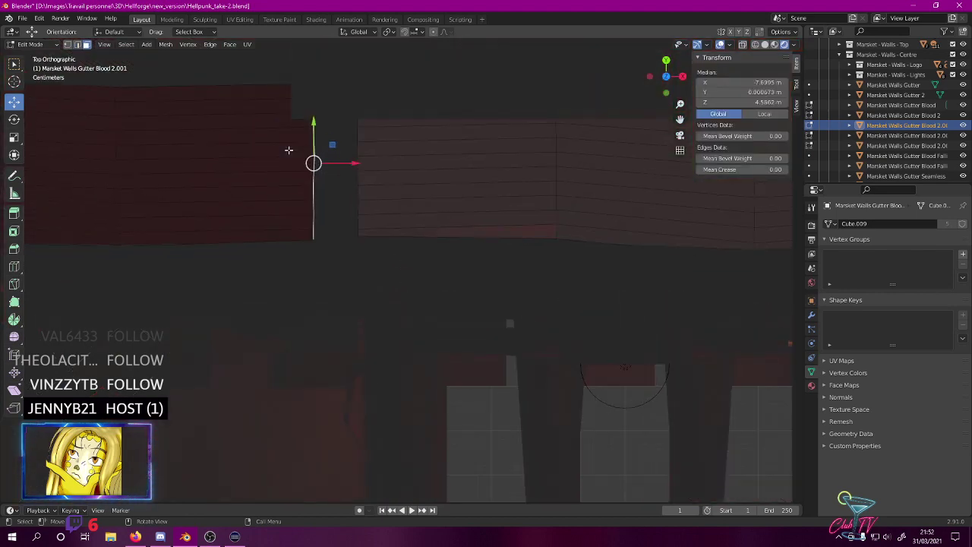
key(g)
key(x)
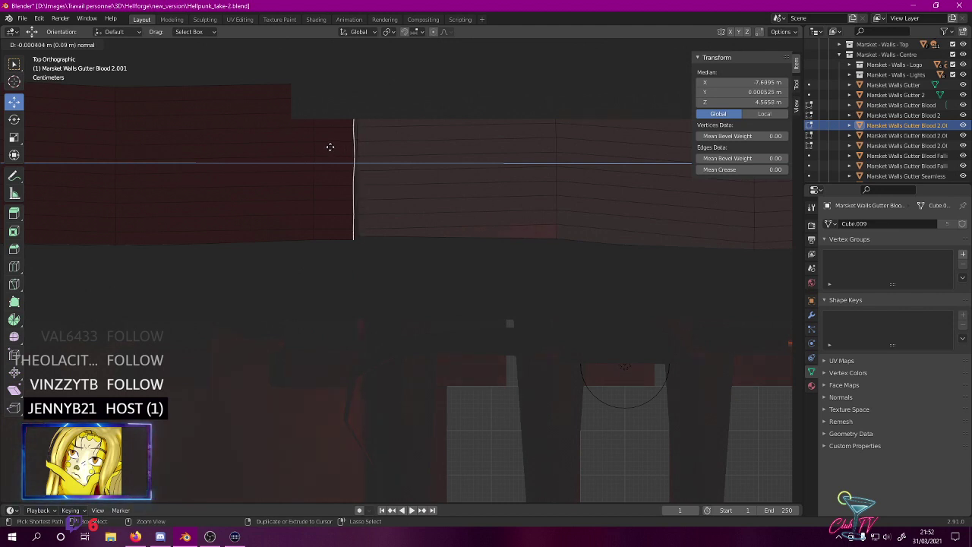
click(331, 147)
scroll(359, 213, down, 3)
scroll(358, 214, down, 5)
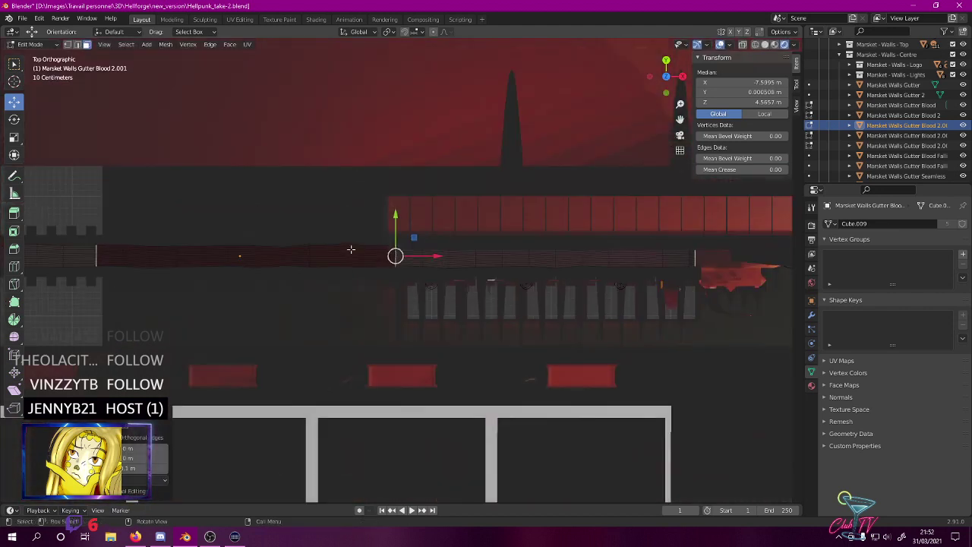
key(Tab)
- Clear the selection and save the file
middle_drag(342, 235, 414, 113)
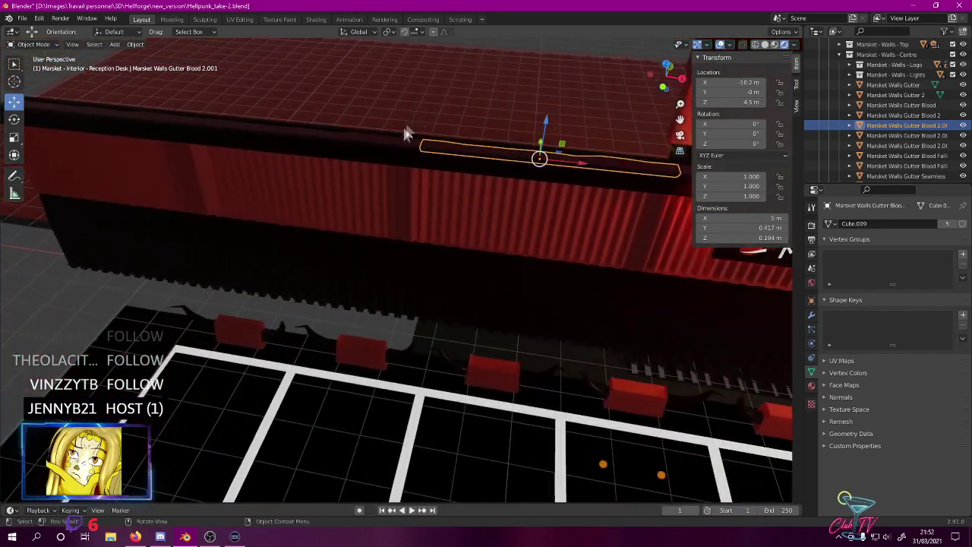
scroll(387, 110, down, 5)
click(400, 94)
key(ctrl+s)
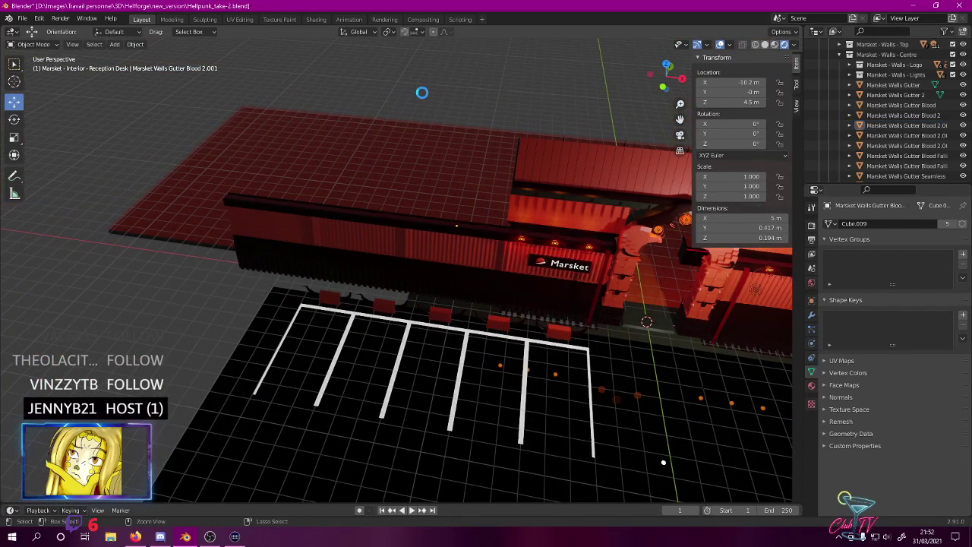
click(398, 167)
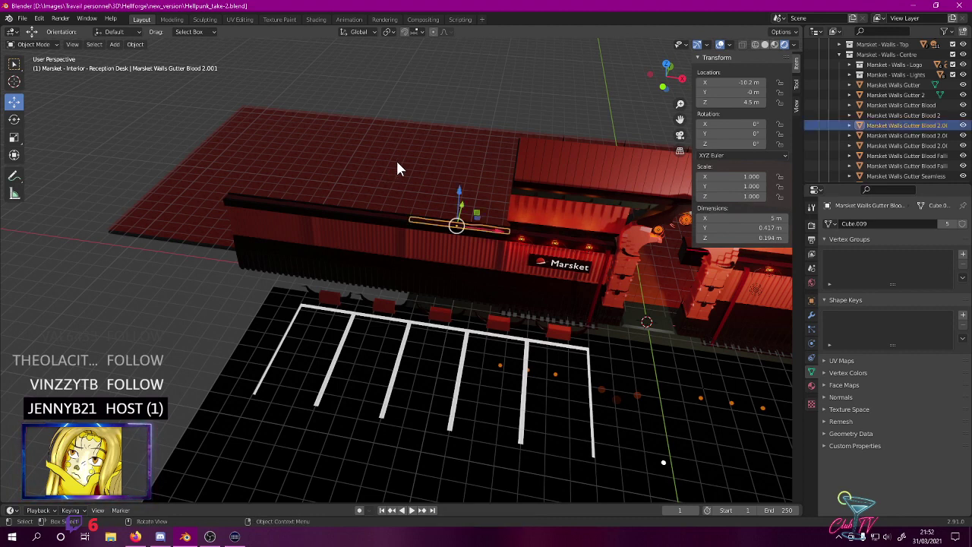
click(425, 127)
click(435, 112)
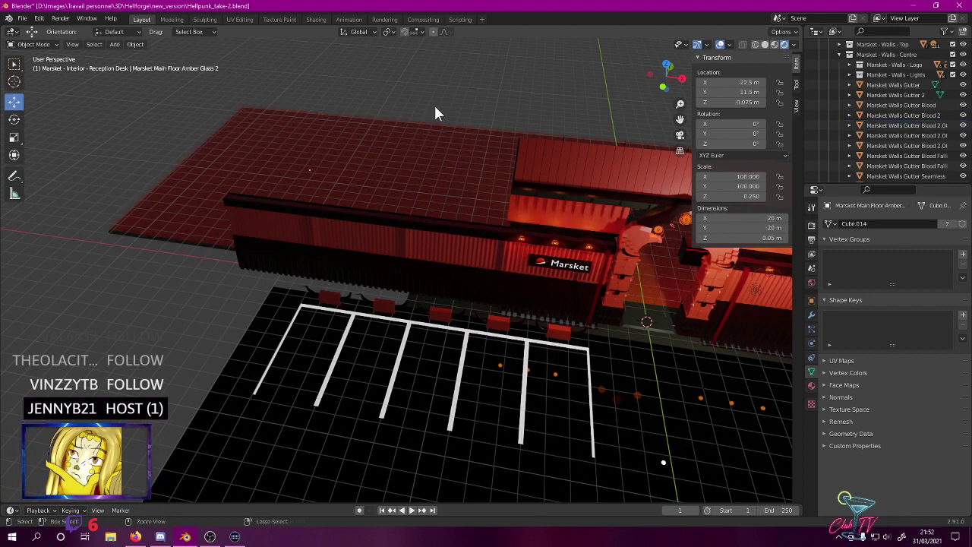
key(ctrl+s)
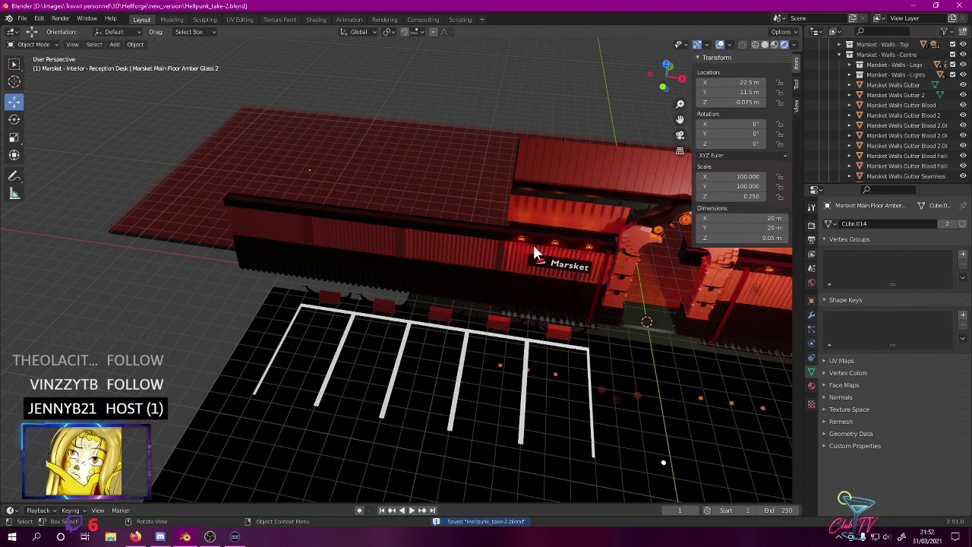
- Add a second Array modifier to Marsket Walls Light Holders 2, above the Marsket sign
middle_drag(533, 243, 549, 220)
scroll(546, 212, up, 5)
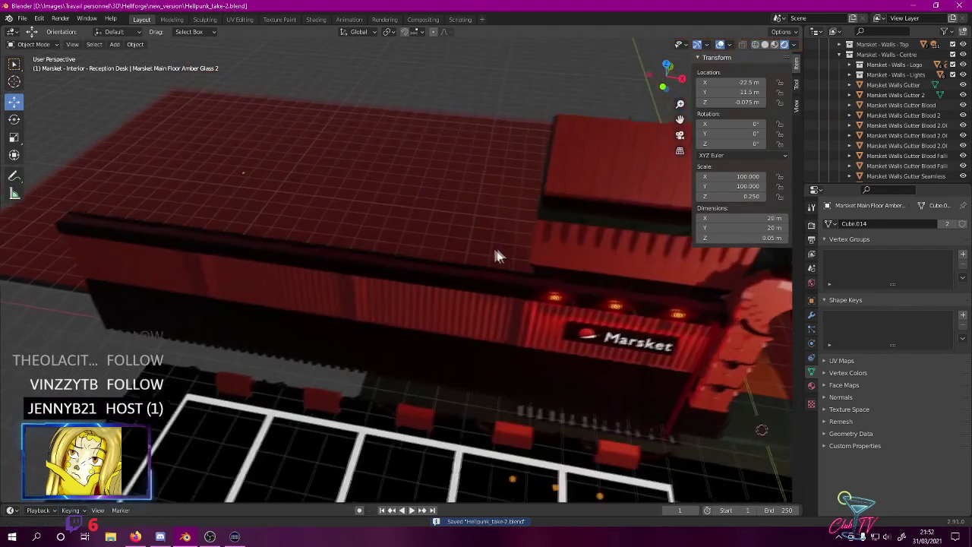
click(546, 308)
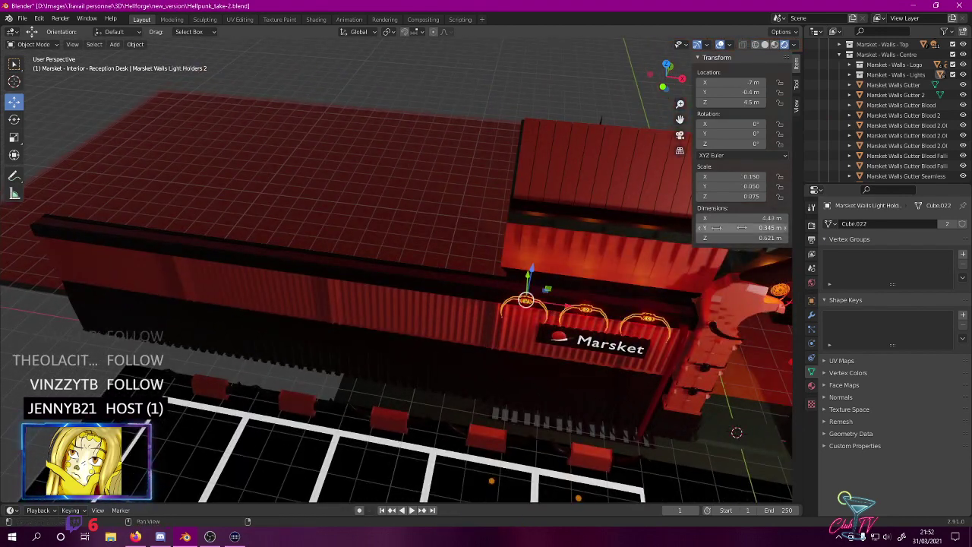
click(811, 314)
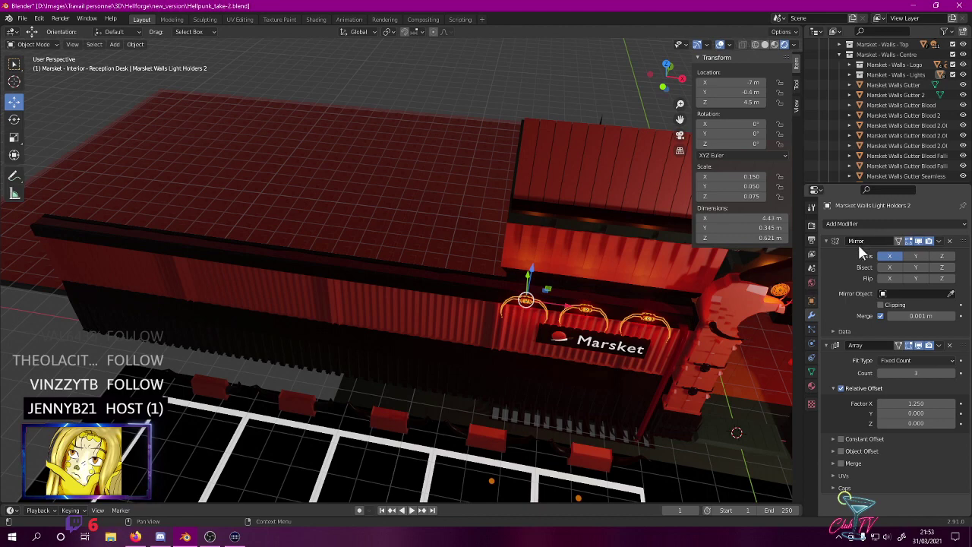
click(845, 225)
click(761, 251)
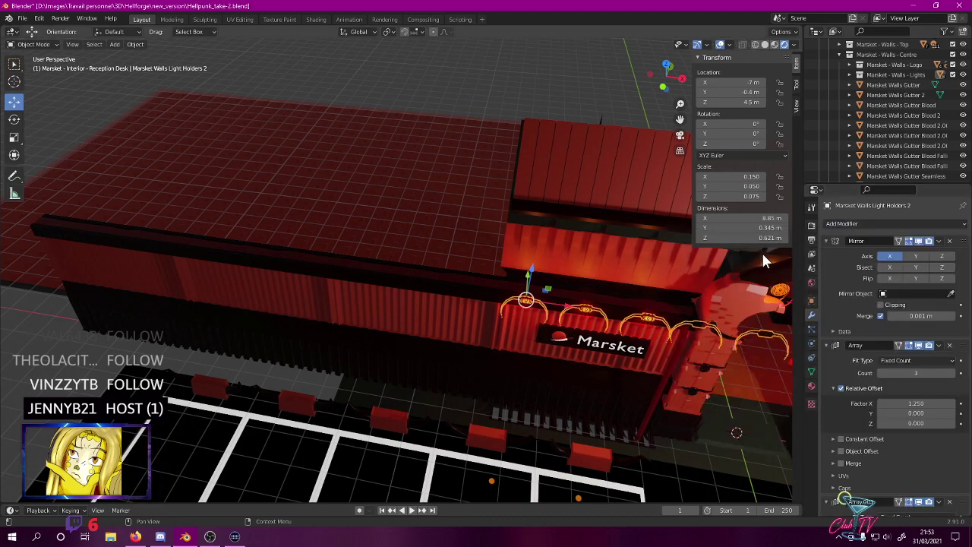
middle_drag(775, 269, 713, 338)
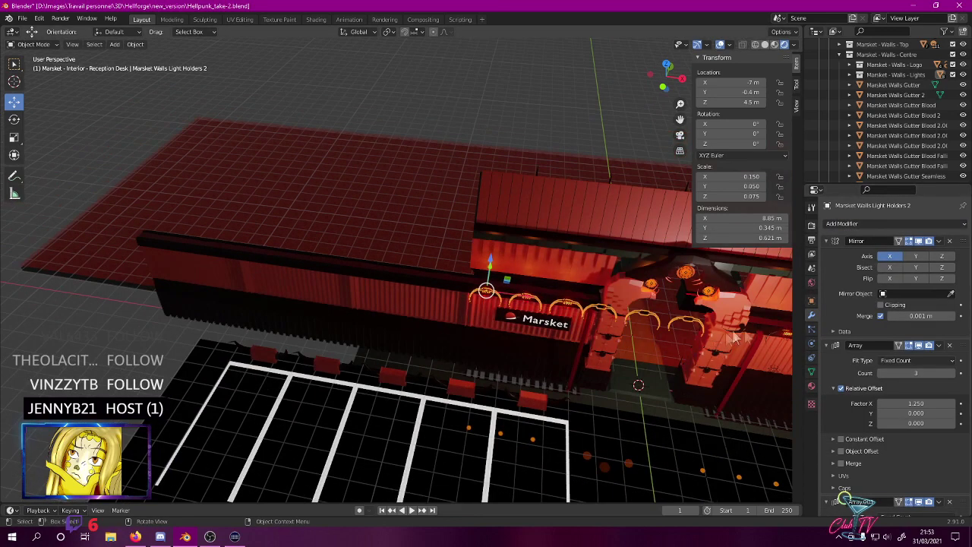
scroll(893, 383, down, 3)
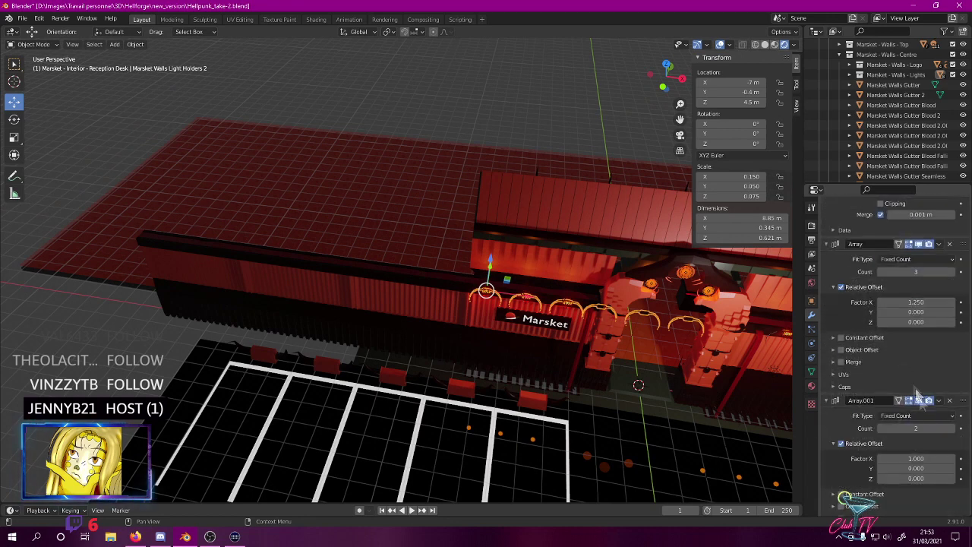
- Set the count of the light holders' second Array modifier to 4
click(919, 429)
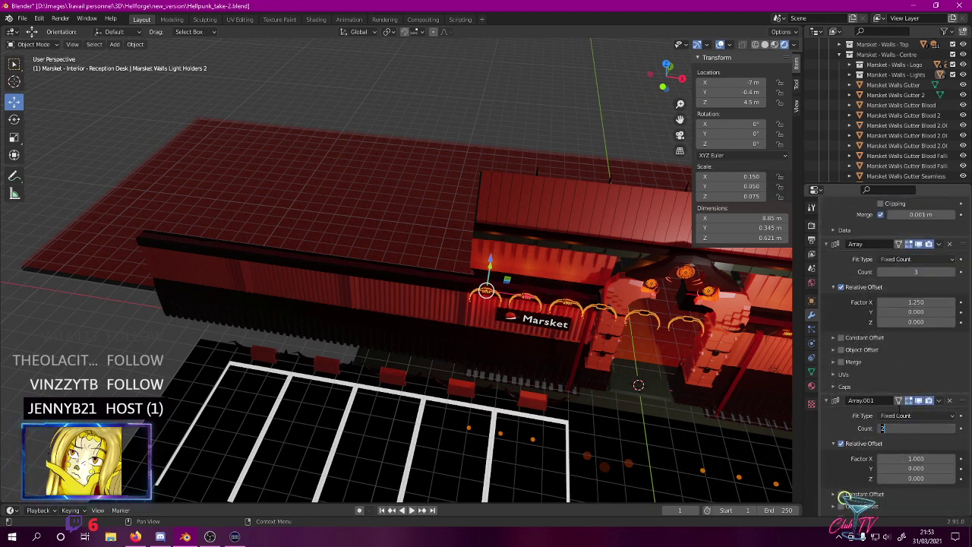
text(4)
key(Return)
middle_drag(707, 350, 693, 370)
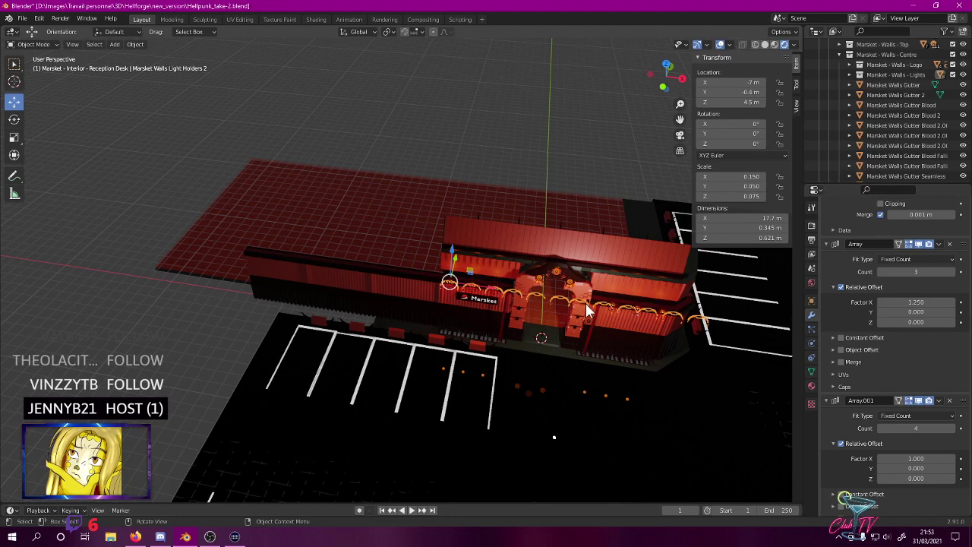
scroll(510, 305, up, 6)
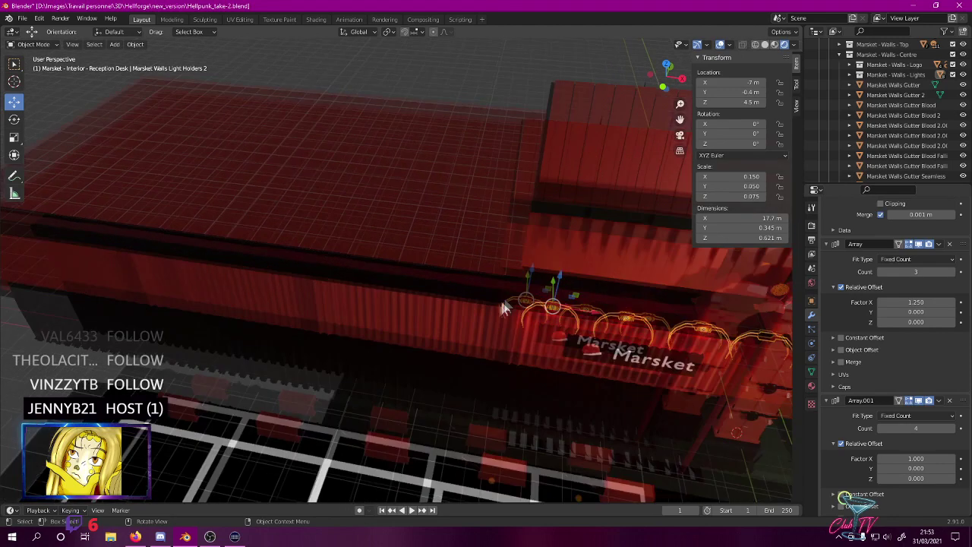
- Try a relative offset X factor of -1.5 on the light holders' second Array modifier
click(906, 459)
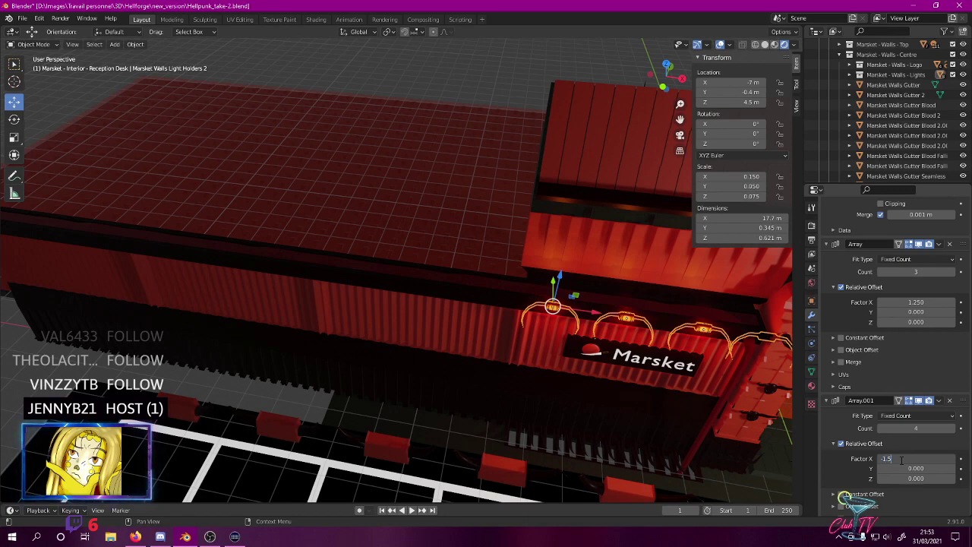
key(Return)
middle_drag(496, 203, 503, 155)
- Set the second array's relative offset X factor to -1.1 so the light holders run evenly along the wall, and save the file
click(913, 458)
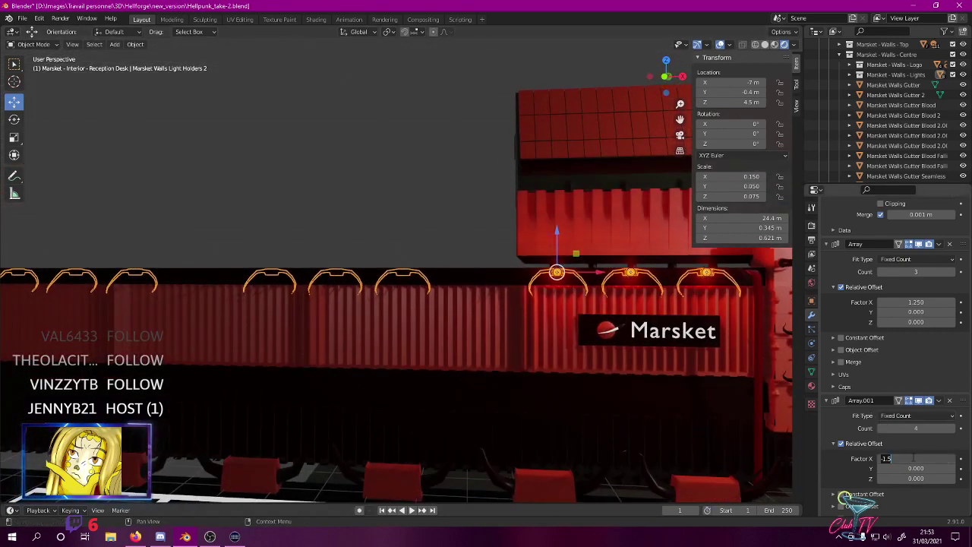
text(-1.1)
key(Return)
middle_drag(685, 371, 660, 372)
middle_drag(570, 354, 580, 375)
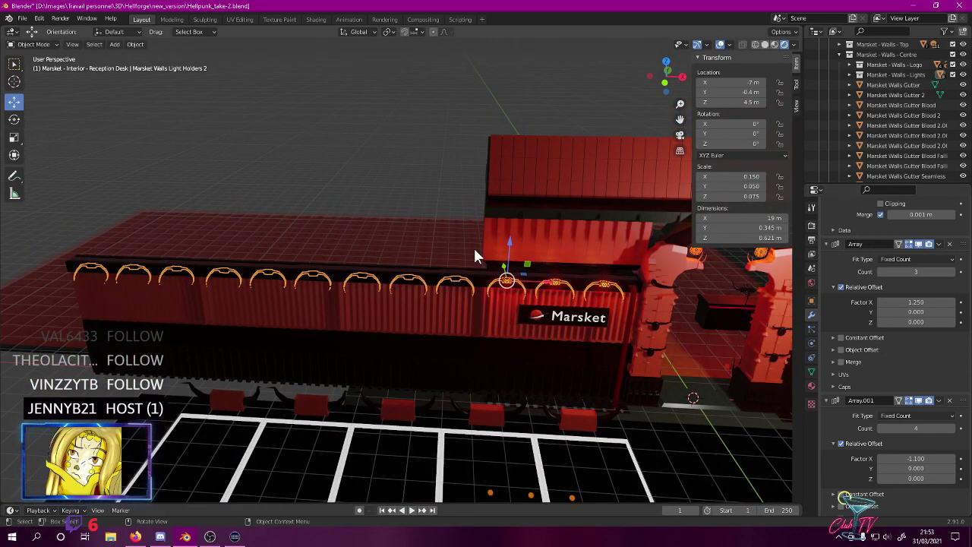
scroll(453, 284, down, 4)
scroll(500, 226, up, 1)
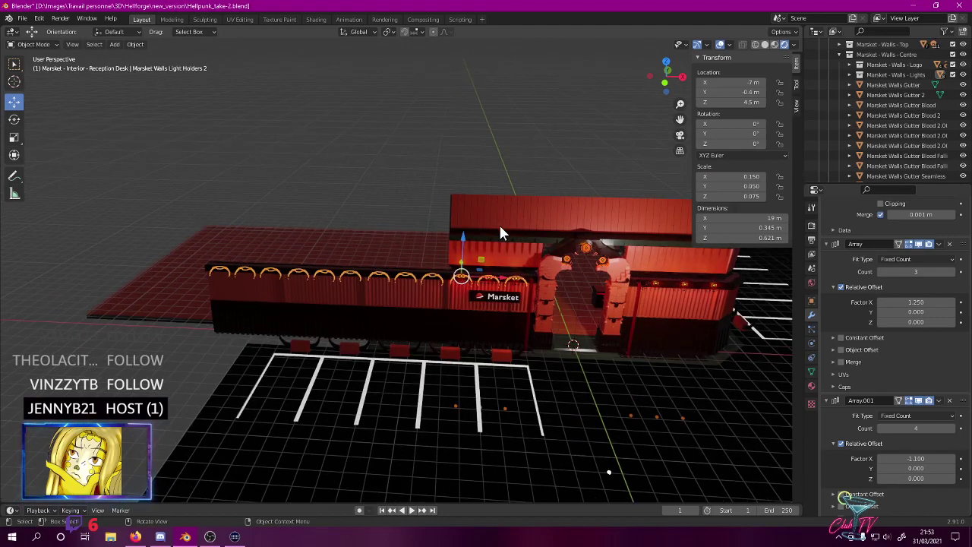
scroll(498, 228, up, 4)
mouse_move(441, 248)
middle_down()
mouse_move(613, 234)
mouse_move(451, 249)
mouse_move(447, 239)
middle_up()
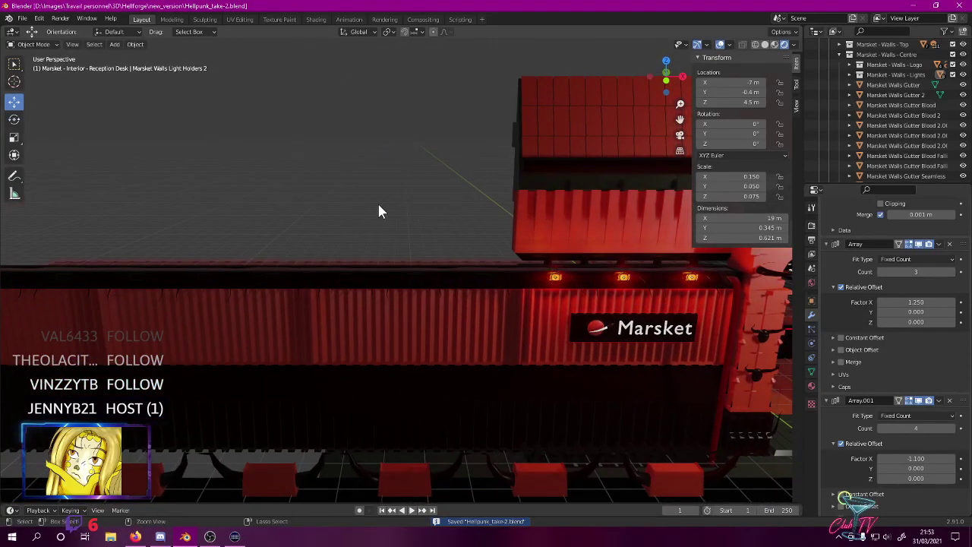
- Select the amber light in the original light holder nearest the extended wall and locate it in the outliner
click(555, 278)
click(554, 278)
click(555, 278)
click(554, 278)
click(554, 278)
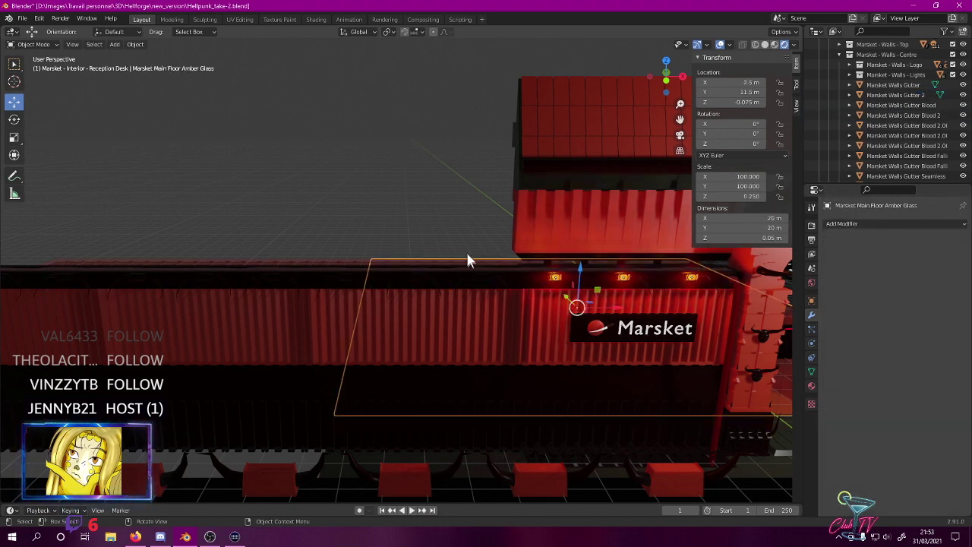
key(alt+a)
click(554, 279)
click(555, 278)
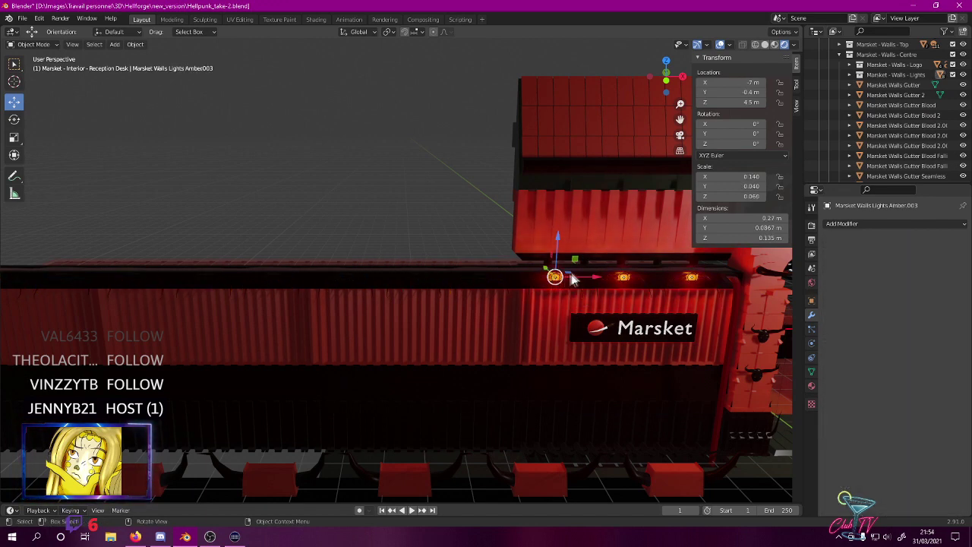
scroll(572, 273, up, 3)
scroll(572, 268, down, 3)
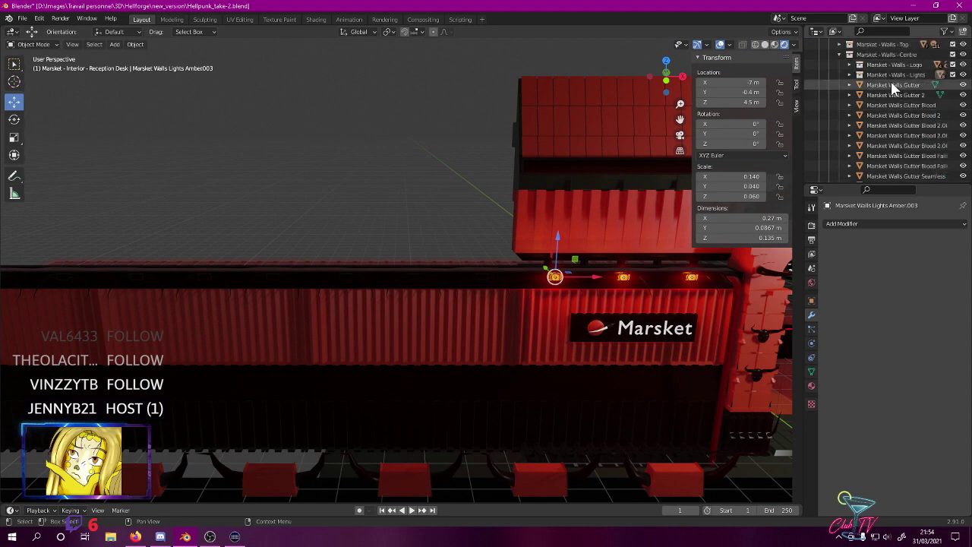
key(period)
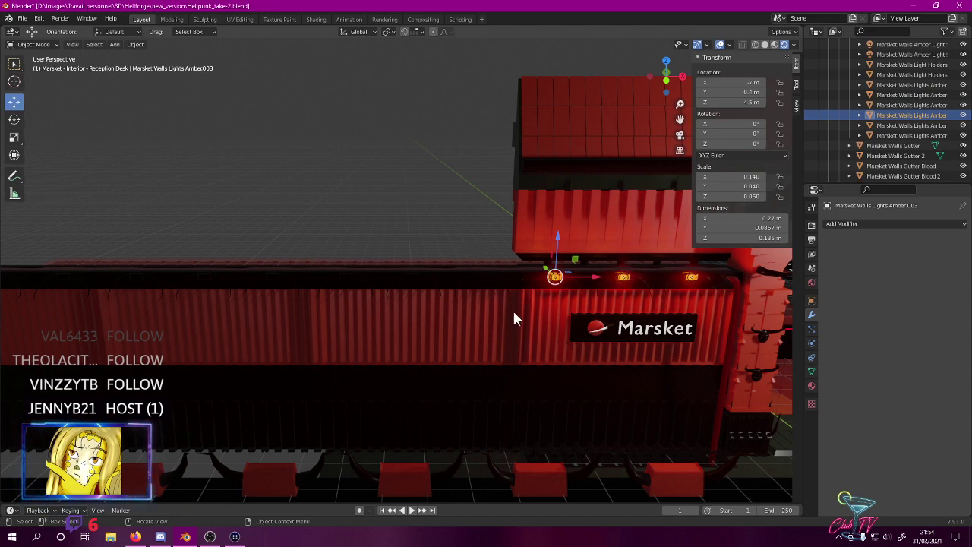
- Make a linked duplicate of the amber light in front view, offset -2 m in X
key(KP_1)
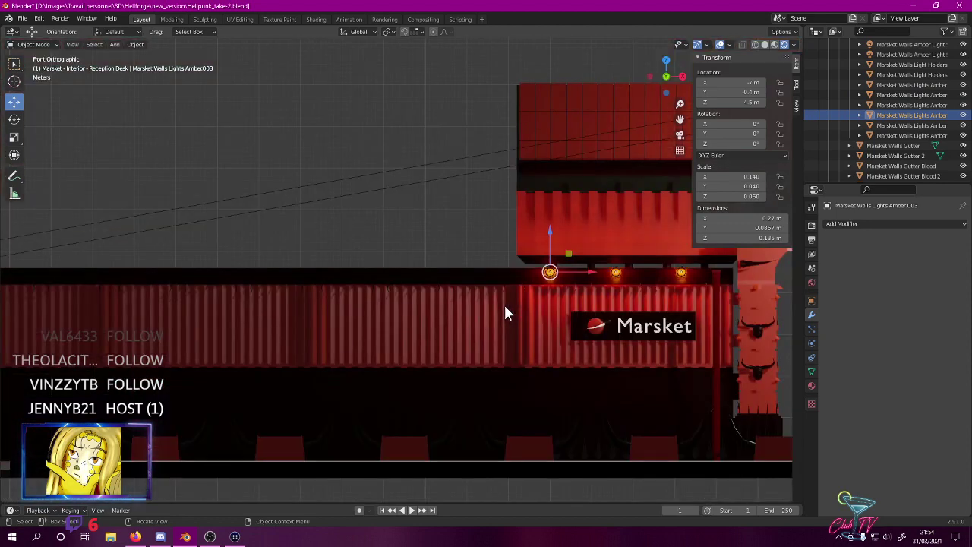
key(shift+d)
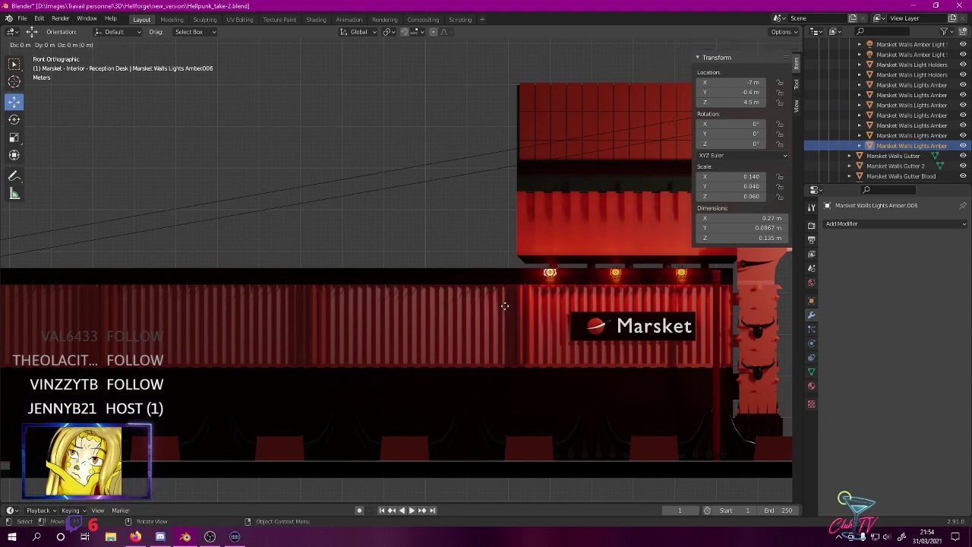
click(436, 306)
- Move the amber light copy about 0.29 m along X to centre it in the first new light holder
scroll(477, 334, up, 4)
scroll(477, 329, up, 1)
shift+middle_drag(576, 292, 436, 304)
scroll(440, 304, up, 6)
shift+middle_drag(420, 256, 275, 231)
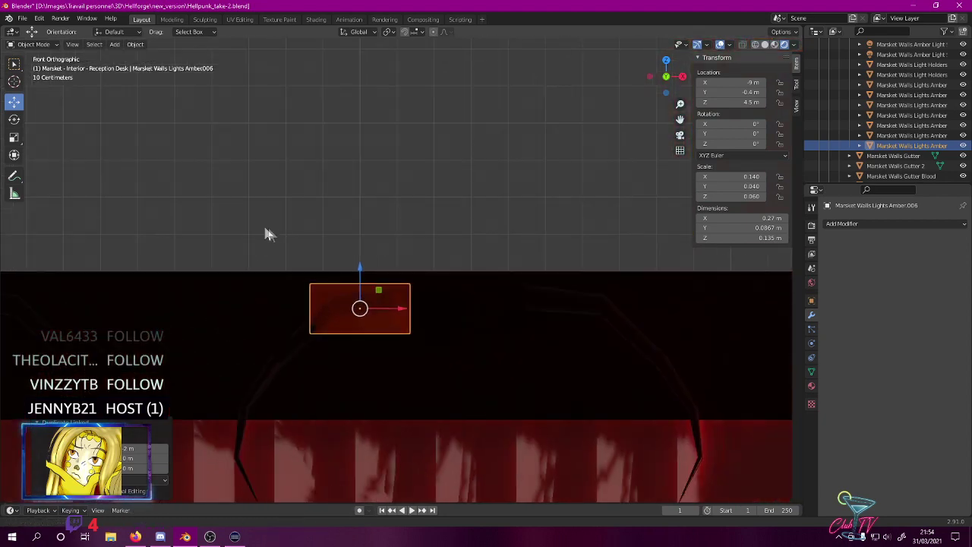
scroll(273, 236, up, 2)
key(g)
key(x)
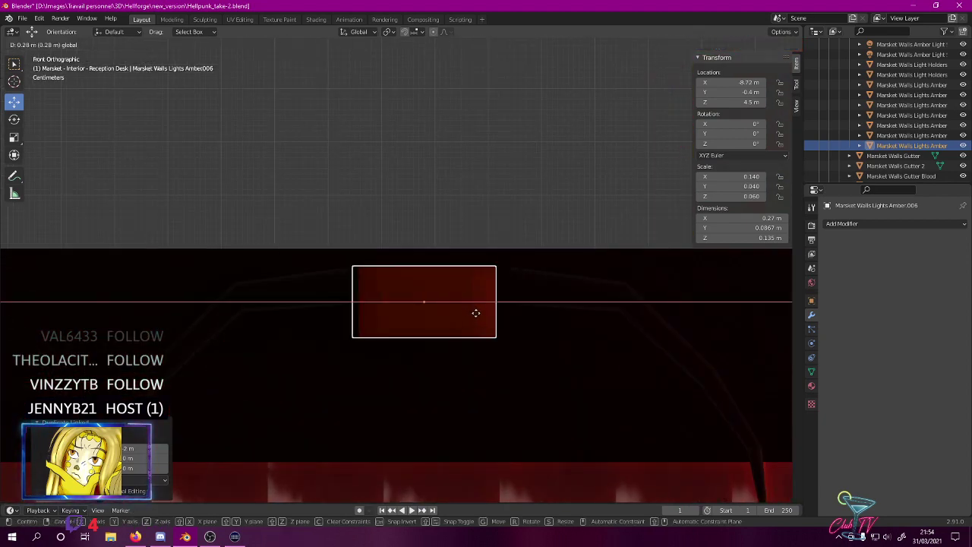
click(477, 311)
- Make a linked duplicate of the centred amber light copy, offset -1.6 m in X toward the next holder
scroll(467, 300, down, 4)
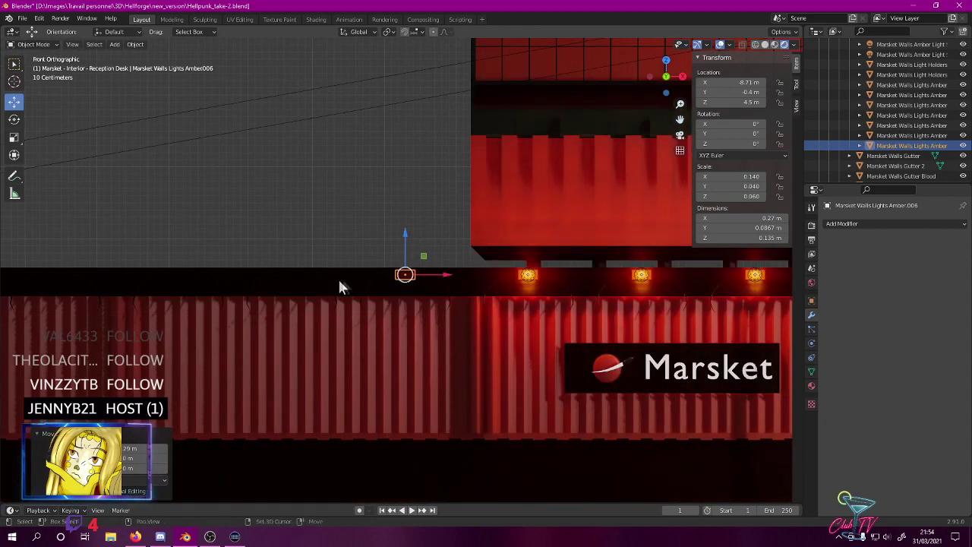
shift+middle_drag(337, 276, 518, 332)
key(shift+d)
click(402, 334)
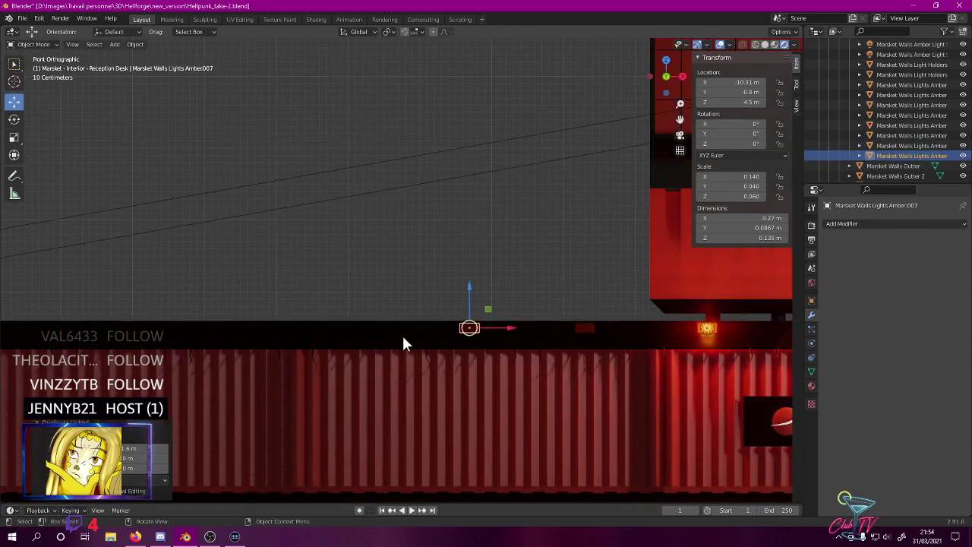
- Move the second amber light copy about 0.02 m along X to centre it in its light holder
scroll(403, 336, up, 5)
shift+middle_drag(429, 292, 276, 211)
scroll(494, 217, up, 1)
scroll(494, 217, up, 4)
shift+middle_drag(474, 221, 441, 46)
scroll(461, 167, up, 5)
shift+middle_drag(484, 107, 488, 297)
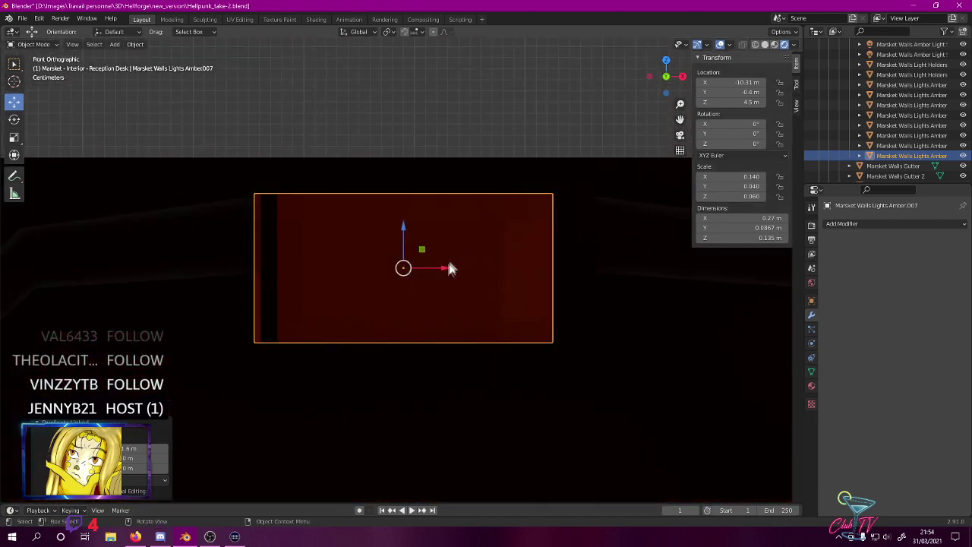
key(g)
key(x)
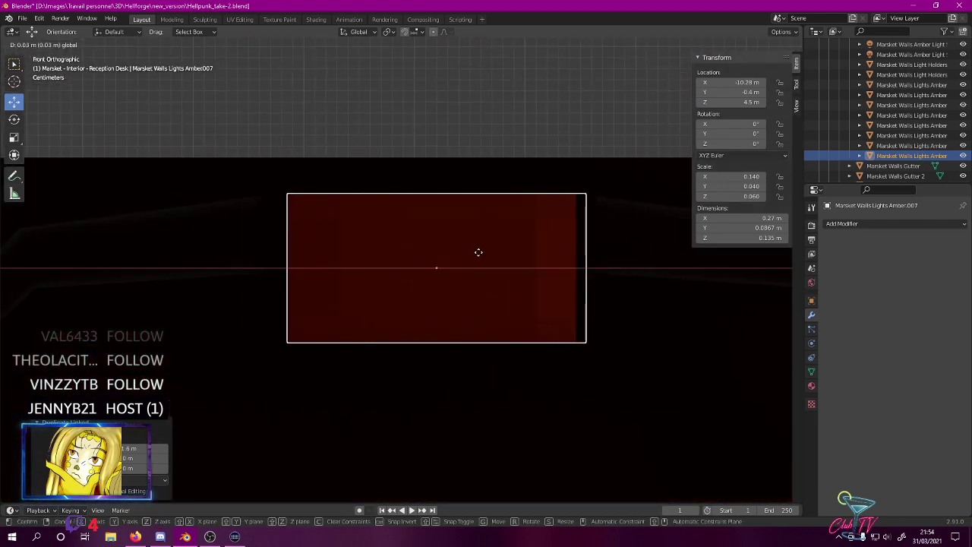
click(471, 253)
- Delete the second amber light copy from the extended wall
scroll(472, 256, down, 4)
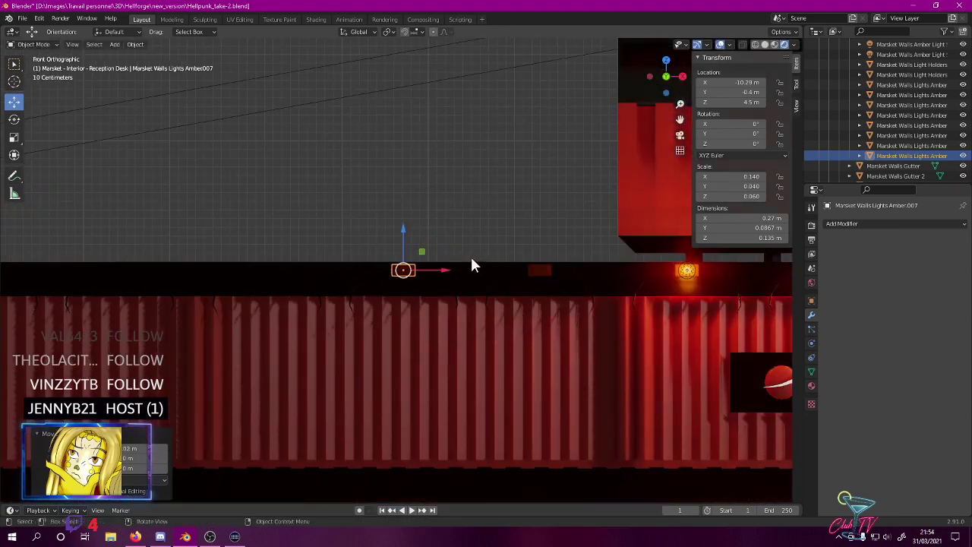
scroll(459, 252, down, 1)
key(Delete)
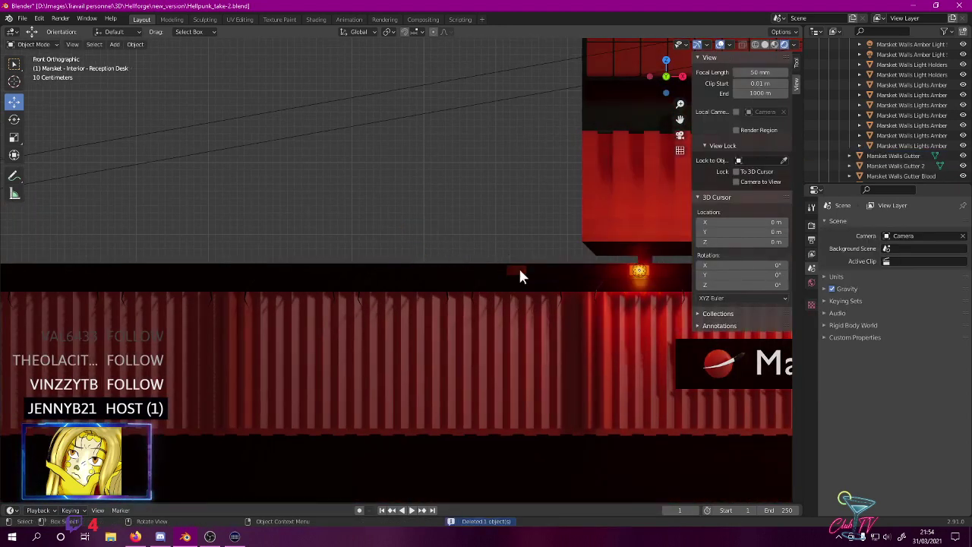
- Add an Array modifier to the remaining amber light copy, trying relative offset X factors of -4 and -6
click(519, 273)
click(846, 224)
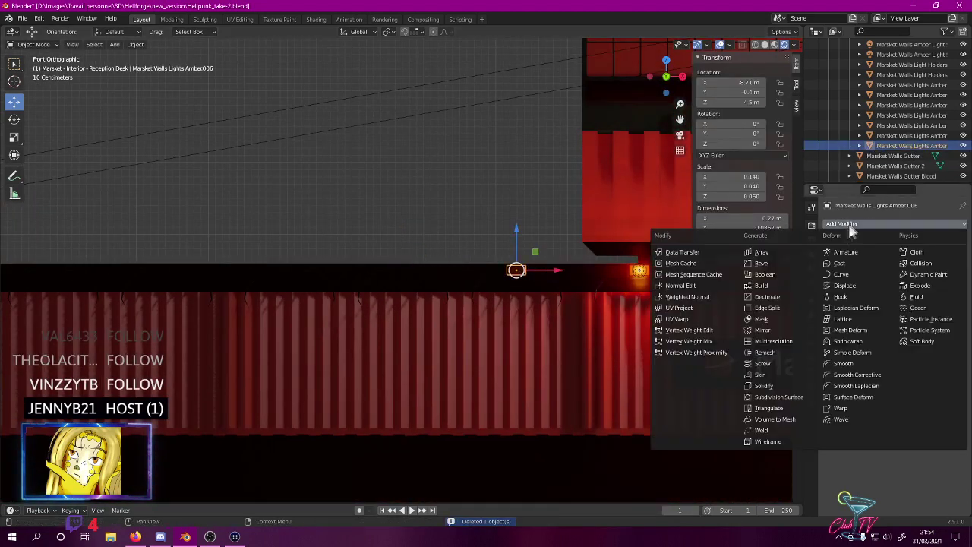
click(799, 256)
click(898, 301)
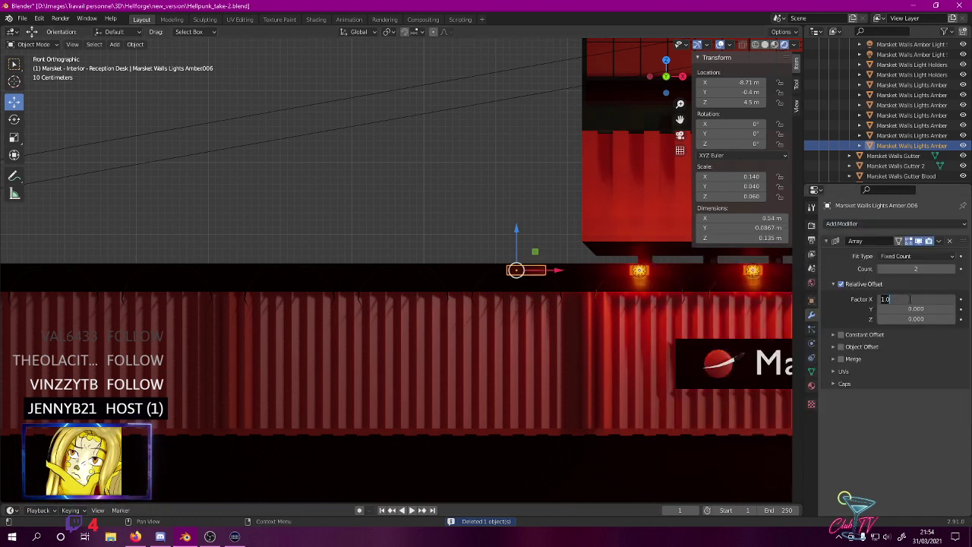
key(Return)
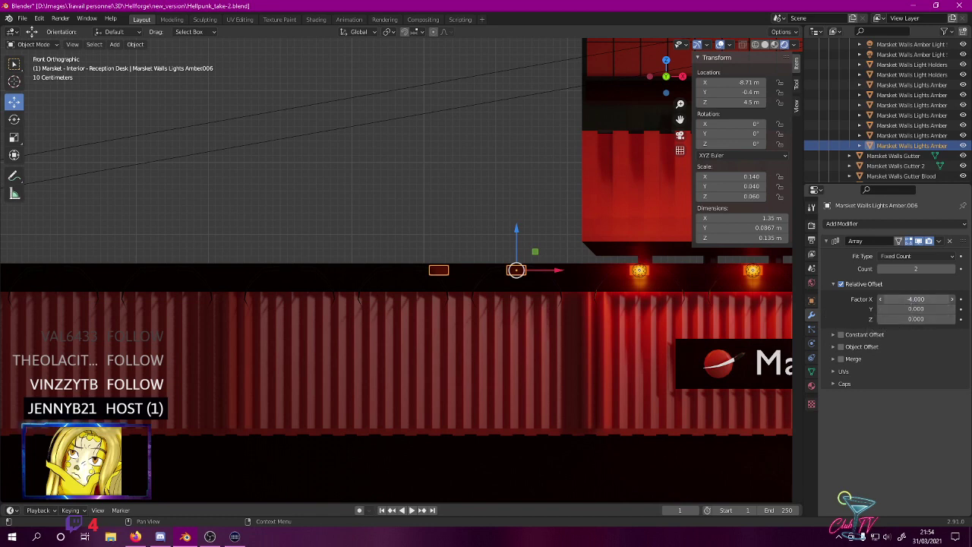
click(908, 298)
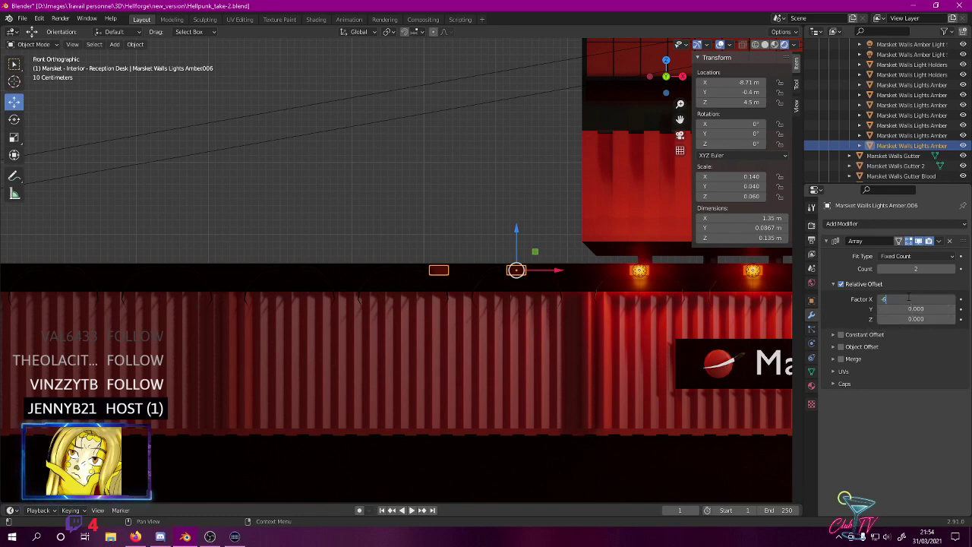
text(-6)
key(Return)
- Refine the amber light copy's array spacing with a relative offset X factor of -5.8, followed by -5.85
scroll(373, 250, up, 8)
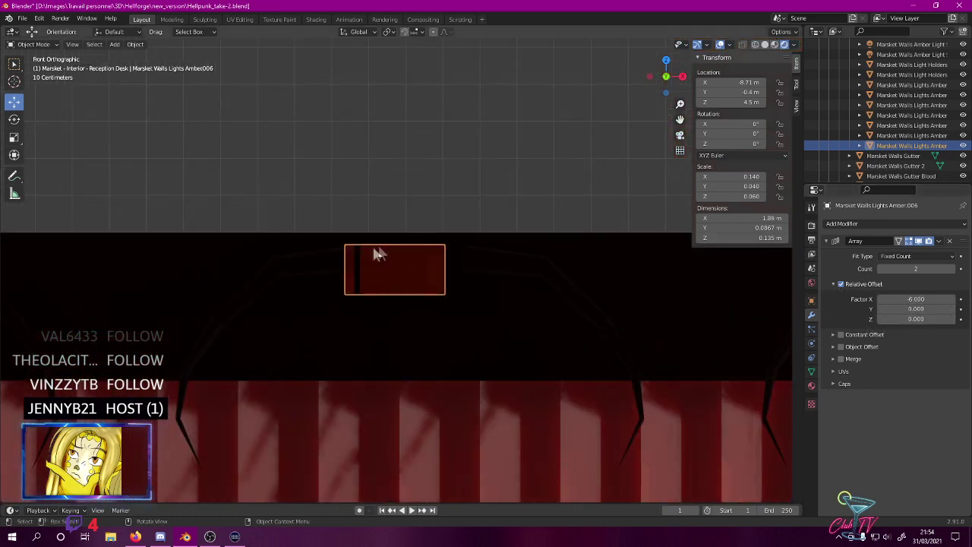
click(917, 299)
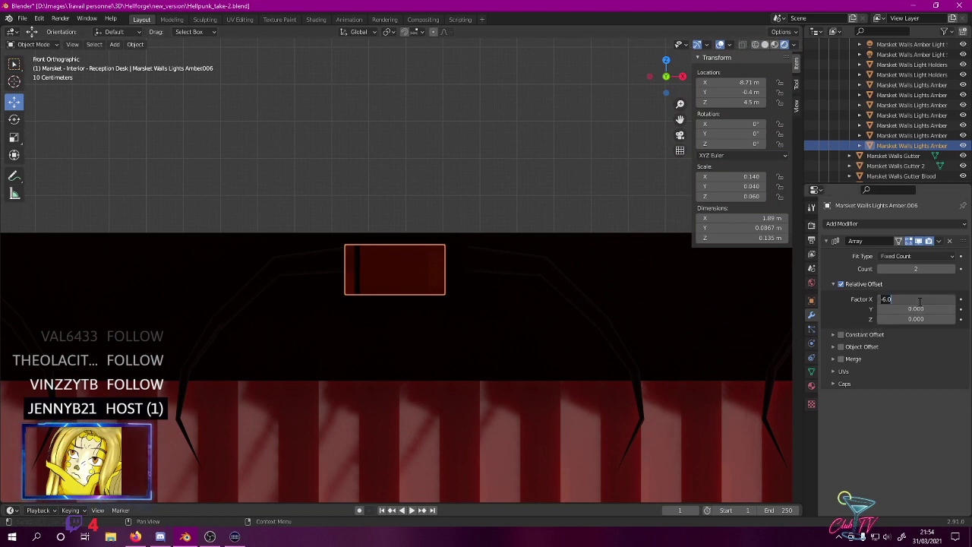
key(Return)
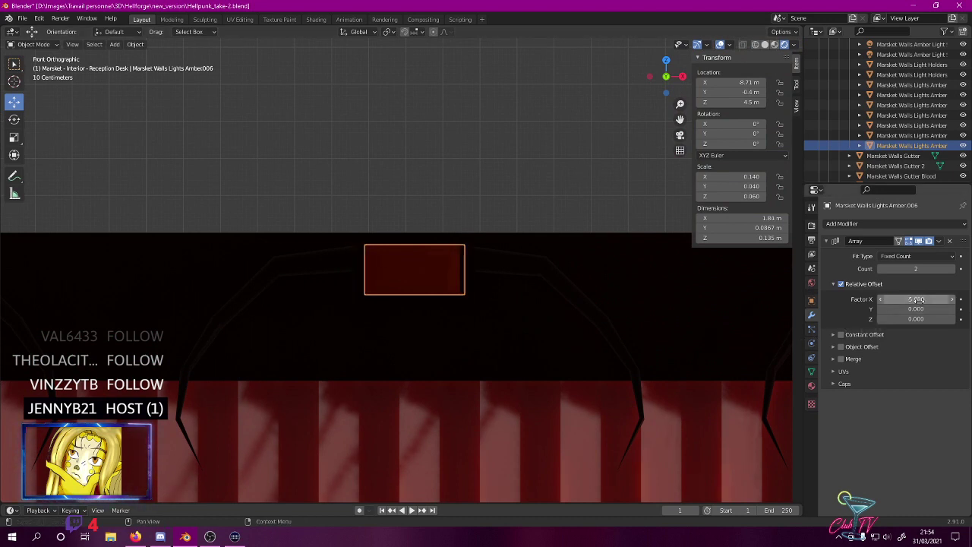
click(910, 309)
click(921, 300)
text(-5.85)
key(Return)
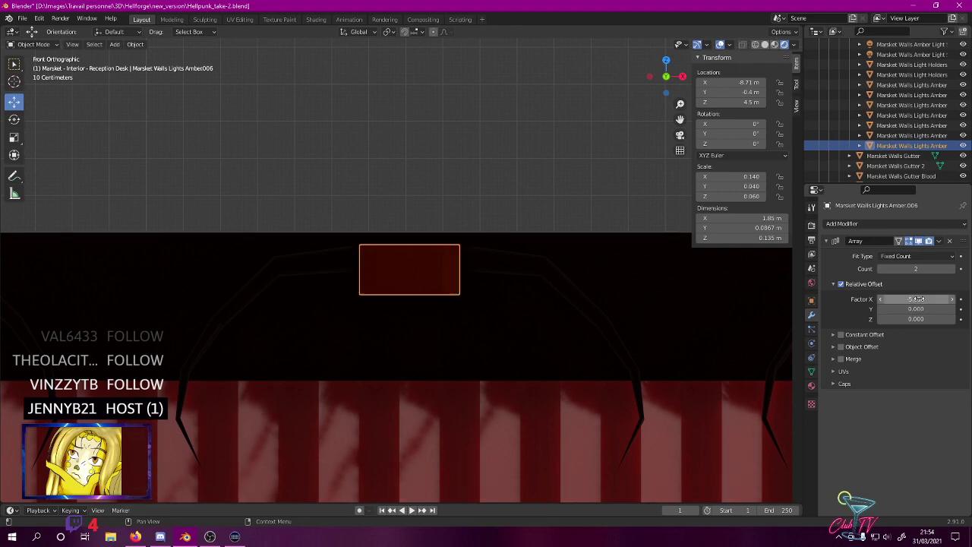
- Delete the arrayed amber light copy from the extended wall
scroll(588, 307, down, 8)
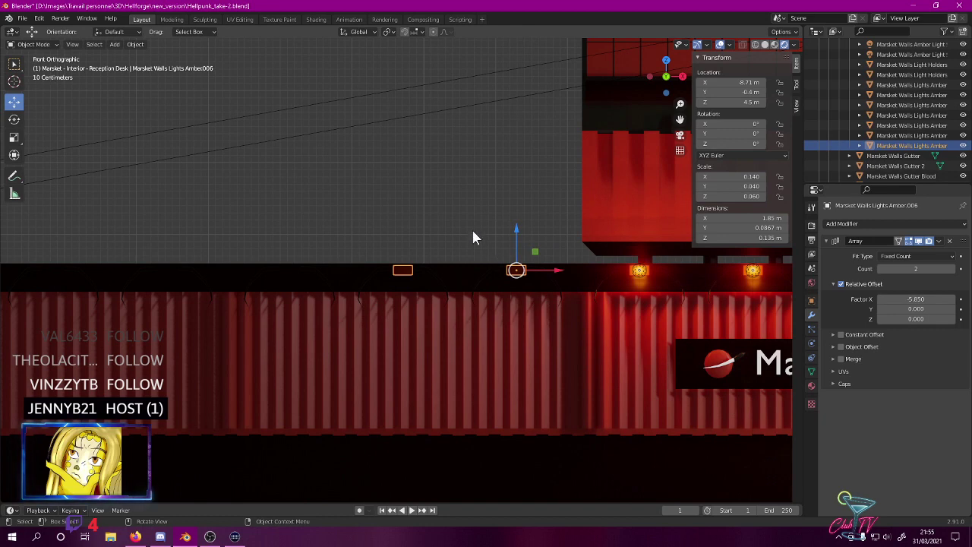
scroll(456, 227, down, 2)
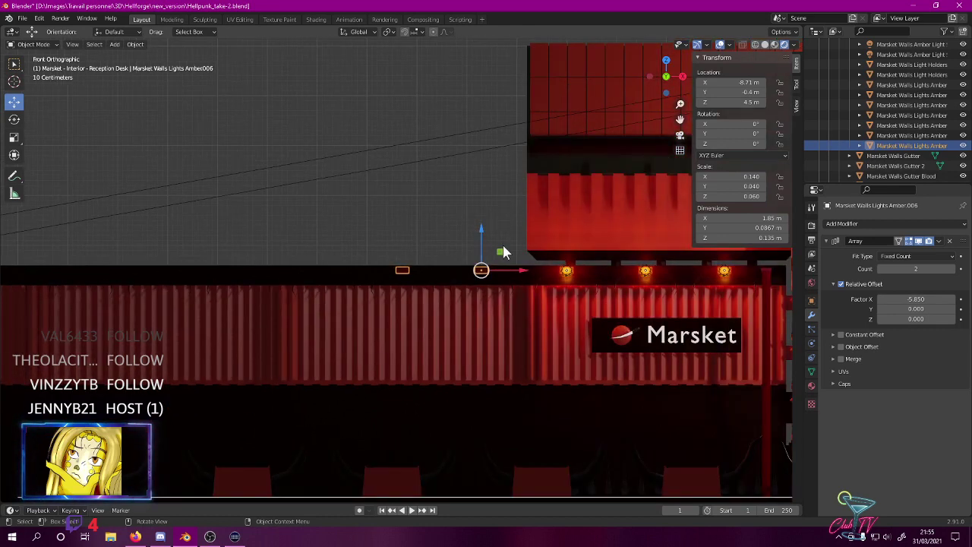
key(Delete)
- Add an Array modifier to the original amber light nearest the entrance, with count 3 and relative offset X factor -5.8
middle_drag(503, 245, 576, 295)
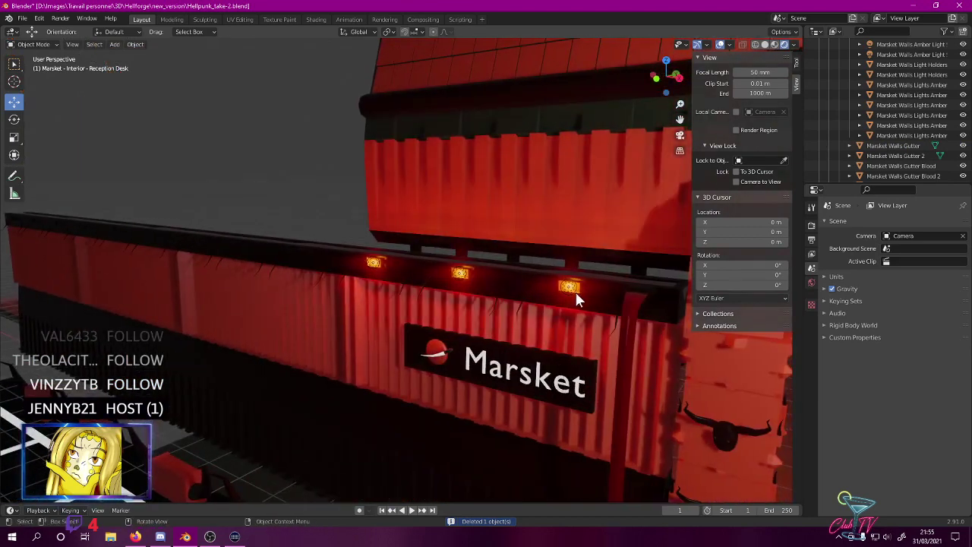
click(576, 292)
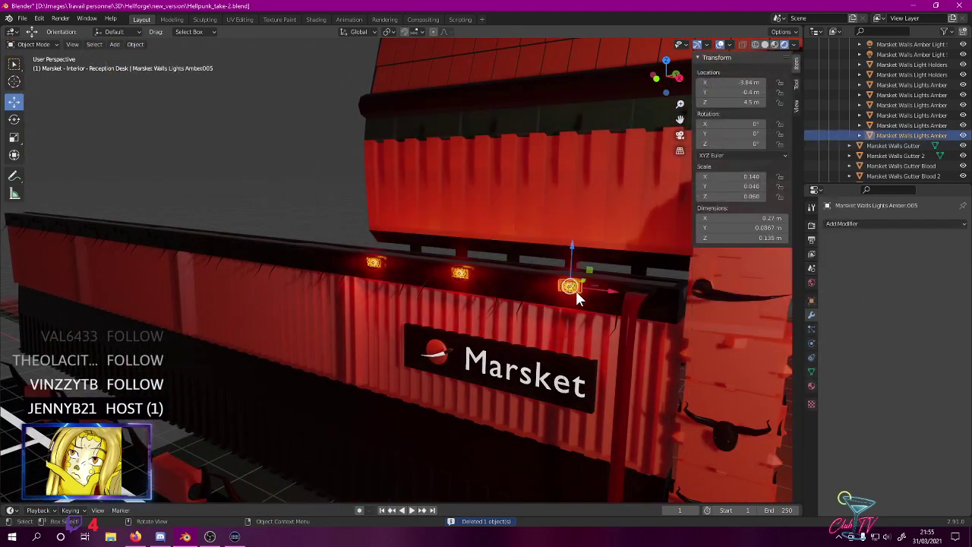
click(848, 226)
click(796, 250)
click(933, 268)
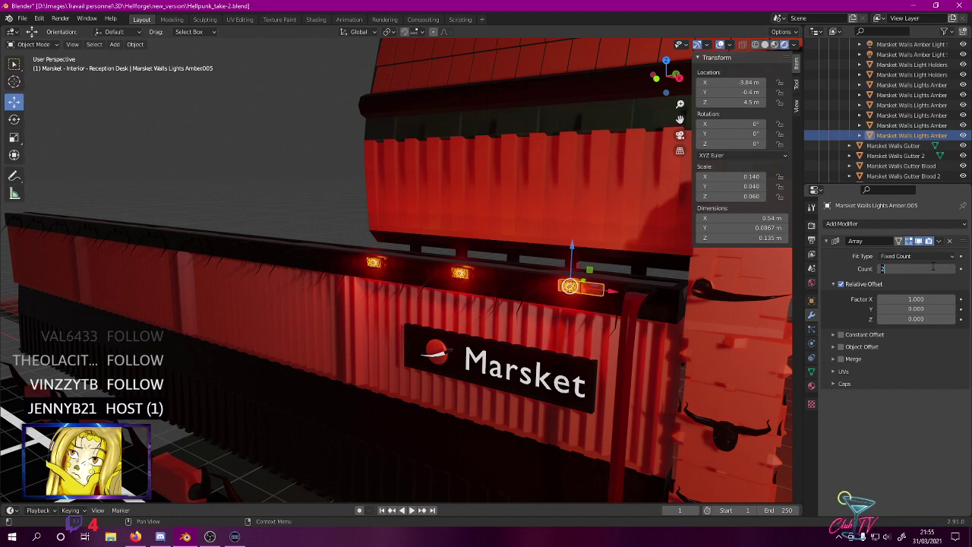
text(3)
key(Return)
click(919, 300)
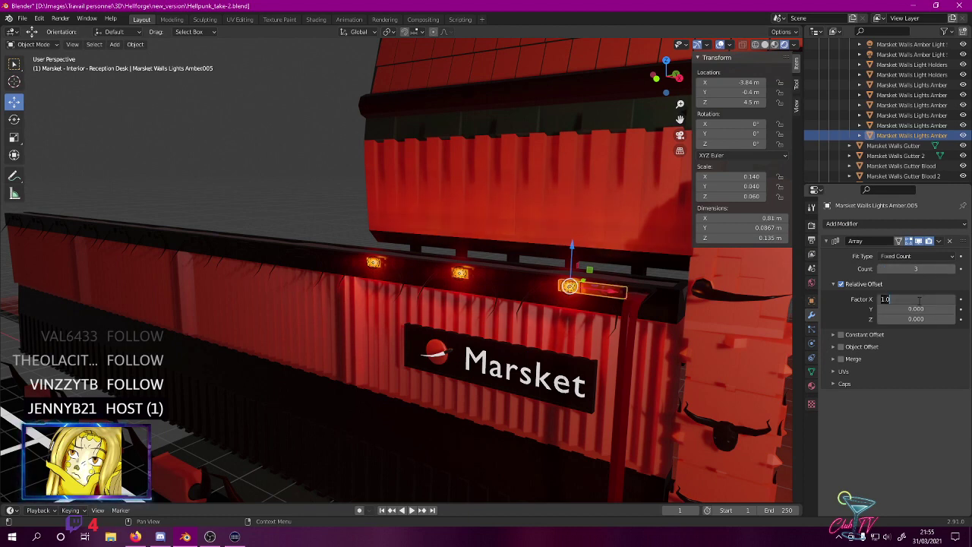
text(-5.8)
key(Return)
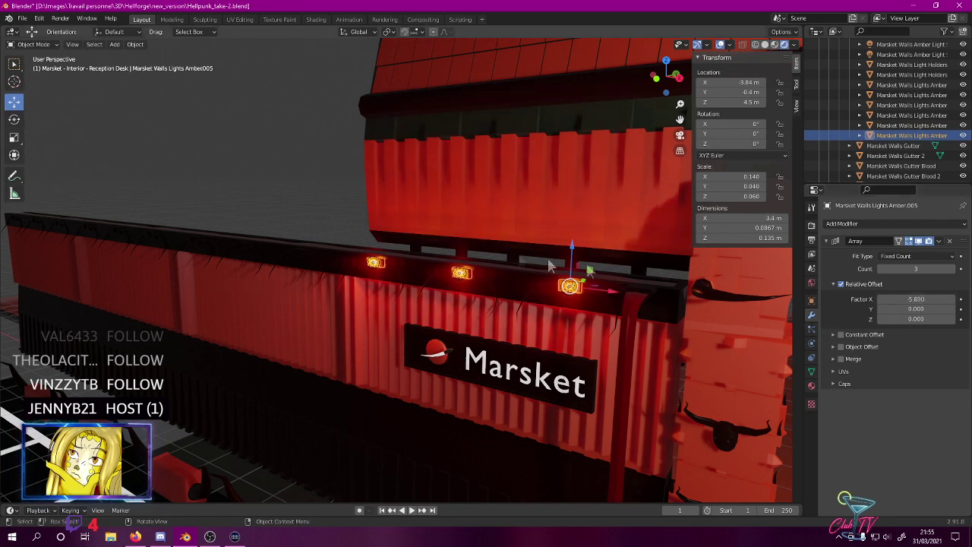
- Delete the two separate amber lights above the Marsket sign that the array replaces
click(892, 127)
key(Delete)
click(897, 113)
key(Delete)
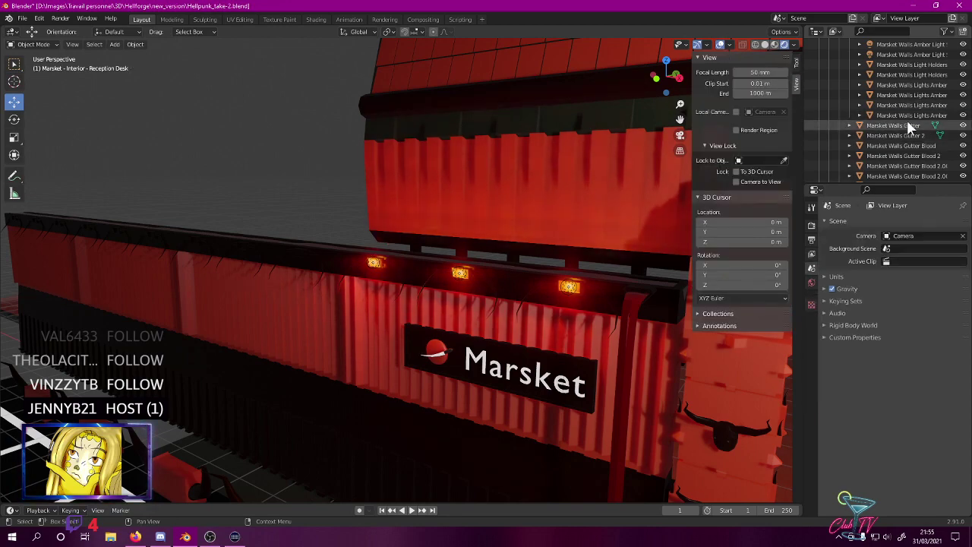
- Add a second Array modifier to the arrayed amber light, with a relative offset X factor of -1
click(907, 116)
middle_drag(518, 258, 566, 228)
click(850, 225)
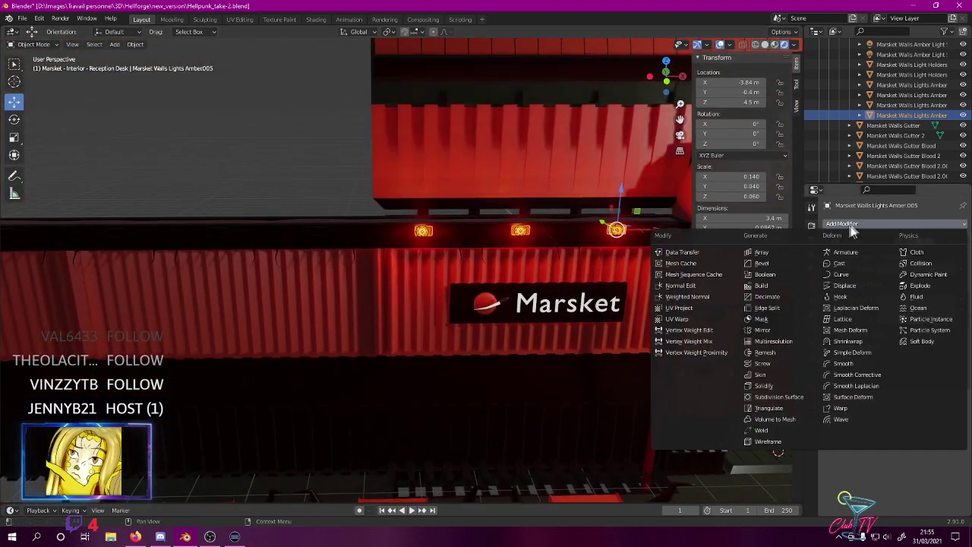
click(763, 251)
middle_drag(789, 315, 680, 285)
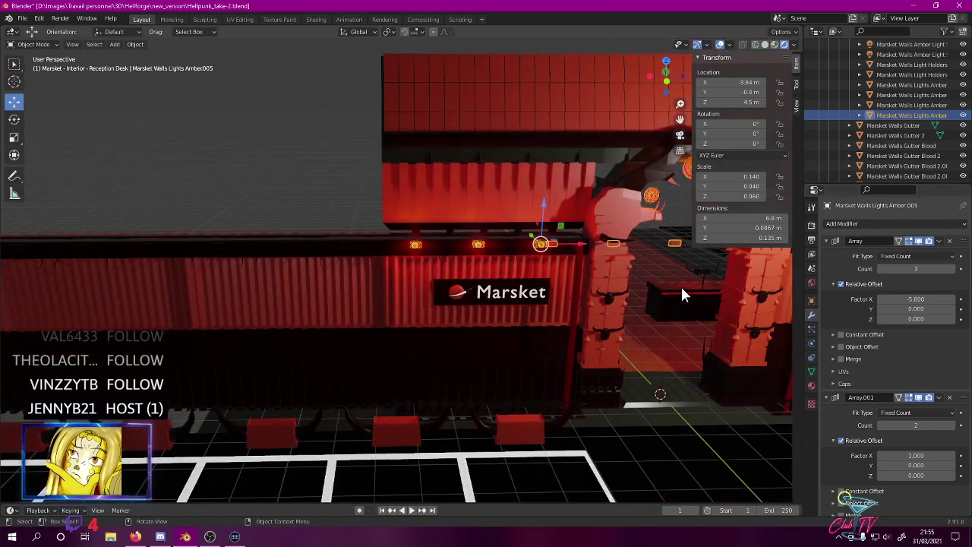
click(901, 458)
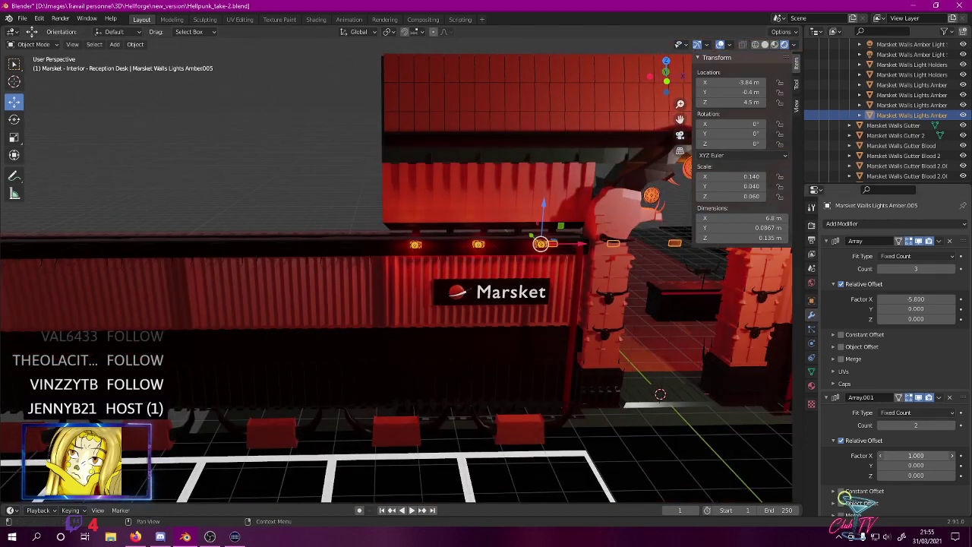
text(-1)
key(Return)
- Adjust the second array's relative offset X factor through -1.5 and -1.4 to -1.475
double_click(900, 455)
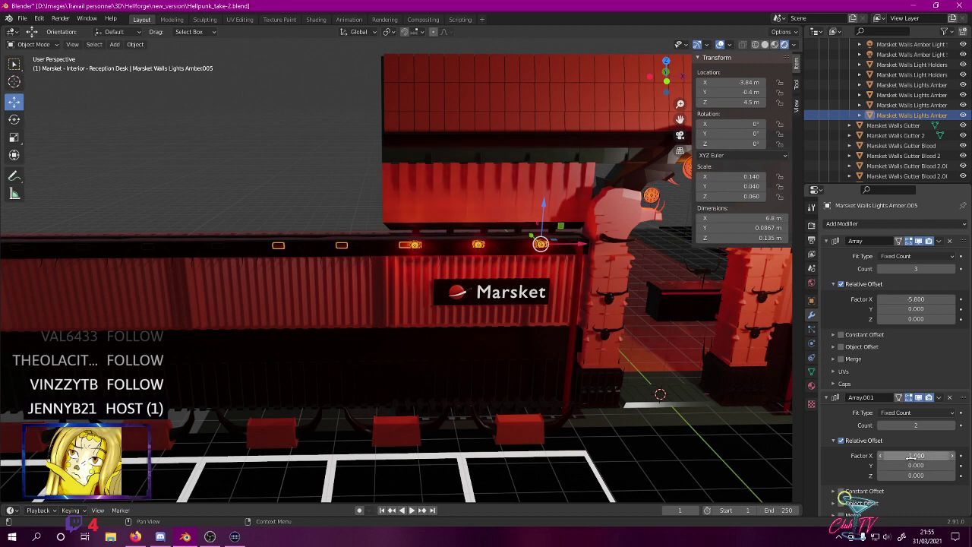
text(-1.0)
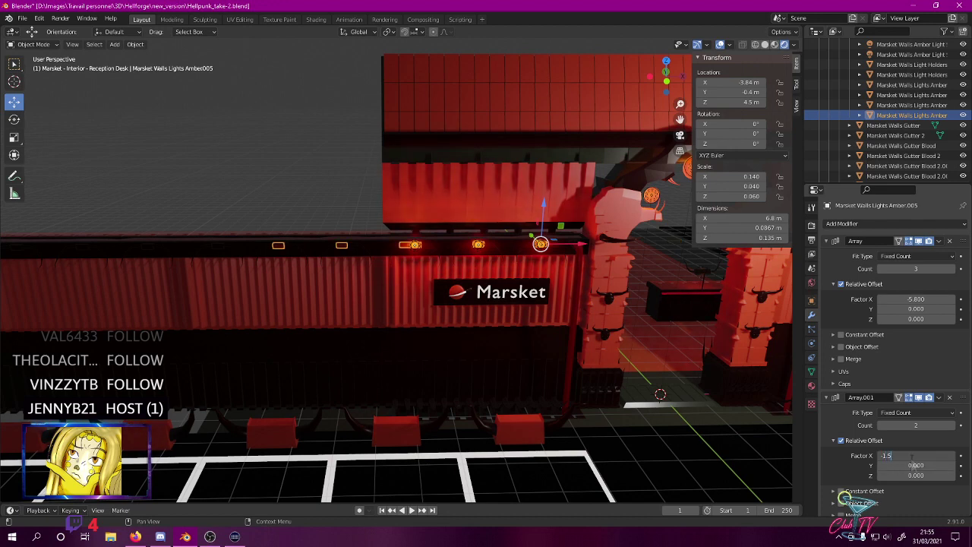
key(Return)
double_click(920, 456)
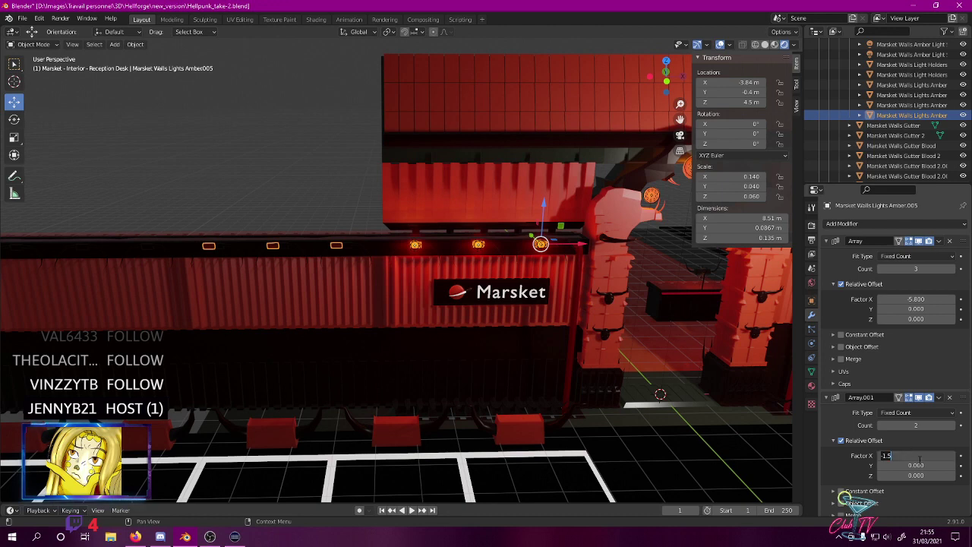
key(BackSpace)
text(4)
key(Return)
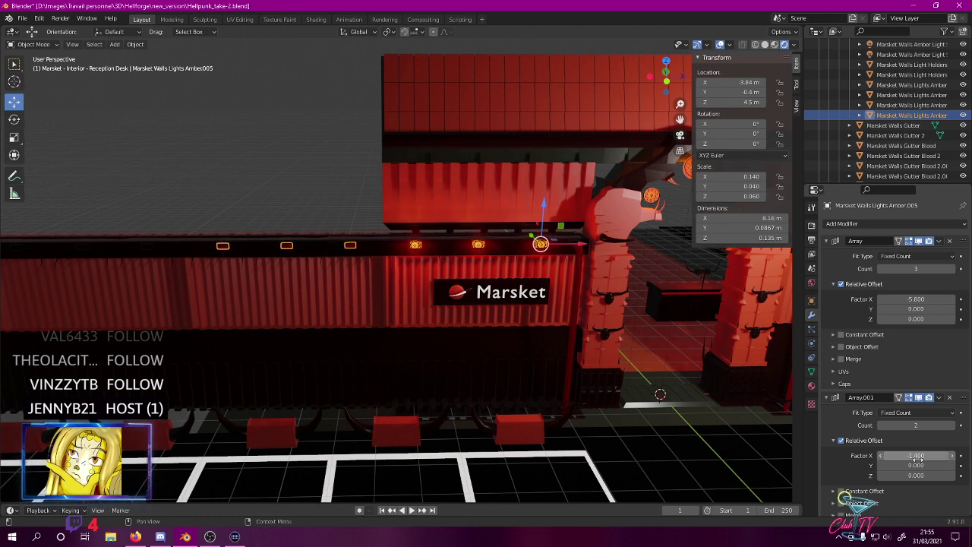
double_click(918, 456)
text(7)
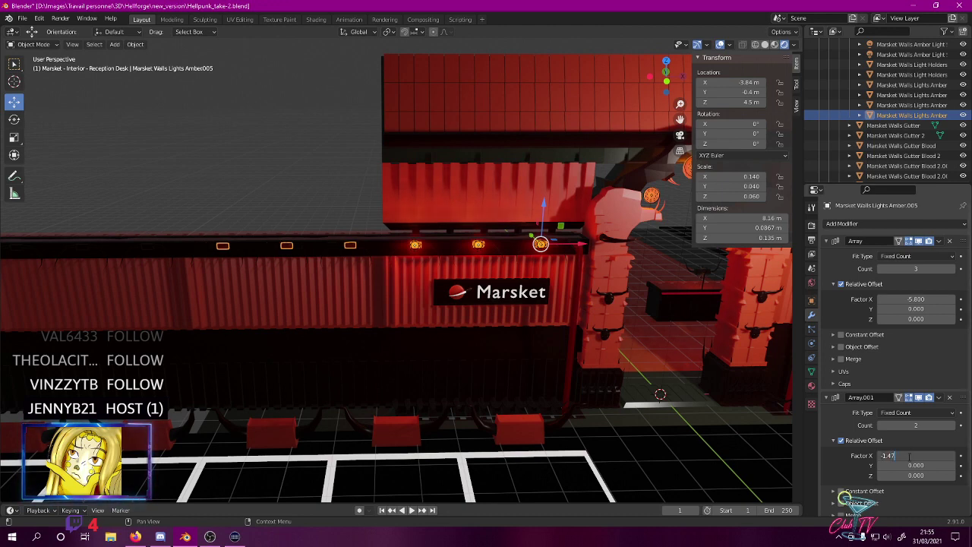
text(5)
key(Return)
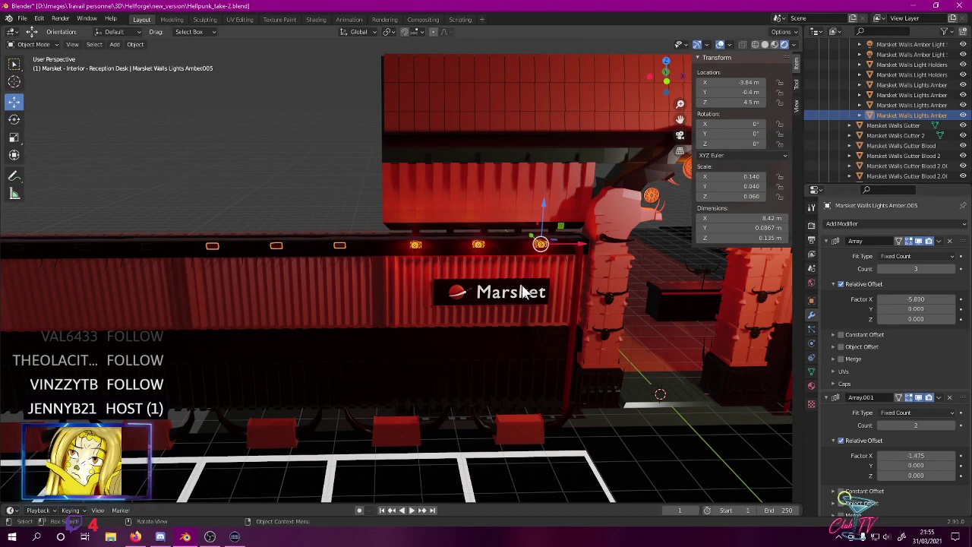
- Try a relative offset X factor of -1.47 on the amber light's second array, checking its alignment from the front
key(KP_1)
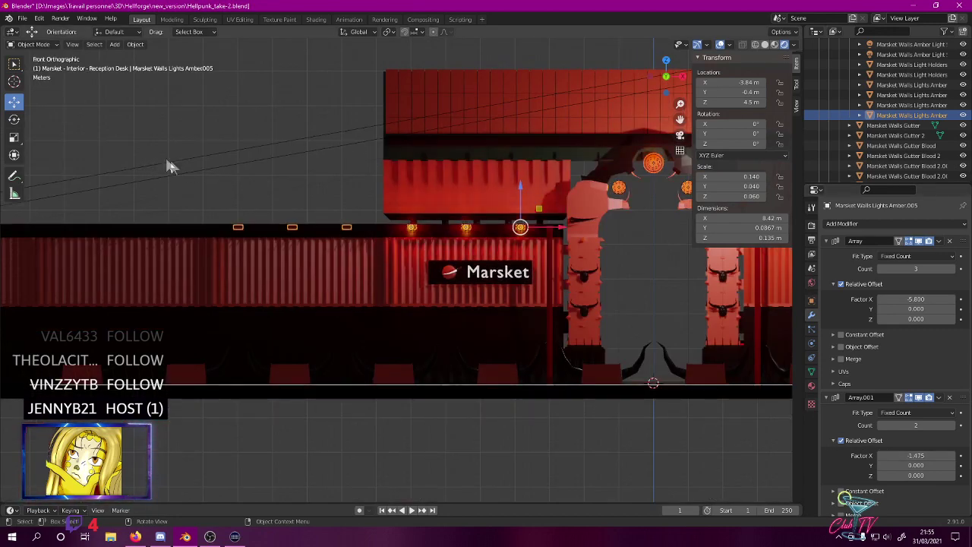
scroll(174, 189, up, 7)
shift+middle_drag(244, 227, 357, 314)
scroll(357, 314, up, 4)
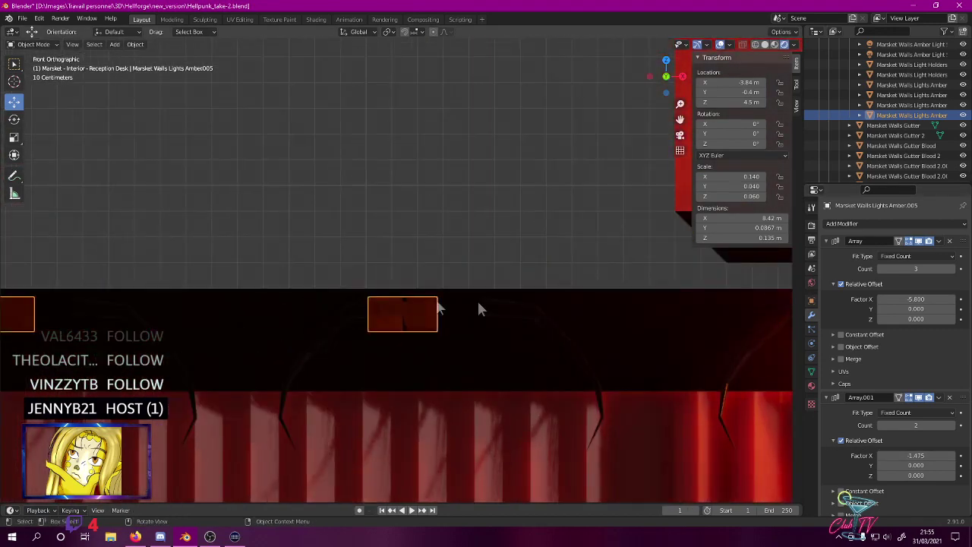
click(924, 456)
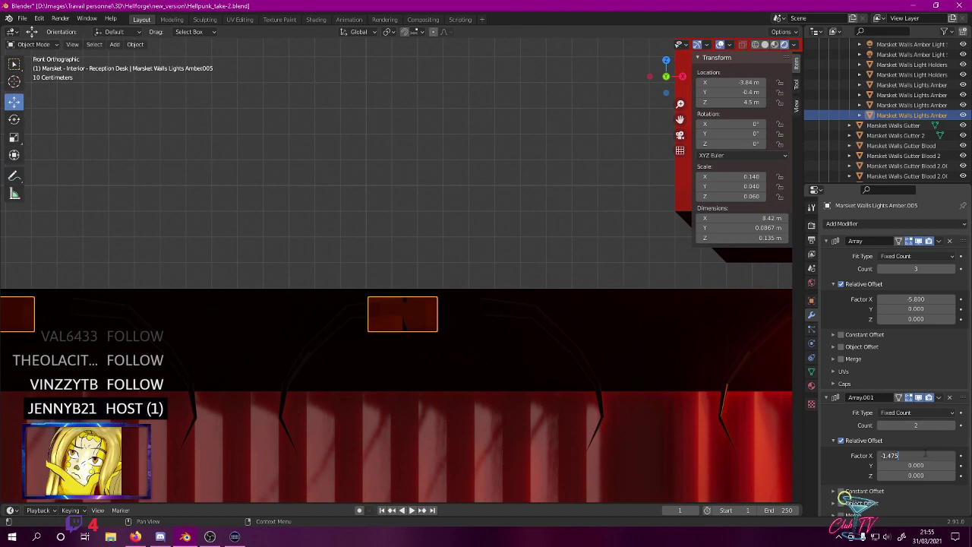
text(-1.47)
key(Return)
click(952, 456)
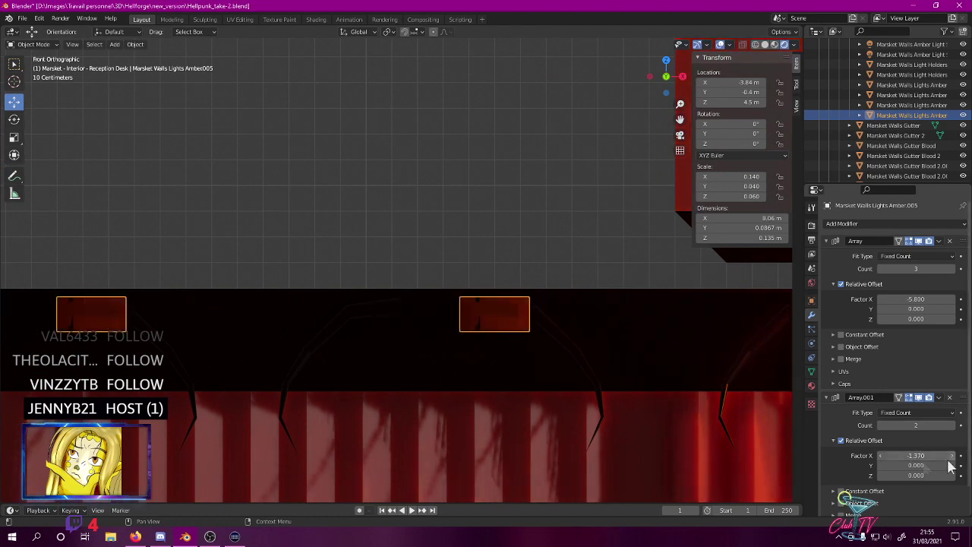
click(881, 456)
text(-1.47)
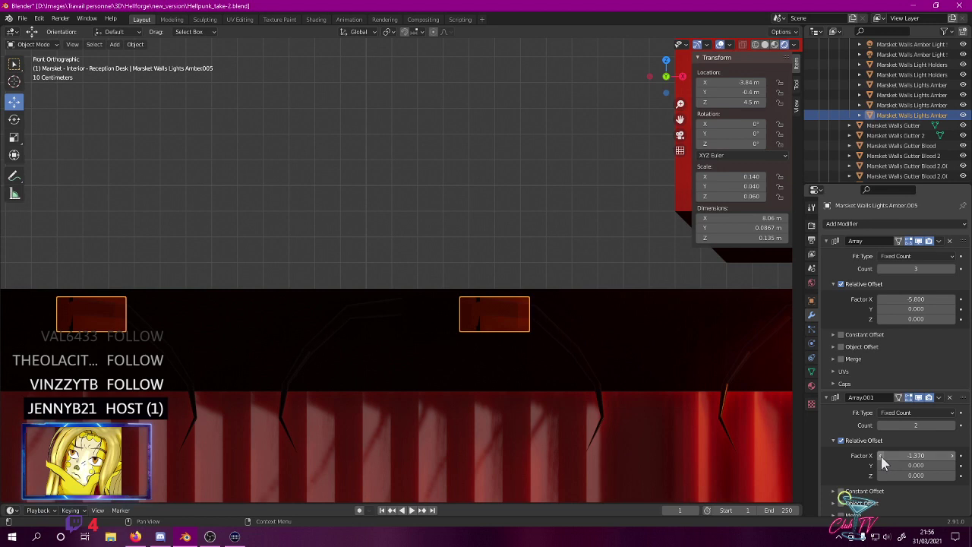
key(Return)
- Try relative offset X factors of -1.46 and -1.45 on the amber light's second array
click(940, 457)
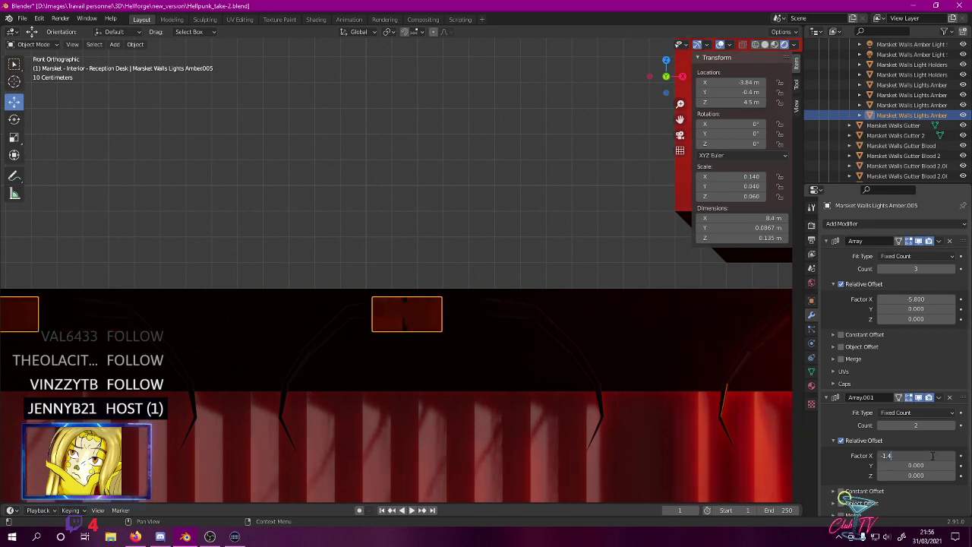
text(6)
key(Return)
click(920, 455)
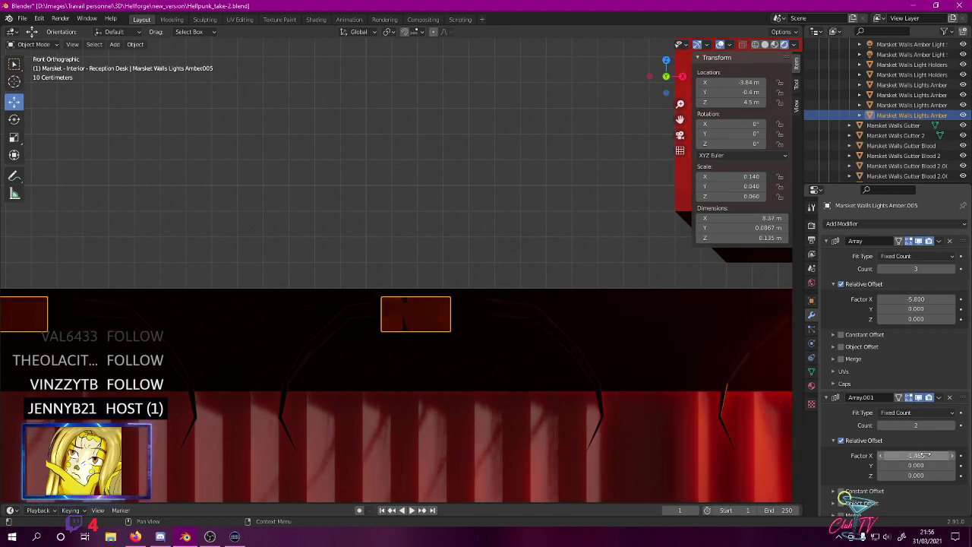
text(-1.45)
key(Return)
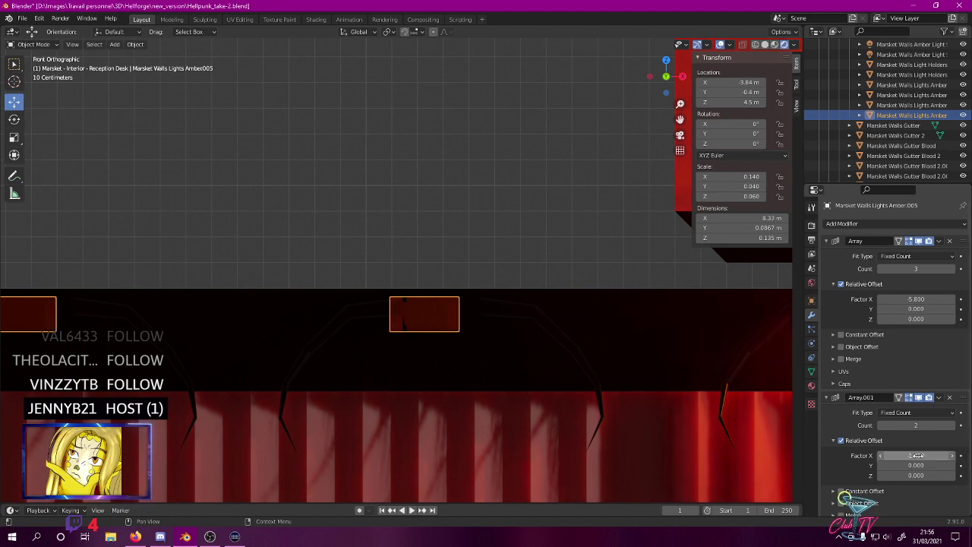
- Fine-tune the second array's relative offset X factor through -1.44 and -1.43 to -1.425 to align the amber lights with their holders
click(918, 456)
text(-1.4)
text(4)
key(Return)
click(923, 456)
text(-1.43)
key(Return)
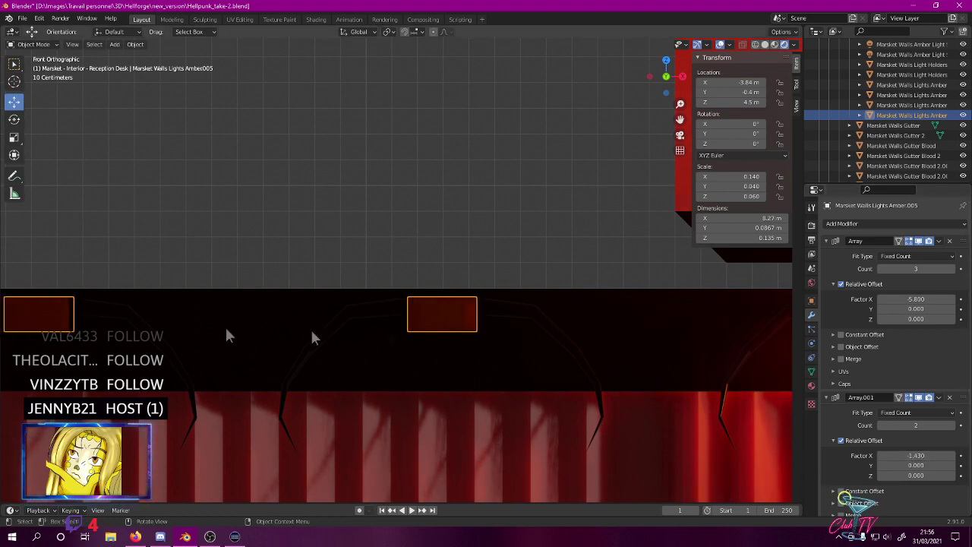
click(933, 455)
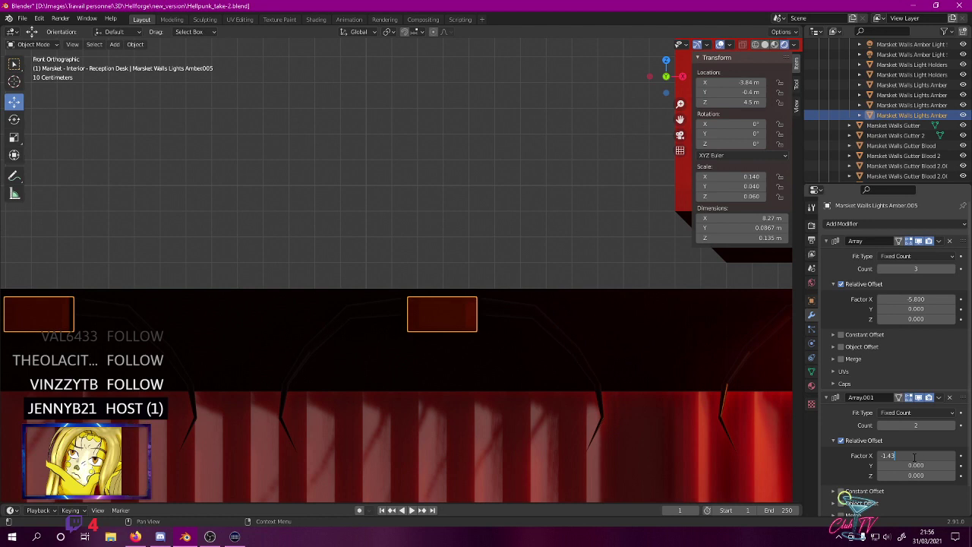
key(Return)
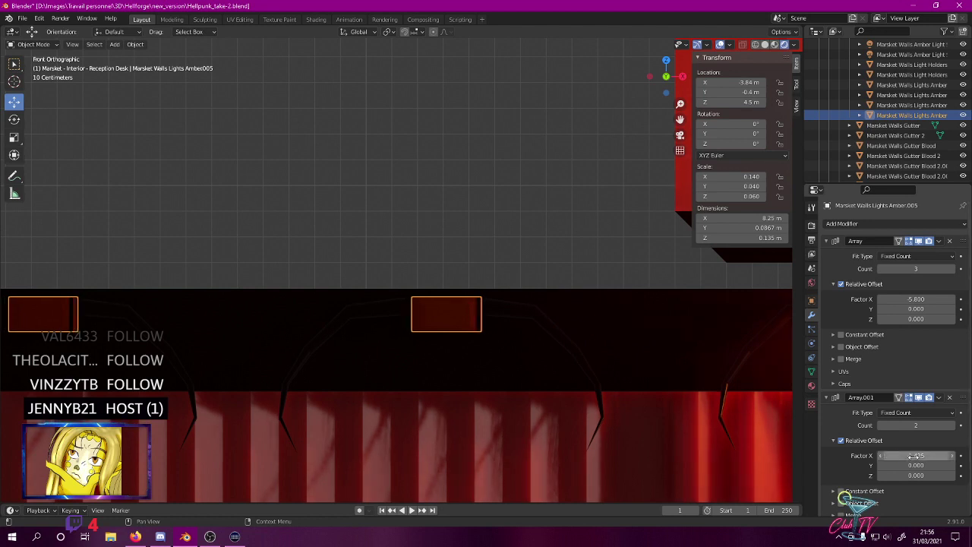
click(914, 456)
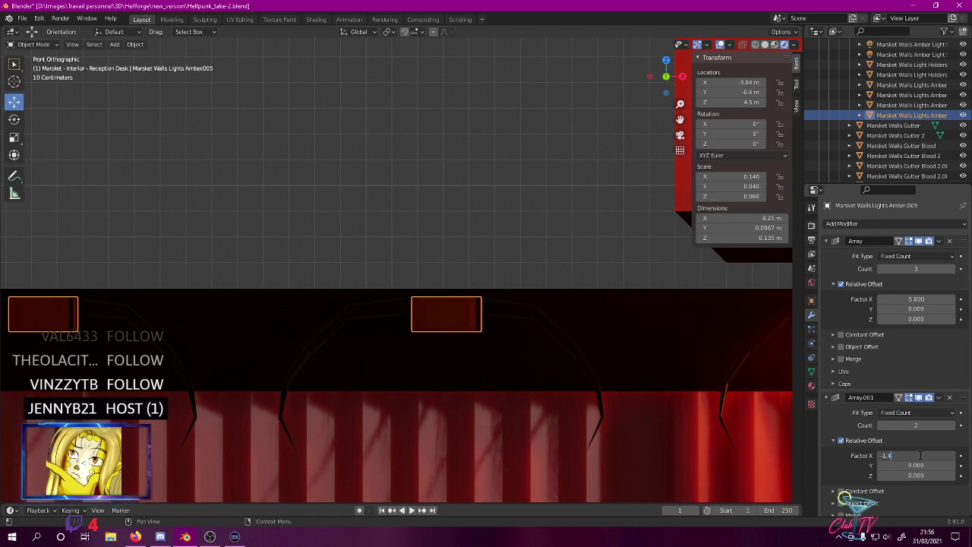
- Set the relative X offset of the second Array modifier on the amber wall lights to -1.435
key(Return)
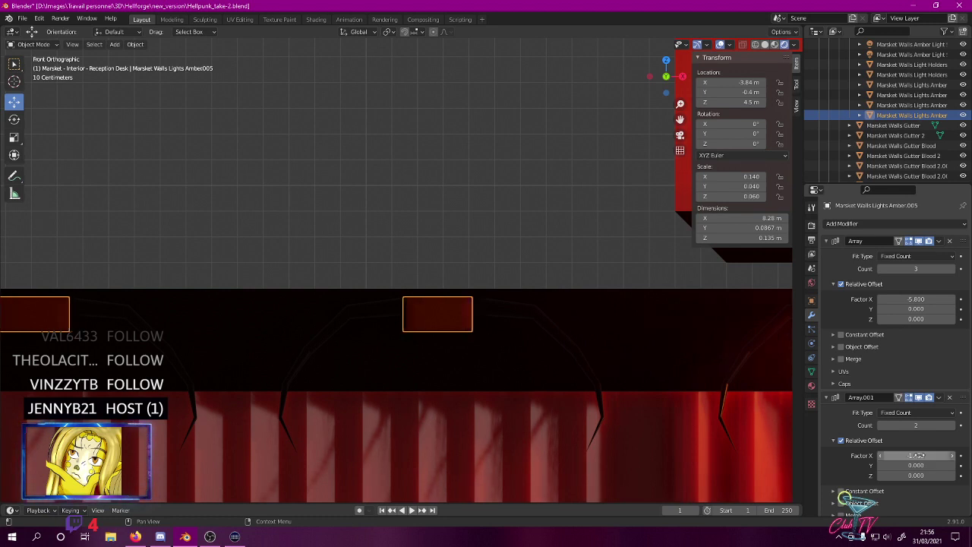
scroll(425, 232, down, 2)
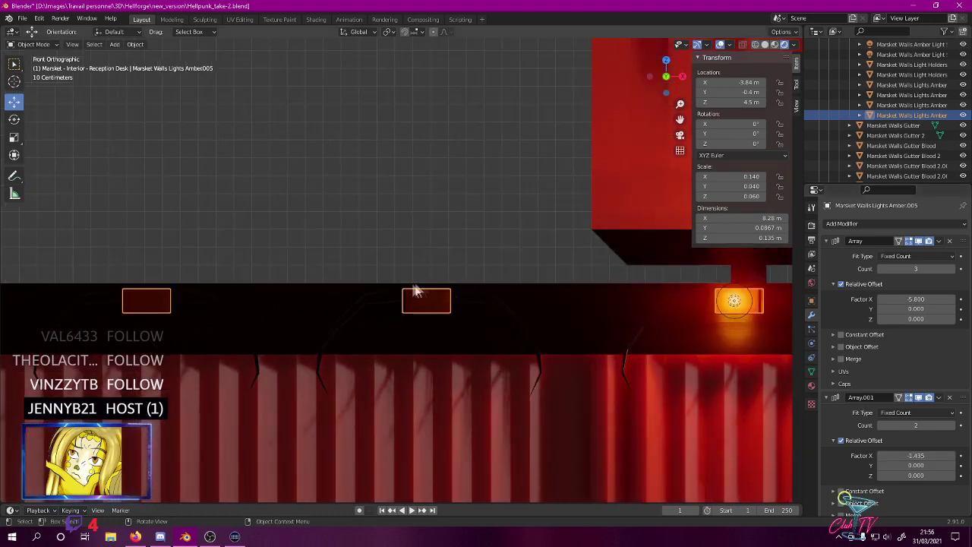
scroll(428, 293, up, 2)
scroll(83, 300, down, 1)
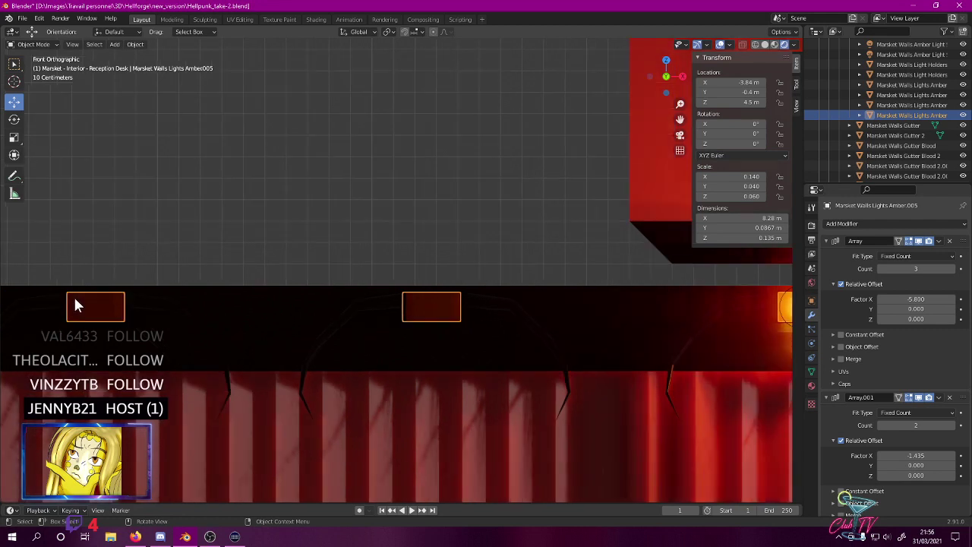
- Switch to wireframe shading and check how the repeated amber lights line up with their curved holders along the wall
key(z)
click(35, 329)
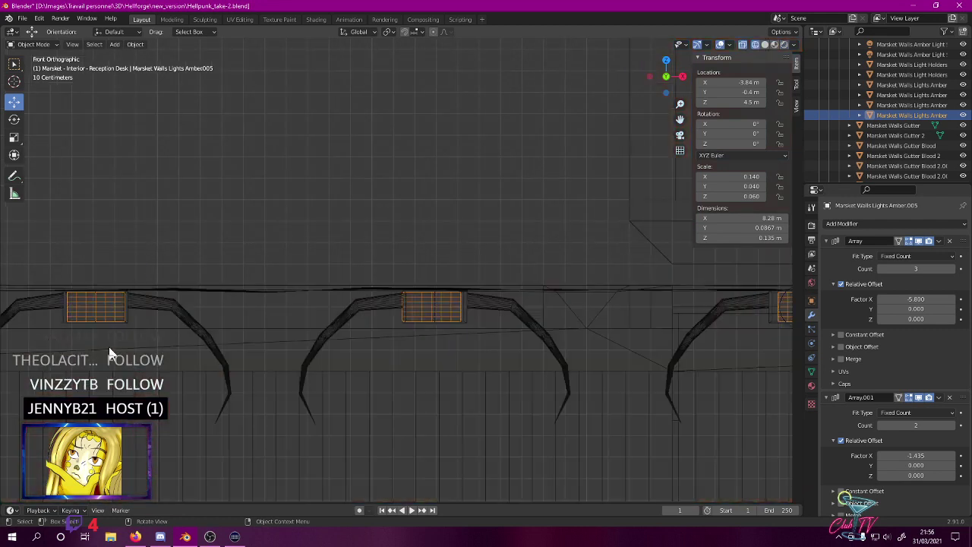
scroll(243, 287, down, 6)
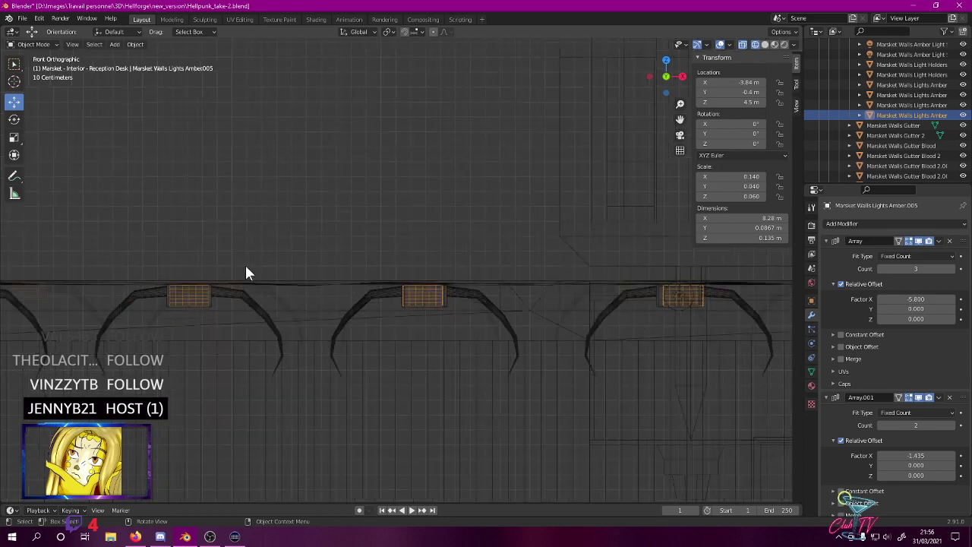
scroll(237, 275, down, 2)
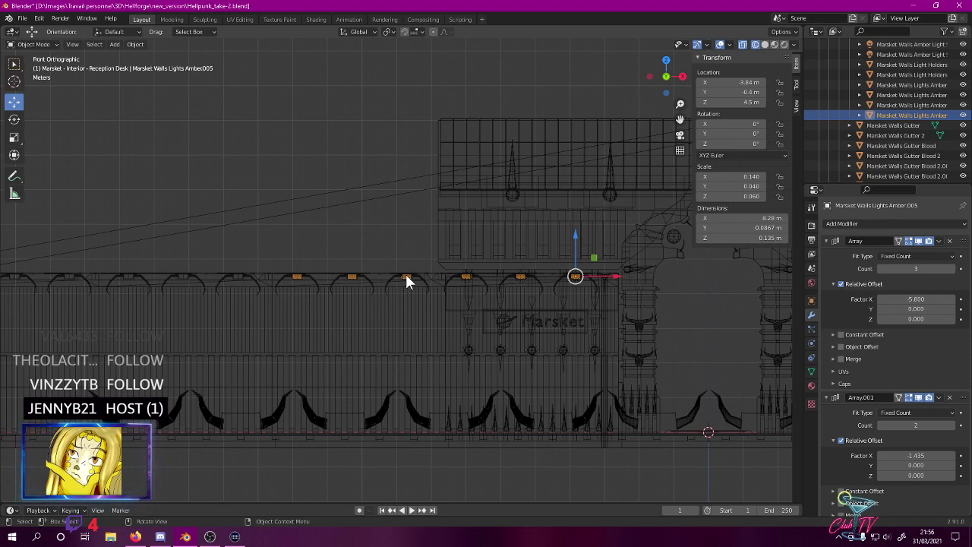
scroll(407, 280, up, 6)
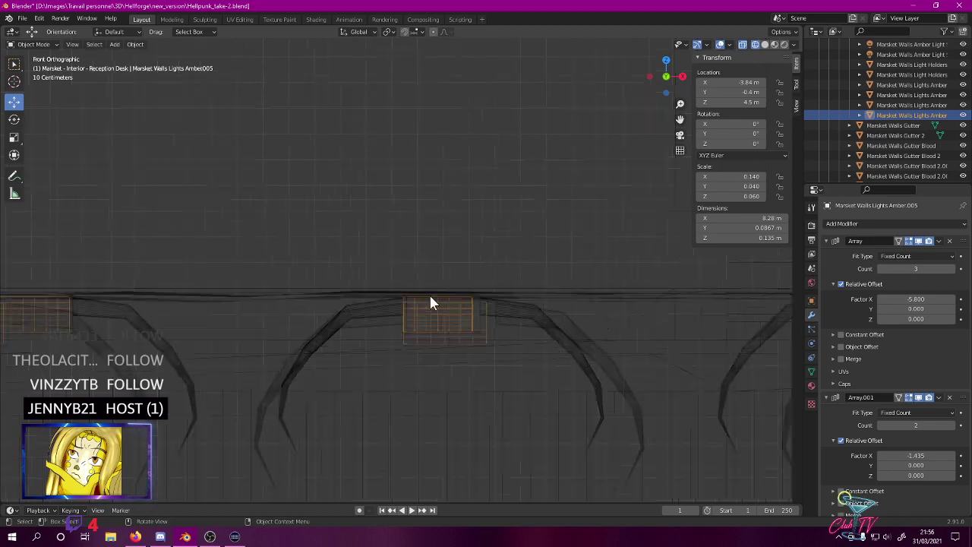
scroll(429, 294, up, 4)
shift+middle_drag(447, 351, 243, 299)
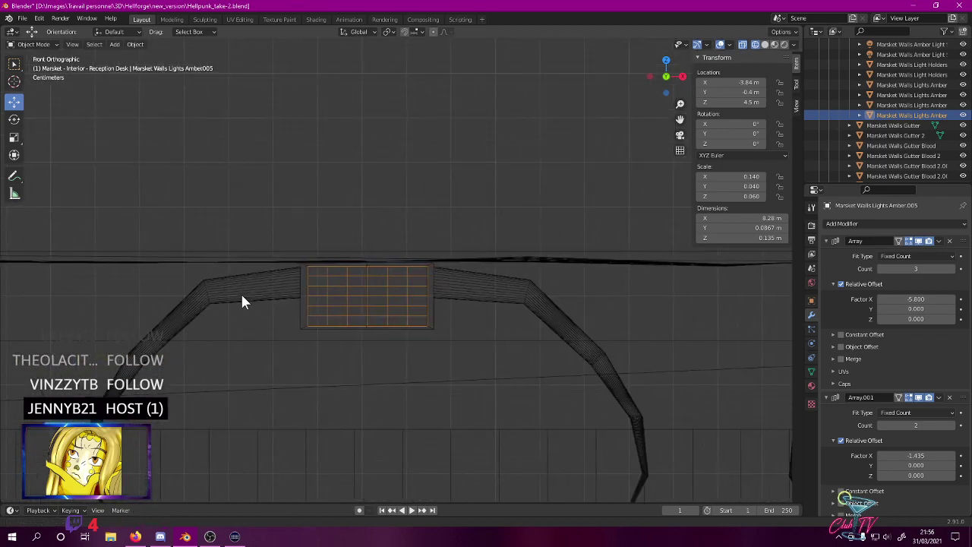
scroll(332, 306, down, 8)
shift+middle_drag(394, 250, 653, 280)
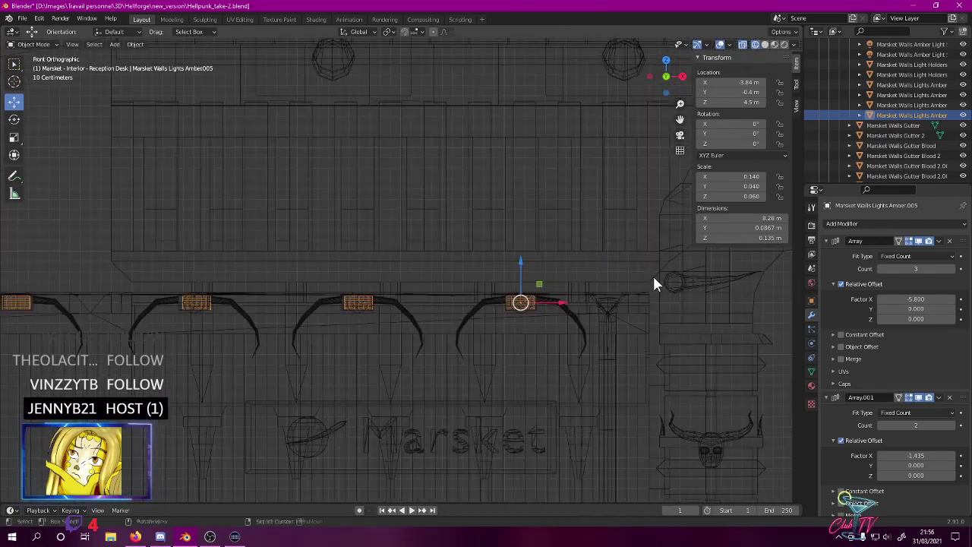
scroll(653, 281, up, 4)
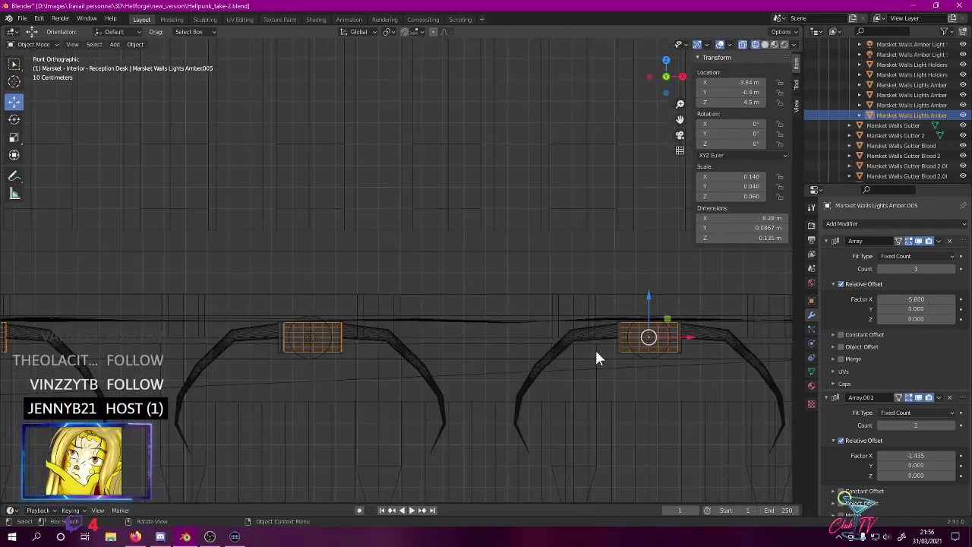
shift+middle_drag(430, 325, 618, 281)
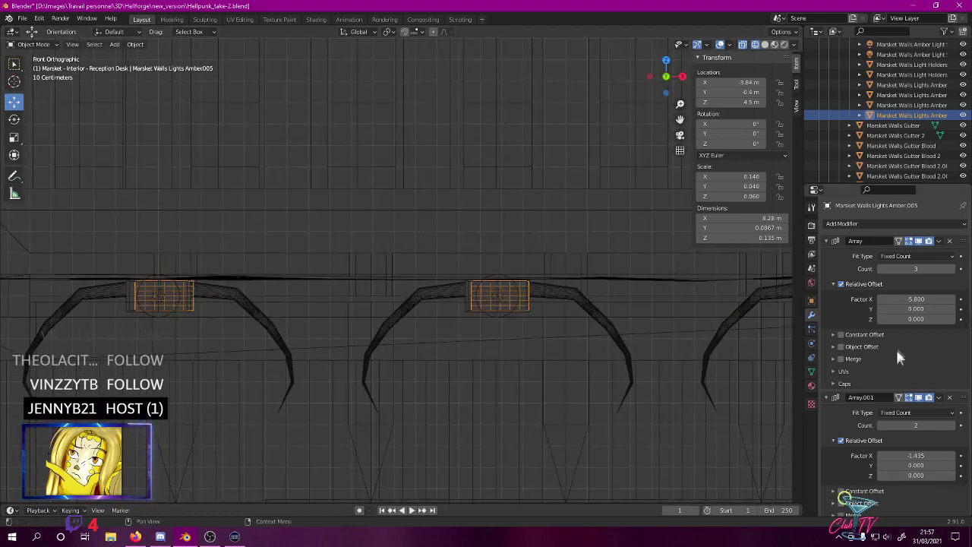
- Adjust the first Array modifier's relative X offset, trying -5.9 and settling on -5.85
click(918, 301)
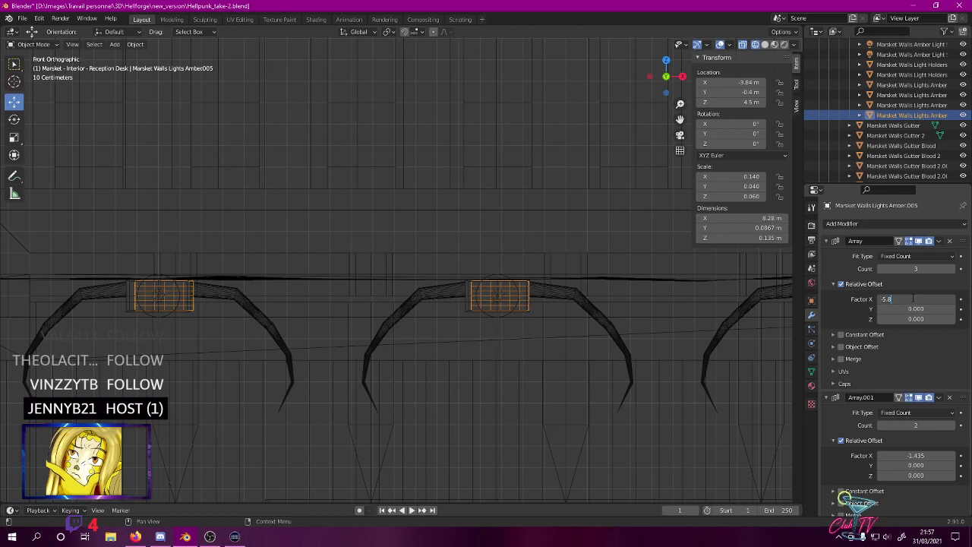
text(-5.9)
key(Return)
click(922, 299)
text(-5.85)
key(Return)
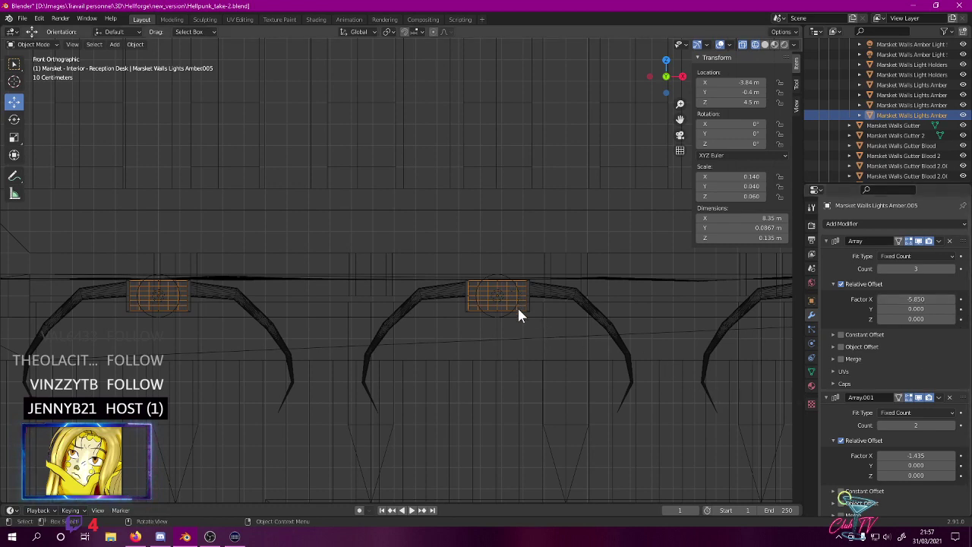
- Try relative X offsets of -1.4 and -1.45 on the second Array modifier
scroll(486, 322, down, 4)
scroll(544, 353, up, 1)
shift+drag(545, 347, 549, 348)
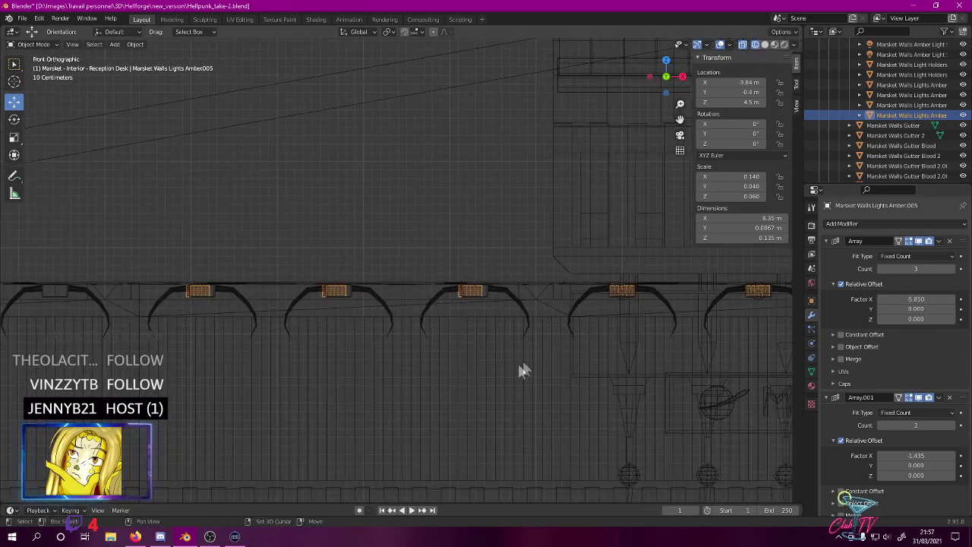
click(921, 462)
click(920, 455)
key(BackSpace)
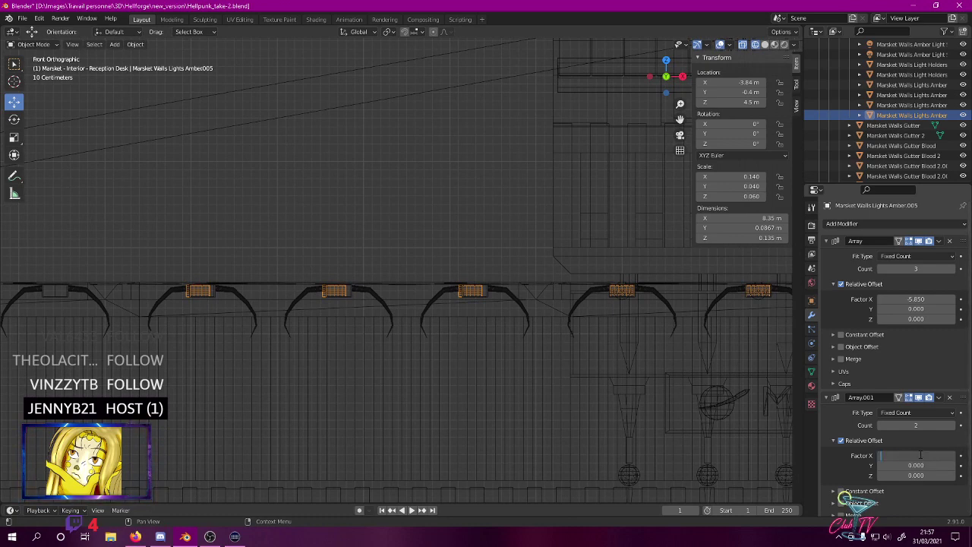
text(-1.4)
key(Return)
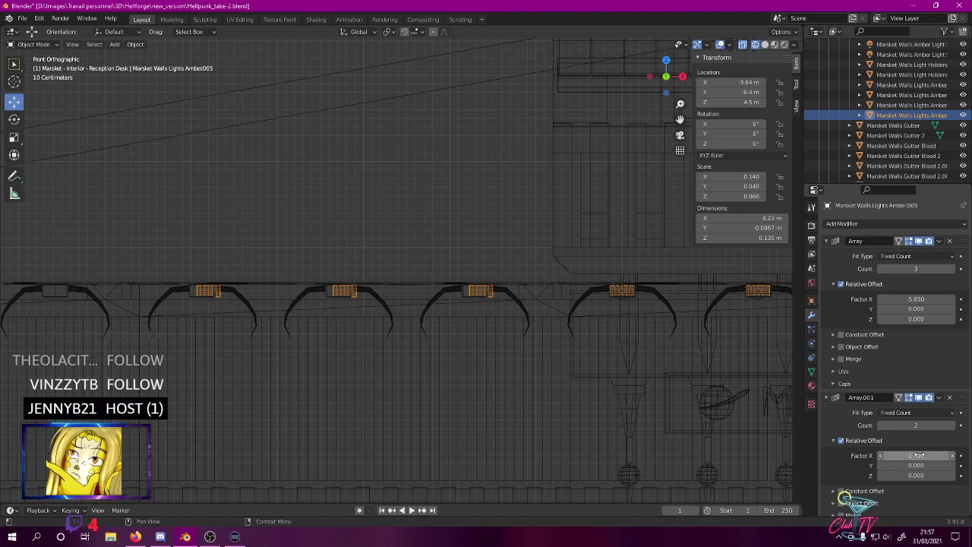
click(920, 455)
text(5)
key(Return)
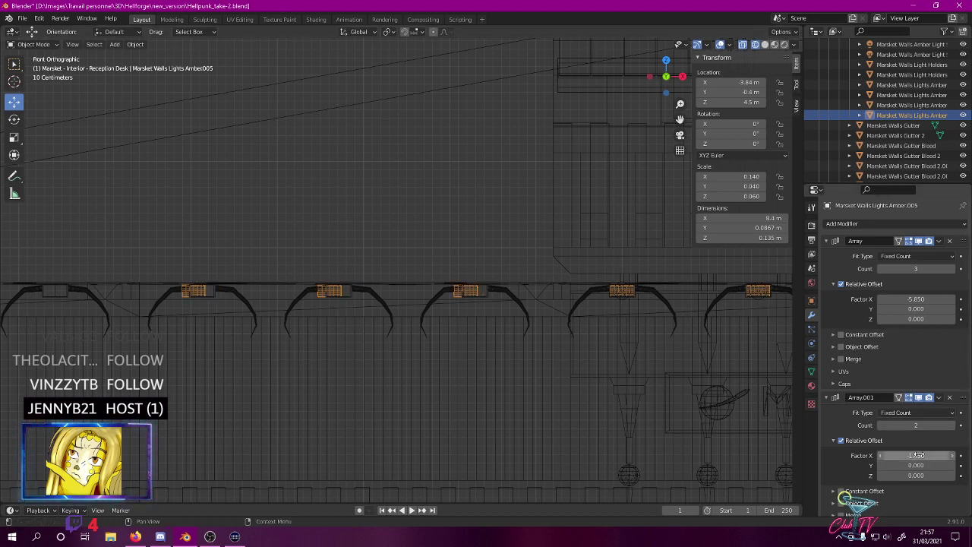
- Fine-tune the second Array modifier's relative X offset to -1.425, then to -1.42, to centre the lights in their holders
click(922, 455)
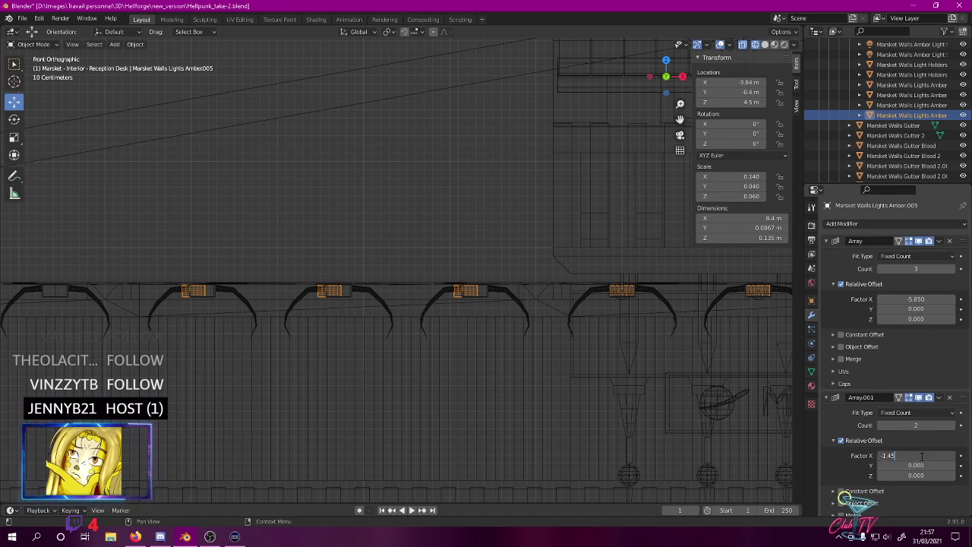
key(Return)
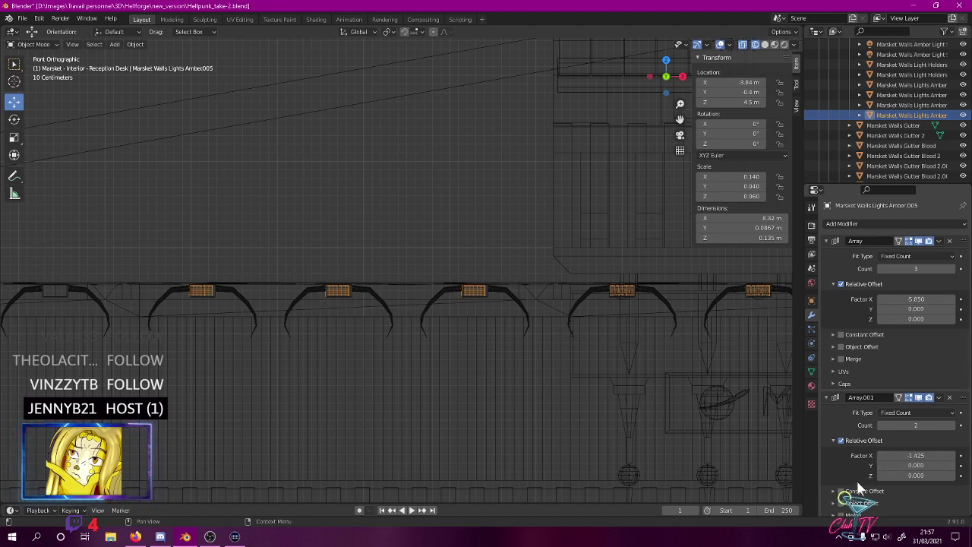
click(914, 462)
click(924, 455)
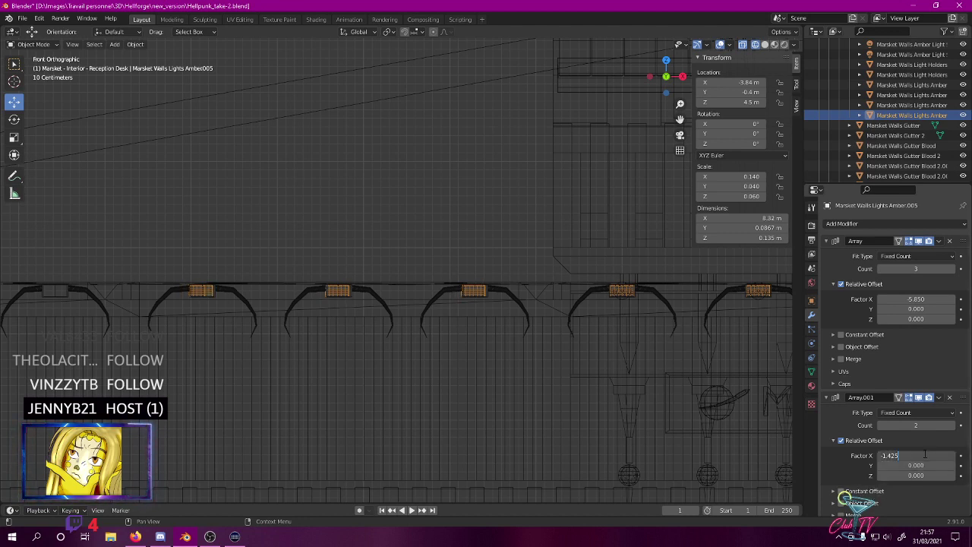
key(Return)
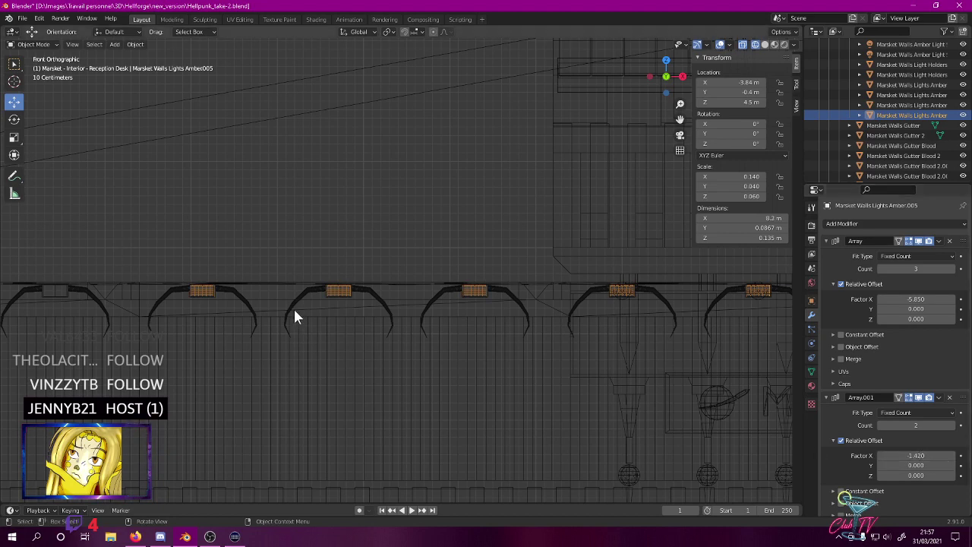
- Set the second Array modifier's count to 4 so the amber lights span the long wall
scroll(293, 307, down, 5)
scroll(392, 312, down, 3)
click(928, 426)
text(4)
key(Return)
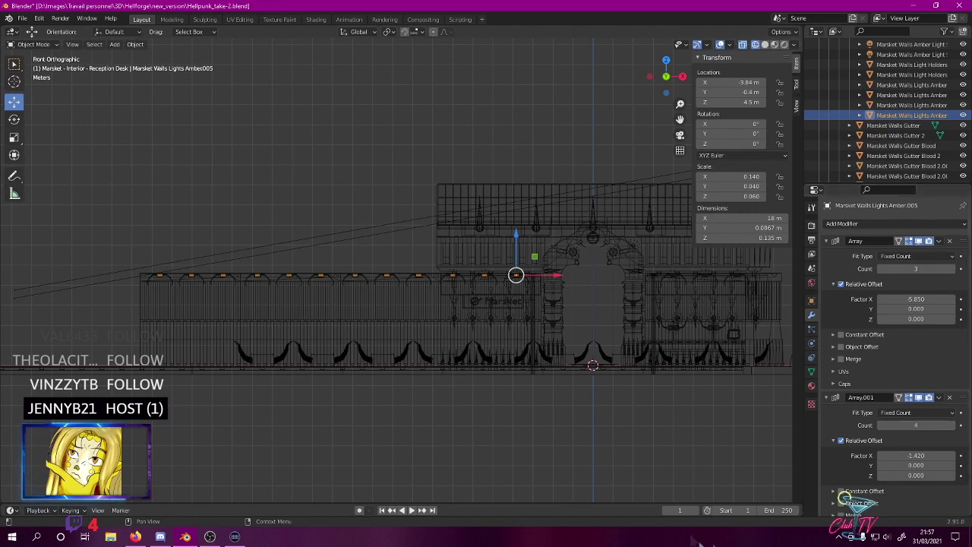
- Switch the viewport to rendered shading in a perspective view of the building and save the file
key(z)
click(342, 114)
middle_drag(343, 125, 334, 167)
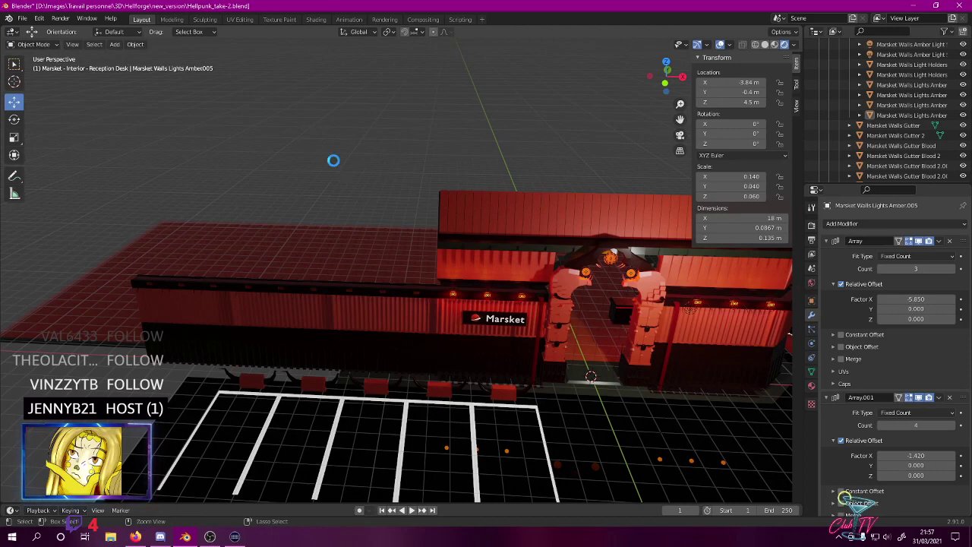
scroll(332, 159, up, 6)
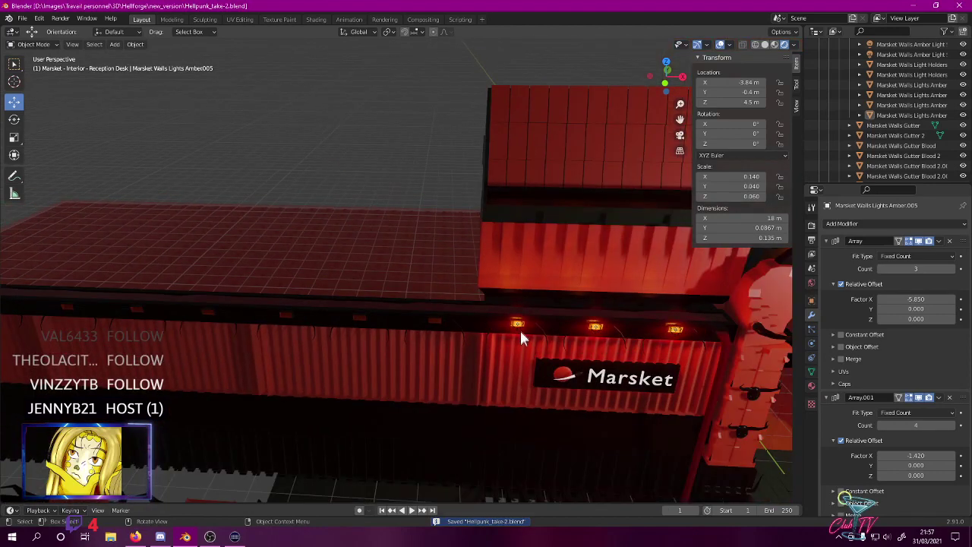
- In top view, make a linked duplicate of the small amber light at X -7 m, offset -2 m along X
click(517, 323)
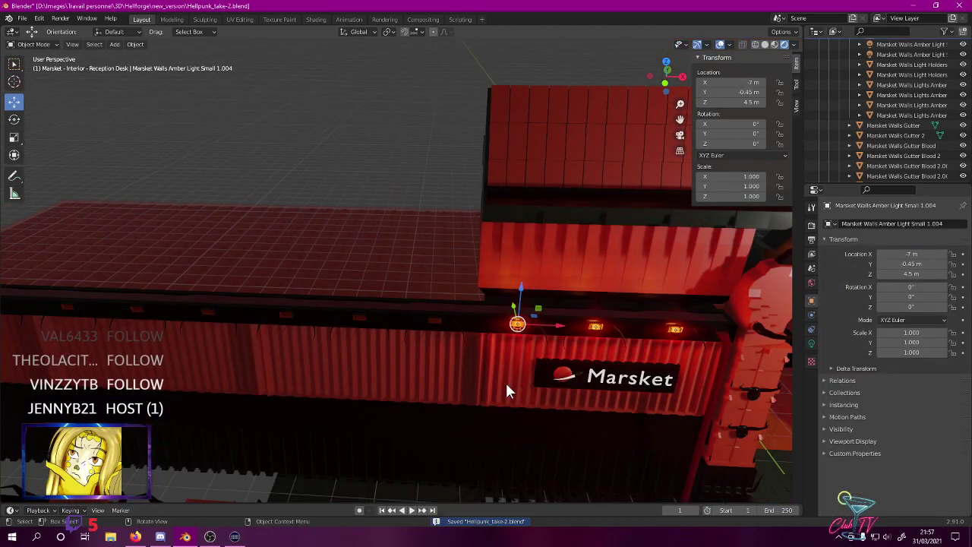
key(KP_7)
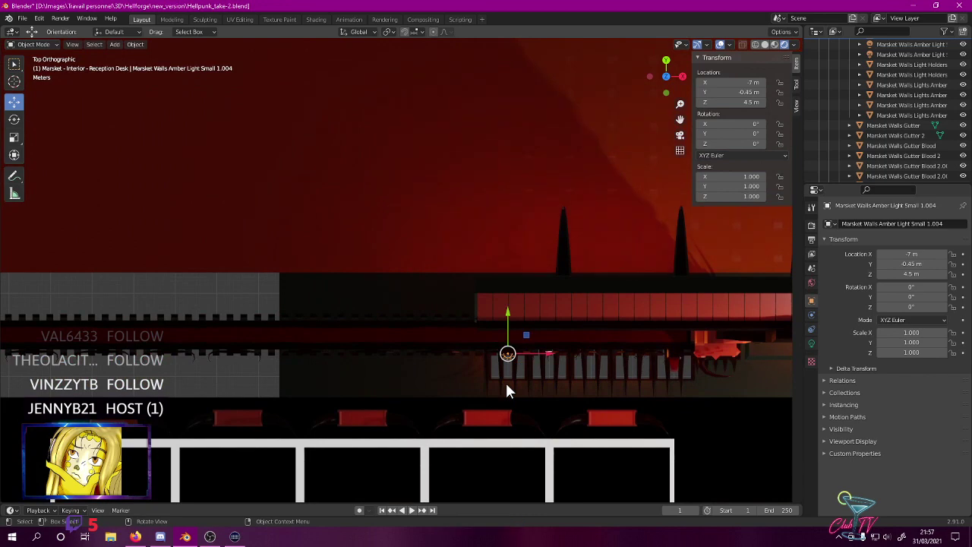
key(shift+d)
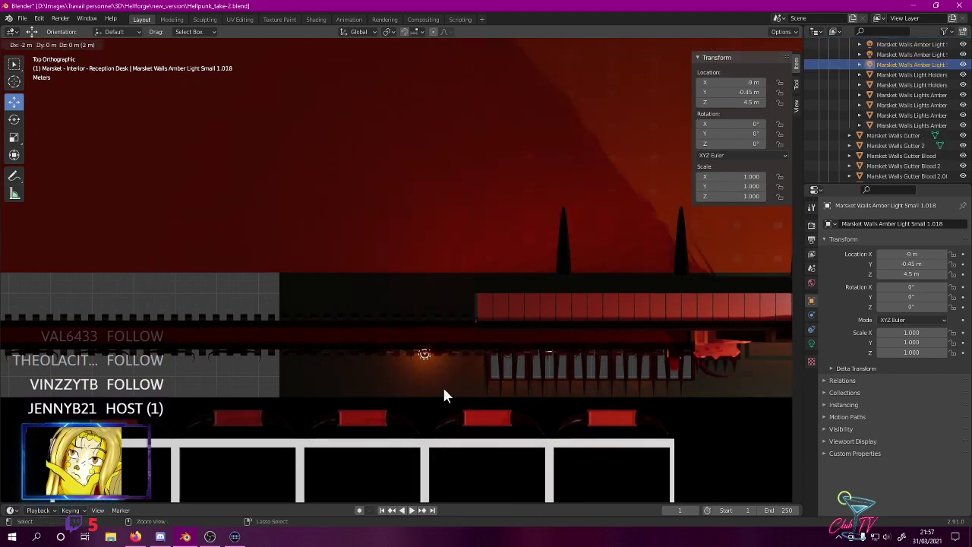
click(443, 388)
- Move the duplicated light 0.3 m along X to -8.7 m, in front of its holder
scroll(449, 380, up, 5)
shift+middle_drag(430, 315, 369, 137)
scroll(420, 204, up, 6)
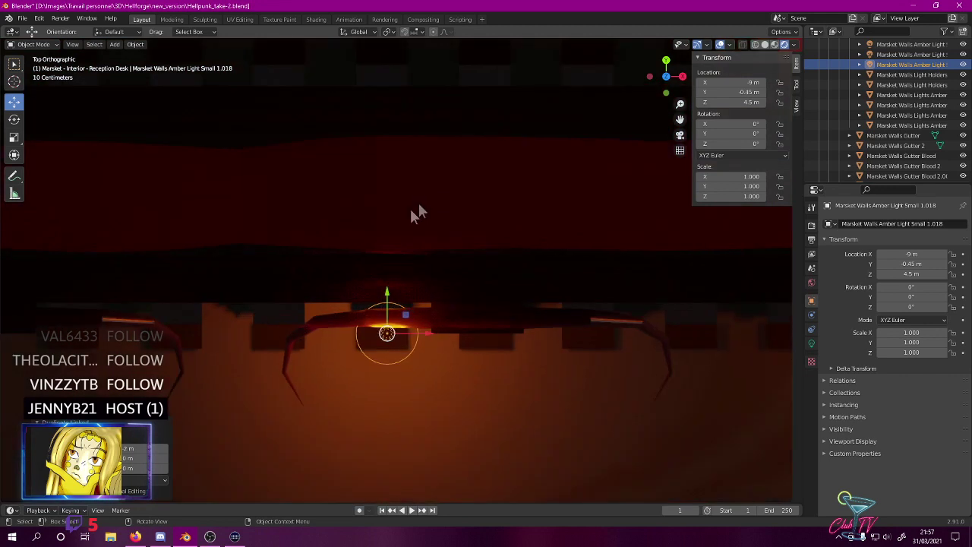
drag(431, 334, 518, 329)
- Make a linked duplicate of this light, offset -1.6 m along X, at the neighbouring holder
shift+middle_drag(518, 329, 613, 332)
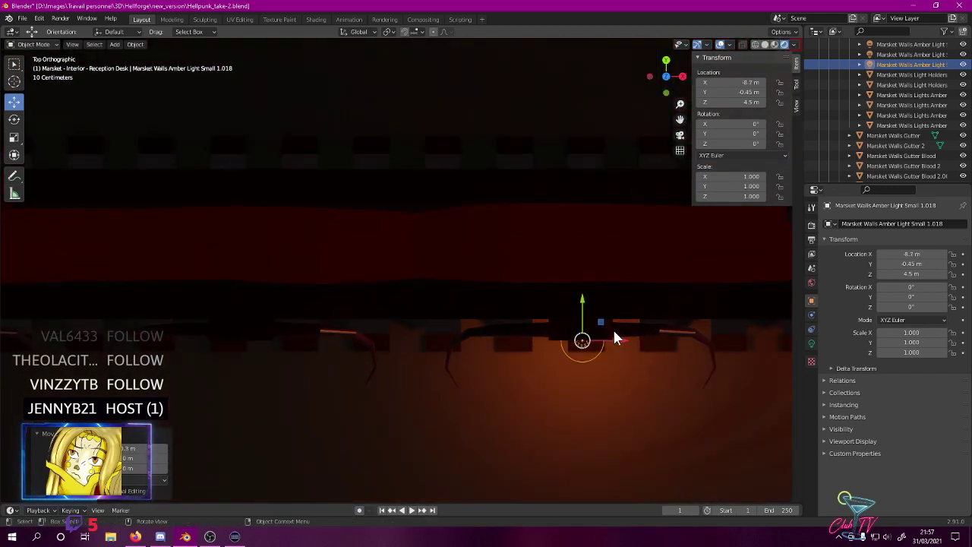
key(shift+d)
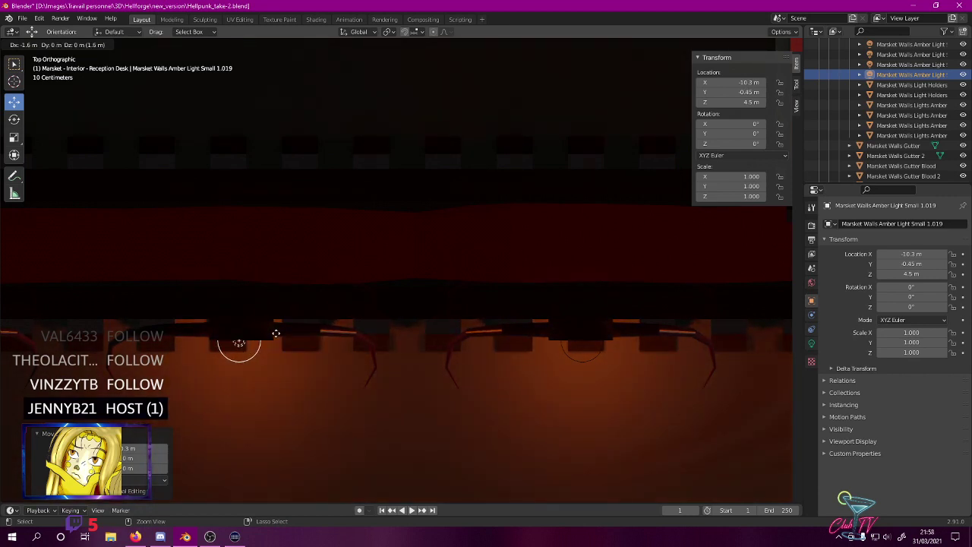
click(278, 334)
- Using wireframe shading, shift the newest light 0.01 m along X to -10.29 m to centre it on its holder
shift+middle_drag(247, 321, 417, 235)
scroll(390, 249, up, 3)
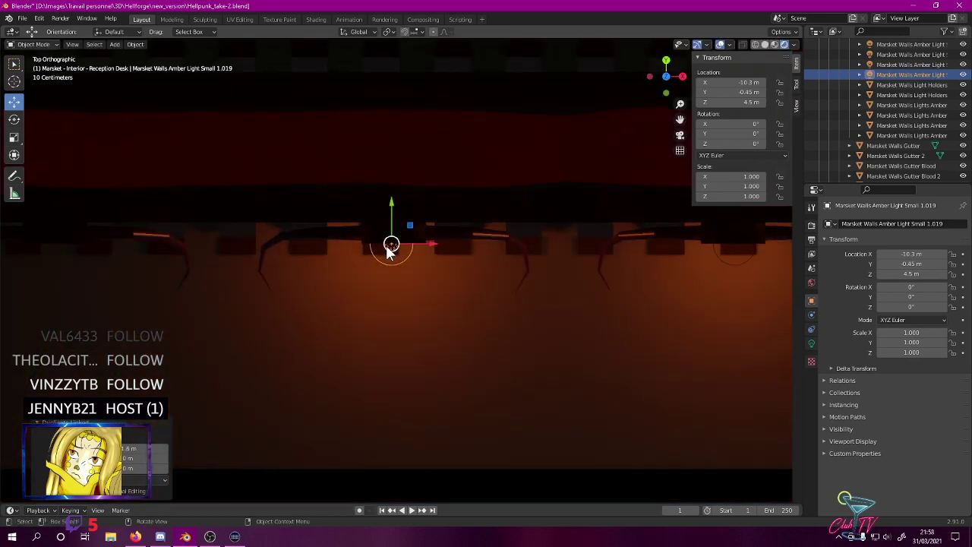
key(z)
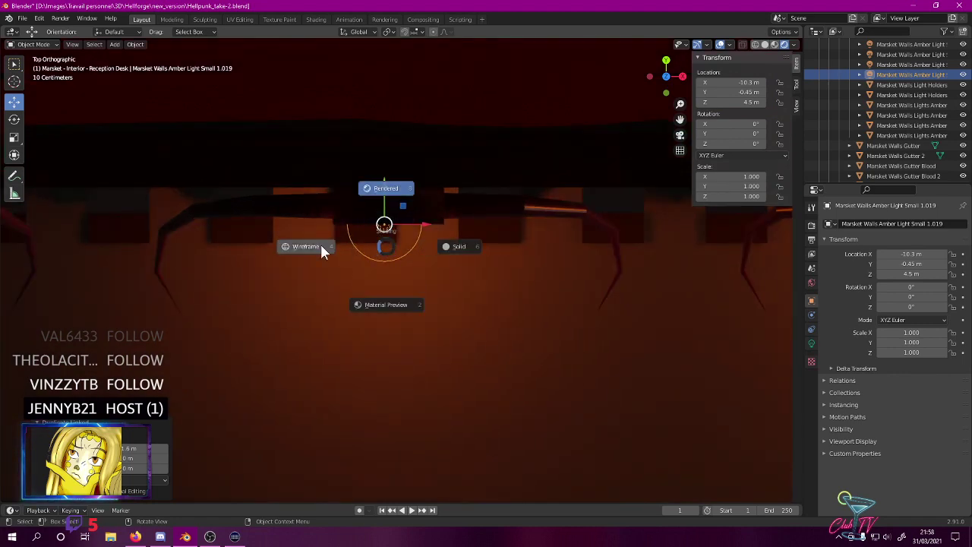
click(319, 244)
scroll(336, 190, up, 2)
shift+middle_drag(366, 241, 395, 355)
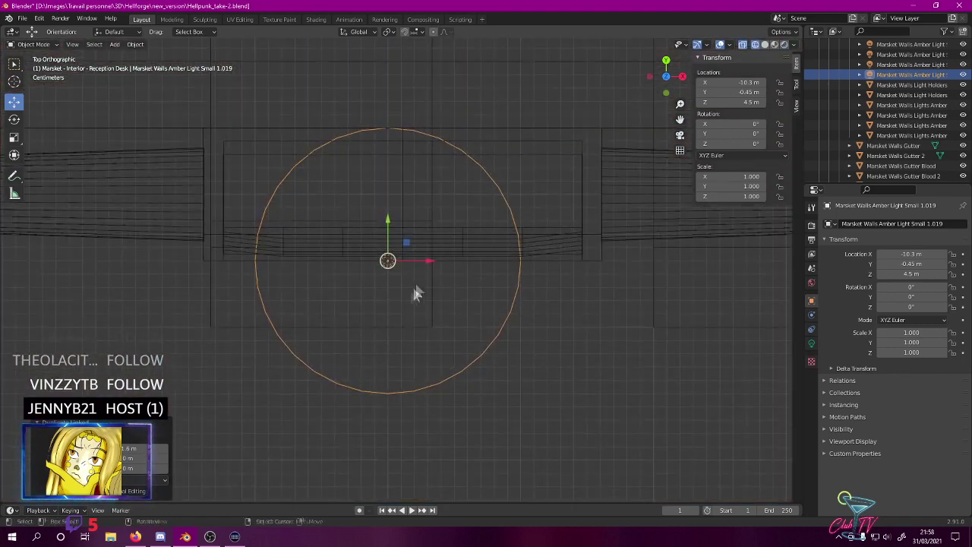
mouse_move(434, 265)
mouse_down()
mouse_move(445, 261)
mouse_move(440, 271)
mouse_up()
scroll(428, 283, down, 4)
scroll(426, 281, down, 2)
- Make a linked duplicate of the small amber light, offset -1.6 m along X, and nudge it 0.02 m to X -11.87 m
shift+middle_drag(421, 278, 650, 341)
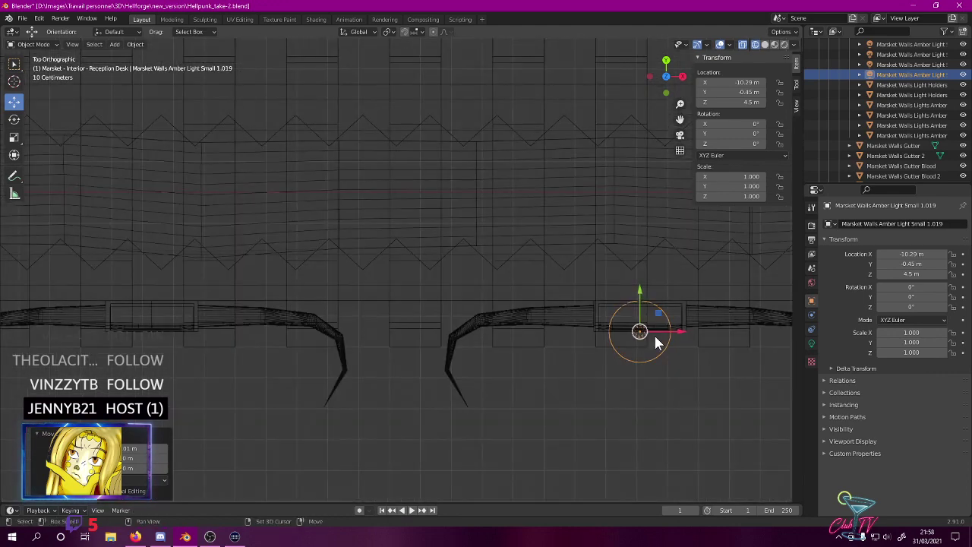
key(shift+d)
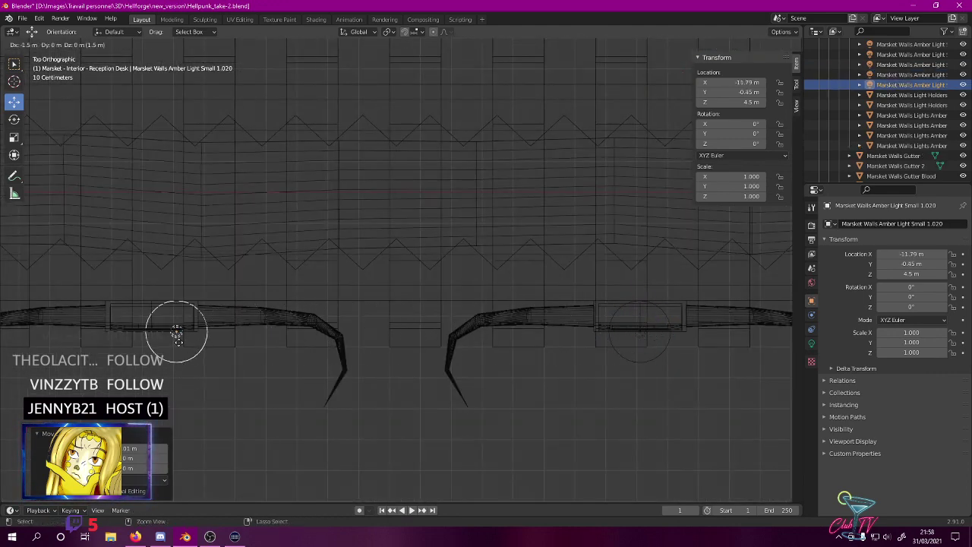
click(175, 342)
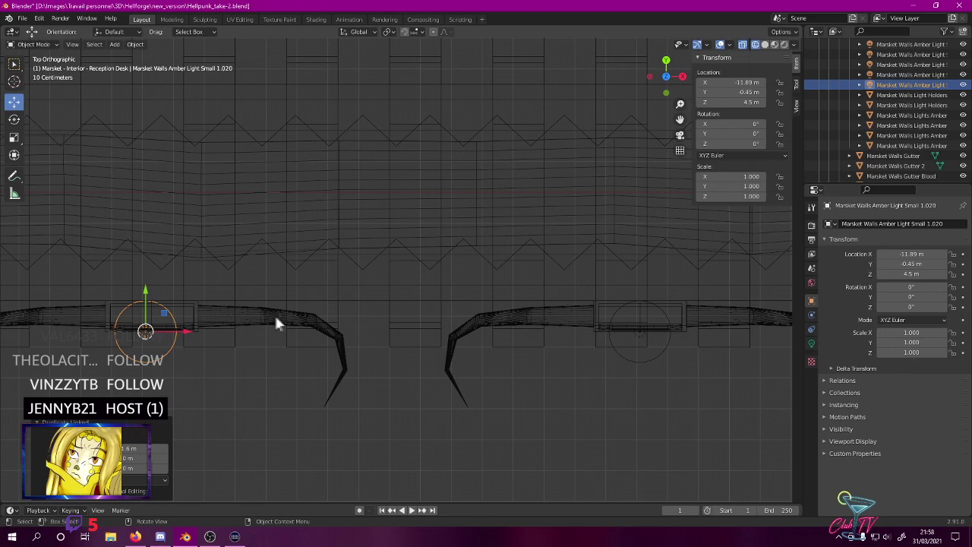
shift+middle_drag(187, 339, 373, 293)
scroll(401, 293, up, 8)
key(g)
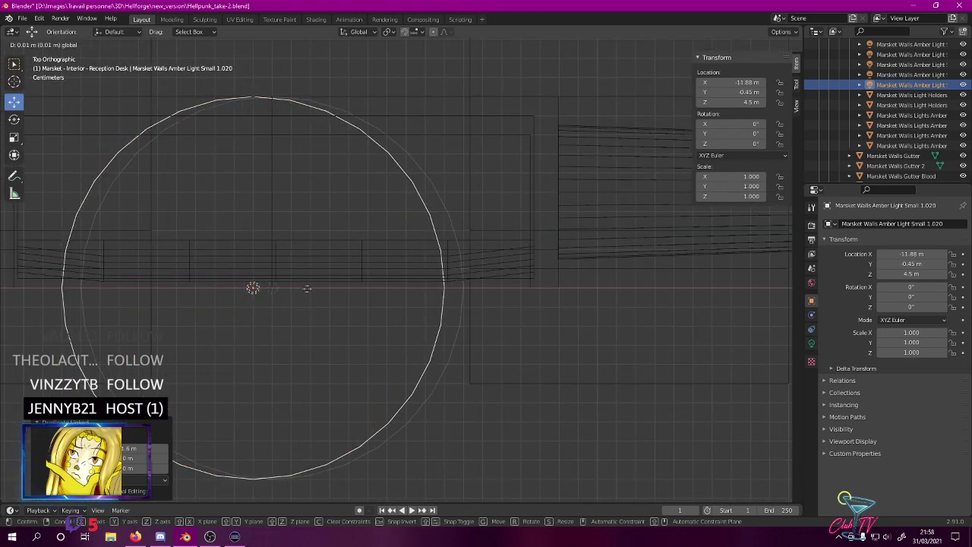
click(314, 292)
- Make a linked duplicate at the next holder, offset -1.7 m along X, and shift it -0.01 m to X -13.58 m
scroll(312, 293, down, 8)
scroll(297, 290, down, 4)
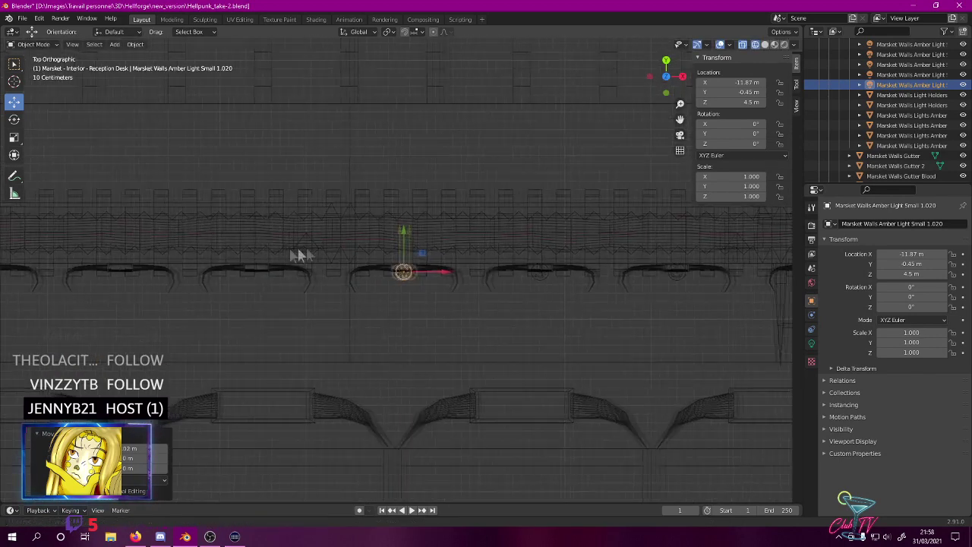
shift+middle_drag(286, 255, 484, 273)
key(shift+d)
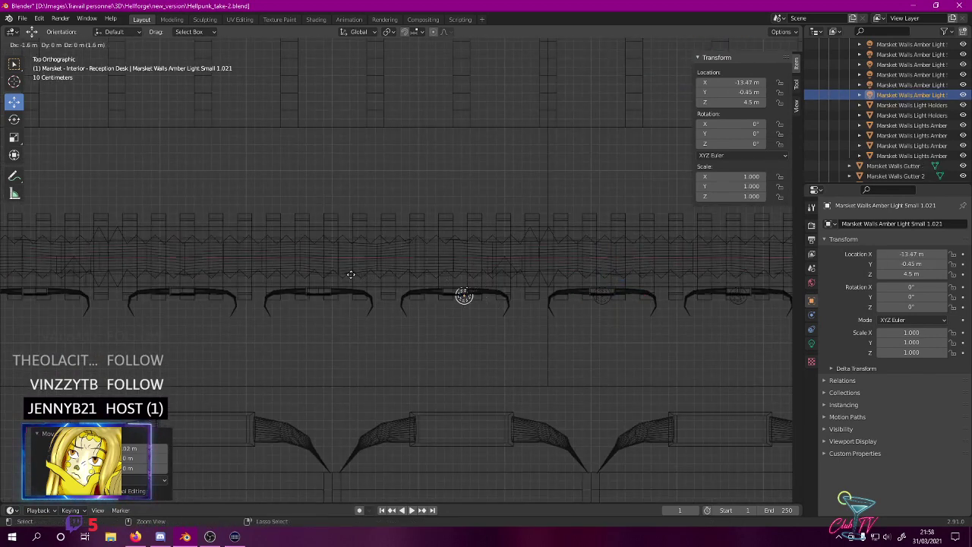
click(337, 276)
scroll(461, 315, up, 6)
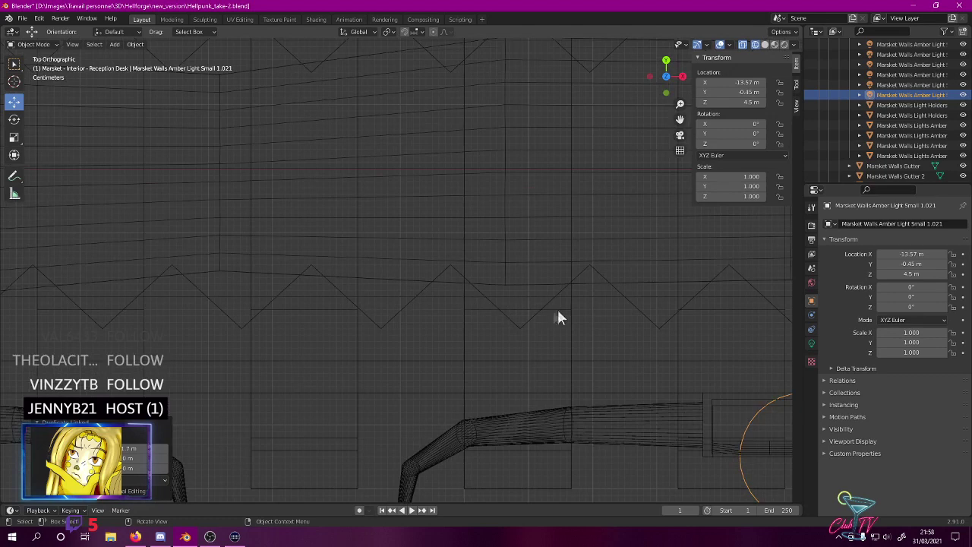
scroll(536, 194, up, 4)
drag(627, 222, 609, 223)
- Make two successive linked duplicates of the light, each offset -1.58 m along X, at the next two holders, ending at X -16.74 m
scroll(494, 294, down, 2)
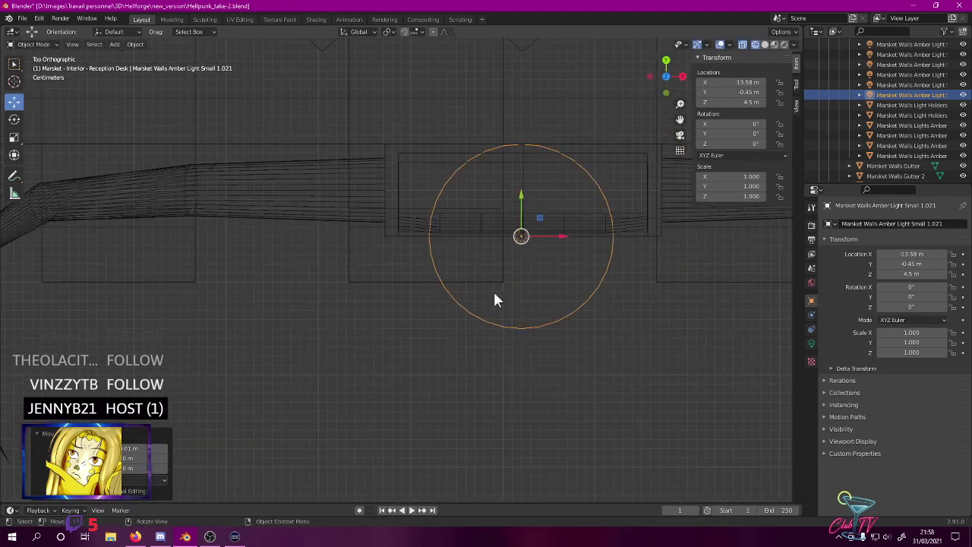
shift+middle_drag(357, 244, 502, 225)
key(shift+d)
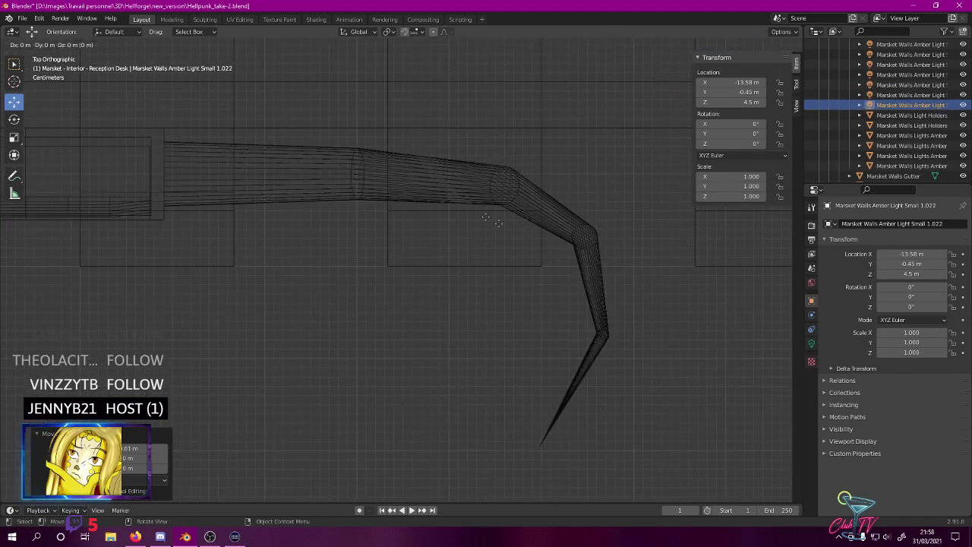
click(646, 242)
shift+middle_drag(498, 269, 688, 267)
key(shift+d)
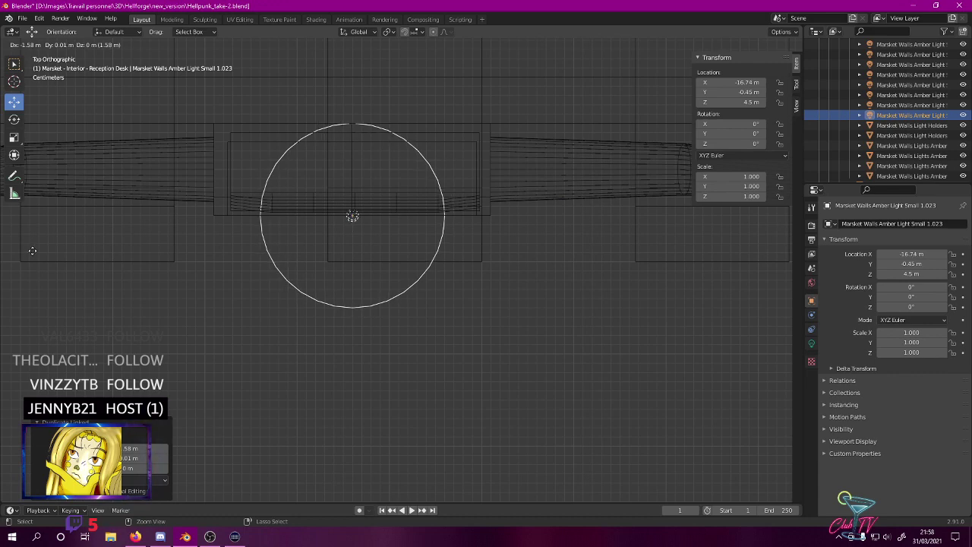
click(33, 250)
- Add linked duplicates at the following two holders, offset -1.71 m to X -18.45 m and -1.58 m to X -20.03 m
shift+drag(75, 249, 694, 231)
shift+middle_drag(694, 231, 28, 271)
key(shift+d)
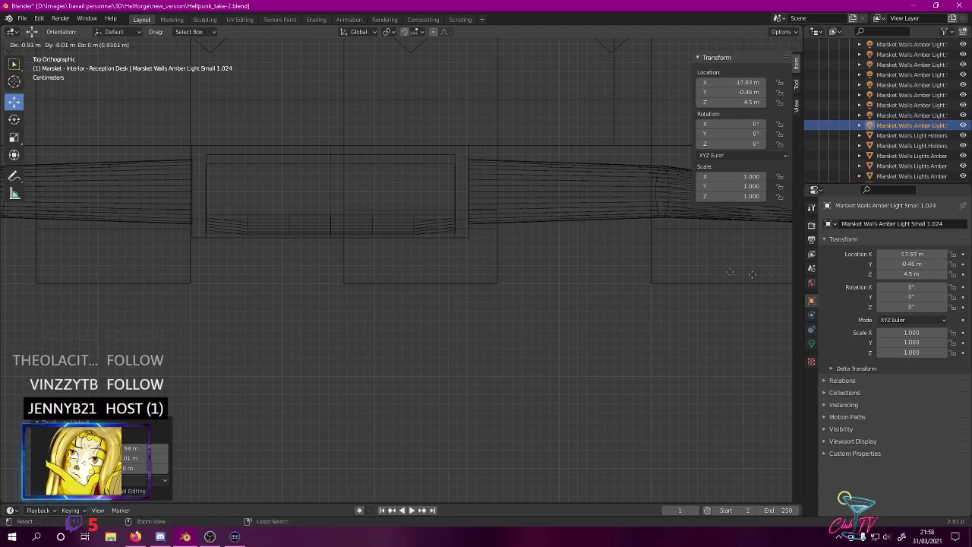
click(47, 270)
shift+middle_drag(148, 259, 746, 243)
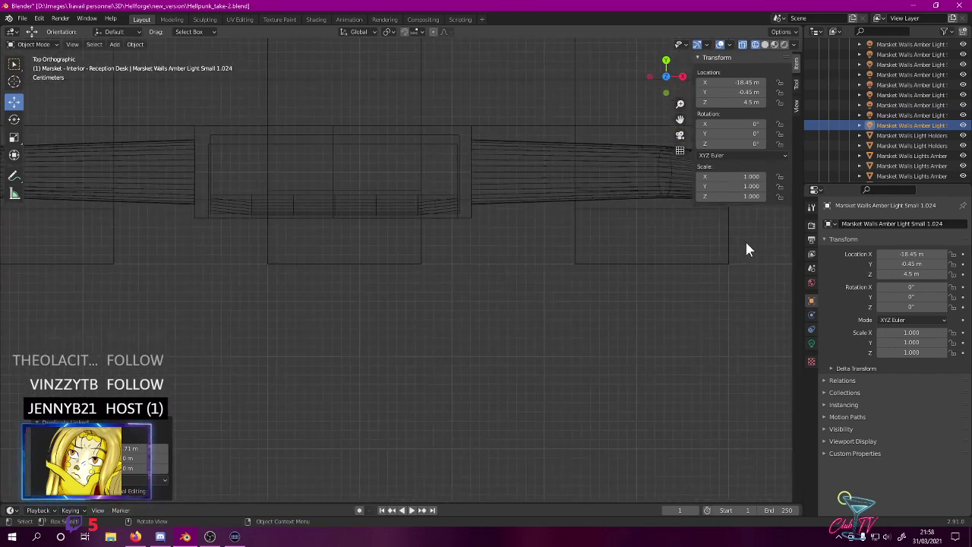
key(shift+d)
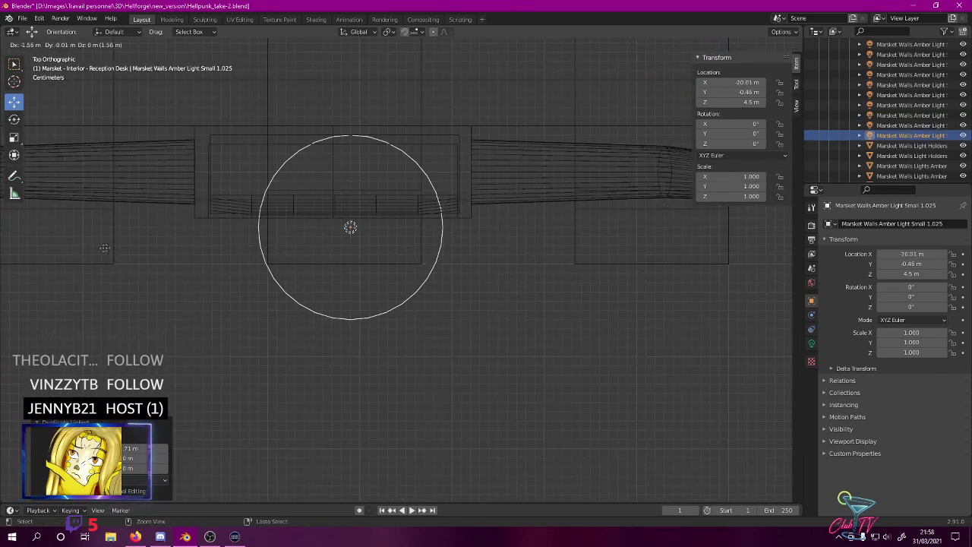
click(86, 241)
- Make a linked duplicate of the light for the last holder at the wall's end, offset -1.58 m along X to X -21.61 m
scroll(176, 232, up, 2)
shift+middle_drag(220, 221, 792, 264)
key(alt+d)
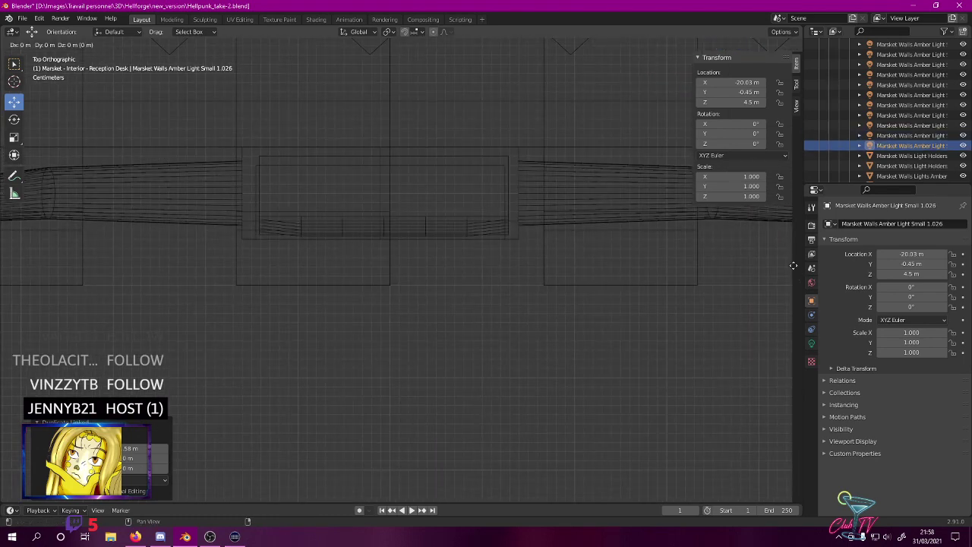
click(139, 275)
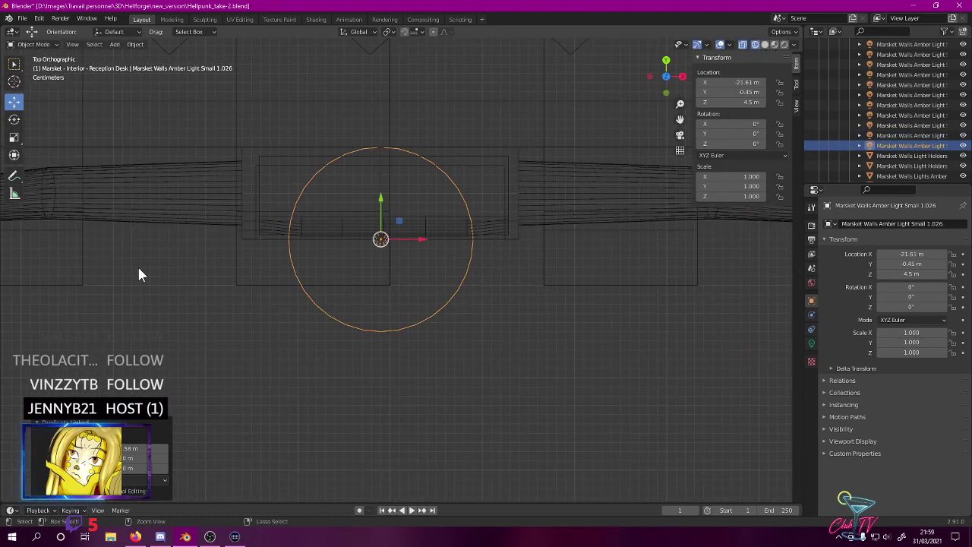
scroll(137, 266, up, 6)
scroll(144, 240, down, 2)
scroll(575, 274, down, 5)
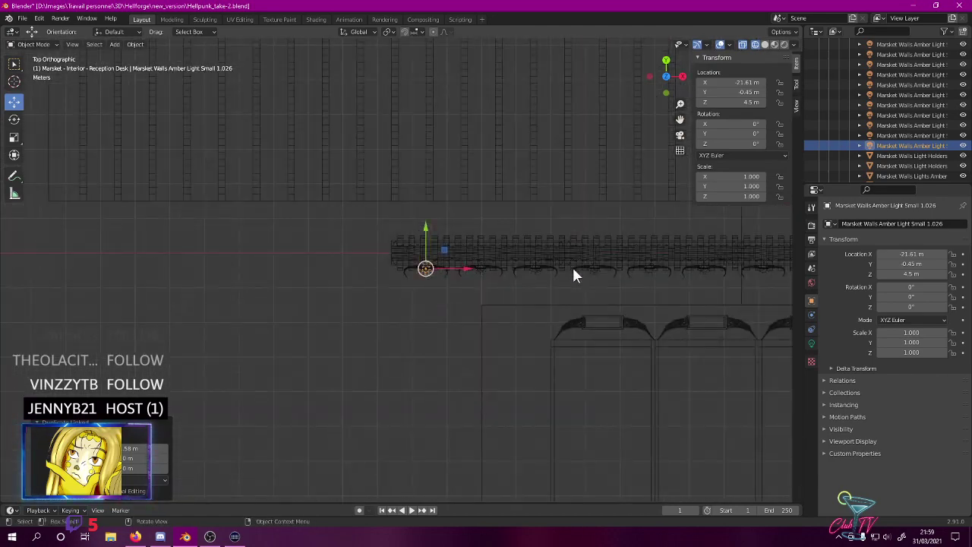
- In rendered shading, select the small amber lights along the wall one by one, from X -21.61 m to X -11.87 m
click(565, 241)
mouse_move(565, 240)
middle_down()
mouse_move(470, 262)
mouse_move(470, 279)
mouse_move(505, 254)
mouse_move(334, 234)
mouse_move(351, 261)
mouse_move(332, 251)
middle_up()
scroll(329, 251, up, 6)
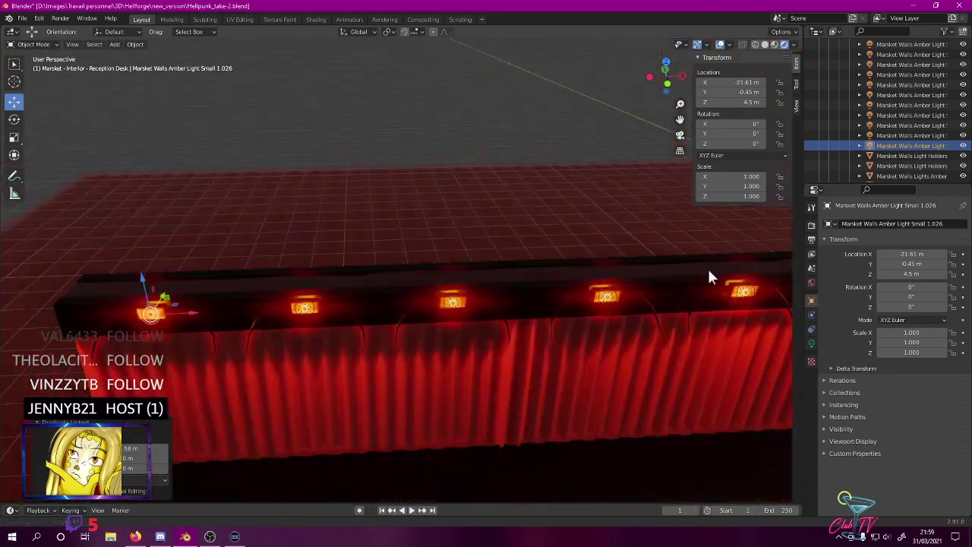
shift+middle_drag(709, 270, 564, 335)
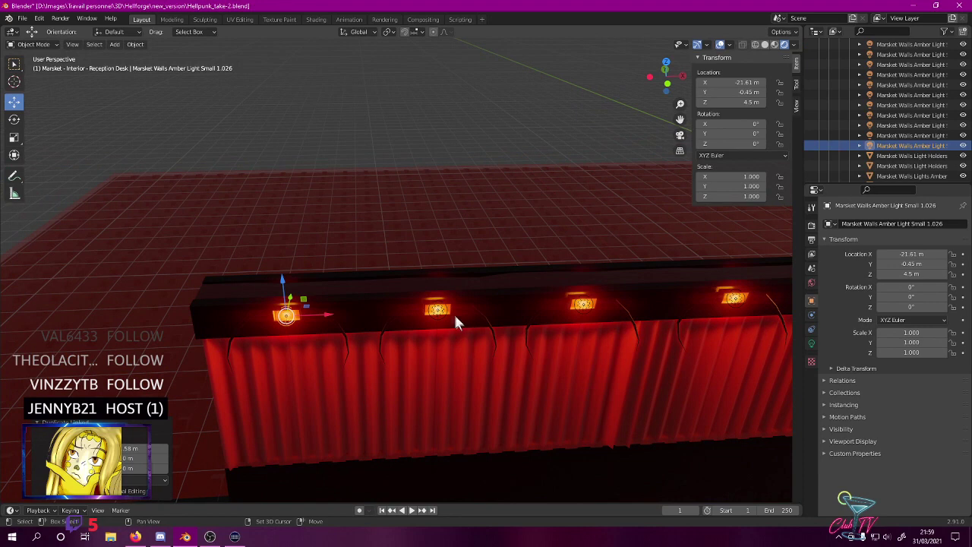
shift+click(439, 313)
shift+click(577, 307)
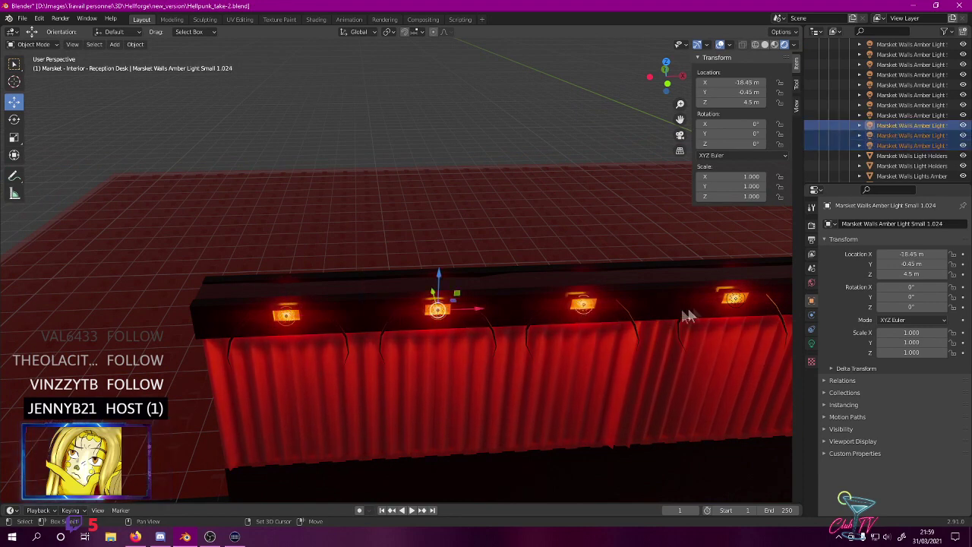
shift+click(735, 301)
shift+middle_drag(736, 301, 272, 277)
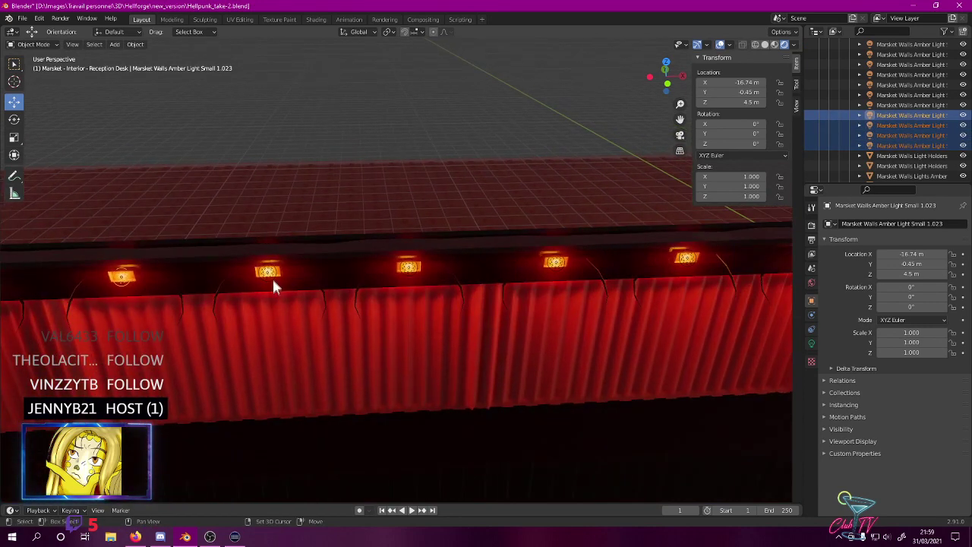
shift+click(272, 277)
shift+click(407, 272)
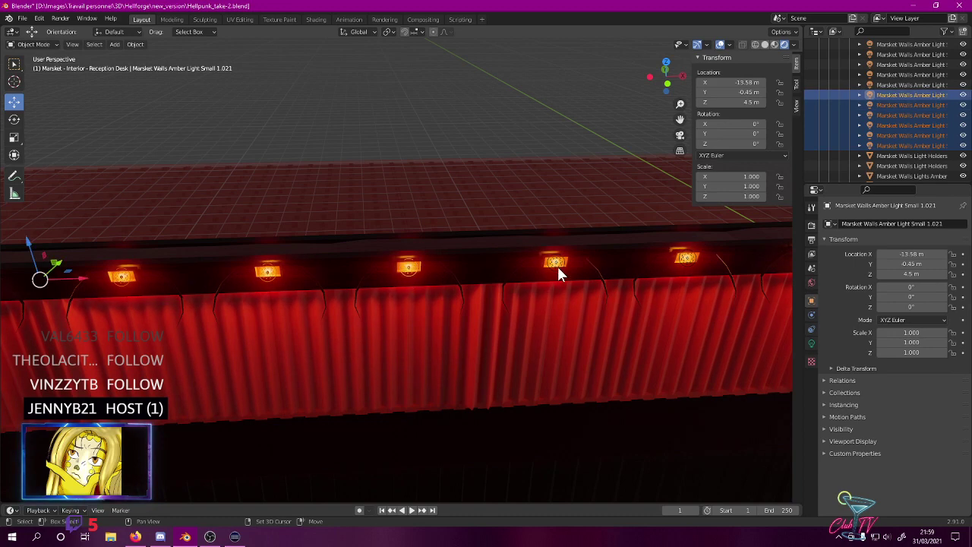
shift+click(558, 265)
shift+click(690, 263)
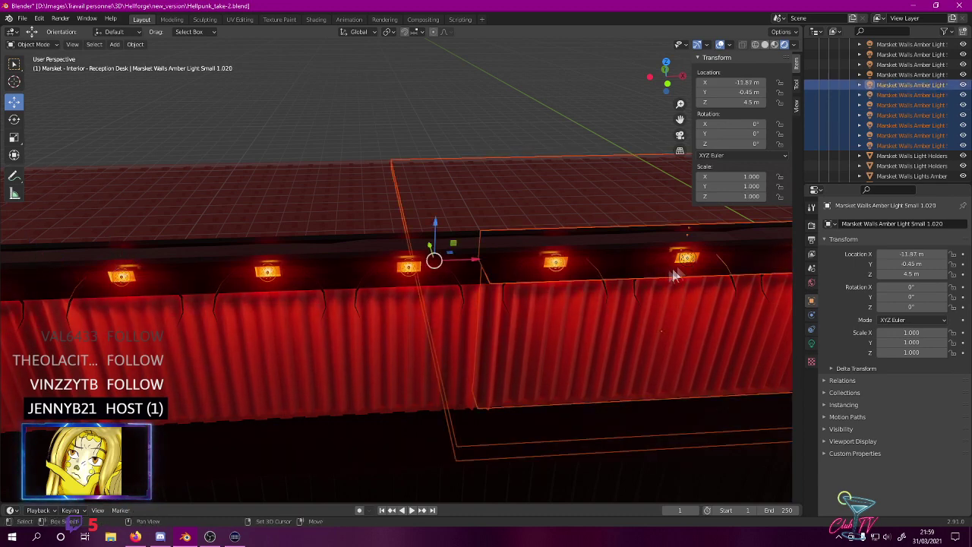
click(562, 126)
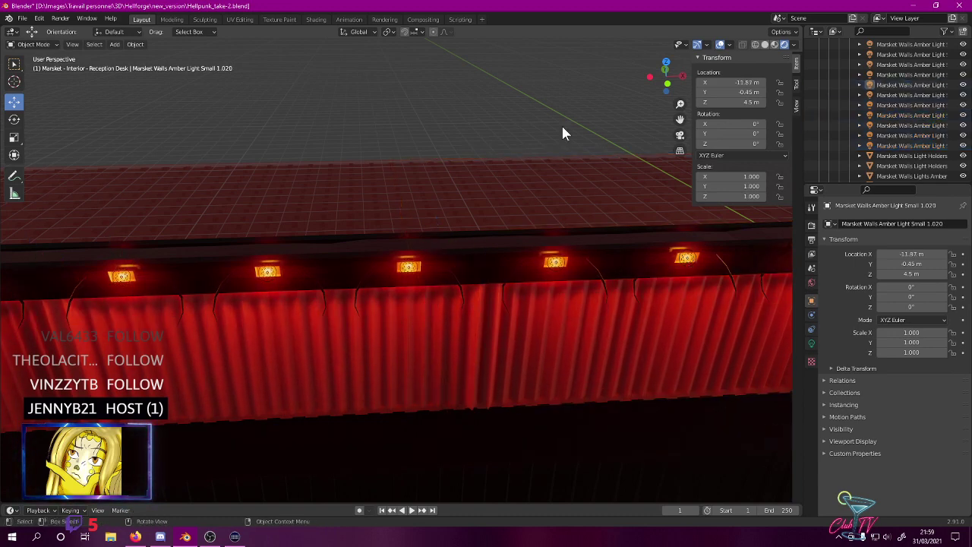
key(ctrl+z)
key(ctrl+z)
- Add the remaining small amber lights above the Marsket sign to the selection, from X -10.29 m to X -3.84 m
shift+click(688, 261)
shift+middle_drag(688, 261, 304, 261)
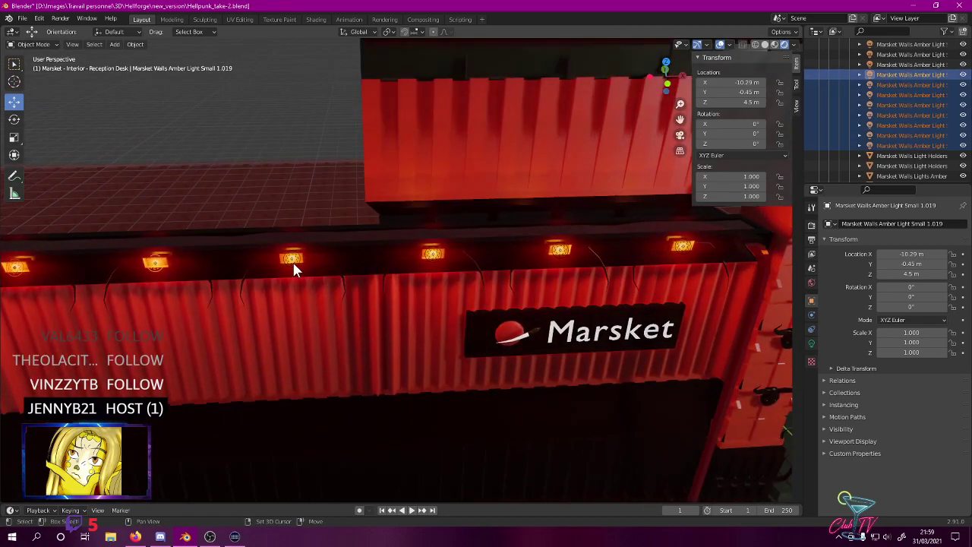
shift+click(292, 262)
shift+click(431, 259)
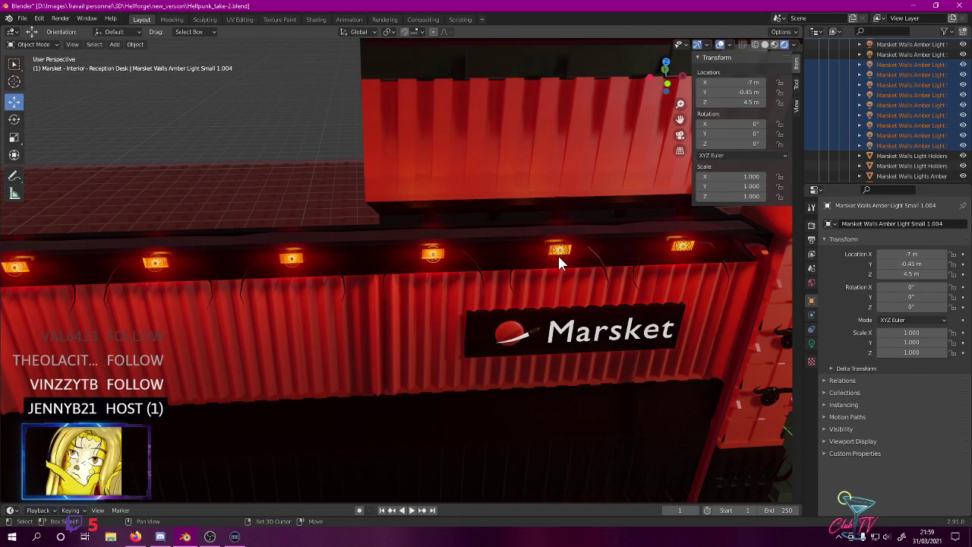
click(685, 253)
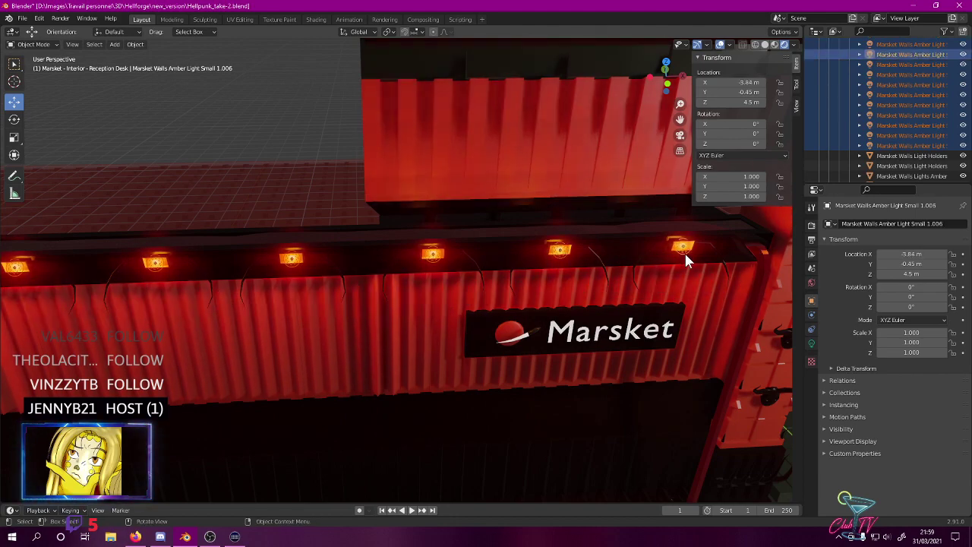
- In top view with wireframe shading, move the selected lights -0.01 m along Y to Y -0.46 m
key(KP_7)
key(z)
click(575, 254)
scroll(445, 163, up, 6)
scroll(388, 187, up, 7)
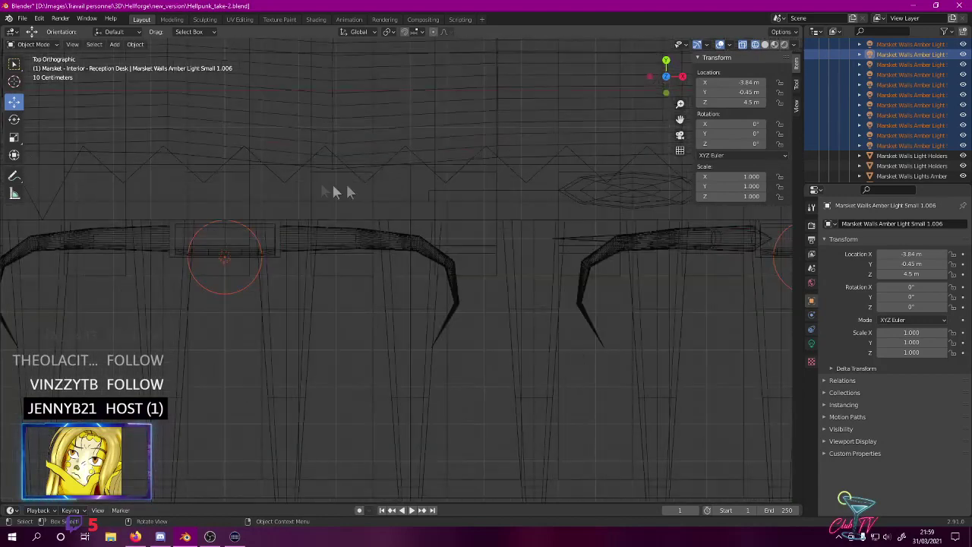
shift+middle_drag(186, 180, 520, 184)
scroll(519, 188, up, 3)
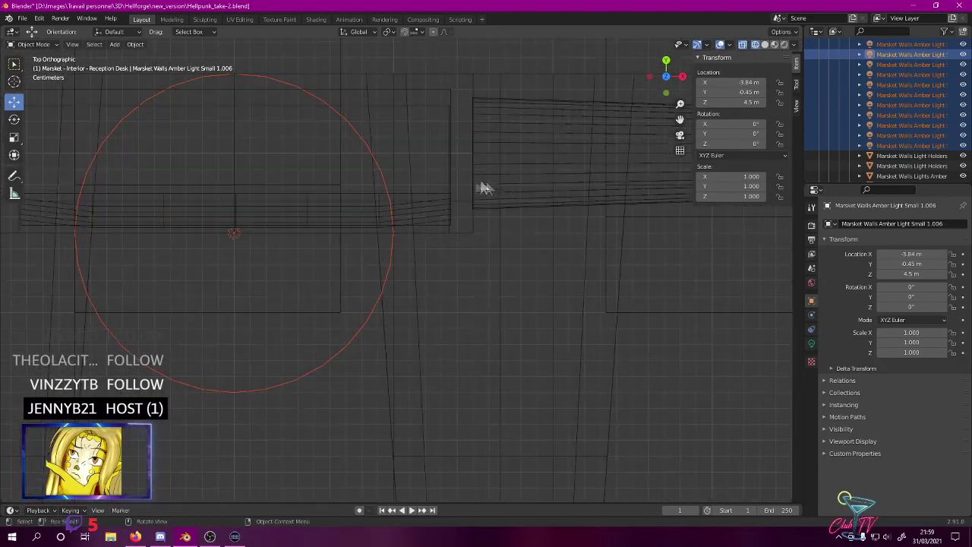
key(g)
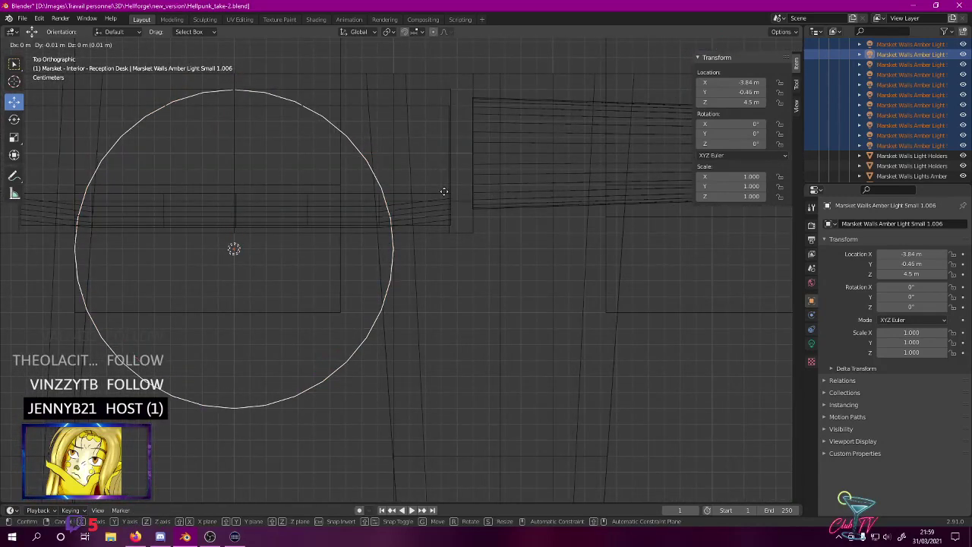
click(442, 188)
- In rendered shading, select only the three small amber lights on the wall across the entrance arch, leaving out their holders and lamps
scroll(443, 188, down, 8)
key(z)
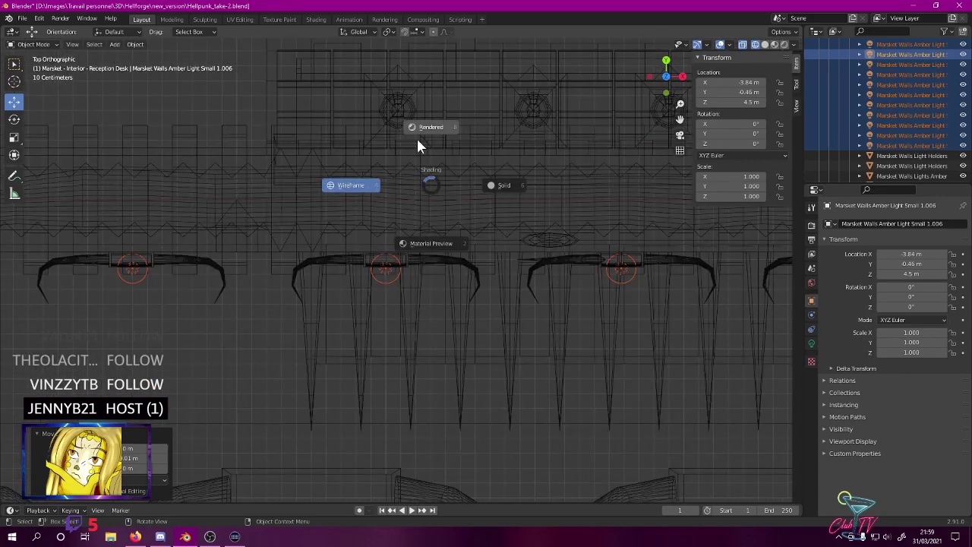
click(416, 137)
mouse_move(414, 145)
middle_down()
mouse_move(423, 60)
mouse_move(405, 73)
mouse_move(375, 60)
mouse_move(311, 73)
mouse_move(225, 70)
middle_up()
scroll(406, 71, down, 8)
shift+middle_drag(722, 222, 382, 218)
click(372, 231)
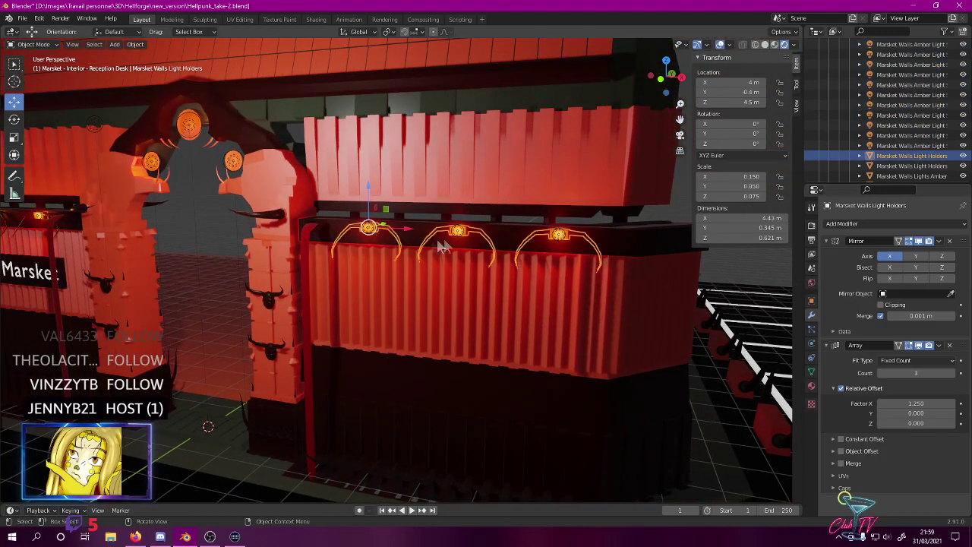
click(371, 231)
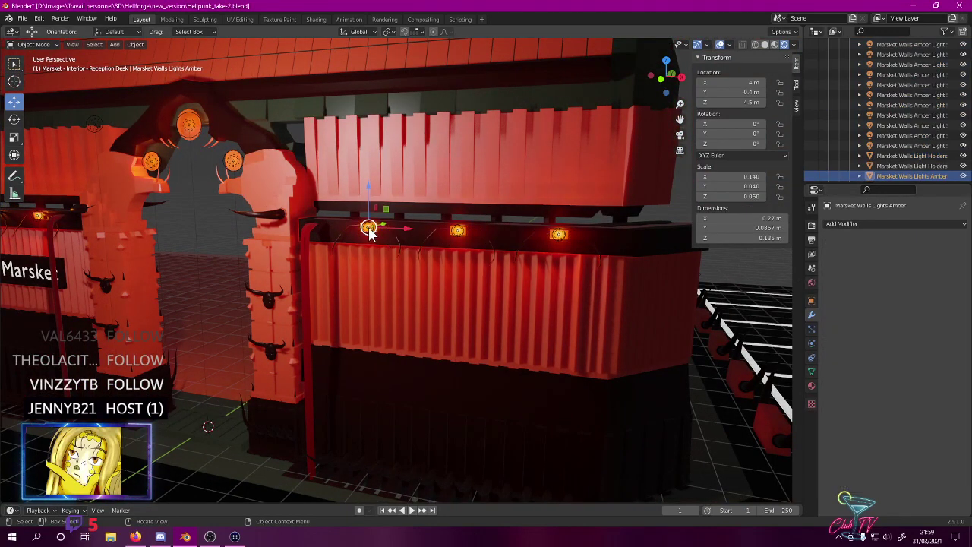
click(370, 232)
click(452, 235)
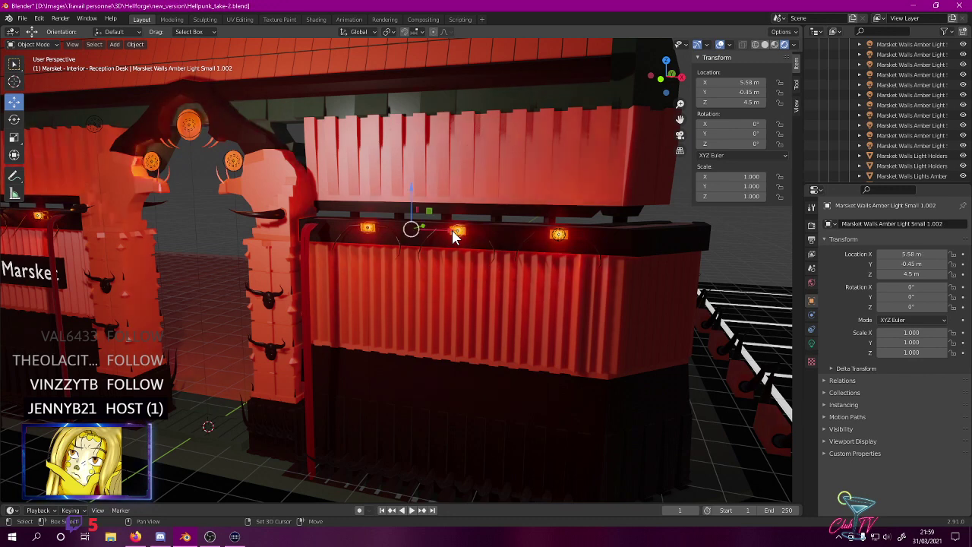
shift+click(545, 234)
shift+click(554, 236)
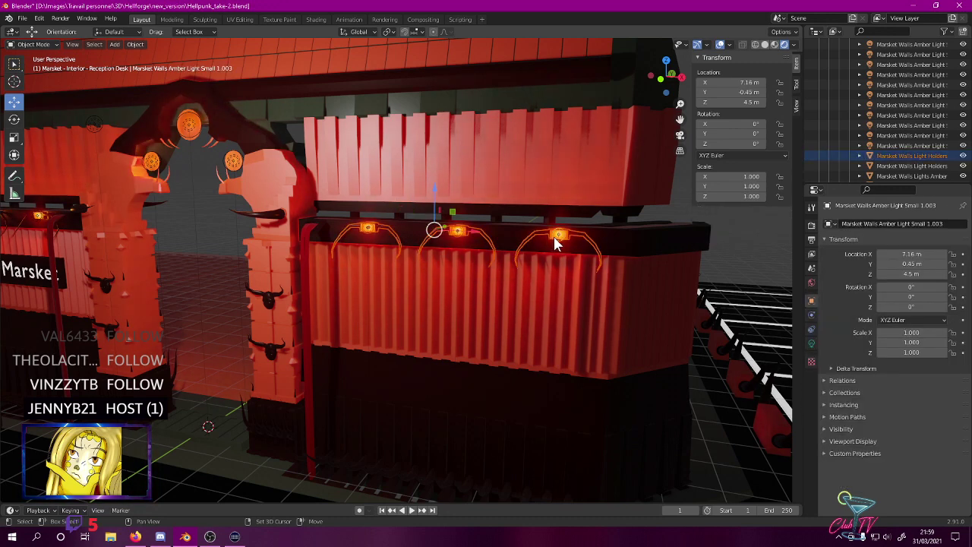
shift+click(555, 236)
shift+click(554, 237)
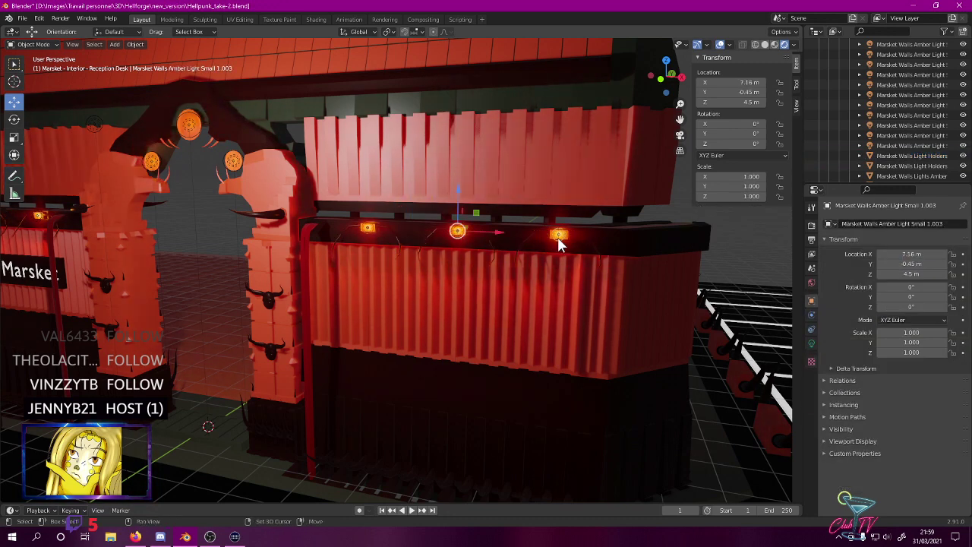
- In top view with wireframe shading, move the three selected amber lights -0.01 m along Y to Y -0.46 m
key(KP_7)
key(z)
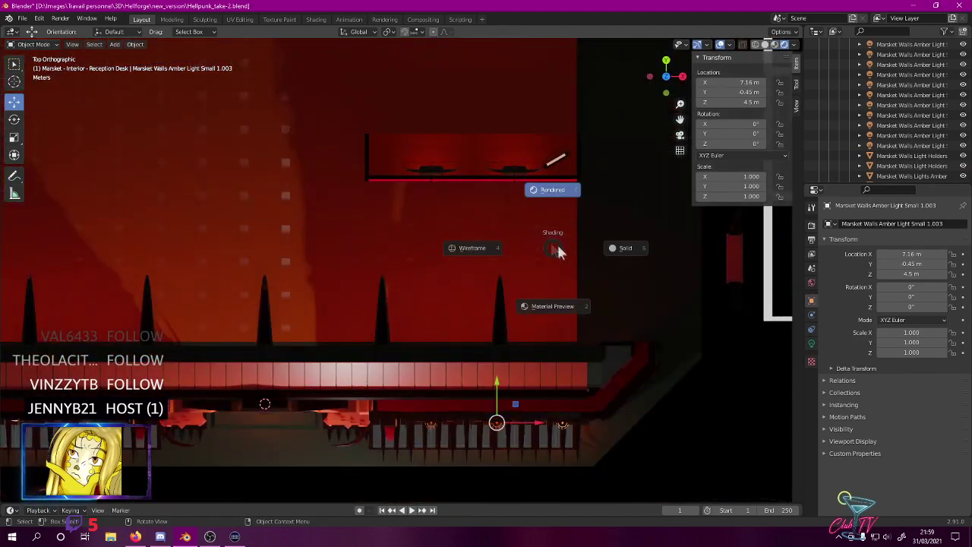
click(475, 256)
scroll(482, 228, up, 8)
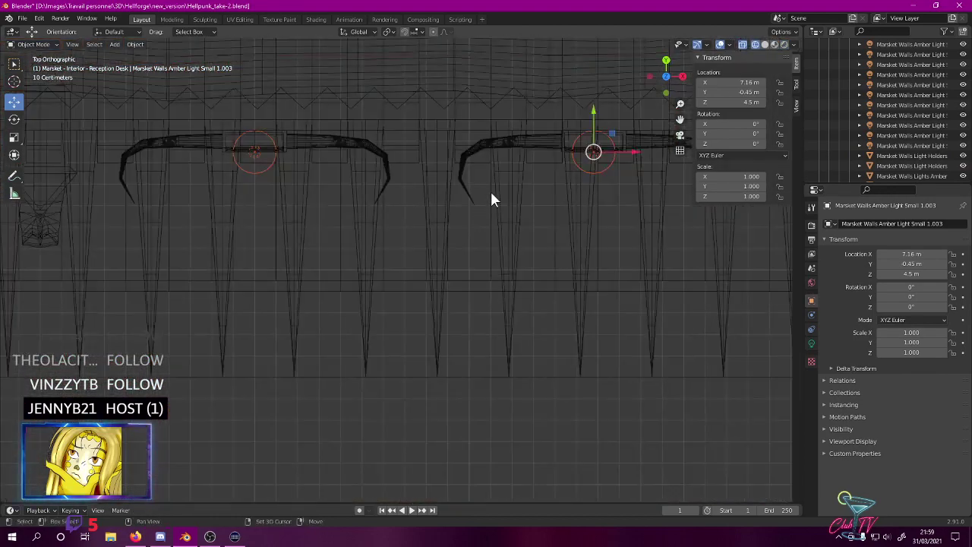
scroll(367, 278, up, 8)
shift+middle_drag(534, 229, 314, 305)
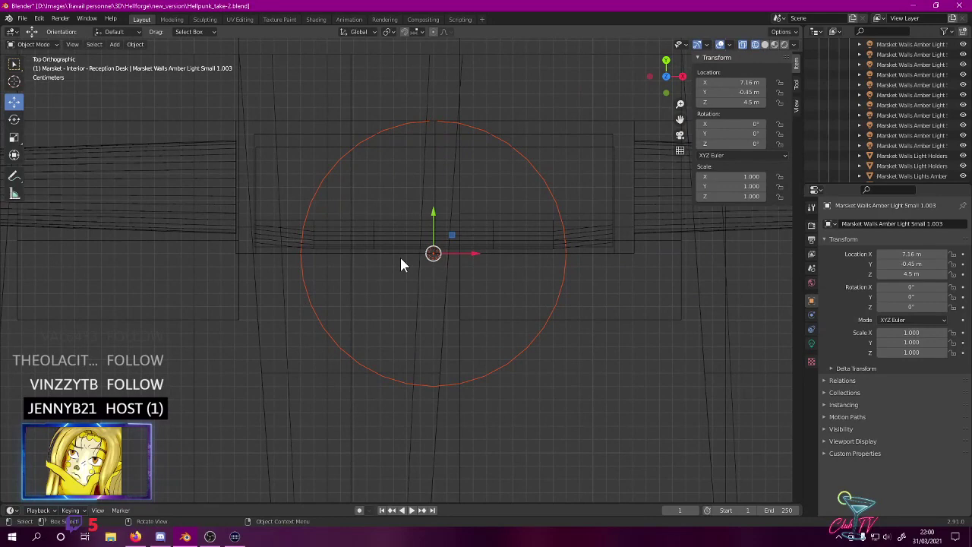
key(g)
click(409, 281)
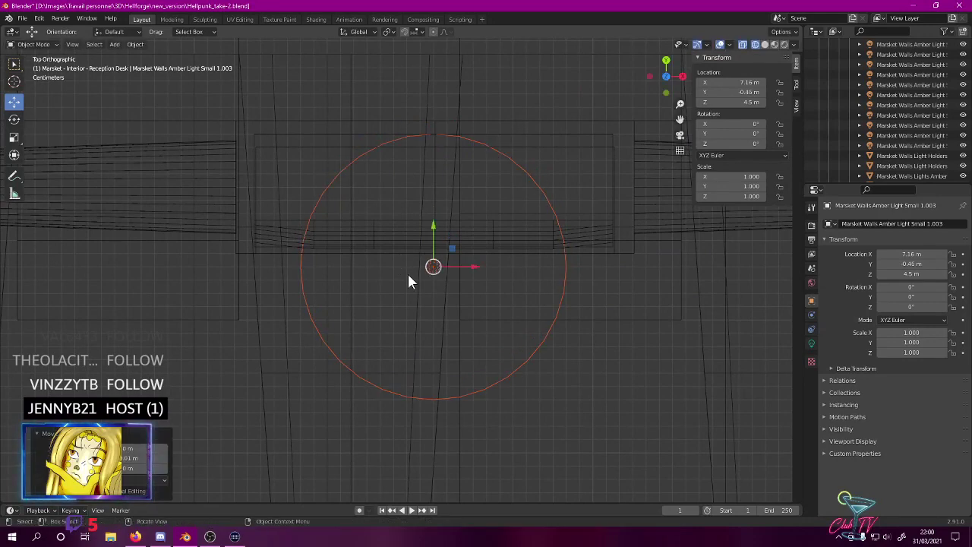
- Switch the viewport back to rendered shading and save the file
key(z)
click(411, 210)
scroll(405, 202, down, 3)
scroll(401, 194, down, 4)
middle_drag(390, 189, 442, 203)
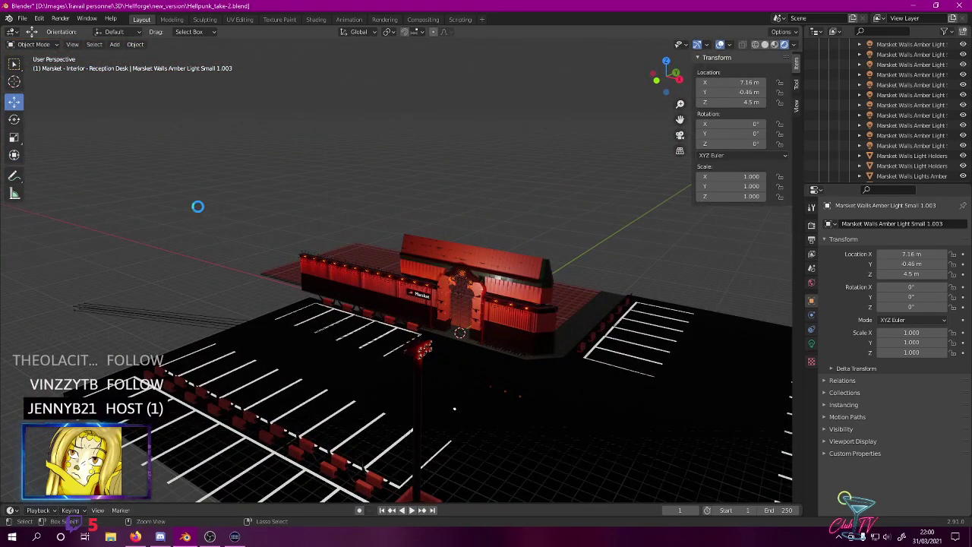
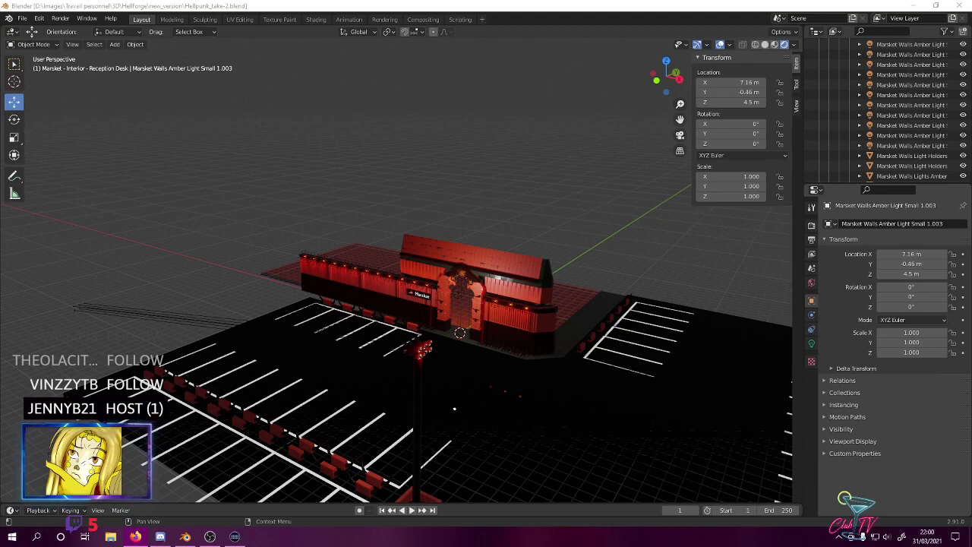
- Add an Array modifier to the upper orange wall above the Marsket sign, with count 4 and relative offset factor X -1
middle_drag(556, 368, 649, 356)
scroll(516, 310, up, 3)
middle_drag(519, 318, 418, 273)
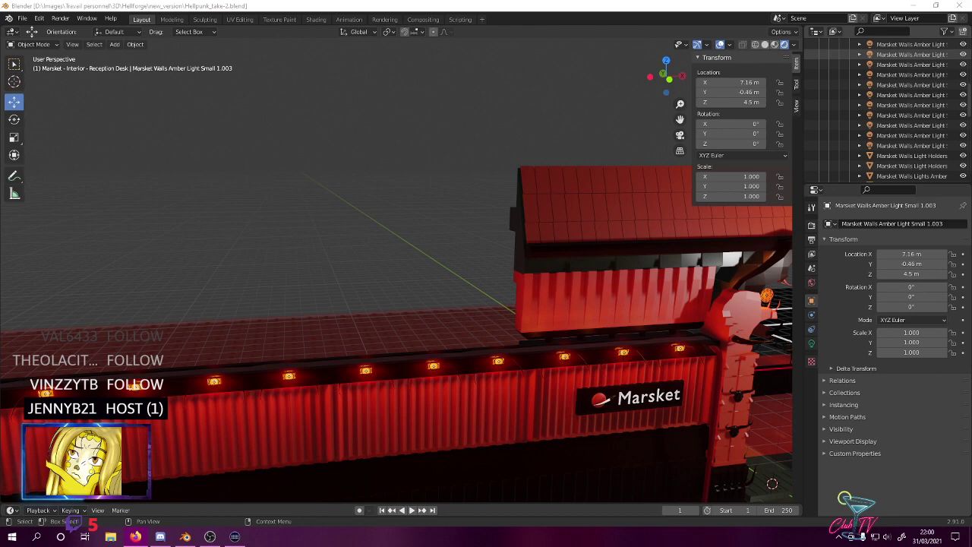
scroll(174, 239, down, 3)
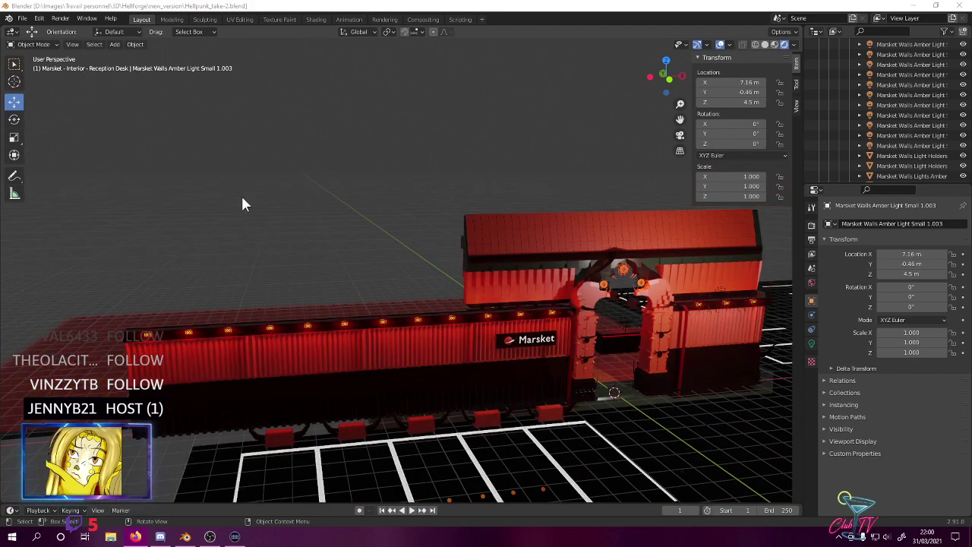
middle_drag(243, 203, 245, 210)
click(486, 287)
scroll(486, 287, up, 3)
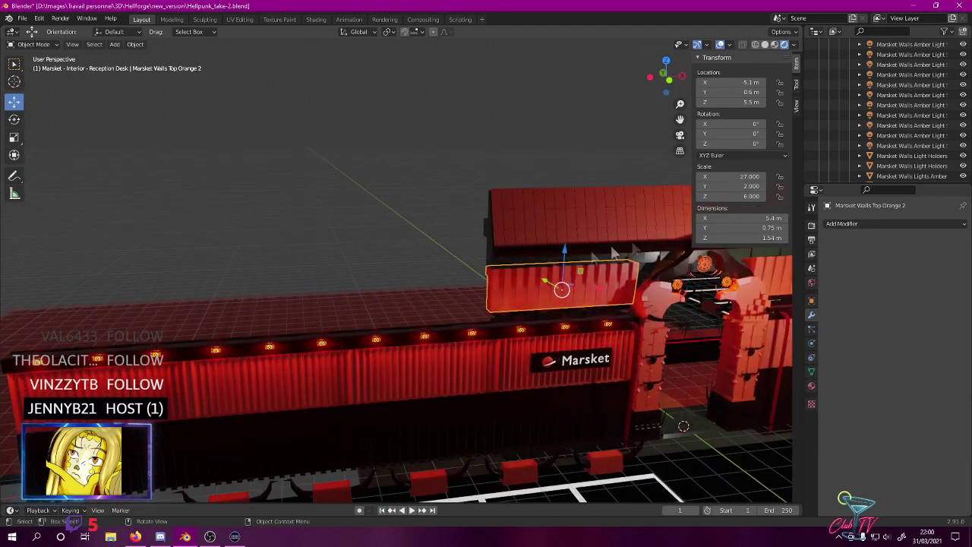
click(841, 223)
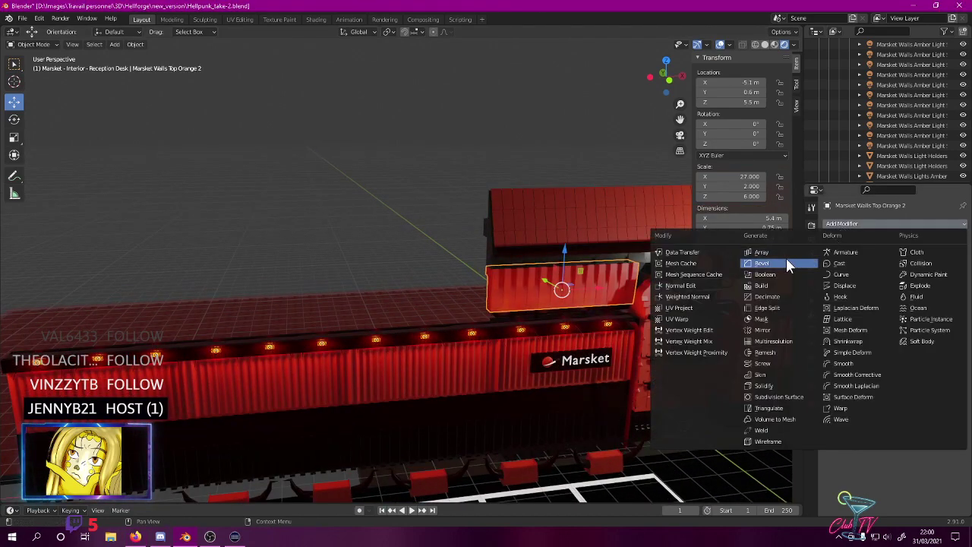
click(751, 252)
click(931, 269)
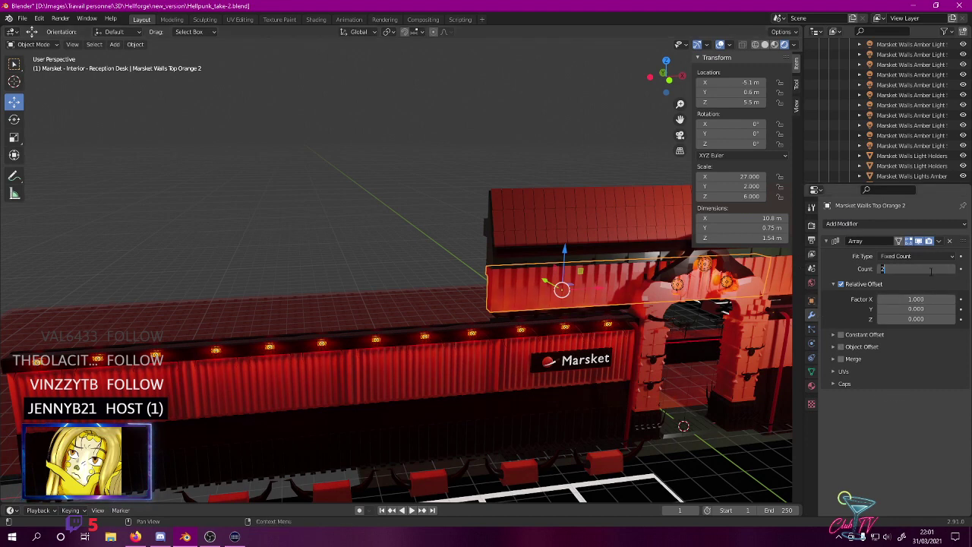
text(4)
key(Return)
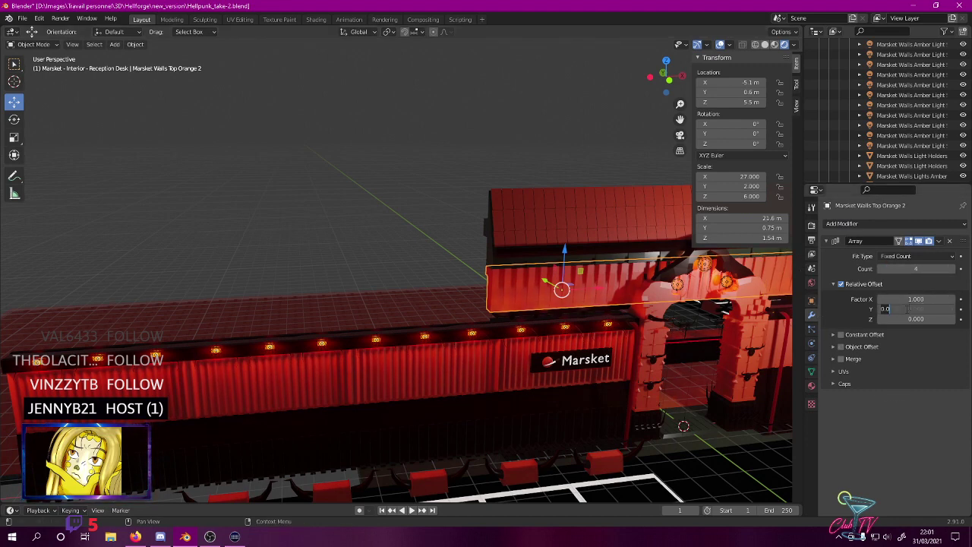
click(917, 298)
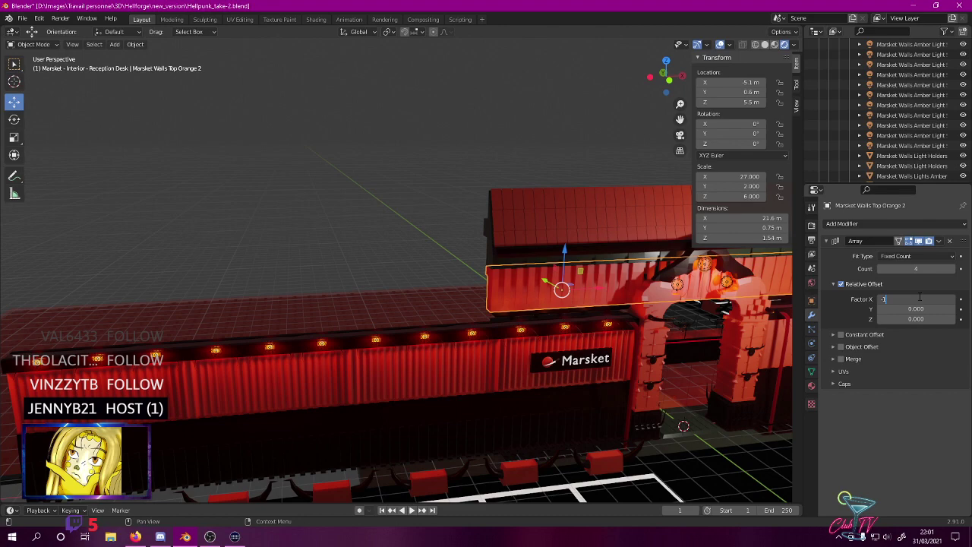
key(Return)
- Add an Array modifier to the black rear wall top behind the Marsket sign, with relative offset factor X -1 and count 4
middle_drag(228, 152, 219, 125)
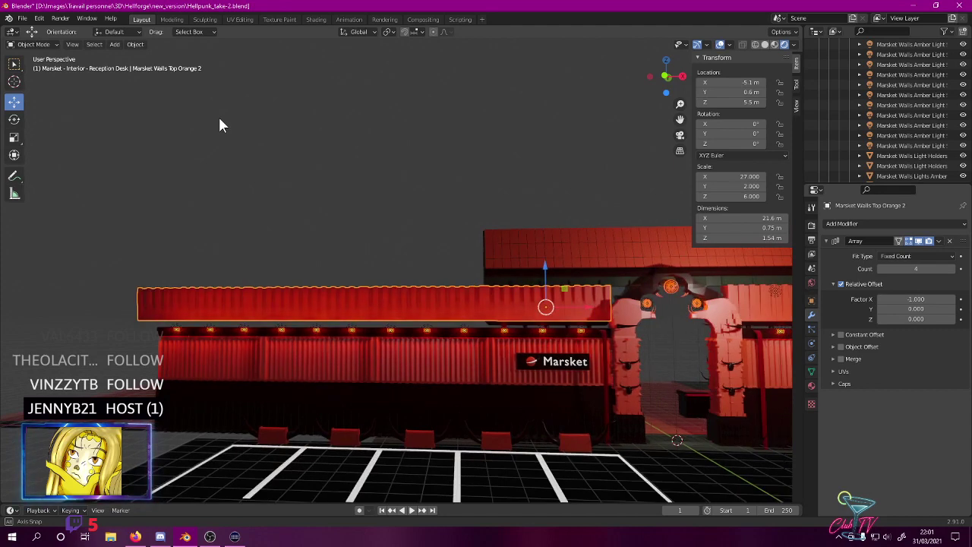
middle_drag(434, 282, 471, 307)
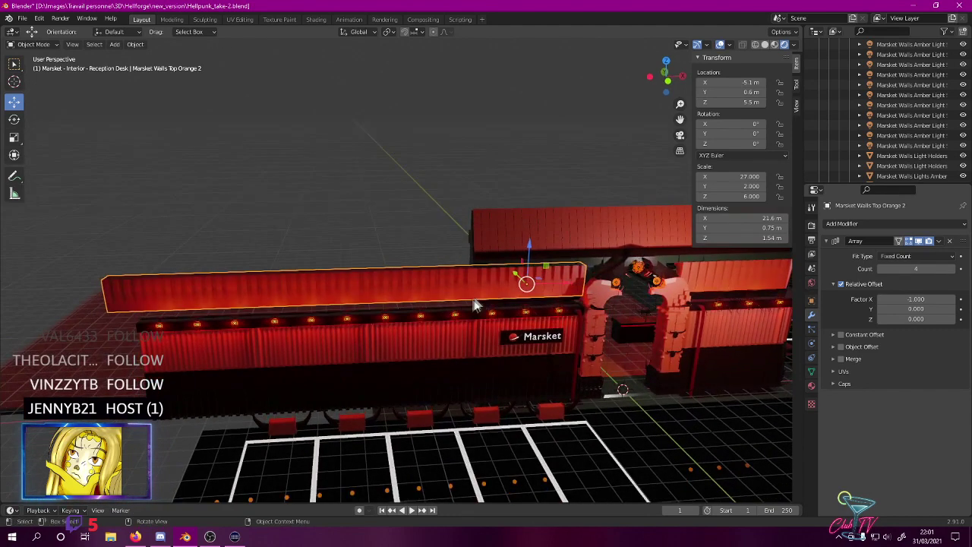
click(480, 304)
click(862, 223)
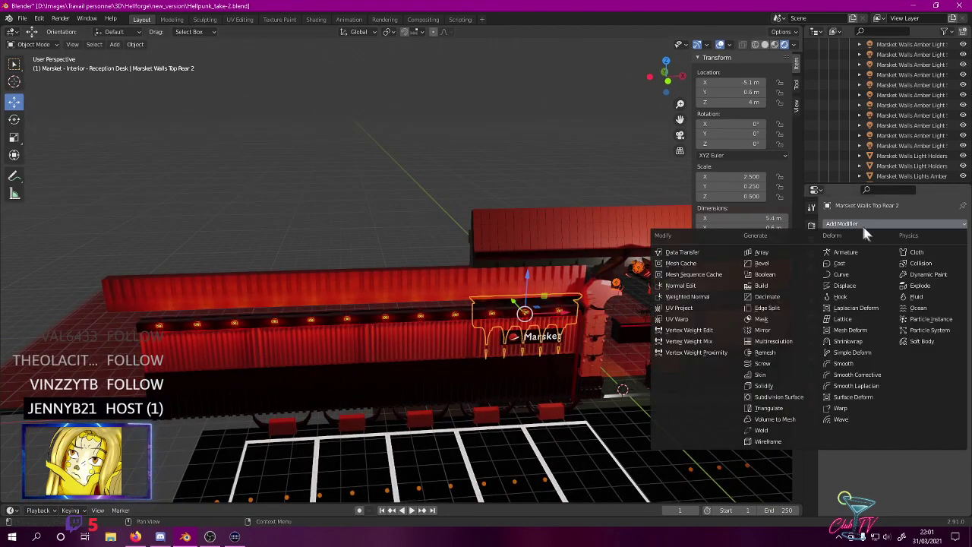
click(766, 252)
click(899, 299)
key(Return)
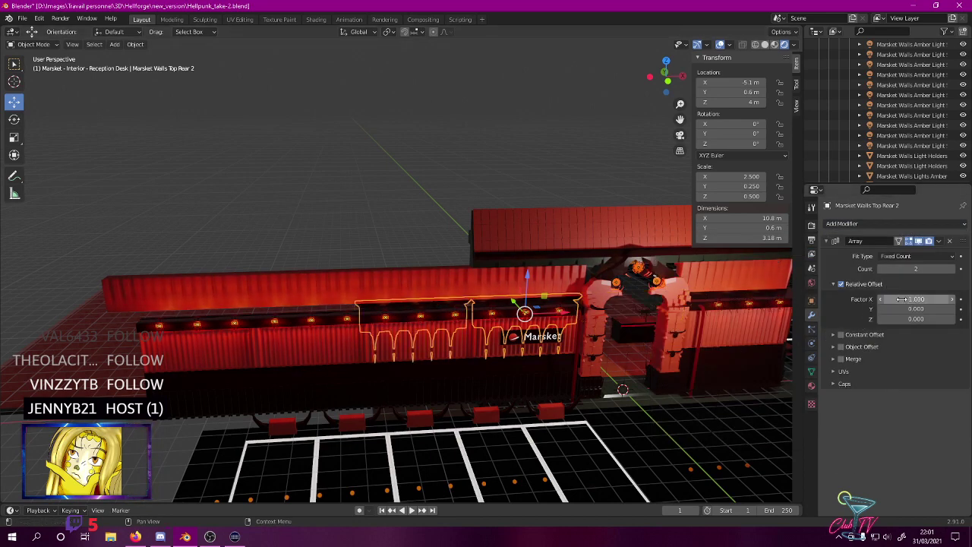
click(915, 269)
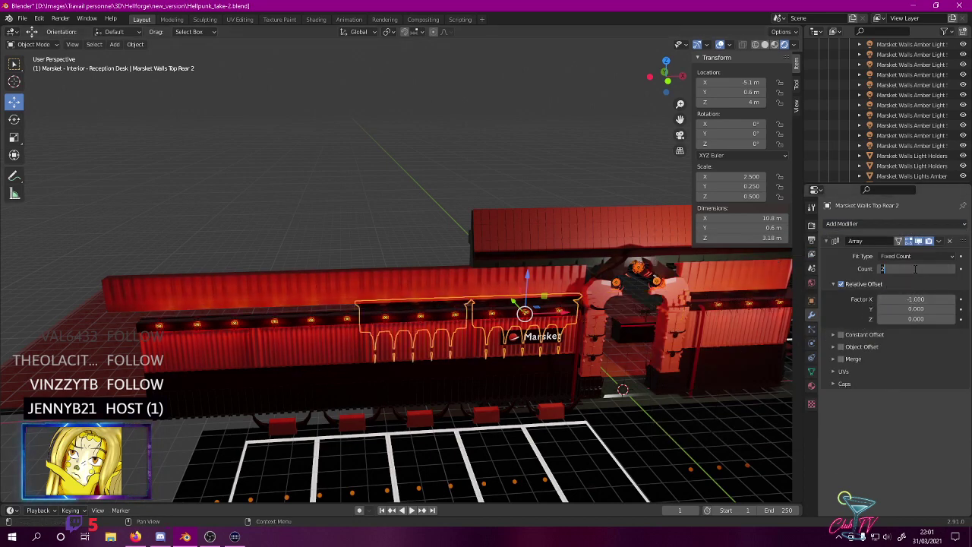
text(4)
key(Return)
- In front view, duplicate the roof support above the entrance arch and place the copy -16 m along X
middle_drag(462, 256, 627, 296)
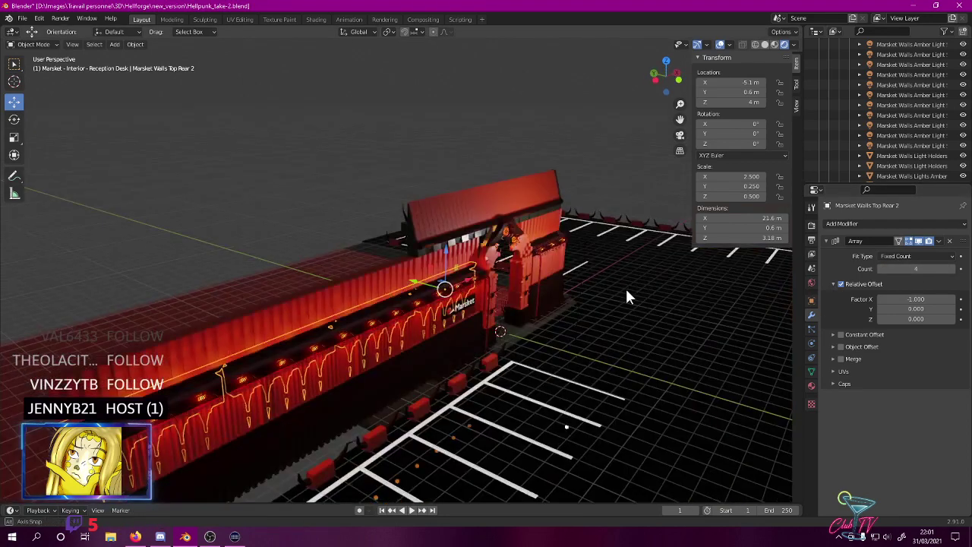
click(438, 243)
key(KP_3)
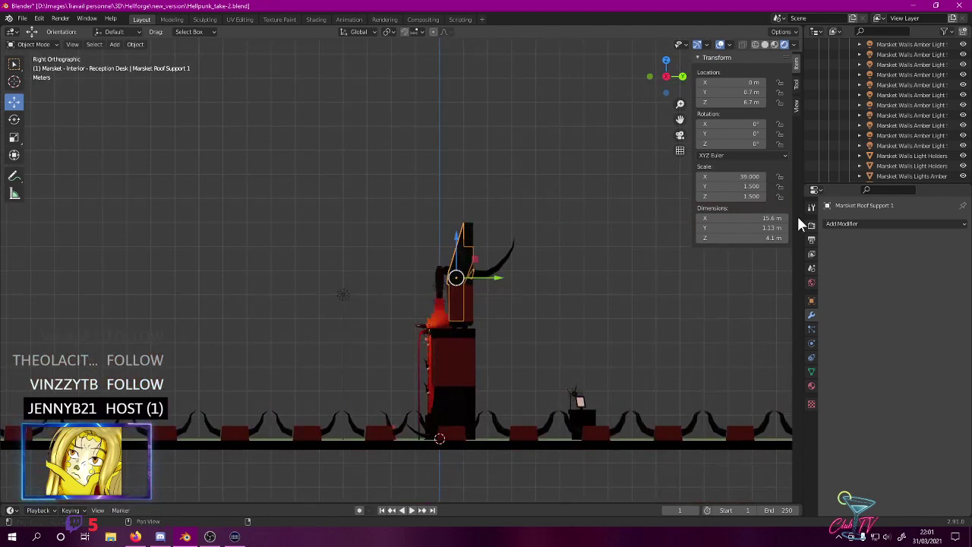
key(KP_1)
click(833, 227)
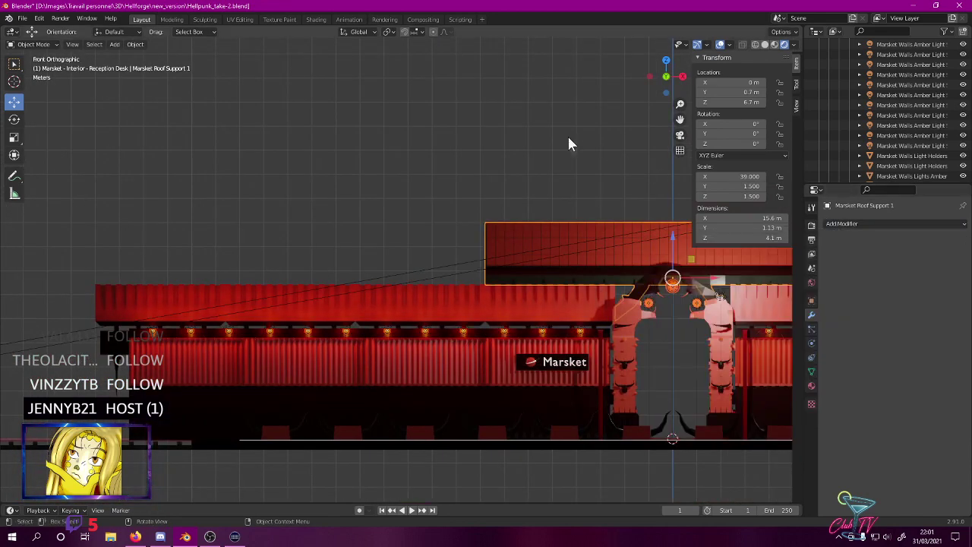
scroll(461, 129, down, 1)
scroll(461, 129, up, 1)
key(shift+d)
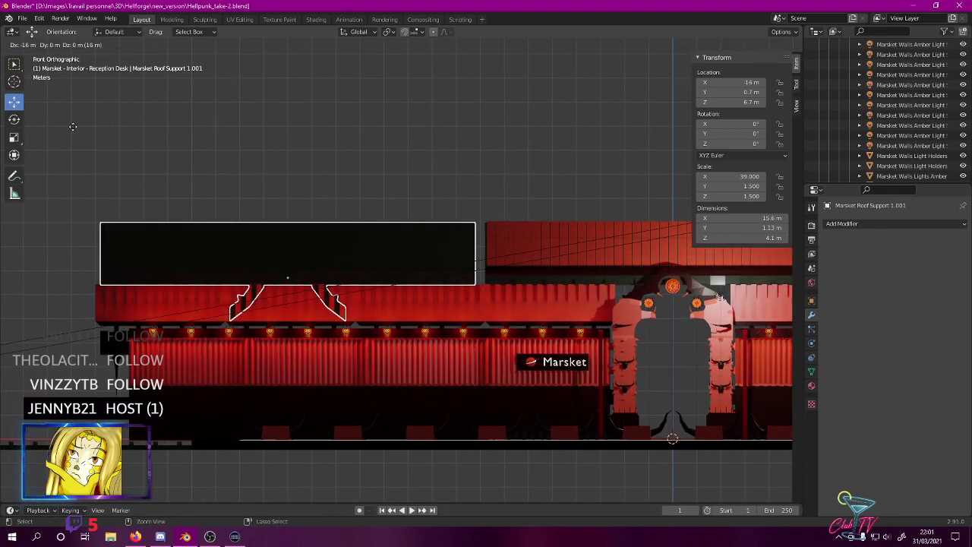
click(83, 124)
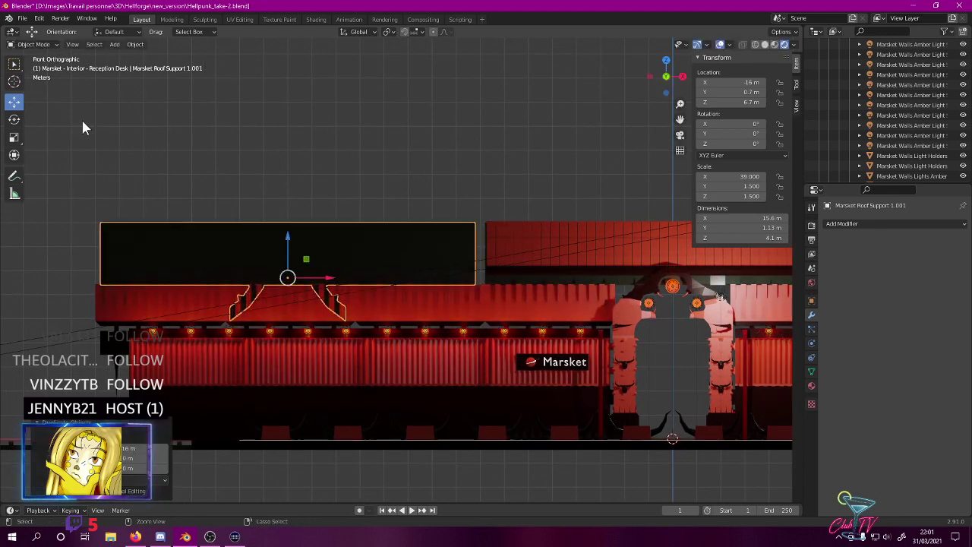
- In edit mode with wireframe shading, delete the two complete angled braces beneath the duplicated roof support
key(Tab)
scroll(212, 228, up, 5)
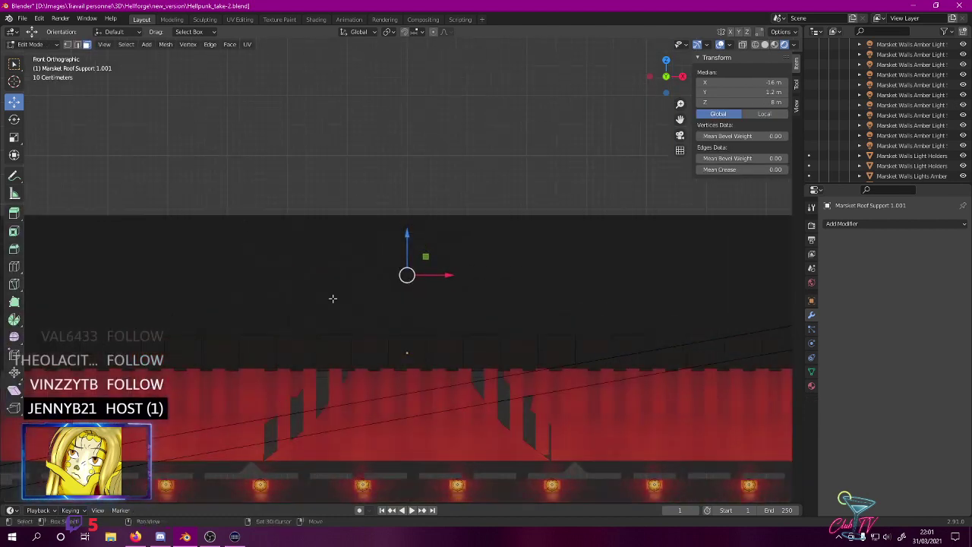
shift+middle_drag(332, 299, 337, 175)
key(z)
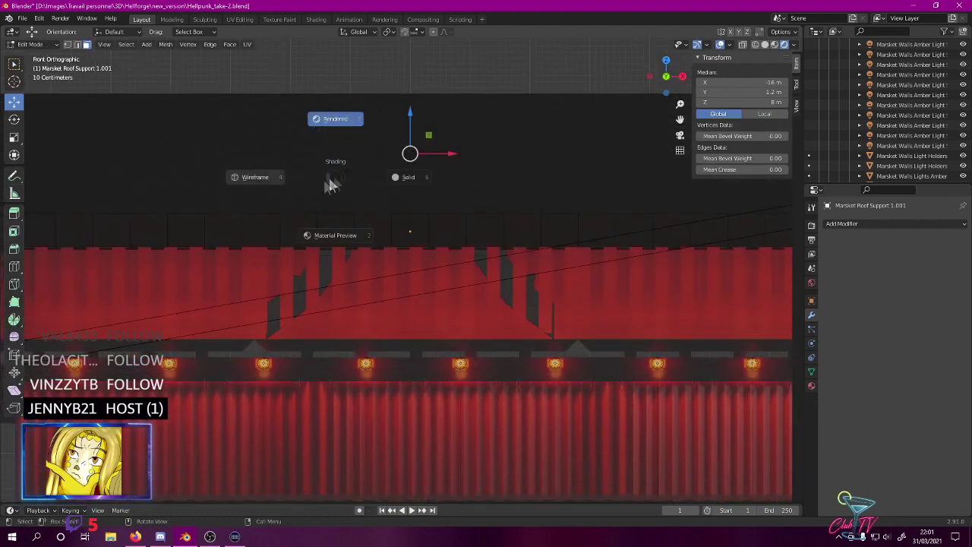
click(237, 179)
mouse_move(234, 355)
mouse_down()
mouse_move(424, 240)
mouse_move(607, 255)
mouse_up()
scroll(506, 257, up, 3)
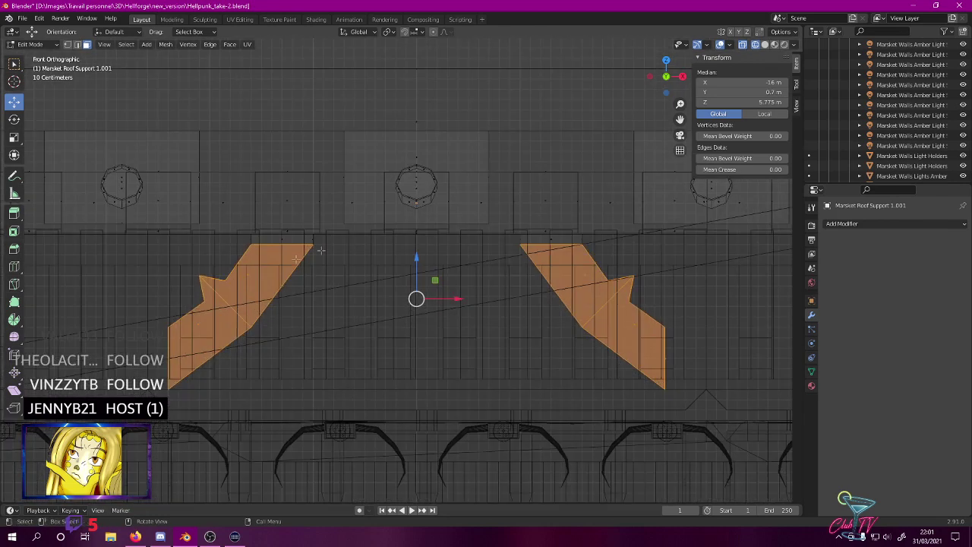
drag(275, 250, 623, 237)
drag(311, 262, 236, 238)
key(x)
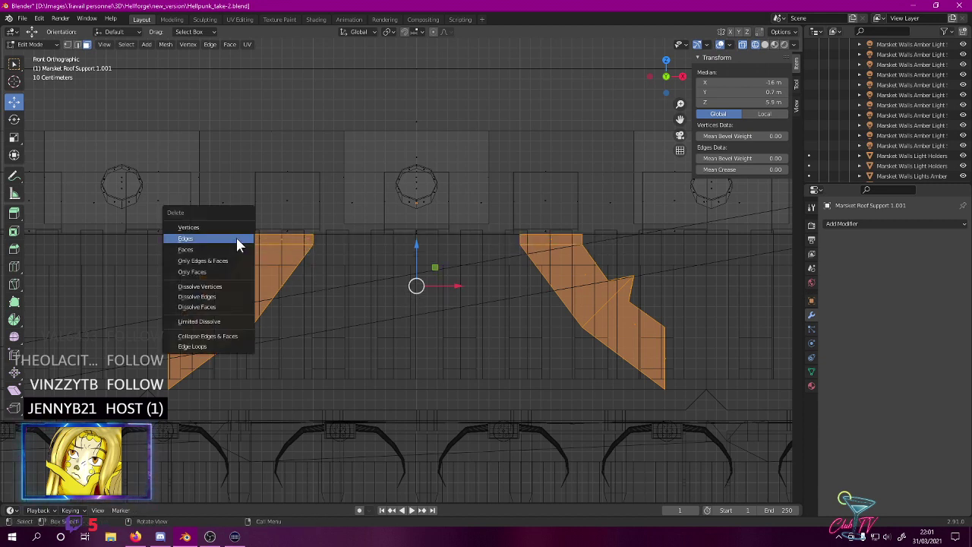
click(231, 245)
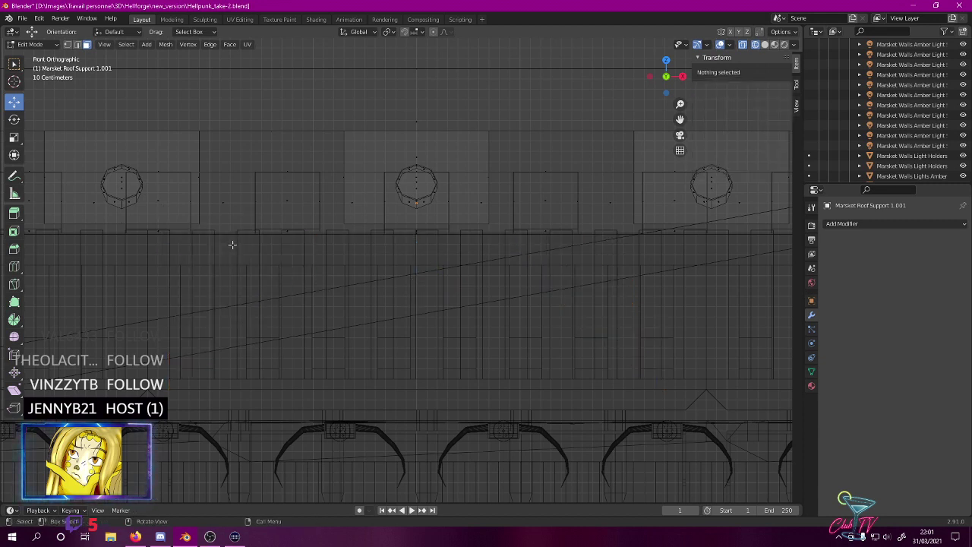
- Close the two openings left in the underside of the copied roof support where the braces were, and leave edit mode
middle_drag(239, 244, 233, 199)
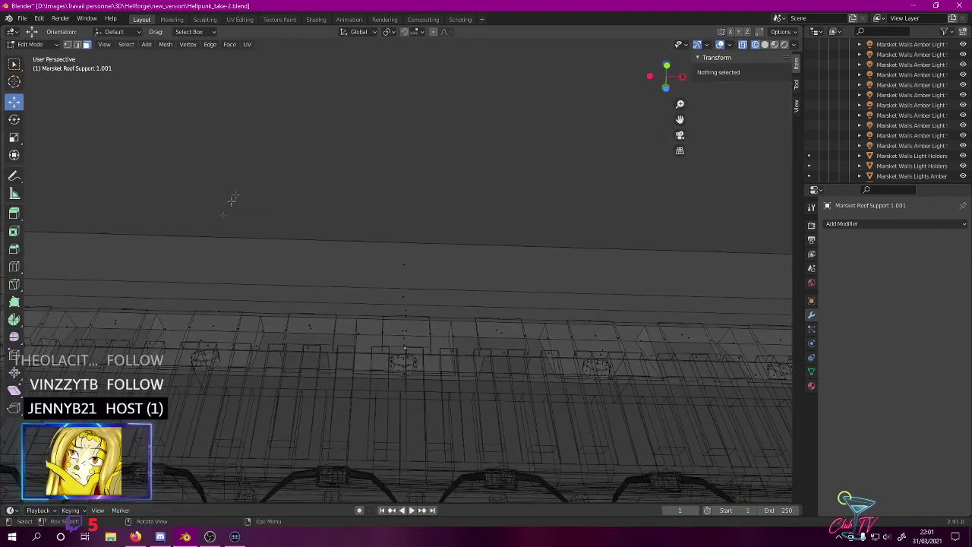
click(302, 362)
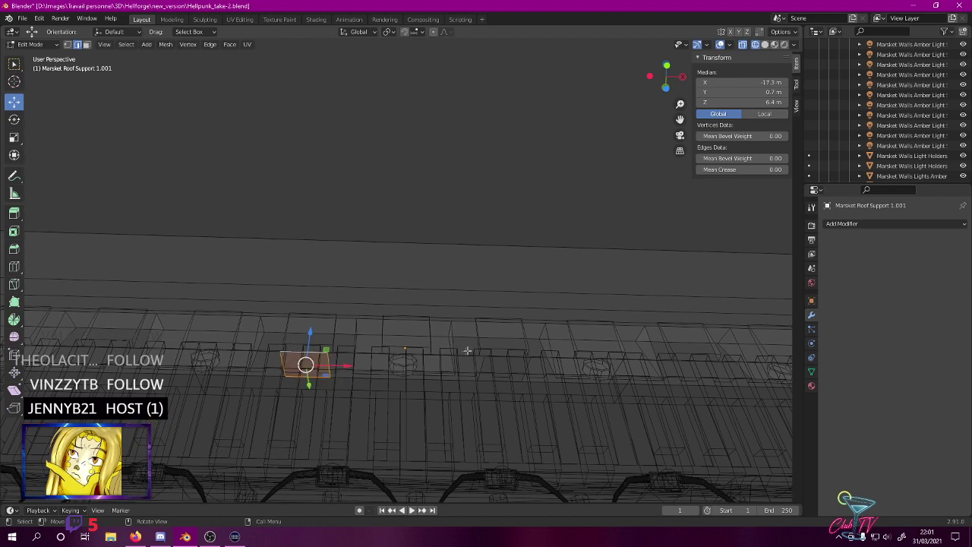
click(497, 375)
shift+click(498, 357)
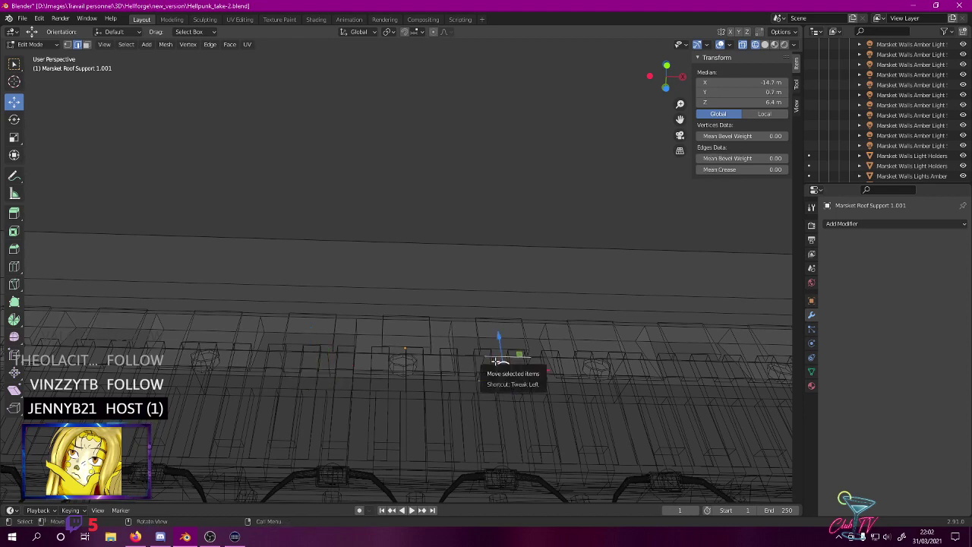
scroll(494, 342, down, 3)
key(KP_1)
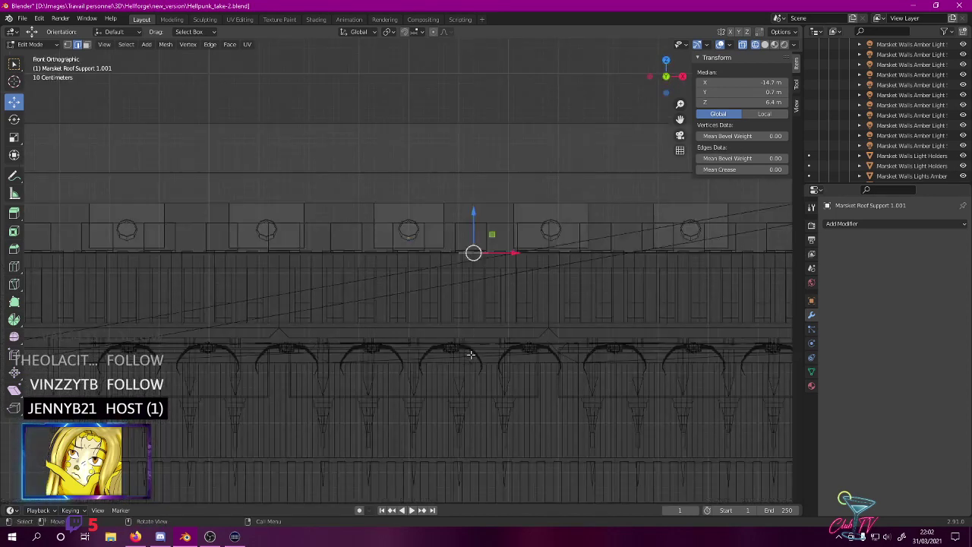
scroll(443, 345, down, 2)
shift+middle_drag(480, 303, 397, 357)
key(Tab)
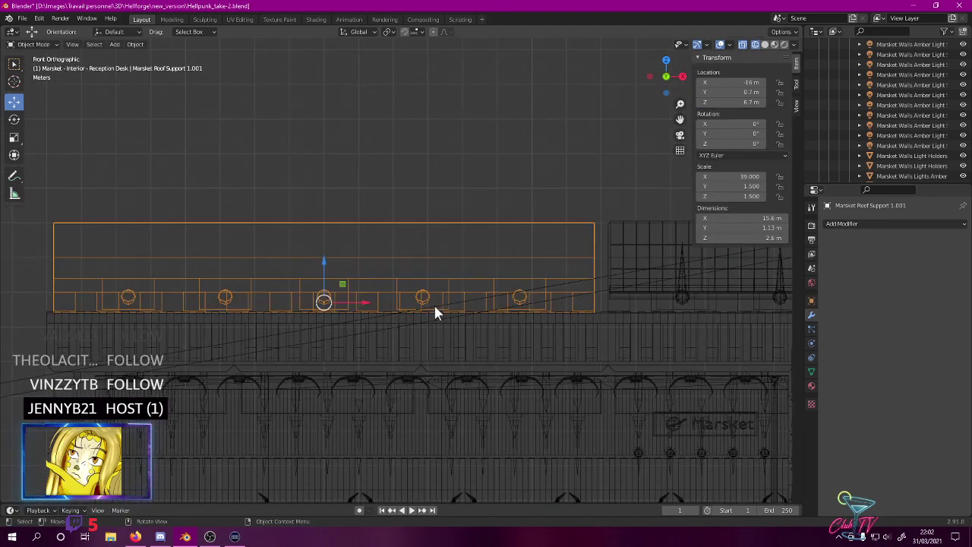
- Return to rendered shading with all objects deselected, and look through the outliner around the Marsket wall lights collection
key(a)
key(z)
click(357, 167)
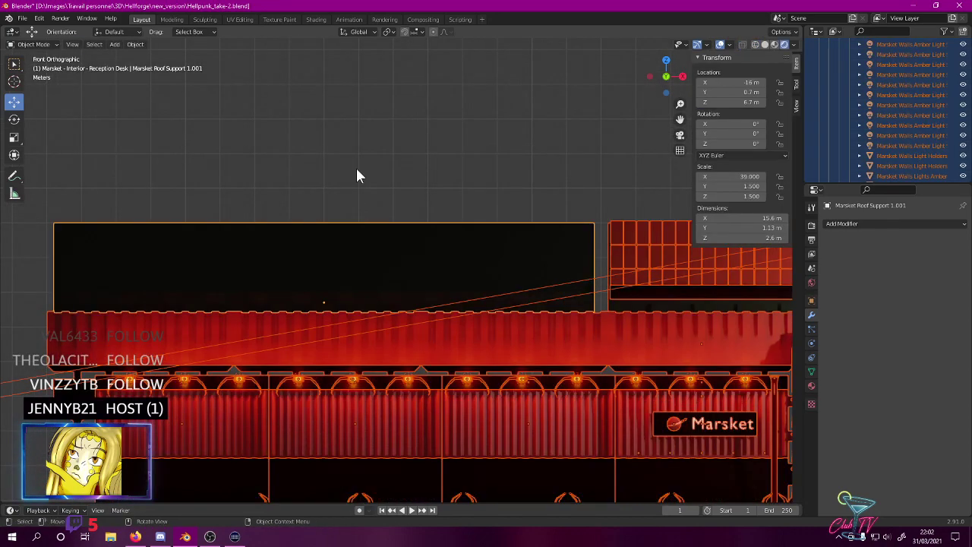
key(alt+a)
key(z)
click(380, 166)
scroll(931, 133, down, 3)
scroll(928, 95, up, 5)
scroll(939, 81, up, 6)
scroll(938, 82, down, 5)
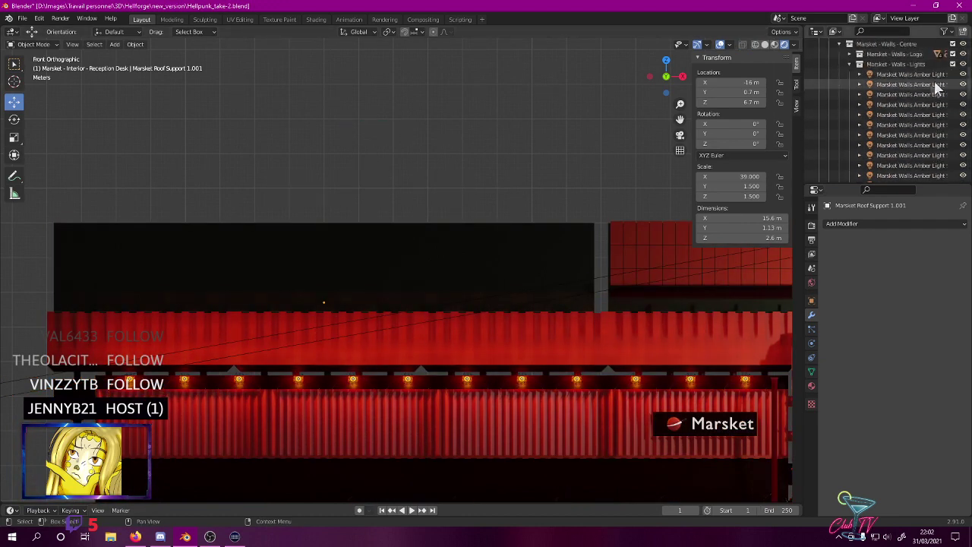
- Look through the Marsket - Walls - Top collection and collapse the Marsket wall collections in the outliner
click(849, 63)
scroll(843, 84, up, 3)
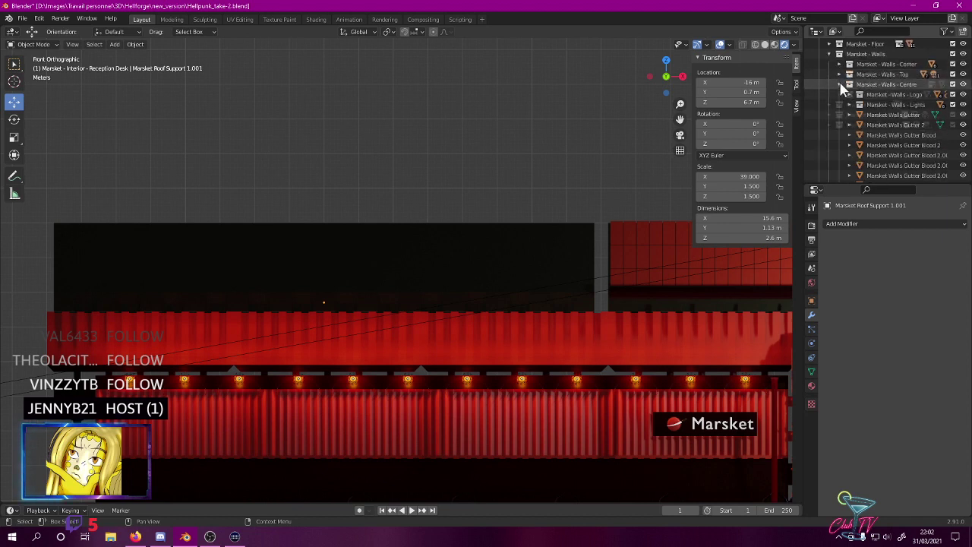
click(839, 85)
scroll(837, 107, up, 3)
click(839, 122)
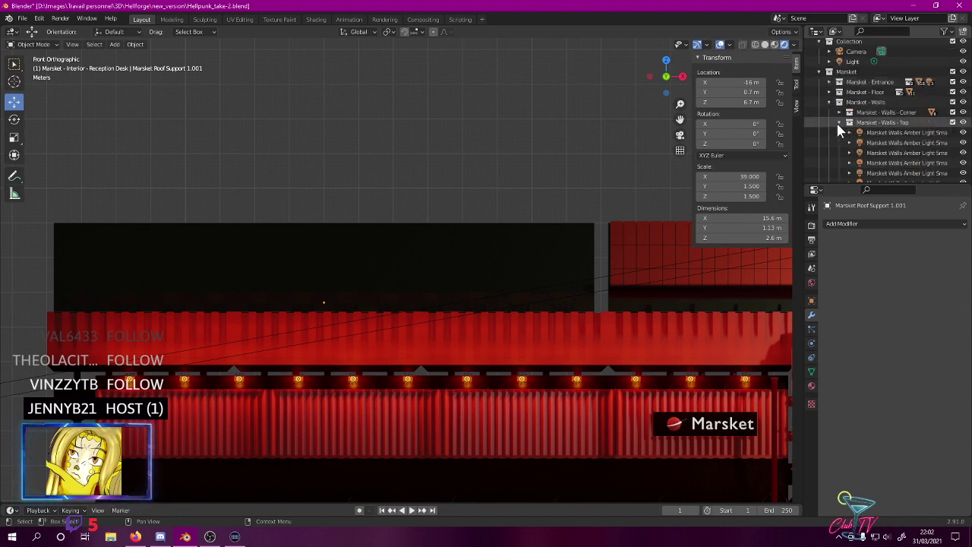
scroll(843, 114, down, 3)
scroll(846, 99, up, 3)
click(840, 122)
click(832, 102)
scroll(831, 101, up, 2)
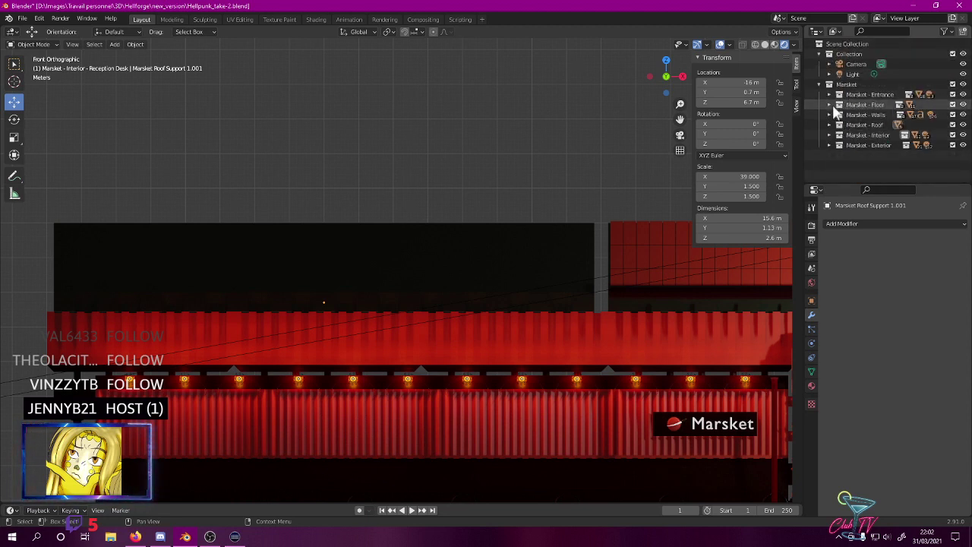
- Expand the Marsket - Roof collection and rename the copied roof support as Marsket Roof Support Seamless 1
click(829, 124)
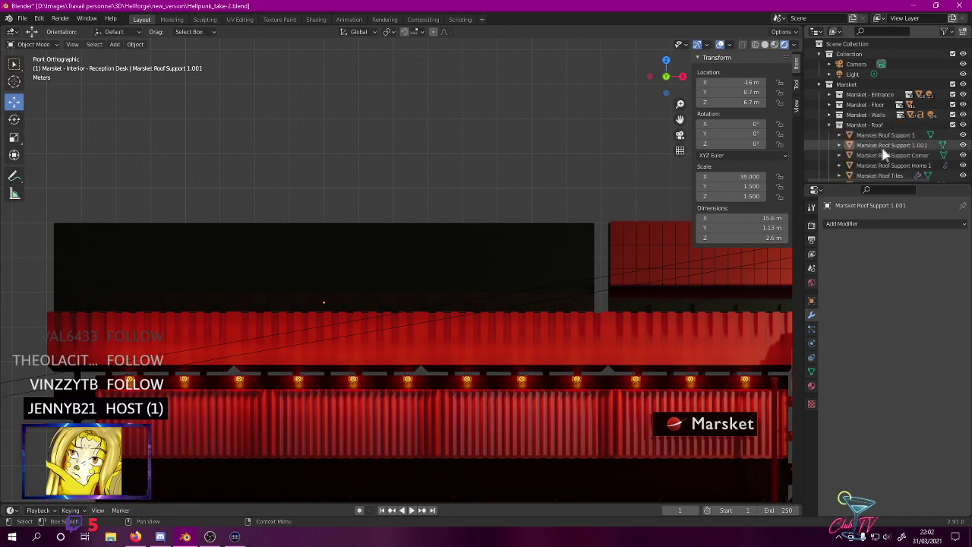
scroll(884, 154, down, 2)
click(415, 275)
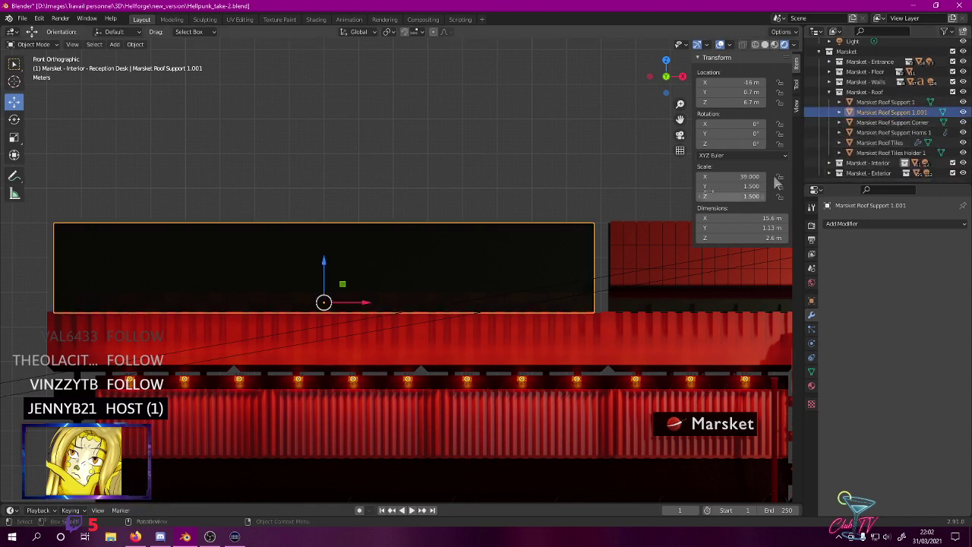
double_click(916, 115)
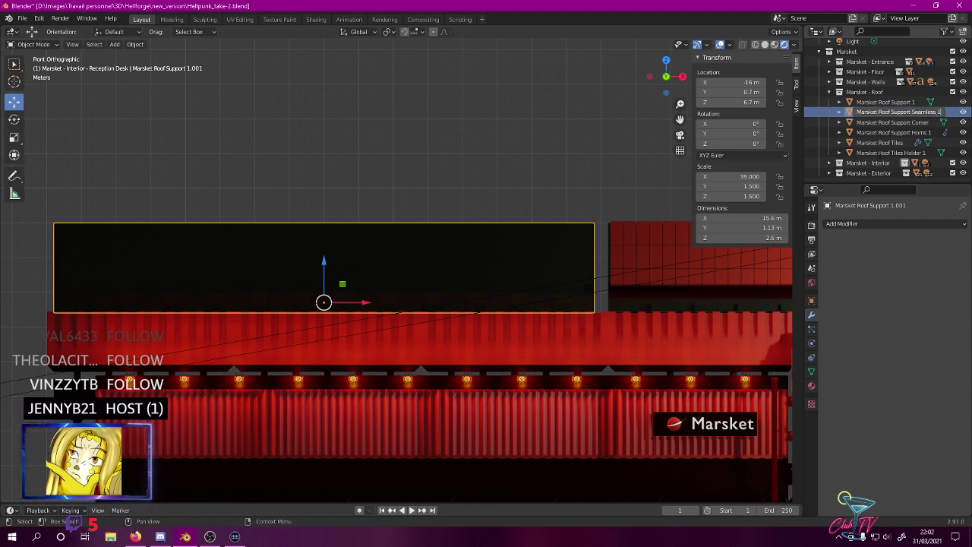
key(Return)
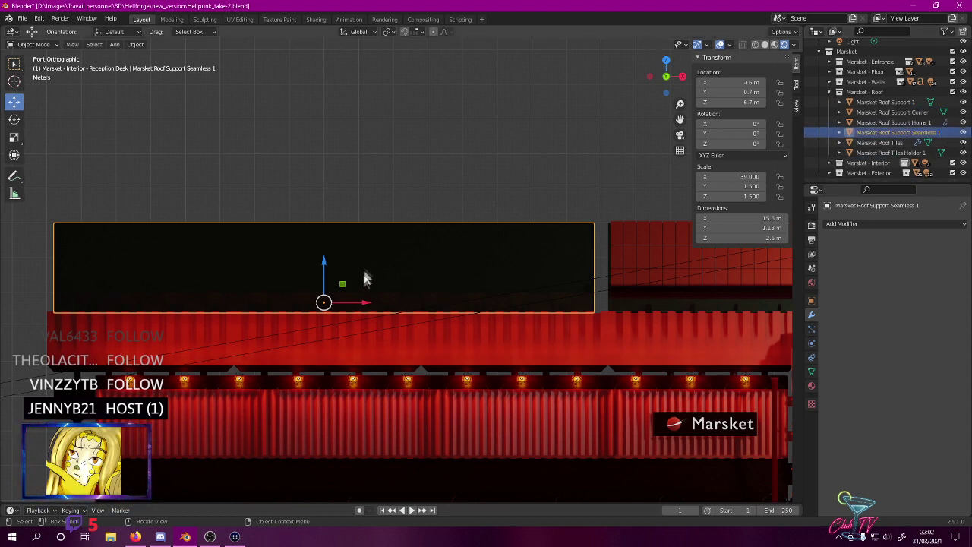
- Move the seamless roof support along X to -15.6 m so it meets the support above the entrance
drag(366, 302, 390, 297)
scroll(398, 272, up, 5)
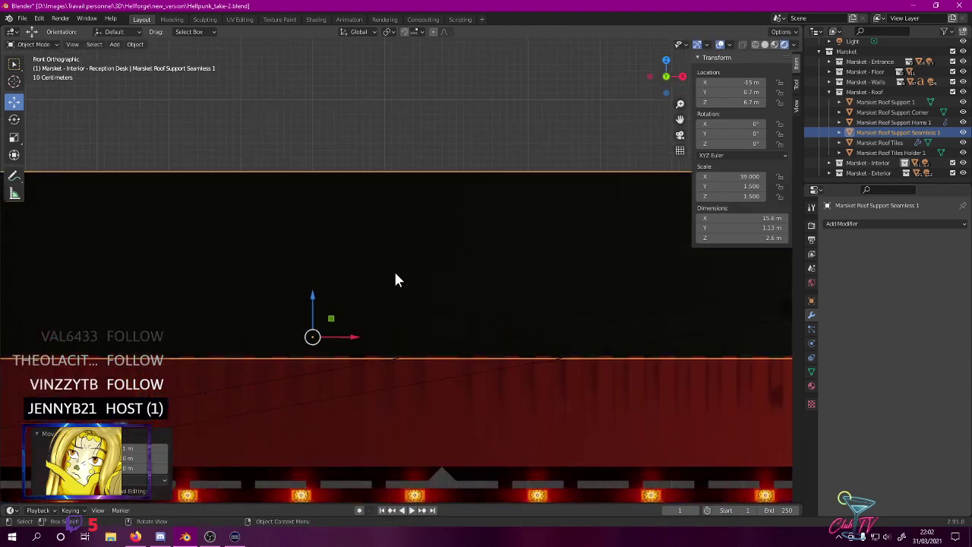
shift+middle_drag(401, 276, 145, 261)
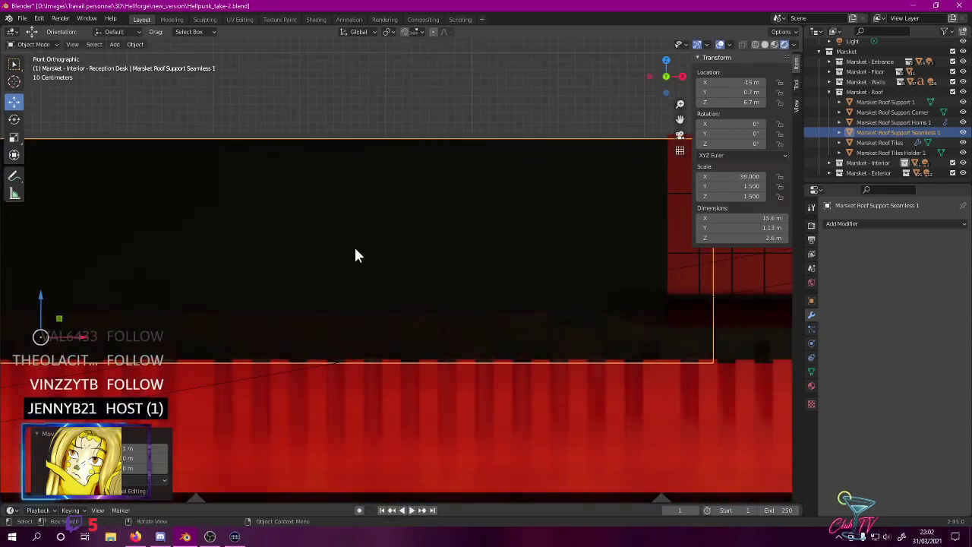
key(g)
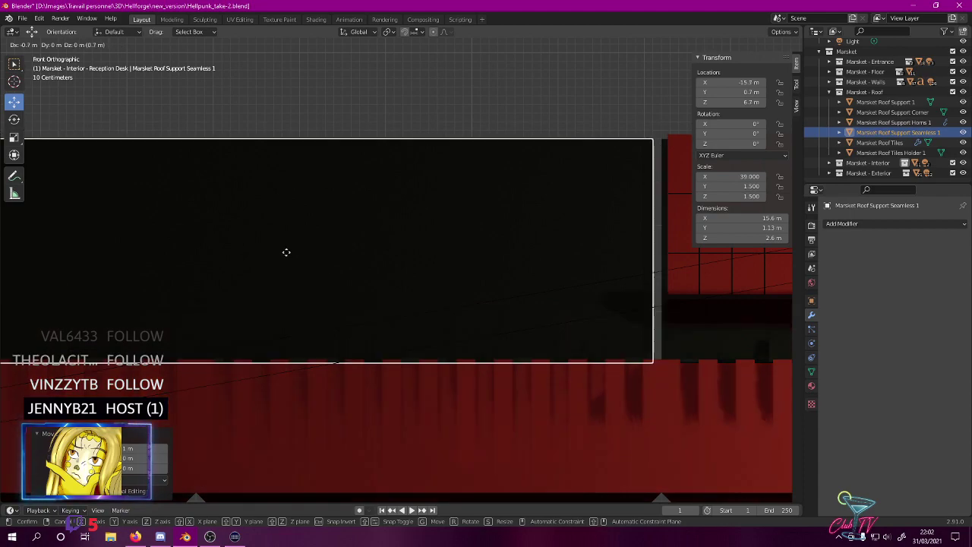
right_click(307, 251)
scroll(312, 247, down, 5)
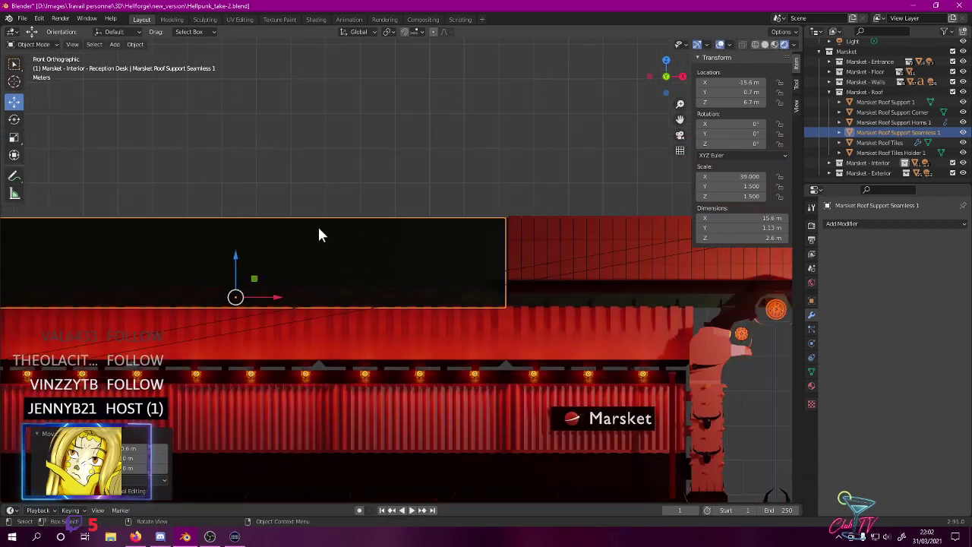
- Add an Array modifier to the roof tiles holder above the entrance
shift+middle_drag(319, 232, 472, 280)
scroll(474, 278, down, 2)
middle_drag(614, 306, 590, 295)
click(589, 298)
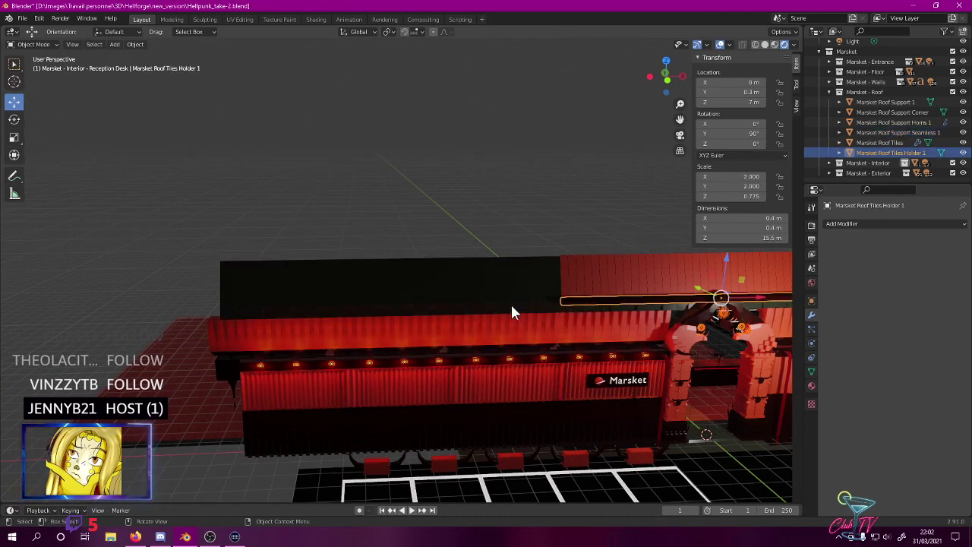
key(KP_3)
key(KP_1)
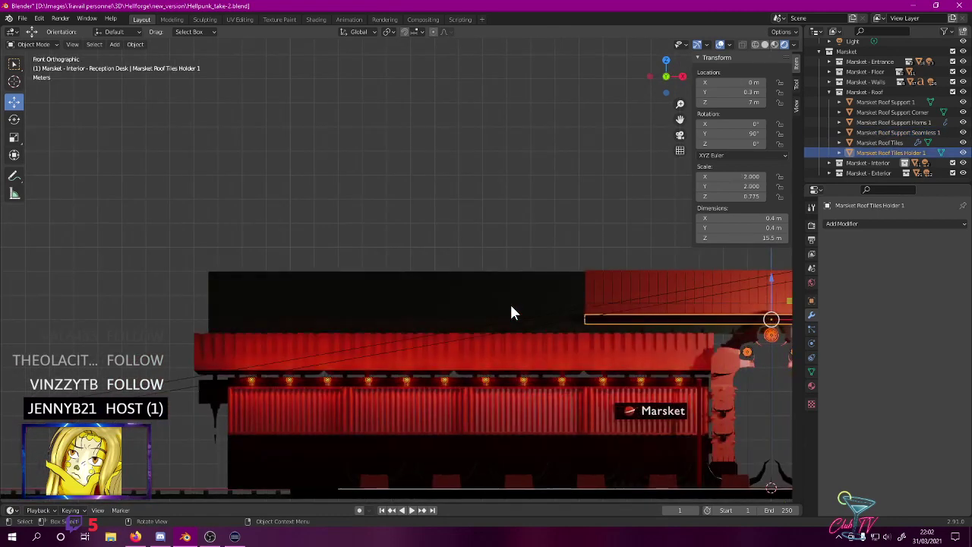
click(834, 224)
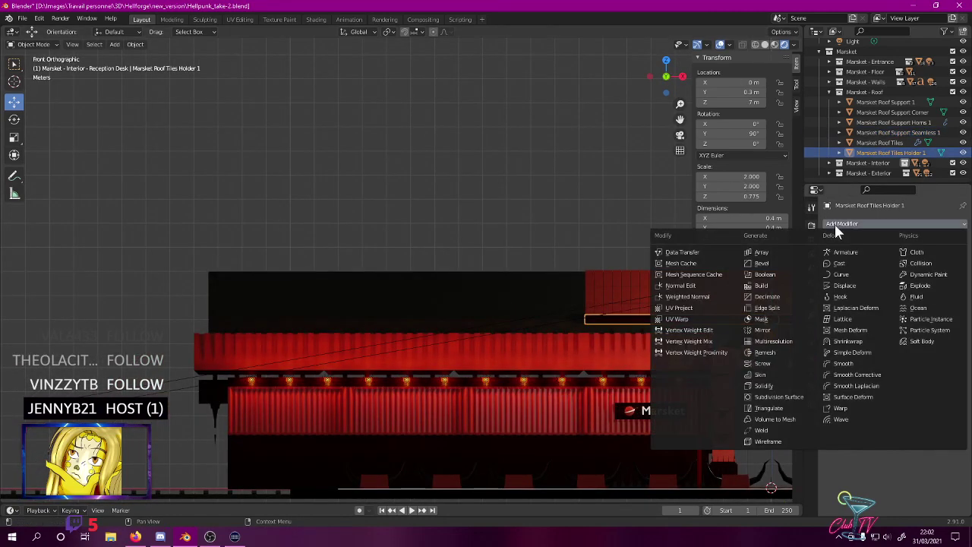
click(762, 254)
- Set the relative offset X factor of the tiles holder's array to 0
click(919, 298)
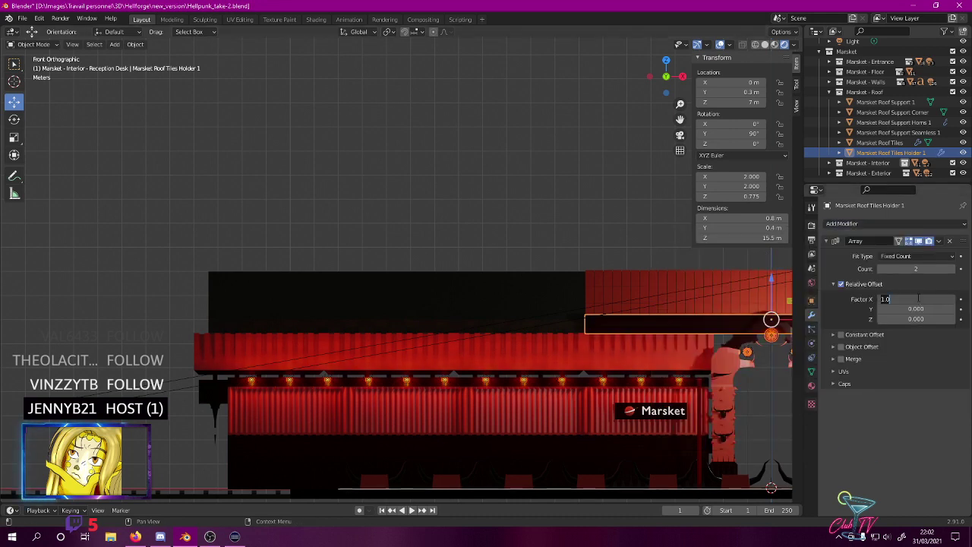
text(1)
key(Return)
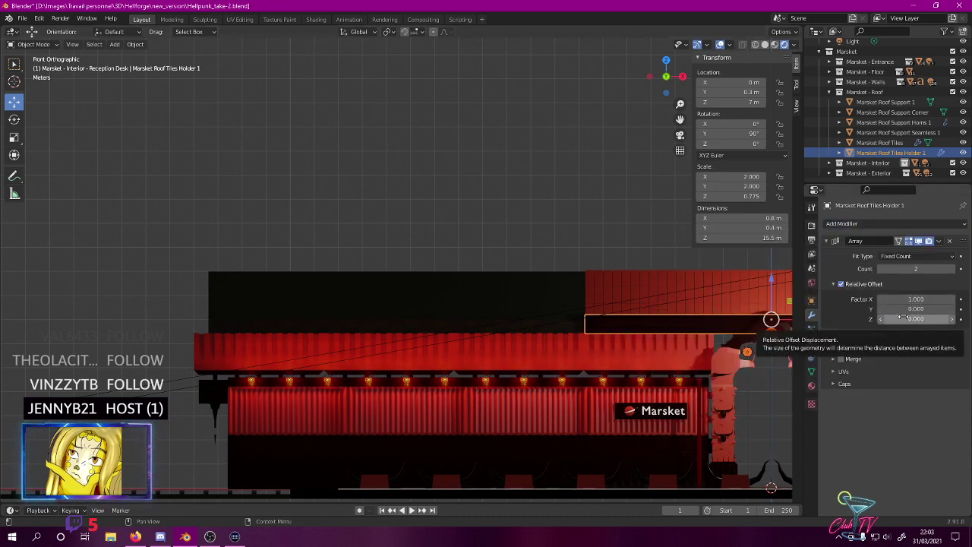
click(922, 300)
text(0)
key(Return)
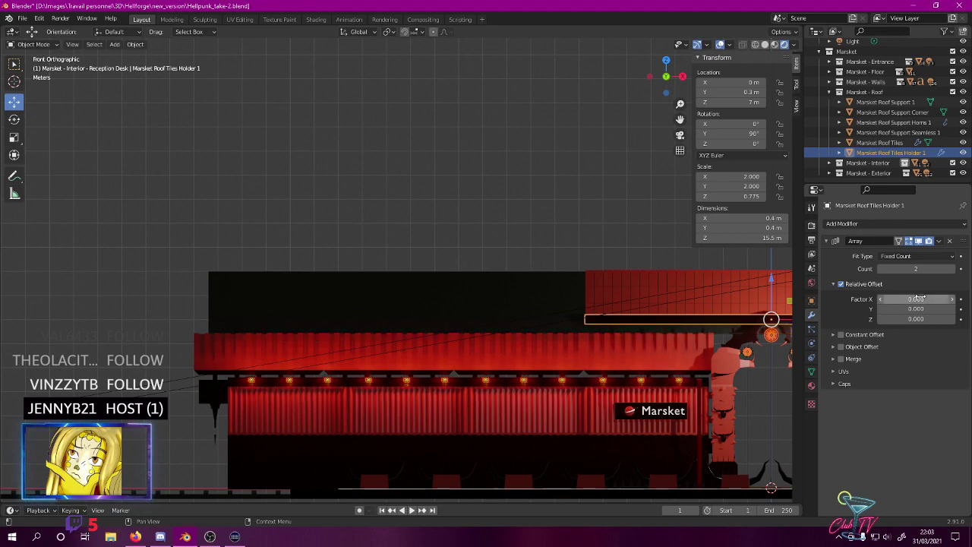
- Try a relative offset Y factor of -1 on the tiles holder's array and reset it to 0
click(906, 310)
key(Return)
middle_drag(668, 304, 454, 309)
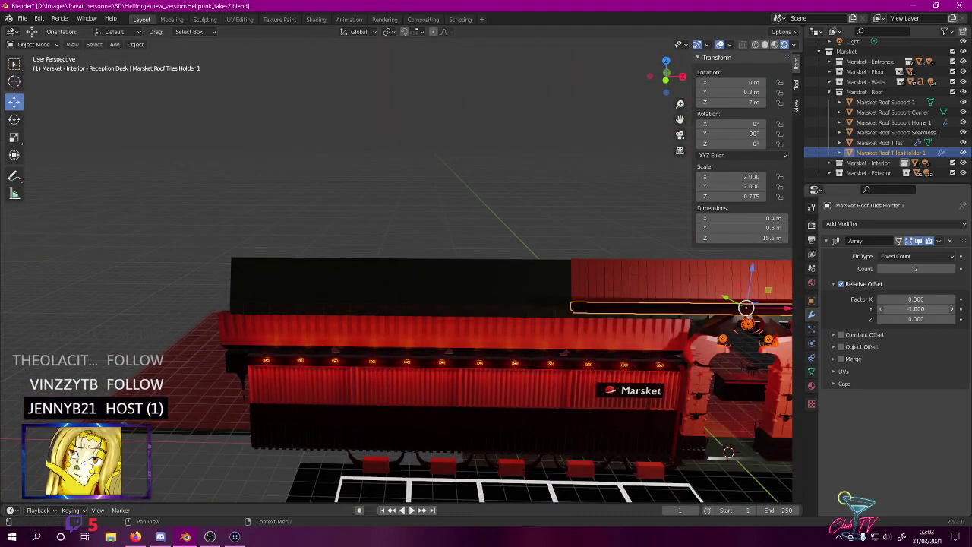
click(902, 308)
text(0)
key(Return)
- Set the relative offset Z factor of the tiles holder's array to -1 and return to front view
click(912, 319)
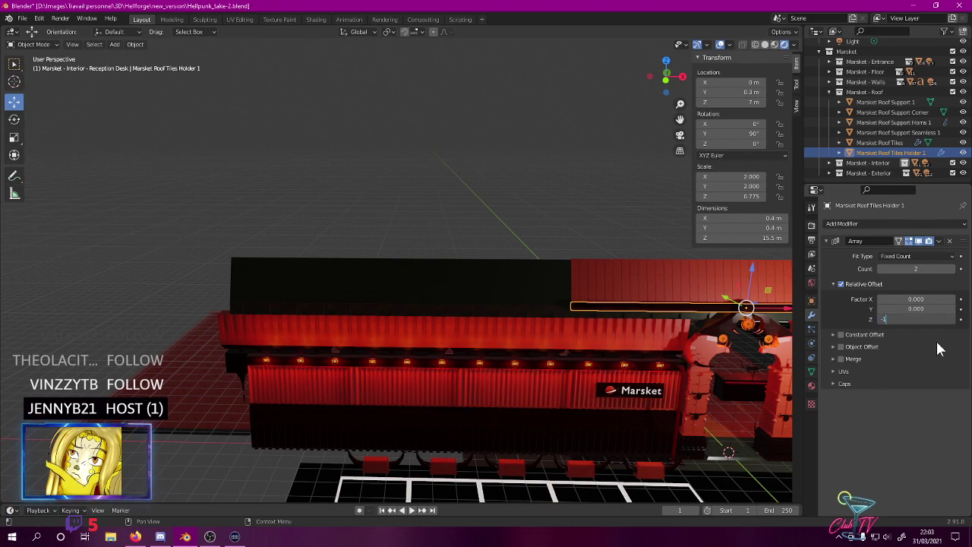
text(-1)
key(Return)
mouse_move(532, 284)
middle_down()
mouse_move(656, 282)
mouse_move(557, 265)
mouse_move(541, 279)
middle_up()
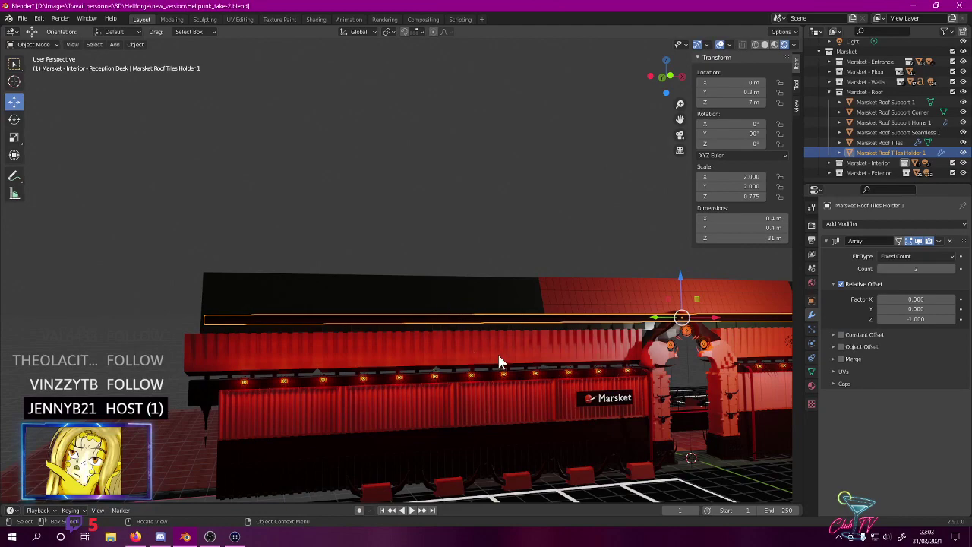
key(KP_1)
key(KP_5)
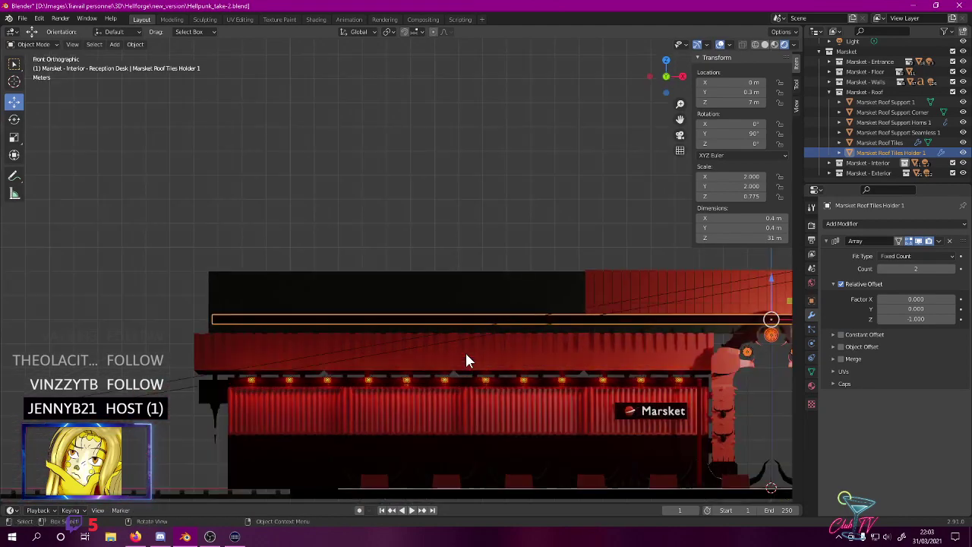
- Select the roof tiles above the entrance and add a third Array modifier to them in front view
middle_drag(313, 277, 389, 313)
click(457, 201)
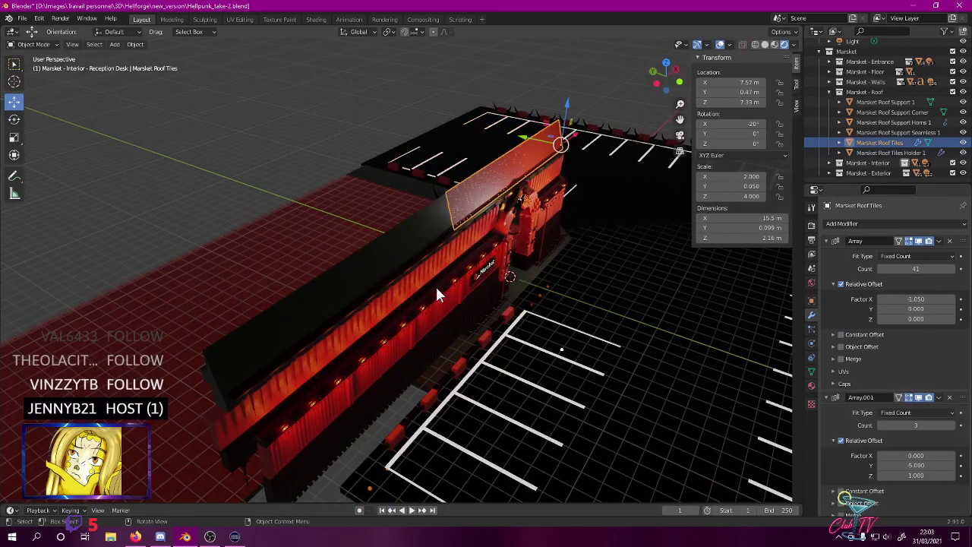
key(KP_1)
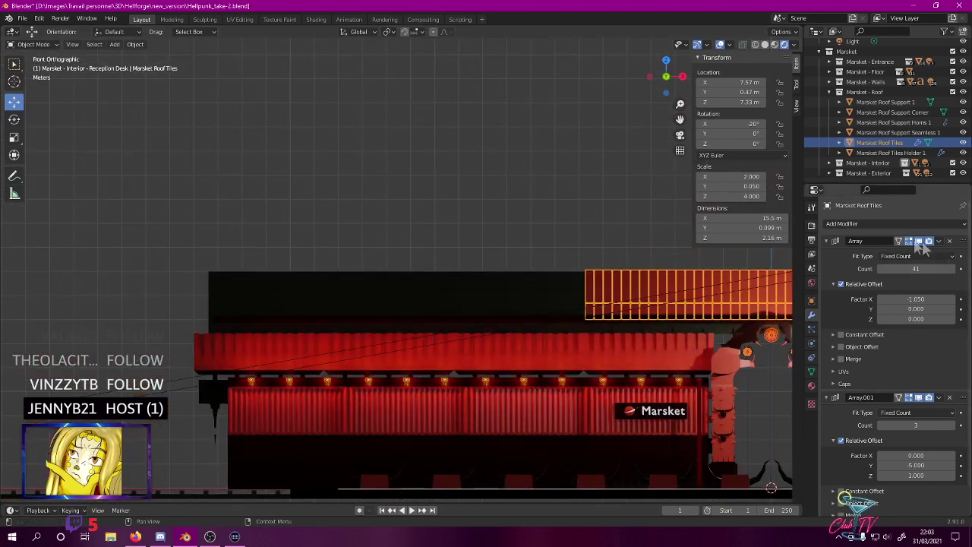
click(844, 224)
click(781, 251)
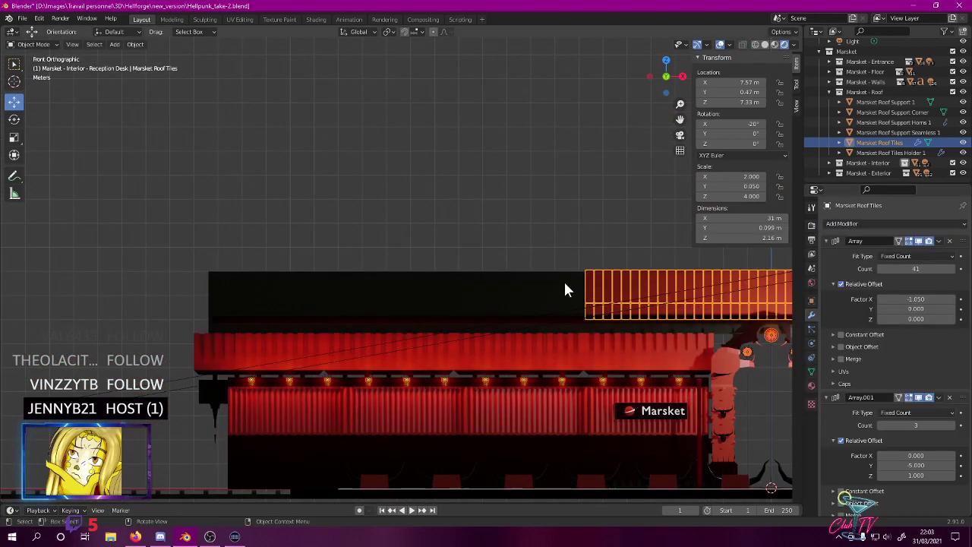
- Set the relative offset X factor of the tiles' third array to -1, covering the seamless roof support
scroll(569, 281, down, 3)
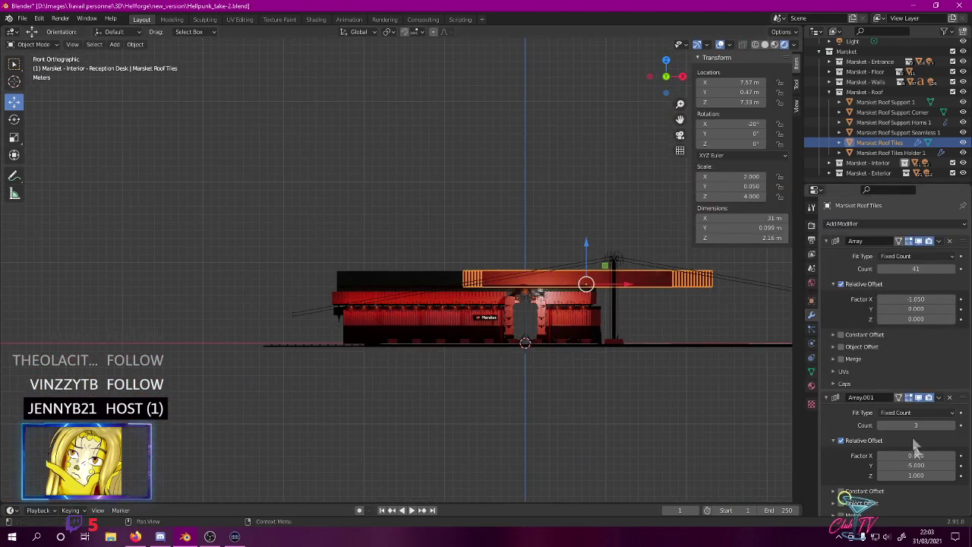
scroll(892, 318, down, 5)
click(918, 426)
text(1.0)
key(Return)
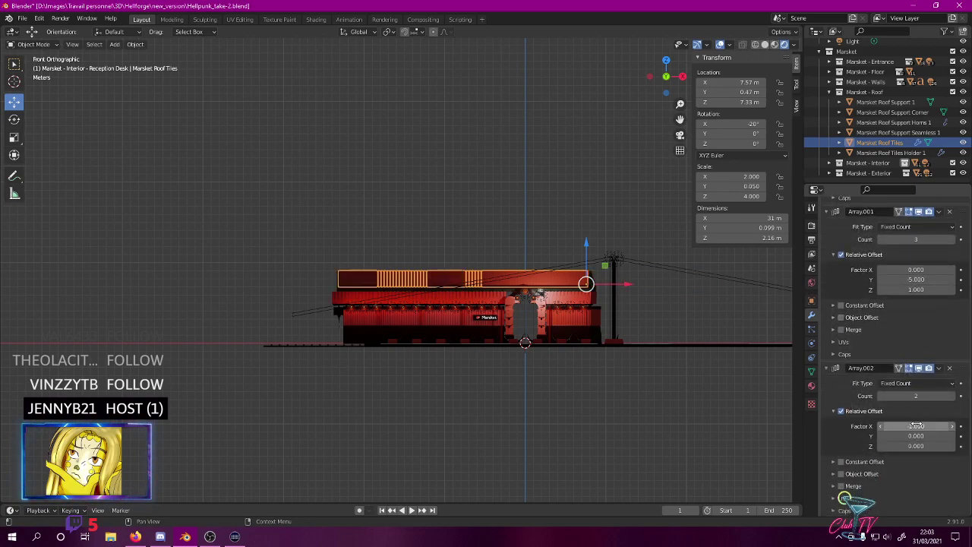
scroll(514, 366, up, 8)
scroll(429, 163, down, 6)
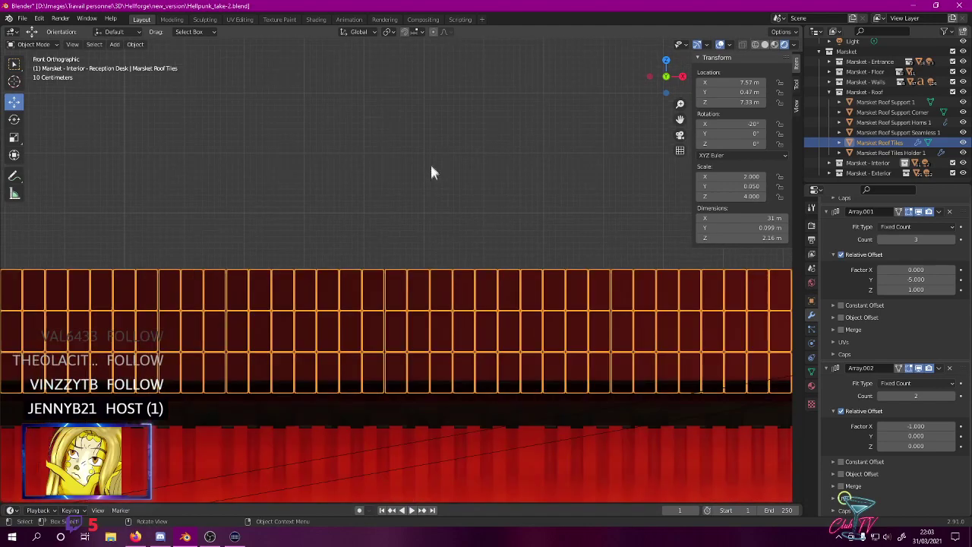
- Deselect the roof tiles, save the file and view the whole building with its parking lot in perspective
key(z)
click(420, 95)
mouse_move(418, 85)
middle_down()
mouse_move(451, 135)
mouse_move(512, 100)
mouse_move(465, 135)
mouse_move(417, 126)
middle_up()
scroll(416, 128, down, 2)
key(ctrl+s)
middle_drag(372, 124, 363, 80)
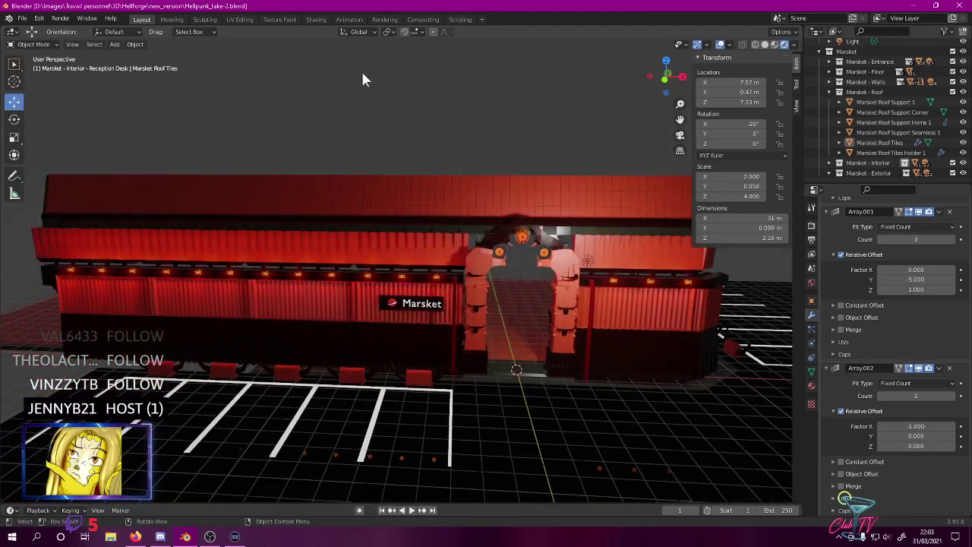
middle_drag(344, 149, 299, 127)
scroll(334, 148, down, 3)
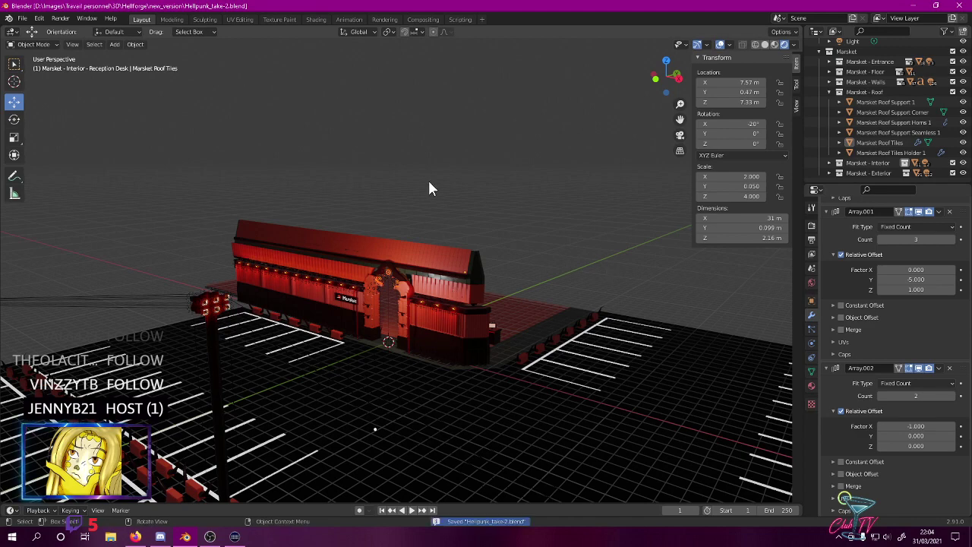
- Render the scene, examine the building and parking lot in the result, and close the render window
key(F12)
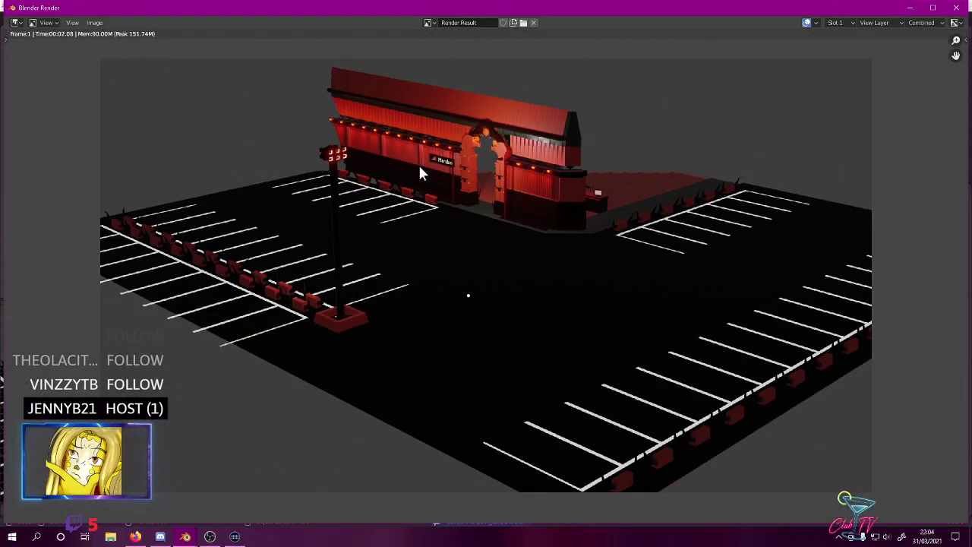
scroll(432, 146, up, 2)
scroll(410, 141, down, 1)
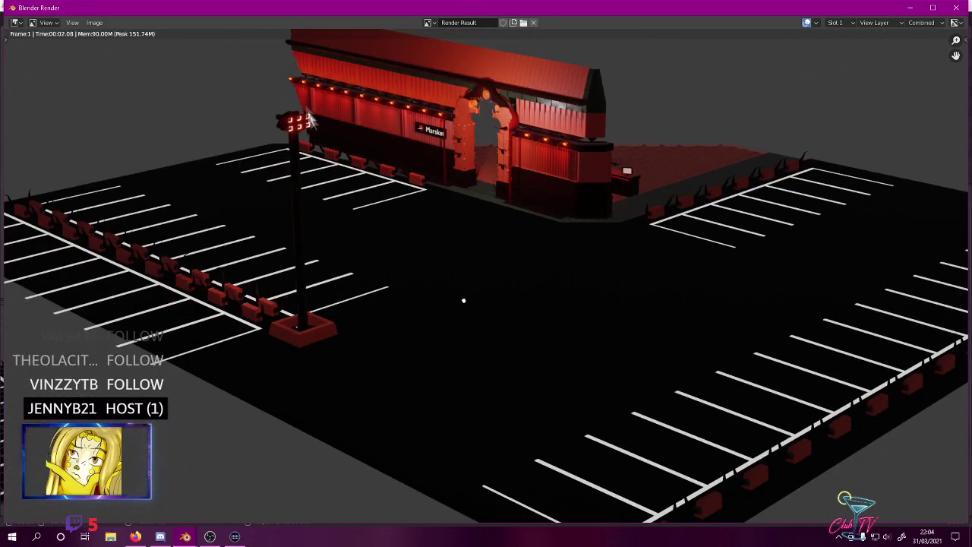
click(956, 6)
- Switch to camera view, select the camera and set its clip end distance to 500 m
key(KP_0)
click(451, 158)
click(811, 344)
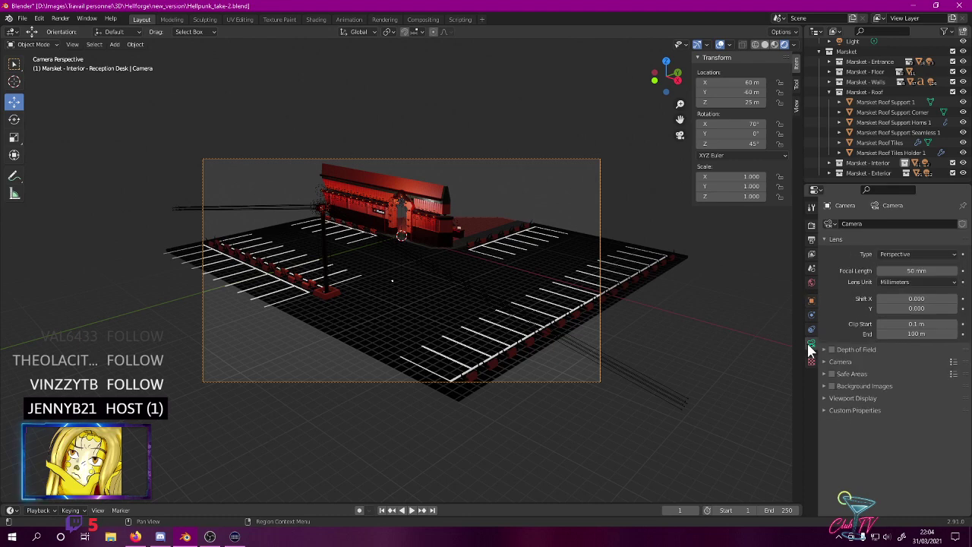
click(900, 333)
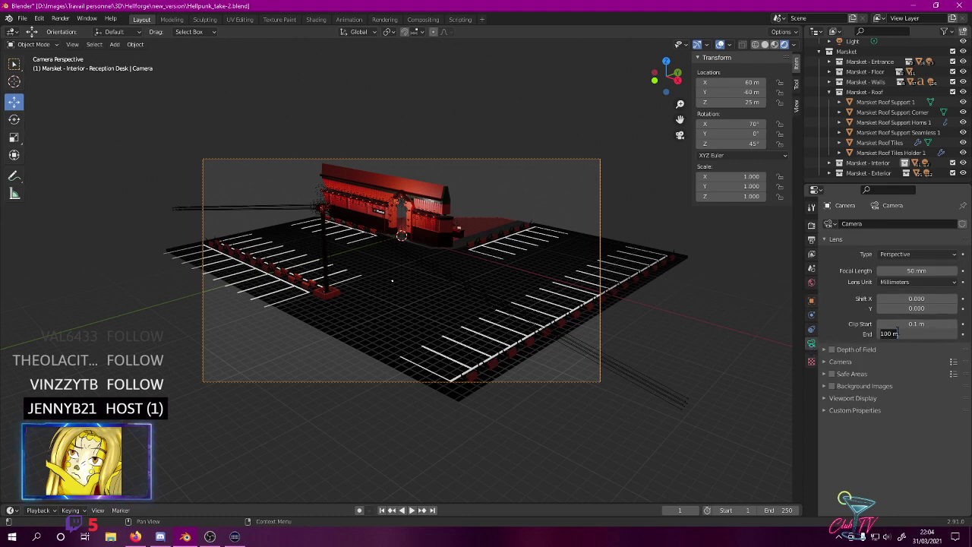
text(500)
key(Return)
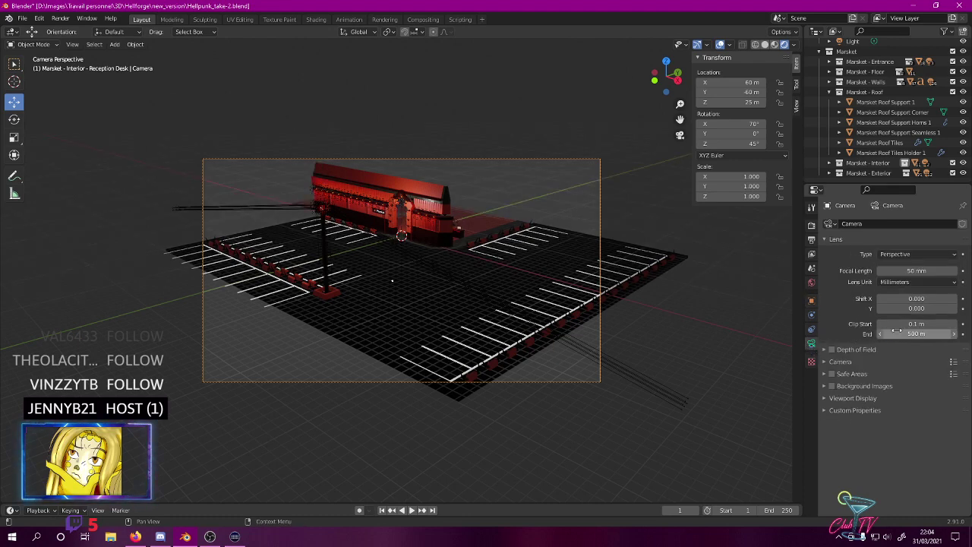
- Try clip end distances of 100 m and 200 m for the camera, comparing how much of the building each shows
click(915, 335)
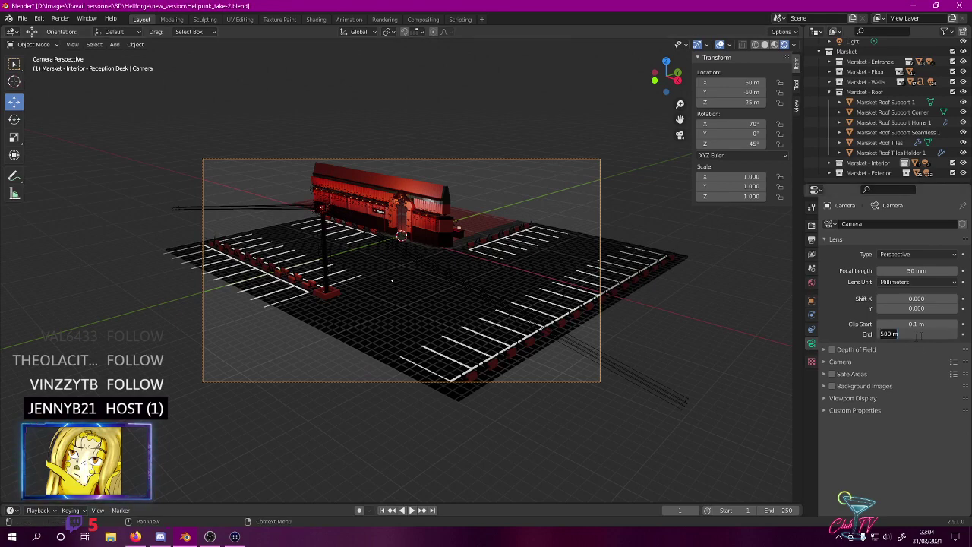
text(100)
key(Return)
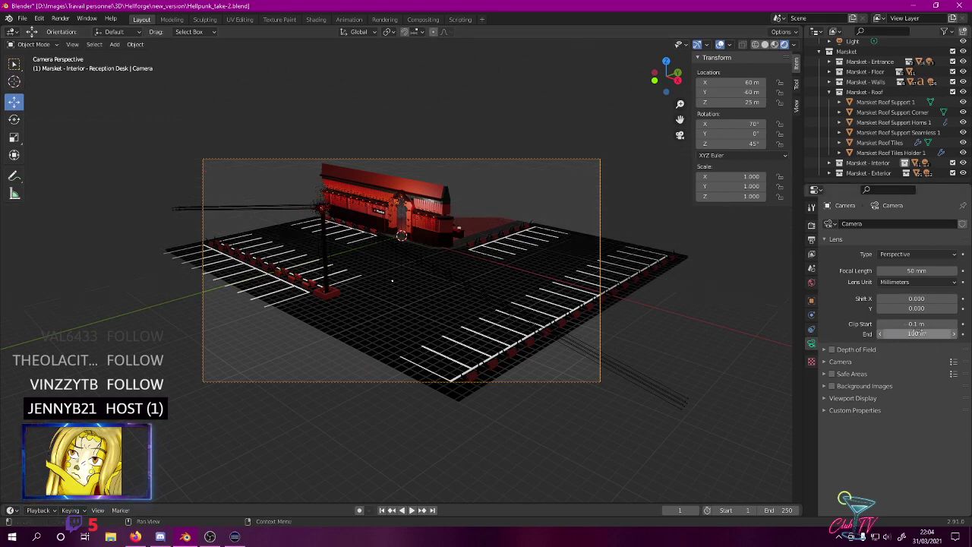
scroll(439, 199, up, 4)
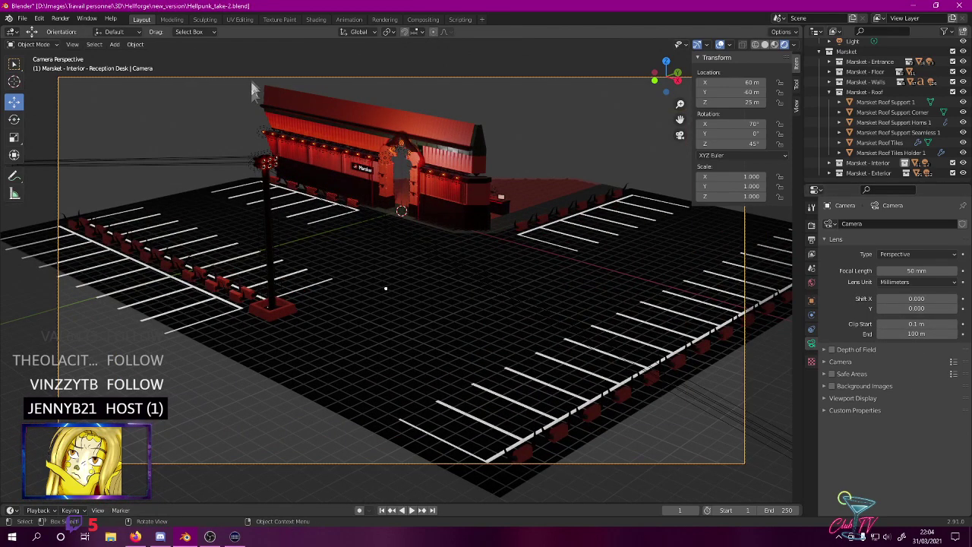
click(915, 334)
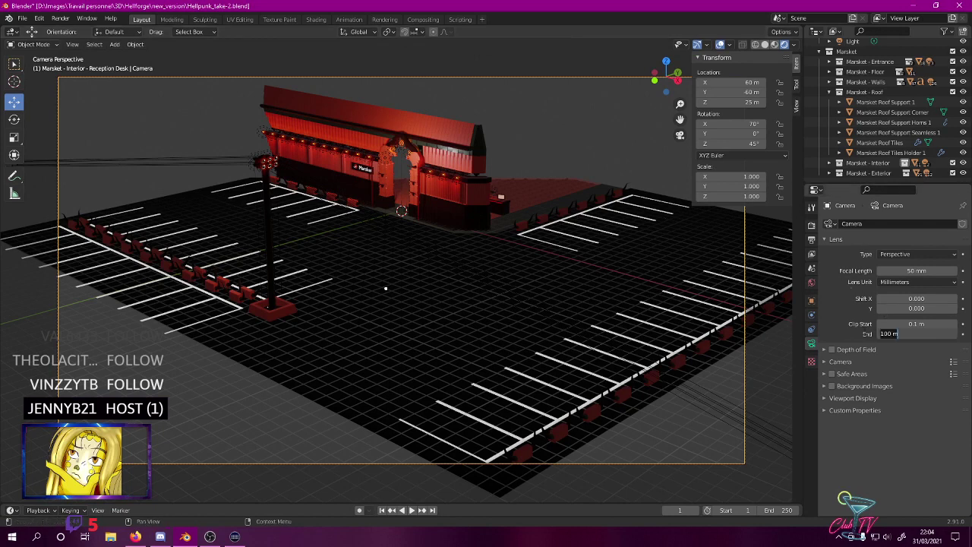
text(200)
key(Return)
- Set the camera's clip end distance to 1000 m
click(917, 334)
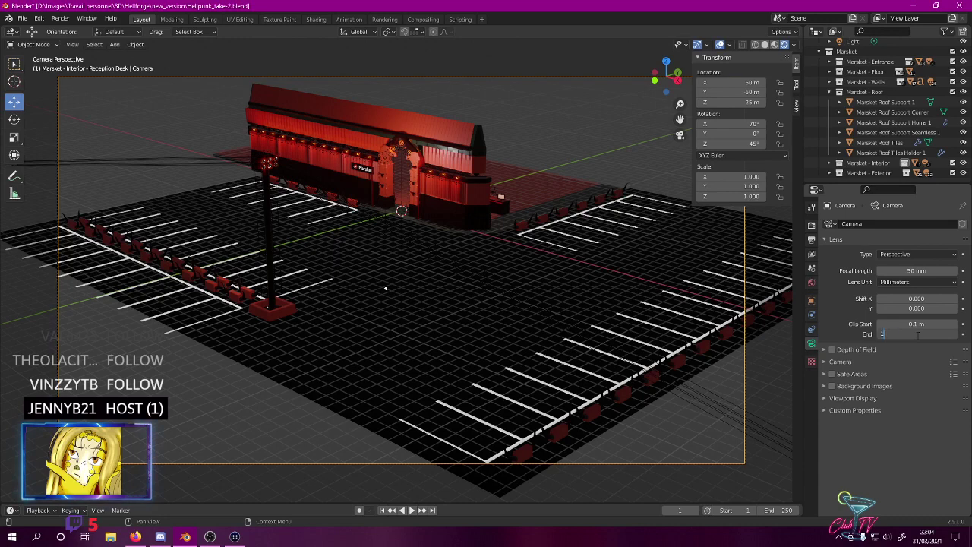
text(1000)
key(Return)
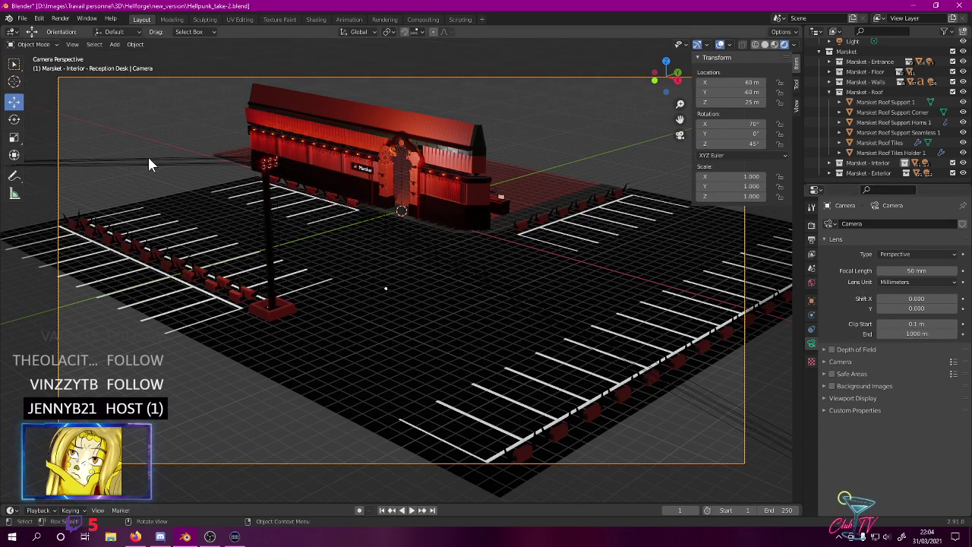
- Render the scene, save the image as the next numbered PNG after hellpunk_2_preview-14.png, and close the render window
key(F12)
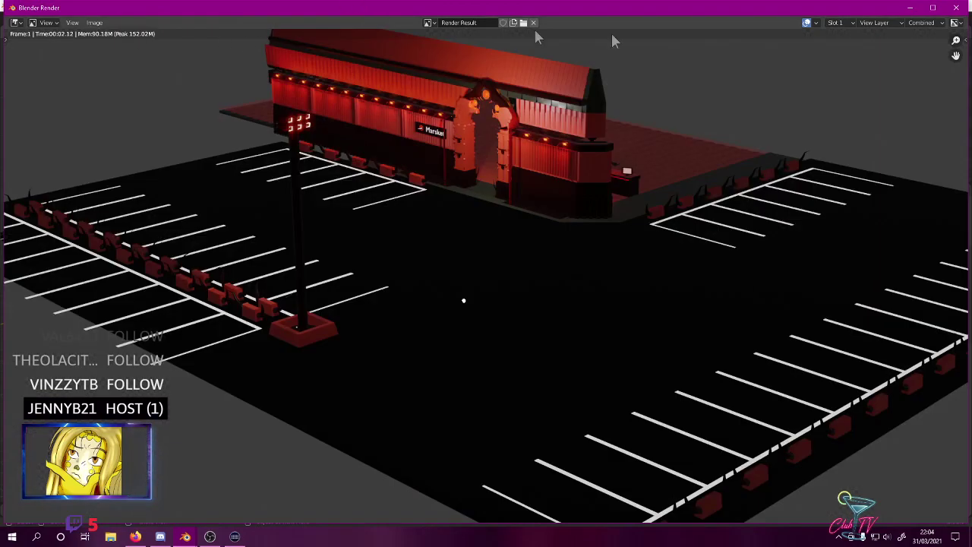
click(87, 19)
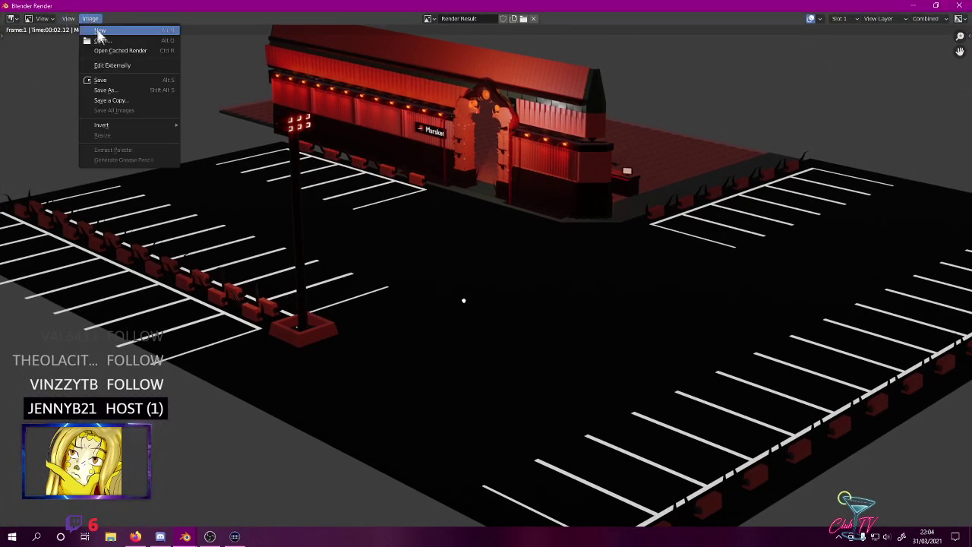
click(104, 91)
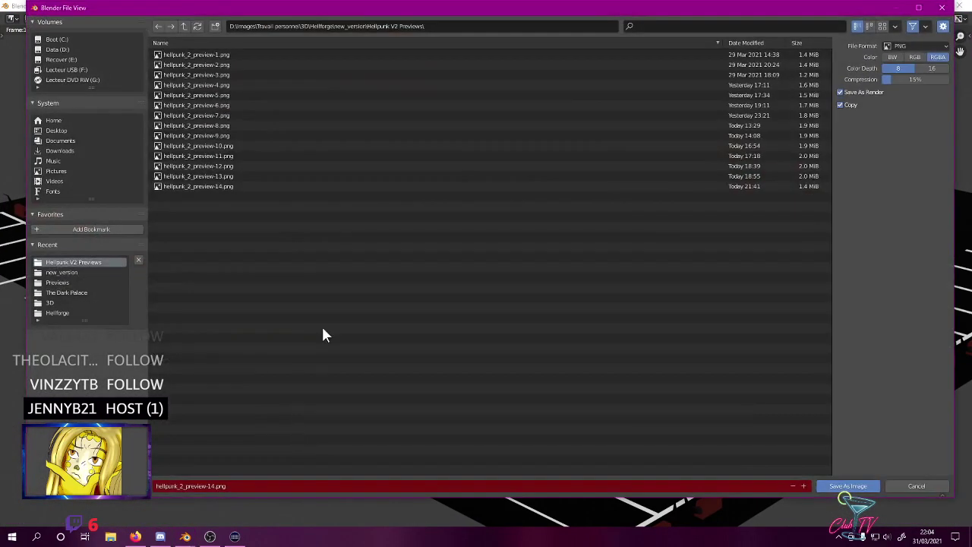
key(KP_Add)
key(Return)
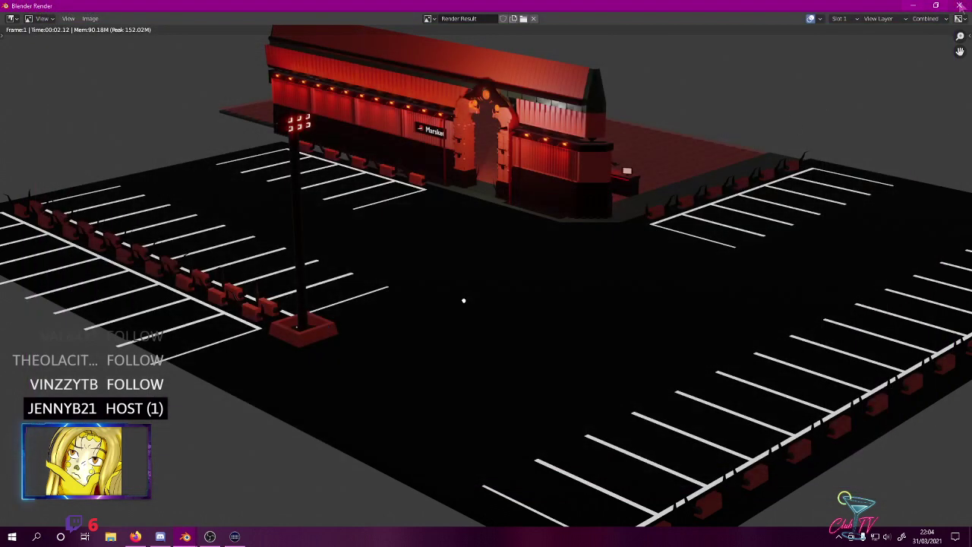
click(958, 7)
- Leave the camera view, select the Marsket Exterior Courtyard Floor and enter Edit Mode on it
middle_drag(300, 163, 518, 86)
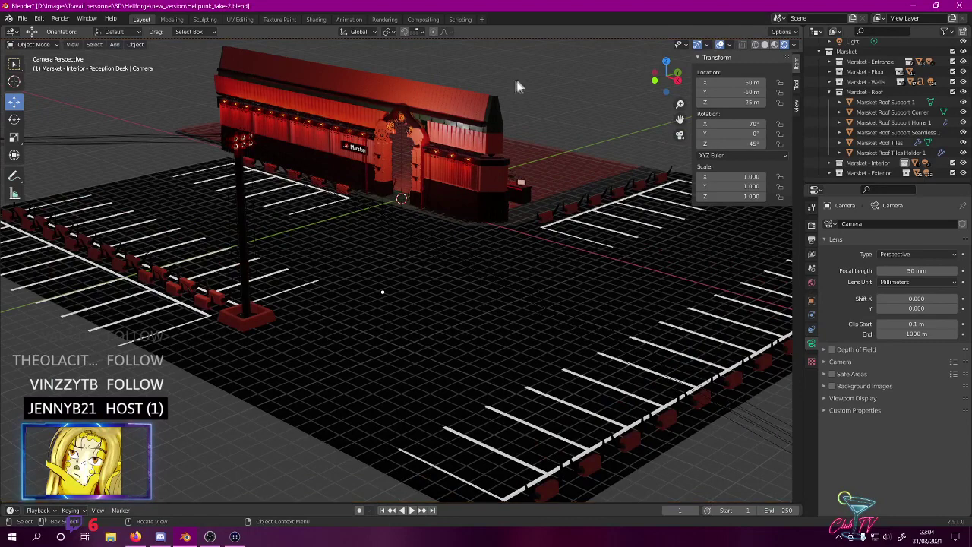
scroll(509, 80, down, 5)
middle_drag(509, 79, 425, 216)
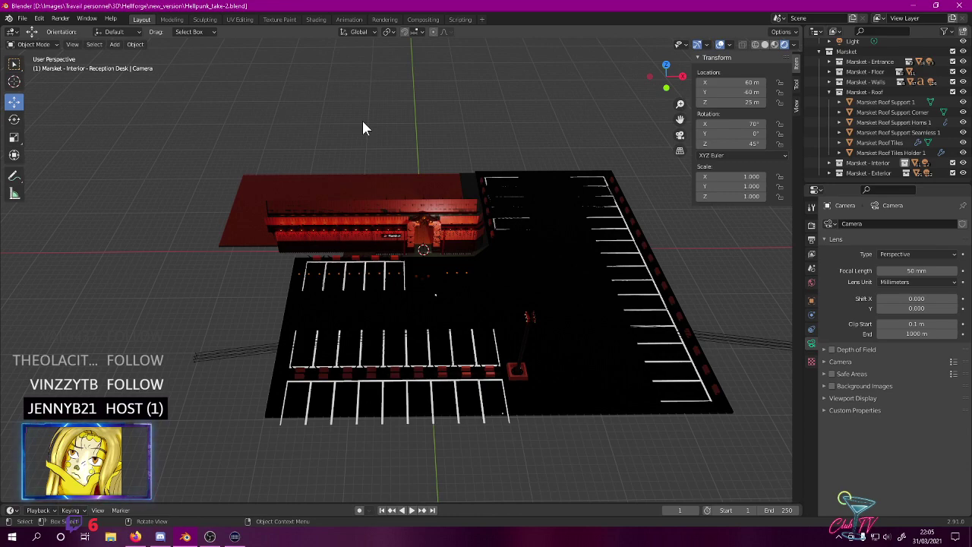
middle_drag(203, 303, 205, 241)
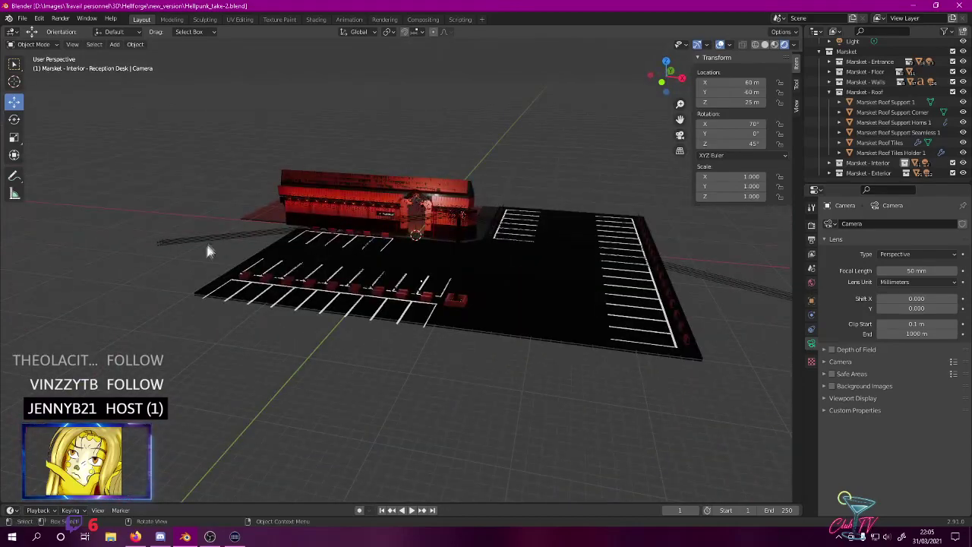
scroll(202, 228, up, 6)
mouse_move(329, 257)
middle_down()
mouse_move(336, 250)
mouse_move(345, 267)
middle_up()
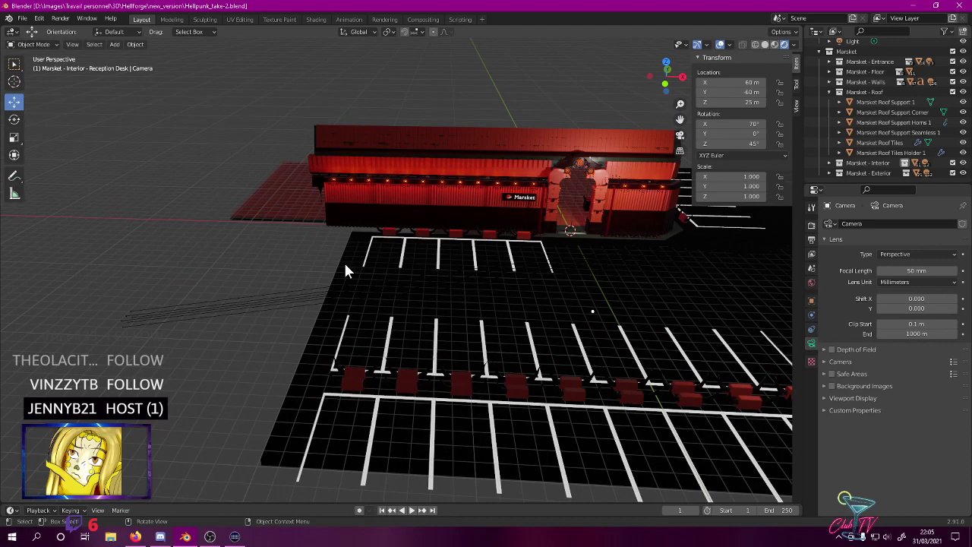
middle_drag(345, 271, 343, 292)
click(348, 316)
scroll(343, 291, up, 5)
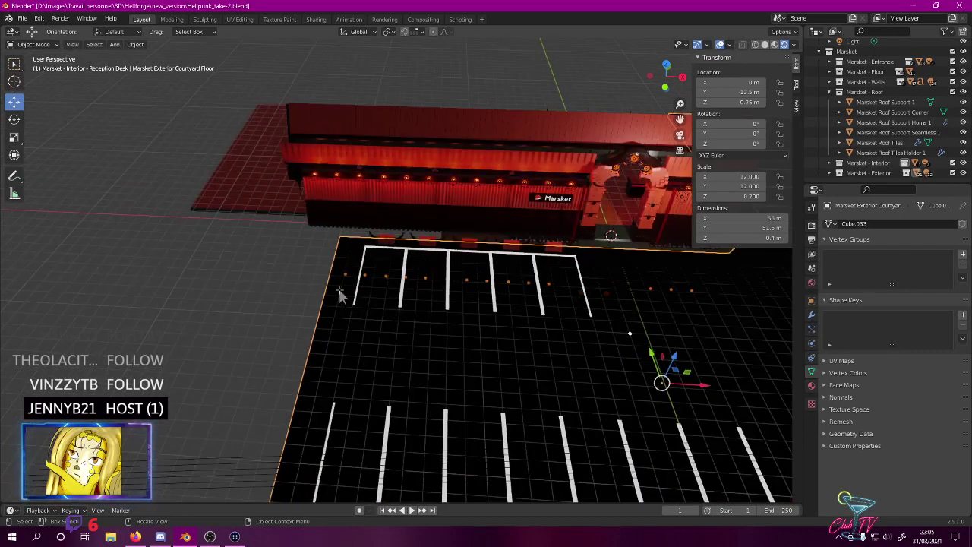
key(Tab)
shift+middle_drag(342, 293, 474, 205)
- Select only the courtyard floor's narrow side face at its negative X end, using face selection and wireframe shading
click(505, 265)
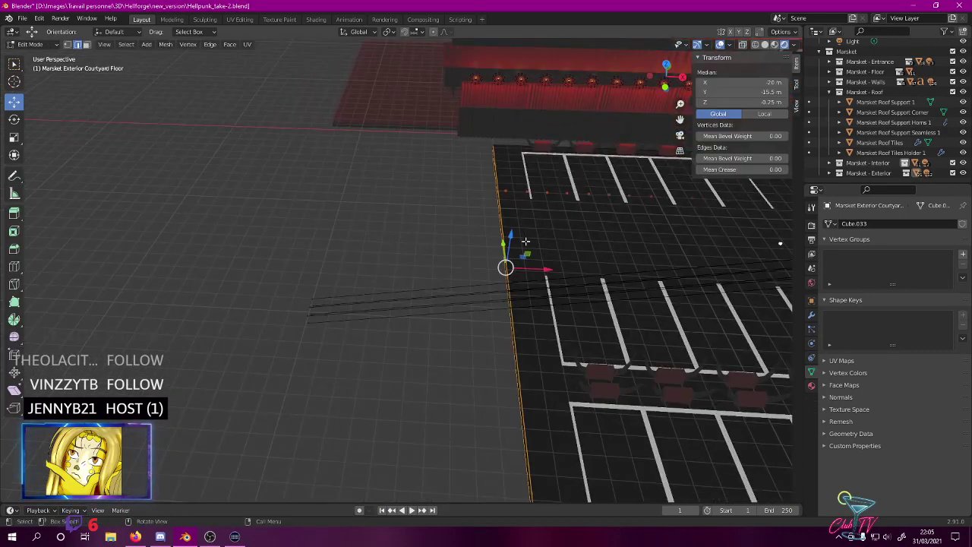
click(88, 45)
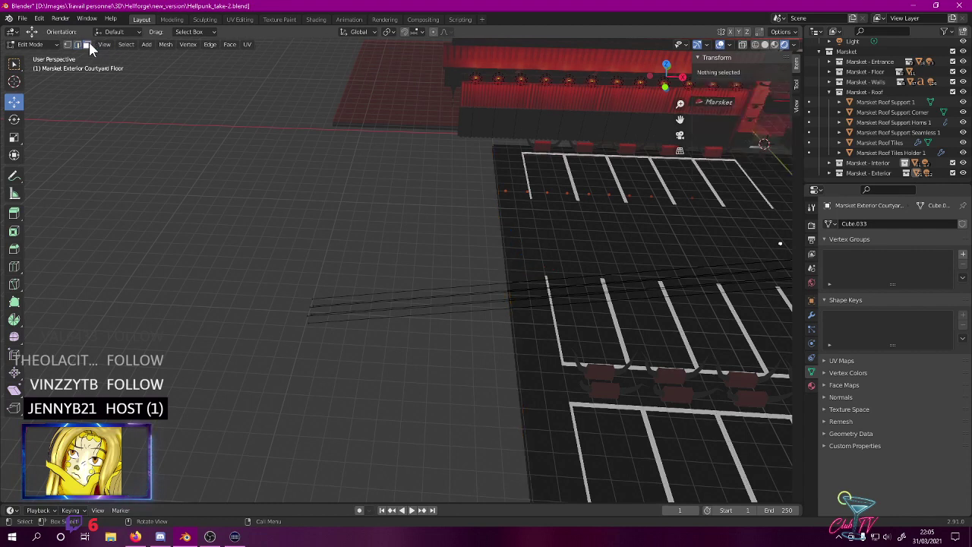
click(503, 233)
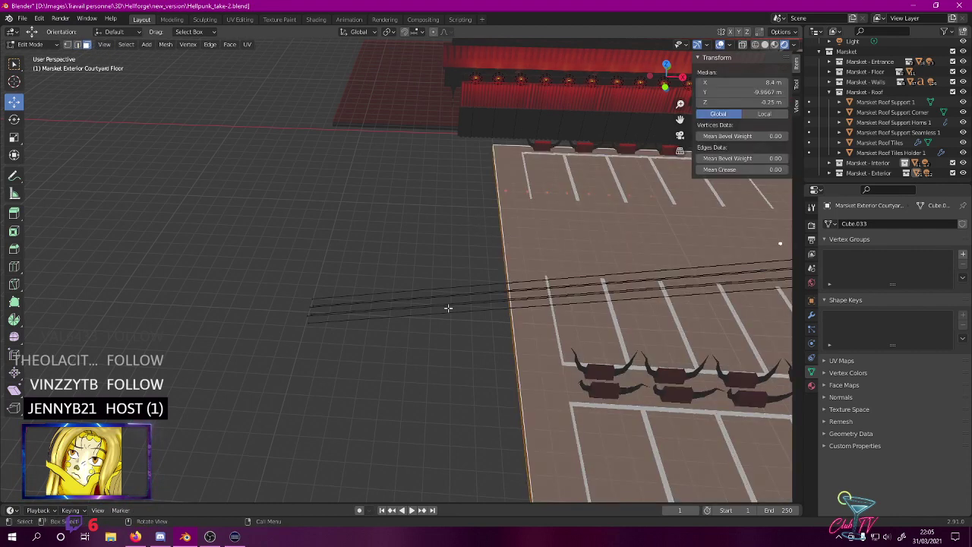
middle_drag(480, 291, 476, 235)
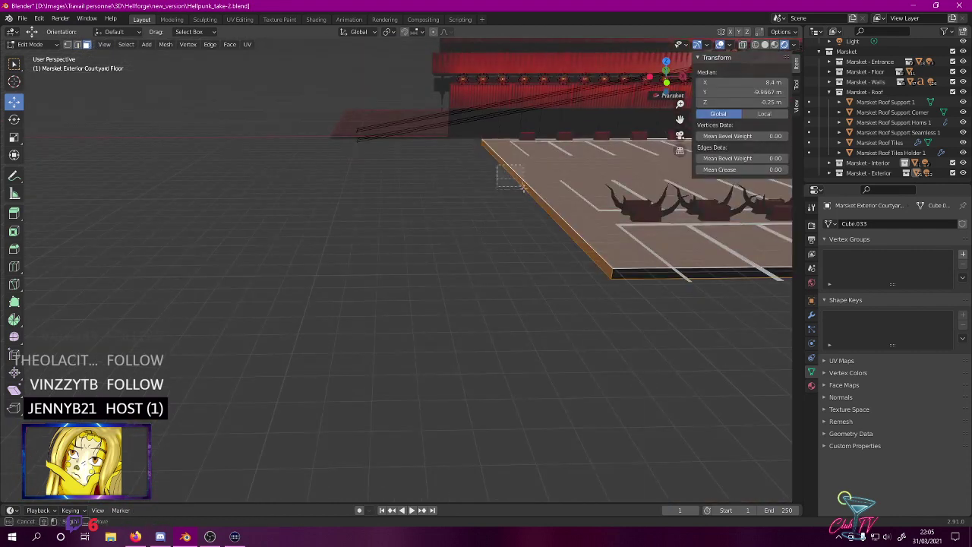
click(493, 216)
click(552, 225)
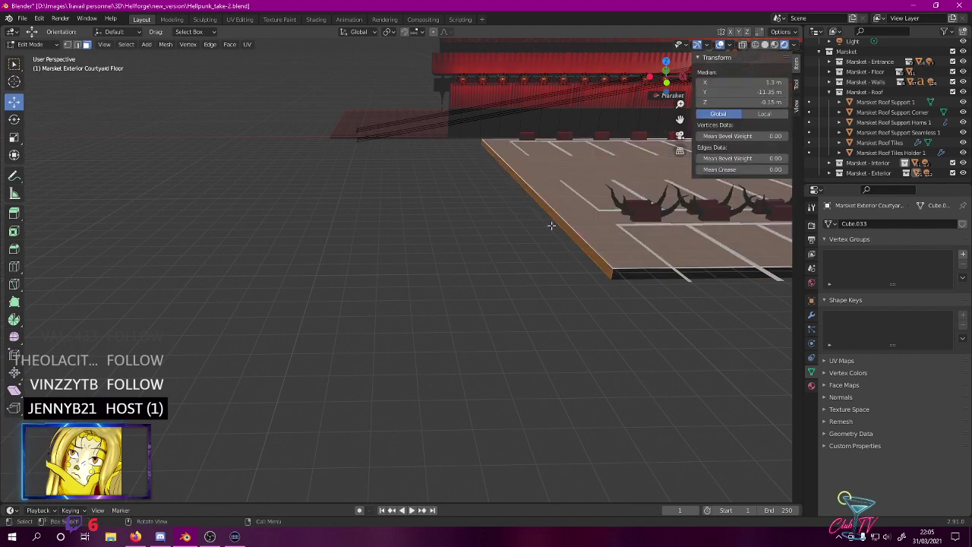
key(z)
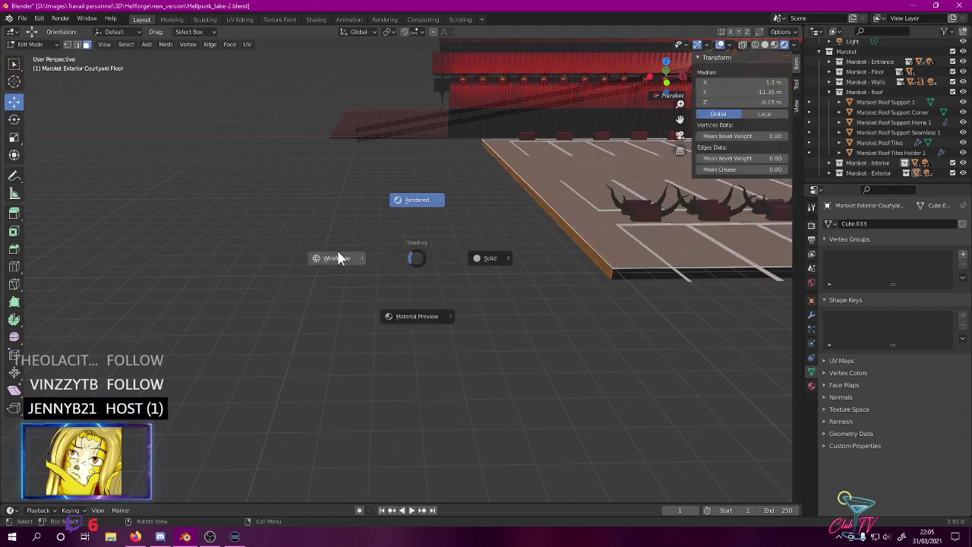
click(339, 259)
drag(536, 194, 531, 198)
drag(497, 163, 536, 197)
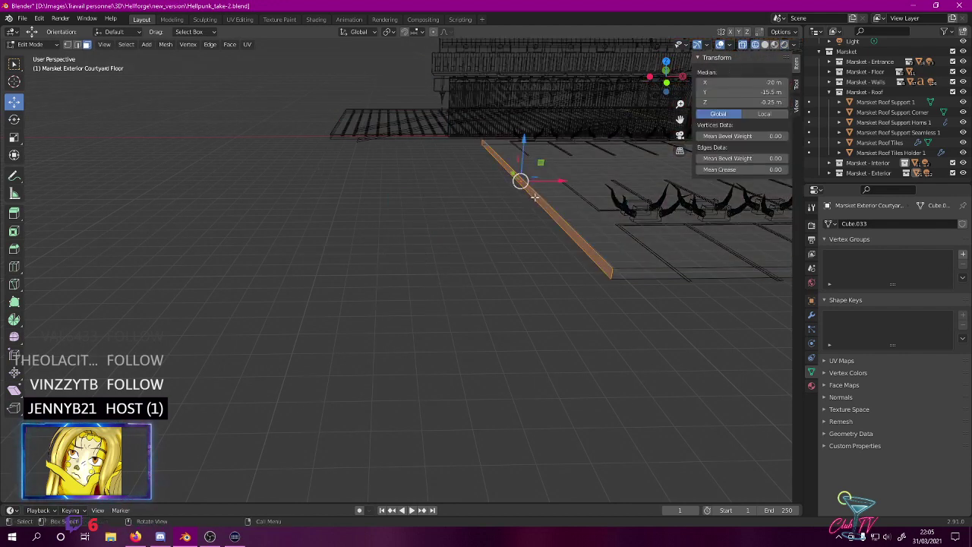
- Move the selected side face 13 m along negative X in top view, and return to rendered shading and Object Mode
key(KP_7)
key(g)
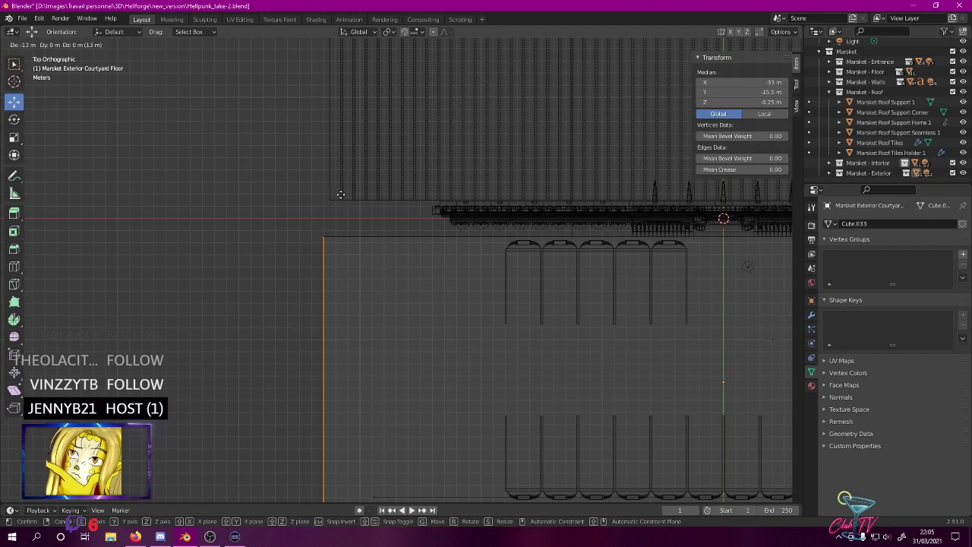
click(341, 195)
middle_drag(340, 194, 427, 219)
key(z)
click(435, 174)
middle_drag(464, 163, 466, 153)
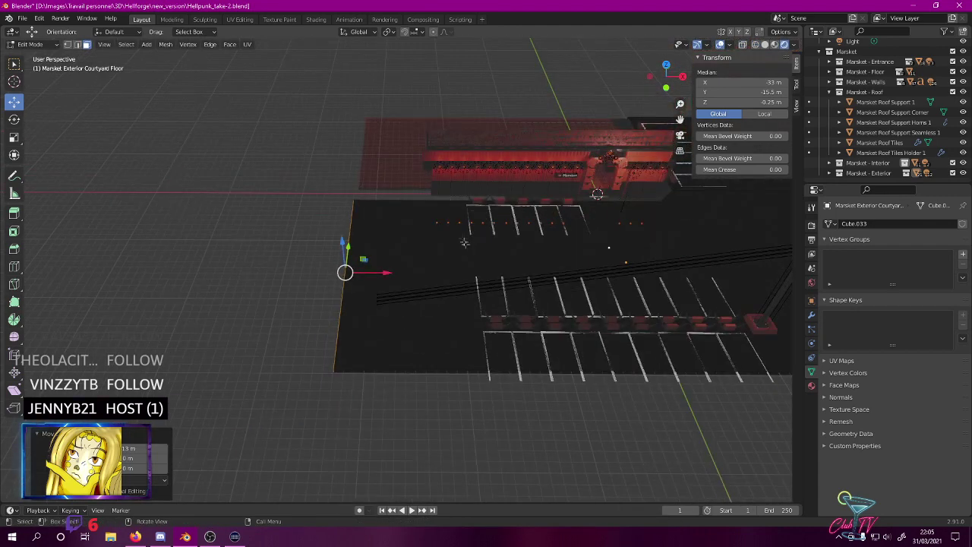
click(298, 168)
key(Tab)
- Set the array count of the Marsket Exterior Courtyard Car Park Limits beside the building's front wall to 9
shift+middle_drag(388, 191, 306, 170)
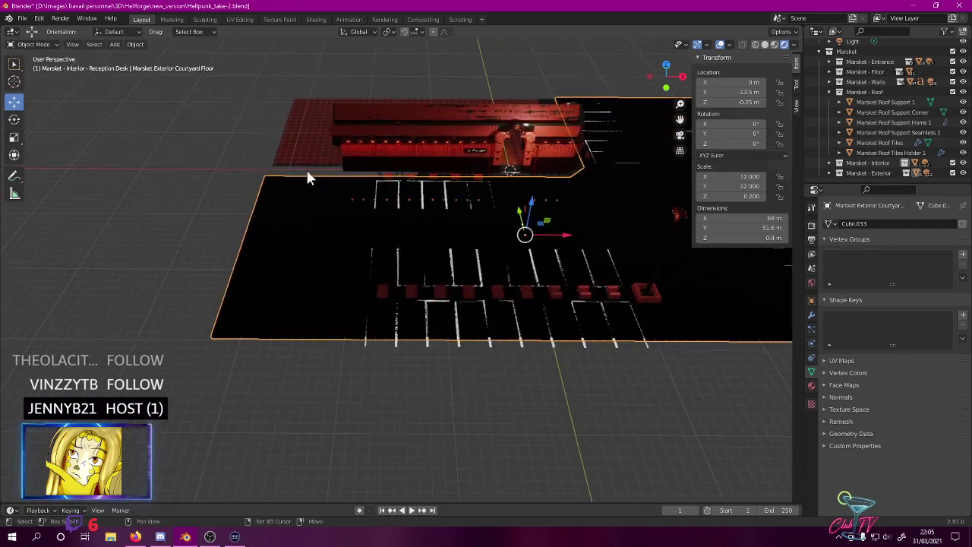
scroll(330, 181, up, 7)
scroll(305, 173, down, 3)
click(333, 320)
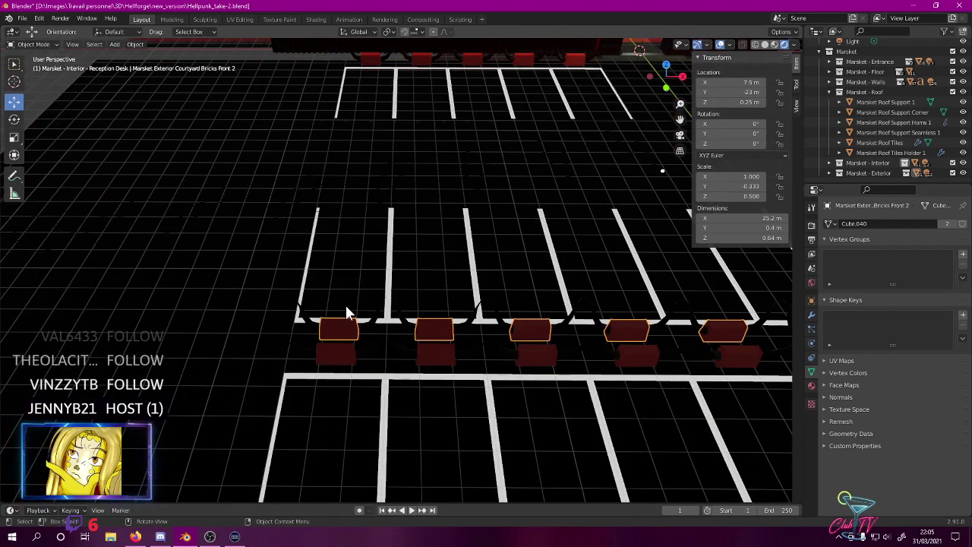
scroll(710, 317, down, 5)
click(455, 199)
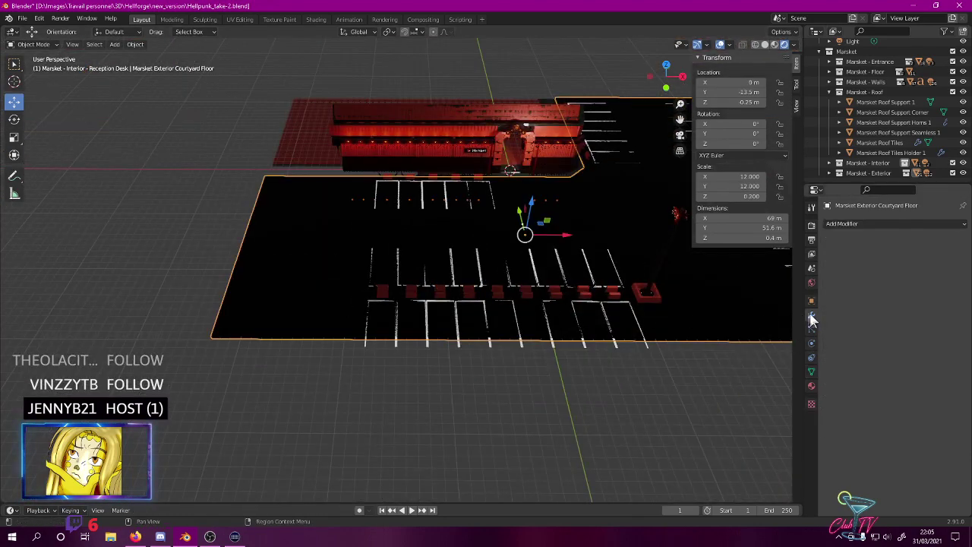
click(446, 208)
middle_drag(451, 225, 444, 289)
click(918, 270)
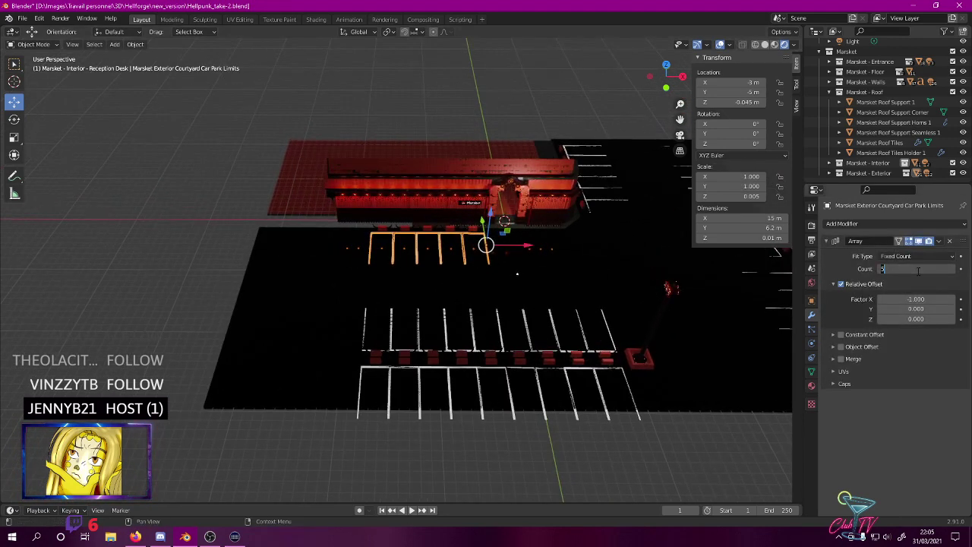
key(Return)
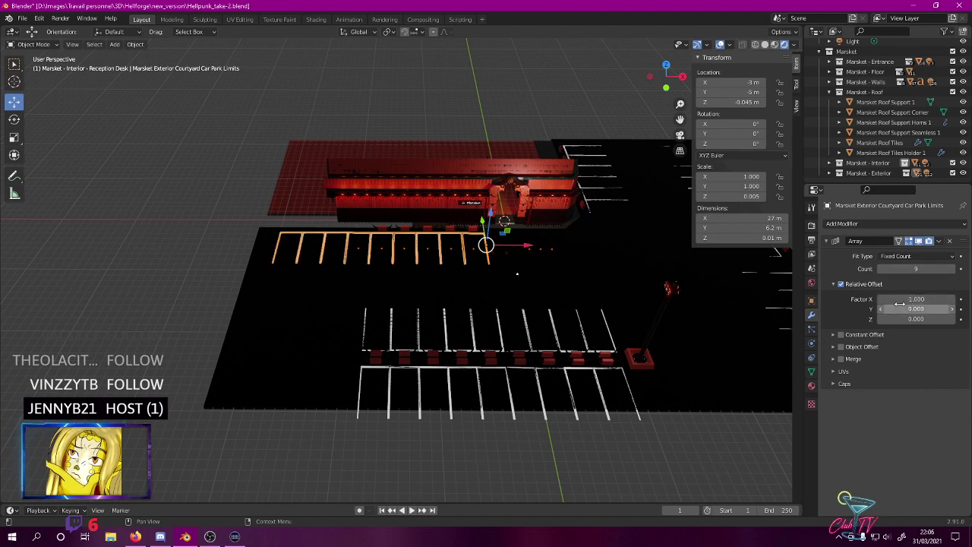
- Set the array count to 13 for both rows of car park limits on either side of the courtyard's front bricks
click(613, 351)
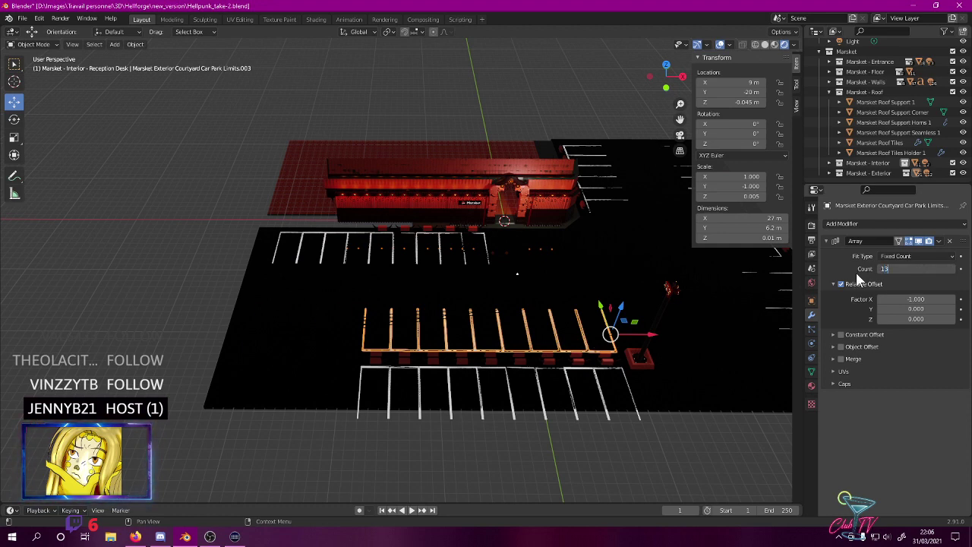
text(13)
key(Return)
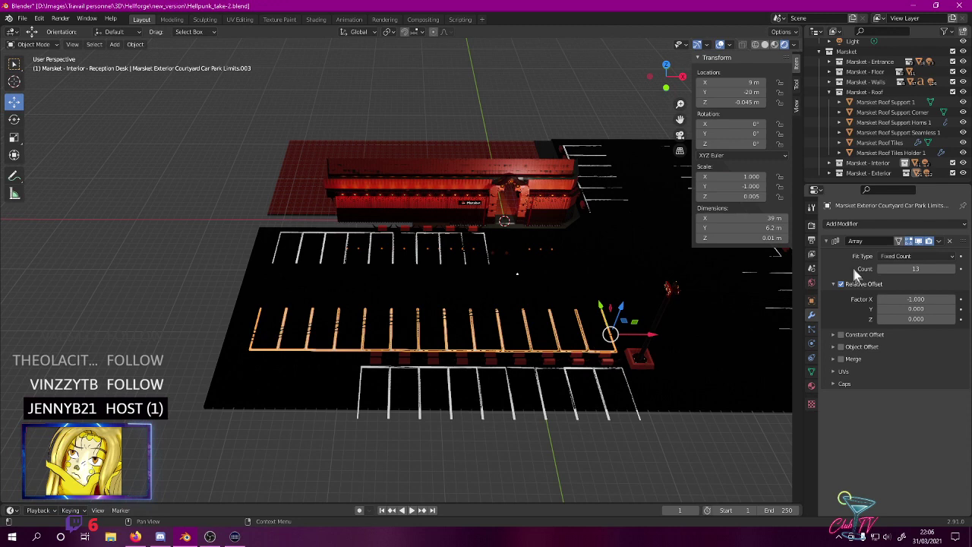
click(638, 417)
click(911, 269)
text(1)
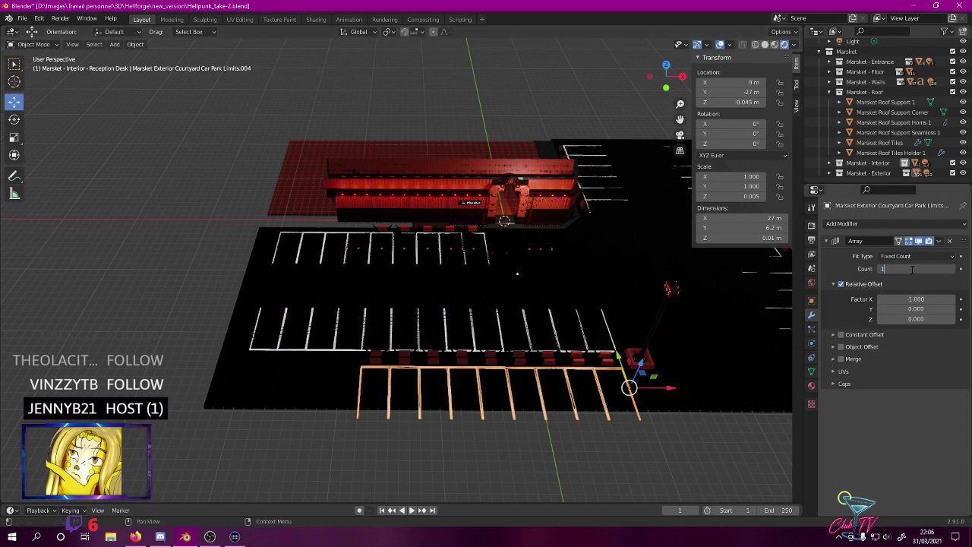
text(3)
key(Return)
- Set the array count of Marsket Exterior Courtyard Bricks Front 3 to 13
click(382, 360)
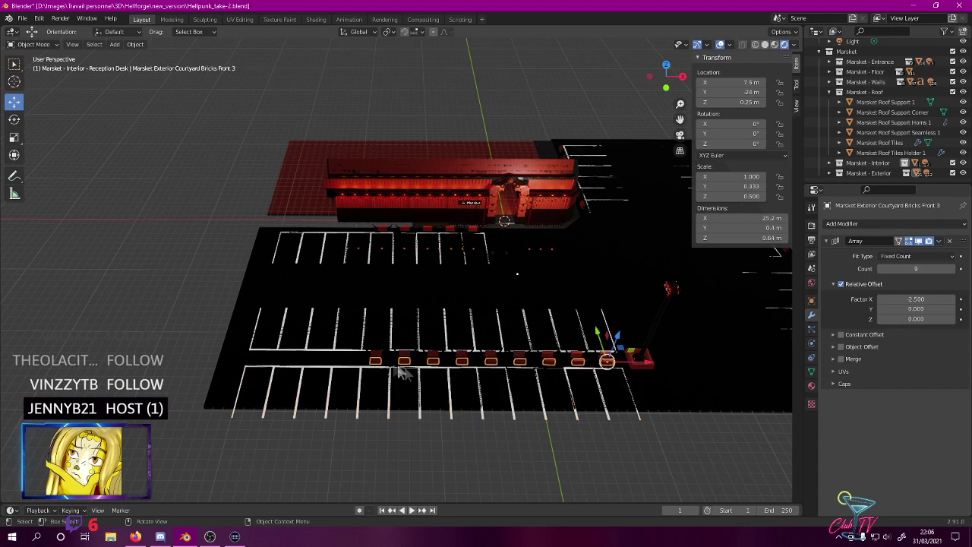
click(923, 269)
text(1)
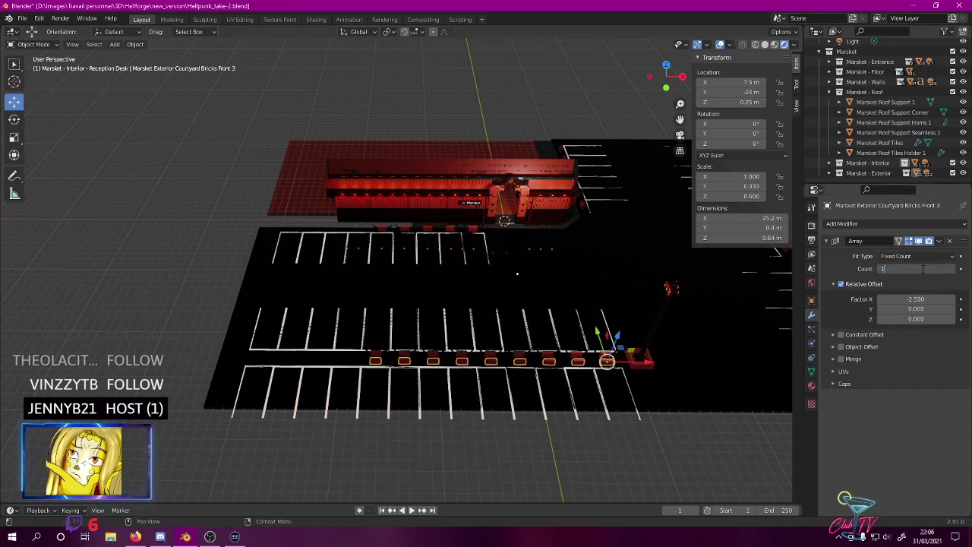
text(3)
key(Return)
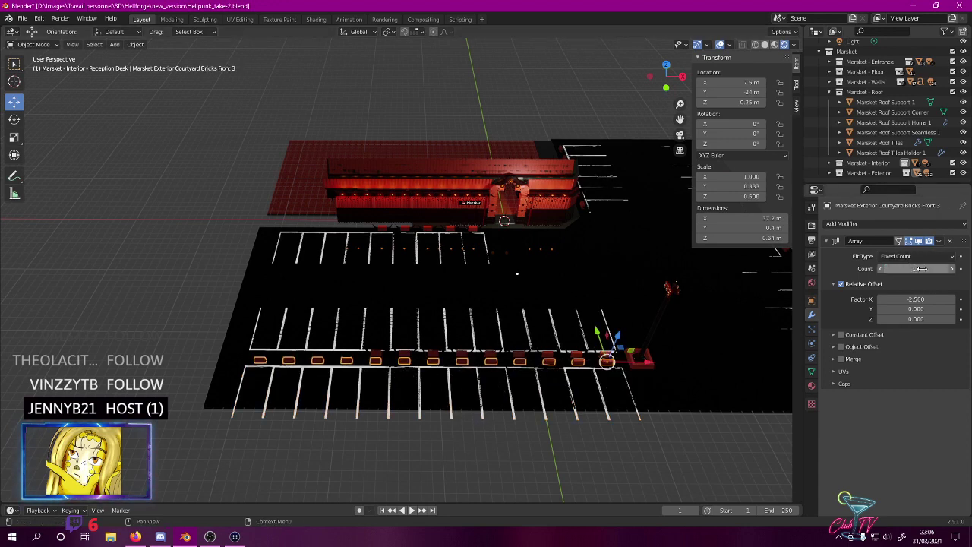
- Set the array count of Marsket Exterior Courtyard Bricks Front 2 to 13
click(378, 357)
click(902, 269)
text(1)
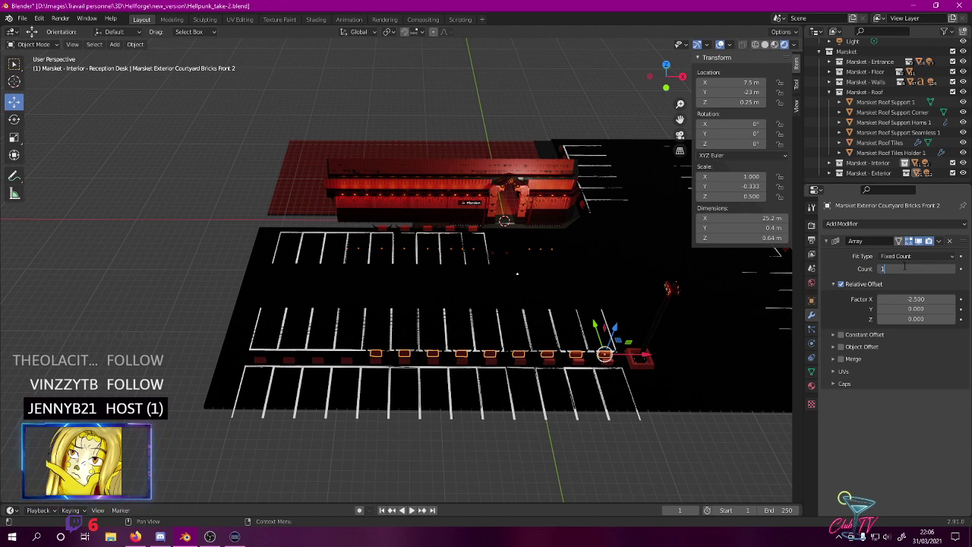
text(3)
key(Return)
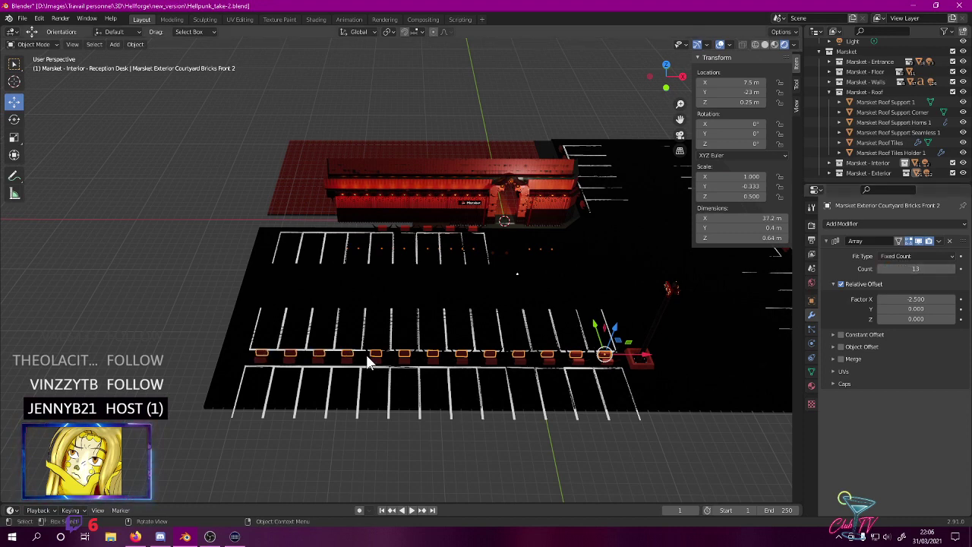
- Set the array count to 13 for both Marsket Exterior Courtyard Bricks Front 2 Horns and Front 3 Horns
click(370, 359)
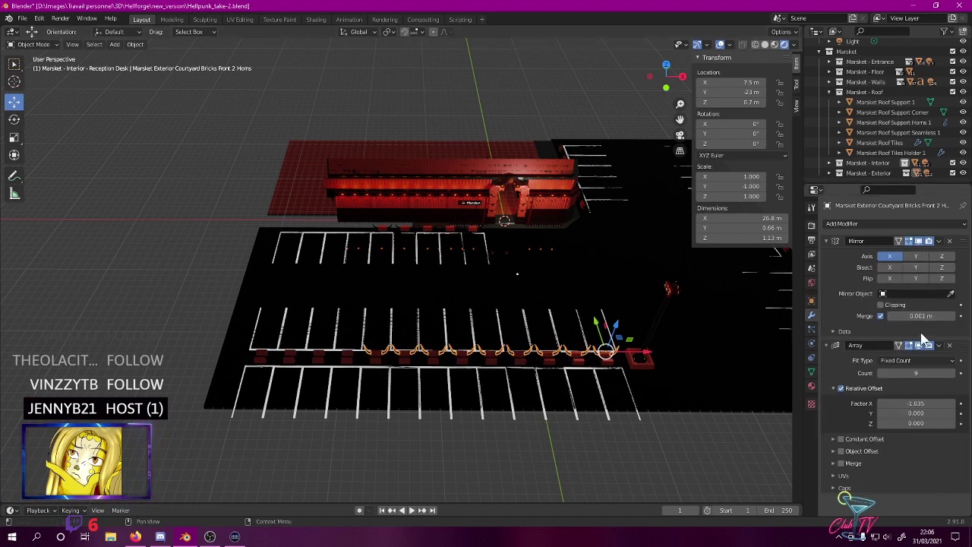
click(914, 372)
text(13)
key(Return)
click(387, 368)
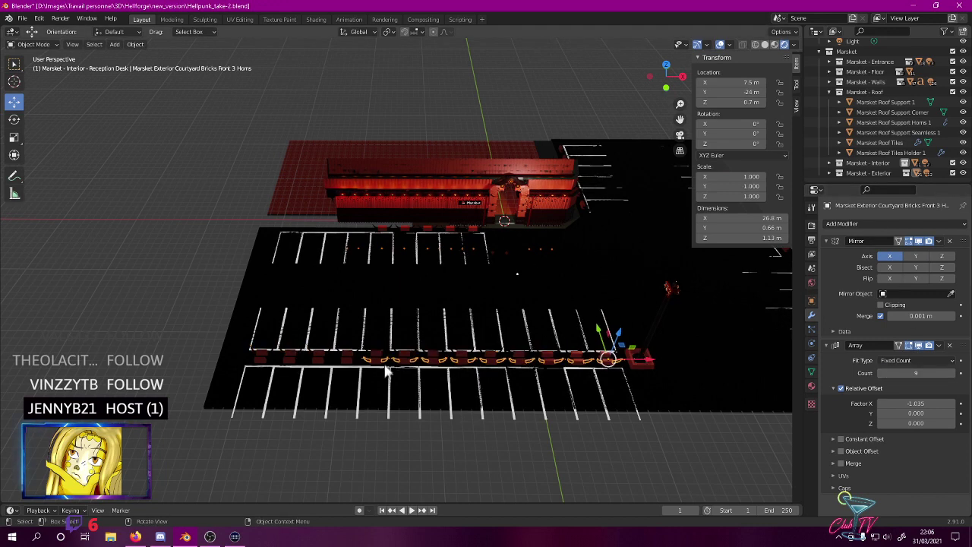
click(901, 373)
text(13)
key(Return)
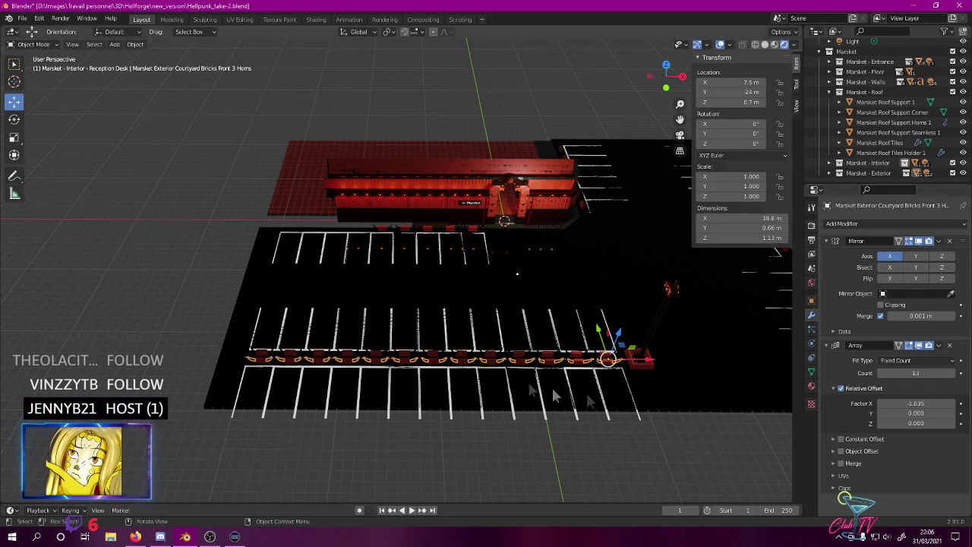
- Set the array count to 9 for Marsket Exterior Courtyard Bricks Front and its matching Front Horns beside the building's front wall
click(384, 234)
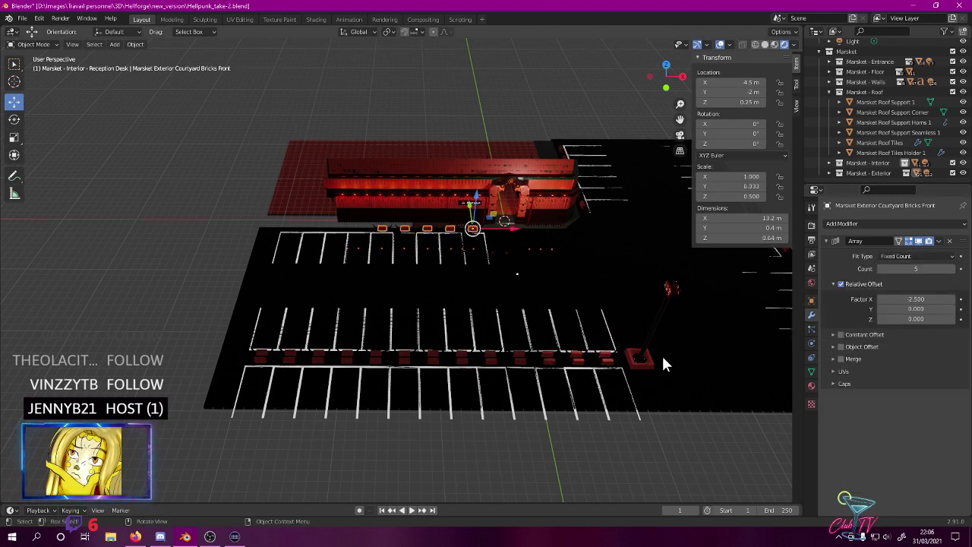
click(916, 268)
text(9)
key(Return)
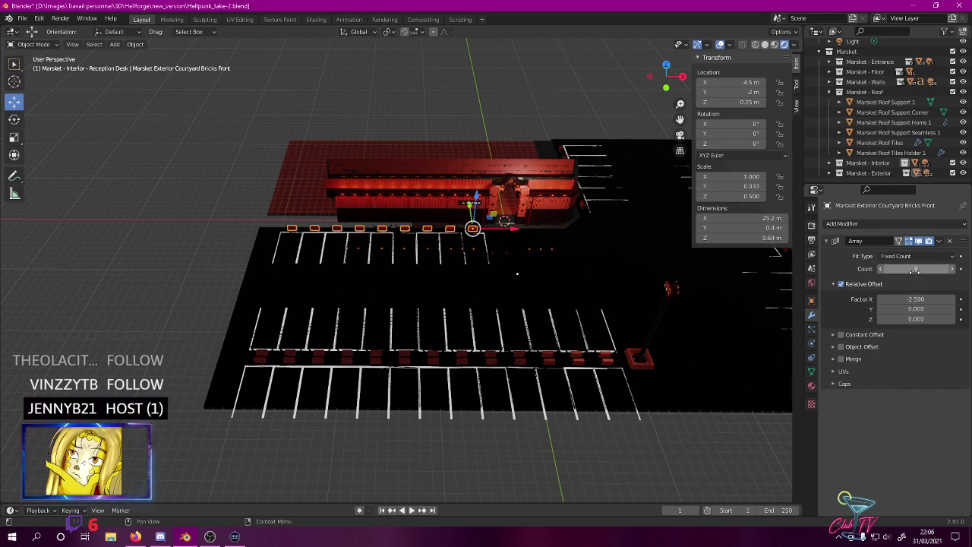
click(400, 233)
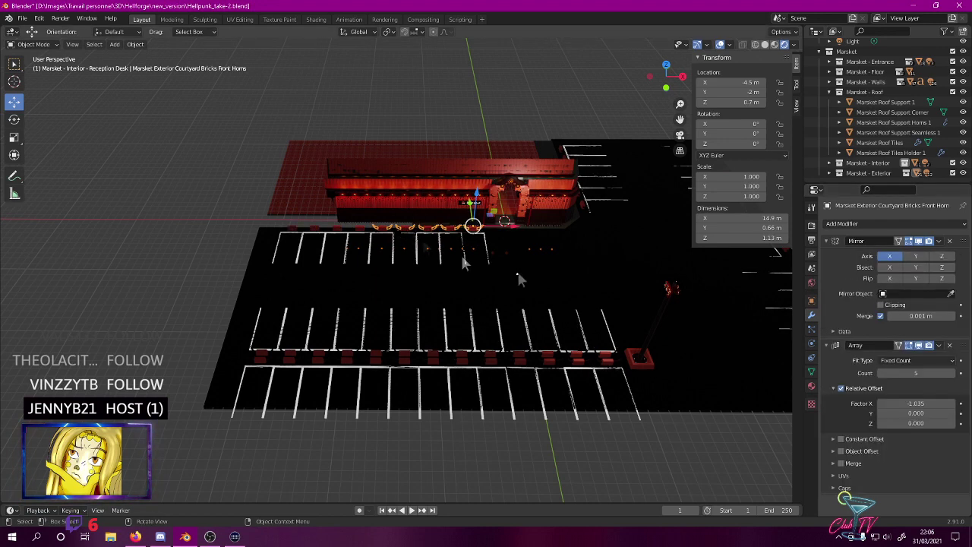
click(900, 373)
key(Return)
shift+middle_drag(562, 233, 554, 261)
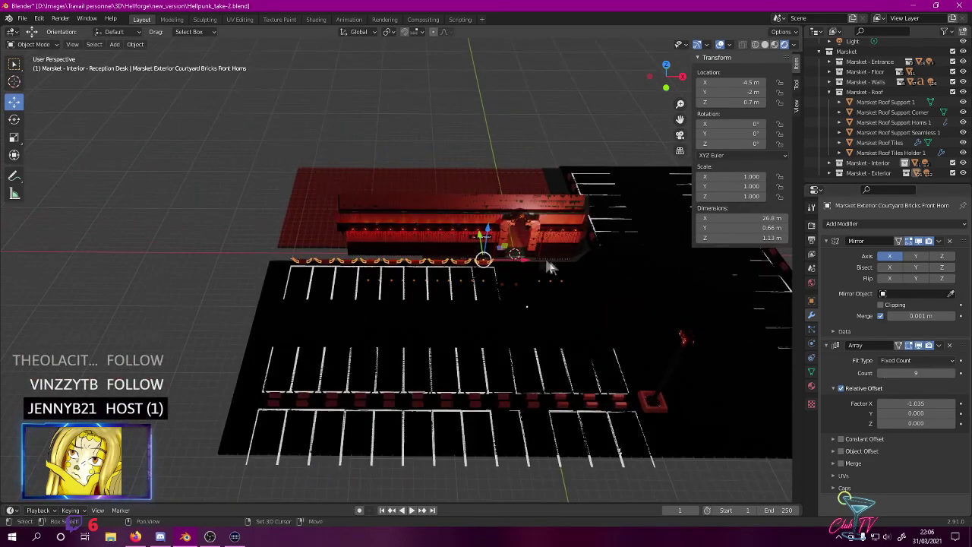
- Select Marsket Walls Big Horns 2 at the base of the front wall and inspect how far the row extends
scroll(471, 254, up, 5)
shift+middle_drag(241, 181, 259, 160)
scroll(266, 235, down, 1)
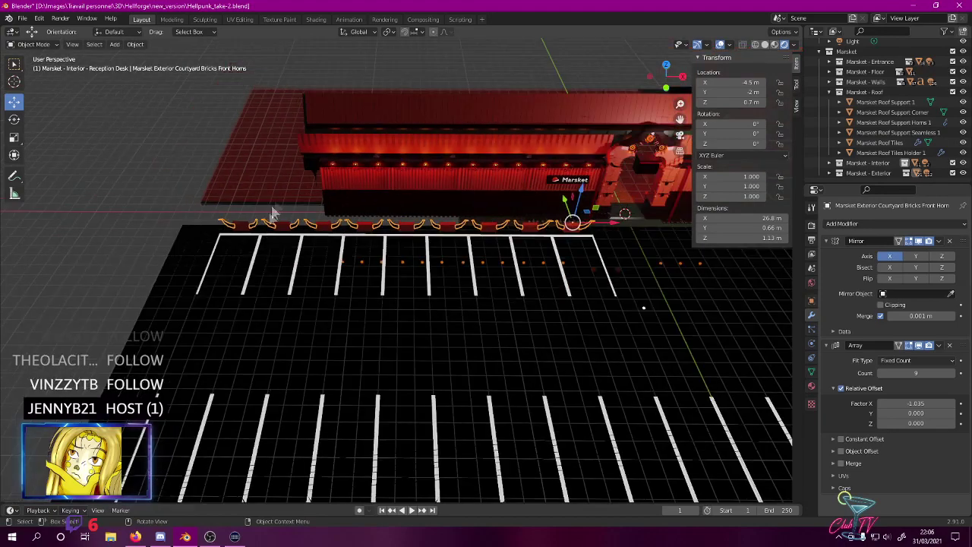
scroll(303, 244, up, 1)
middle_drag(303, 244, 297, 205)
scroll(349, 147, down, 5)
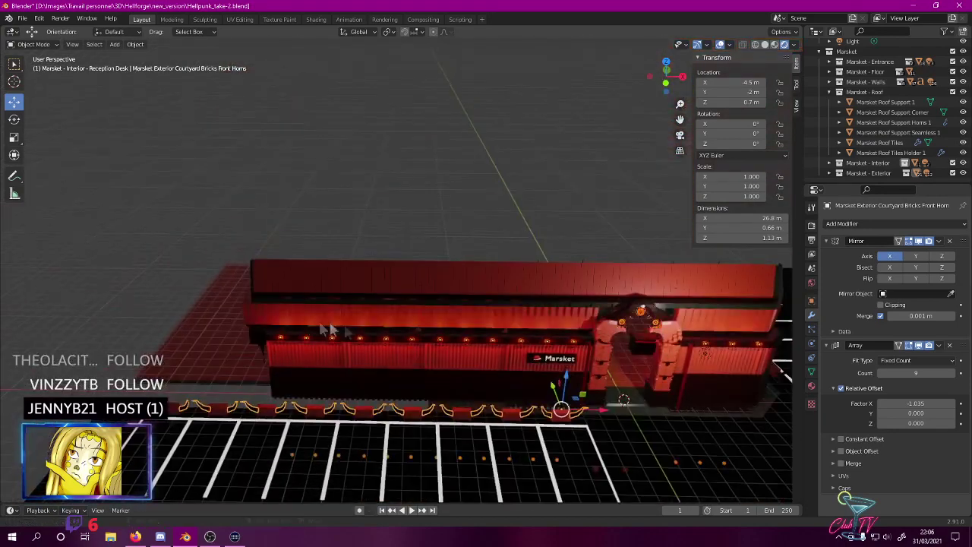
click(510, 406)
middle_drag(468, 396, 462, 200)
scroll(449, 371, up, 6)
scroll(459, 200, down, 6)
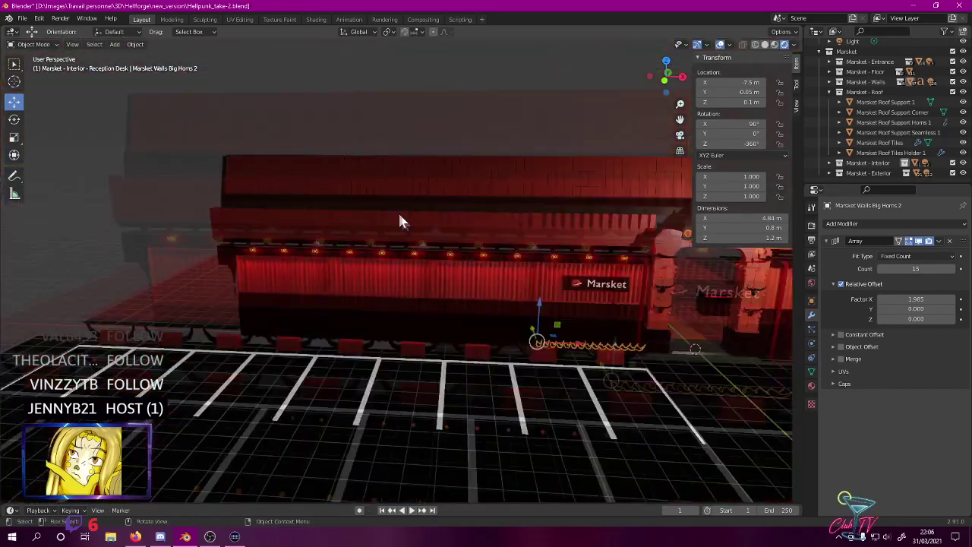
scroll(439, 232, up, 2)
middle_drag(524, 315, 259, 160)
scroll(322, 160, down, 3)
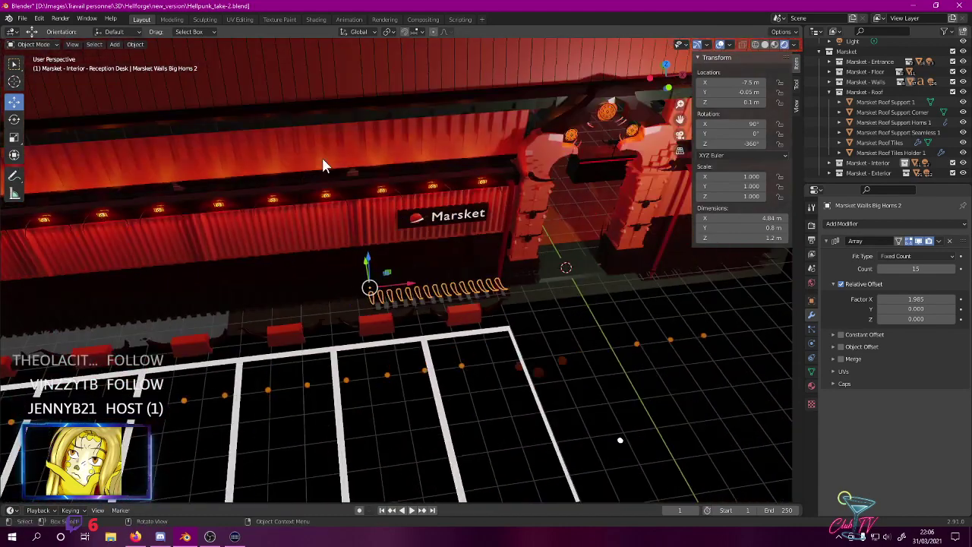
middle_drag(322, 160, 308, 160)
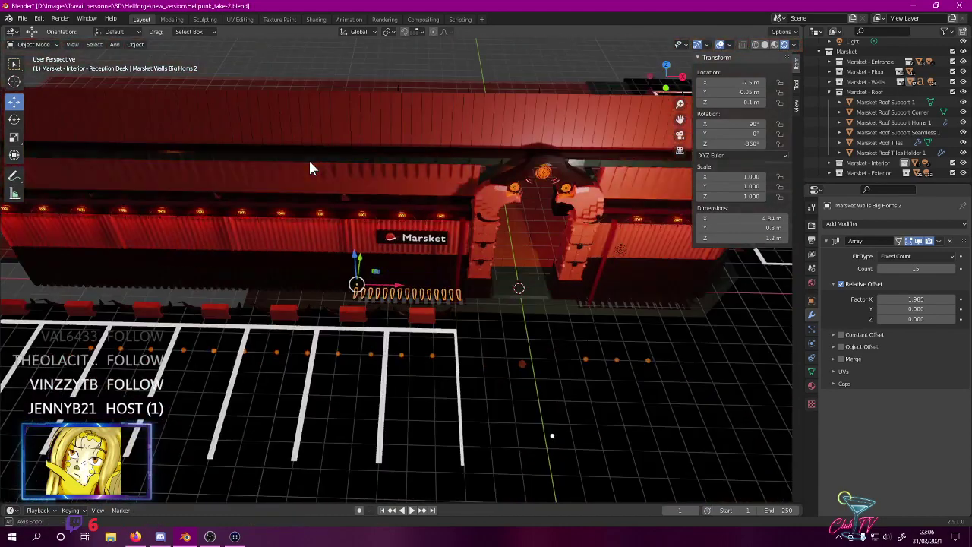
click(857, 224)
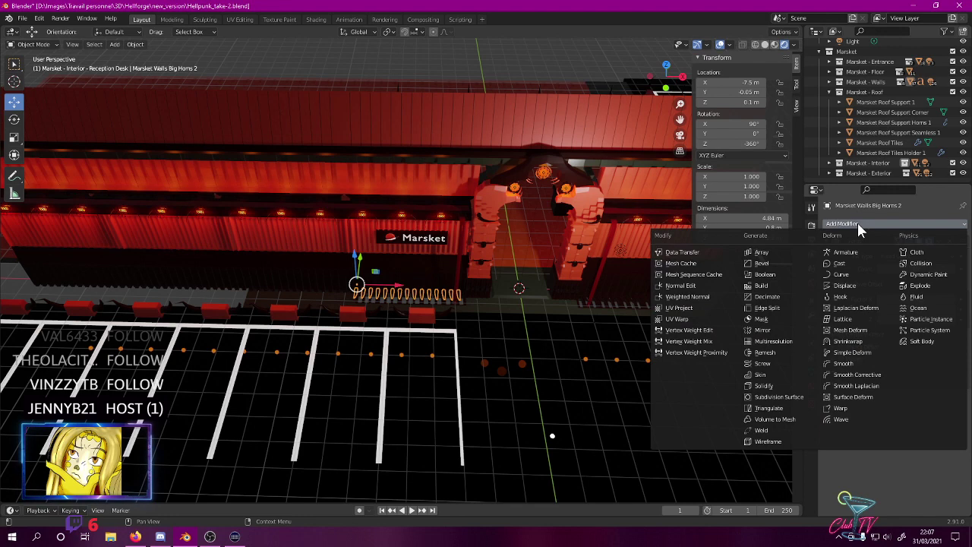
click(840, 220)
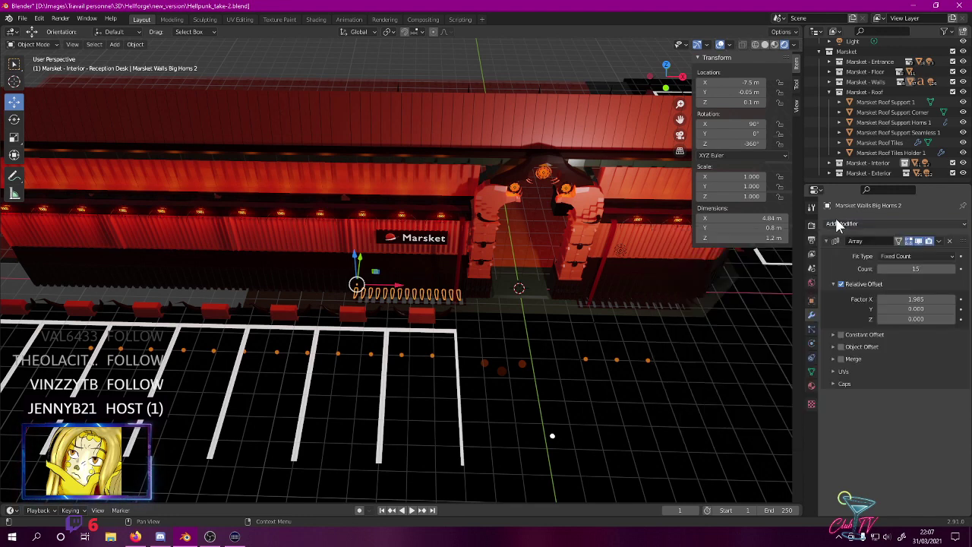
click(835, 224)
click(760, 252)
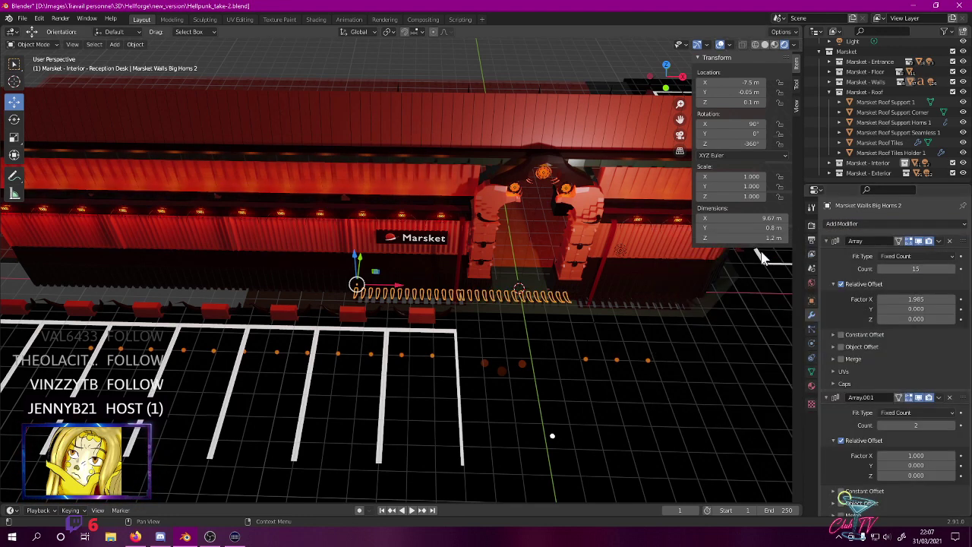
click(949, 397)
click(921, 270)
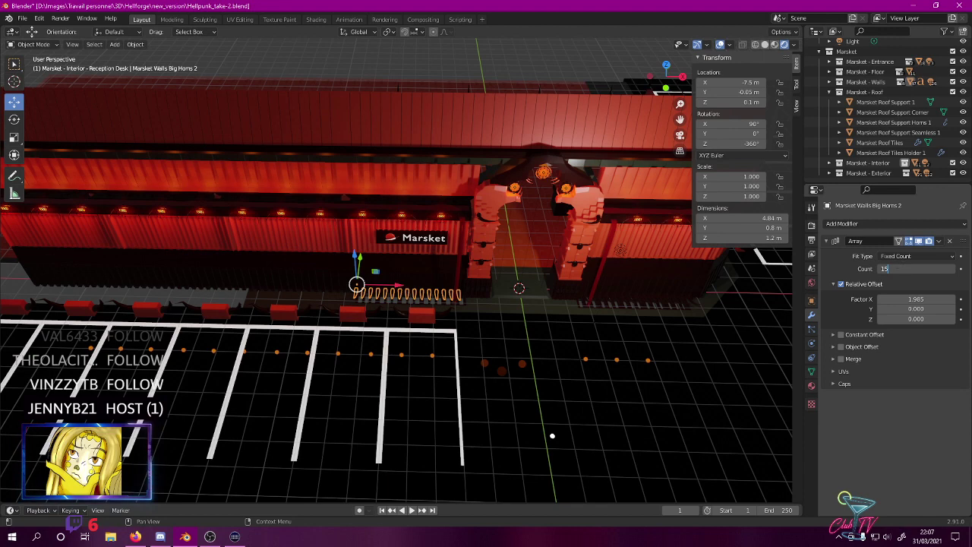
key(Return)
- Add a second Array modifier to Marsket Walls Big Horns 2 with count 4 and relative offset X factor -1.005
click(897, 223)
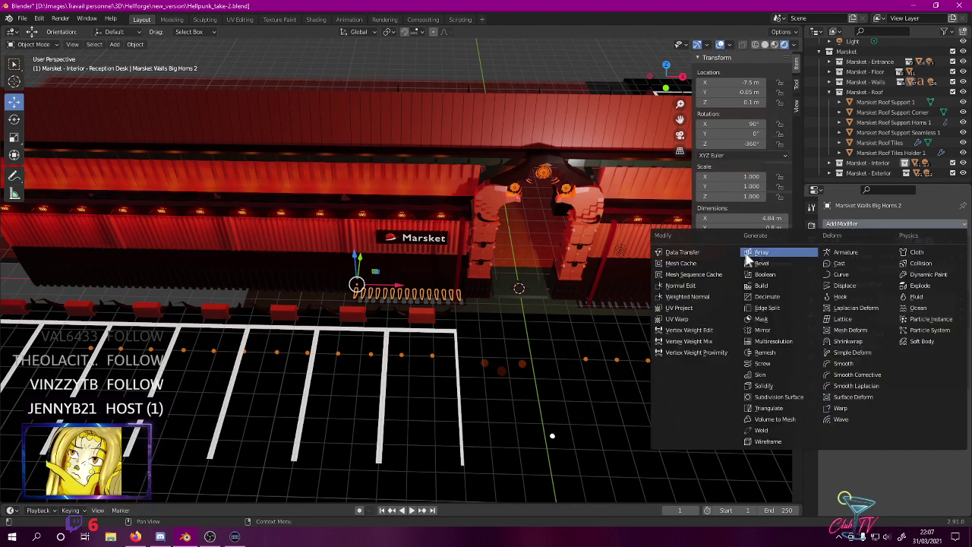
click(778, 257)
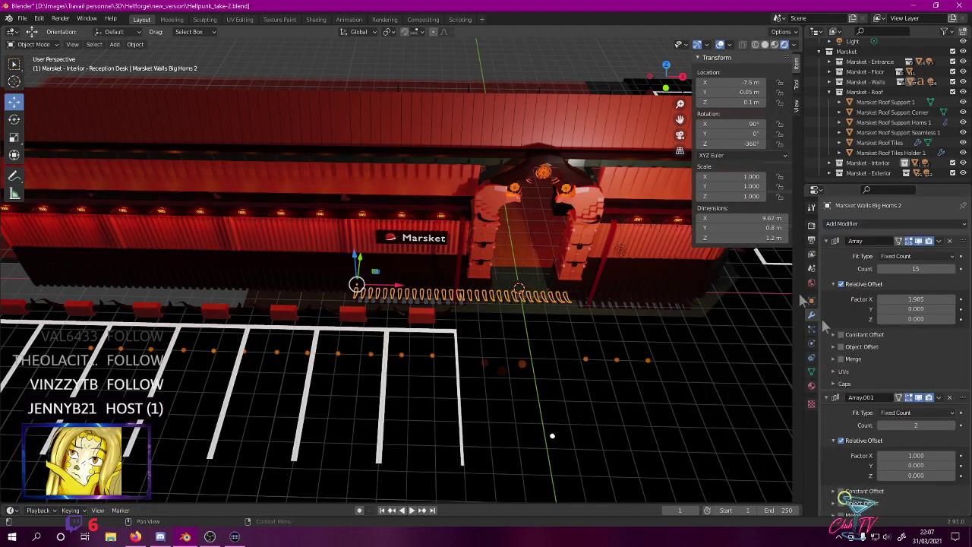
click(913, 426)
text(2)
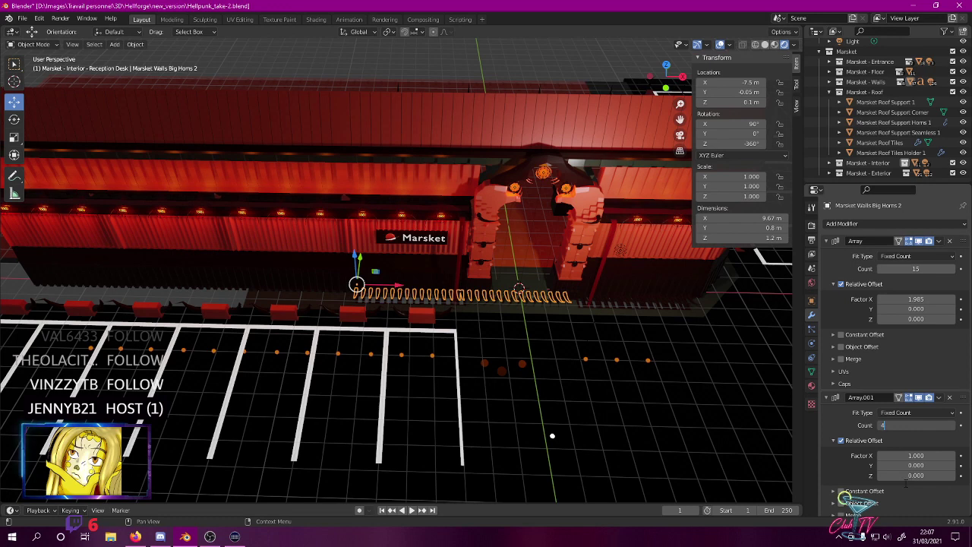
key(Return)
click(915, 455)
text(1.0)
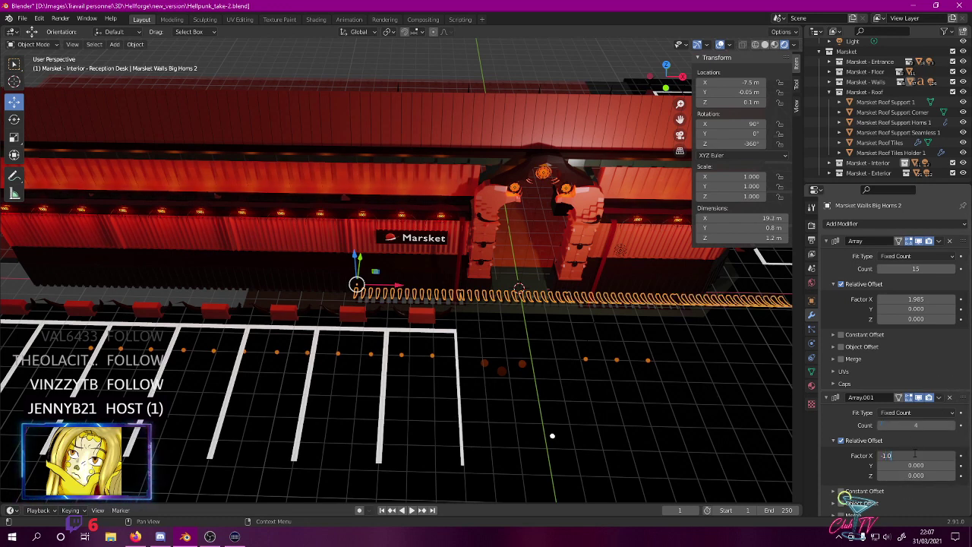
text(05)
key(Return)
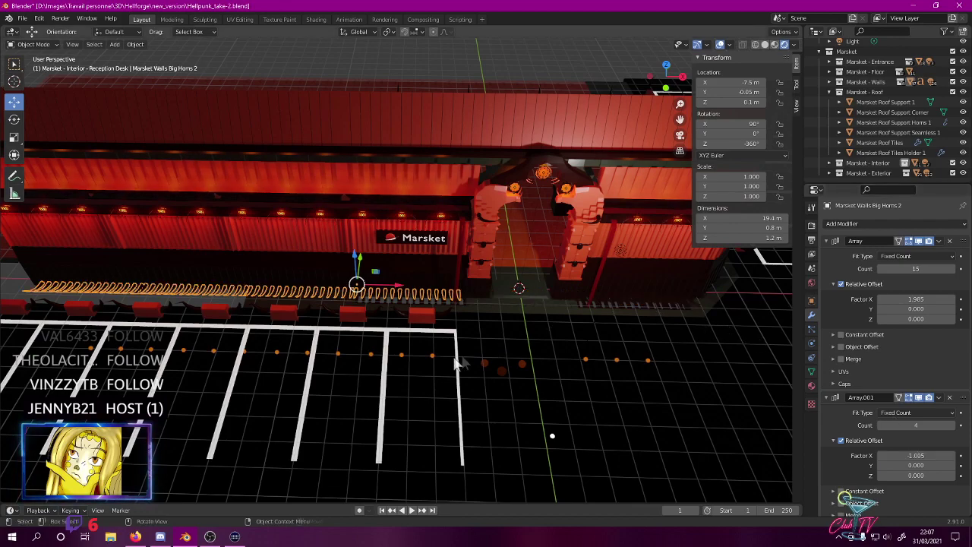
- Fine-tune the second array's relative offset X factor to -1.035 so the spacing between the repeated horn groups is even
middle_drag(456, 357, 507, 332)
scroll(486, 306, up, 6)
shift+middle_drag(465, 203, 395, 190)
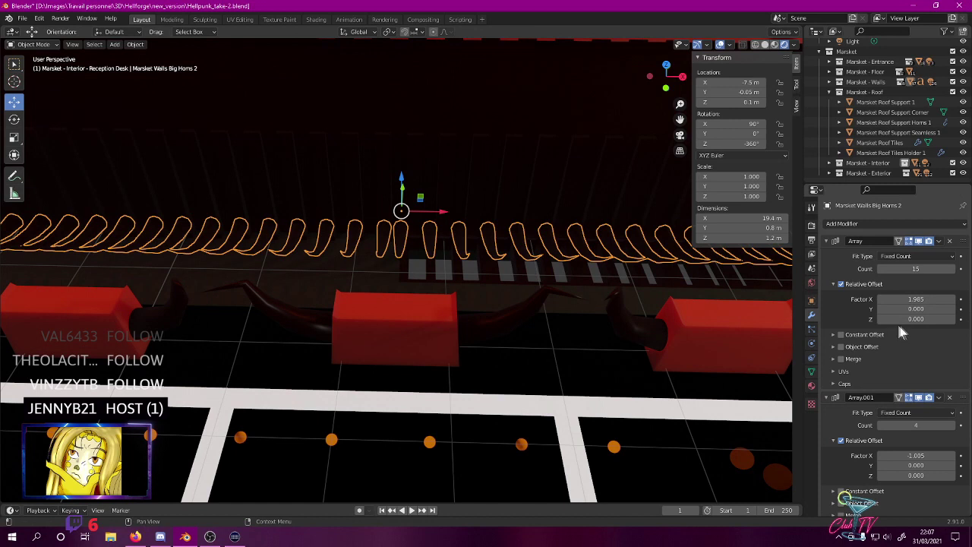
click(915, 456)
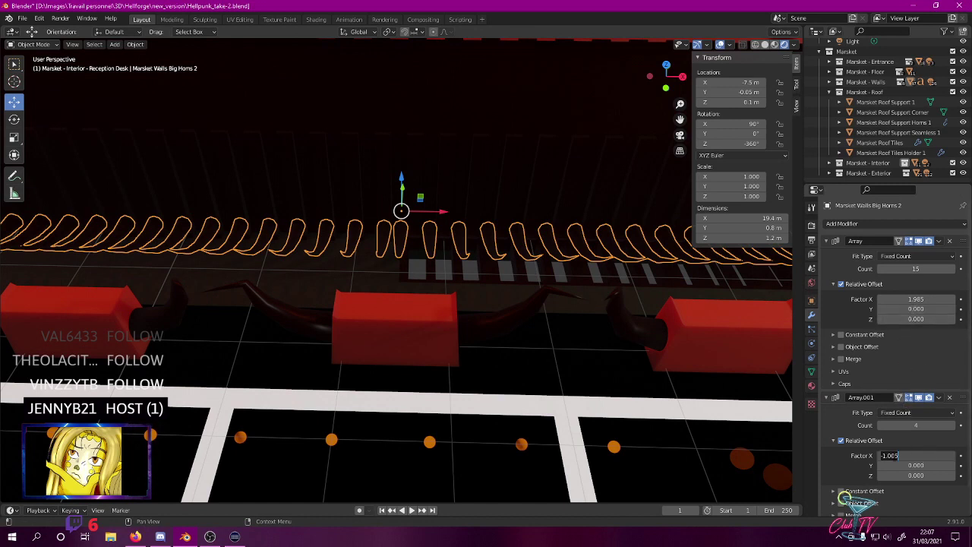
text(-1.05)
key(Return)
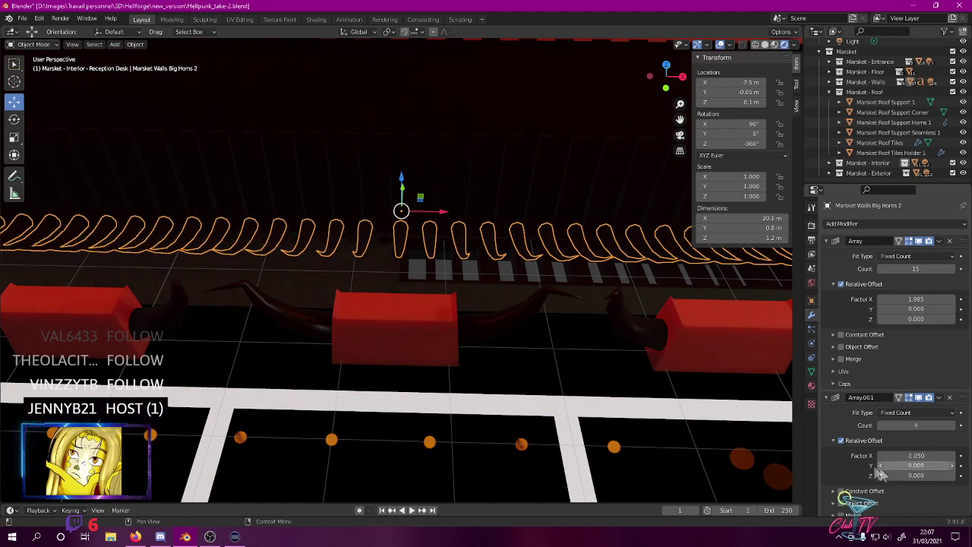
click(906, 454)
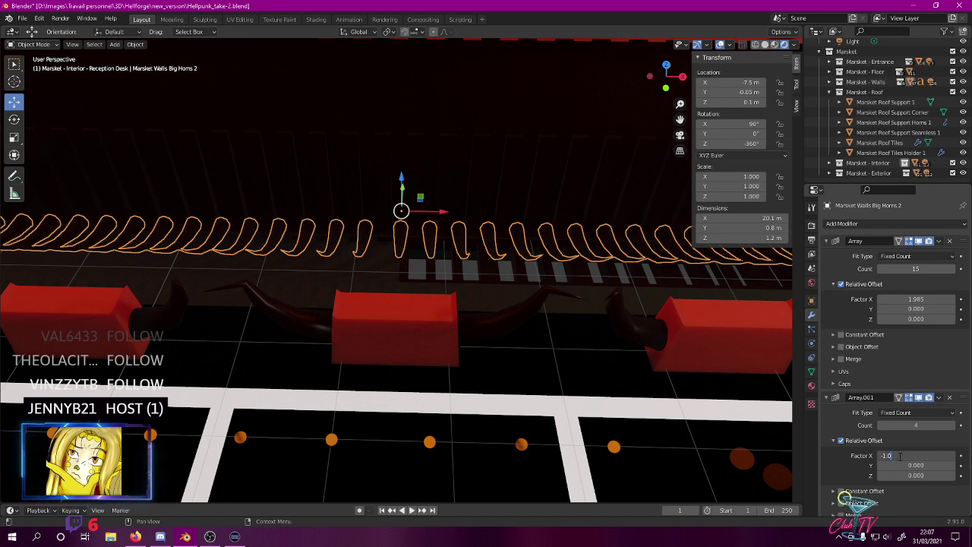
key(Return)
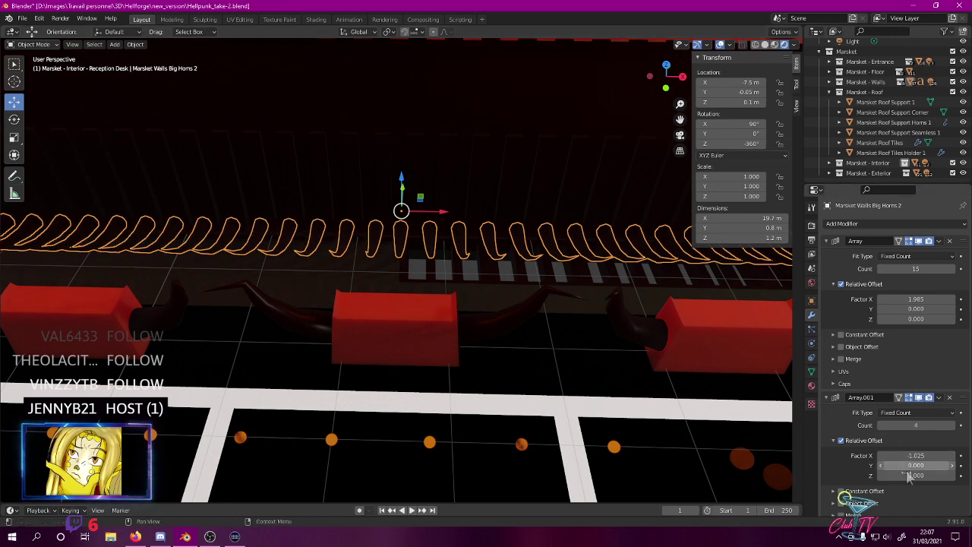
click(923, 454)
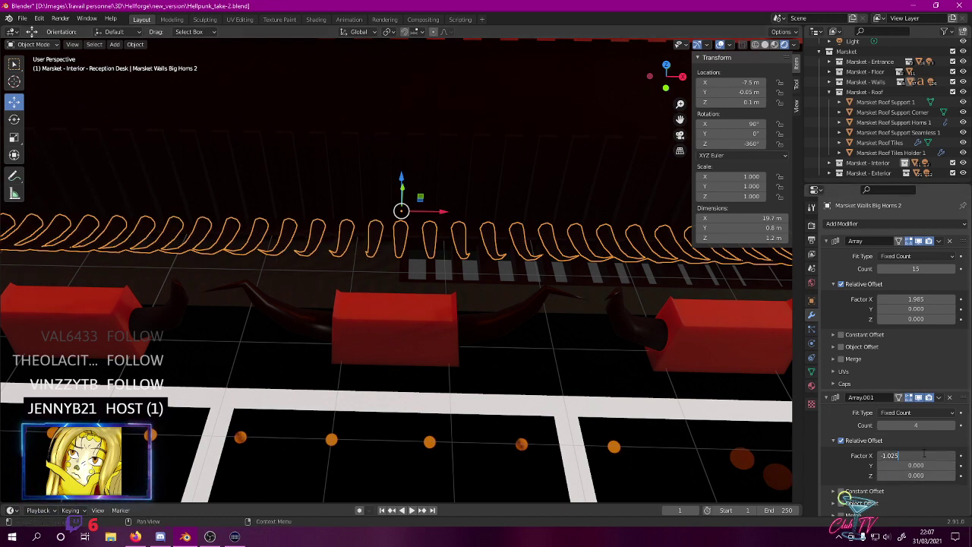
text(-1.03)
key(Return)
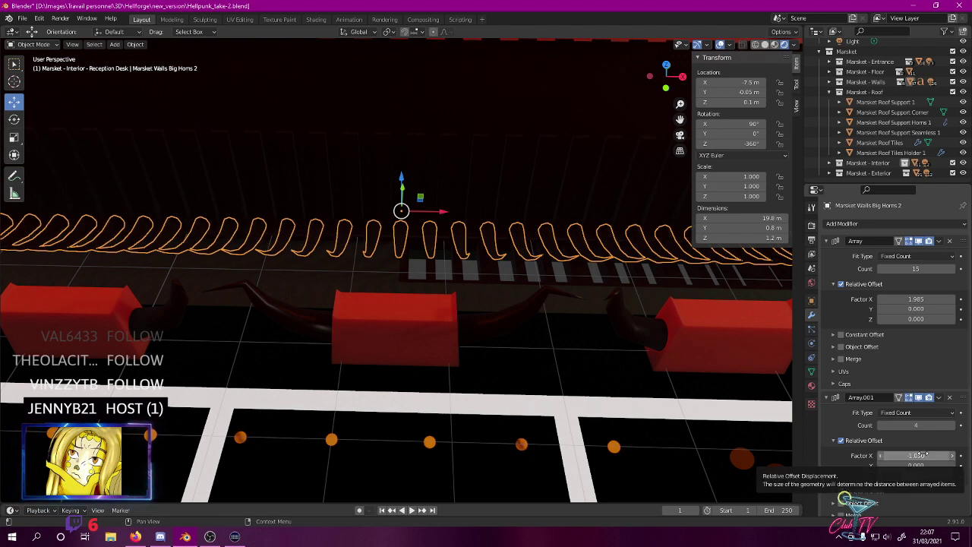
click(926, 455)
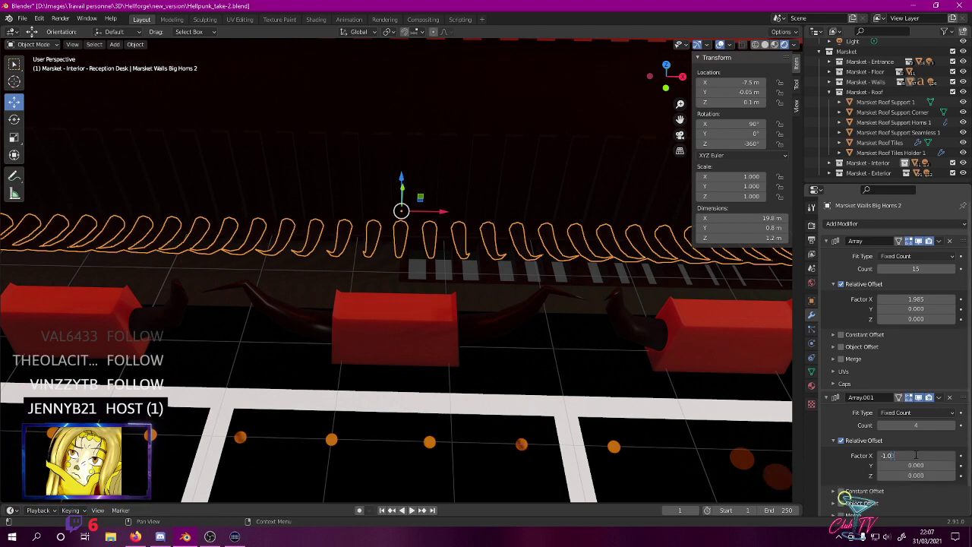
key(Return)
click(916, 455)
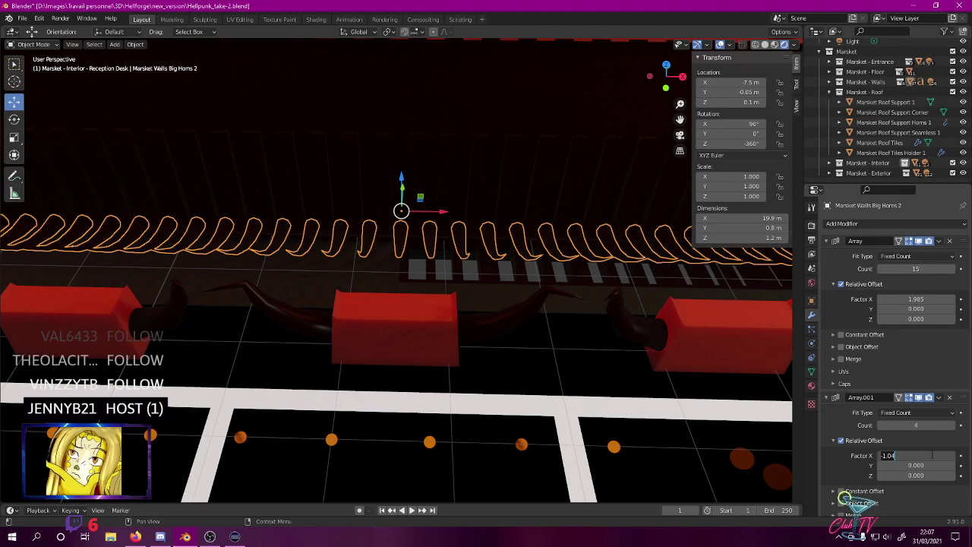
key(Return)
- Check the far end of the horn row against the wall's end and set the second array's count to 6
middle_drag(380, 425, 414, 285)
scroll(413, 284, up, 5)
shift+middle_drag(239, 221, 290, 297)
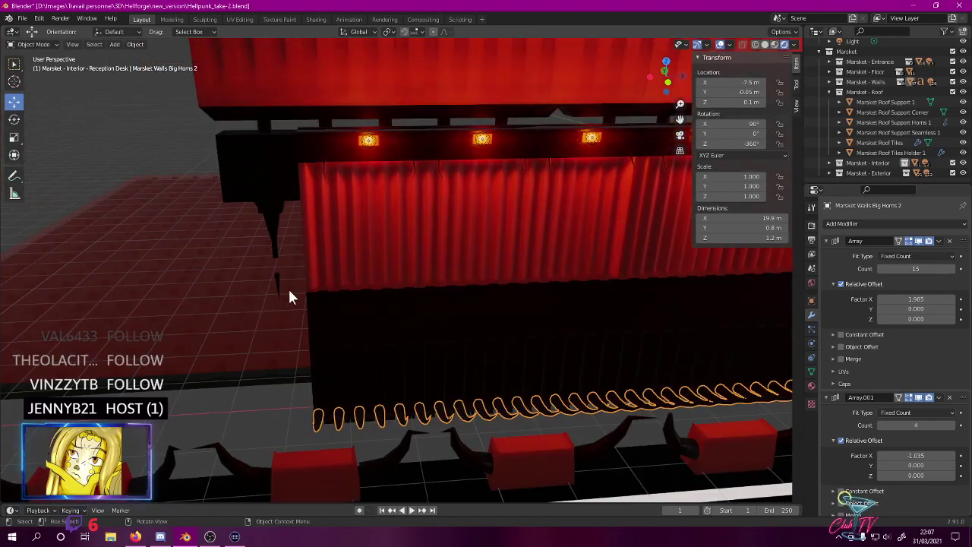
middle_drag(386, 440, 363, 410)
scroll(358, 388, down, 8)
mouse_move(386, 317)
middle_down()
mouse_move(357, 341)
mouse_move(385, 334)
middle_up()
click(915, 425)
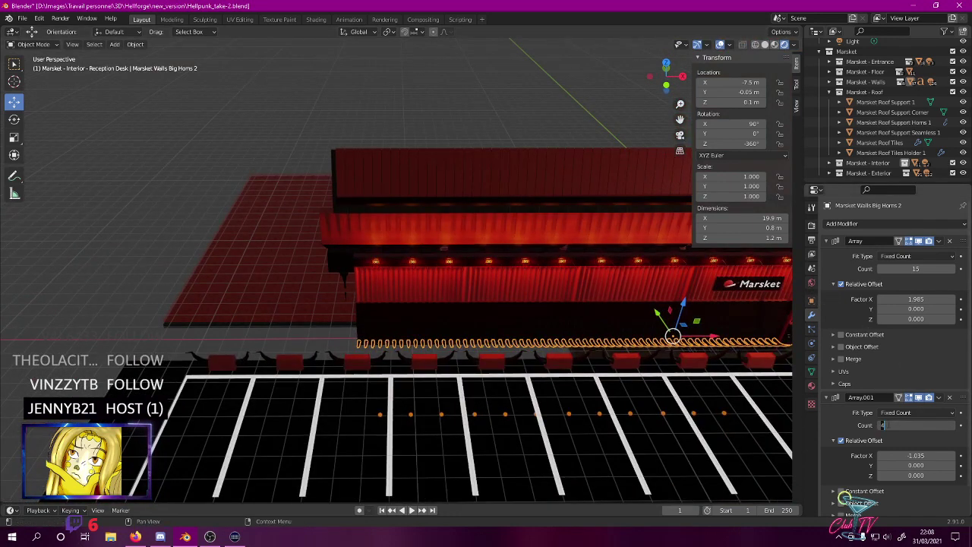
key(Return)
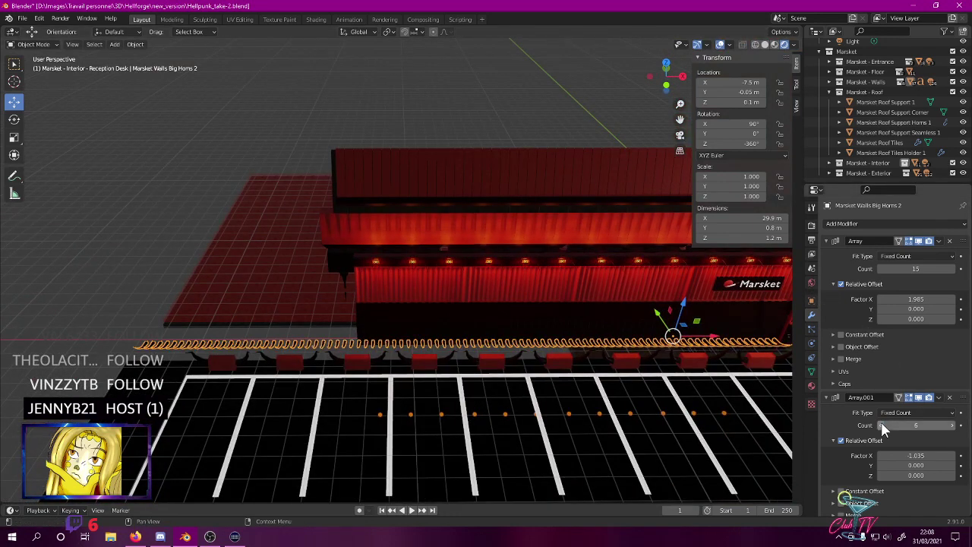
- Locate the original front wall base segment, Marsket Walls Base Seamless 1, and add an Array modifier to it
click(379, 331)
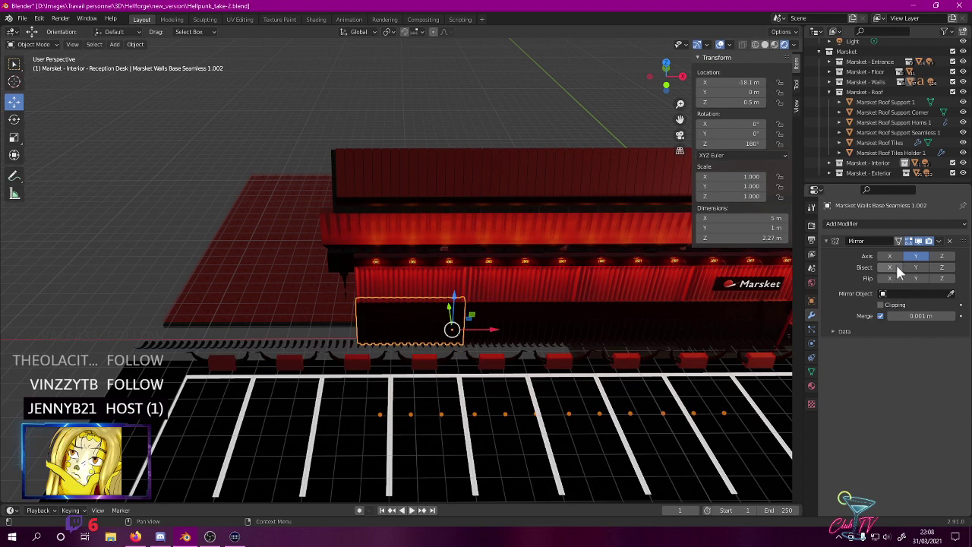
click(515, 332)
click(425, 323)
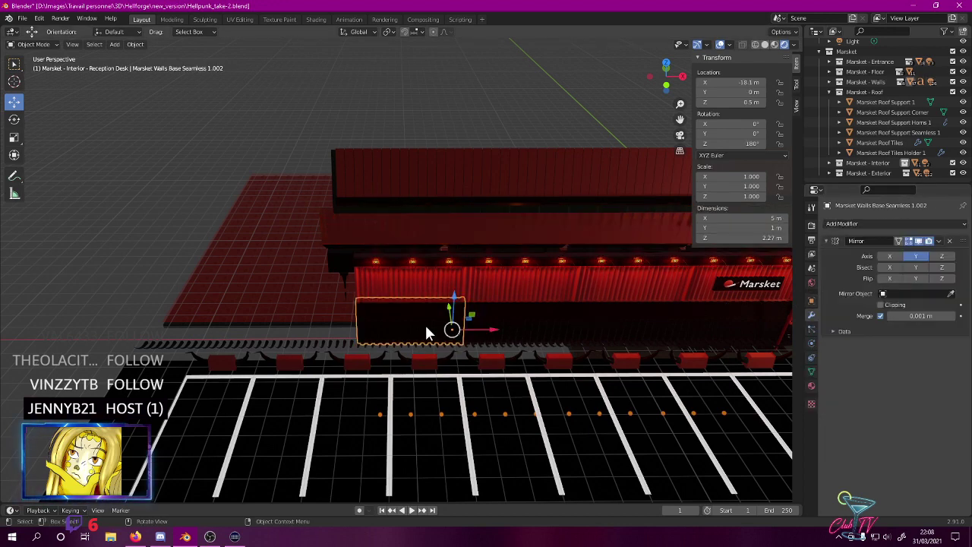
click(497, 328)
click(401, 329)
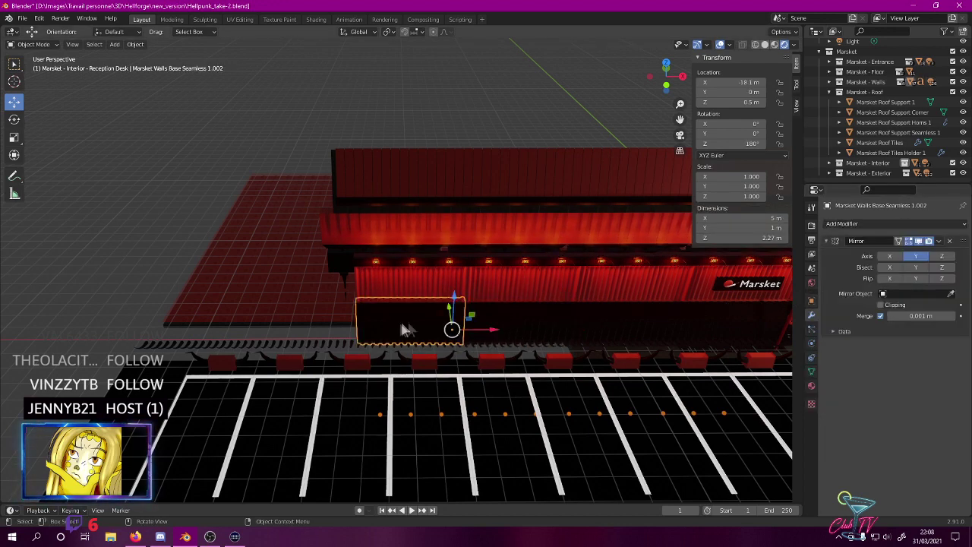
key(ctrl+z)
click(632, 327)
click(745, 337)
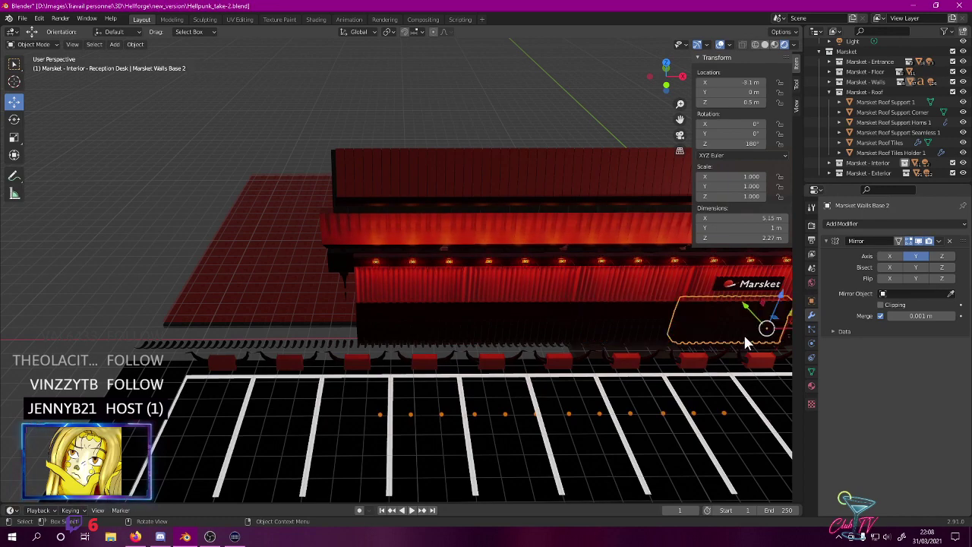
shift+middle_drag(701, 321, 504, 321)
click(504, 321)
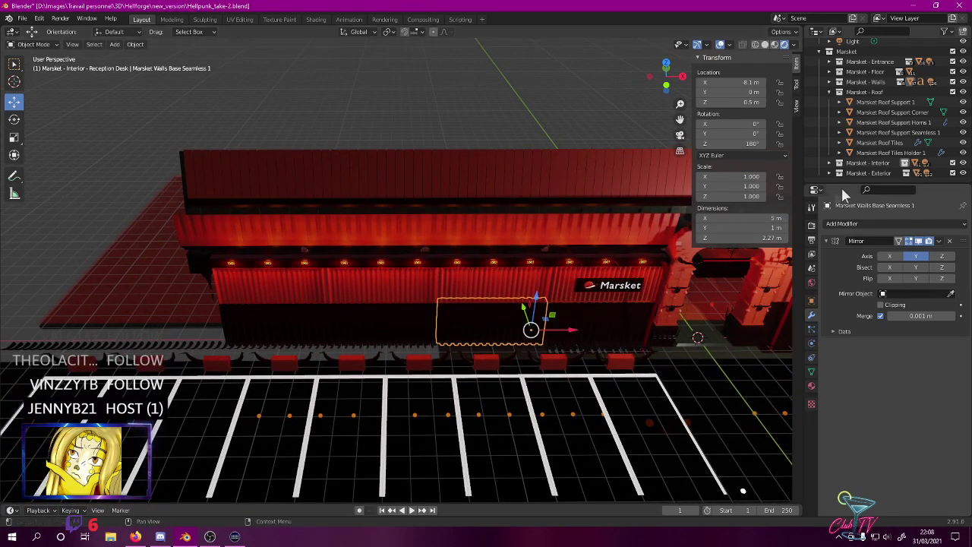
click(854, 224)
click(766, 252)
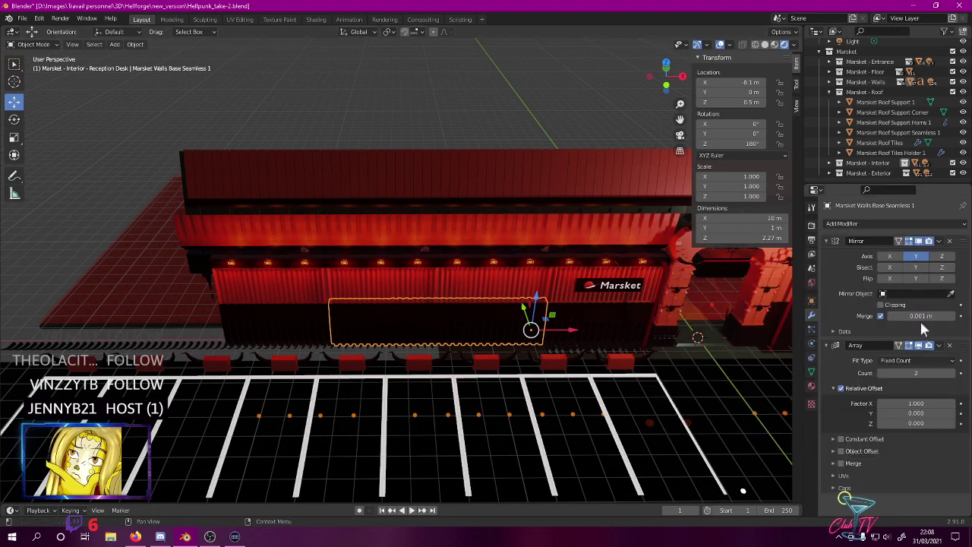
- Delete the duplicate wall base segment Marsket Walls Base Seamless 1.001 that the array now covers
click(356, 320)
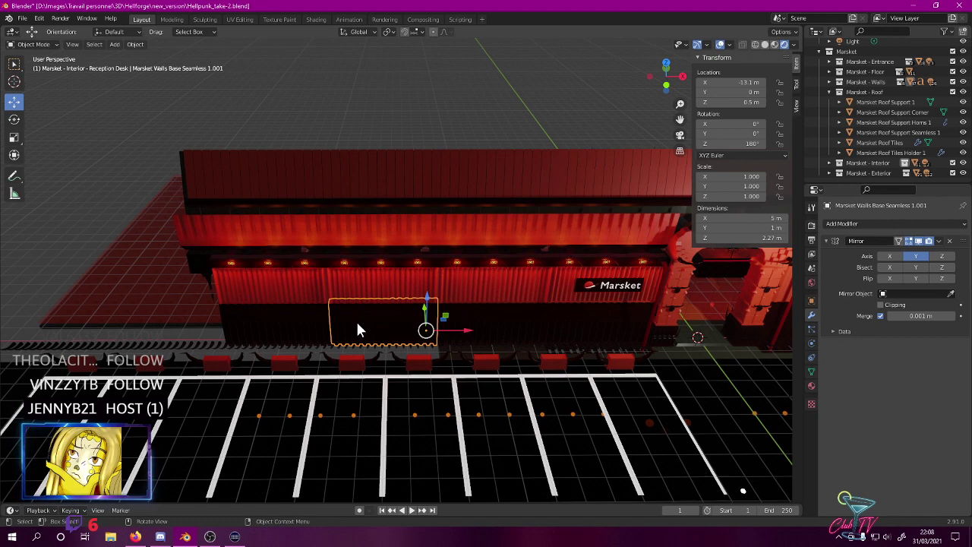
key(Delete)
click(275, 330)
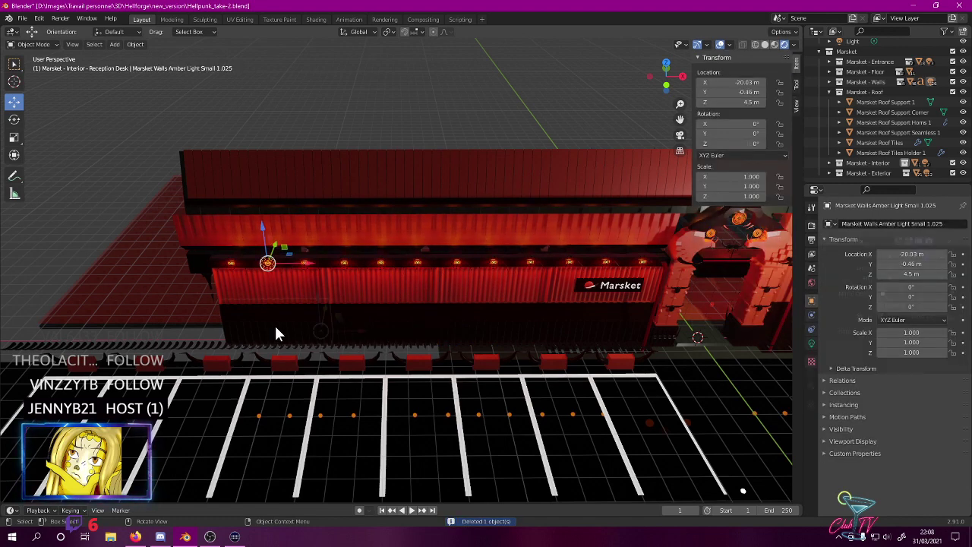
- Set the Array modifier's count on Marsket Walls Base Seamless 1 to 5
click(356, 326)
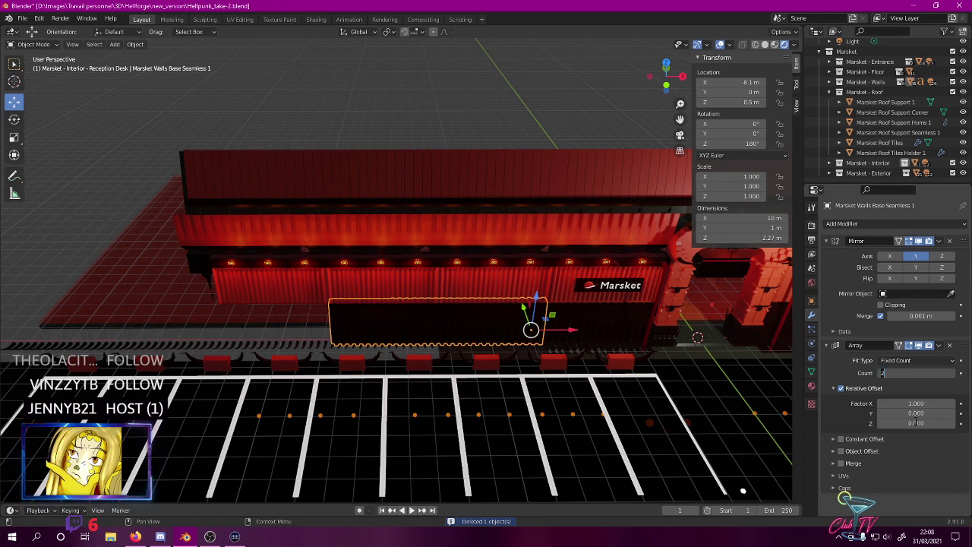
text(2)
key(Return)
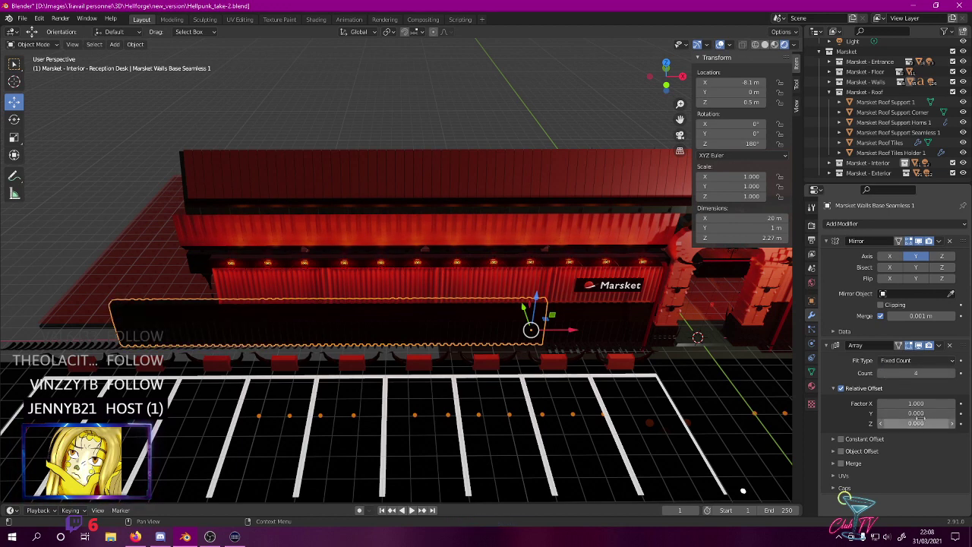
click(911, 372)
text(5)
key(Return)
shift+middle_drag(222, 351, 259, 341)
click(410, 269)
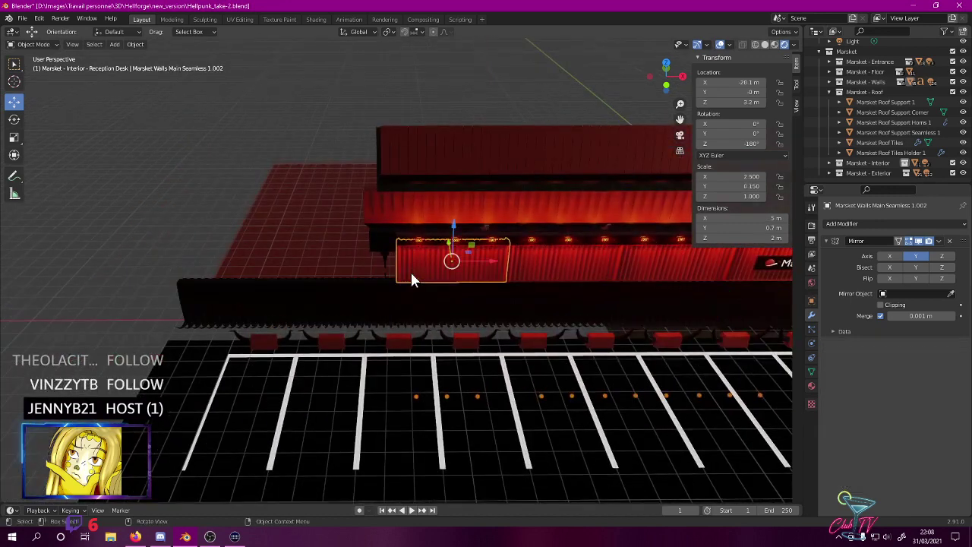
click(868, 224)
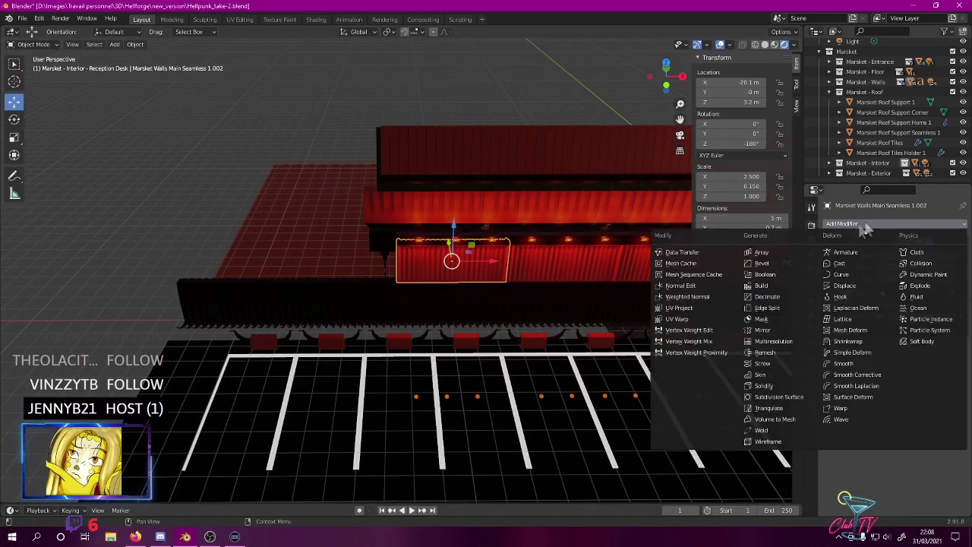
click(577, 232)
click(667, 264)
- Delete the duplicate main wall segments Marsket Walls Main Seamless 1.001 and 1.002
middle_drag(670, 259, 334, 313)
click(331, 303)
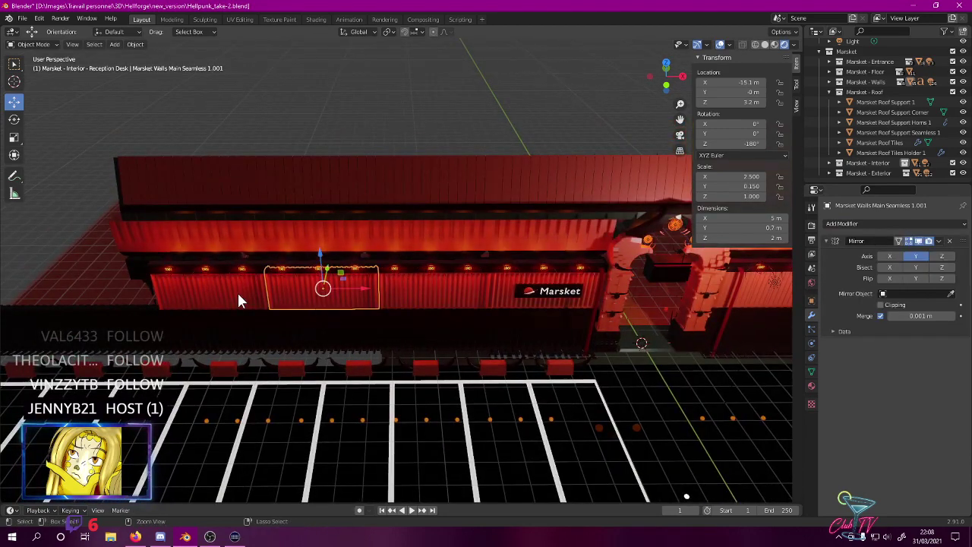
click(237, 294)
click(280, 294)
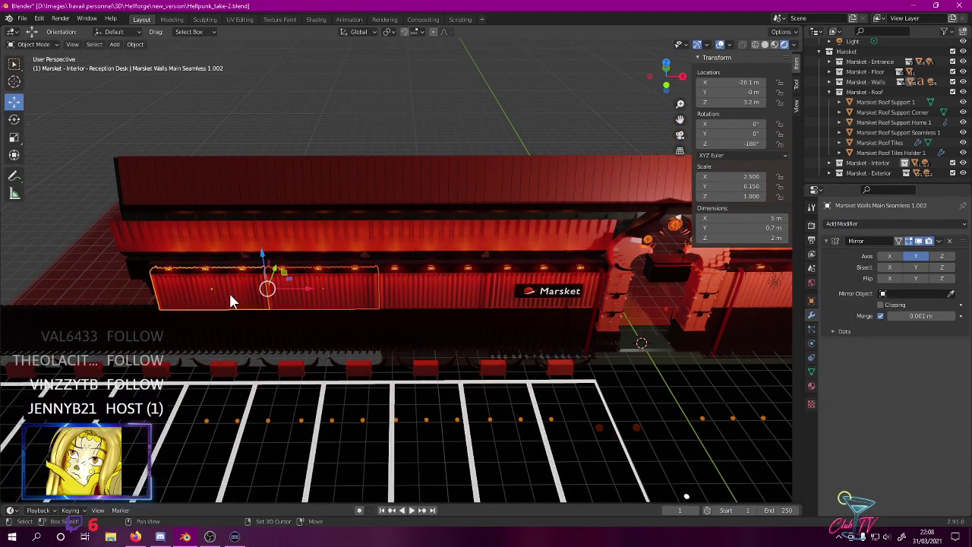
key(Delete)
- Add an Array modifier to Marsket Walls Main Seamless 1 and set its count to 5
click(444, 302)
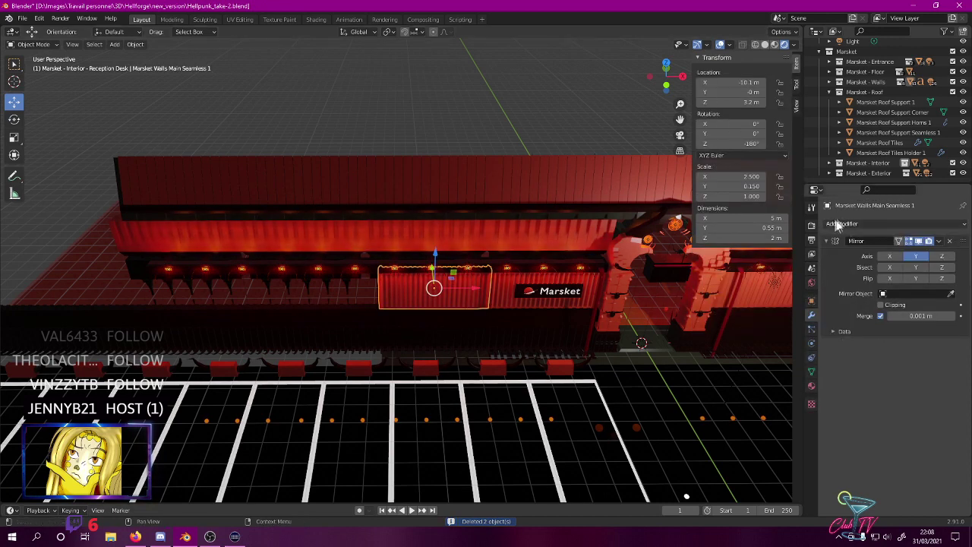
click(848, 227)
click(782, 249)
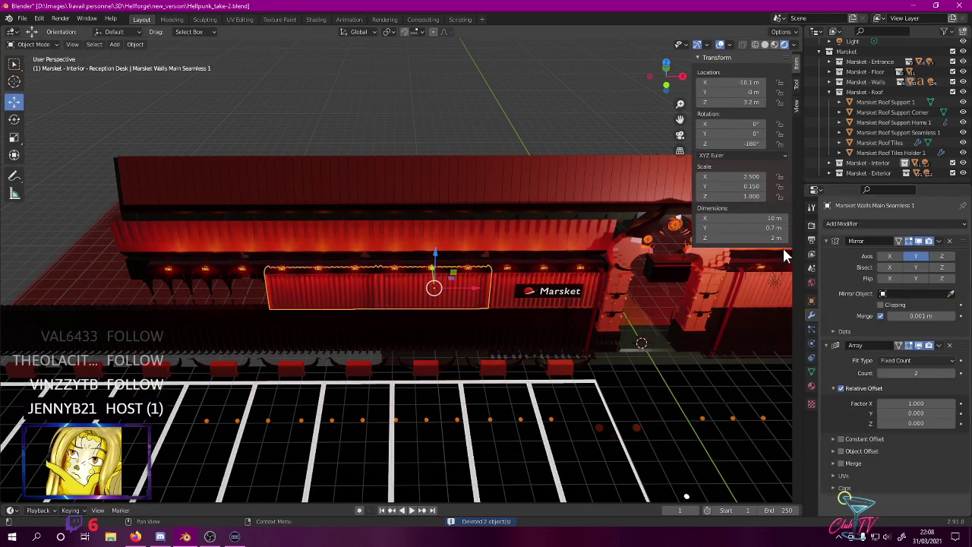
click(903, 373)
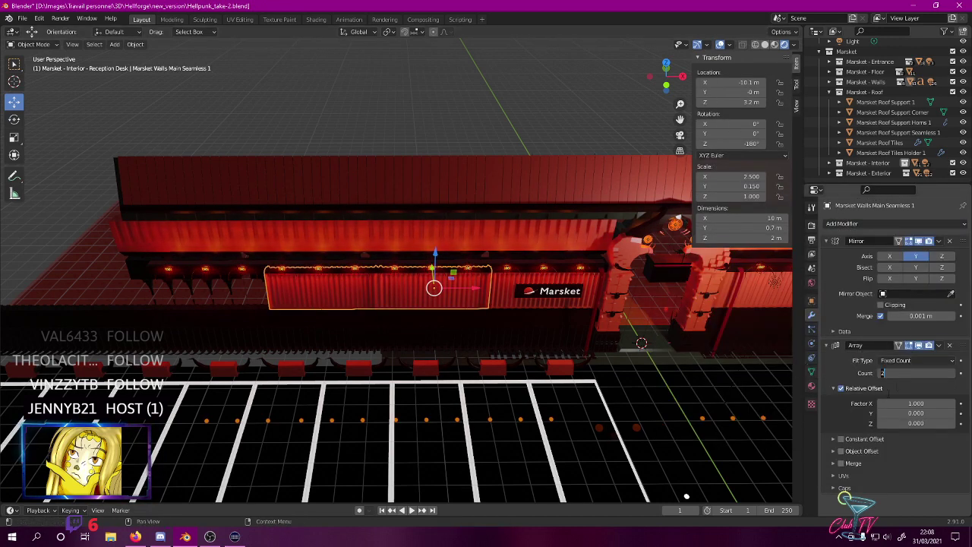
key(Return)
scroll(288, 369, down, 4)
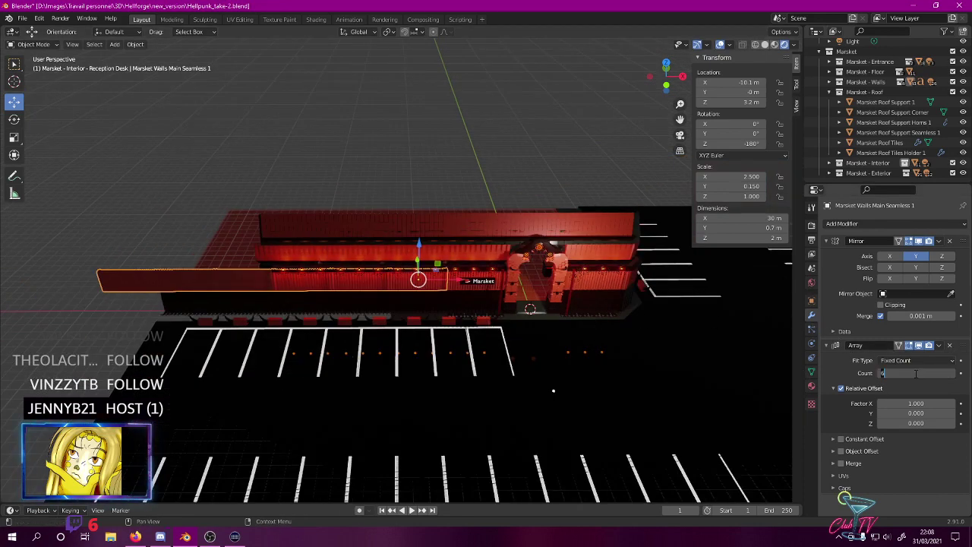
text(5)
key(Return)
- Delete the duplicate front gutter segments Marsket Walls Gutter Seamless 1.001 and 1.002, keeping the original gutter piece
scroll(477, 281, up, 6)
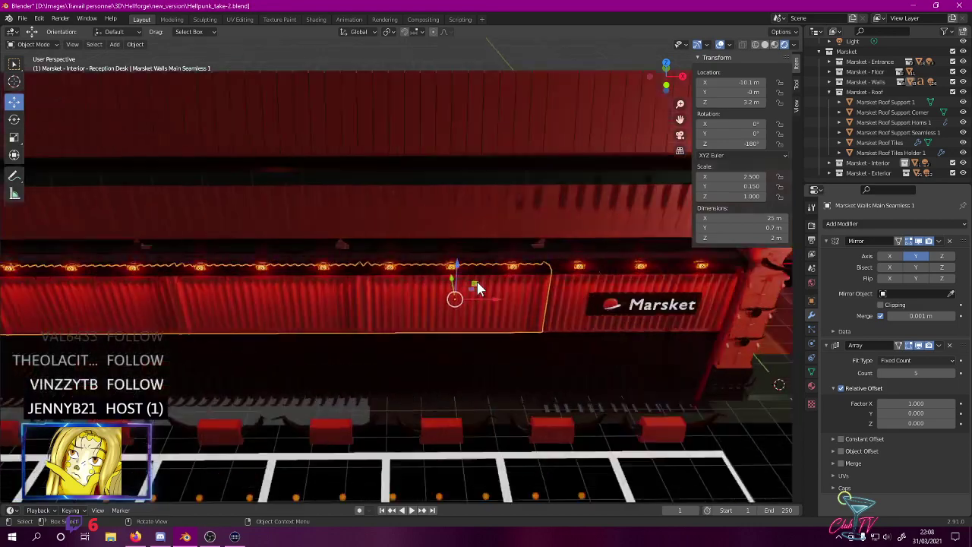
middle_drag(477, 287, 370, 244)
click(370, 244)
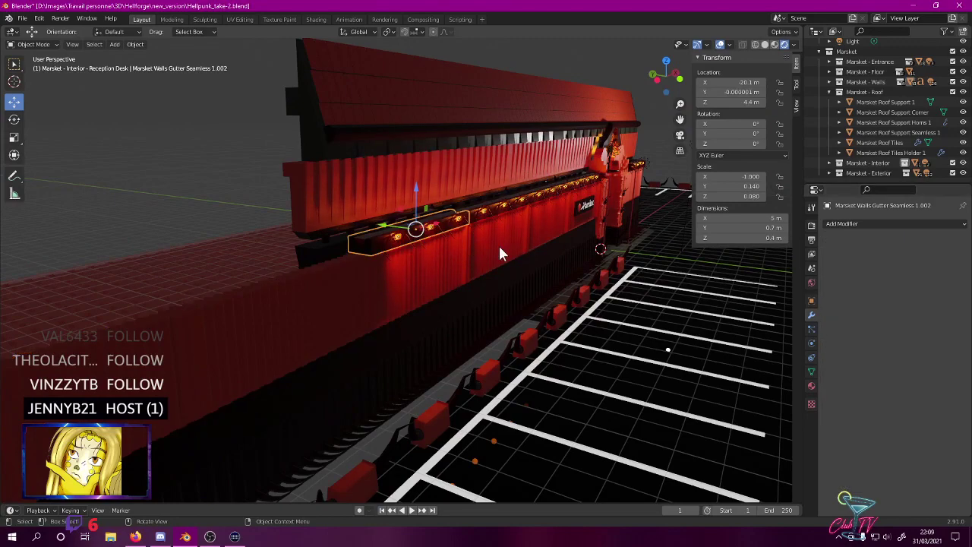
click(499, 220)
middle_drag(499, 220, 389, 260)
click(382, 254)
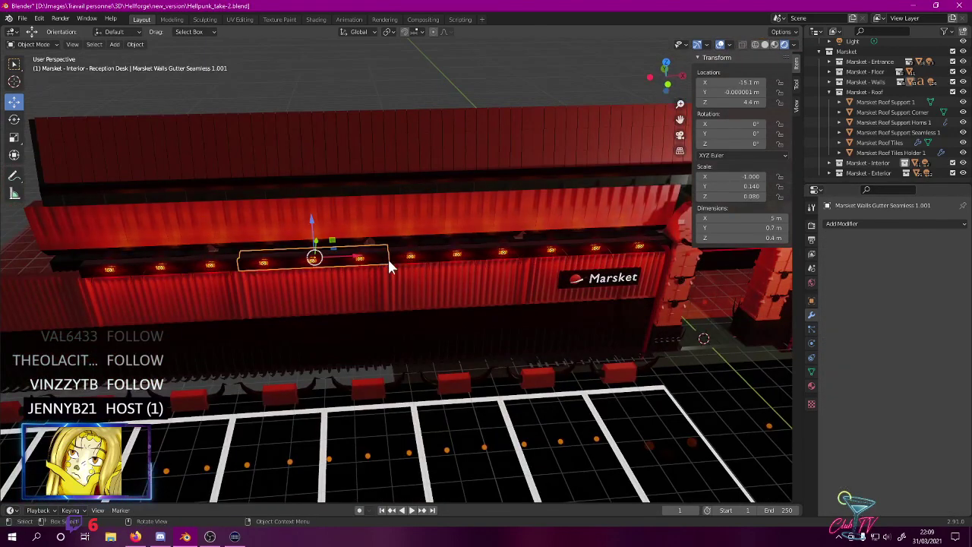
click(429, 257)
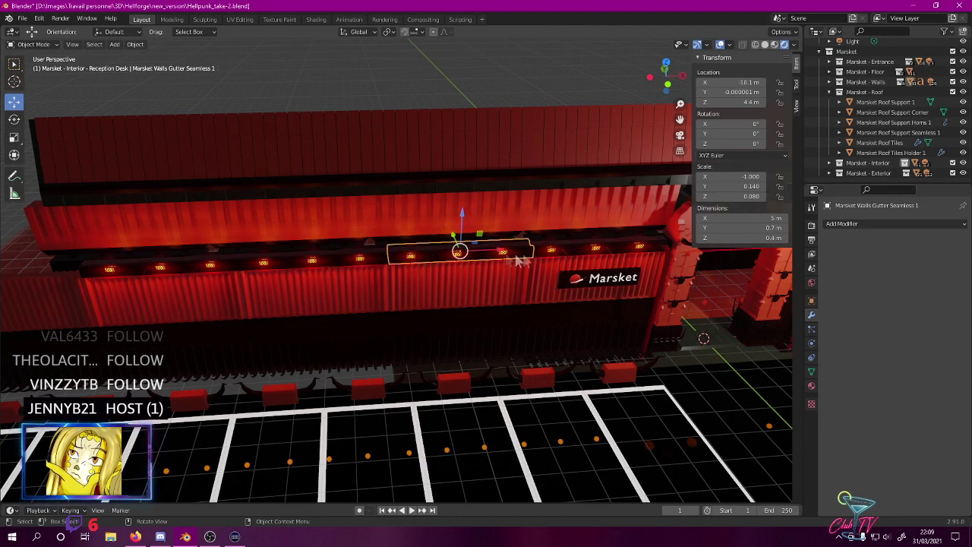
click(249, 276)
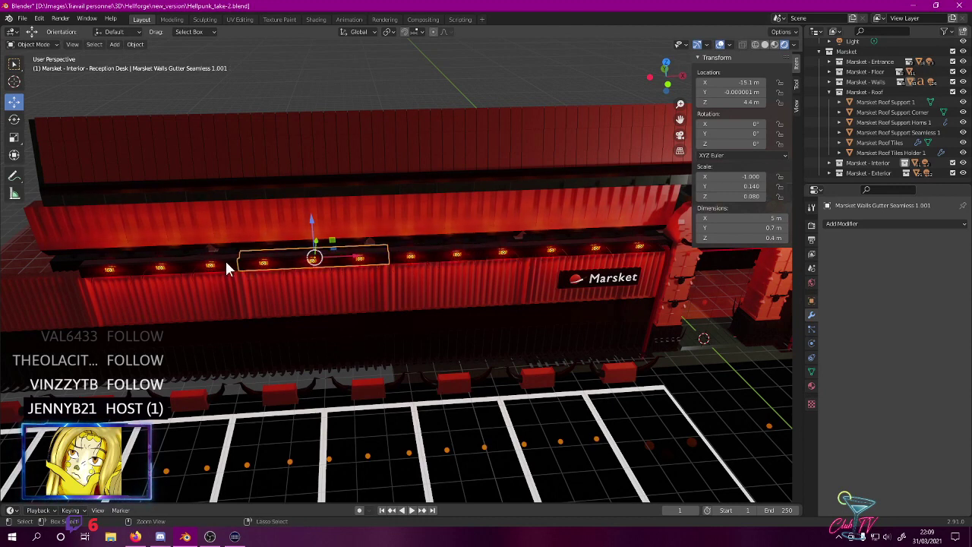
ctrl+click(226, 262)
click(230, 263)
shift+click(242, 264)
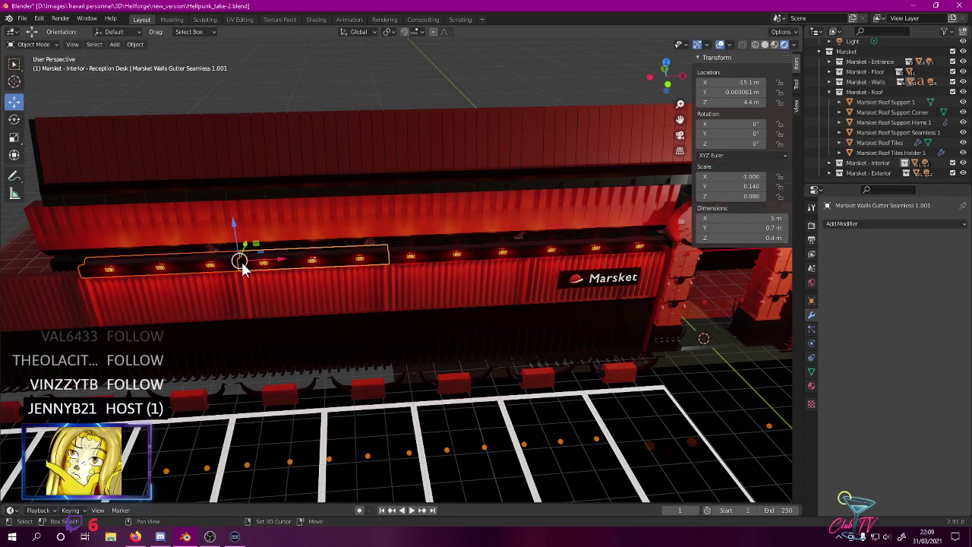
key(Delete)
- Add an Array modifier to Marsket Walls Gutter Seamless 1 with count 53 and relative offset X factor 1
click(397, 257)
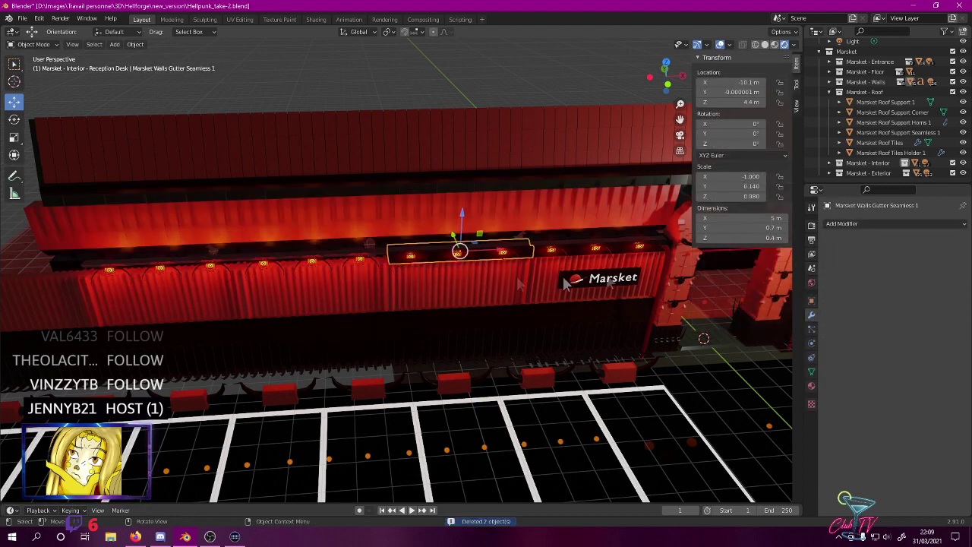
click(864, 224)
click(775, 256)
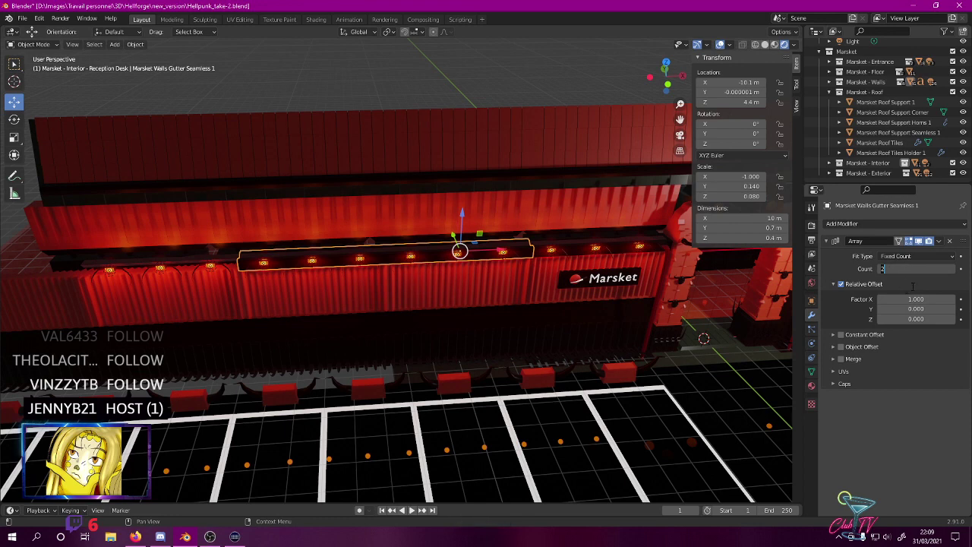
text(53)
key(Return)
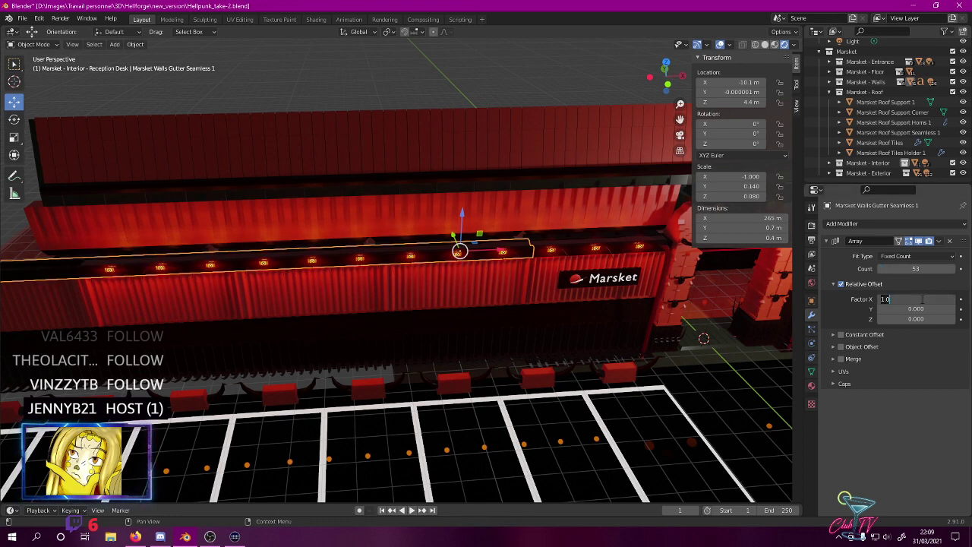
key(Return)
click(919, 299)
text(1)
key(Return)
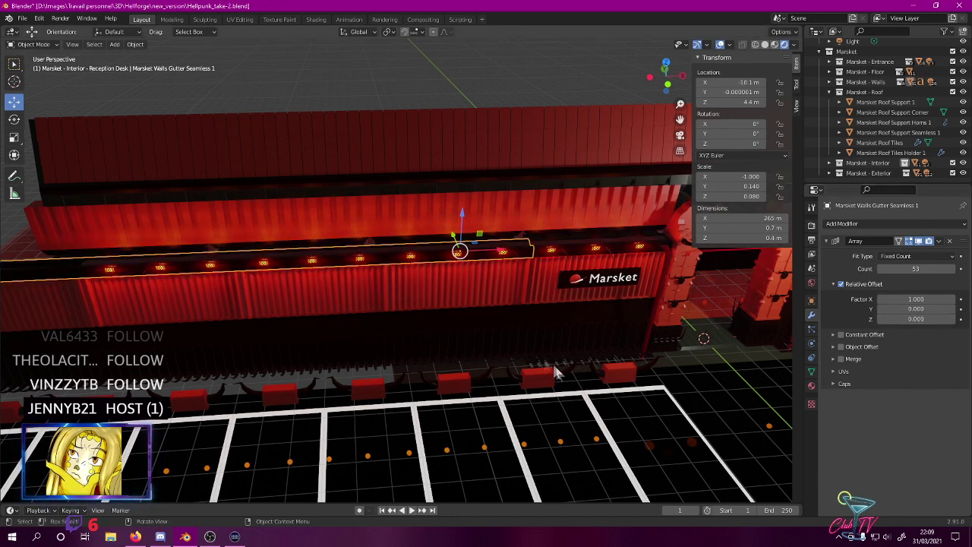
- Delete Marsket Walls Gutter Blood 2.003 and the neighbouring duplicate blood piece along the front gutter
middle_drag(564, 264, 489, 282)
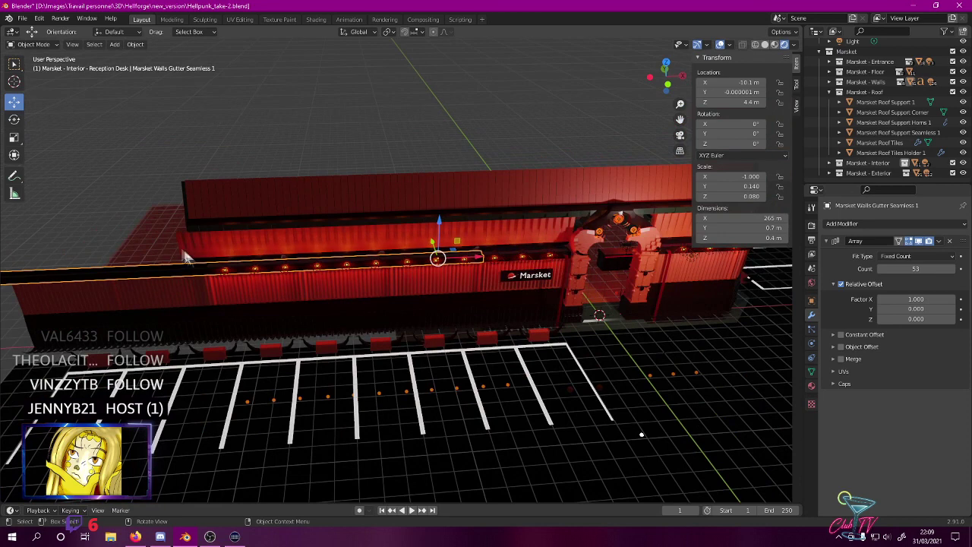
click(217, 270)
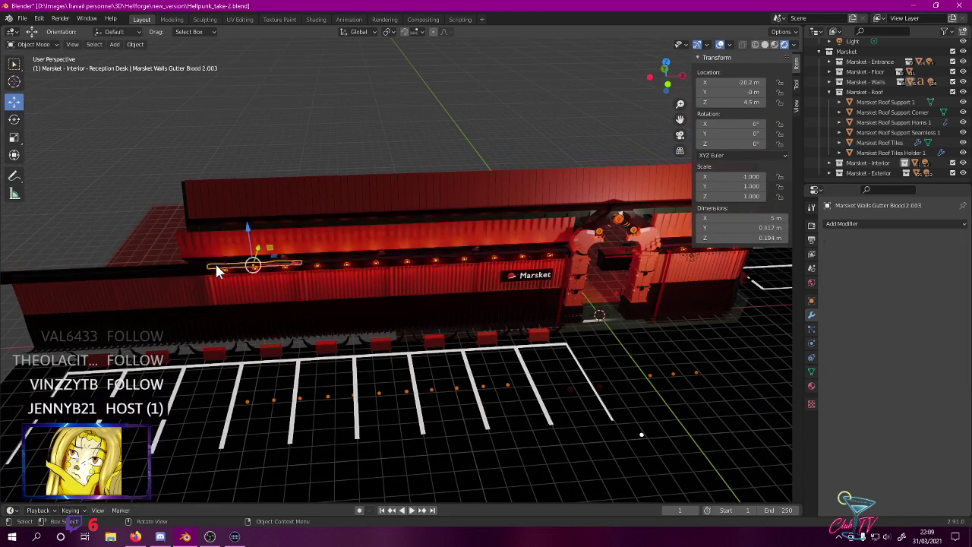
key(Delete)
click(304, 257)
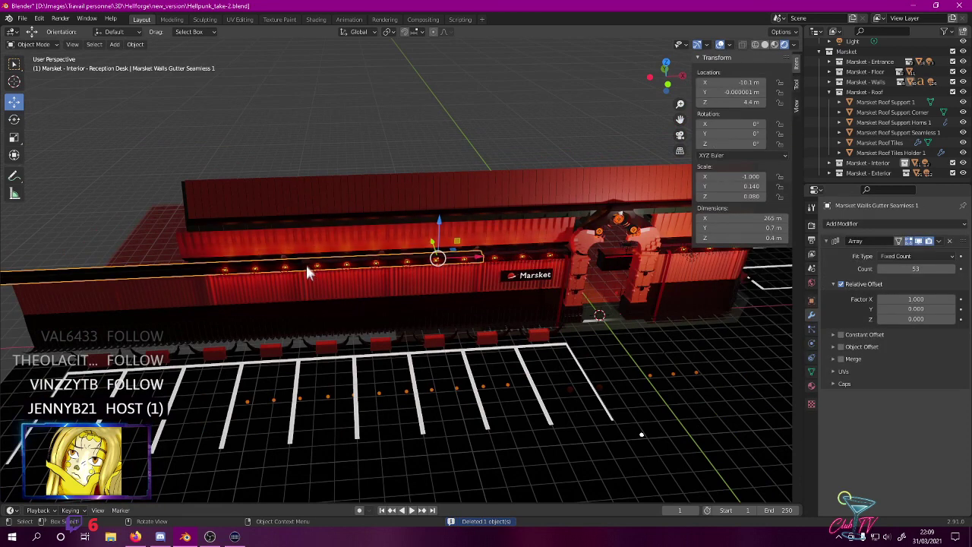
click(305, 259)
key(Delete)
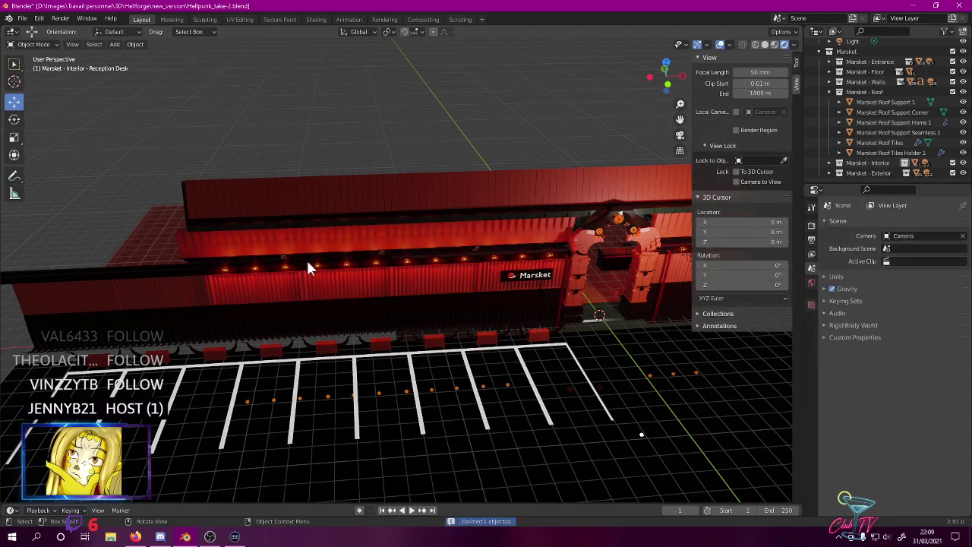
- Add an Array modifier to Marsket Walls Gutter Blood 2.001 with count 5 and relative offset X factor -1
click(412, 260)
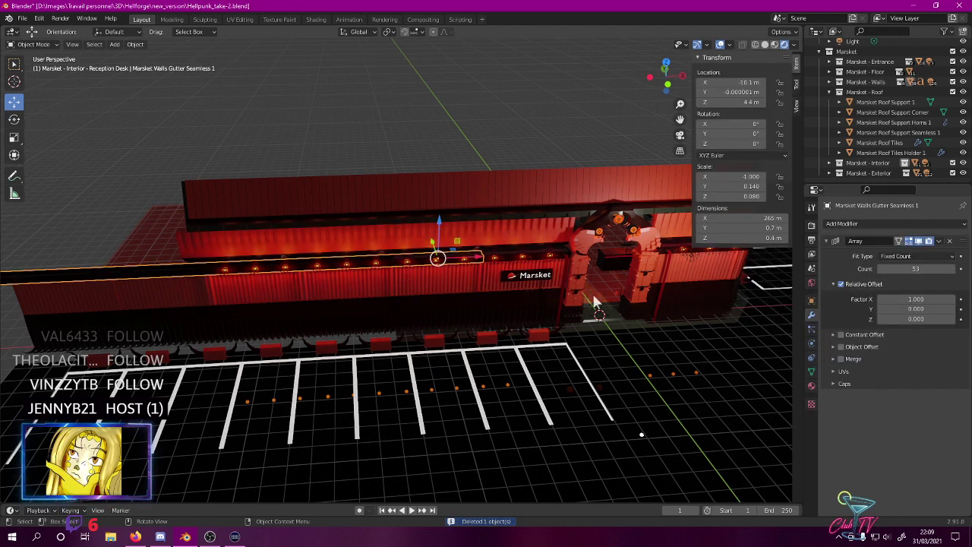
click(394, 253)
click(875, 222)
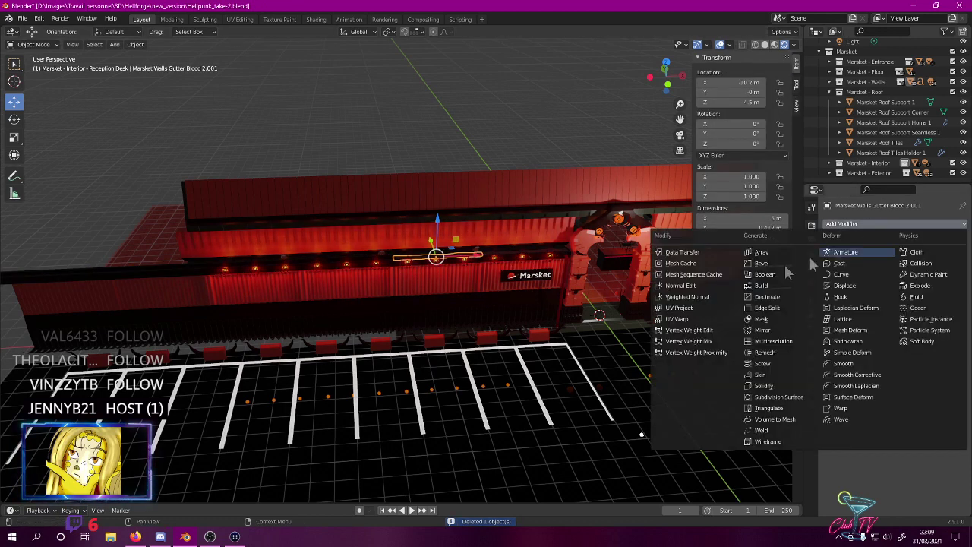
click(773, 251)
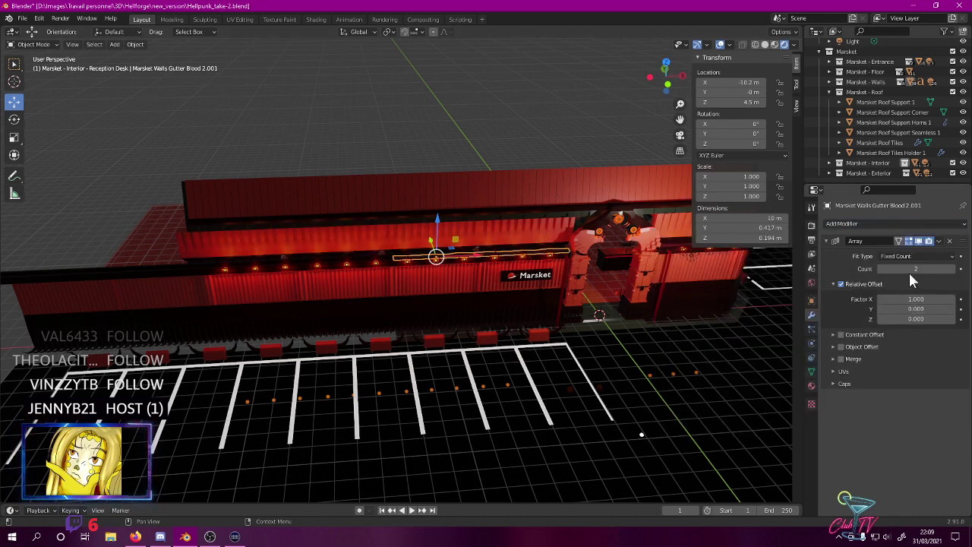
click(913, 269)
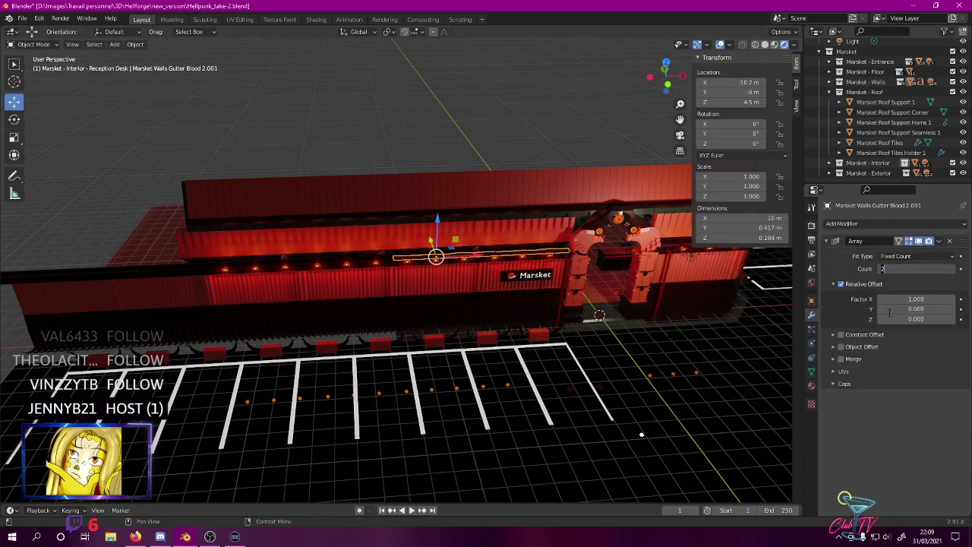
text(5)
key(Return)
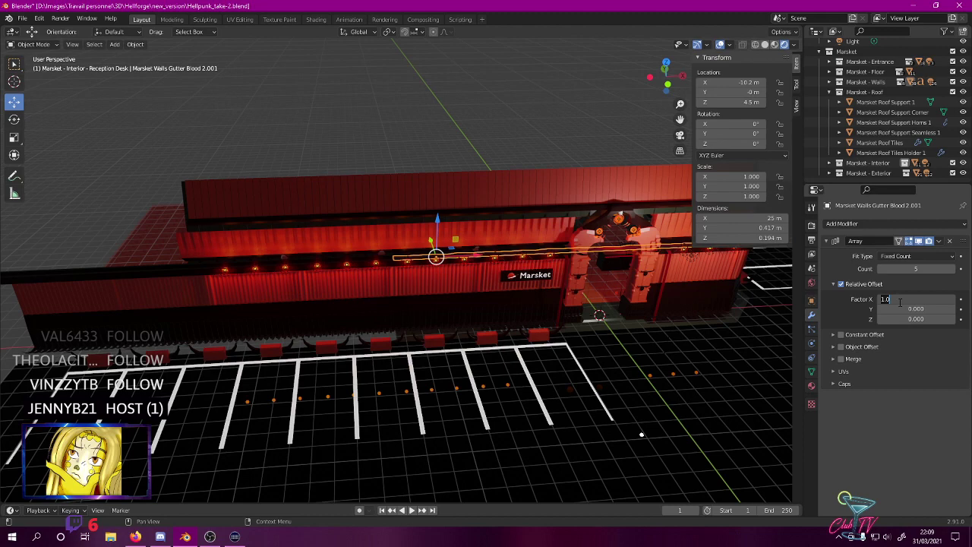
click(900, 302)
text(-1)
key(Return)
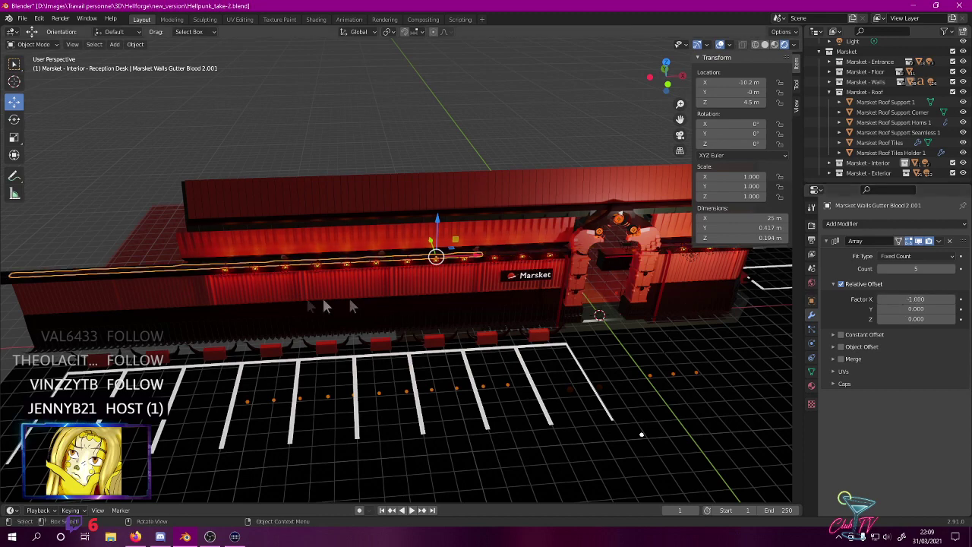
- Set the Array count of the front gutter Marsket Walls Gutter Seamless 1 to 5
shift+middle_drag(262, 266, 557, 244)
click(384, 243)
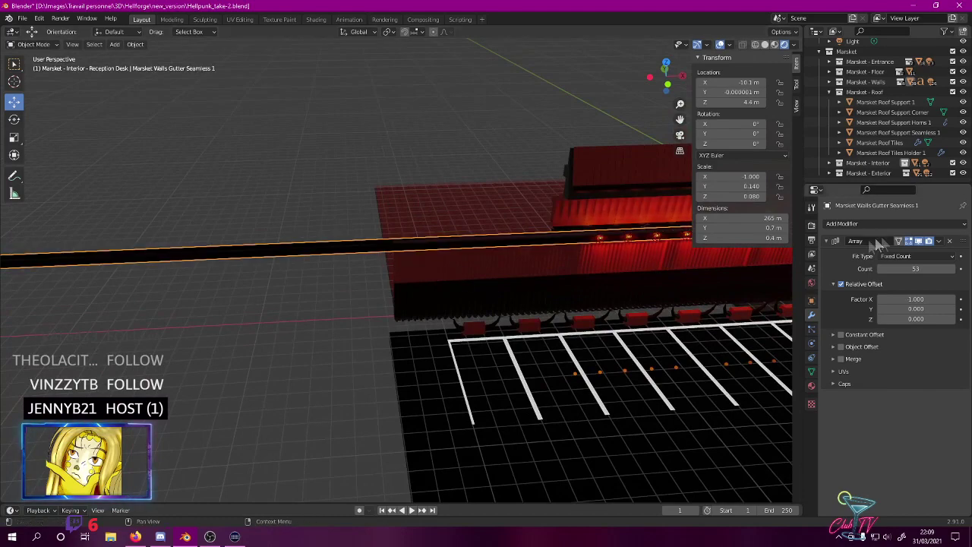
key(Return)
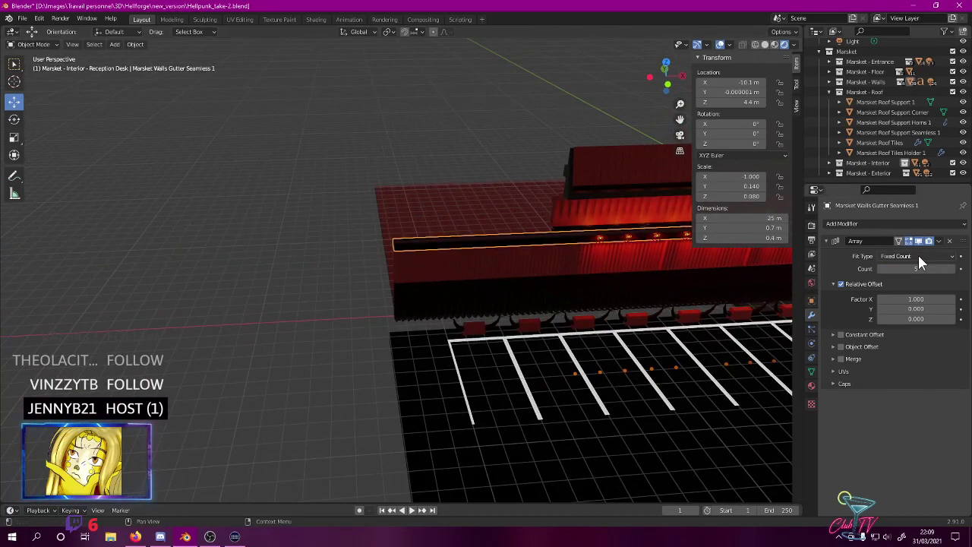
- Set the Array count of Marsket Walls Top Rear 2, on the inner side of the front wall, to 6
shift+middle_drag(503, 342, 255, 341)
scroll(256, 327, up, 3)
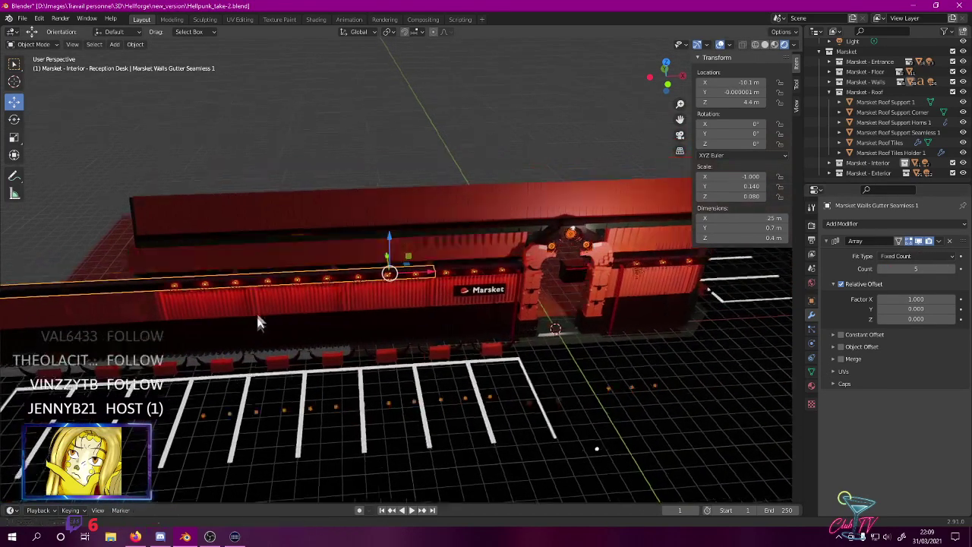
scroll(232, 189, up, 2)
shift+middle_drag(237, 188, 423, 138)
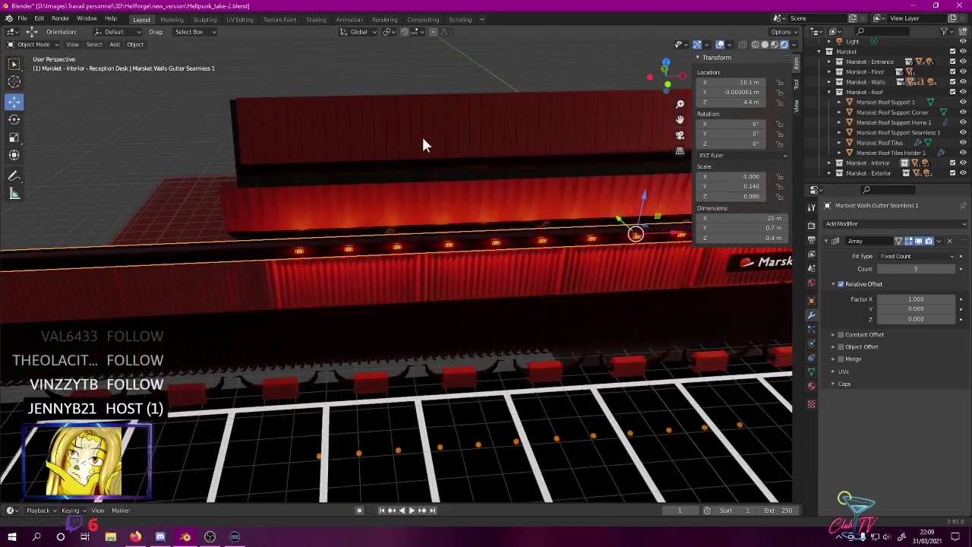
middle_drag(365, 150, 460, 149)
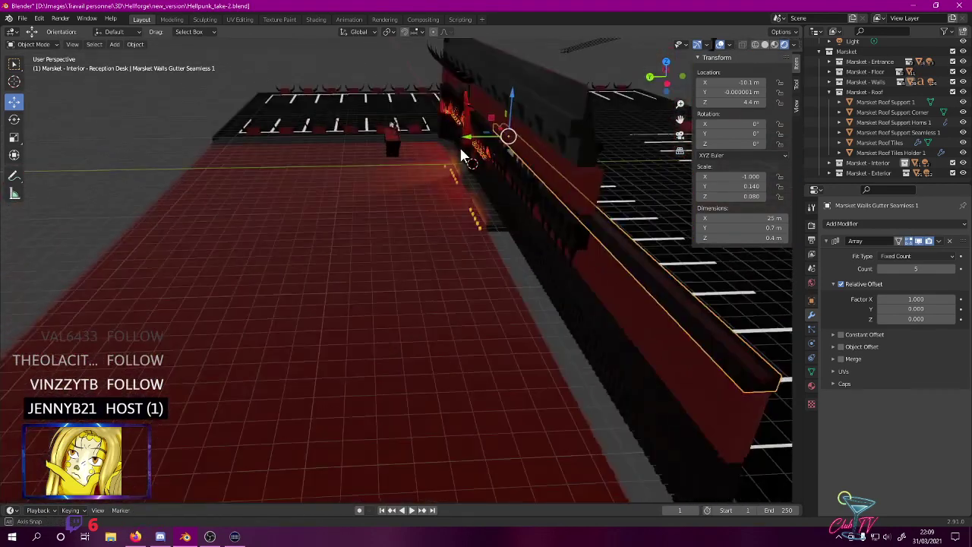
click(558, 211)
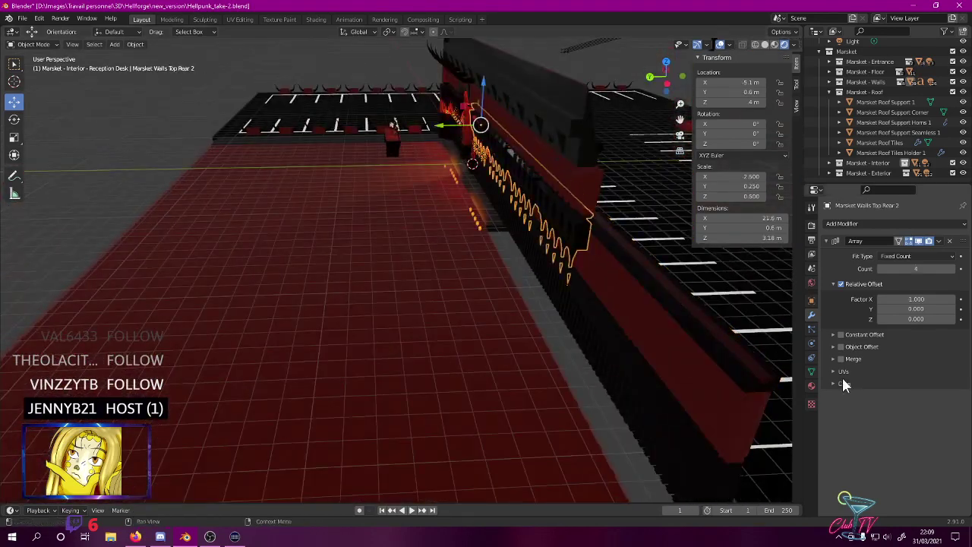
click(918, 267)
text(6)
key(Return)
- Set the Array count of the upper wall panels Marsket Walls Top Orange 2 to 6
middle_drag(555, 490, 382, 260)
click(444, 209)
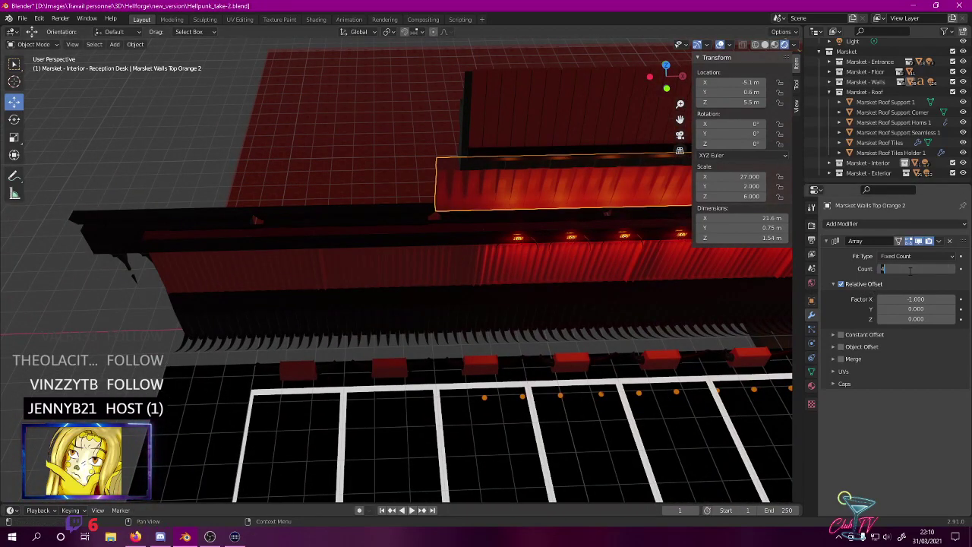
key(Return)
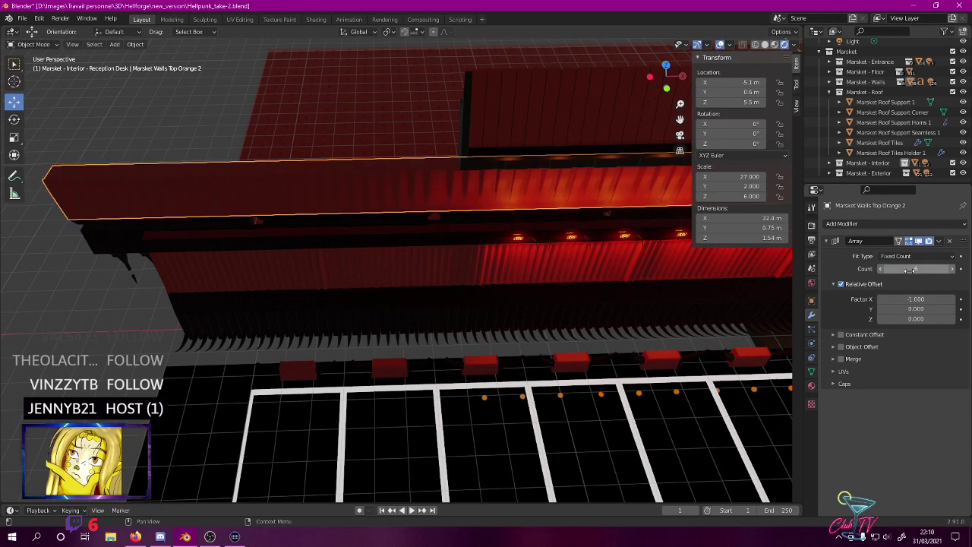
- Add an Array modifier to Marsket Roof Support Seamless 1 with count 2 and relative offset X factor -1
click(470, 154)
click(468, 163)
click(869, 223)
click(869, 223)
scroll(357, 133, down, 5)
middle_drag(489, 152, 491, 174)
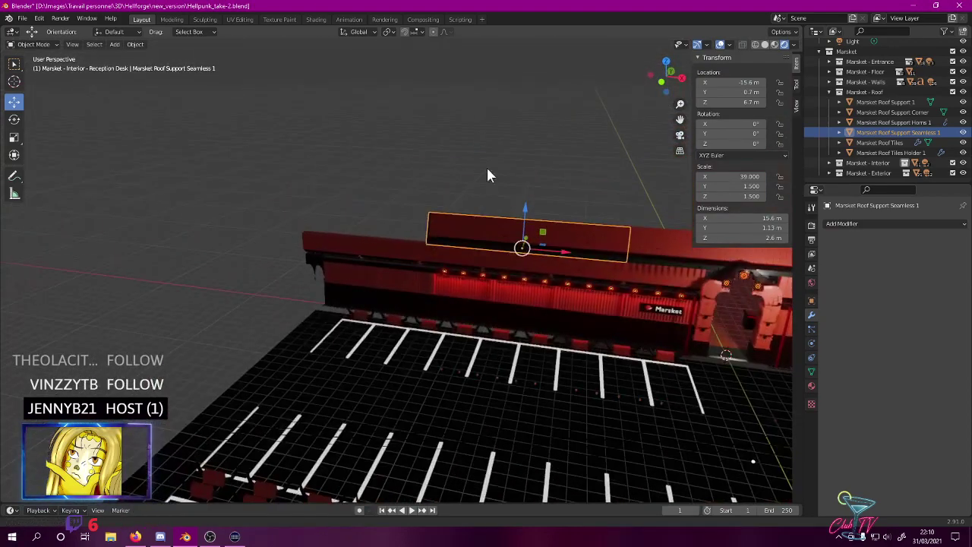
click(839, 224)
click(757, 253)
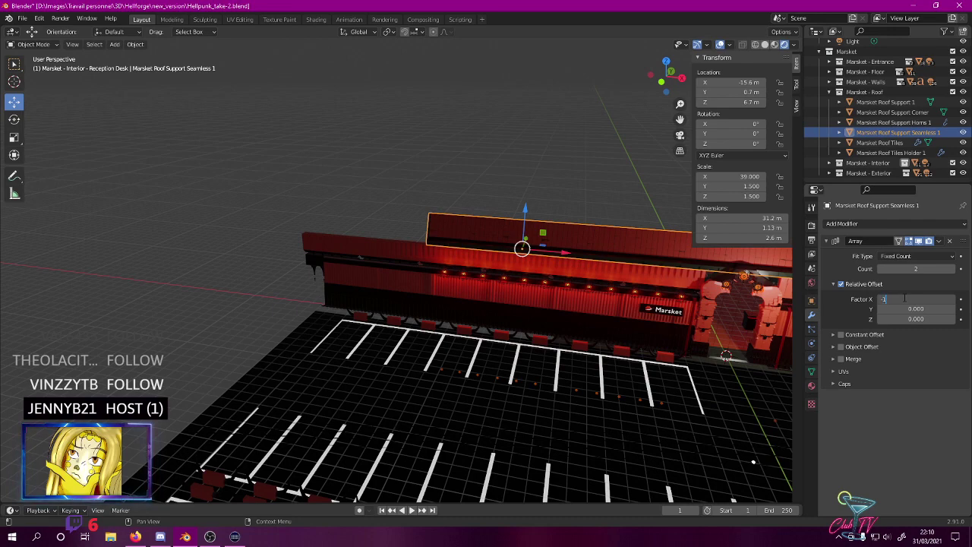
click(905, 299)
text(-1)
key(Return)
- Set the count of the Array.002 modifier on Marsket Roof Tiles to 3
mouse_move(615, 262)
shift+middle_down()
mouse_move(639, 253)
mouse_move(631, 268)
shift+middle_up()
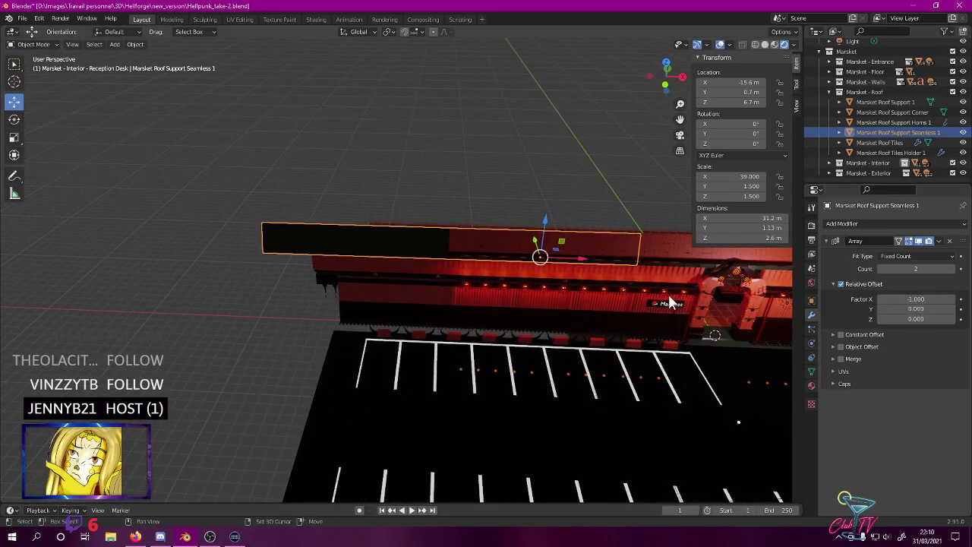
middle_drag(673, 304, 543, 287)
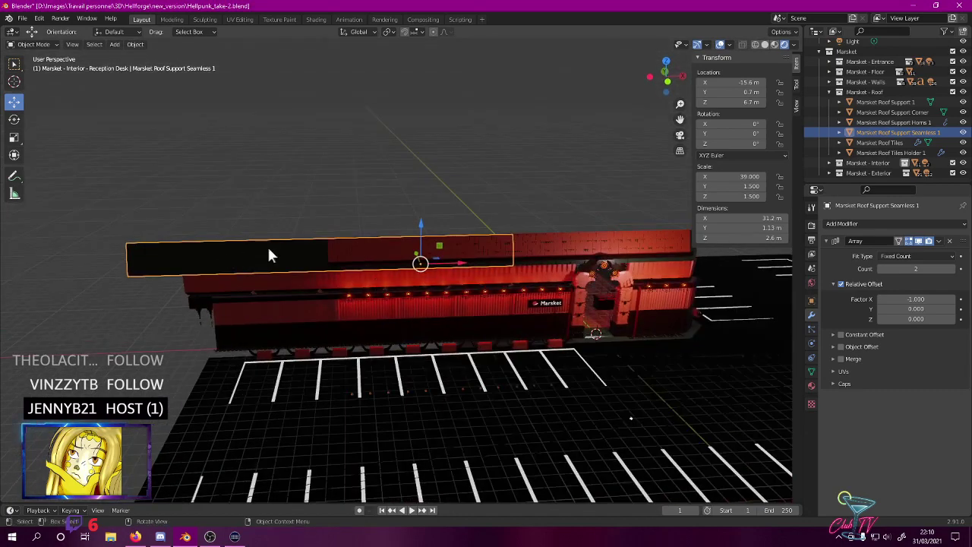
mouse_move(383, 280)
middle_down()
mouse_move(449, 276)
mouse_move(386, 278)
middle_up()
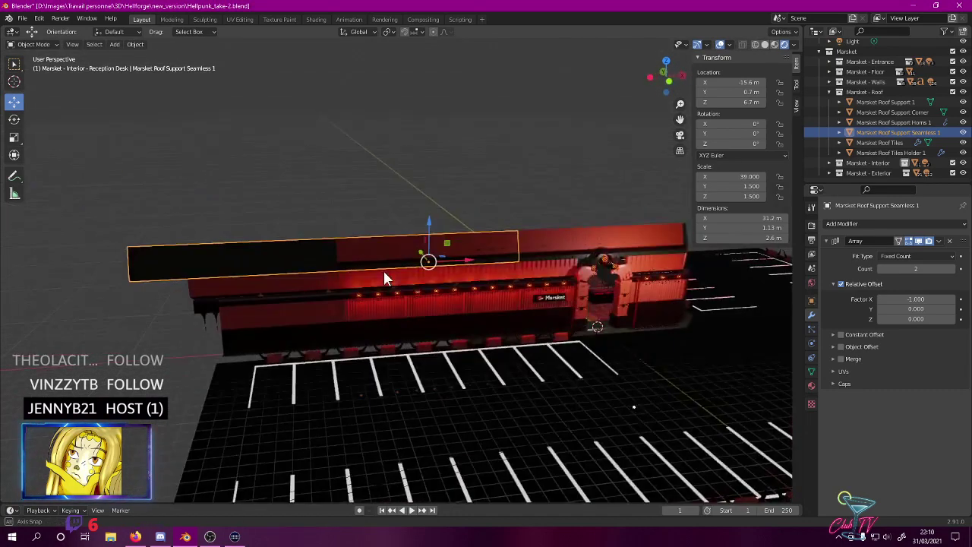
click(505, 249)
scroll(911, 444, down, 5)
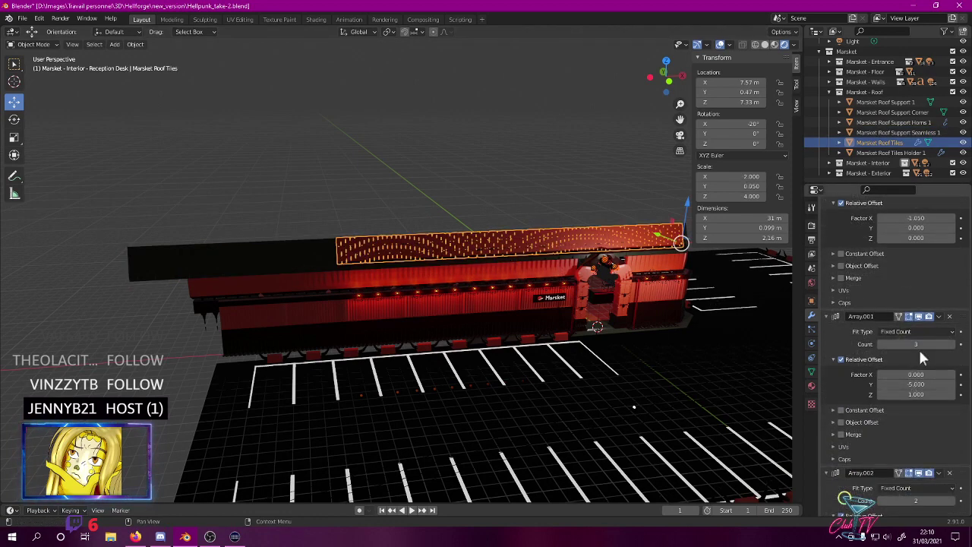
scroll(918, 363, down, 4)
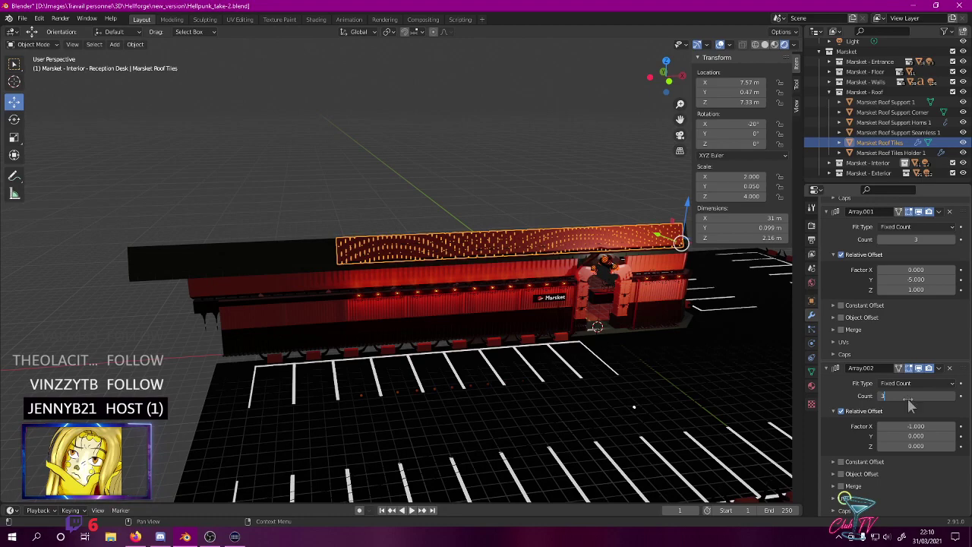
key(Return)
- Set the count of the Array.001 modifier on Marsket Walls Light Holders 2 to 6
middle_drag(326, 347, 307, 267)
middle_drag(483, 291, 630, 294)
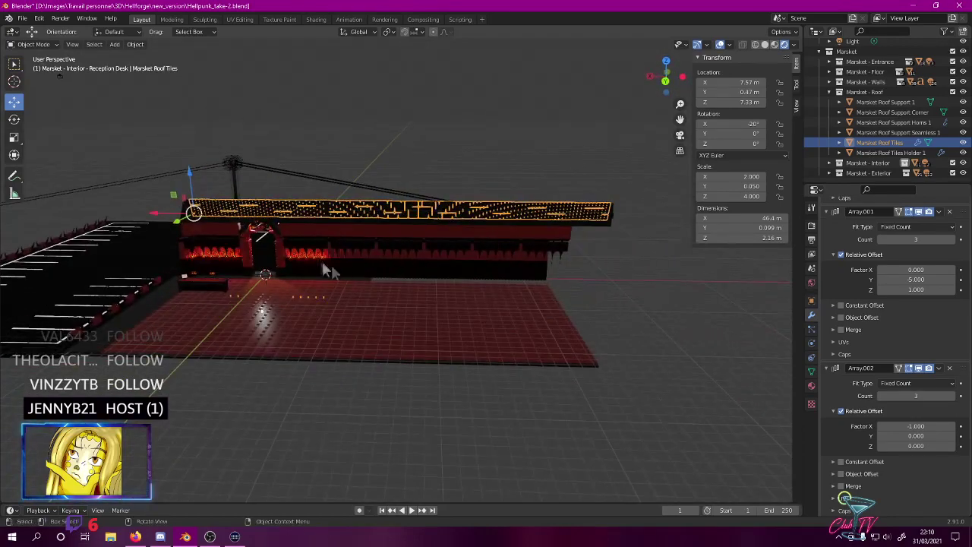
scroll(450, 281, up, 4)
middle_drag(426, 279, 241, 247)
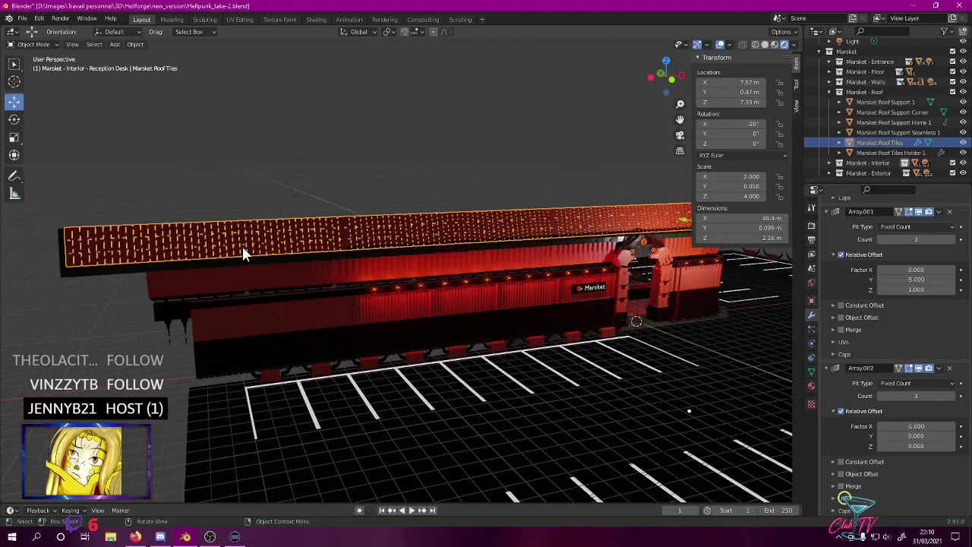
scroll(248, 266, up, 4)
shift+middle_drag(417, 291, 430, 308)
click(405, 328)
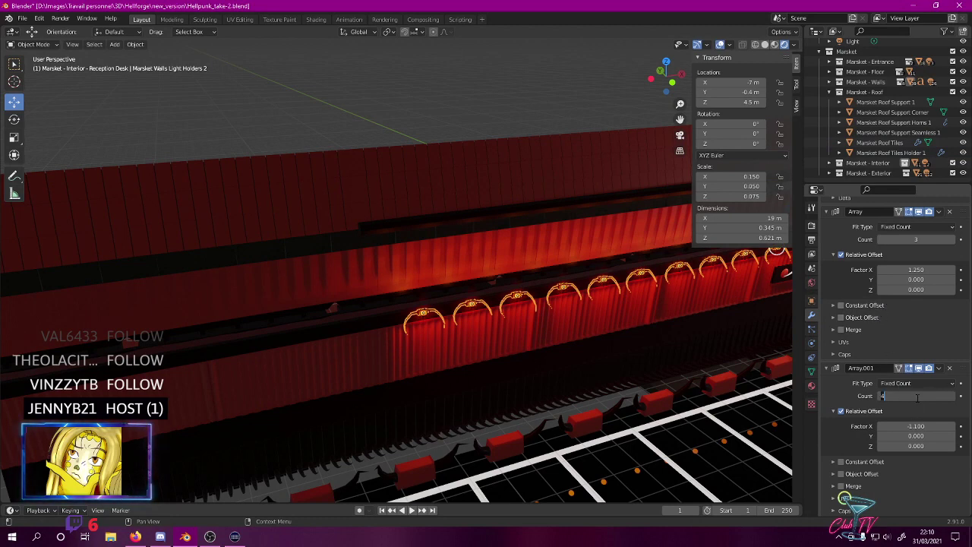
text(6)
key(Return)
- Set the count of the Array.001 modifier on the amber wall lights mesh beside the Marsket sign to 6
scroll(372, 427, down, 3)
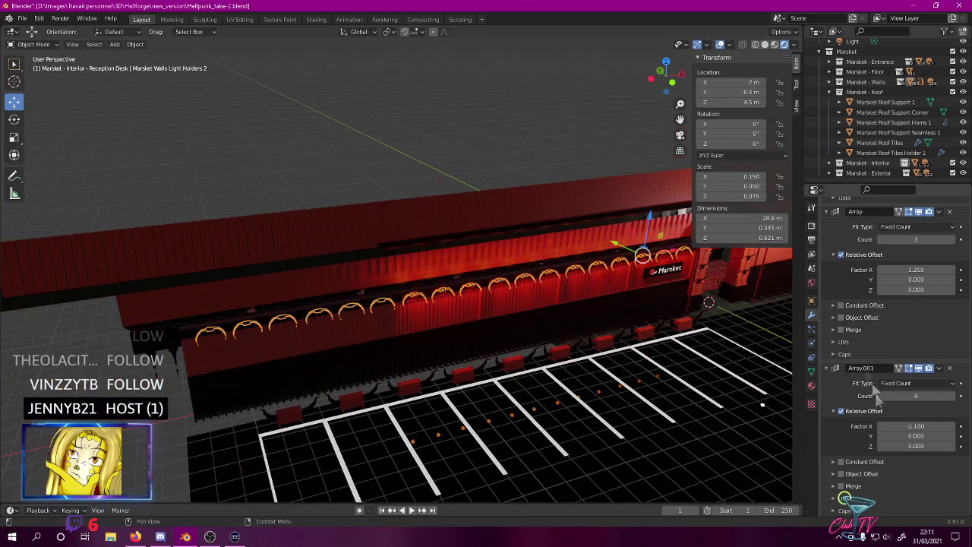
click(615, 258)
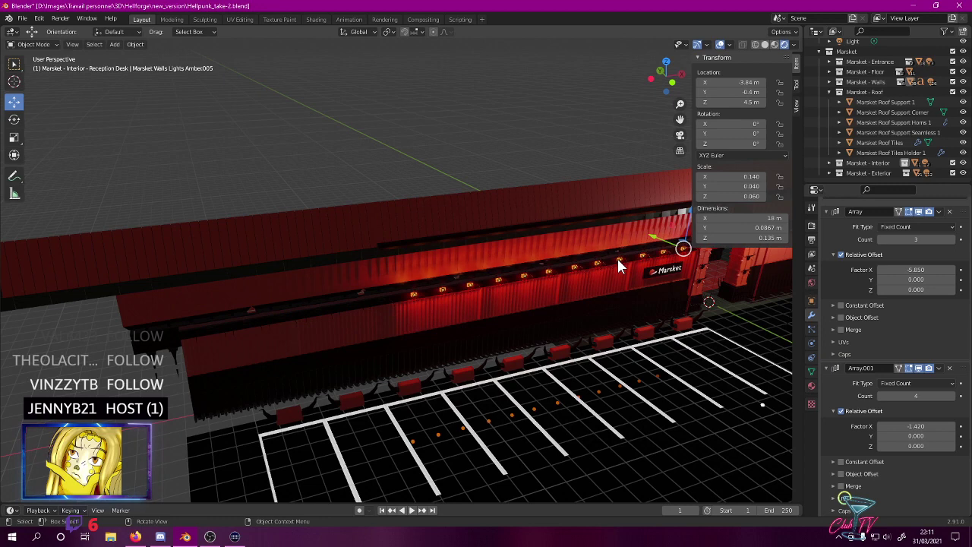
click(924, 394)
text(6)
key(Return)
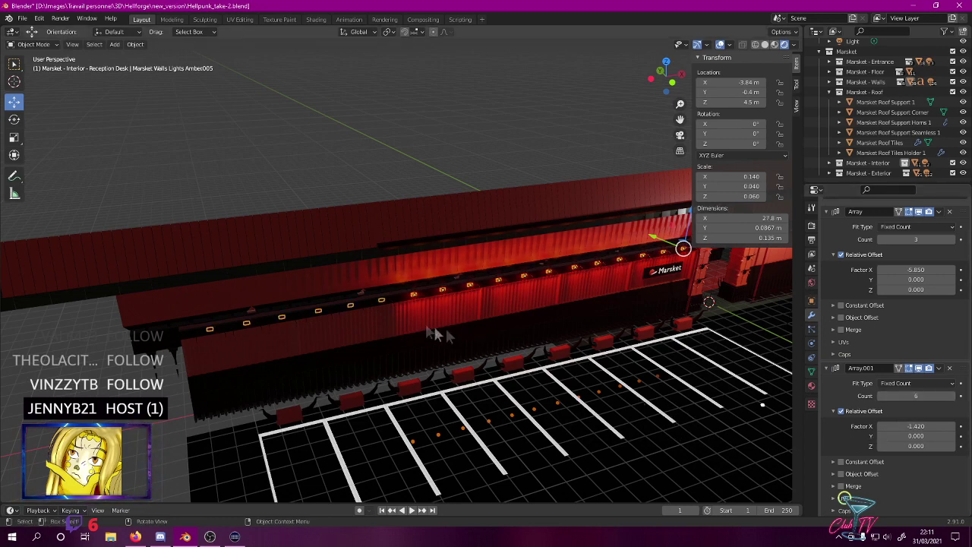
- In top view, make a linked duplicate of Marsket Walls Amber Light Small 1.026 and place it 1.7 m away along negative X
click(413, 301)
key(KP_7)
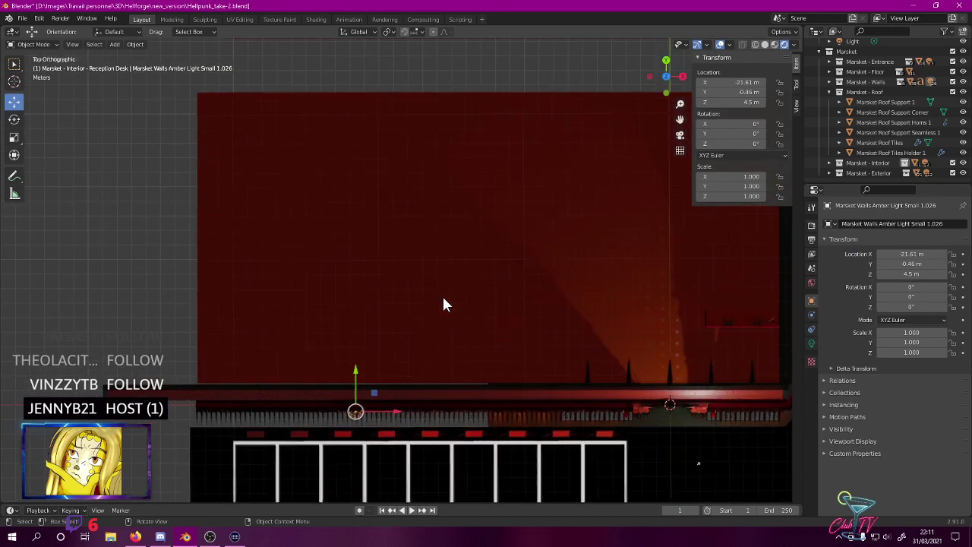
shift+middle_drag(364, 244, 404, 190)
scroll(398, 78, up, 11)
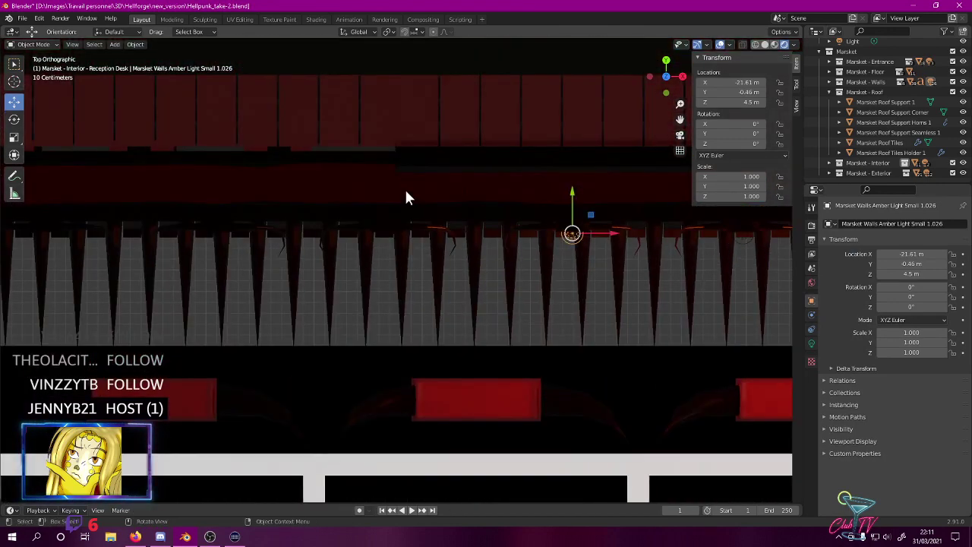
key(shift+d)
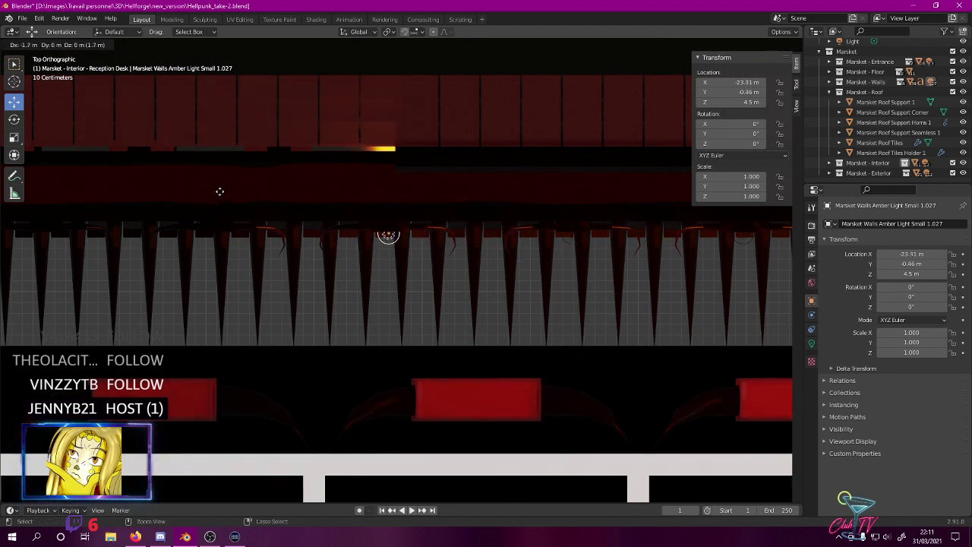
click(220, 191)
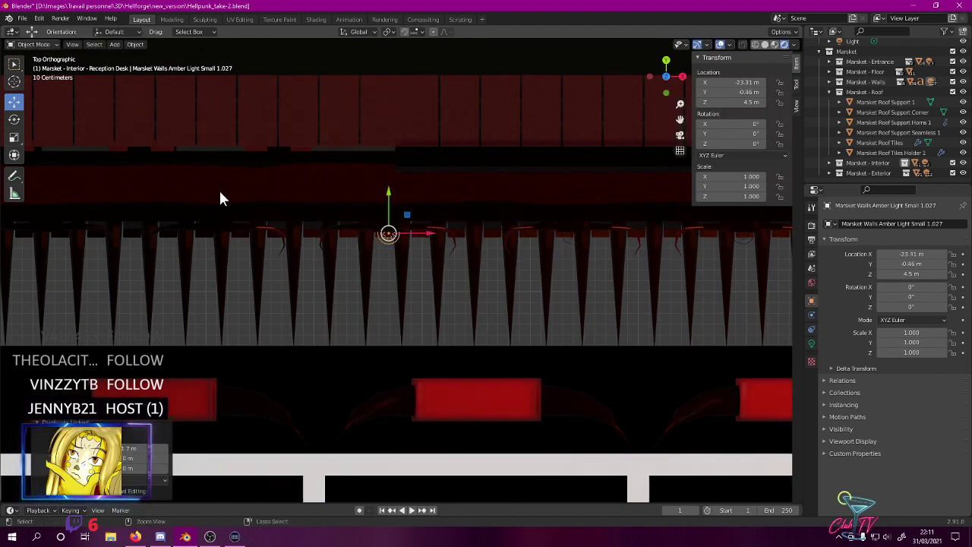
- Add two more linked duplicates of the small amber light along the front wall, each 1.6 m further along negative X
key(shift+d)
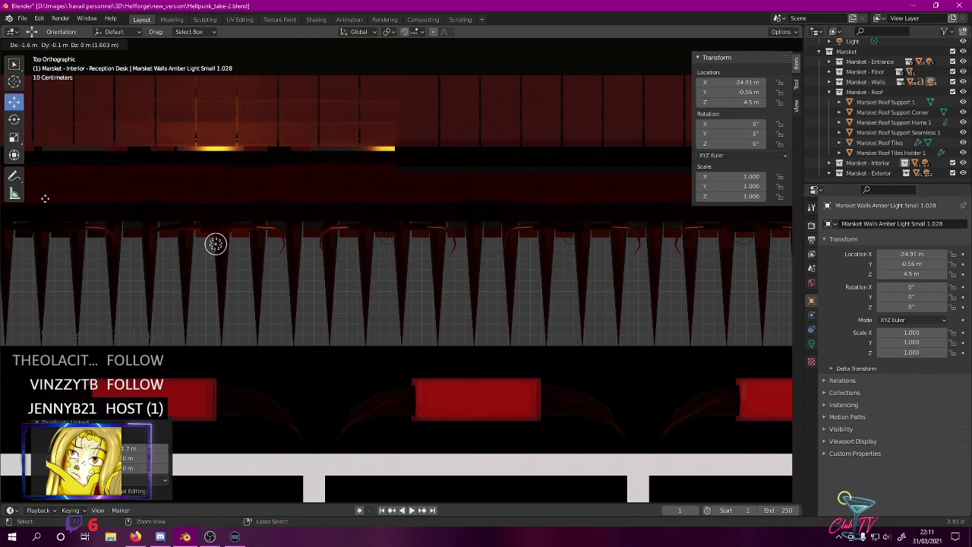
click(45, 194)
shift+middle_drag(58, 208, 501, 247)
key(shift+d)
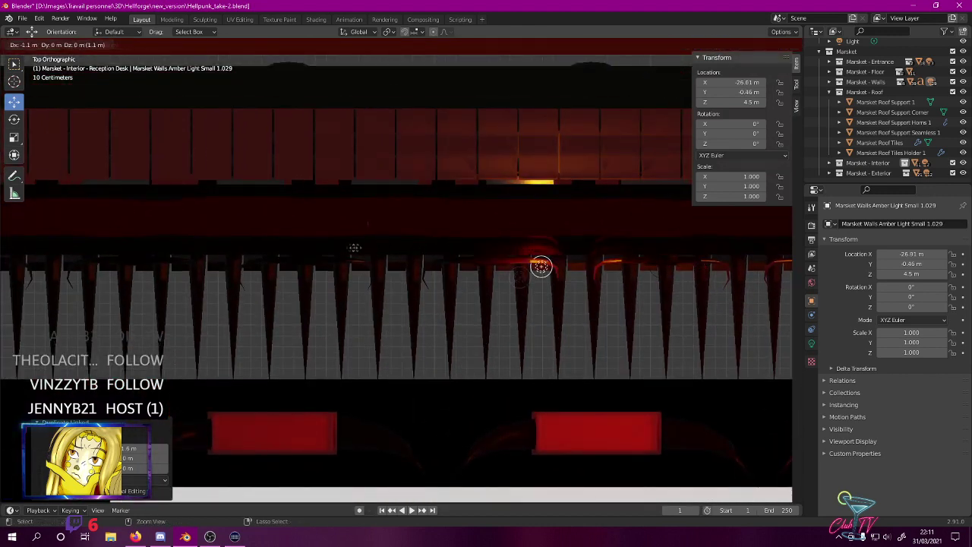
click(332, 245)
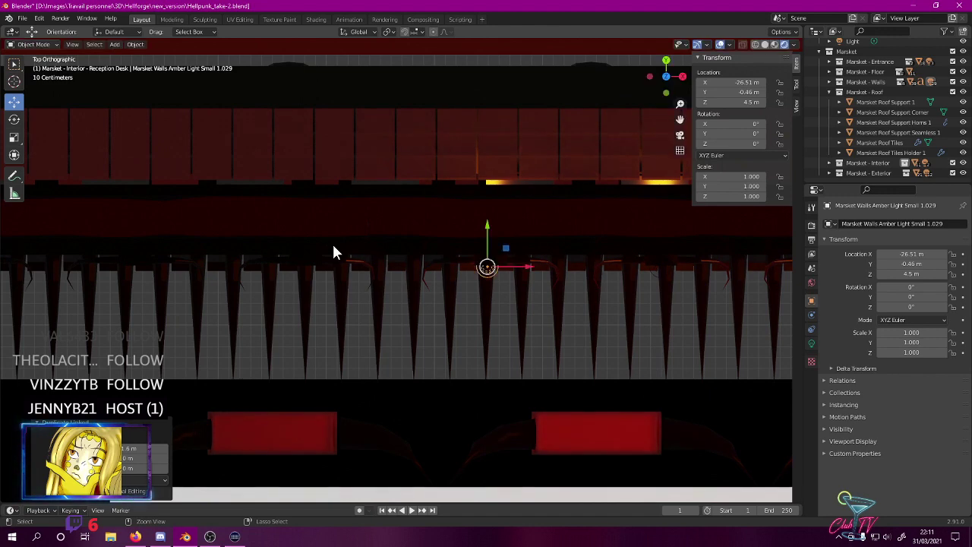
scroll(486, 278, up, 1)
shift+middle_drag(547, 269, 354, 274)
scroll(361, 262, up, 4)
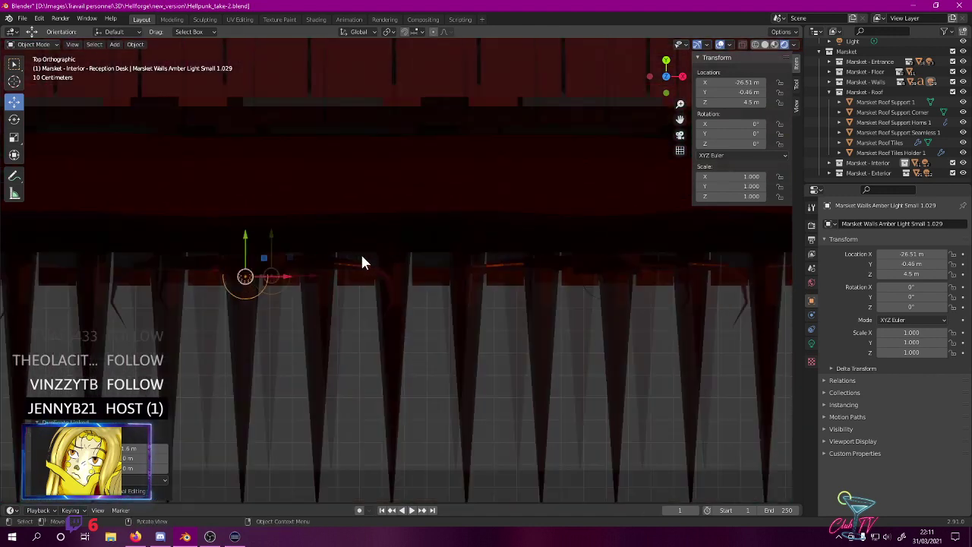
- Shift the outermost small amber light duplicate 0.03 m along X
shift+middle_drag(337, 256, 560, 294)
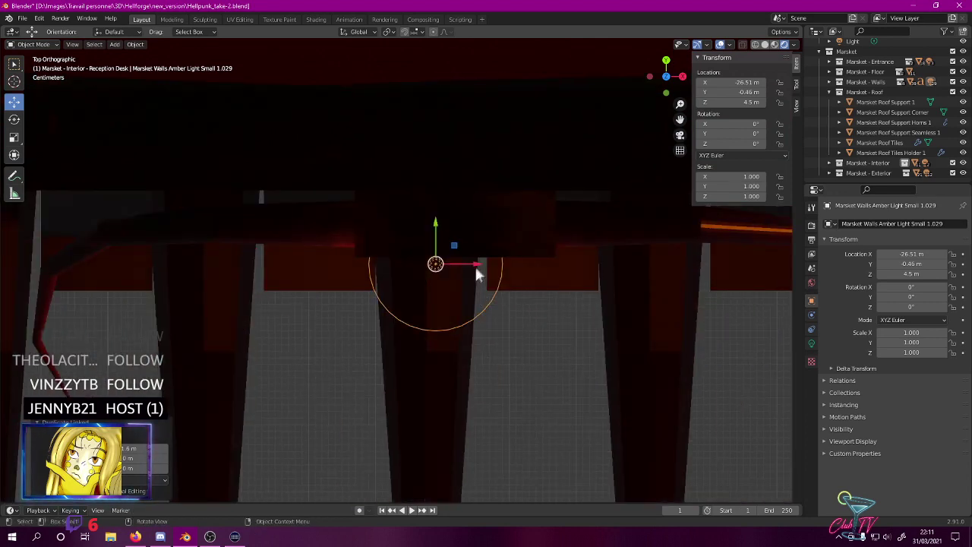
drag(476, 275, 494, 274)
middle_drag(493, 274, 373, 193)
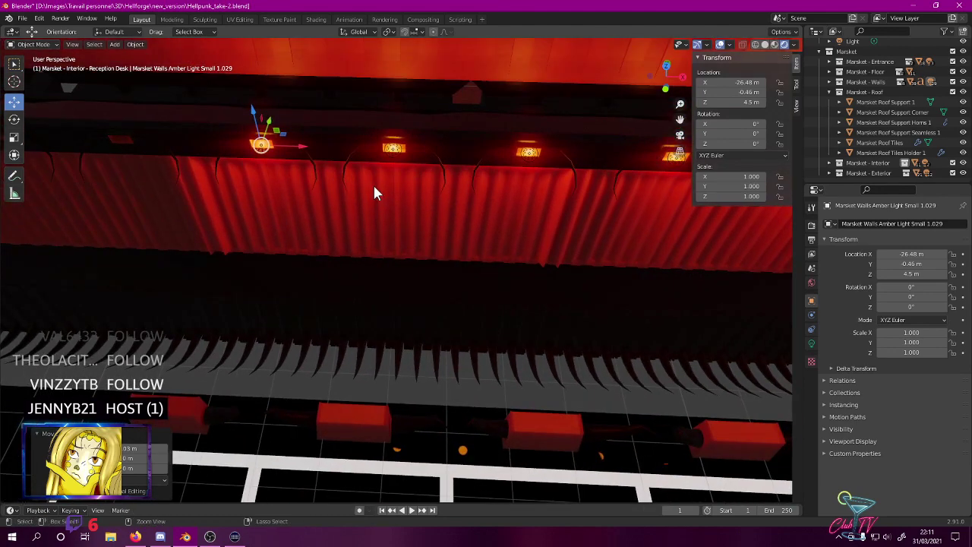
- Undo the recent one-by-one duplicates and moves of the small amber lights along the front wall
key(ctrl+z)
key(ctrl+z)
key(ctrl+z)
key(ctrl+z)
key(ctrl+z)
key(ctrl+z)
middle_drag(498, 147, 303, 245)
key(KP_1)
shift+middle_drag(473, 249, 409, 276)
key(ctrl+z)
key(ctrl+z)
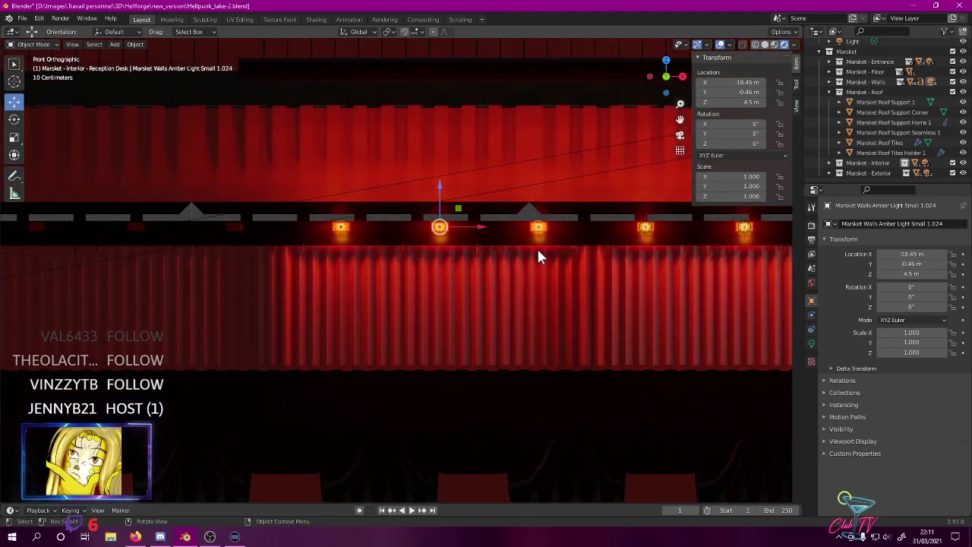
- In top view, make linked duplicates of the selected small amber lights and place them -4.9 m in X and -0.1 m in Y
key(KP_7)
shift+middle_drag(386, 332, 476, 307)
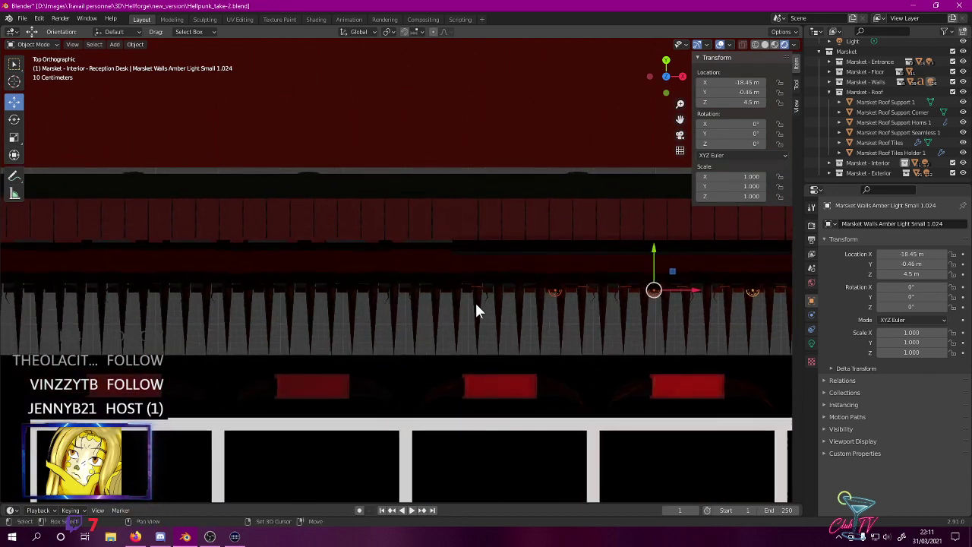
key(shift+d)
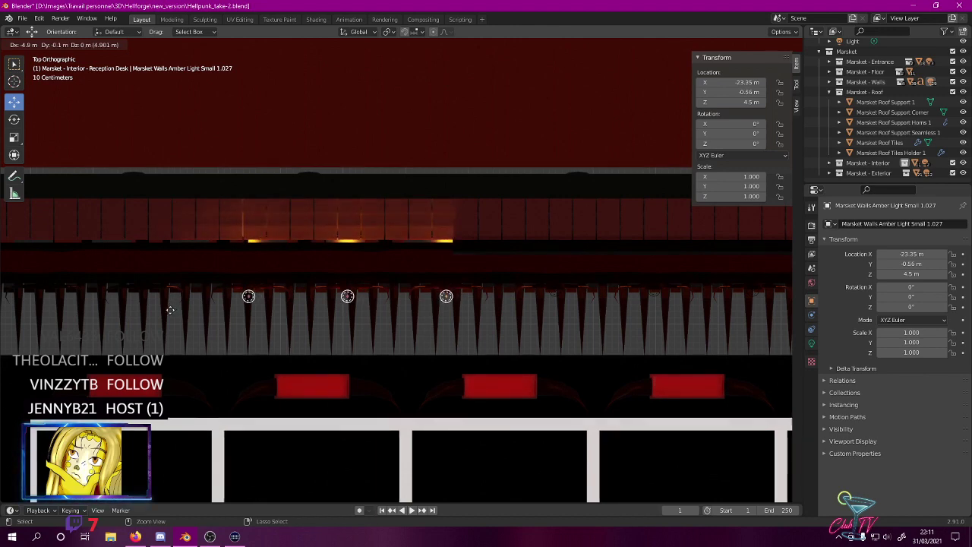
click(172, 316)
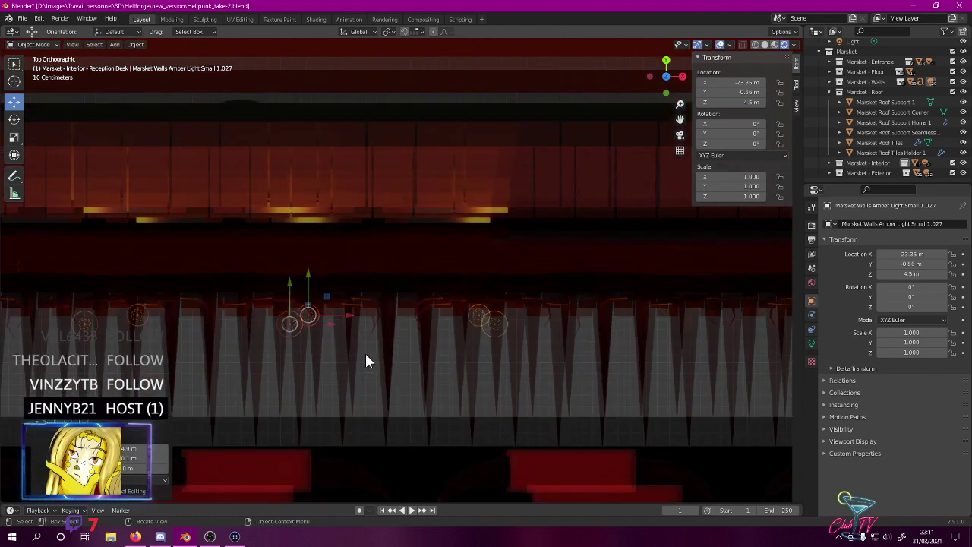
- Move the new group of small amber lights 0.03 m along X to line up with their holders
scroll(365, 351, up, 10)
scroll(360, 281, up, 2)
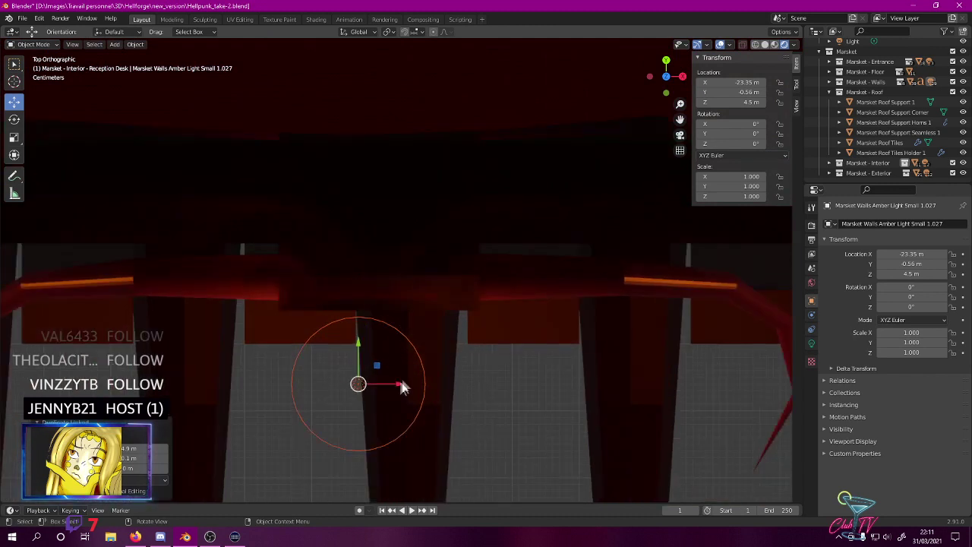
key(g)
key(x)
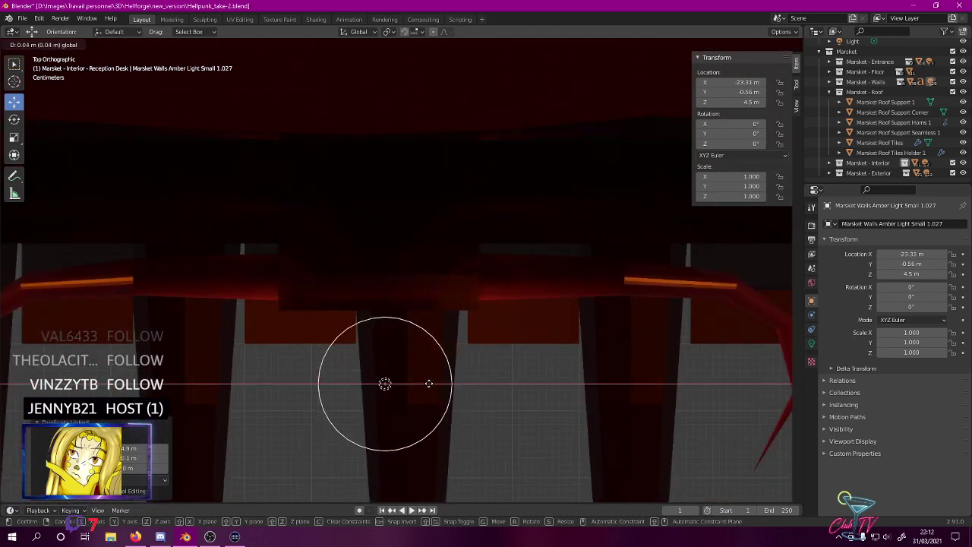
click(423, 380)
scroll(414, 374, down, 5)
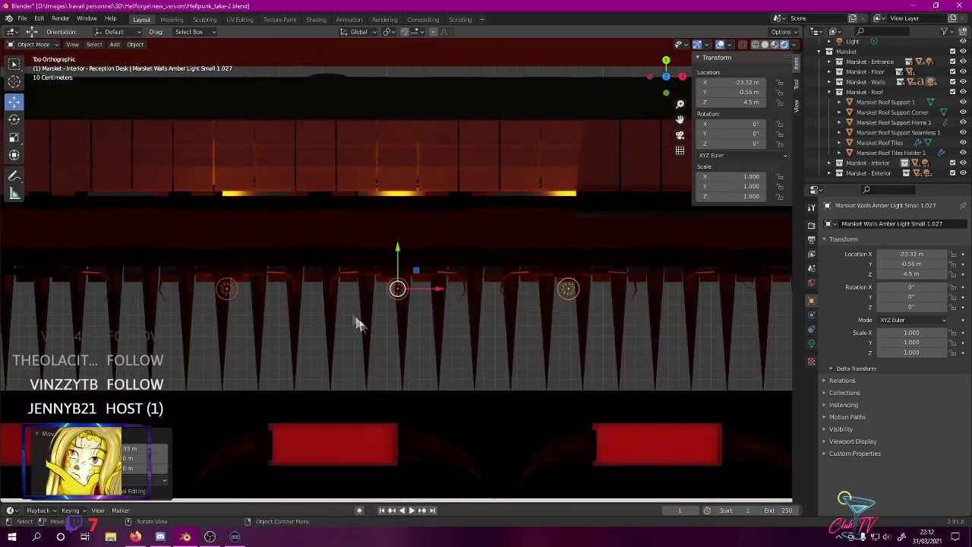
- Switch the viewport to wireframe shading and move the duplicated amber lights 0.1 m along Y onto their holders
shift+middle_drag(590, 332, 576, 357)
scroll(392, 339, up, 4)
shift+middle_drag(388, 337, 433, 285)
scroll(374, 306, up, 6)
shift+middle_drag(398, 319, 473, 217)
key(z)
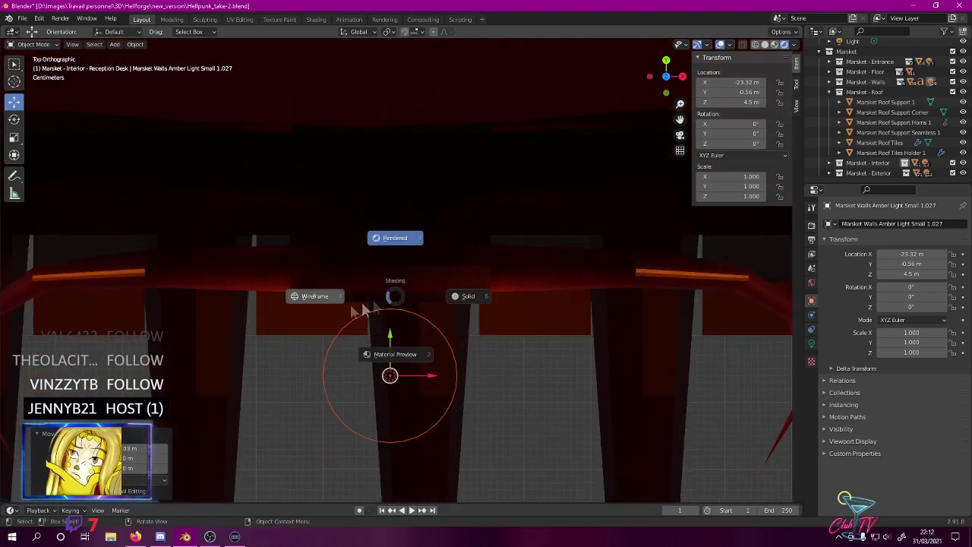
click(342, 306)
drag(391, 337, 404, 265)
scroll(404, 265, down, 4)
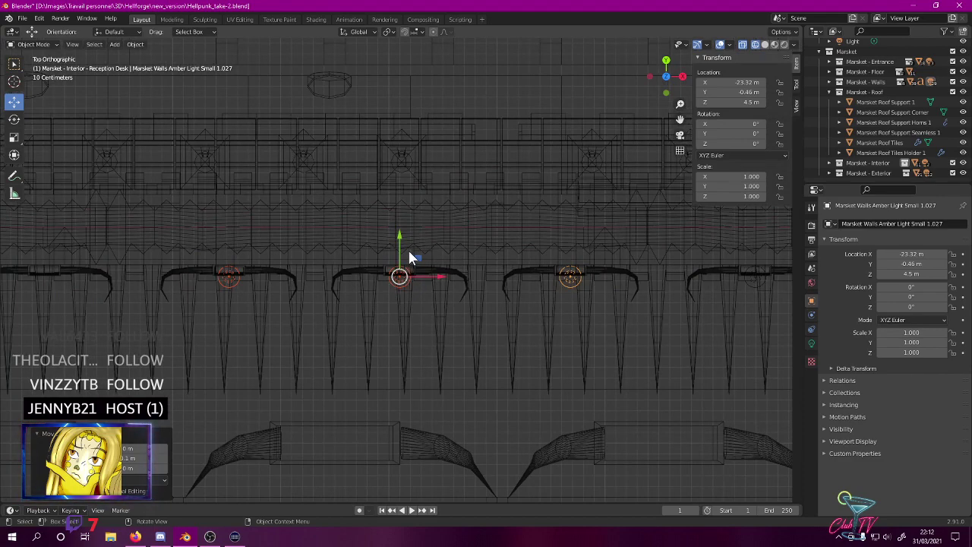
- Make another linked duplicate of the three small amber lights, placed 4.9 m further along negative X
shift+middle_drag(409, 255, 649, 257)
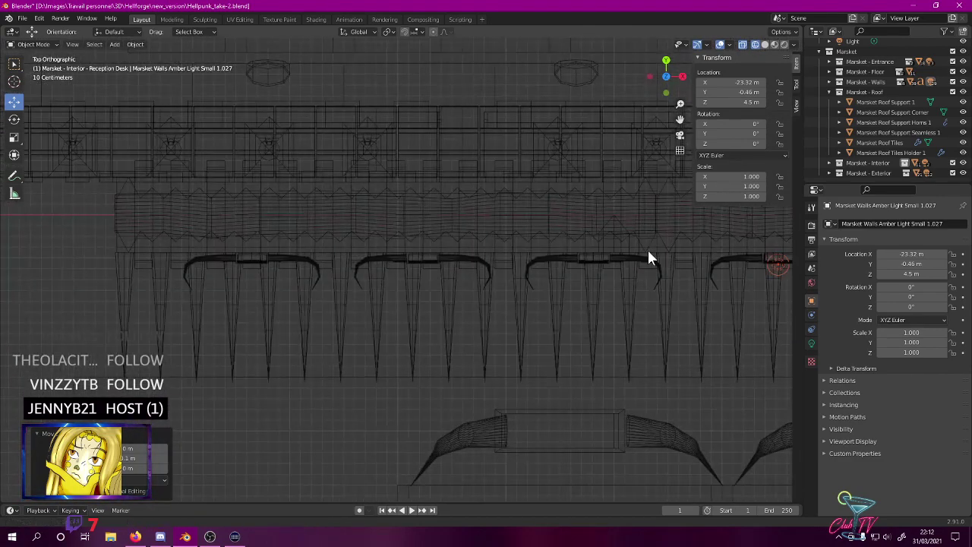
key(shift+d)
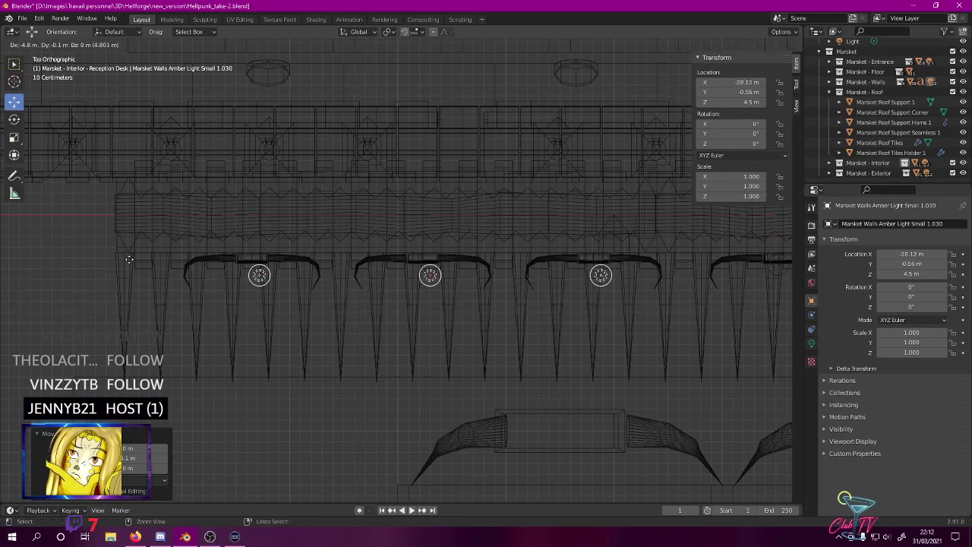
ctrl+click(113, 253)
- Align the newest amber lights with their holders by moving them 0.03 m along X, and return to rendered shading
scroll(333, 246, up, 9)
shift+middle_drag(539, 244, 433, 241)
scroll(430, 237, up, 8)
shift+middle_drag(397, 195, 405, 284)
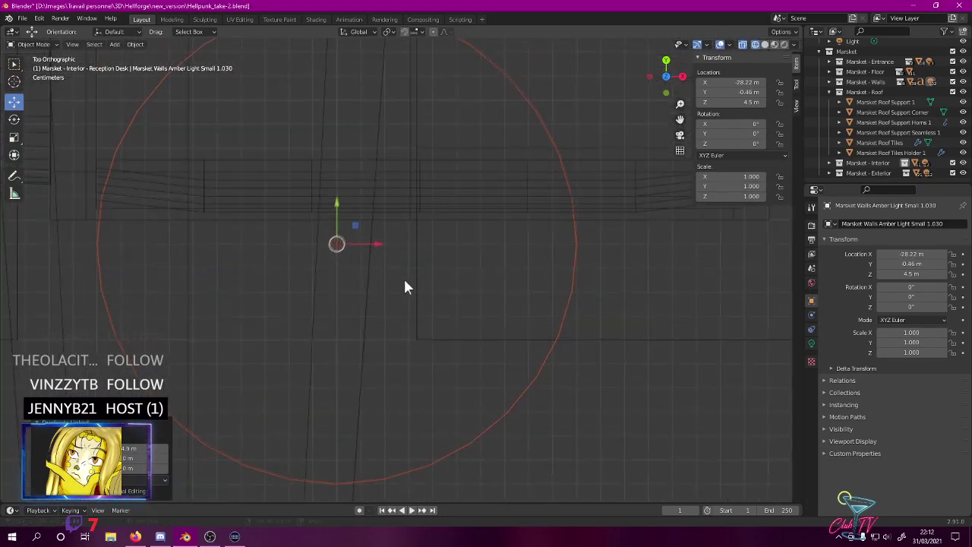
drag(377, 244, 448, 255)
scroll(448, 254, down, 6)
key(z)
click(433, 193)
scroll(208, 290, down, 4)
- Add a second Array modifier to Marsket Roof Support Horns 1 with a relative offset Factor X of -1
mouse_move(220, 289)
middle_down()
mouse_move(396, 238)
mouse_move(415, 218)
middle_up()
shift+middle_drag(195, 211, 365, 263)
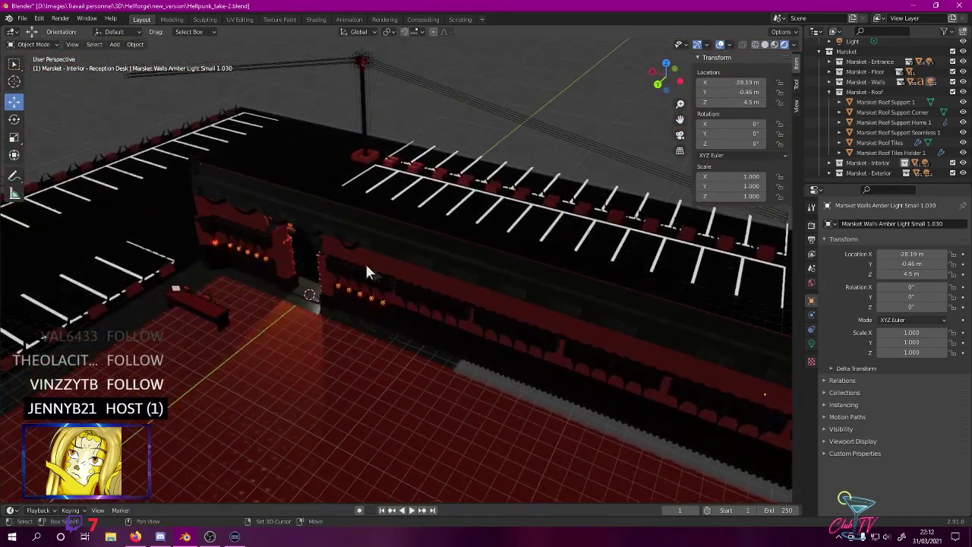
click(355, 253)
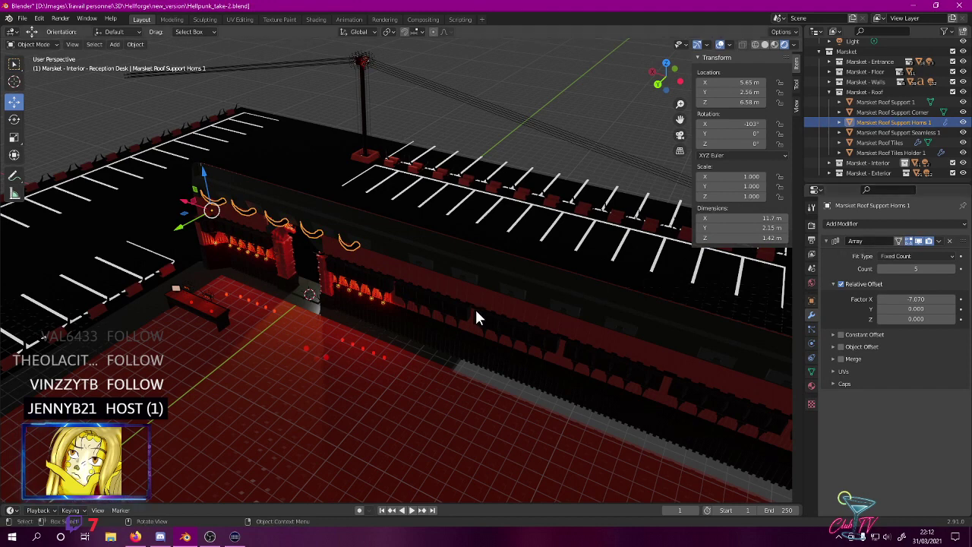
click(843, 224)
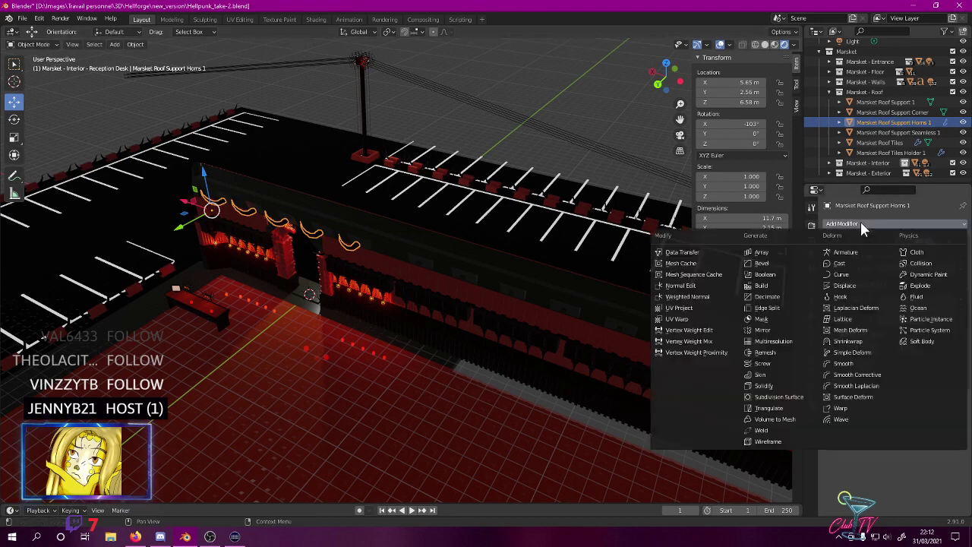
click(762, 253)
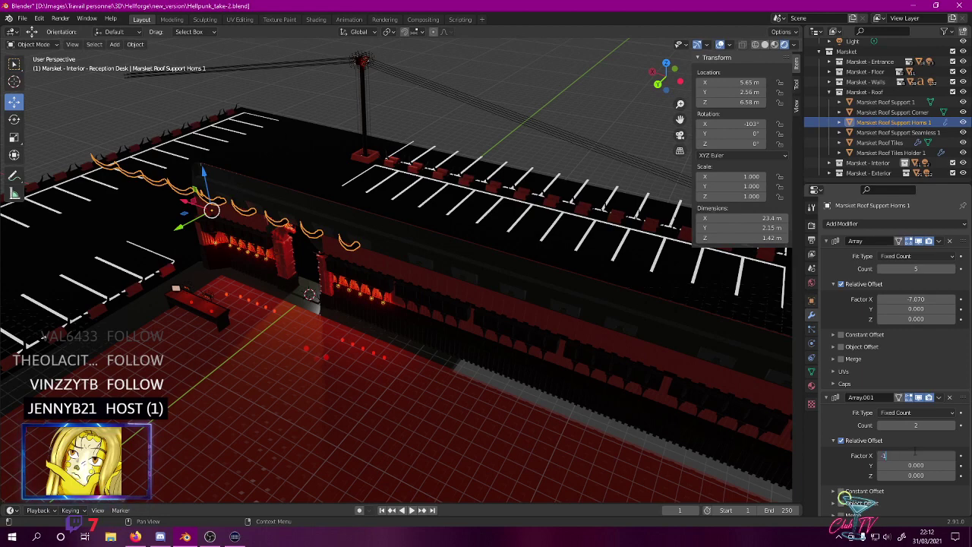
key(Return)
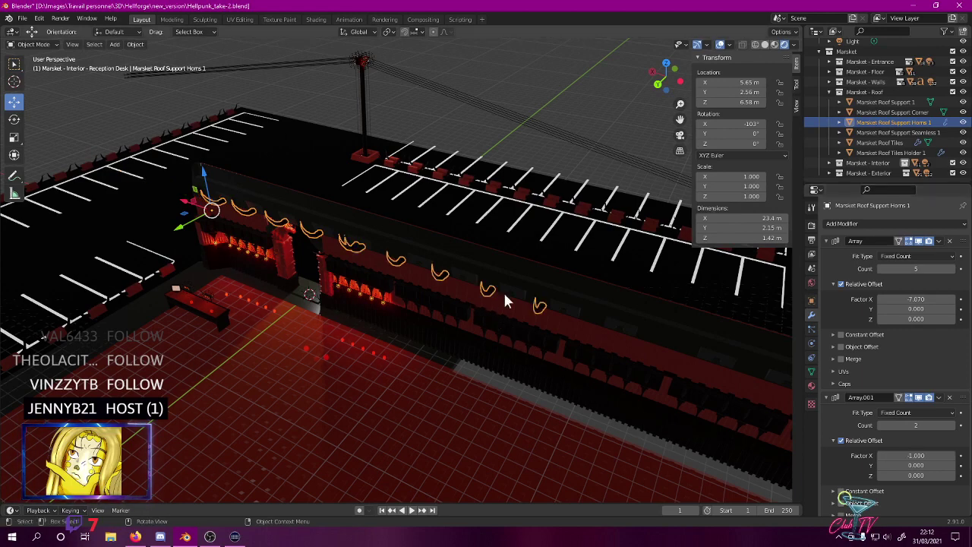
- Try relative offset X factors of -1.5, -1.1, -1.25, -1.3 and -1.35 for the horns' Array.001 modifier
key(ctrl+KP_1)
middle_drag(304, 295, 422, 287)
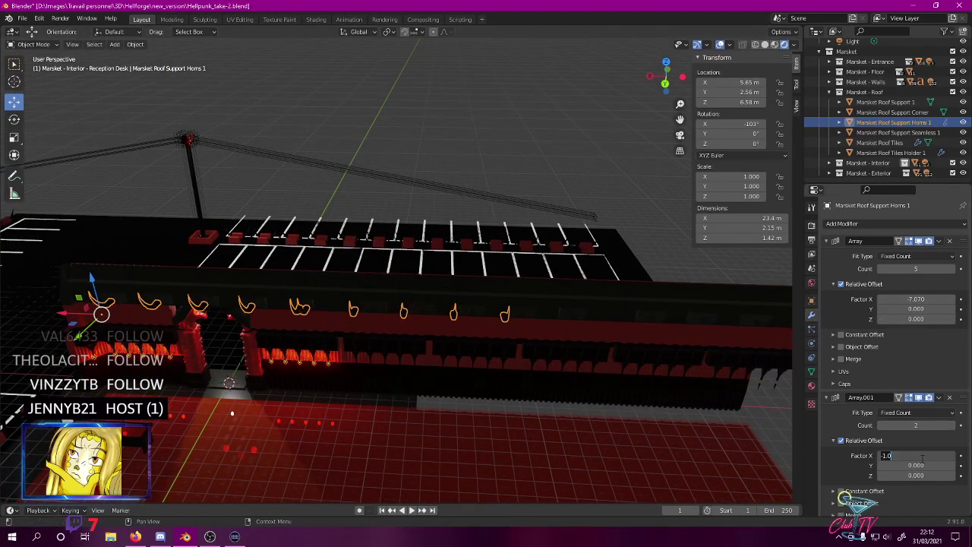
key(Return)
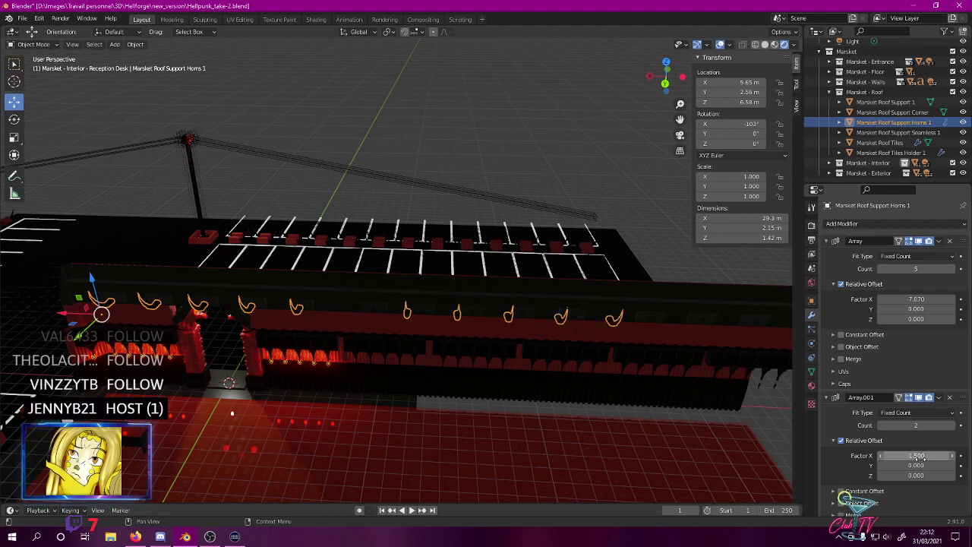
click(917, 456)
text(-1.5)
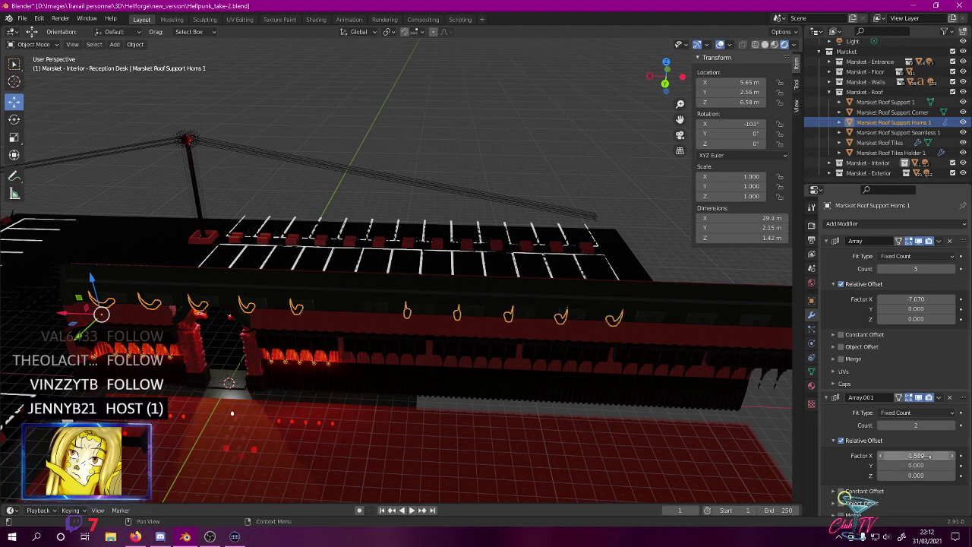
key(Return)
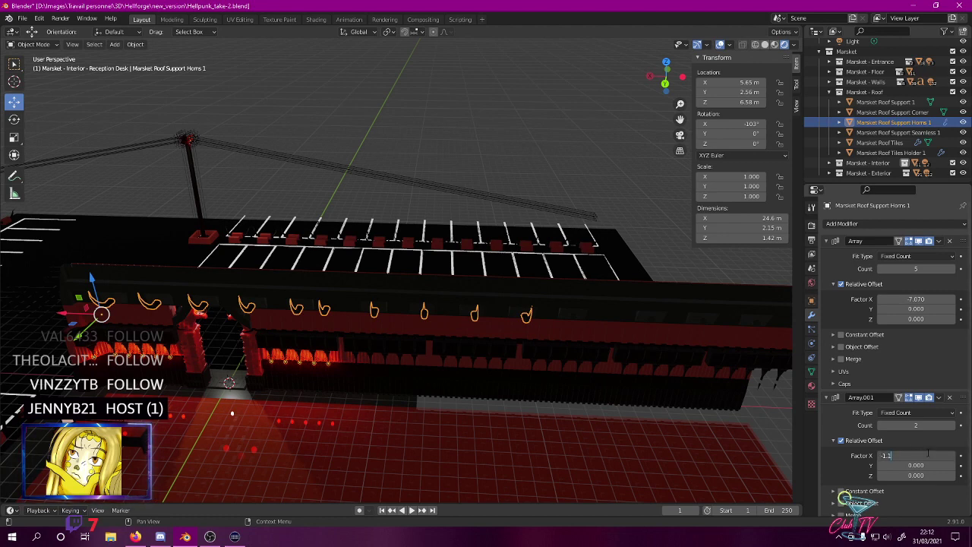
key(Return)
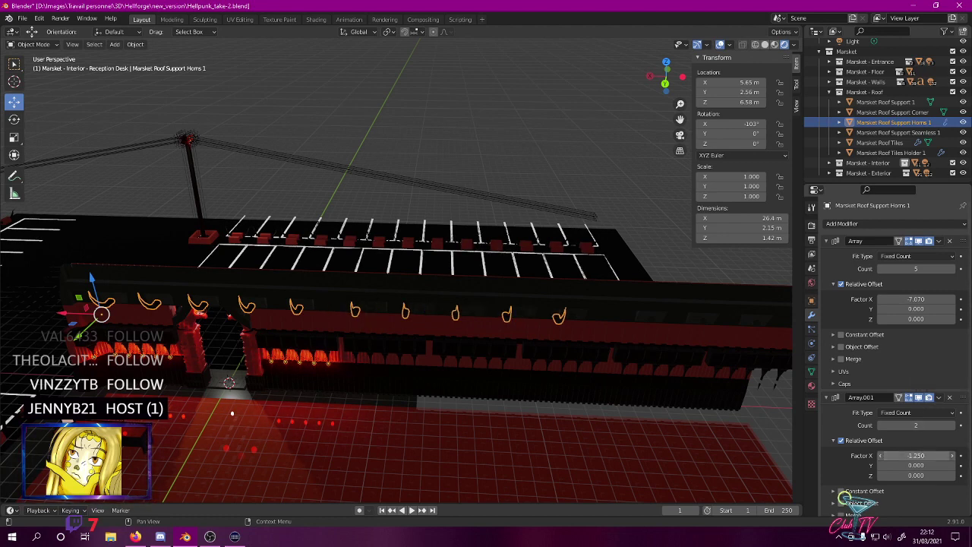
key(Return)
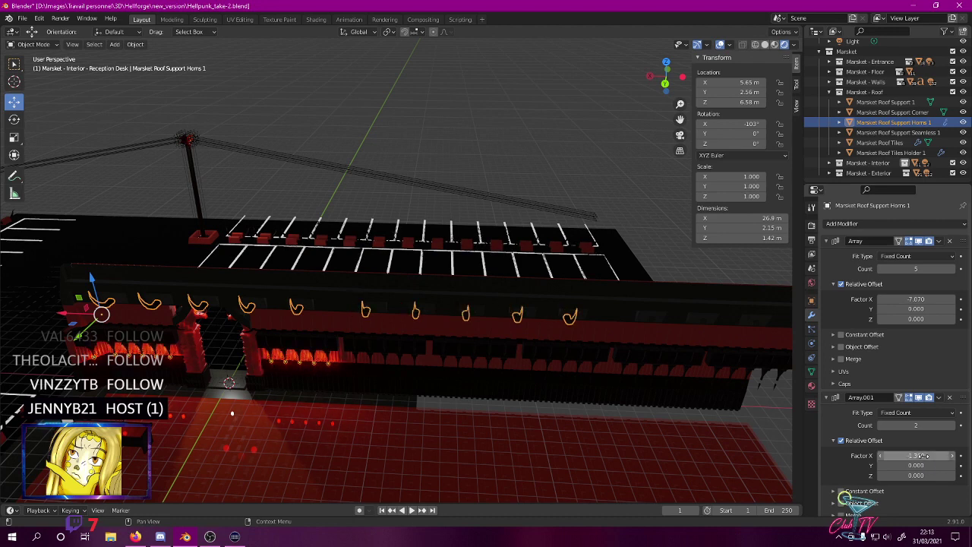
click(927, 456)
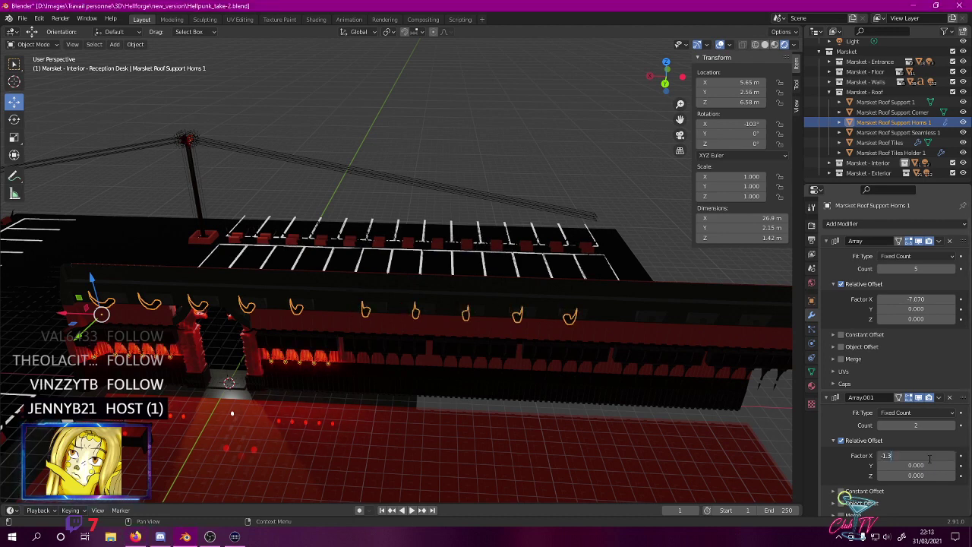
text(5)
key(Return)
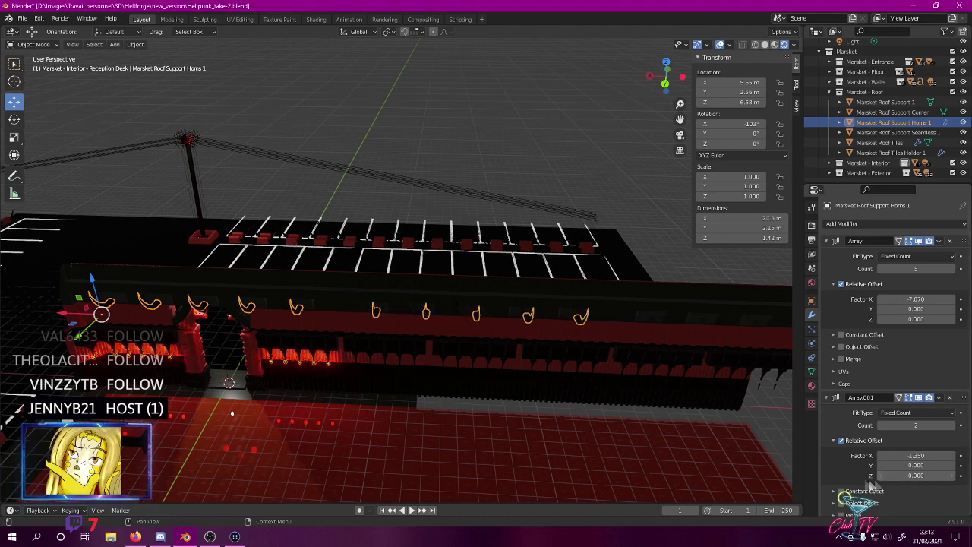
- Set the horns' Array.001 relative offset Factor X to -1.325 and its count to 3
click(921, 456)
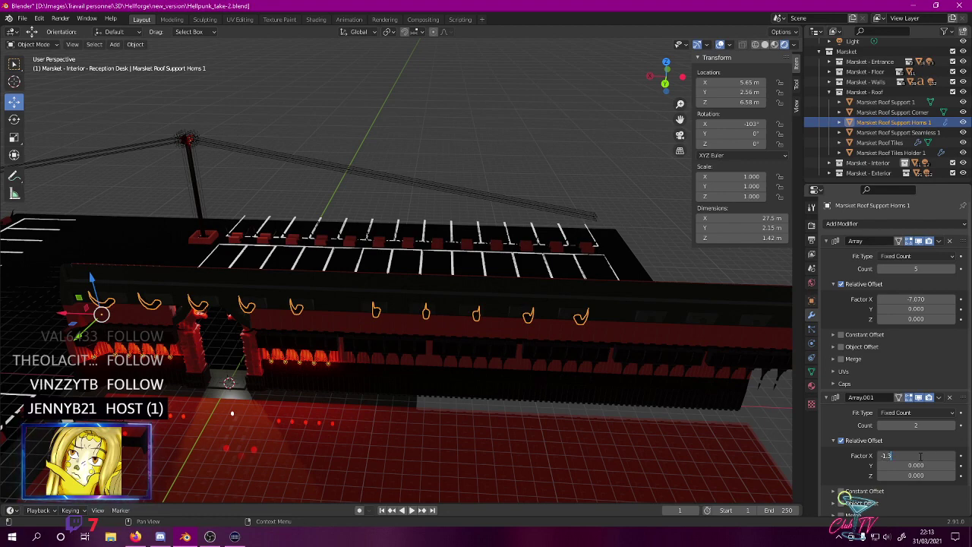
key(Return)
middle_drag(549, 306, 541, 262)
shift+middle_drag(541, 262, 487, 273)
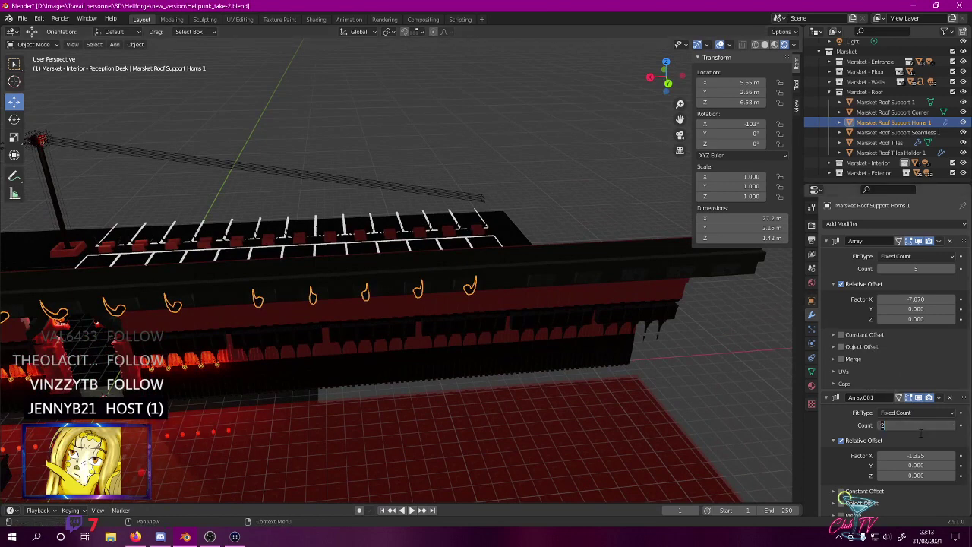
text(3)
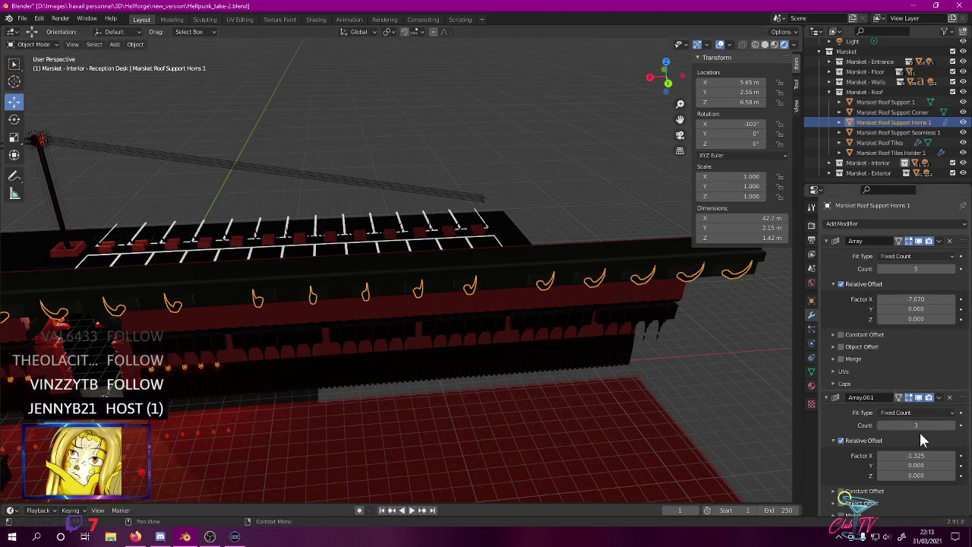
key(Return)
- Refine the horns' Array.001 relative offset Factor X to -1.33
middle_drag(442, 433, 508, 321)
scroll(507, 320, up, 5)
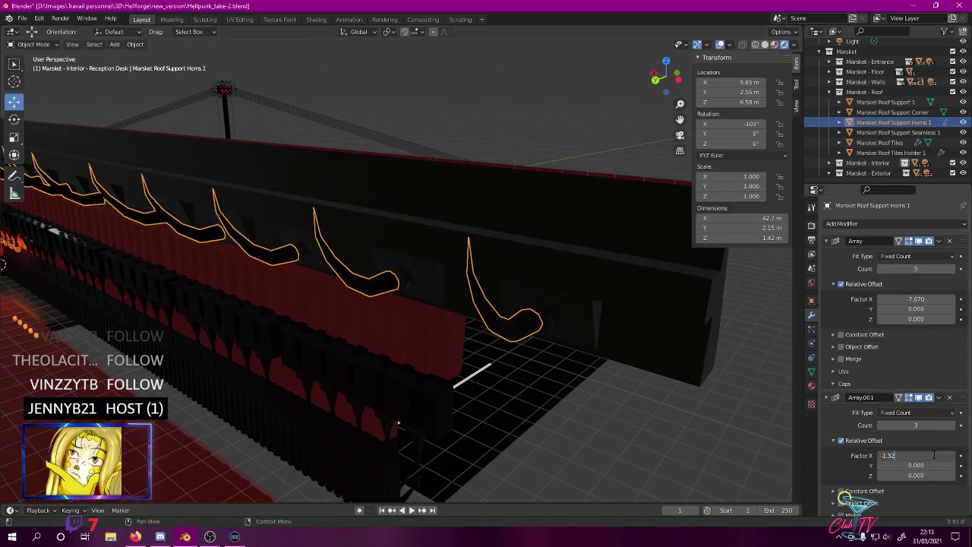
key(Return)
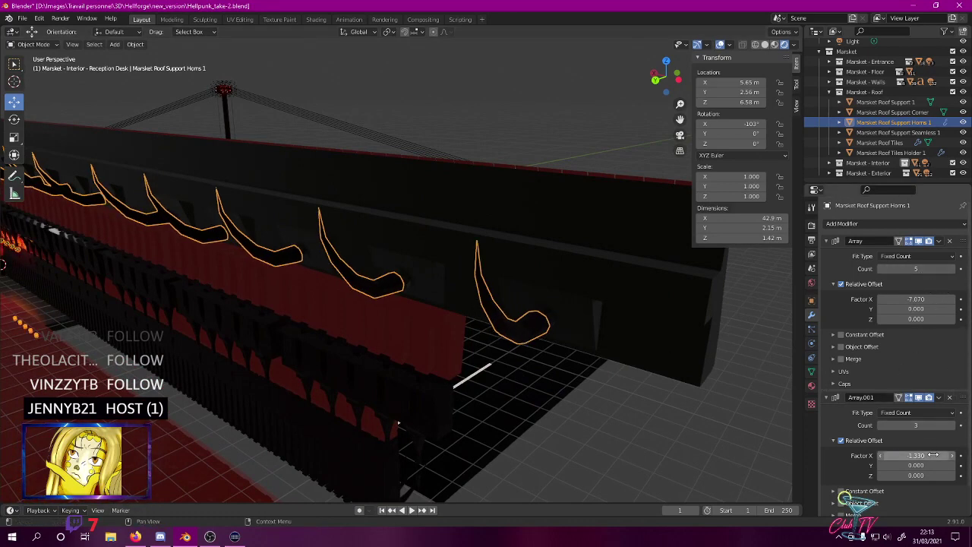
- Examine how the arrayed horns meet the roof supports along the front, and select Marsket Roof Support 1
middle_drag(555, 297, 526, 288)
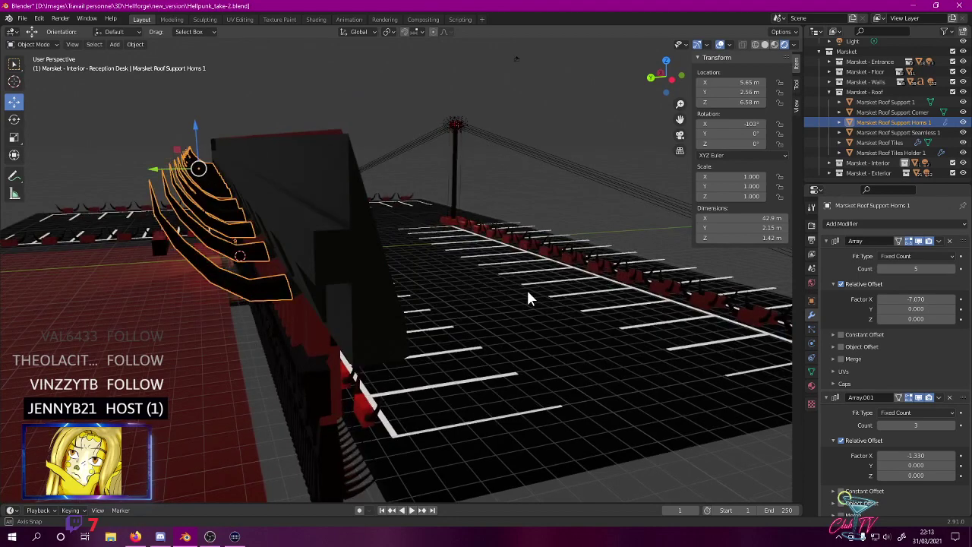
click(292, 287)
middle_drag(331, 282, 455, 260)
shift+middle_drag(334, 249, 1, 148)
middle_drag(180, 206, 342, 208)
click(236, 186)
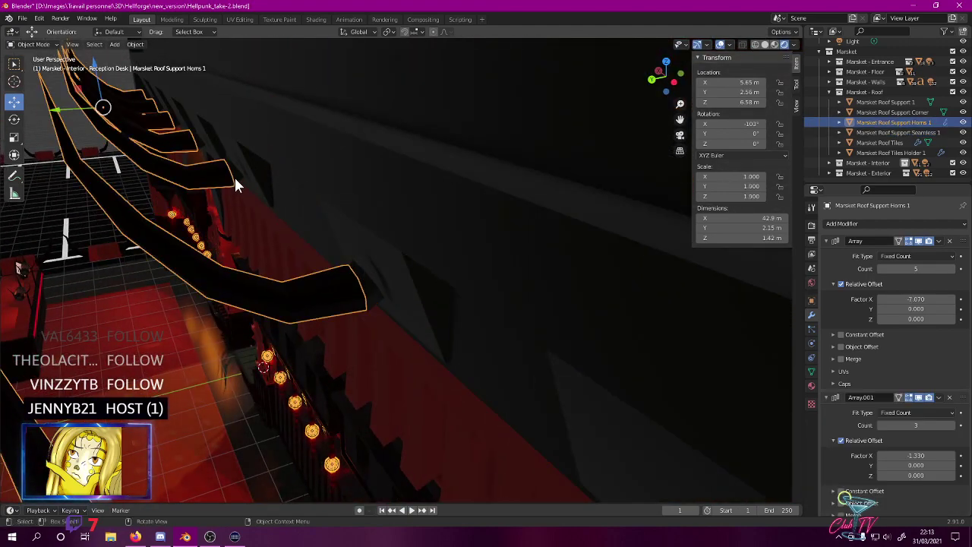
click(241, 185)
middle_drag(255, 181, 361, 166)
shift+middle_drag(517, 178, 101, 158)
middle_drag(346, 169, 334, 217)
middle_drag(435, 158, 596, 298)
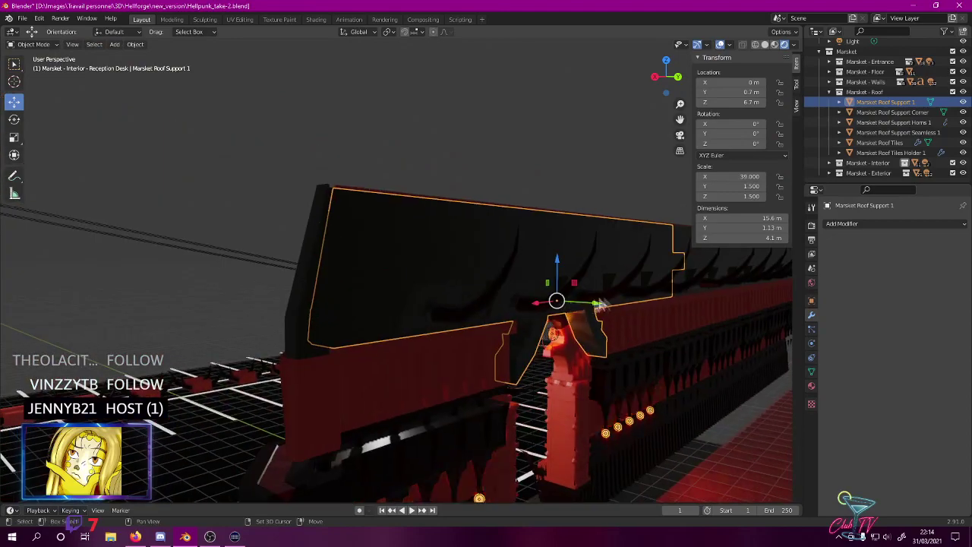
- Edit the mesh of Marsket Roof Support 1 and select the rear end faces of all its octagonal horn mounts
key(Tab)
middle_drag(445, 318, 398, 256)
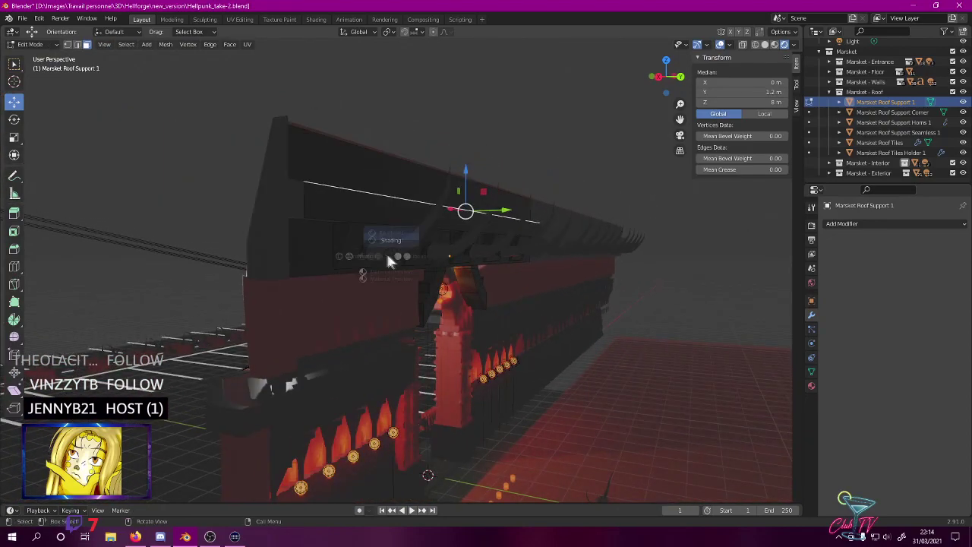
click(326, 242)
scroll(326, 245, up, 7)
scroll(324, 244, down, 3)
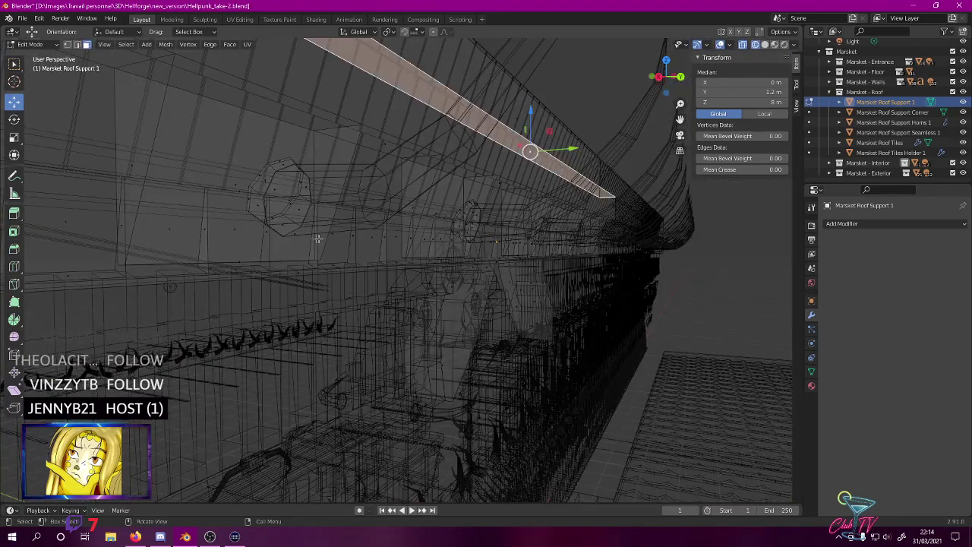
click(259, 177)
click(278, 195)
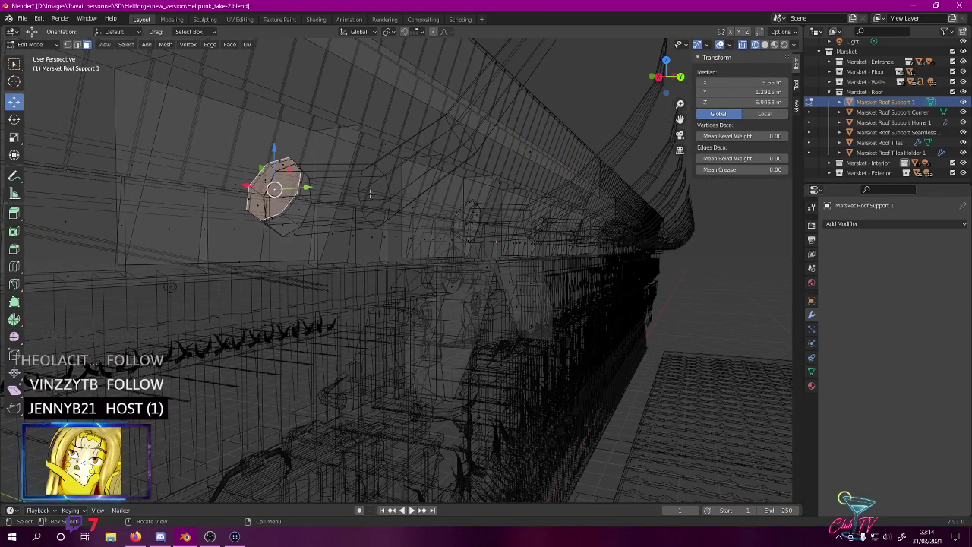
shift+click(466, 218)
shift+middle_drag(475, 216, 376, 231)
scroll(369, 223, up, 3)
shift+click(204, 243)
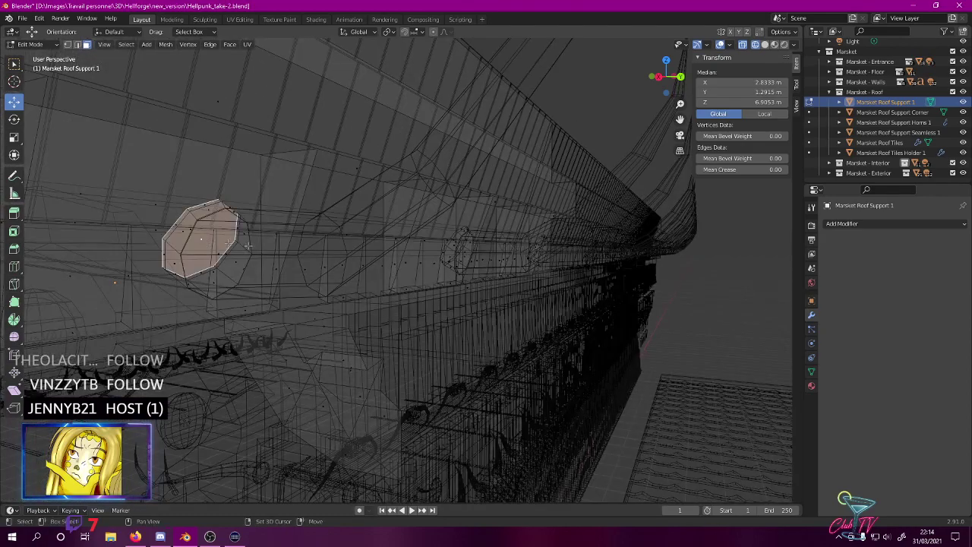
key(l)
middle_drag(499, 239, 417, 255)
shift+click(317, 284)
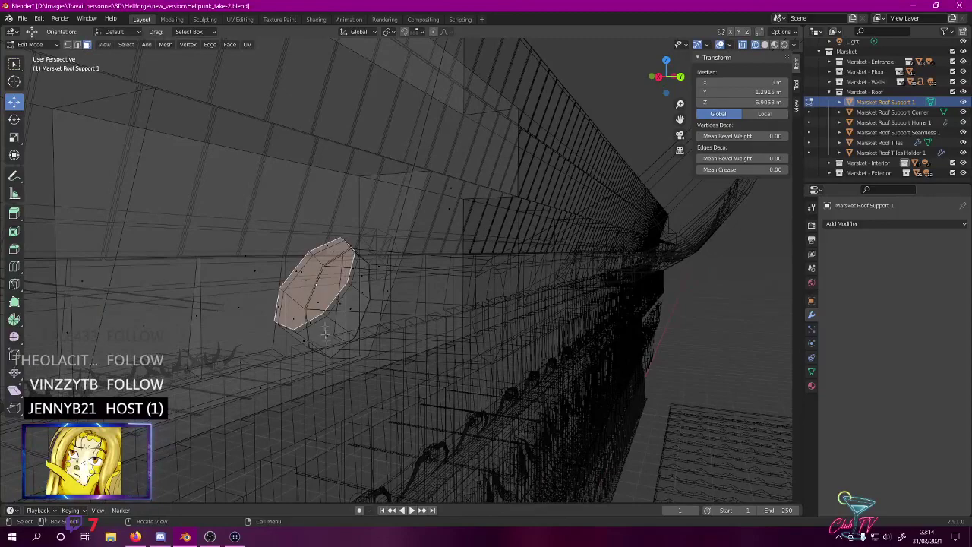
- Extrude the selected mount faces back into the roof support, offset by -0.12 m in Y and 0.08 m in Z
key(KP_1)
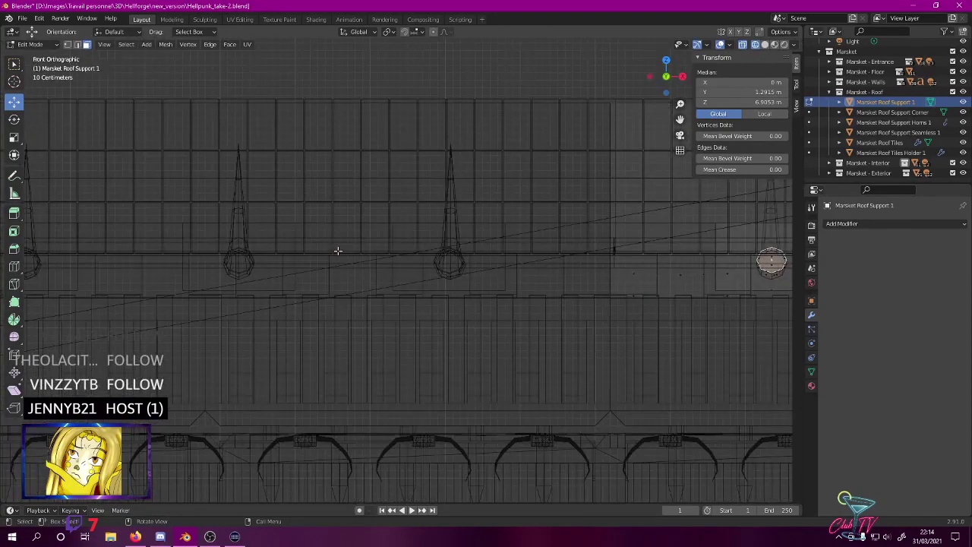
key(KP_3)
shift+middle_drag(475, 196, 289, 168)
scroll(312, 174, up, 6)
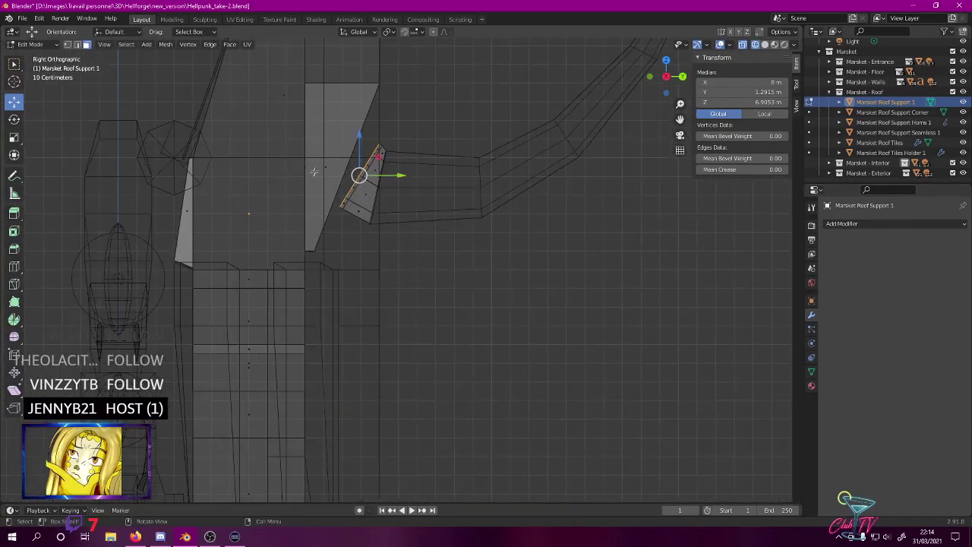
shift+middle_drag(341, 115, 410, 272)
scroll(410, 273, up, 3)
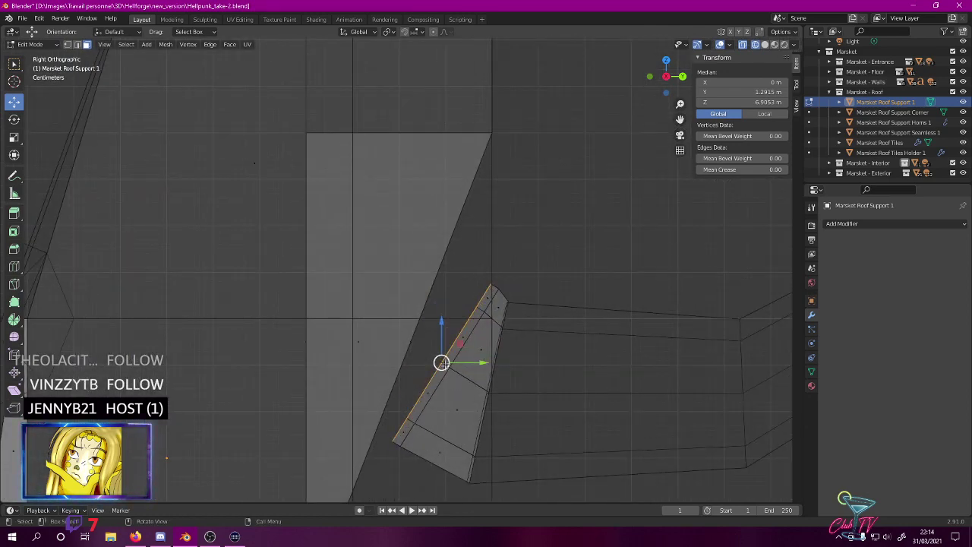
drag(441, 362, 392, 320)
scroll(521, 316, down, 3)
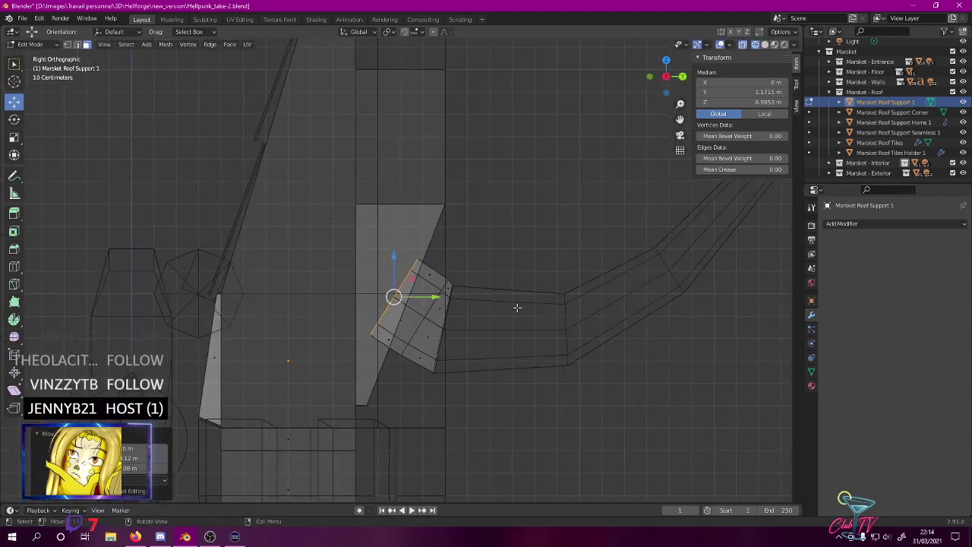
scroll(388, 286, up, 4)
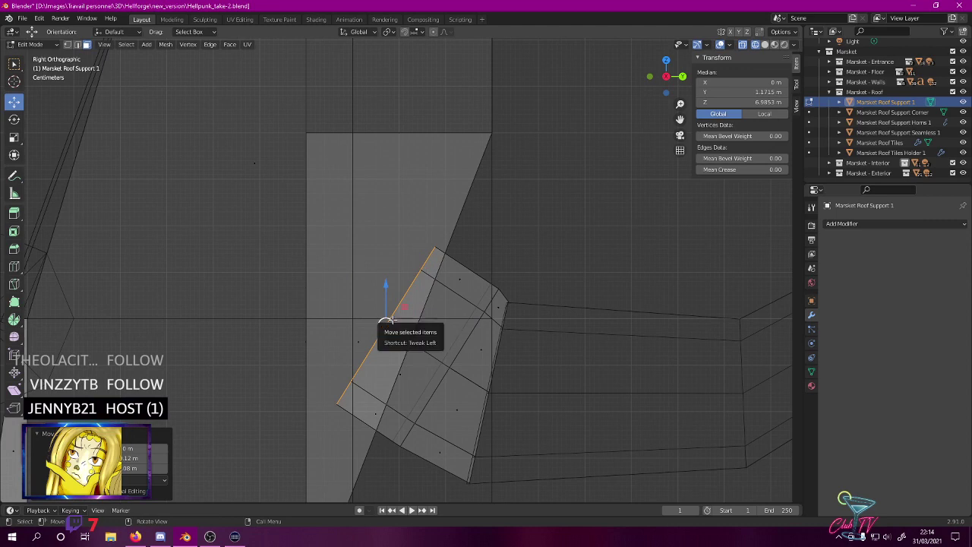
- Restore rendered shading and switch mesh editing from Marsket Roof Support 1 to Marsket Roof Support Seamless 1
key(z)
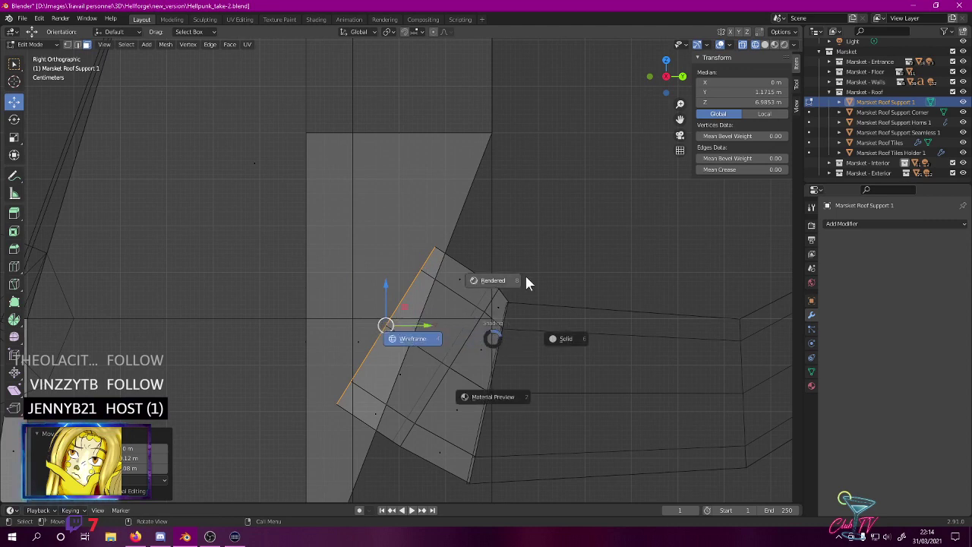
click(528, 282)
mouse_move(521, 278)
middle_down()
mouse_move(504, 290)
mouse_move(426, 297)
mouse_move(473, 282)
middle_up()
middle_drag(487, 280, 416, 297)
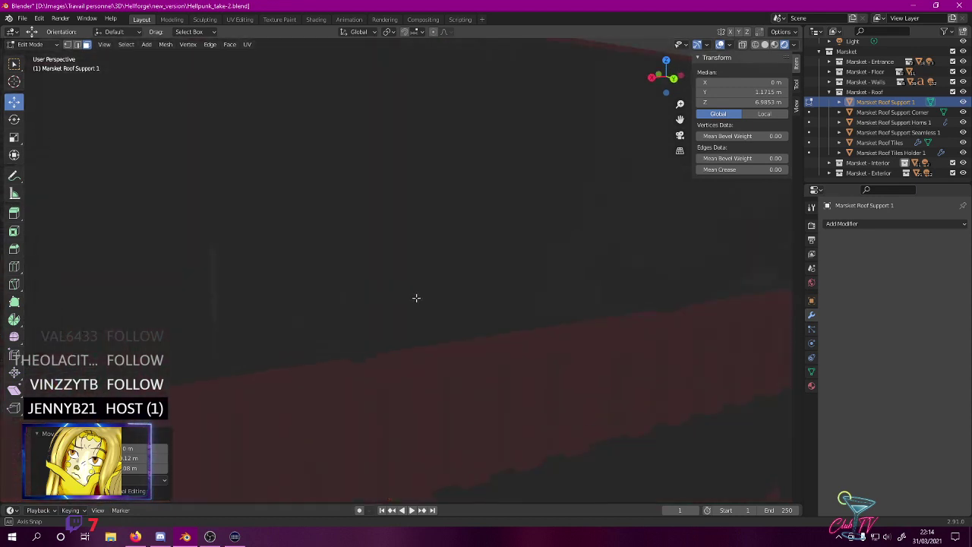
key(Tab)
click(320, 285)
key(Tab)
middle_drag(372, 294, 412, 285)
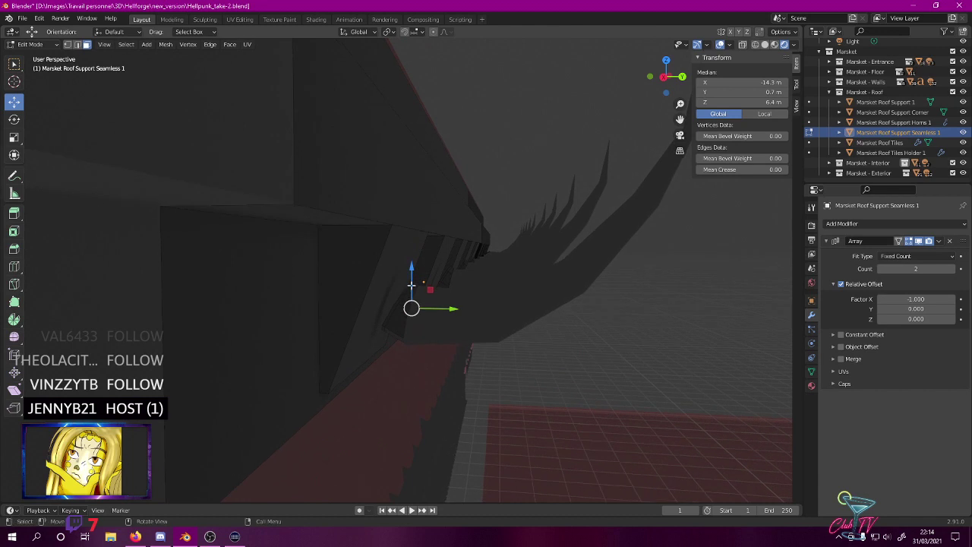
- Select the rear end faces of all the horn mounts along Marsket Roof Support Seamless 1
scroll(412, 286, up, 2)
middle_drag(410, 297, 427, 310)
click(427, 328)
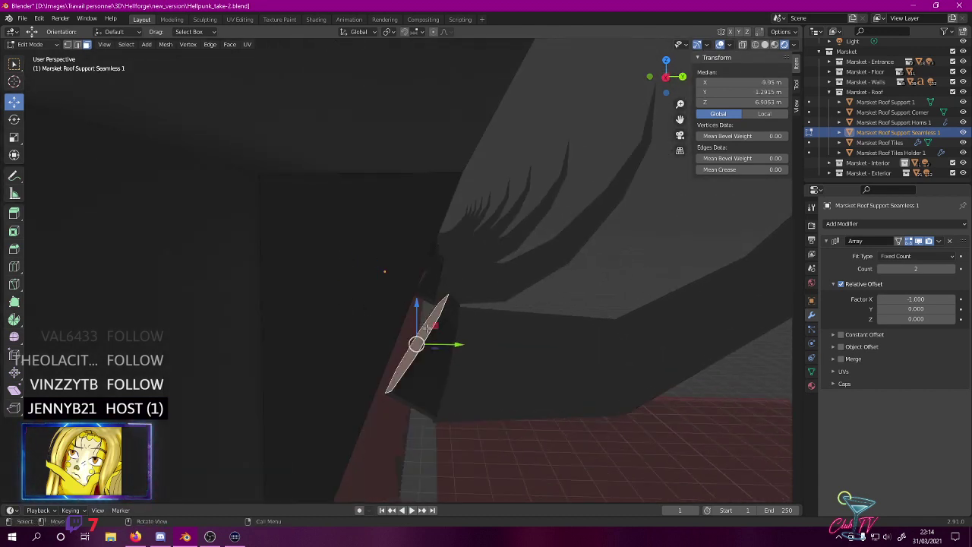
shift+click(429, 267)
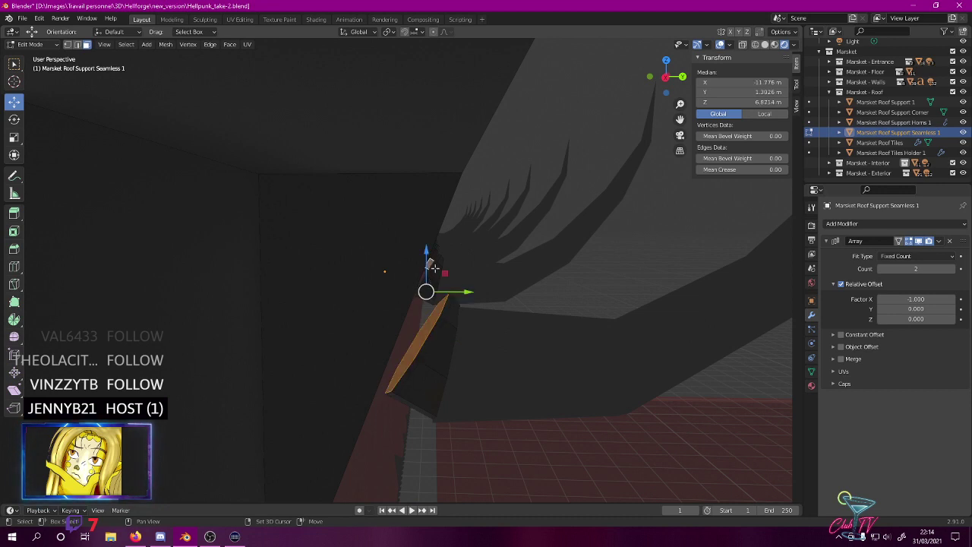
middle_drag(437, 280, 436, 279)
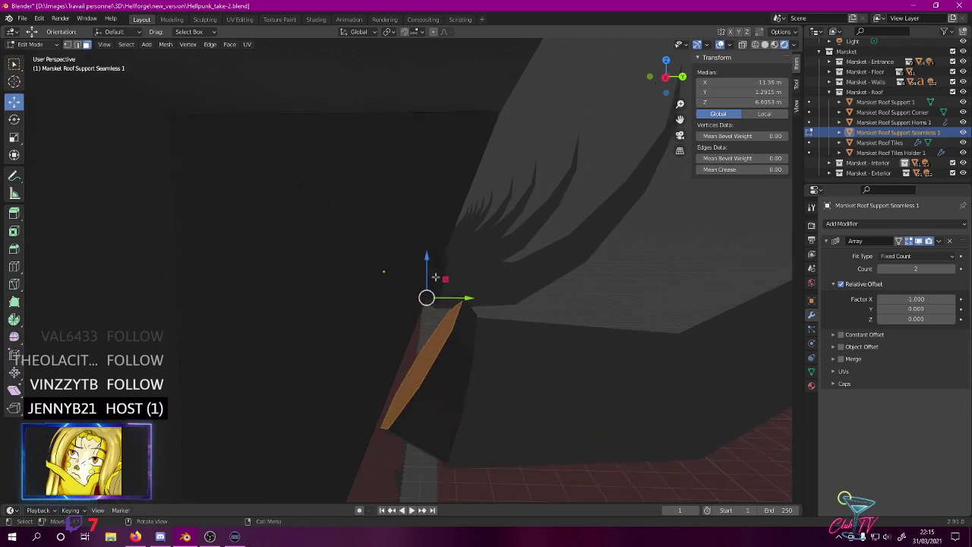
scroll(380, 273, up, 5)
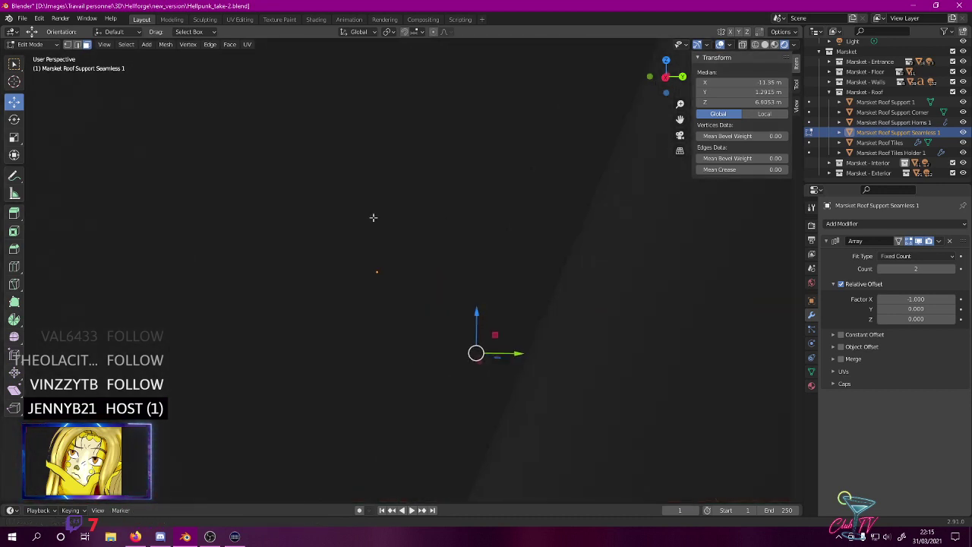
scroll(362, 215, down, 4)
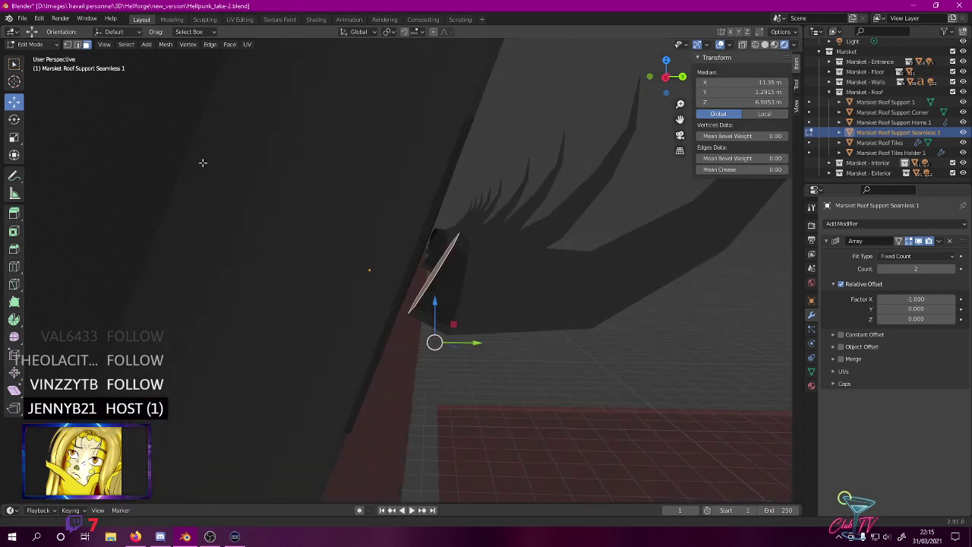
middle_drag(482, 253, 429, 489)
shift+middle_drag(423, 448, 393, 478)
scroll(393, 477, up, 3)
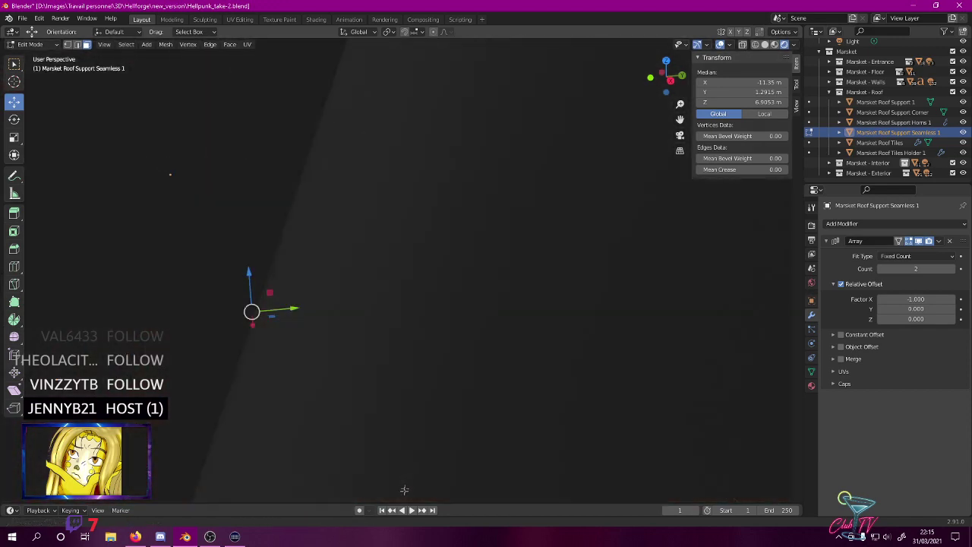
scroll(349, 464, down, 3)
middle_drag(286, 187, 187, 250)
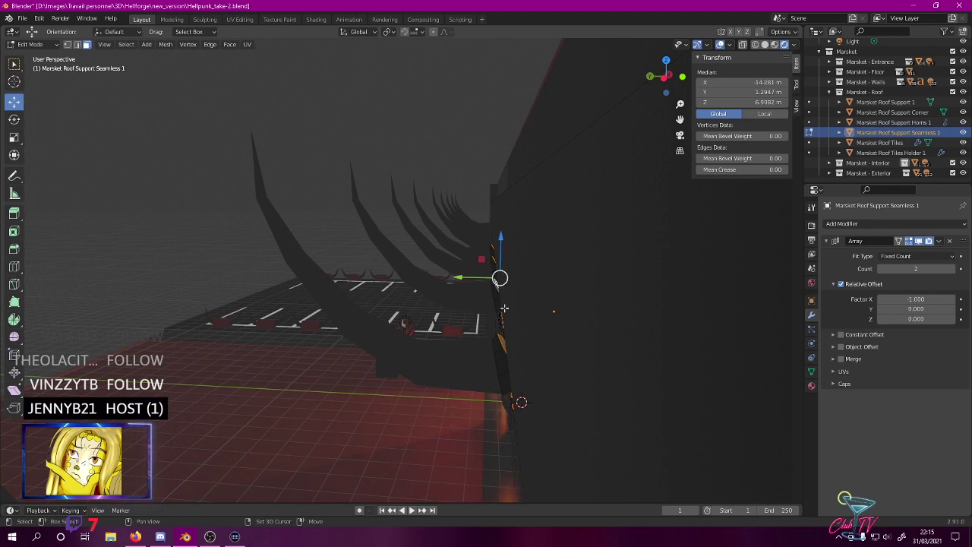
middle_drag(503, 294, 516, 297)
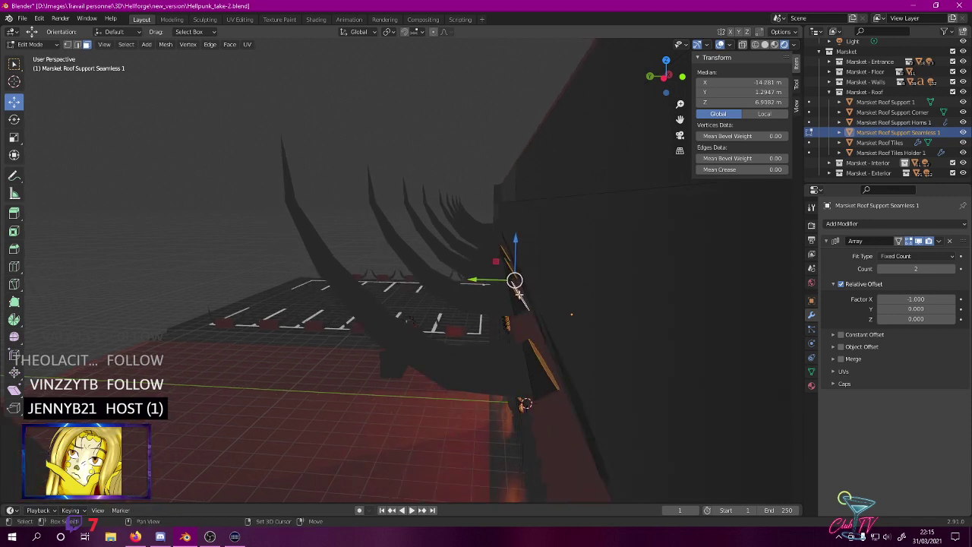
scroll(525, 309, down, 2)
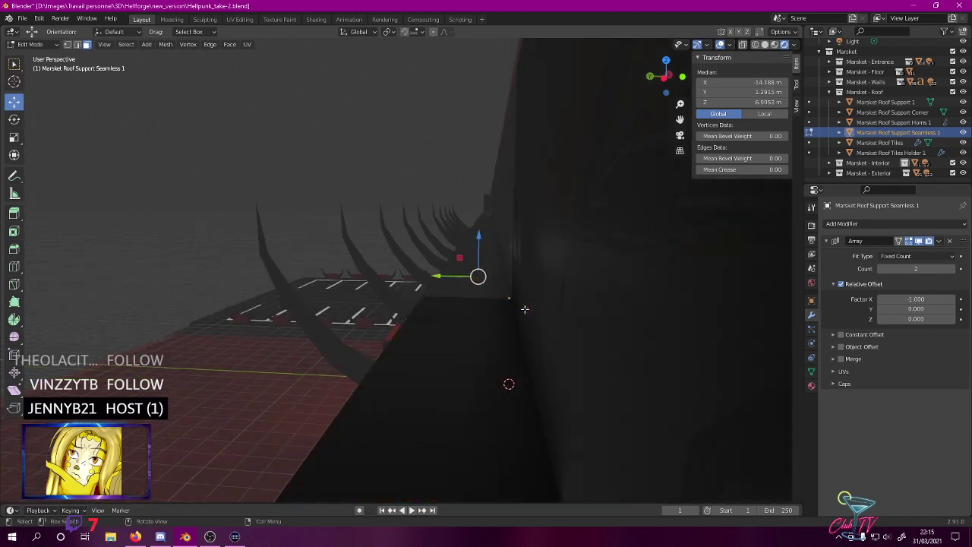
shift+middle_drag(533, 306, 524, 377)
shift+click(527, 368)
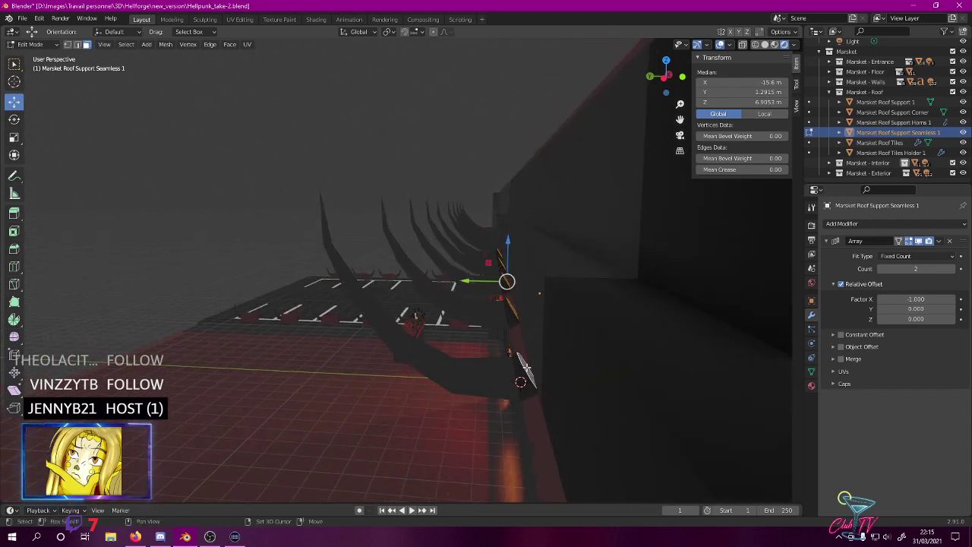
- Extrude the seamless support's mount faces into the support, bringing their median to Y 1.1715 m and Z 6.9853 m
key(KP_1)
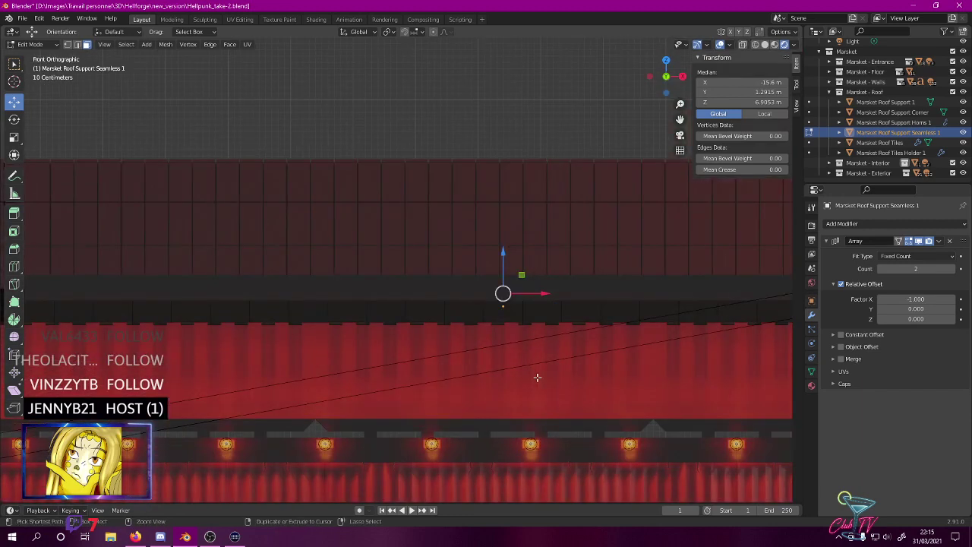
key(ctrl+KP_3)
key(z)
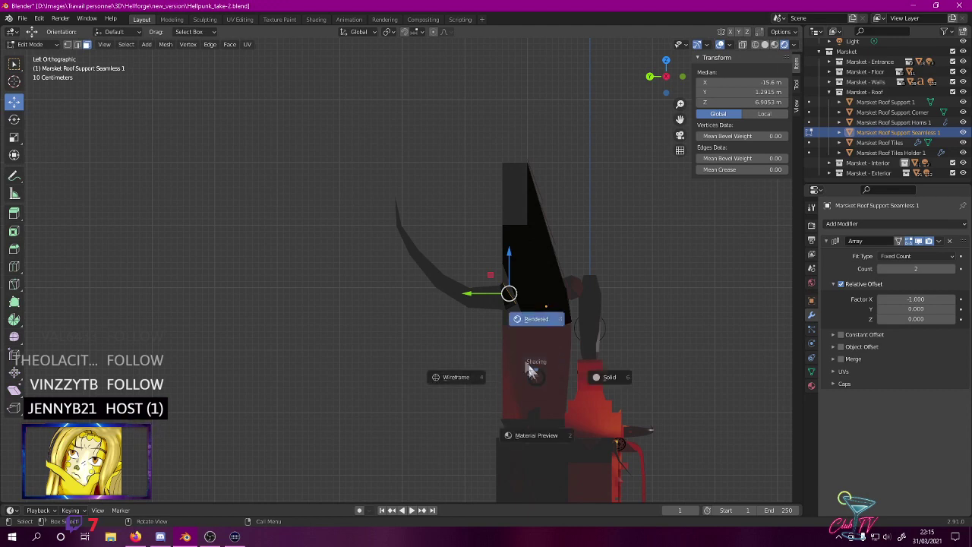
click(455, 377)
scroll(531, 304, up, 6)
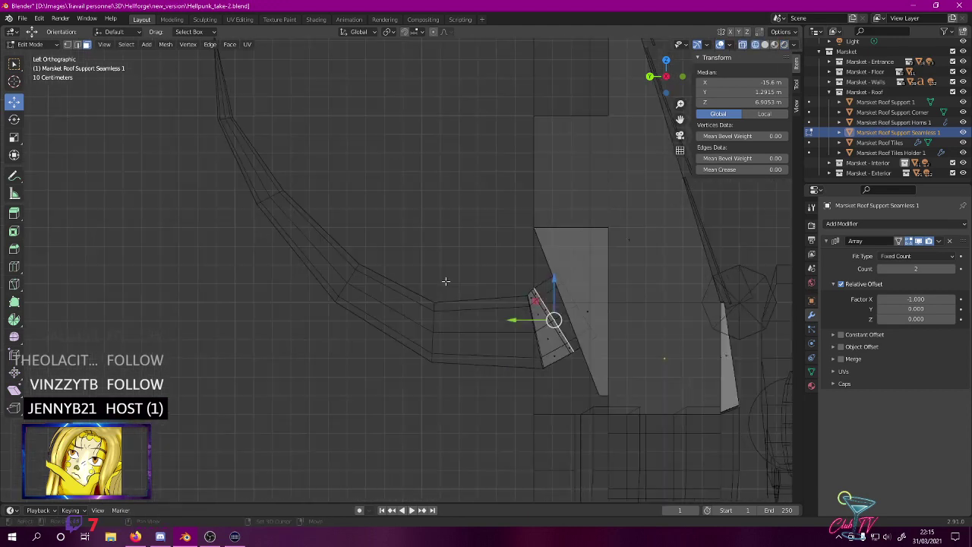
shift+middle_drag(579, 264, 347, 233)
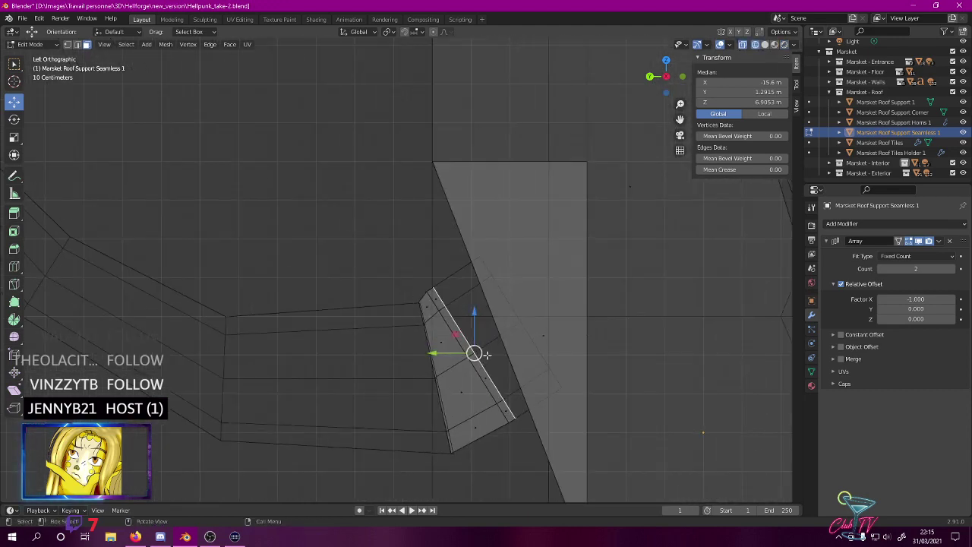
key(e)
ctrl+drag(540, 320, 523, 324)
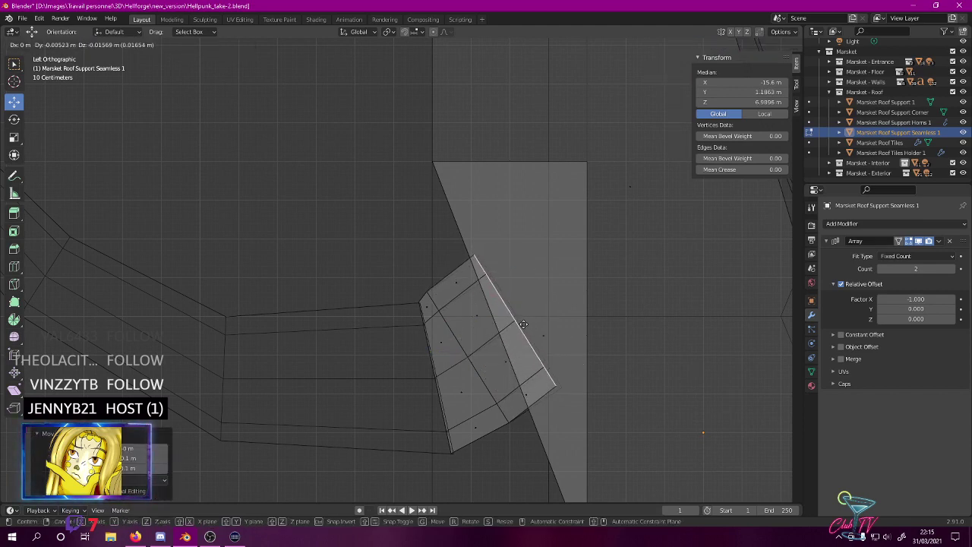
click(526, 324)
scroll(292, 166, up, 4)
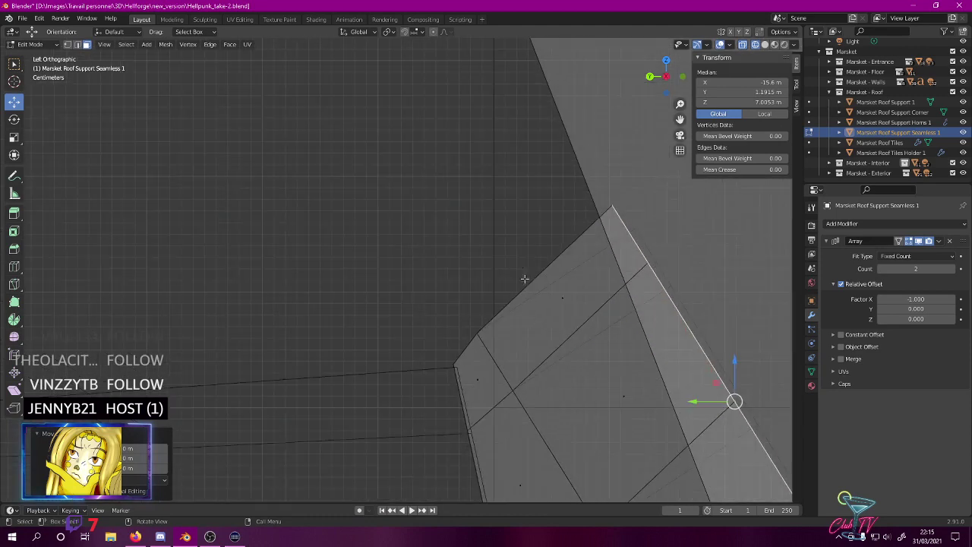
shift+middle_drag(292, 166, 255, 158)
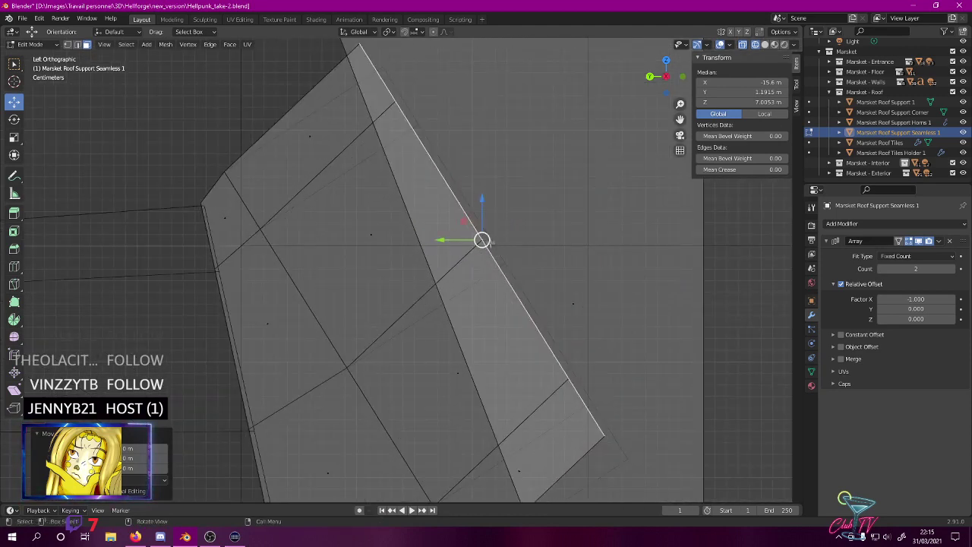
scroll(490, 241, down, 3)
scroll(489, 242, down, 4)
- Return to object mode in rendered shading, clear the selection and save the Hellpunk_take-2 file
key(z)
click(462, 182)
mouse_move(462, 181)
middle_down()
mouse_move(488, 186)
mouse_move(497, 200)
mouse_move(458, 177)
mouse_move(519, 186)
mouse_move(510, 195)
mouse_move(592, 169)
mouse_move(258, 265)
mouse_move(388, 277)
mouse_move(441, 254)
mouse_move(350, 278)
mouse_move(352, 261)
middle_up()
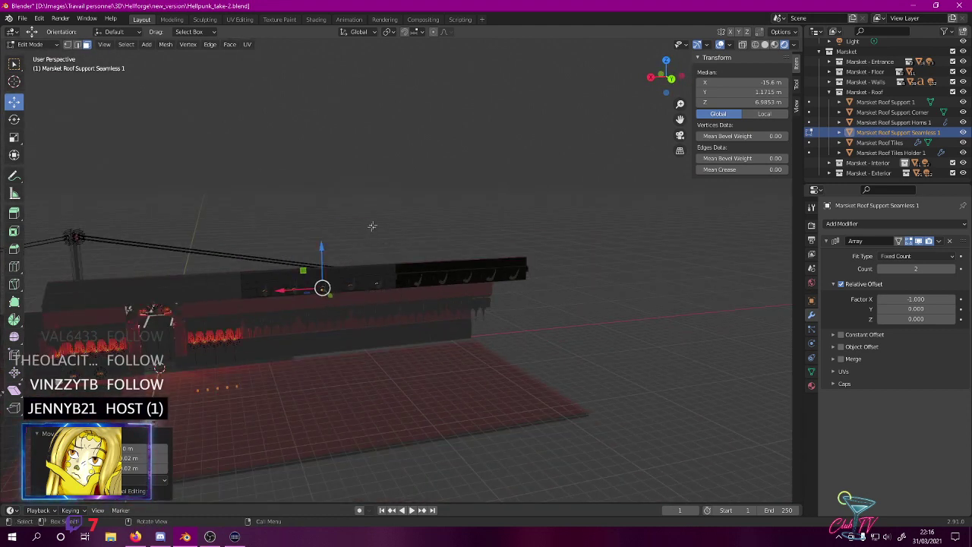
key(z)
click(377, 182)
key(Tab)
click(377, 183)
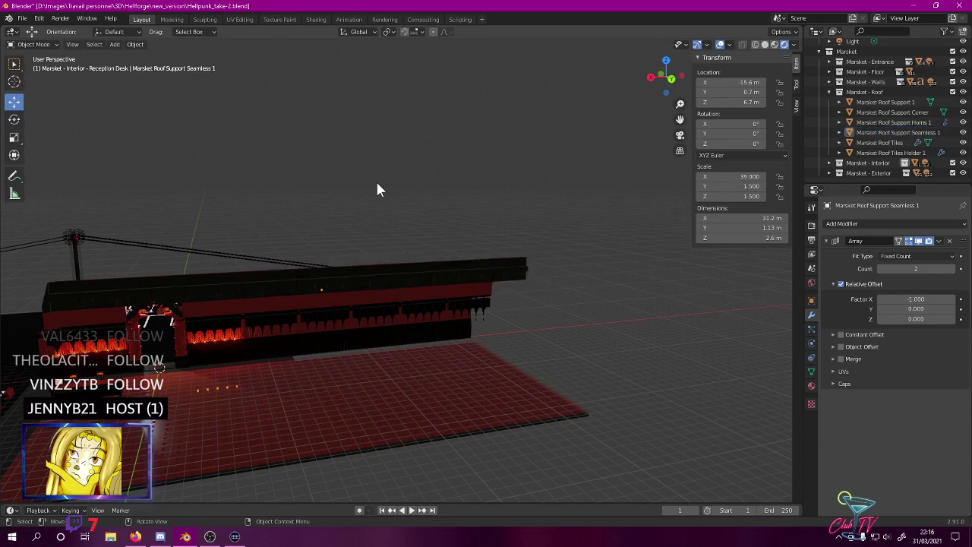
key(ctrl+s)
- Select the Marsket Floor Border Front slab at the foot of the front wall, keeping object mode and rendered shading
middle_drag(425, 165, 436, 264)
scroll(440, 303, up, 3)
shift+middle_drag(443, 321, 346, 79)
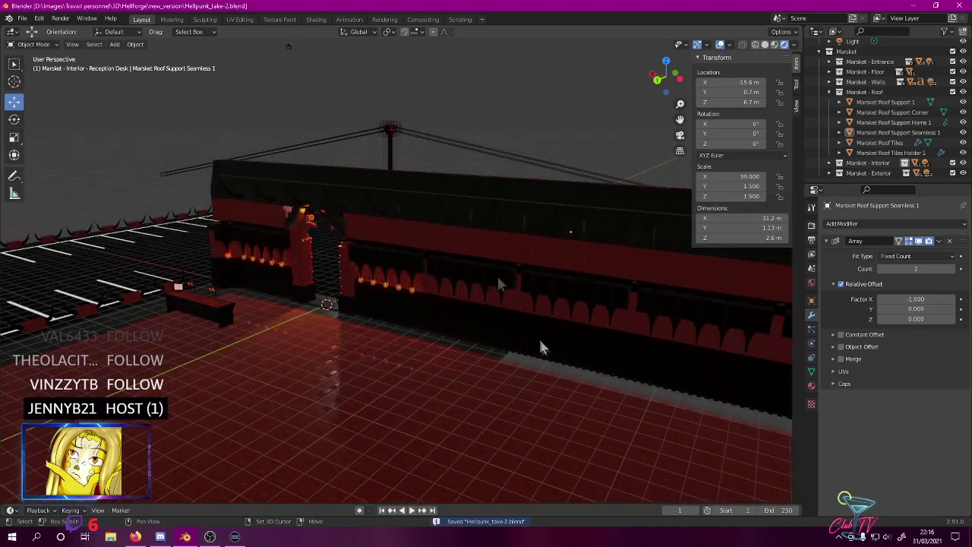
click(492, 351)
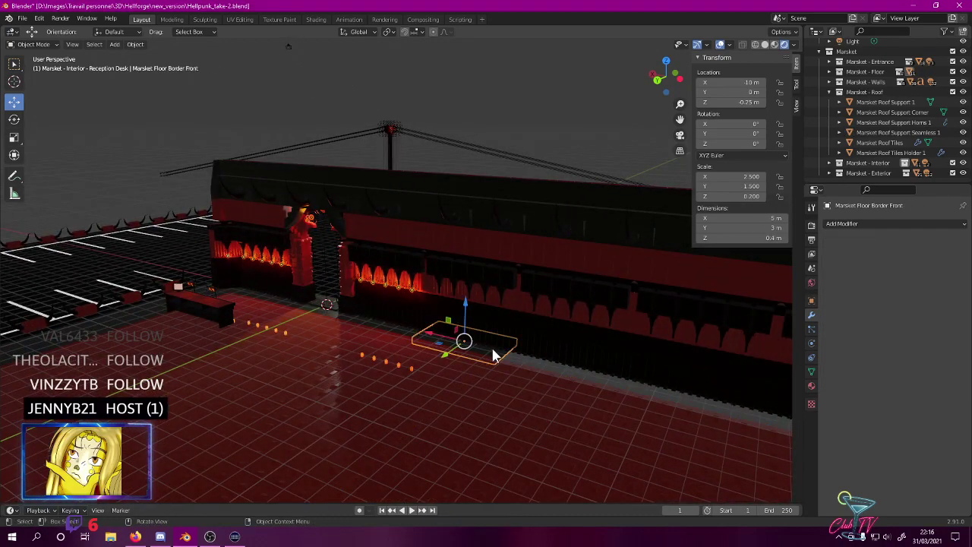
key(Tab)
middle_drag(537, 386, 584, 386)
shift+middle_drag(530, 360, 529, 441)
key(z)
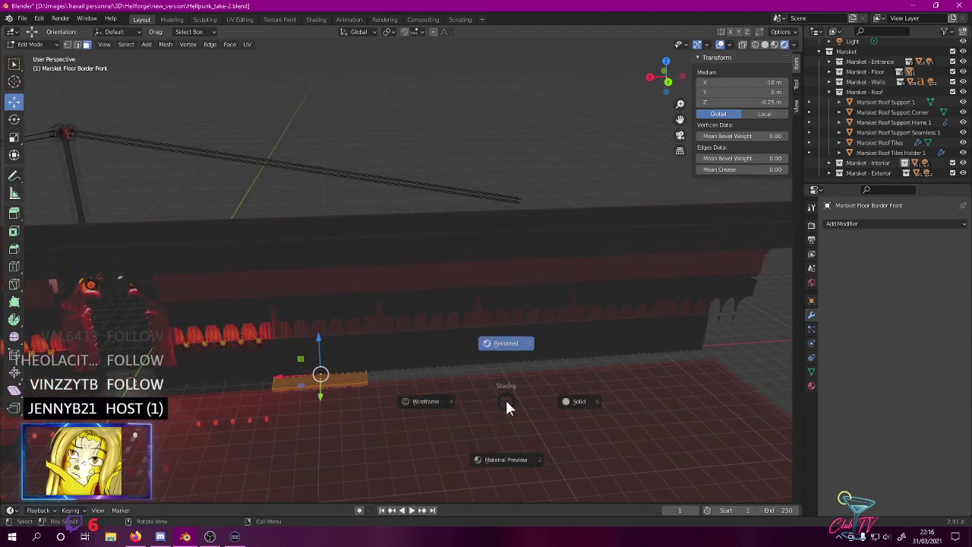
click(497, 342)
key(Tab)
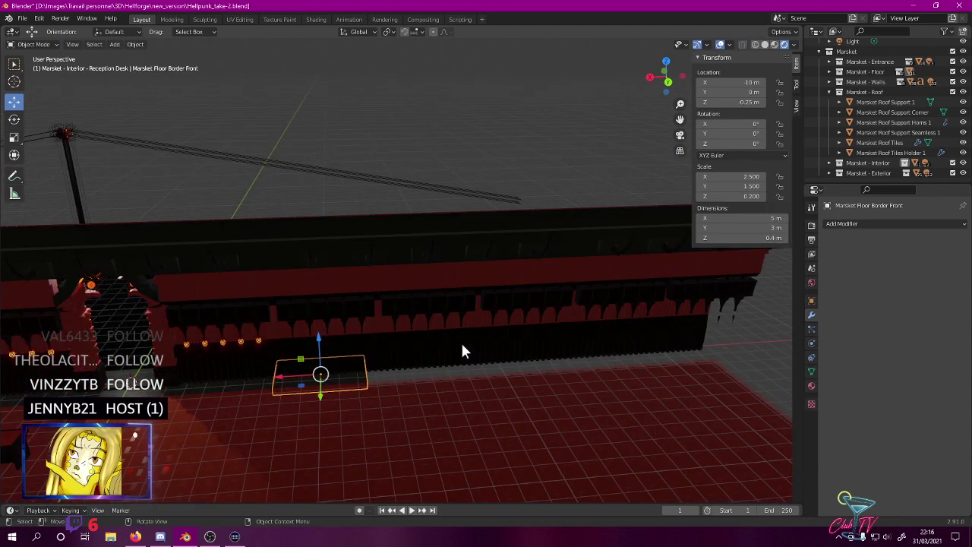
- Add an Array modifier to Marsket Floor Border Front with relative offset Factor X -1 and a count of 6
click(839, 223)
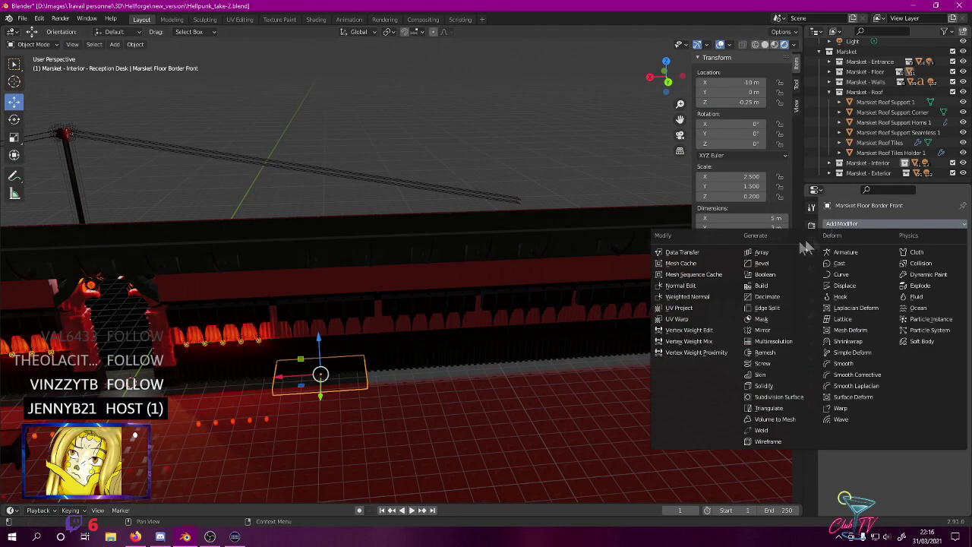
click(761, 252)
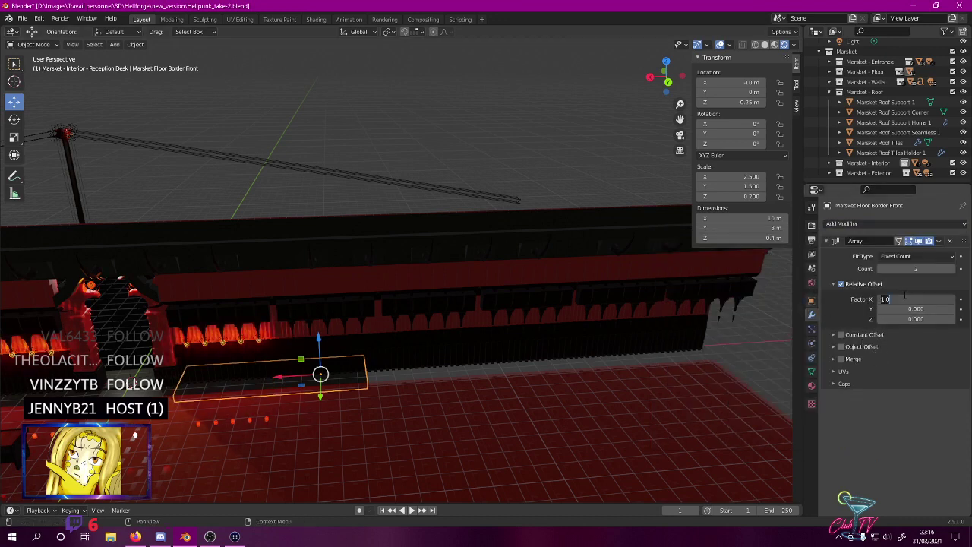
text(-1)
key(Return)
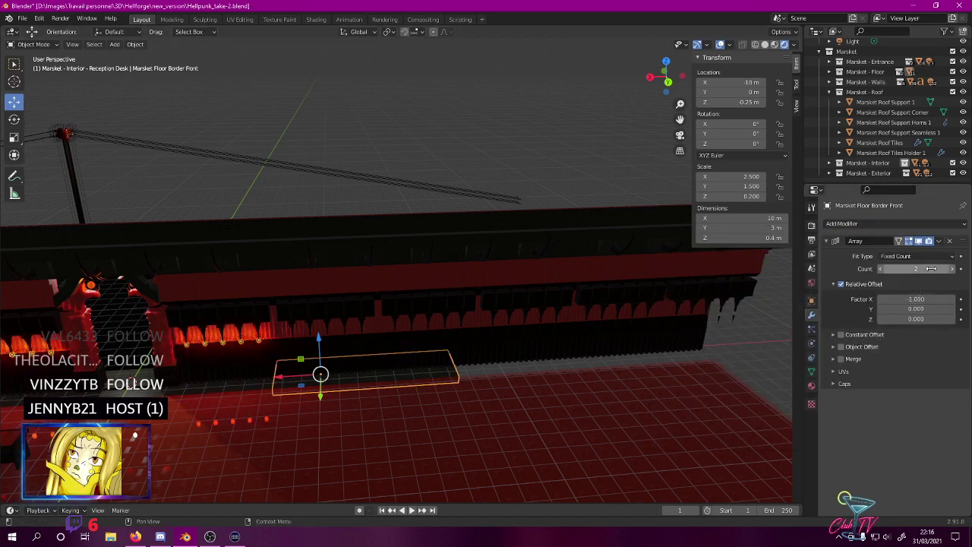
text(6)
key(Return)
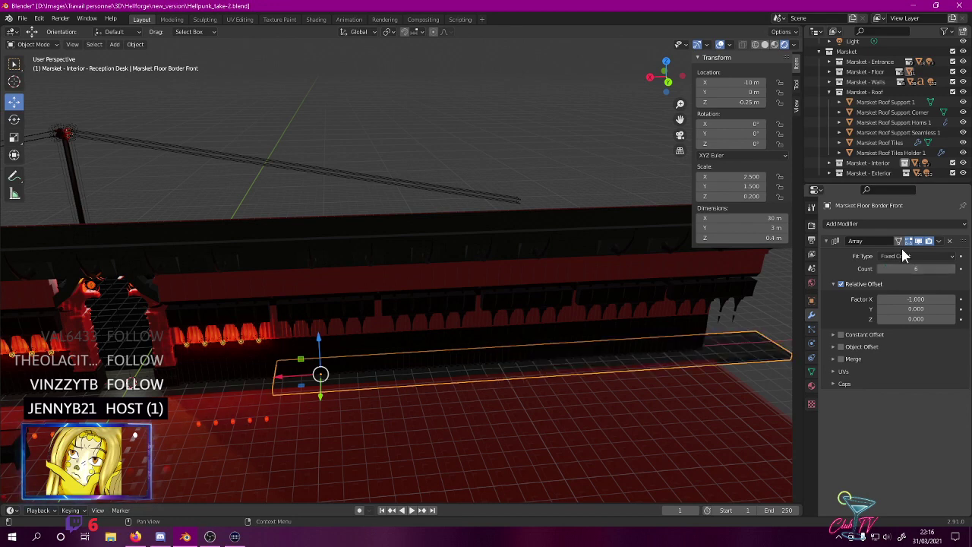
- Delete the separate floor pieces that extend the main floor beside the red interior floor
key(Return)
middle_drag(691, 319, 258, 488)
scroll(390, 385, down, 3)
scroll(391, 384, down, 6)
middle_drag(389, 383, 502, 336)
click(502, 336)
middle_drag(378, 350, 414, 306)
key(Delete)
click(449, 323)
click(449, 326)
key(Delete)
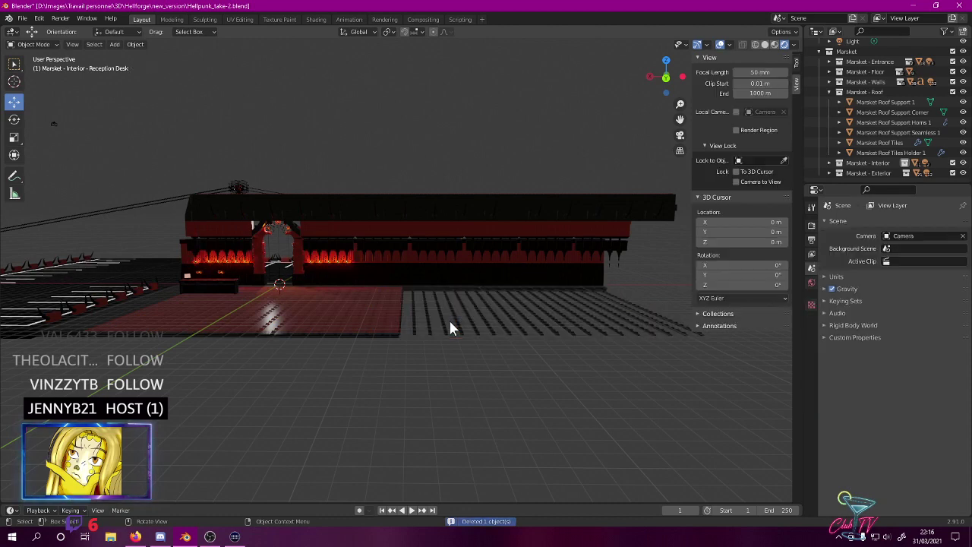
- Add an Array modifier to Marsket Main Floor Flat with a relative offset X factor of -1
click(392, 340)
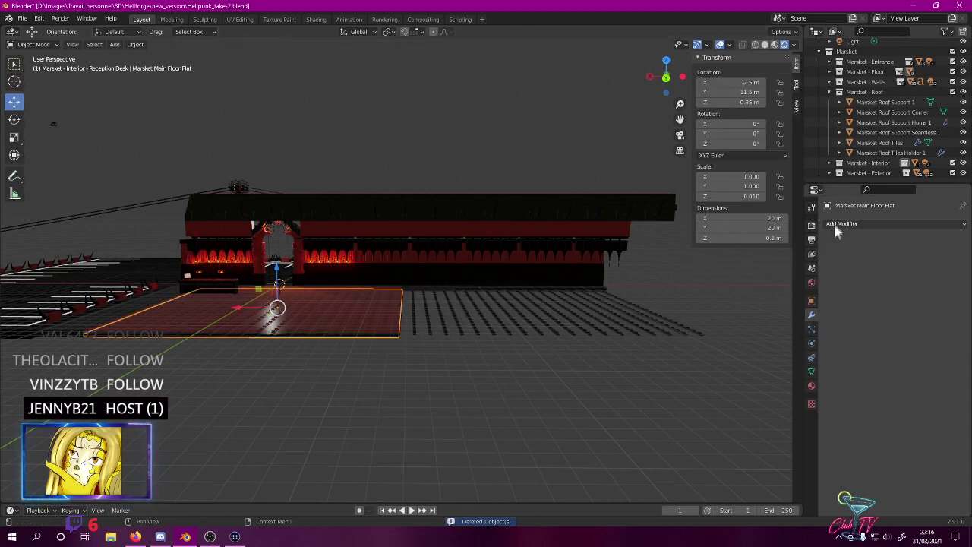
click(834, 224)
click(756, 252)
click(901, 300)
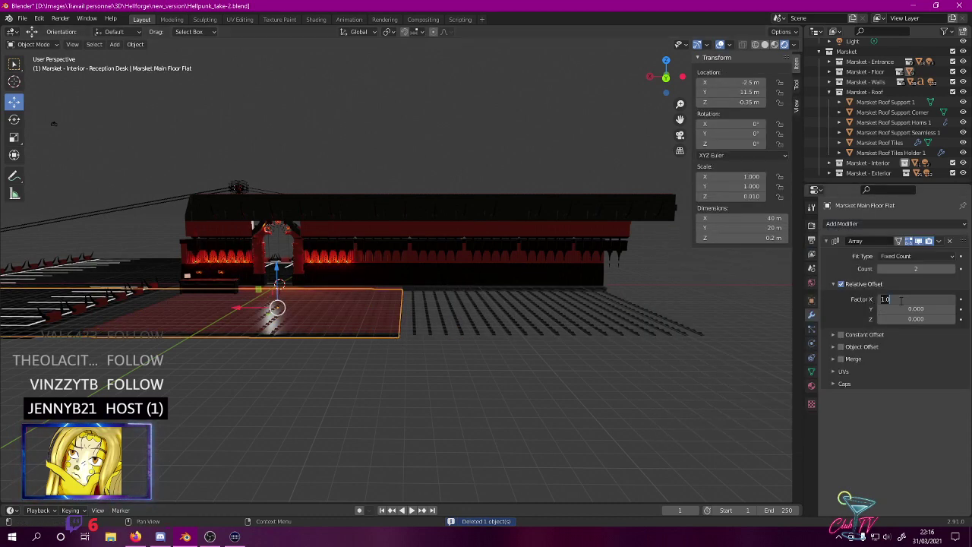
text(-1)
key(Return)
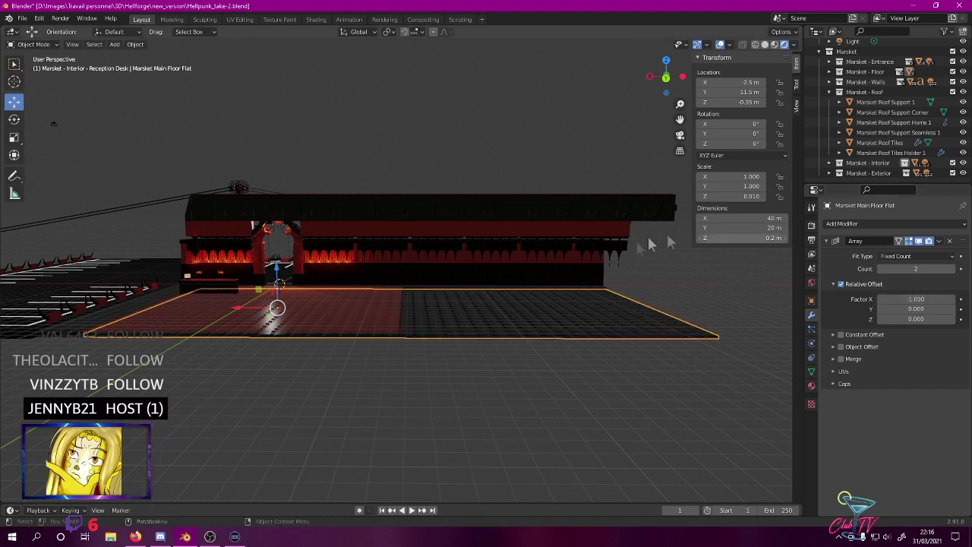
- Add an Array modifier to Marsket Main Floor Amber Glass with a relative offset X factor of -1
click(363, 318)
click(873, 224)
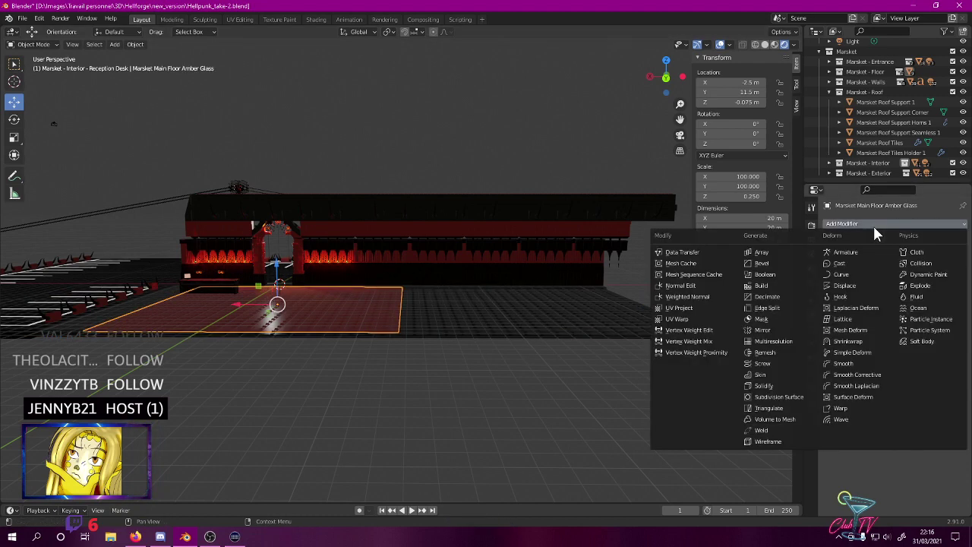
click(765, 251)
click(909, 299)
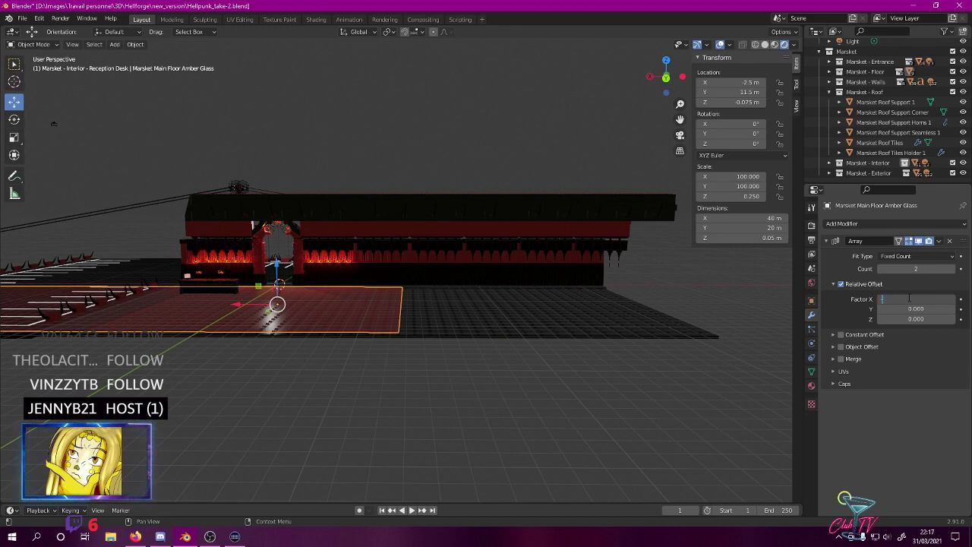
text(-1)
key(Return)
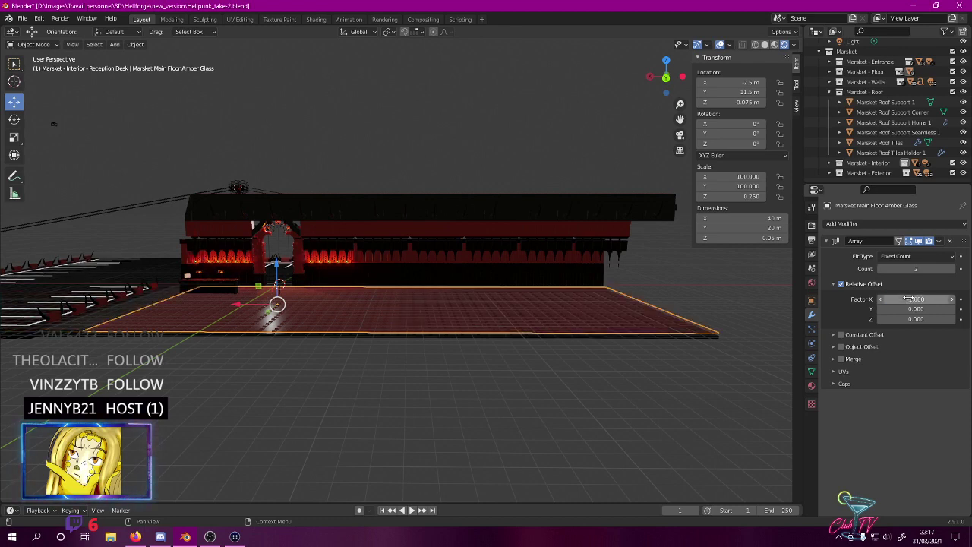
- Deselect everything, set the viewport shading to Rendered and save the blend file
click(430, 339)
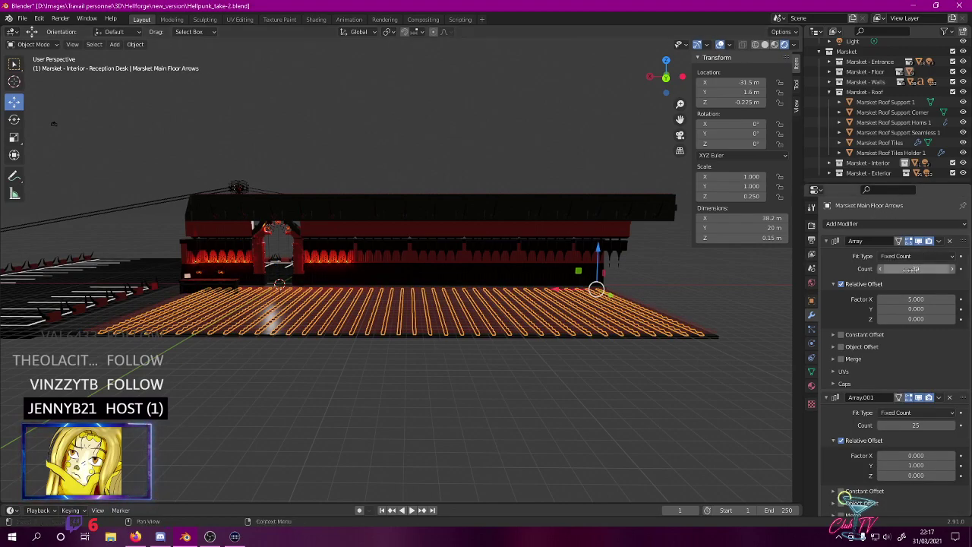
middle_drag(386, 377, 401, 440)
click(401, 441)
key(a)
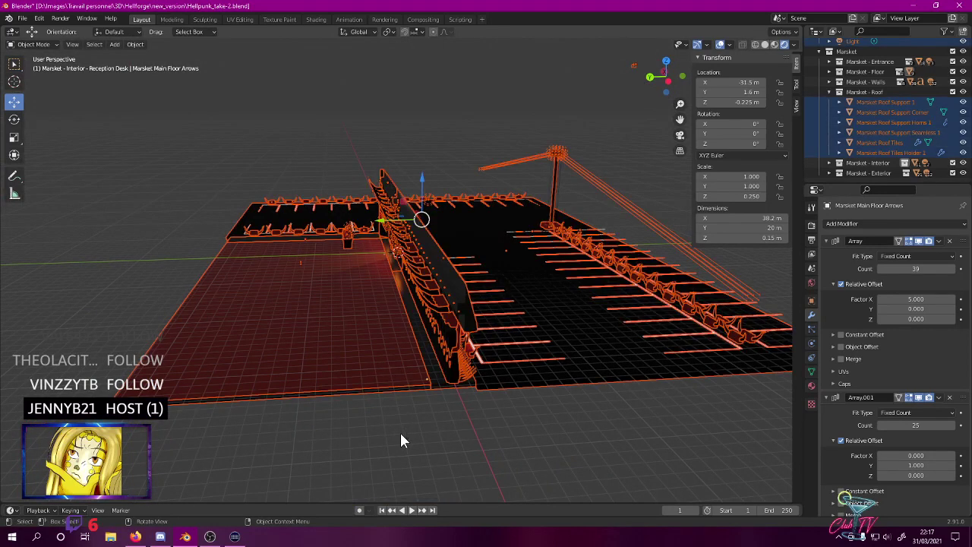
click(403, 431)
key(z)
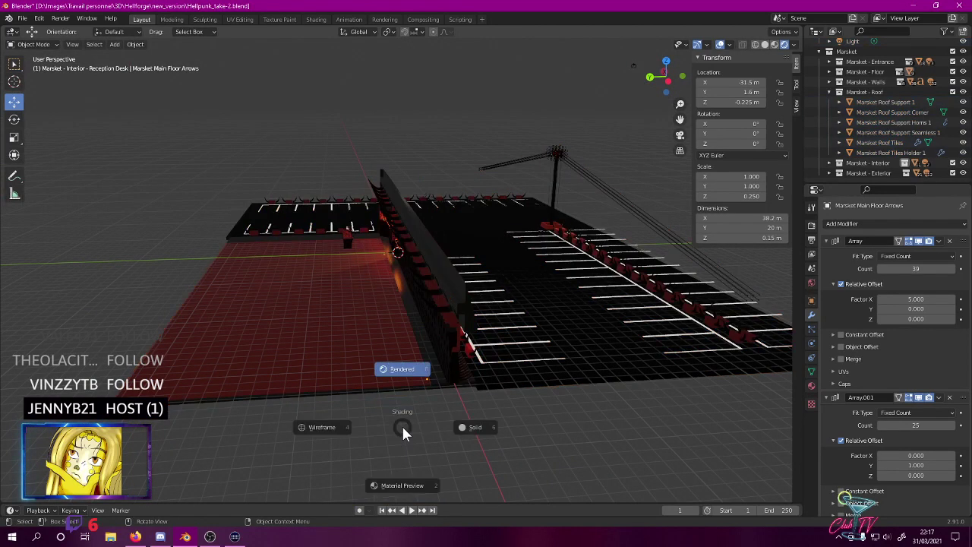
click(404, 370)
key(ctrl+s)
middle_drag(409, 439, 249, 111)
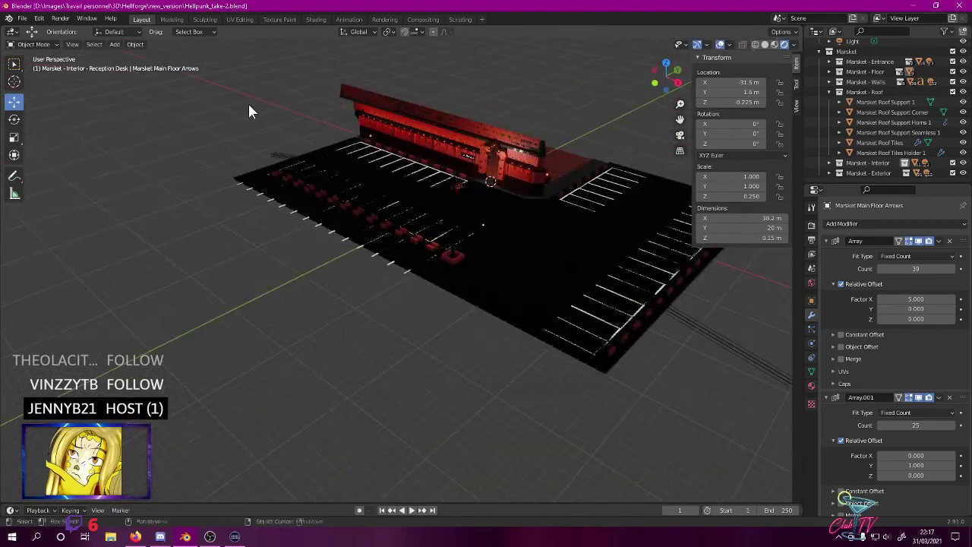
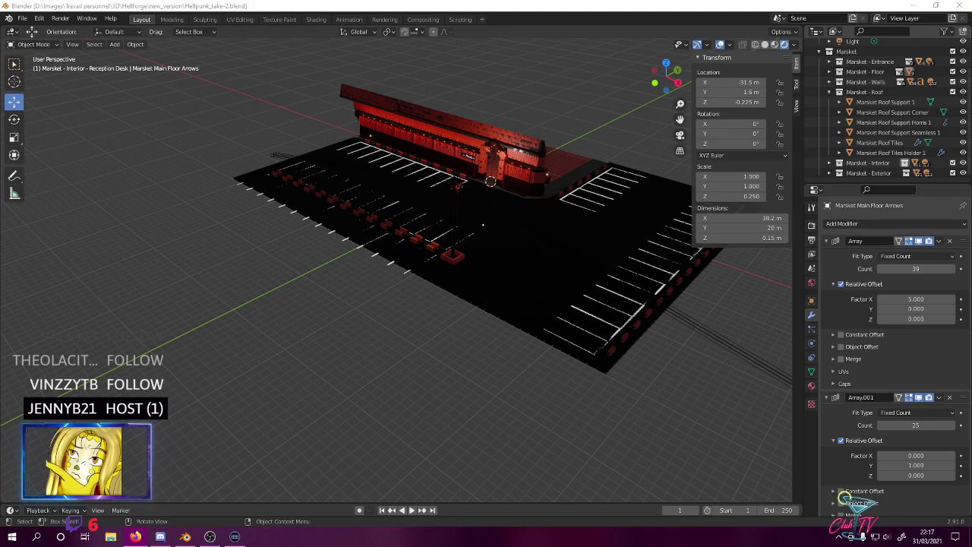
- Delete the general scene light above the building's entrance
middle_drag(261, 404, 433, 253)
click(433, 247)
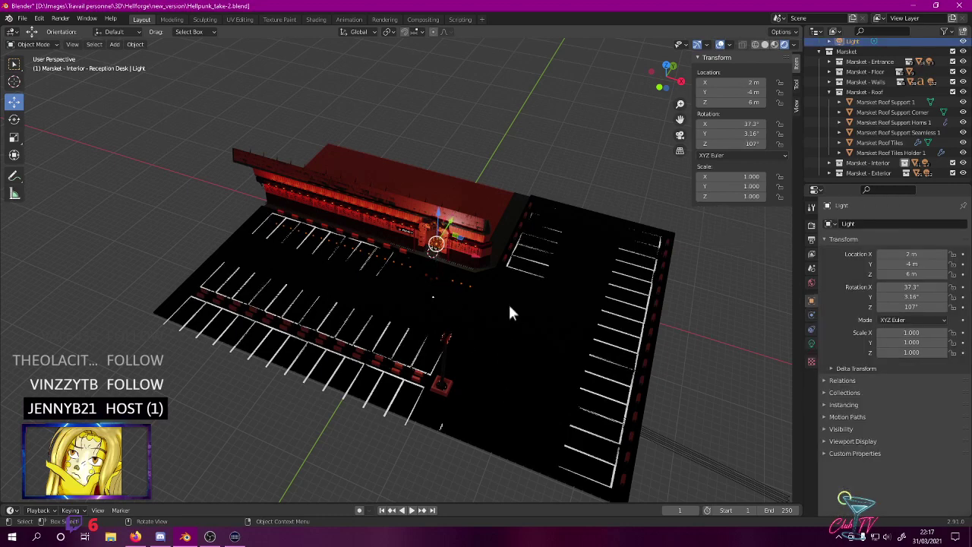
key(Delete)
- Render the scene, save the result as a PNG in the Hellpunk V2 Previews folder and close the render
middle_drag(311, 251, 445, 190)
scroll(368, 256, up, 4)
scroll(445, 190, down, 3)
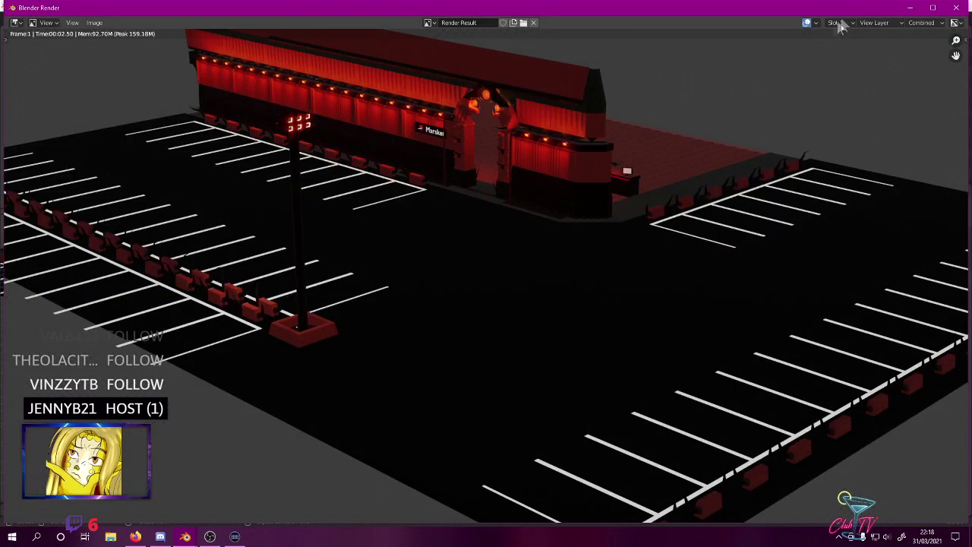
click(99, 23)
click(107, 95)
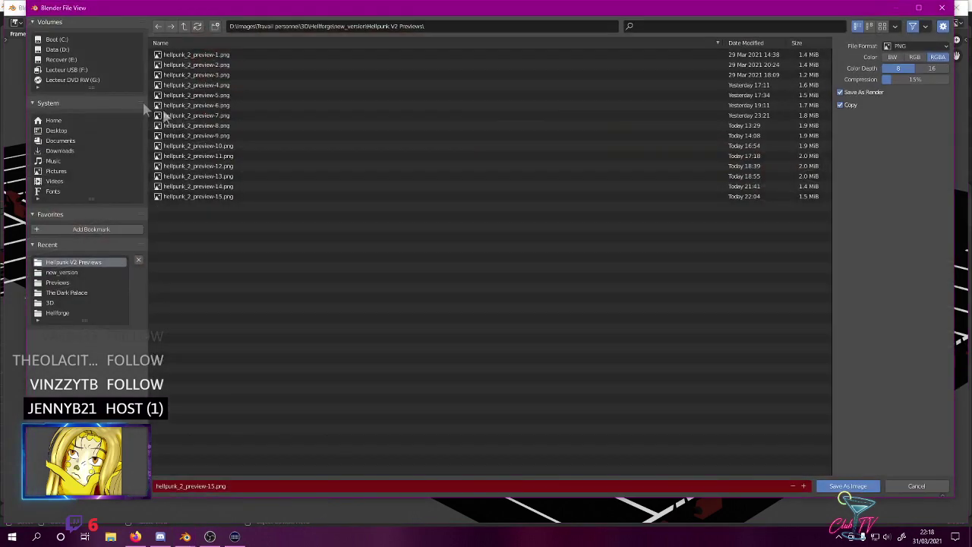
key(Return)
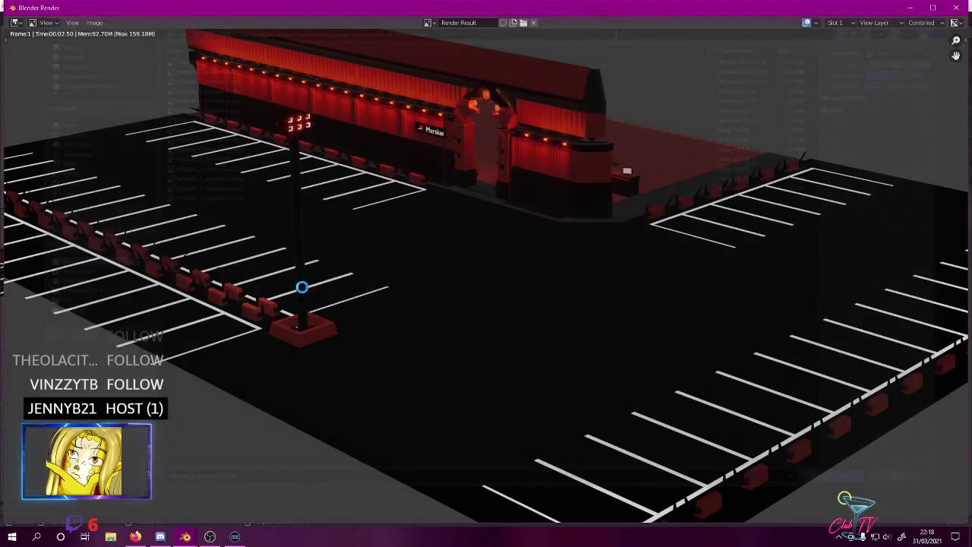
scroll(423, 273, down, 1)
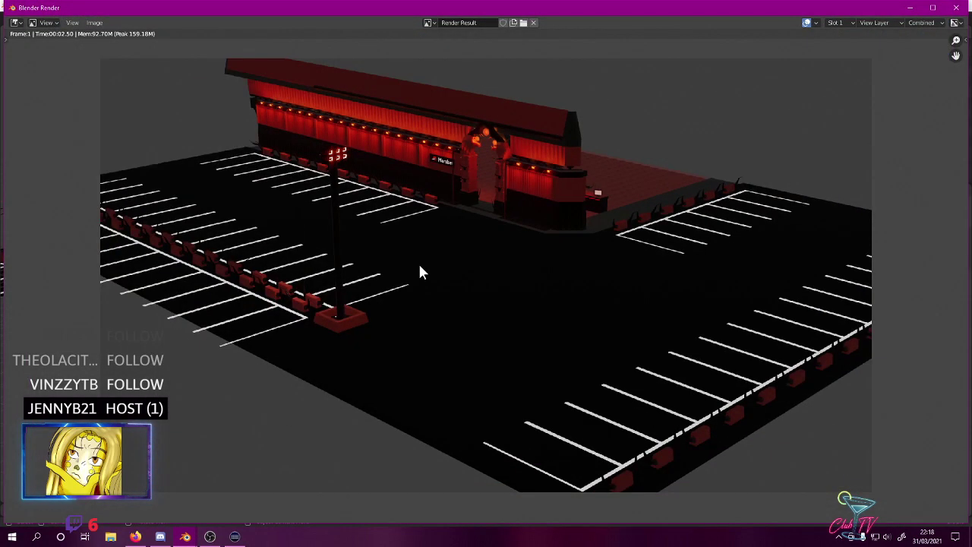
click(949, 11)
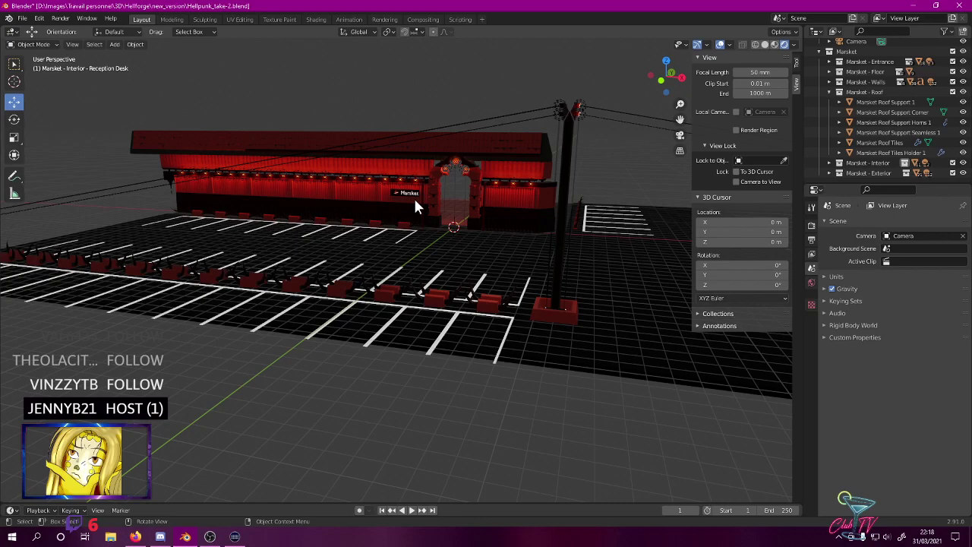
- Add a second Array modifier to Marsket Walls Top Rear Amber 2 with a relative offset X factor of -1.1
middle_drag(337, 214, 546, 229)
scroll(539, 221, up, 5)
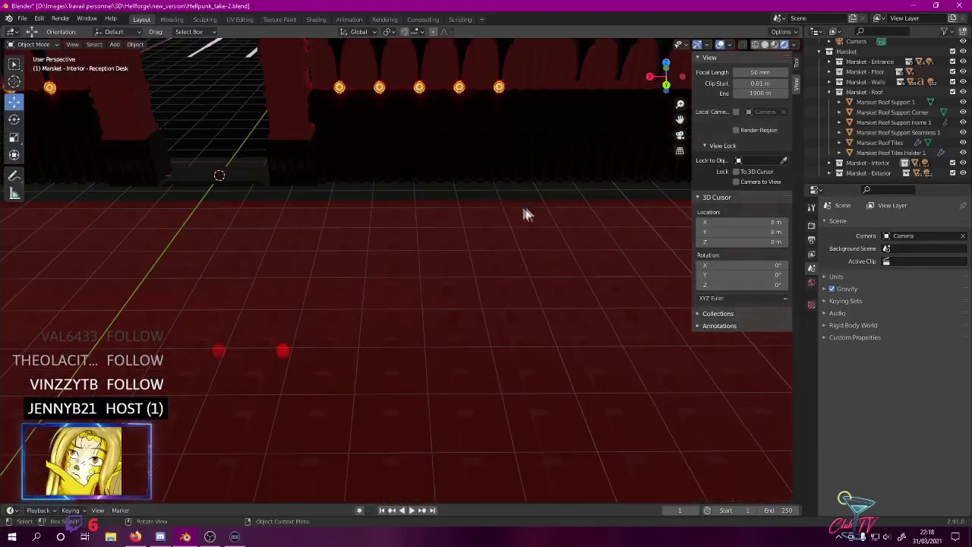
scroll(524, 207, up, 1)
shift+middle_drag(428, 207, 408, 306)
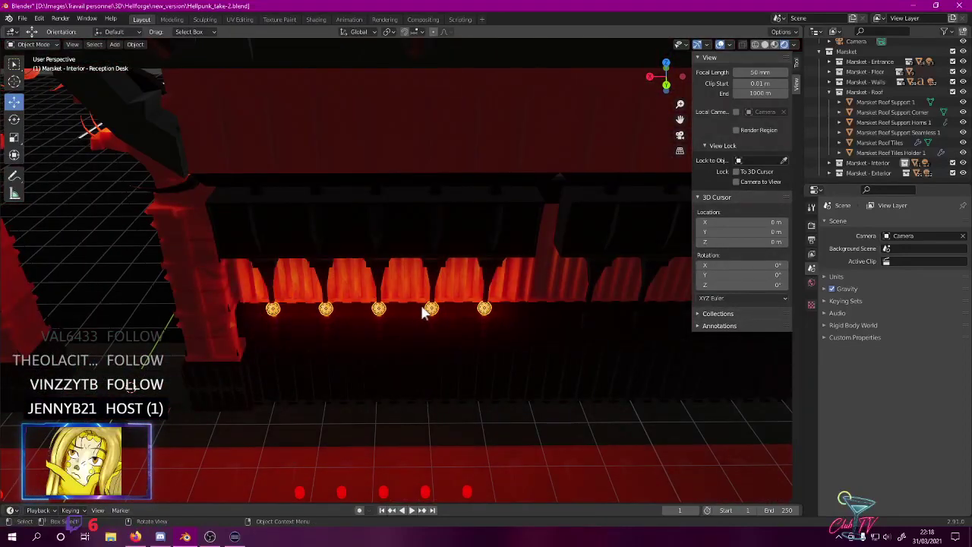
click(426, 312)
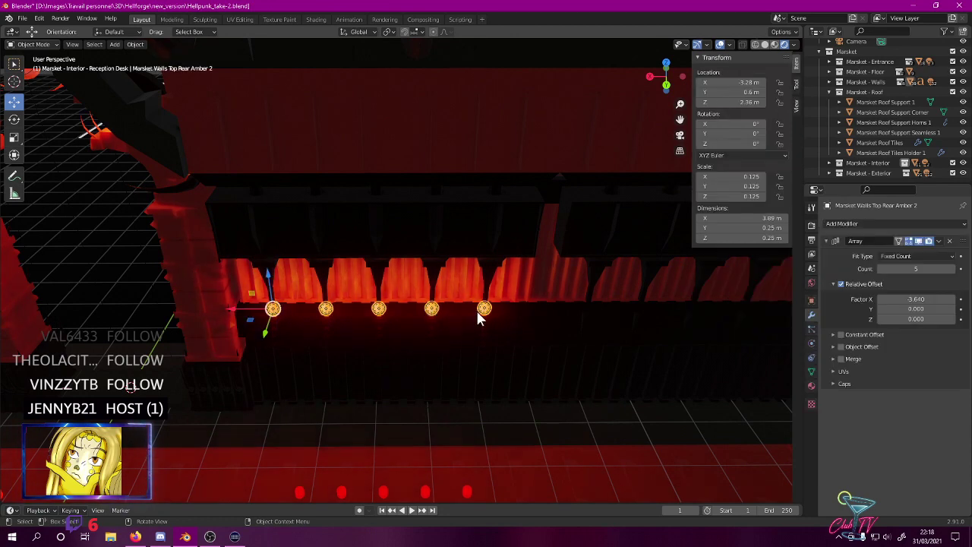
click(478, 311)
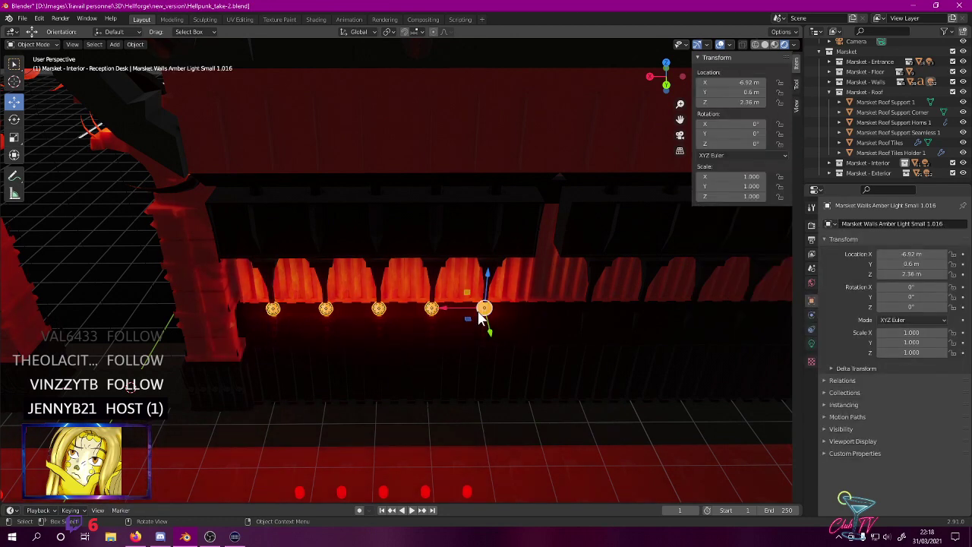
scroll(479, 319, up, 4)
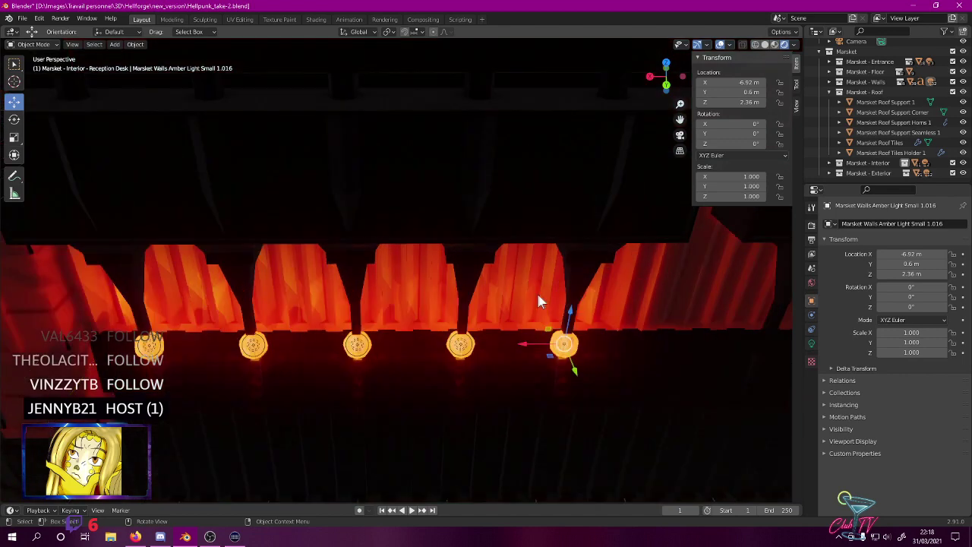
click(471, 341)
scroll(487, 315, down, 5)
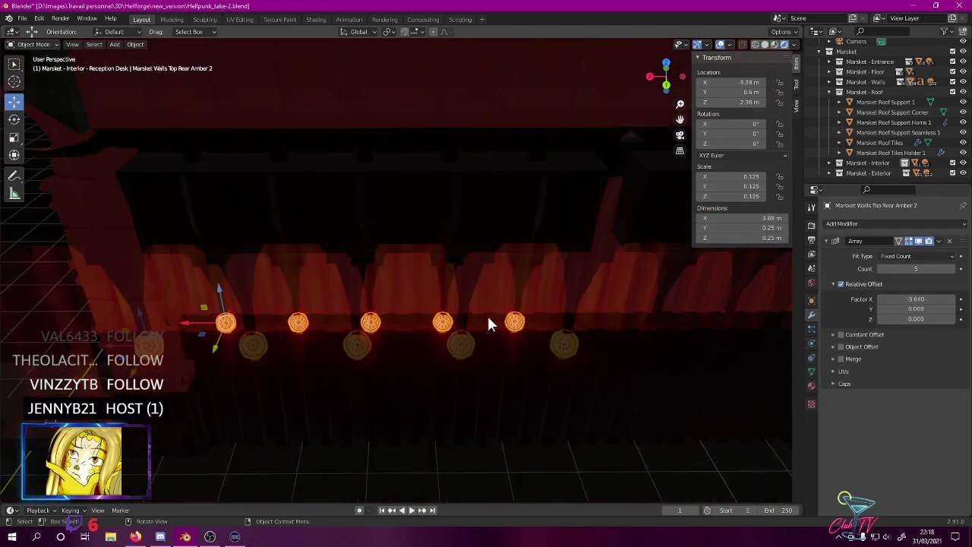
shift+middle_drag(487, 313, 305, 310)
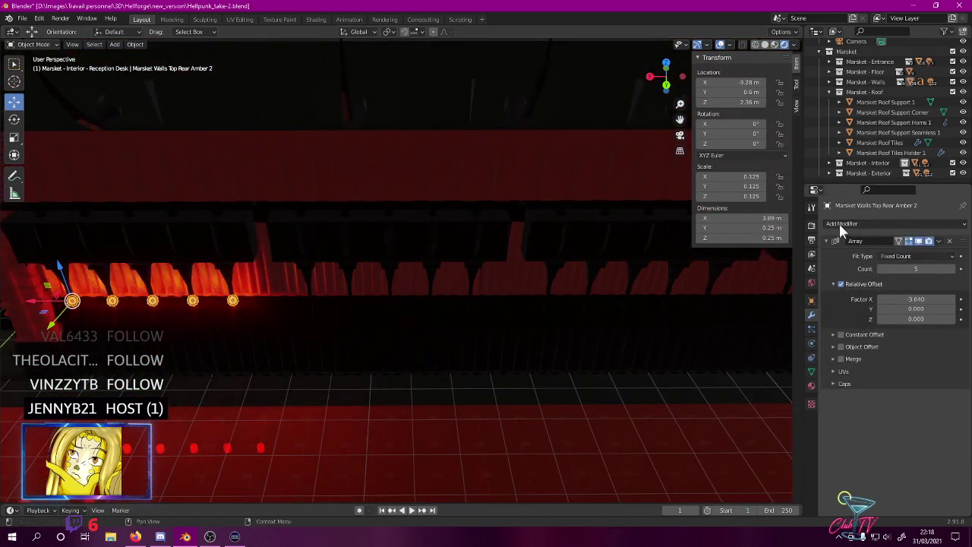
click(840, 224)
click(809, 256)
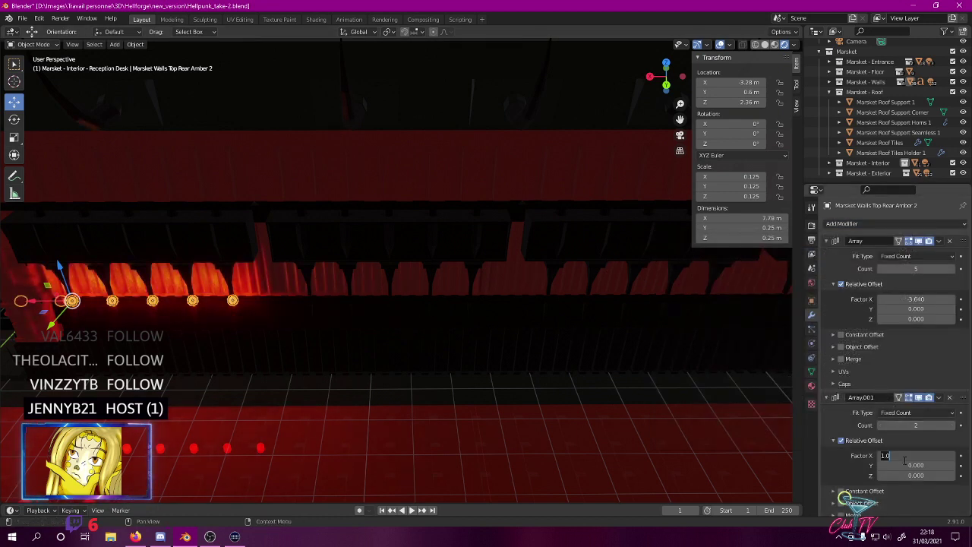
key(Return)
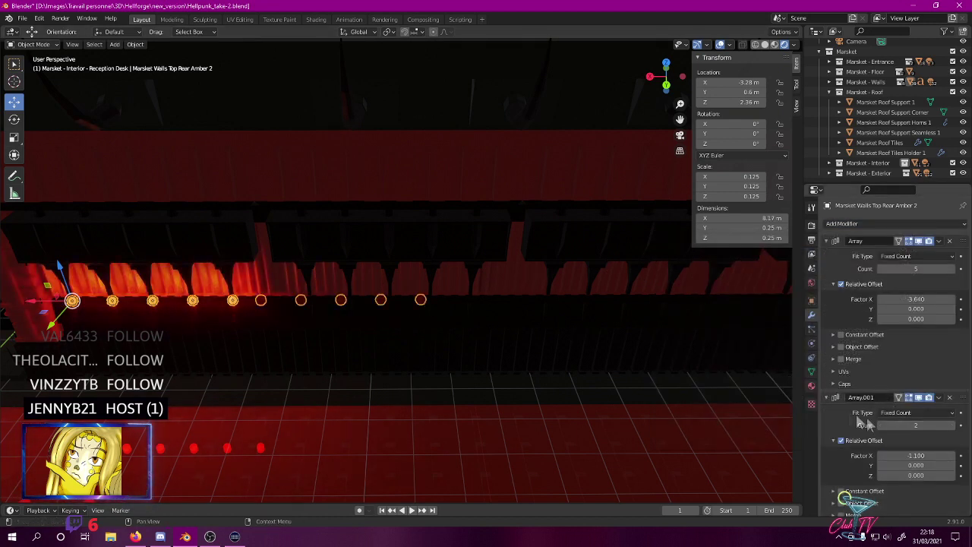
- Set the second array's count on the rear wall ambers to 4, and raise it to 5
click(911, 425)
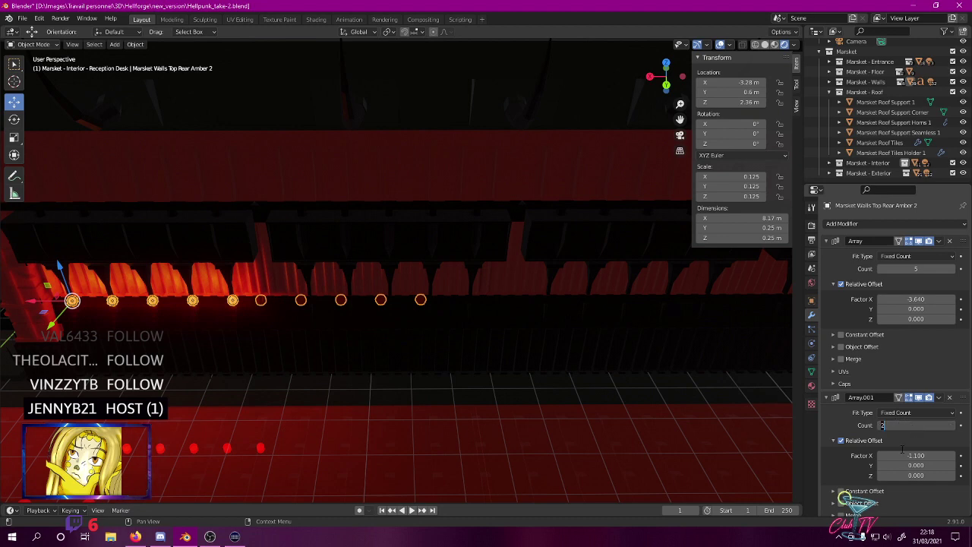
text(4)
key(Return)
middle_drag(653, 465, 527, 315)
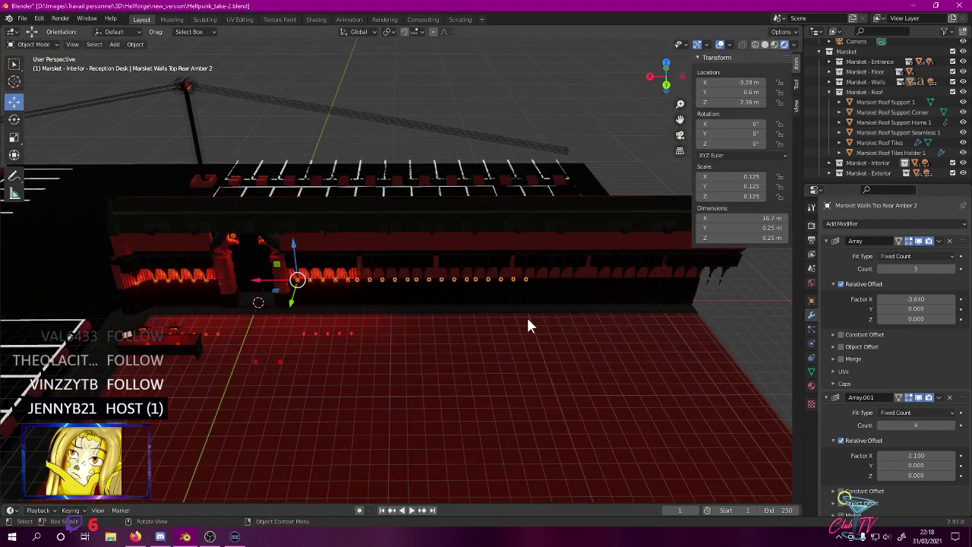
click(936, 425)
text(5)
key(Return)
- Widen the second array's relative offset X factor to -1.25, and further to -1.4
scroll(418, 293, up, 6)
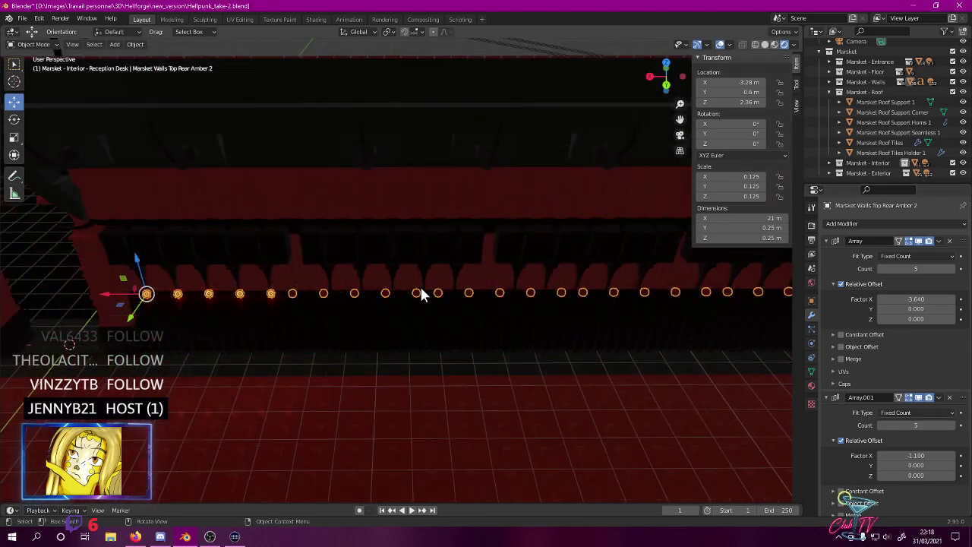
click(923, 456)
text(-1.25)
key(Return)
click(924, 457)
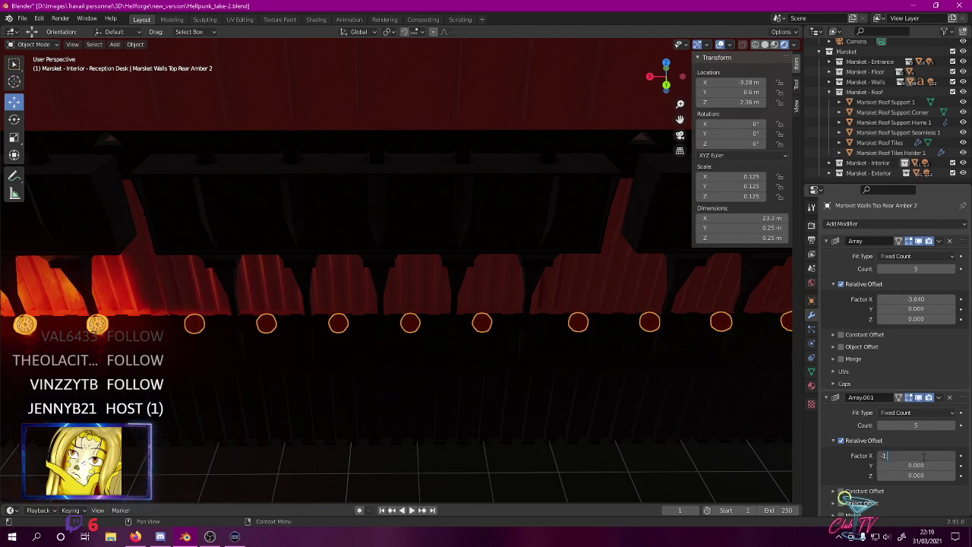
key(Return)
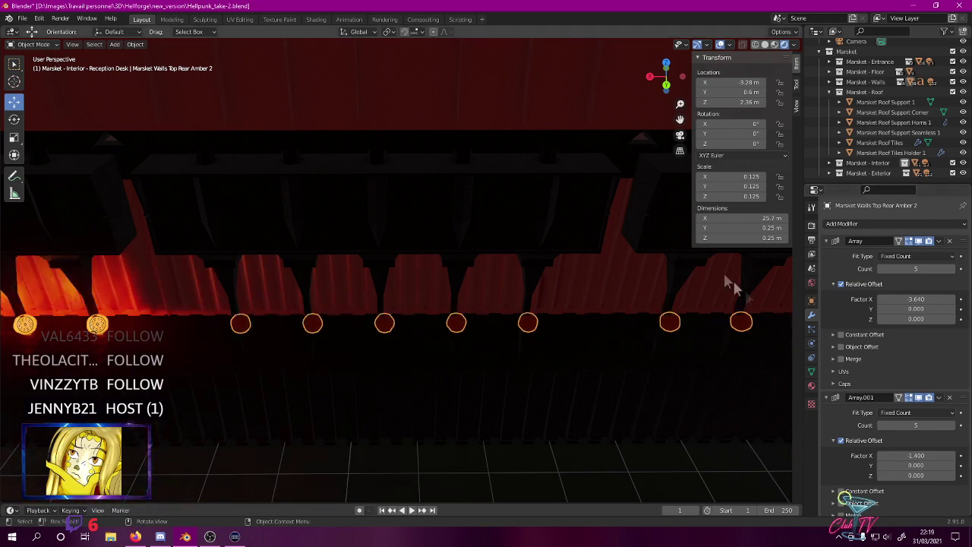
- Set the second array's relative offset X factor to -1.39 for the rear wall ambers, checking their alignment from the back
key(KP_1)
key(ctrl+KP_1)
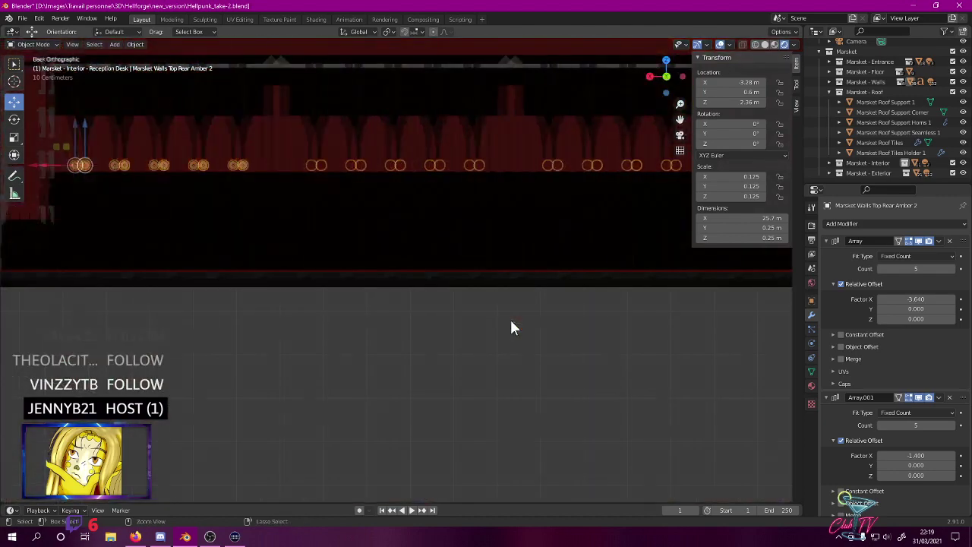
shift+middle_drag(310, 219, 326, 292)
scroll(302, 254, up, 8)
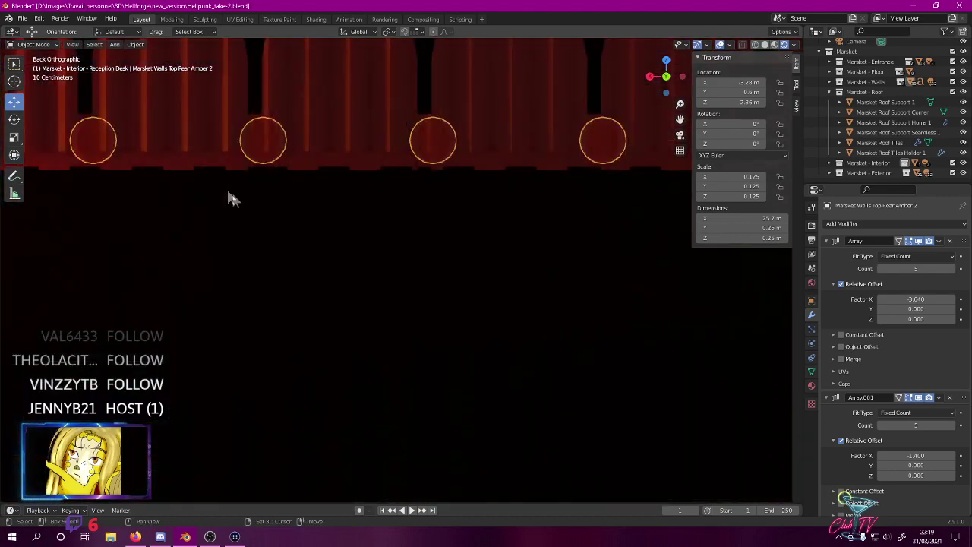
shift+middle_drag(229, 191, 517, 349)
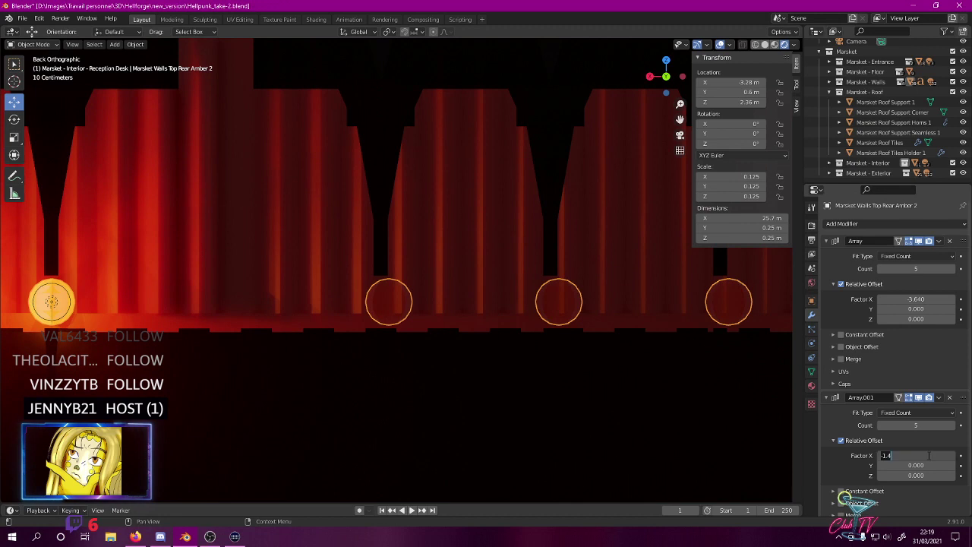
key(Return)
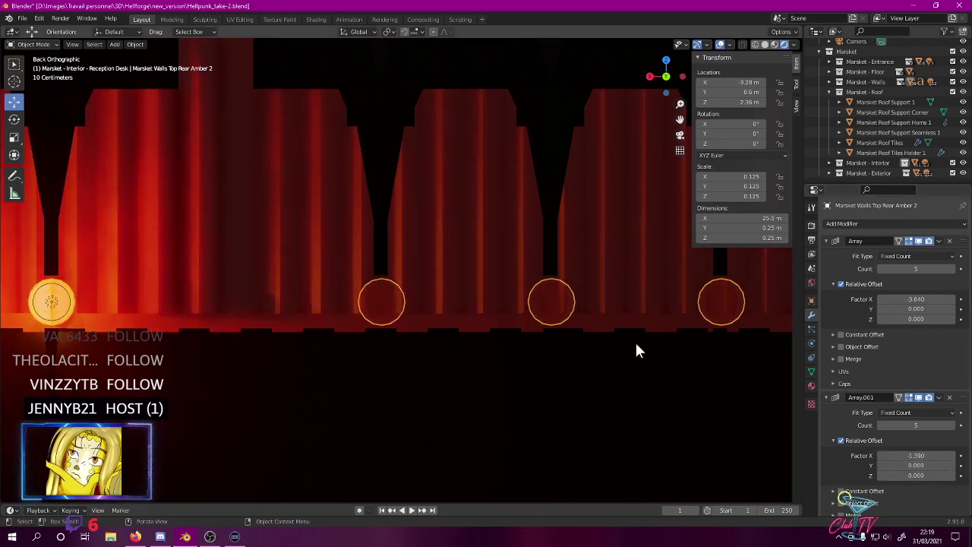
- Change the second array's relative offset X factor to -1.385, comparing the ambers with the wall spikes farther along
scroll(635, 342, down, 2)
shift+middle_drag(319, 356, 152, 334)
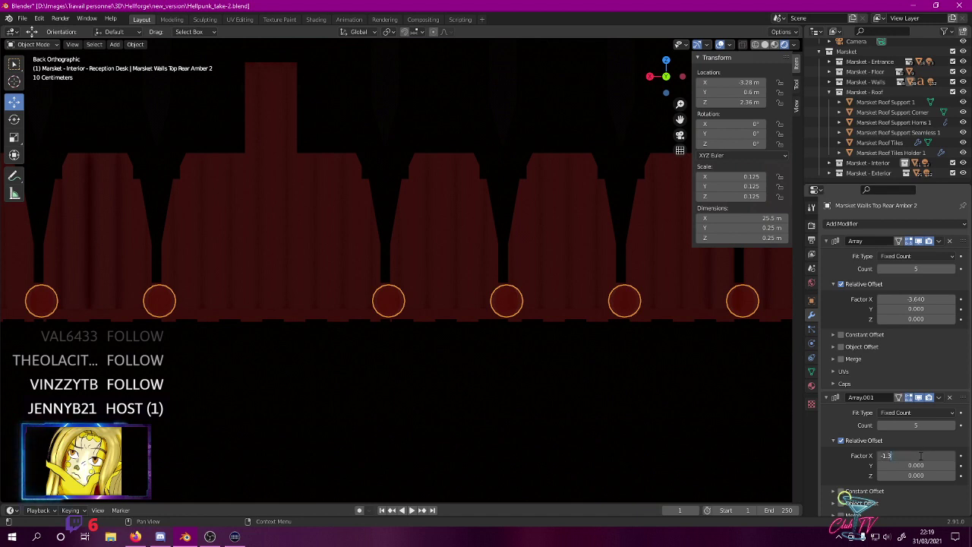
key(Return)
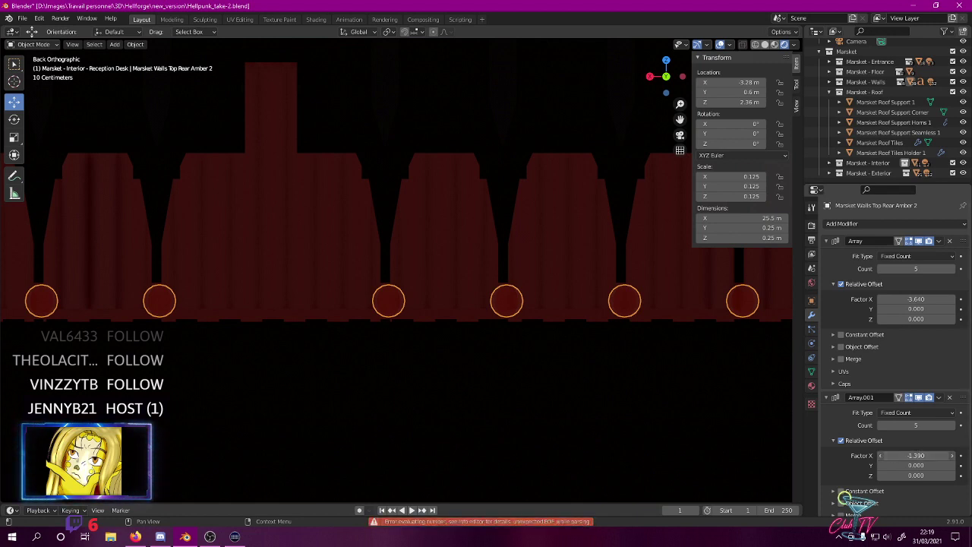
click(924, 444)
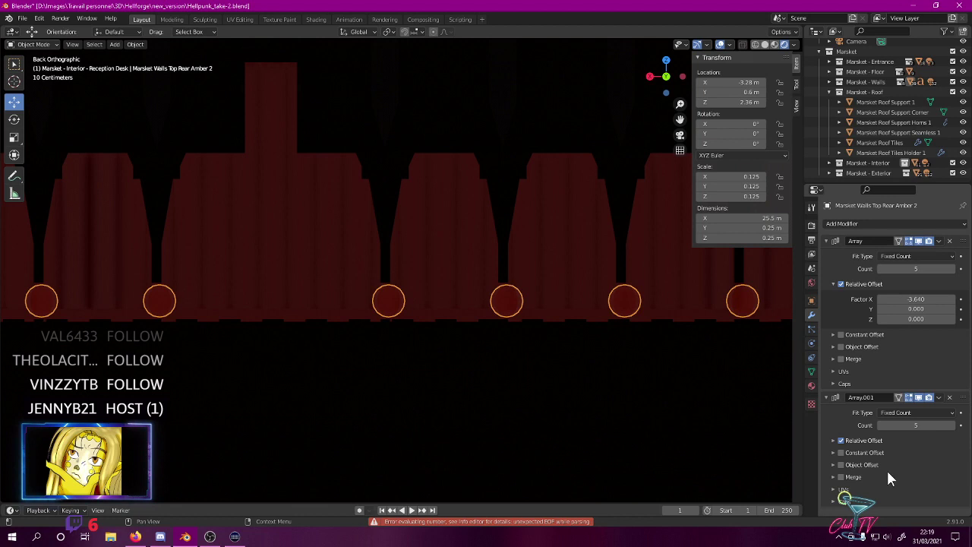
click(833, 441)
click(939, 456)
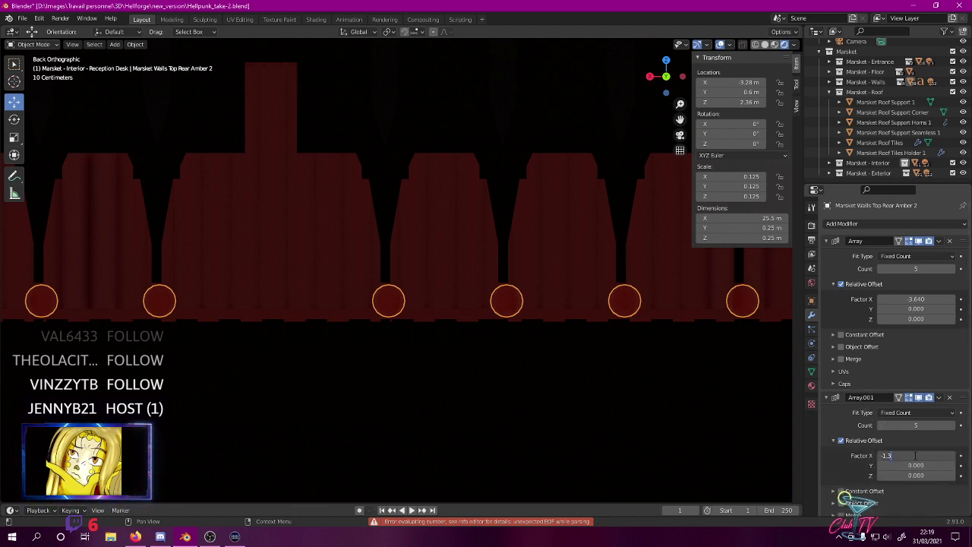
key(Return)
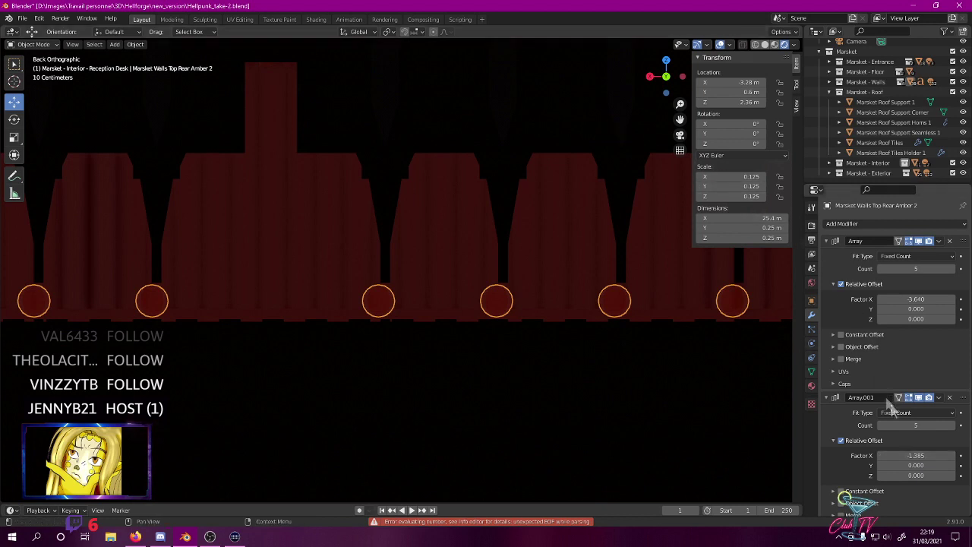
- Fine-tune the second array's relative offset X factor through -1.3875 and -1.389 to -1.388
click(922, 455)
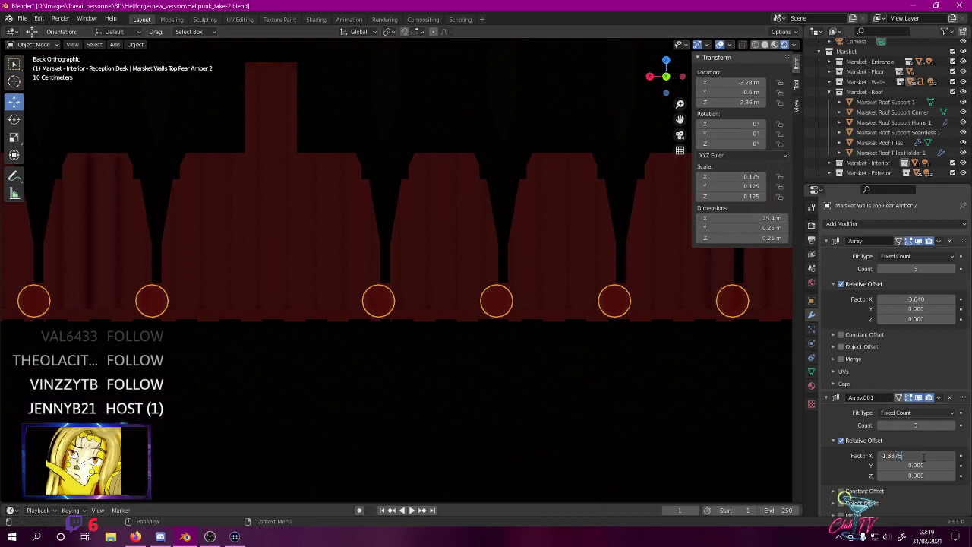
key(Return)
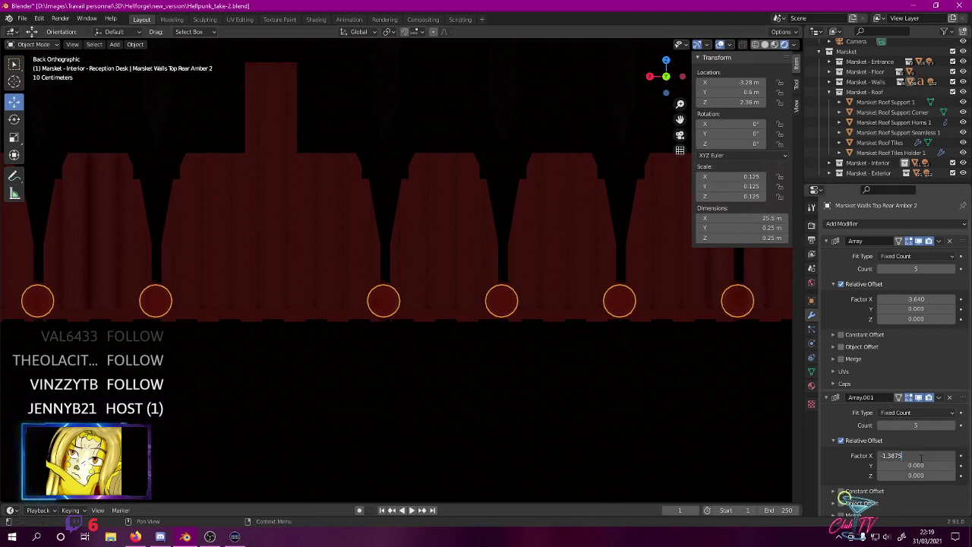
key(Return)
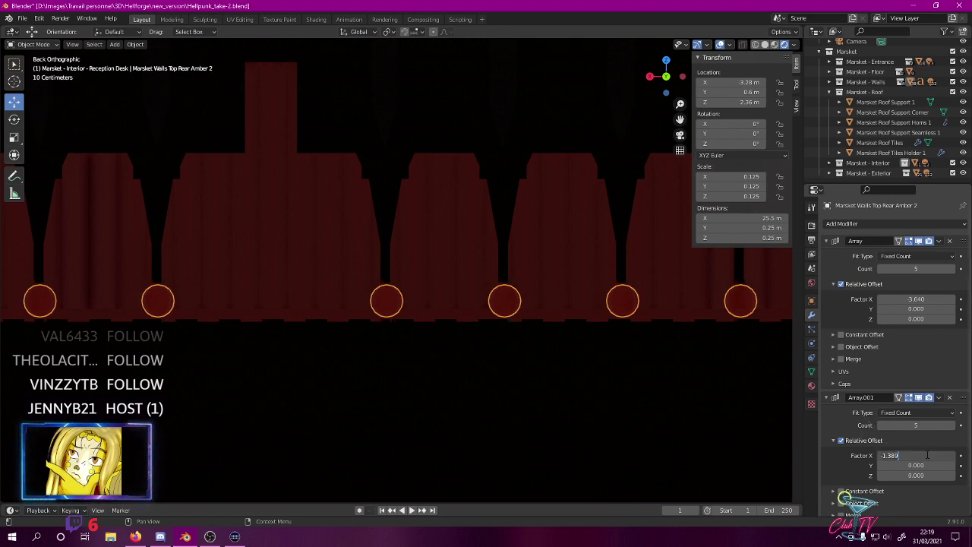
key(Return)
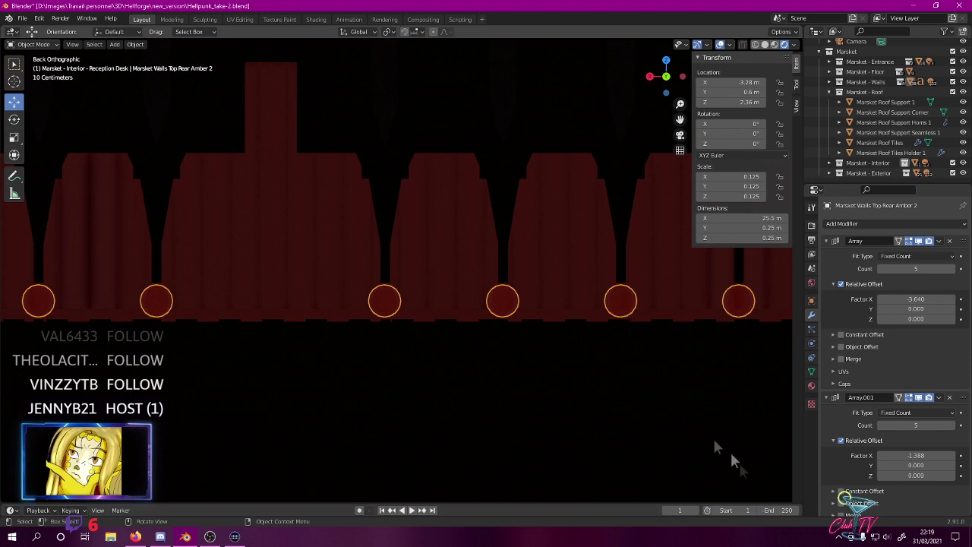
- Set the second array's count to 6 so the ambers extend to the end of the rear wall
shift+middle_drag(627, 335, 549, 338)
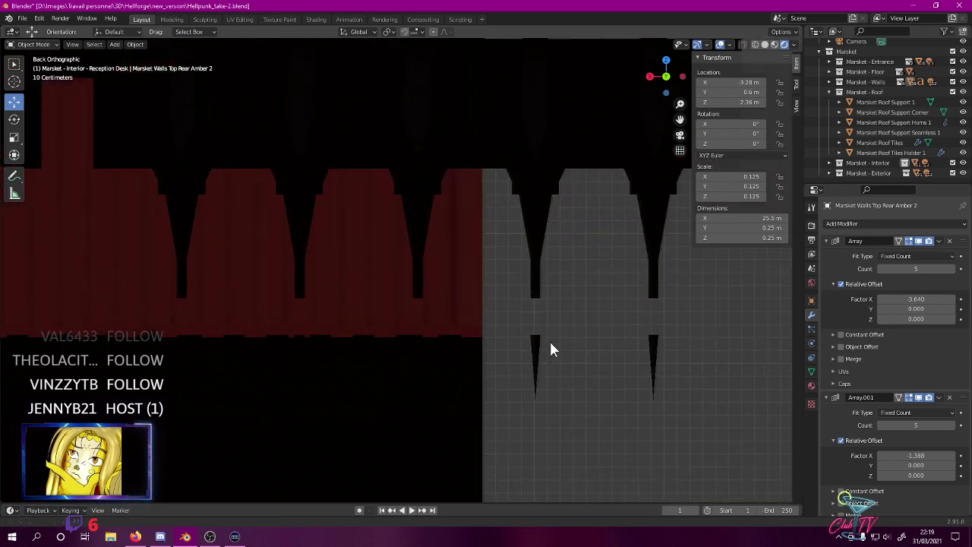
click(915, 425)
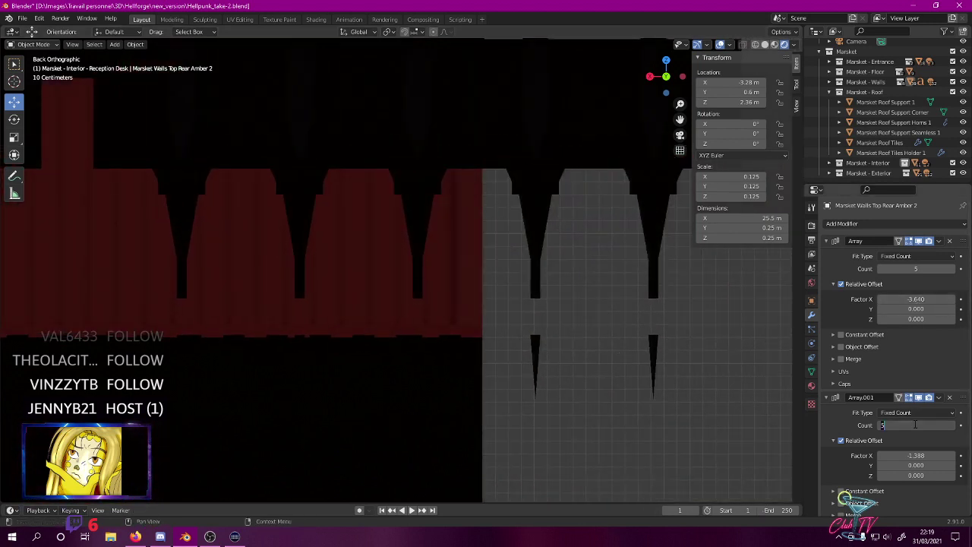
text(6)
key(Return)
scroll(494, 345, down, 6)
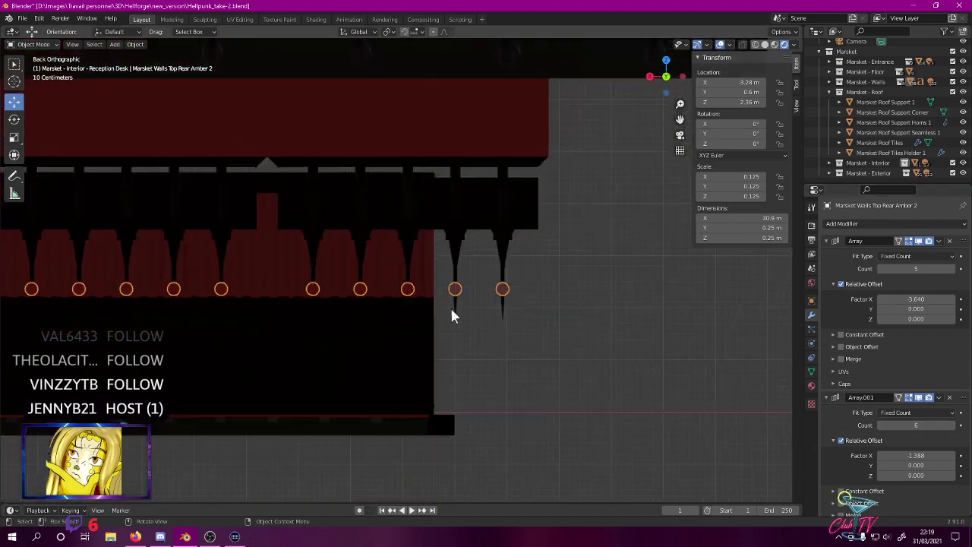
- Try to pick the small amber lights inside the rear wall lamps beside the entrance directly in the scene
middle_drag(494, 319, 473, 343)
click(331, 349)
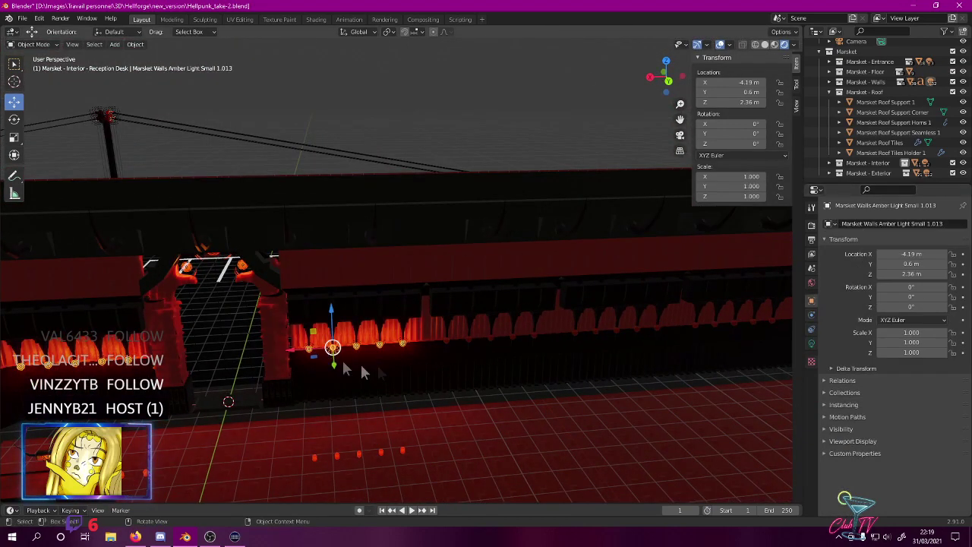
key(KP_7)
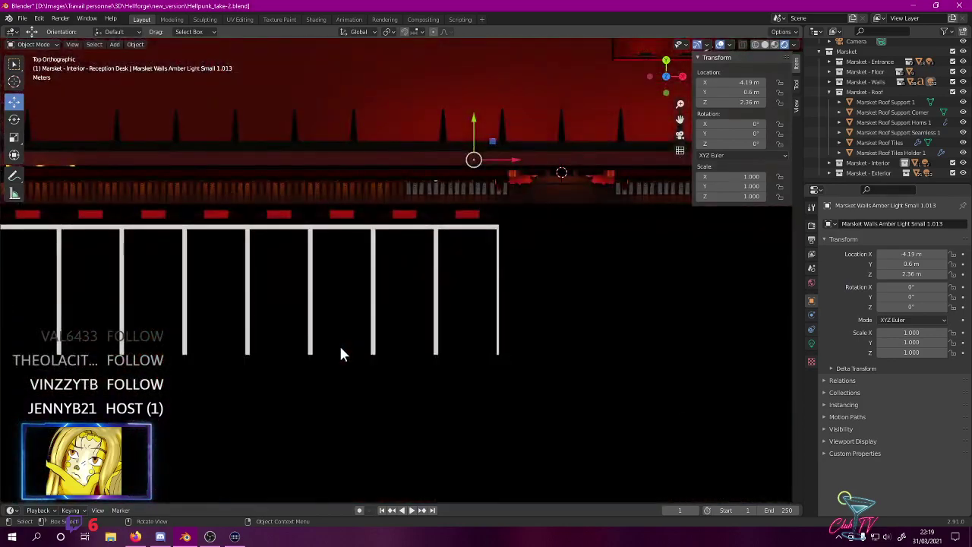
middle_drag(422, 194, 185, 492)
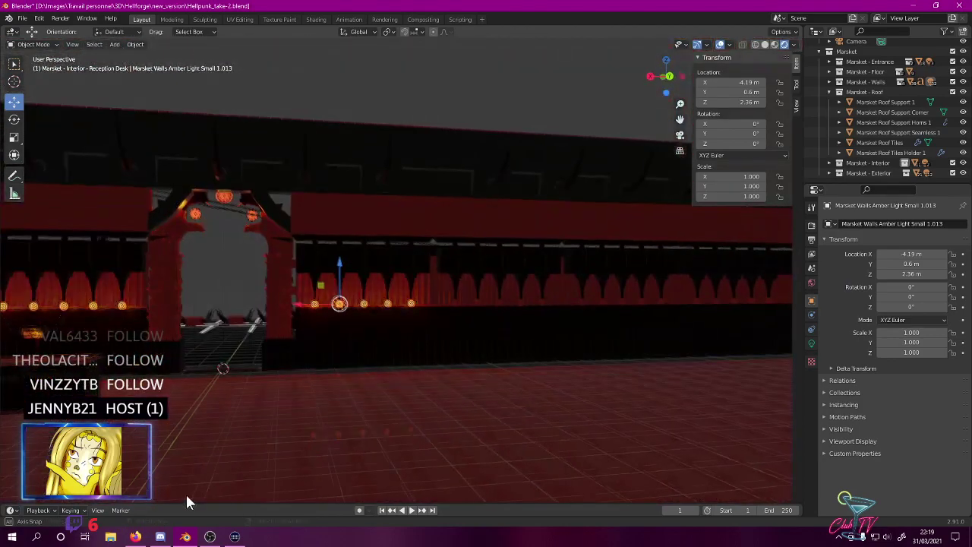
scroll(349, 396, up, 9)
scroll(209, 353, down, 4)
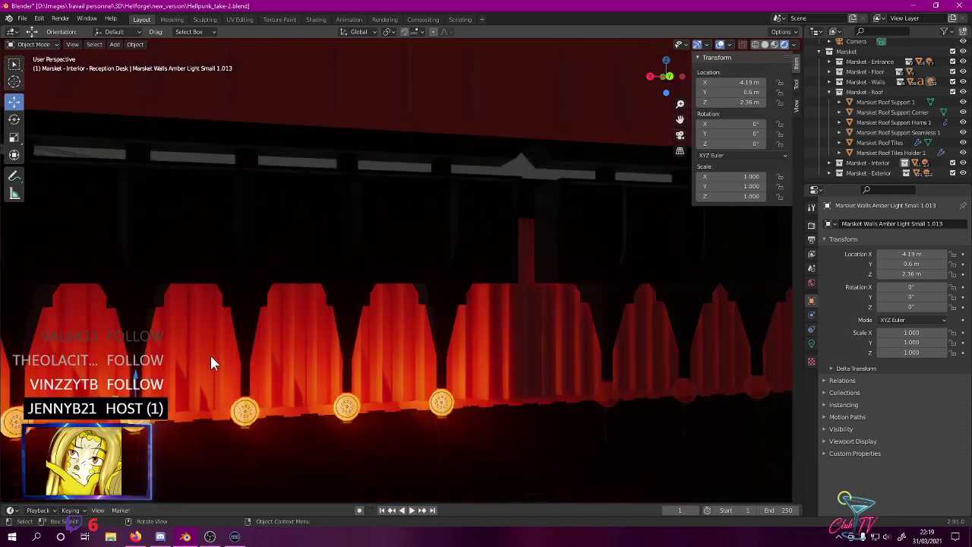
click(147, 376)
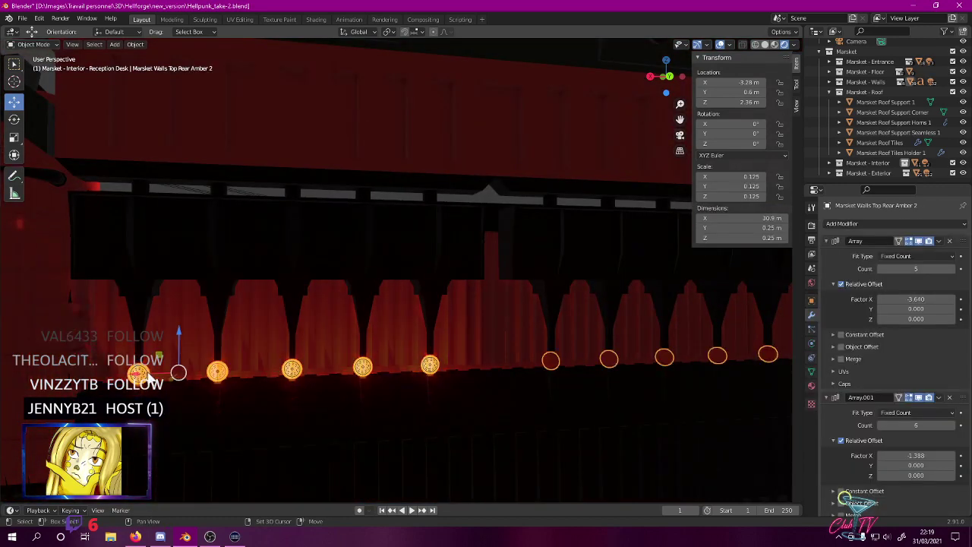
click(133, 379)
click(139, 375)
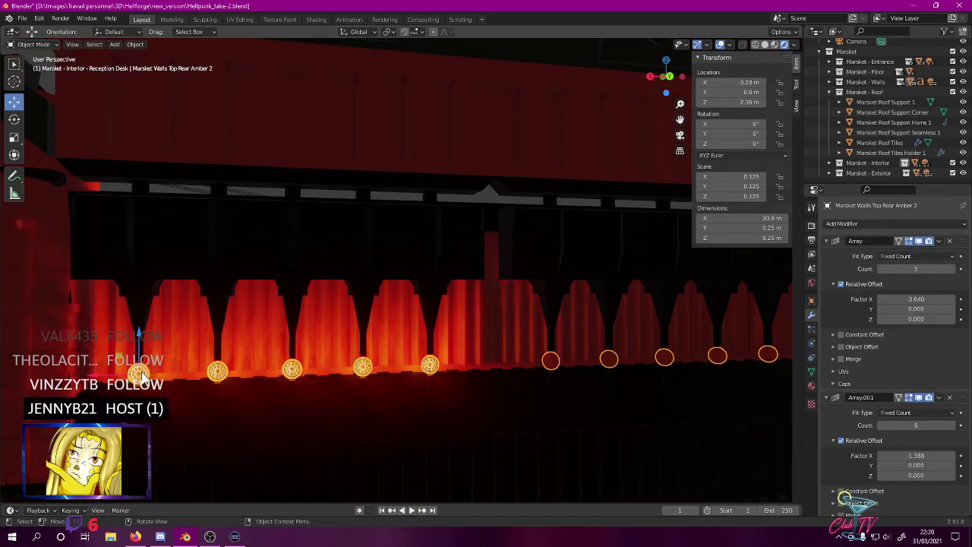
click(142, 375)
shift+click(215, 377)
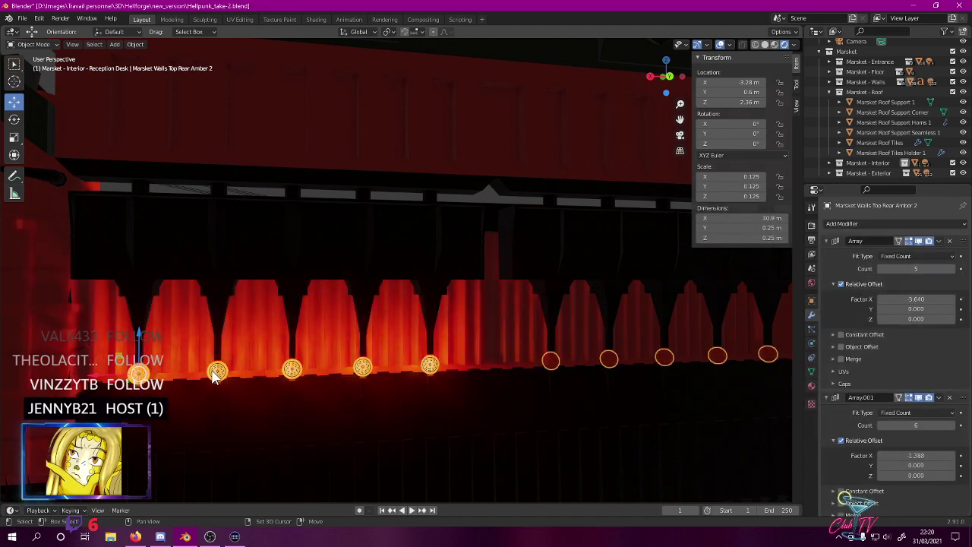
shift+click(215, 377)
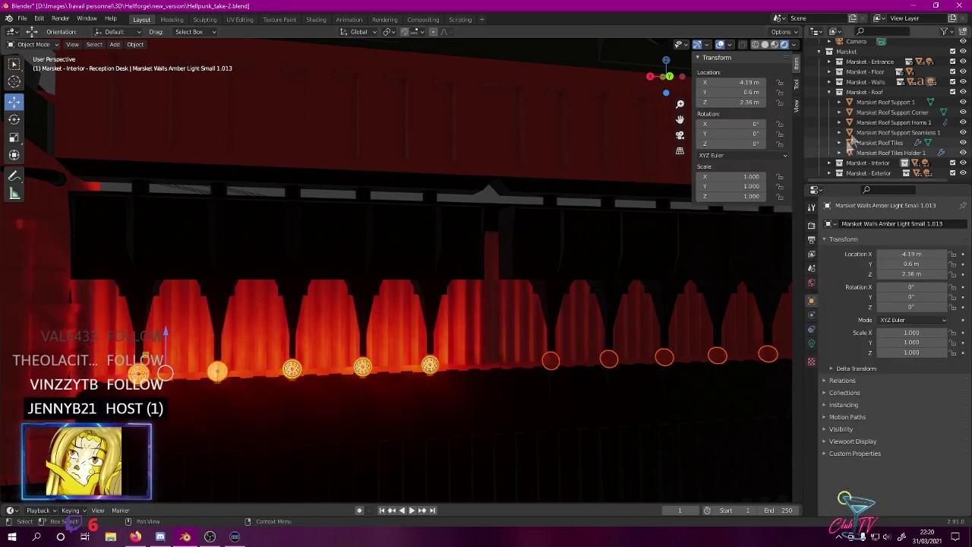
- Select the five lights Marsket Walls Amber Light Small 1.012 to 1.016 from the Marsket - Walls - Top collection
click(829, 91)
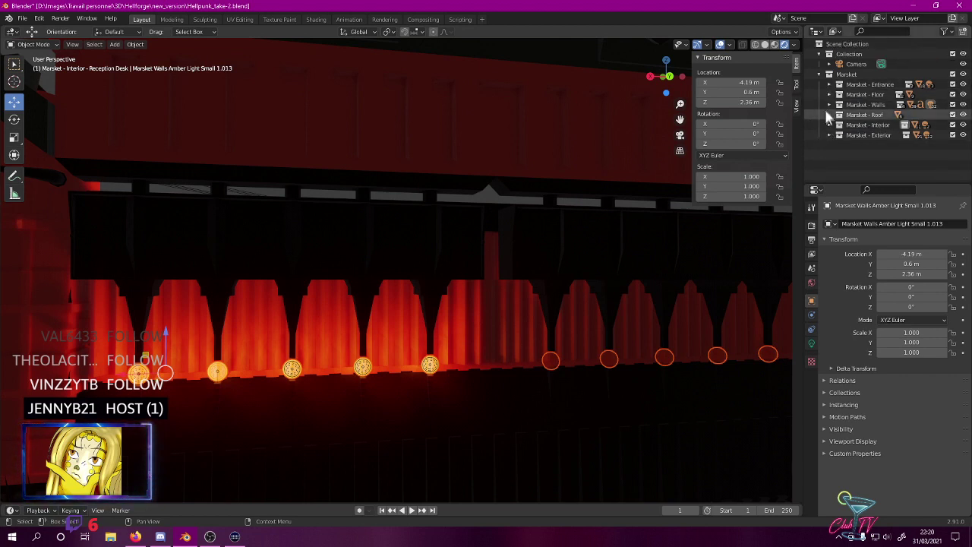
click(830, 104)
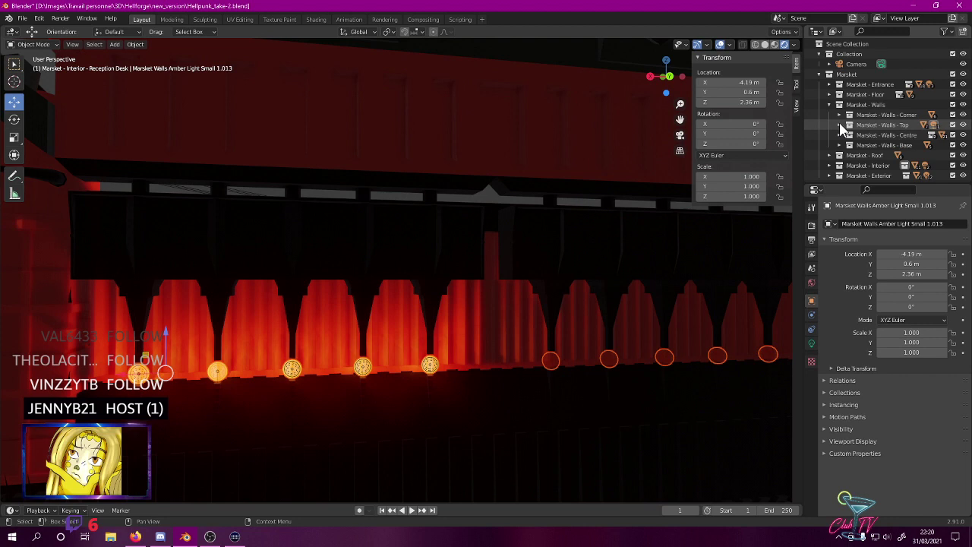
click(839, 123)
scroll(840, 125, down, 5)
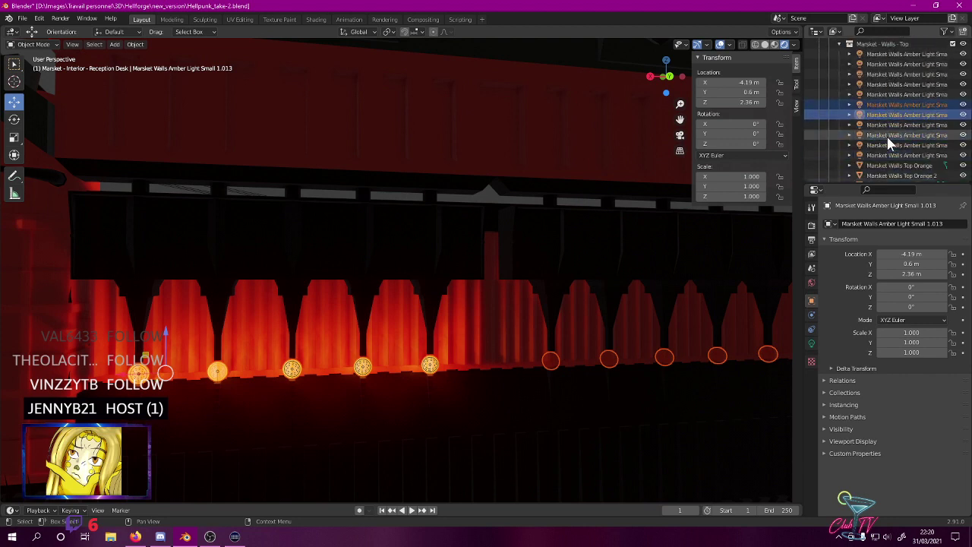
click(879, 95)
click(881, 104)
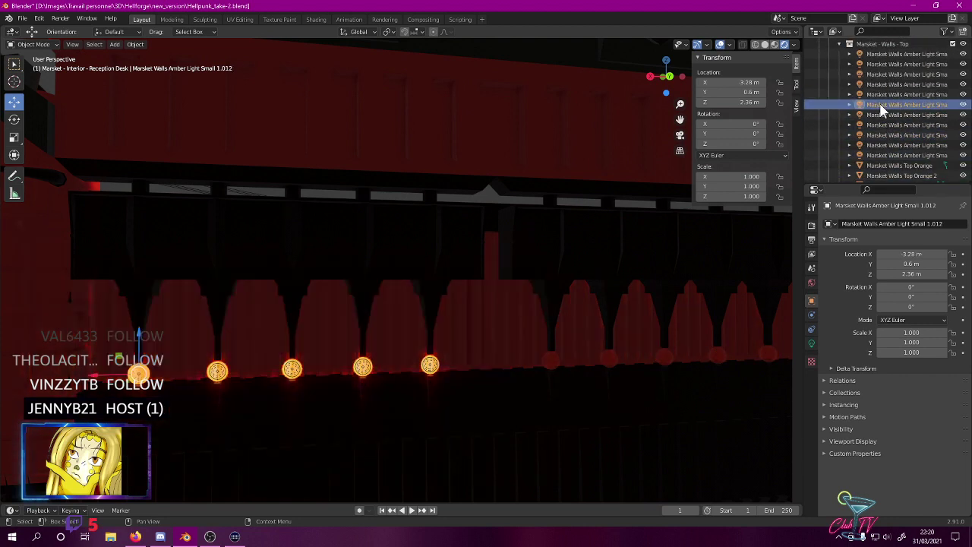
ctrl+click(885, 114)
ctrl+click(890, 125)
ctrl+click(890, 135)
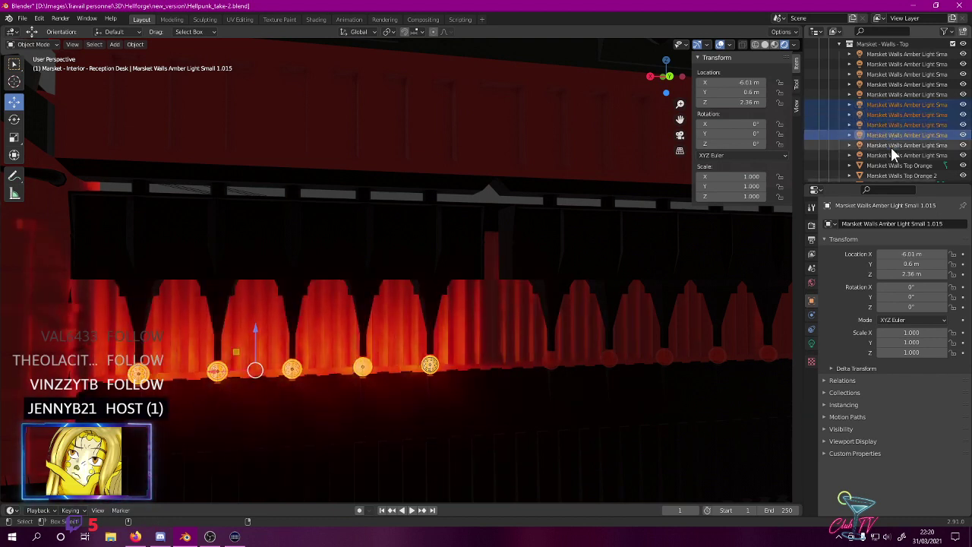
ctrl+click(887, 145)
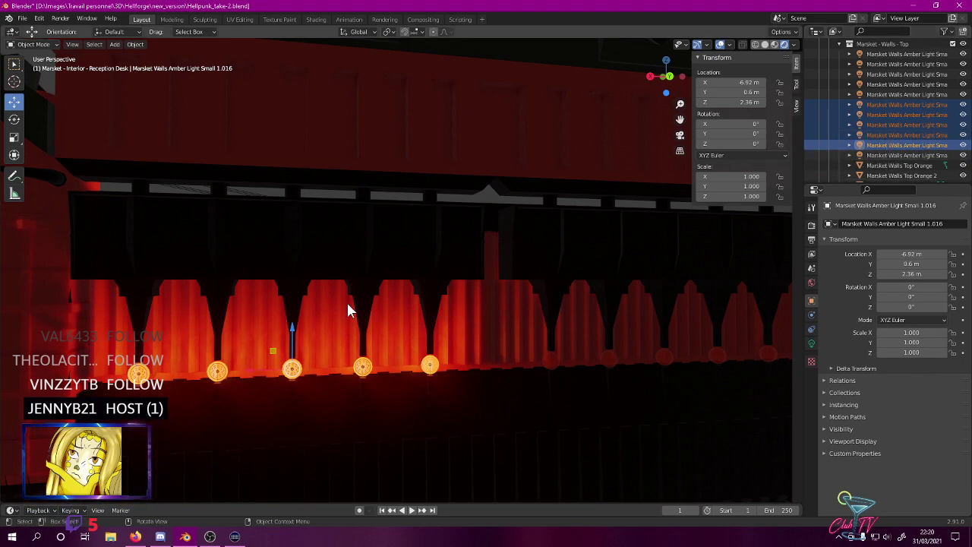
- In a top wireframe view, make linked duplicates of the five amber lights and place them 5.4 m along negative X
key(KP_7)
shift+middle_drag(489, 233, 469, 466)
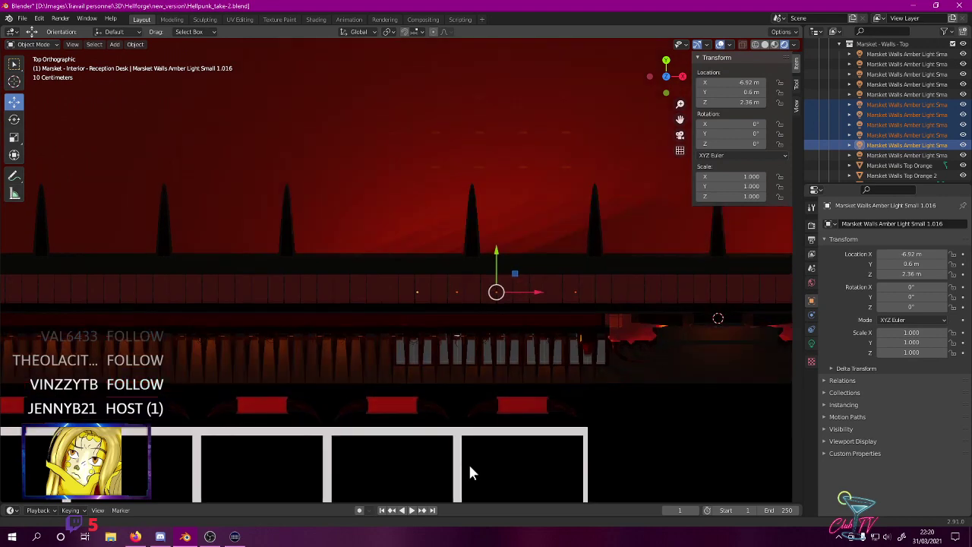
key(z)
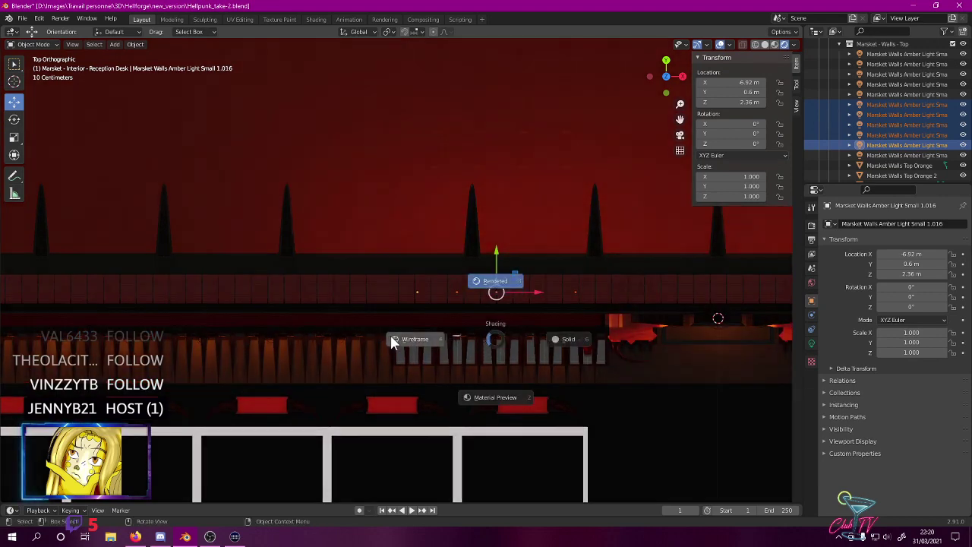
click(393, 341)
key(shift+d)
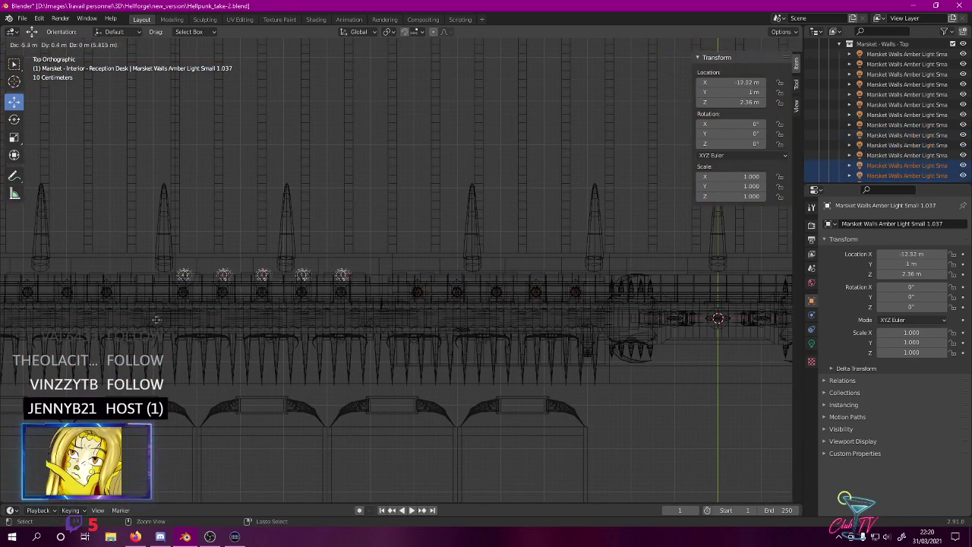
click(156, 335)
- Make linked duplicates of the newly placed five lights another 5.4 m along negative X, over the third group of ambers
shift+middle_drag(238, 294, 697, 316)
key(shift+d)
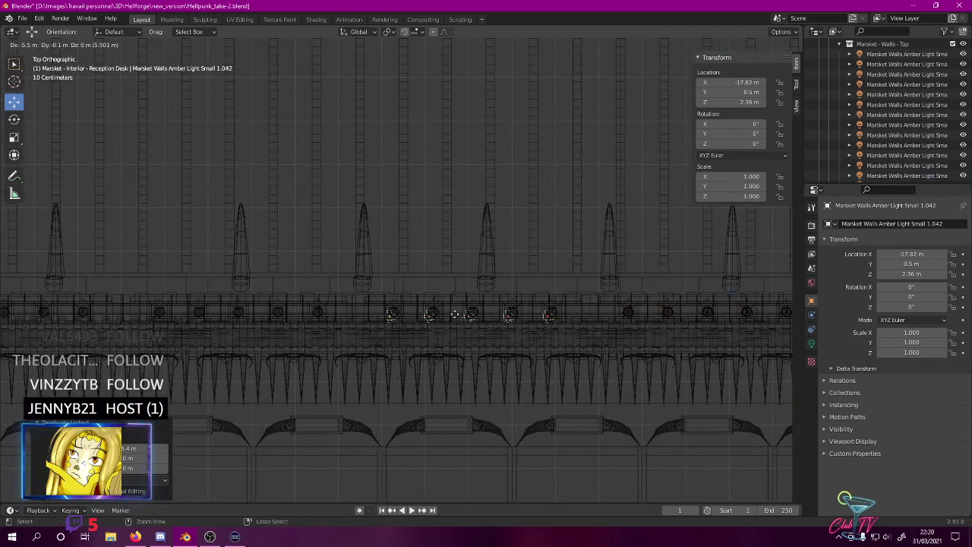
click(461, 312)
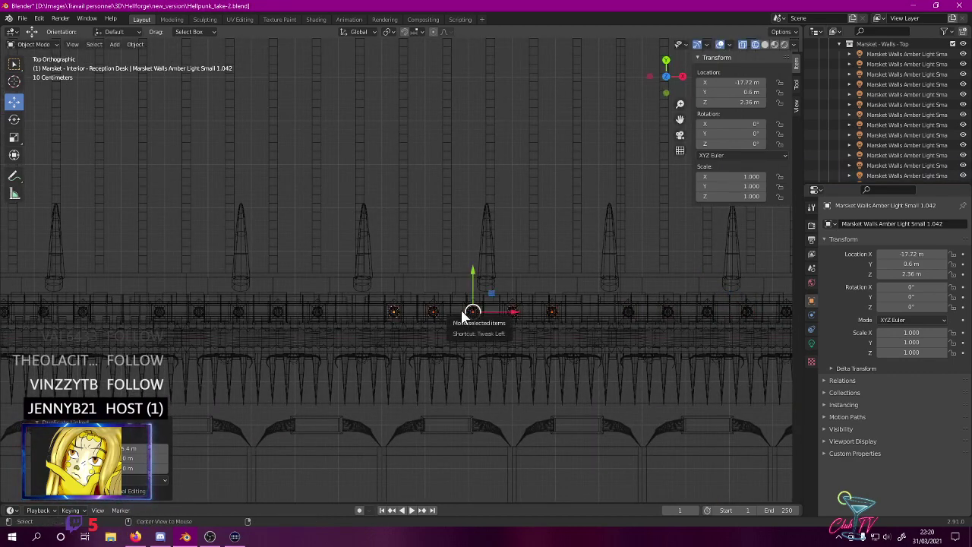
- Make three more sets of linked duplicates of the five amber lights, each 5.4 m further along negative X, to the wall's end
key(shift+d)
click(226, 313)
shift+middle_drag(225, 310, 667, 302)
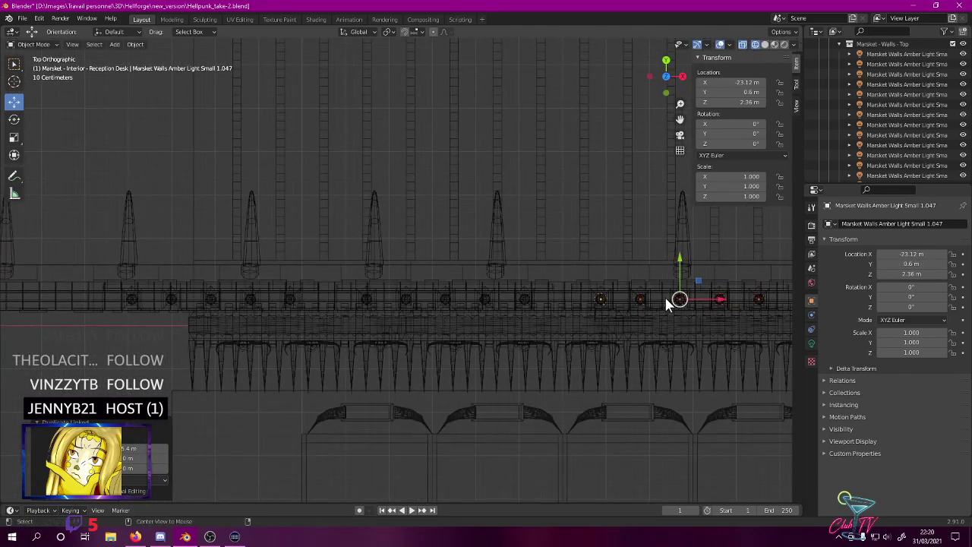
key(shift+d)
click(429, 299)
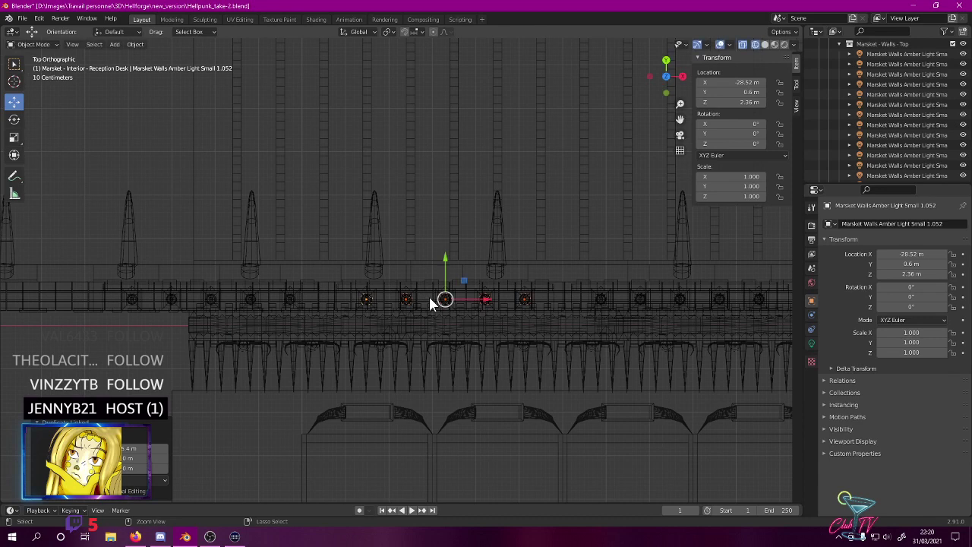
key(shift+d)
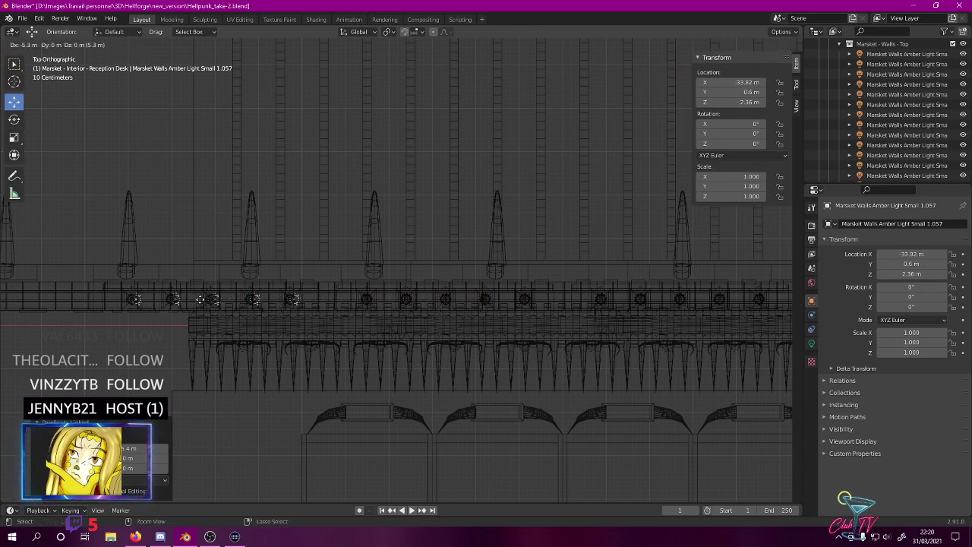
click(196, 299)
- Check the amber lights along the whole rear wall in rendered shading and save the file
scroll(195, 285, down, 5)
key(z)
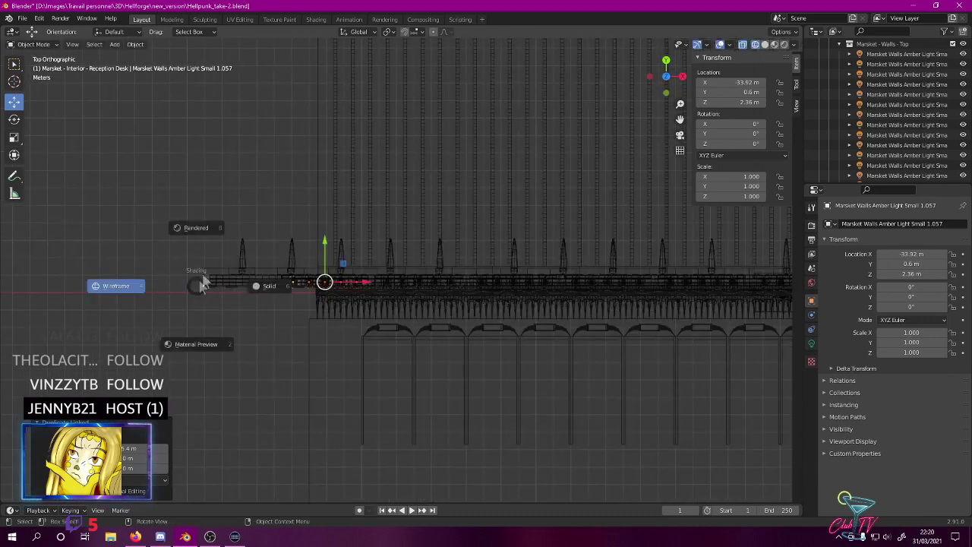
click(205, 241)
mouse_move(208, 243)
middle_down()
mouse_move(315, 174)
mouse_move(364, 127)
mouse_move(416, 157)
middle_up()
click(628, 394)
key(ctrl+s)
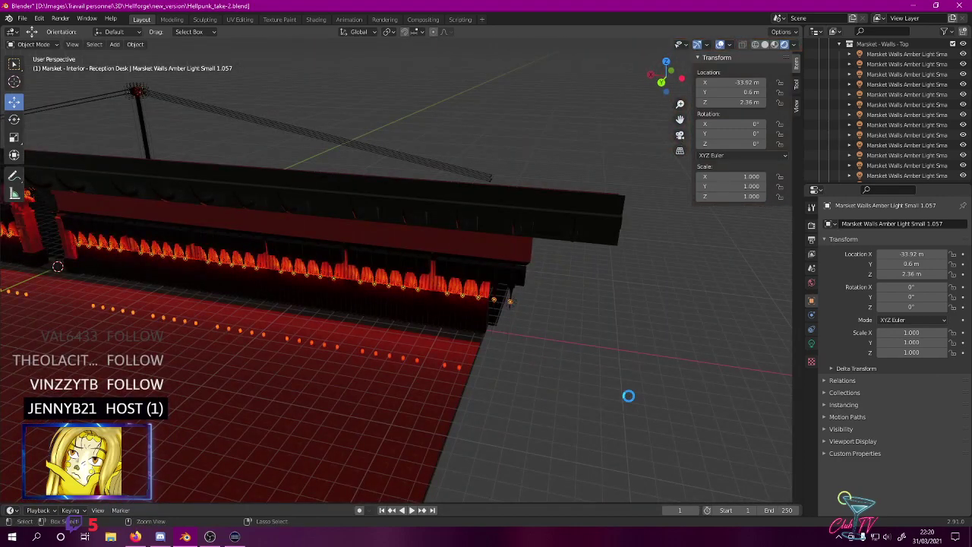
shift+middle_drag(467, 379, 706, 254)
middle_drag(364, 291, 259, 304)
scroll(351, 165, down, 1)
scroll(212, 162, down, 5)
key(ctrl+s)
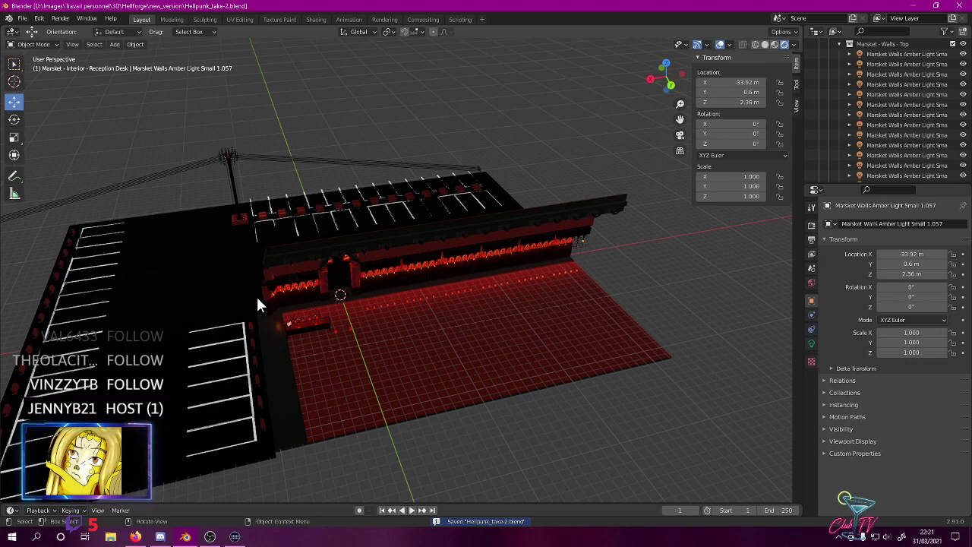
scroll(256, 298, up, 7)
middle_drag(308, 355, 275, 259)
key(ctrl+s)
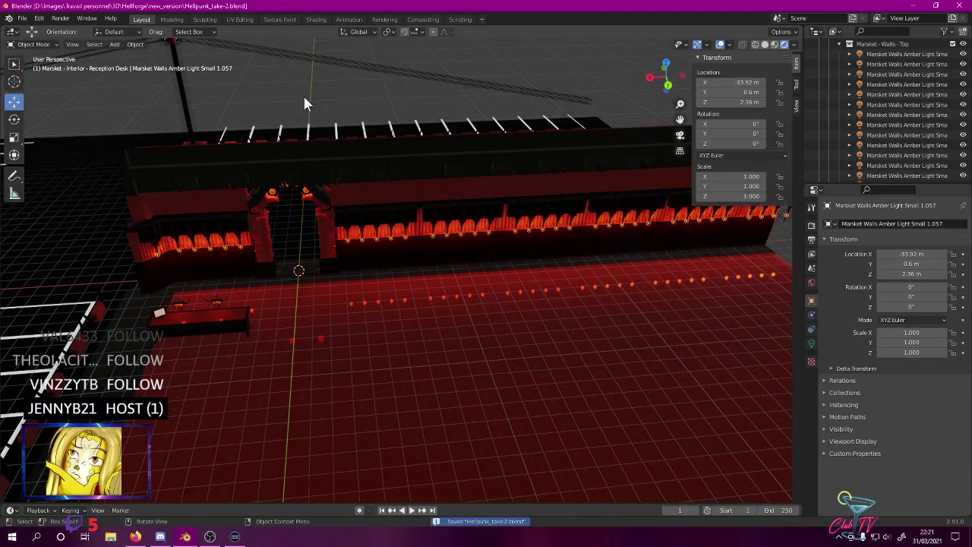
- Collapse the wall collections and create a collection named Marsket - Interior - Side Columns inside Marsket - Interior
scroll(902, 152, up, 4)
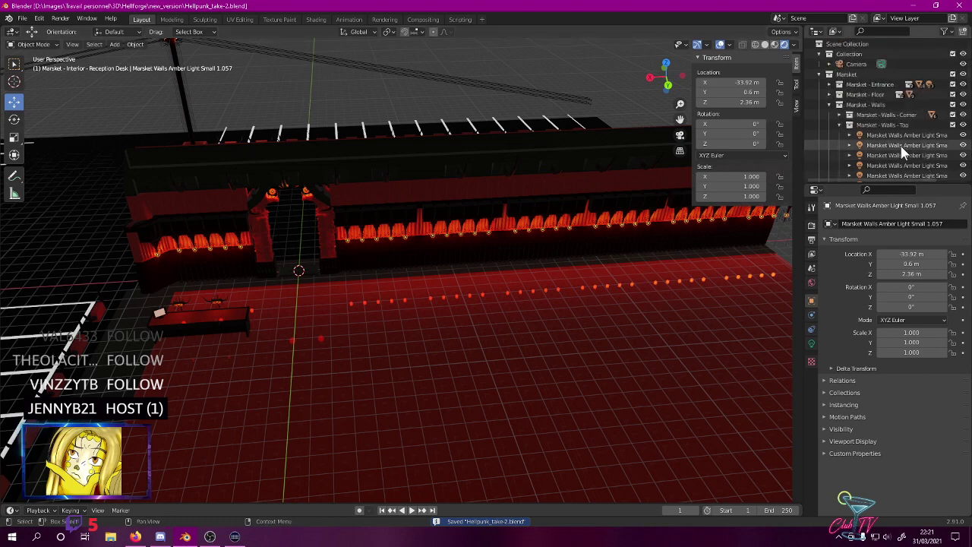
click(839, 125)
click(829, 104)
click(829, 124)
click(840, 125)
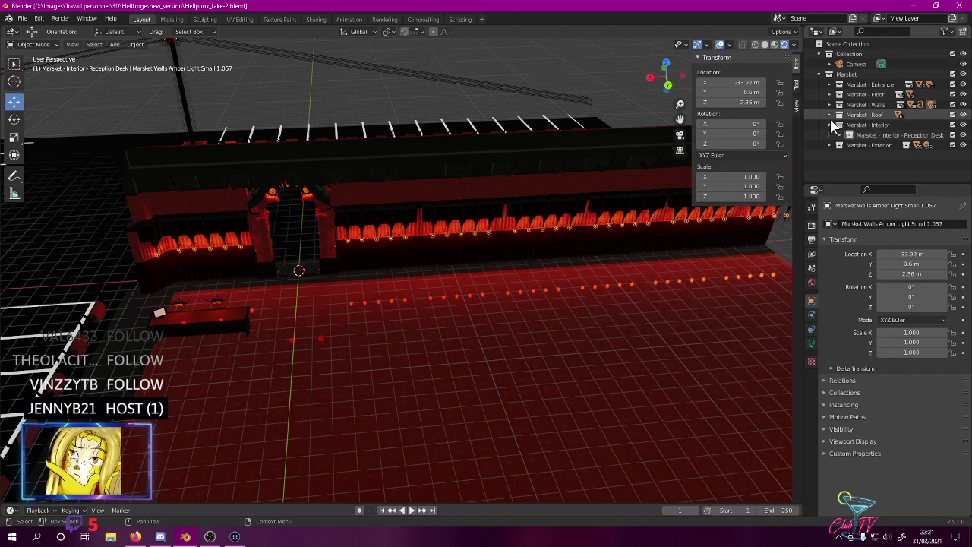
right_click(818, 126)
click(772, 126)
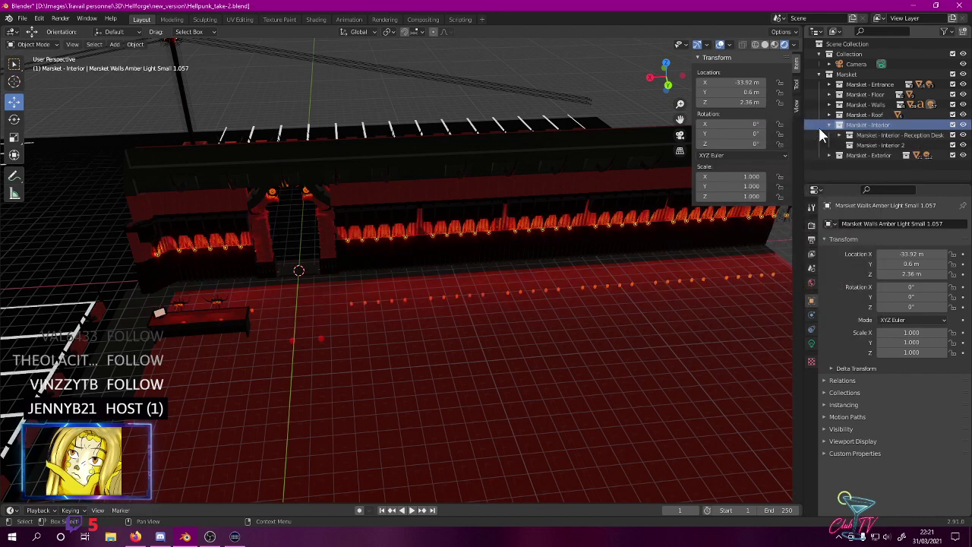
double_click(885, 145)
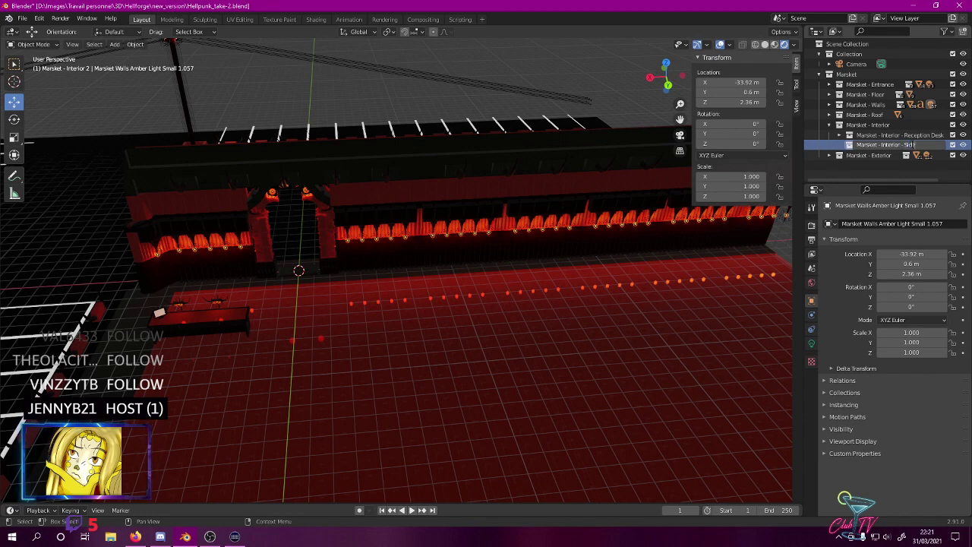
key(Return)
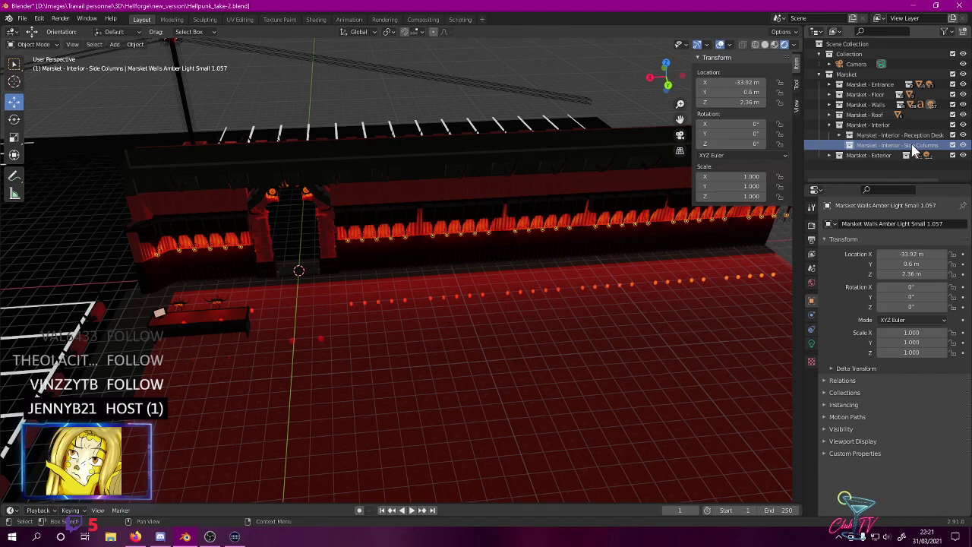
- Add a cube mesh to the Side Columns collection with a size of 1.6 m
middle_drag(636, 280, 509, 272)
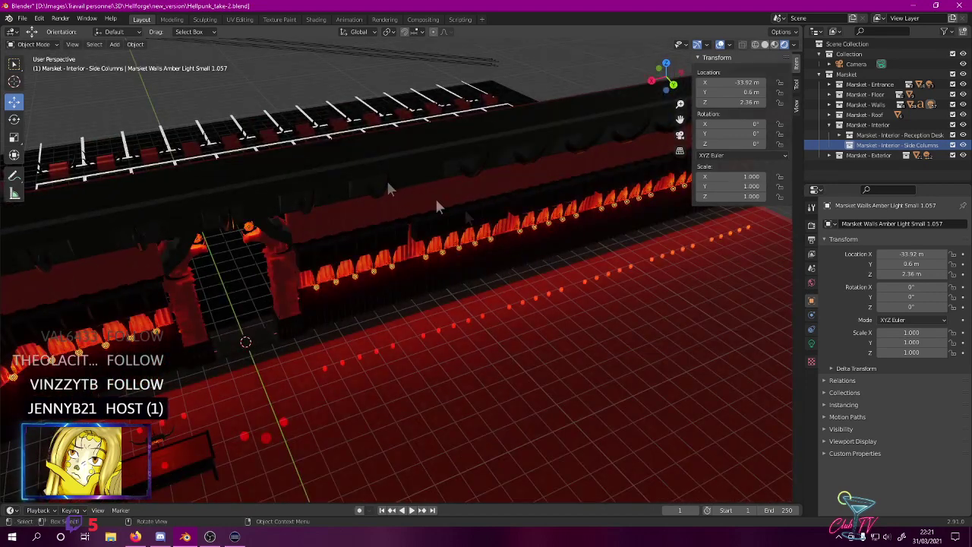
click(114, 45)
mouse_move(127, 57)
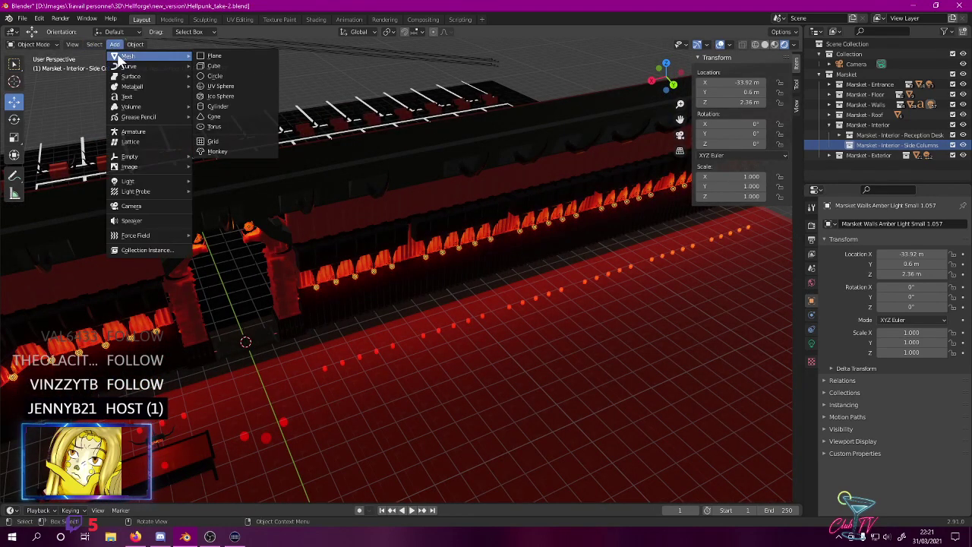
click(214, 65)
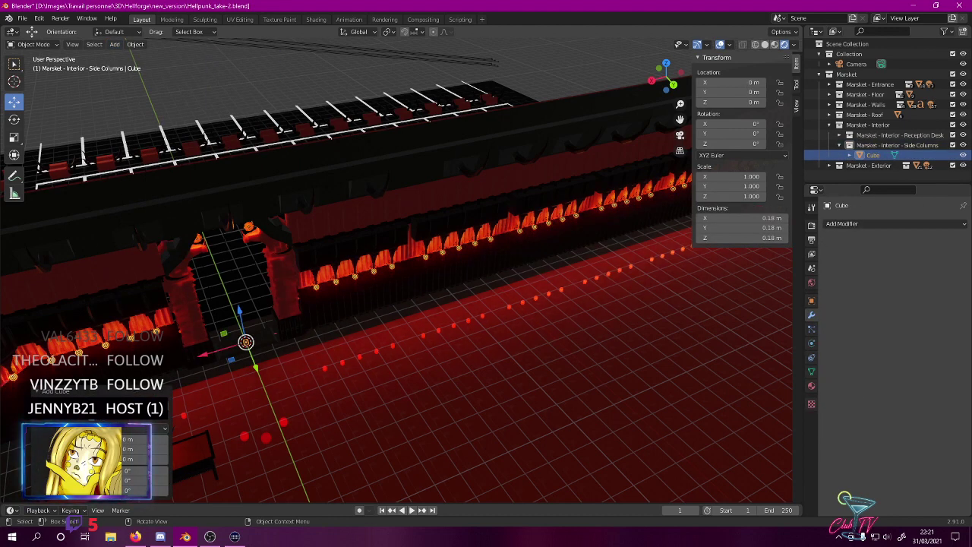
text(1)
key(Return)
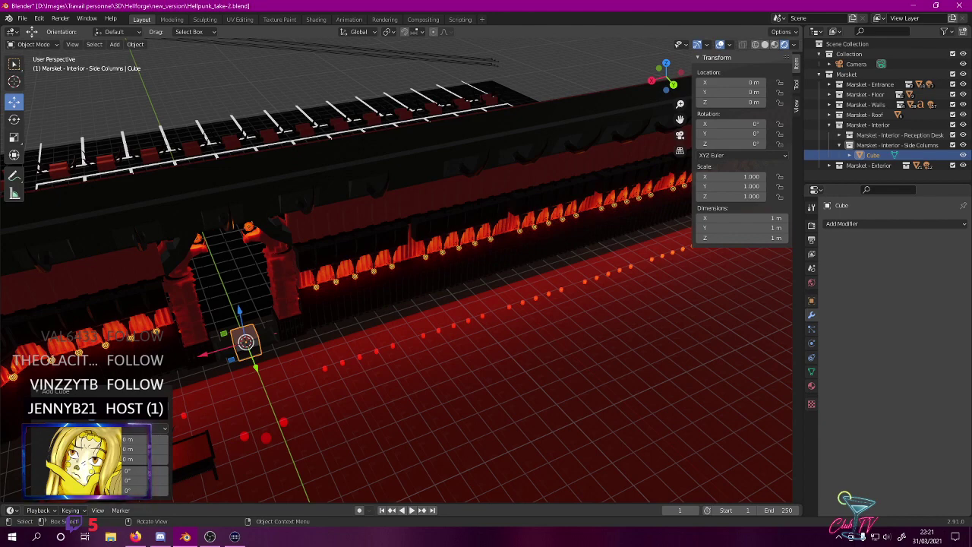
text(1.6)
key(Return)
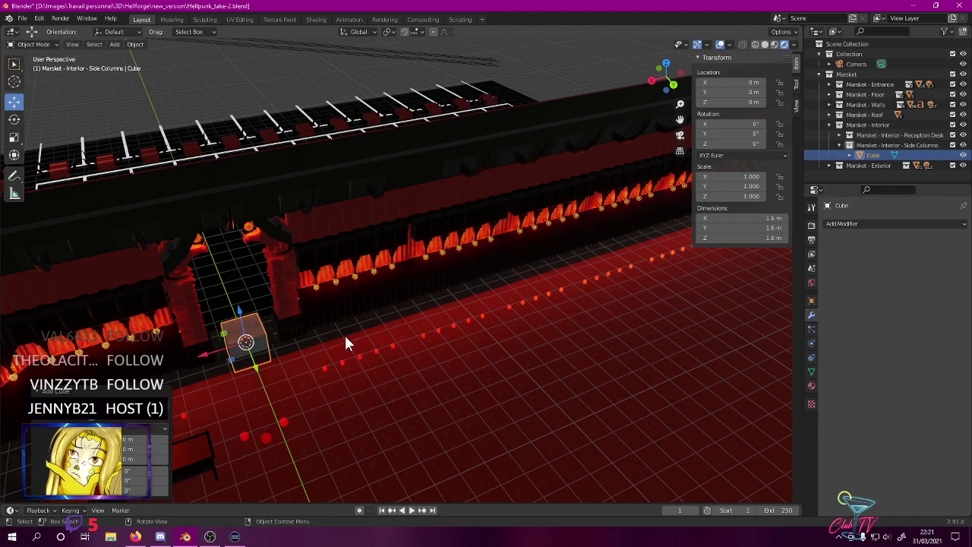
- In top view, move the cube to X -8 m, Y 2 m by the rear wall and switch to wireframe shading
key(KP_7)
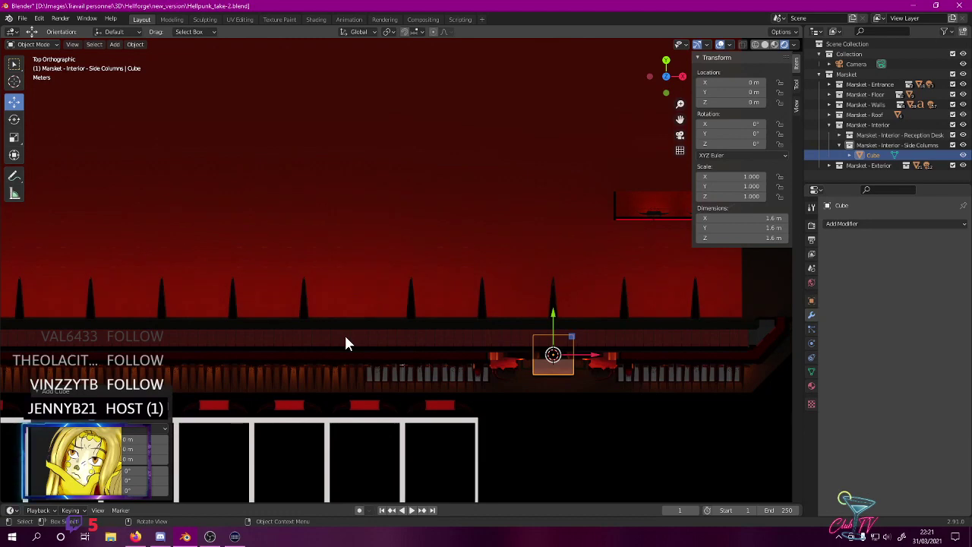
key(g)
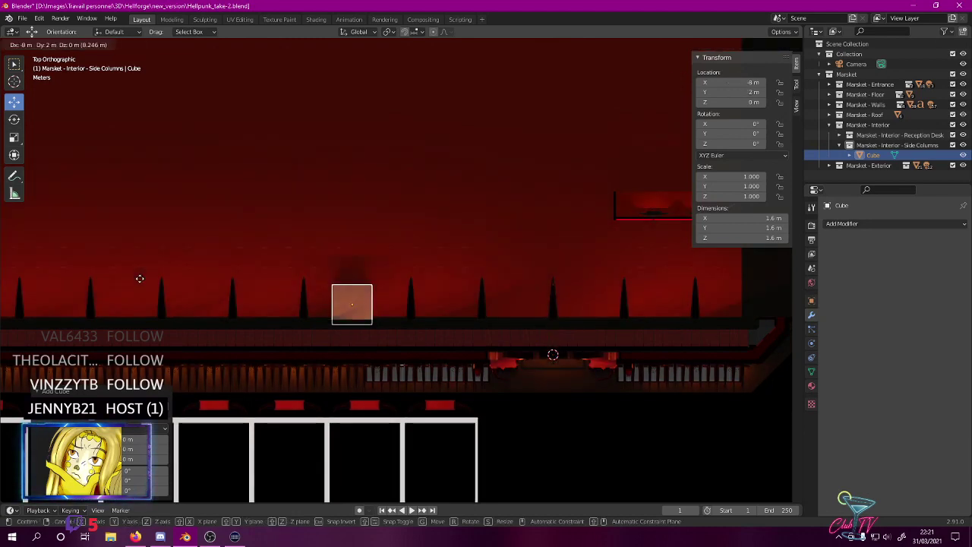
click(139, 279)
key(z)
click(232, 323)
middle_drag(232, 324, 247, 297)
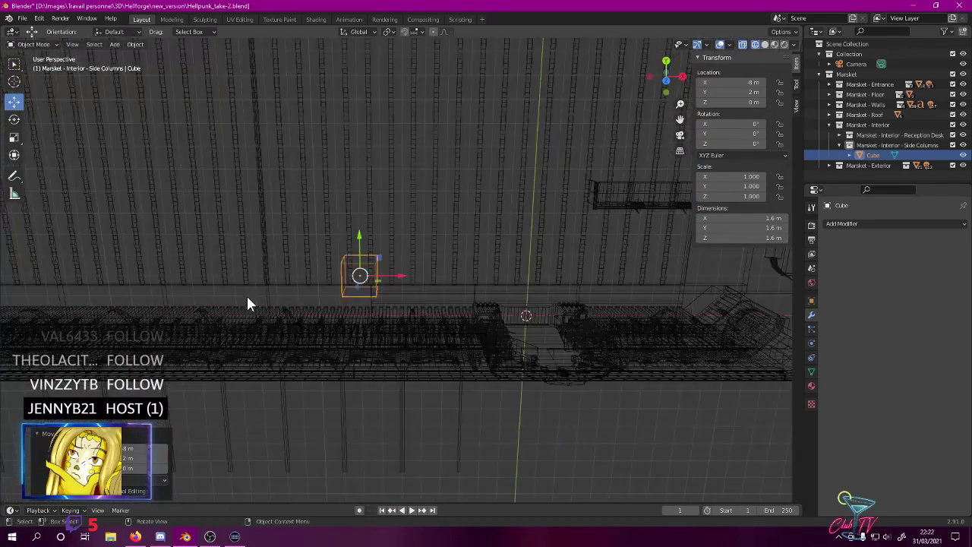
- Nudge the cube 0.2 m along both X and Y to X -7.8 m, Y 2.2 m in the top view
key(KP_7)
scroll(298, 310, up, 5)
shift+middle_drag(299, 319, 383, 238)
scroll(382, 235, up, 4)
drag(329, 281, 366, 240)
- In the right side view, raise the cube 0.8 m along Z to rest its base at ground level
middle_drag(367, 240, 658, 260)
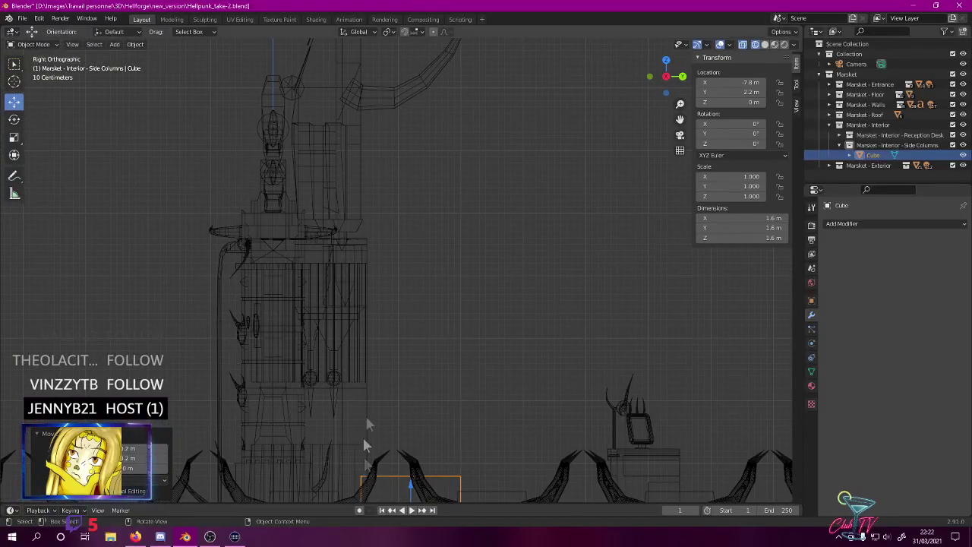
shift+middle_drag(453, 223, 417, 366)
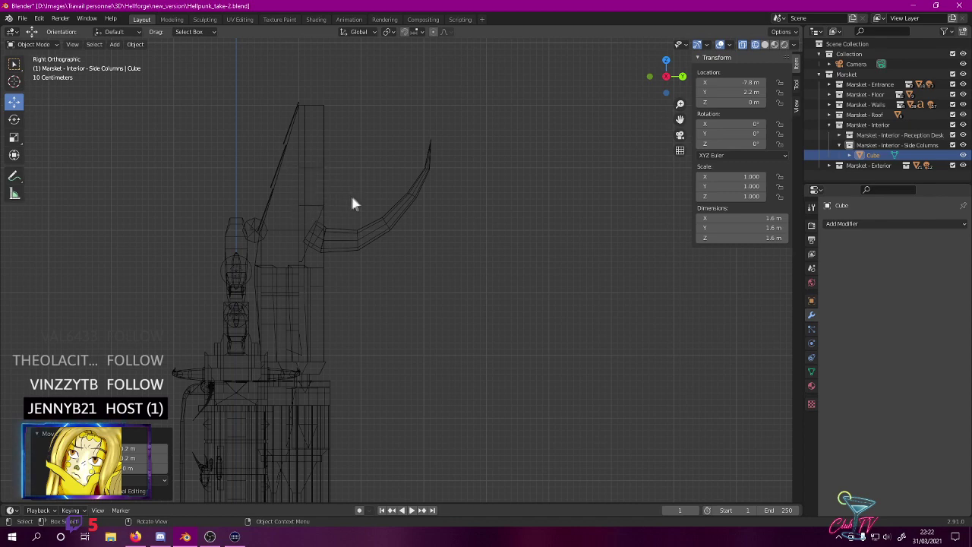
shift+middle_drag(304, 458, 296, 160)
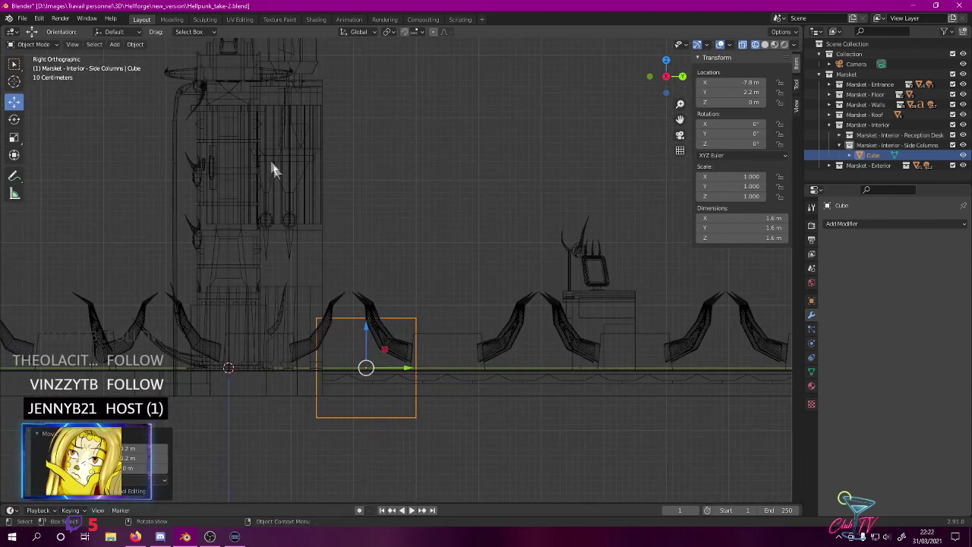
drag(365, 326, 362, 281)
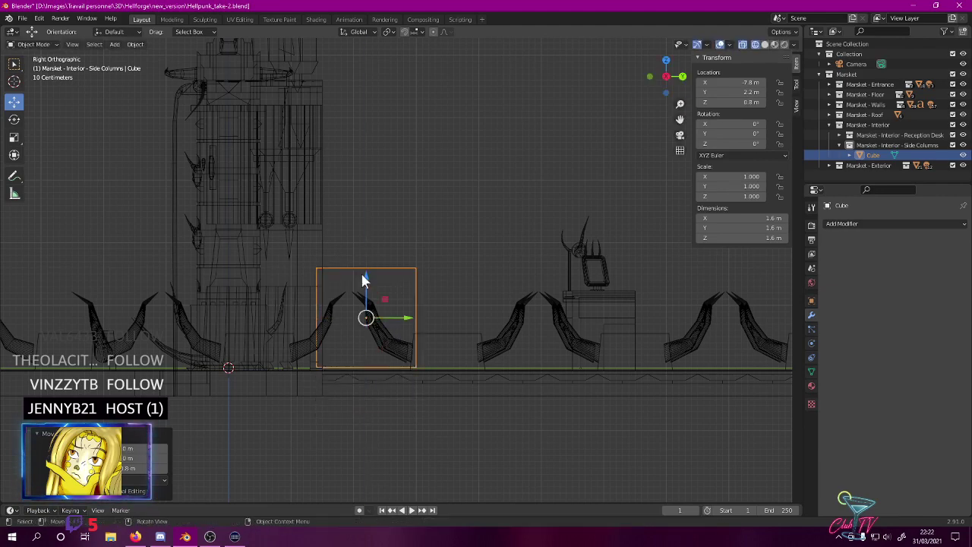
- Zoom in on the cube's base and lower the cube 0.05 m onto the interior floor, to Z 0.75 m
scroll(362, 280, up, 4)
shift+middle_drag(362, 280, 402, 154)
scroll(363, 250, up, 4)
shift+middle_drag(363, 245, 405, 138)
scroll(401, 138, up, 2)
shift+middle_drag(376, 92, 379, 140)
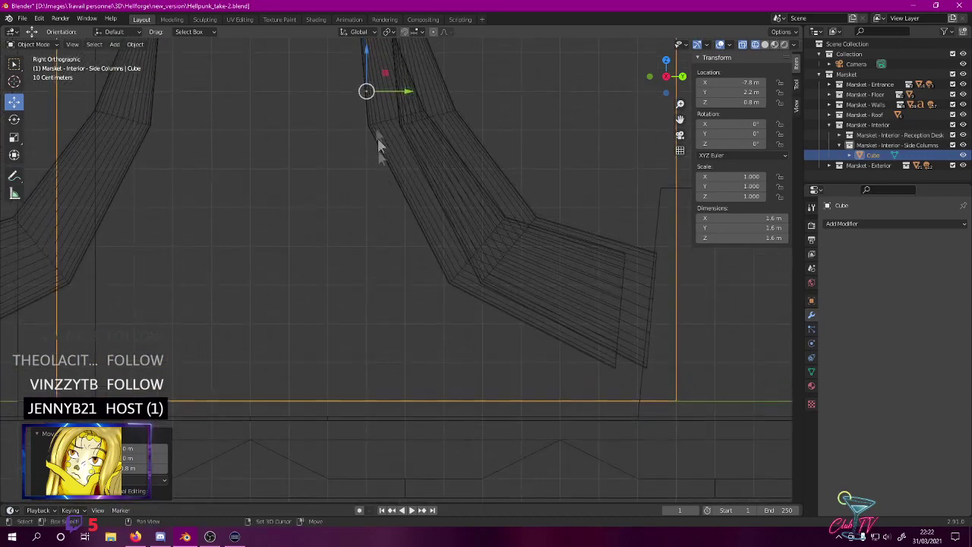
mouse_move(366, 61)
mouse_down()
mouse_move(364, 102)
mouse_move(361, 72)
mouse_up()
shift+middle_drag(372, 124, 375, 477)
shift+middle_drag(280, 348, 334, 336)
scroll(332, 336, up, 5)
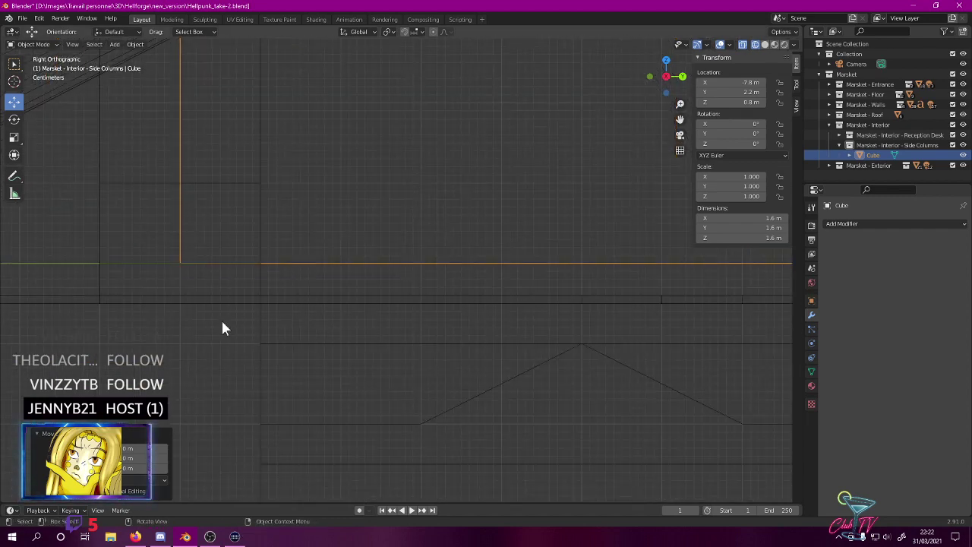
key(g)
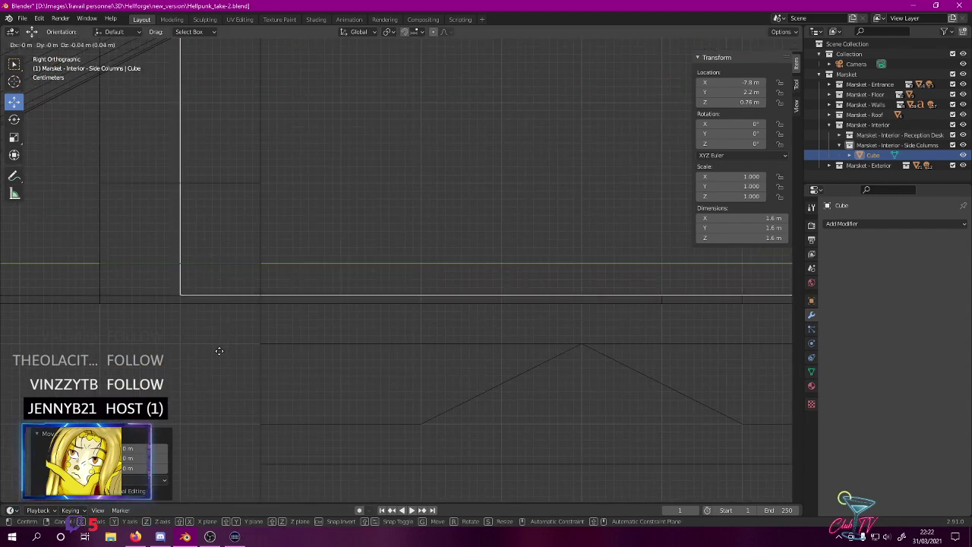
click(220, 360)
- Return to rendered shading and give the cube the existing Chocolate Metal material
scroll(322, 308, down, 5)
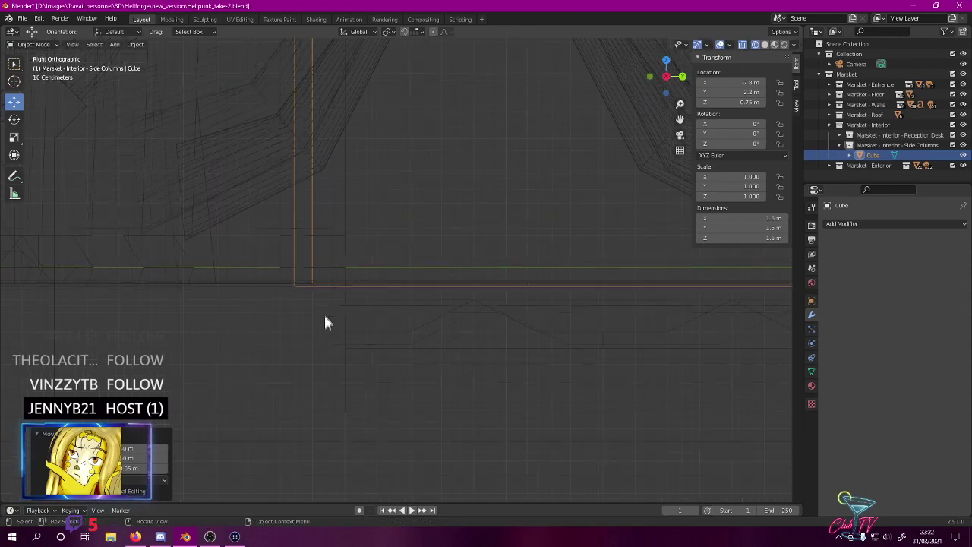
key(z)
click(340, 227)
middle_drag(378, 240, 359, 277)
scroll(326, 270, down, 10)
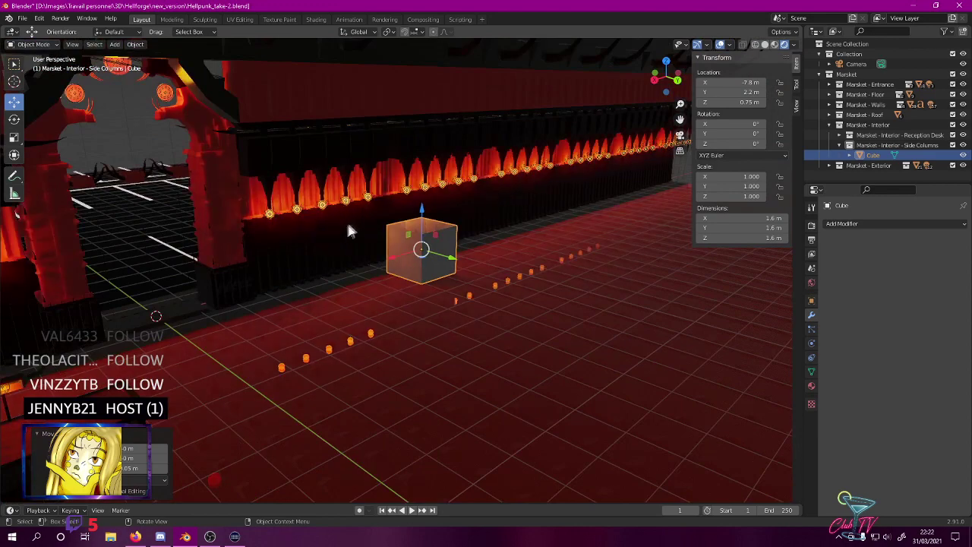
middle_drag(347, 230, 318, 231)
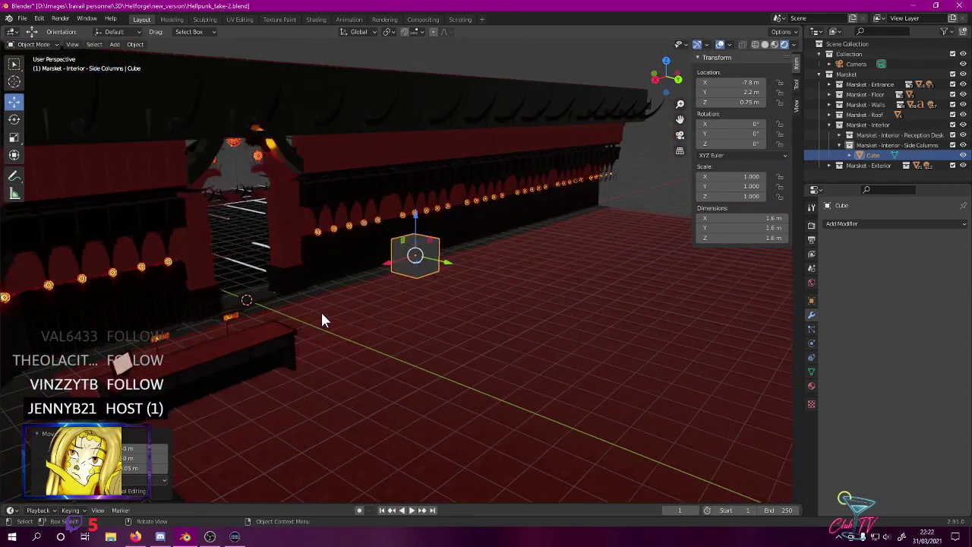
scroll(326, 309, up, 4)
middle_drag(329, 306, 345, 328)
click(810, 384)
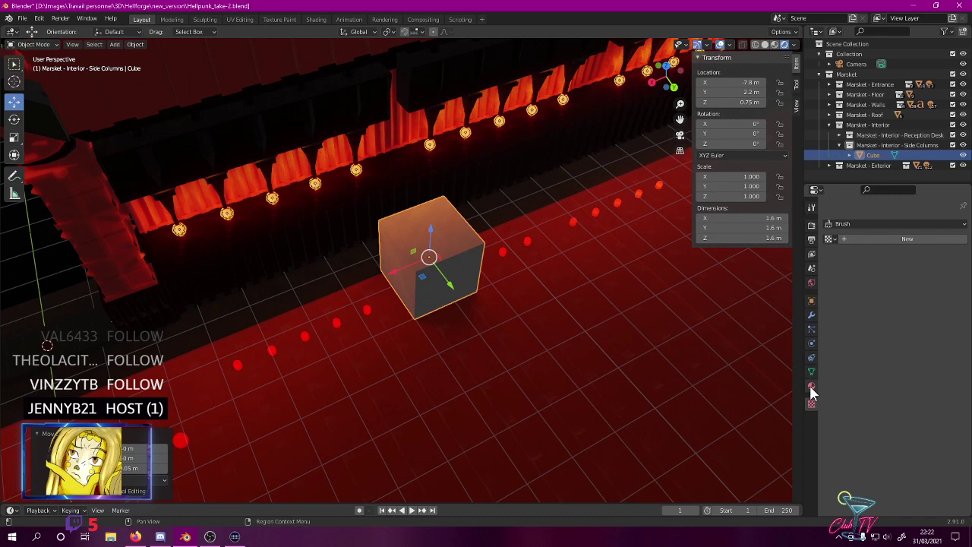
click(829, 268)
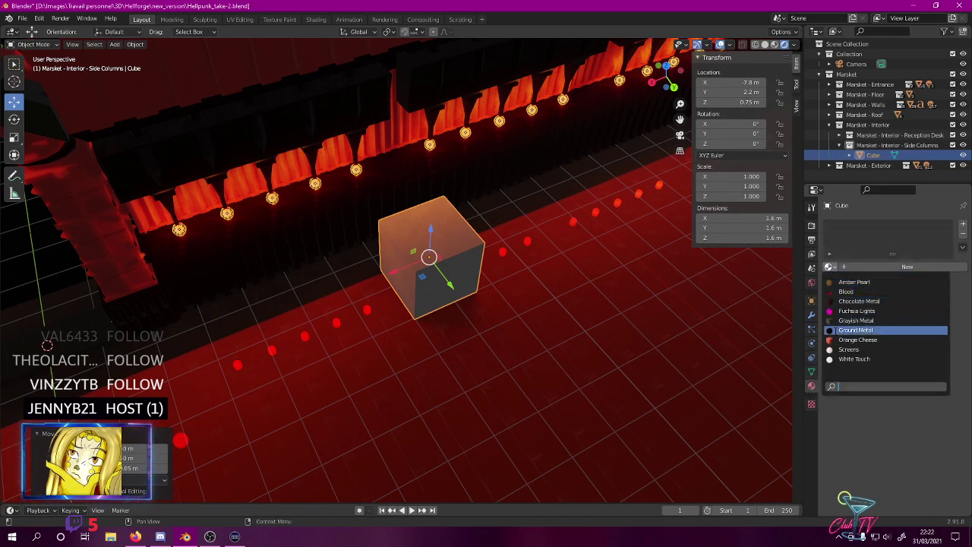
click(859, 301)
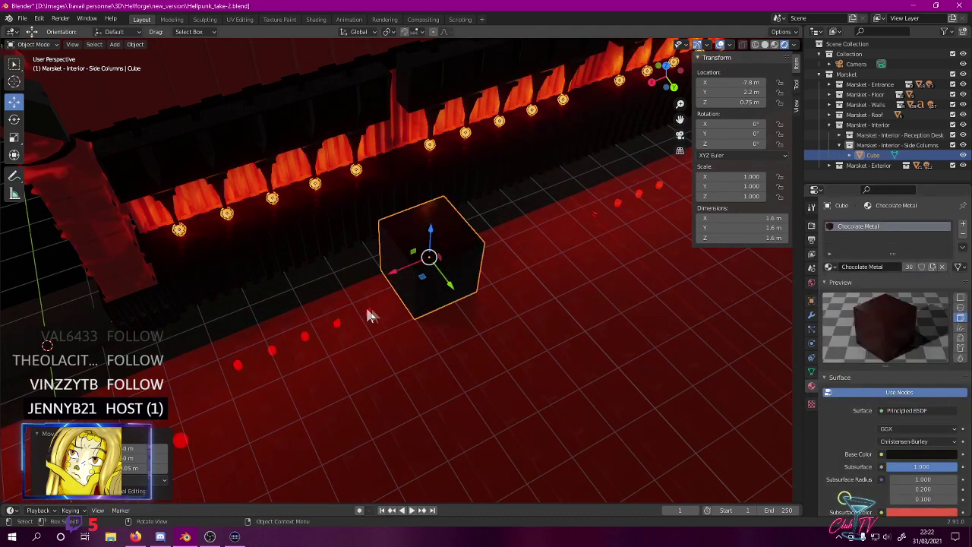
- Enter Edit Mode on the cube with edge selection active and wireframe shading
middle_drag(432, 254, 486, 253)
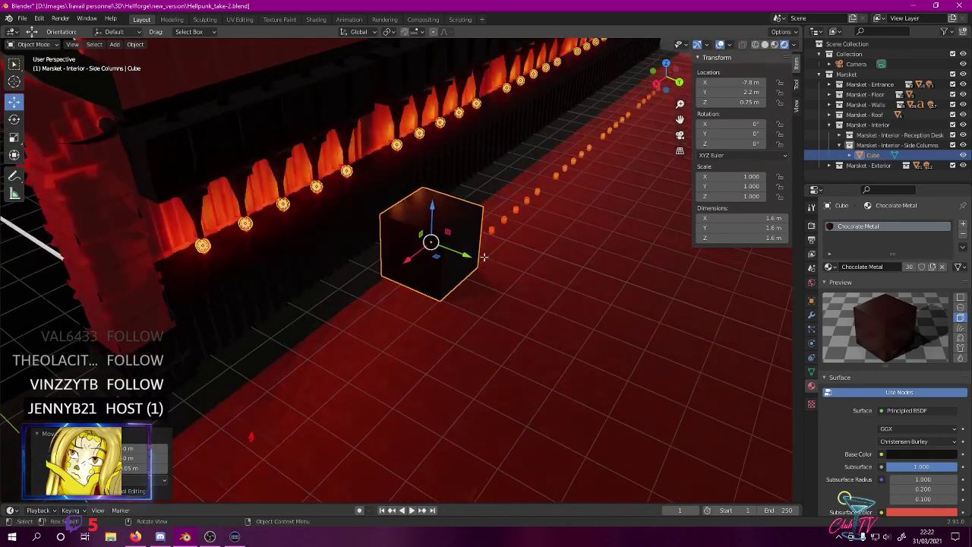
key(Tab)
shift+middle_drag(484, 258, 411, 314)
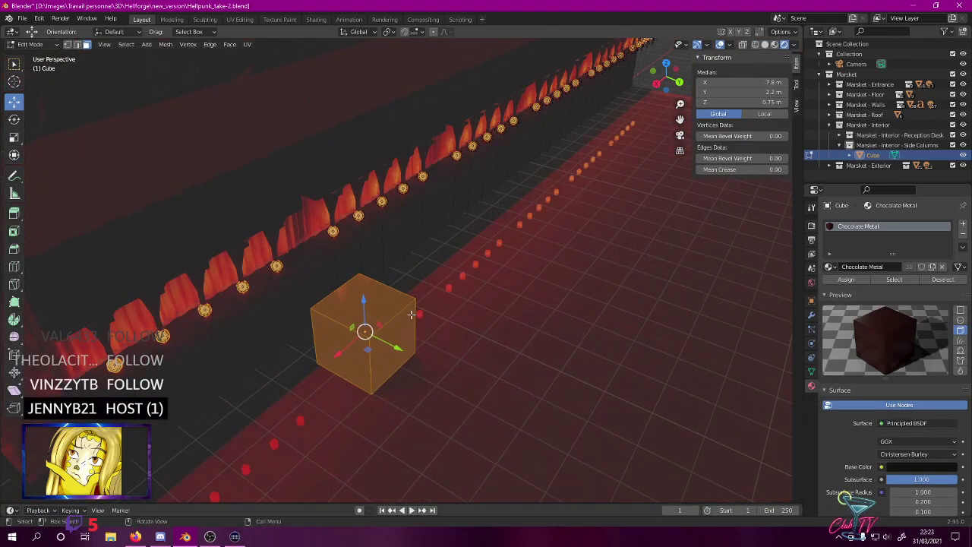
click(76, 44)
key(z)
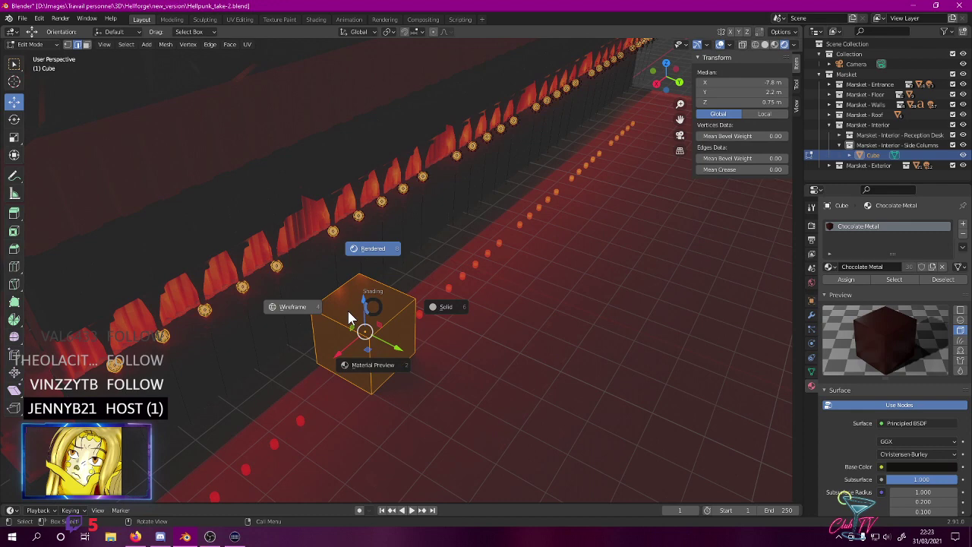
click(336, 319)
mouse_move(325, 274)
mouse_down()
mouse_move(349, 300)
mouse_move(350, 397)
mouse_up()
drag(387, 276, 402, 395)
right_click(408, 344)
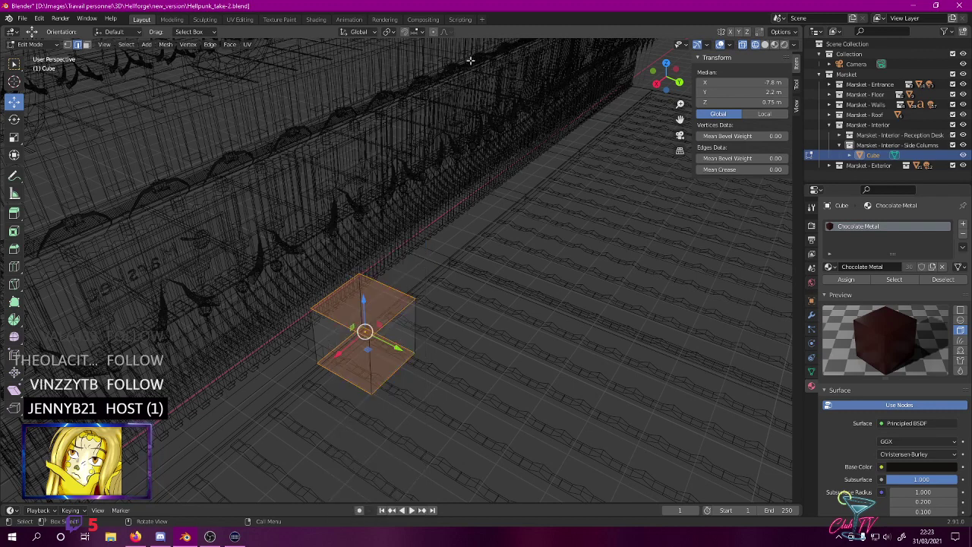
right_click(378, 305)
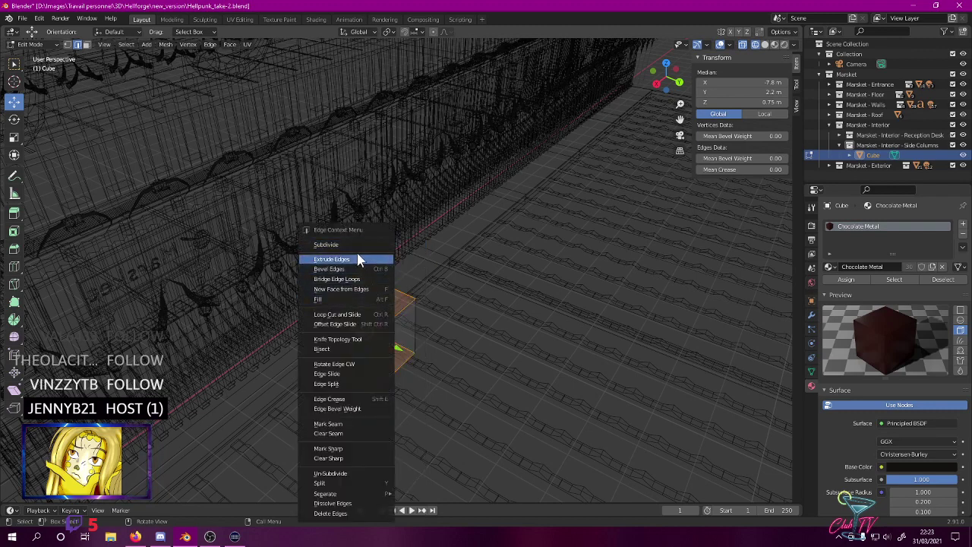
click(357, 257)
right_click(355, 254)
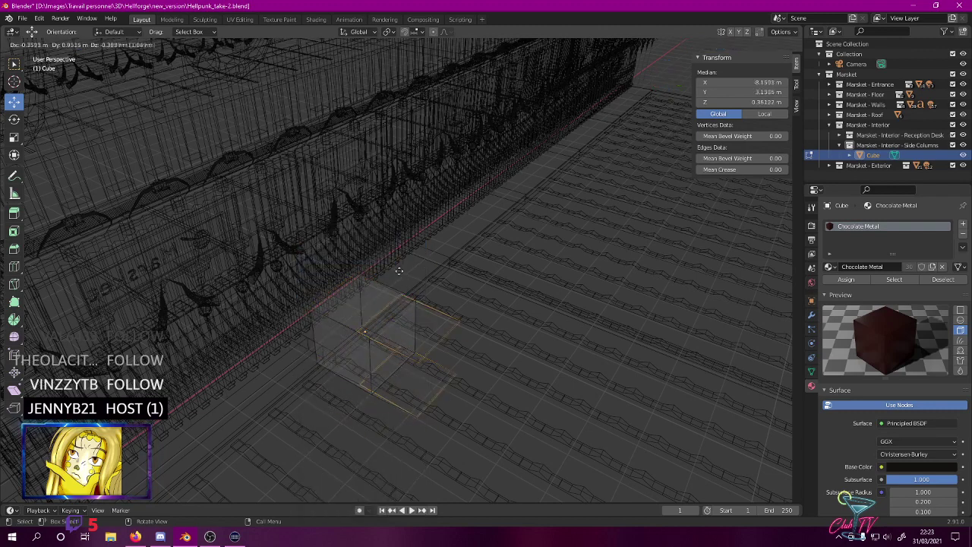
right_click(353, 255)
click(352, 244)
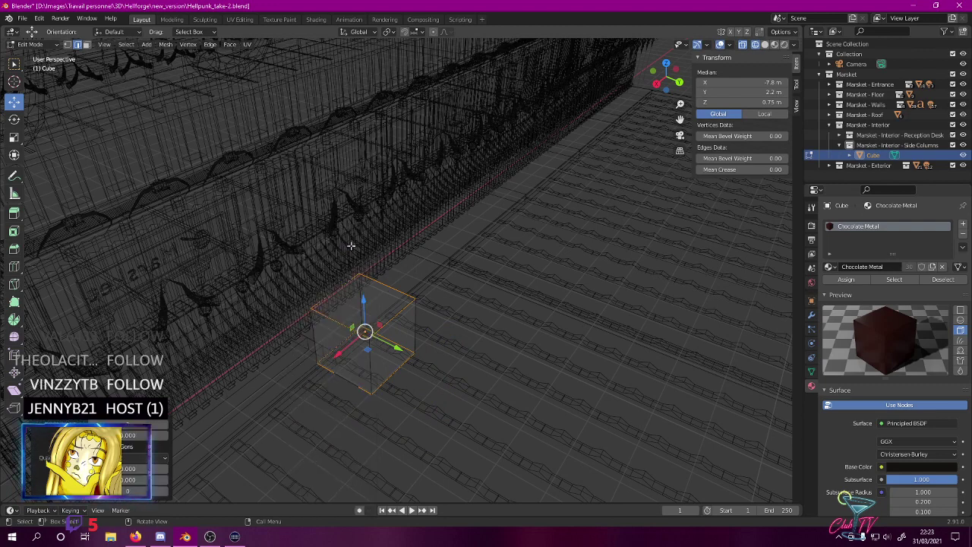
key(a)
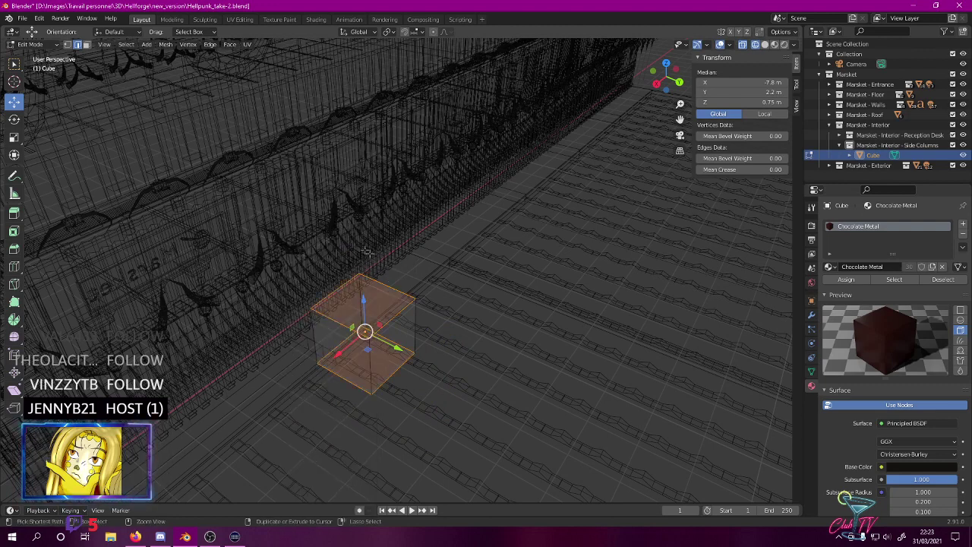
- Try to subdivide the cube's four horizontal edges that run along Y
click(349, 328)
shift+click(349, 380)
shift+click(391, 297)
shift+click(386, 335)
right_click(386, 332)
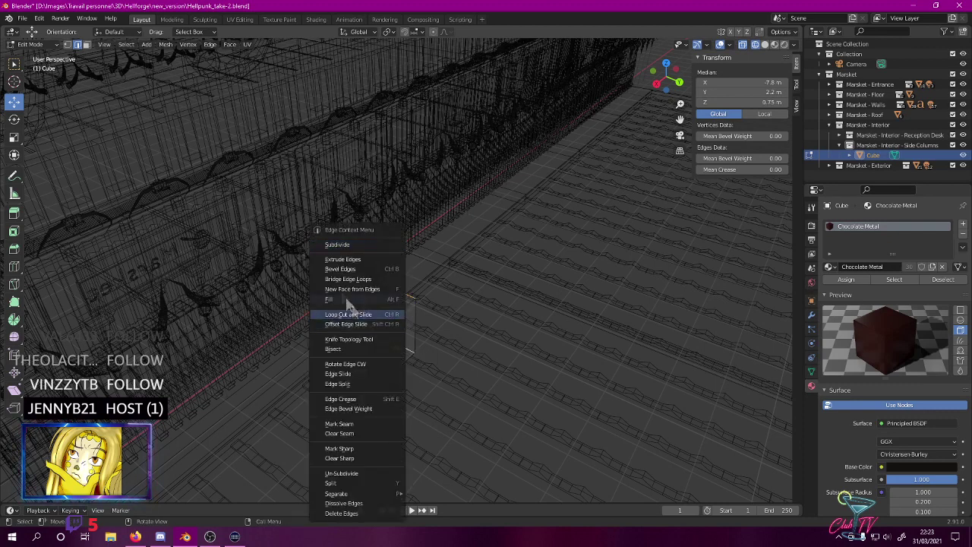
click(335, 245)
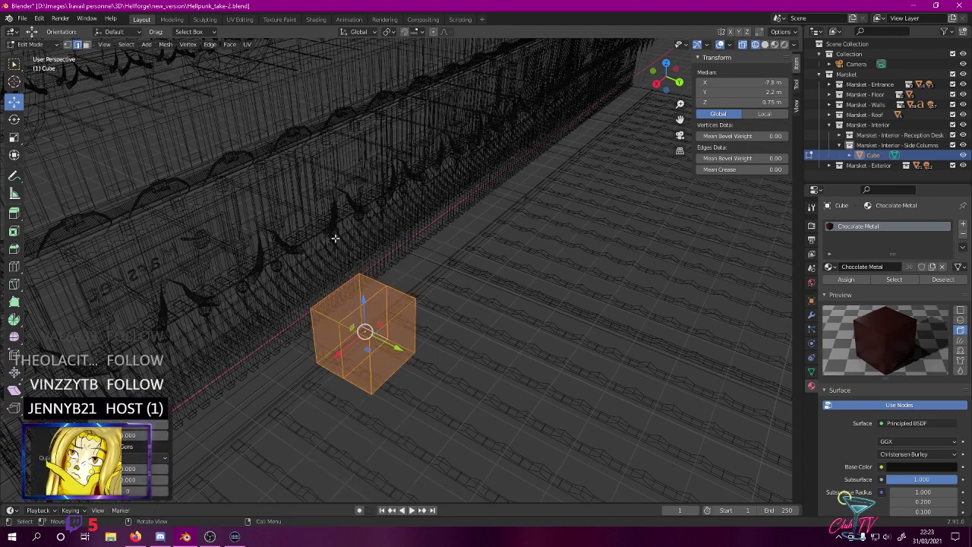
key(ctrl+z)
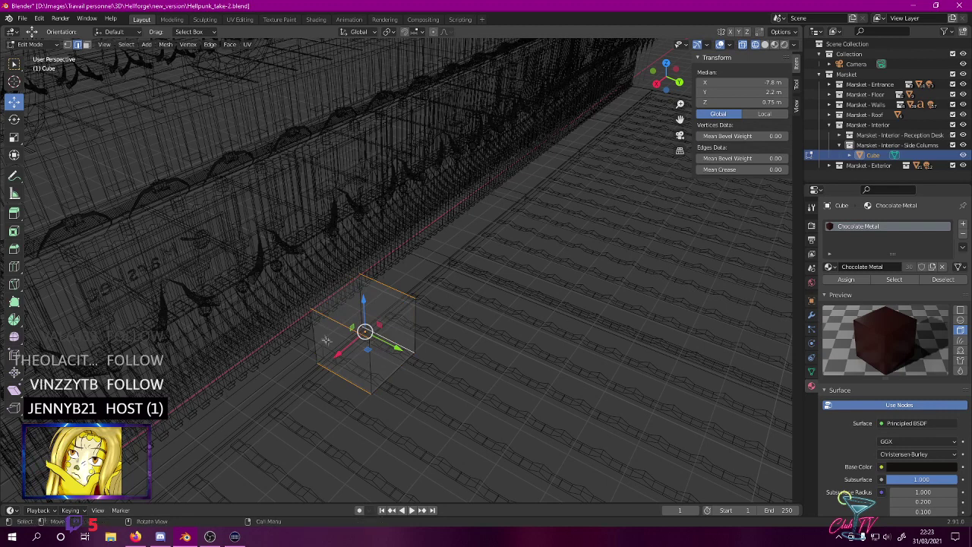
- Subdivide the top and bottom edges of the cube's face at X -8.6 m with 8 cuts, forming vertical strips
click(389, 284)
shift+click(393, 338)
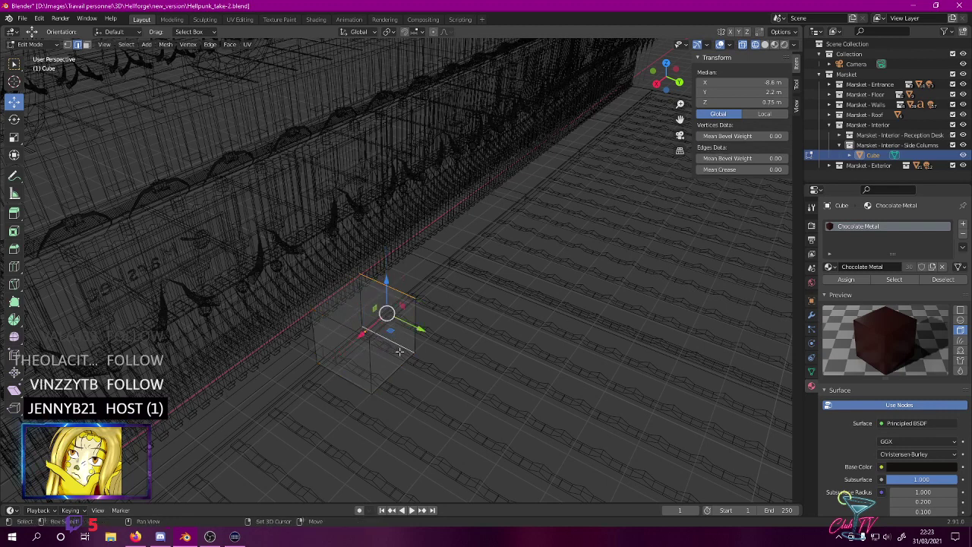
right_click(400, 352)
click(358, 246)
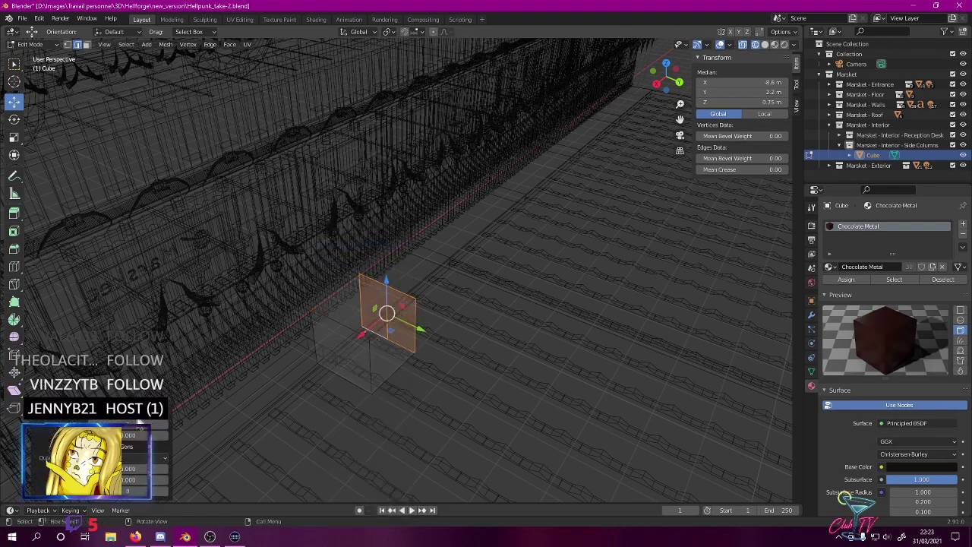
text(6)
key(Return)
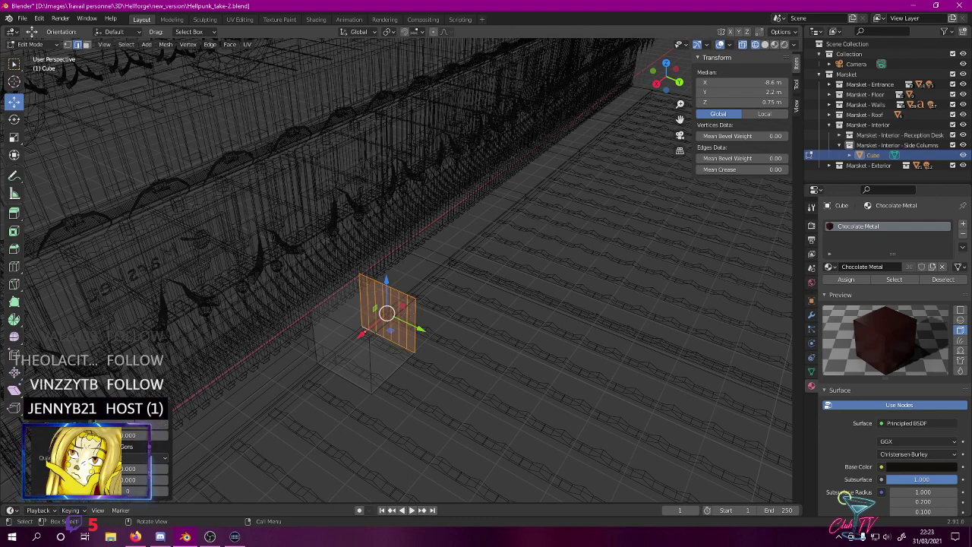
key(Return)
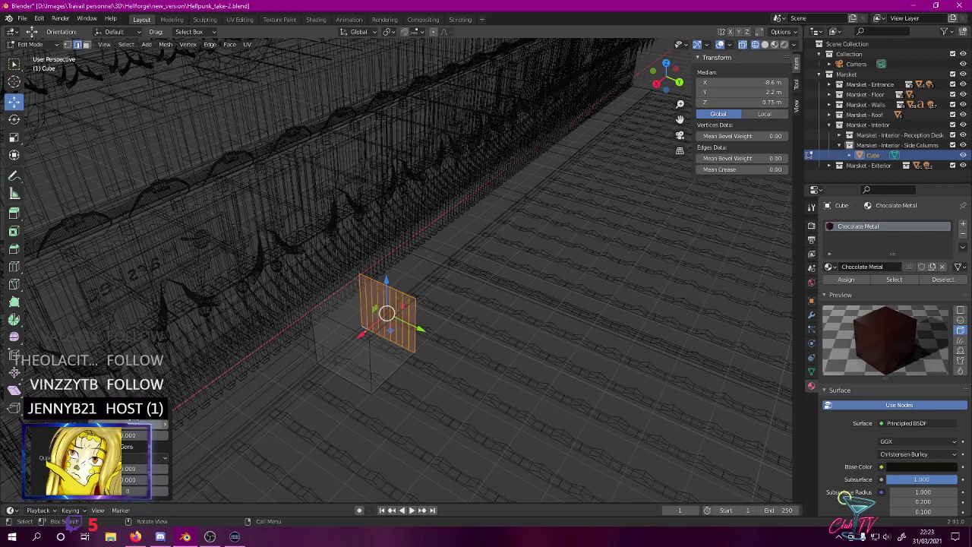
- Subdivide the top and bottom edges of the cube's wall-facing side at Y 1.4 m into nine vertical strips
click(336, 337)
click(357, 334)
shift+click(344, 285)
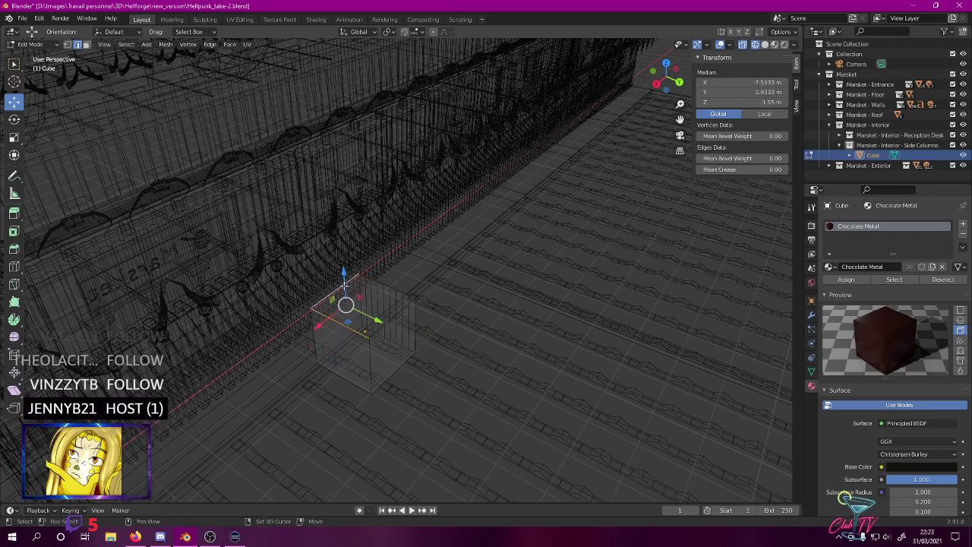
shift+click(345, 341)
shift+click(342, 330)
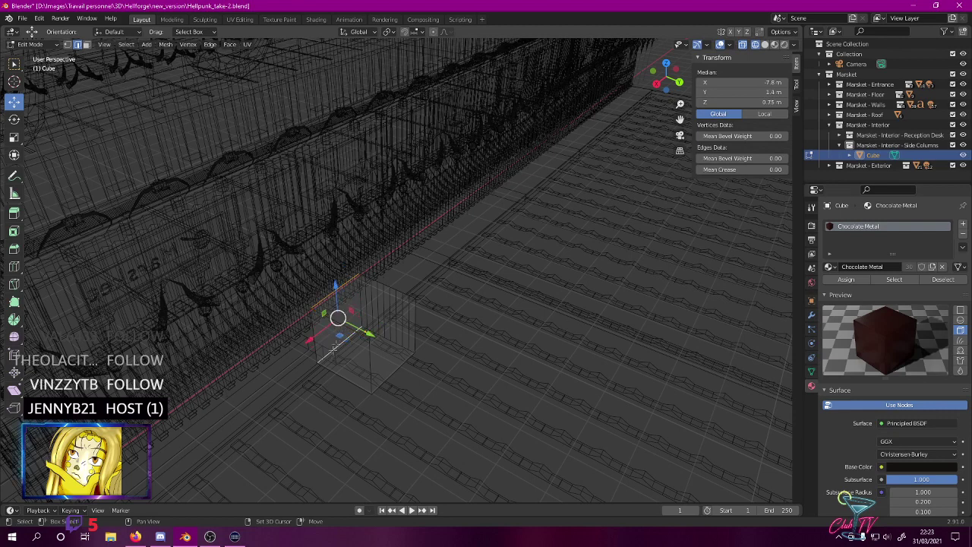
right_click(254, 306)
right_click(255, 312)
click(245, 245)
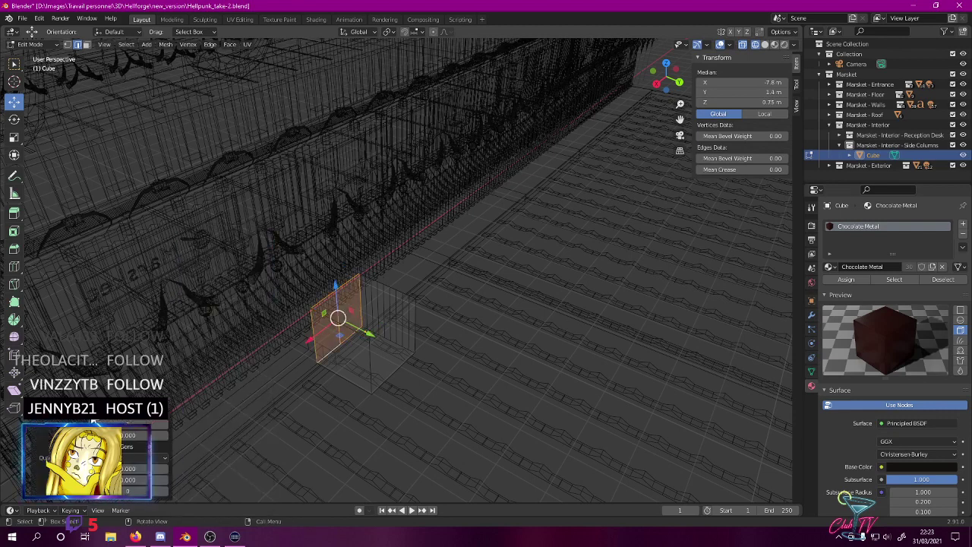
key(Return)
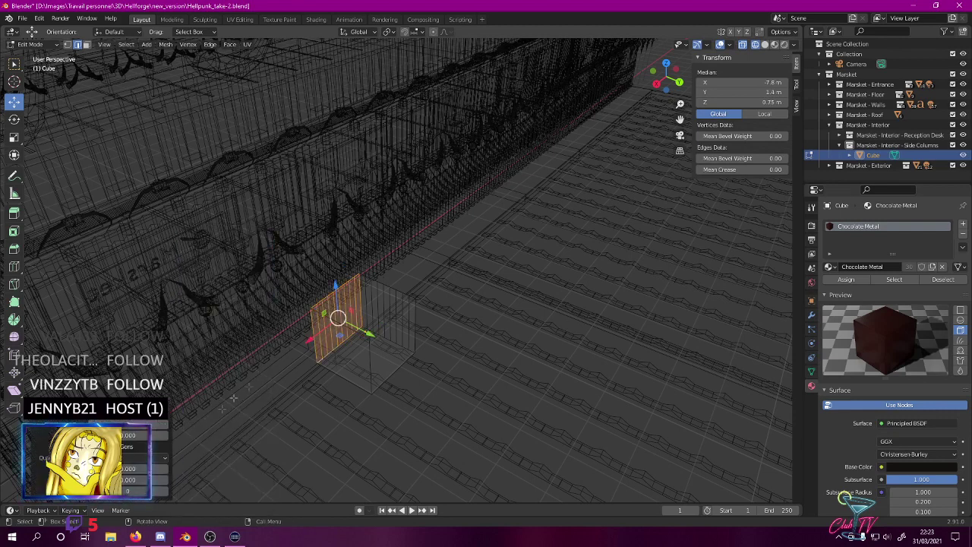
- Subdivide the top and bottom edges of the cube's face at X -7 m into nine vertical strips
click(343, 370)
click(356, 346)
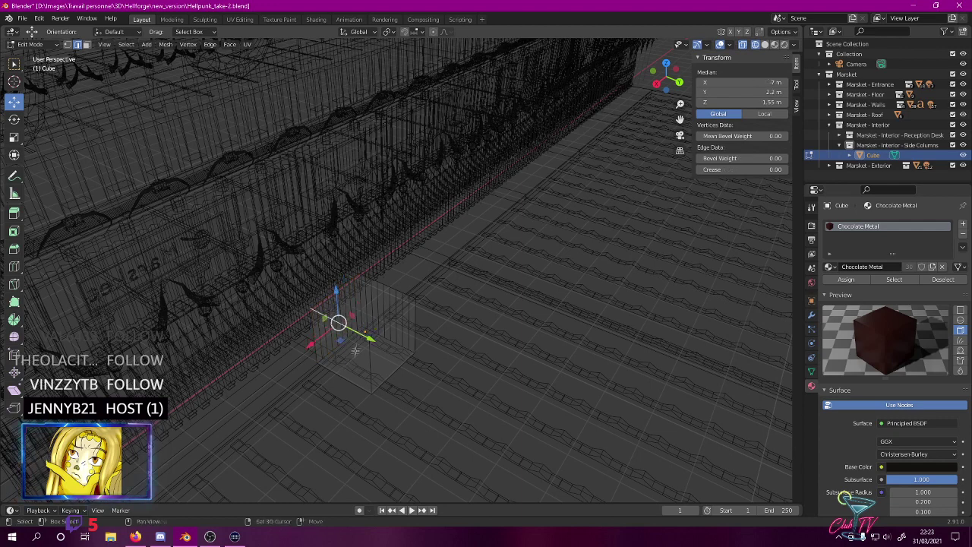
right_click(352, 378)
click(304, 245)
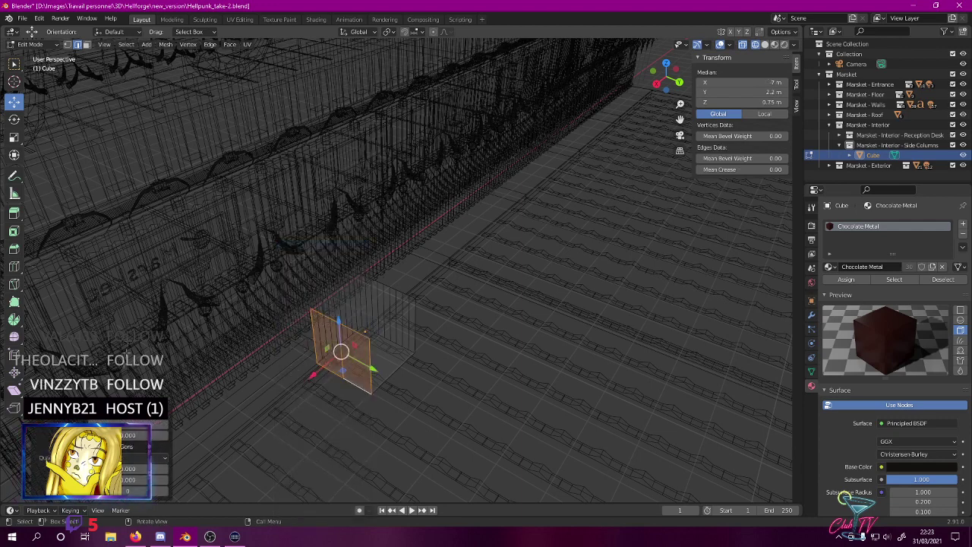
key(Return)
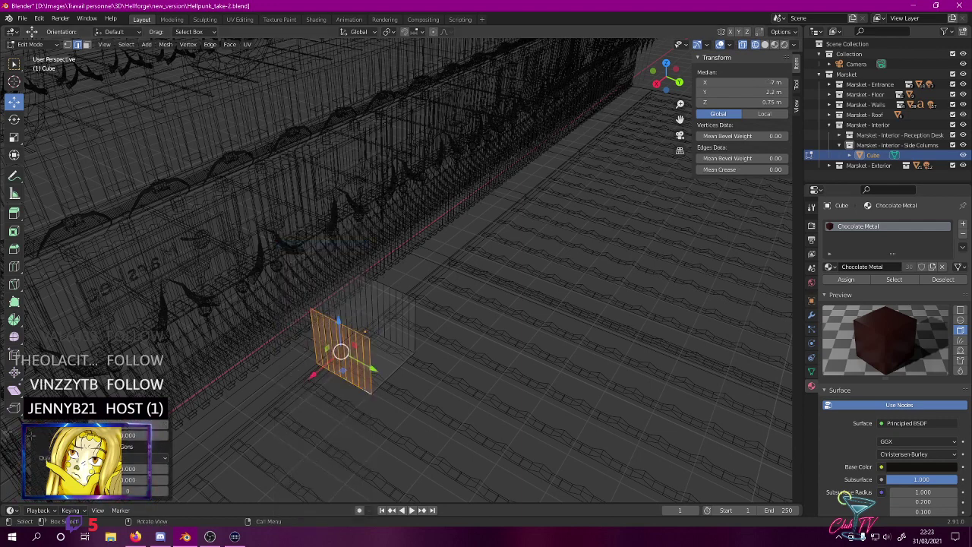
- Subdivide the top and bottom edges of the cube's remaining side at Y 3 m into nine vertical strips
click(381, 331)
shift+click(387, 372)
right_click(387, 371)
click(356, 243)
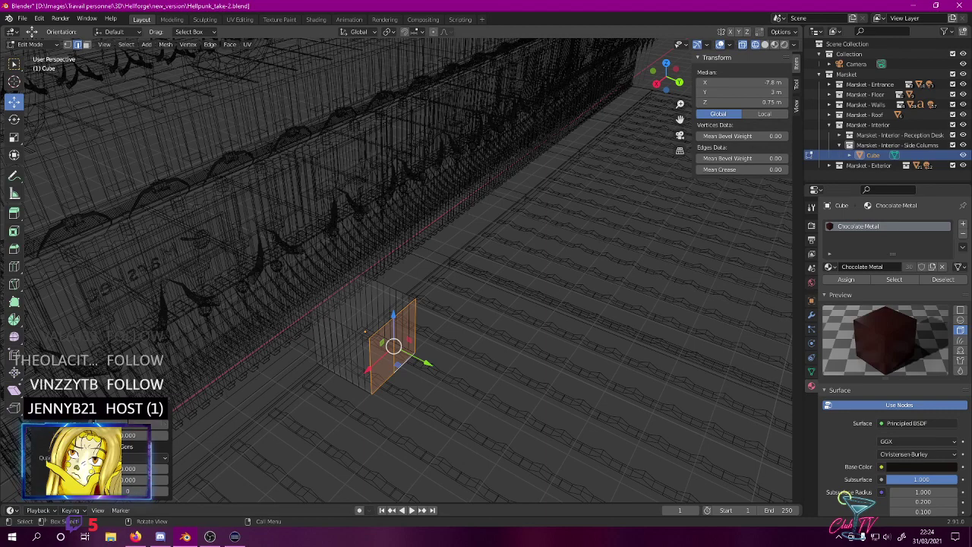
drag(129, 427, 165, 427)
- Switch the cube's editing to face selection and return to rendered shading
scroll(304, 425, up, 4)
shift+middle_drag(304, 428, 408, 329)
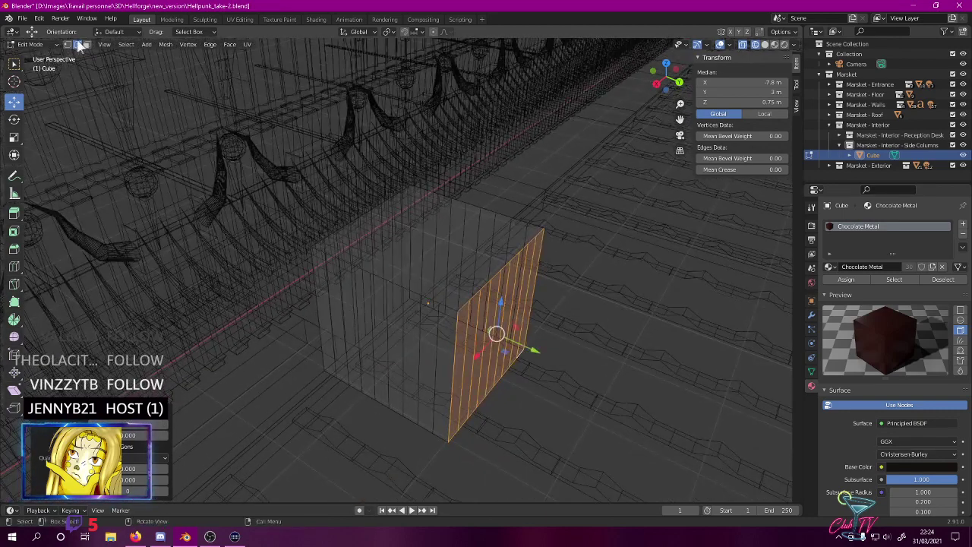
click(86, 45)
key(z)
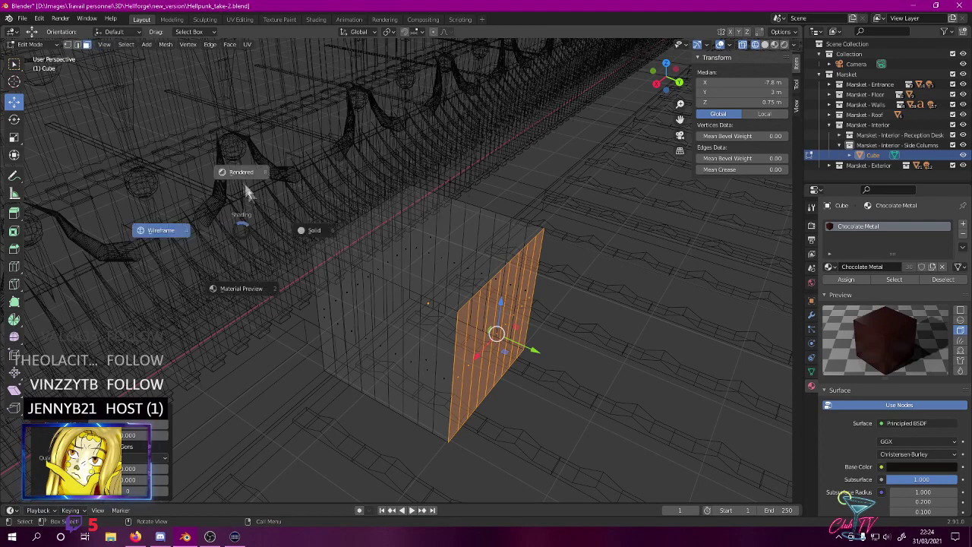
click(241, 173)
middle_drag(400, 154, 328, 175)
scroll(328, 174, down, 5)
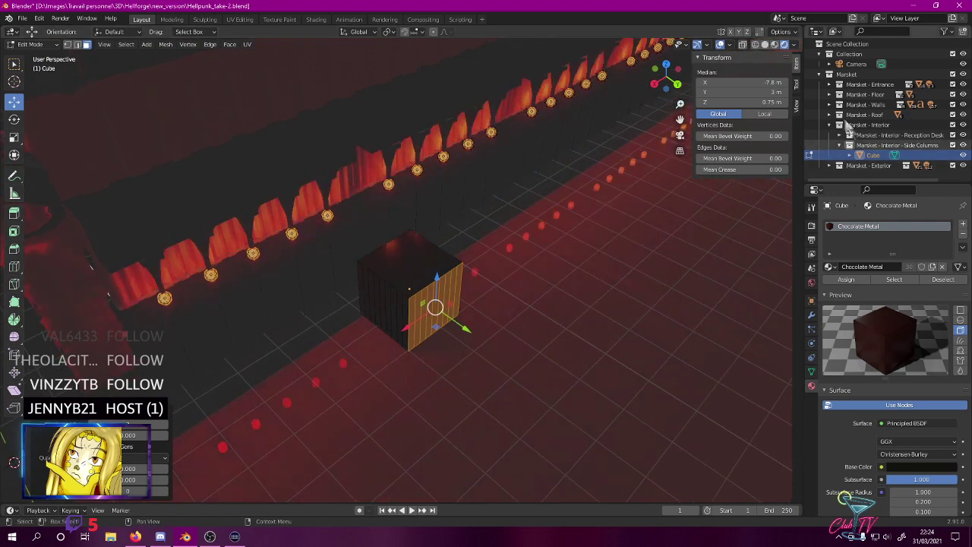
- Hide the Marsket - Walls collection to expose the cube's side facing the wall
click(963, 104)
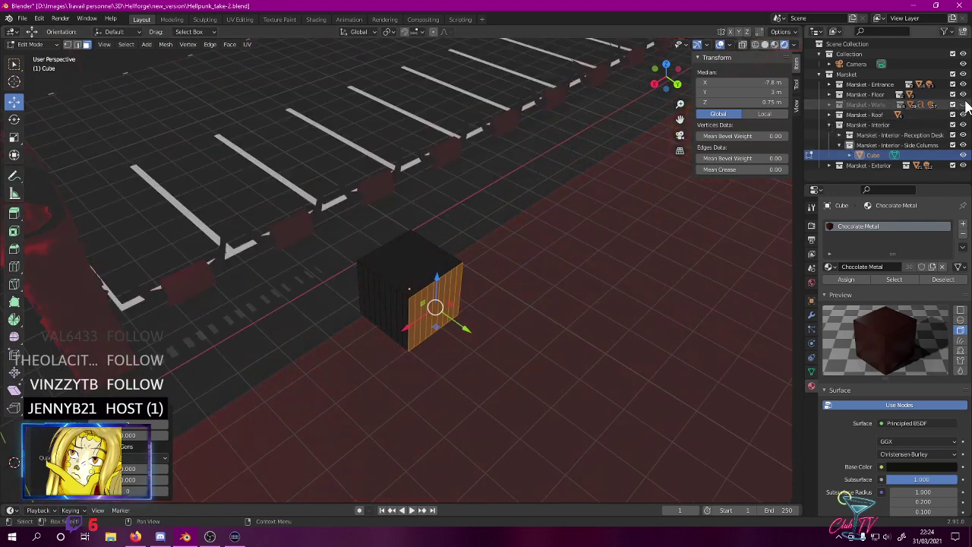
middle_drag(365, 173, 488, 110)
scroll(521, 145, up, 4)
scroll(534, 137, down, 6)
scroll(533, 130, down, 2)
scroll(532, 131, up, 5)
scroll(438, 88, down, 4)
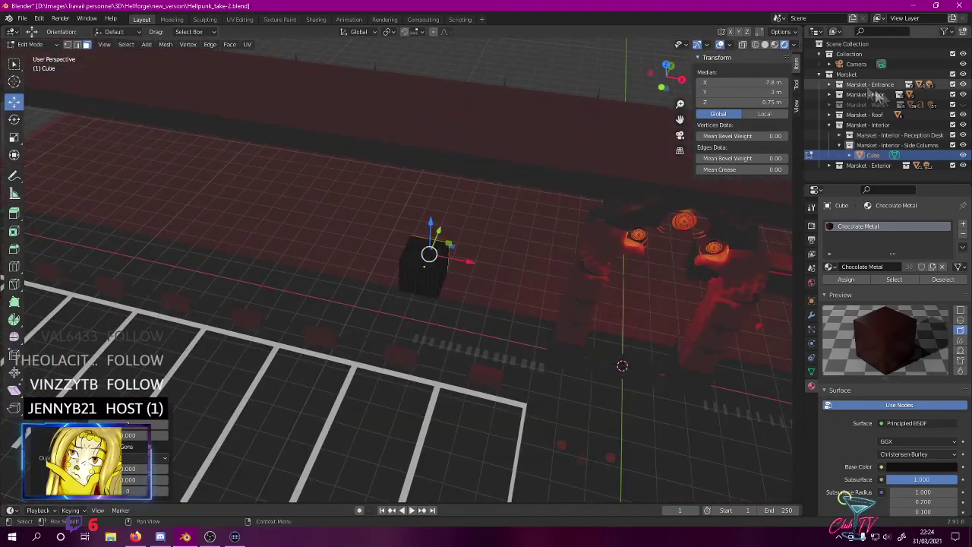
click(962, 105)
click(962, 104)
click(963, 105)
click(962, 107)
middle_drag(607, 129, 608, 165)
scroll(434, 186, up, 8)
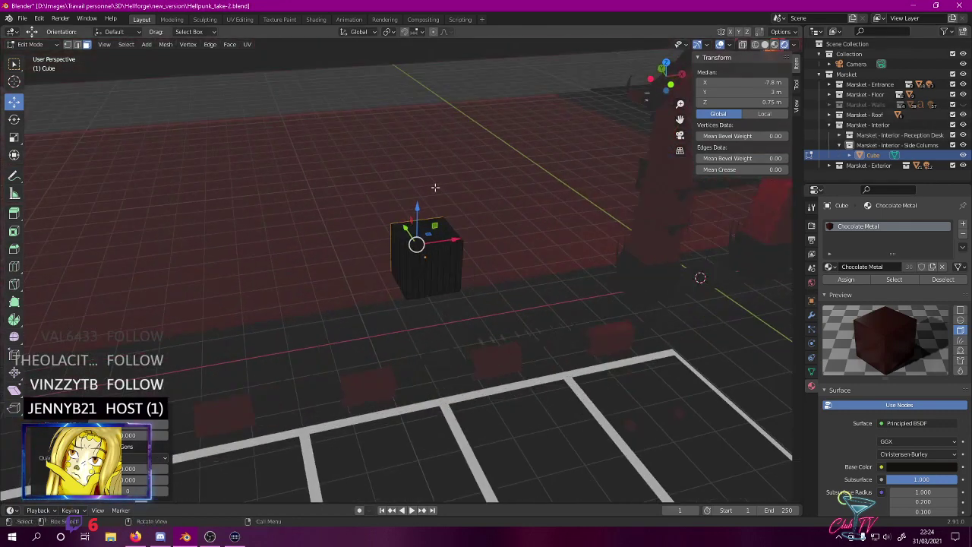
- Select every other vertical strip on the cube's Y 1.4 m face, five strips in all, including both outer ones
click(431, 243)
shift+click(471, 228)
shift+click(507, 225)
shift+click(569, 208)
shift+click(552, 211)
shift+click(552, 210)
shift+click(570, 203)
shift+click(549, 211)
shift+click(575, 219)
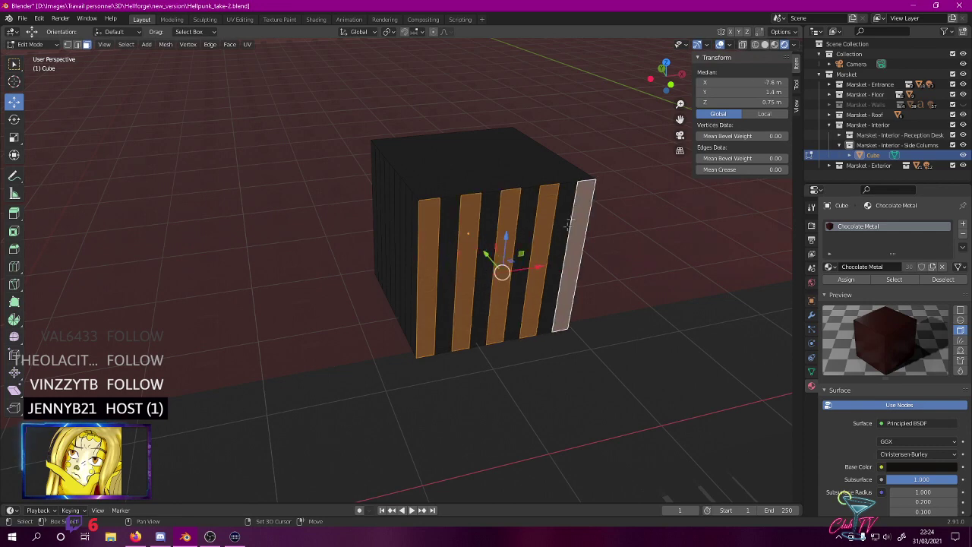
- Try to extrude the five selected strips outward in the top view
key(KP_7)
key(e)
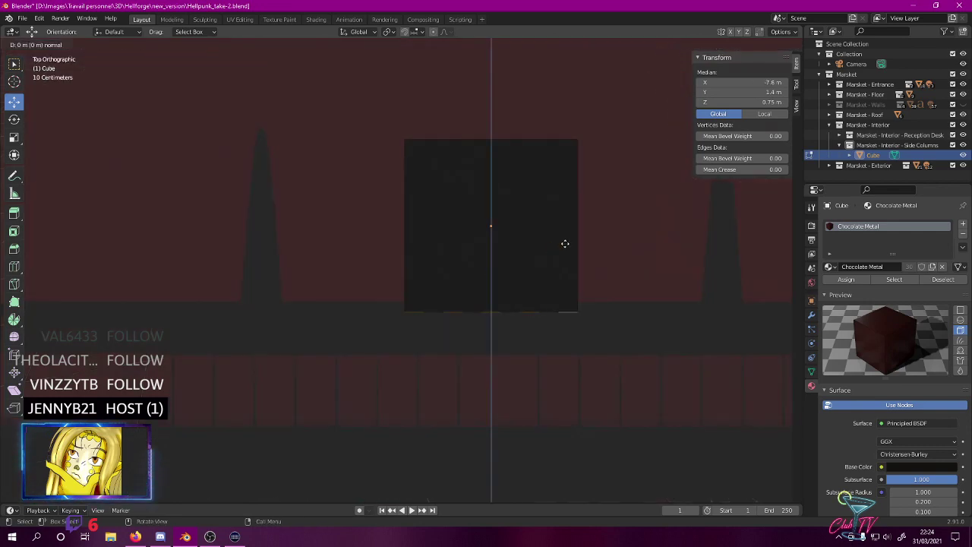
click(531, 408)
key(z)
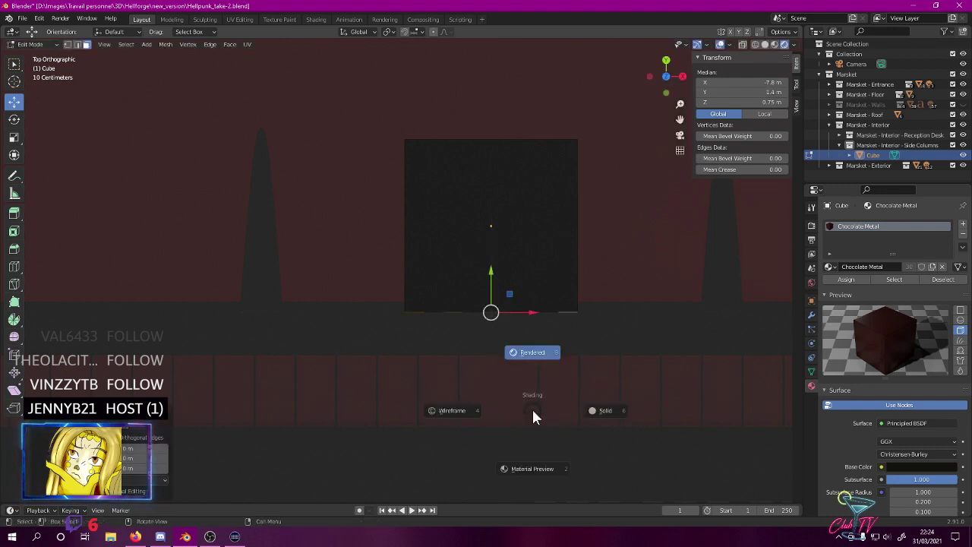
click(521, 352)
- Extrude the five selected strips on the cube's Y 1.4 m face outward by 0.2 m, working in wireframe from the top view
middle_drag(521, 352, 478, 234)
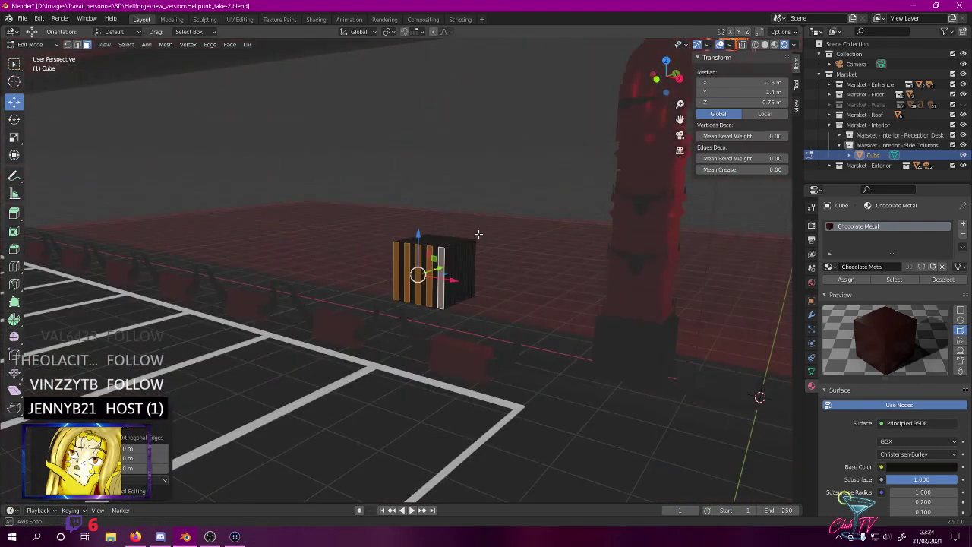
key(z)
click(412, 239)
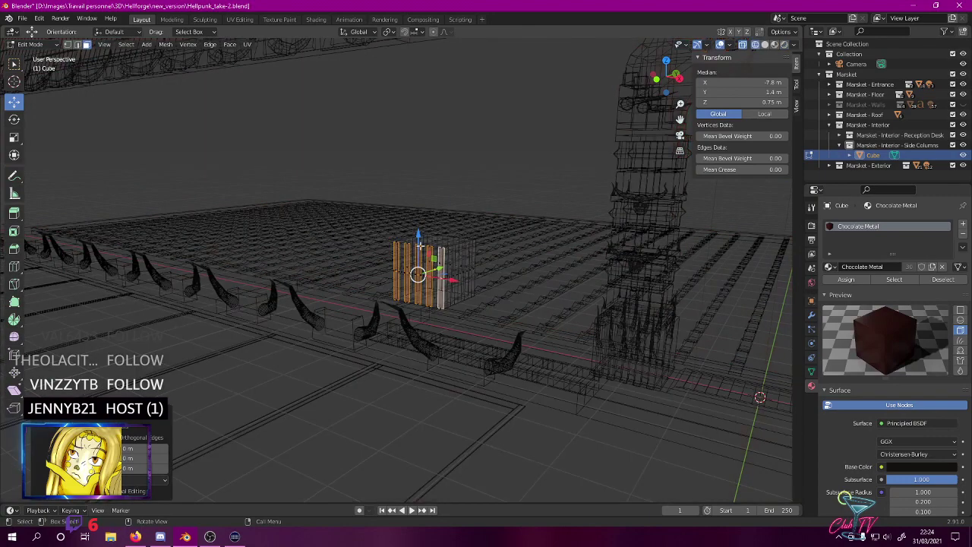
key(KP_7)
scroll(387, 245, up, 10)
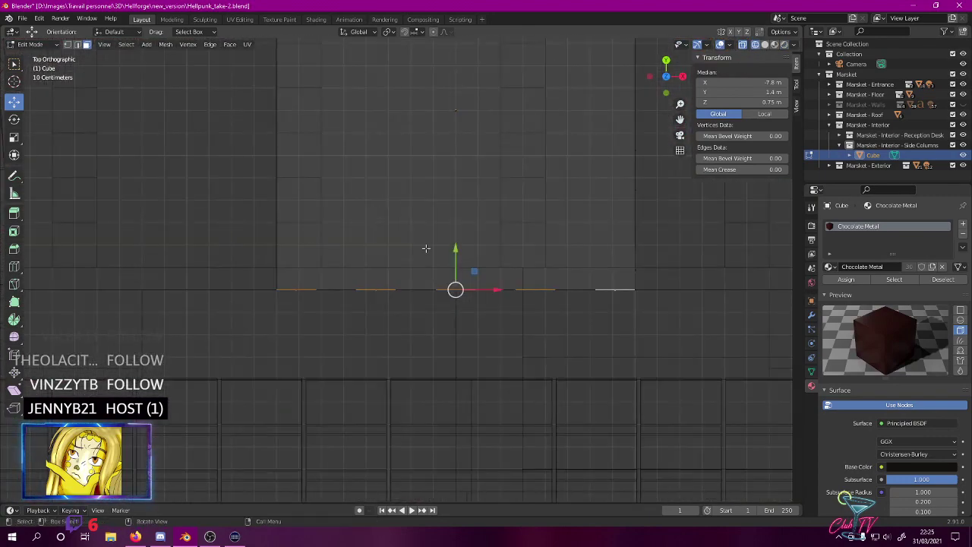
key(e)
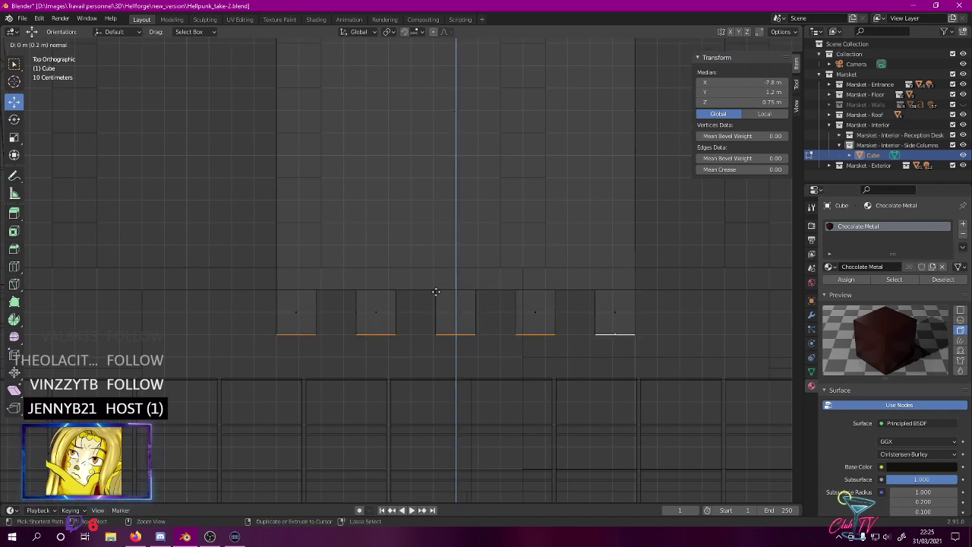
click(434, 291)
- Return to rendered shading and extrude every other vertical strip on the cube's X -8.6 m side, five in all, outward by 0.2 m
middle_drag(395, 276, 374, 259)
key(alt+a)
key(z)
click(371, 246)
click(377, 305)
shift+click(336, 281)
shift+click(294, 270)
shift+click(266, 263)
shift+click(234, 252)
key(KP_7)
scroll(200, 274, up, 1)
shift+middle_drag(228, 268, 271, 379)
key(g)
key(x)
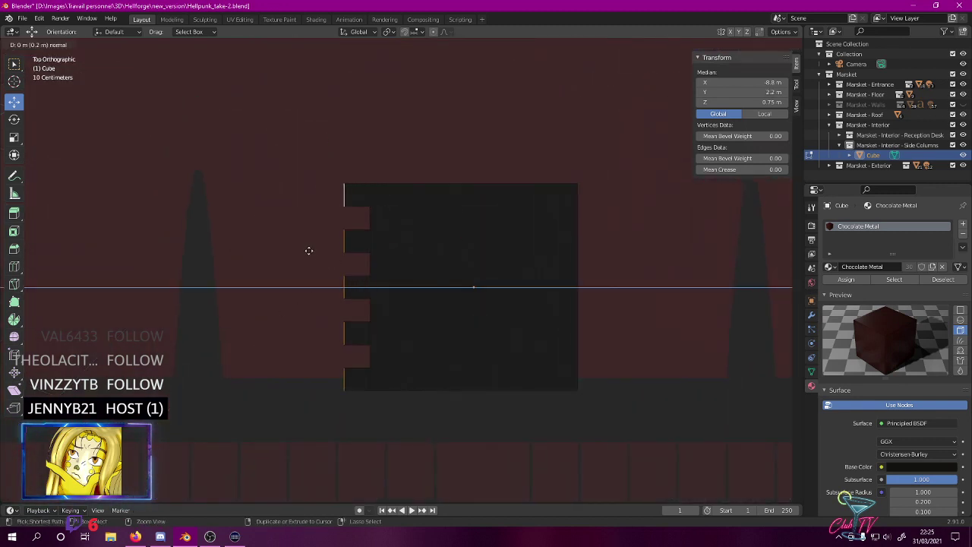
click(309, 249)
- Extrude five alternating vertical strips on the cube's X -7 m side outward by 0.2 m
middle_drag(606, 278, 258, 293)
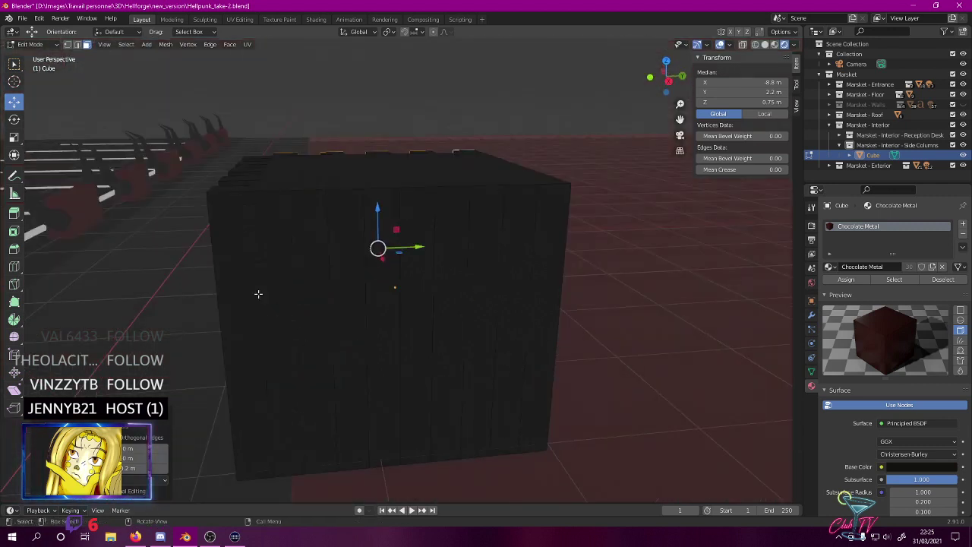
click(266, 293)
shift+click(346, 294)
shift+click(423, 283)
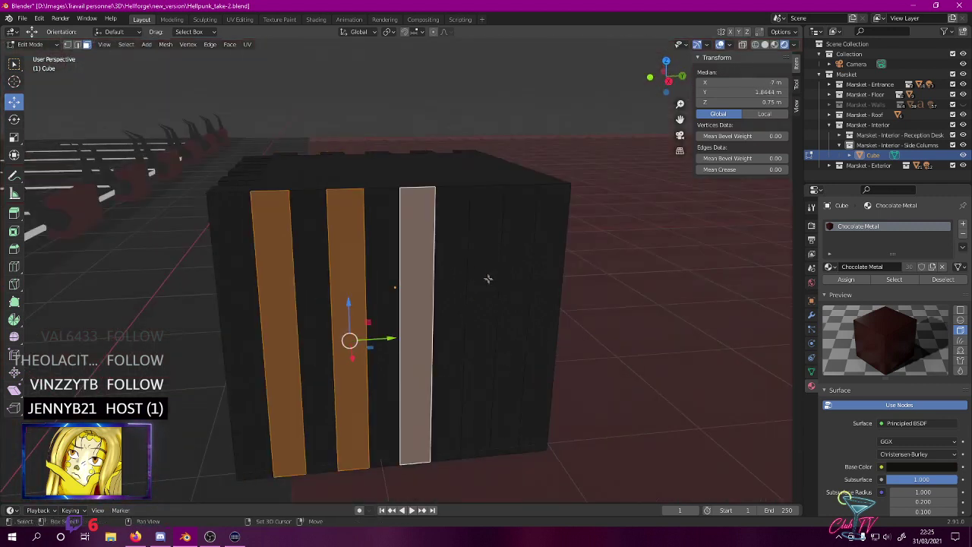
shift+click(488, 279)
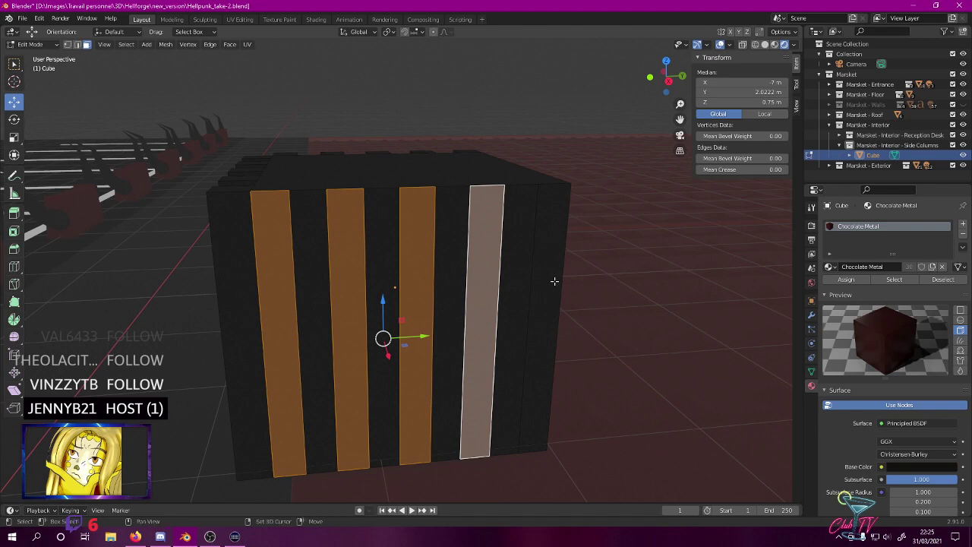
shift+click(554, 281)
key(KP_7)
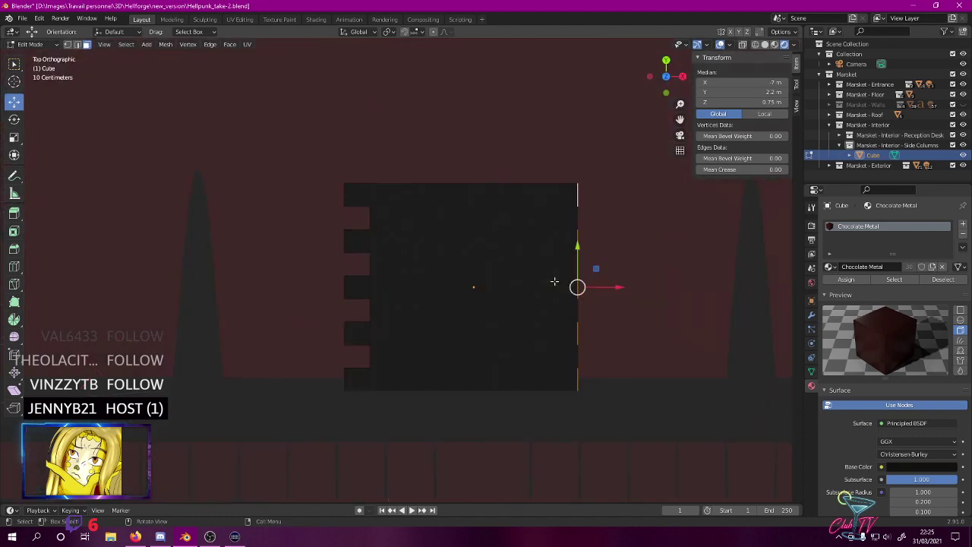
key(g)
key(x)
click(582, 282)
- Extrude five alternating vertical strips on the cube's Y 3 m side outward by 0.2 m
middle_drag(582, 281, 475, 256)
click(477, 260)
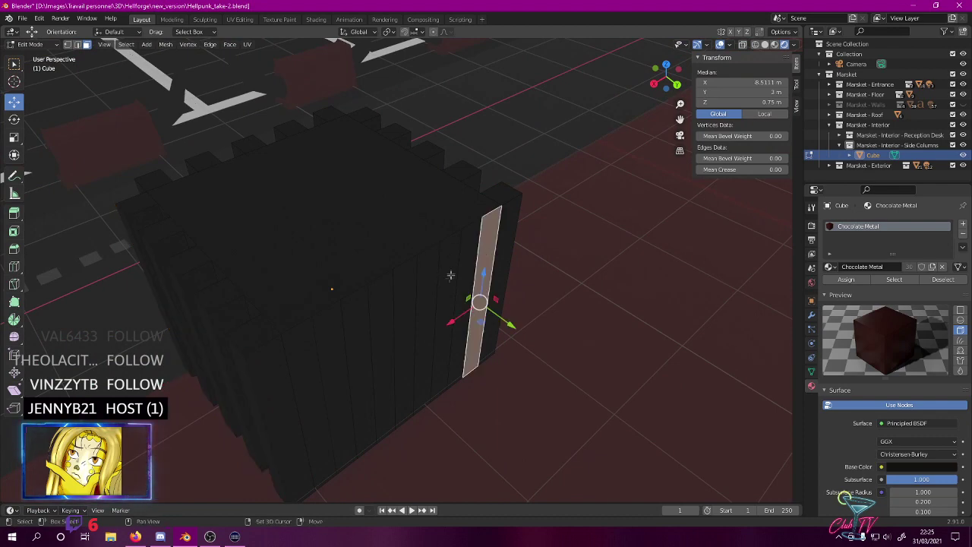
shift+click(450, 273)
shift+click(410, 301)
shift+click(355, 333)
shift+click(313, 364)
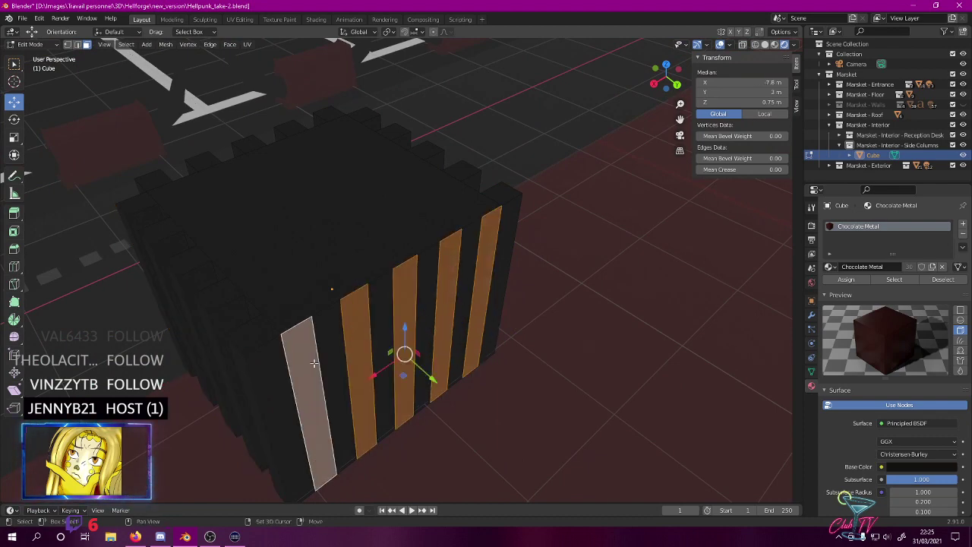
key(KP_1)
key(KP_7)
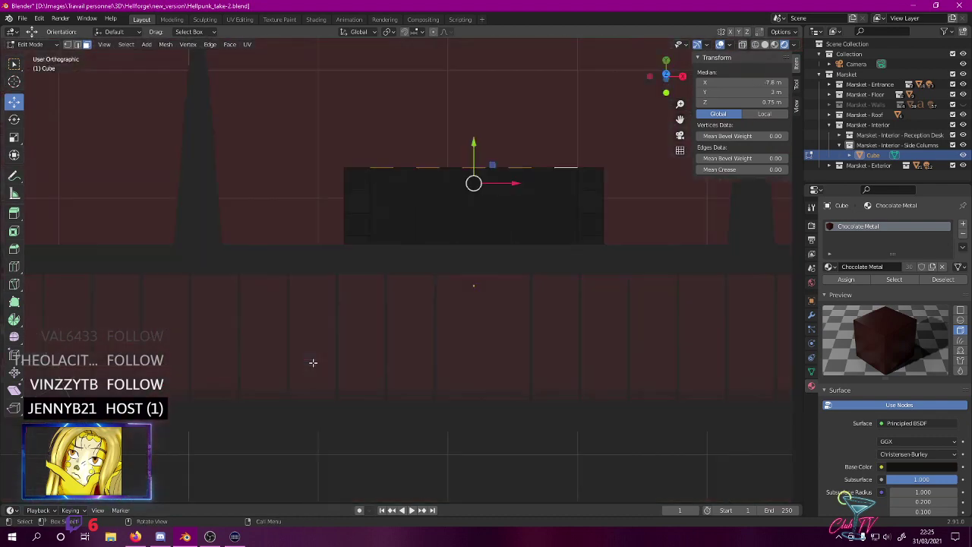
key(e)
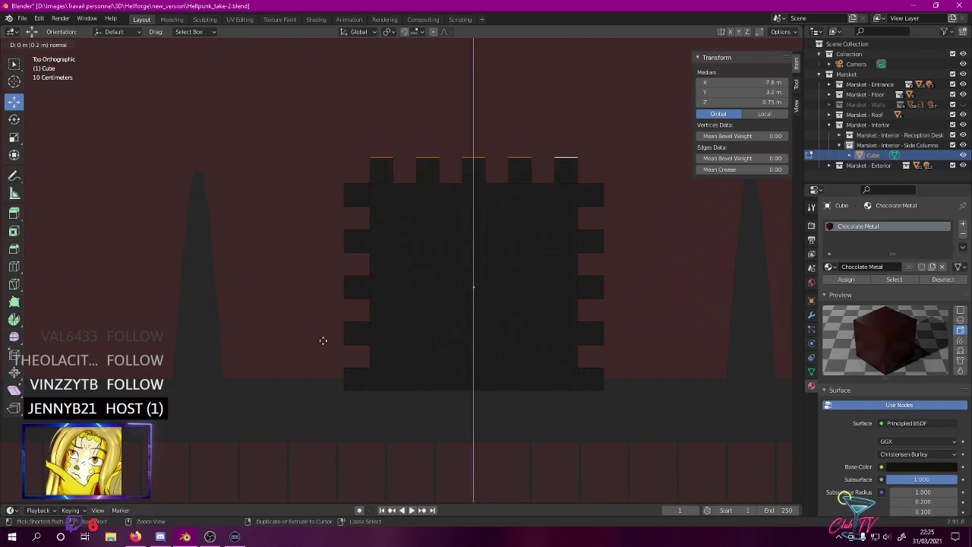
click(321, 341)
- Extrude the cube's square top face upward by 0.1 m in the front view
middle_drag(385, 321, 294, 262)
scroll(297, 221, down, 4)
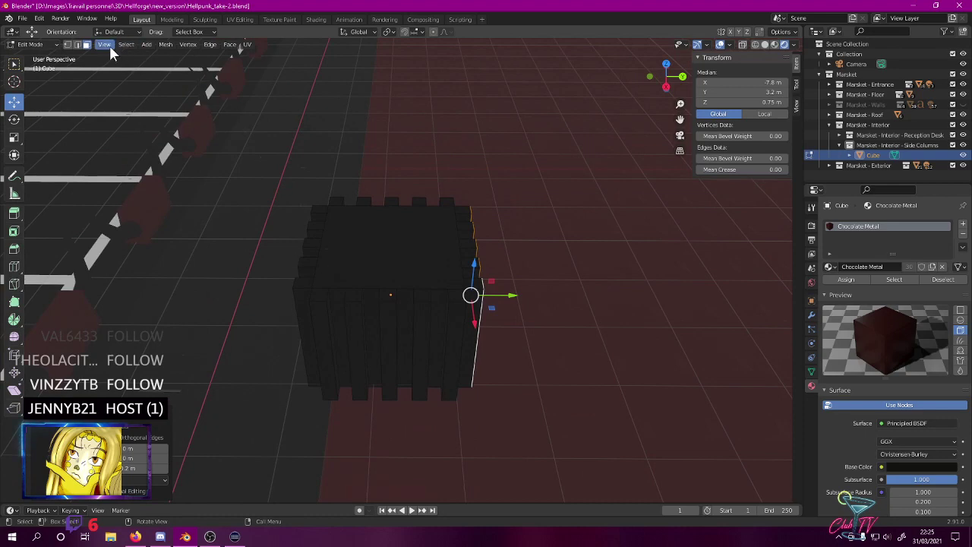
click(377, 245)
key(KP_1)
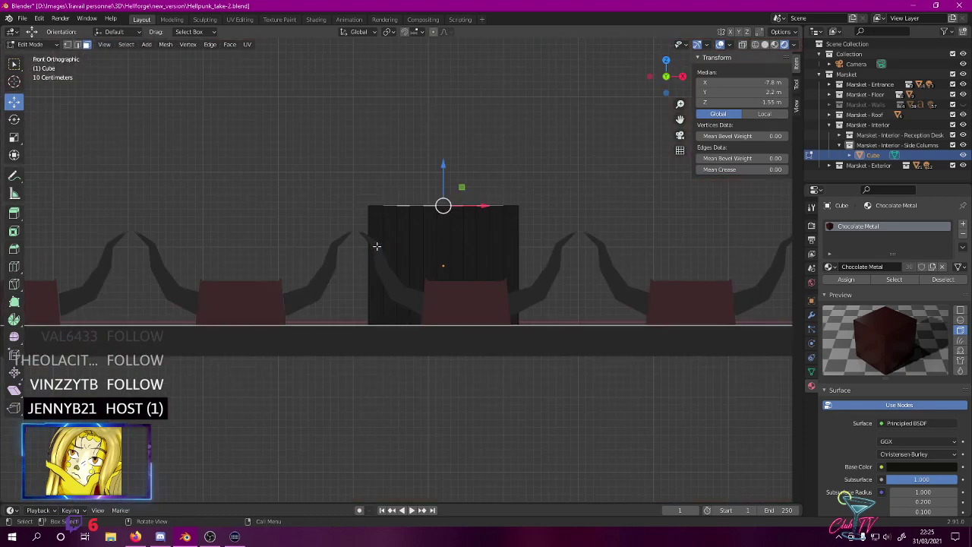
key(KP_Decimal)
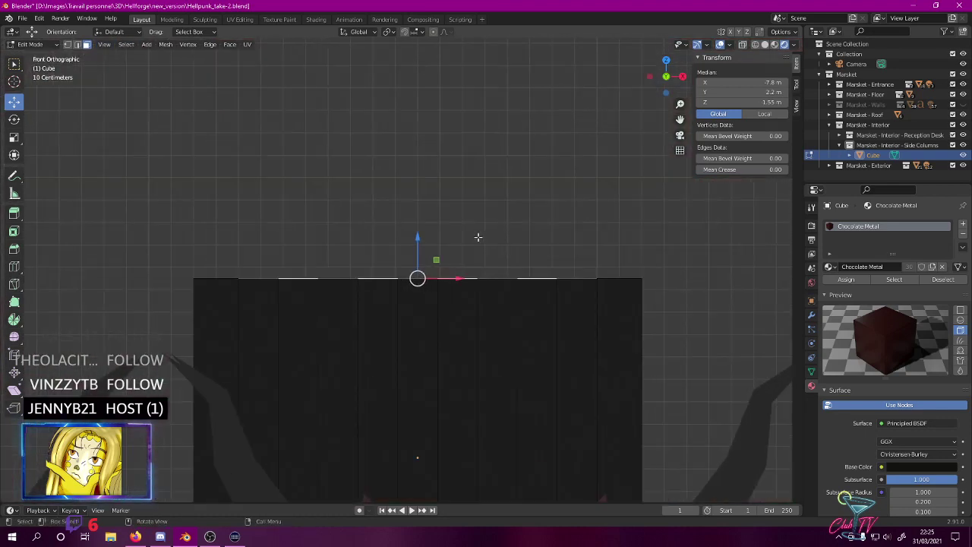
key(e)
click(479, 221)
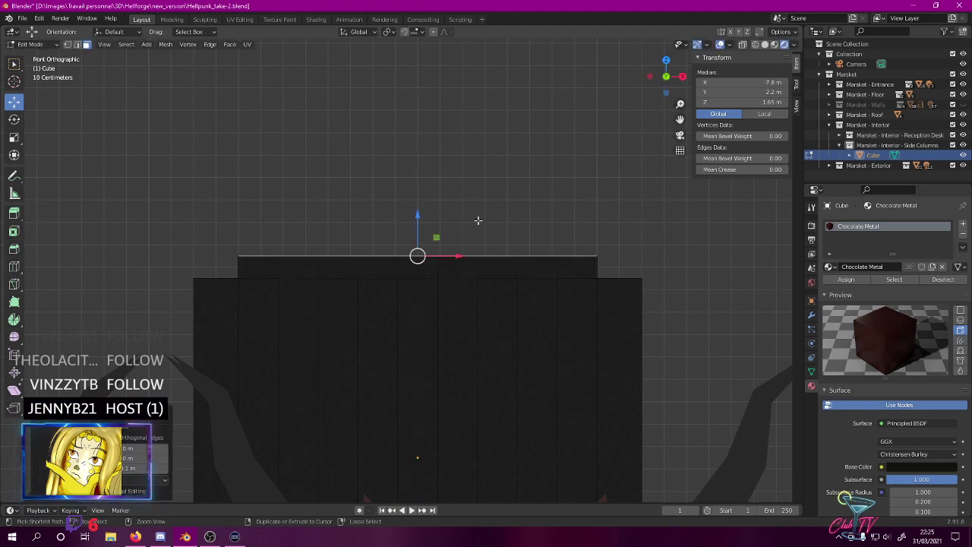
- Taper the raised top by scaling its upper face to 0.95 in X and Y
key(KP_5)
middle_drag(480, 207, 404, 197)
scroll(448, 224, down, 5)
key(KP_1)
scroll(404, 197, up, 5)
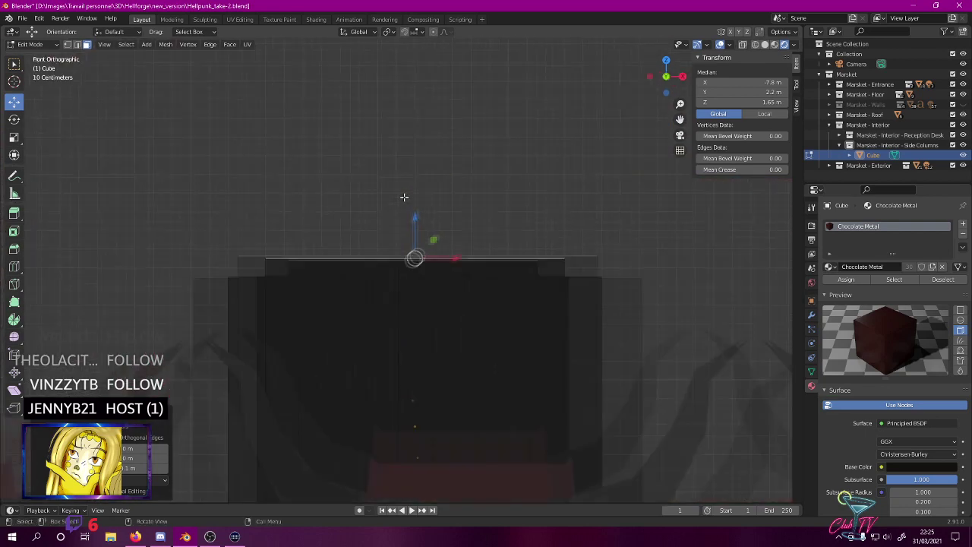
click(13, 119)
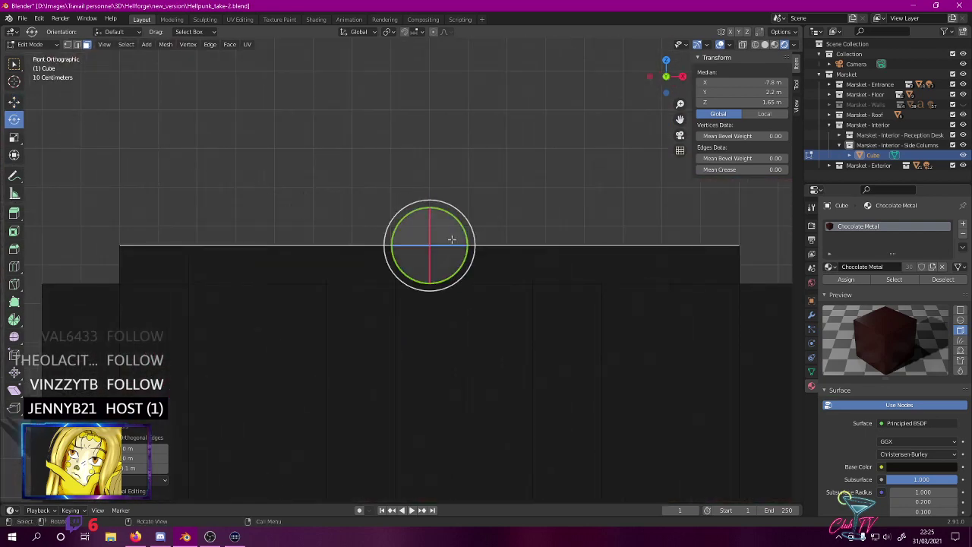
click(15, 137)
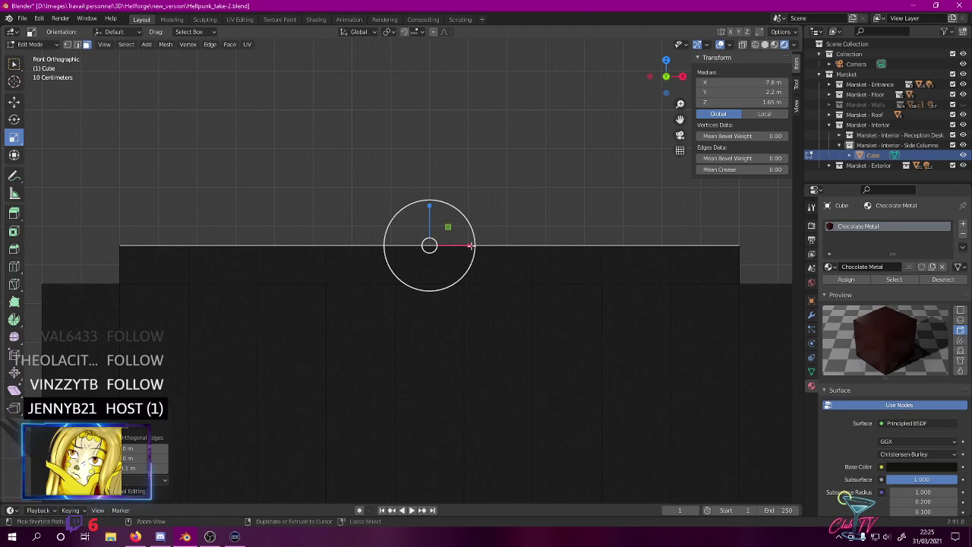
drag(461, 245, 457, 245)
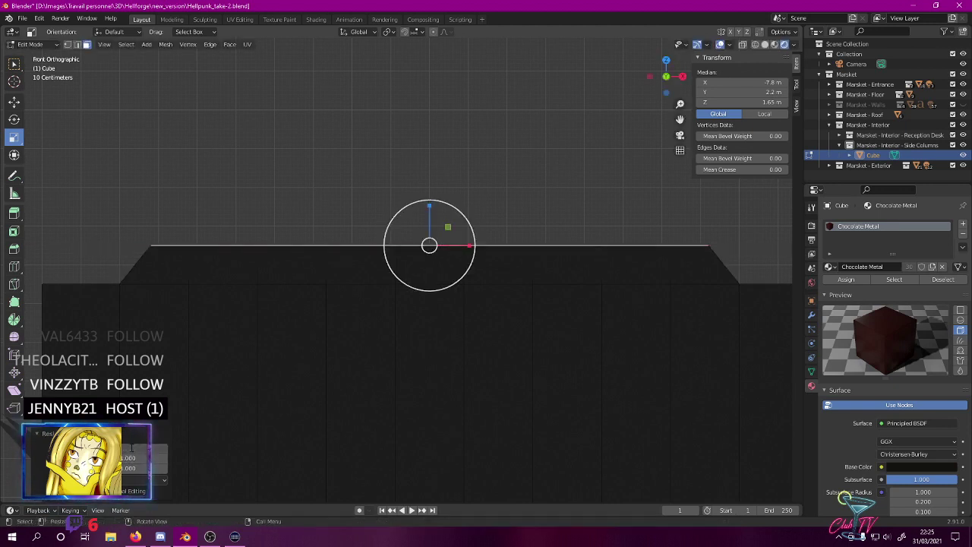
drag(457, 245, 459, 246)
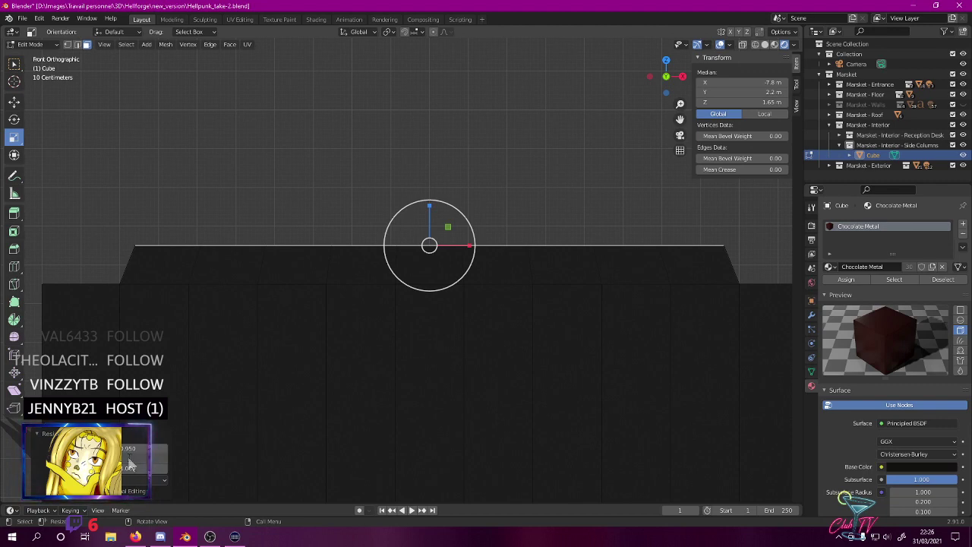
middle_drag(203, 115, 249, 169)
scroll(249, 170, down, 6)
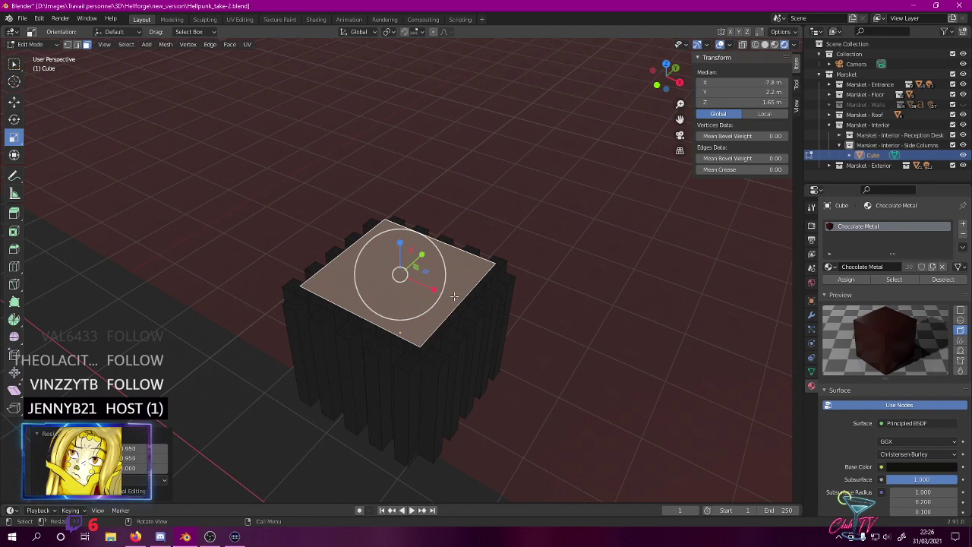
- Extrude the top face in place and scale it to 0.95 in X and Y, forming an inner border
key(KP_7)
key(KP_Decimal)
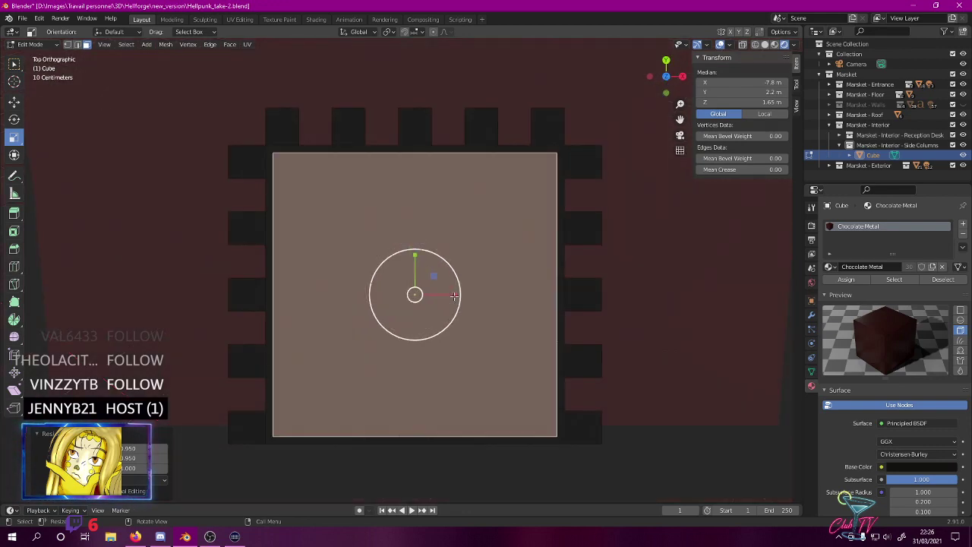
key(s)
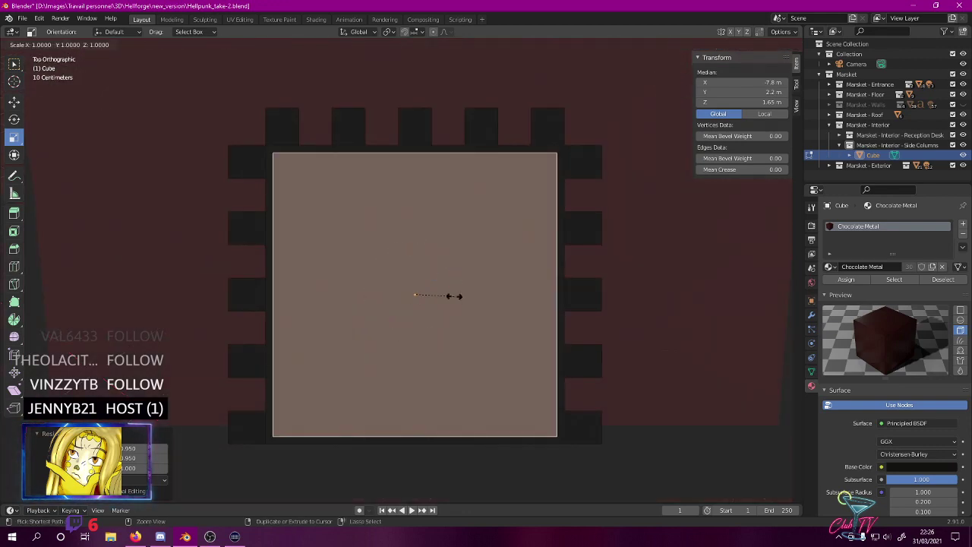
click(448, 295)
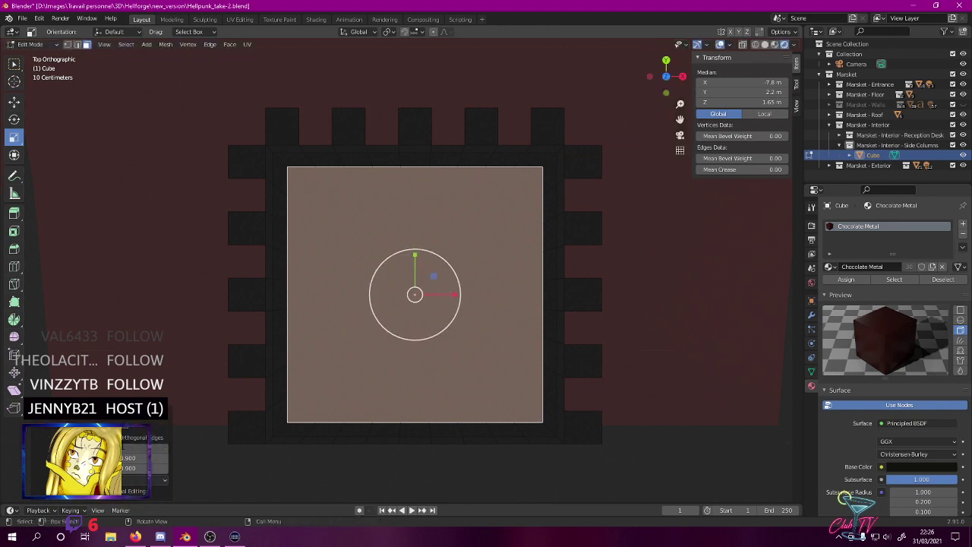
key(Return)
click(126, 458)
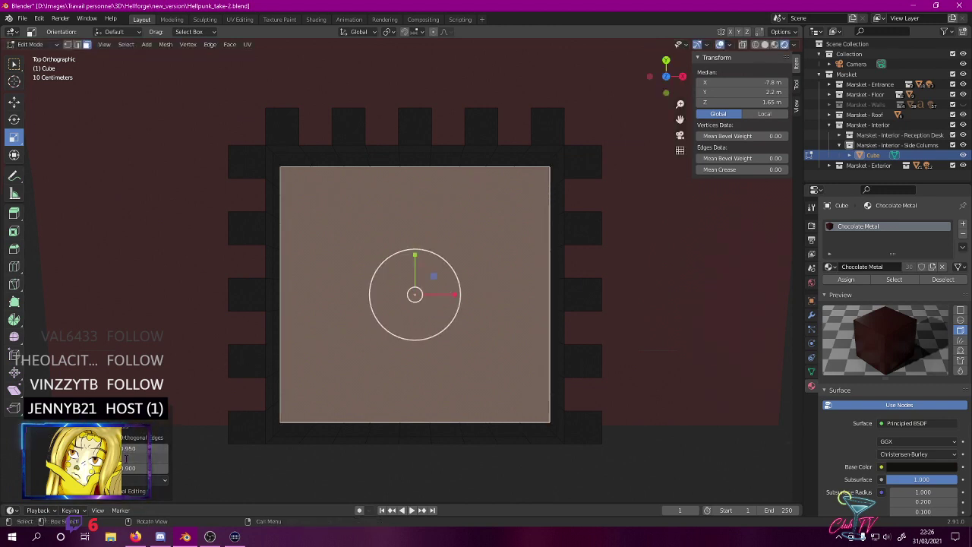
key(Return)
- Recess the inner top face by extruding it 0.02 m downward, working in wireframe shading
middle_drag(438, 342, 401, 250)
key(z)
click(372, 238)
scroll(371, 238, up, 8)
shift+middle_drag(334, 184, 427, 289)
key(g)
key(z)
click(403, 290)
- Return to rendered shading, clear the face selection and save the file
scroll(423, 227, down, 5)
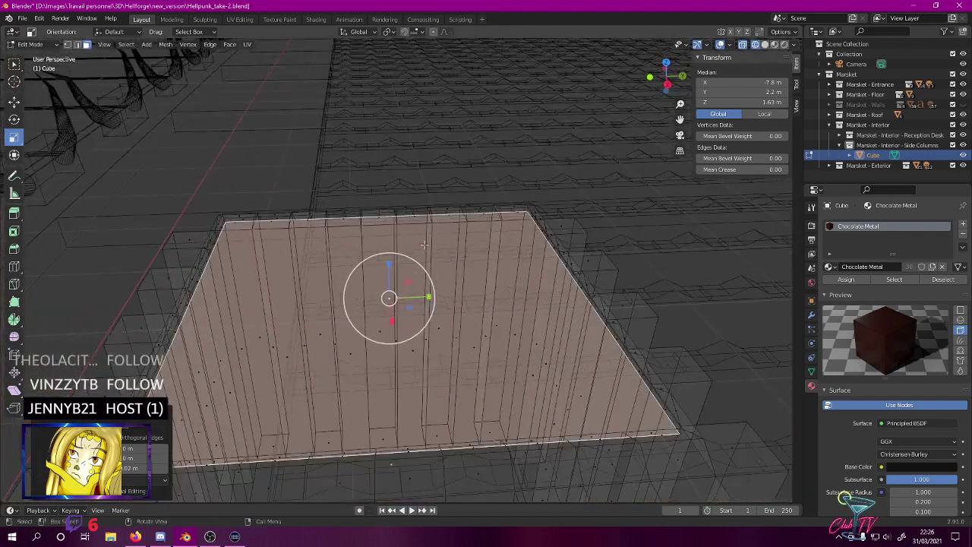
scroll(340, 196, down, 3)
key(z)
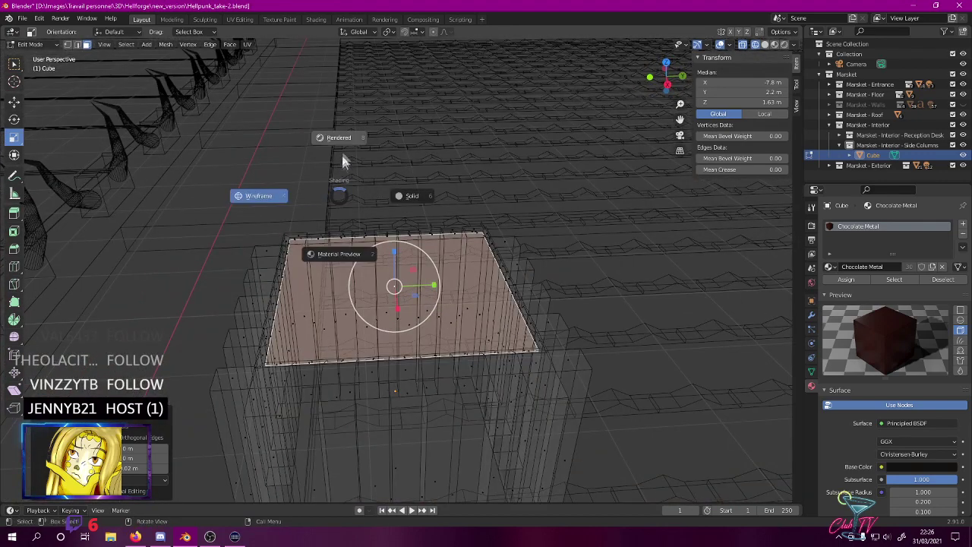
click(340, 140)
click(260, 196)
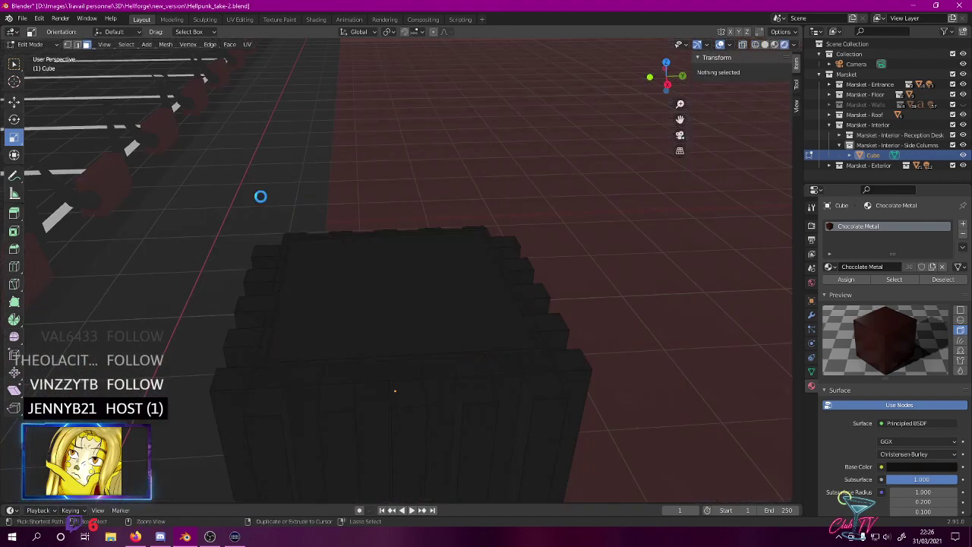
key(ctrl+s)
- Move the top outer edges of the ribs on the cube's low-Y side about 0.17 m inward along Y, working in wireframe shading
middle_drag(230, 193, 310, 185)
scroll(267, 195, down, 4)
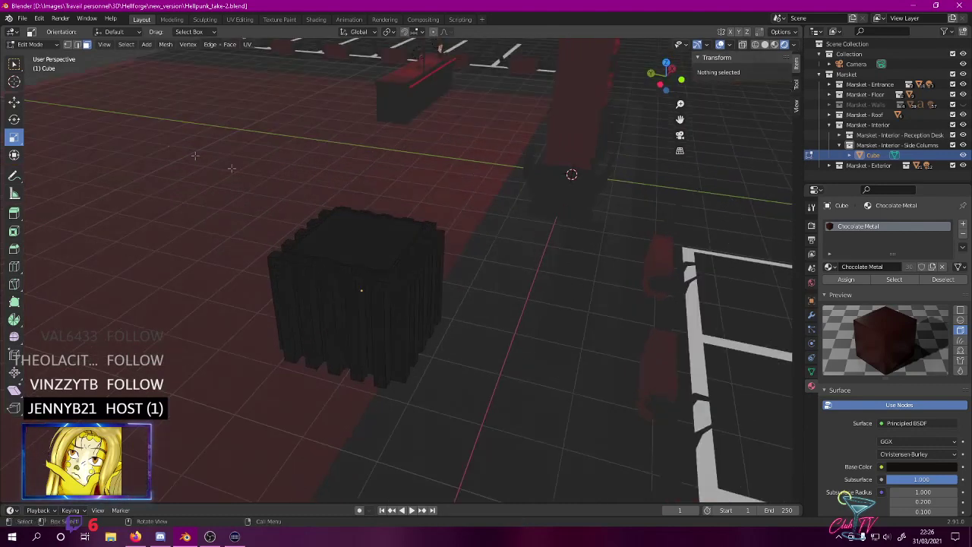
click(76, 45)
click(412, 278)
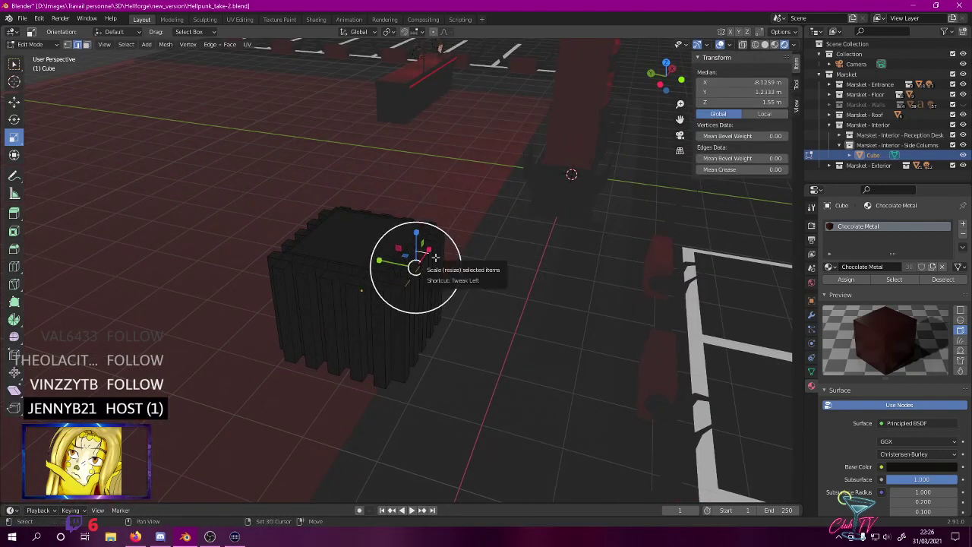
click(423, 268)
shift+click(419, 274)
shift+click(413, 286)
shift+click(412, 286)
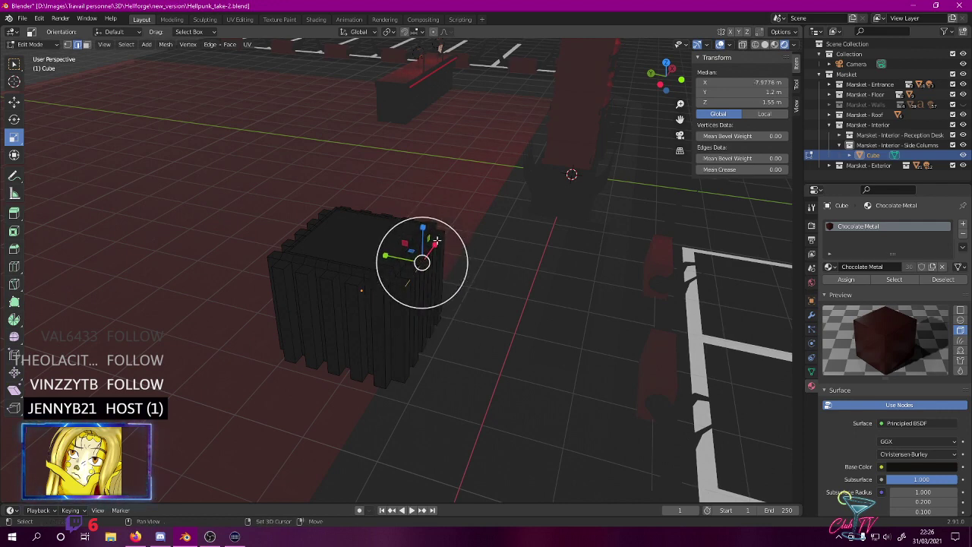
key(KP_1)
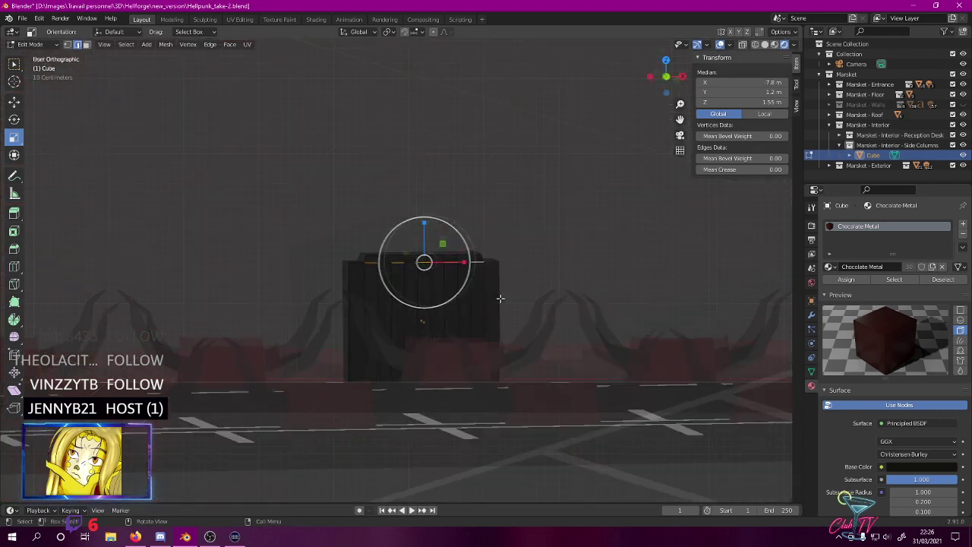
key(KP_3)
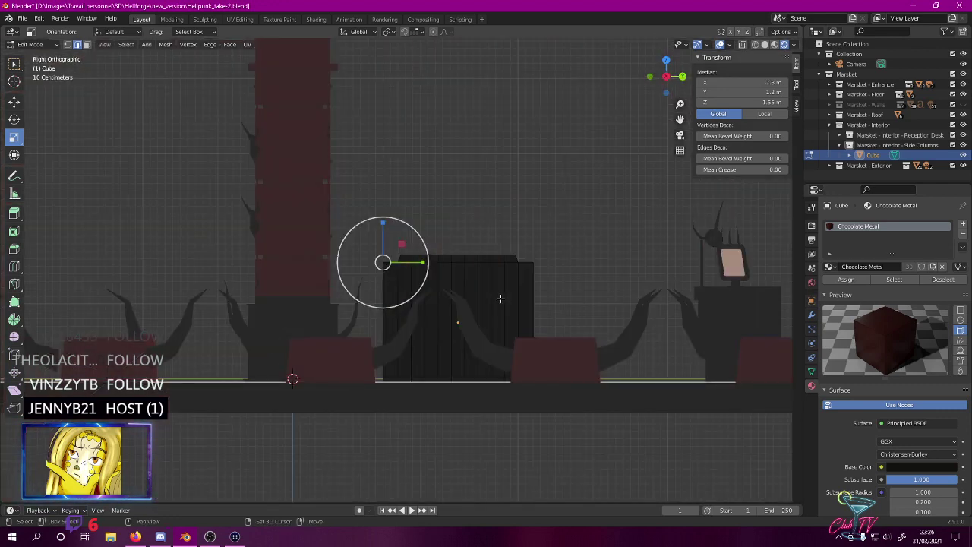
scroll(500, 298, up, 5)
click(68, 47)
click(77, 47)
key(z)
click(125, 191)
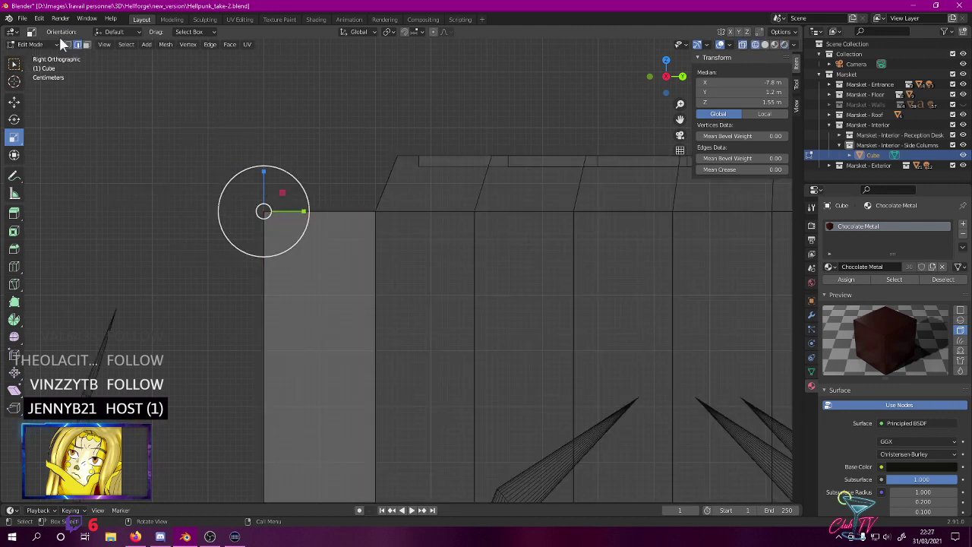
click(14, 103)
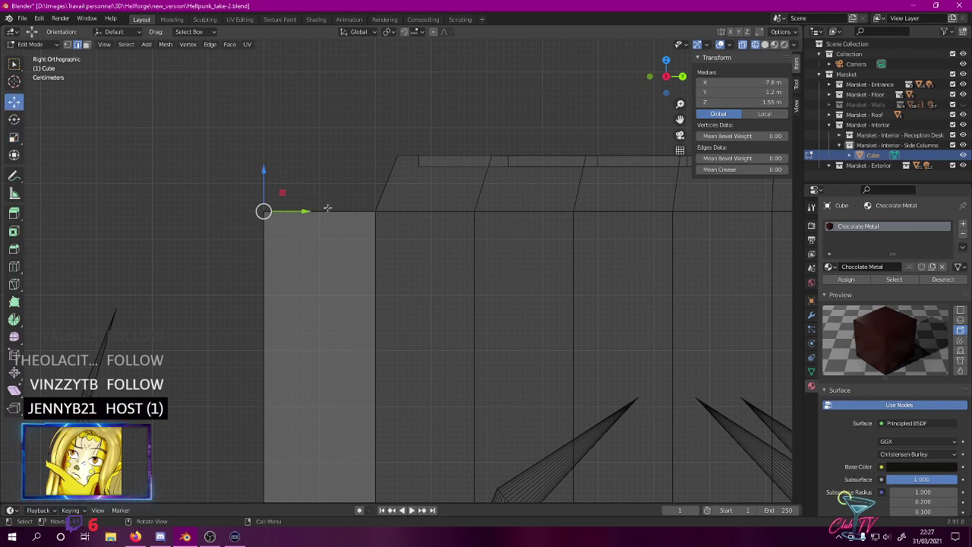
drag(309, 212, 402, 211)
- Move the top outer rib edges on the opposite, high-Y side 0.17 m inward along Y
shift+middle_drag(434, 177, 215, 185)
drag(354, 197, 295, 230)
shift+middle_drag(295, 230, 281, 293)
- From the front view, move the top outer rib edges on the low-X side 0.17 m inward along X
key(KP_1)
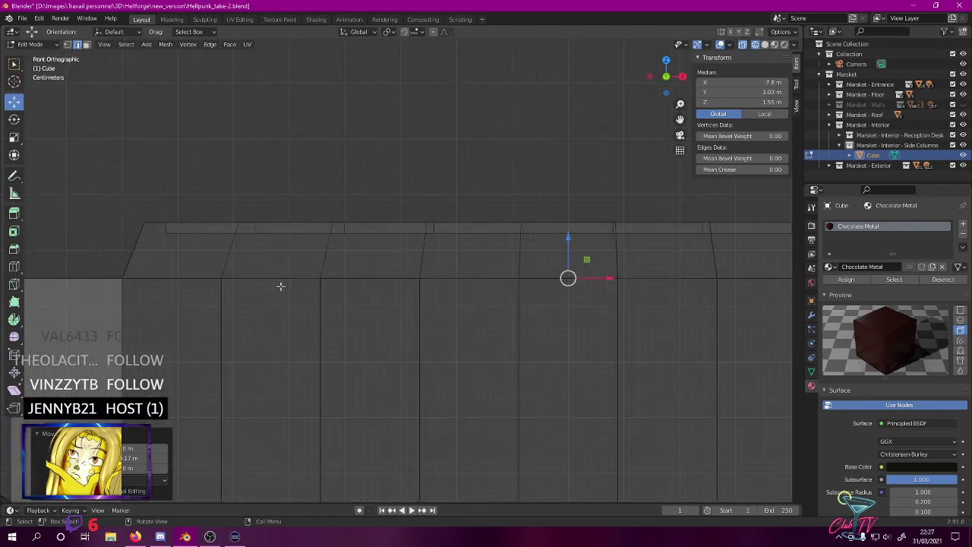
scroll(221, 308, down, 2)
drag(116, 261, 158, 299)
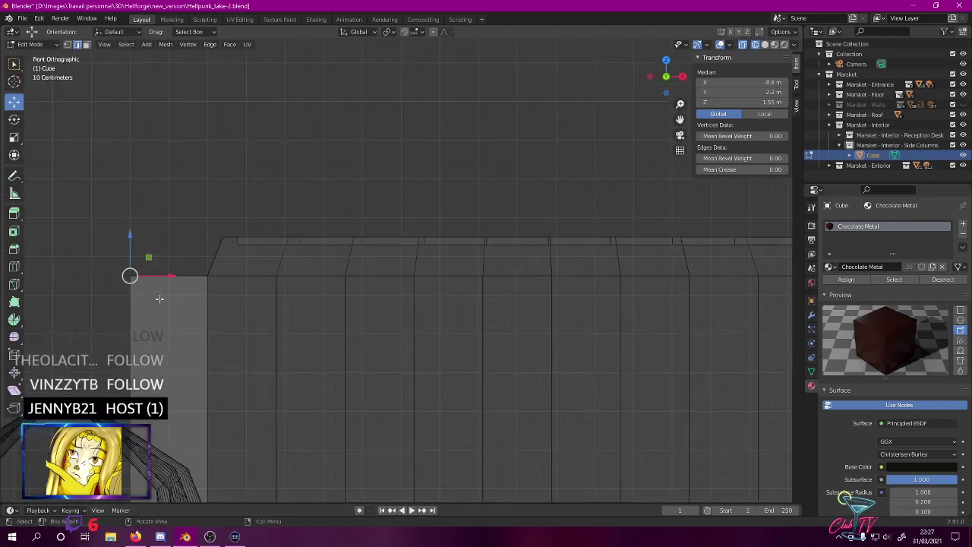
scroll(158, 299, up, 3)
shift+middle_drag(157, 300, 459, 328)
drag(308, 311, 429, 313)
- Move the top outer rib edges on the high-X side 0.17 m inward along X
shift+middle_drag(429, 312, 262, 257)
drag(442, 256, 620, 331)
drag(533, 296, 414, 295)
- Return to rendered shading in a perspective view of the cube and clear the edge selection
scroll(434, 312, down, 3)
middle_drag(434, 311, 403, 338)
scroll(408, 326, down, 4)
key(z)
click(409, 282)
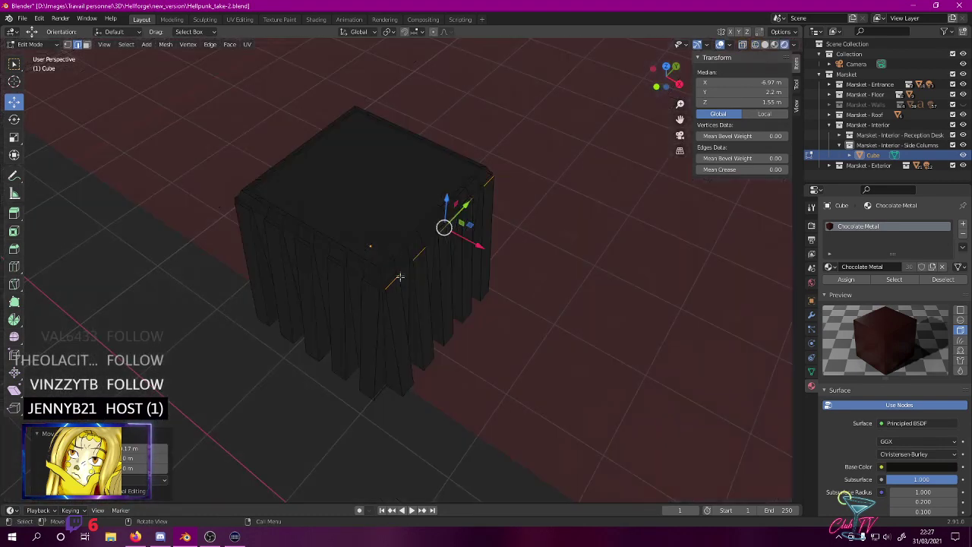
middle_drag(456, 309, 405, 185)
click(404, 185)
click(416, 205)
click(335, 275)
click(287, 340)
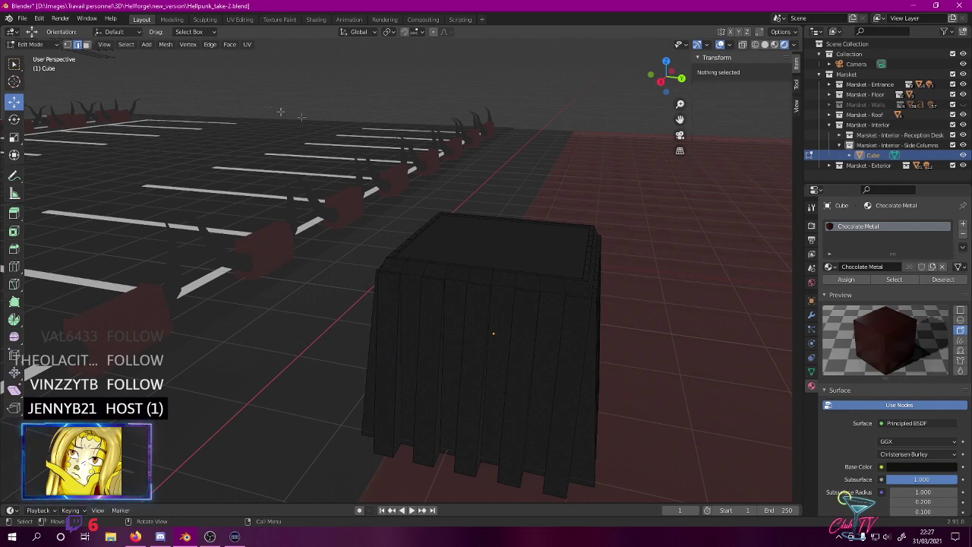
mouse_move(402, 385)
middle_down()
mouse_move(402, 339)
mouse_move(392, 350)
mouse_move(540, 392)
mouse_move(562, 418)
mouse_move(316, 327)
mouse_move(386, 379)
middle_up()
click(393, 376)
shift+click(384, 375)
click(390, 376)
shift+click(373, 375)
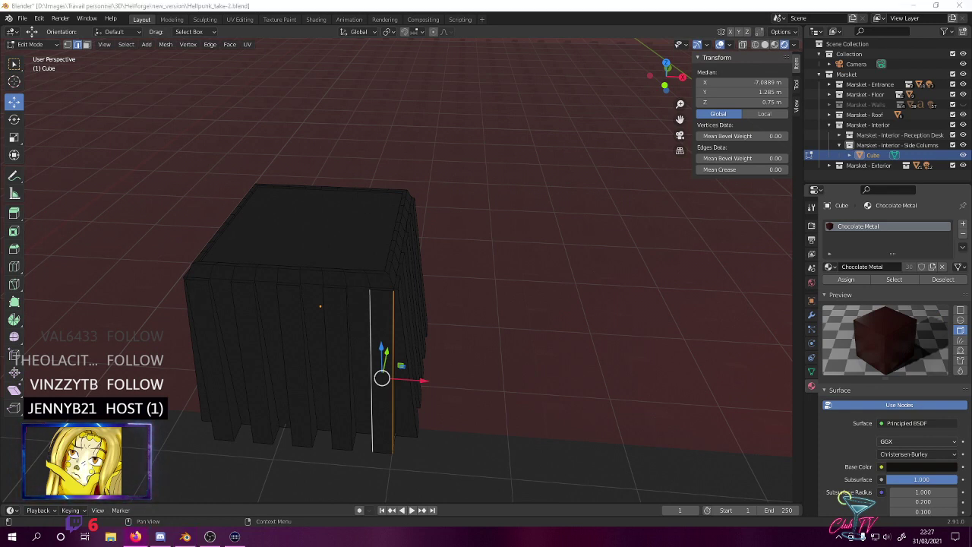
click(350, 399)
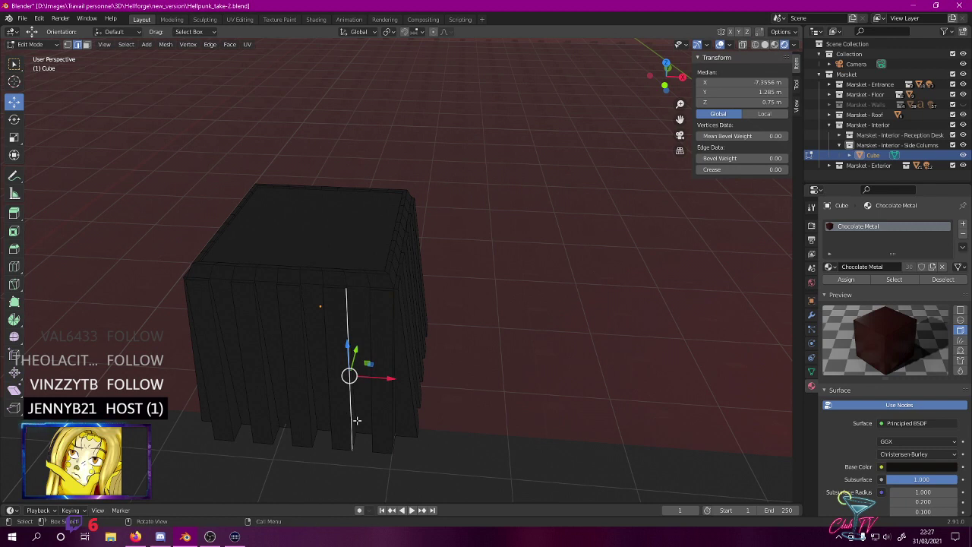
- Select all the outer vertical edges of the ribs on the cube's low-Y side
click(391, 420)
shift+click(372, 423)
shift+click(347, 434)
shift+click(325, 445)
shift+click(305, 425)
shift+click(289, 423)
alt+shift+click(245, 400)
alt+shift+click(215, 402)
alt+shift+click(231, 400)
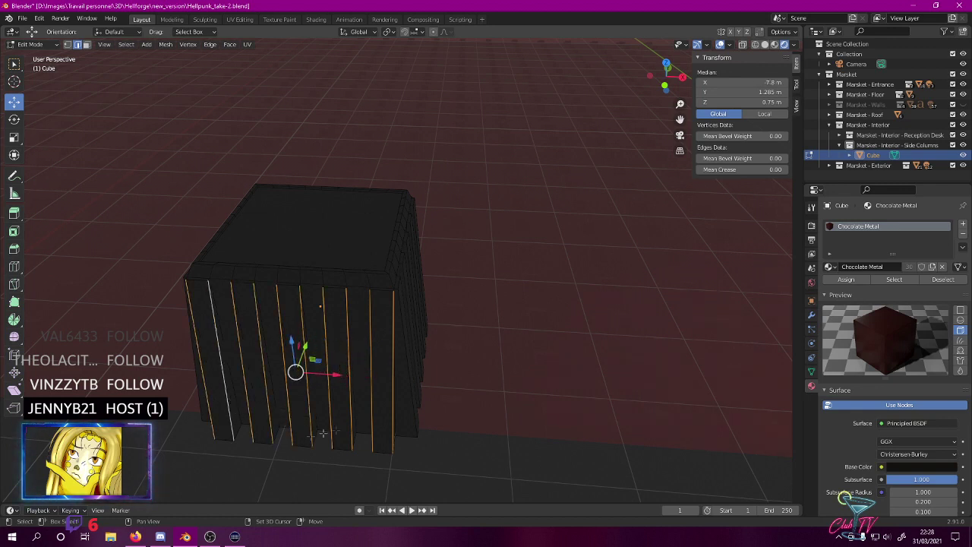
- Add the outer vertical edges of the ribs on the high-X side to the selection
shift+click(414, 386)
shift+middle_drag(453, 351, 373, 355)
shift+middle_drag(465, 325, 351, 328)
alt+shift+click(362, 315)
alt+shift+click(375, 307)
alt+shift+click(390, 307)
alt+shift+click(410, 305)
alt+shift+click(429, 304)
alt+shift+click(442, 301)
alt+shift+click(455, 291)
alt+shift+click(475, 288)
alt+shift+click(486, 282)
alt+shift+click(495, 276)
- Add the outer vertical edges of the ribs on the high-Y side to the selection
middle_drag(537, 286, 631, 382)
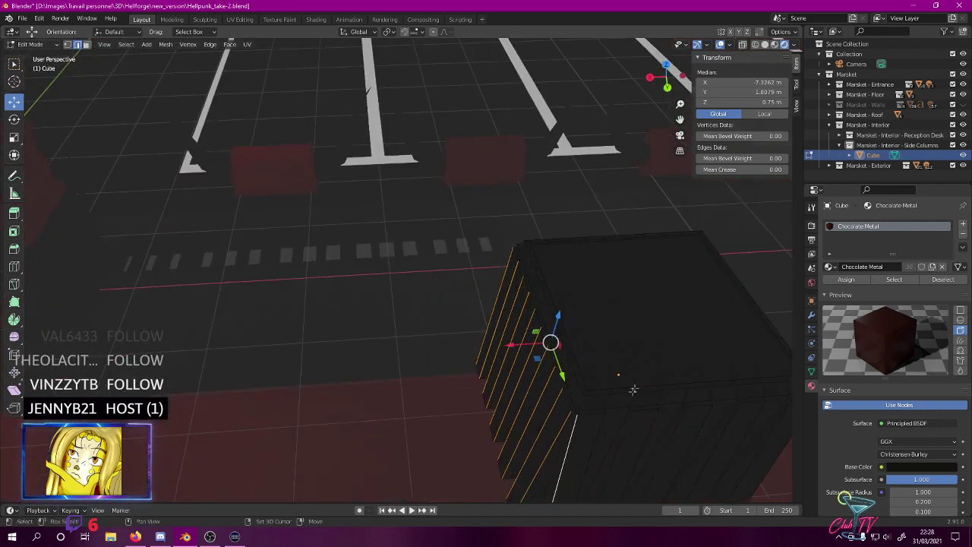
alt+shift+click(598, 428)
alt+shift+click(626, 424)
alt+shift+click(646, 423)
alt+shift+click(675, 421)
alt+shift+click(677, 419)
alt+shift+click(687, 420)
alt+shift+click(698, 421)
alt+shift+click(715, 422)
alt+shift+click(734, 422)
alt+shift+click(754, 422)
- Add the outer vertical edges of the ribs on the low-X side, completing the selection around the cube
shift+middle_drag(767, 425, 604, 343)
alt+shift+click(697, 401)
alt+shift+click(720, 404)
alt+shift+click(597, 379)
alt+shift+click(594, 382)
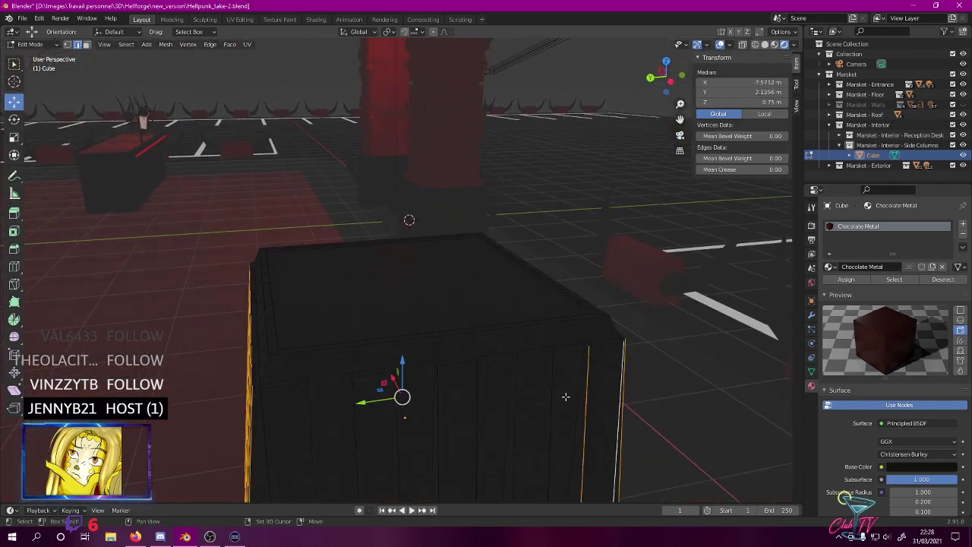
alt+shift+click(521, 403)
alt+shift+click(546, 409)
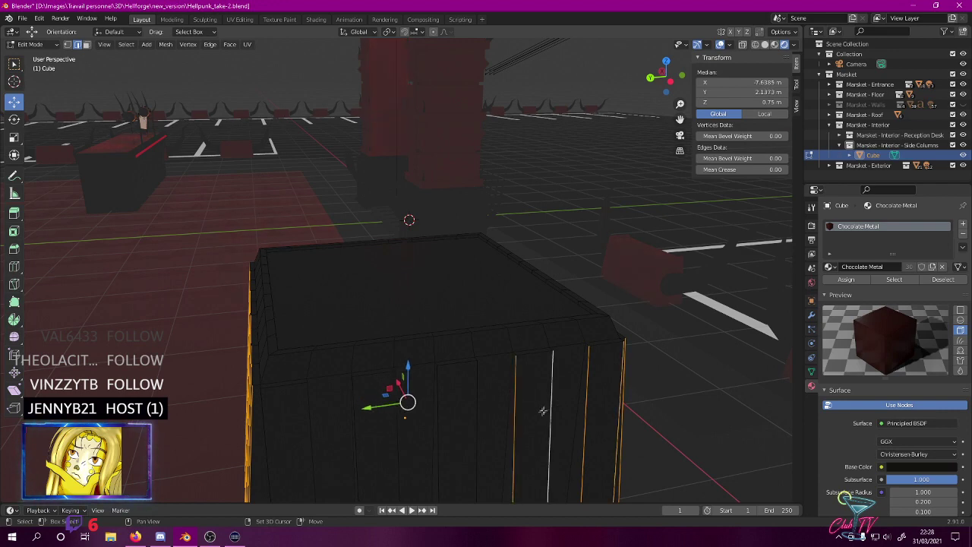
alt+shift+click(447, 424)
alt+shift+click(476, 426)
alt+shift+click(356, 446)
alt+shift+click(396, 441)
alt+shift+click(274, 446)
alt+shift+click(306, 425)
- Subdivide the selected vertical rib edges on all four sides
middle_drag(312, 369, 532, 364)
right_click(384, 279)
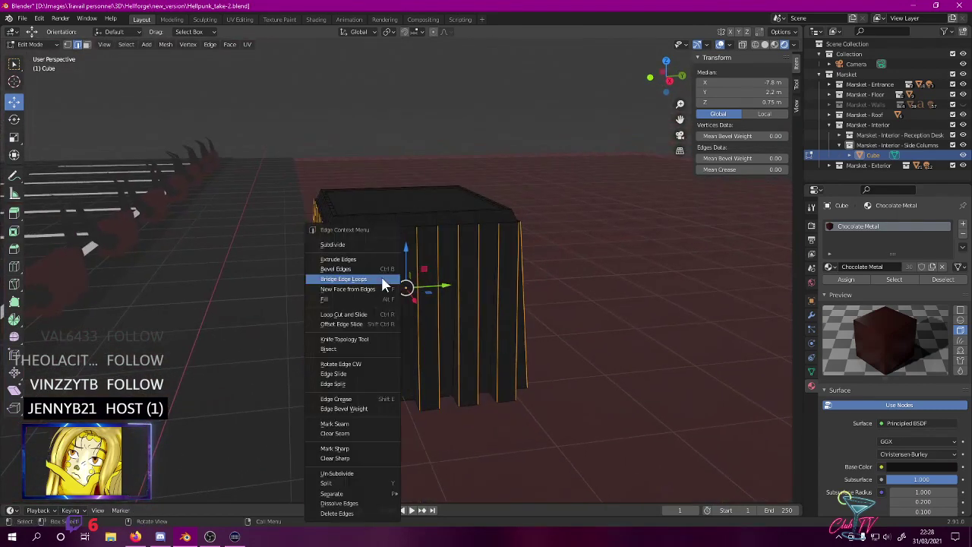
click(371, 243)
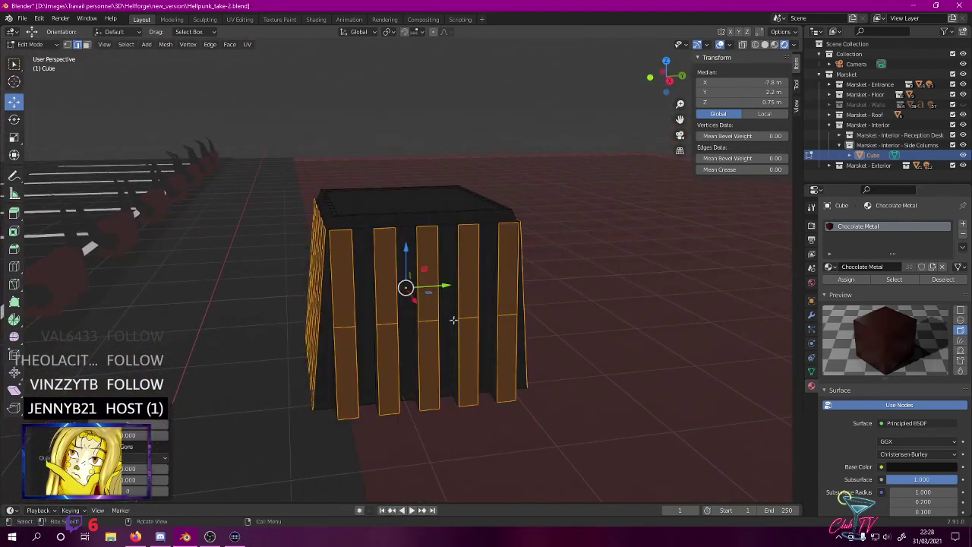
- In the right wireframe view, select the ribs' new mid-height edges and move them 0.7 m down to Z 0.05 m
key(KP_3)
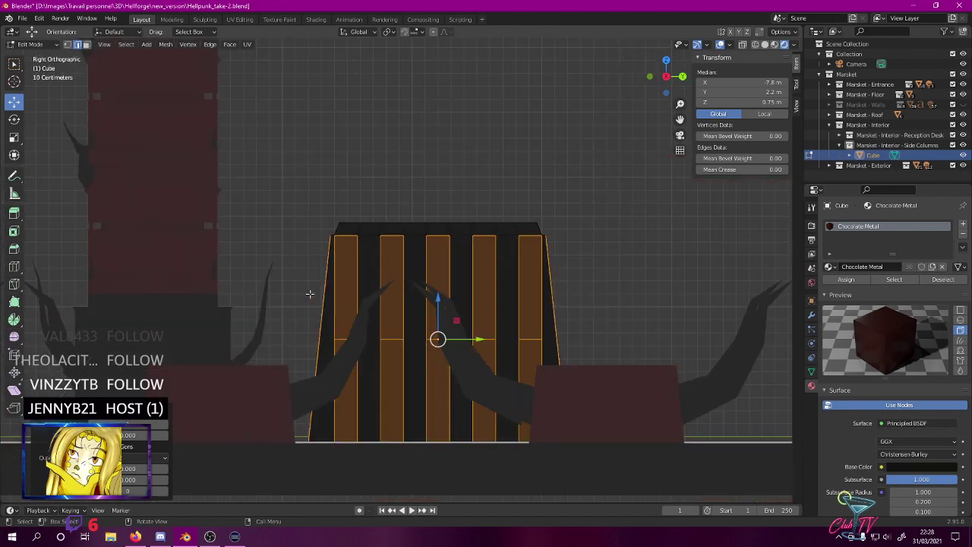
key(z)
click(255, 296)
scroll(369, 294, up, 3)
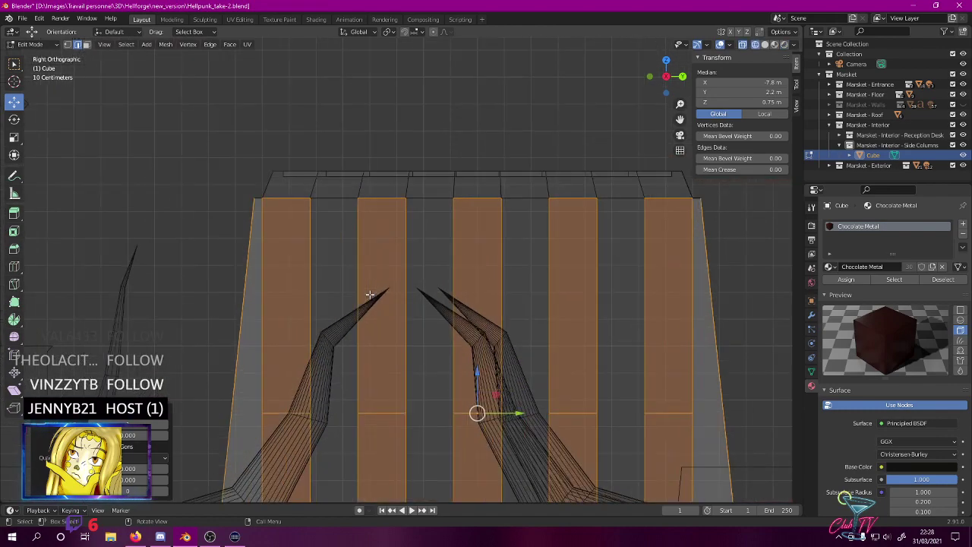
shift+middle_drag(385, 267, 359, 135)
drag(167, 250, 784, 367)
shift+middle_drag(536, 303, 541, 206)
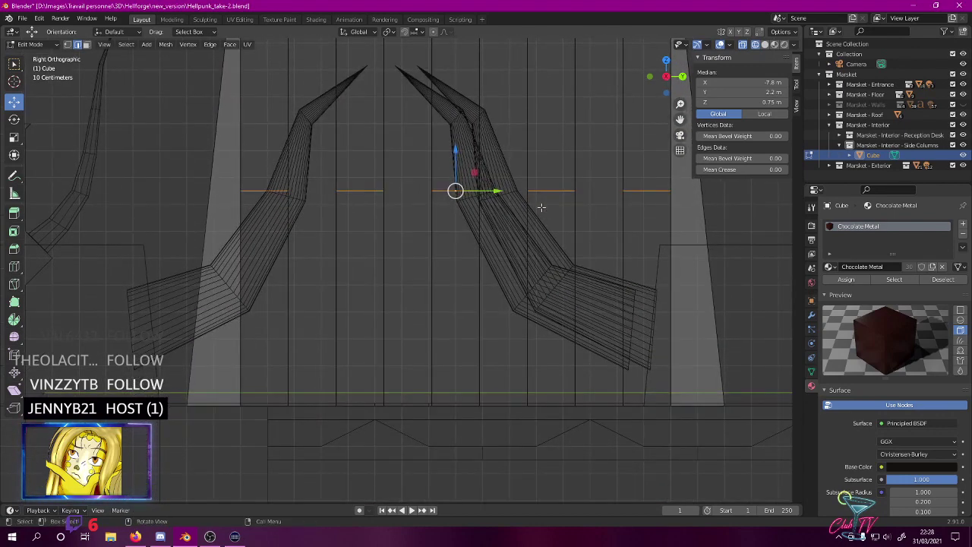
drag(456, 149, 451, 346)
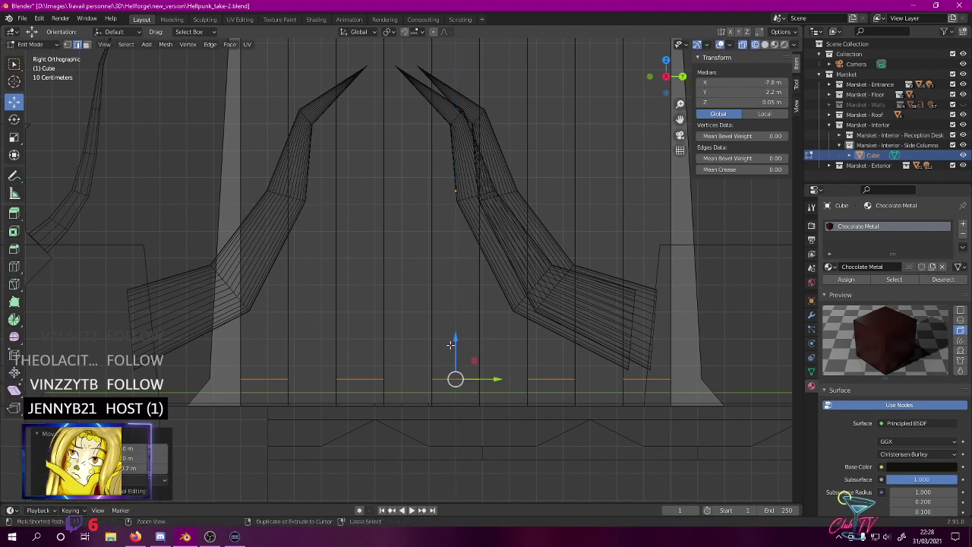
key(alt+a)
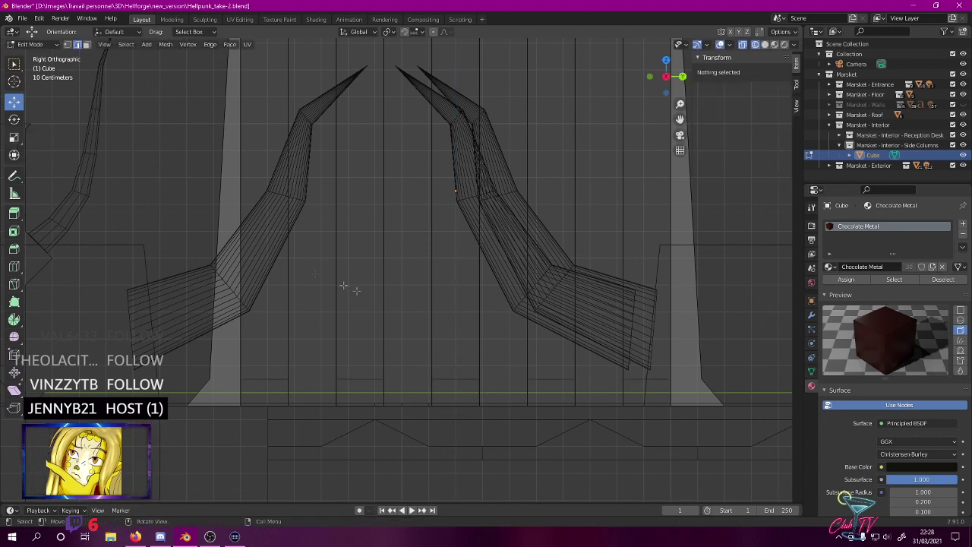
key(ctrl+z)
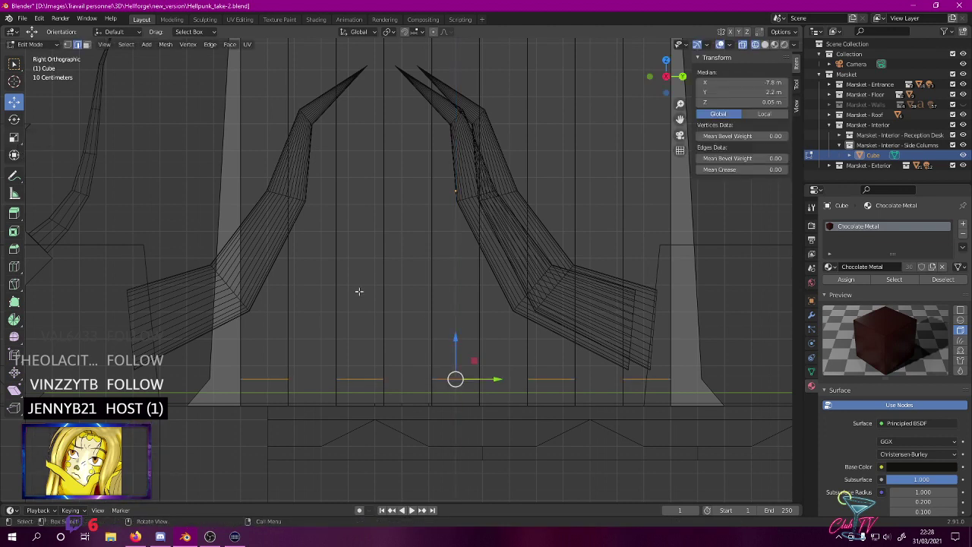
click(14, 137)
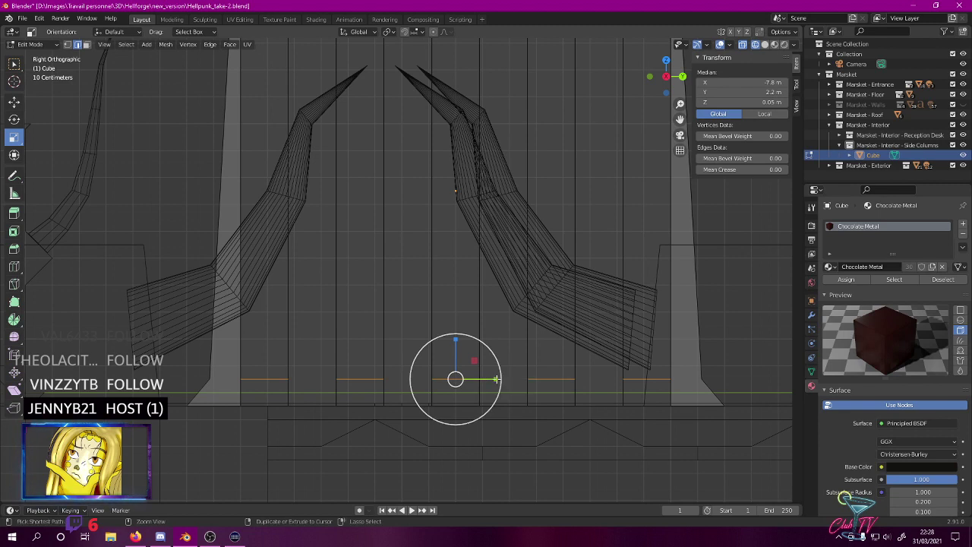
drag(495, 380, 505, 381)
key(ctrl+z)
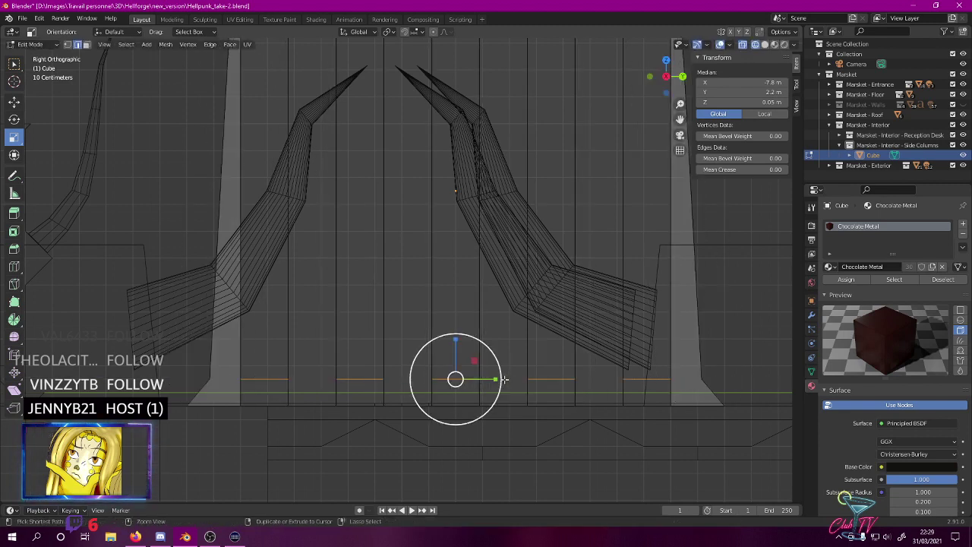
- Select the lowered rib edges on the low-Y side and move them outward along Y to 1.2 m
scroll(276, 337, down, 1)
click(240, 360)
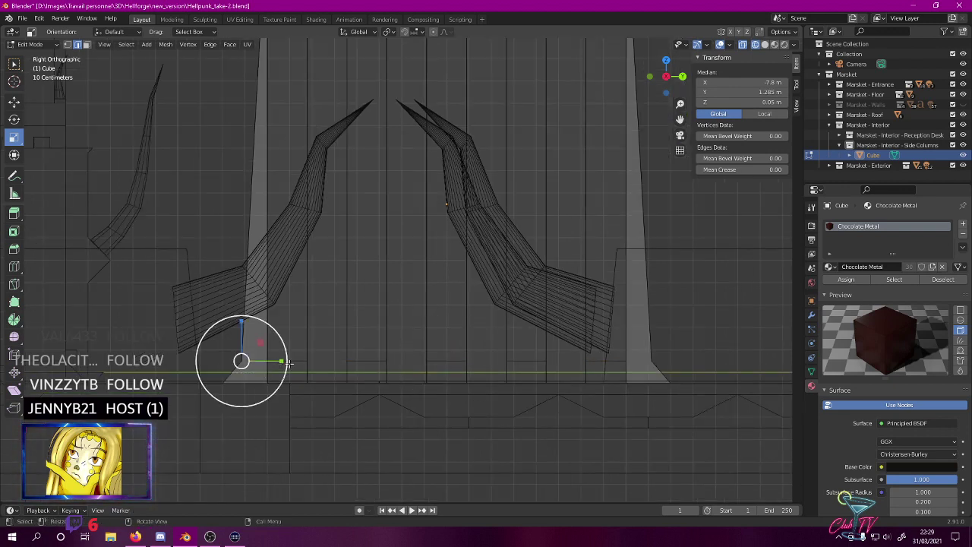
click(15, 103)
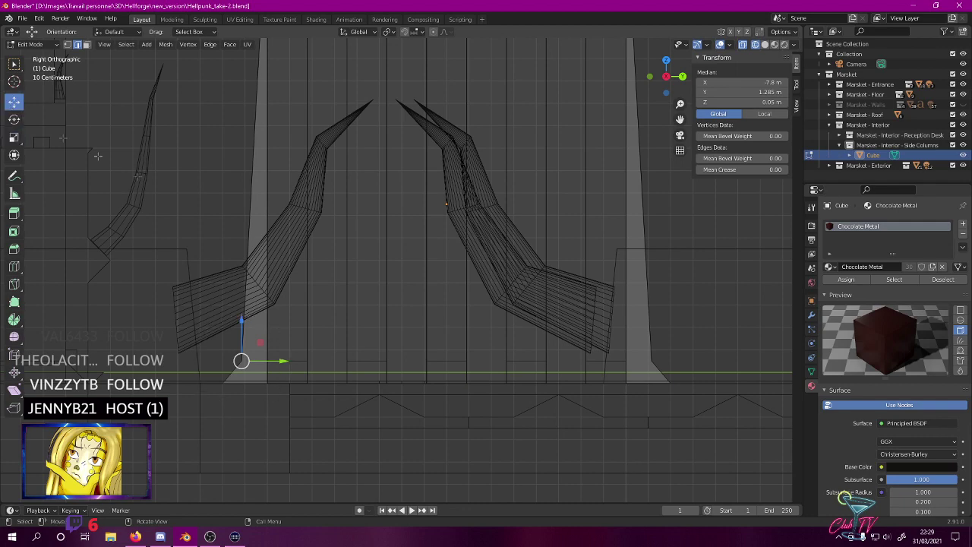
scroll(255, 235, up, 3)
drag(163, 427, 134, 427)
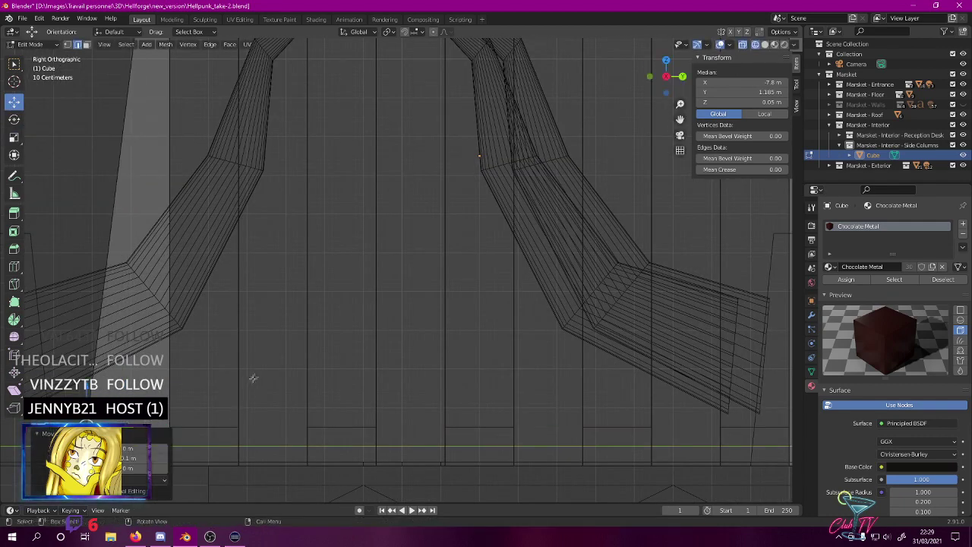
shift+middle_drag(513, 357, 748, 265)
scroll(425, 334, up, 5)
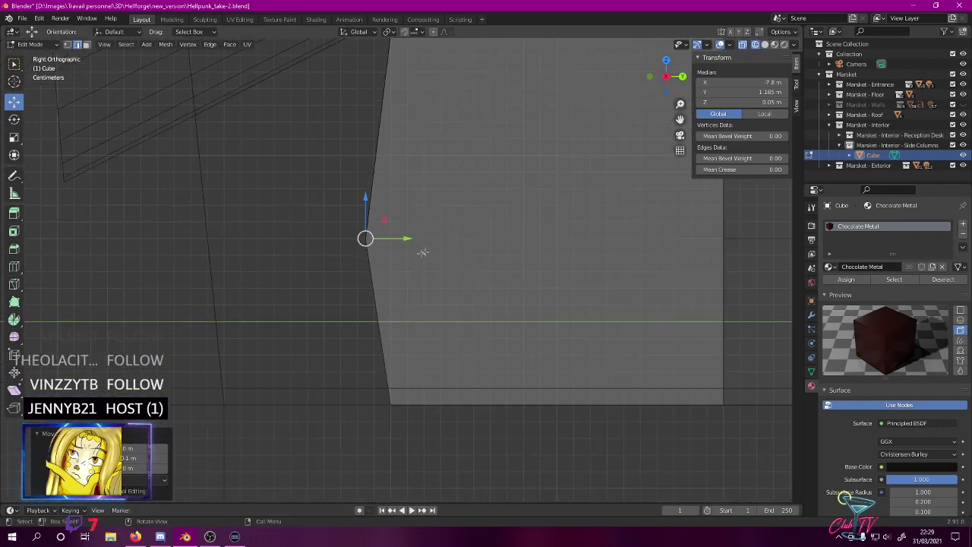
drag(410, 239, 439, 247)
click(764, 93)
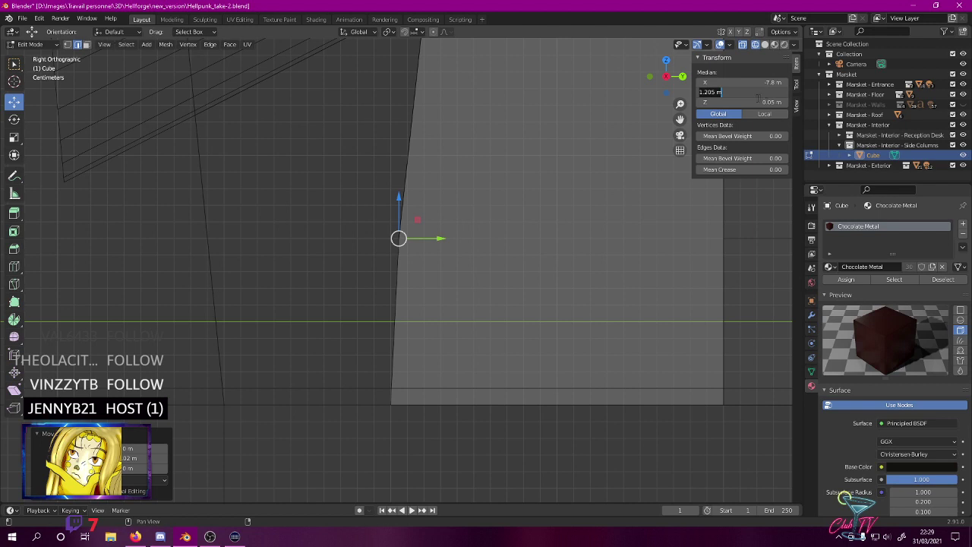
key(Return)
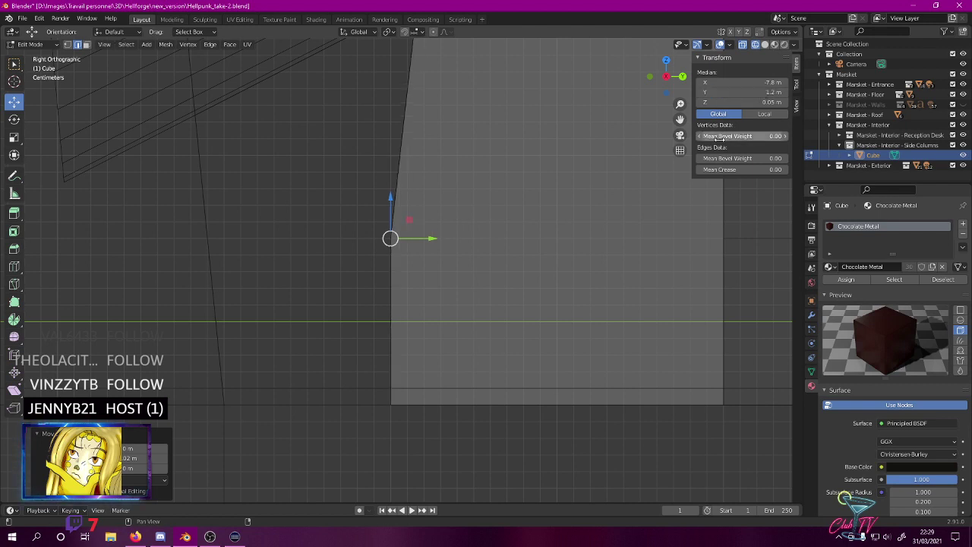
- Select the bottom outer rib edges on the low-Y side and move them 0.09 m inward along Y to 1.29 m
drag(315, 390, 585, 415)
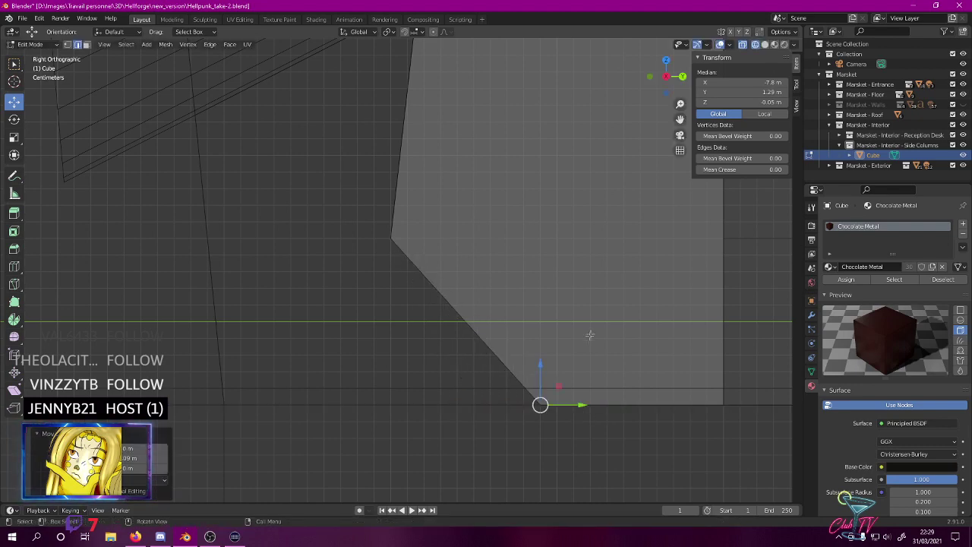
scroll(584, 342, down, 8)
shift+middle_drag(530, 247, 624, 228)
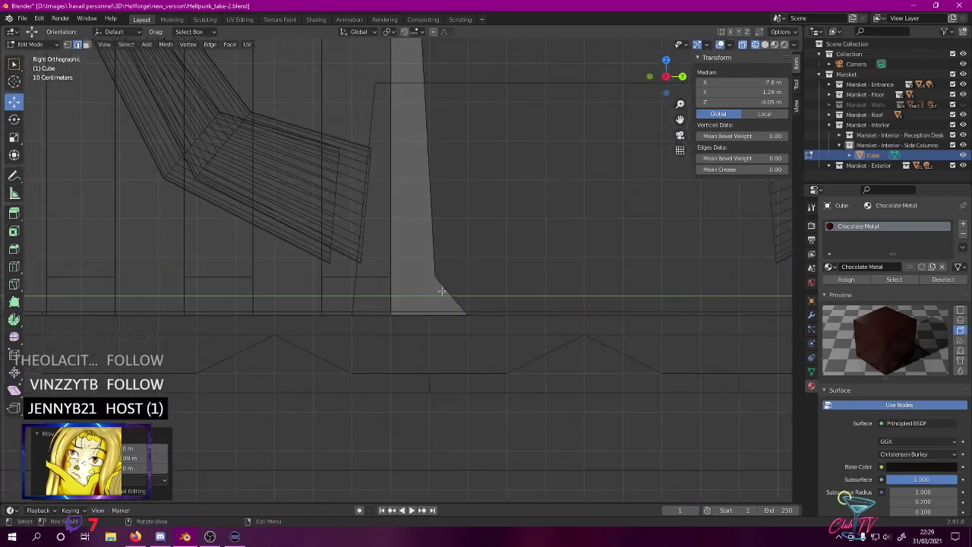
- Select the bottom outer rib edges on the high-Y side and move them 0.15 m inward along Y to 3.05 m
drag(444, 291, 509, 346)
scroll(508, 337, up, 5)
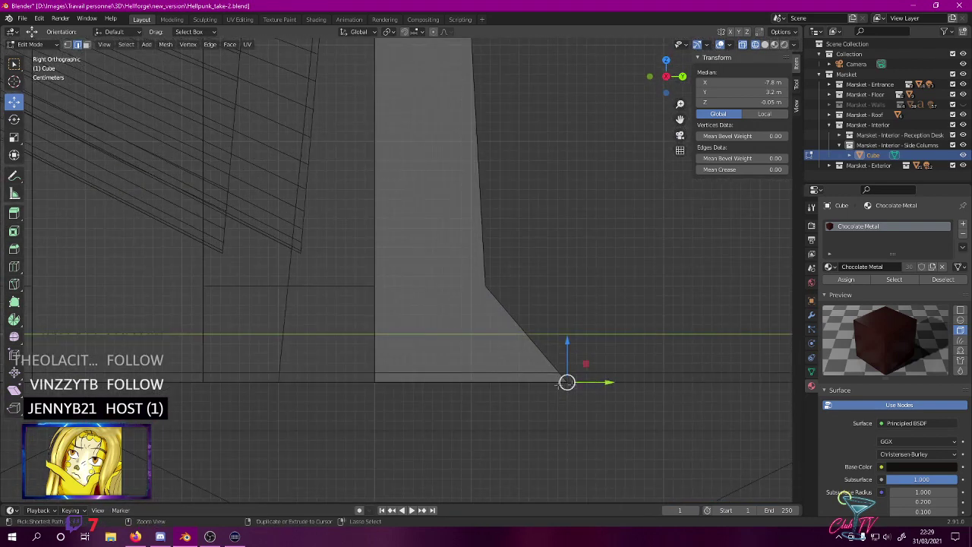
click(603, 380)
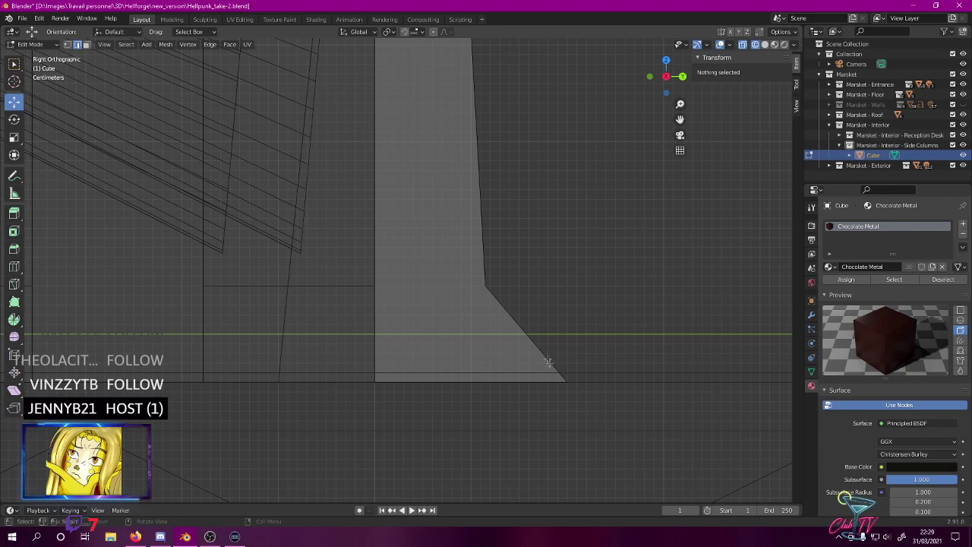
click(566, 380)
key(g)
key(y)
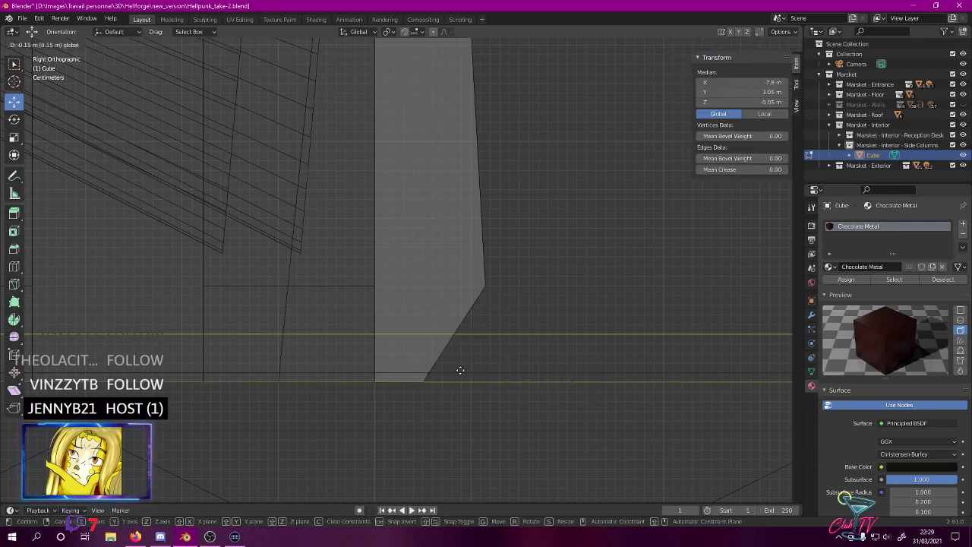
click(460, 370)
- Compare both sides and shift the bottom outer rib edges on the high-Y side back outward along Y to match the low-Y taper
scroll(460, 369, down, 5)
shift+middle_drag(526, 329, 705, 292)
scroll(456, 347, up, 5)
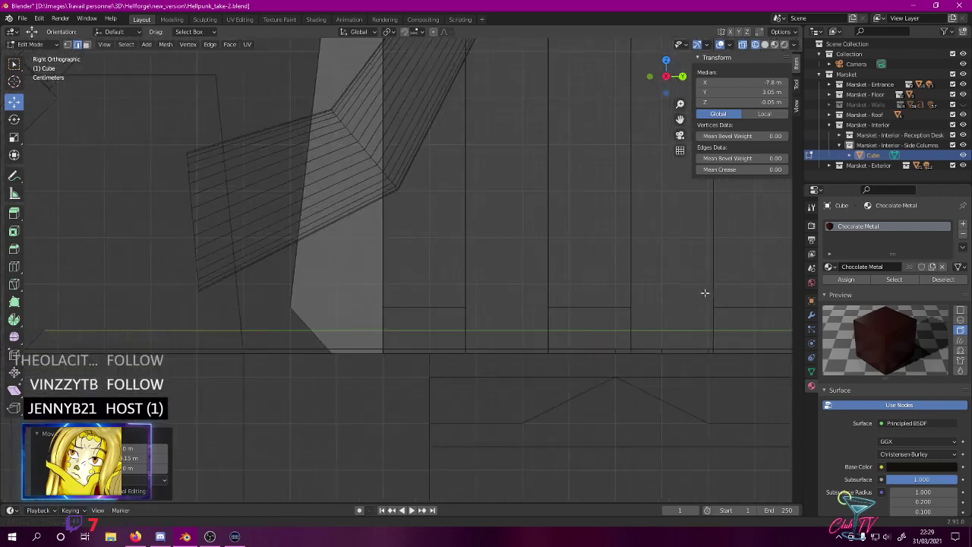
scroll(603, 291, up, 5)
shift+middle_drag(488, 319, 569, 204)
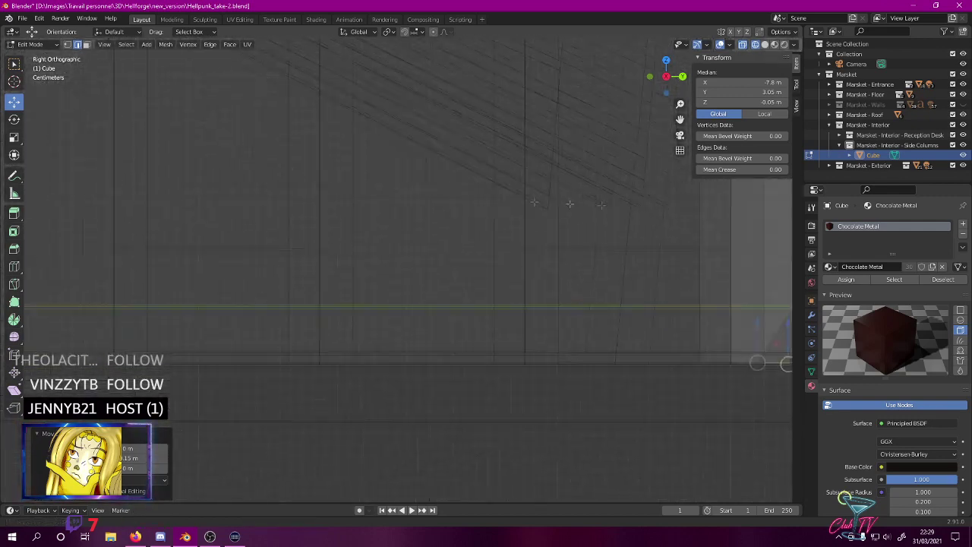
scroll(569, 204, down, 6)
drag(296, 349, 369, 351)
- Select the lowered rib edges on the high-Y side, move them outward and set their Y to 3.2 m
click(377, 243)
drag(377, 243, 473, 241)
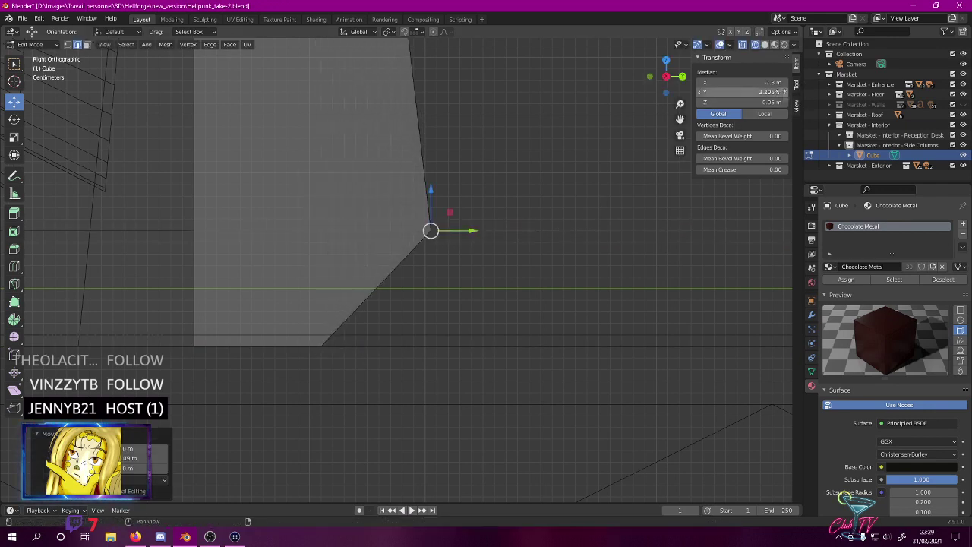
click(729, 92)
text(3.2)
key(Return)
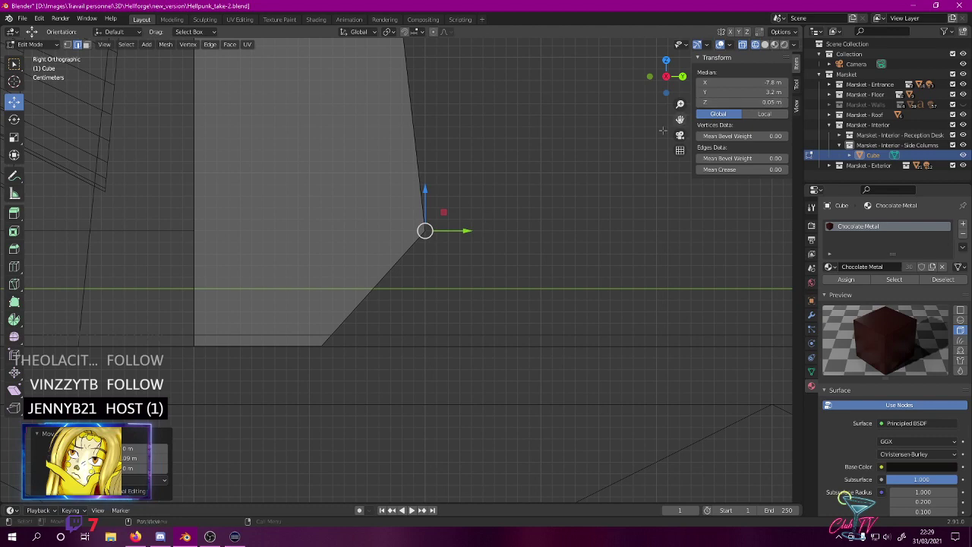
- In the front view, select the lowered rib edges on the high-X side, move them outward and round off their X position
scroll(454, 205, down, 2)
key(KP_1)
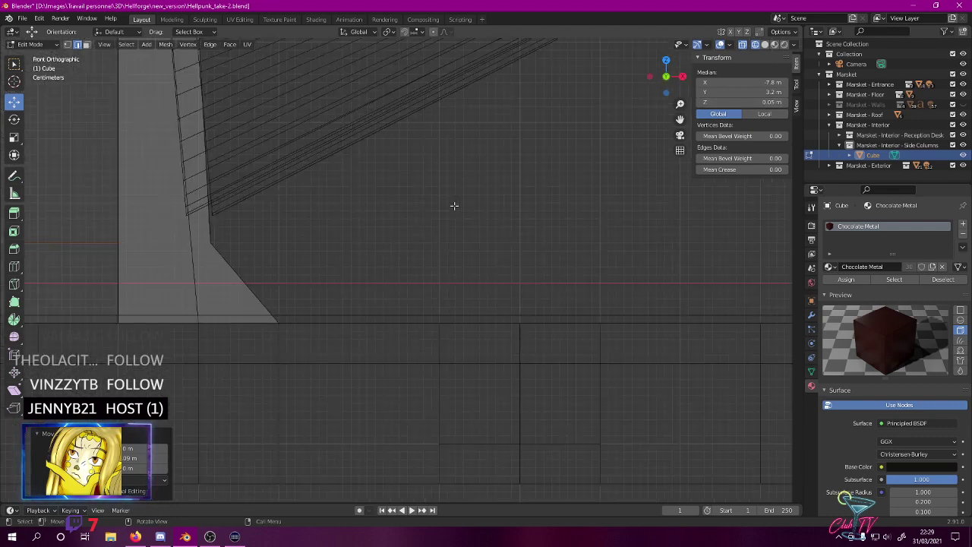
shift+middle_drag(425, 203, 567, 247)
click(414, 319)
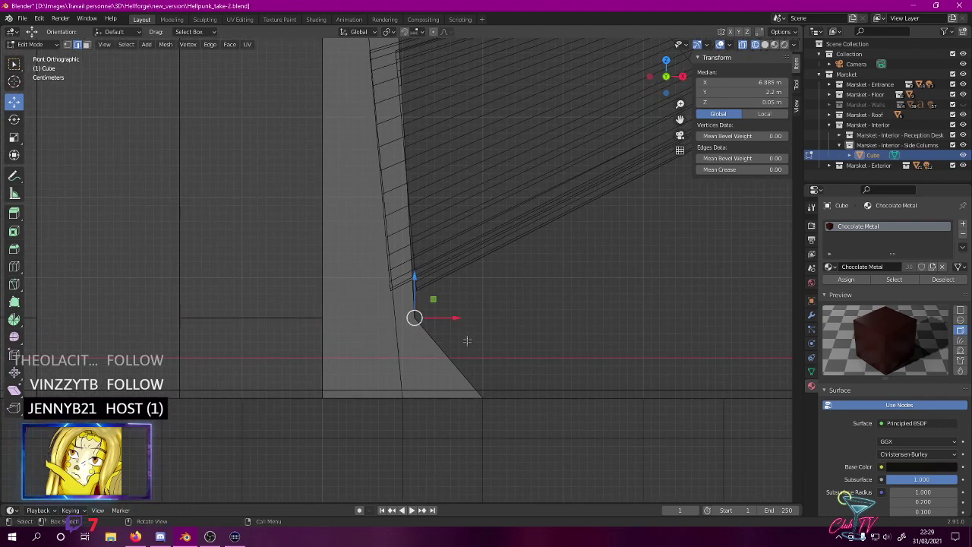
drag(464, 316, 541, 314)
click(756, 82)
key(Delete)
key(Return)
- Move the bottom outer rib edges on the high-X and low-X sides 0.09 m inward along X
drag(437, 376, 508, 440)
drag(526, 400, 454, 400)
scroll(304, 333, up, 5)
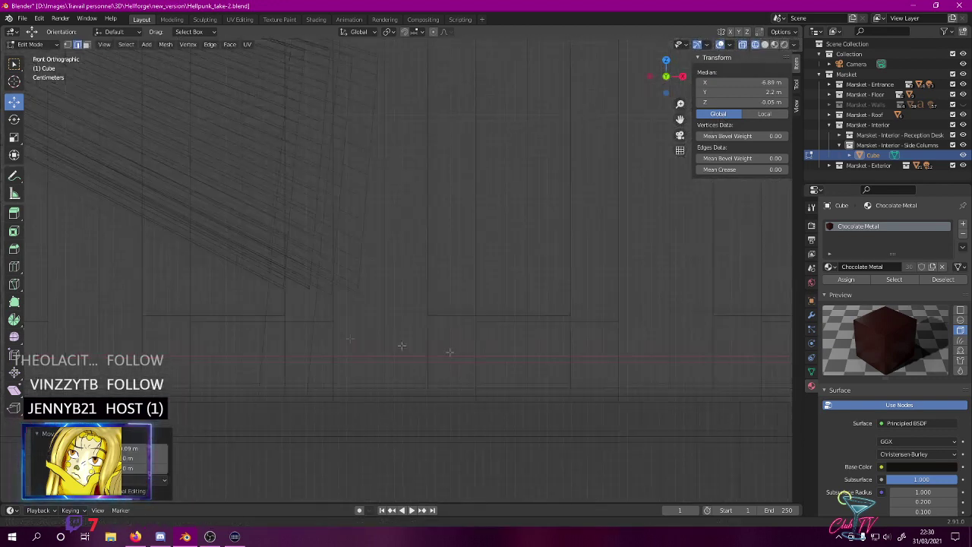
scroll(304, 333, down, 5)
key(g)
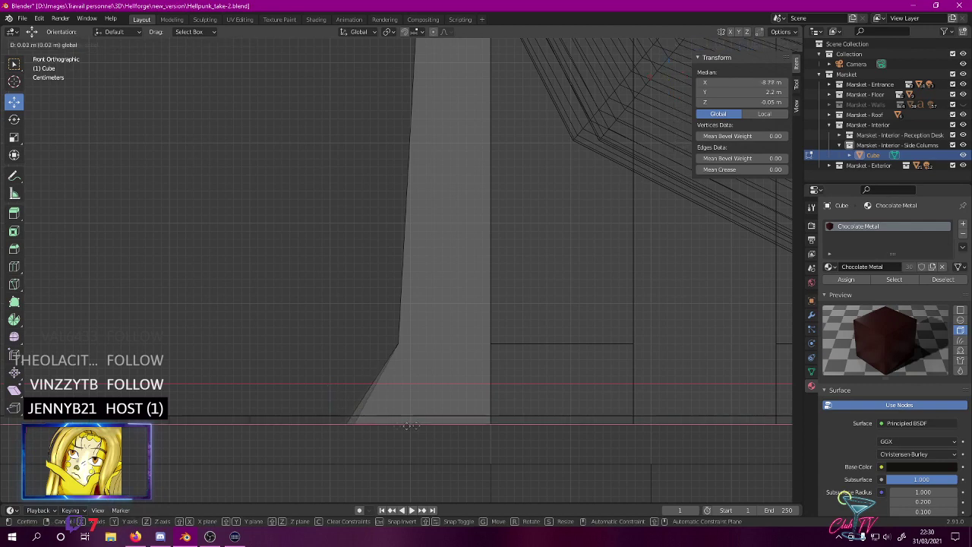
click(450, 426)
- Set the lowered rib edges on the low-X side to X -8.71 m and move them 0.09 m outward to X -8.8 m
click(398, 343)
click(744, 82)
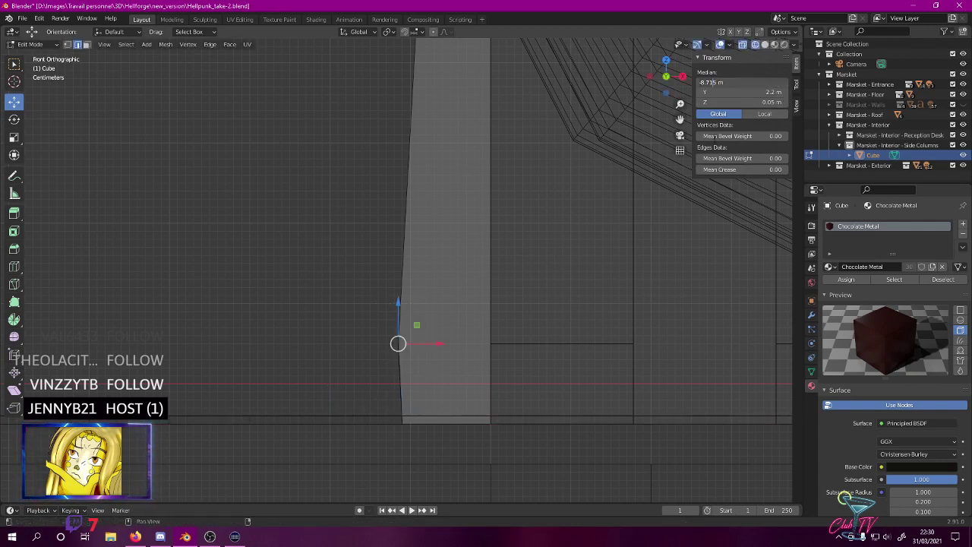
click(733, 83)
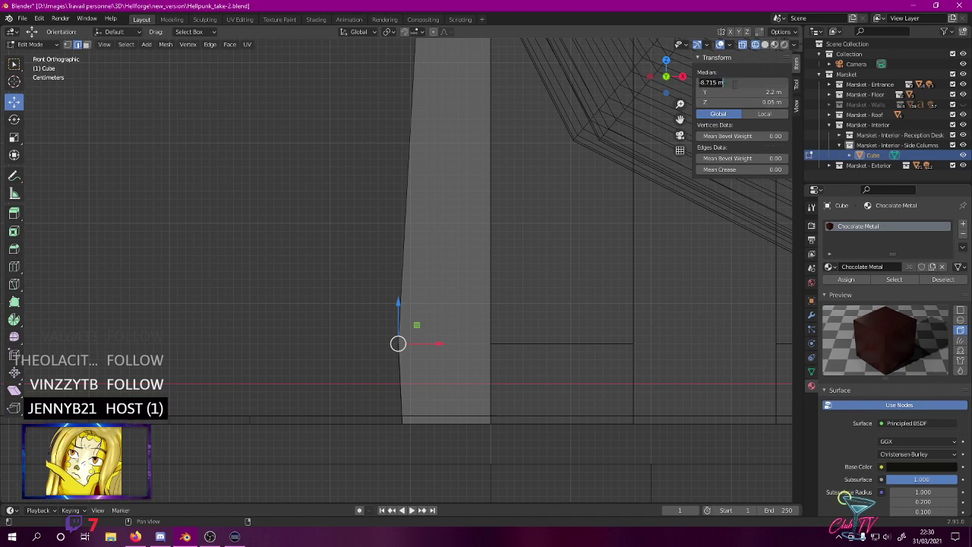
key(Return)
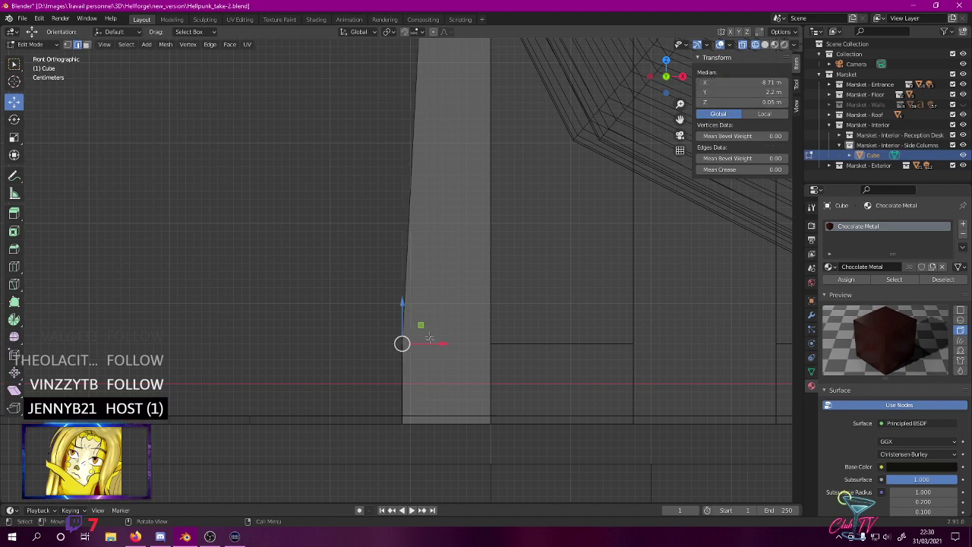
key(g)
click(363, 347)
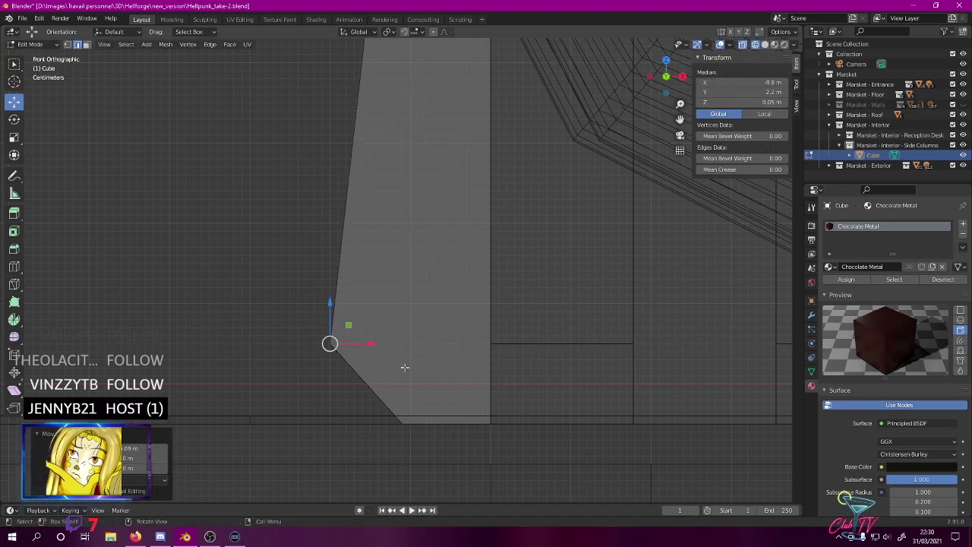
- Leave Edit Mode on the ribbed base and save the file
scroll(405, 368, down, 2)
middle_drag(403, 314, 529, 259)
scroll(354, 271, down, 5)
click(530, 259)
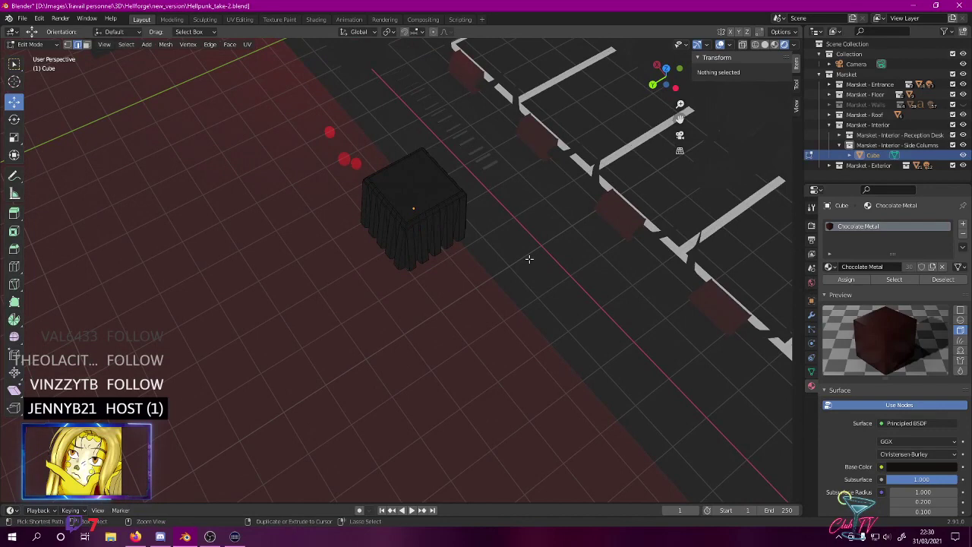
key(ctrl+s)
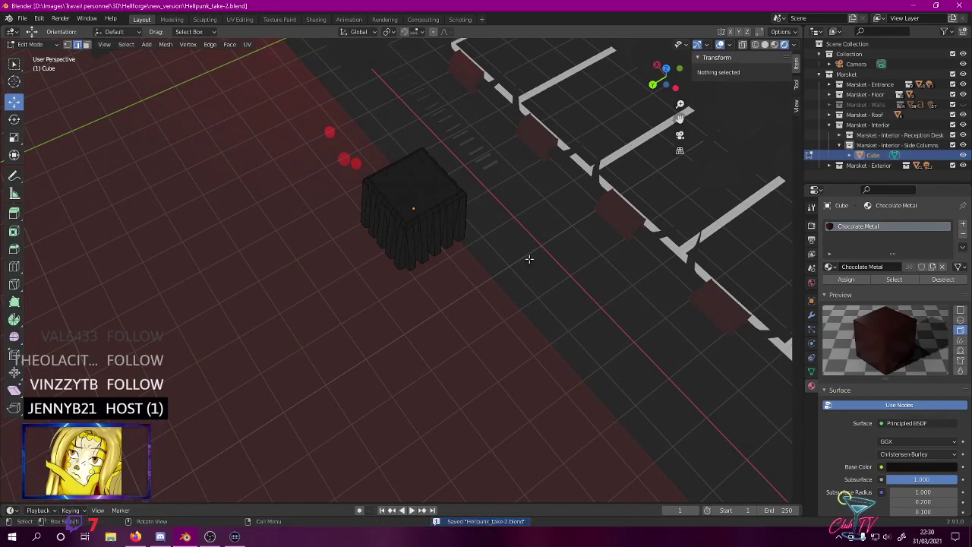
scroll(529, 259, up, 4)
shift+middle_drag(497, 250, 530, 127)
shift+middle_drag(530, 132, 498, 206)
scroll(489, 319, up, 2)
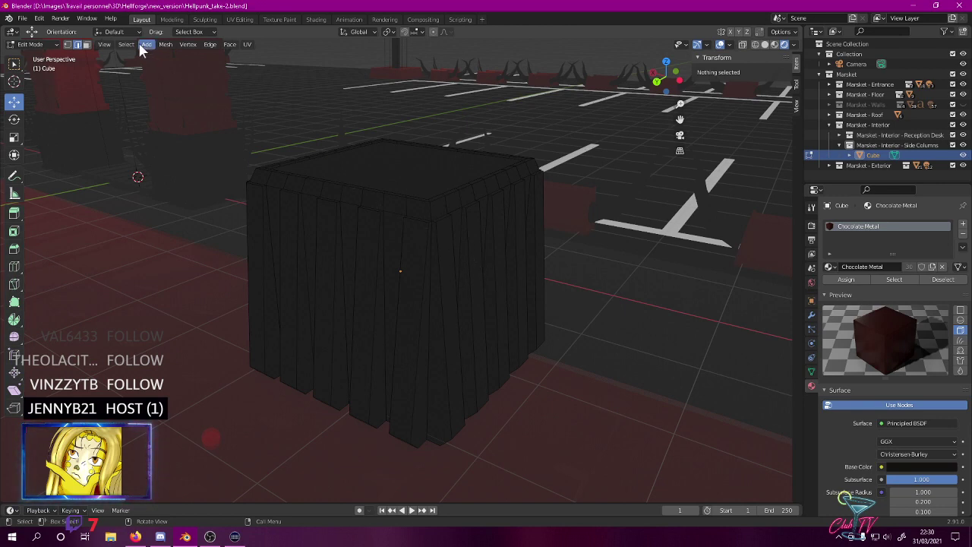
key(Tab)
click(330, 62)
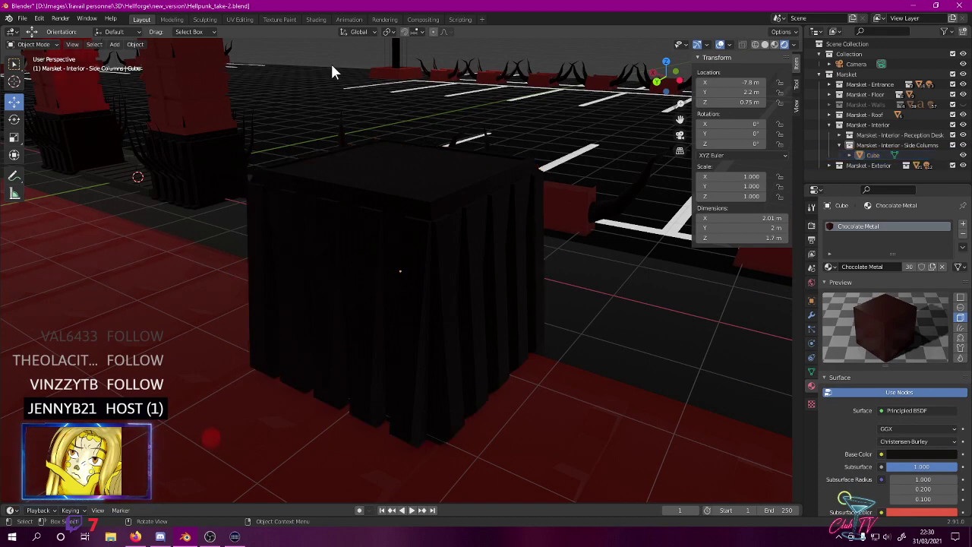
key(ctrl+s)
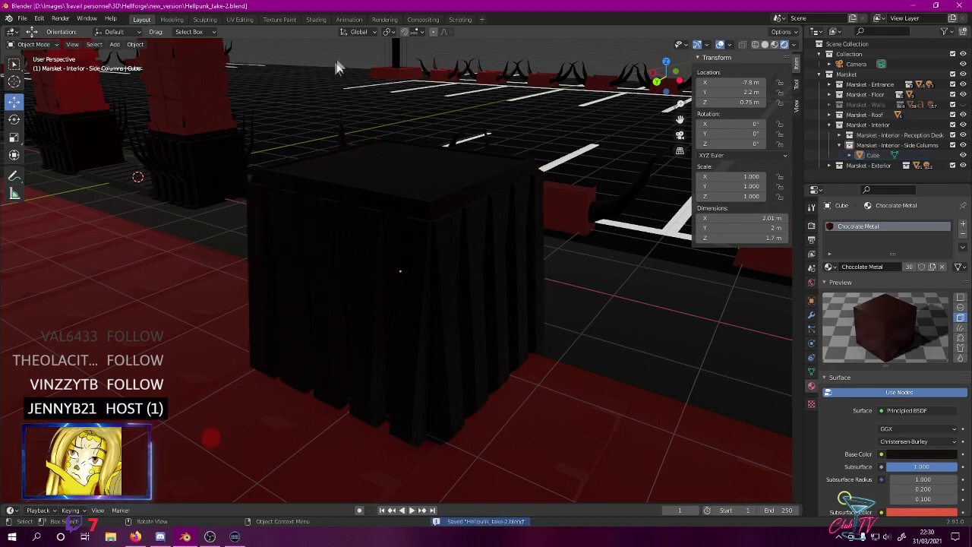
- Add a cone mesh with a base radius of 0.1 m and a depth of 1.2 m
click(113, 44)
mouse_move(122, 59)
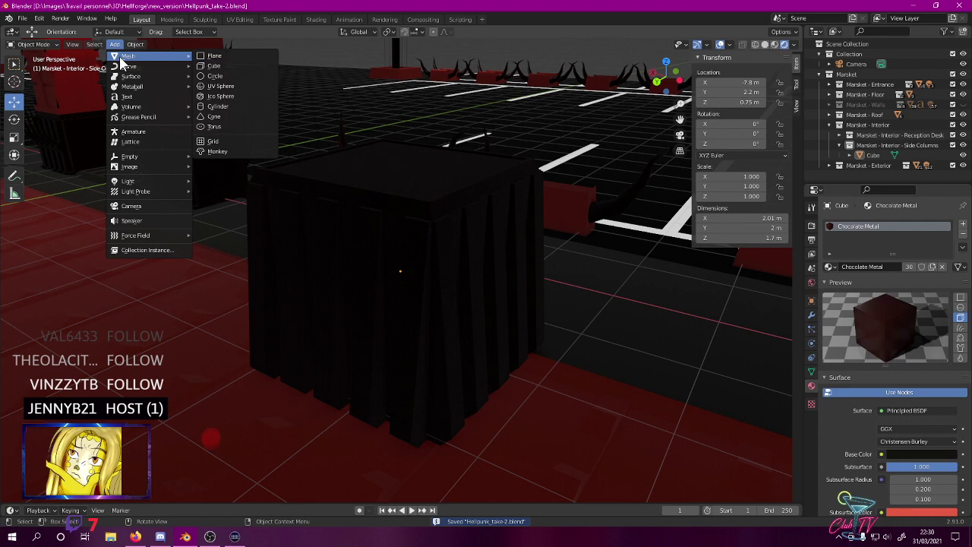
click(230, 118)
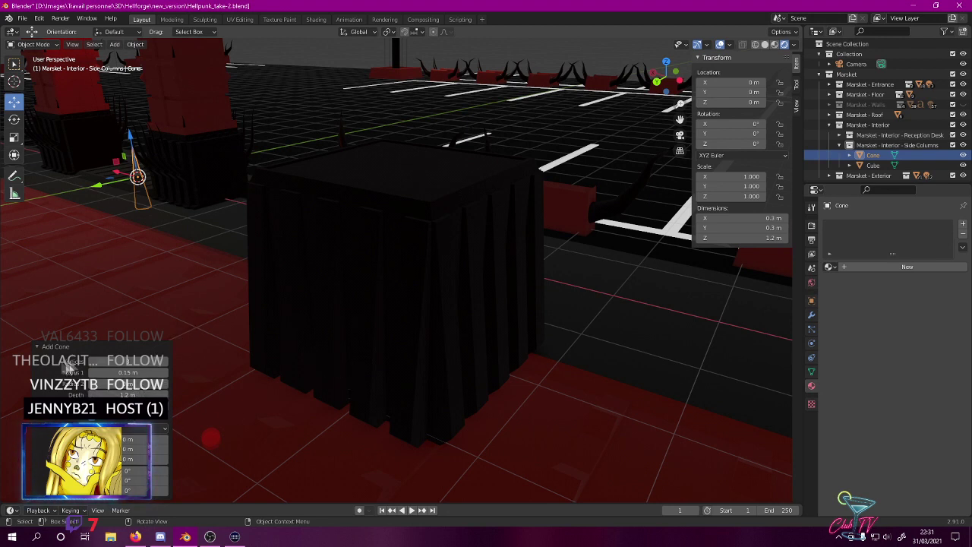
click(114, 372)
key(Return)
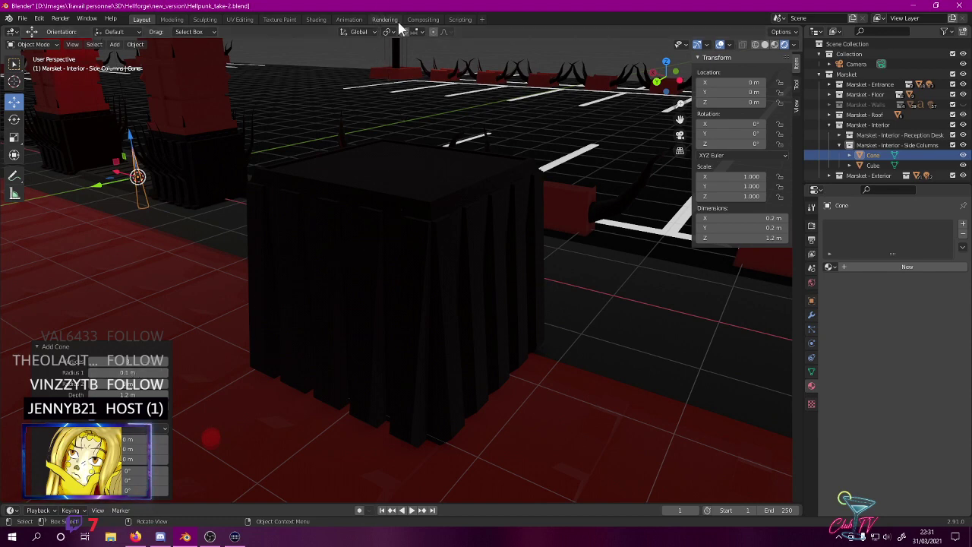
- In the top view, move the cone beside the base's low-X, high-Y corner at X -8.7 m, Y 3 m
key(KP_7)
shift+middle_drag(640, 286, 340, 150)
key(g)
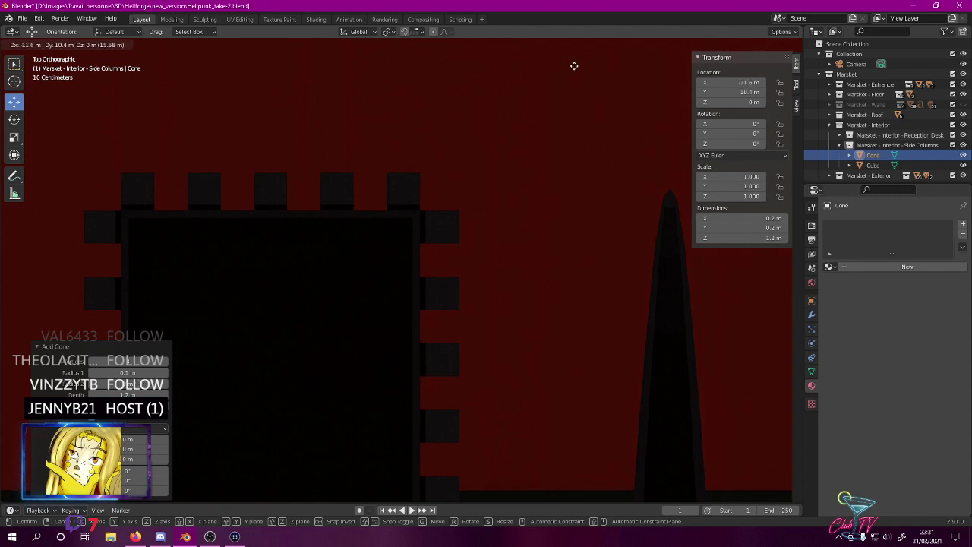
click(559, 120)
scroll(575, 176, down, 4)
scroll(575, 176, down, 5)
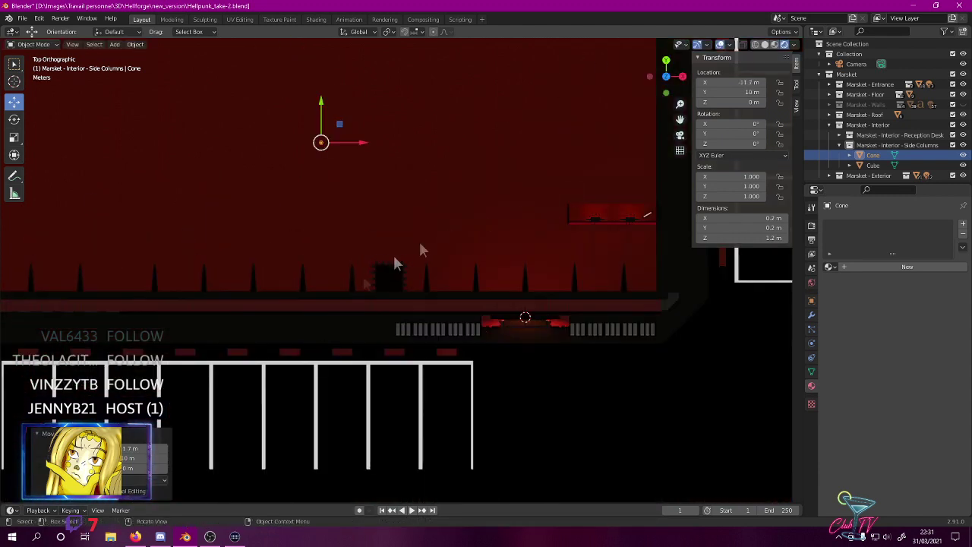
scroll(325, 275, up, 3)
key(g)
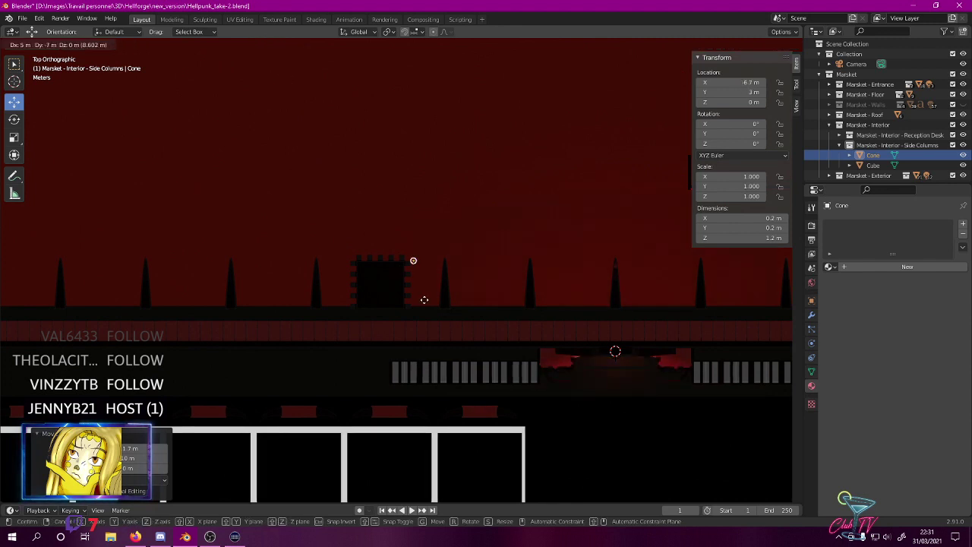
click(373, 270)
- Move the cone onto the outer end of the first high-Y rib at X -8.5 m, Y 3.2 m
scroll(372, 268, up, 3)
scroll(354, 260, up, 5)
shift+middle_drag(69, 202, 472, 306)
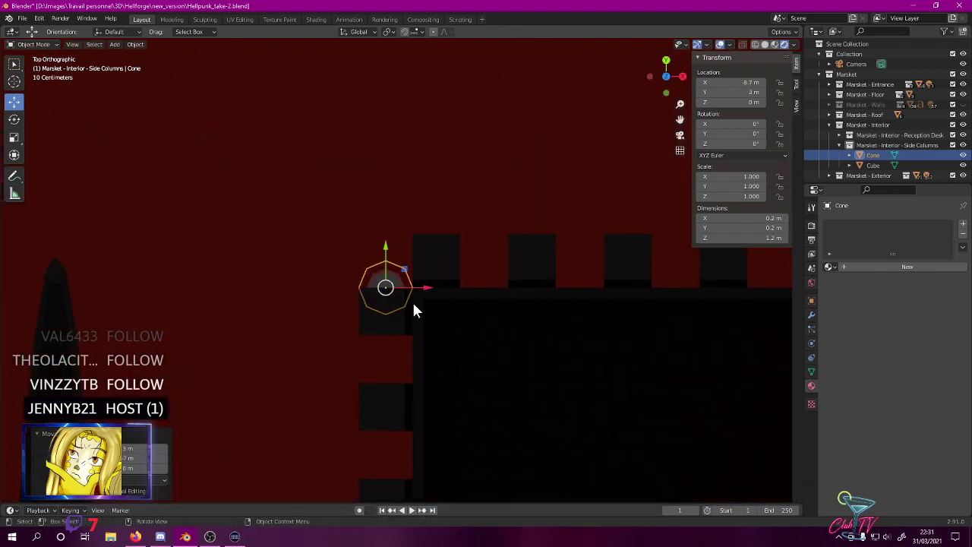
key(g)
click(466, 268)
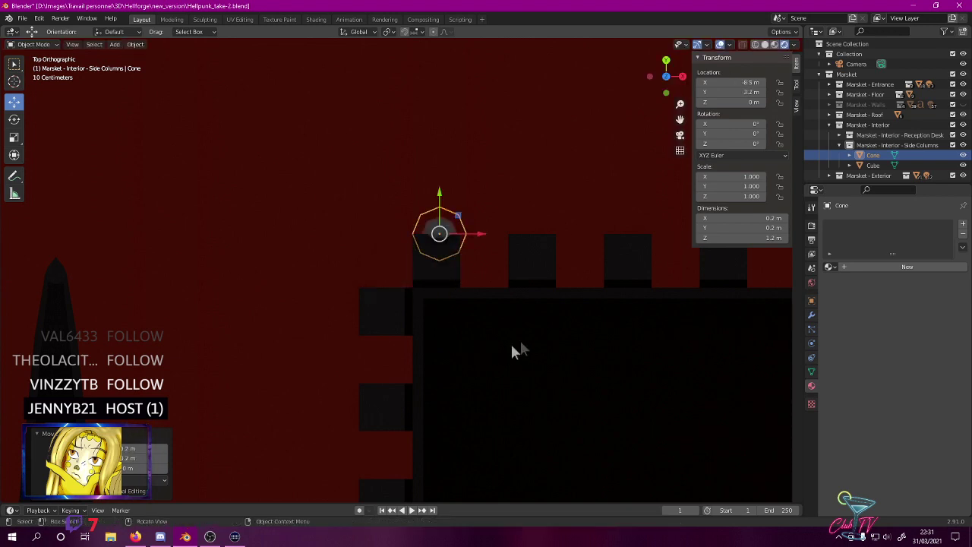
- Set the cone's X and Y dimensions to 0.18 m
click(749, 227)
text(.18)
key(Return)
click(770, 218)
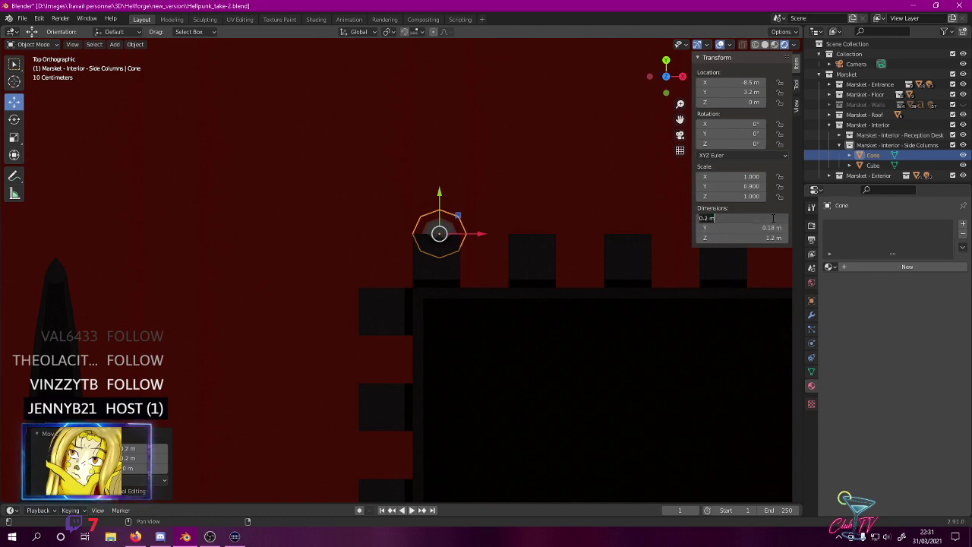
text(.18)
key(Return)
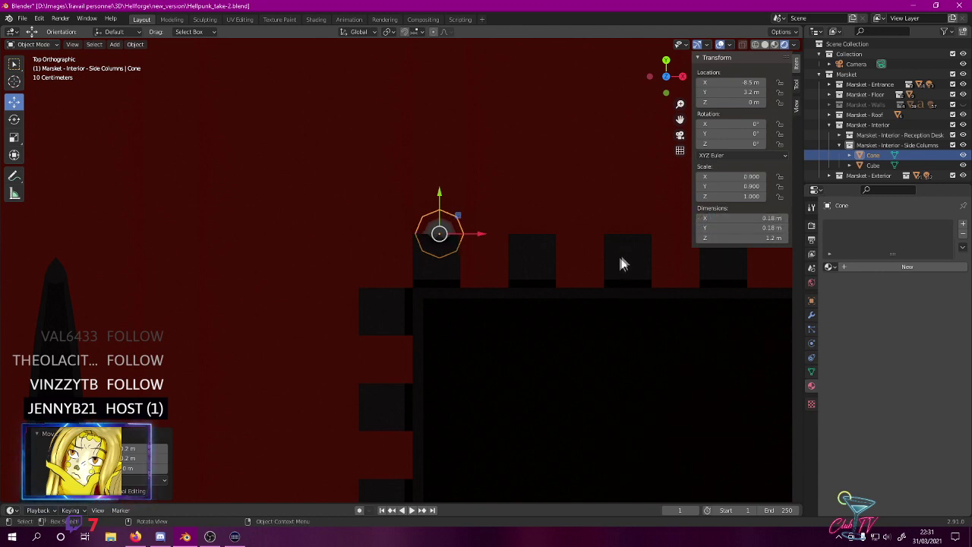
- Center the cone on the rib's width by moving it 0.01 m along X to -8.51 m
scroll(468, 279, up, 4)
scroll(467, 273, up, 4)
shift+middle_drag(501, 215, 319, 354)
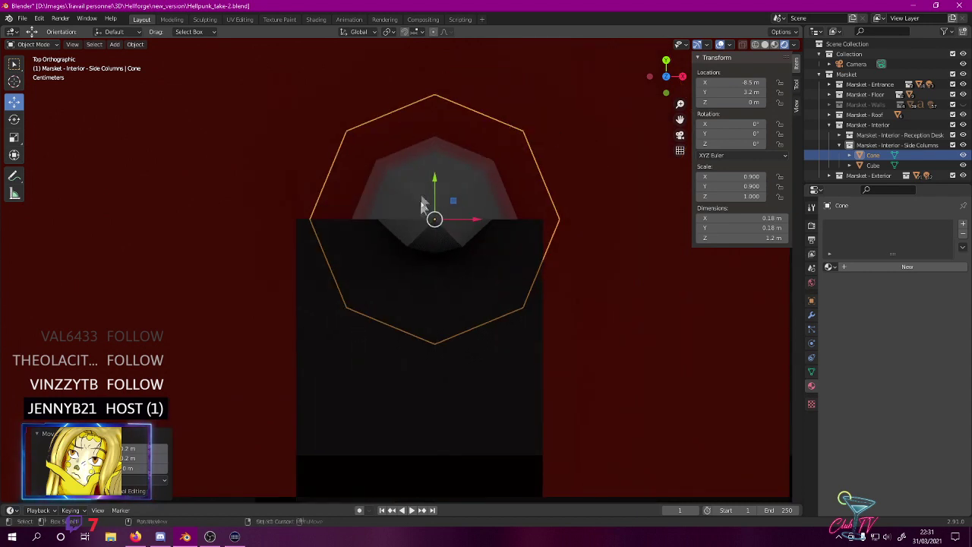
key(g)
key(x)
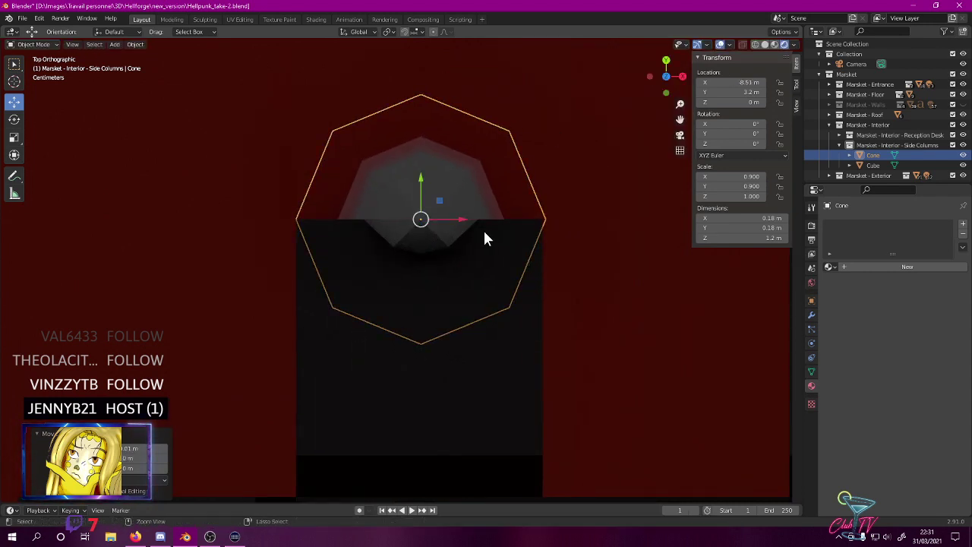
click(462, 226)
- Assign the existing Chocolate Metal material to the cone
scroll(488, 239, down, 5)
middle_drag(479, 229, 383, 311)
scroll(383, 306, down, 2)
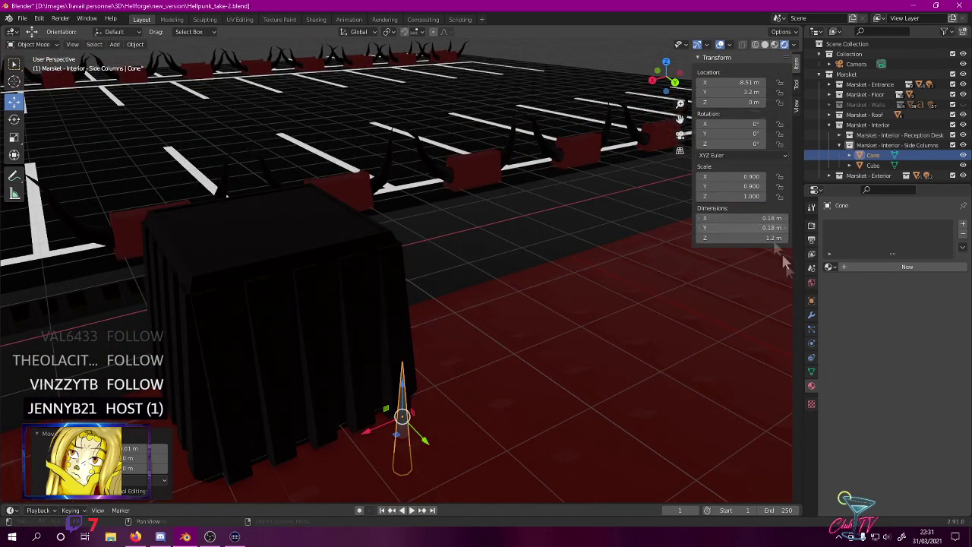
click(828, 266)
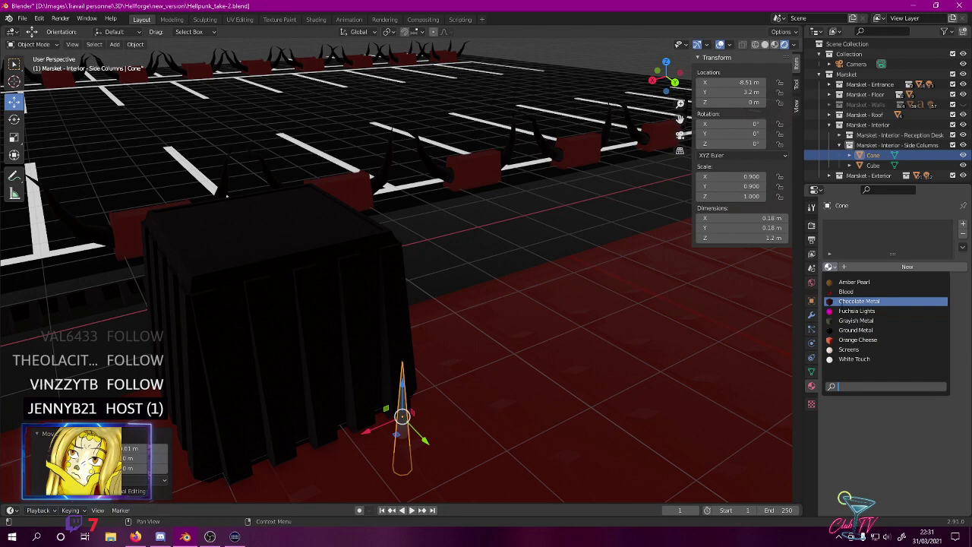
click(843, 303)
- Rename the ribbed base cube as Marsket Interior Side Columns Base
click(874, 165)
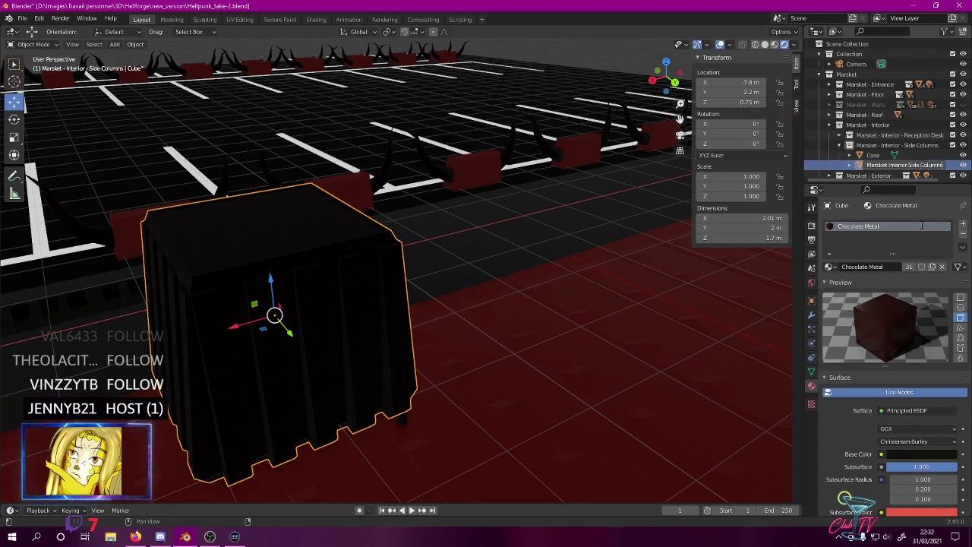
text(Base)
key(Return)
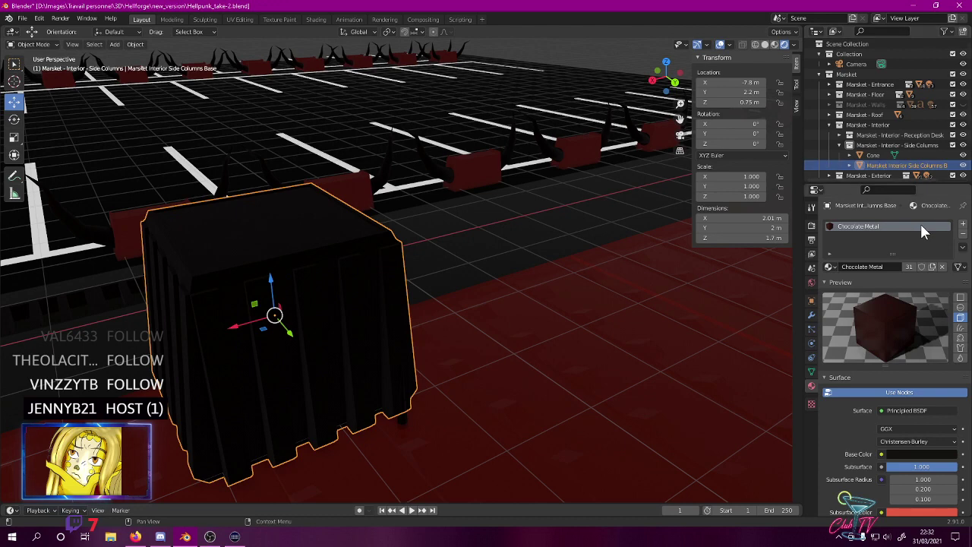
- Rename the cone as Marsket Interior Side Columns Horns 1
click(875, 156)
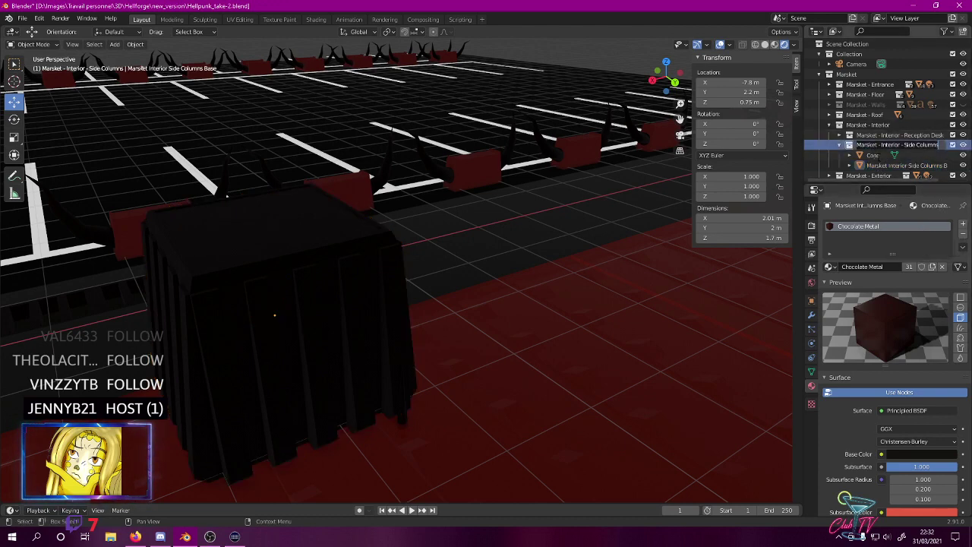
double_click(881, 158)
text(Mal)
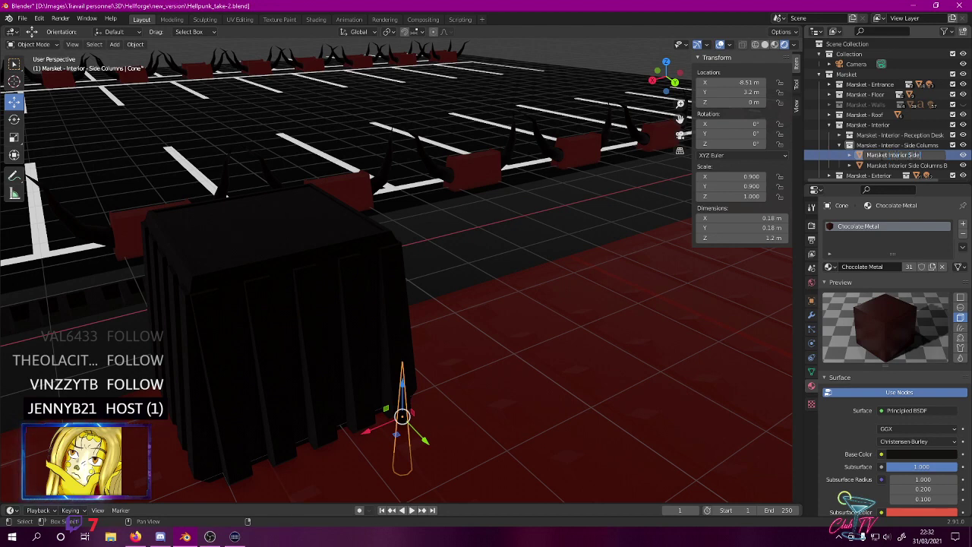
text(sket Interior Side Columns)
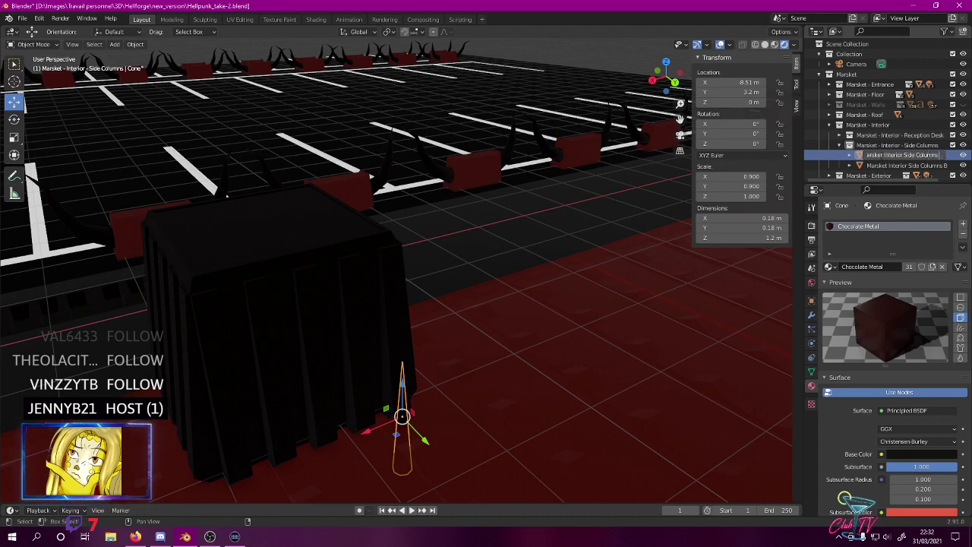
text( Horiz 1)
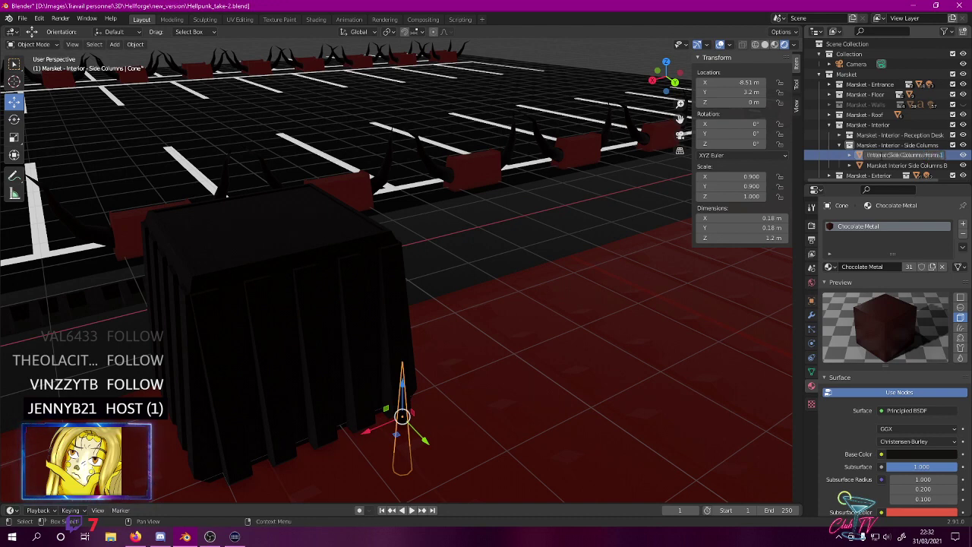
key(Return)
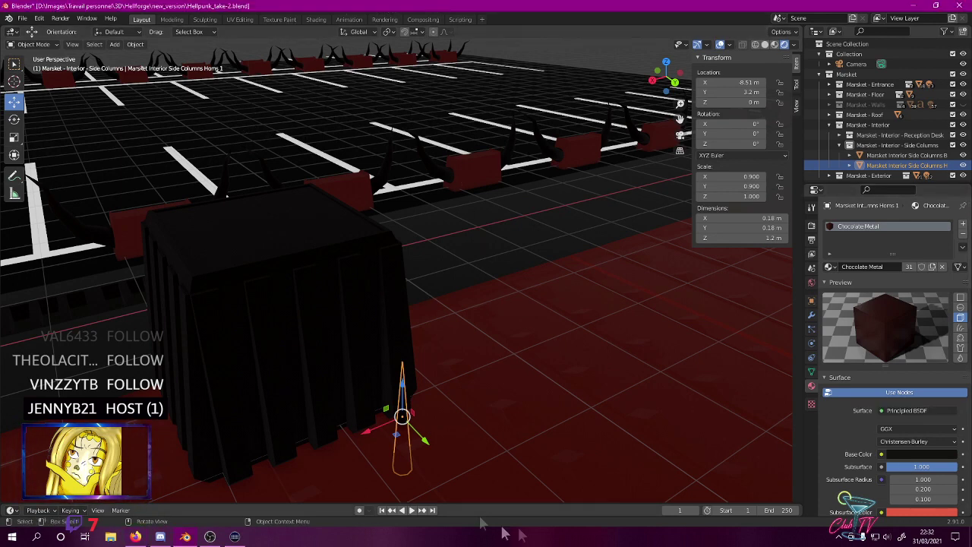
- Raise the horn along Z to a height of 2.1 m, keeping its X and Y position
key(KP_7)
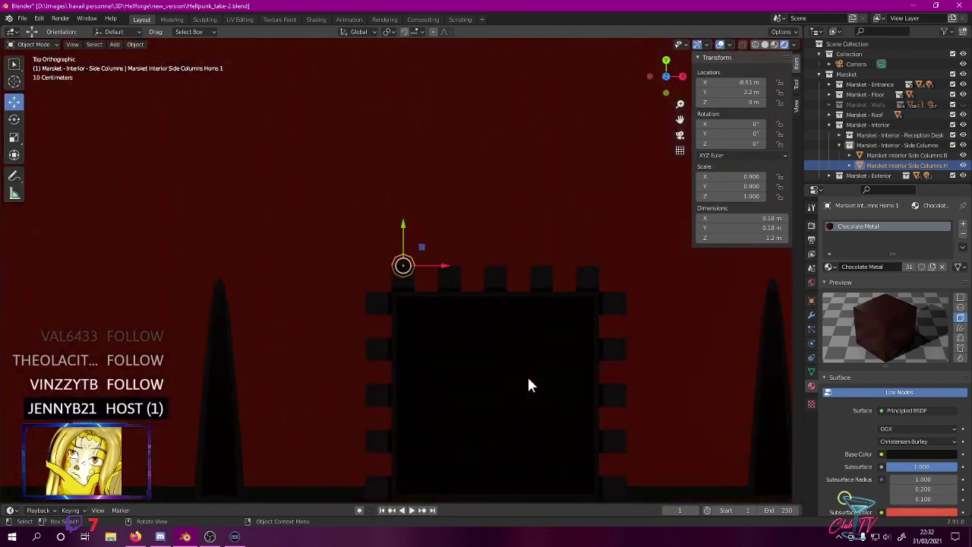
key(KP_3)
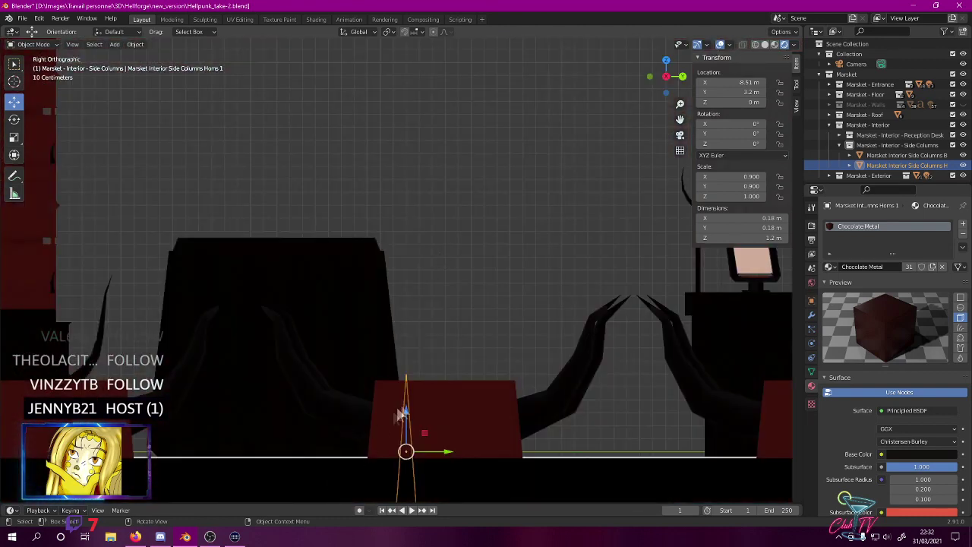
drag(406, 418, 417, 145)
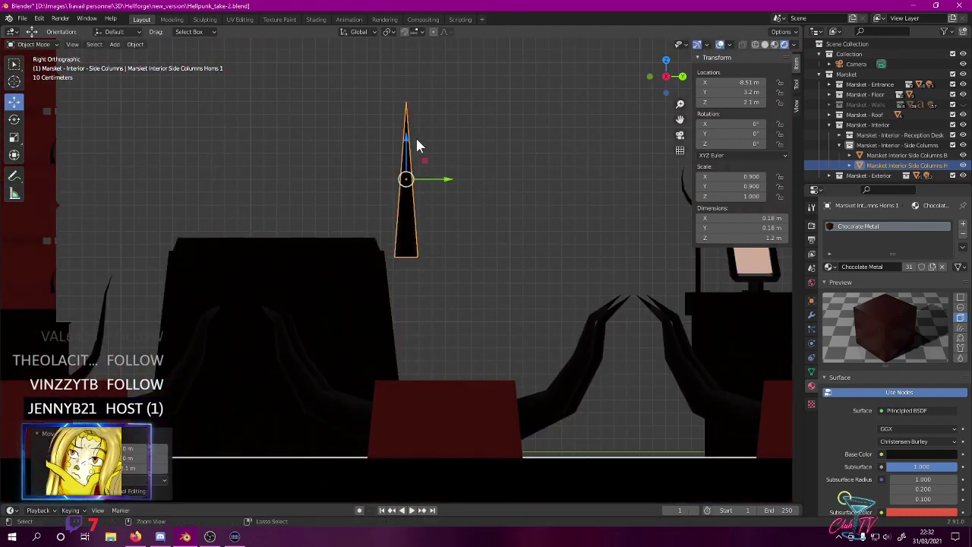
scroll(430, 197, up, 2)
shift+middle_drag(434, 169, 436, 322)
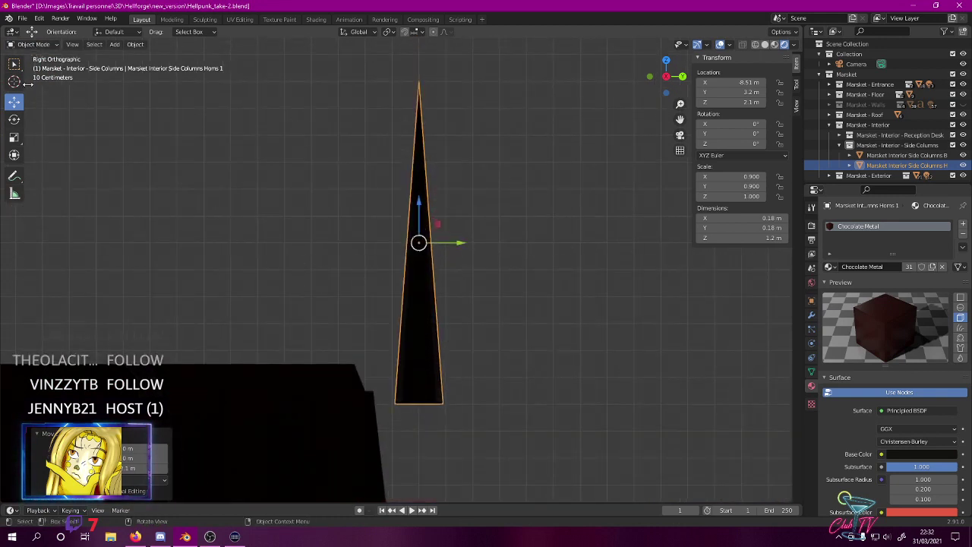
- Rotate the horn about X to -85° so its tip points outward from the base
click(14, 119)
drag(456, 234, 449, 286)
shift+middle_drag(382, 297, 369, 215)
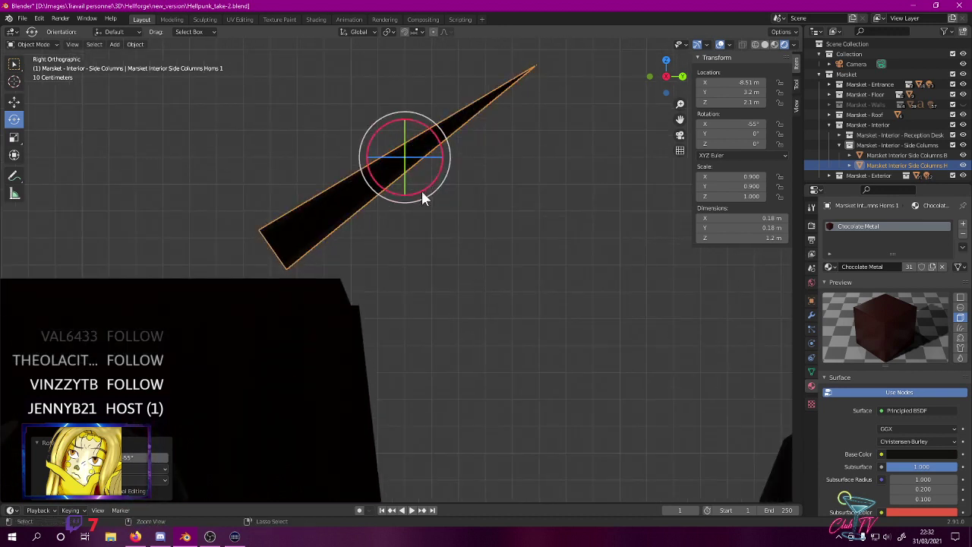
drag(428, 185, 406, 195)
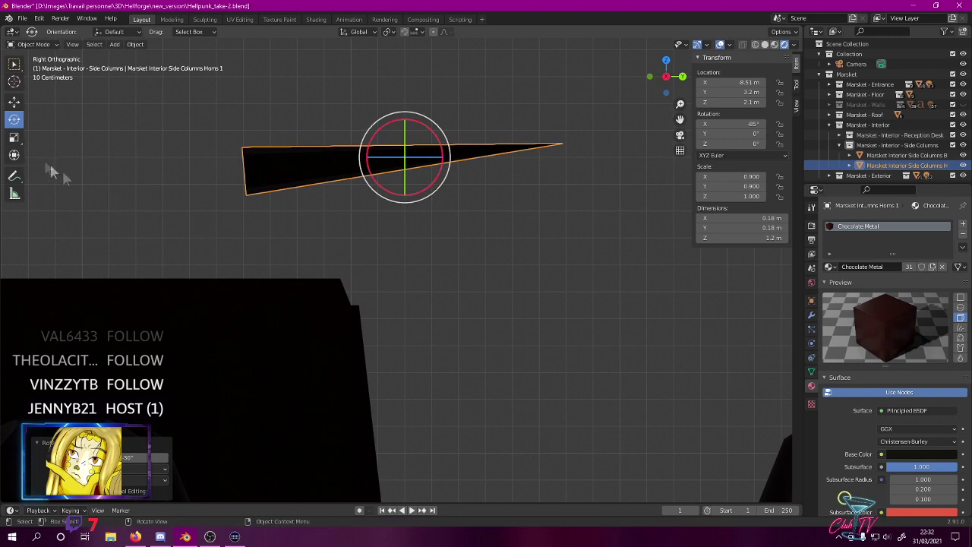
- Move the horn beside the upper part of the base's rib, at Y 3.7 m and Z 1.5 m
click(15, 102)
drag(407, 162, 538, 330)
shift+middle_drag(510, 314, 493, 227)
scroll(486, 220, up, 5)
scroll(442, 163, up, 1)
shift+middle_drag(434, 151, 448, 299)
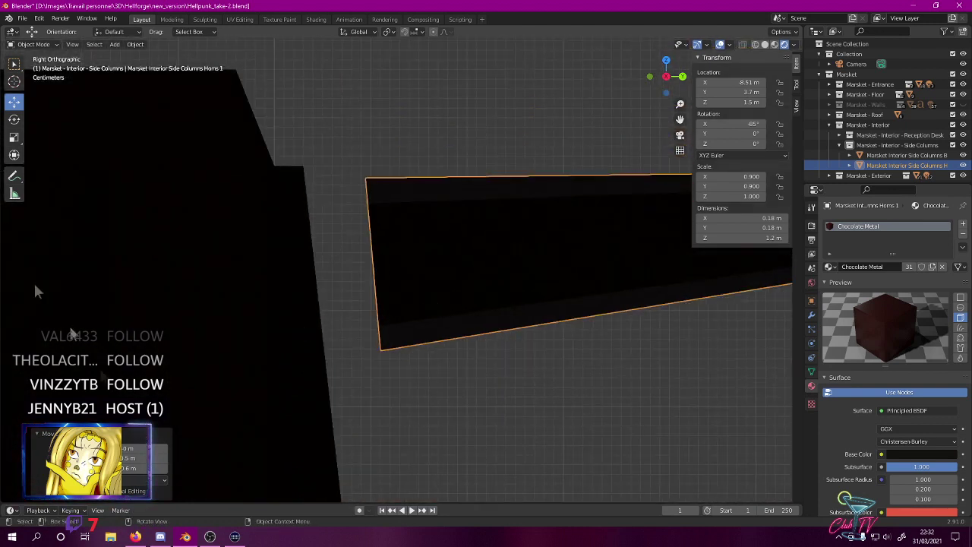
- Adjust the horn's X rotation to -82.5° to follow the slope of the rib
click(14, 120)
shift+middle_drag(336, 140, 222, 170)
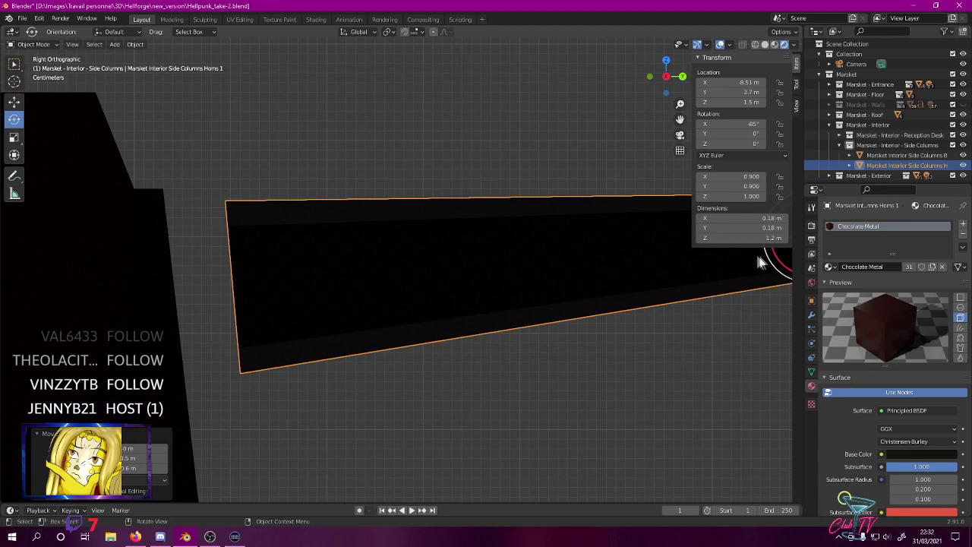
drag(781, 266, 783, 274)
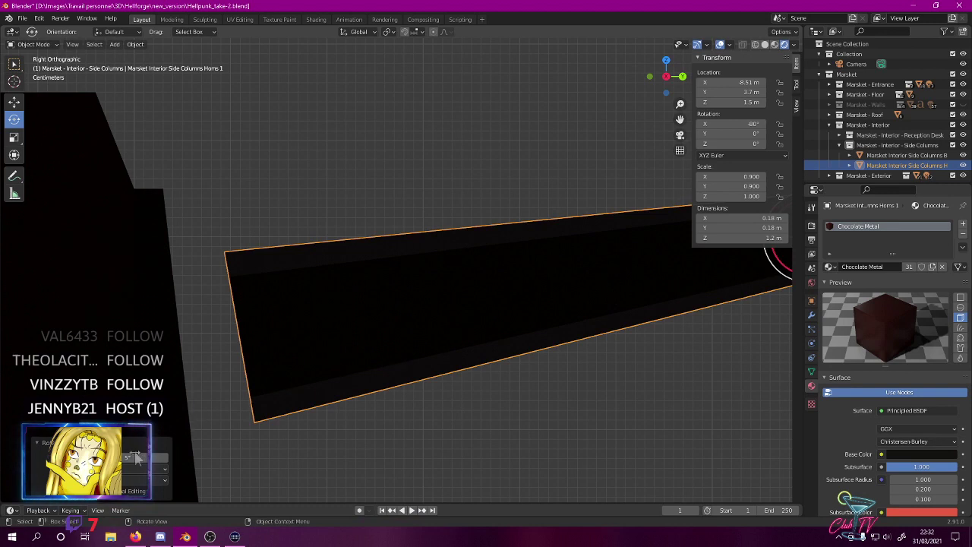
key(Return)
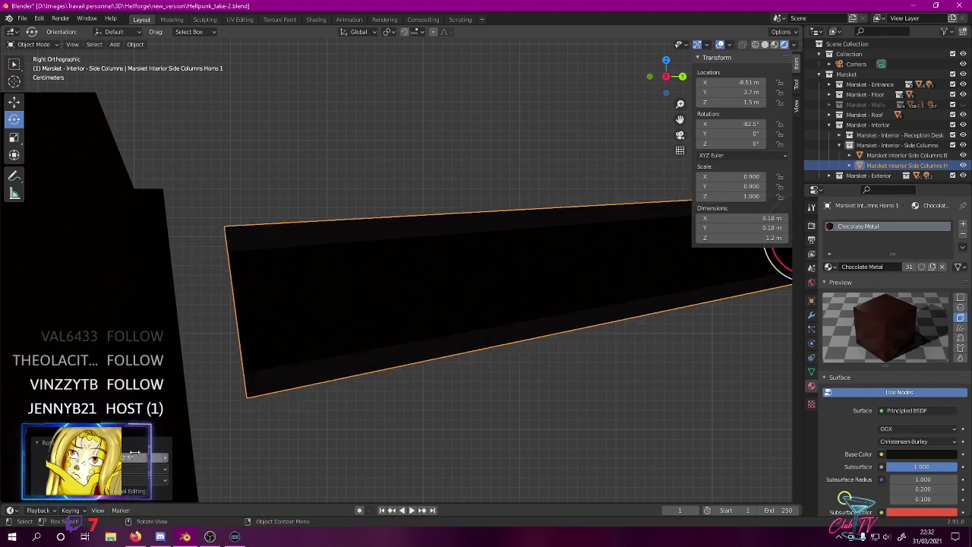
- Move the horn's wide end against the rib, at Y 3.63 m and Z 1.51 m
click(16, 101)
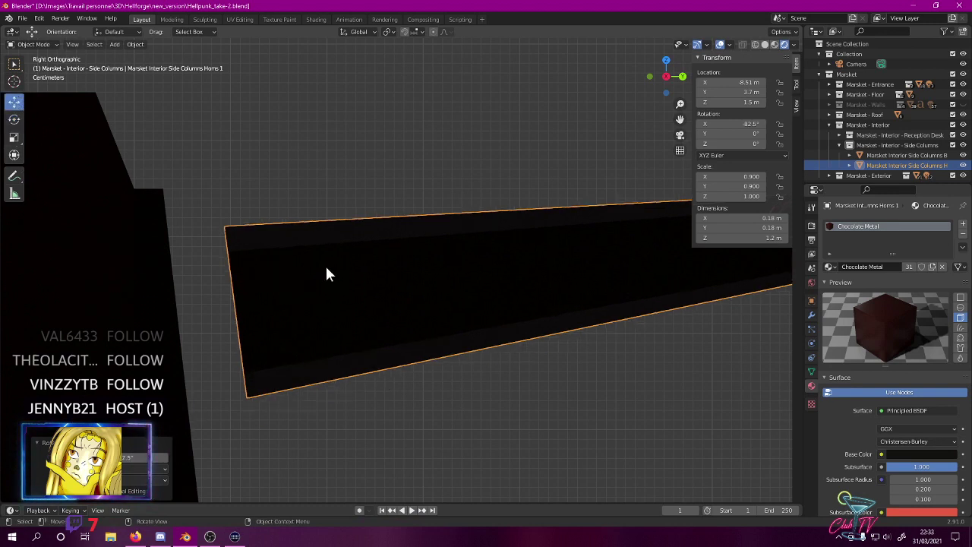
key(g)
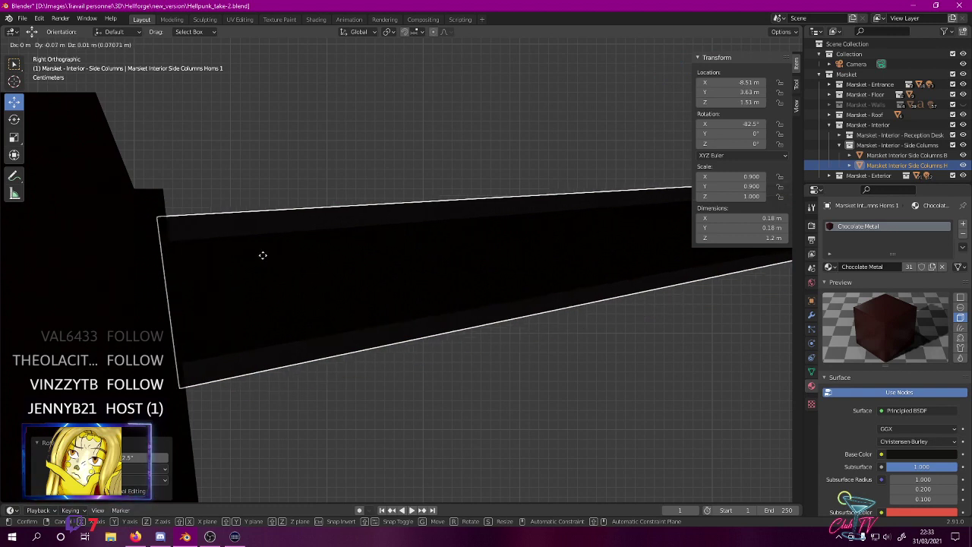
click(262, 255)
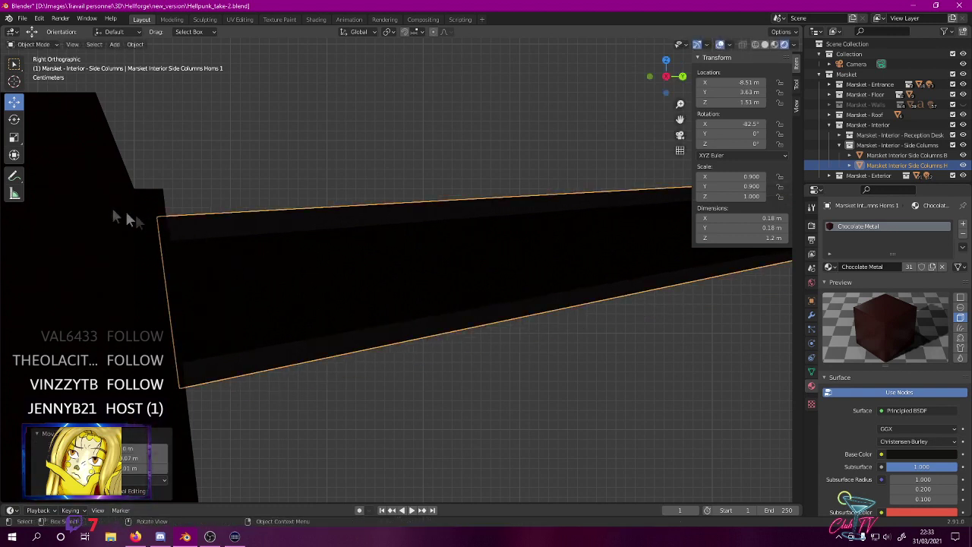
- Refine the horn's X rotation to -83.5° so its wide end lies flush with the rib
click(13, 119)
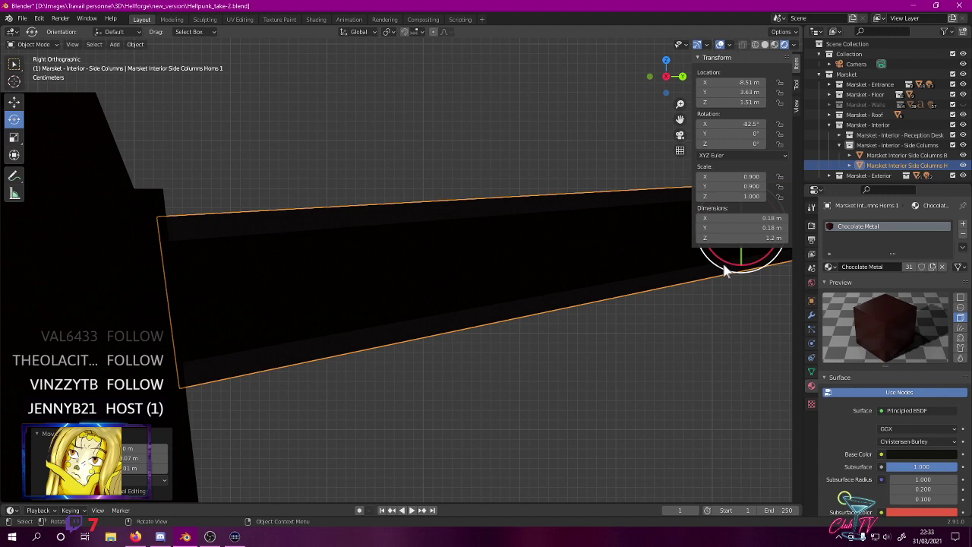
drag(728, 261, 731, 267)
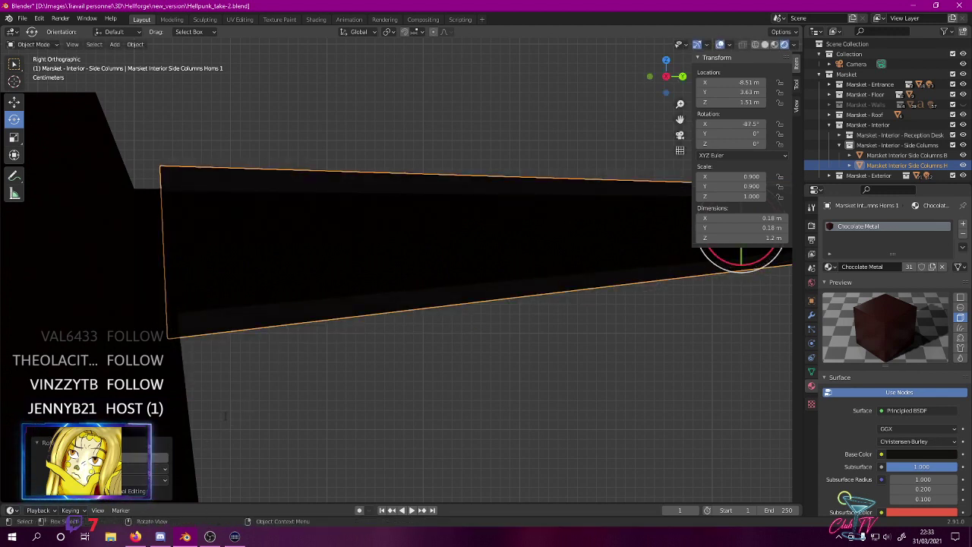
key(Return)
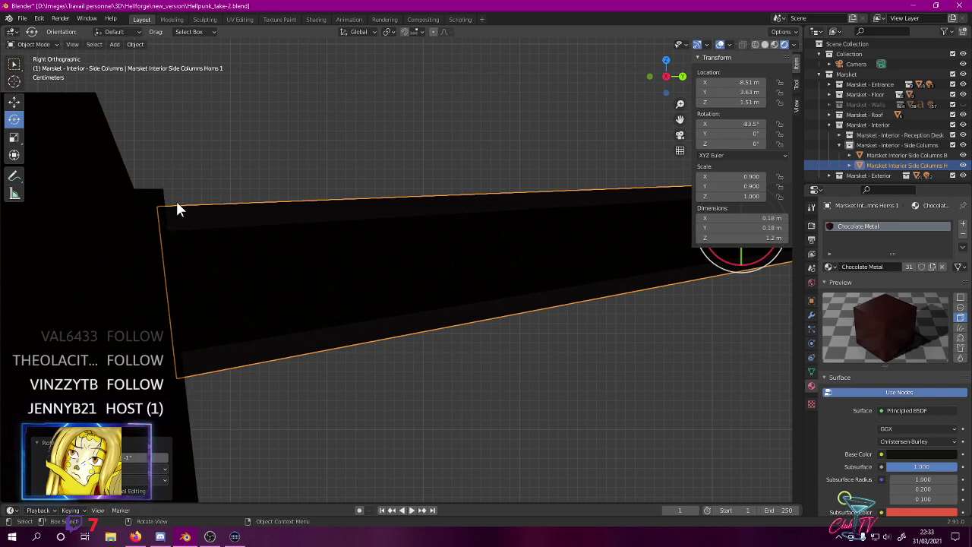
key(g)
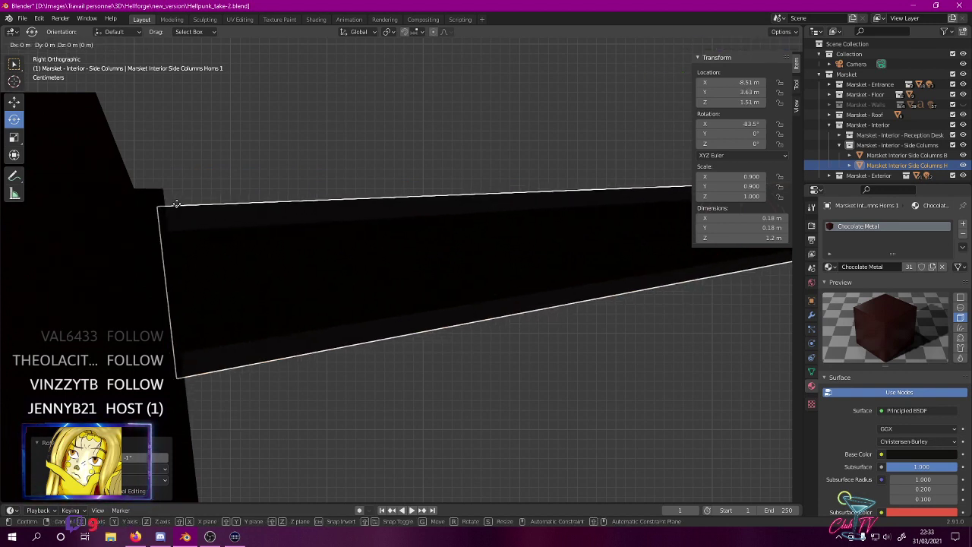
click(175, 203)
- Open the horn's mesh for editing and display the scene in wireframe
scroll(304, 271, down, 5)
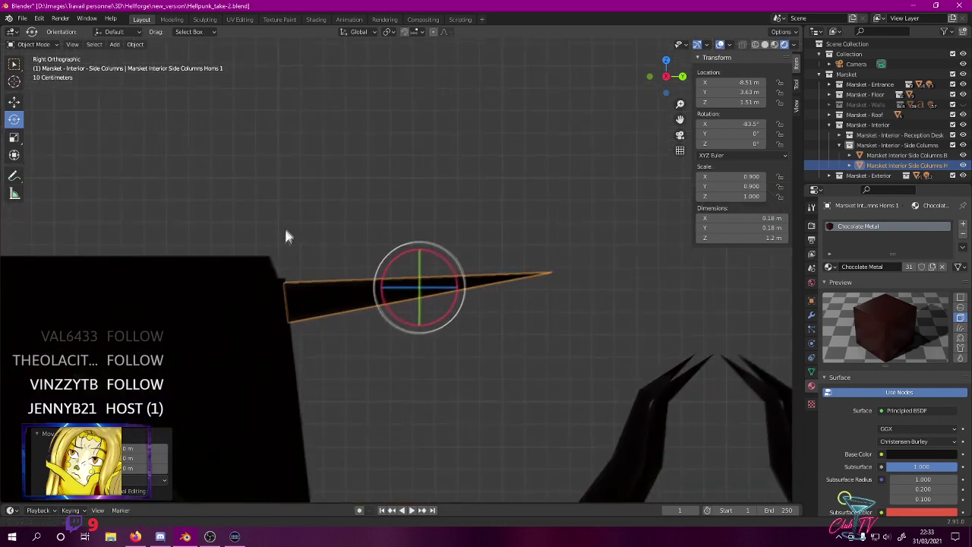
middle_drag(315, 223, 312, 249)
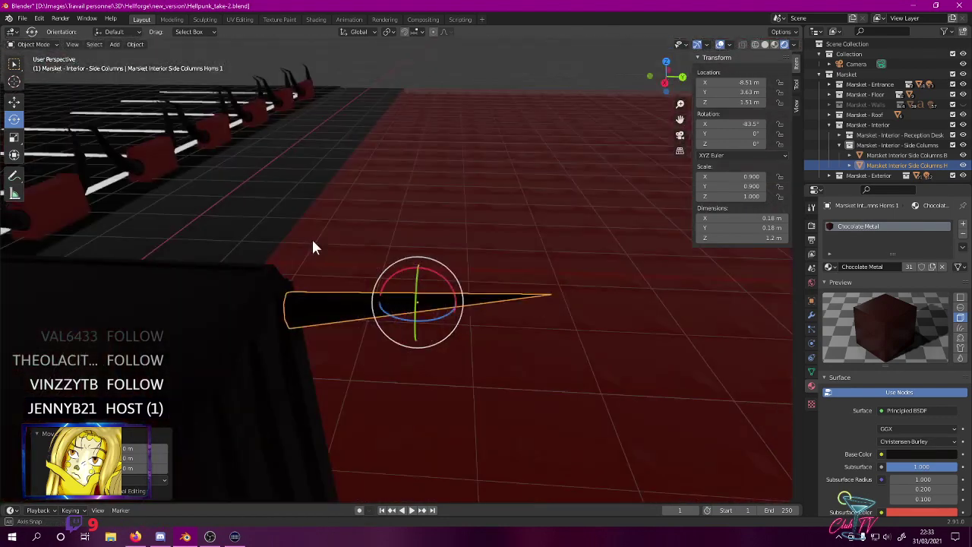
key(Tab)
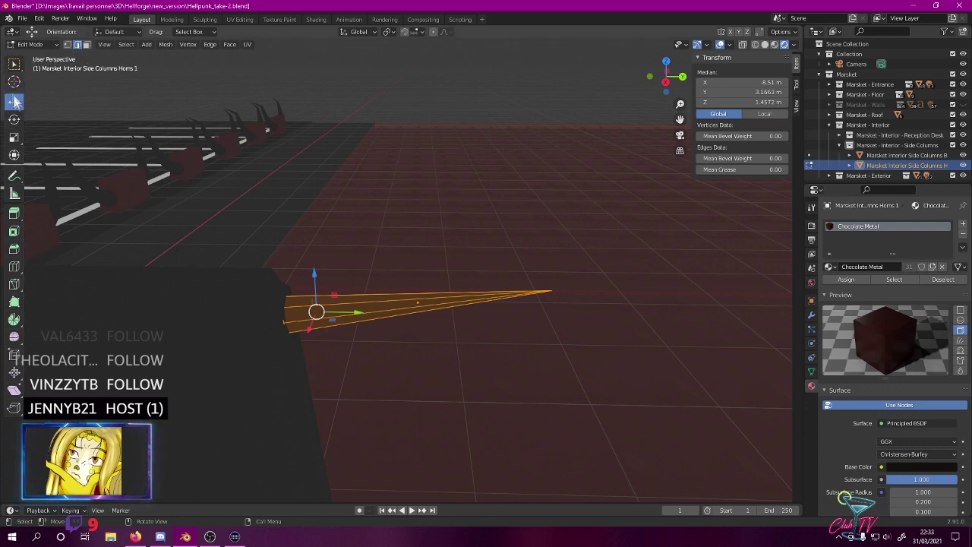
key(z)
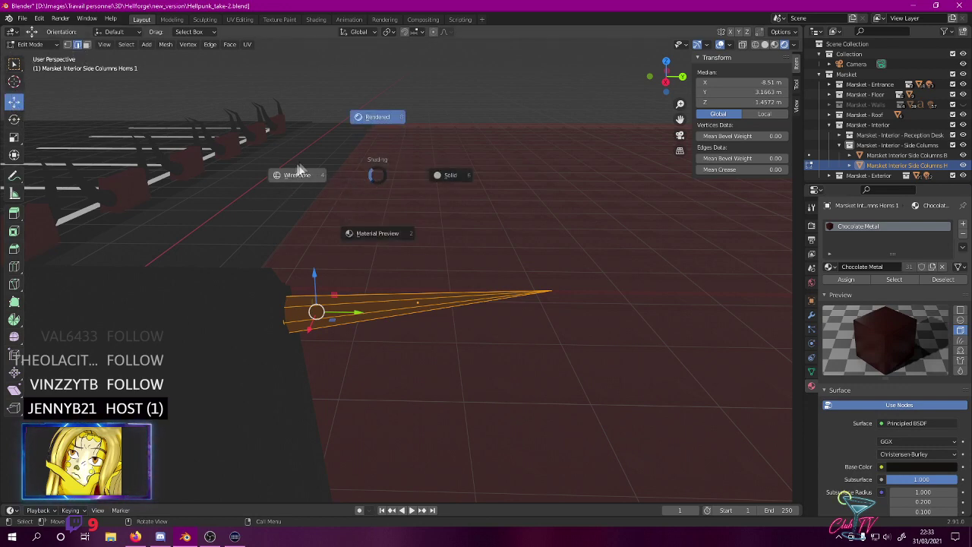
click(318, 170)
drag(328, 181, 473, 342)
right_click(420, 248)
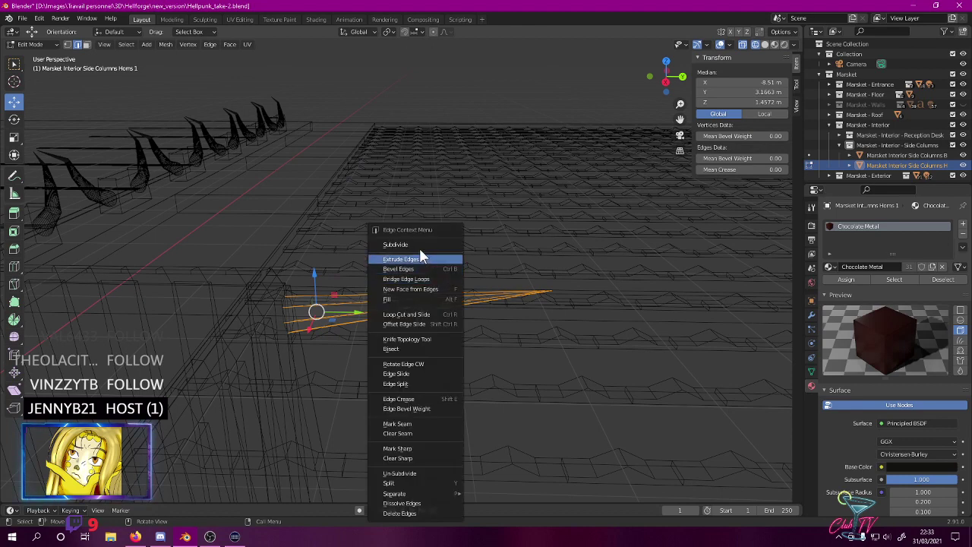
click(419, 246)
drag(404, 279, 384, 282)
key(ctrl+z)
key(ctrl+z)
- Select the horn's lengthwise edges and subdivide them with three cuts
drag(368, 247, 462, 357)
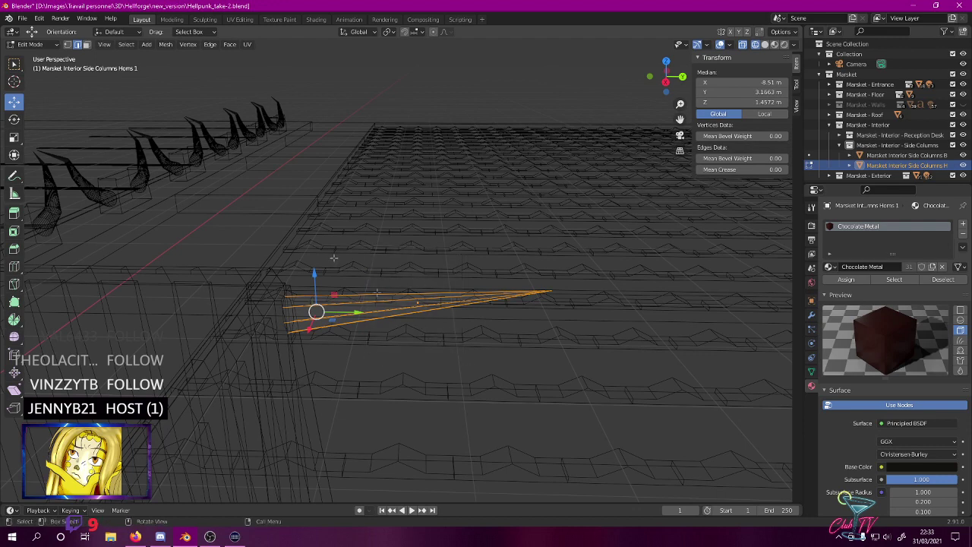
right_click(353, 205)
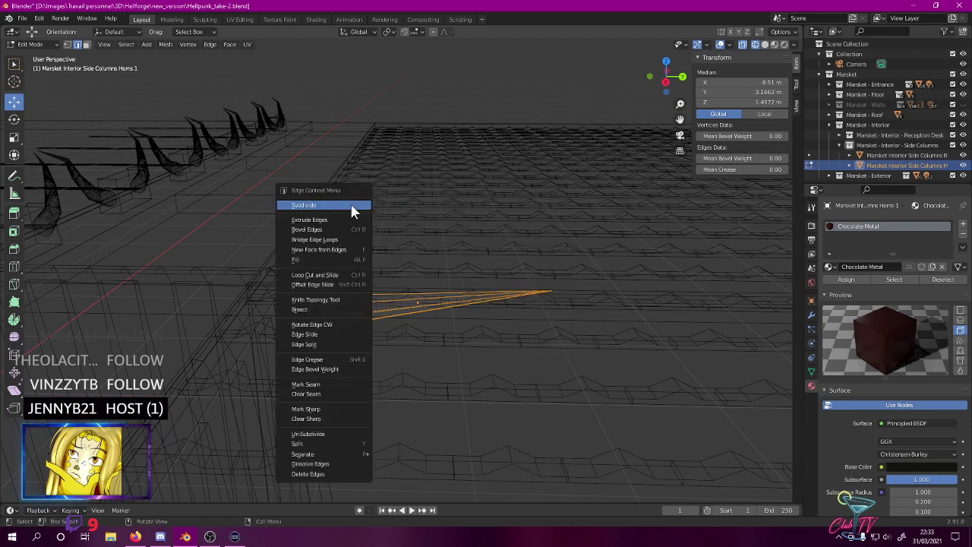
click(351, 205)
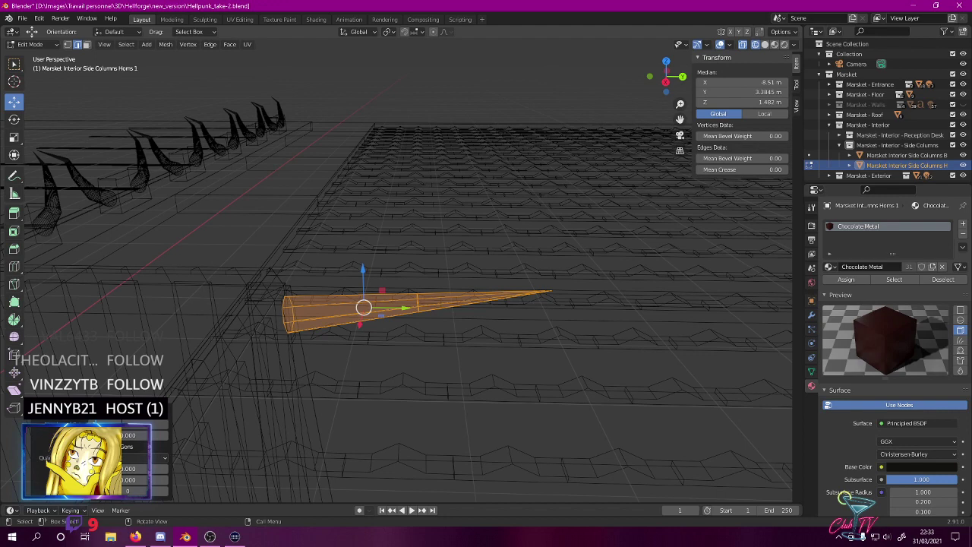
- In the right side view, rotate the horn's outer three segments upward and raise them 0.1 m along Z to start the bend
key(KP_1)
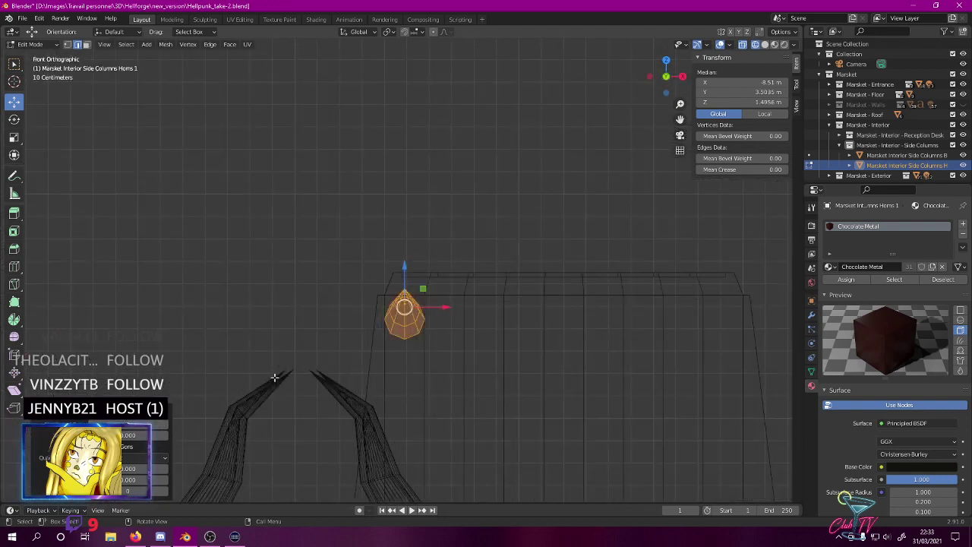
key(KP_3)
scroll(338, 328, up, 2)
drag(299, 266, 655, 392)
click(13, 120)
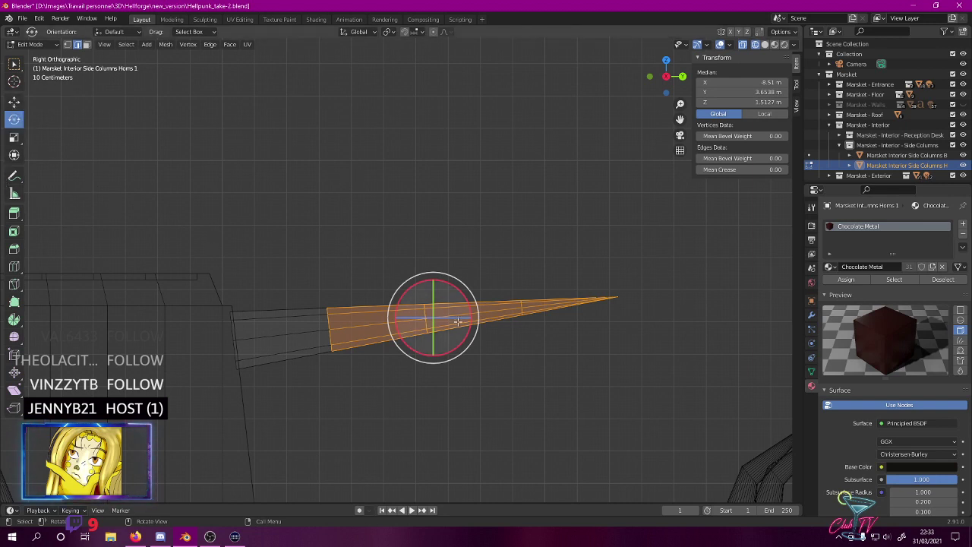
drag(473, 312, 437, 234)
click(15, 101)
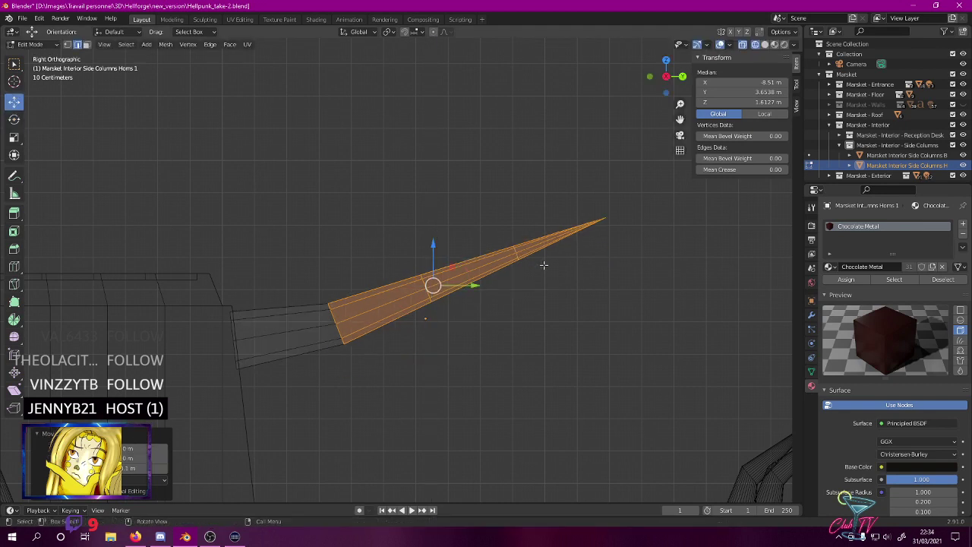
- Select the horn's outer two segments and rotate them further upward to continue the bend
drag(340, 167, 665, 335)
click(11, 119)
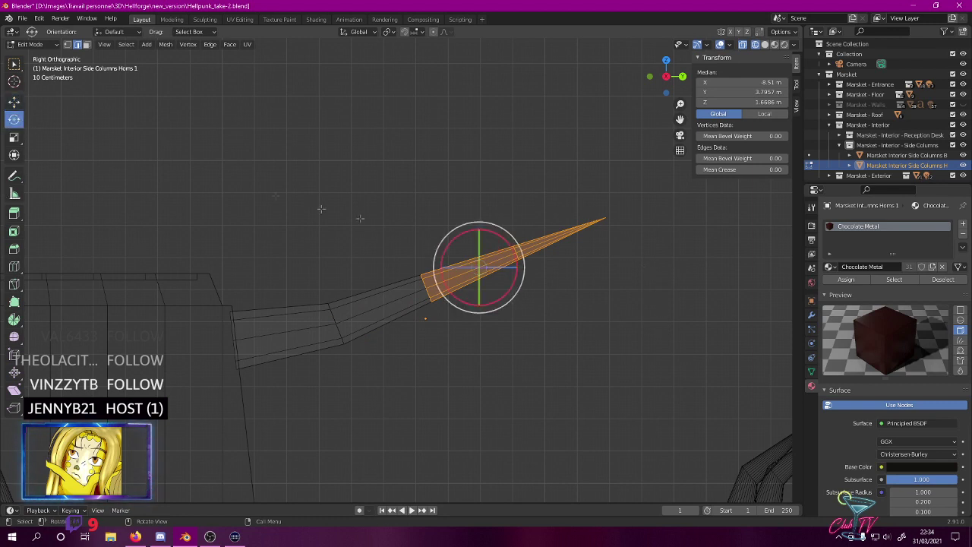
drag(517, 249, 483, 197)
click(13, 101)
- Select the horn's tip segment, rotate it upward 25° and raise it 0.1 m along Z
drag(467, 139, 612, 220)
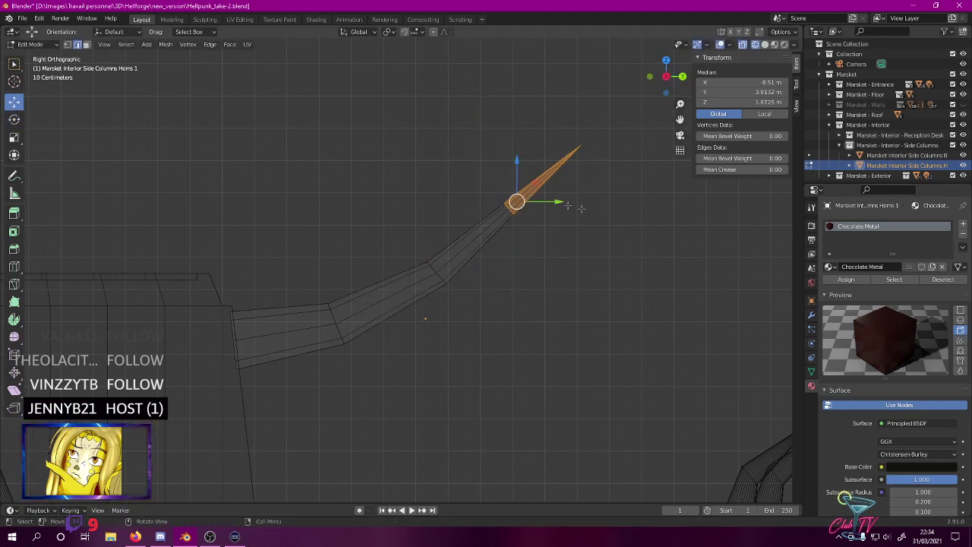
click(14, 119)
drag(553, 179, 535, 164)
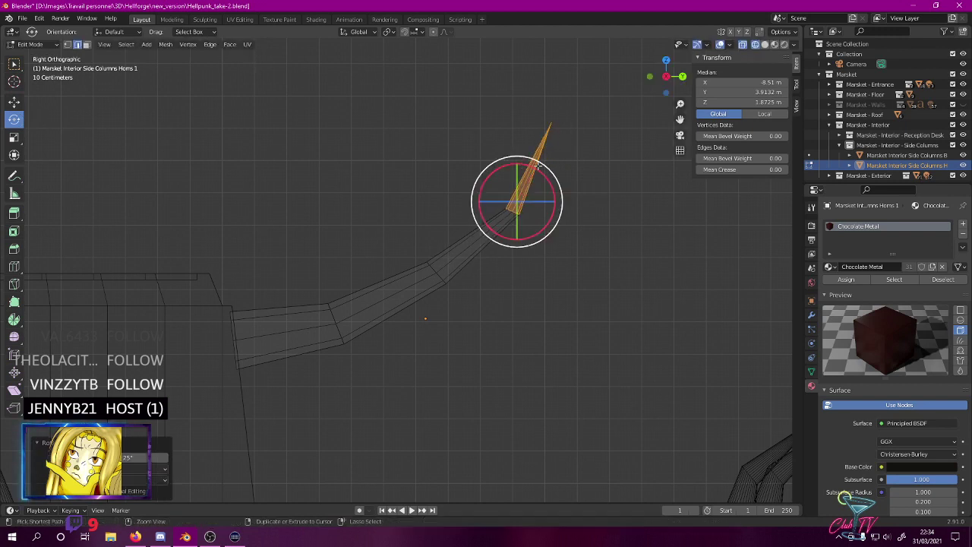
click(17, 104)
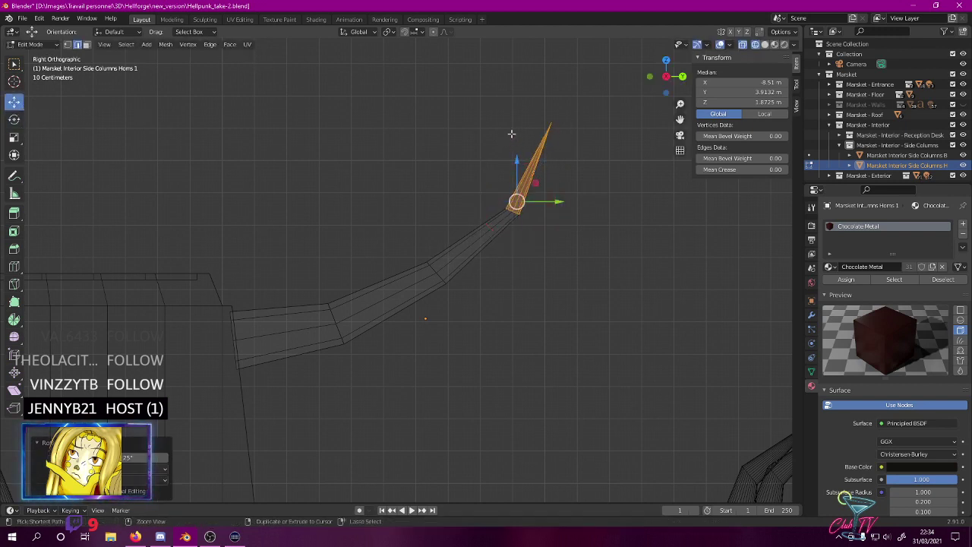
ctrl+drag(516, 157, 512, 132)
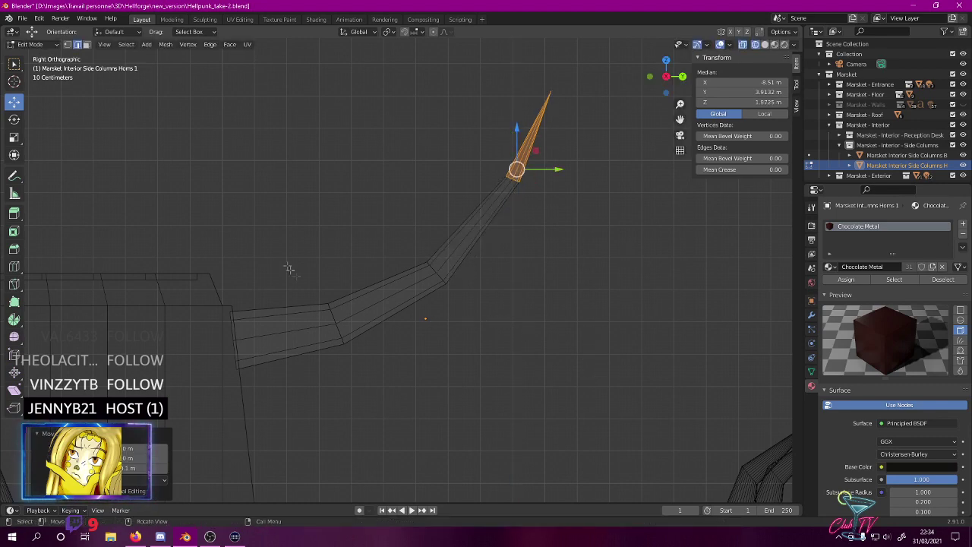
- Leave mesh editing and show the curved horn with rendered shading in the top view
scroll(391, 224, down, 5)
middle_drag(387, 230, 330, 260)
key(Tab)
key(z)
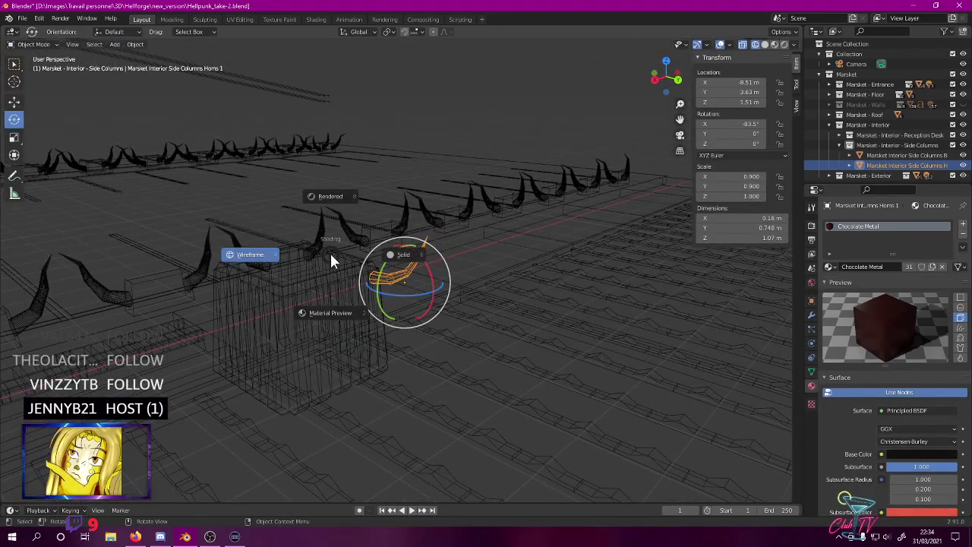
click(331, 200)
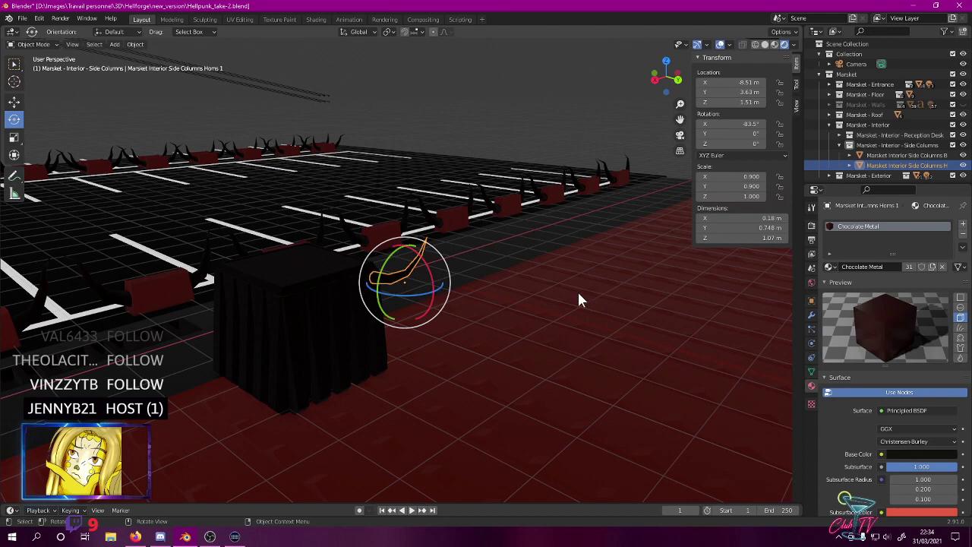
key(KP_7)
scroll(569, 281, up, 5)
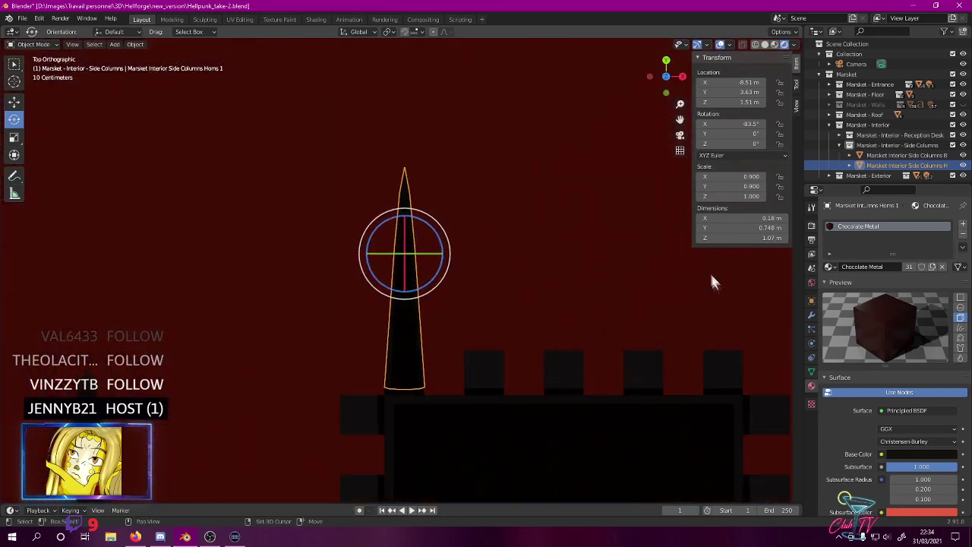
- Add an Array modifier to the horn with a count of 5 and a relative X factor of 1.970, matching the rib spacing
click(812, 314)
click(854, 224)
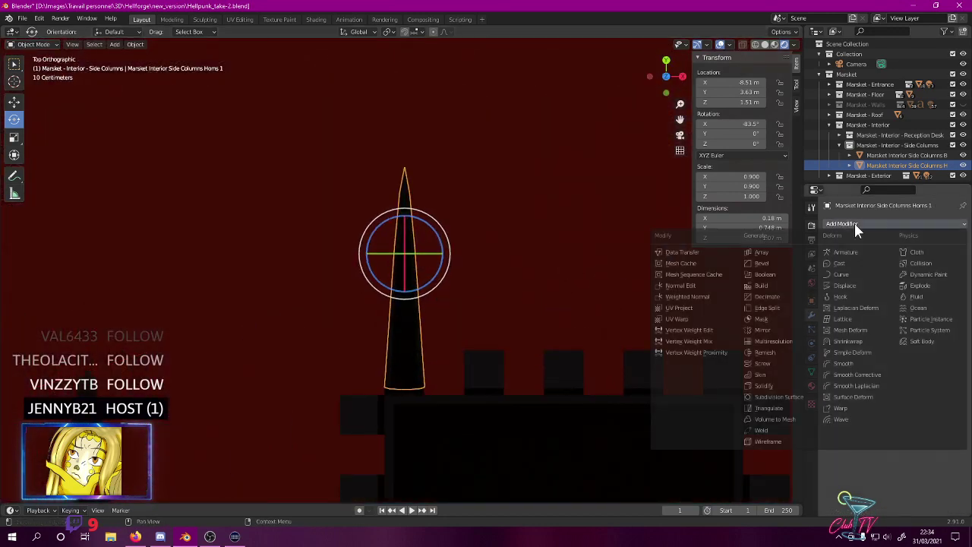
click(762, 252)
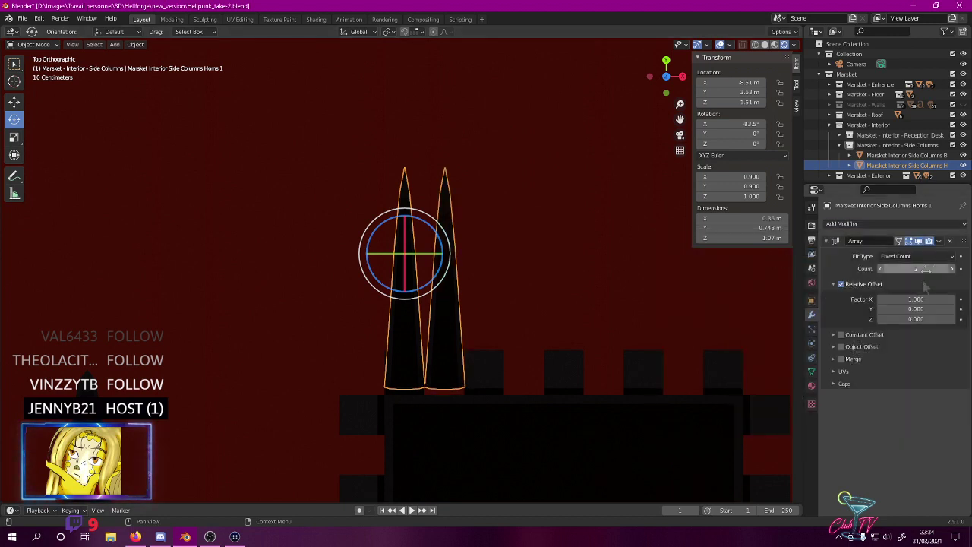
click(904, 299)
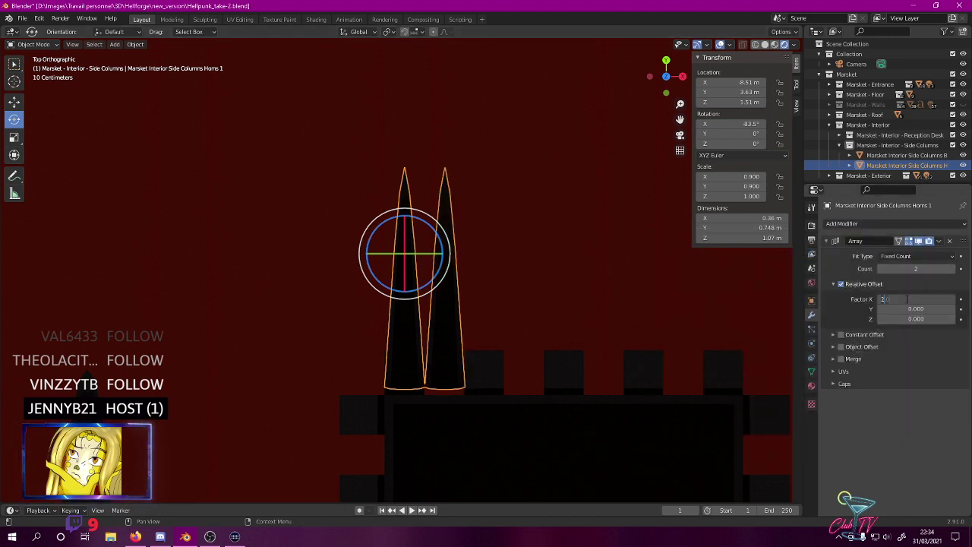
text(2)
key(Return)
click(931, 300)
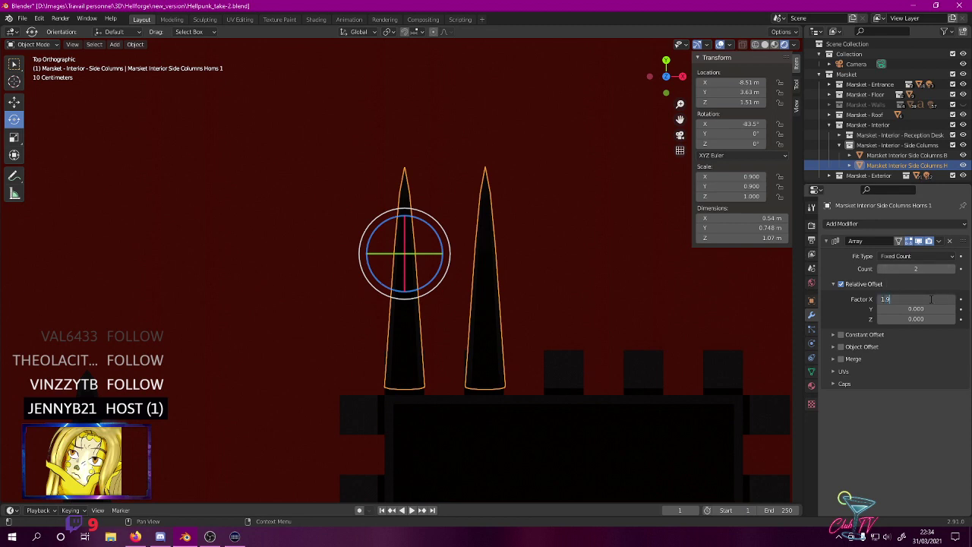
key(Return)
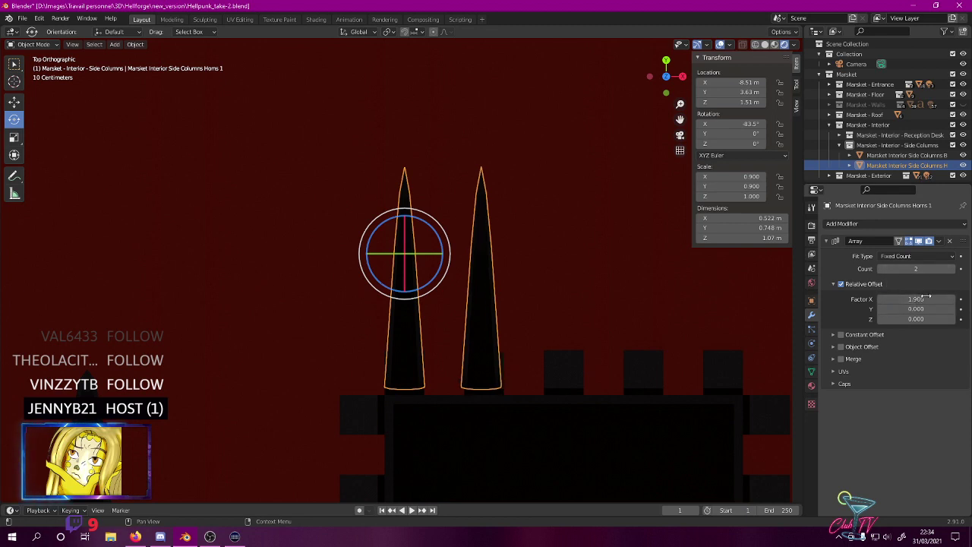
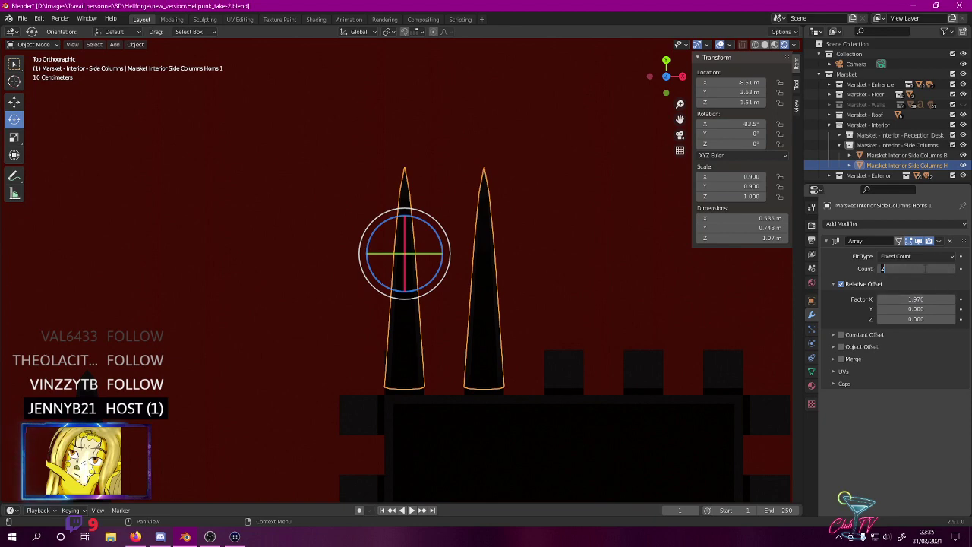
key(Return)
- Make a linked duplicate of the horn row offset 1.6 m in X and -0.1 m in Y, and rotate it -90° about Z
middle_drag(419, 347, 500, 238)
key(KP_7)
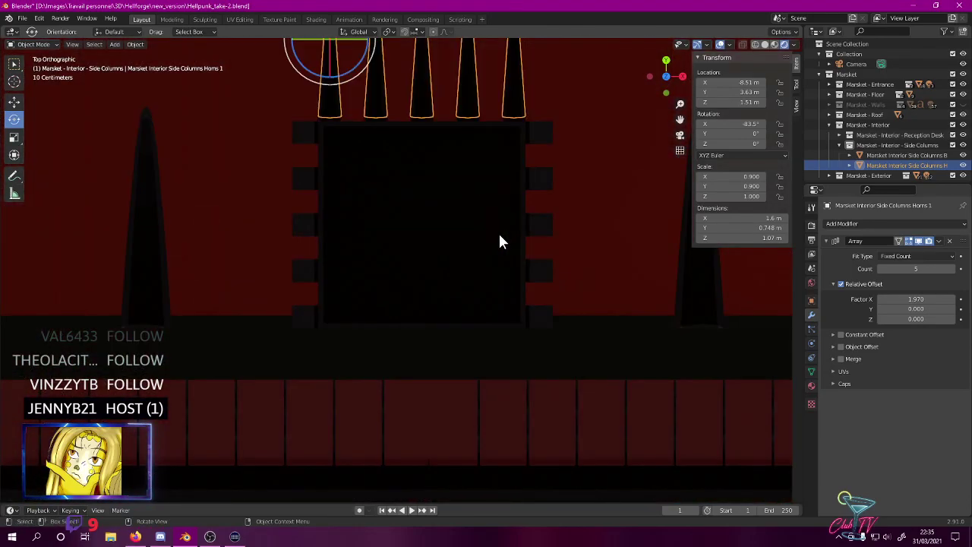
scroll(490, 194, down, 1)
scroll(490, 193, down, 2)
shift+middle_drag(486, 152, 478, 204)
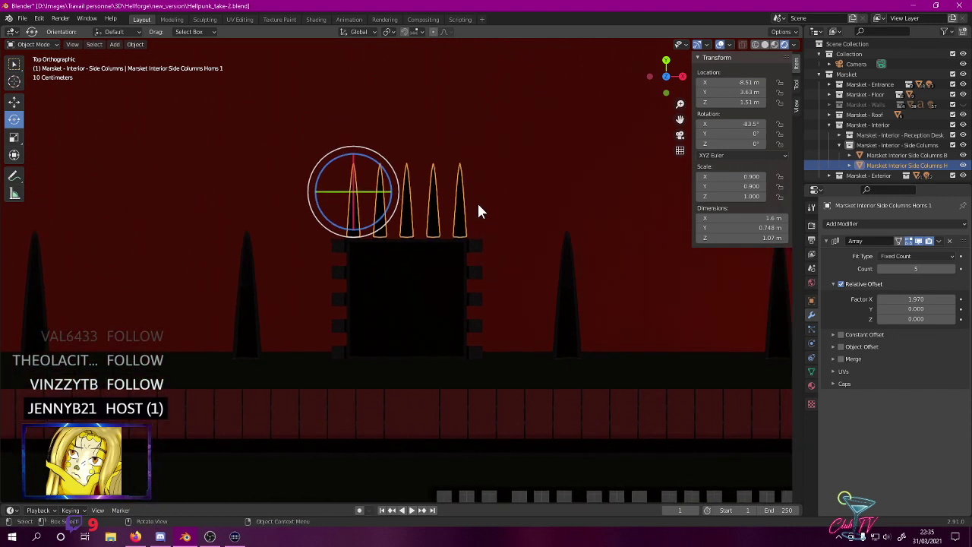
key(shift+d)
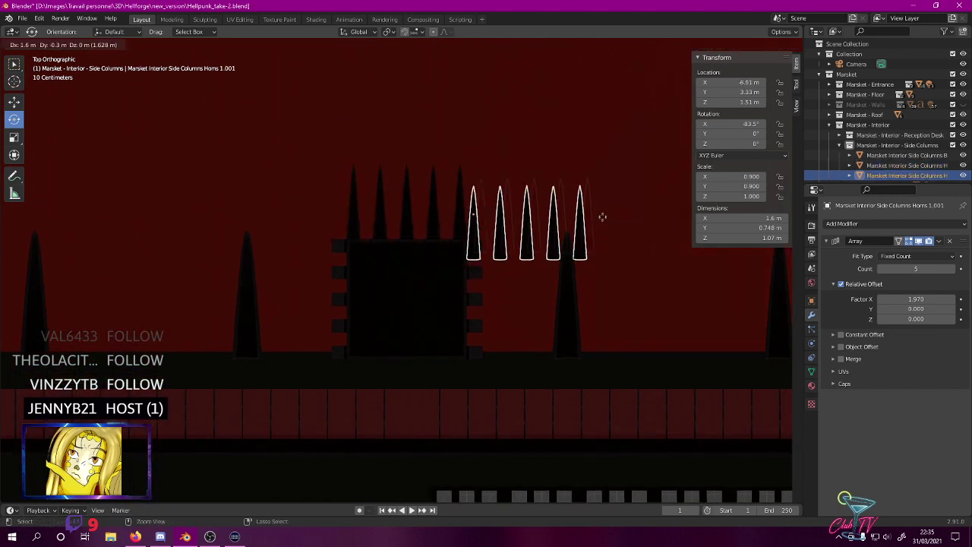
click(599, 212)
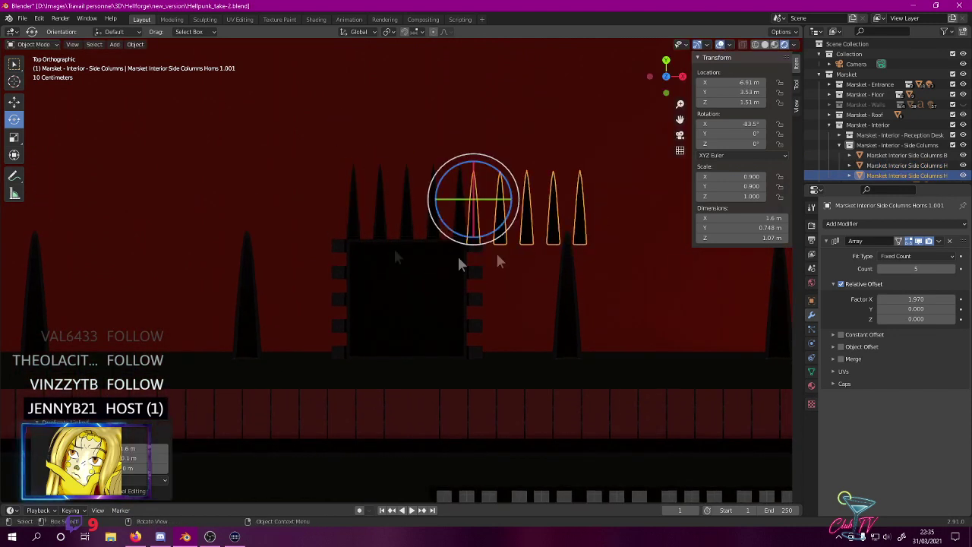
drag(514, 186, 503, 279)
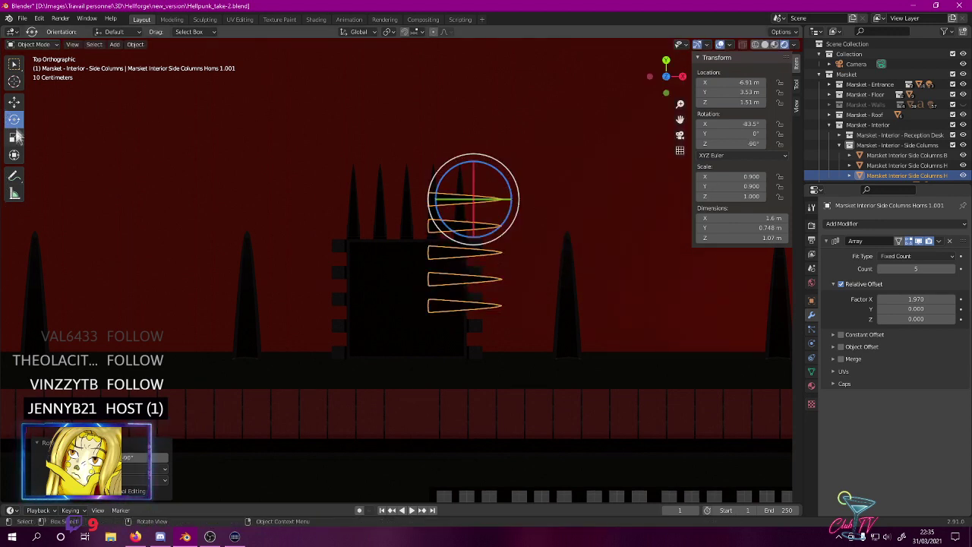
- Align the rotated horn row with the ribs on the base's +X side, placing it at X -6.37 m, Y 2.91 m
click(14, 101)
drag(483, 204, 519, 249)
scroll(519, 246, up, 8)
shift+middle_drag(510, 189, 124, 253)
key(z)
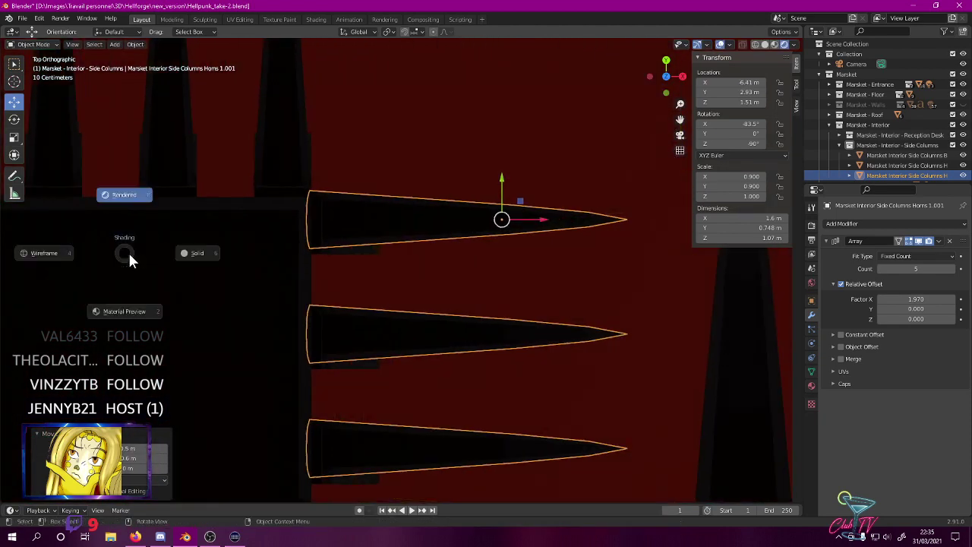
click(84, 254)
scroll(258, 202, up, 2)
shift+middle_drag(322, 166, 355, 263)
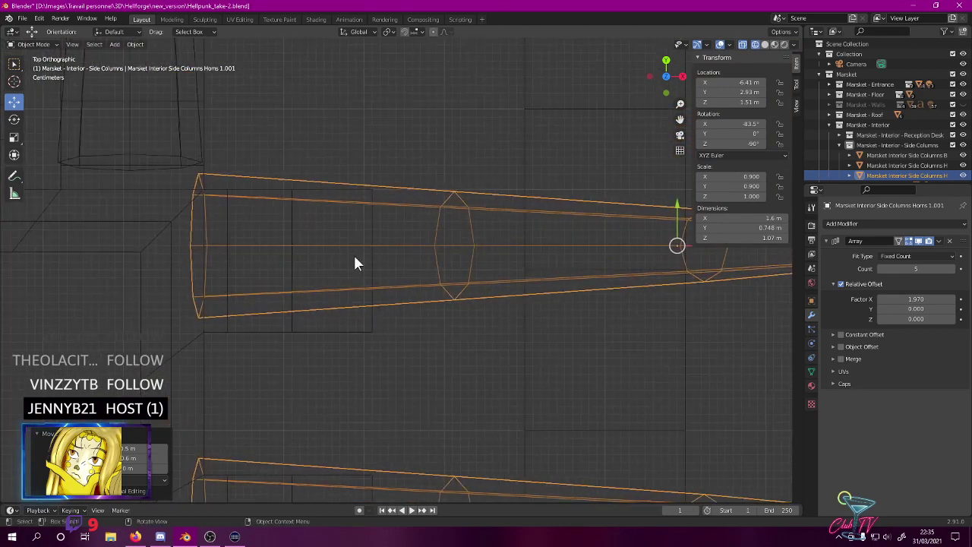
key(g)
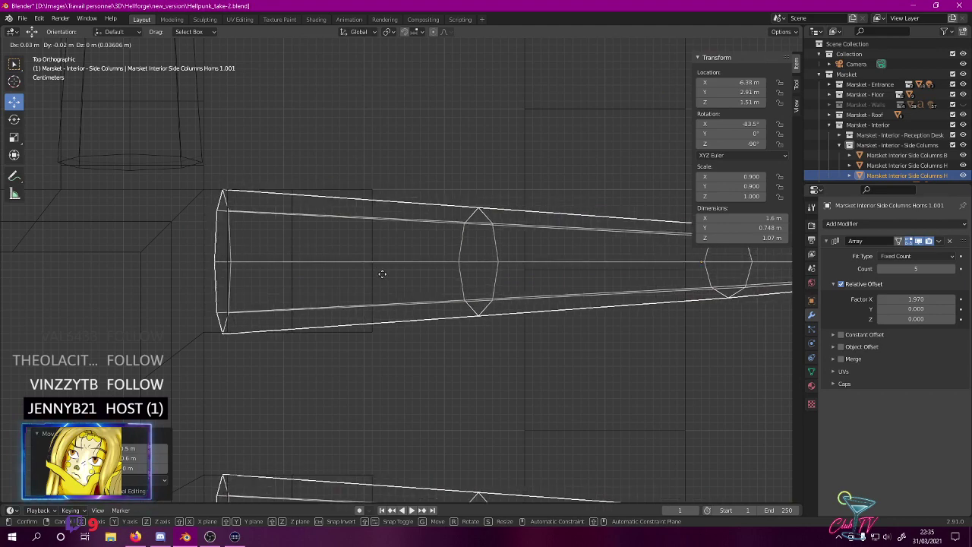
click(380, 271)
- Select both horn rows and make linked duplicates offset -1.7 m in X and -1 m in Y
scroll(380, 271, down, 8)
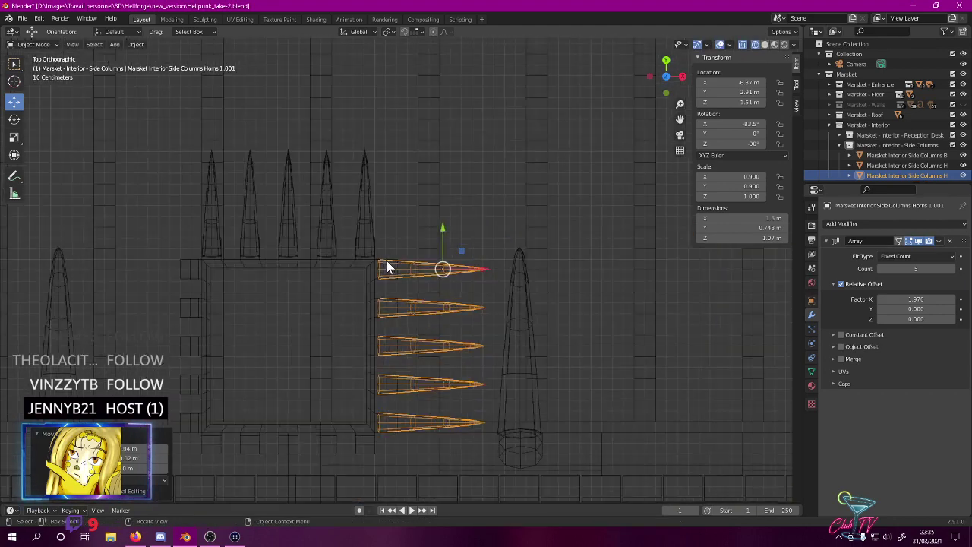
shift+middle_drag(372, 224, 511, 173)
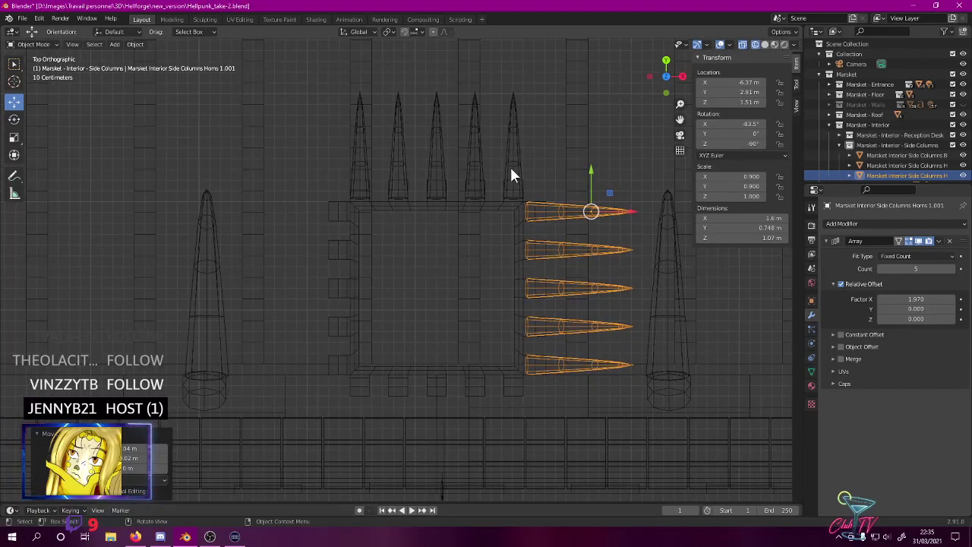
drag(325, 76, 674, 401)
click(541, 201)
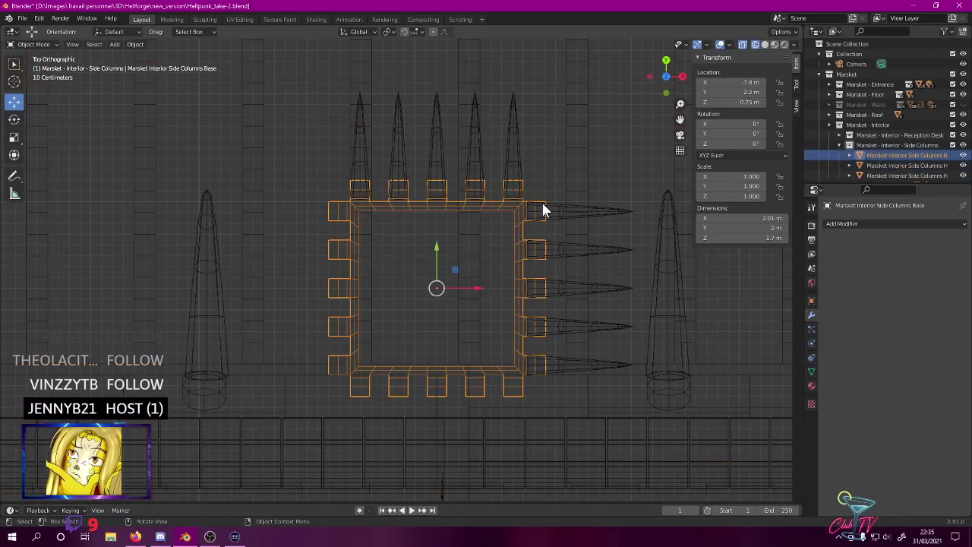
click(543, 209)
shift+click(517, 173)
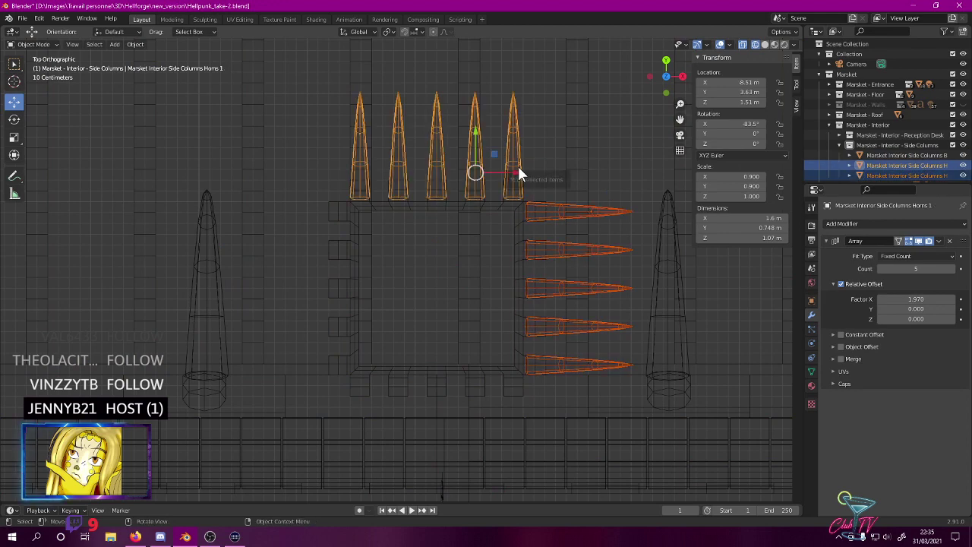
key(alt+d)
click(330, 277)
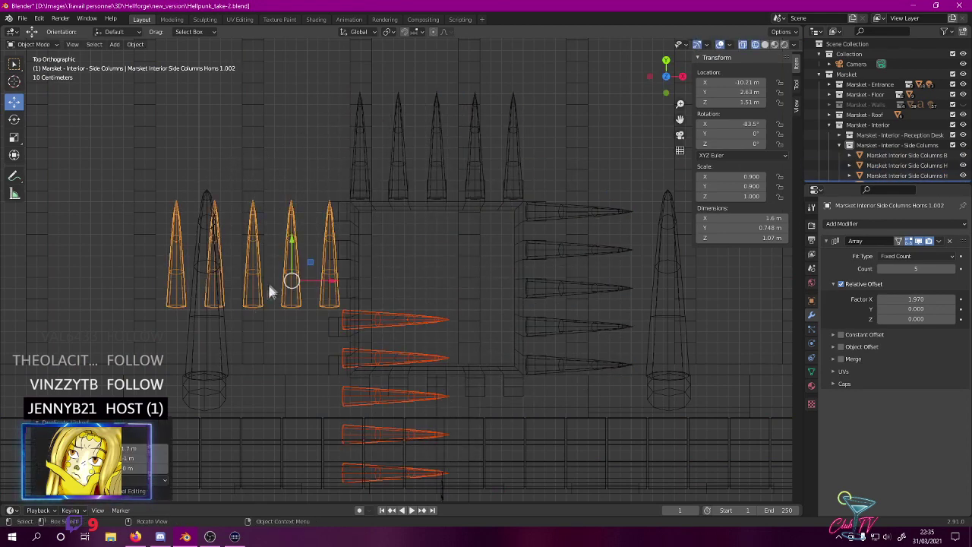
- Mirror the two duplicated horn rows along the global X and Y axes
right_click(284, 267)
mouse_move(248, 369)
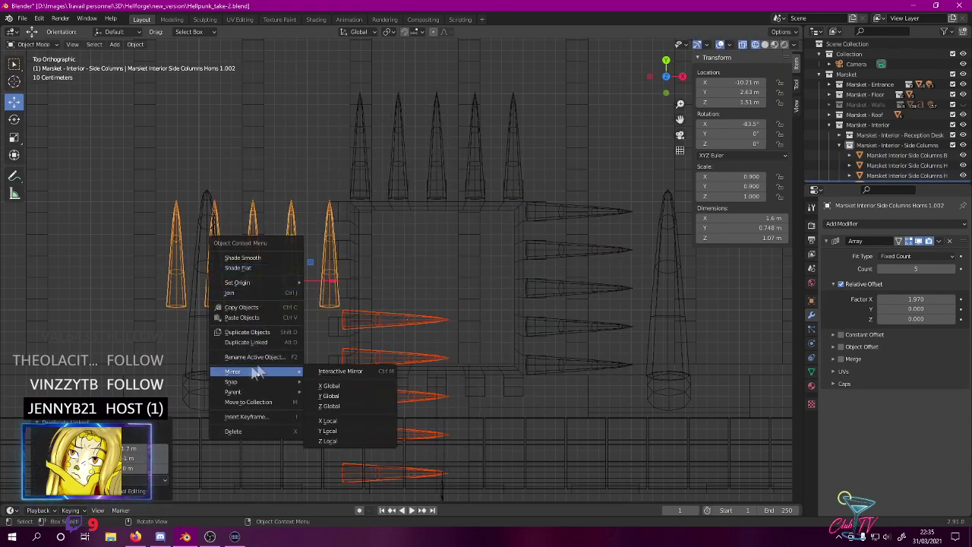
key(Escape)
right_click(332, 302)
mouse_move(330, 403)
click(372, 412)
right_click(284, 346)
mouse_move(309, 344)
click(360, 372)
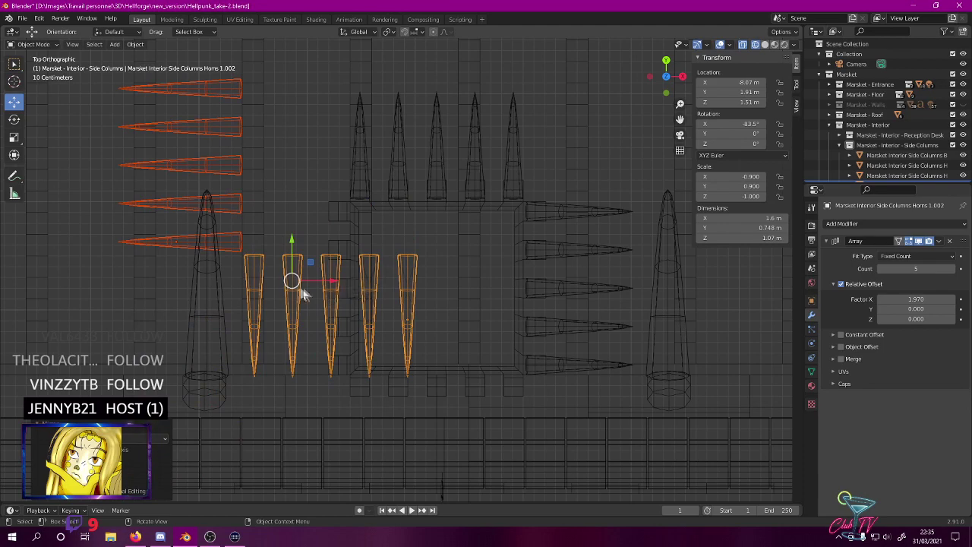
- Move the mirrored rows onto the ribs of the base's two remaining sides, with the active row at X -7.09 m, Y 0.77 m
key(g)
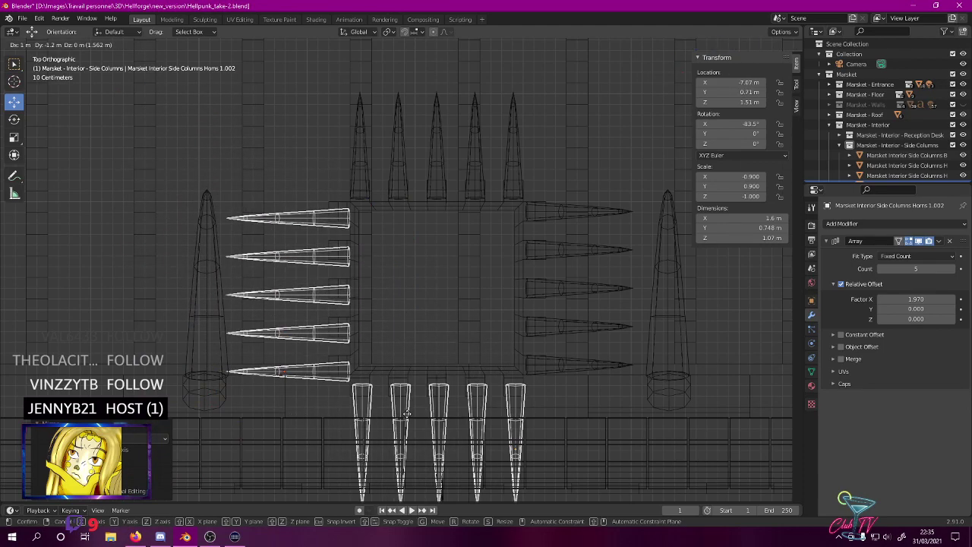
click(406, 406)
scroll(421, 261, up, 8)
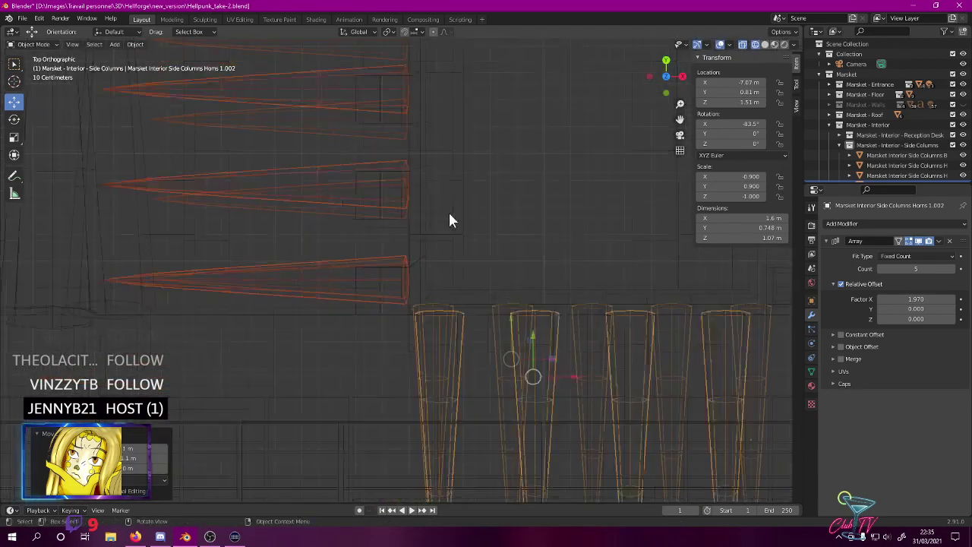
key(g)
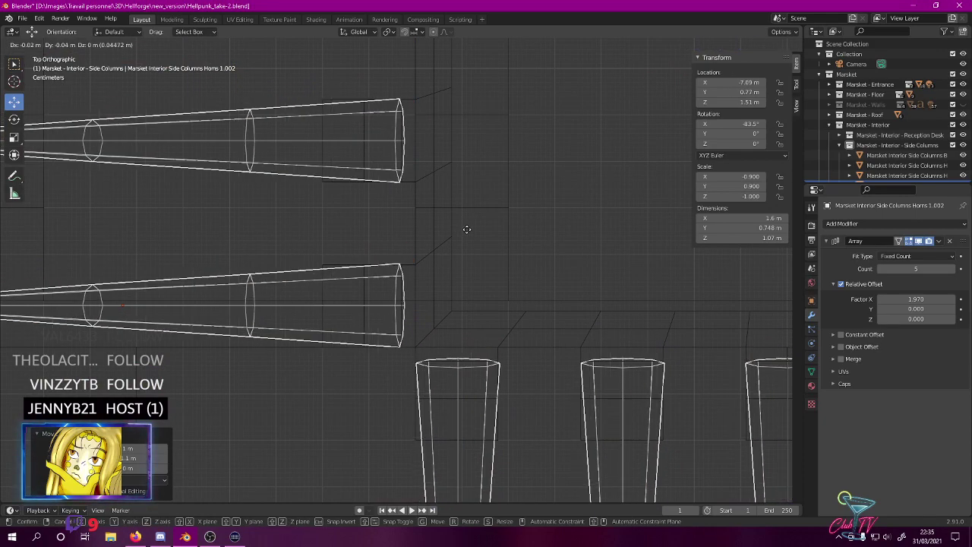
click(468, 230)
- Return to rendered shading, unhide the Marsket - Walls collection and inspect the horned column base inside the building
scroll(469, 226, down, 5)
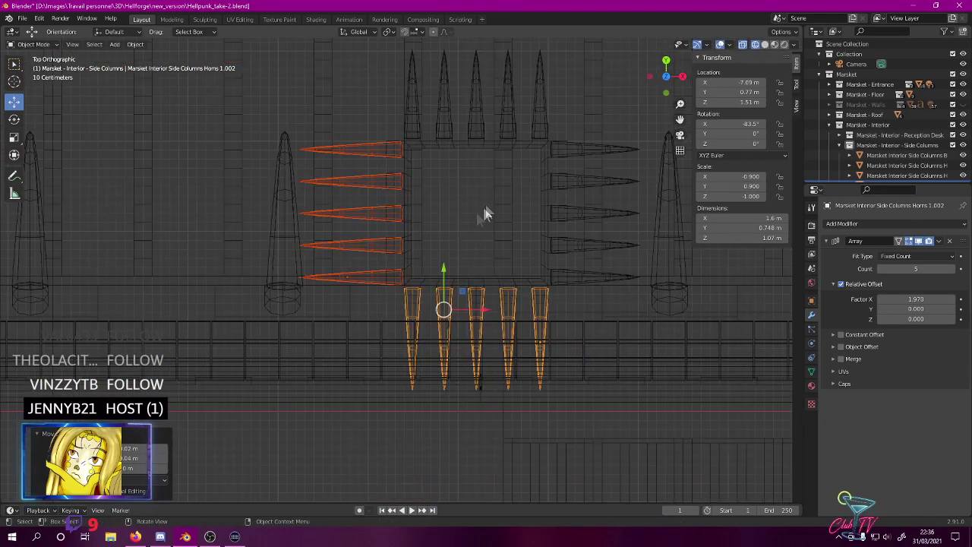
key(z)
click(391, 191)
mouse_move(391, 191)
middle_down()
mouse_move(394, 152)
mouse_move(293, 77)
mouse_move(294, 124)
middle_up()
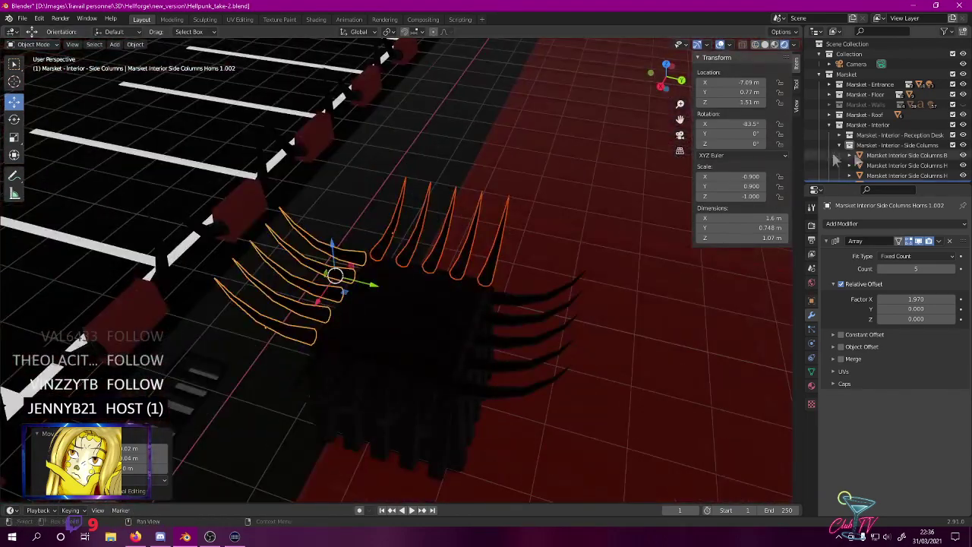
click(963, 104)
middle_drag(254, 225, 223, 203)
middle_drag(409, 251, 345, 251)
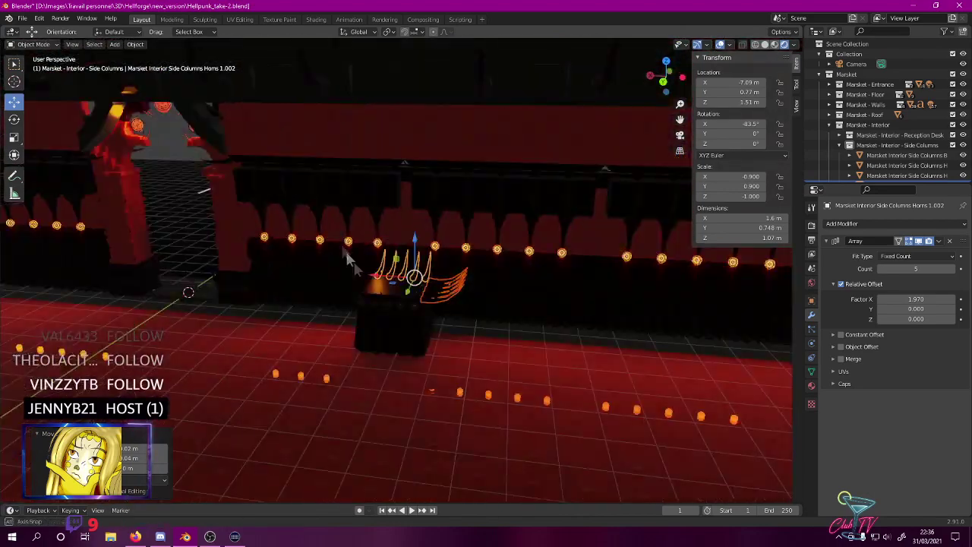
- Edit the mesh of the original horn row in wireframe side view, shifting the horn's outer segments inward and slightly upward to steepen its curve
click(411, 306)
key(Tab)
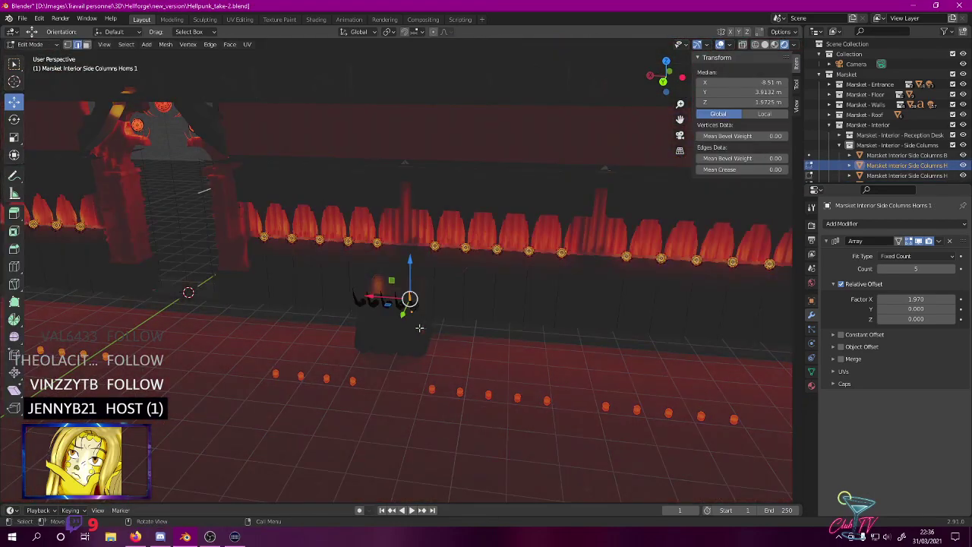
scroll(411, 265, up, 5)
scroll(412, 265, up, 2)
middle_drag(392, 254, 290, 282)
key(KP_3)
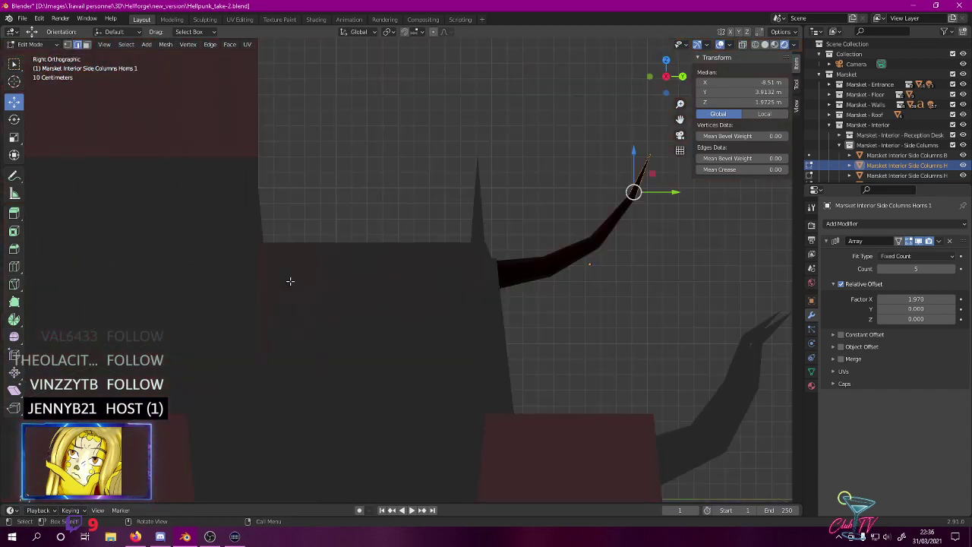
shift+middle_drag(444, 285, 247, 355)
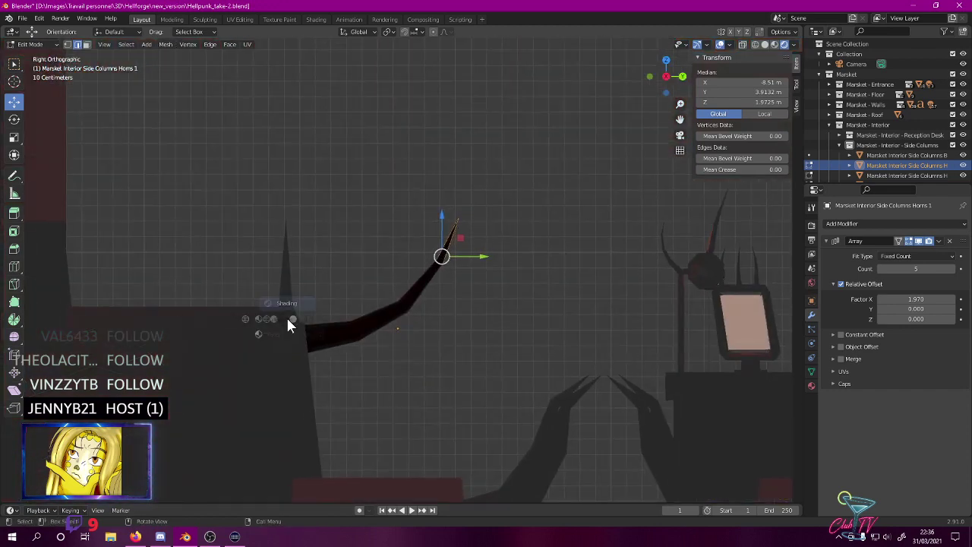
click(200, 318)
drag(328, 113, 566, 406)
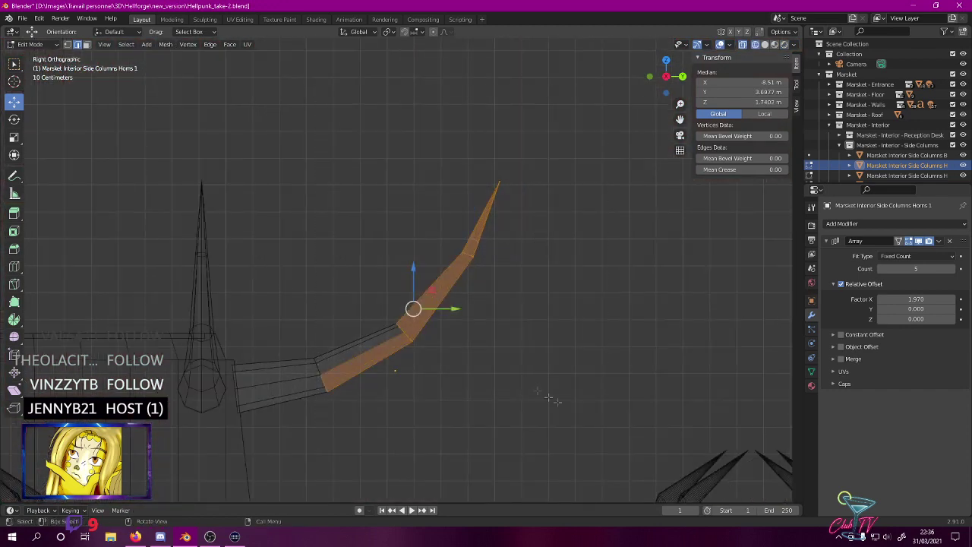
drag(291, 128, 594, 433)
drag(442, 316, 412, 299)
drag(356, 101, 471, 406)
drag(444, 292, 418, 292)
- Raise the horn's tip and shift it slightly inward for a more upright point, and return to Object Mode
drag(368, 105, 439, 242)
drag(464, 204, 452, 172)
click(446, 180)
click(425, 170)
scroll(482, 266, down, 2)
middle_drag(481, 267, 393, 302)
key(Tab)
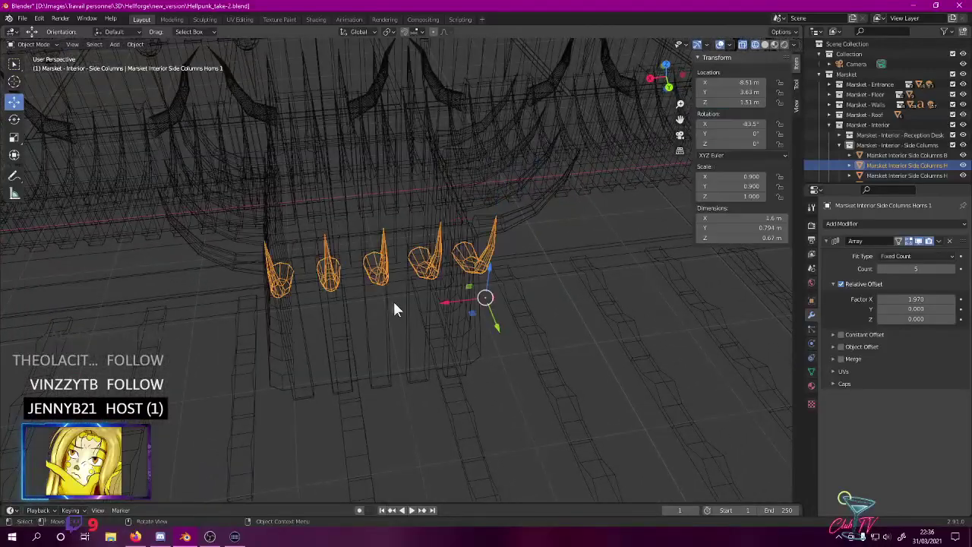
- Try to nudge the whole horn mesh of the mirrored row Horns 1.003 in Edit Mode, working in front wireframe view
scroll(365, 243, down, 2)
middle_drag(366, 243, 227, 273)
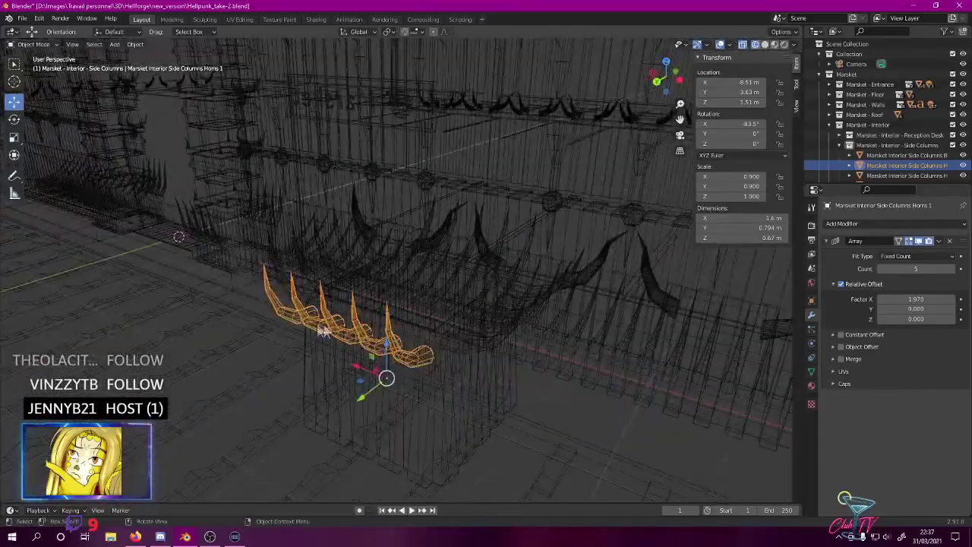
click(464, 345)
key(Tab)
middle_drag(502, 288, 449, 279)
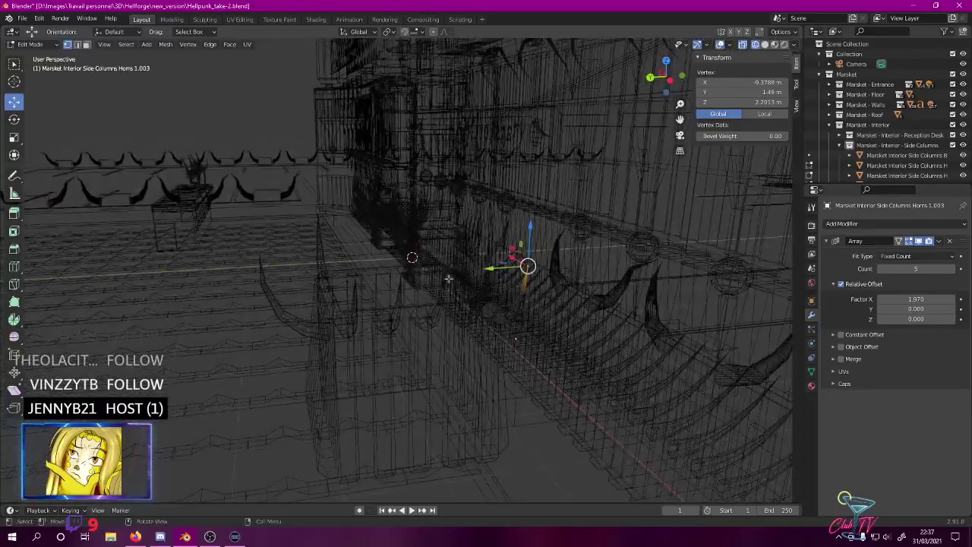
key(KP_3)
key(KP_1)
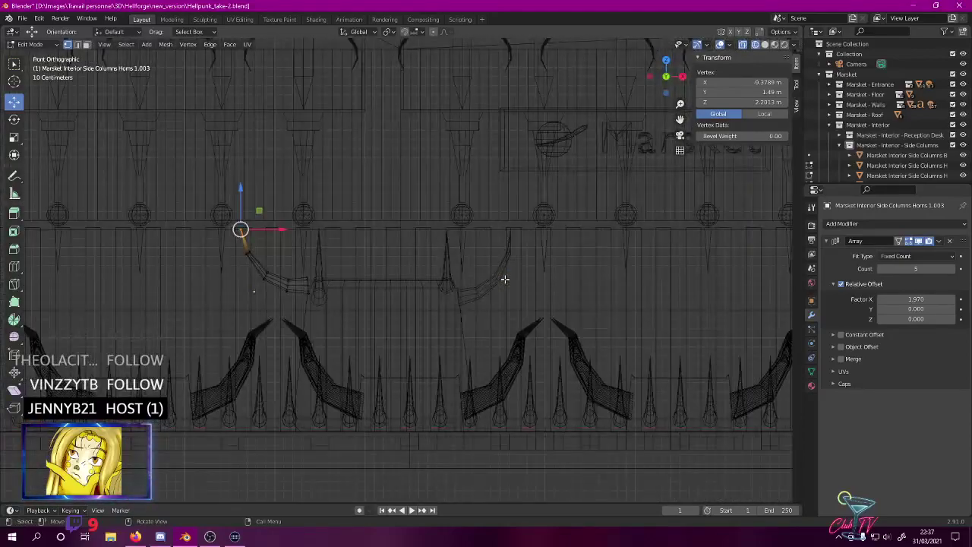
scroll(306, 283, up, 3)
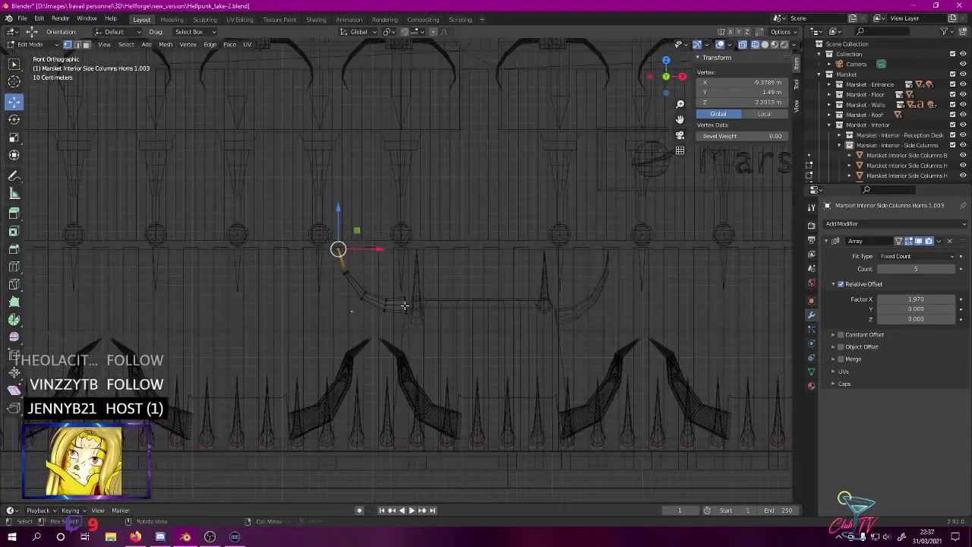
key(z)
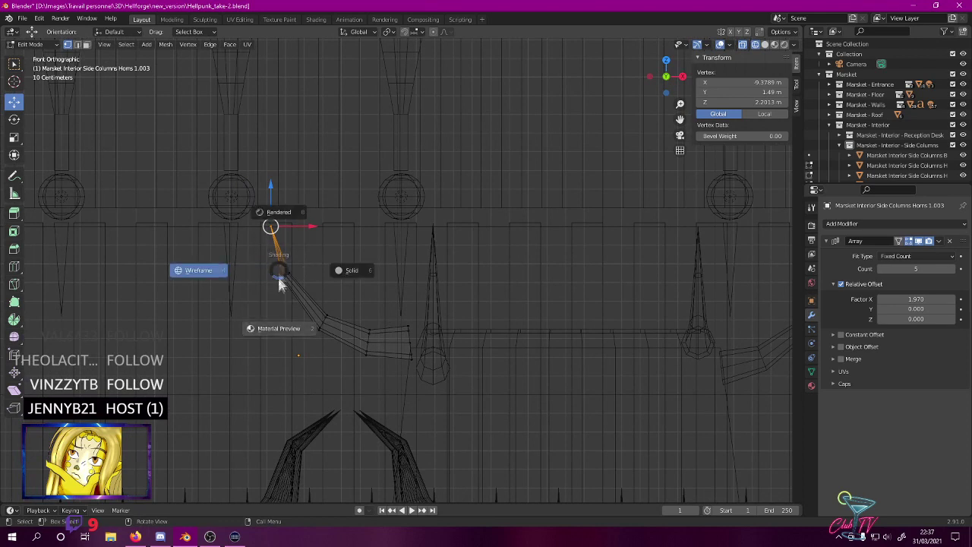
click(199, 270)
key(a)
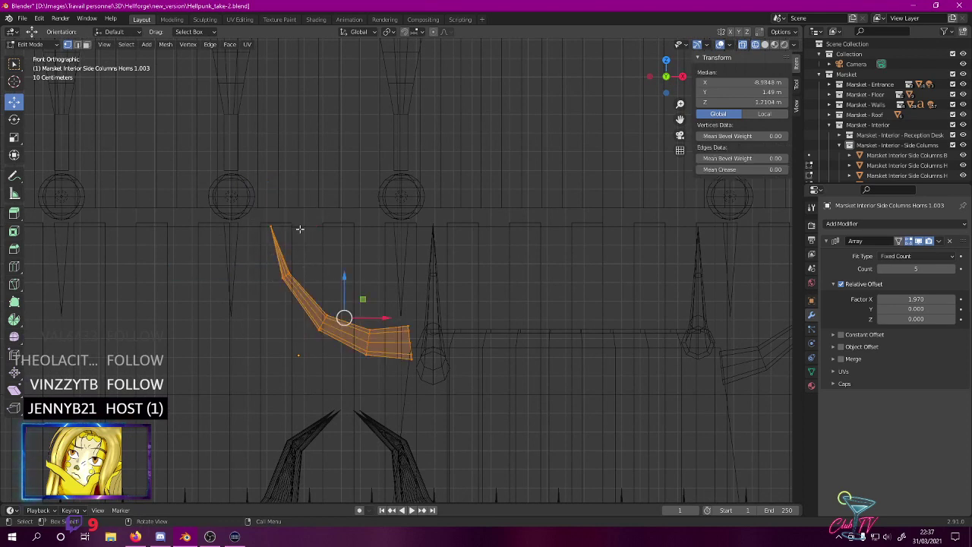
mouse_move(345, 278)
mouse_down()
mouse_move(346, 299)
mouse_move(347, 278)
mouse_up()
key(Tab)
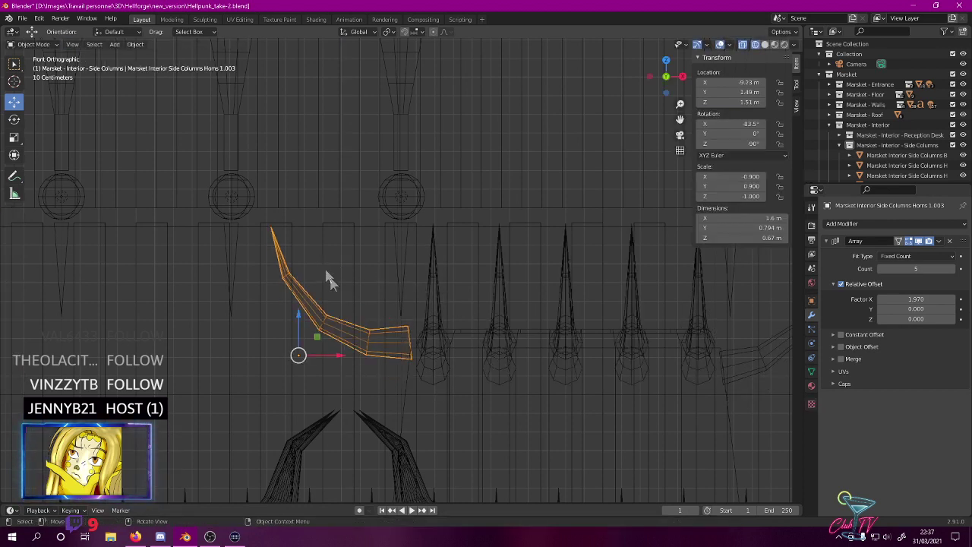
- Lower the mirrored row Horns 1.003 against the column base to Z 1.38 m
drag(300, 310, 301, 339)
scroll(348, 306, up, 3)
shift+middle_drag(338, 316, 372, 184)
scroll(259, 272, up, 2)
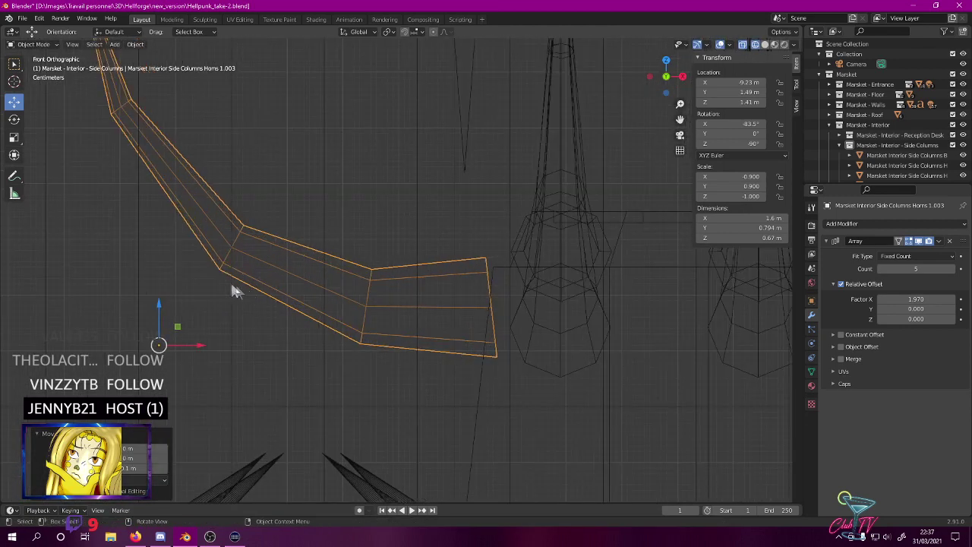
drag(158, 301, 160, 322)
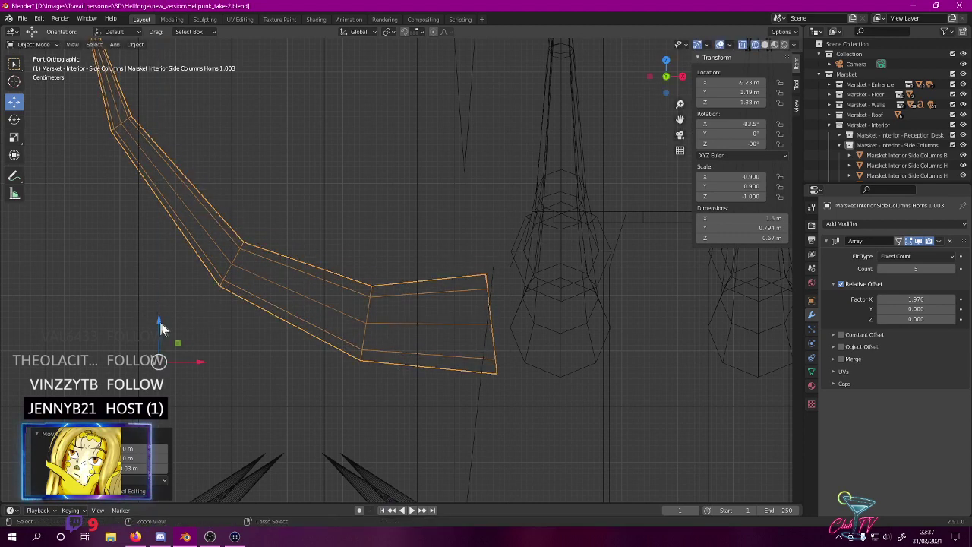
shift+middle_drag(519, 277, 593, 260)
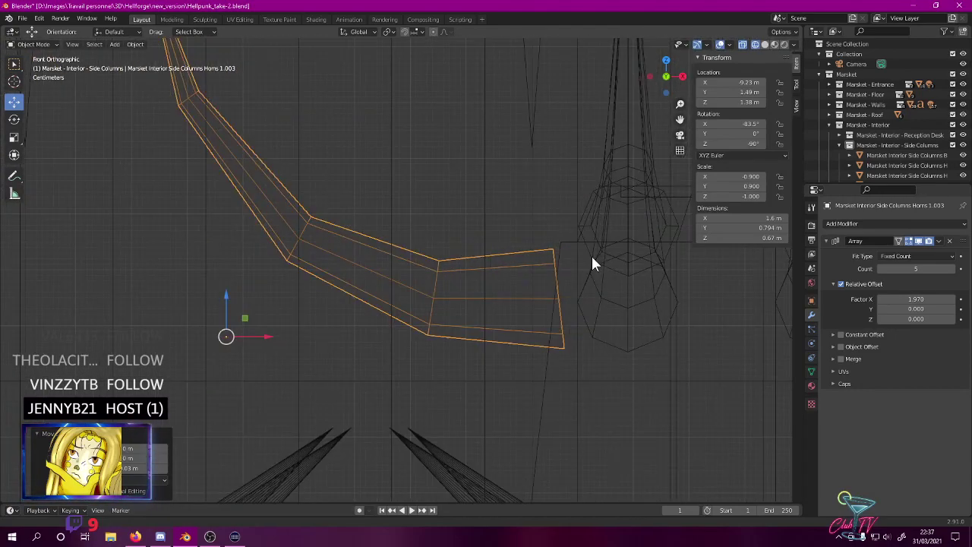
scroll(577, 262, down, 3)
scroll(577, 251, down, 2)
shift+middle_drag(582, 245, 468, 282)
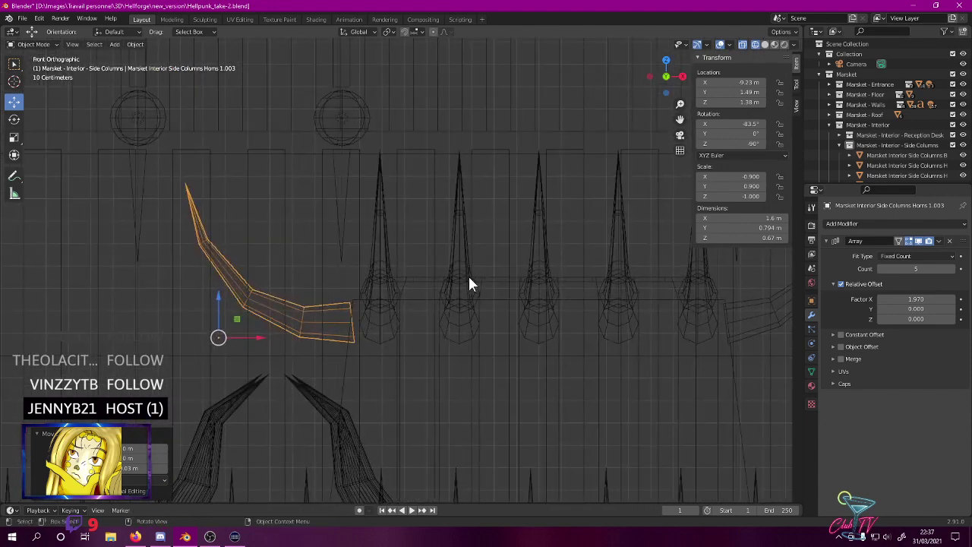
- Try to delete the mirrored horn rows from the wireframe front view, and check the column base from above
click(376, 332)
key(Delete)
click(335, 333)
click(335, 350)
key(Delete)
middle_drag(355, 332, 466, 329)
key(KP_7)
scroll(878, 134, down, 1)
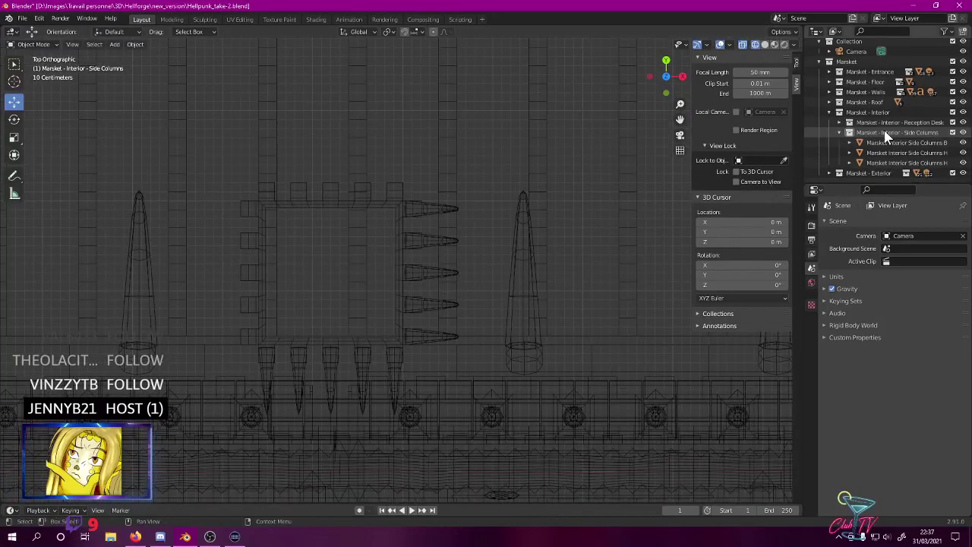
- Select the remaining rows Horns 1.001 and Horns 1.002 in turn to identify which sides of the base they occupy
click(912, 144)
click(908, 152)
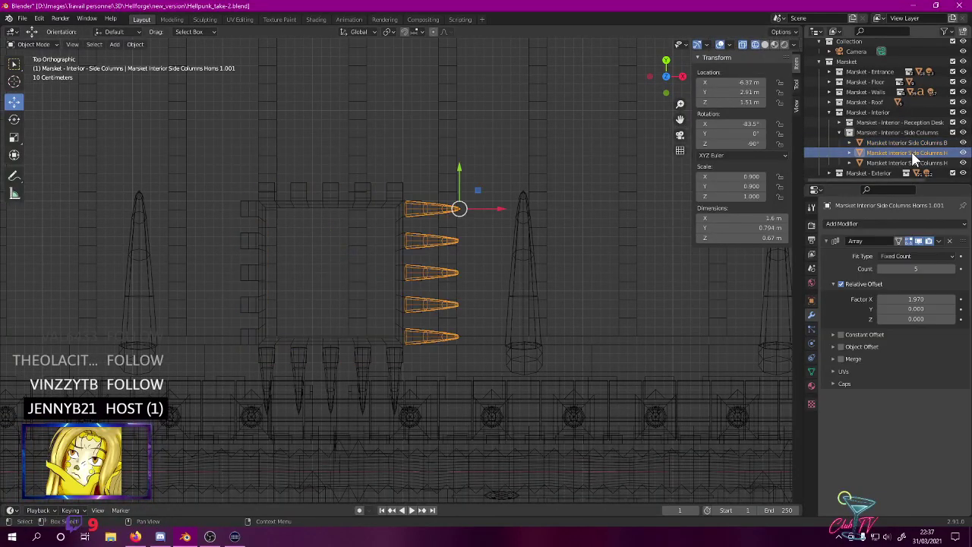
click(906, 163)
key(Up)
click(909, 162)
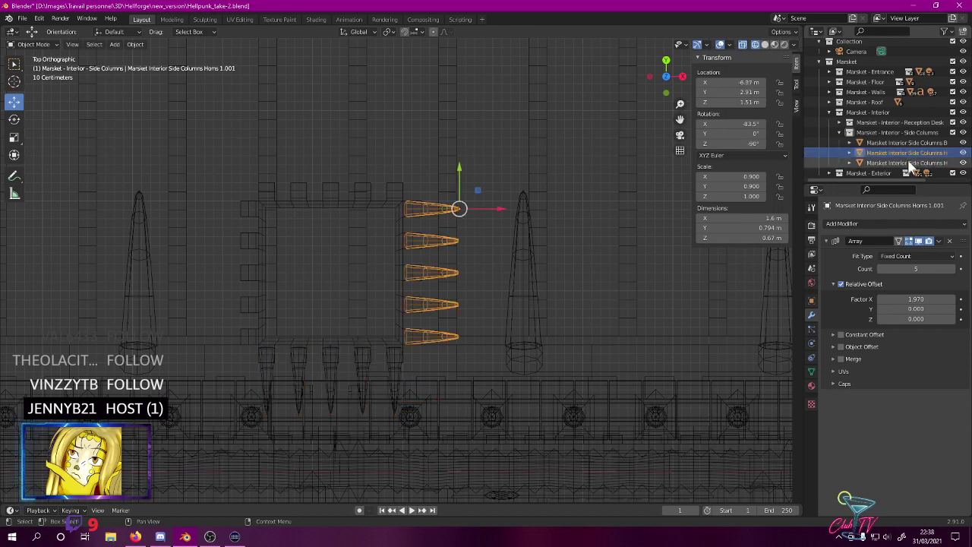
double_click(909, 163)
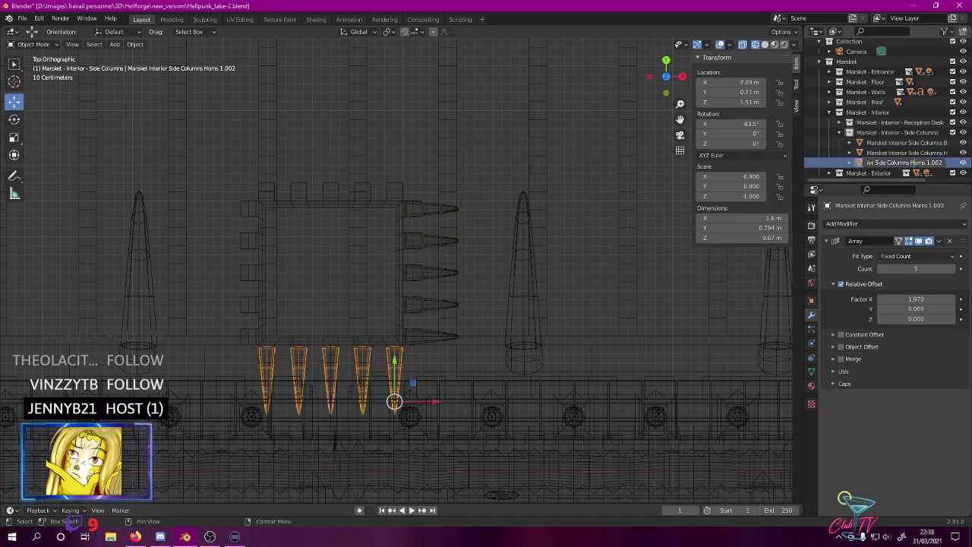
click(480, 181)
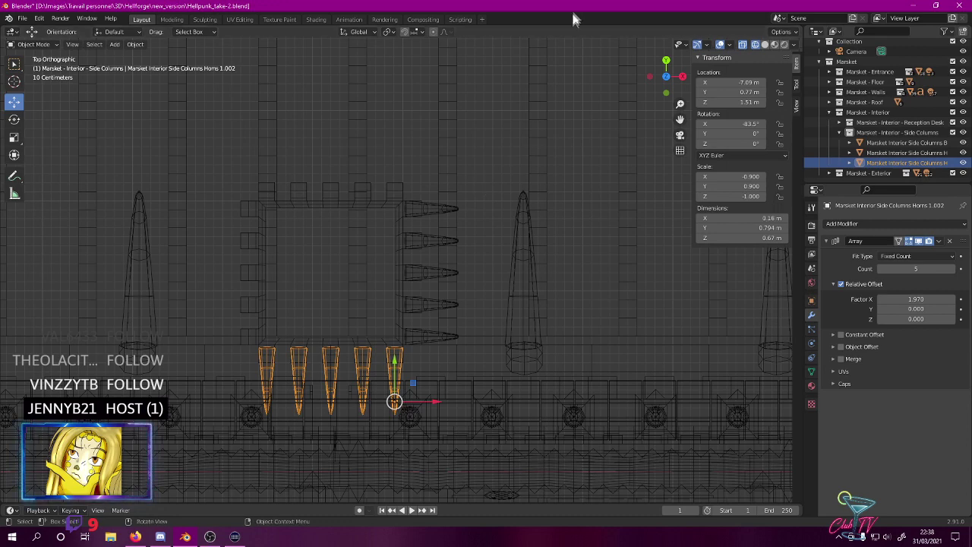
click(563, 157)
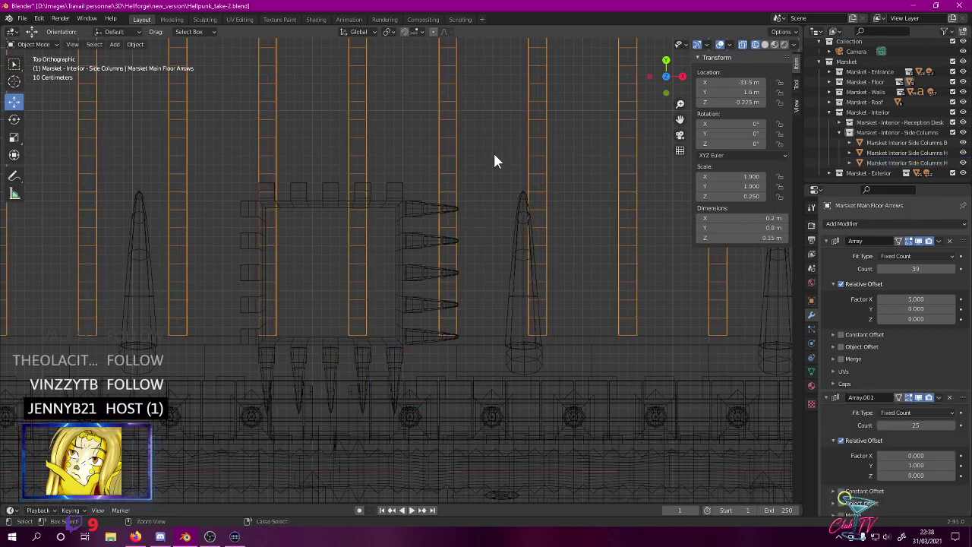
- Undo the recent selections and the horn row deletions
key(ctrl+z)
key(ctrl+z)
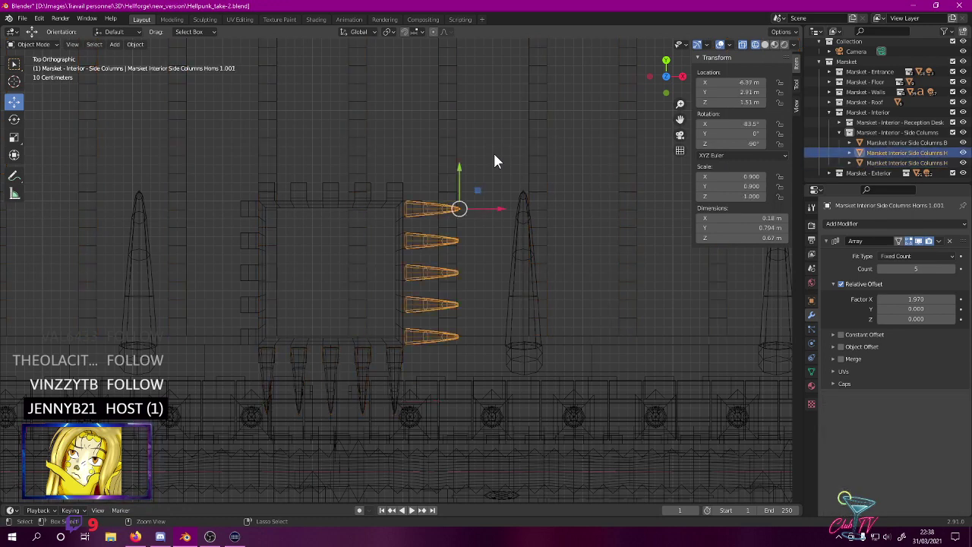
key(ctrl+z)
key(ctrl+z)
key(ctrl+z)
key(ctrl+z)
key(ctrl+z)
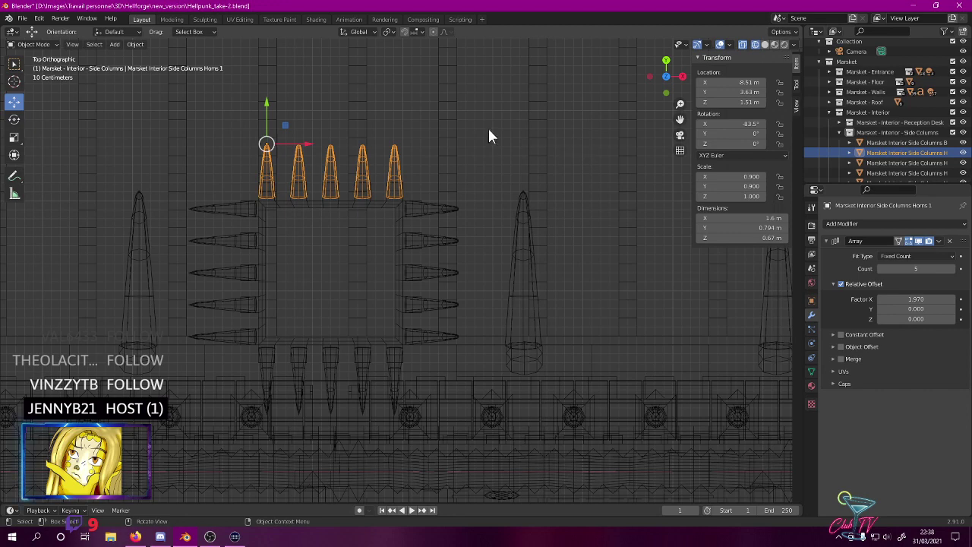
- Identify the mirrored rows Horns 1.002 and Horns 1.003 in the object list and delete both
scroll(890, 150, down, 1)
double_click(889, 137)
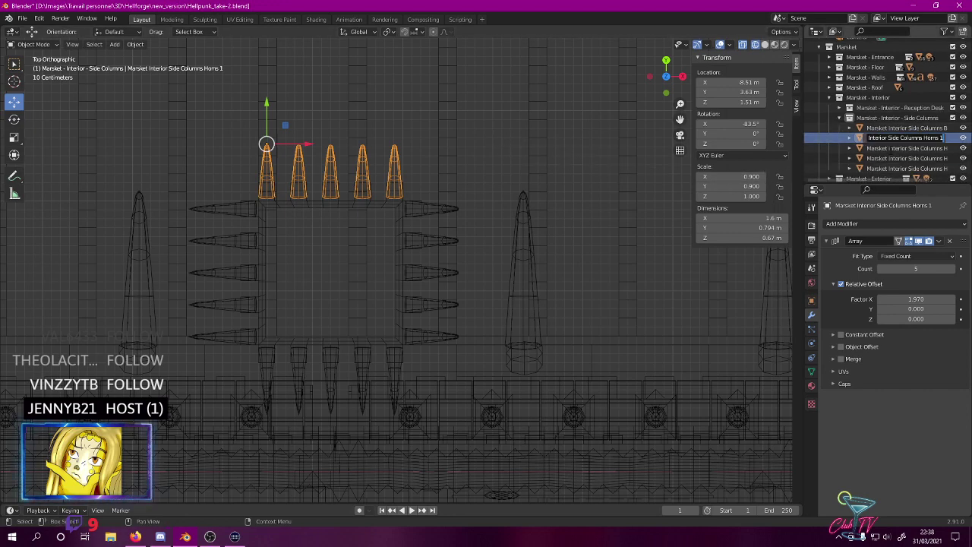
click(917, 150)
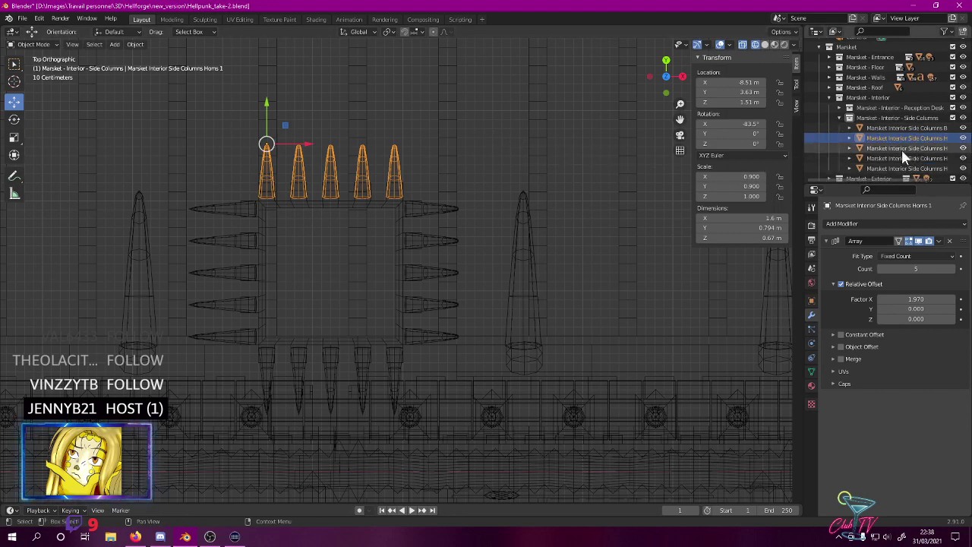
click(903, 150)
click(902, 159)
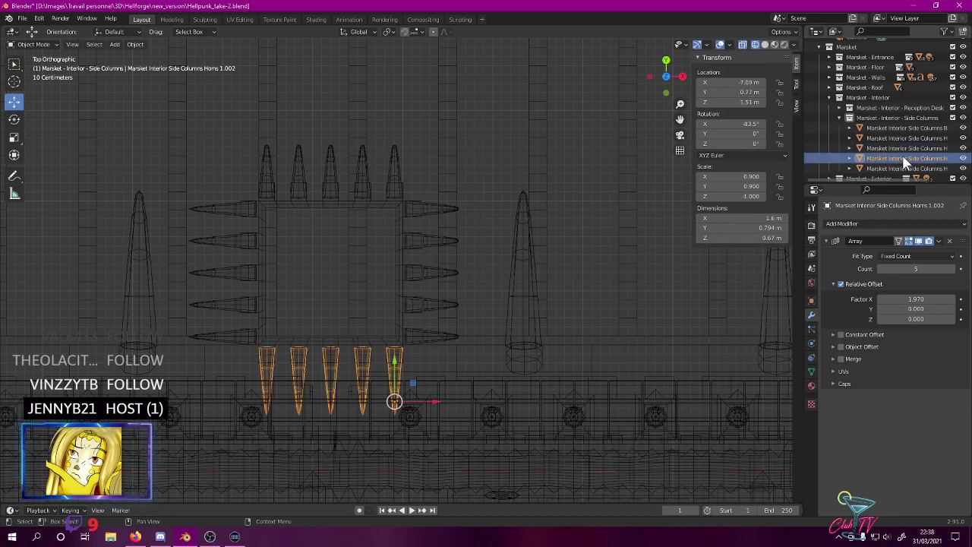
ctrl+click(898, 170)
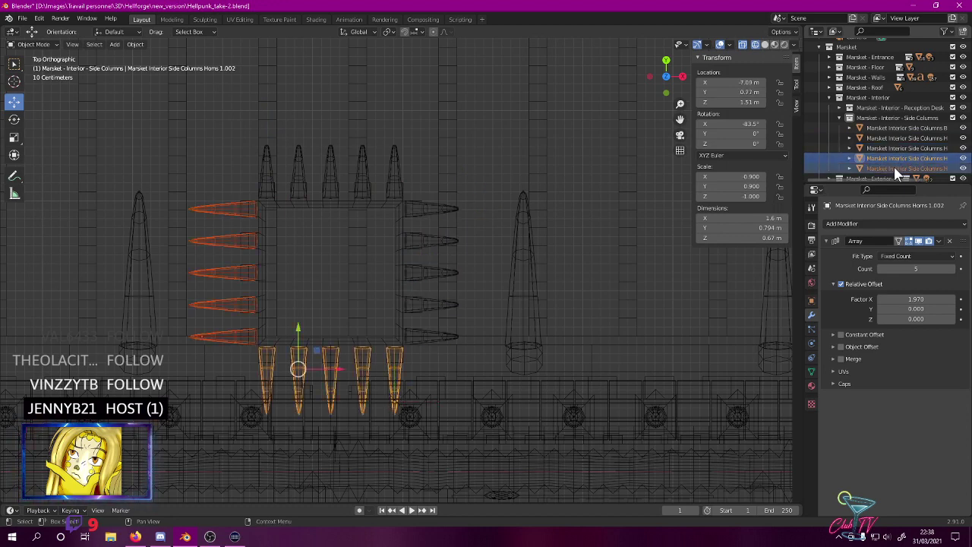
ctrl+click(900, 159)
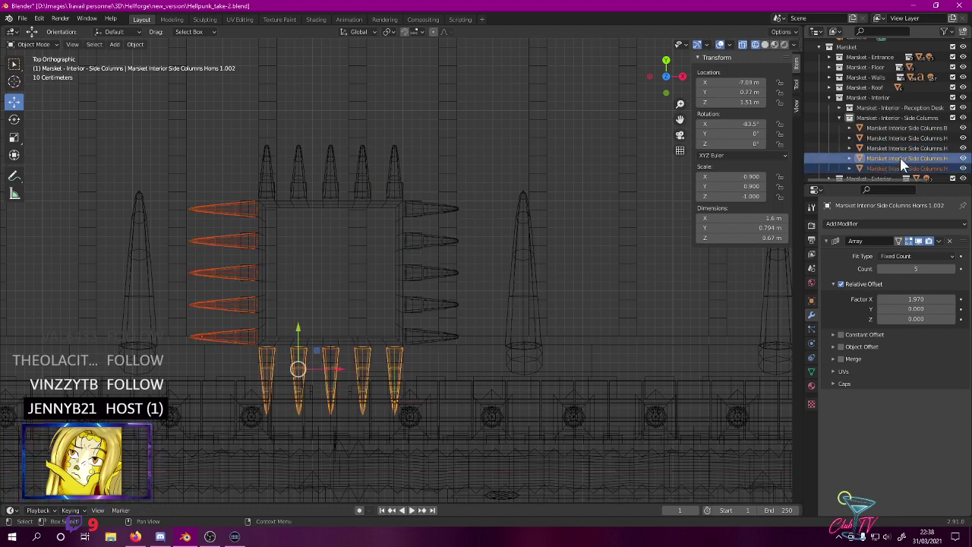
key(Delete)
- Make a linked duplicate of the original horn row offset -0.2 m in X and -1.6 m in Y, and rotate it 90° about Z
click(395, 183)
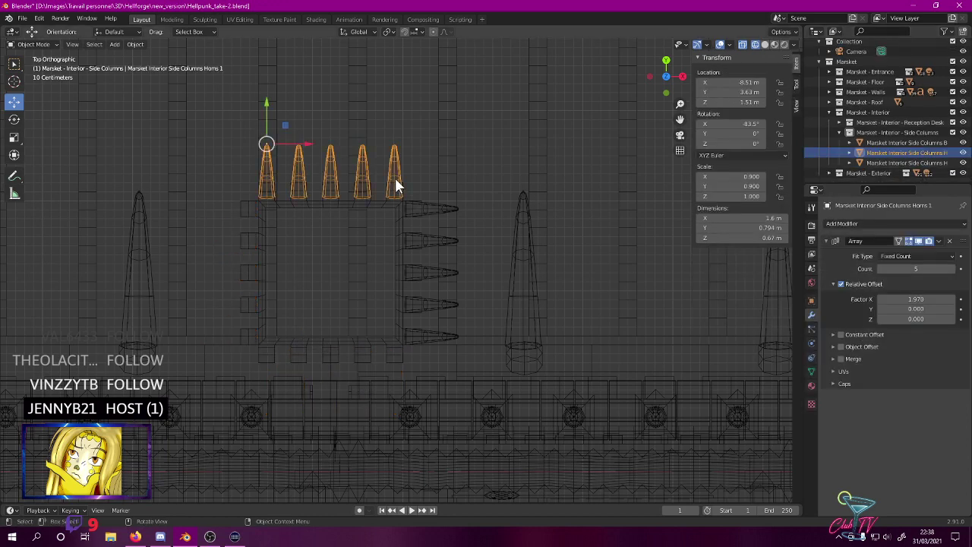
key(shift+d)
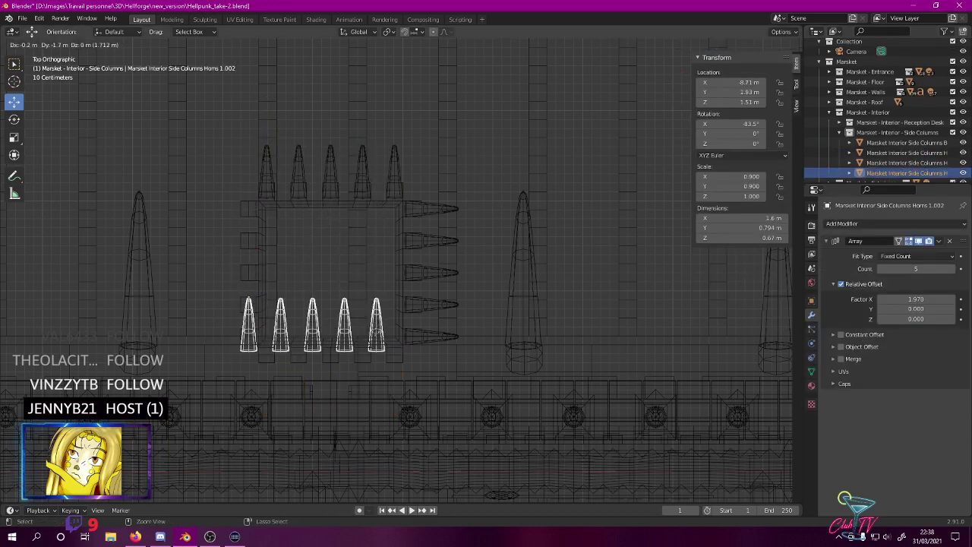
click(378, 327)
click(14, 119)
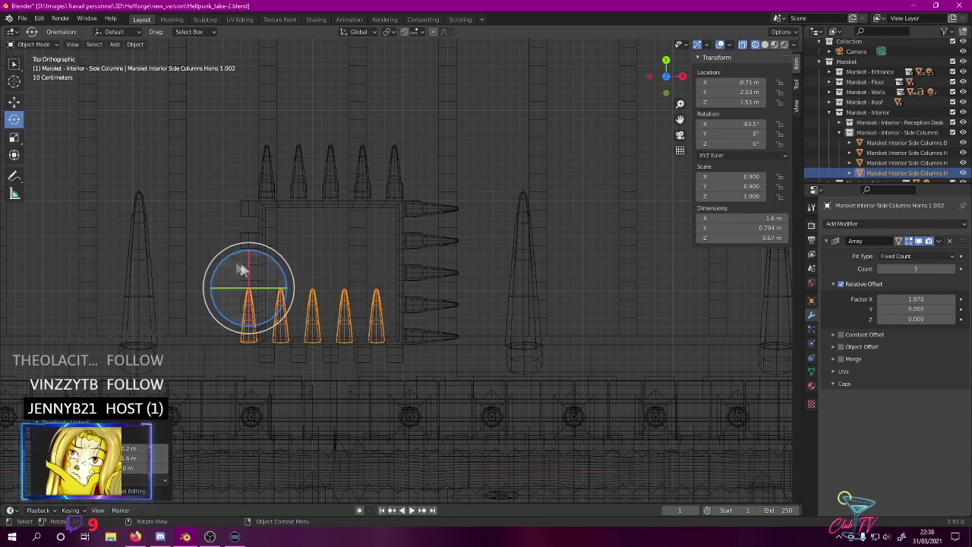
drag(243, 271, 218, 206)
- Move the rotated horn row against the base's -X side, shifting it -0.5 m in X and Y, plus -0.02 m in X and -0.04 m in Y
click(14, 101)
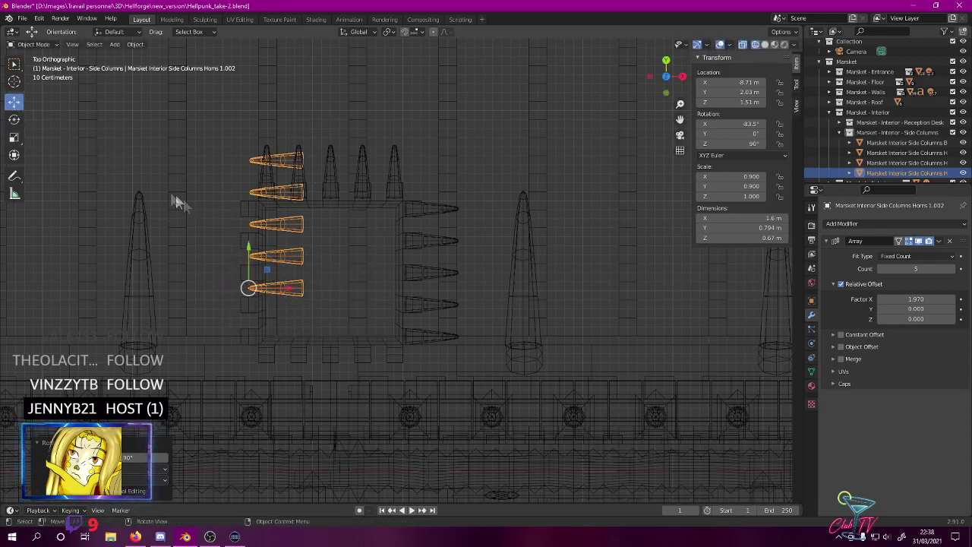
scroll(239, 202, up, 5)
shift+middle_drag(178, 191, 436, 251)
drag(436, 253, 337, 342)
mouse_move(390, 252)
shift+middle_down()
mouse_move(467, 161)
mouse_move(376, 253)
shift+middle_up()
scroll(467, 162, up, 4)
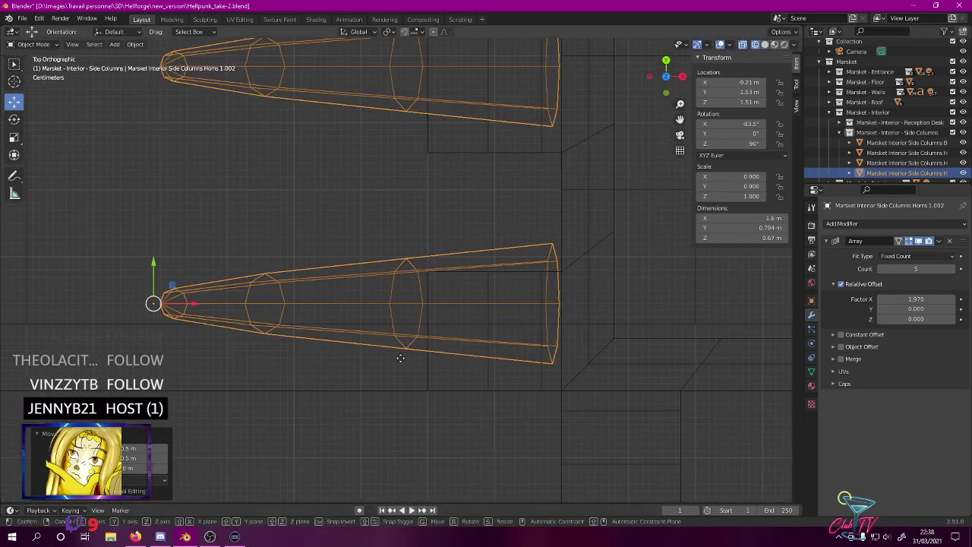
key(g)
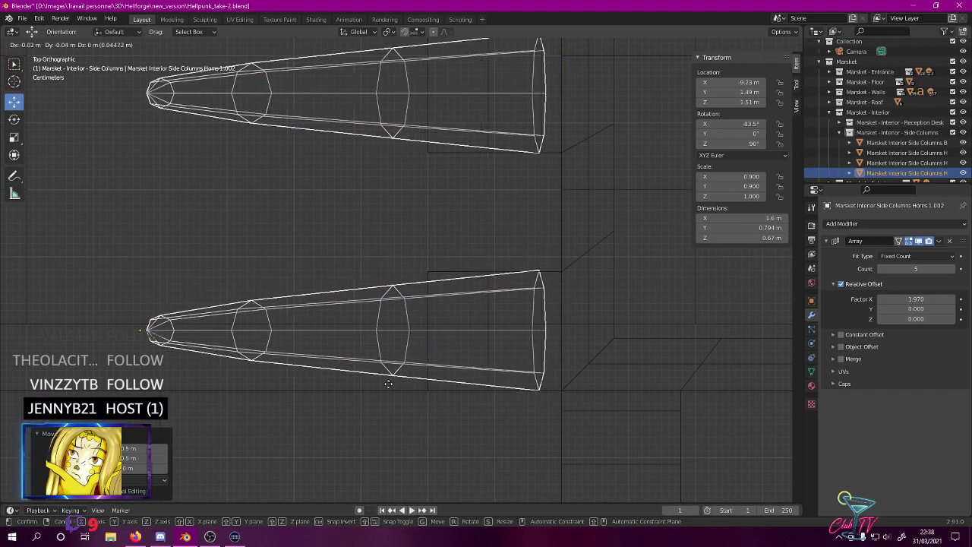
click(389, 384)
scroll(530, 343, down, 8)
shift+middle_drag(552, 304, 378, 363)
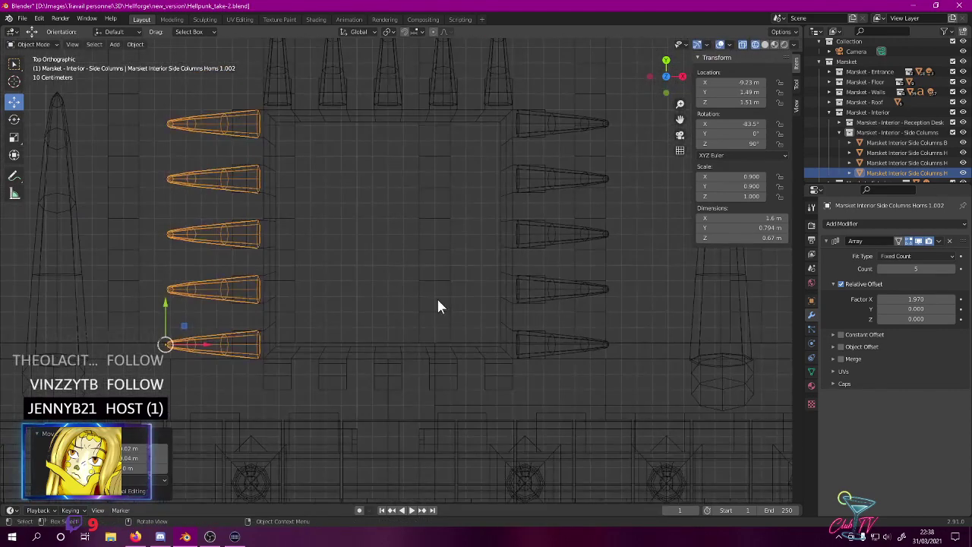
- Make a linked duplicate of that horn row offset 1.5 m in X and -0.2 m in Y, and rotate it 90° about Z
key(shift+d)
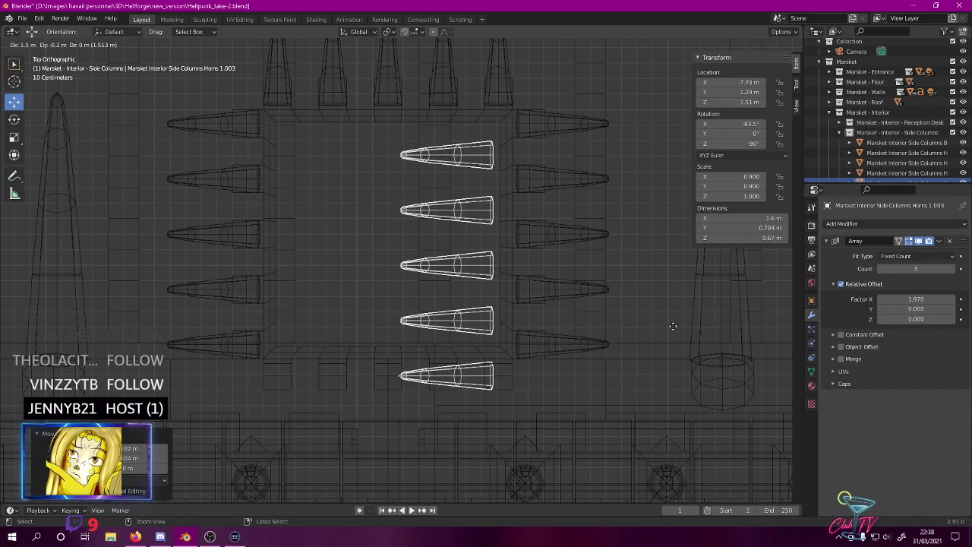
click(670, 333)
click(14, 119)
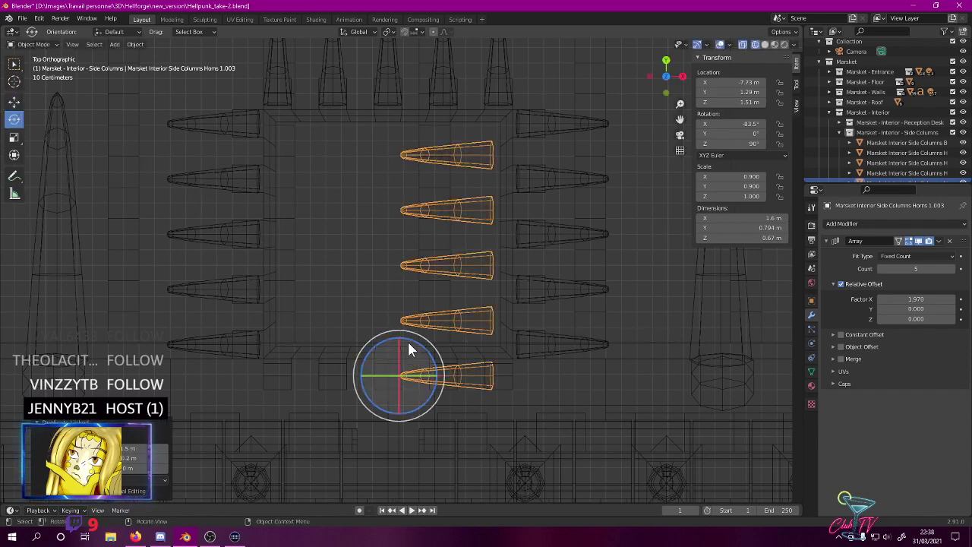
drag(414, 338, 309, 348)
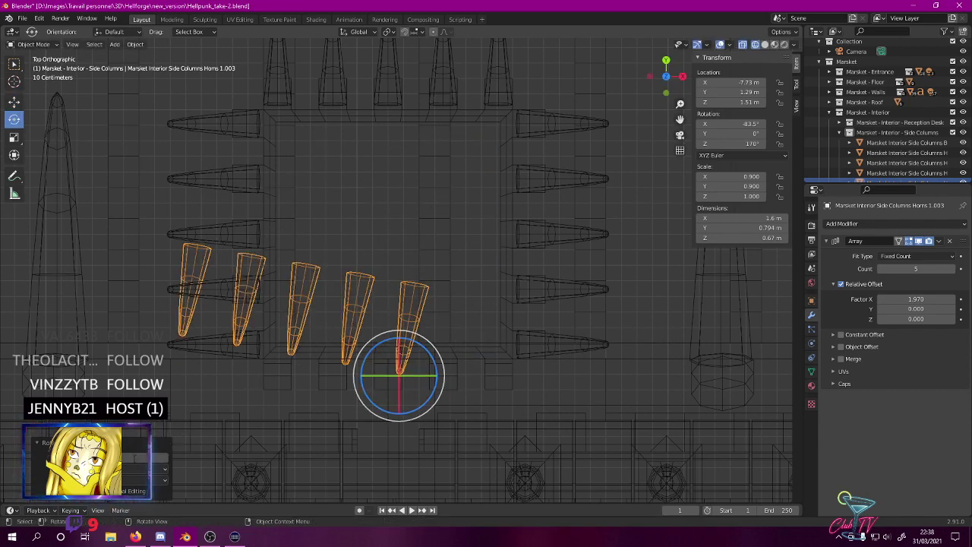
text(90)
key(Return)
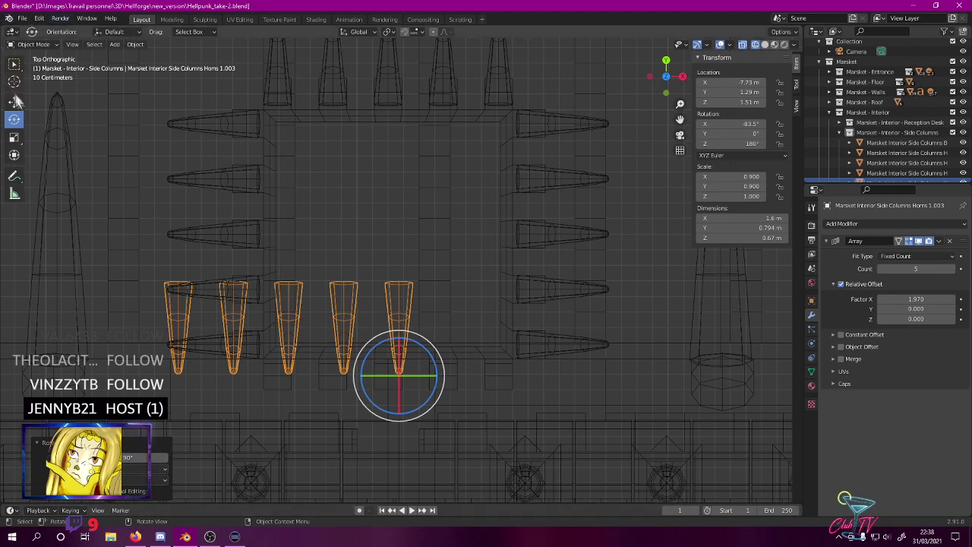
- Align the new horn row with the base's -Y side, moving it 0.6 m in X and -0.5 m in Y, plus 0.04 m and -0.02 m
click(14, 102)
drag(438, 378, 532, 363)
scroll(531, 363, up, 5)
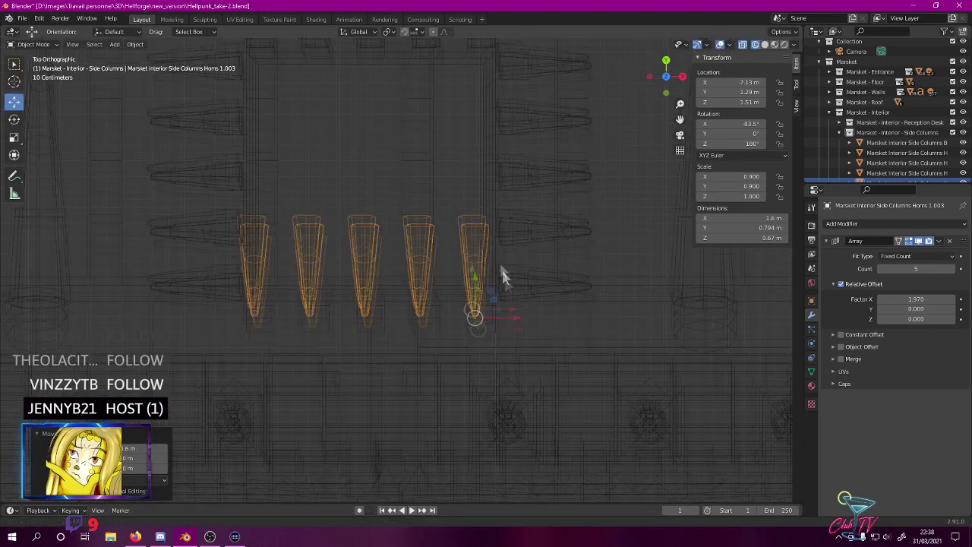
drag(541, 250, 540, 442)
shift+middle_drag(588, 313, 453, 272)
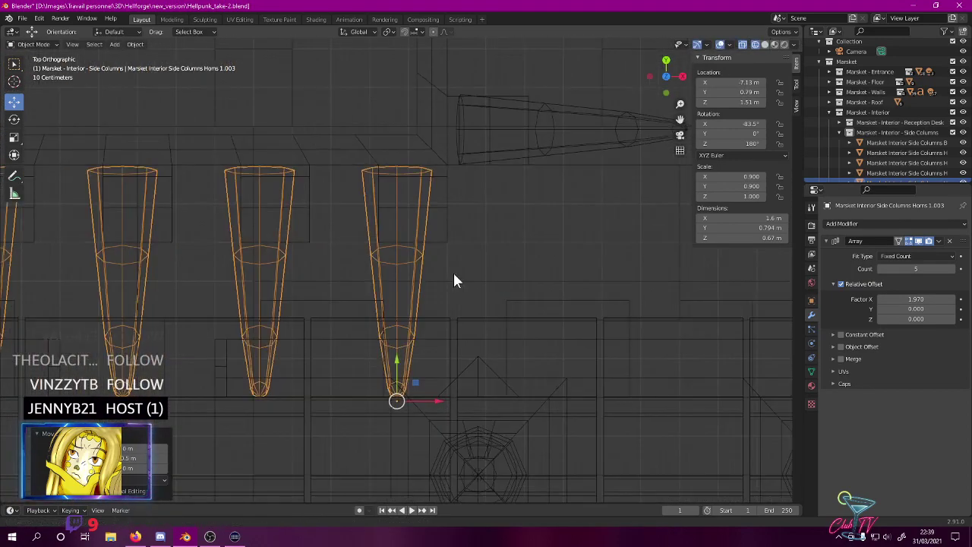
scroll(417, 309, up, 3)
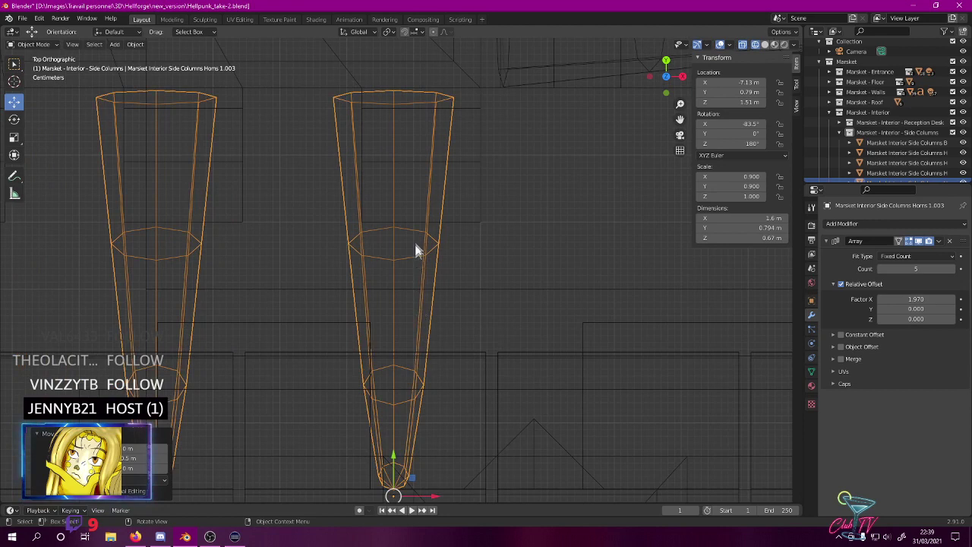
key(g)
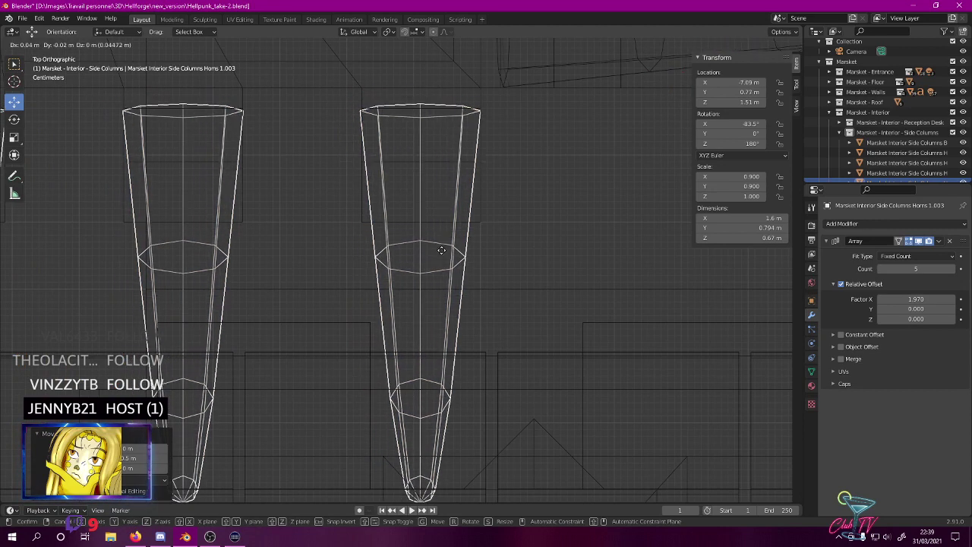
click(439, 279)
- Switch the viewport to Rendered shading, check the horns around the column base, and save the file
key(z)
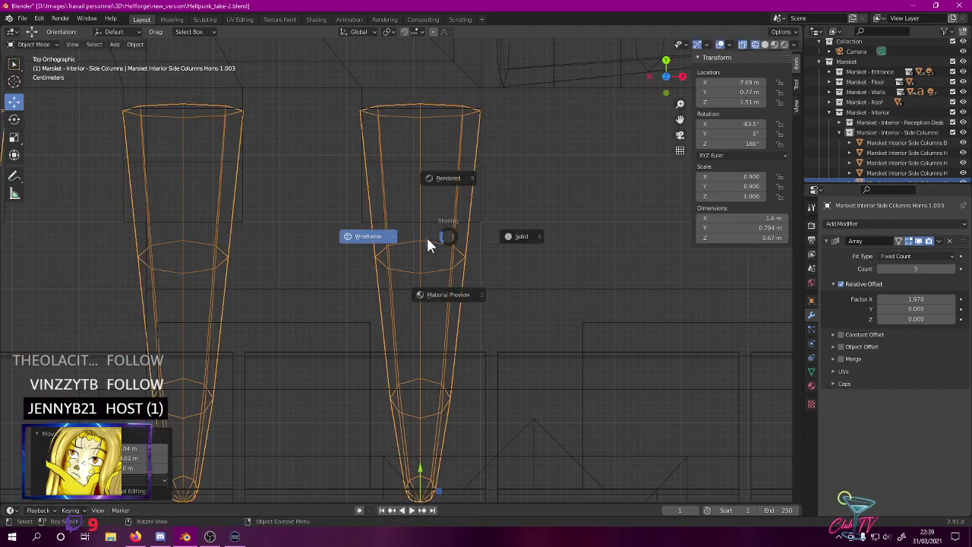
click(422, 180)
middle_drag(421, 180, 289, 65)
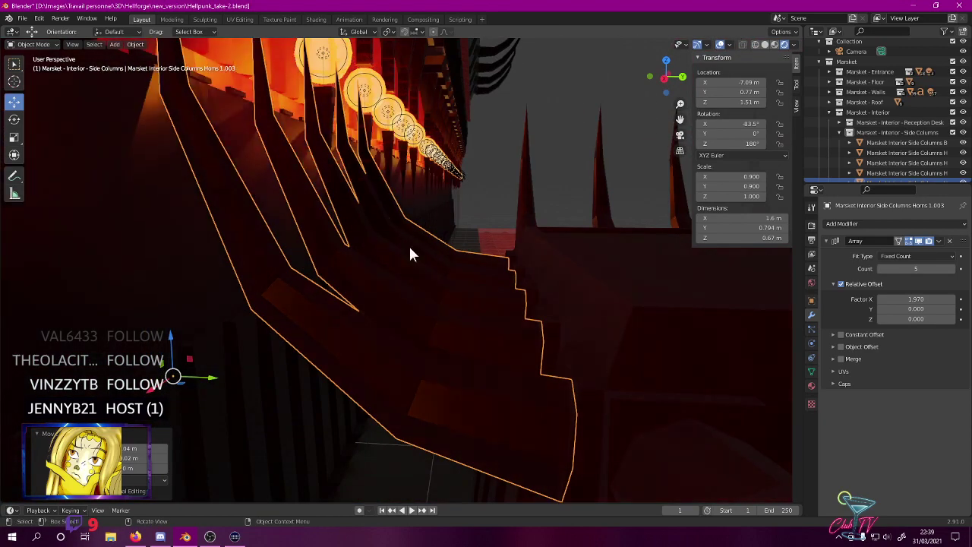
scroll(410, 246, down, 12)
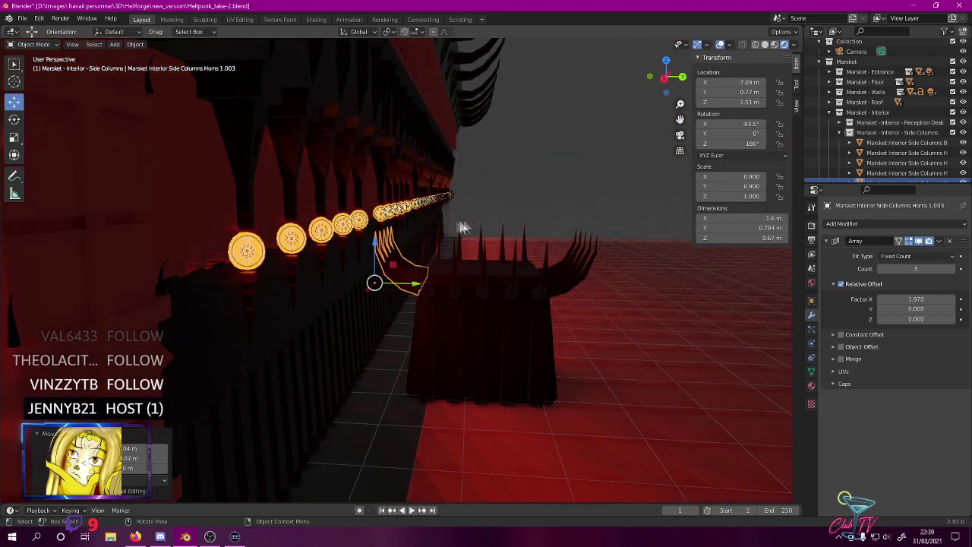
middle_drag(461, 226, 434, 217)
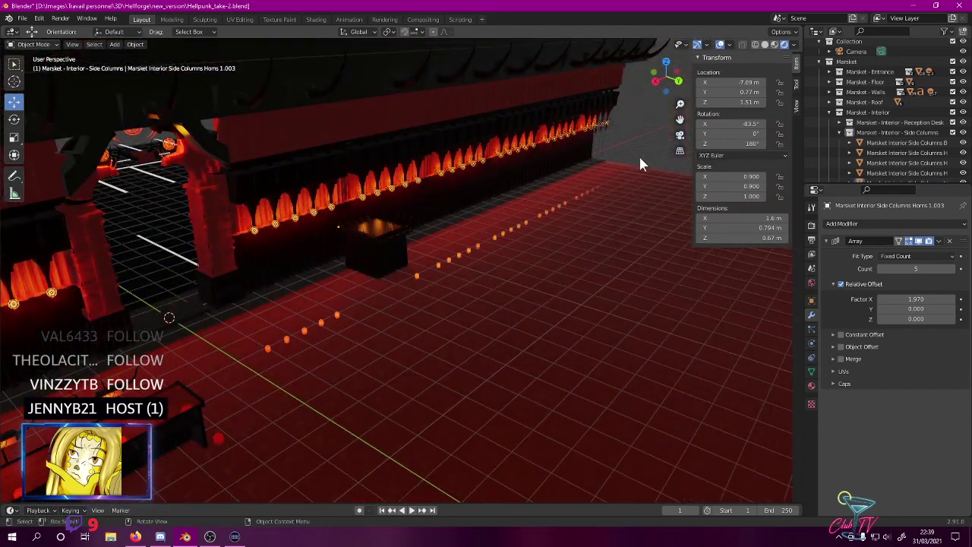
key(ctrl+s)
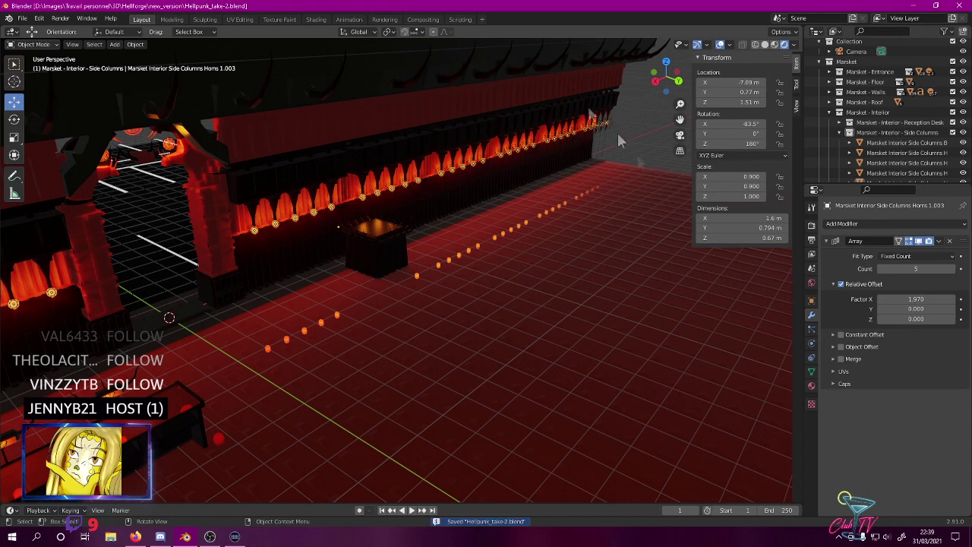
- Make the Marsket - Interior - Side Columns collection active and save the file
key(alt+Tab)
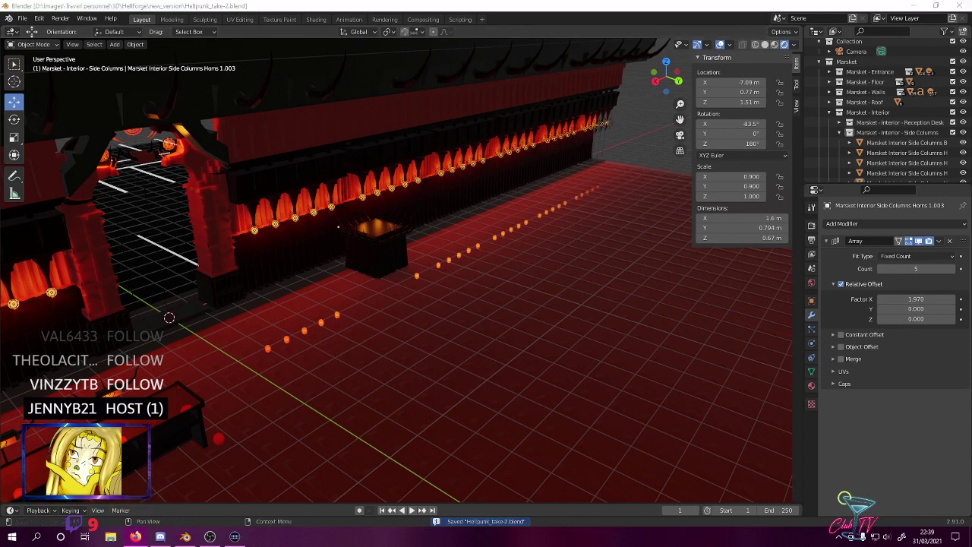
click(917, 134)
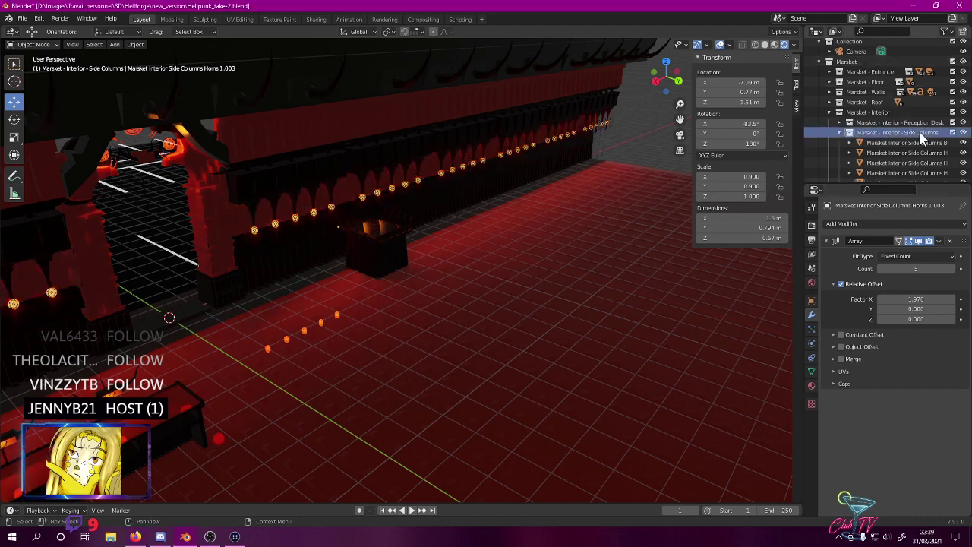
scroll(876, 102, down, 1)
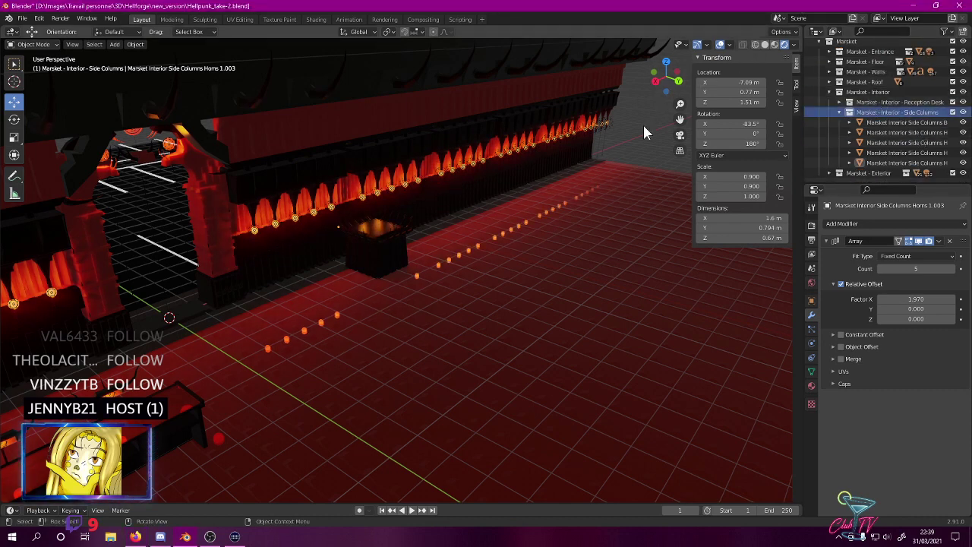
key(ctrl+s)
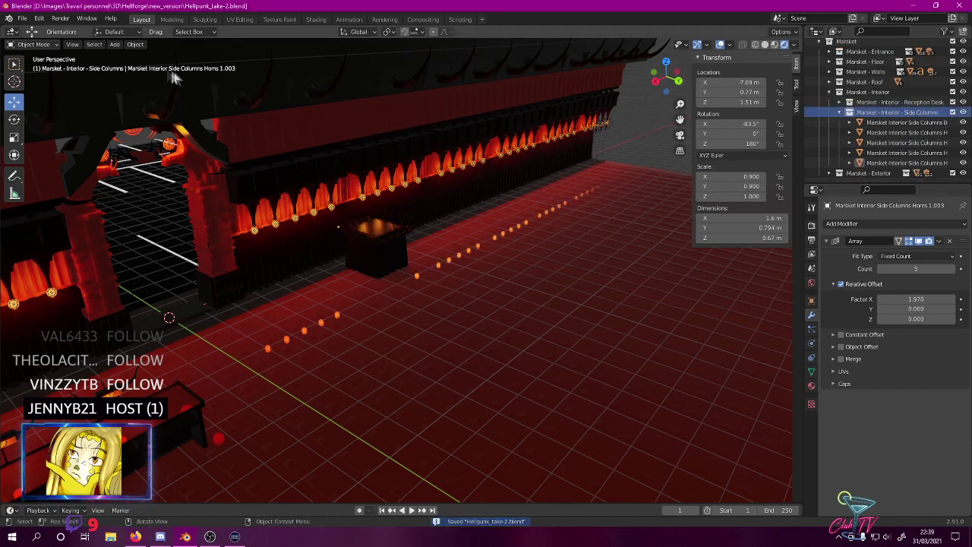
- Add a cube to the side columns collection and assign it the existing Orange Cheese material
click(114, 44)
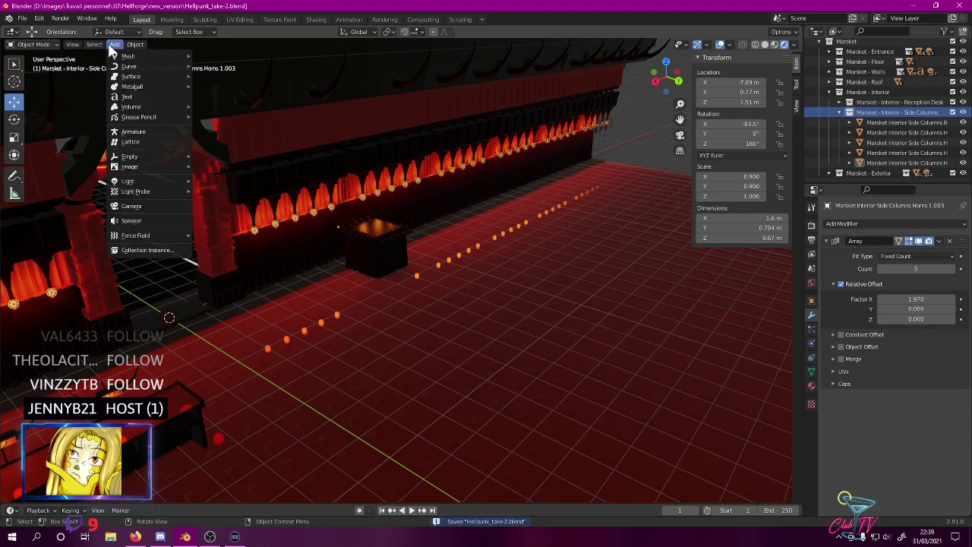
mouse_move(152, 56)
click(234, 65)
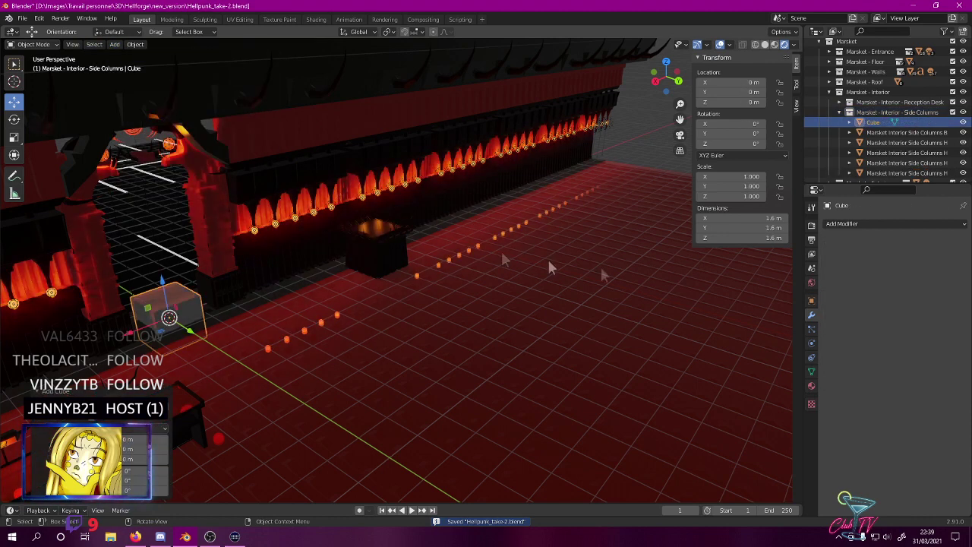
click(811, 386)
click(829, 266)
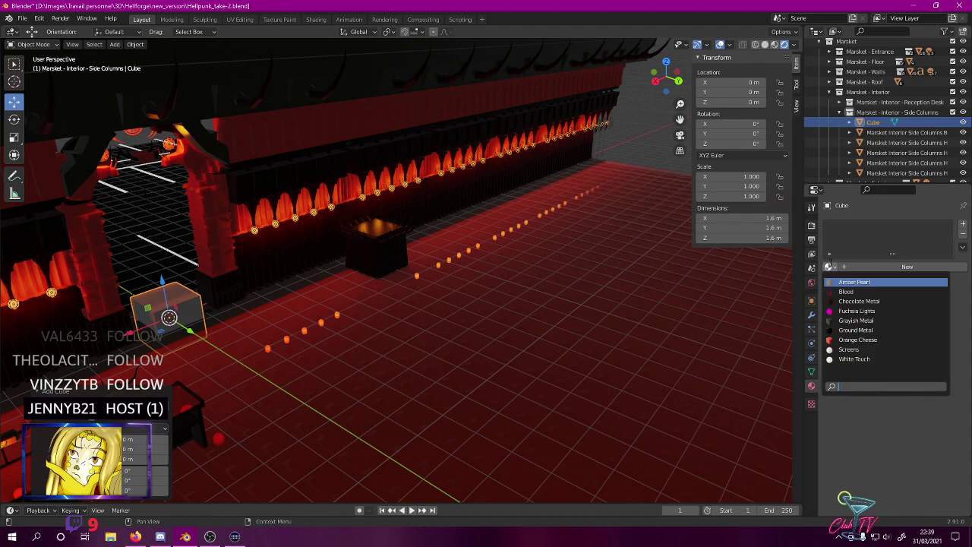
click(858, 339)
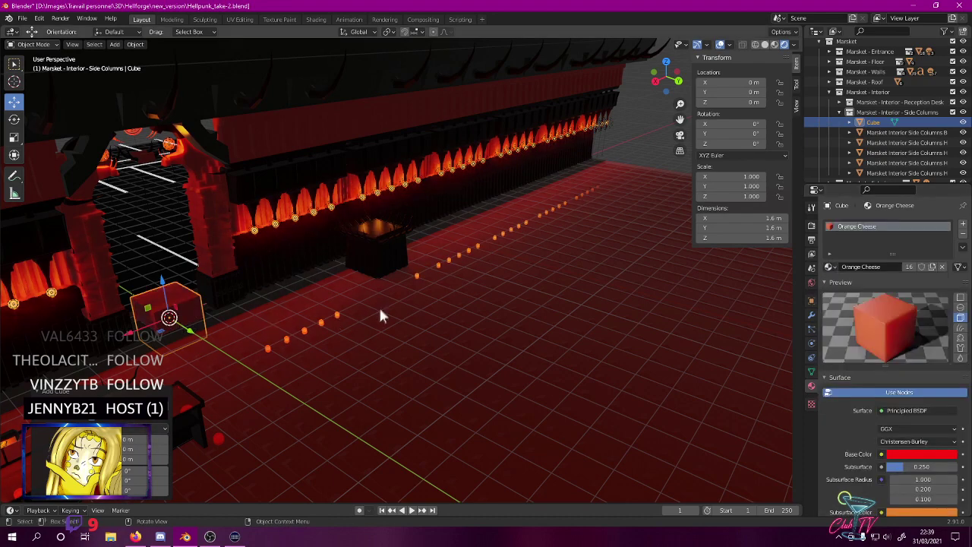
- Move the cube over the spiked column base to X -8 m, Y 2 m, and raise it to Z 2 m
key(KP_7)
key(g)
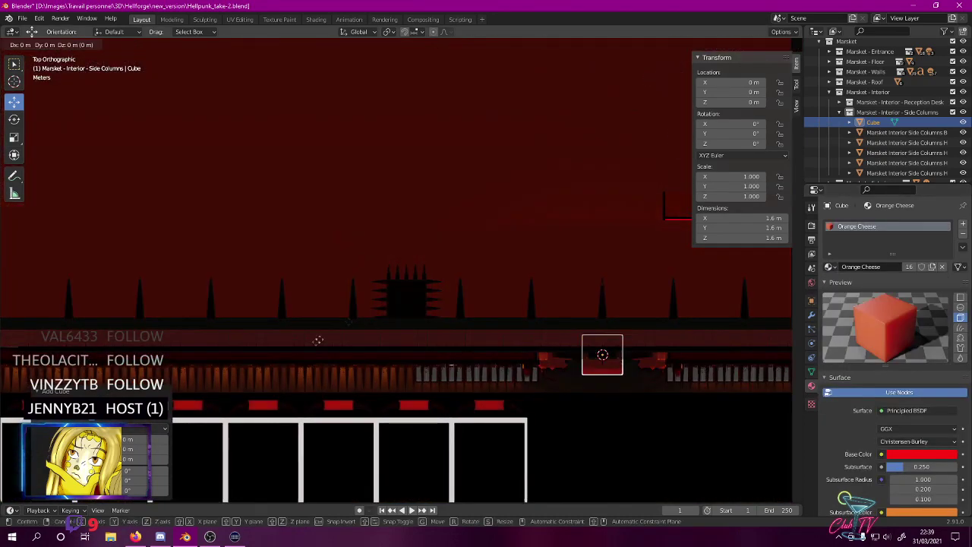
click(182, 259)
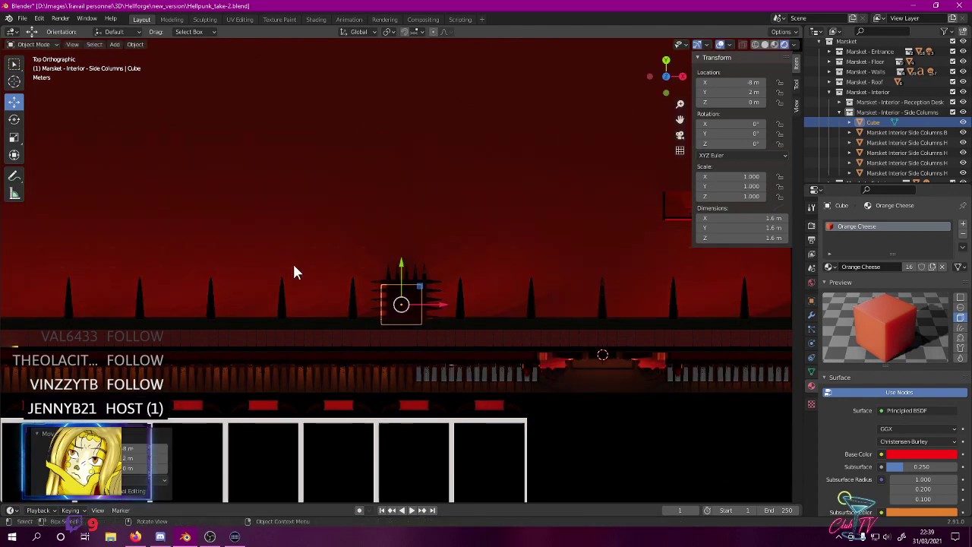
scroll(292, 261, up, 6)
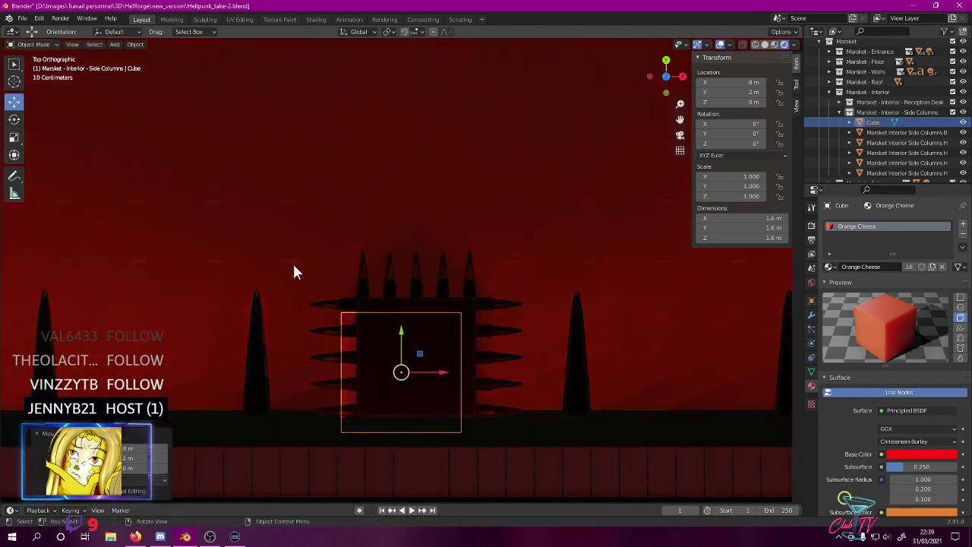
click(129, 467)
text(2)
key(Return)
- In a wireframe right view, raise the cube to Z 2.4 m, near the top of the column base
middle_drag(200, 243, 219, 334)
key(KP_3)
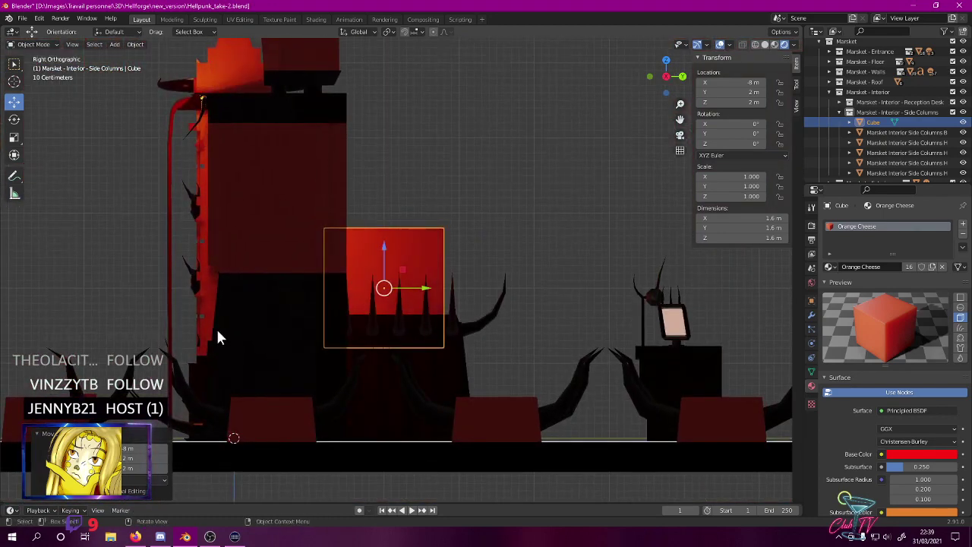
key(z)
click(137, 338)
scroll(182, 291, up, 5)
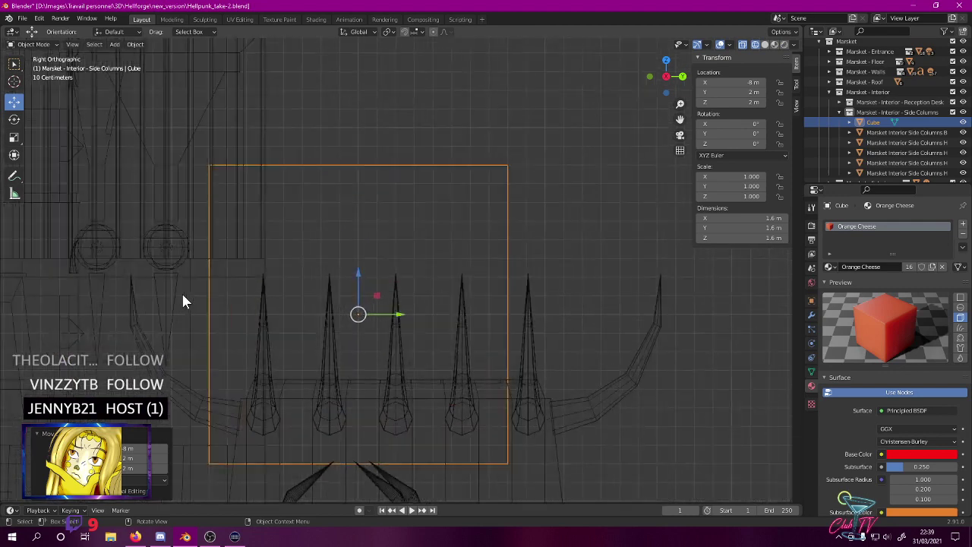
drag(359, 274, 366, 198)
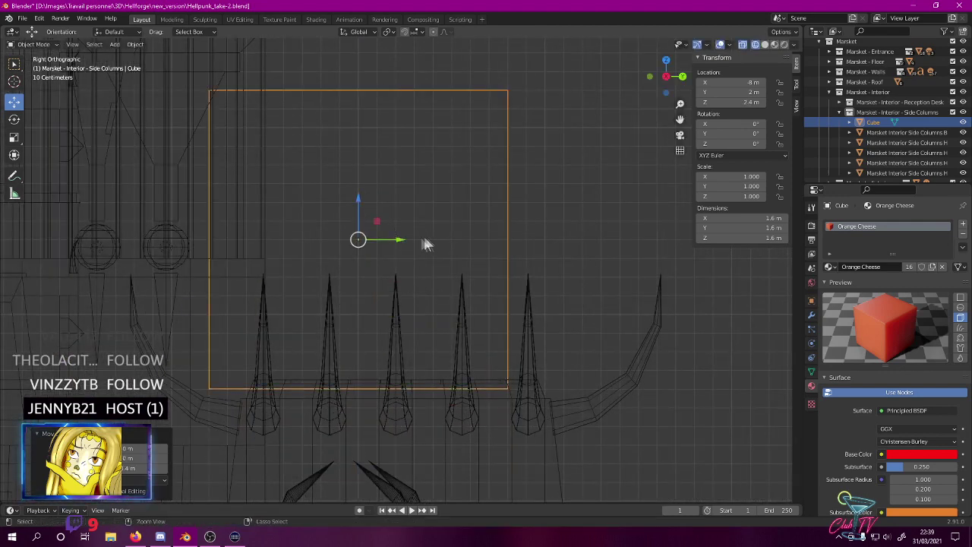
- Move the cube along Y to 2.2 m to centre it over the column base's spikes
drag(408, 241, 421, 246)
scroll(422, 246, up, 3)
shift+middle_drag(422, 246, 387, 142)
drag(390, 113, 434, 111)
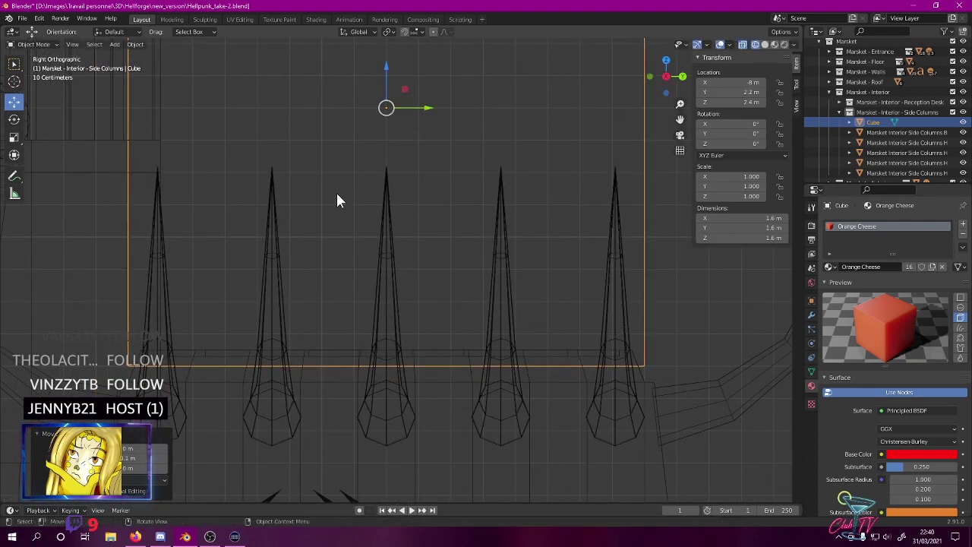
scroll(338, 185, down, 3)
- In the front orthographic view, move the cube along X to -7.8 m to centre it over the column base
key(KP_5)
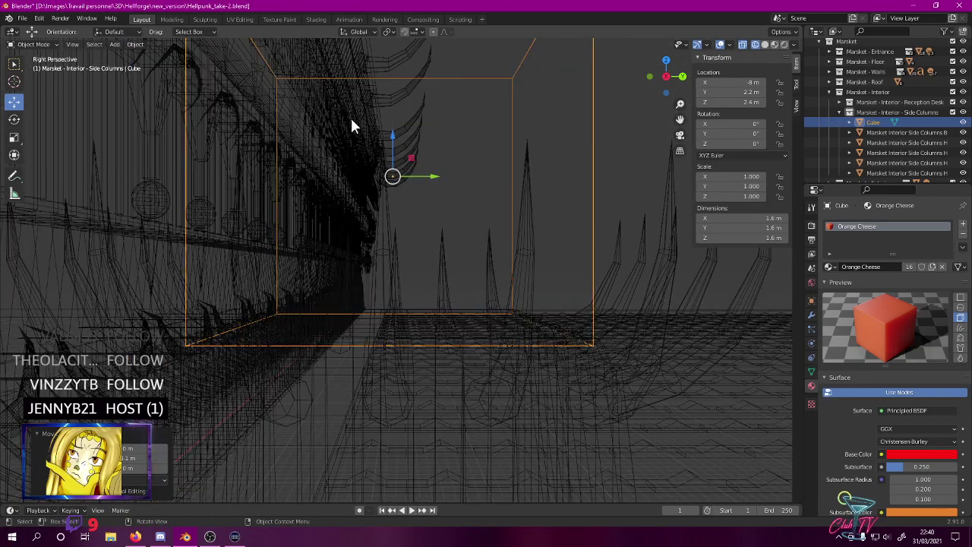
key(KP_1)
key(KP_5)
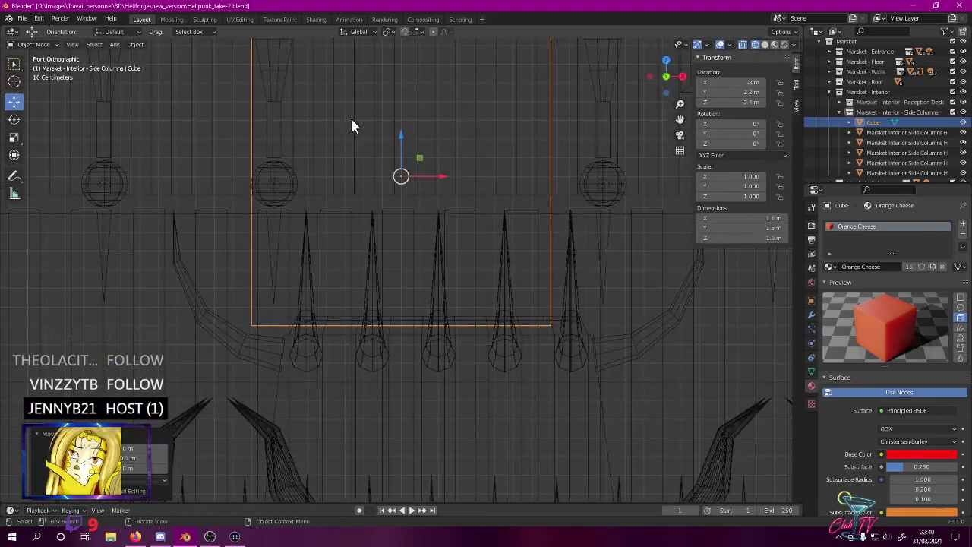
key(KP_0)
key(KP_0)
shift+middle_drag(380, 105, 384, 228)
drag(450, 300, 456, 300)
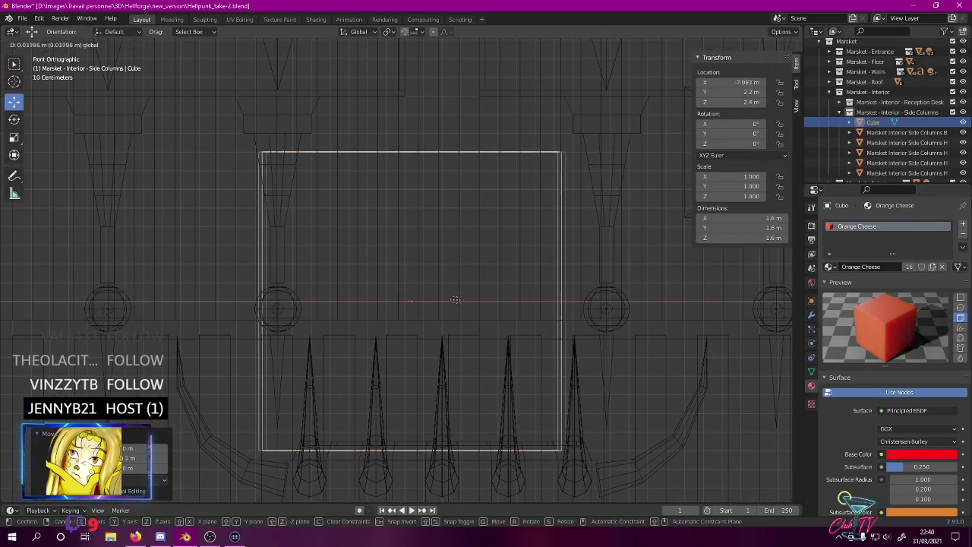
click(487, 298)
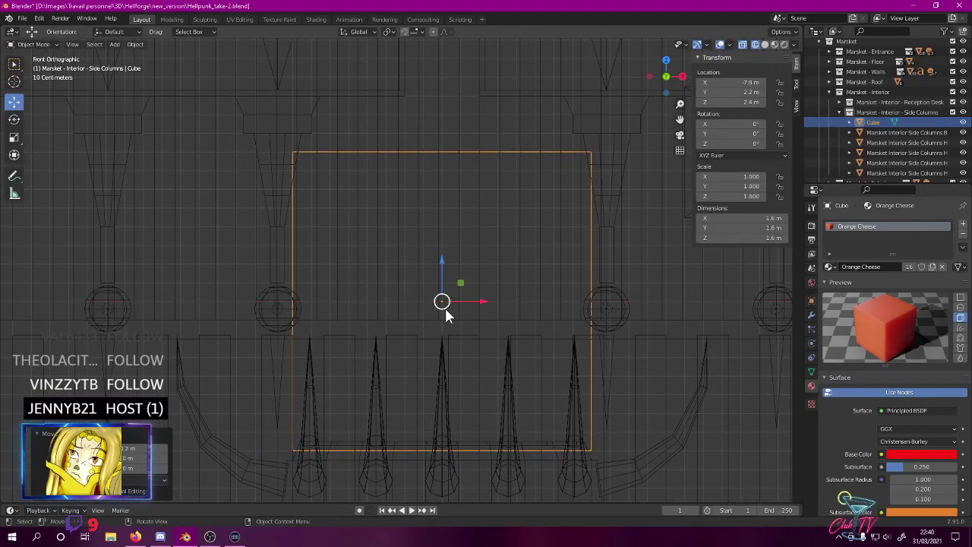
- Set the cube's dimensions to 1.4 m in X, 1.4 m in Y and 4 m in Z
key(KP_3)
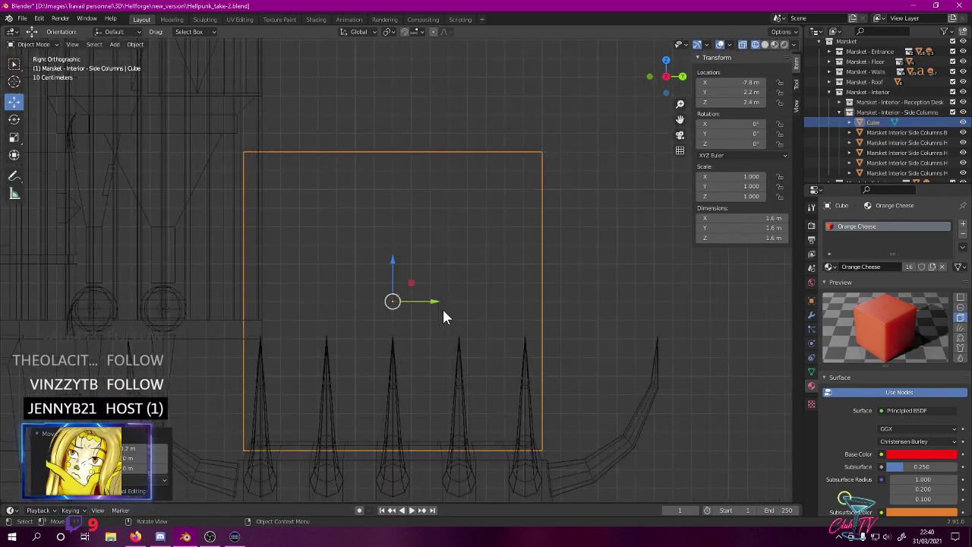
click(740, 218)
text(1.4)
key(Return)
click(746, 230)
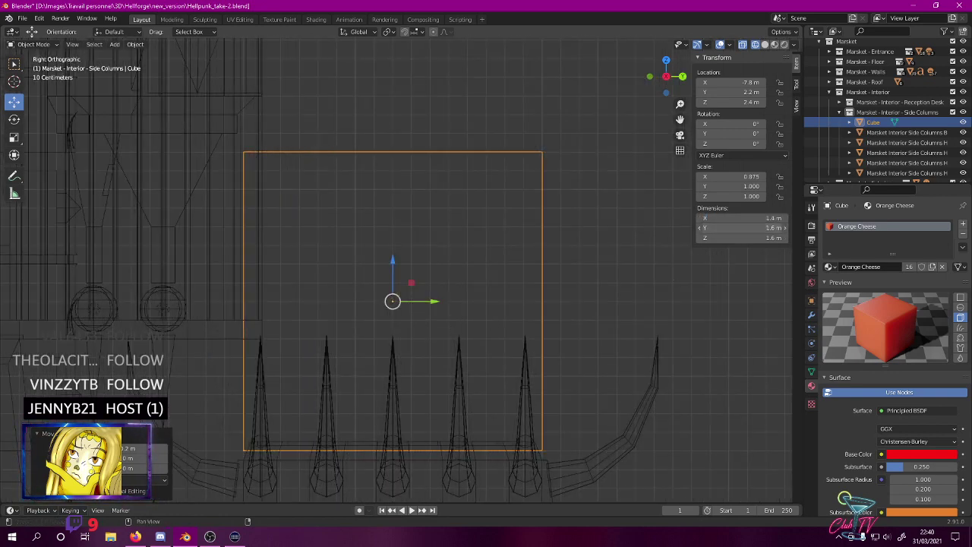
text(1.4)
key(Return)
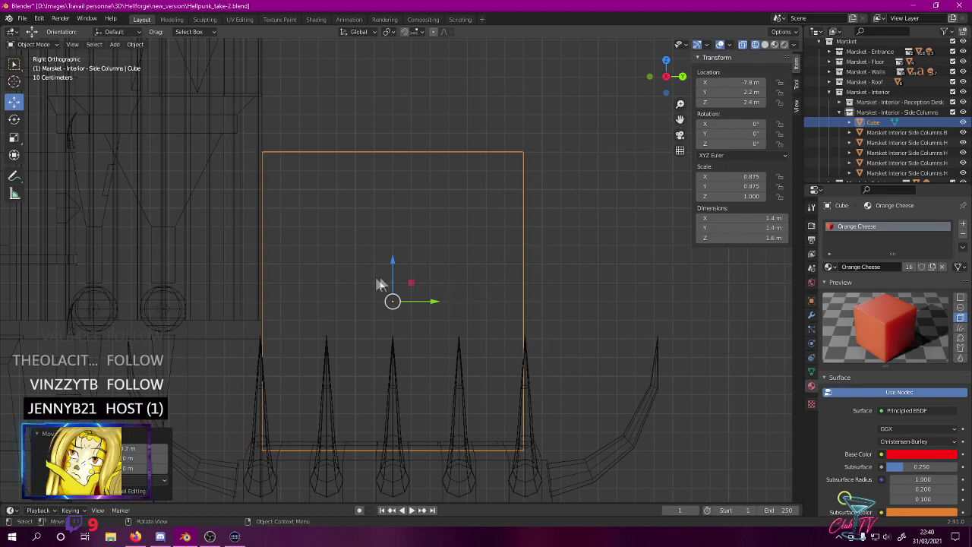
click(744, 238)
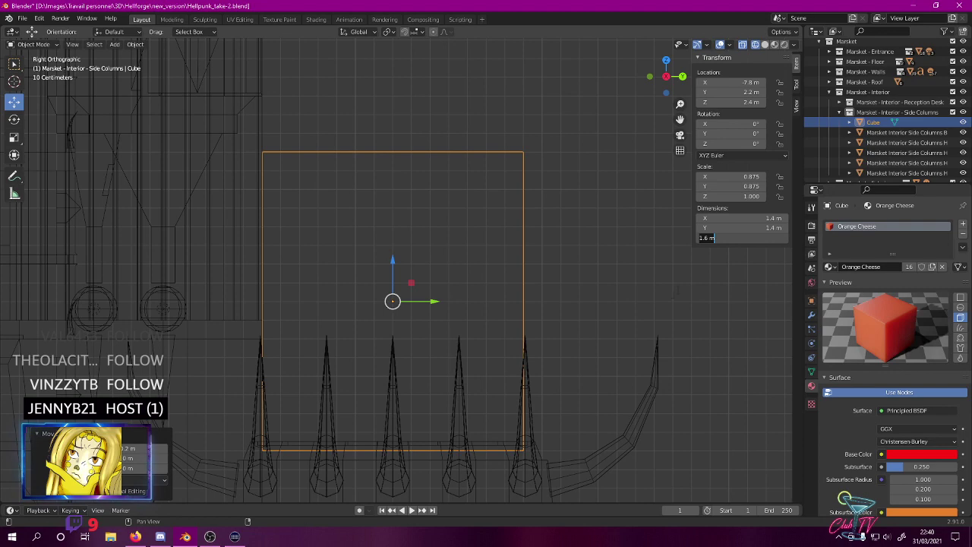
text(4)
key(Return)
- Raise the cube to Z 3.63 m so its underside rests on the column base
scroll(676, 287, down, 3)
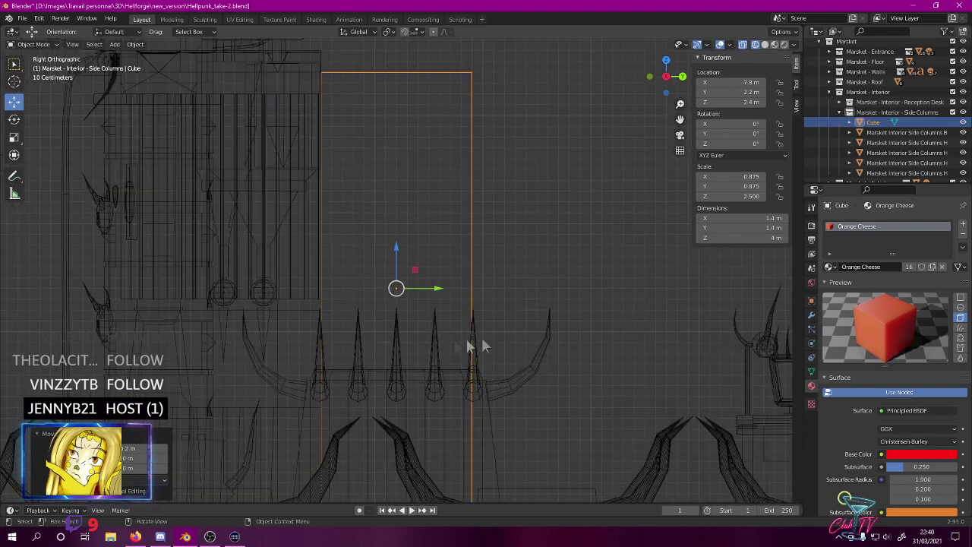
scroll(480, 335, down, 3)
drag(399, 244, 417, 156)
scroll(495, 265, up, 5)
scroll(398, 176, up, 4)
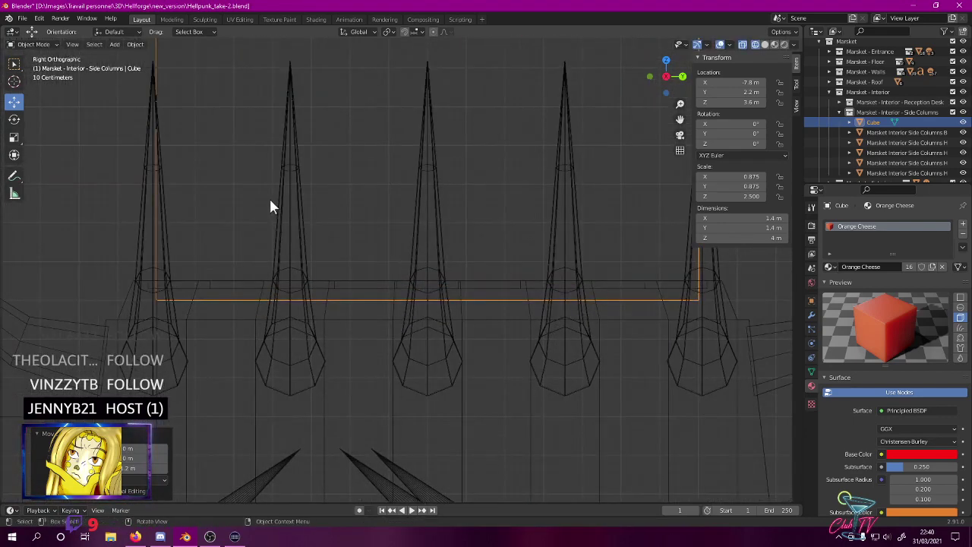
scroll(269, 198, up, 4)
shift+middle_drag(267, 198, 605, 171)
key(g)
key(z)
click(604, 146)
- Return to rendered shading and set the column block's Z dimension to 6 m
scroll(562, 155, down, 7)
scroll(511, 173, down, 5)
key(z)
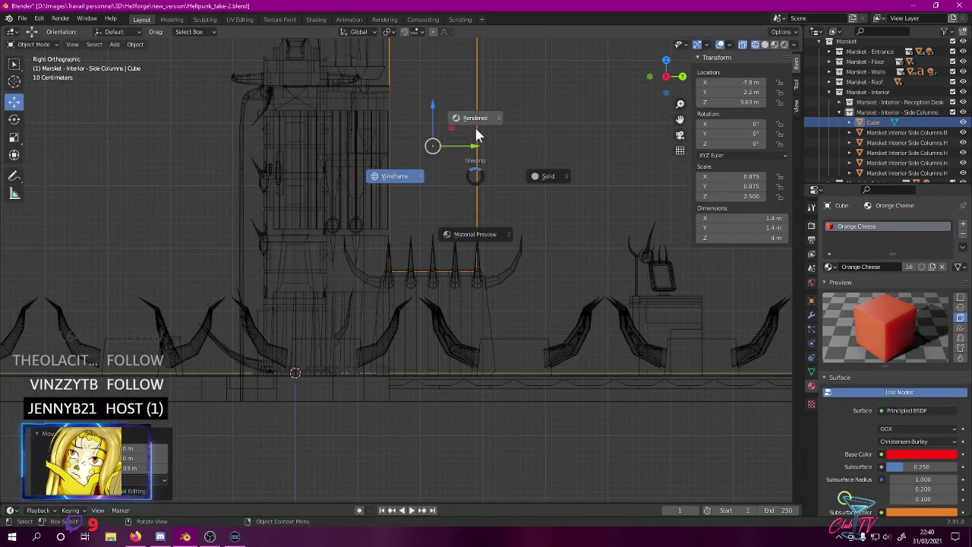
click(477, 135)
mouse_move(425, 156)
middle_down()
mouse_move(476, 161)
mouse_move(454, 120)
mouse_move(445, 330)
mouse_move(445, 294)
middle_up()
scroll(461, 141, down, 3)
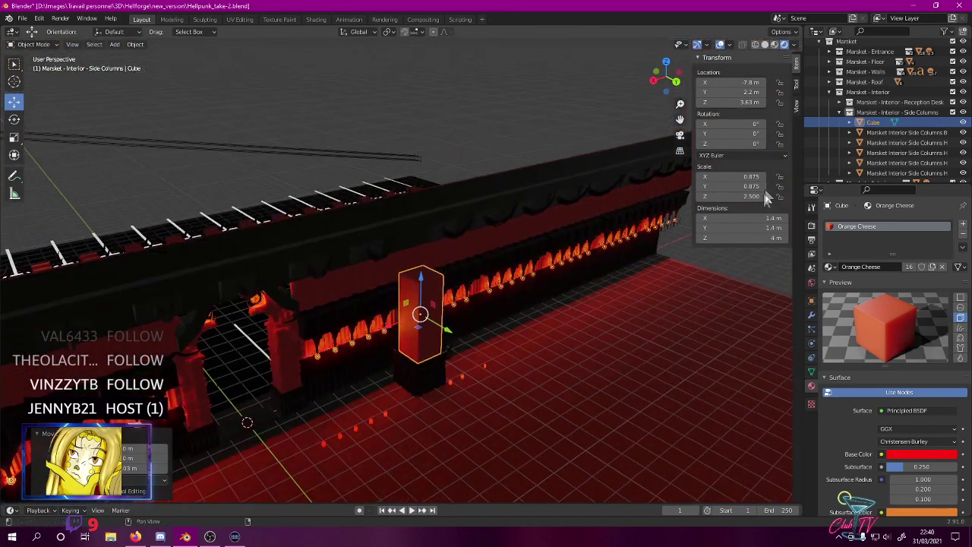
click(767, 242)
text(6)
key(Return)
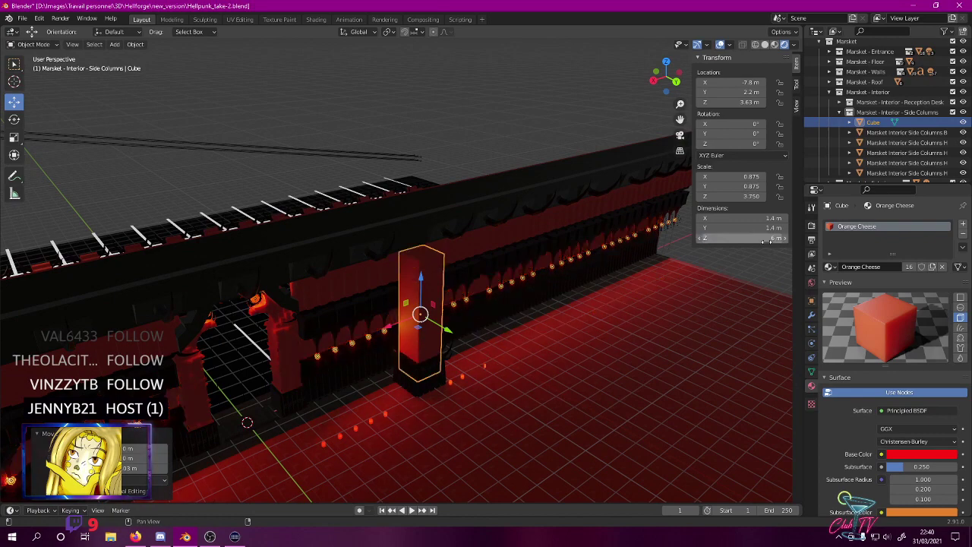
- Move the column block up 1 m along Z
key(g)
key(z)
key(1)
ctrl+drag(423, 259, 423, 248)
scroll(469, 302, up, 4)
scroll(469, 302, down, 1)
mouse_move(468, 300)
middle_down()
mouse_move(506, 304)
mouse_move(545, 286)
mouse_move(530, 297)
mouse_move(346, 300)
mouse_move(353, 315)
mouse_move(354, 289)
mouse_move(316, 282)
mouse_move(505, 289)
mouse_move(468, 297)
middle_up()
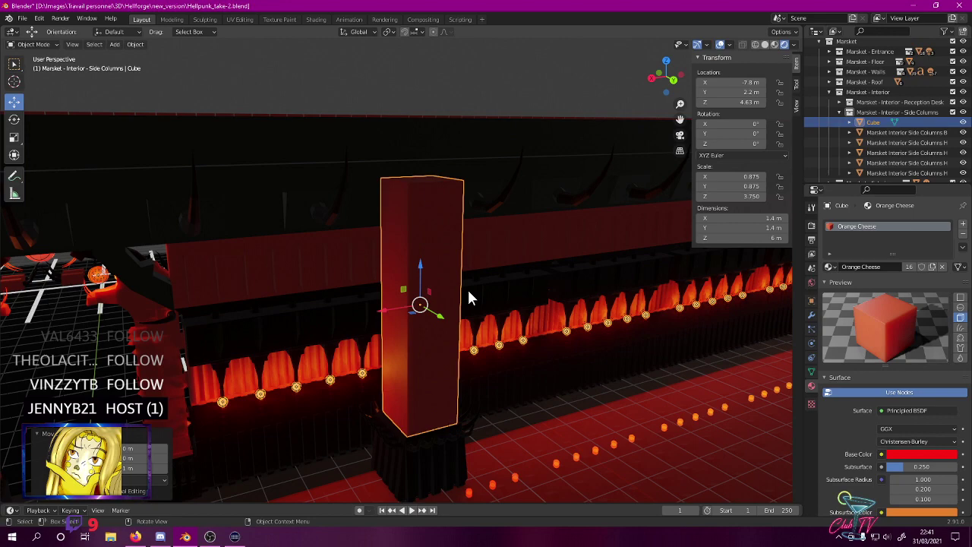
middle_drag(434, 310, 410, 349)
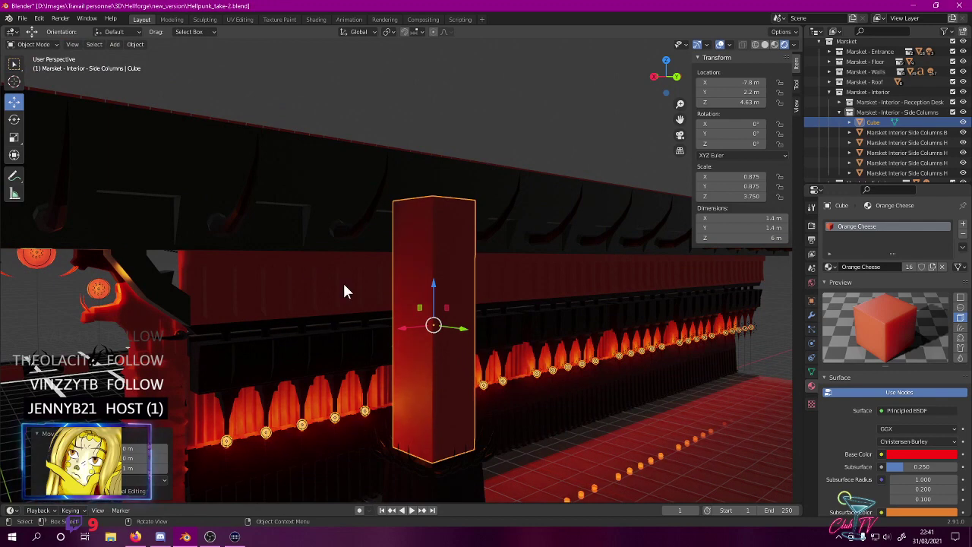
key(Tab)
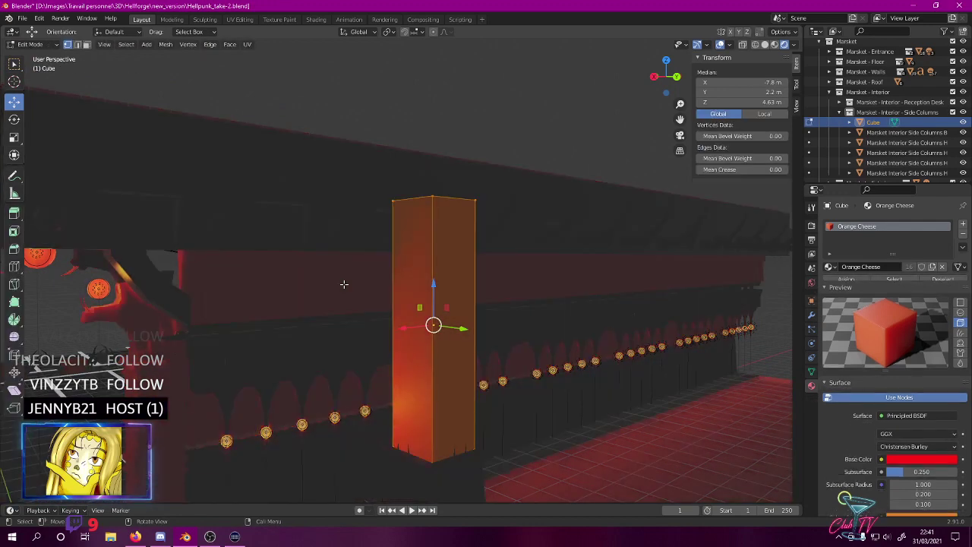
key(Tab)
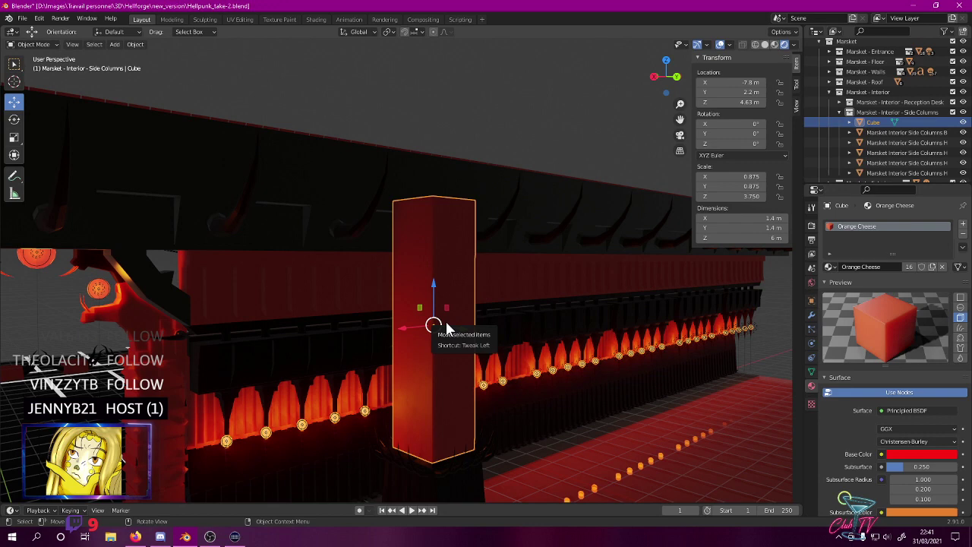
- Switch to wireframe shading and view the upper part of the column block straight from the front
middle_drag(445, 321, 361, 311)
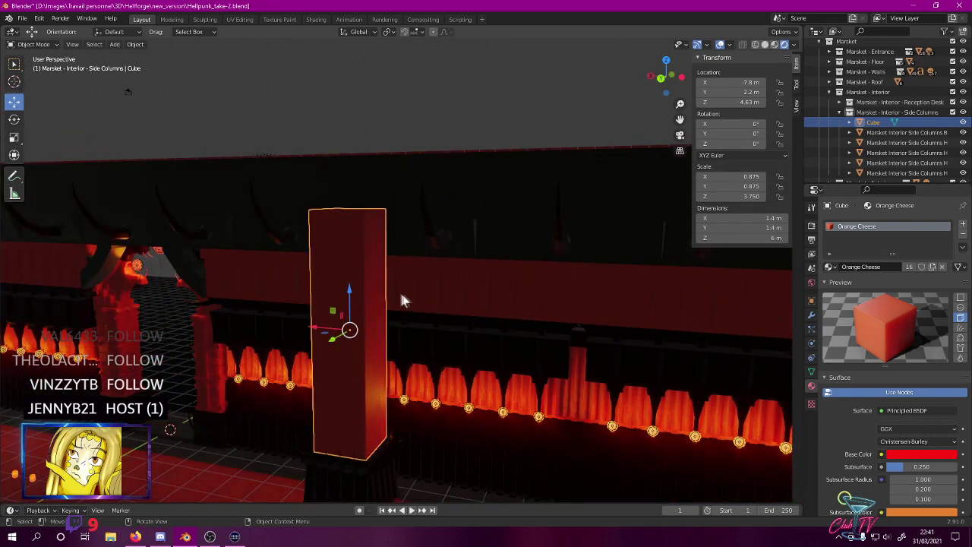
key(z)
click(363, 301)
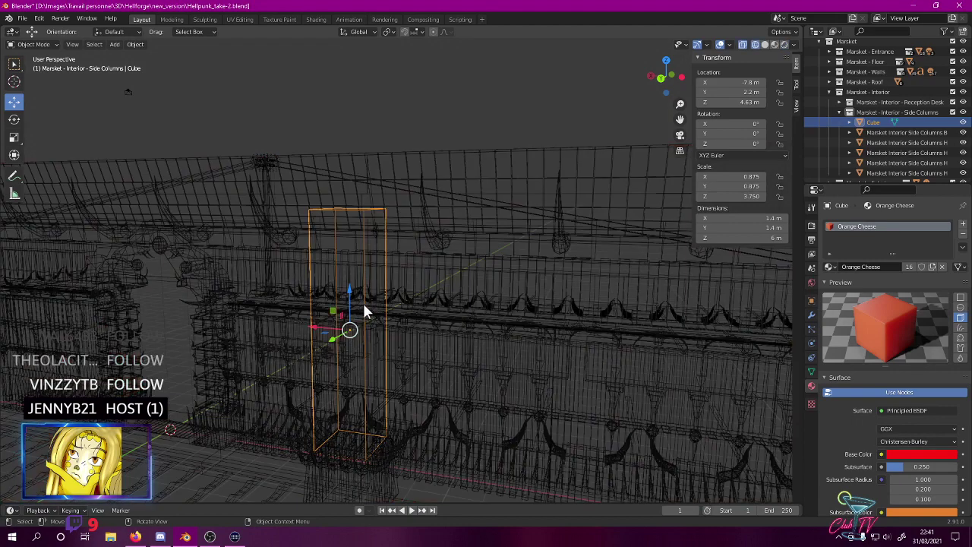
key(KP_1)
scroll(437, 260, up, 4)
drag(355, 119, 521, 174)
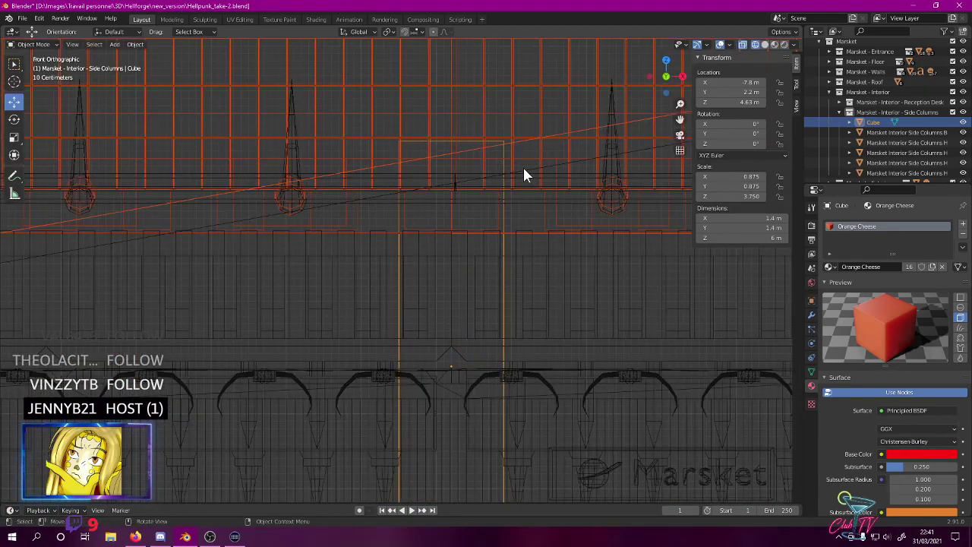
click(448, 335)
click(401, 359)
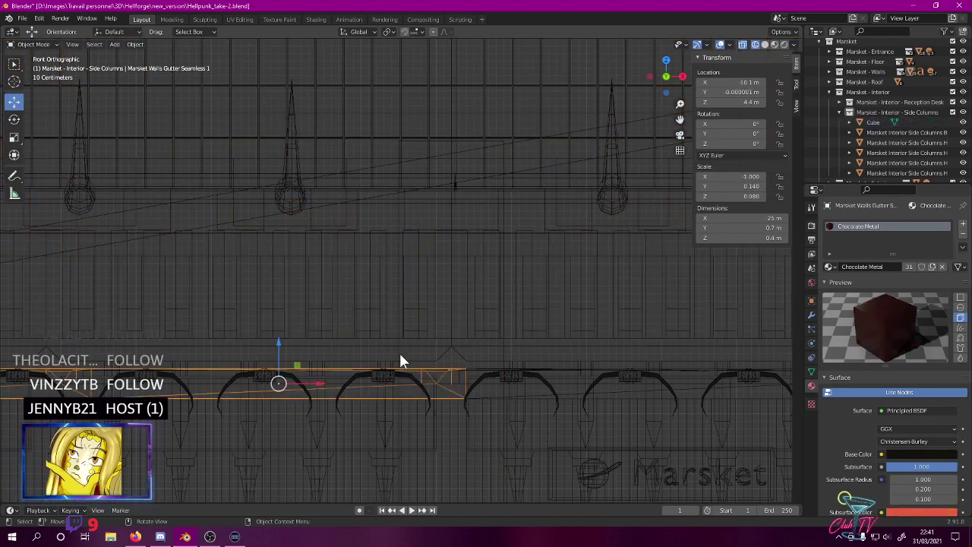
click(400, 358)
- Edit the column block's mesh and lower its top face to a global Z of 7.3 m
key(Tab)
drag(369, 107, 525, 152)
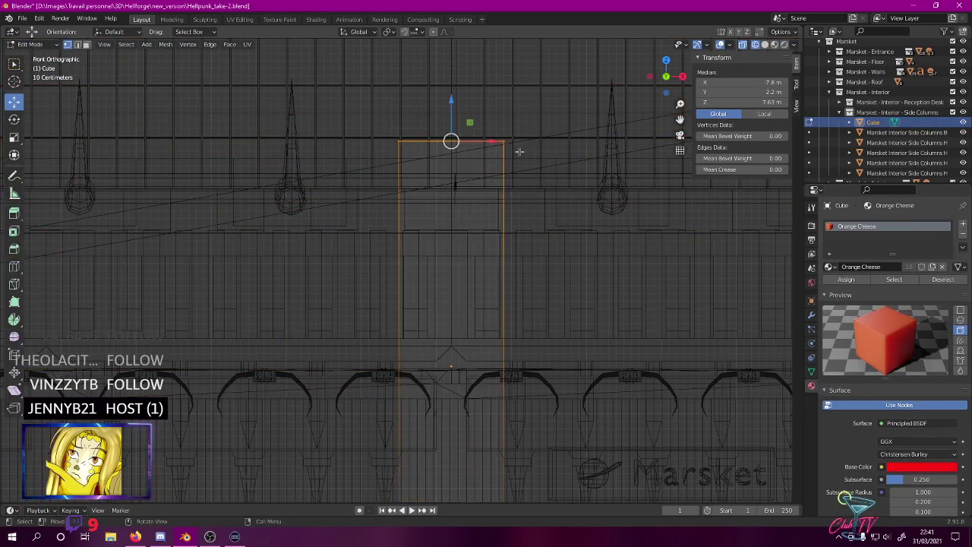
middle_drag(526, 152, 547, 167)
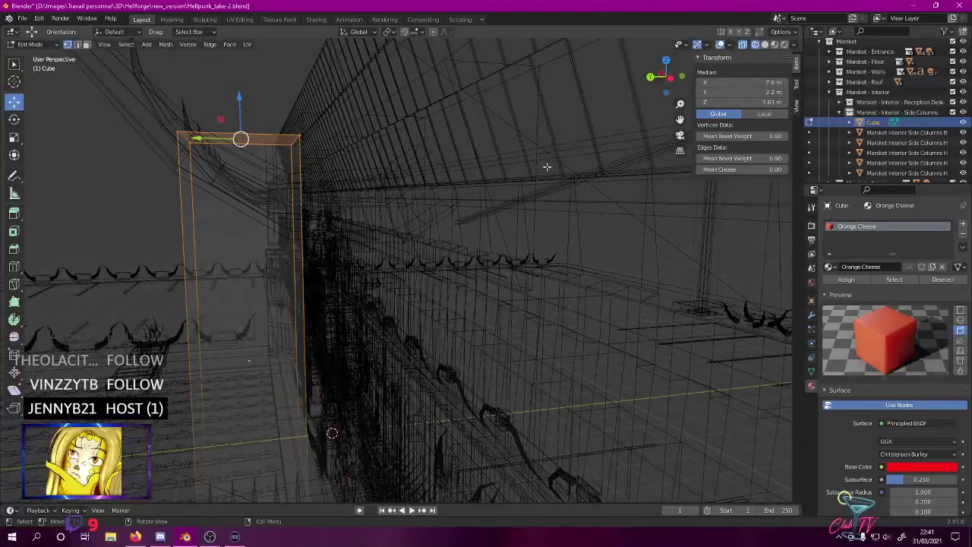
key(KP_3)
shift+middle_drag(547, 167, 402, 248)
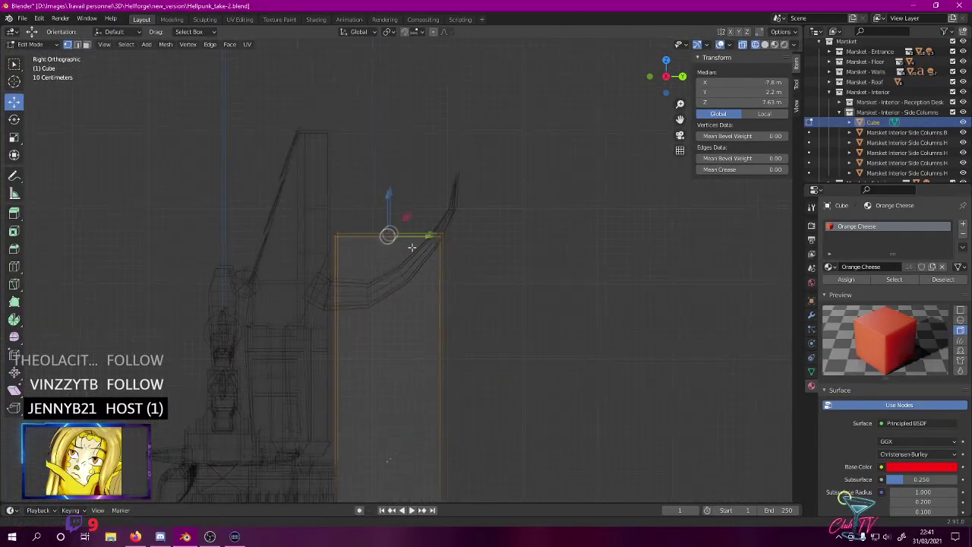
scroll(412, 232, up, 5)
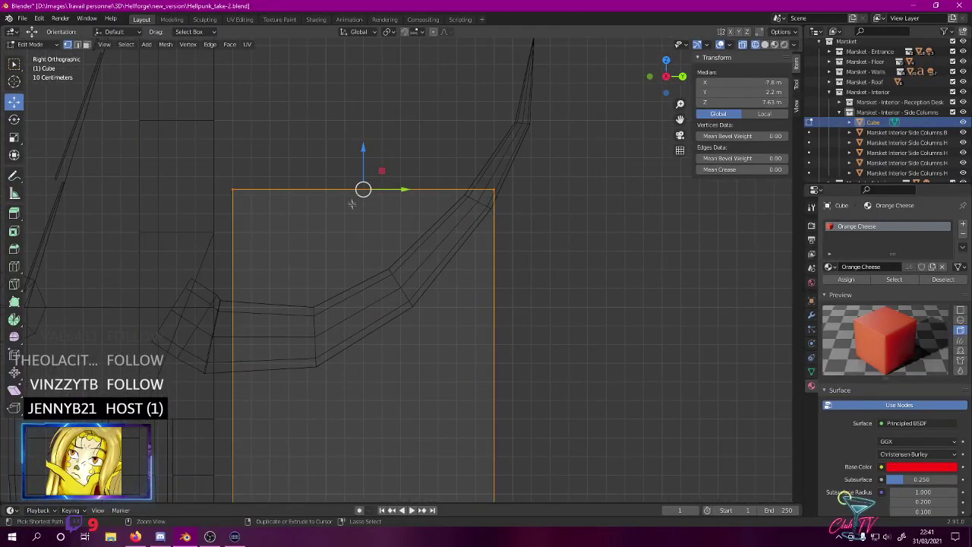
click(726, 101)
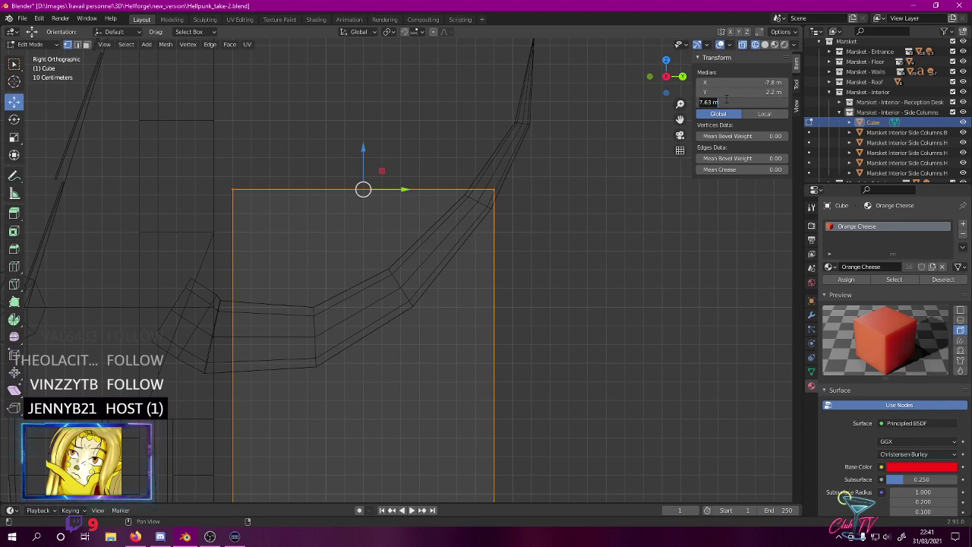
text(7.3)
key(Return)
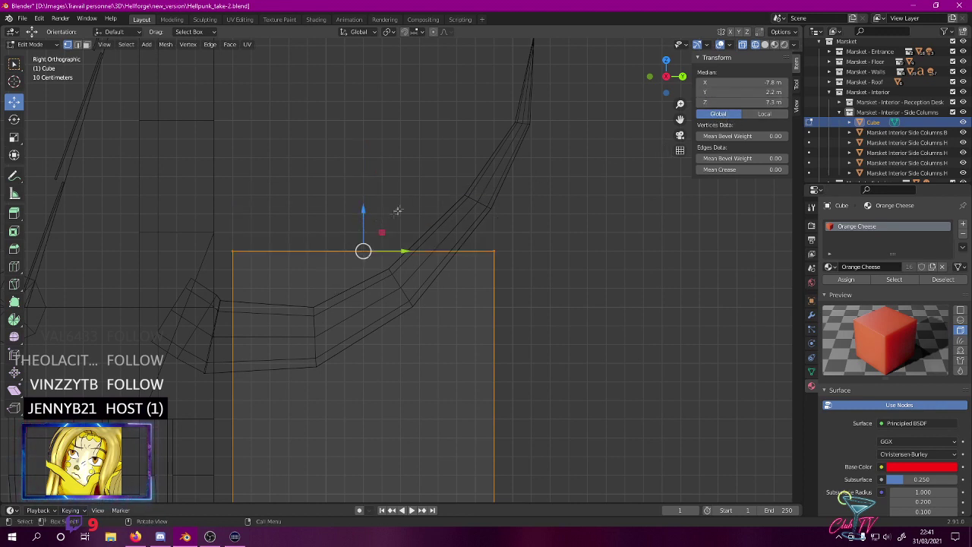
- Inspect the shortened column in rendered shading, up close and against the whole building
key(z)
click(414, 190)
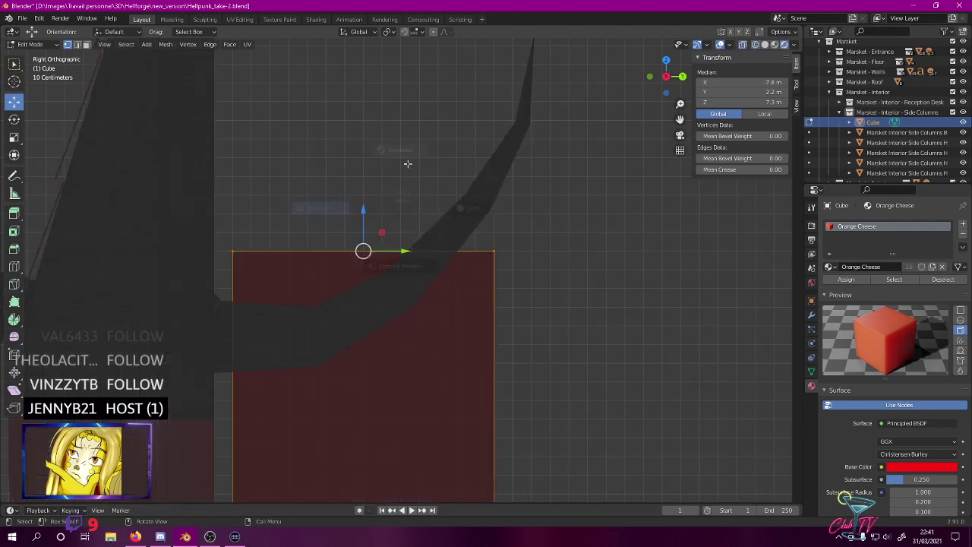
mouse_move(423, 182)
middle_down()
mouse_move(354, 228)
mouse_move(351, 168)
mouse_move(347, 178)
mouse_move(458, 321)
mouse_move(536, 136)
mouse_move(521, 139)
middle_up()
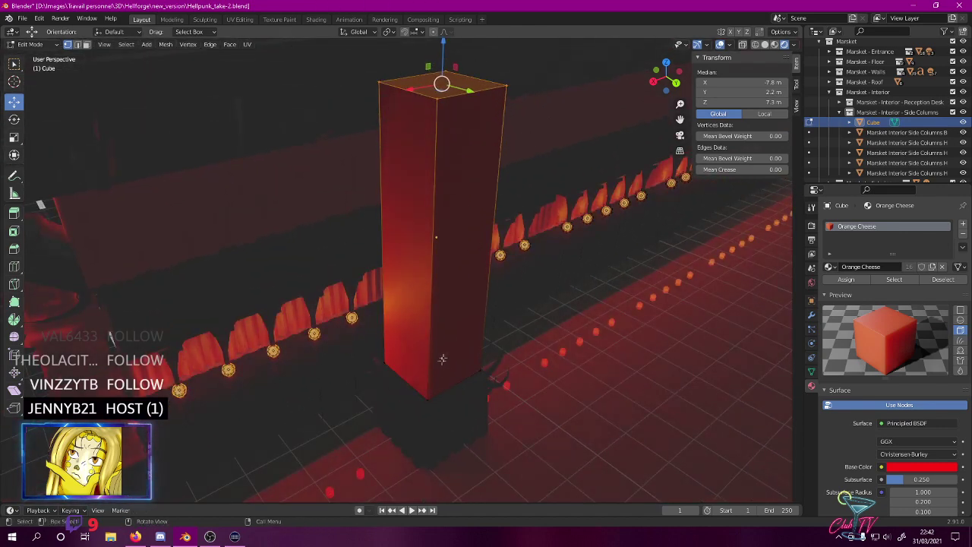
scroll(447, 281, down, 8)
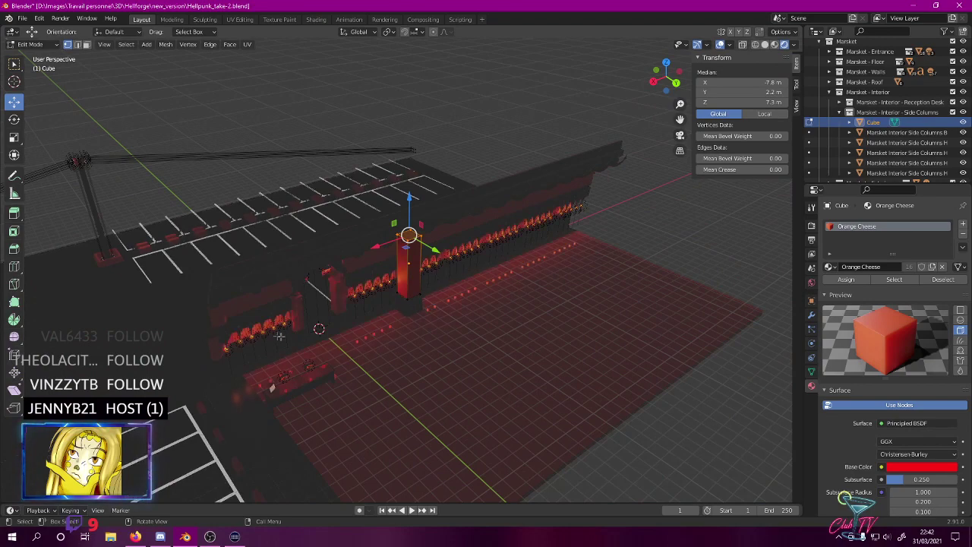
scroll(375, 293, up, 8)
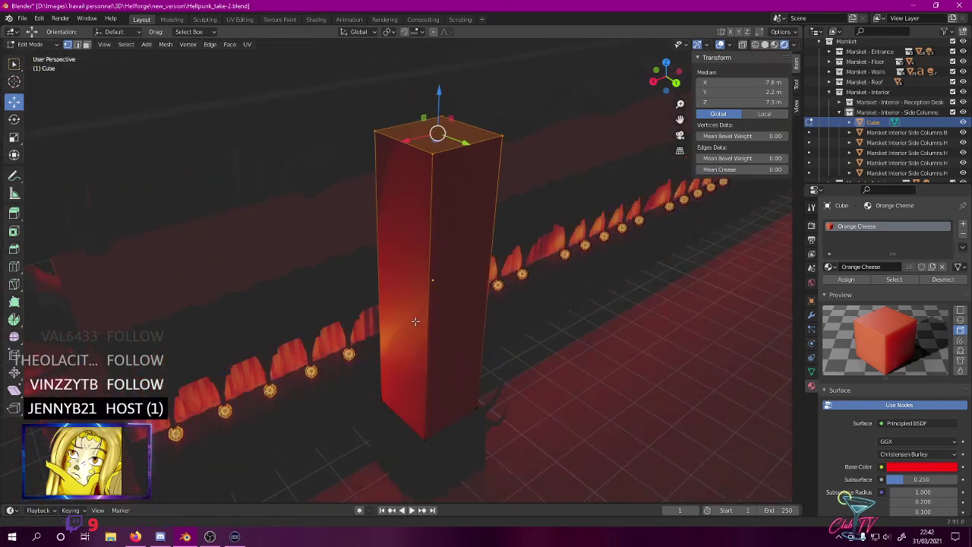
- In solid shading, subdivide the top and bottom edges of the column's +Y face to split it vertically down the middle
key(z)
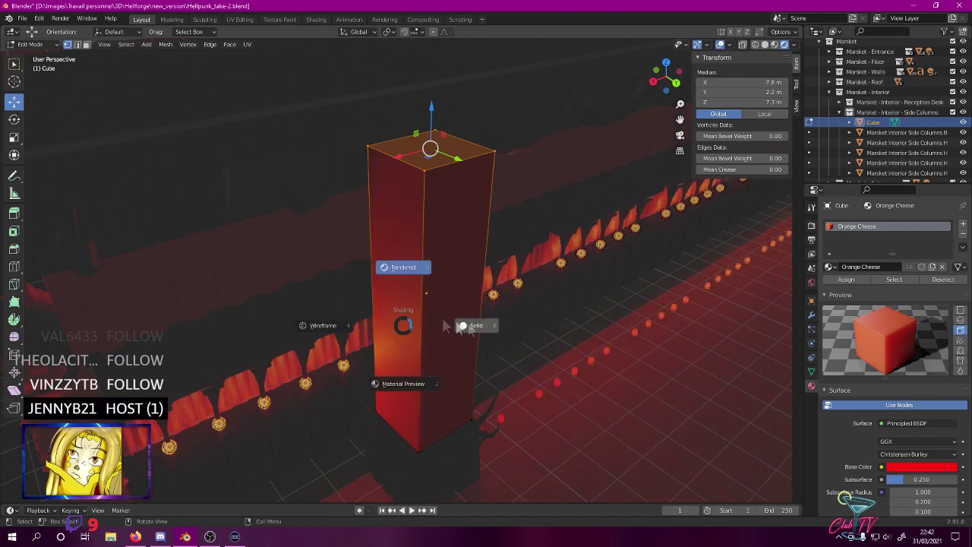
click(485, 323)
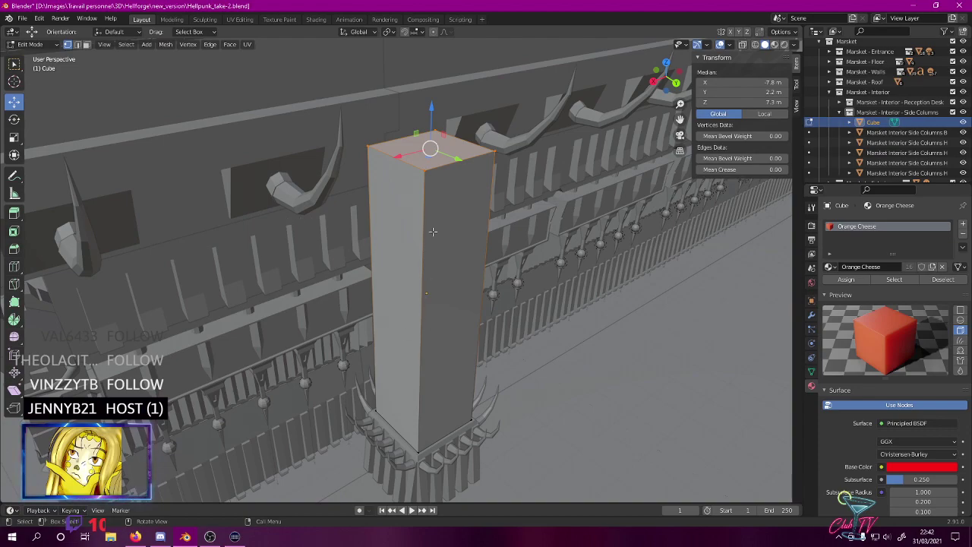
middle_drag(370, 251, 798, 254)
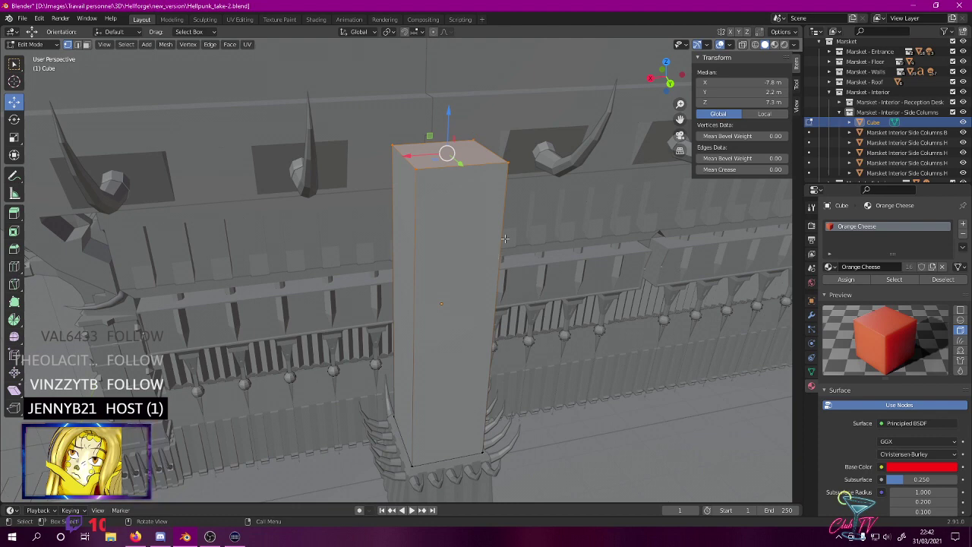
middle_drag(472, 168, 460, 102)
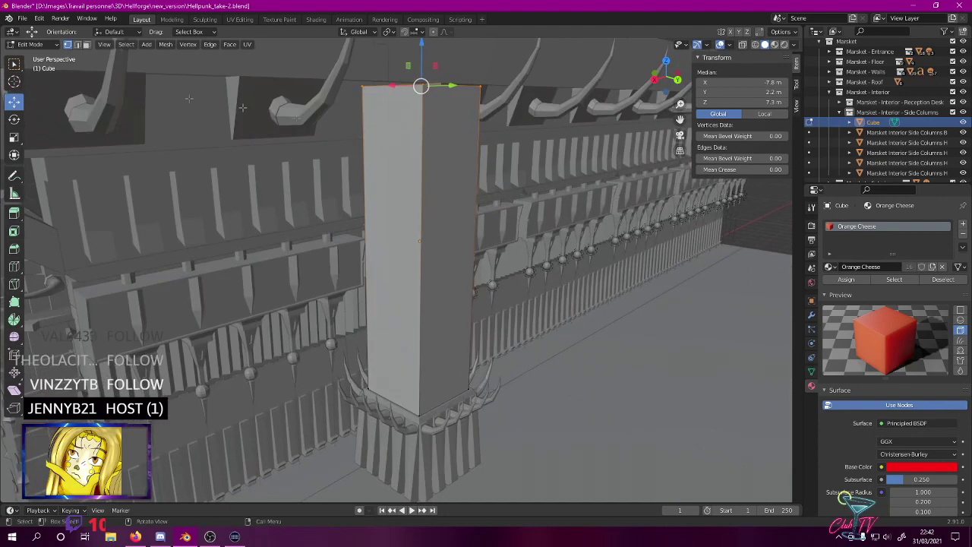
click(86, 45)
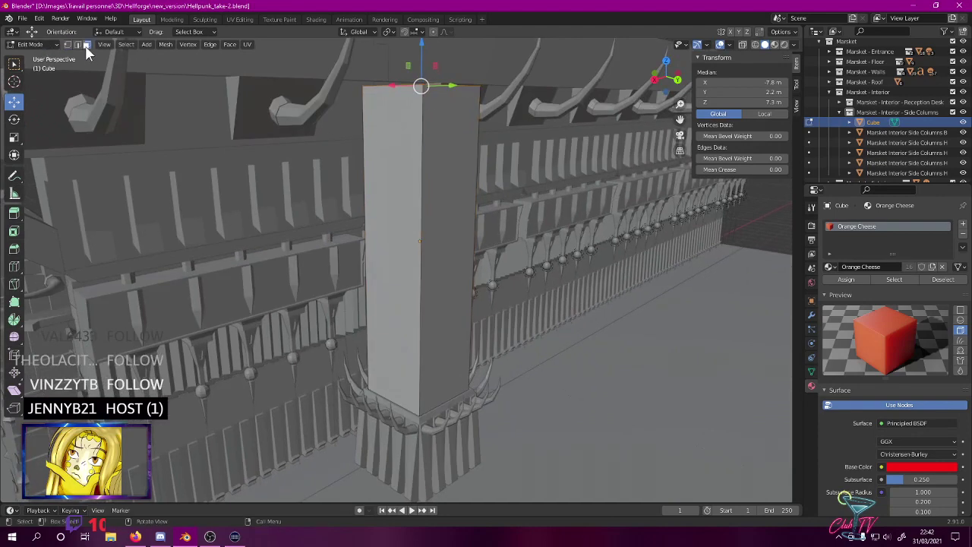
click(436, 404)
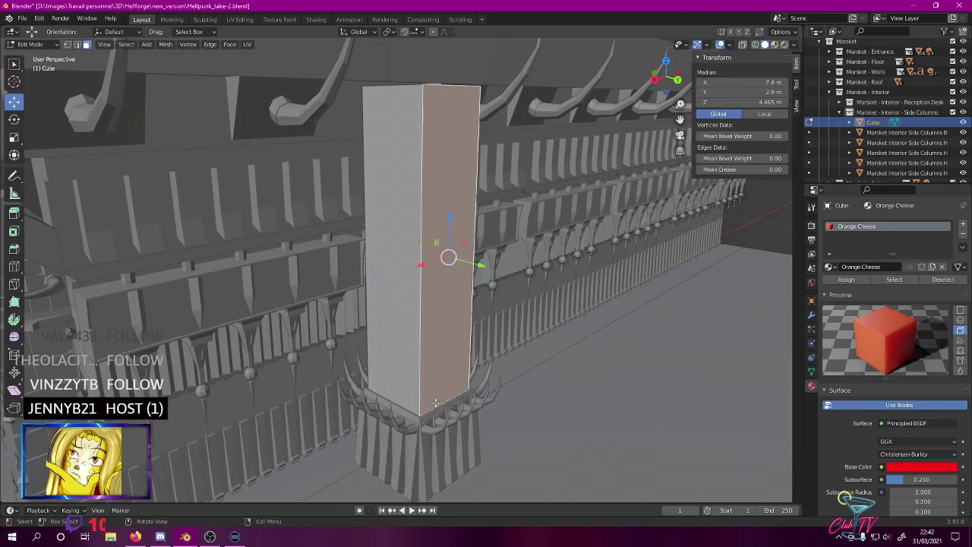
click(77, 44)
click(438, 400)
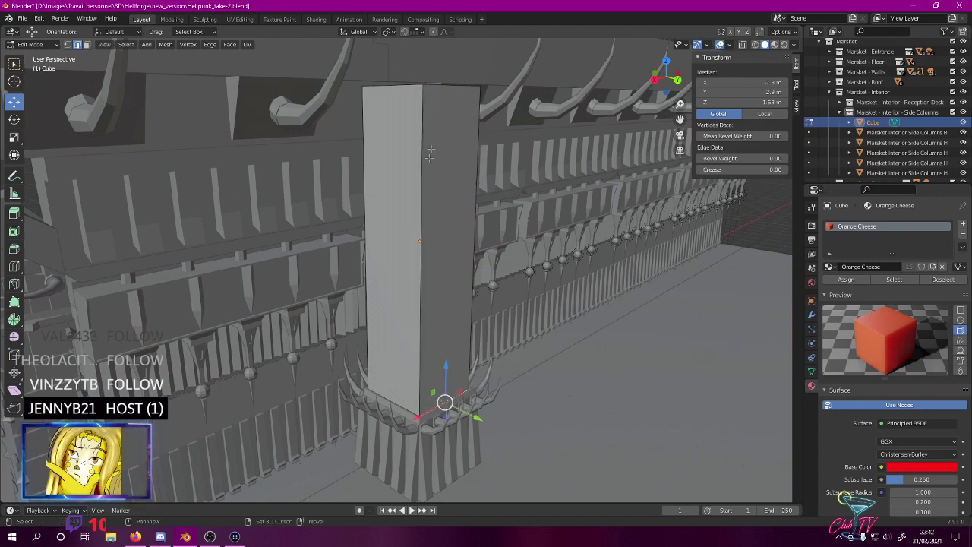
right_click(452, 90)
click(435, 90)
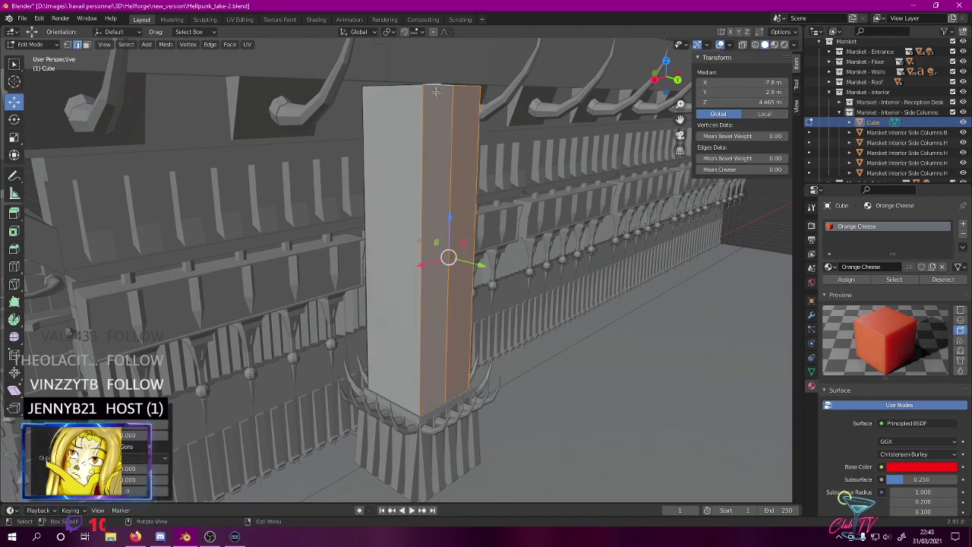
- Split the column's +X and -X faces vertically down the middle by subdividing their top and bottom edges
click(384, 85)
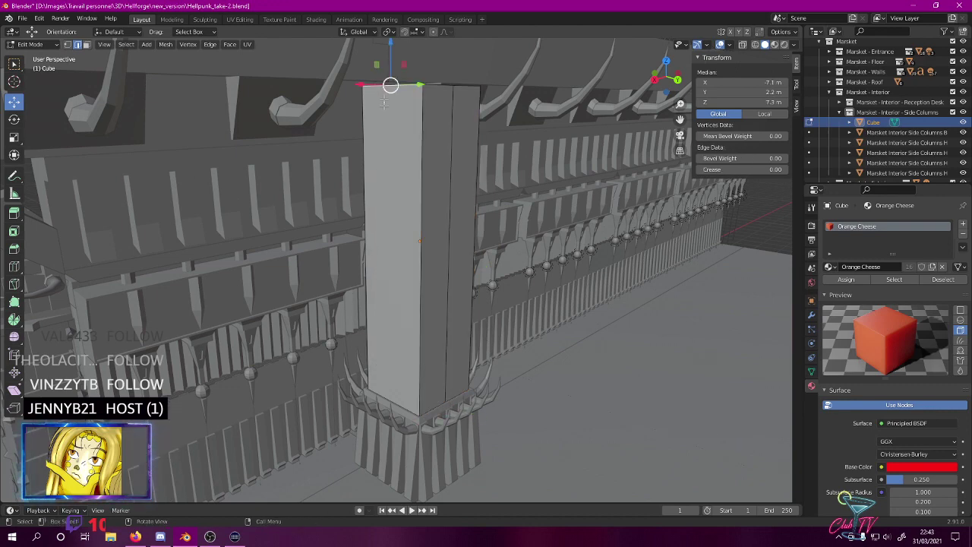
right_click(397, 402)
click(371, 246)
middle_drag(419, 245, 291, 241)
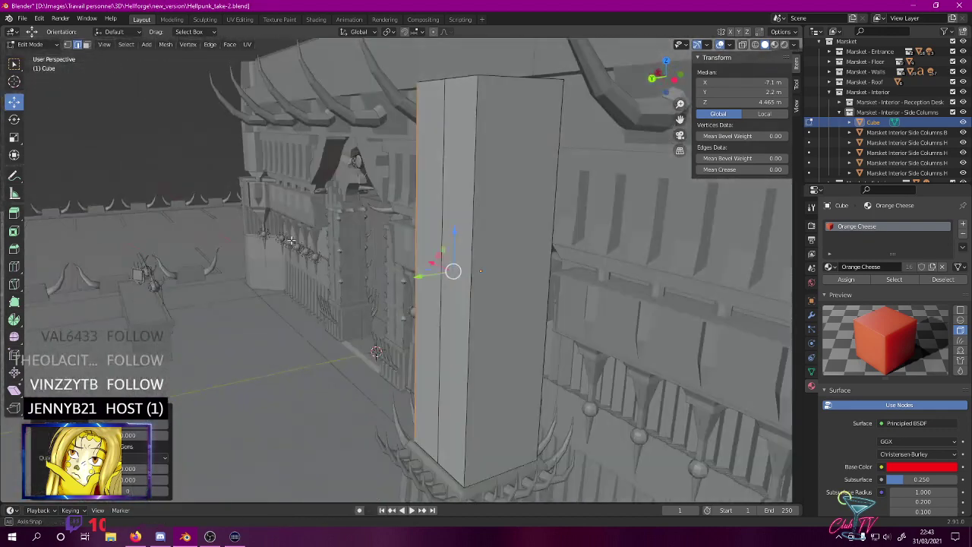
click(515, 462)
shift+click(499, 77)
right_click(500, 81)
click(482, 83)
- Hide the Marsket - Walls and Marsket - Roof collections and split the column's wall-facing -Y face vertically down the middle
middle_drag(496, 100, 406, 116)
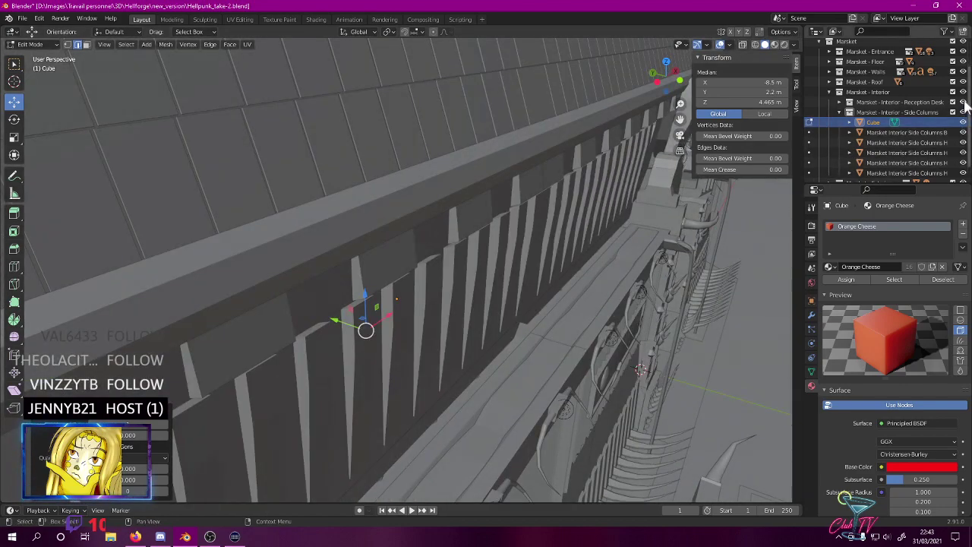
click(963, 71)
middle_drag(505, 300, 395, 285)
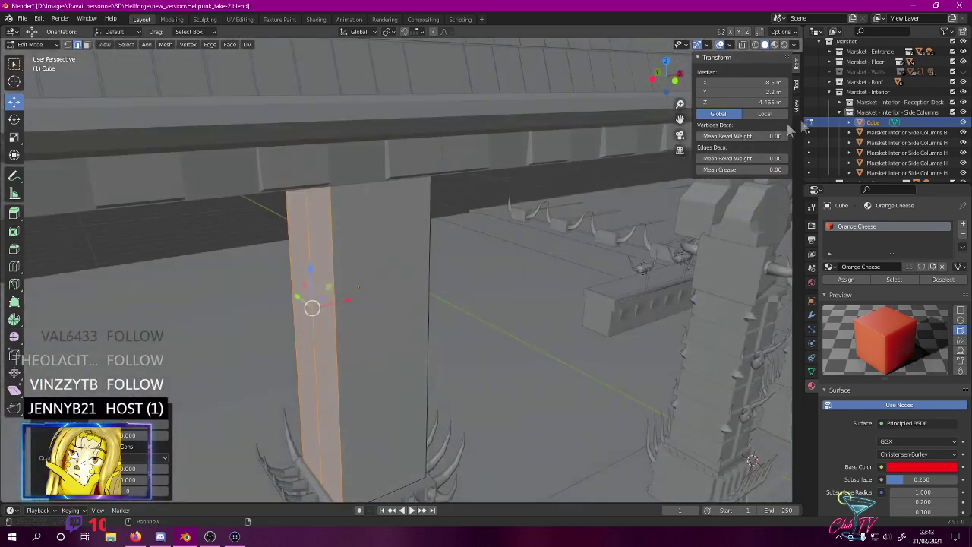
click(963, 81)
click(380, 84)
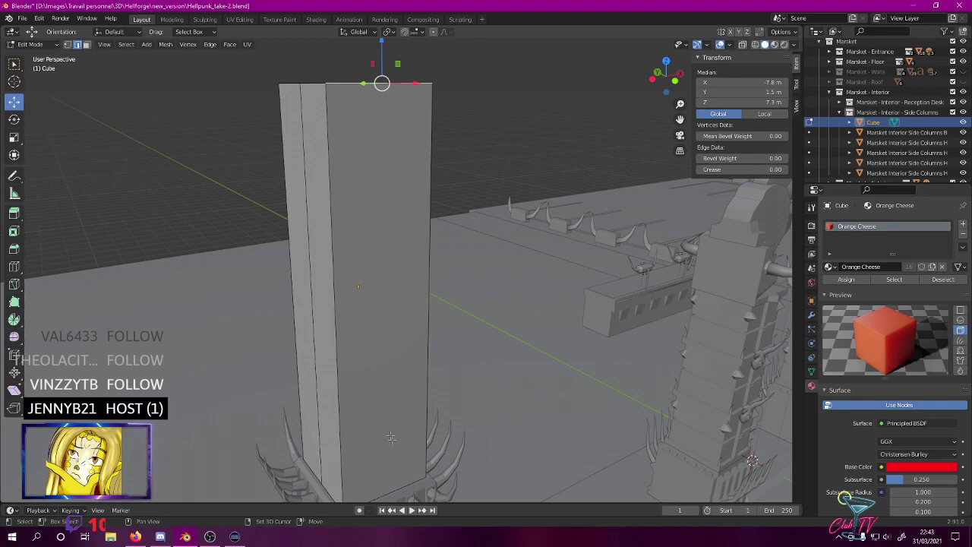
right_click(353, 244)
click(345, 245)
- Rename the column cube as Marsket Interior Side Columns Body
middle_drag(345, 244, 396, 285)
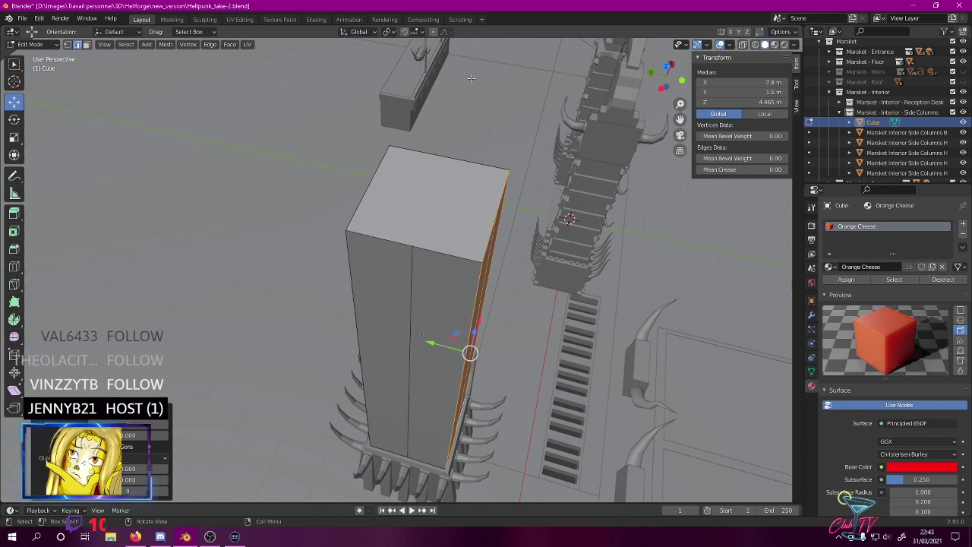
scroll(874, 137, down, 1)
double_click(874, 118)
text(Marsket Interior Side)
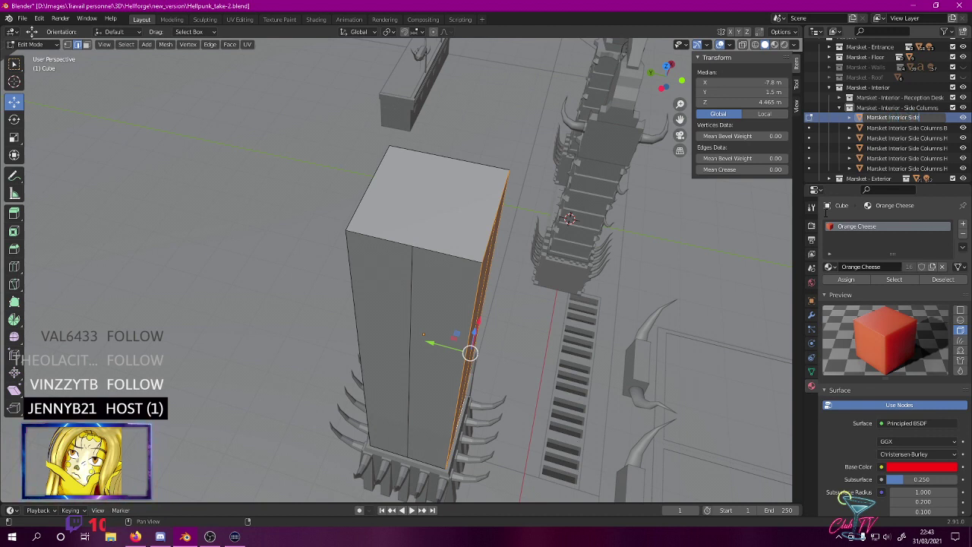
text(s Body)
key(Return)
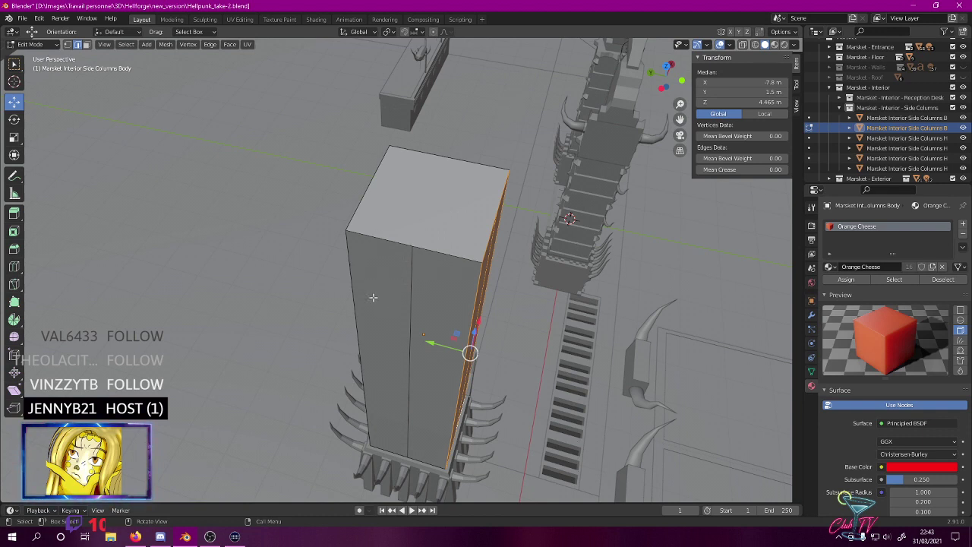
- In wireframe top view, move the middle vertical edges of the column's -X and +X sides inward by about 0.2 m each
key(z)
click(289, 298)
mouse_move(294, 292)
middle_down()
mouse_move(355, 277)
mouse_move(347, 304)
middle_up()
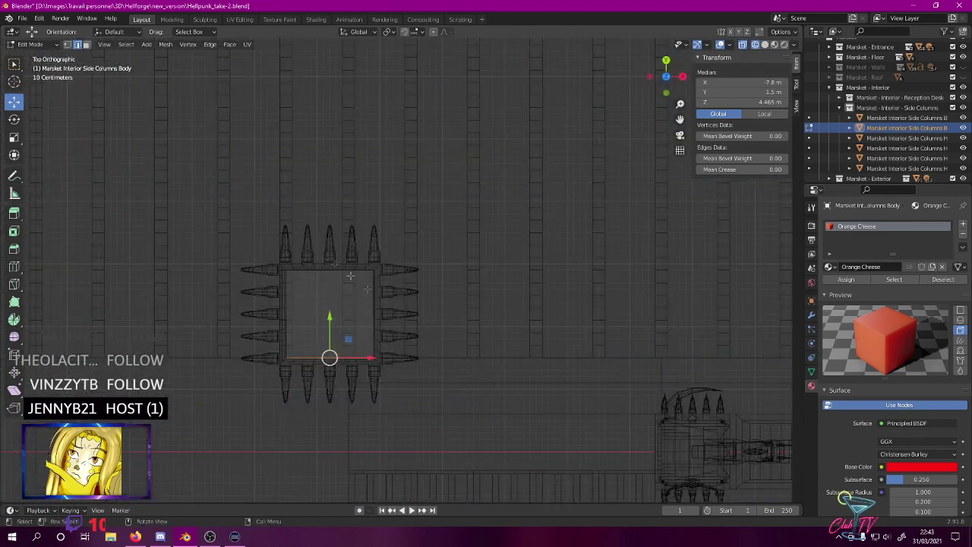
click(286, 314)
scroll(335, 278, up, 6)
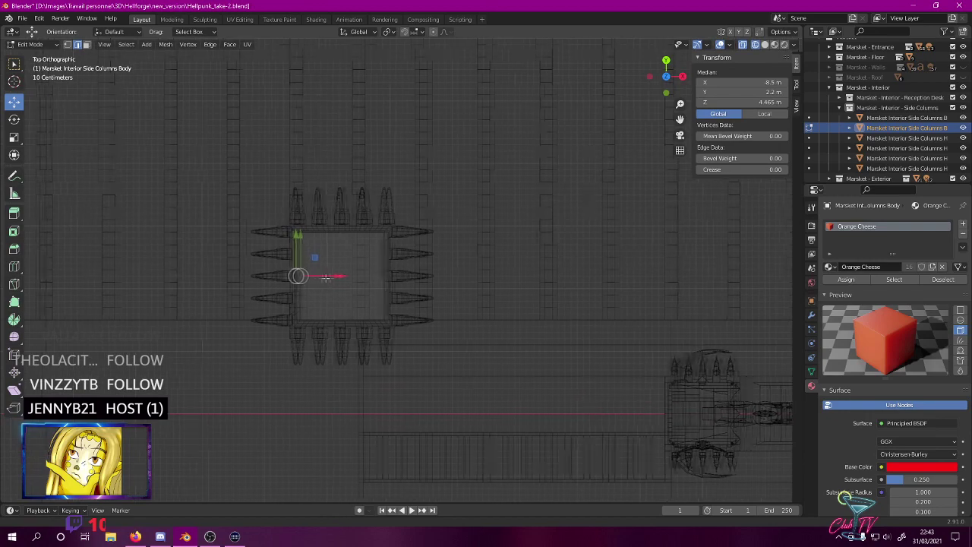
scroll(335, 278, up, 2)
shift+middle_drag(259, 247, 447, 252)
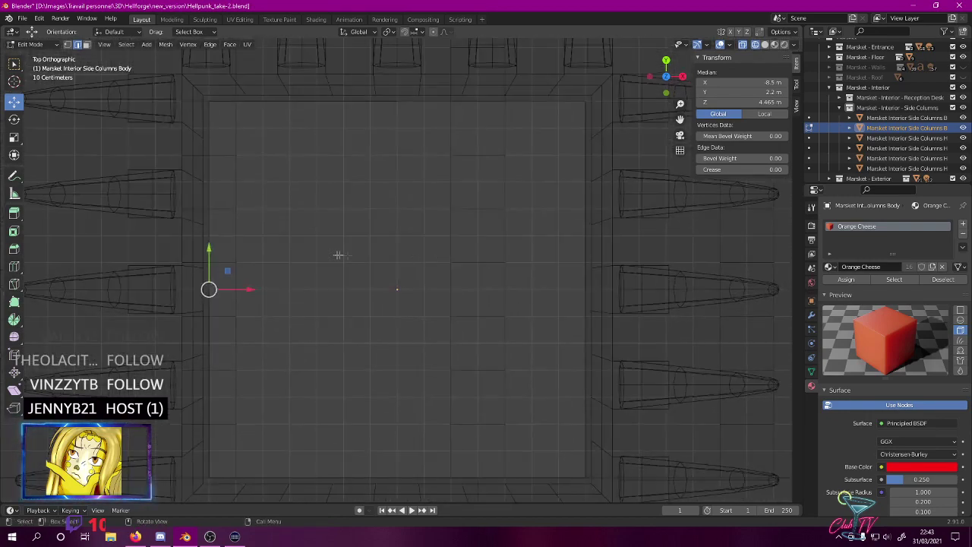
drag(253, 289, 279, 289)
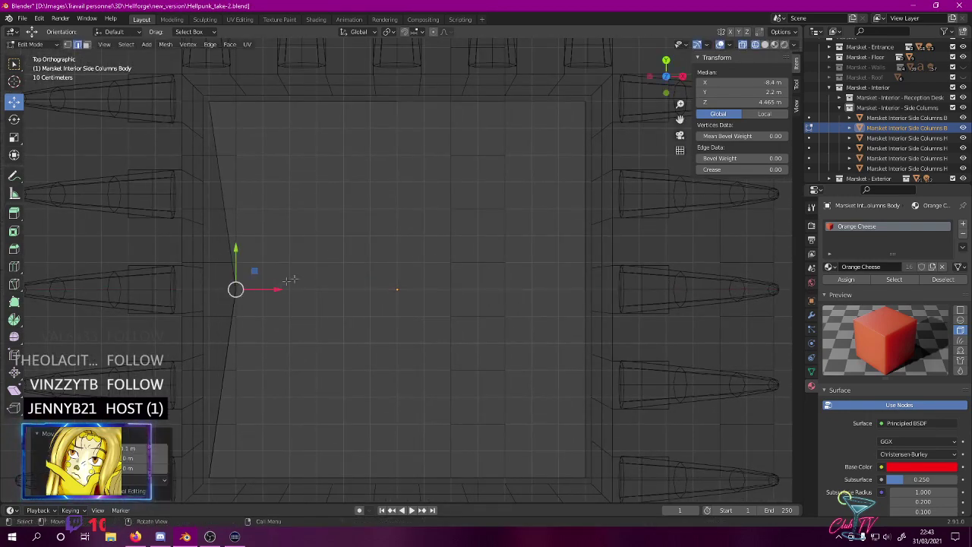
click(586, 274)
drag(617, 290, 568, 294)
click(234, 277)
drag(267, 290, 290, 289)
- Move the middle vertical edges of the column's -Y and +Y sides inward by 0.2 m each
drag(326, 452, 435, 486)
drag(396, 441, 396, 386)
drag(366, 65, 437, 143)
drag(396, 65, 395, 120)
mouse_move(467, 205)
middle_down()
mouse_move(384, 221)
mouse_move(322, 173)
middle_up()
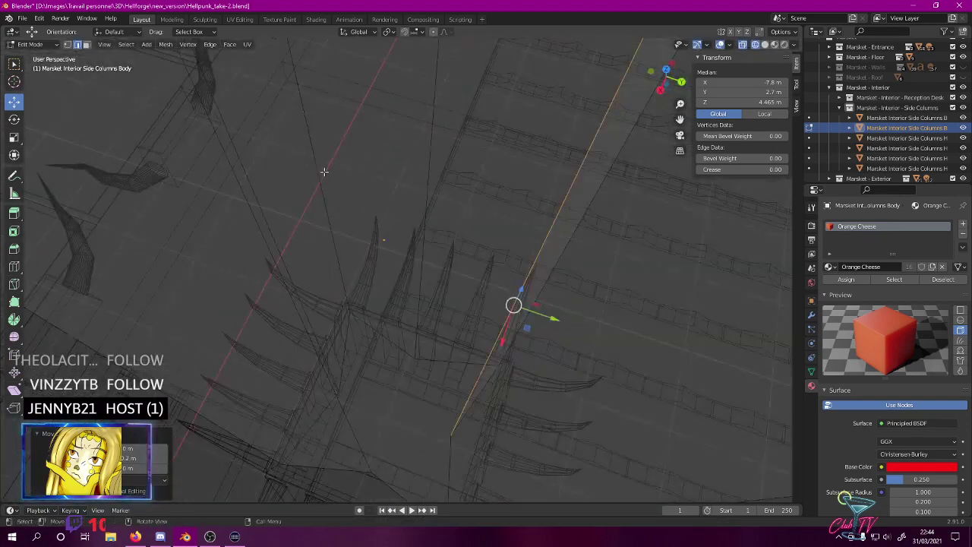
- Examine the indented column body from several angles in rendered and solid shading
key(z)
click(324, 129)
scroll(324, 139, down, 6)
mouse_move(317, 132)
middle_down()
mouse_move(247, 76)
mouse_move(279, 122)
mouse_move(303, 70)
middle_up()
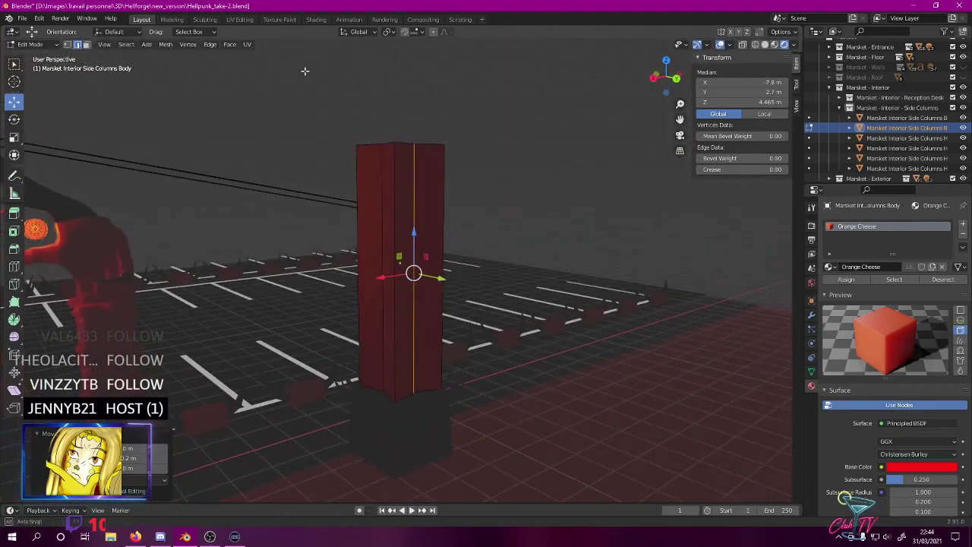
key(z)
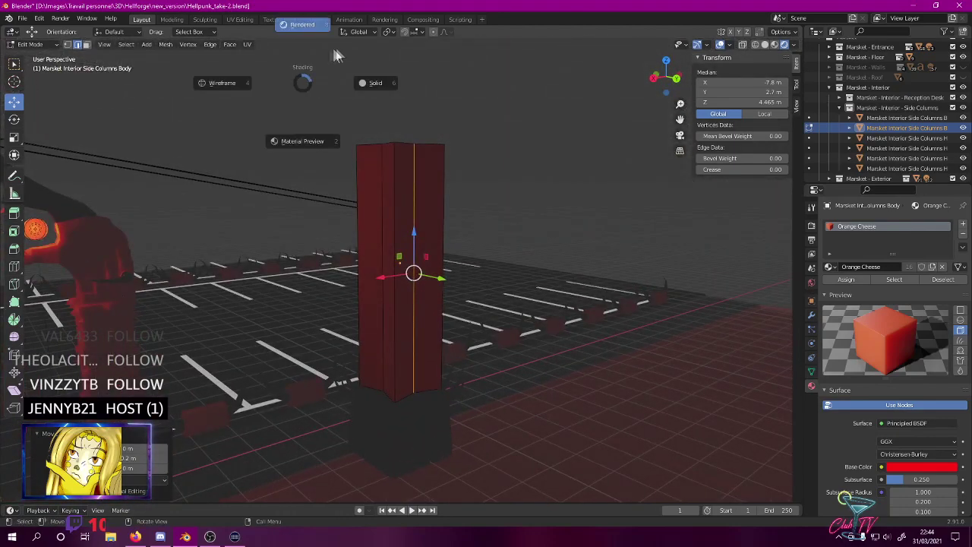
click(362, 85)
mouse_move(361, 84)
middle_down()
mouse_move(456, 208)
mouse_move(582, 187)
mouse_move(610, 200)
mouse_move(684, 199)
mouse_move(662, 114)
mouse_move(673, 122)
mouse_move(678, 214)
mouse_move(779, 187)
mouse_move(755, 284)
middle_up()
middle_drag(429, 310, 524, 288)
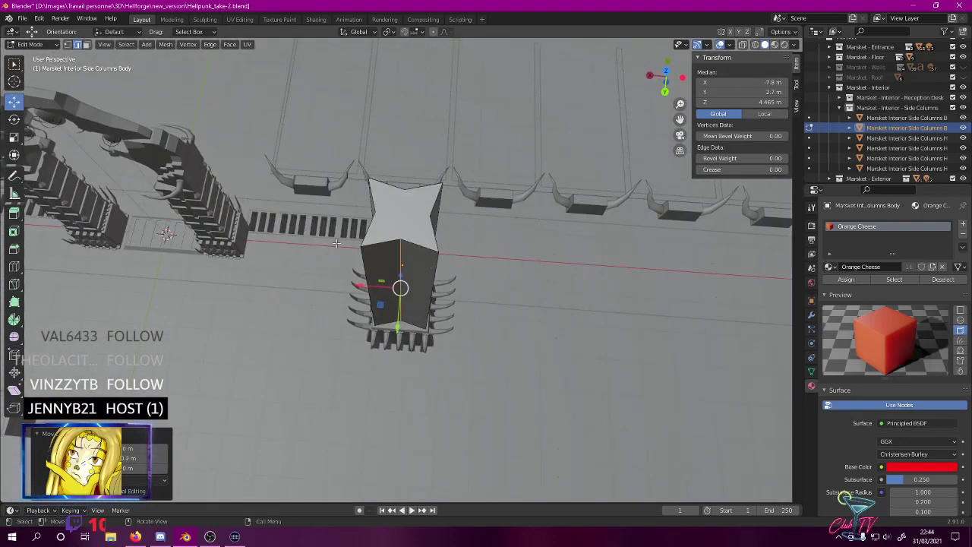
- Delete all vertices of the Marsket Interior Side Columns Body mesh
key(Tab)
key(Tab)
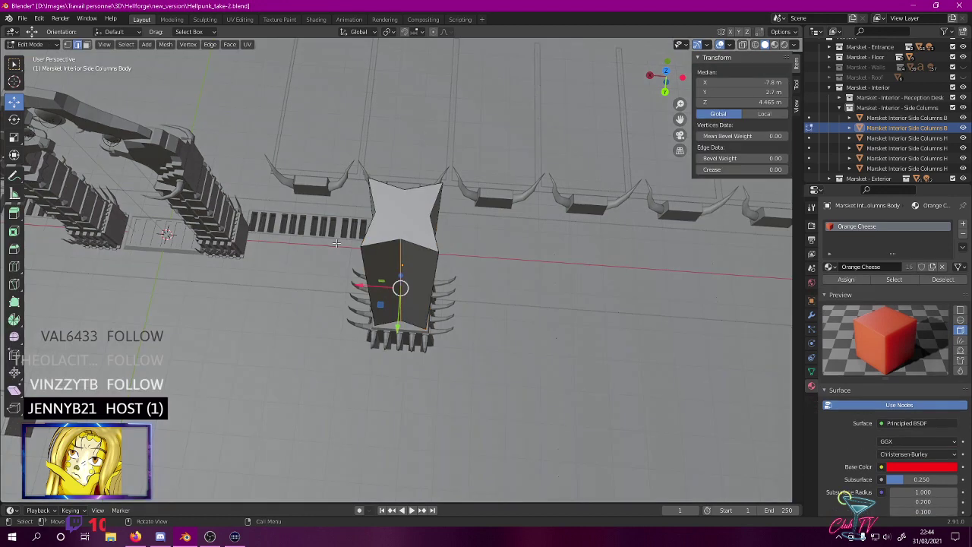
key(a)
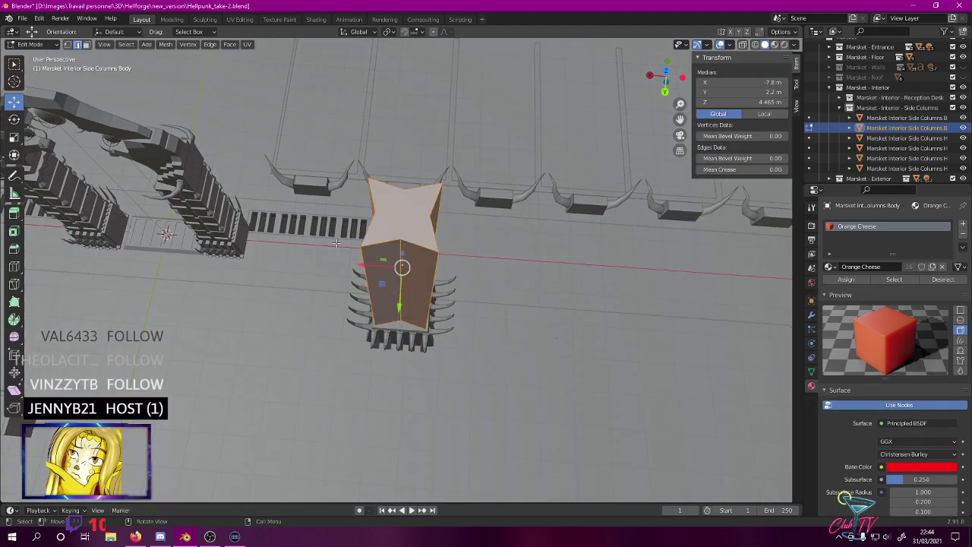
key(x)
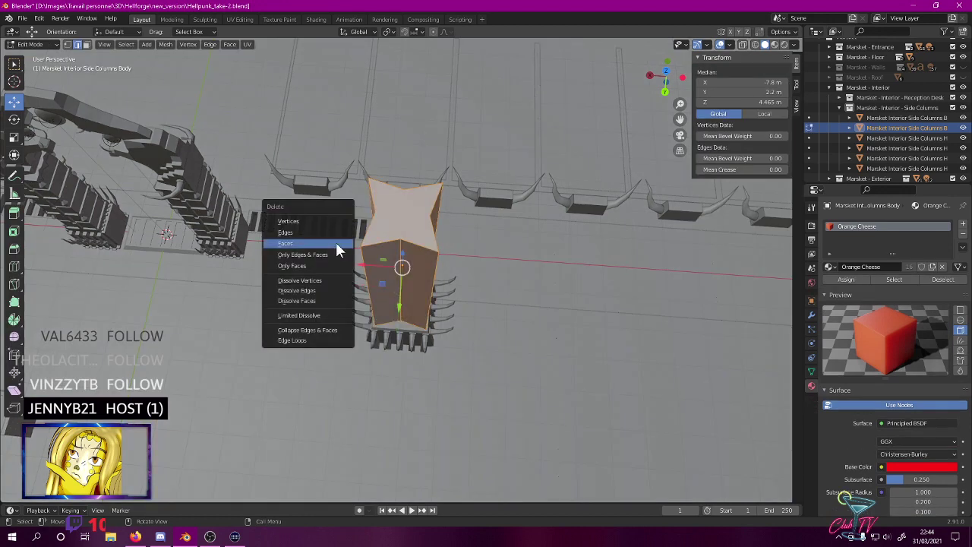
click(302, 221)
middle_drag(299, 178, 306, 117)
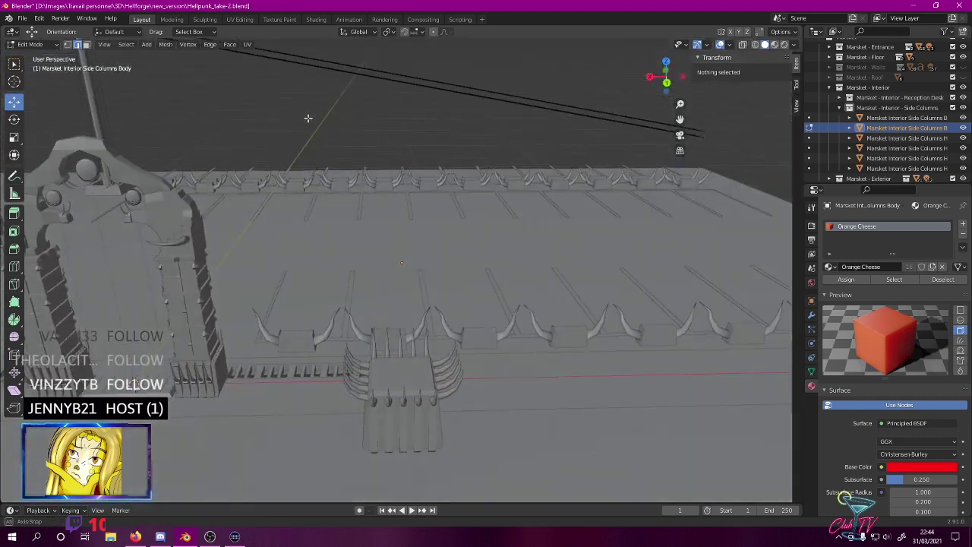
- Add a cylinder to the emptied column mesh with 5 vertices, a 1 m radius and a 0.1 m depth
click(147, 44)
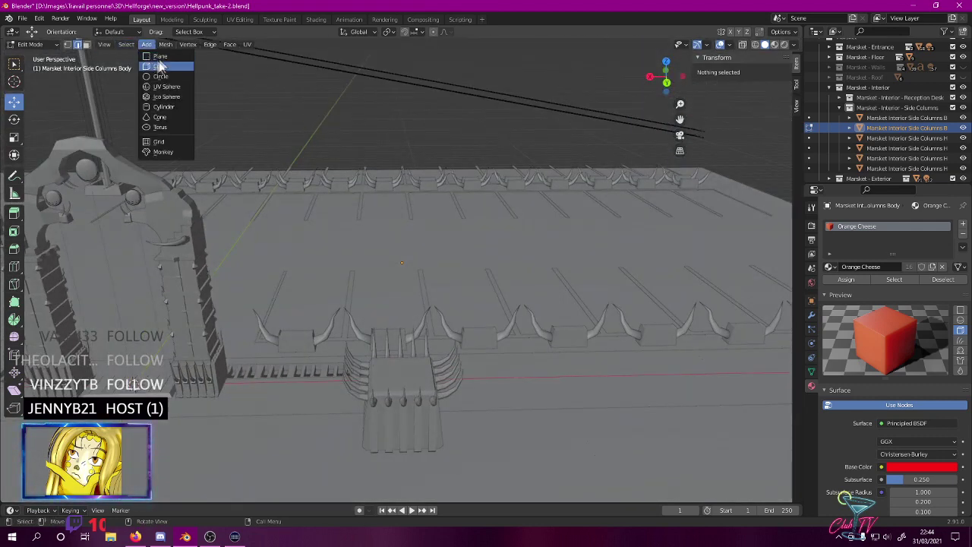
click(164, 107)
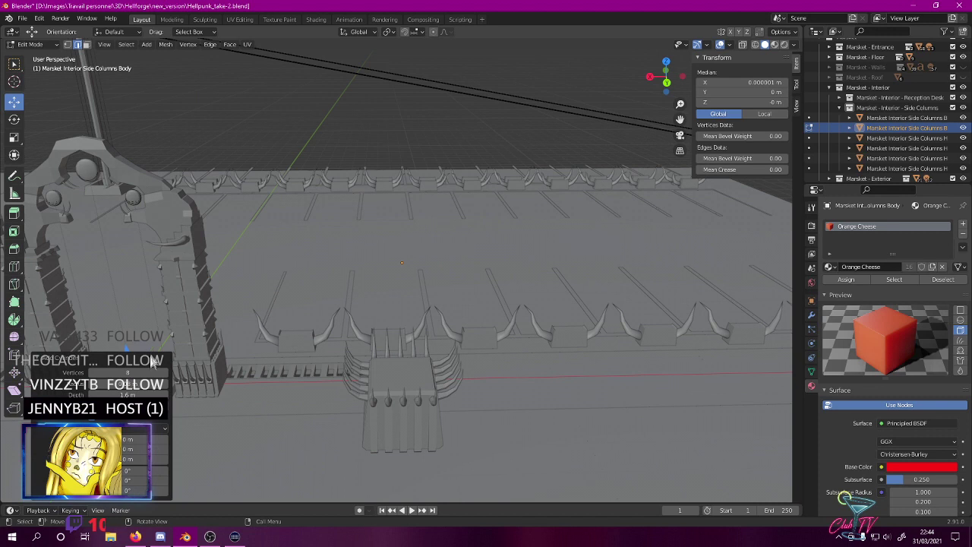
key(Return)
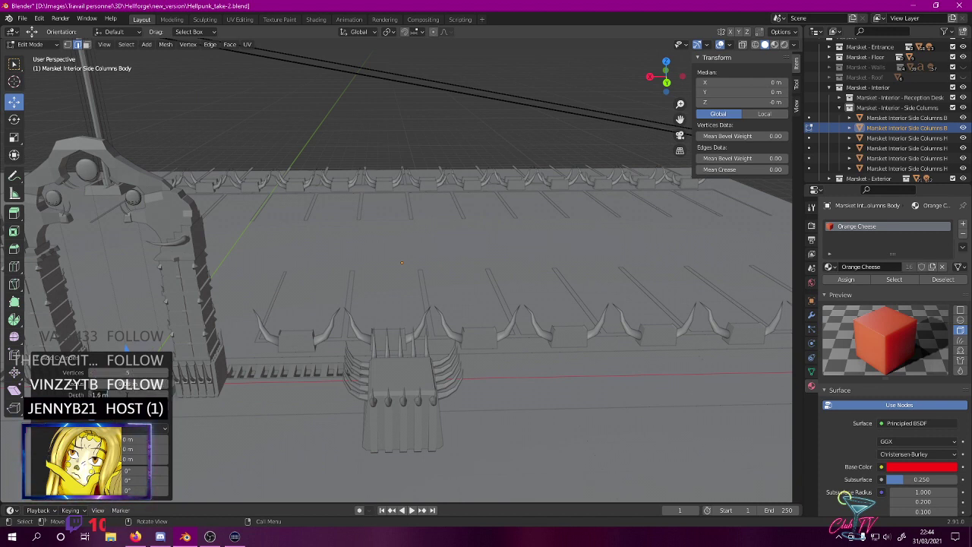
click(126, 385)
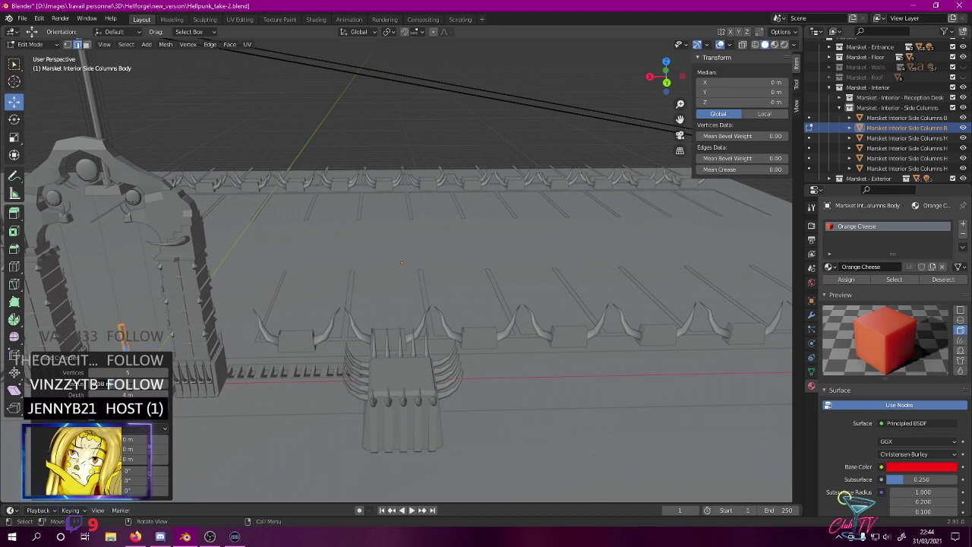
text(1)
key(Return)
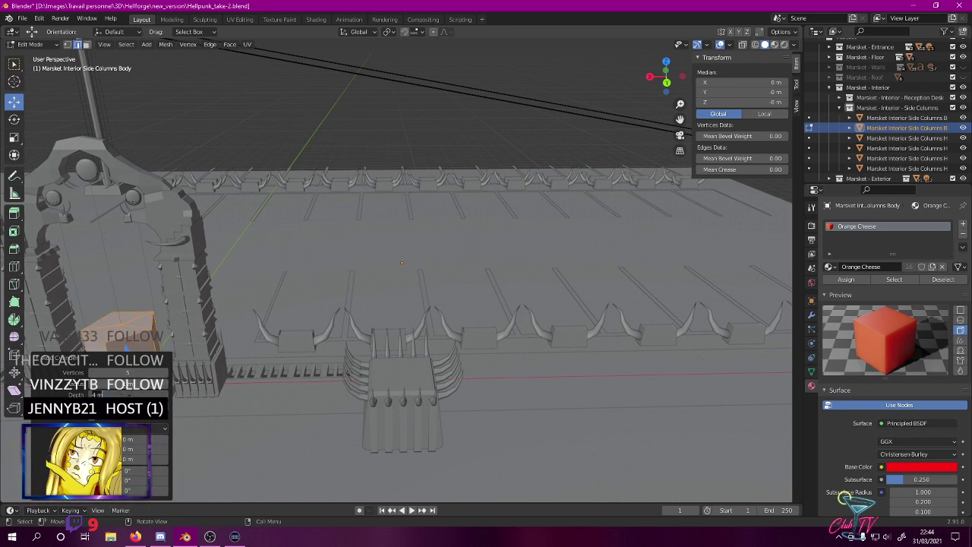
text(10d)
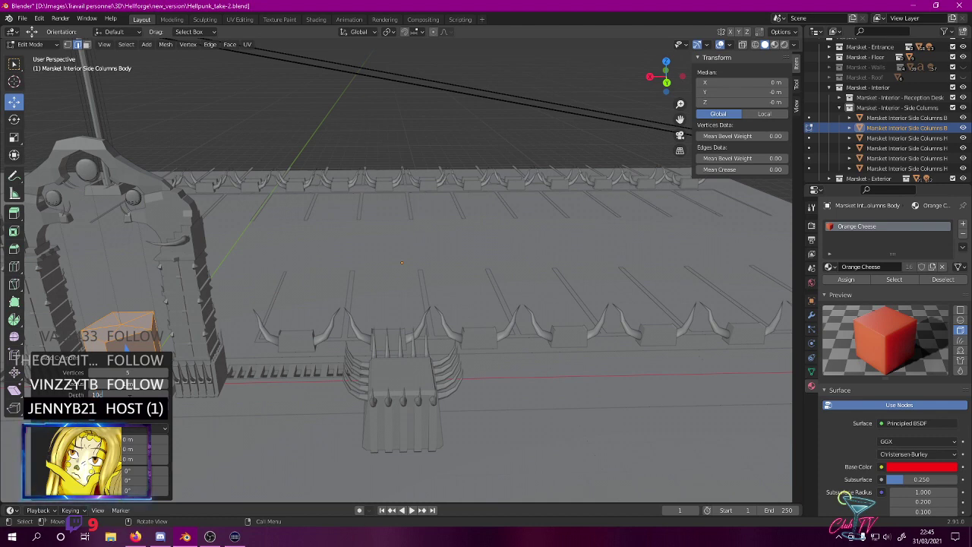
key(Return)
- Move the pentagonal cylinder onto the spiked base at X -7.8 m, Y 2.2 m, using a wireframe top view
key(KP_7)
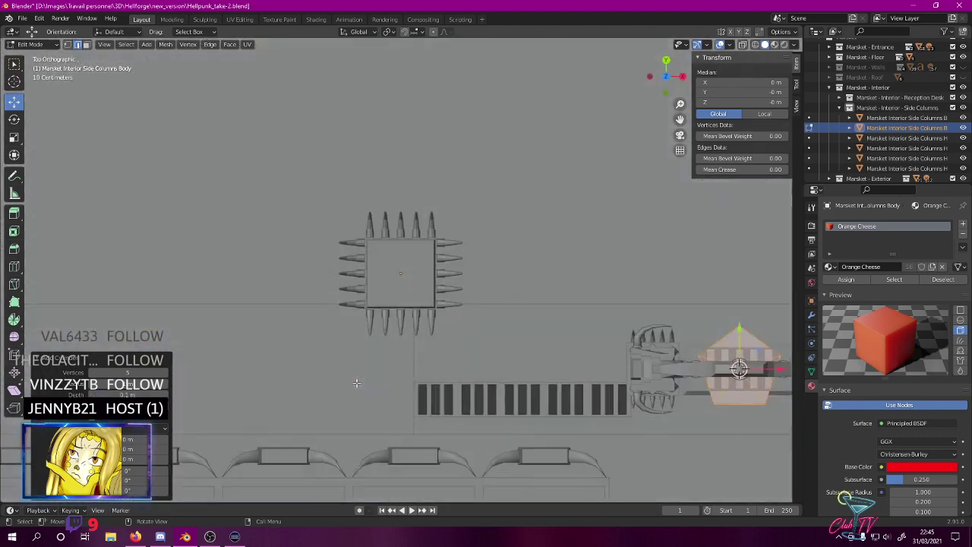
key(g)
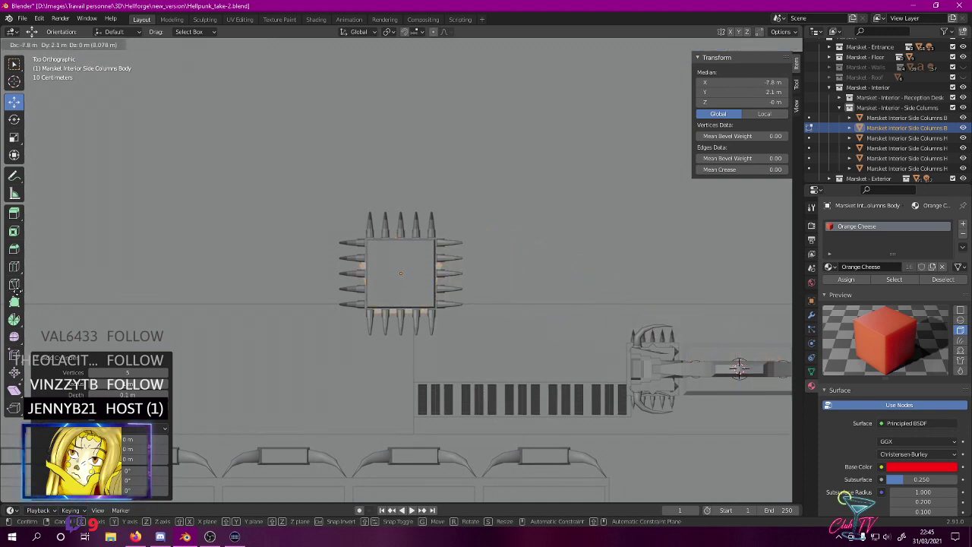
click(739, 368)
scroll(155, 253, up, 8)
key(z)
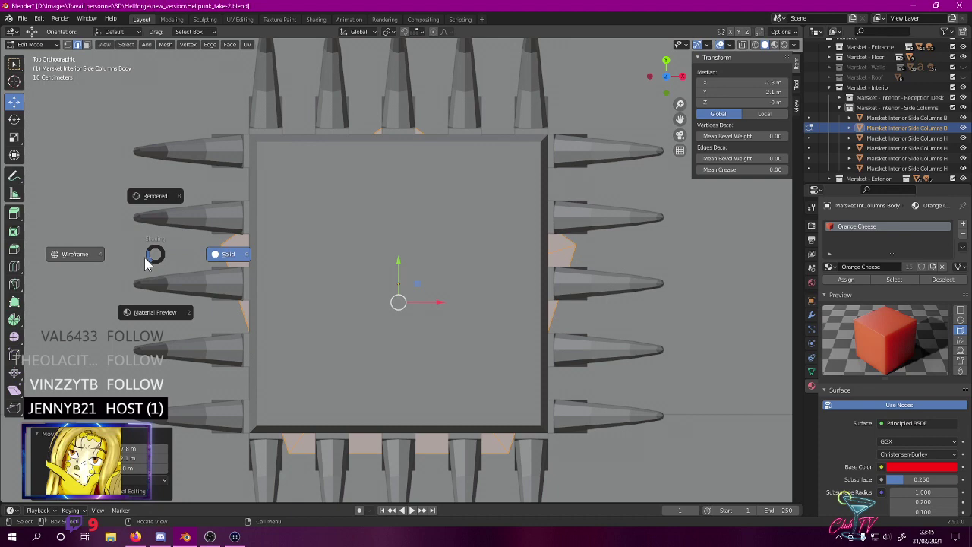
click(84, 254)
drag(400, 266, 403, 247)
scroll(640, 190, down, 1)
scroll(641, 190, down, 2)
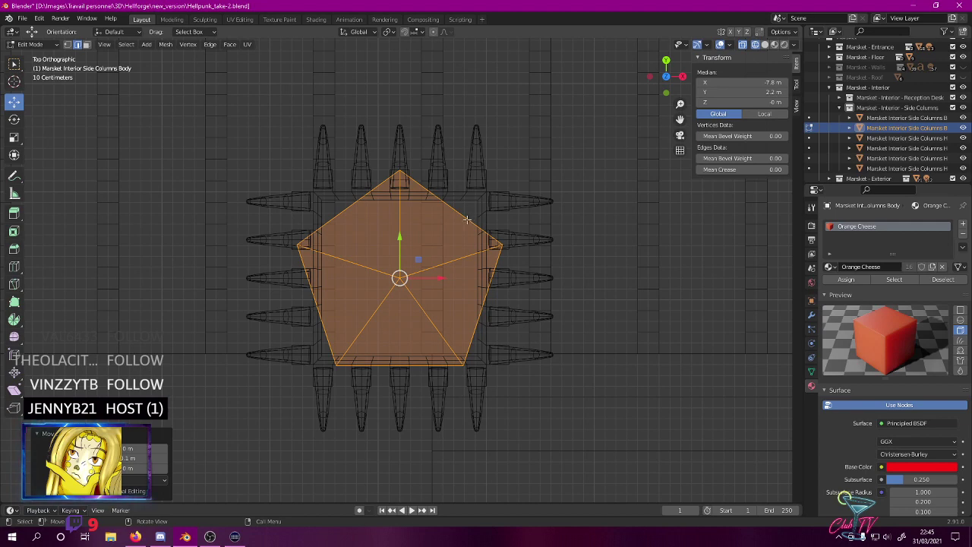
- Scale the pentagonal cylinder to 0.8 along X and Y in top view
key(Tab)
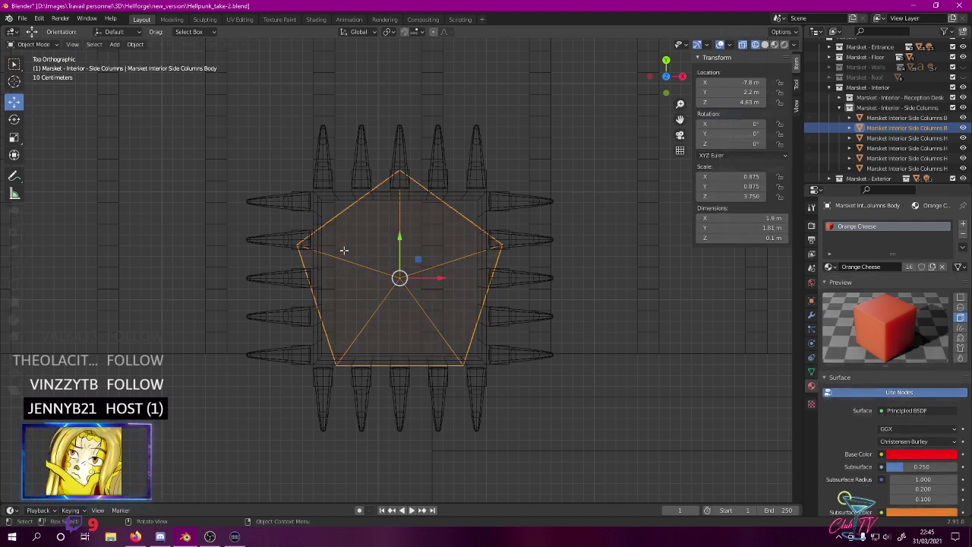
key(Tab)
middle_drag(342, 250, 251, 246)
key(KP_7)
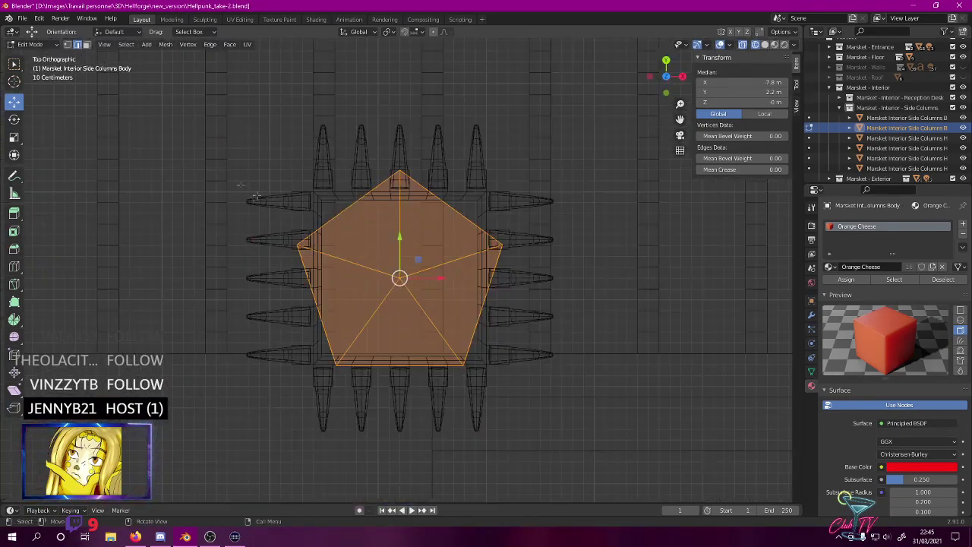
click(14, 119)
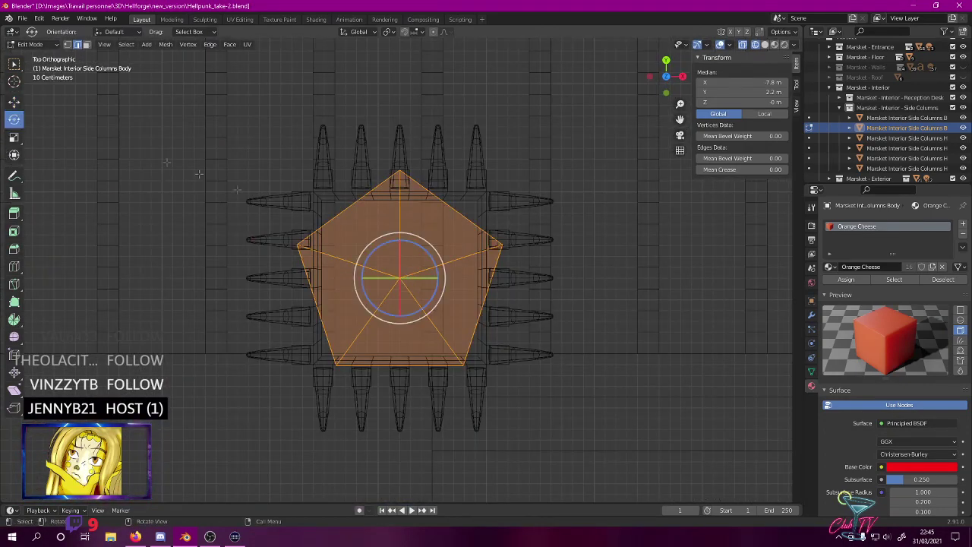
click(14, 138)
drag(400, 239, 399, 248)
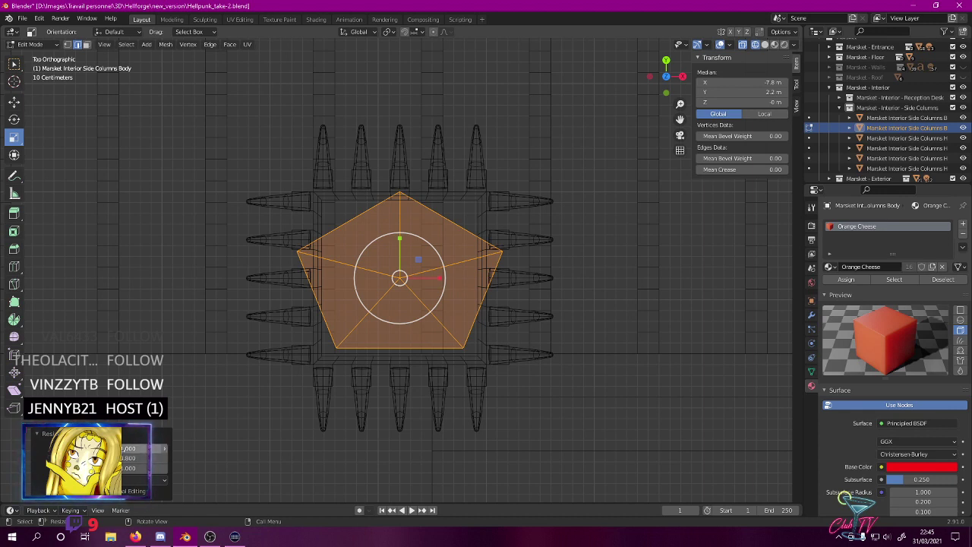
key(Return)
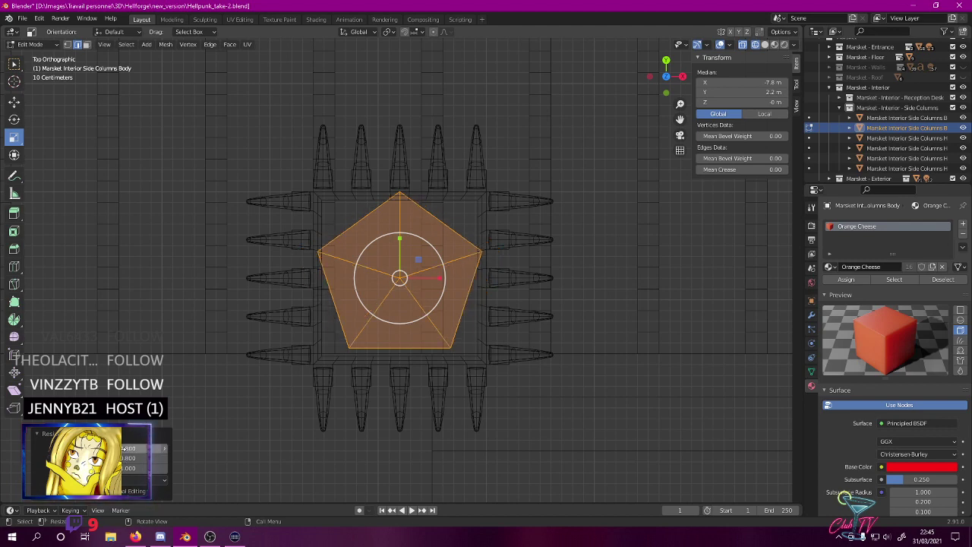
scroll(388, 293, up, 3)
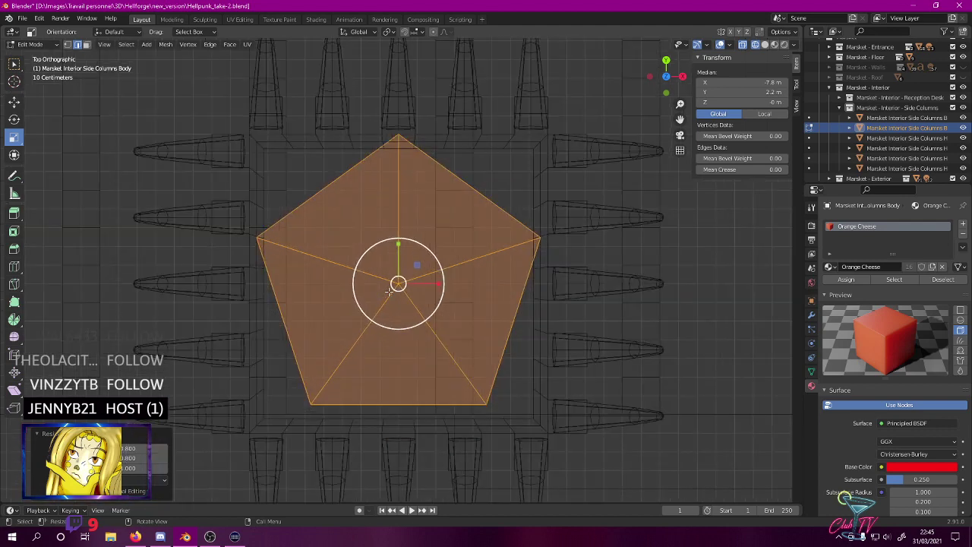
- Move the pentagonal cylinder along -Y by 0.1 m to Y 2.1 m
click(13, 101)
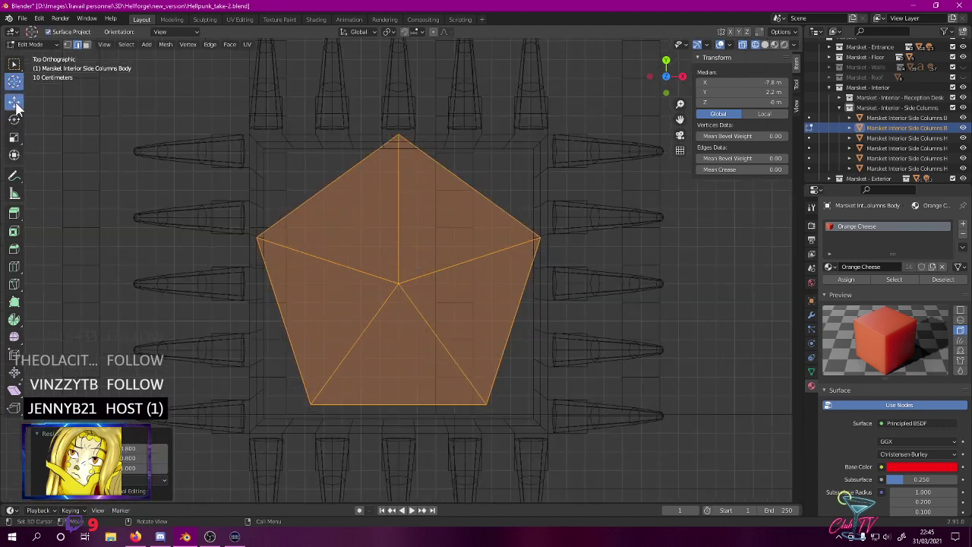
key(Tab)
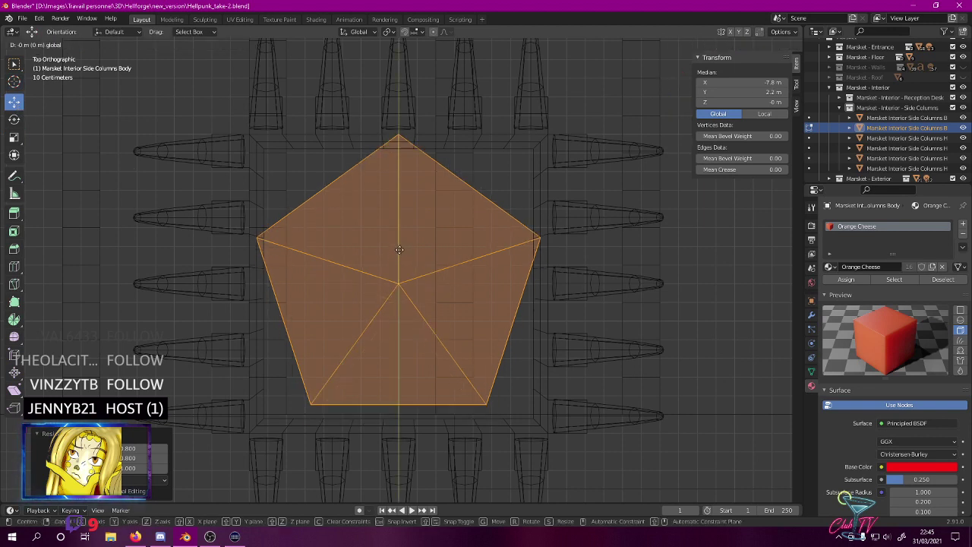
drag(398, 246, 394, 272)
key(Tab)
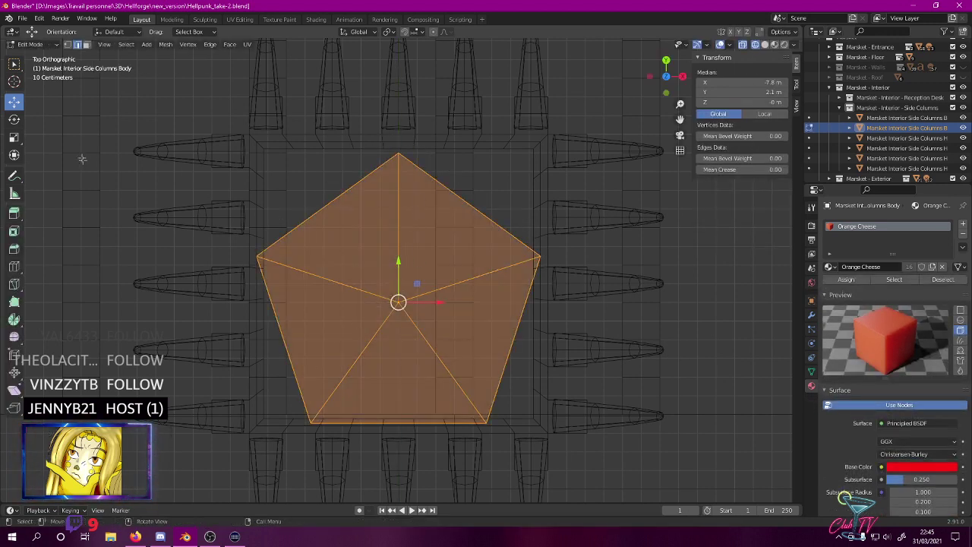
- Scale the pentagonal cylinder by a further 0.9 along X and Y so it fits inside the spiked base
click(14, 136)
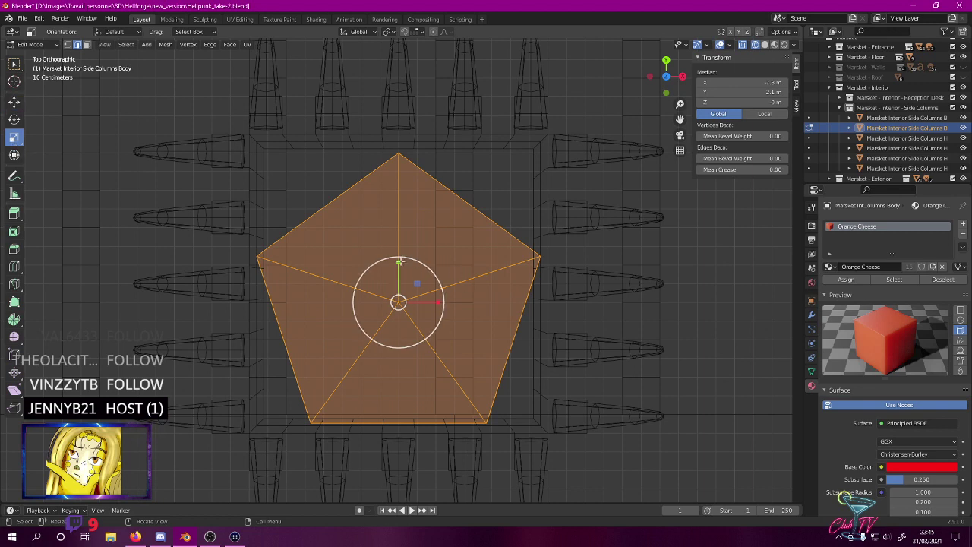
drag(400, 263, 399, 274)
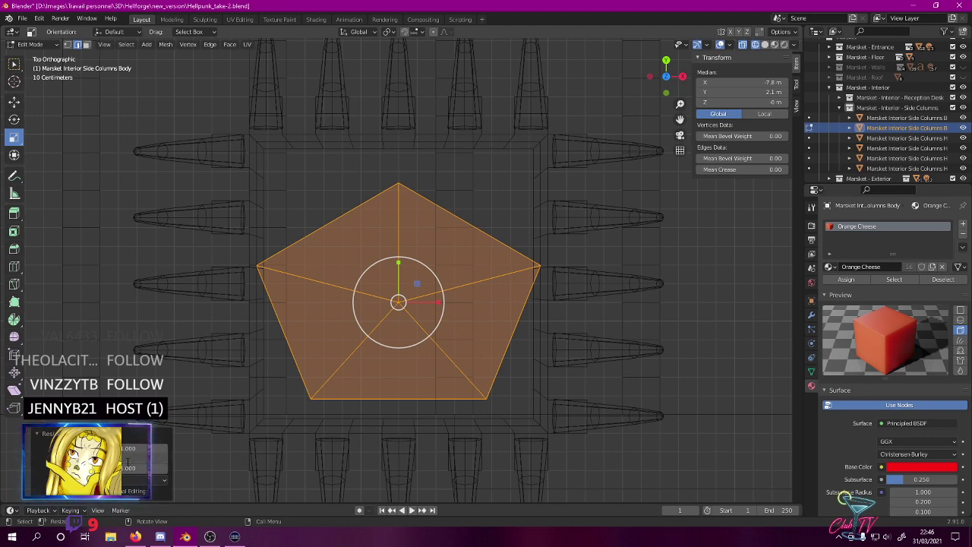
drag(127, 461, 128, 459)
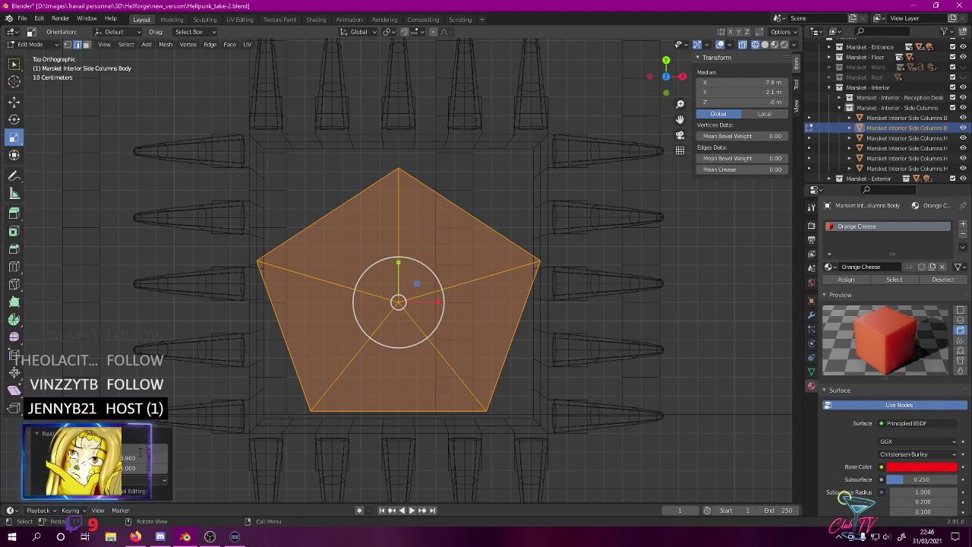
key(Return)
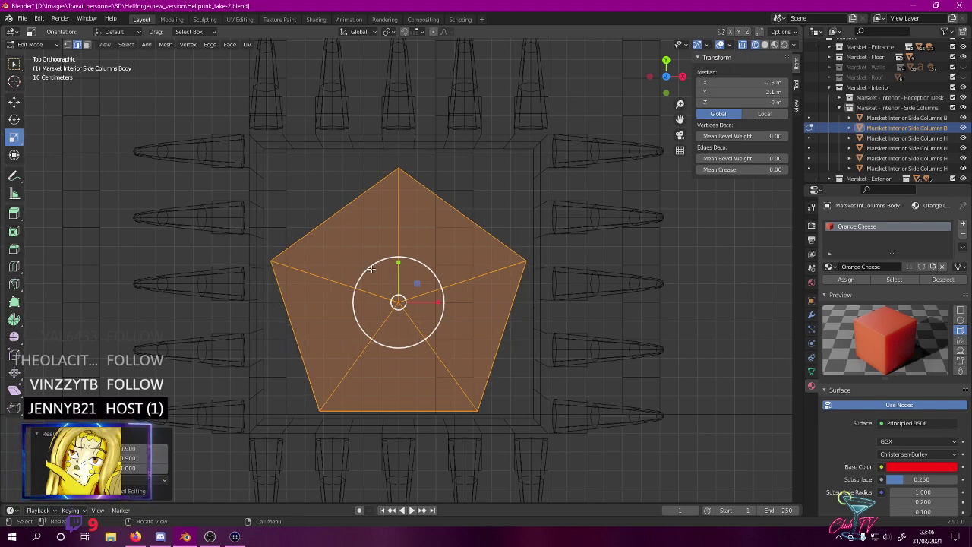
- Examine the pentagon's fit and placement on the spiked base in perspective and orthographic top views
key(KP_5)
key(KP_5)
key(KP_5)
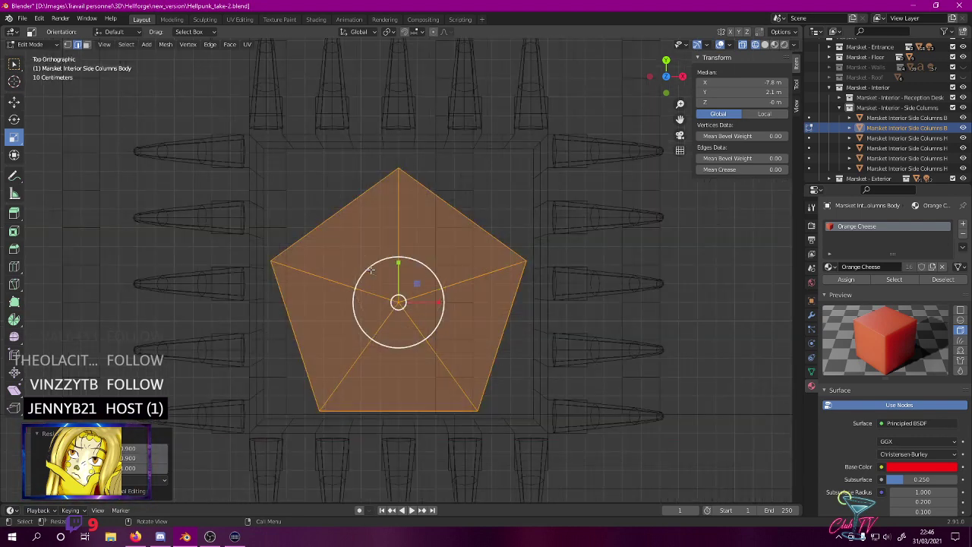
key(KP_5)
scroll(445, 251, down, 6)
scroll(446, 251, up, 6)
key(KP_5)
scroll(437, 257, up, 3)
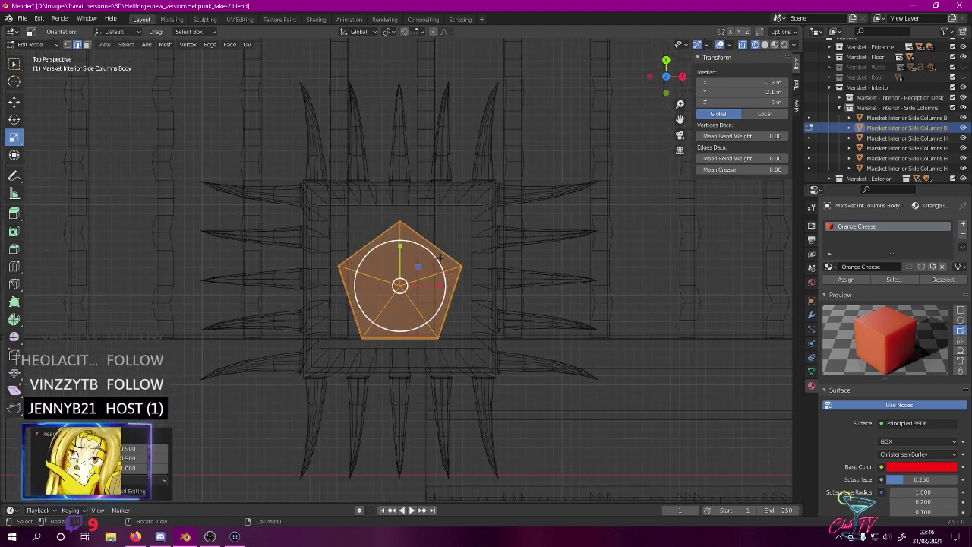
scroll(439, 259, down, 7)
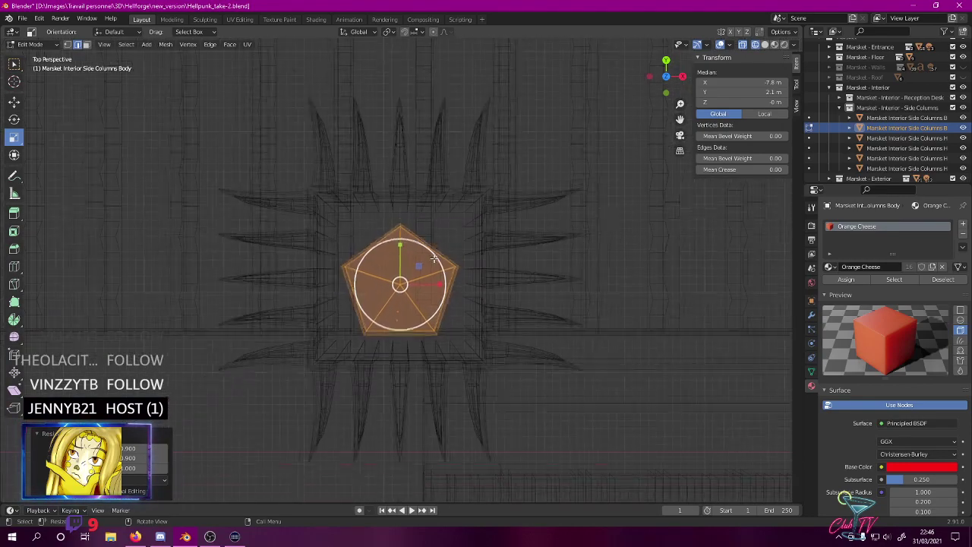
scroll(426, 261, down, 3)
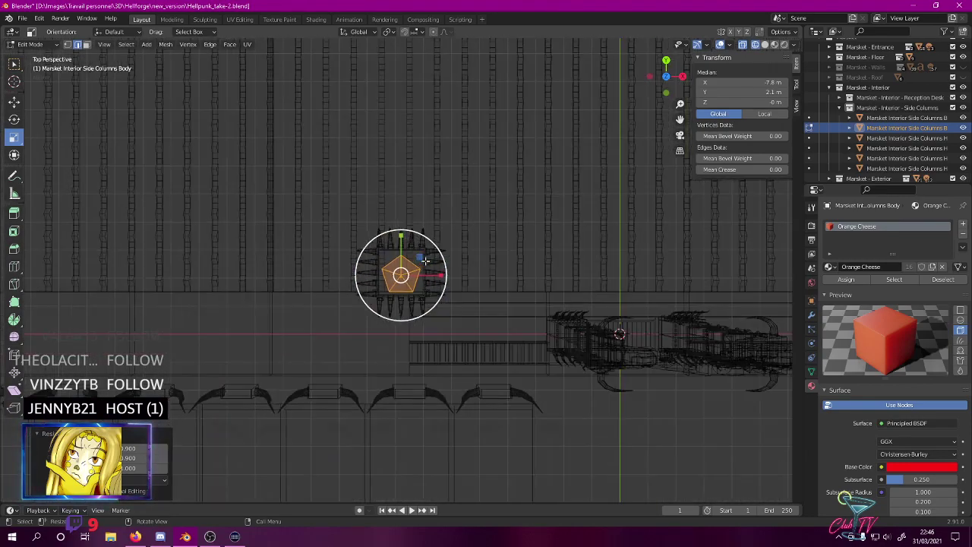
key(KP_5)
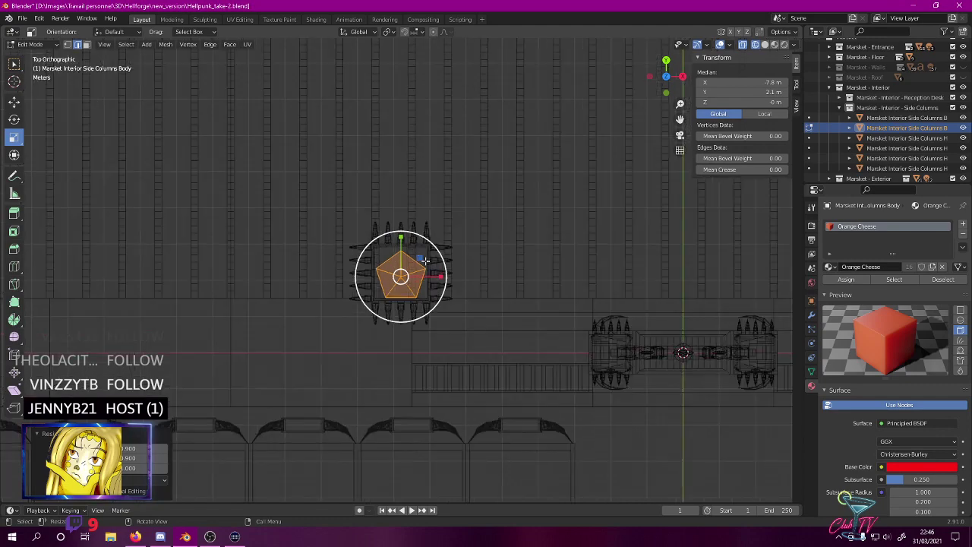
- Examine how the pentagon is centred between the spikes in top view and at an angle
scroll(422, 259, up, 10)
scroll(384, 270, down, 3)
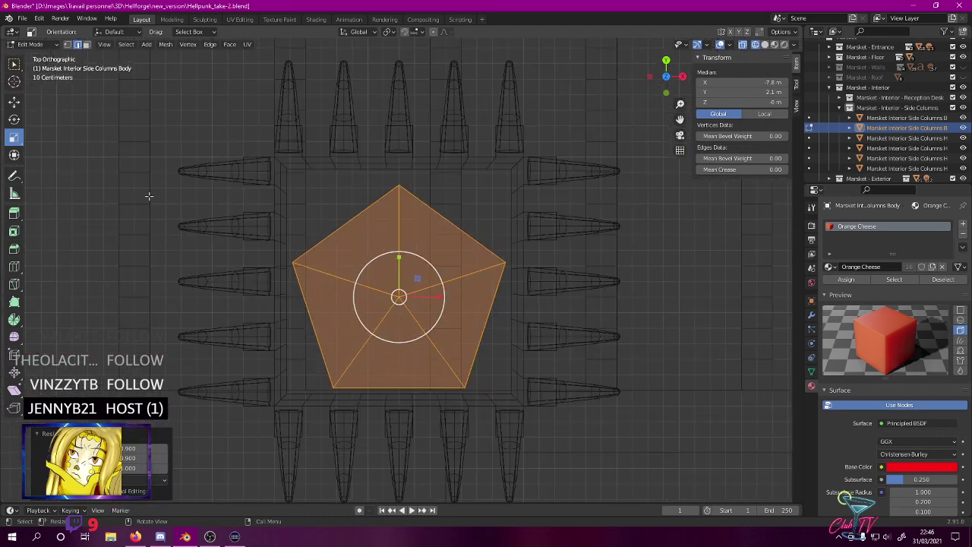
scroll(342, 199, up, 2)
scroll(341, 199, down, 2)
middle_drag(347, 200, 439, 475)
key(KP_7)
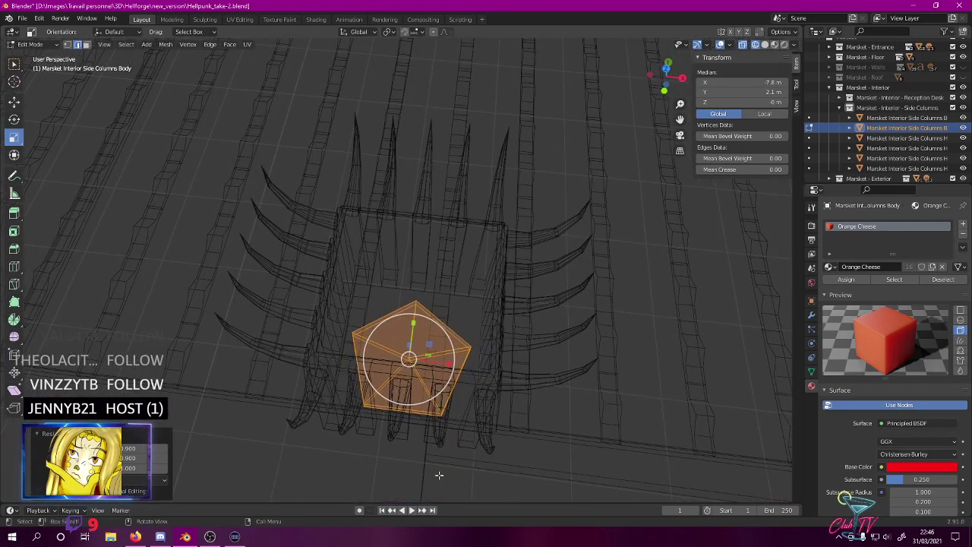
key(KP_Decimal)
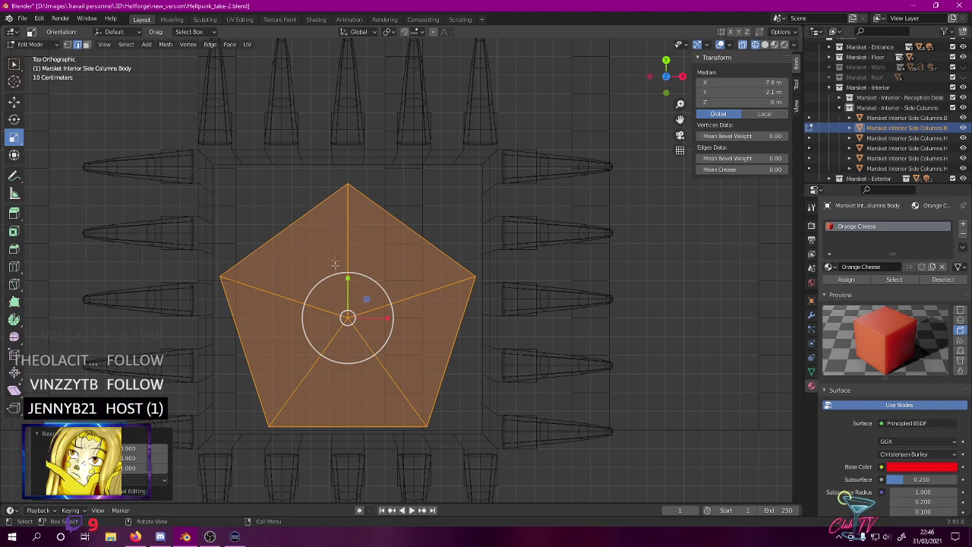
- Move the pentagon body object along Y by 0.05 m to Y 2.15 m, centring it on the spiked base
click(13, 101)
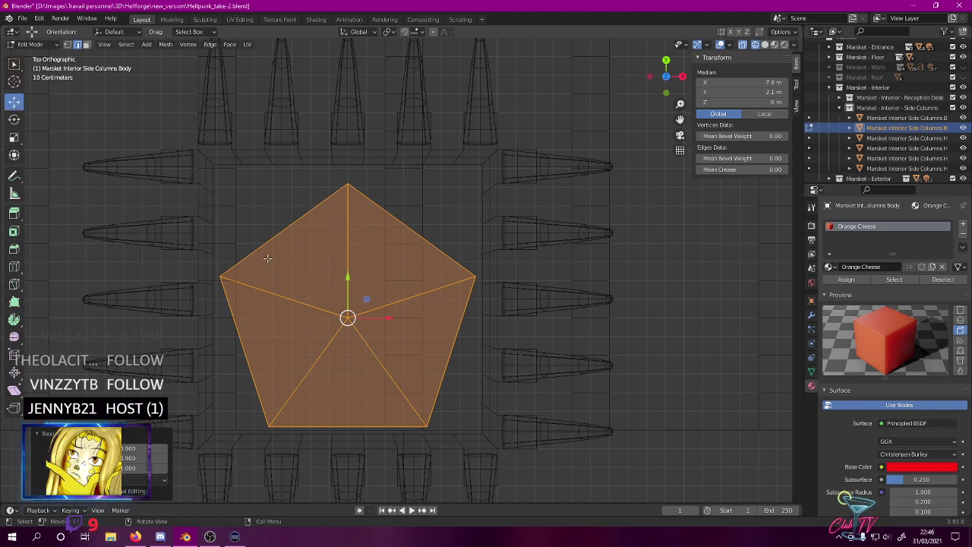
scroll(267, 258, up, 1)
drag(339, 286, 341, 285)
key(Tab)
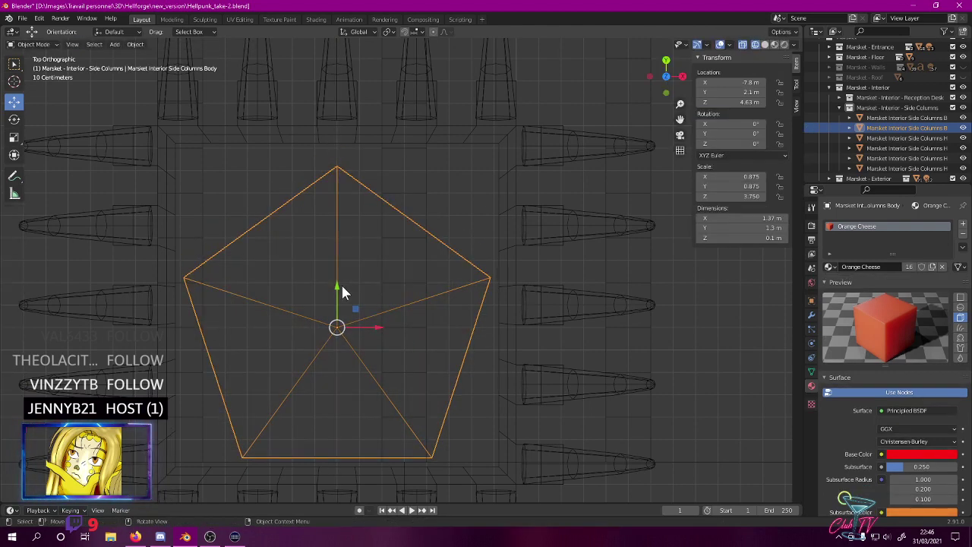
shift+middle_drag(347, 280, 407, 268)
drag(404, 260, 402, 262)
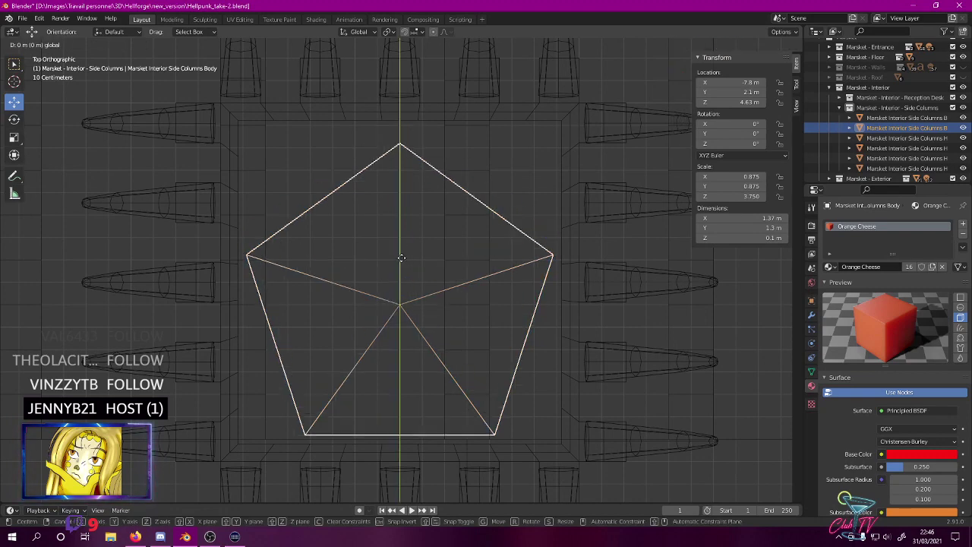
scroll(403, 264, up, 4)
scroll(402, 259, up, 3)
shift+middle_drag(393, 240, 370, 126)
drag(370, 271, 379, 220)
scroll(373, 228, down, 5)
key(Tab)
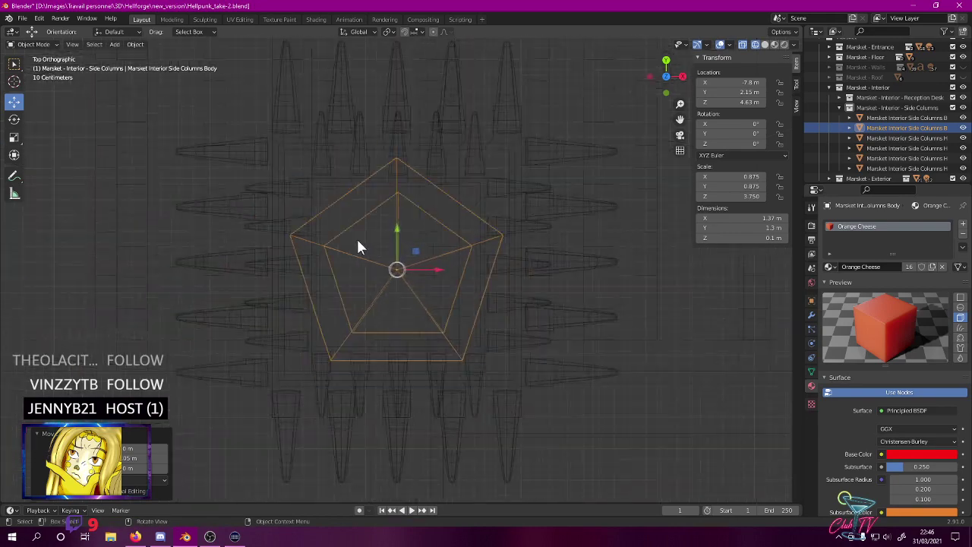
- Raise the whole pentagon mesh along Z by 1.7 m to the top of the spiked base
click(357, 239)
middle_drag(356, 240, 353, 340)
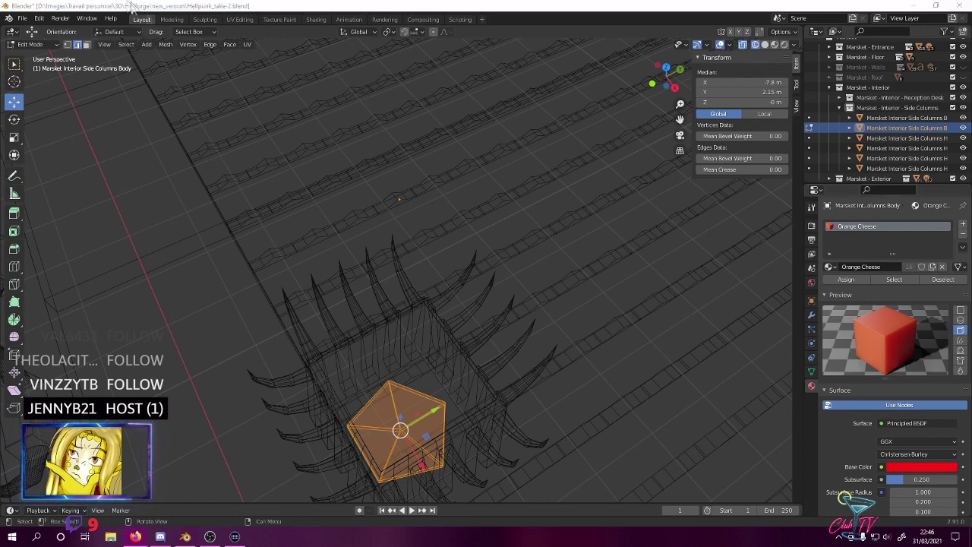
click(565, 7)
shift+middle_drag(245, 372, 306, 142)
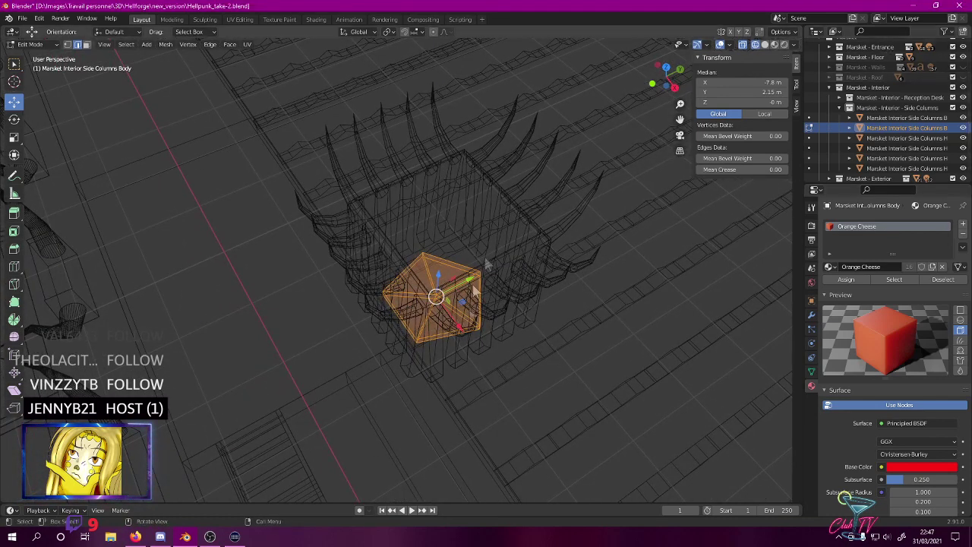
middle_drag(394, 287, 393, 261)
scroll(392, 257, up, 3)
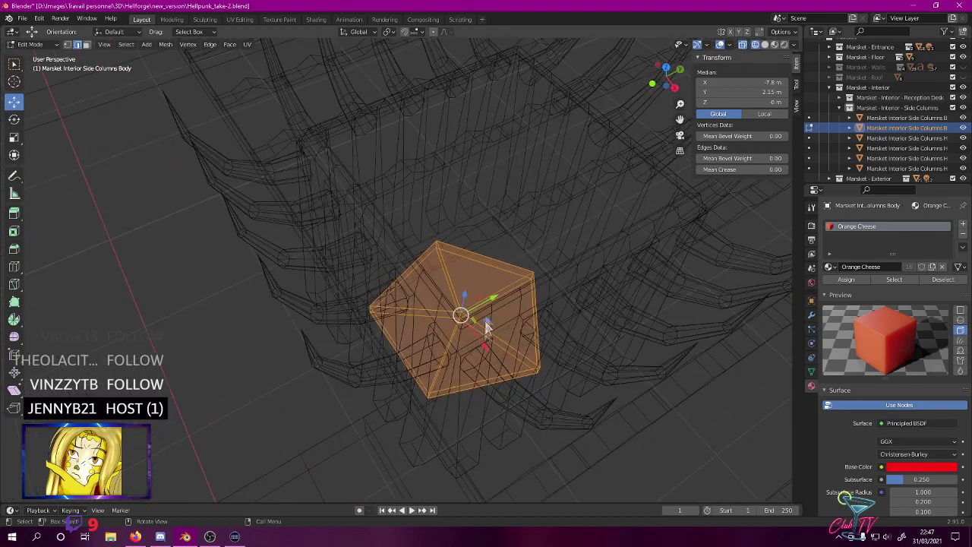
key(KP_3)
shift+middle_drag(369, 201, 284, 202)
scroll(302, 323, down, 5)
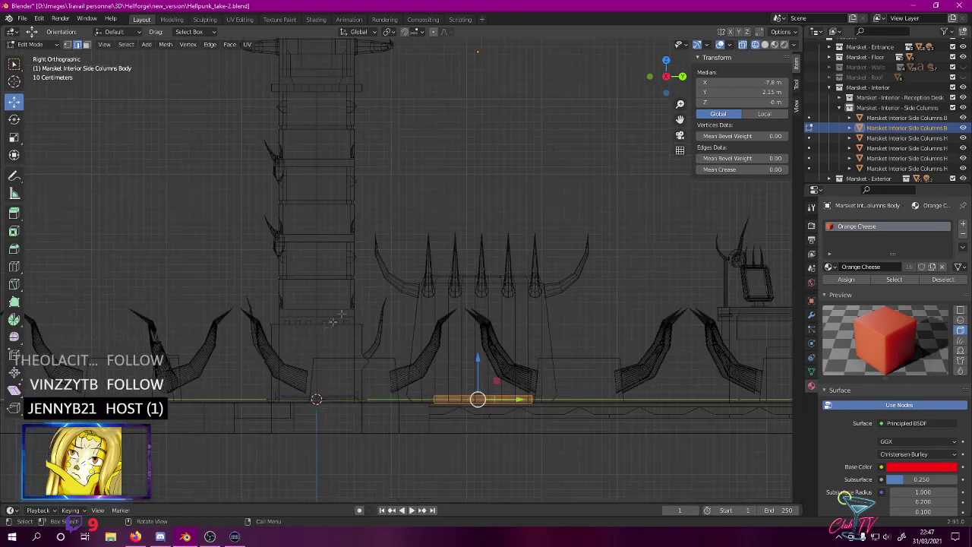
key(g)
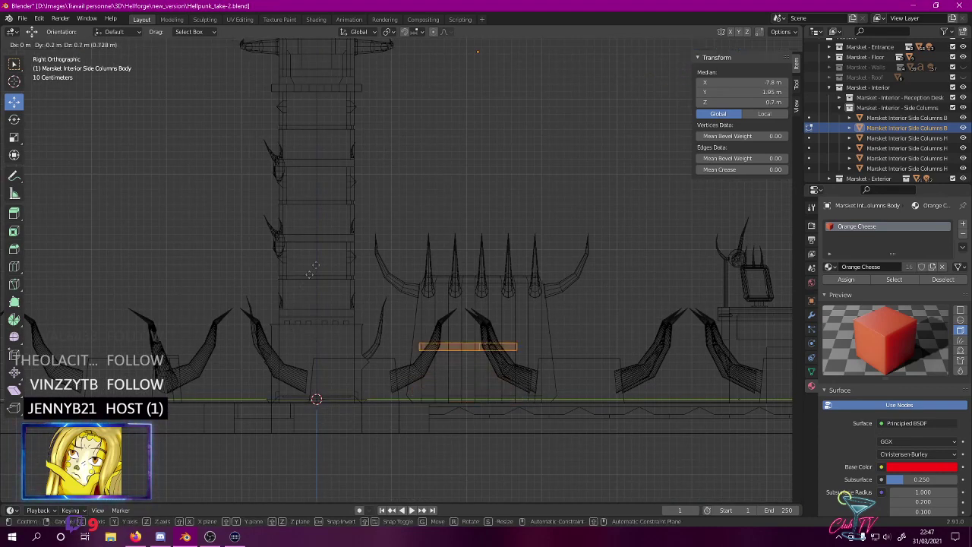
key(Escape)
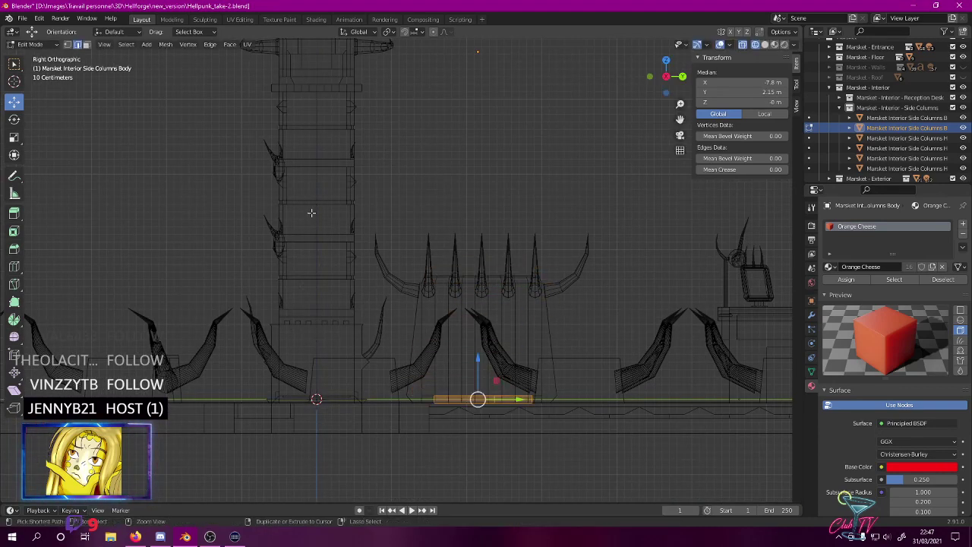
drag(478, 357, 470, 223)
- Lower the pentagon by 0.02 m to Z 1.68 m so it rests on the base, and check the contact
scroll(471, 223, up, 4)
scroll(454, 230, up, 8)
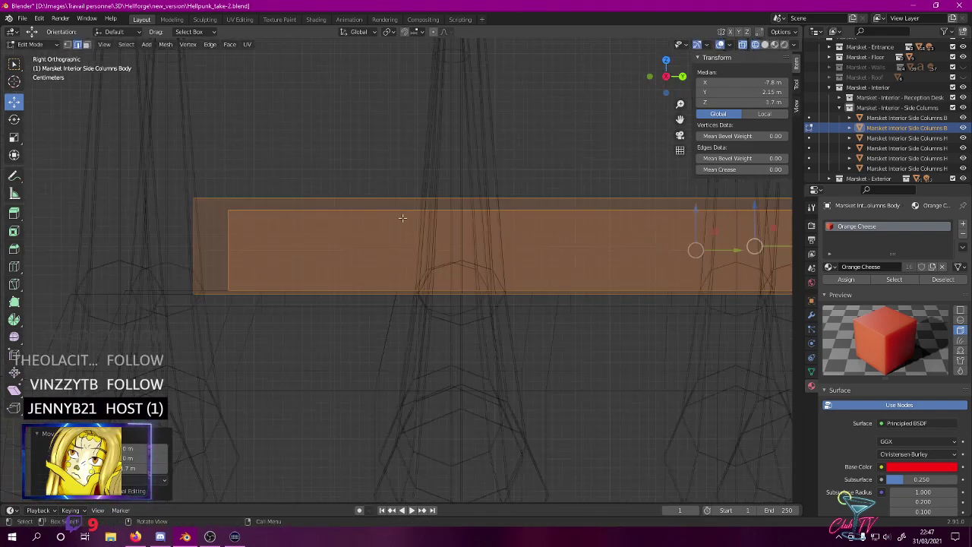
scroll(311, 258, down, 3)
drag(559, 219, 558, 247)
scroll(558, 247, down, 3)
middle_drag(558, 247, 602, 306)
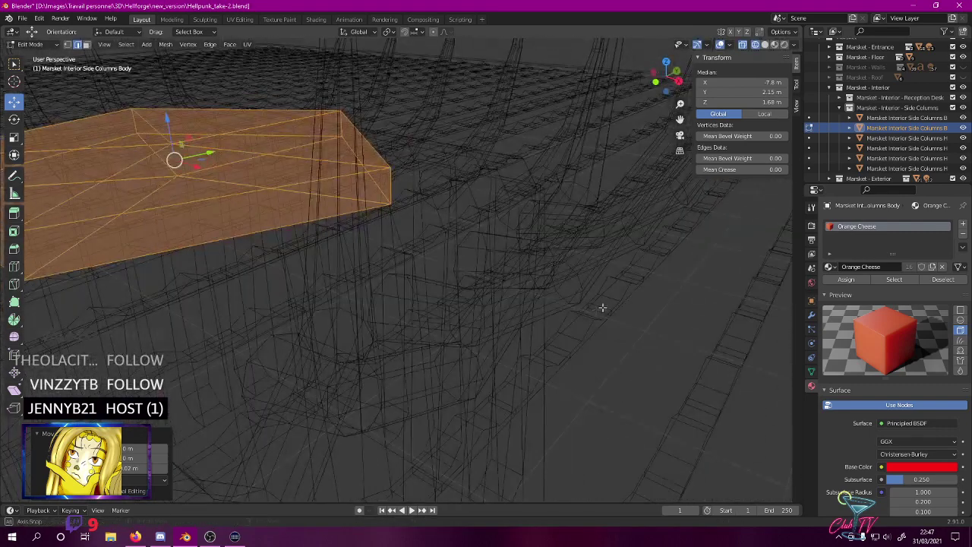
middle_drag(250, 286, 284, 198)
shift+middle_drag(370, 266, 231, 225)
key(KP_1)
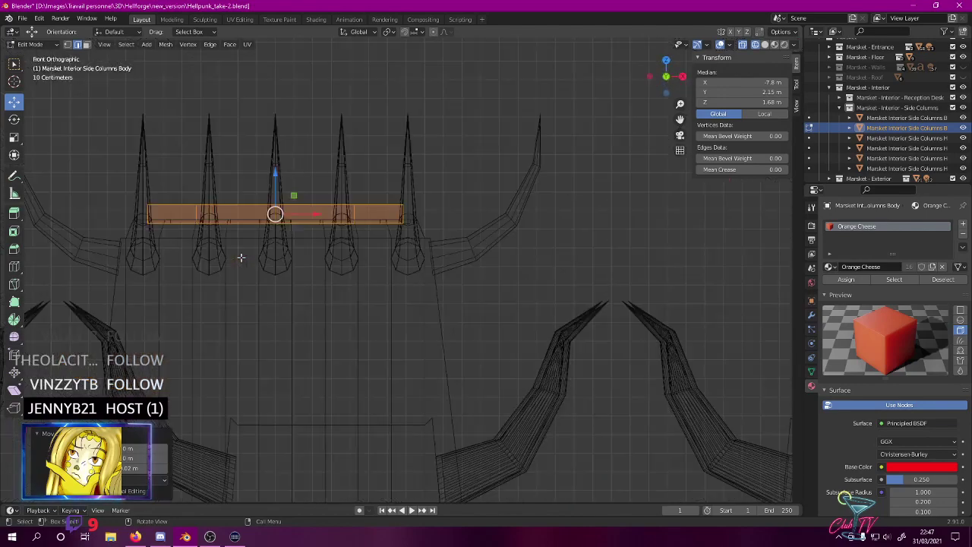
- Extrude the pentagon's five top faces in place and scale them to 0.9 to form an inset border
key(KP_7)
key(KP_Decimal)
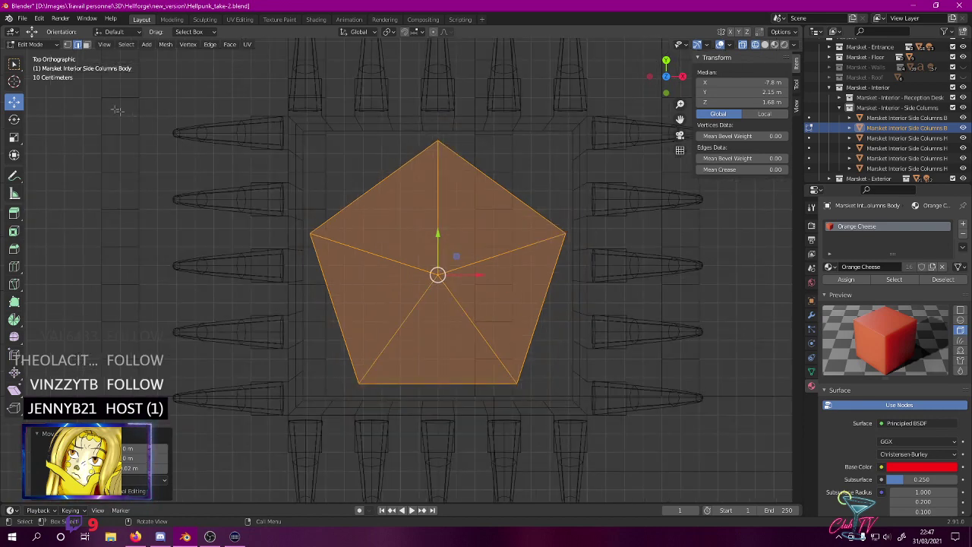
click(87, 45)
middle_drag(397, 255, 394, 197)
click(389, 187)
shift+click(487, 190)
shift+click(506, 234)
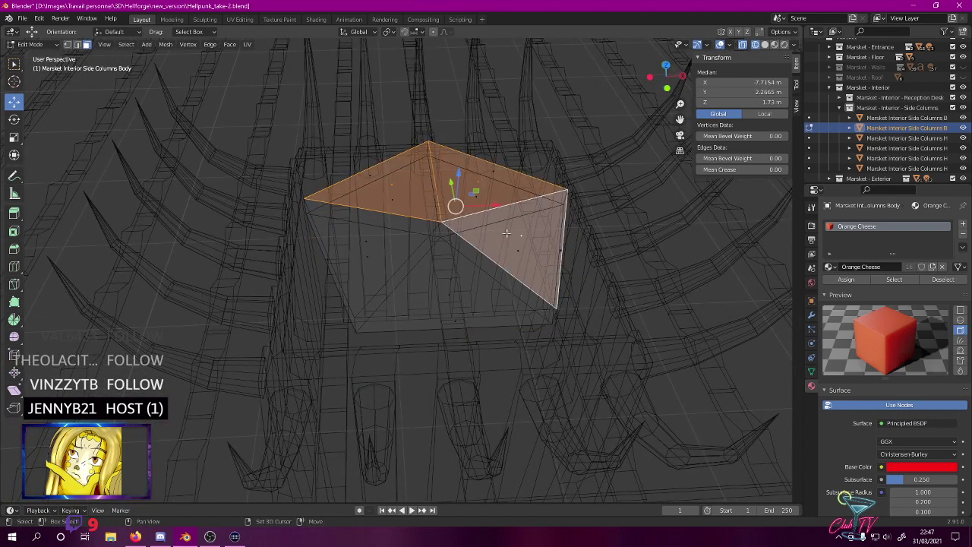
shift+click(453, 259)
shift+click(380, 236)
key(KP_7)
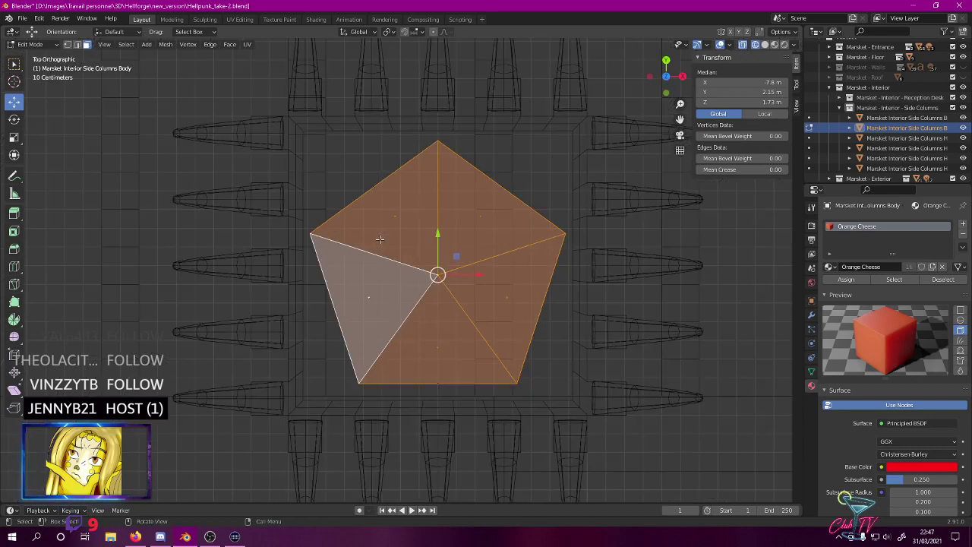
key(s)
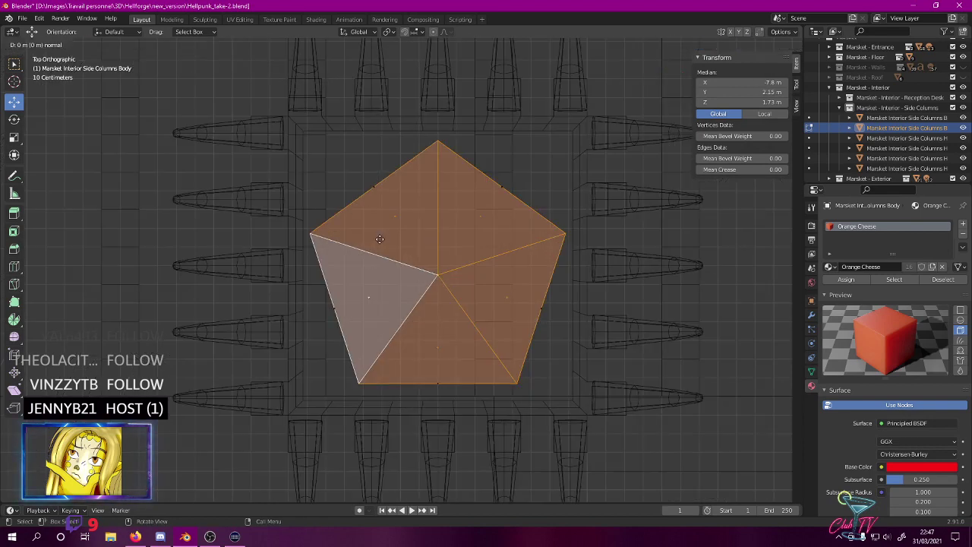
click(385, 241)
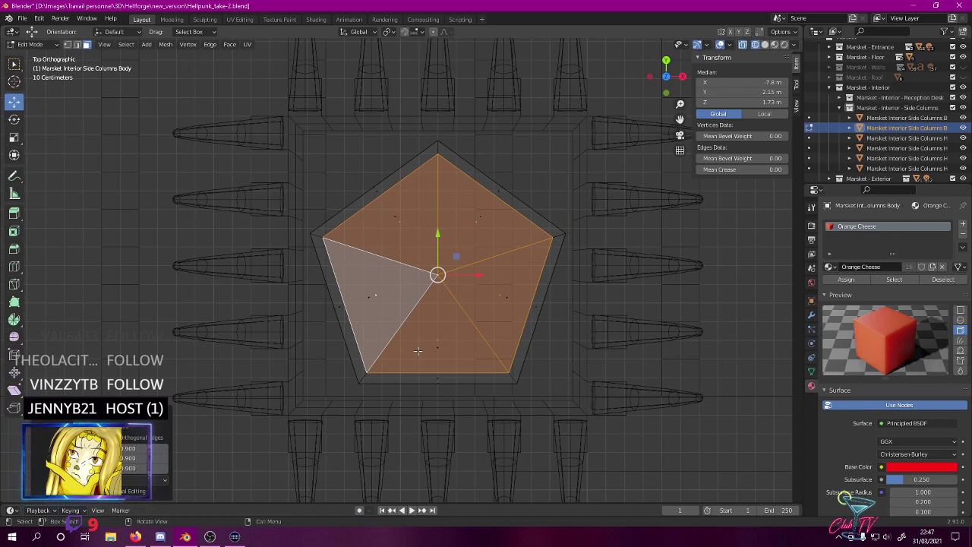
- Extrude the inset top faces 0.02 m downward to make a shallow recess in the pentagon
key(KP_1)
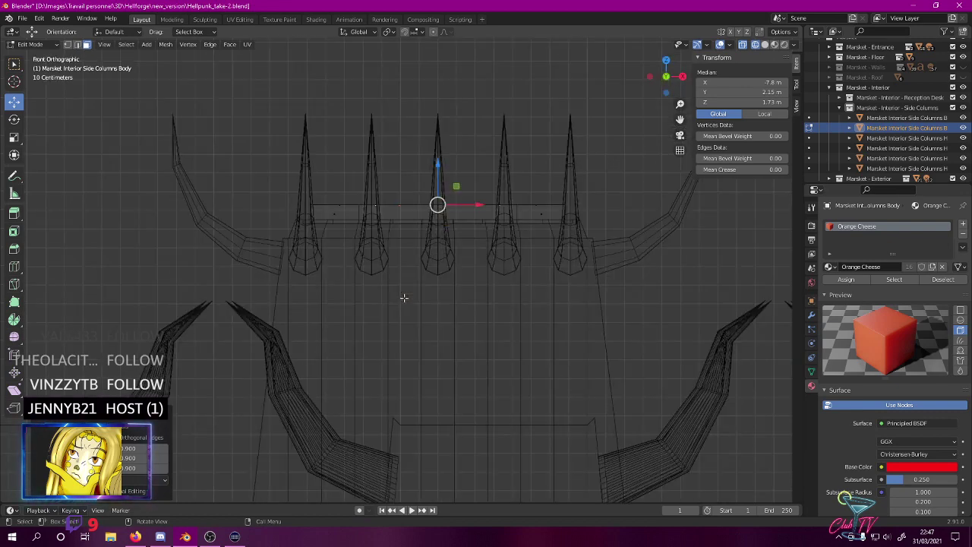
scroll(423, 261, up, 7)
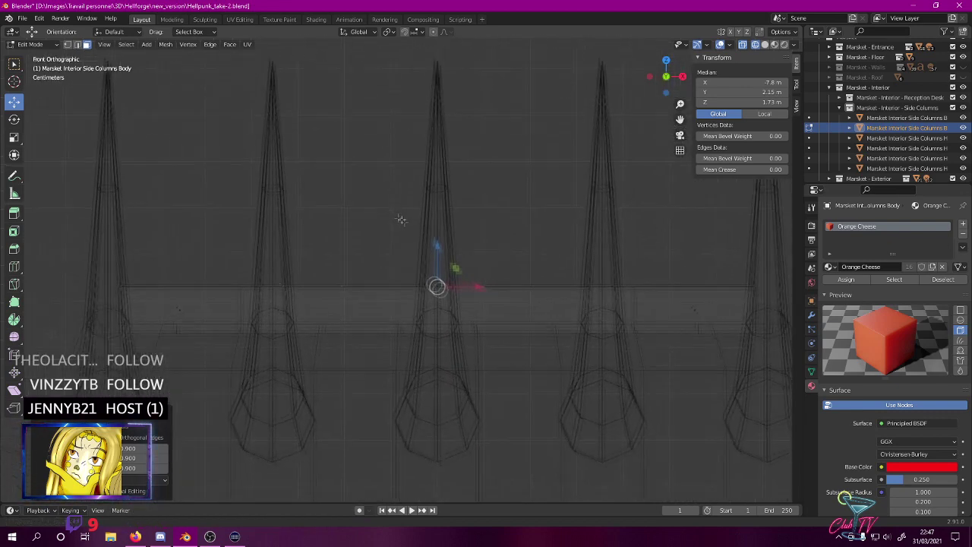
scroll(383, 262, up, 1)
key(e)
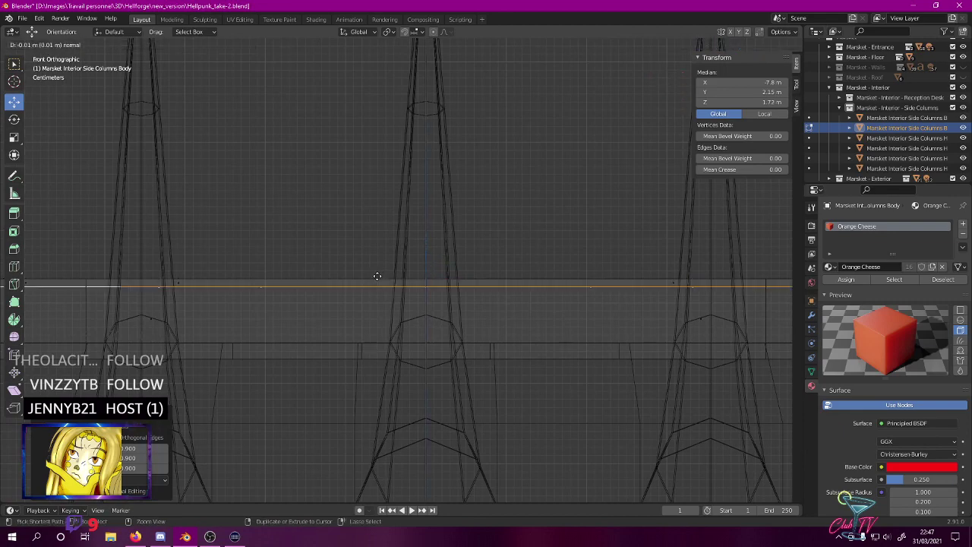
click(378, 282)
scroll(376, 268, down, 5)
middle_drag(373, 238, 377, 278)
- Check the recessed pentagon in Rendered and Solid shading, leaving Solid active, and save the file
key(z)
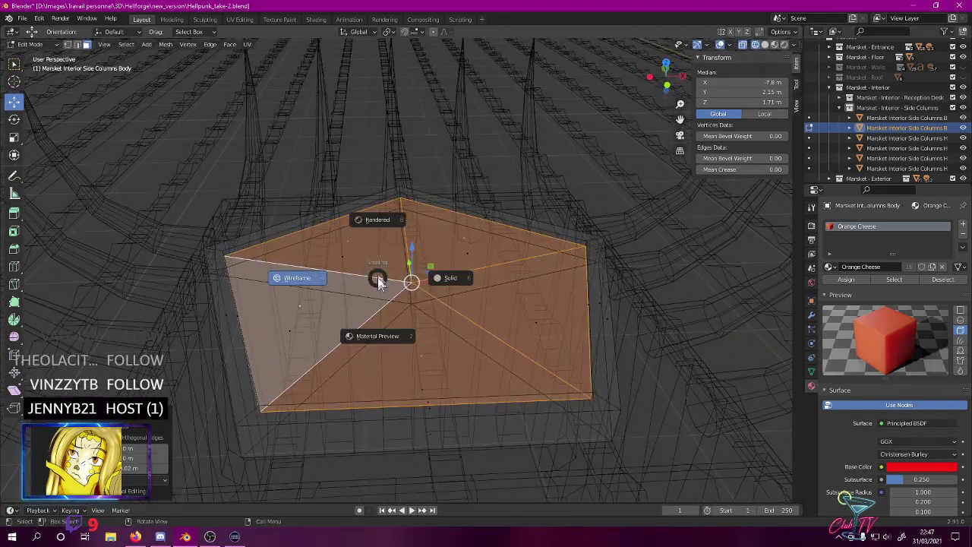
click(380, 223)
scroll(392, 227, down, 5)
middle_drag(424, 249, 480, 271)
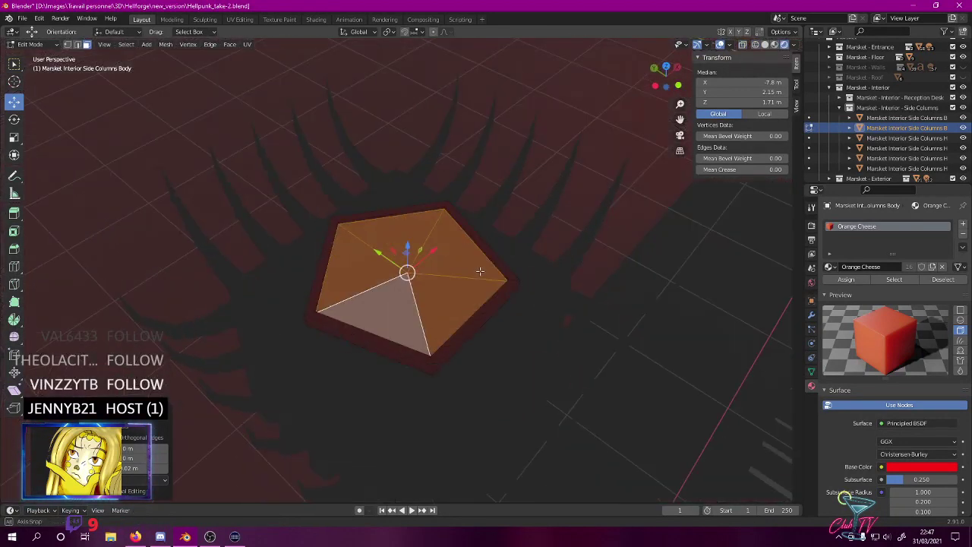
key(z)
click(547, 270)
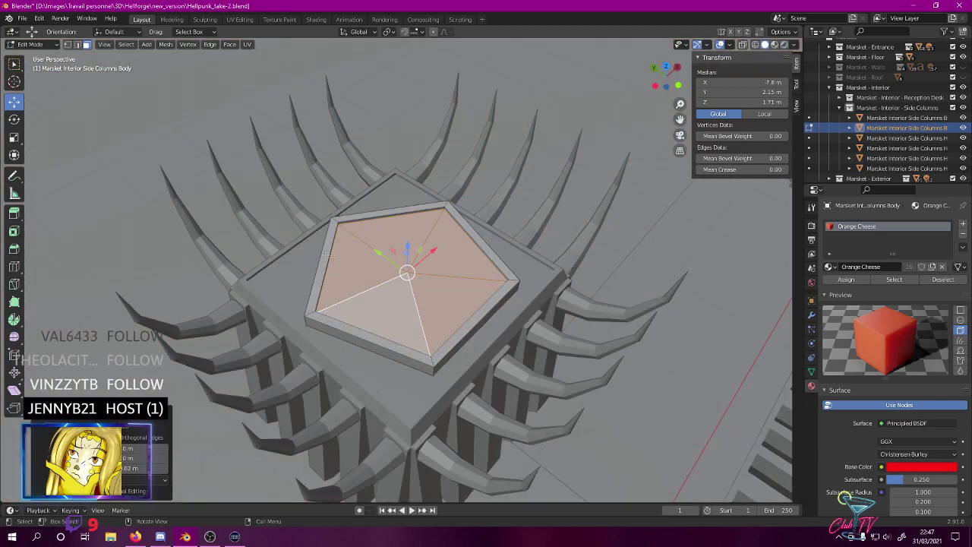
scroll(321, 233, up, 1)
middle_drag(321, 233, 300, 239)
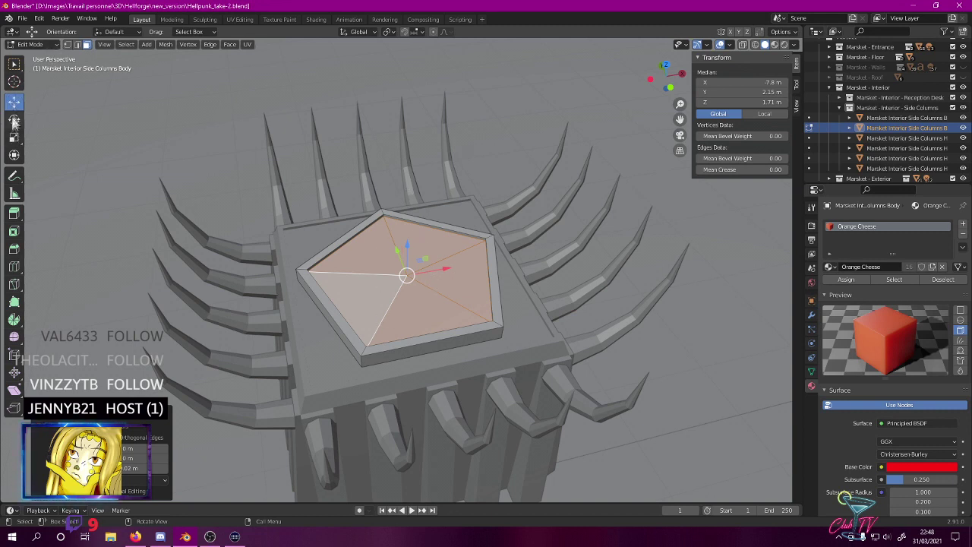
click(375, 101)
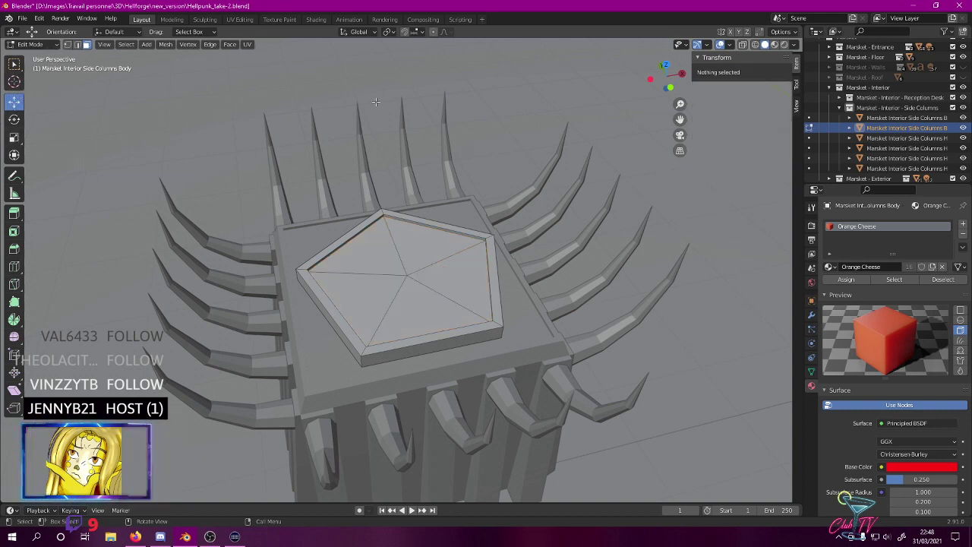
middle_drag(527, 164, 518, 186)
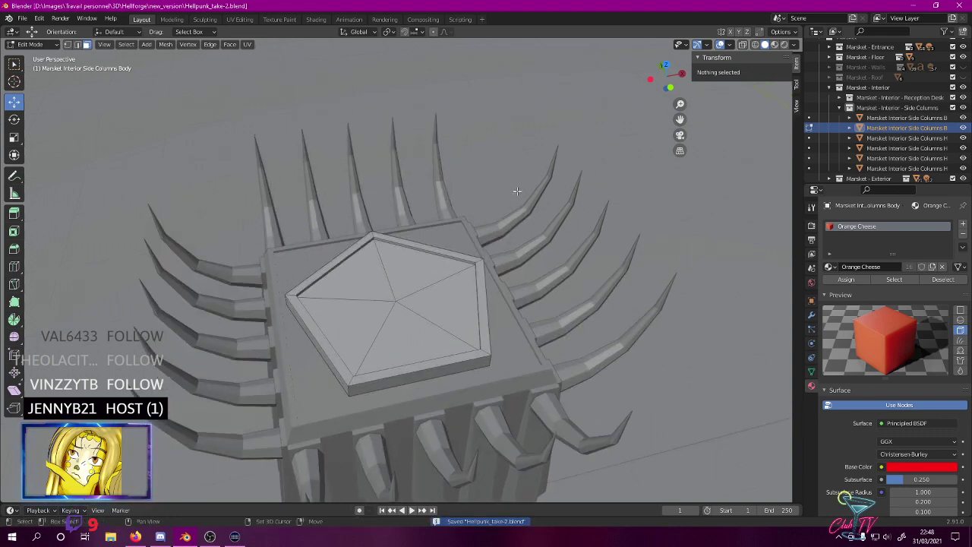
- Add a cube to the column body mesh and move it clear of the spiked base, to X -8 m, Y 6 m
key(KP_7)
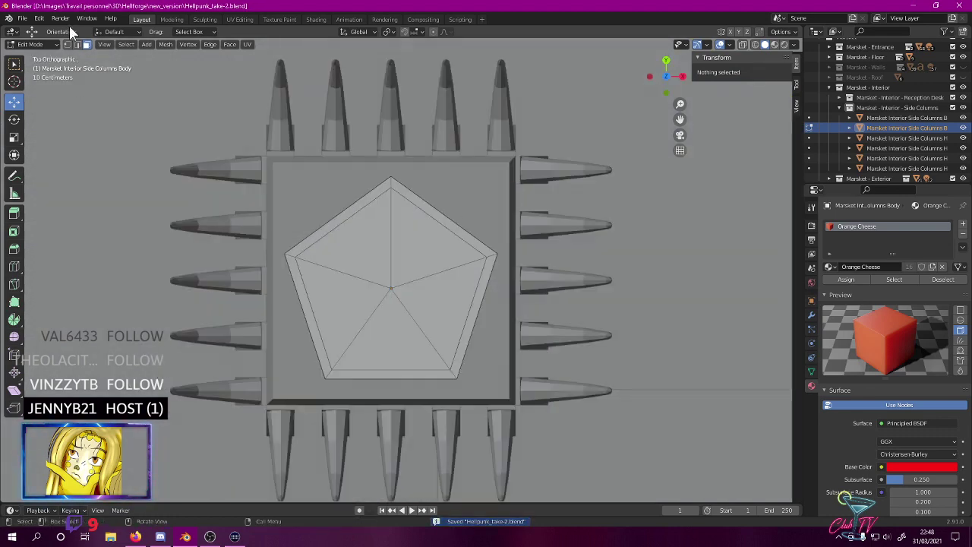
click(147, 44)
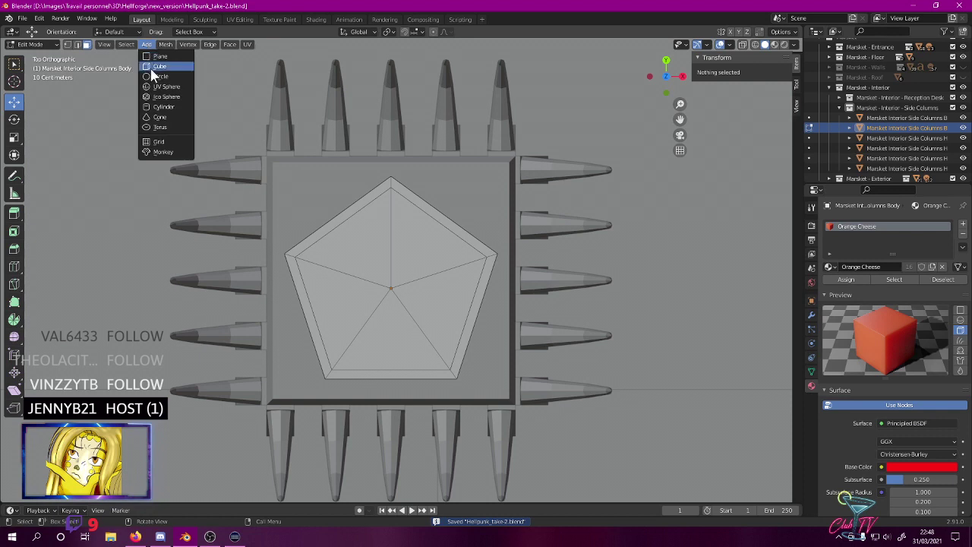
click(160, 67)
scroll(325, 122, down, 7)
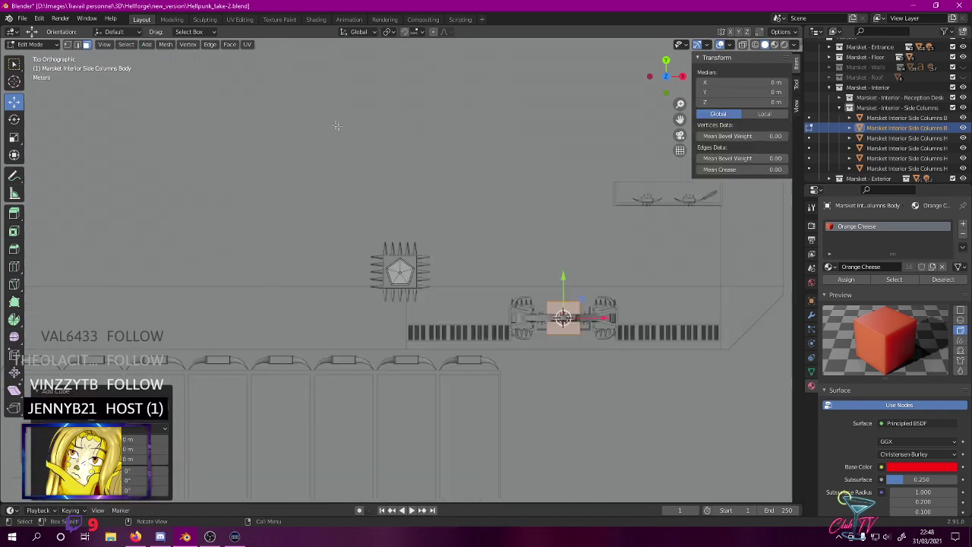
key(g)
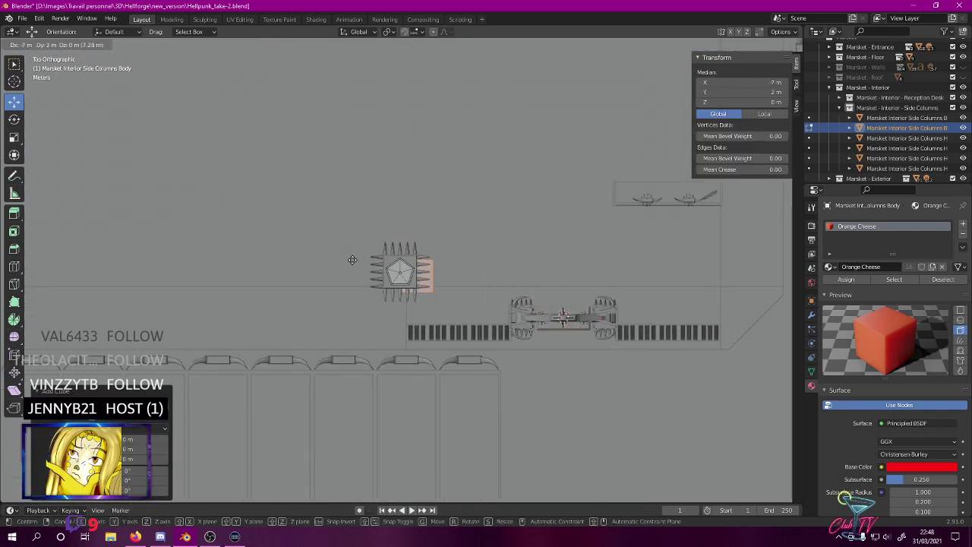
click(342, 193)
scroll(345, 194, up, 6)
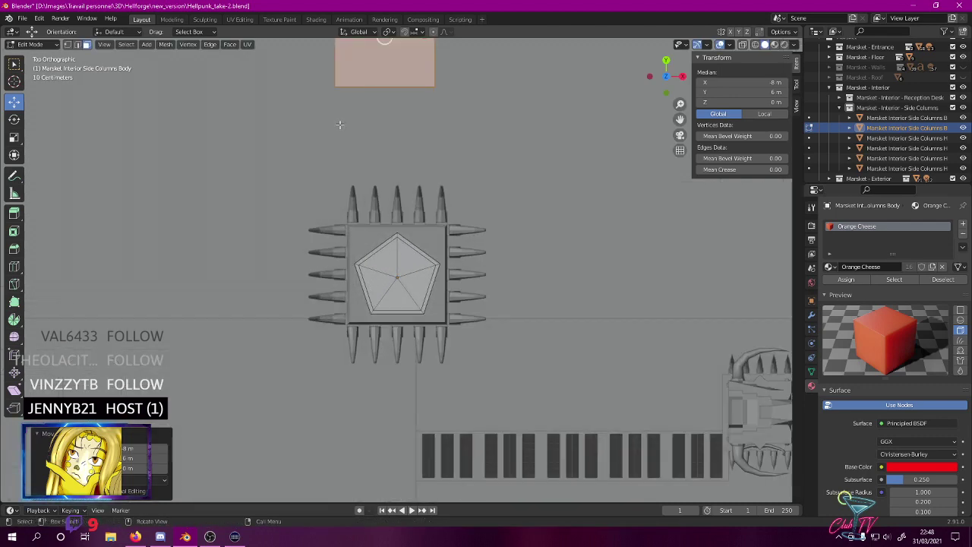
- Move the cube directly above the spiked base, to X -7.8 m, Y 2.2 m, Z 2.8 m
key(g)
click(354, 260)
scroll(346, 259, up, 5)
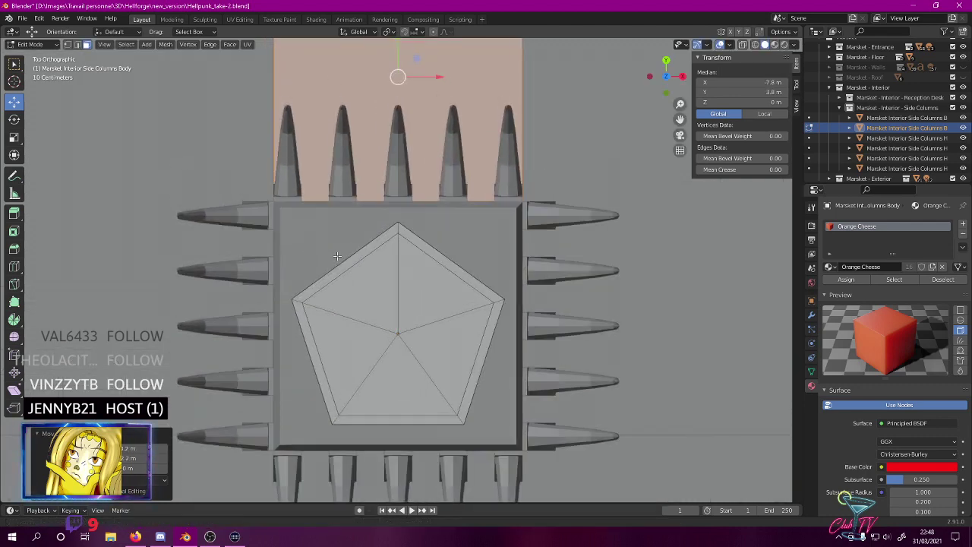
scroll(336, 256, down, 3)
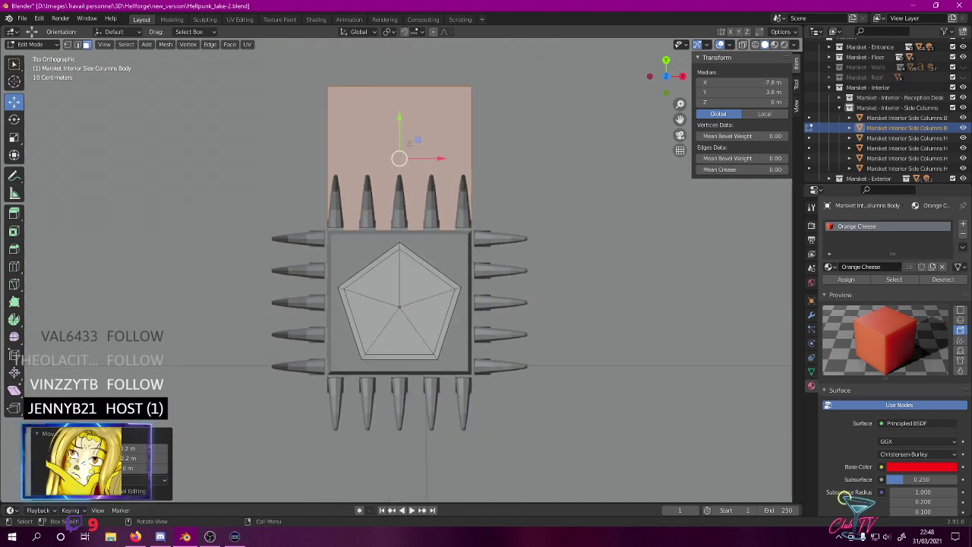
drag(400, 116, 384, 256)
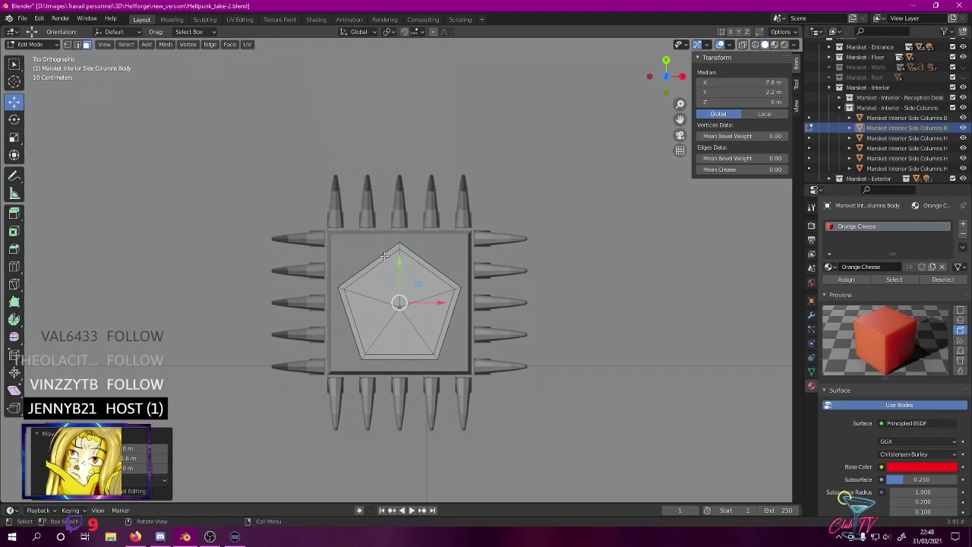
key(KP_3)
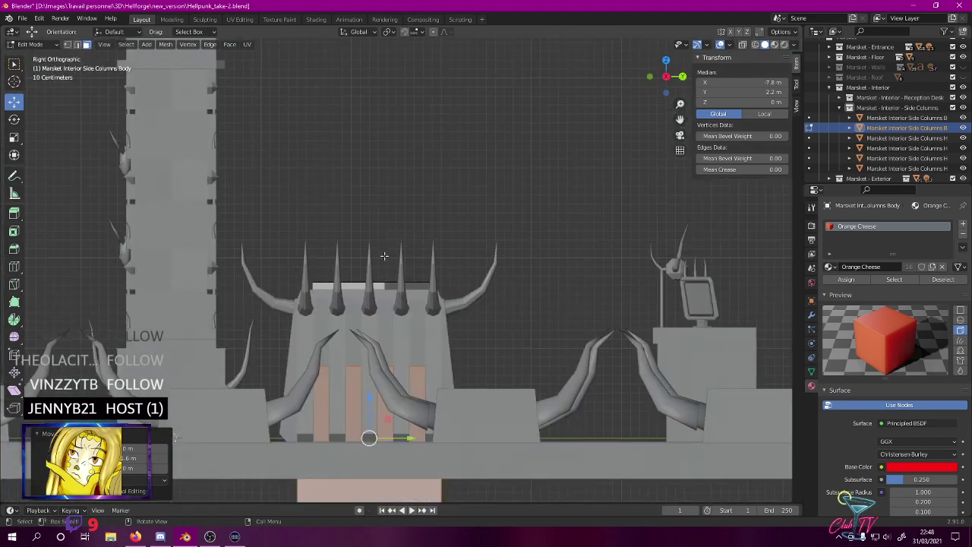
drag(369, 395, 326, 147)
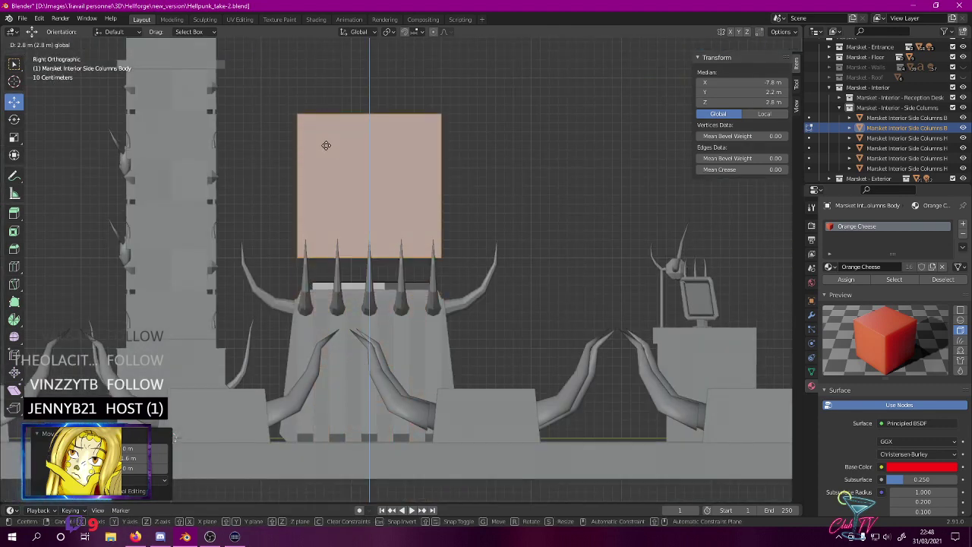
- In wireframe, move the cube's -X side face 1.5 m along X, to X -7.1 m, leaving a thin slab
key(KP_7)
scroll(331, 171, up, 3)
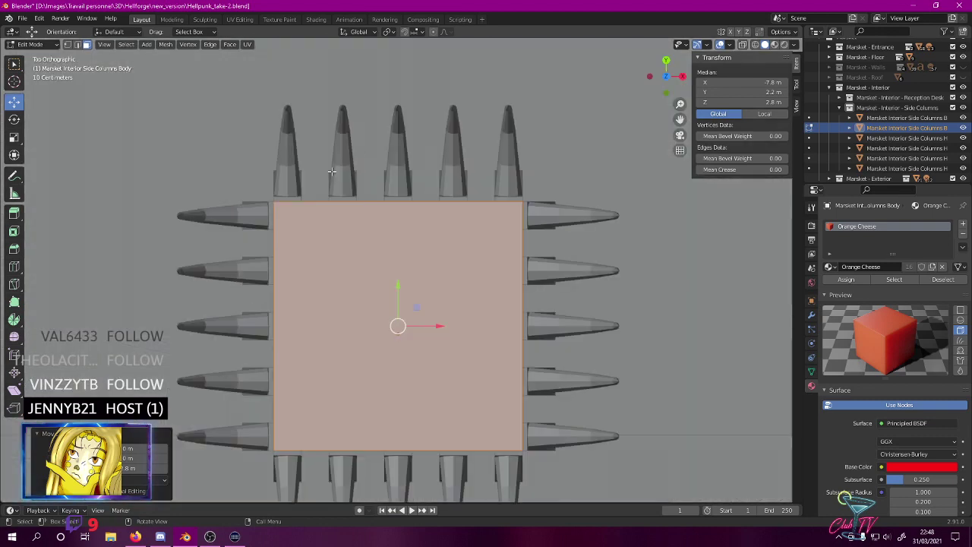
key(z)
click(258, 187)
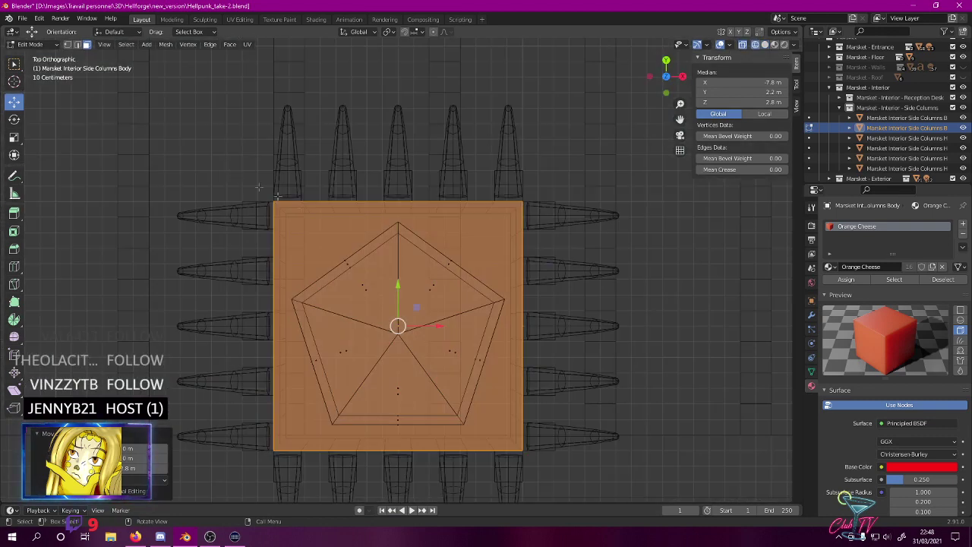
mouse_move(246, 176)
mouse_down()
mouse_move(399, 499)
mouse_move(372, 451)
mouse_up()
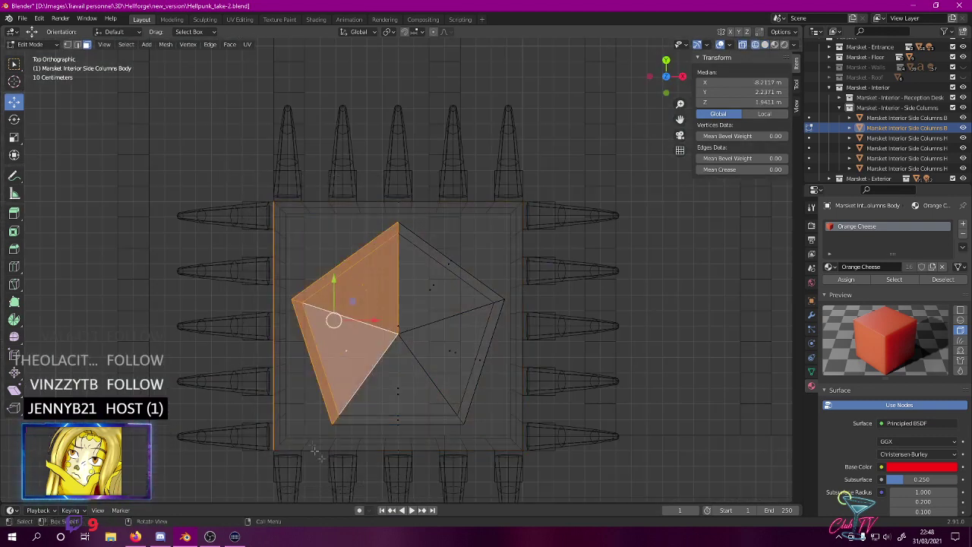
drag(235, 176, 292, 481)
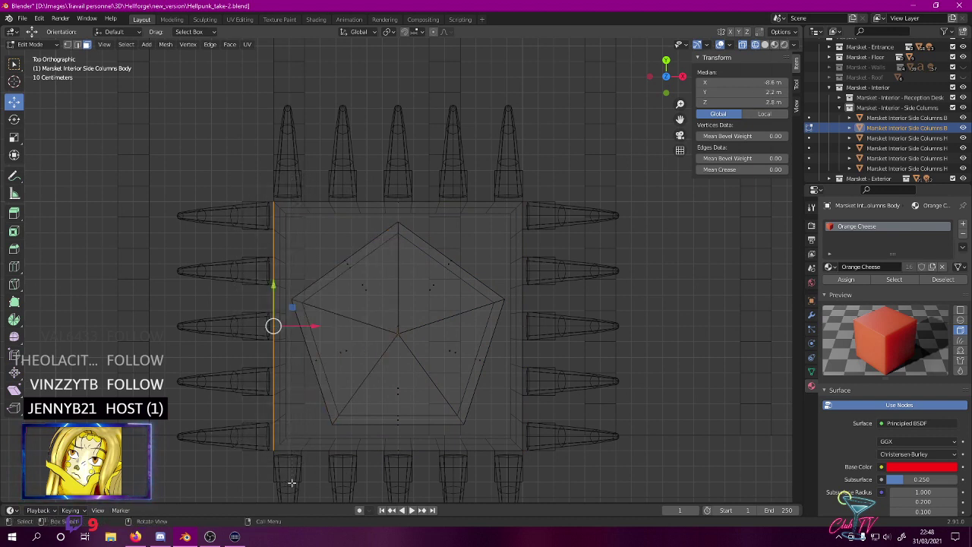
key(g)
key(x)
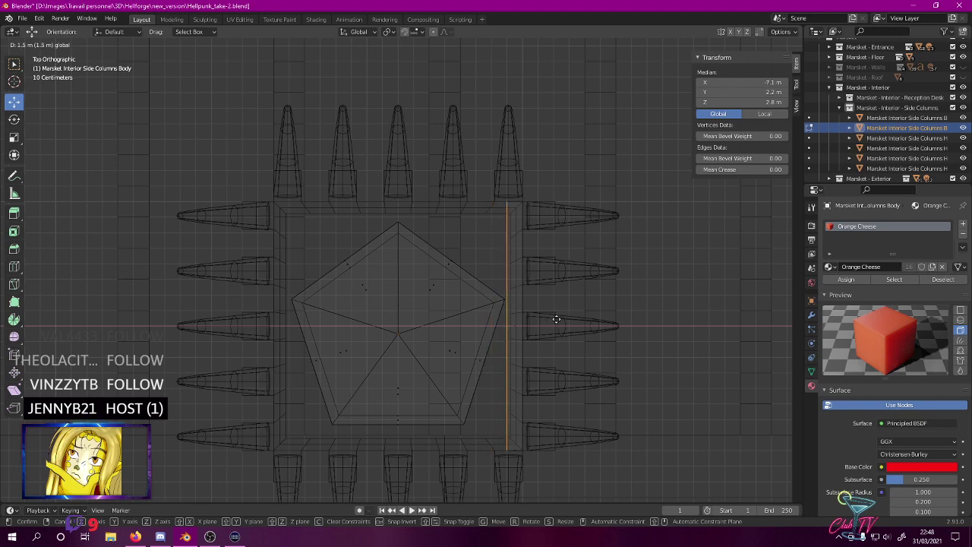
click(557, 319)
- Move the slab's +X side face inward by 0.03 m, to X -7.03 m
drag(499, 187, 575, 512)
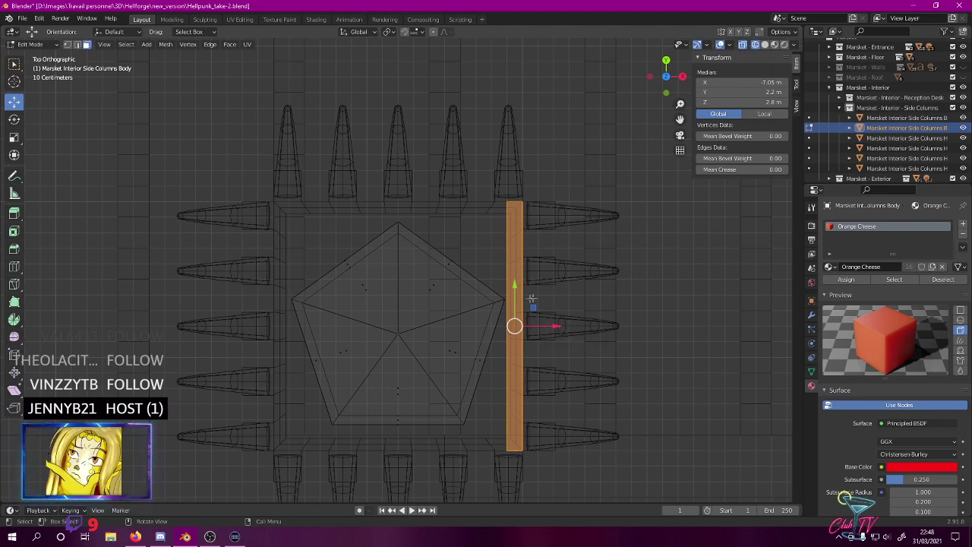
scroll(486, 235, up, 3)
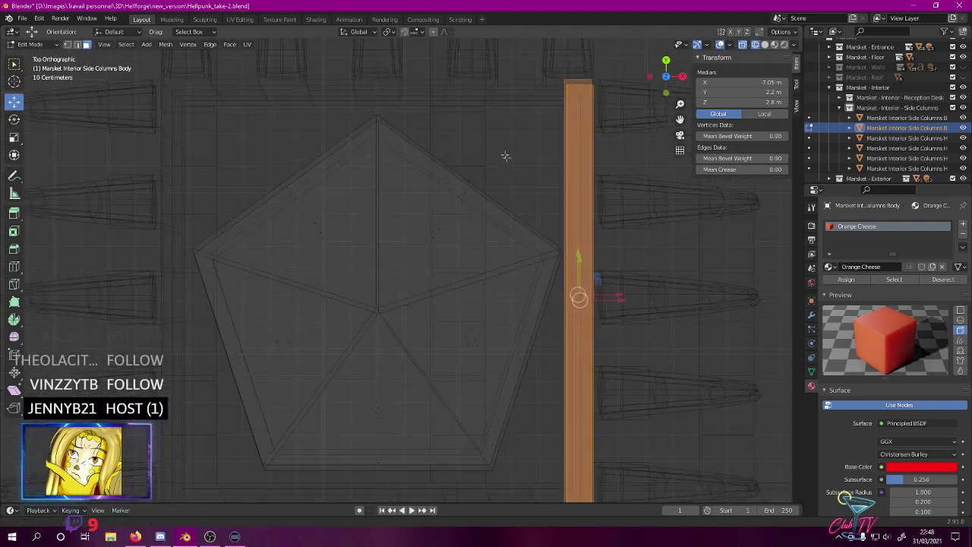
drag(578, 69, 646, 526)
scroll(632, 414, down, 1)
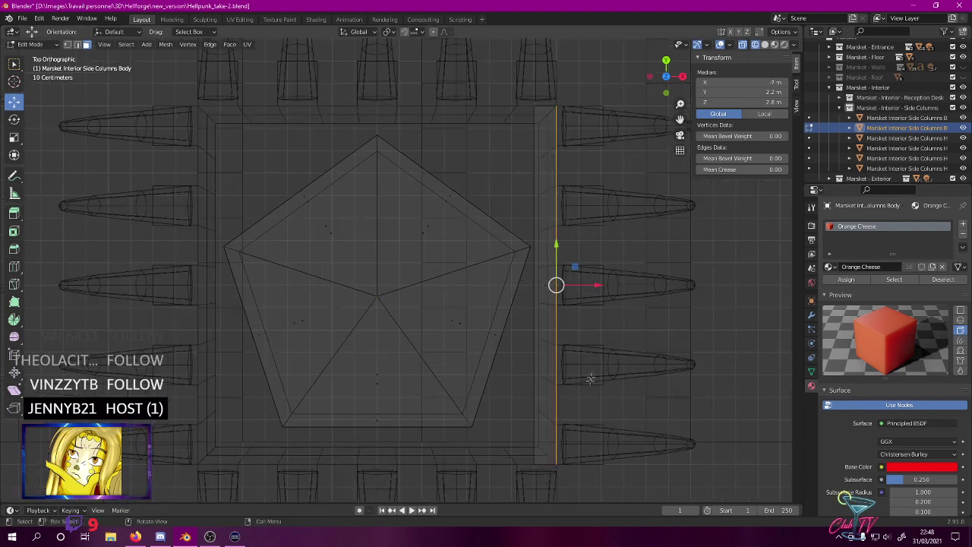
scroll(591, 374, up, 4)
shift+middle_drag(595, 348, 359, 313)
scroll(579, 261, up, 2)
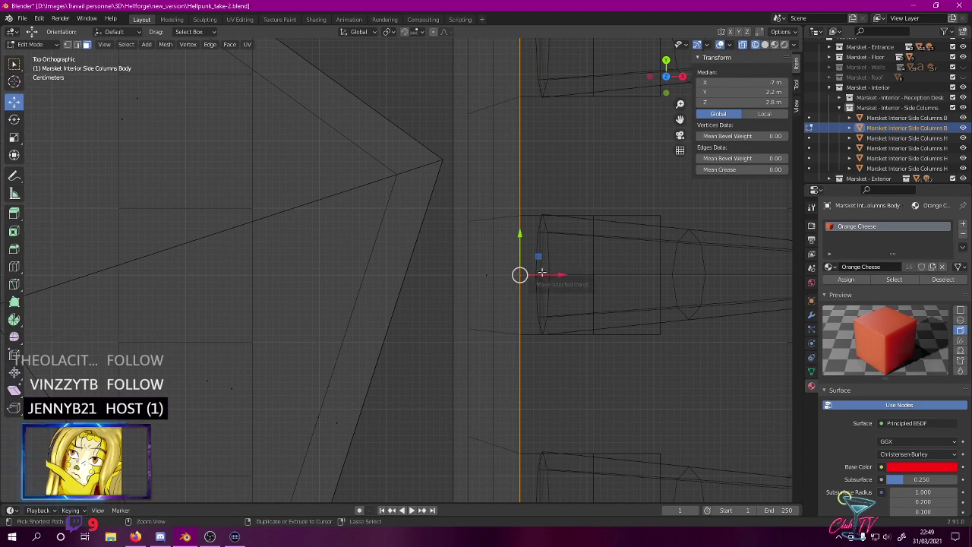
drag(560, 277, 539, 278)
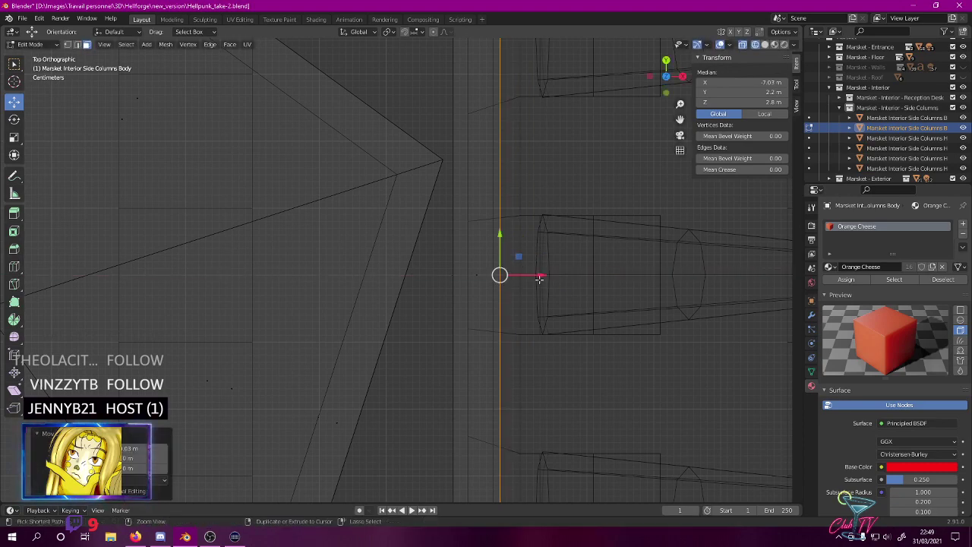
- Lower the slab's top face to Z 2.02 m to flatten it into a thin bar
scroll(527, 251, down, 6)
key(KP_3)
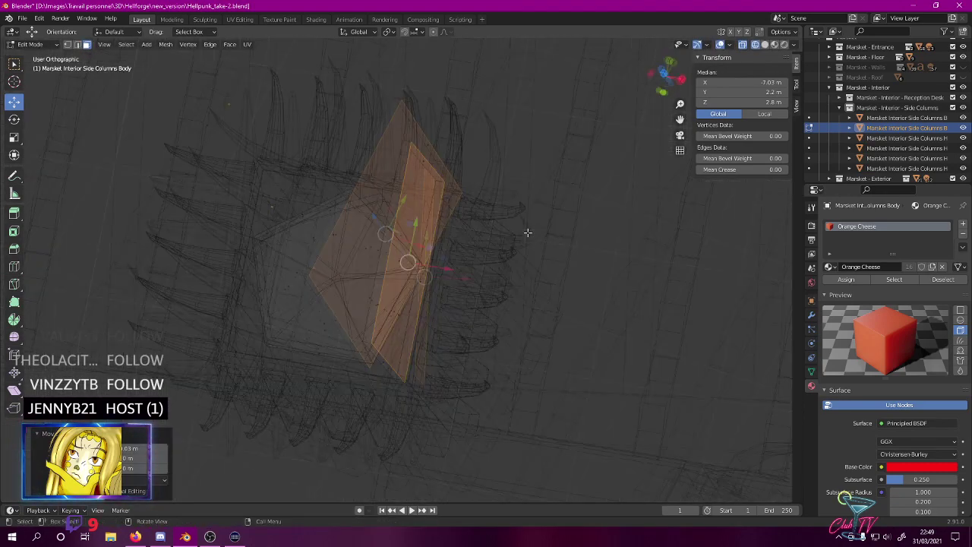
shift+middle_drag(426, 163, 431, 281)
drag(224, 120, 583, 213)
drag(395, 124, 406, 298)
scroll(407, 299, up, 5)
shift+scroll(422, 300, up, 3)
drag(415, 98, 418, 161)
- Move the bar's +Y end face to the inset pentagon's apex, at about X -7.765 m, Y 2.8 m
key(KP_7)
scroll(418, 161, down, 7)
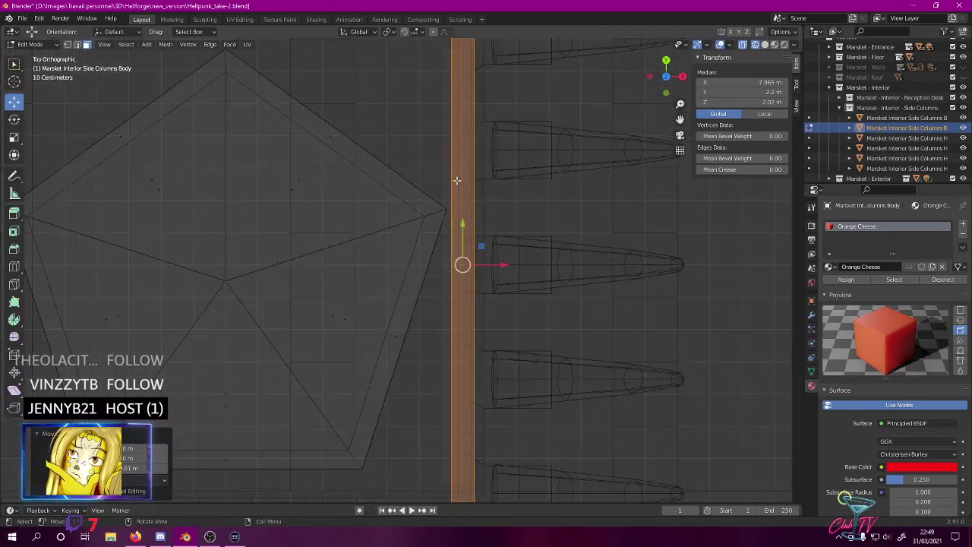
shift+middle_drag(390, 159, 469, 186)
drag(519, 110, 585, 145)
key(g)
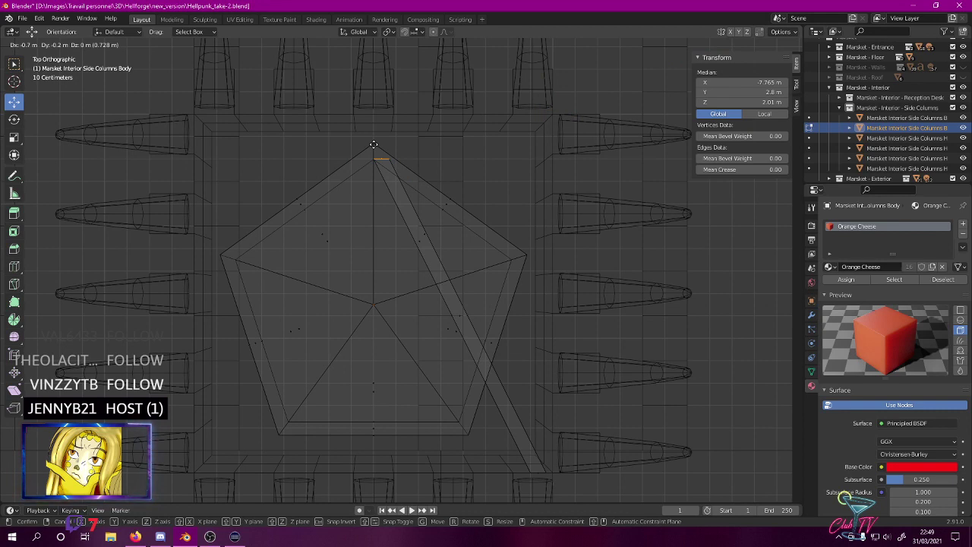
click(374, 145)
- Move the bar's -Y end face to the inset pentagon's lower +X corner, at about X -7.385 m, Y 1.63 m
drag(501, 455, 464, 412)
scroll(514, 421, up, 5)
shift+middle_drag(514, 420, 454, 510)
scroll(529, 325, down, 4)
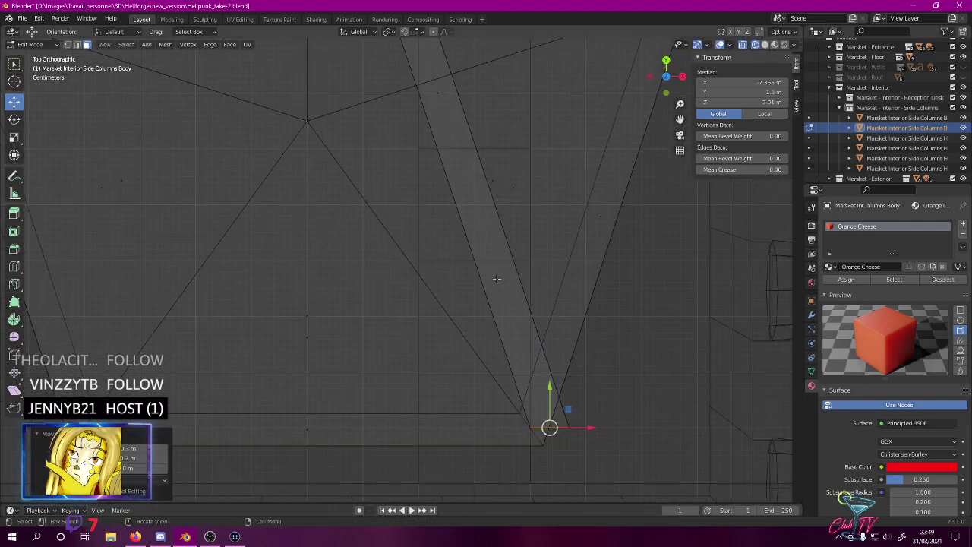
shift+middle_drag(488, 321, 486, 361)
scroll(472, 339, up, 2)
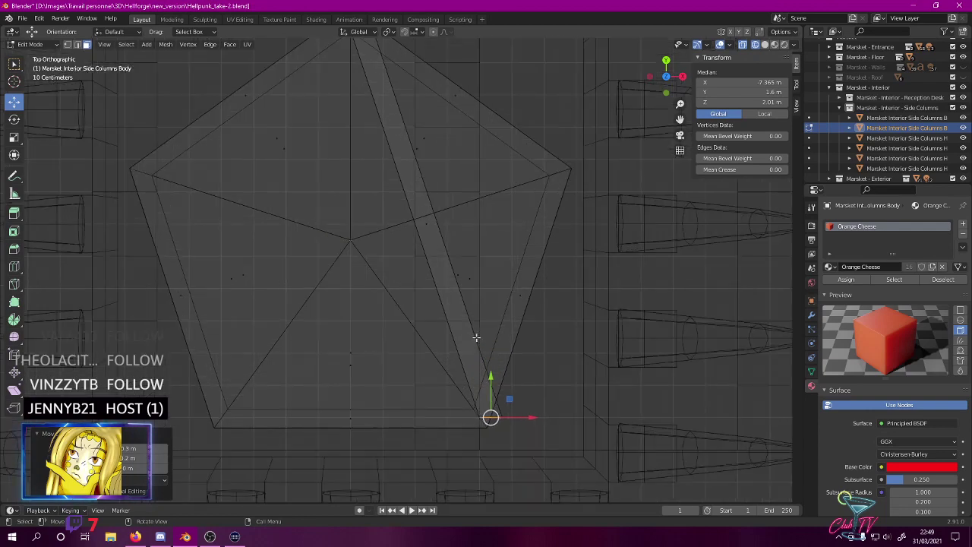
shift+middle_drag(448, 310, 432, 332)
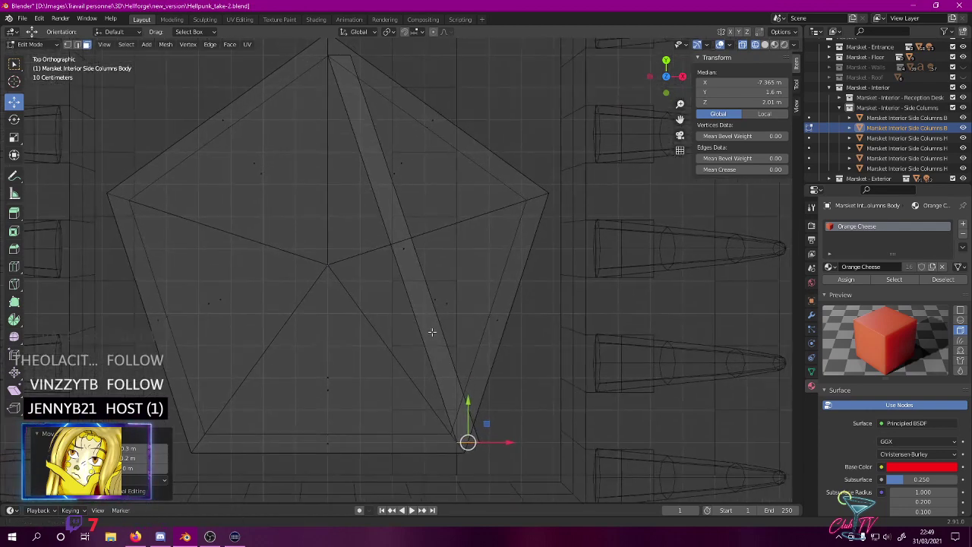
shift+middle_drag(481, 421, 426, 221)
scroll(458, 352, up, 5)
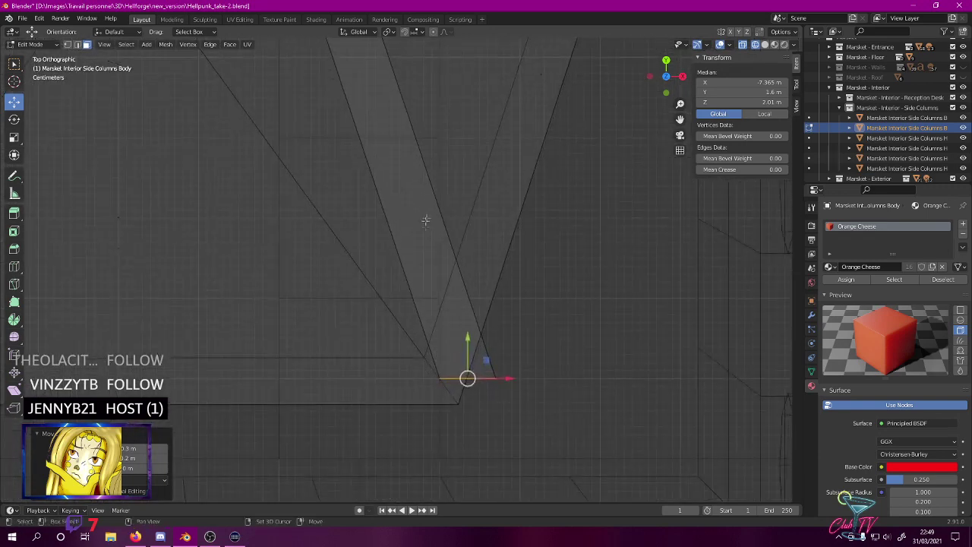
key(g)
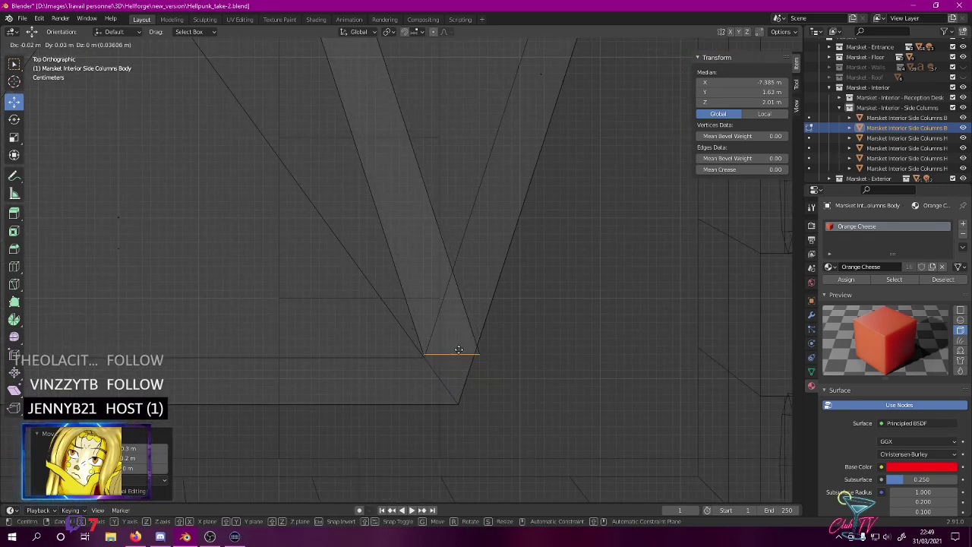
click(459, 349)
- Shift the bar's apex-end face by -0.002 m along Y to align it with the inset pentagon's apex
scroll(459, 349, down, 5)
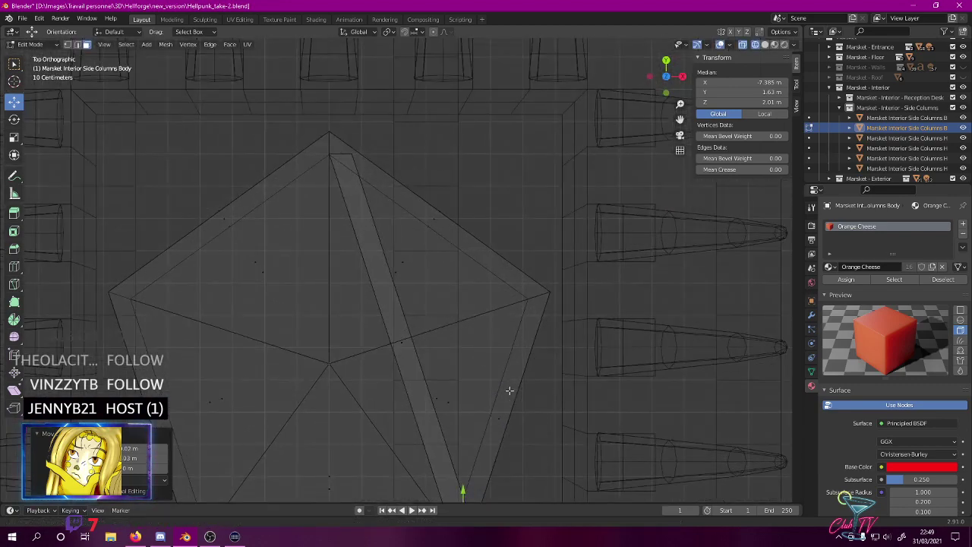
middle_drag(508, 389, 417, 311)
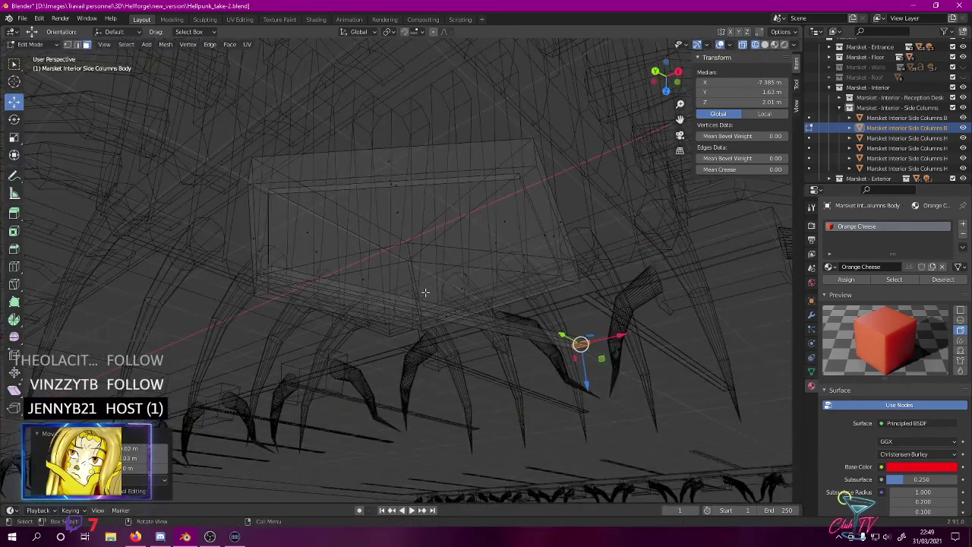
key(KP_1)
key(KP_7)
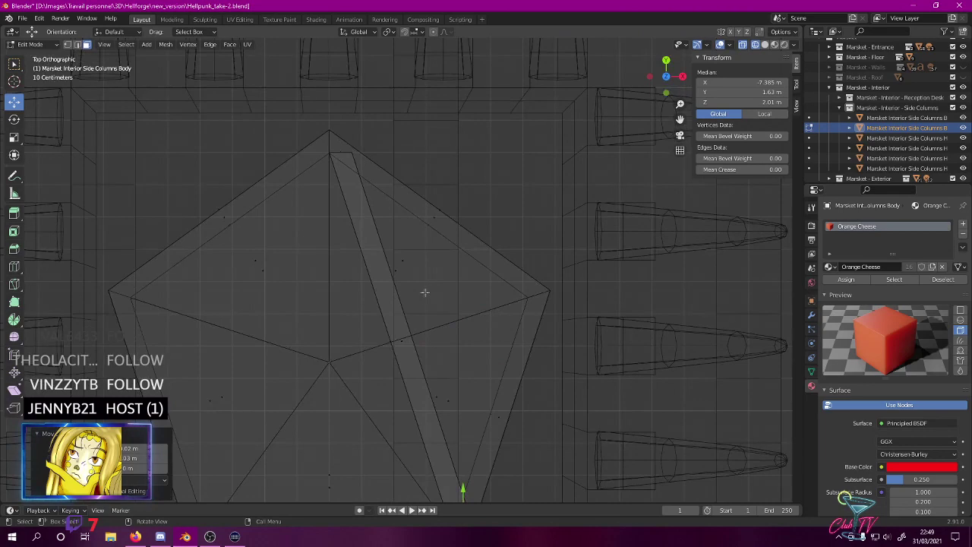
scroll(342, 178, up, 6)
shift+middle_drag(341, 171, 458, 343)
scroll(458, 289, up, 6)
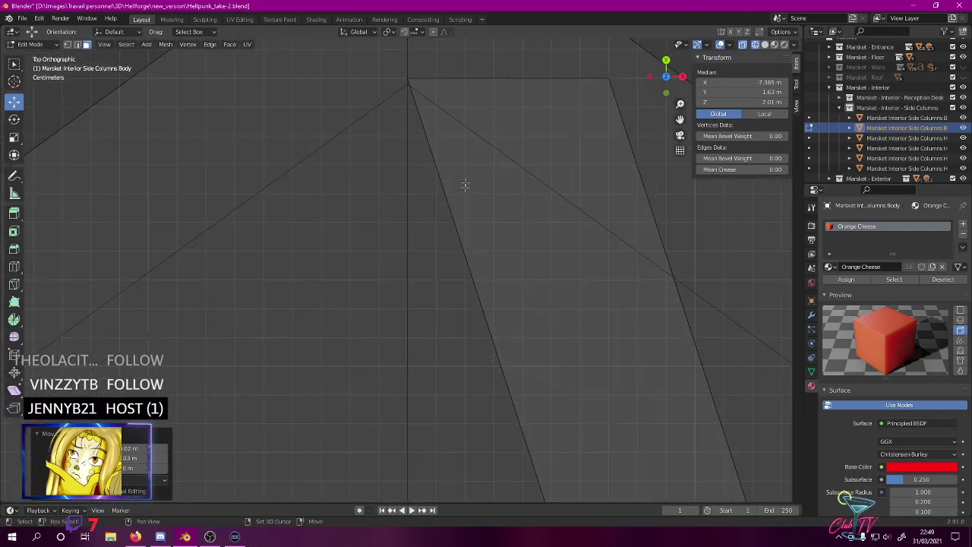
shift+middle_drag(464, 187, 408, 364)
scroll(395, 269, up, 3)
drag(288, 183, 704, 263)
scroll(464, 199, up, 4)
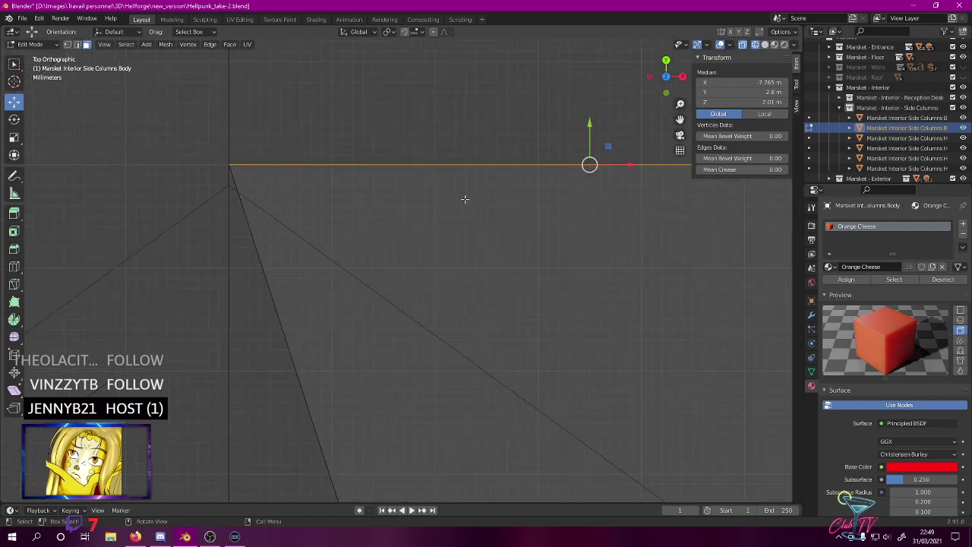
drag(586, 120, 597, 148)
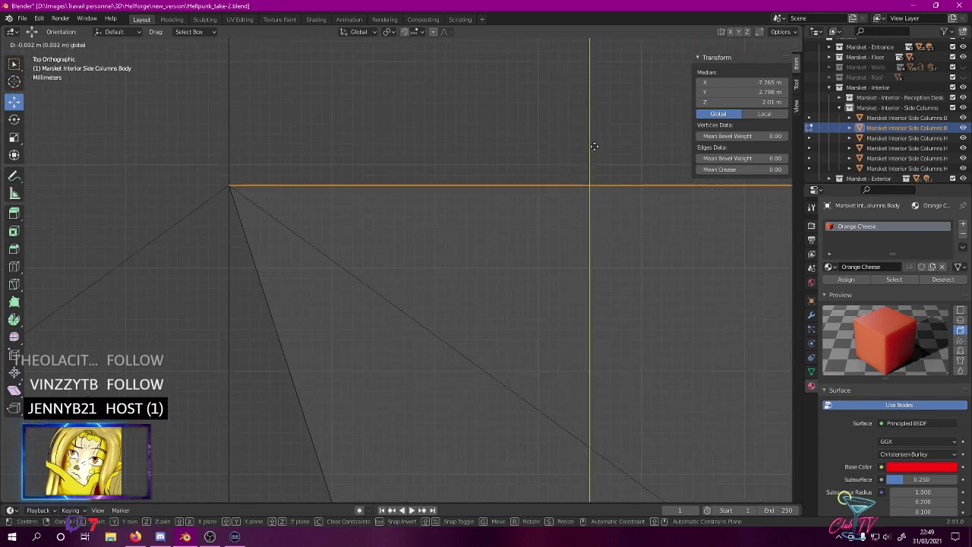
- Nudge the bar's -Y end face onto the inset pentagon's lower corner, to X -7.384 m, Y 1.626 m
scroll(461, 341, down, 5)
scroll(461, 300, down, 4)
shift+middle_drag(513, 318, 393, 221)
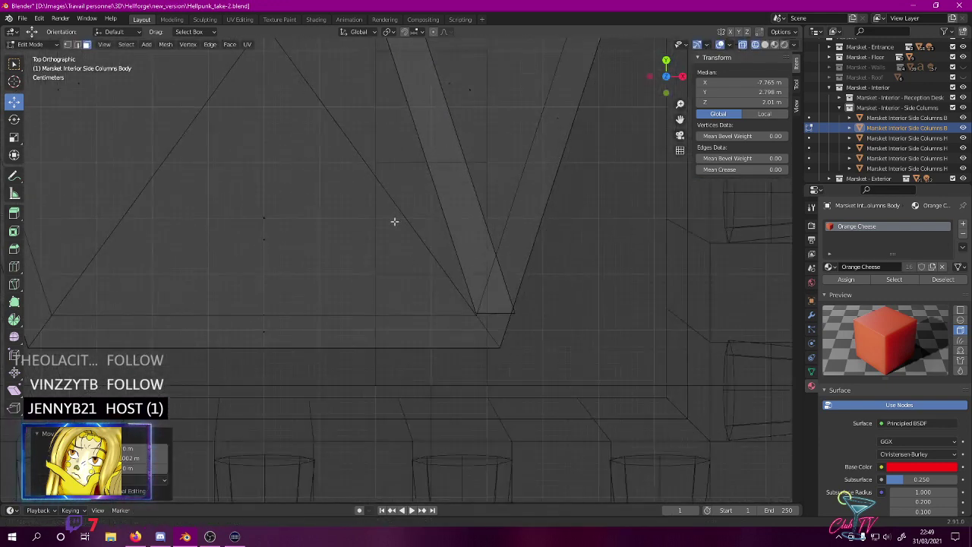
drag(411, 263, 552, 334)
middle_drag(552, 334, 388, 352)
key(KP_7)
scroll(388, 316, up, 11)
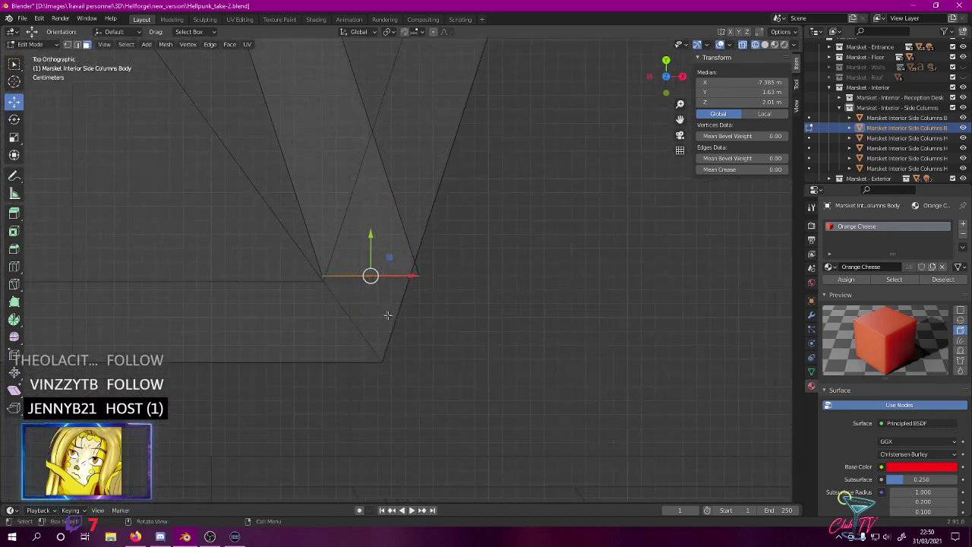
scroll(388, 304, up, 4)
shift+middle_drag(57, 250, 341, 247)
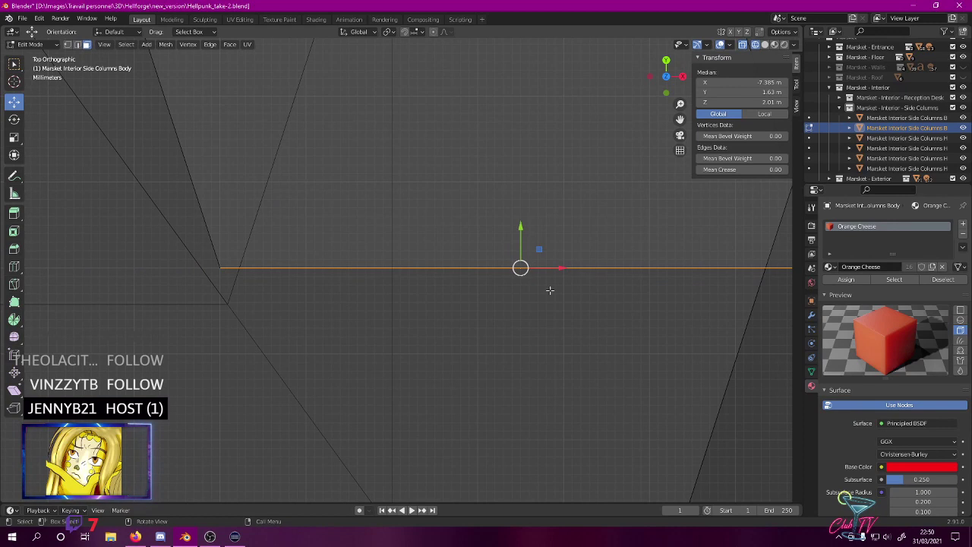
drag(518, 225, 517, 265)
drag(562, 302, 570, 302)
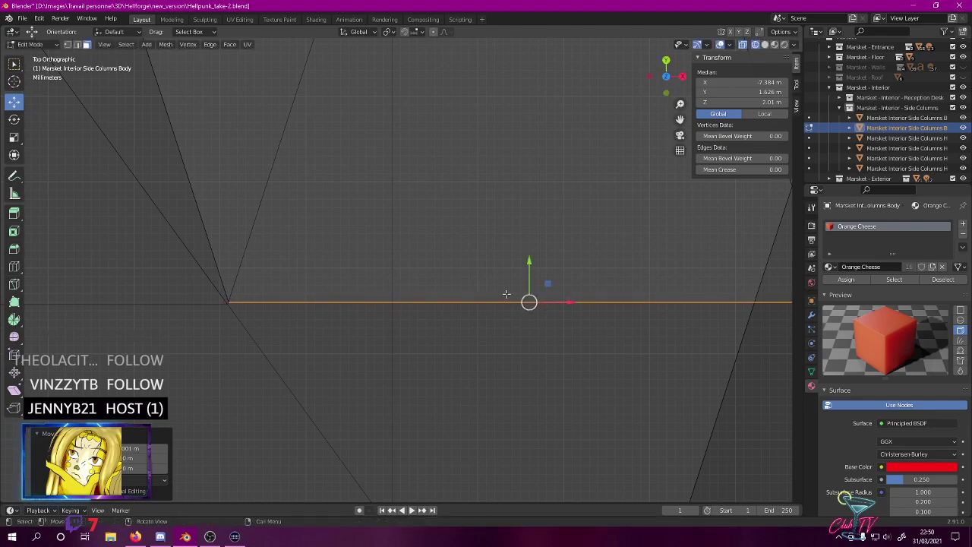
- Examine the diagonal bar's placement in the pentagon from the front and from above
scroll(423, 127, down, 10)
scroll(422, 126, down, 3)
middle_drag(454, 223, 481, 302)
key(KP_1)
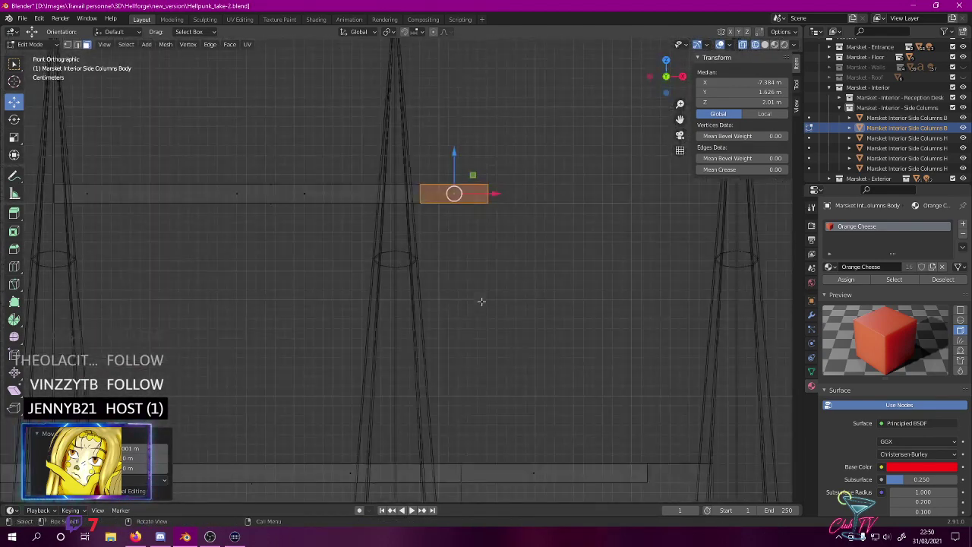
key(KP_7)
scroll(489, 253, down, 6)
shift+middle_drag(482, 235, 517, 372)
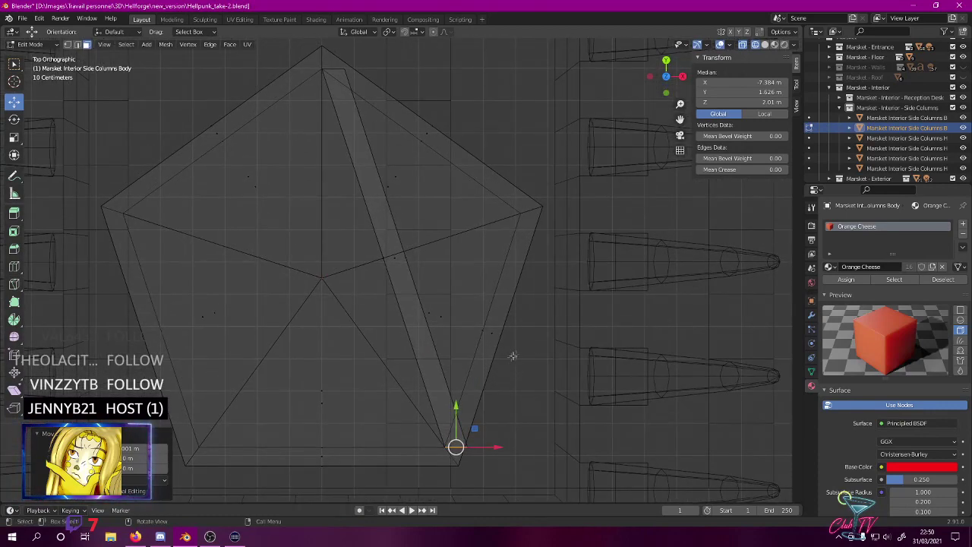
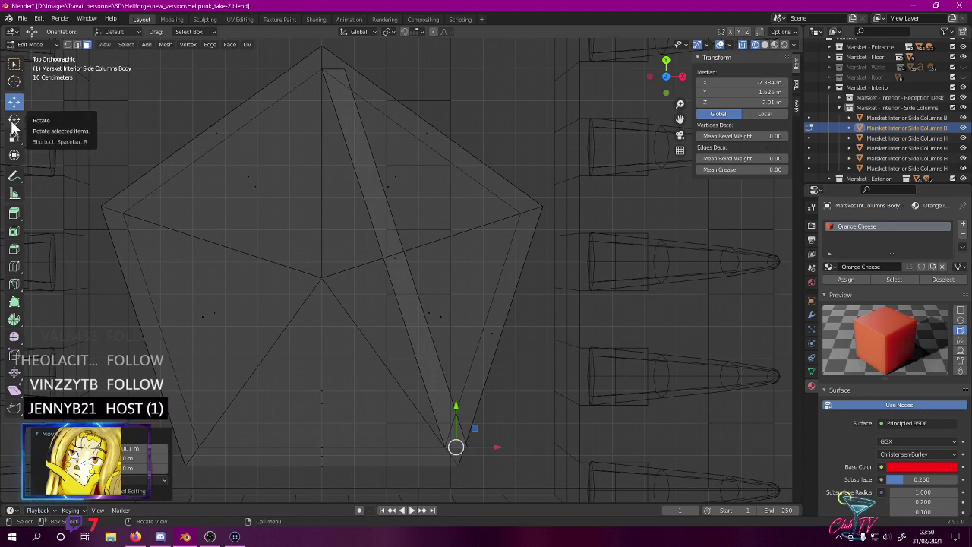
- Try to shift the outer edge of the bar's lower +X end along Y toward the pentagon's rim
shift+middle_drag(481, 433, 384, 238)
scroll(392, 253, up, 8)
middle_drag(320, 193, 410, 333)
key(KP_1)
key(KP_7)
shift+middle_drag(74, 82, 238, 258)
drag(409, 323, 434, 344)
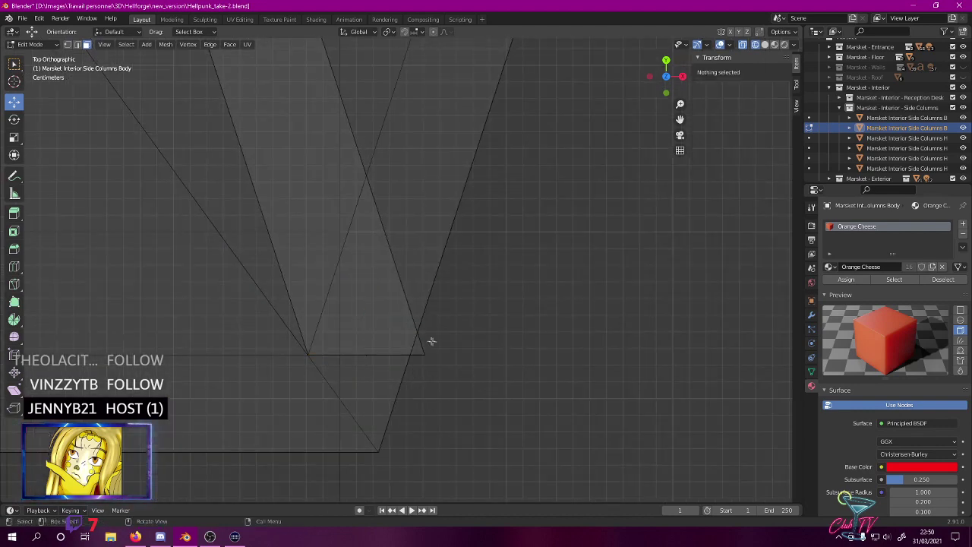
middle_drag(471, 386, 404, 202)
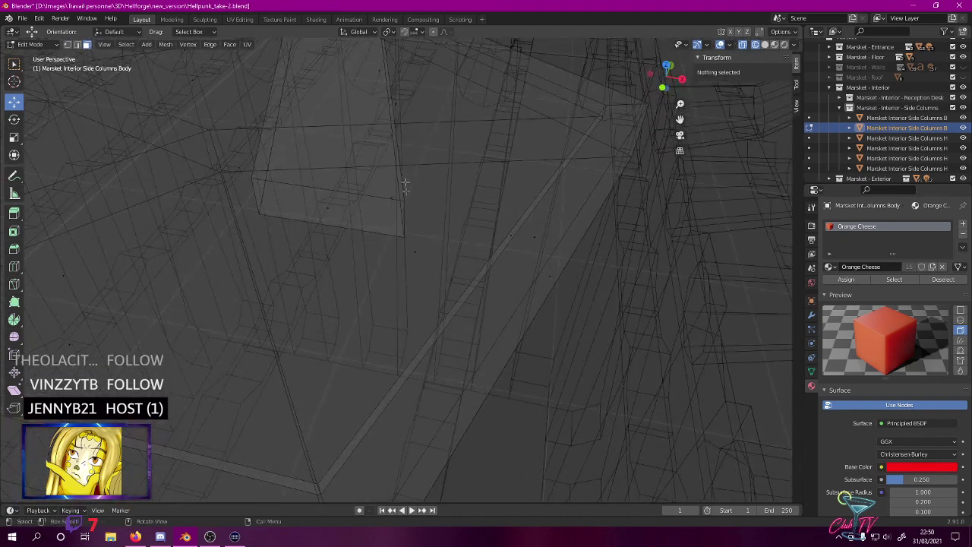
click(423, 266)
click(77, 44)
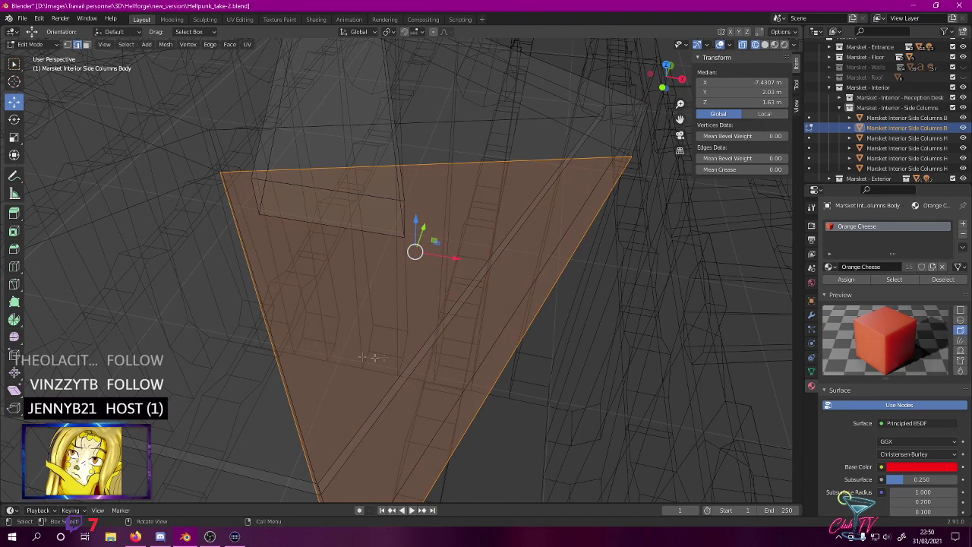
key(KP_7)
drag(387, 327, 501, 404)
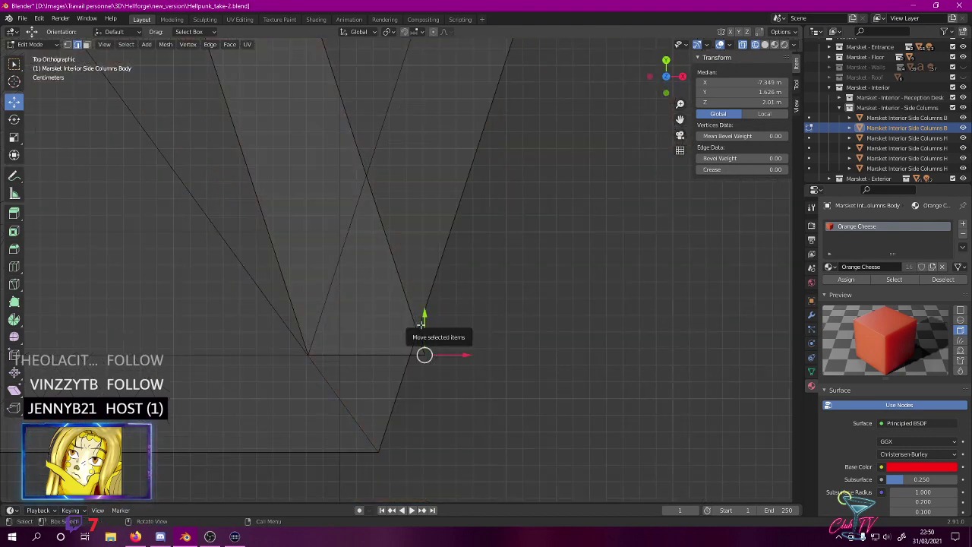
drag(438, 339, 424, 310)
key(ctrl+z)
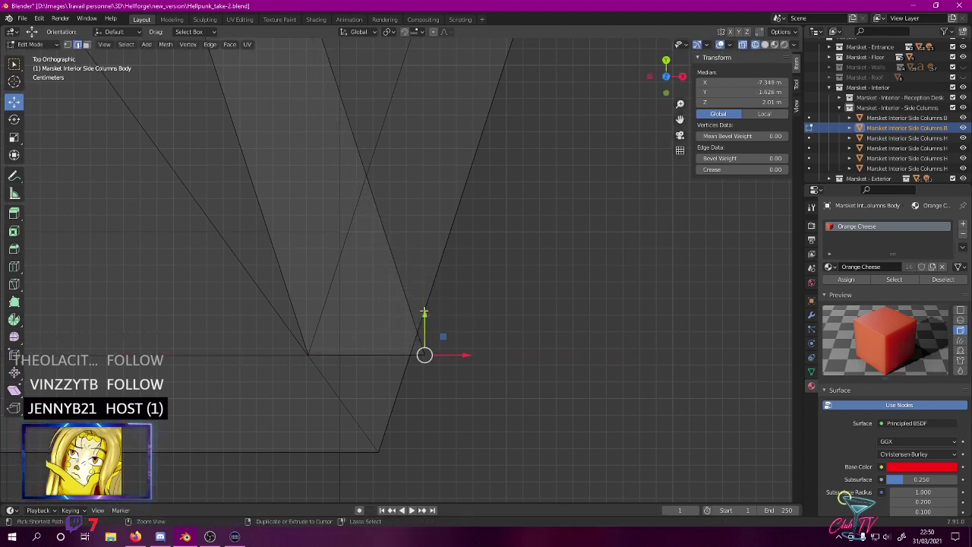
- Delete the diagonal bar's outer vertices at the inset pentagon's apex and at its lower +X corner
scroll(402, 318, down, 6)
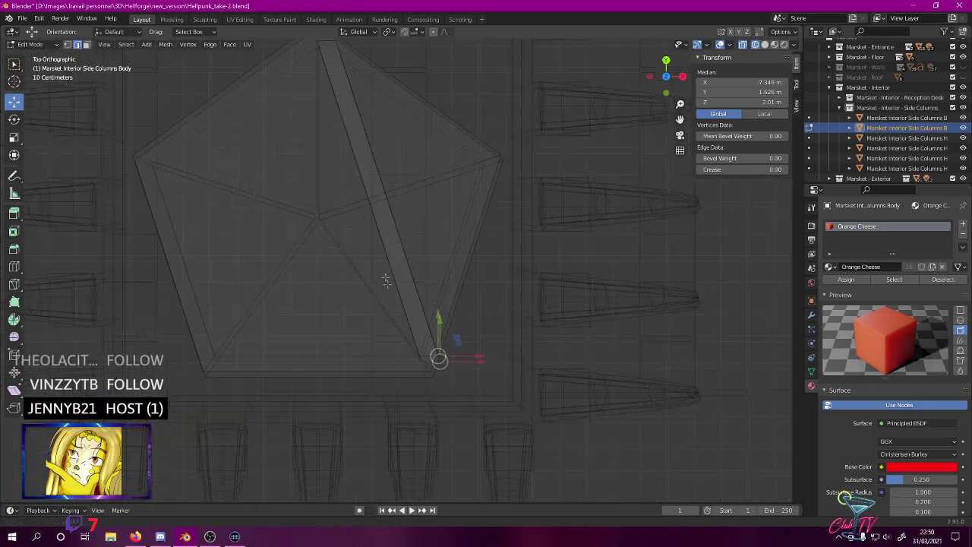
middle_drag(390, 320, 366, 278)
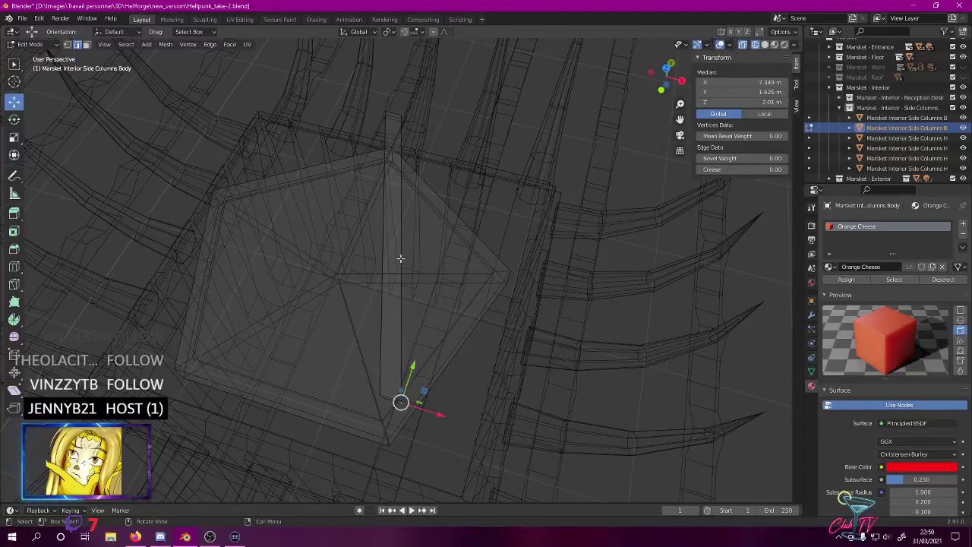
key(KP_7)
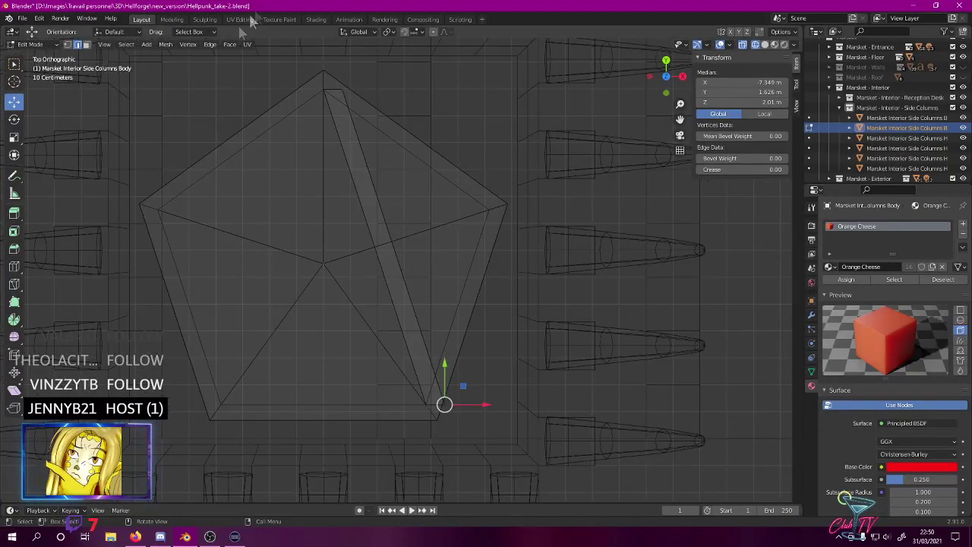
drag(360, 93, 361, 94)
key(x)
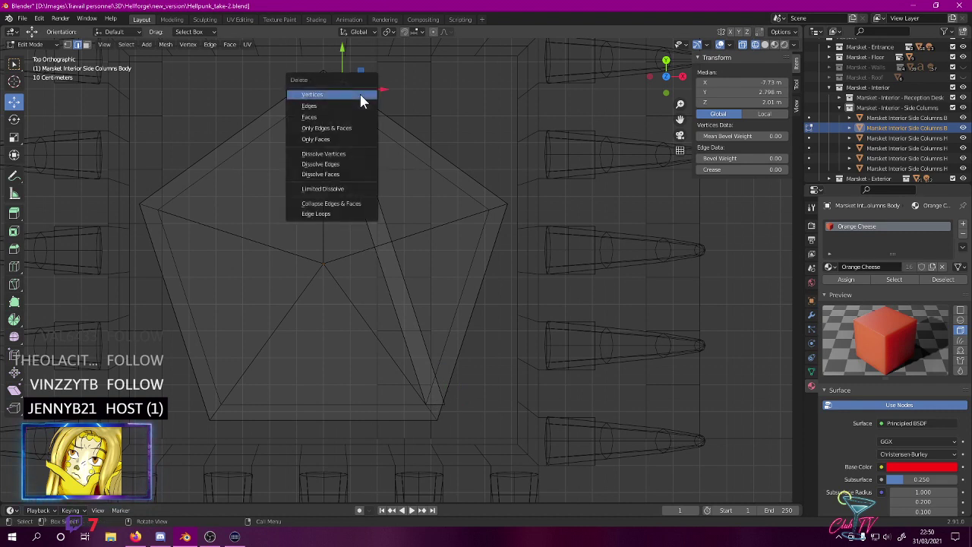
click(362, 98)
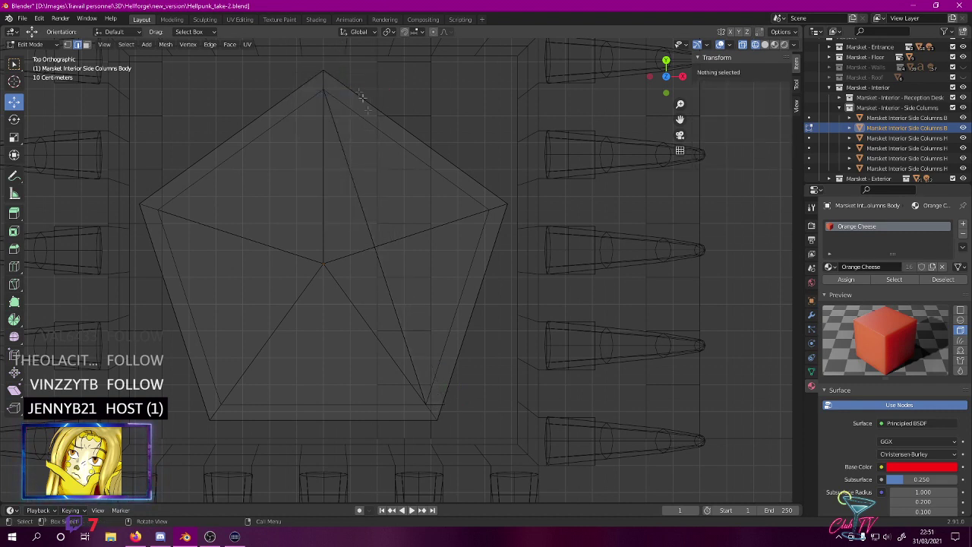
drag(443, 401, 449, 410)
key(x)
click(426, 397)
- Extrude the remaining diagonal's vertical apex edge by -0.4 m in X and -1.2 m in Y, toward the lower -X corner
middle_drag(287, 336, 320, 233)
click(336, 120)
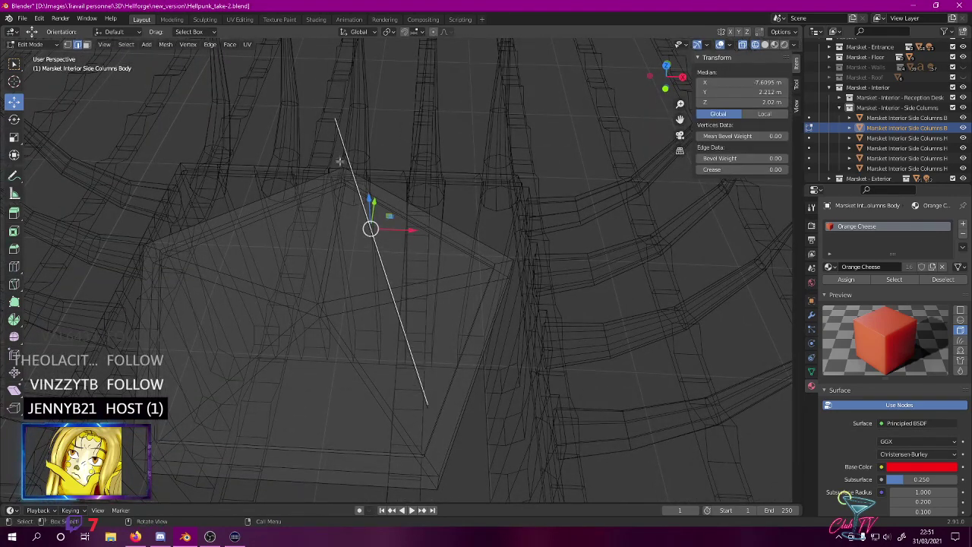
key(KP_7)
shift+middle_drag(293, 62, 345, 89)
drag(346, 76, 419, 116)
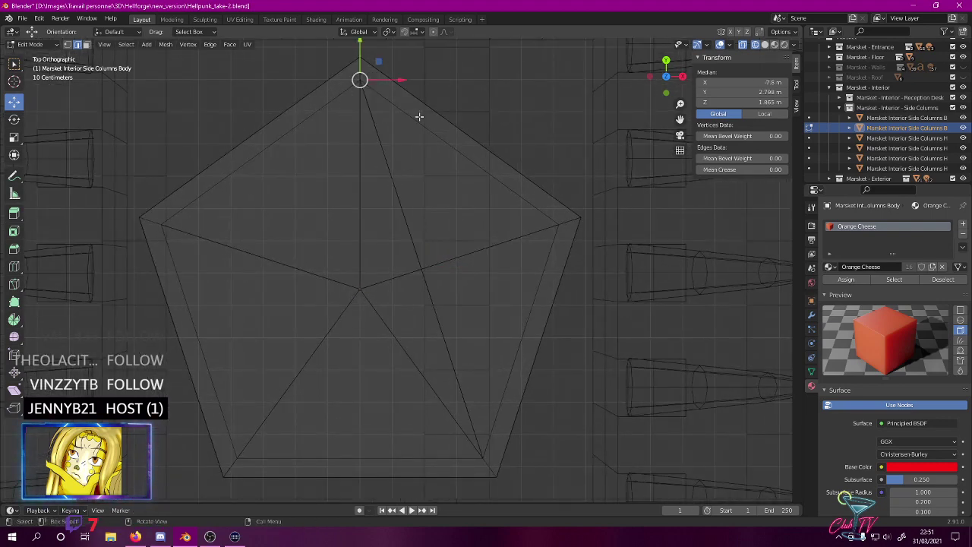
key(g)
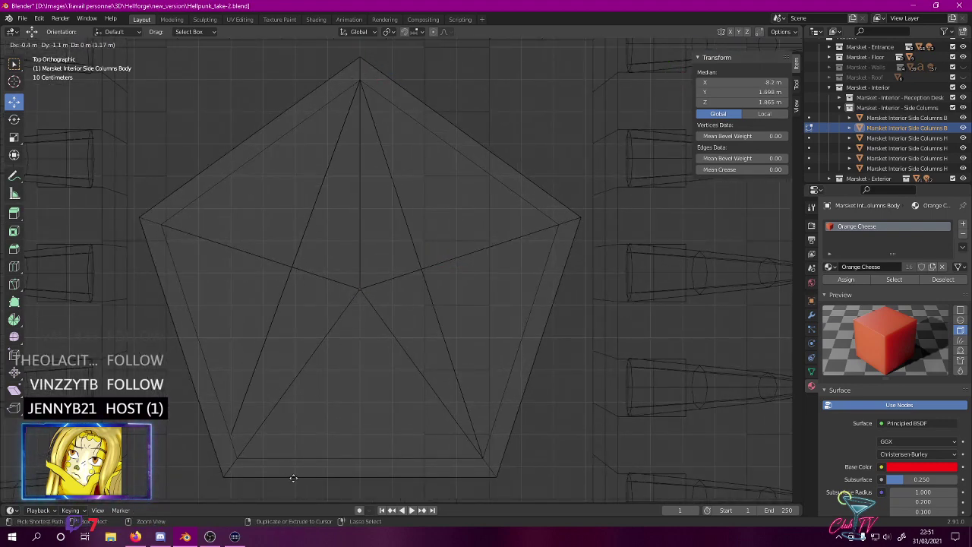
click(301, 495)
- Move the extruded edge onto the inset pentagon's lower -X corner, at X -8.181 m, Y 1.626 m
scroll(463, 220, up, 6)
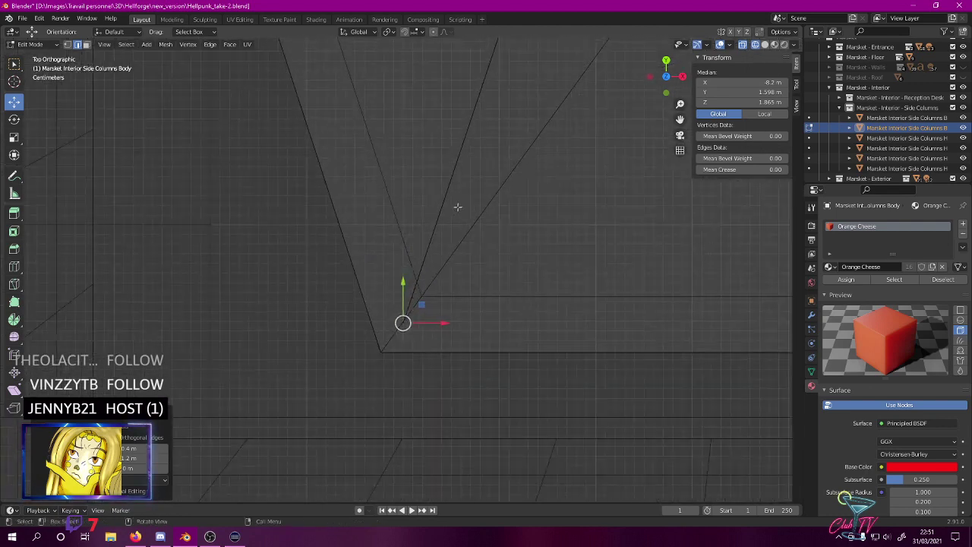
shift+middle_drag(461, 249, 427, 202)
scroll(427, 209, up, 3)
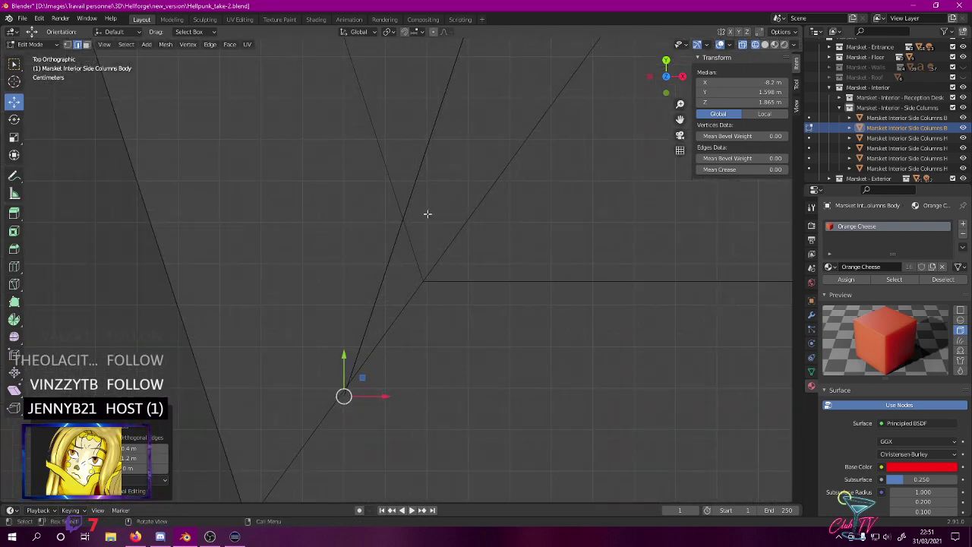
key(g)
click(513, 149)
scroll(481, 170, up, 8)
shift+middle_drag(562, 206, 416, 191)
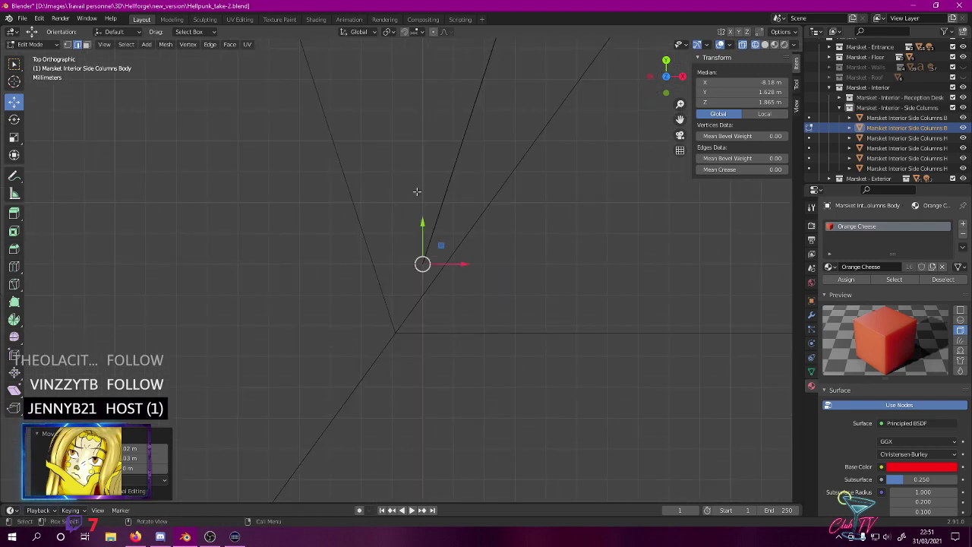
key(g)
click(400, 262)
scroll(403, 251, down, 10)
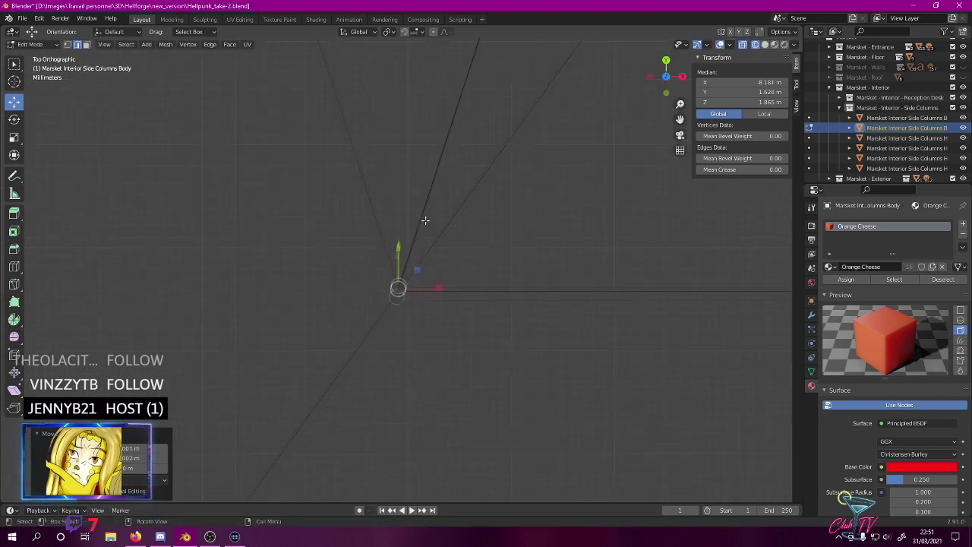
- Extrude the lower -X corner edge by 1 m in X and 0.7 m in Y, toward the pentagon's +X side corner
shift+middle_drag(437, 240, 408, 292)
key(g)
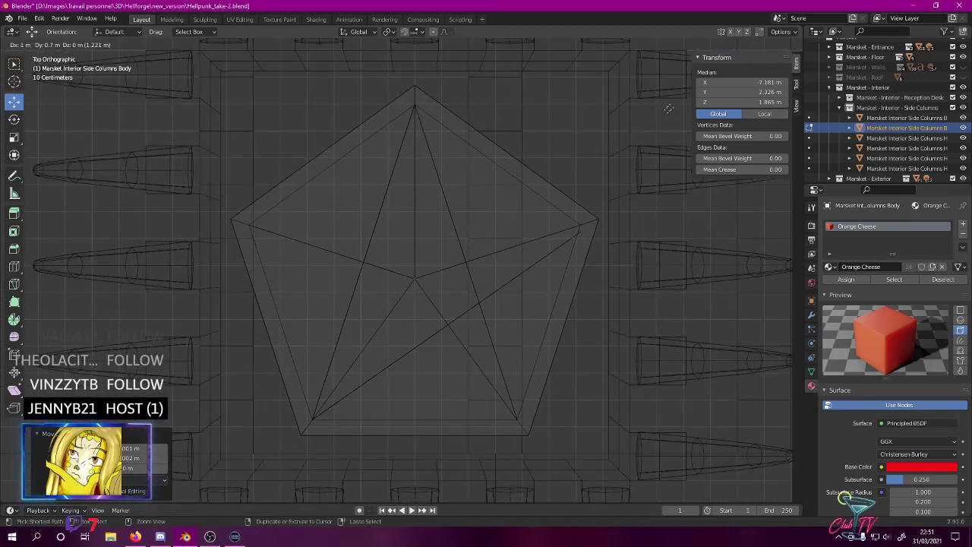
click(675, 103)
- Align the extruded edge with the inset pentagon's +X side corner, at X -7.184 m, Y 2.35 m
shift+middle_drag(539, 180, 390, 180)
scroll(352, 183, up, 6)
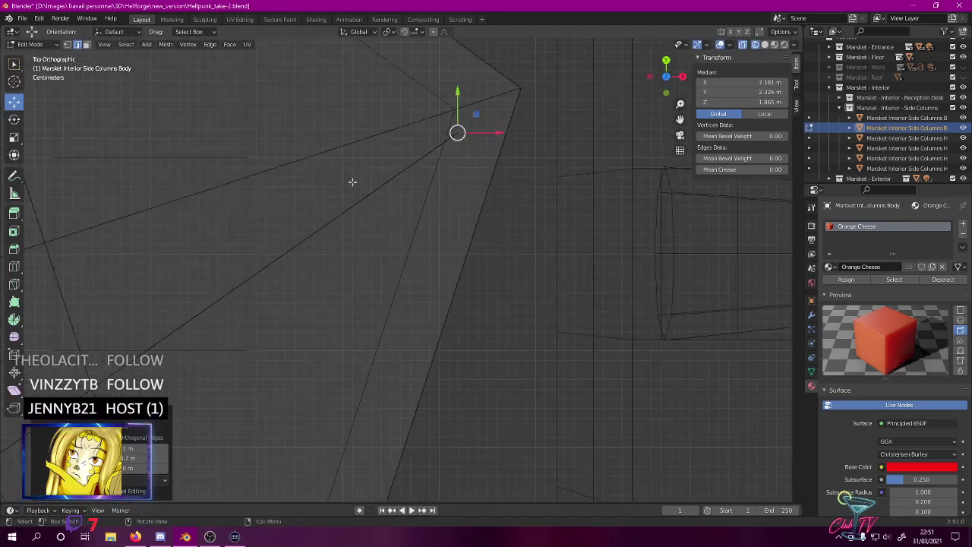
shift+middle_drag(388, 235, 310, 428)
scroll(472, 239, up, 5)
shift+middle_drag(486, 207, 429, 412)
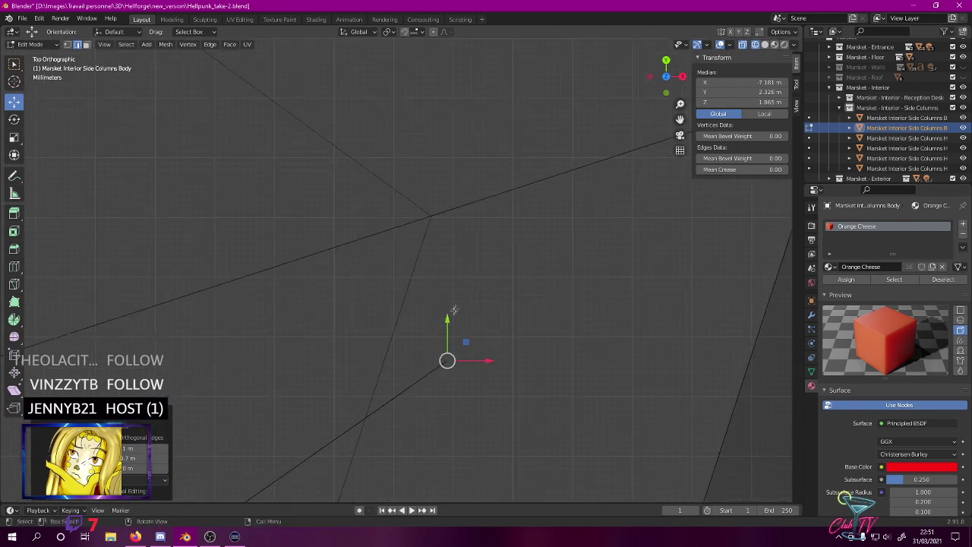
drag(448, 318, 452, 295)
drag(437, 173, 438, 173)
drag(483, 217, 466, 217)
scroll(402, 216, down, 3)
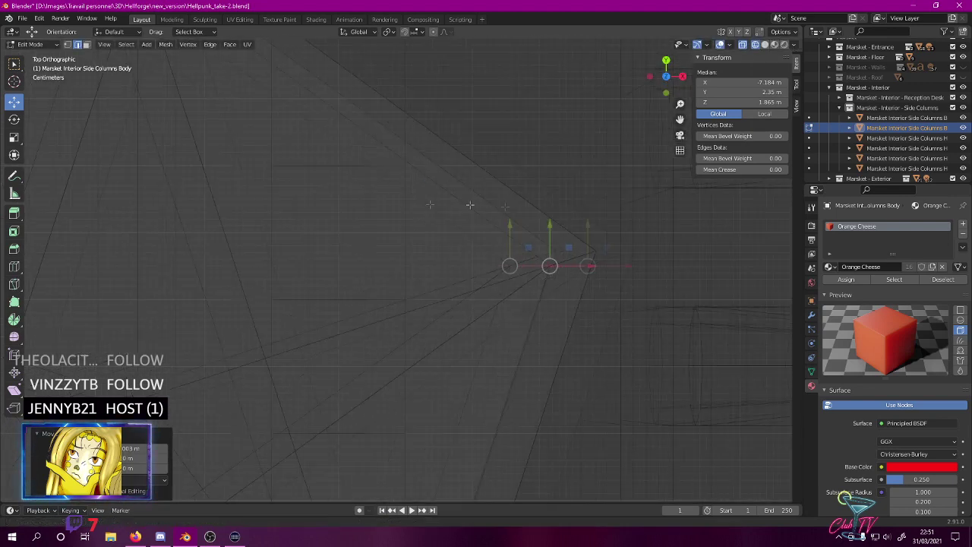
- Extrude the +X side corner edge by -1 m along X across the pentagon
shift+middle_drag(390, 204, 679, 203)
key(e)
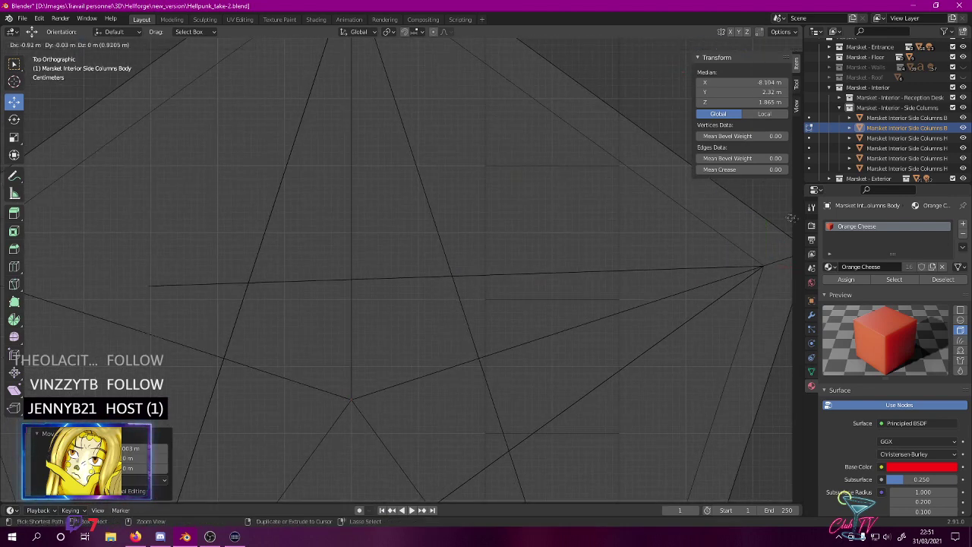
ctrl+click(741, 210)
shift+middle_drag(474, 262, 14, 313)
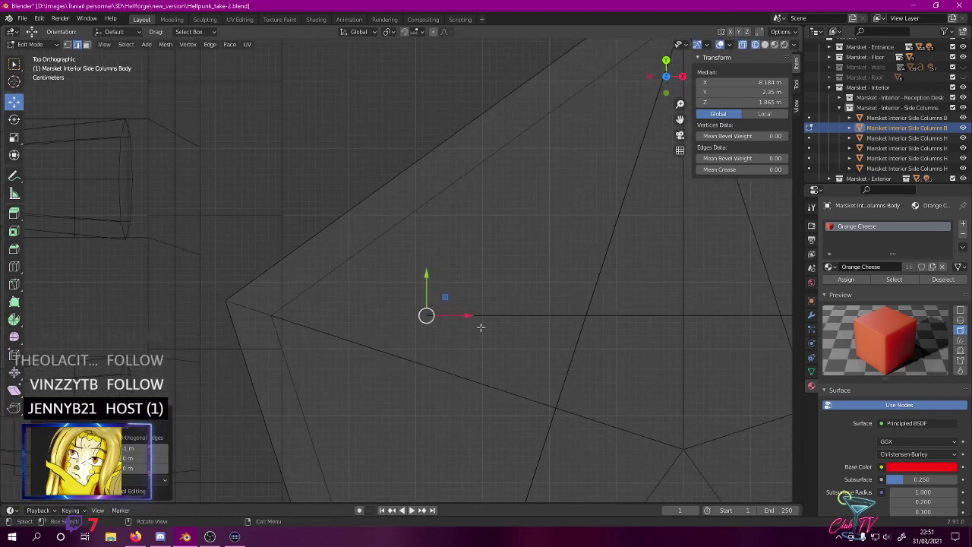
- Move the extruded edge onto the inset pentagon's -X side corner, at about X -8.417 m, Y 2.35 m
drag(469, 313, 305, 305)
shift+middle_drag(287, 345, 380, 250)
scroll(380, 251, up, 3)
scroll(379, 251, up, 6)
shift+middle_drag(281, 144, 456, 397)
scroll(446, 334, up, 7)
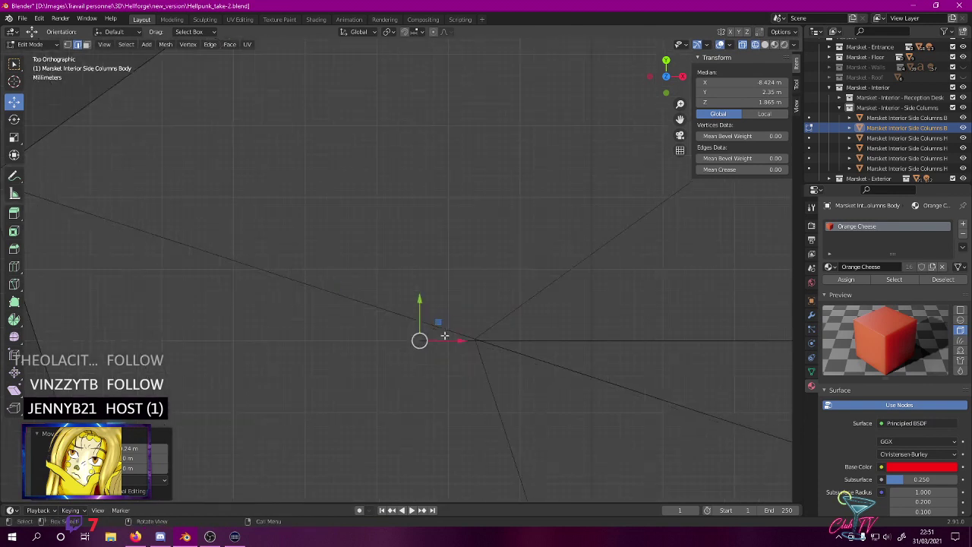
shift+middle_drag(449, 329, 329, 159)
drag(294, 220, 378, 222)
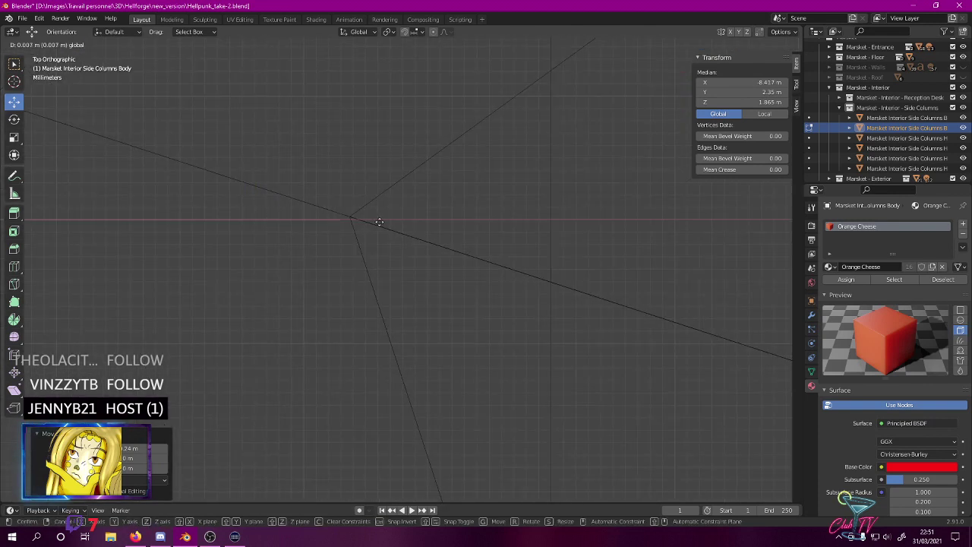
drag(392, 214, 392, 216)
- Delete the upper vertices of the star's vertical faces at Z 2.01 m
scroll(410, 235, down, 5)
shift+middle_drag(444, 265, 222, 114)
scroll(562, 266, down, 7)
middle_drag(561, 265, 625, 139)
middle_drag(589, 165, 463, 339)
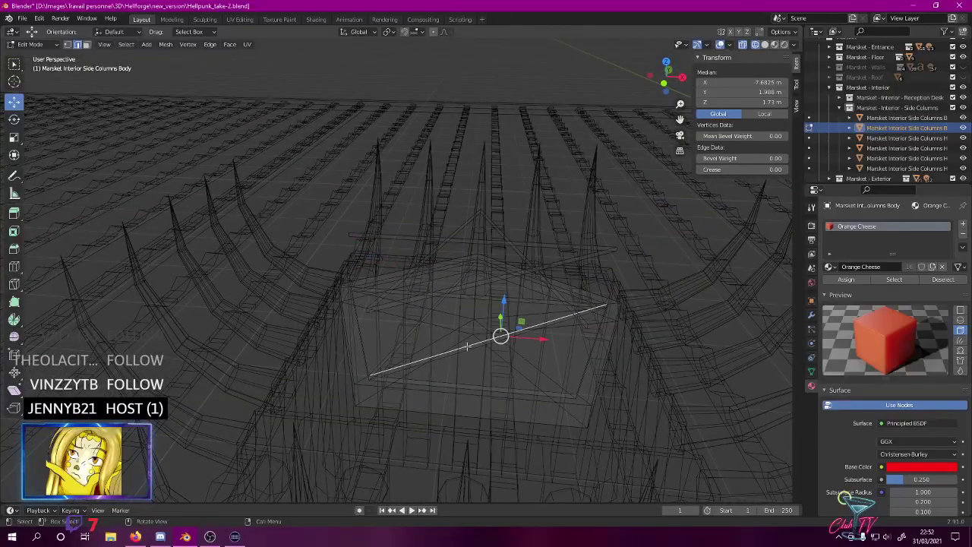
mouse_move(471, 322)
middle_down()
mouse_move(490, 310)
mouse_move(460, 299)
mouse_move(464, 314)
mouse_move(476, 309)
mouse_move(476, 324)
middle_up()
middle_drag(405, 248, 380, 219)
drag(265, 190, 681, 275)
key(x)
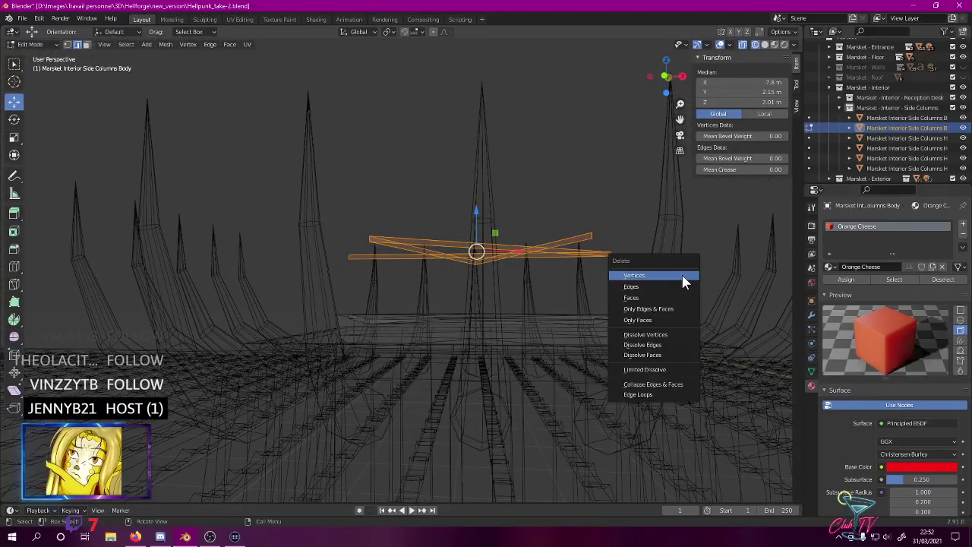
click(661, 275)
- Extrude the -X side corner vertex by 1 m in X and -0.7 m in Y, toward the pentagon's lower +X corner
key(KP_7)
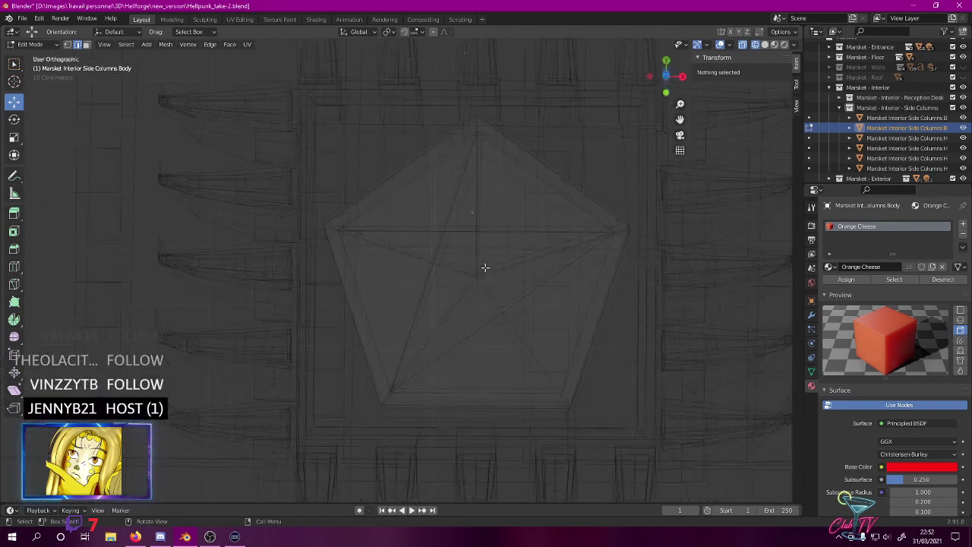
click(343, 233)
key(g)
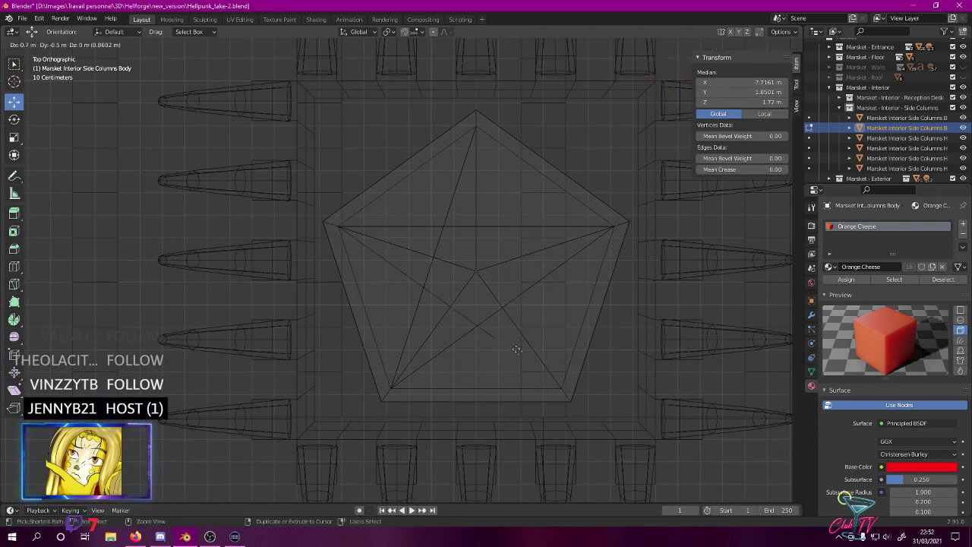
click(565, 395)
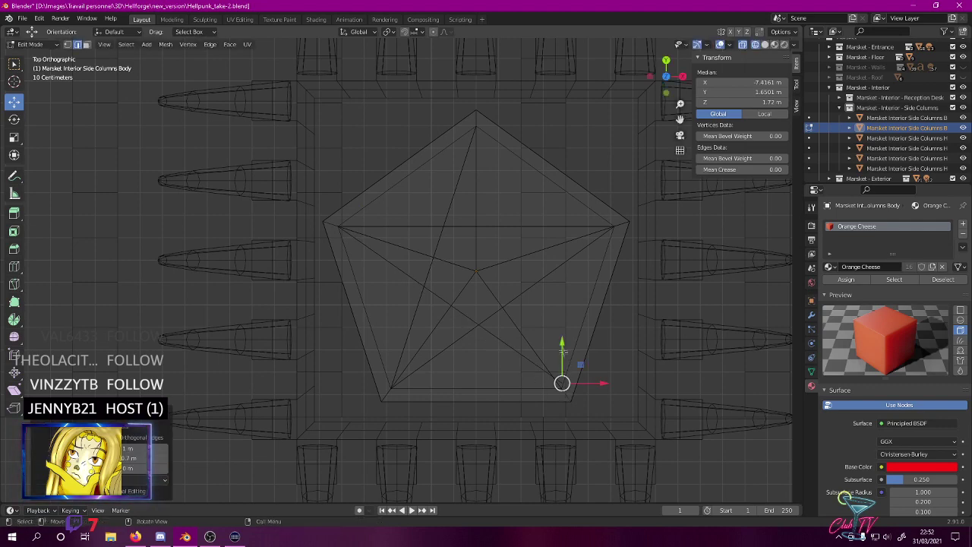
- Move the extruded vertex onto the inset pentagon's lower +X corner, at X -7.4191 m, Y 1.6261 m
scroll(499, 300, up, 8)
shift+middle_drag(408, 140, 441, 406)
scroll(402, 304, up, 7)
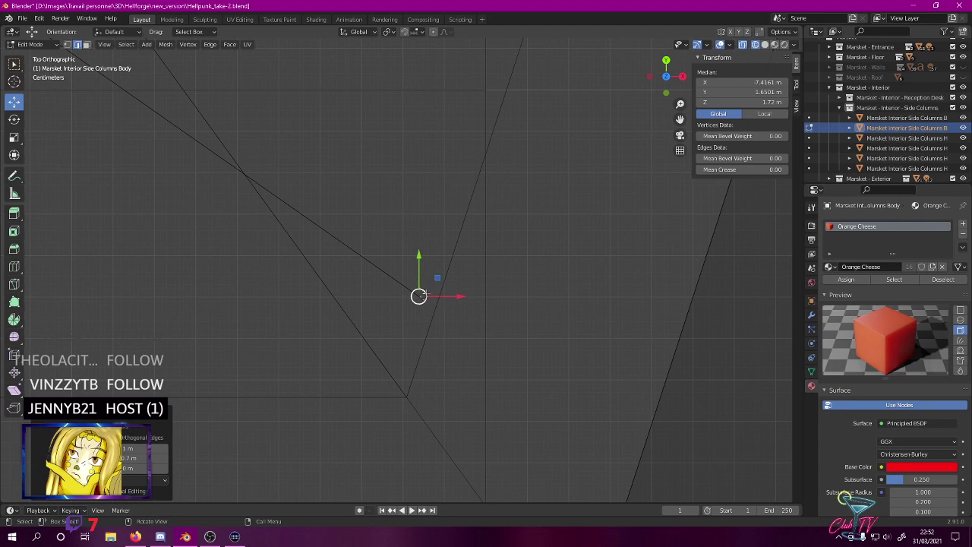
key(g)
click(401, 389)
scroll(400, 355, up, 4)
shift+middle_drag(399, 347, 399, 112)
key(g)
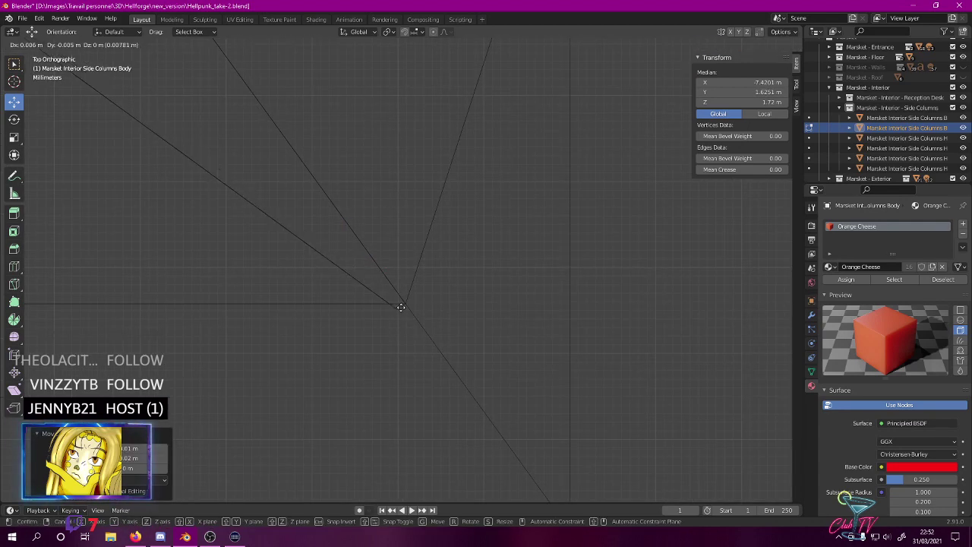
click(400, 305)
- Extrude the lower +X corner vertices by -0.4 m in X and 1.2 m in Y, toward the inset pentagon's apex
scroll(402, 289, down, 5)
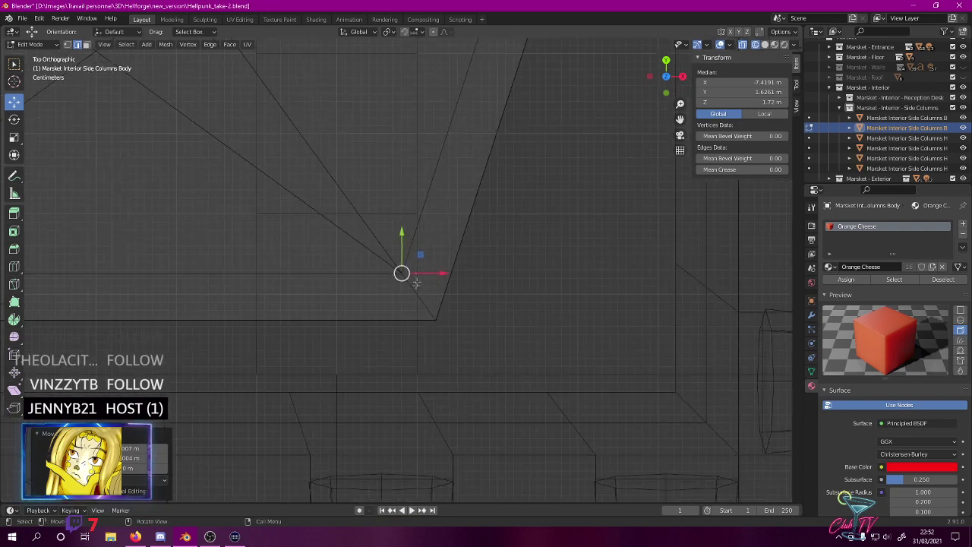
shift+middle_drag(357, 109, 402, 328)
key(g)
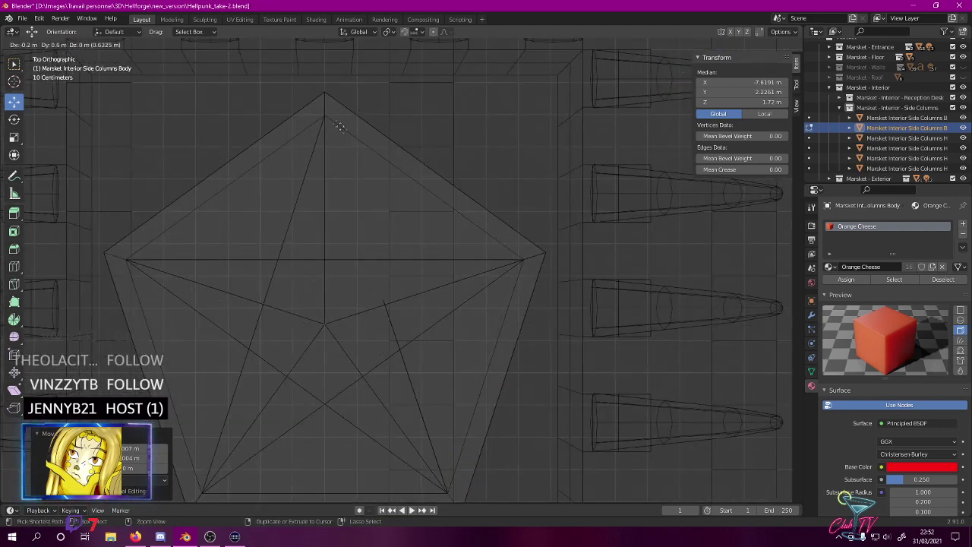
click(287, 419)
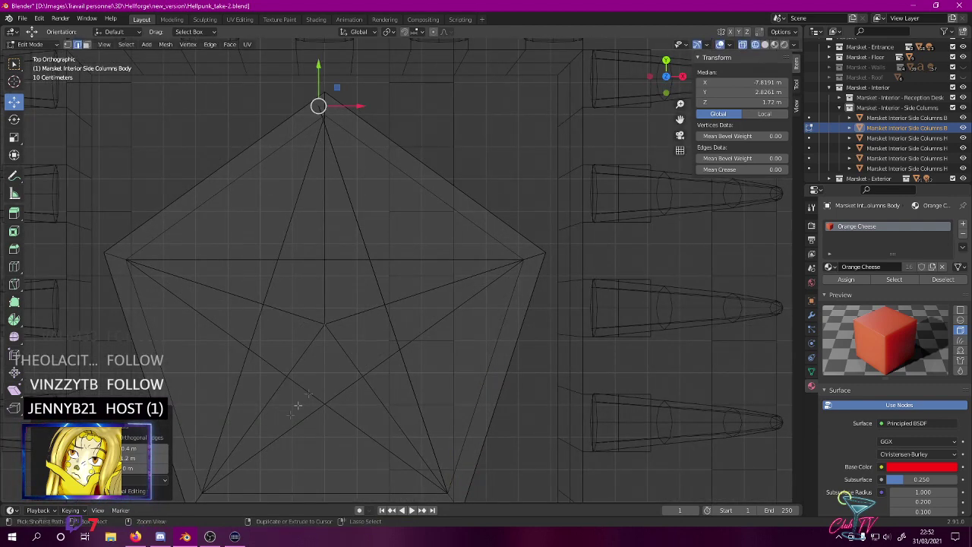
- Move the extruded end onto the inset pentagon's apex, at about X -7.8001 m, Y 2.7981 m
scroll(445, 458, up, 8)
scroll(472, 300, up, 3)
shift+middle_drag(312, 84, 408, 299)
scroll(408, 299, up, 5)
key(g)
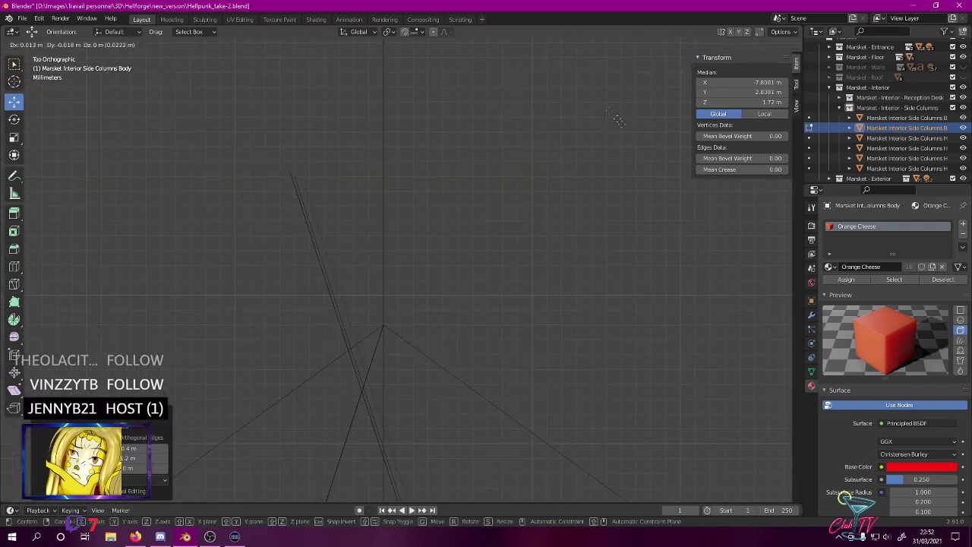
click(695, 252)
- Examine closely from above how the star's closing diagonal meets the inset pentagon's apex
middle_drag(565, 163, 495, 79)
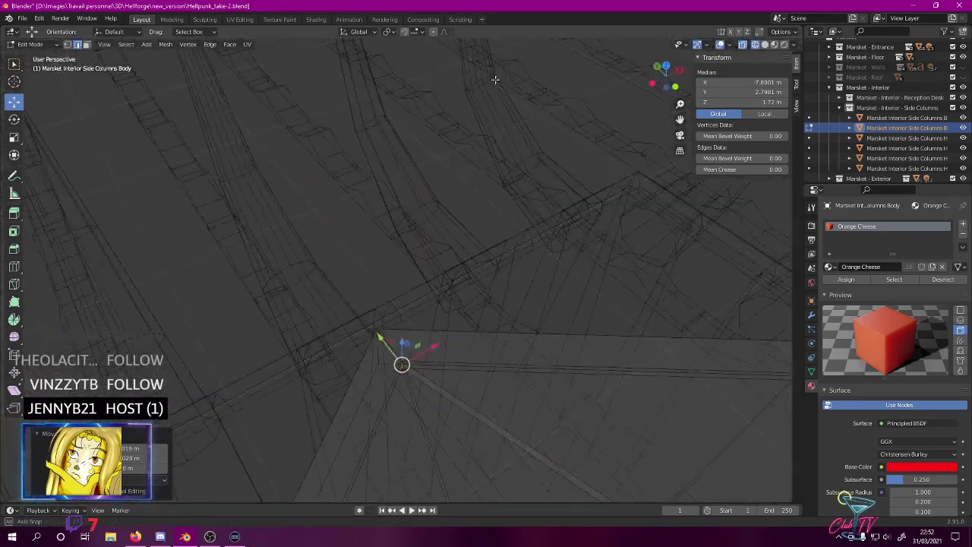
key(KP_7)
scroll(586, 342, up, 17)
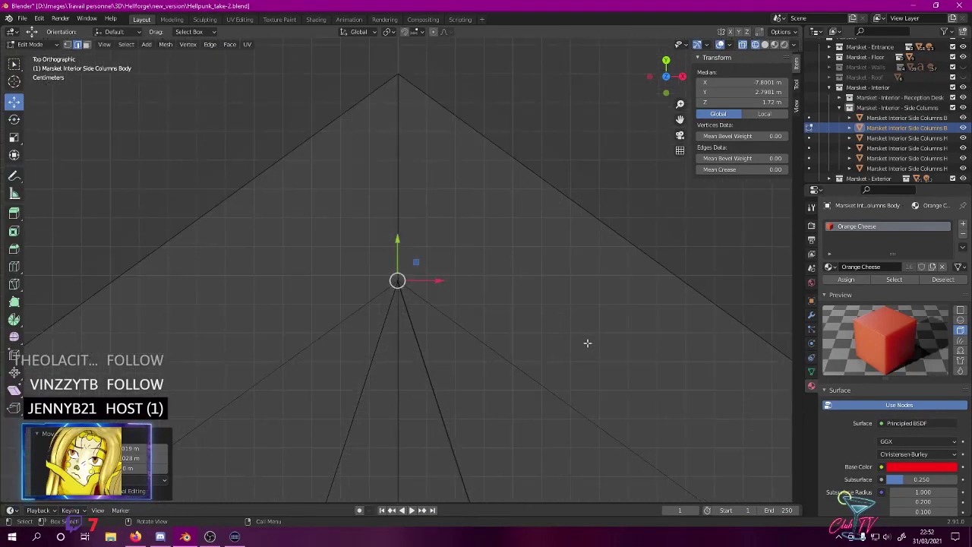
shift+middle_drag(566, 345, 560, 209)
scroll(346, 228, up, 5)
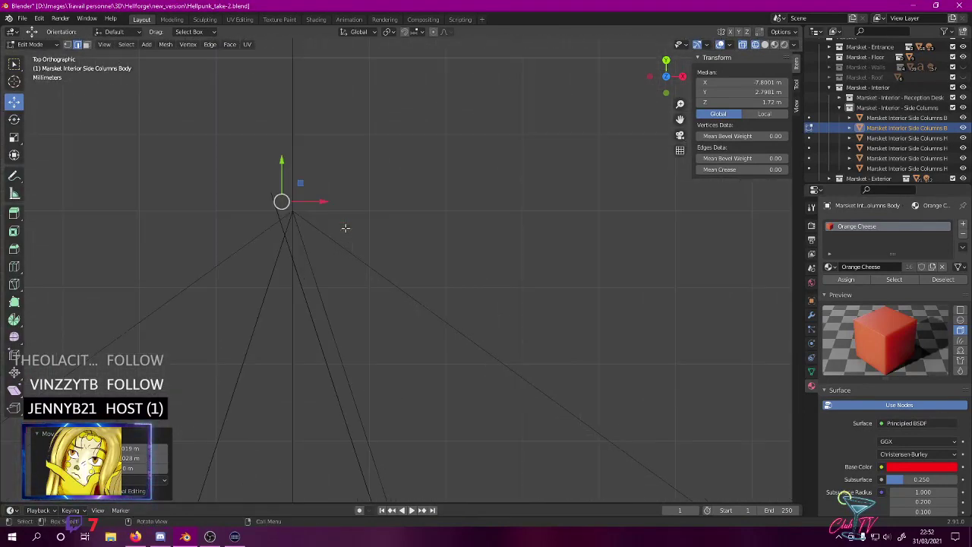
drag(281, 201, 312, 226)
click(280, 220)
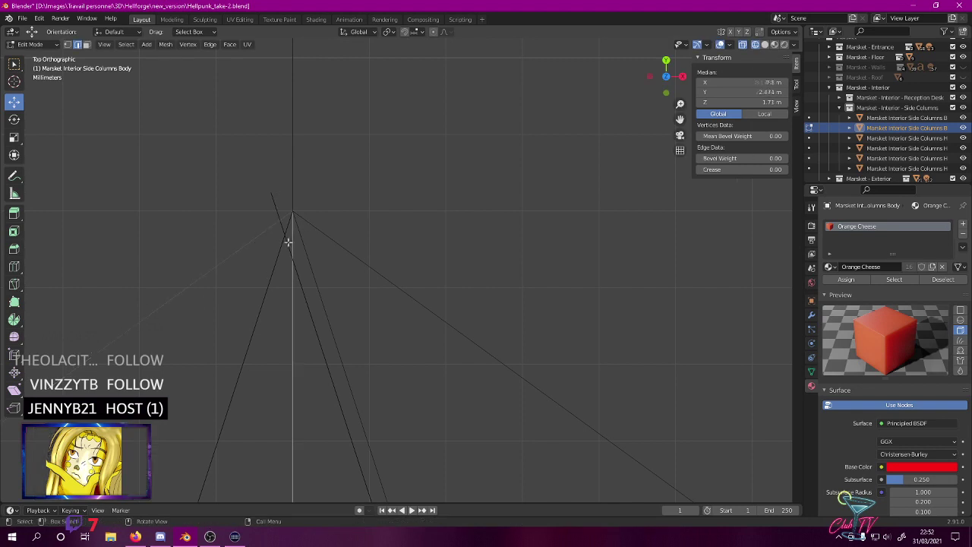
- Delete the offset edge at Z 1.73 m on the diagonal between the apex and the lower +X corner
scroll(288, 254, down, 15)
scroll(416, 301, up, 5)
shift+middle_drag(414, 296, 80, 89)
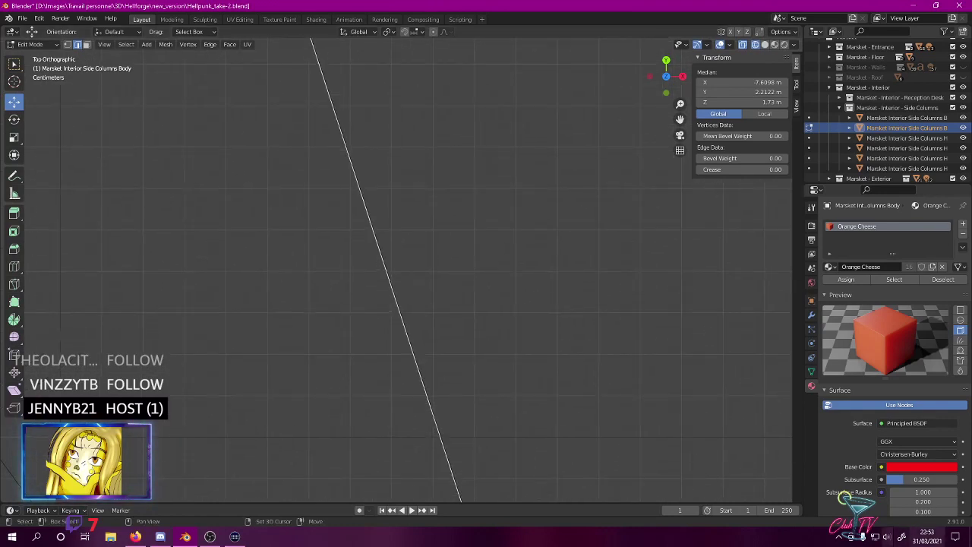
shift+middle_drag(433, 364, 195, 440)
scroll(392, 271, up, 6)
shift+middle_drag(392, 271, 493, 133)
shift+middle_drag(409, 388, 377, 443)
scroll(425, 364, up, 2)
scroll(417, 348, up, 3)
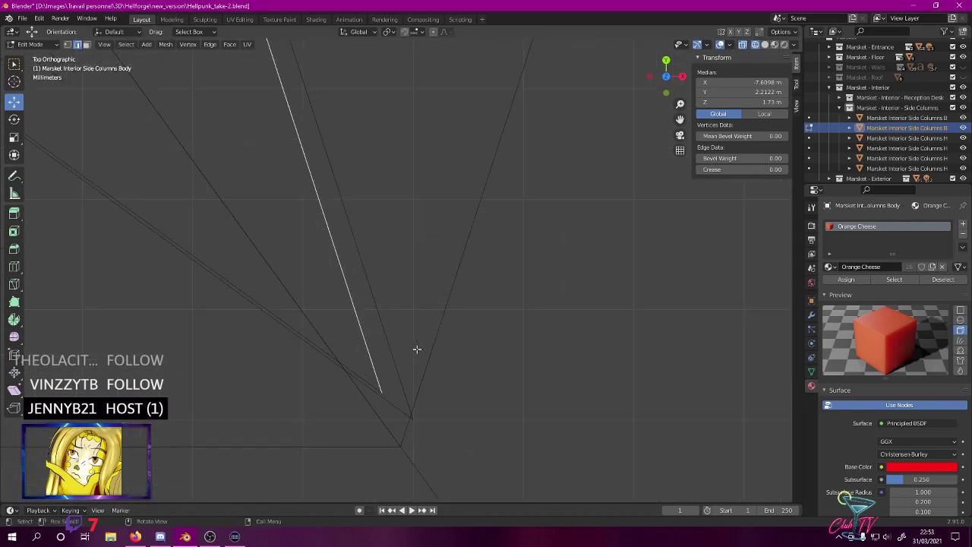
key(g)
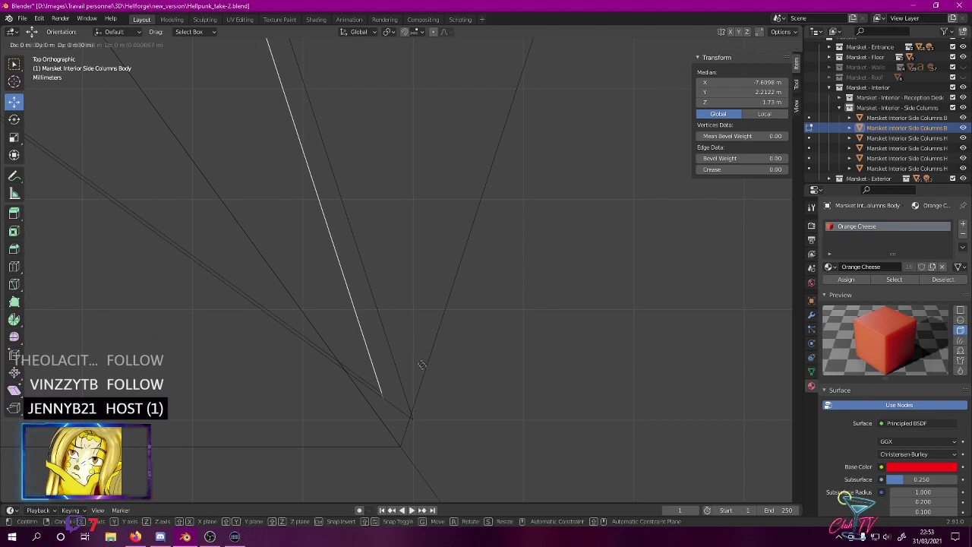
key(Escape)
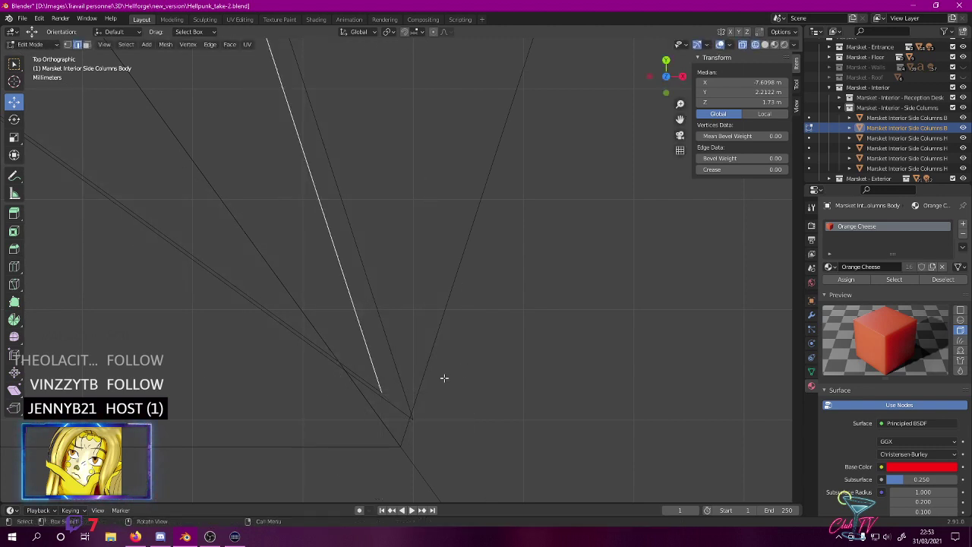
key(x)
click(439, 379)
- Switch the viewport to Rendered shading and examine the complete star inside the pentagonal recess
middle_drag(433, 369, 319, 239)
scroll(335, 286, down, 6)
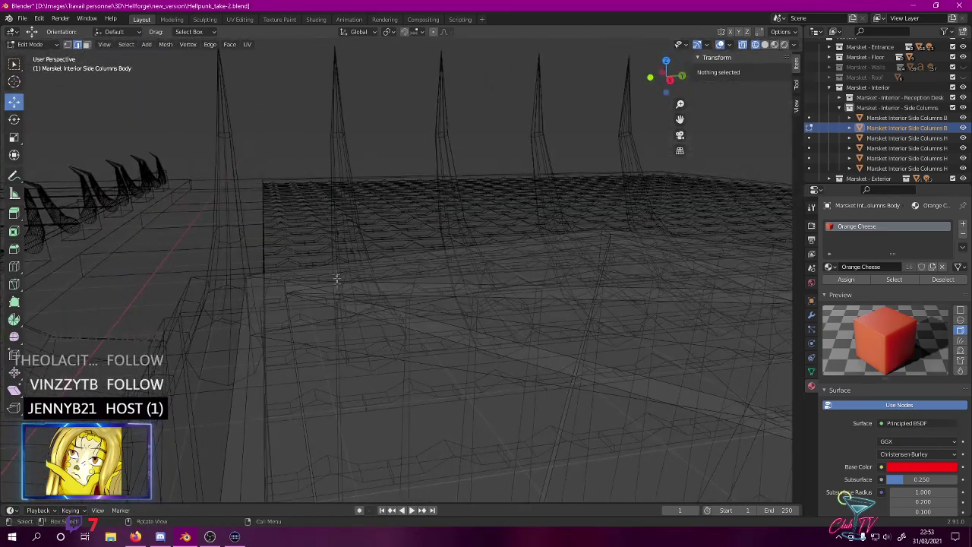
middle_drag(332, 283, 455, 273)
scroll(456, 275, up, 2)
scroll(454, 275, down, 2)
key(z)
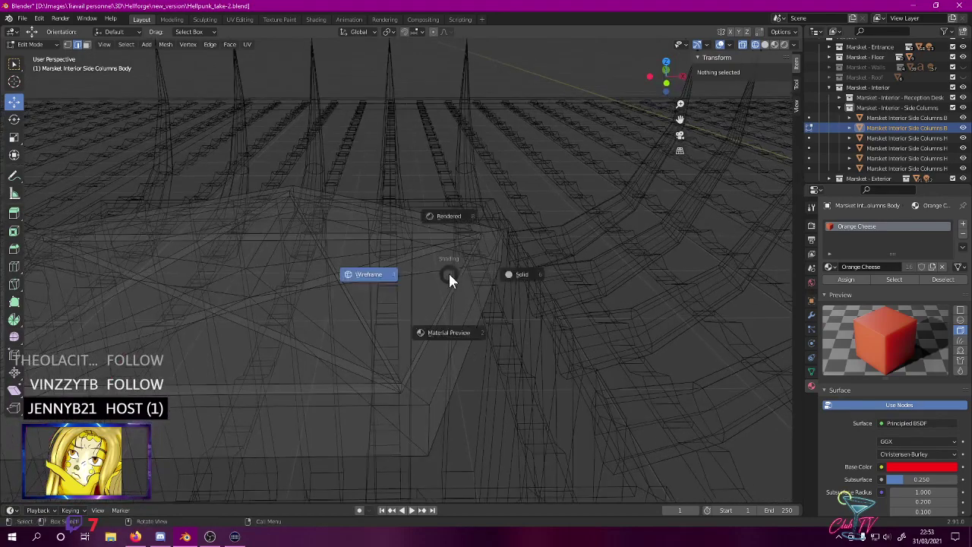
click(446, 217)
middle_drag(661, 281, 590, 263)
middle_drag(498, 244, 601, 333)
scroll(608, 342, up, 8)
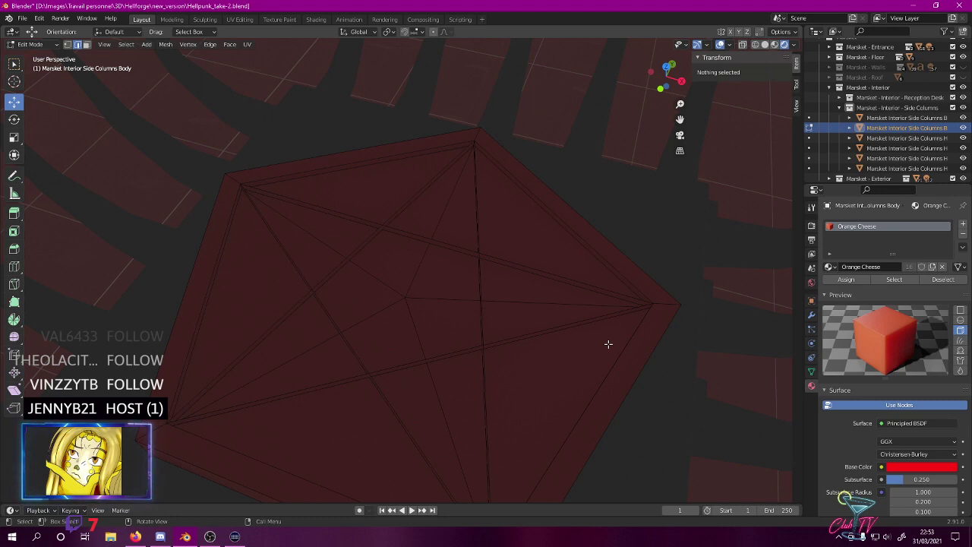
scroll(313, 117, down, 3)
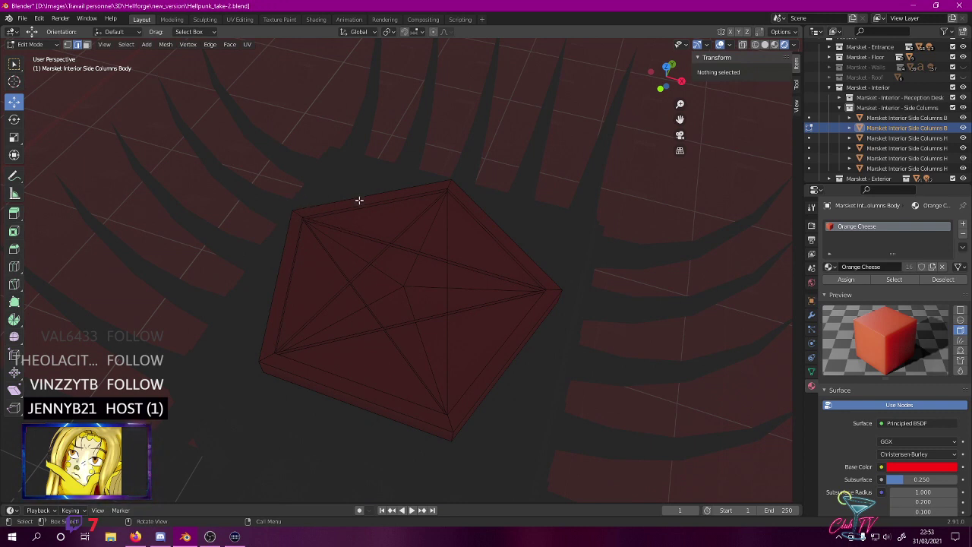
- Check the diagonal from the apex to the lower -X corner, then the apex vertex at Z 1.71 m in vertex selection mode
scroll(320, 228, up, 2)
click(366, 242)
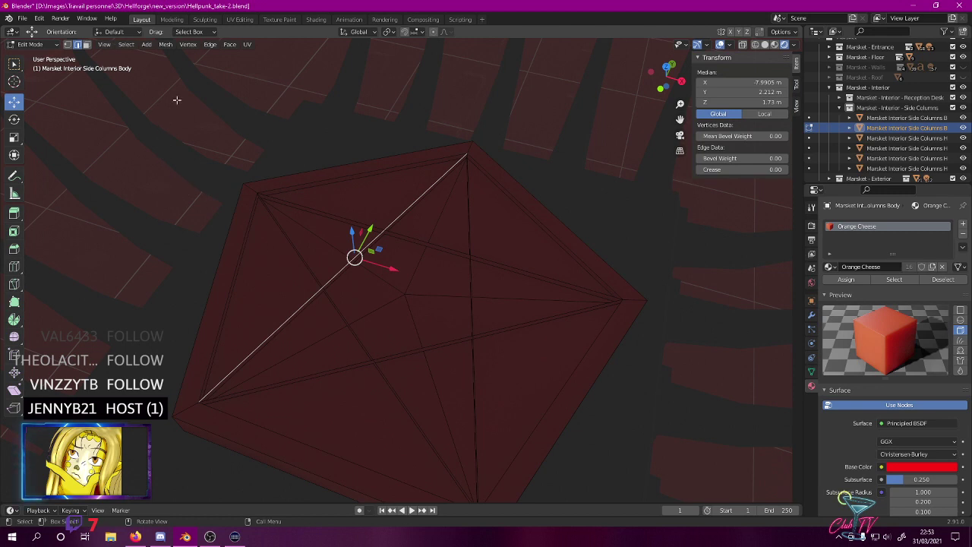
scroll(254, 135, up, 1)
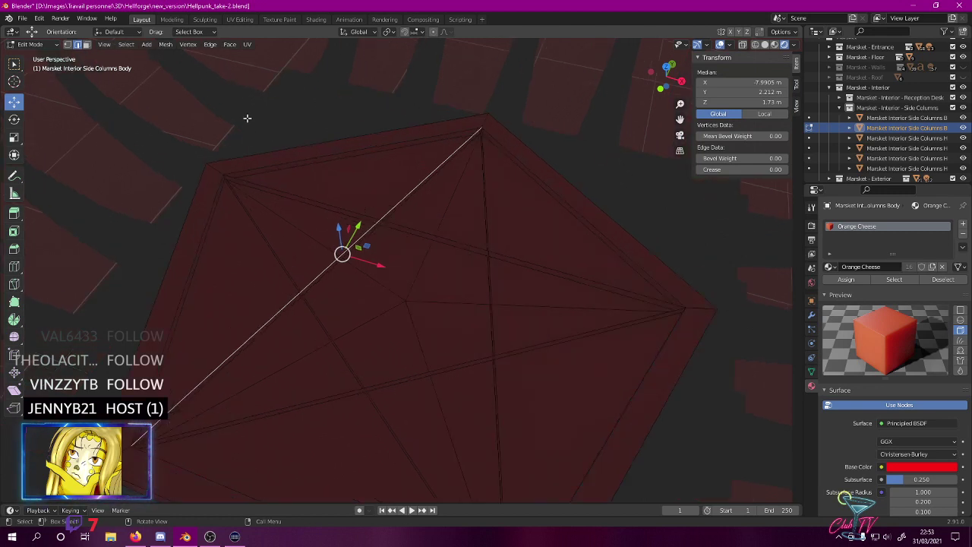
click(67, 44)
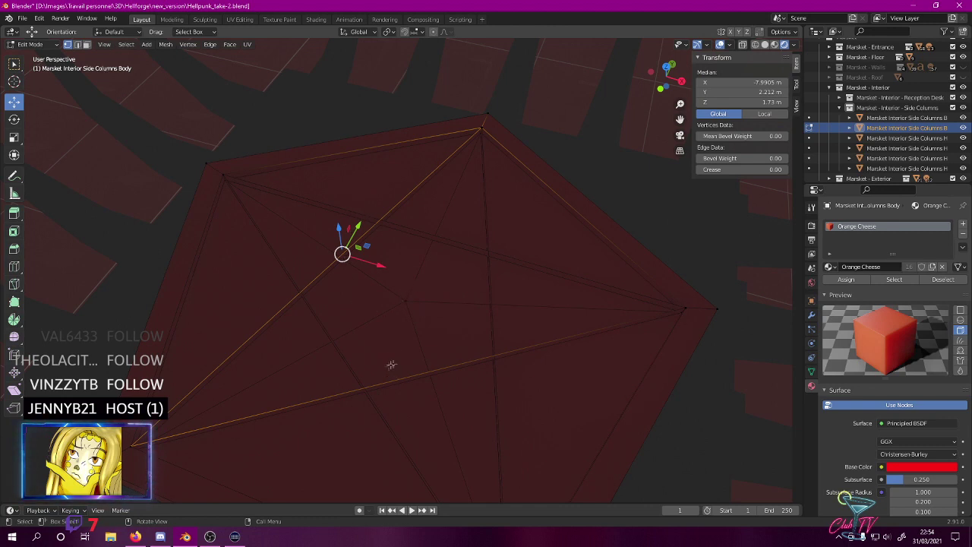
click(479, 131)
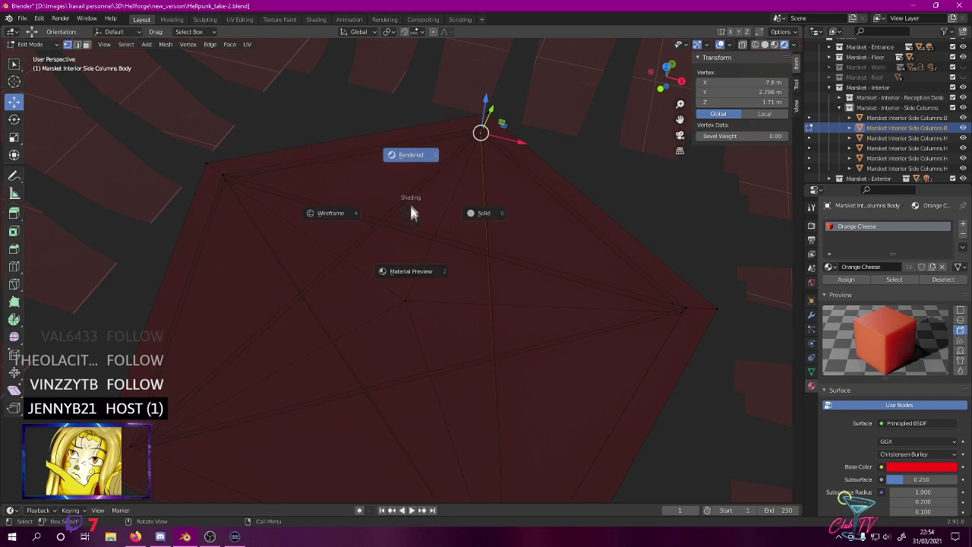
- In Wireframe shading, select all the connected body geometry and merge its vertices by distance
click(320, 213)
shift+middle_drag(375, 200, 332, 232)
scroll(458, 159, up, 2)
mouse_move(458, 159)
middle_down()
mouse_move(469, 141)
mouse_move(447, 133)
mouse_move(446, 95)
middle_up()
scroll(446, 95, down, 3)
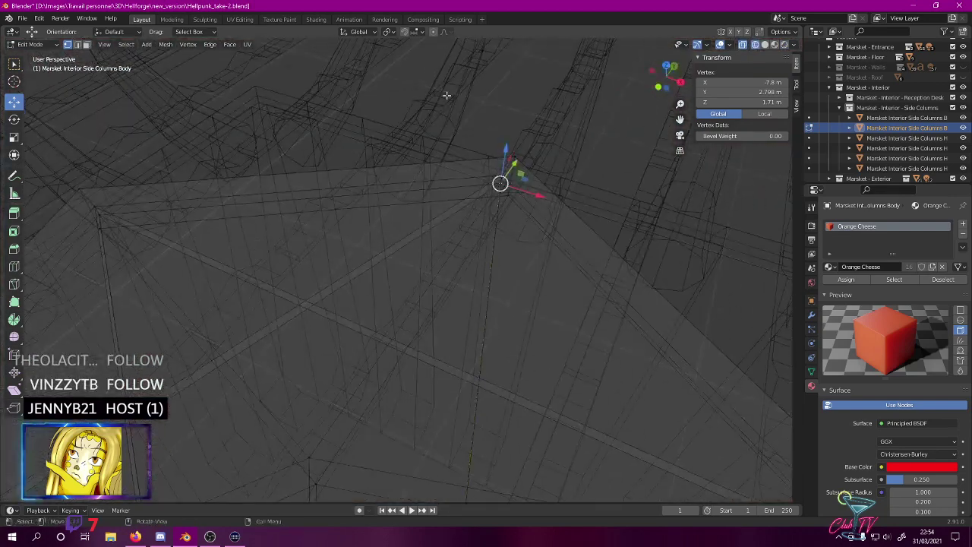
key(ctrl+l)
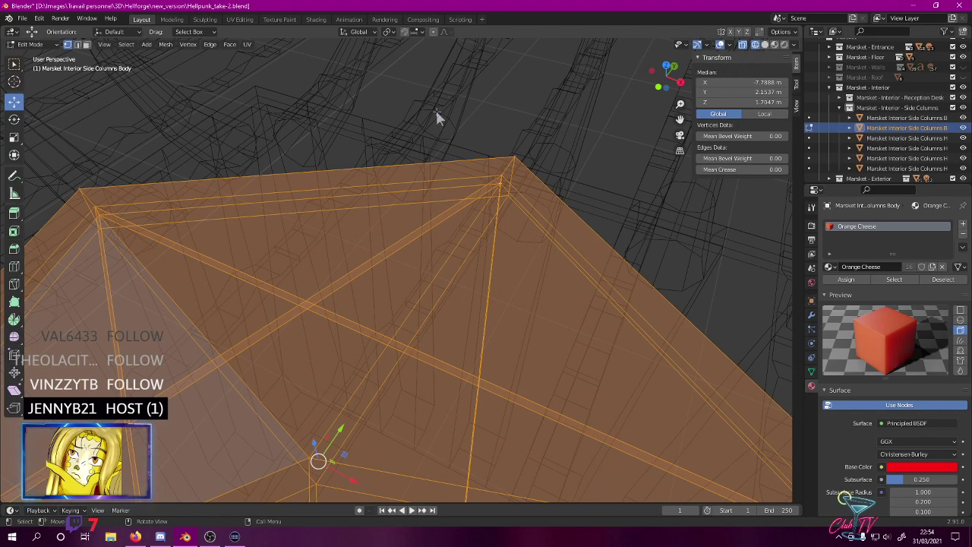
right_click(437, 114)
mouse_move(414, 286)
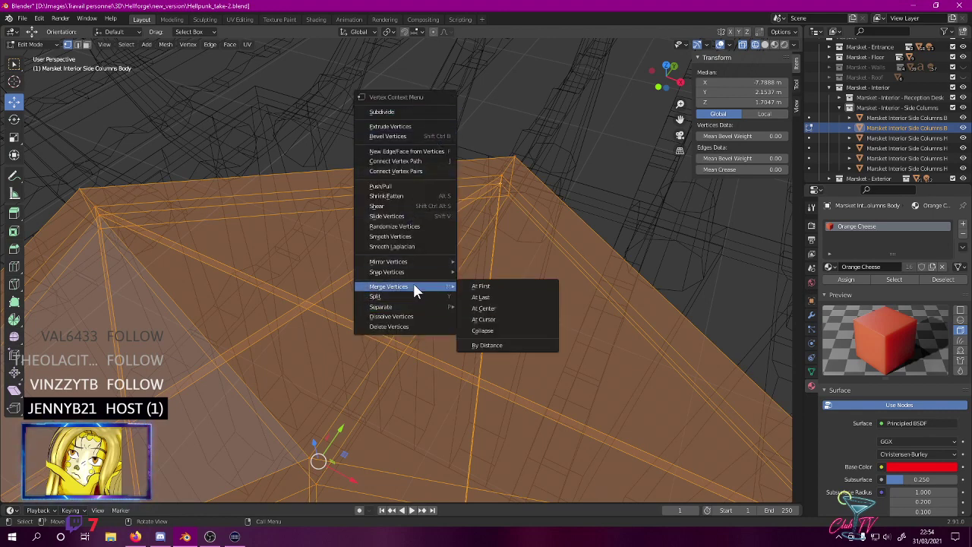
click(507, 350)
- Return to Rendered shading and inspect the stacked vertices and edges at the star's apex
scroll(495, 218, down, 2)
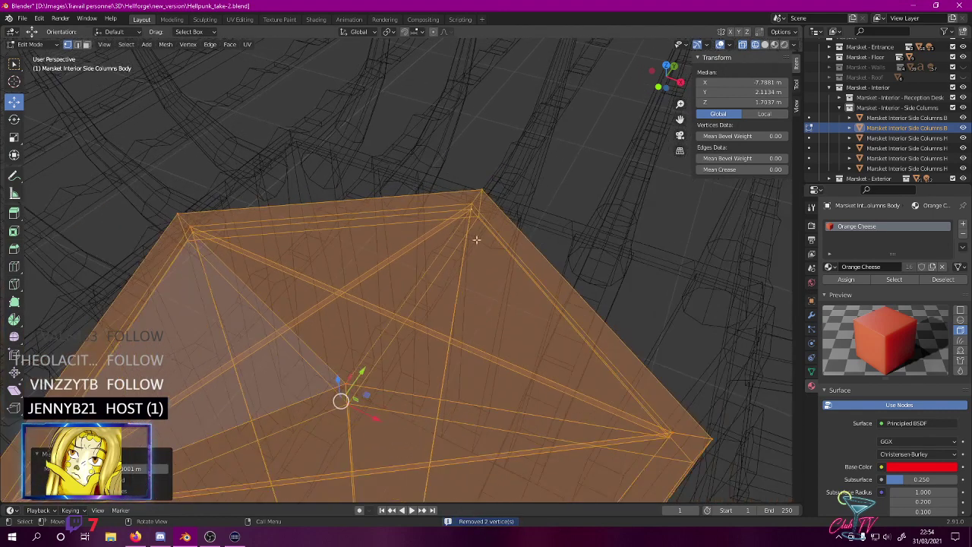
key(z)
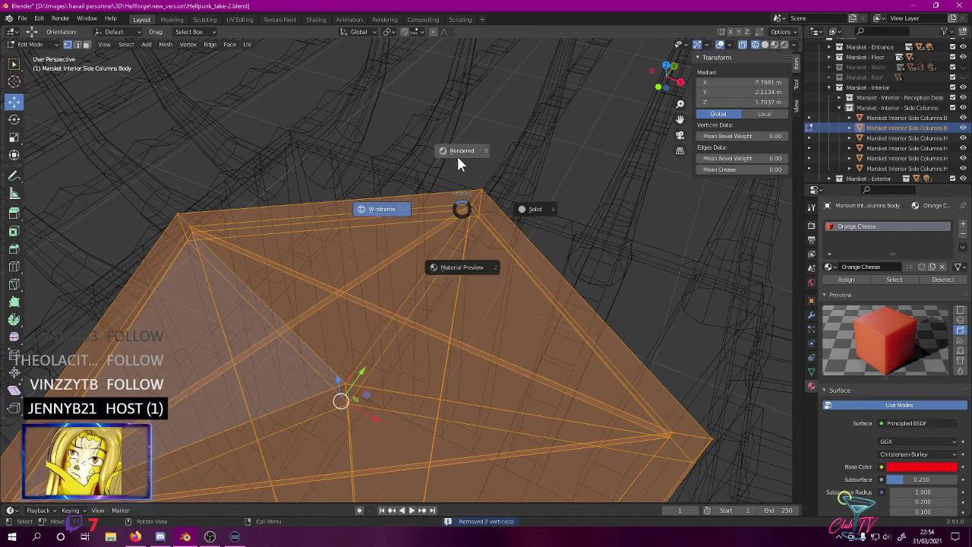
click(456, 154)
click(472, 210)
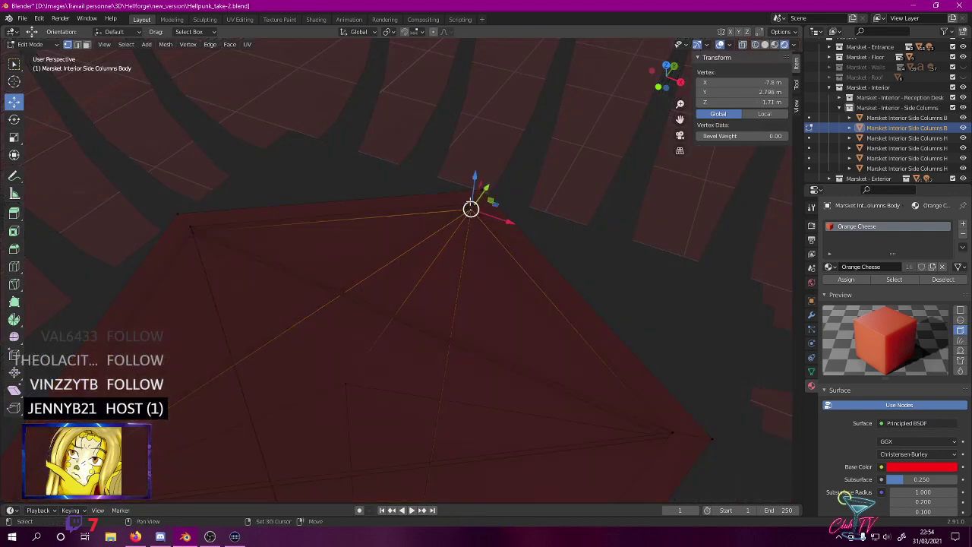
shift+click(452, 296)
middle_drag(415, 219, 427, 70)
middle_drag(437, 180, 271, 196)
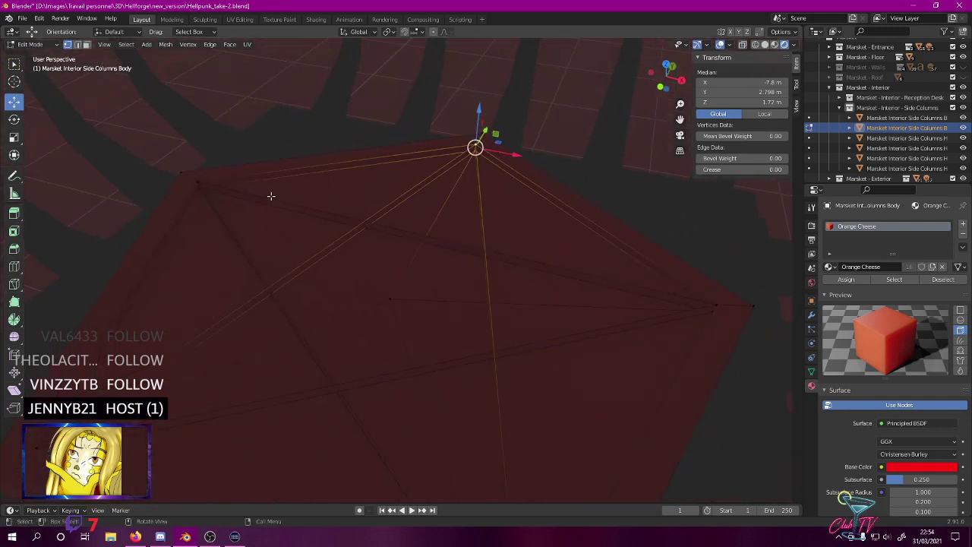
- Undo the apex vertex selection and save the Blender file
key(ctrl+z)
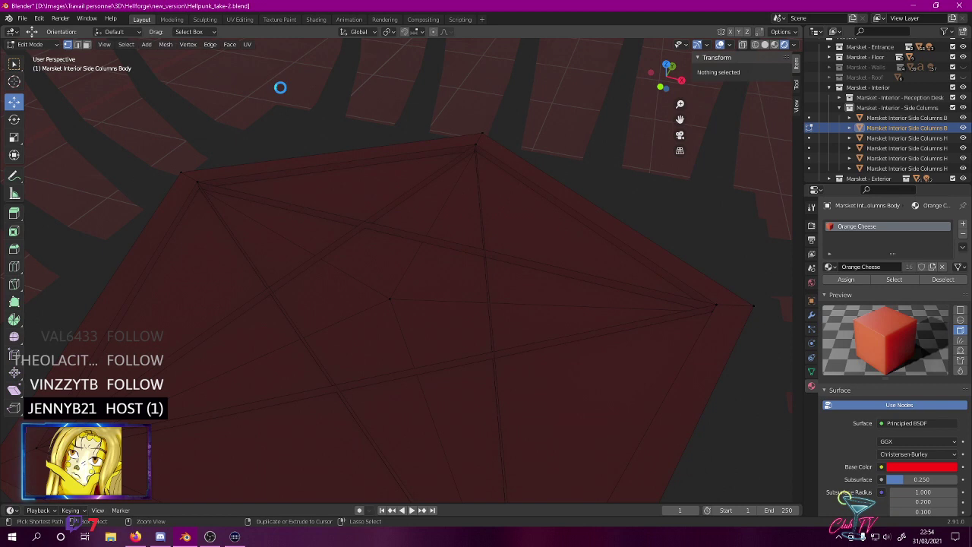
key(ctrl+s)
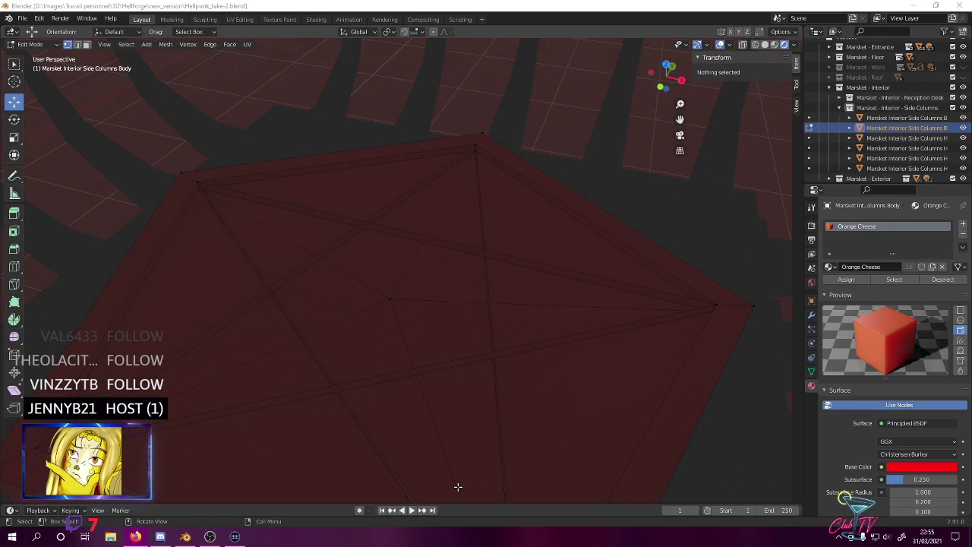
- Move the star's horizontal diagonal edge at Z 1.73 m by -0.1 m in Y, to Y 2.25 m
middle_drag(298, 171, 427, 172)
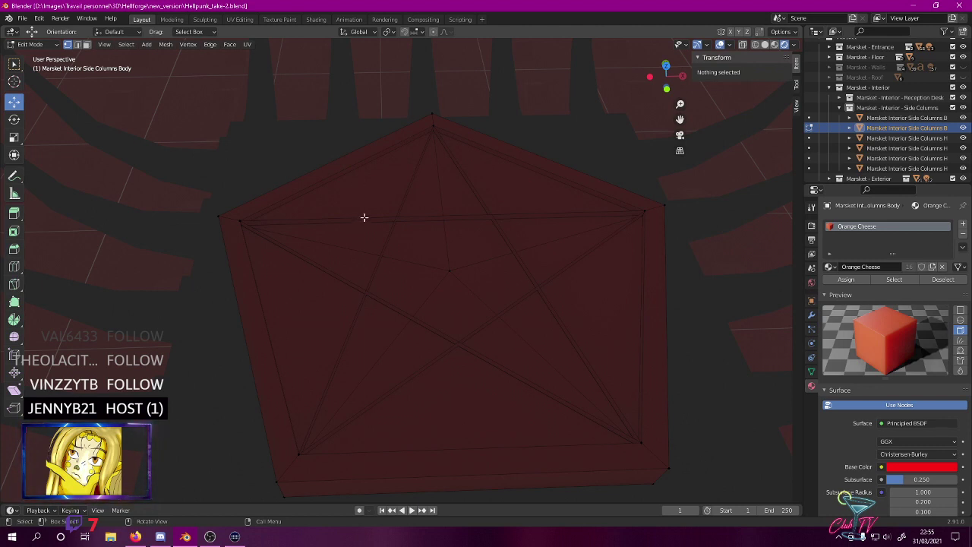
click(78, 44)
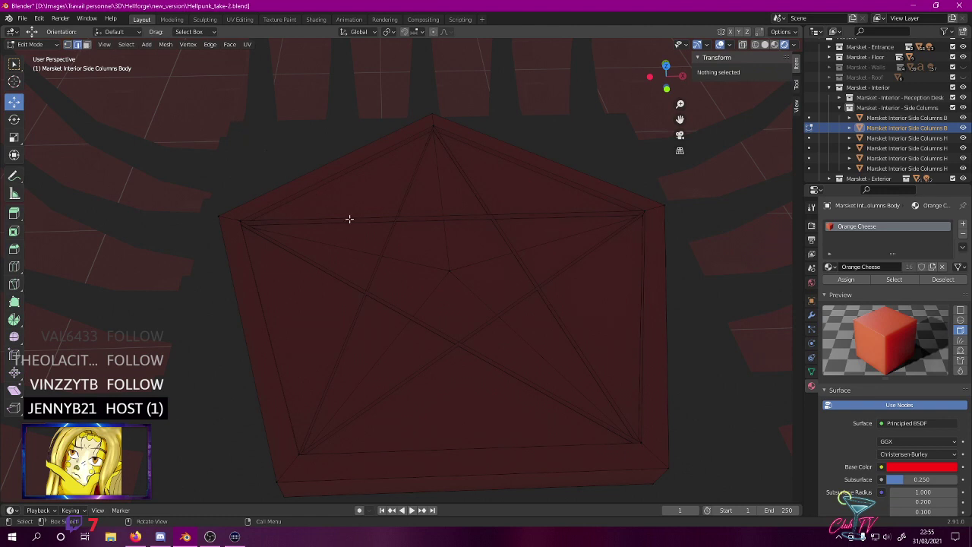
click(347, 218)
key(KP_7)
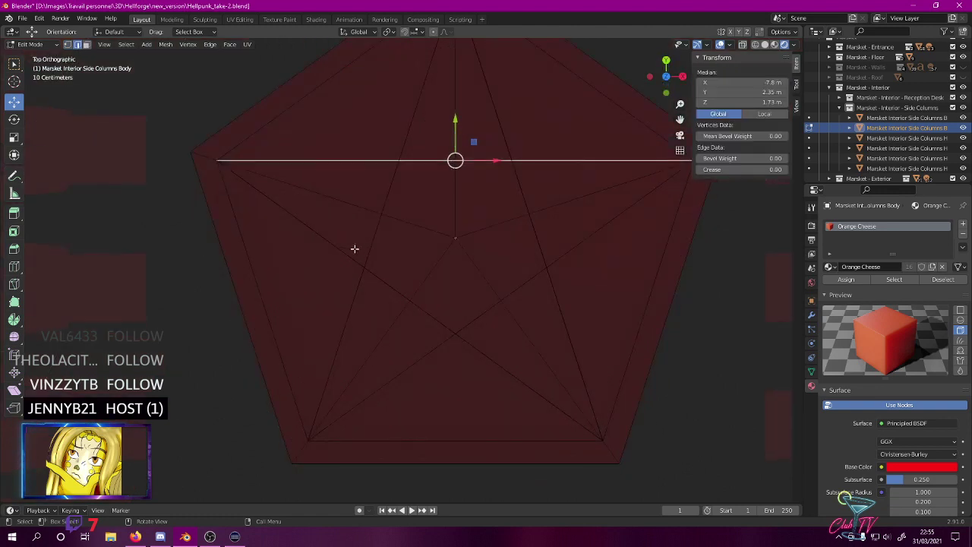
key(KP_Decimal)
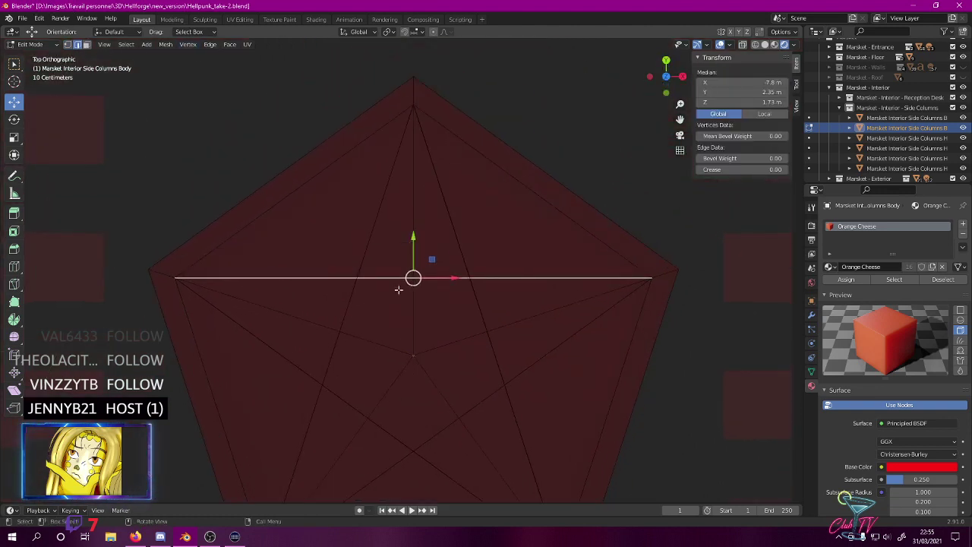
key(g)
click(389, 324)
- In Wireframe shading, move the star's horizontal diagonal edge 0.05 m in Y, to Y 2.3 m
key(KP_Decimal)
key(z)
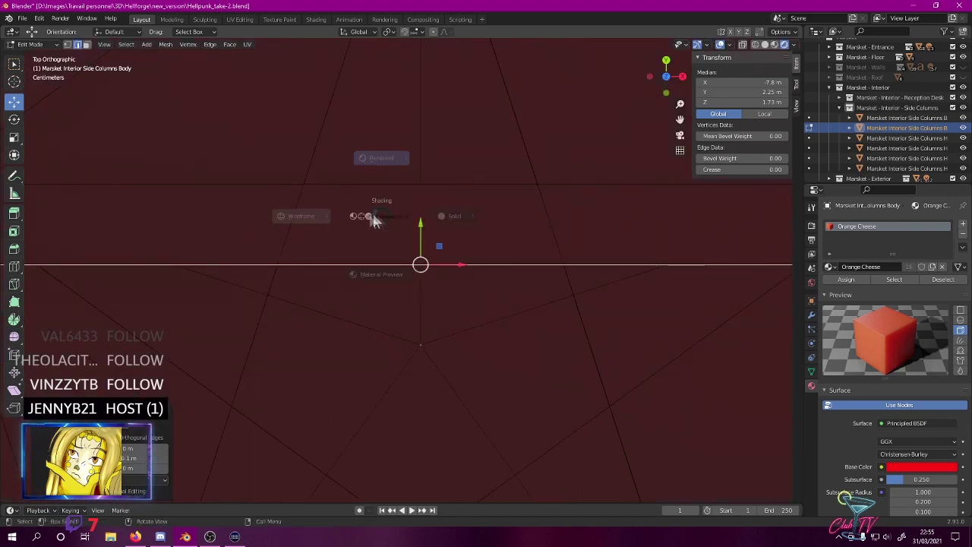
click(332, 218)
scroll(410, 217, up, 4)
shift+middle_drag(434, 204, 419, 277)
key(g)
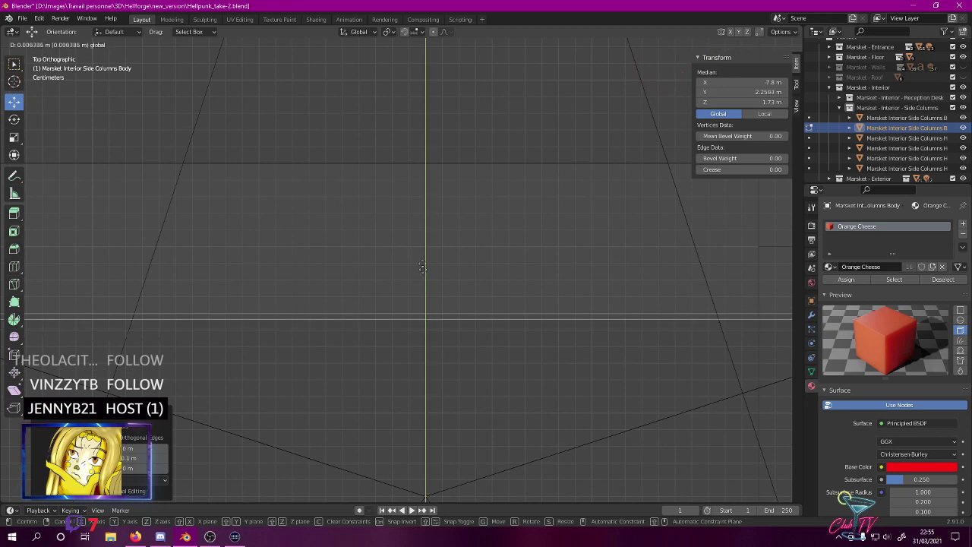
click(419, 206)
scroll(414, 203, down, 5)
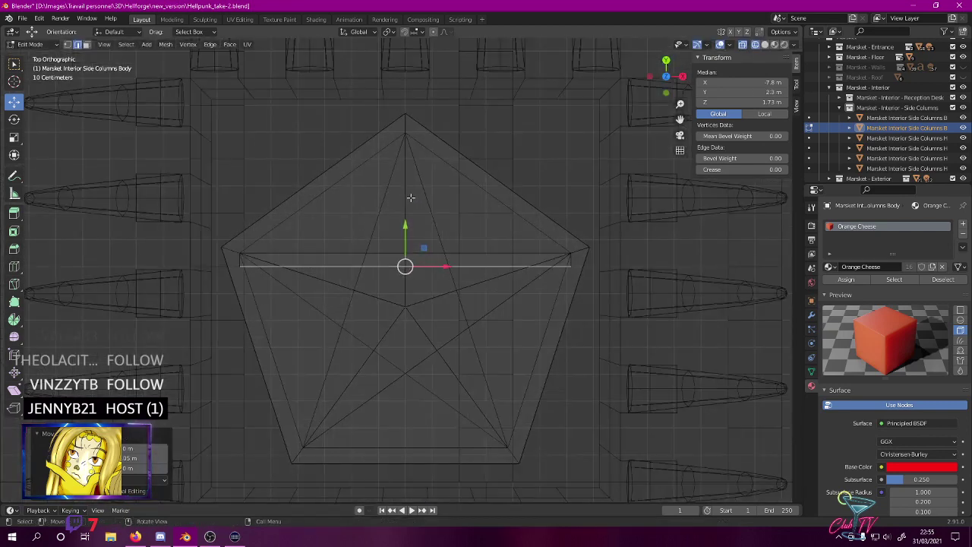
middle_drag(264, 244, 380, 239)
key(KP_7)
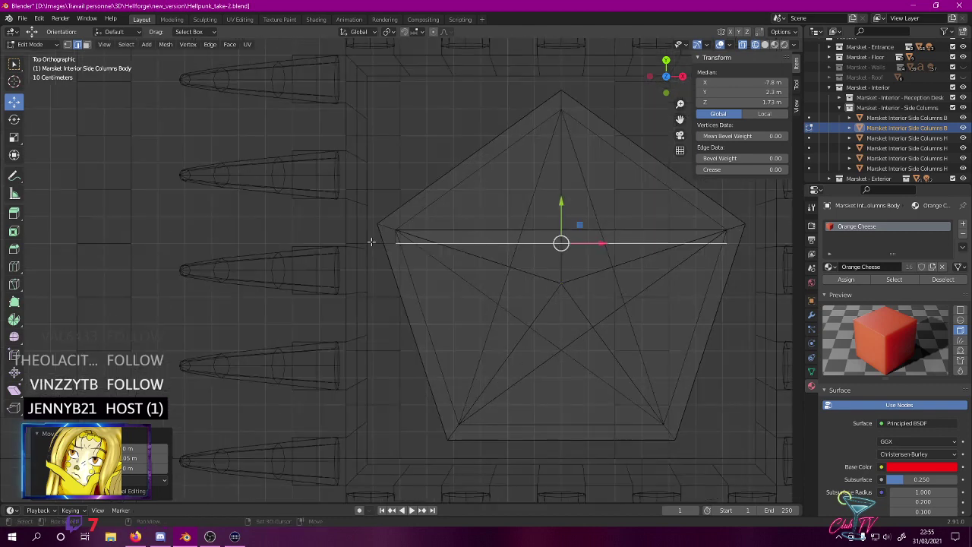
- Select the edges at the left corner of the horizontal strip and undo back to before the strip was extruded
scroll(369, 234, up, 11)
shift+middle_drag(384, 199, 373, 361)
drag(322, 283, 348, 310)
scroll(347, 311, up, 4)
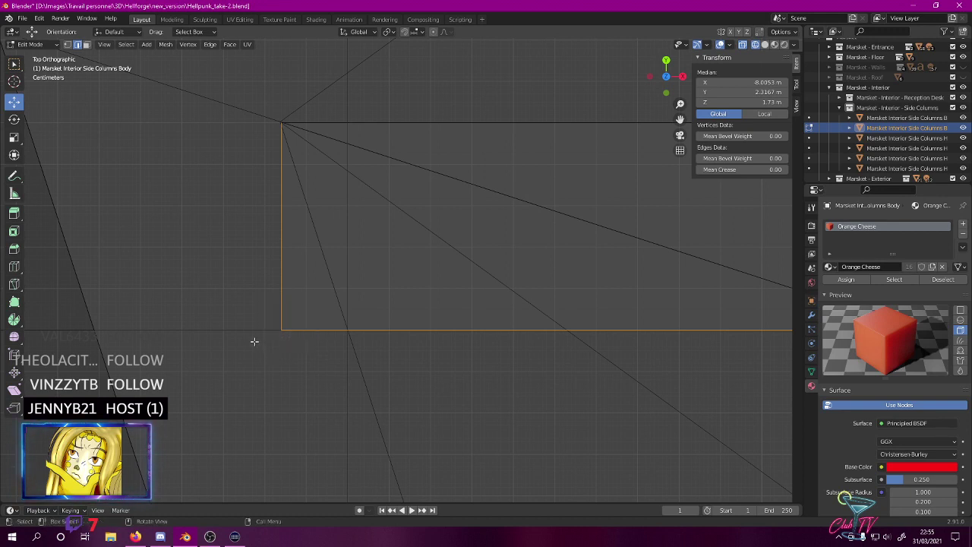
key(ctrl)
key(ctrl+z)
key(ctrl+z)
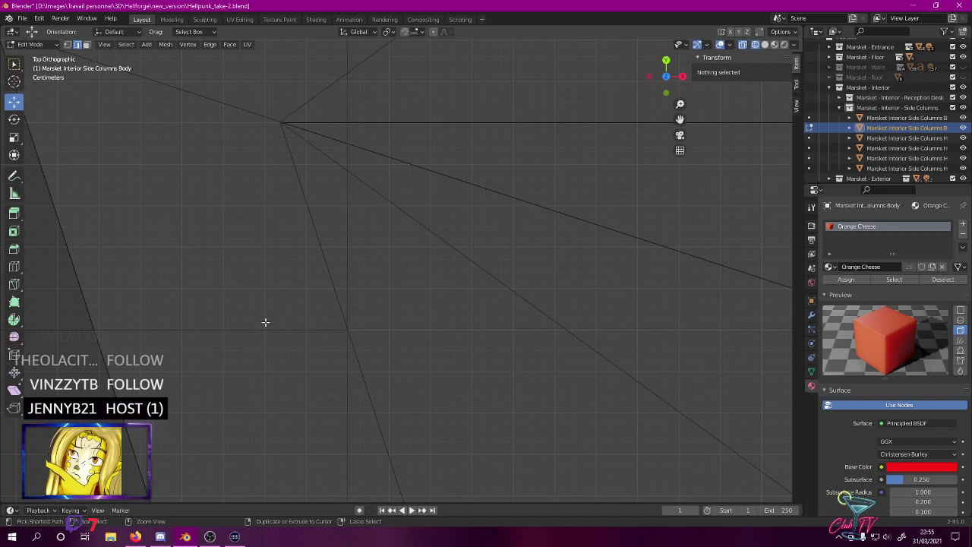
- Extrude the horizontal diagonal edges at Y 2.35 m by -0.05 m in Y and inspect the strip in Rendered shading
shift+middle_drag(378, 276, 207, 356)
drag(463, 147, 540, 246)
scroll(532, 248, down, 11)
shift+middle_drag(530, 238, 306, 183)
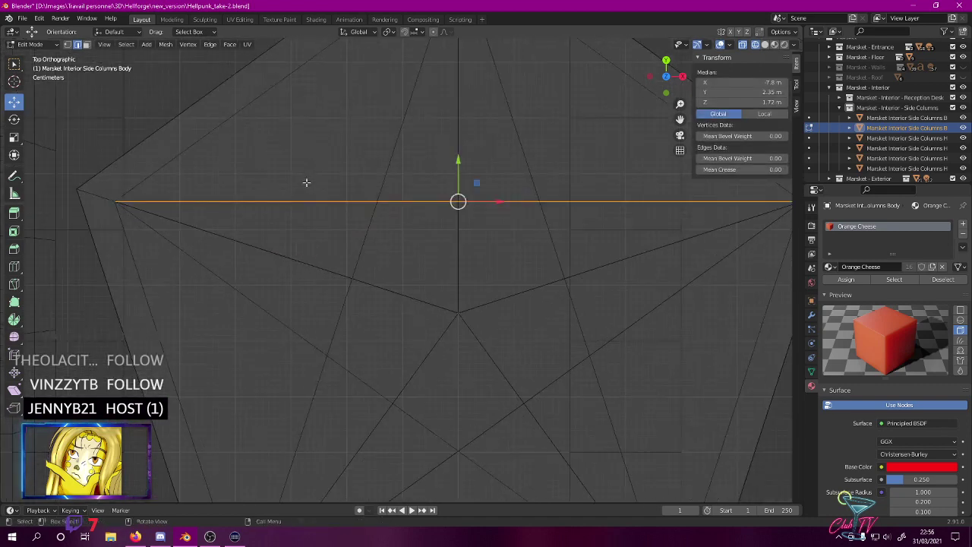
key(e)
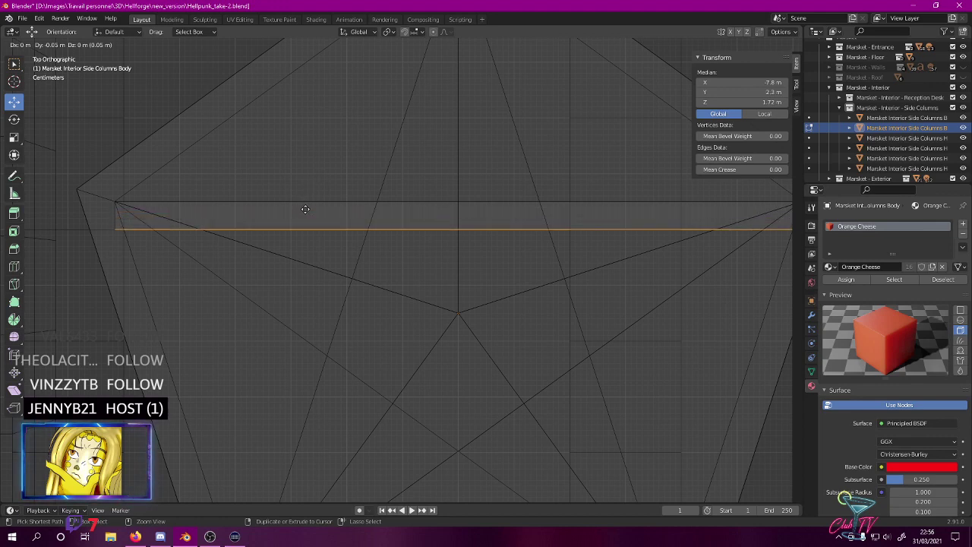
click(305, 209)
key(z)
click(361, 204)
mouse_move(409, 191)
middle_down()
mouse_move(527, 162)
mouse_move(527, 120)
mouse_move(390, 125)
middle_up()
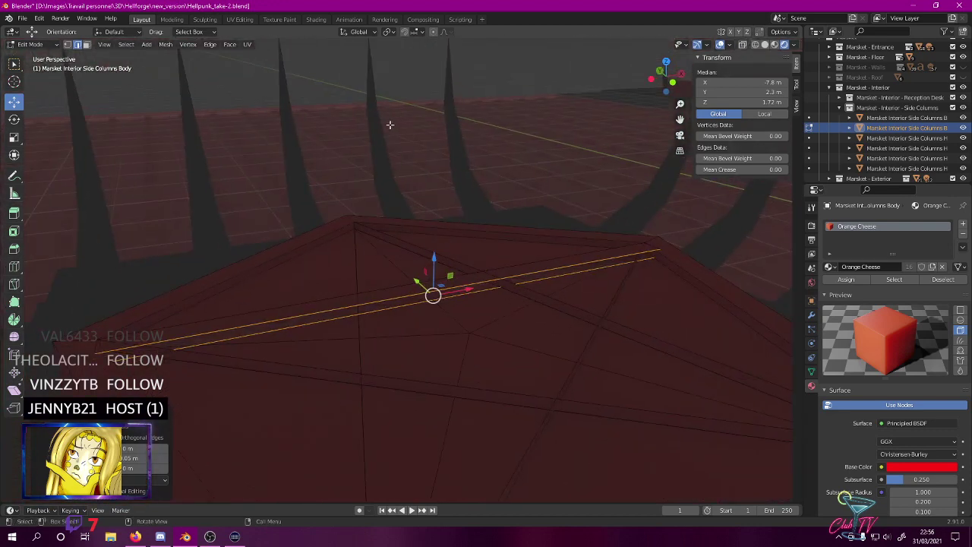
middle_drag(205, 267, 186, 291)
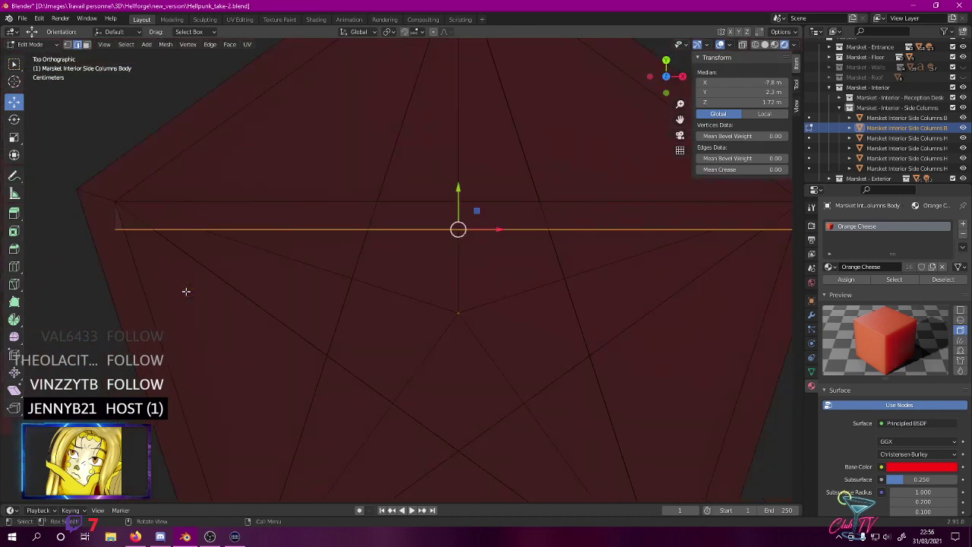
- In Wireframe shading, move the lower left end vertices of the horizontal strip inward by 0.07 m in X
key(z)
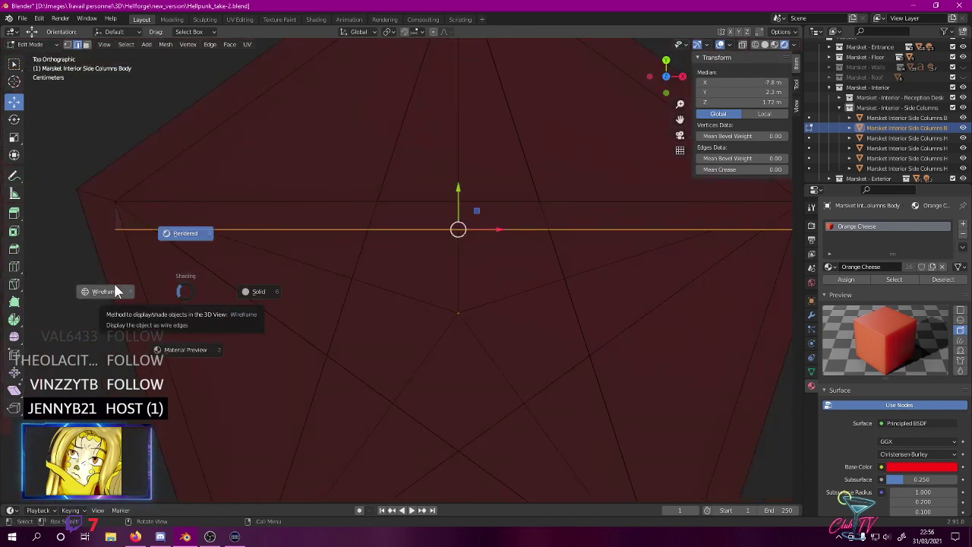
click(114, 284)
shift+middle_drag(107, 195, 264, 224)
scroll(261, 222, up, 5)
scroll(261, 222, up, 1)
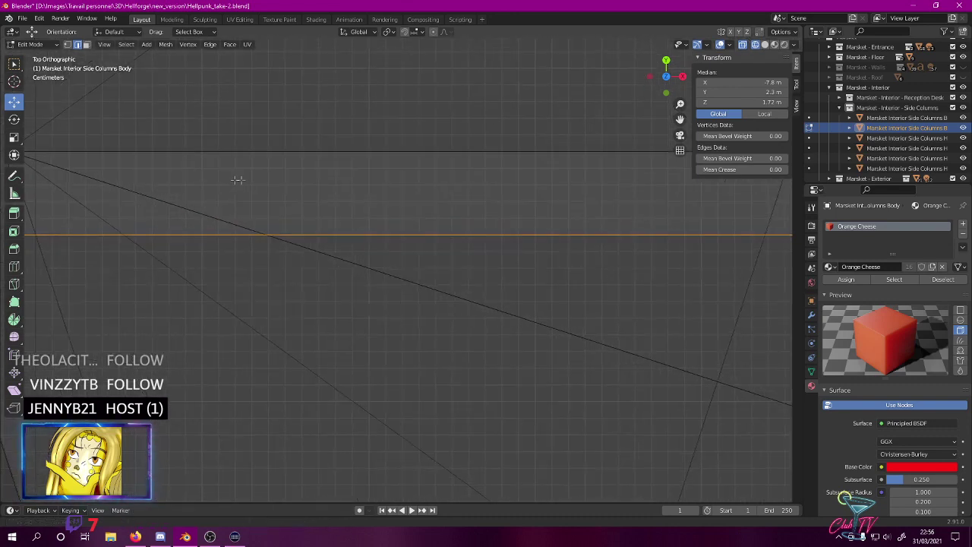
shift+middle_drag(238, 182, 425, 243)
drag(208, 275, 236, 301)
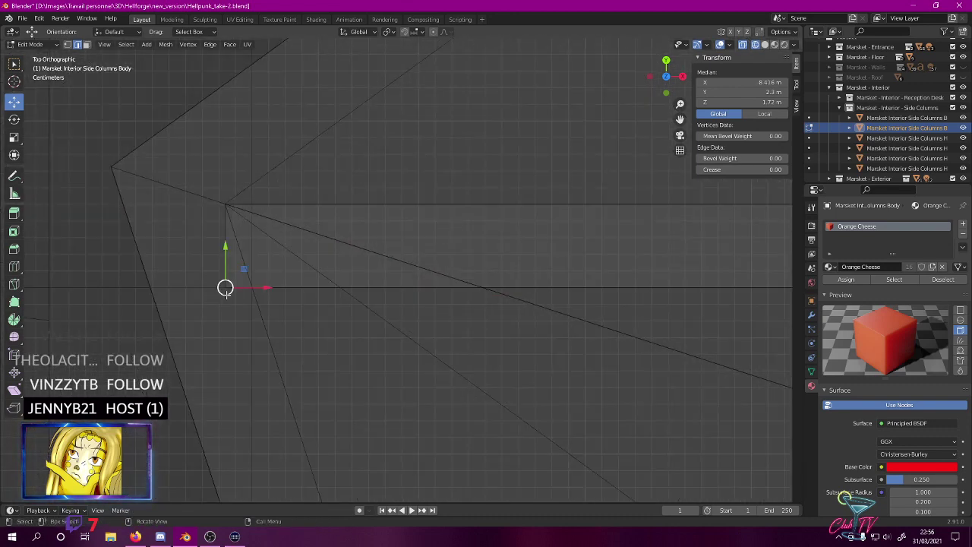
drag(266, 293, 374, 293)
scroll(414, 267, down, 1)
- Move the lower right end vertices of the horizontal strip inward by -0.07 m in X
shift+middle_drag(463, 243, 437, 227)
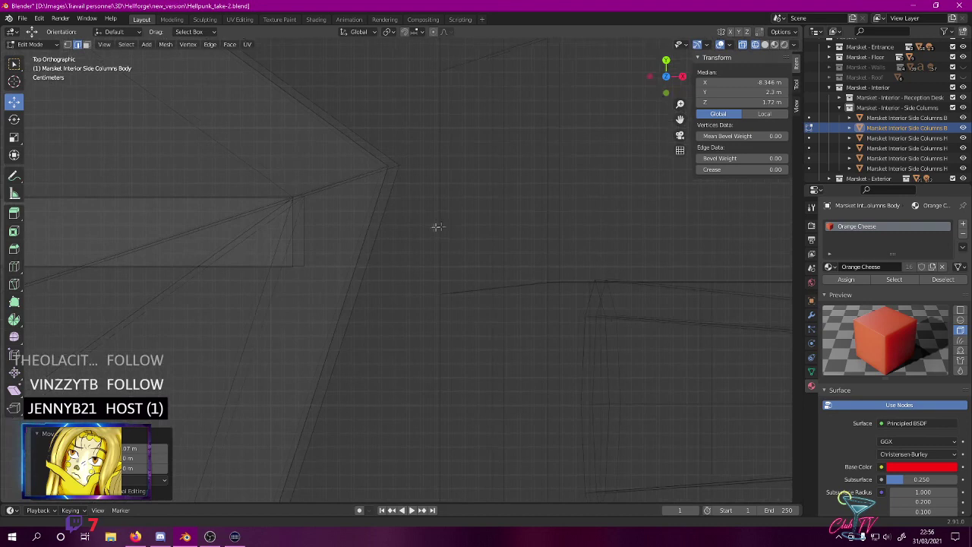
drag(282, 253, 321, 308)
key(g)
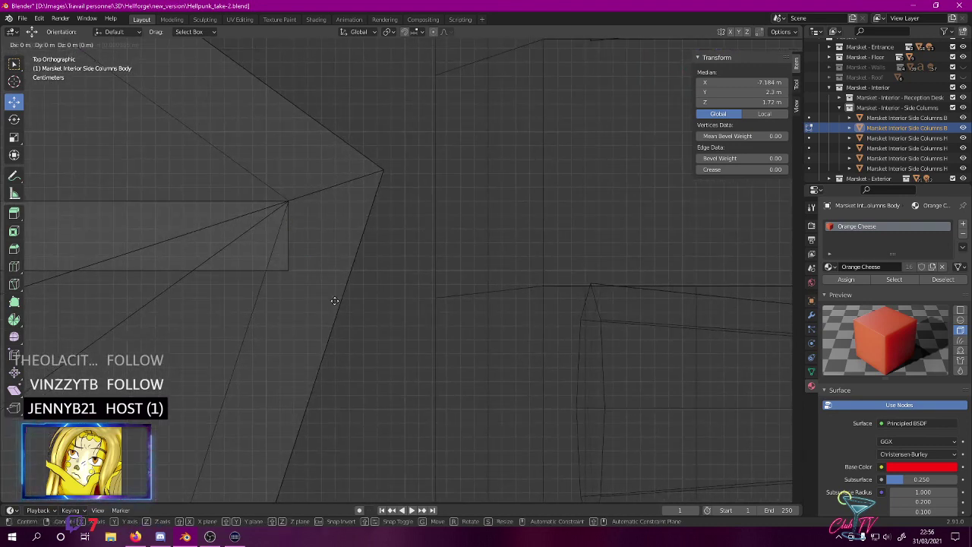
click(238, 307)
scroll(228, 312, down, 6)
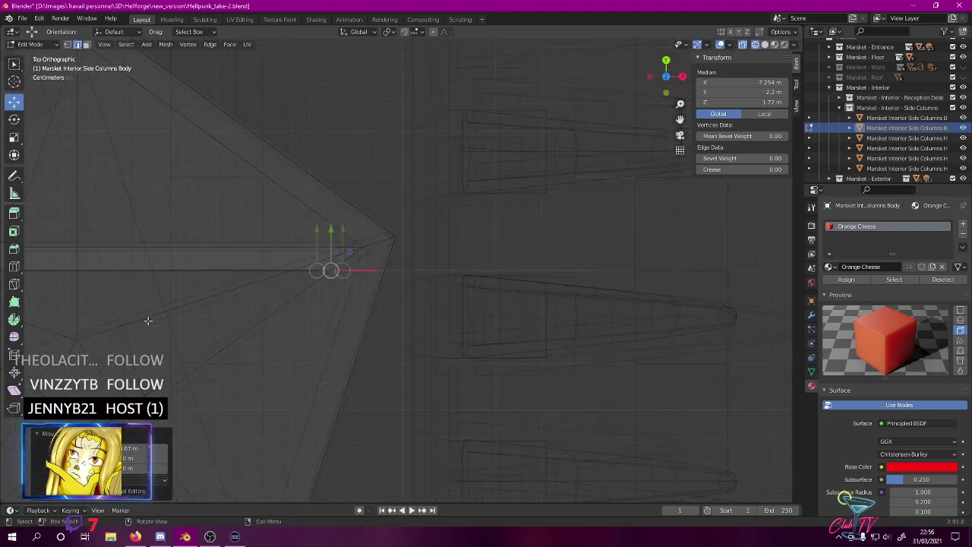
- In Rendered shading, duplicate the horizontal strip face and move the copy by -0.2 m in X, to X -8 m
key(z)
click(423, 235)
mouse_move(423, 234)
middle_down()
mouse_move(364, 145)
mouse_move(387, 180)
mouse_move(428, 199)
middle_up()
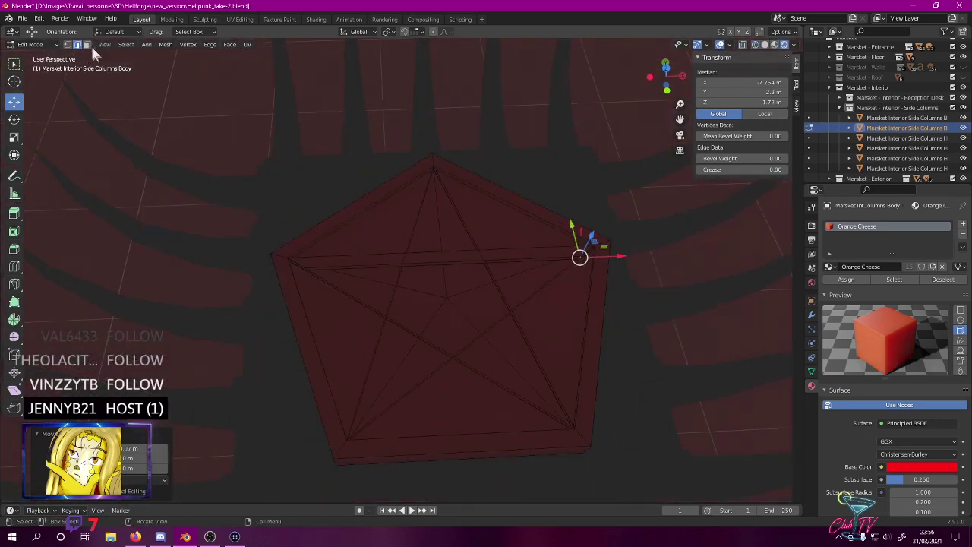
click(274, 162)
click(388, 260)
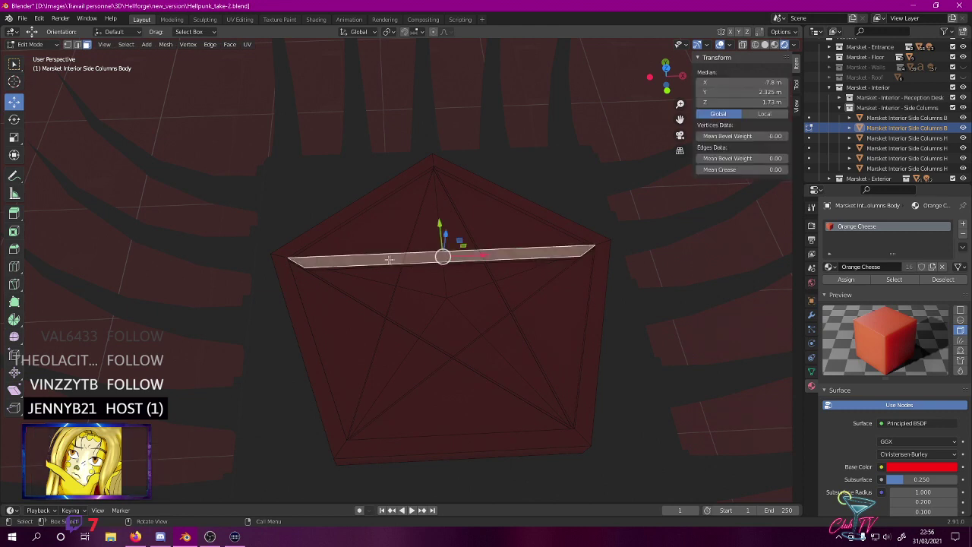
key(g)
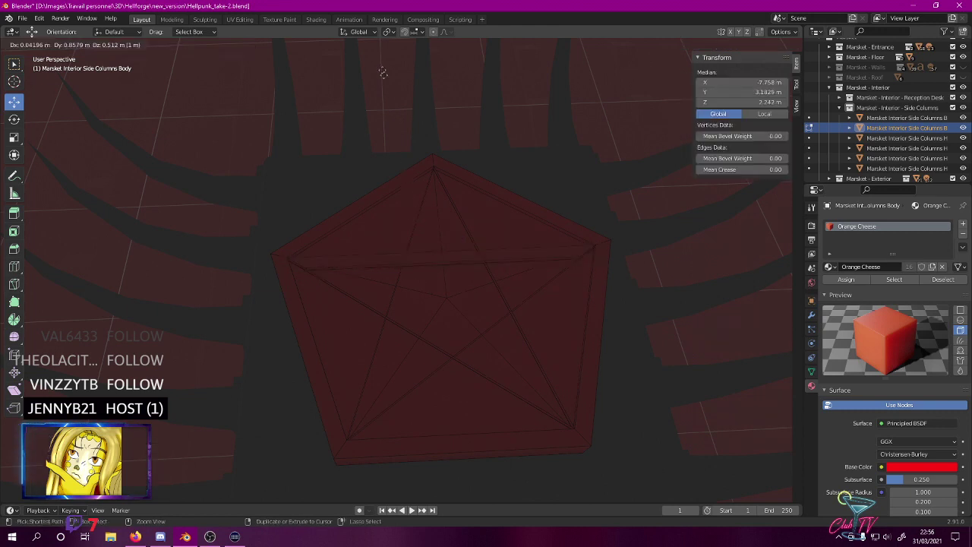
right_click(423, 301)
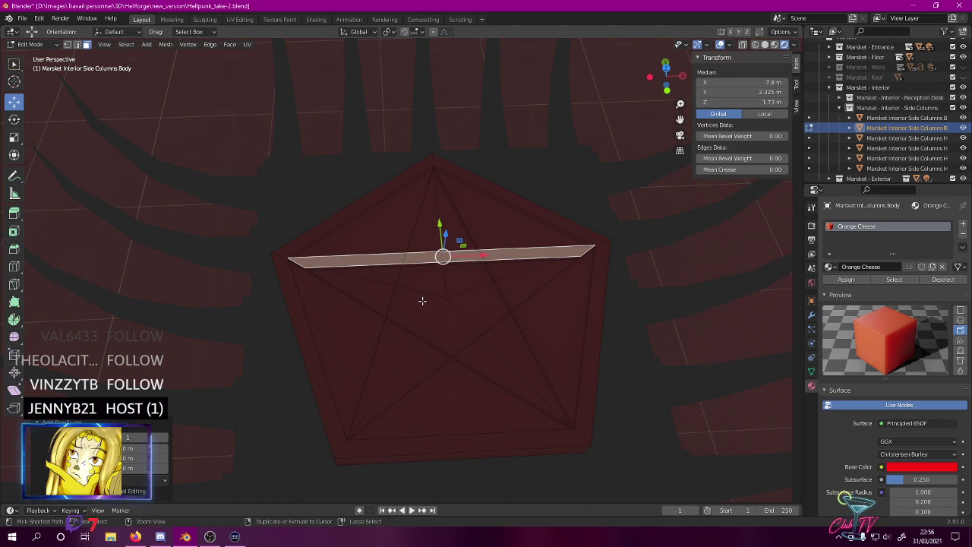
key(KP_7)
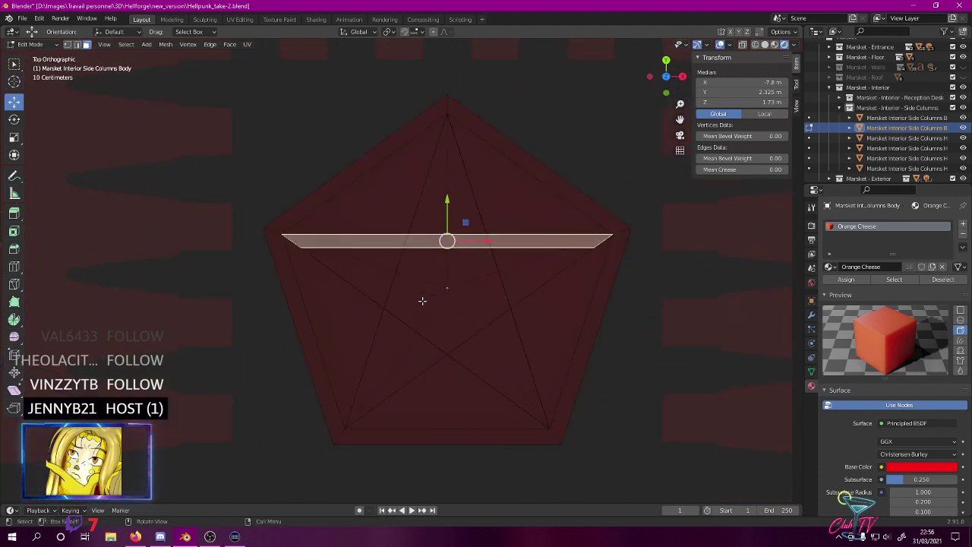
key(g)
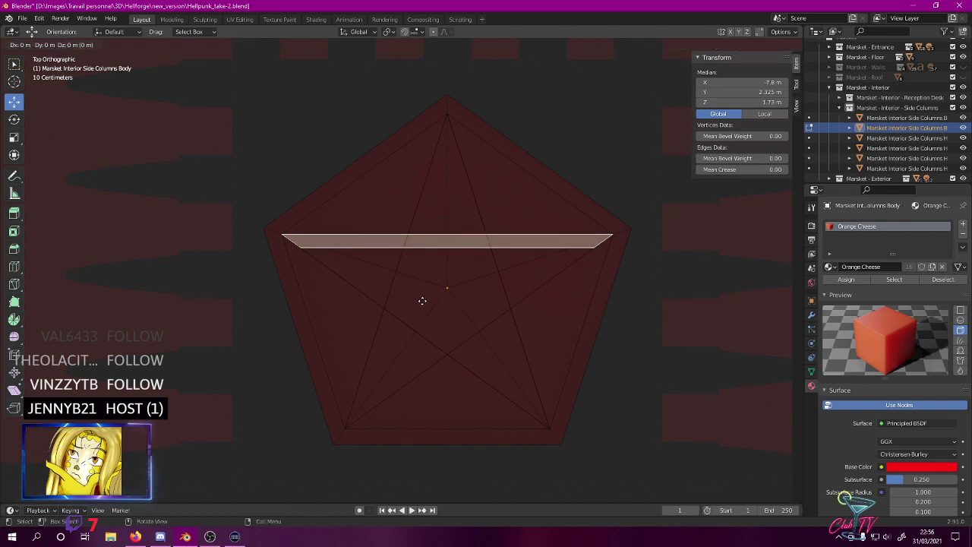
right_click(375, 300)
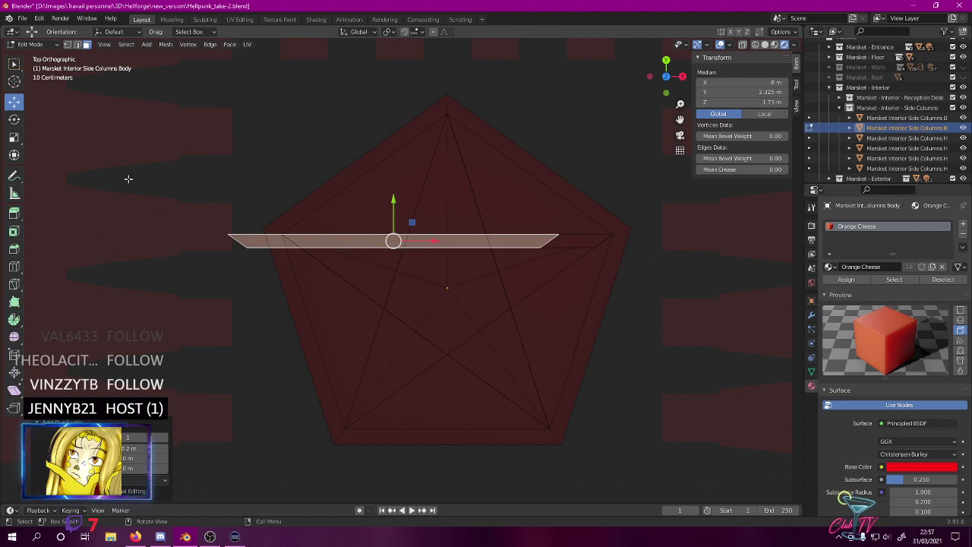
- Open the Windows Calculator, divide 360 by 5 and close the calculator
click(12, 536)
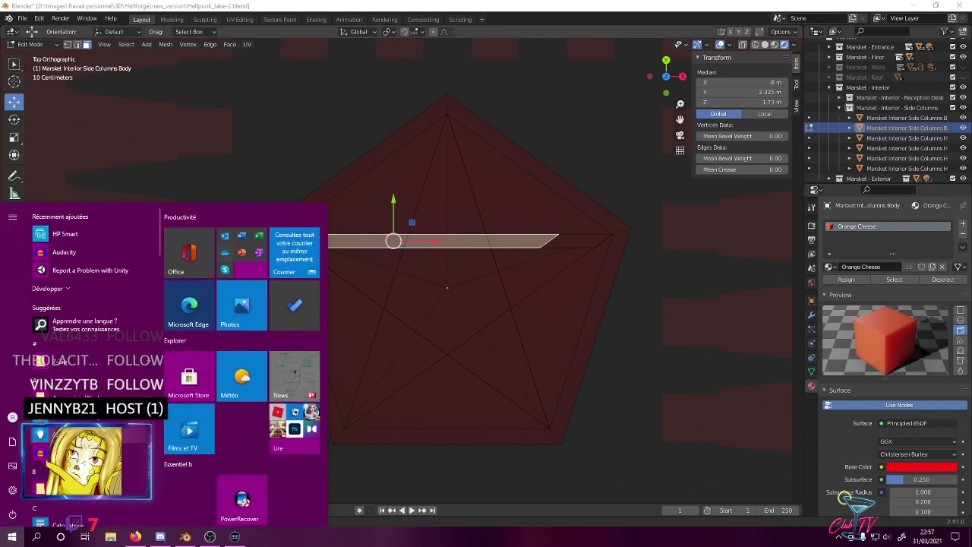
click(58, 524)
click(538, 329)
click(540, 305)
key(0)
click(577, 250)
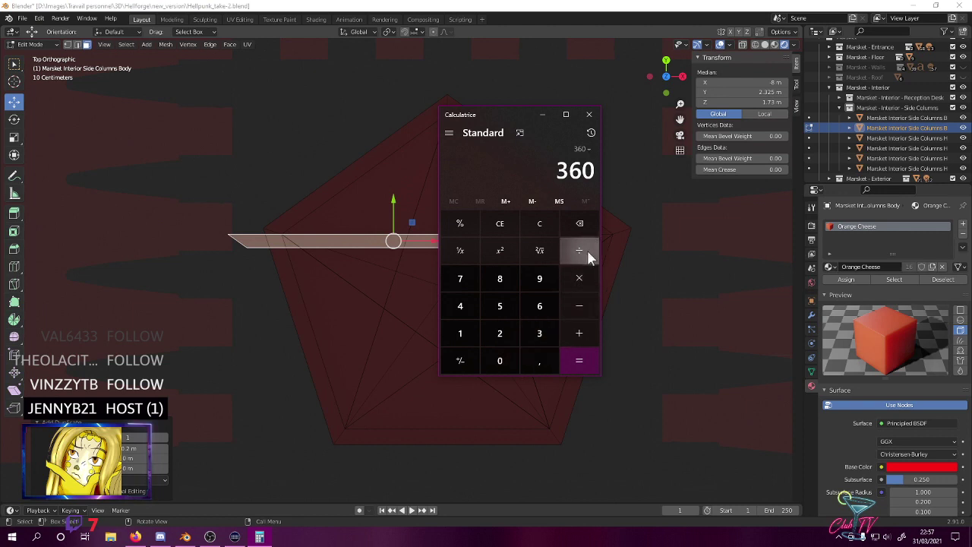
click(501, 305)
click(588, 362)
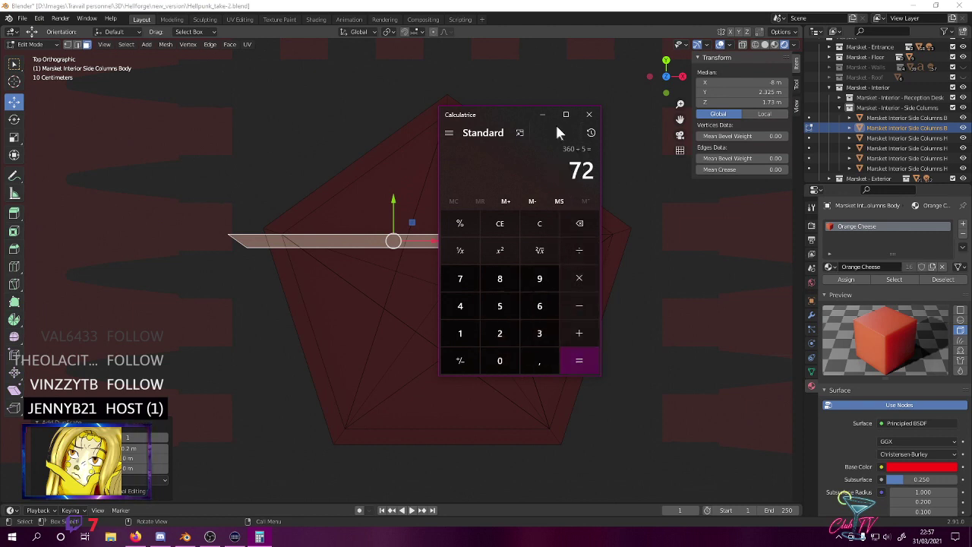
click(588, 115)
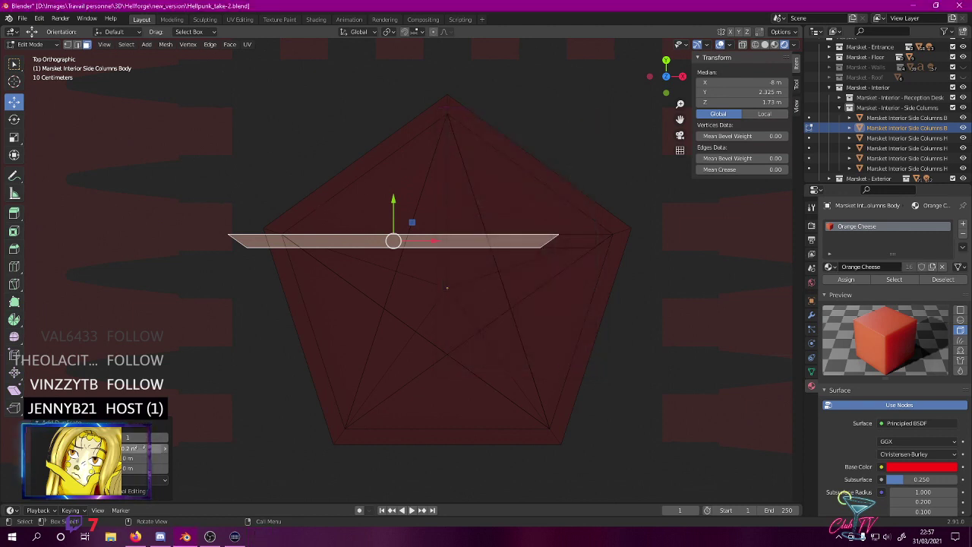
- Rotate the duplicated strip face by 72° about the Z axis
click(14, 120)
drag(431, 215, 375, 160)
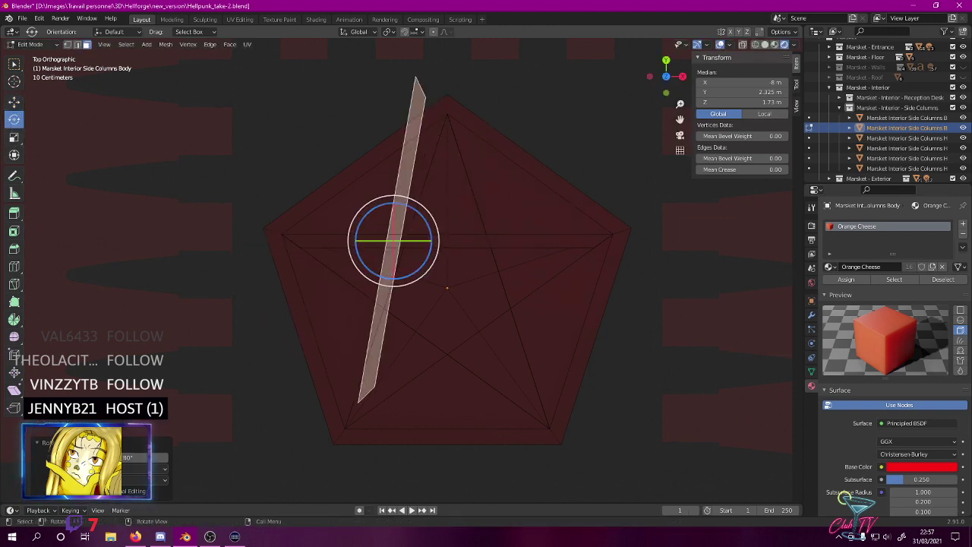
text(72)
key(Return)
- Move the rotated strip by -0.1 m in Y and 0.1 m in X, to X -7.9 m and Y 2.225 m, using Wireframe shading
click(13, 102)
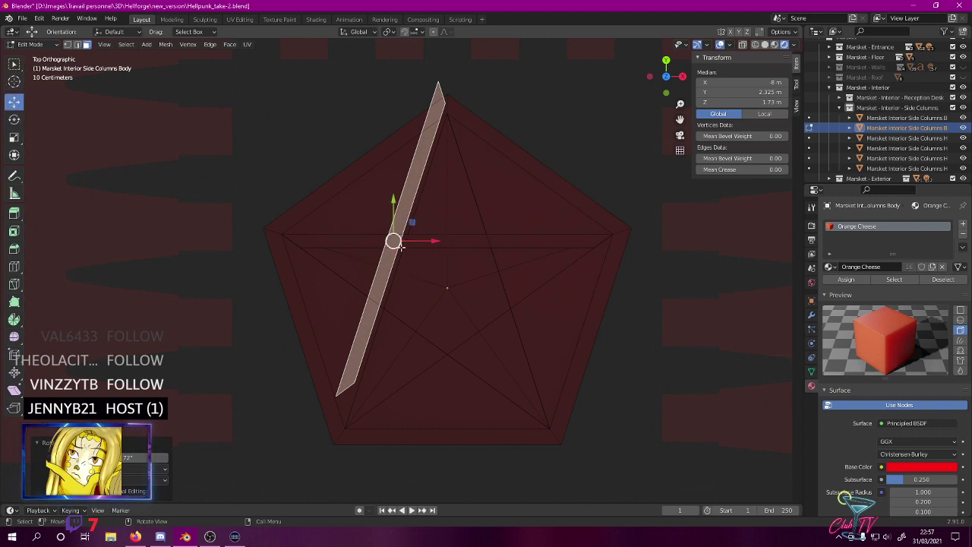
drag(394, 243, 414, 279)
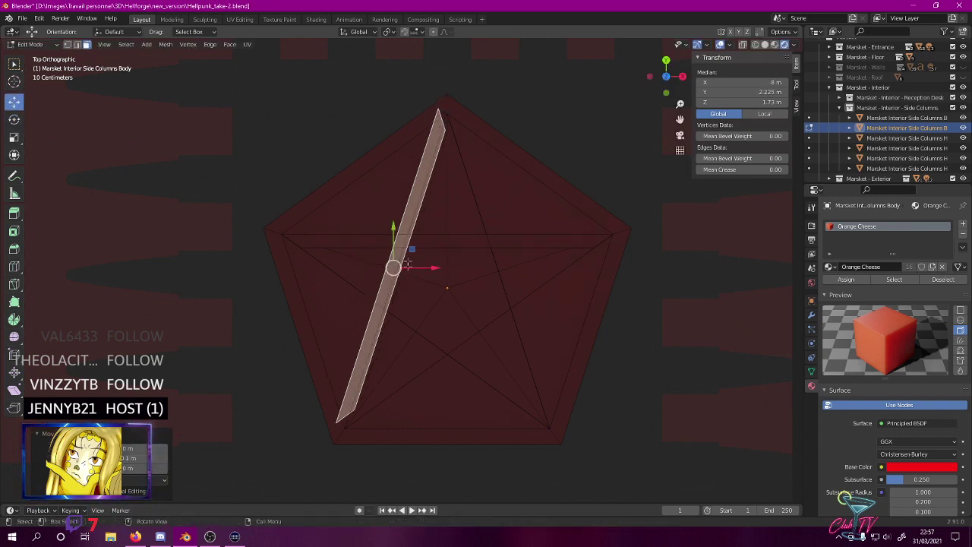
scroll(403, 262, up, 4)
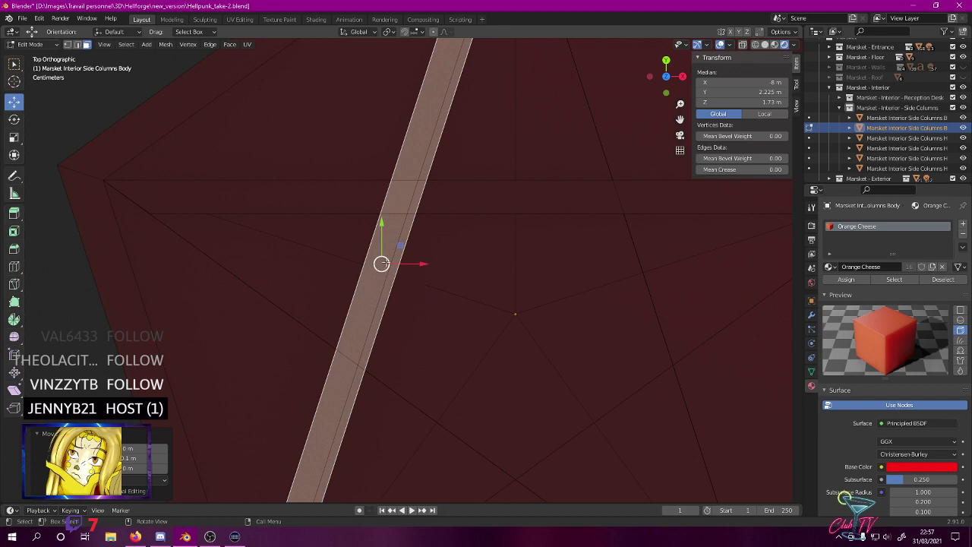
scroll(384, 263, down, 2)
key(z)
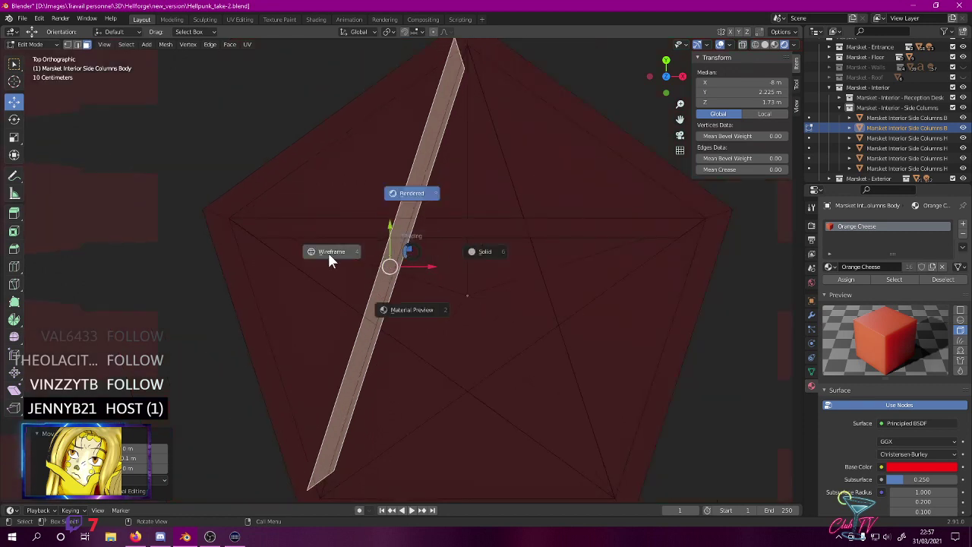
click(328, 253)
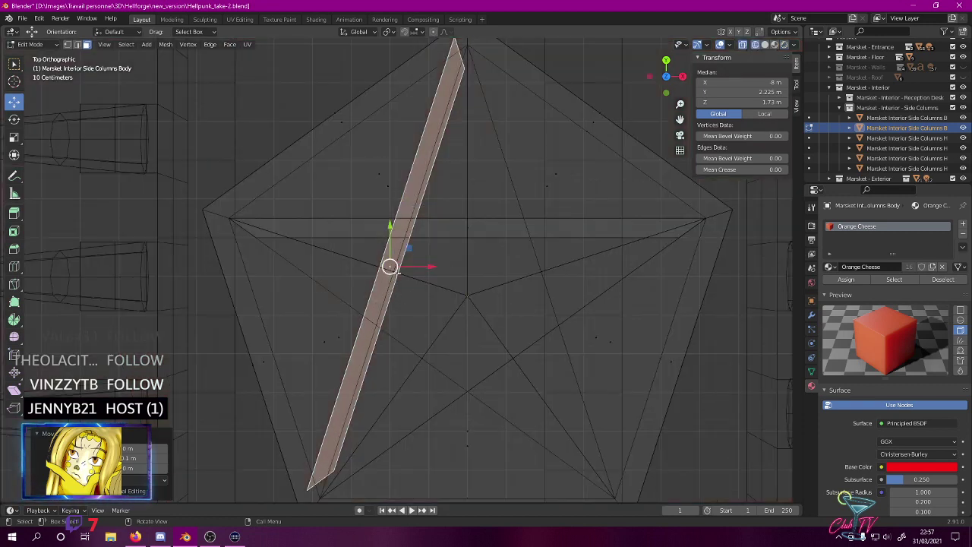
key(shift+d)
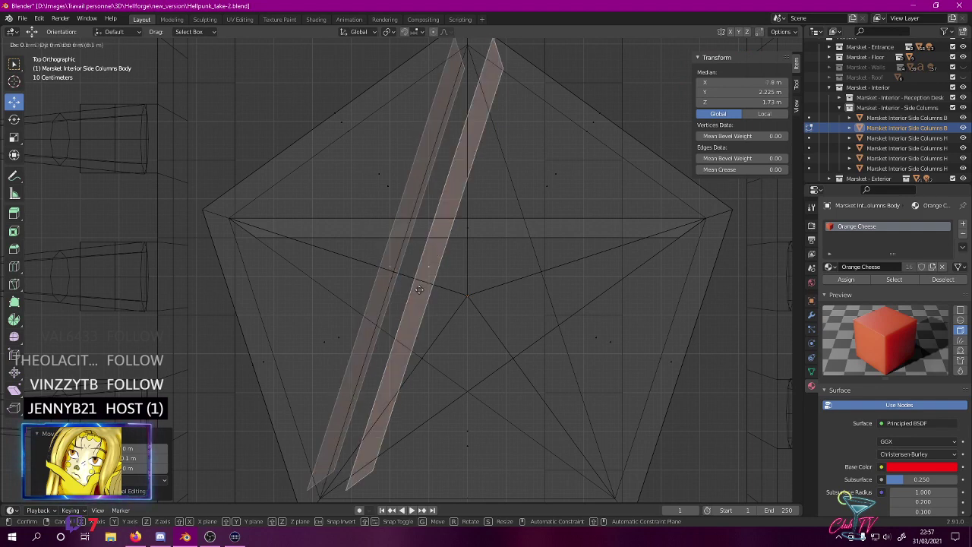
click(426, 290)
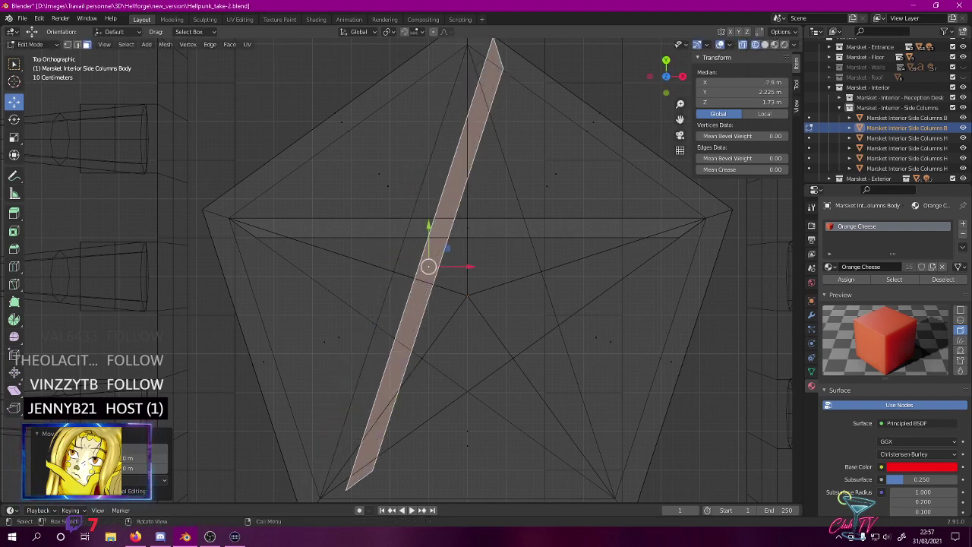
- Shift the rotated strip face along X until its median sits at X -7.965 m
key(g)
key(Return)
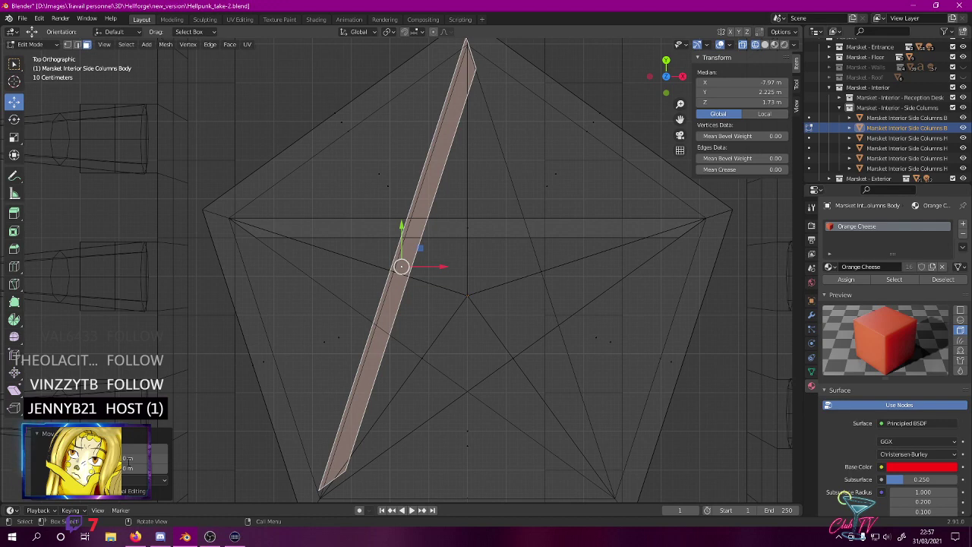
key(Return)
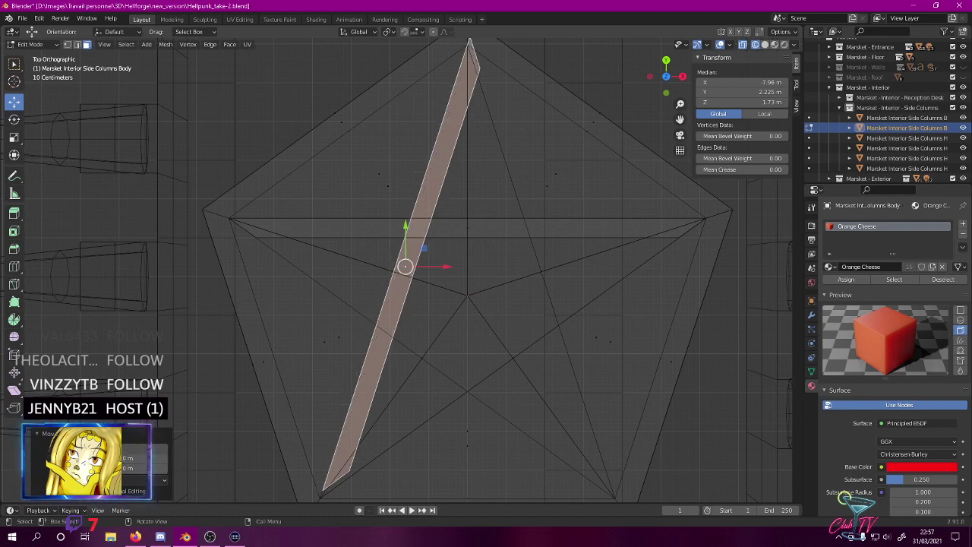
key(Return)
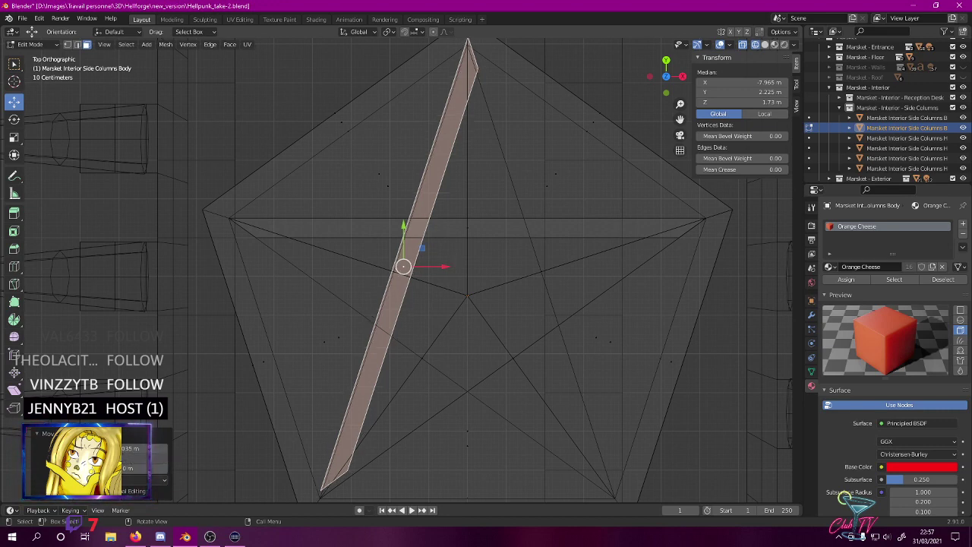
- Lower the rotated strip face by 0.02 m in Y, to Y 2.205 m
key(Return)
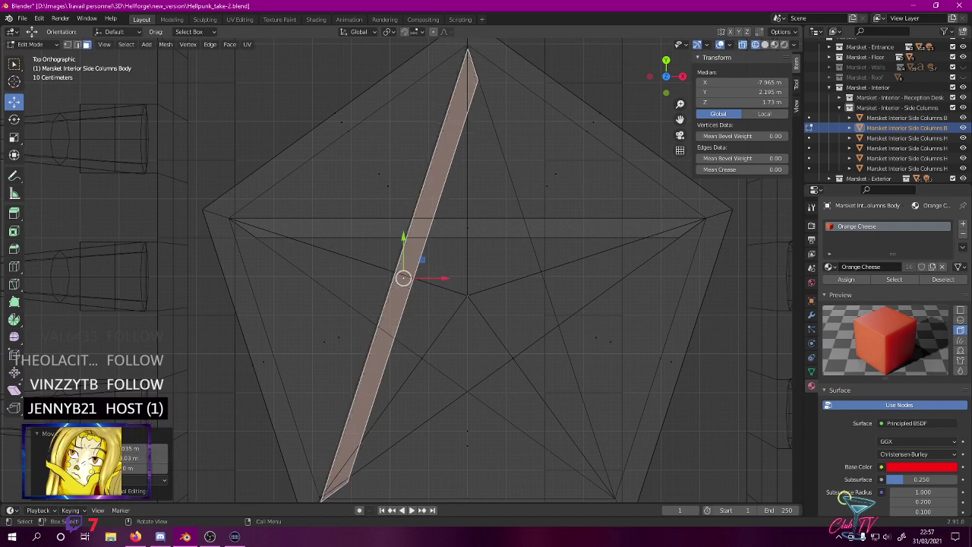
shift+middle_drag(382, 356, 346, 342)
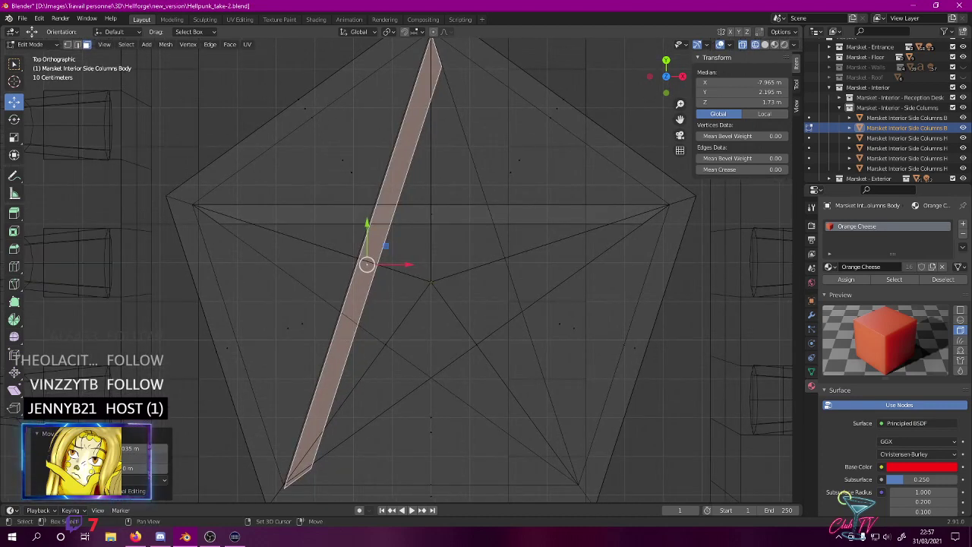
key(ctrl+z)
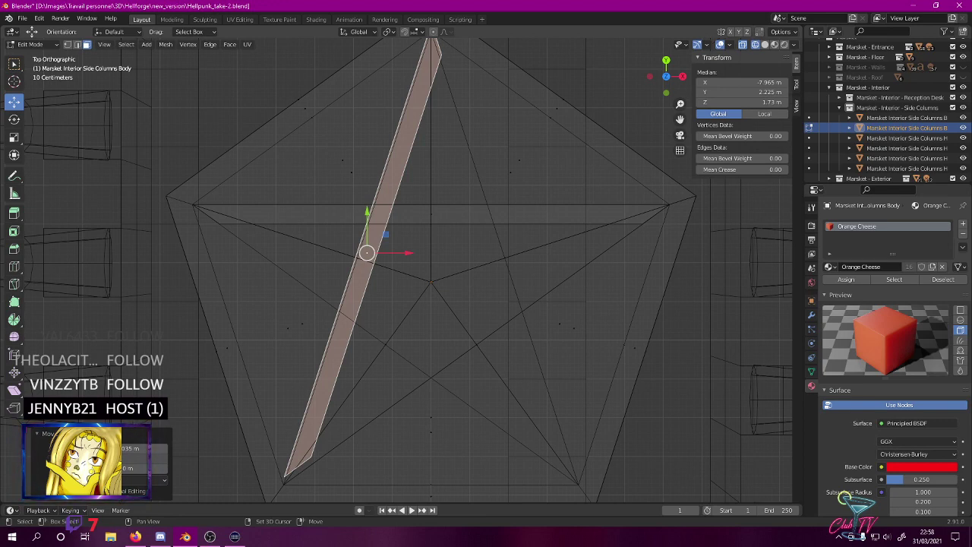
shift+drag(127, 459, 143, 459)
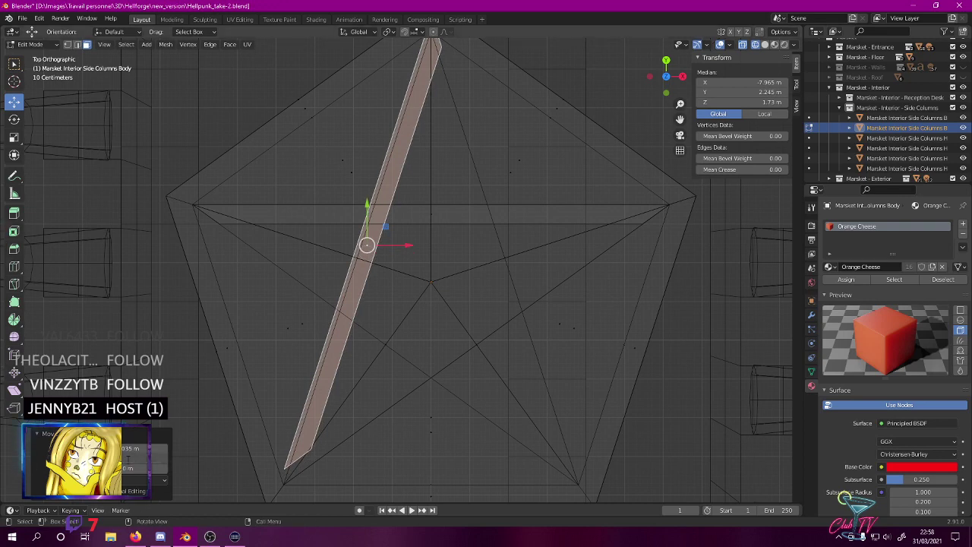
key(Return)
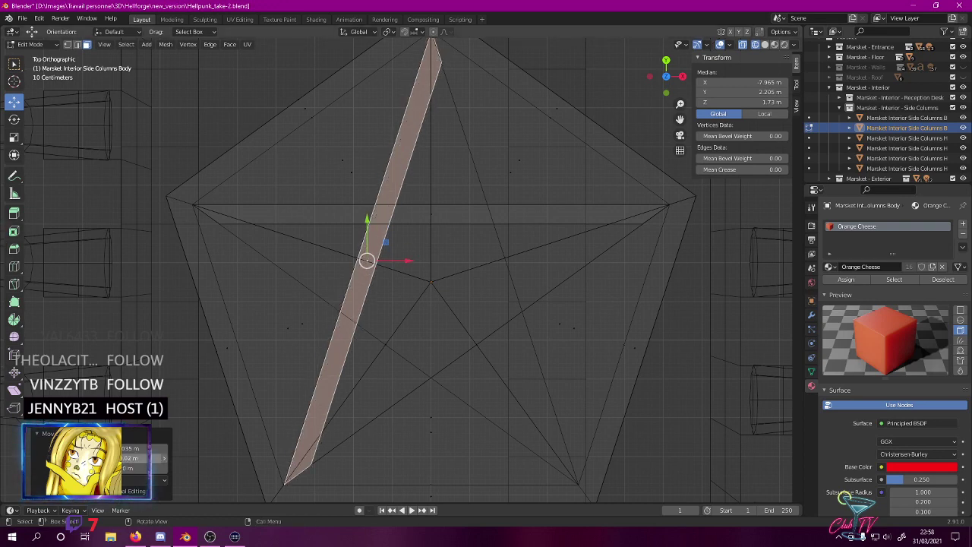
shift+middle_drag(425, 255, 363, 249)
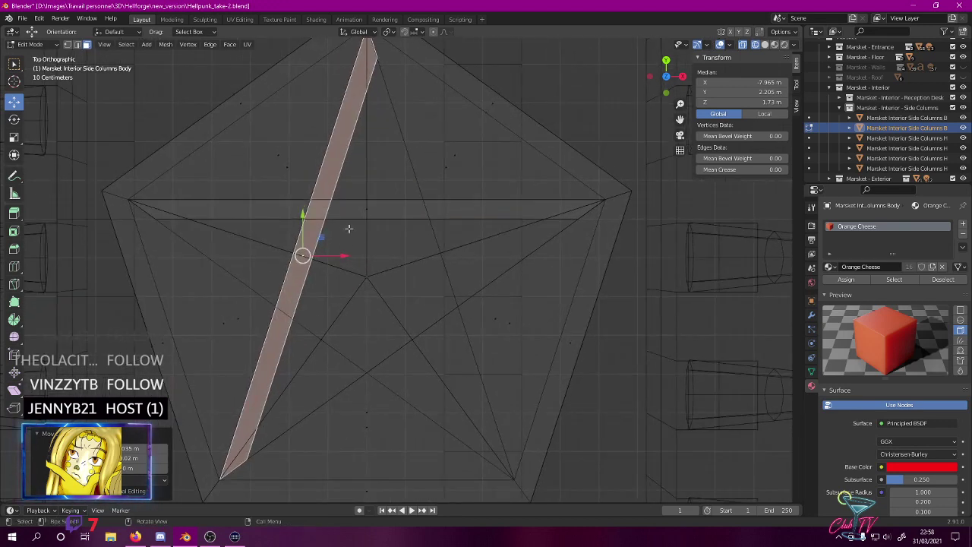
- Duplicate the strip face with an offset of 0.1 m in X and -0.2 m in Y, and rotate the copy by 72° about Z
ctrl+drag(342, 225, 362, 303)
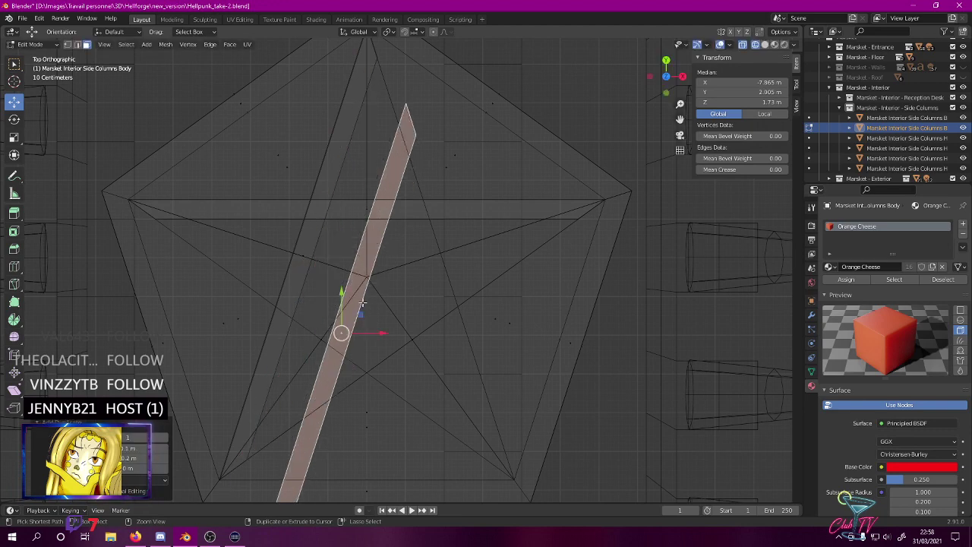
click(13, 119)
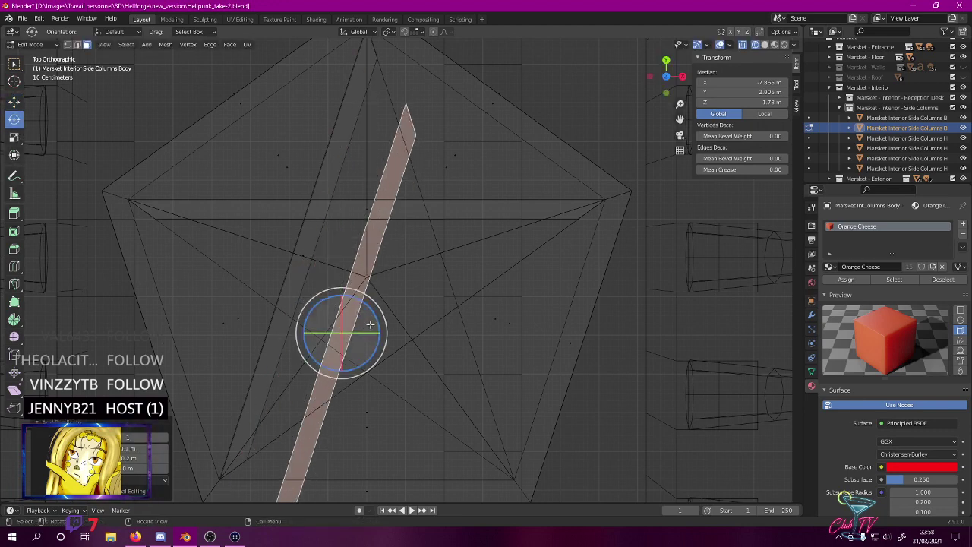
drag(377, 317, 365, 286)
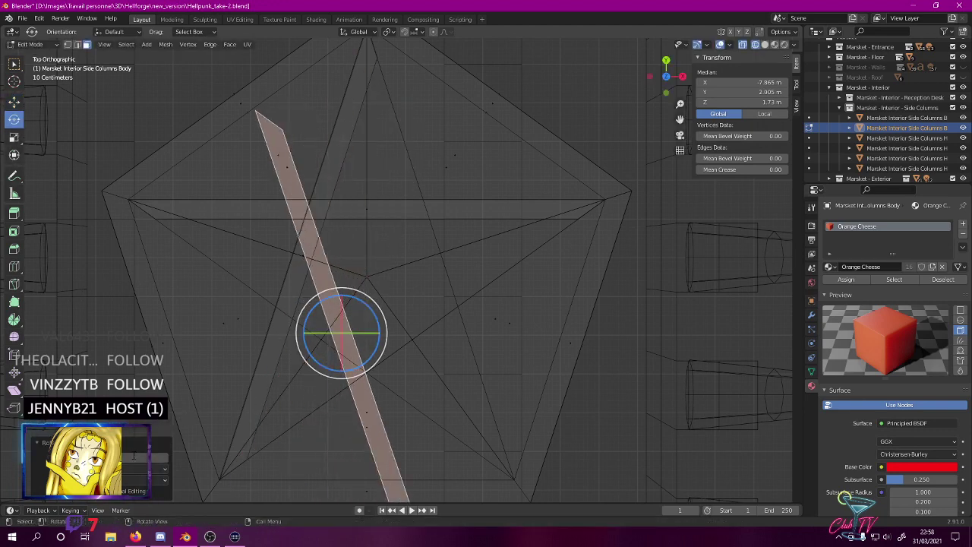
key(Return)
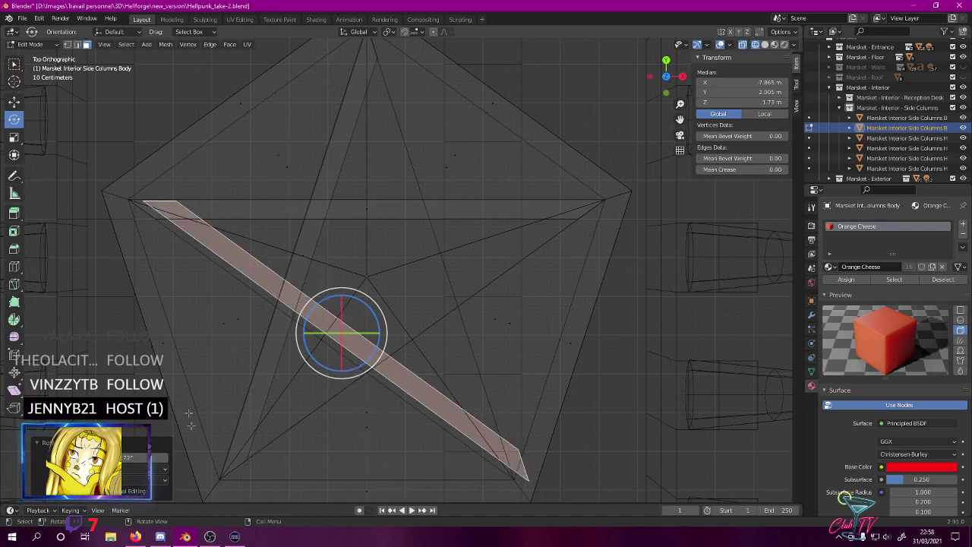
- Move the newly rotated strip by -0.035 m in X, to X -7.9 m
click(15, 103)
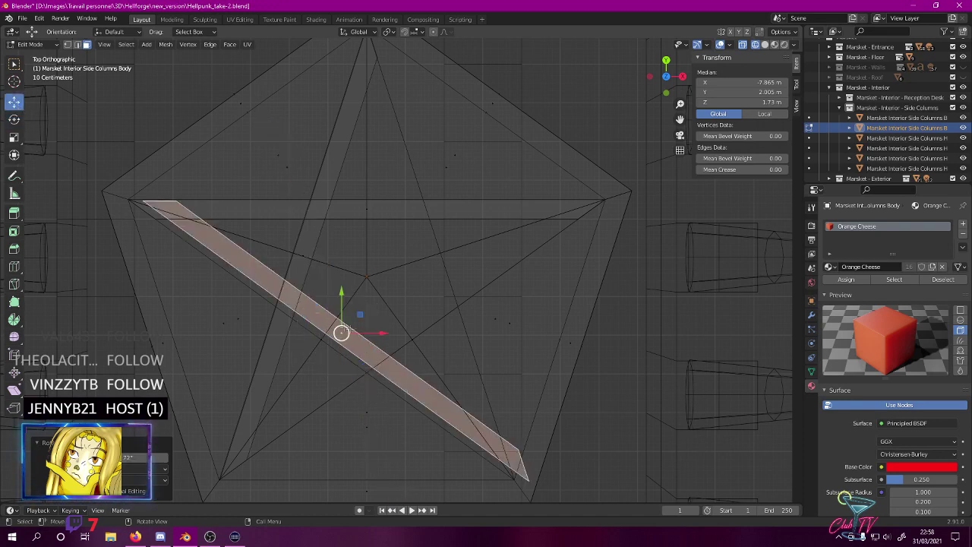
click(13, 119)
key(g)
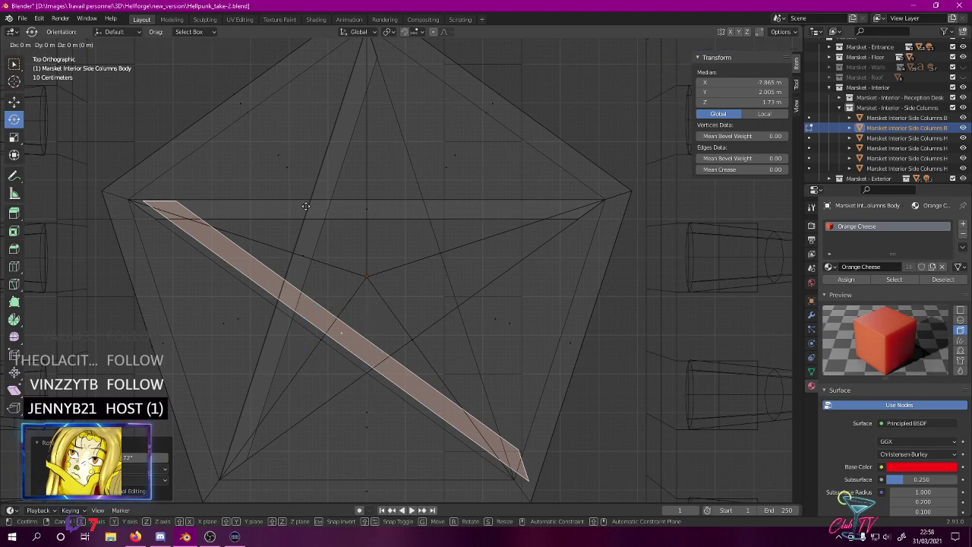
click(279, 208)
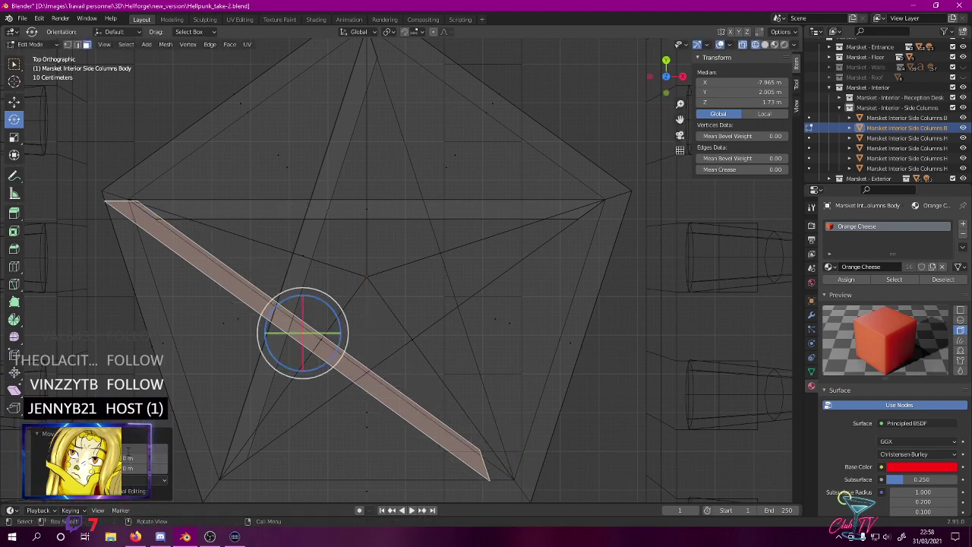
key(Return)
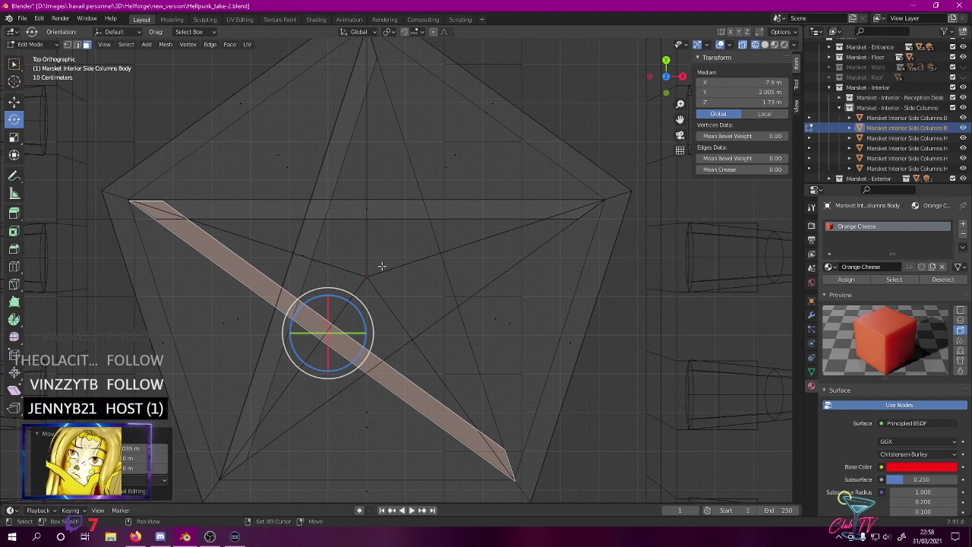
- Duplicate the strip face, place the copy at X -7.7 m, Y 2.005 m and rotate it by 72° about Z
key(g)
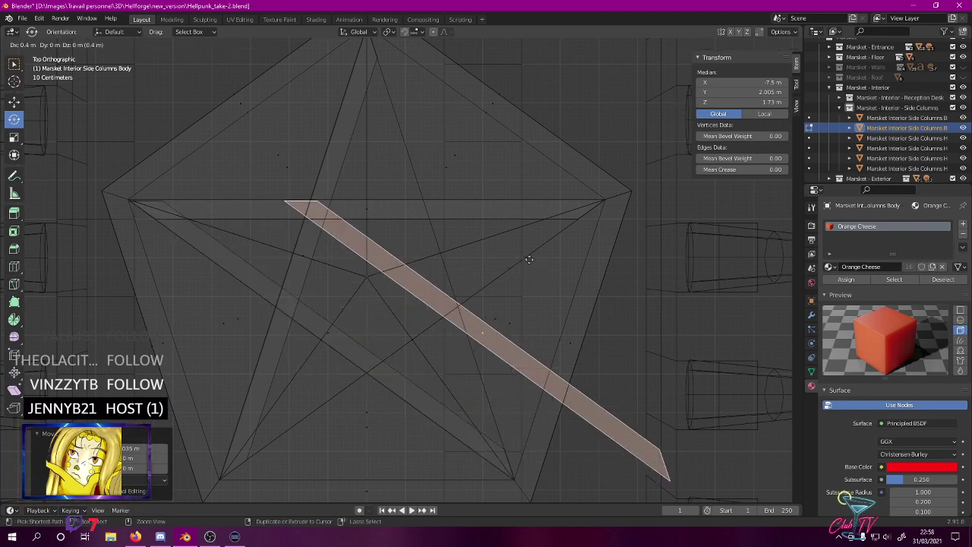
click(513, 202)
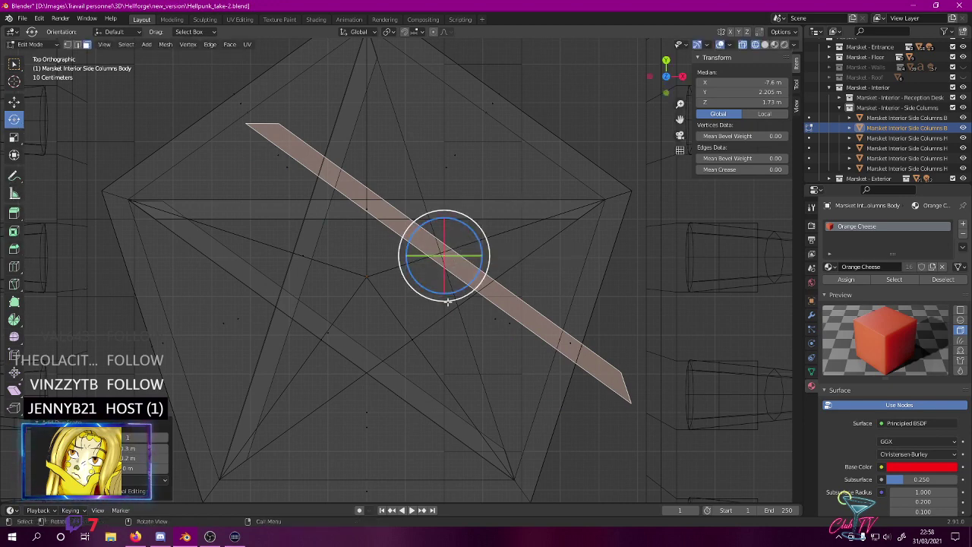
key(g)
click(420, 384)
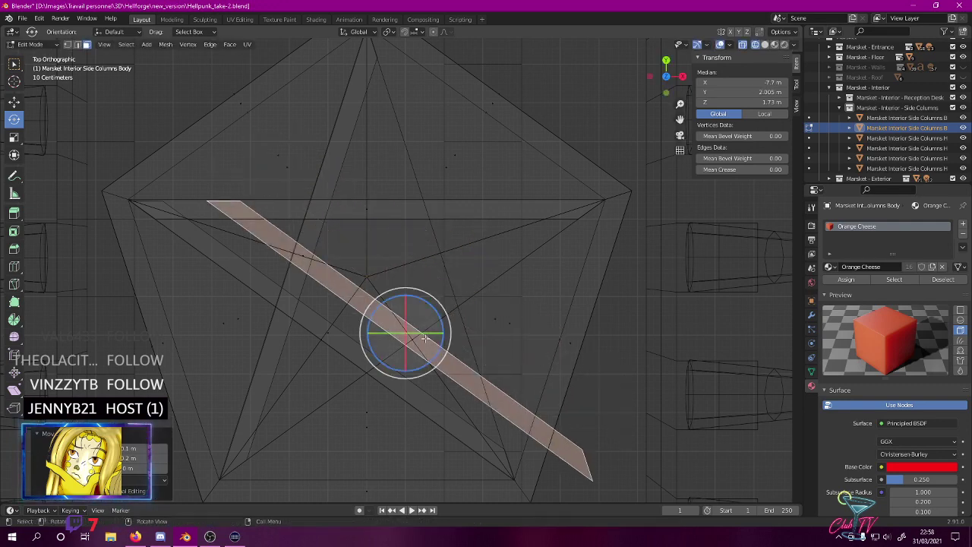
drag(438, 346, 447, 342)
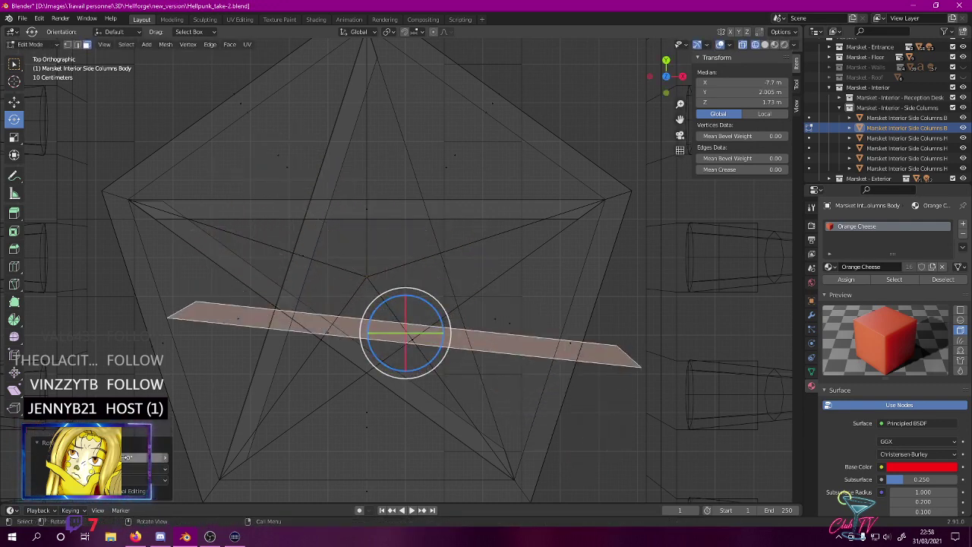
text(72)
key(Return)
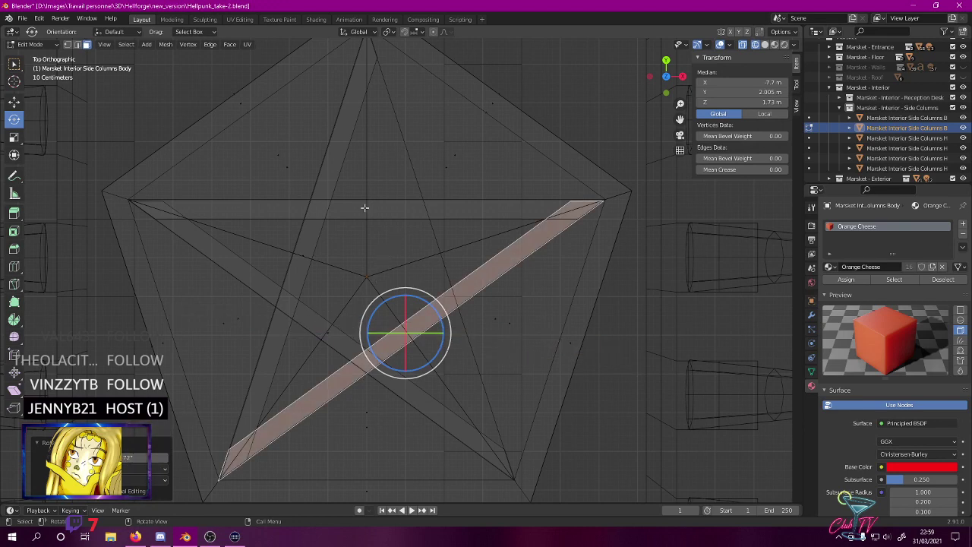
- Duplicate the strip face with an offset of 0.1 m in X and 0.2 m in Y, and rotate this last copy by 72° about Z
key(g)
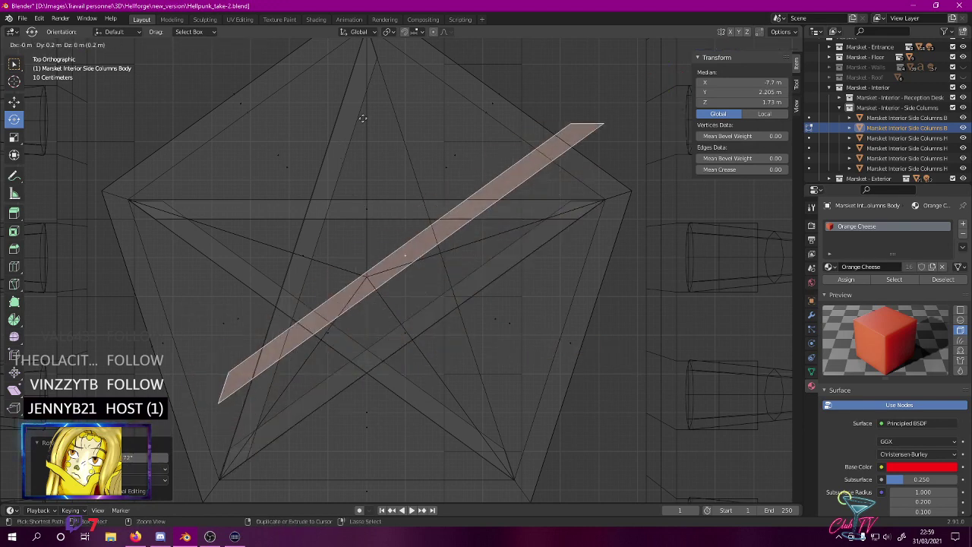
click(397, 118)
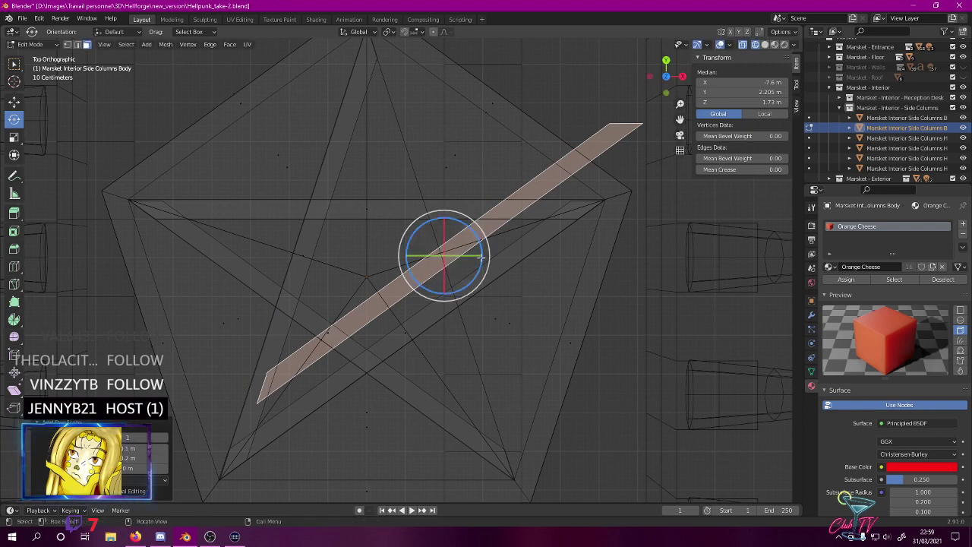
drag(481, 256, 477, 225)
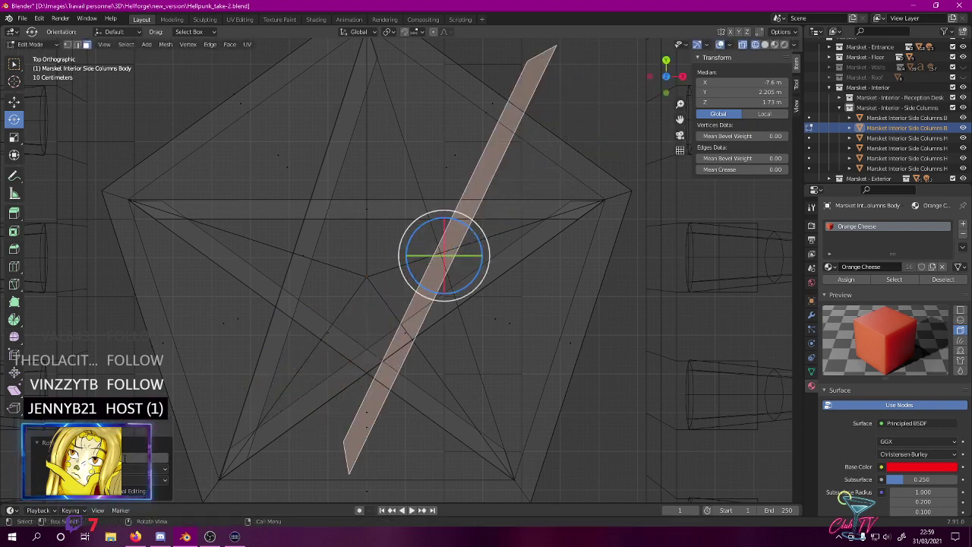
key(Return)
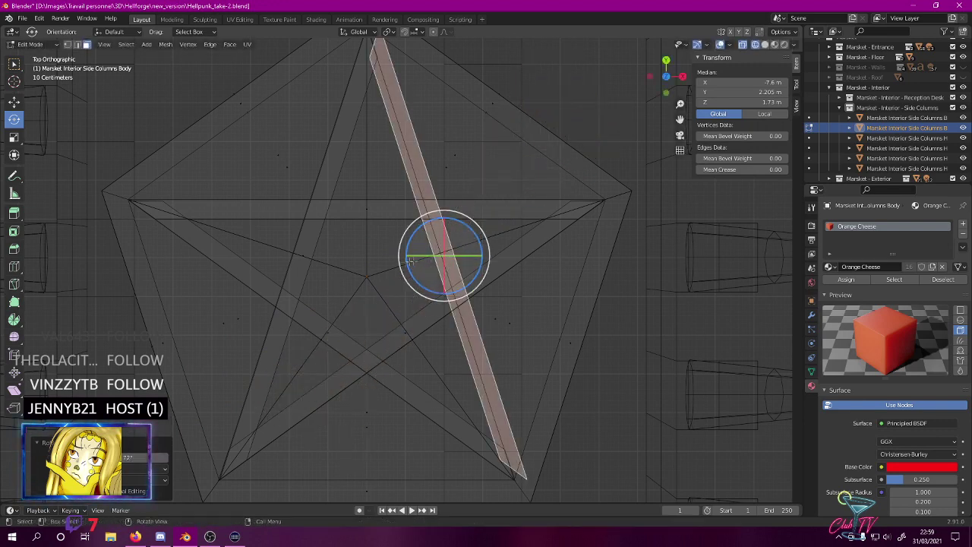
- Move the last rotated strip by -0.035 m in X, to X -7.635 m, to complete the star
click(13, 105)
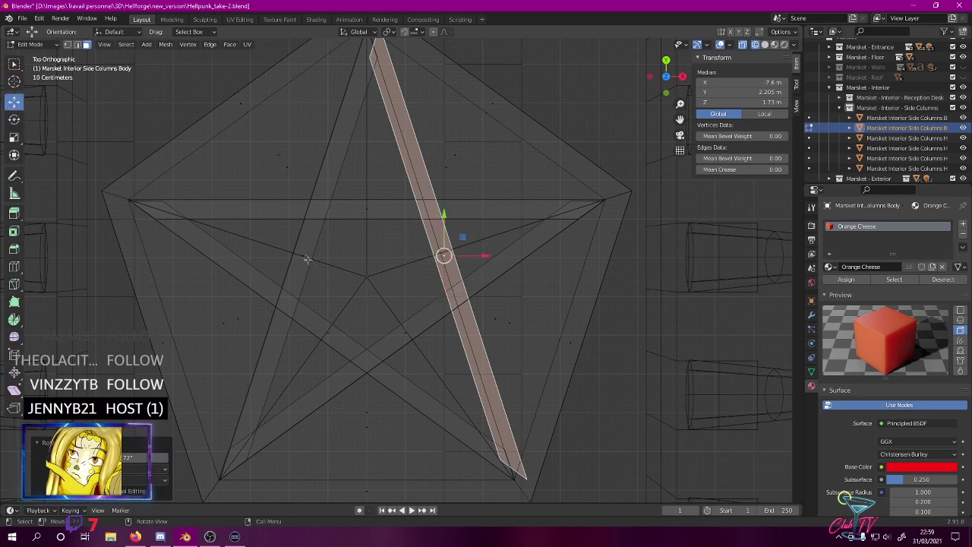
drag(445, 256, 405, 255)
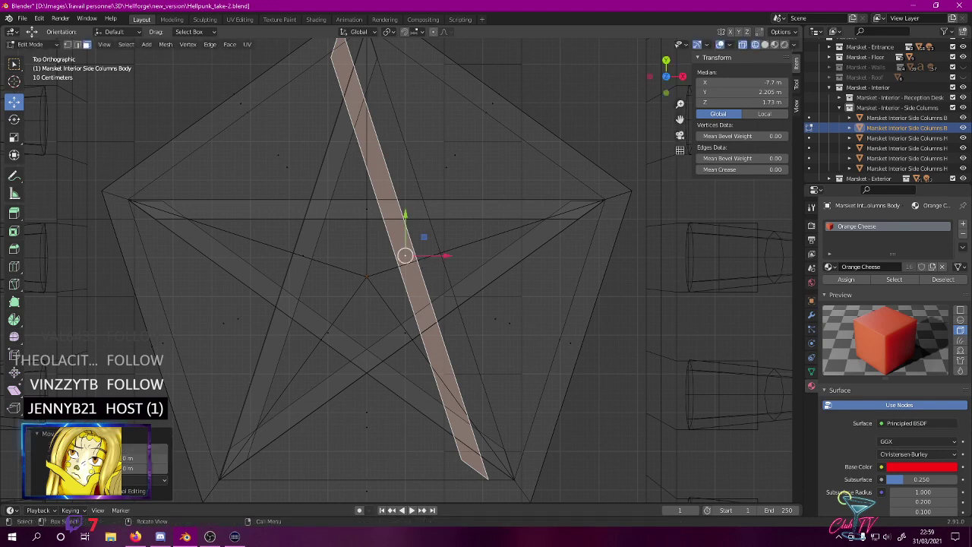
key(Return)
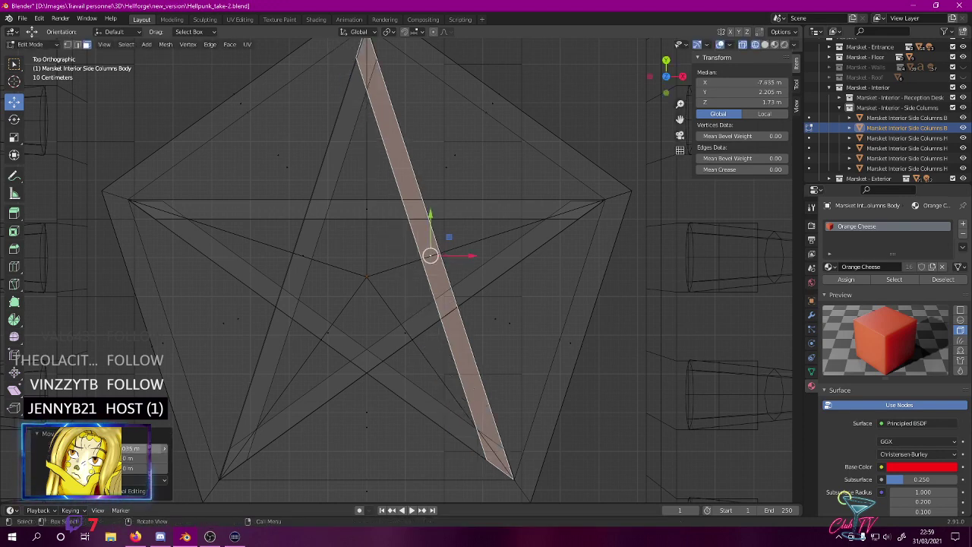
- Display the model in Rendered shading and add the neighbouring strip at the star's upper tip to the face selection
scroll(200, 280, down, 2)
key(z)
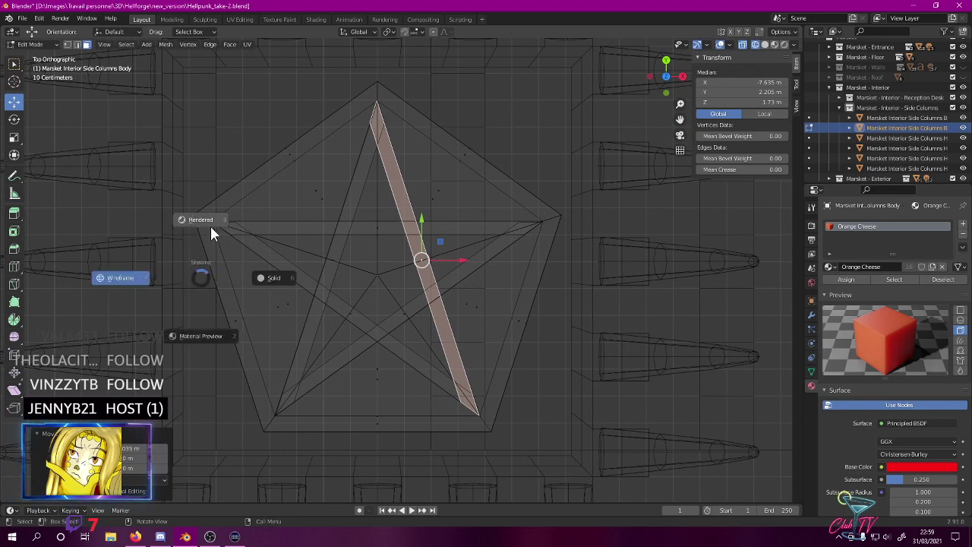
click(211, 228)
mouse_move(210, 228)
middle_down()
mouse_move(215, 147)
mouse_move(195, 104)
mouse_move(217, 152)
mouse_move(314, 113)
mouse_move(238, 120)
mouse_move(246, 156)
mouse_move(249, 136)
middle_up()
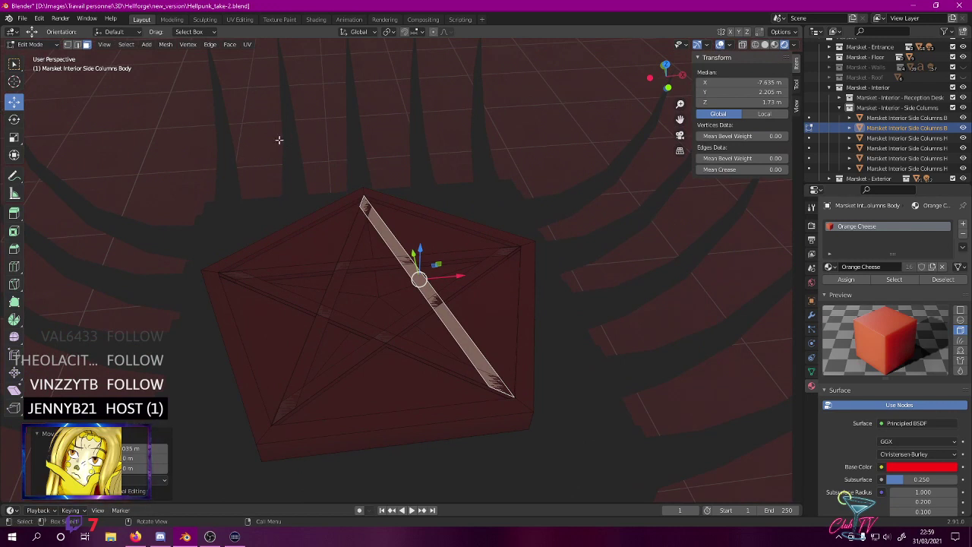
scroll(301, 165, up, 5)
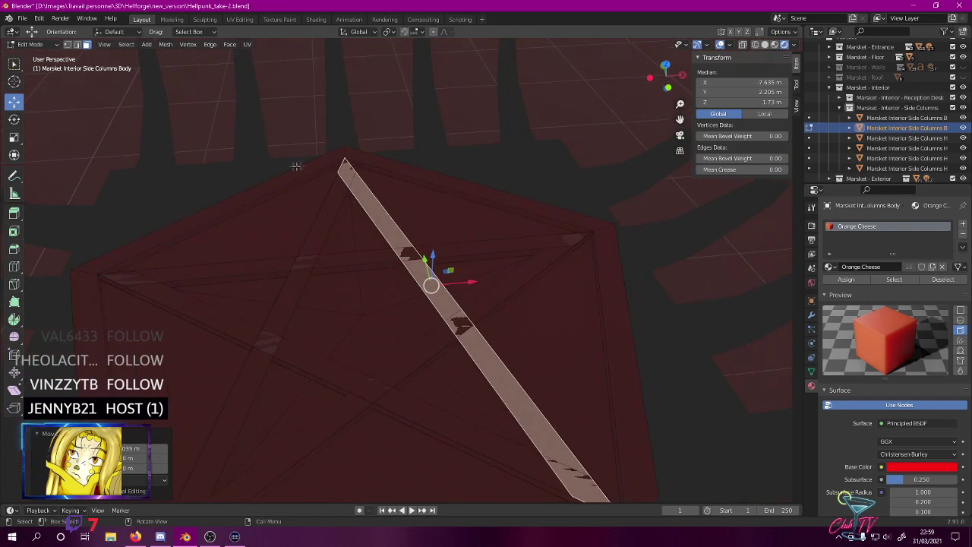
middle_drag(343, 188, 379, 185)
click(342, 205)
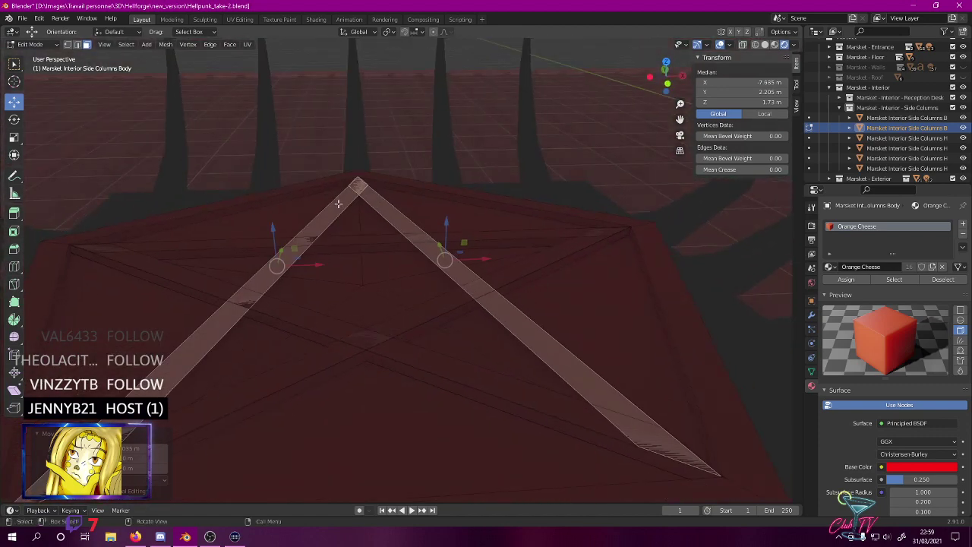
- Select the centre edges of the star's diagonal strips and move them down by 0.02 m in Z
click(76, 47)
click(332, 203)
click(341, 215)
key(ctrl+z)
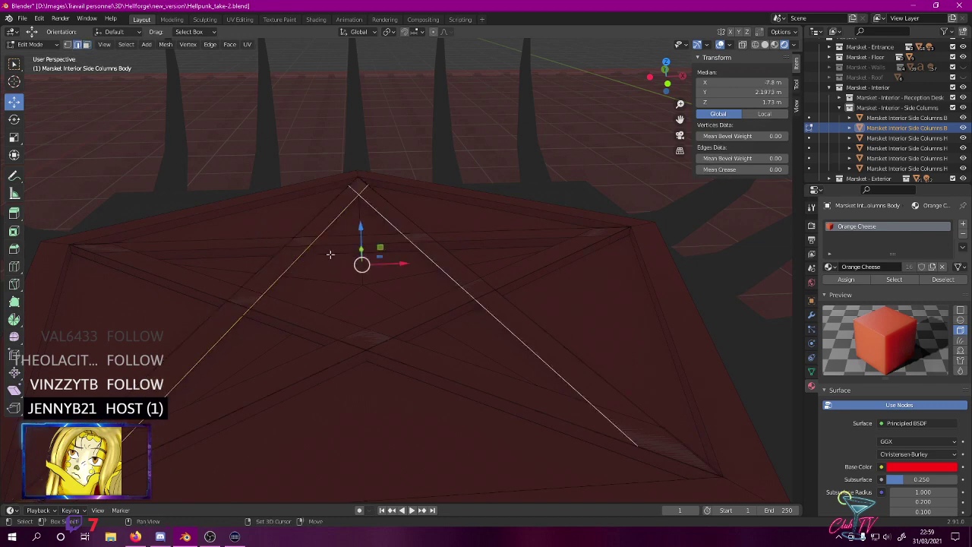
middle_drag(333, 265, 426, 280)
shift+click(501, 348)
middle_drag(501, 347, 260, 314)
shift+click(498, 285)
key(KP_1)
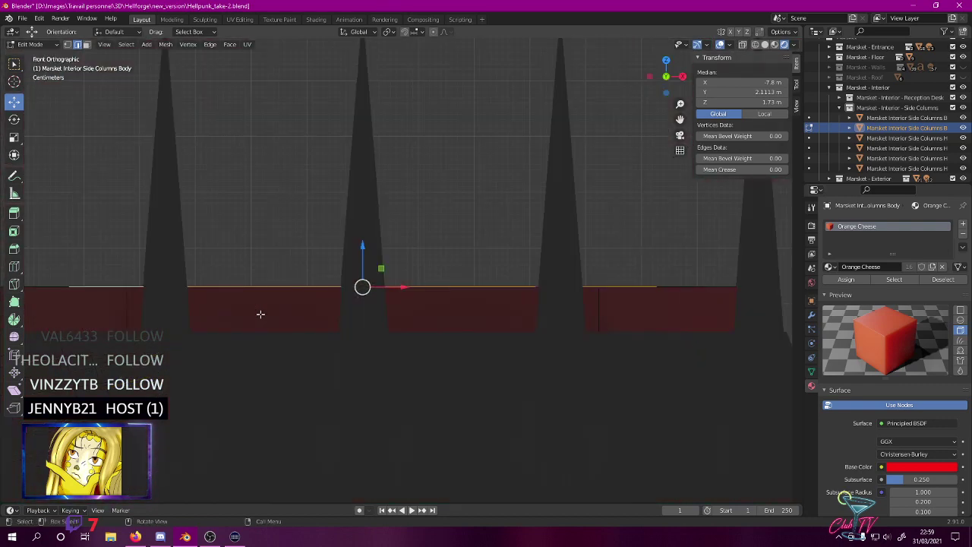
key(z)
click(217, 298)
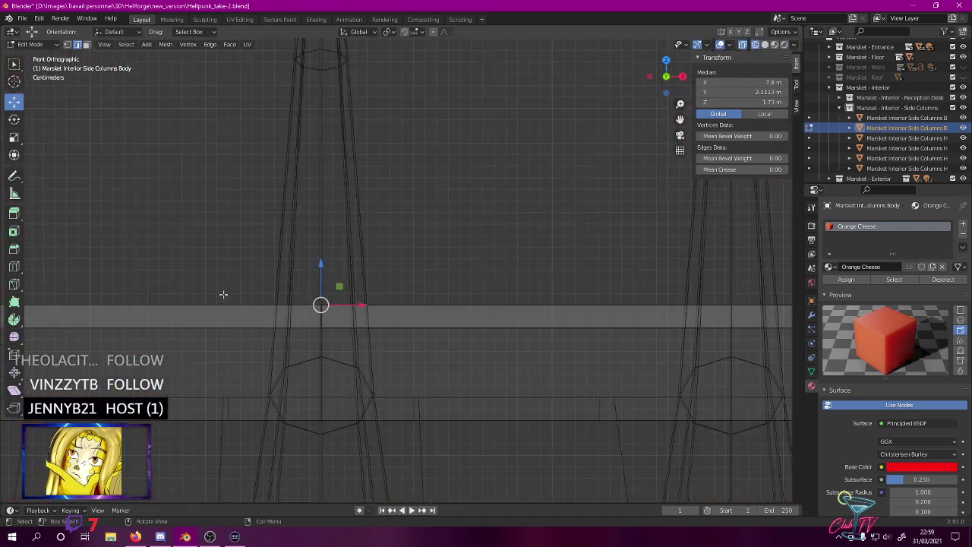
key(g)
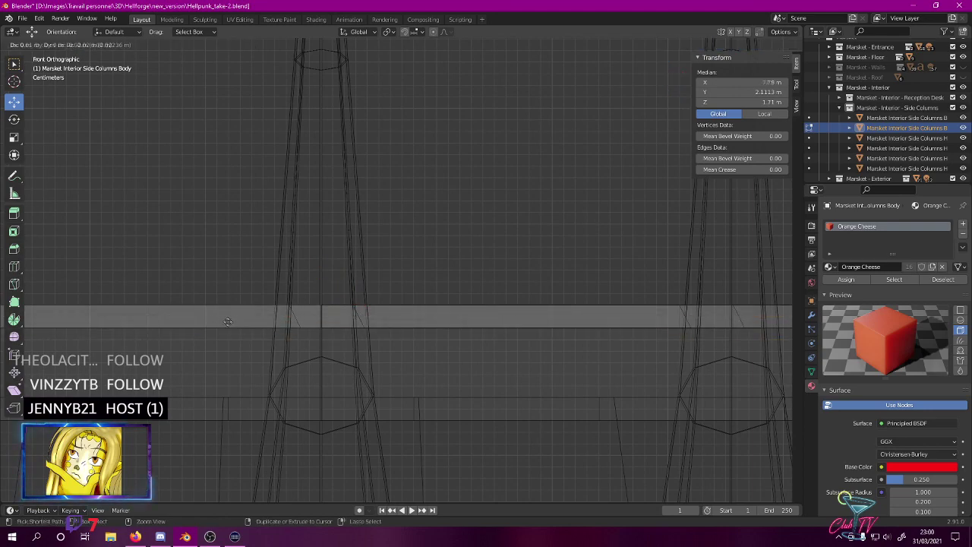
click(229, 321)
- Return to Rendered shading, clear the edge selection and save the file
mouse_move(228, 322)
middle_down()
mouse_move(261, 243)
mouse_move(265, 289)
middle_up()
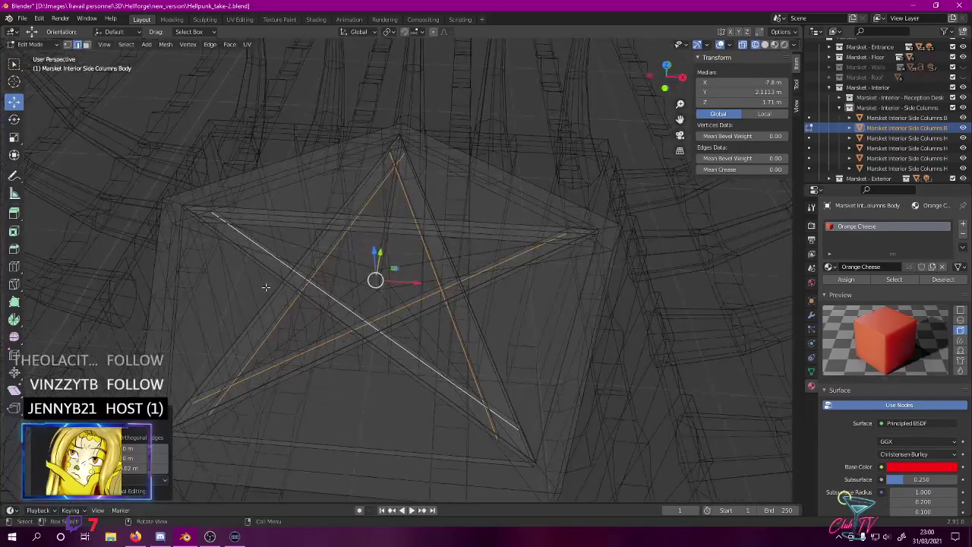
key(z)
click(283, 231)
scroll(349, 158, up, 3)
scroll(387, 124, down, 5)
click(564, 148)
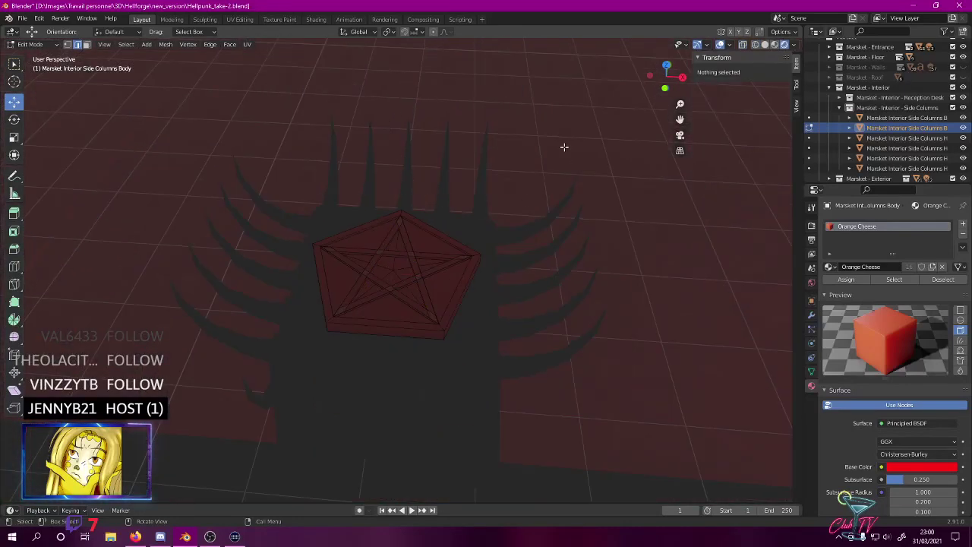
key(ctrl+s)
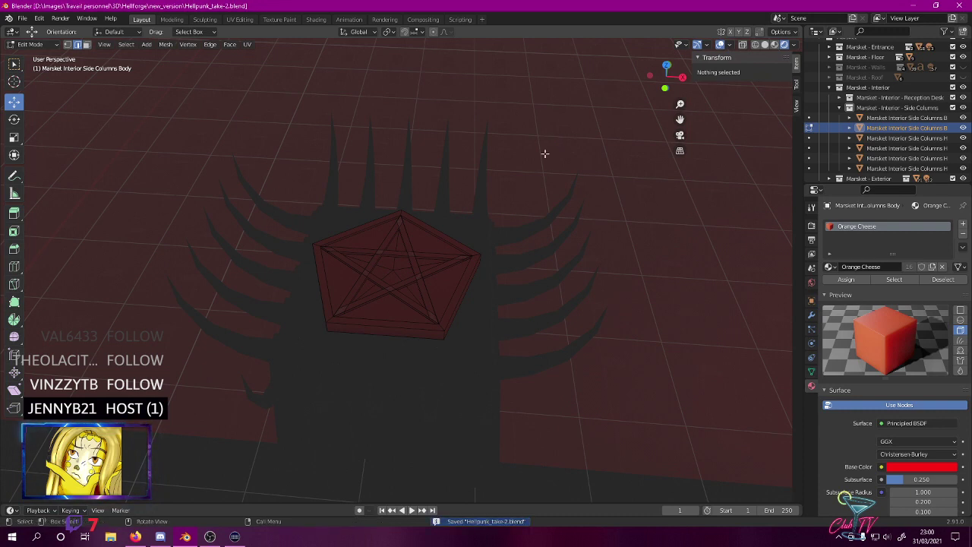
- Return to Object Mode and show the Marsket Walls and Roof collections to check the star column in its surroundings
middle_drag(322, 258, 351, 285)
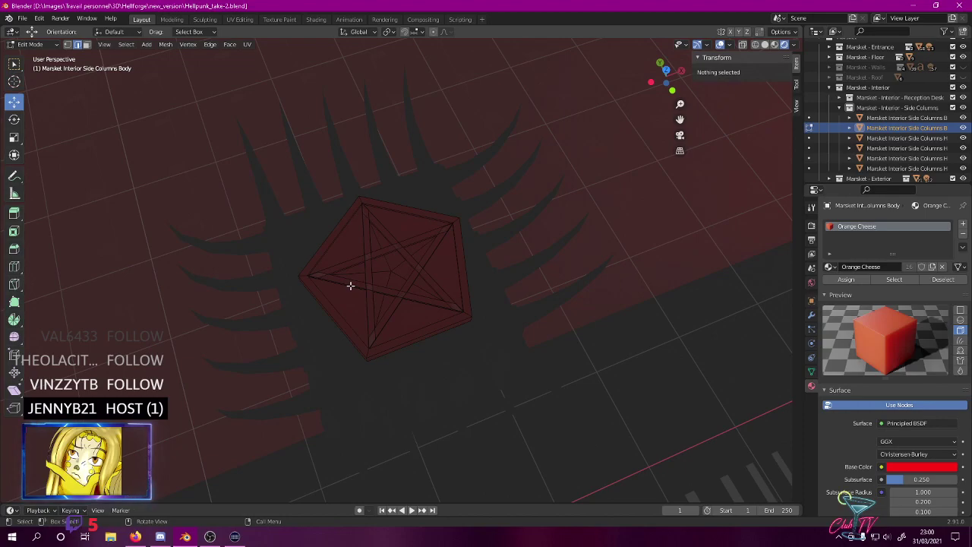
key(Tab)
middle_drag(347, 266, 615, 144)
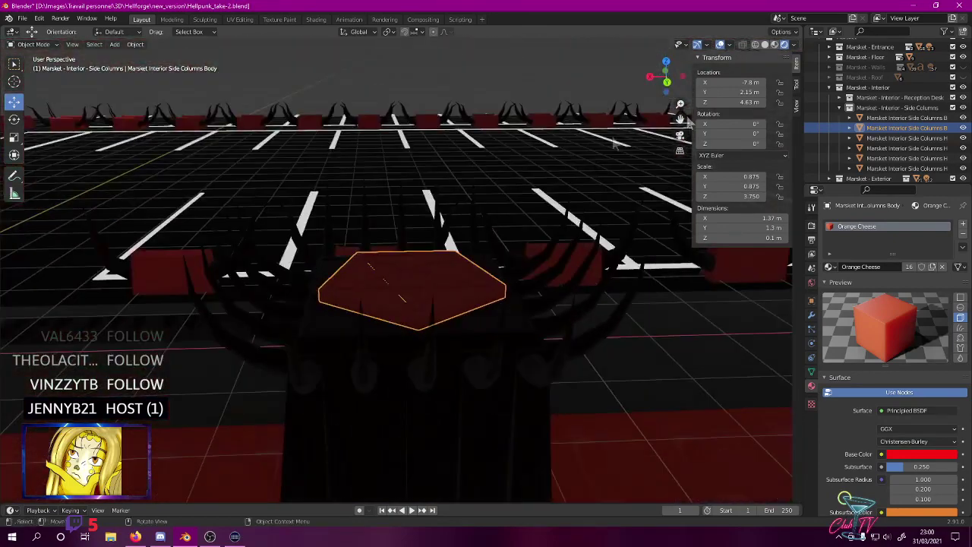
click(963, 67)
mouse_move(578, 243)
middle_down()
mouse_move(583, 200)
mouse_move(369, 223)
mouse_move(428, 199)
mouse_move(382, 200)
mouse_move(446, 189)
middle_up()
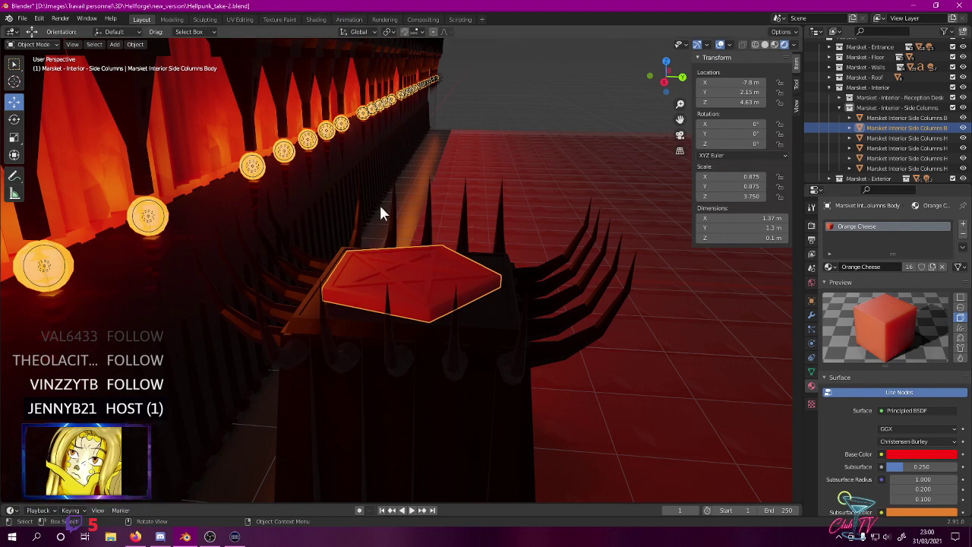
middle_drag(380, 186, 297, 163)
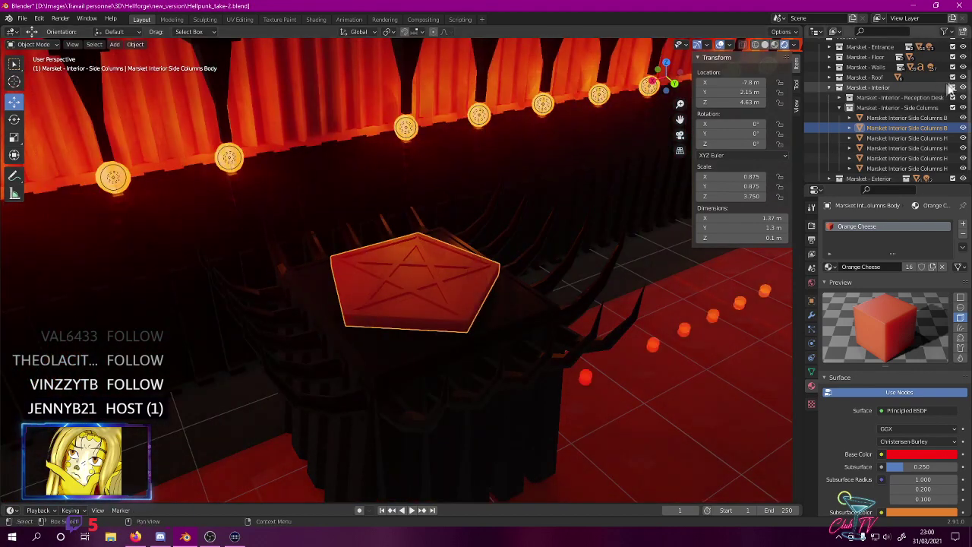
middle_drag(494, 171, 409, 268)
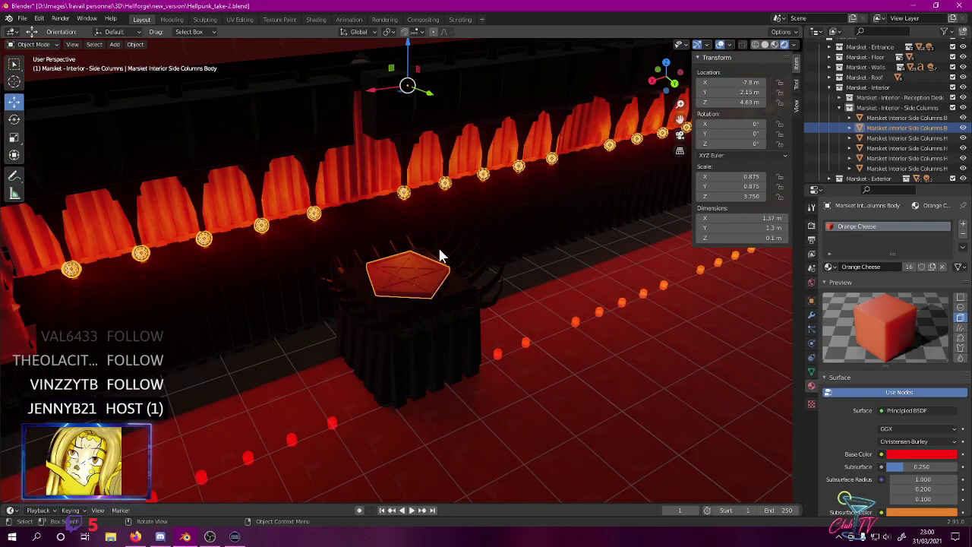
- Move the pentagonal body in front of the entrance to X 0.2 m, Y -4.85 m and lower it 1 m to Z 3.63 m
key(KP_7)
shift+middle_drag(467, 276, 430, 124)
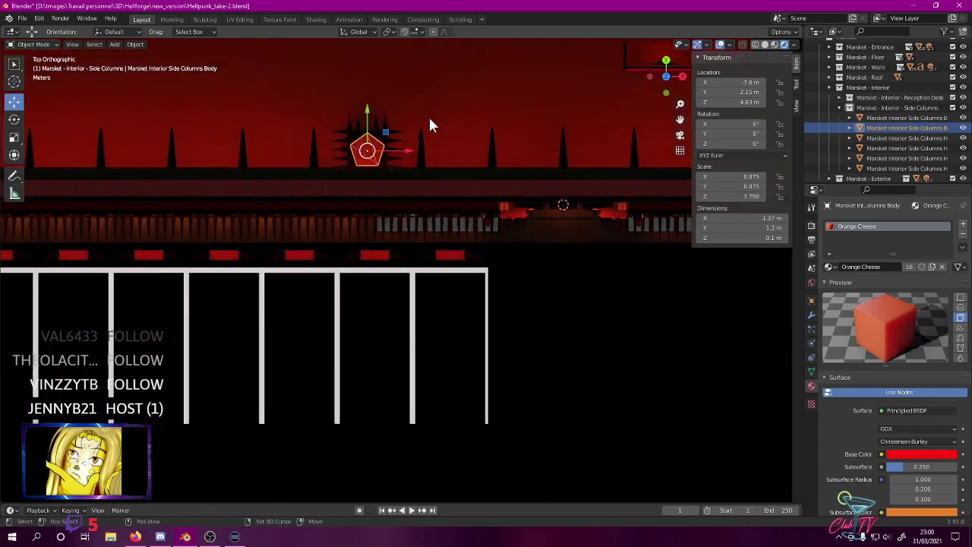
key(g)
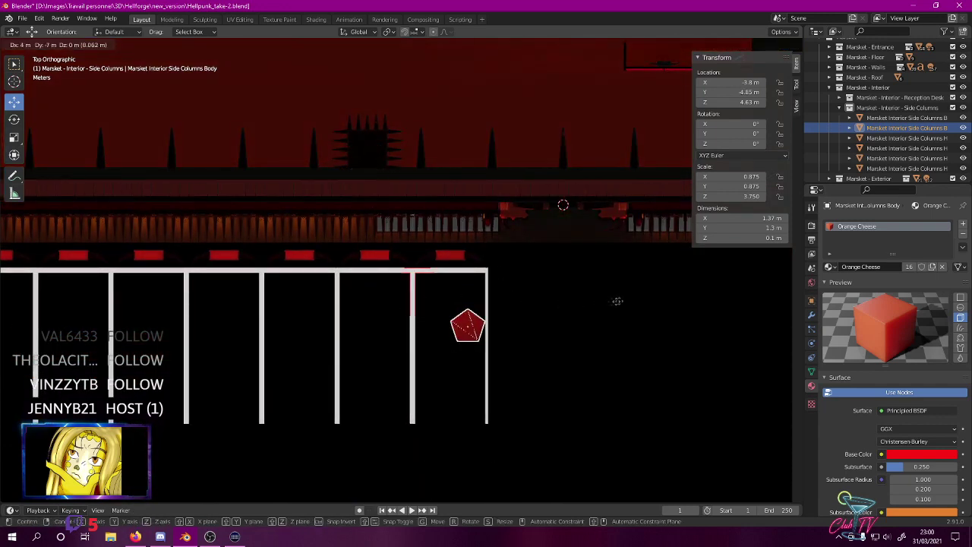
click(626, 300)
scroll(578, 326, up, 2)
middle_drag(576, 323, 348, 234)
ctrl+drag(265, 141, 253, 205)
middle_drag(249, 202, 332, 235)
- Centre the pentagonal body on the entrance axis at X 0 m
scroll(314, 206, up, 8)
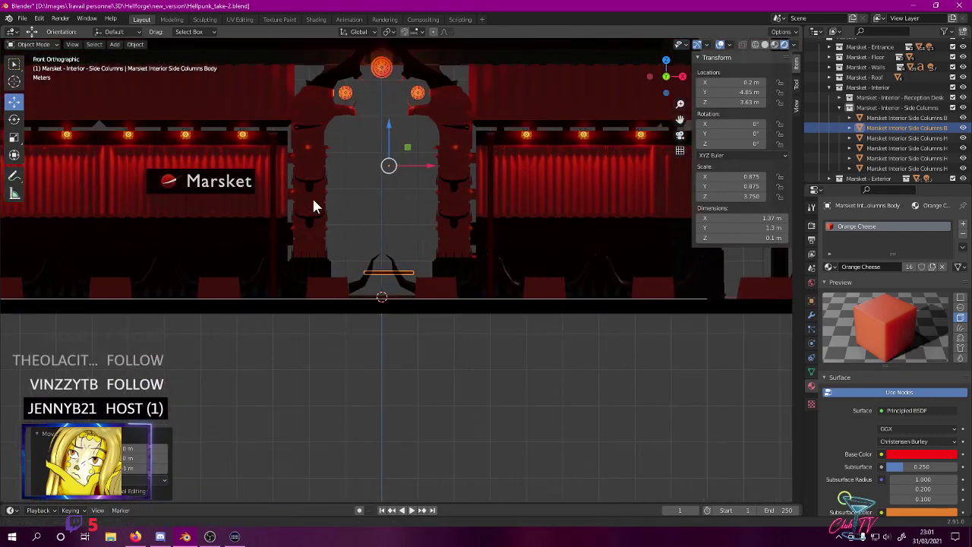
key(g)
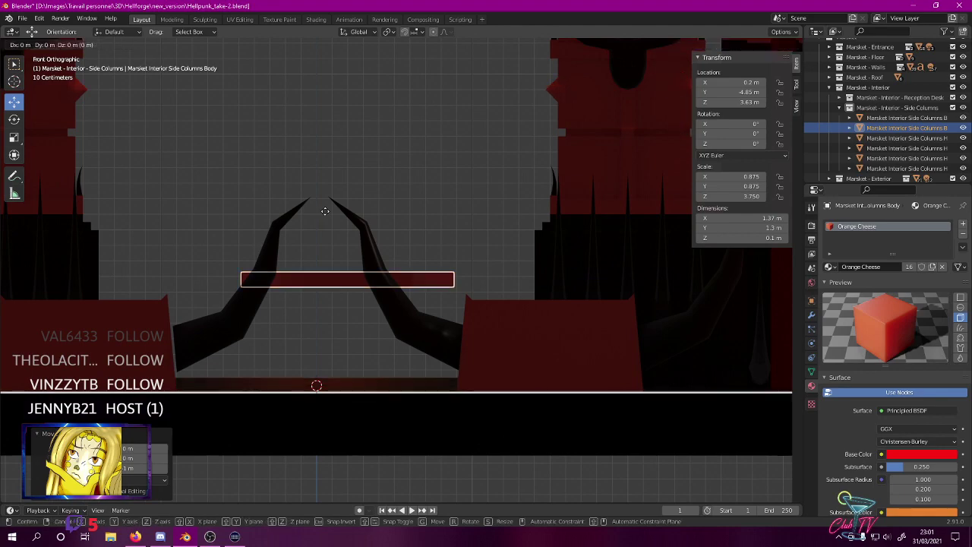
click(292, 206)
scroll(296, 201, down, 2)
mouse_move(296, 202)
middle_down()
mouse_move(297, 233)
mouse_move(301, 213)
mouse_move(281, 247)
mouse_move(280, 210)
mouse_move(301, 210)
middle_up()
scroll(301, 213, down, 1)
scroll(300, 208, down, 6)
- In Edit Mode, select the body's whole geometry and raise it 3 m in Z, then return to Object Mode
key(Tab)
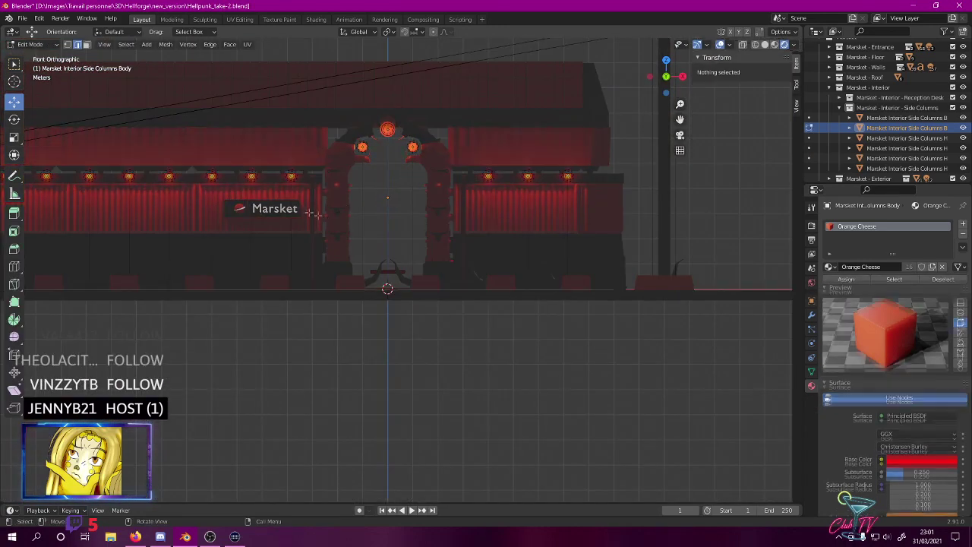
click(375, 253)
ctrl+drag(388, 230, 388, 158)
scroll(387, 161, up, 1)
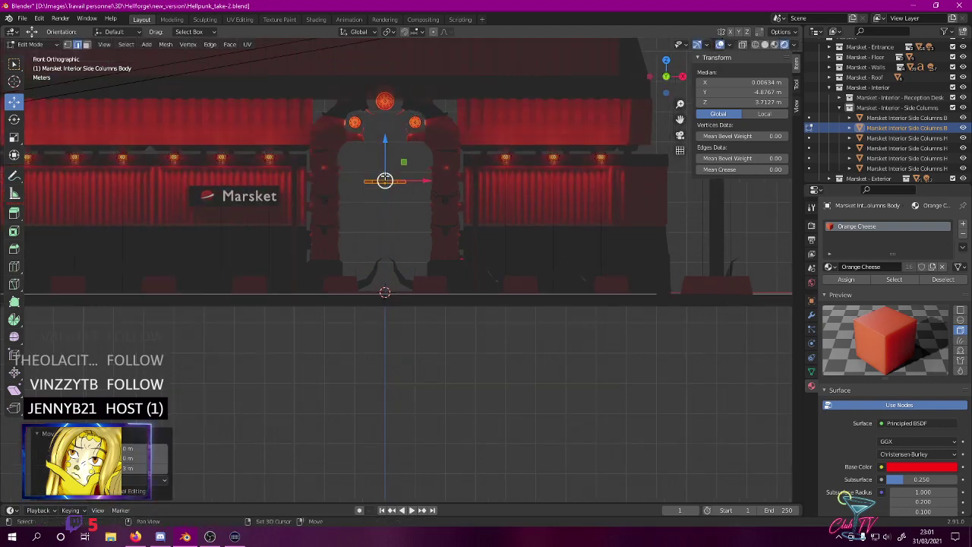
scroll(385, 176, up, 5)
shift+middle_drag(347, 147, 393, 332)
key(Tab)
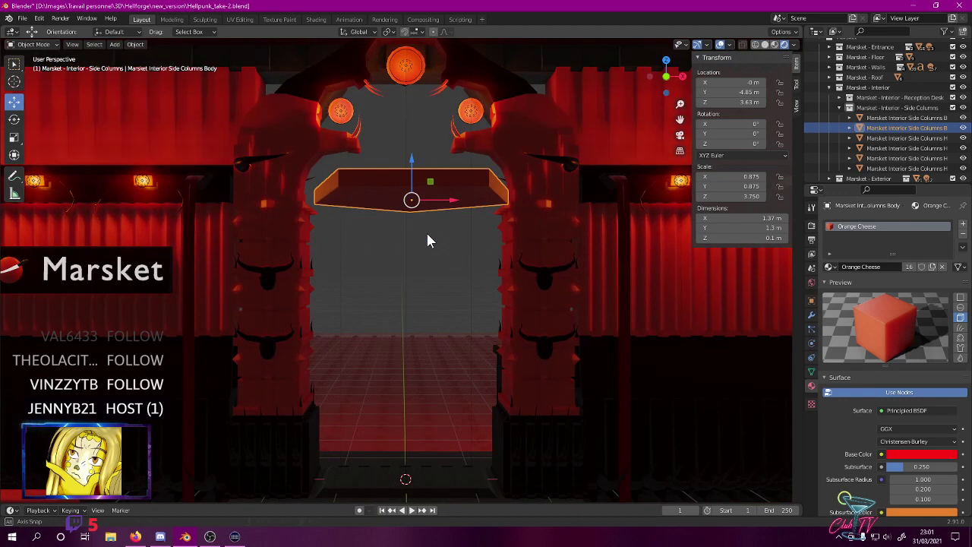
- Lower the pentagonal body by 3.7 m in Z, to Z -0.07 m at ground level
key(KP_1)
shift+middle_drag(427, 238, 397, 178)
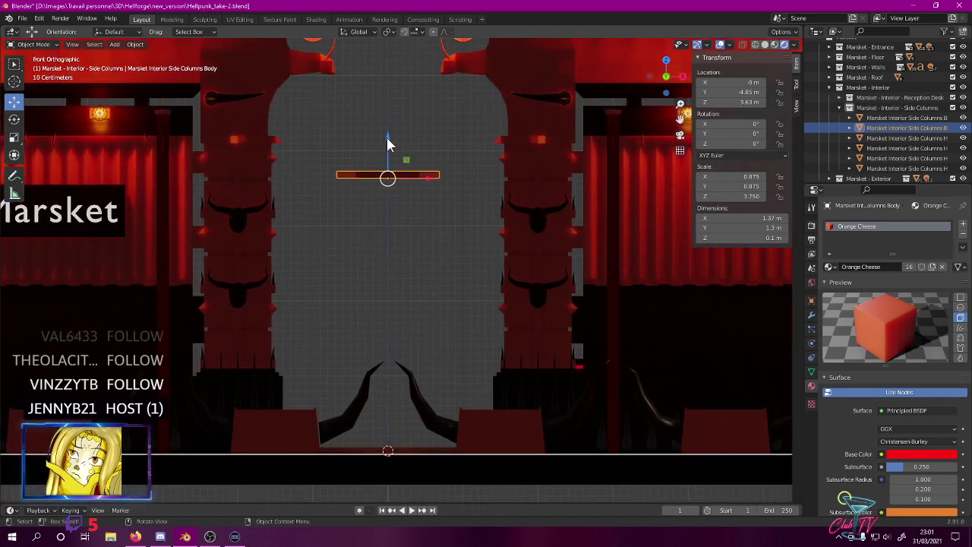
key(g)
key(z)
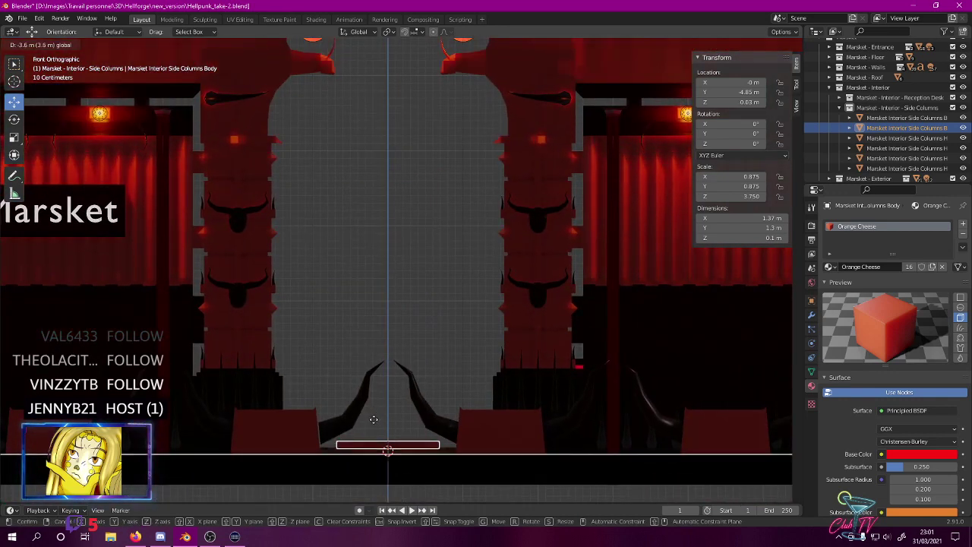
click(372, 427)
- Raise the body by 0.02 m in Z, to Z -0.05 m, against the ground line
shift+middle_drag(373, 426, 326, 406)
scroll(403, 294, up, 10)
scroll(330, 408, up, 4)
shift+middle_drag(371, 378, 309, 501)
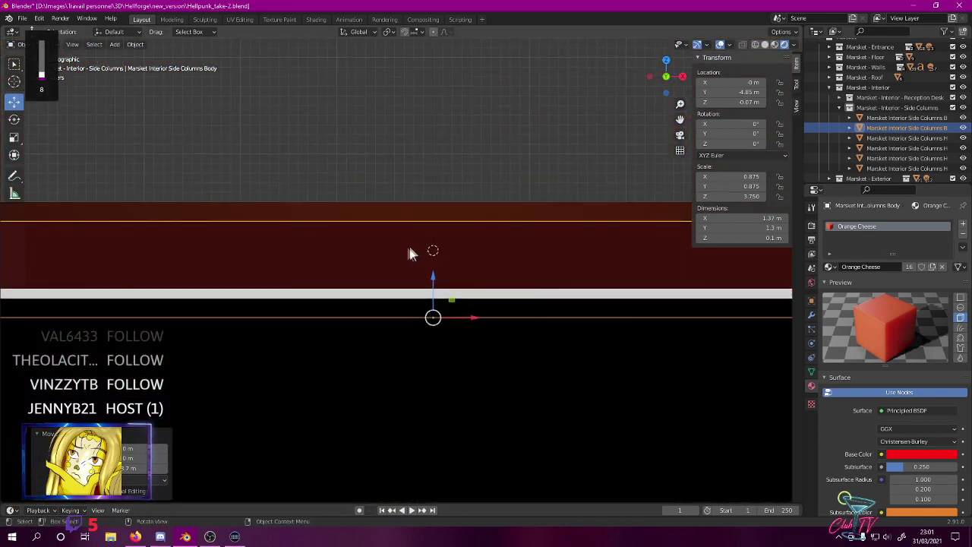
drag(432, 269, 432, 249)
scroll(437, 266, down, 3)
scroll(439, 274, down, 3)
middle_drag(426, 269, 373, 155)
- Double the body's X and Y dimensions to 2.74 m and 2.6 m
key(KP_7)
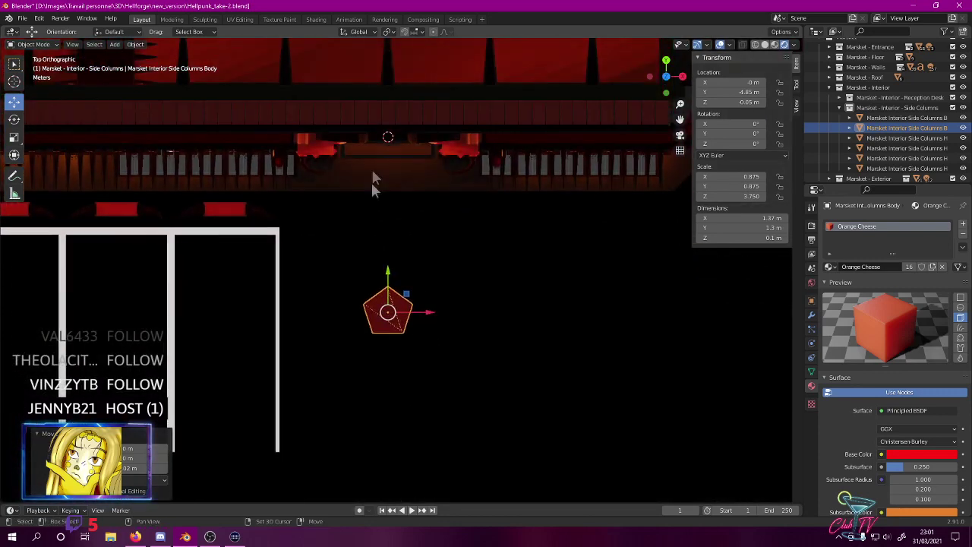
click(752, 218)
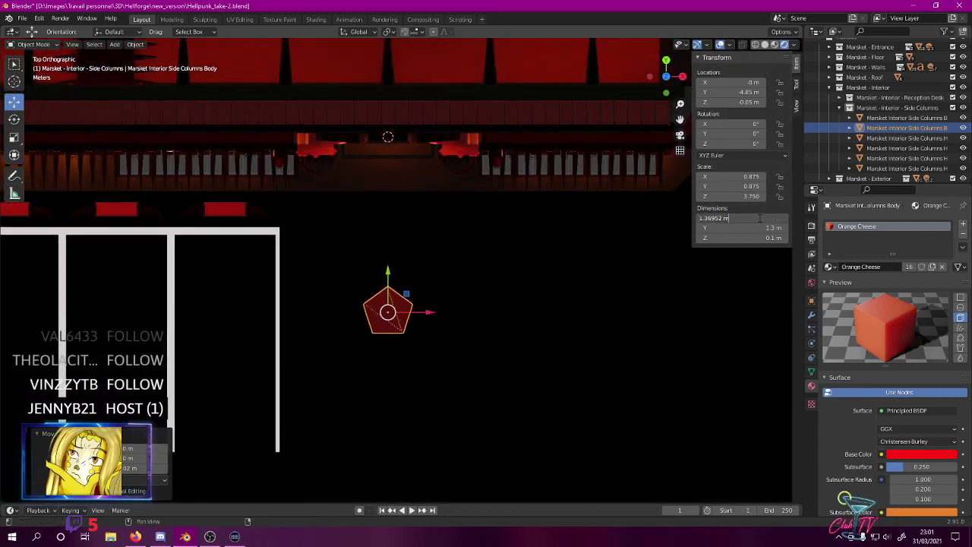
text(*)
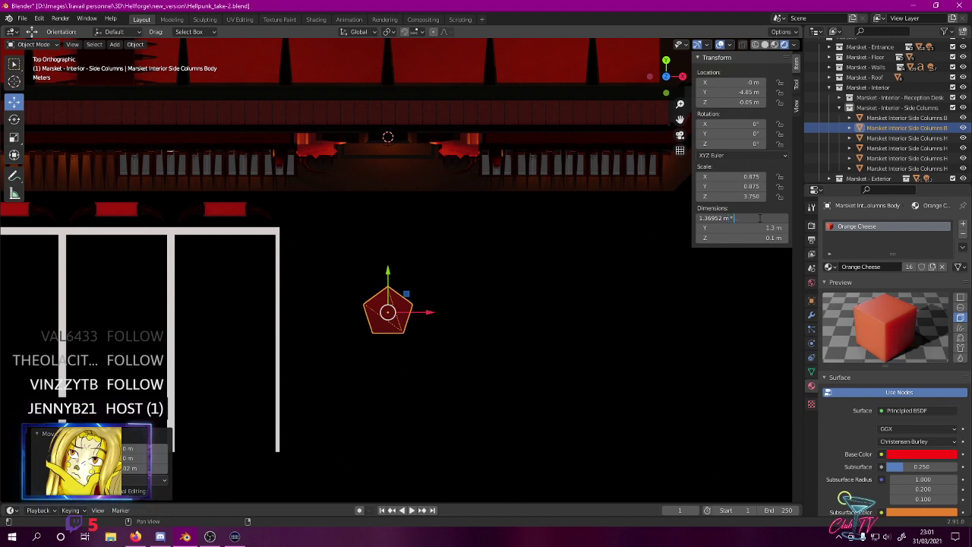
text(2)
key(Return)
click(765, 227)
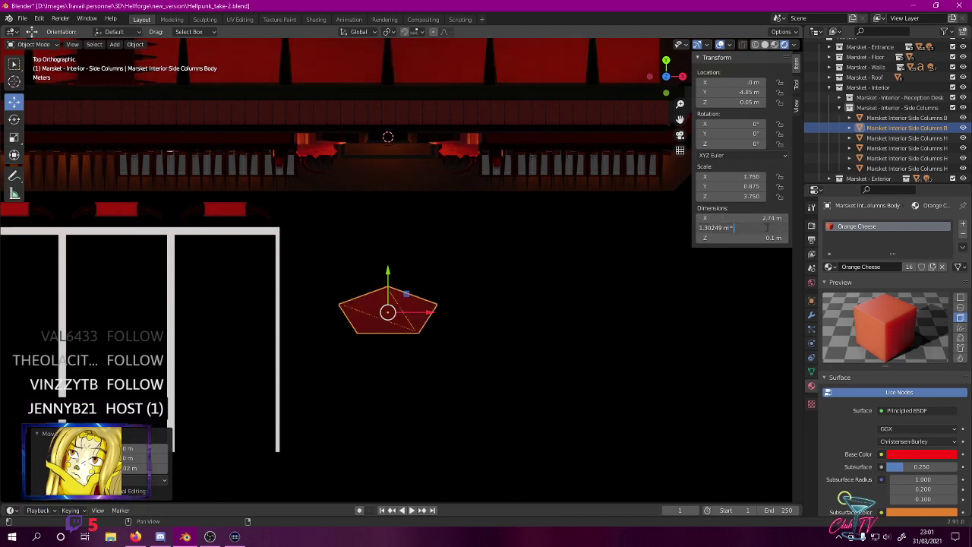
text(*2)
key(Return)
- Multiply the body's X and Y dimensions by 1.5, to 4.11 m and 3.91 m
click(752, 217)
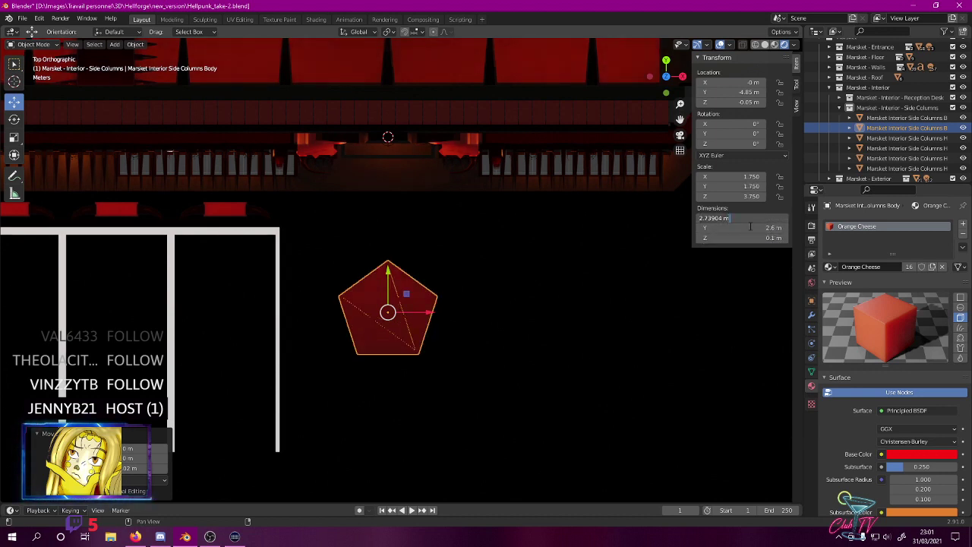
text(*1.5)
key(Return)
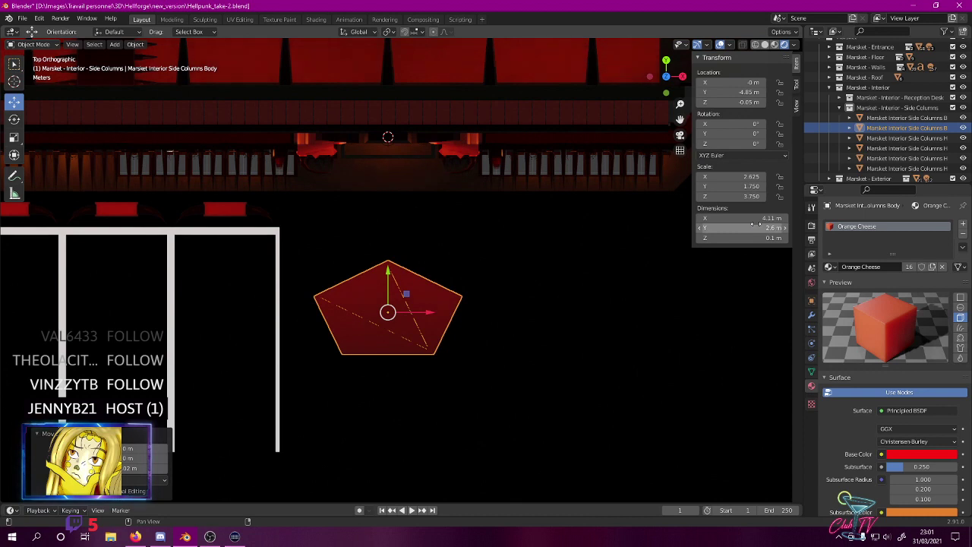
click(756, 227)
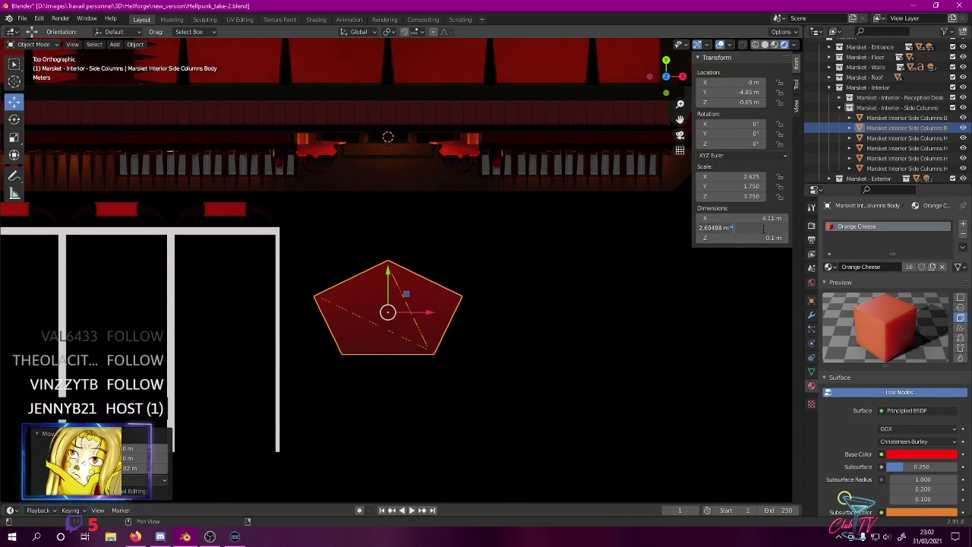
text(*1.5)
key(Return)
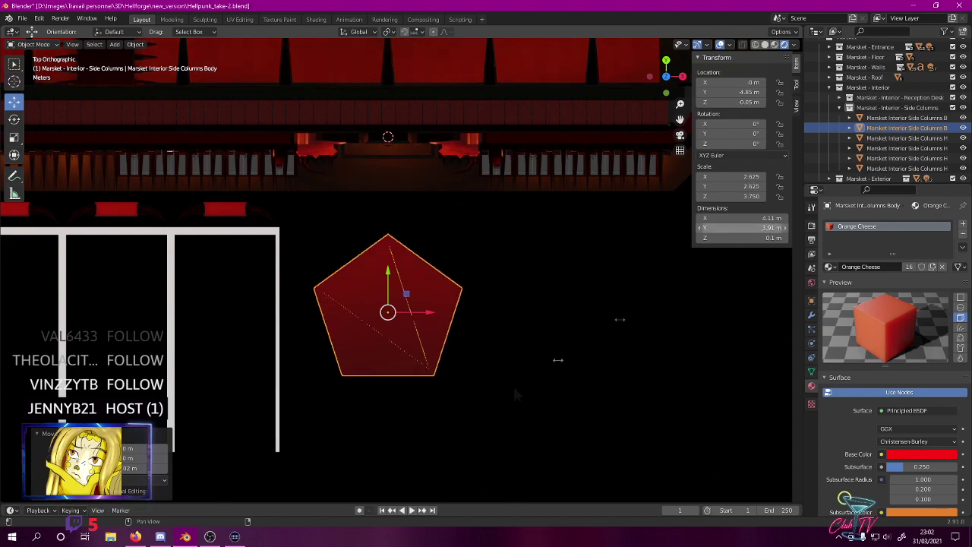
- Try tripling the body's Z dimension and undo the change
middle_drag(462, 394, 491, 290)
click(762, 239)
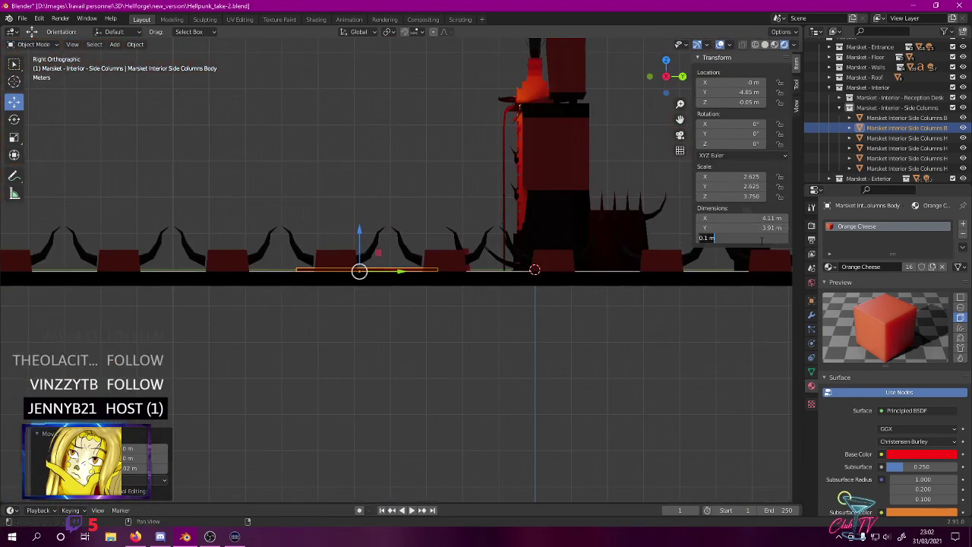
text(*3)
key(Return)
middle_drag(527, 277, 610, 272)
key(ctrl+z)
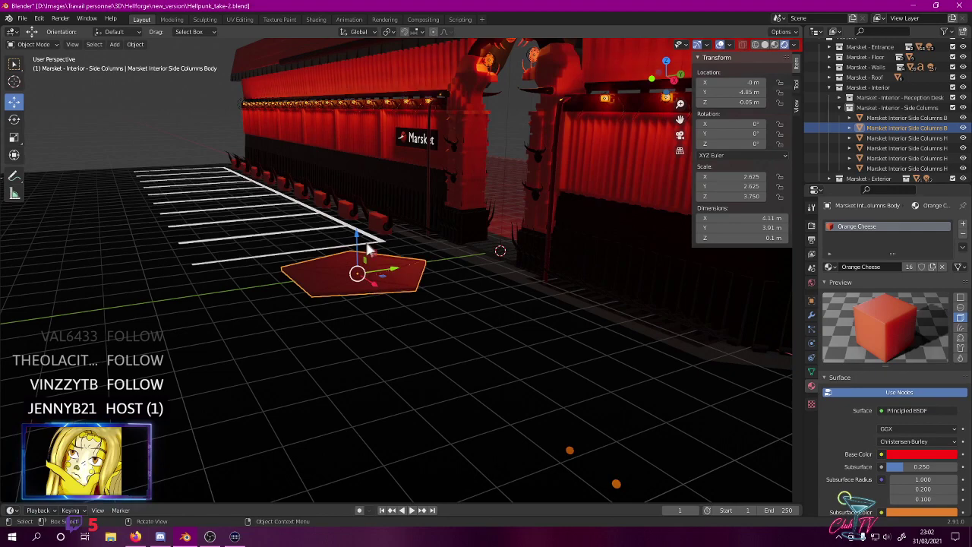
- Set the body's Z dimension to 0.2 m
mouse_move(440, 256)
middle_down()
mouse_move(486, 223)
mouse_move(459, 279)
mouse_move(415, 223)
mouse_move(389, 217)
mouse_move(456, 281)
mouse_move(393, 275)
mouse_move(425, 245)
mouse_move(448, 243)
middle_up()
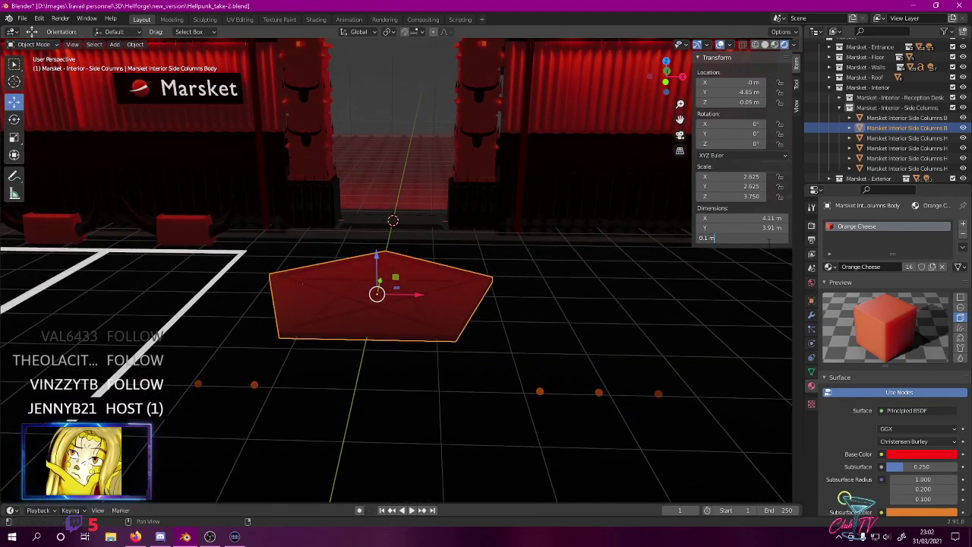
key(Return)
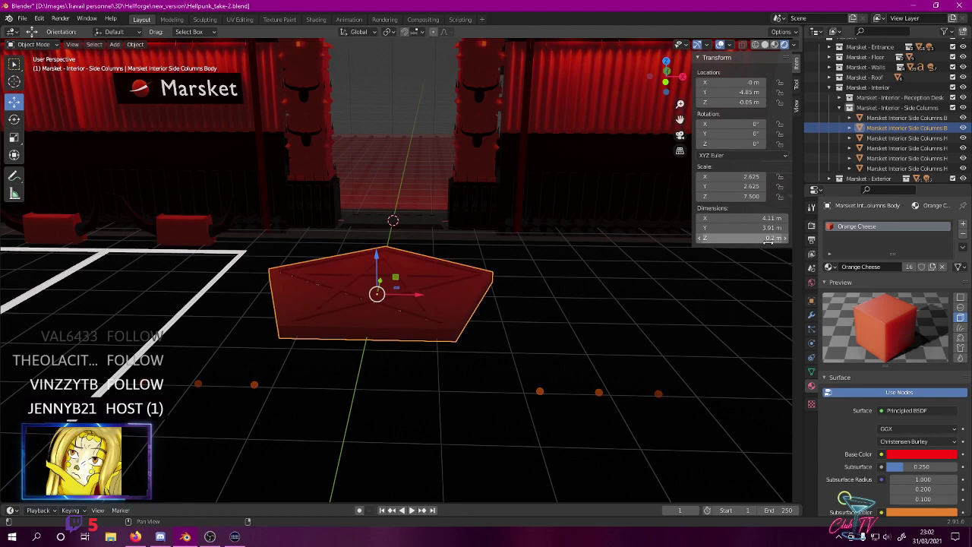
key(KP_3)
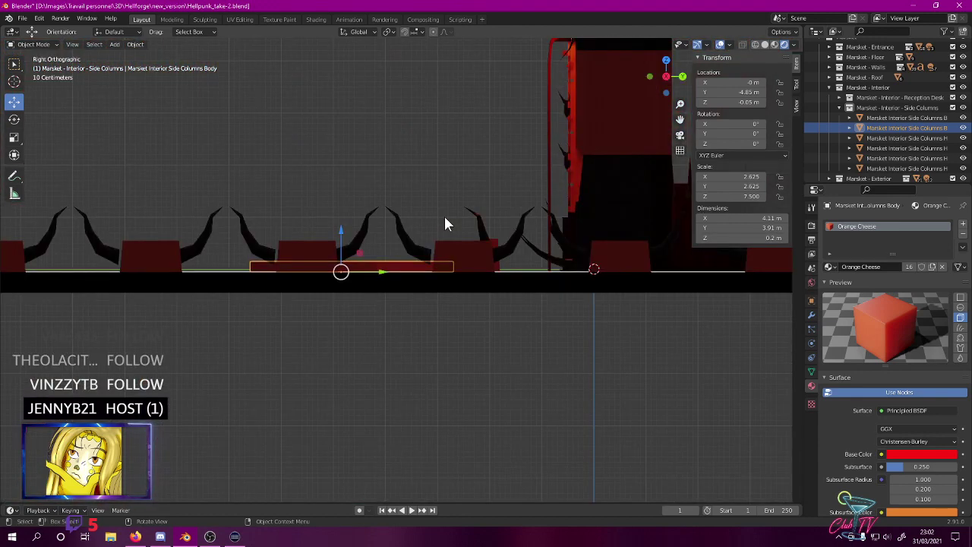
- Check the pentagonal platform from the front and in perspective, deselect it, and save the Hellpunk_take-2.blend project
key(KP_1)
scroll(445, 224, up, 5)
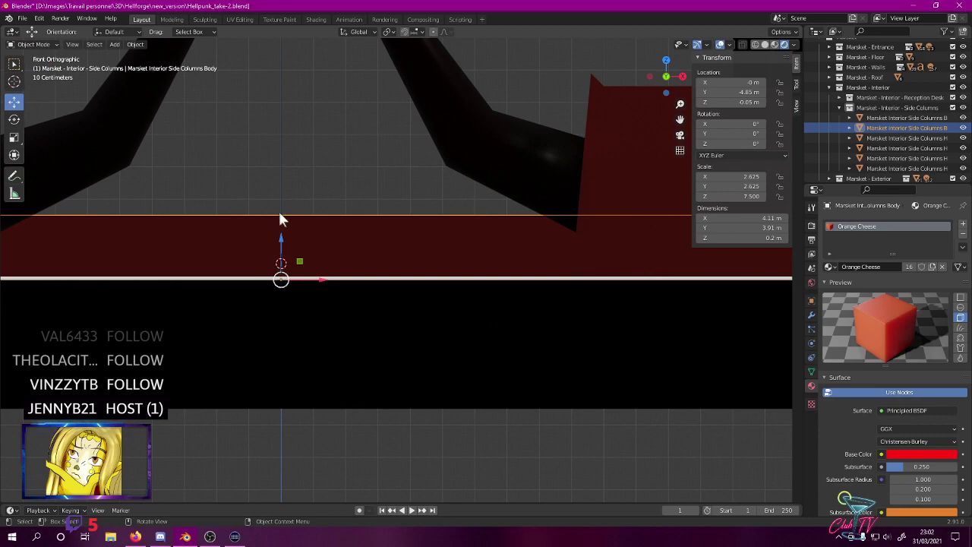
middle_drag(282, 104, 229, 174)
scroll(230, 173, down, 10)
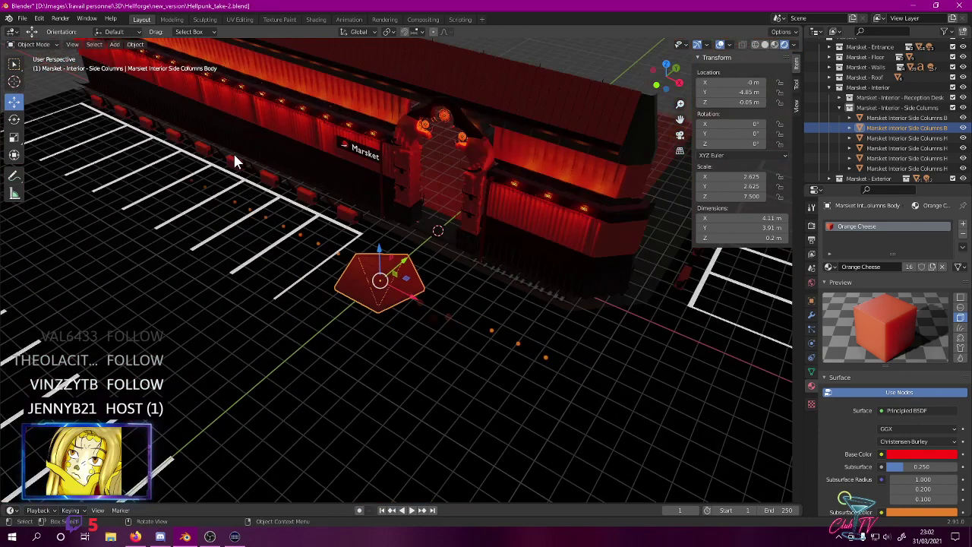
scroll(232, 151, down, 2)
click(564, 80)
key(ctrl+s)
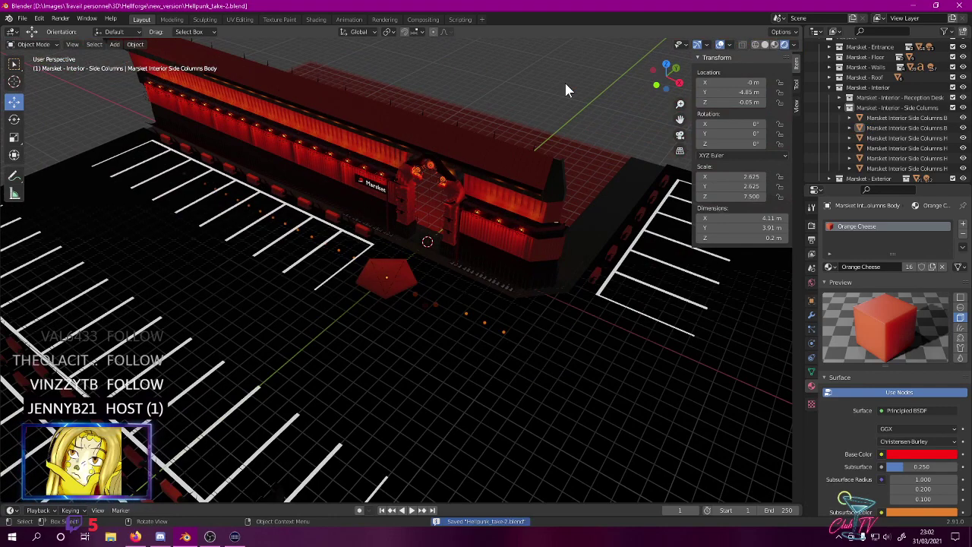
- Render the scene and save the image as the next numbered hellpunk_2_preview PNG in the Hellpunk V2 Previews folder
key(F12)
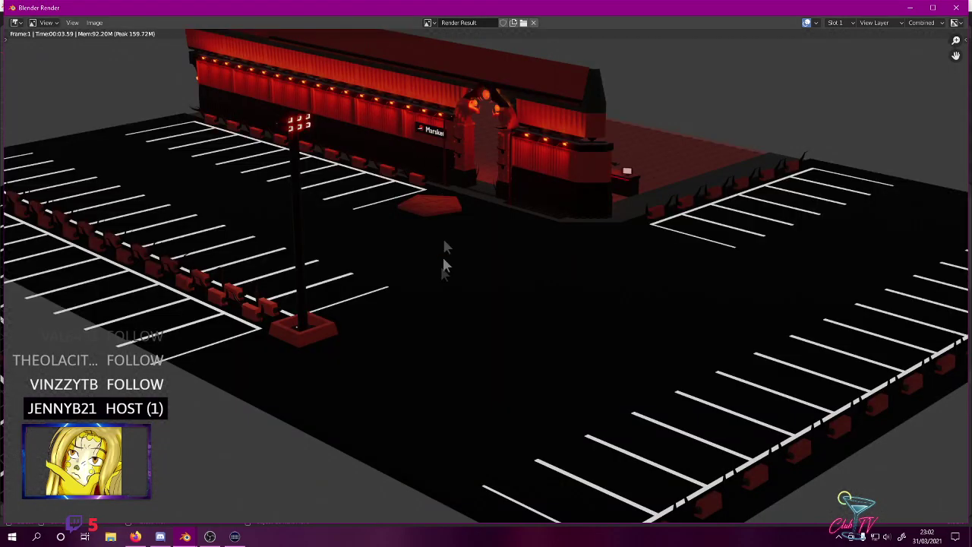
click(94, 22)
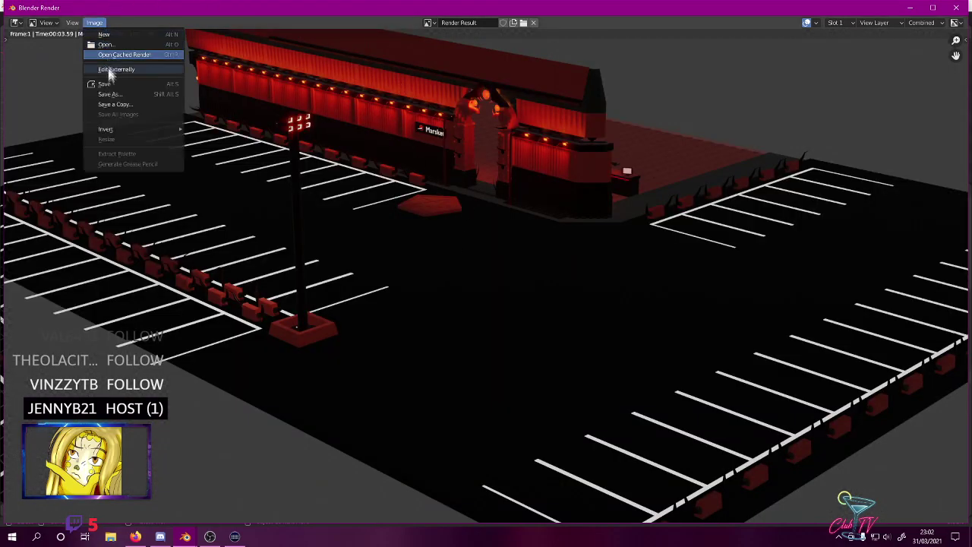
click(110, 94)
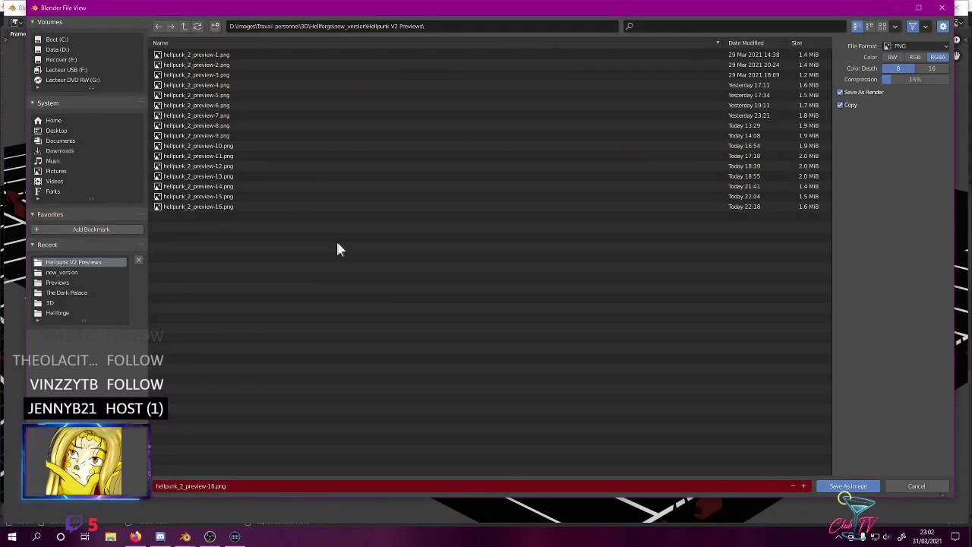
key(KP_Add)
key(Return)
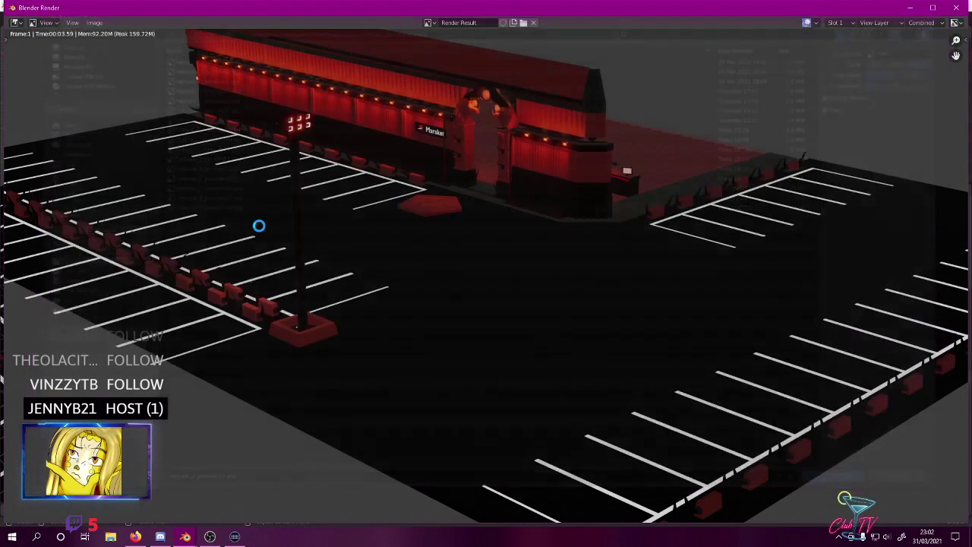
click(956, 8)
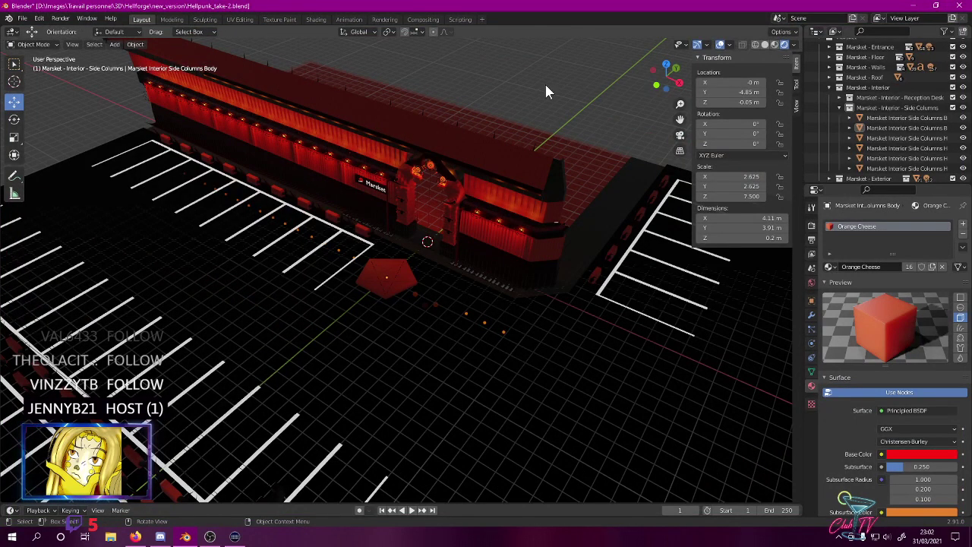
- Save the Hellpunk_take-2.blend project again with the preview render exported
key(ctrl+s)
scroll(546, 85, down, 3)
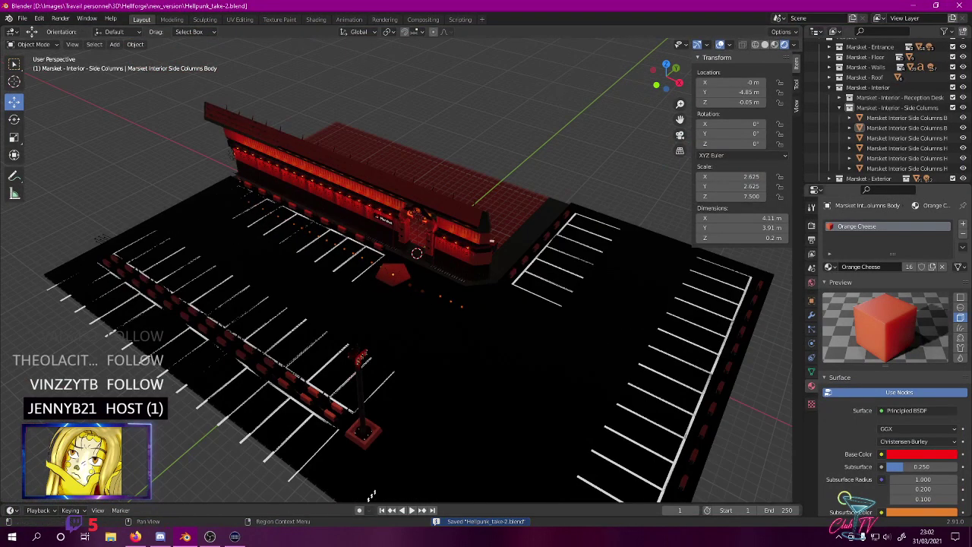